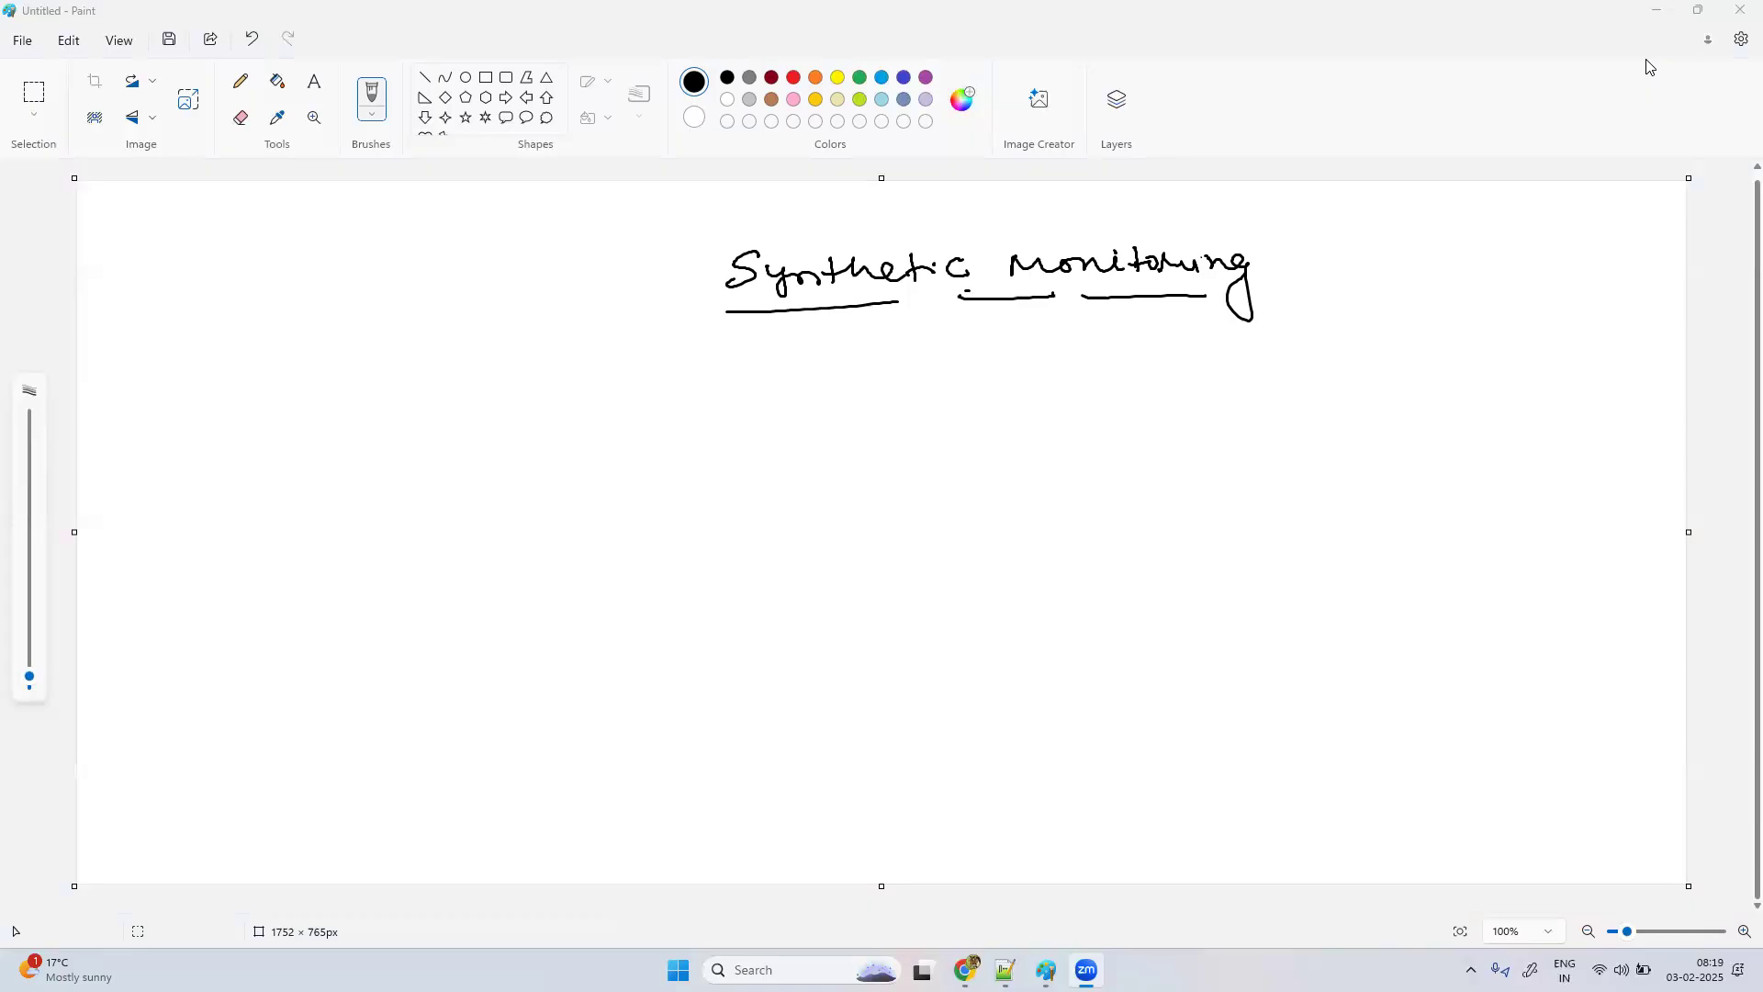
Step: Handwrite "Simulate user Interaction" below the Synthetic Monitoring heading, with a curved arrow leading into it
drag(877, 364, 909, 427)
mouse_move(996, 393)
mouse_down()
mouse_move(977, 432)
mouse_move(1035, 412)
mouse_up()
drag(1043, 413, 1159, 413)
mouse_move(1168, 386)
mouse_down()
mouse_move(1190, 428)
mouse_move(1289, 390)
mouse_move(1299, 412)
mouse_up()
click(1244, 407)
drag(1328, 404, 1357, 404)
mouse_move(1355, 395)
mouse_down()
mouse_move(1440, 408)
mouse_move(1442, 386)
mouse_up()
click(1426, 395)
drag(1440, 404, 1483, 409)
mouse_move(1498, 376)
mouse_down()
mouse_move(1496, 410)
mouse_move(1520, 389)
mouse_move(1576, 393)
mouse_move(1585, 412)
mouse_up()
mouse_move(1611, 377)
mouse_down()
mouse_move(1609, 413)
mouse_move(1669, 404)
mouse_up()
Step: Underline each word of "Simulate user Interaction"
drag(989, 453, 1207, 445)
click(1317, 440)
drag(1316, 439, 1405, 431)
drag(1525, 430, 1670, 426)
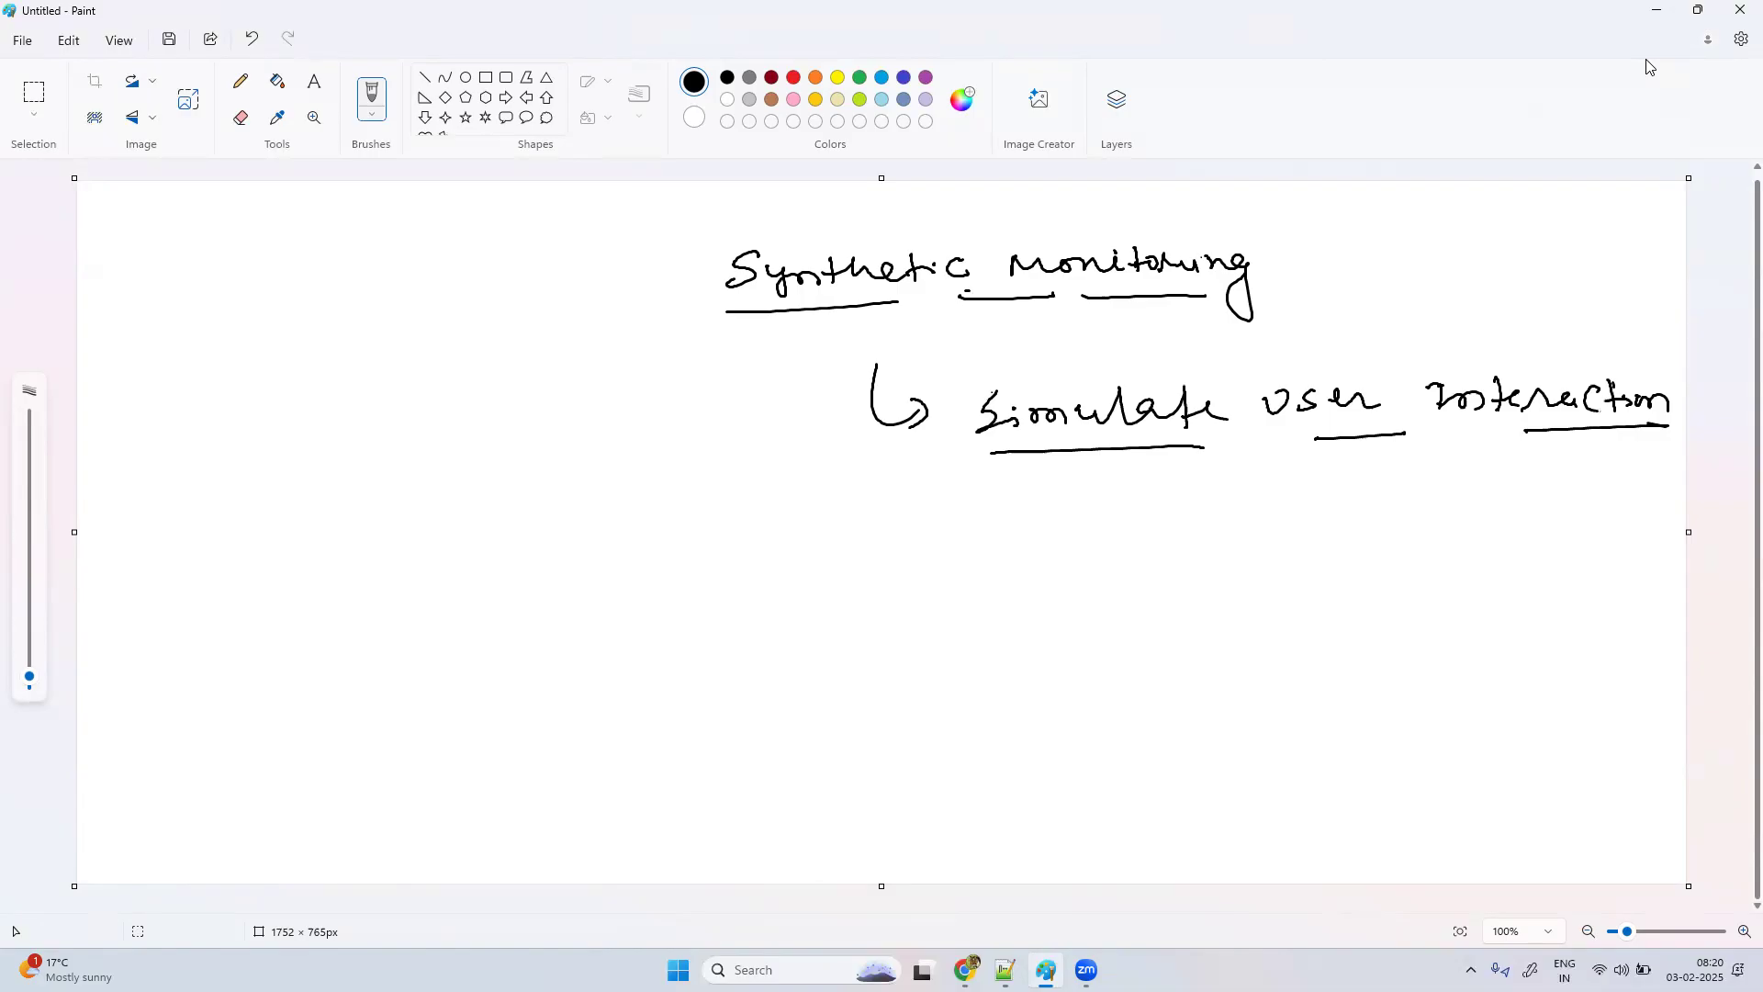
Step: Handwrite "API" in the empty area beside the heading and underline it
click(233, 366)
mouse_move(216, 362)
mouse_down()
mouse_move(266, 367)
mouse_move(285, 349)
mouse_move(286, 368)
mouse_up()
drag(320, 331, 331, 355)
drag(316, 332, 350, 350)
drag(193, 397, 389, 366)
Step: Handwrite "Appl" beneath "API" and draw two check marks beside the pair
click(228, 426)
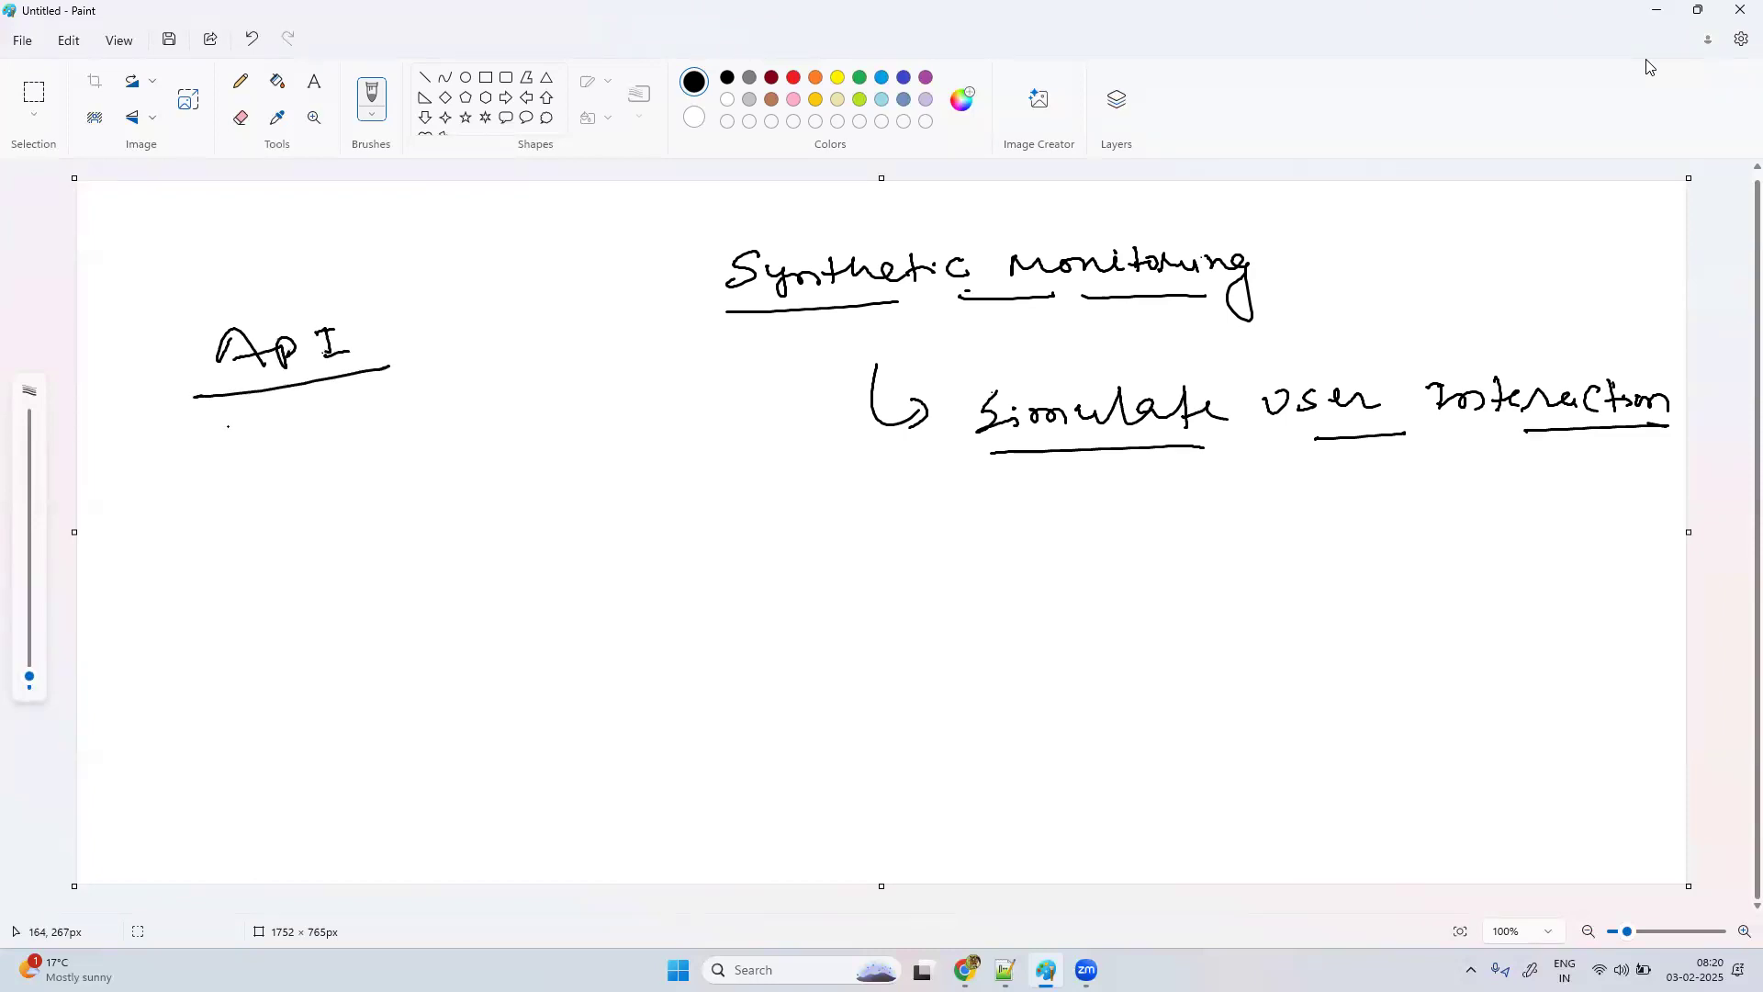
drag(212, 449, 242, 443)
drag(255, 435, 256, 462)
drag(247, 436, 293, 456)
mouse_move(284, 425)
mouse_down()
mouse_move(304, 426)
mouse_move(294, 443)
mouse_up()
drag(316, 439, 344, 428)
drag(414, 356, 477, 333)
mouse_move(451, 393)
mouse_down()
mouse_move(493, 404)
mouse_move(535, 359)
mouse_up()
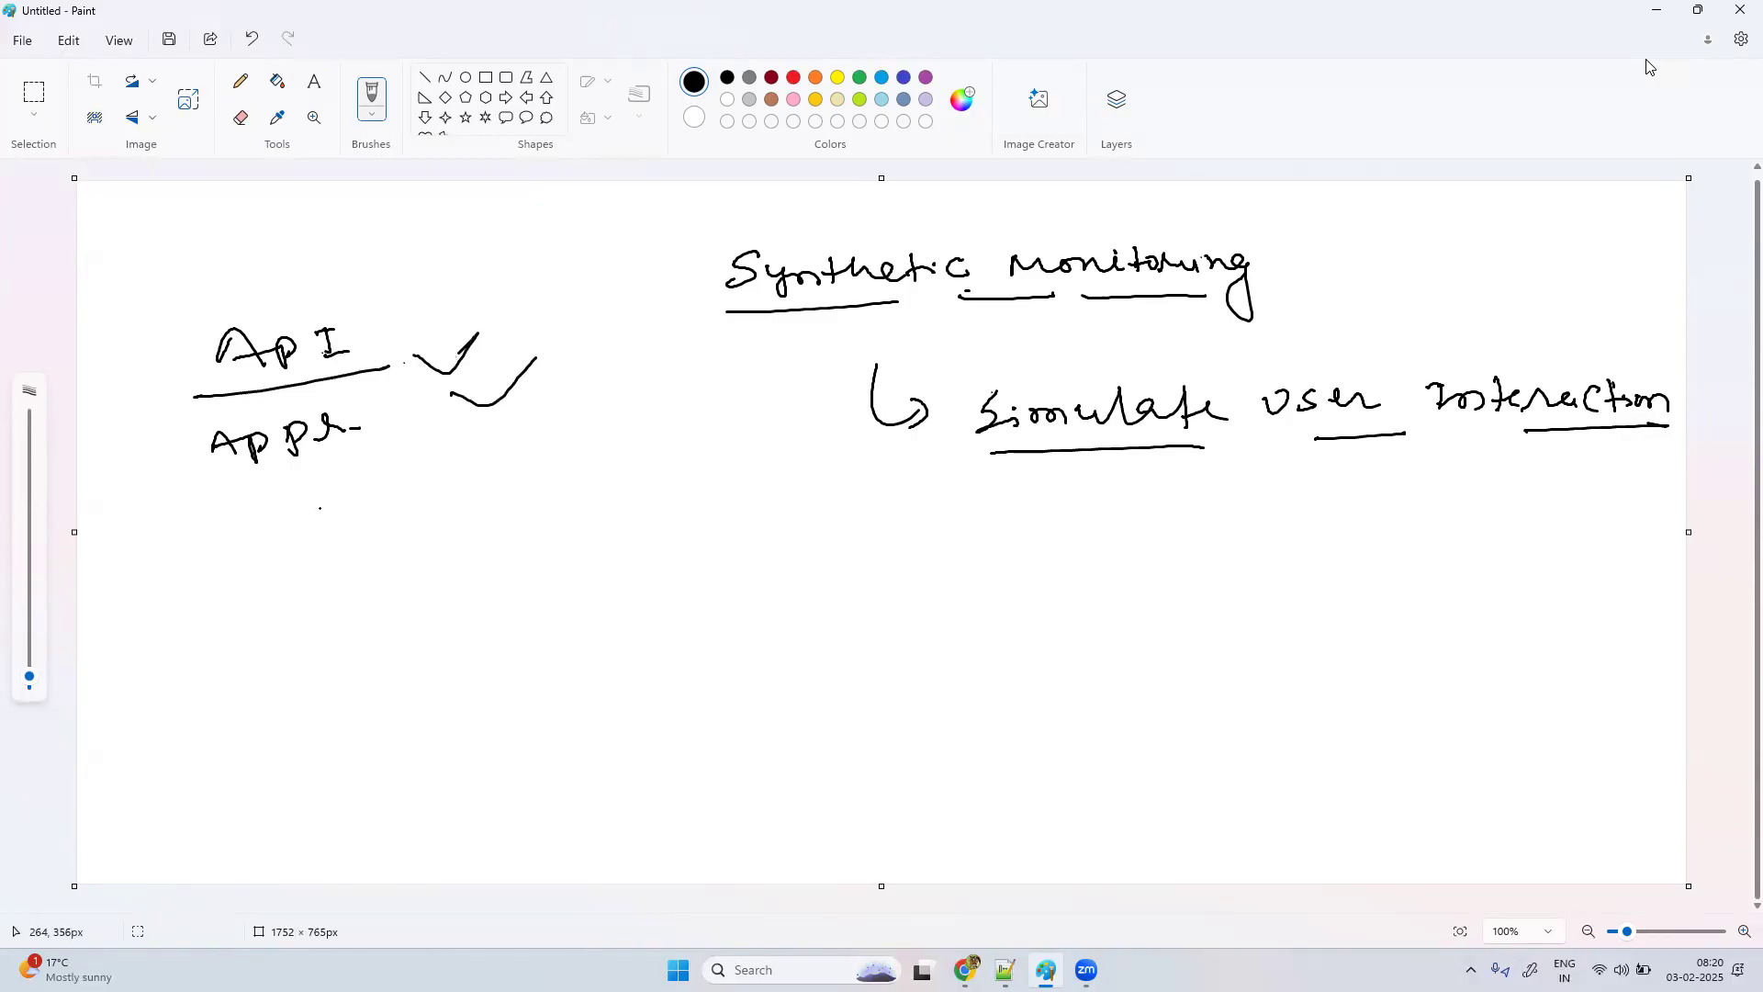
Step: Handwrite "Availability" and "performance" on two slanted lines below the API and Appl notes
mouse_move(346, 571)
mouse_down()
mouse_move(351, 550)
mouse_move(393, 574)
mouse_move(387, 552)
mouse_move(432, 530)
mouse_up()
mouse_move(455, 530)
mouse_down()
mouse_move(439, 544)
mouse_move(670, 470)
mouse_move(677, 531)
mouse_up()
click(435, 615)
mouse_move(392, 656)
mouse_down()
mouse_move(408, 703)
mouse_move(418, 663)
mouse_up()
mouse_move(428, 668)
mouse_down()
mouse_move(483, 653)
mouse_move(517, 683)
mouse_up()
drag(497, 660, 740, 565)
drag(740, 573, 763, 570)
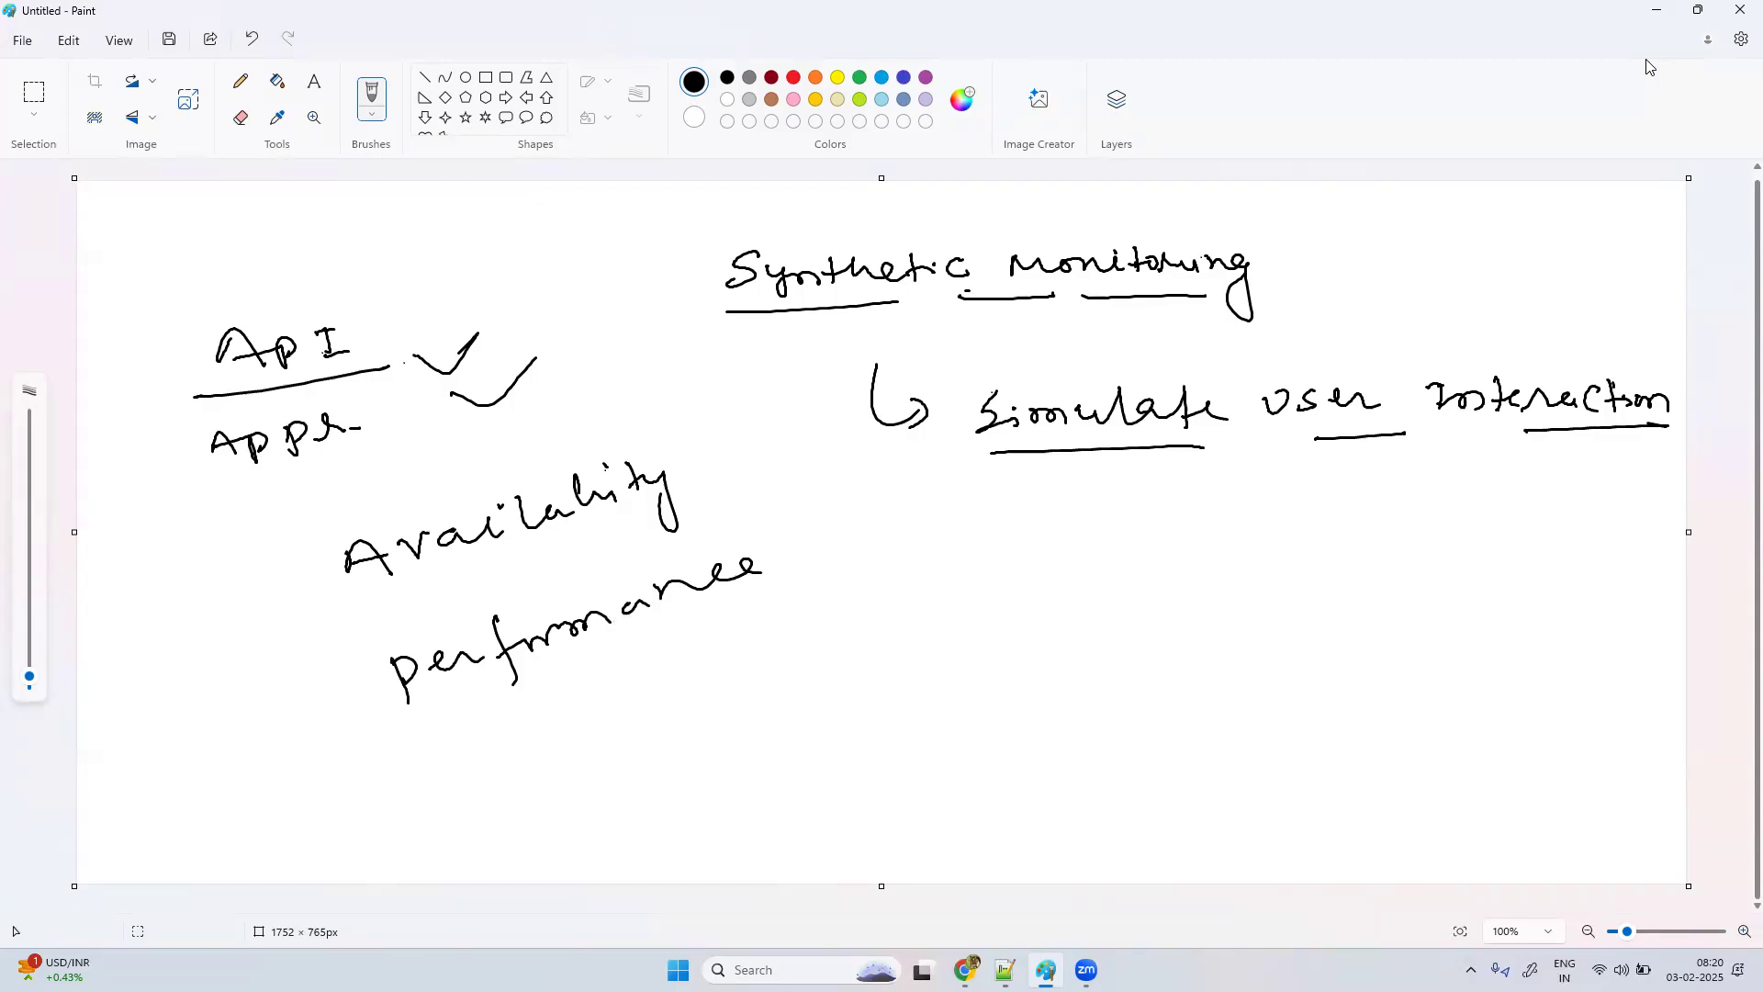
Step: Add the arrowed notes "certain location" and "frequency → 5" below "performance"
drag(620, 703, 691, 735)
mouse_move(749, 677)
mouse_down()
mouse_move(791, 690)
mouse_move(863, 676)
mouse_move(978, 620)
mouse_up()
mouse_move(987, 583)
mouse_down()
mouse_move(1058, 586)
mouse_move(1102, 551)
mouse_move(1178, 574)
mouse_up()
drag(725, 807, 790, 849)
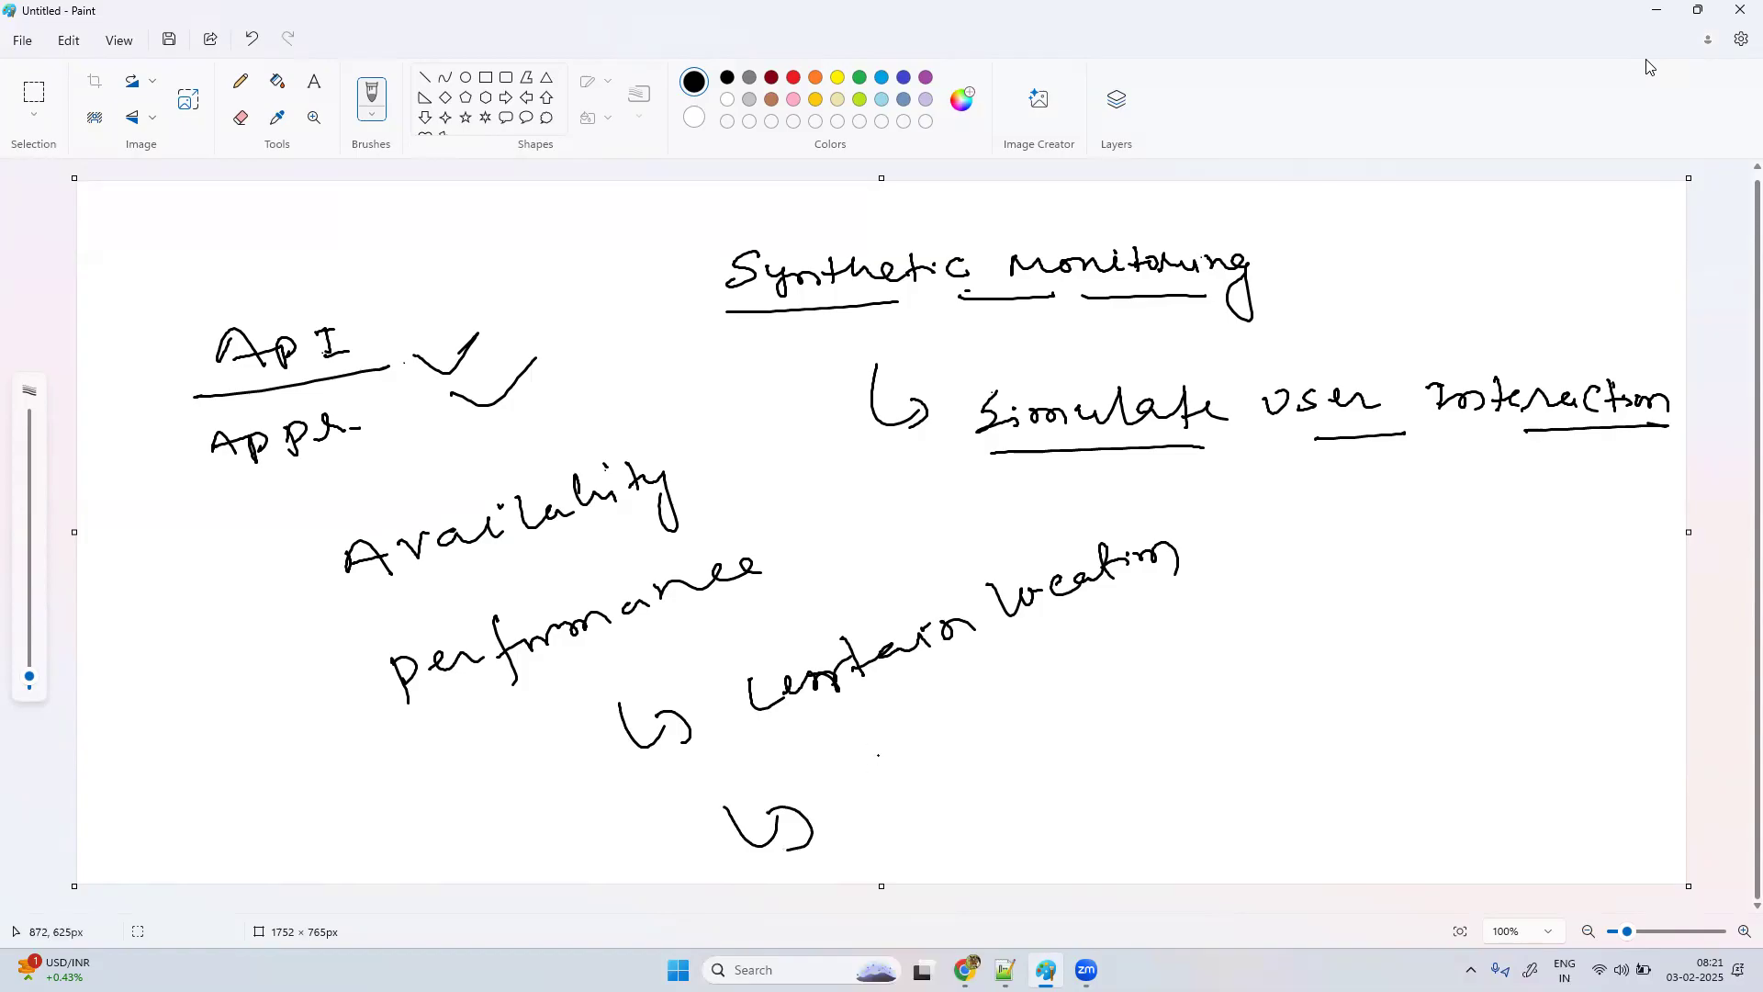
mouse_move(889, 746)
mouse_down()
mouse_move(922, 797)
mouse_move(949, 748)
mouse_move(1071, 687)
mouse_move(1117, 709)
mouse_move(1179, 657)
mouse_up()
drag(1182, 625, 1218, 603)
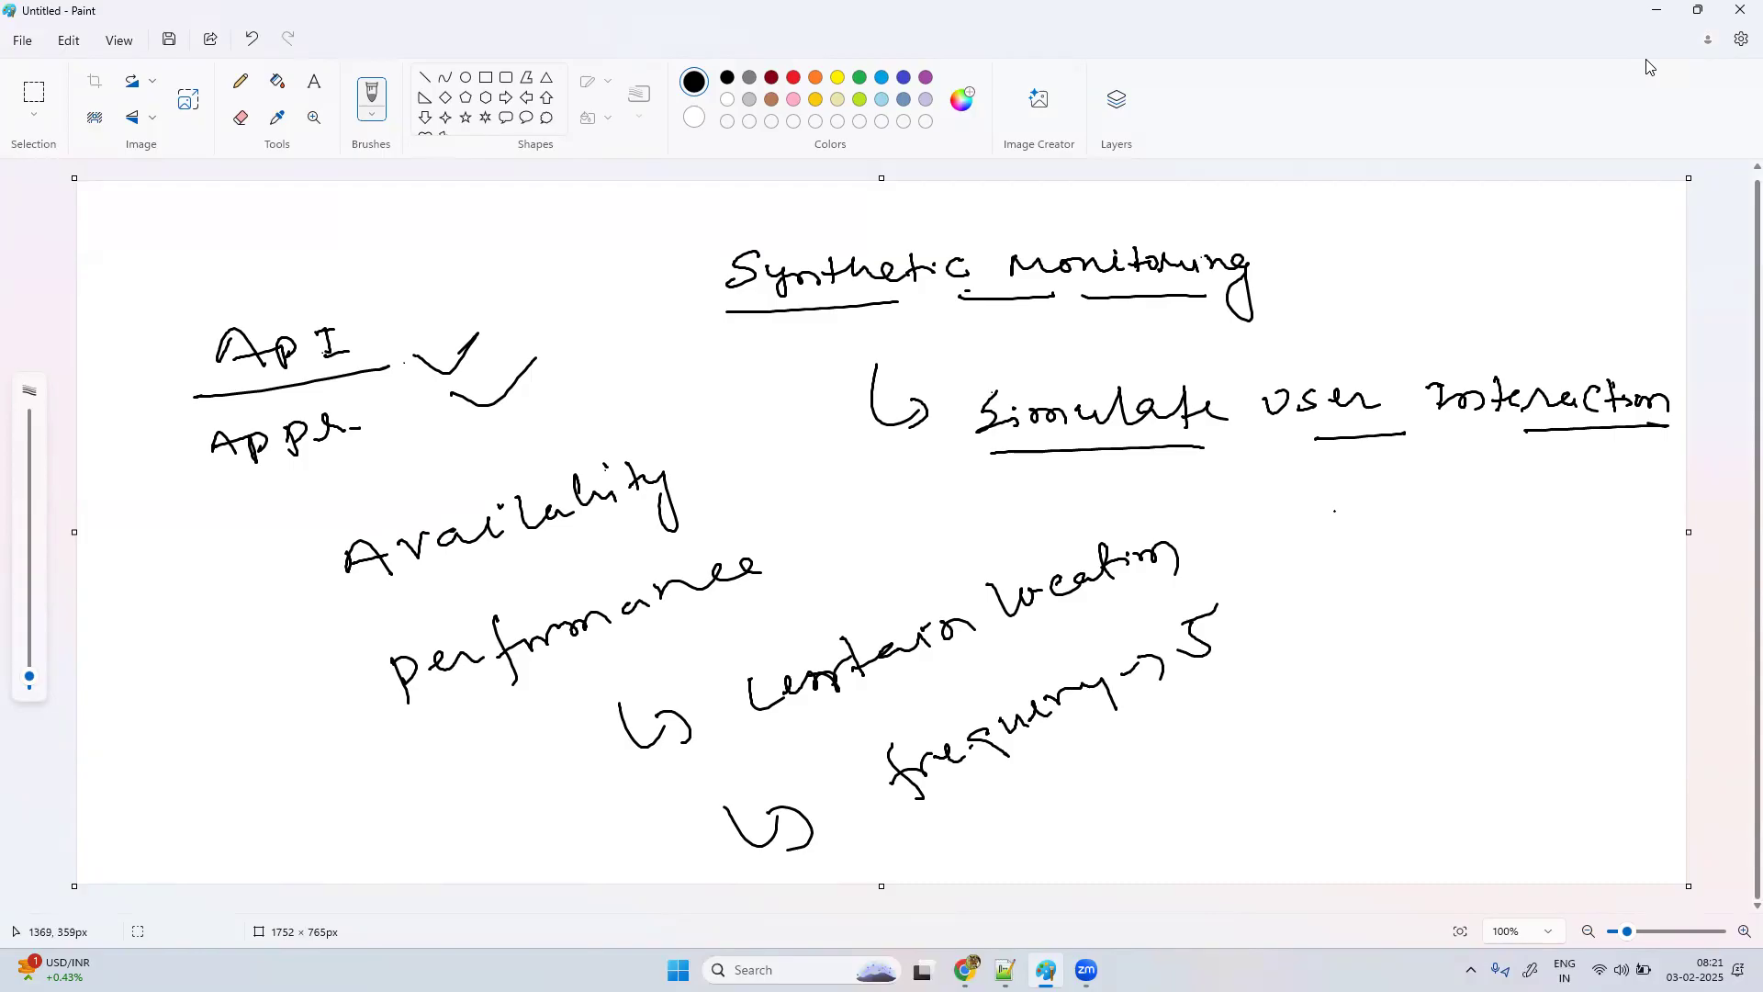
Step: Start a list of HTTP methods below "Interaction" by handwriting "GET" and "POST"
mouse_move(1345, 501)
mouse_down()
mouse_move(1377, 551)
mouse_move(1419, 540)
mouse_up()
drag(1403, 517, 1437, 520)
mouse_move(1456, 514)
mouse_down()
mouse_move(1462, 537)
mouse_move(1477, 507)
mouse_up()
click(1390, 577)
mouse_move(1356, 602)
mouse_down()
mouse_move(1365, 638)
mouse_move(1360, 622)
mouse_up()
mouse_move(1405, 602)
mouse_down()
mouse_move(1398, 622)
mouse_move(1405, 604)
mouse_up()
mouse_move(1446, 599)
mouse_down()
mouse_move(1426, 624)
mouse_move(1479, 625)
mouse_up()
drag(1466, 599, 1483, 592)
Step: Add "PUT", "DELETE" and "PATCH" to the HTTP method list and enclose the whole list with a curly brace
drag(1368, 673, 1377, 731)
mouse_move(1377, 672)
mouse_down()
mouse_move(1383, 697)
mouse_move(1440, 670)
mouse_up()
drag(1472, 662, 1468, 691)
drag(1451, 663, 1490, 647)
click(1379, 747)
mouse_move(1374, 753)
mouse_down()
mouse_move(1375, 783)
mouse_move(1424, 776)
mouse_up()
mouse_move(1403, 762)
mouse_down()
mouse_move(1472, 758)
mouse_move(1521, 722)
mouse_up()
mouse_move(1507, 725)
mouse_down()
mouse_move(1500, 751)
mouse_move(1553, 732)
mouse_up()
click(1466, 779)
click(1395, 825)
drag(1390, 822, 1404, 854)
mouse_move(1392, 824)
mouse_down()
mouse_move(1462, 833)
mouse_move(1463, 810)
mouse_move(1480, 827)
mouse_up()
drag(1469, 799, 1497, 790)
mouse_move(1519, 783)
mouse_down()
mouse_move(1511, 810)
mouse_move(1561, 797)
mouse_up()
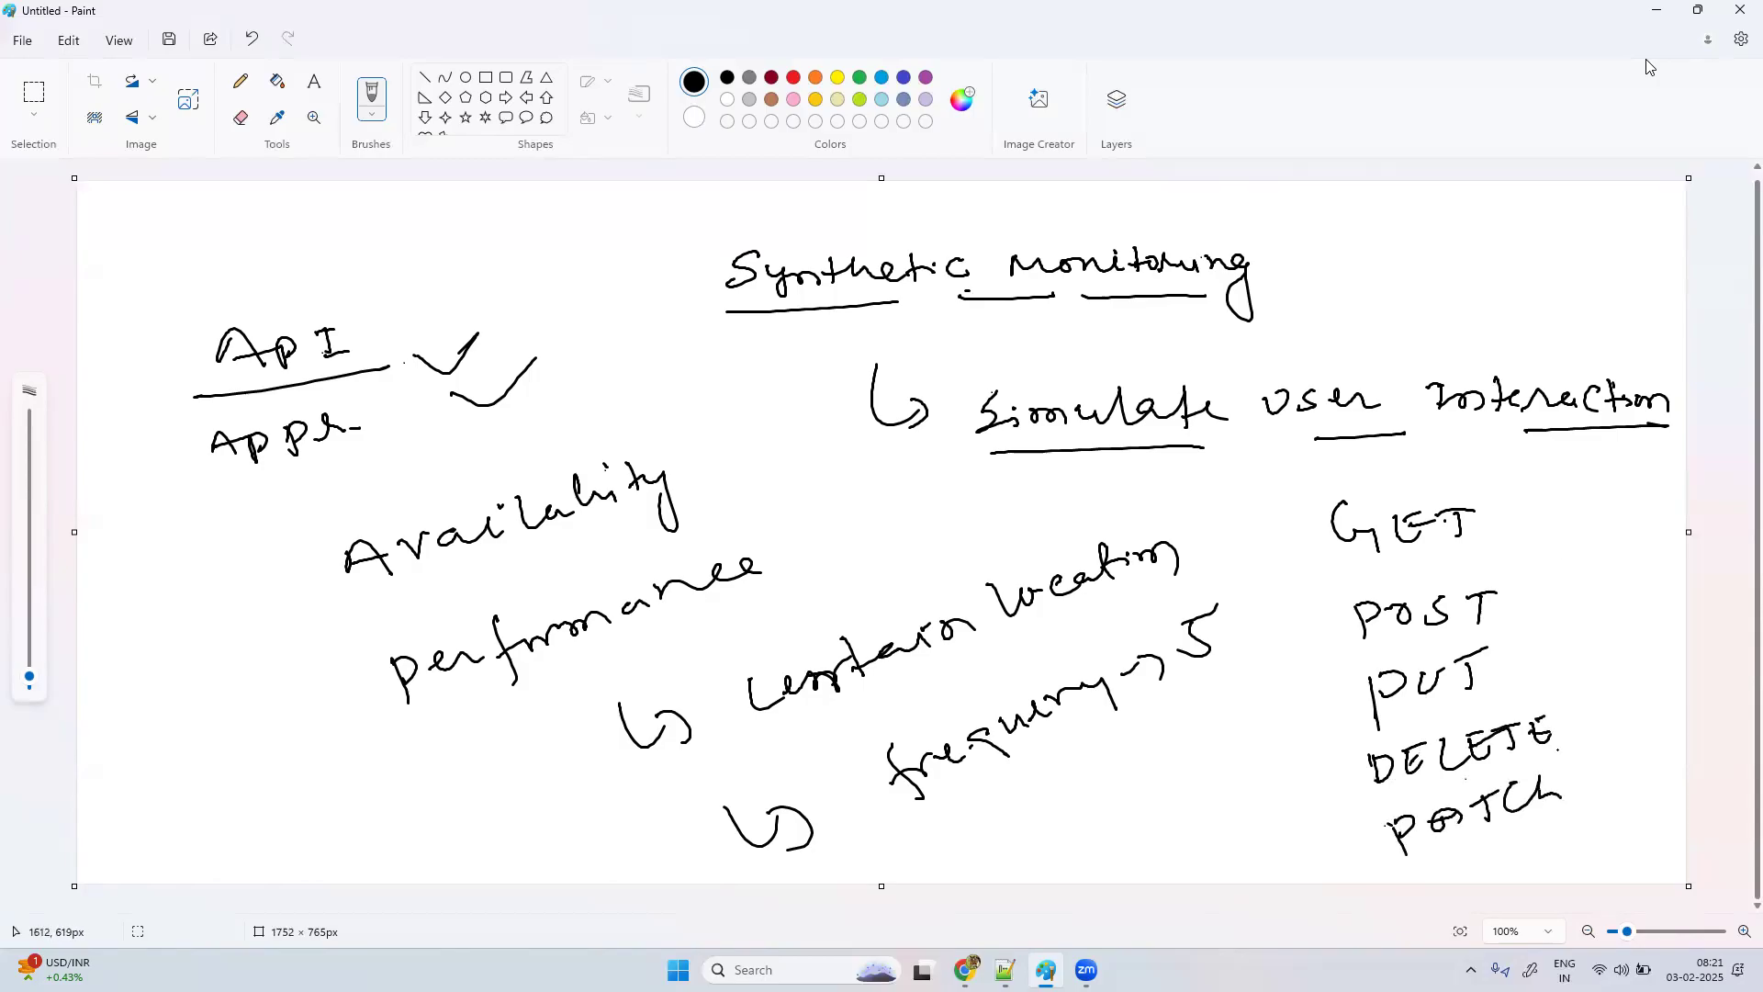
mouse_move(1531, 490)
mouse_down()
mouse_move(1576, 708)
mouse_move(1547, 791)
mouse_up()
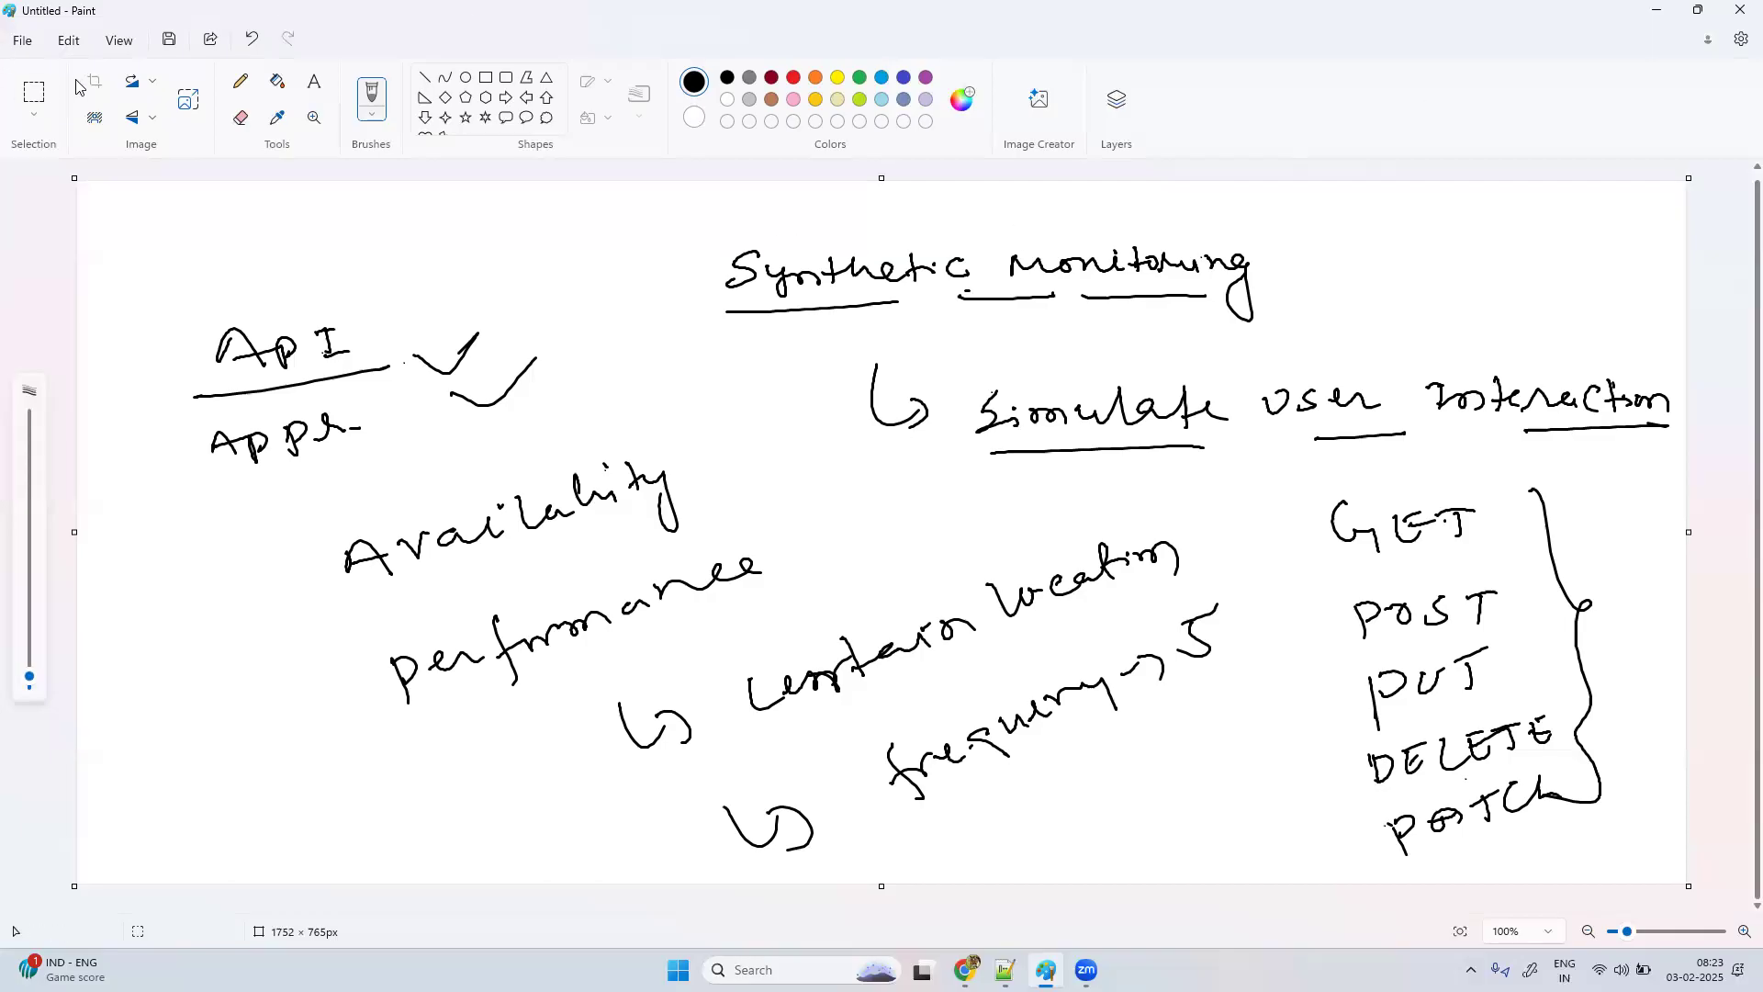
Step: Start a new blank canvas without saving the current one and handwrite the heading "Different types of synthetic monitoring"
click(24, 45)
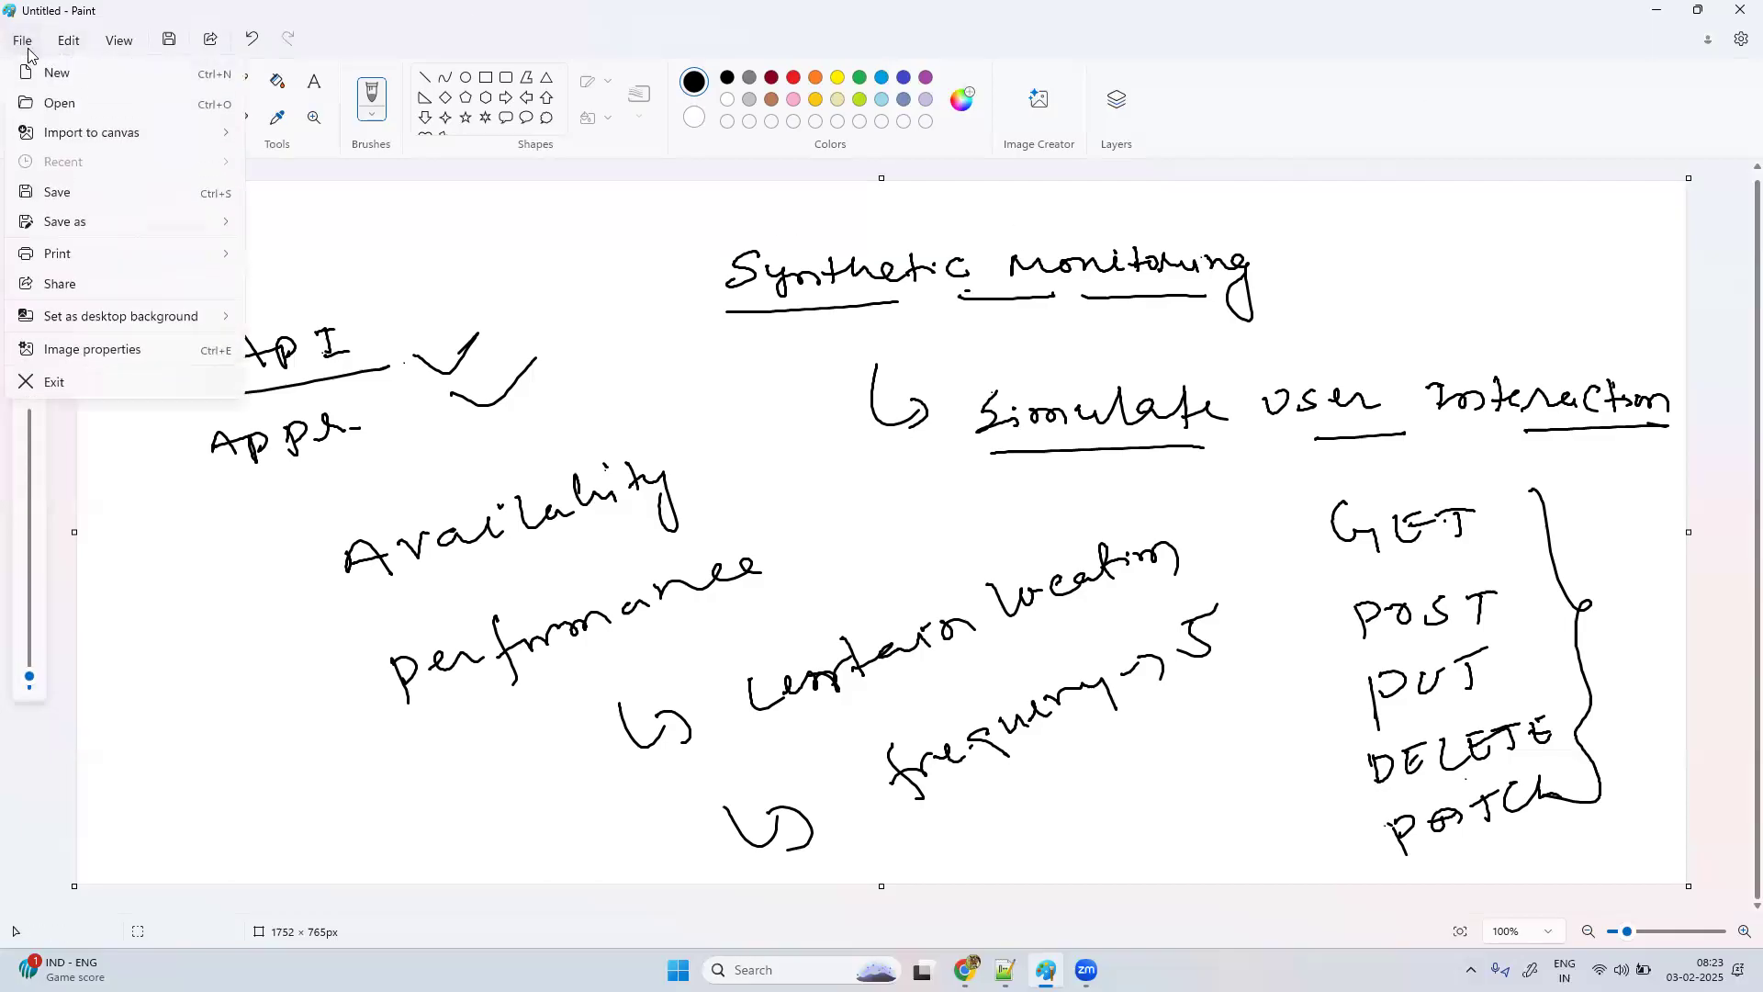
click(57, 73)
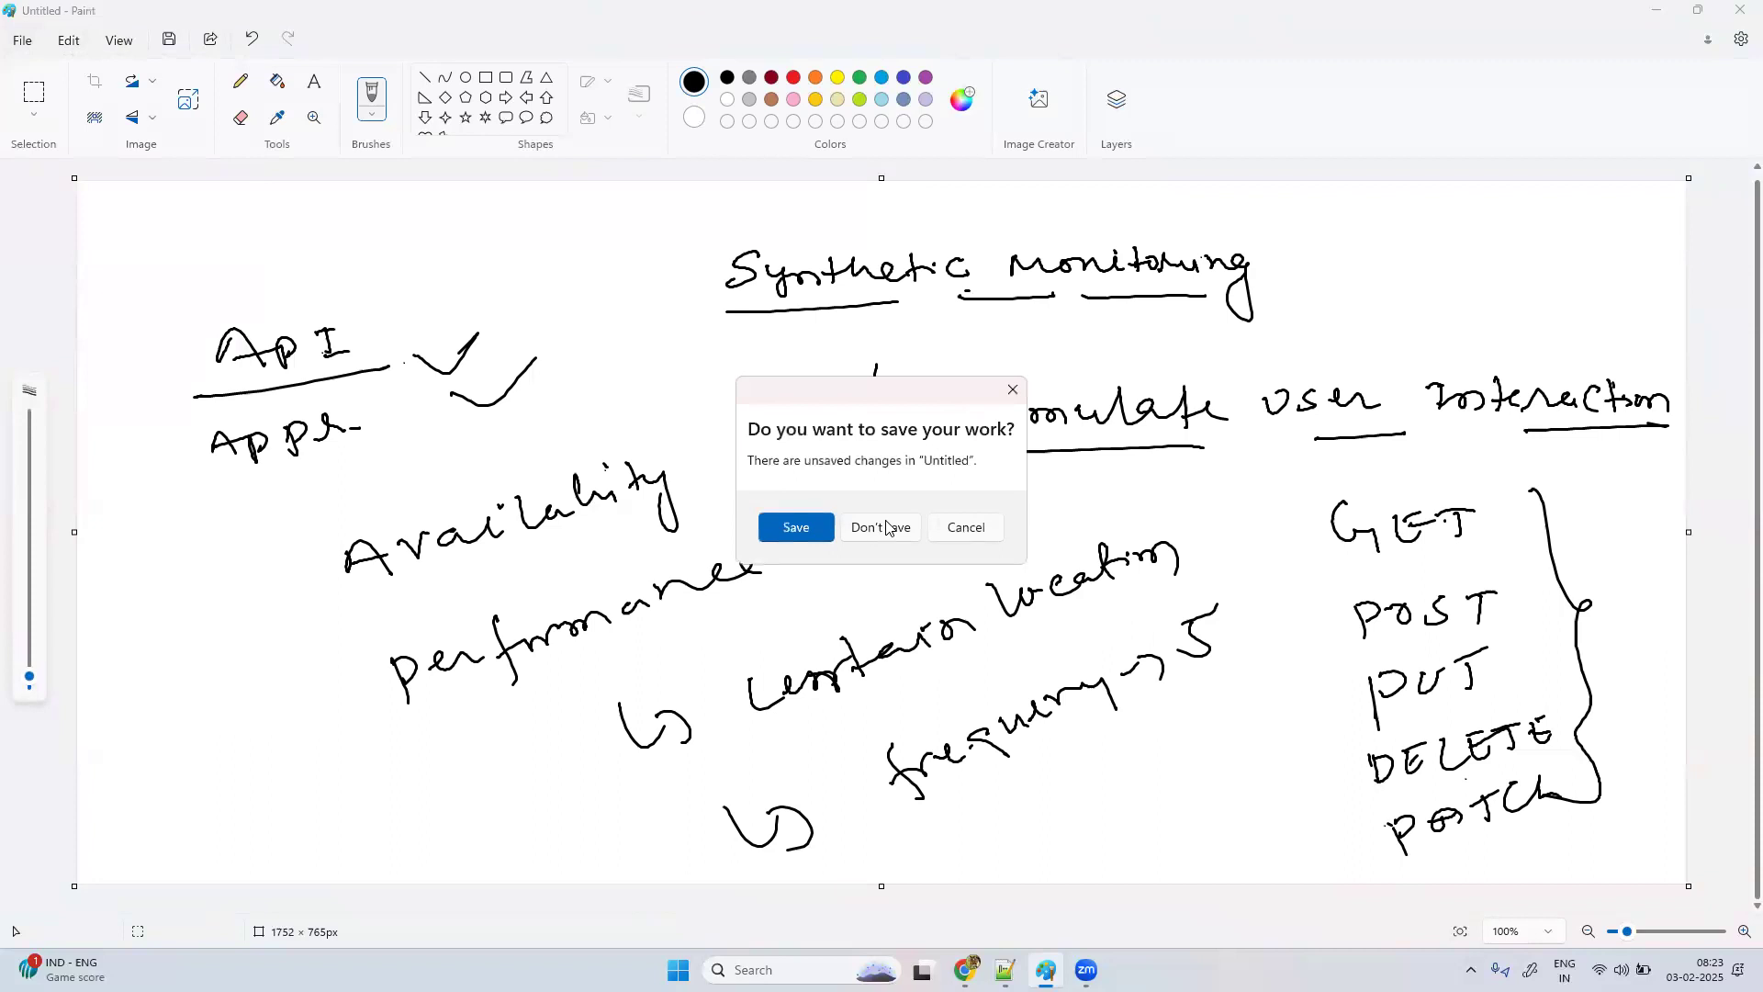
click(888, 528)
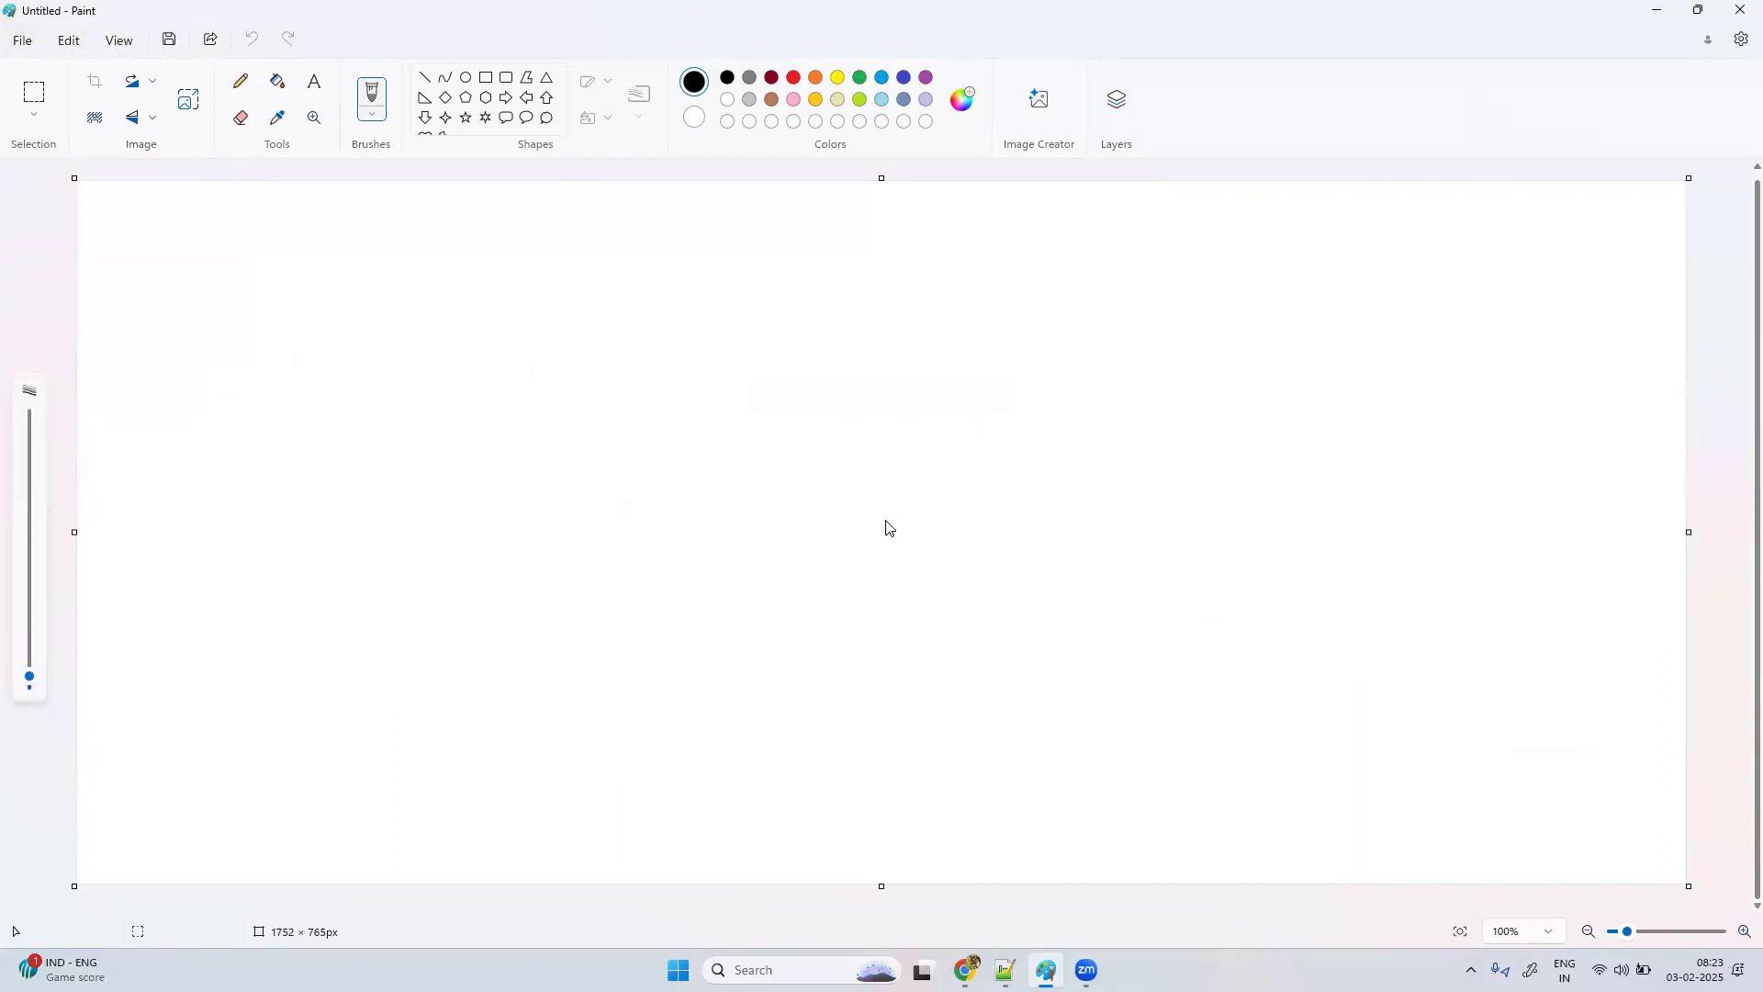
drag(221, 274, 268, 301)
mouse_move(259, 292)
mouse_down()
mouse_move(450, 258)
mouse_move(520, 275)
mouse_move(532, 298)
mouse_move(582, 267)
mouse_move(780, 276)
mouse_move(1126, 248)
mouse_move(1150, 266)
mouse_move(1184, 245)
mouse_move(1224, 262)
mouse_move(1249, 321)
mouse_up()
Step: Add a circled 1 with "Availability monitoring" below the heading and underline both words
drag(260, 393, 264, 413)
drag(243, 370, 155, 398)
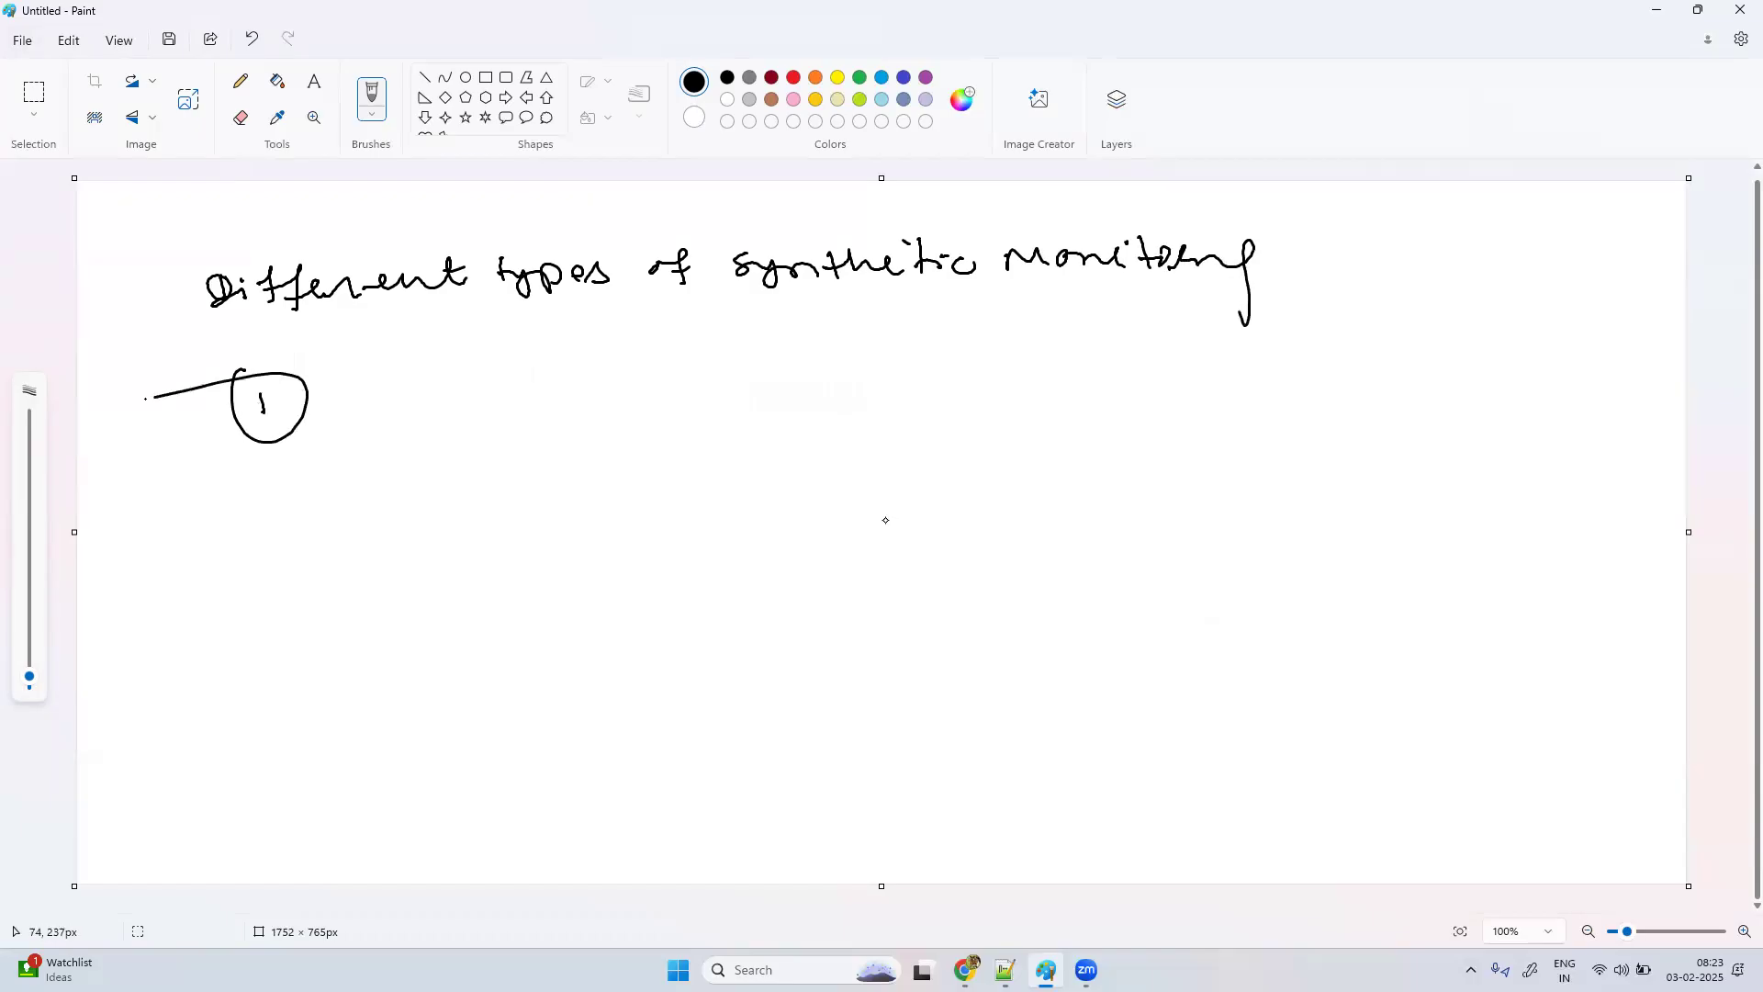
drag(380, 418, 415, 415)
drag(380, 410, 445, 391)
mouse_move(470, 398)
mouse_down()
mouse_move(459, 413)
mouse_move(501, 411)
mouse_up()
mouse_move(502, 395)
mouse_down()
mouse_move(514, 408)
mouse_move(614, 380)
mouse_move(671, 430)
mouse_move(738, 395)
mouse_move(820, 395)
mouse_up()
drag(805, 386, 846, 375)
drag(851, 390, 903, 380)
mouse_move(898, 386)
mouse_down()
mouse_move(968, 364)
mouse_move(951, 429)
mouse_up()
drag(401, 437, 571, 423)
drag(728, 419, 963, 418)
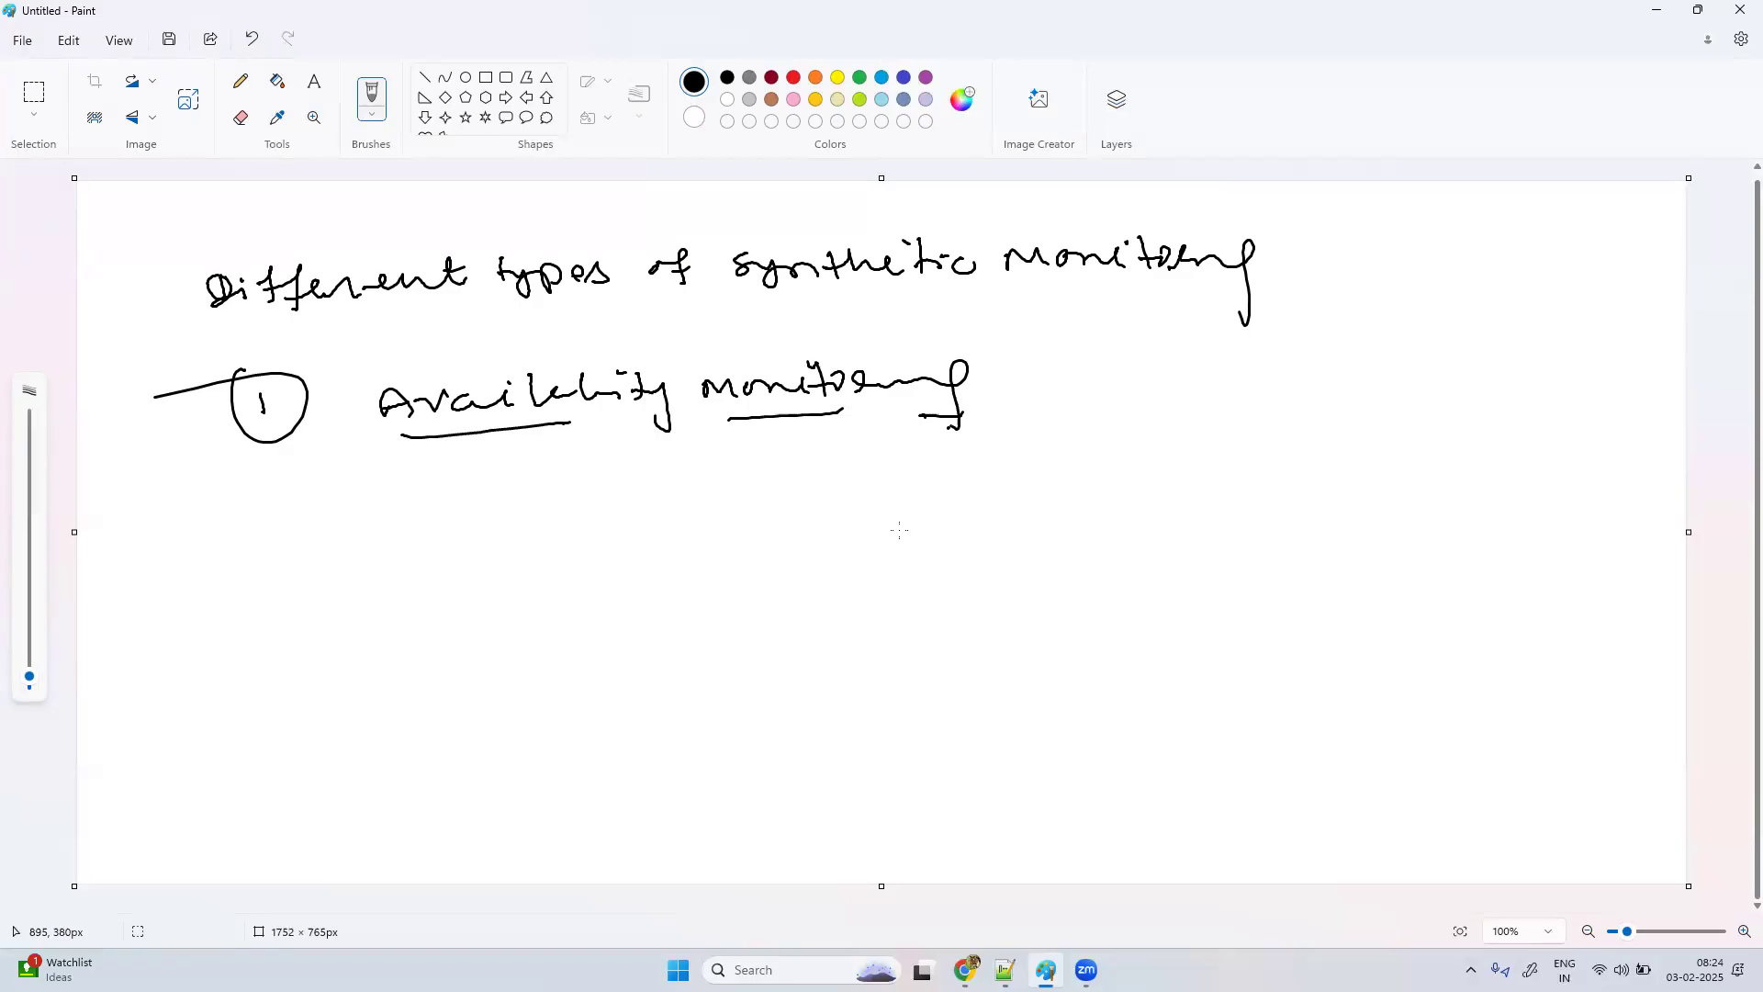
Step: Handwrite an underlined "HTTP" below "Availability monitoring" and number it with a circled 1
mouse_move(615, 528)
mouse_down()
mouse_move(612, 557)
mouse_move(669, 551)
mouse_up()
drag(653, 533, 709, 523)
mouse_move(697, 525)
mouse_down()
mouse_move(697, 548)
mouse_move(722, 538)
mouse_up()
drag(628, 580, 758, 559)
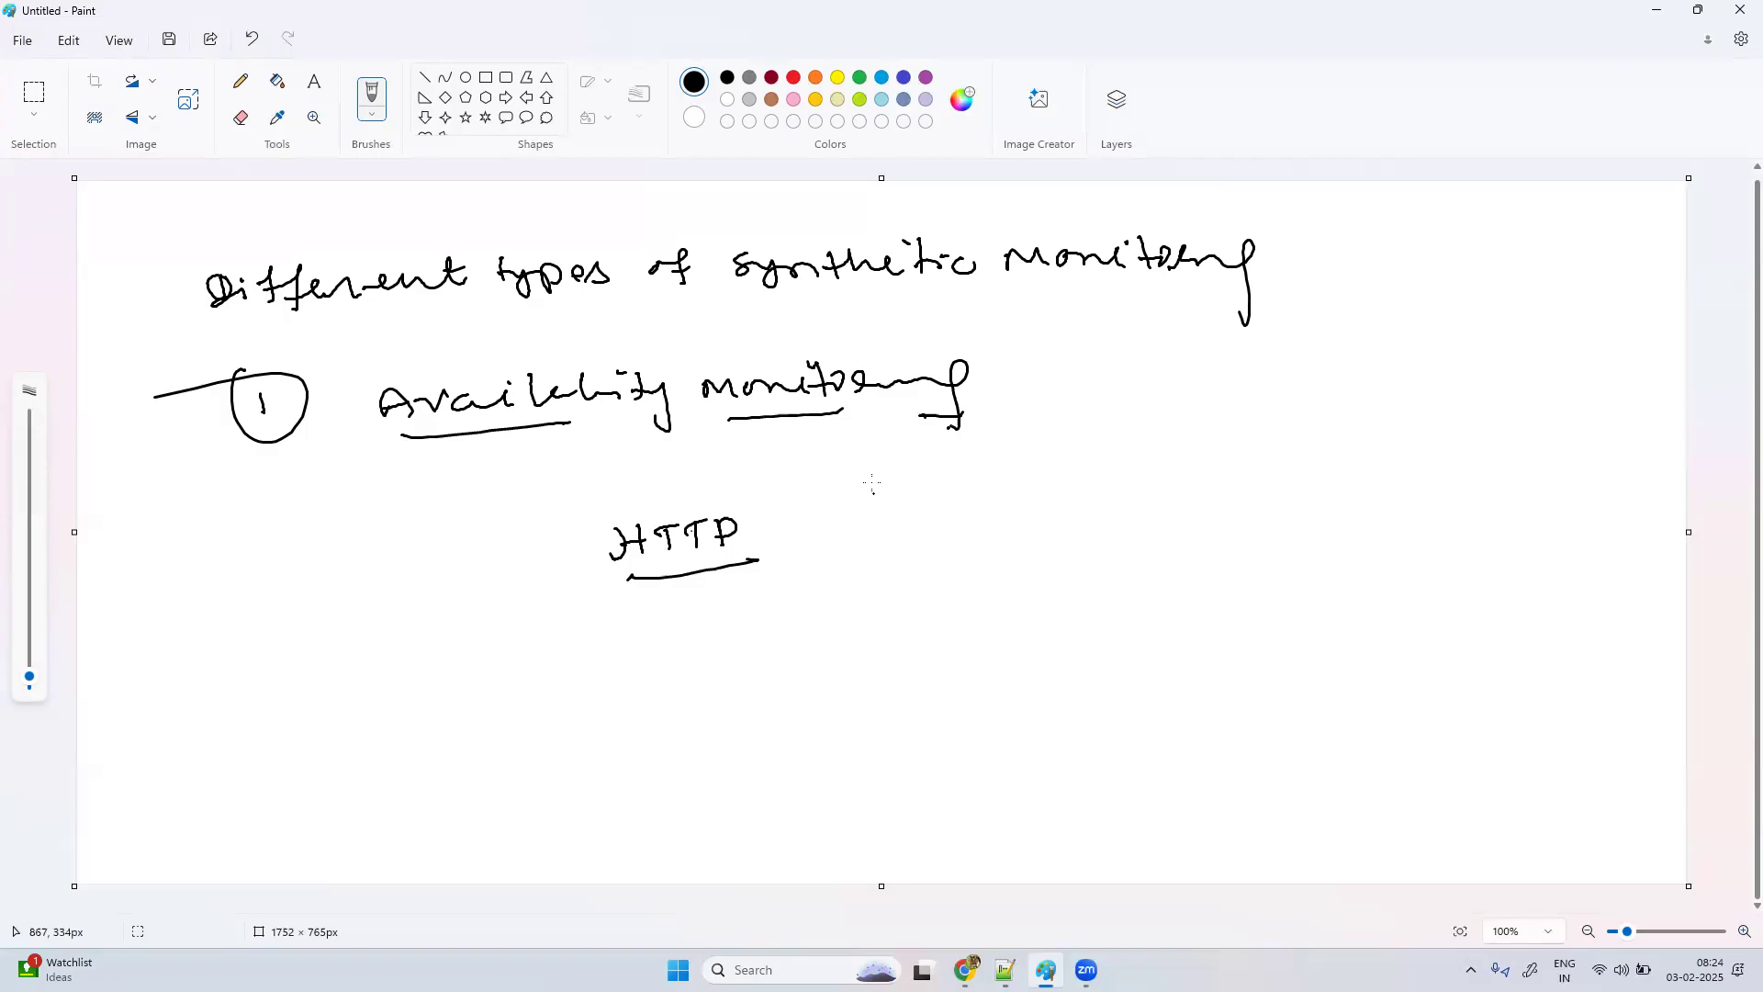
drag(426, 550, 444, 580)
mouse_move(428, 530)
mouse_down()
mouse_move(404, 617)
mouse_move(390, 555)
mouse_up()
Step: Add a circled 2 with "Browser Base monitoring" beside the HTTP item
mouse_move(880, 512)
mouse_down()
mouse_move(884, 542)
mouse_move(918, 540)
mouse_up()
mouse_move(879, 500)
mouse_down()
mouse_move(923, 515)
mouse_move(877, 501)
mouse_up()
drag(1014, 507, 1230, 507)
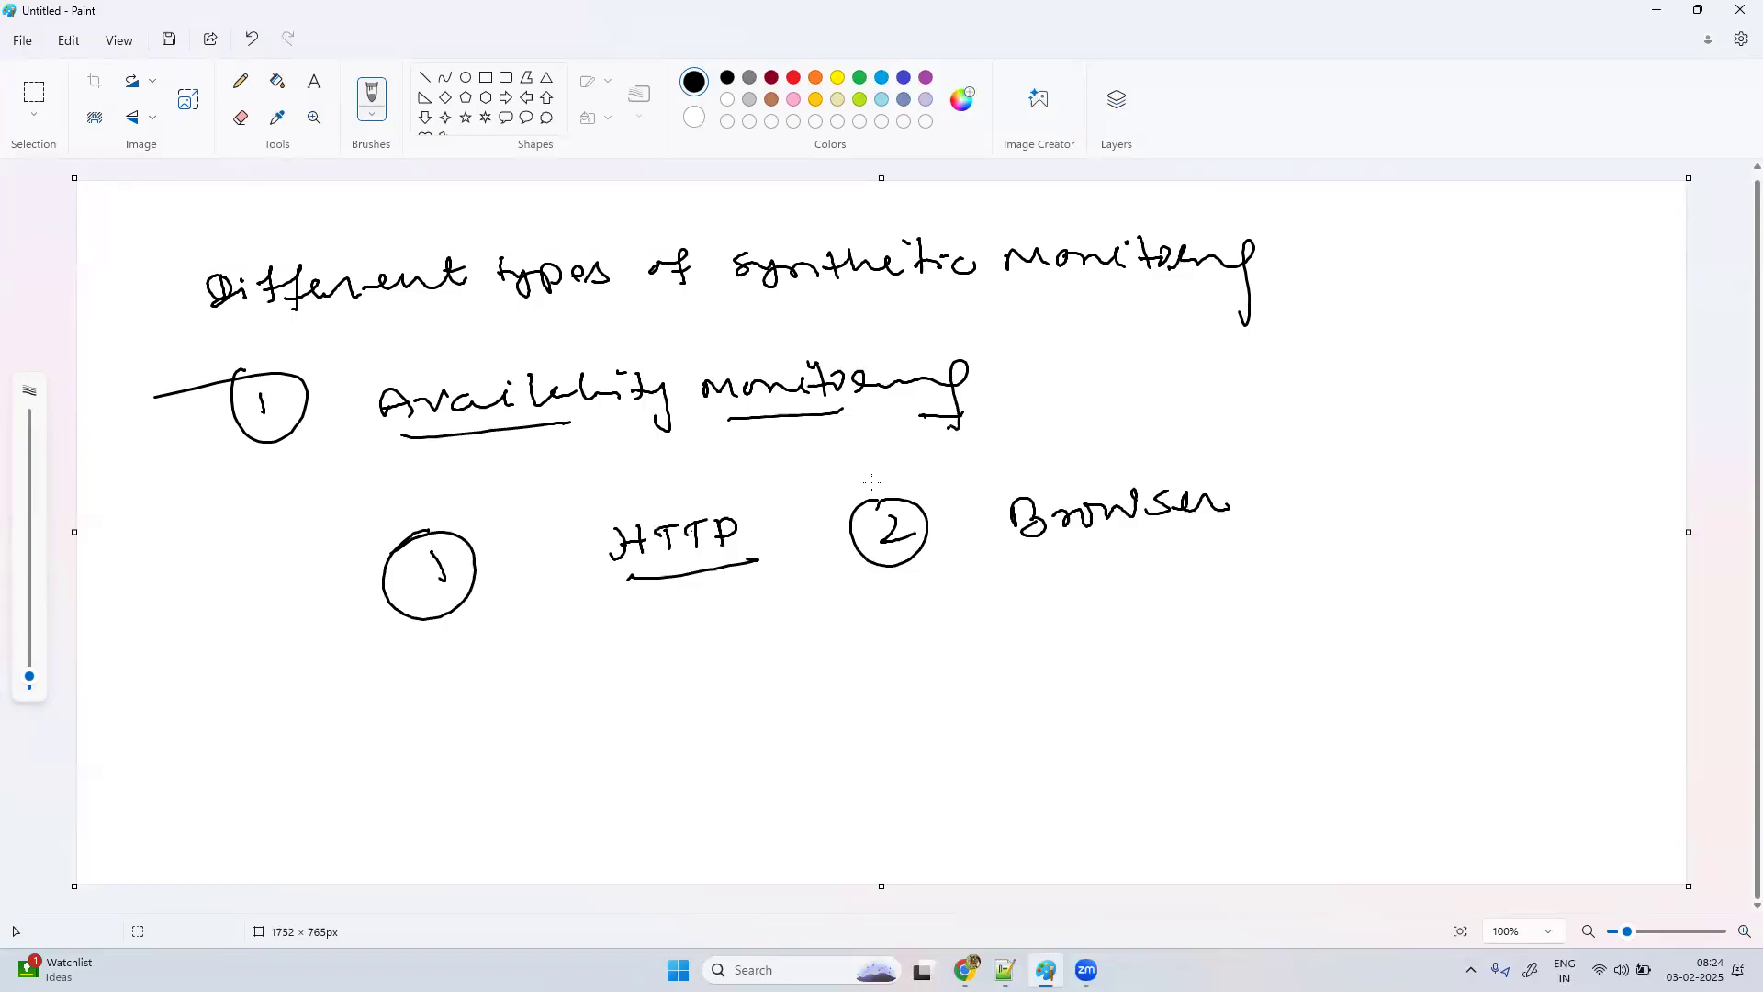
mouse_move(1251, 493)
mouse_down()
mouse_move(1276, 506)
mouse_move(1552, 467)
mouse_move(1638, 519)
mouse_up()
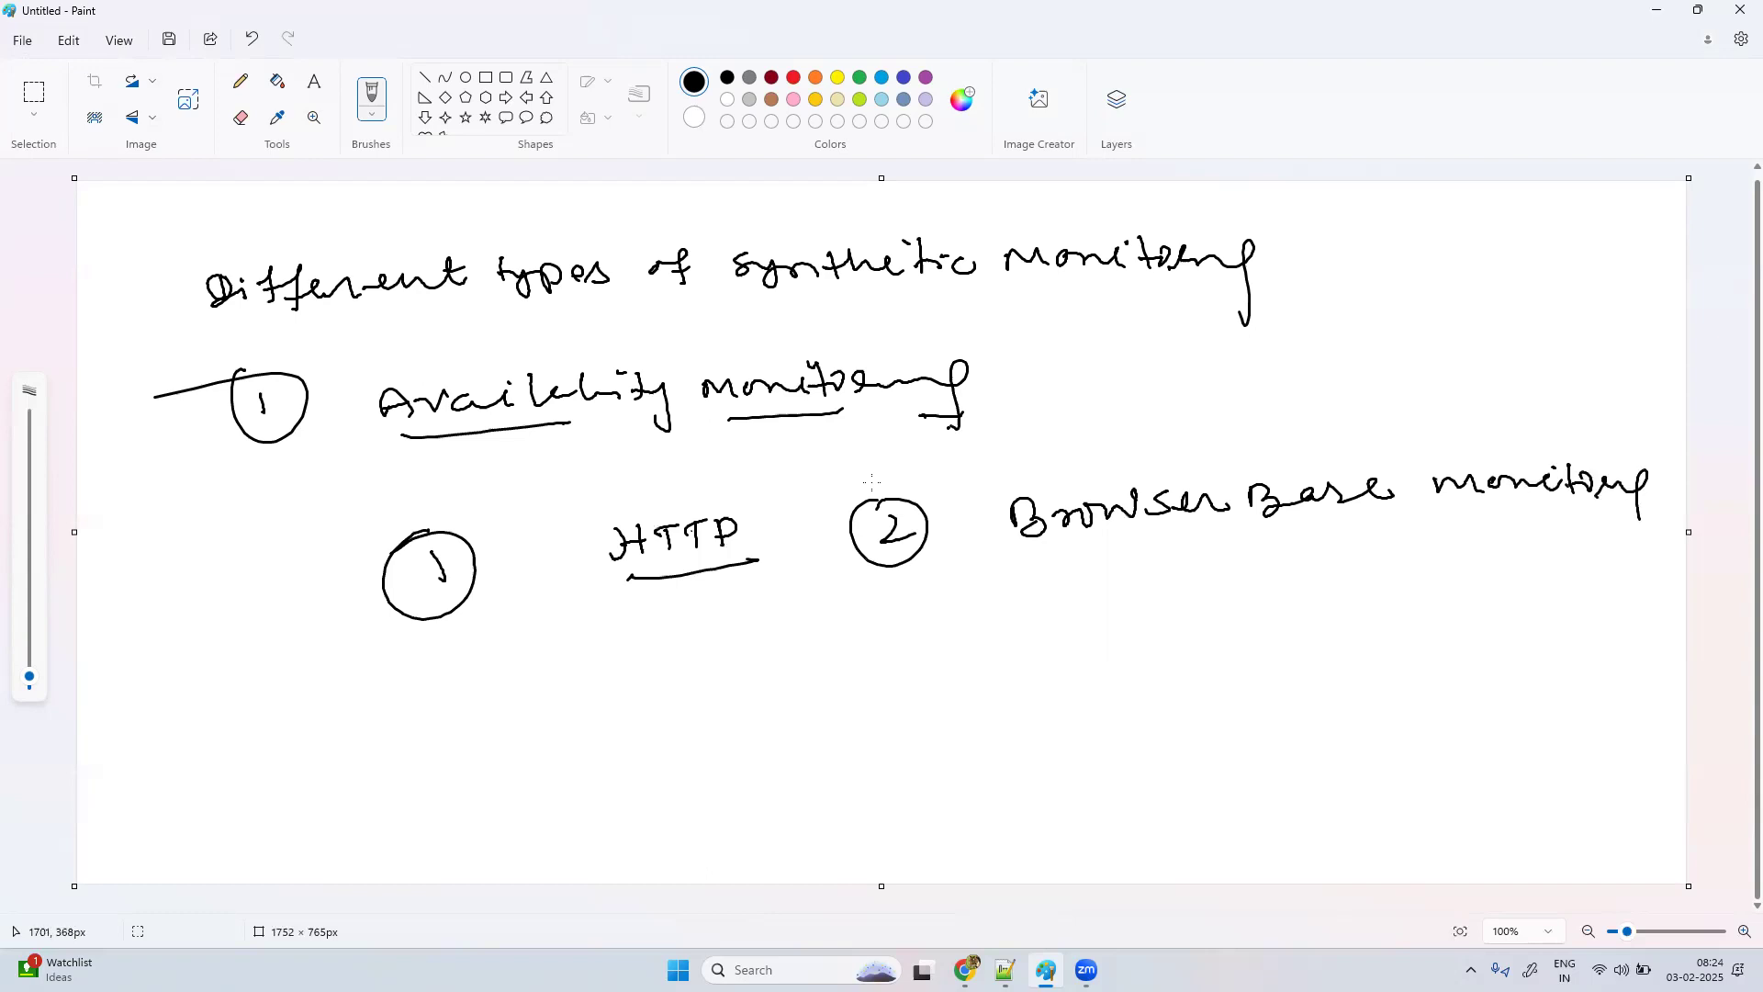
Step: Add a circled 3 with "Network monitoring" below the other items and draw check marks beside the three item numbers
mouse_move(711, 674)
mouse_down()
mouse_move(705, 717)
mouse_move(698, 697)
mouse_up()
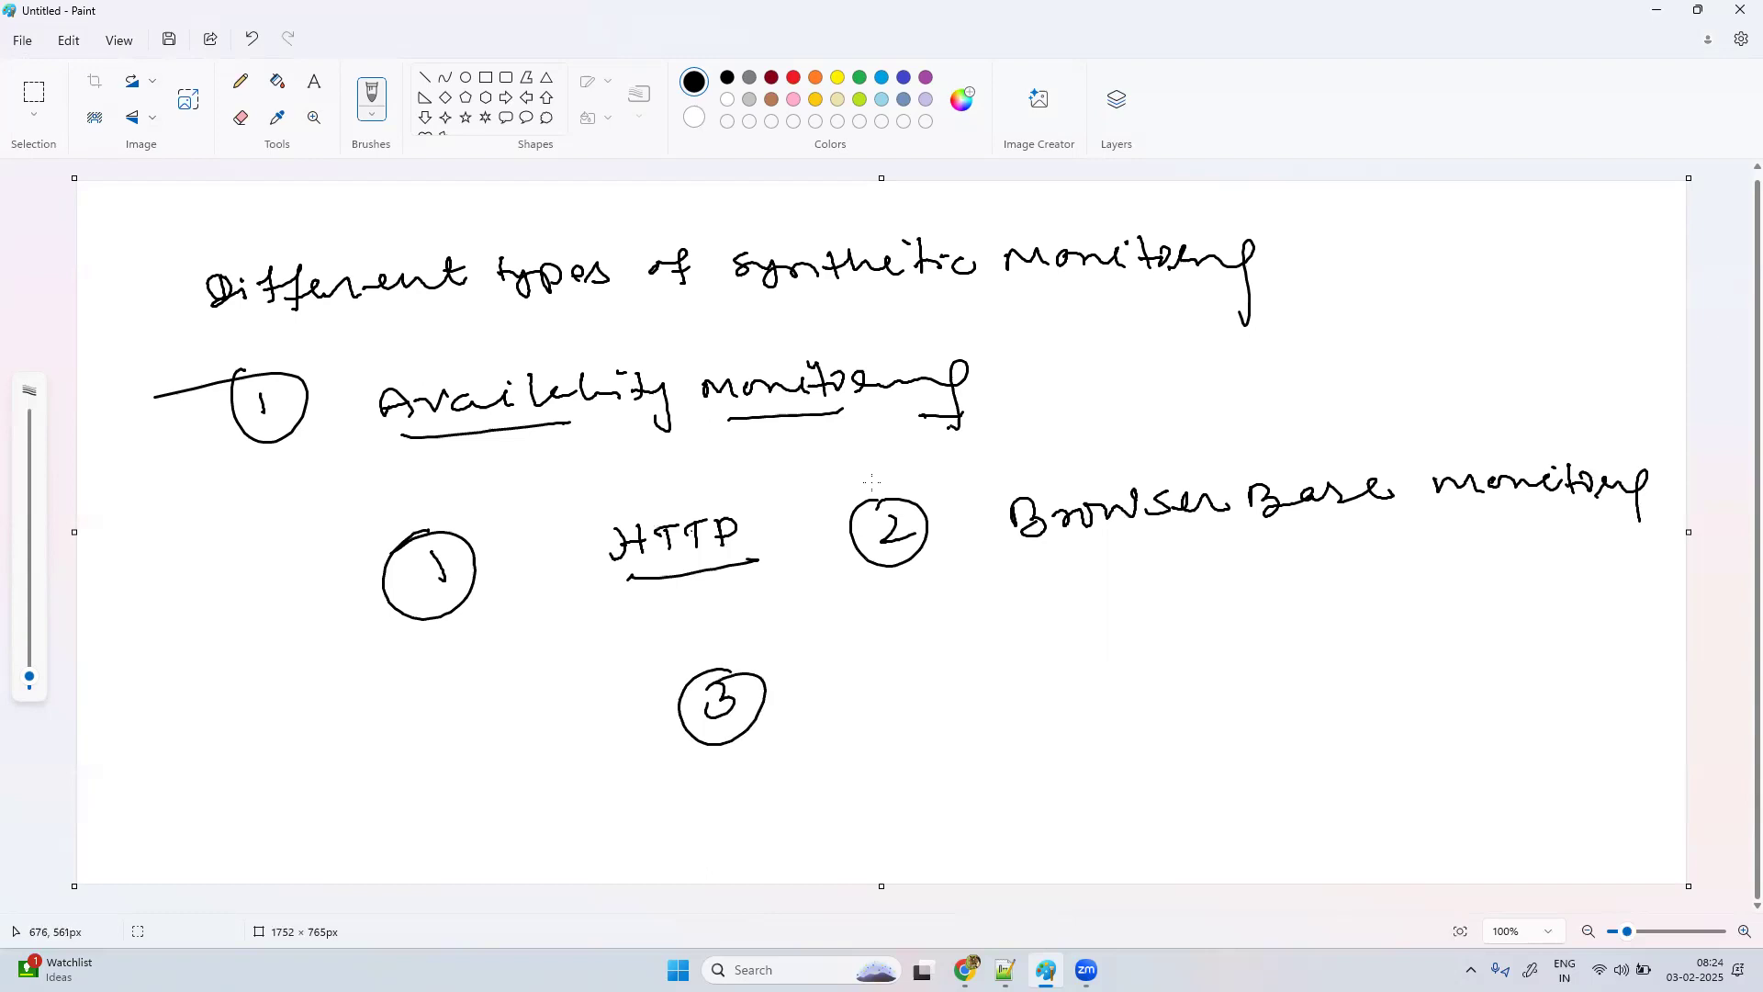
mouse_move(864, 676)
mouse_down()
mouse_move(863, 698)
mouse_move(907, 659)
mouse_move(917, 691)
mouse_up()
mouse_move(926, 678)
mouse_down()
mouse_move(957, 670)
mouse_move(956, 689)
mouse_up()
mouse_move(952, 672)
mouse_down()
mouse_move(1106, 634)
mouse_move(1146, 647)
mouse_move(1218, 614)
mouse_move(1314, 608)
mouse_move(1329, 588)
mouse_move(1372, 608)
mouse_move(1391, 595)
mouse_move(1436, 641)
mouse_up()
drag(456, 598, 399, 628)
drag(895, 424, 825, 471)
drag(726, 792, 802, 747)
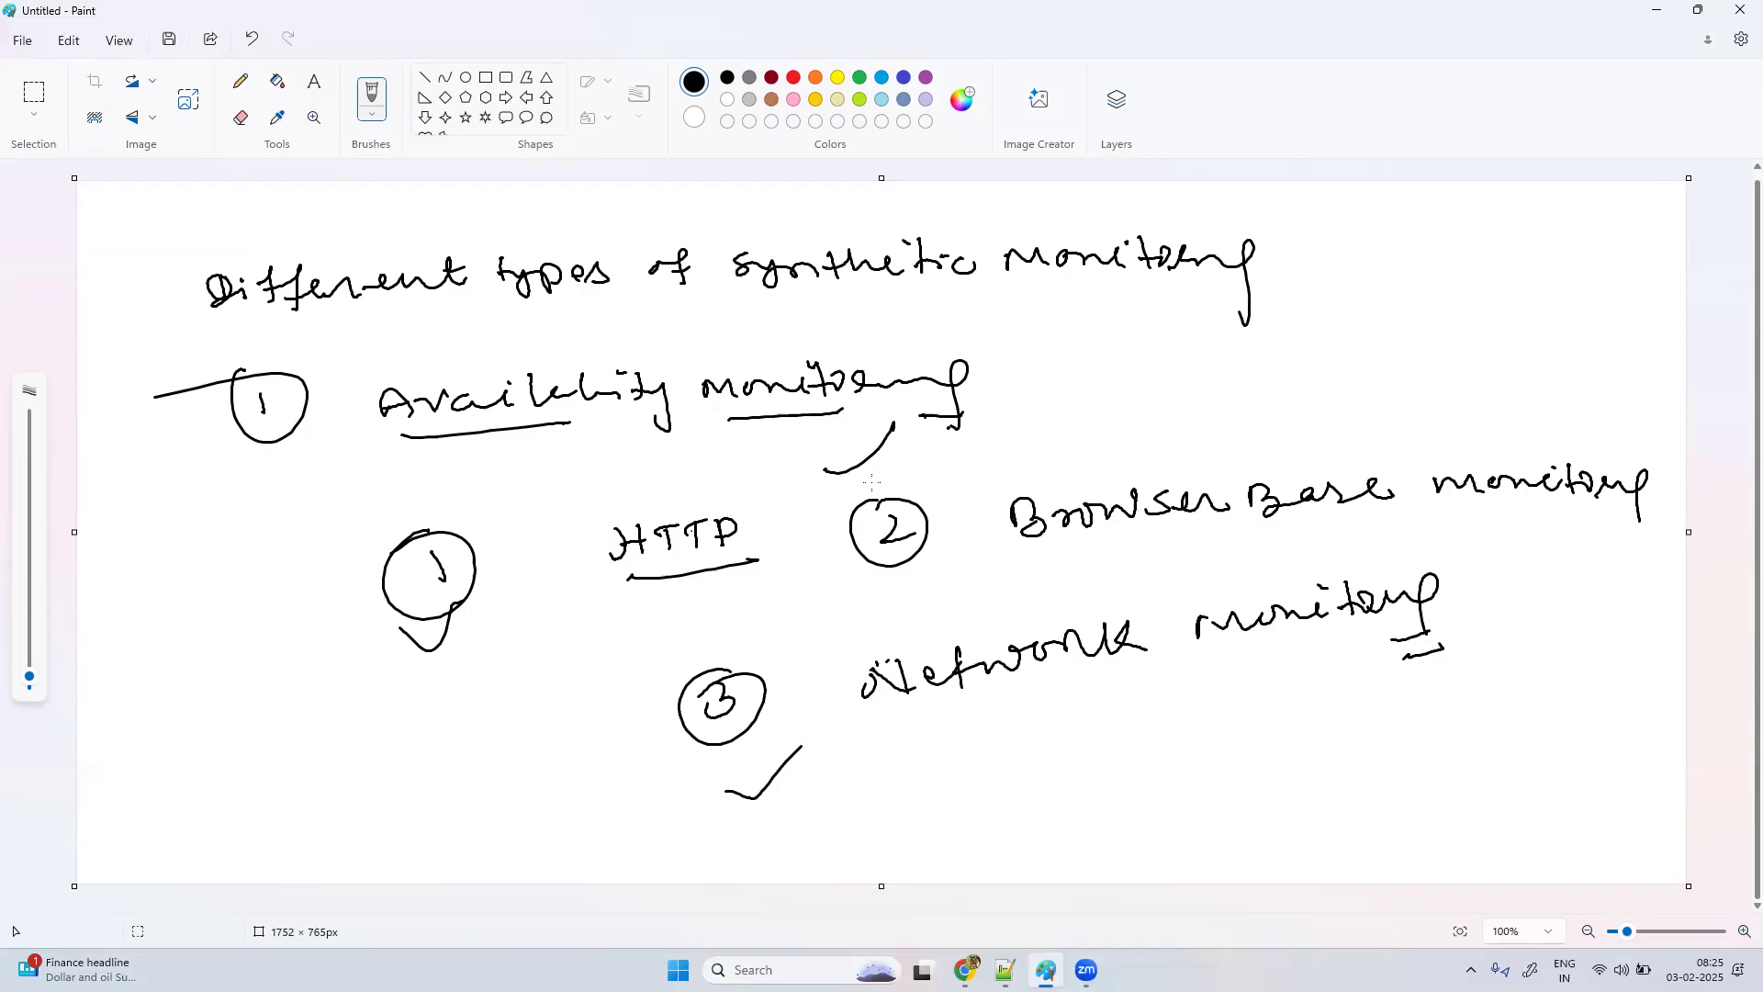
Step: Add the arrowed sub-items "ping" and "ICMP" below "Network monitoring" and underline "ICMP"
drag(1019, 724, 1047, 766)
click(1083, 728)
mouse_move(1148, 715)
mouse_down()
mouse_move(1156, 751)
mouse_move(1167, 735)
mouse_up()
mouse_move(1182, 717)
mouse_down()
mouse_move(1187, 737)
mouse_move(1251, 696)
mouse_move(1257, 751)
mouse_up()
mouse_move(1063, 808)
mouse_down()
mouse_move(1111, 834)
mouse_move(1176, 790)
mouse_up()
mouse_move(1173, 795)
mouse_down()
mouse_move(1199, 790)
mouse_move(1196, 812)
mouse_up()
mouse_move(1216, 801)
mouse_down()
mouse_move(1231, 776)
mouse_move(1258, 795)
mouse_up()
drag(1186, 841, 1269, 805)
mouse_move(1270, 787)
mouse_down()
mouse_move(1274, 766)
mouse_move(1281, 781)
mouse_up()
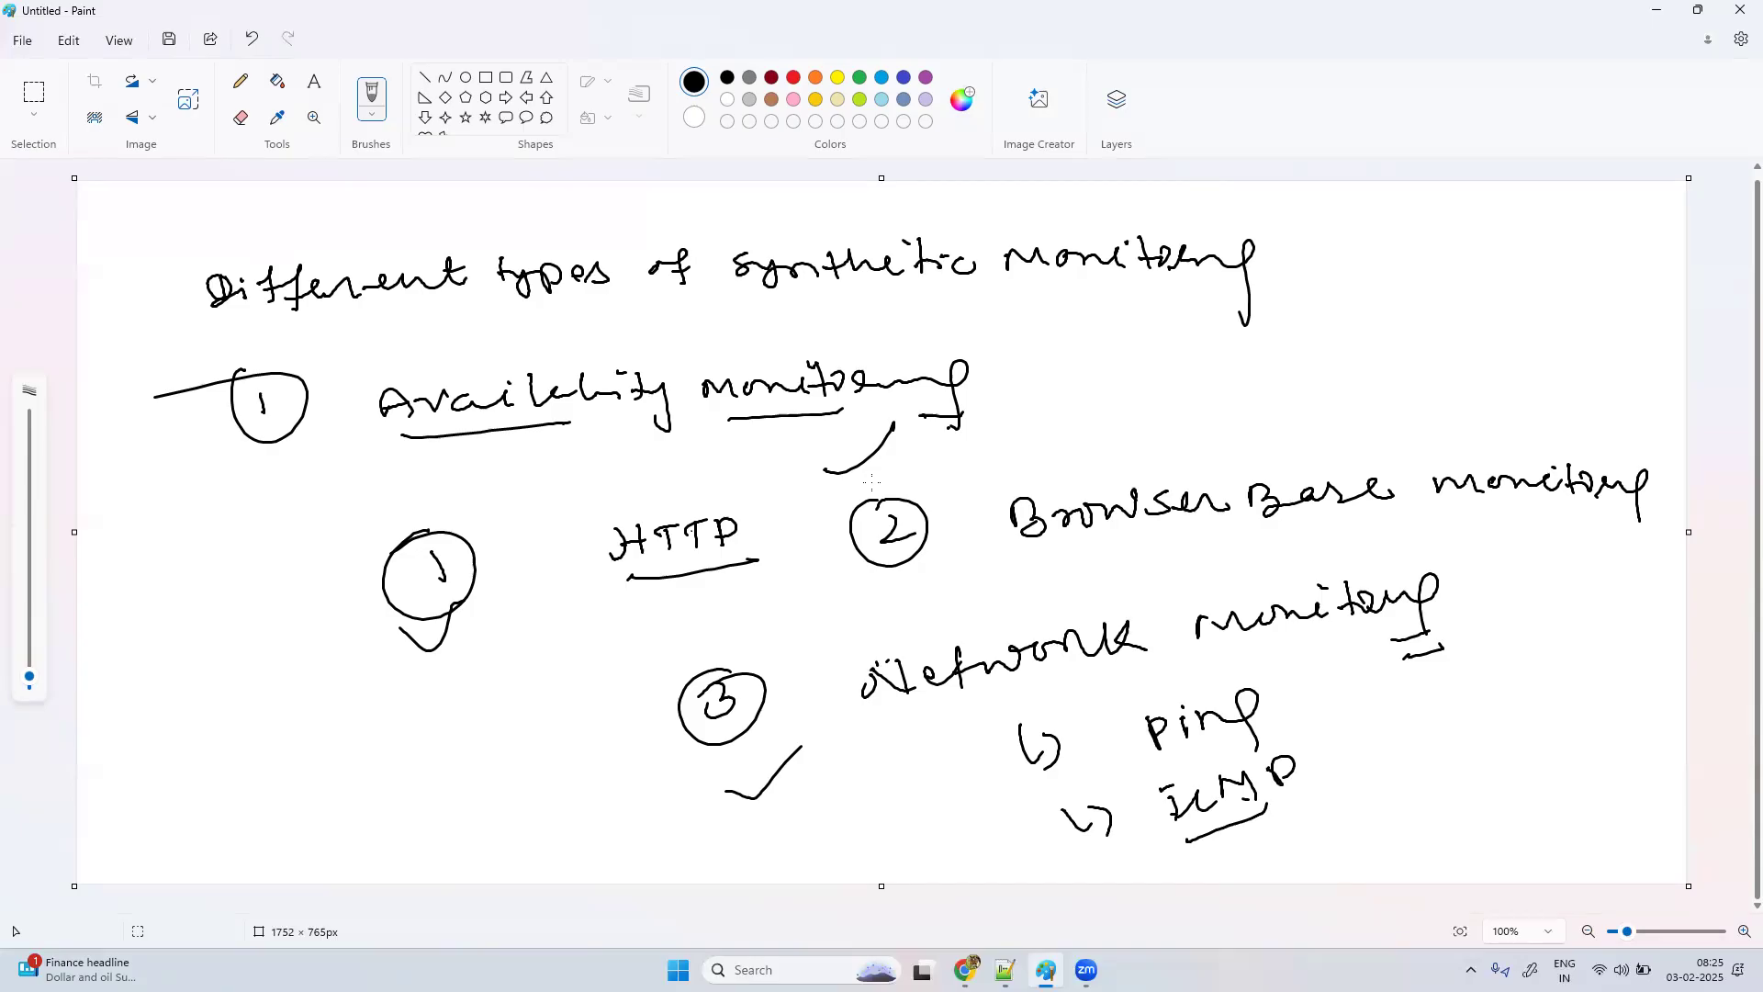
Step: Start a new blank canvas without saving the current one and draw a downward arrow near the upper middle
click(24, 44)
click(61, 64)
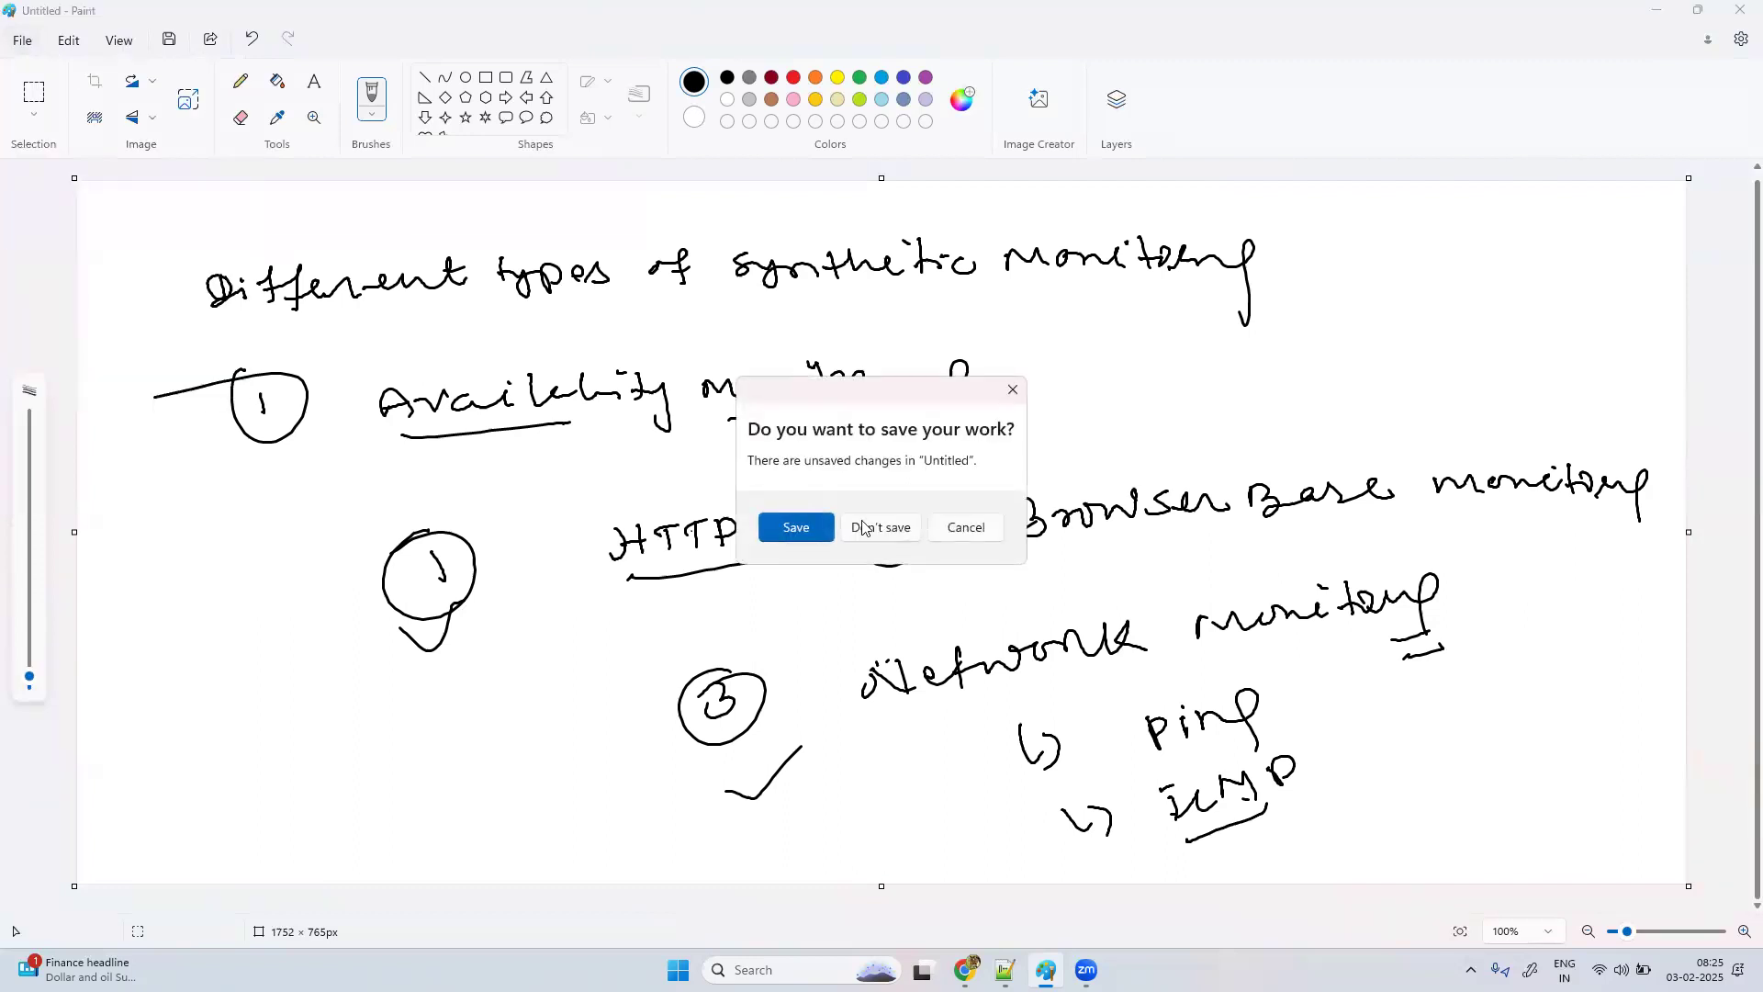
click(873, 528)
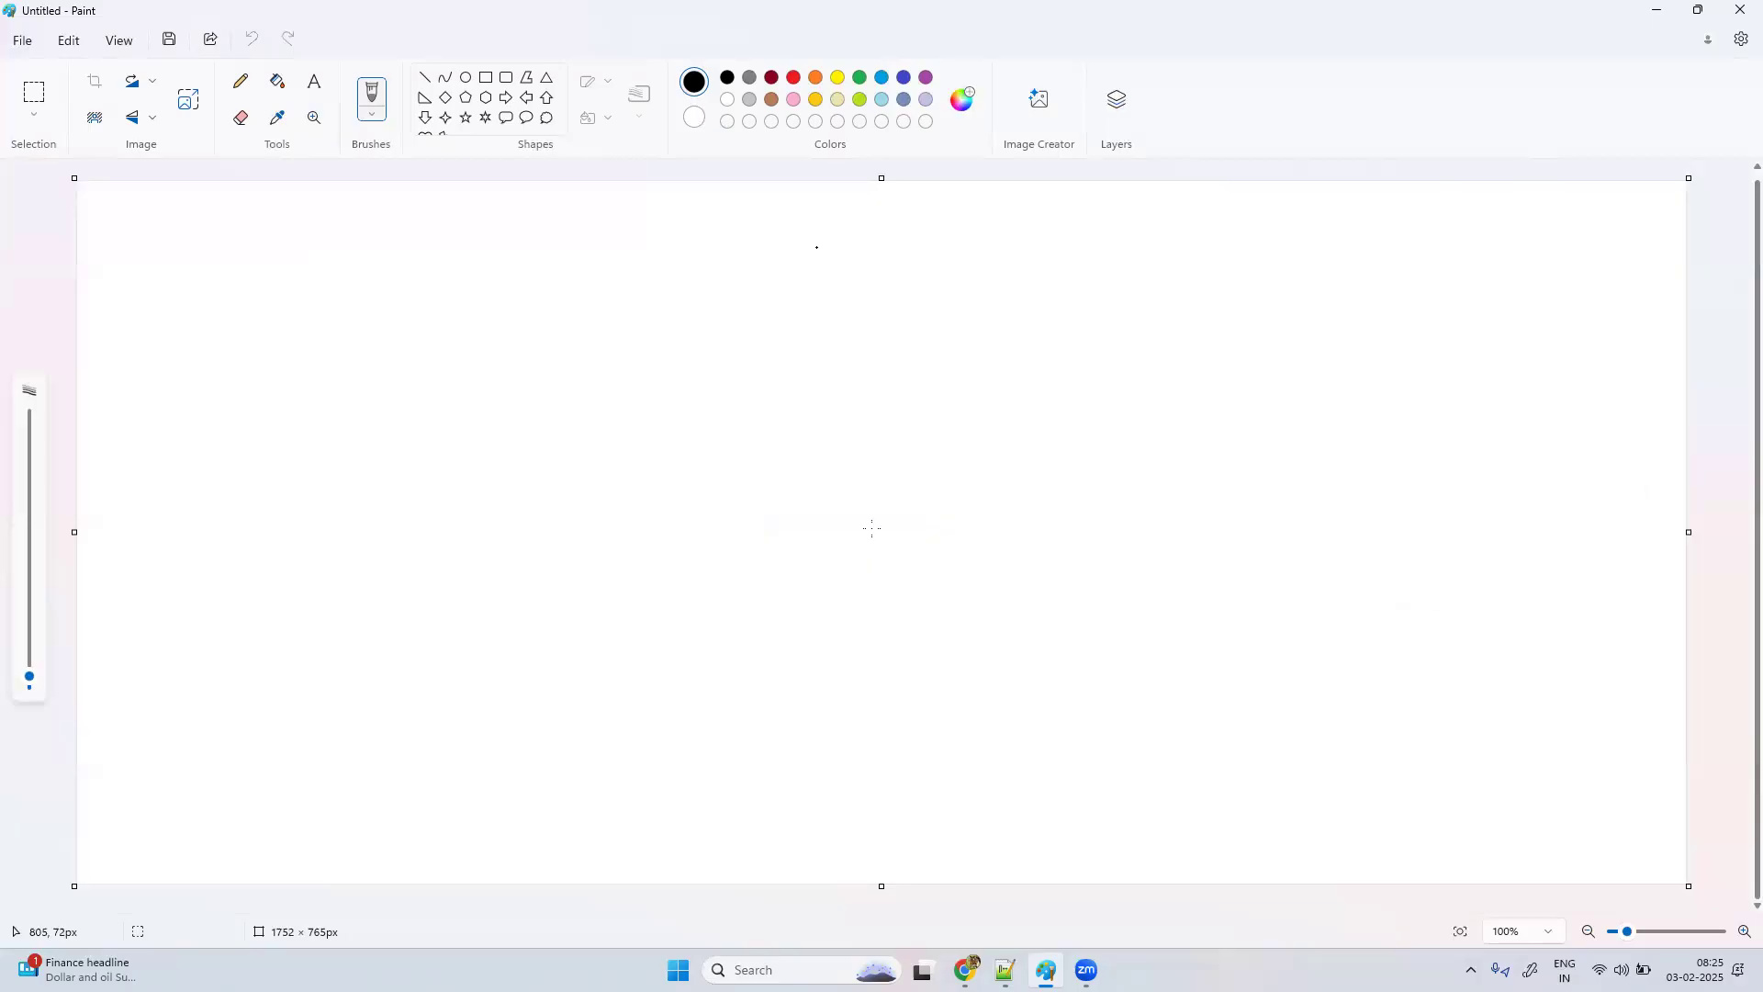
drag(863, 245, 853, 308)
drag(827, 292, 833, 316)
Step: Add a circled 1 with "internal application" below the arrow and underline both words
mouse_move(574, 421)
mouse_down()
mouse_move(544, 413)
mouse_move(584, 368)
mouse_up()
mouse_move(688, 389)
mouse_down()
mouse_move(689, 416)
mouse_move(1106, 384)
mouse_move(1354, 404)
mouse_up()
click(694, 436)
drag(685, 443, 912, 425)
drag(1019, 424, 1365, 417)
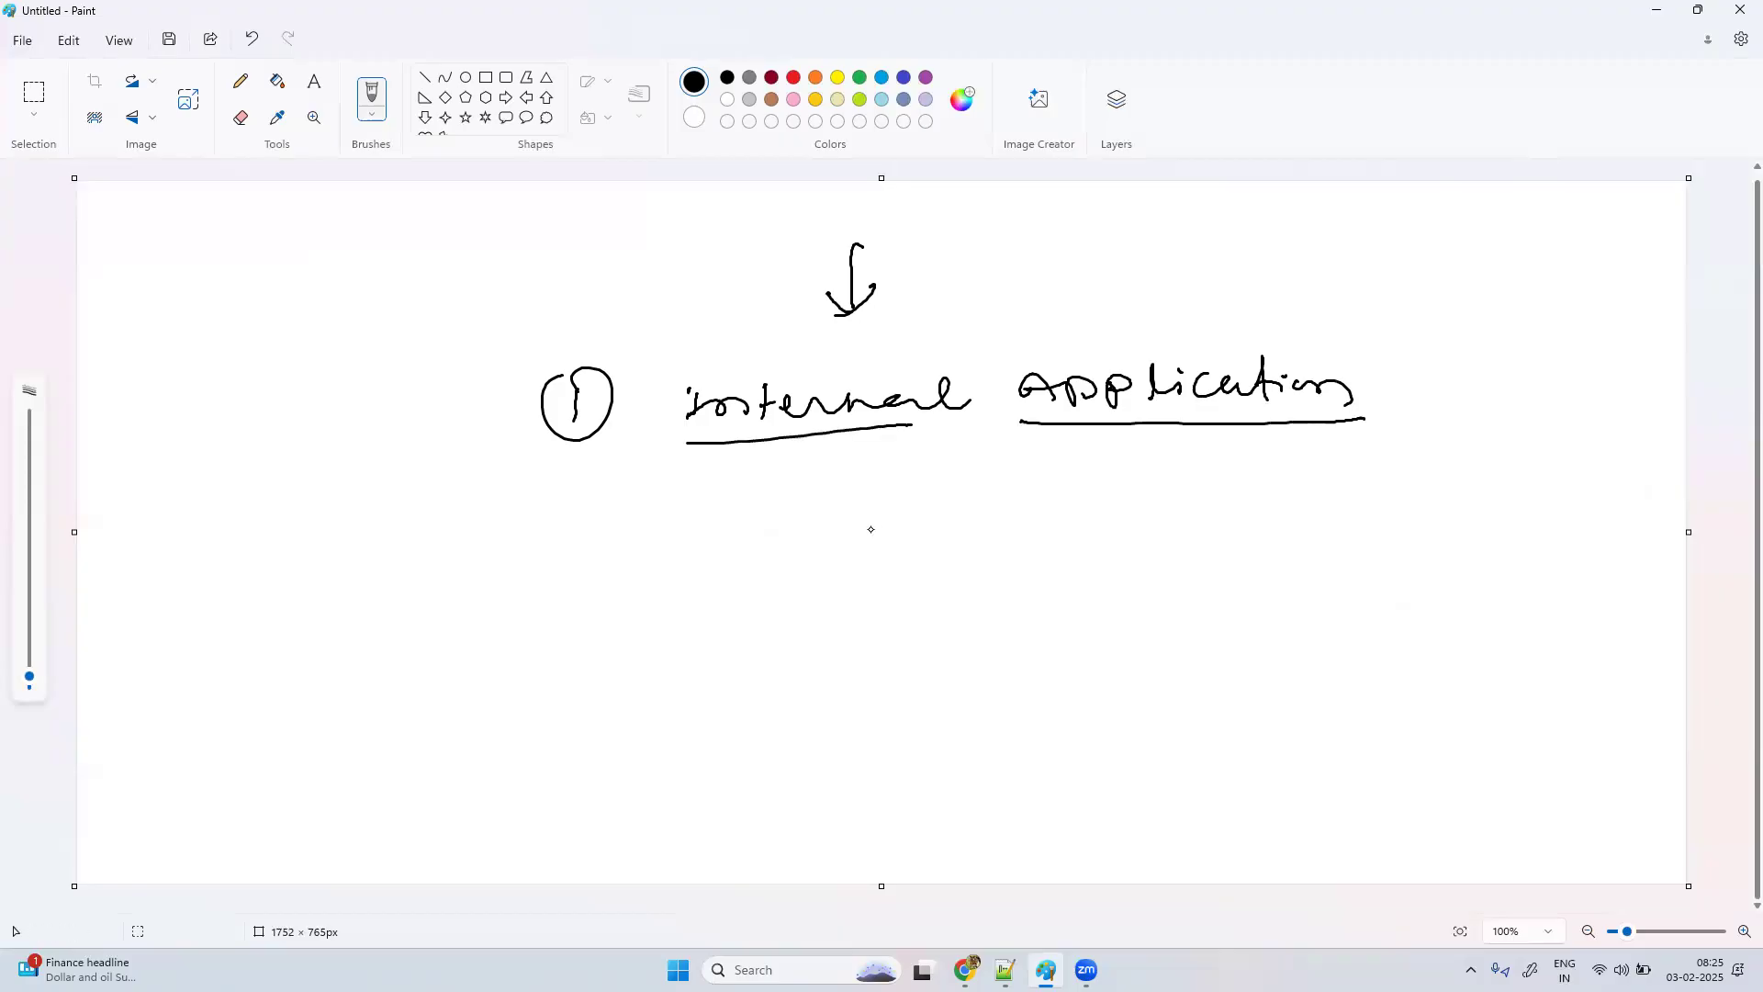
Step: Add a circled 2 below the first item, scribble out the misstarted word and handwrite "external application"
mouse_move(566, 576)
mouse_down()
mouse_move(573, 601)
mouse_move(593, 591)
mouse_up()
drag(586, 543, 549, 582)
mouse_move(709, 572)
mouse_down()
mouse_move(714, 602)
mouse_move(776, 588)
mouse_up()
mouse_move(783, 575)
mouse_down()
mouse_move(808, 585)
mouse_move(707, 604)
mouse_up()
mouse_move(836, 573)
mouse_down()
mouse_move(884, 581)
mouse_move(873, 593)
mouse_up()
mouse_move(898, 546)
mouse_down()
mouse_move(897, 592)
mouse_move(939, 562)
mouse_move(1042, 542)
mouse_move(1060, 571)
mouse_move(1135, 556)
mouse_up()
drag(1142, 548, 1274, 562)
mouse_move(1313, 551)
mouse_down()
mouse_move(1343, 562)
mouse_move(1352, 546)
mouse_up()
drag(1358, 545, 1411, 557)
Step: Join the two application items with a curly brace and underline "external application"
mouse_move(1427, 342)
mouse_down()
mouse_move(1469, 478)
mouse_move(1465, 570)
mouse_up()
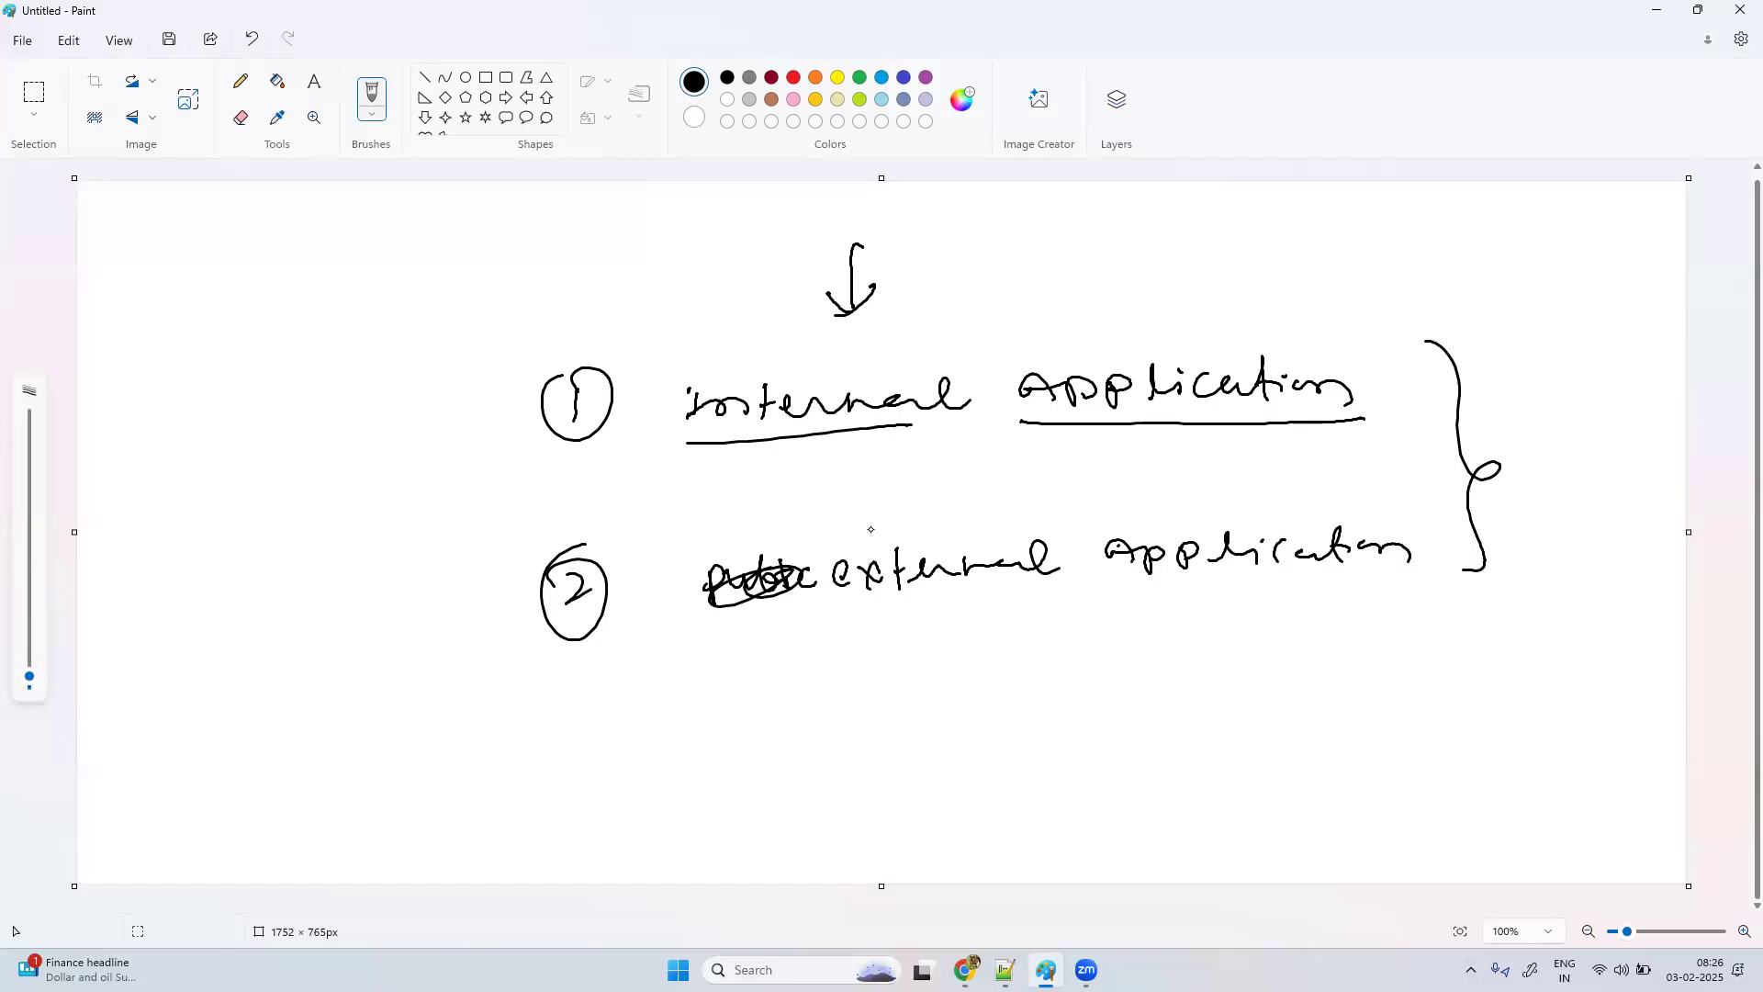
drag(848, 608, 980, 601)
drag(1122, 584, 1212, 584)
drag(1334, 582, 1416, 580)
Step: Handwrite a slanted "certain" in the lower empty area beside item 2 and underline it
mouse_move(136, 724)
mouse_down()
mouse_move(160, 735)
mouse_move(240, 697)
mouse_move(251, 668)
mouse_up()
mouse_move(246, 671)
mouse_down()
mouse_move(299, 632)
mouse_move(321, 654)
mouse_up()
drag(144, 790, 359, 645)
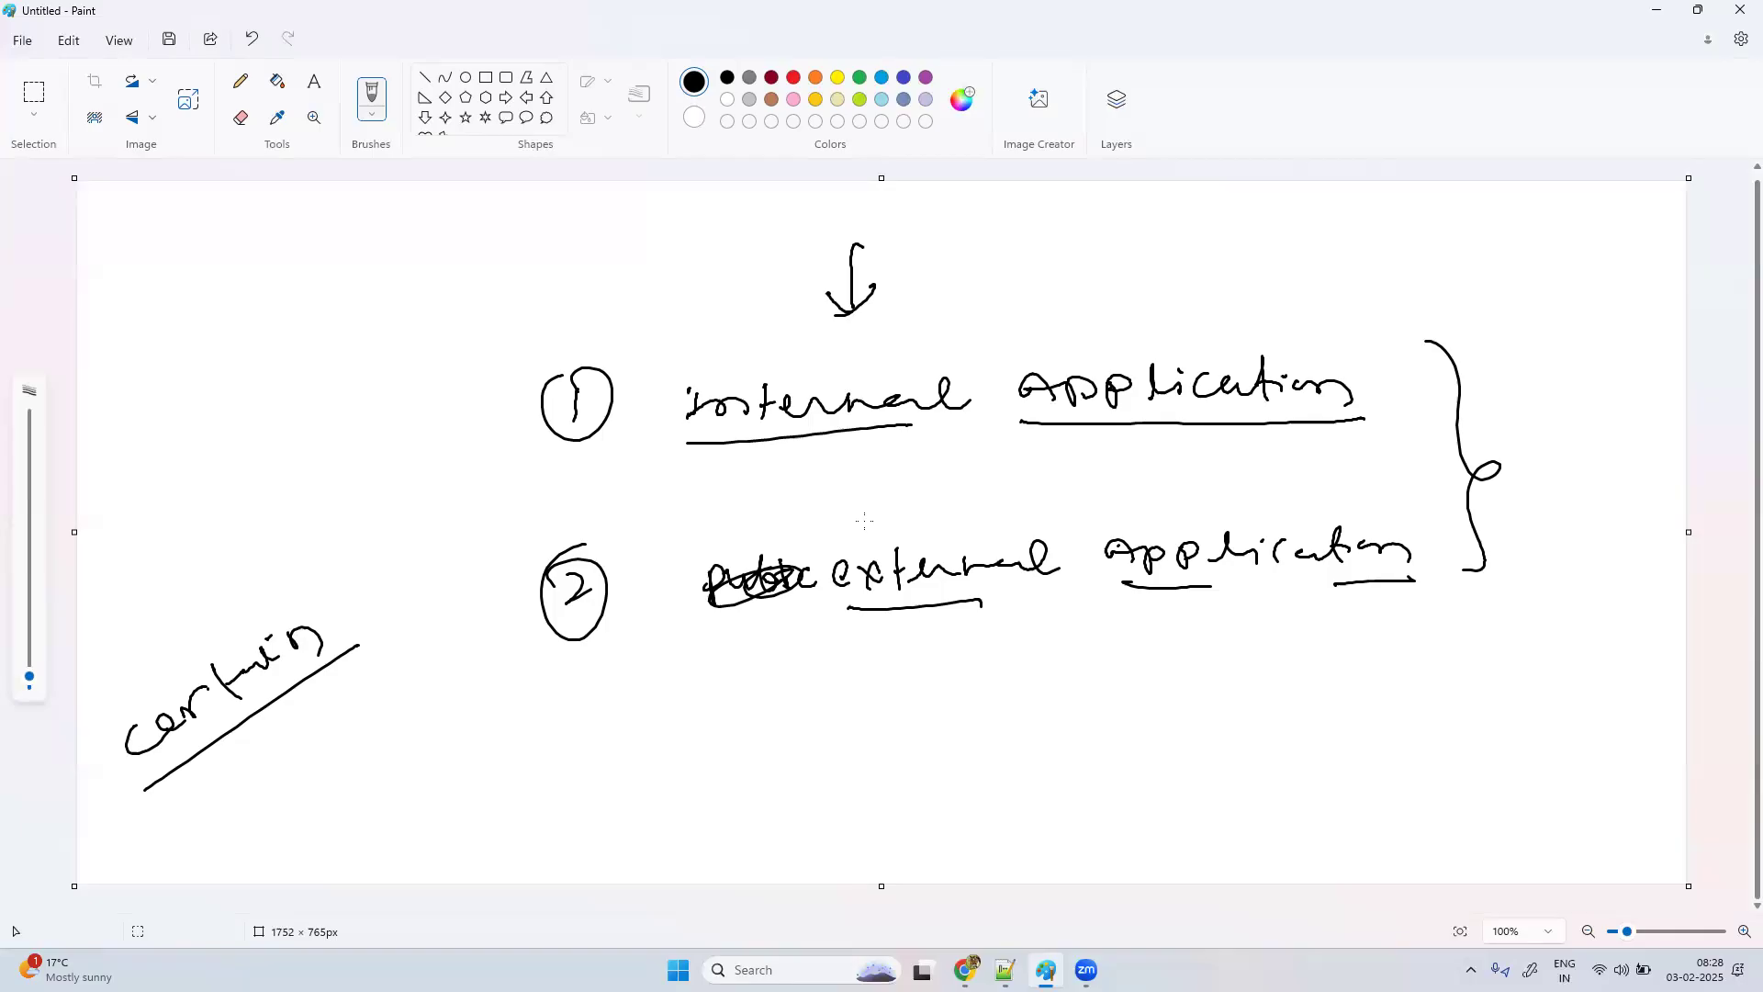
Step: Draw a long hooked line down from "internal application" to an underlined "env AGs" note
mouse_move(721, 448)
mouse_down()
mouse_move(730, 588)
mouse_move(810, 730)
mouse_move(796, 708)
mouse_move(897, 721)
mouse_move(950, 694)
mouse_move(1068, 699)
mouse_up()
drag(1015, 736, 1078, 723)
drag(899, 754, 1056, 706)
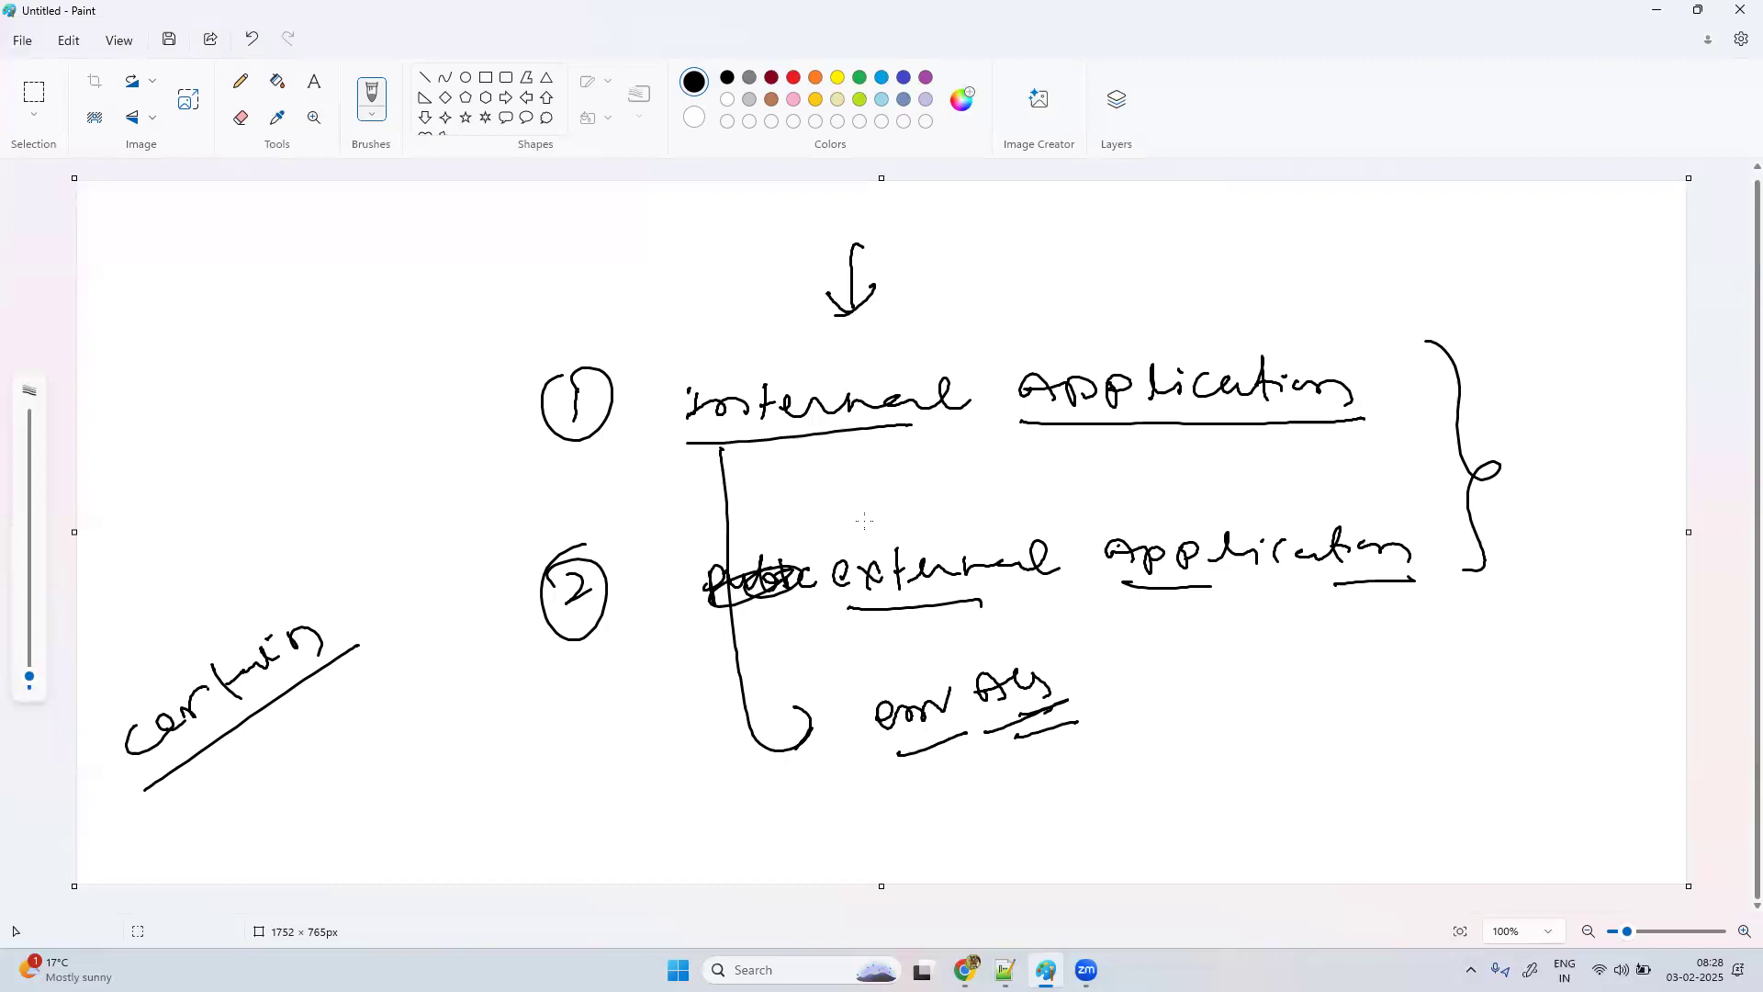
Step: Add a circled 1 with an underlined "private synthetic" below "env AGs", and draw two check marks beside the downward arrow
mouse_move(937, 792)
mouse_down()
mouse_move(953, 811)
mouse_move(943, 782)
mouse_move(887, 813)
mouse_up()
mouse_move(1033, 781)
mouse_down()
mouse_move(1051, 792)
mouse_move(1125, 735)
mouse_move(1162, 735)
mouse_up()
mouse_move(1198, 700)
mouse_down()
mouse_move(1196, 721)
mouse_move(1235, 718)
mouse_move(1303, 680)
mouse_move(1420, 663)
mouse_up()
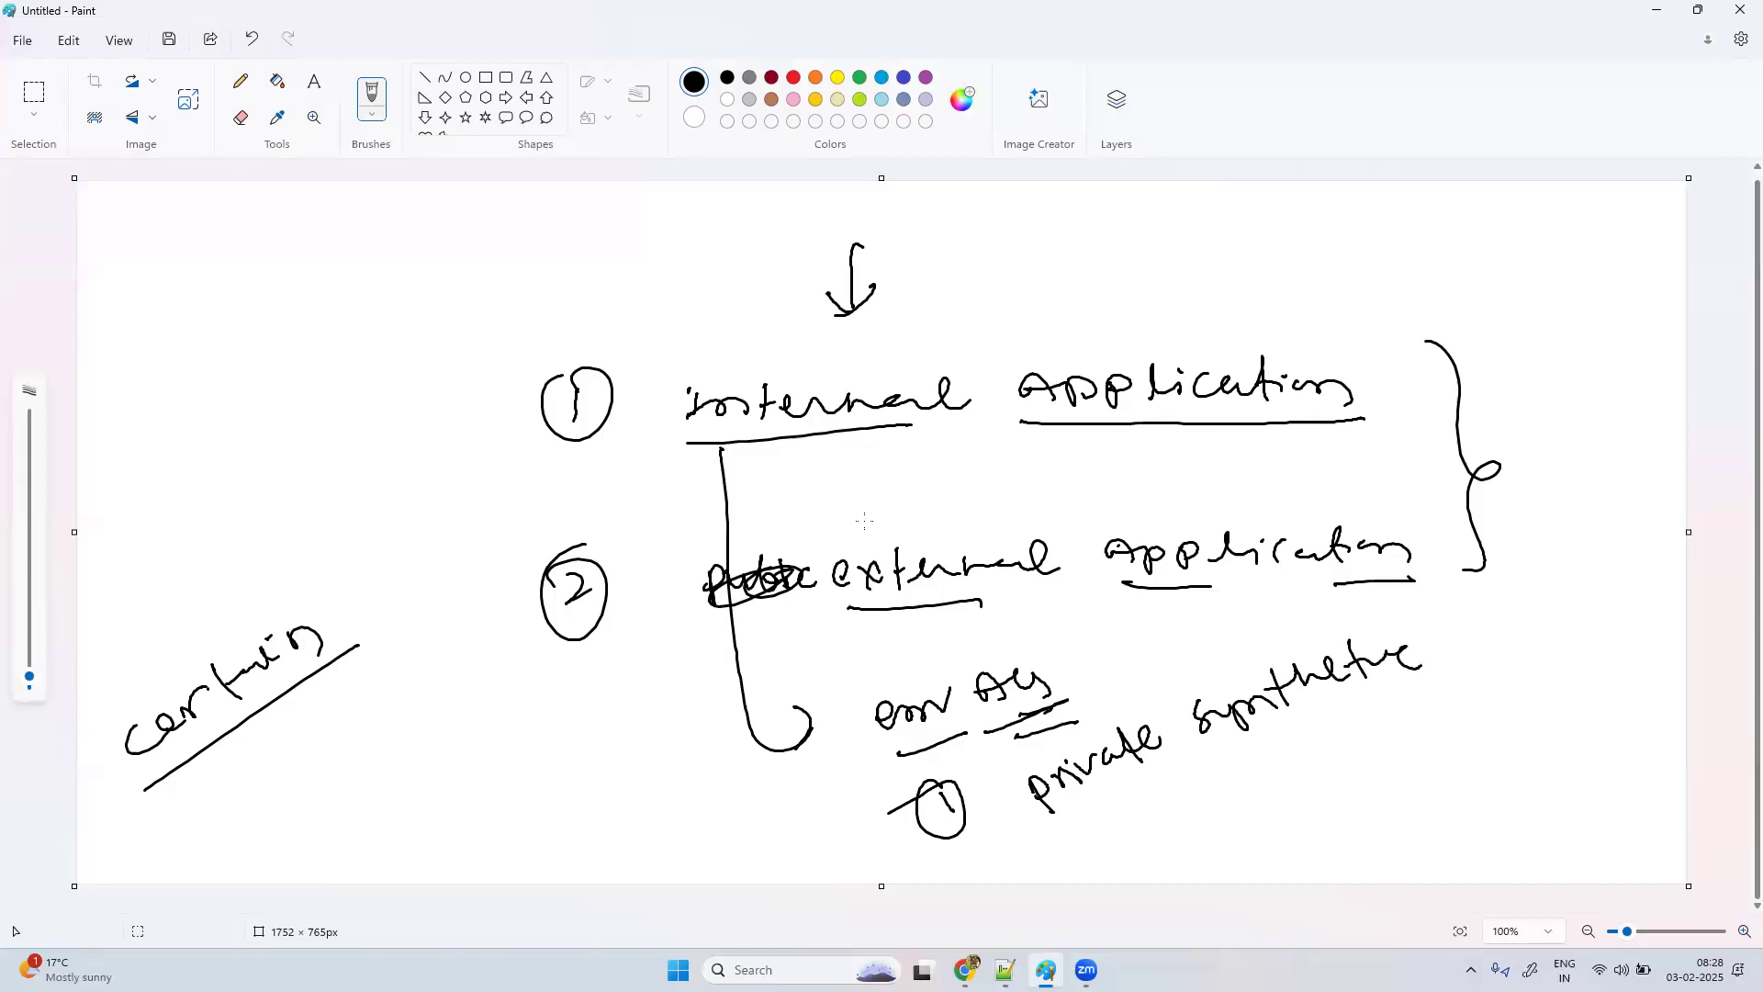
drag(762, 312, 793, 298)
drag(806, 317, 830, 308)
drag(1055, 822, 1166, 785)
drag(1226, 747, 1432, 673)
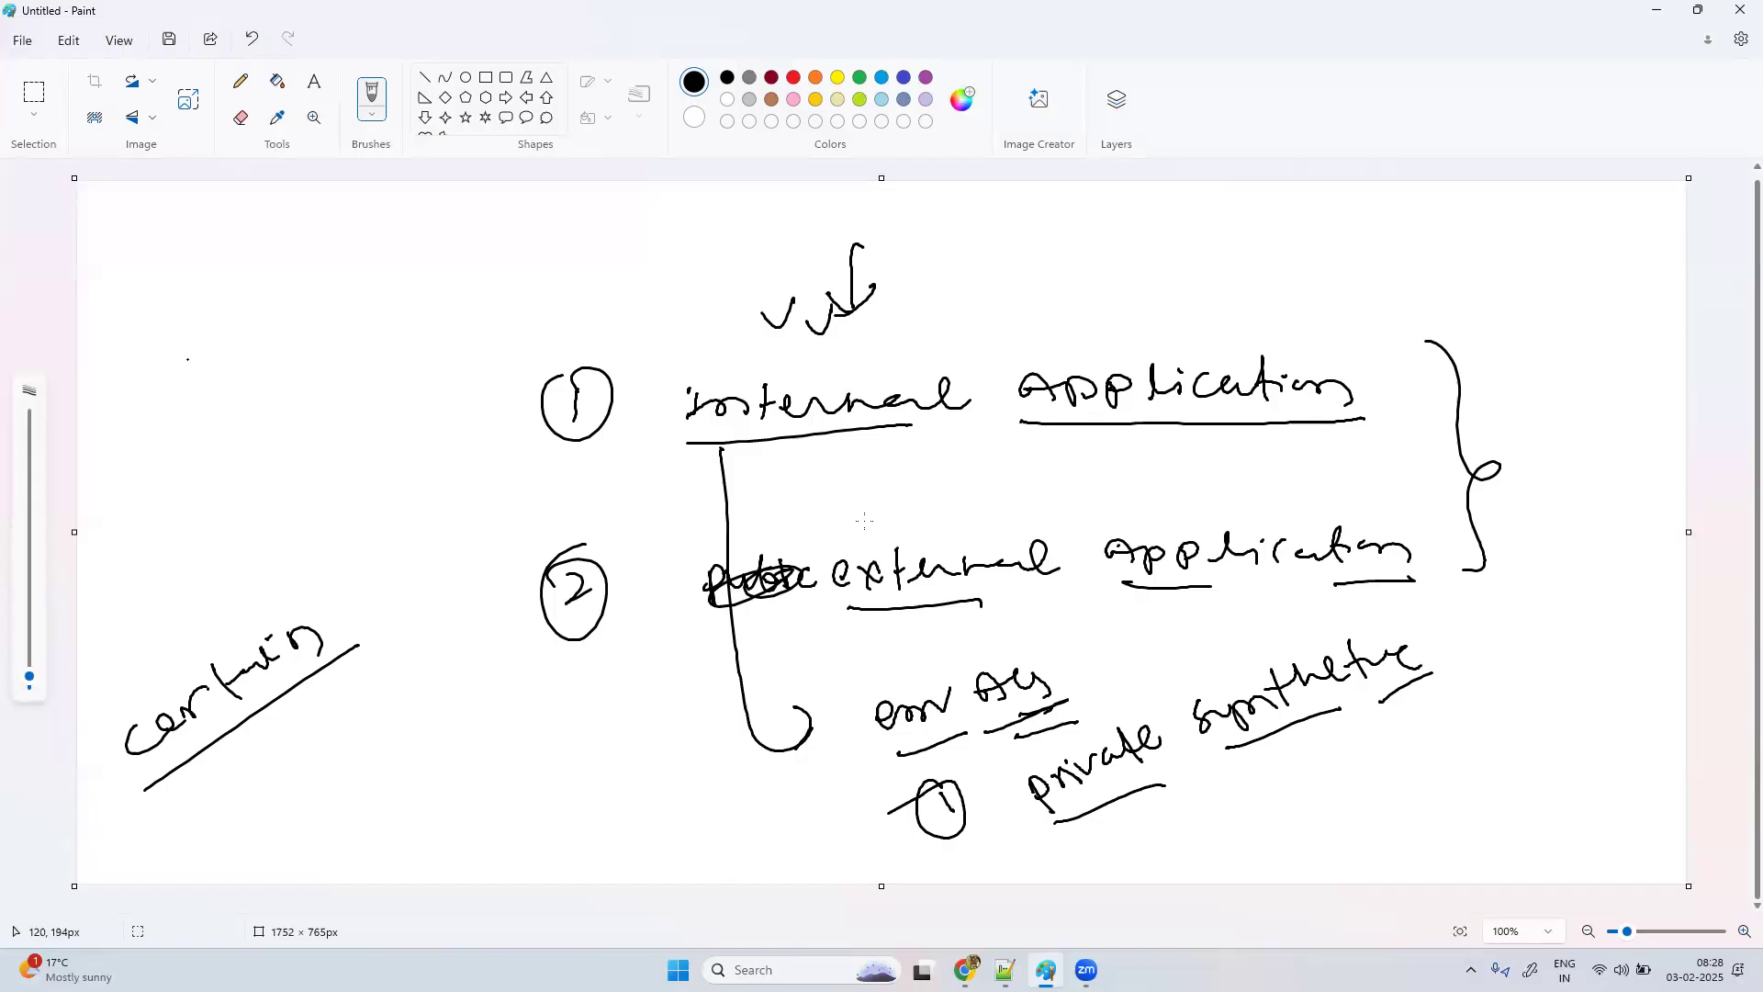
Step: Sketch a tilted box in the empty upper area, label it "vnet" and draw a small curved arrow beside the label
drag(134, 356, 166, 442)
drag(121, 369, 317, 296)
drag(156, 439, 372, 375)
drag(296, 289, 372, 373)
mouse_move(221, 272)
mouse_down()
mouse_move(213, 295)
mouse_move(274, 271)
mouse_move(311, 227)
mouse_up()
drag(343, 258, 398, 274)
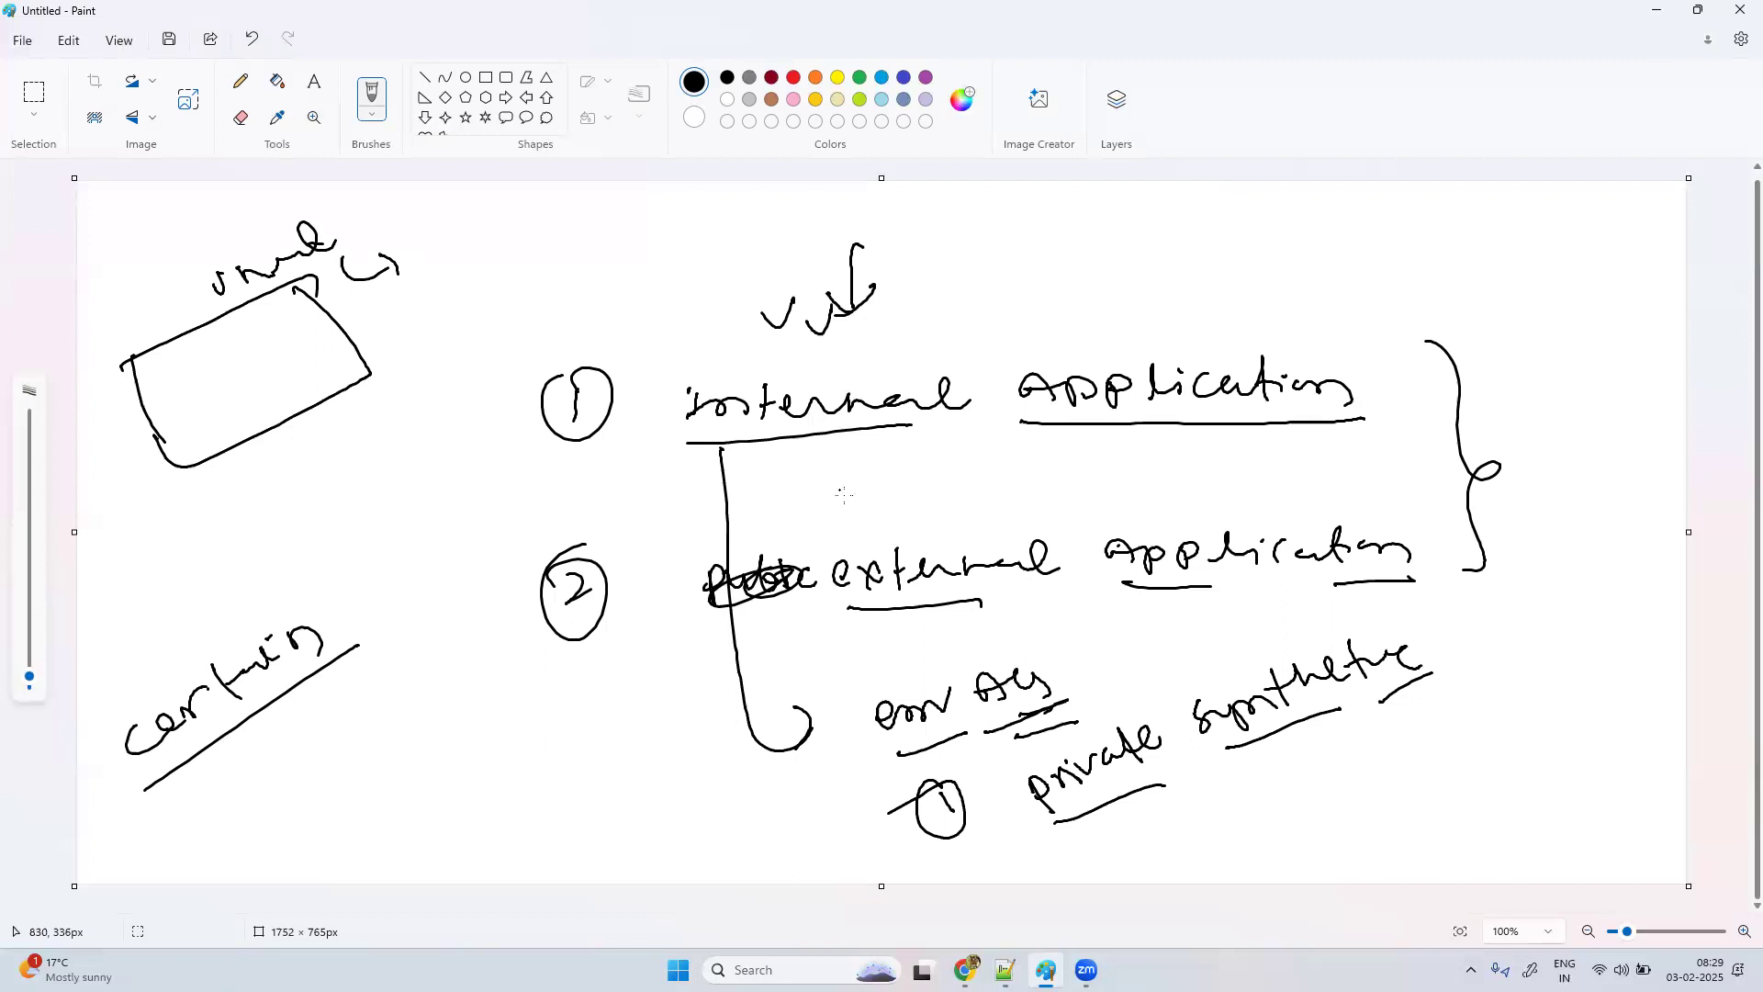
Step: Draw an arrow out from the "vnet" label, sketch a second box below the first, and enclose both in a larger outline
mouse_move(364, 229)
mouse_down()
mouse_move(530, 226)
mouse_move(520, 246)
mouse_up()
drag(167, 529, 219, 646)
mouse_move(166, 531)
mouse_down()
mouse_move(311, 447)
mouse_move(381, 549)
mouse_move(219, 644)
mouse_up()
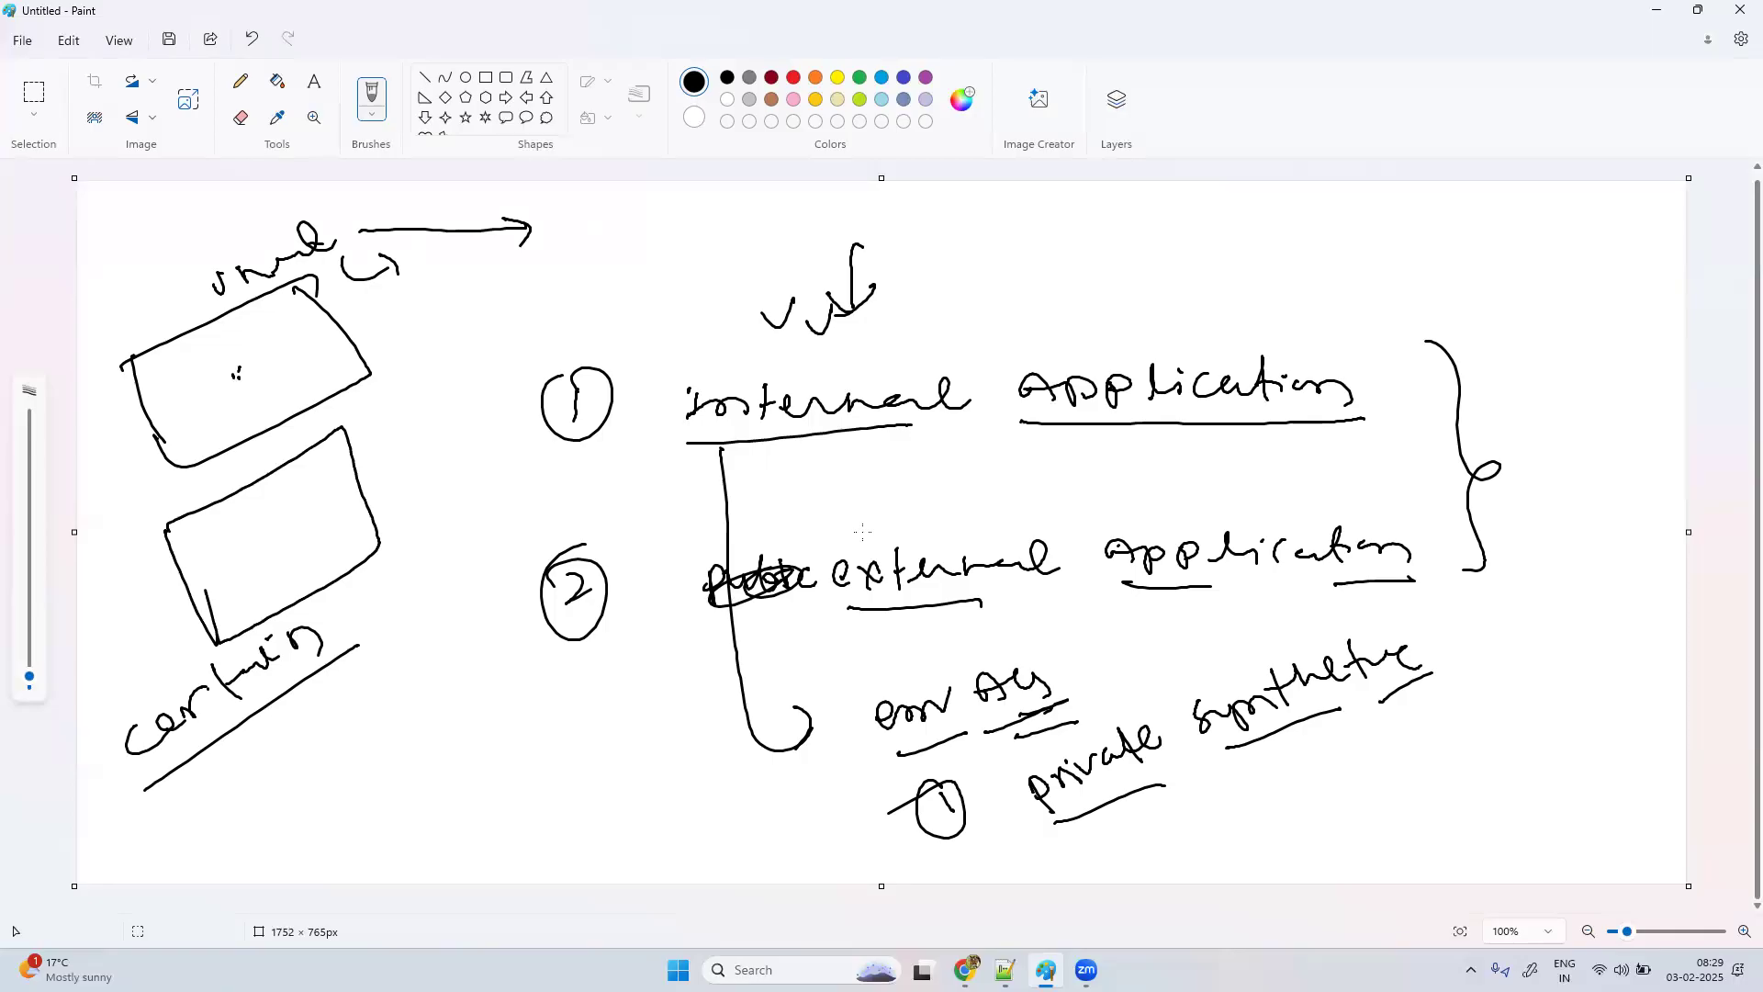
drag(228, 250, 223, 266)
mouse_move(101, 322)
mouse_down()
mouse_move(164, 632)
mouse_move(381, 272)
mouse_move(435, 555)
mouse_move(122, 622)
mouse_up()
Step: Draw an X mark inside each of the two inner boxes
mouse_move(258, 524)
mouse_down()
mouse_move(277, 575)
mouse_move(298, 554)
mouse_up()
click(253, 404)
drag(240, 329, 228, 371)
drag(225, 338, 273, 383)
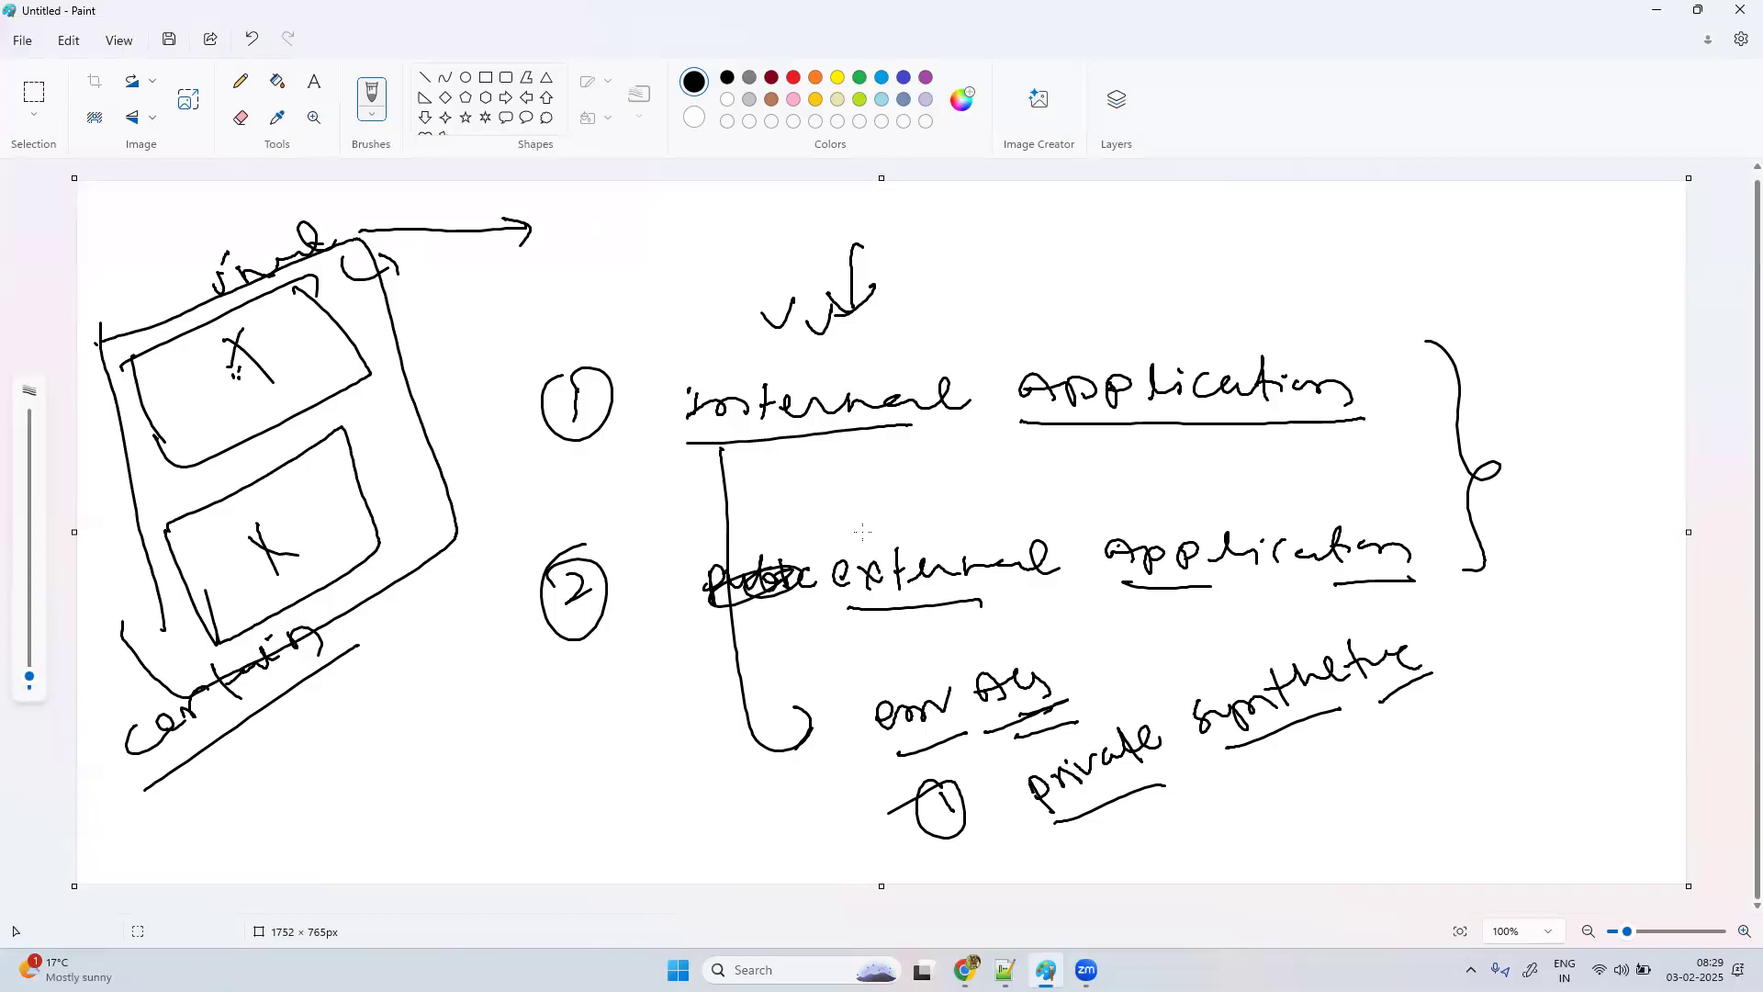
Step: Draw a line from the lower box's X to a new small box above "internal application", and retrace the lower box's edge
drag(261, 547, 654, 330)
mouse_move(654, 270)
mouse_down()
mouse_move(687, 365)
mouse_move(753, 324)
mouse_move(636, 420)
mouse_up()
drag(184, 574, 212, 641)
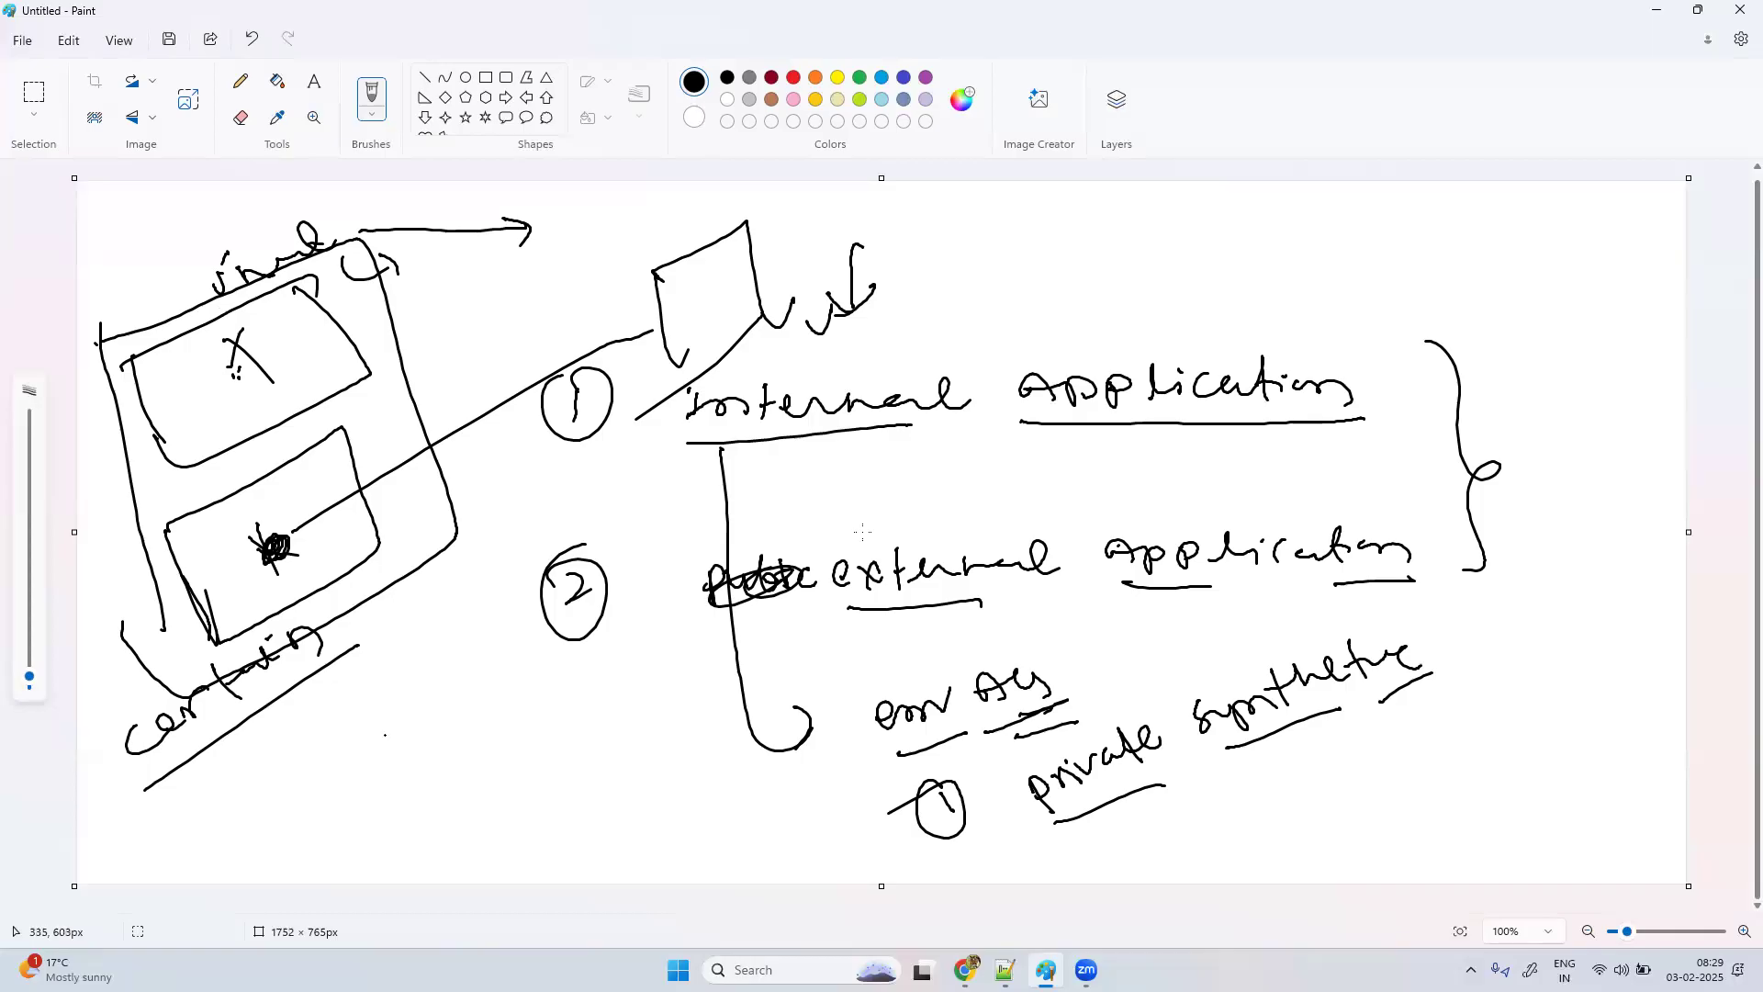
Step: Sketch a tilted box in the empty area below the circled 2 and write a short underlined label beside its lower corner
mouse_move(364, 743)
mouse_down()
mouse_move(409, 849)
mouse_move(530, 645)
mouse_up()
mouse_move(428, 823)
mouse_down()
mouse_move(409, 845)
mouse_move(565, 718)
mouse_up()
drag(520, 640, 569, 725)
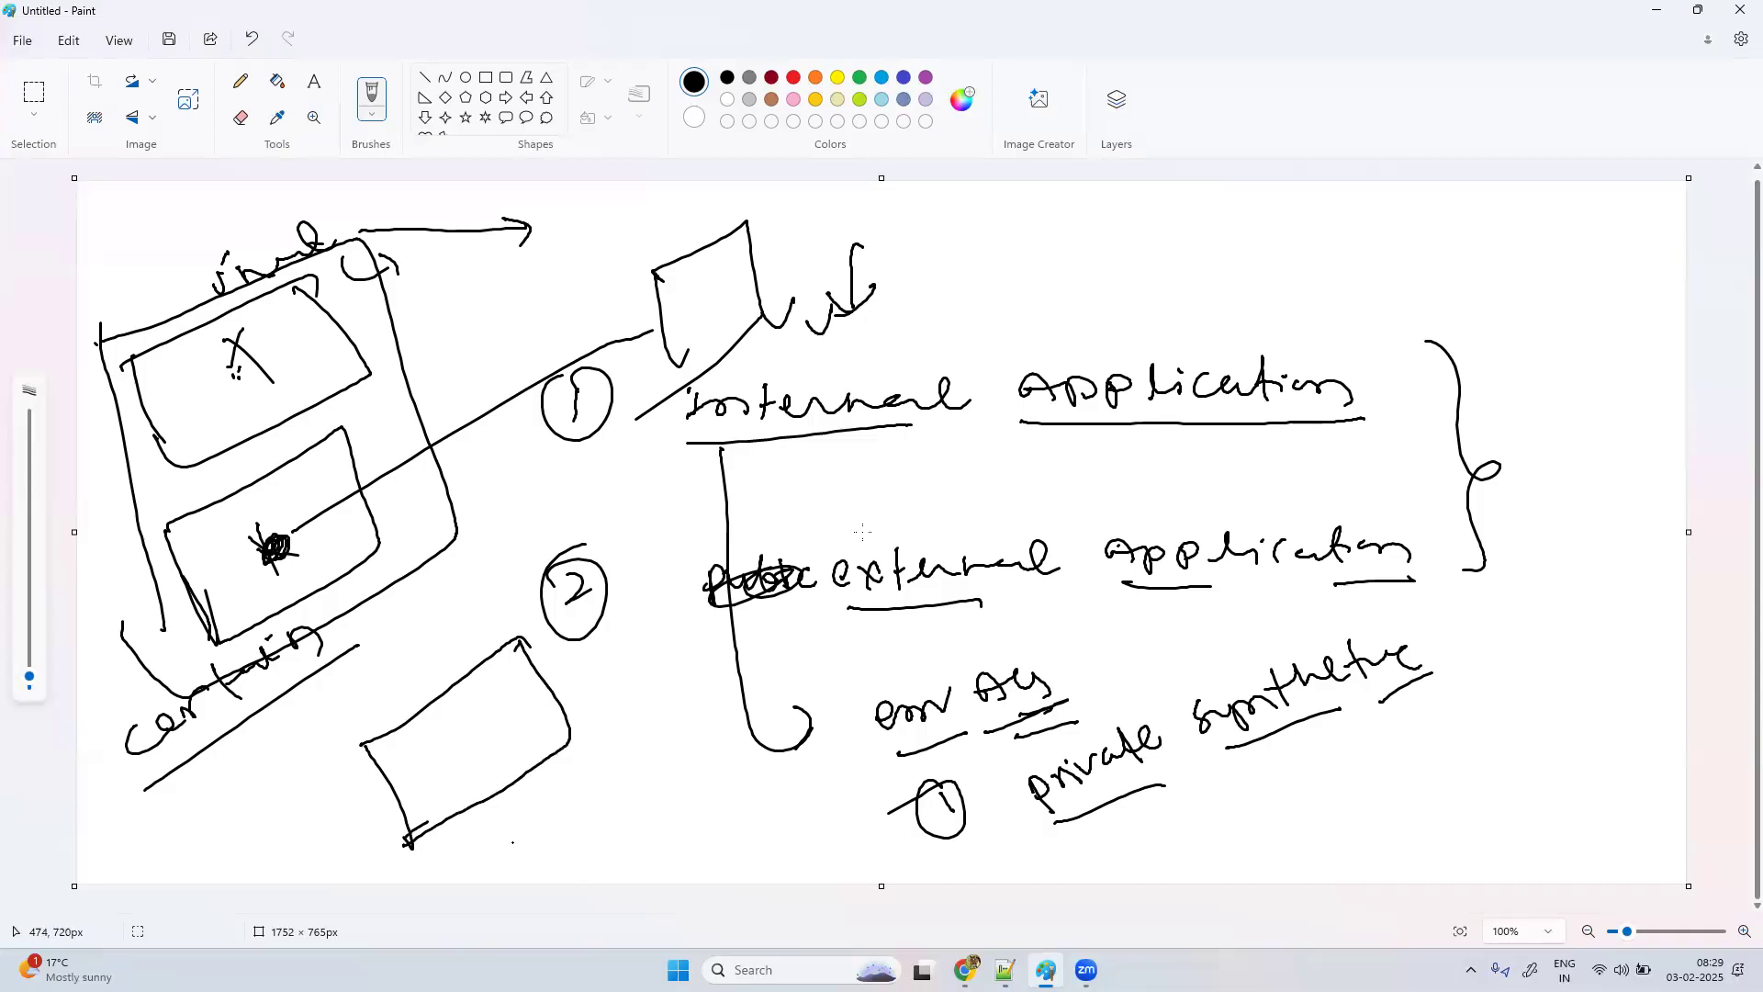
drag(510, 829, 603, 783)
mouse_move(578, 817)
mouse_down()
mouse_move(614, 800)
mouse_move(613, 826)
mouse_up()
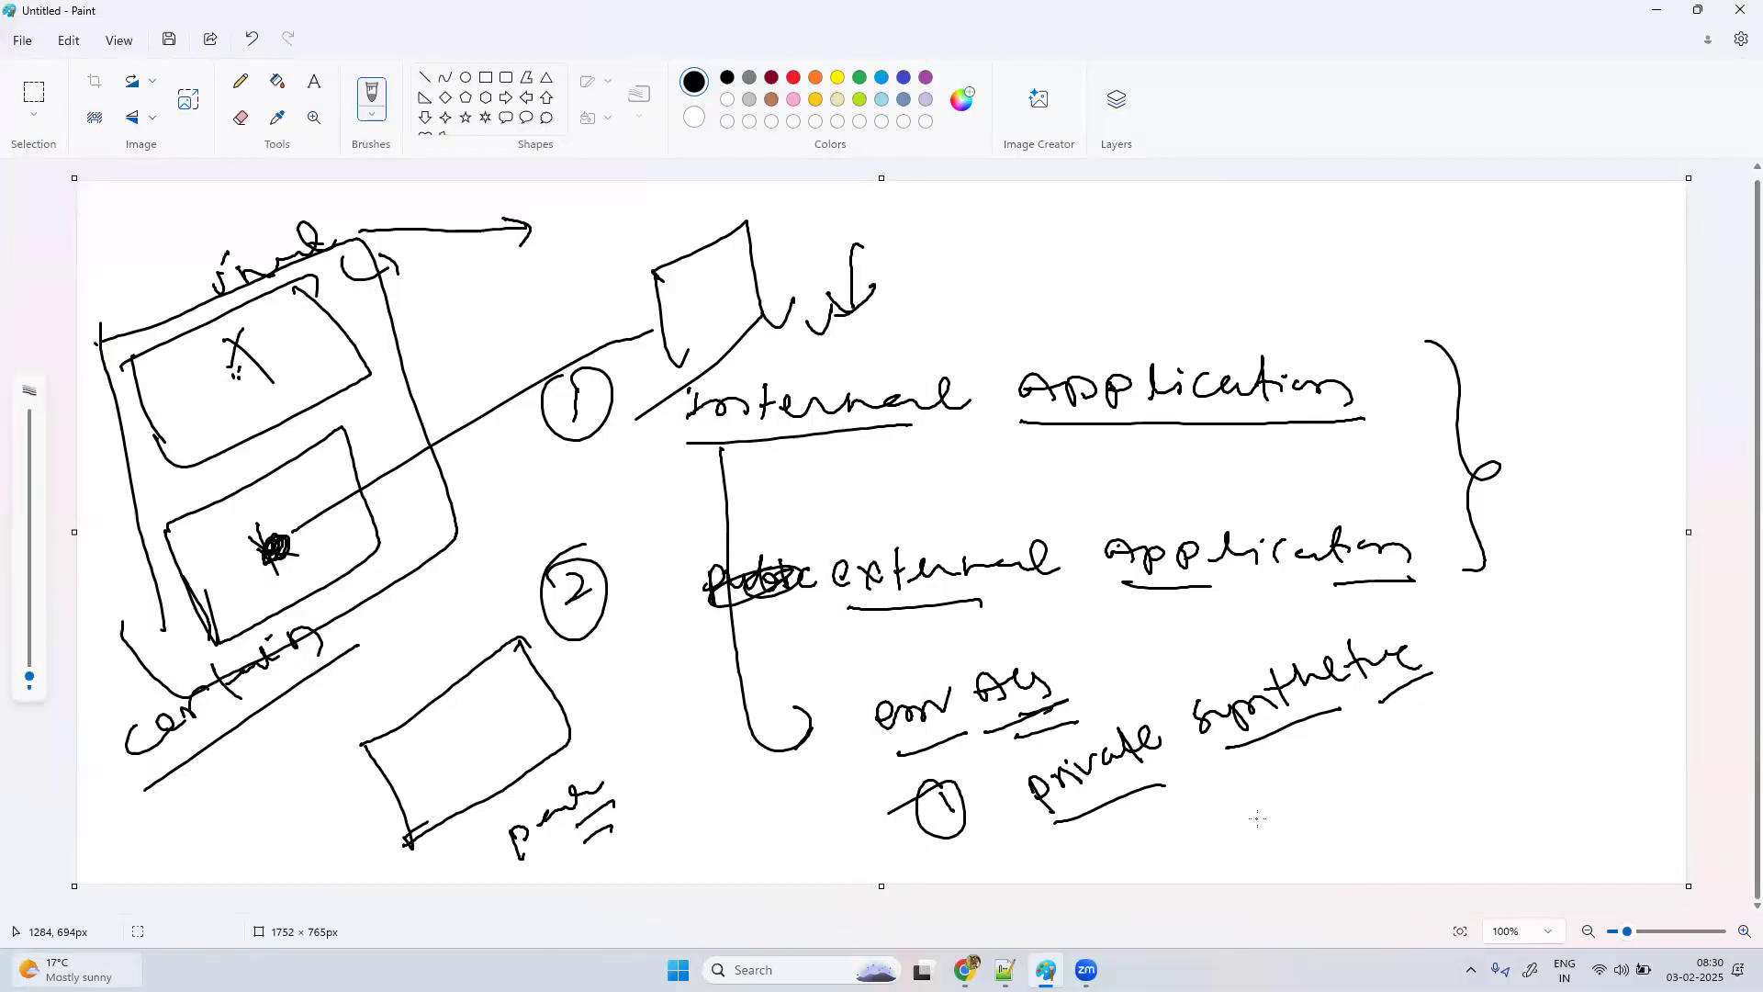
Step: Switch to Dynatrace in Chrome, search its apps for "active" and open Deploy ActiveGate
mouse_move(965, 970)
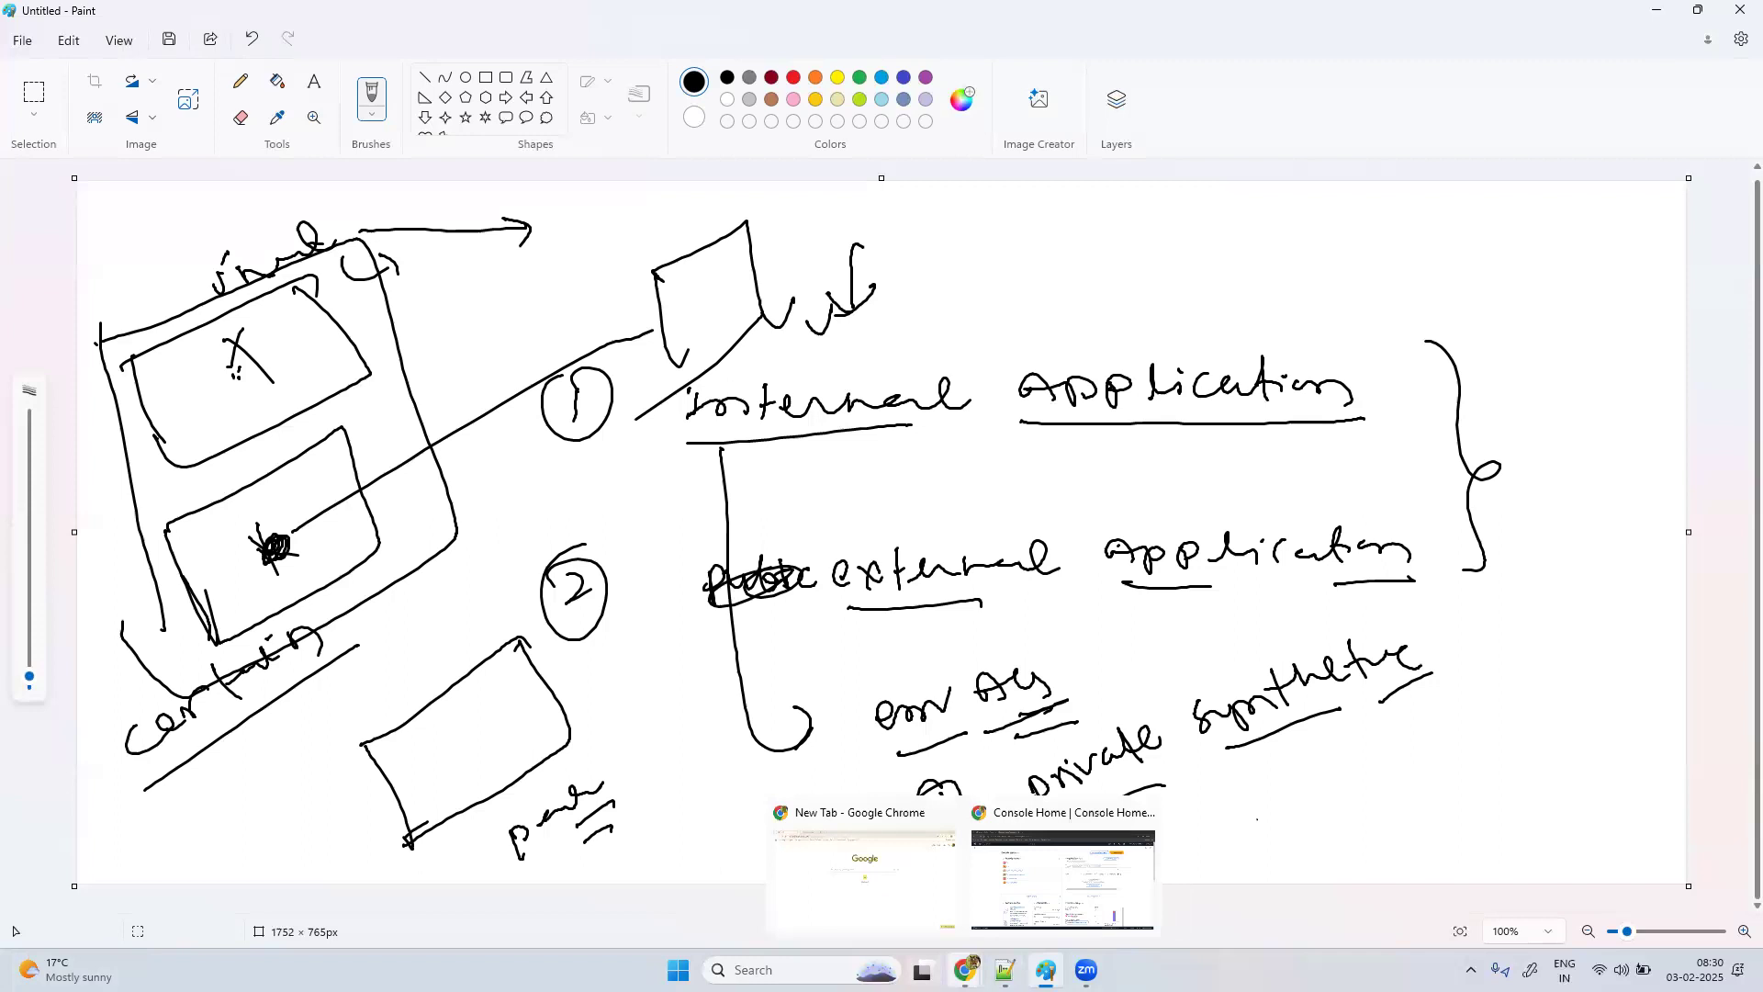
click(1060, 868)
click(151, 9)
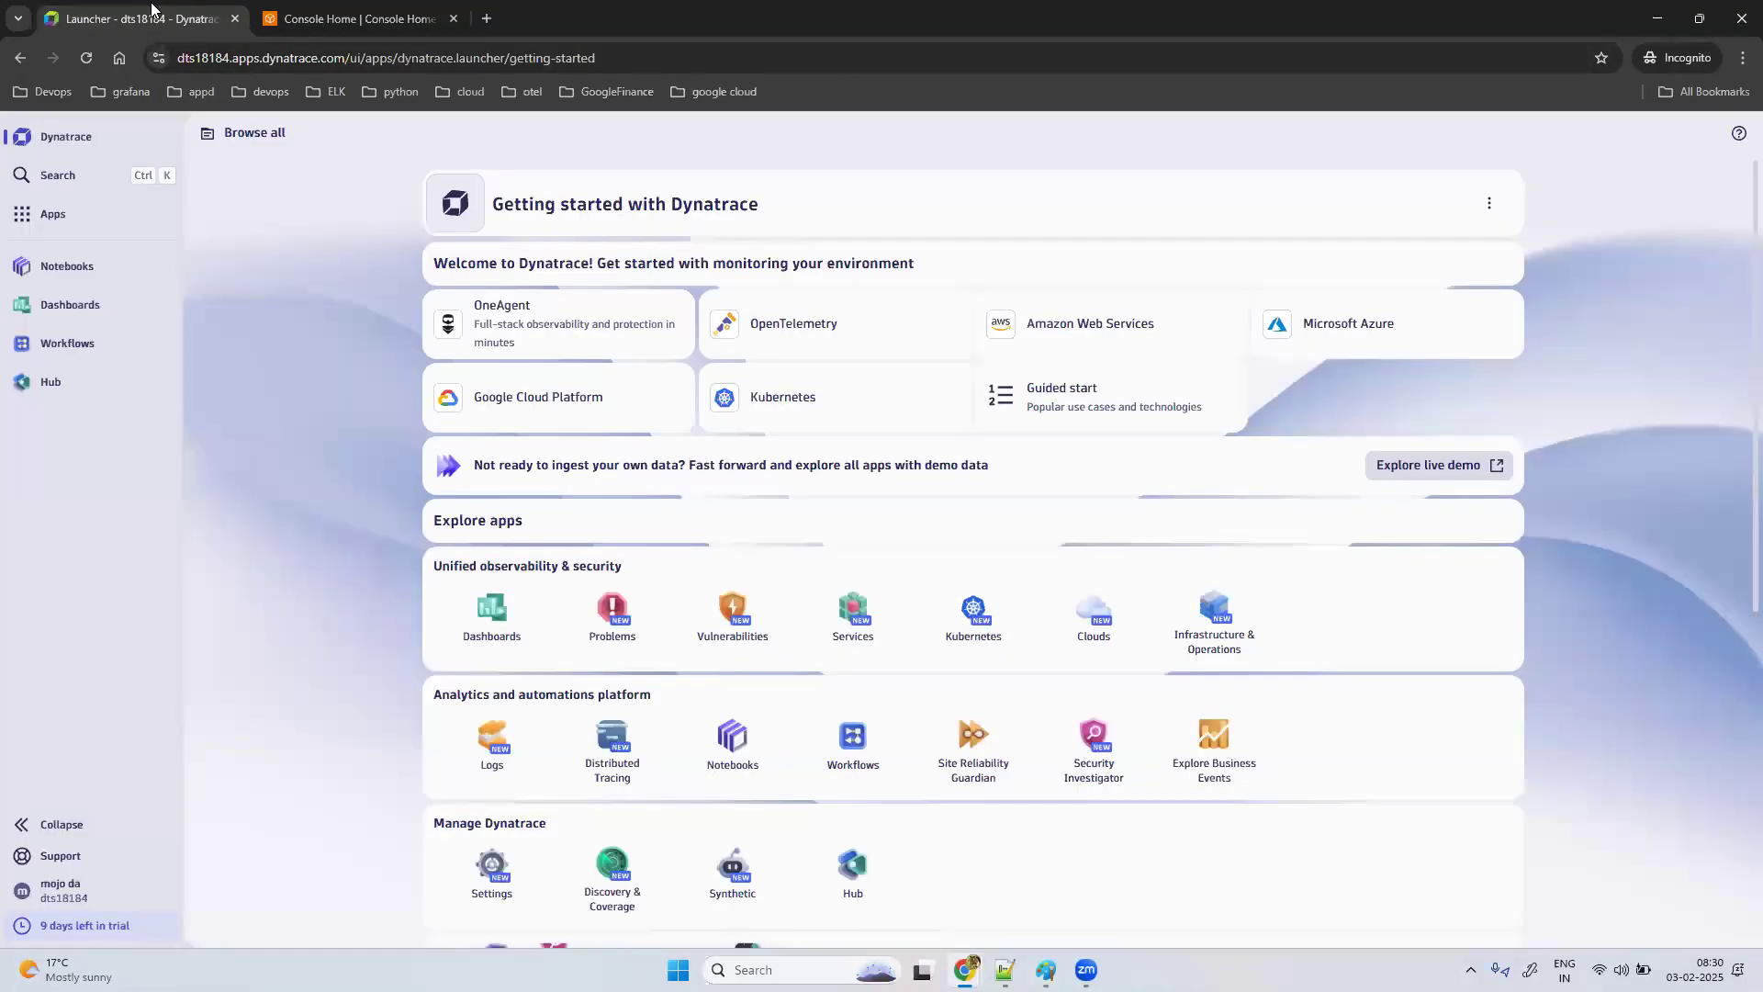
click(69, 225)
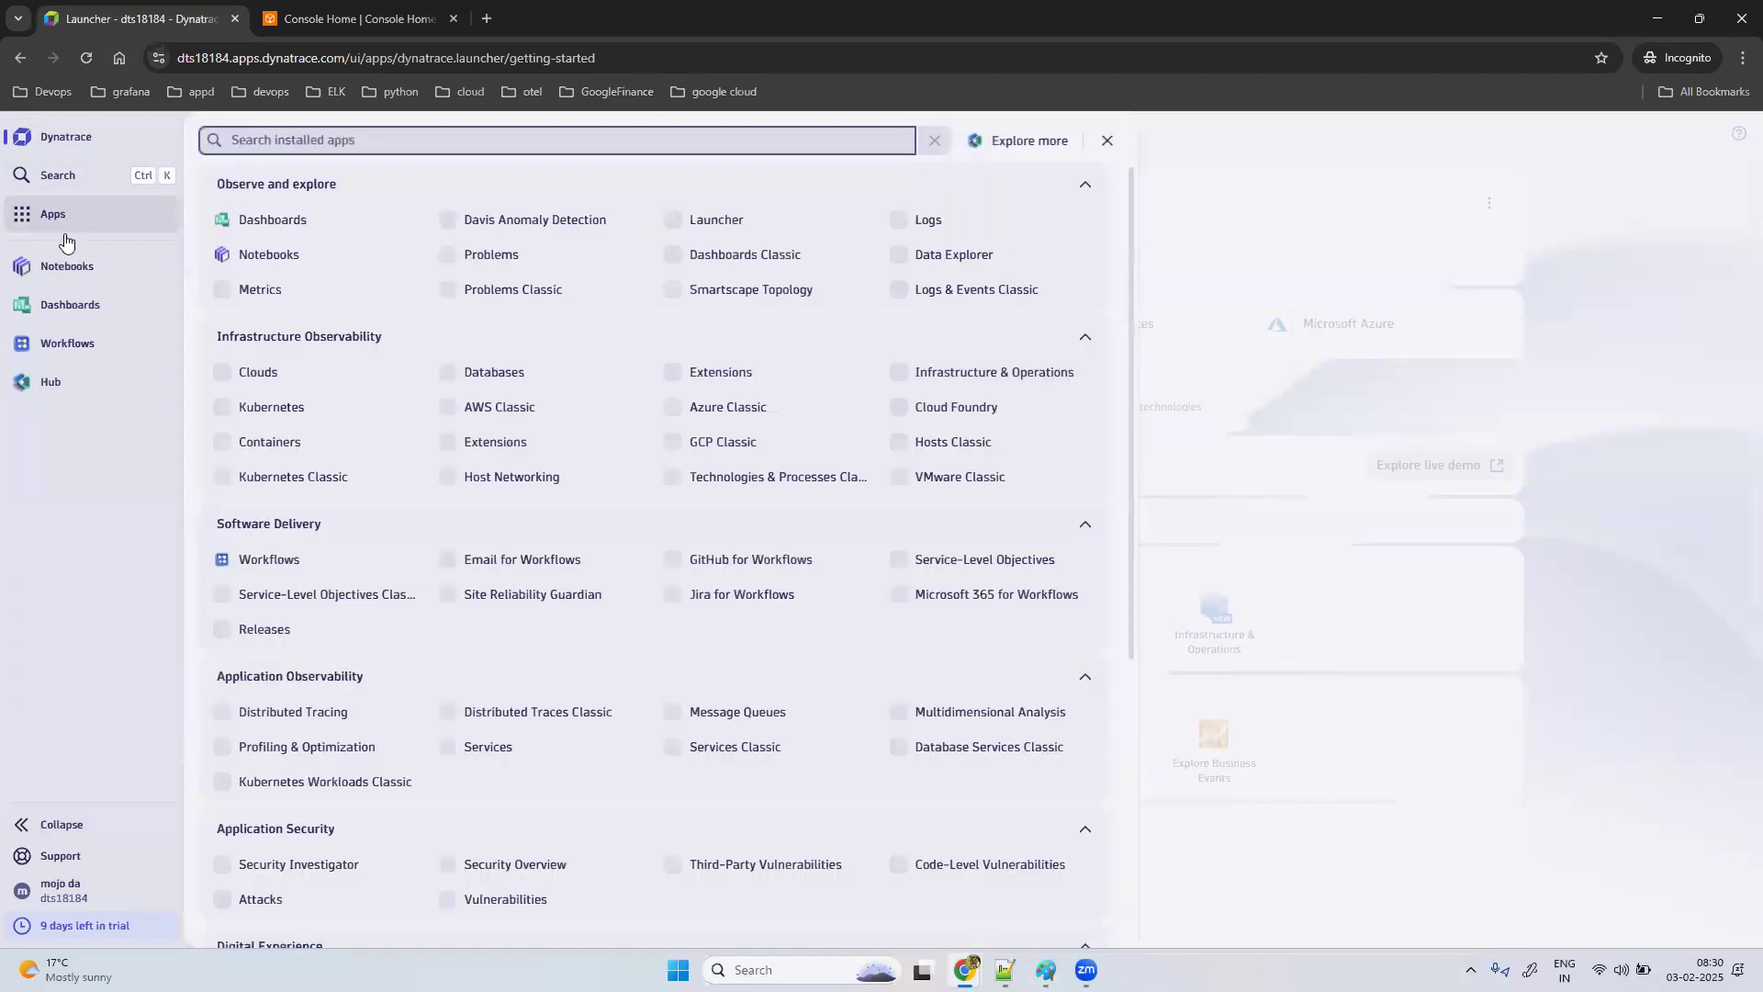
text(a)
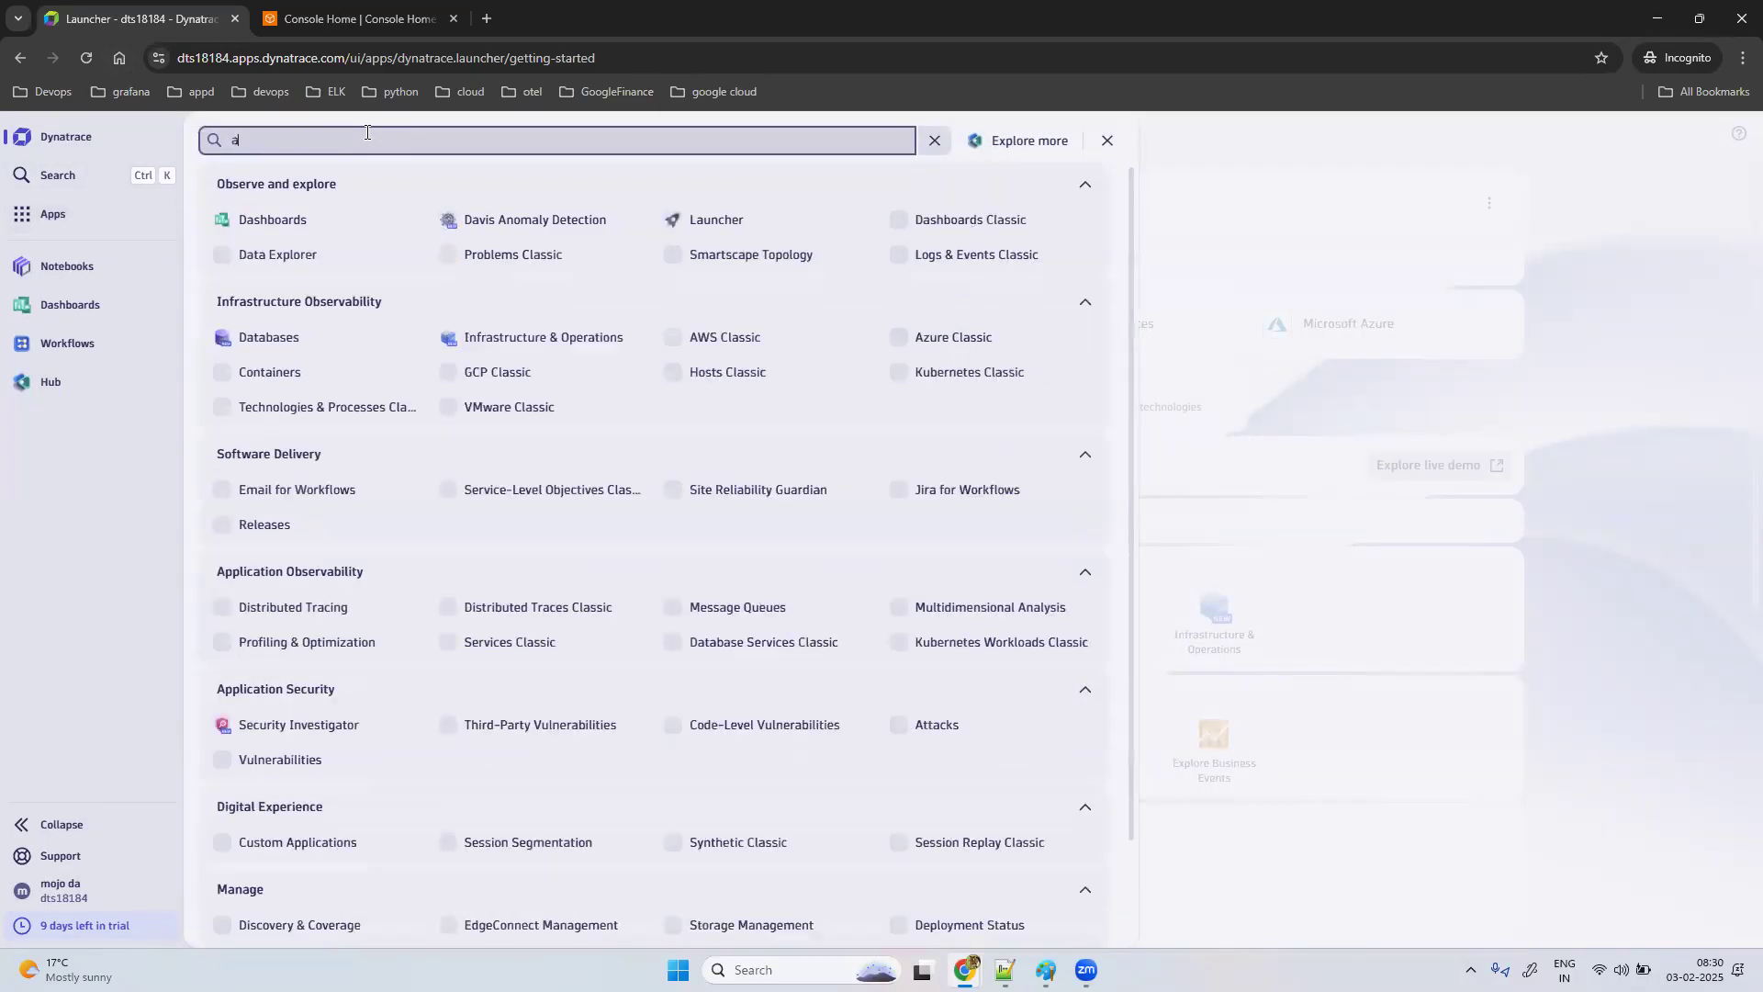
text(ctive)
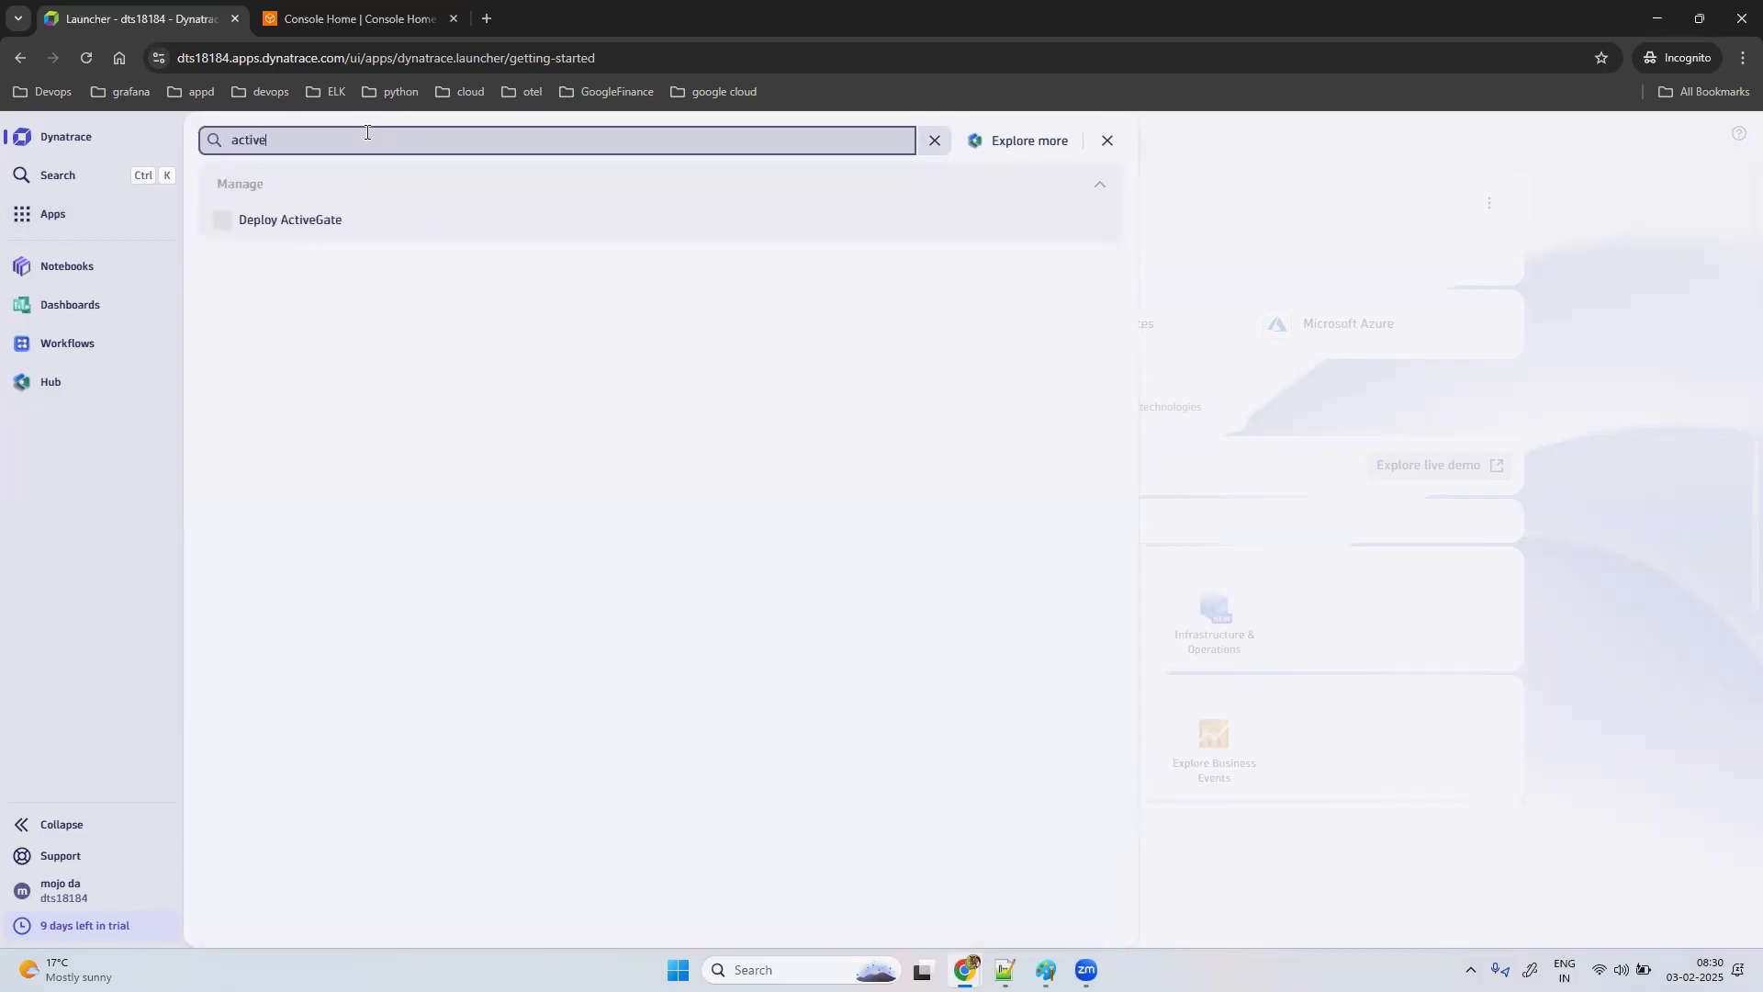
click(298, 226)
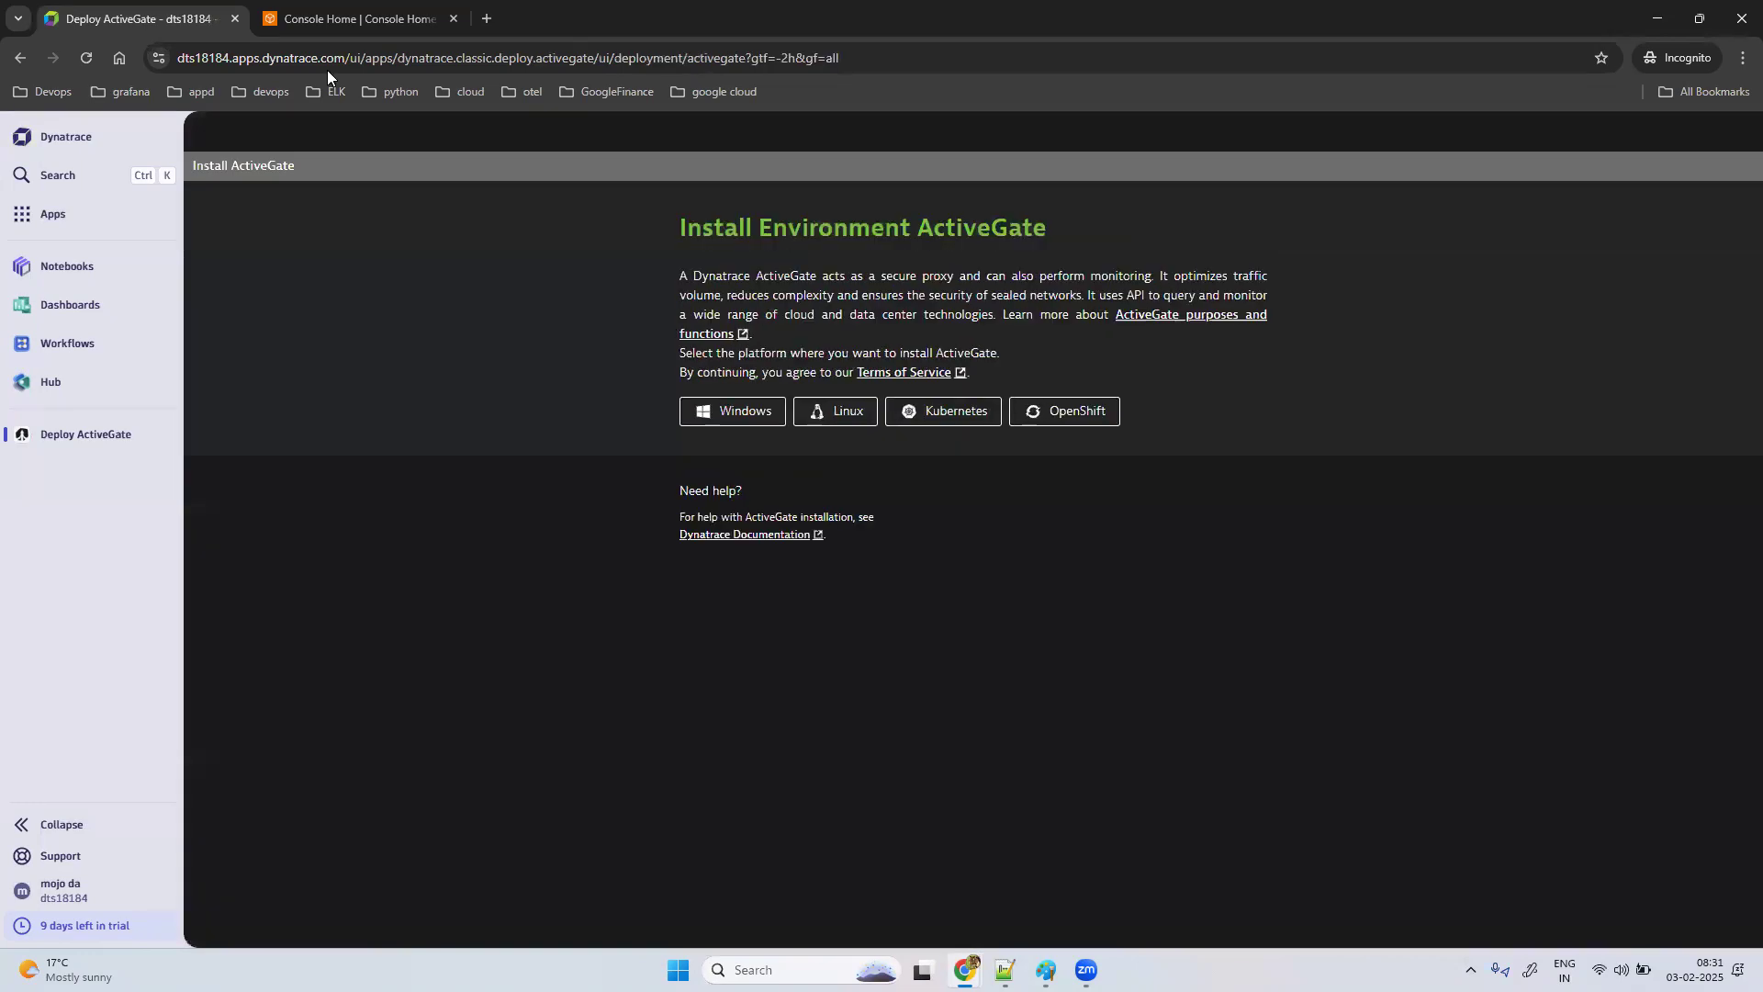
Step: In the AWS console, list the EC2 instances without the running-state filter and start the oteldemoapplication instance
click(367, 18)
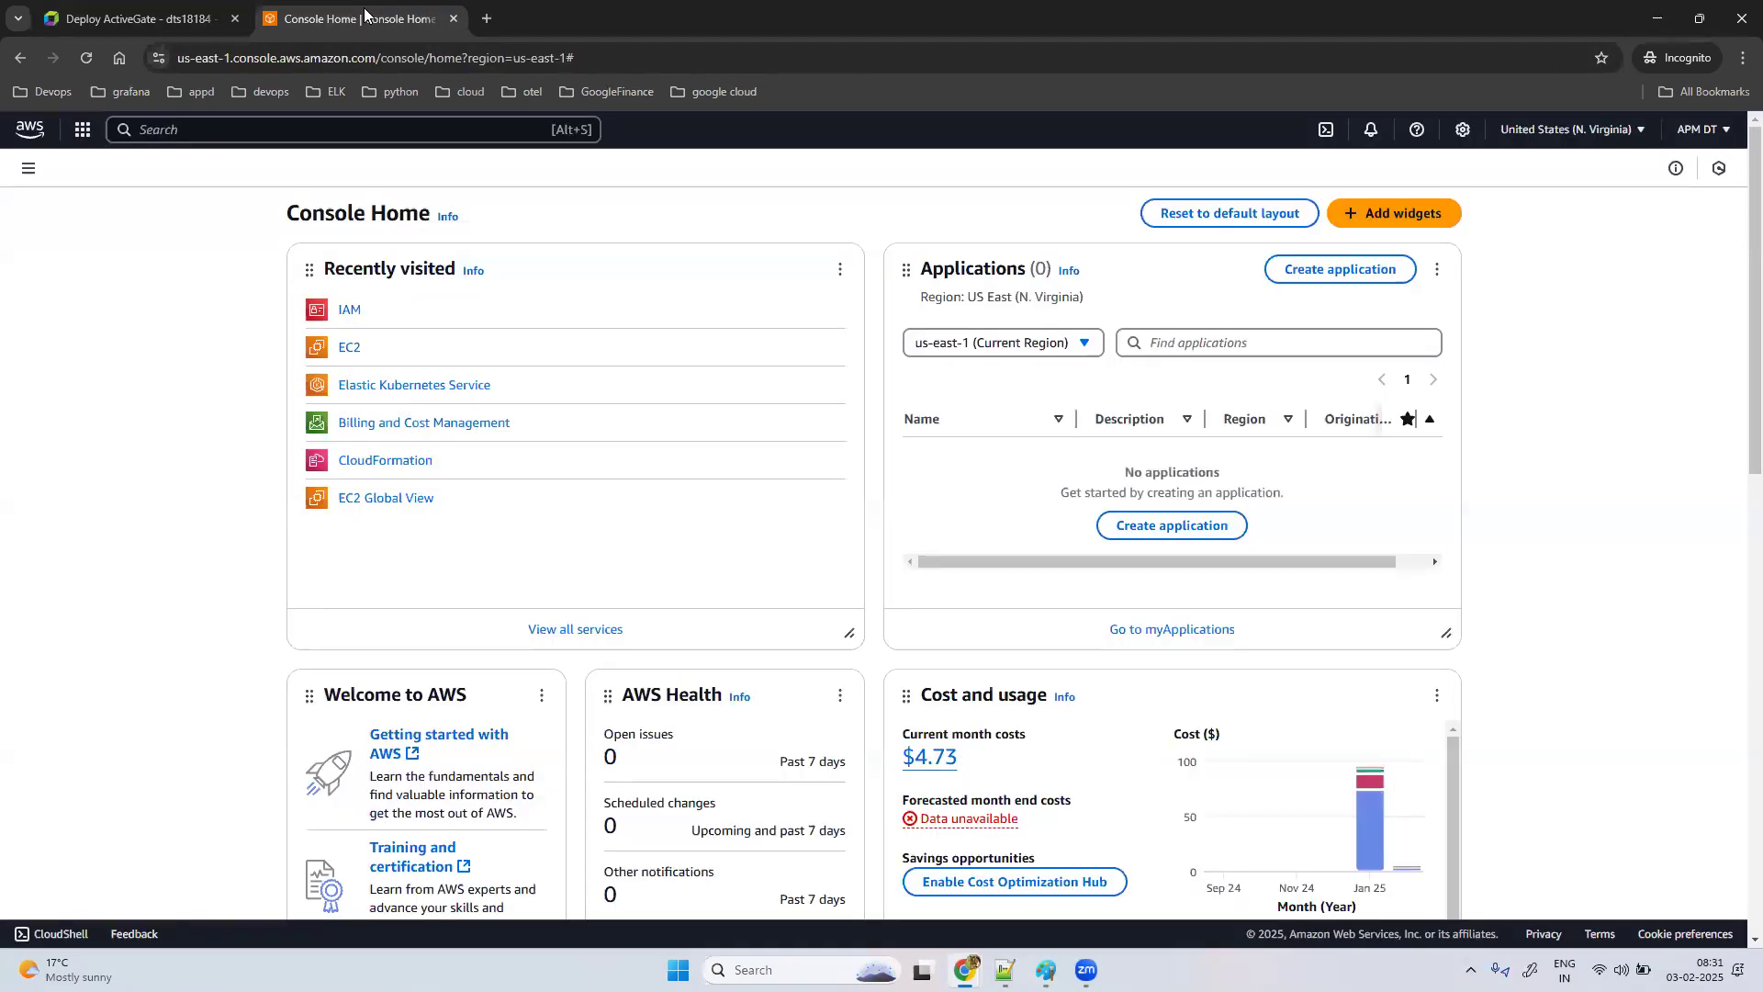
click(351, 347)
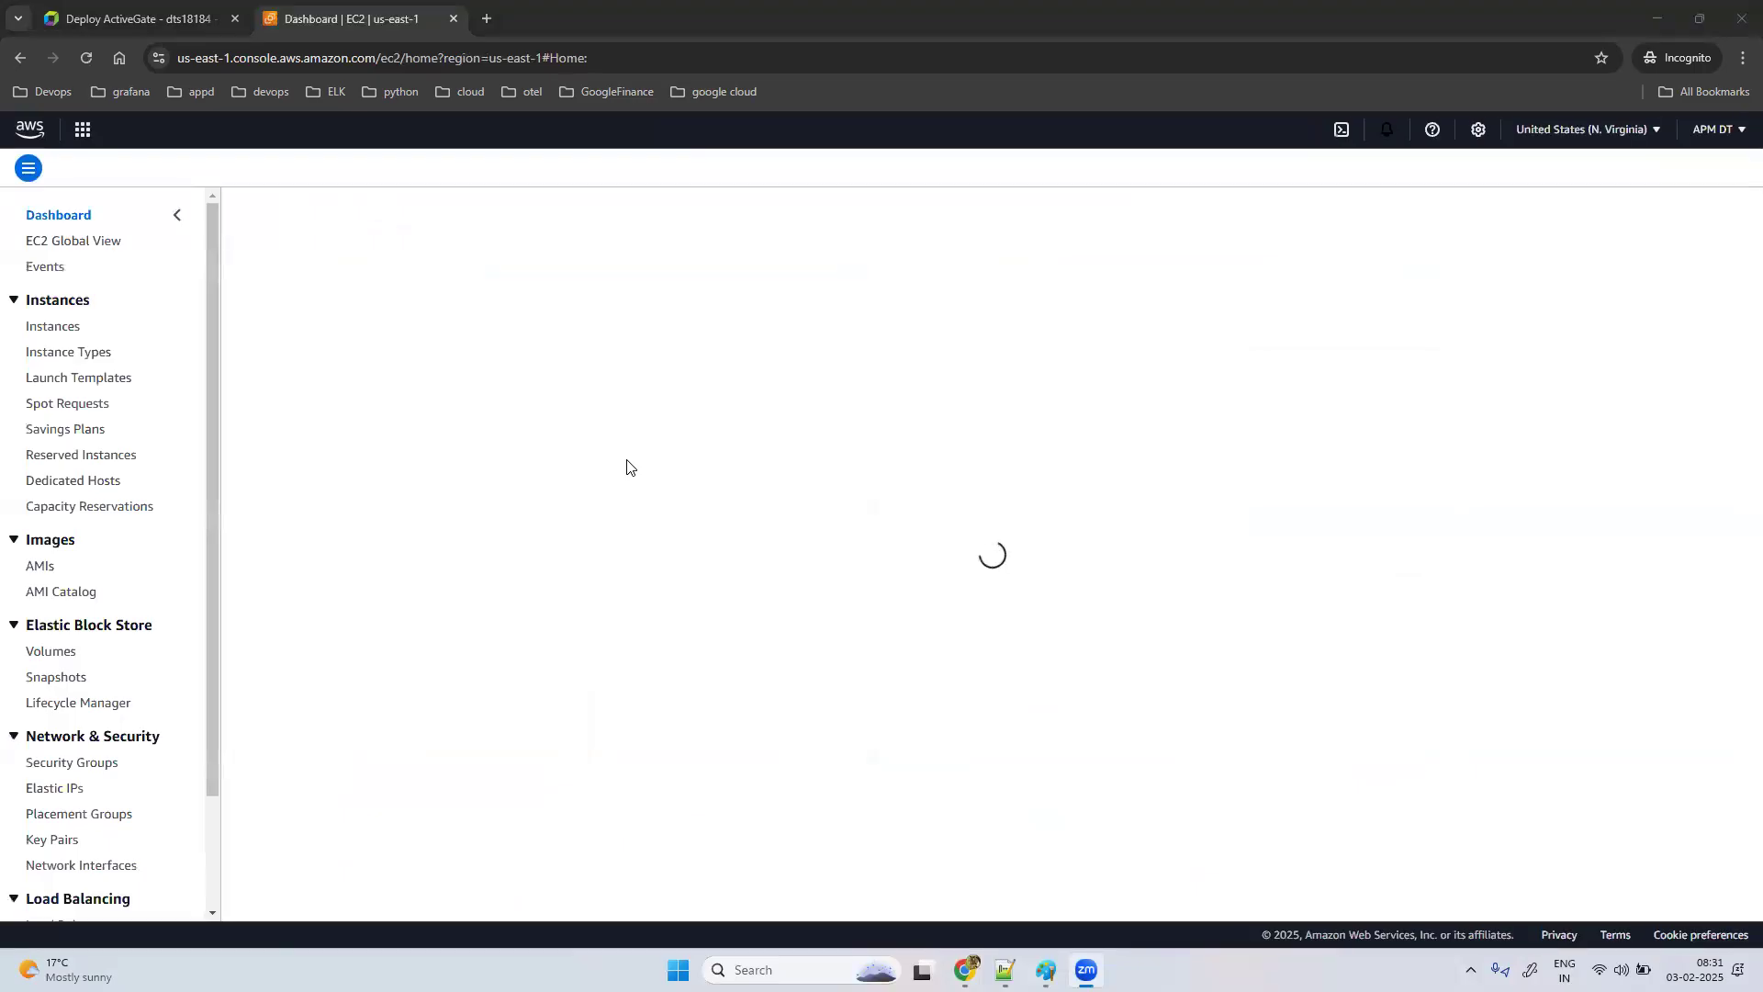
click(338, 296)
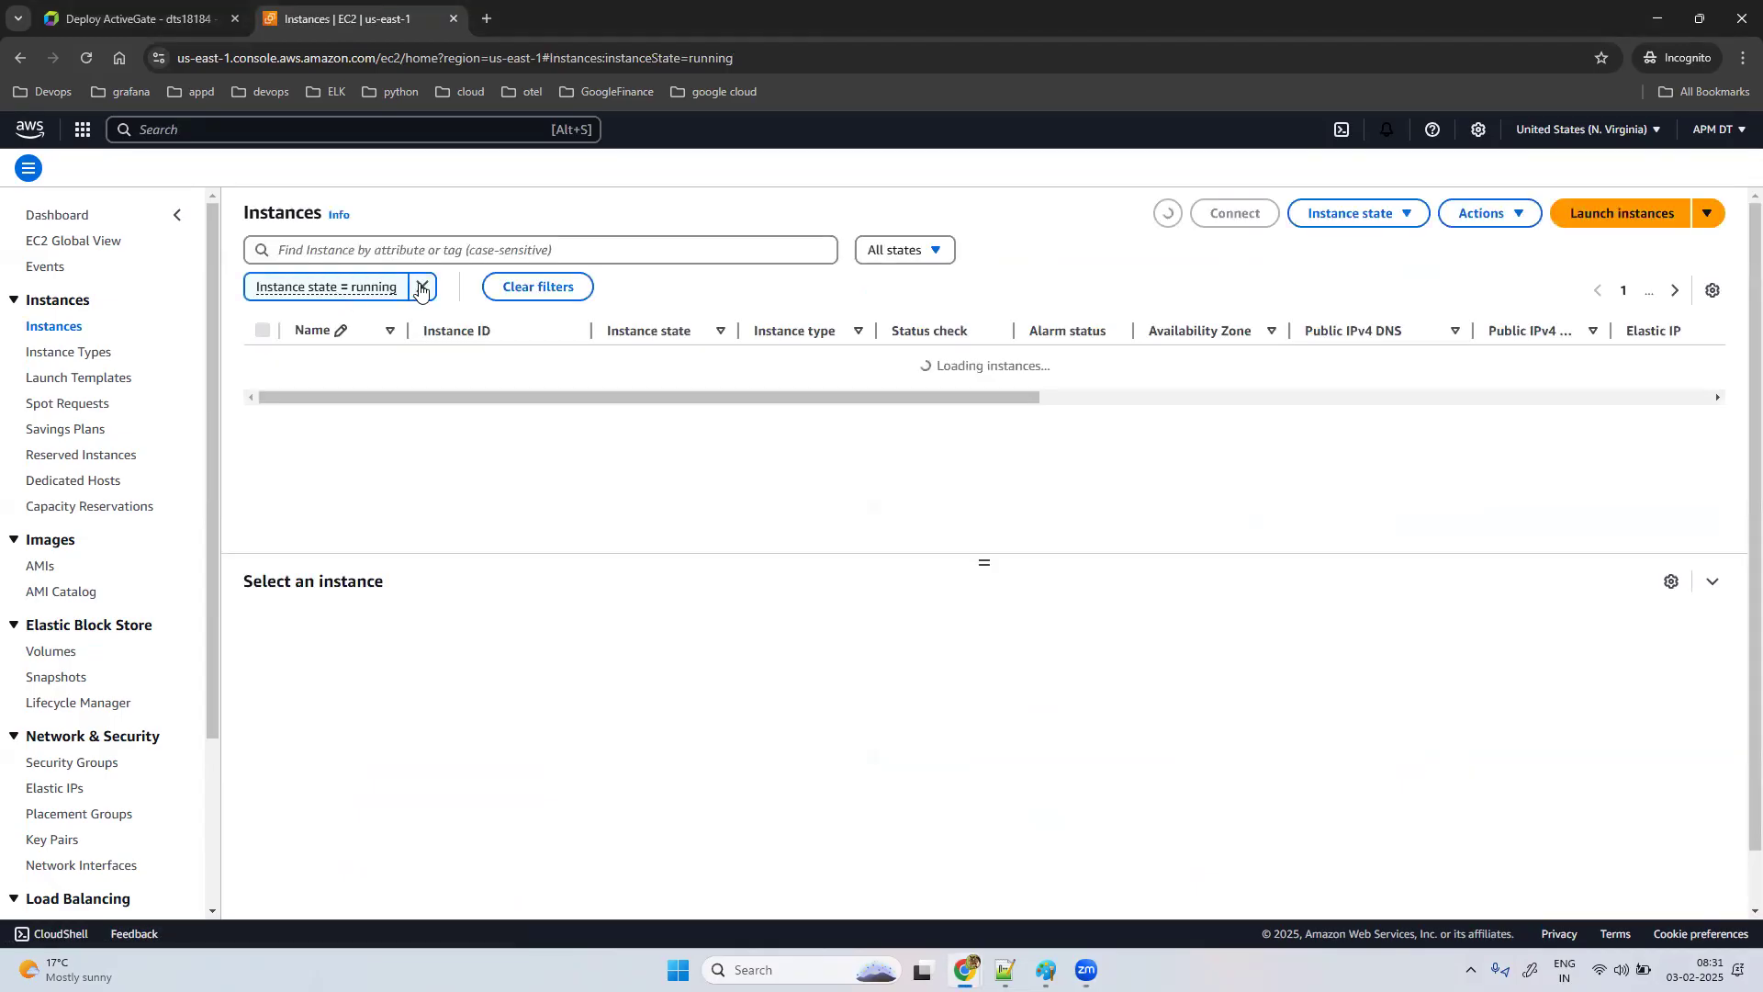
click(419, 288)
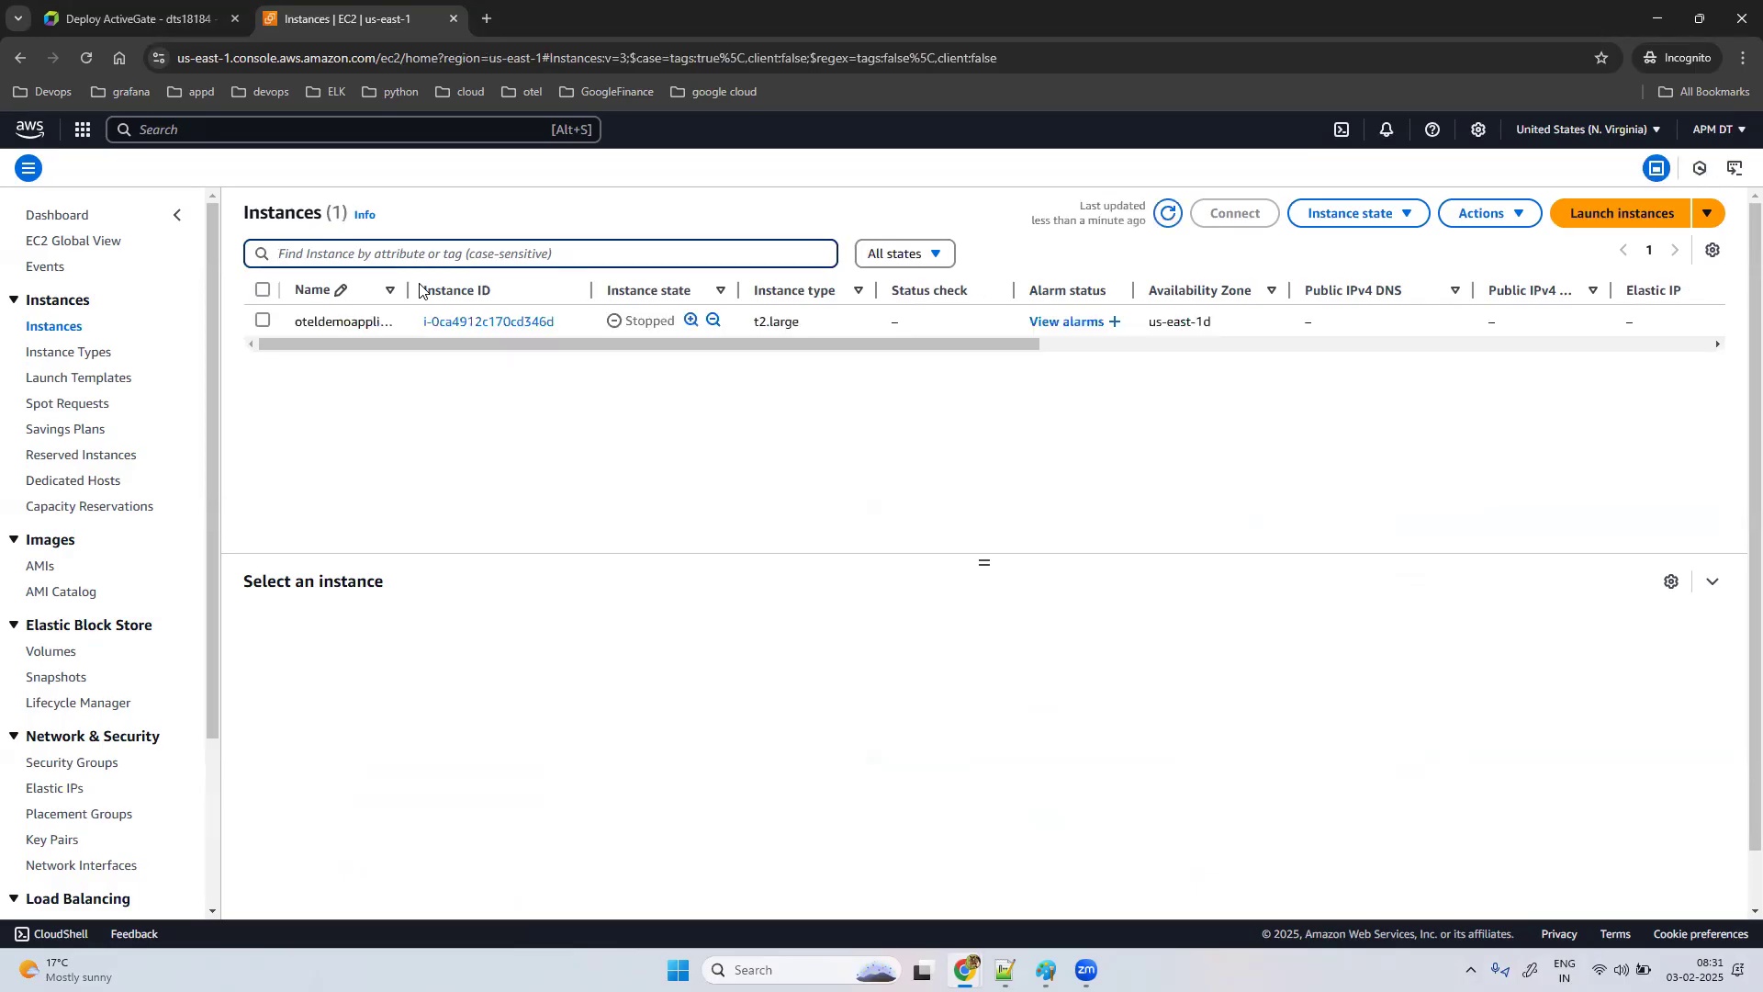
click(262, 326)
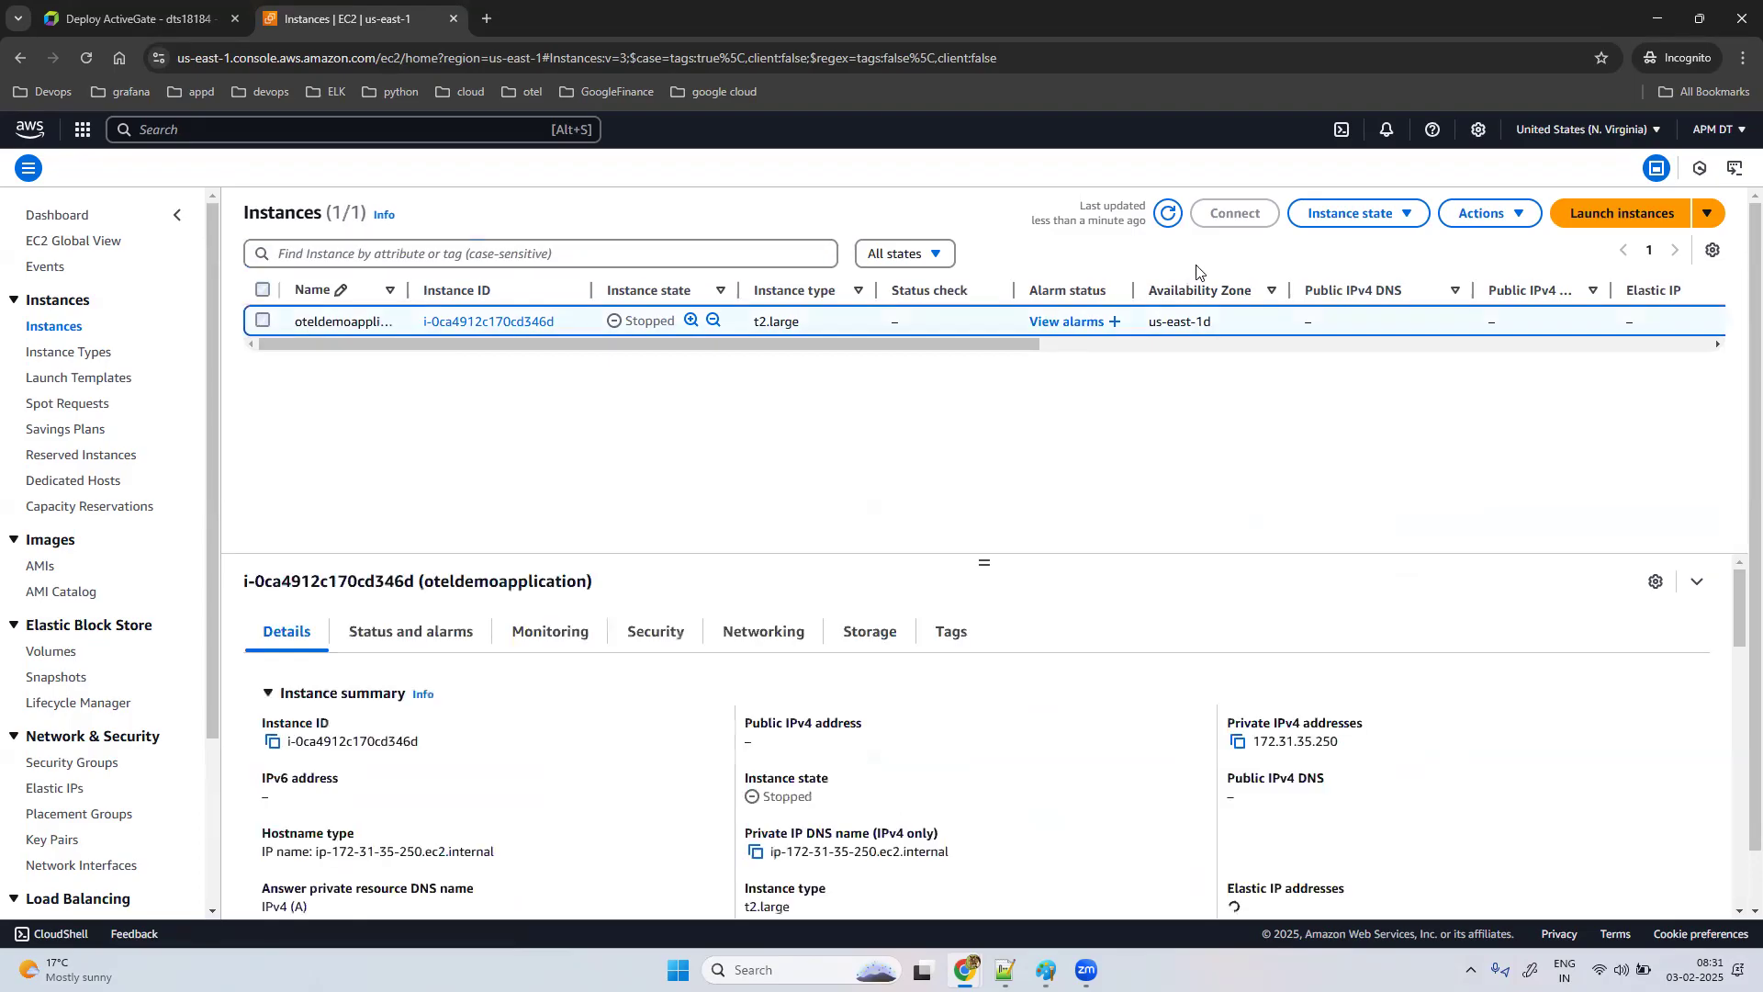
click(1419, 225)
click(1376, 275)
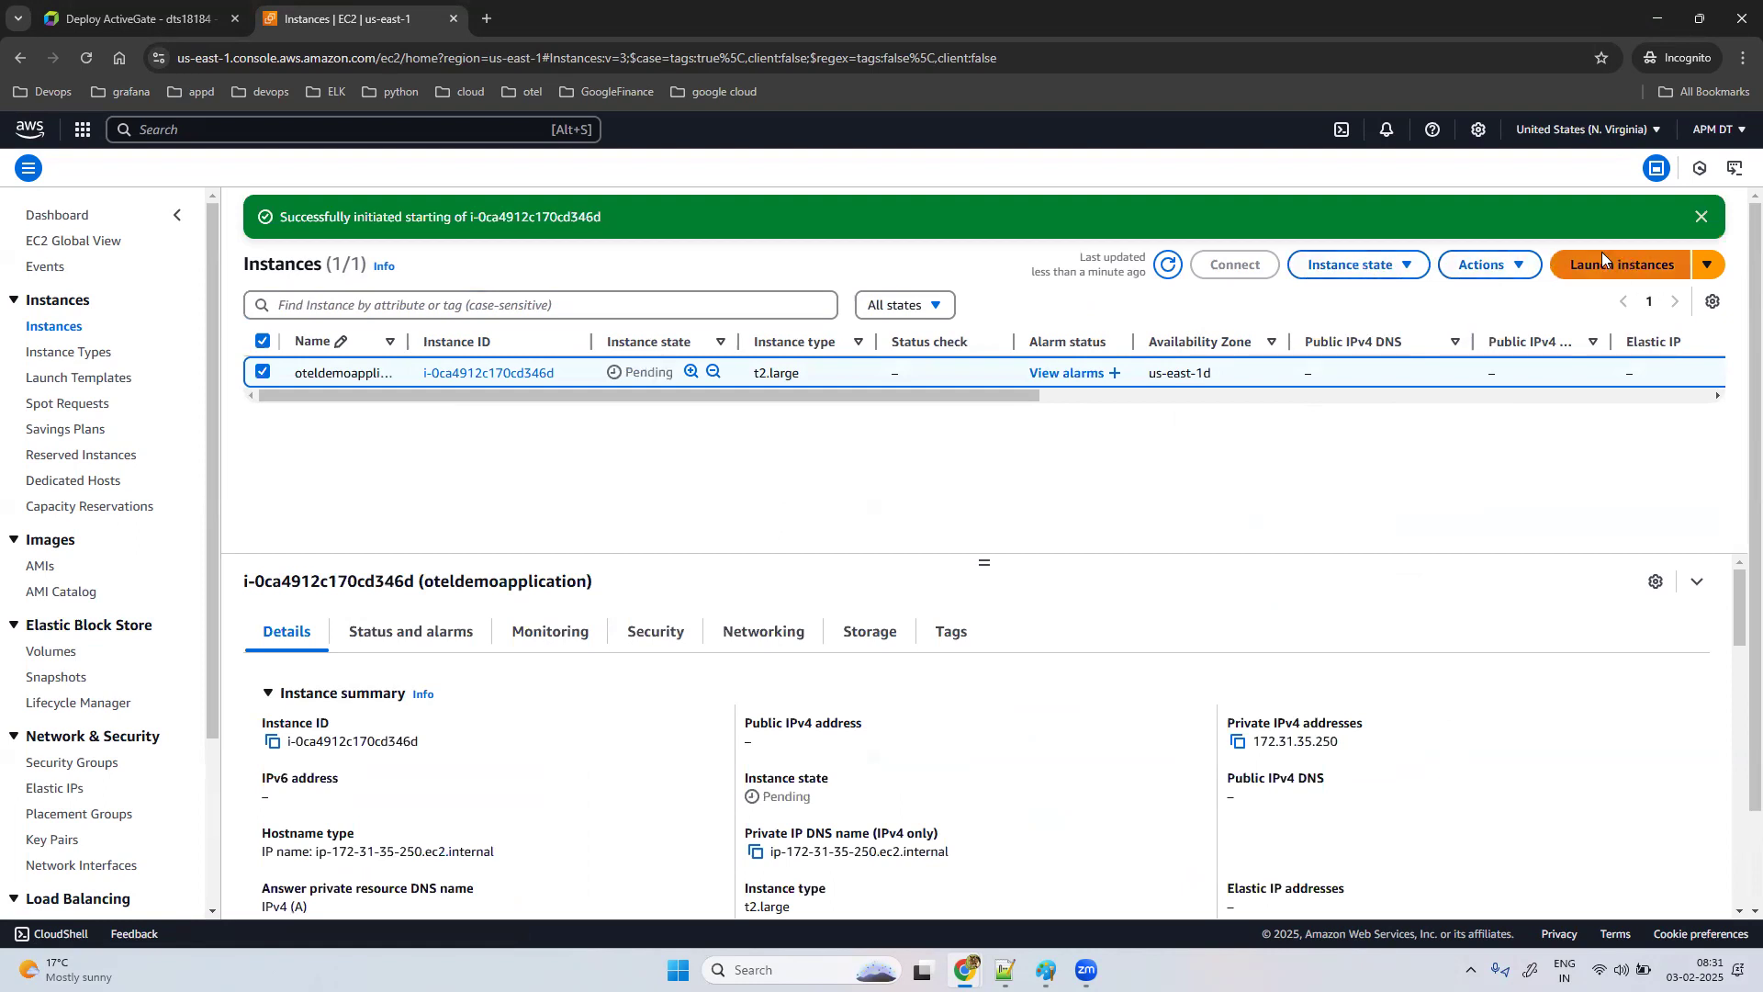
Step: Begin launching a new EC2 instance named "AG2" with the Amazon Linux 2023 image
click(1602, 257)
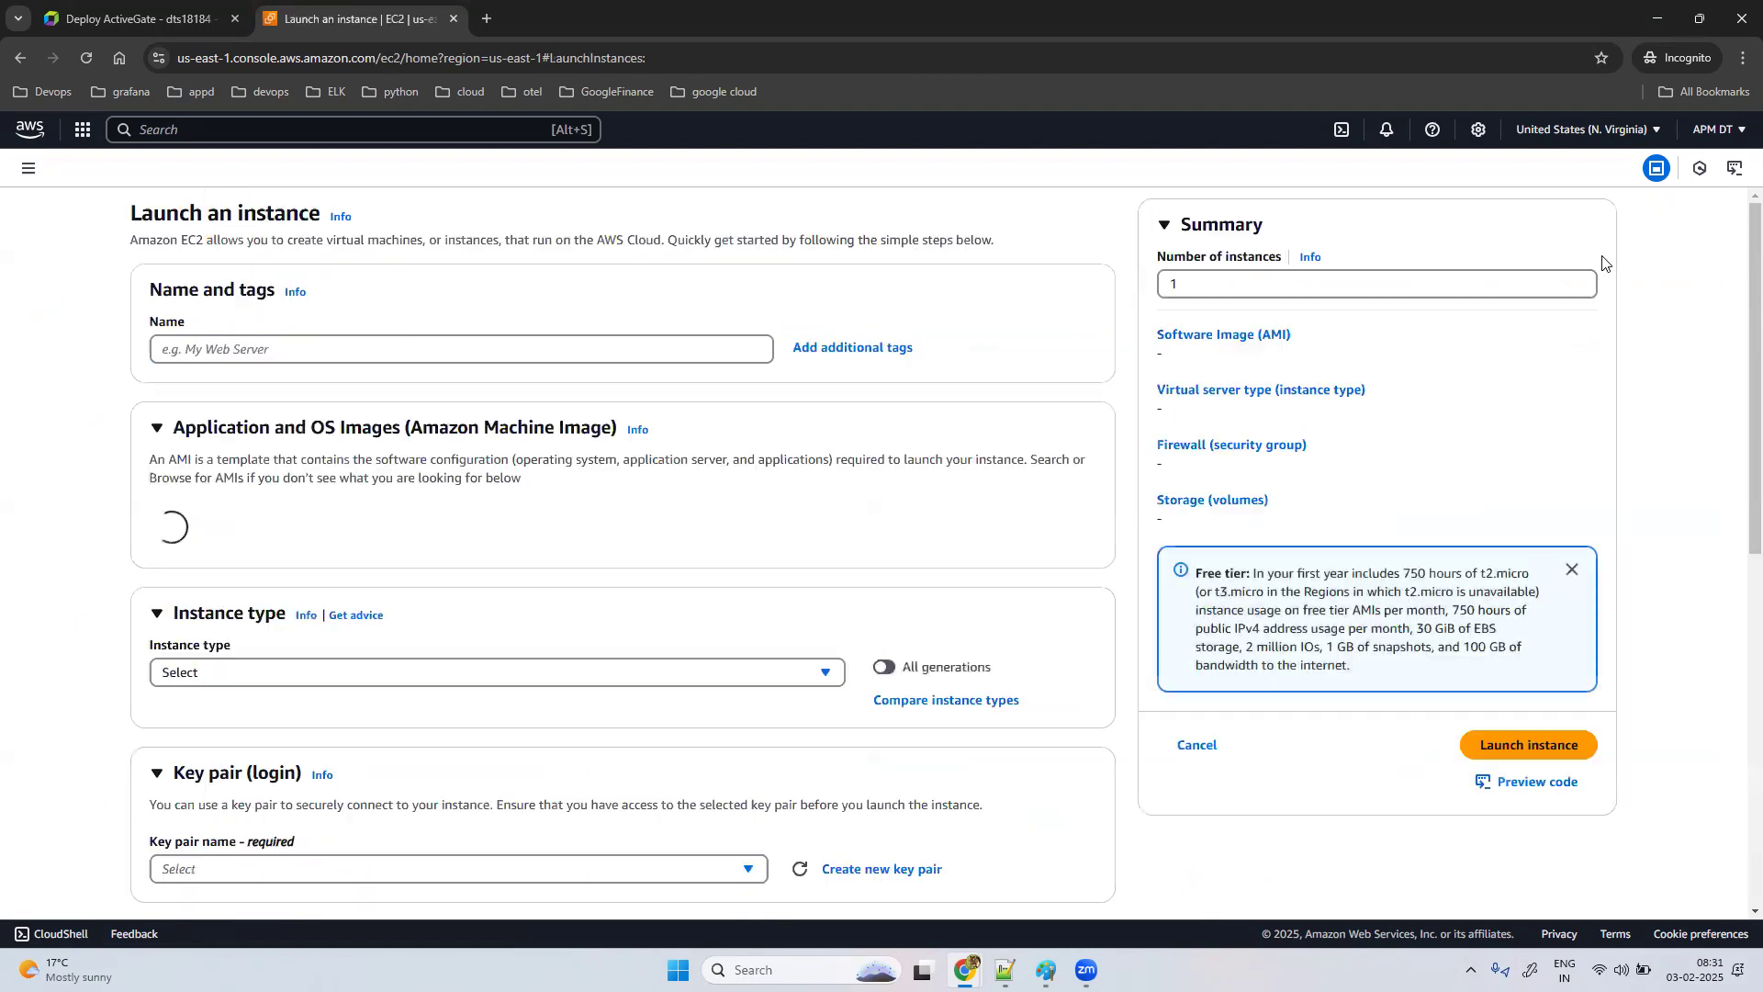
click(426, 345)
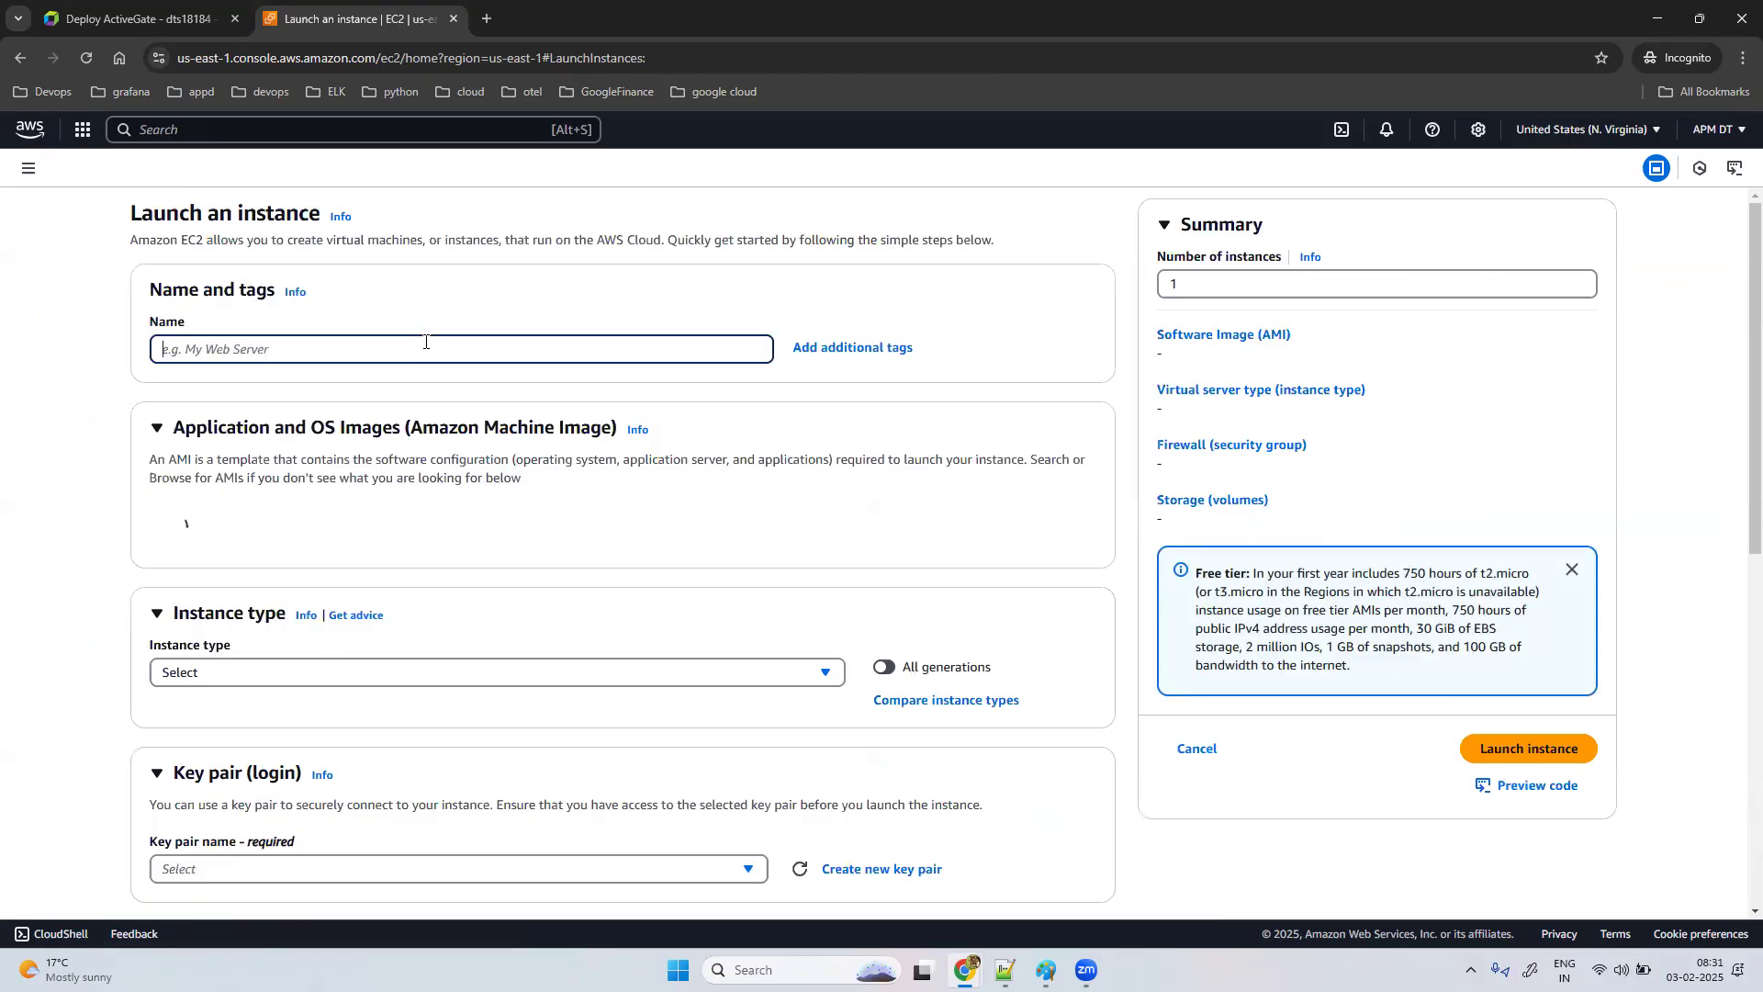
key(Caps_Lock)
text(AG)
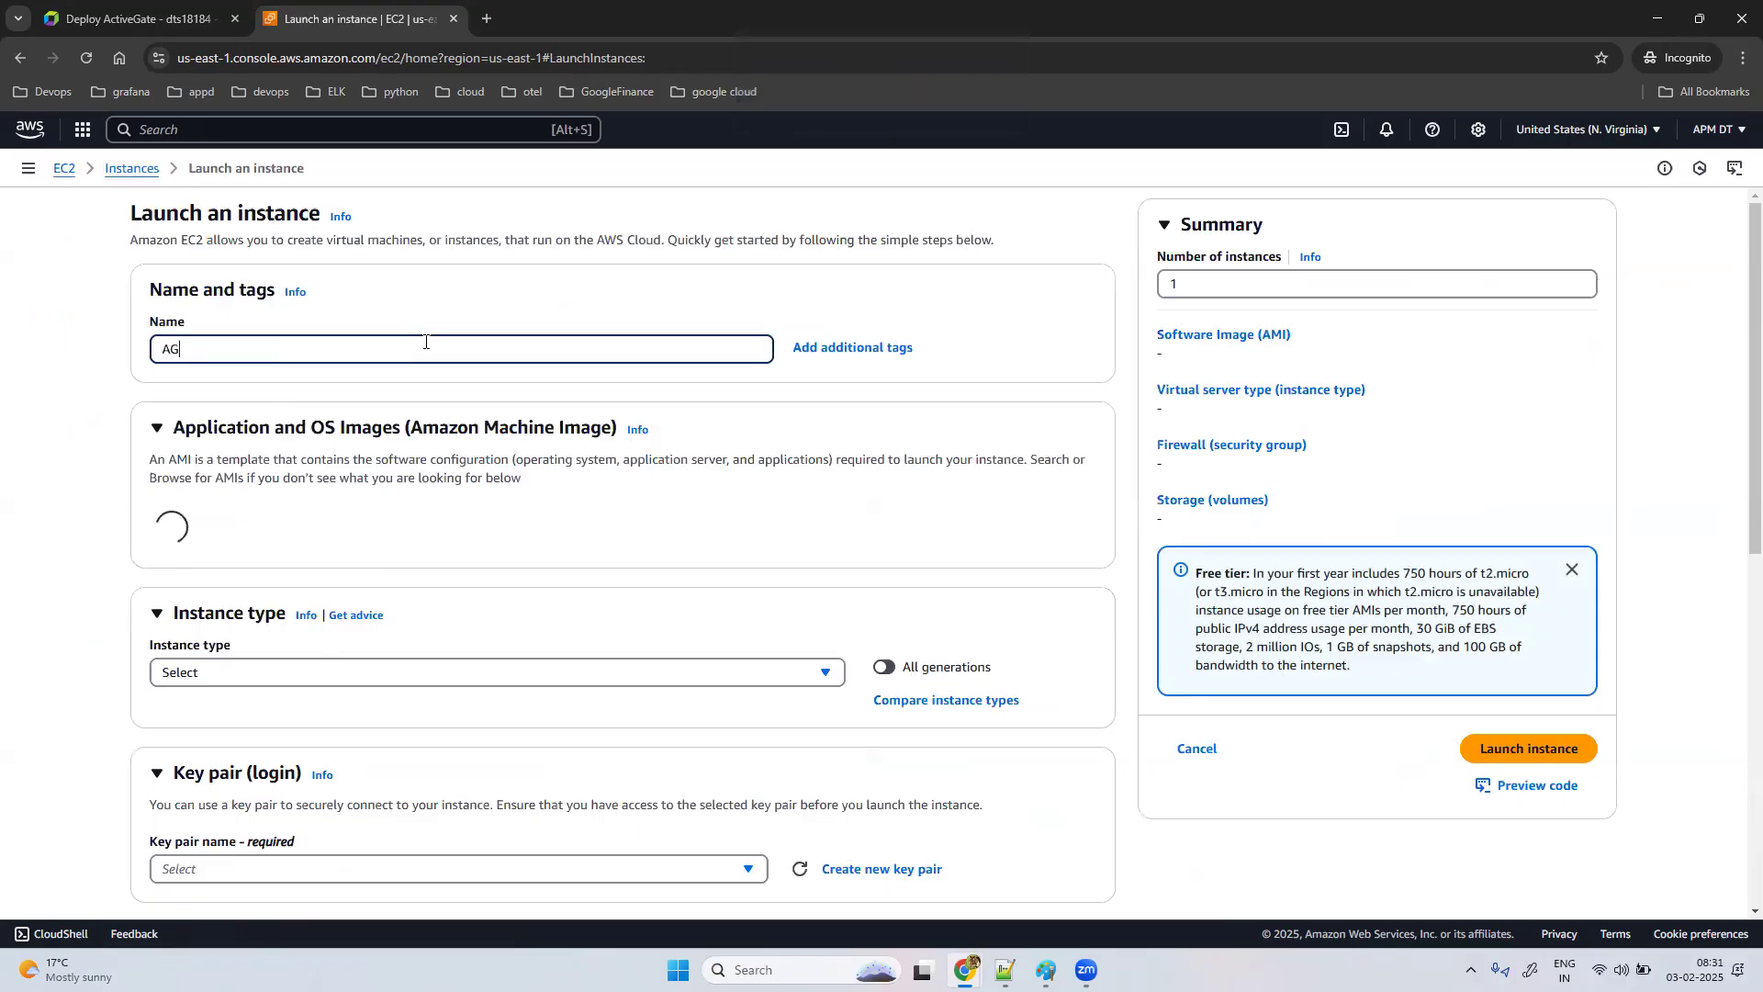
text(2)
scroll(571, 542, down, 2)
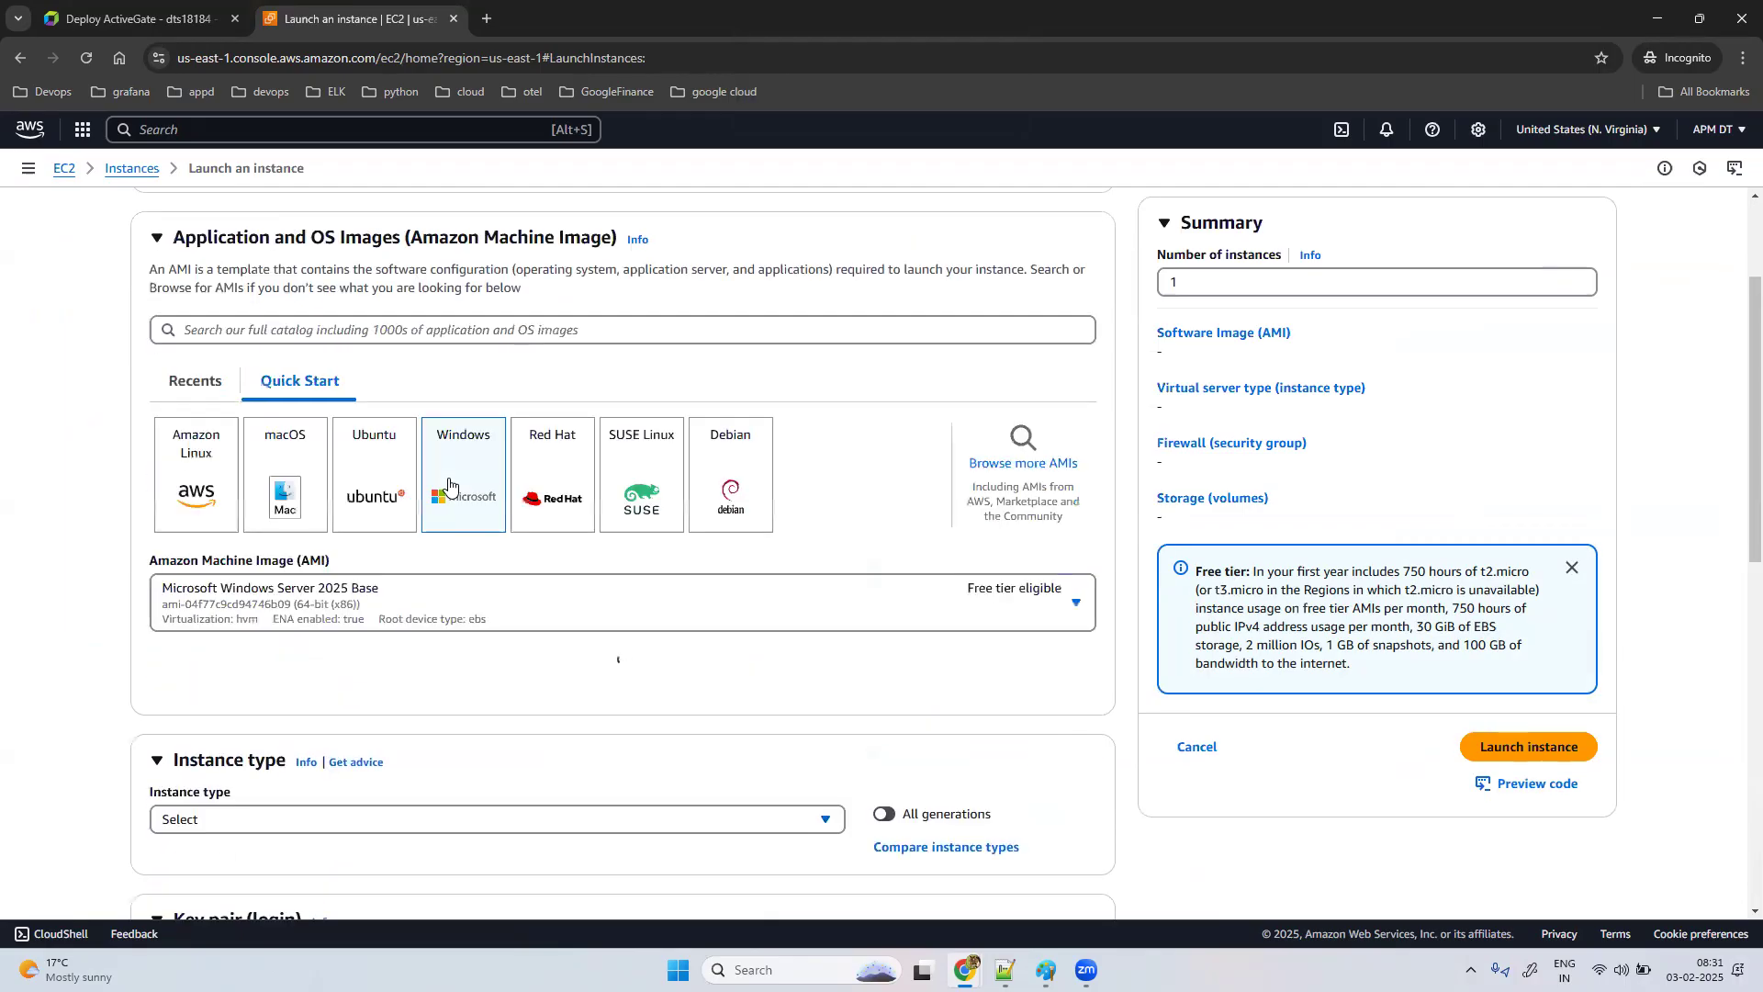
click(192, 482)
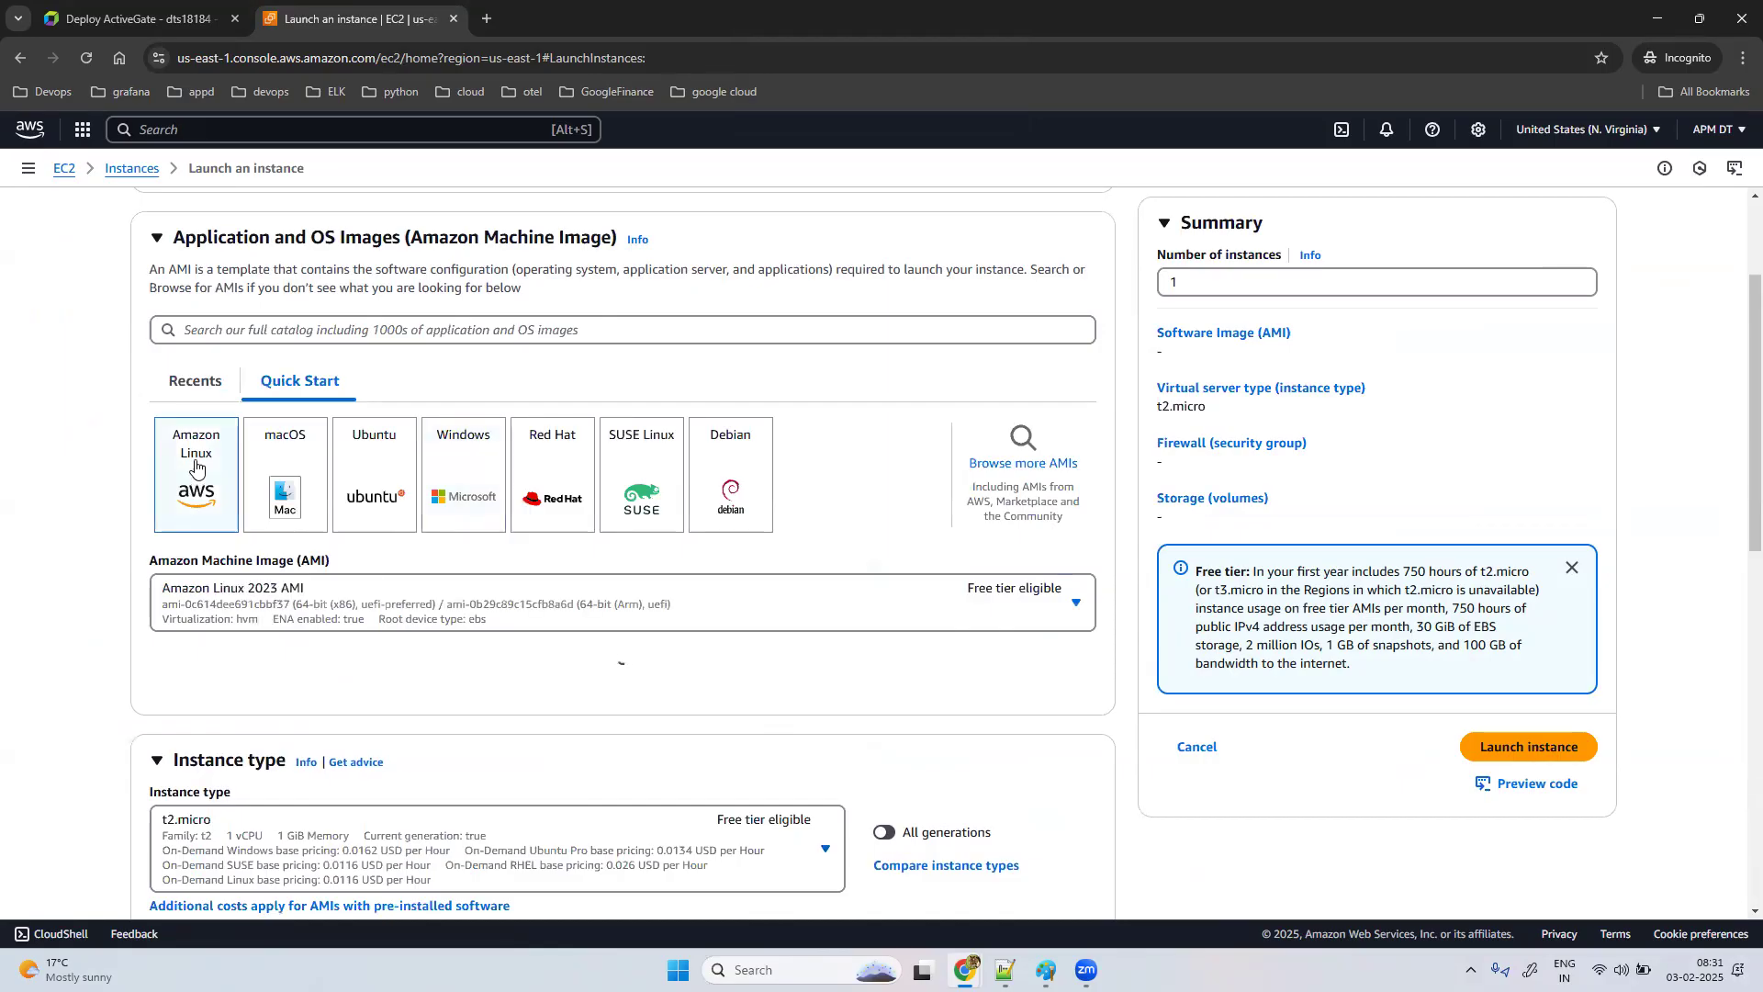
Step: Set the new instance's type to t2.medium and its key pair to apmdt
scroll(556, 634, down, 3)
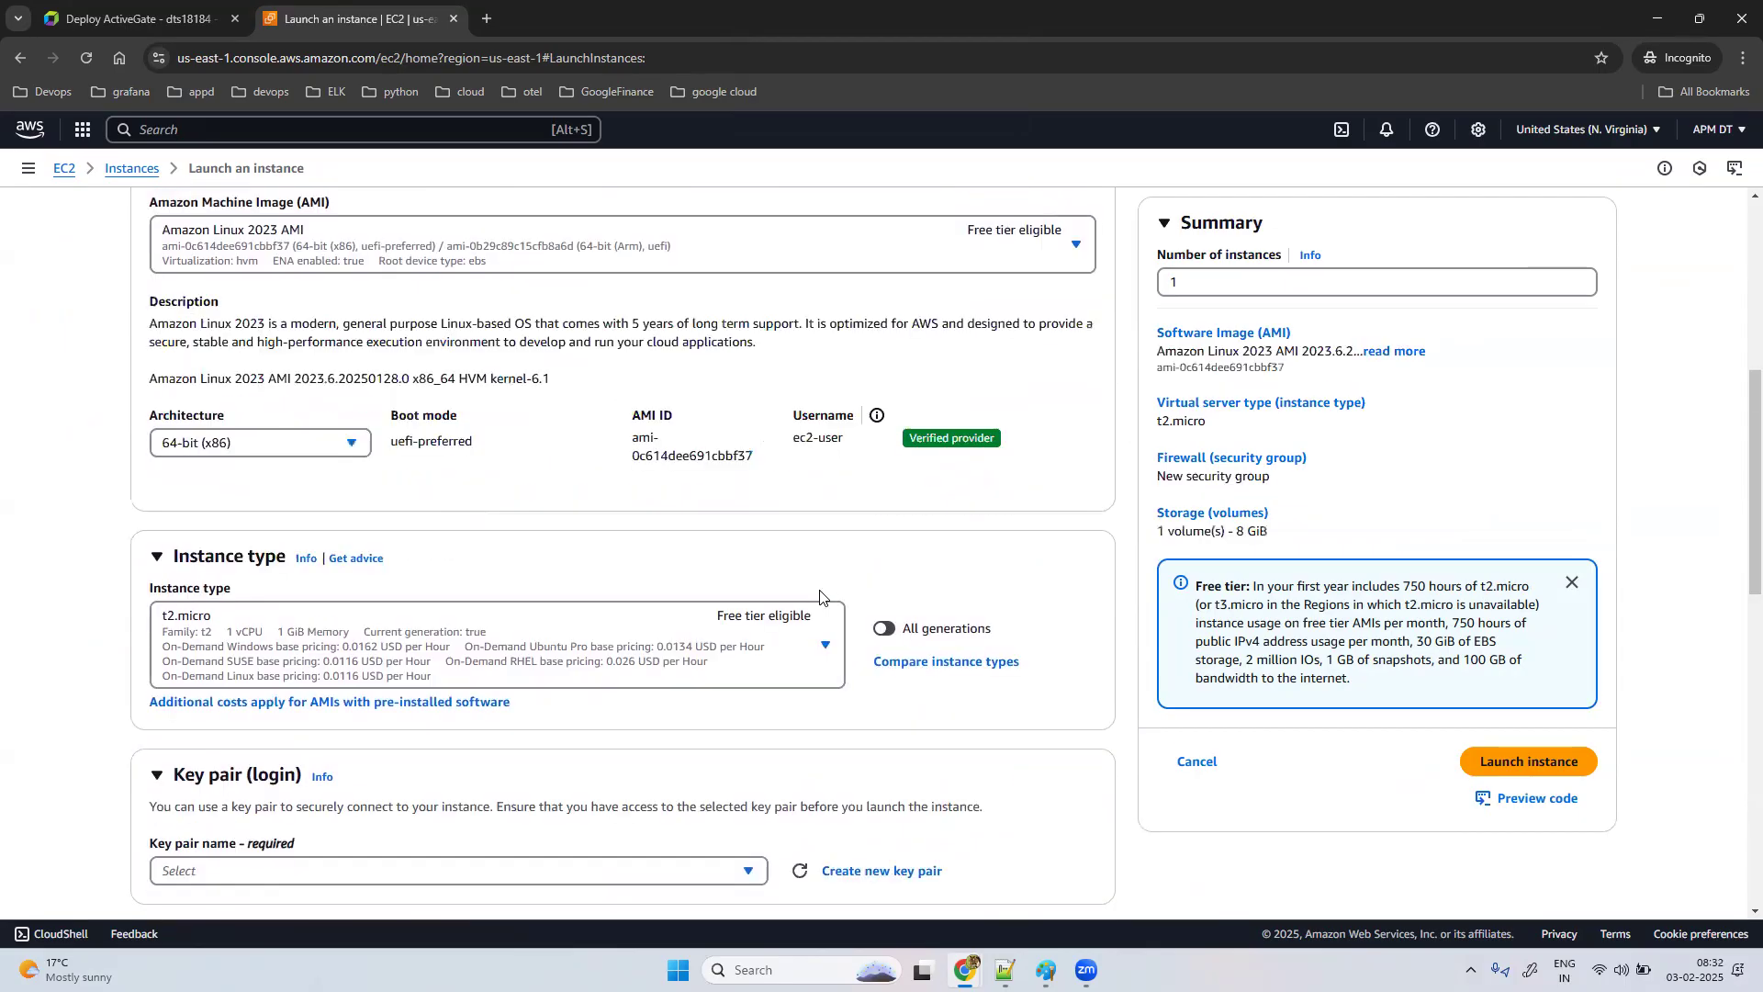
click(827, 648)
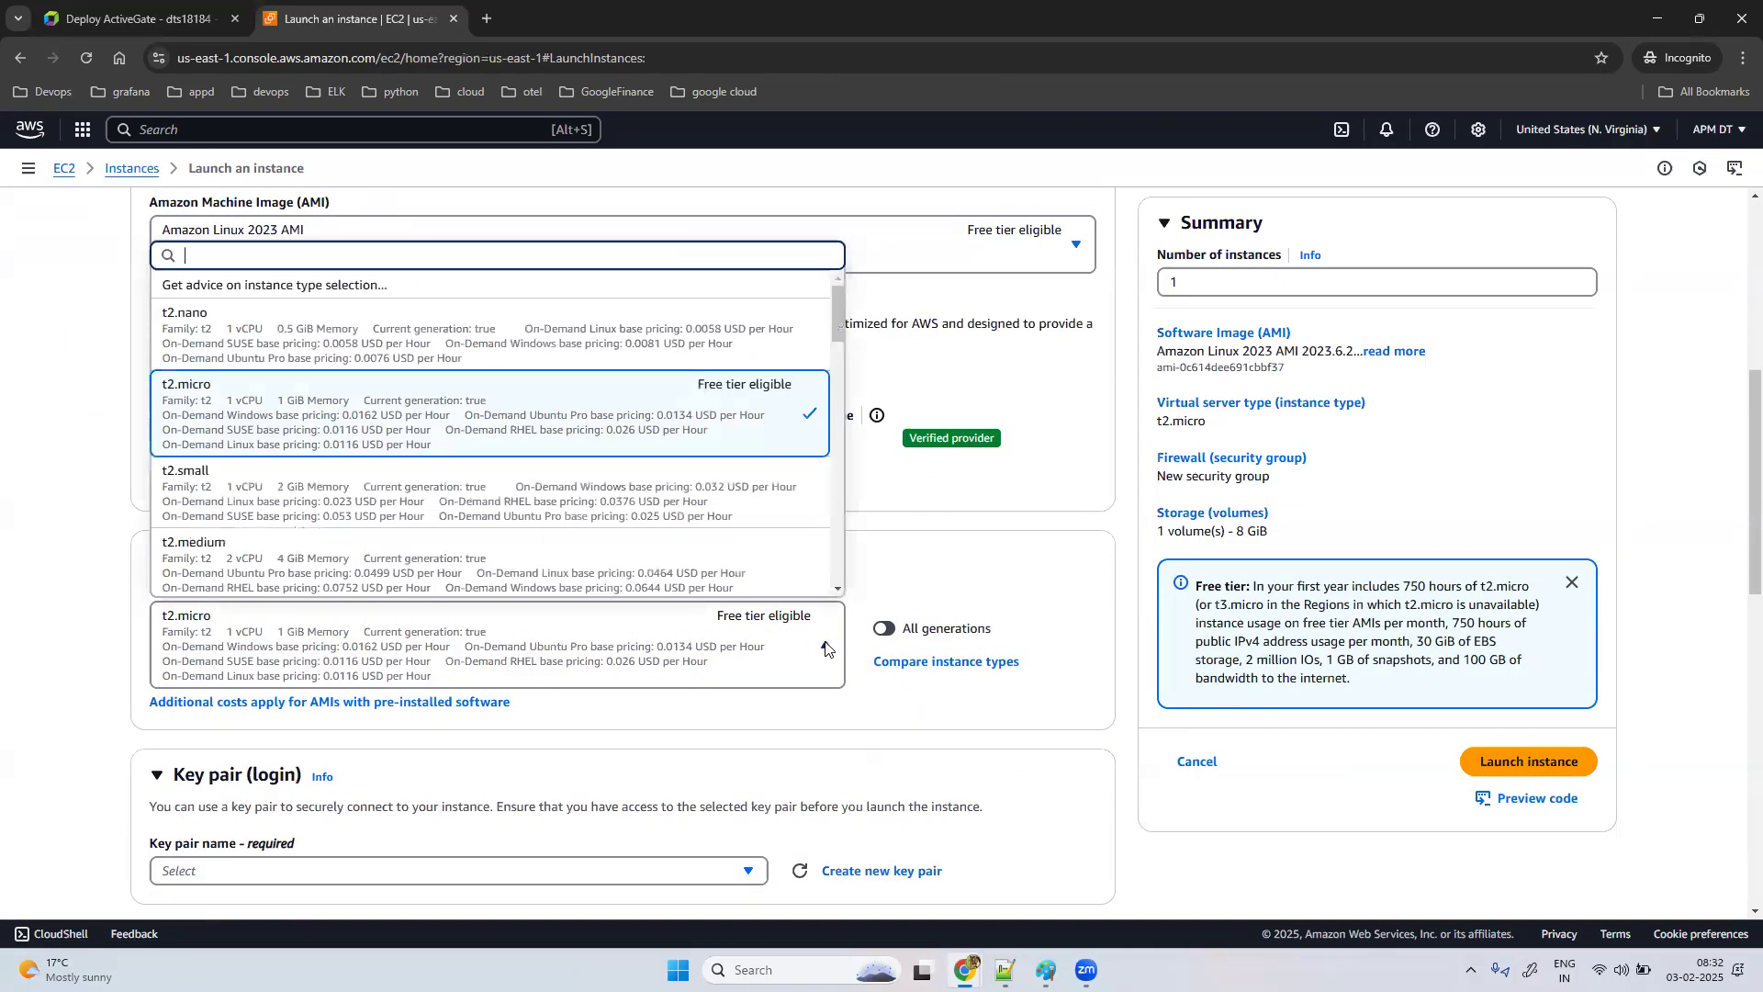
click(454, 555)
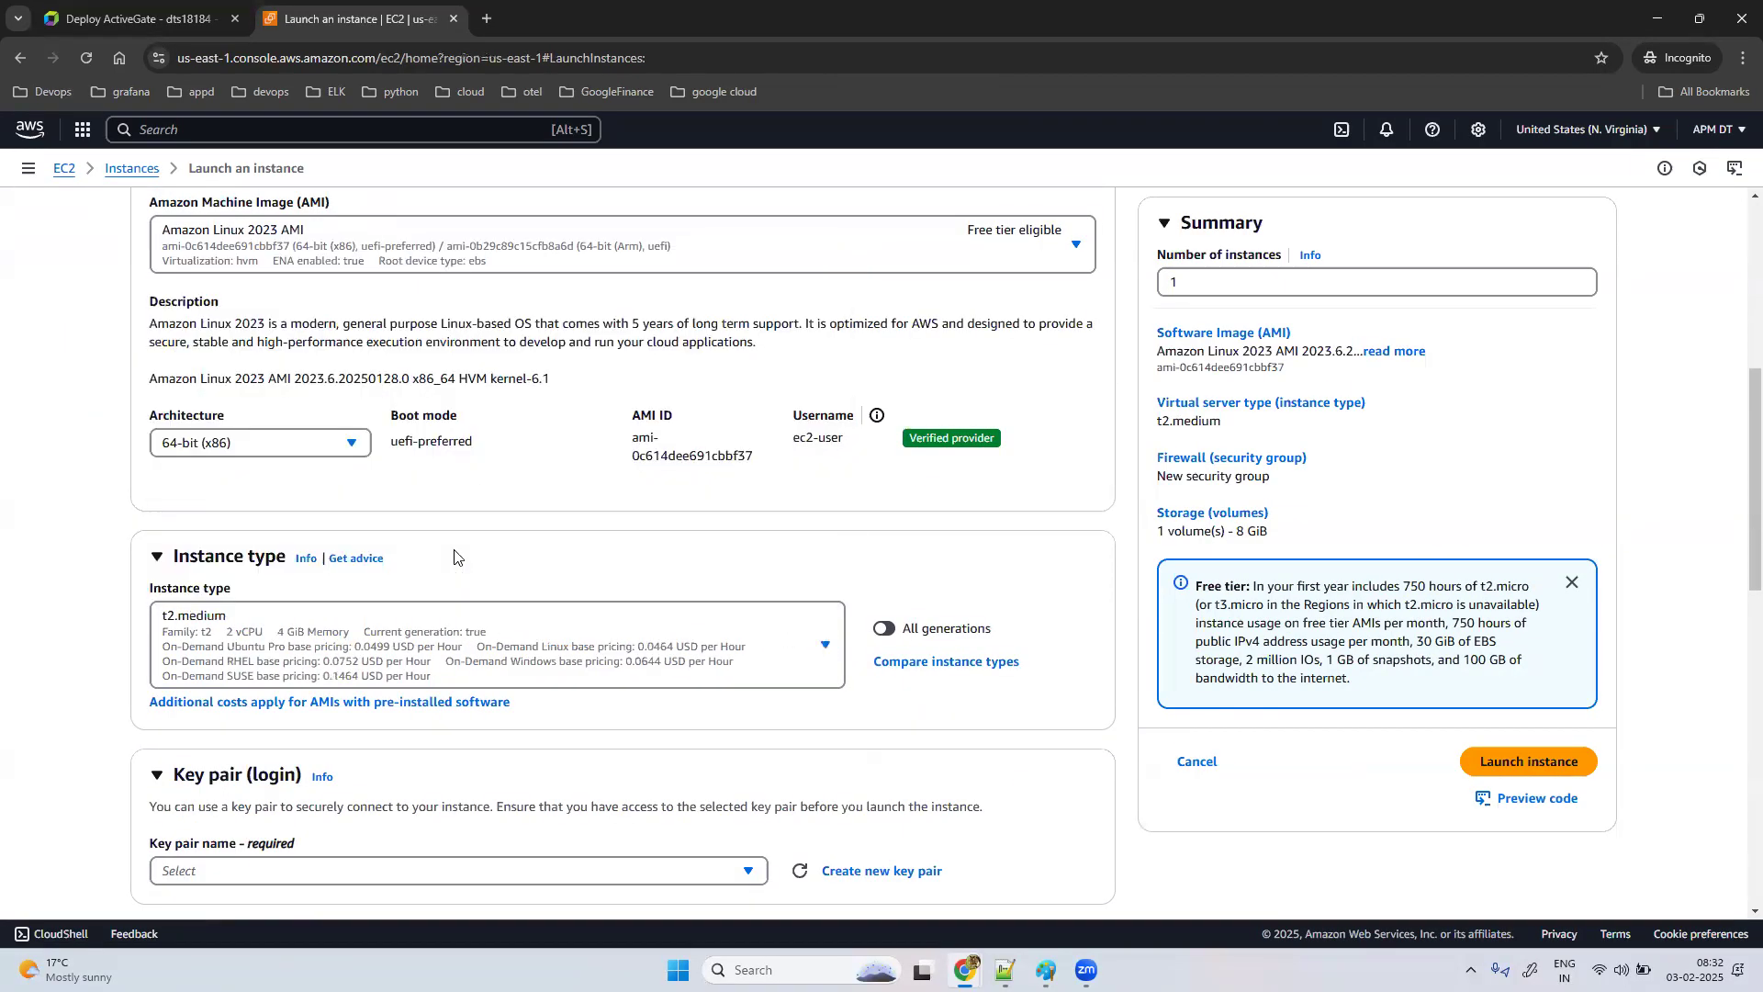
scroll(838, 755, down, 3)
scroll(835, 755, down, 1)
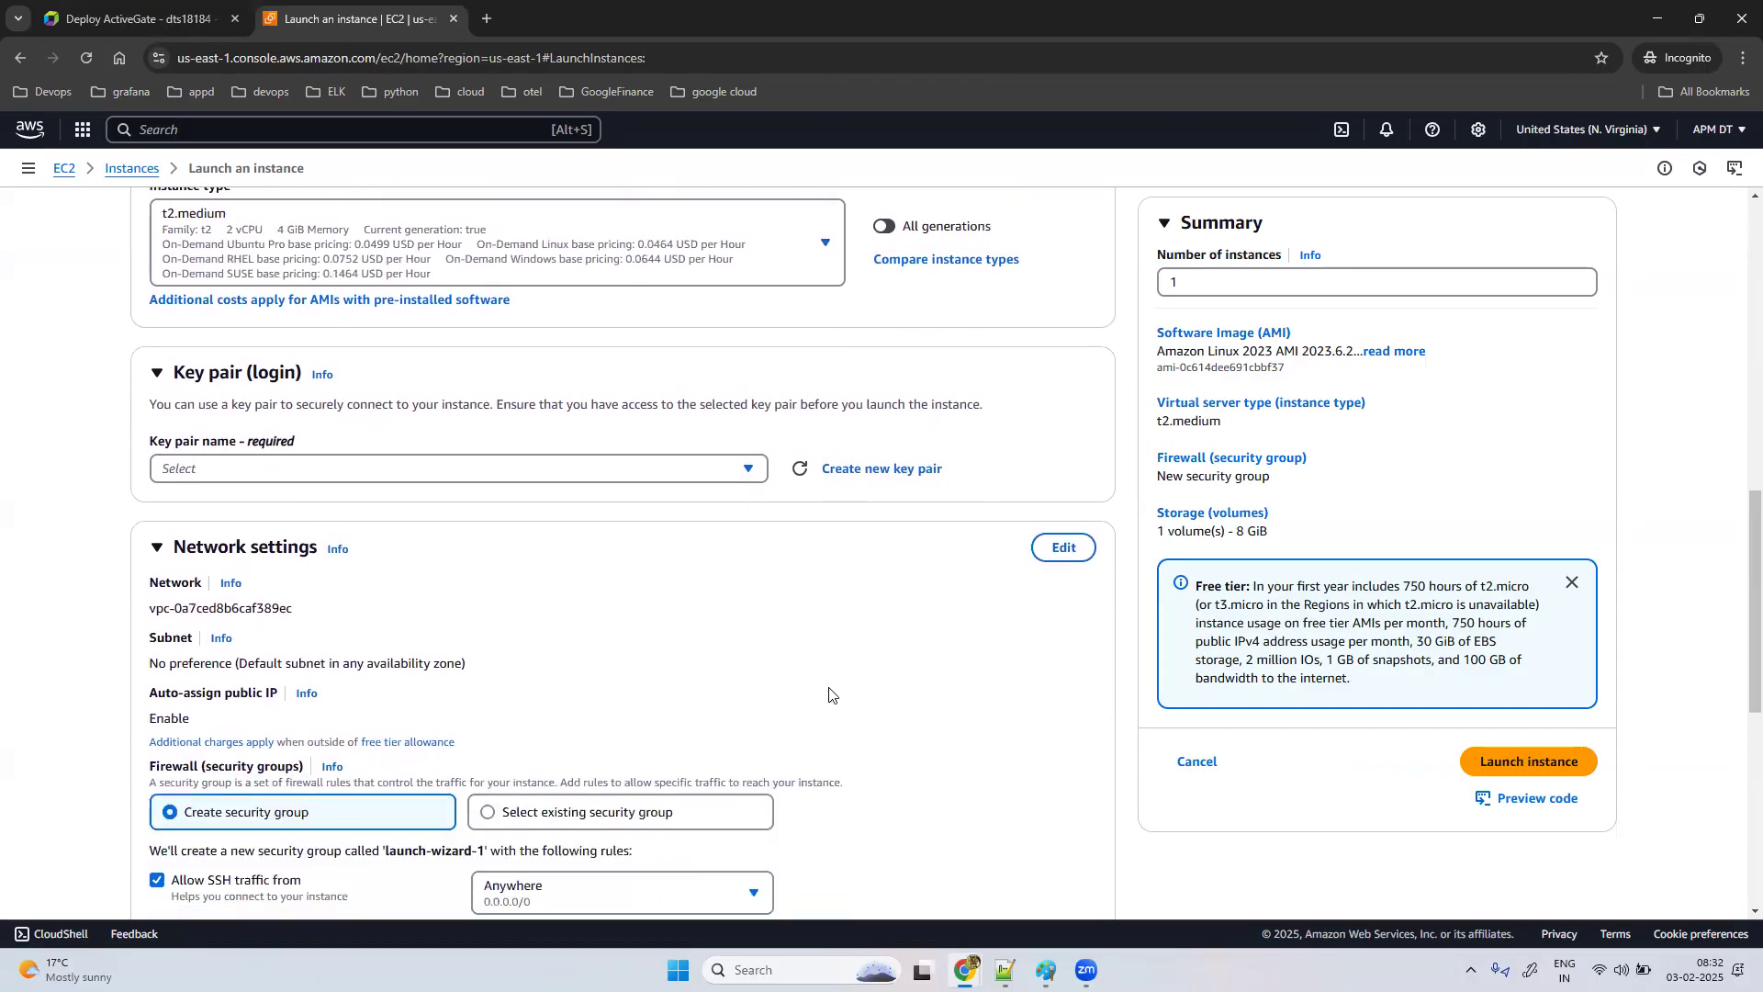
click(748, 468)
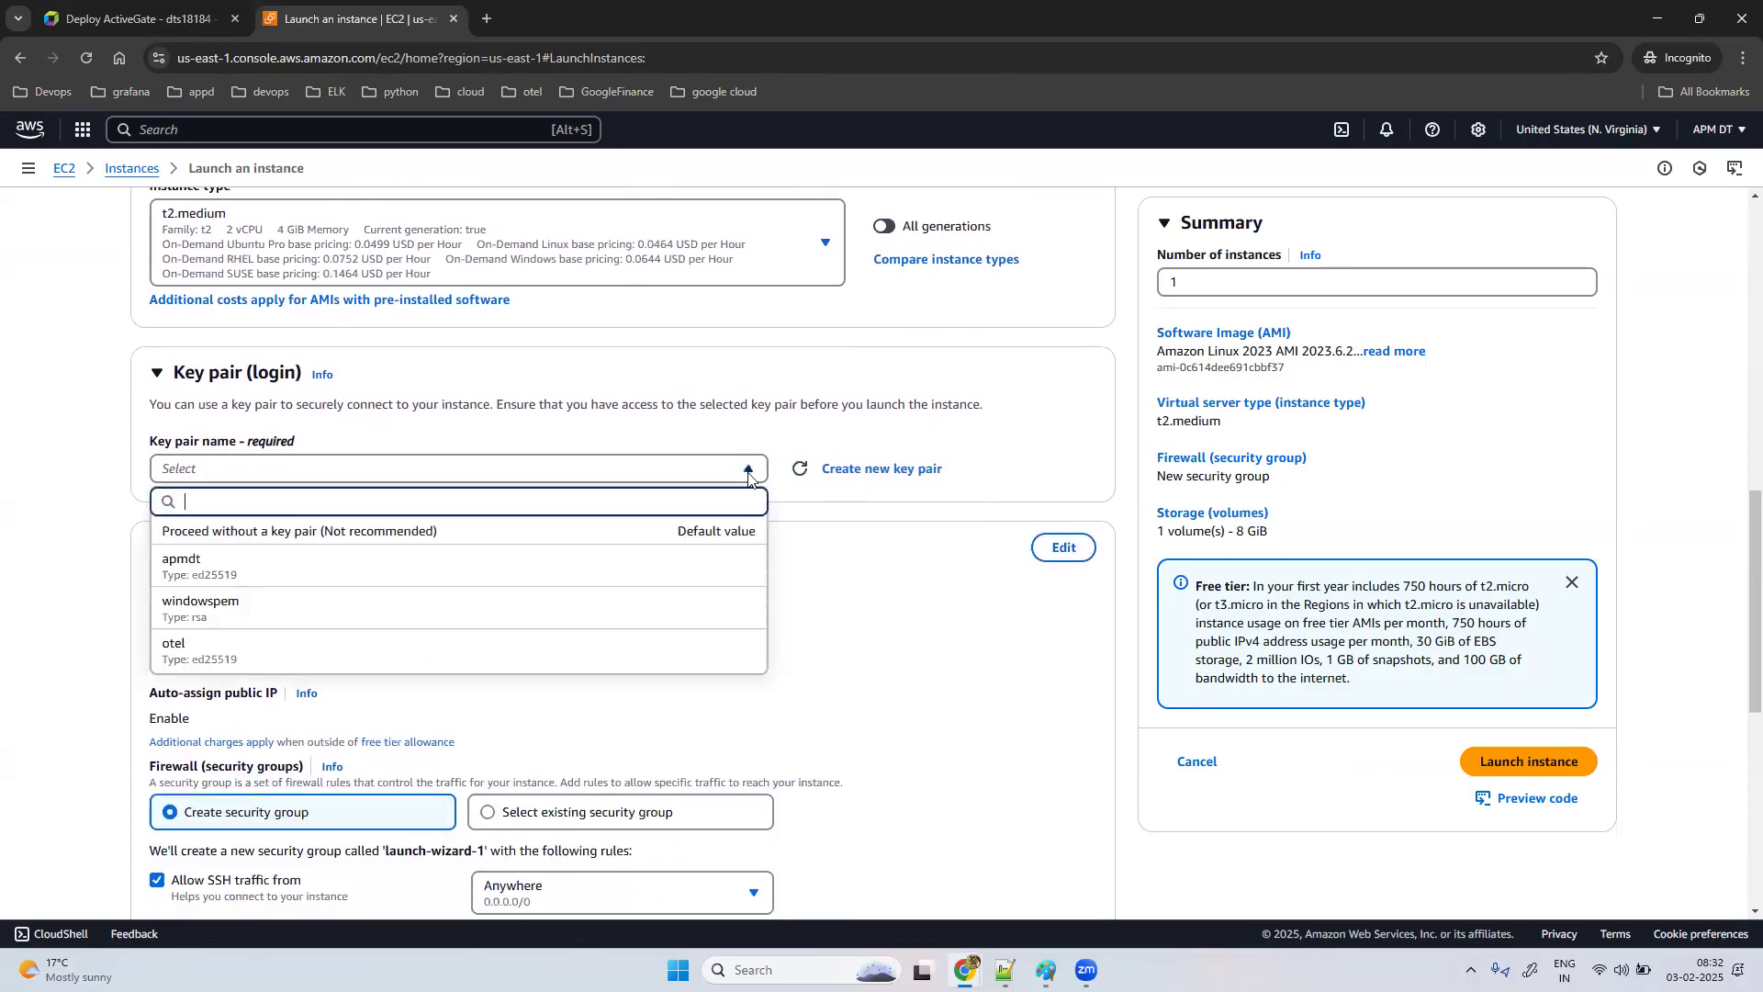
click(350, 571)
Step: Choose to use an existing security group and set the root volume size to 40 GiB
scroll(882, 764, down, 3)
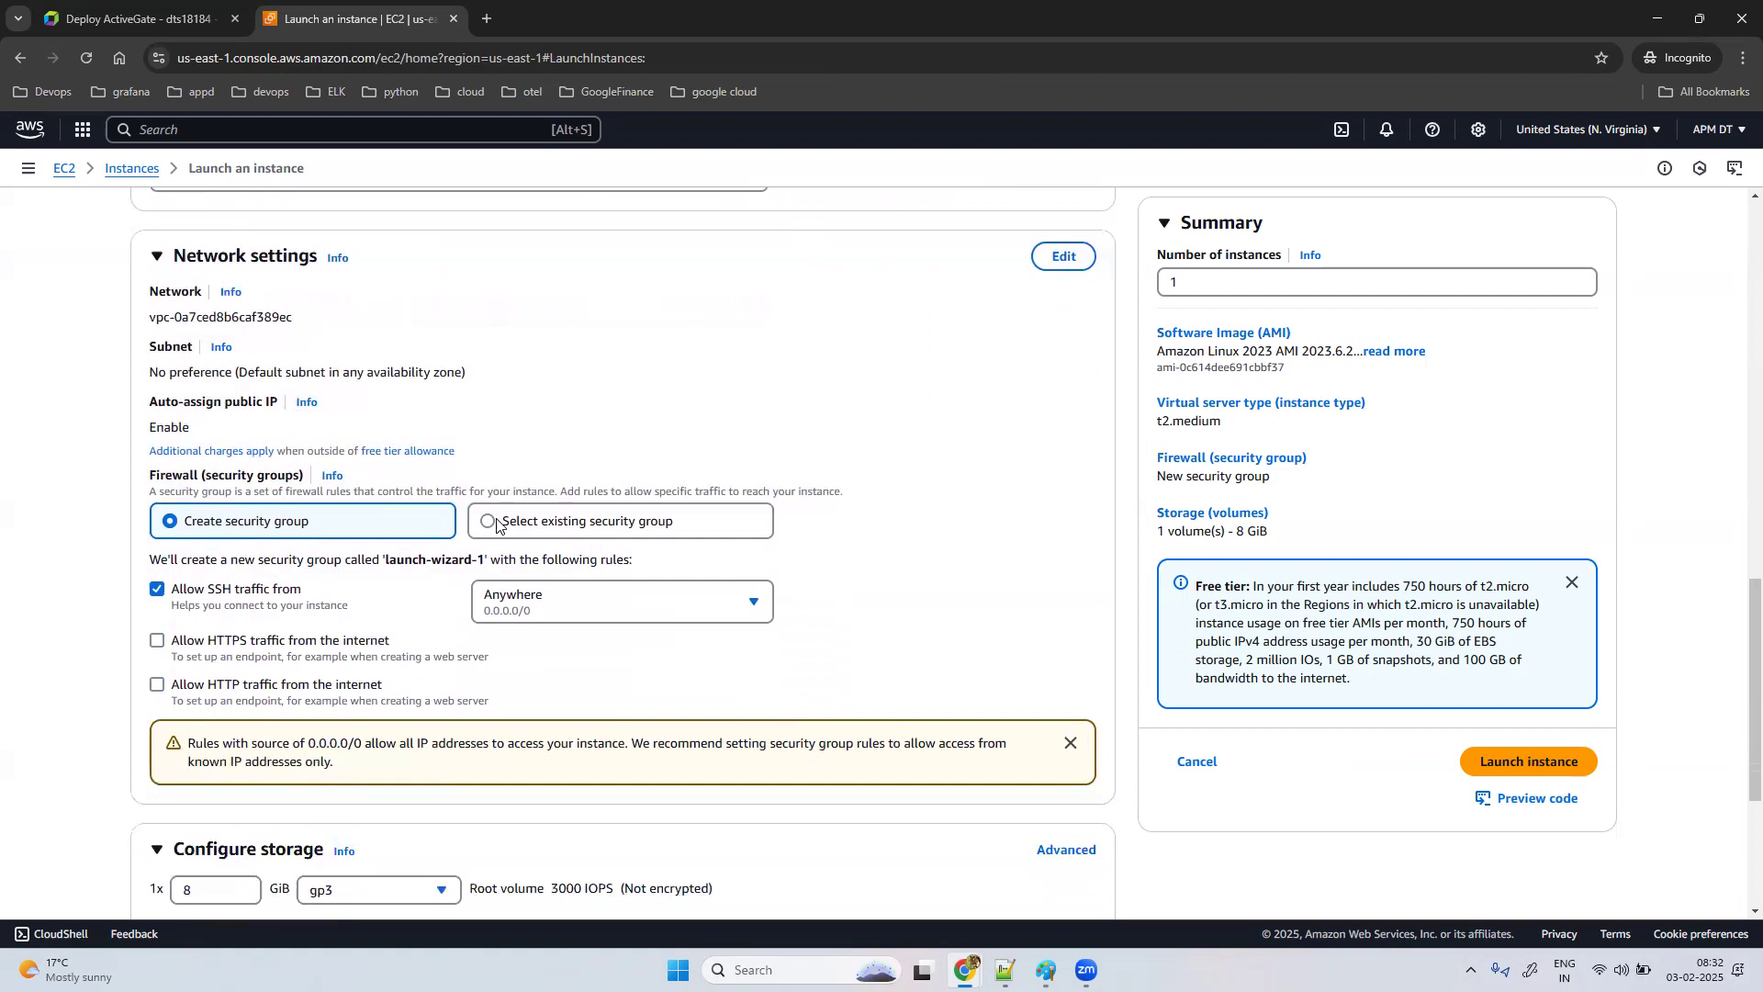
click(500, 524)
click(217, 727)
key(BackSpace)
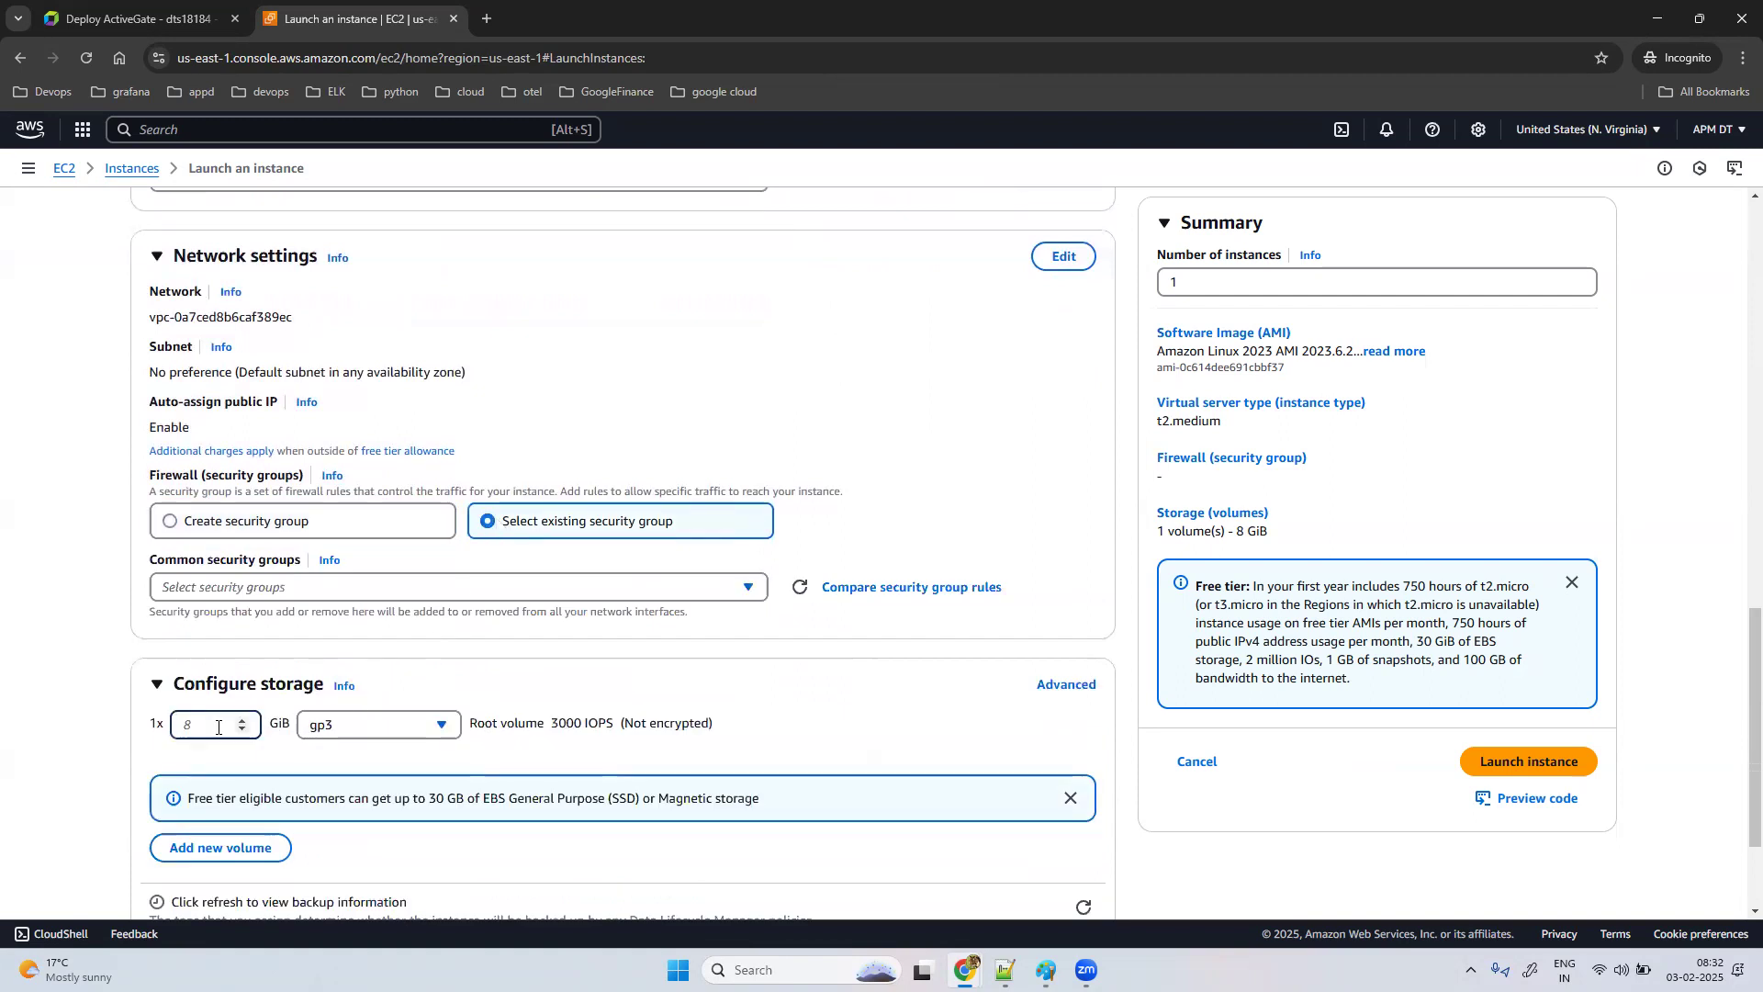
text(40)
scroll(675, 698, down, 2)
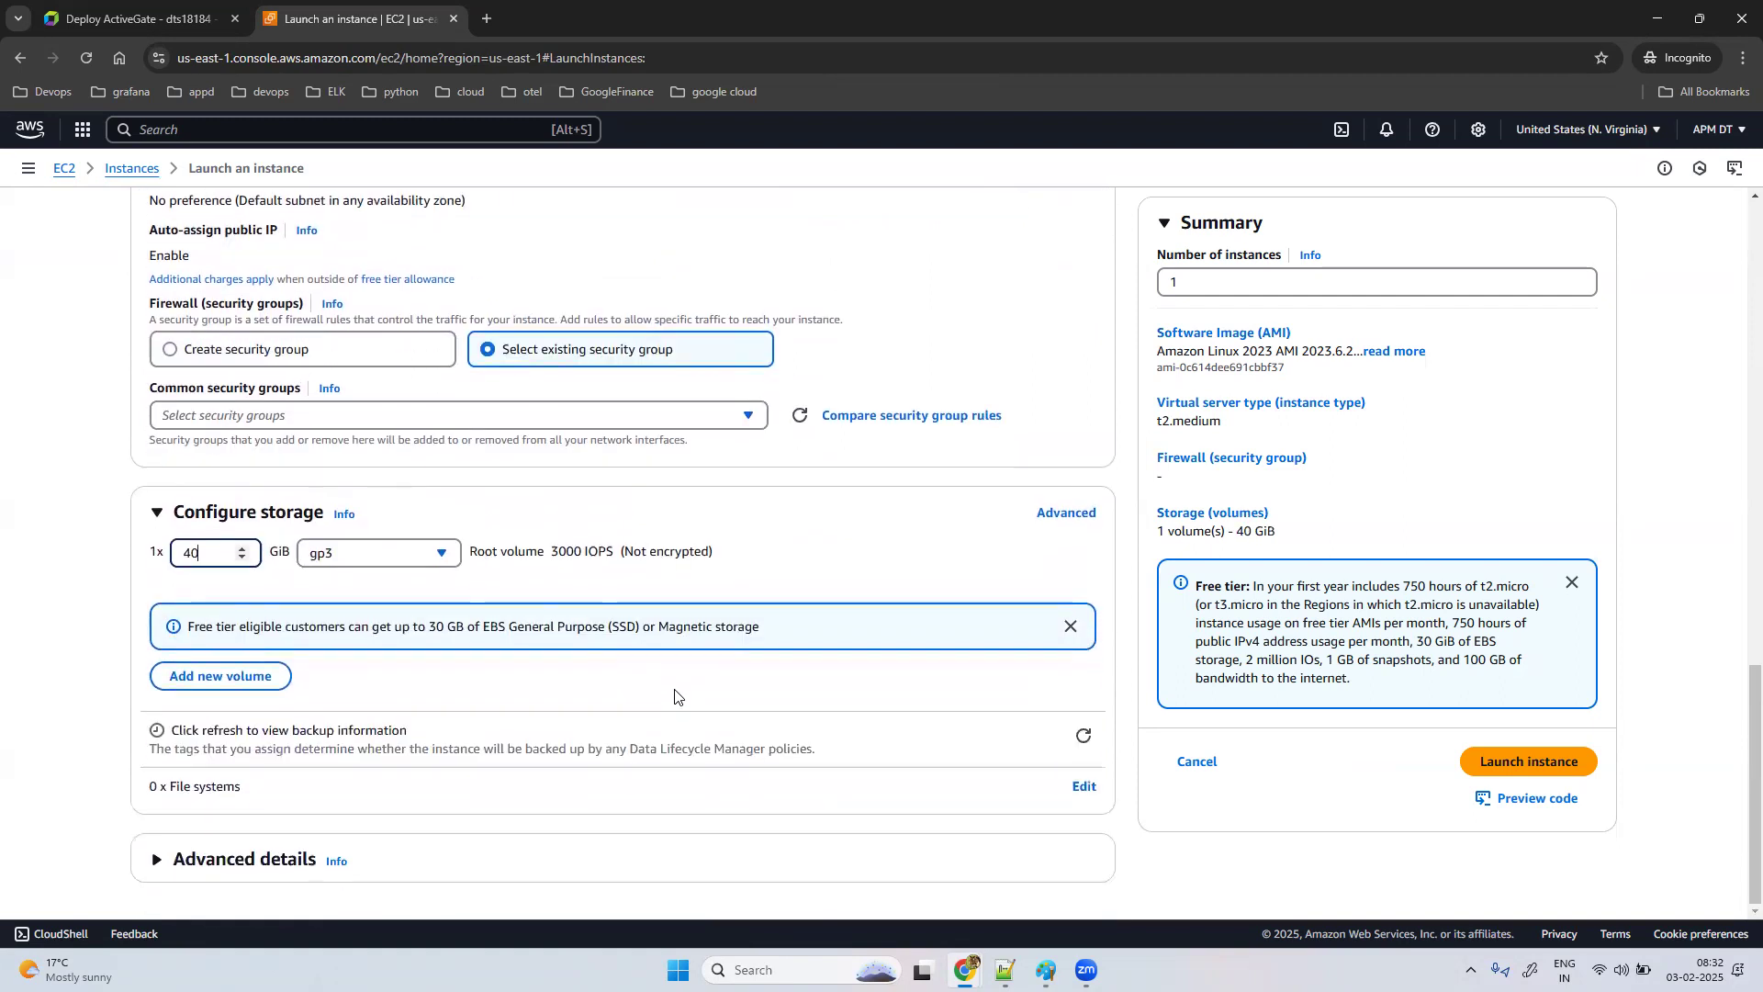
Step: Launch the configured instance and open its entry in the EC2 instances list
click(1513, 764)
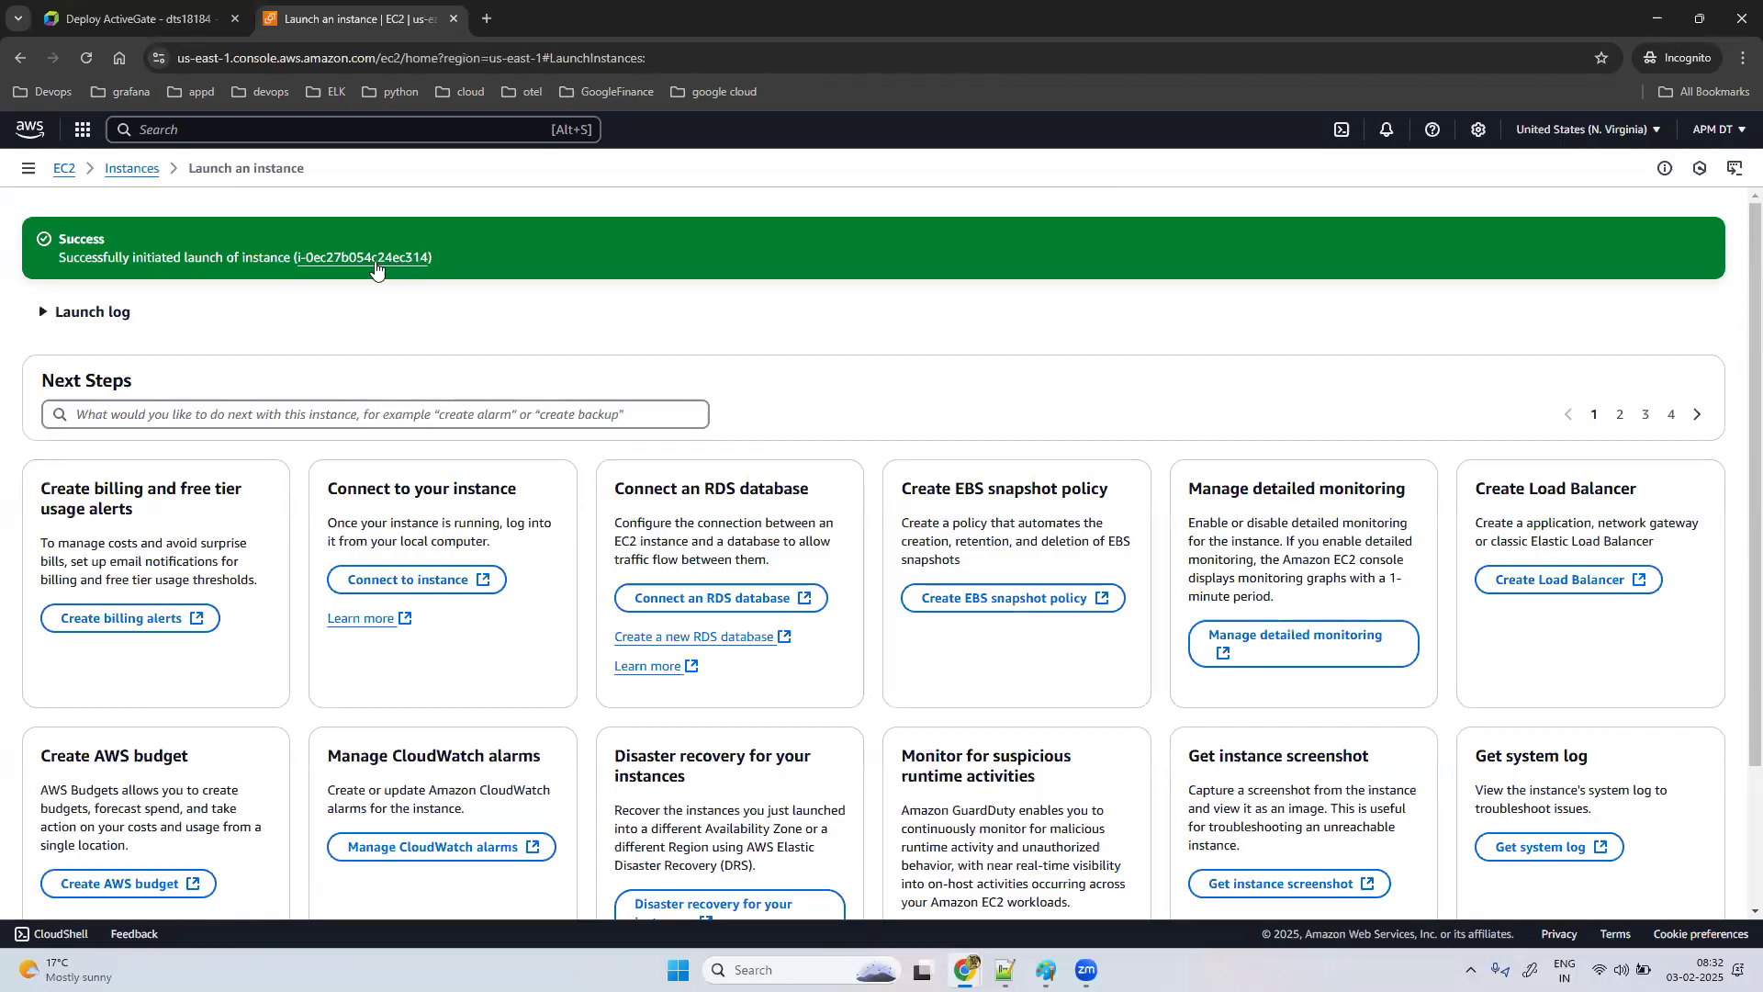
click(375, 259)
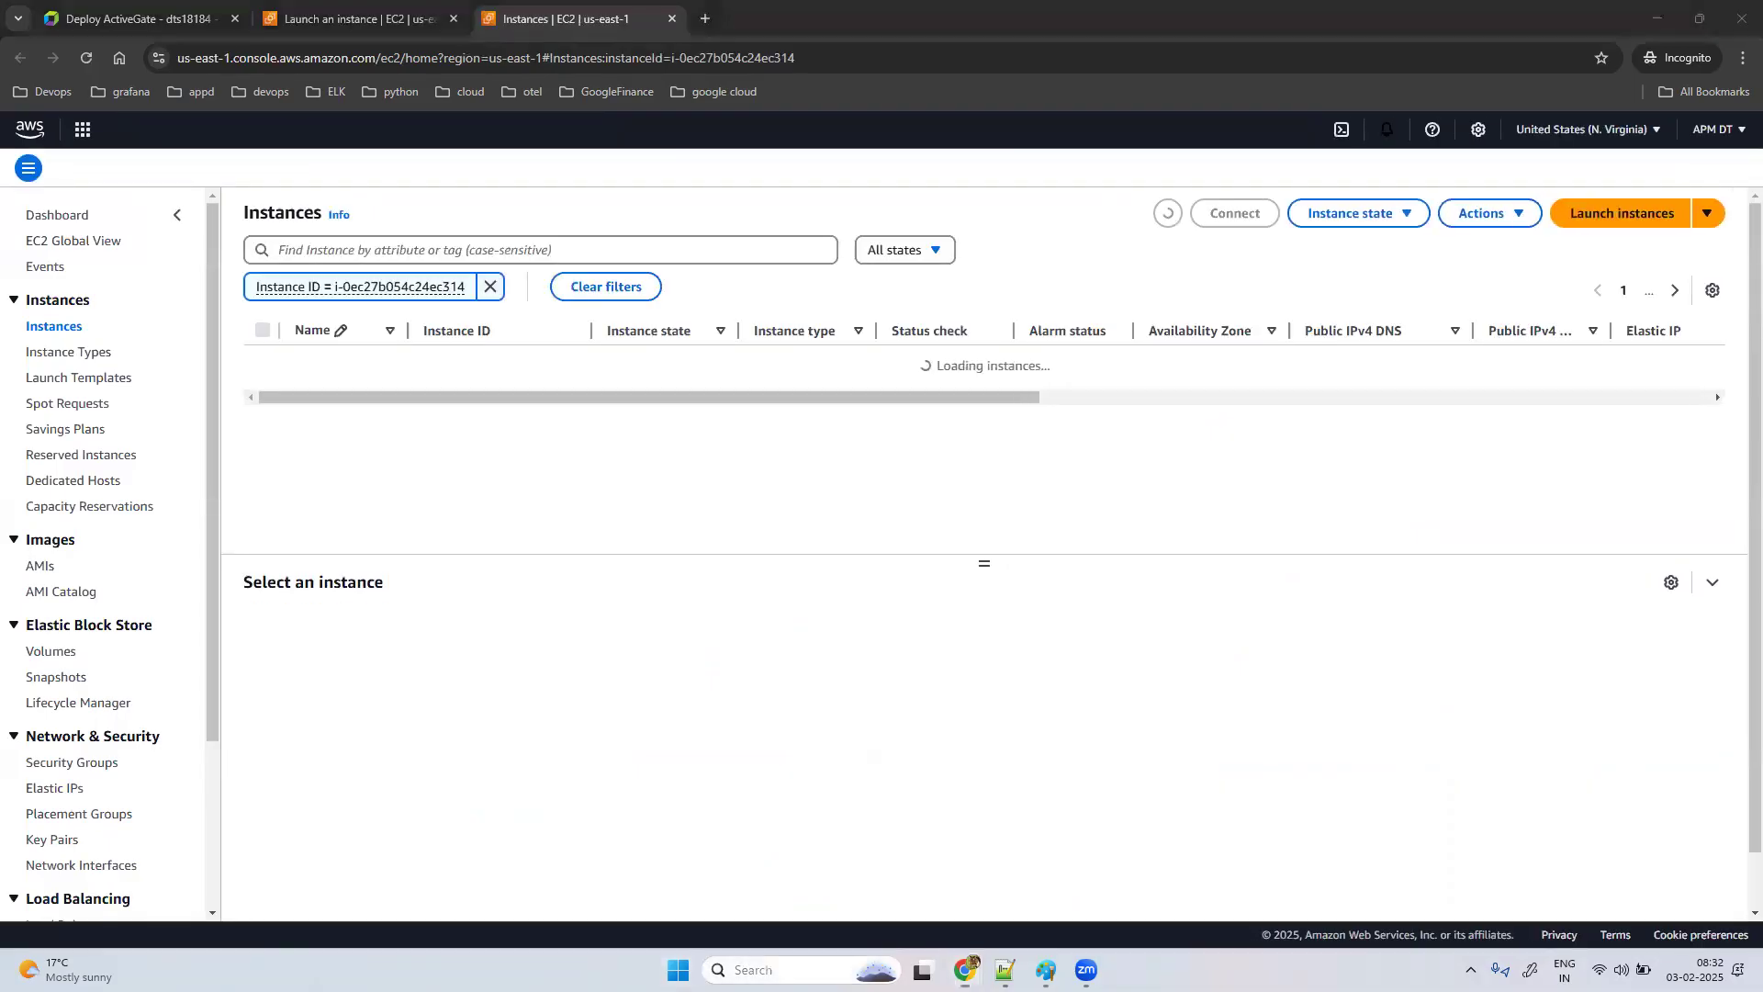
Step: Find and open MobaXterm_Personal_24.3 and bring up the settings for a new SSH session
click(742, 962)
text(MOBAXterm_Personal_24.3)
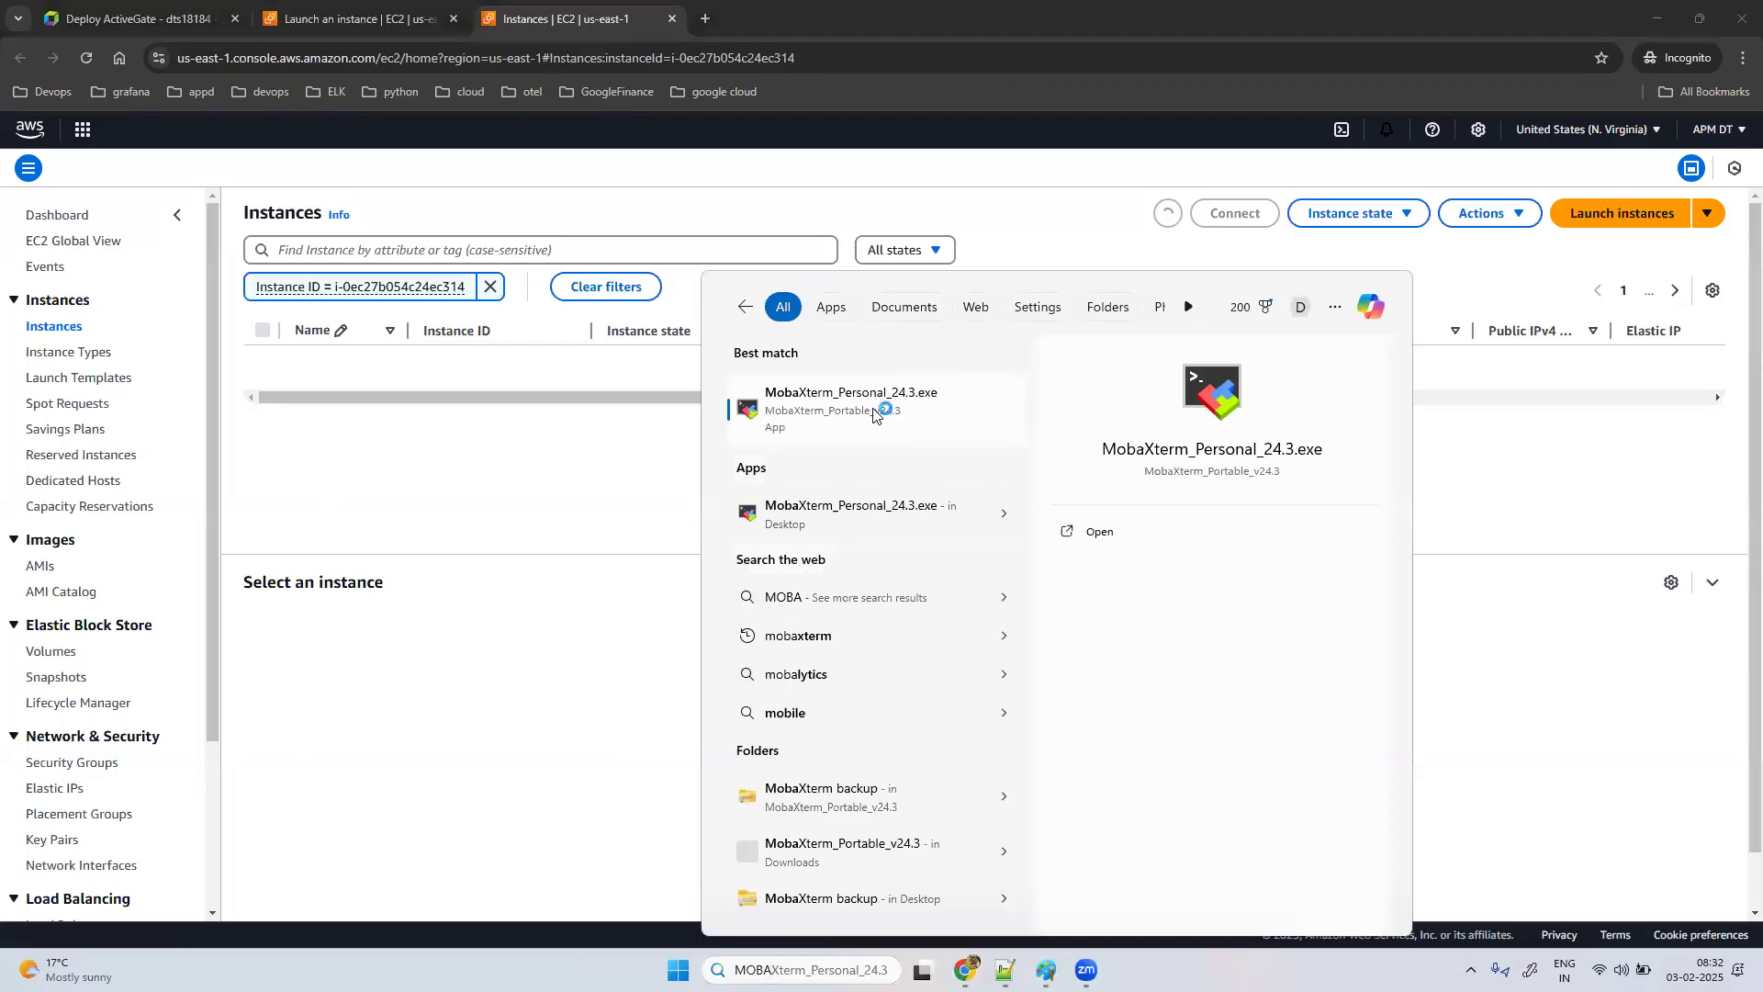
click(873, 415)
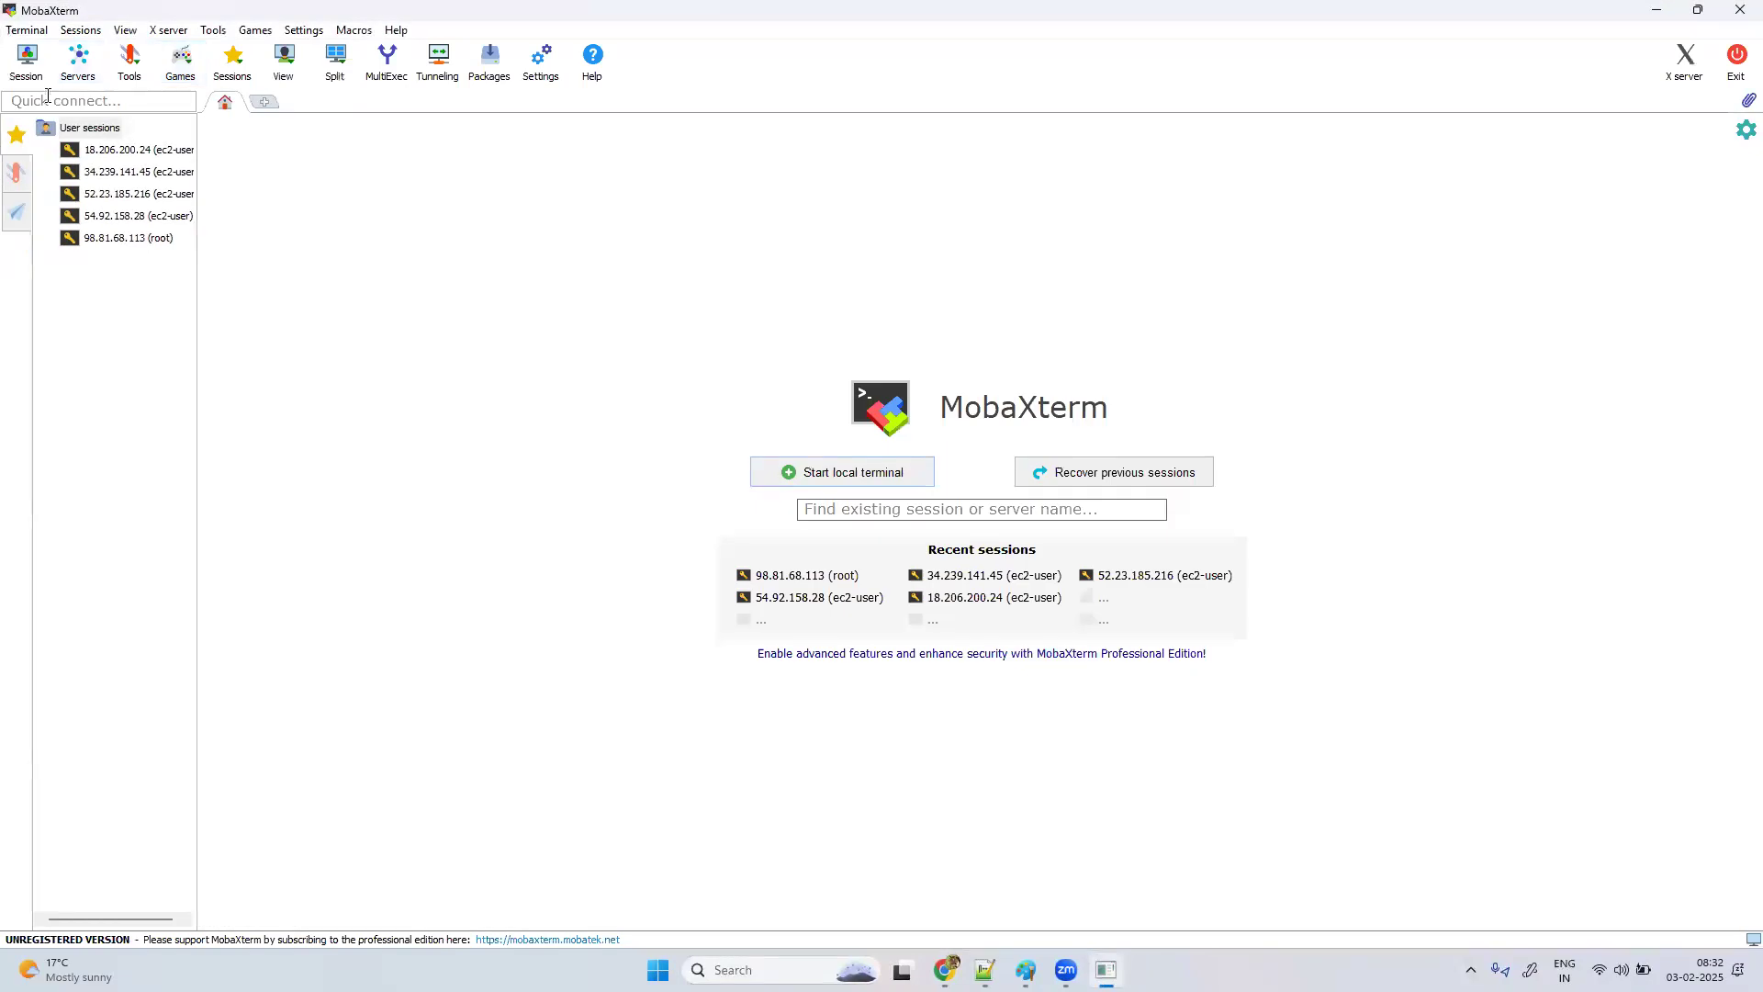
click(26, 59)
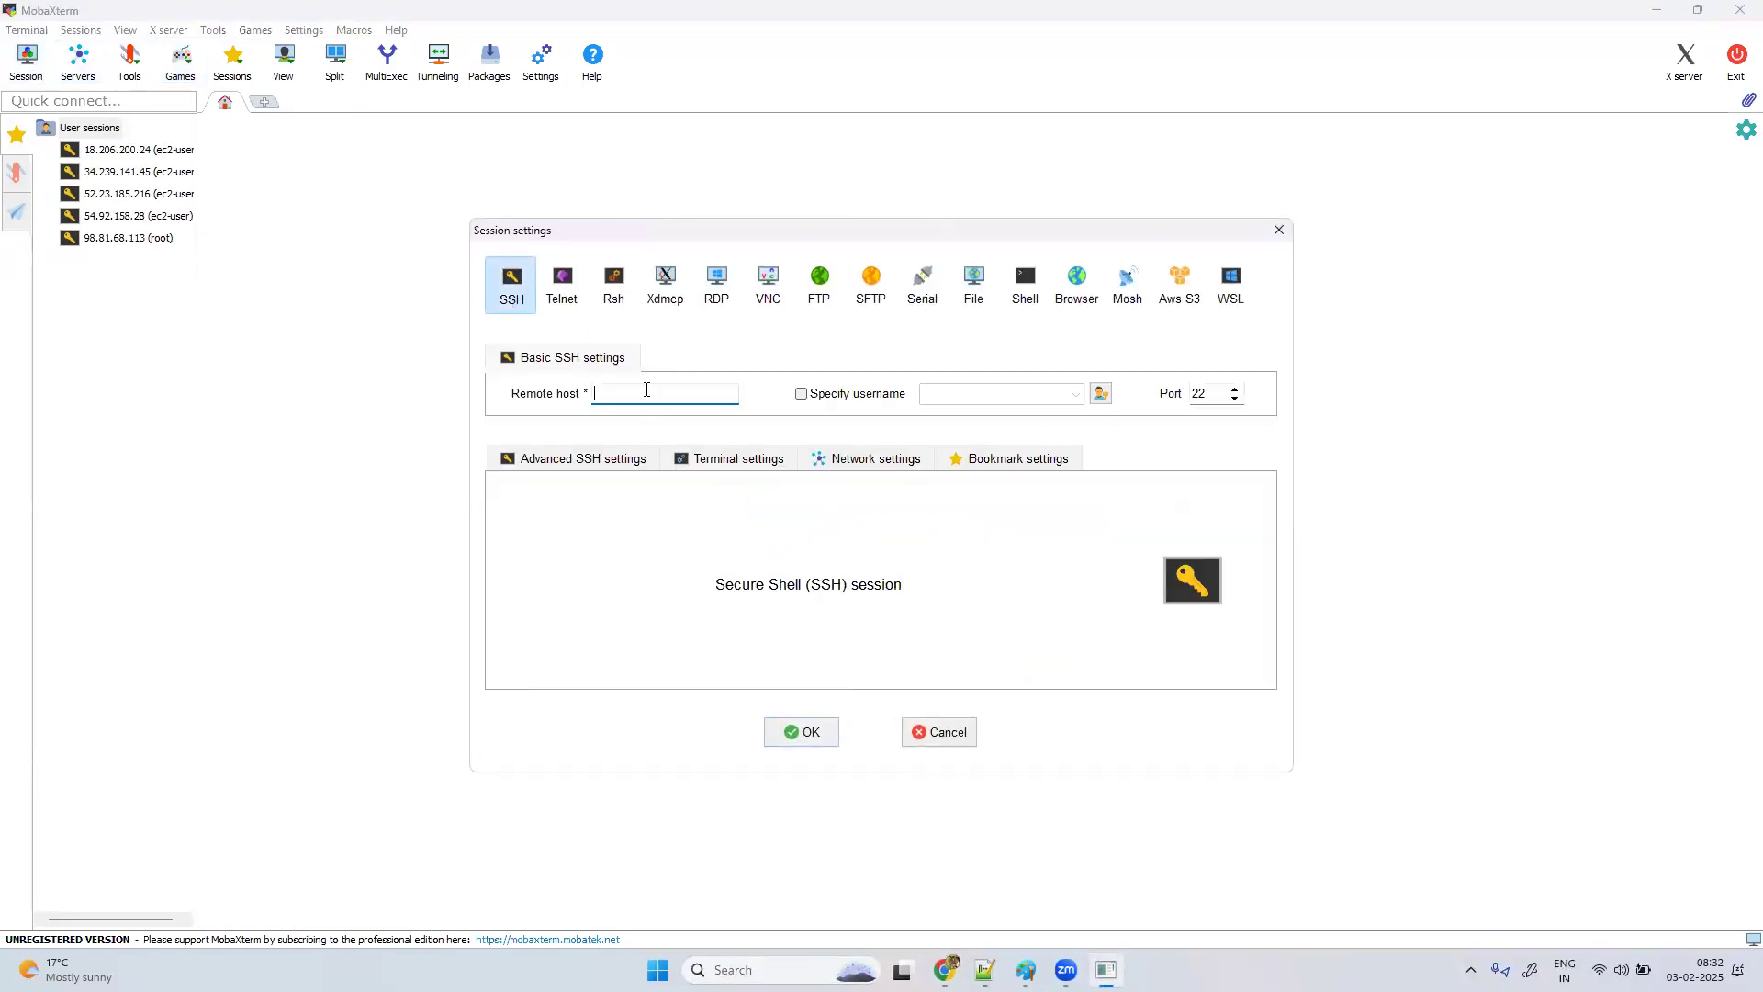
Step: Switch back to the EC2 console in Chrome and open the details page of the AG2 instance
mouse_move(945, 970)
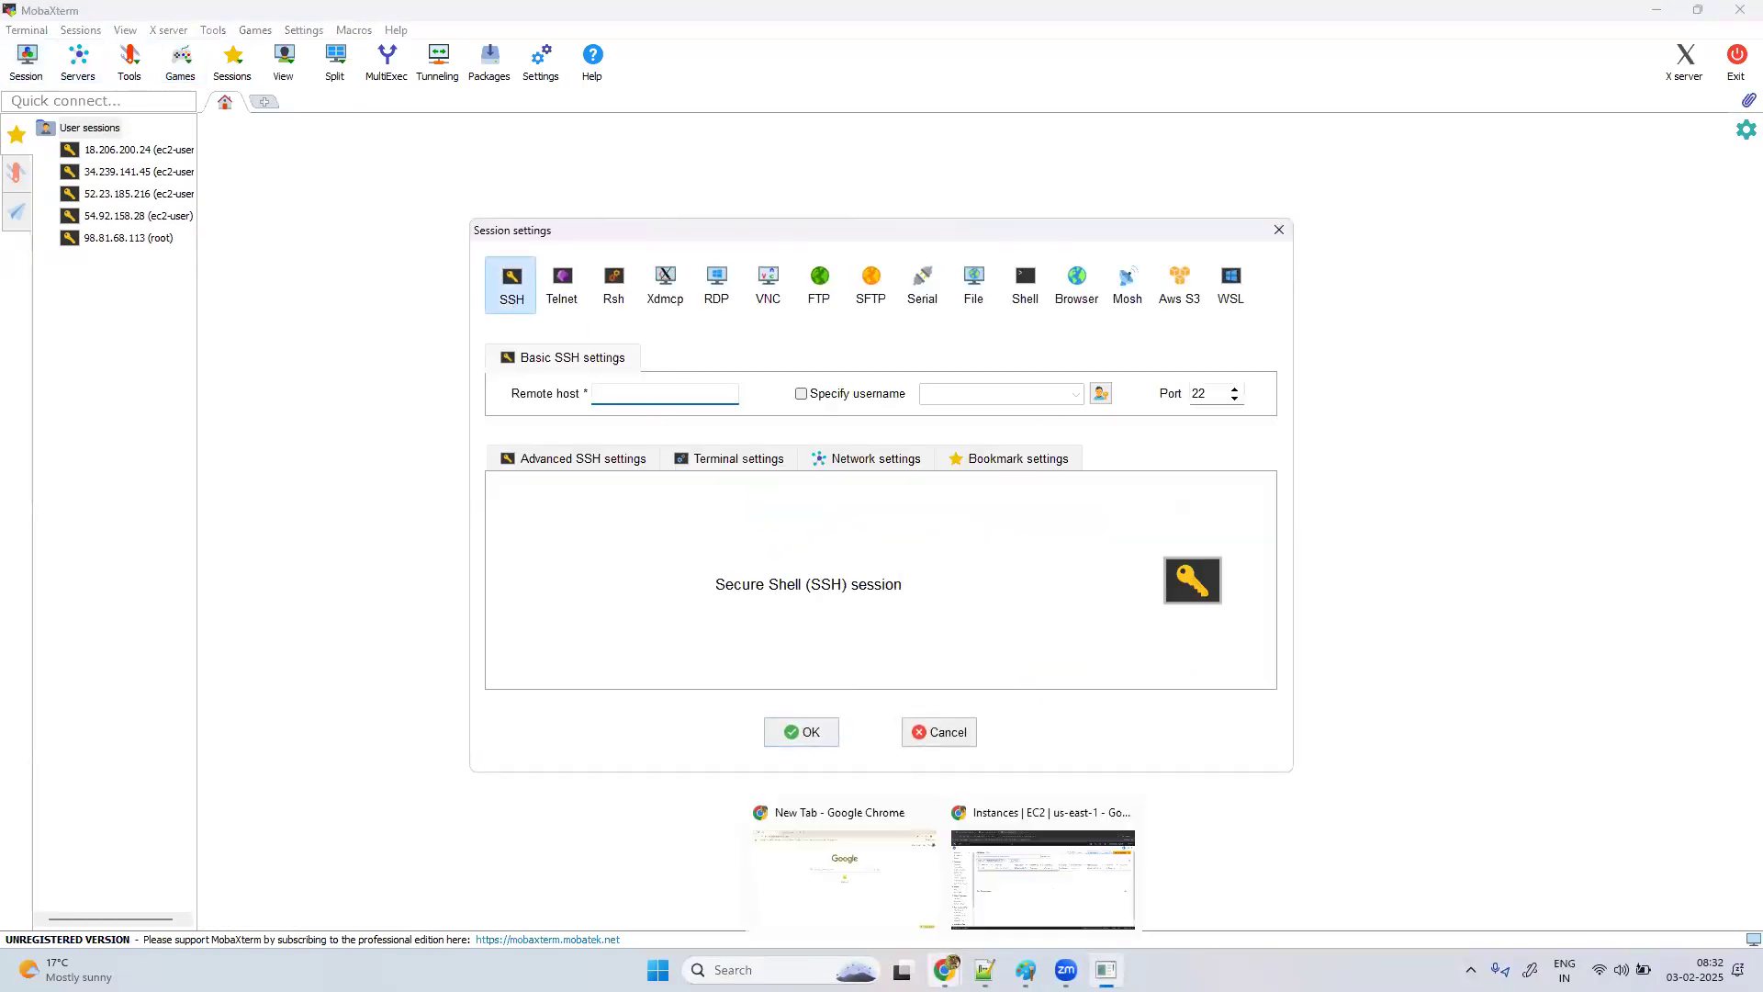
click(1034, 889)
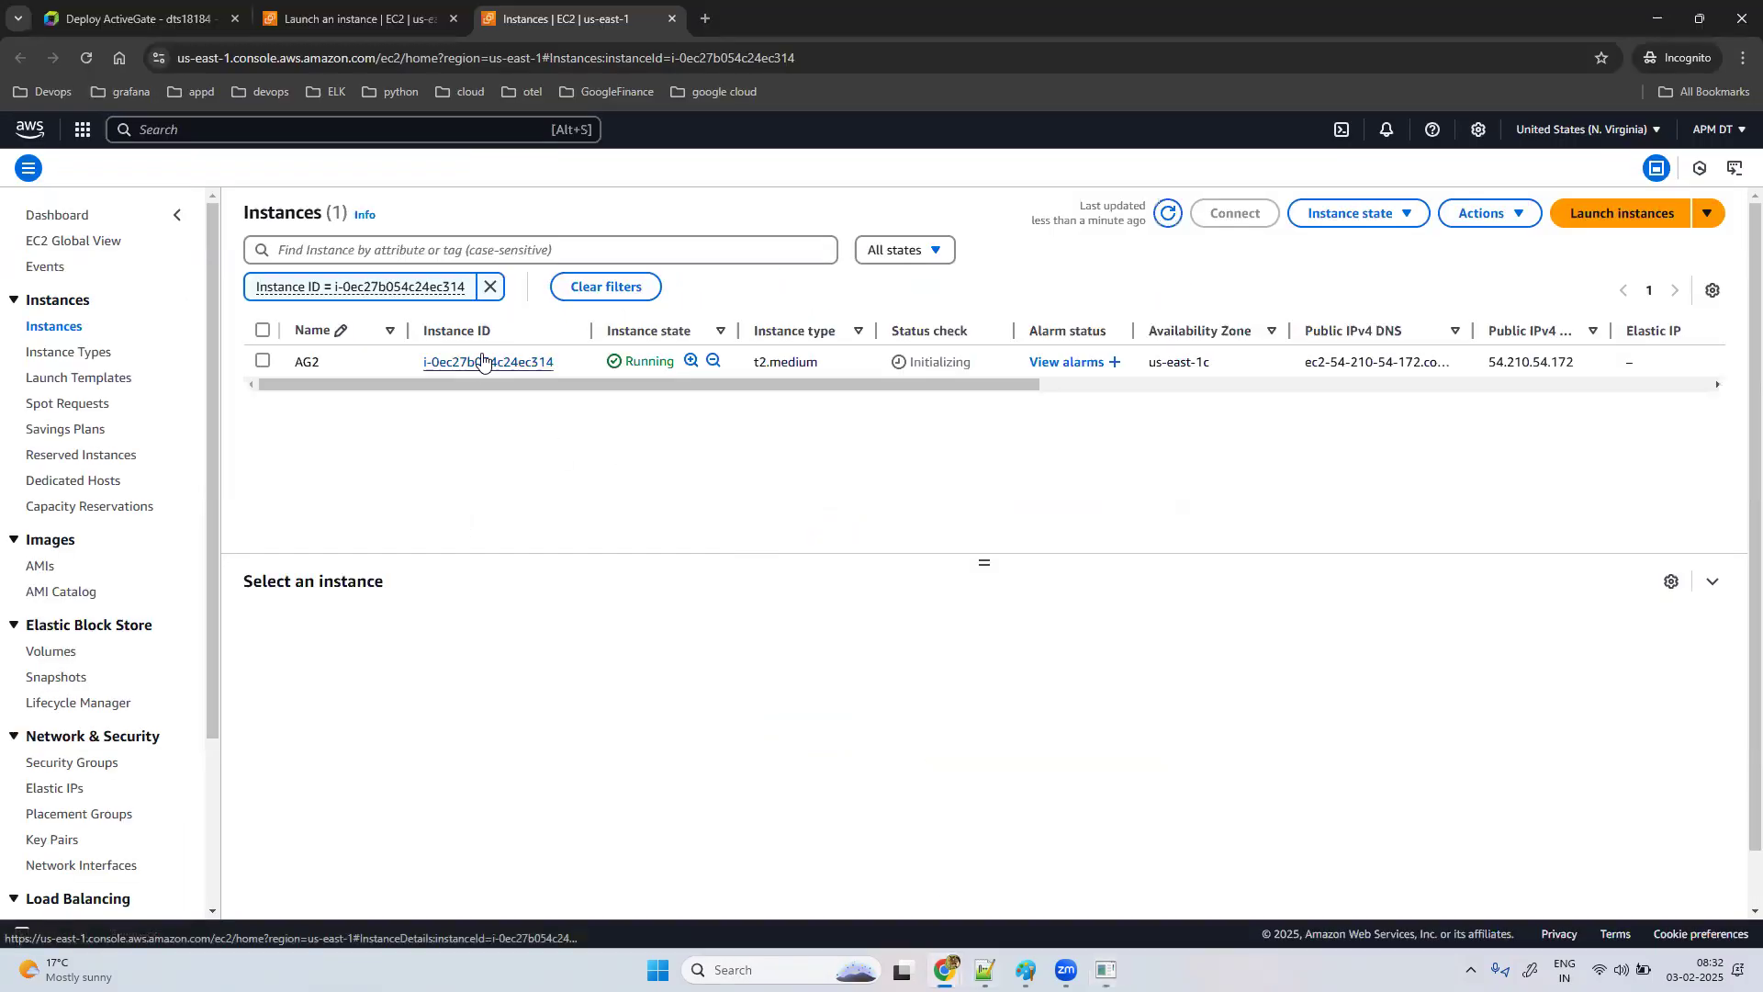
click(481, 360)
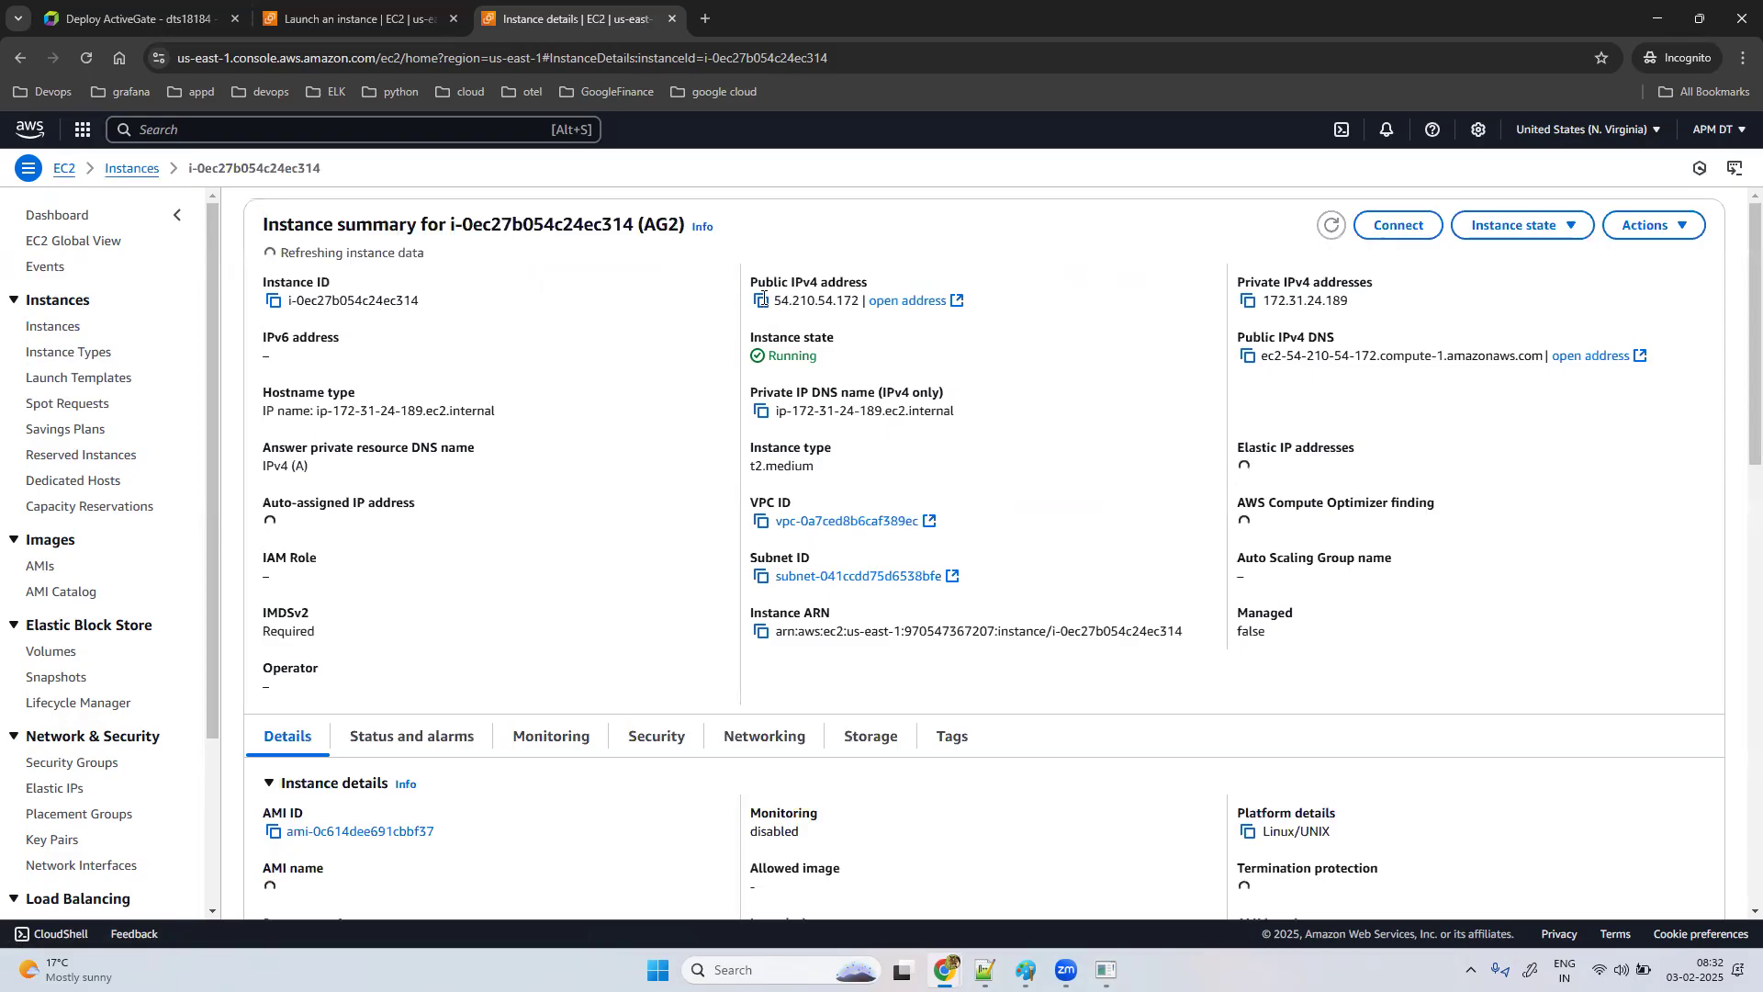
Step: Copy AG2's public IPv4 address, switch to MobaXterm, and set remote host 54.210.54.172 with username ec2-user for the SSH session
click(762, 299)
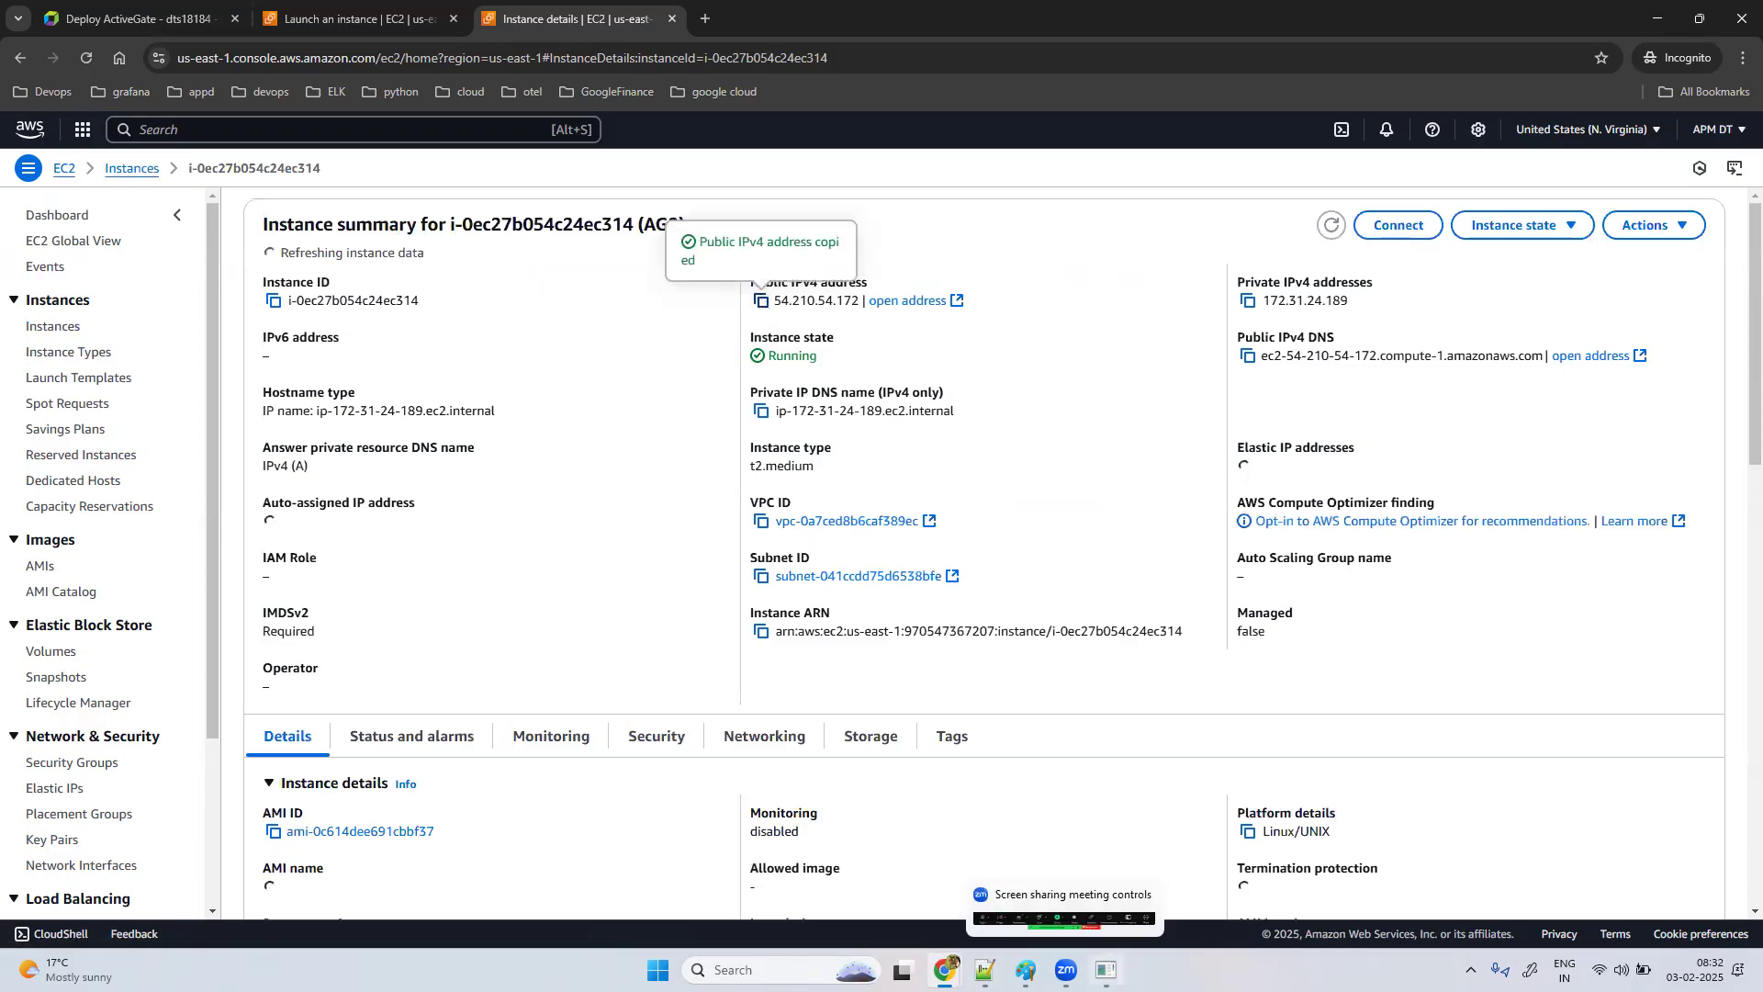
key(alt+Tab)
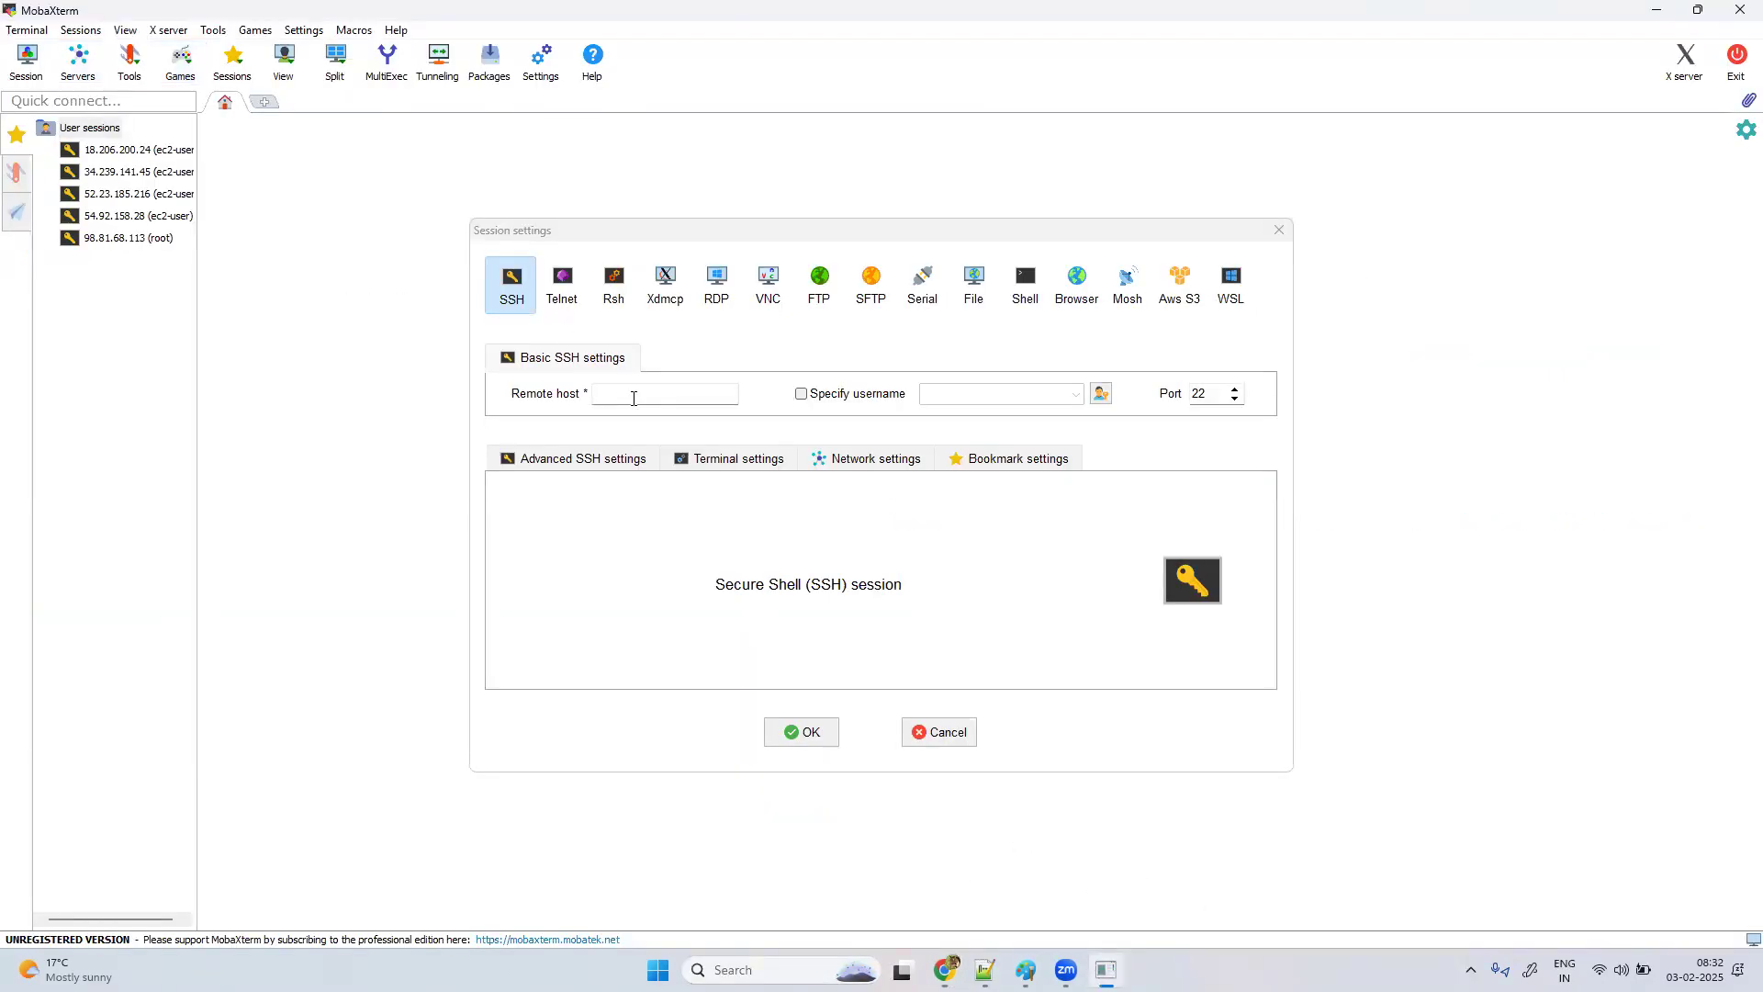
key(ctrl+v)
click(922, 399)
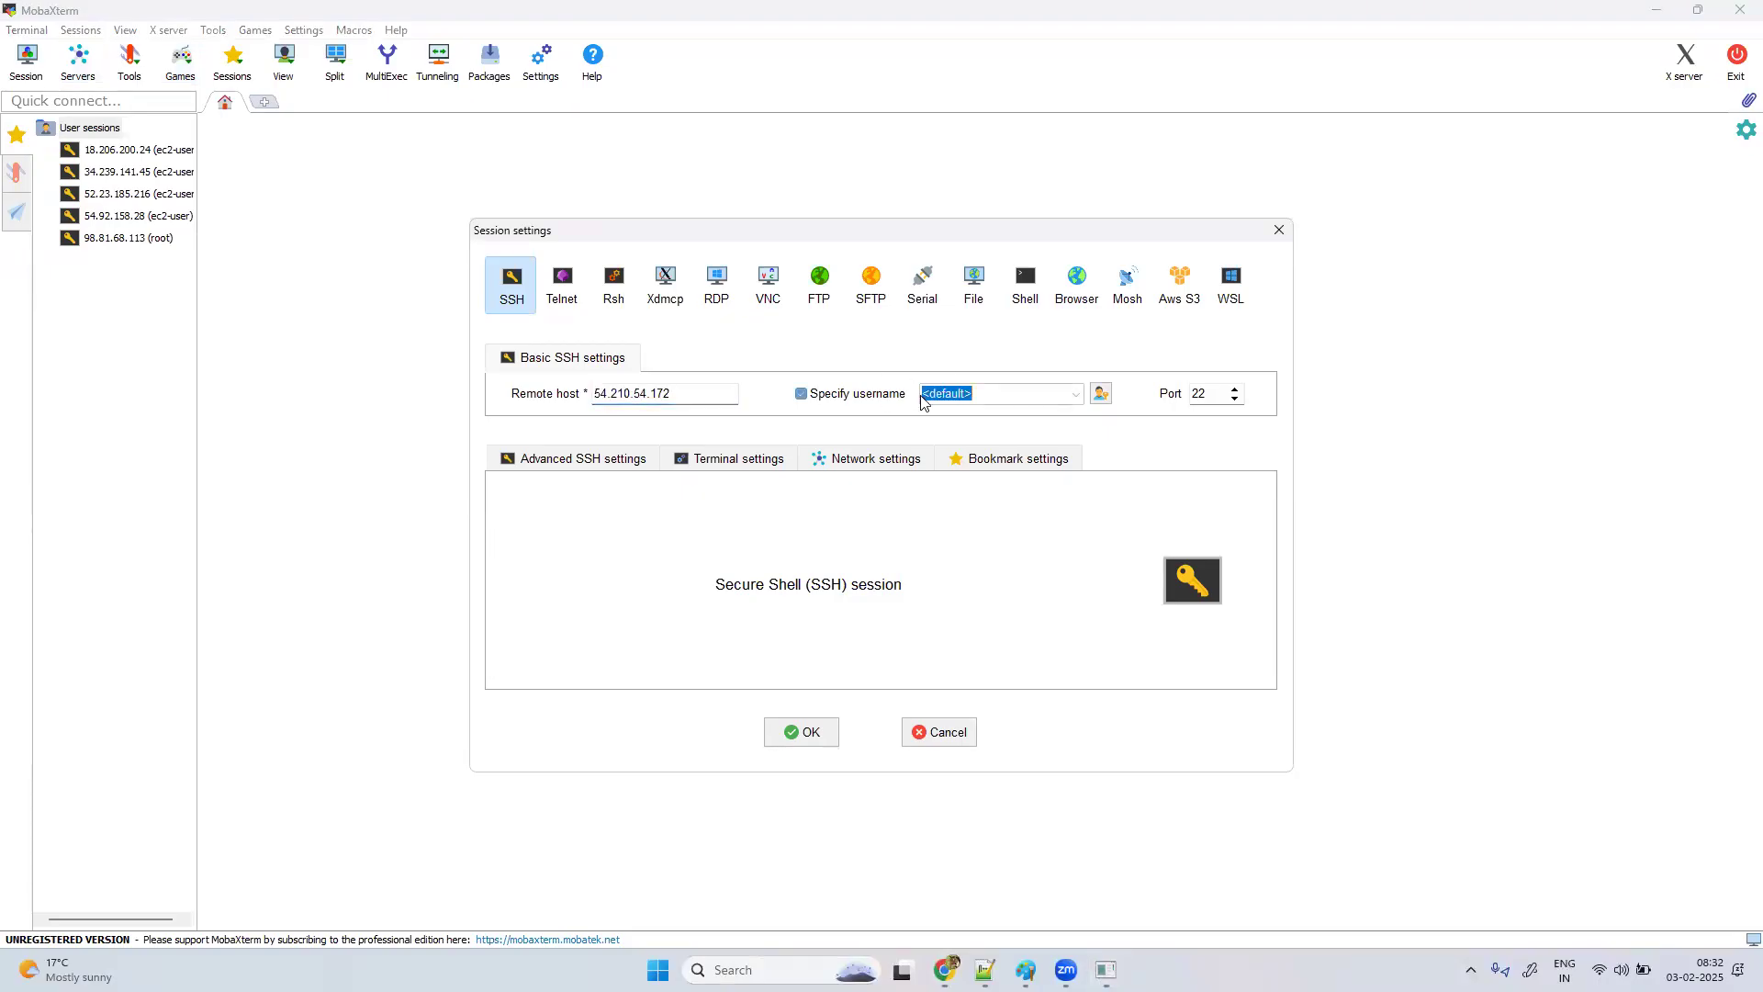
key(Caps_Lock)
key(BackSpace)
text(ec2-user)
Step: Enable private key use in the advanced SSH settings and choose apmdt.pem from the Downloads folder as the key file
click(624, 457)
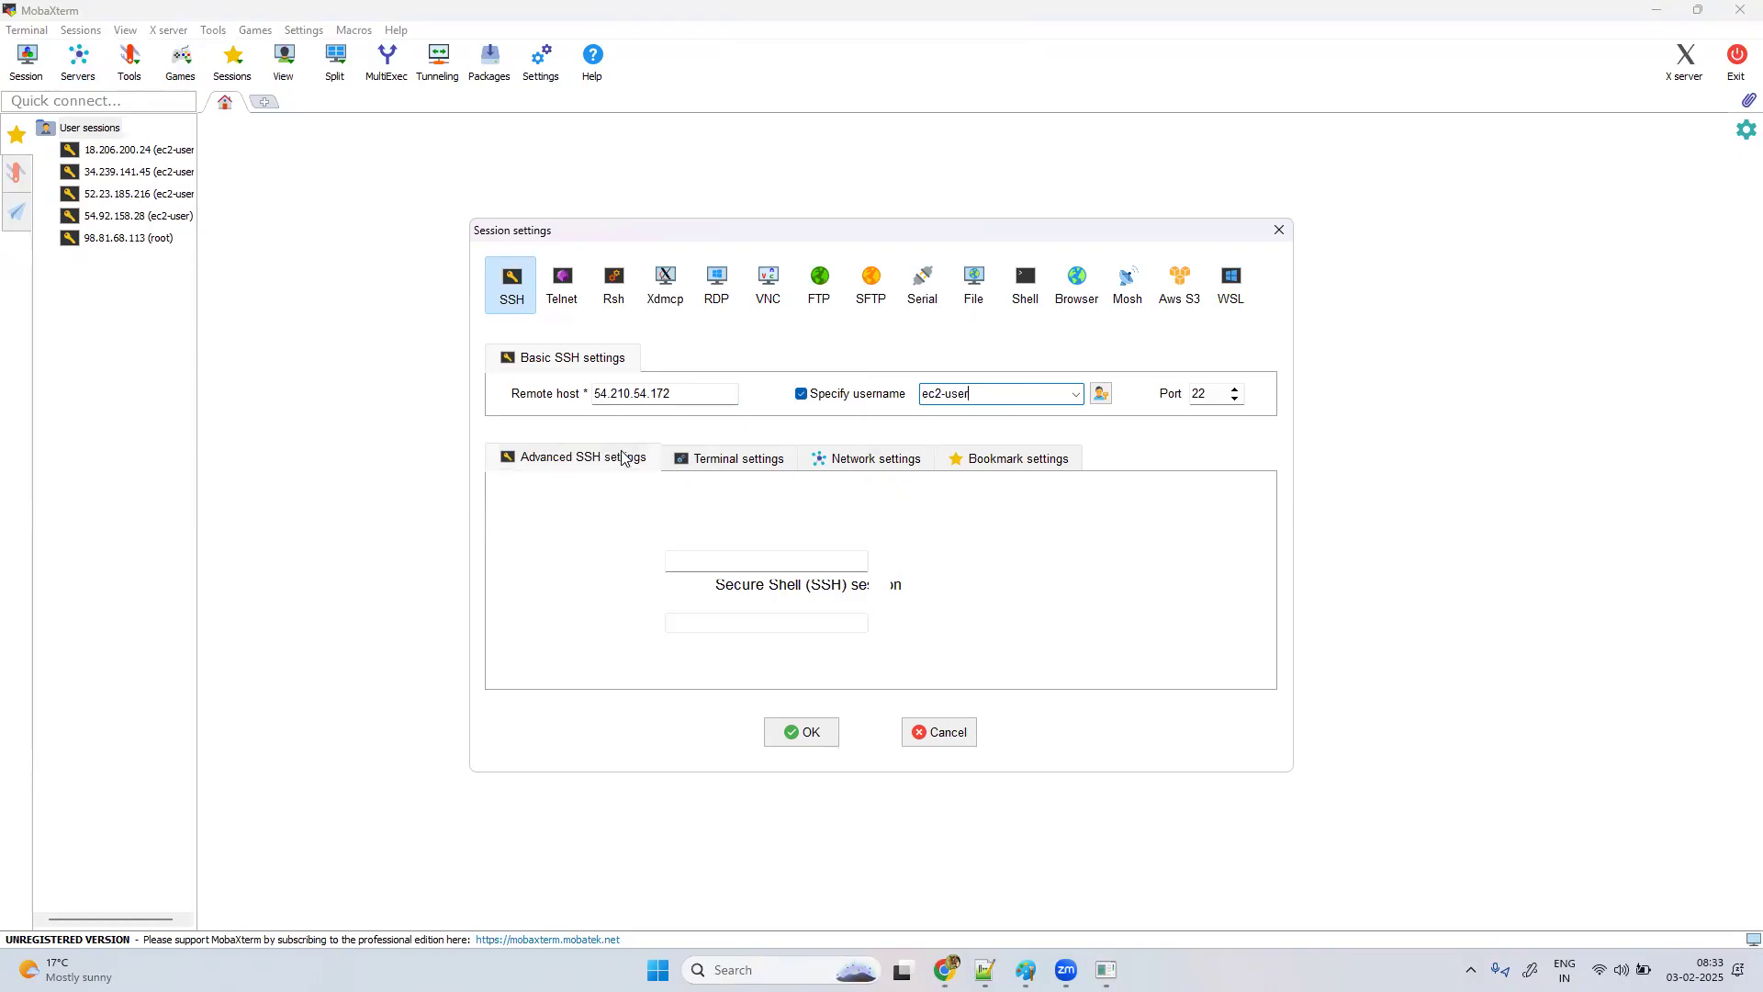
click(601, 626)
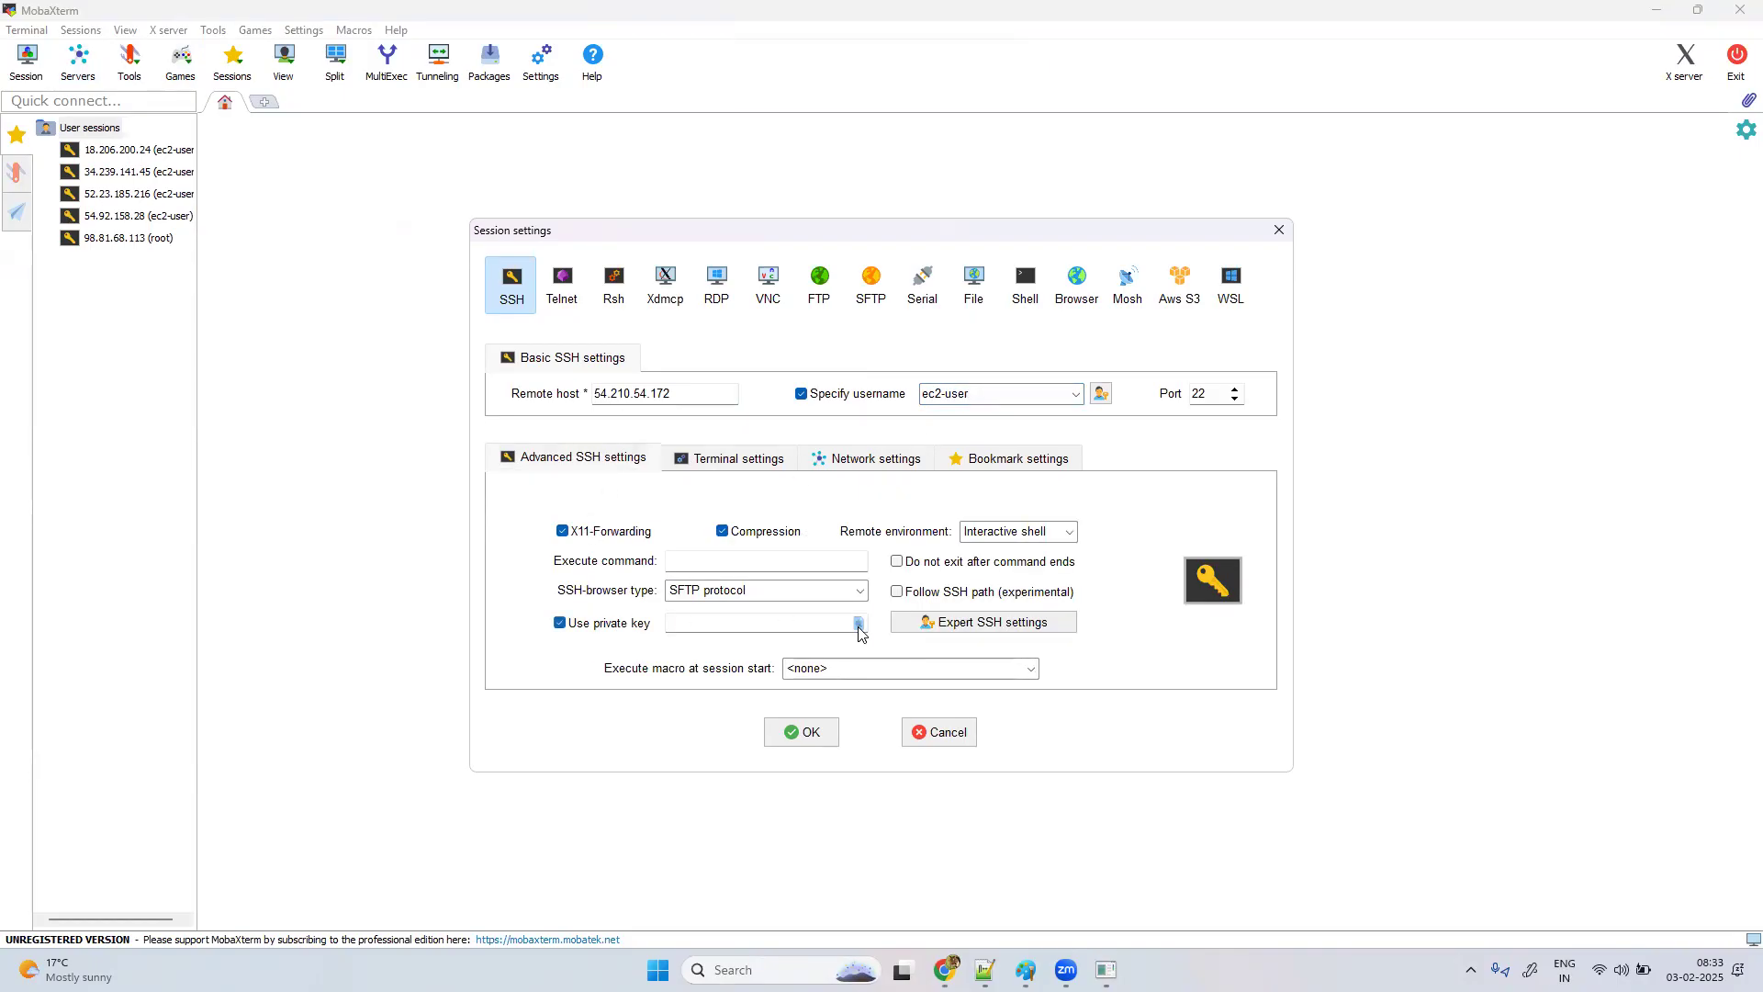
click(859, 622)
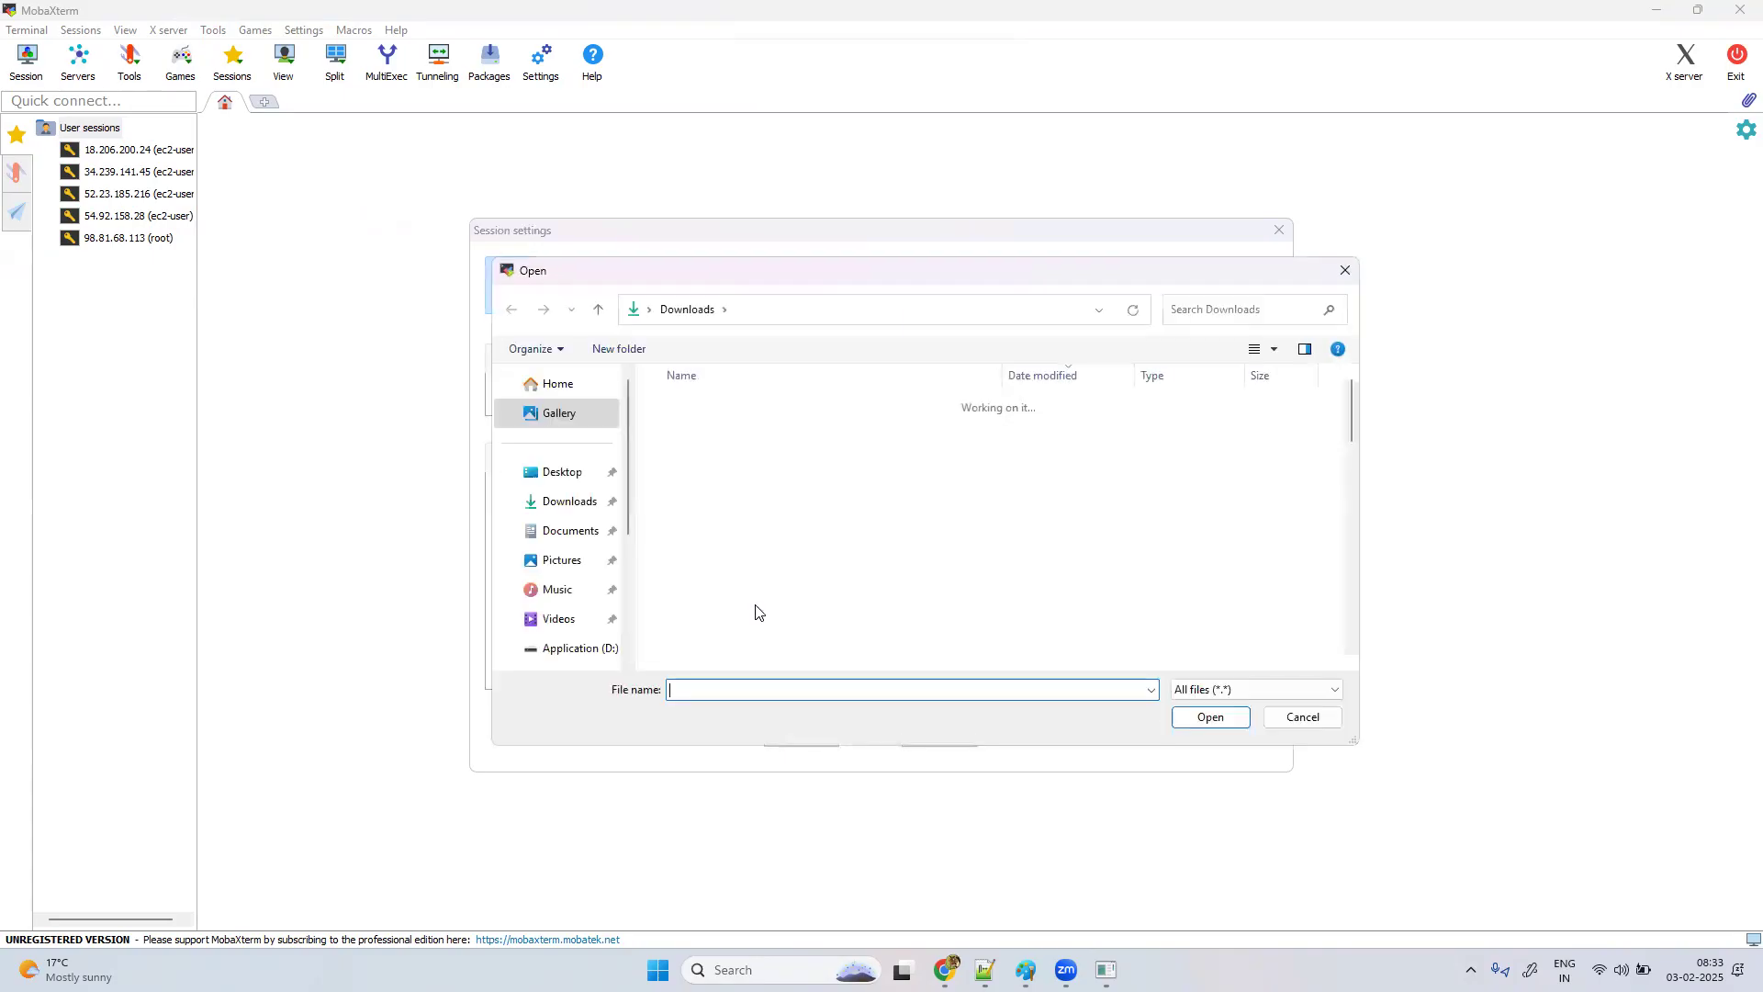
click(564, 501)
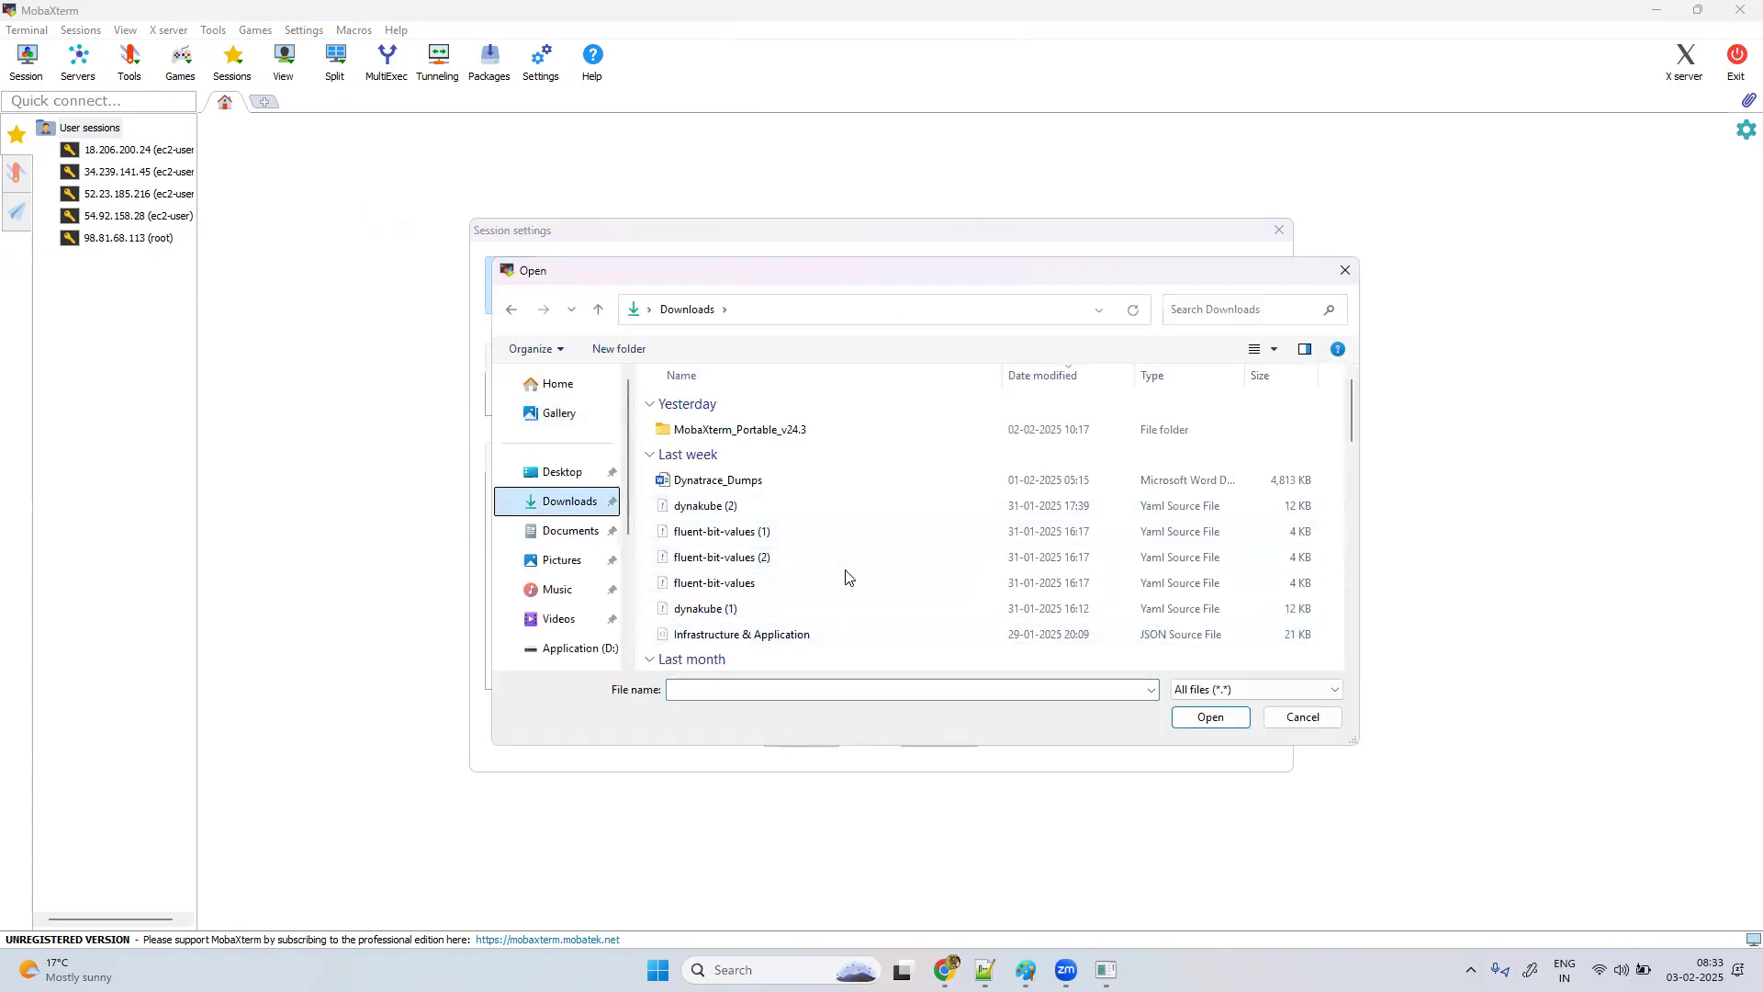
scroll(845, 577, down, 2)
scroll(845, 576, down, 1)
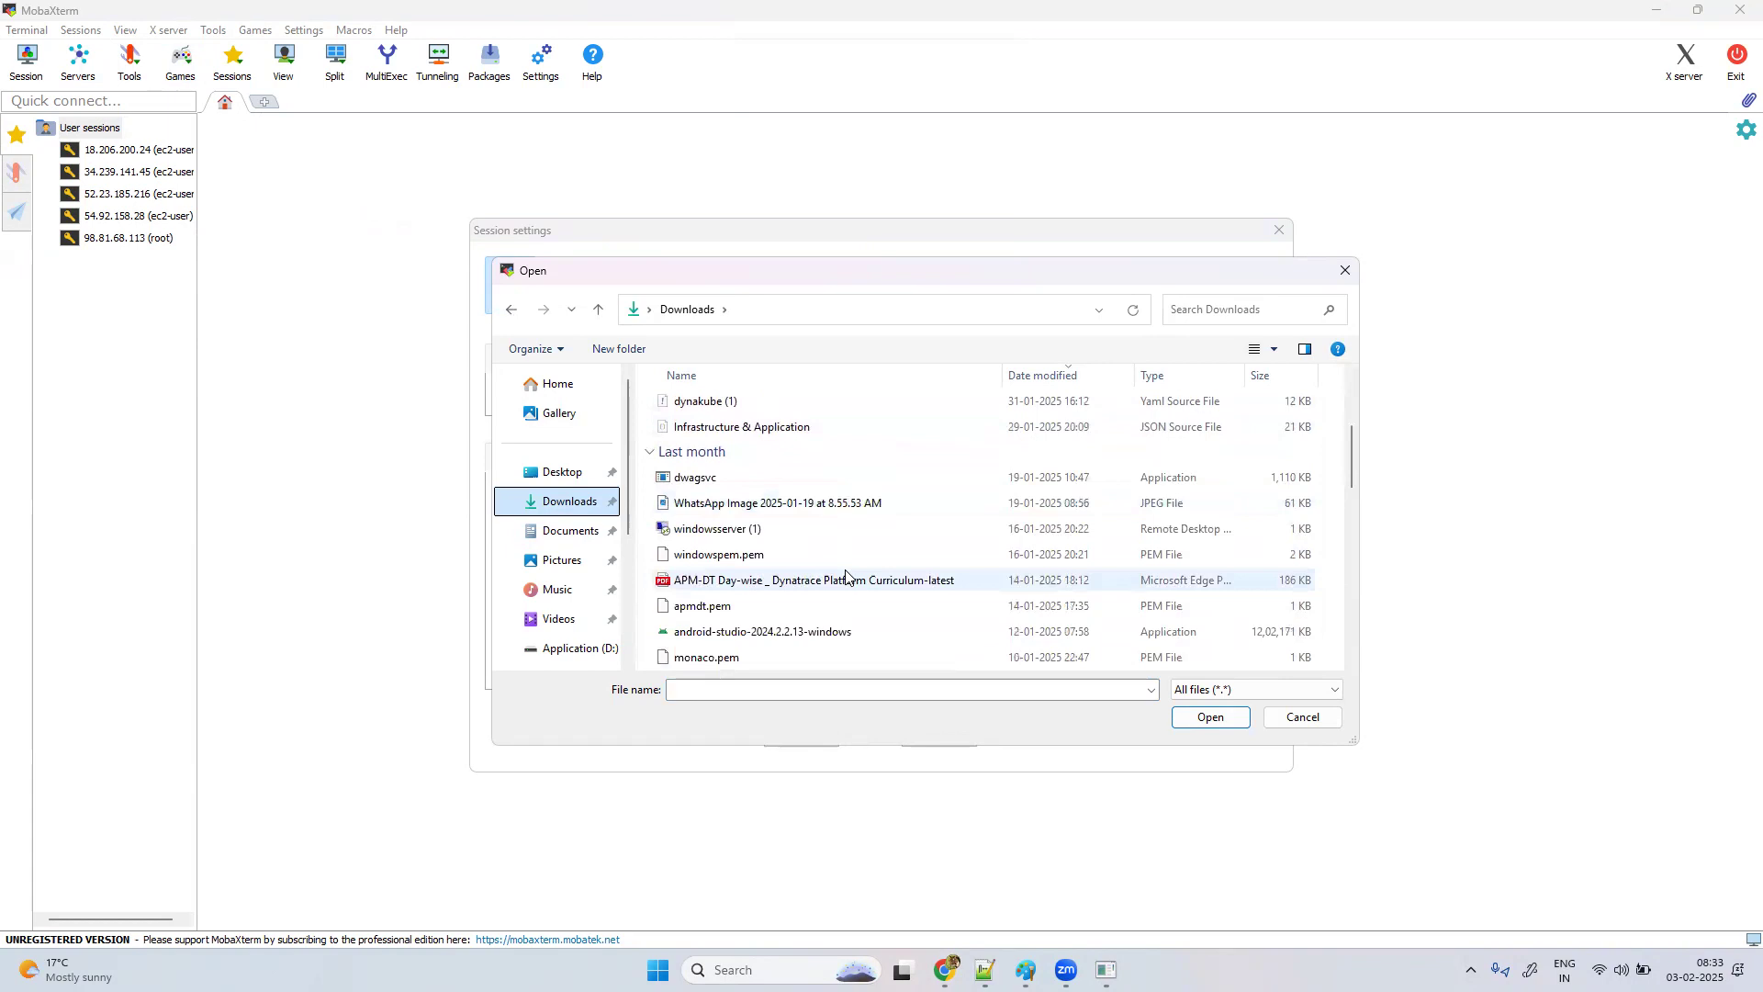
click(845, 606)
click(1227, 719)
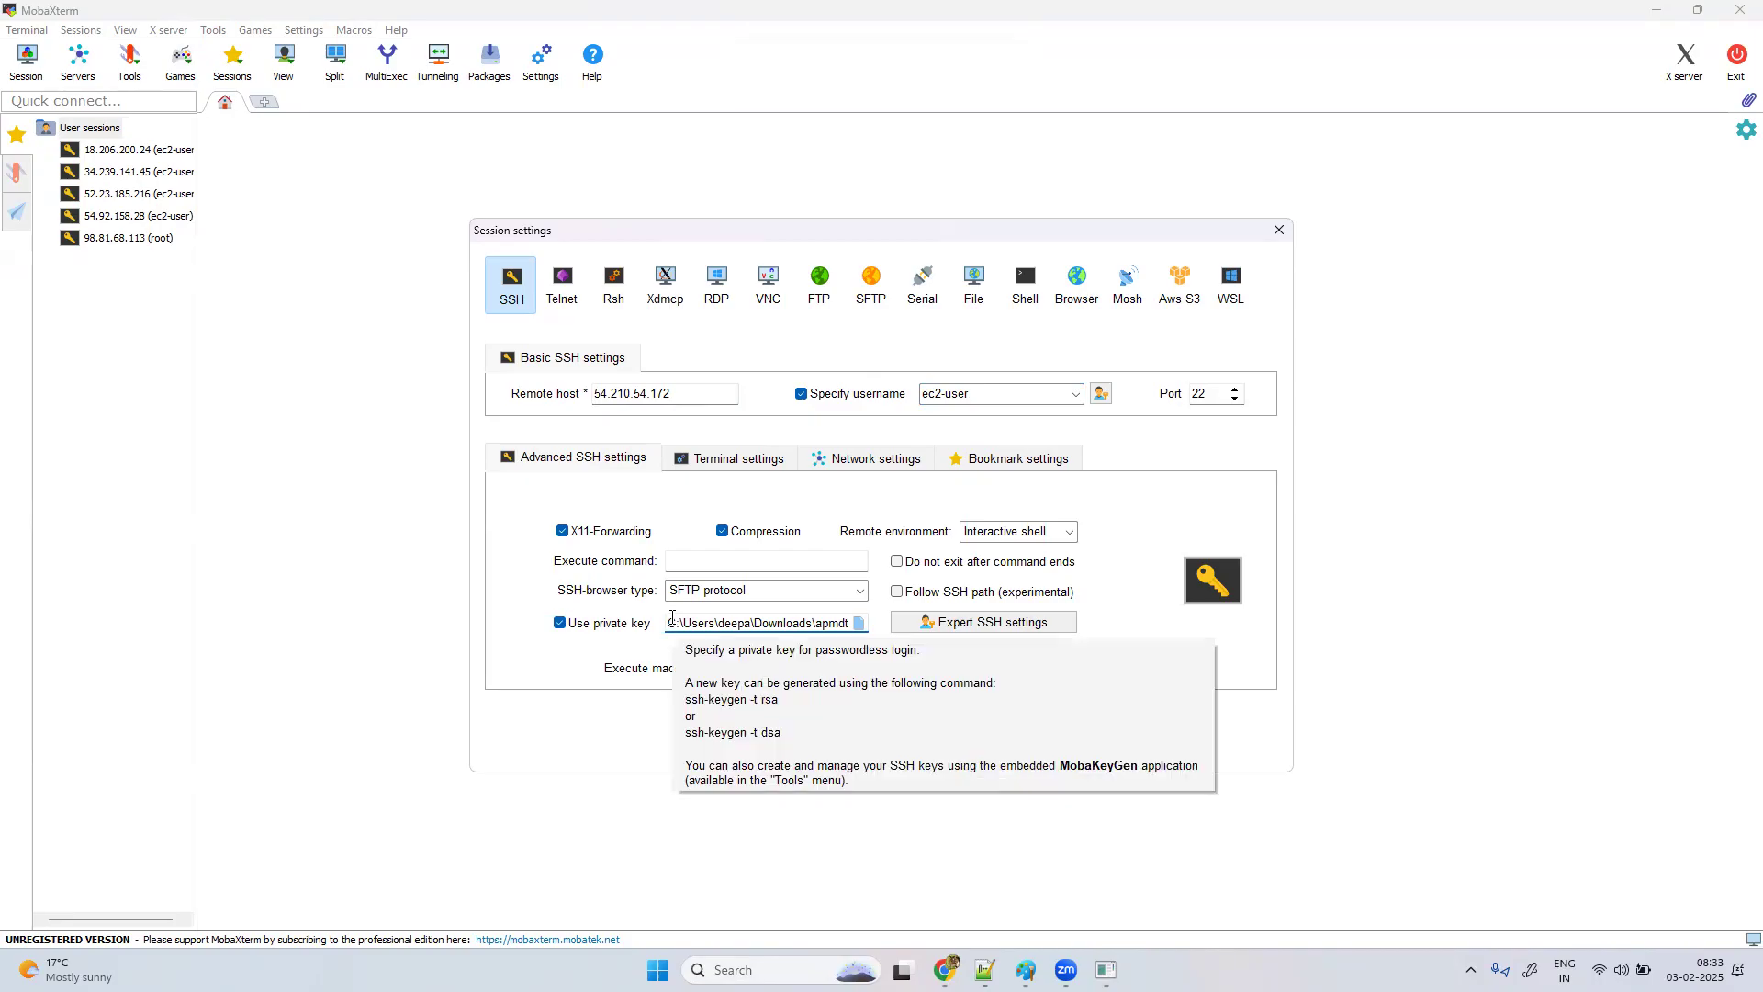
Step: Copy the private key's file path into the Notepad++ file new 19, below the password line with blank lines between
drag(668, 621, 919, 630)
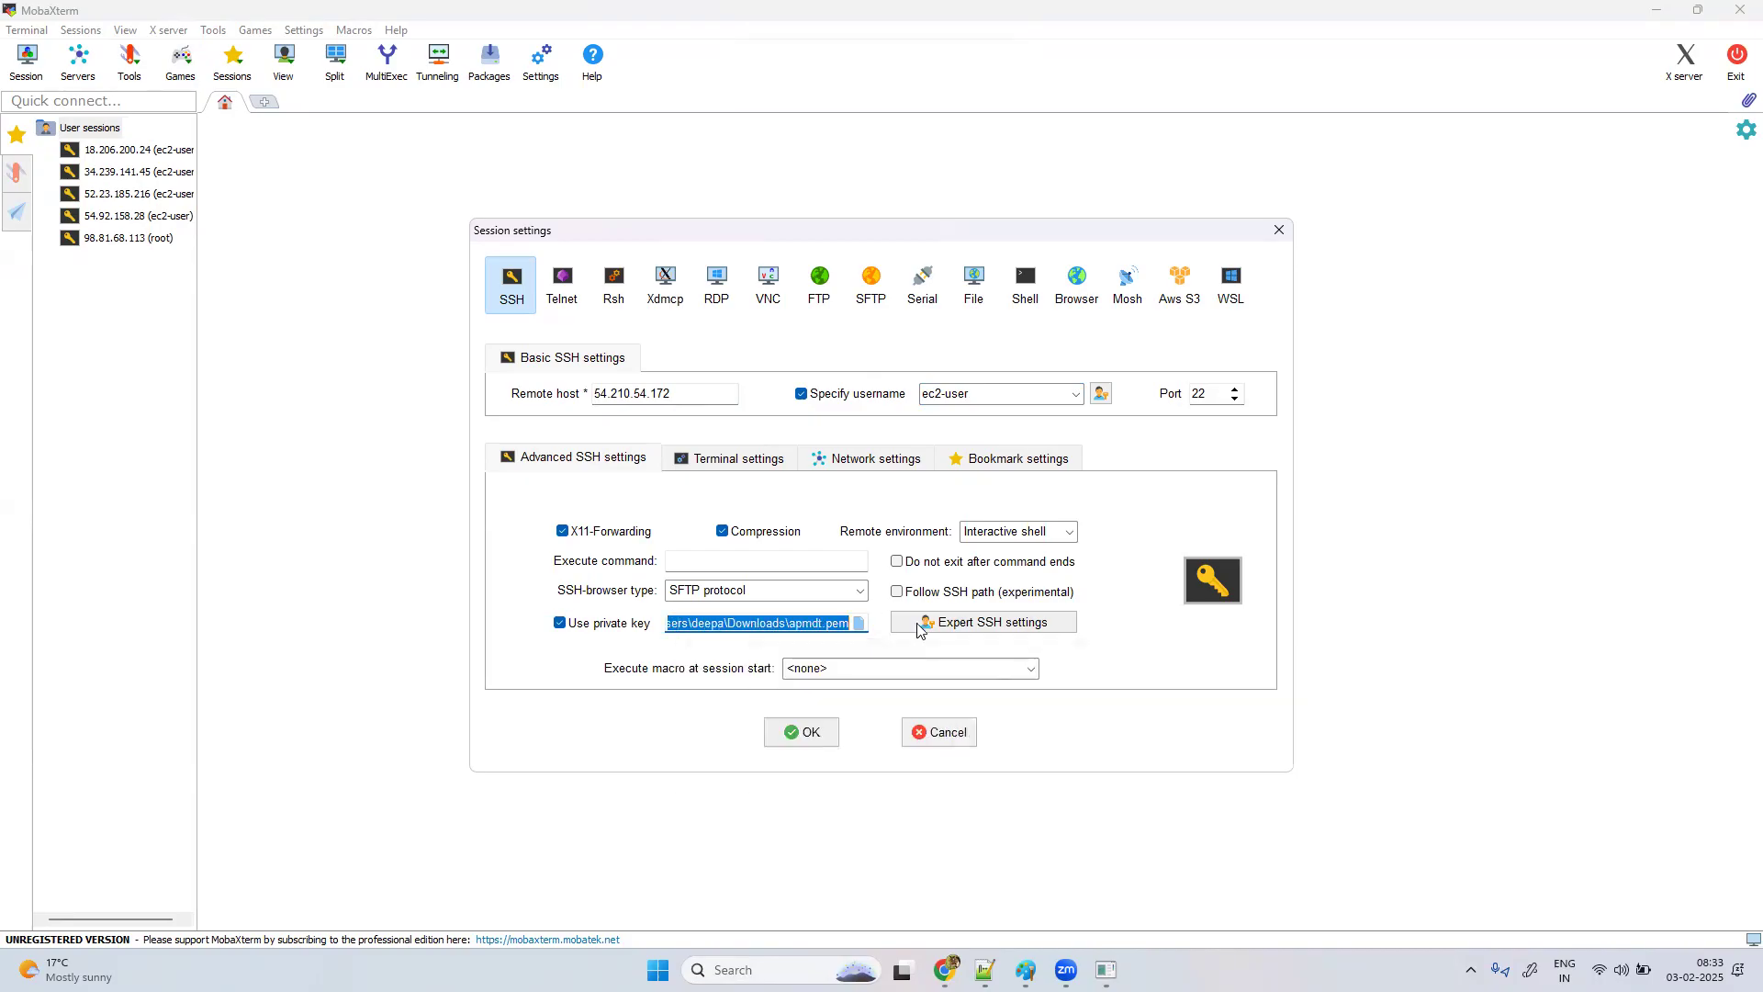
click(985, 970)
click(226, 692)
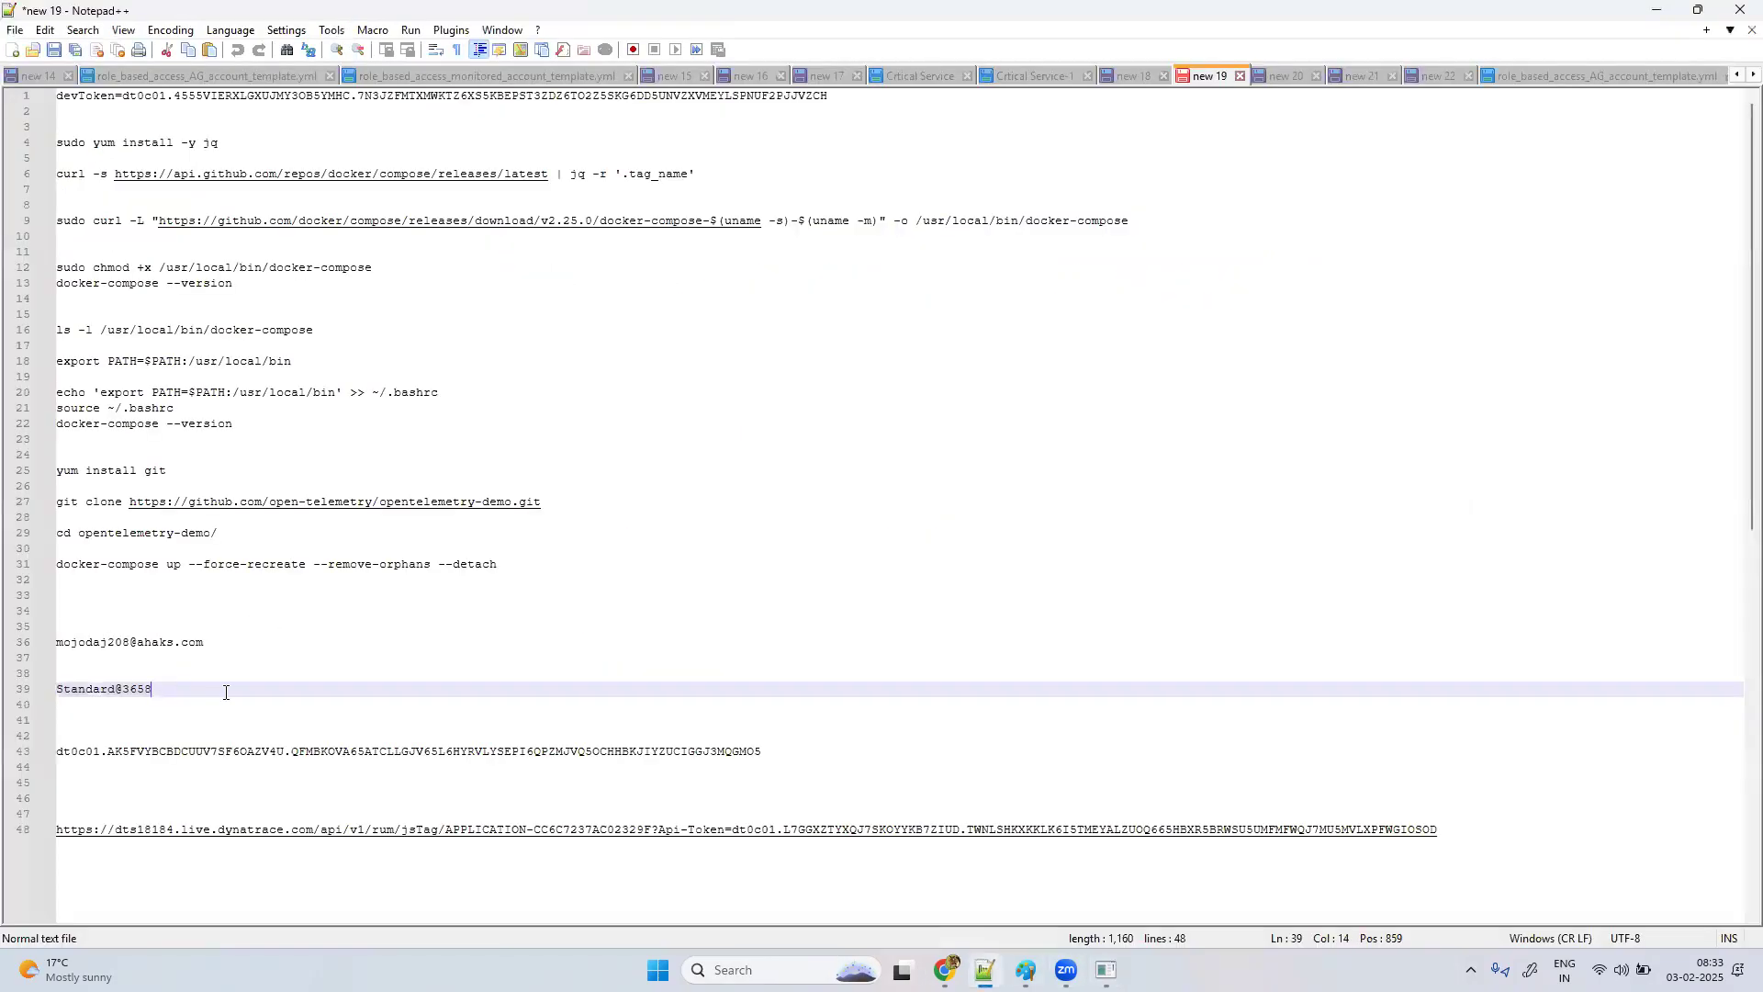
key(Return)
key(Return)
key(Return)
key(ctrl+v)
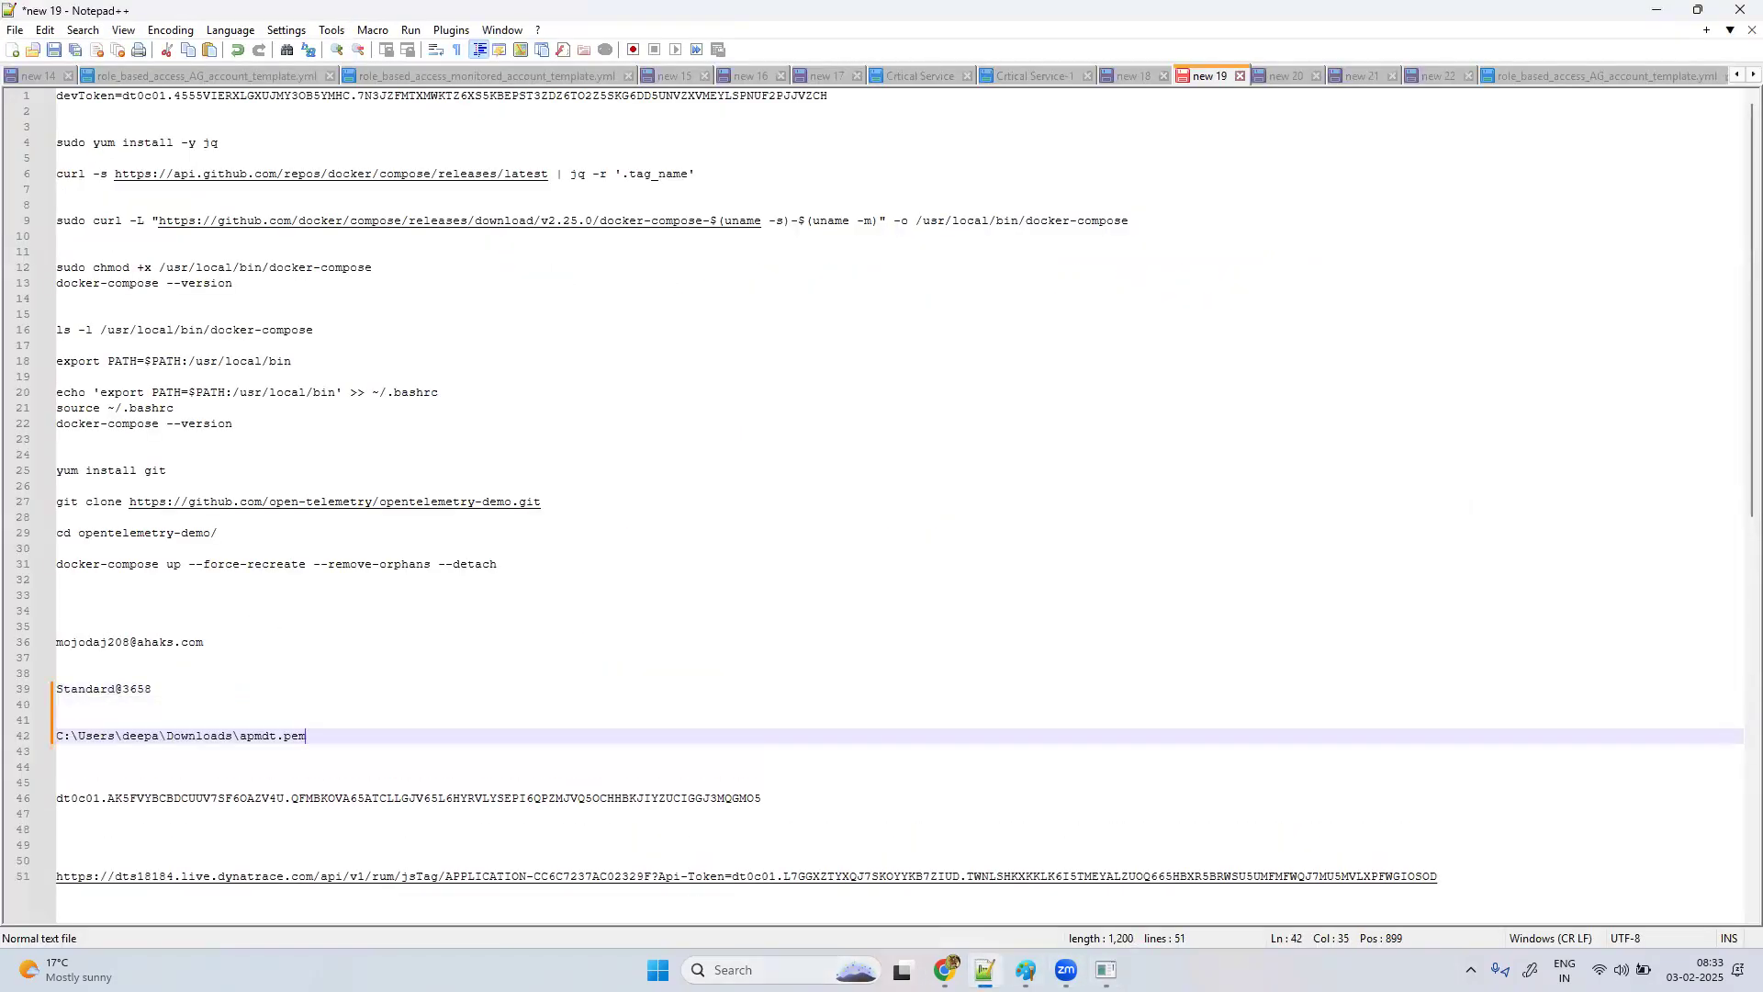
Step: Return to MobaXterm and start the configured SSH session to 54.210.54.172
mouse_move(945, 970)
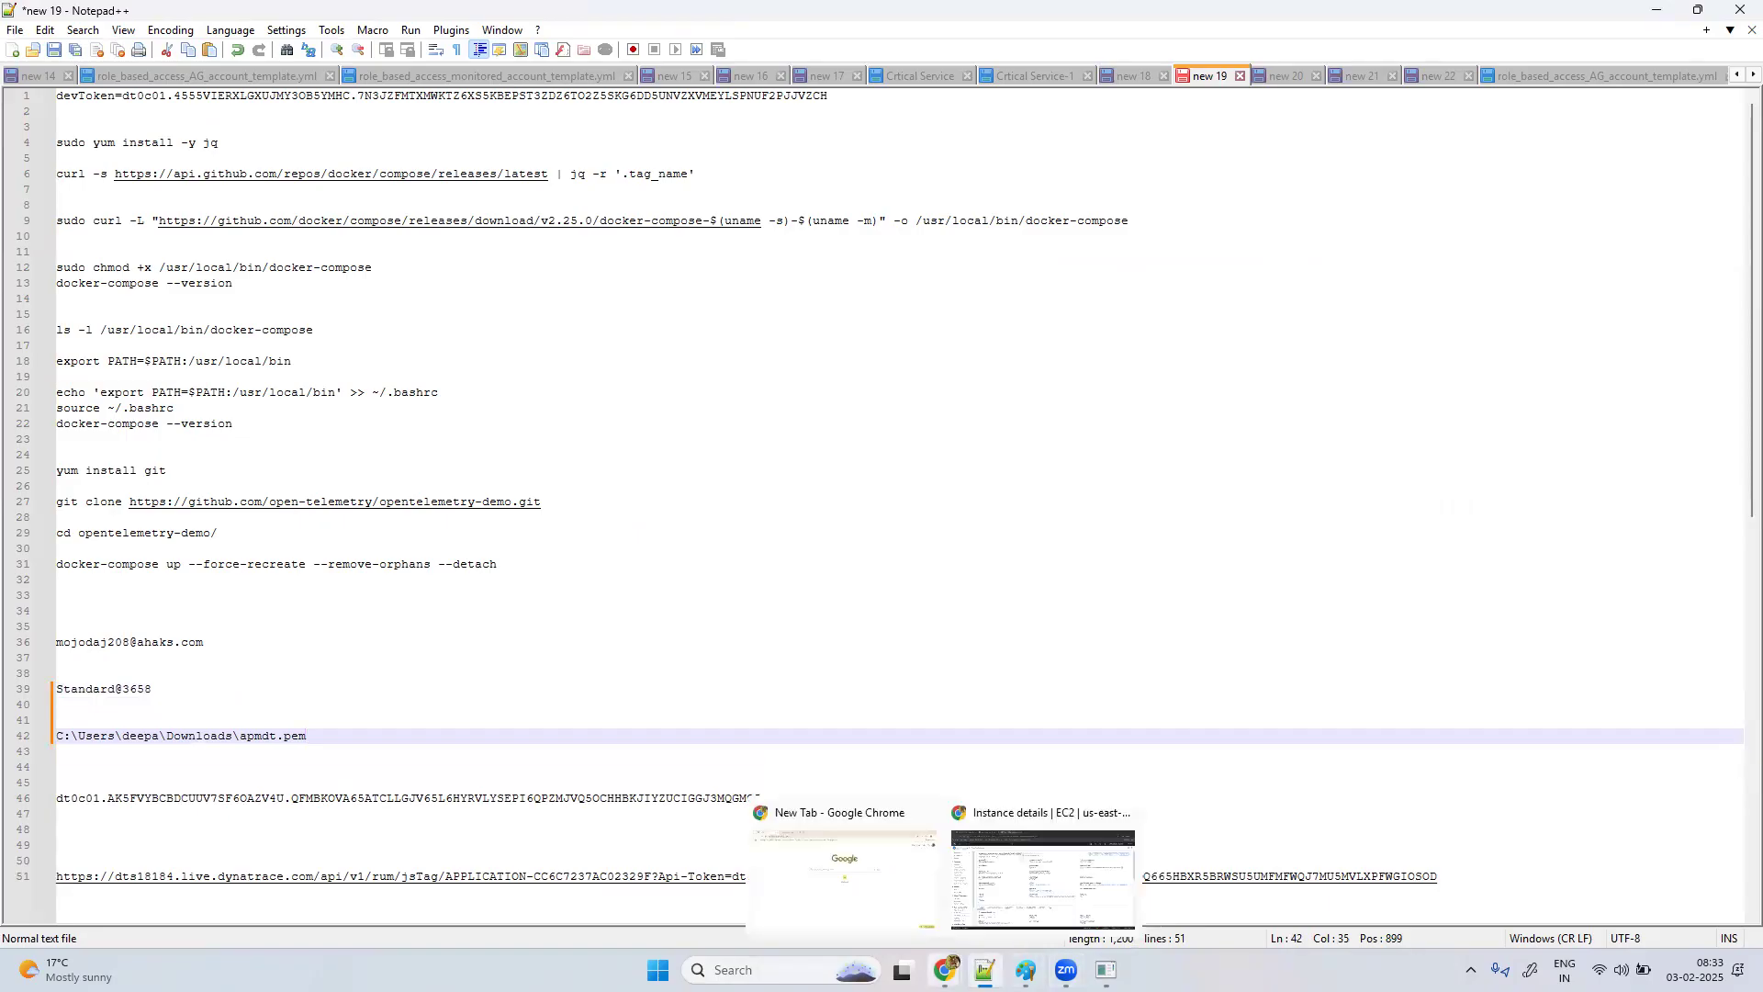
click(989, 895)
click(1066, 970)
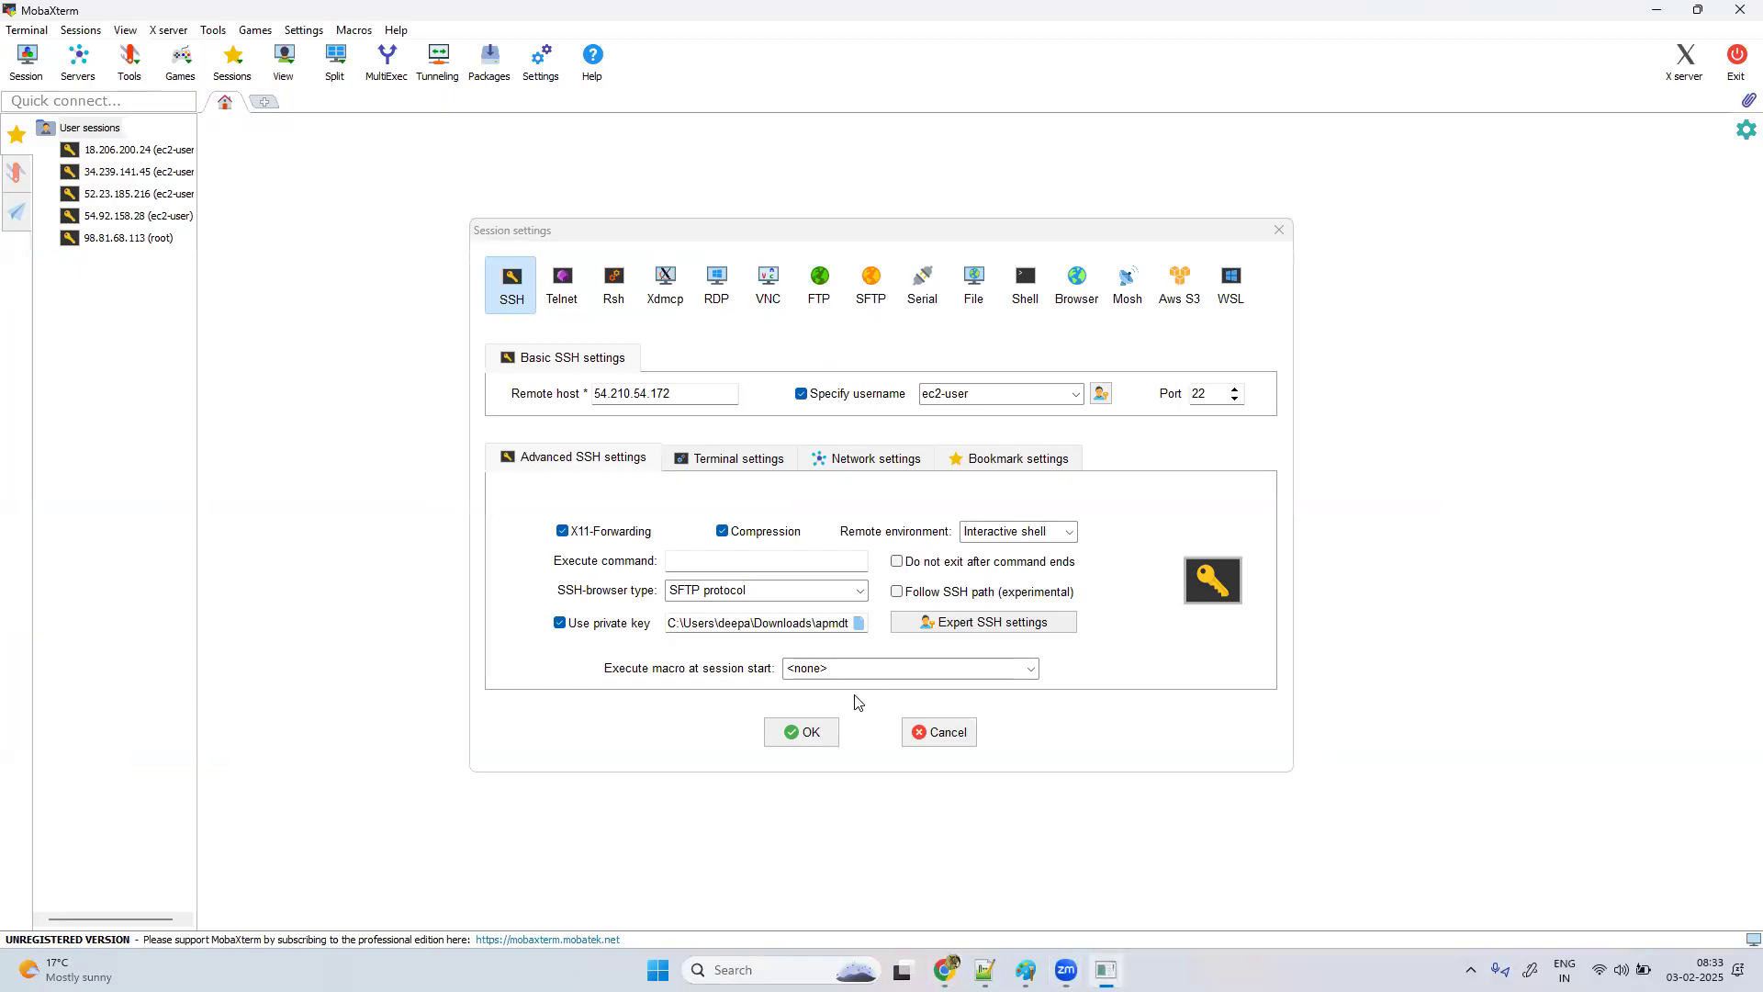
click(803, 737)
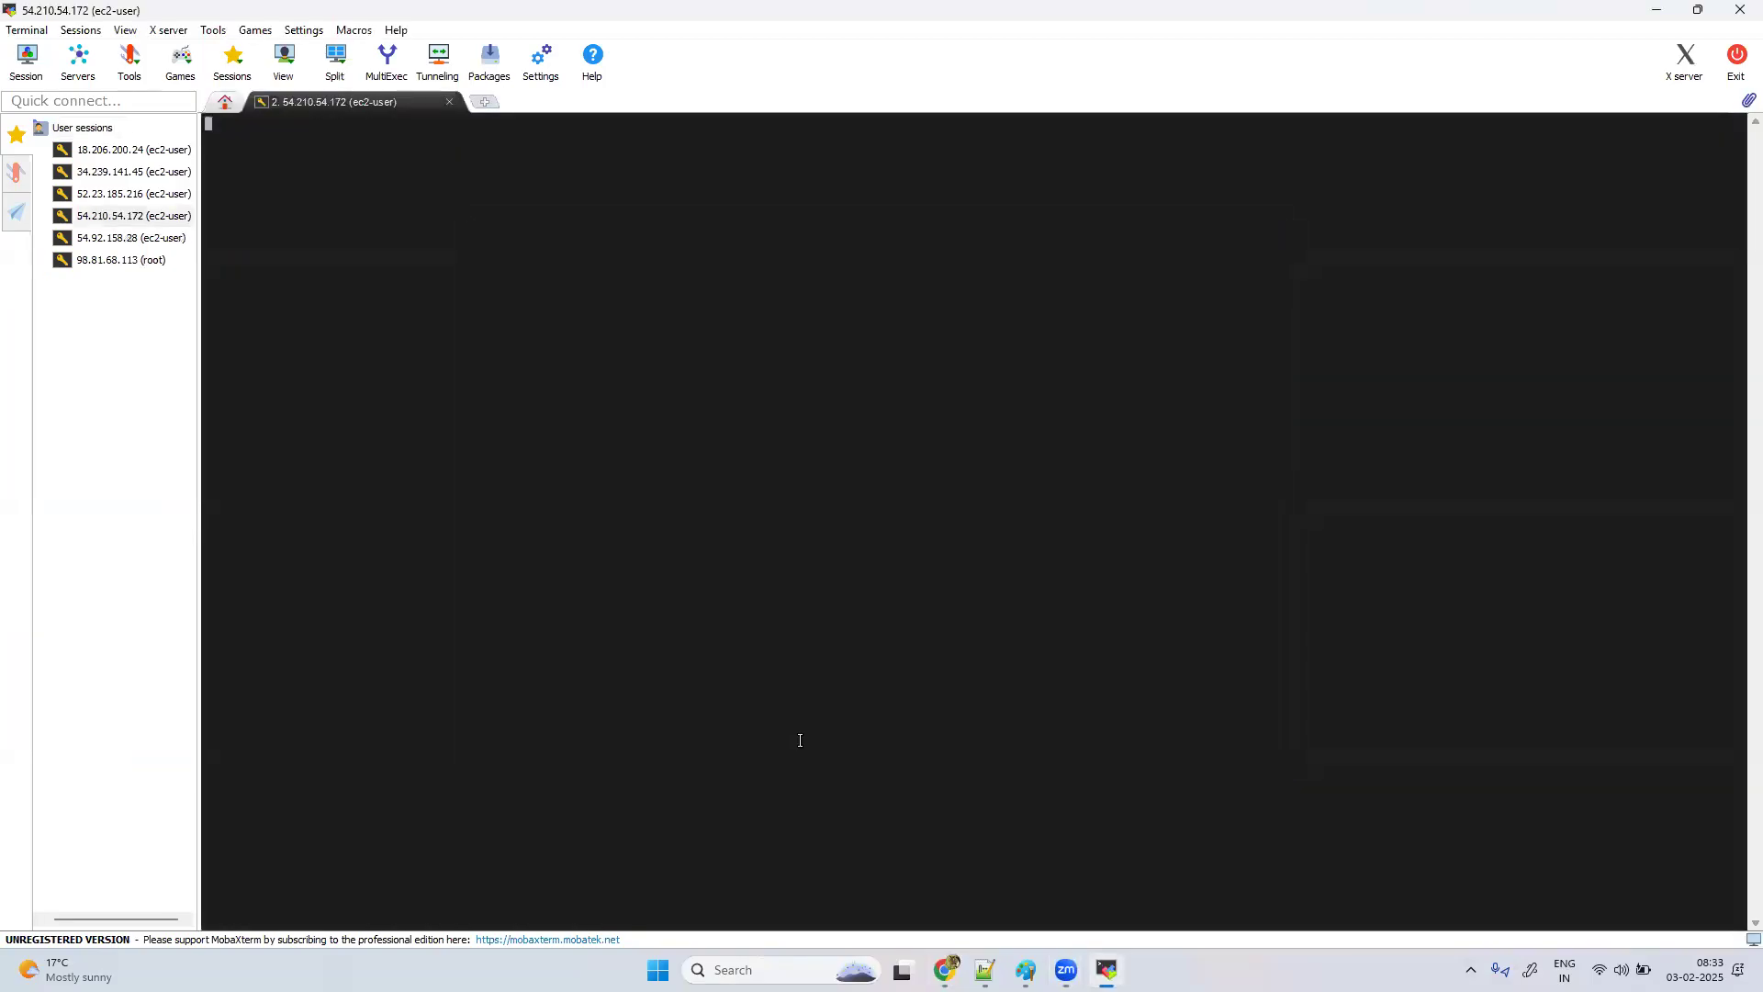
click(786, 534)
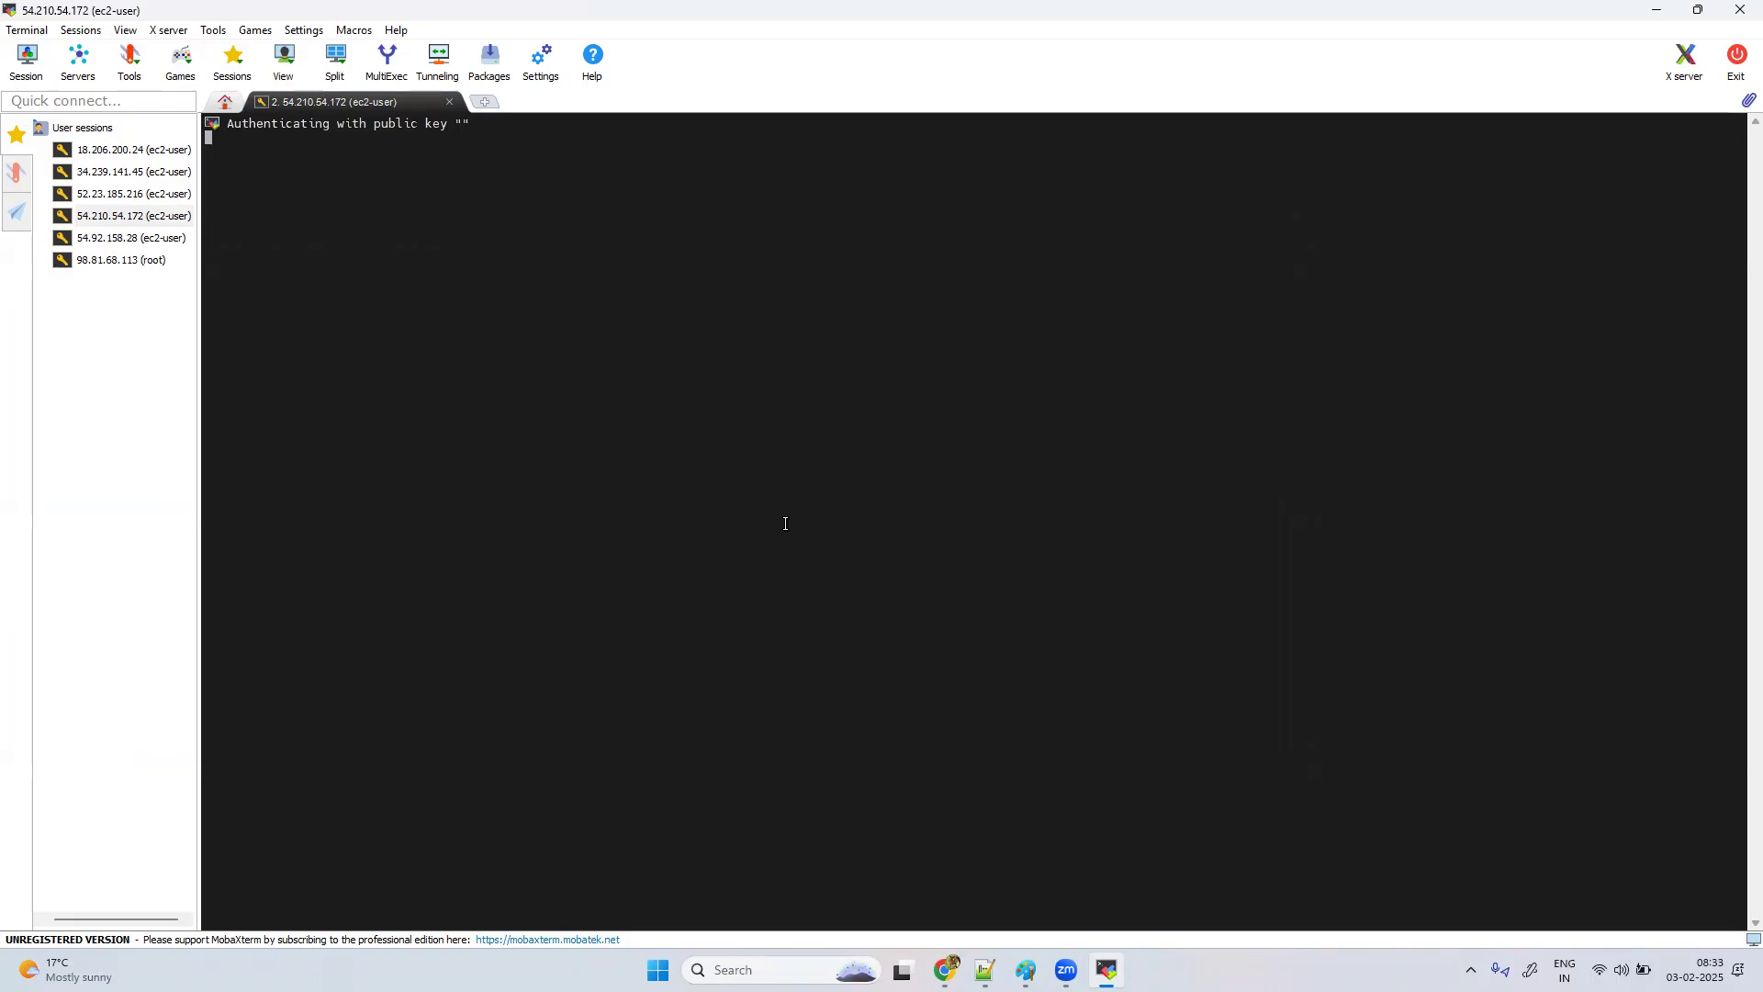
Step: Switch to root with sudo su, run yum update -y, and enlarge the terminal text
text(sudo su)
key(Return)
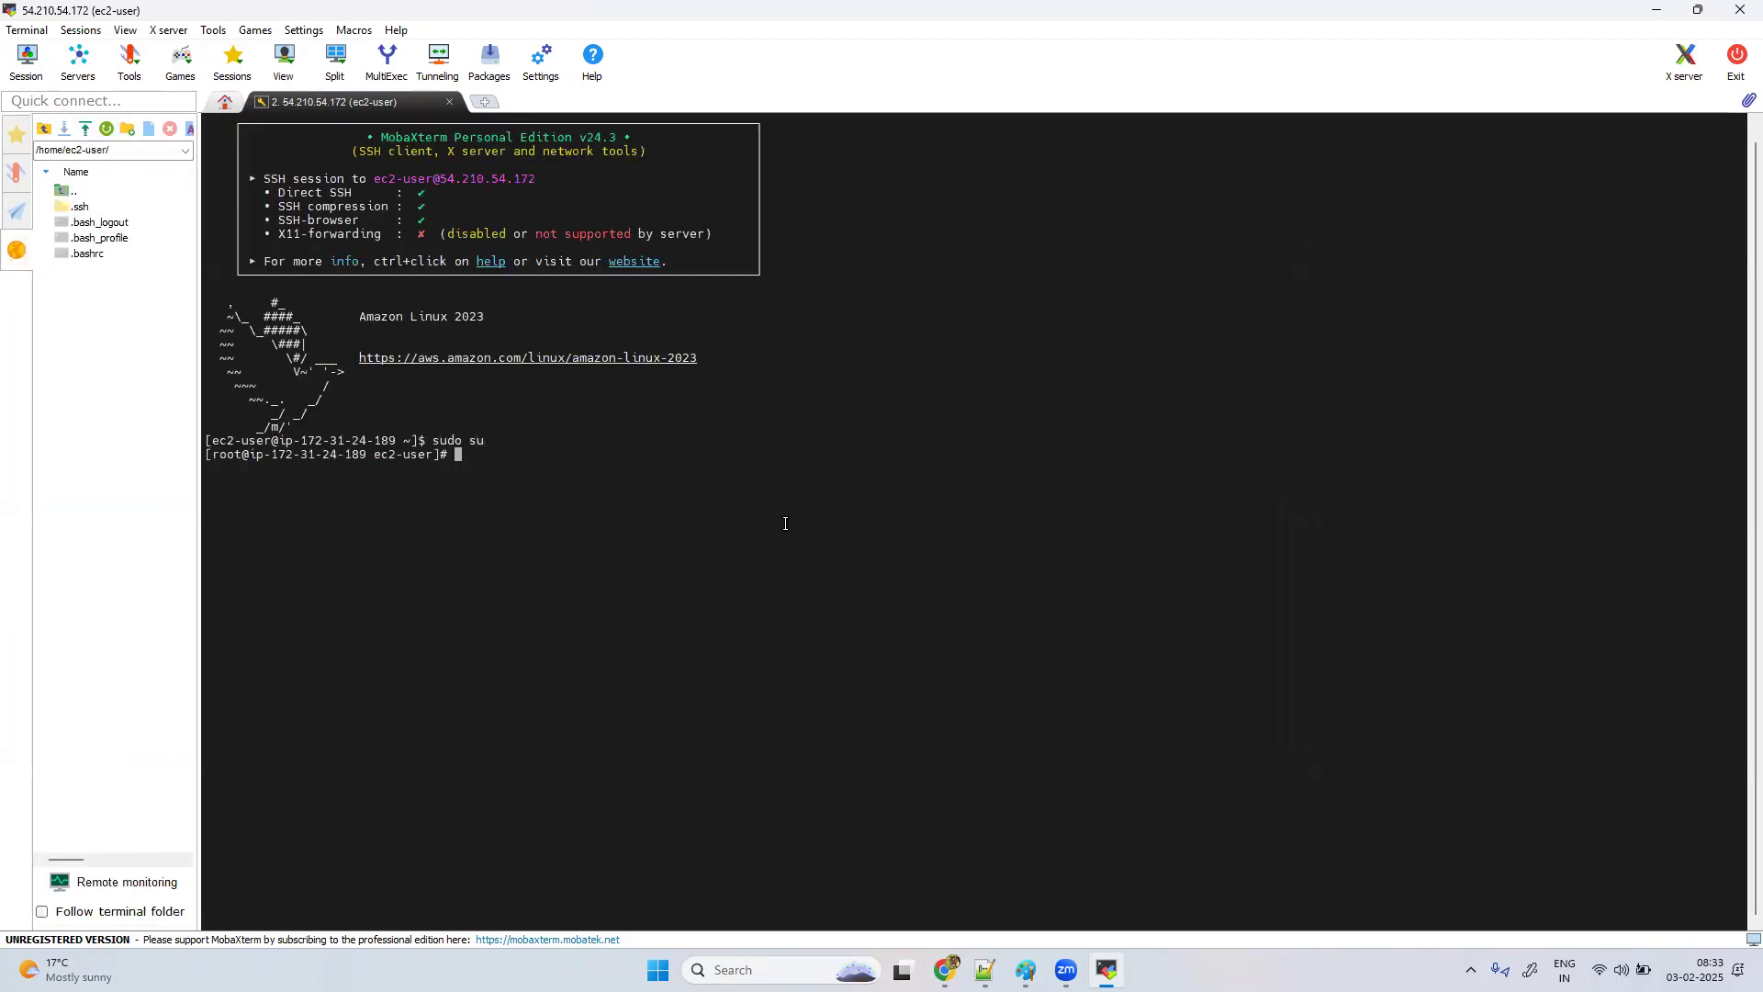
text(yum update -y)
key(Return)
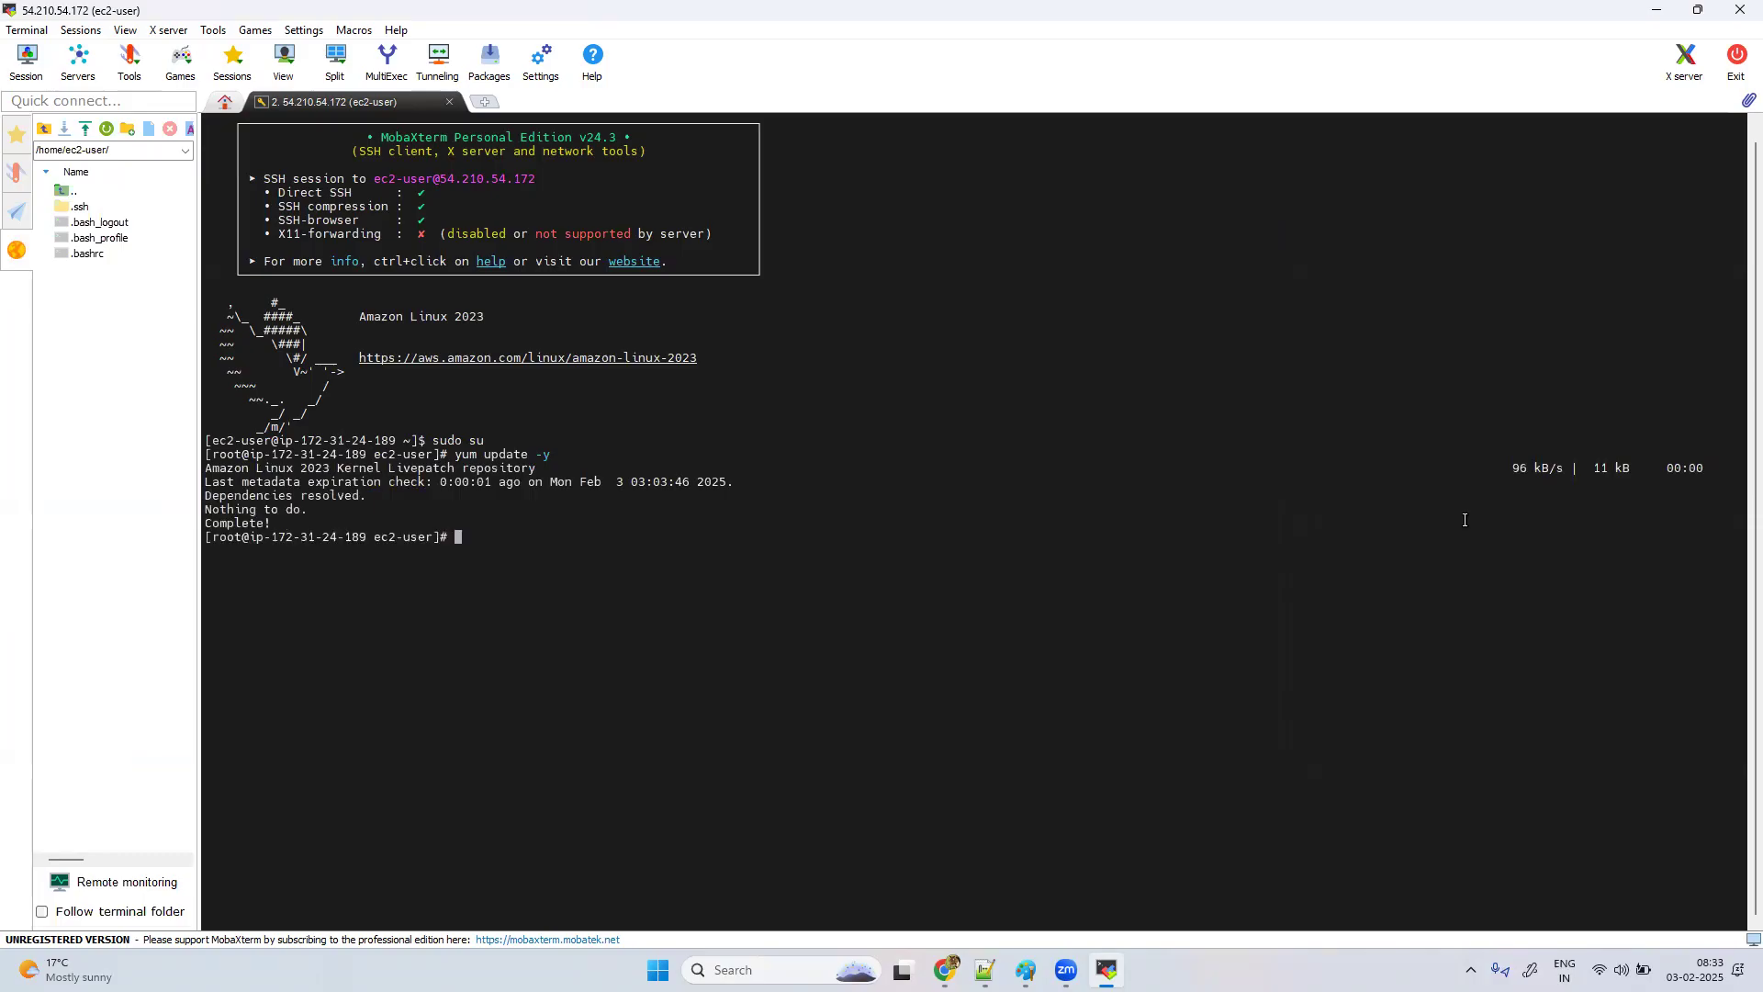
scroll(1465, 519, up, 2)
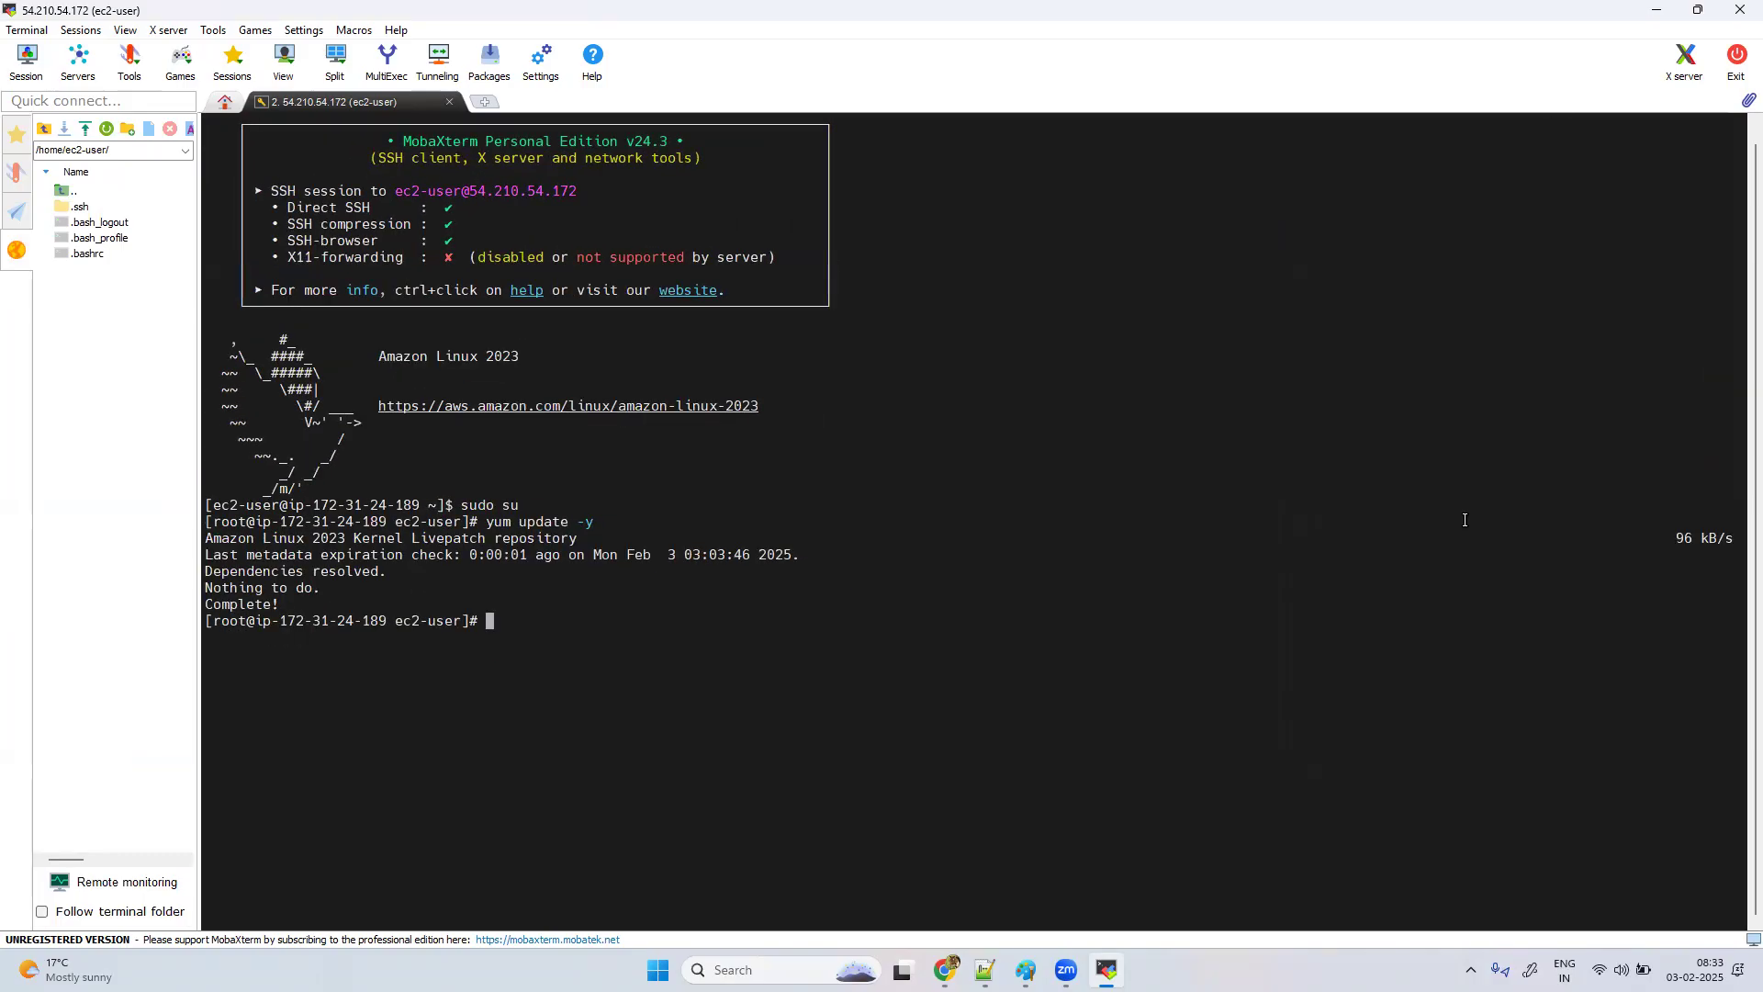
scroll(1465, 519, up, 1)
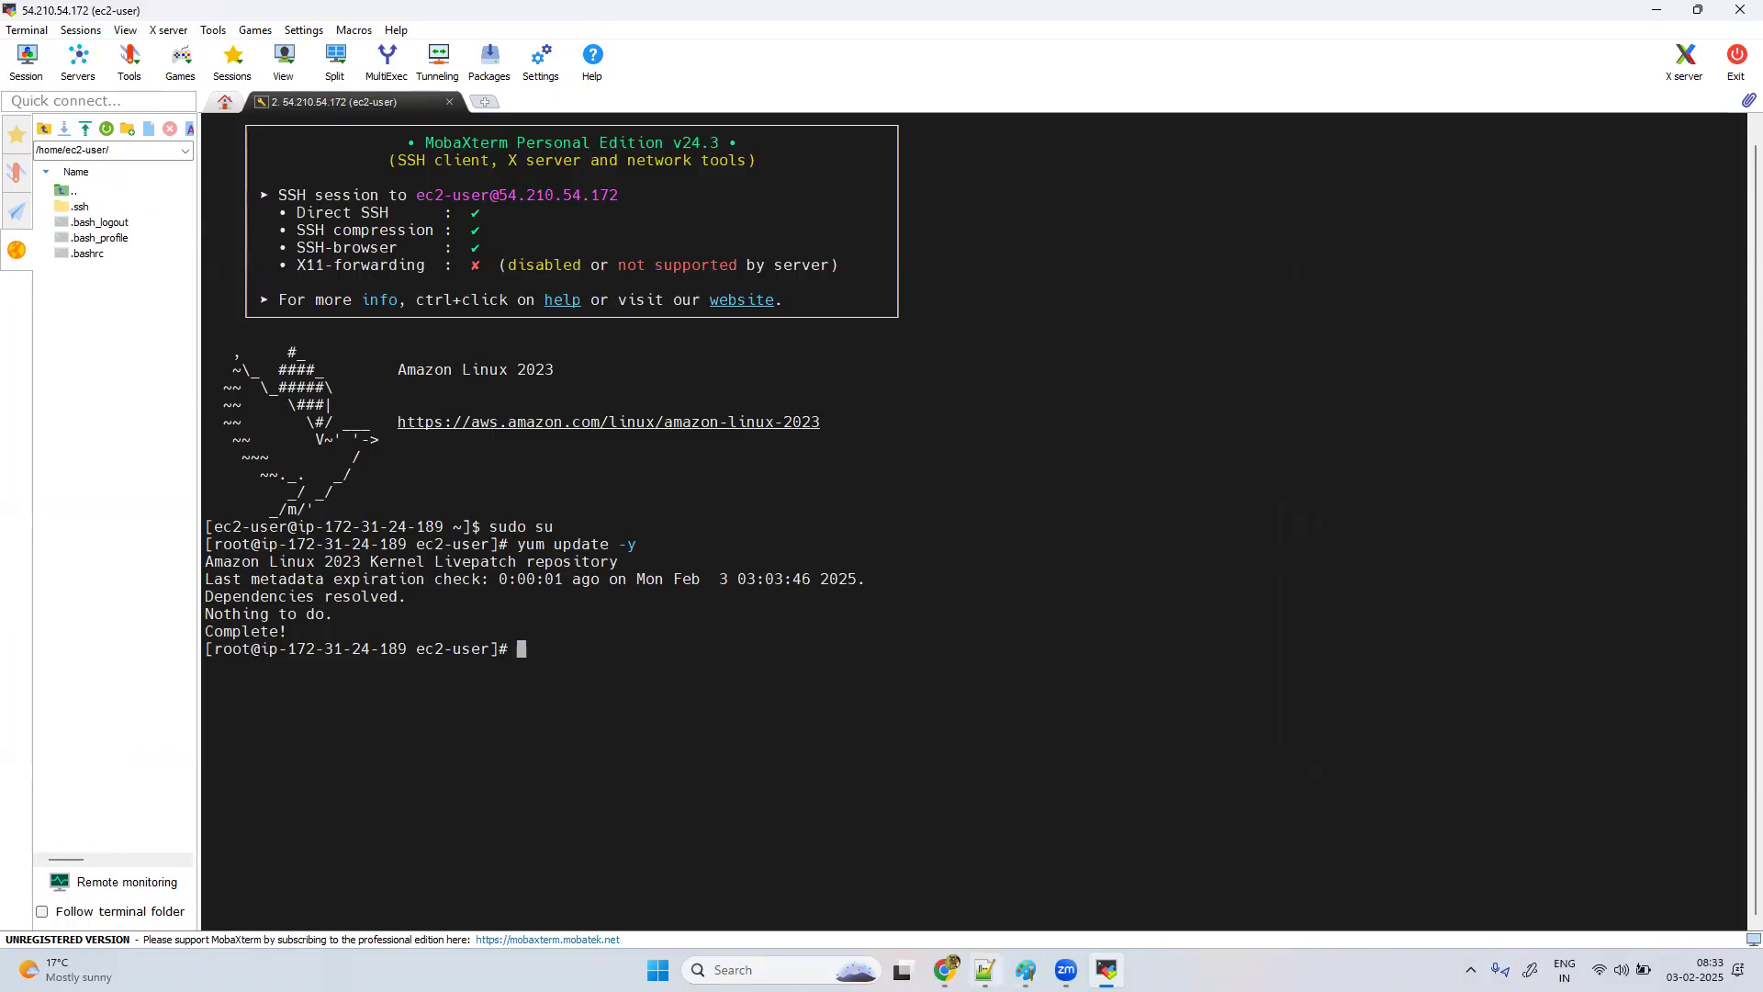
Step: Switch to the Dynatrace Deploy ActiveGate page in Chrome and choose Linux as the installation platform
mouse_move(945, 969)
click(995, 891)
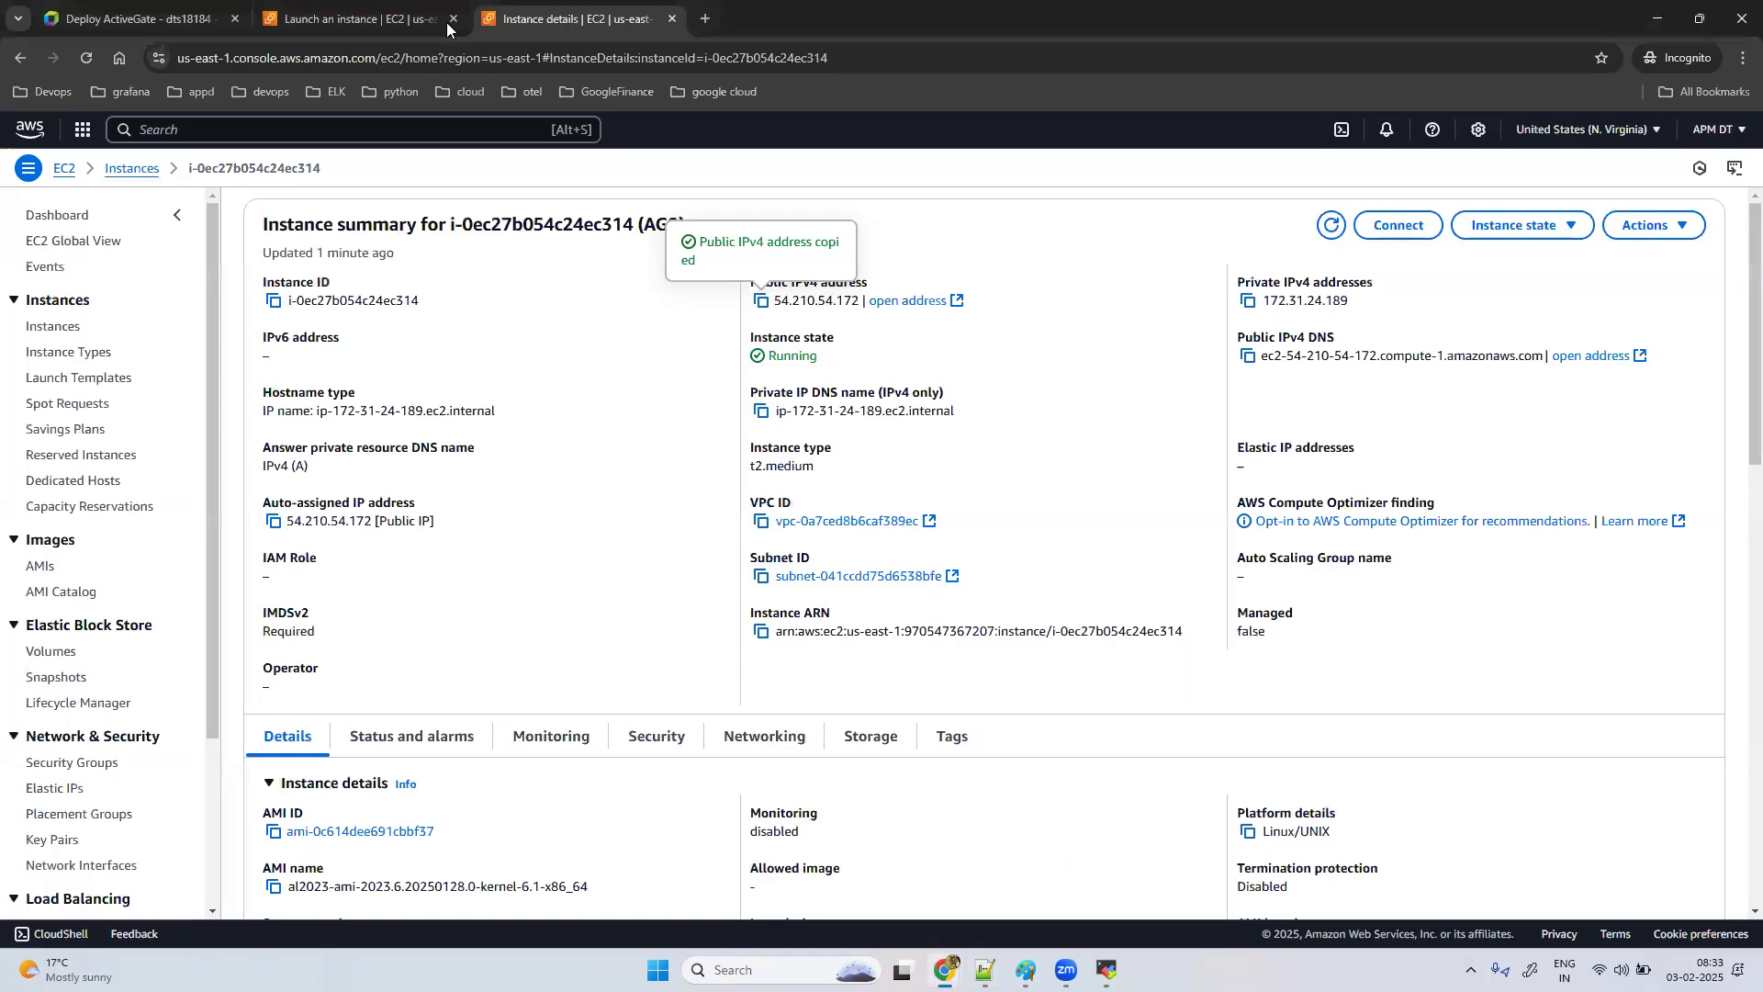
click(138, 18)
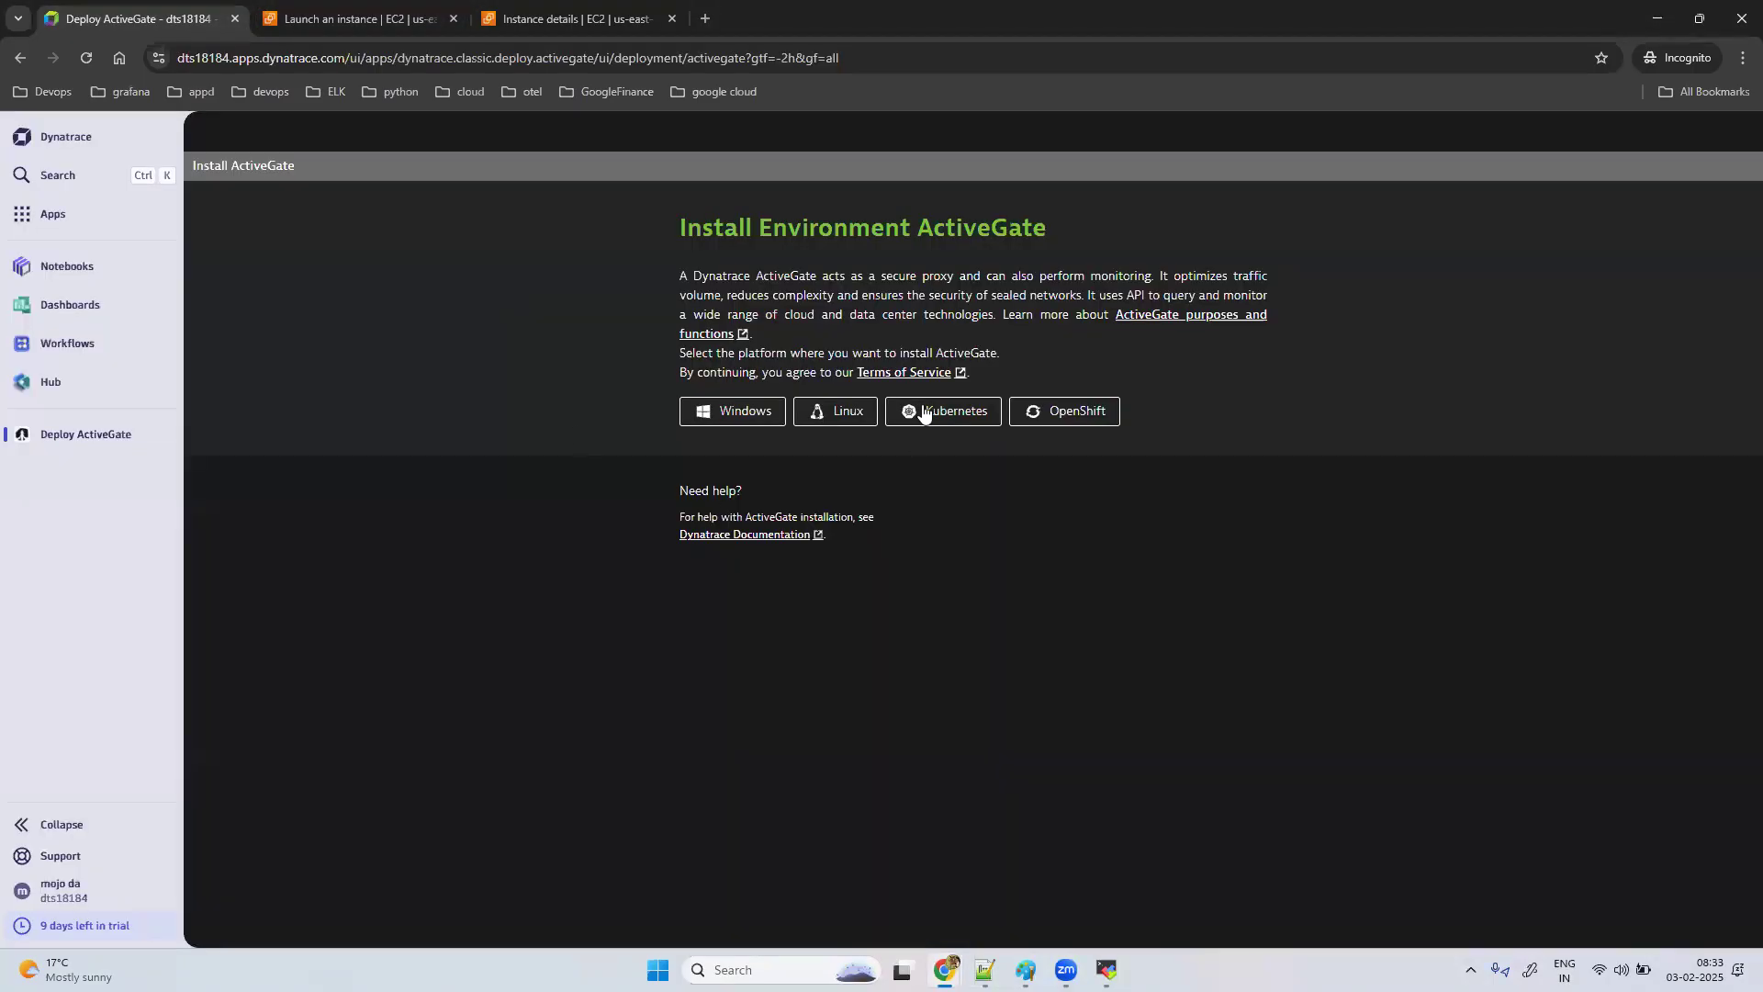
click(848, 418)
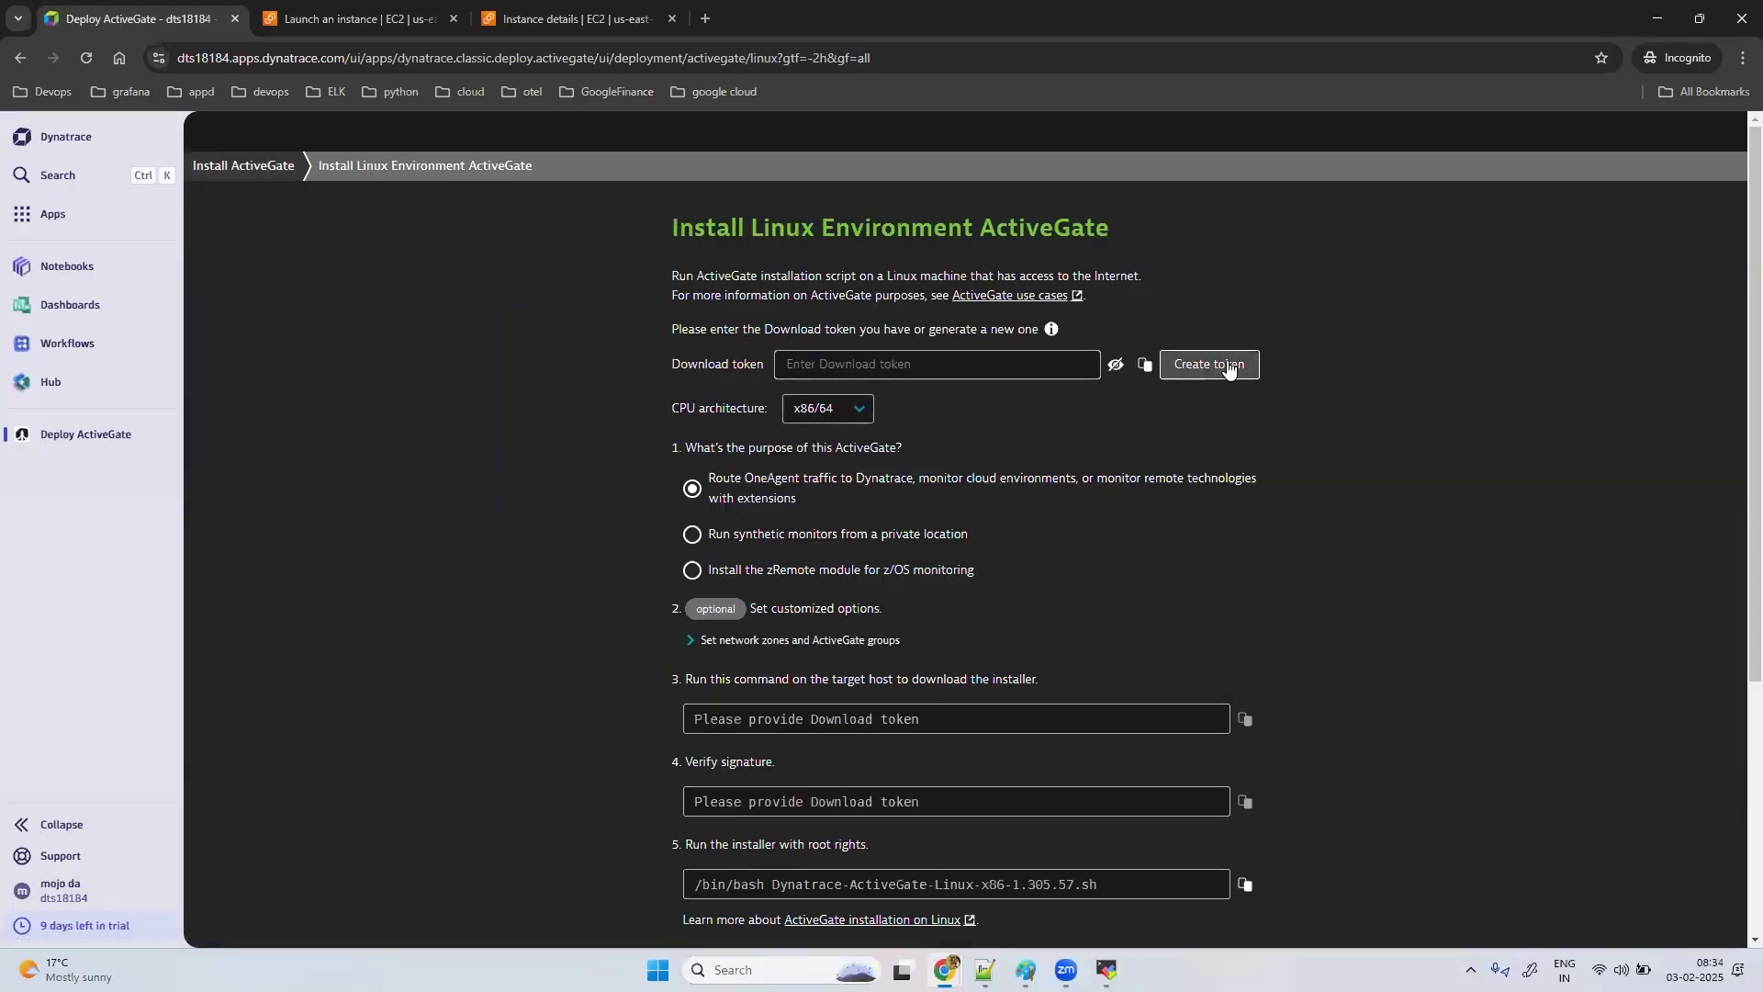
Step: Search the Dynatrace apps for "acc" and open Access Tokens in a new browser tab
click(52, 217)
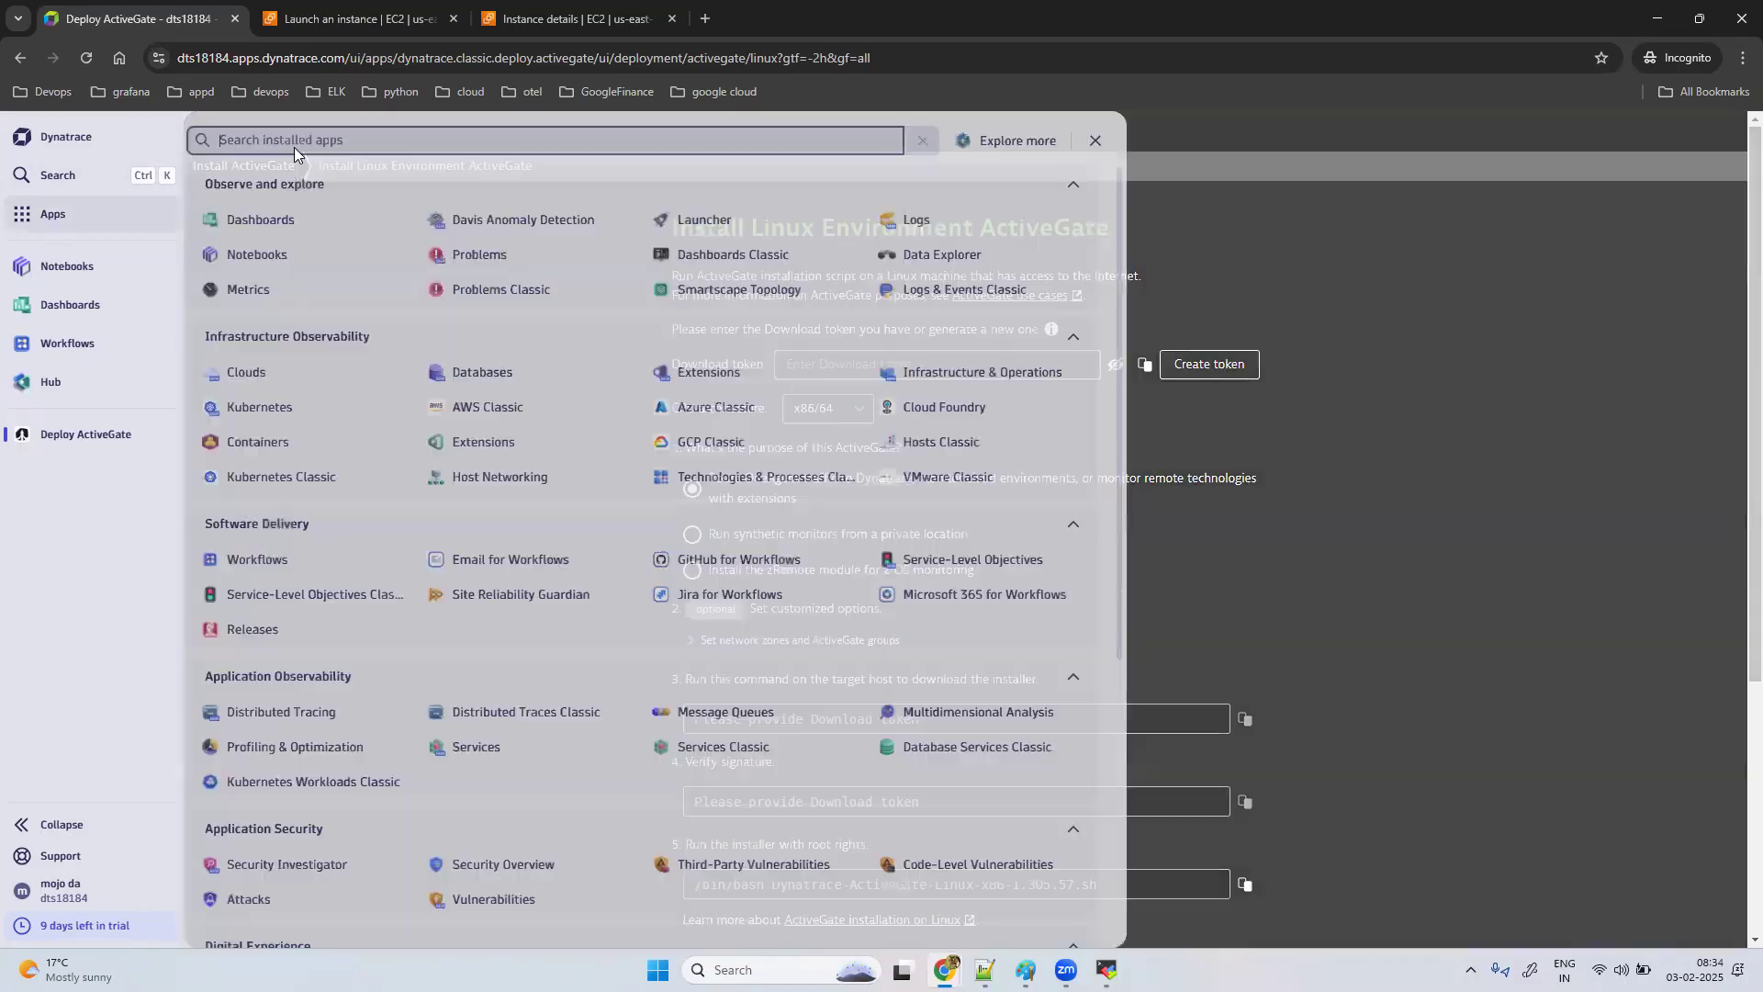
text(acc)
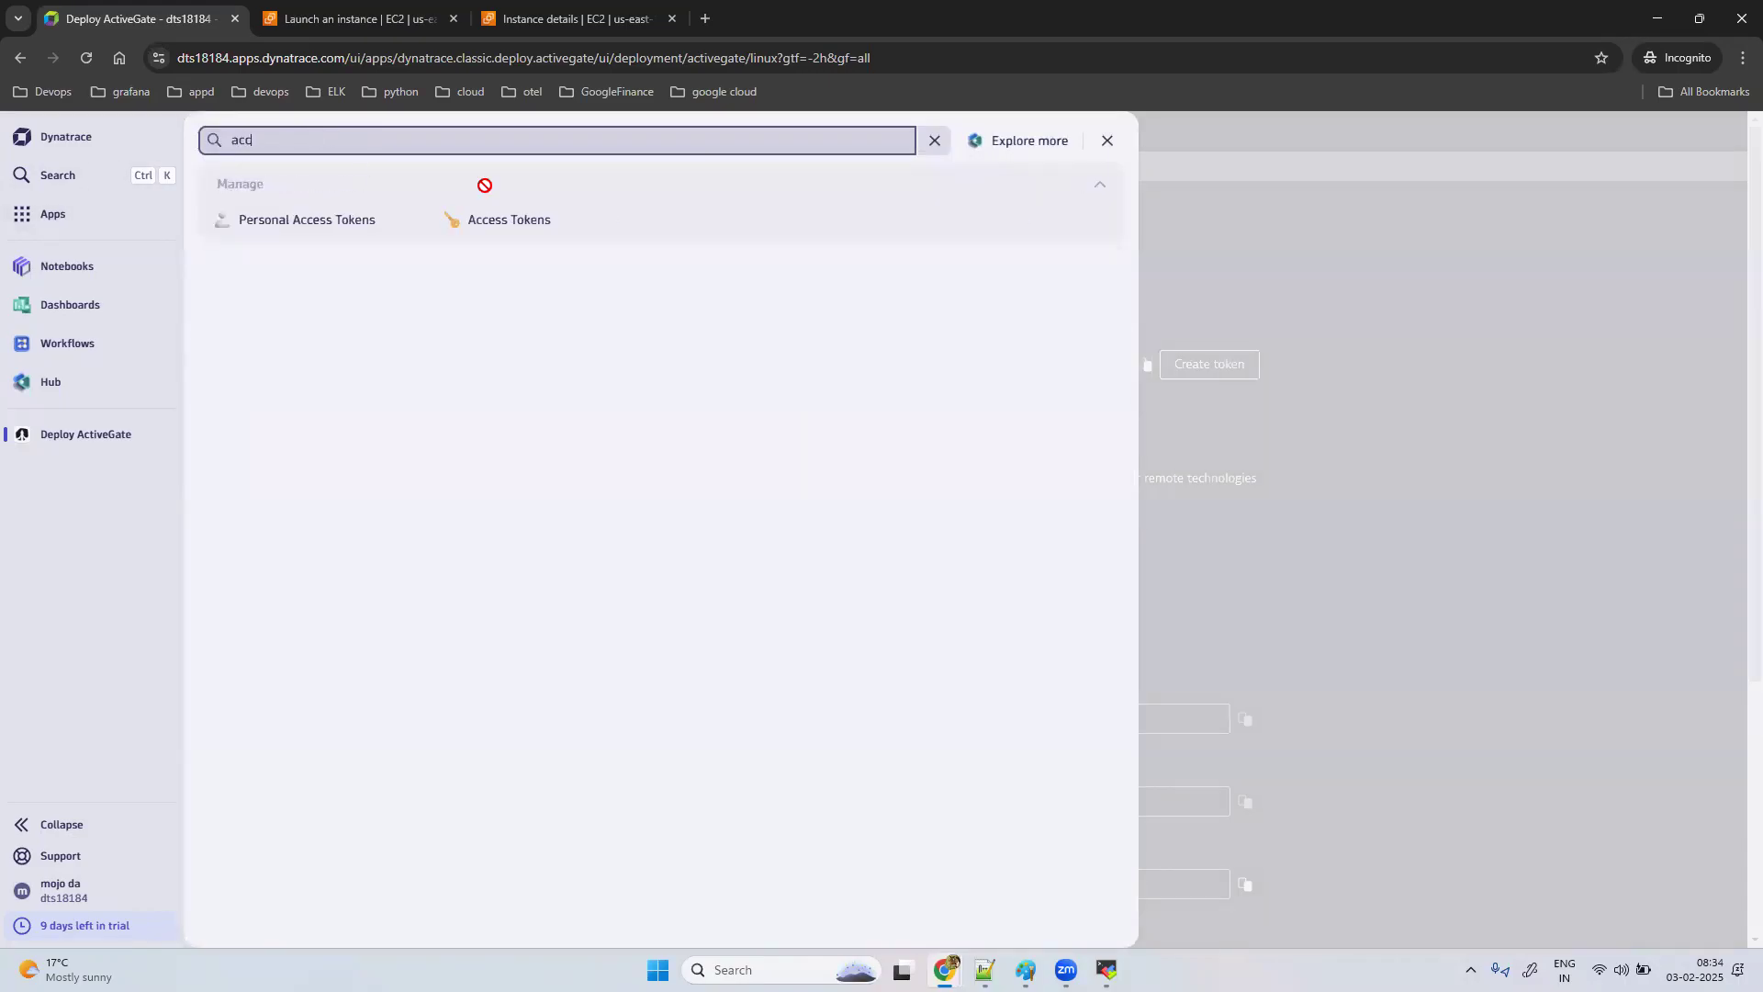
right_click(503, 229)
click(561, 251)
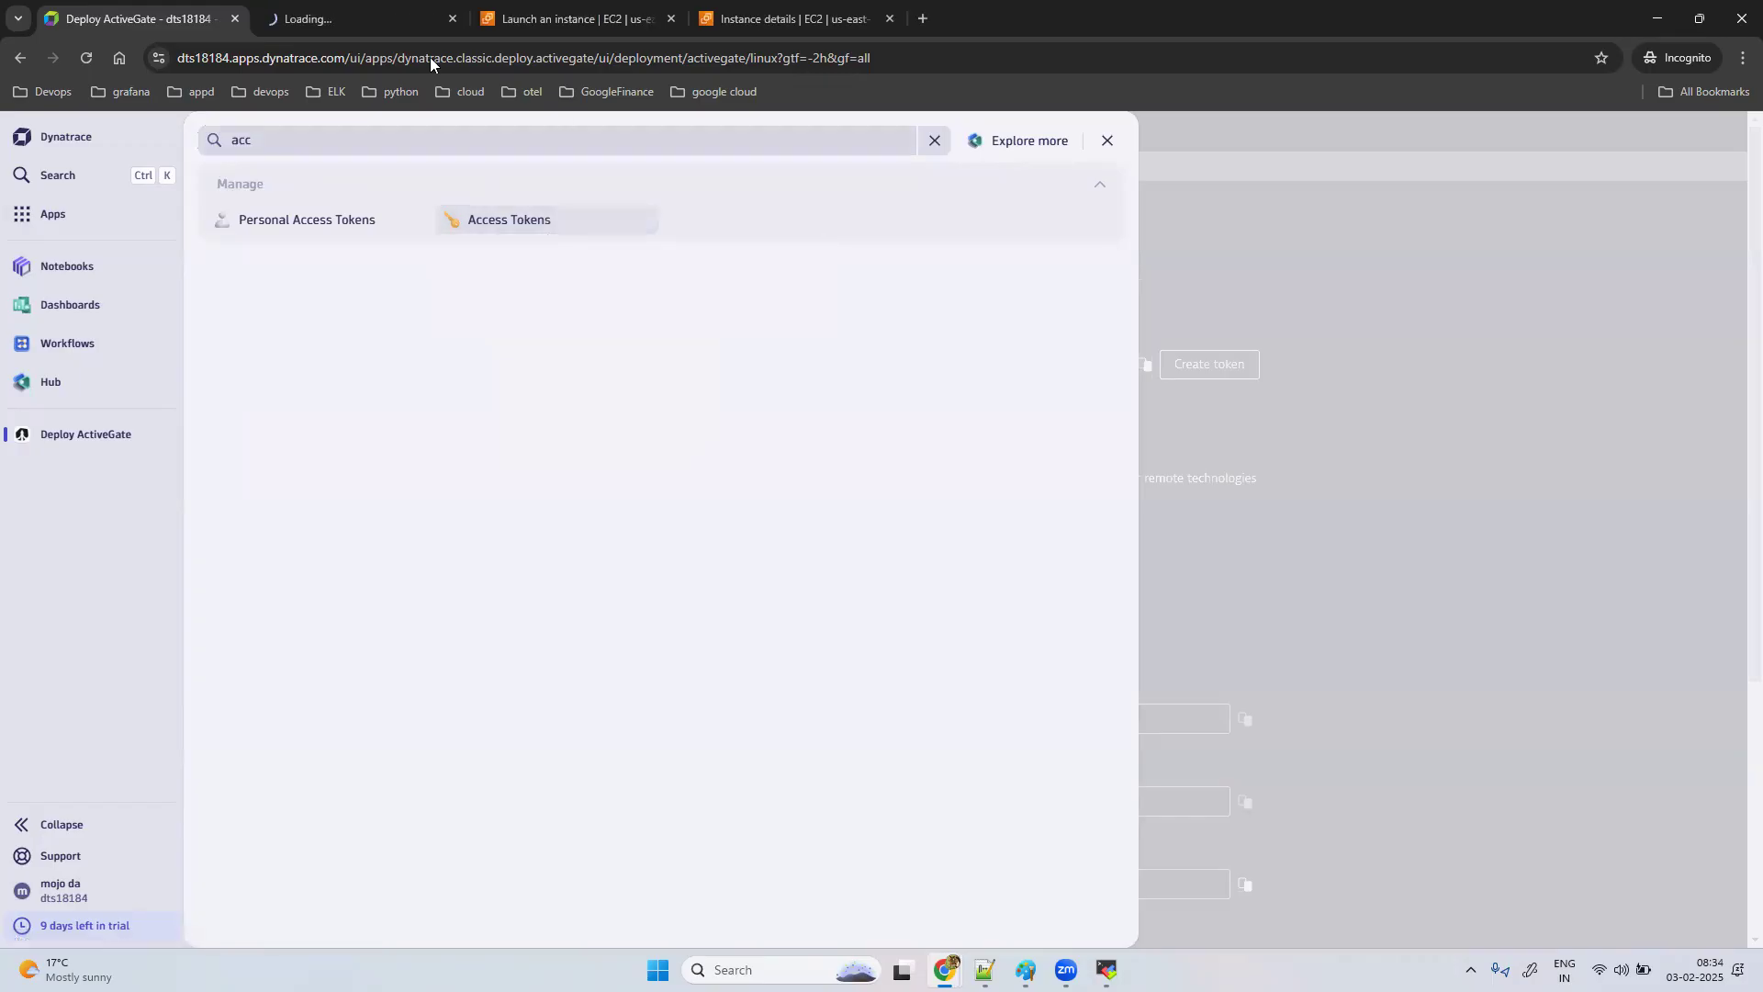
click(351, 20)
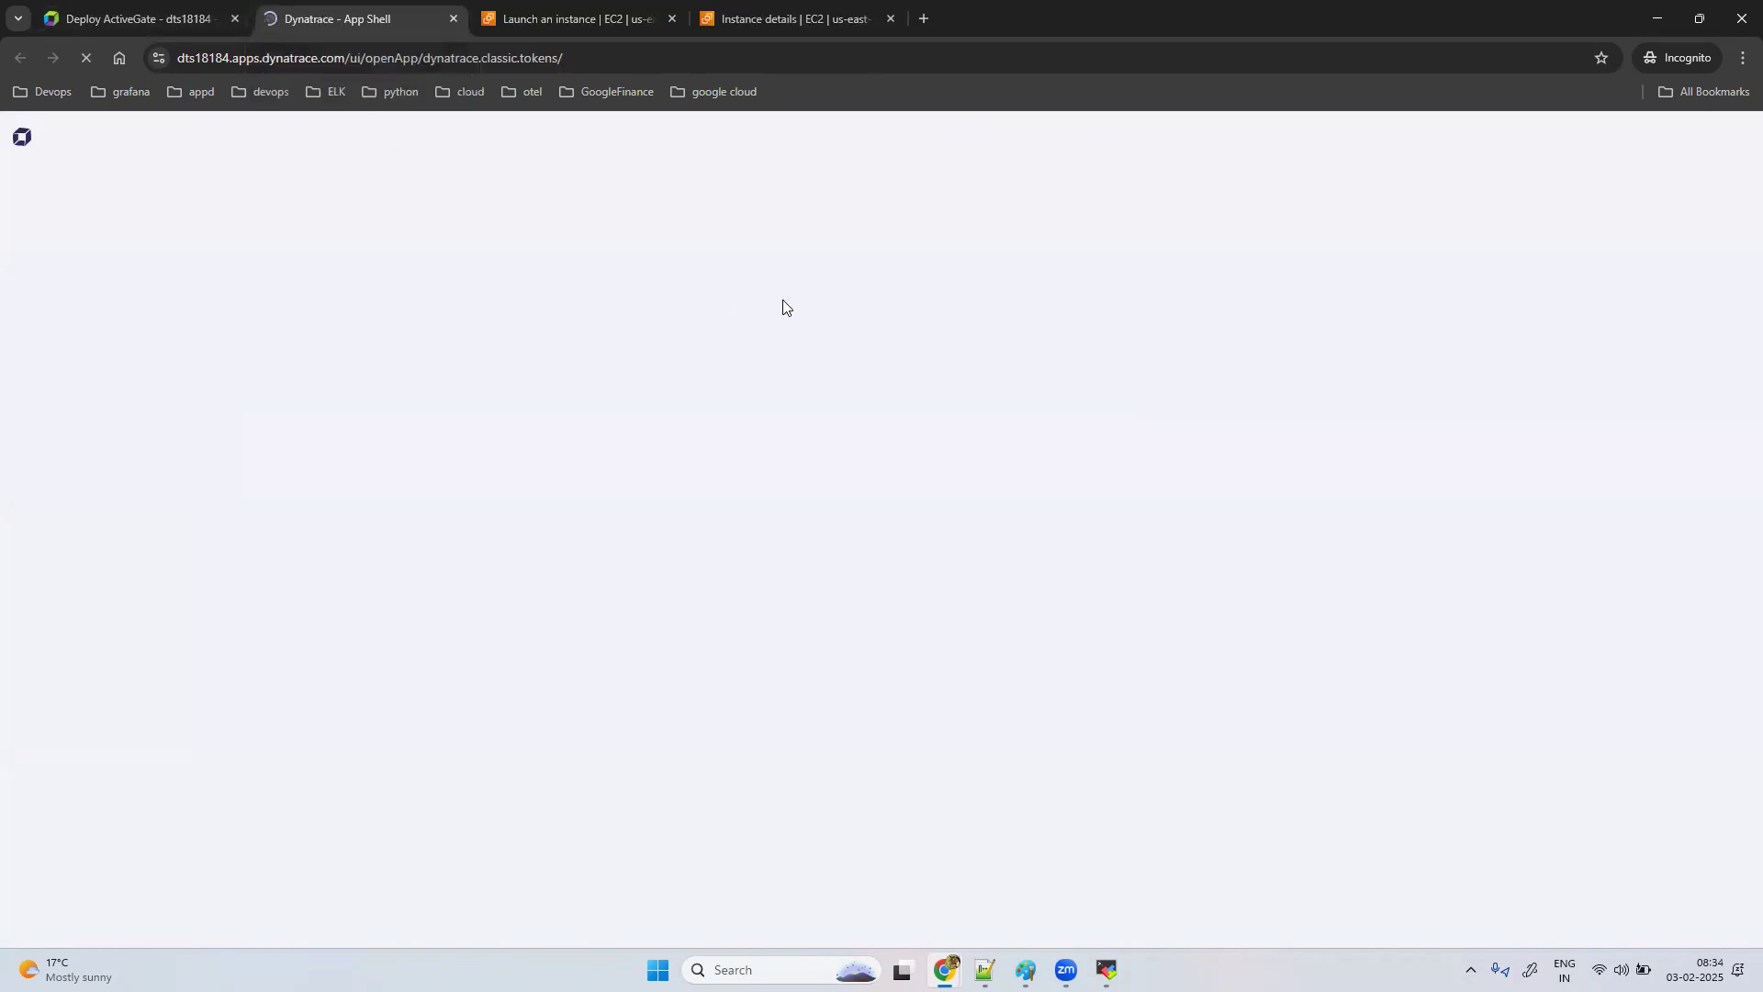
Step: Look through the Notepad++ files new 20 and new 19 and copy the stored Dynatrace token on line 46 of new 19
mouse_move(984, 968)
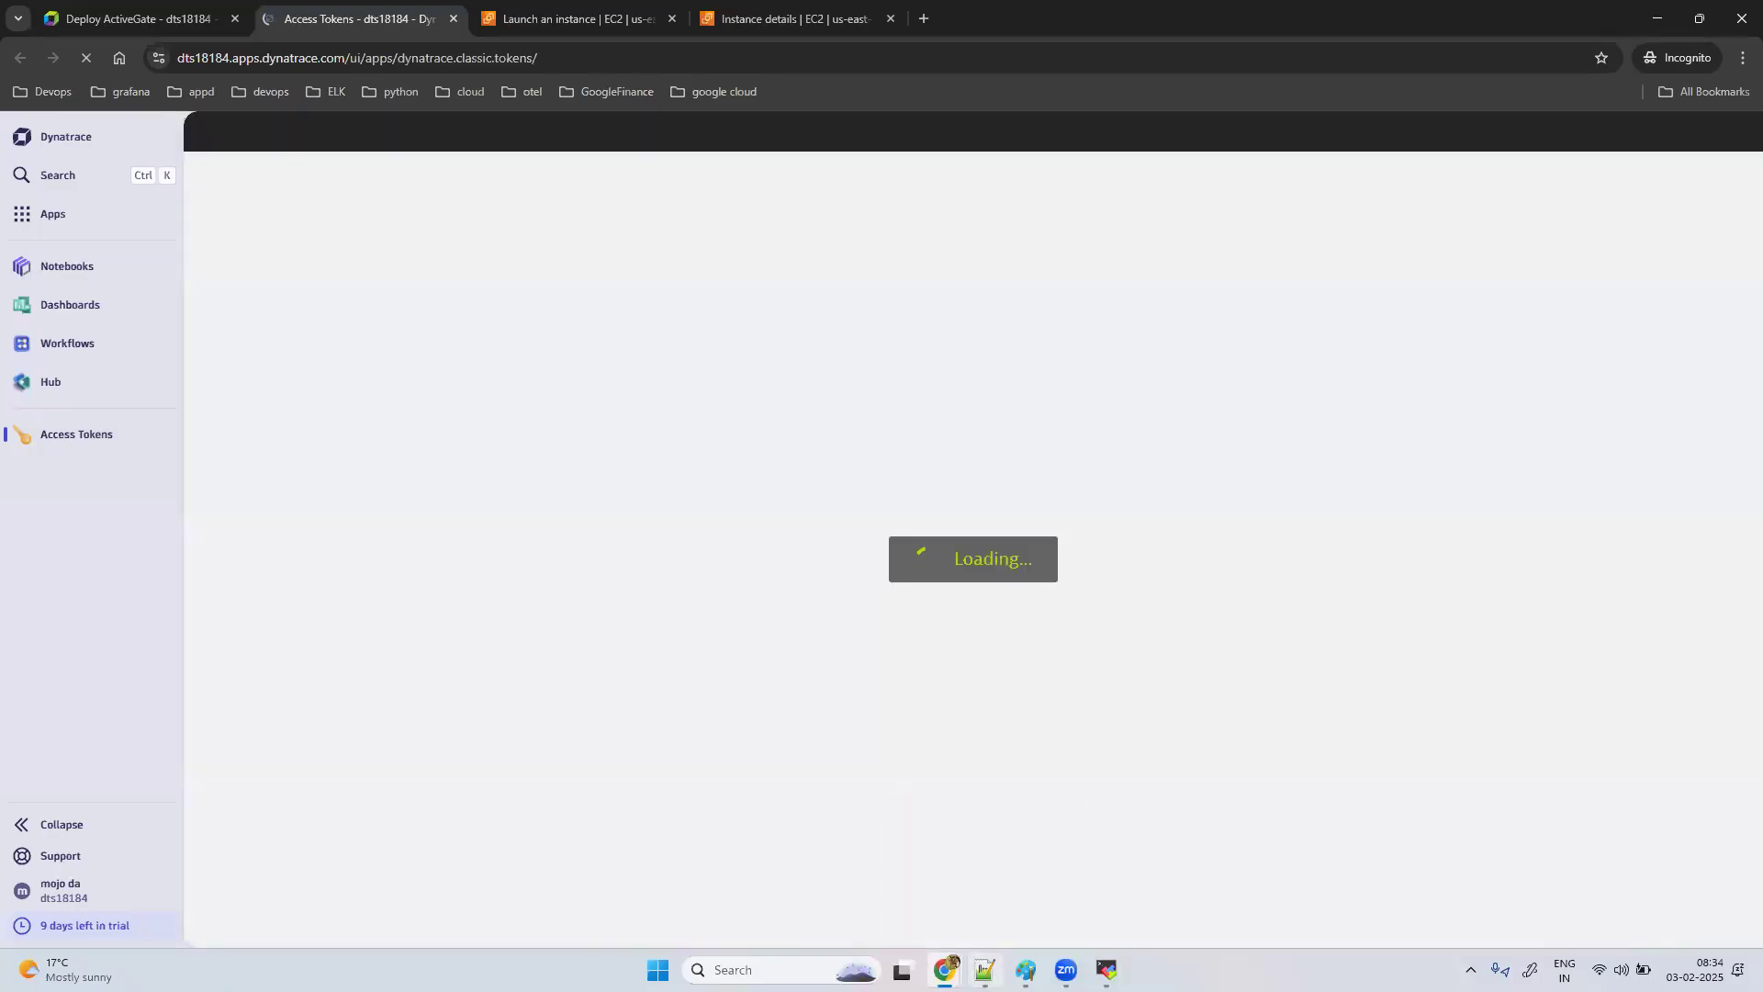
click(973, 880)
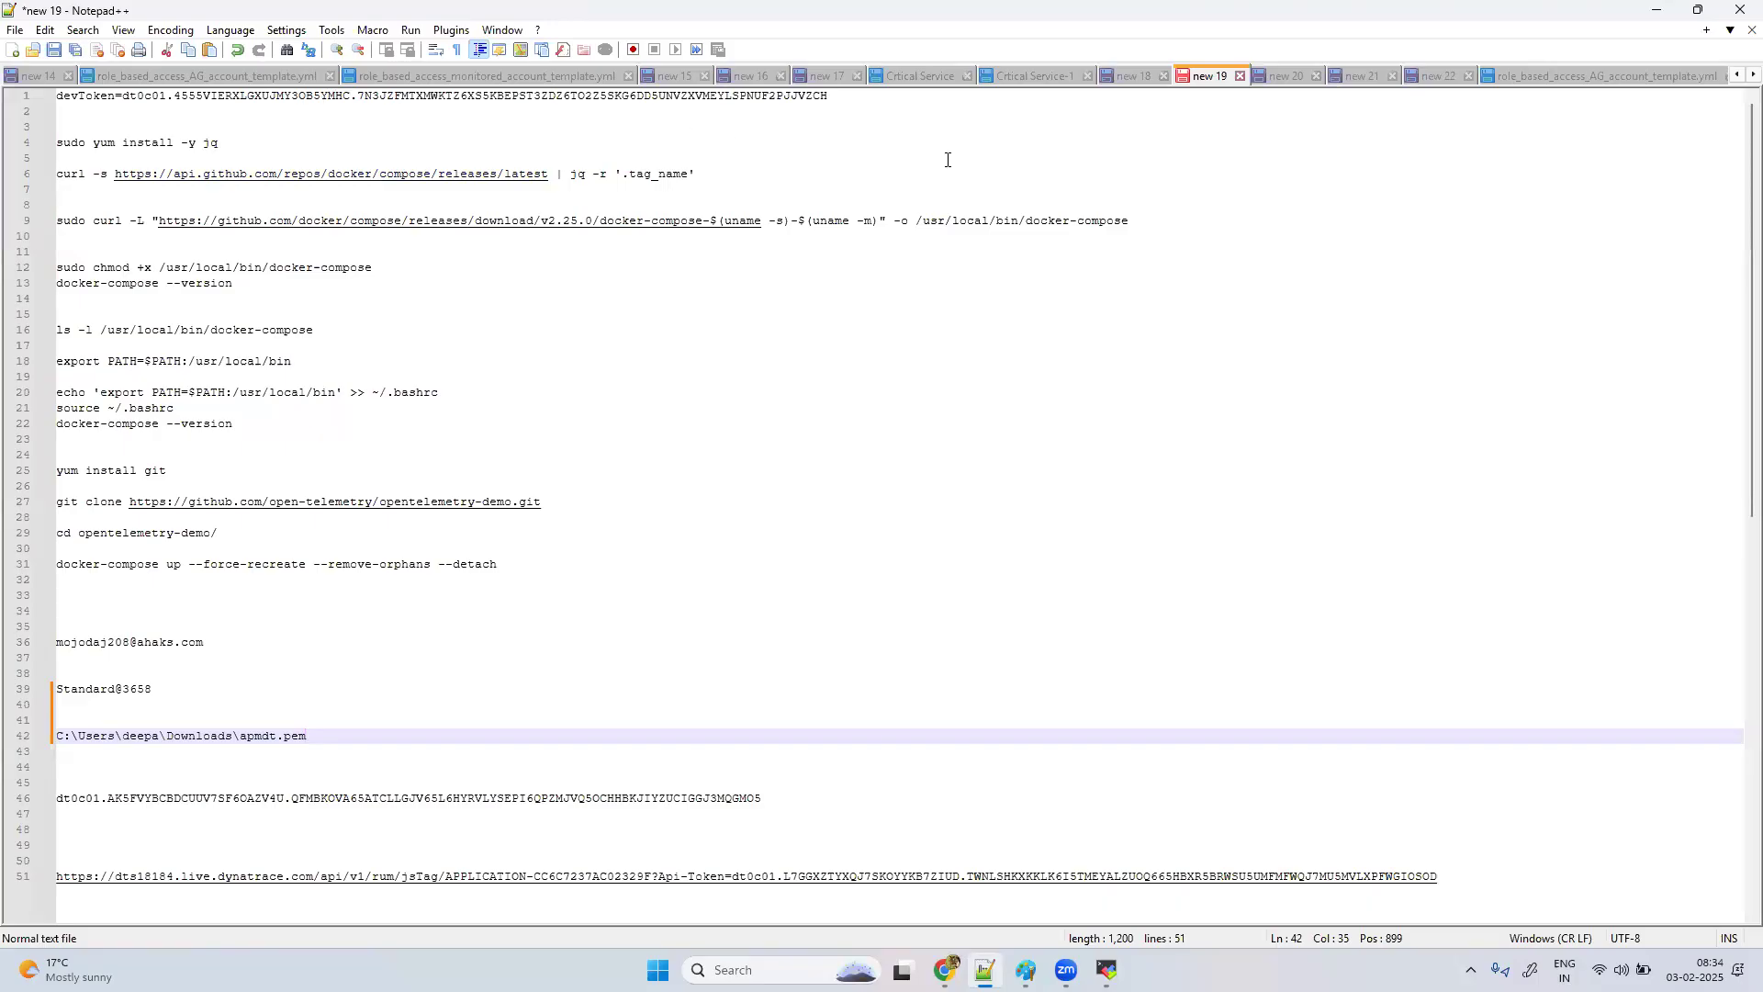
click(1285, 78)
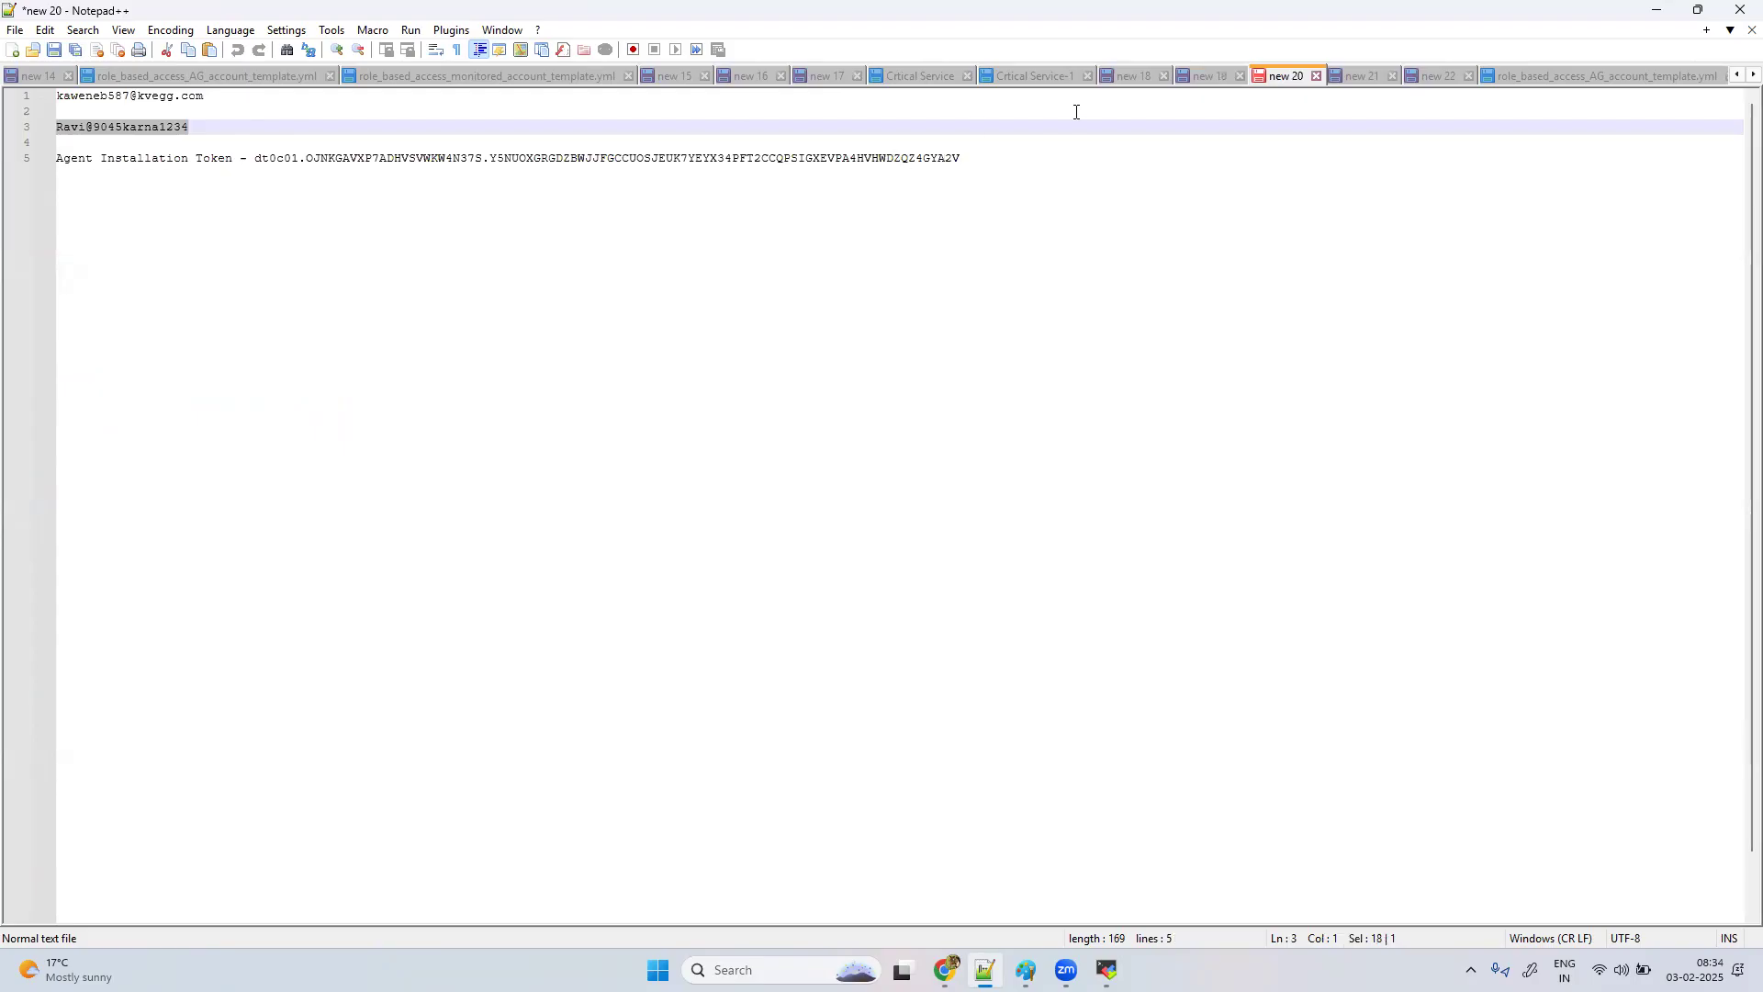
click(1211, 77)
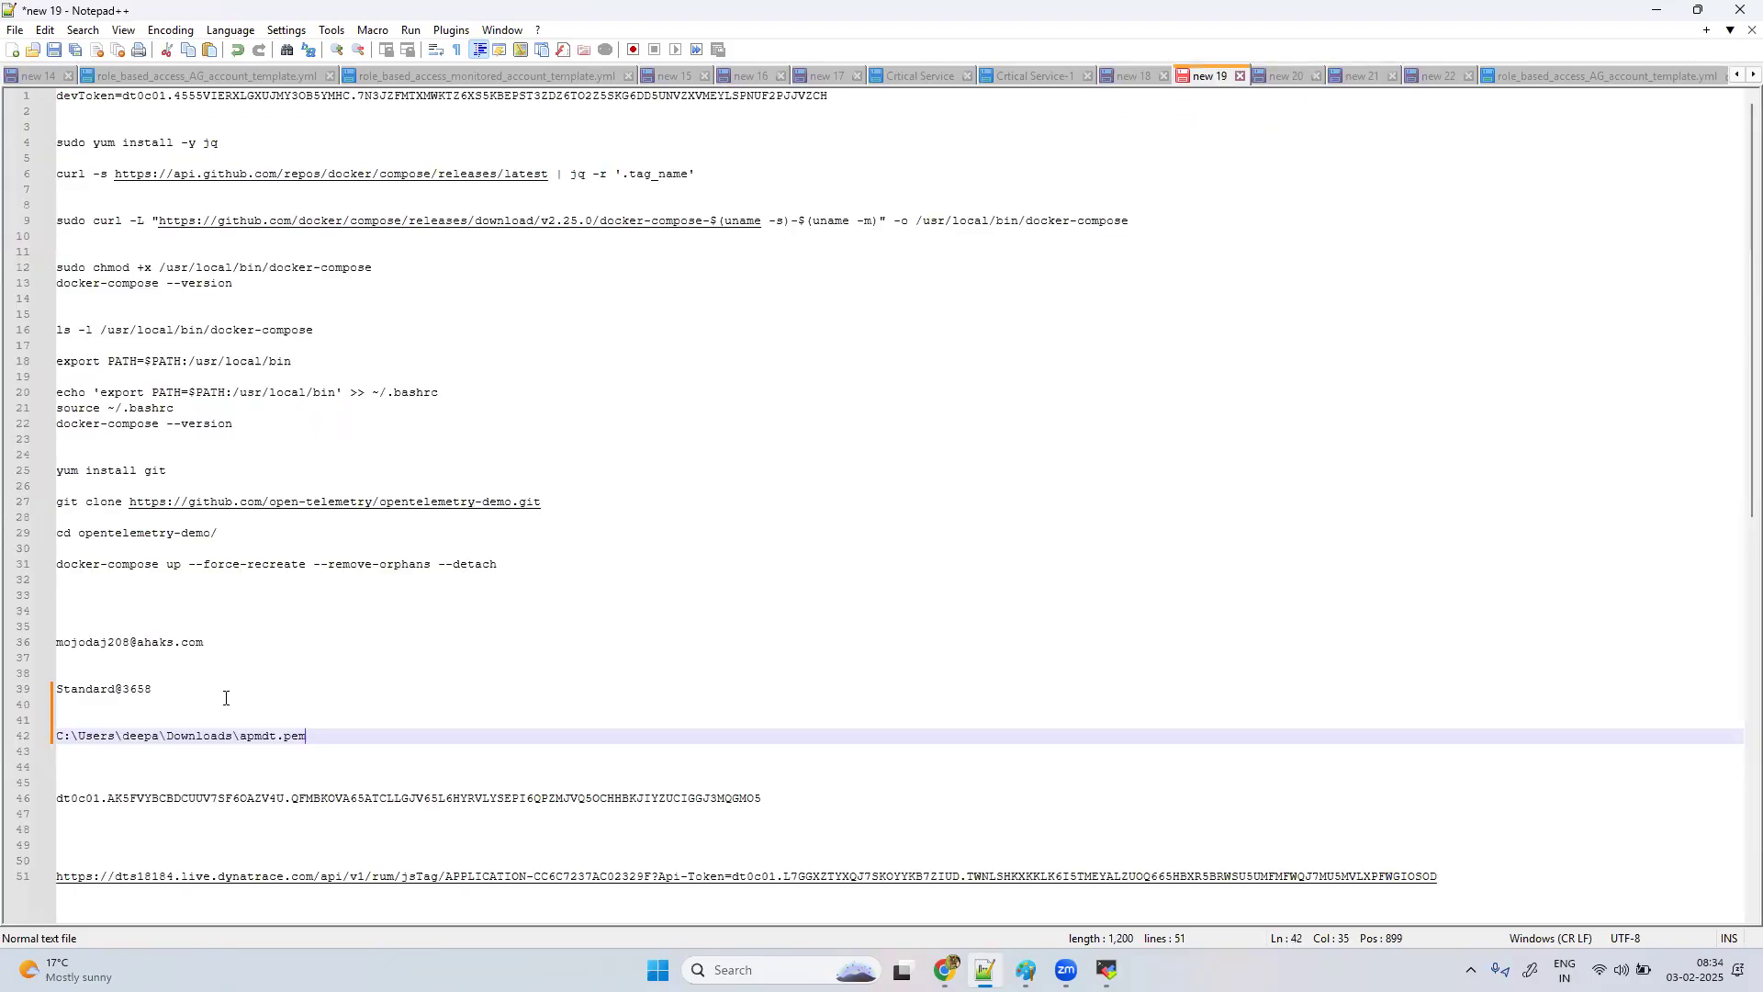
drag(810, 801, 35, 806)
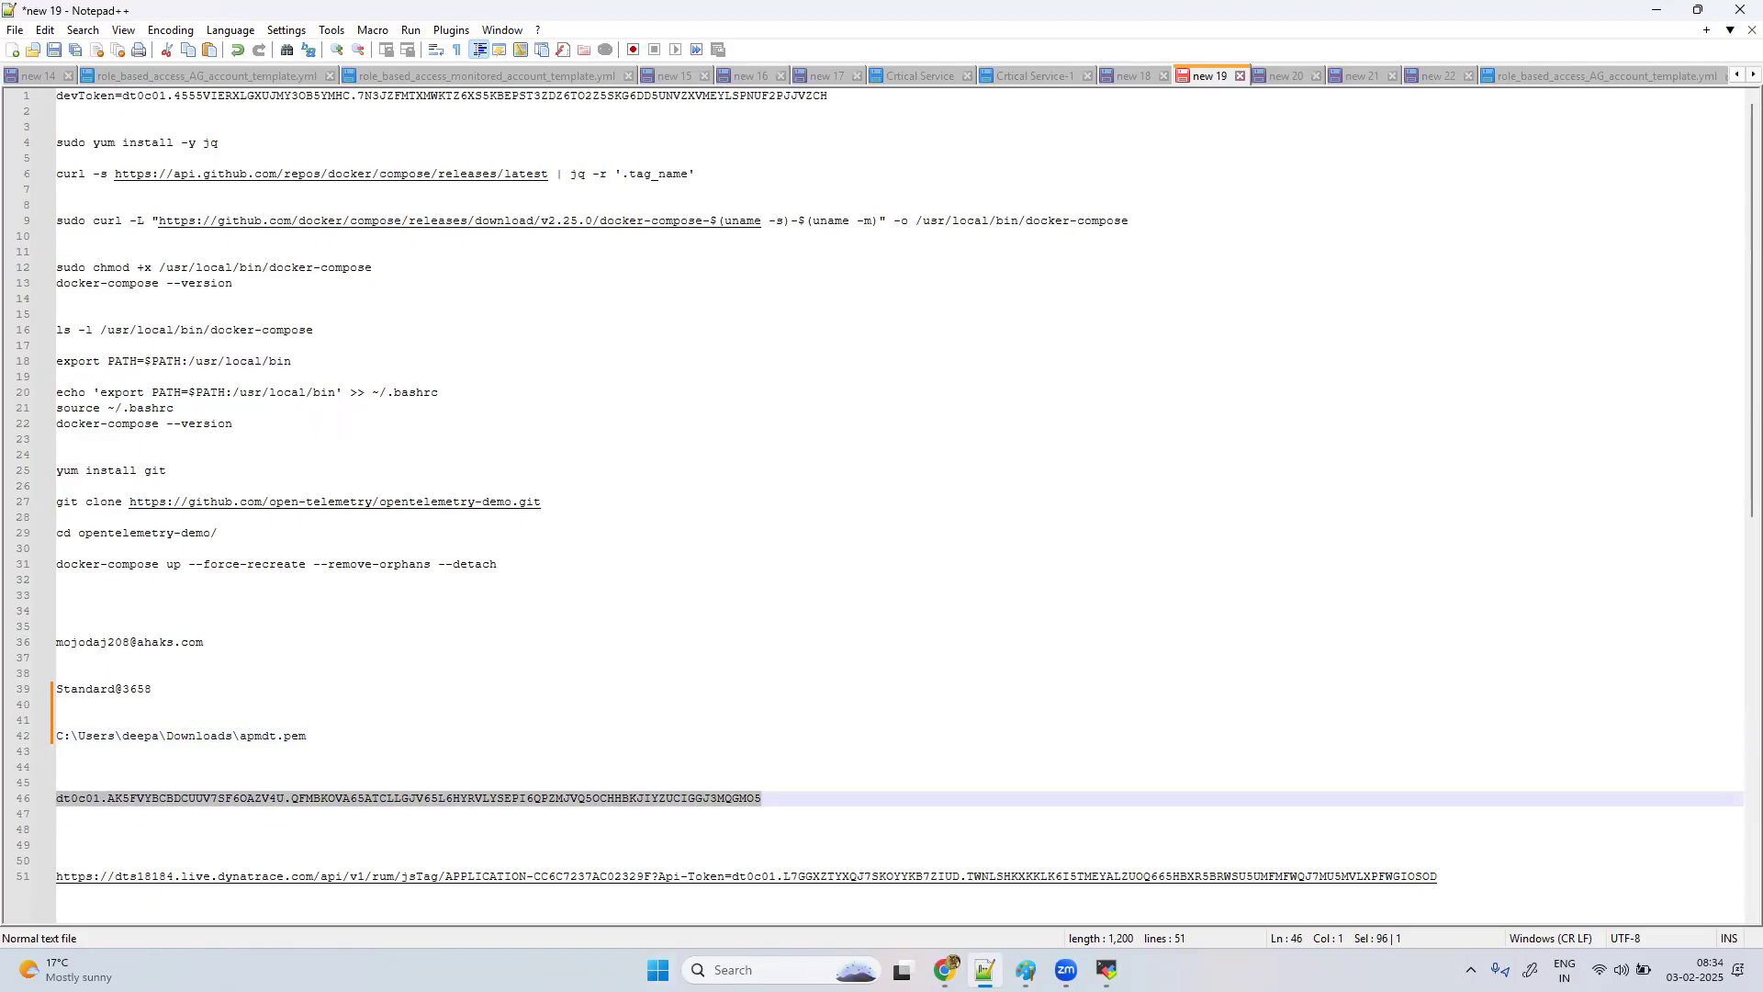
Step: Switch to the Deploy ActiveGate page in Chrome, close the apps search, and paste the stored access token as the Download token
mouse_move(945, 970)
click(1042, 873)
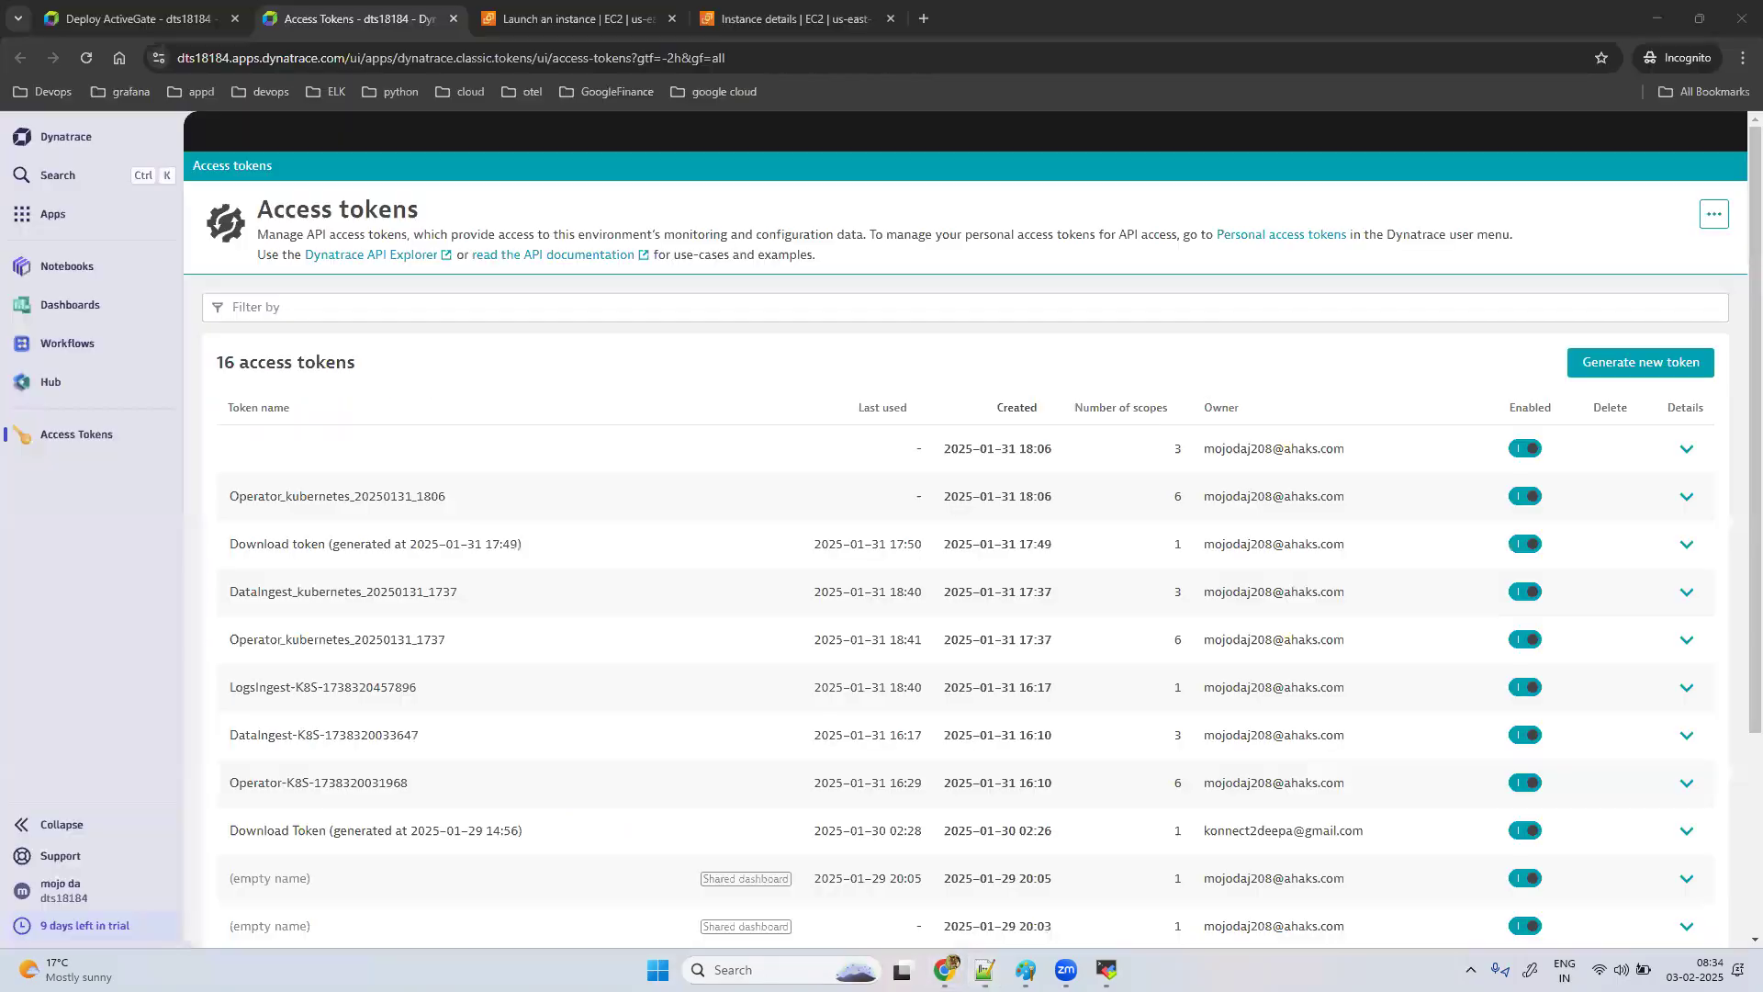
click(201, 7)
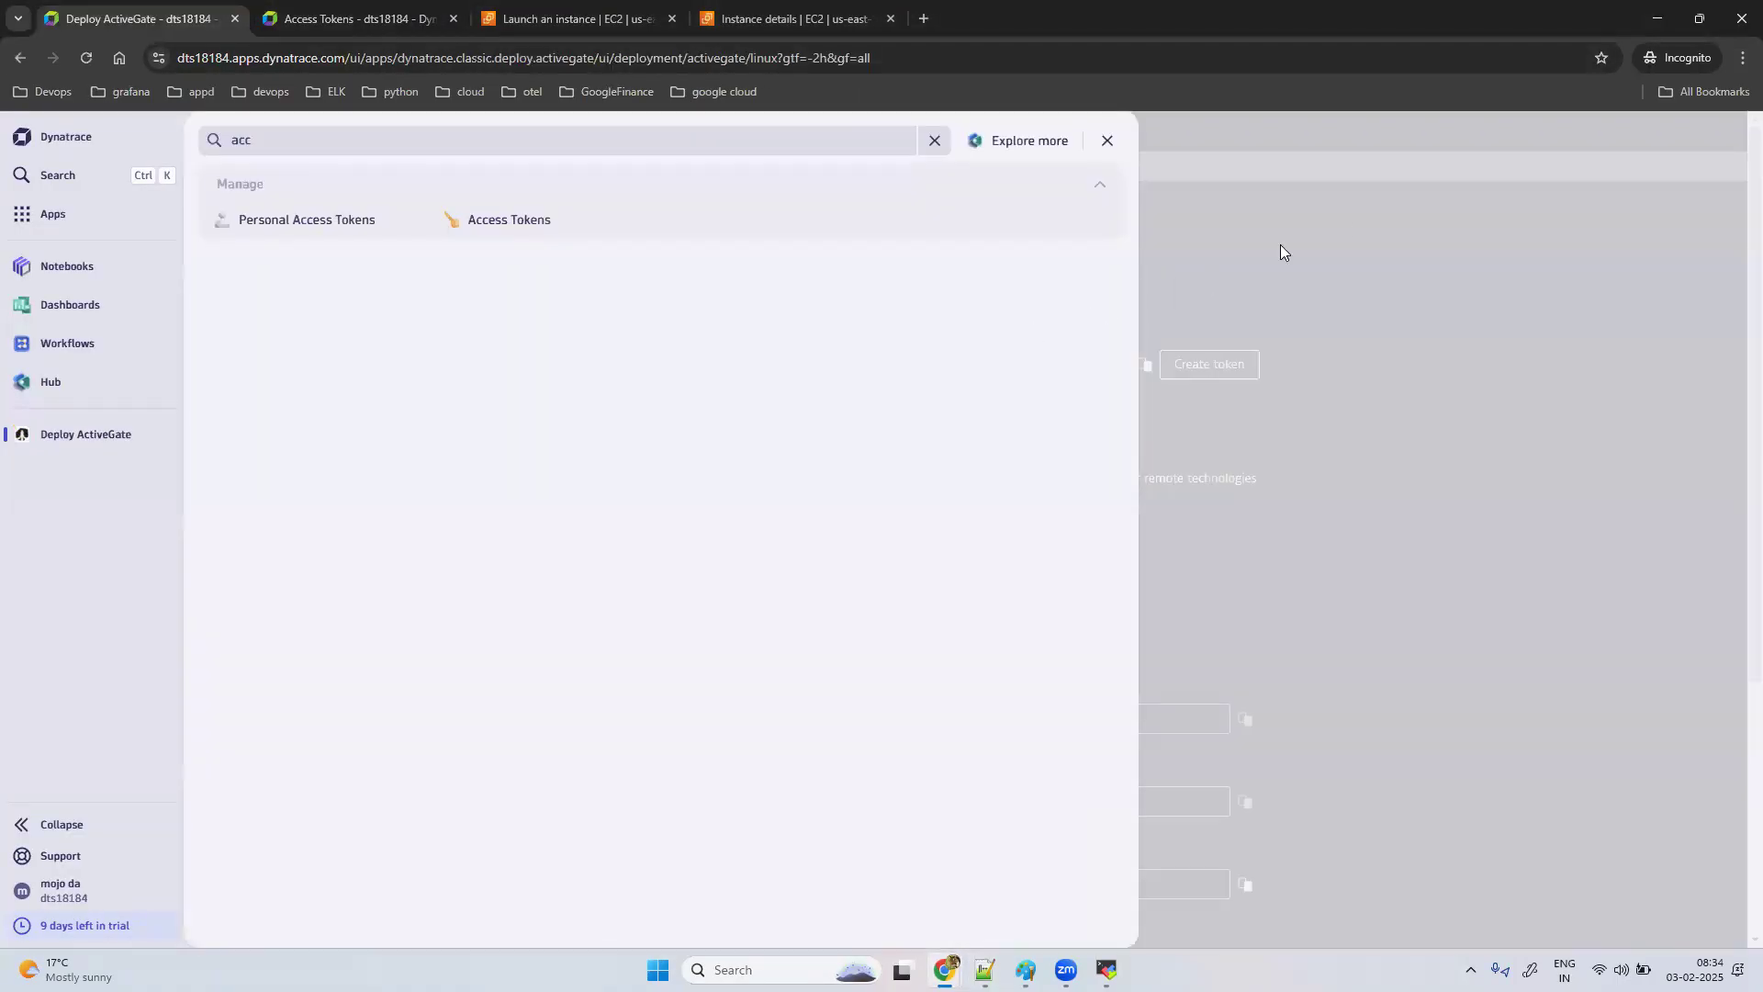
click(1340, 219)
click(902, 367)
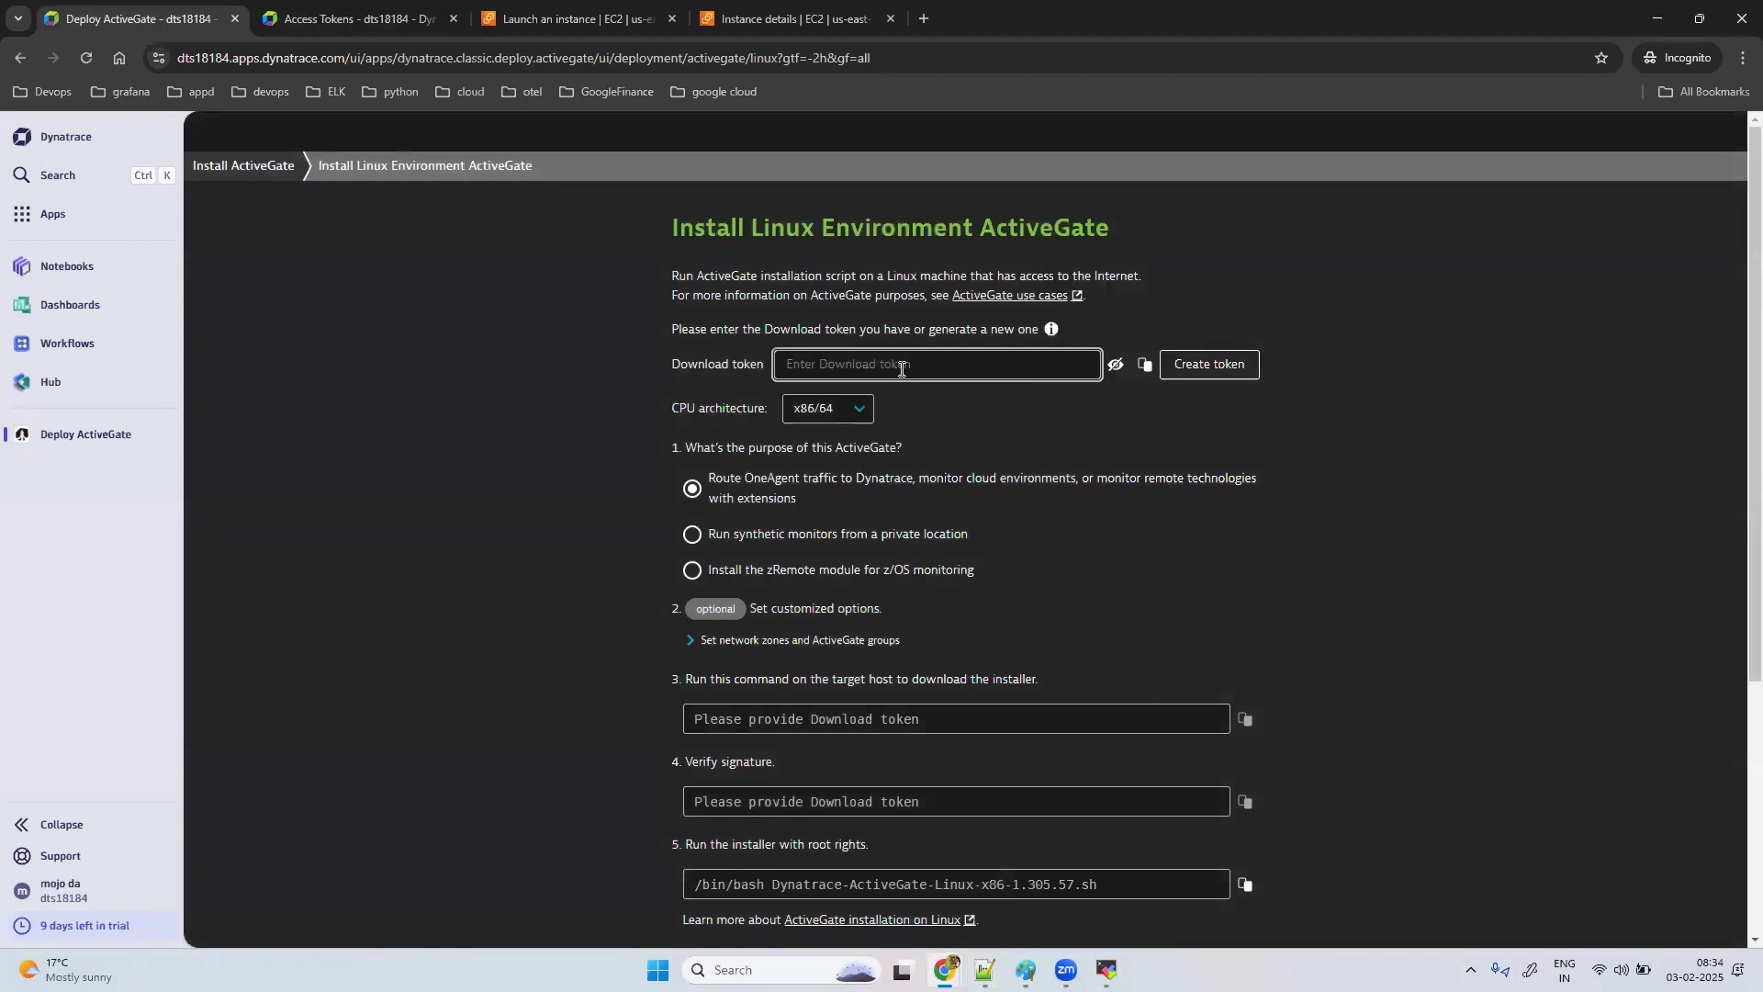
key(ctrl+v)
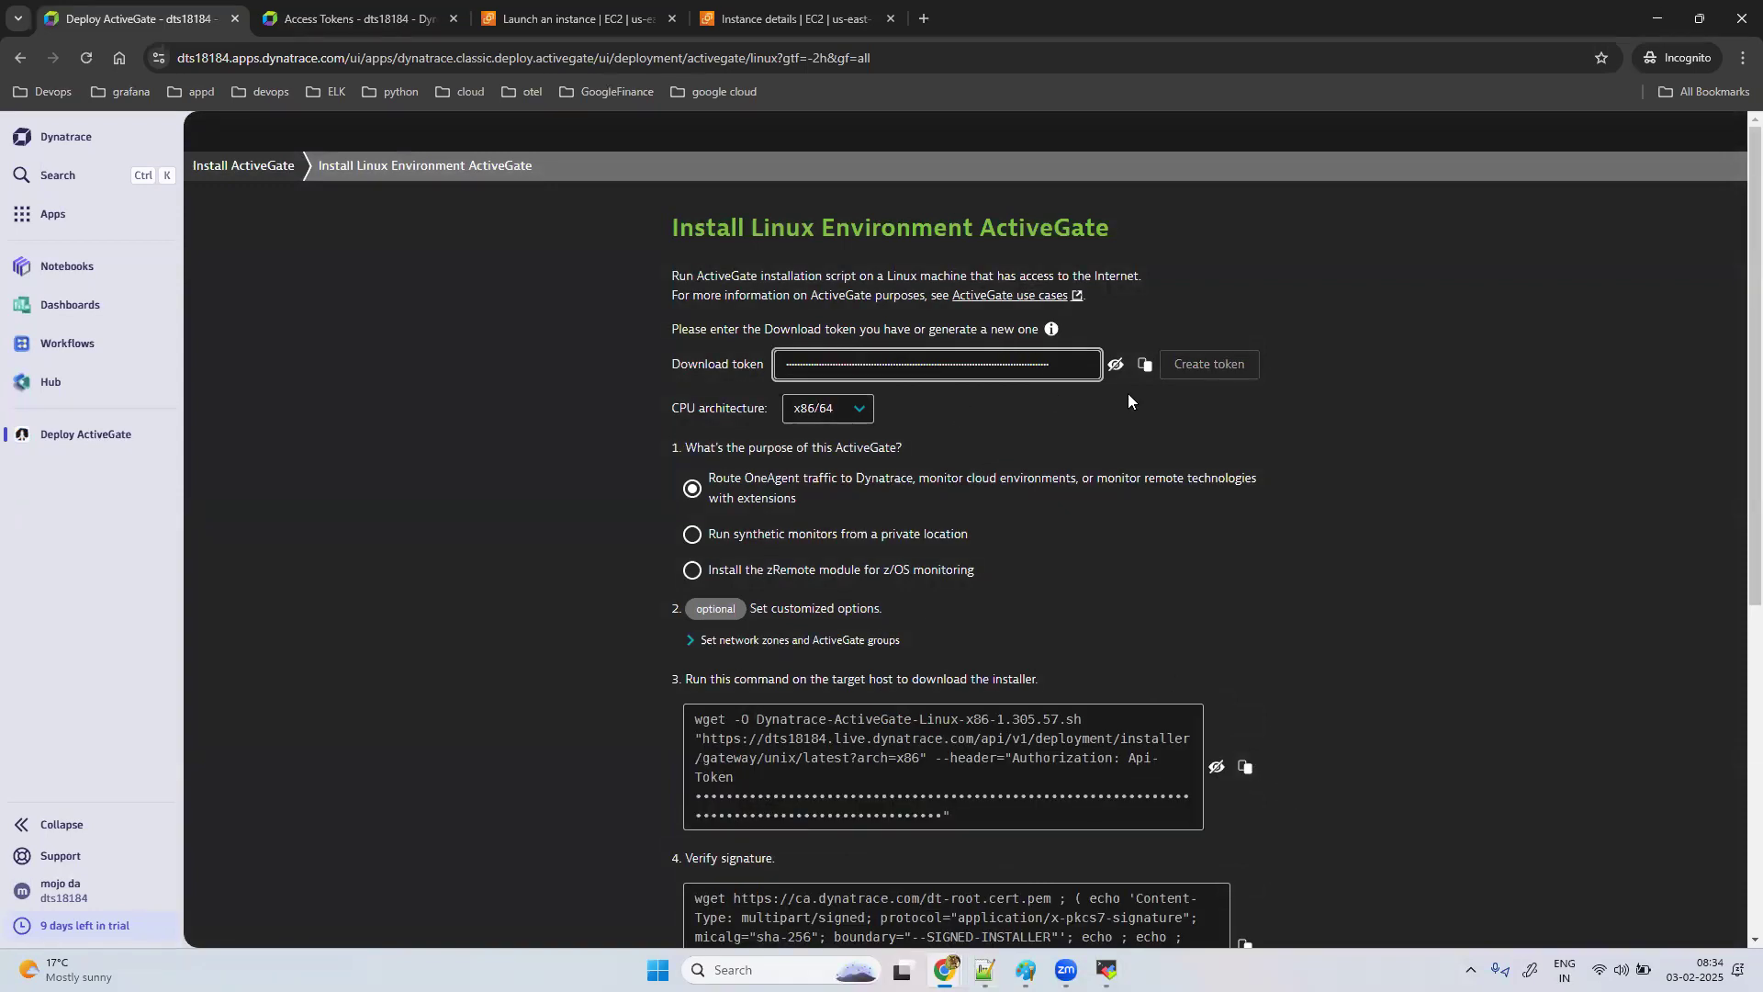
Step: Clear the pasted Download token and create a new one directly on the Linux ActiveGate page
drag(1068, 371, 781, 365)
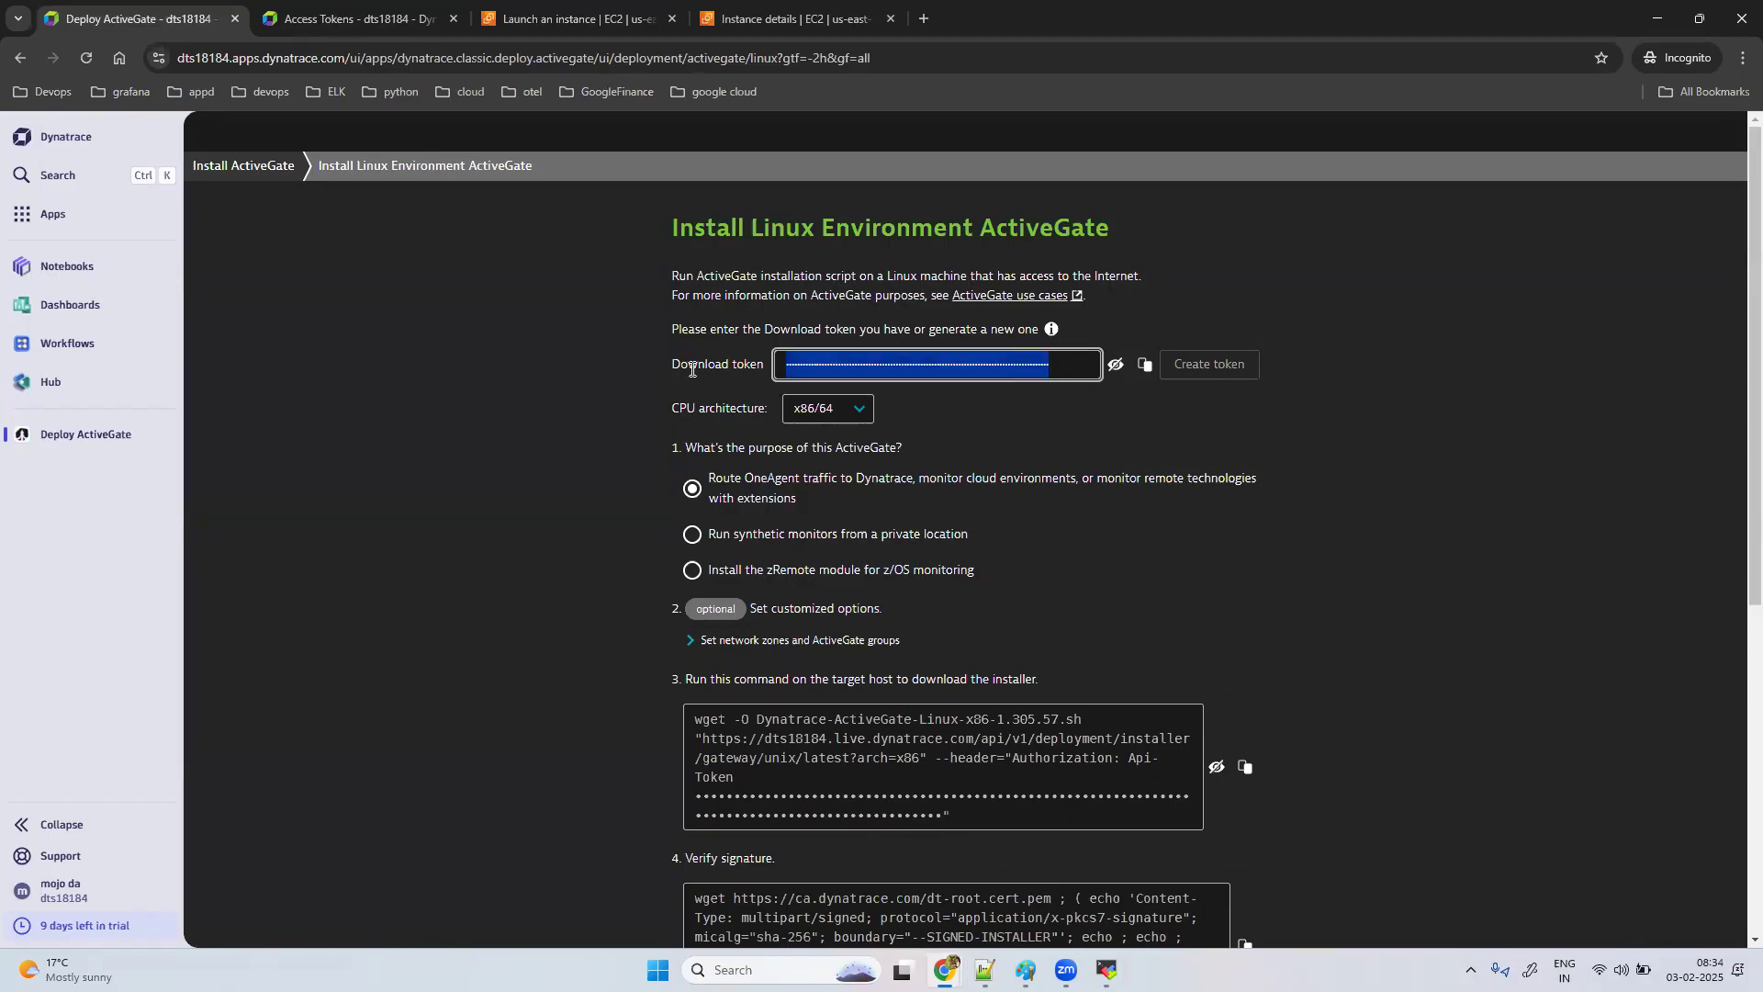
key(BackSpace)
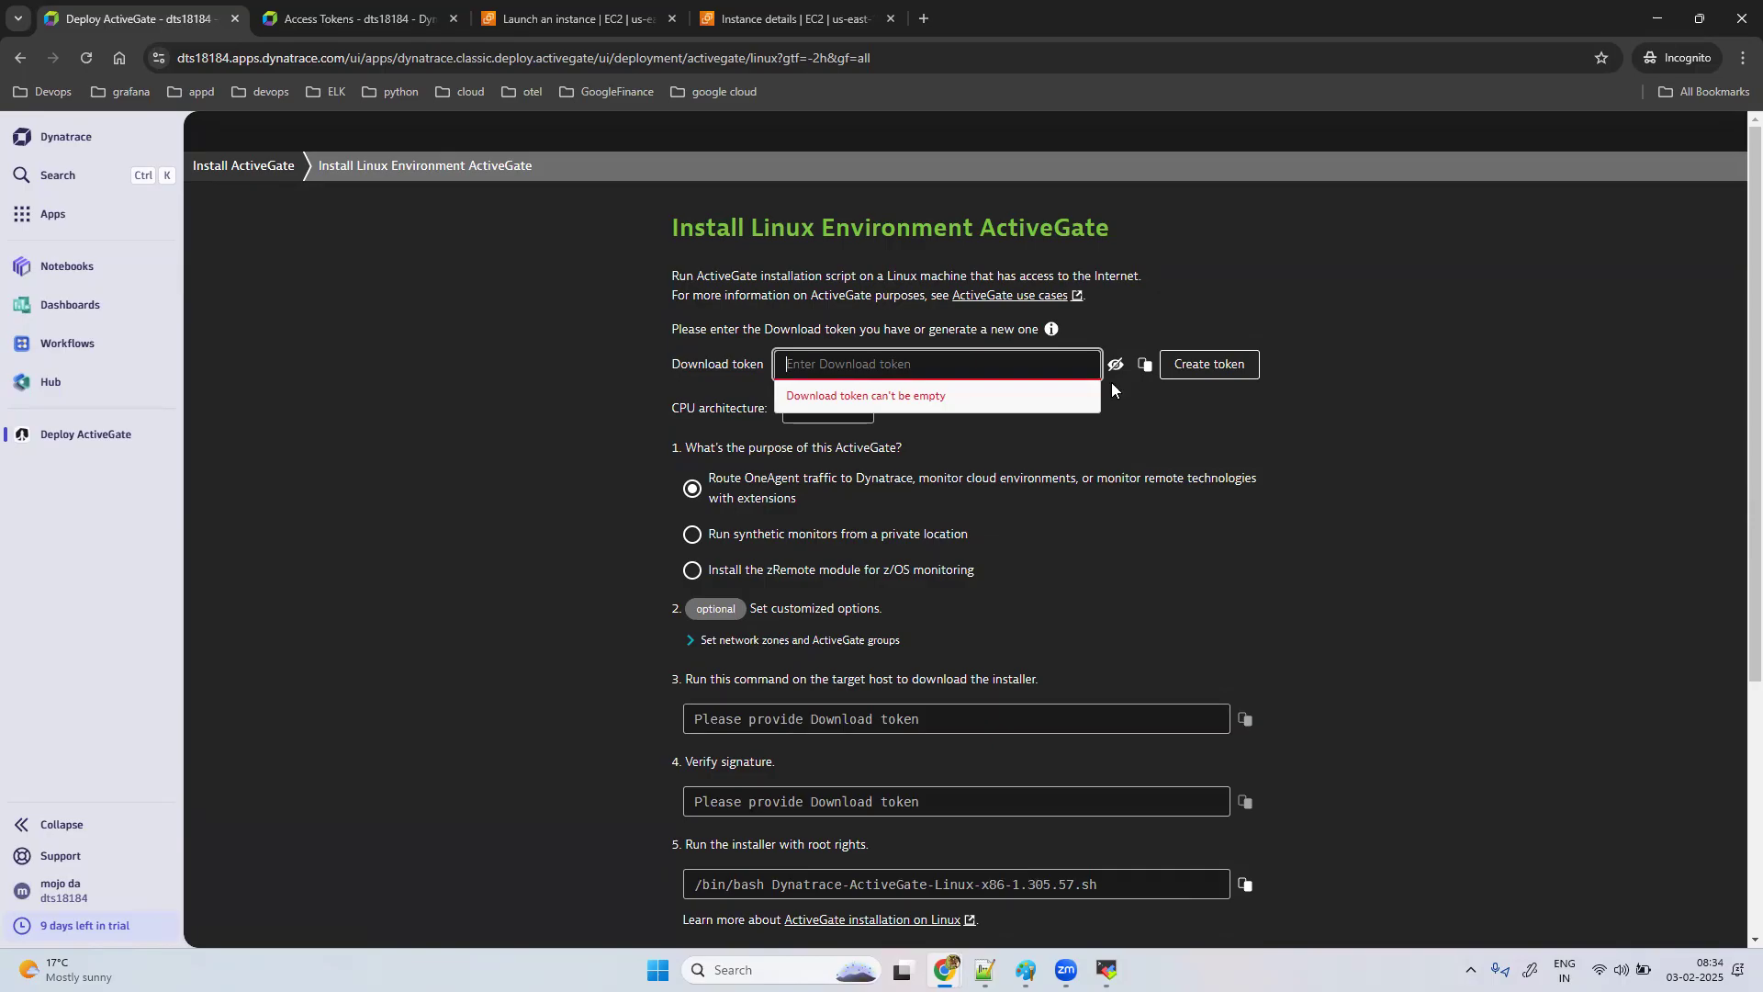
click(1209, 364)
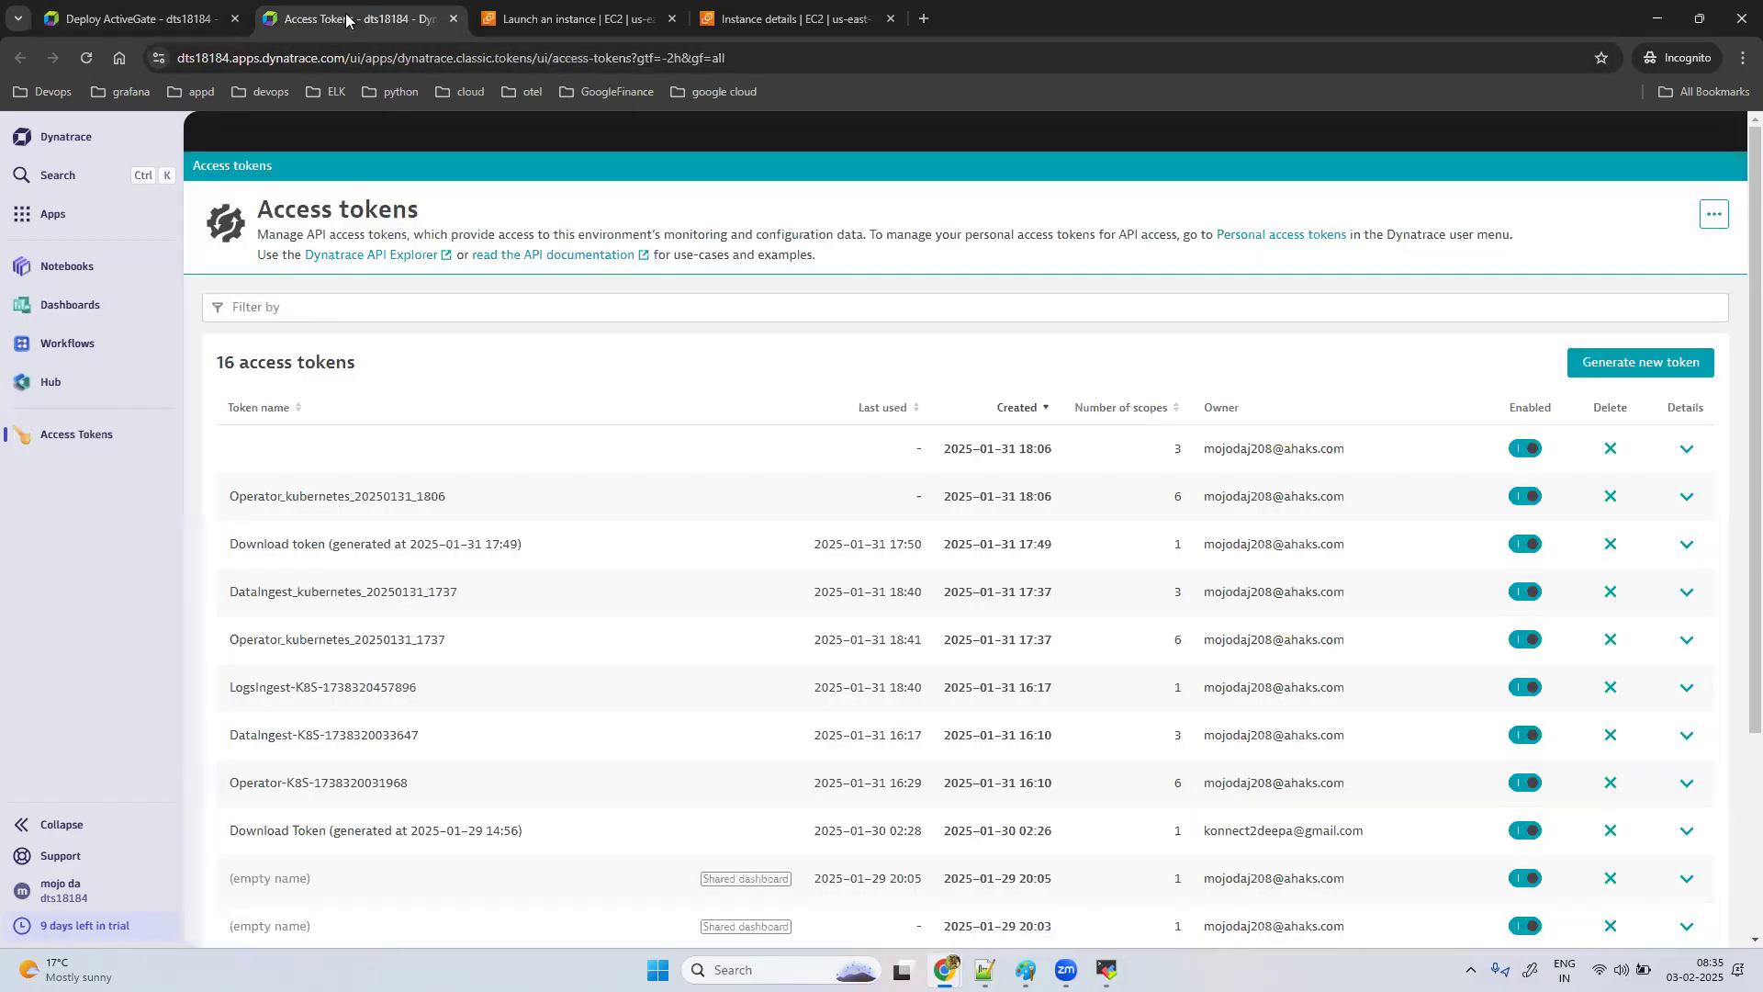
Step: Generate an access token named pvtlocation on the Access Tokens page, with expiration date 2025-02-28 and the PaaS template
click(352, 19)
click(1650, 364)
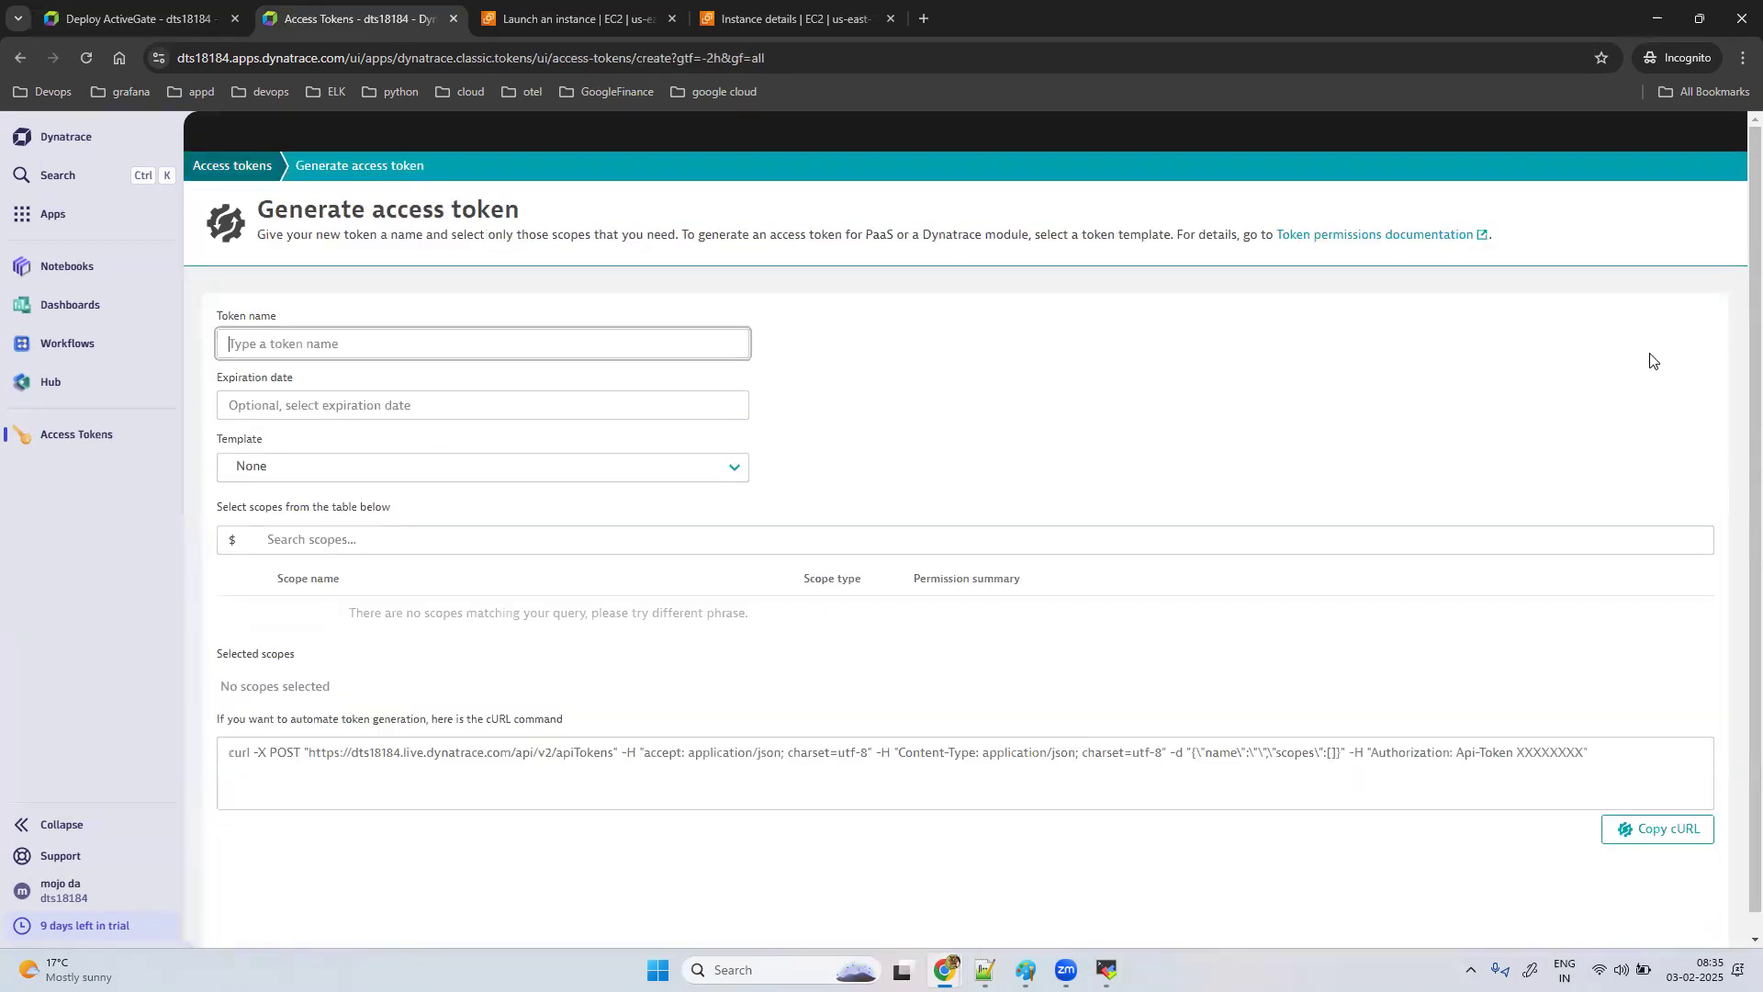
text(p)
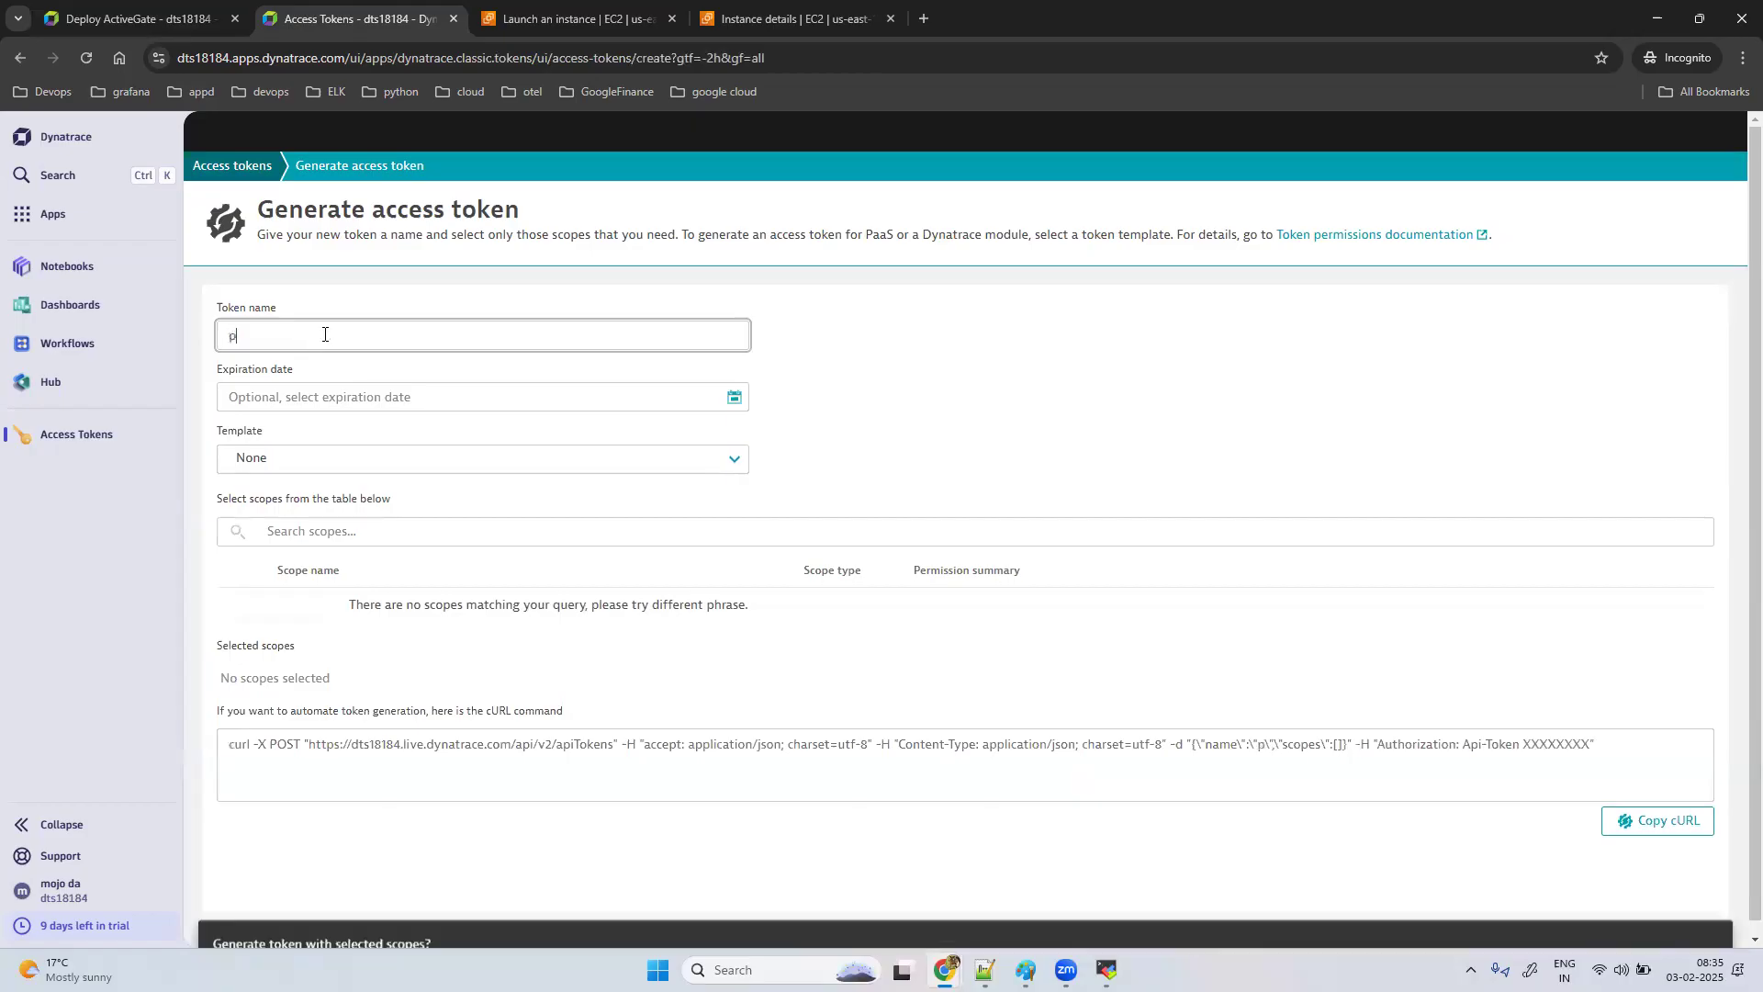
text(vtlocation)
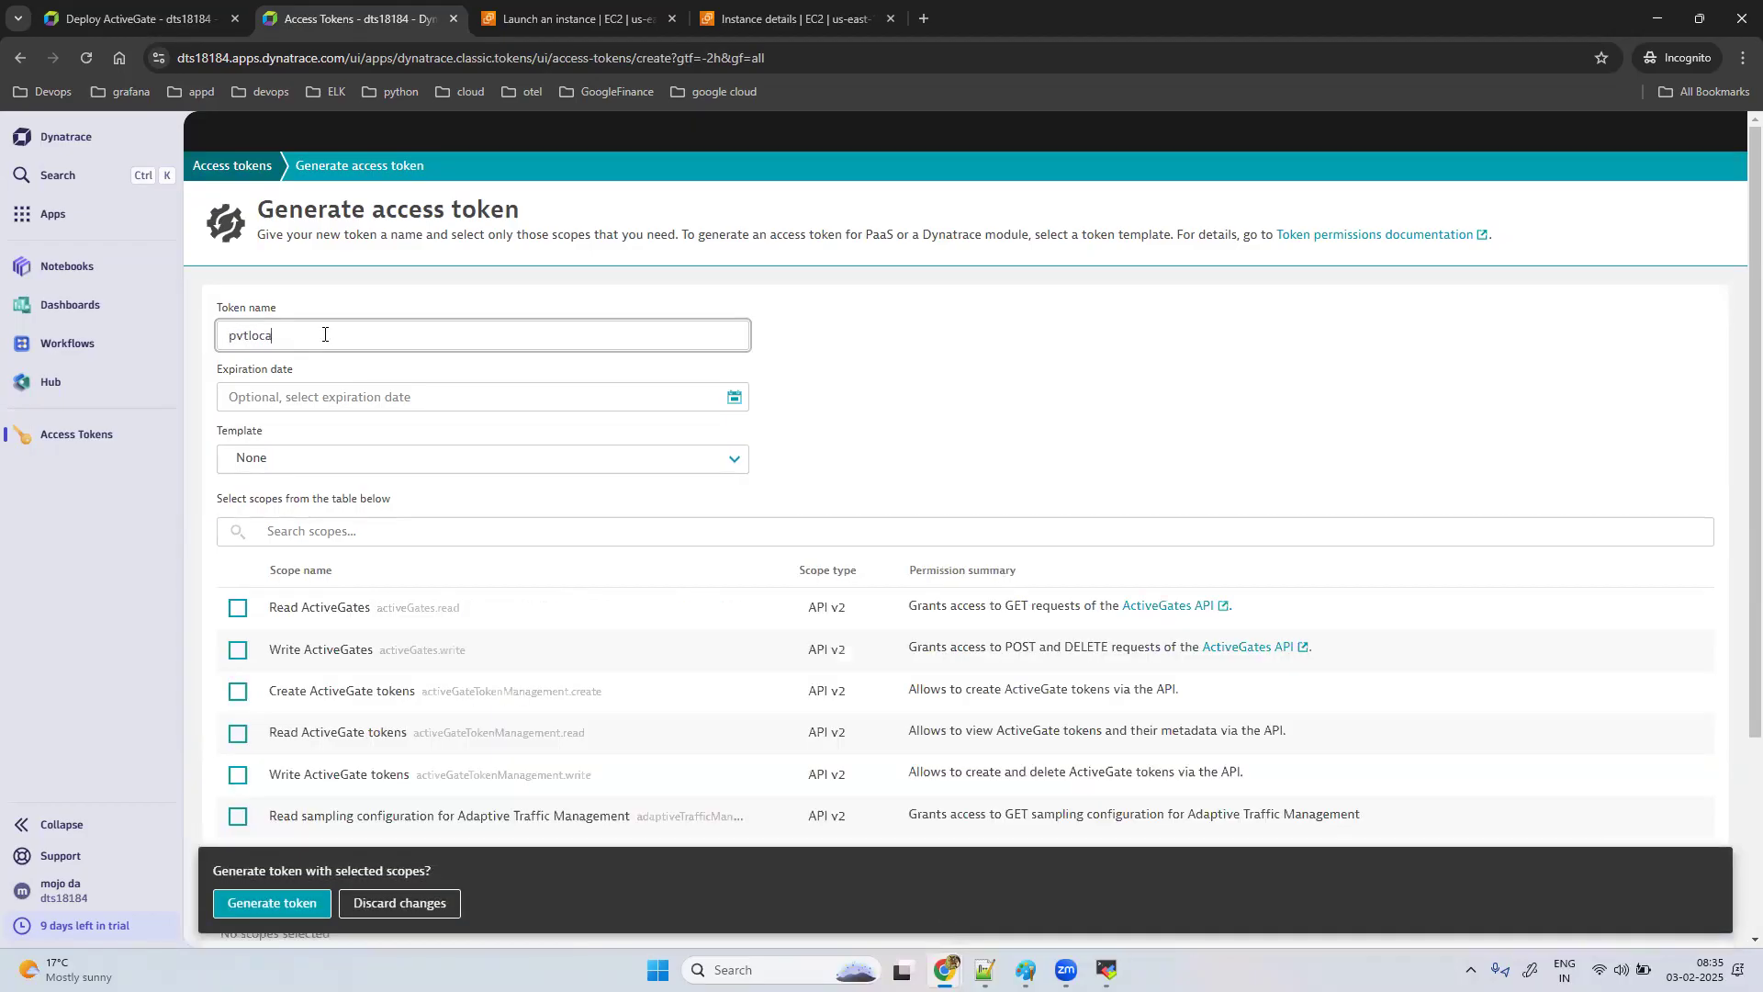
click(387, 397)
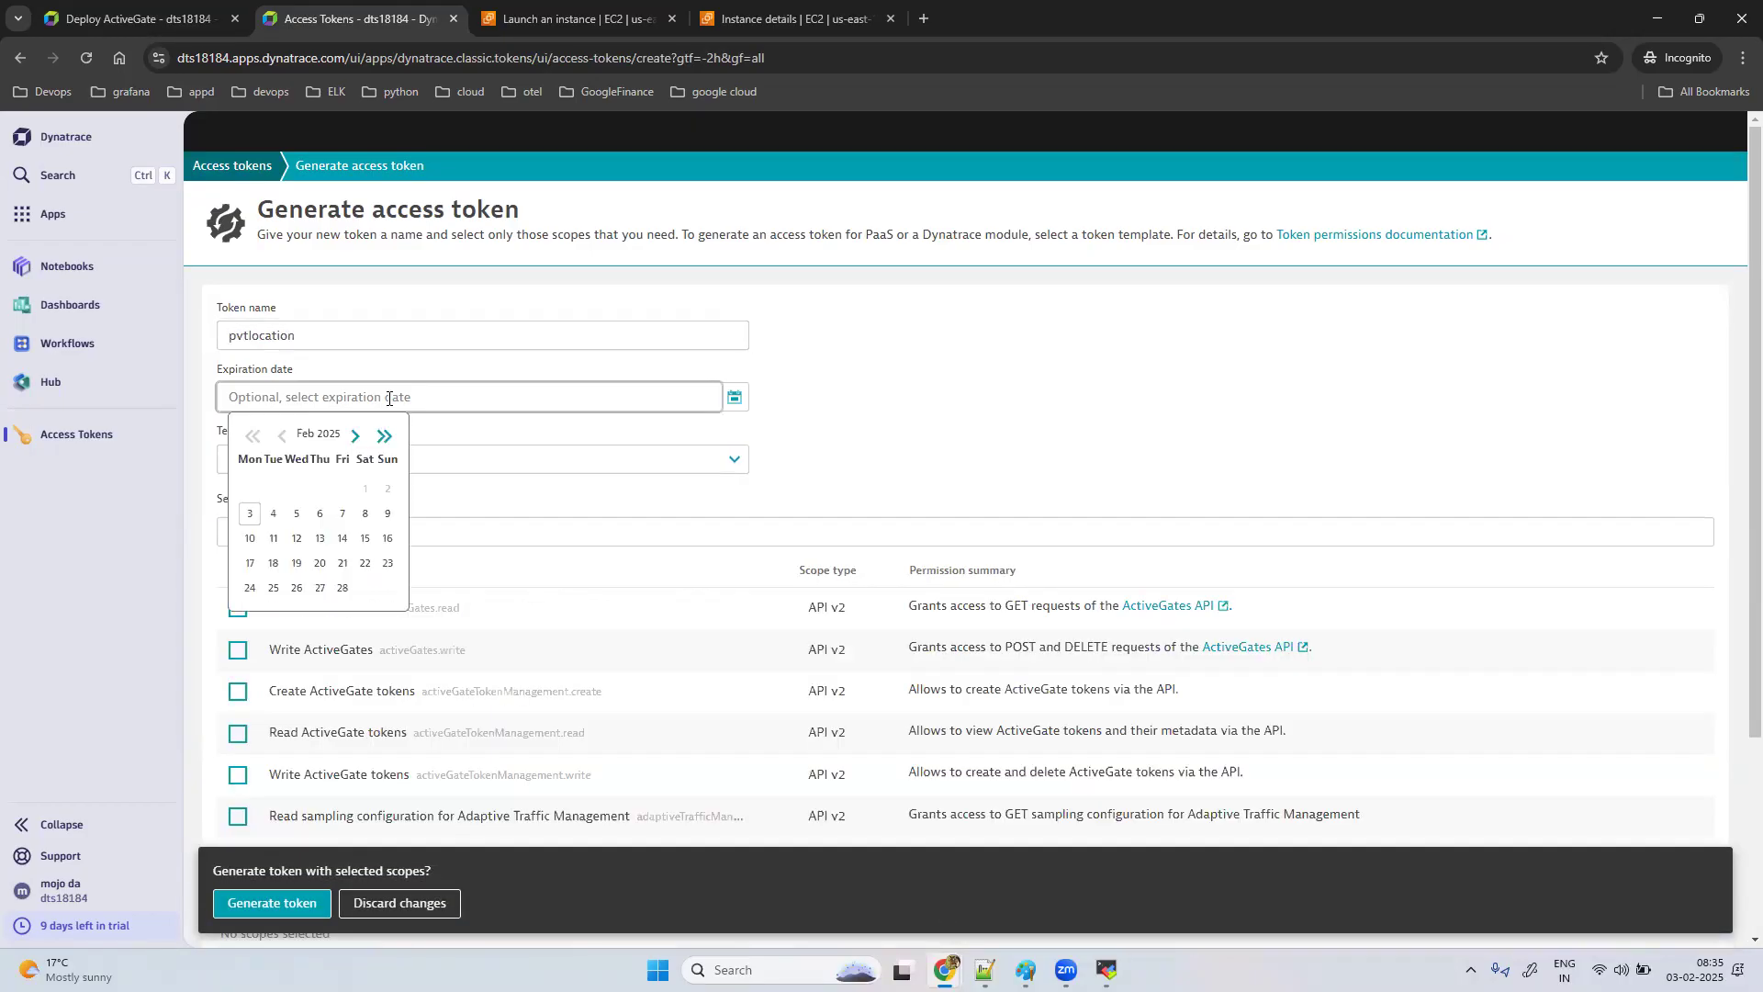
click(343, 588)
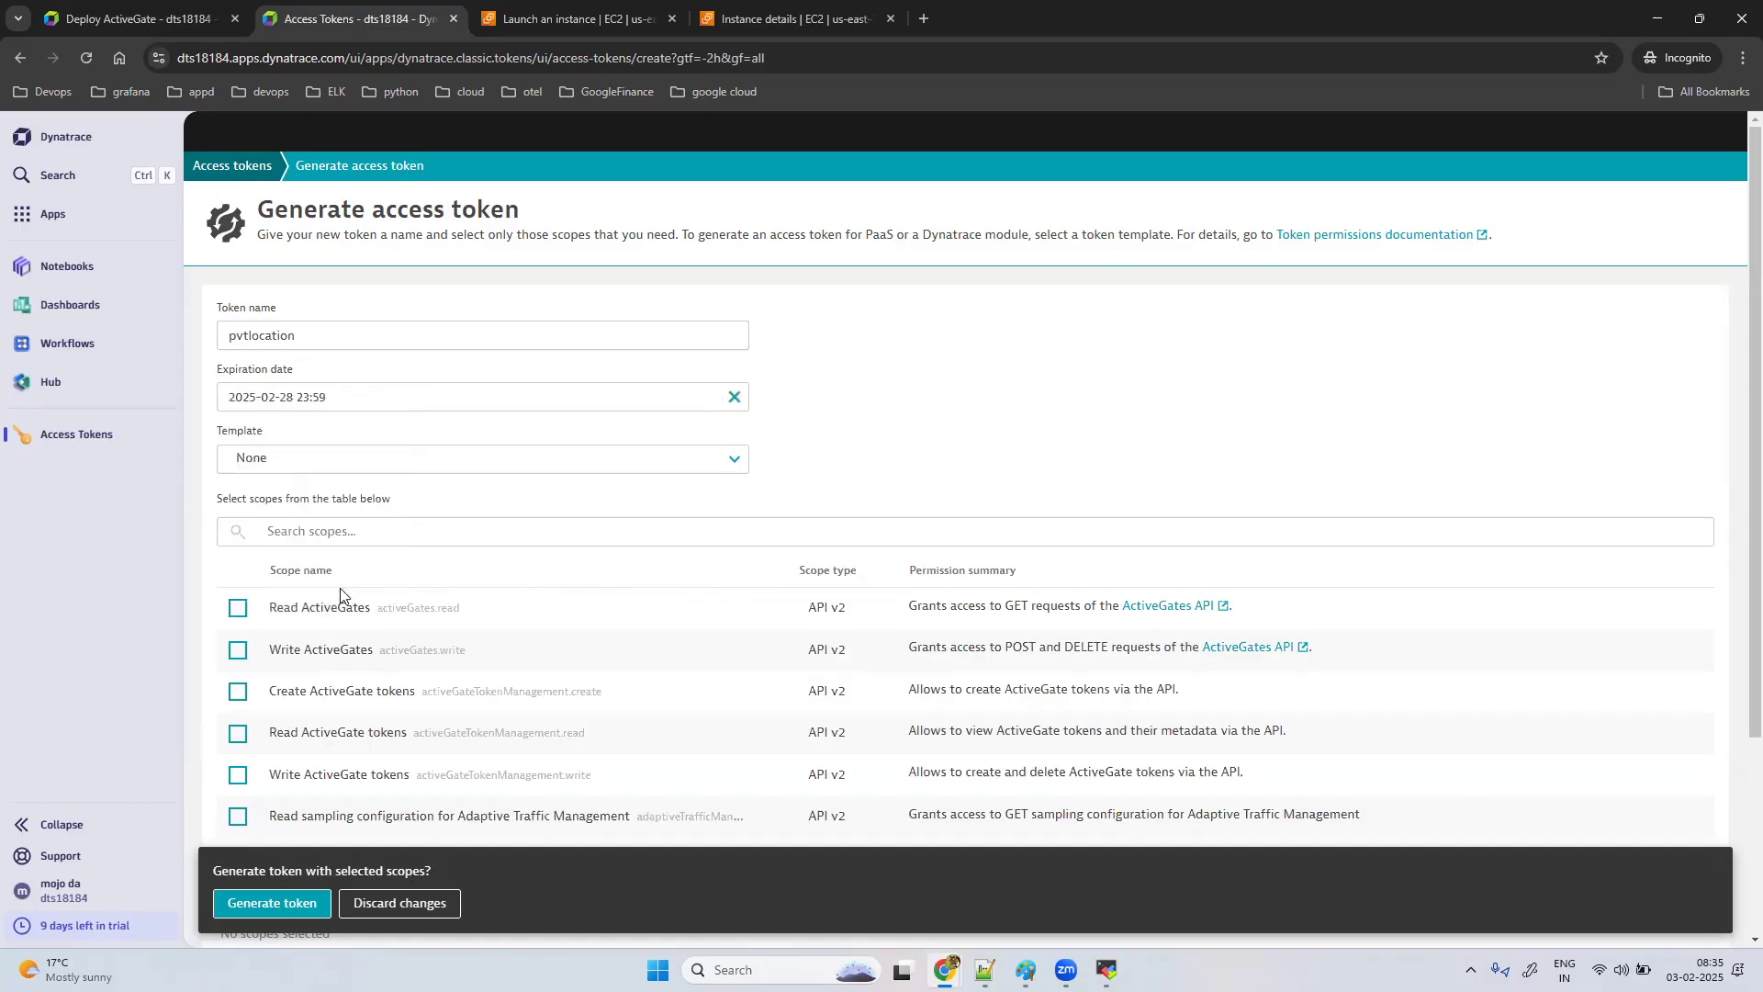
click(282, 460)
click(266, 513)
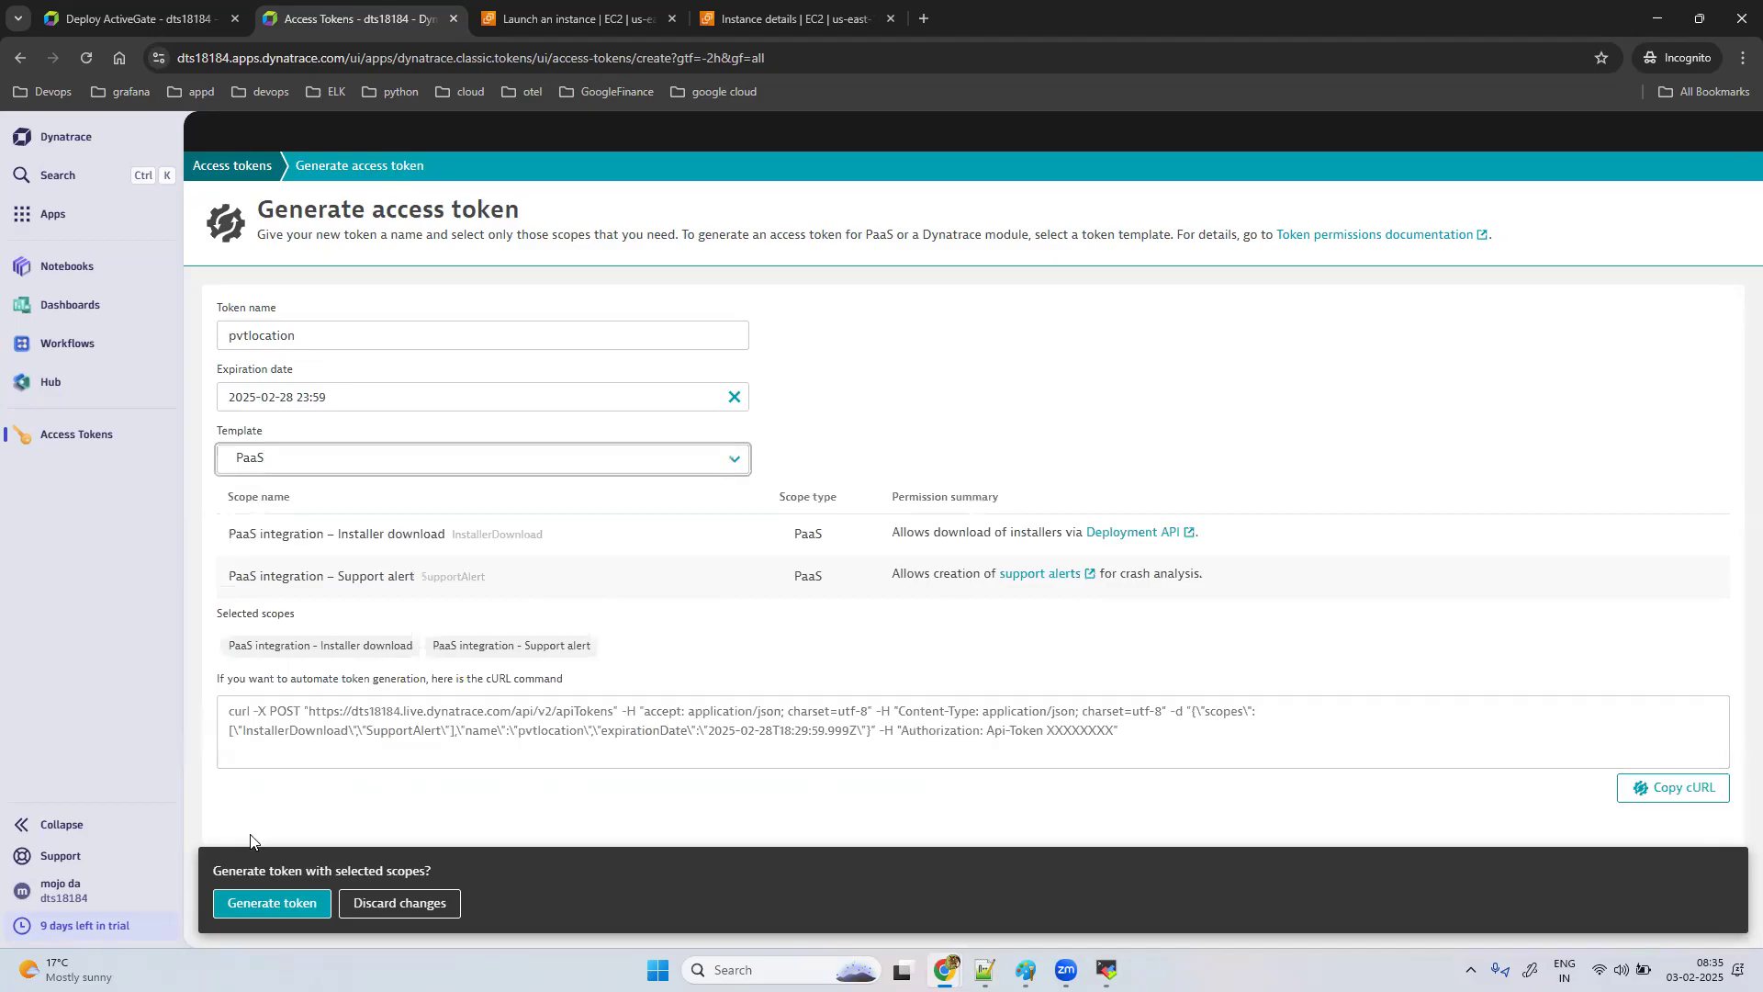
click(249, 904)
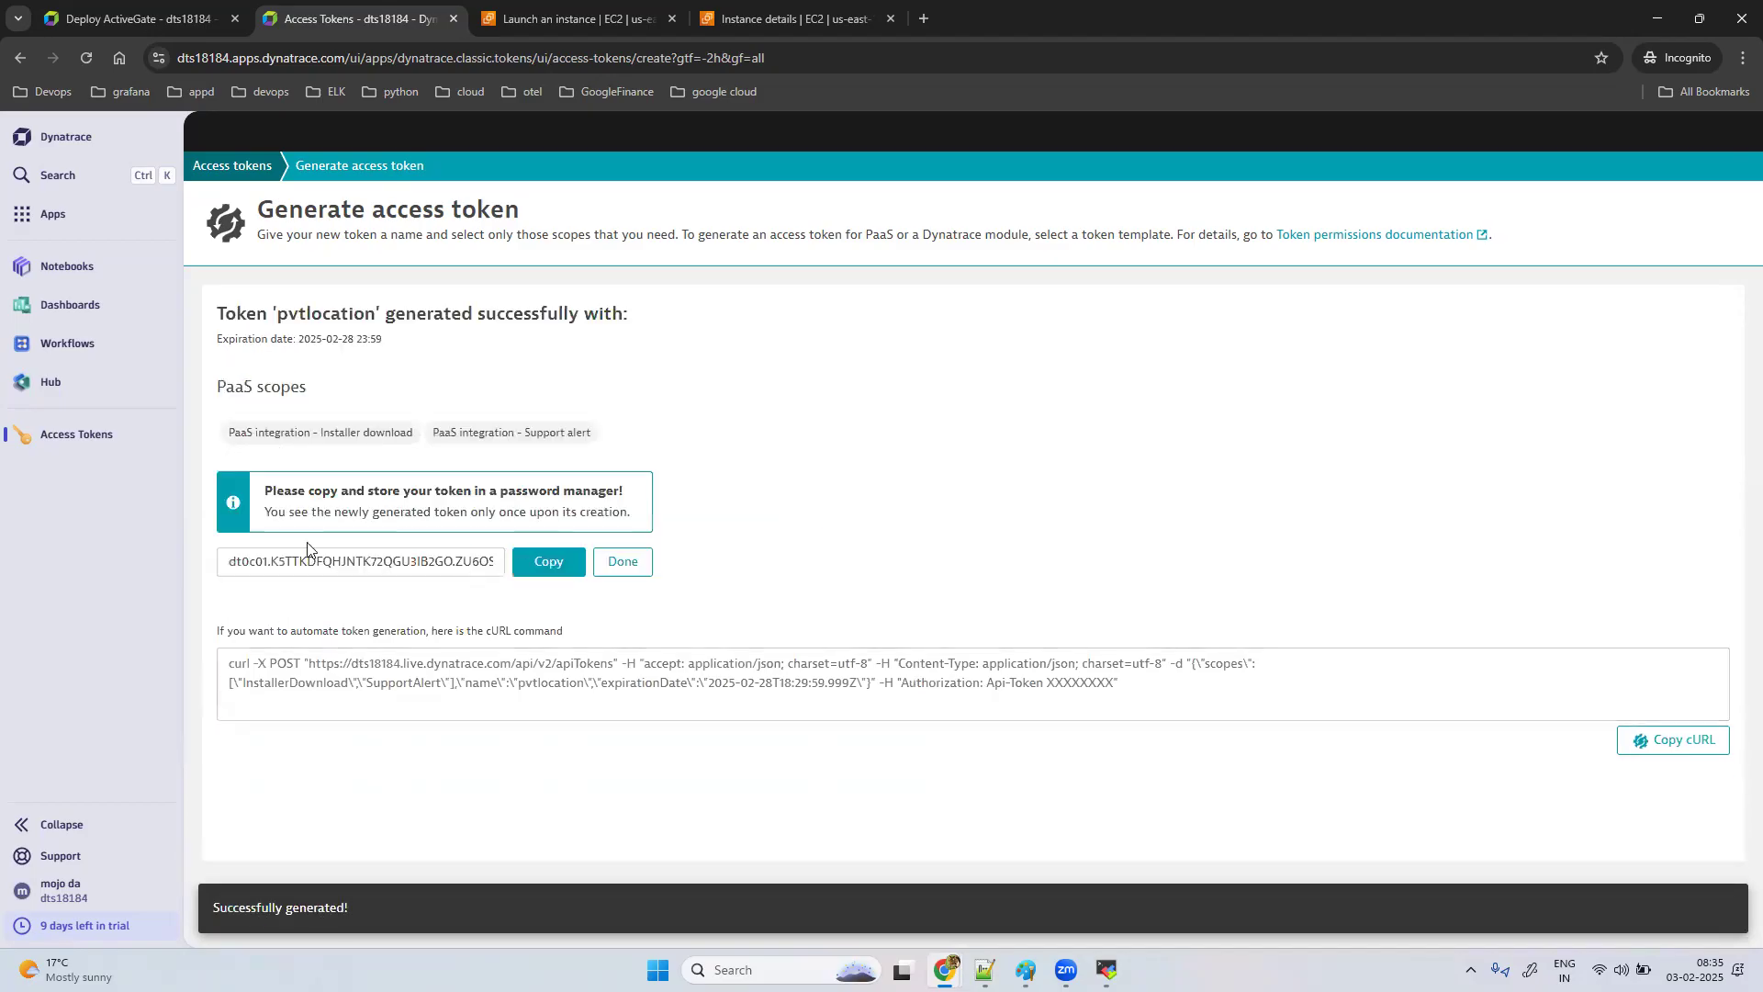
Step: Copy the pvtlocation token into the ActiveGate page's Download token field and set the purpose to Run synthetic monitors from a private location
click(548, 565)
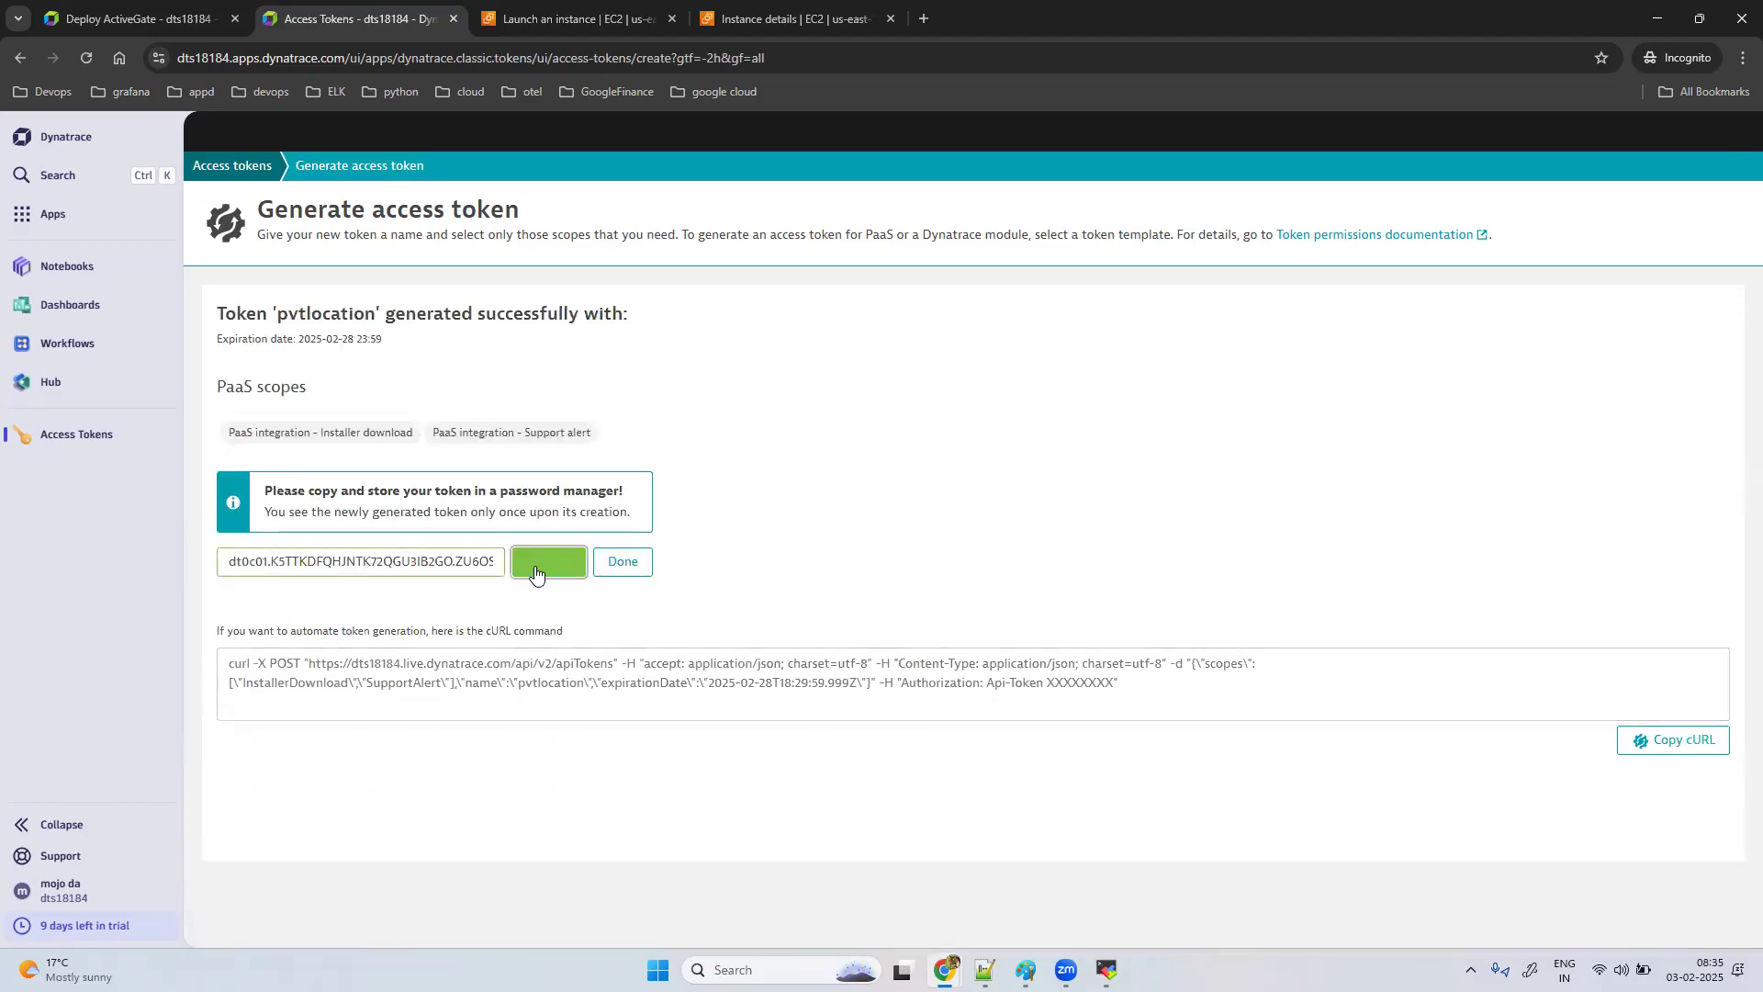
click(547, 565)
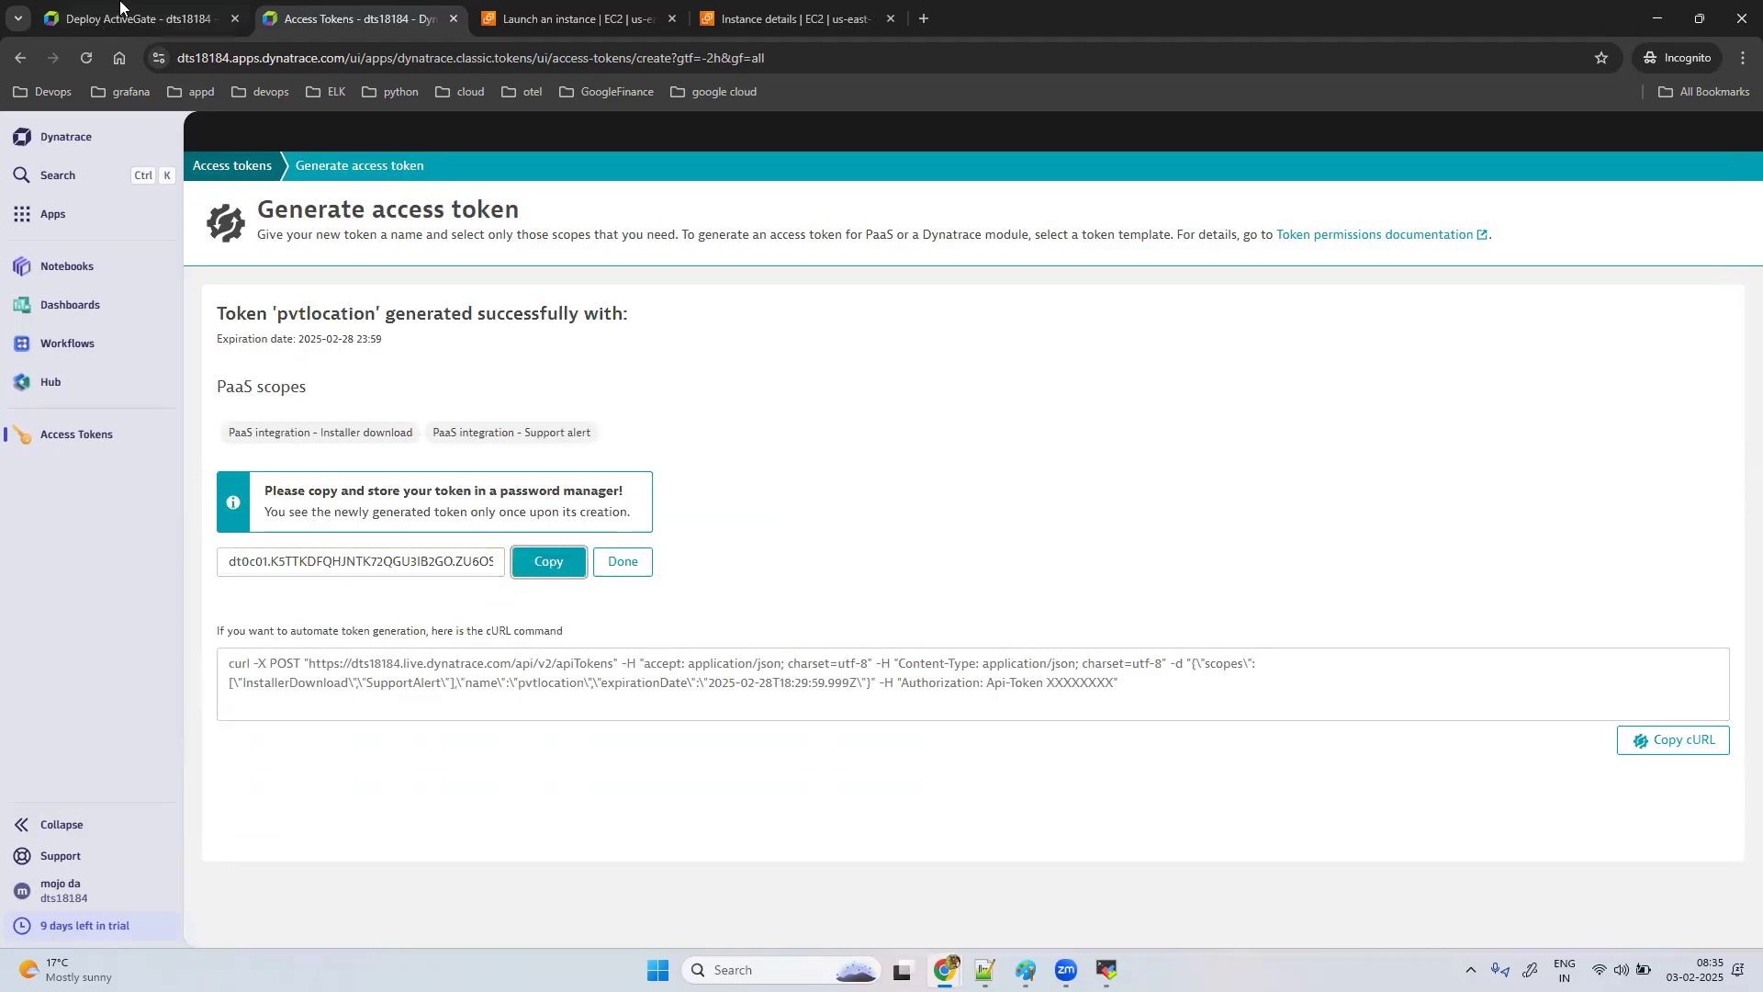
click(123, 13)
drag(1066, 357, 645, 367)
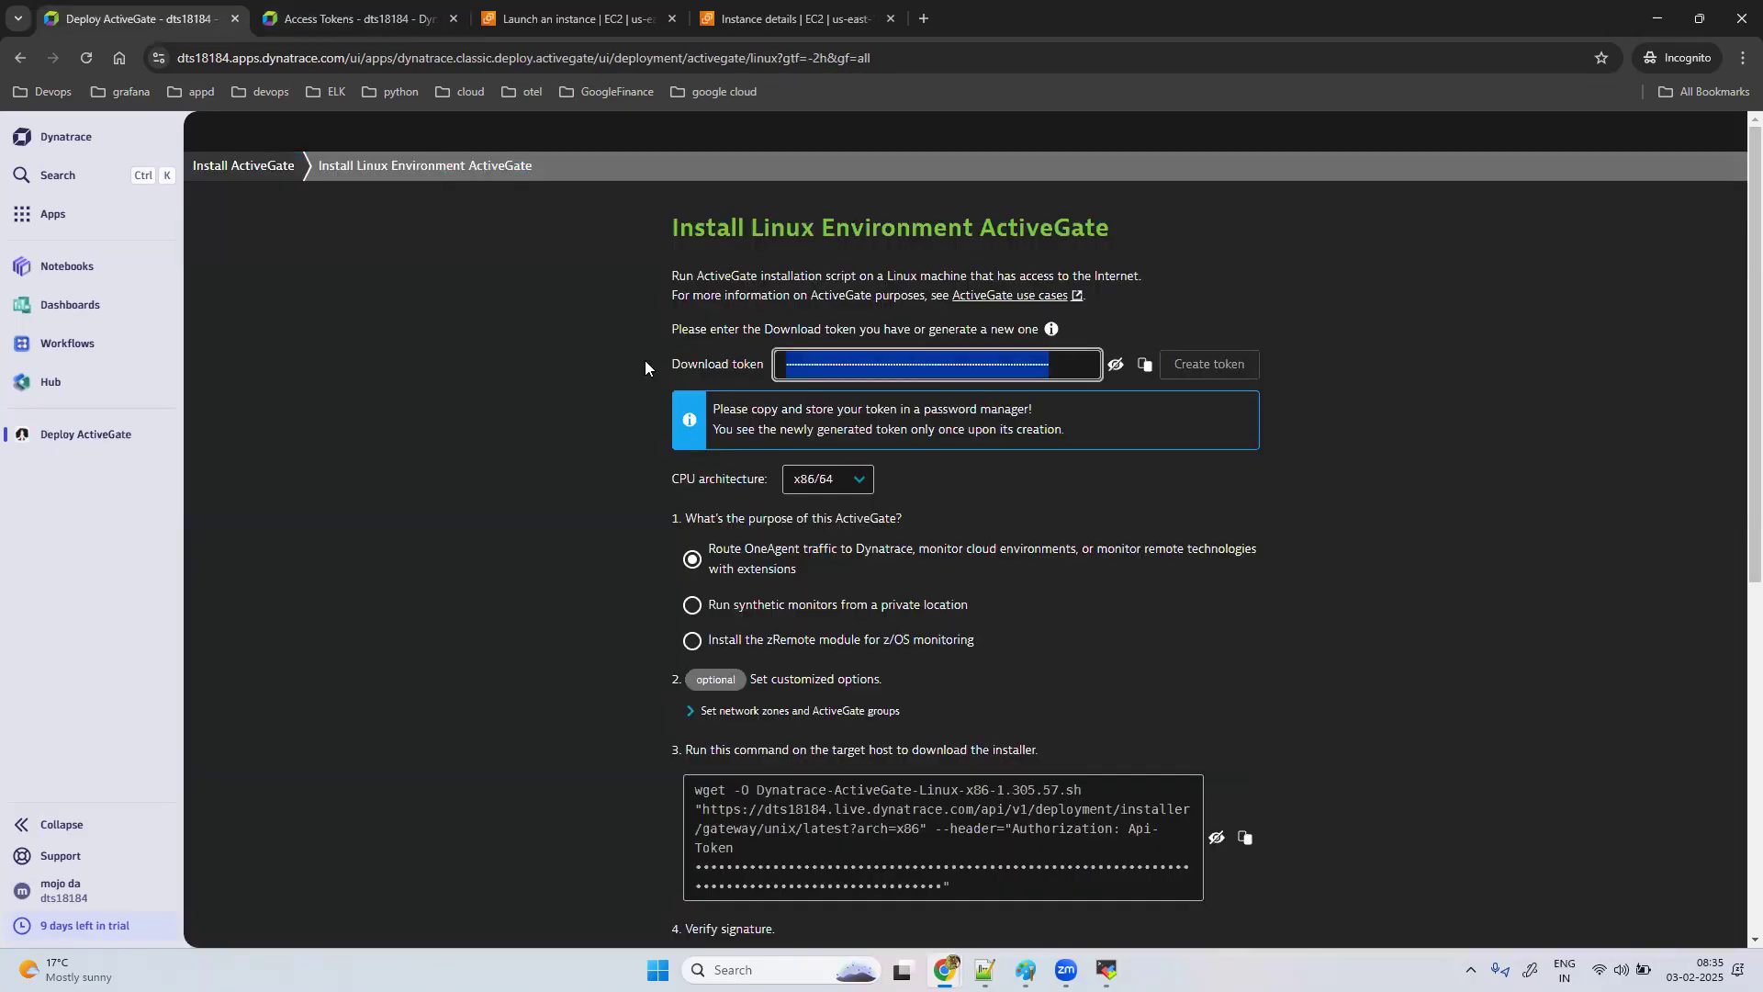
key(BackSpace)
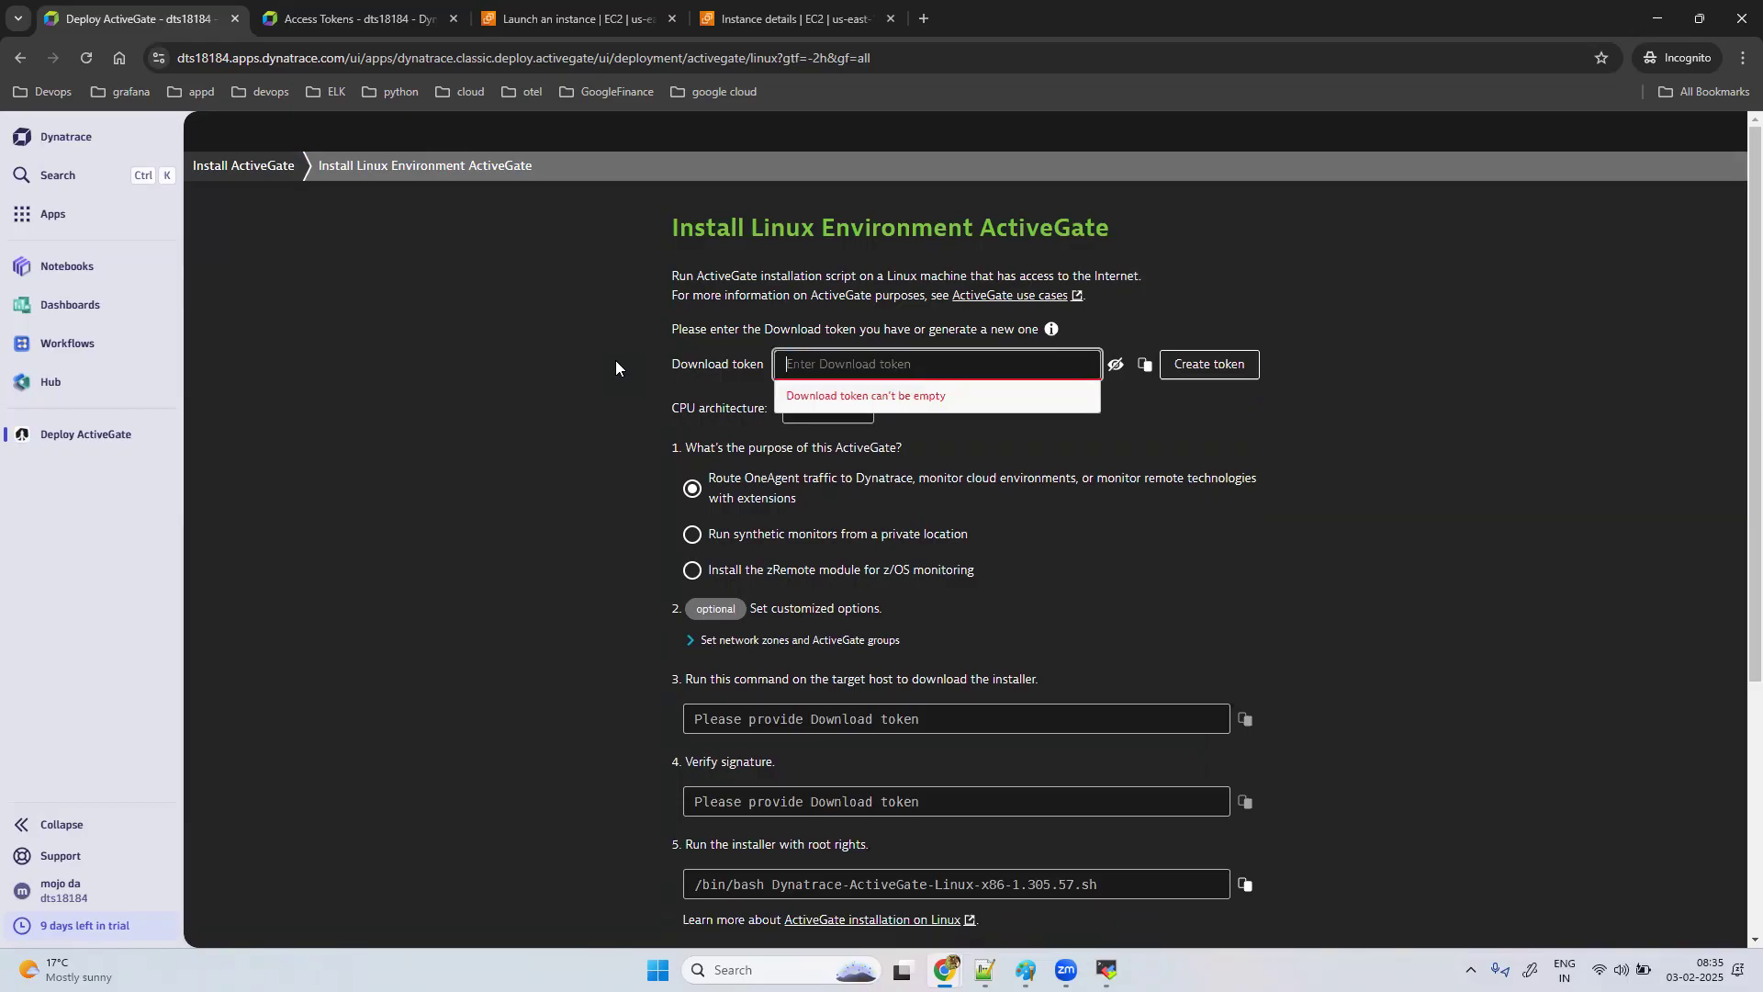
key(ctrl+v)
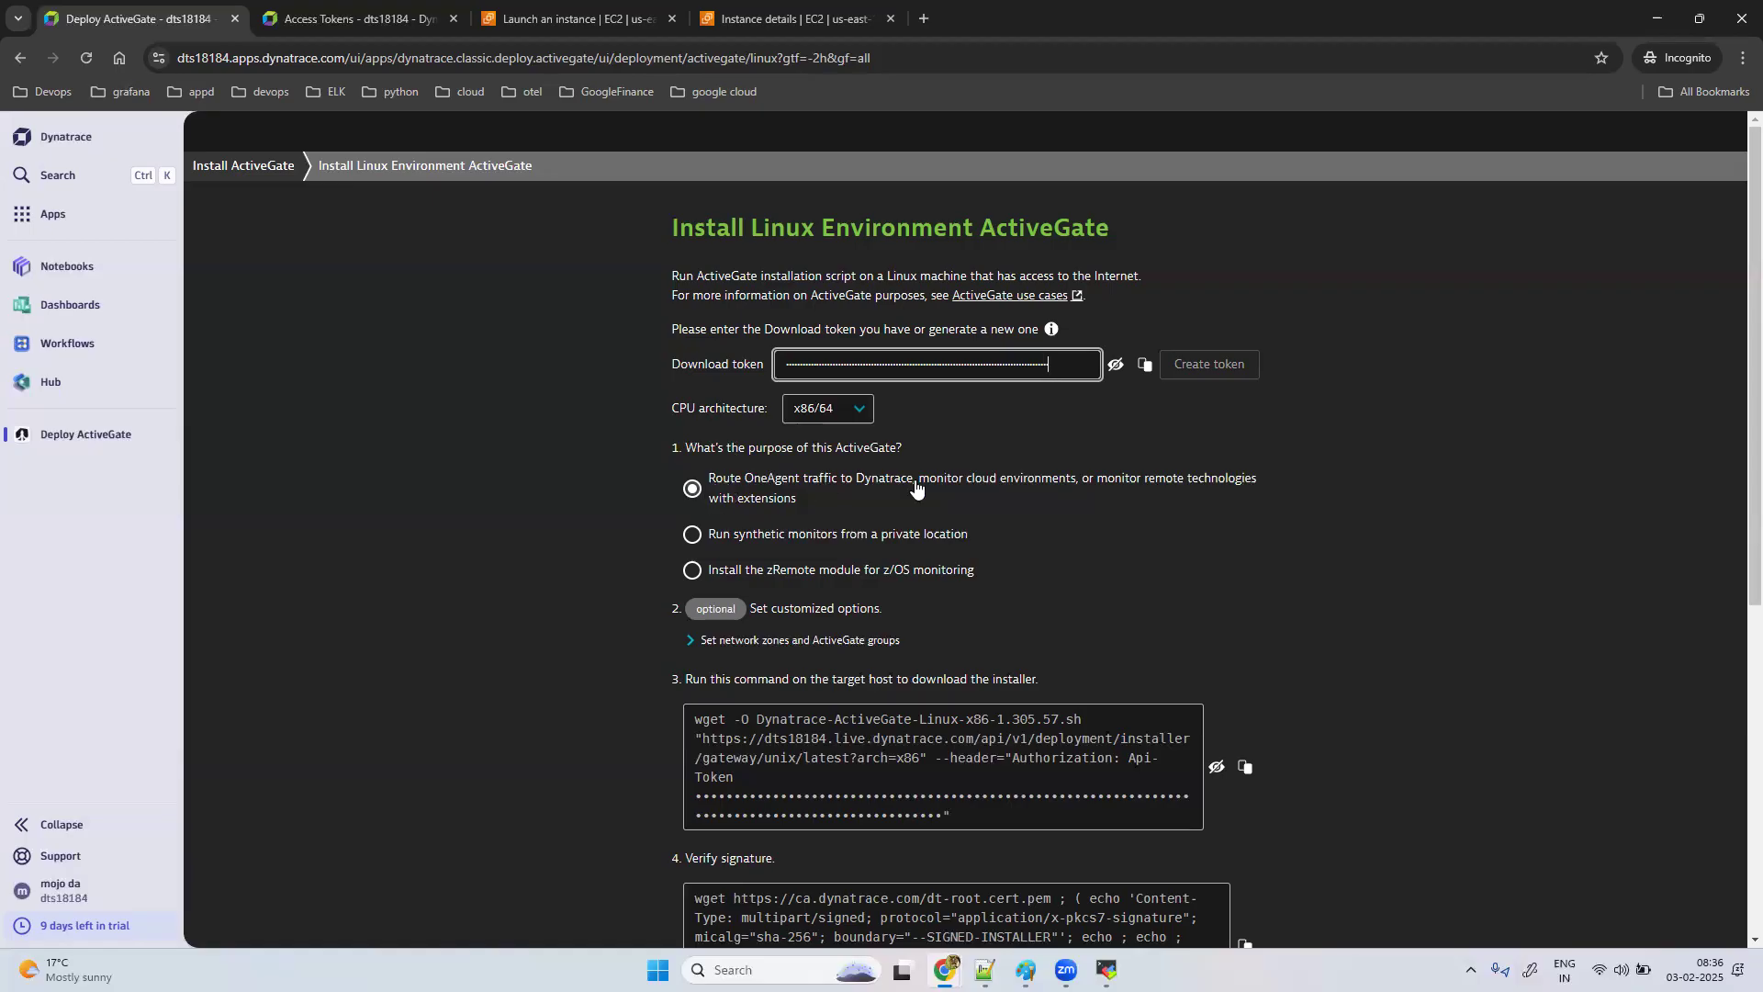
click(693, 538)
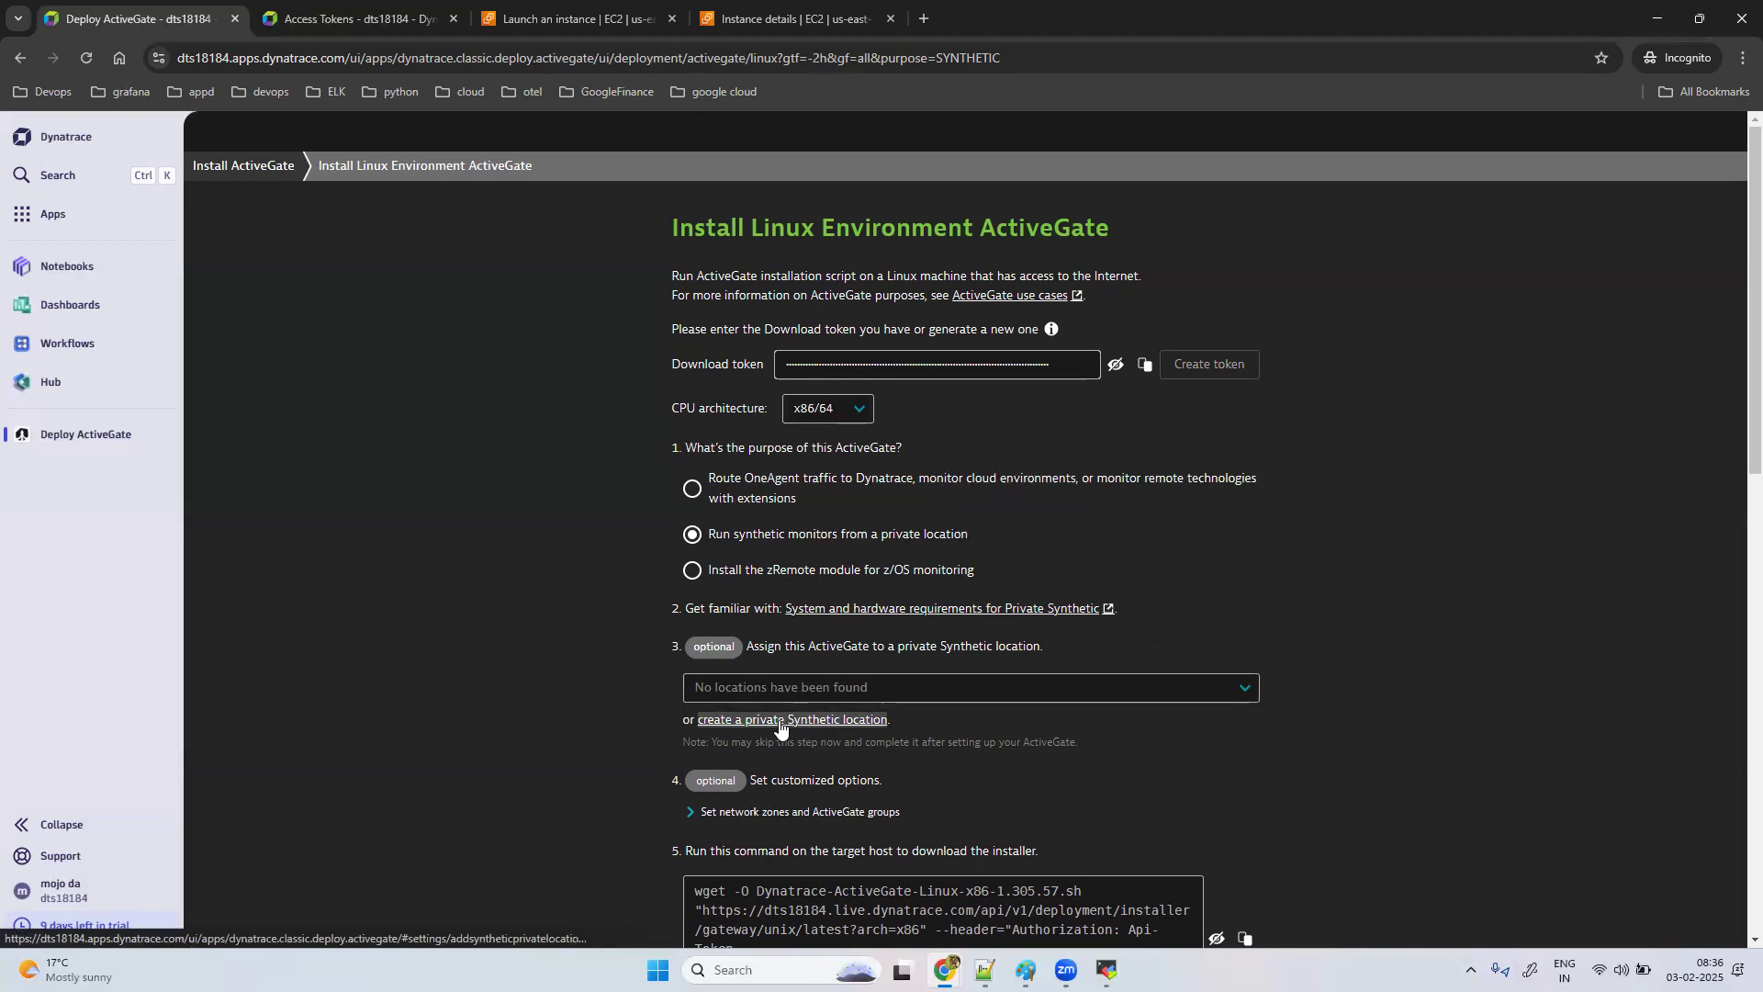
Step: Try entering APDTUS2 as the private Synthetic location, and open the Add private location form before returning to the ActiveGate installation page
click(833, 684)
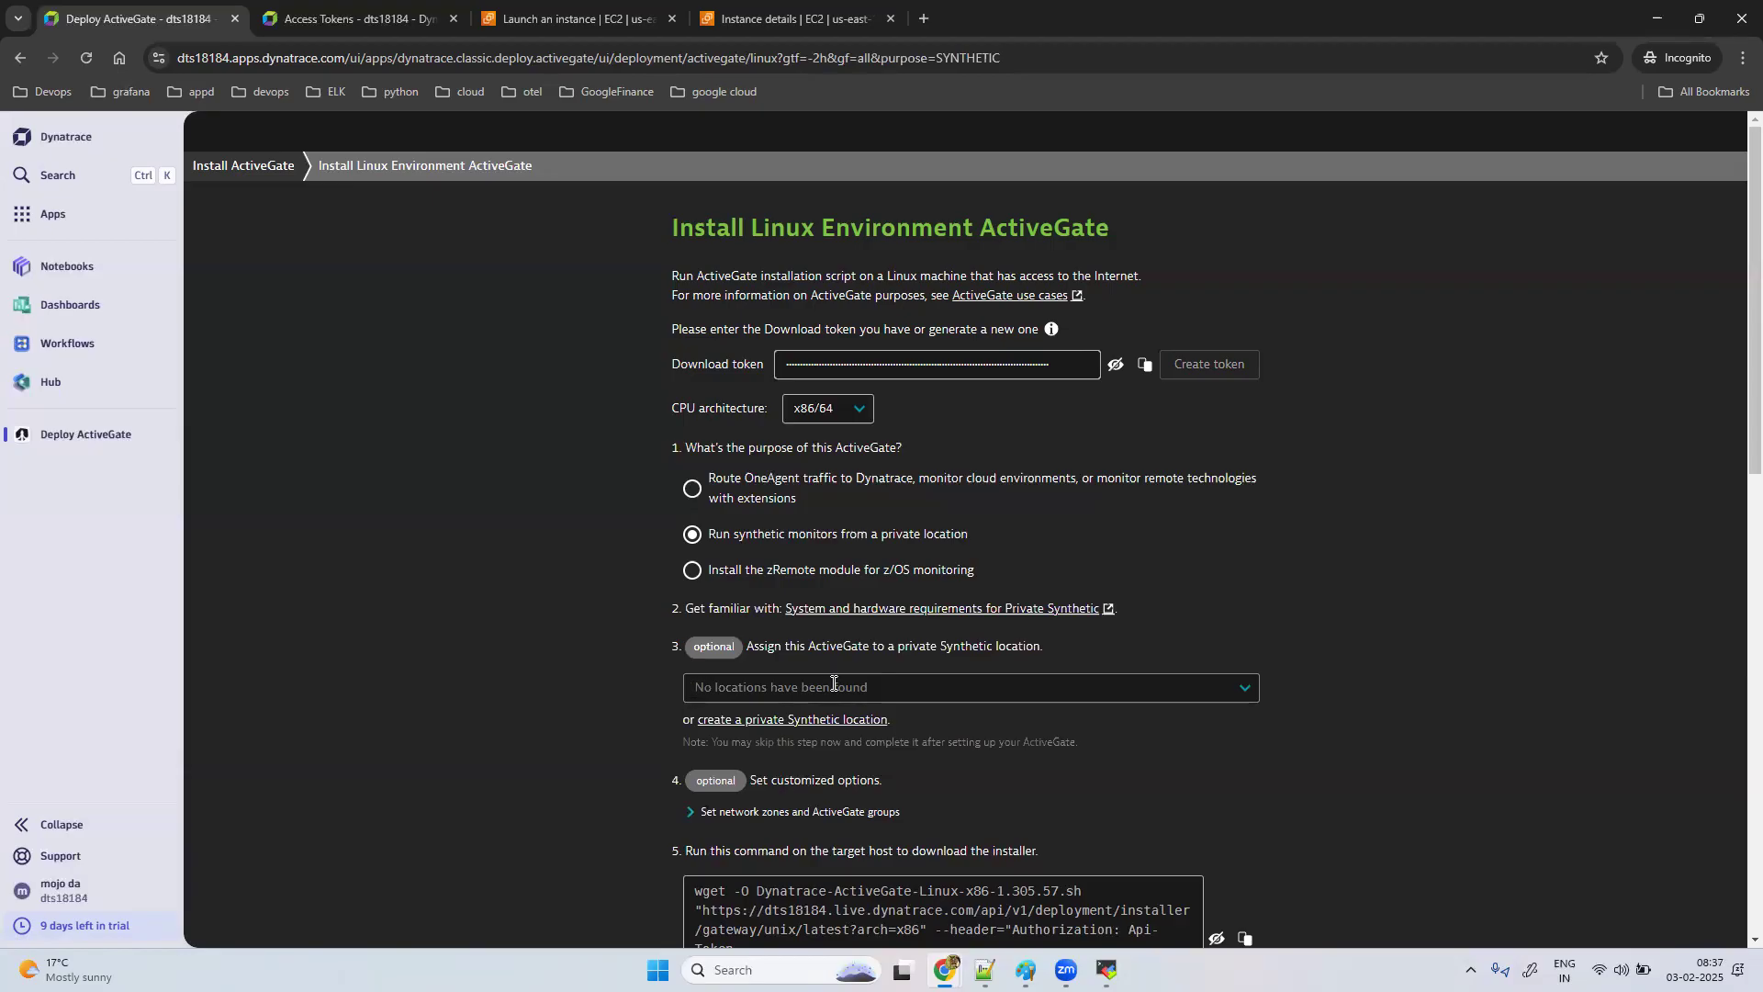
key(Caps_Lock)
text(APDT)
key(Caps_Lock)
text(US2)
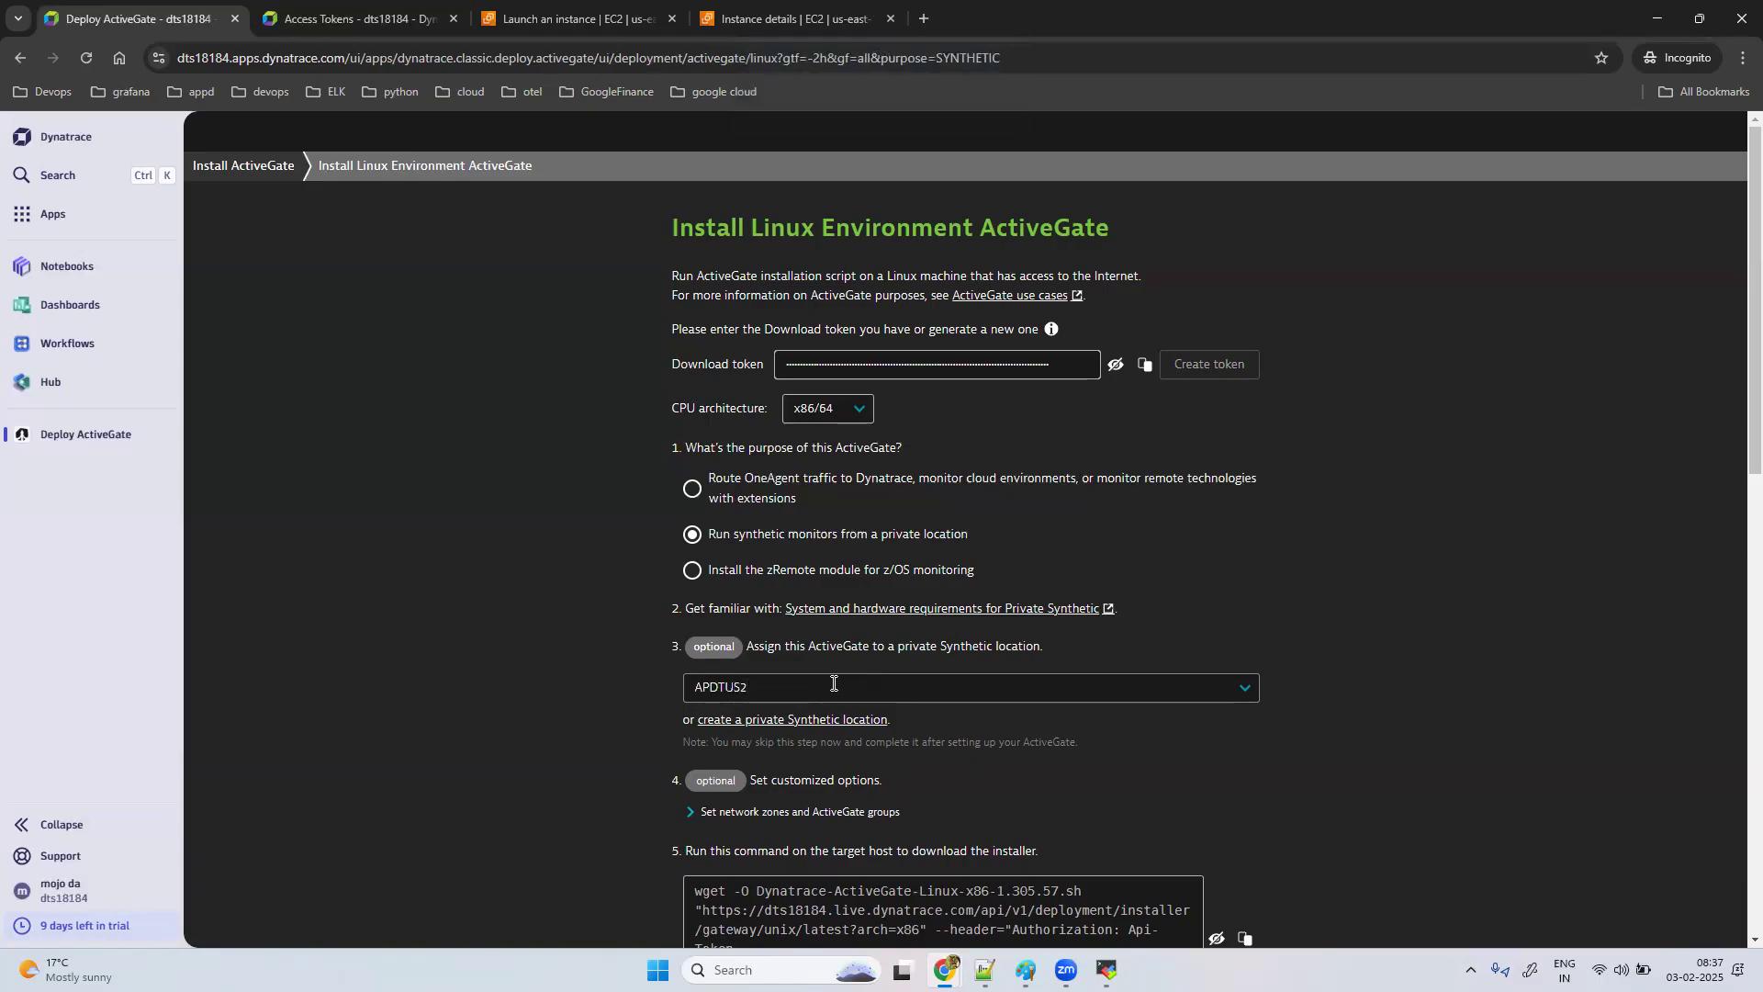
key(Caps_Lock)
click(1305, 817)
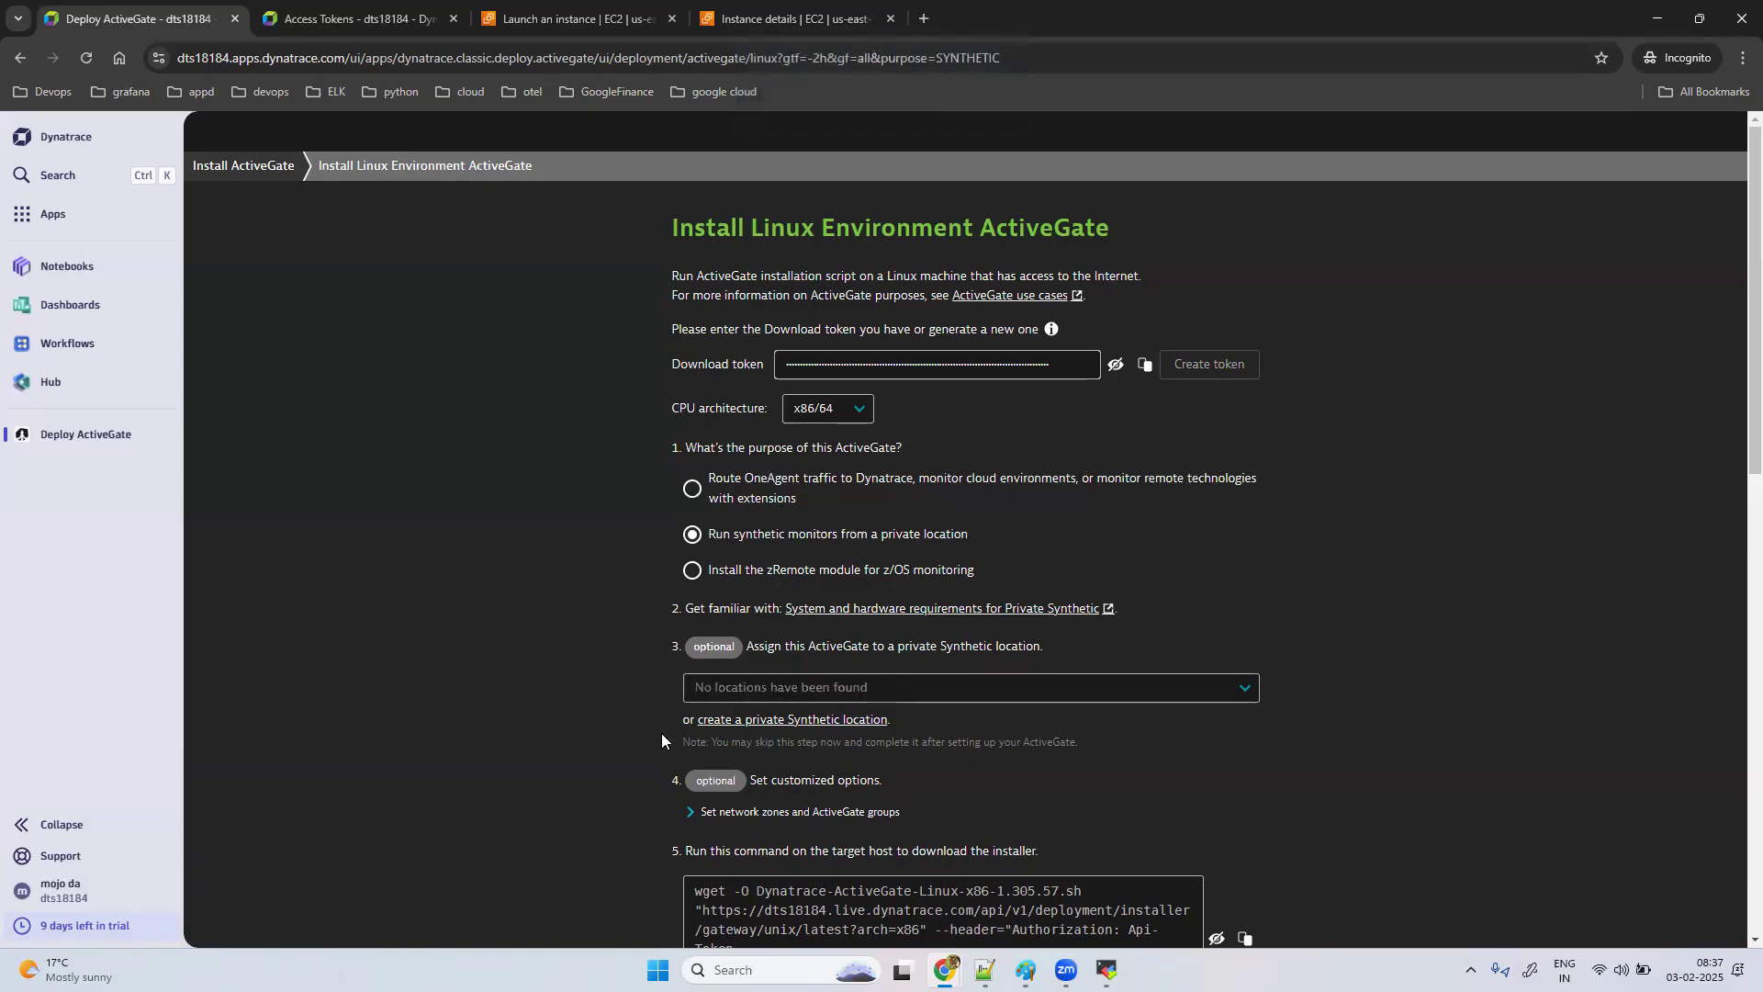
click(758, 721)
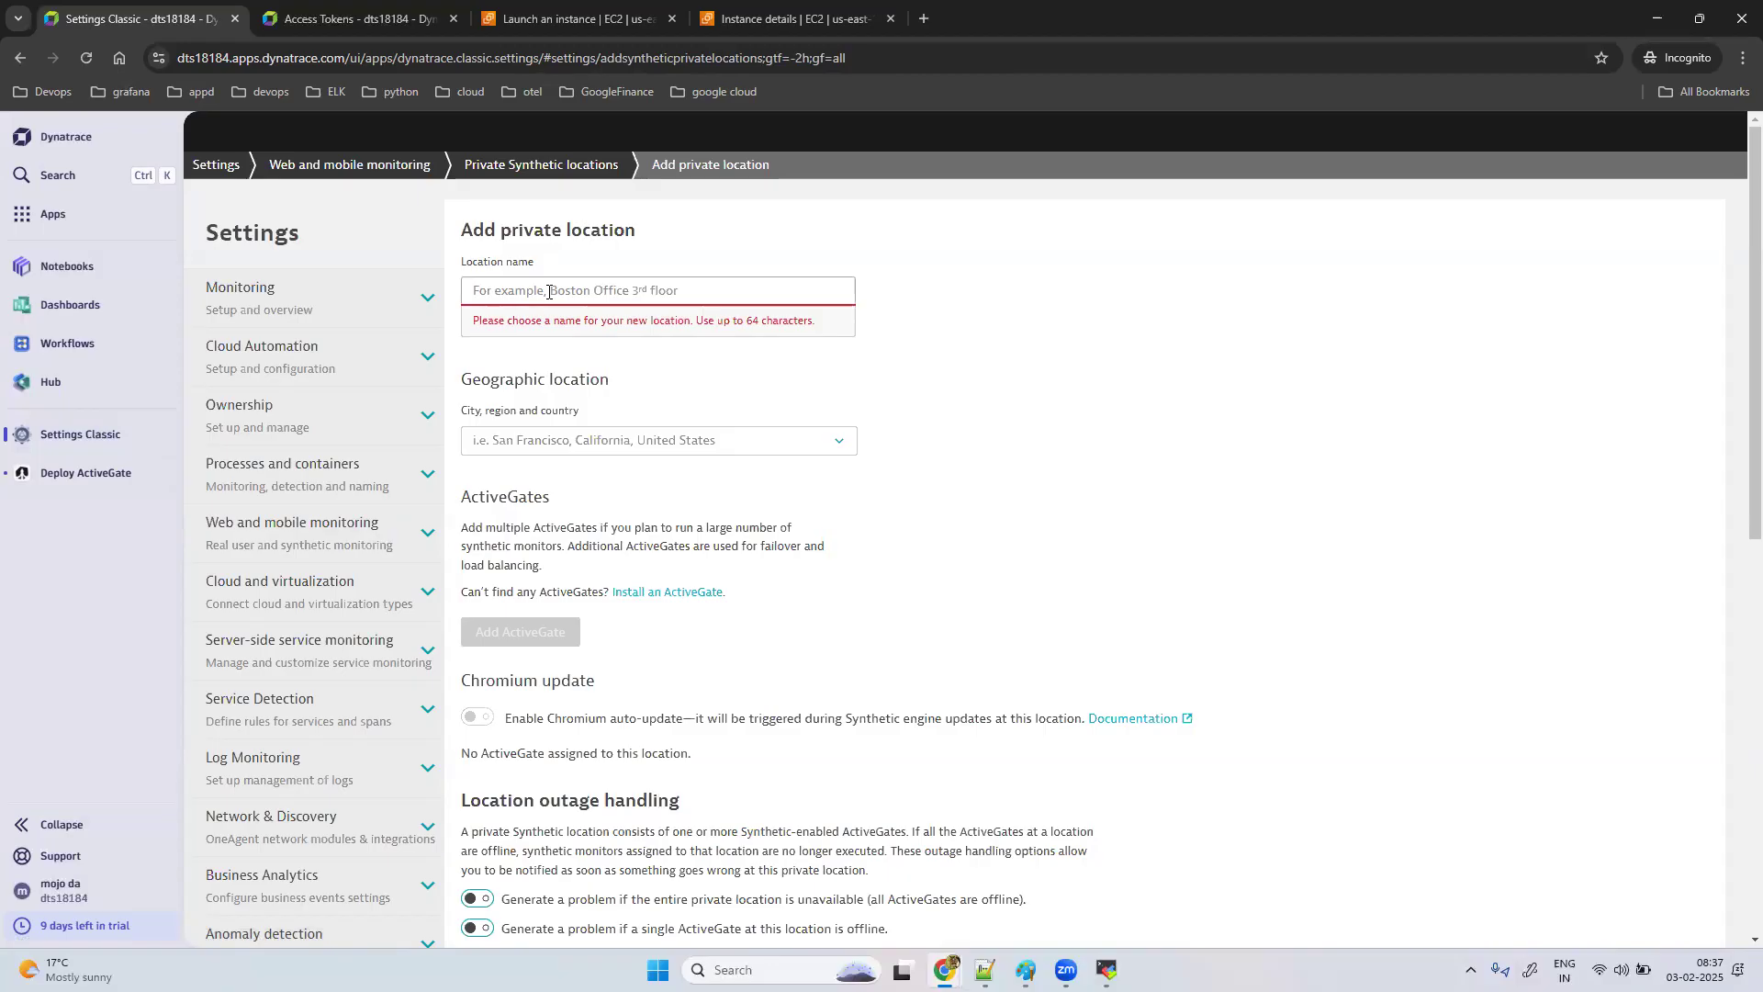
click(19, 59)
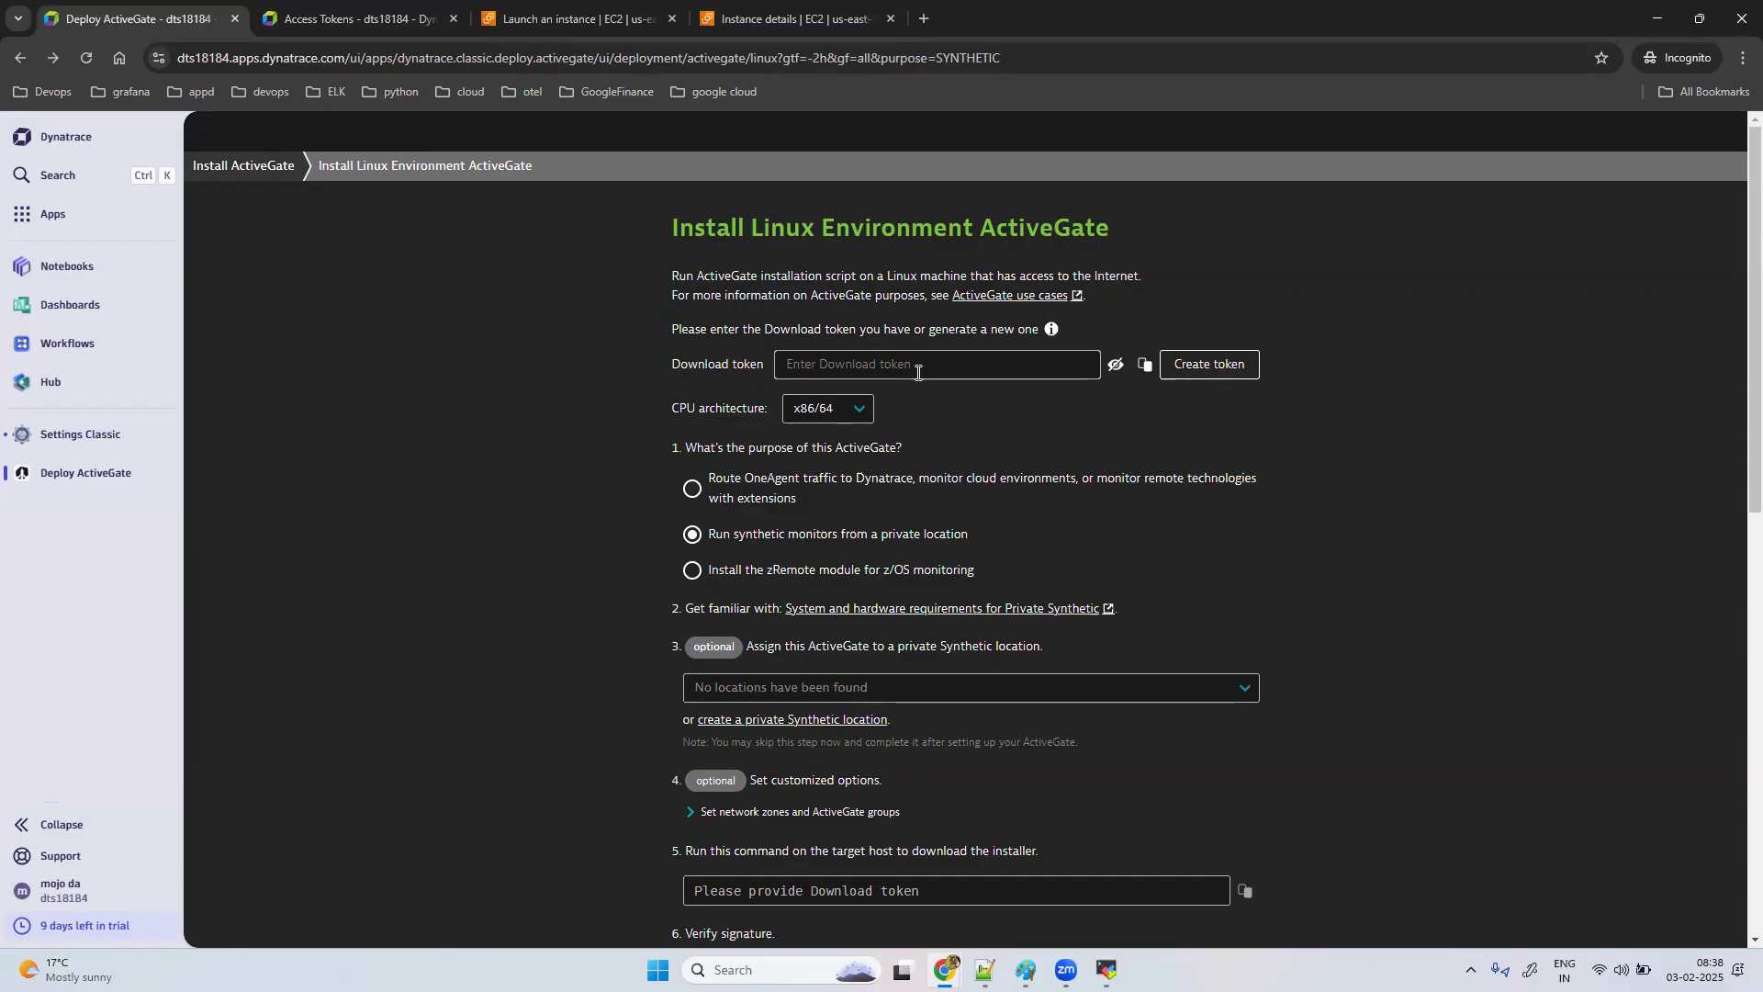
Step: Create a new Download token, copy the installer download command, and reveal the token in it
click(1224, 373)
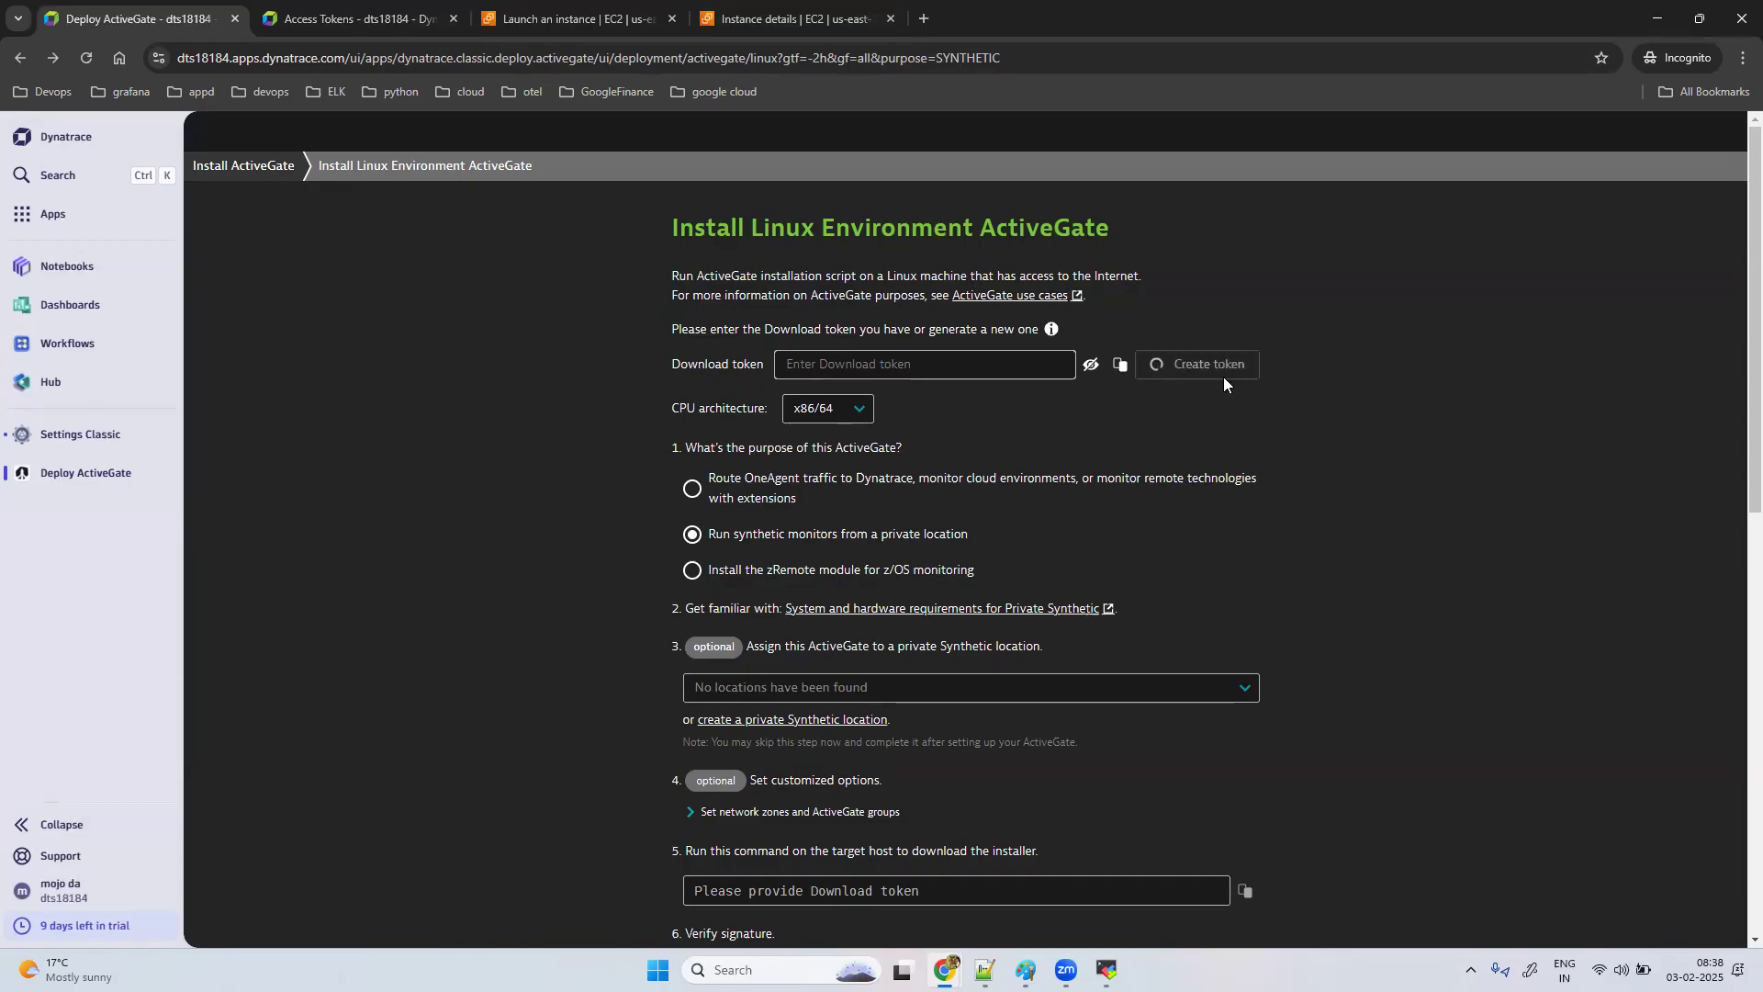
scroll(1282, 581, down, 3)
scroll(1282, 580, up, 2)
scroll(1282, 589, down, 4)
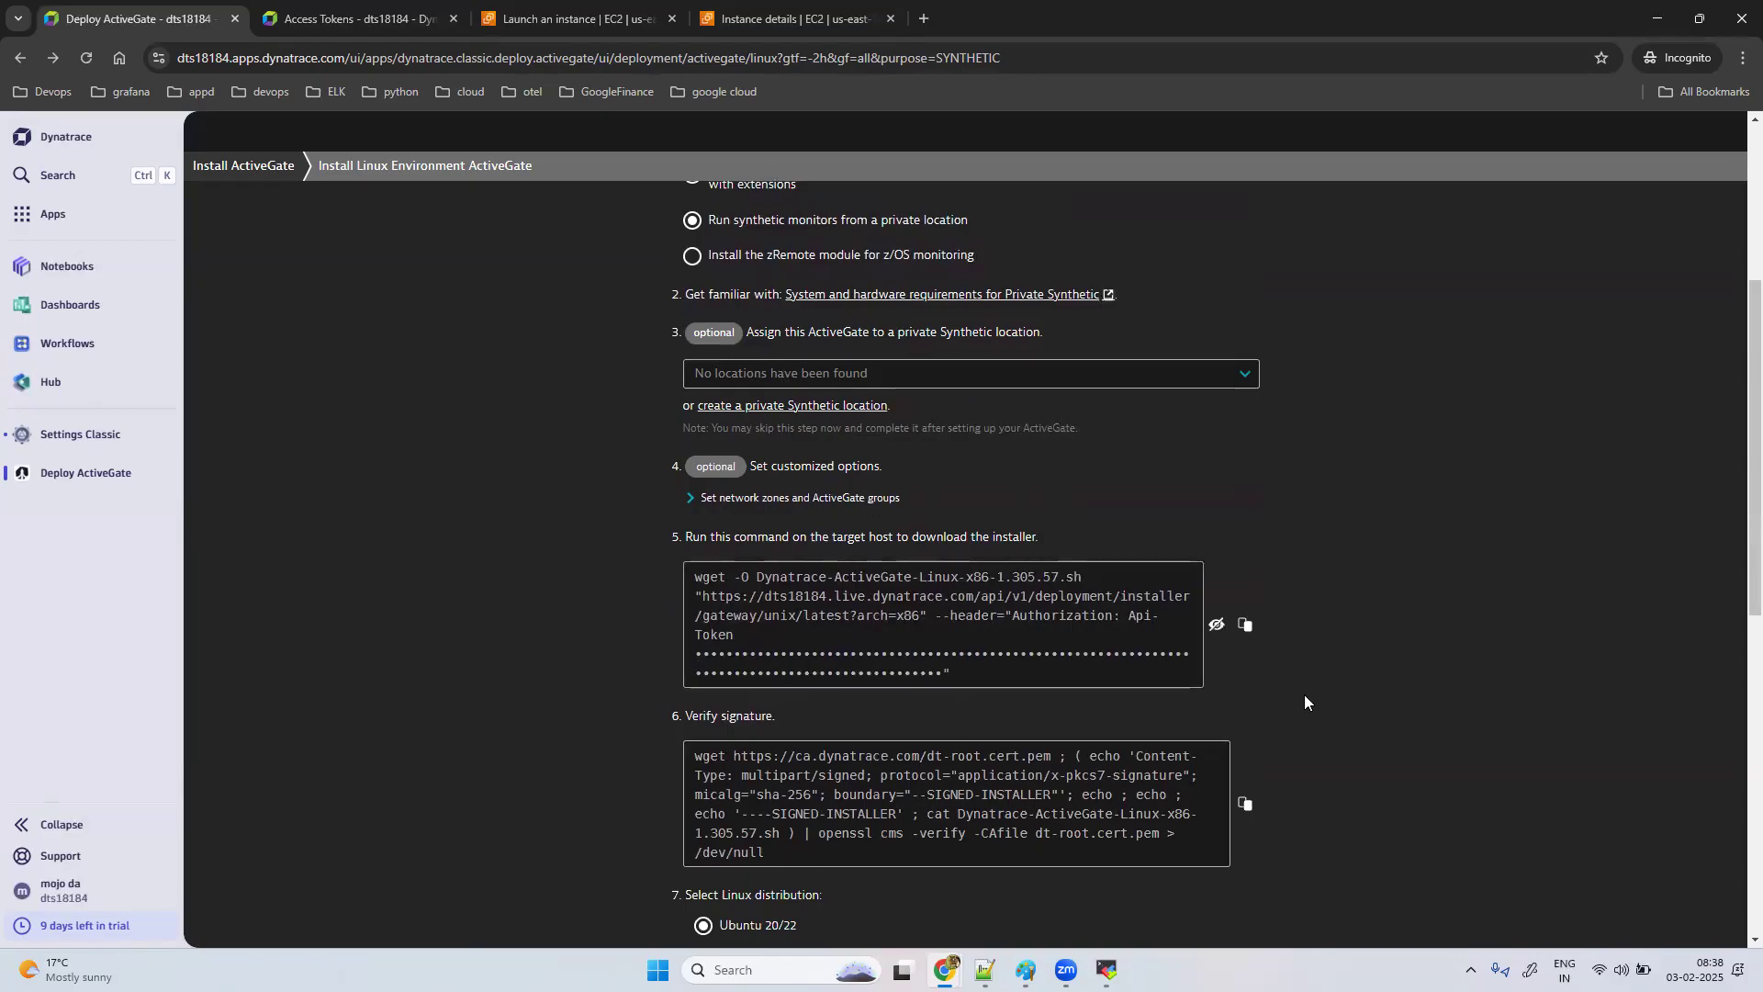
click(1246, 626)
click(1216, 625)
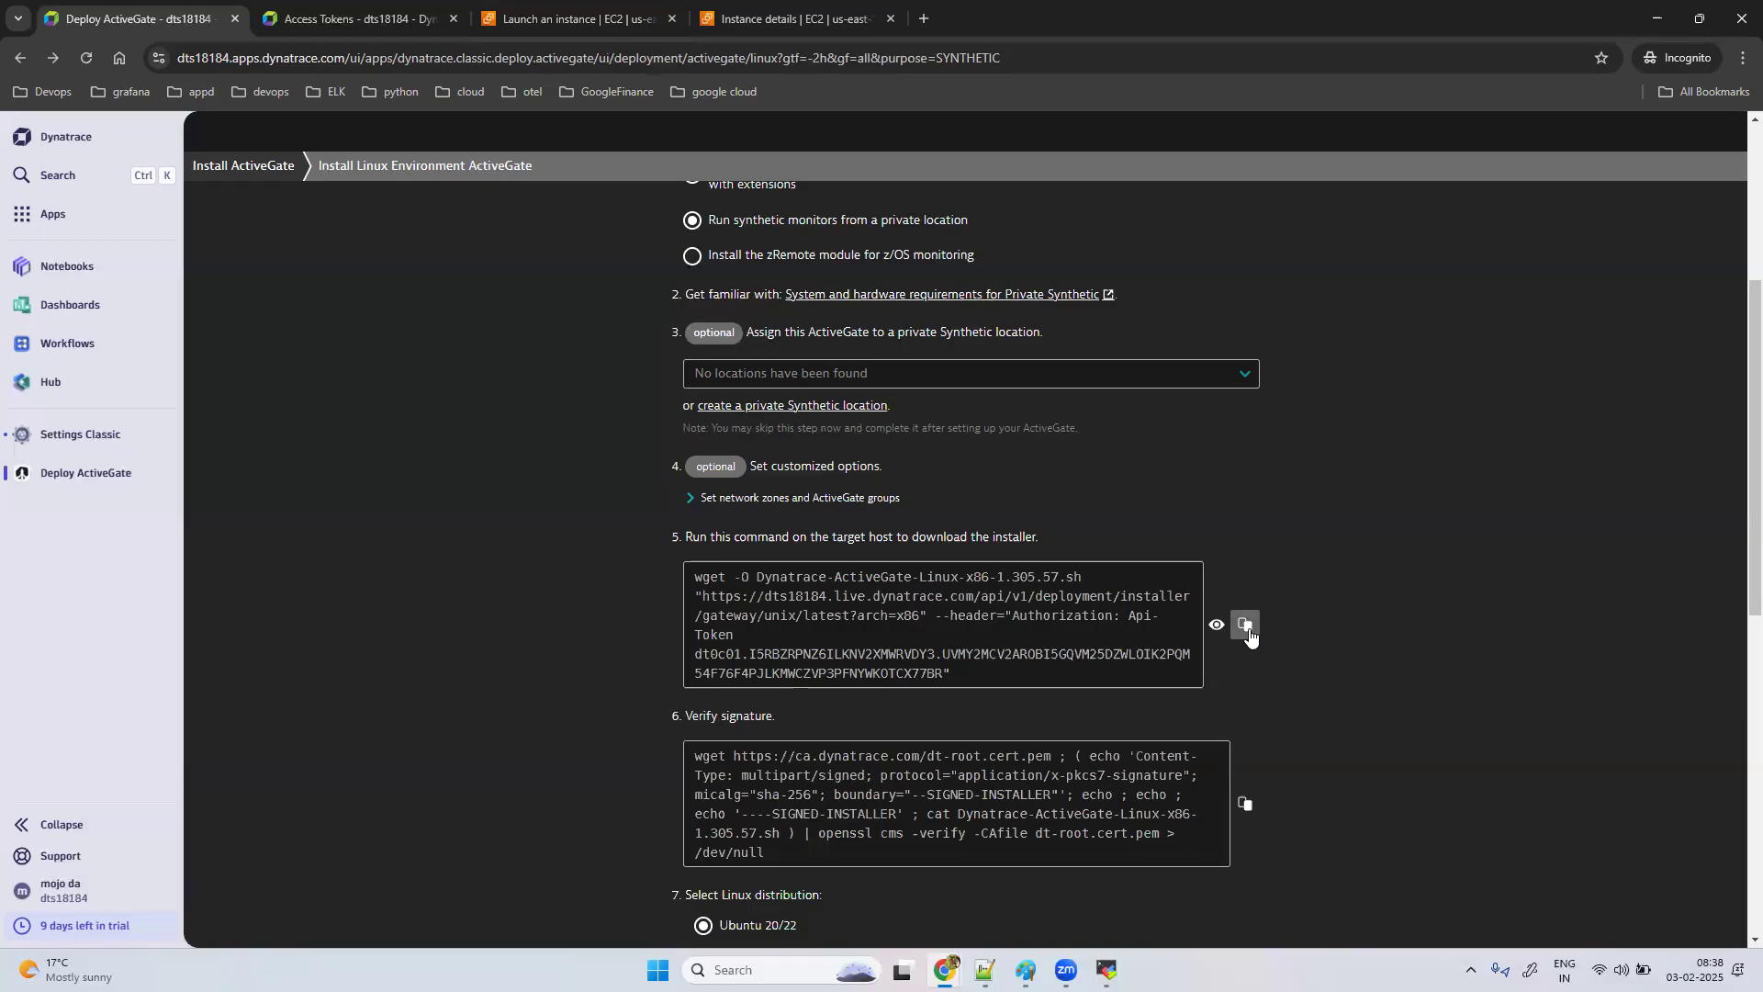
Step: Switch to MobaXterm and run the copied wget command with its API token to download Dynatrace-ActiveGate-Linux-x86-1.305.57.sh
mouse_move(1065, 970)
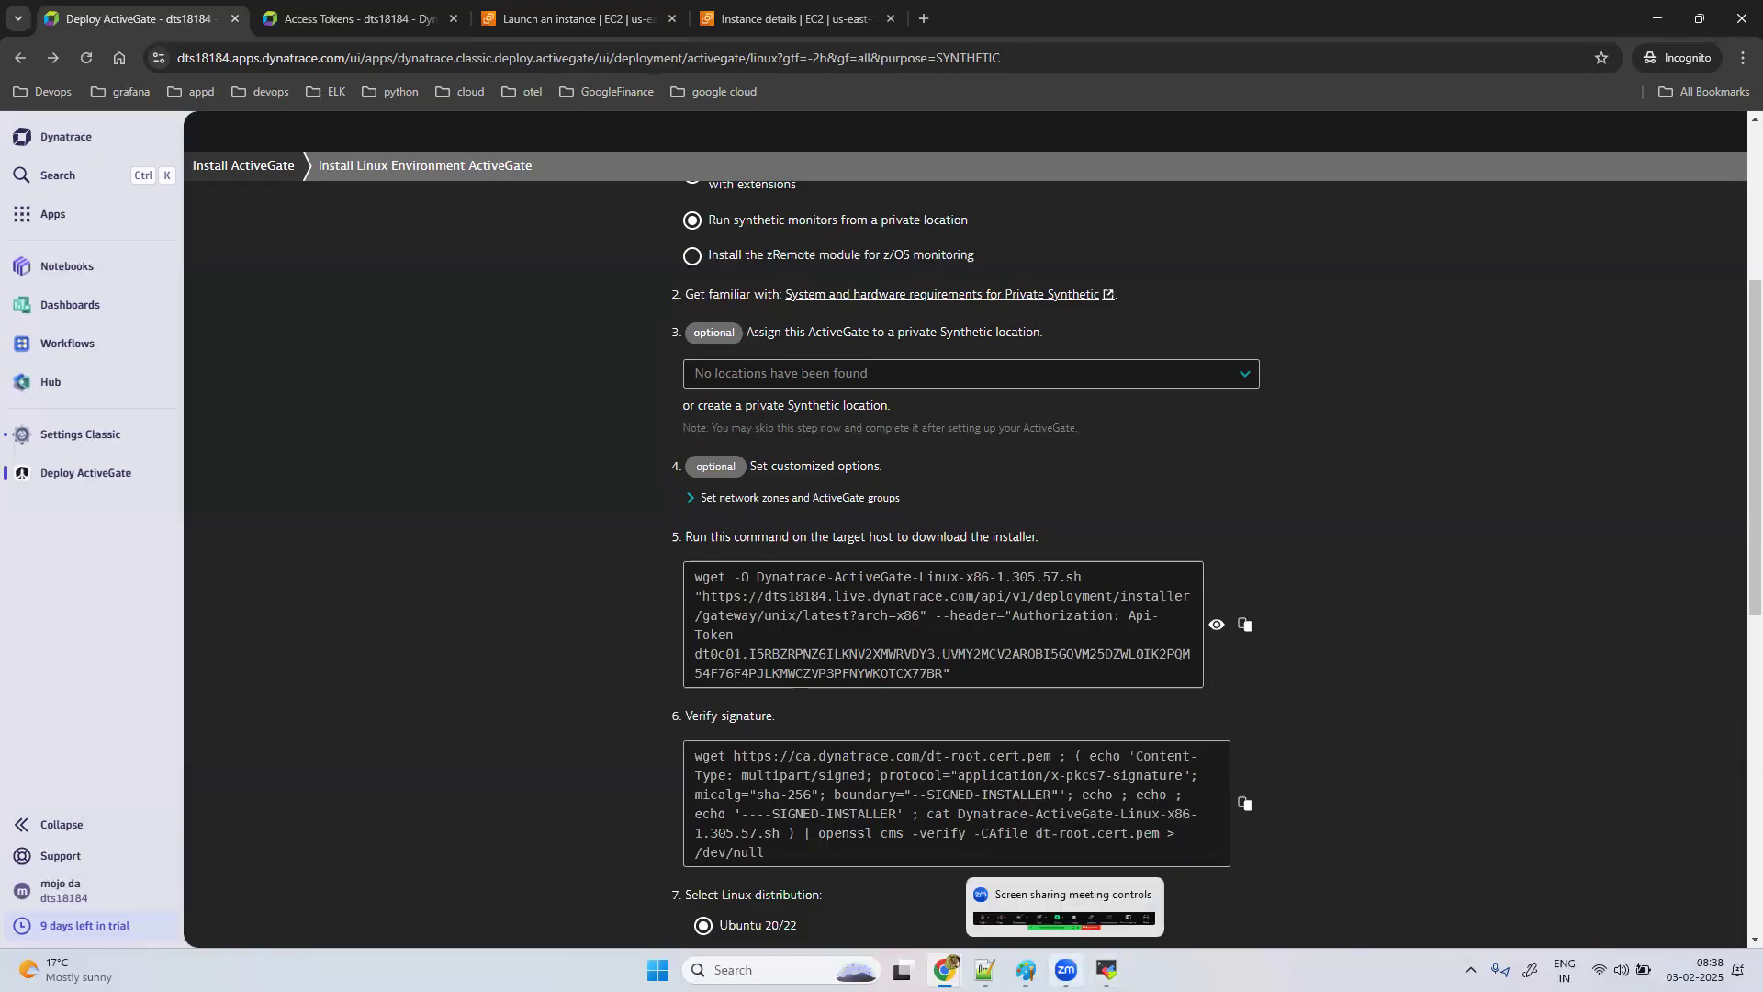
click(1132, 831)
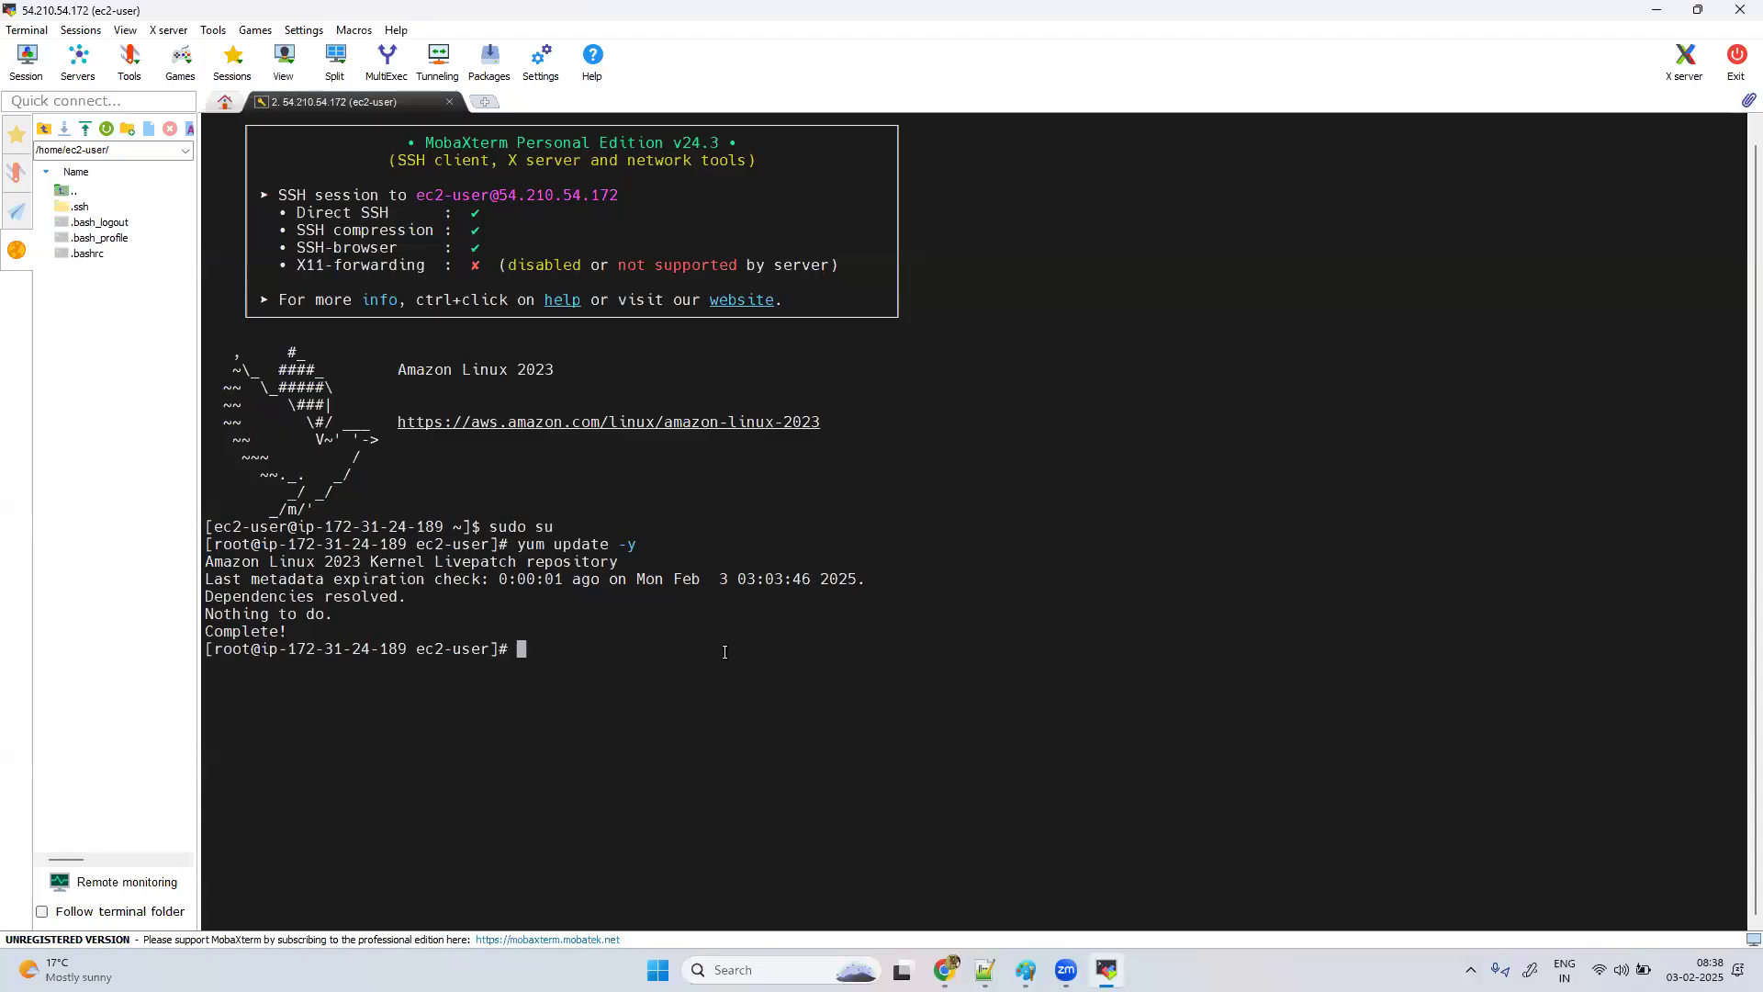
right_click(725, 651)
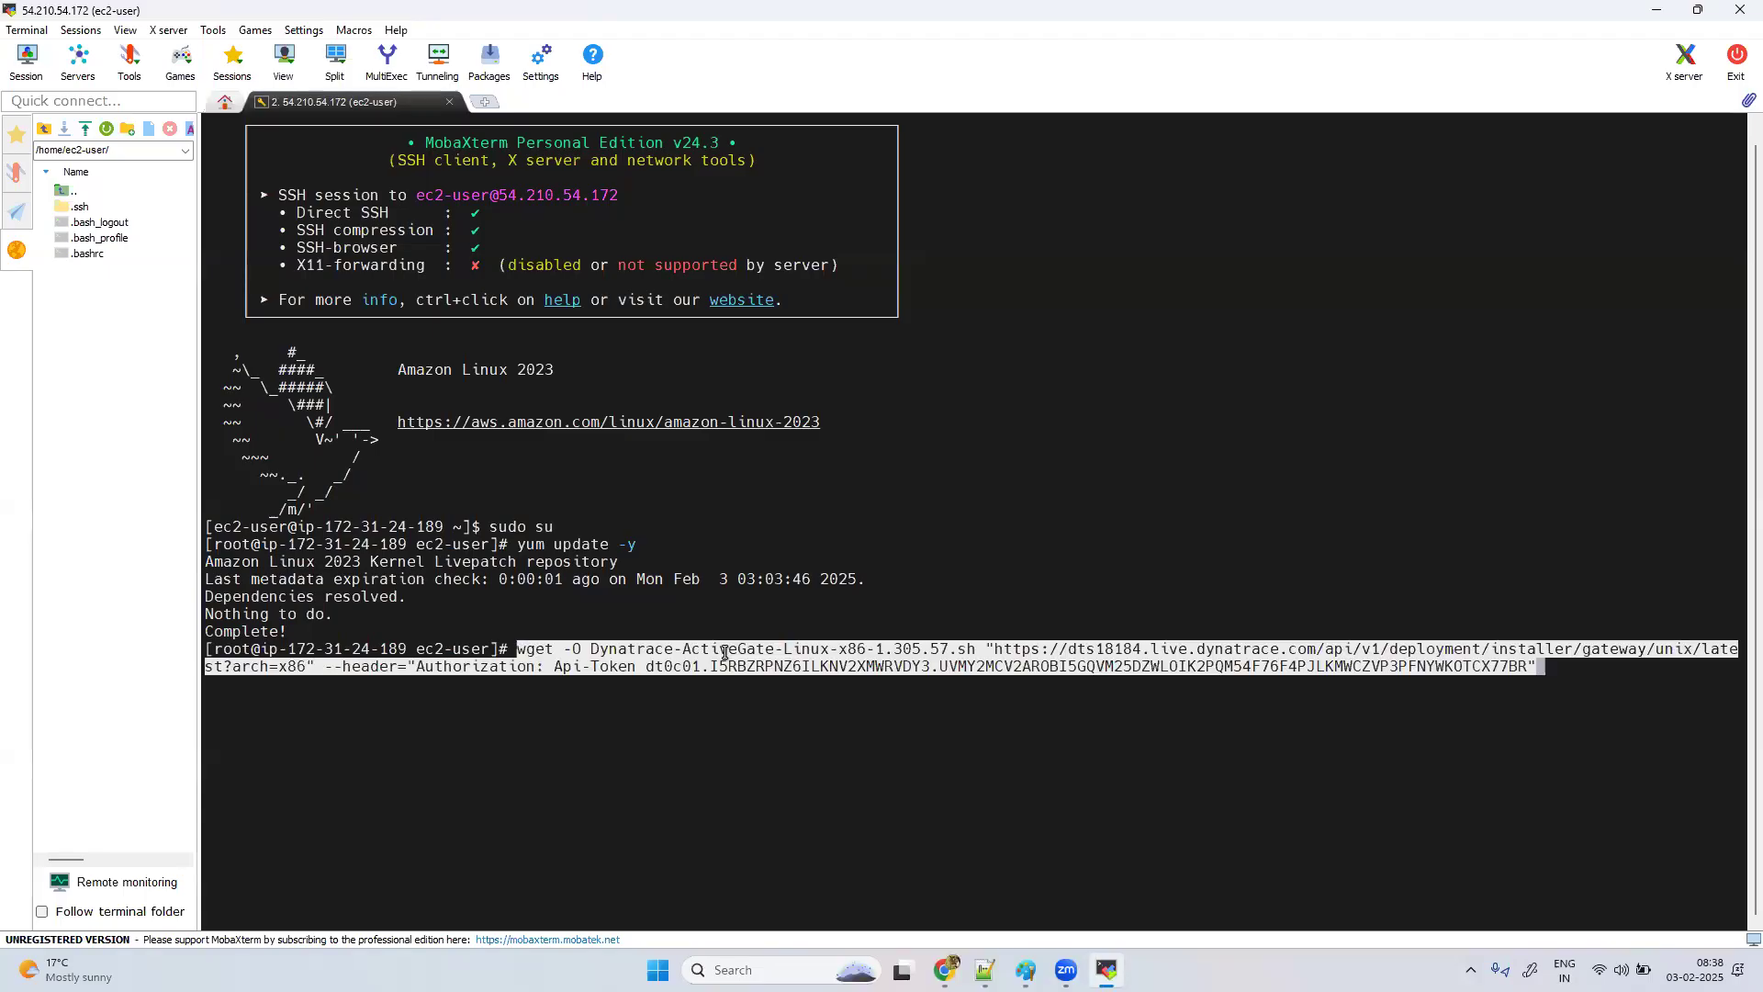
key(Return)
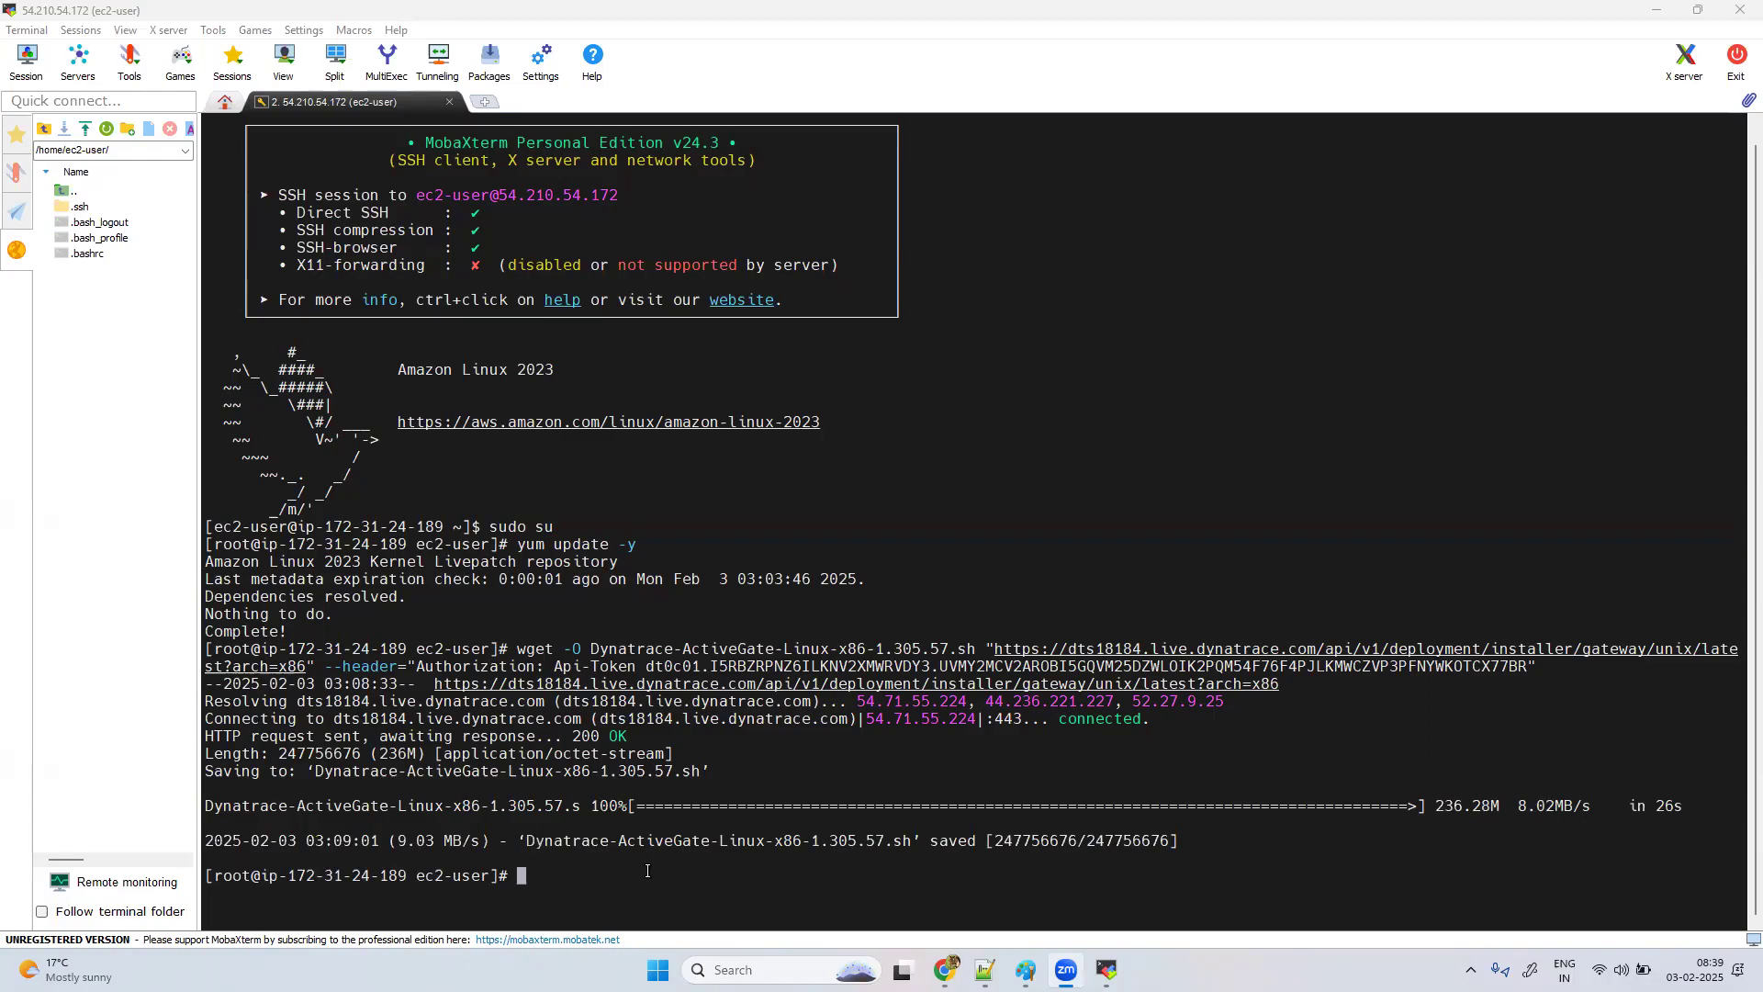
Step: Copy the Verify signature command from the Dynatrace ActiveGate page and run it in the MobaXterm session
mouse_move(1107, 969)
mouse_move(946, 970)
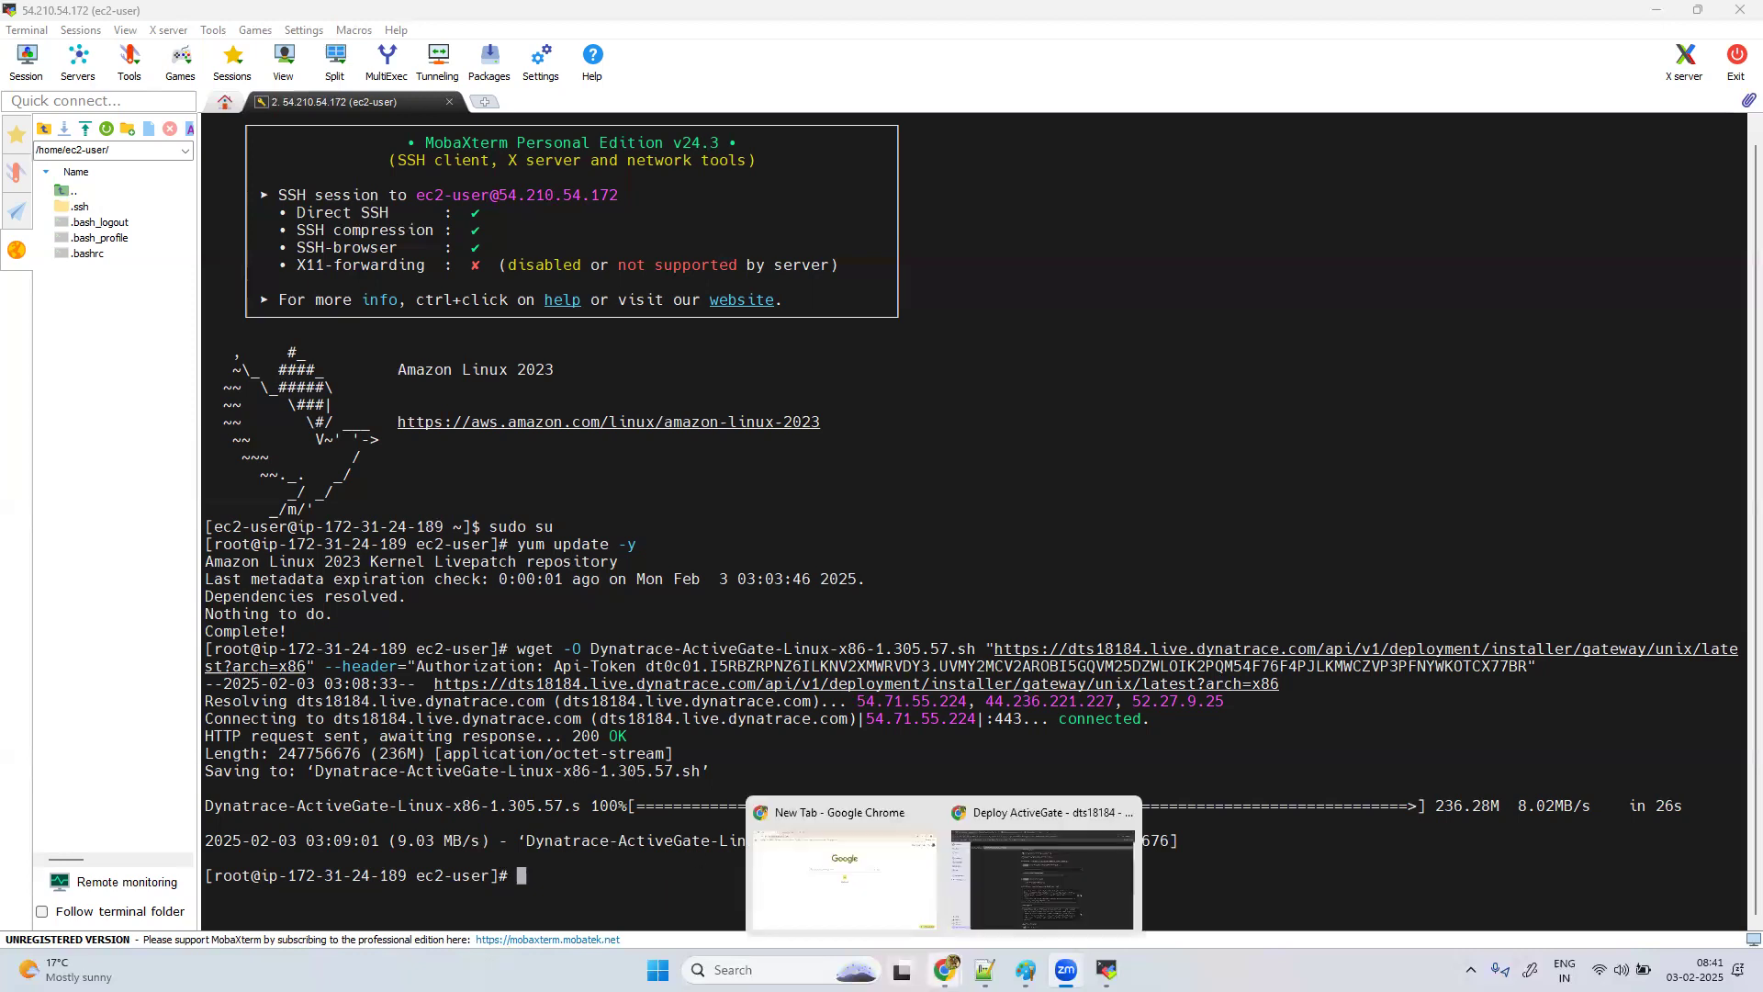
click(1032, 876)
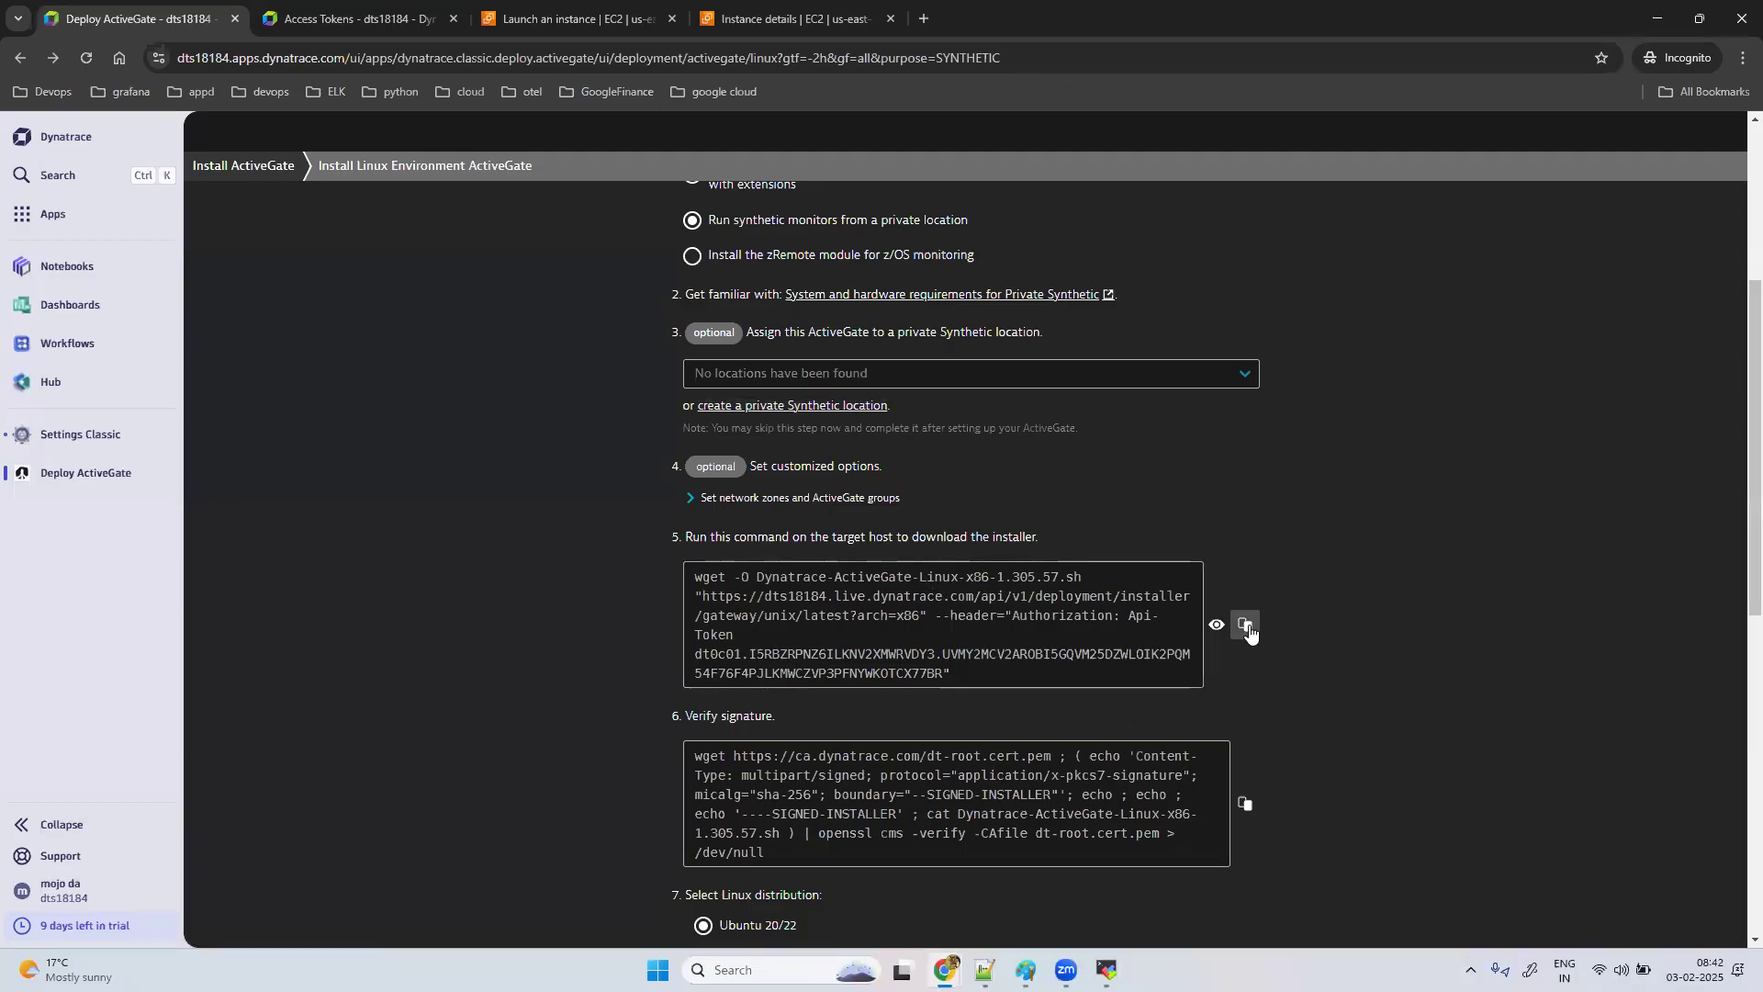
click(1245, 804)
mouse_move(1106, 970)
click(1105, 880)
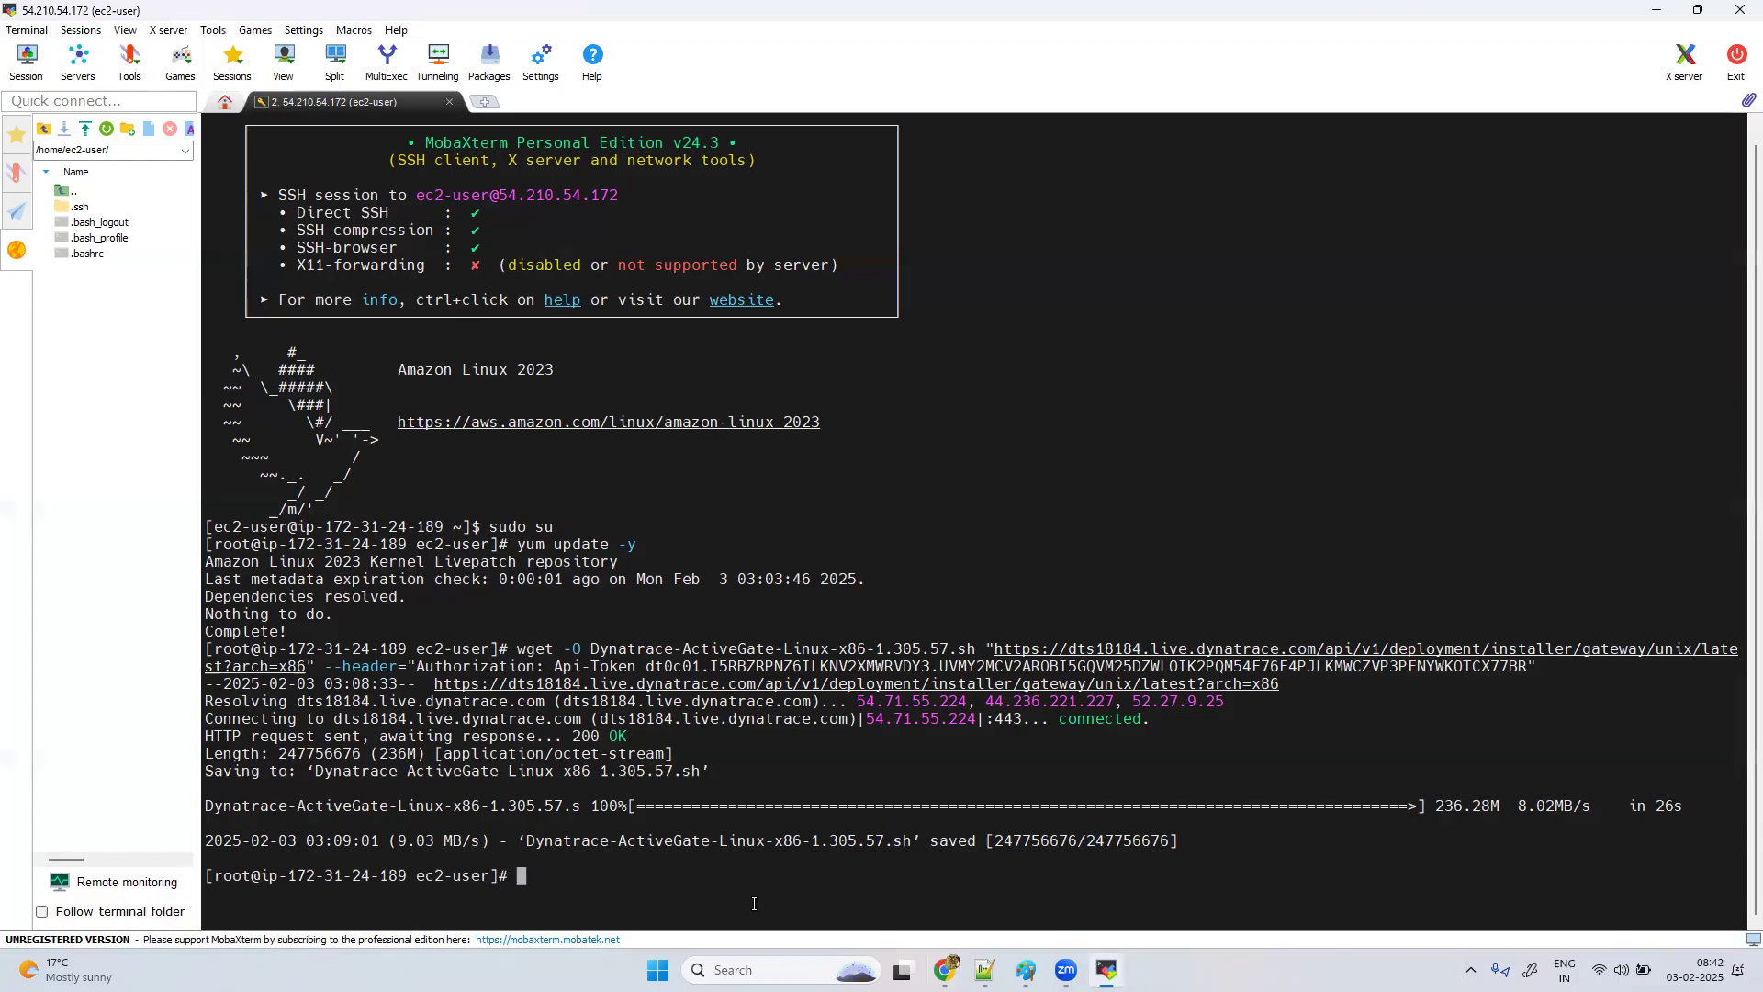
right_click(753, 904)
key(Return)
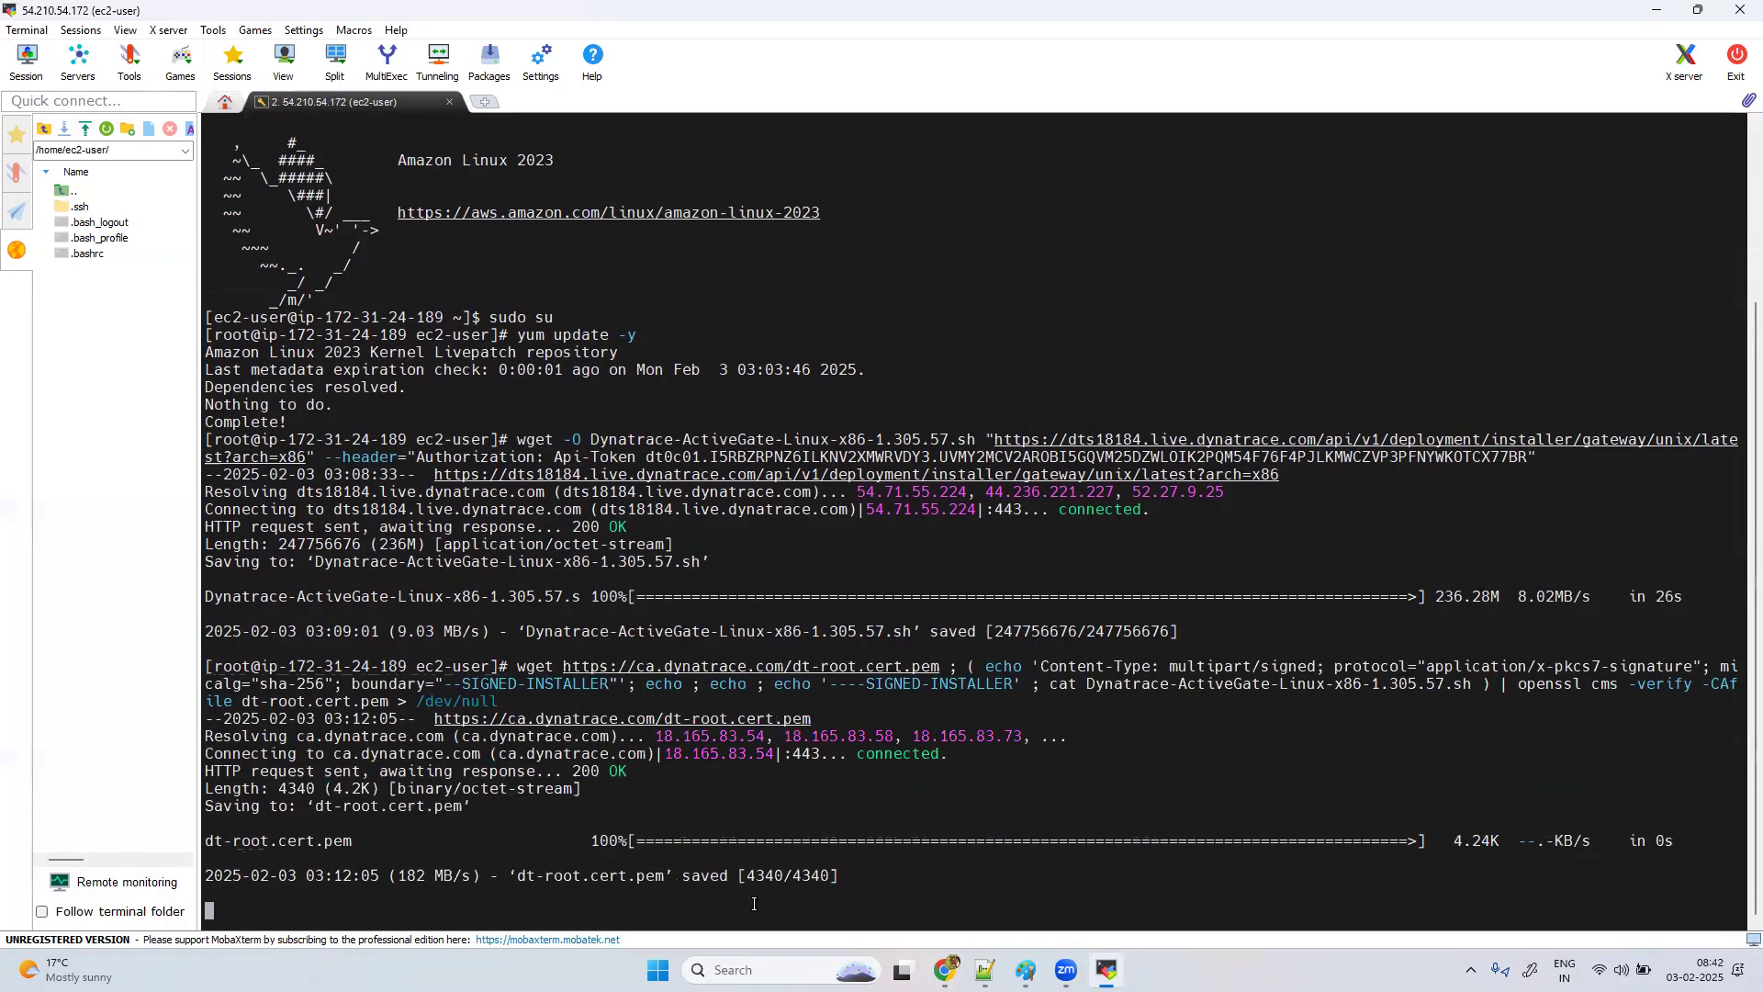
Step: Return to the ActiveGate page in Chrome and review the optional network zone and ActiveGate group settings, keeping the default zone
mouse_move(945, 970)
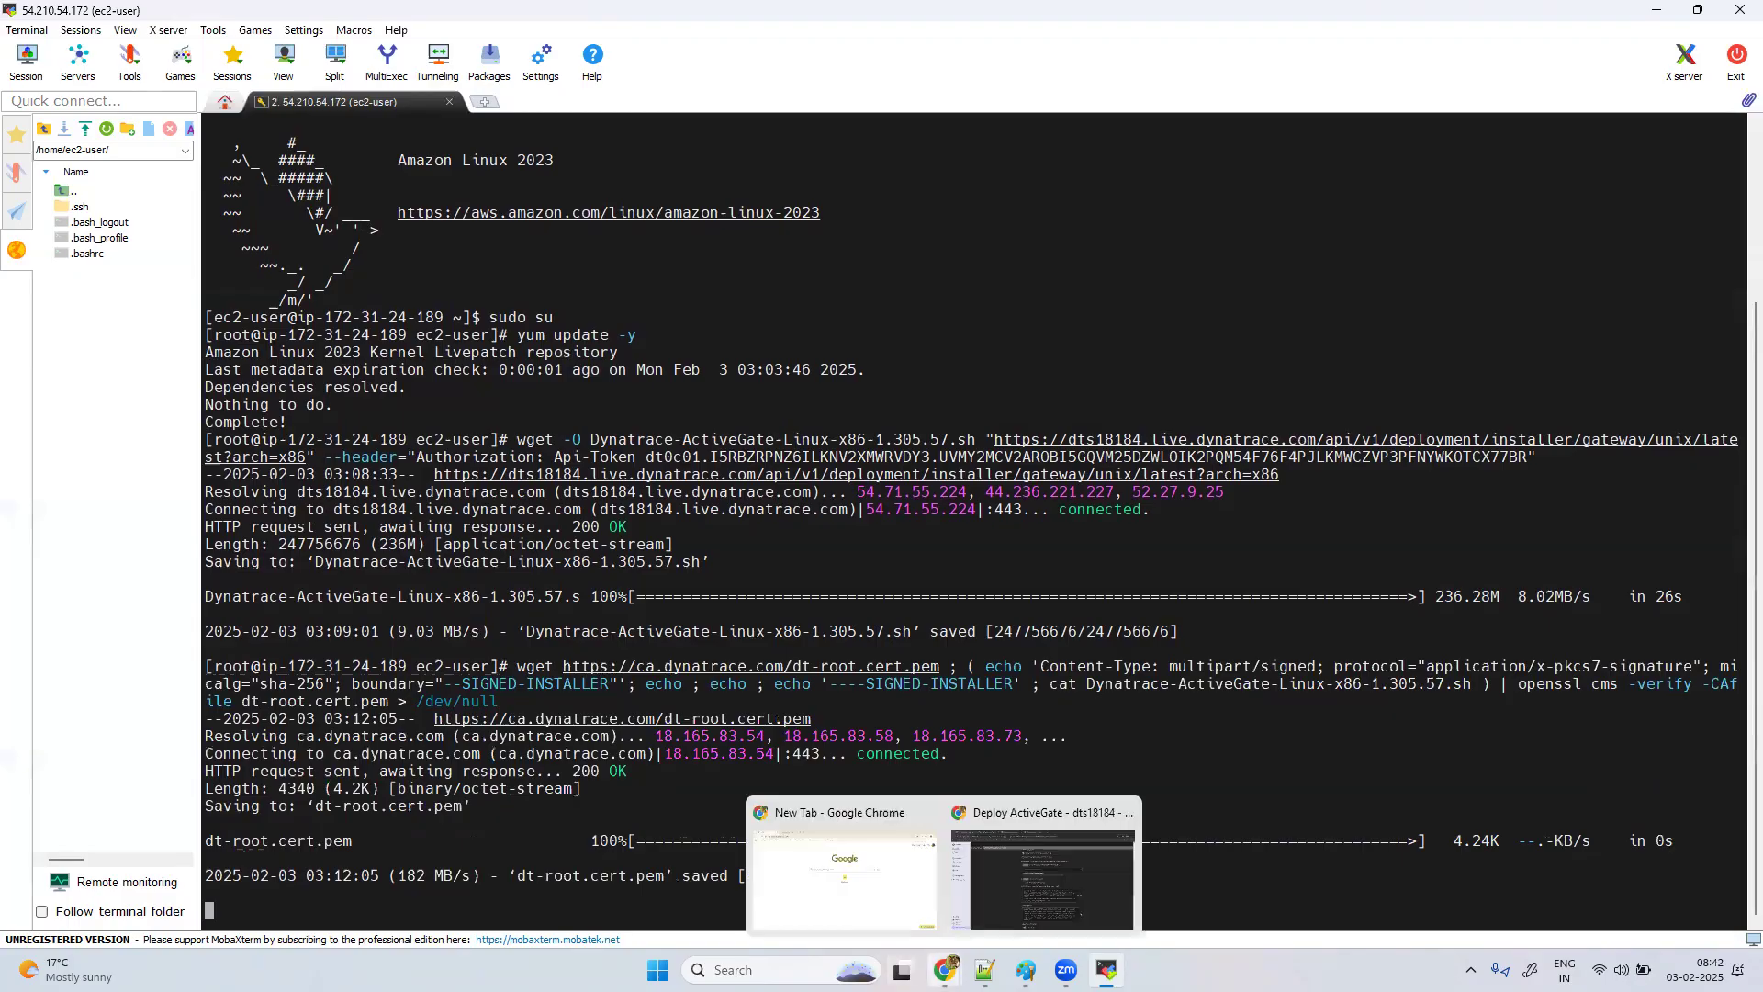
click(1026, 865)
click(798, 498)
click(1025, 542)
click(1024, 544)
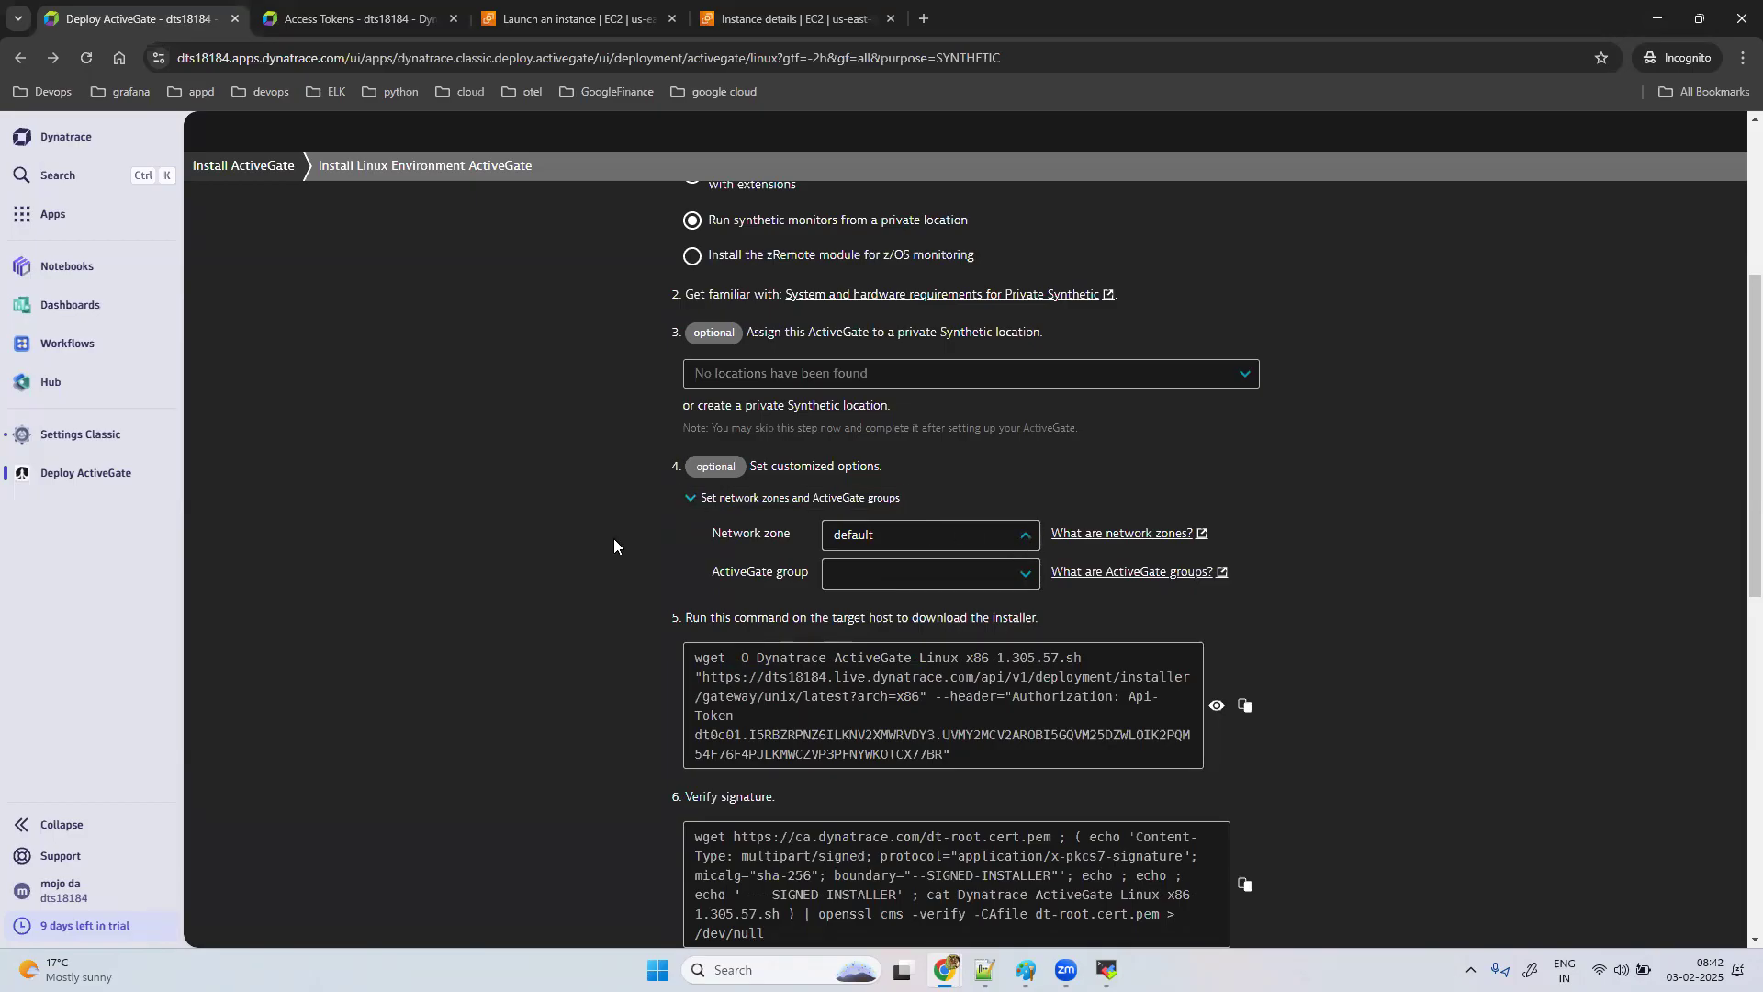
click(700, 501)
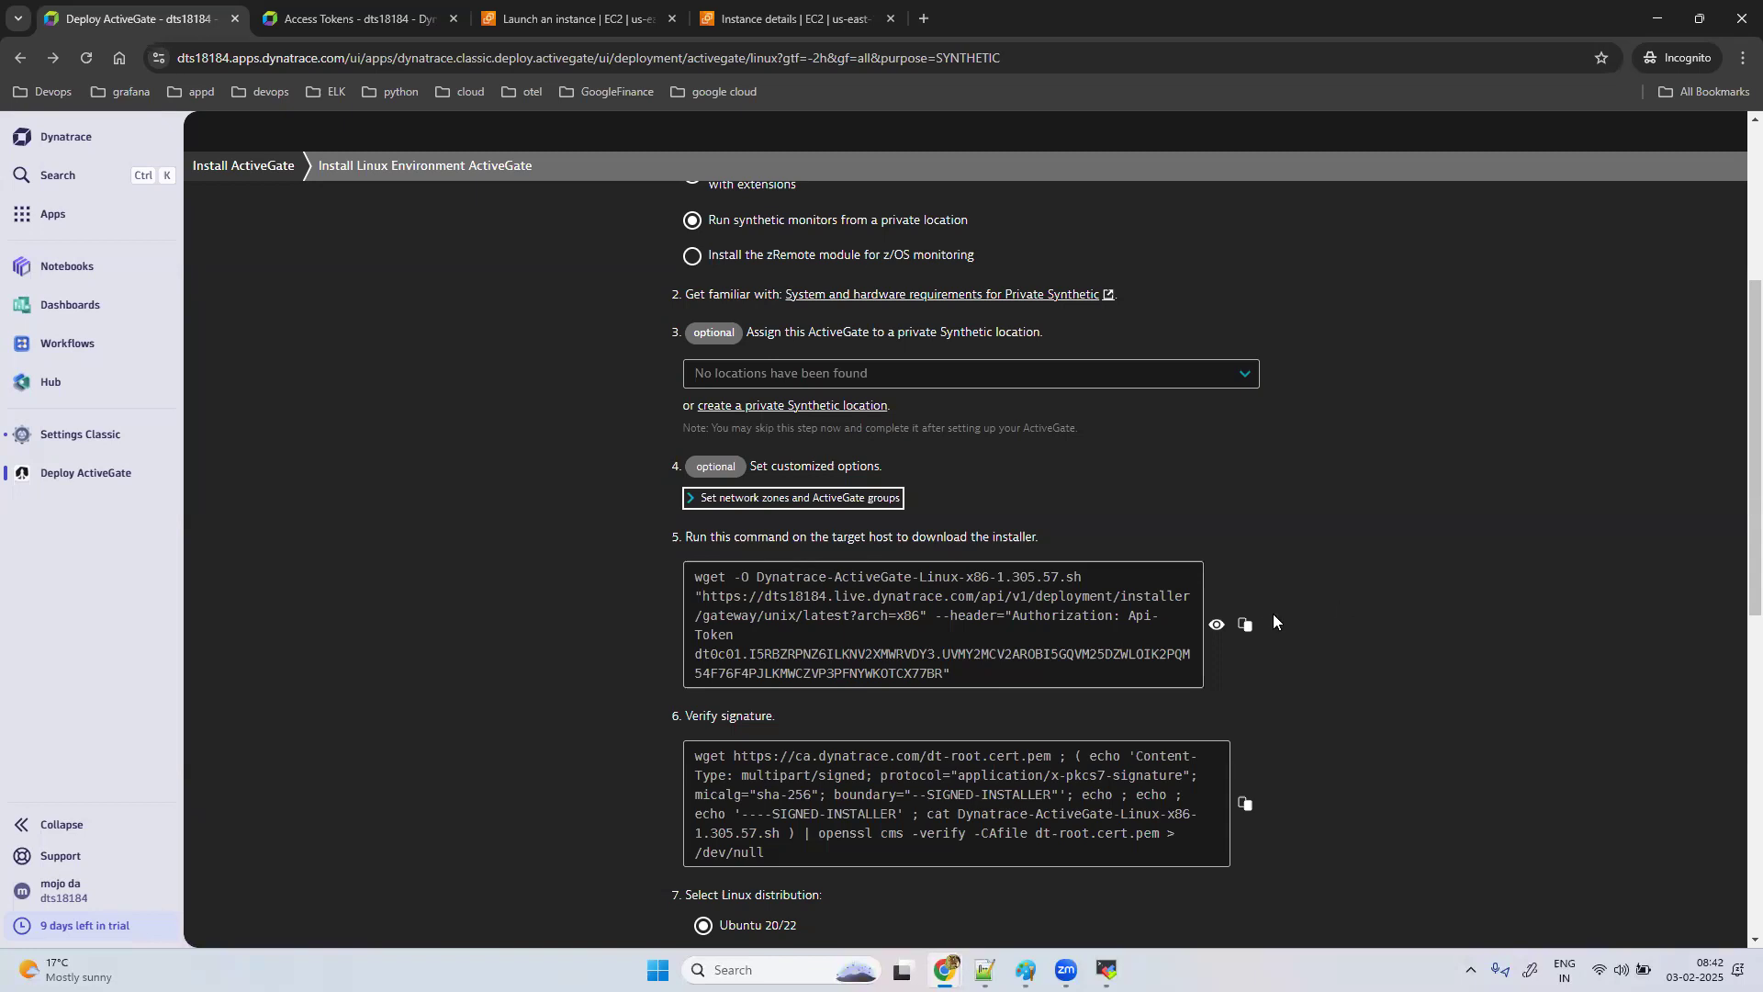
Step: Select Amazon Linux 2023 as the Linux distribution and check it against the AMI name in the EC2 instance details
click(1240, 630)
scroll(1031, 873, down, 3)
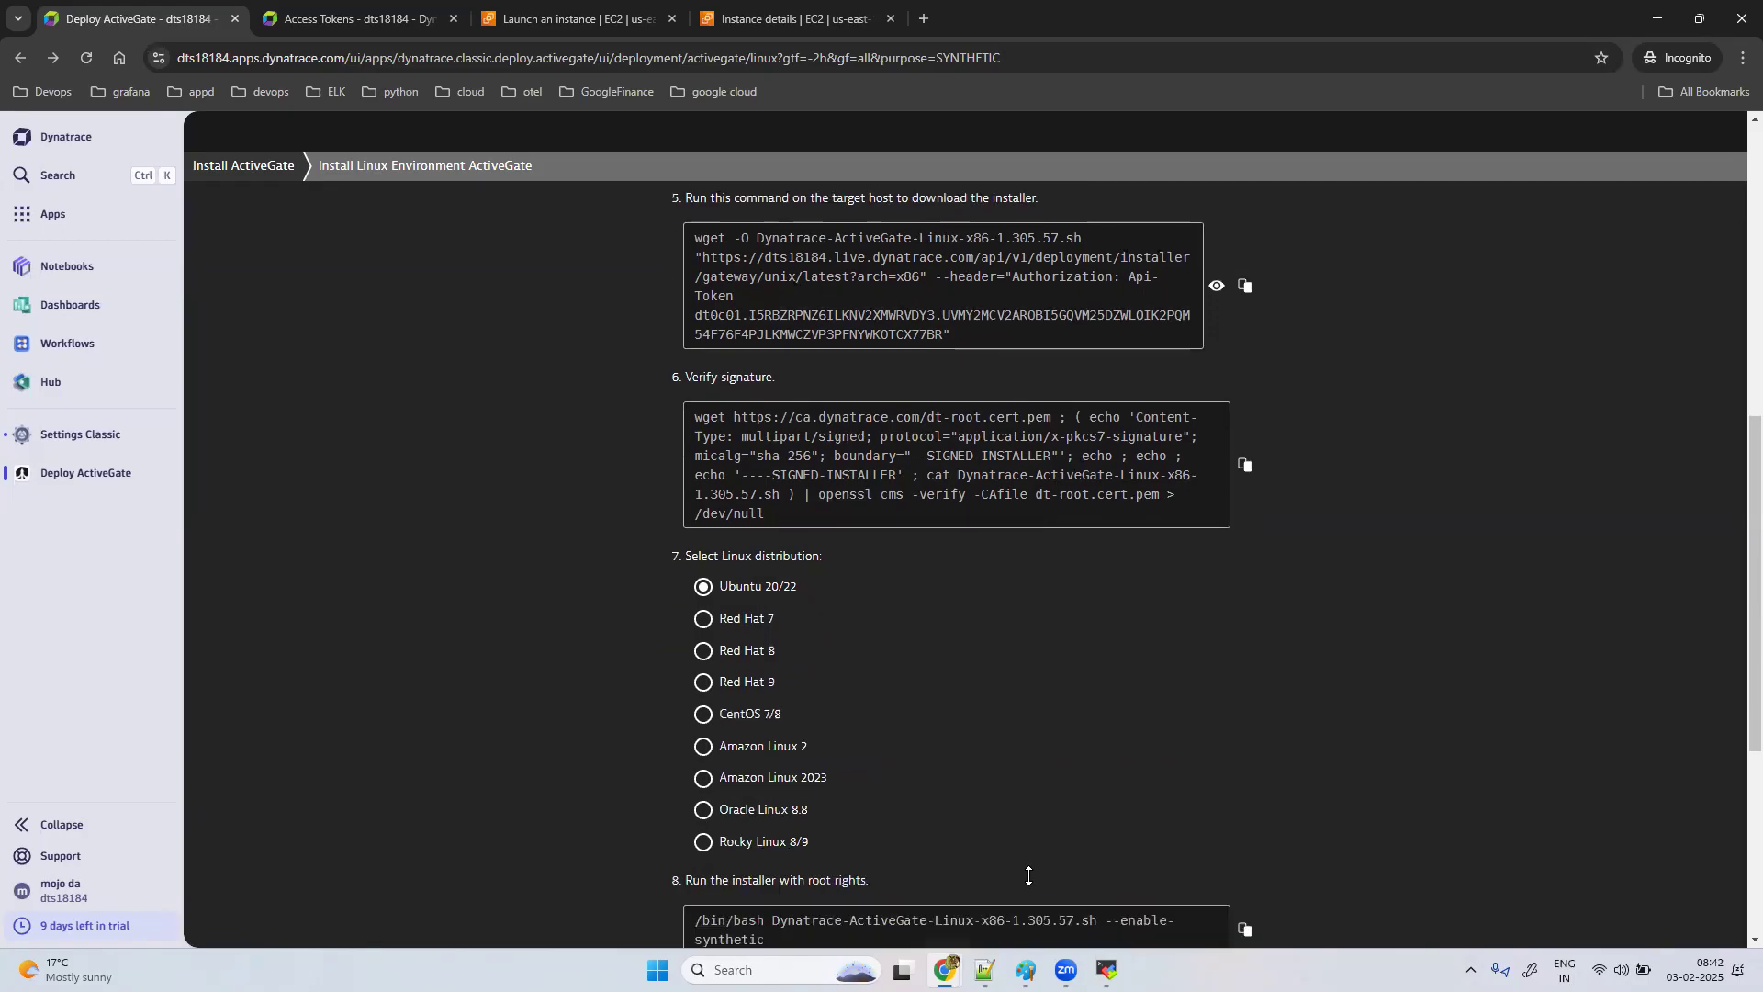
scroll(1028, 876, down, 1)
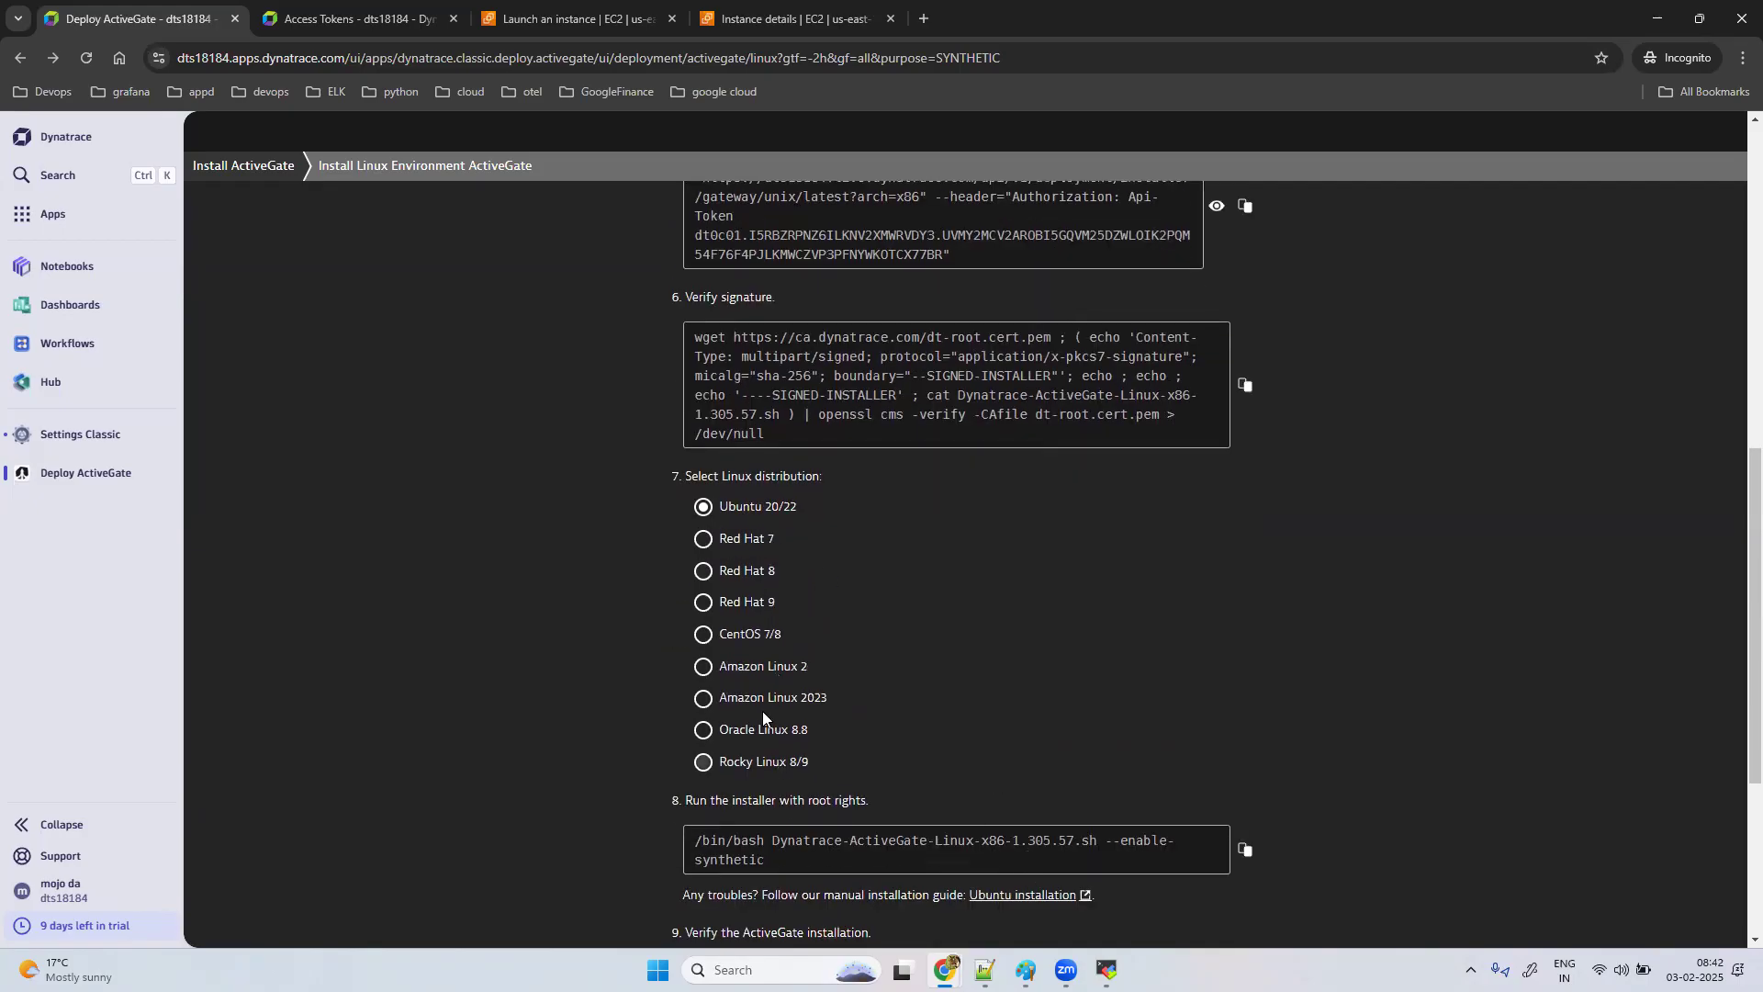
click(703, 698)
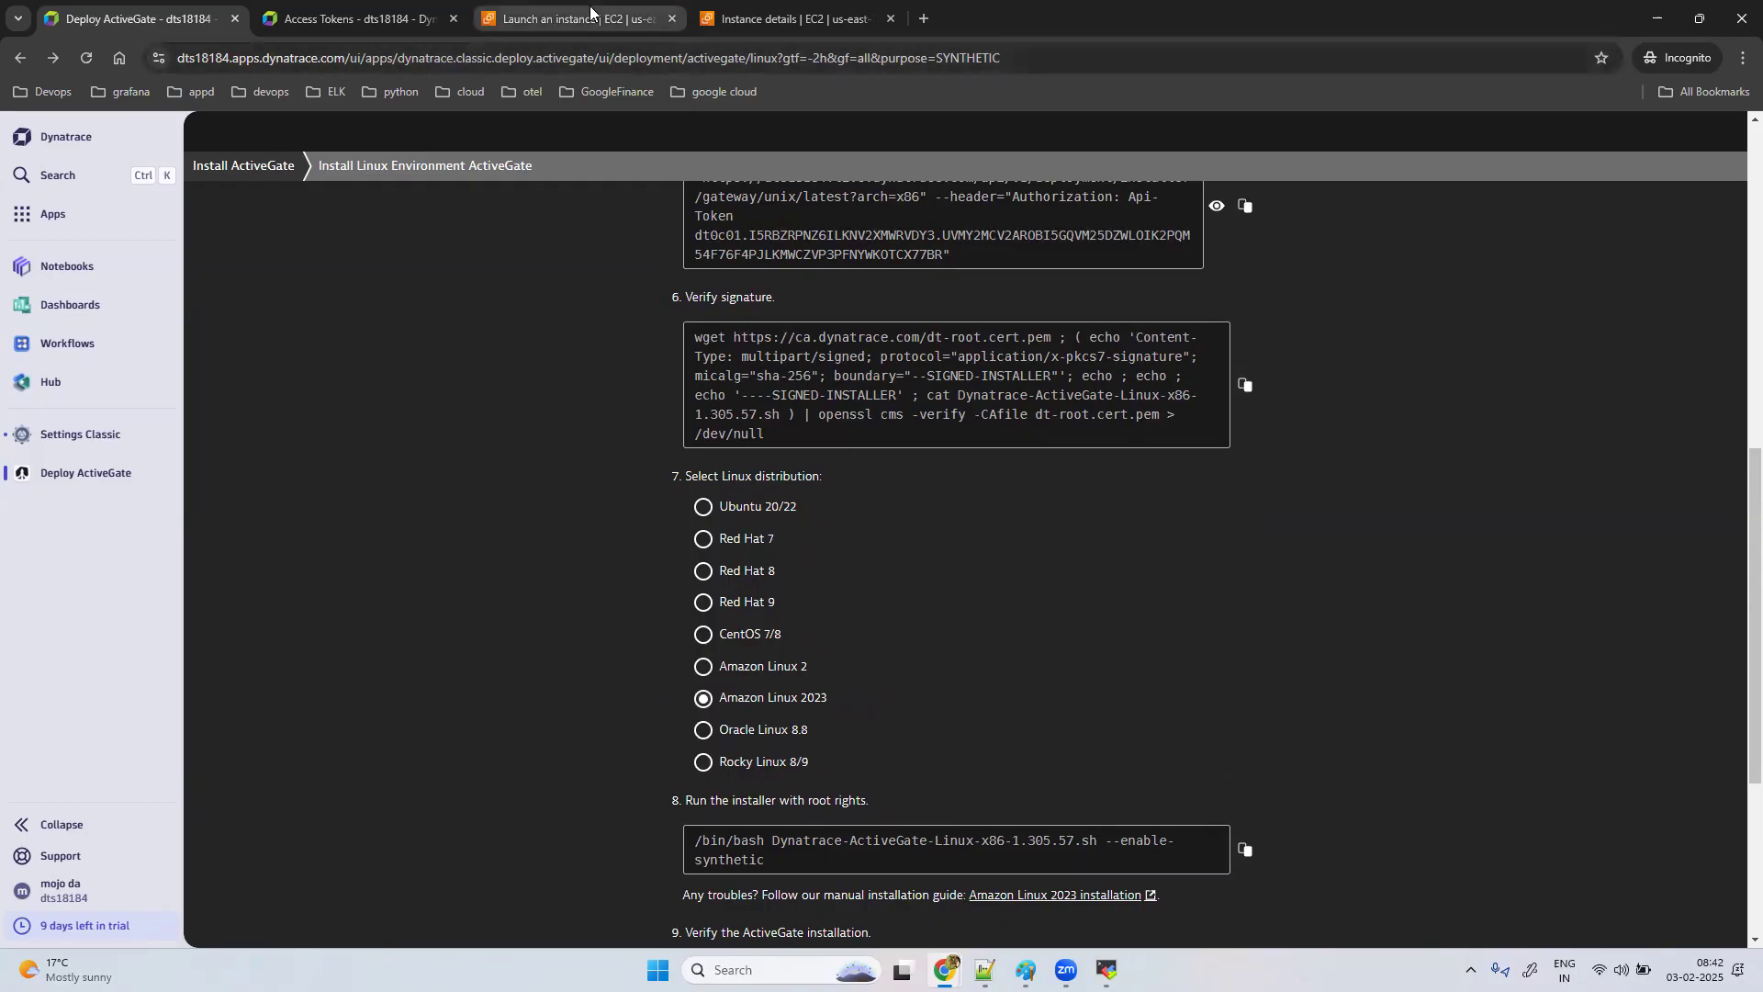
click(780, 18)
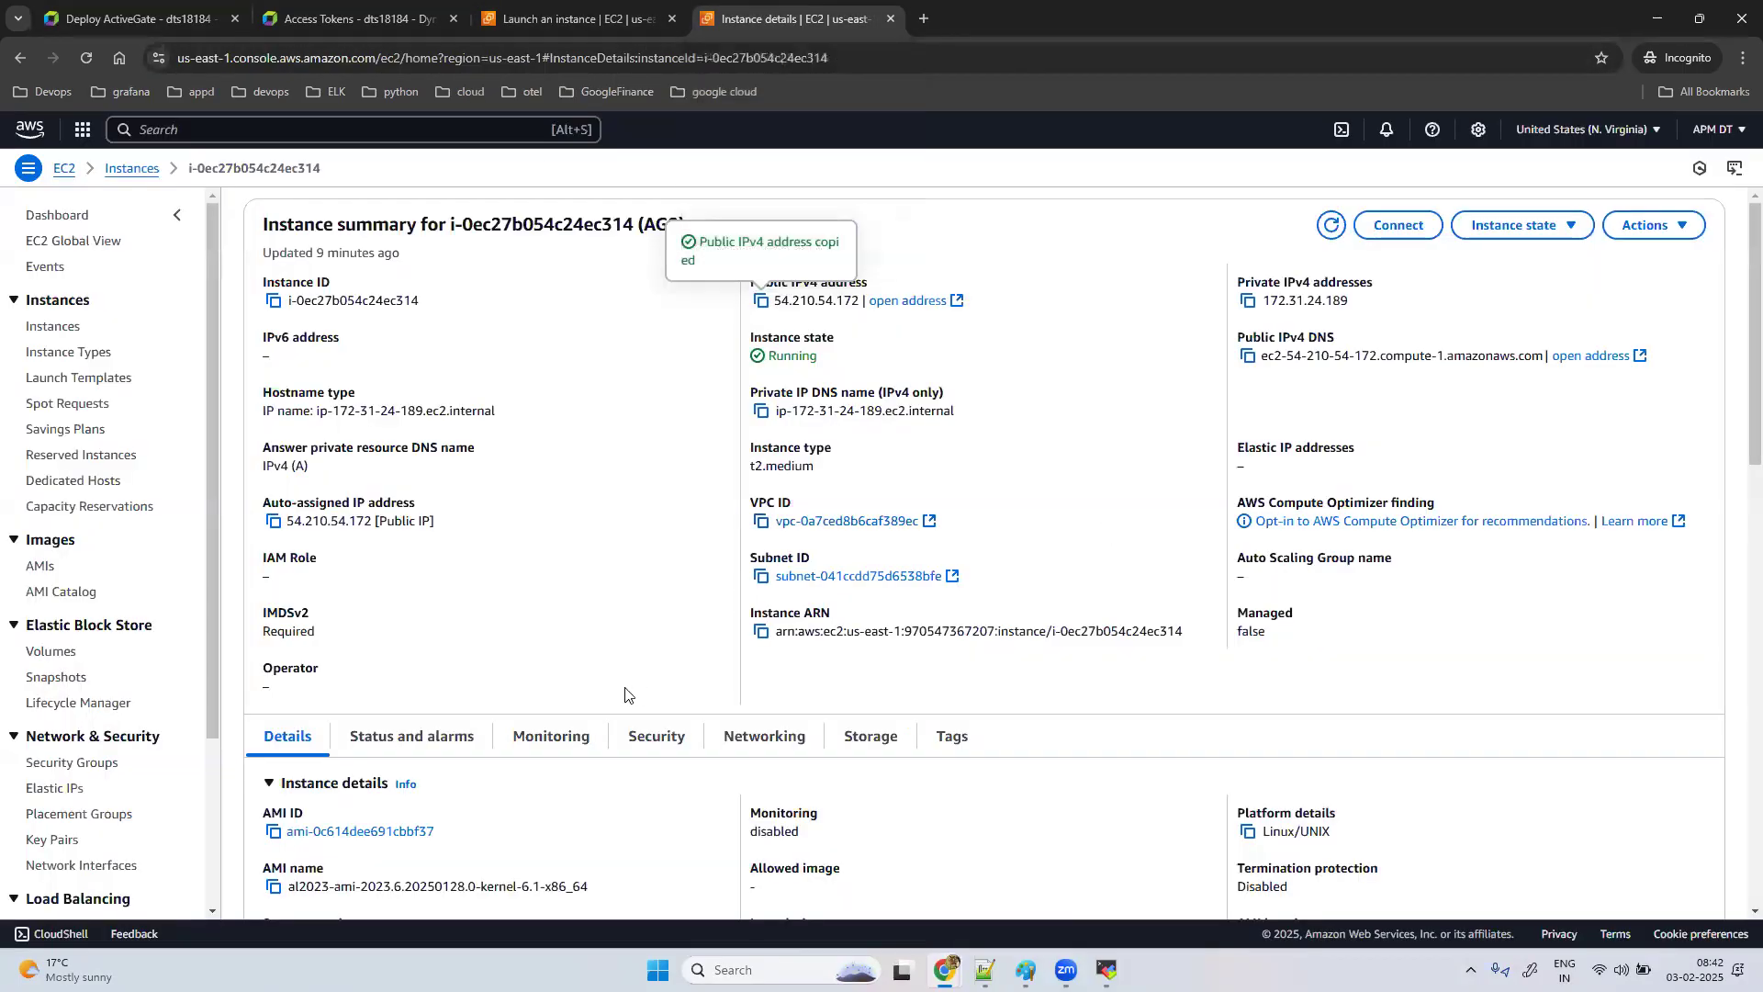
scroll(622, 696, down, 1)
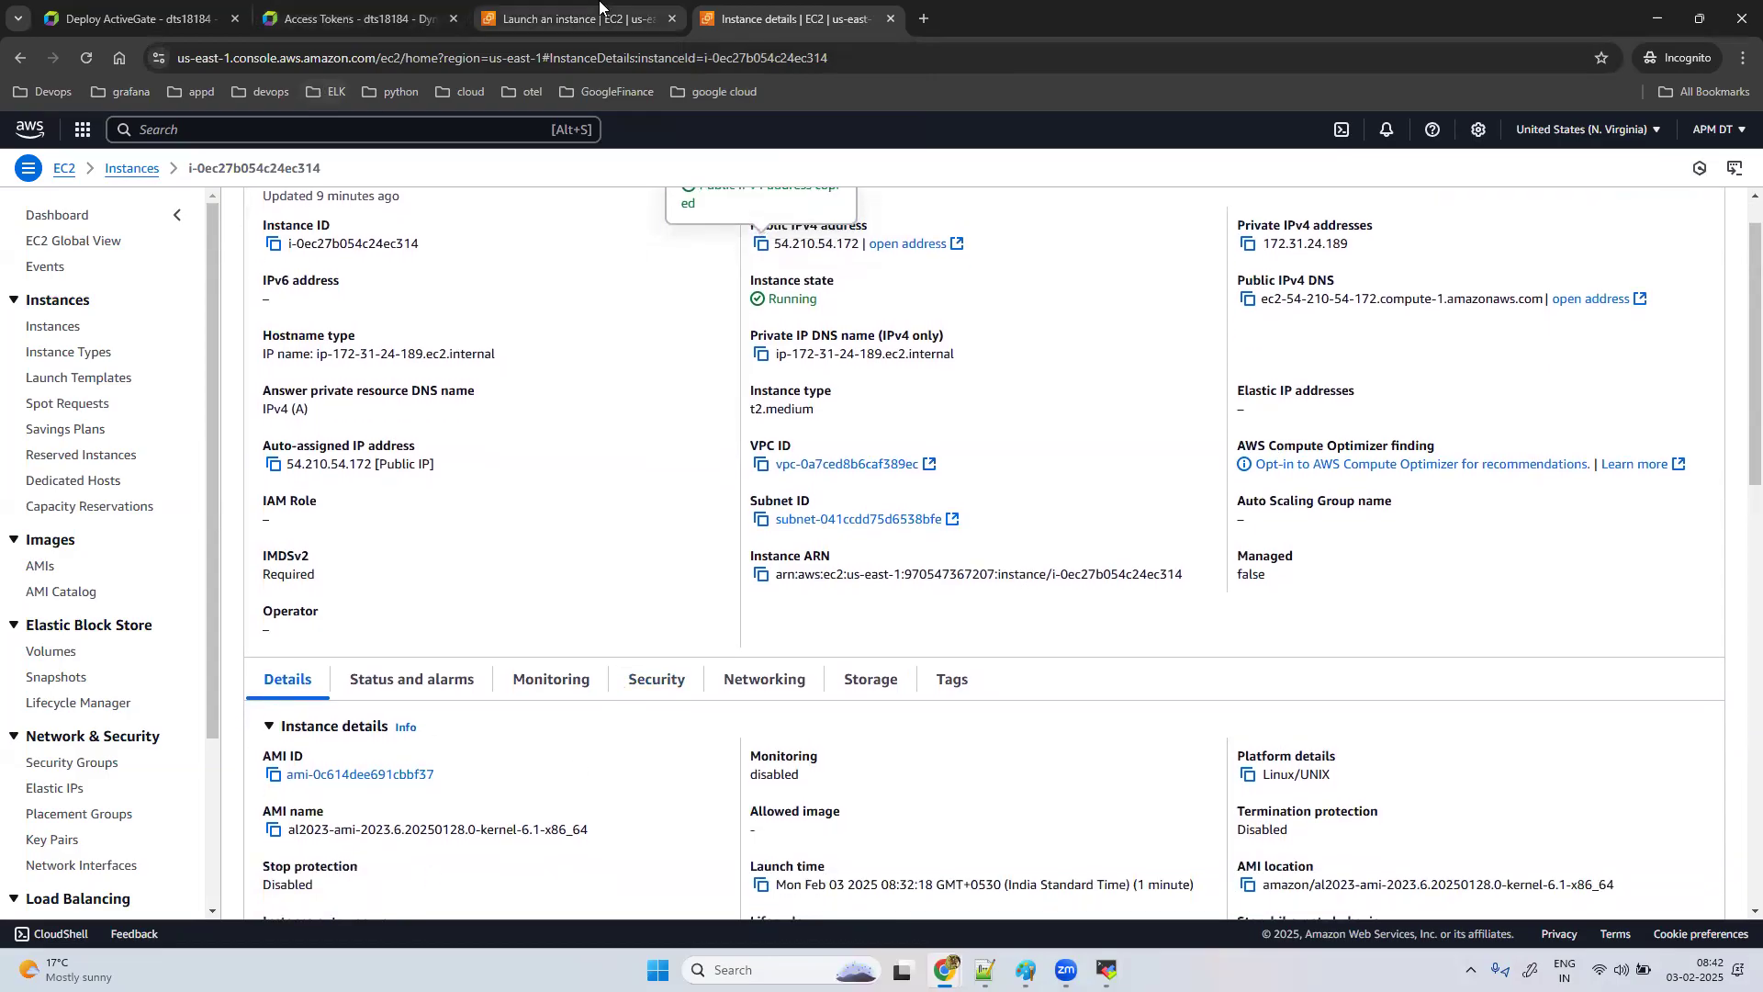
click(120, 17)
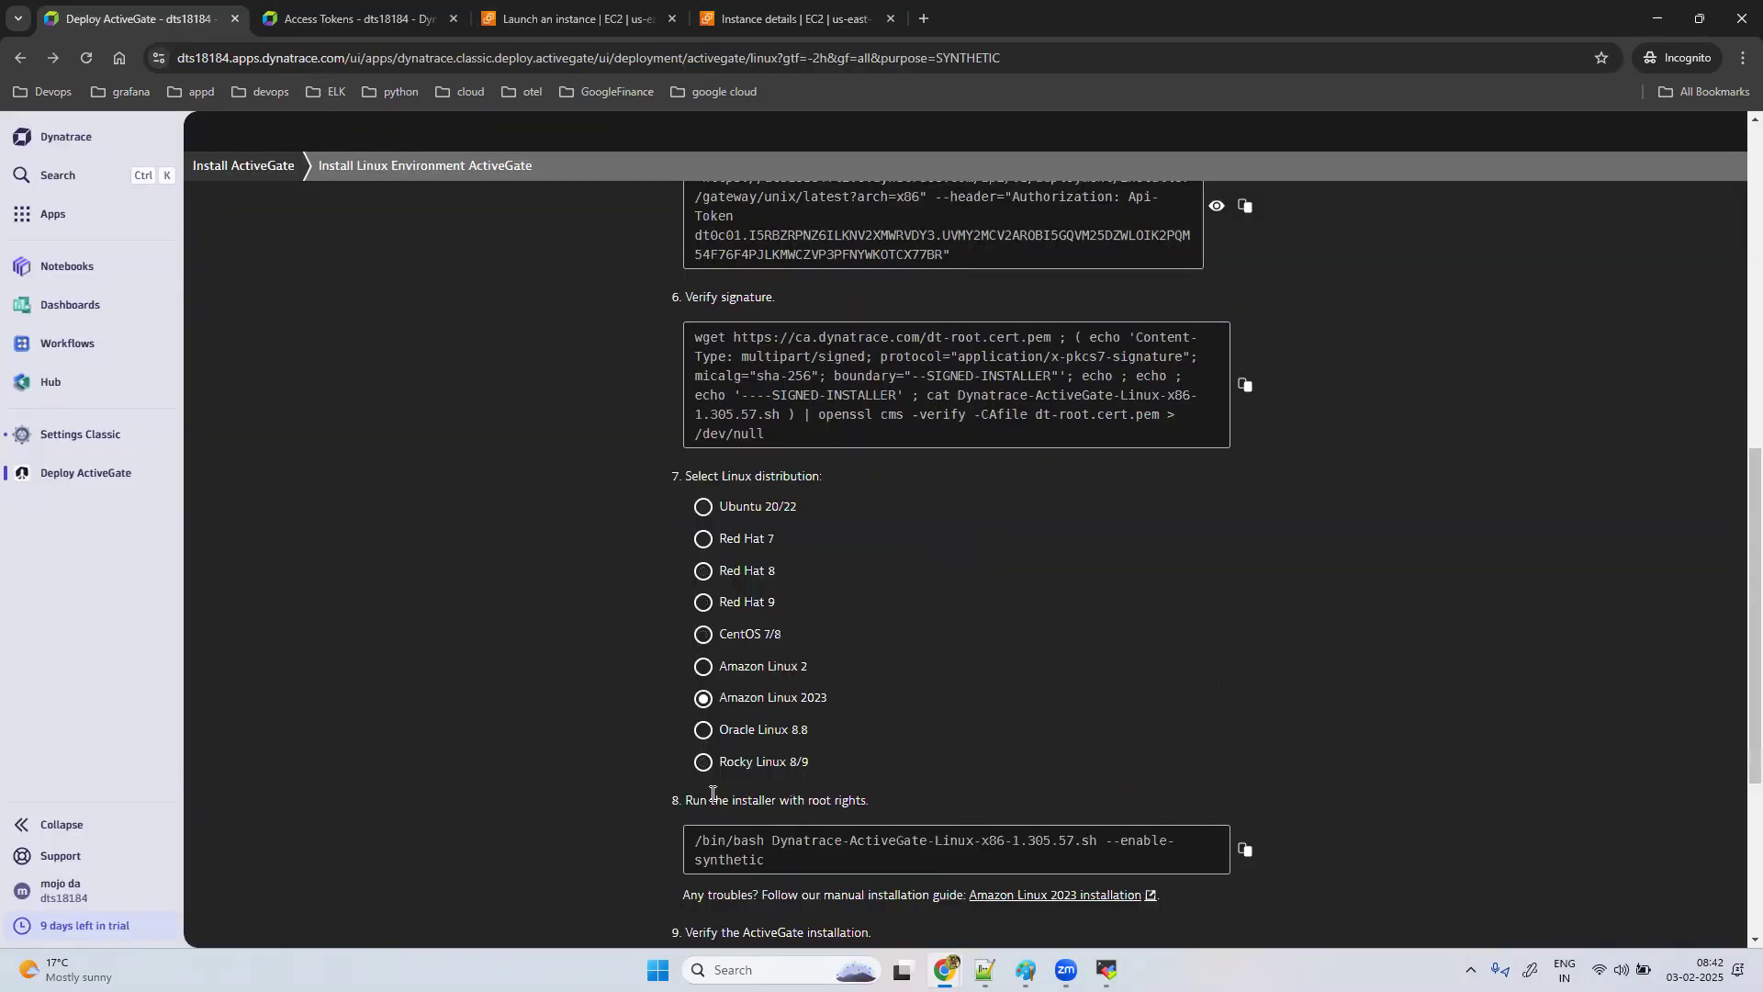
Step: Copy the root installer command and run it in MobaXterm to install Dynatrace-ActiveGate-Linux-x86-1.305.57.sh with --enable-synthetic
click(1244, 850)
click(1102, 863)
right_click(998, 897)
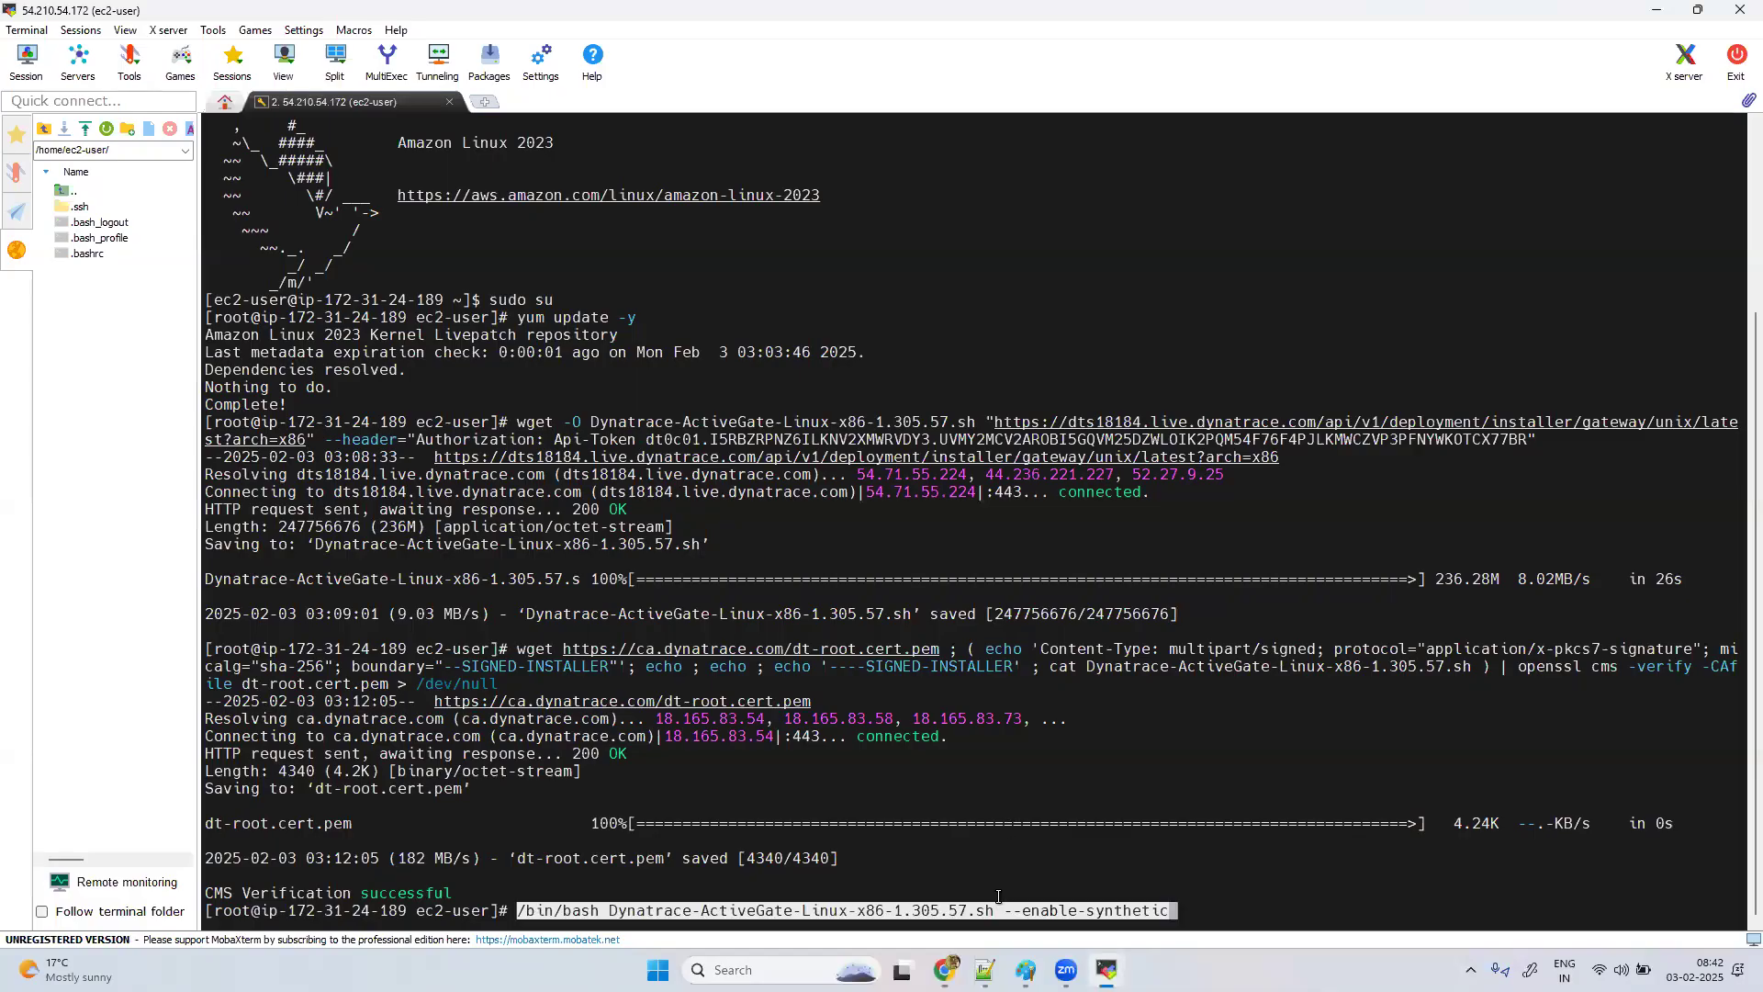
key(Return)
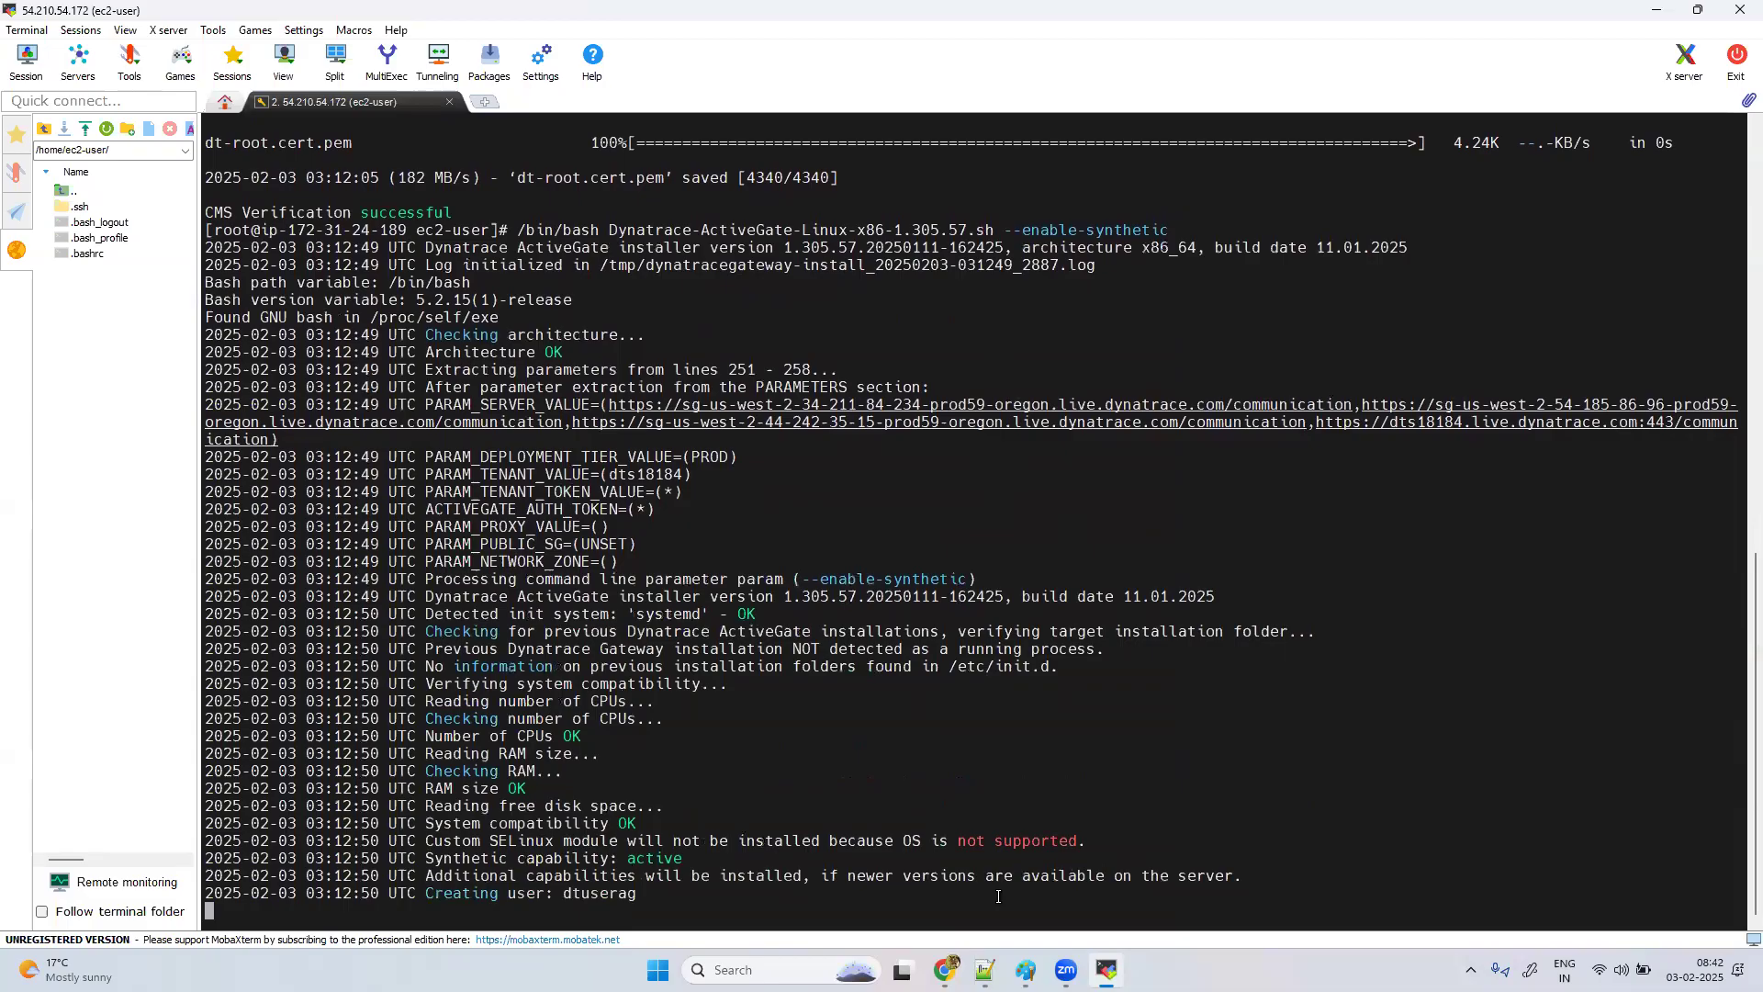
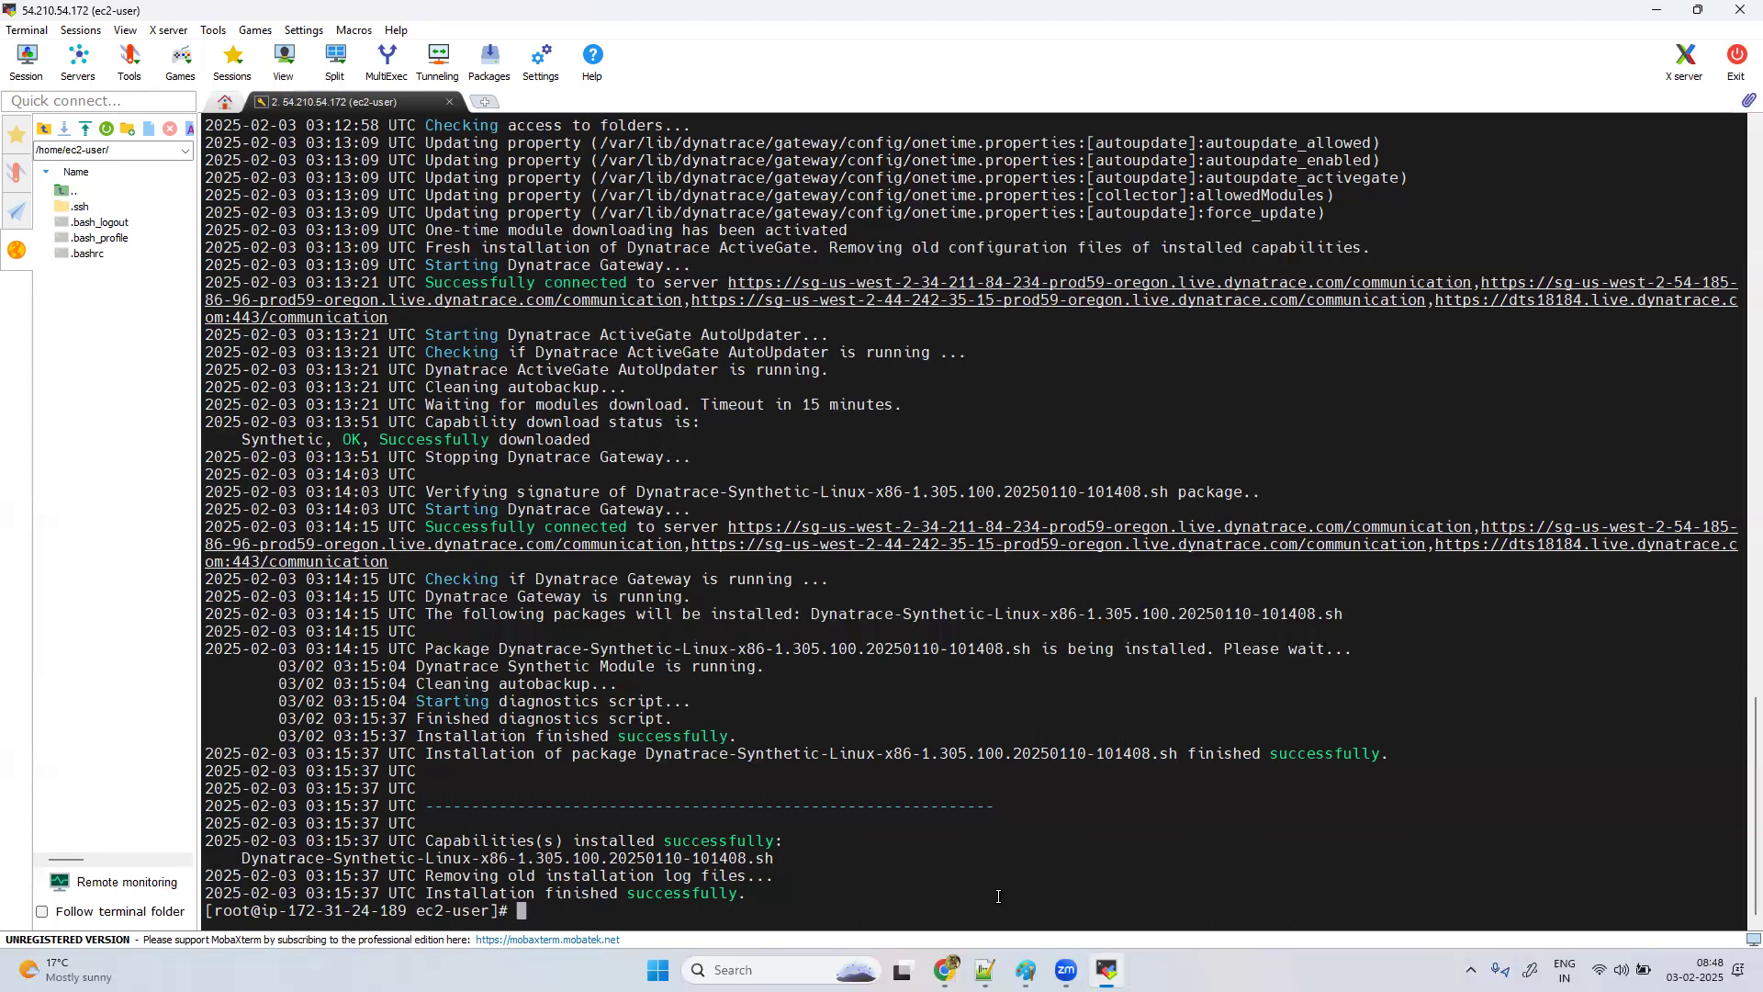
Step: Check the ActiveGate service with systemctl status dynatracegateway.service, then return to the shell prompt
text(ss)
text(ytemc)
key(BackSpace)
key(BackSpace)
key(BackSpace)
key(BackSpace)
key(BackSpace)
key(BackSpace)
text(ystemctl status dynatrace)
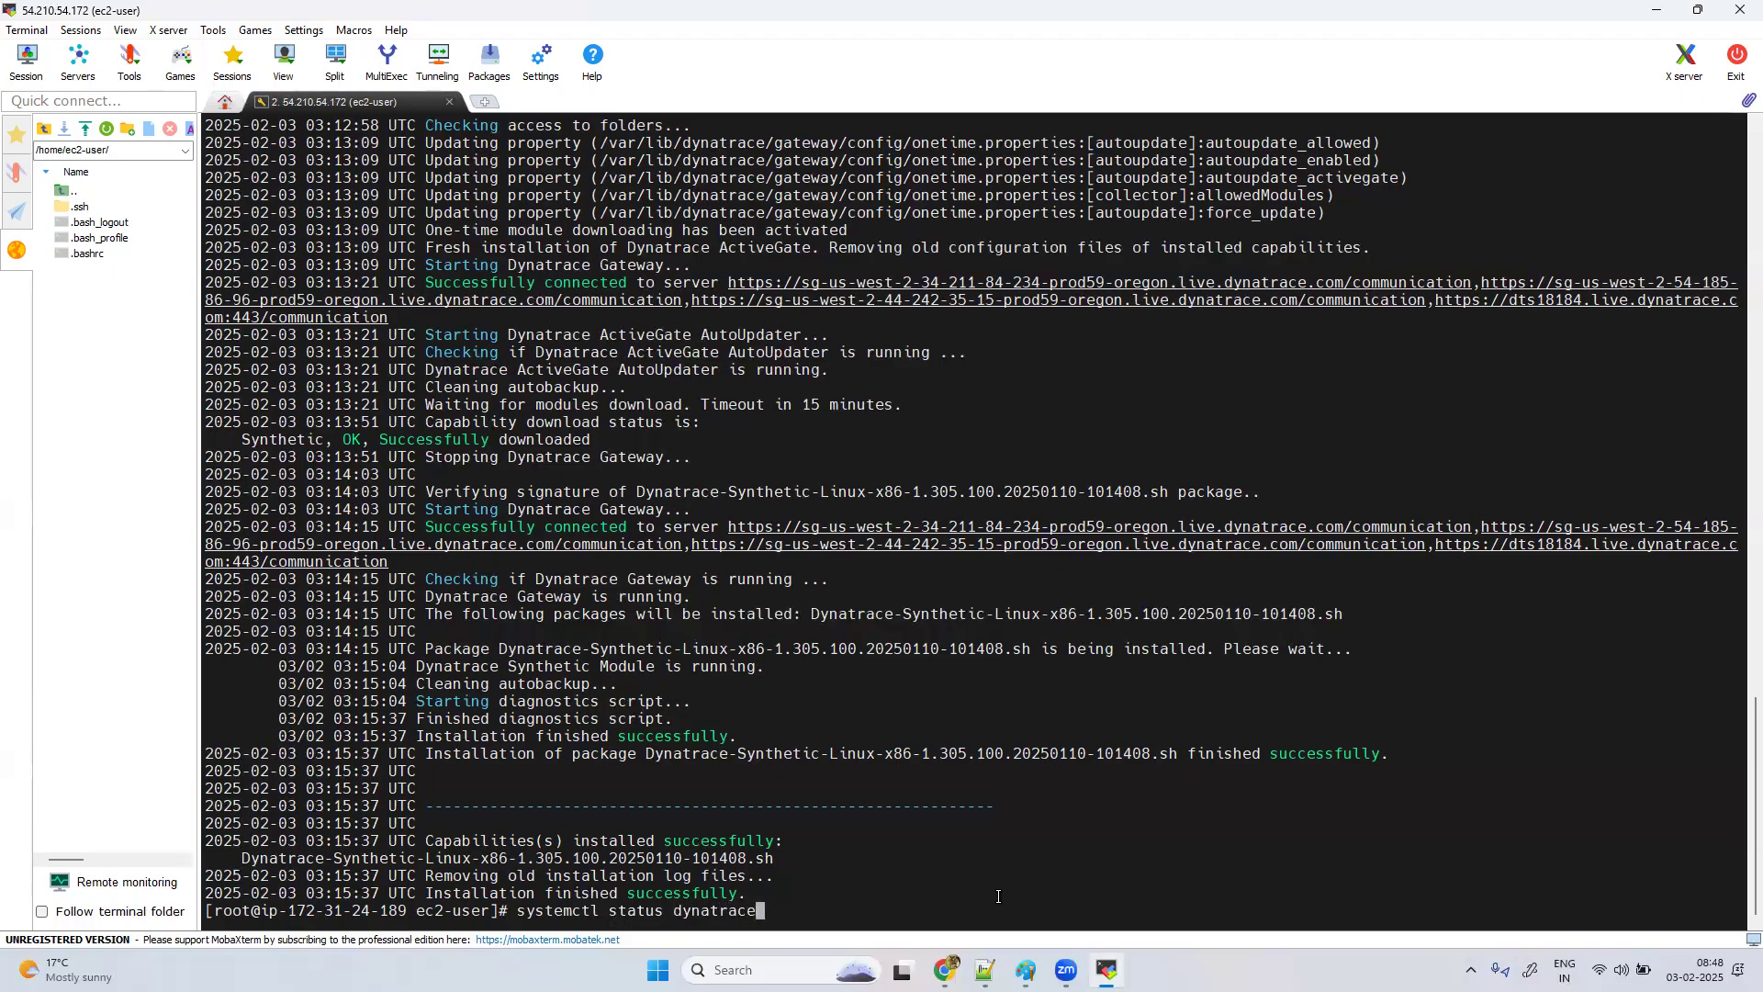
text(gatewau)
key(BackSpace)
text(y.service)
key(Return)
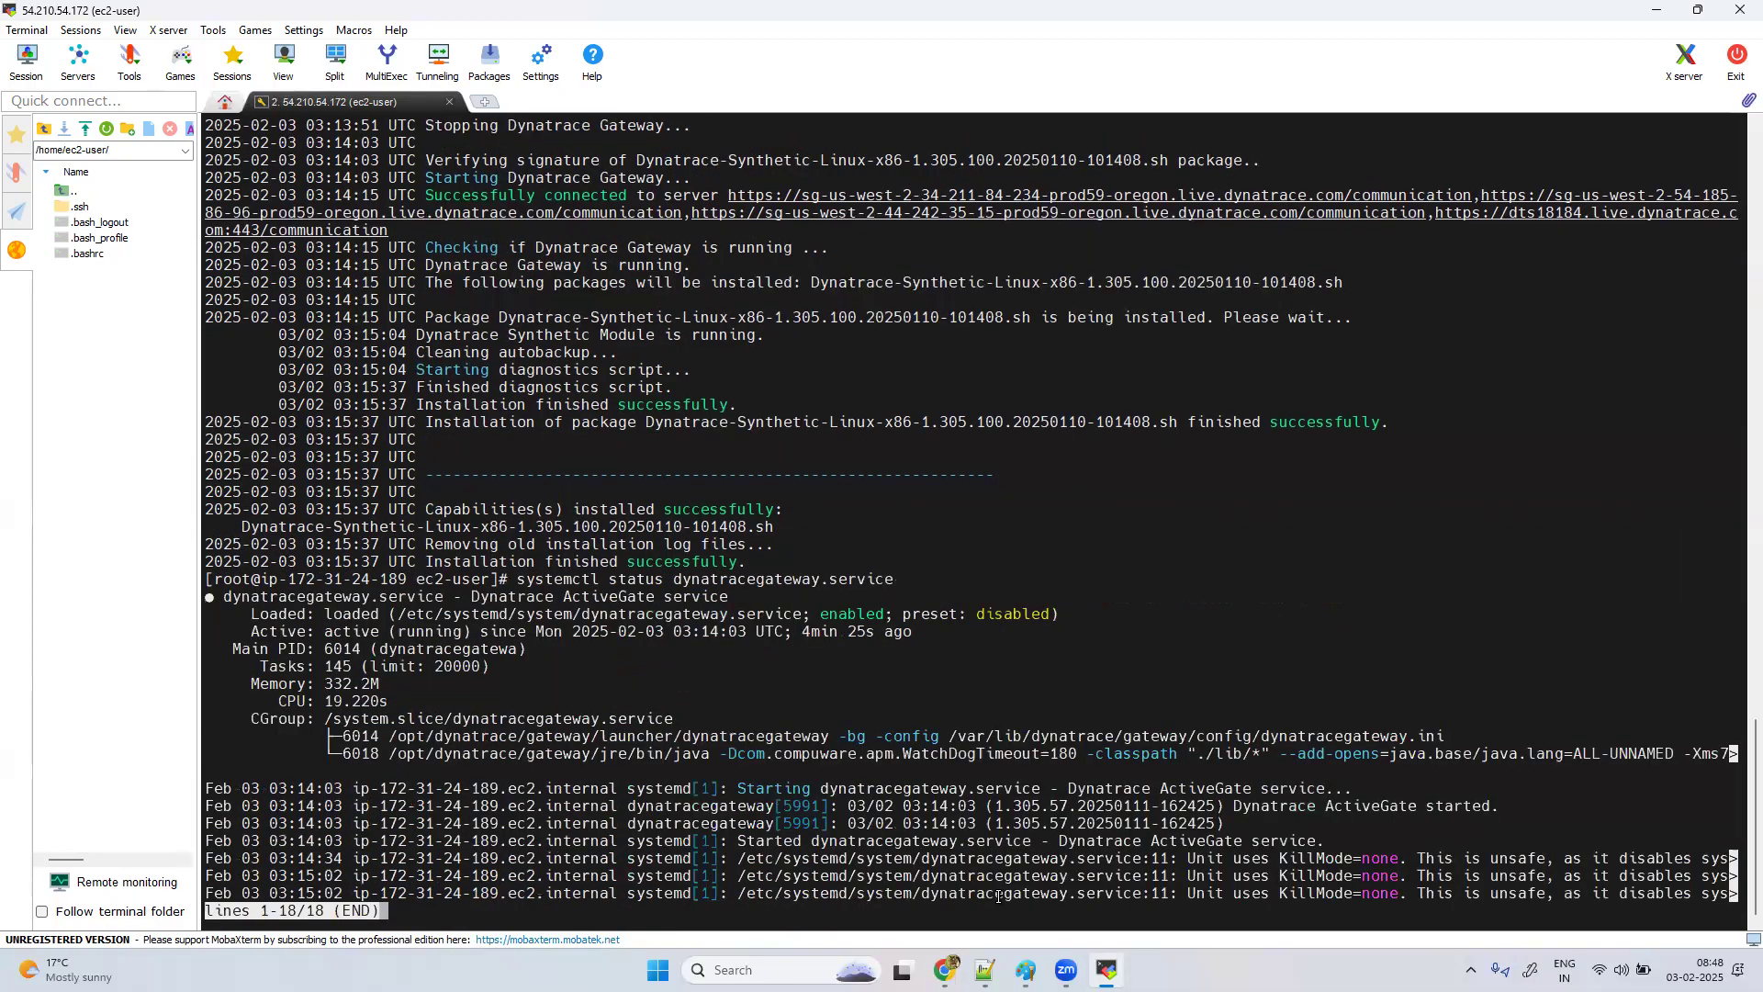
double_click(342, 631)
key(q)
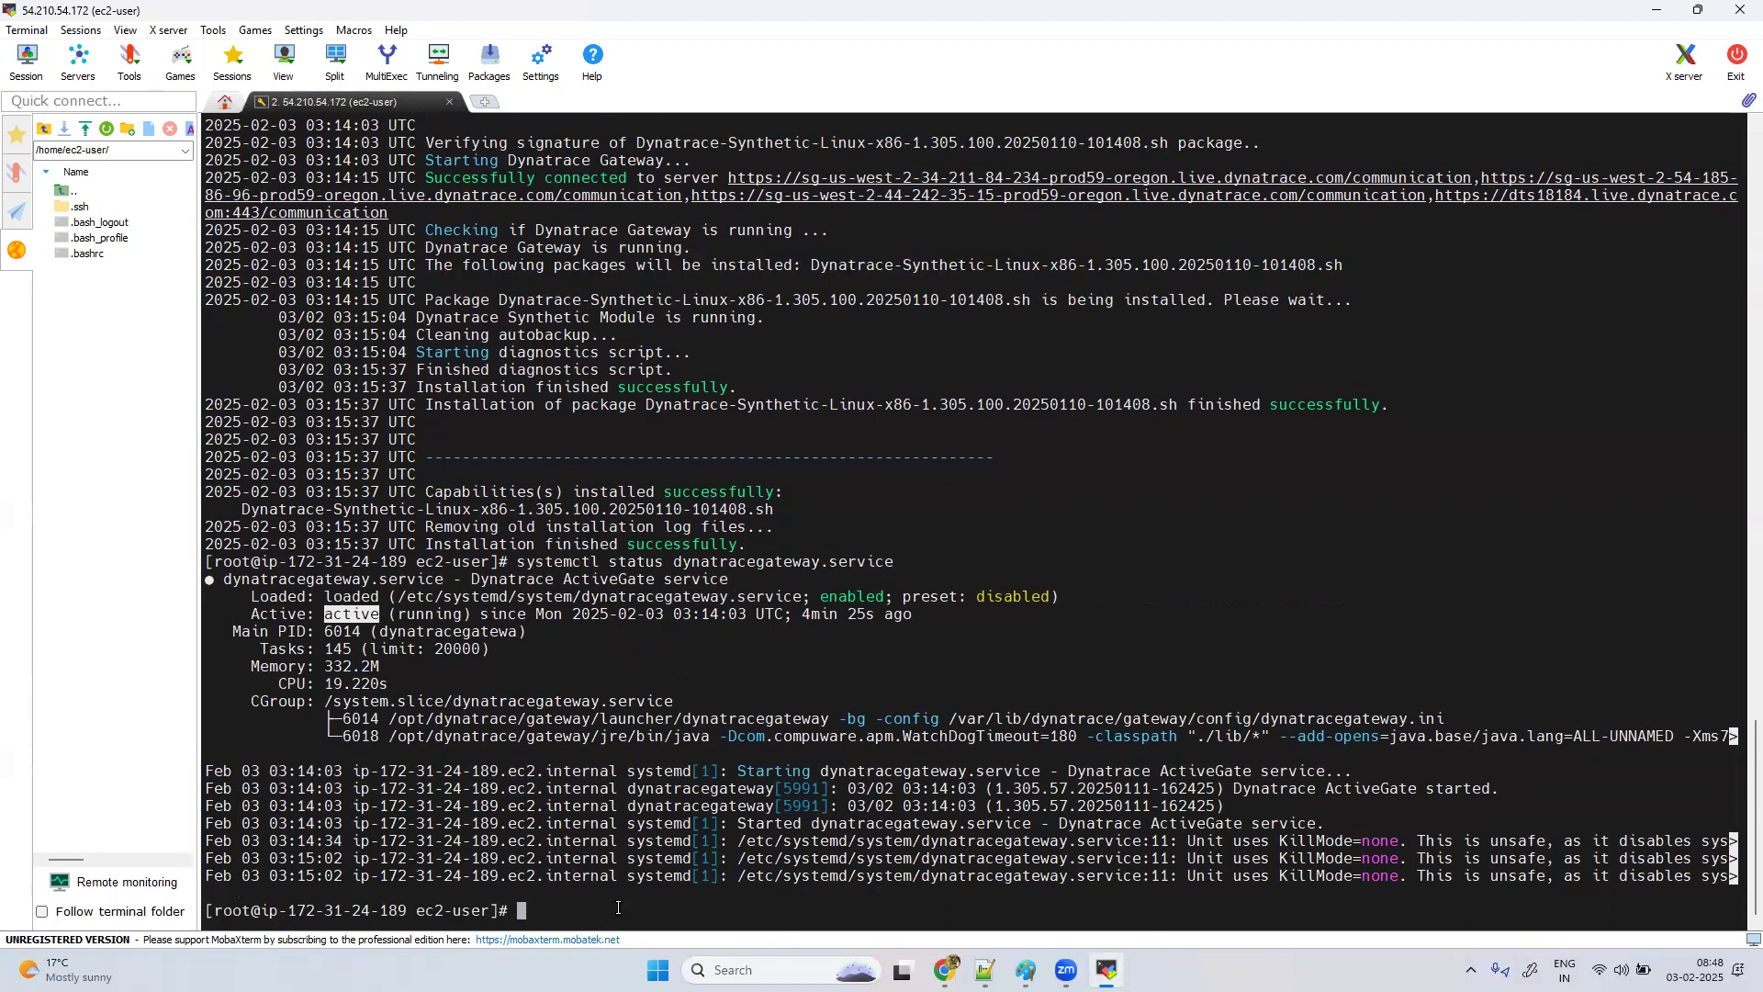
click(620, 907)
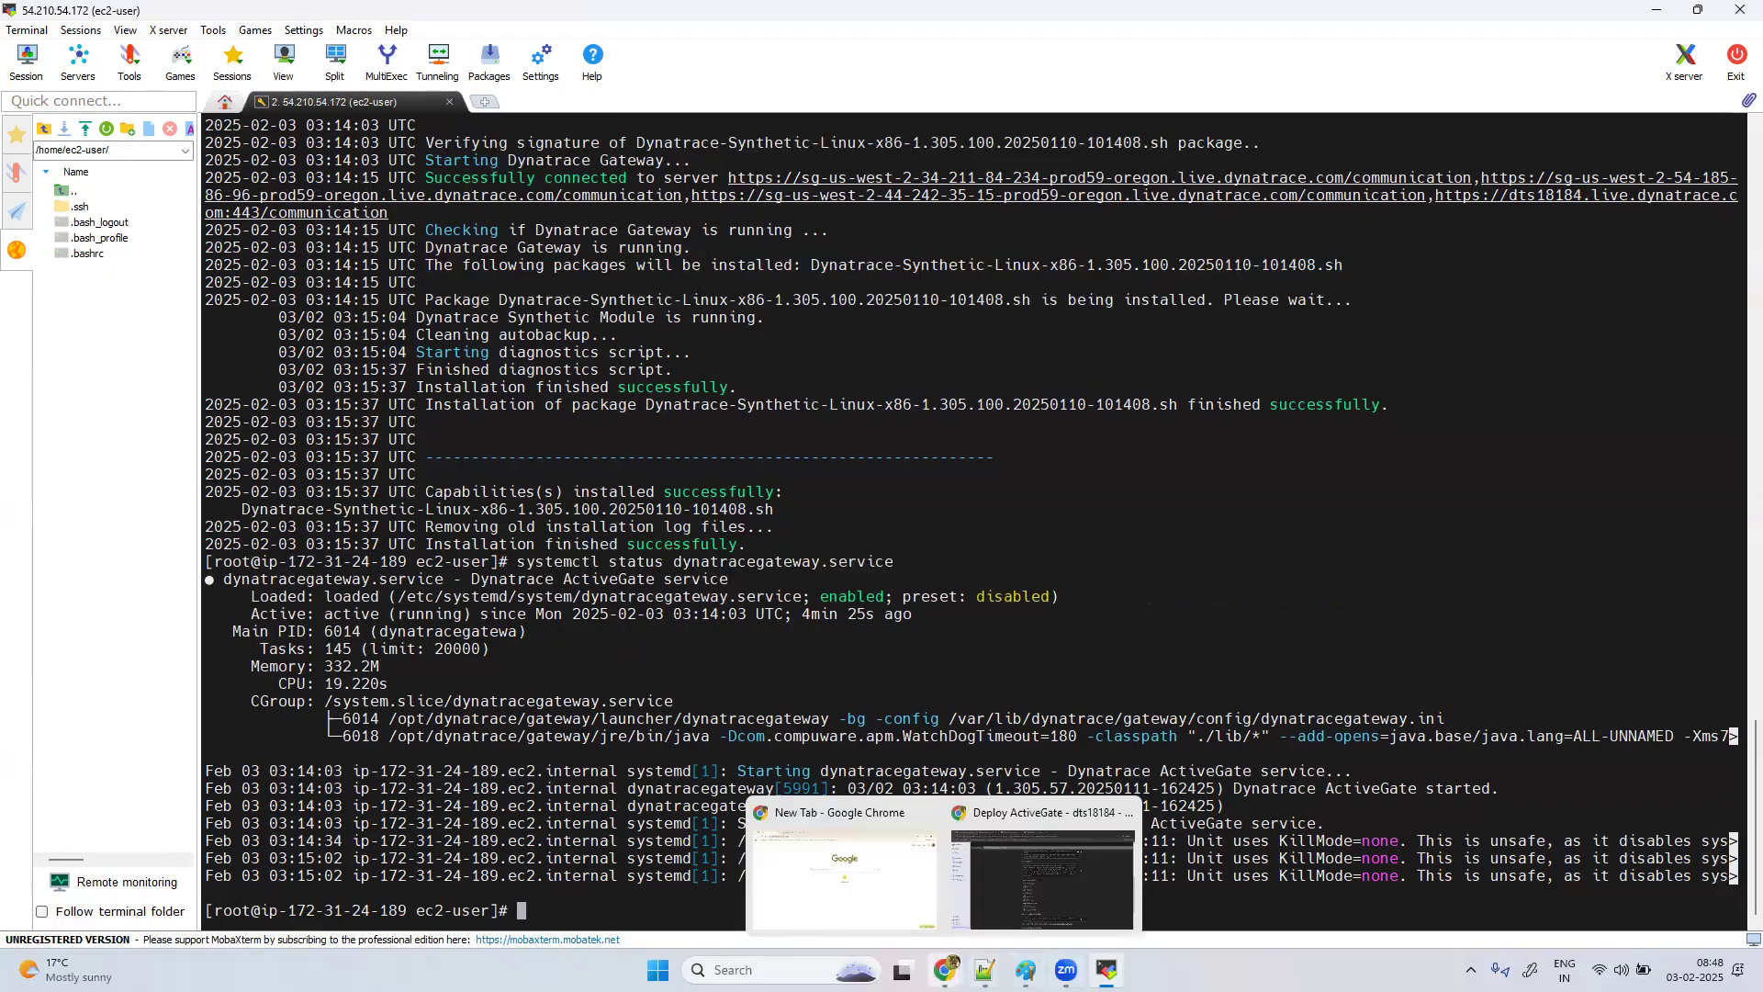
Step: Switch to Chrome, show the ActiveGate deployment status and expand the details of ip-172-31-24-189.ec2.internal
click(1033, 874)
scroll(919, 688, down, 3)
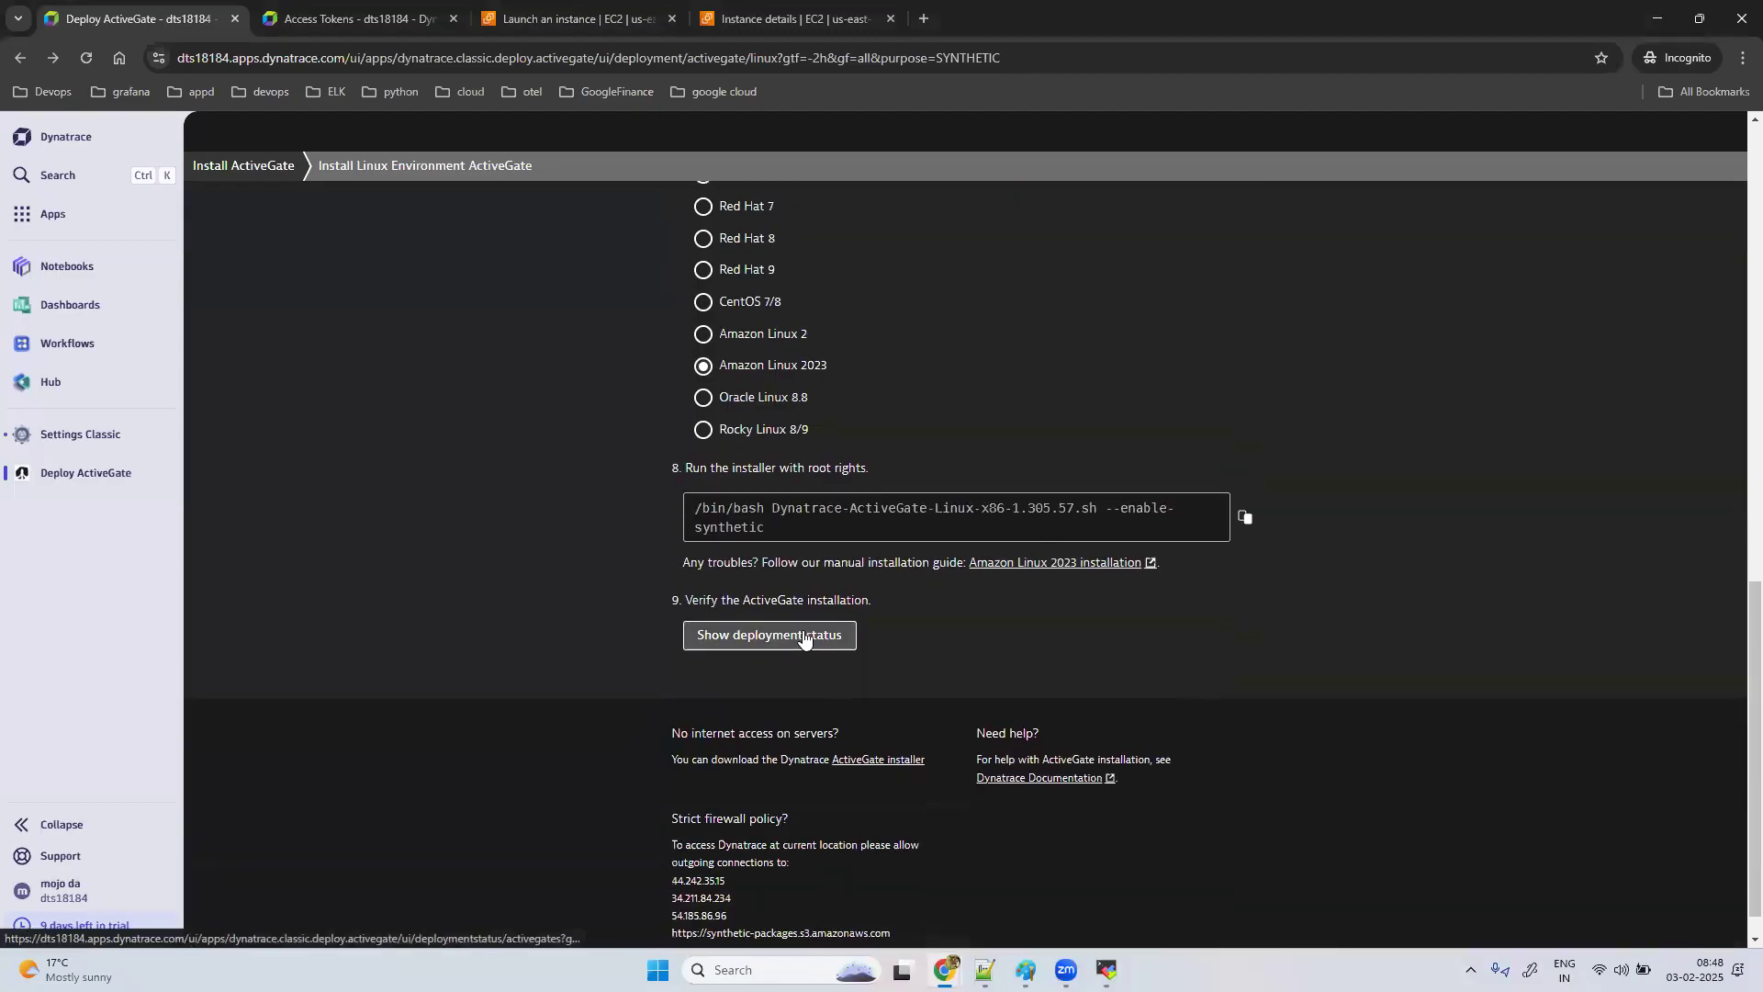
click(803, 636)
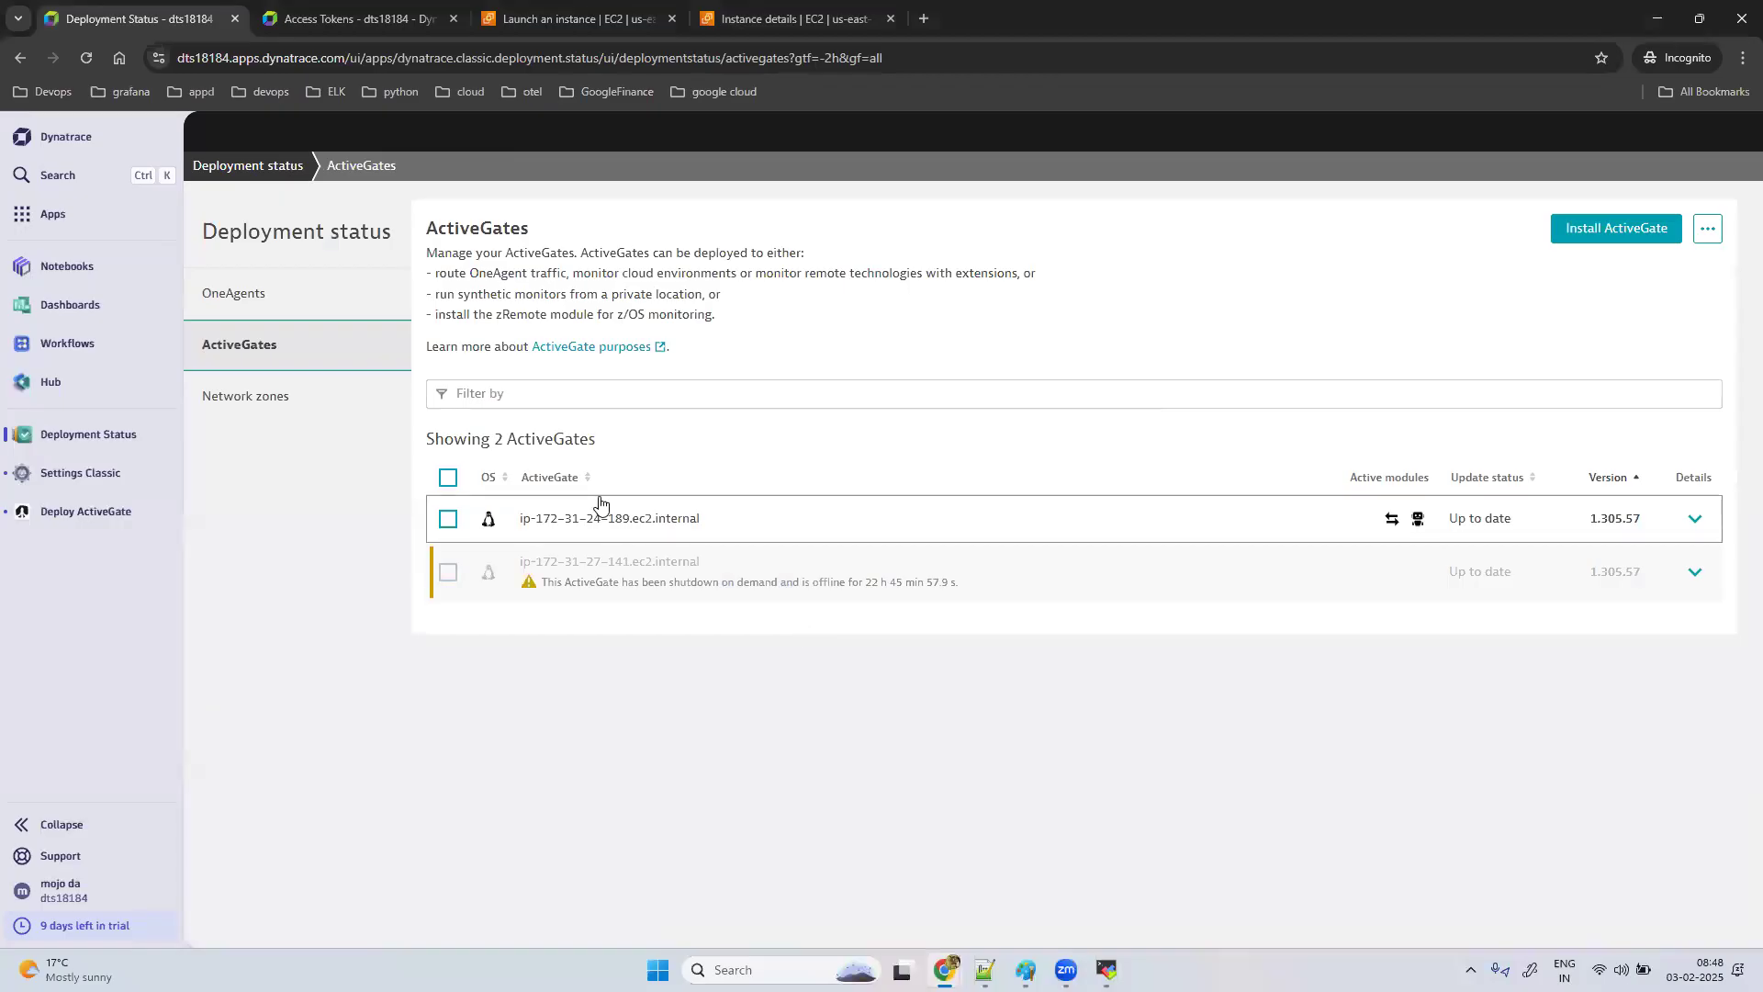
click(1694, 518)
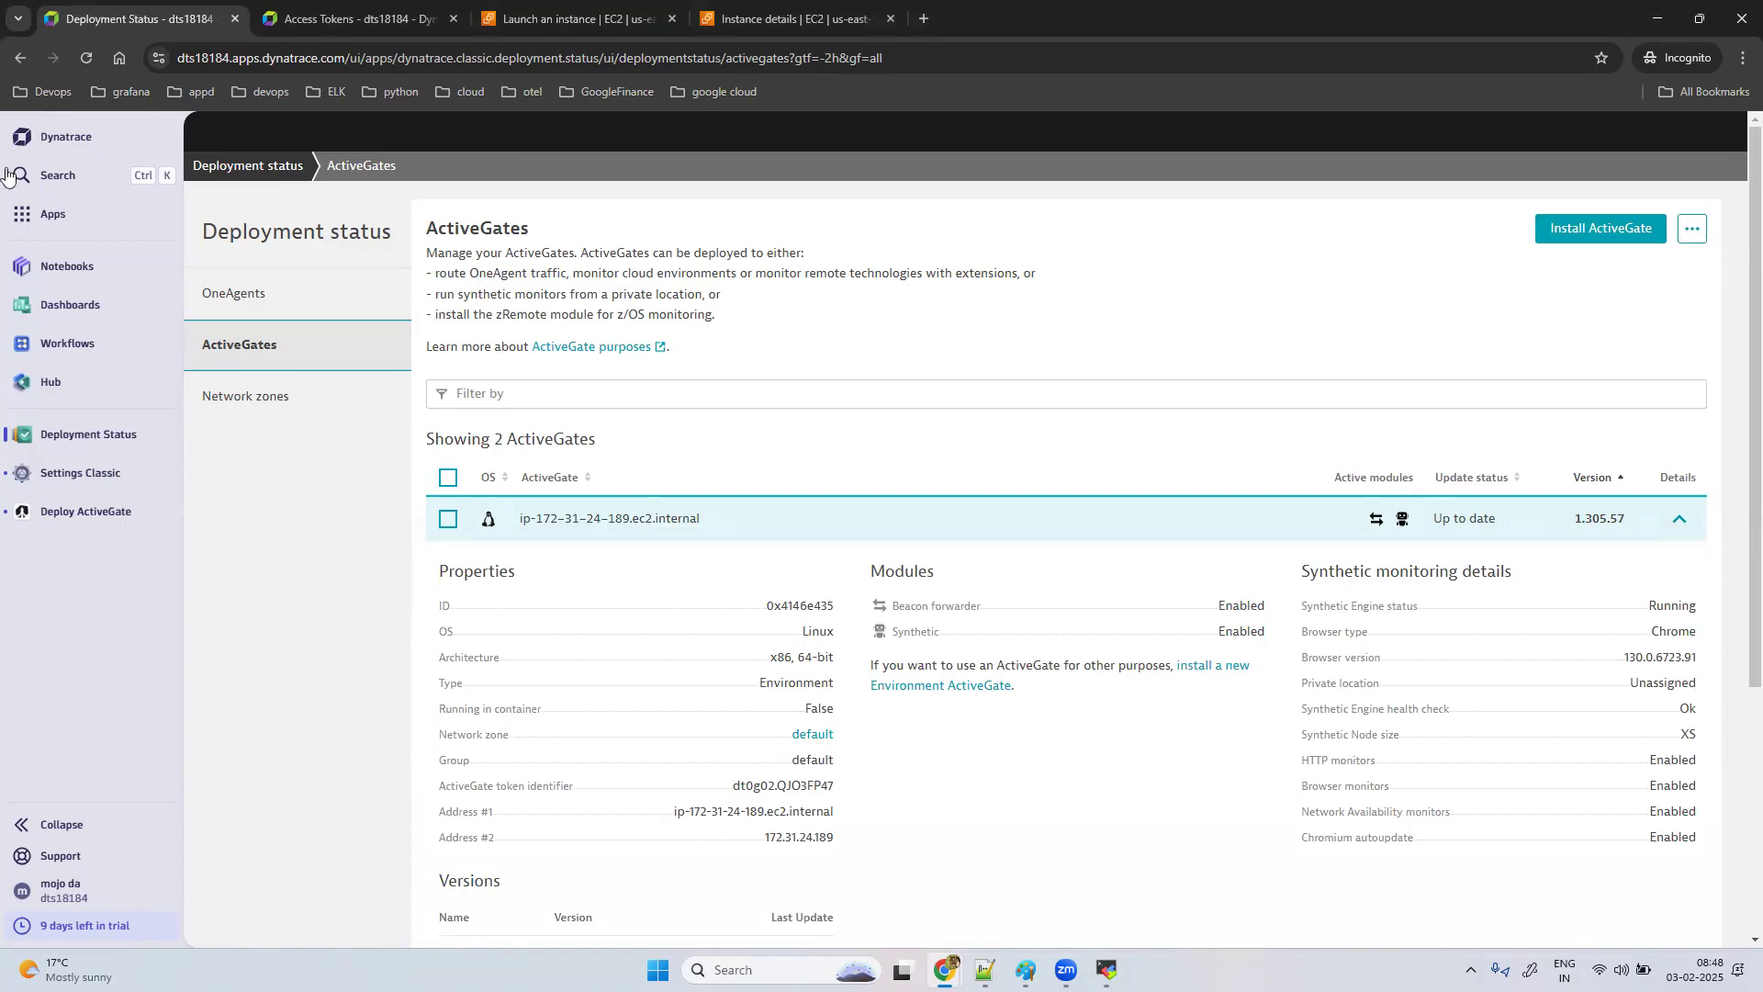
Step: Open the Add private location form in Settings Classic and name the location APMDT
click(99, 219)
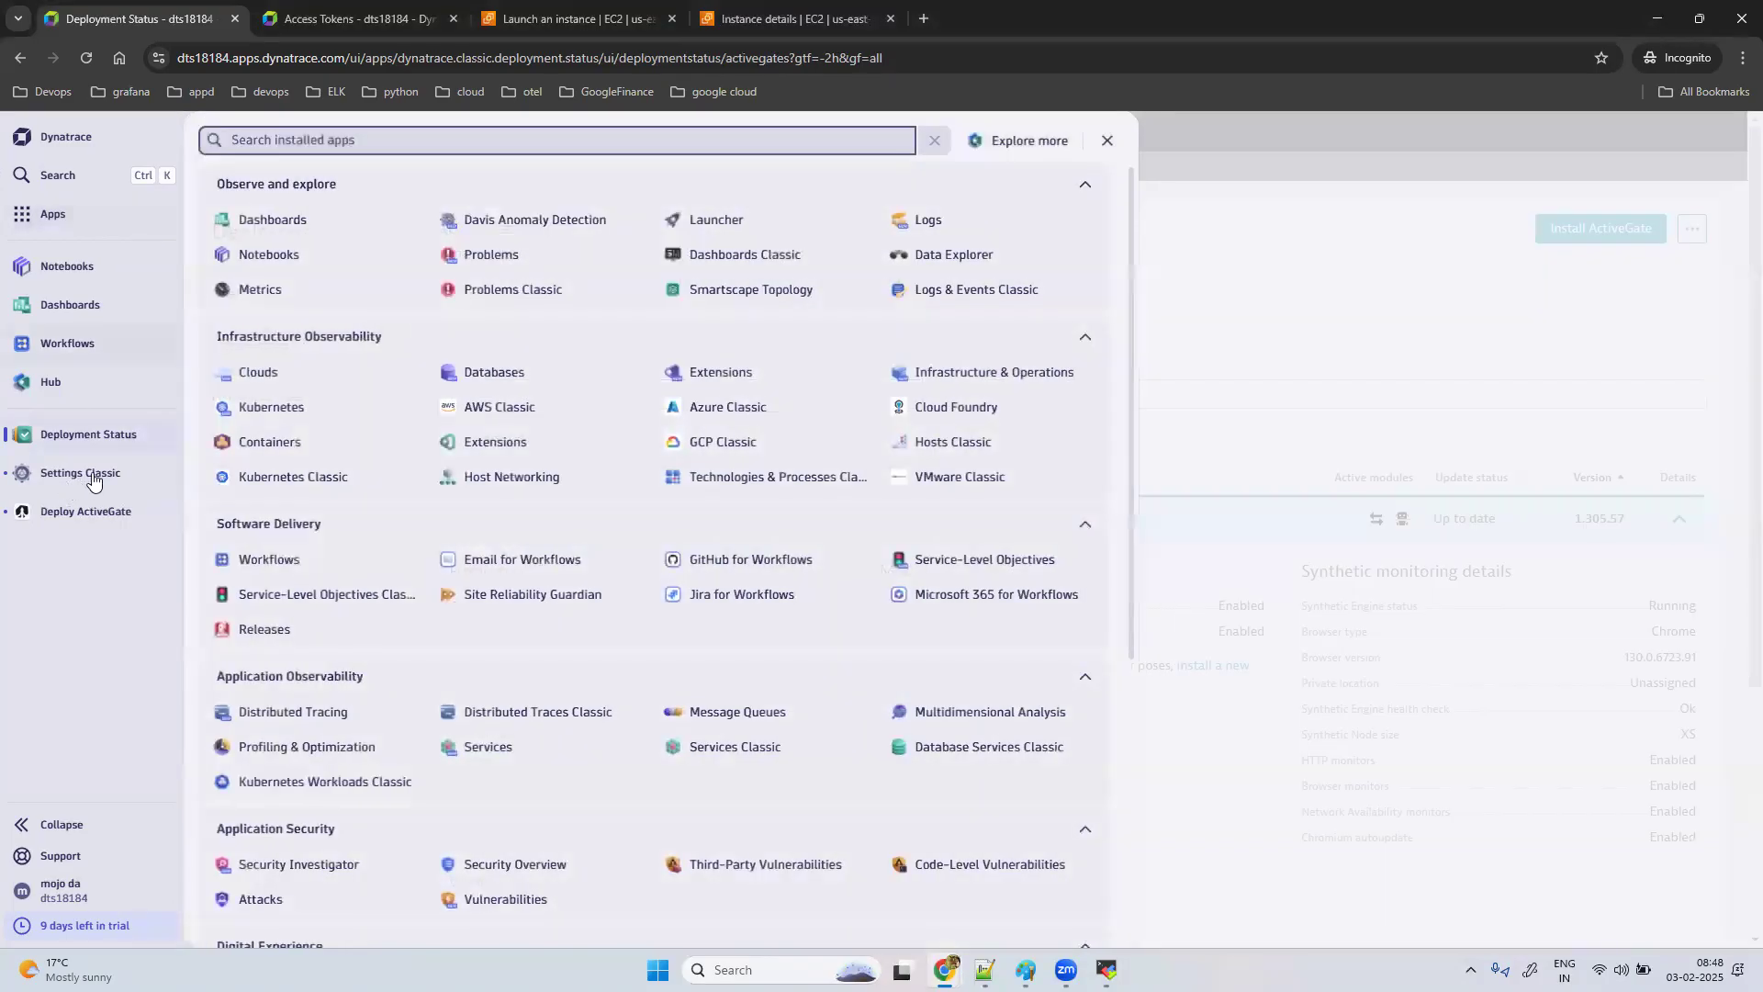
click(92, 474)
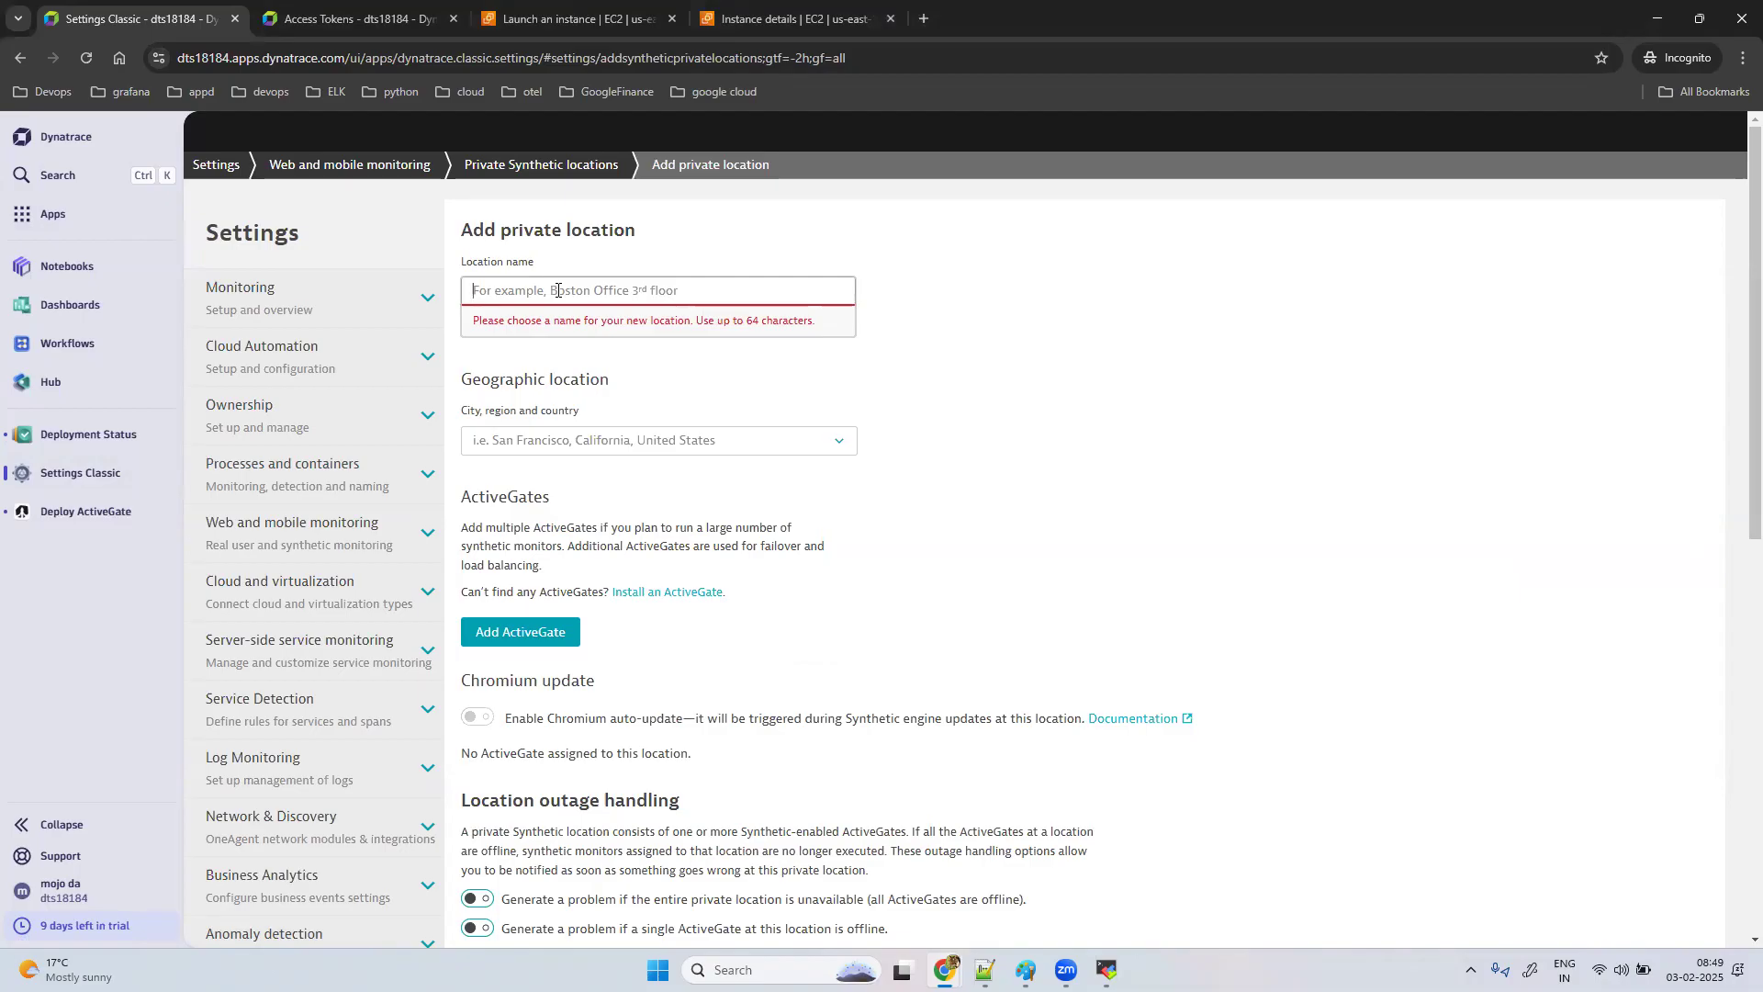
text(APMDT)
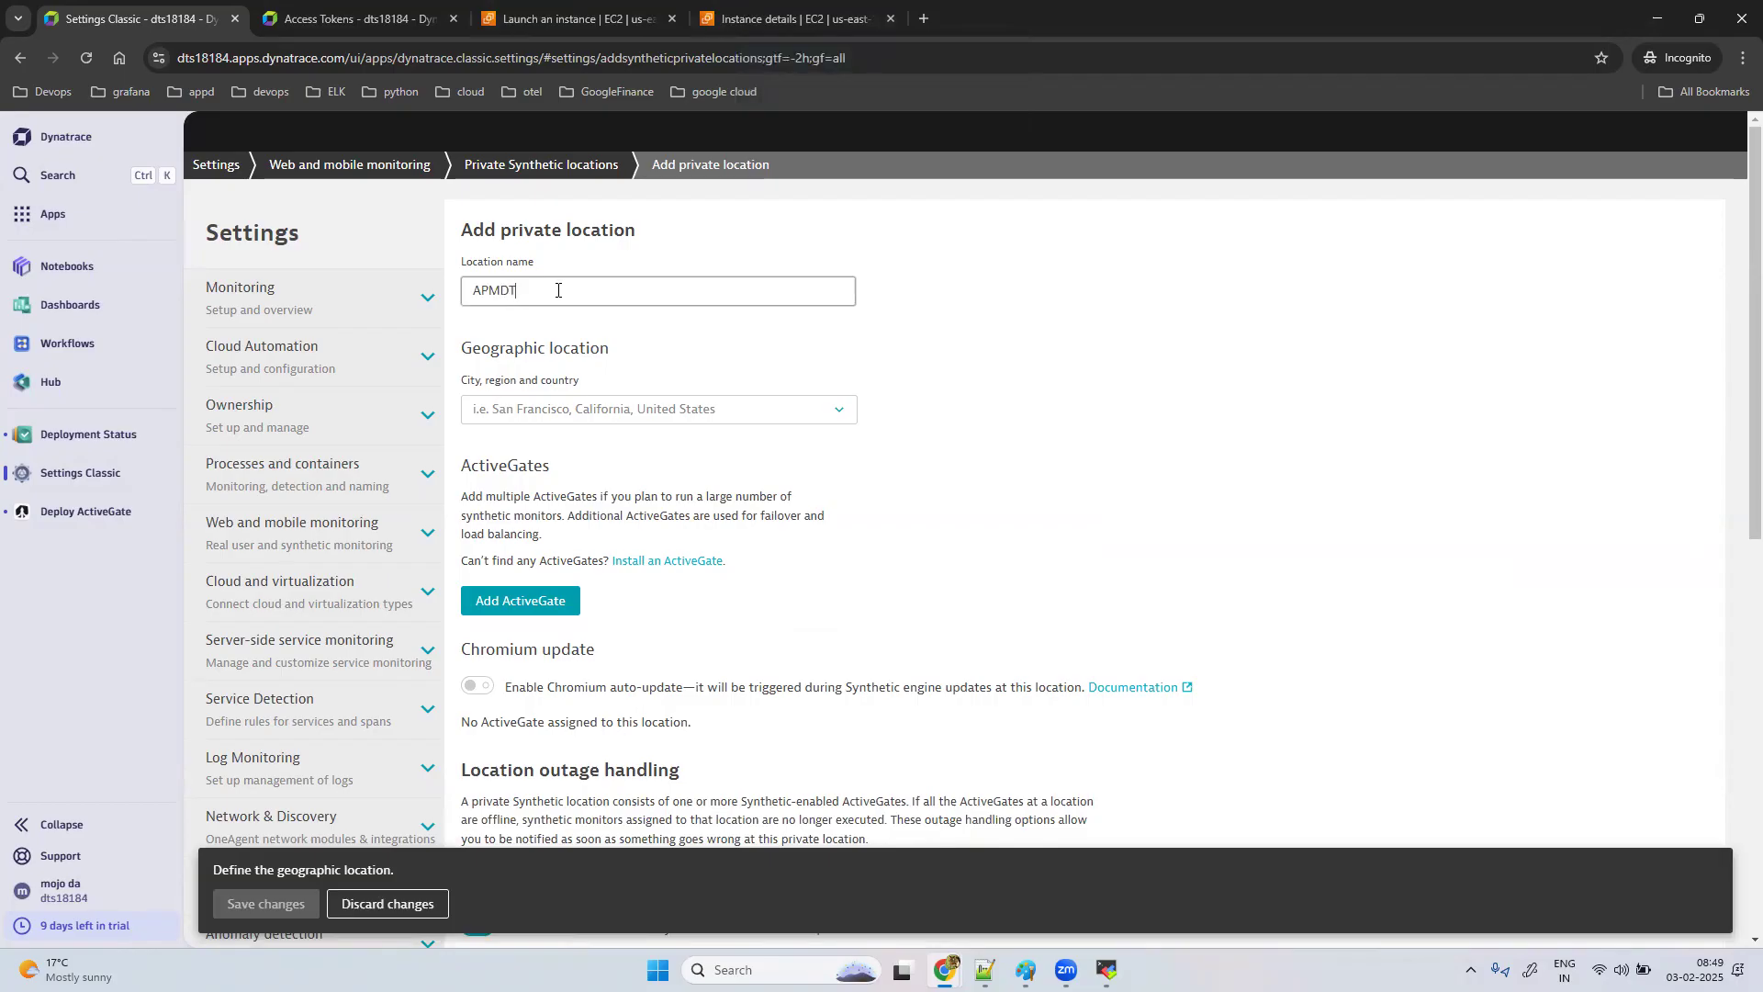
Step: Set the private location's geographic location to Bengaluru, Karnataka, India
click(543, 409)
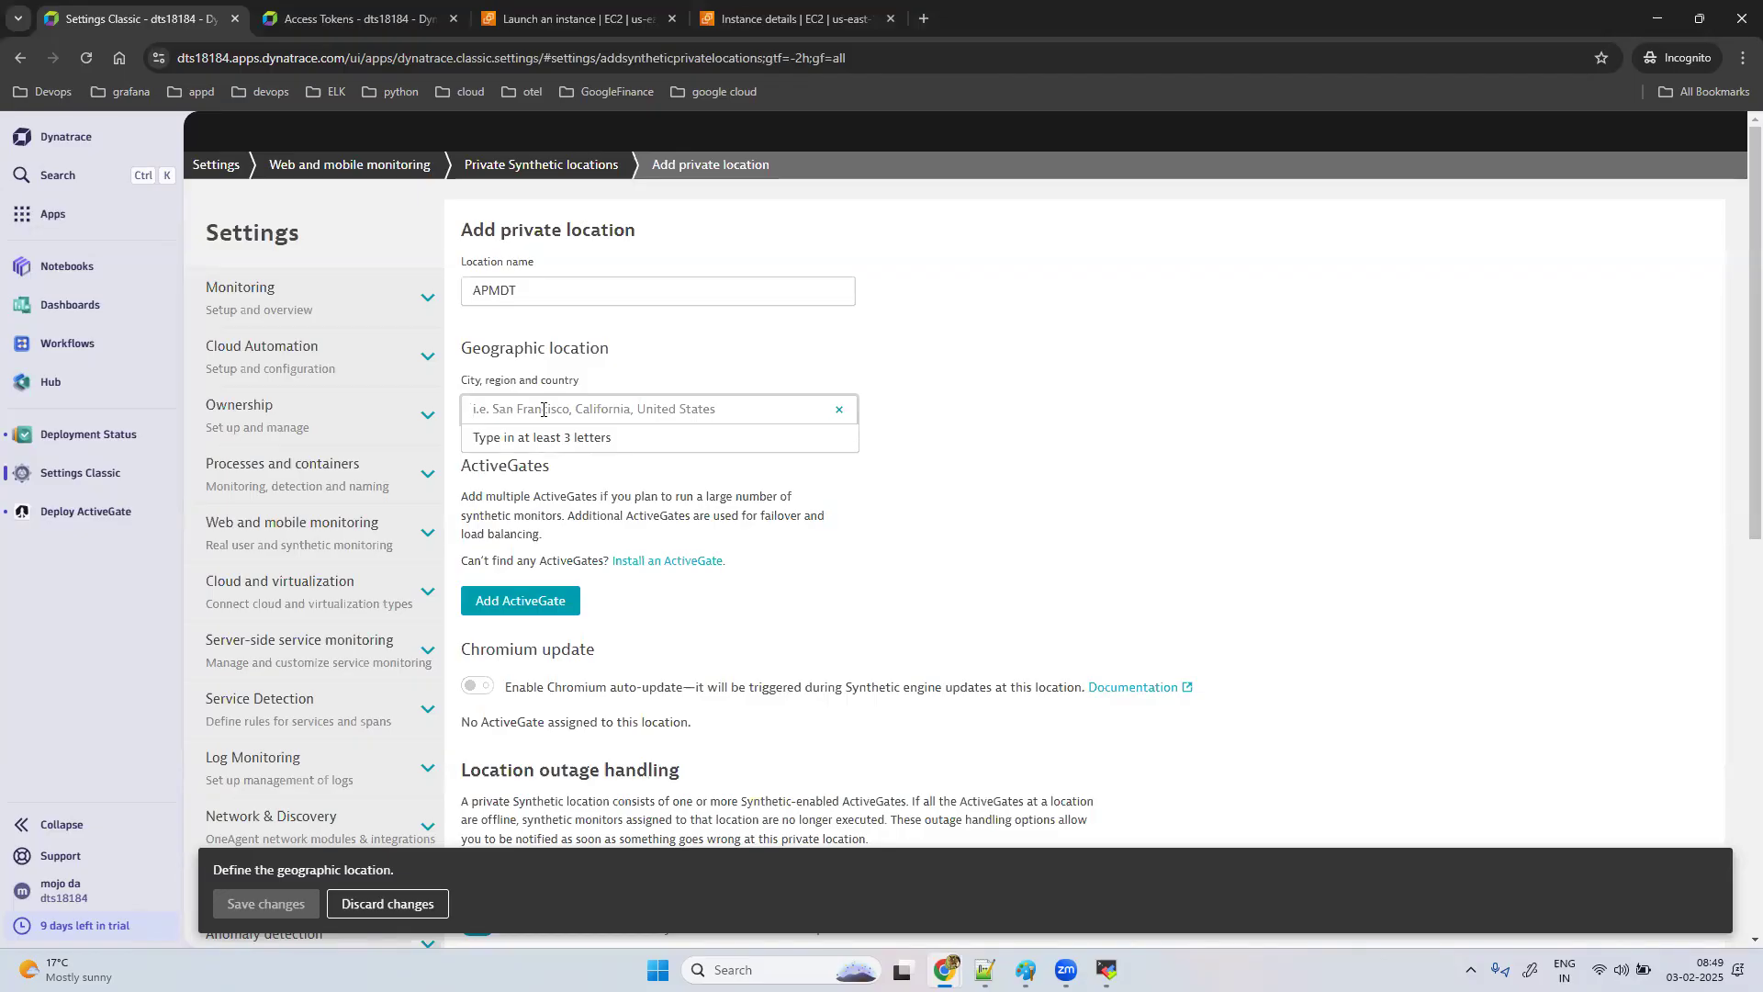
text(B)
key(Caps_Lock)
text(eng)
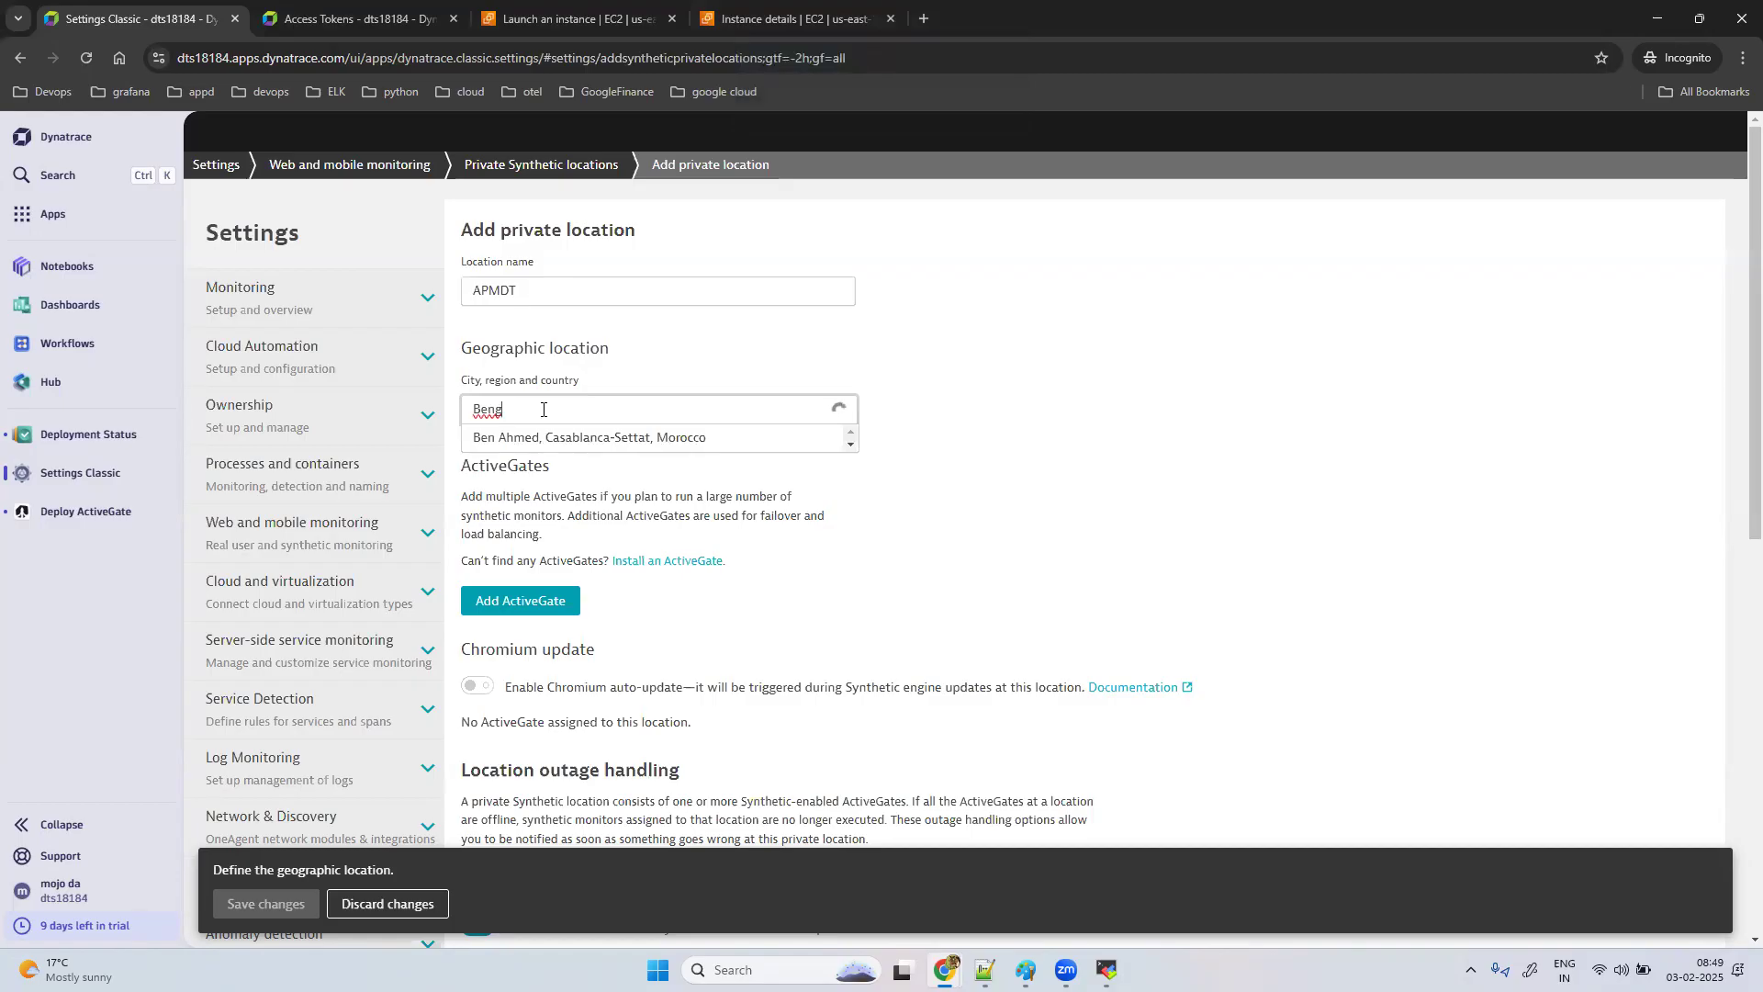
key(BackSpace)
key(BackSpace)
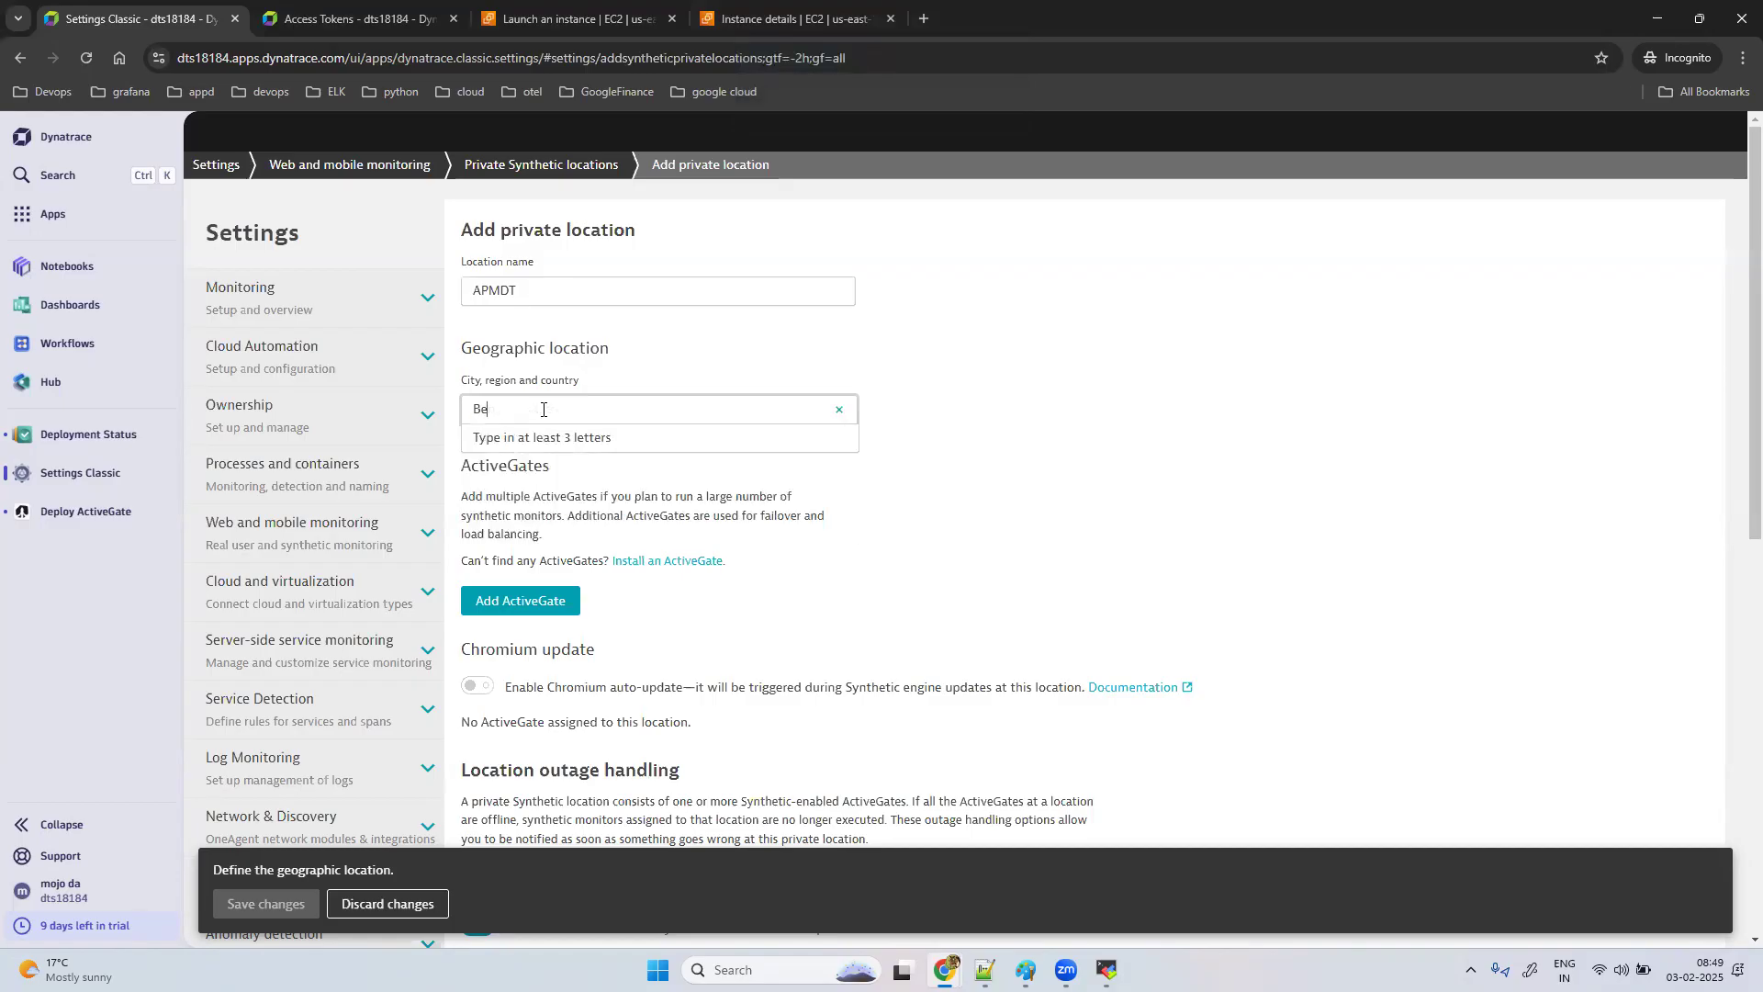
text(egul)
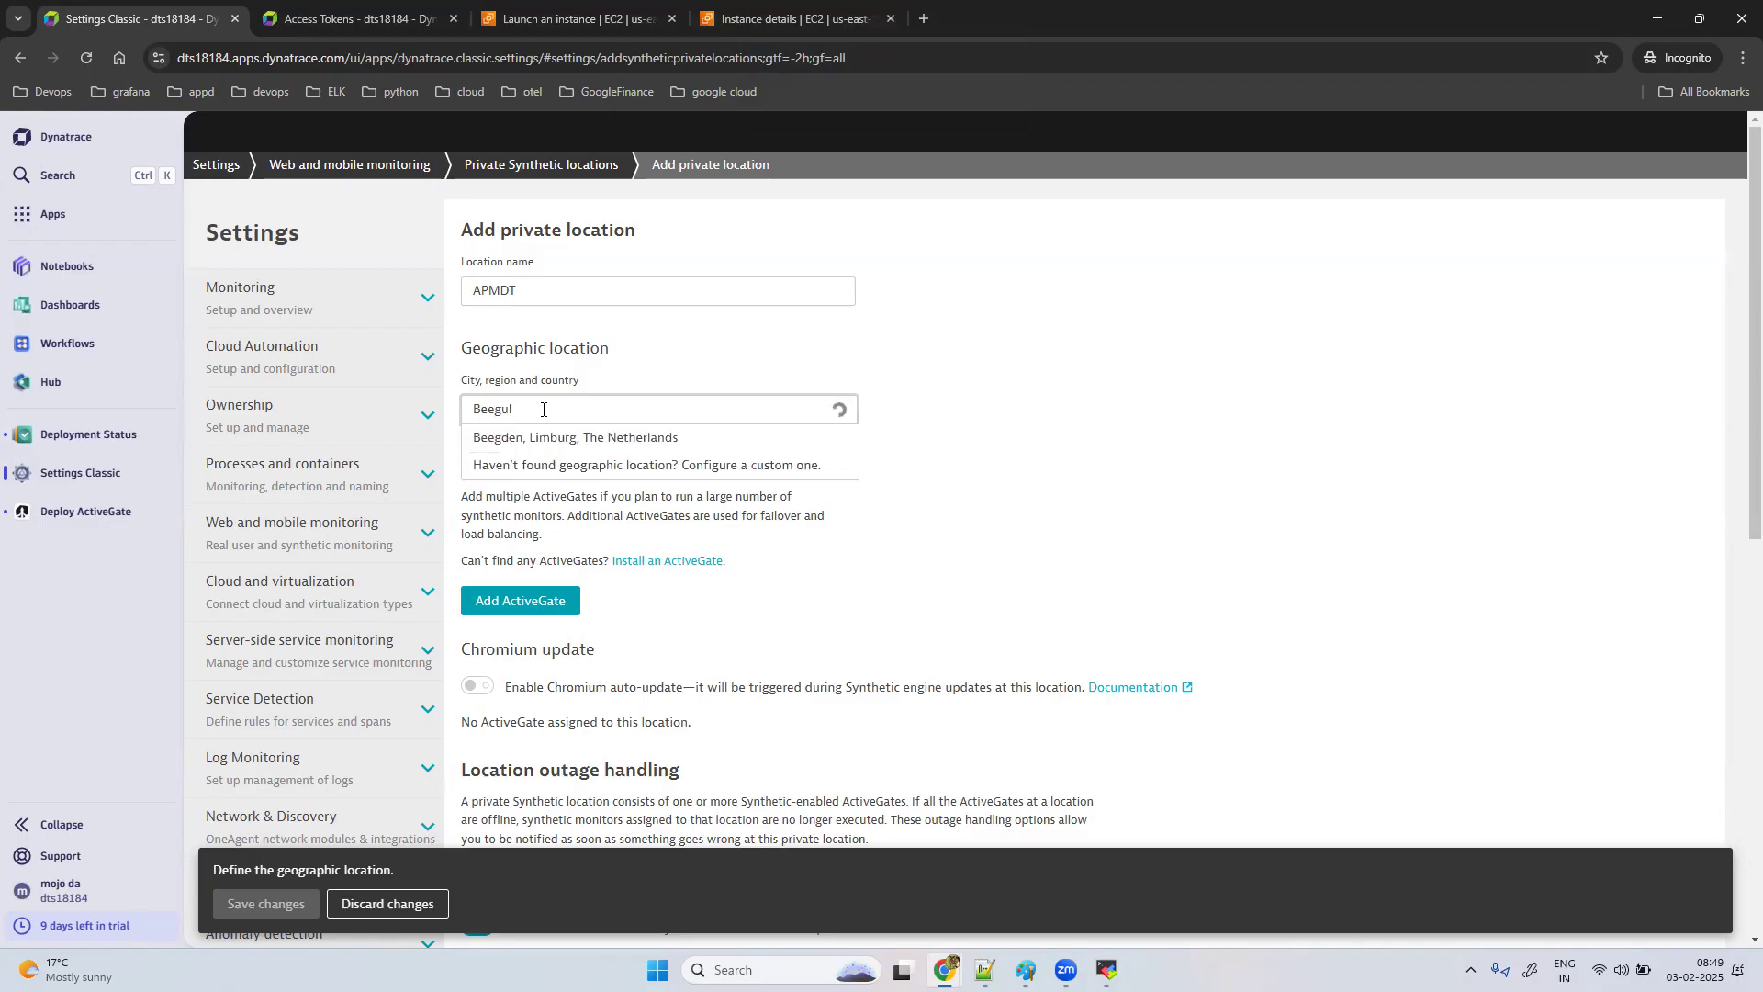
key(BackSpace)
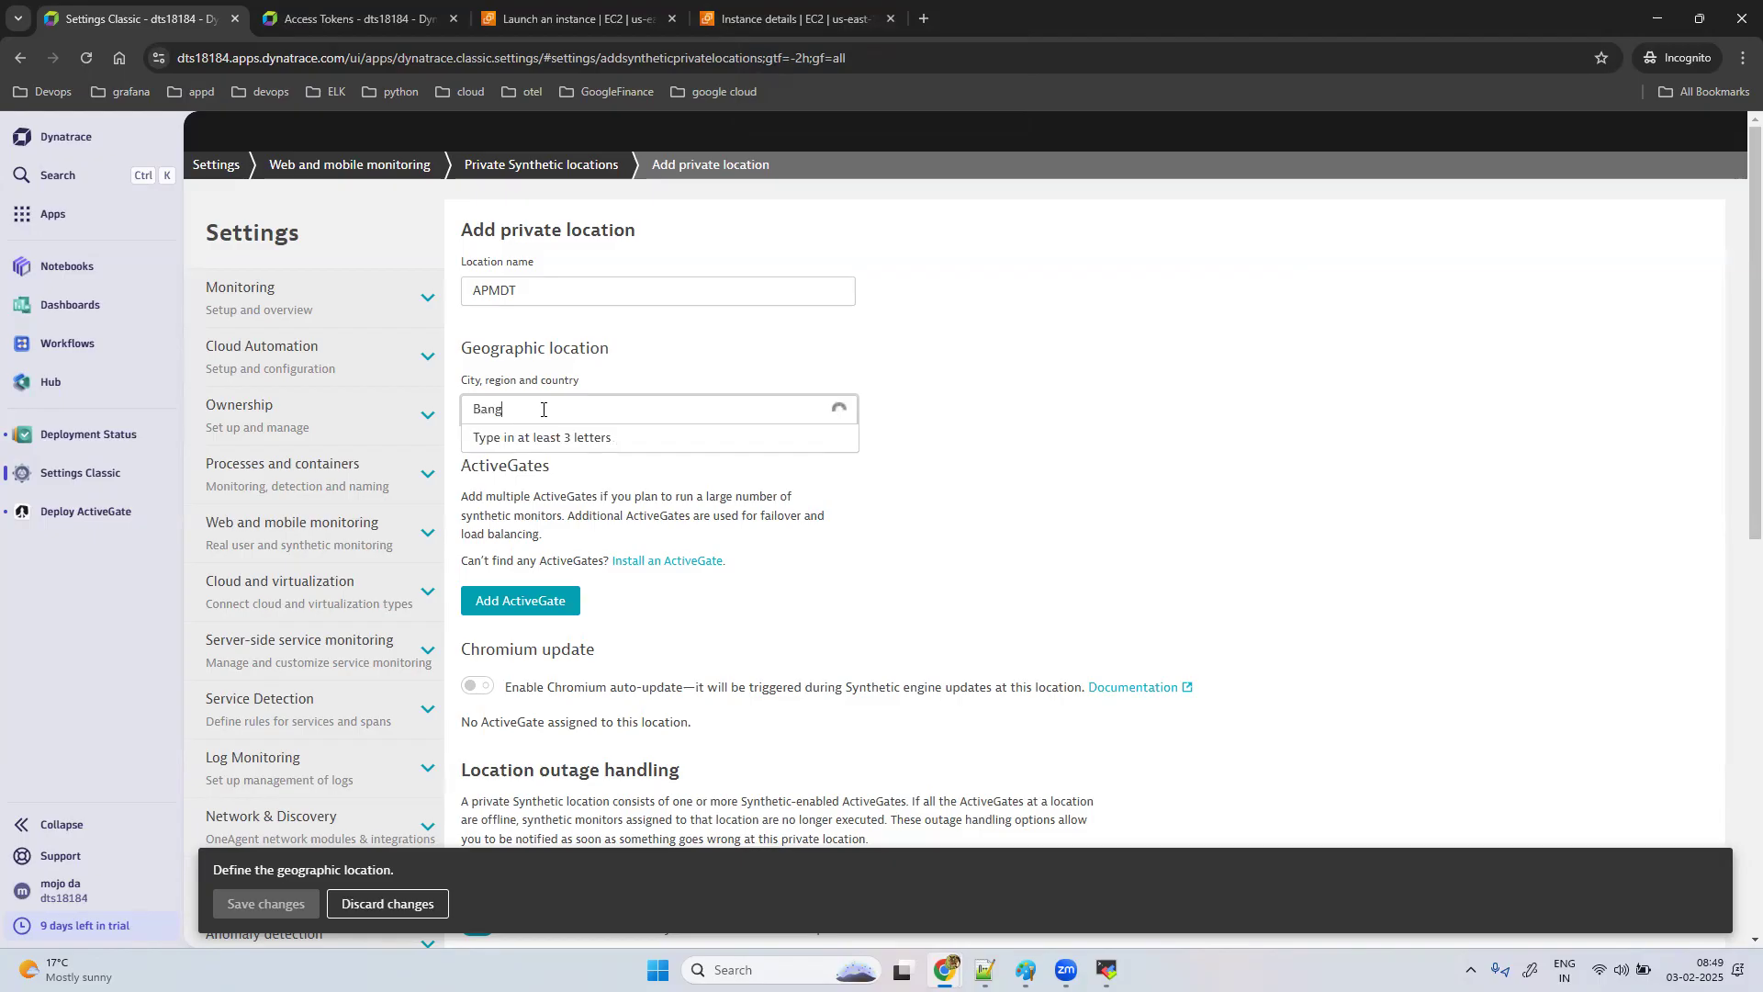
text(anglore)
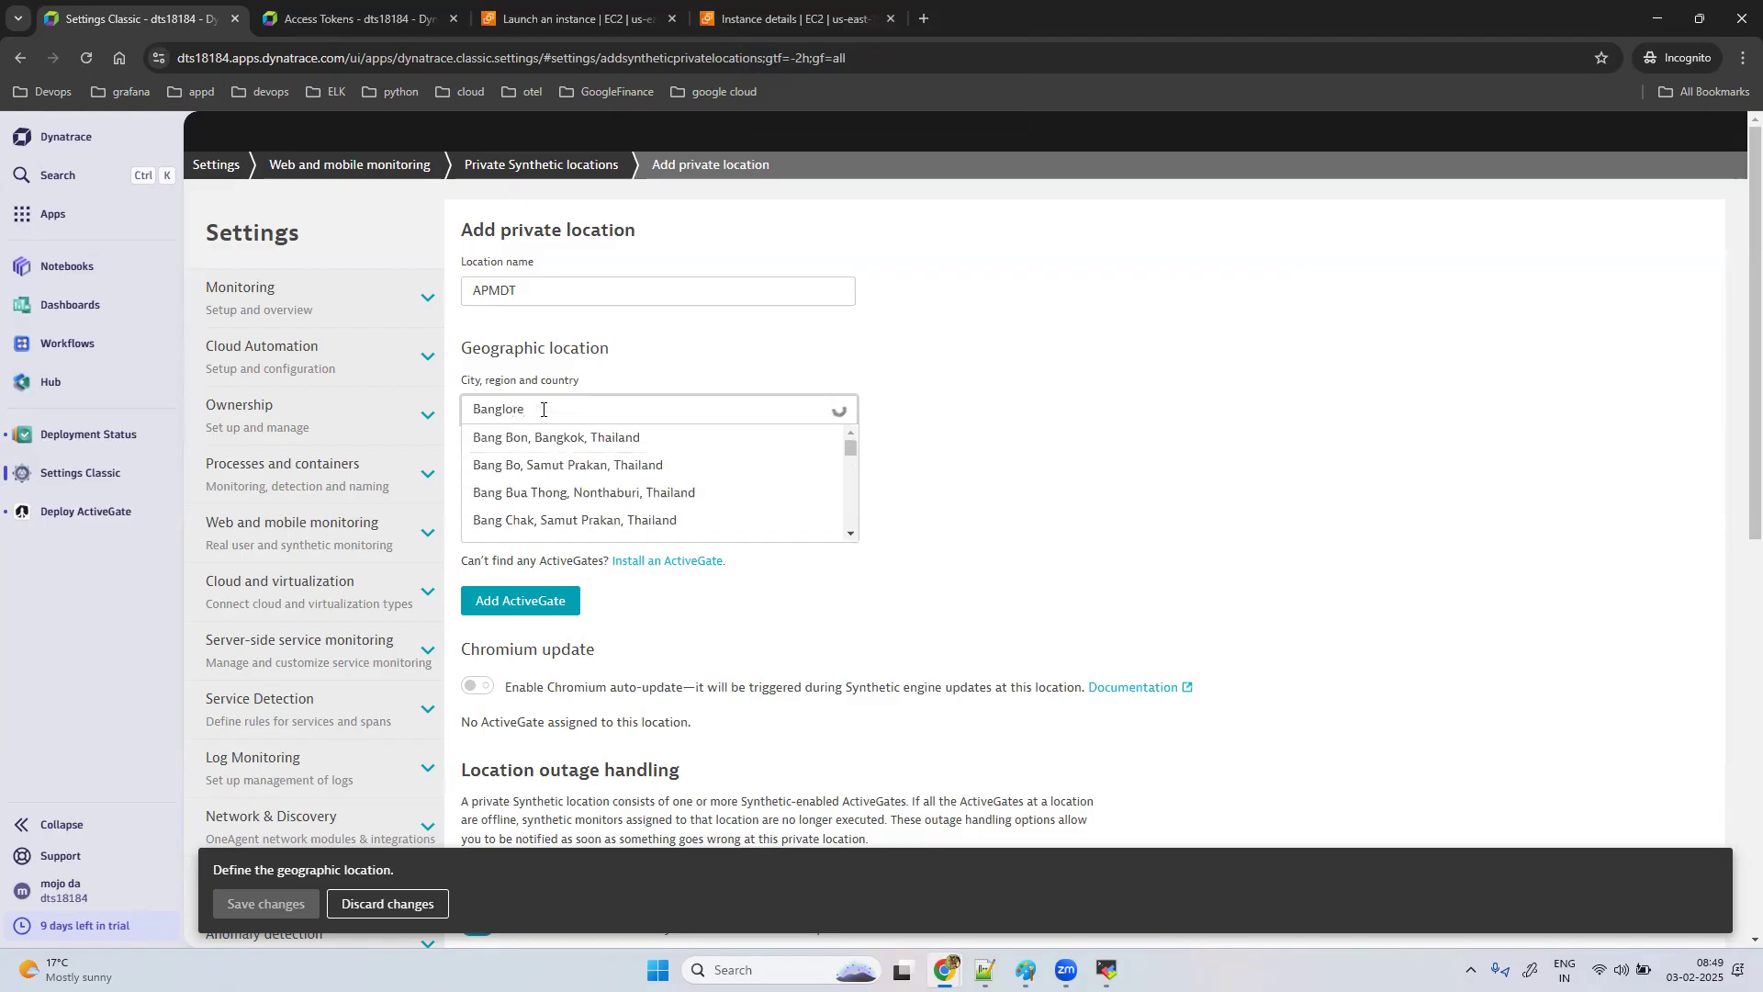
key(BackSpace)
key(BackSpace)
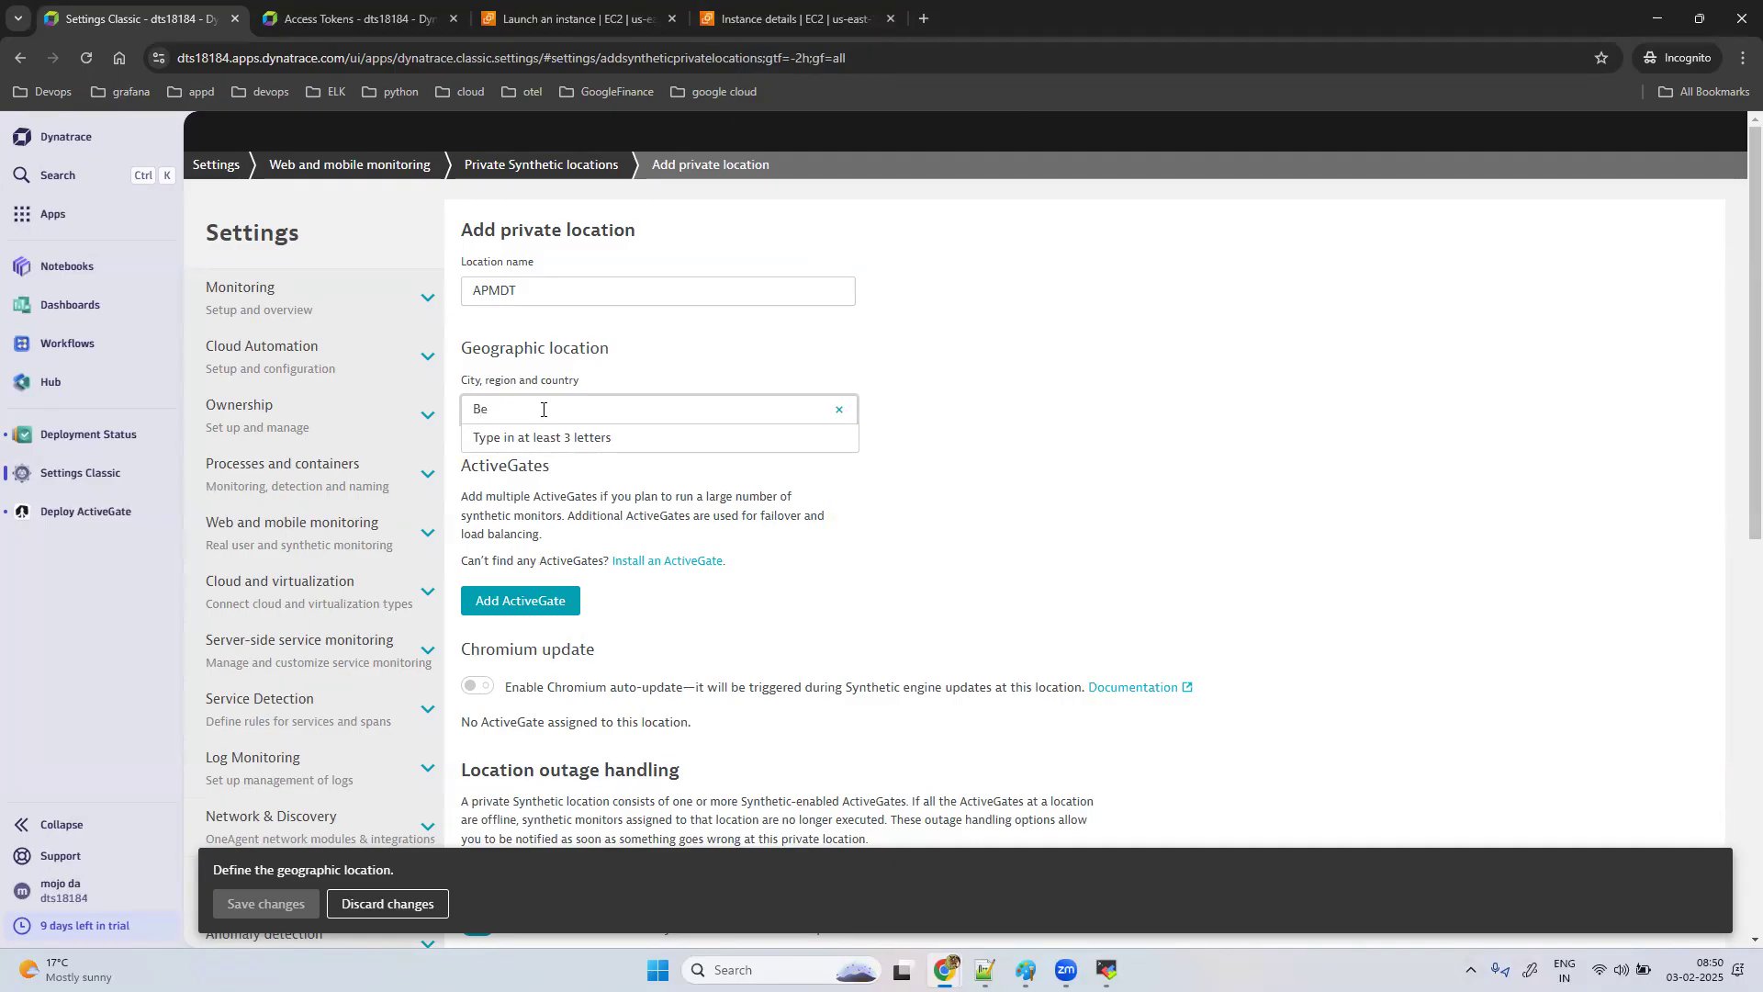
text(enguluru)
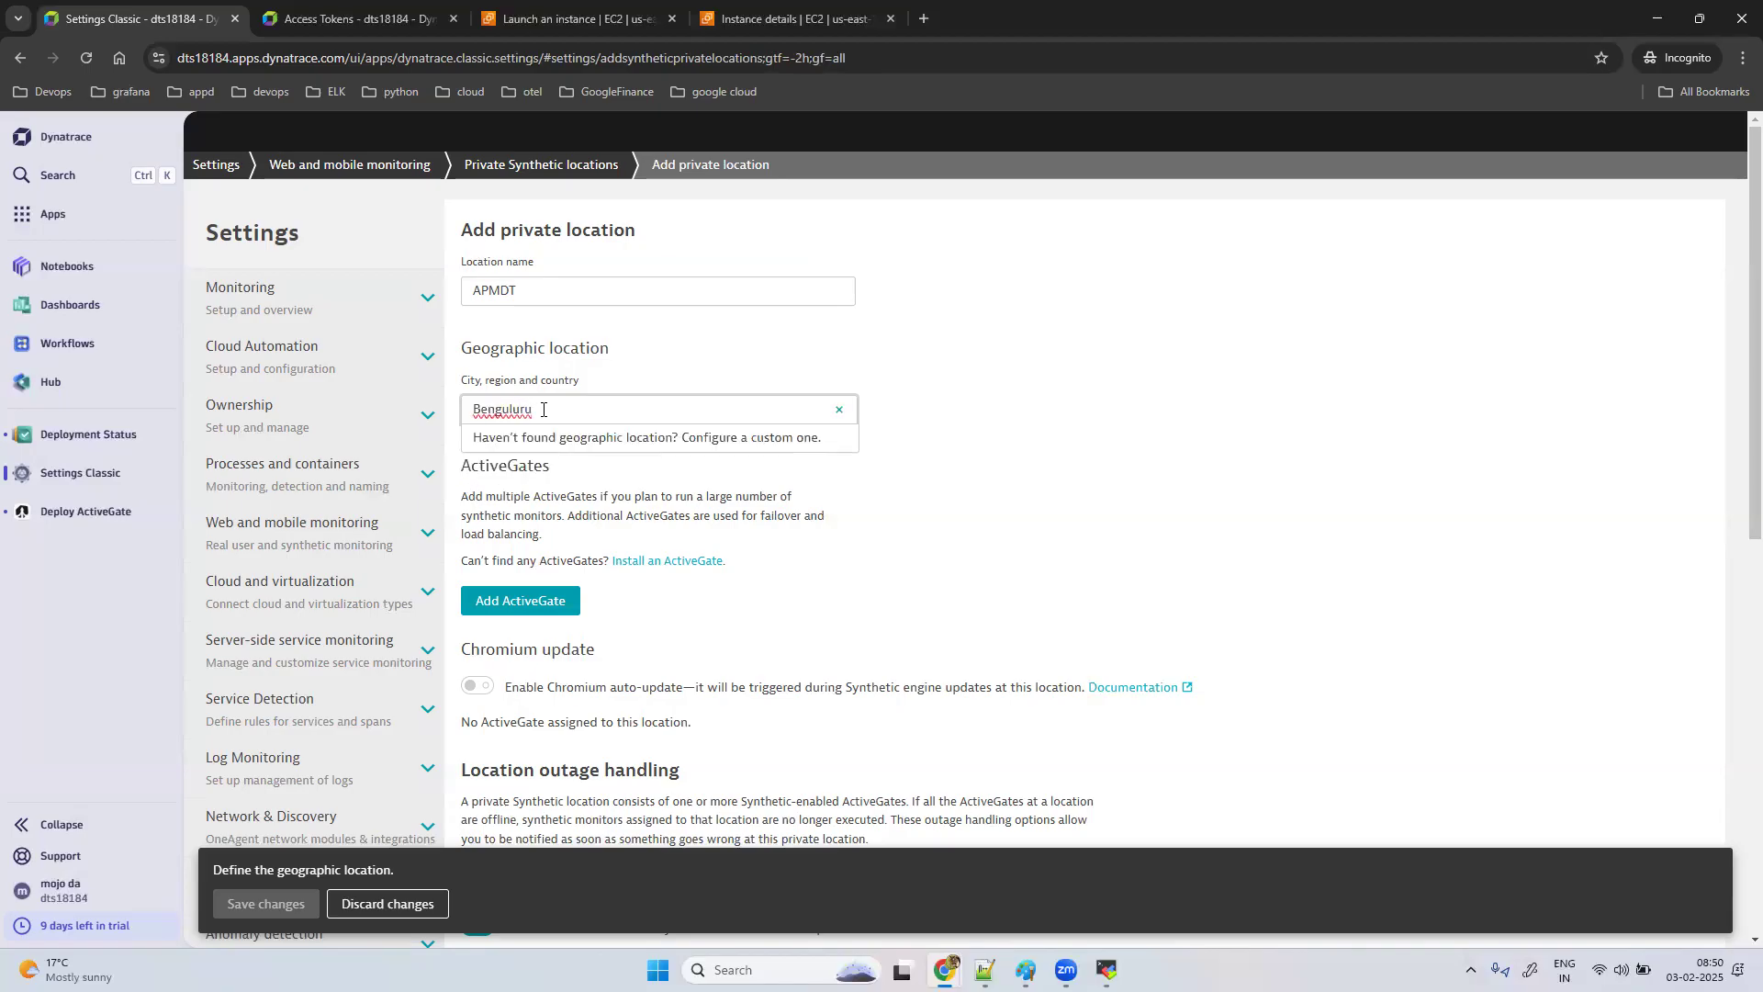
key(BackSpace)
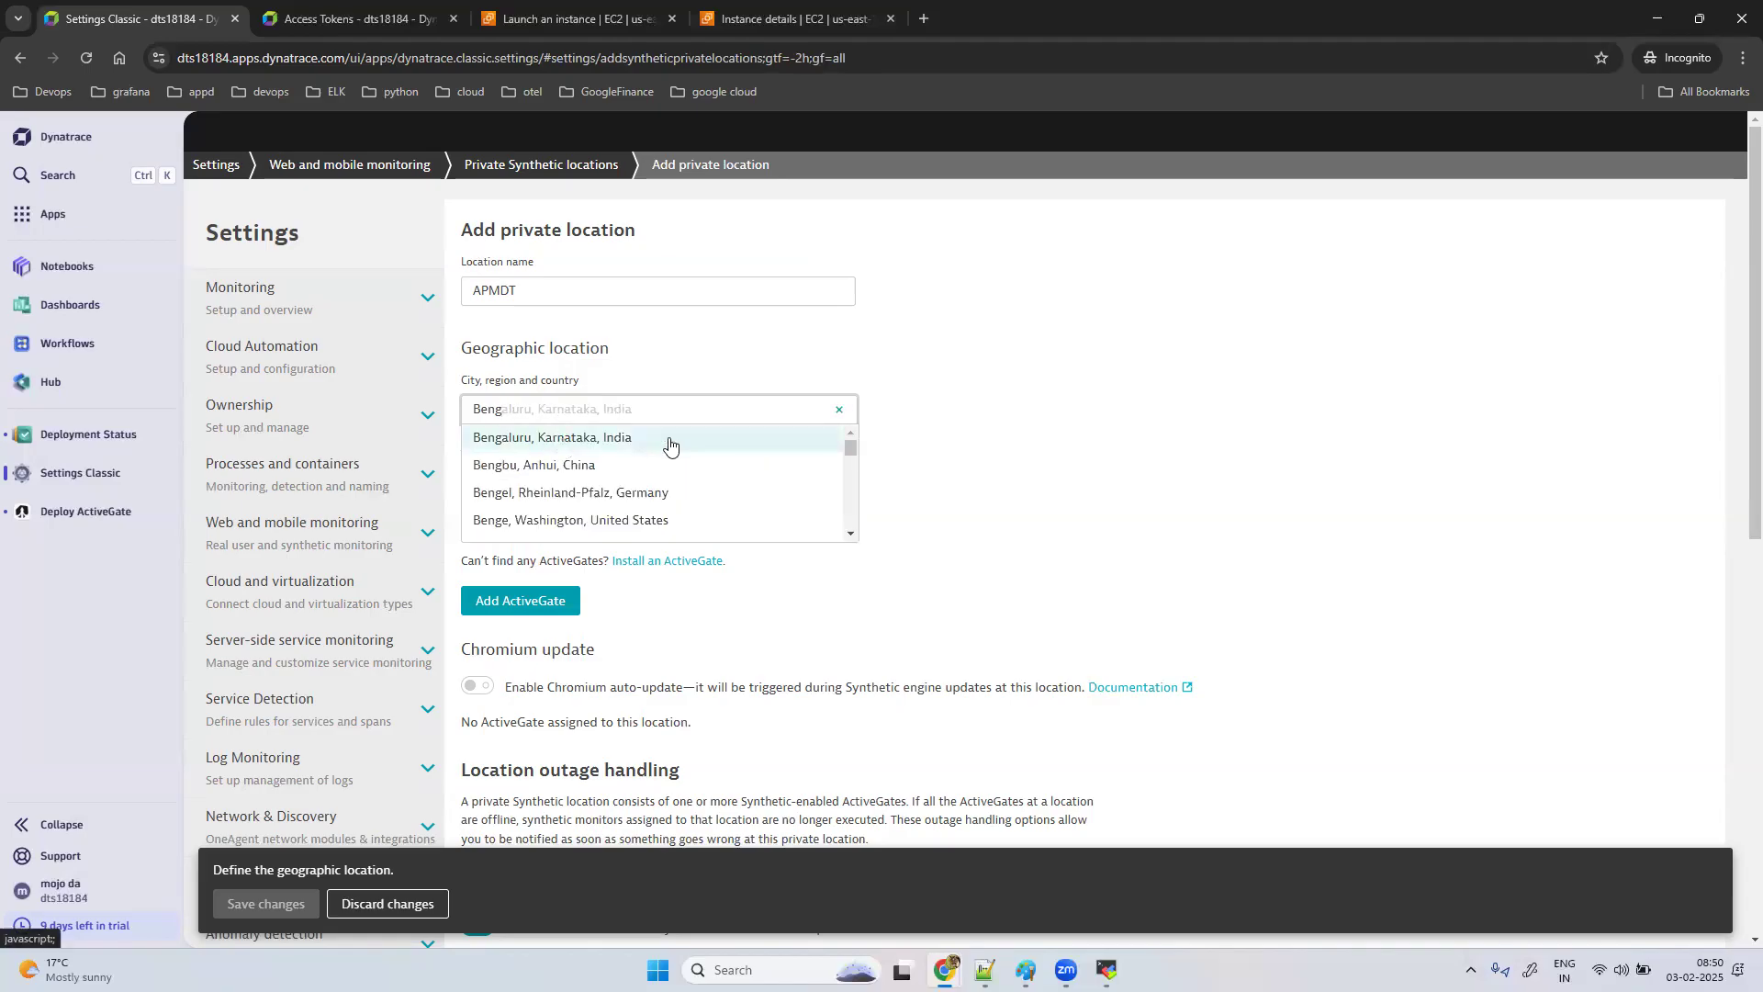
click(670, 439)
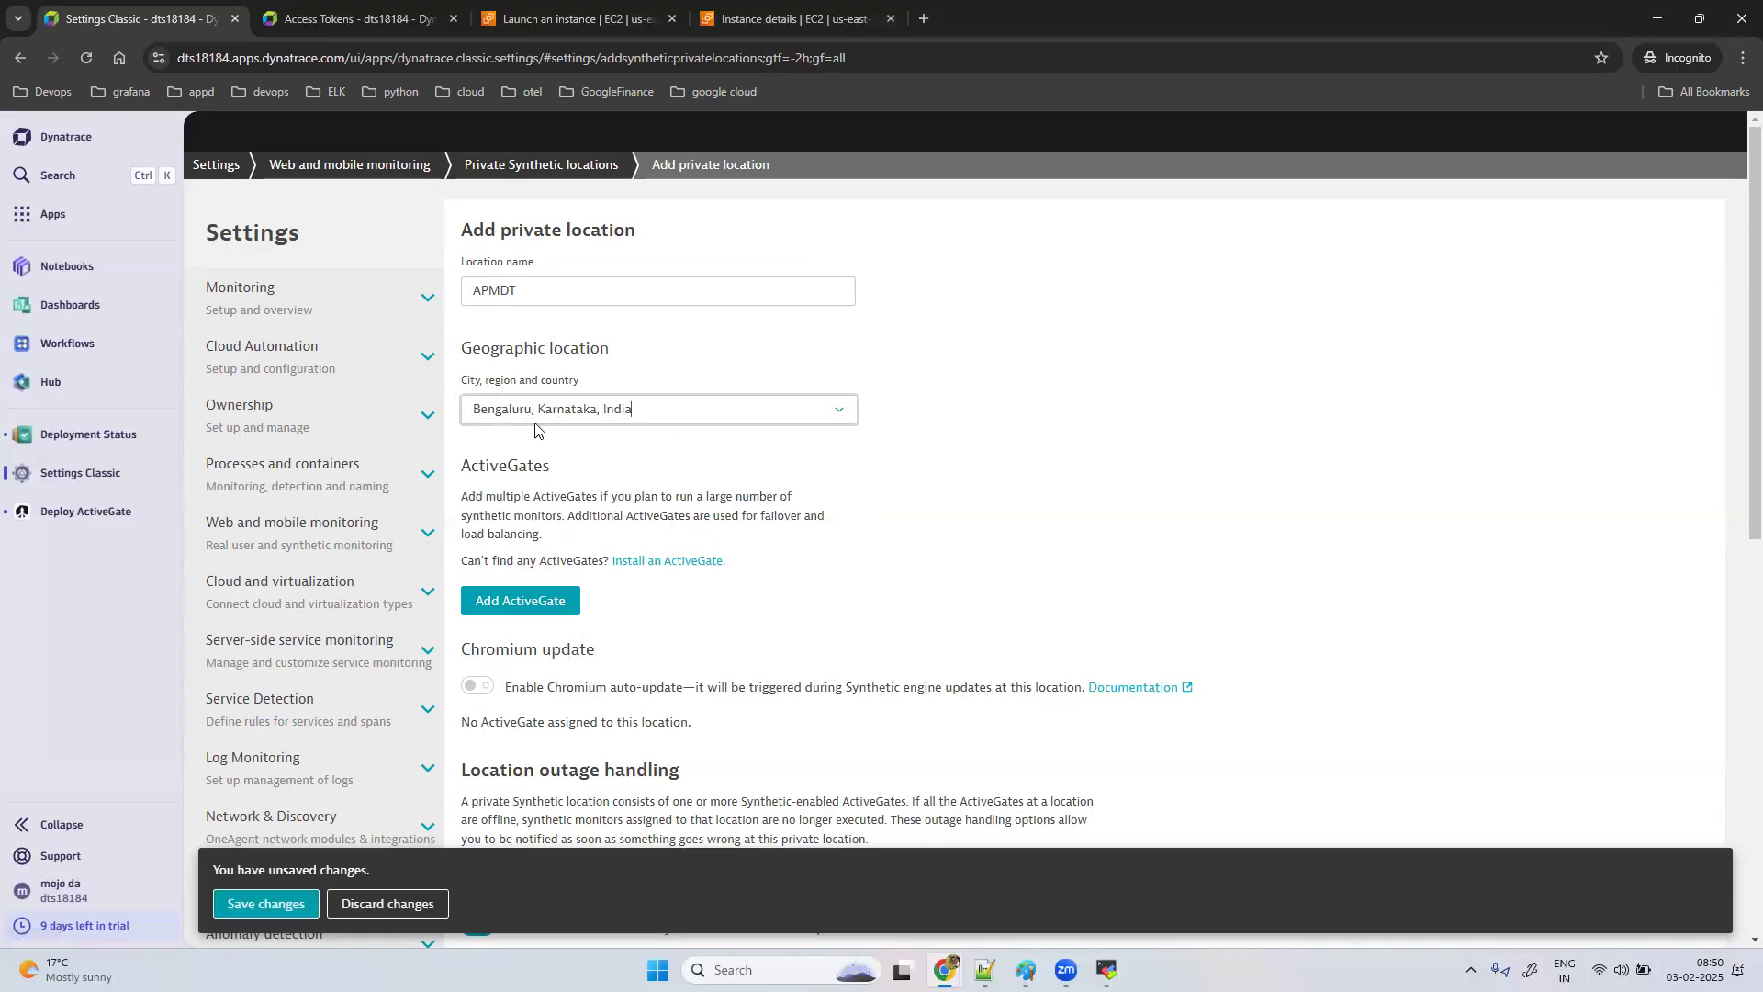
Step: Add the ActiveGate ip-172-31-24-189.ec2.internal to the private location
click(539, 602)
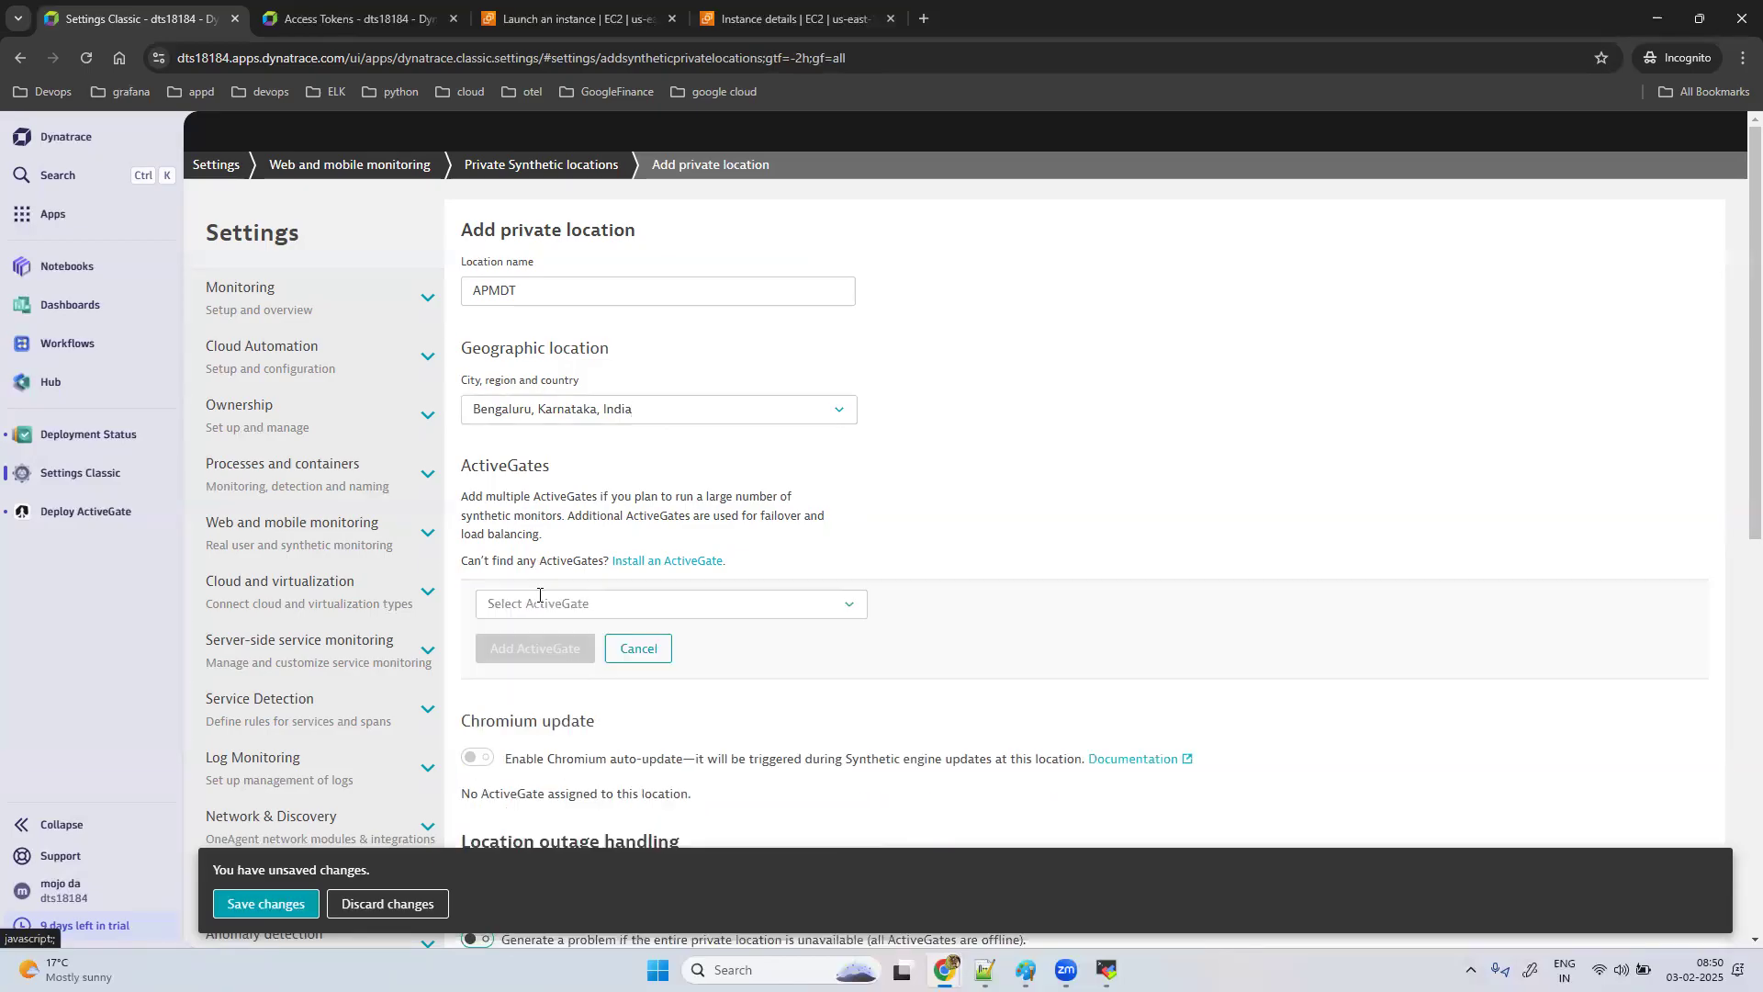
click(588, 603)
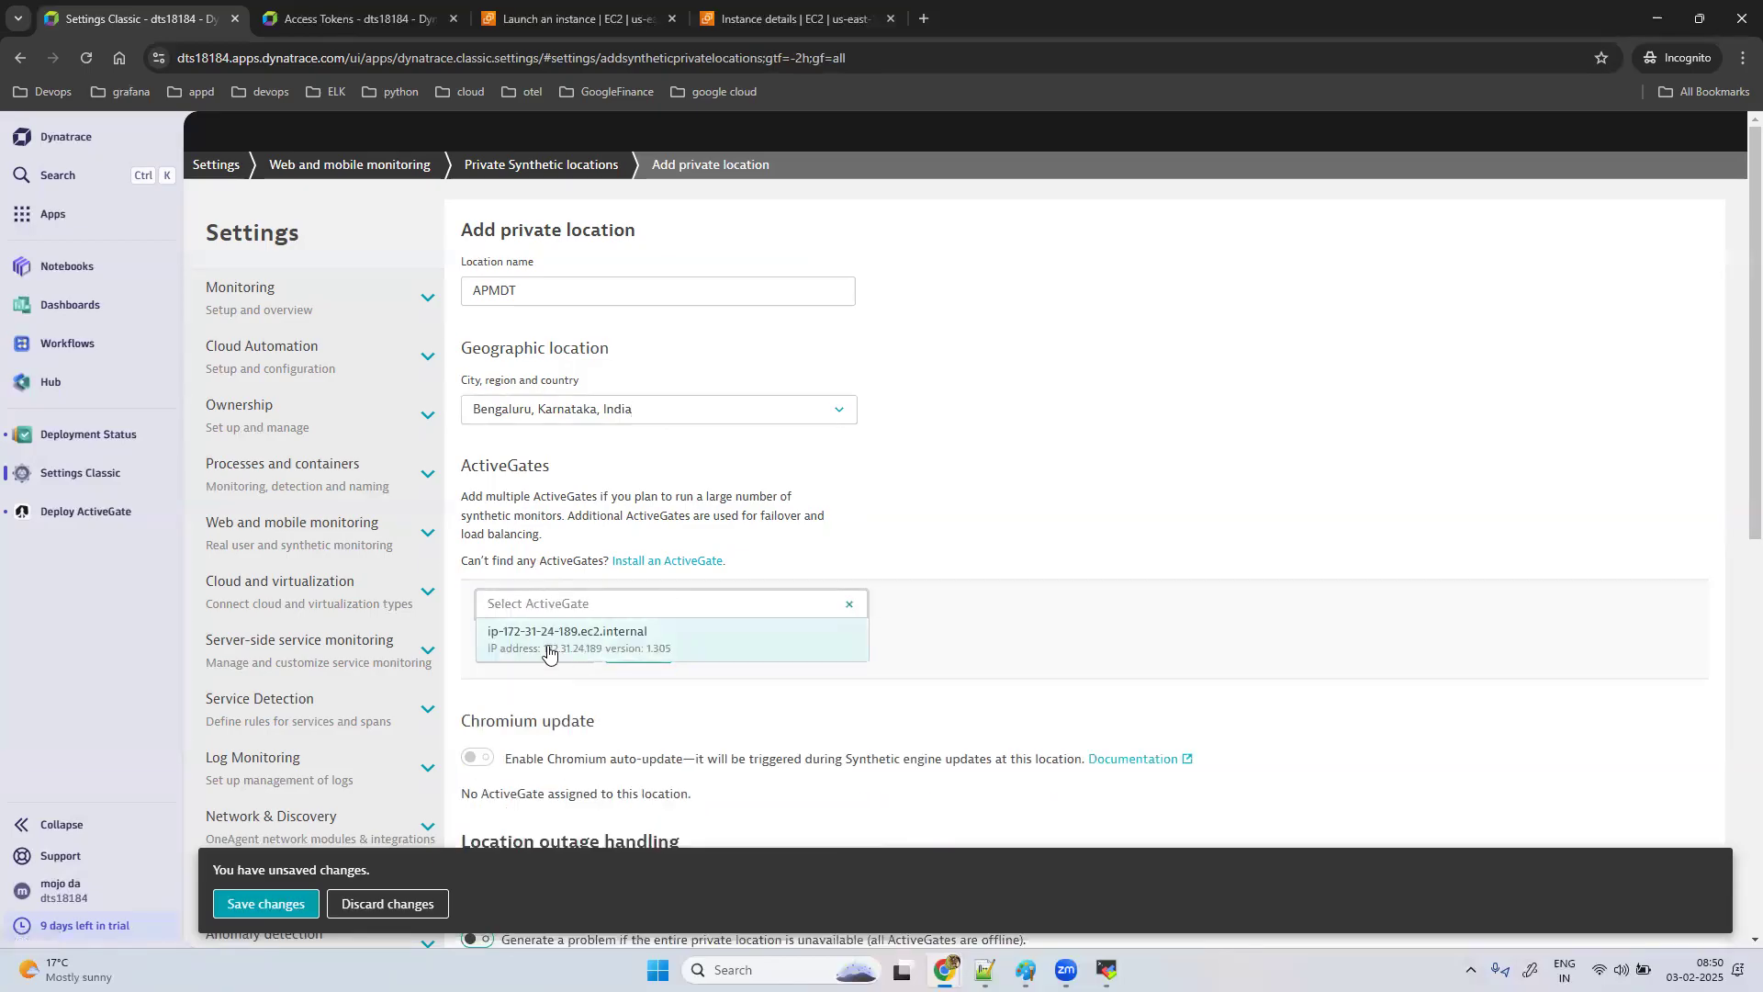
click(545, 646)
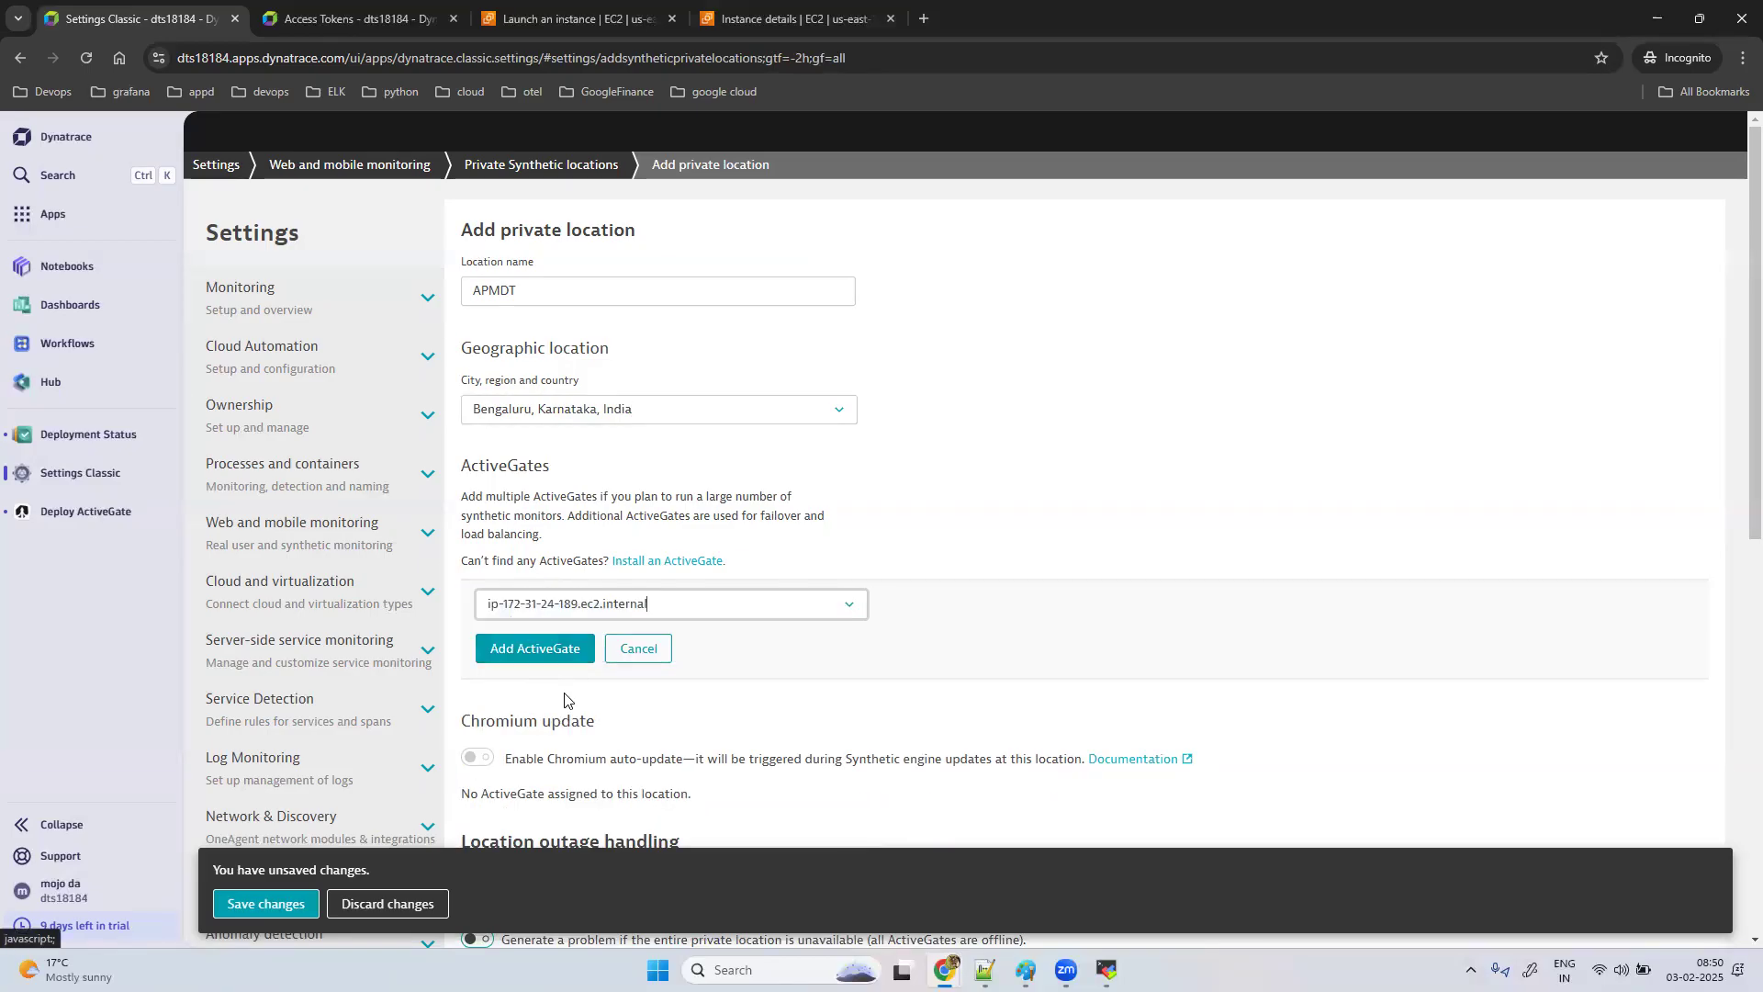
click(535, 648)
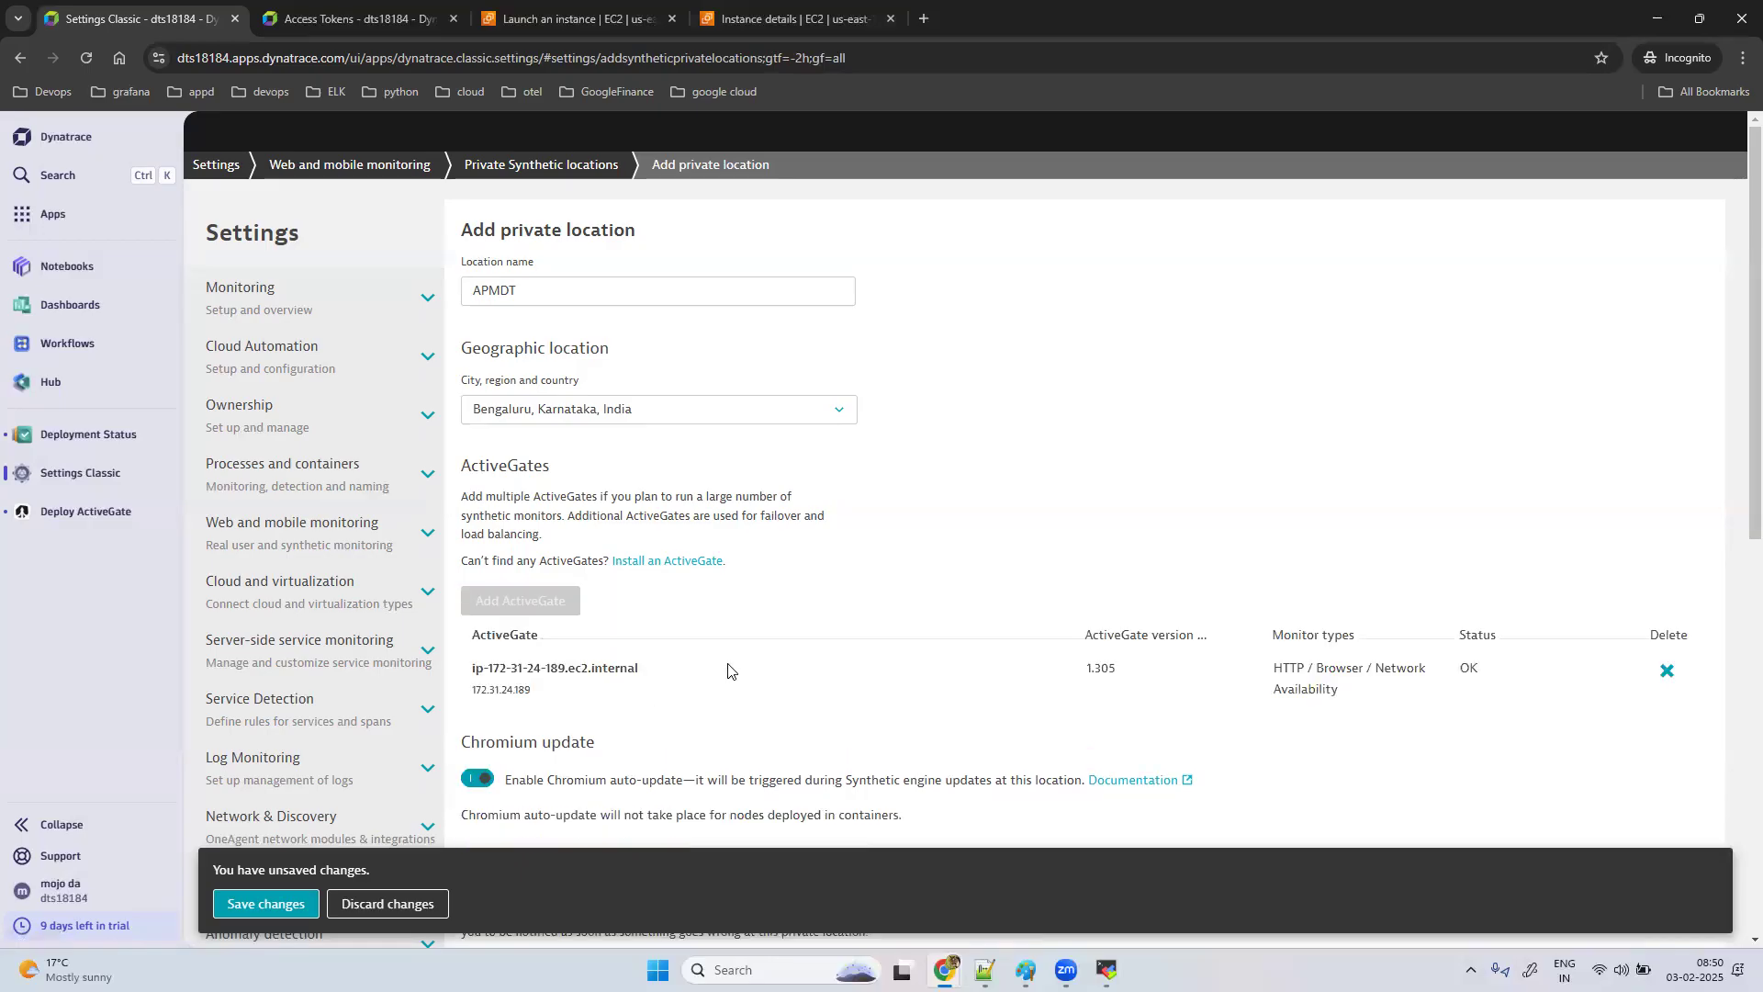
Step: Review the Chromium update and location outage handling options, then save the private location
scroll(728, 670, down, 4)
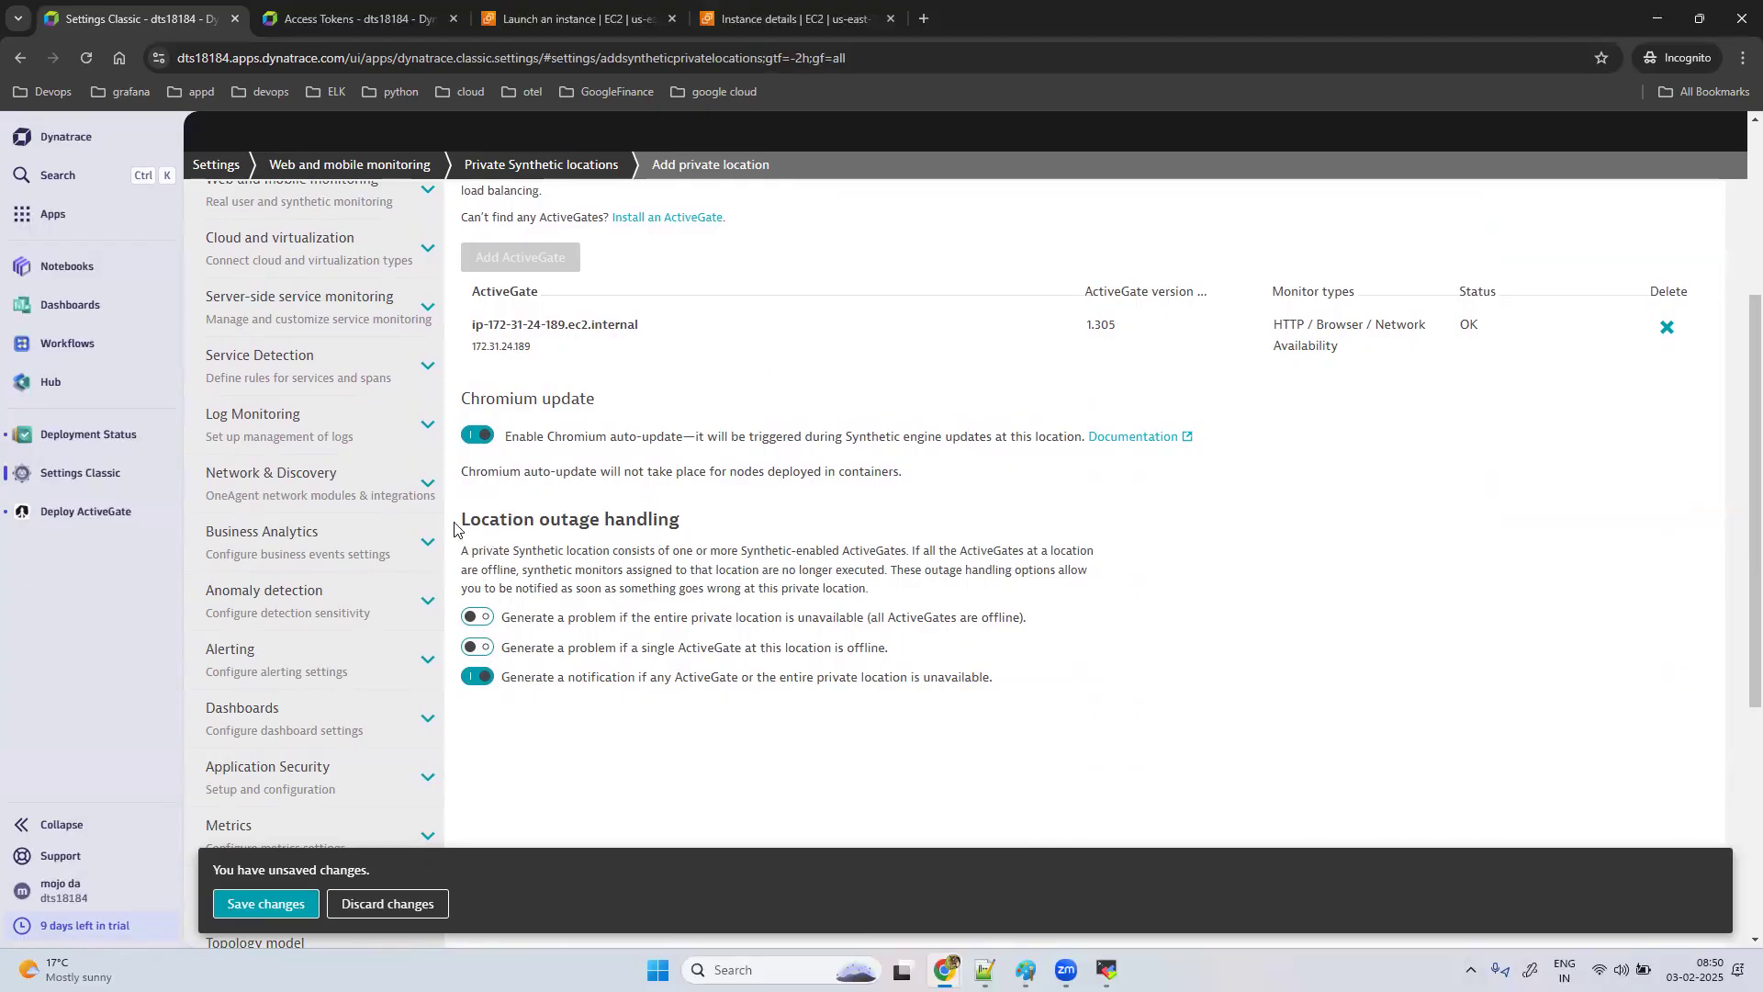
drag(468, 519, 810, 525)
drag(538, 348, 474, 329)
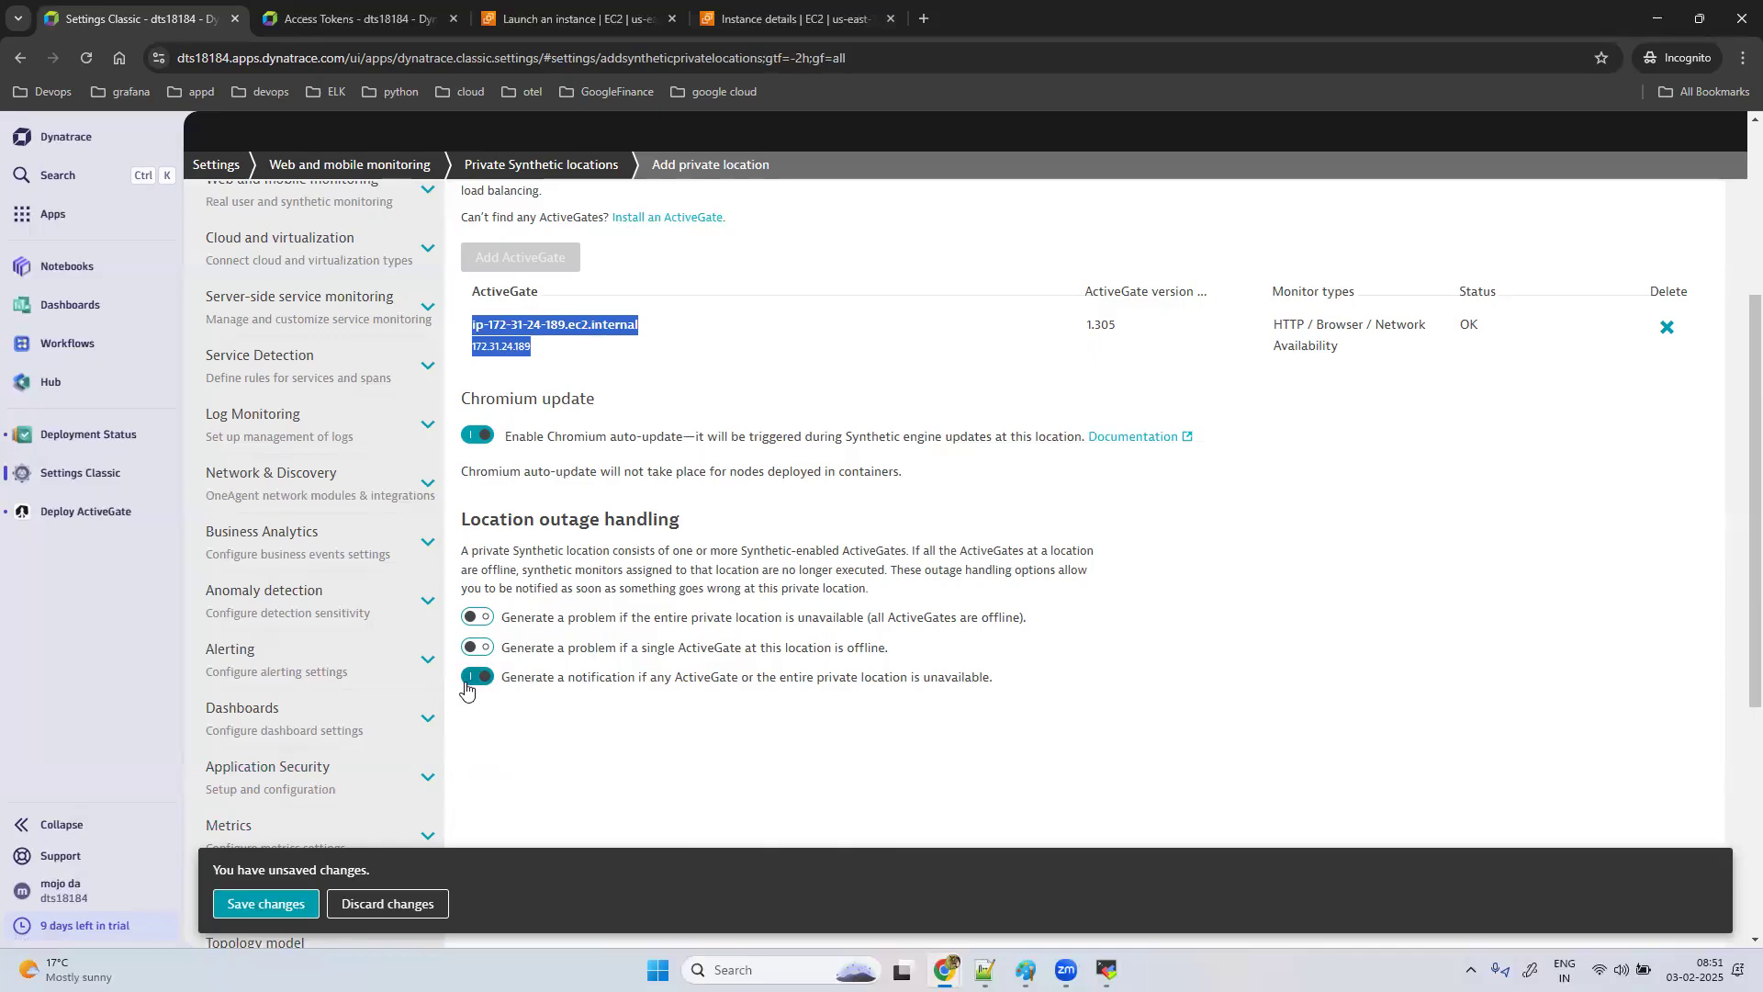
click(273, 904)
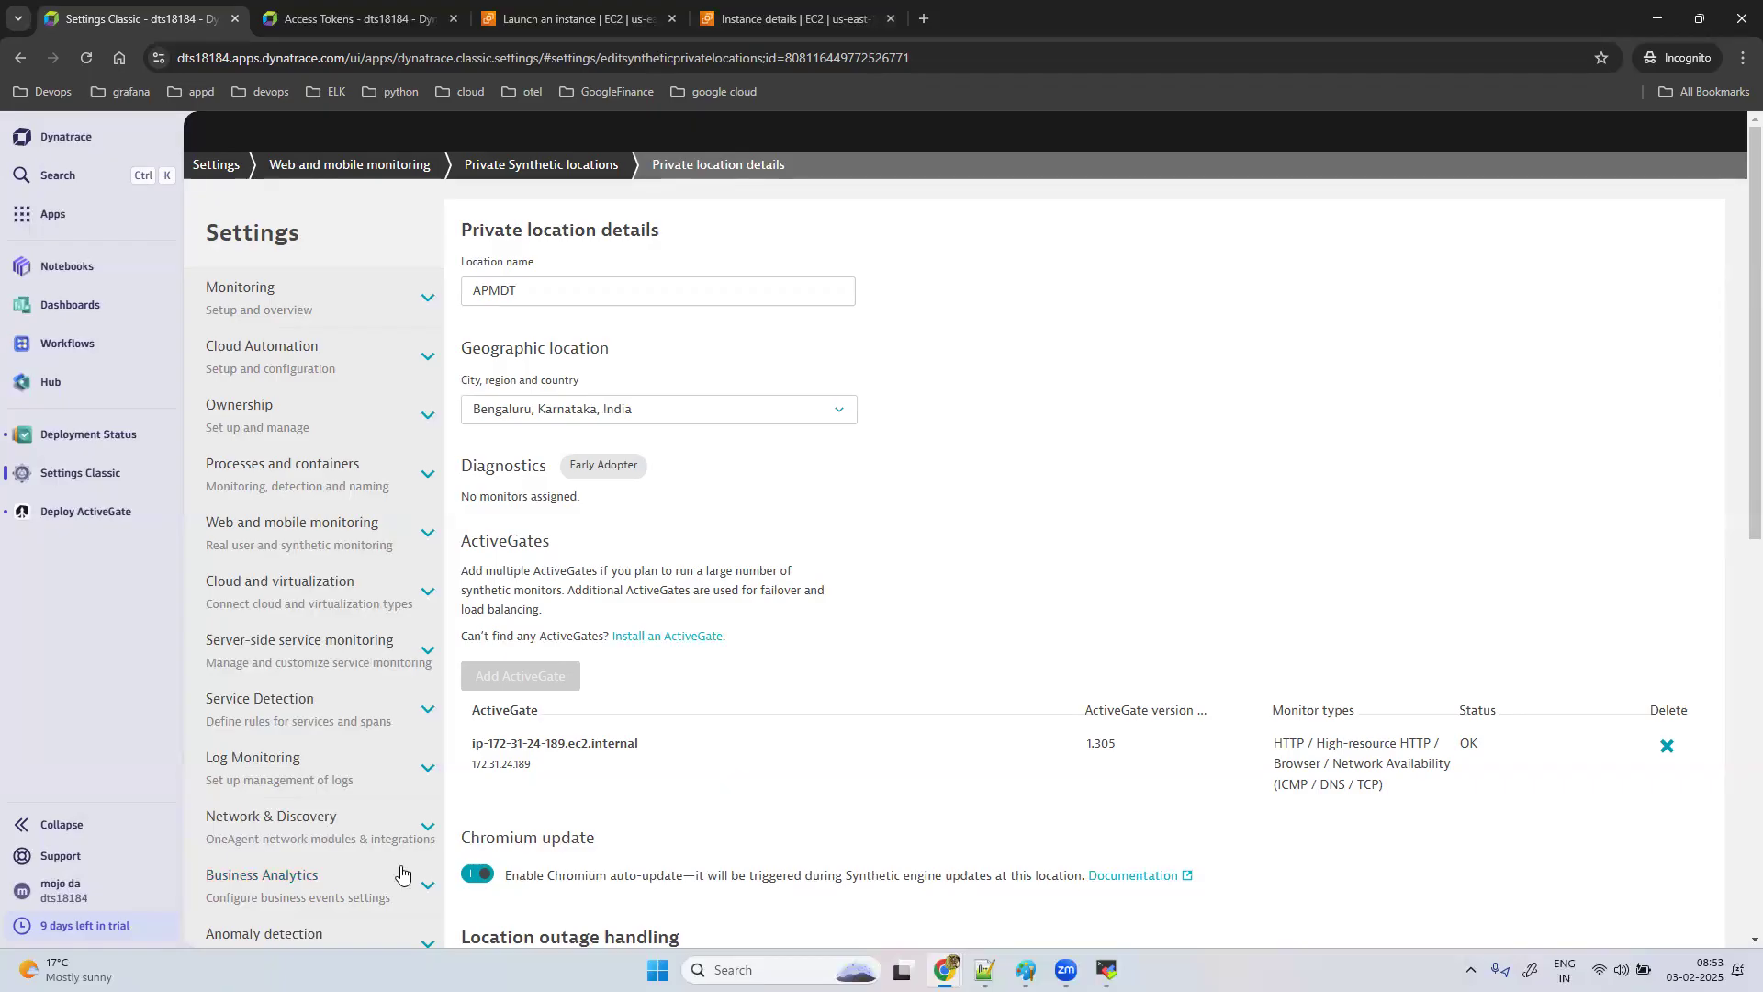
Step: Examine the saved private location's ActiveGate entry, version, supported monitor types and outage handling options
scroll(1414, 528, down, 4)
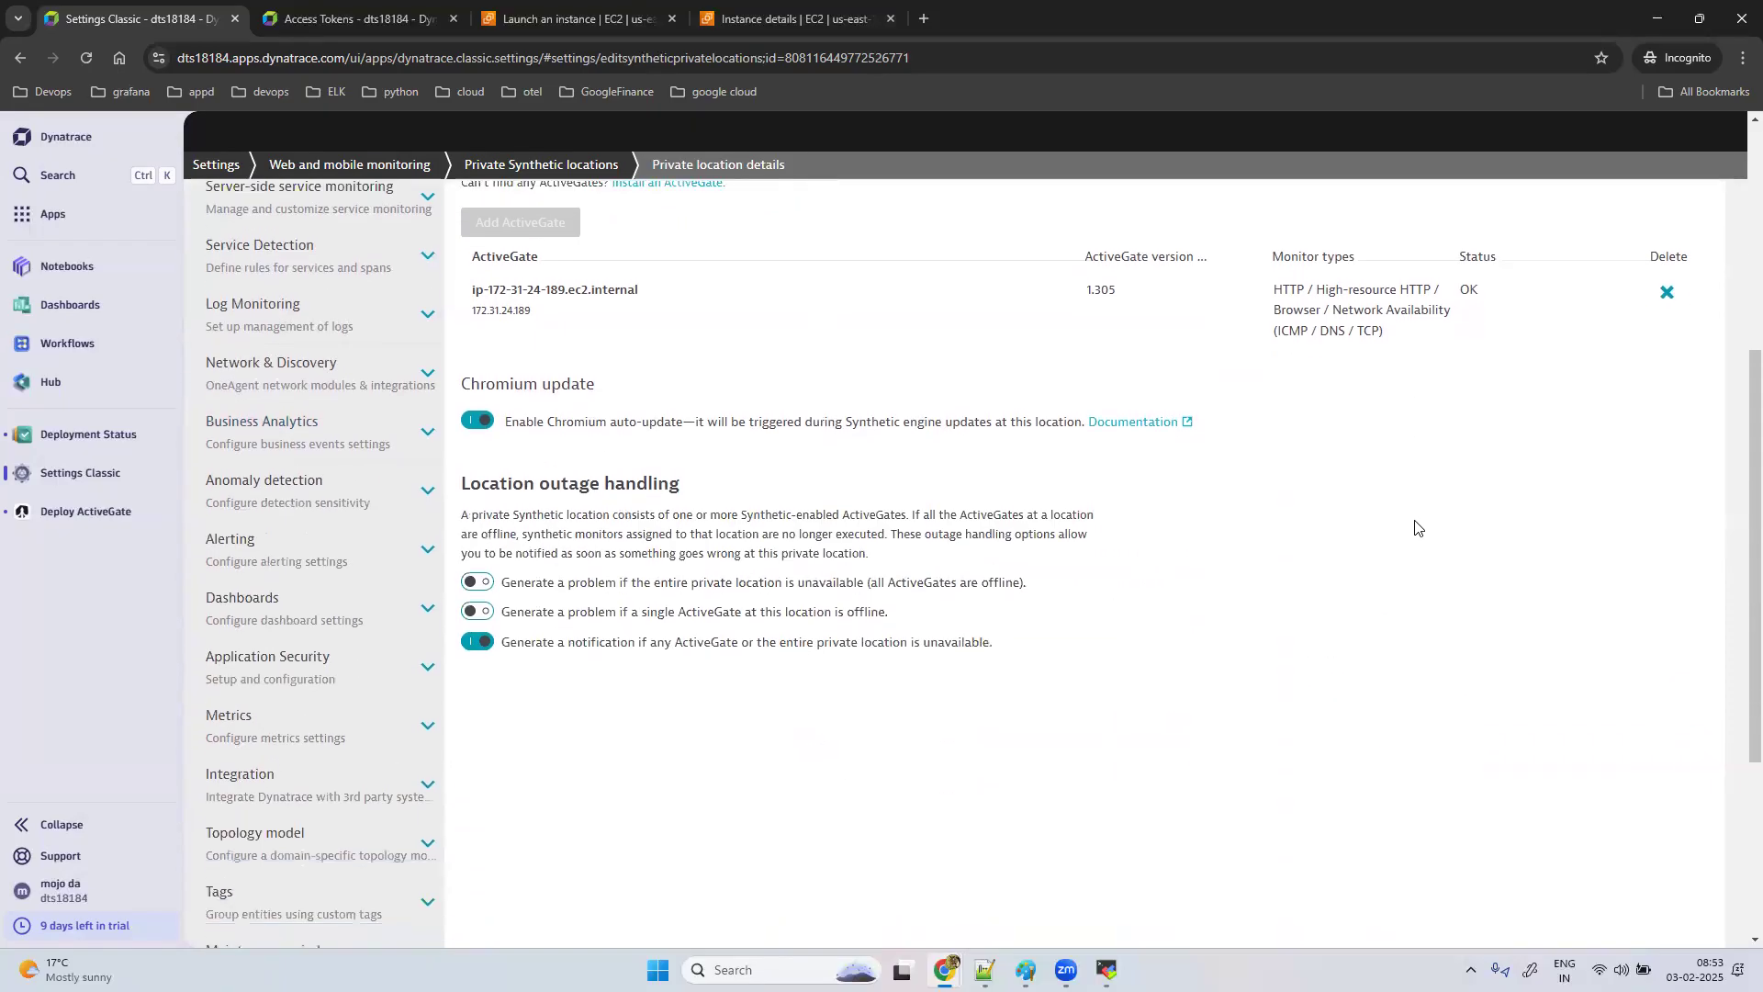
scroll(1414, 527, up, 1)
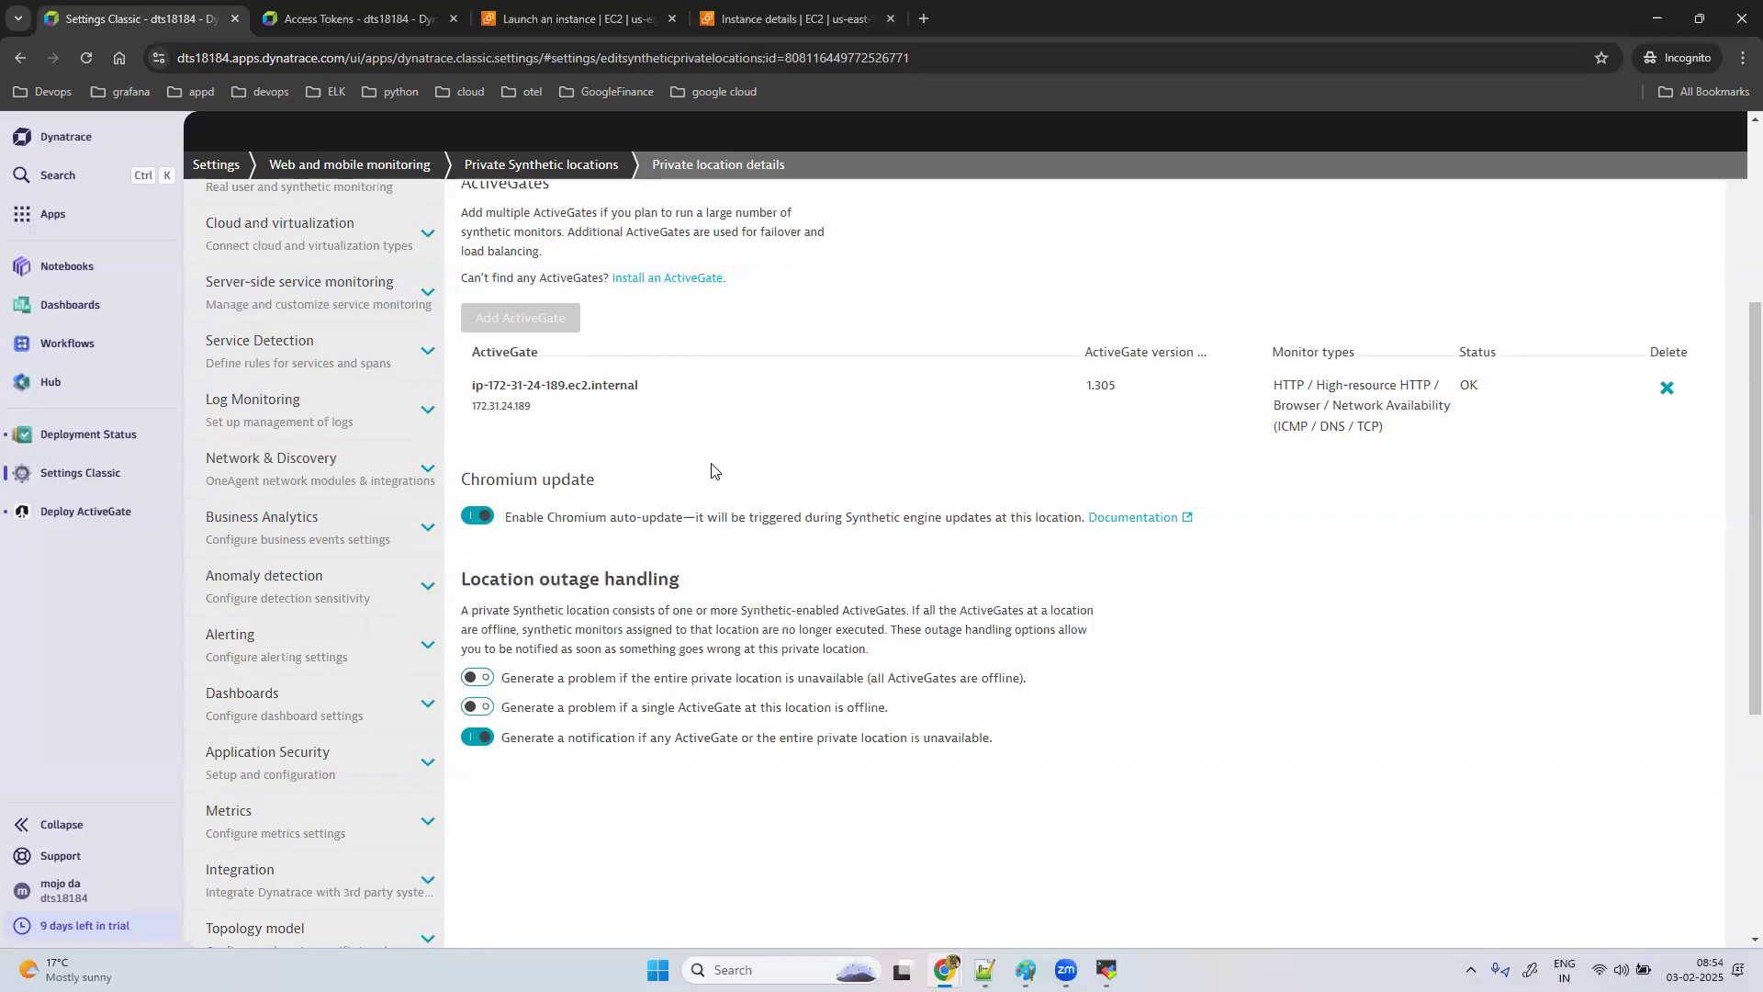
scroll(644, 516, up, 1)
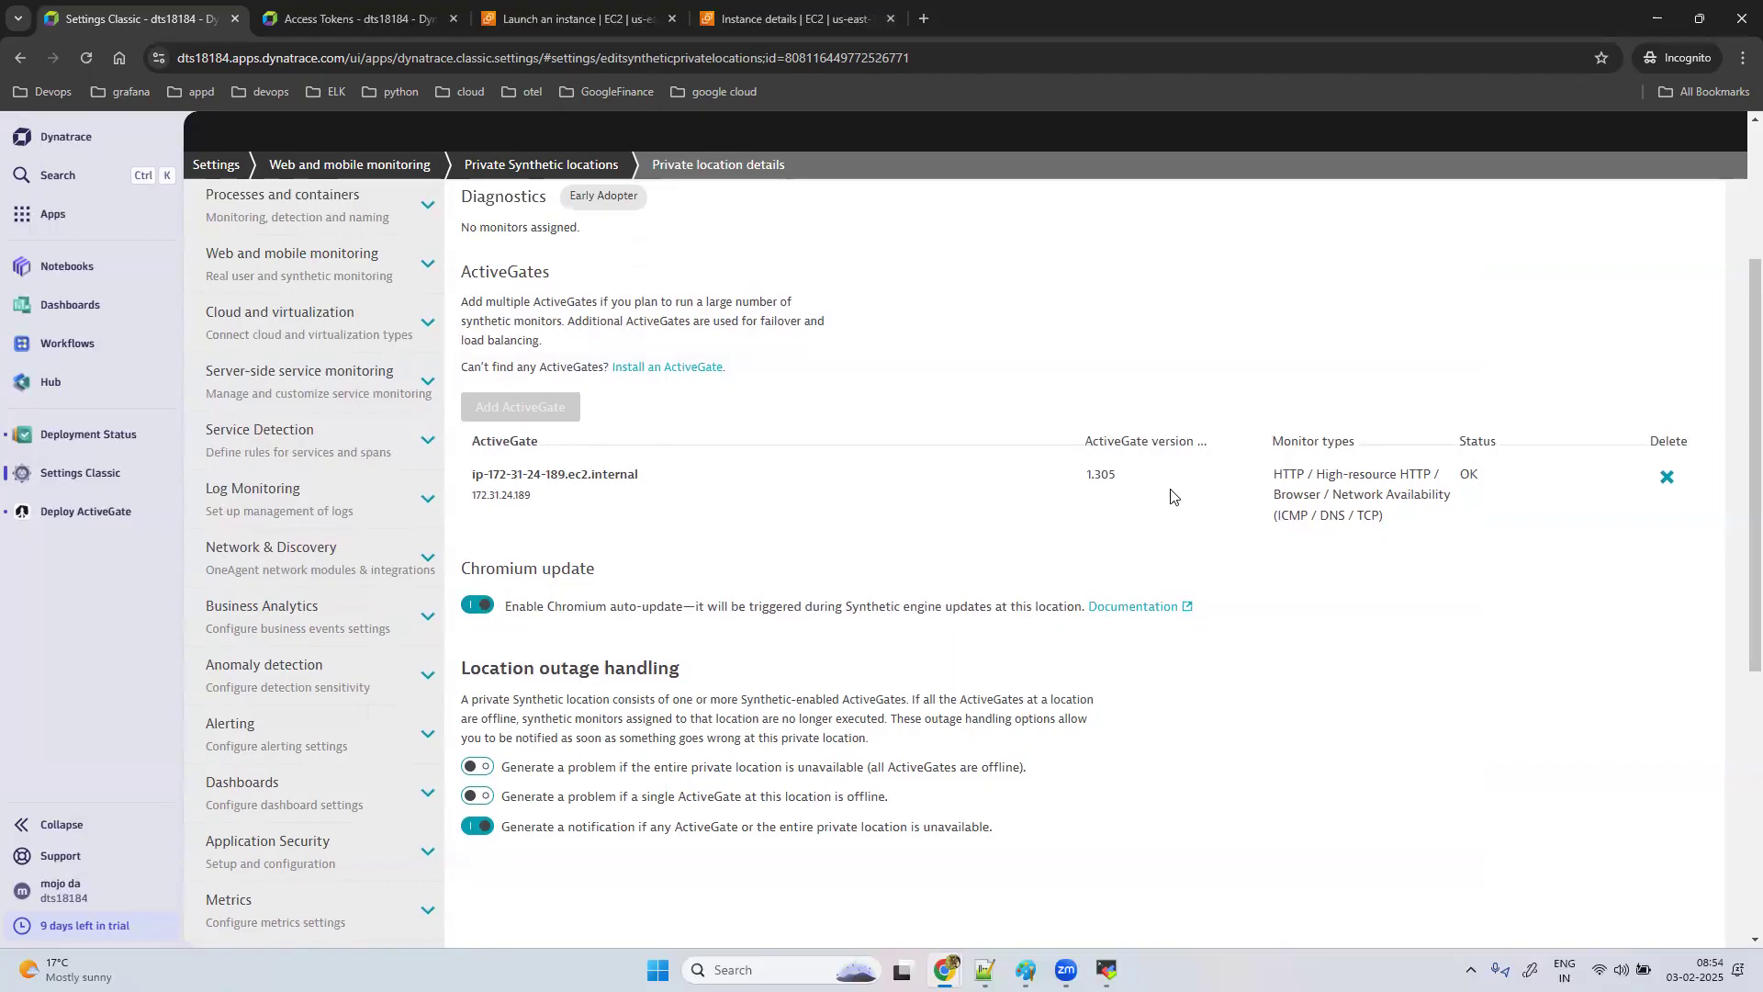
double_click(1102, 475)
Step: Open the Chromium auto-update documentation in a new browser tab and read its Chromium autoupdate section
right_click(1182, 607)
click(1198, 637)
click(555, 20)
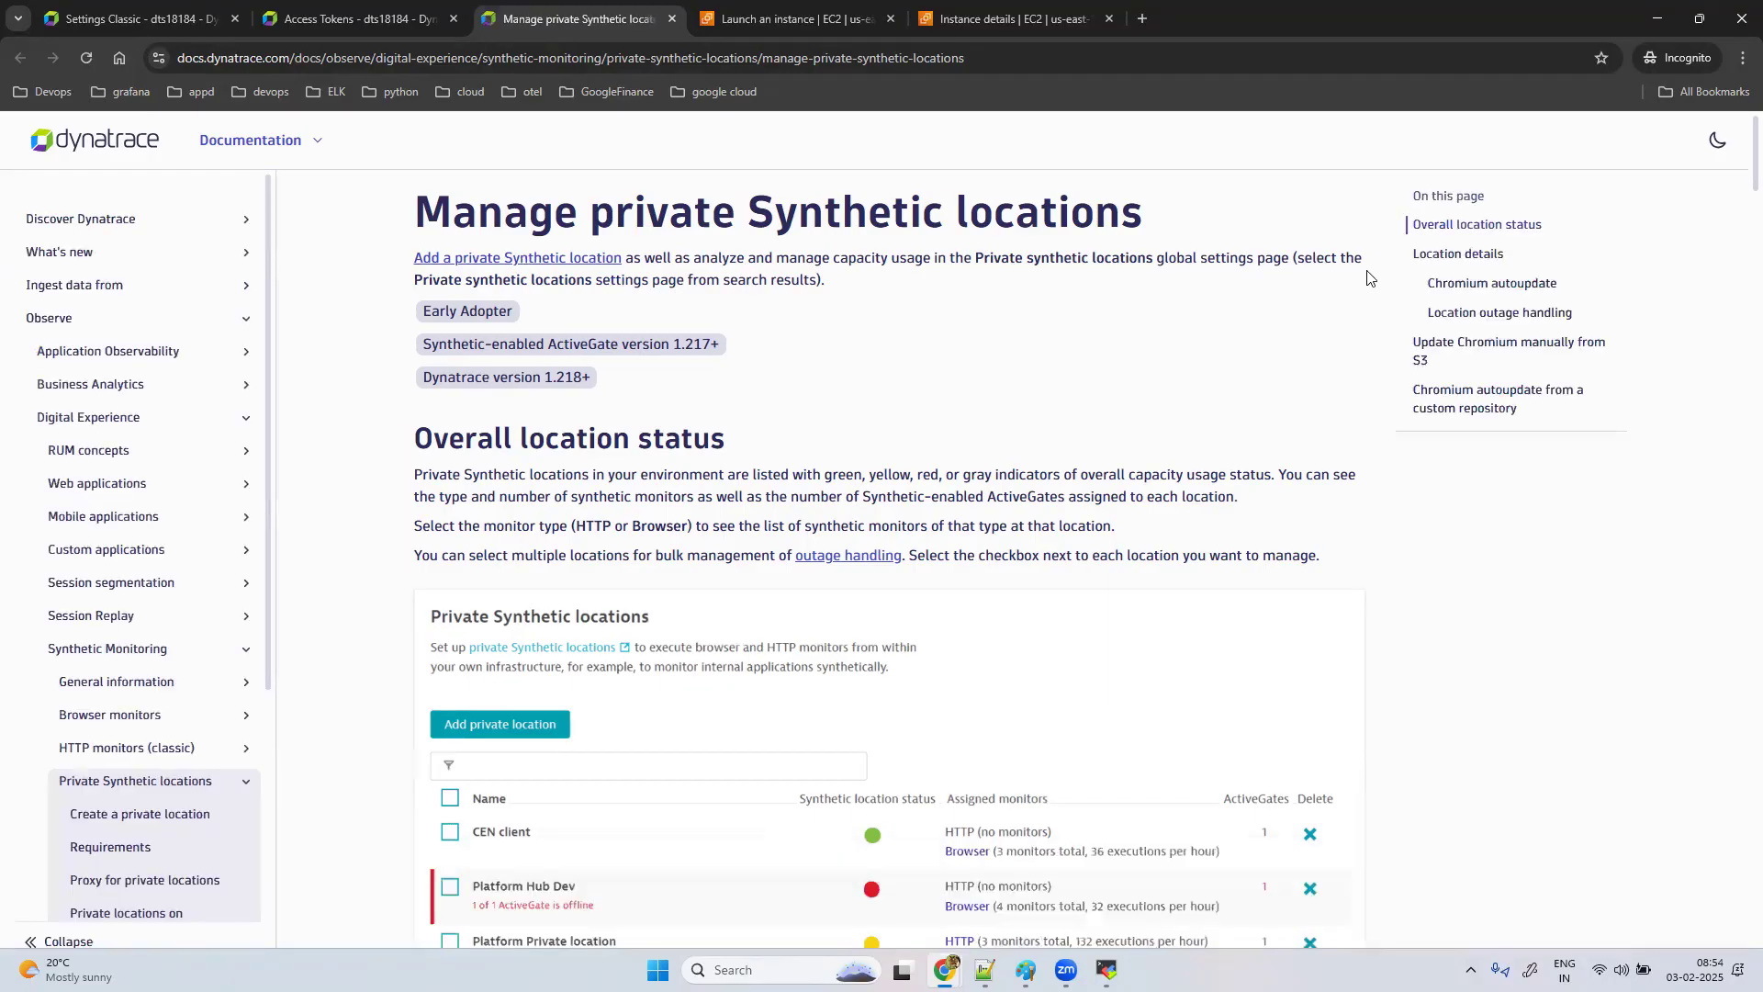
click(1511, 282)
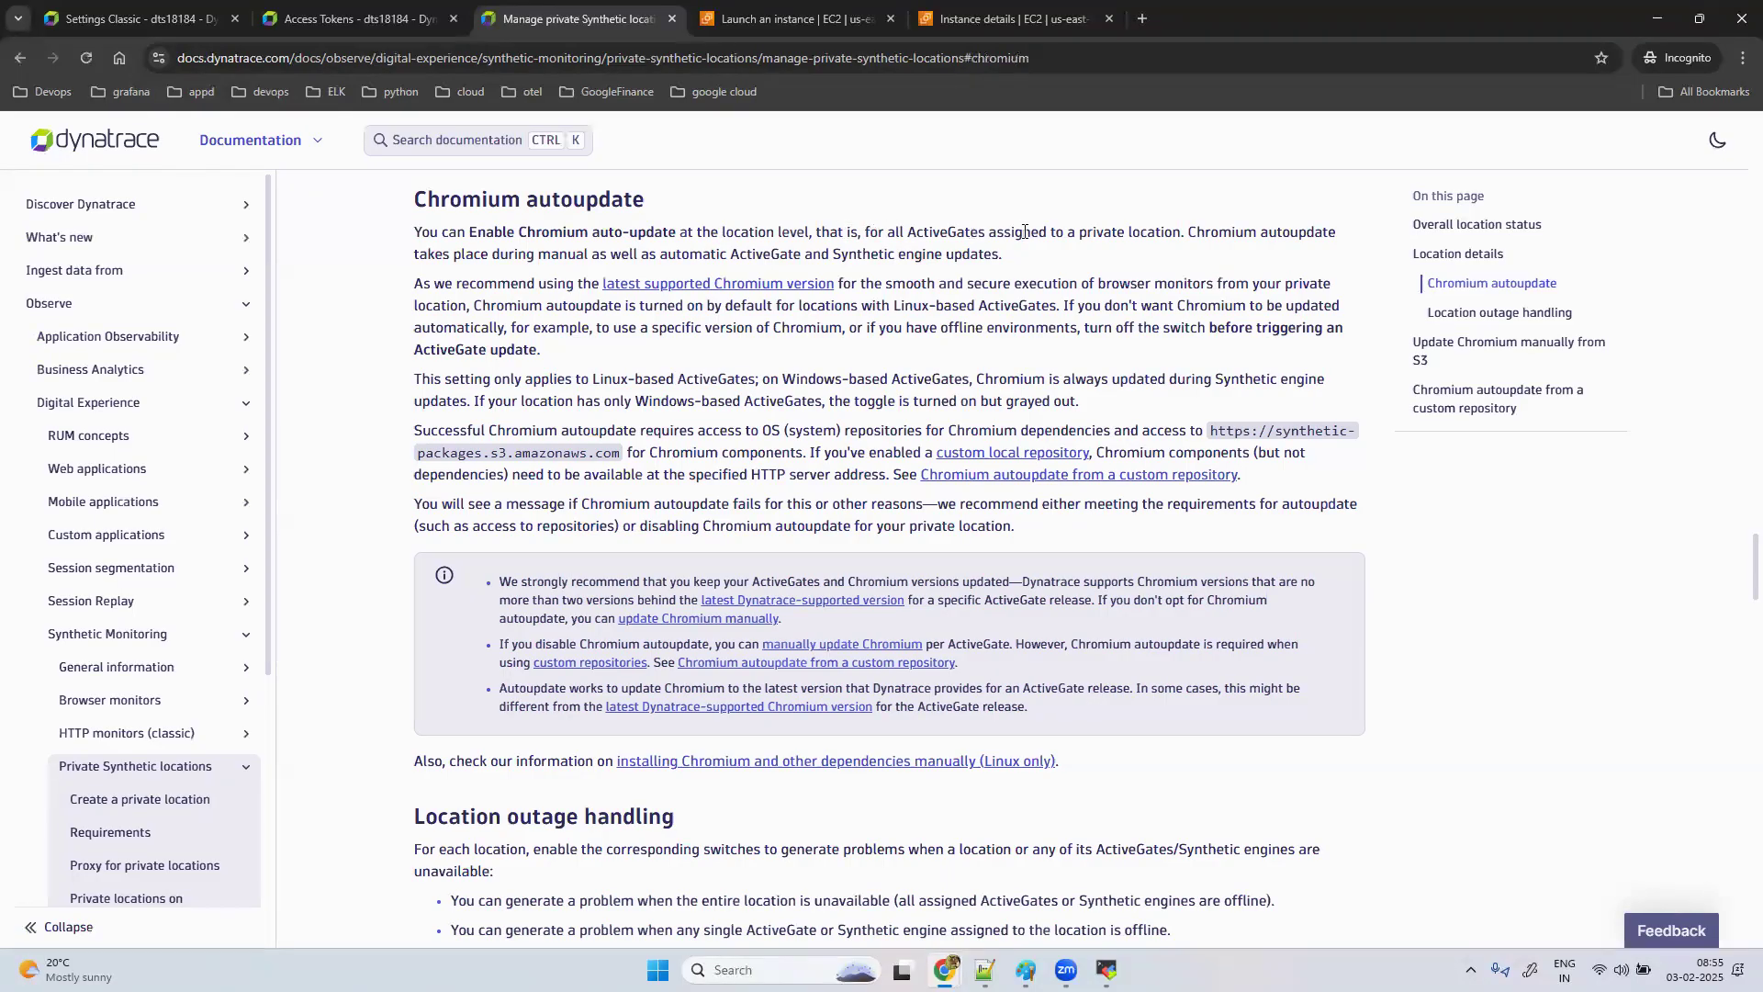
drag(1204, 232, 1295, 235)
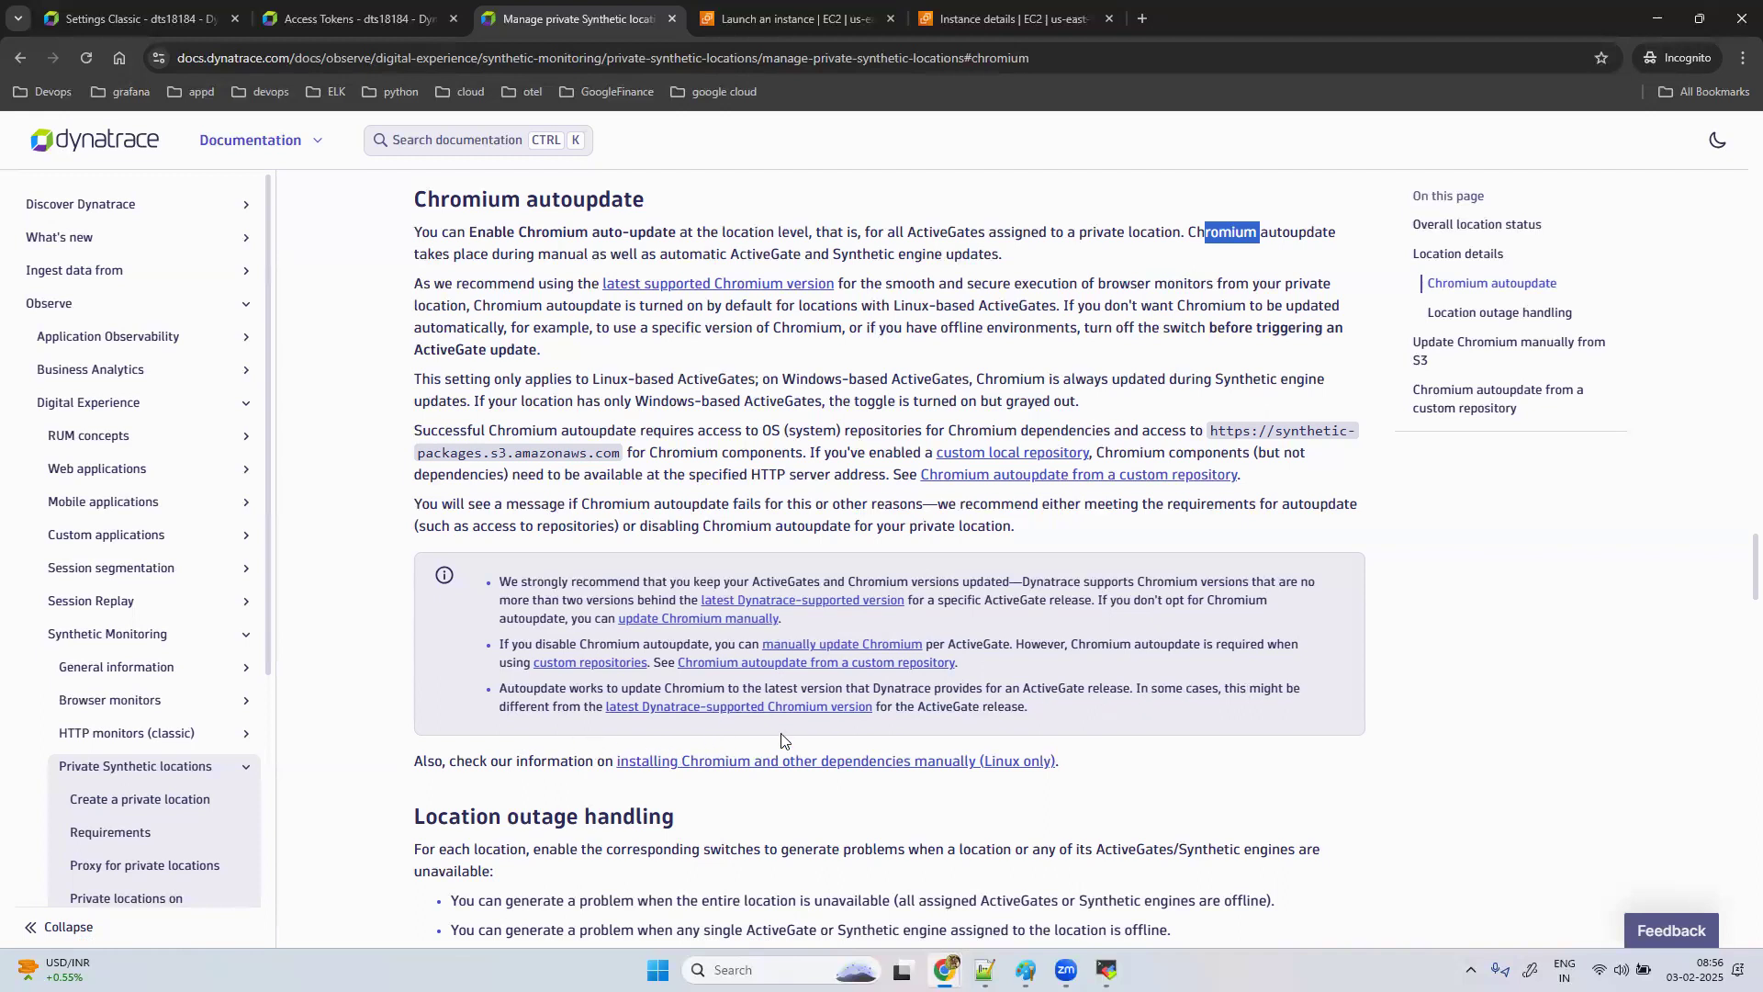
Step: Return to the Settings Classic page, search the installed apps for synt and open Synthetic Classic in a new browser tab
click(346, 21)
click(105, 9)
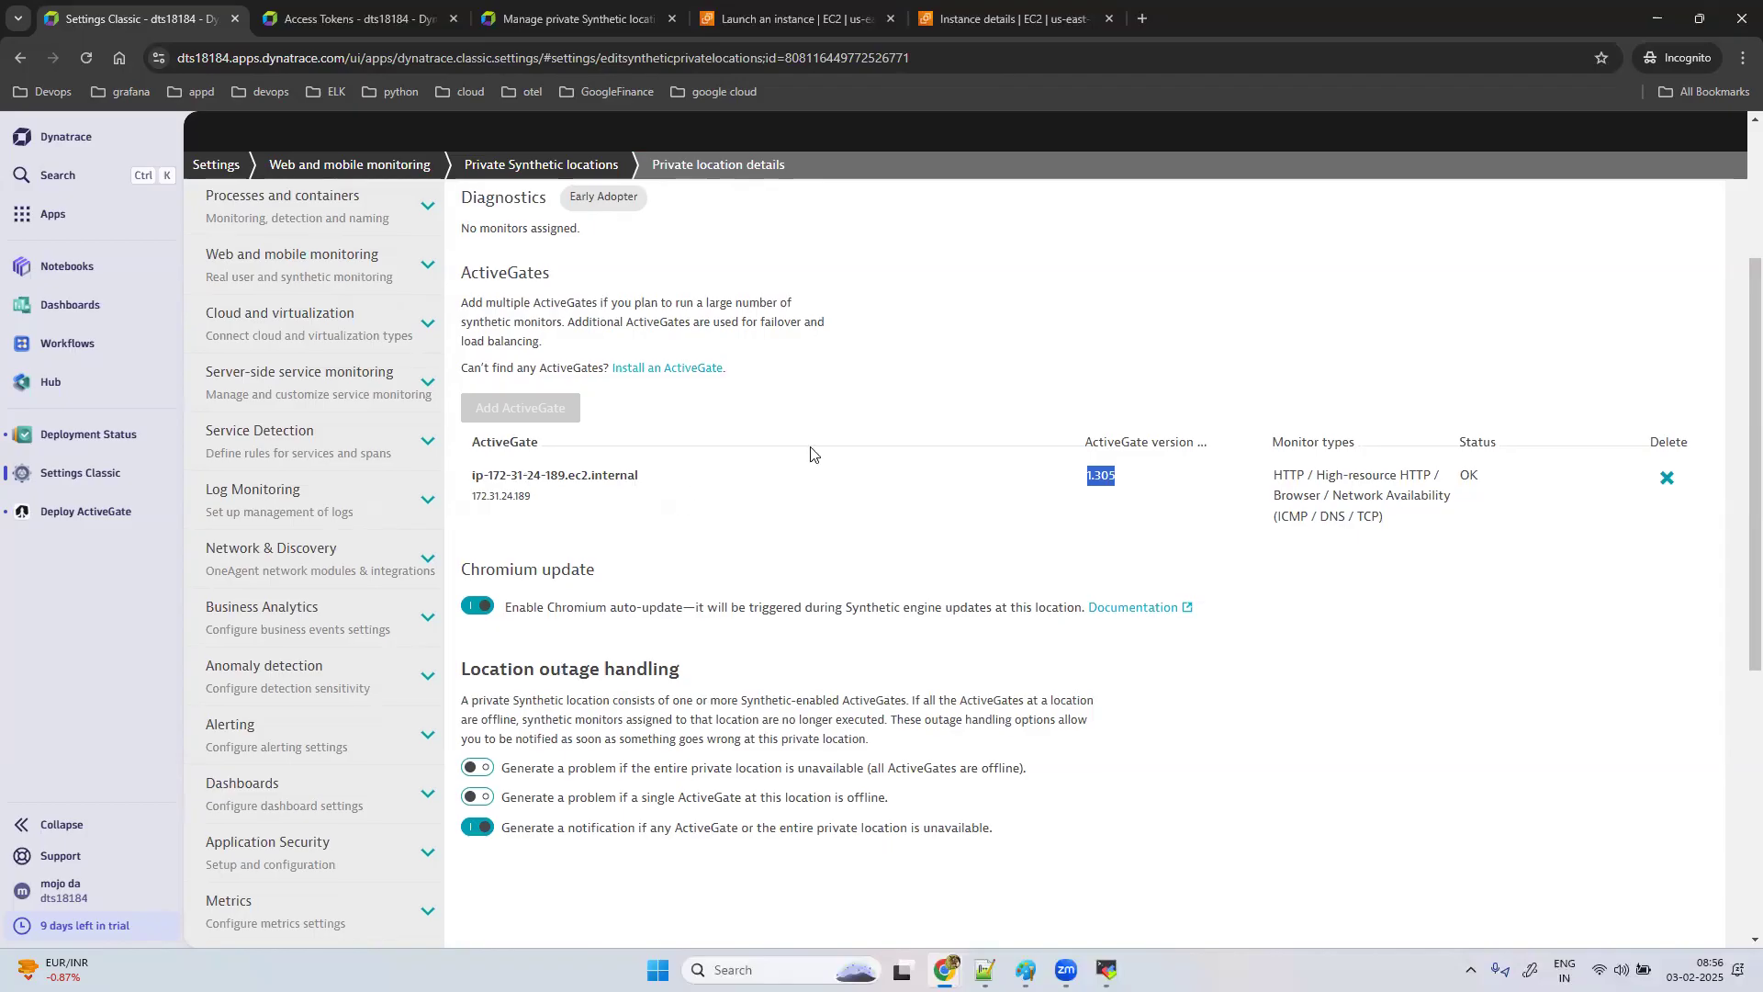
scroll(810, 453, up, 3)
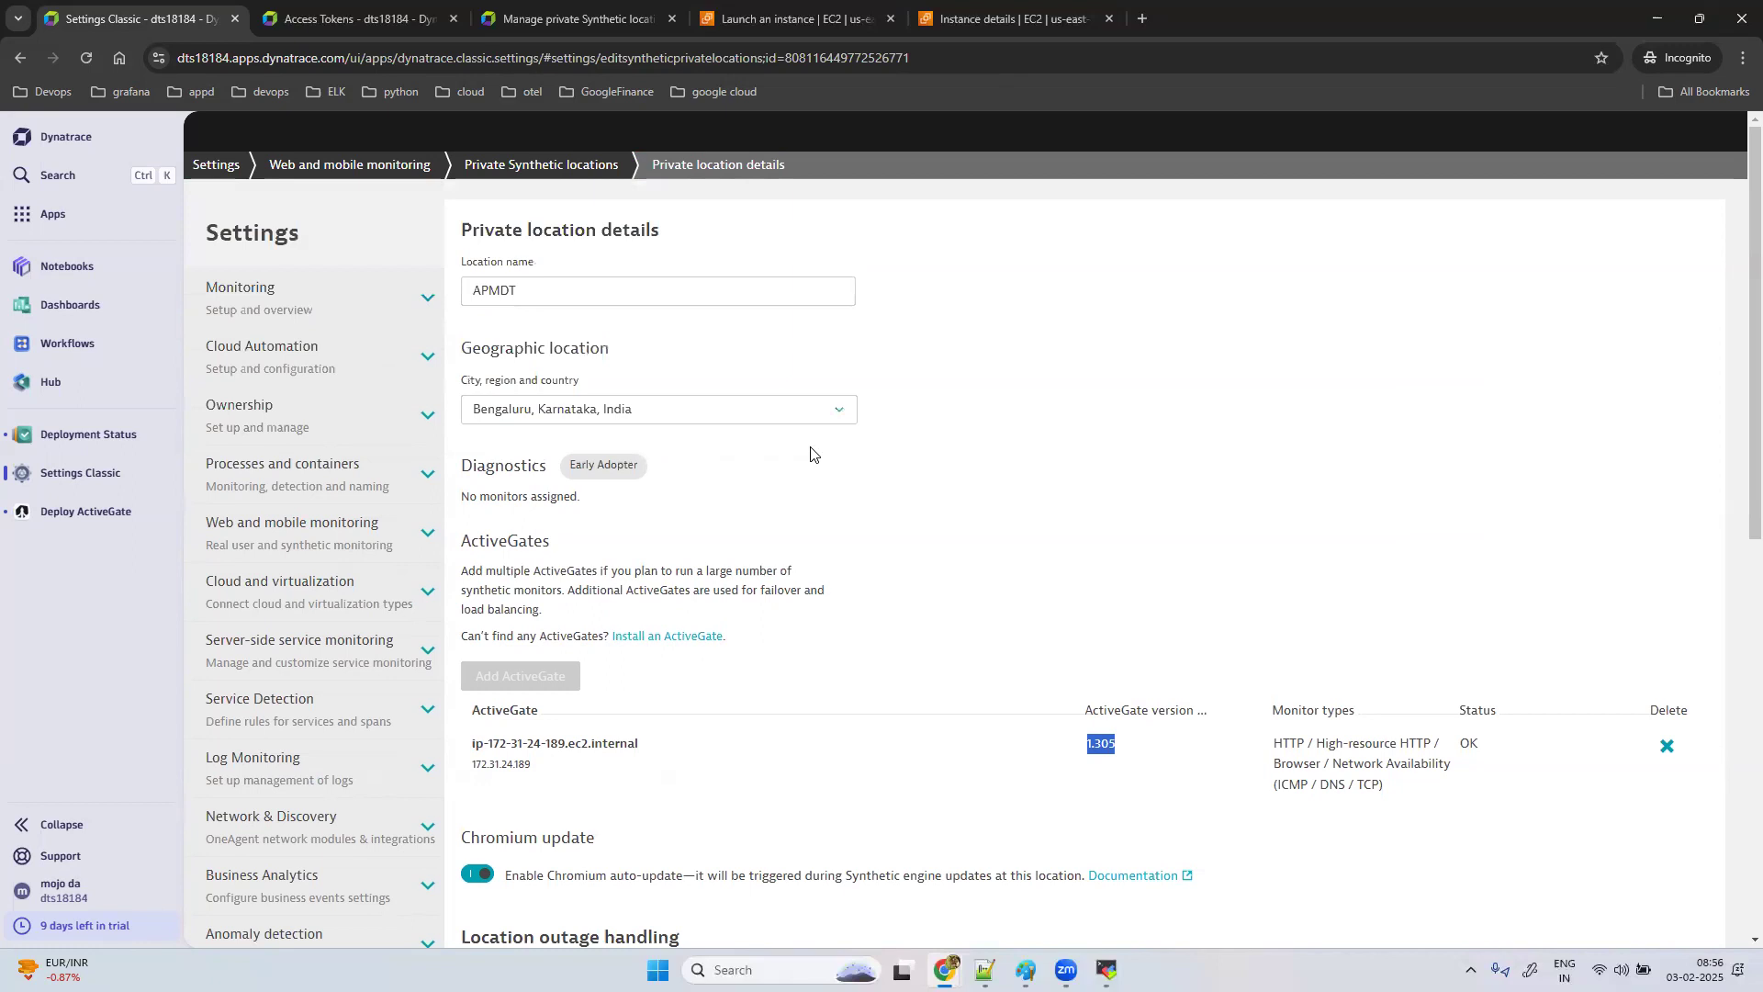
click(50, 215)
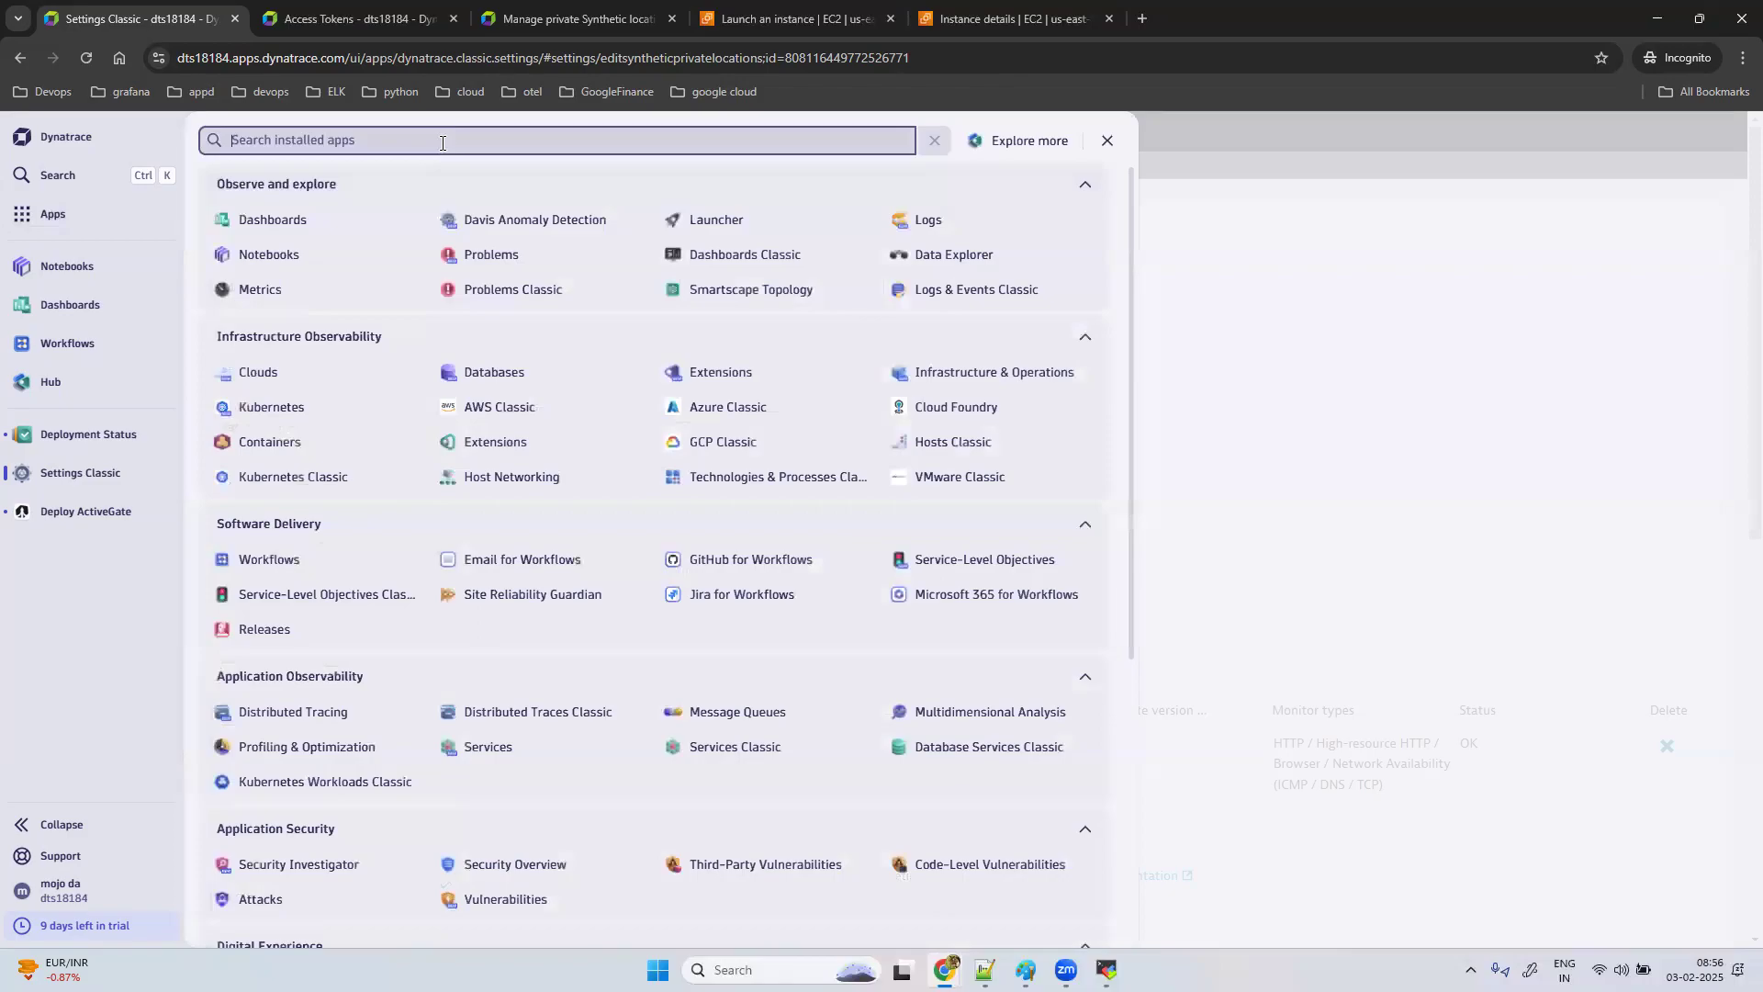
text(synt)
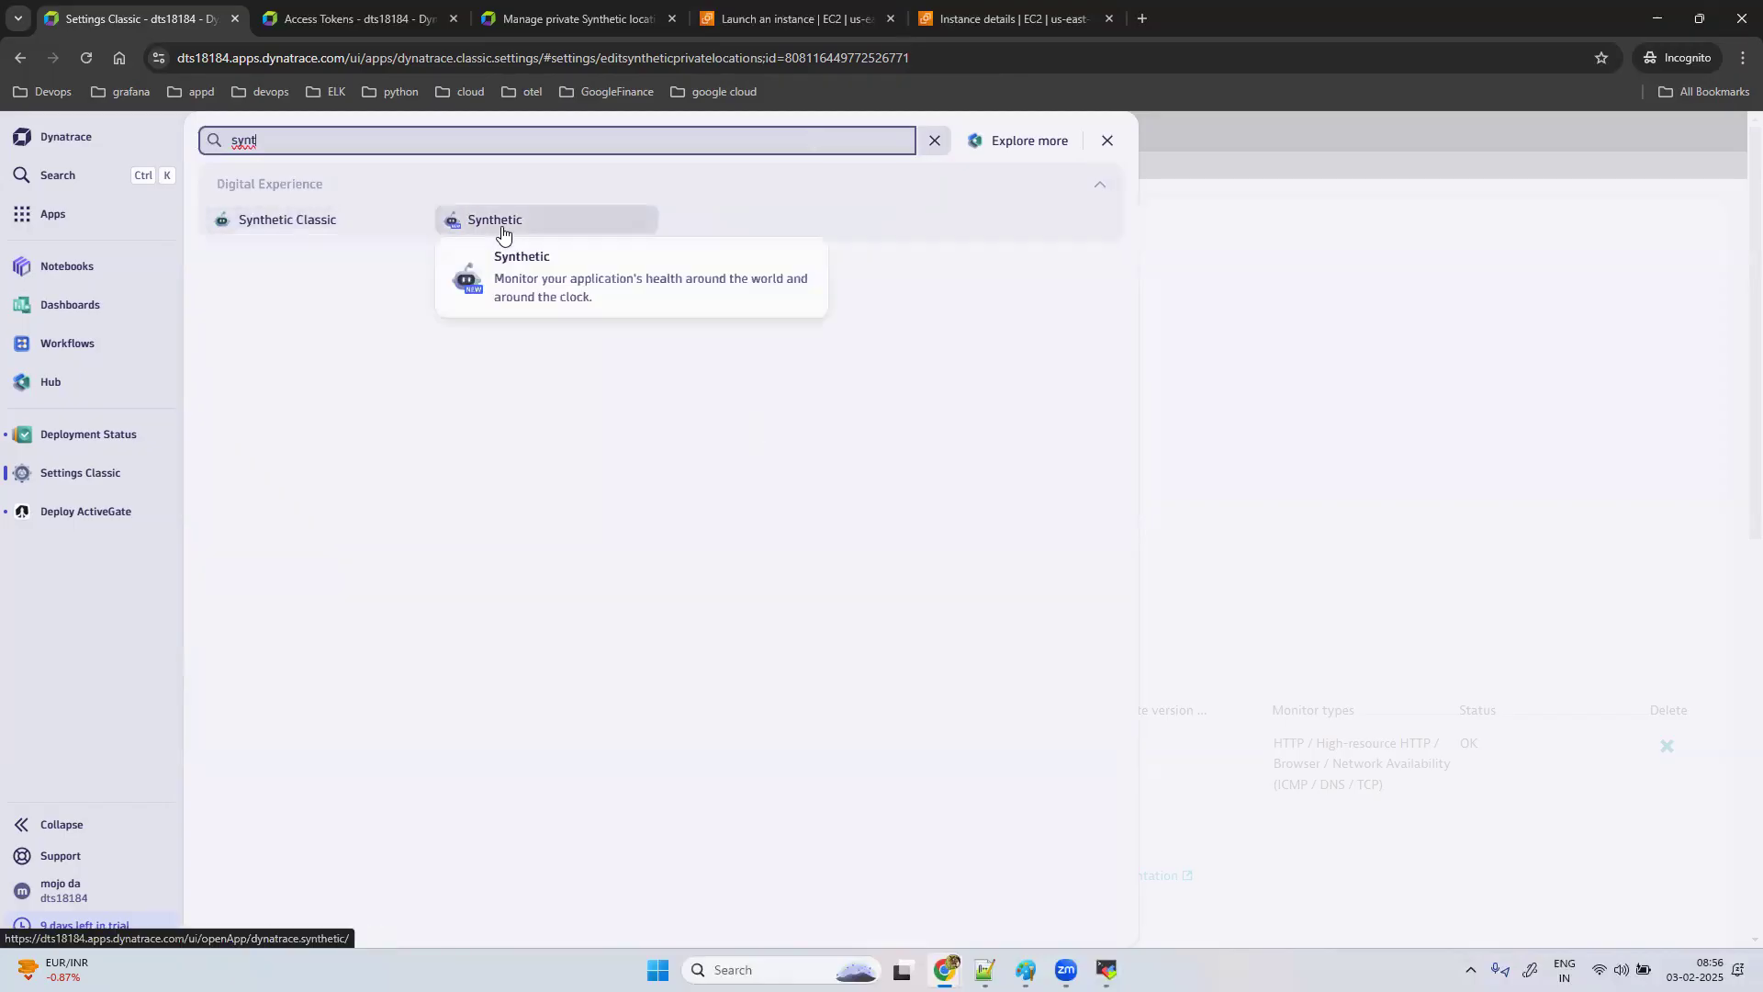
right_click(298, 238)
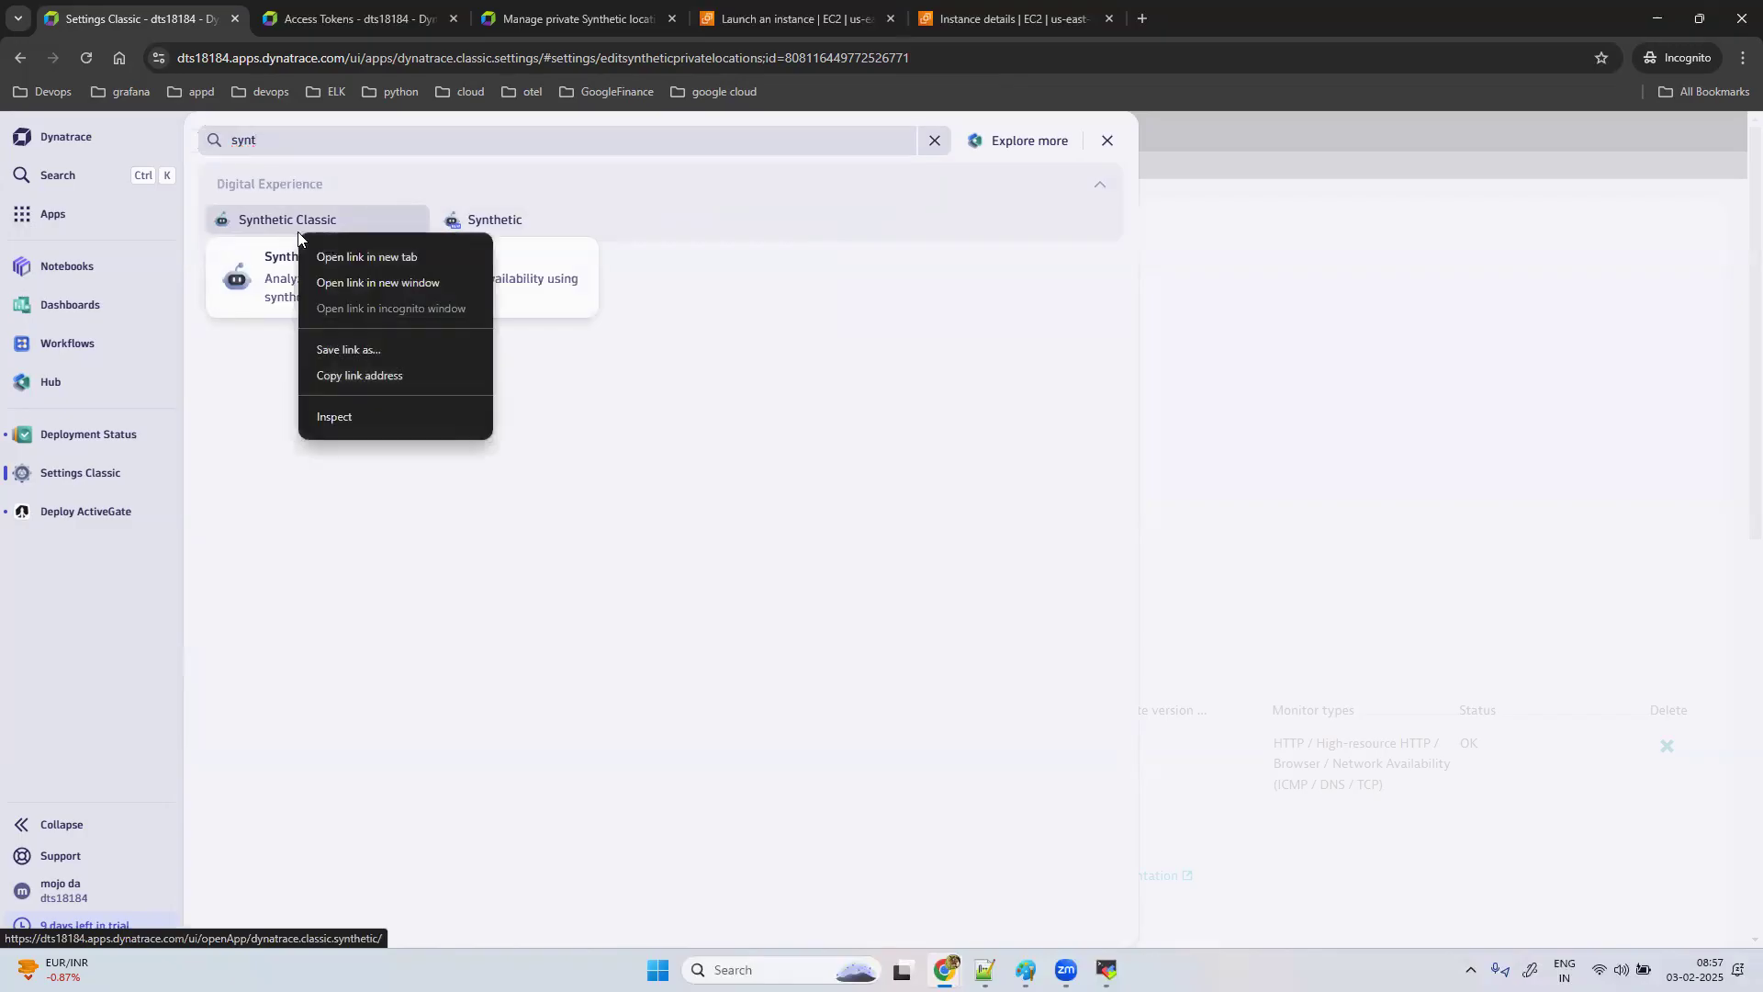
click(373, 252)
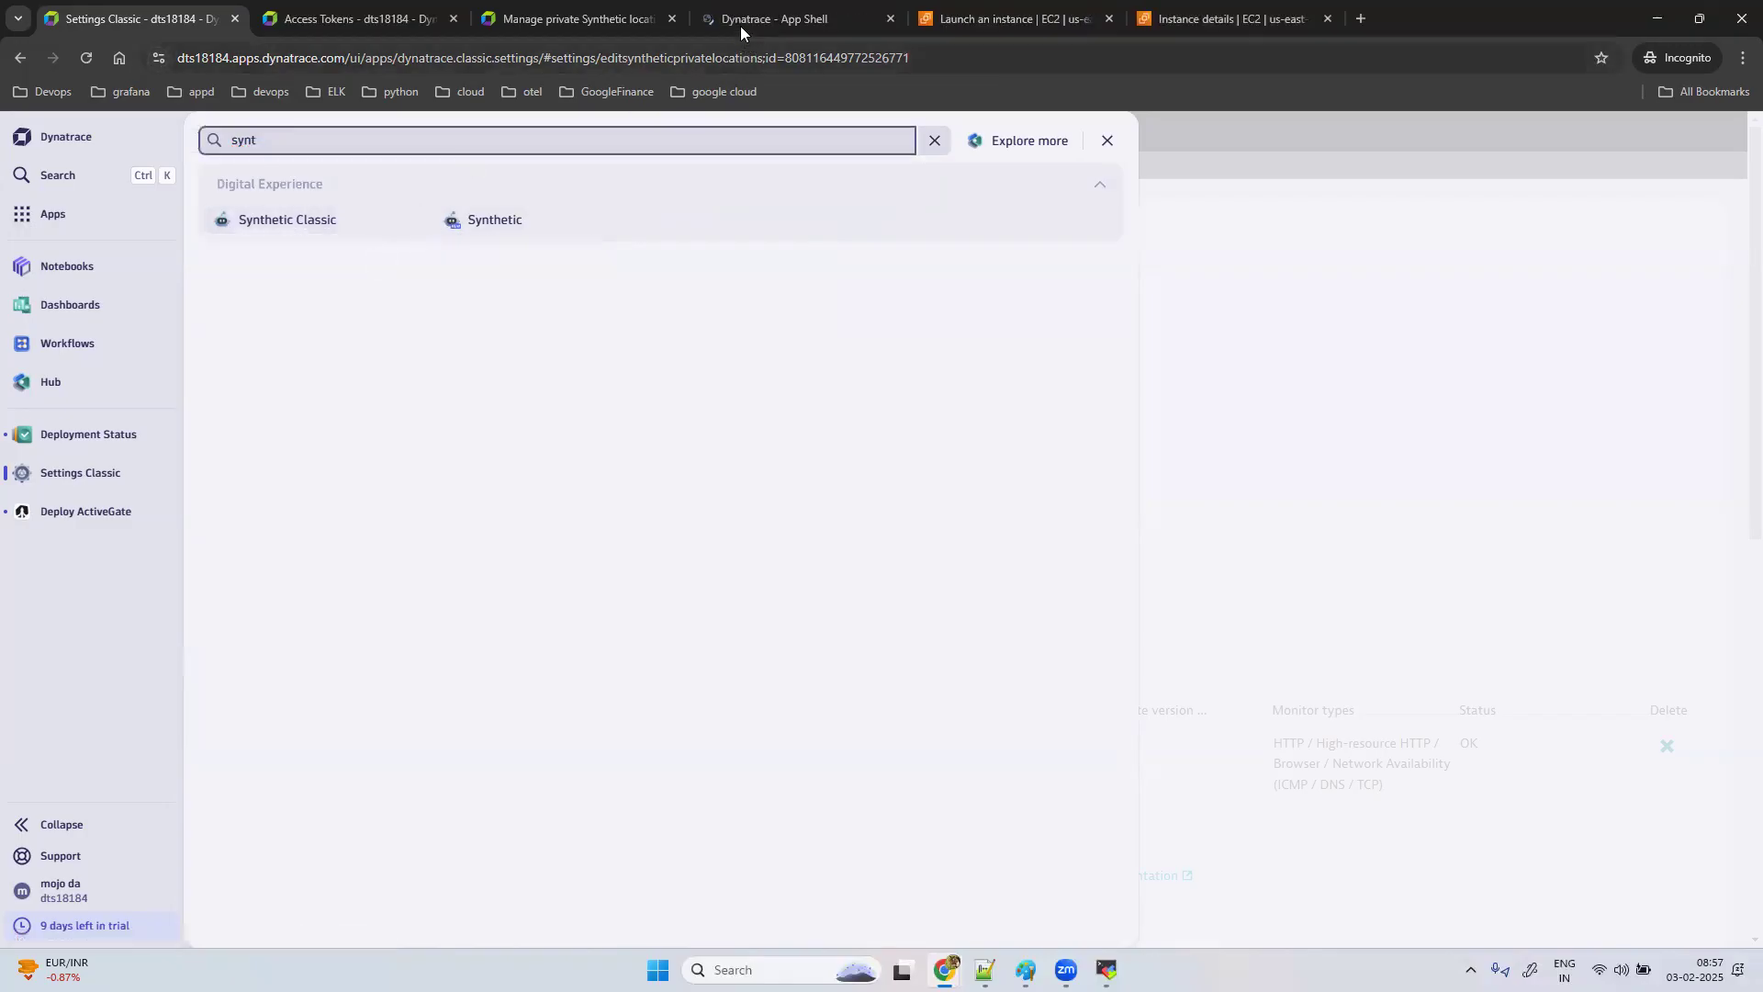
click(738, 15)
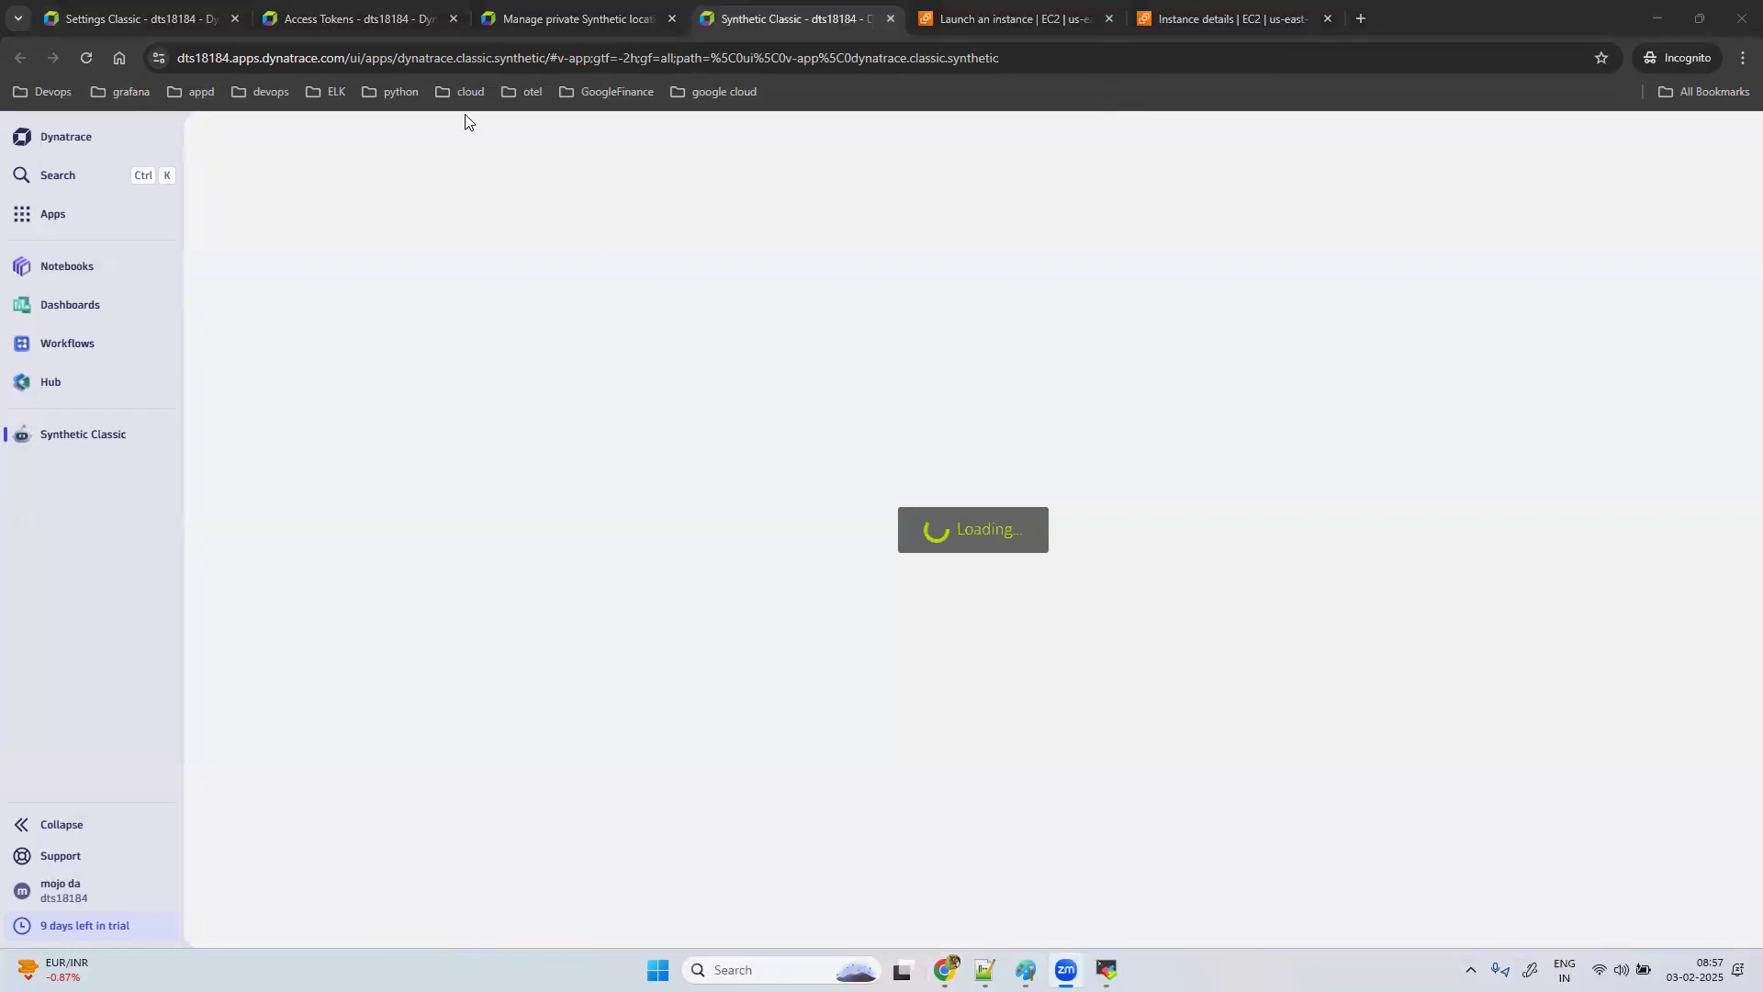
Step: Start creating a synthetic monitor in Synthetic Classic to bring up the choice of monitor type
click(126, 20)
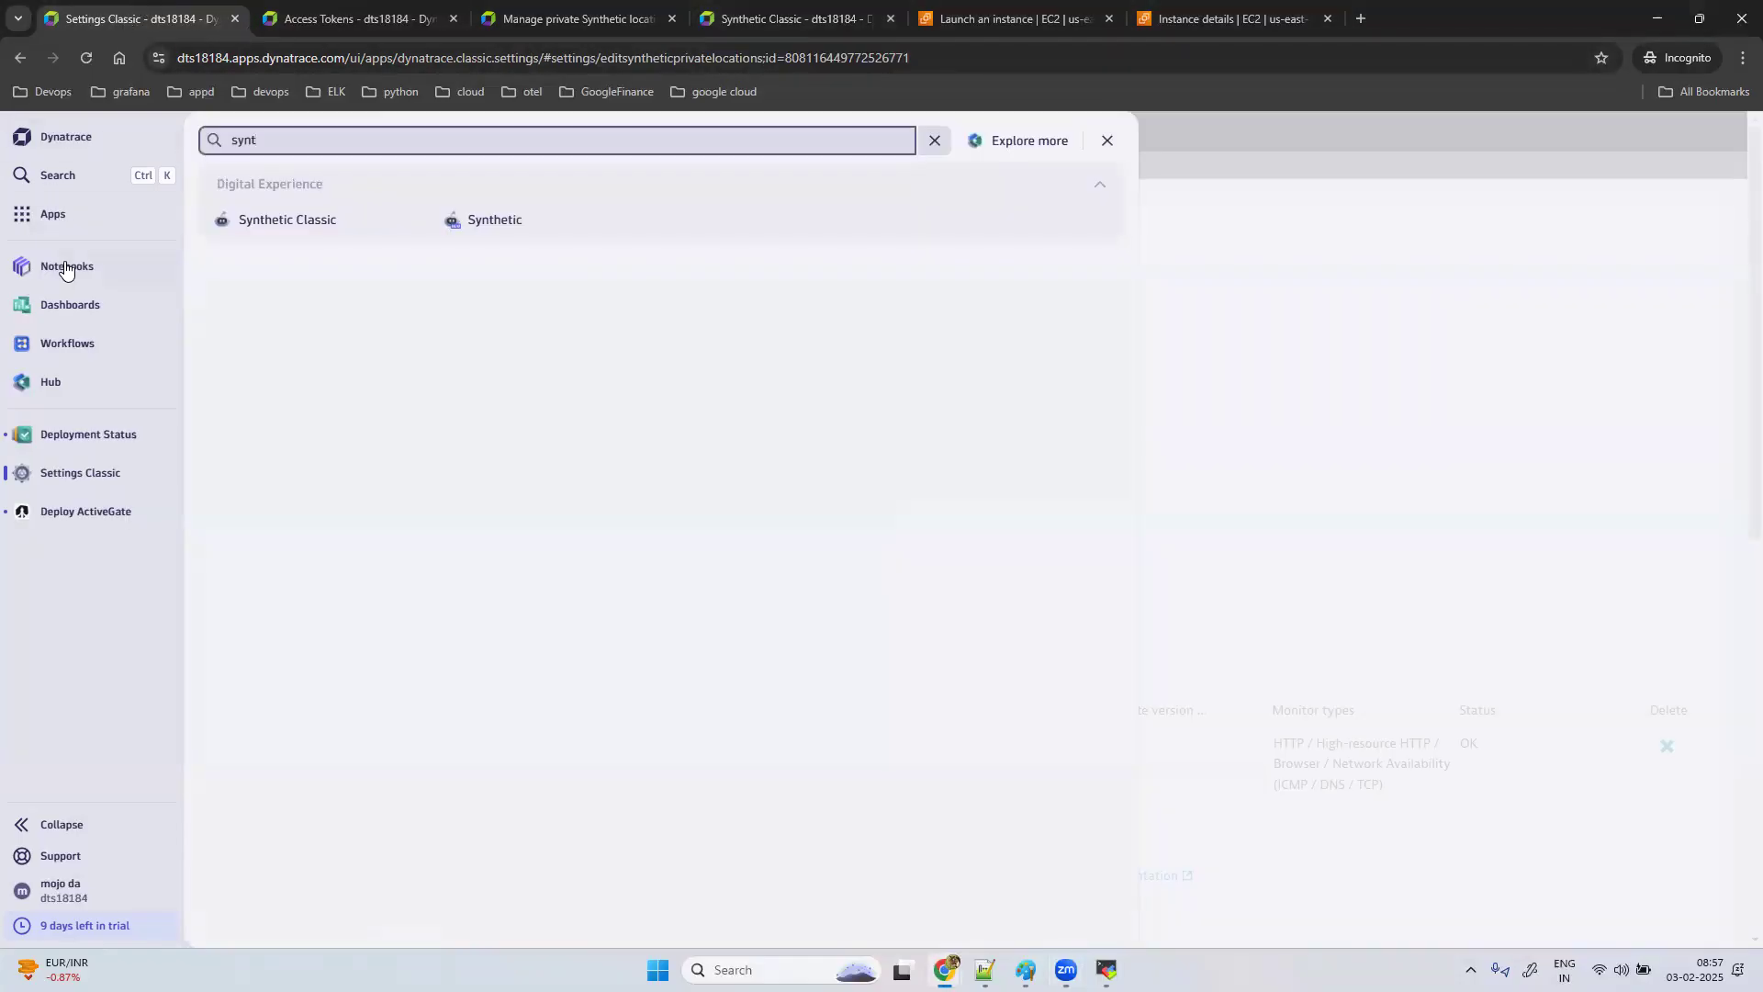
click(792, 11)
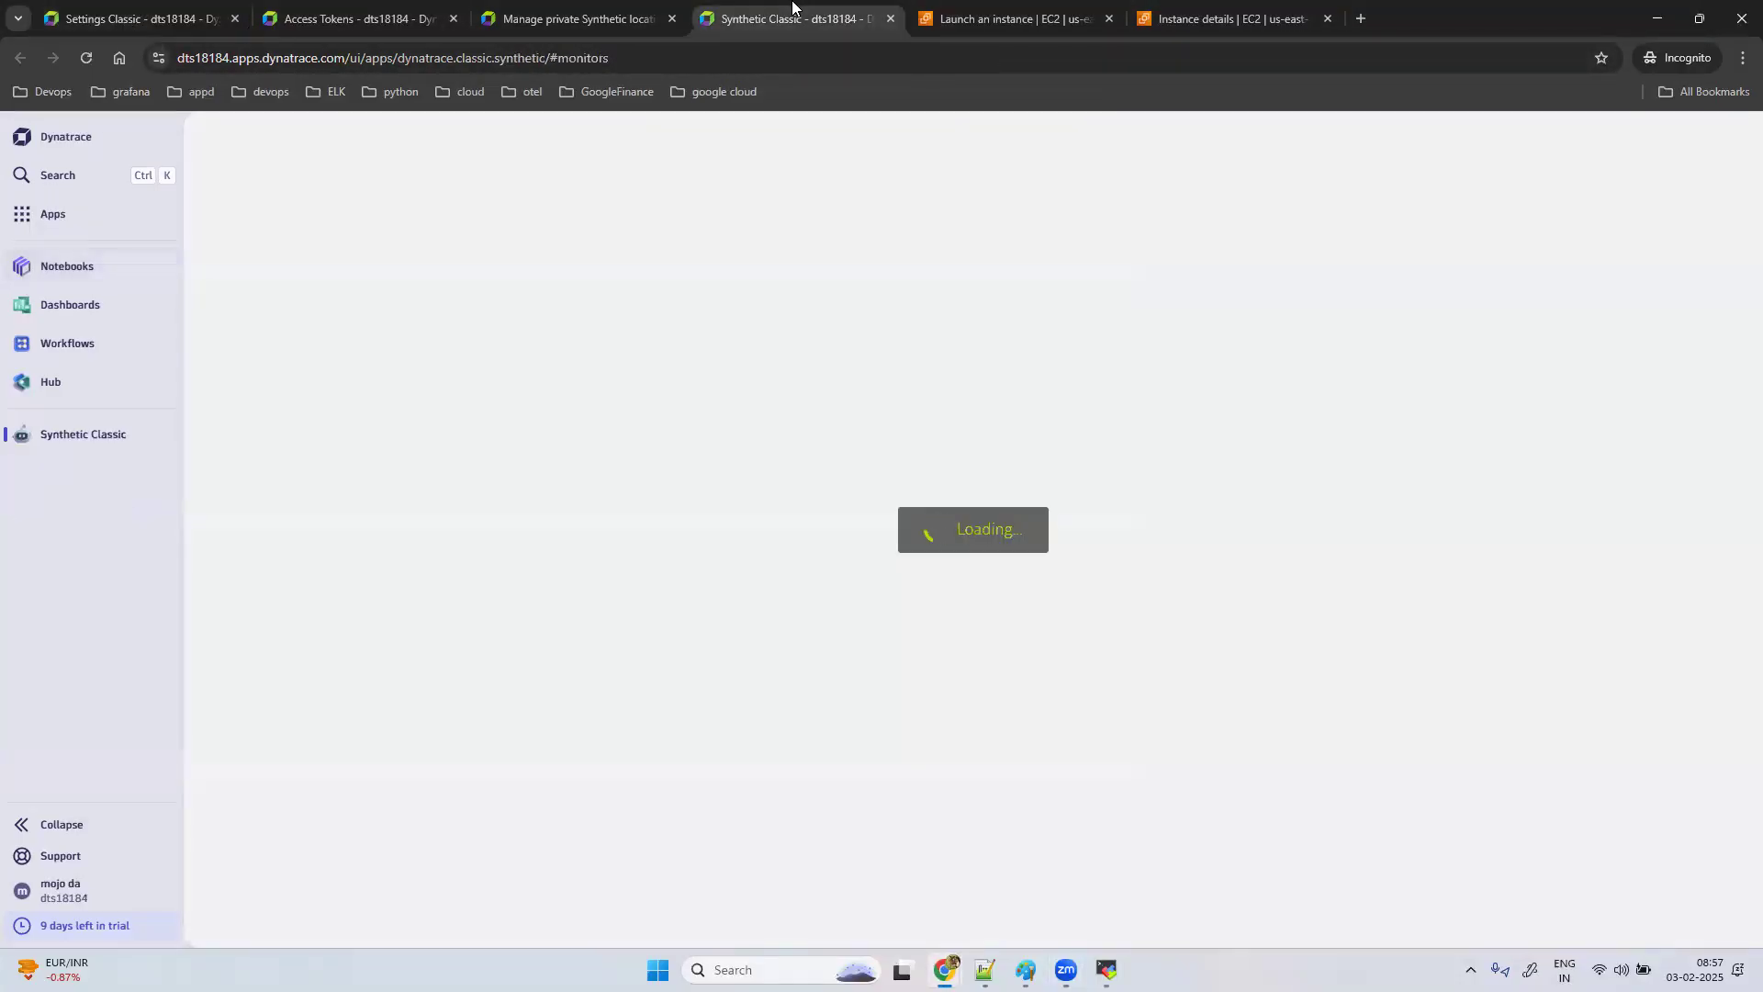
click(68, 220)
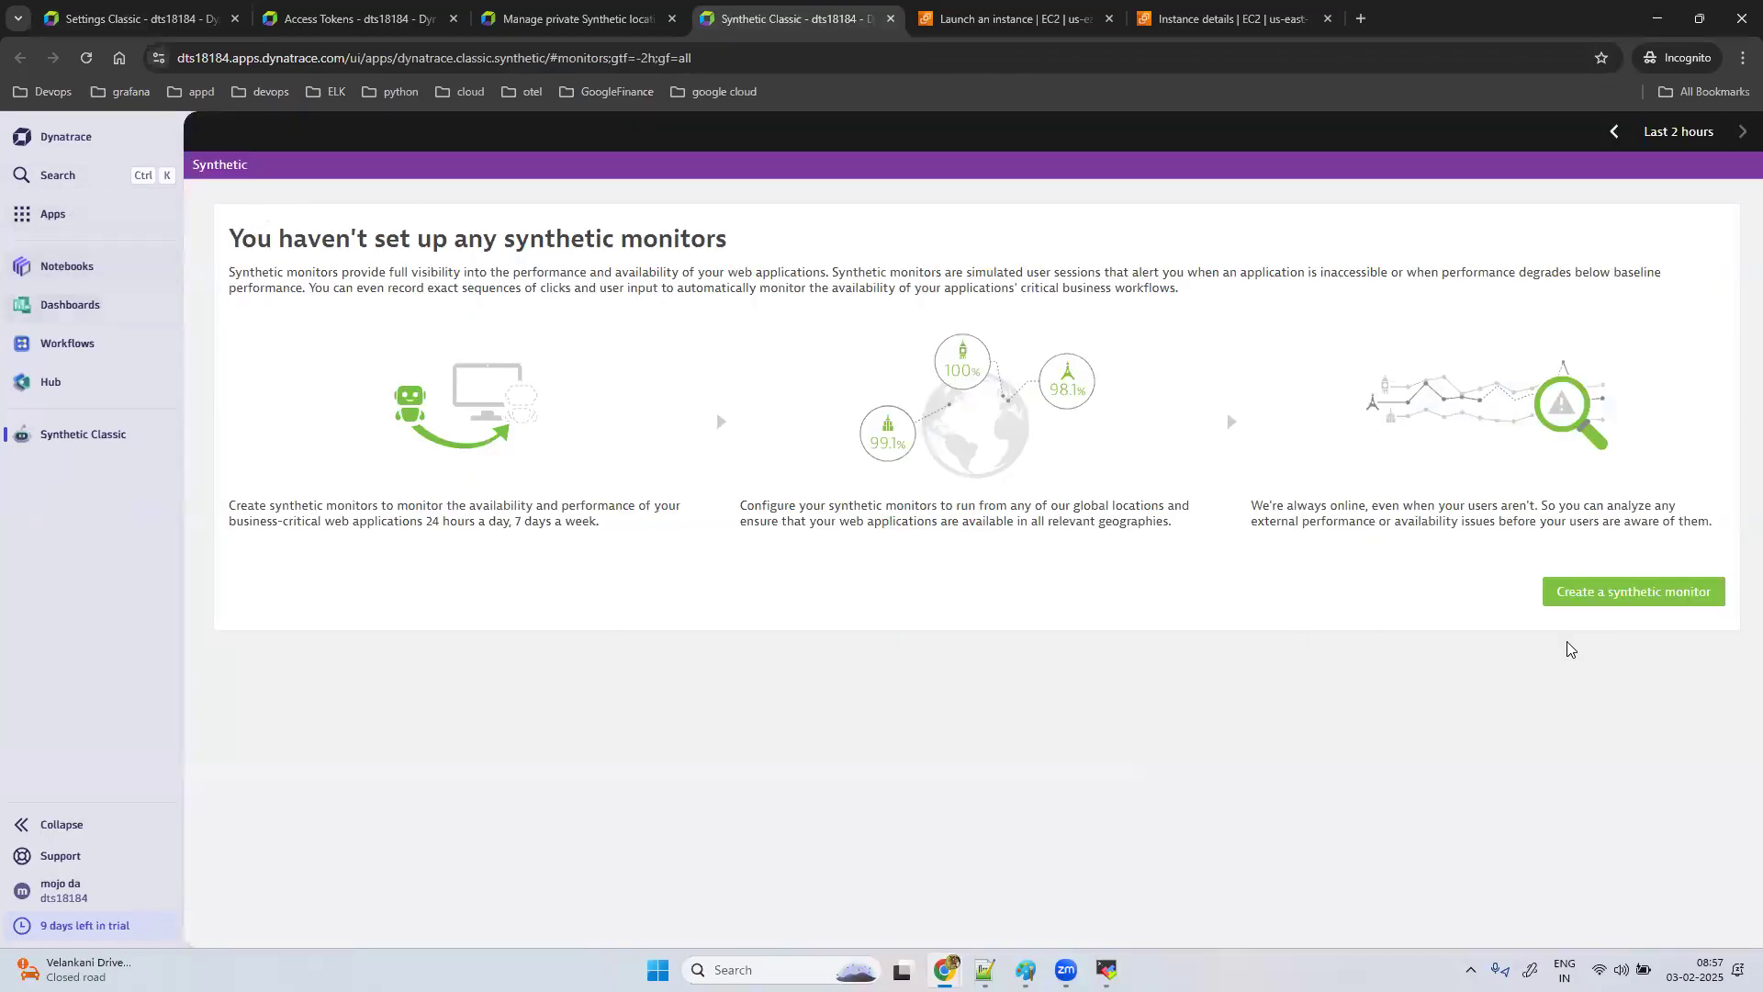
click(1570, 592)
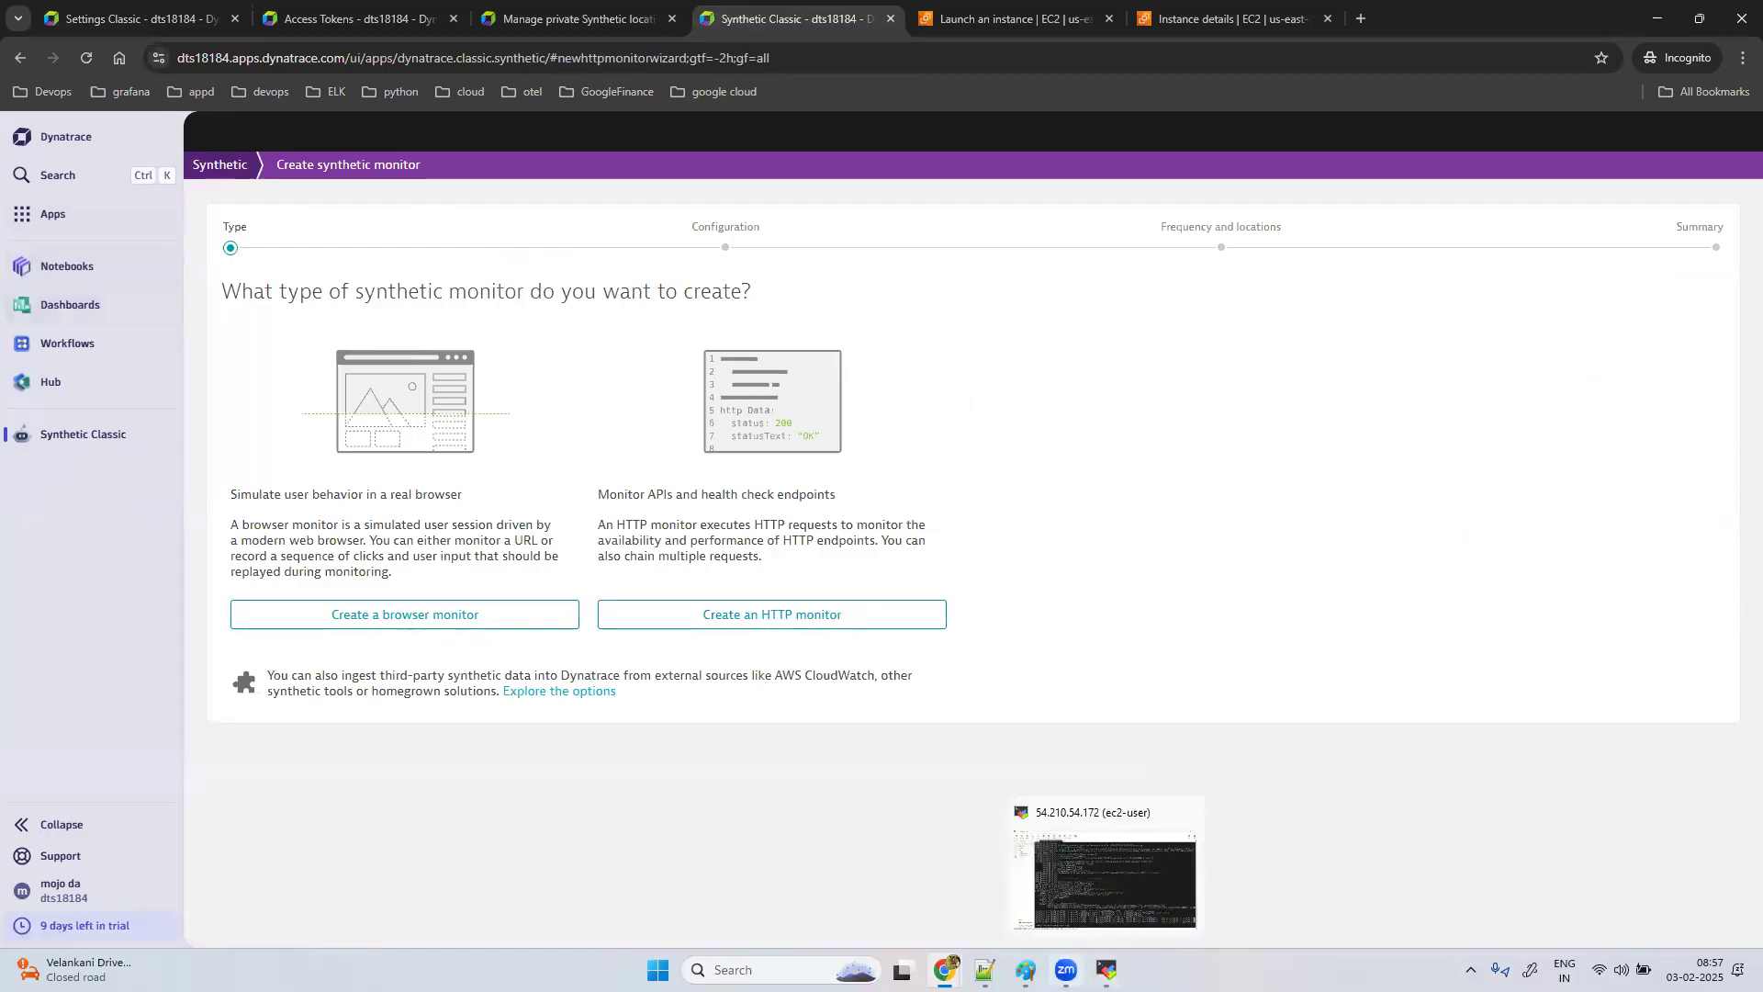
mouse_move(1026, 970)
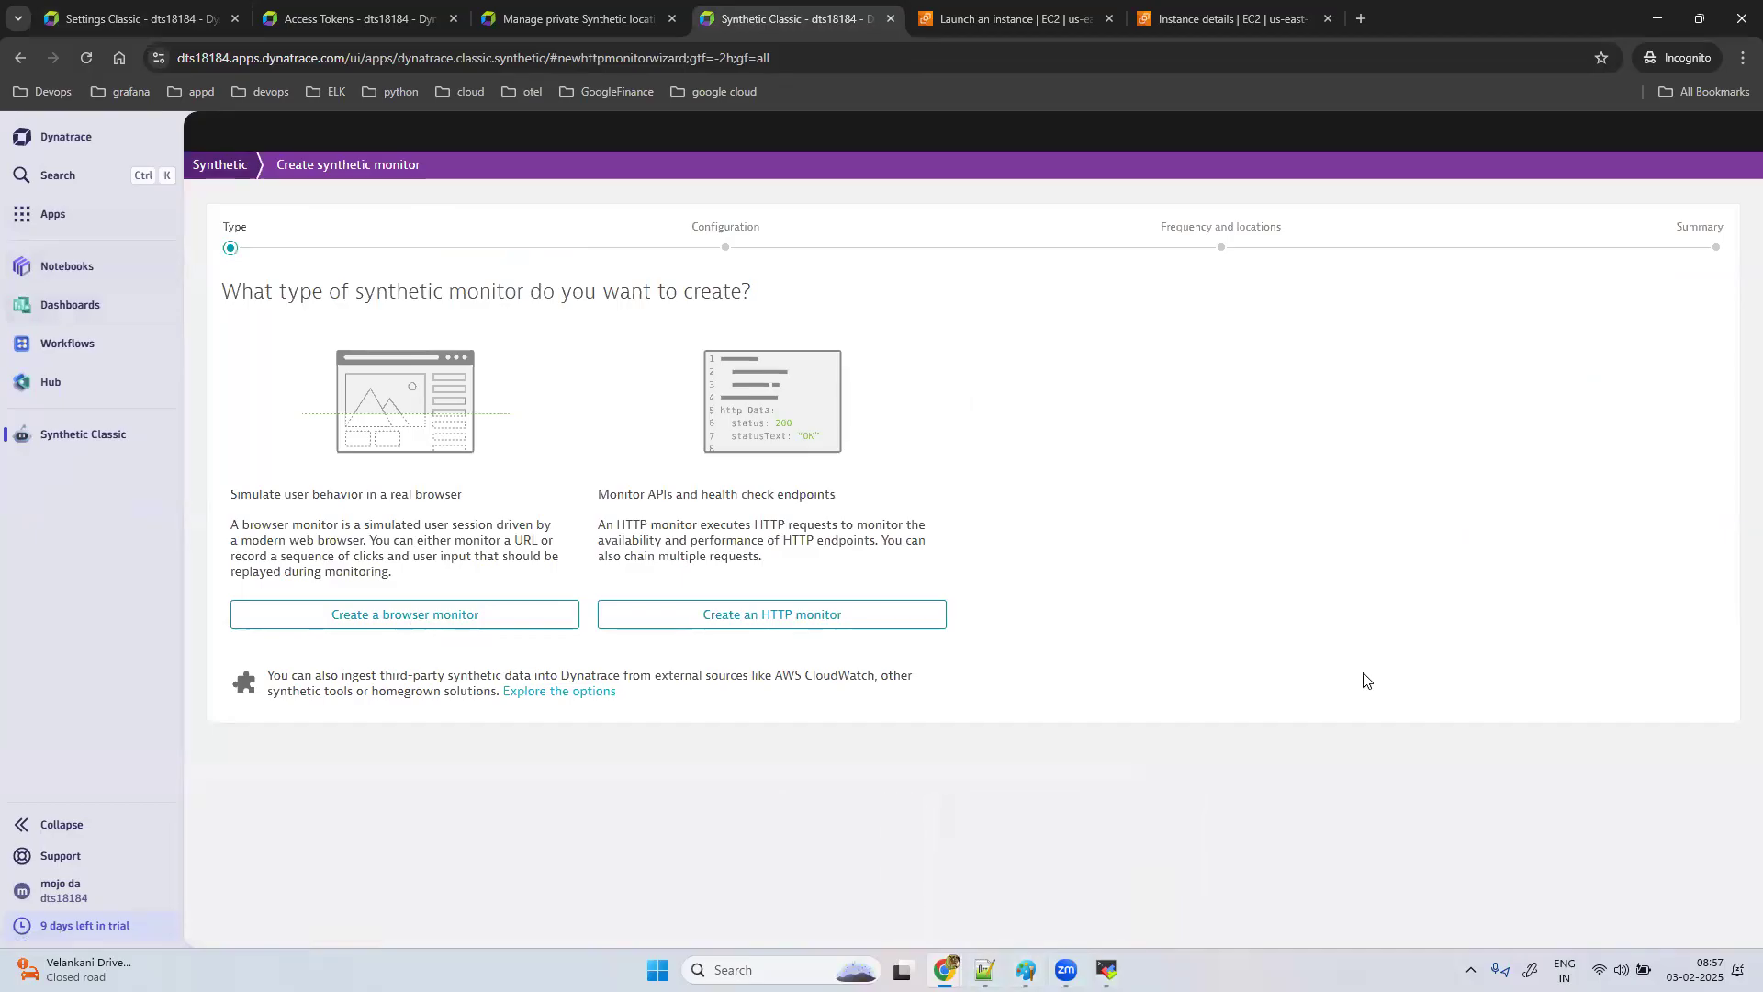
Step: Search the installed apps for syn, open the Synthetic app, dismiss its welcome tour and bring up the monitor types available to add
click(50, 216)
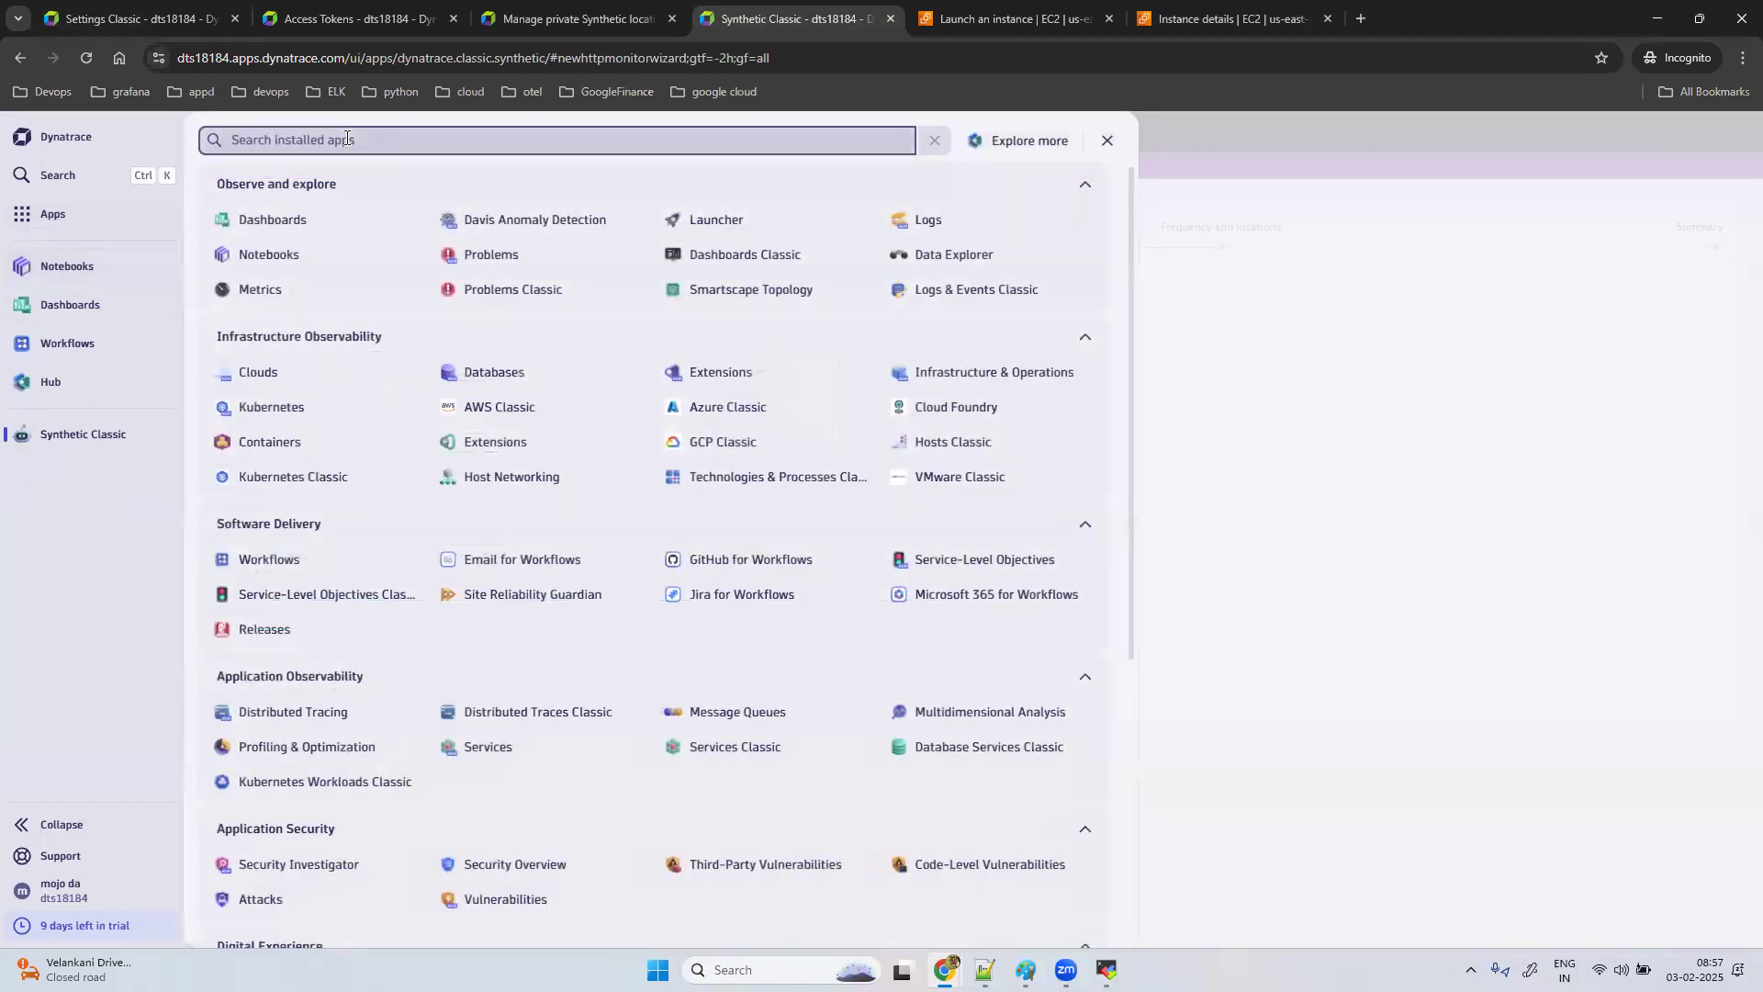
text(syn)
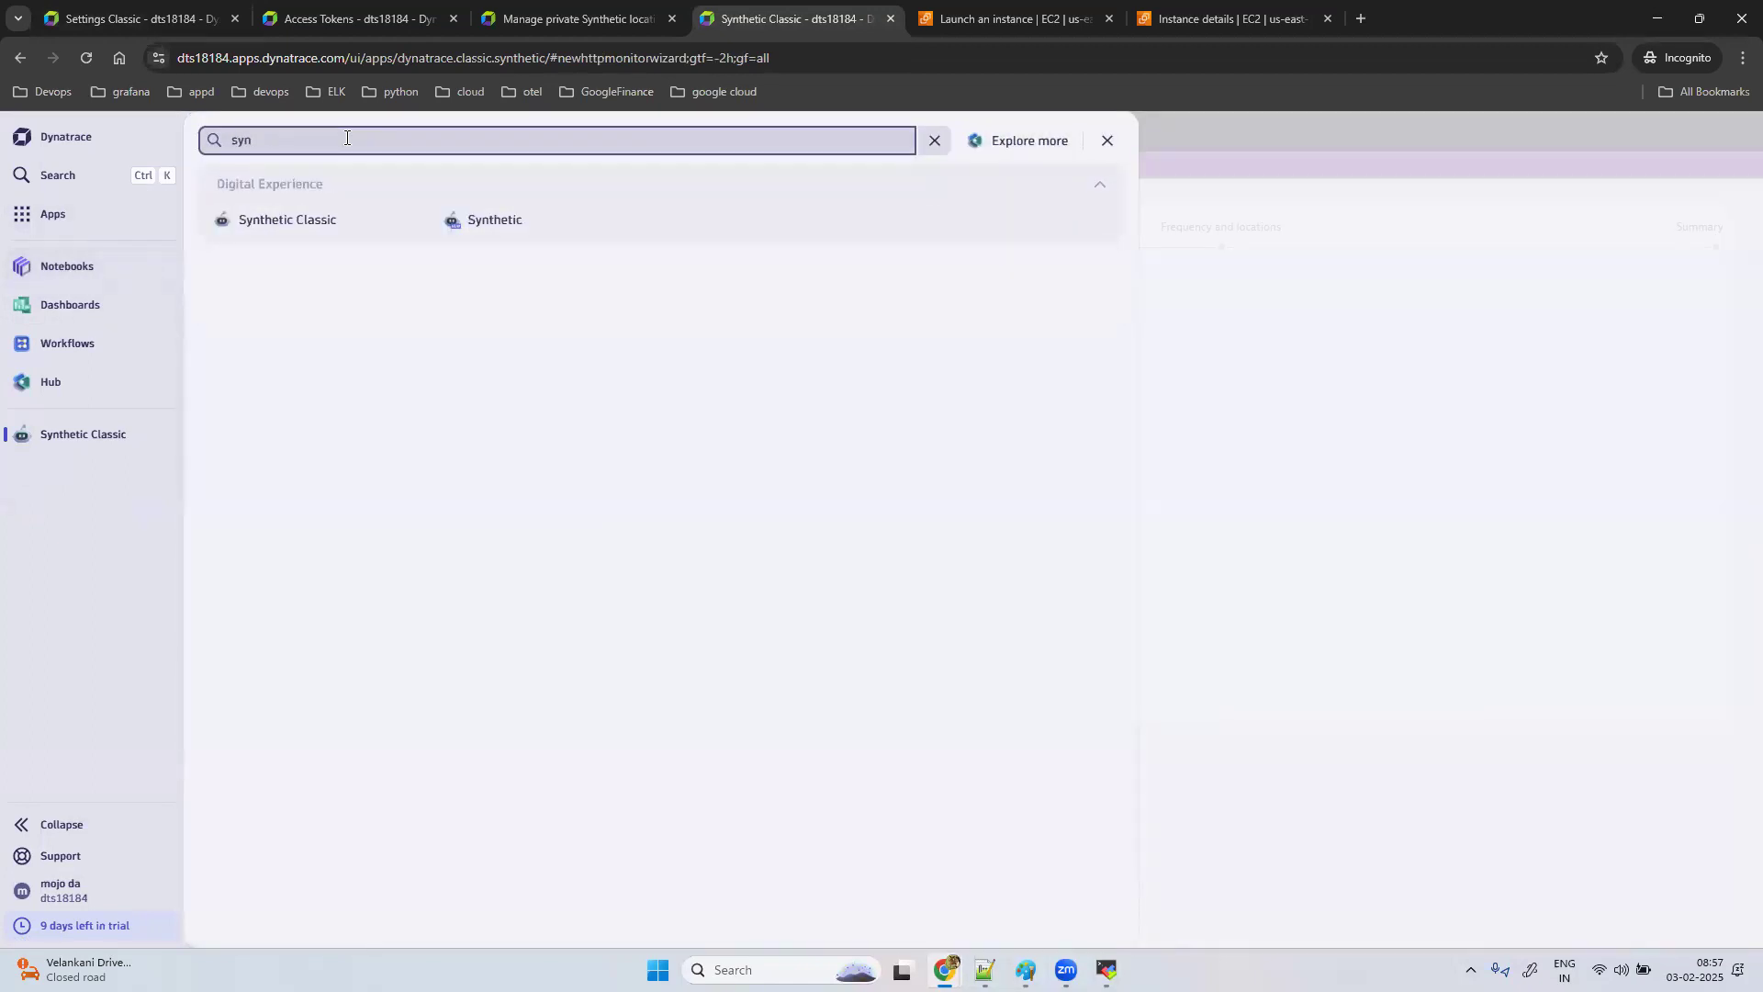
click(499, 220)
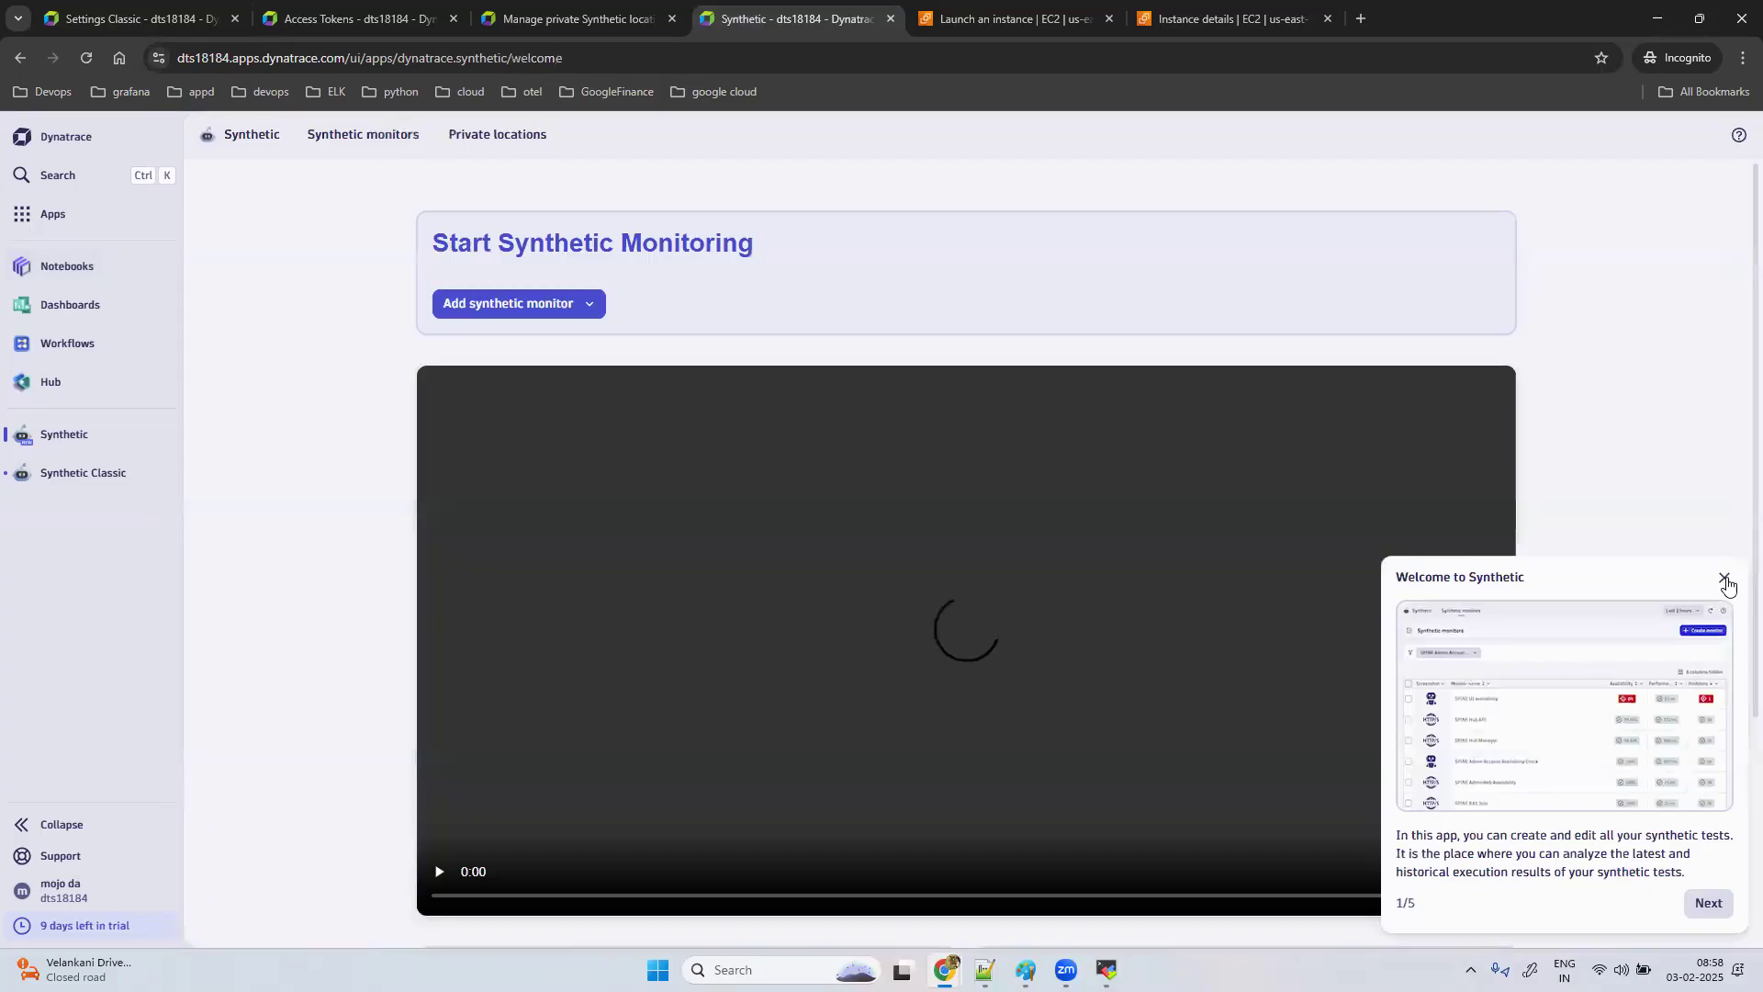
click(1724, 579)
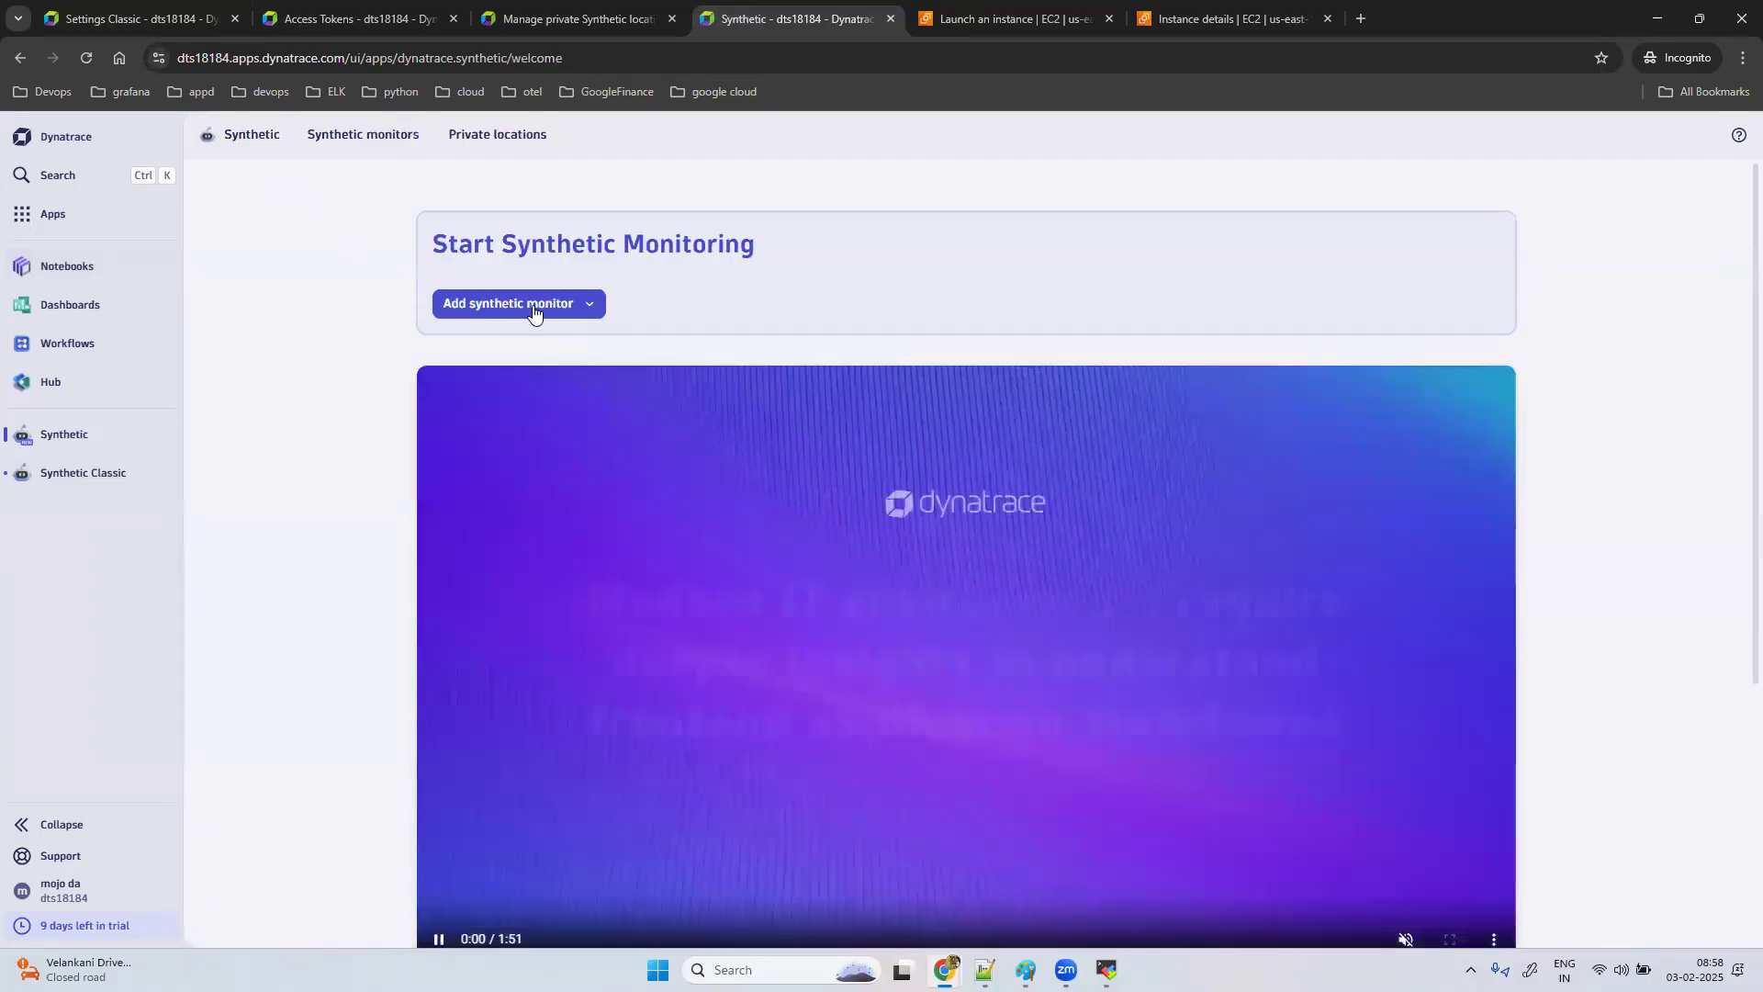
click(533, 307)
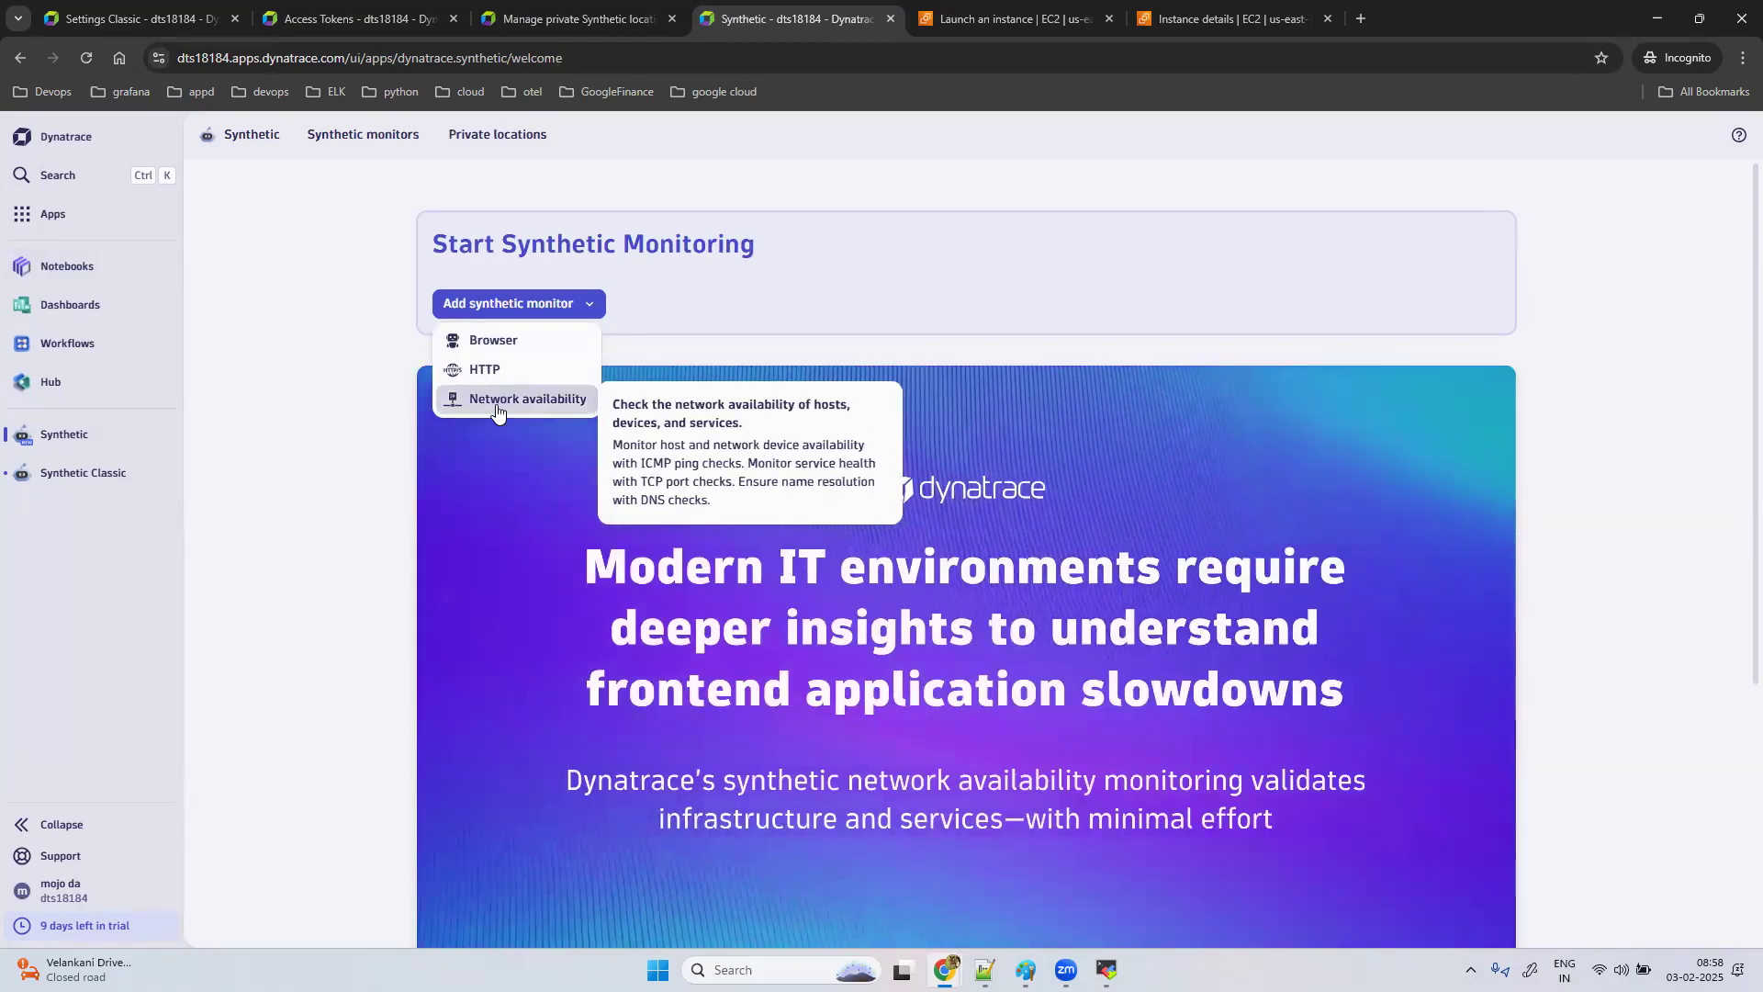
Step: In the AWS console, open the oteldemoapplication instance's details from the EC2 instances list and copy its public IPv4 address
click(1030, 13)
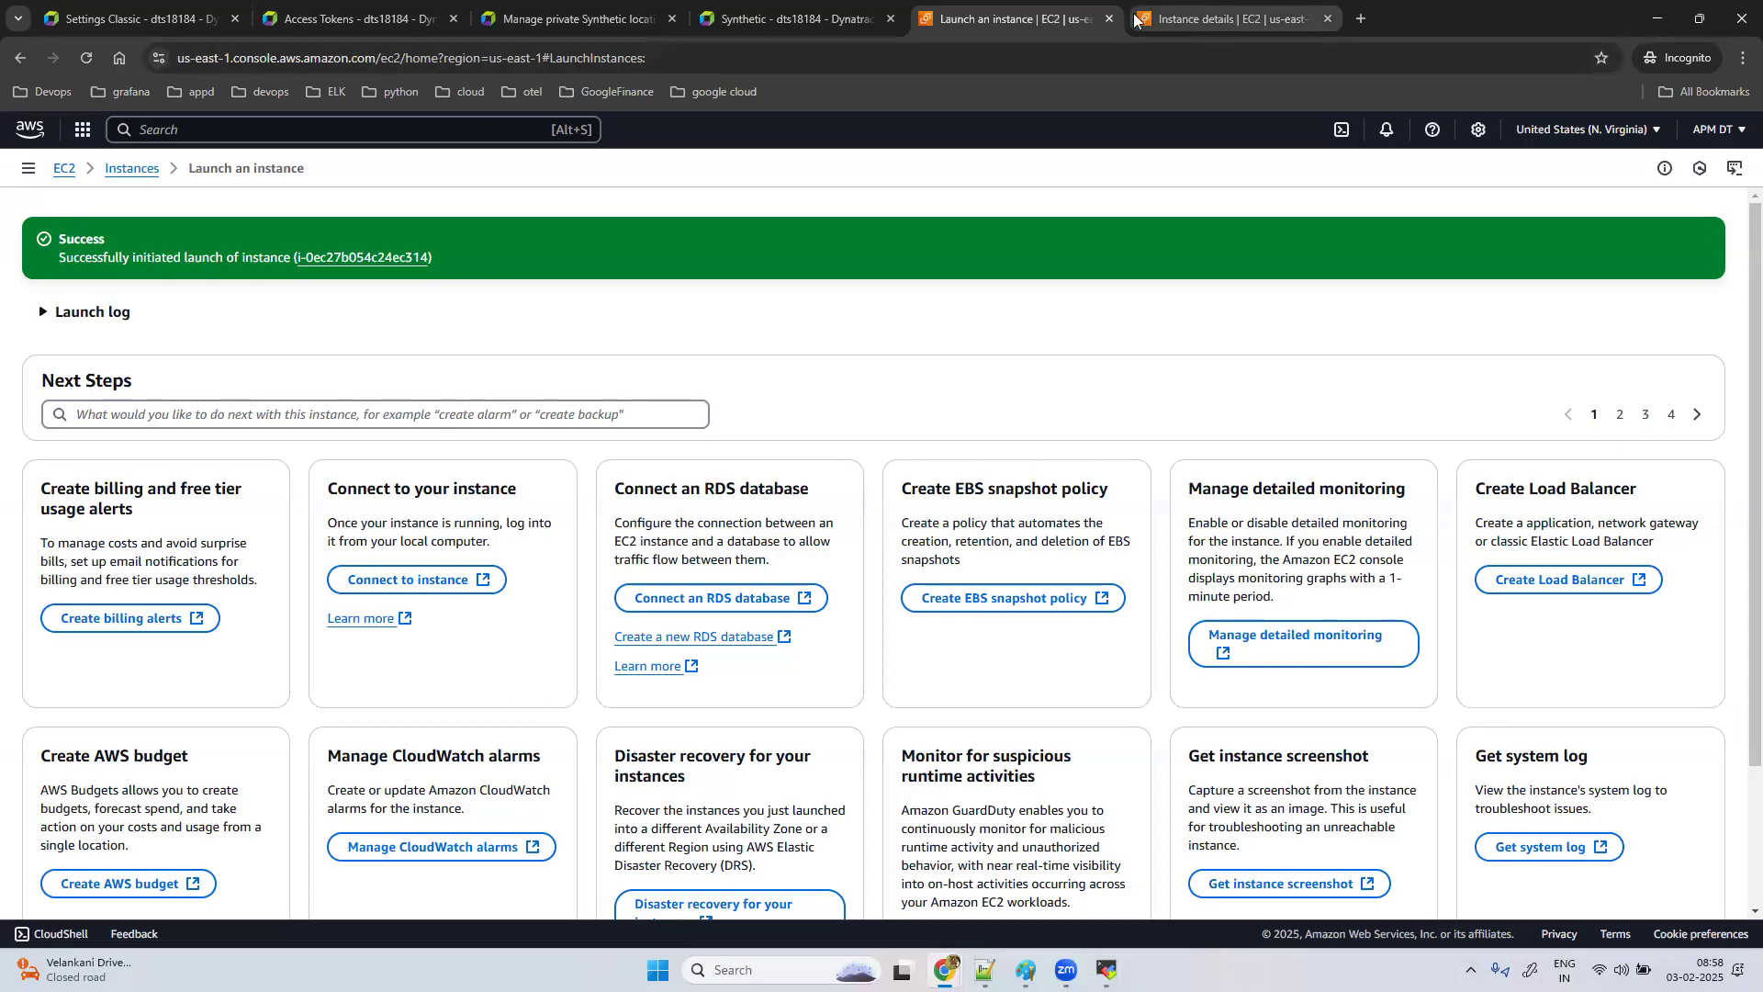
click(117, 170)
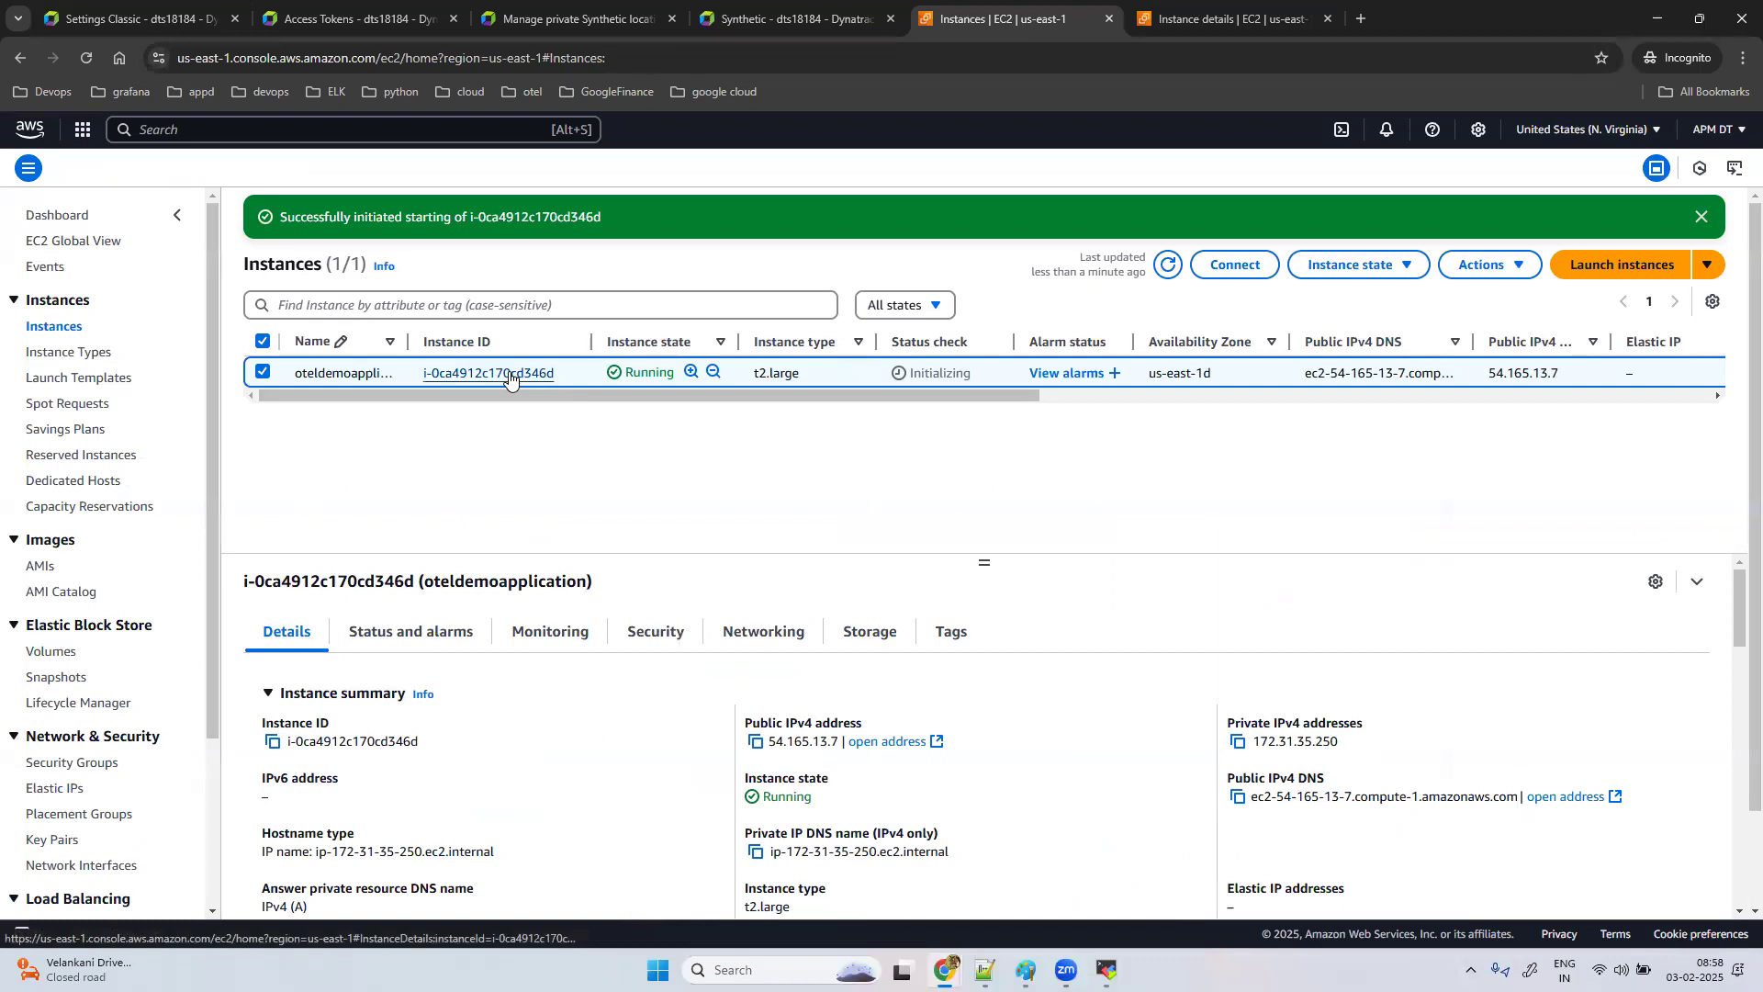
click(511, 378)
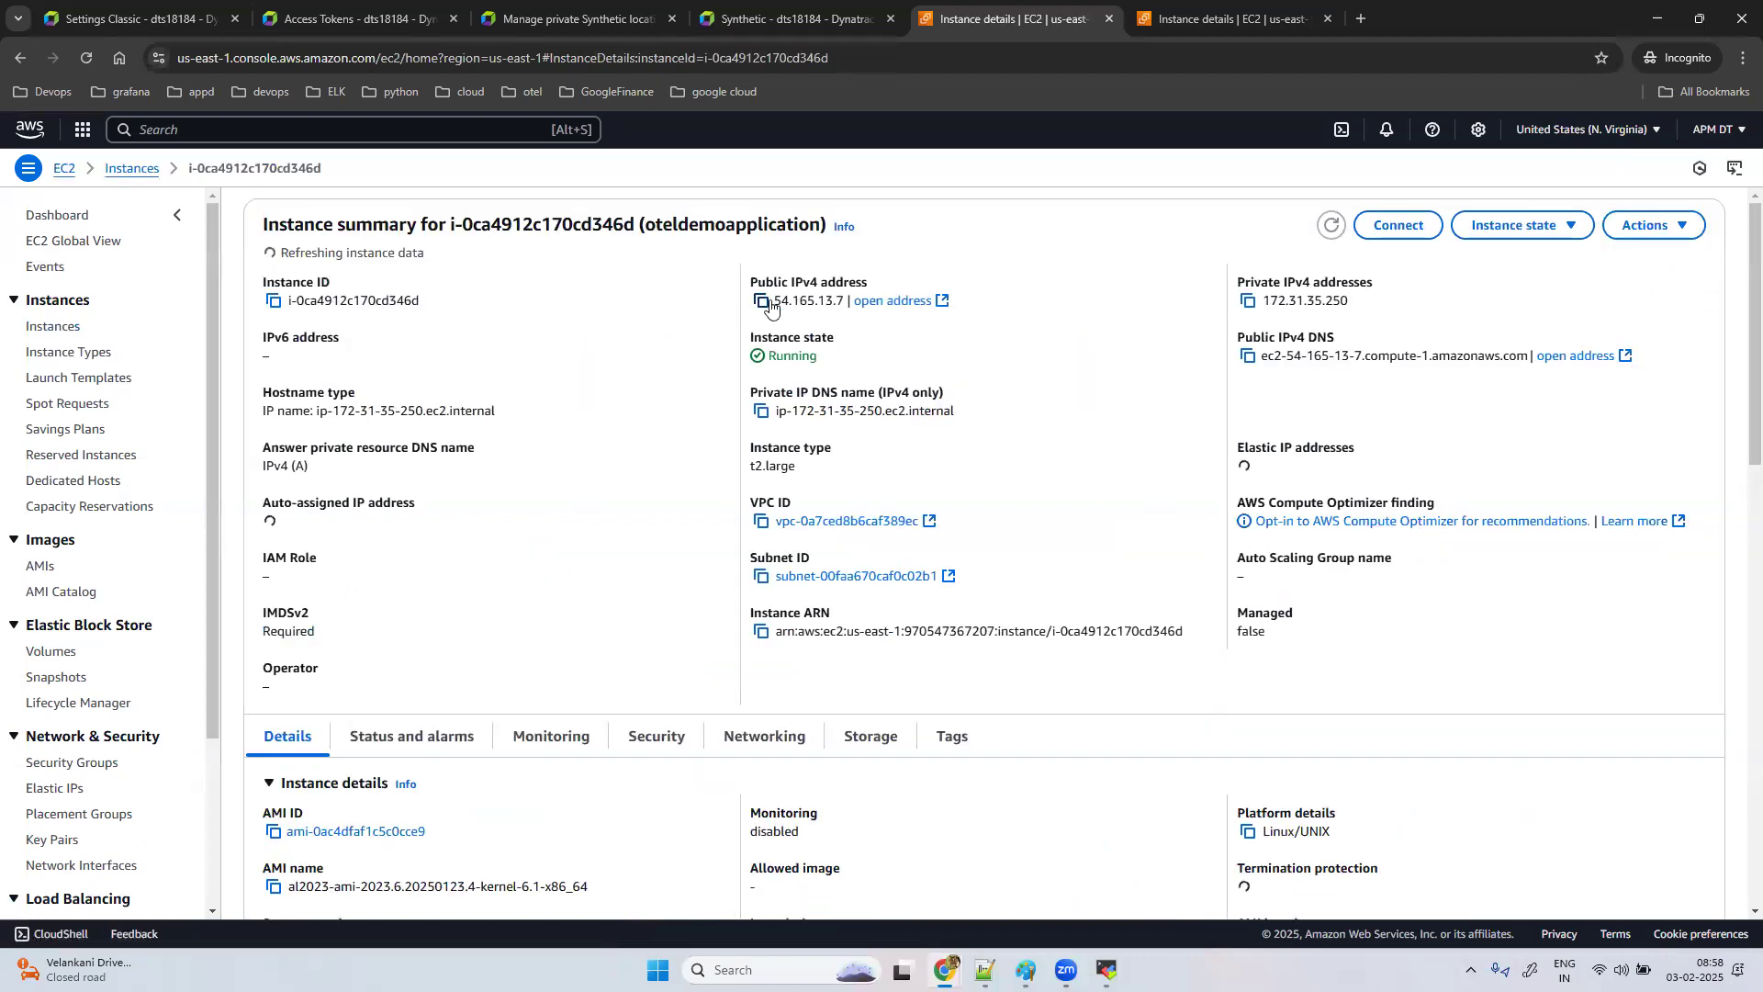
Step: Switch to MobaXterm and set up a new SSH session with remote host 54.165.13.7 and username ec2-user
key(alt+Tab)
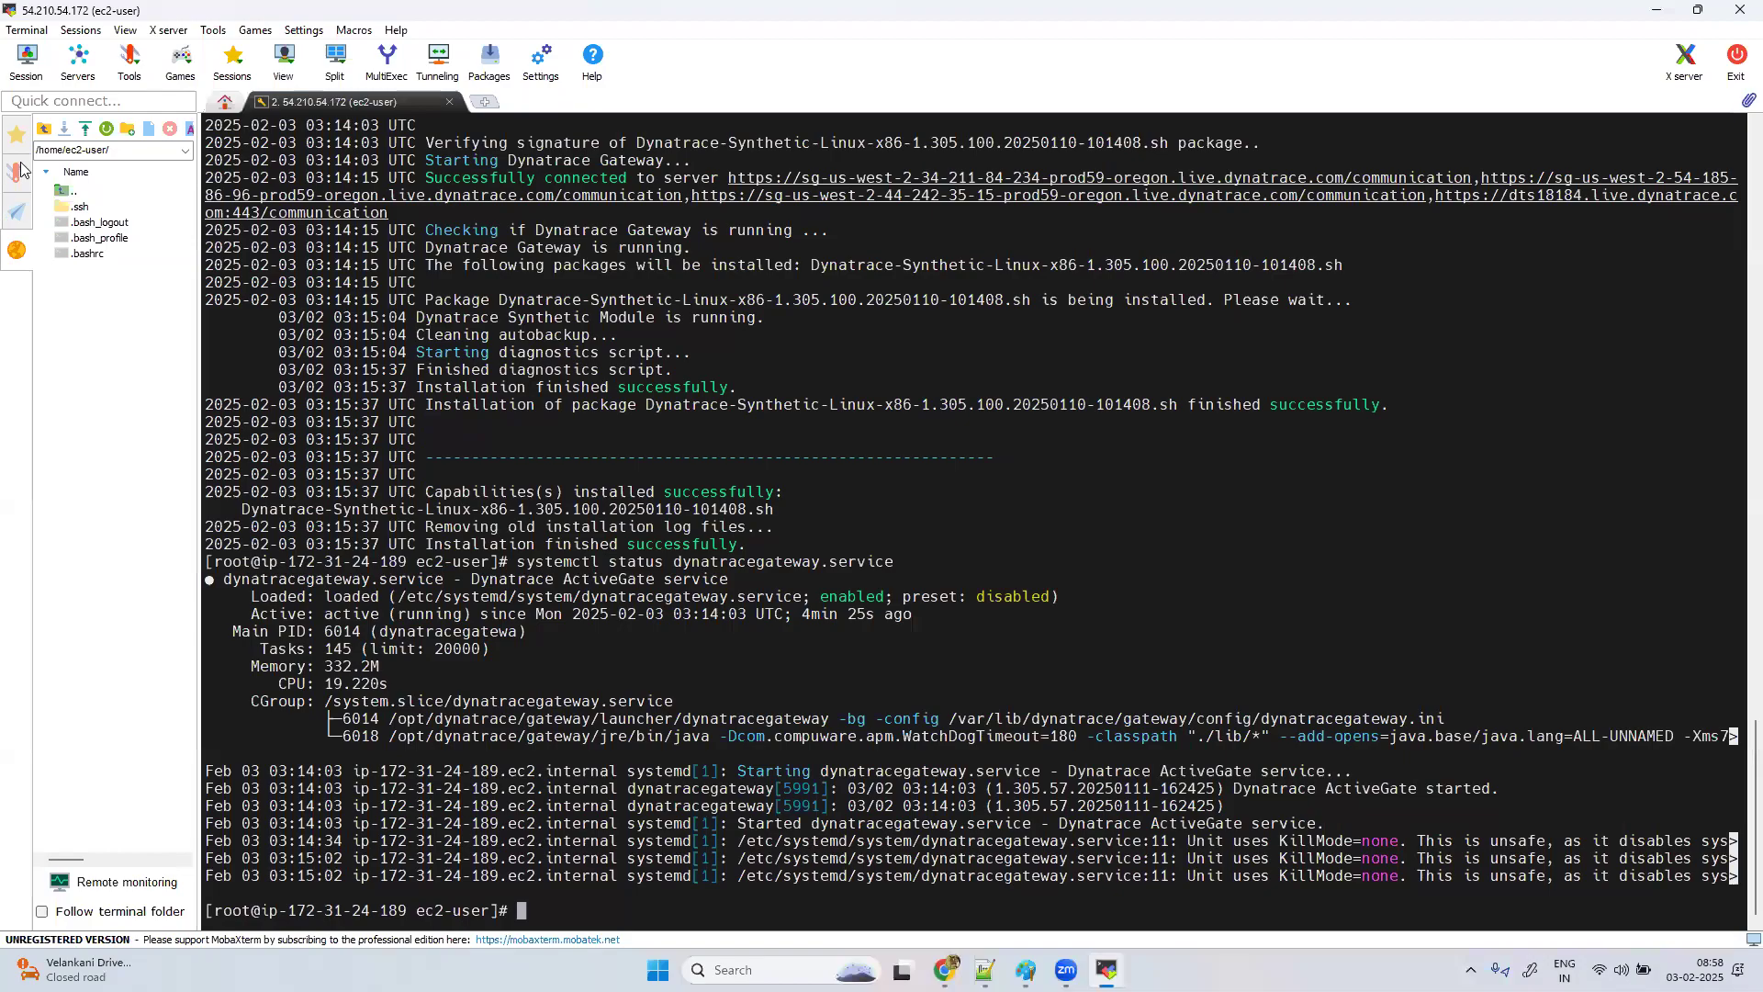
click(26, 65)
click(518, 292)
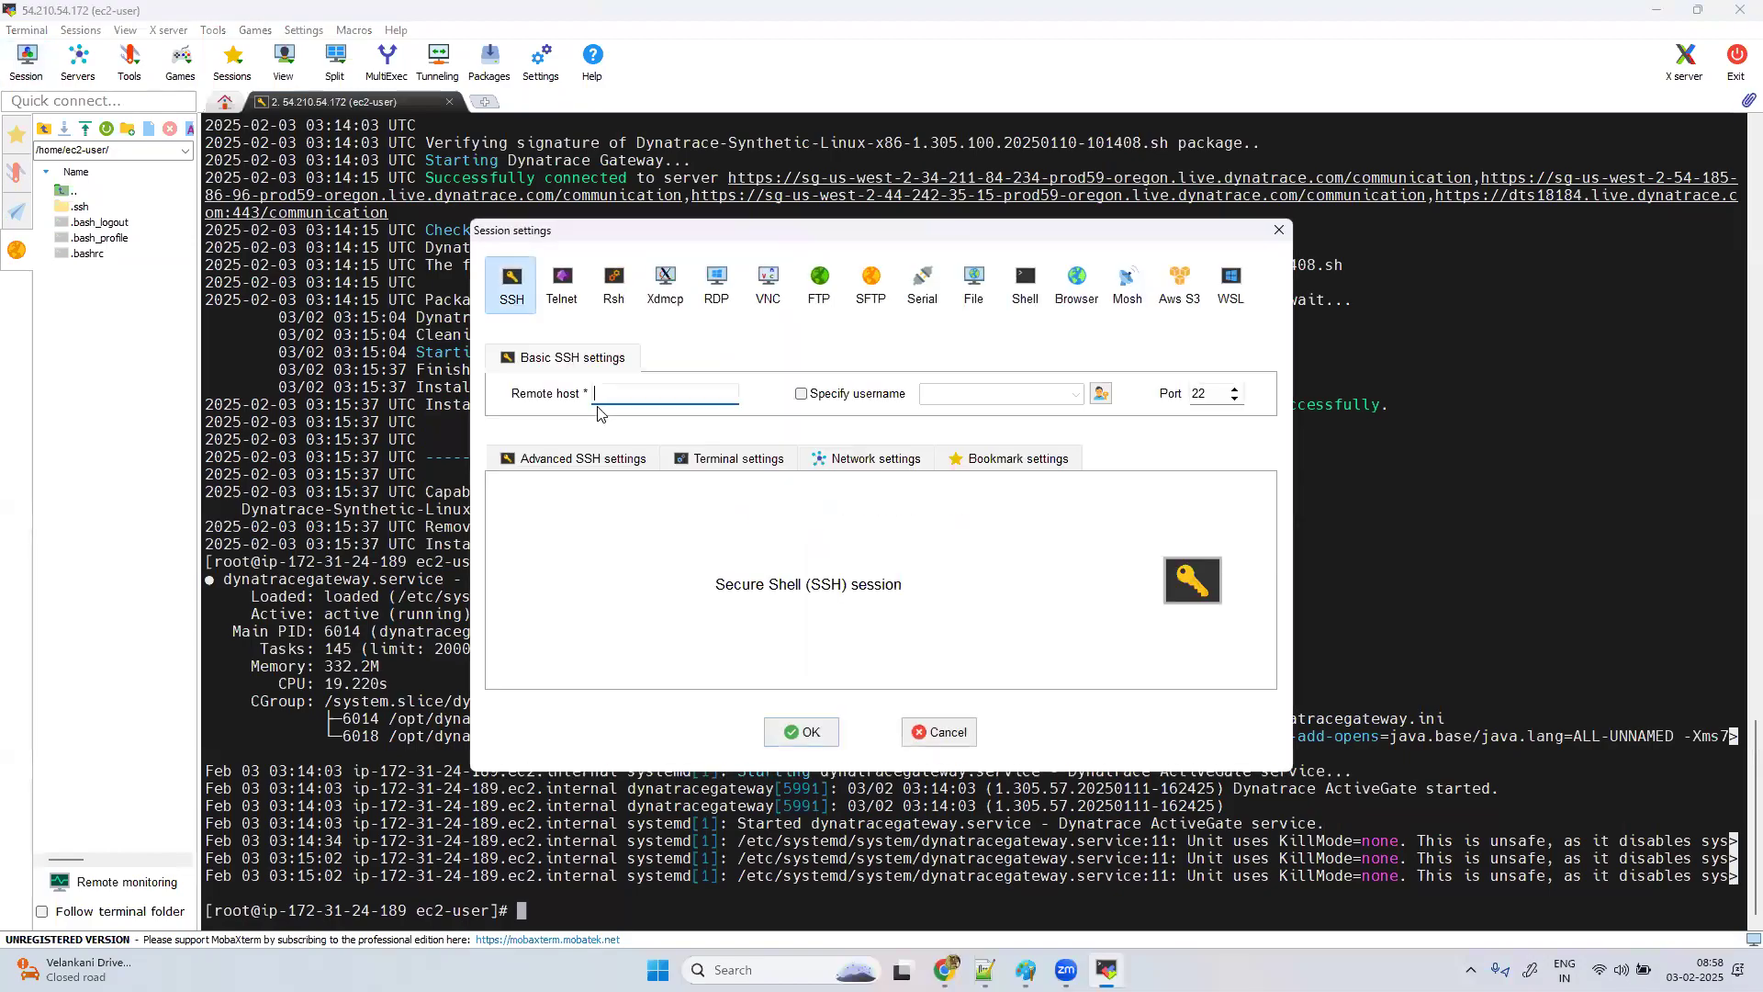
text(54.165.13.7)
click(857, 395)
click(1029, 398)
text(ec)
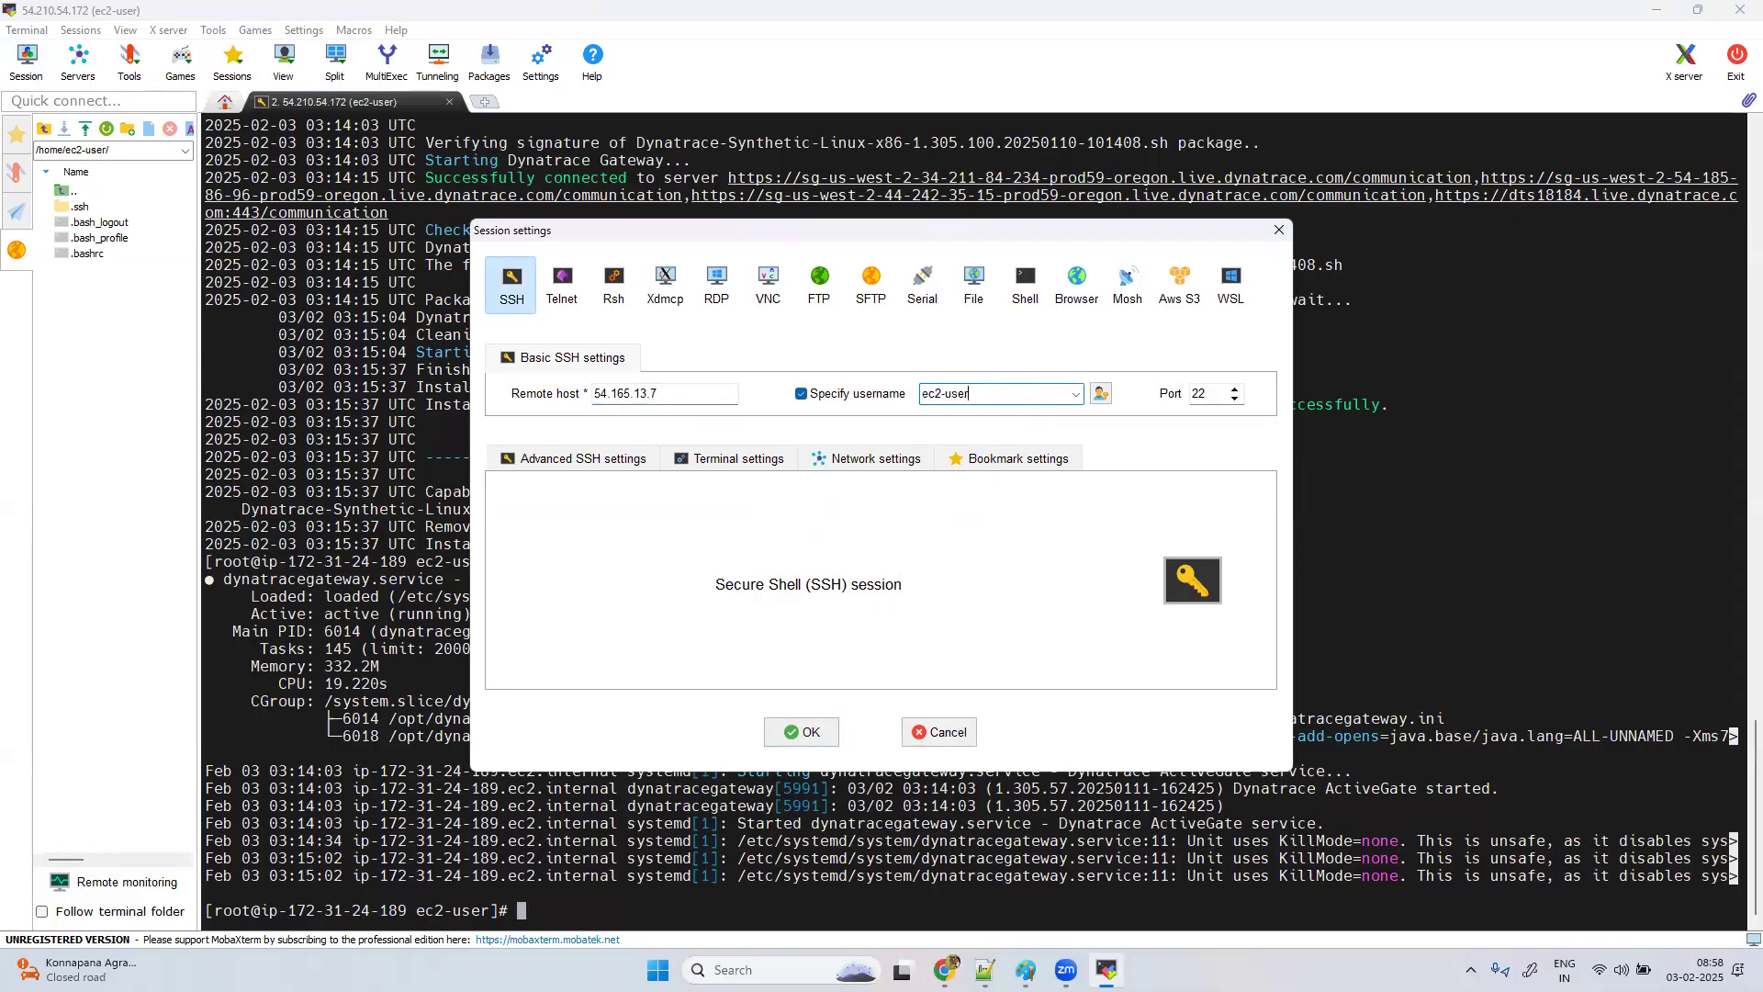
Step: Set the session to use the apmdt.pem private key, copying its path from the Notepad++ notes, then connect and accept the server's identity
click(617, 464)
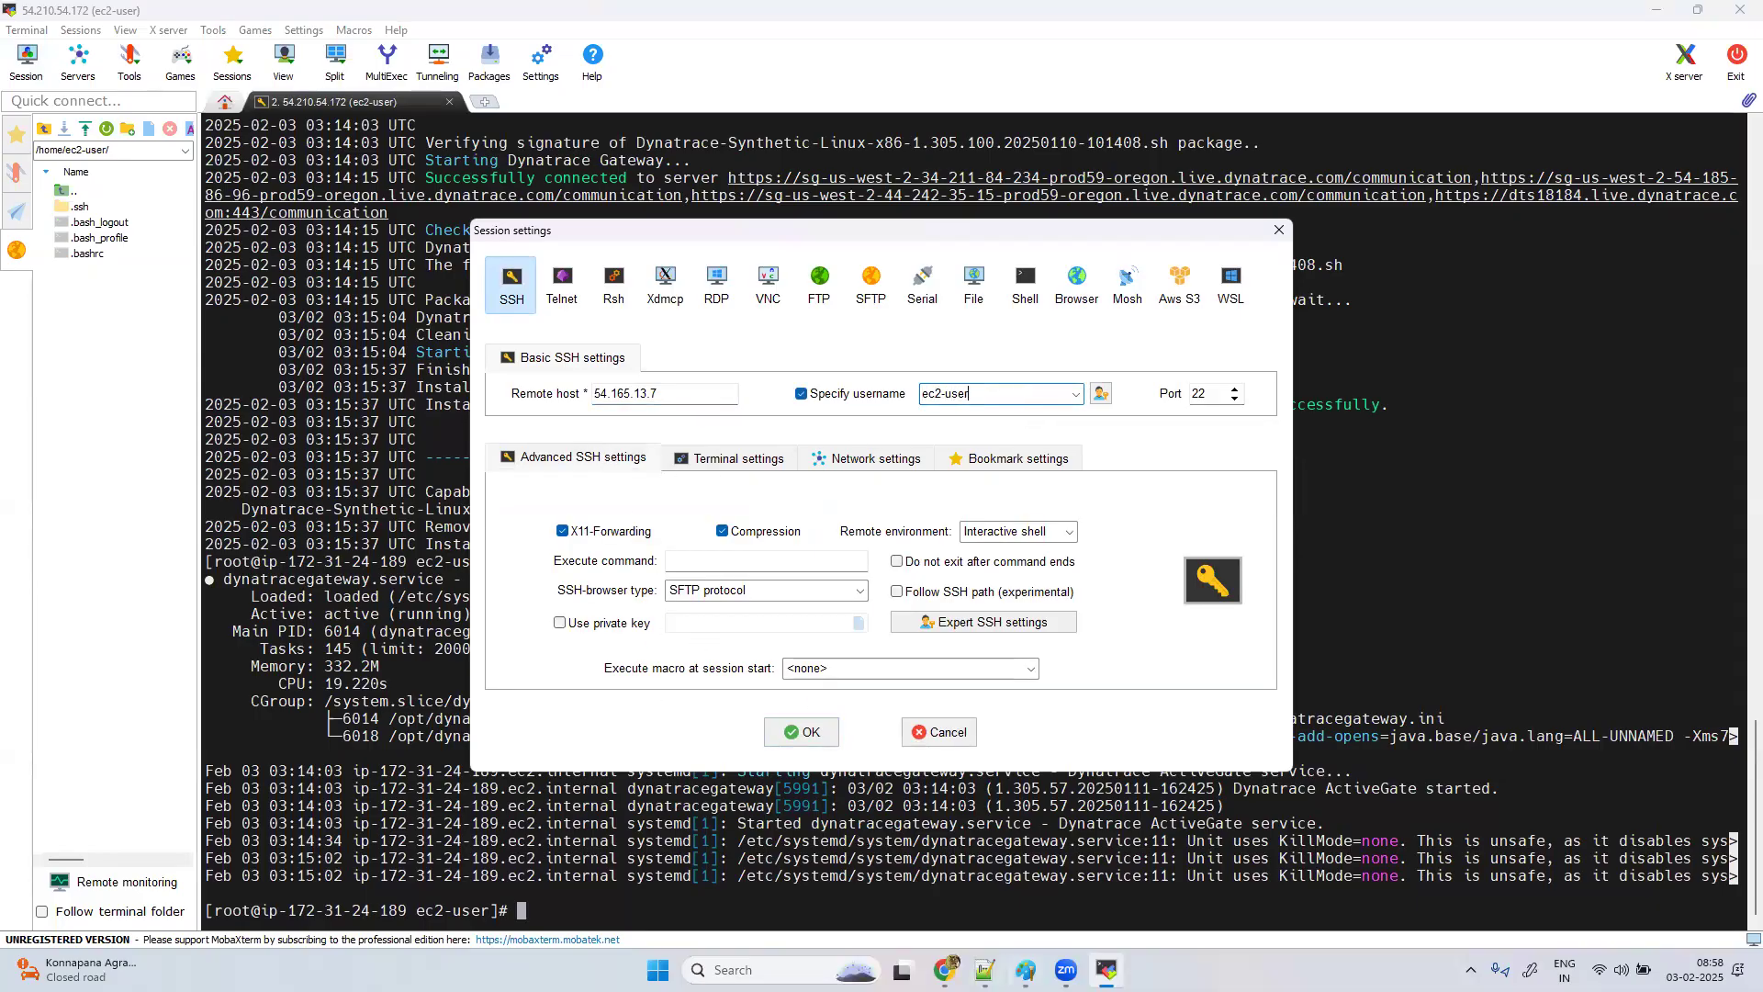
click(986, 970)
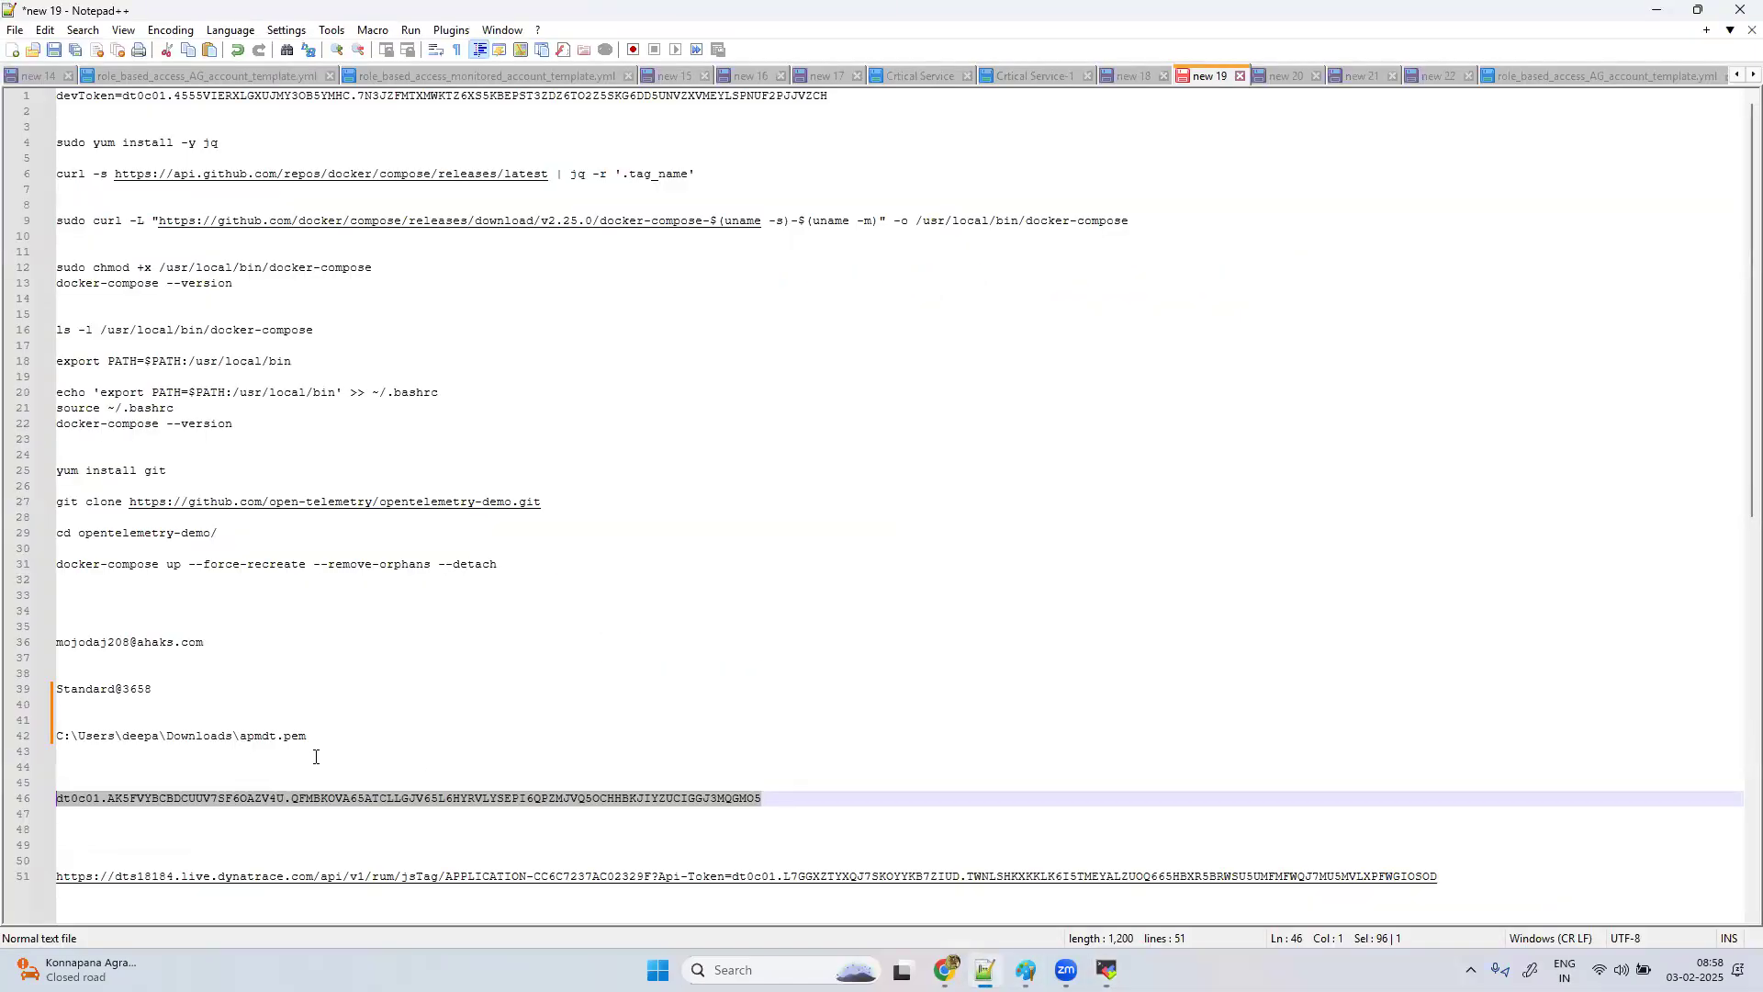
drag(315, 744, 54, 737)
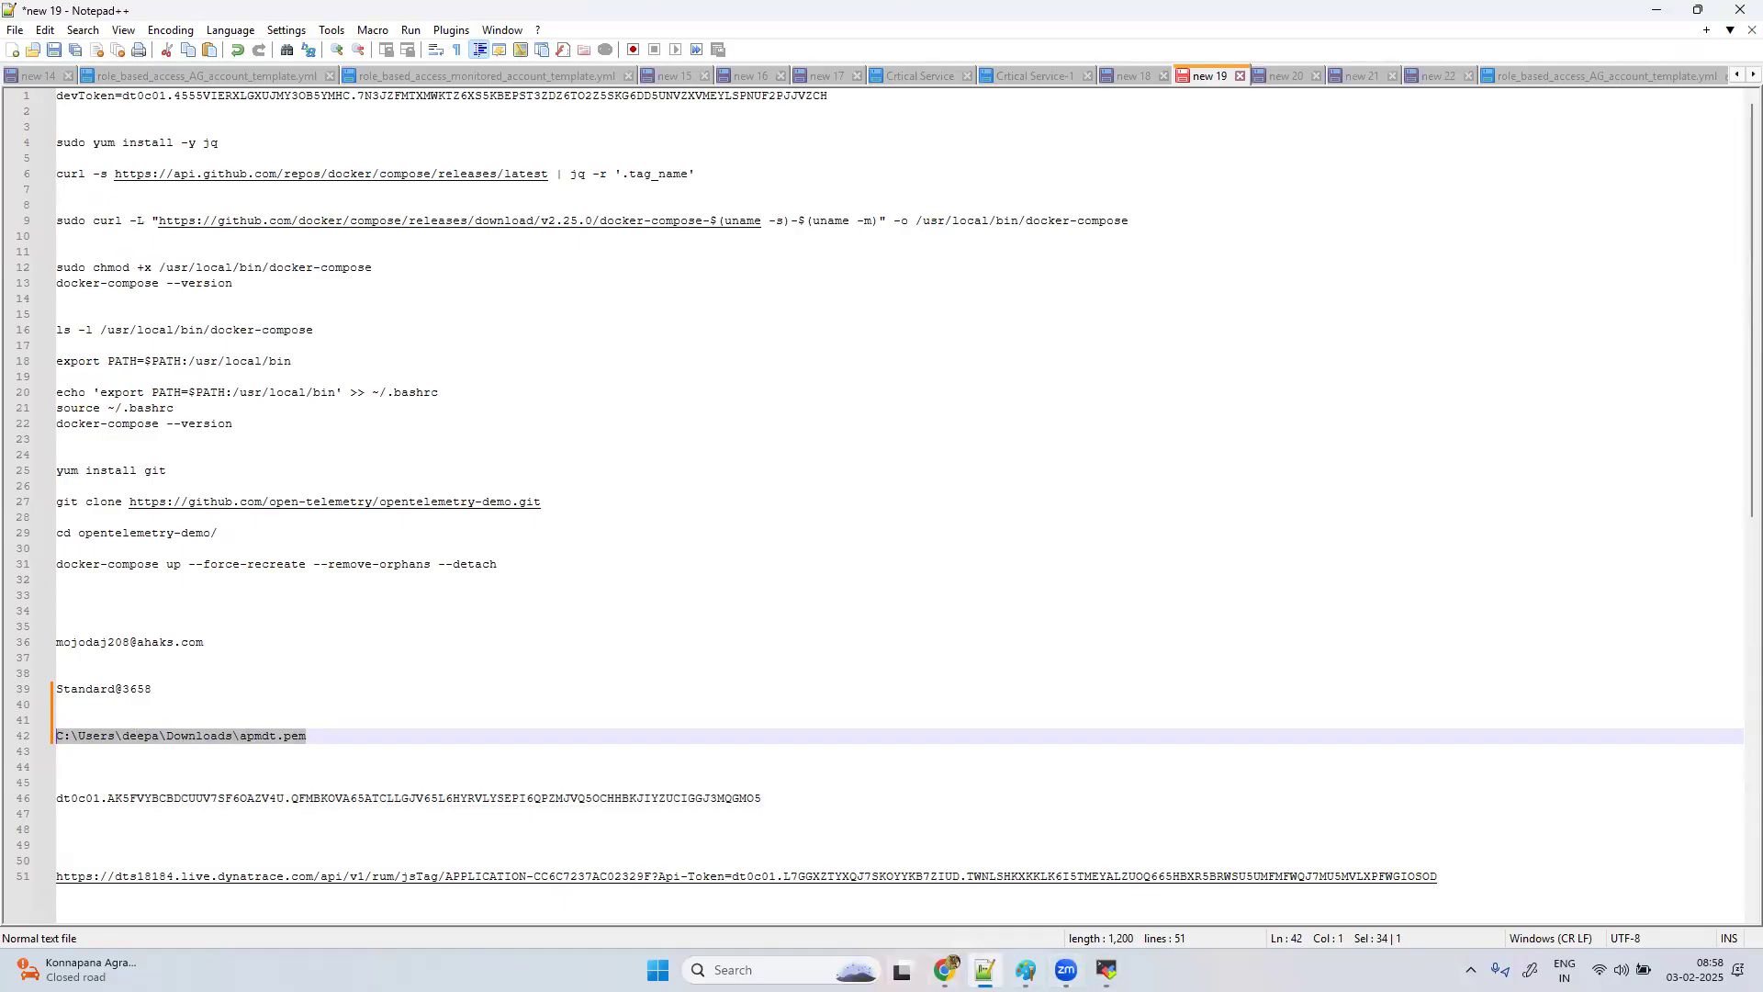
mouse_move(1107, 970)
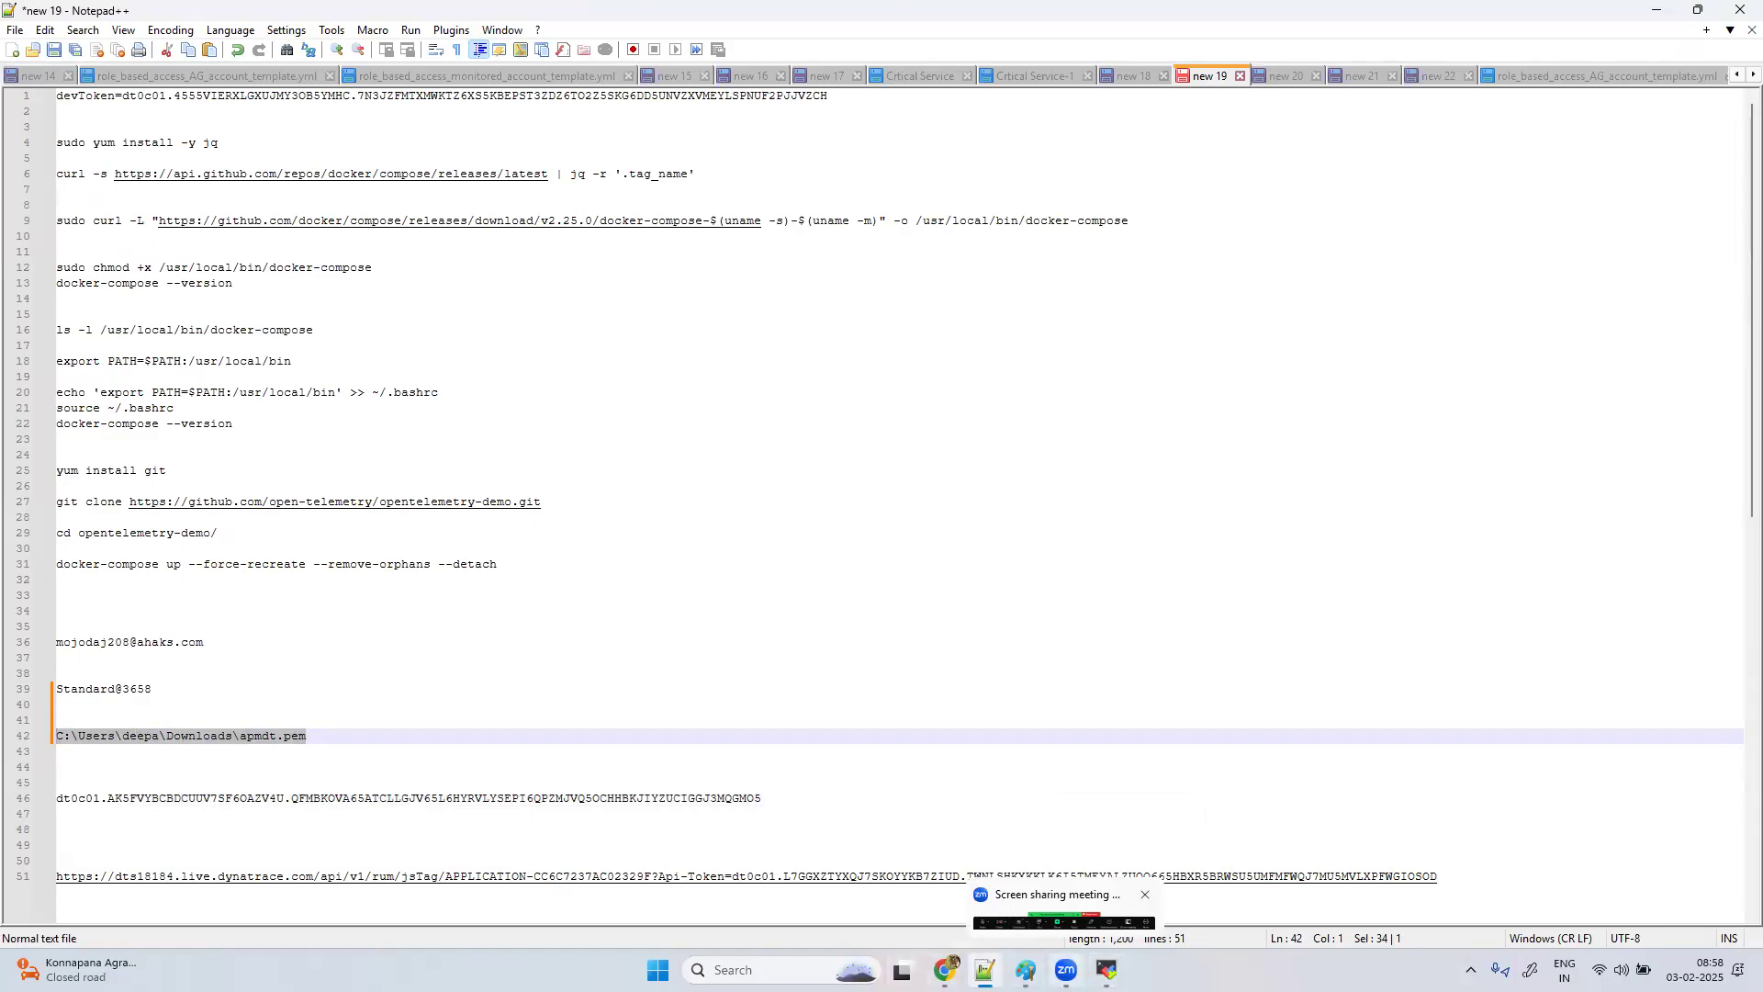
click(1106, 970)
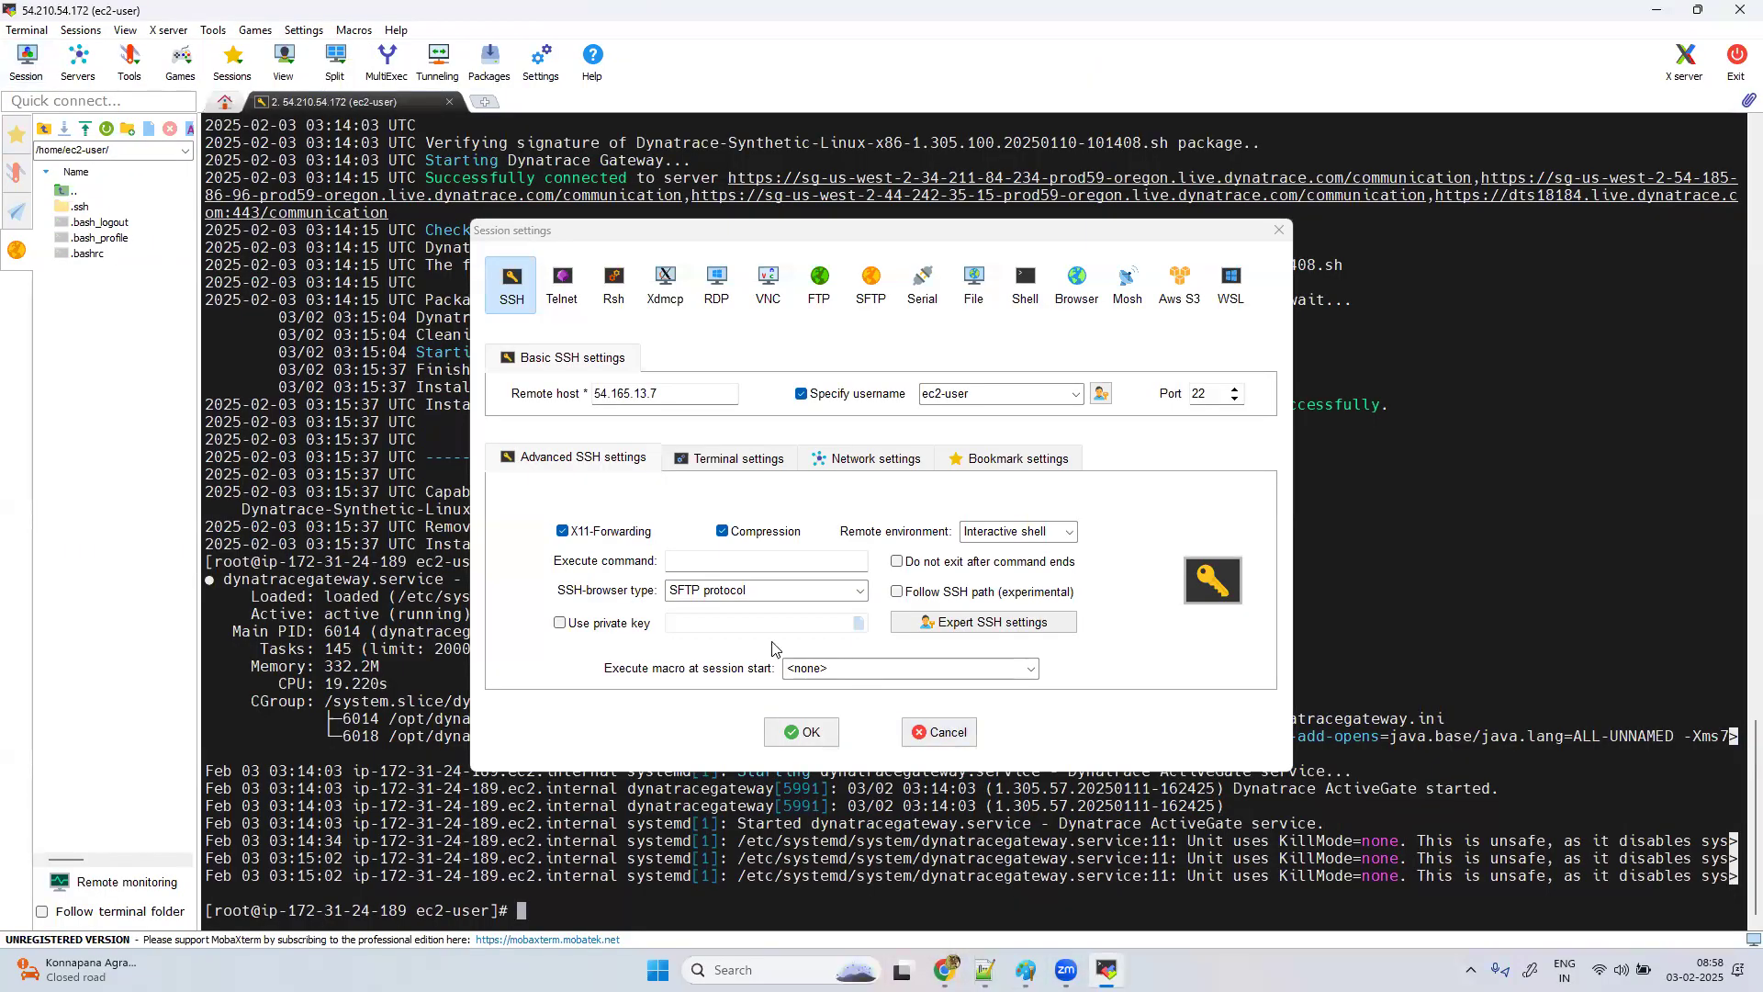
click(560, 623)
click(694, 626)
key(ctrl+v)
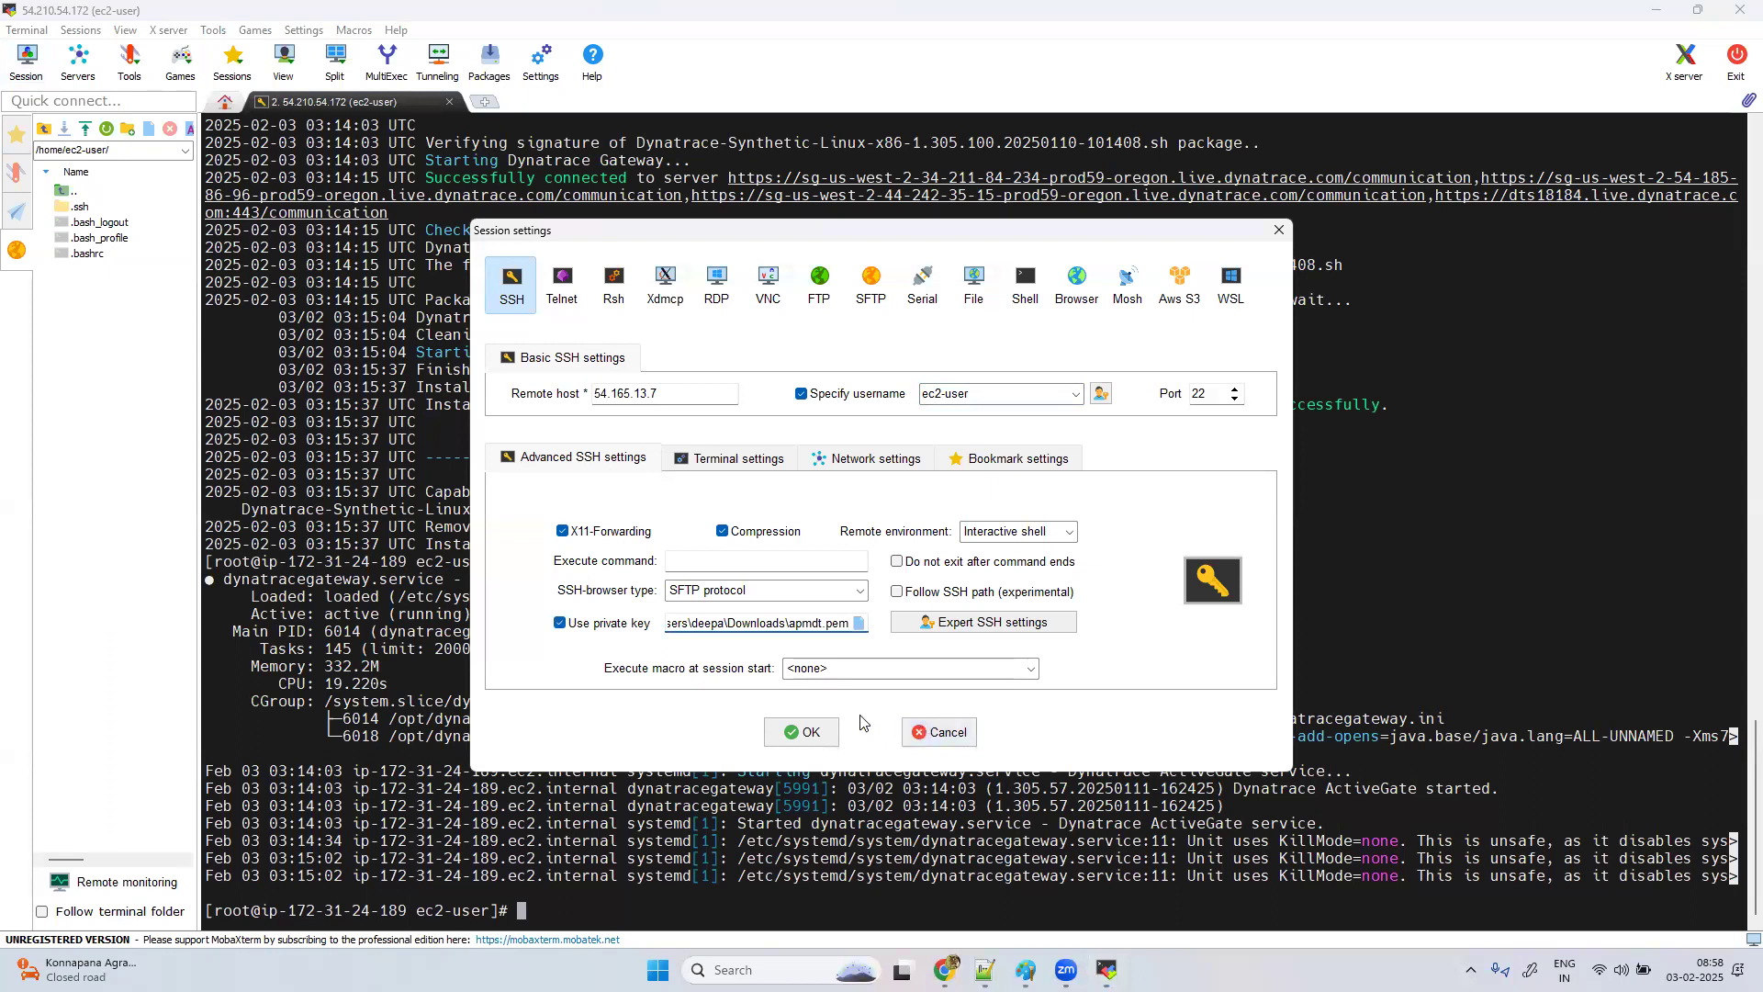
click(815, 732)
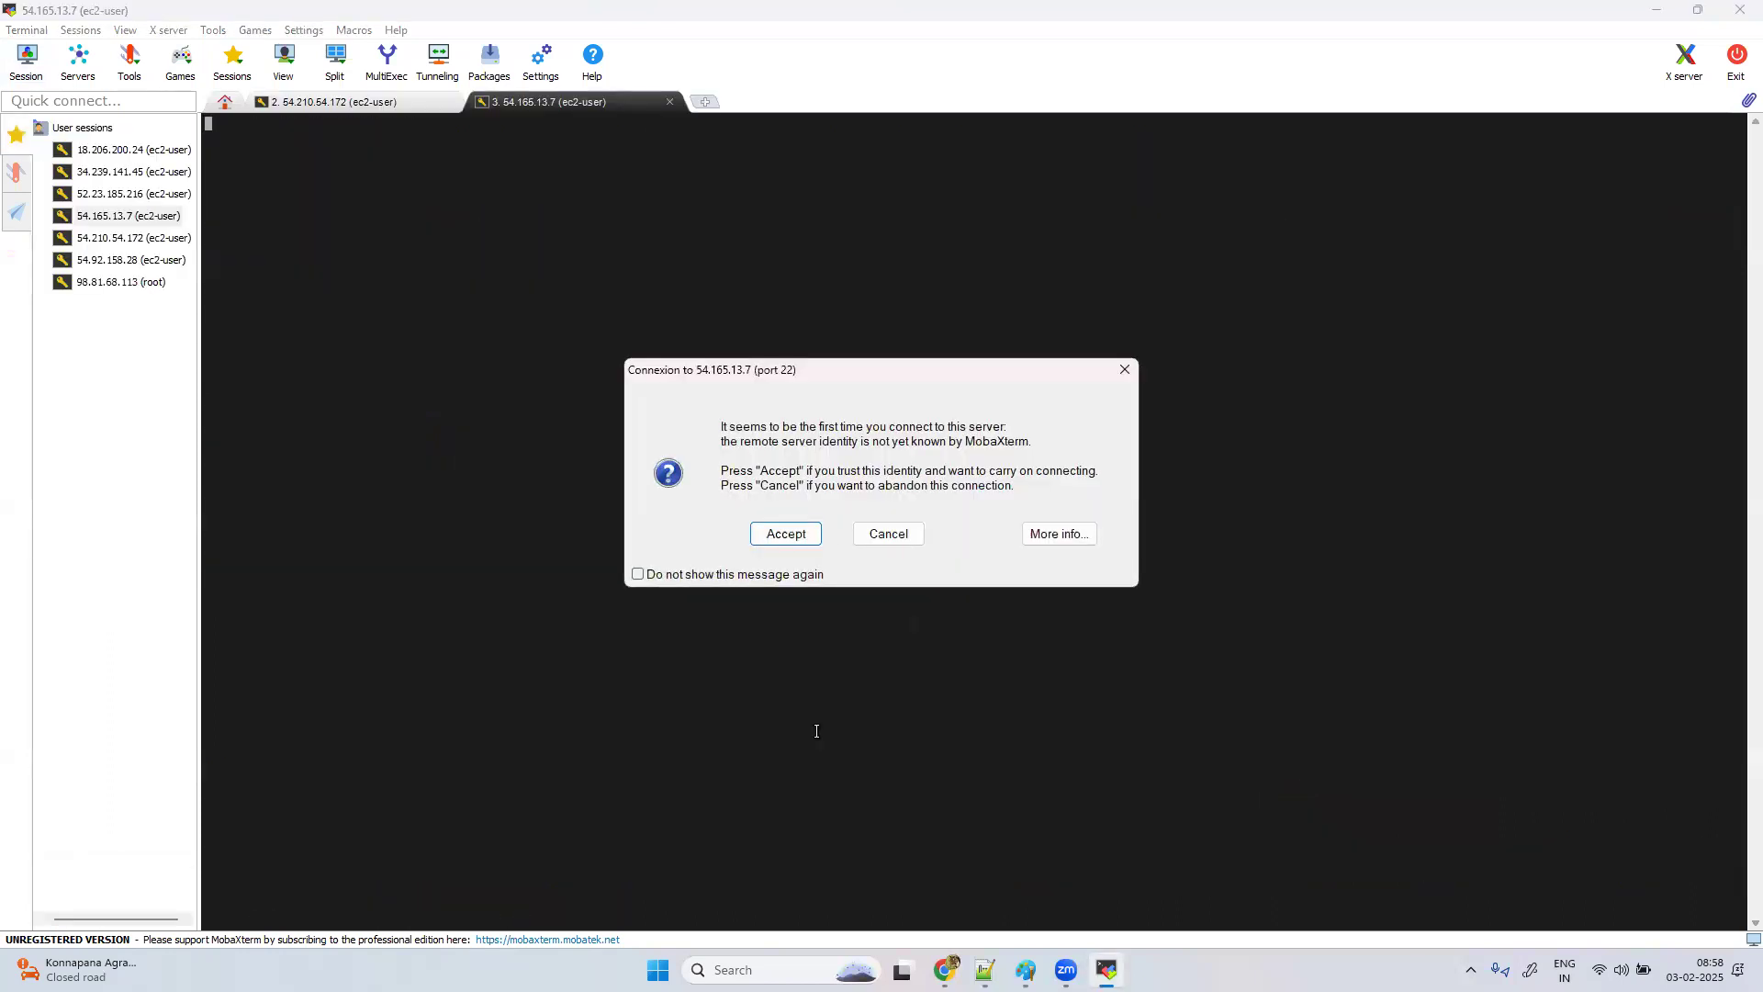
click(783, 536)
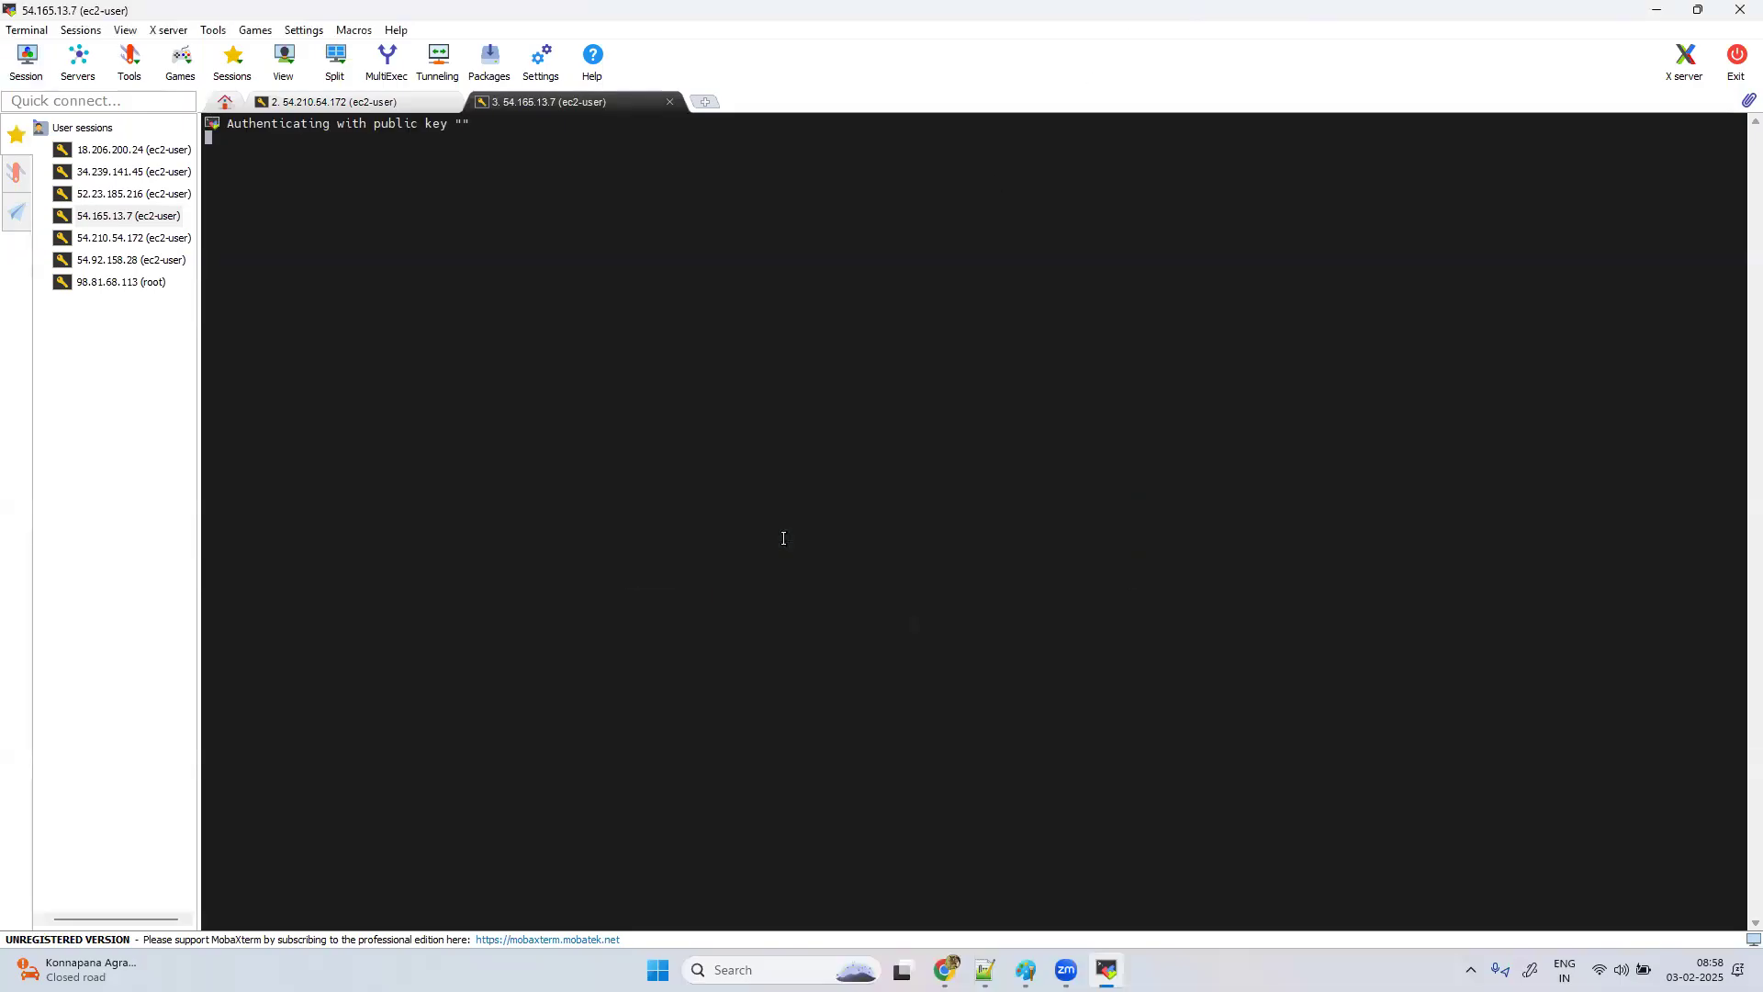
Step: Switch to root with sudo su, change into the opentelemetry-demo/ directory and list its files
text(sudo su)
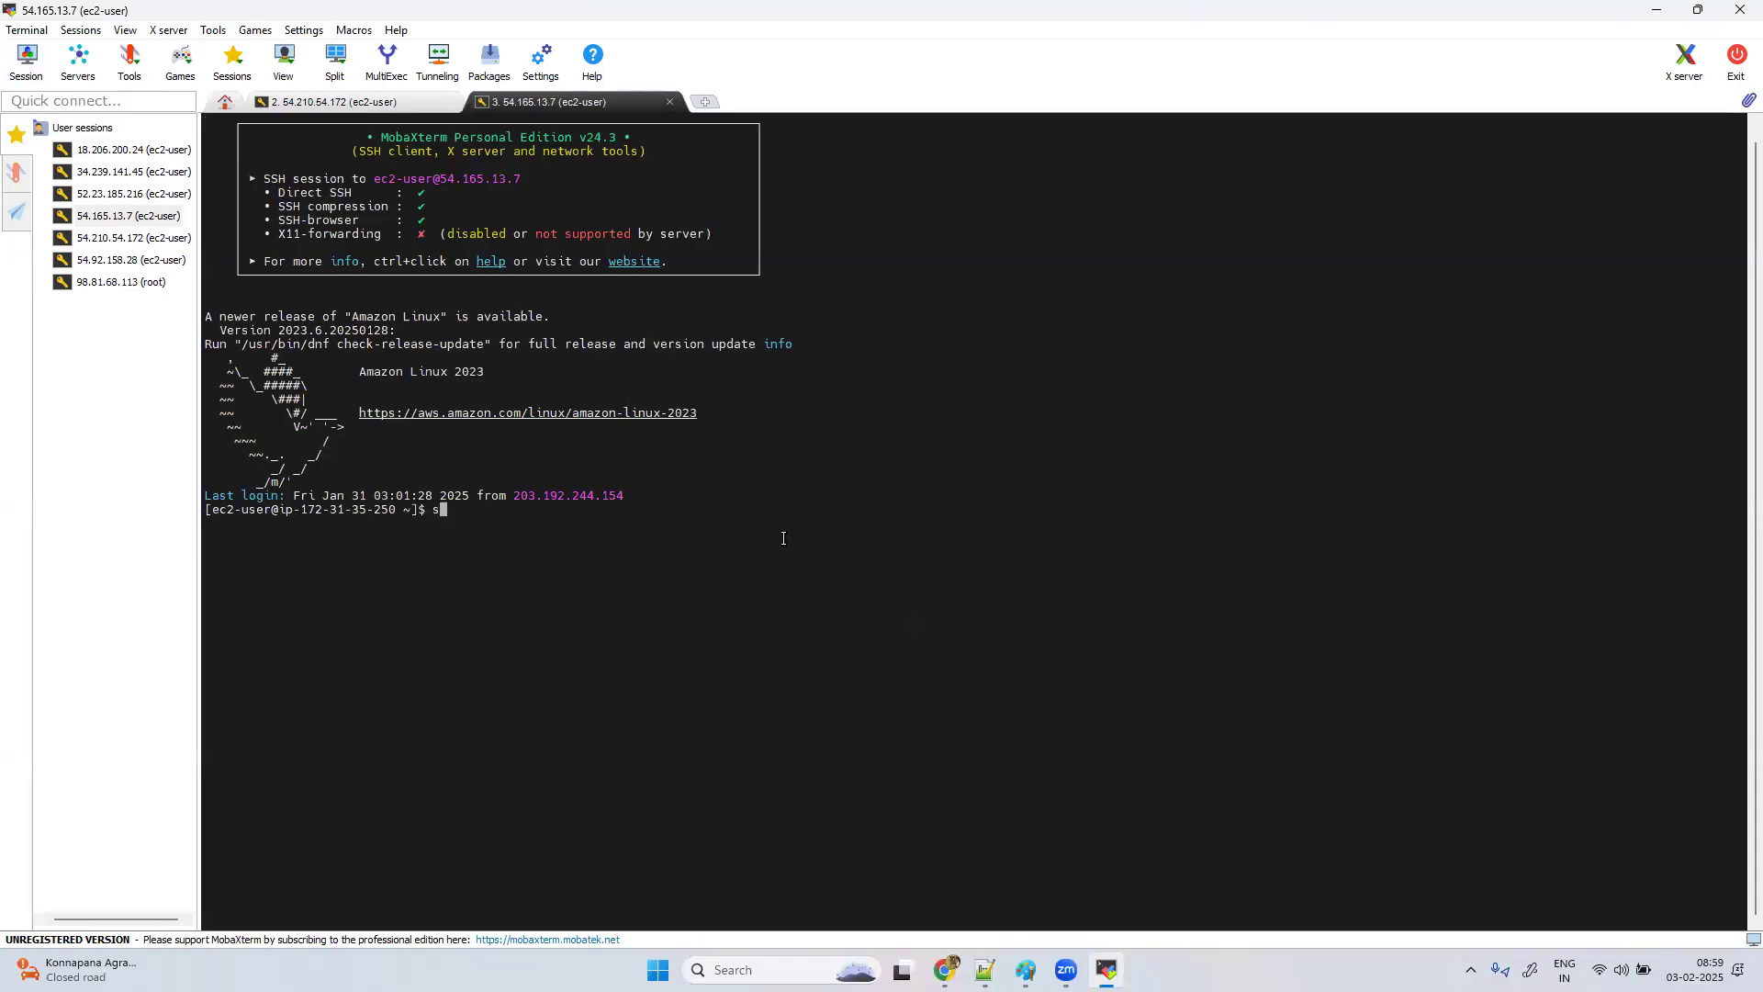
key(Return)
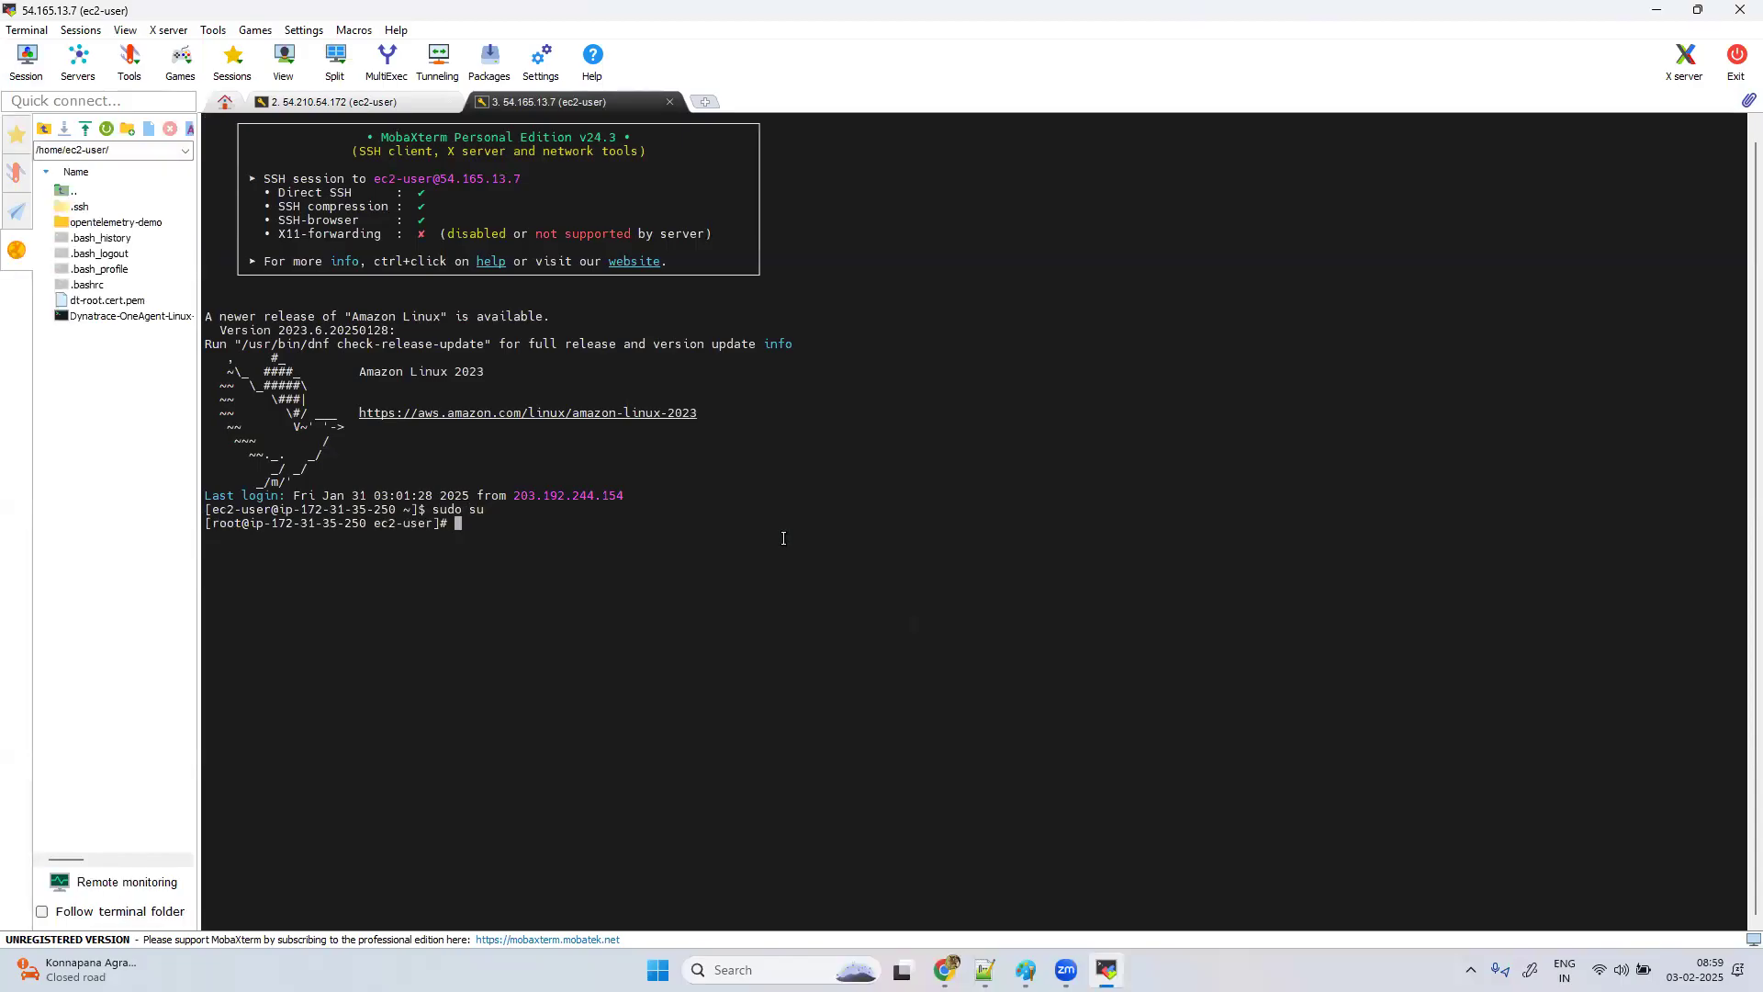
text(cd opentelemetry-demo/)
key(Return)
text(ls)
key(Return)
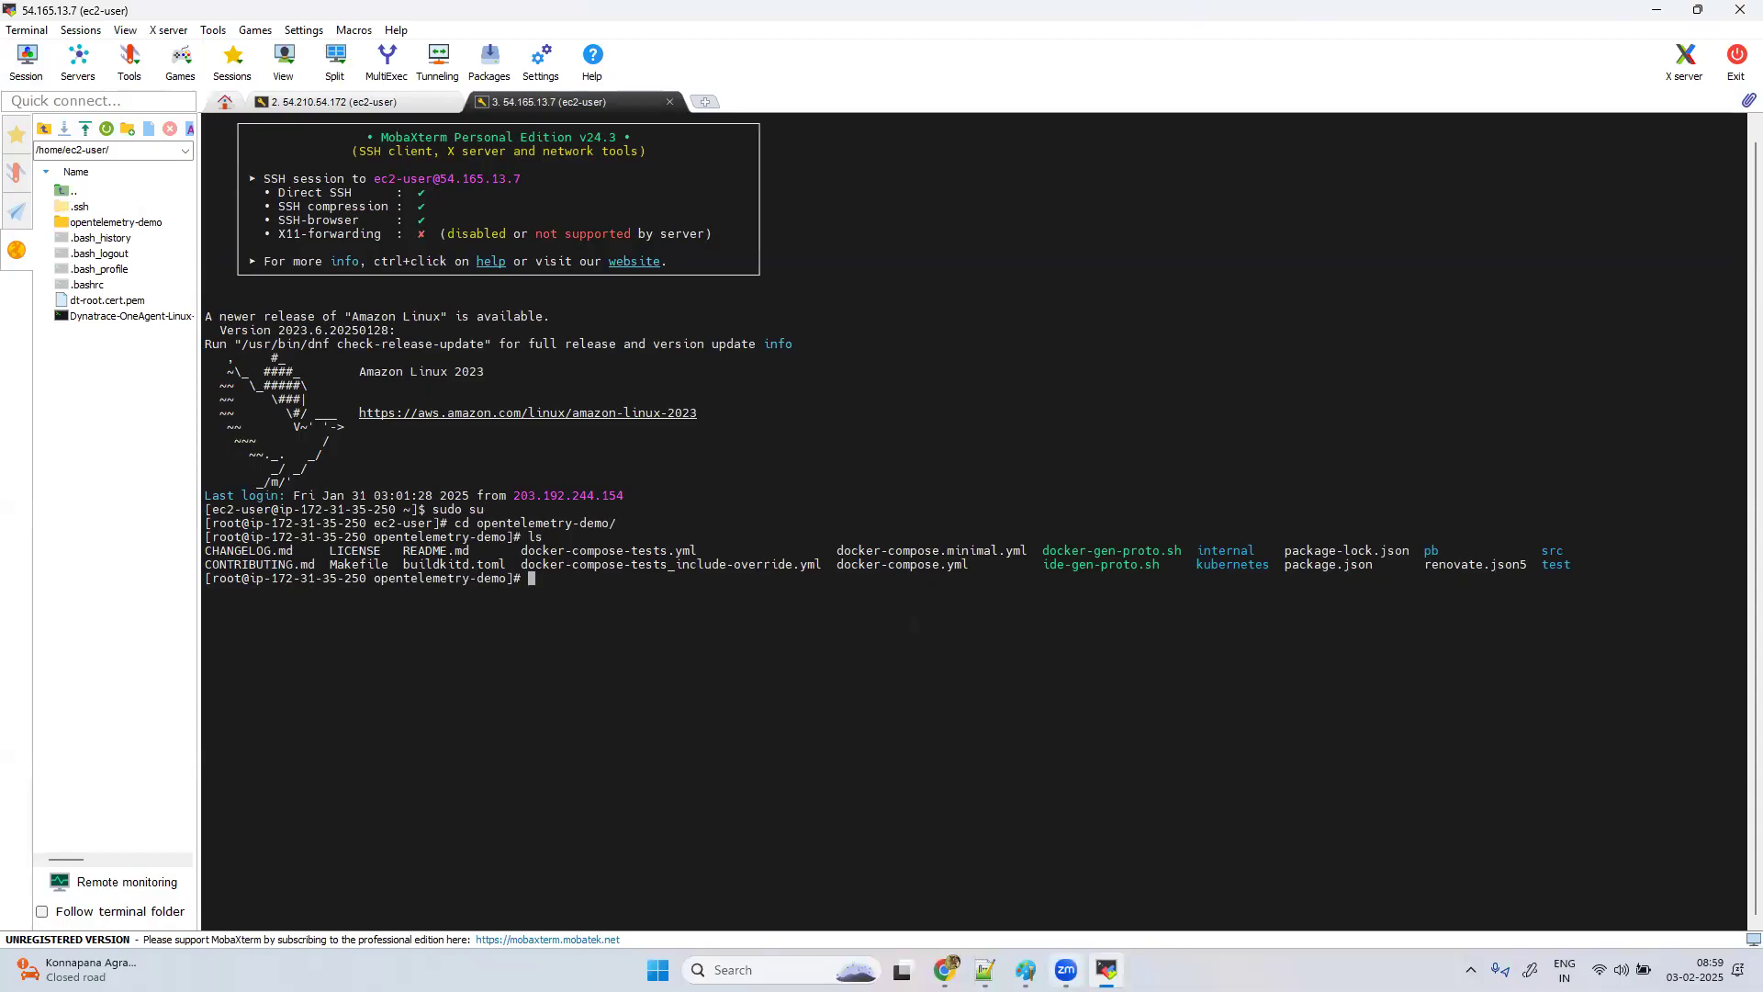
Step: Copy docker-compose up --force-recreate --remove-orphans --detach from the Notepad++ notes and run it in the MobaXterm session
click(985, 969)
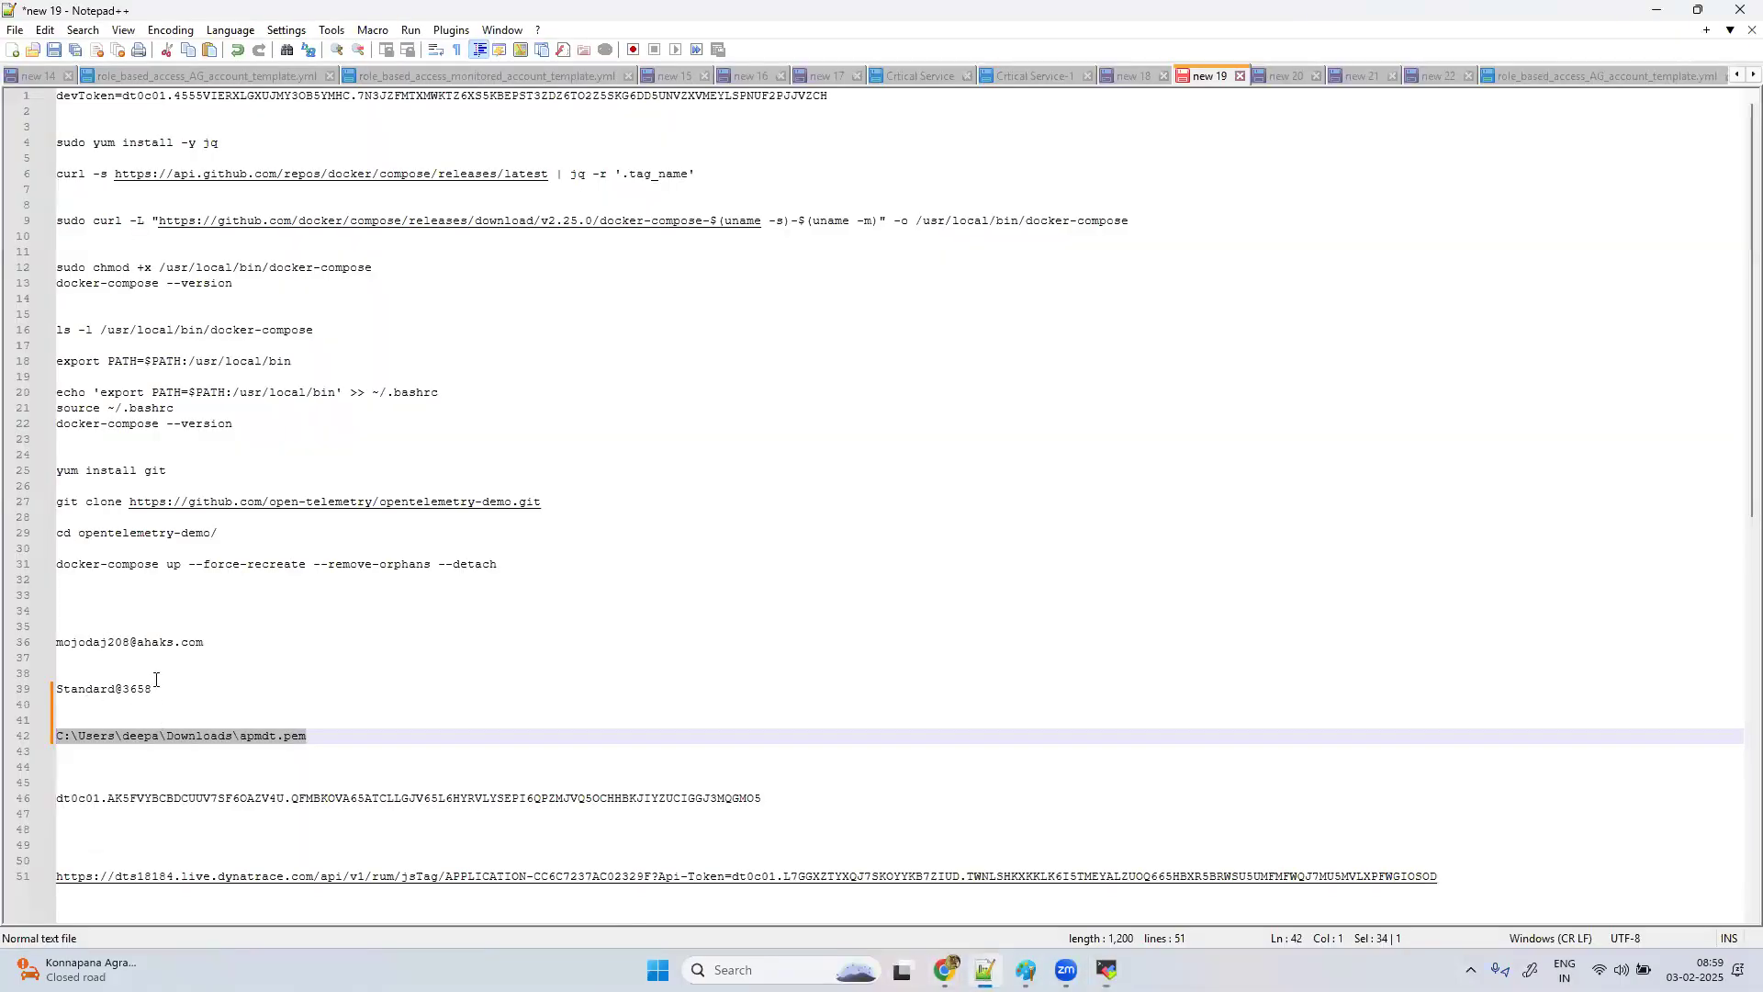
drag(506, 566, 25, 573)
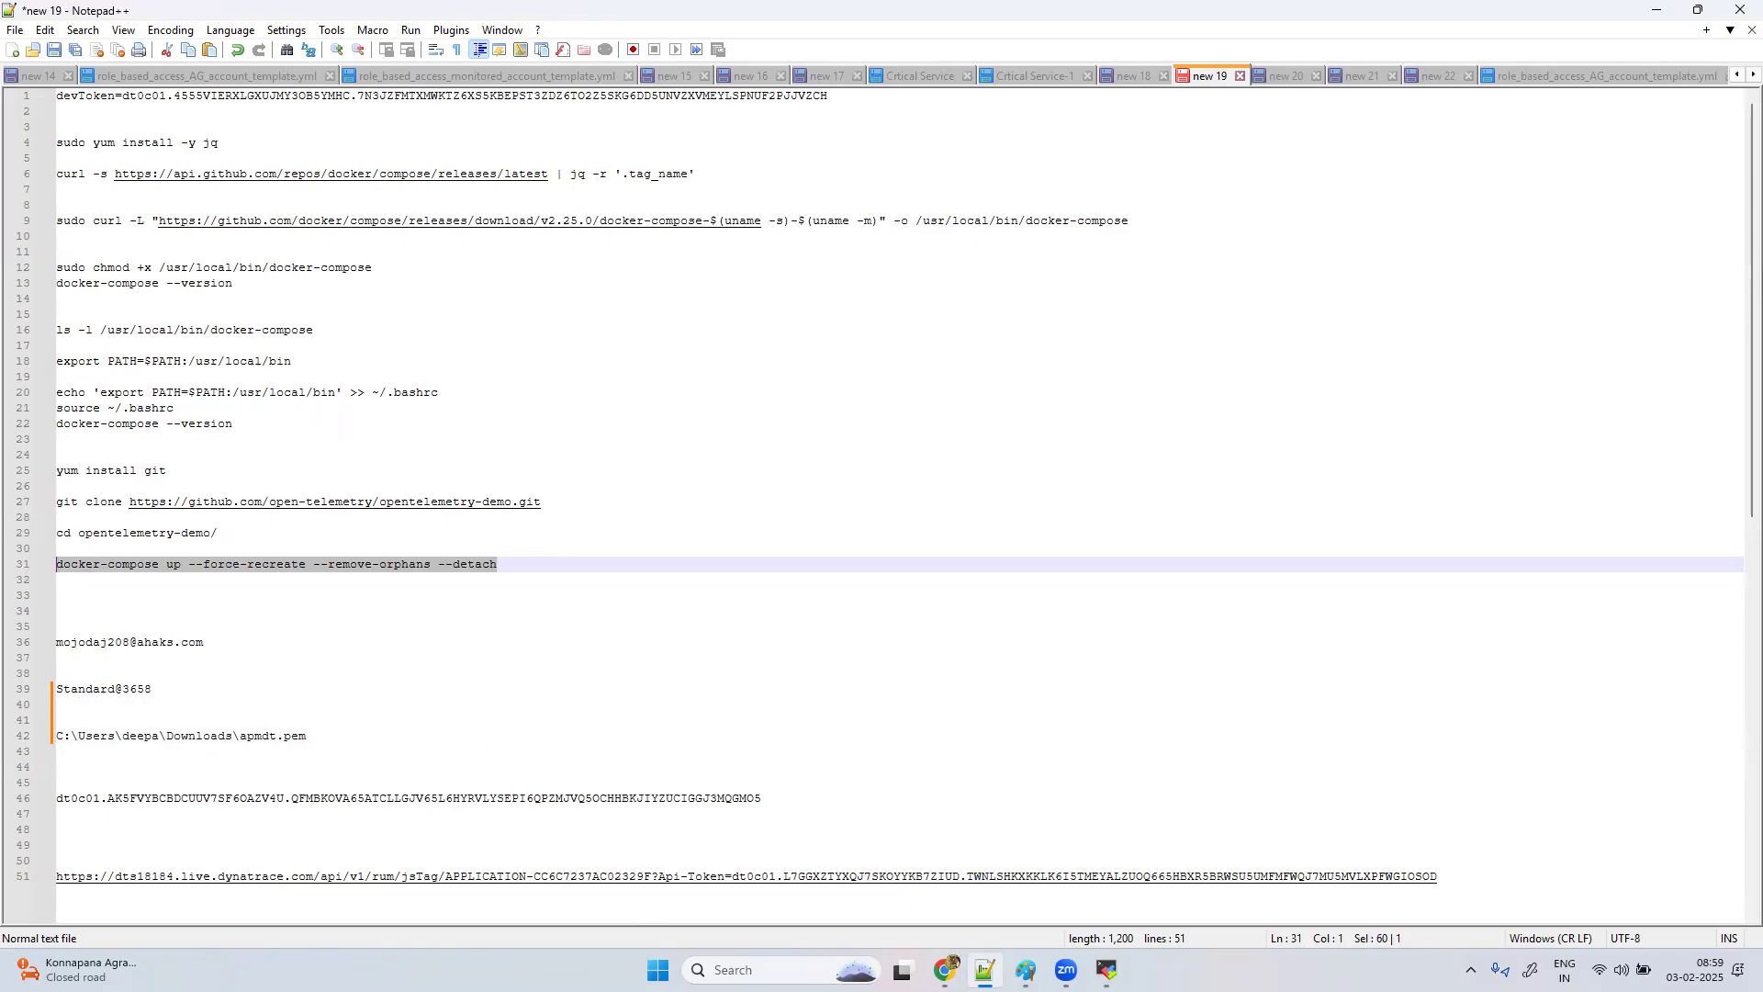
click(1106, 969)
right_click(908, 713)
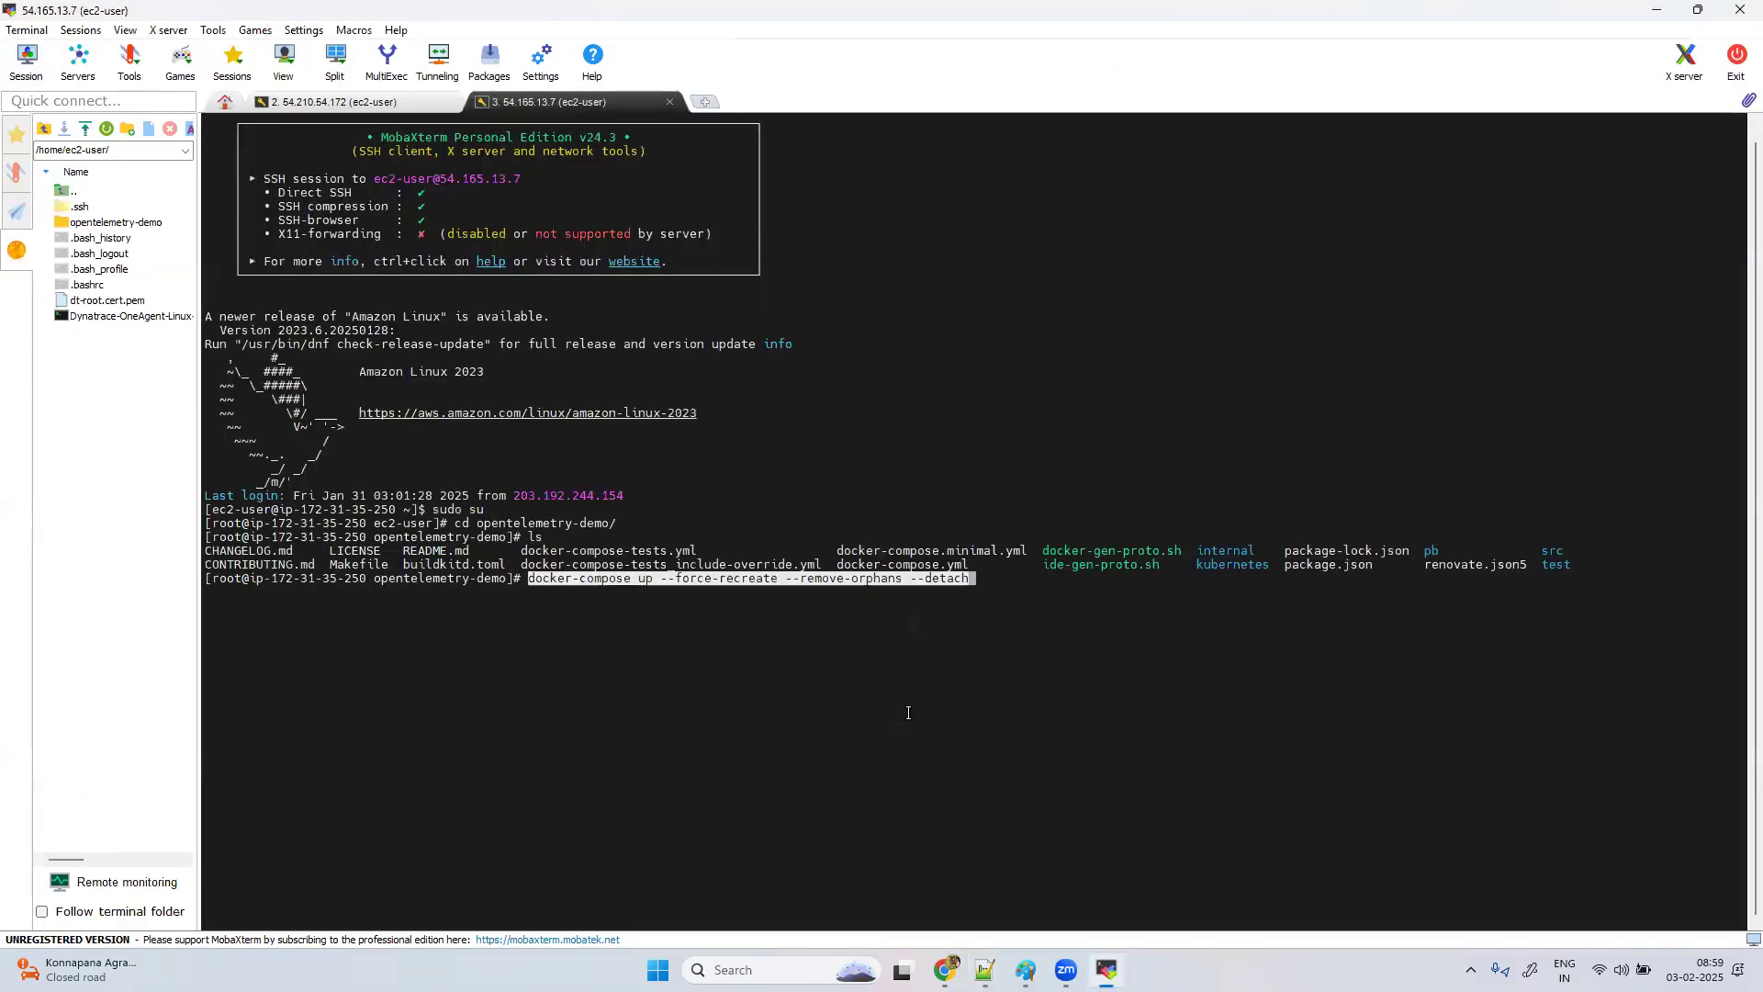
key(Return)
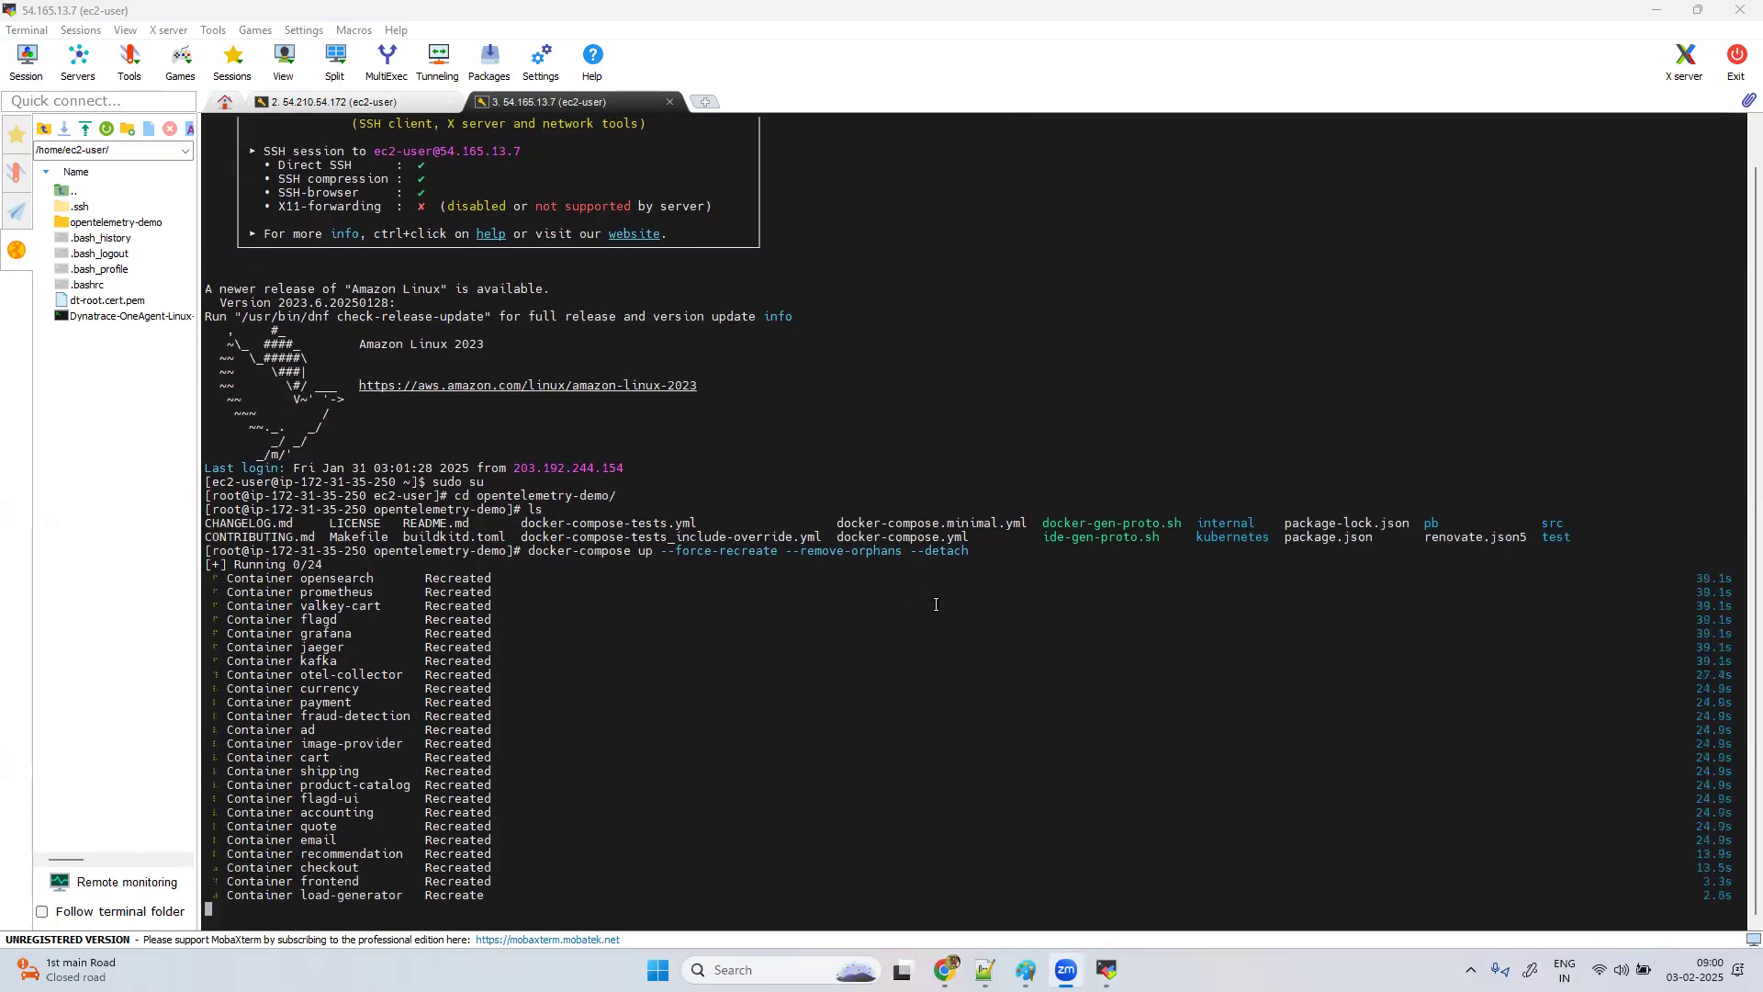
Step: Switch to the Chrome Incognito window, open 54.165.13.7:8080 in a new tab, continue past the insecure-site page and reload the address
mouse_move(946, 970)
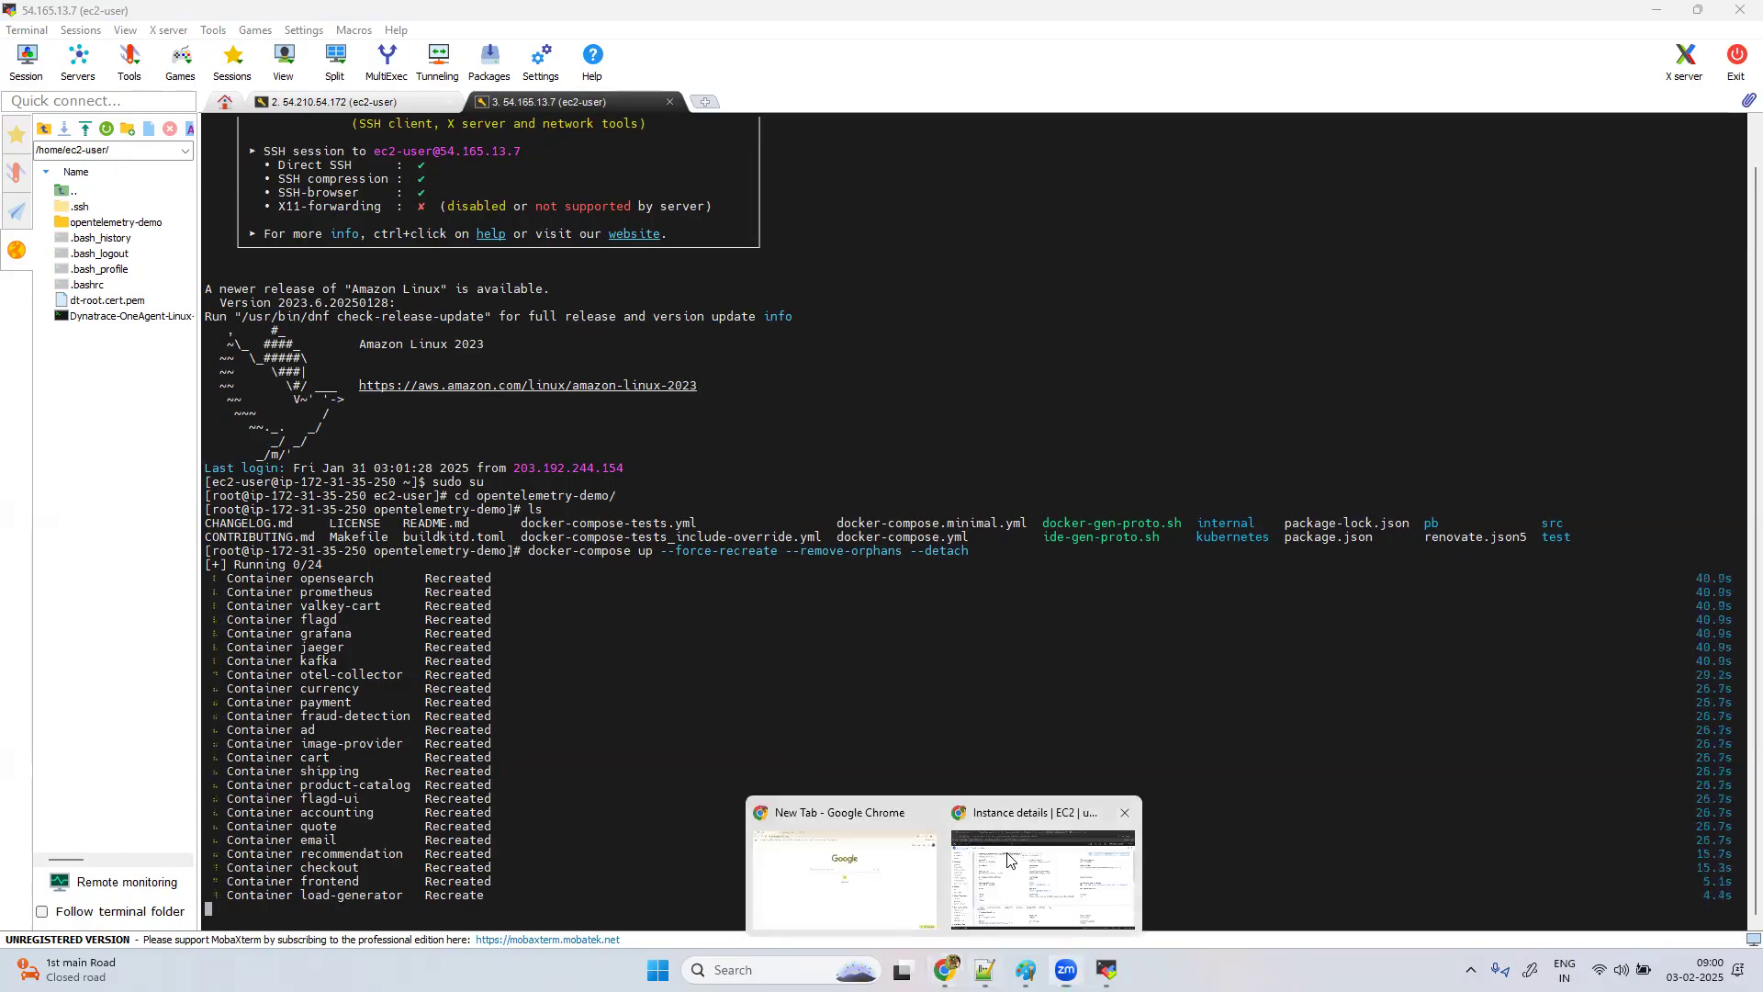
click(994, 898)
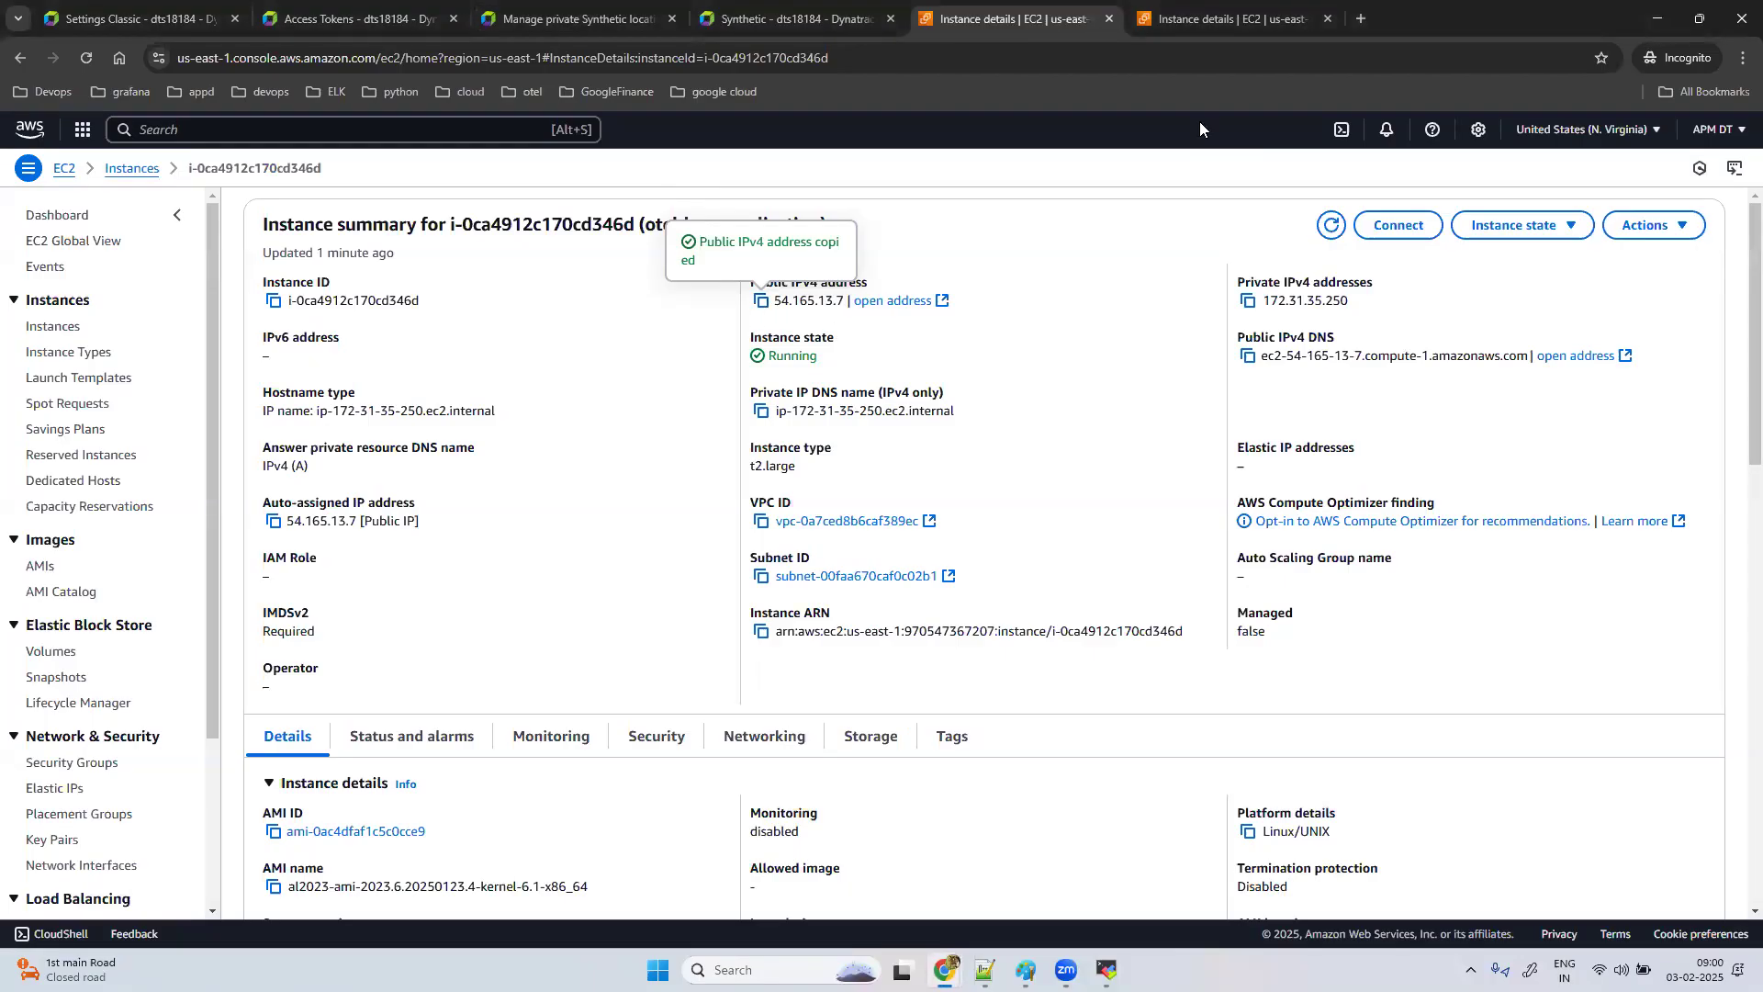
key(ctrl+t)
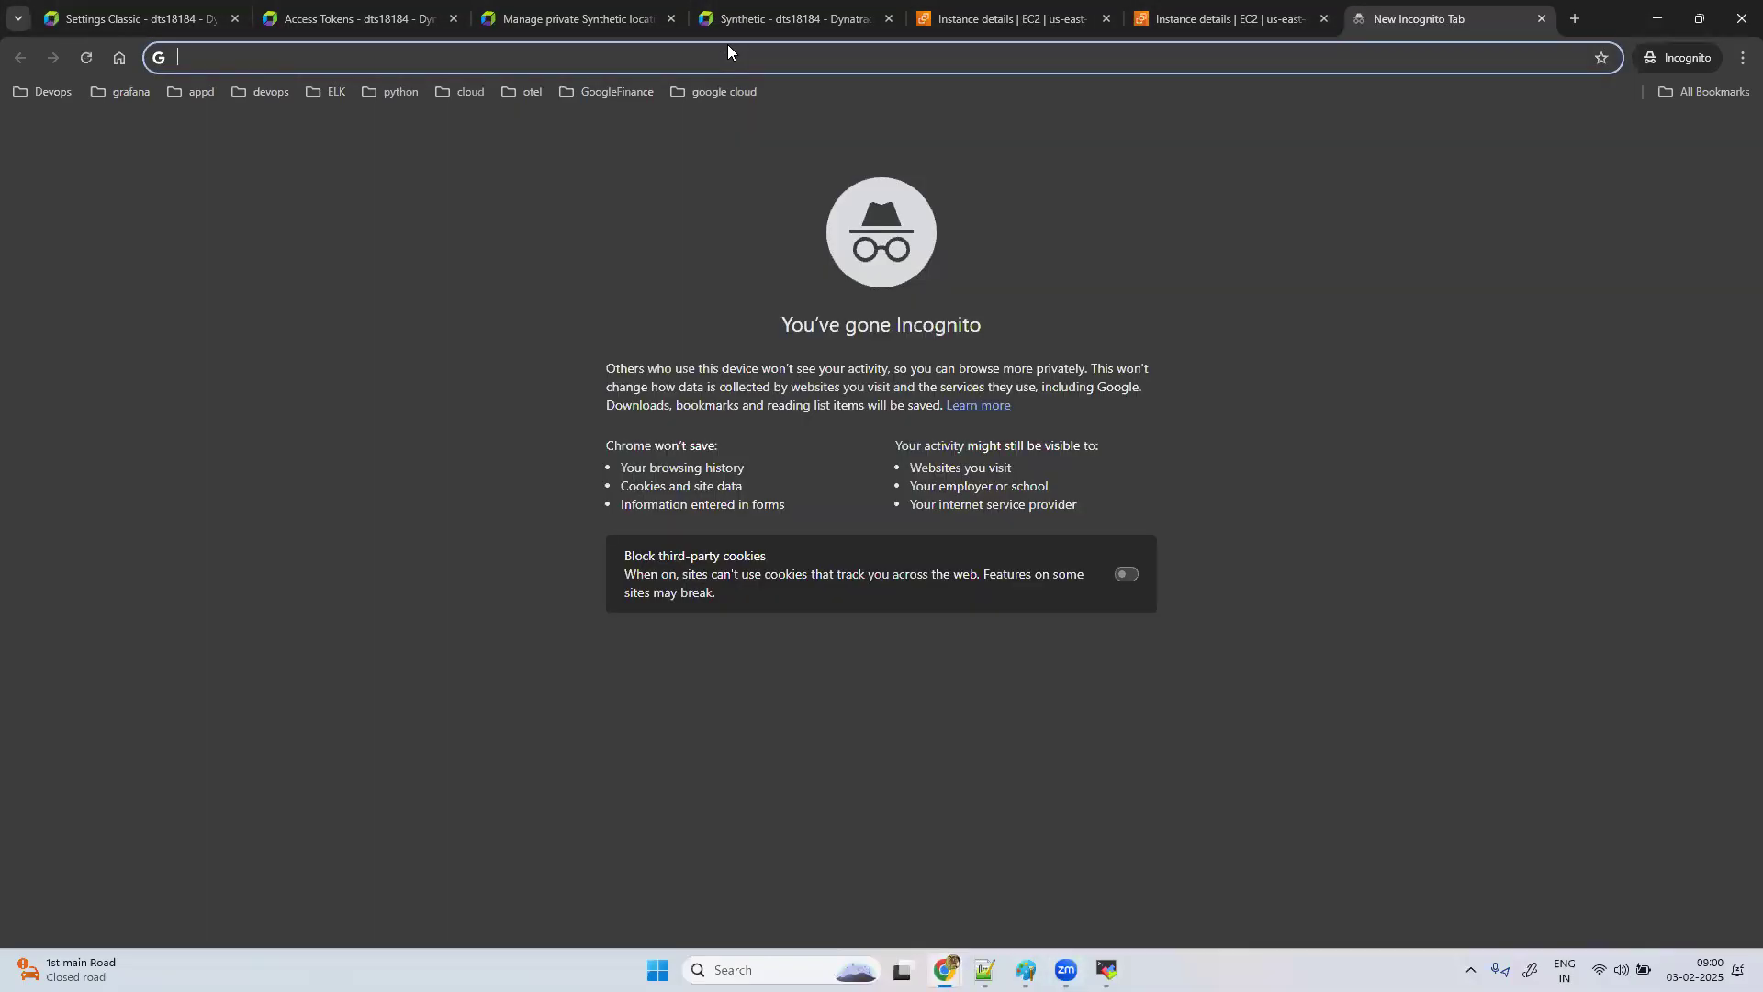
key(ctrl+v)
text(:8080)
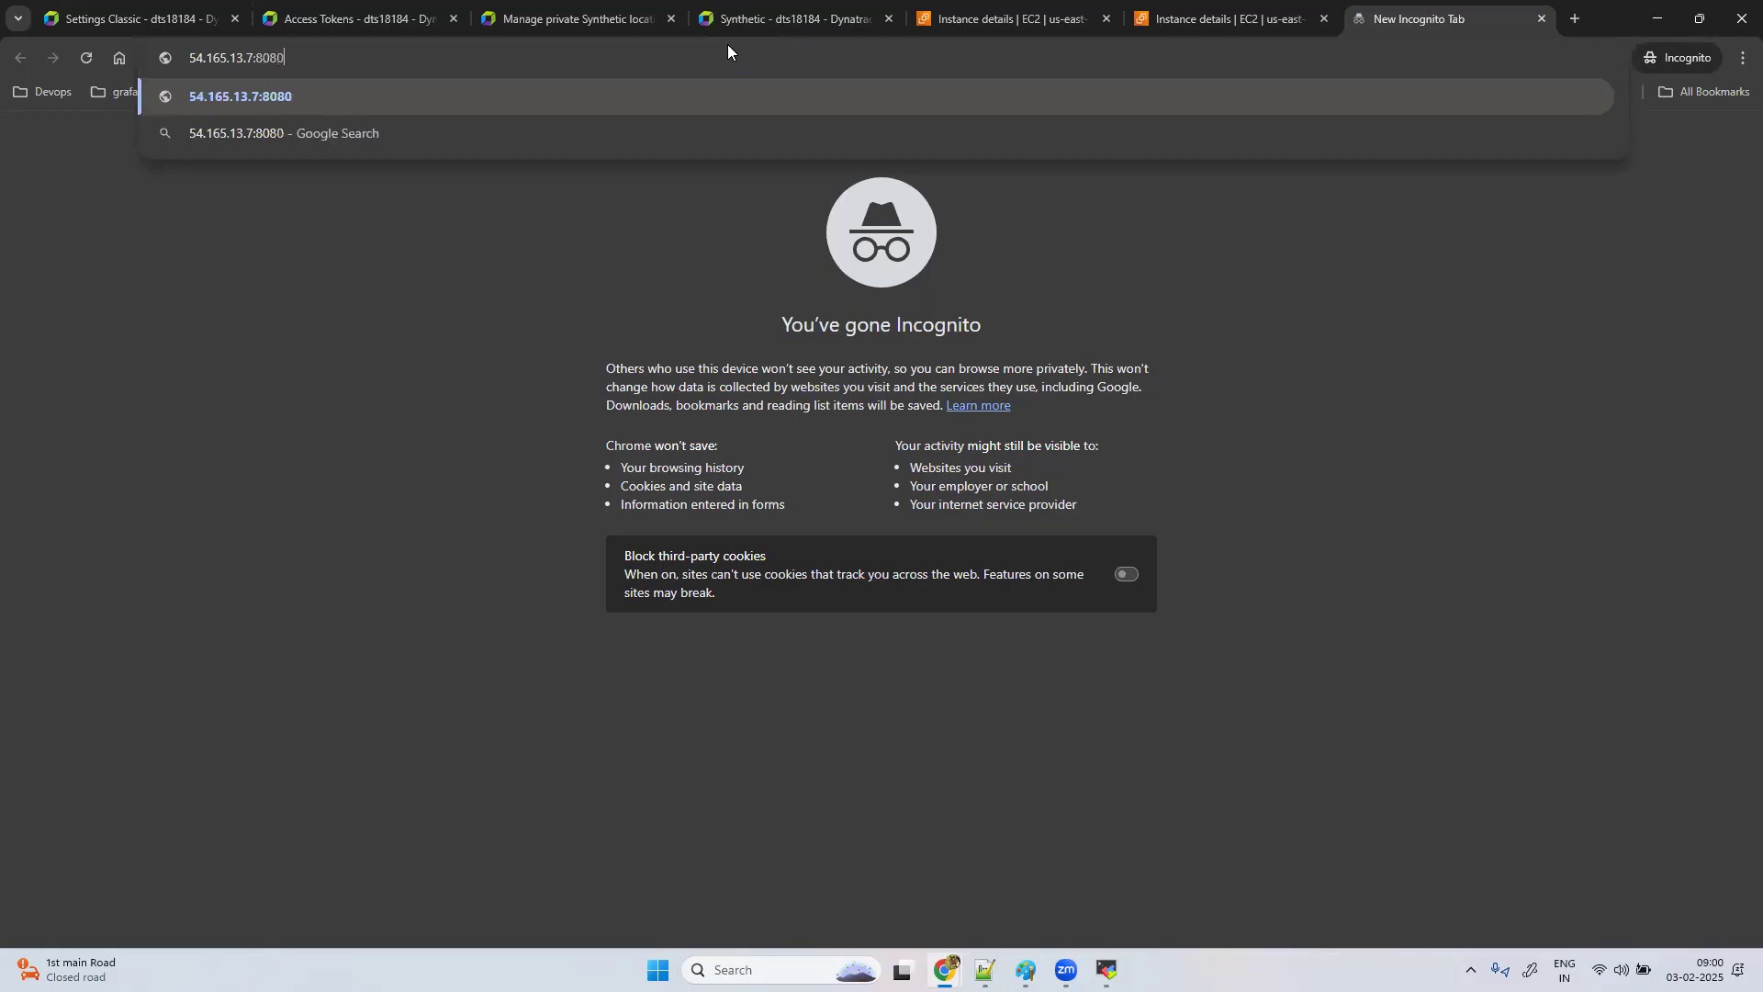
key(Return)
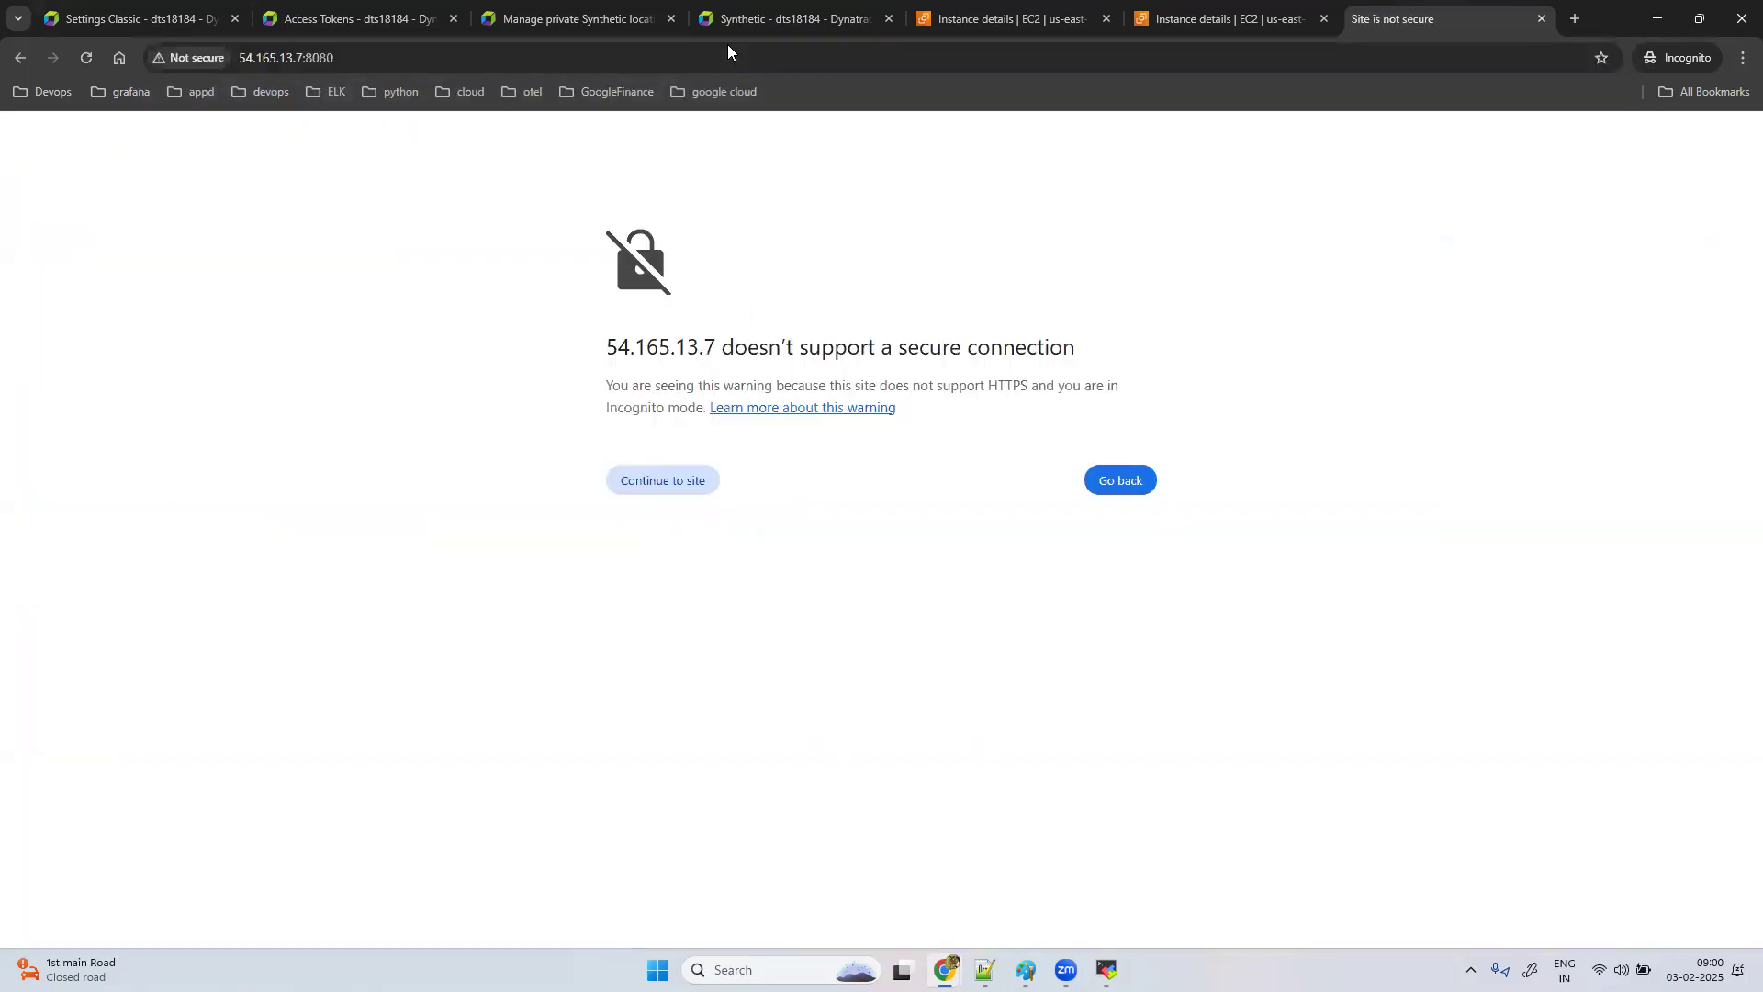
click(689, 481)
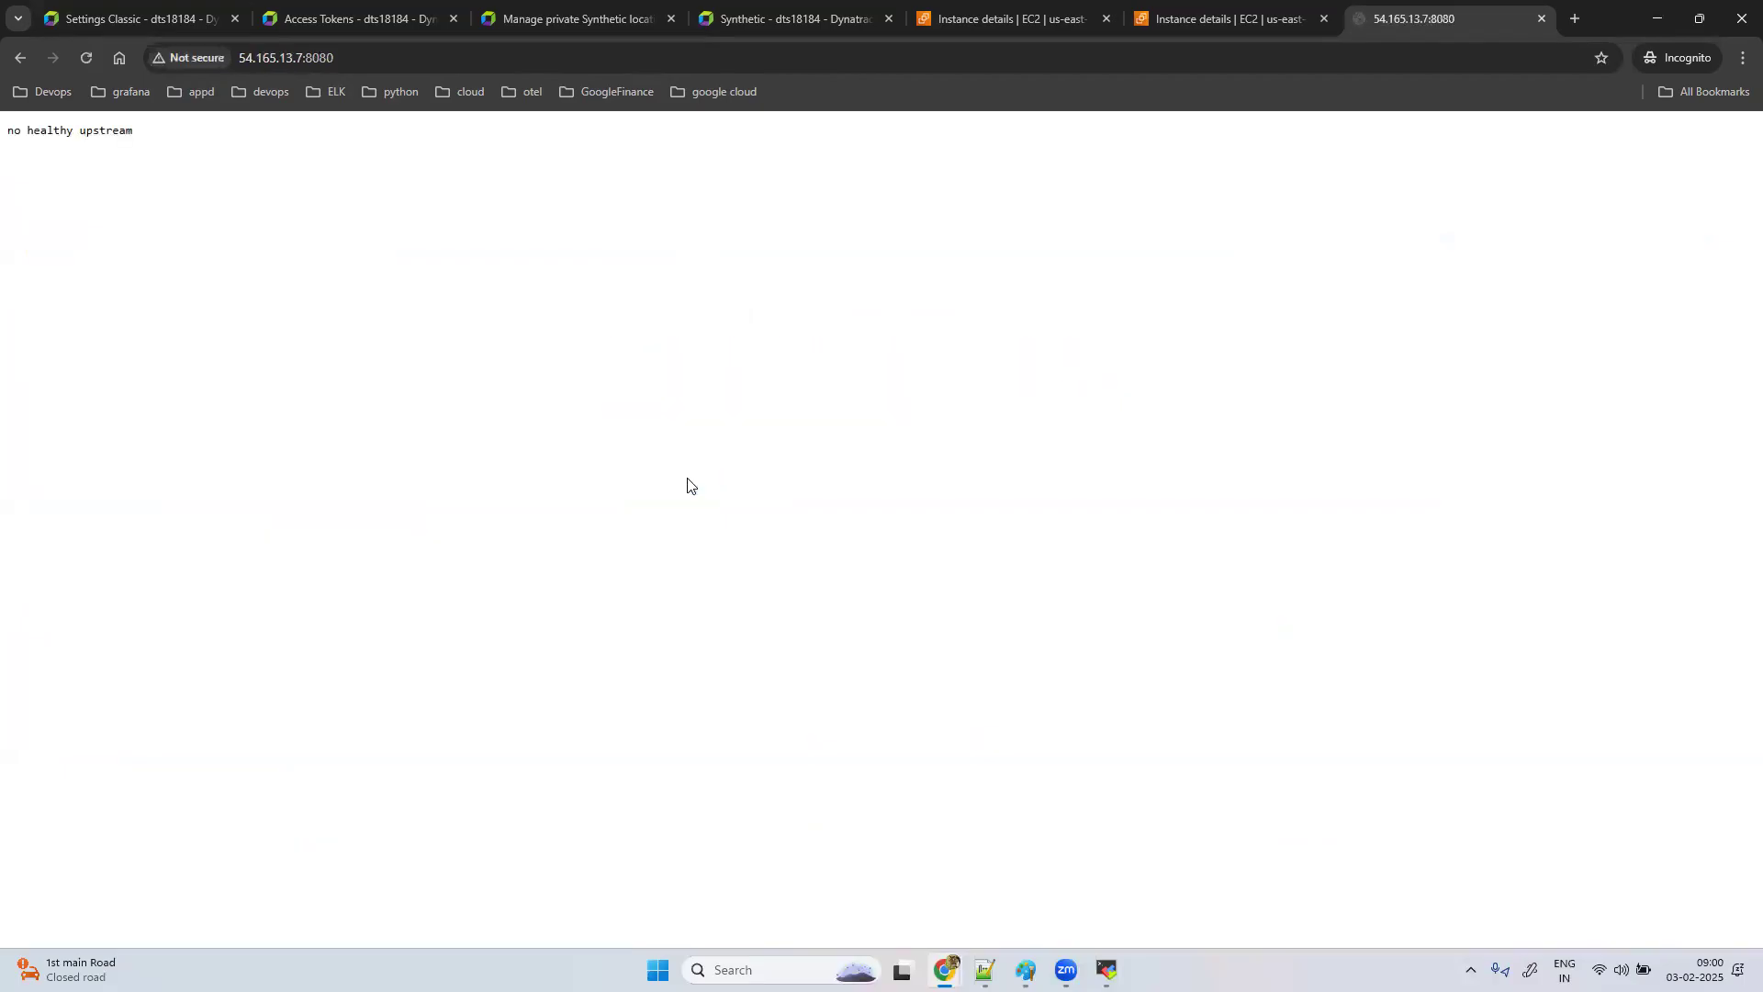
click(514, 58)
key(Return)
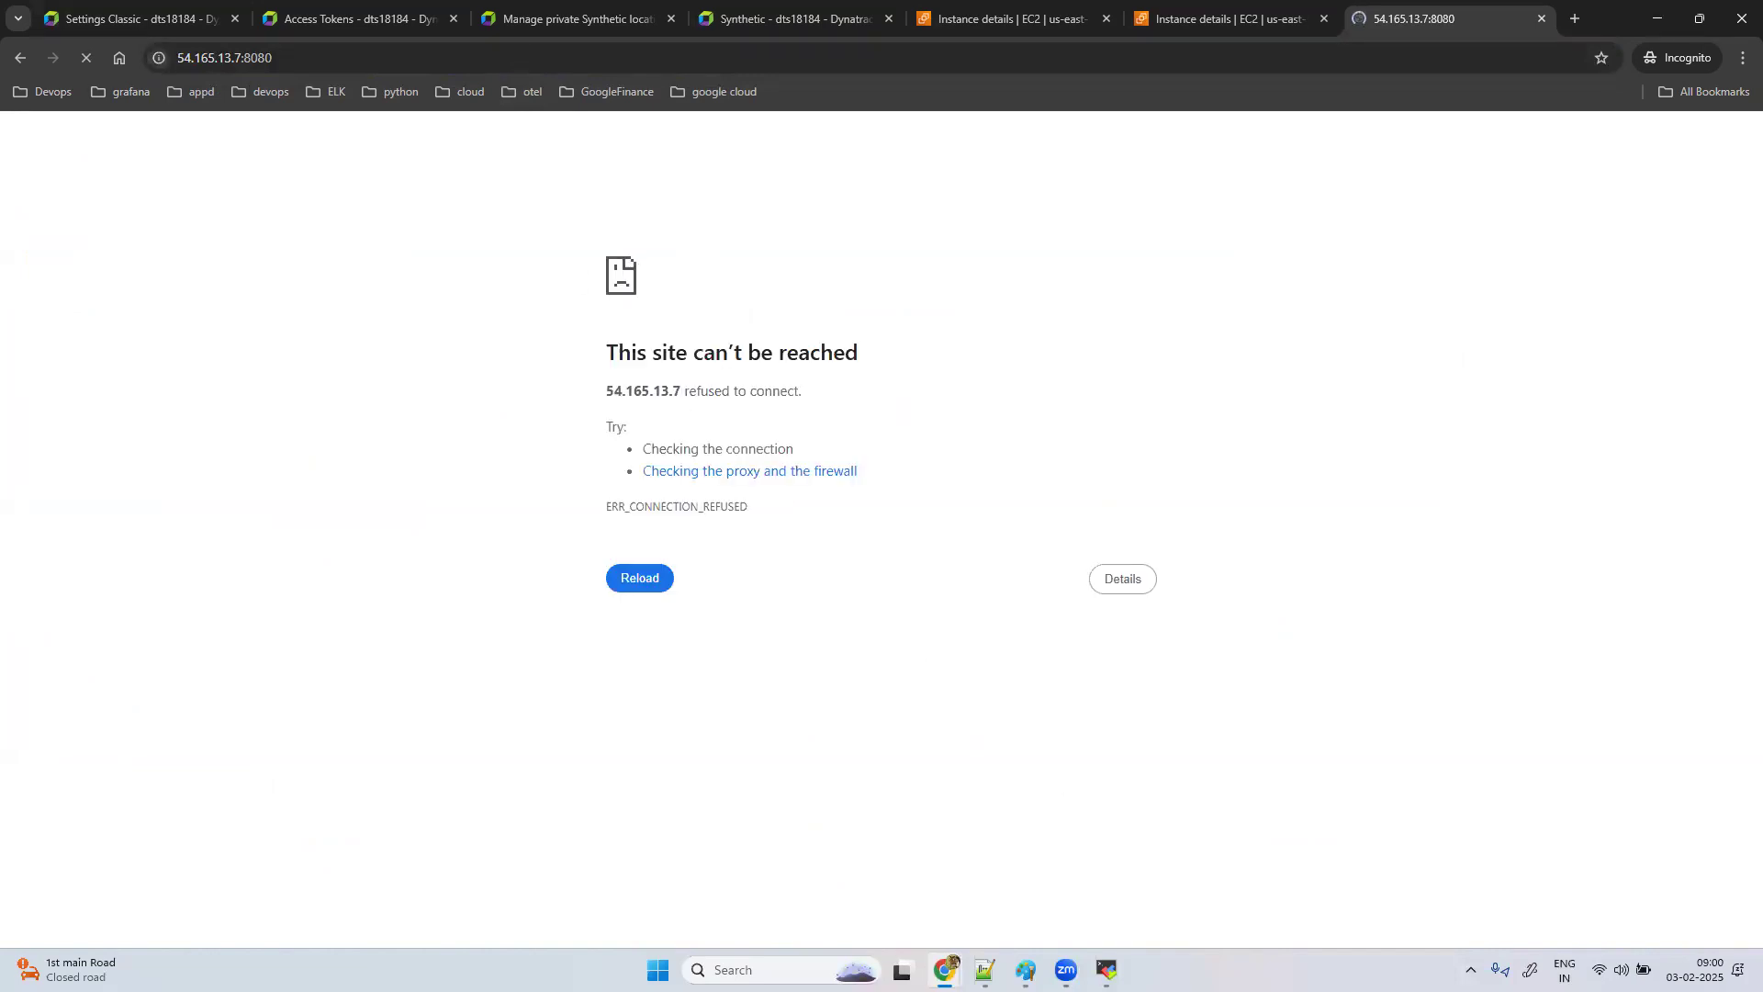
Step: Check the container startup progress in MobaXterm, return to the Chrome Incognito window and reload 54.165.13.7:8080
click(1114, 966)
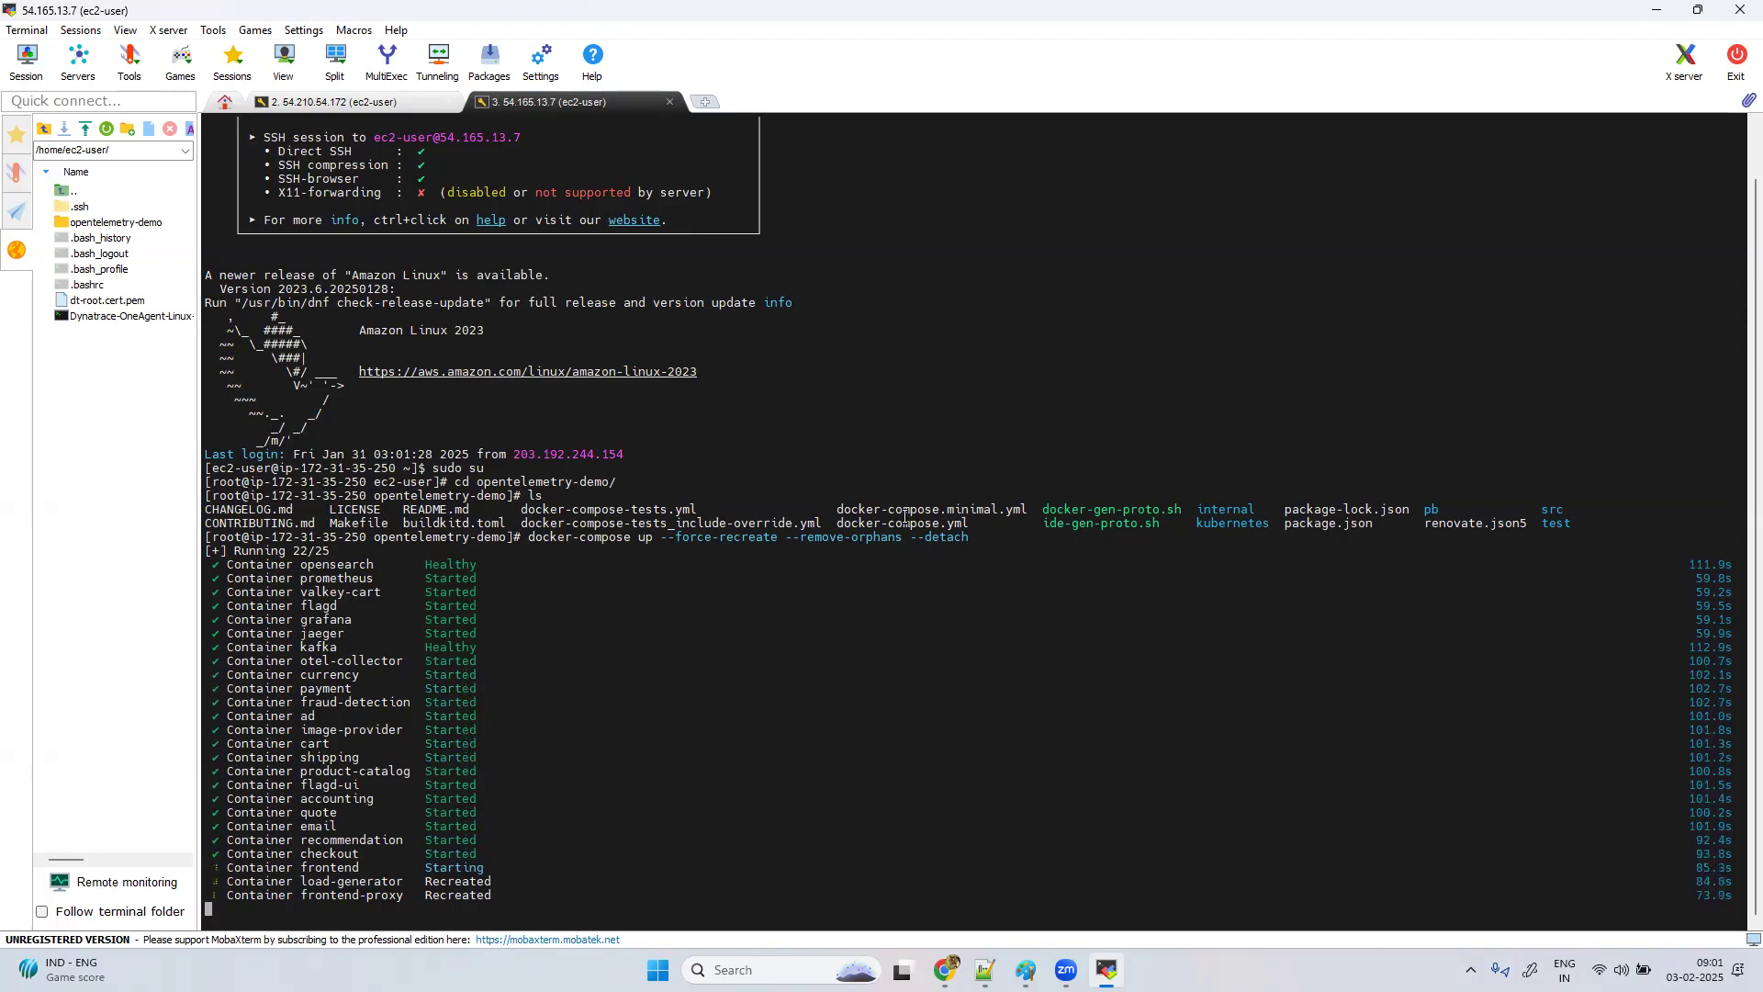
mouse_move(943, 964)
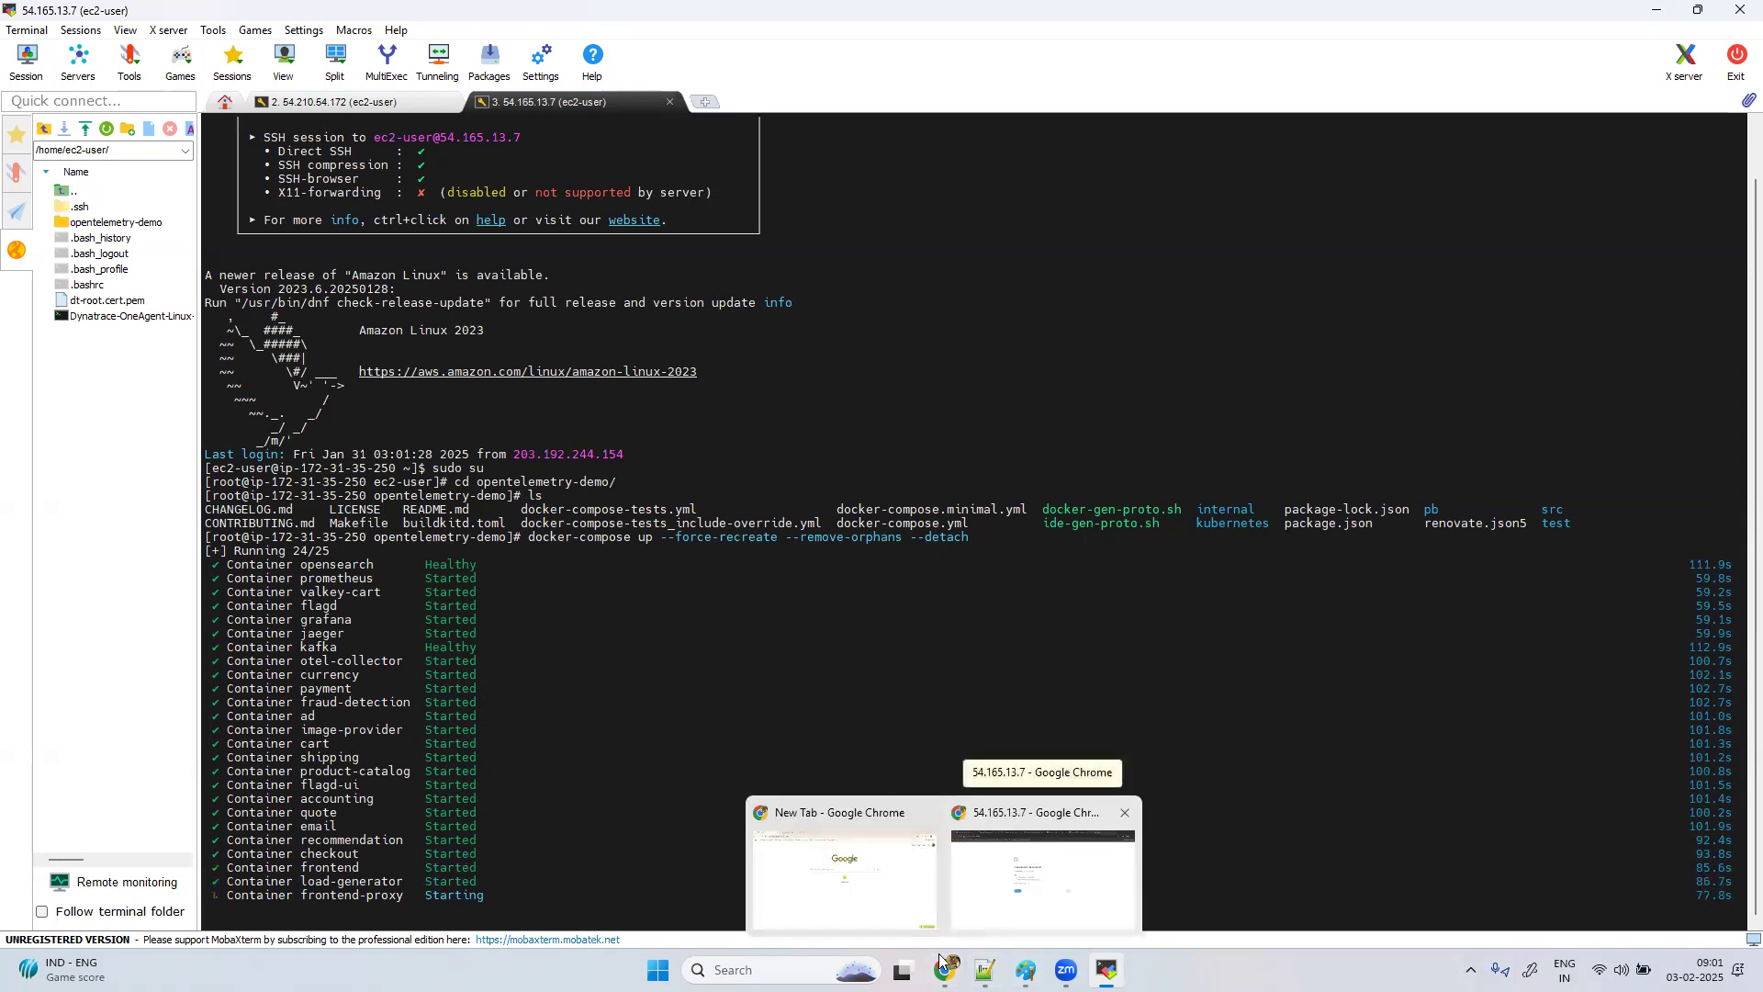
click(1042, 877)
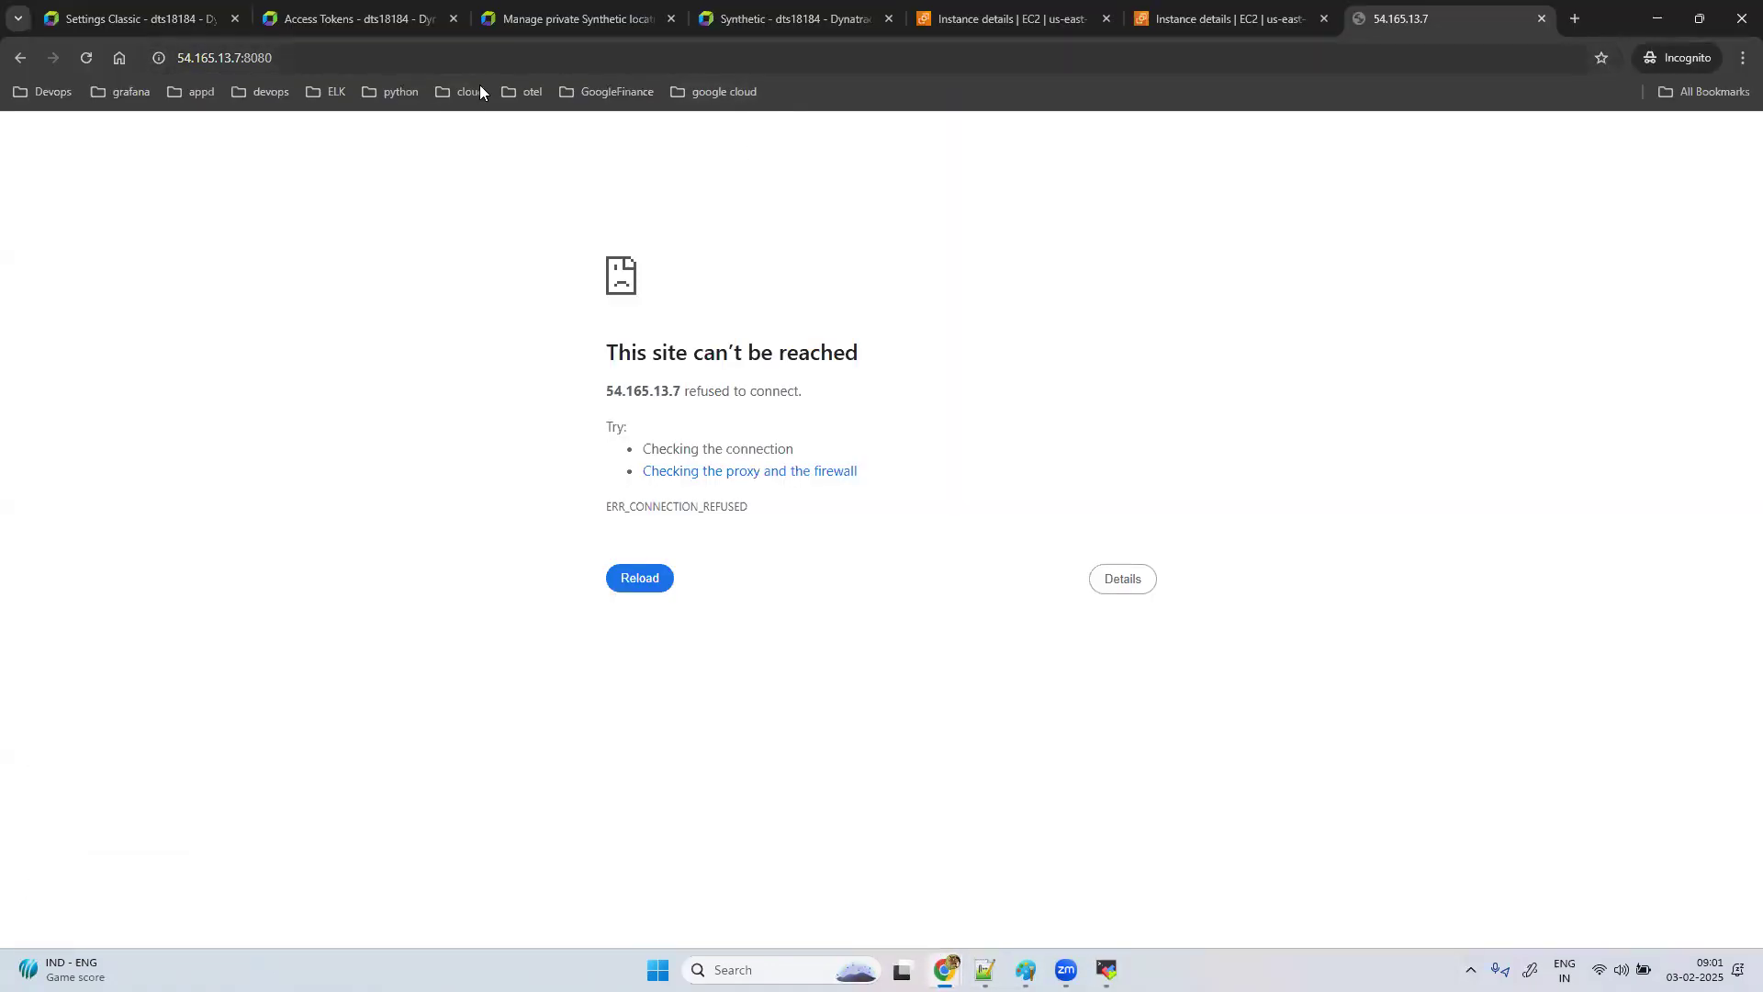
click(462, 60)
key(Return)
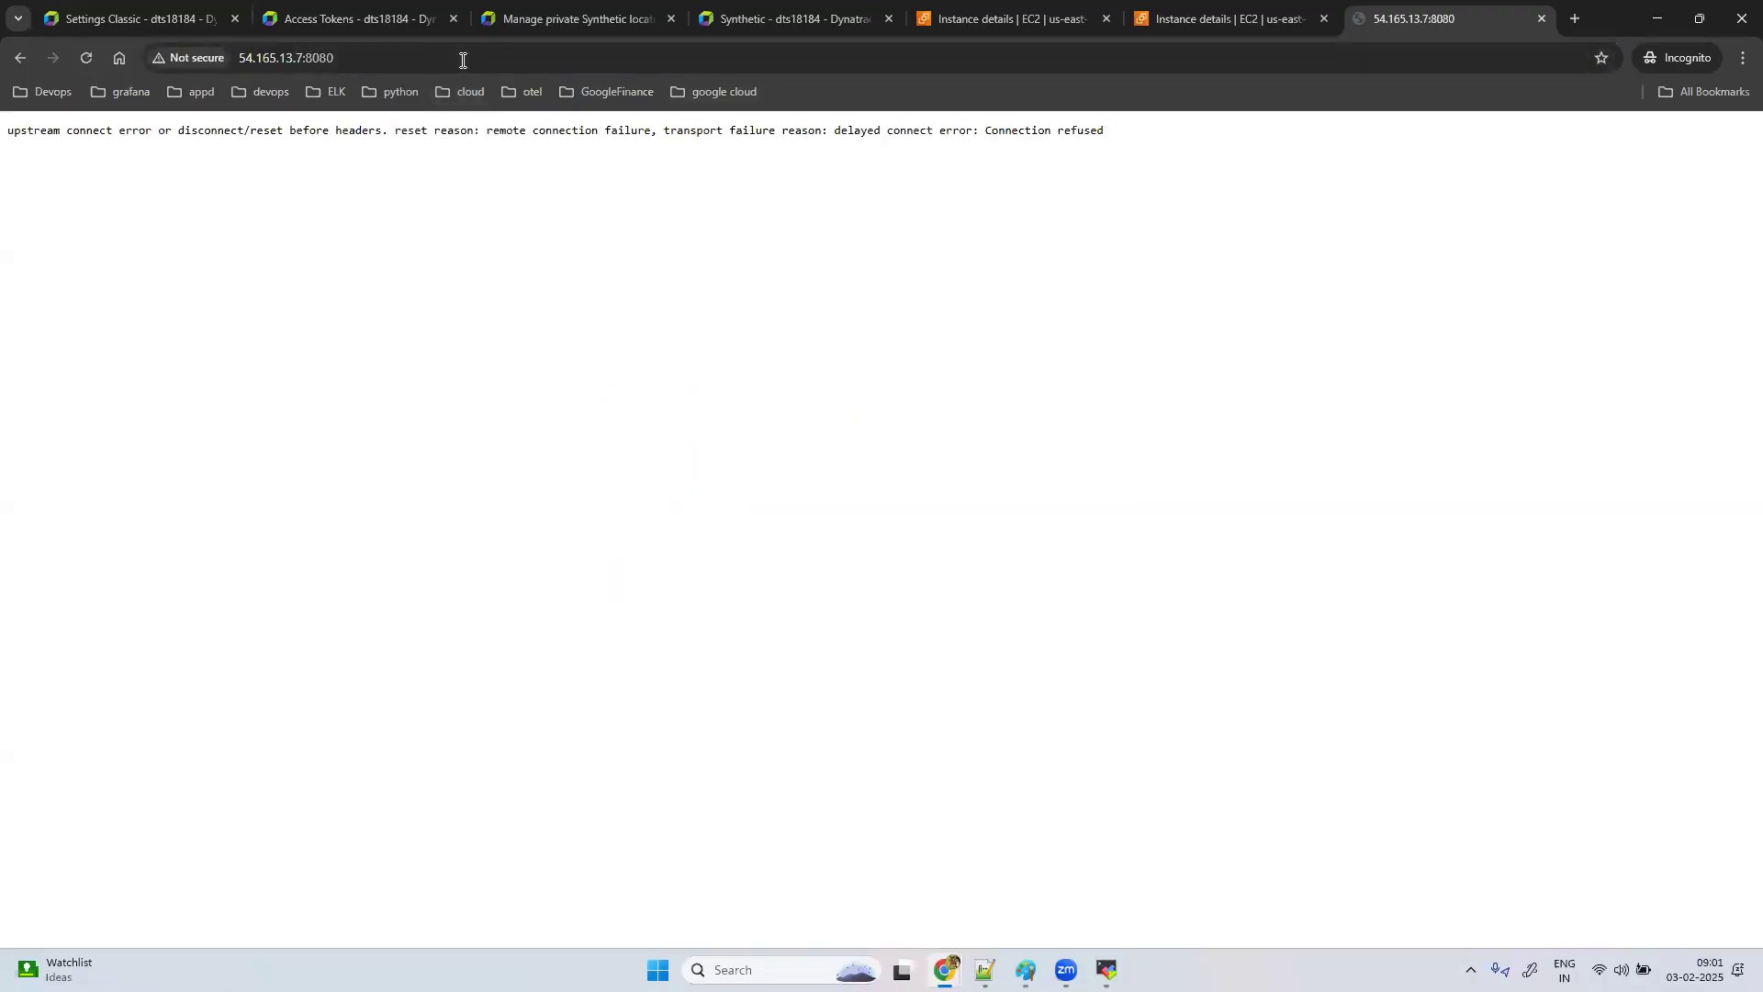
click(462, 60)
key(Return)
click(86, 59)
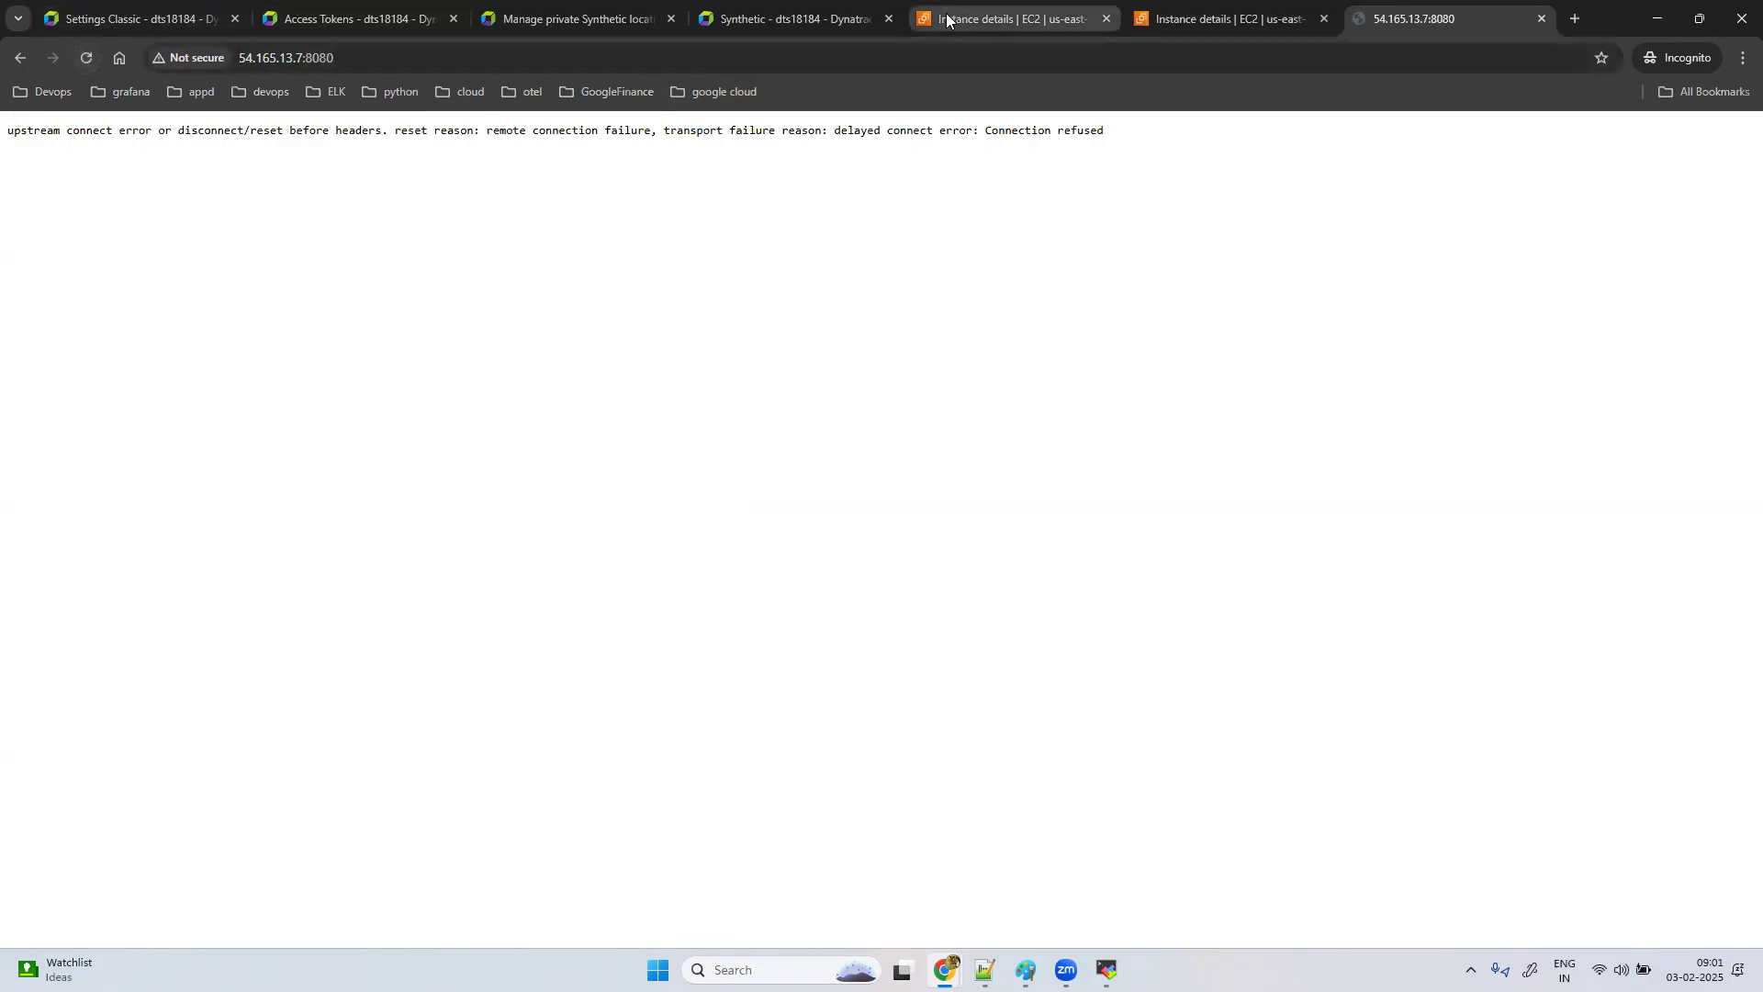
Step: Copy the instance's public IPv4 address from the EC2 instance details and open it with :8080 in the demo application's browser tab
click(946, 15)
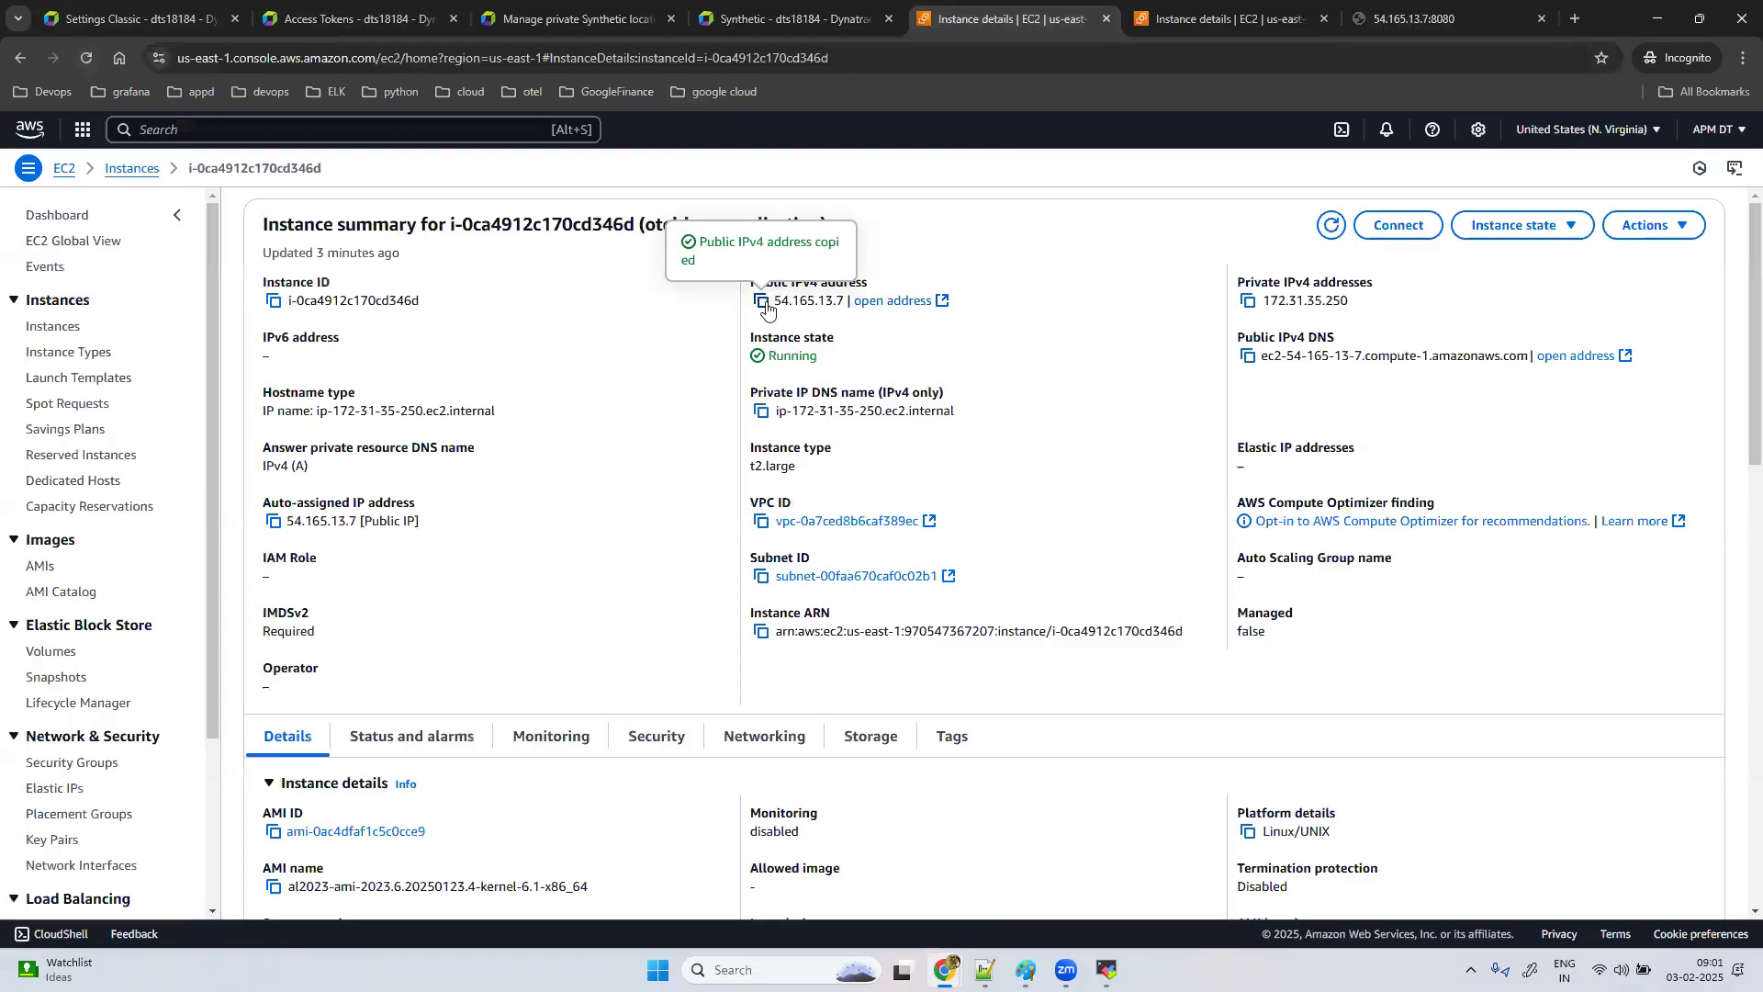
click(1466, 22)
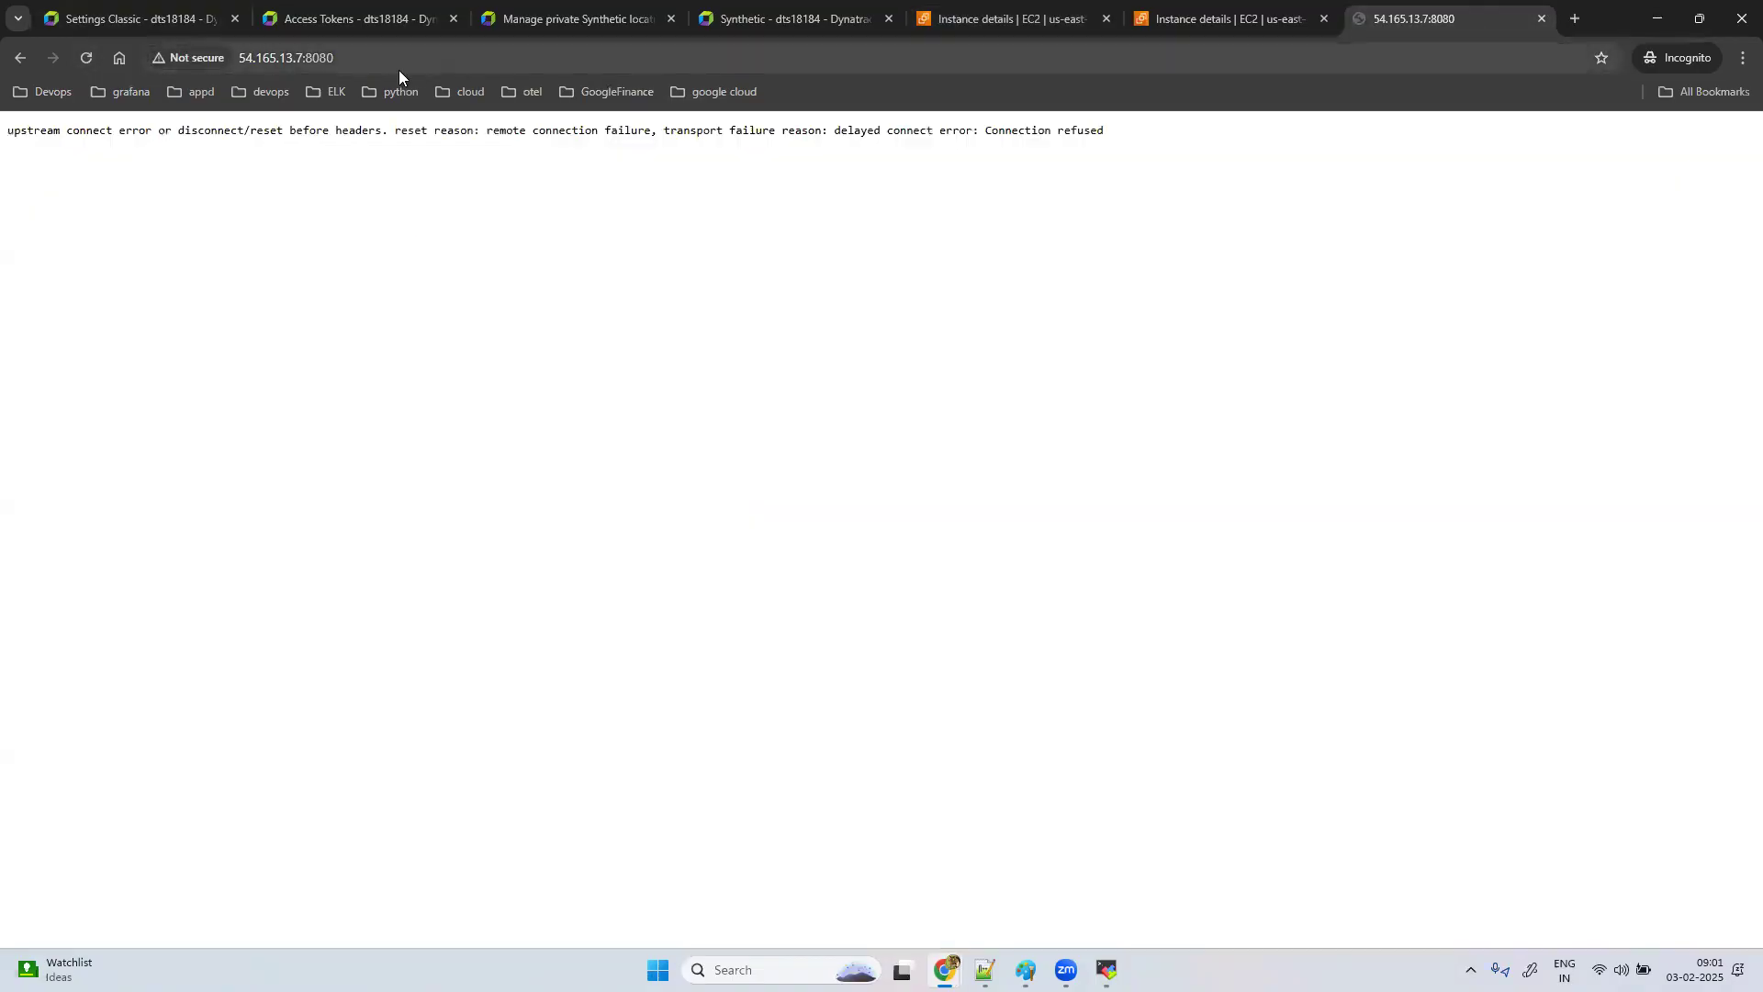
drag(334, 58, 228, 58)
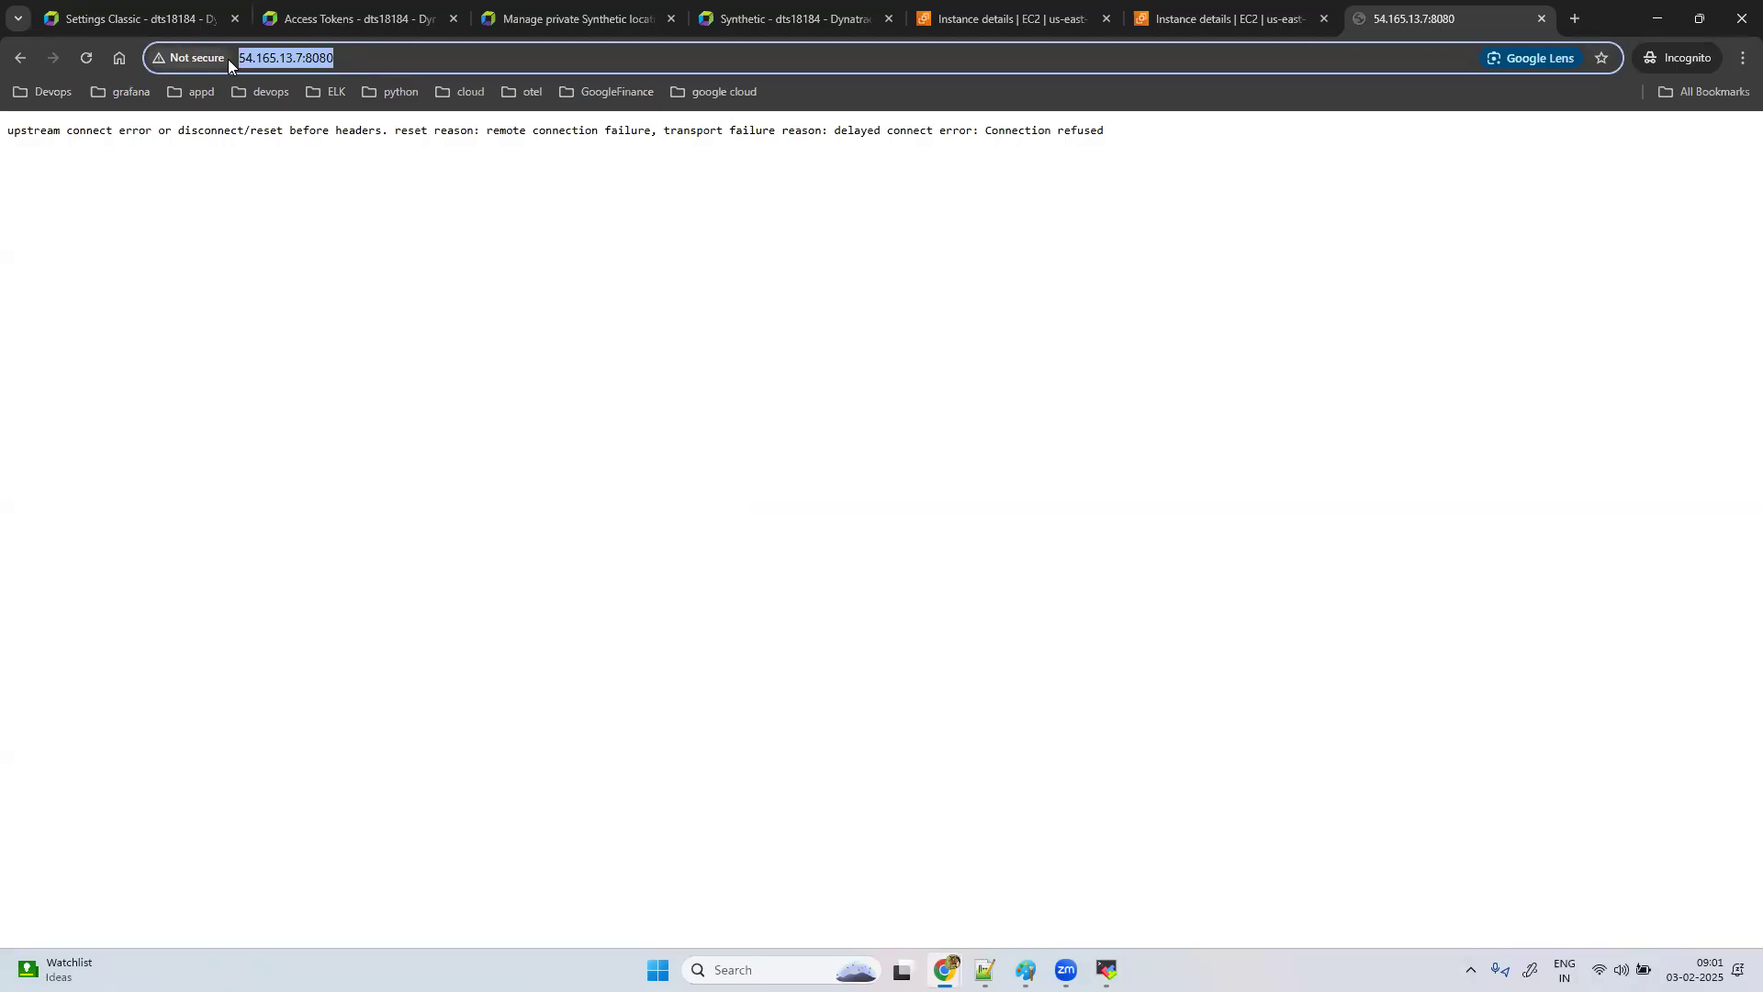
key(ctrl+v)
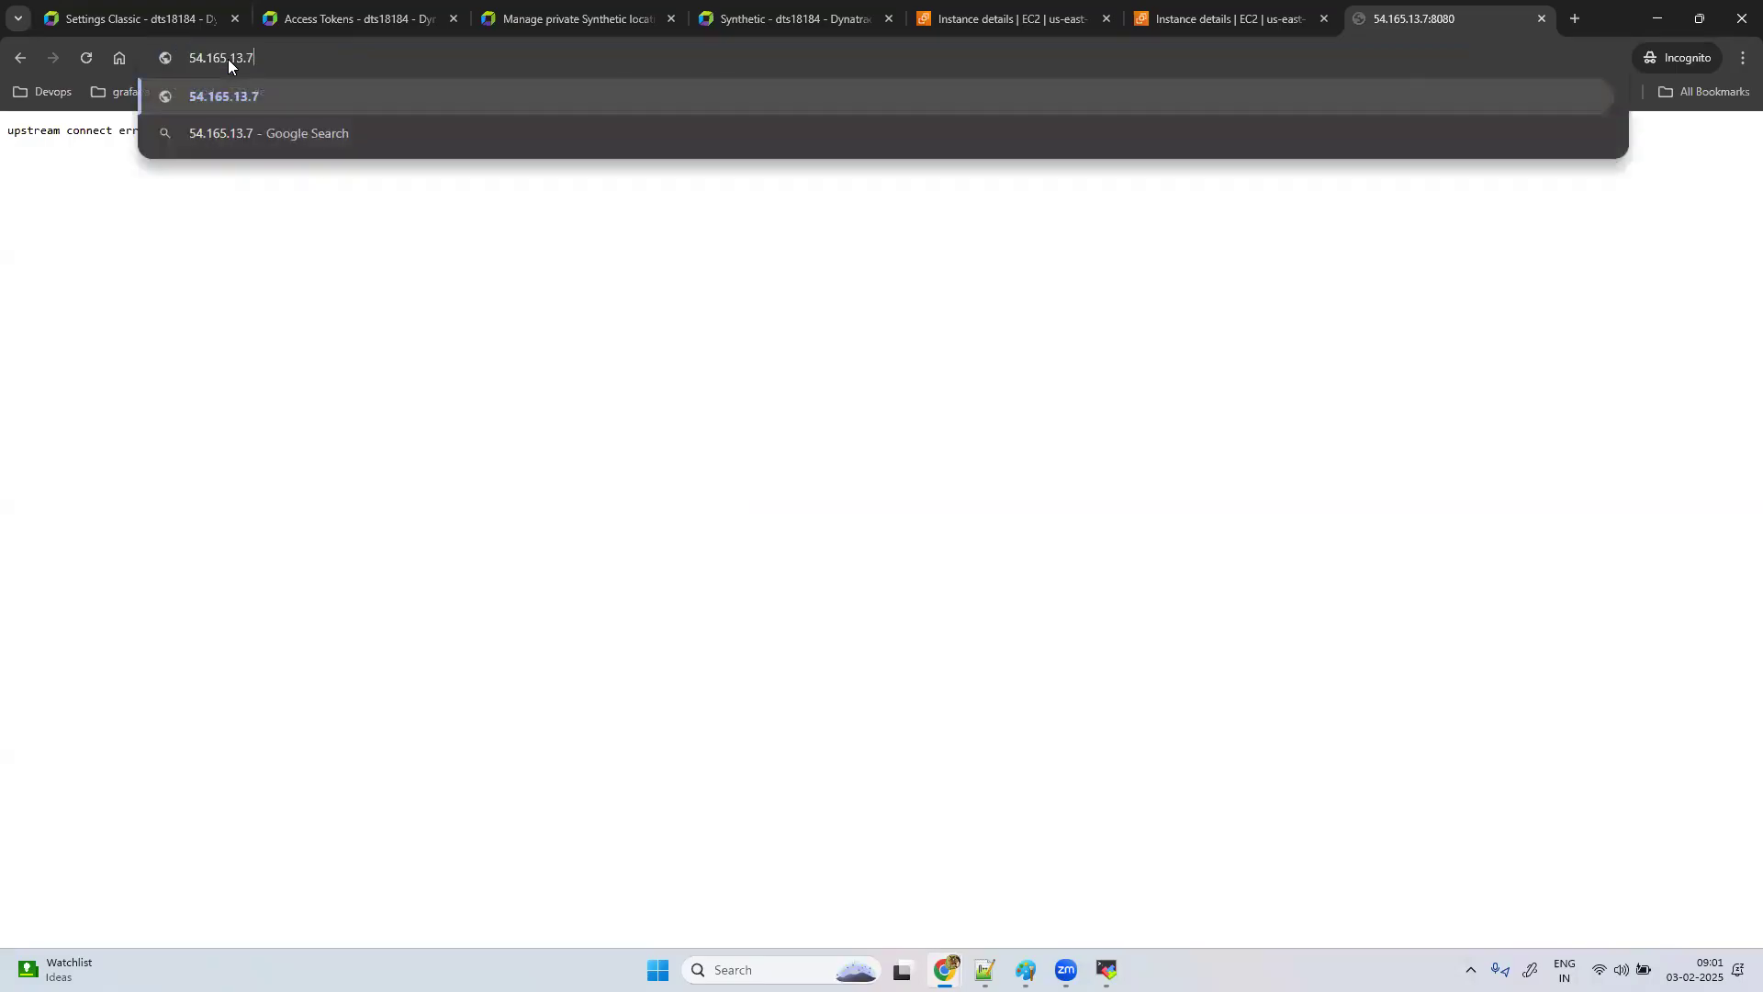
text(:8080)
key(Return)
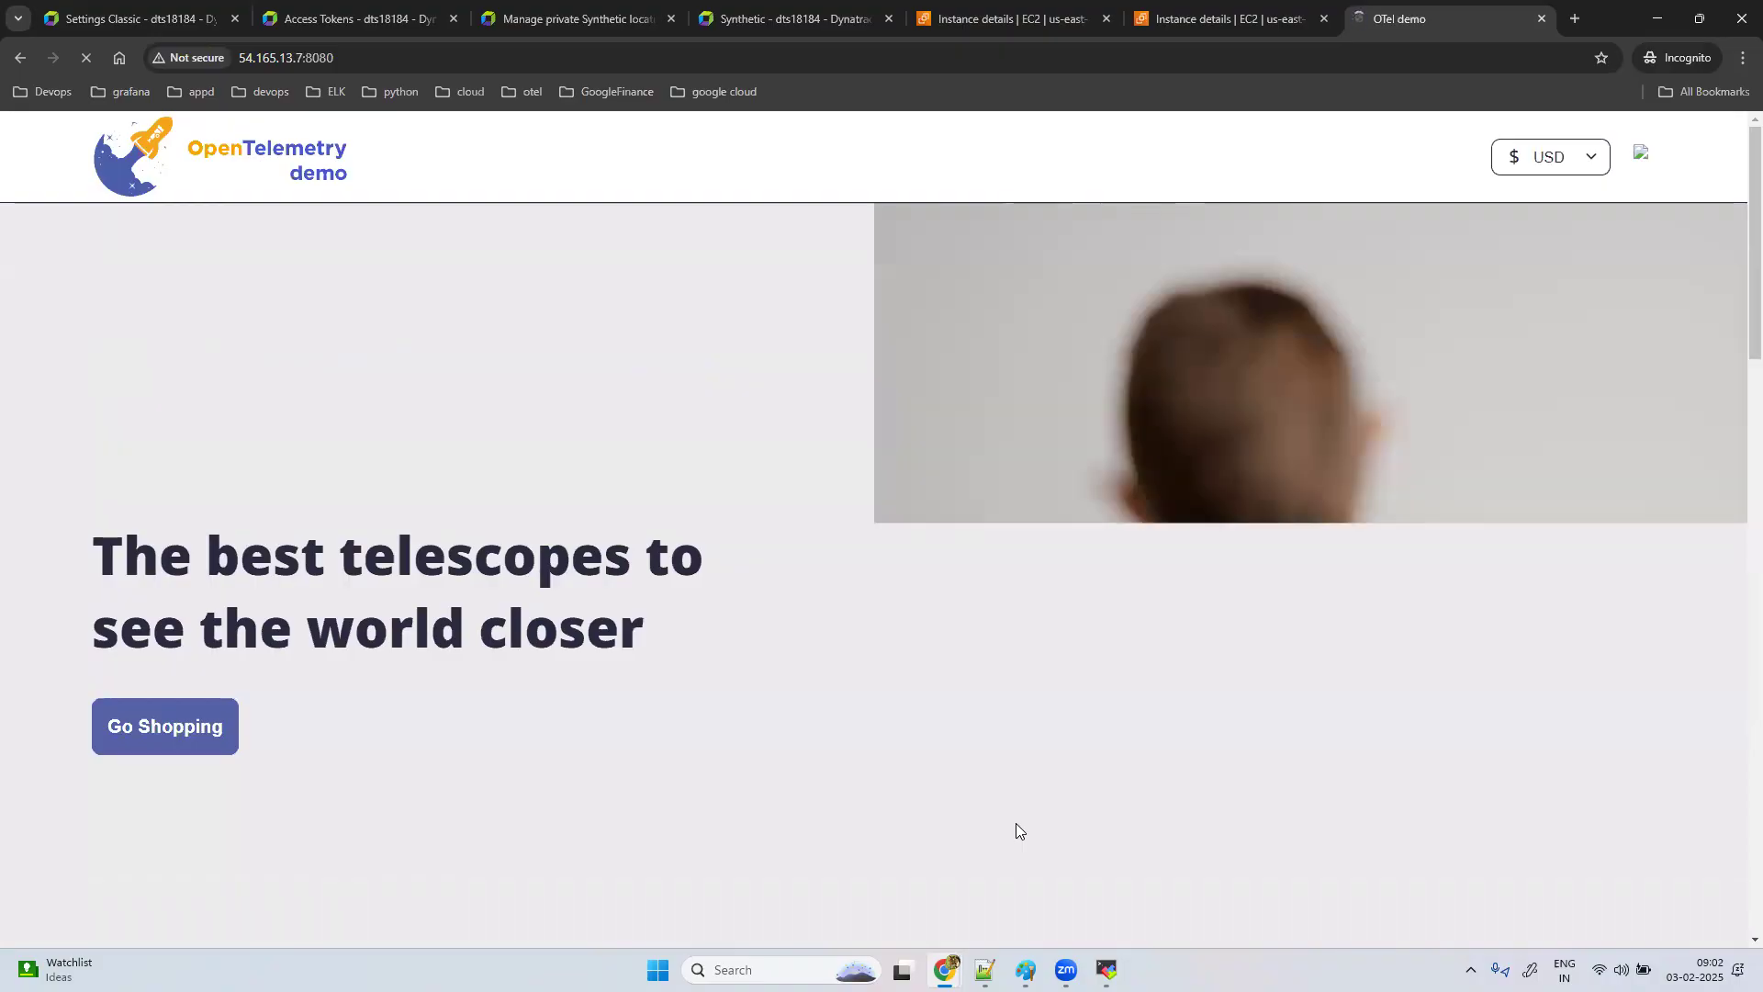
scroll(1016, 823, down, 1)
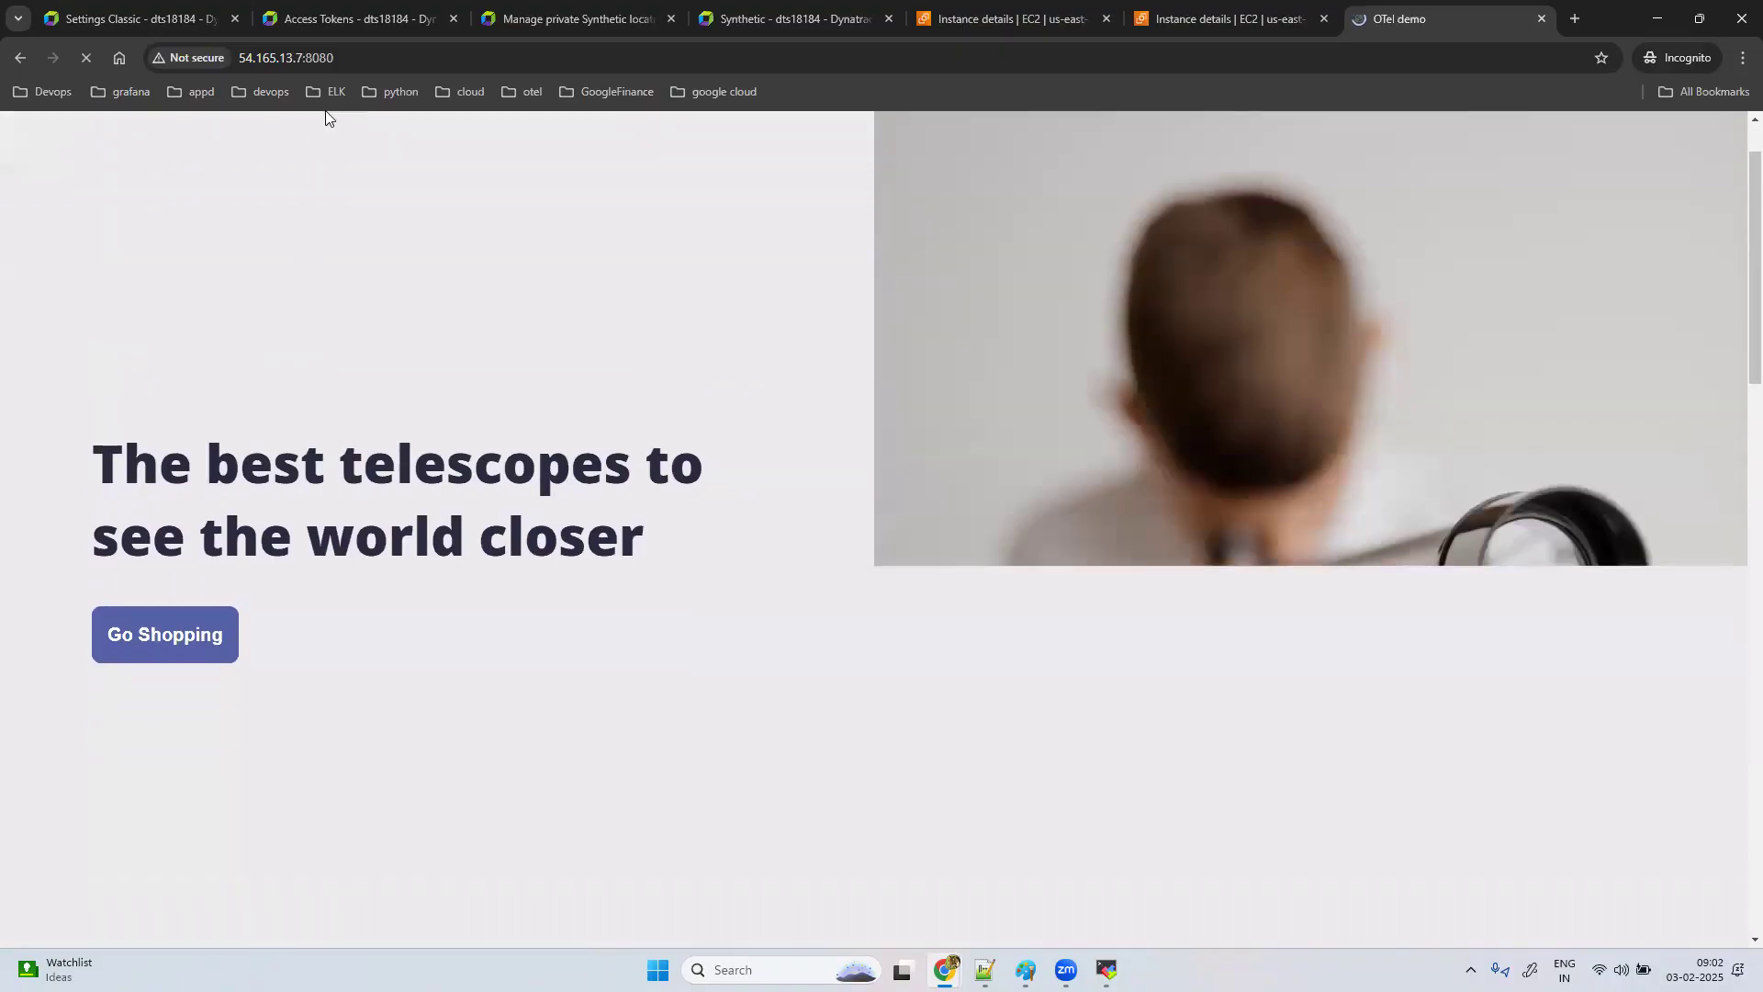
Step: Create a new HTTP synthetic monitor in Dynatrace Synthetic and name it oteldemo Home Page
click(355, 59)
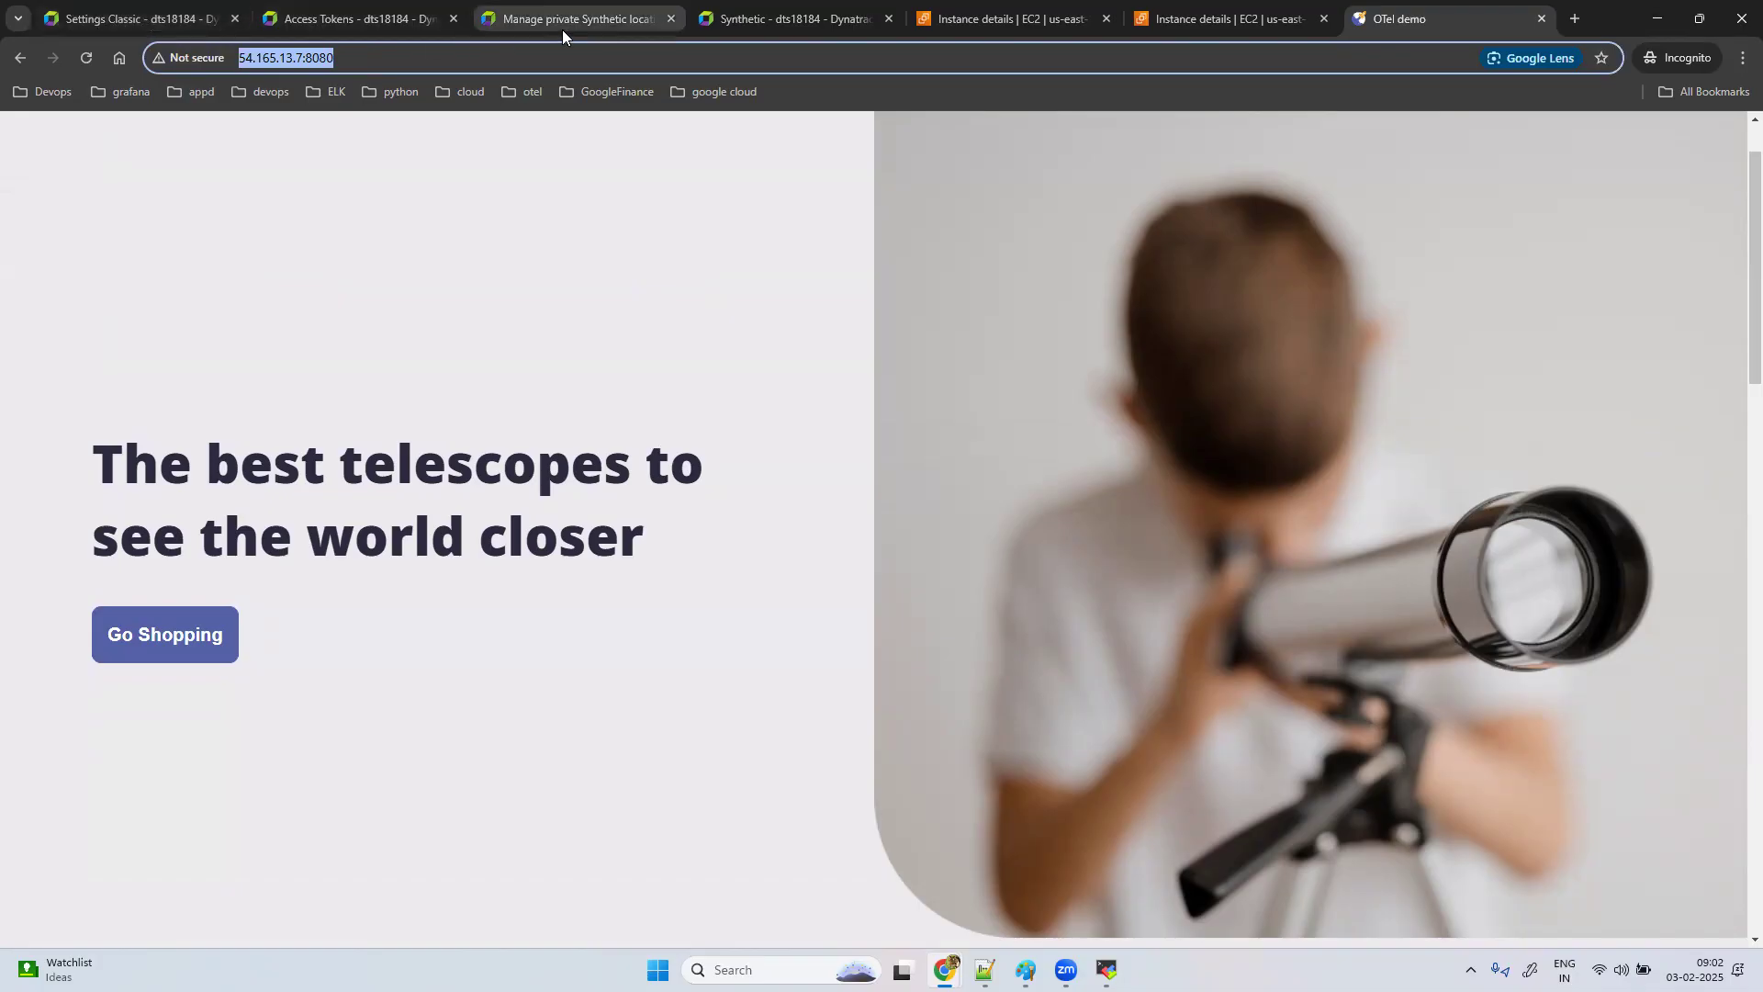
click(748, 25)
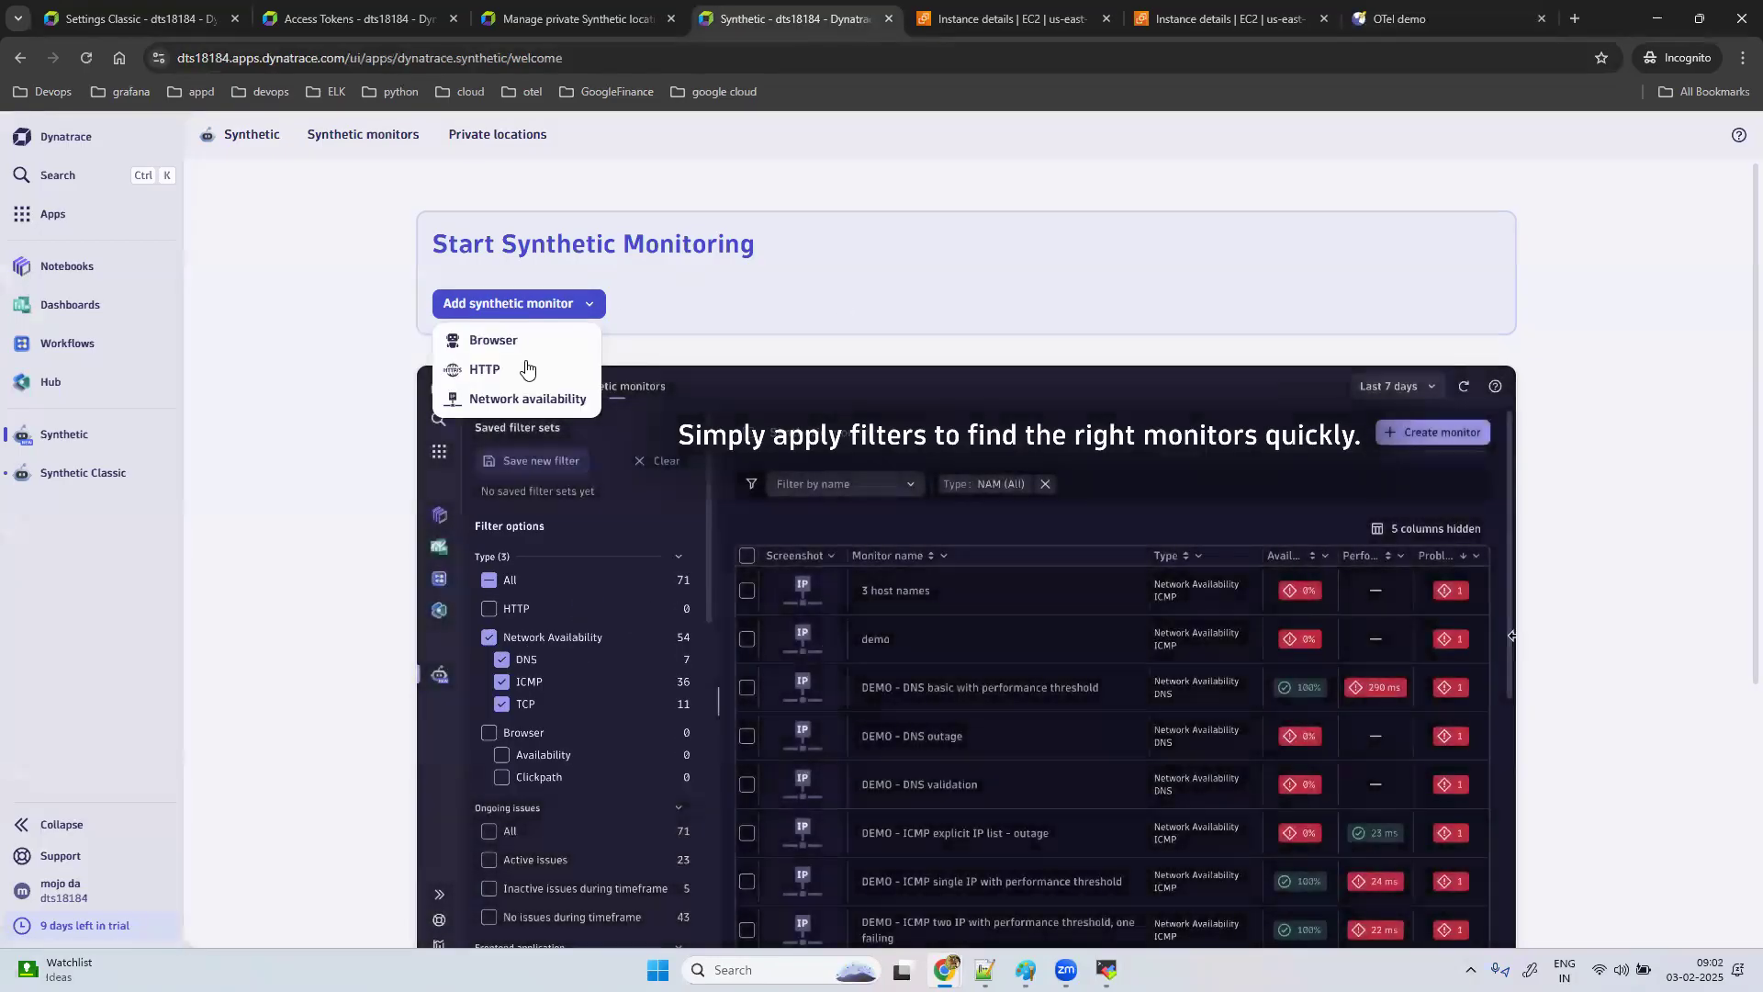
click(526, 367)
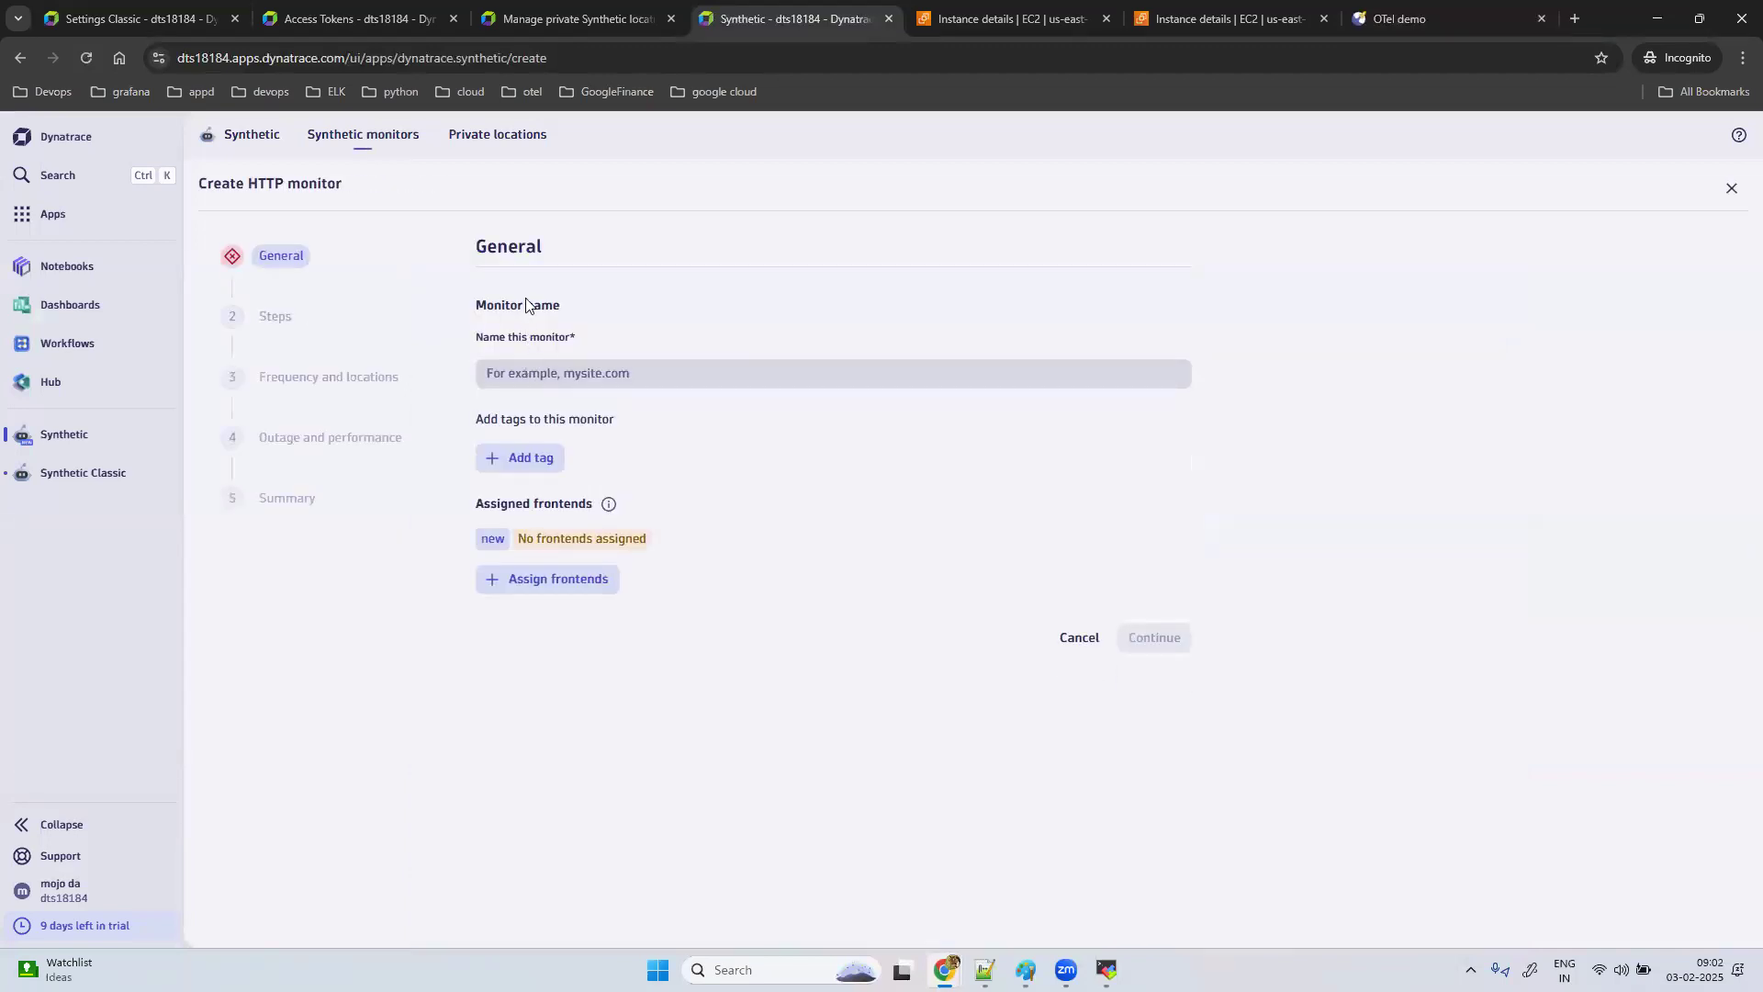
click(586, 373)
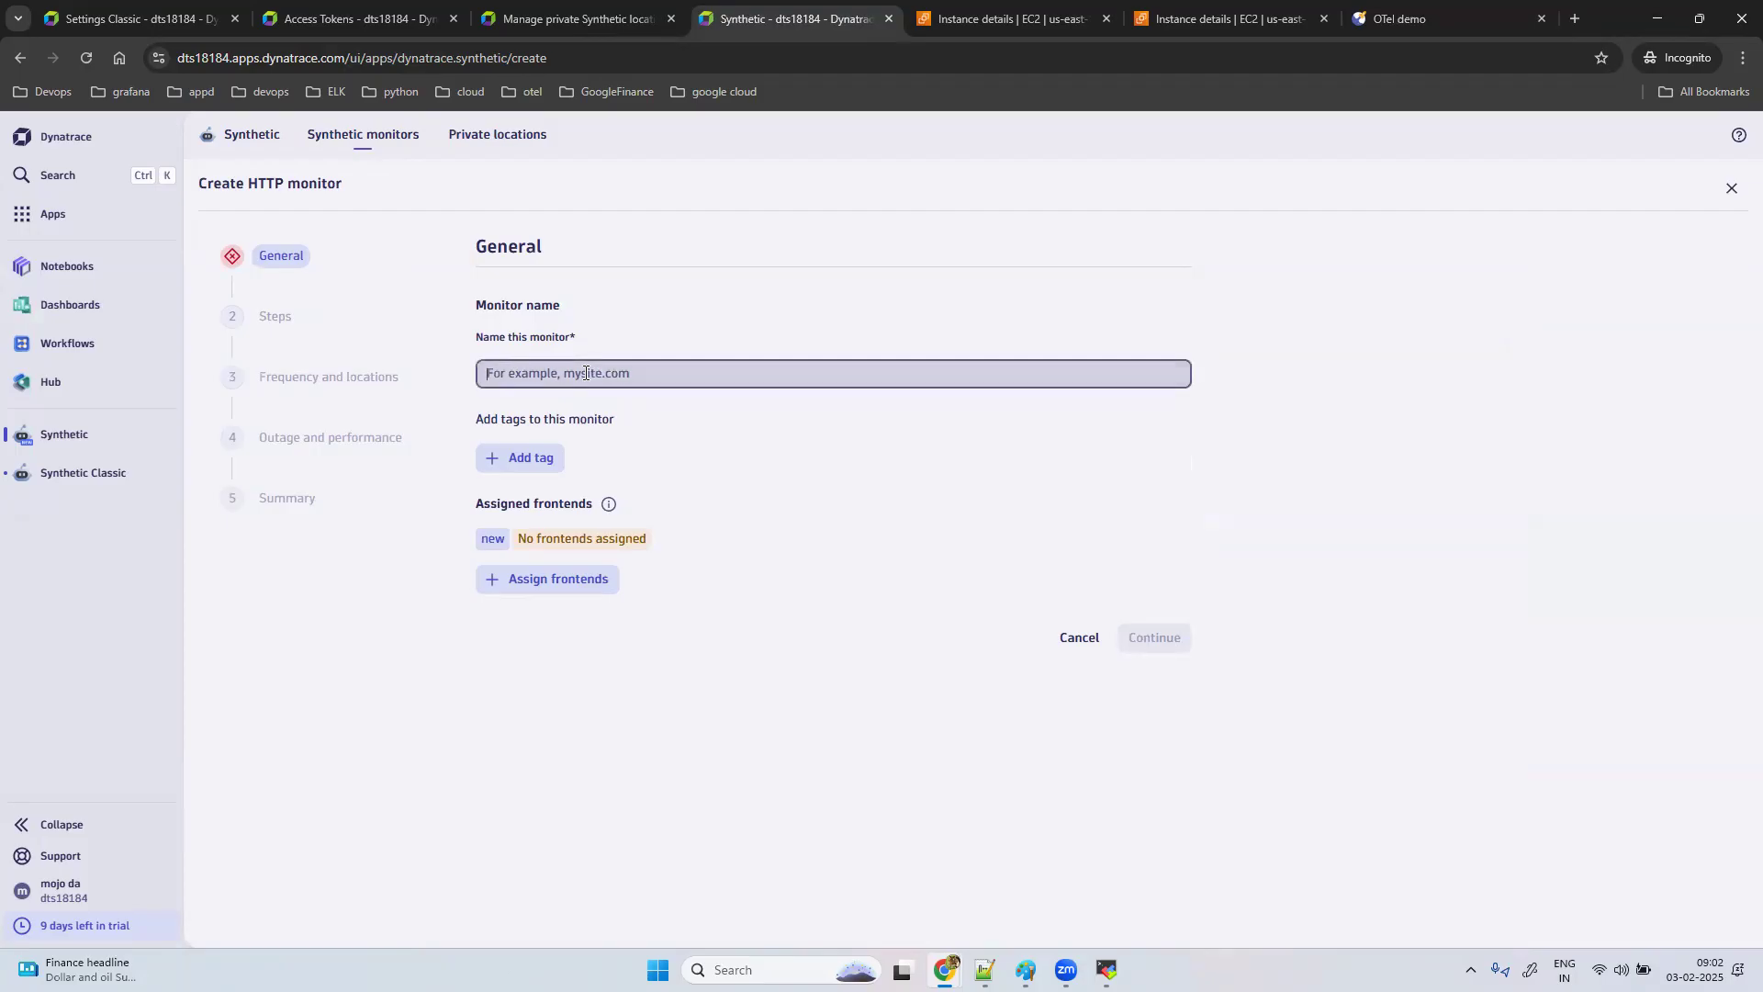
text(otelde)
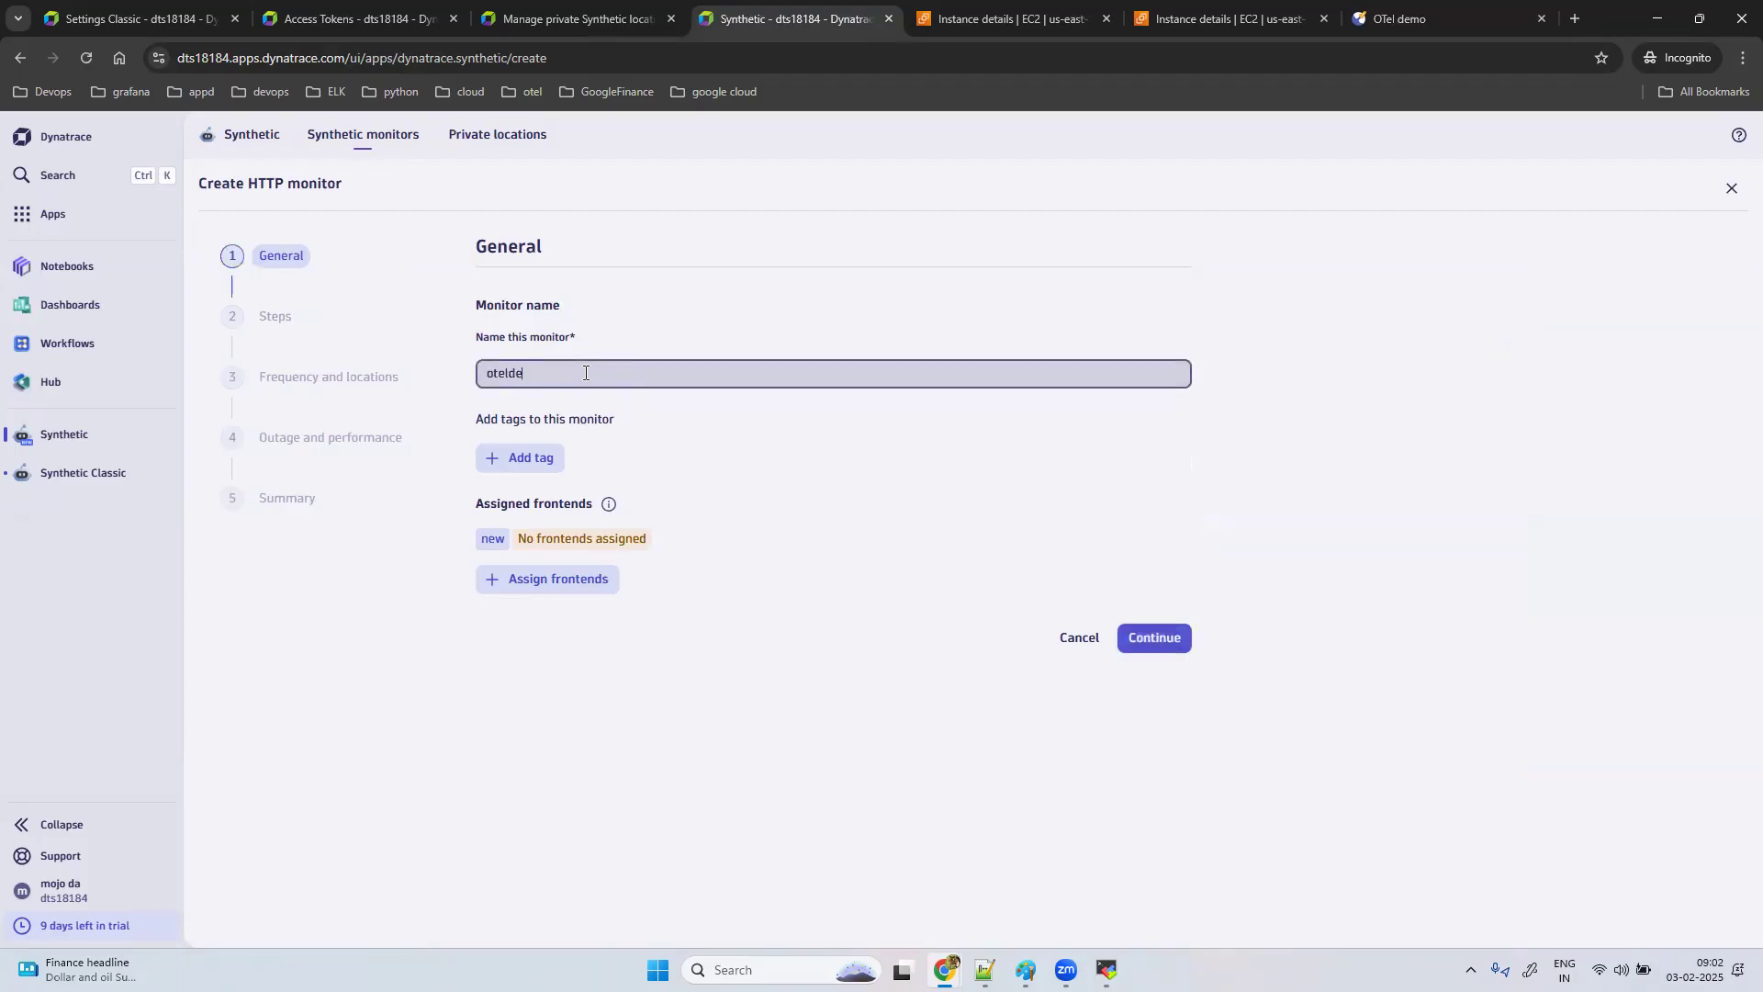
text(mo H)
key(Caps_Lock)
text(ome Page)
Step: Add a tag with the key env and the value demo to the monitor
click(512, 457)
click(538, 526)
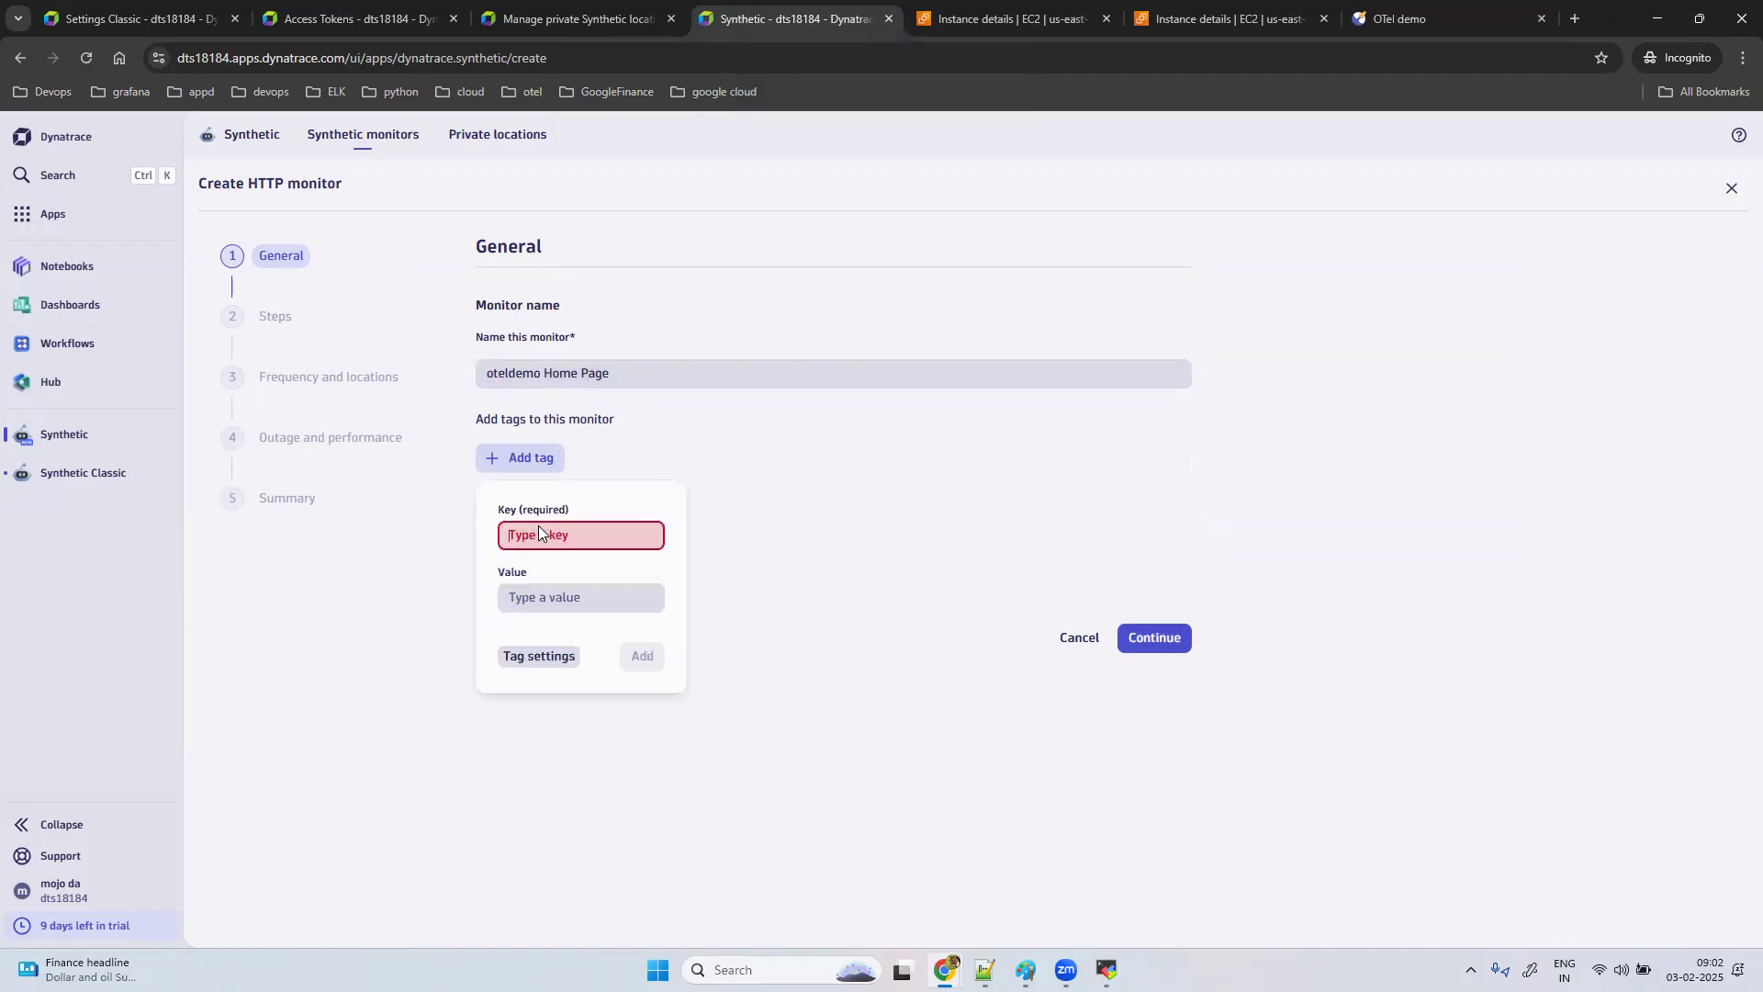
text(env)
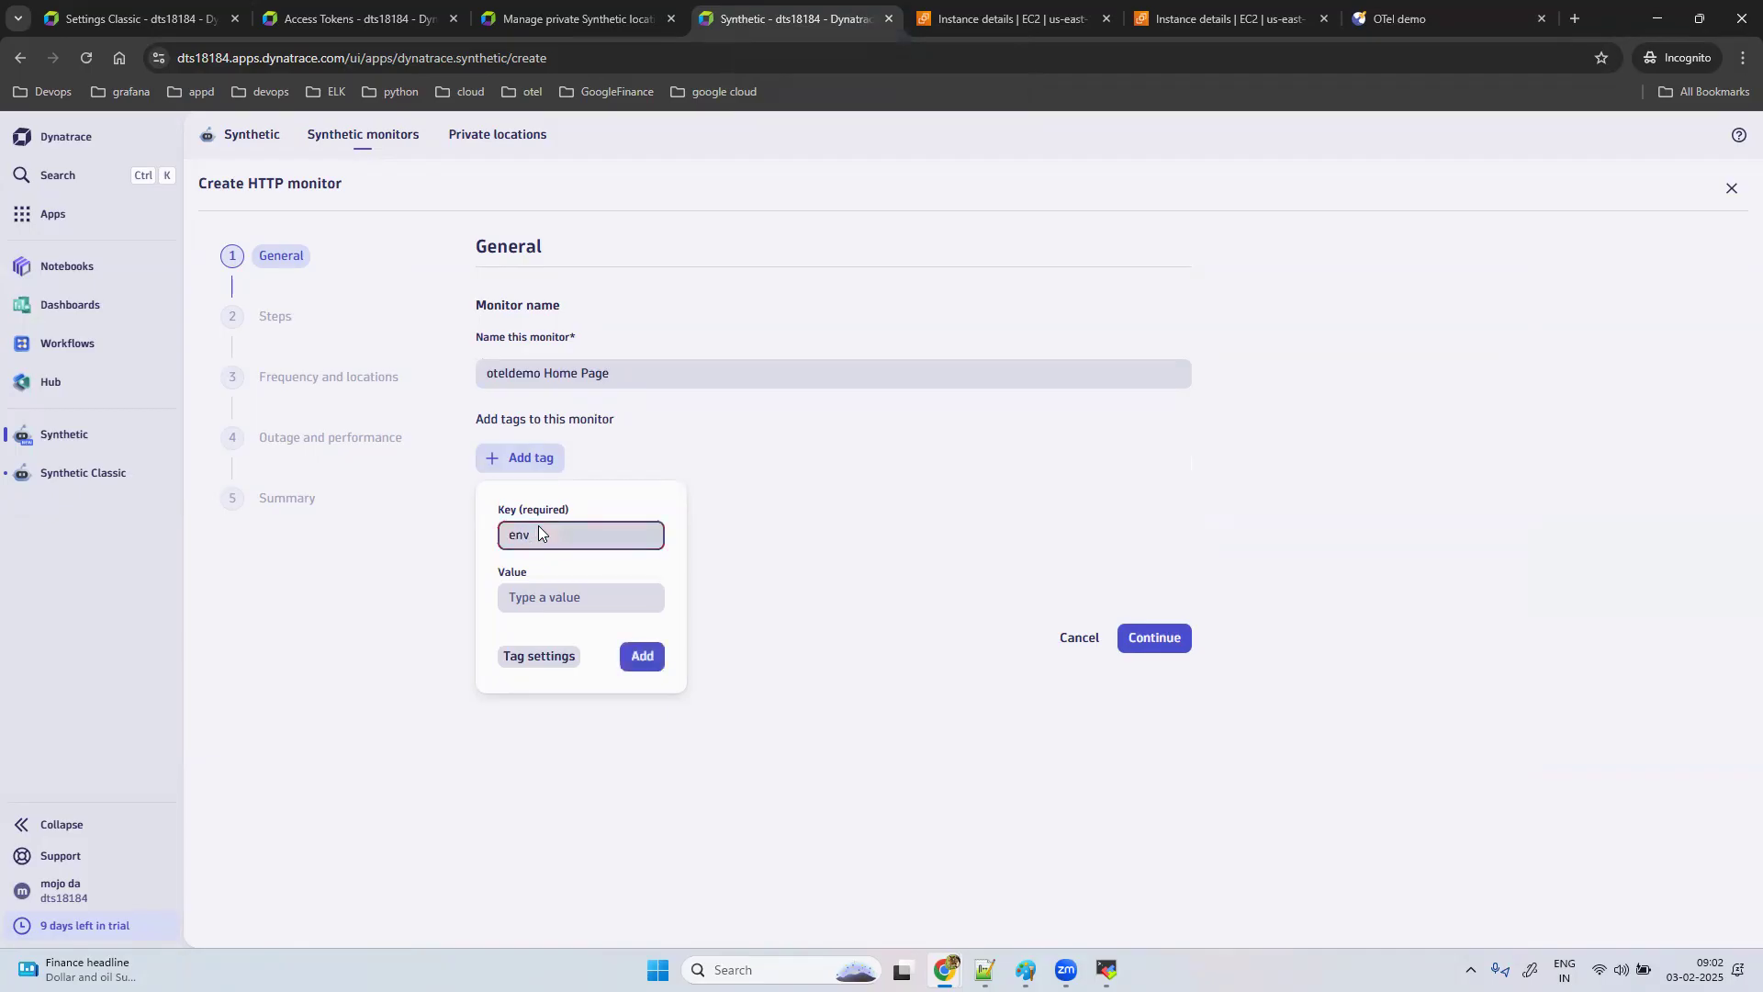
click(581, 592)
text(demo)
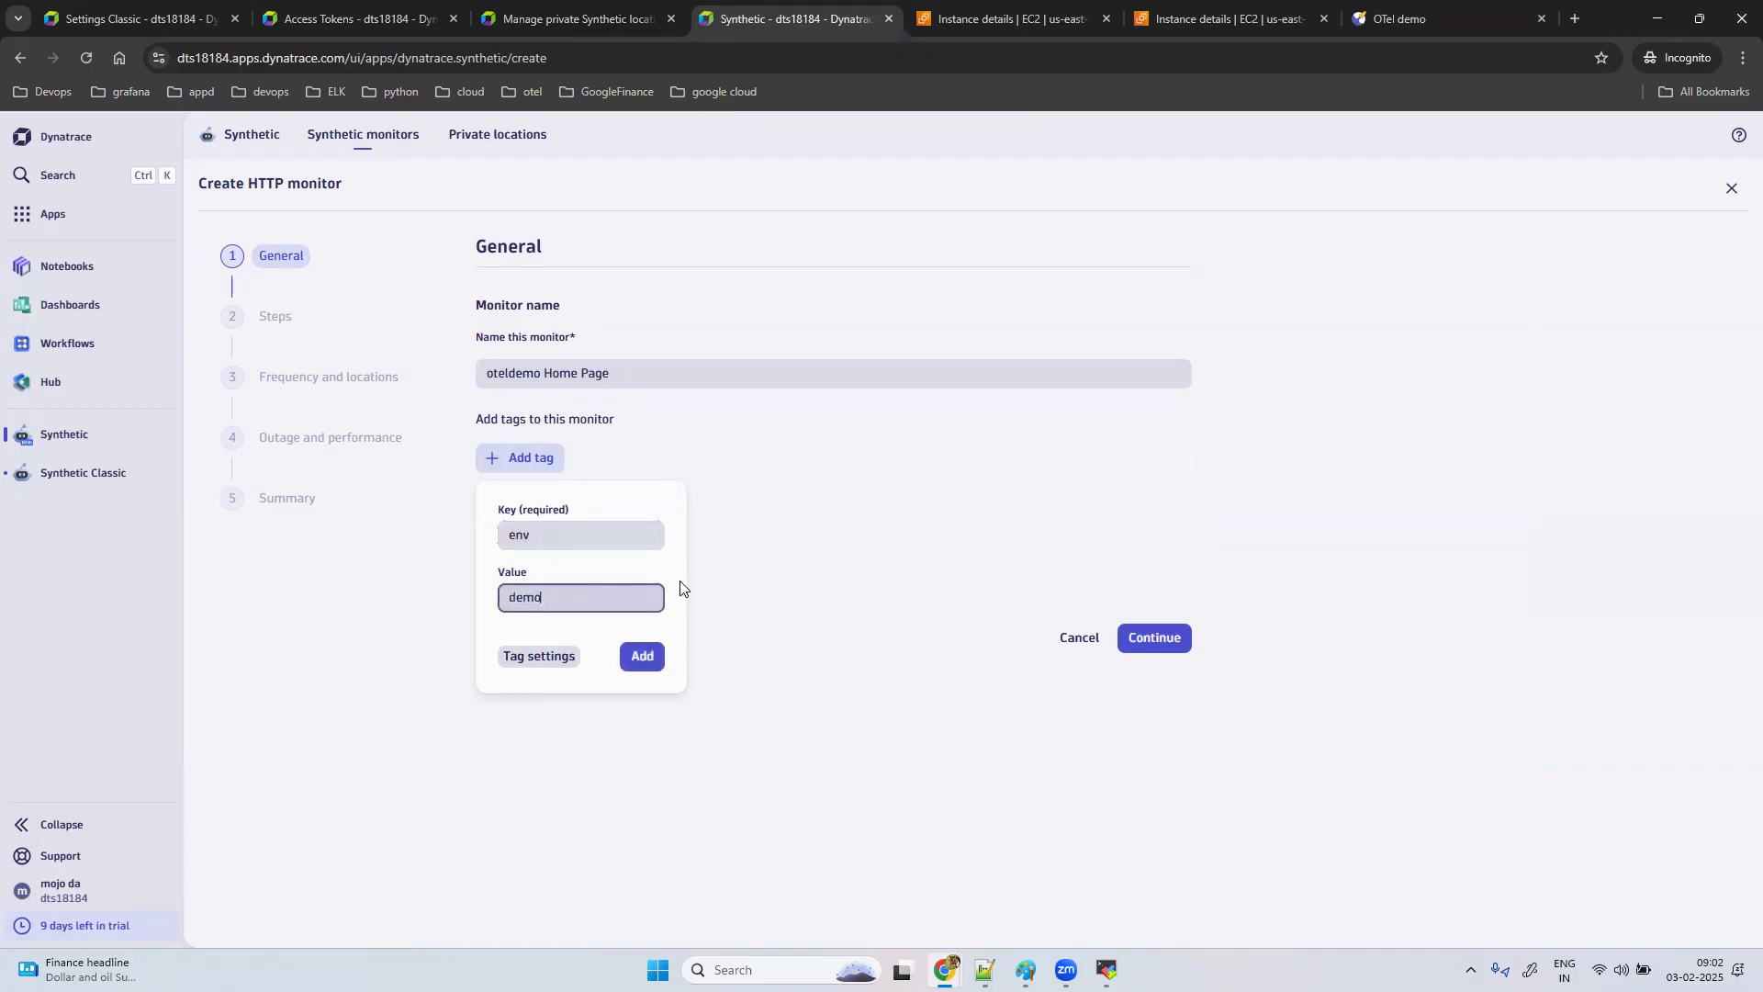
click(642, 656)
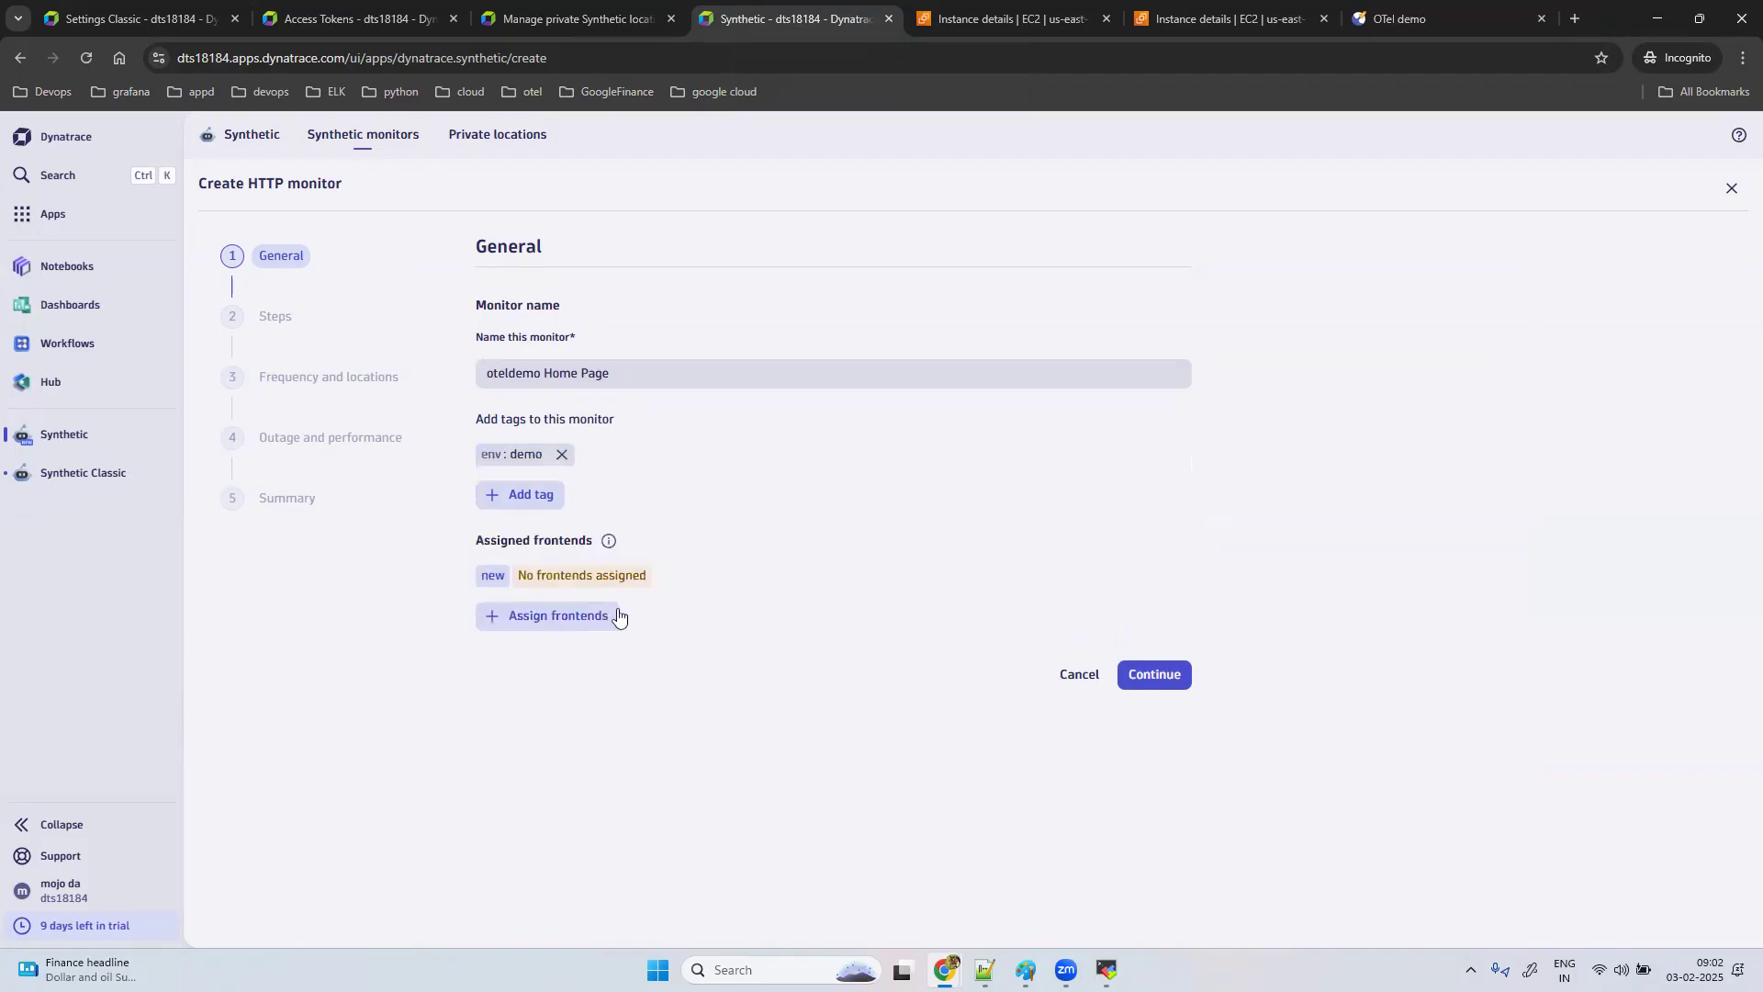
Step: Add a second monitor tag with the key application and the value oteldemo
click(540, 494)
text(a)
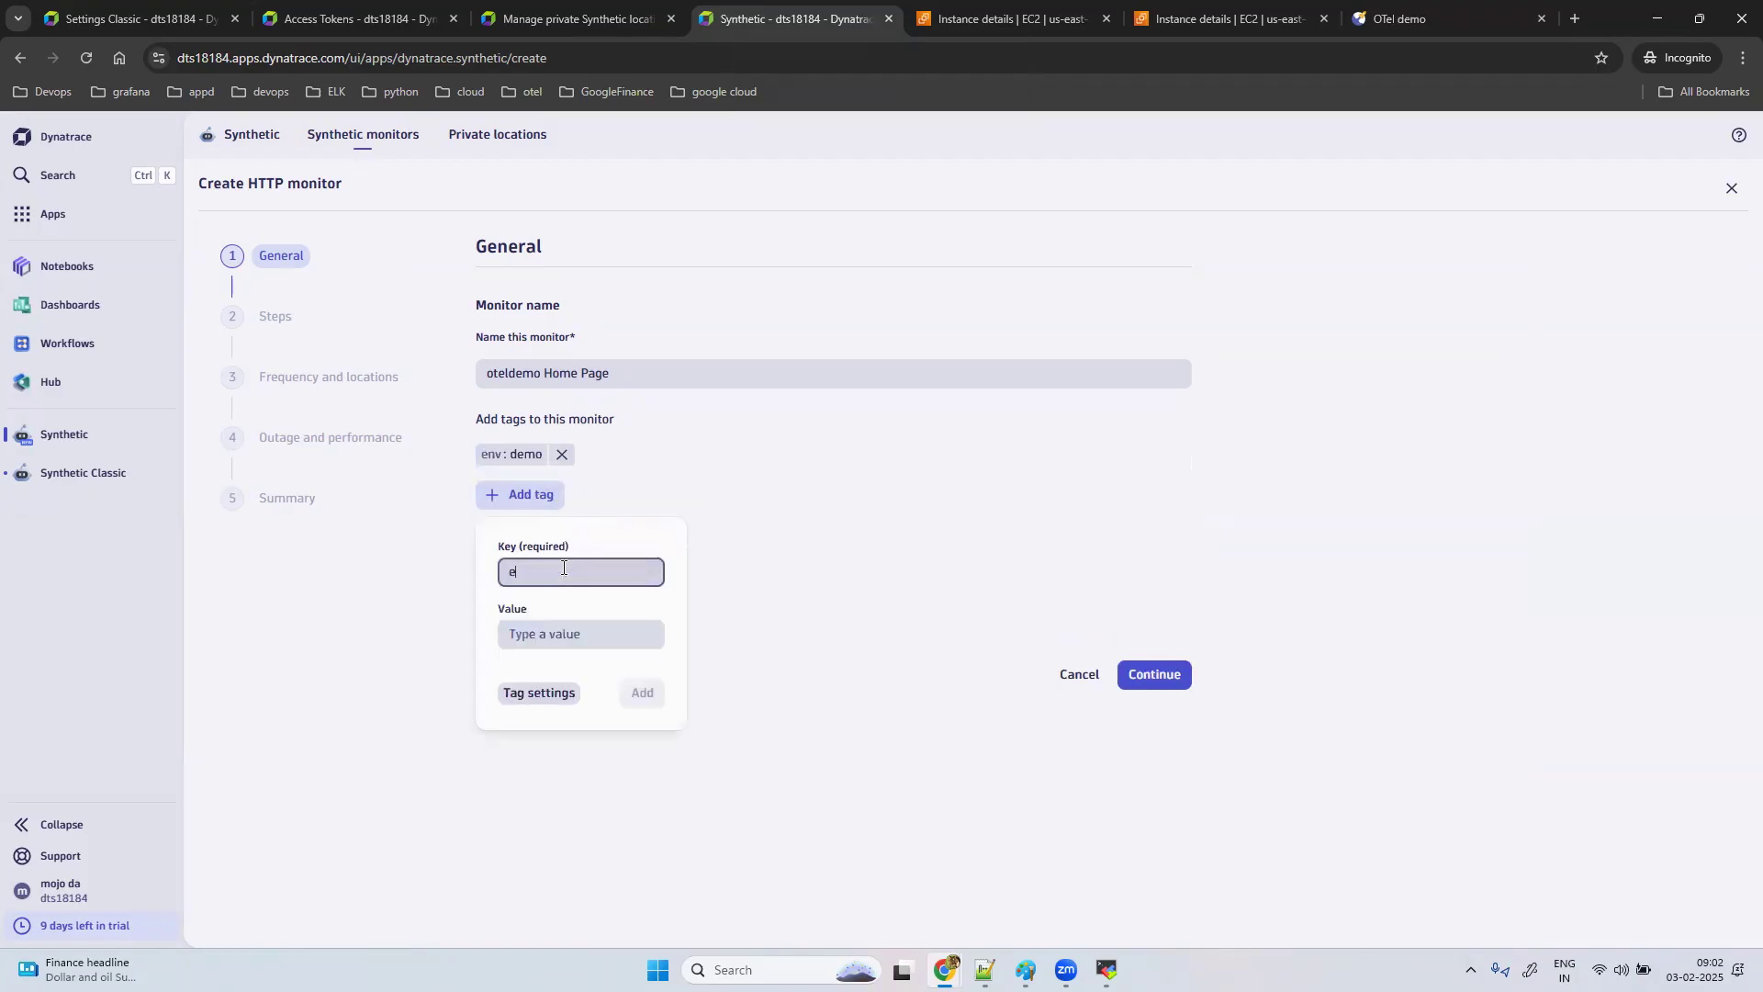
key(BackSpace)
text(application)
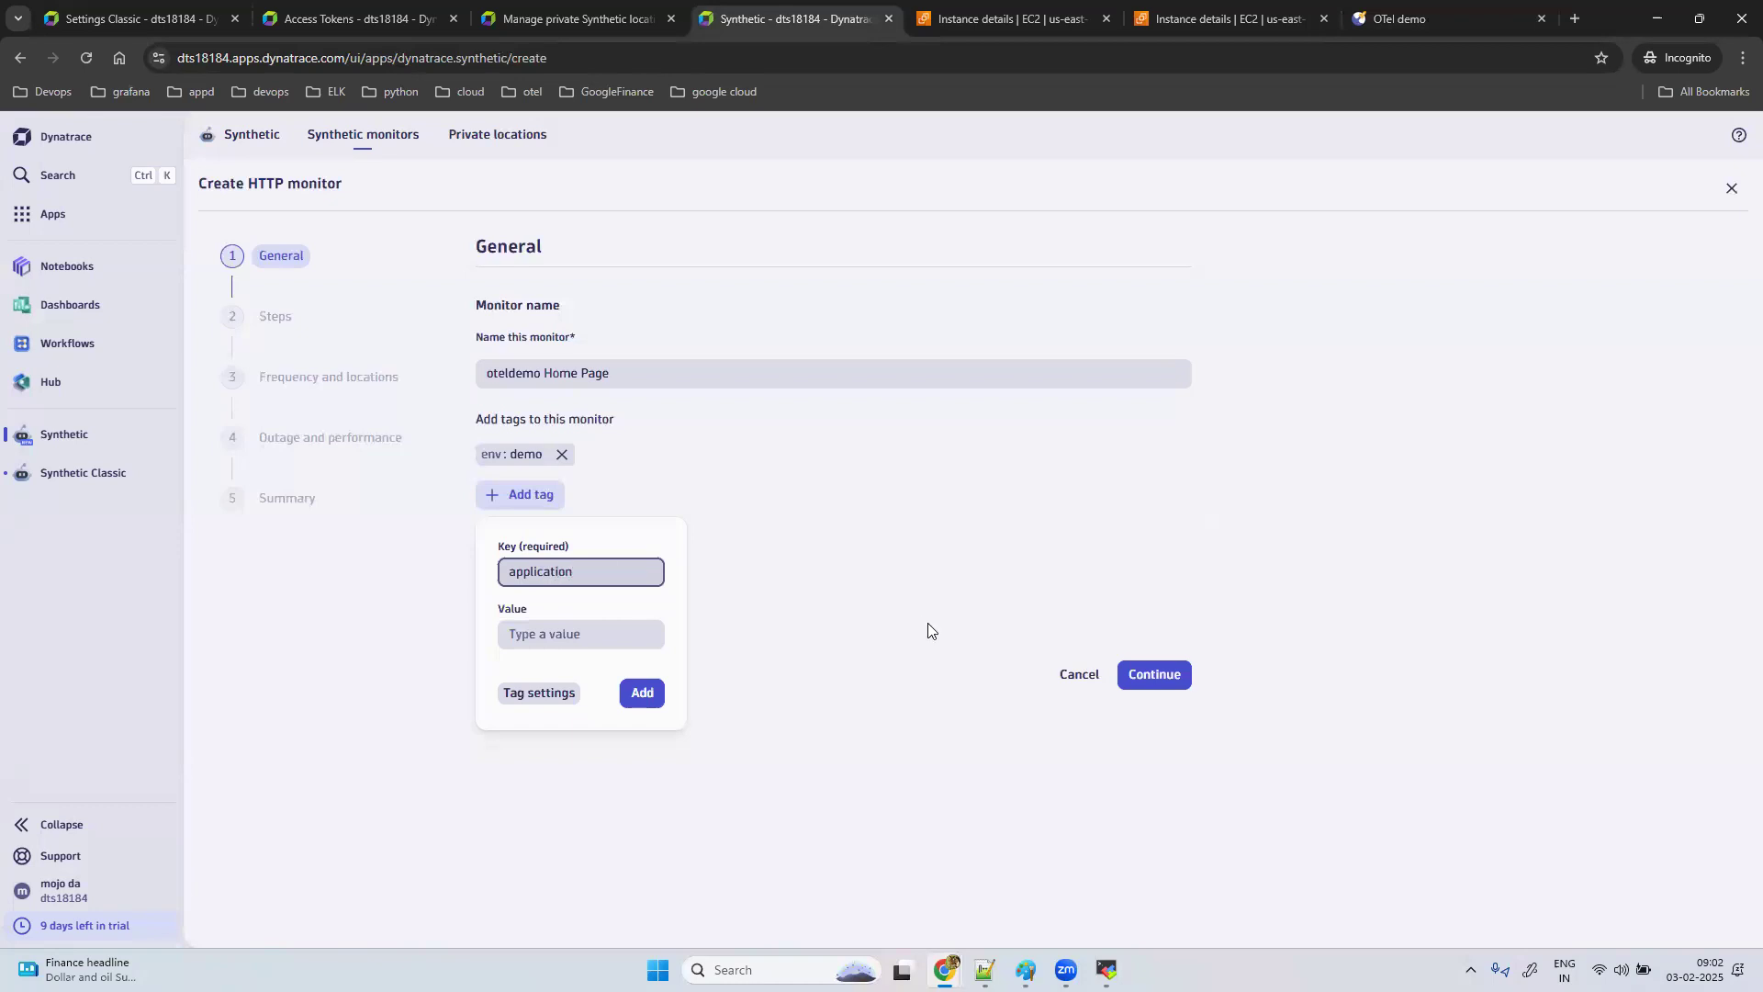
click(591, 637)
text(oteldemo)
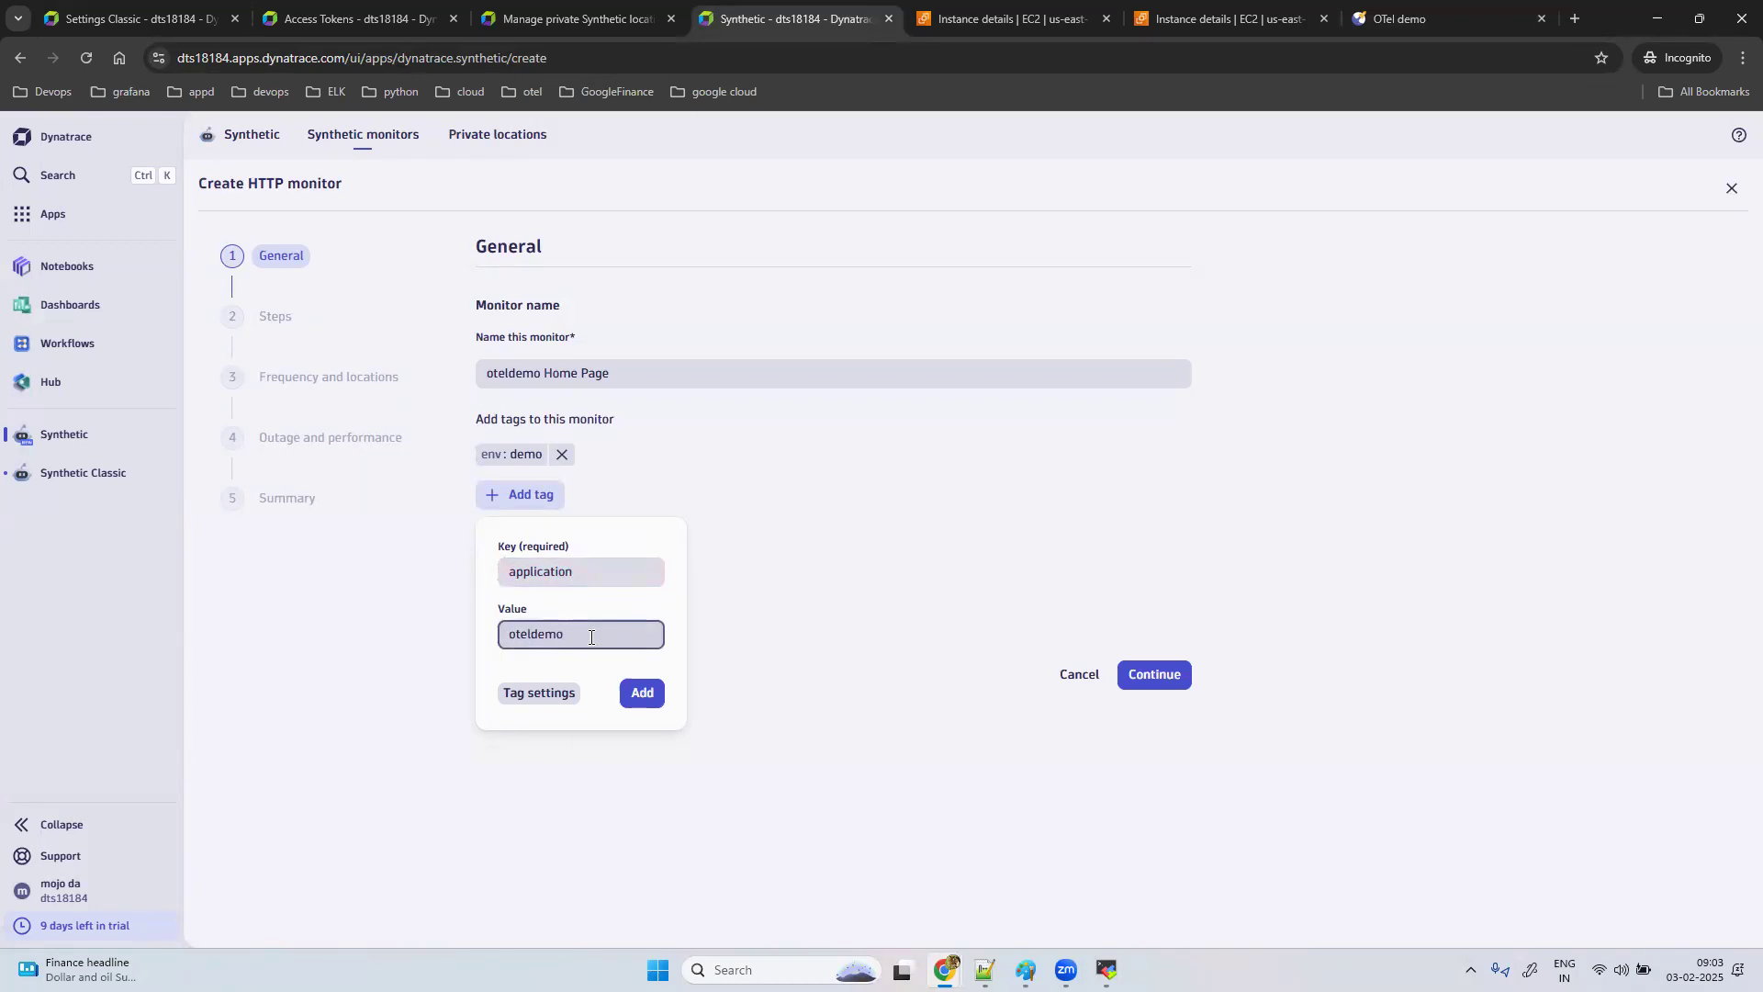
click(642, 693)
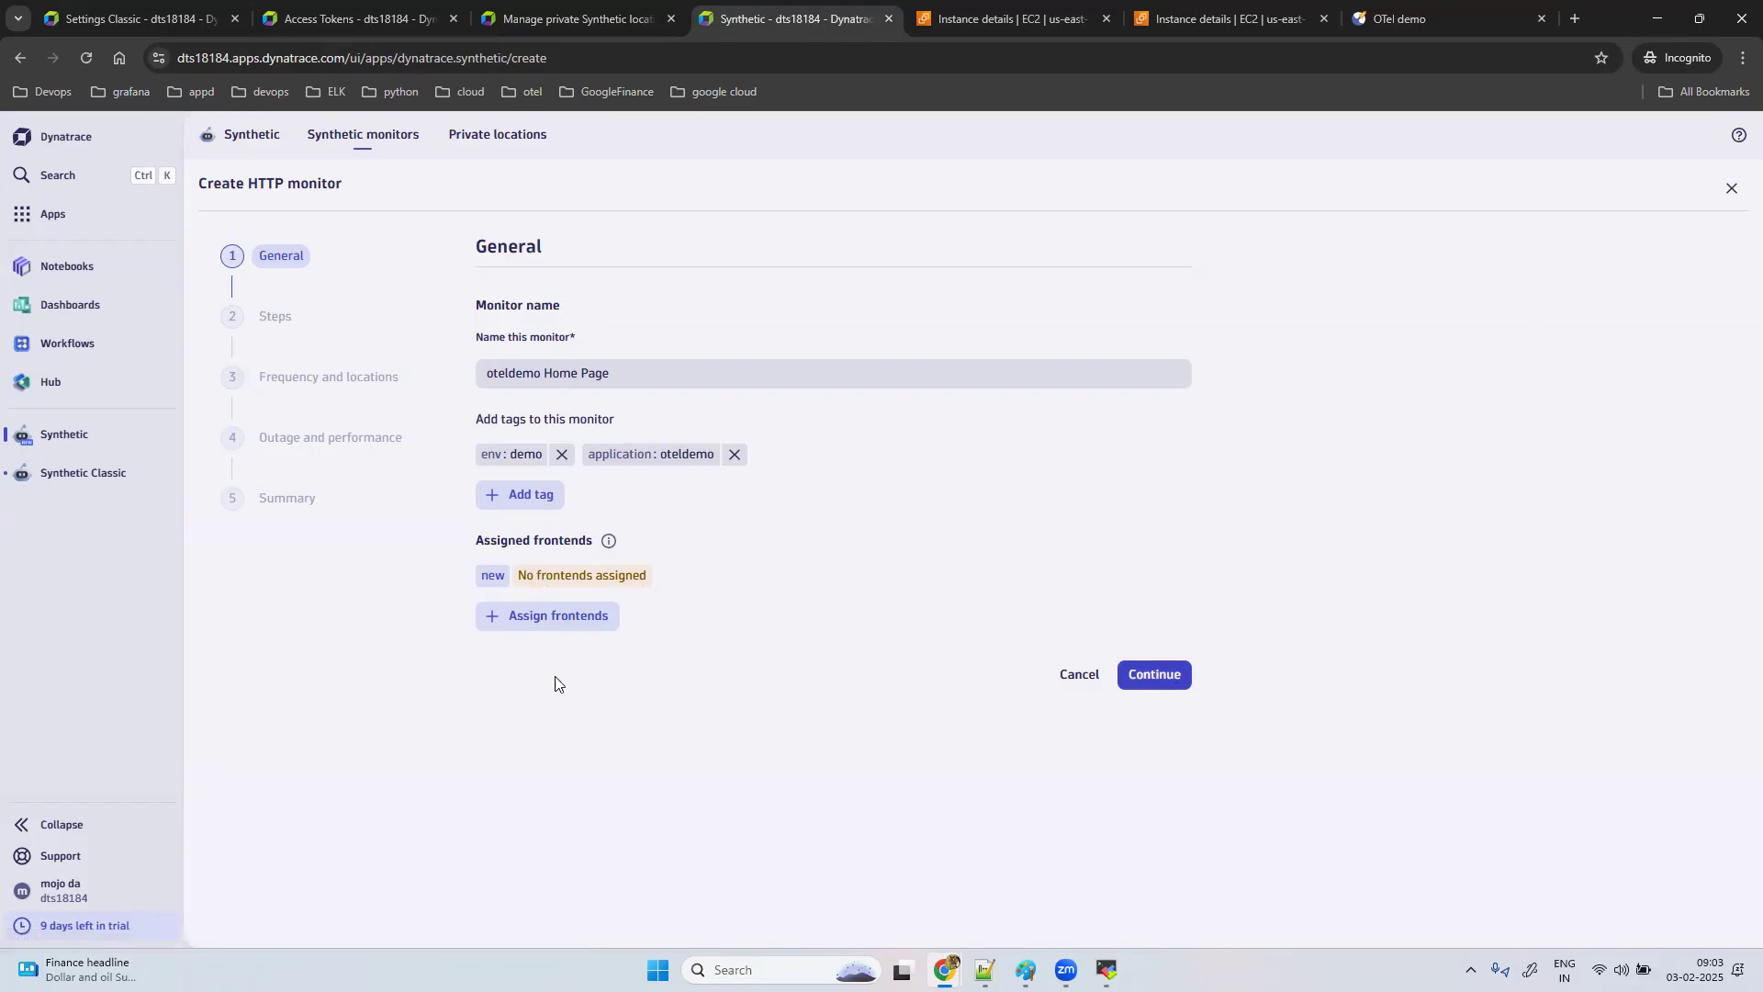
Step: Look through the frontends available for assignment, open the page for a new frontend and close it again
click(581, 617)
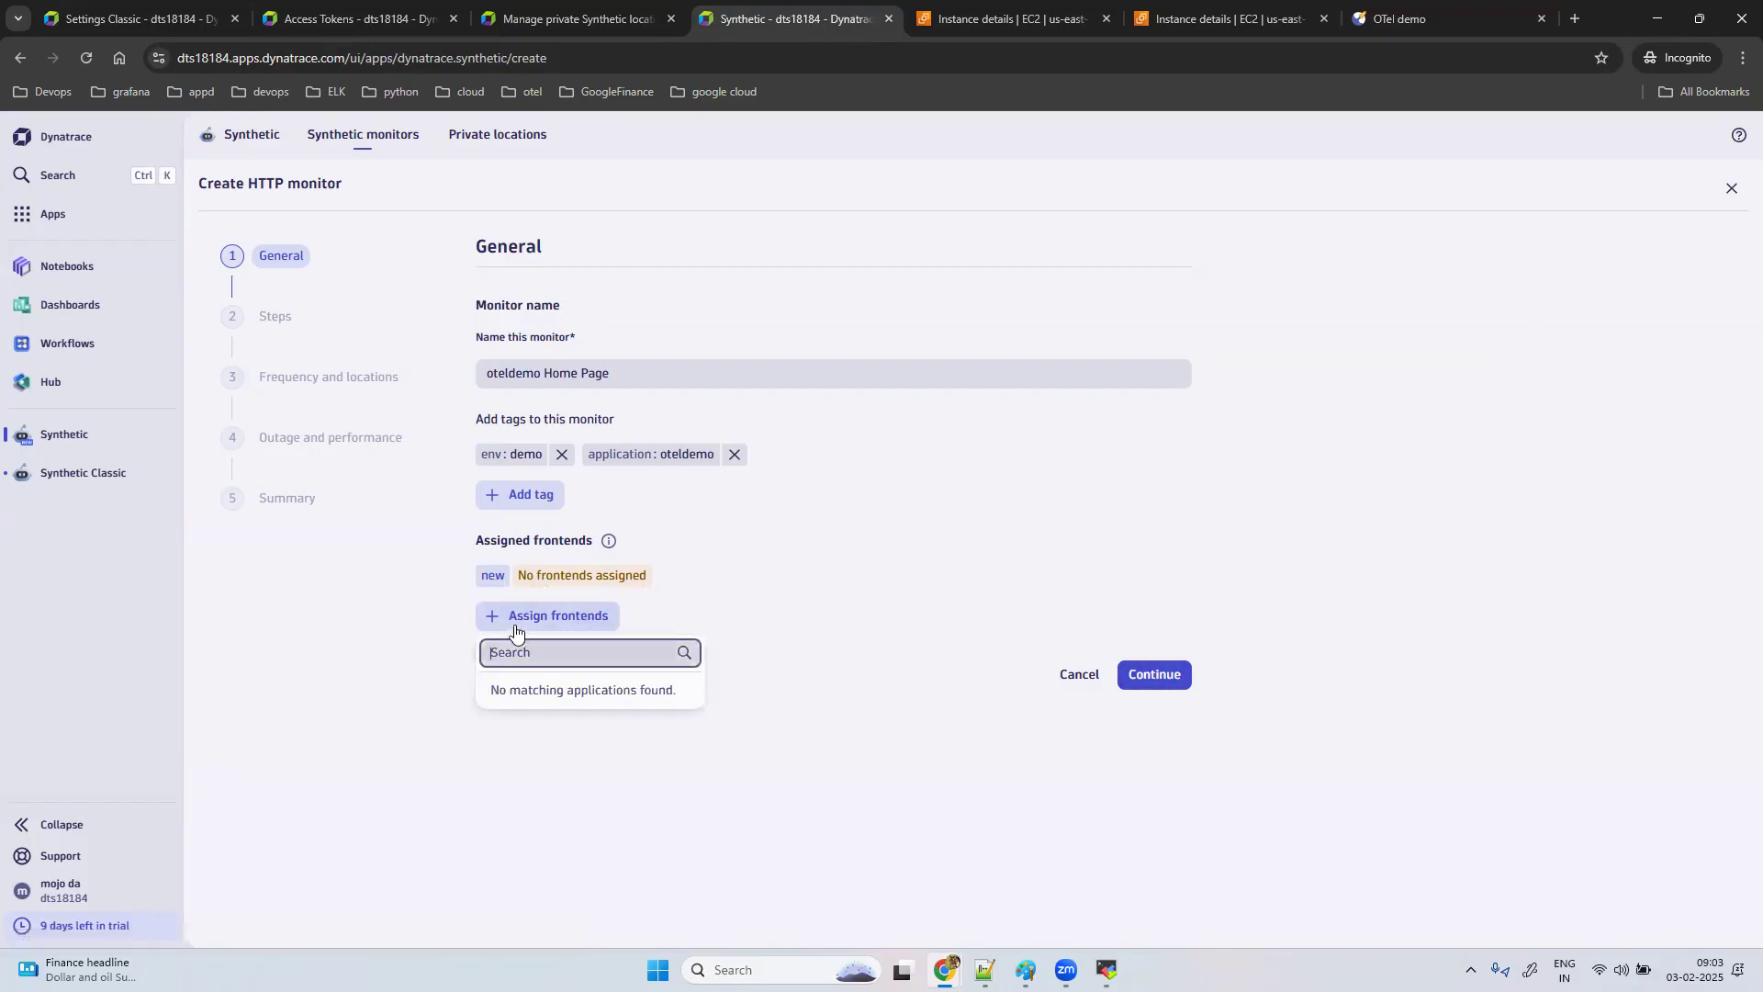
click(538, 623)
click(537, 623)
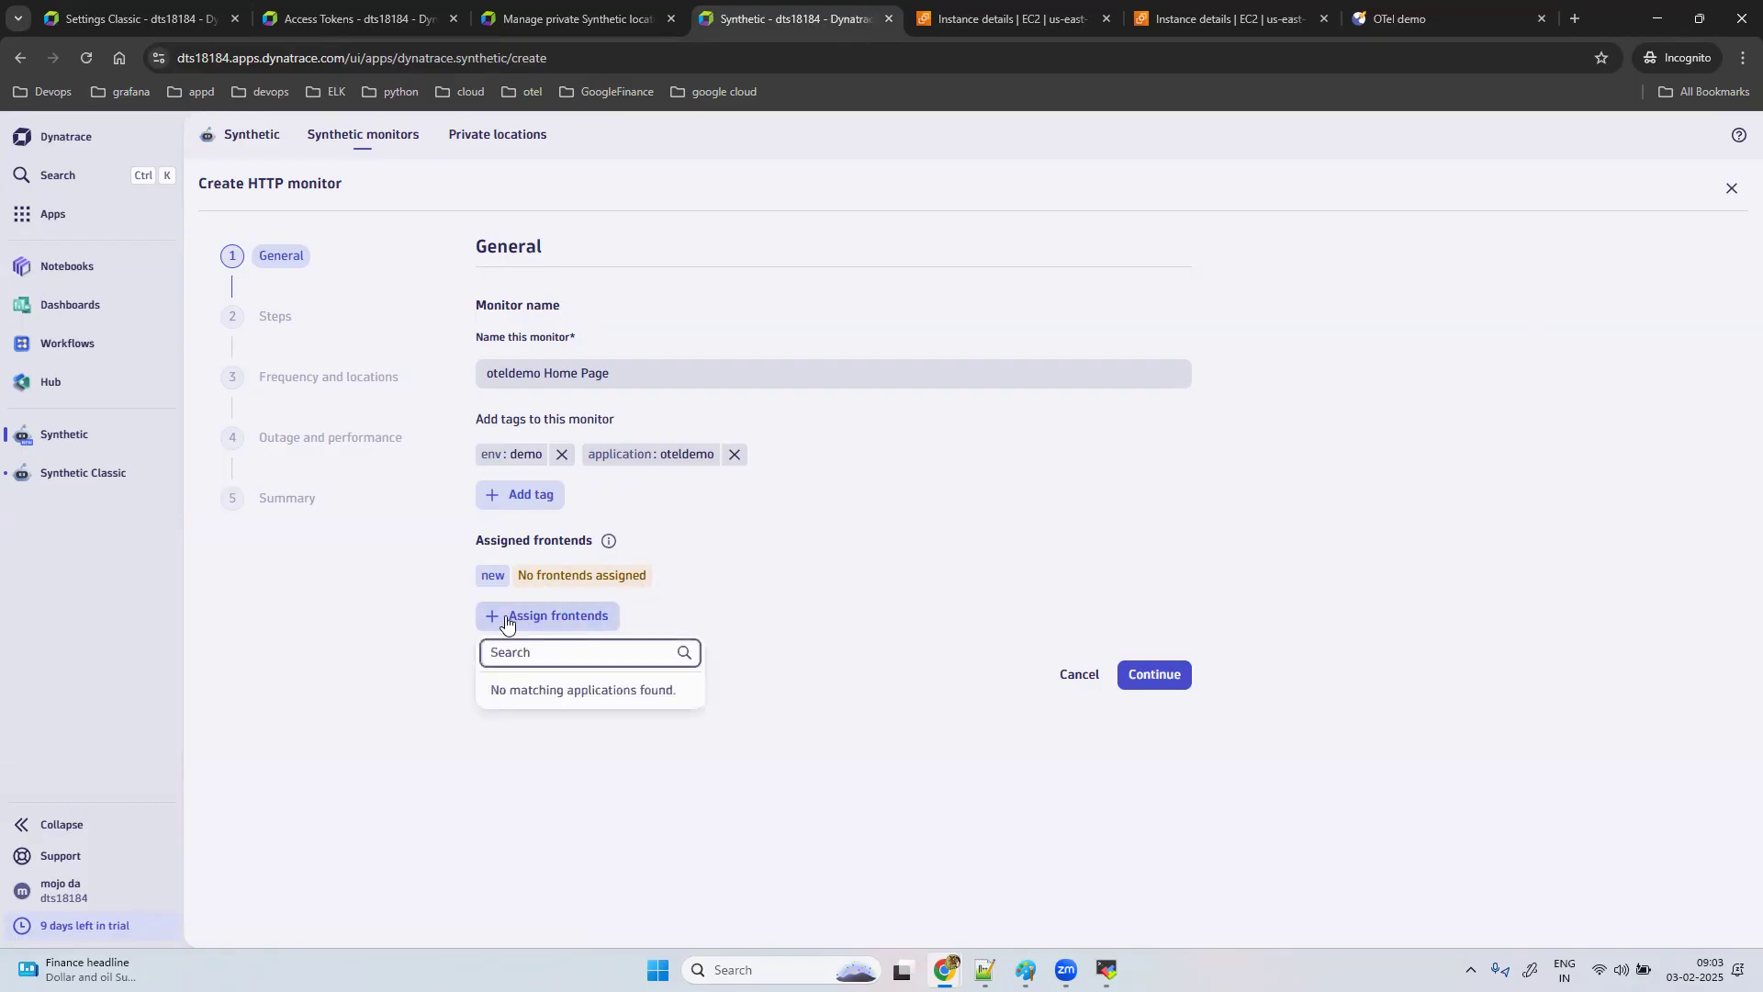
click(958, 628)
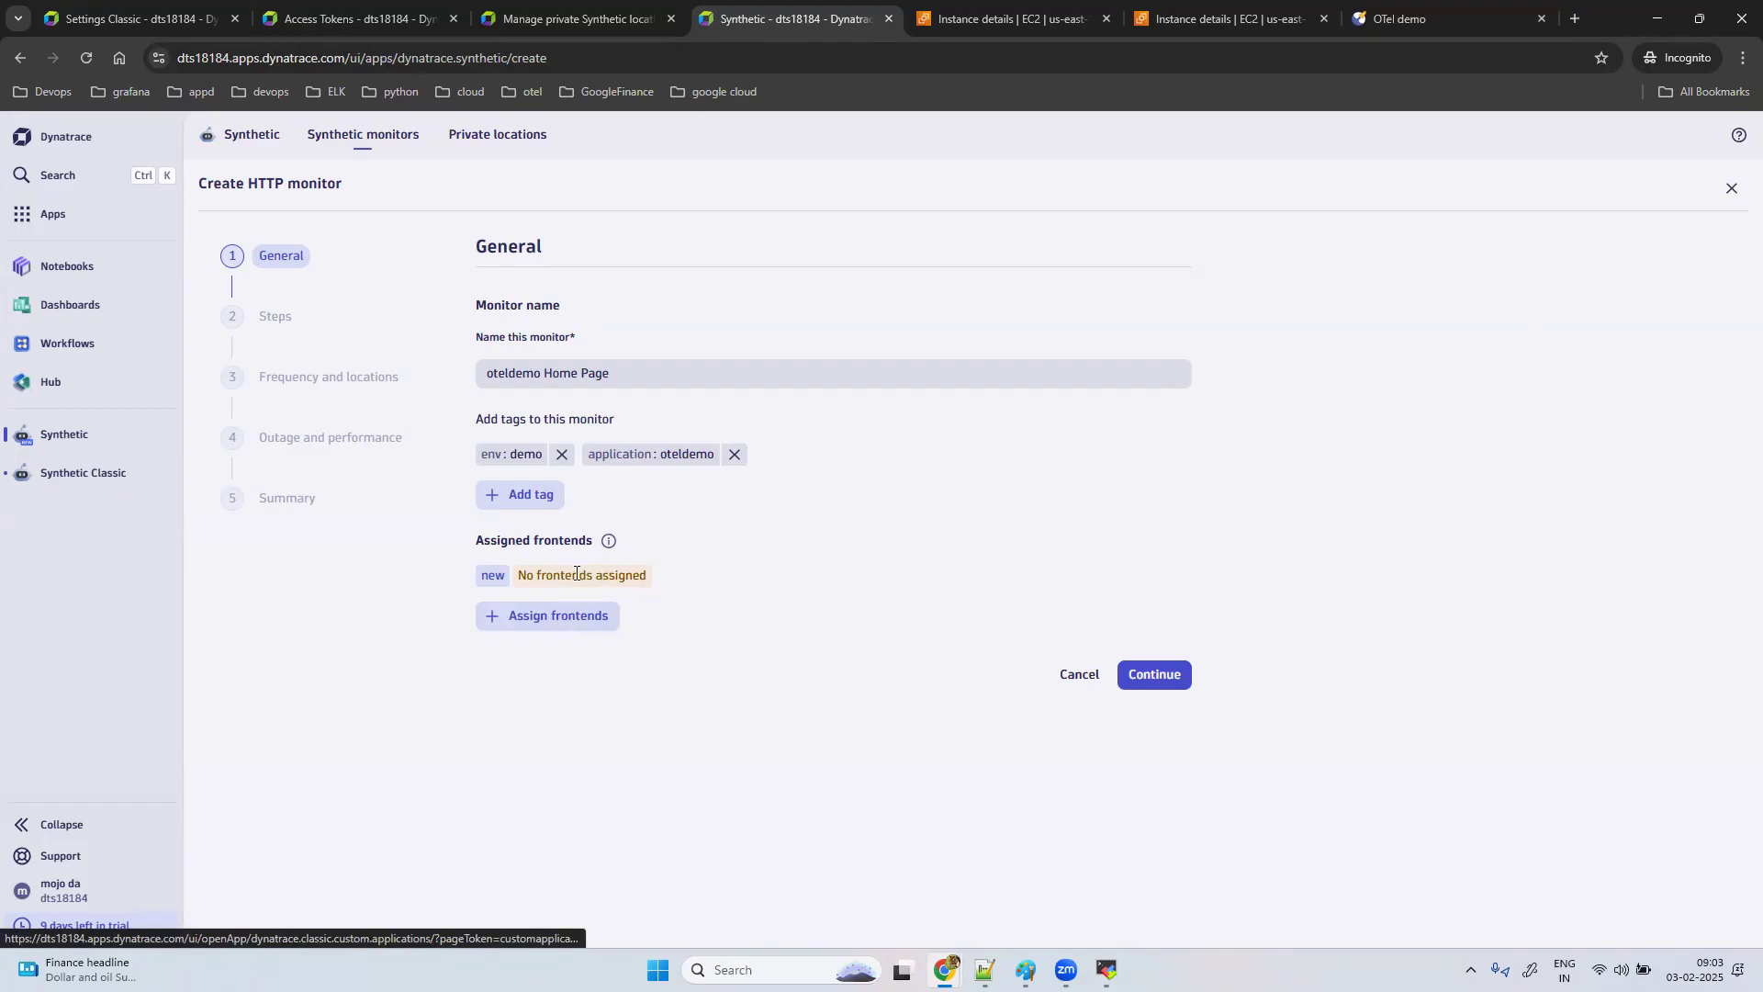
click(492, 573)
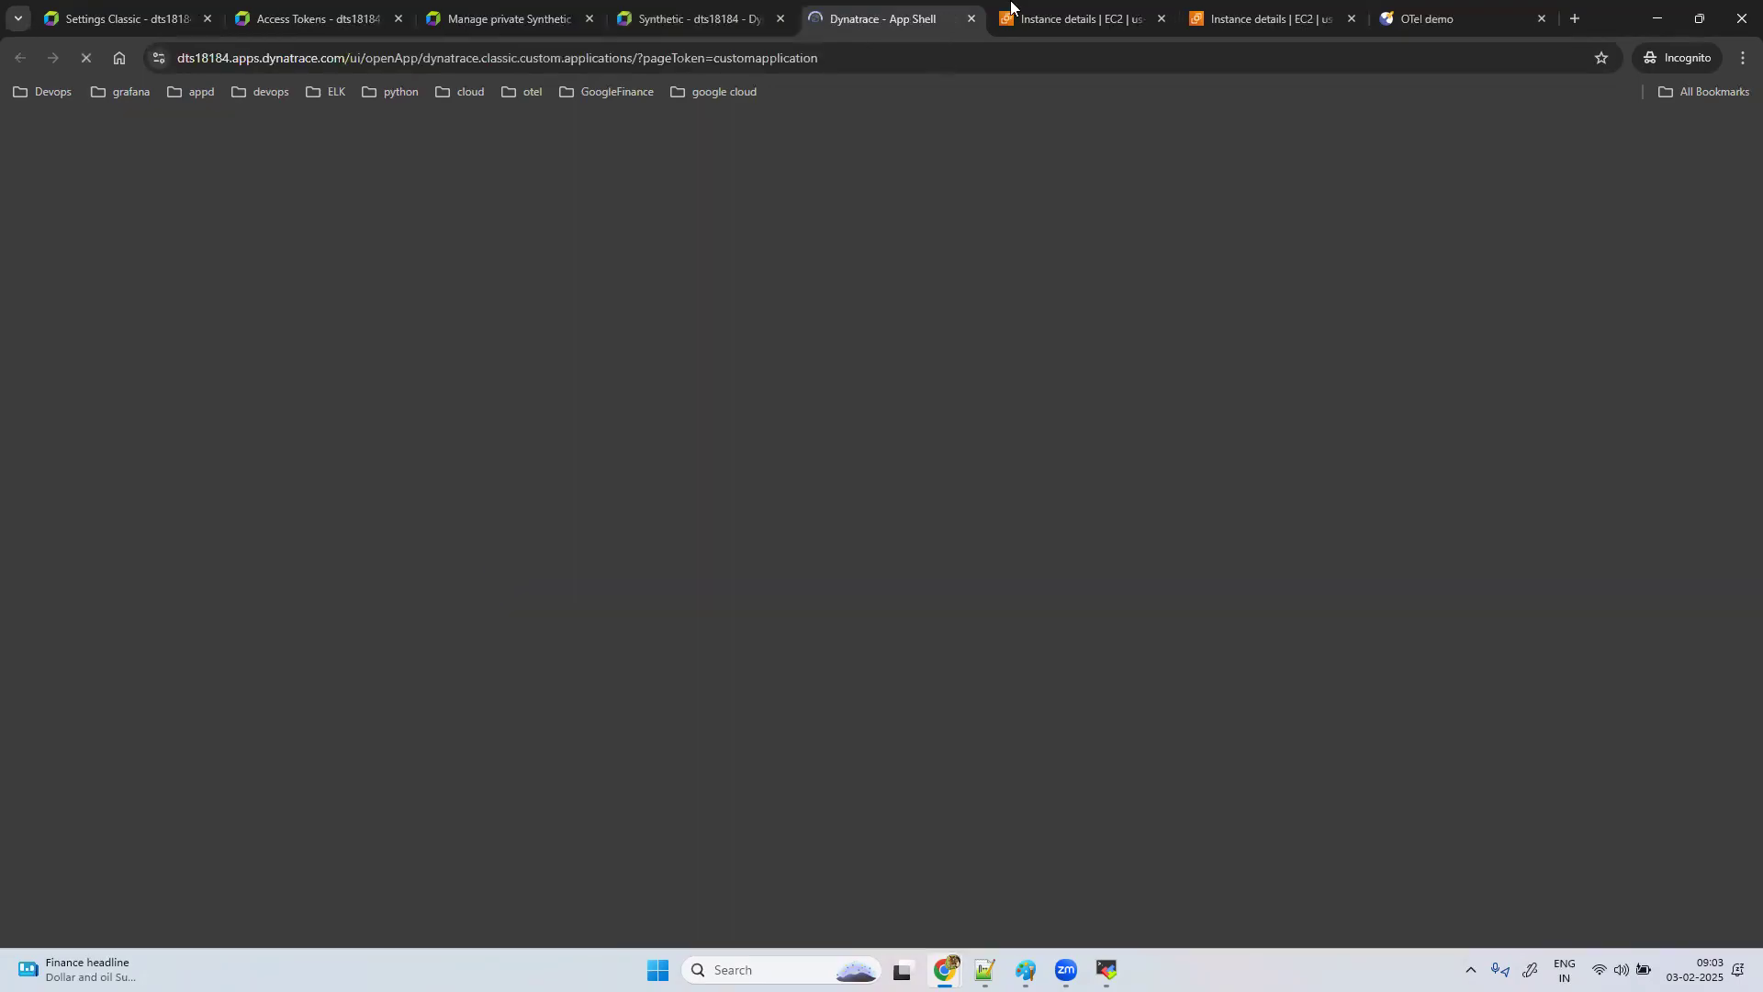
click(972, 19)
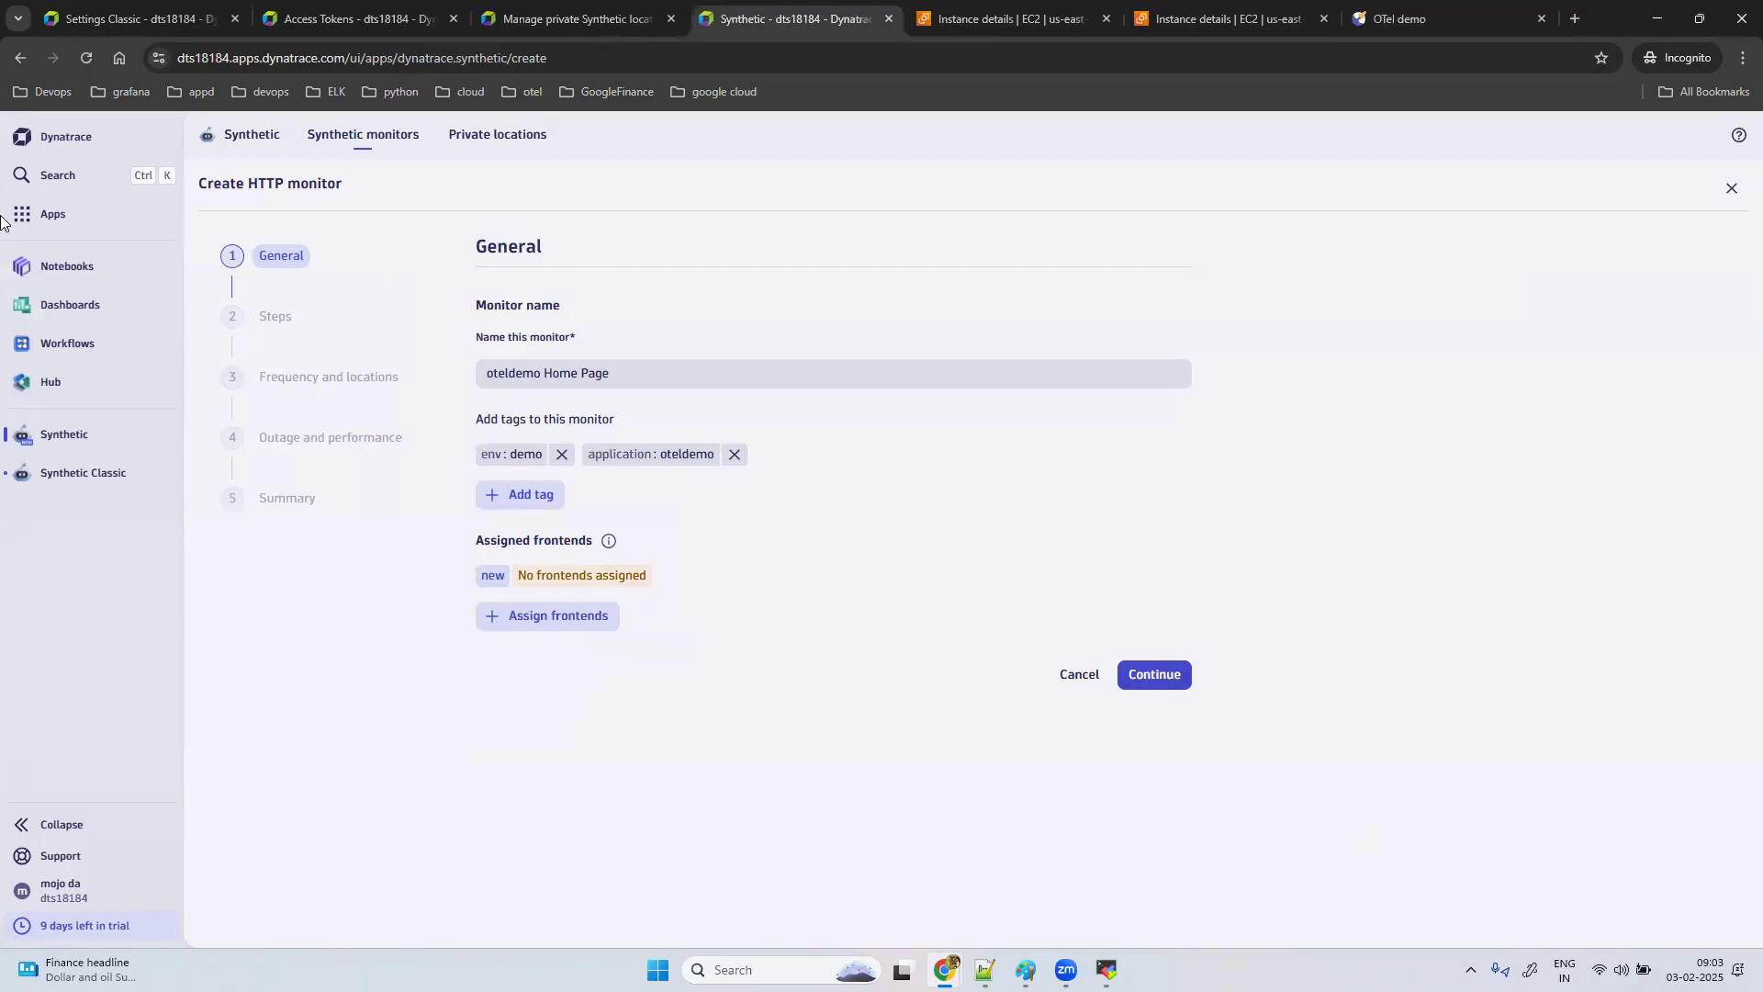
Step: Search the installed Dynatrace apps for web and open the Web app in a new browser tab
click(69, 213)
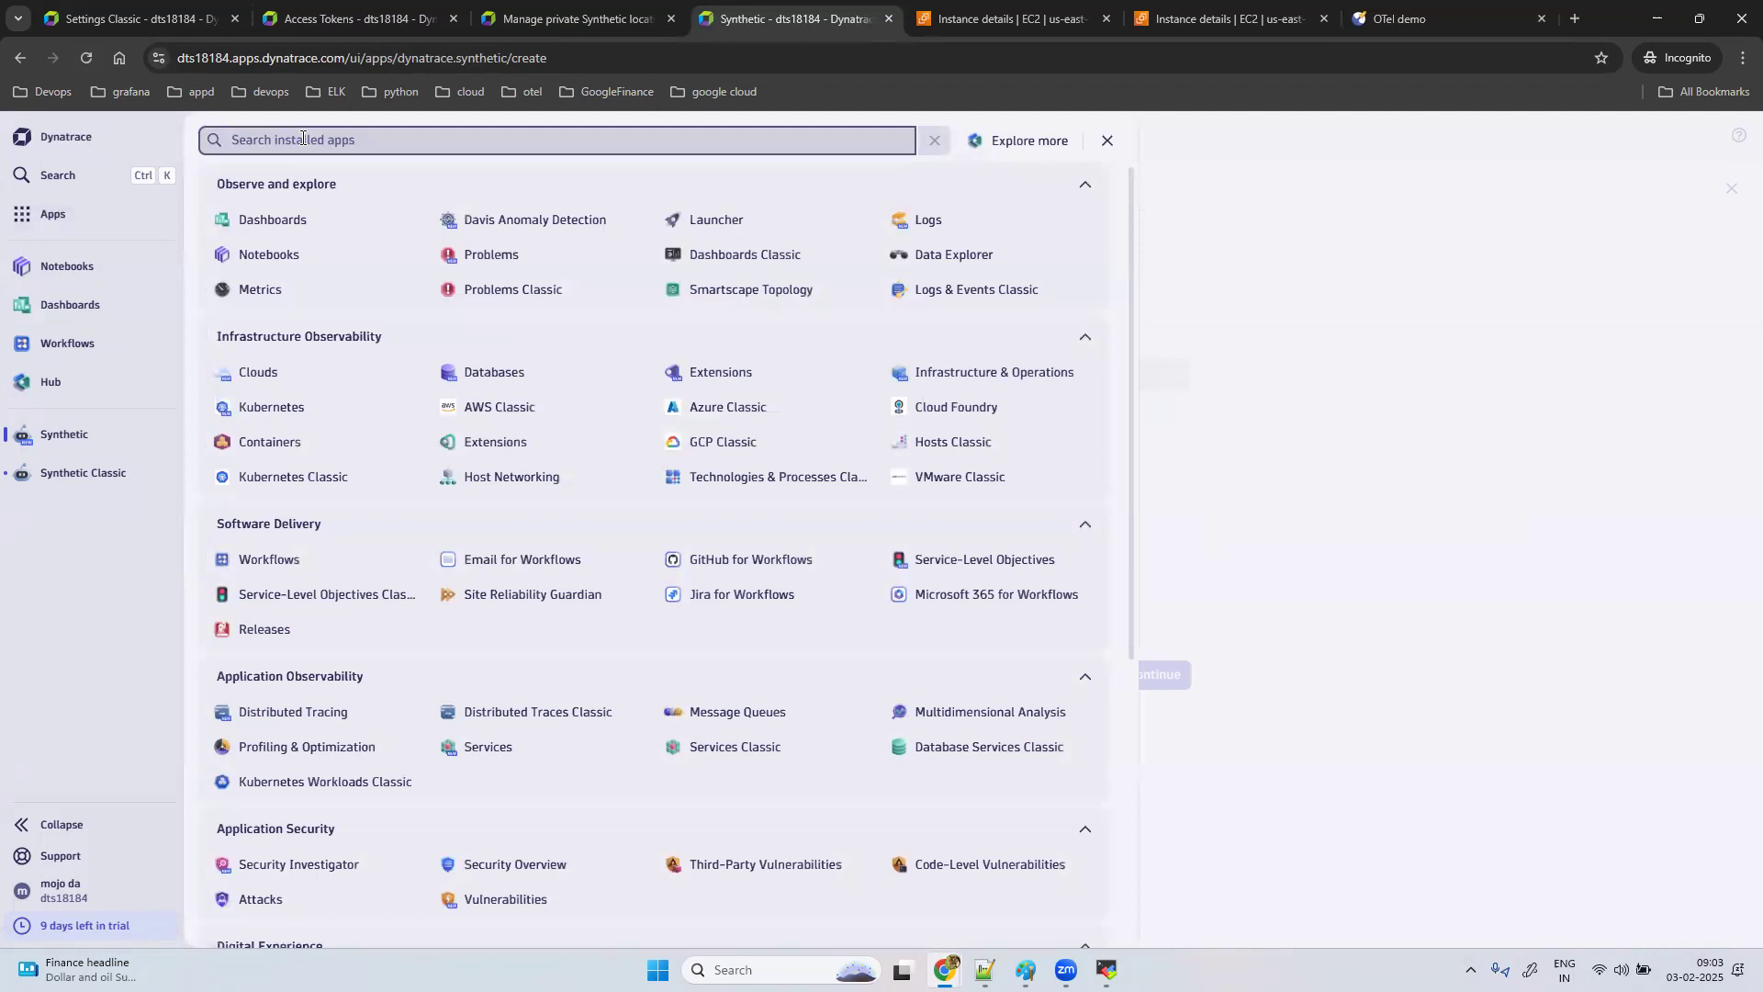
text(web)
right_click(245, 220)
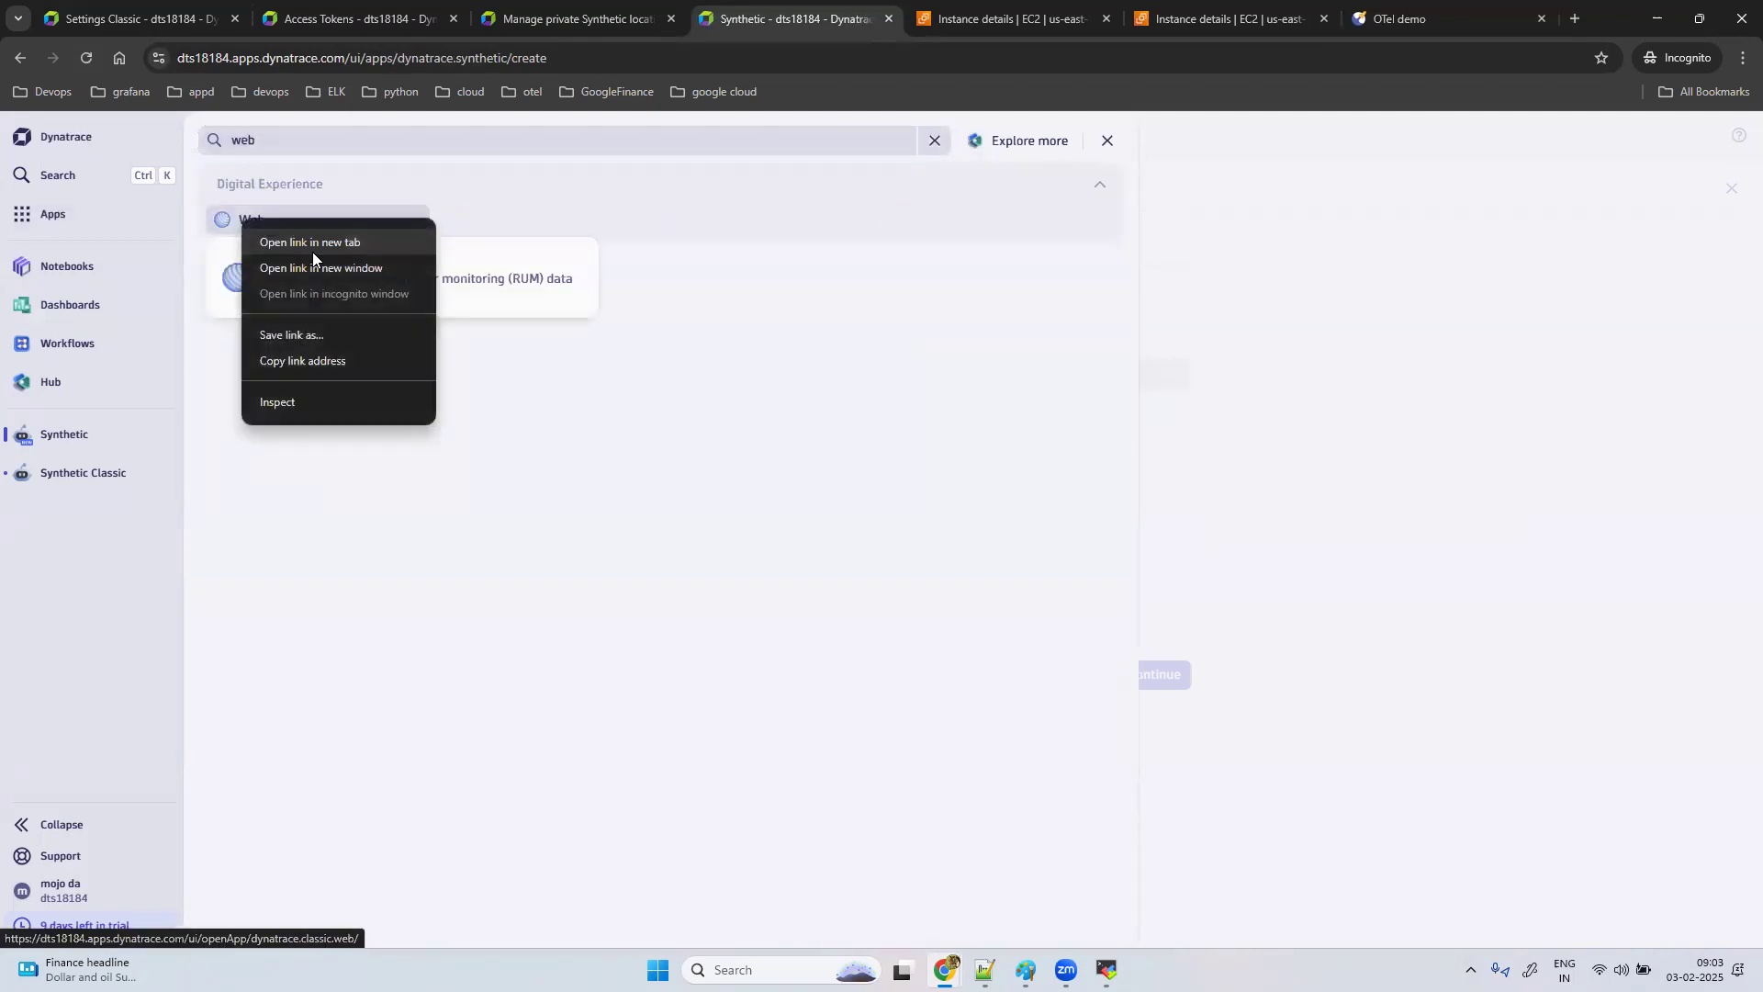
click(322, 245)
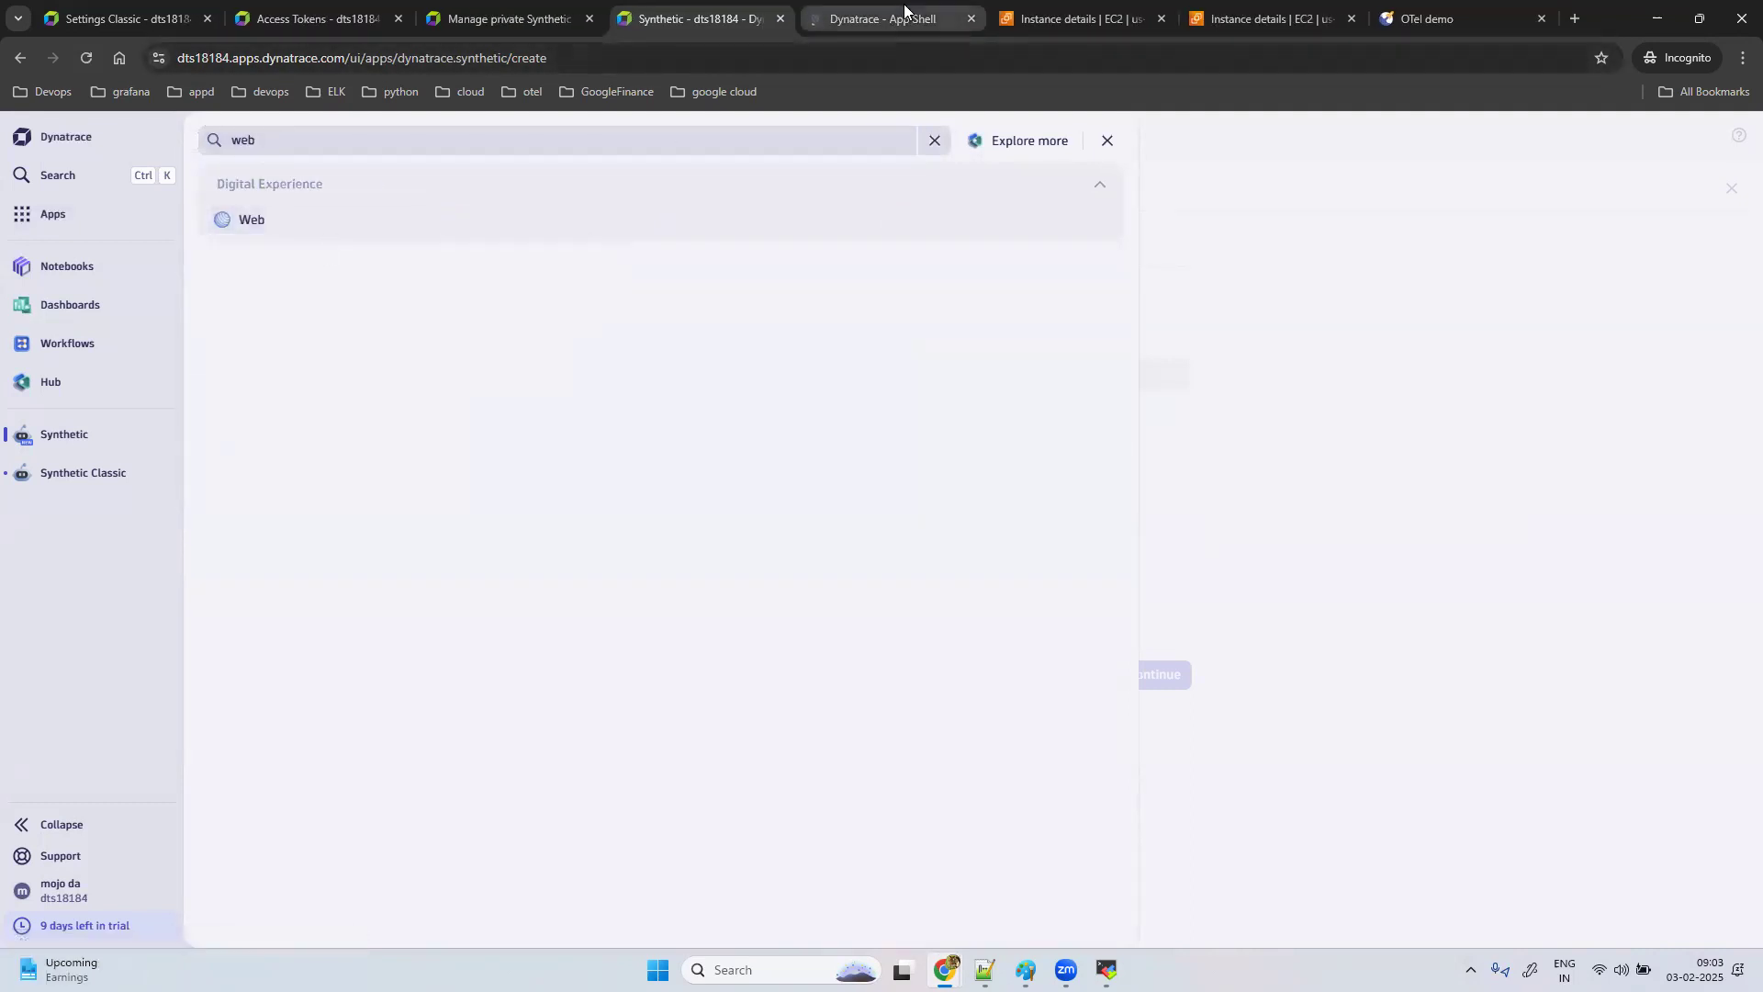
click(905, 11)
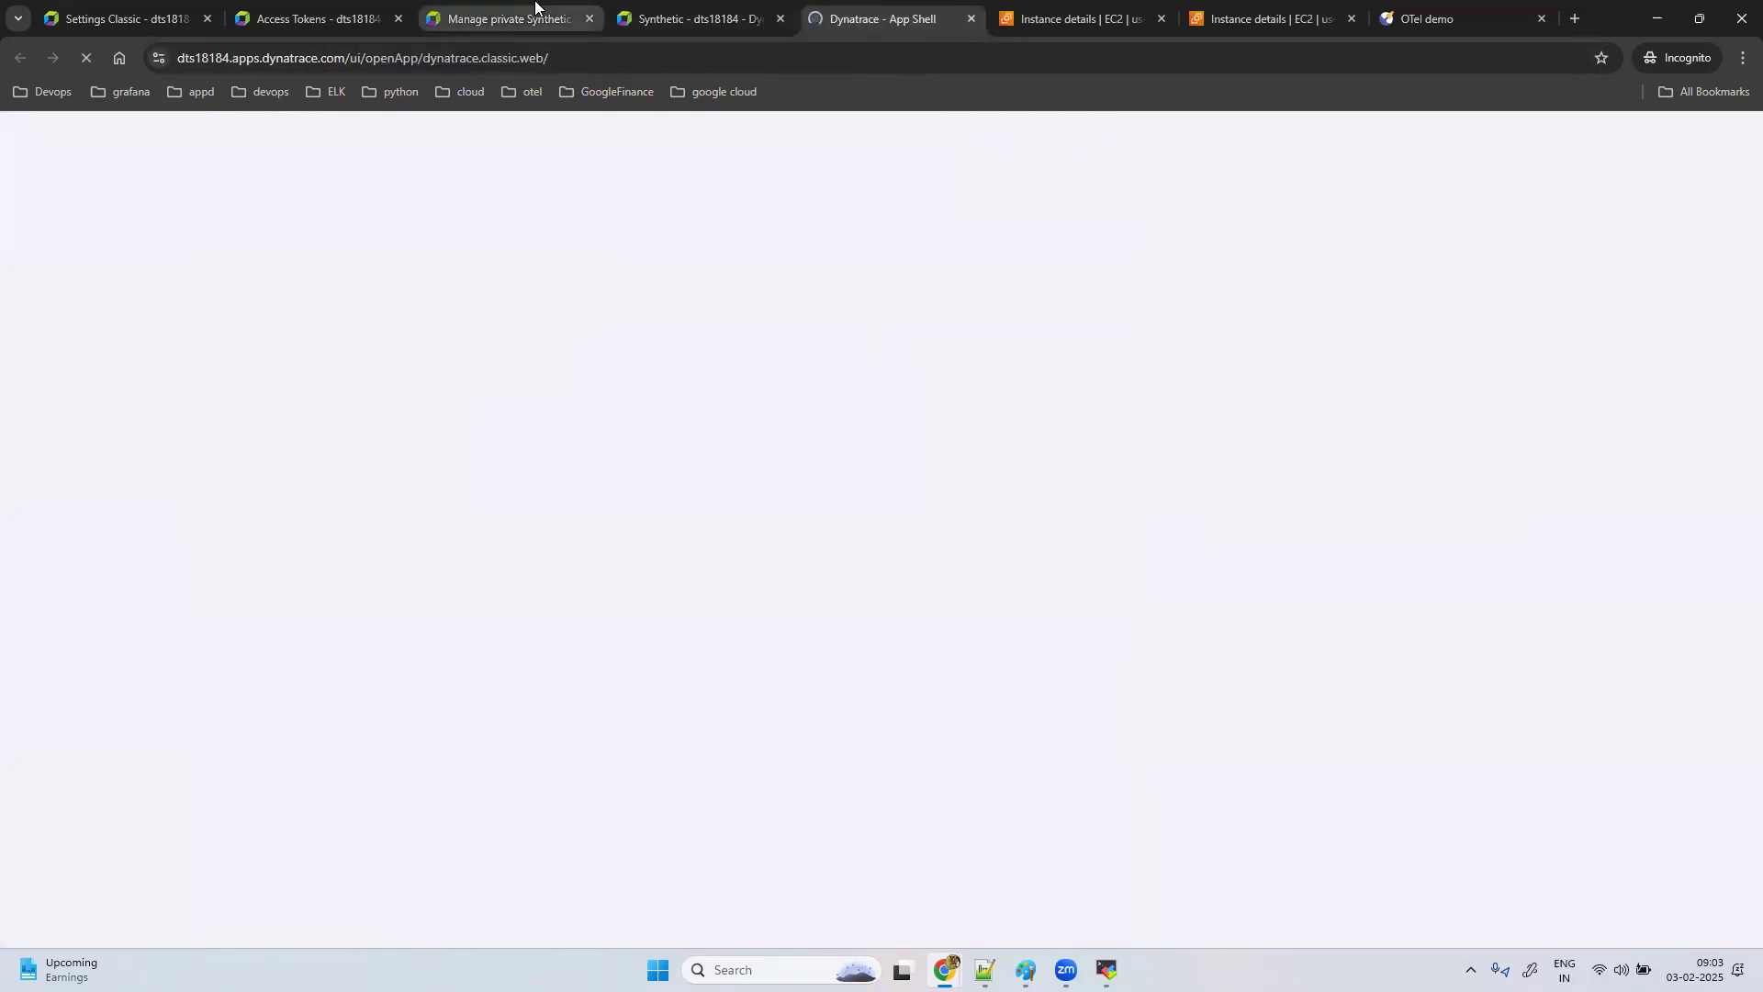
Step: Search the installed Dynatrace apps for fro, open the Frontend app in a new browser tab and view its applications
click(130, 17)
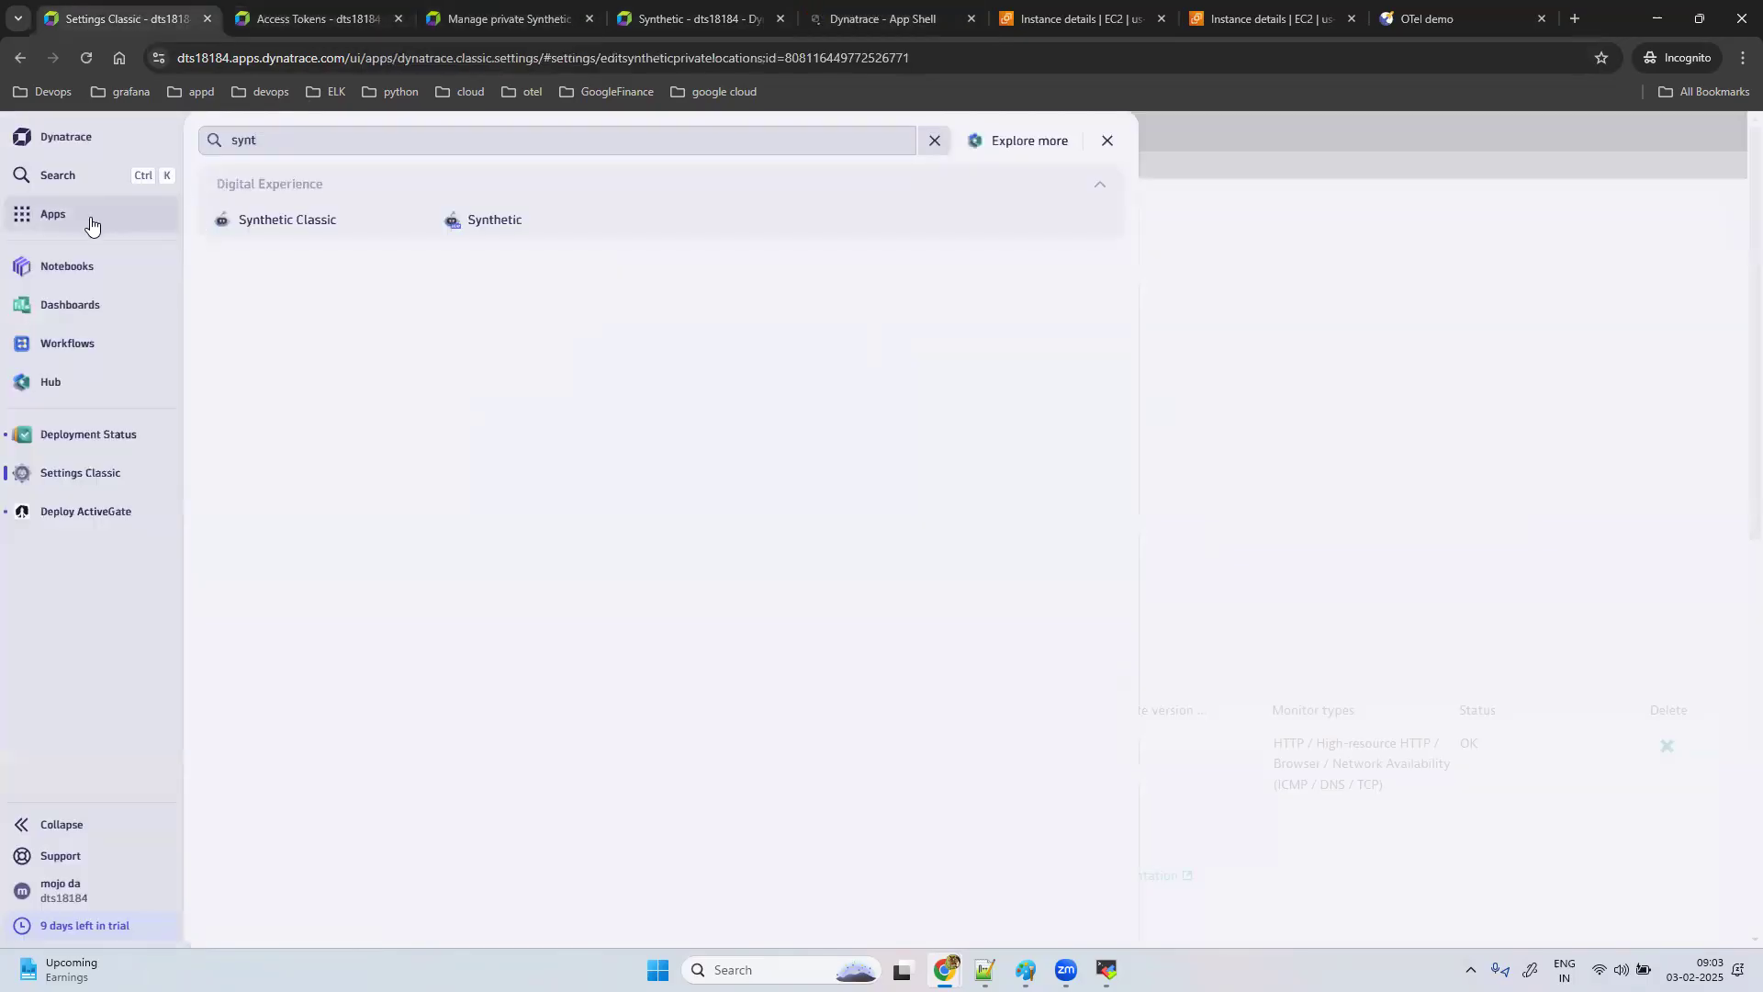
click(90, 220)
click(88, 226)
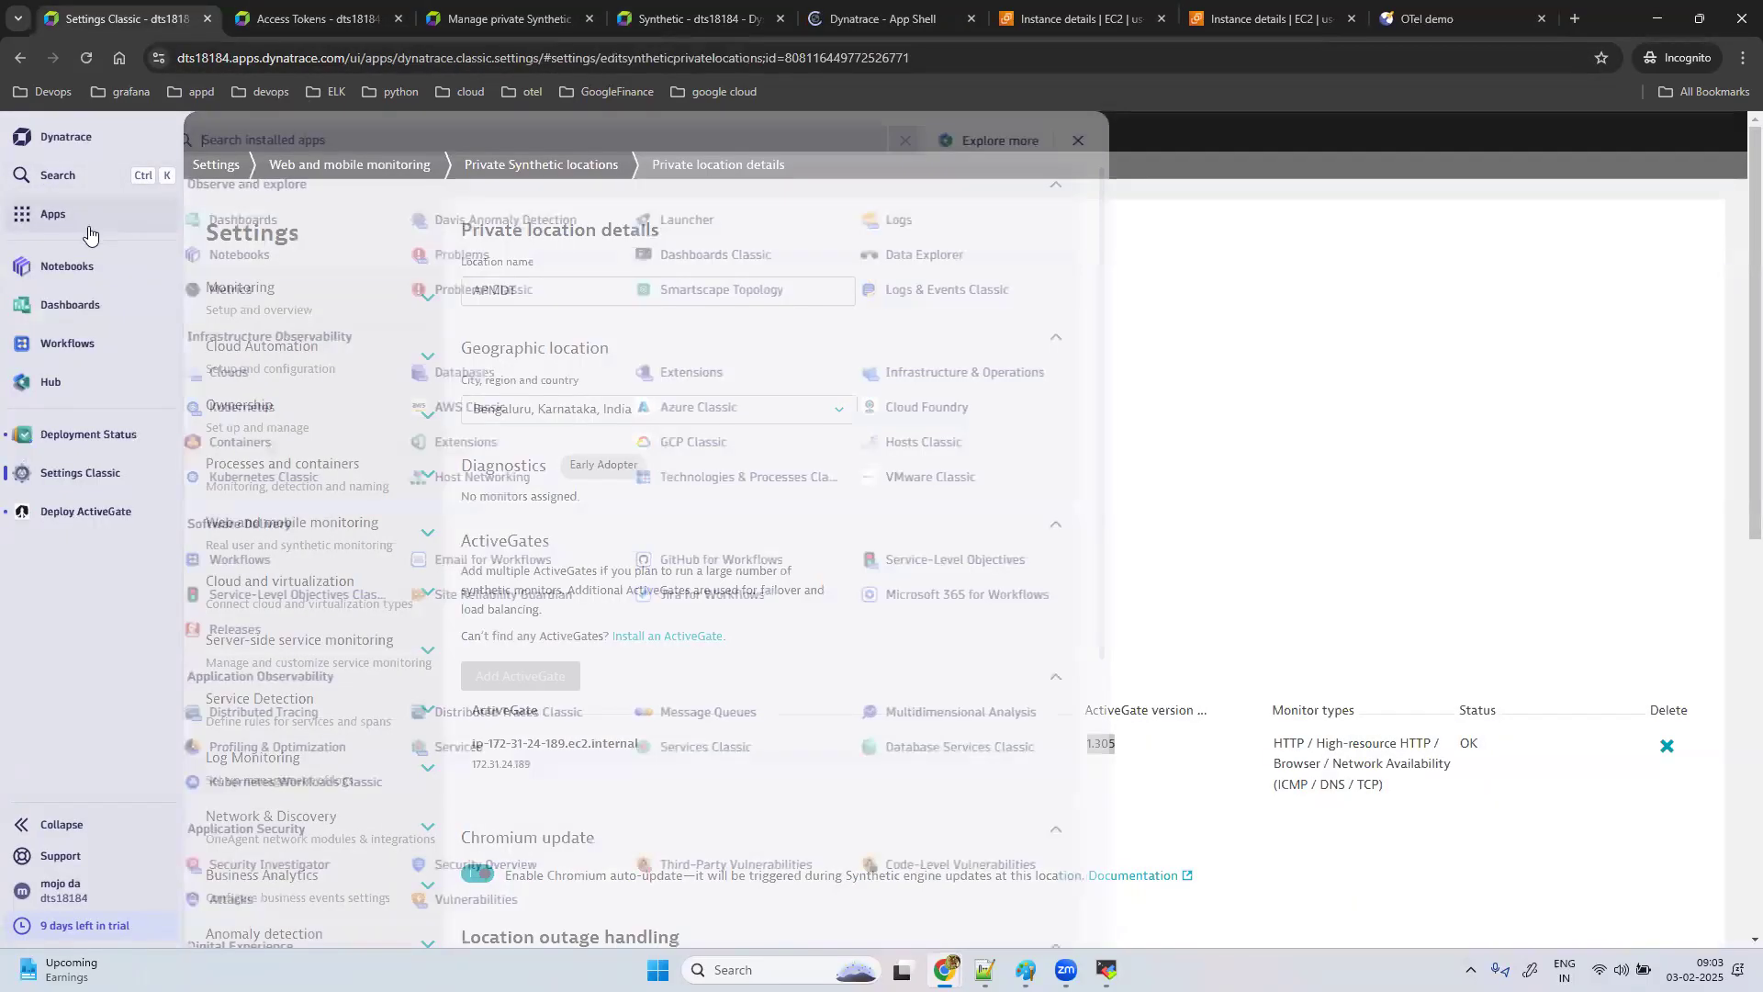
text(fro)
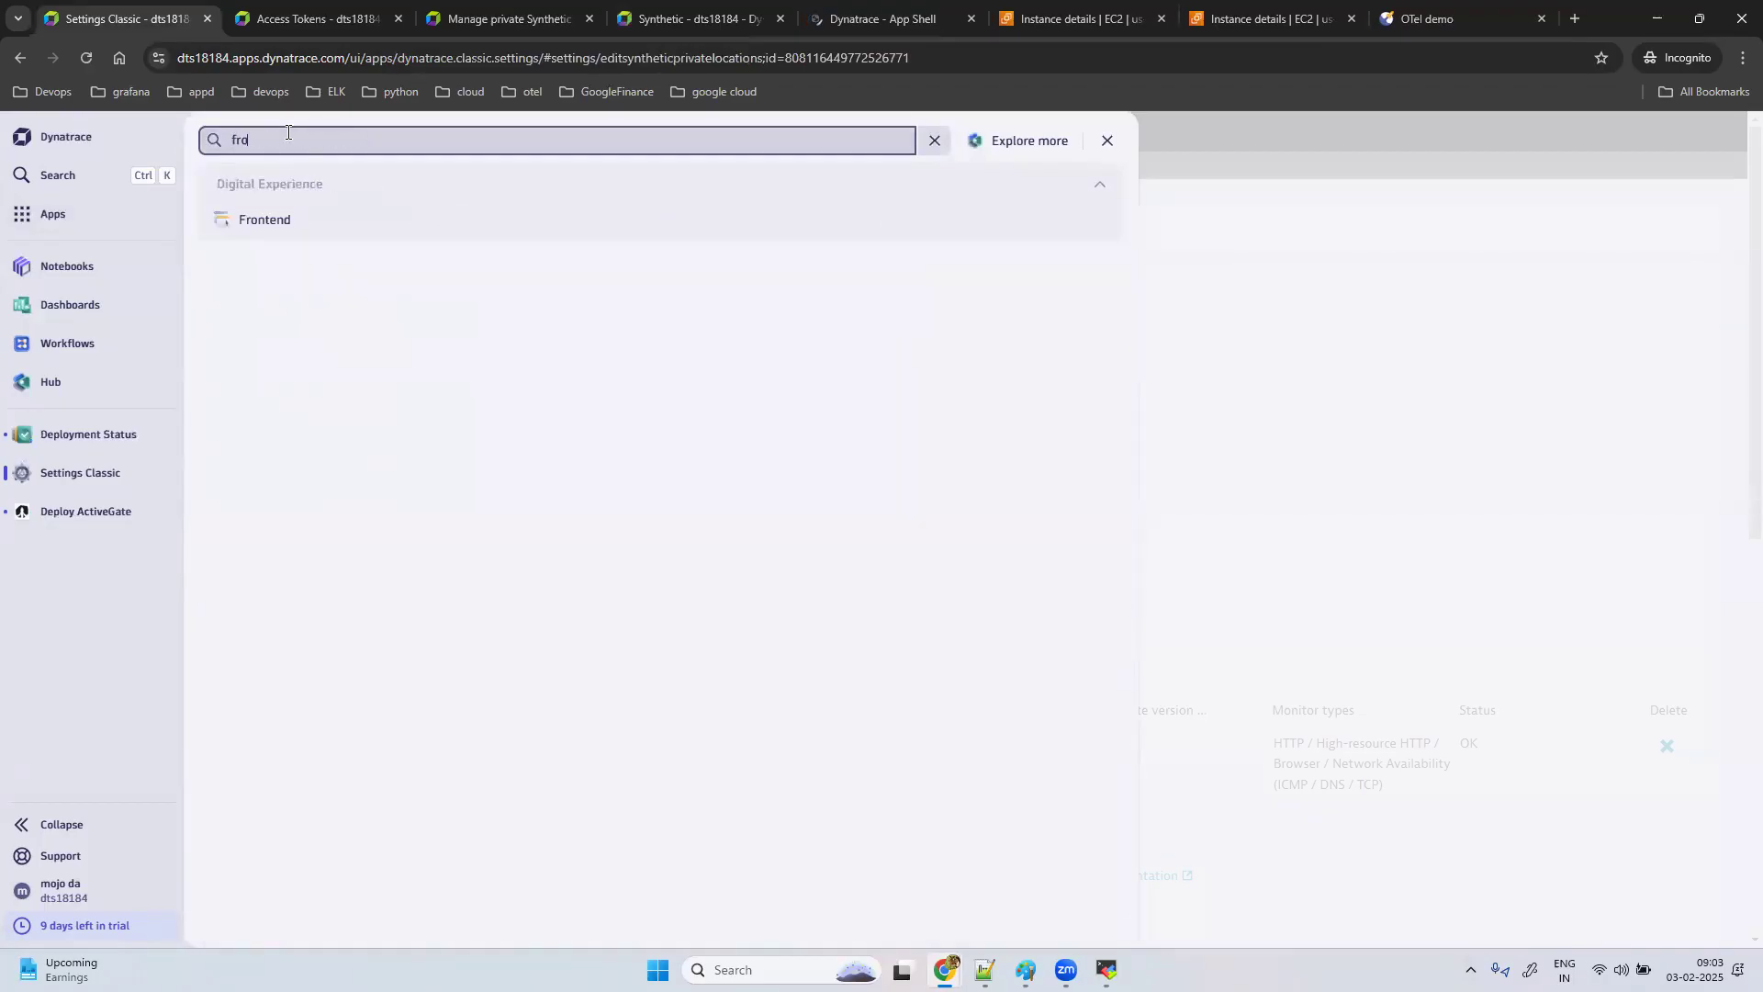
right_click(273, 219)
click(291, 235)
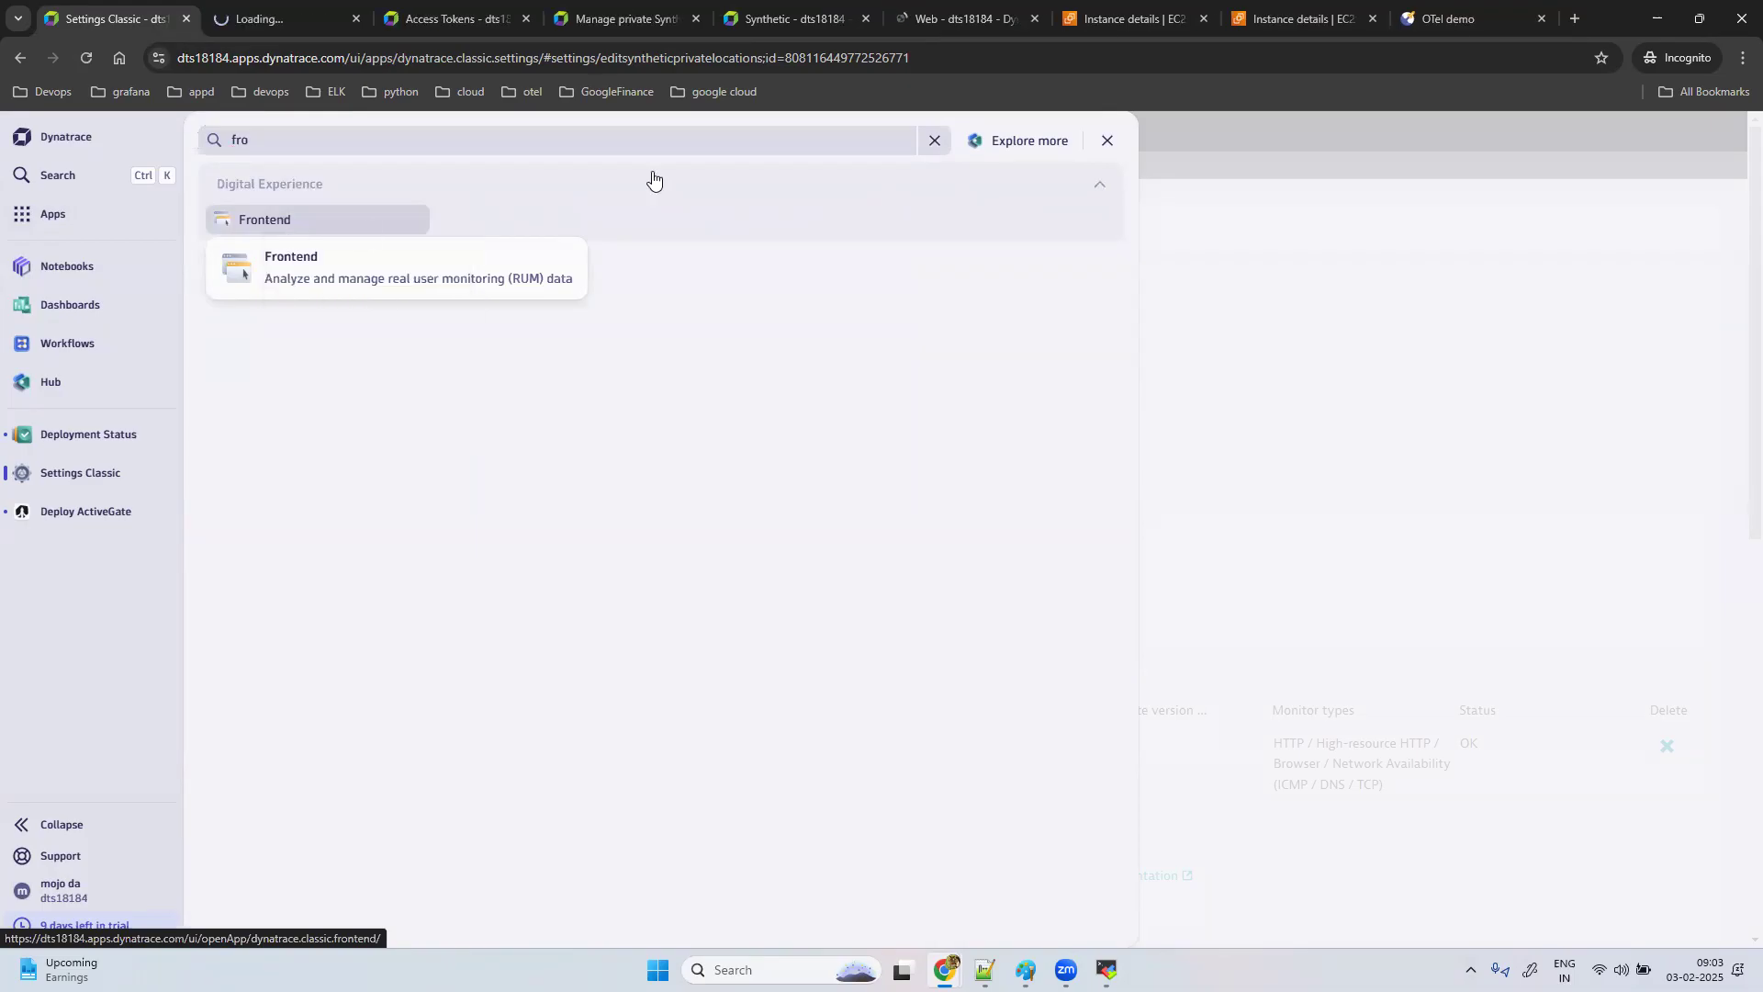
click(276, 8)
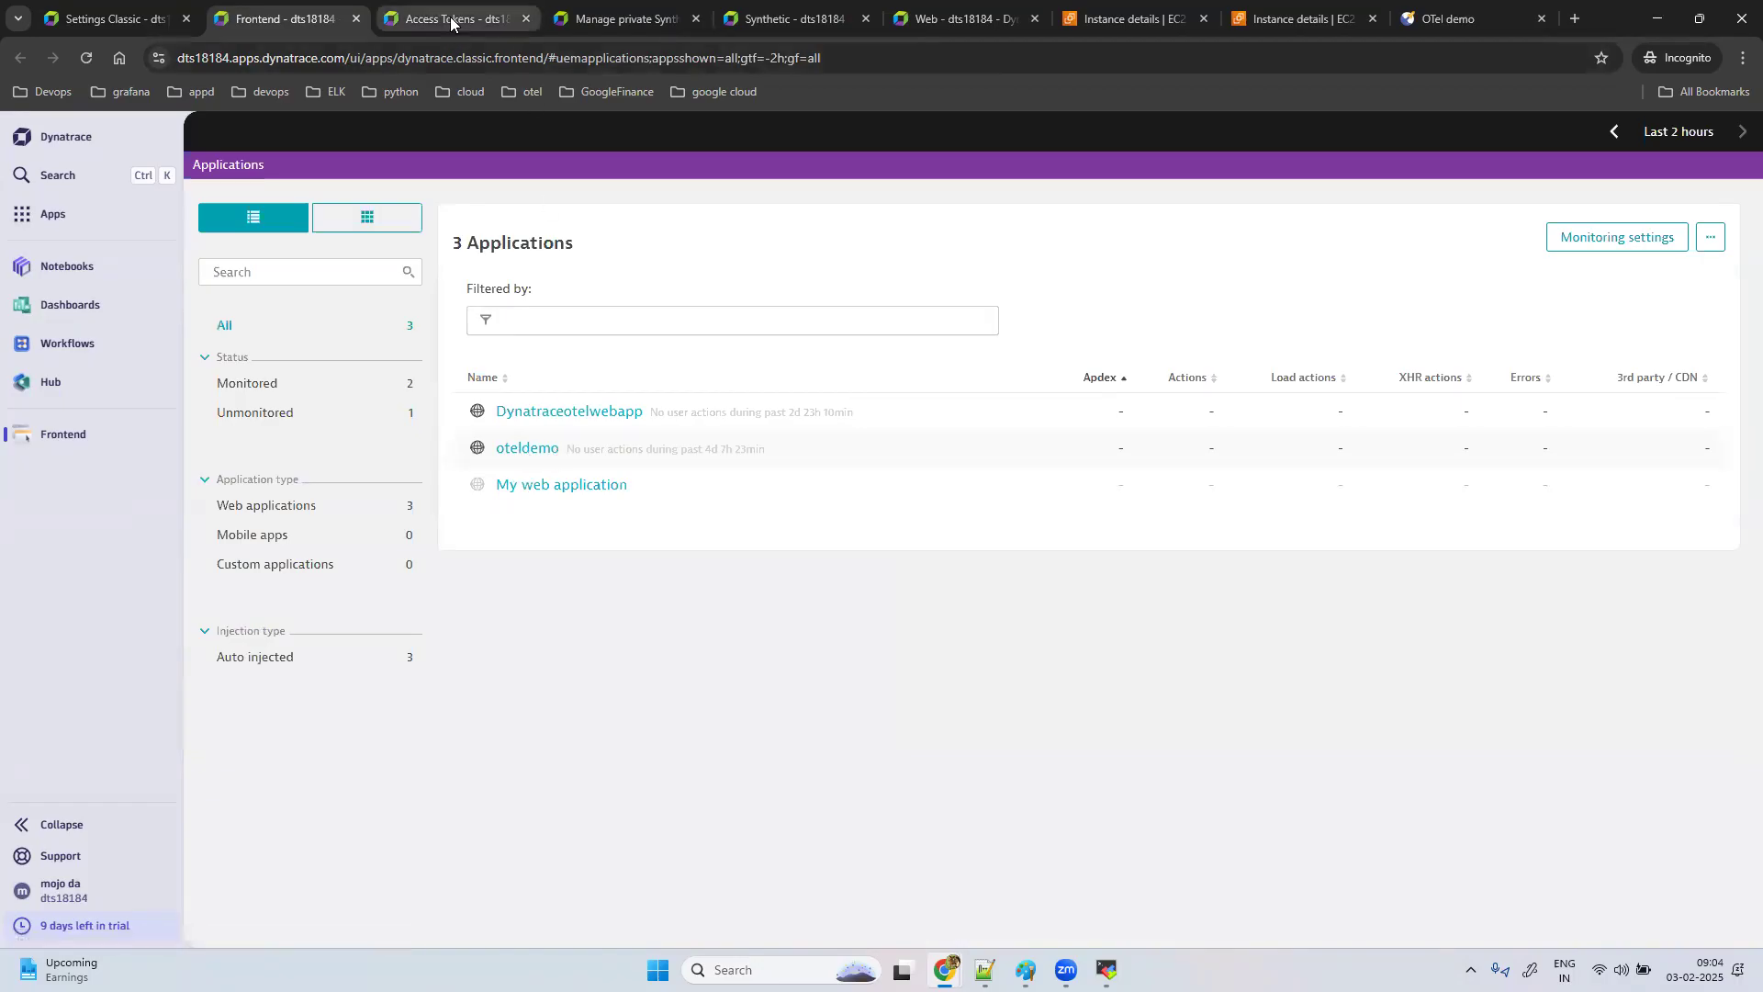
Step: Return to the HTTP monitor form, check the frontends available for assignment, then open the Custom Applications page and close it
click(611, 18)
click(783, 7)
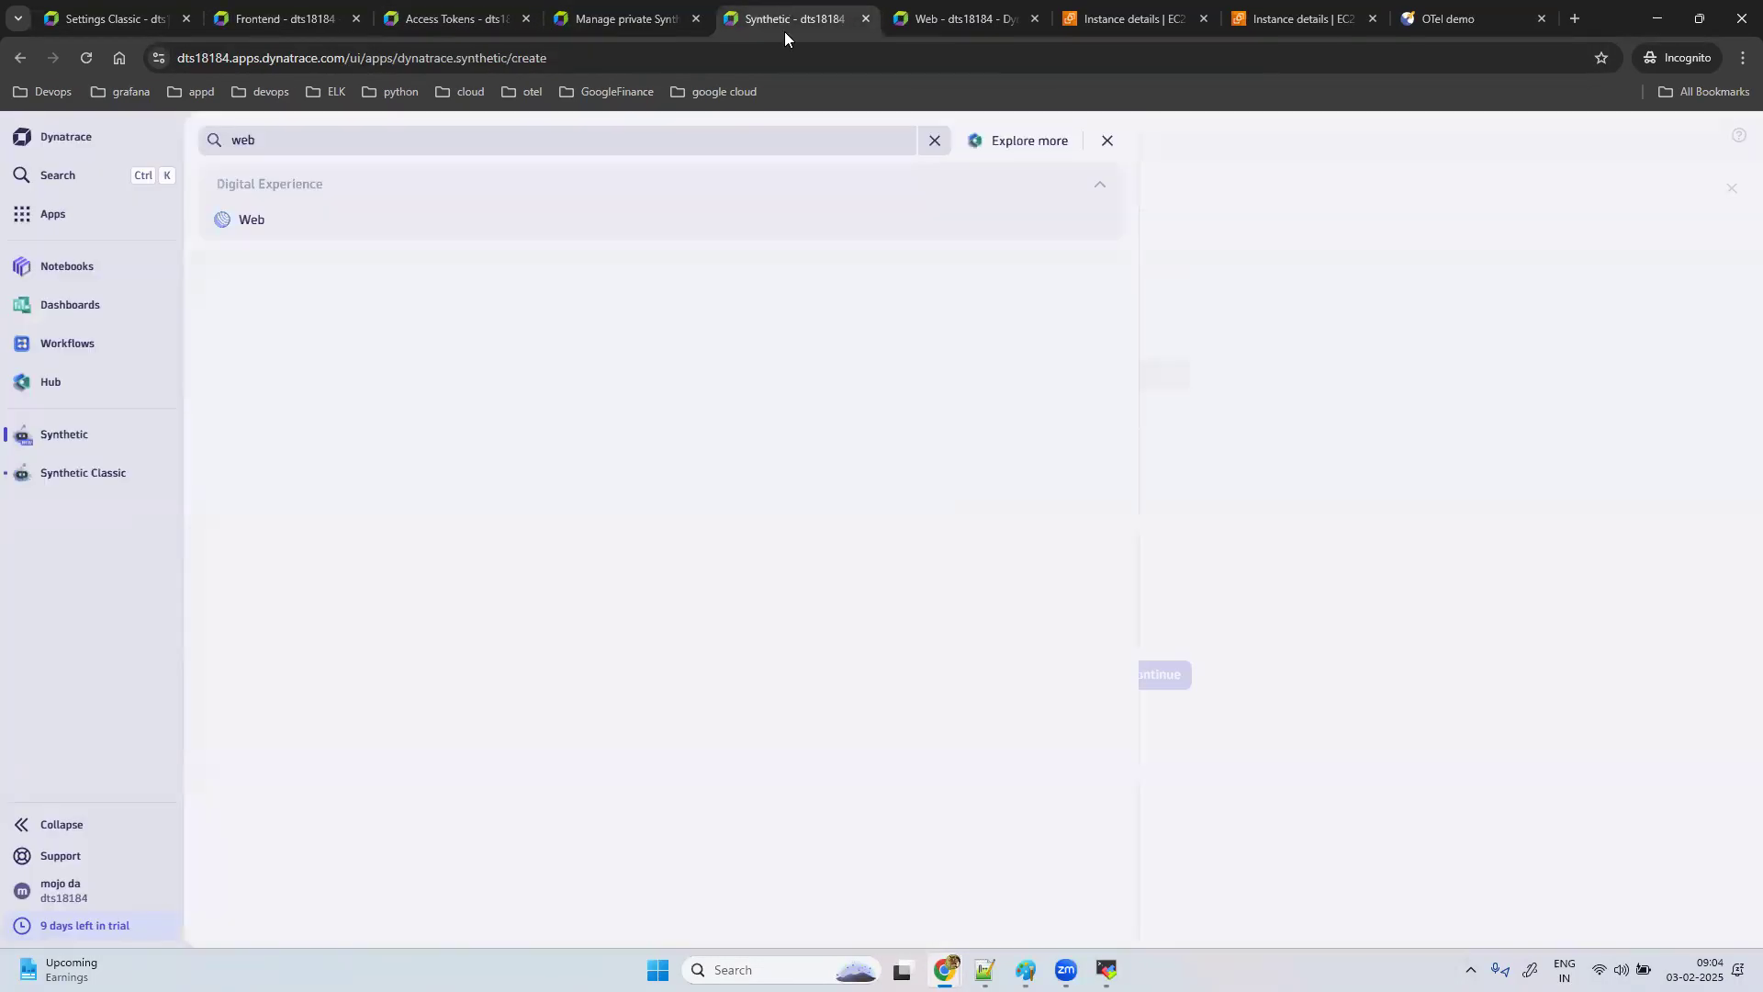
click(303, 18)
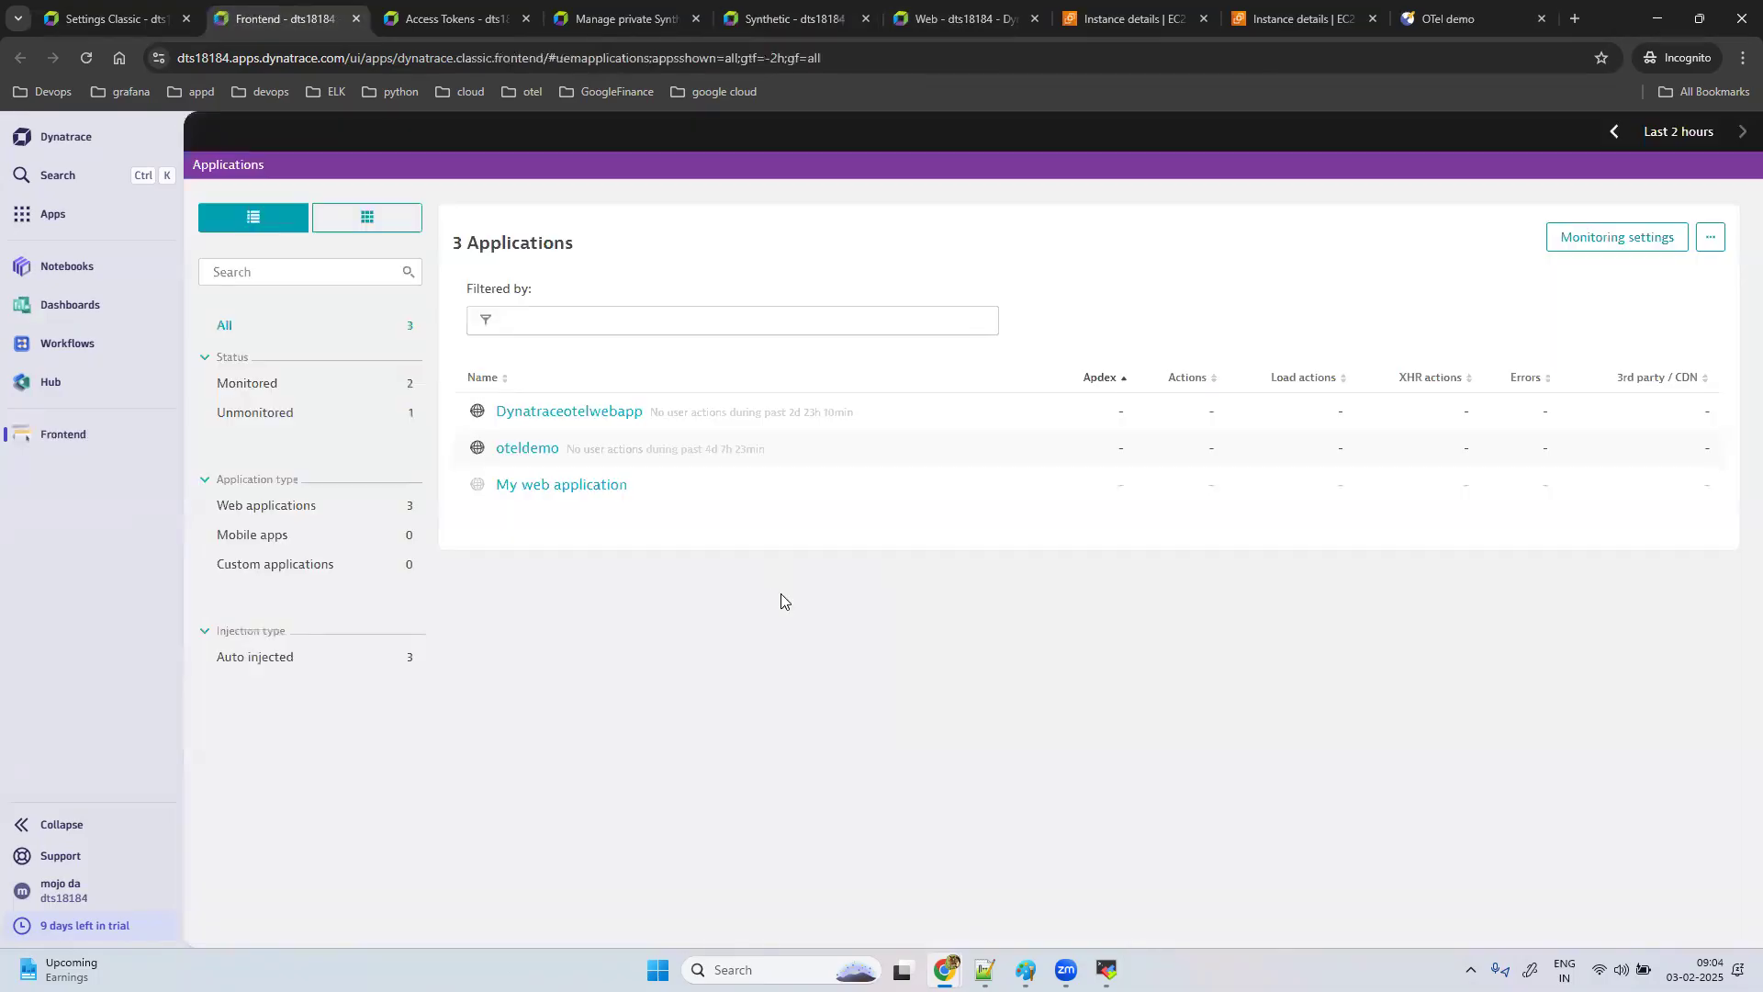
click(510, 28)
click(603, 16)
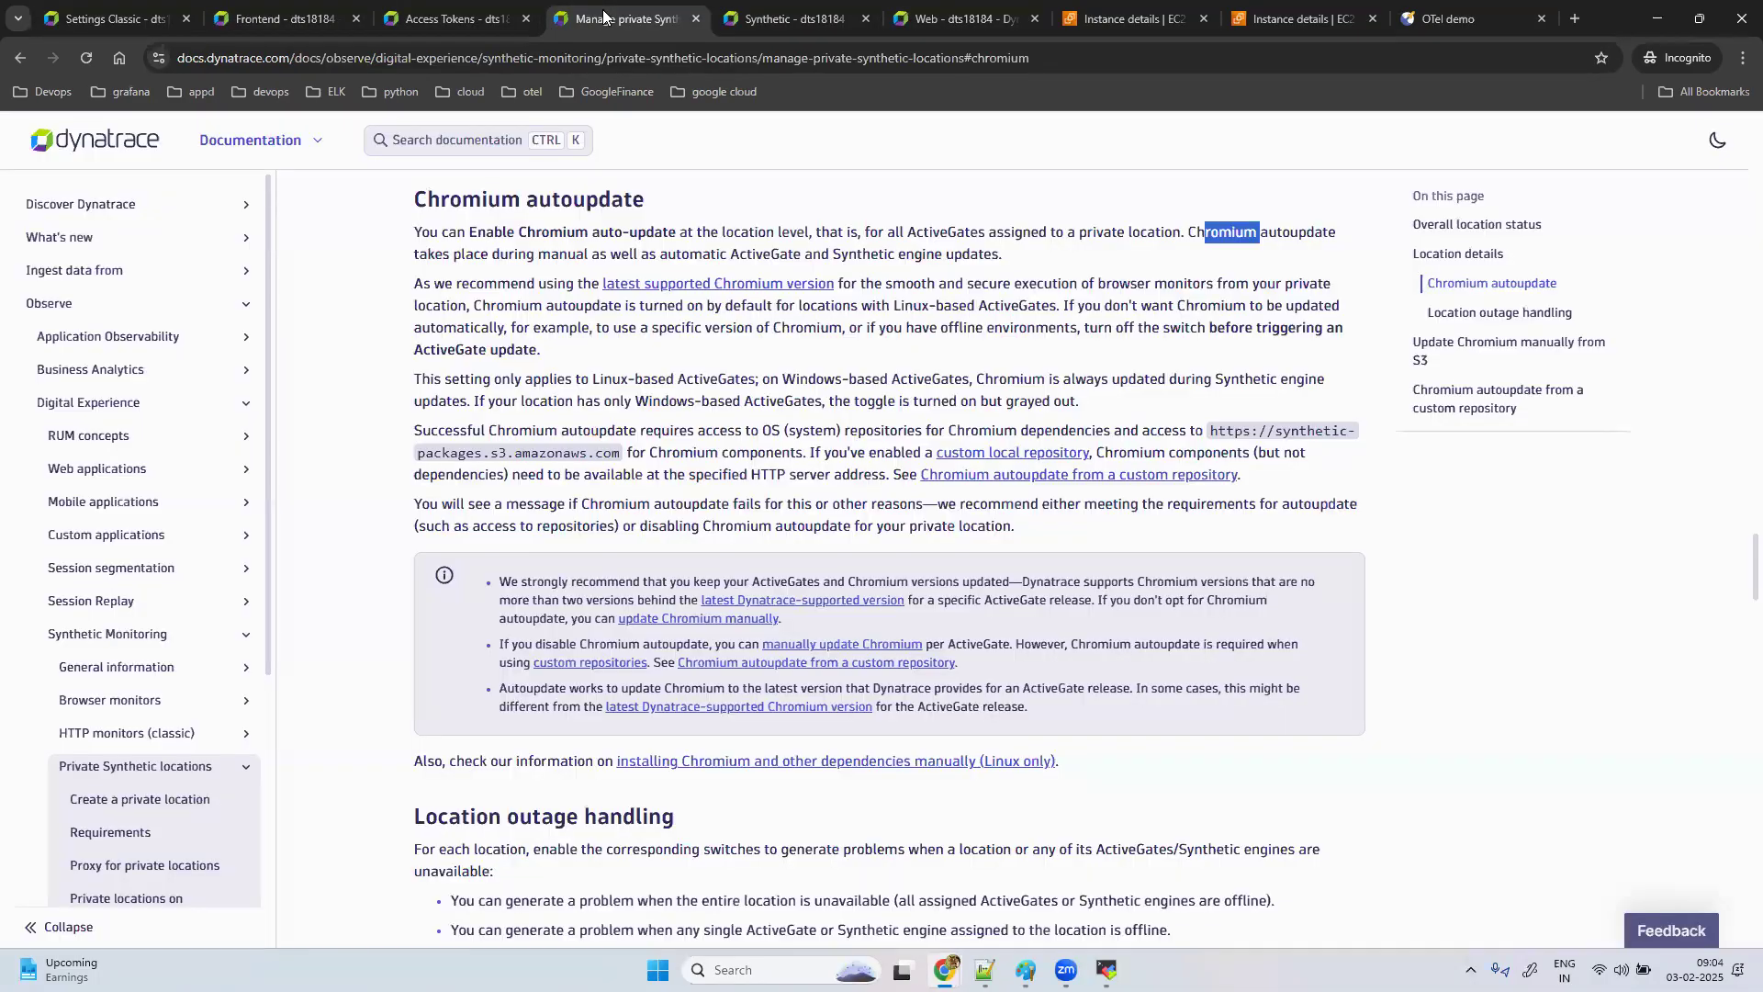
click(808, 17)
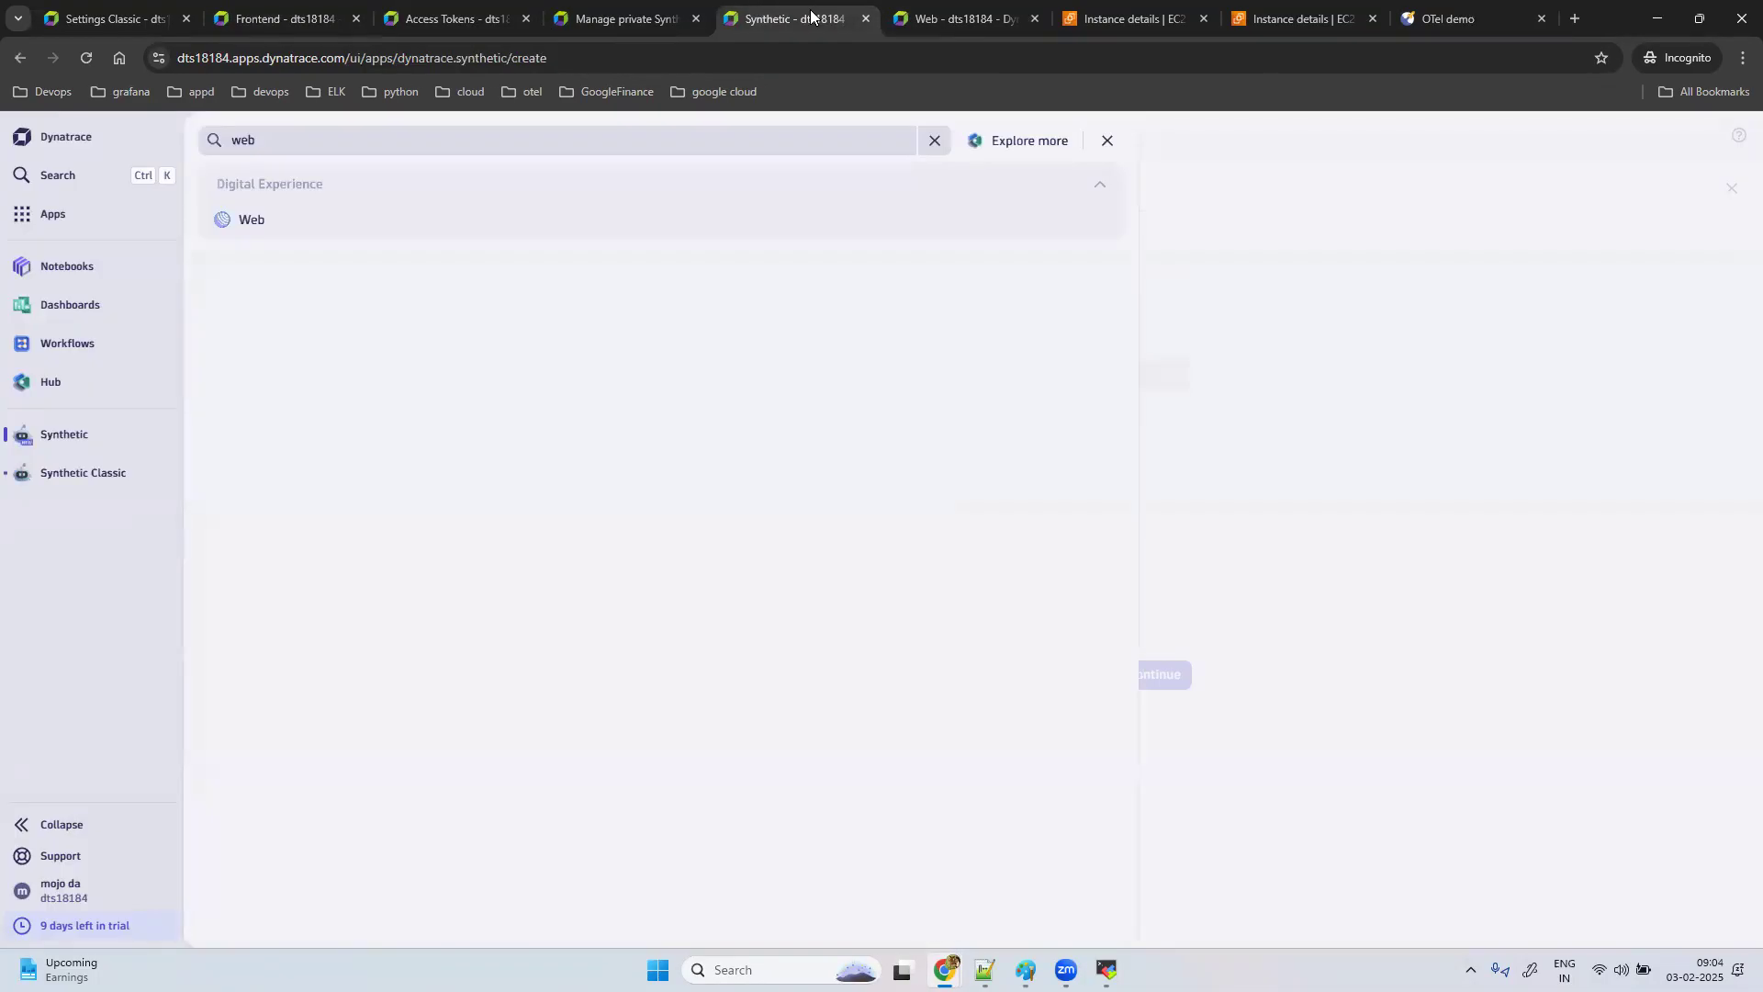
click(1410, 439)
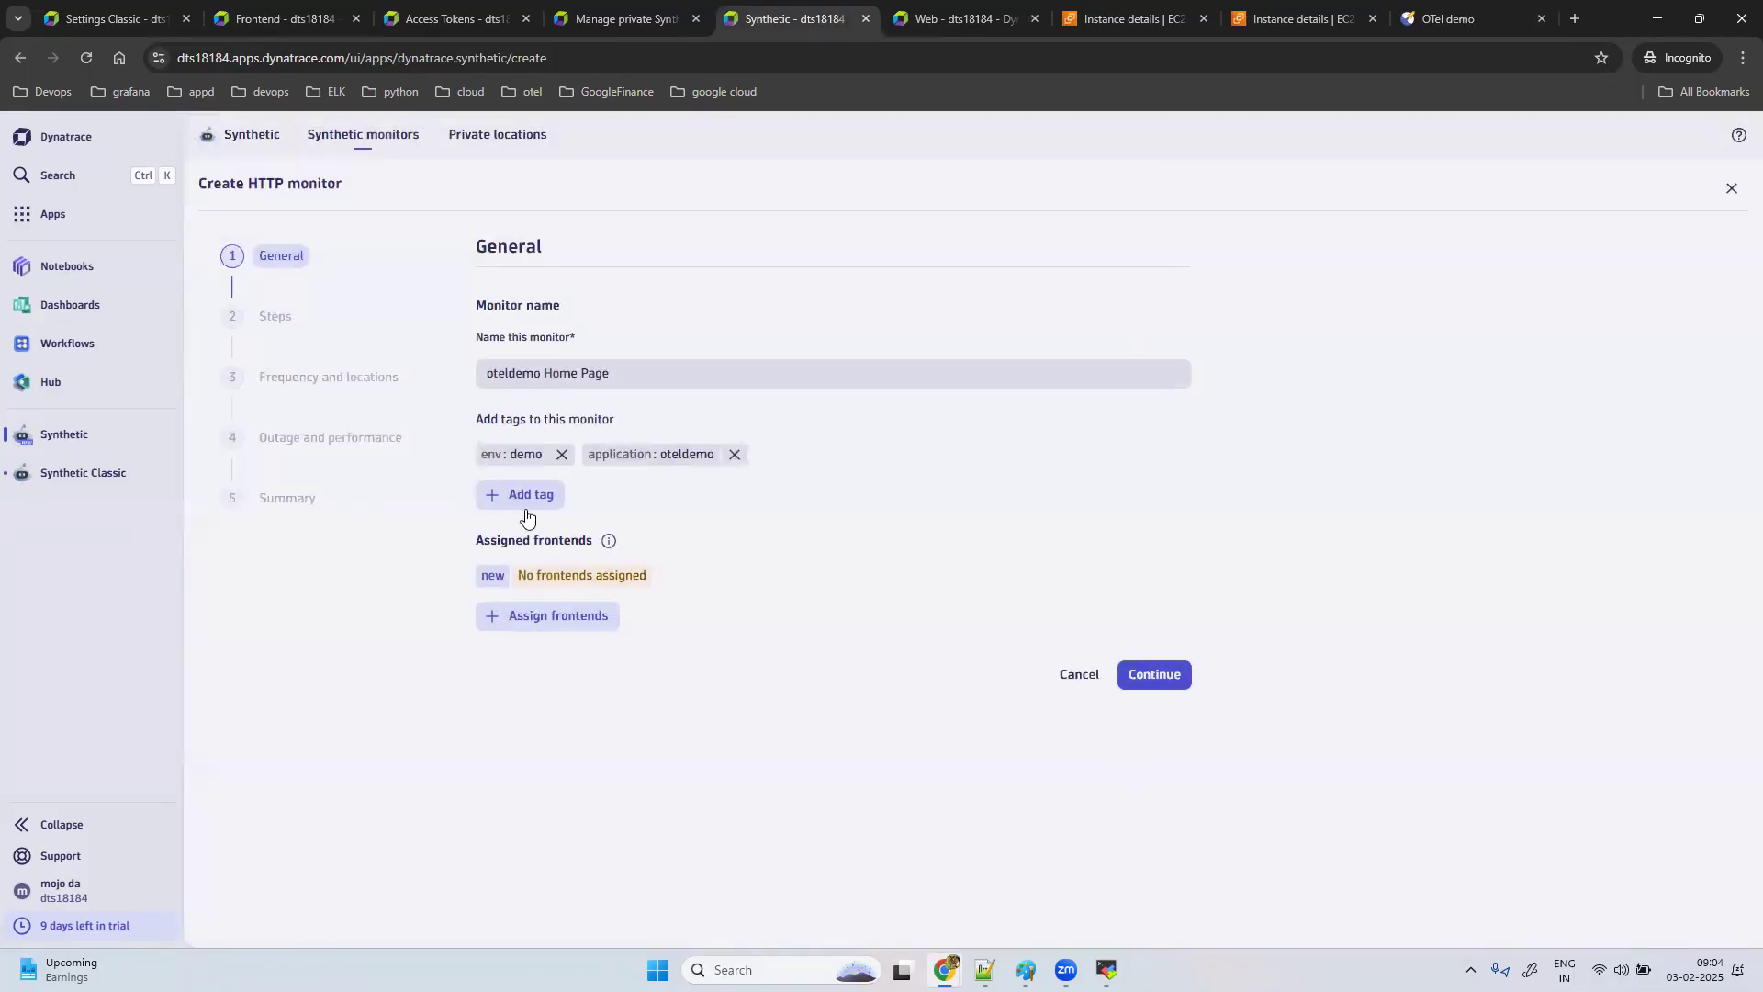
click(569, 625)
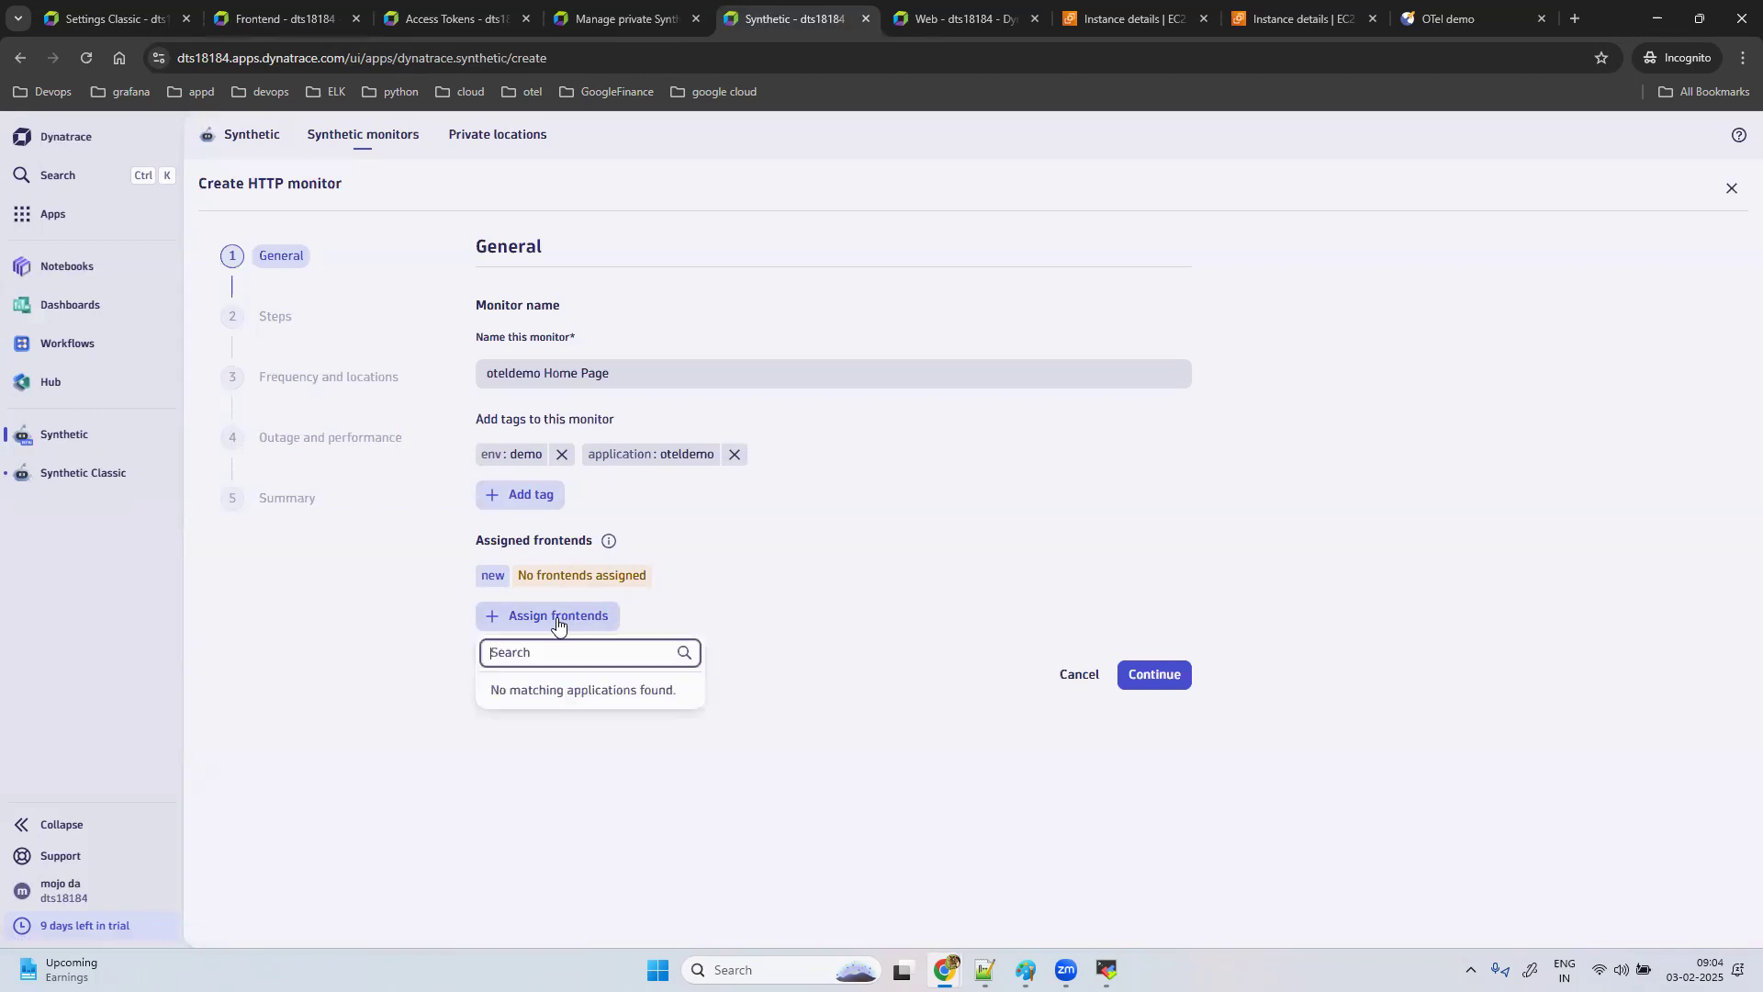
click(556, 650)
click(493, 576)
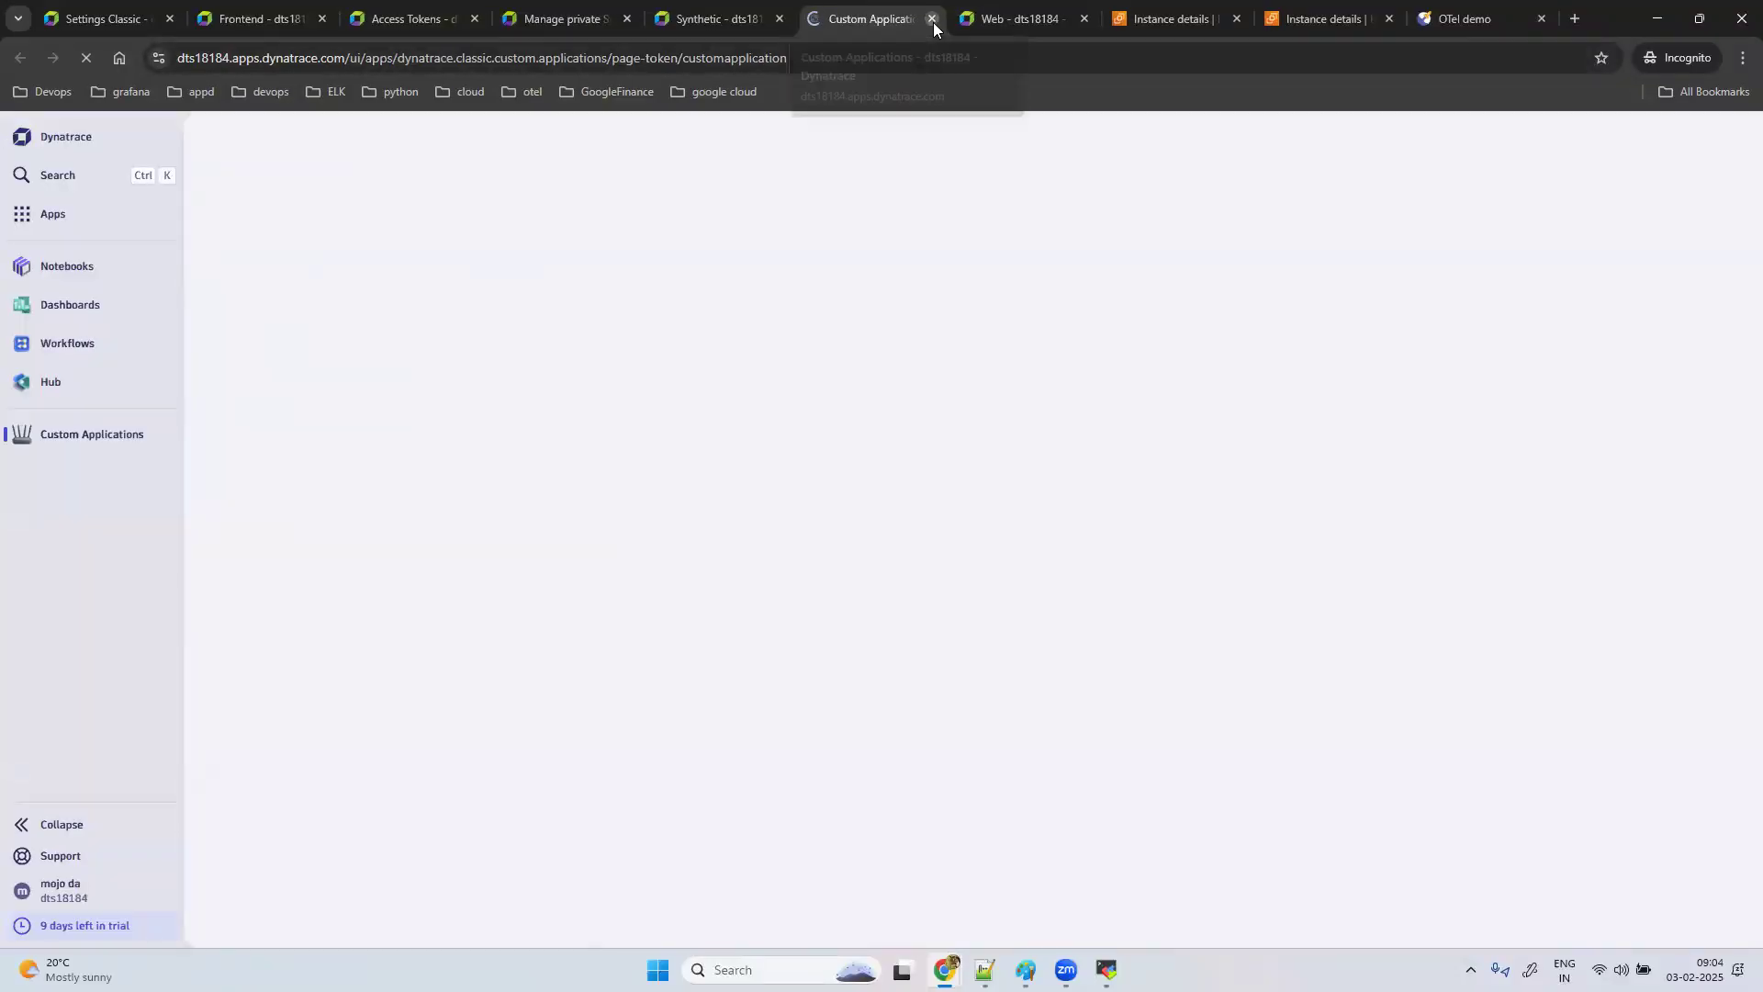
click(933, 18)
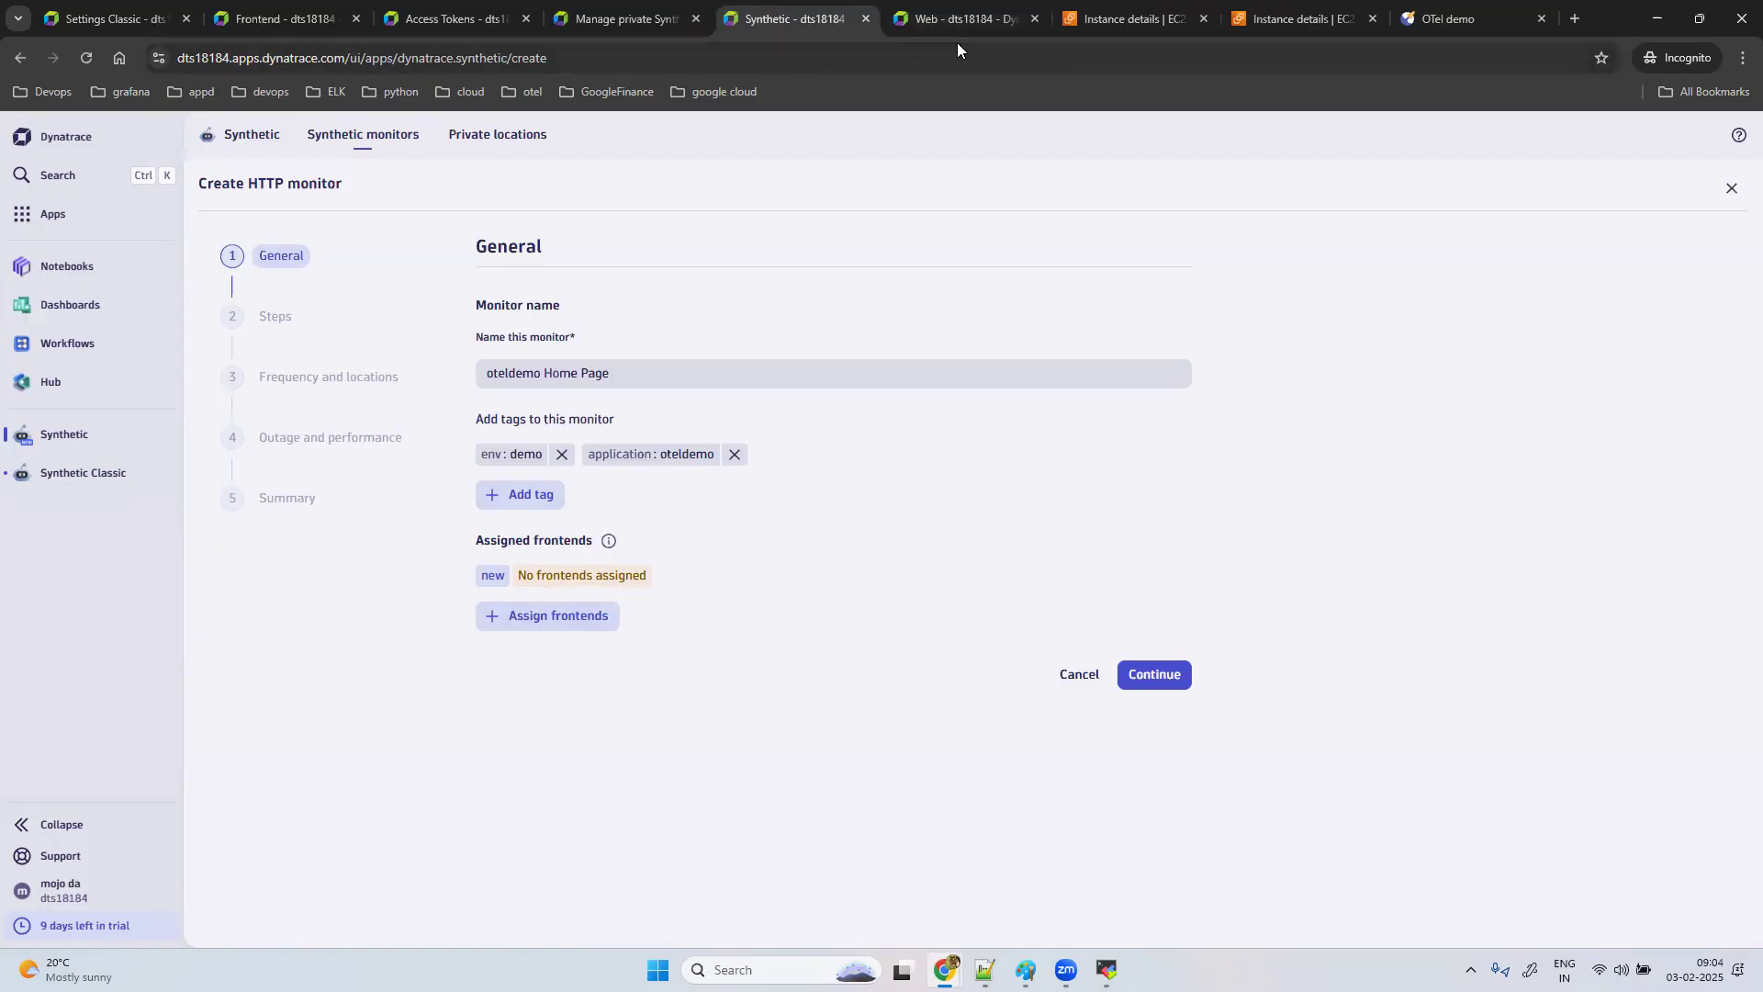
Step: Copy the OTel demo site's address and open the Application detection settings under Web and mobile monitoring in Settings Classic
click(1452, 20)
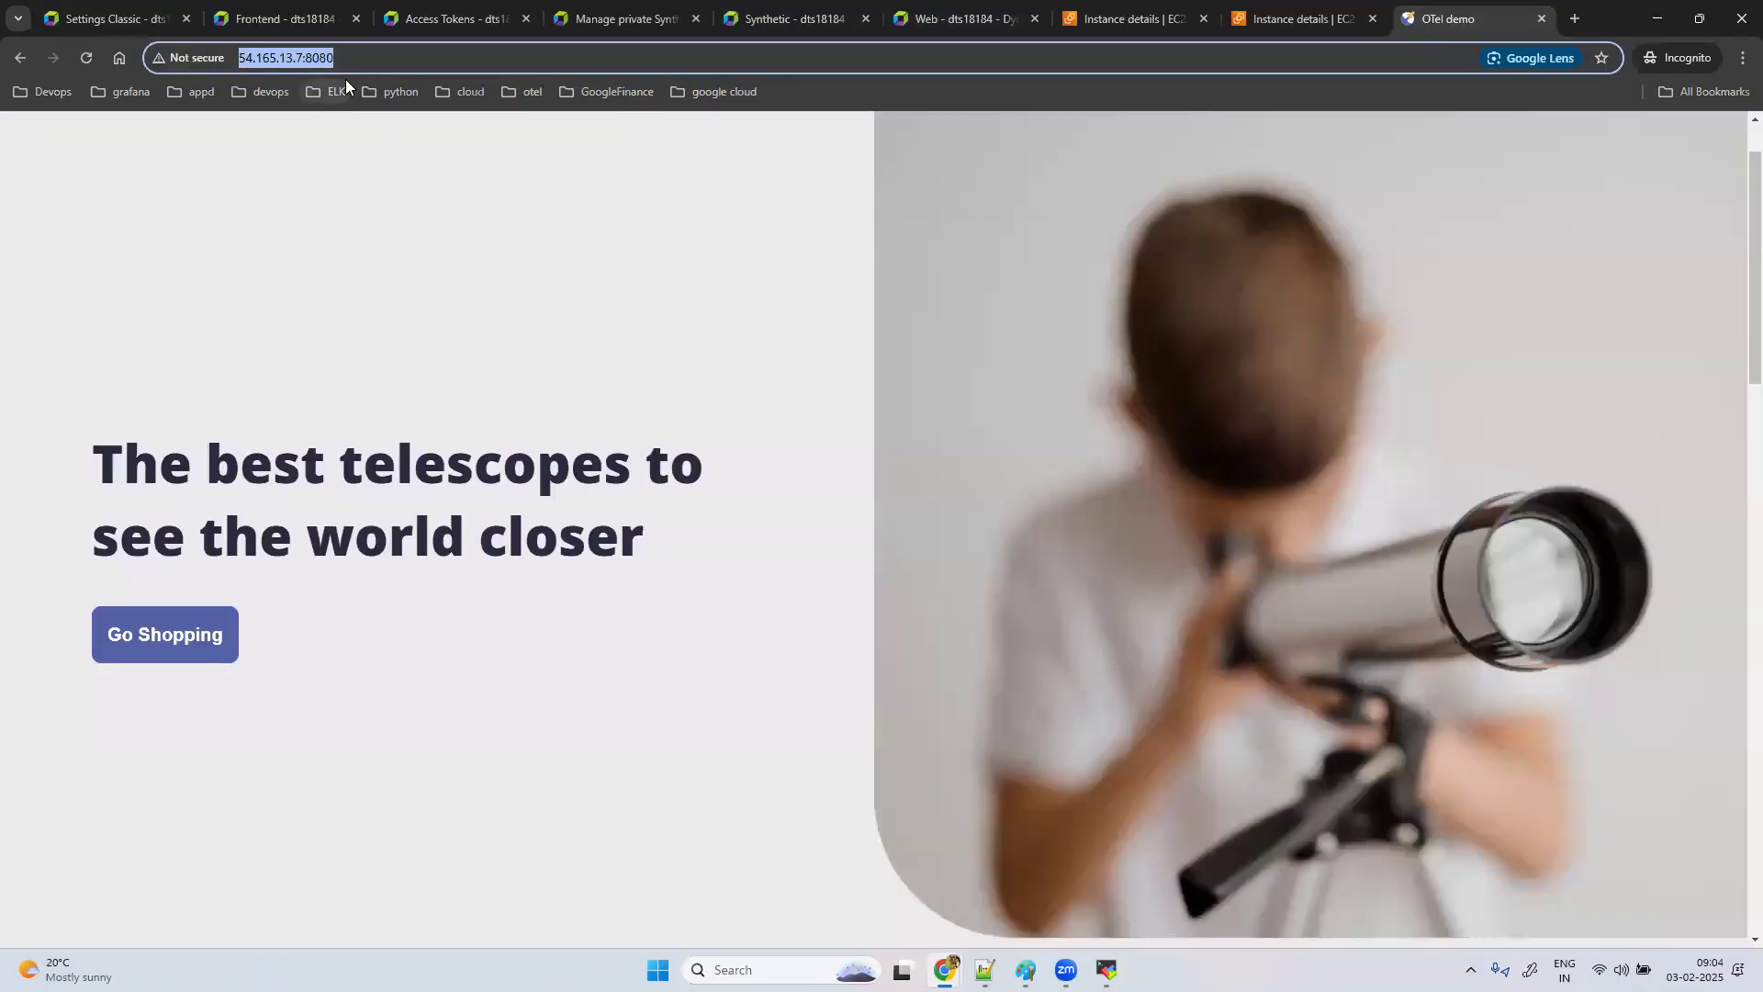
click(265, 20)
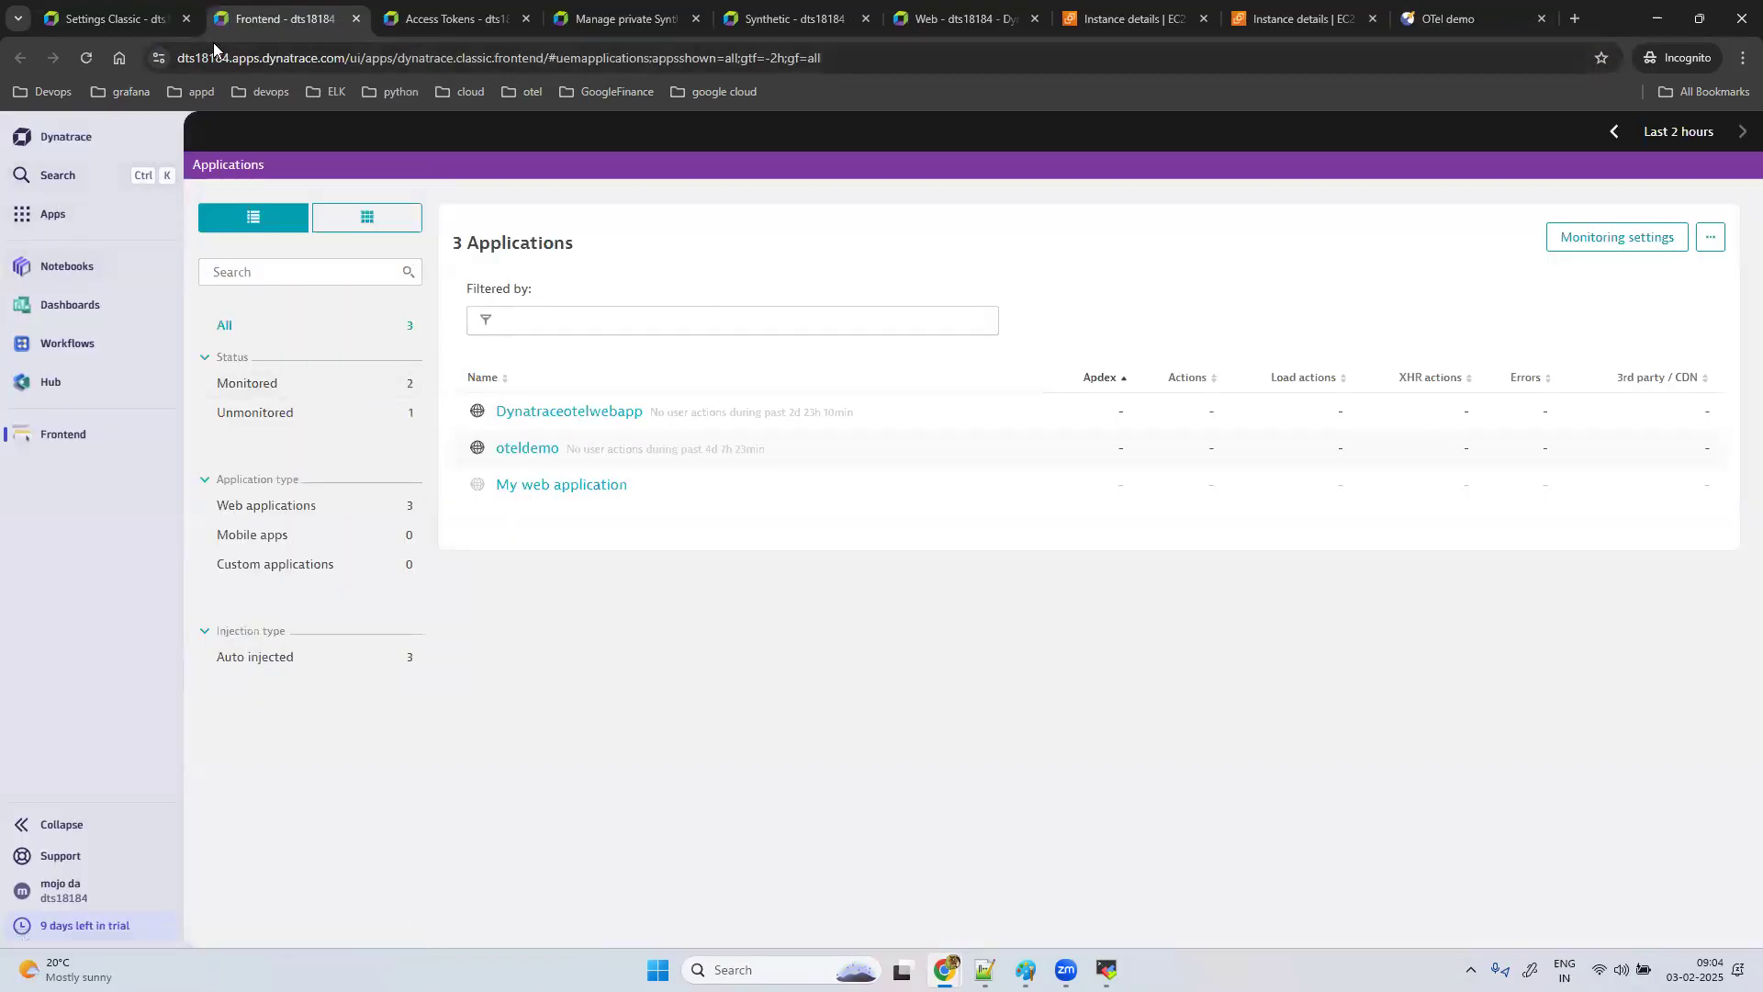
click(108, 19)
click(1455, 338)
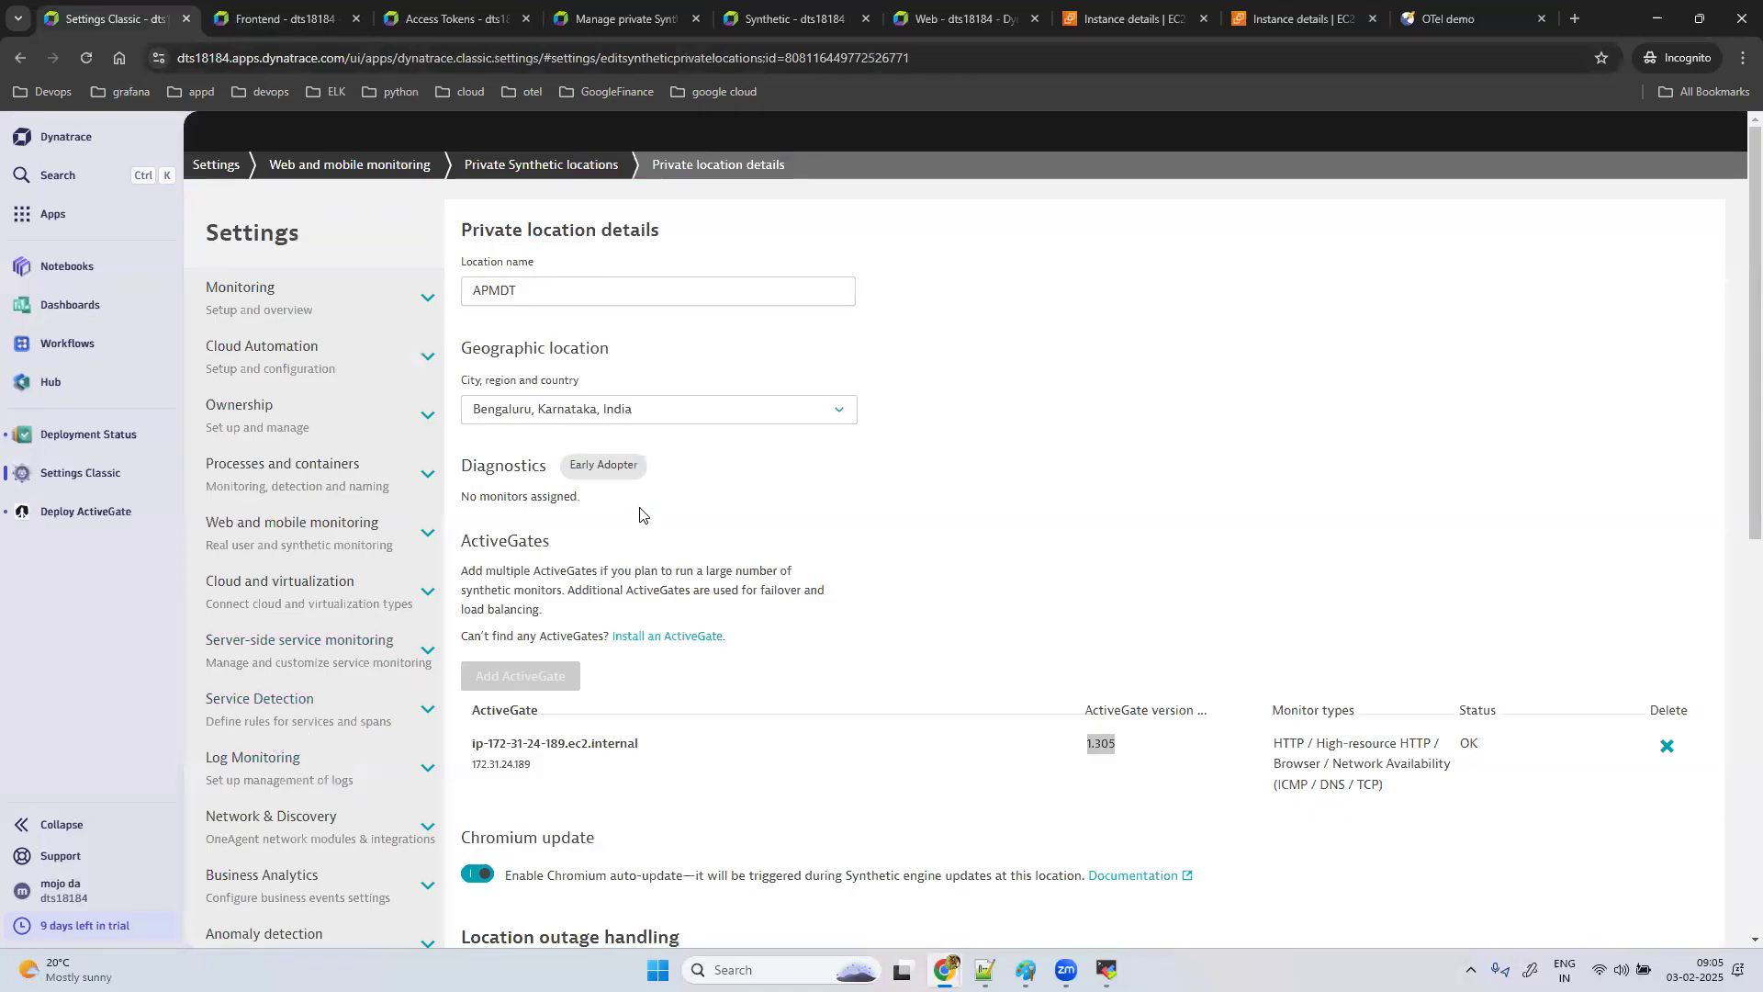
scroll(335, 679, down, 1)
click(311, 452)
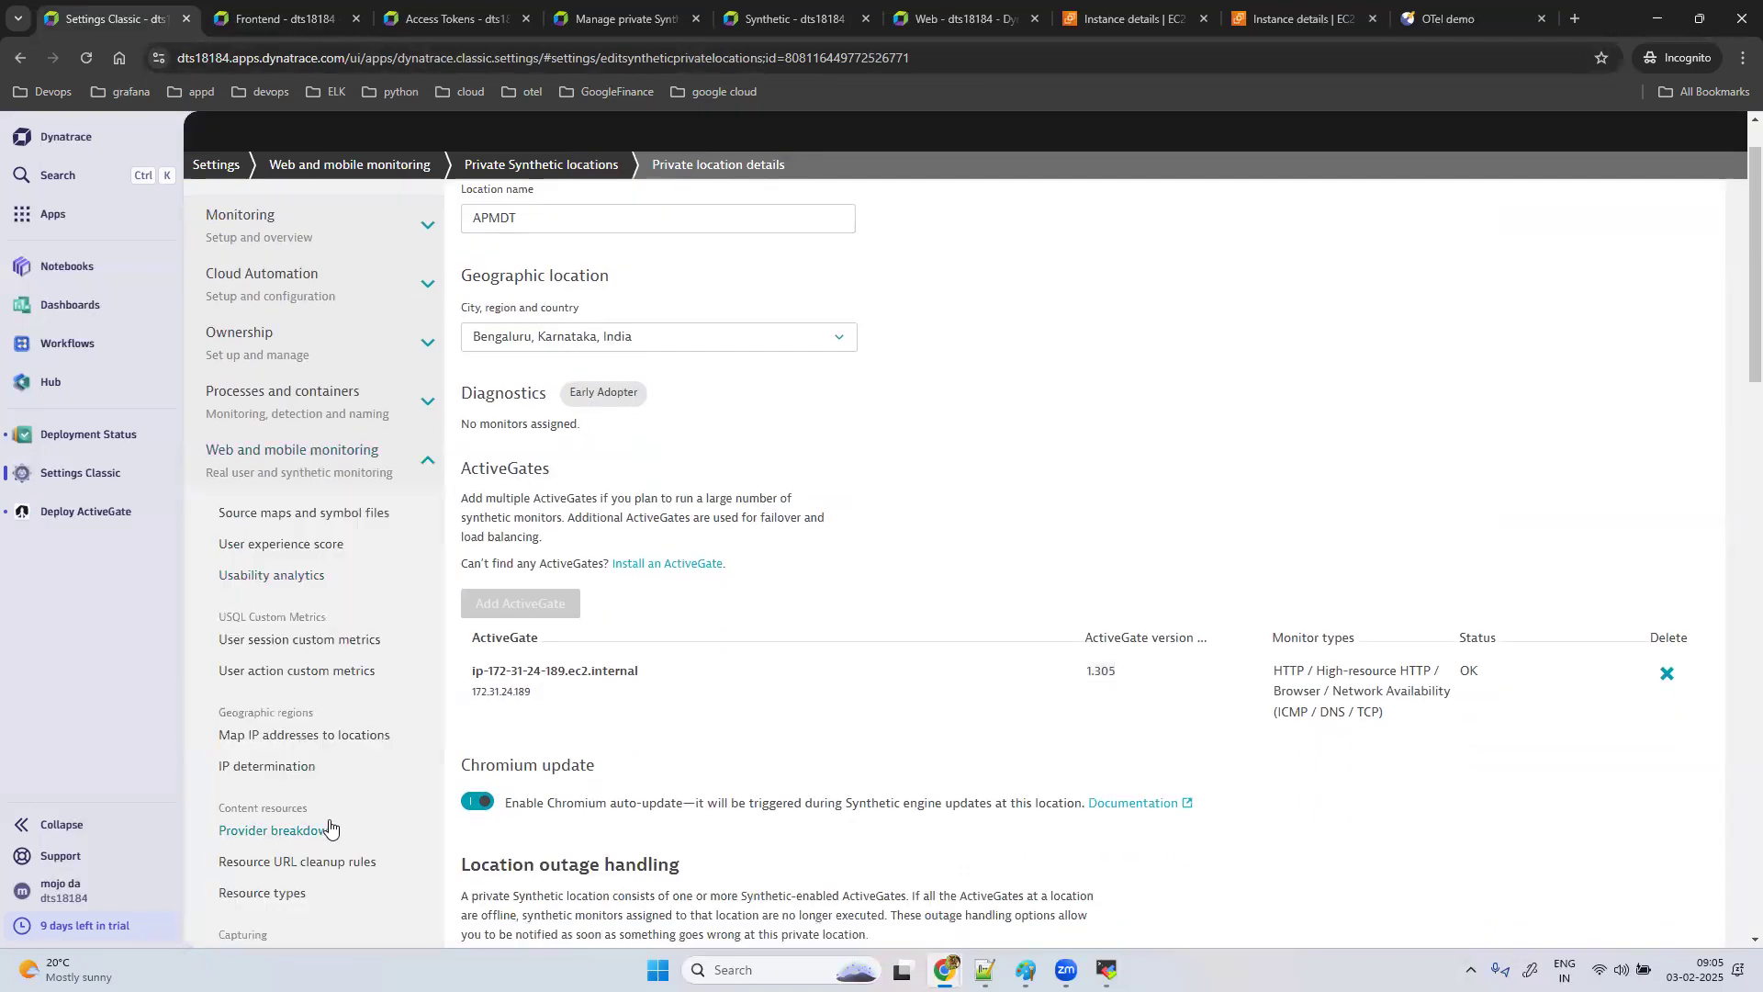
scroll(327, 807, down, 3)
click(310, 748)
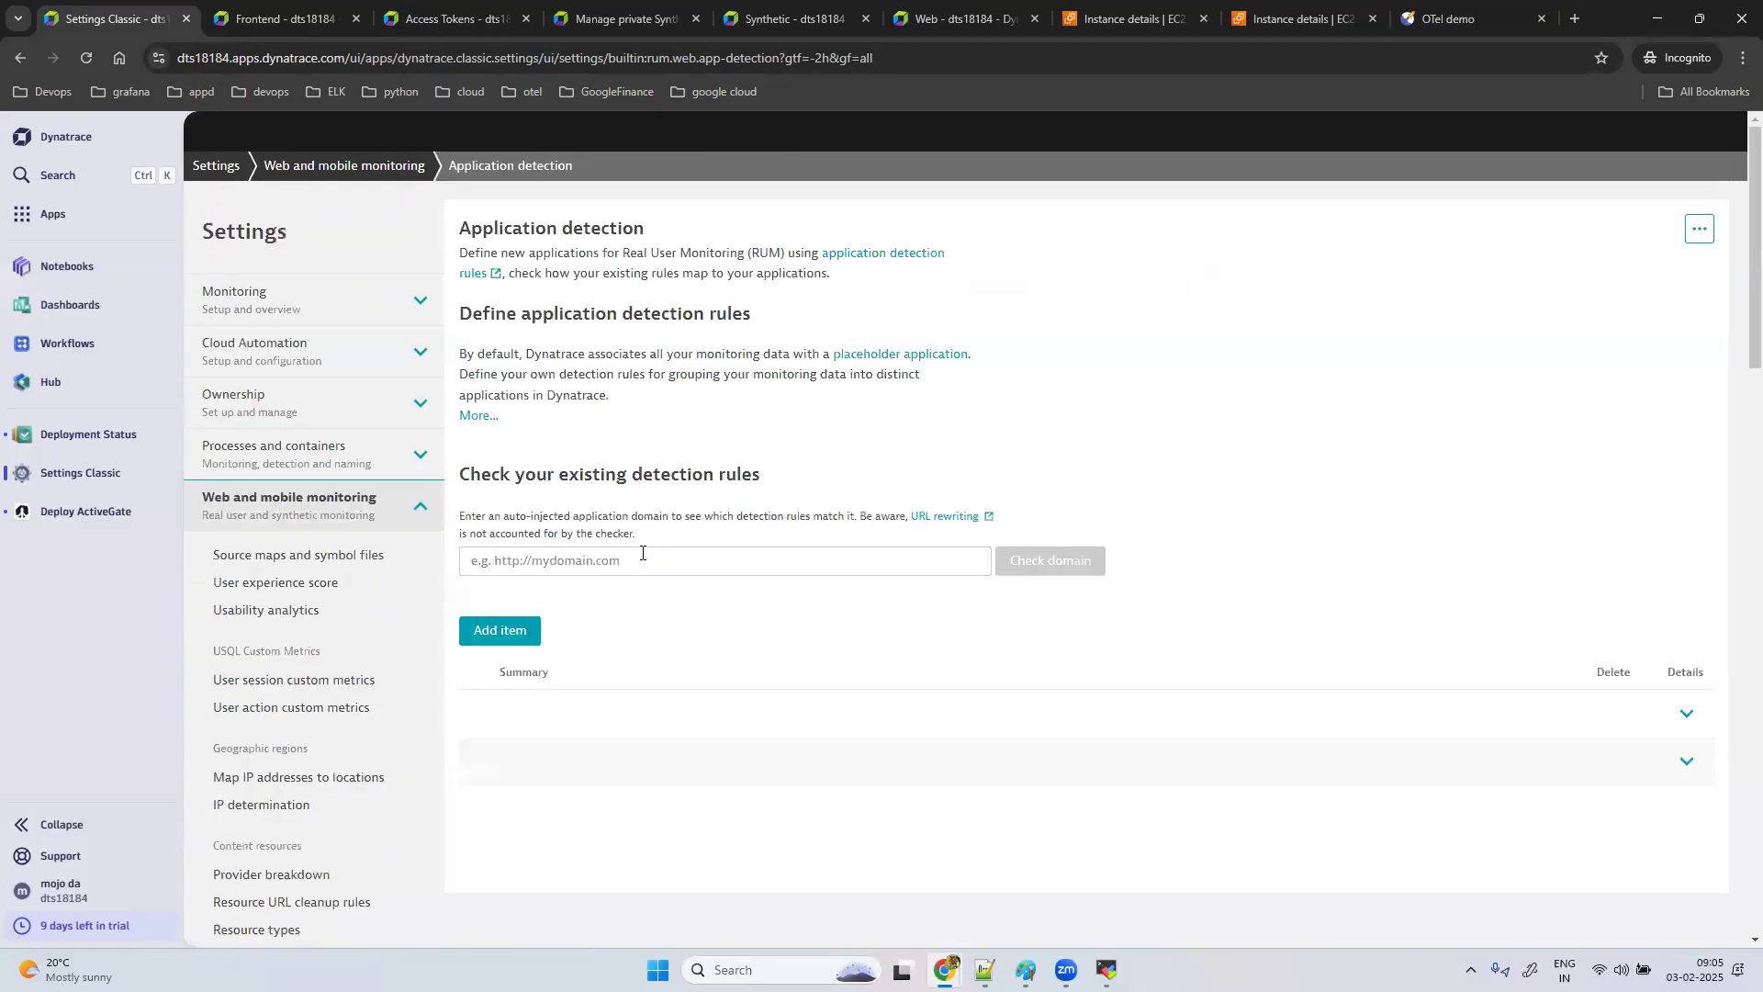
click(1686, 713)
click(613, 695)
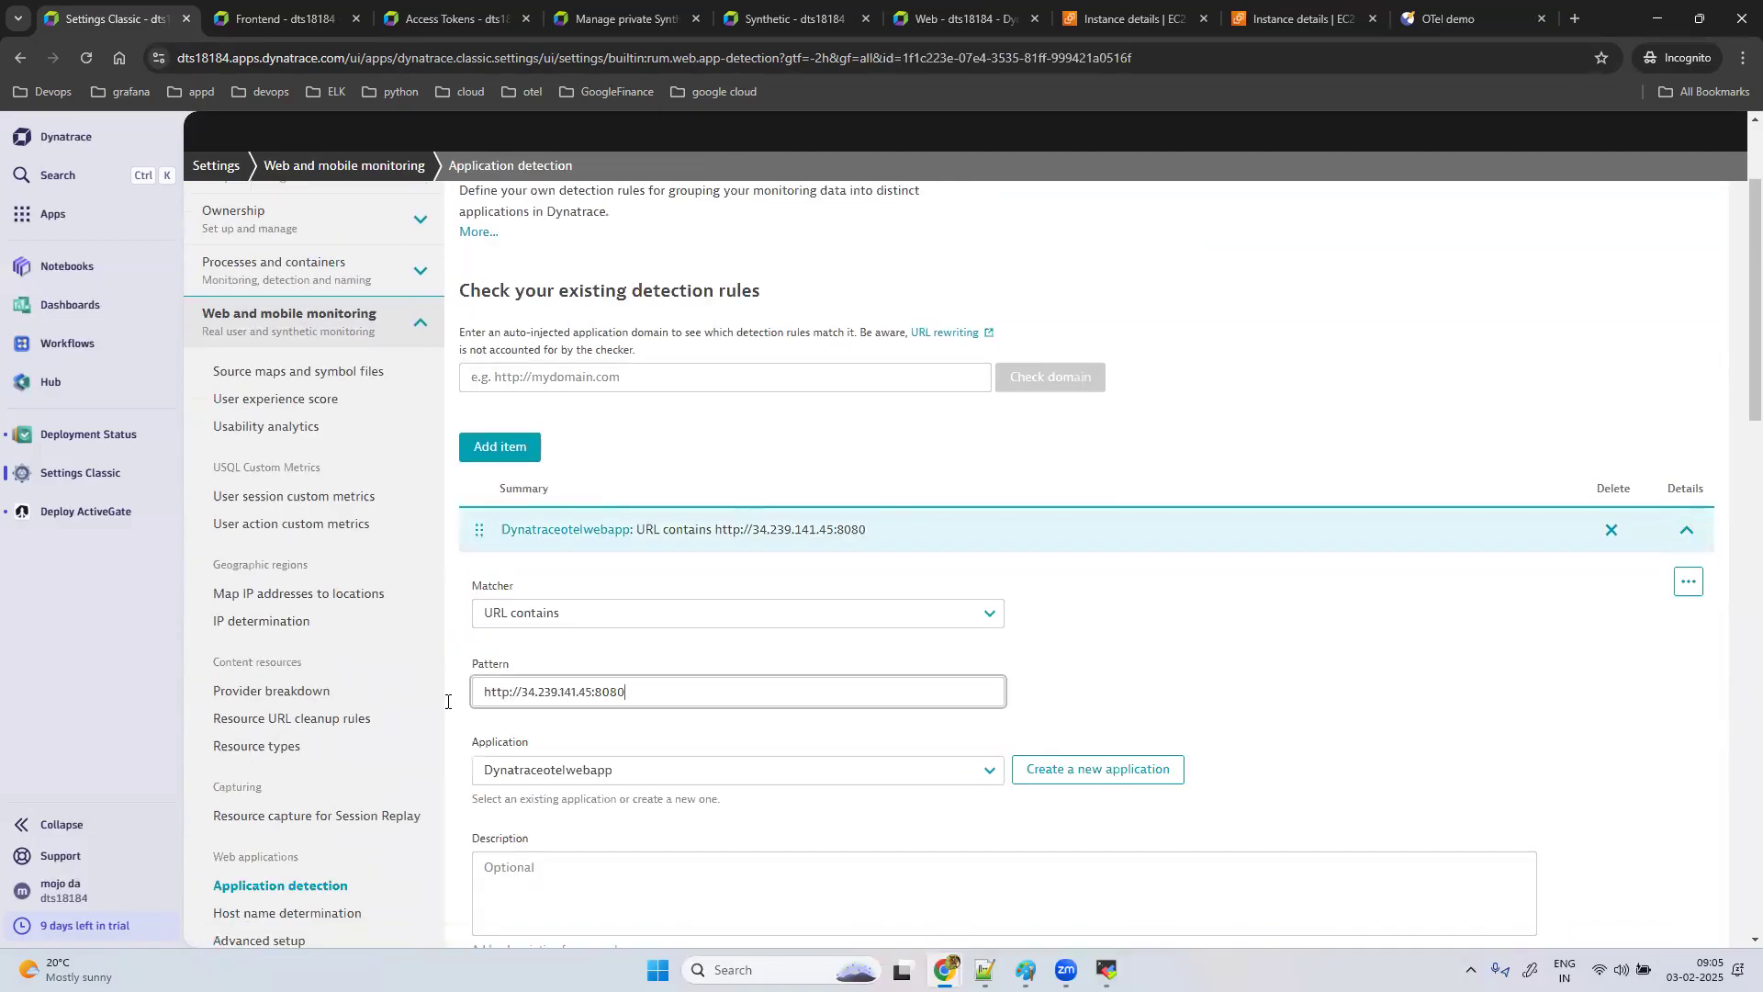
key(ctrl+a)
text(http://54.165.13.7:8080/)
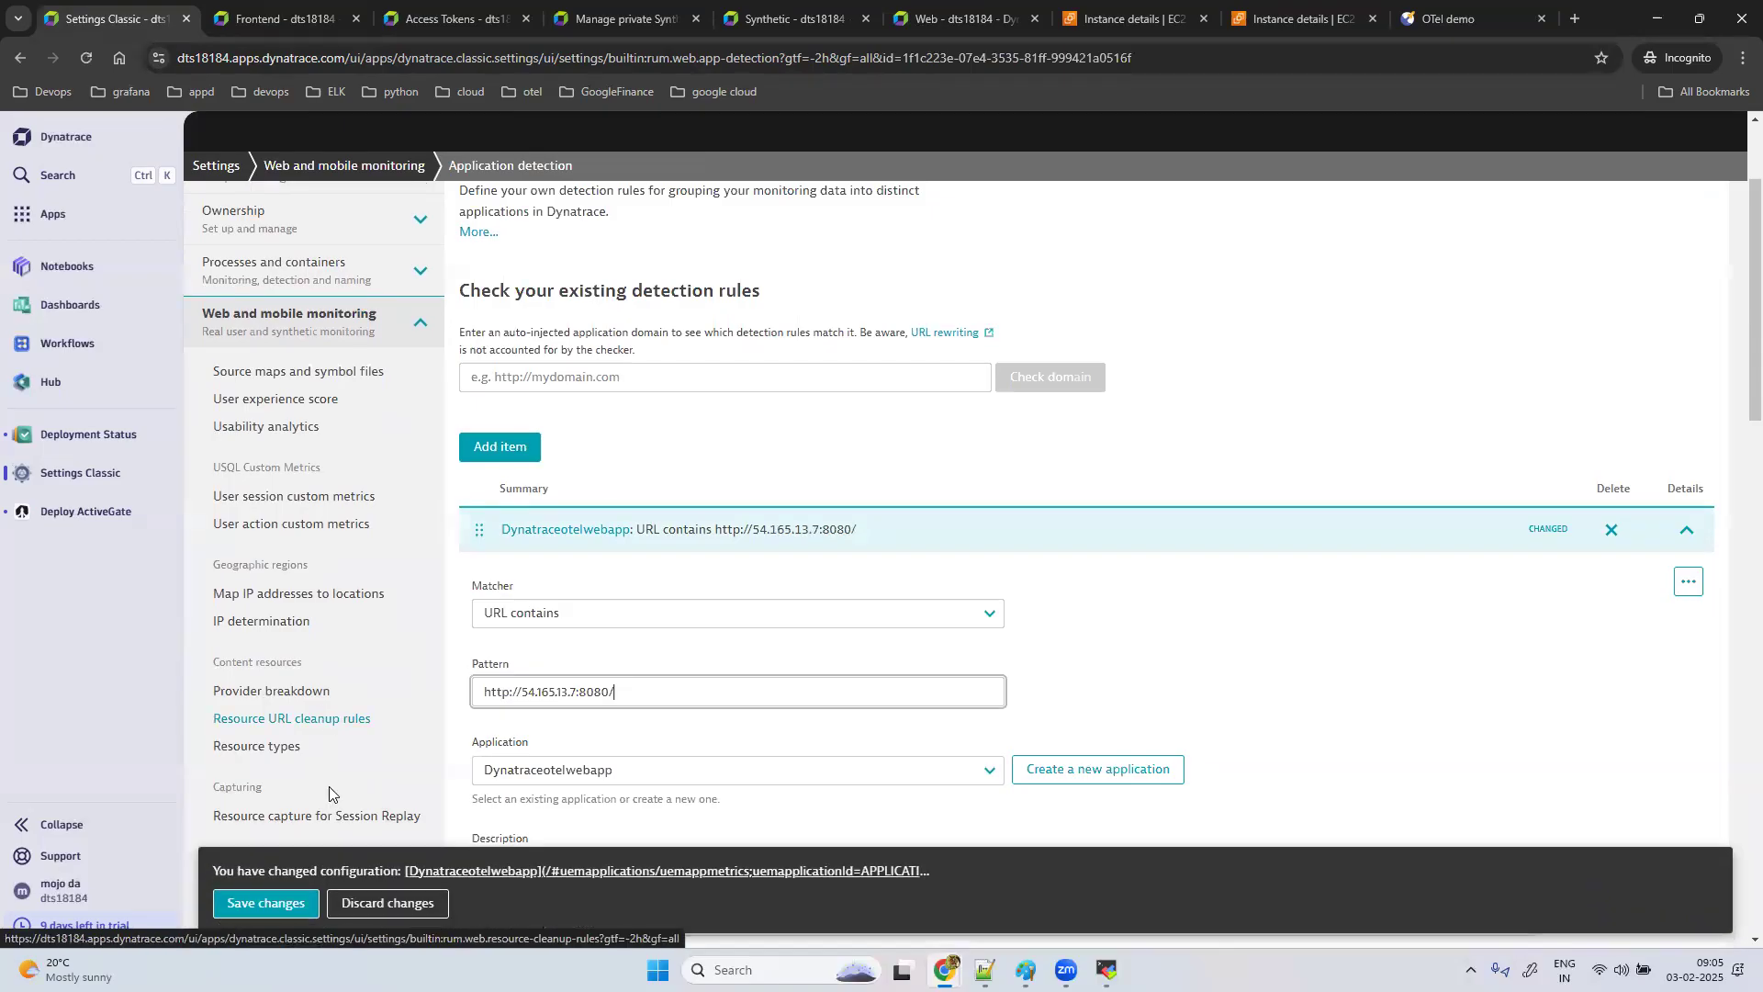
click(279, 893)
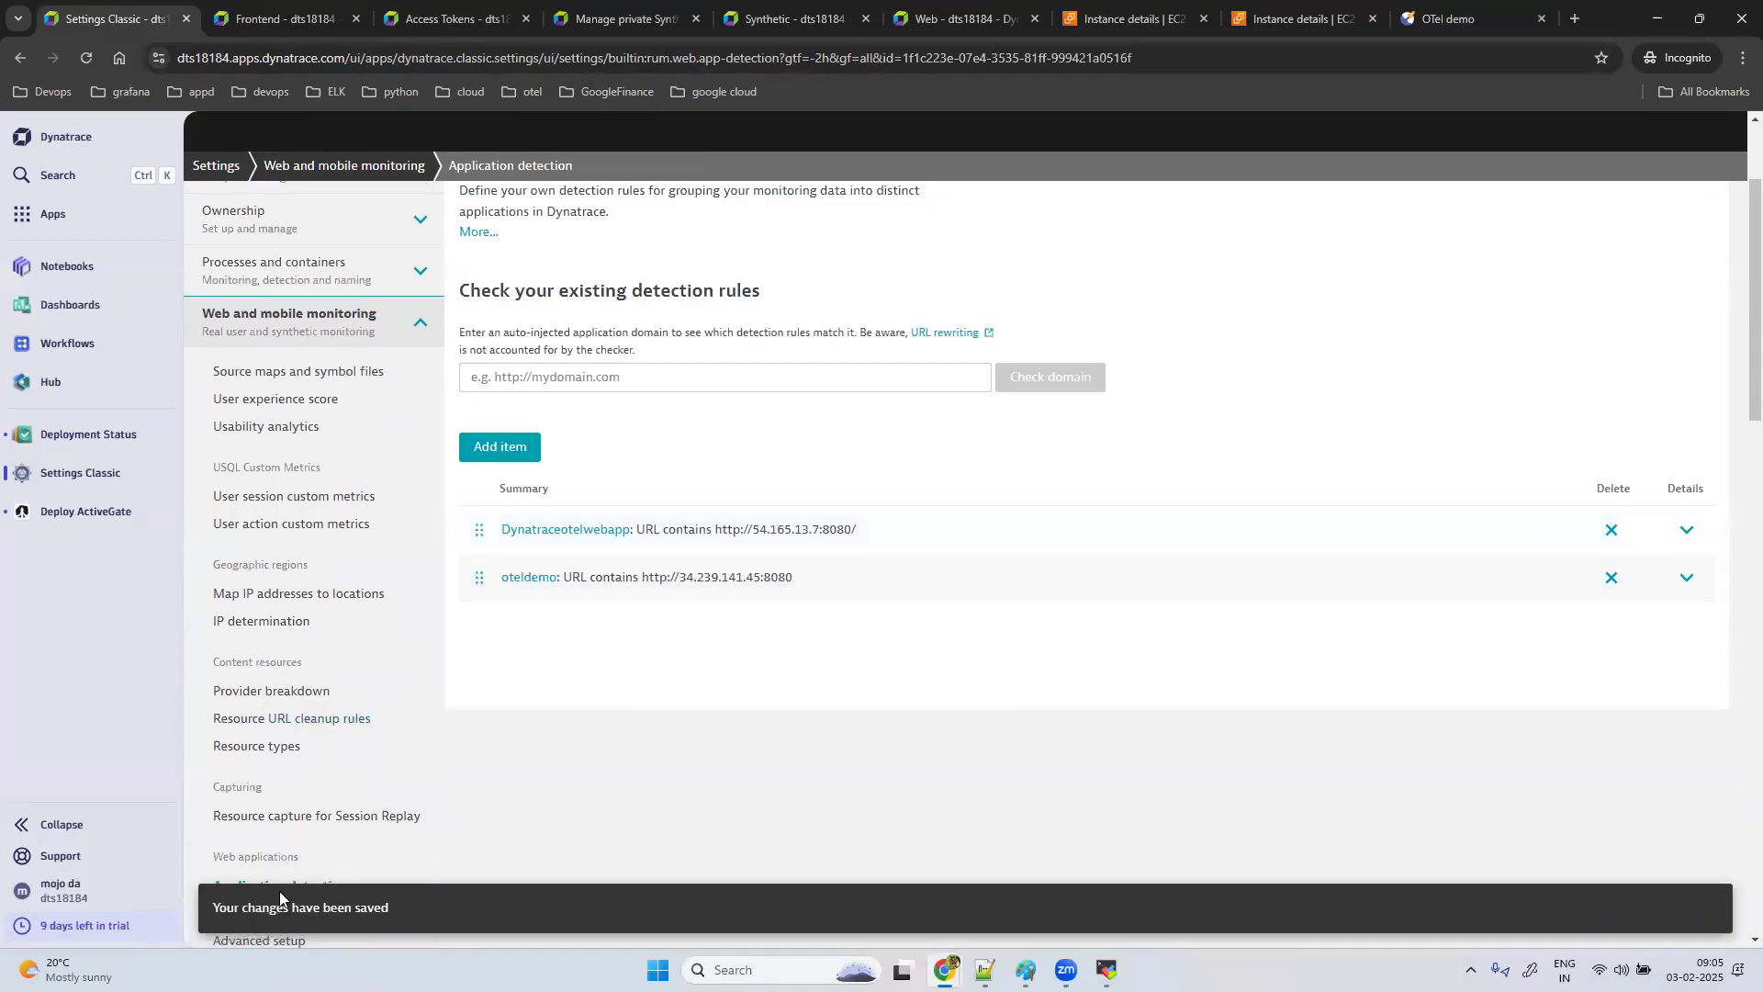
click(1613, 529)
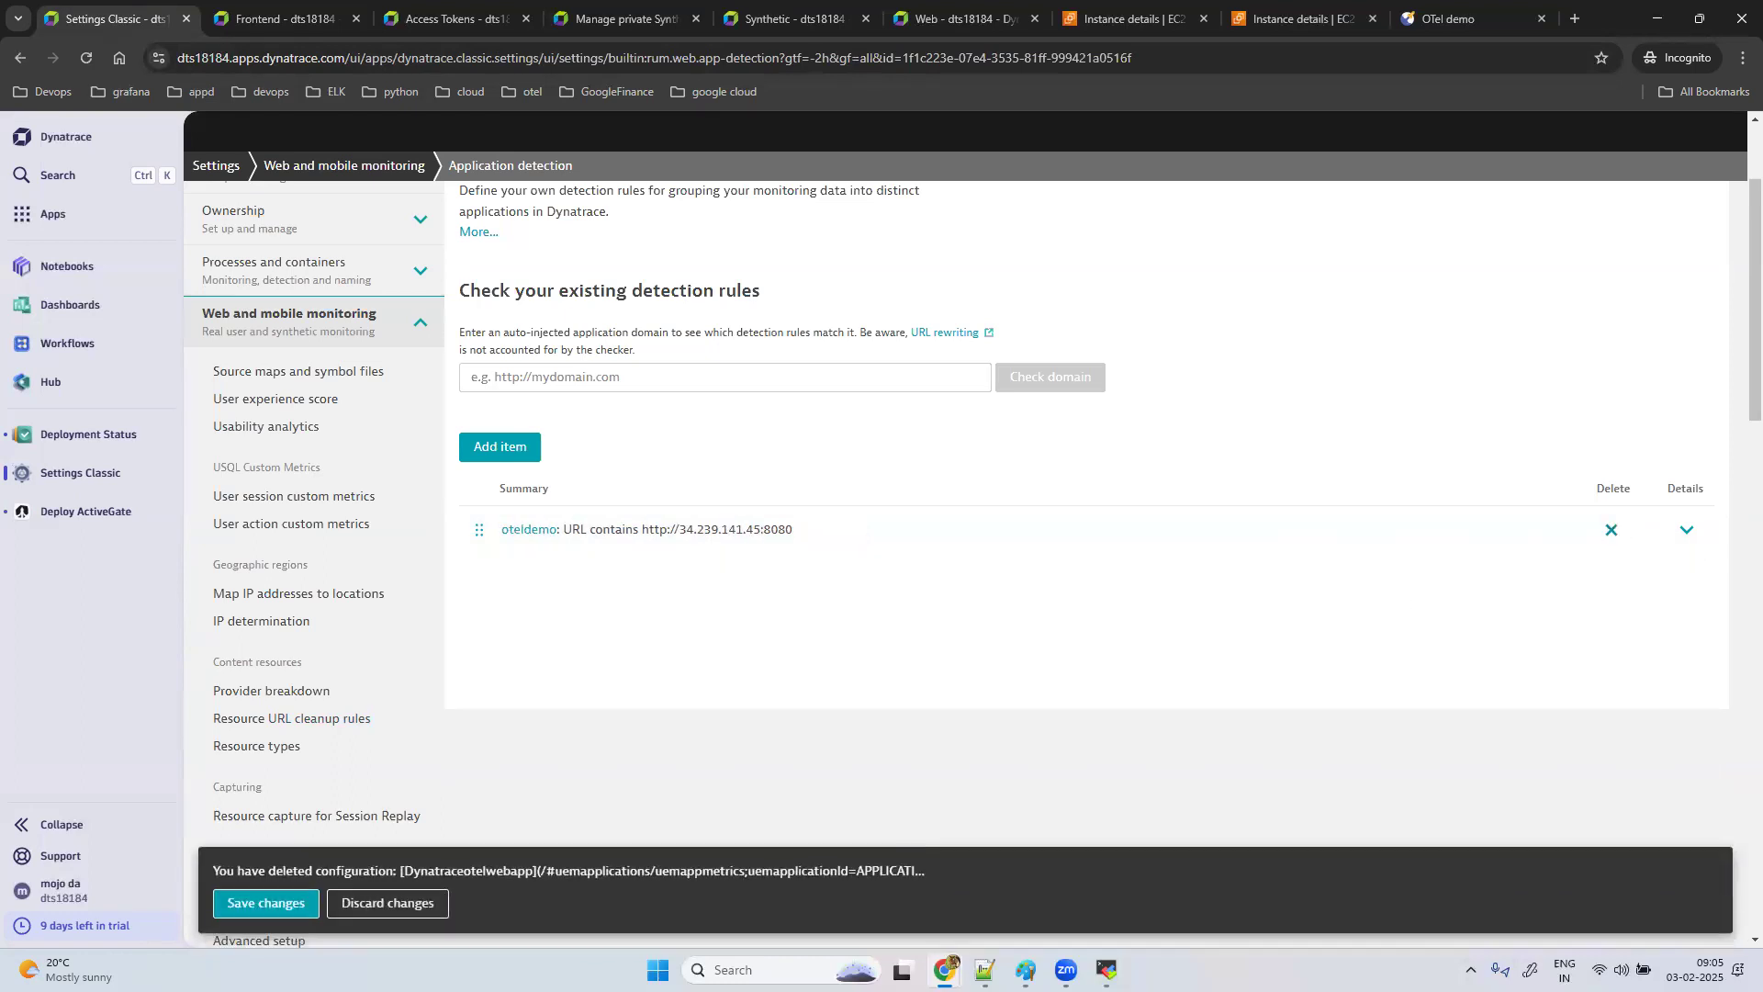
click(269, 907)
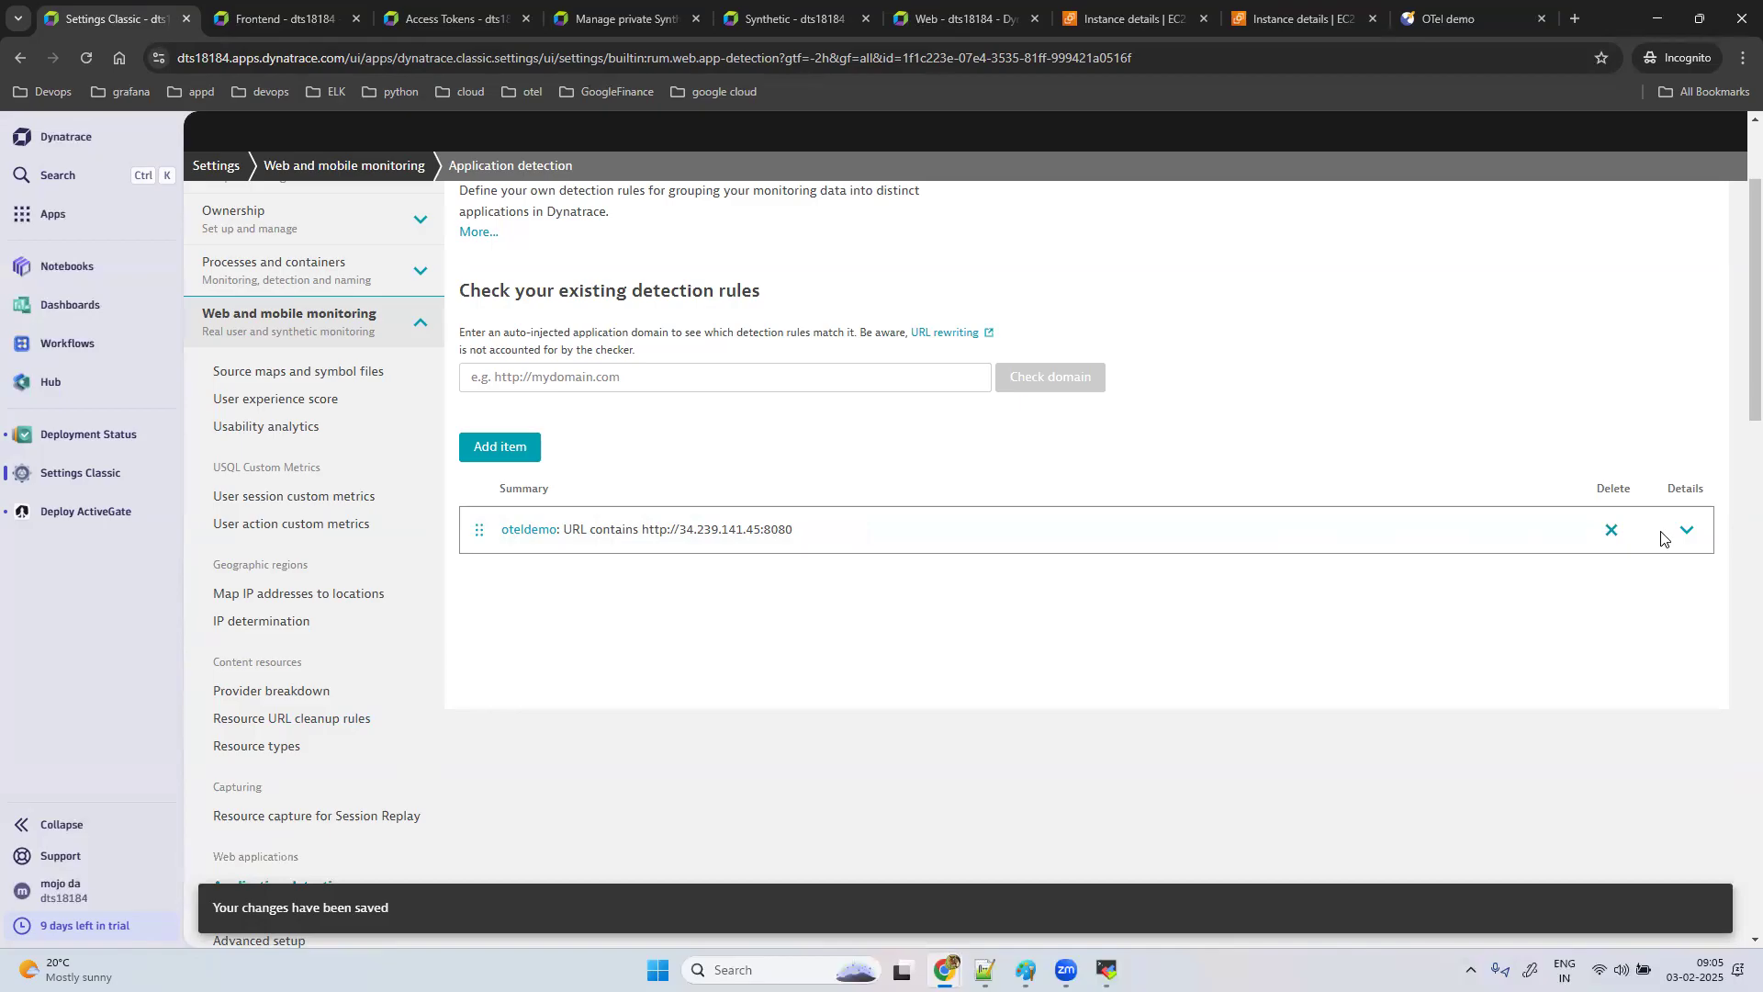
click(1688, 532)
triple_click(763, 693)
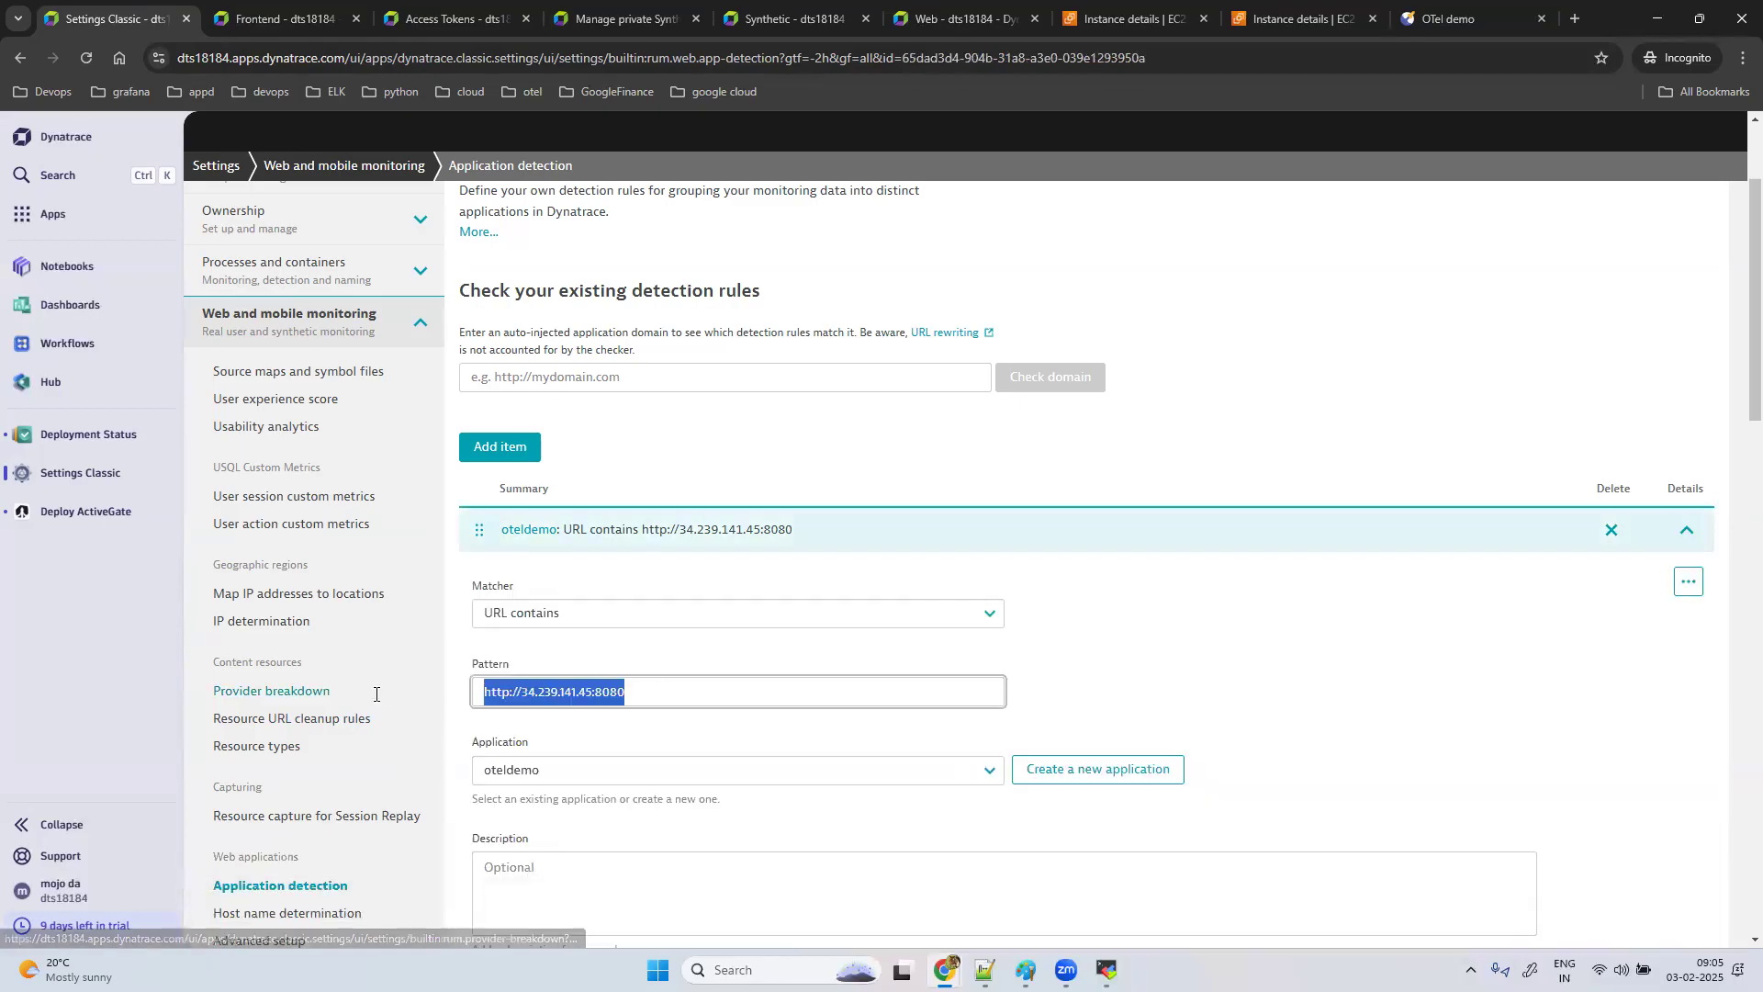
text(http://54.165.13.7:8080/)
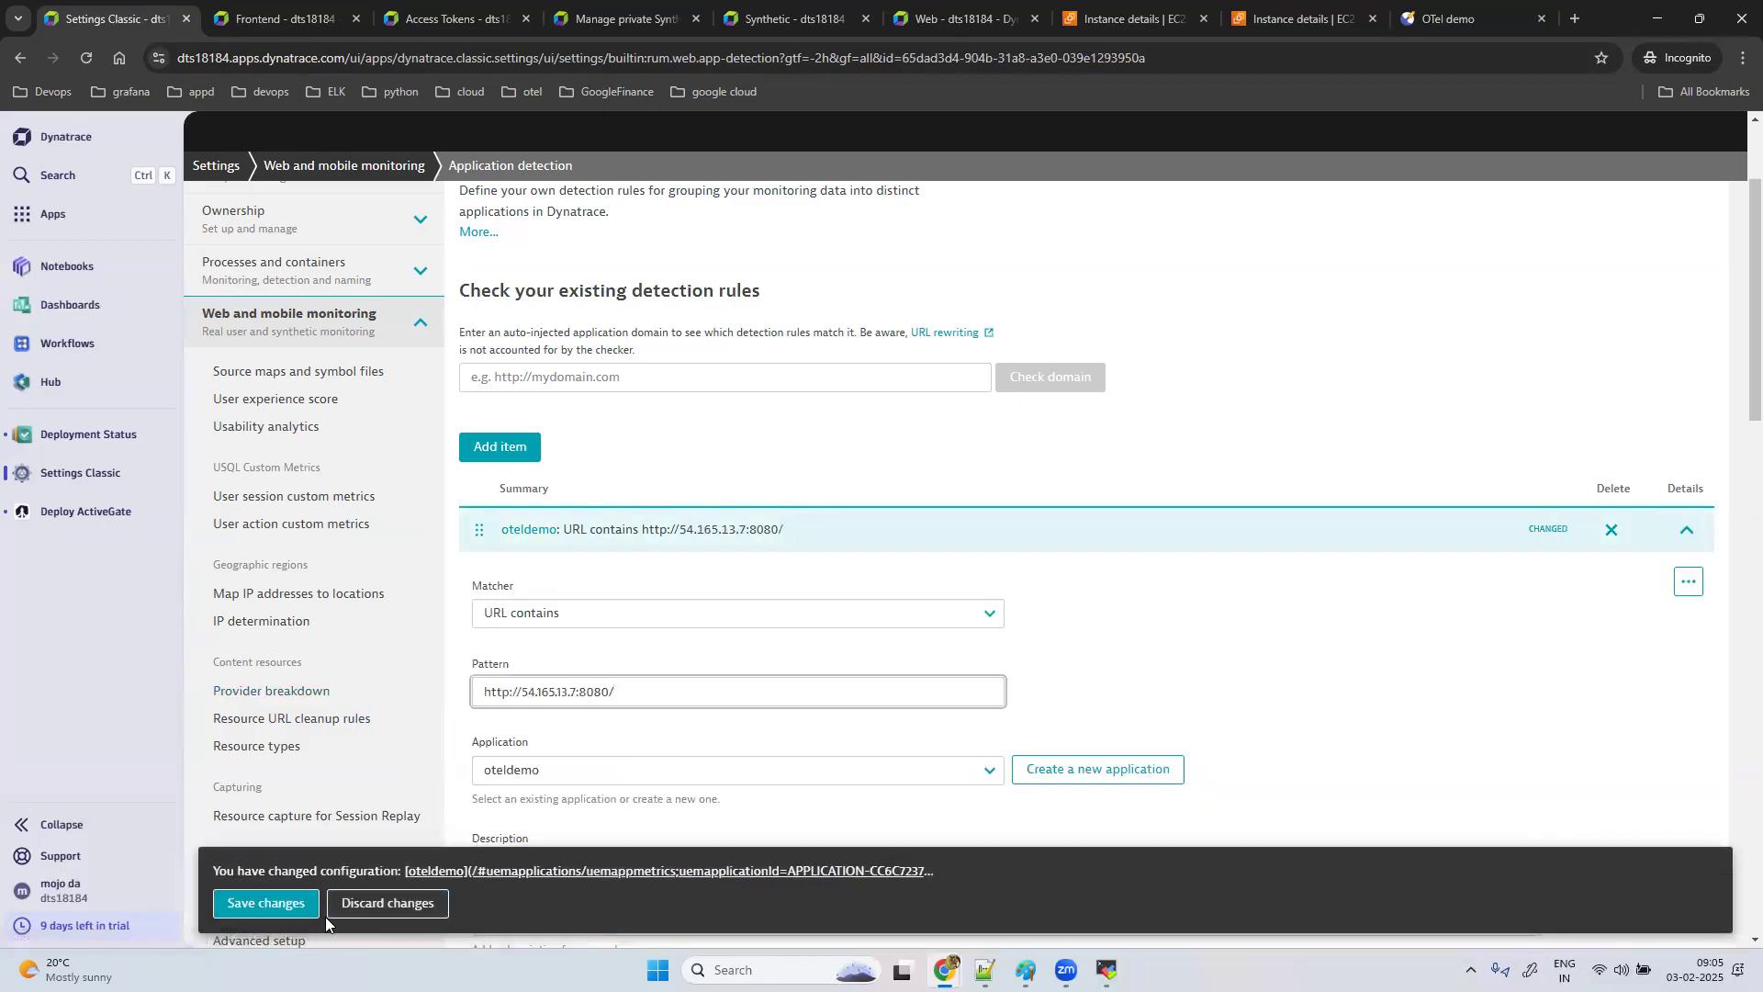
click(270, 907)
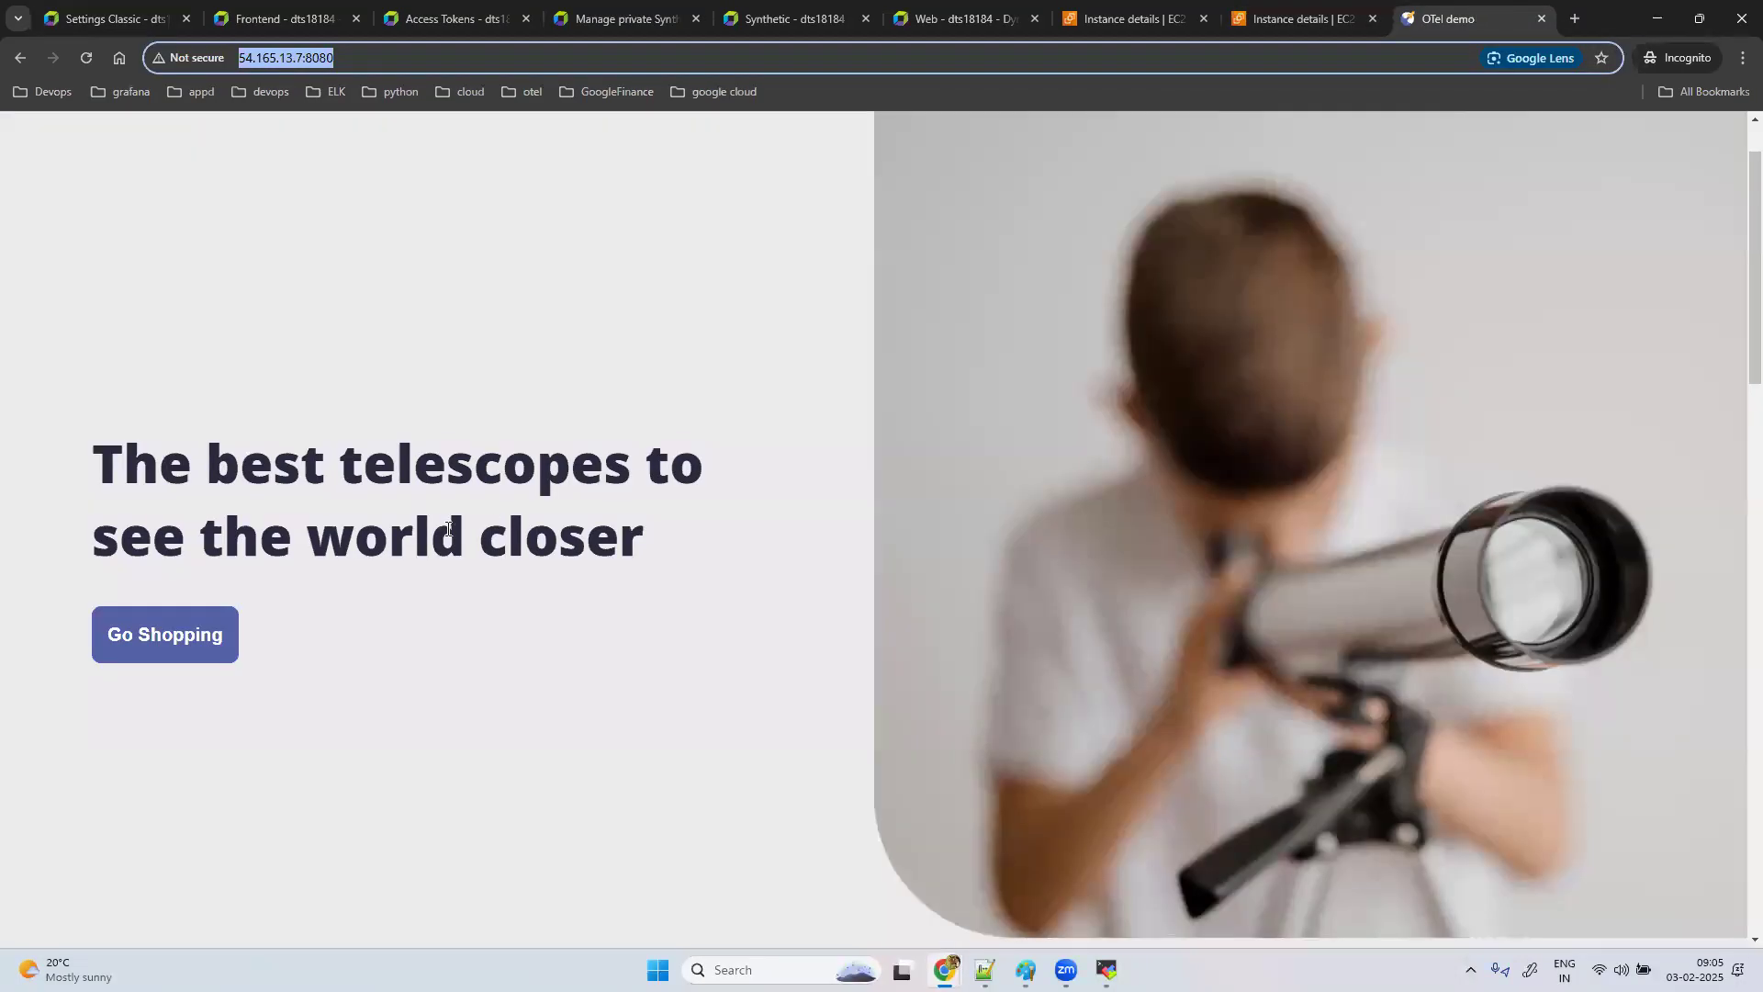
Step: On the OTel demo site, add the National Park Foundation Explorascope to the cart and continue shopping without placing the order
click(116, 634)
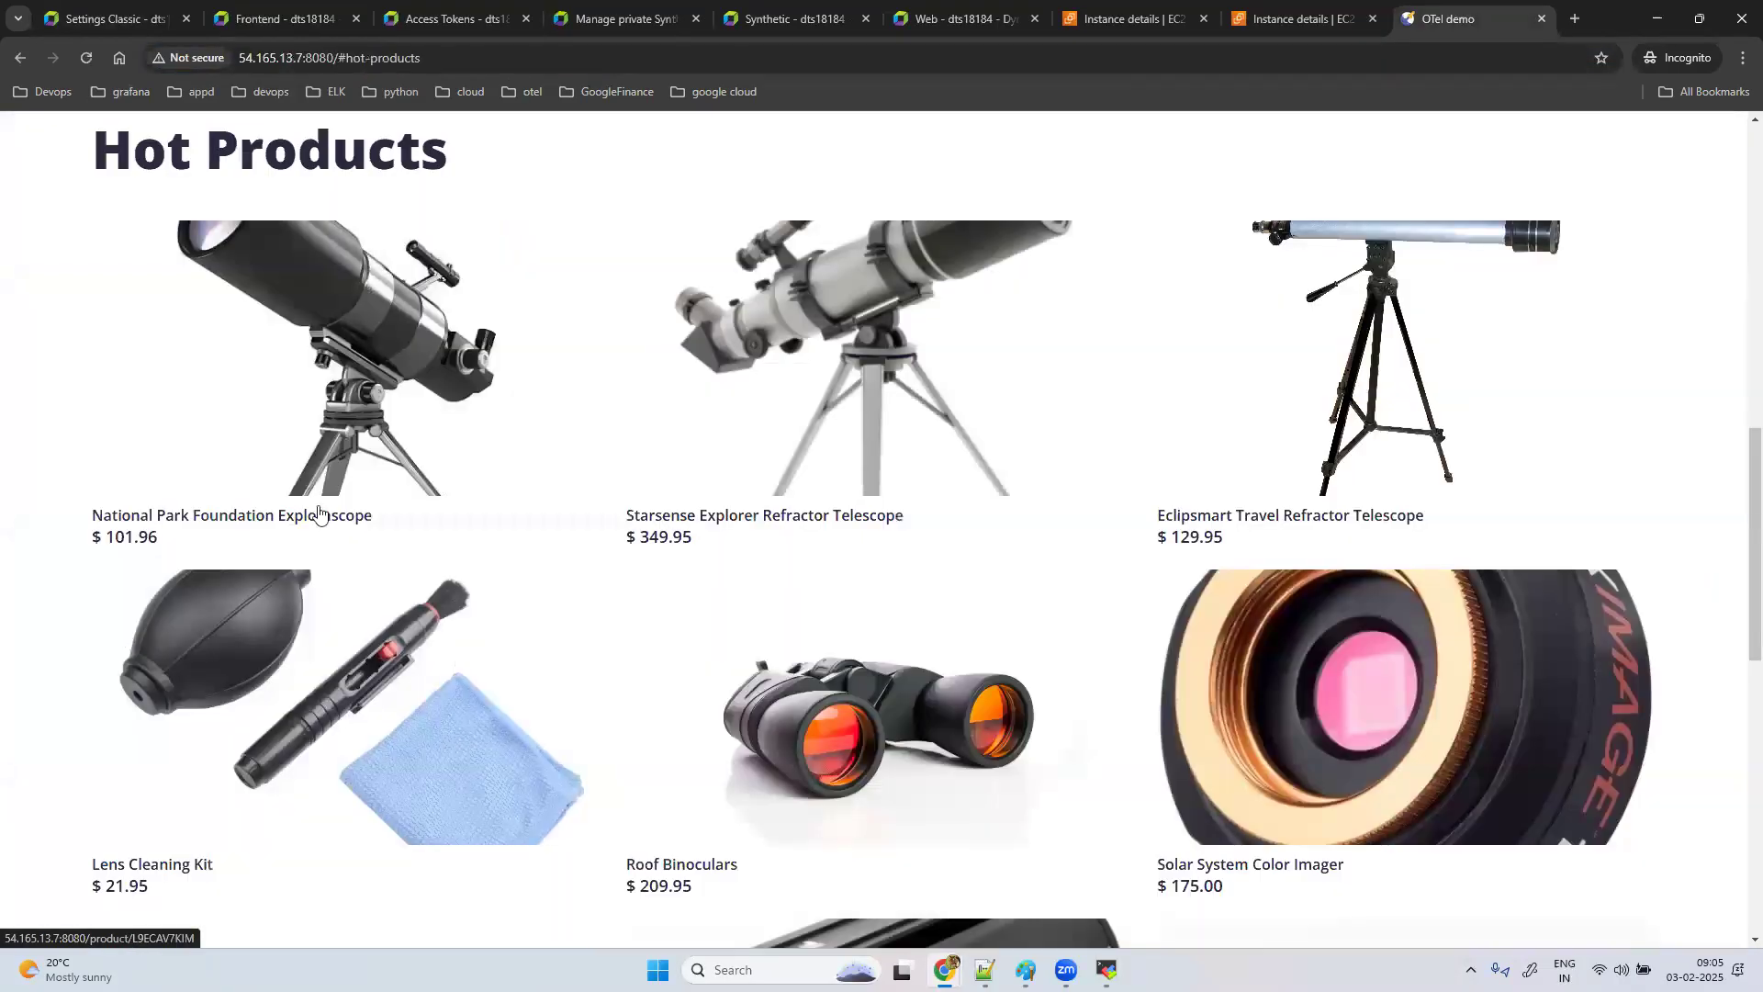
click(413, 376)
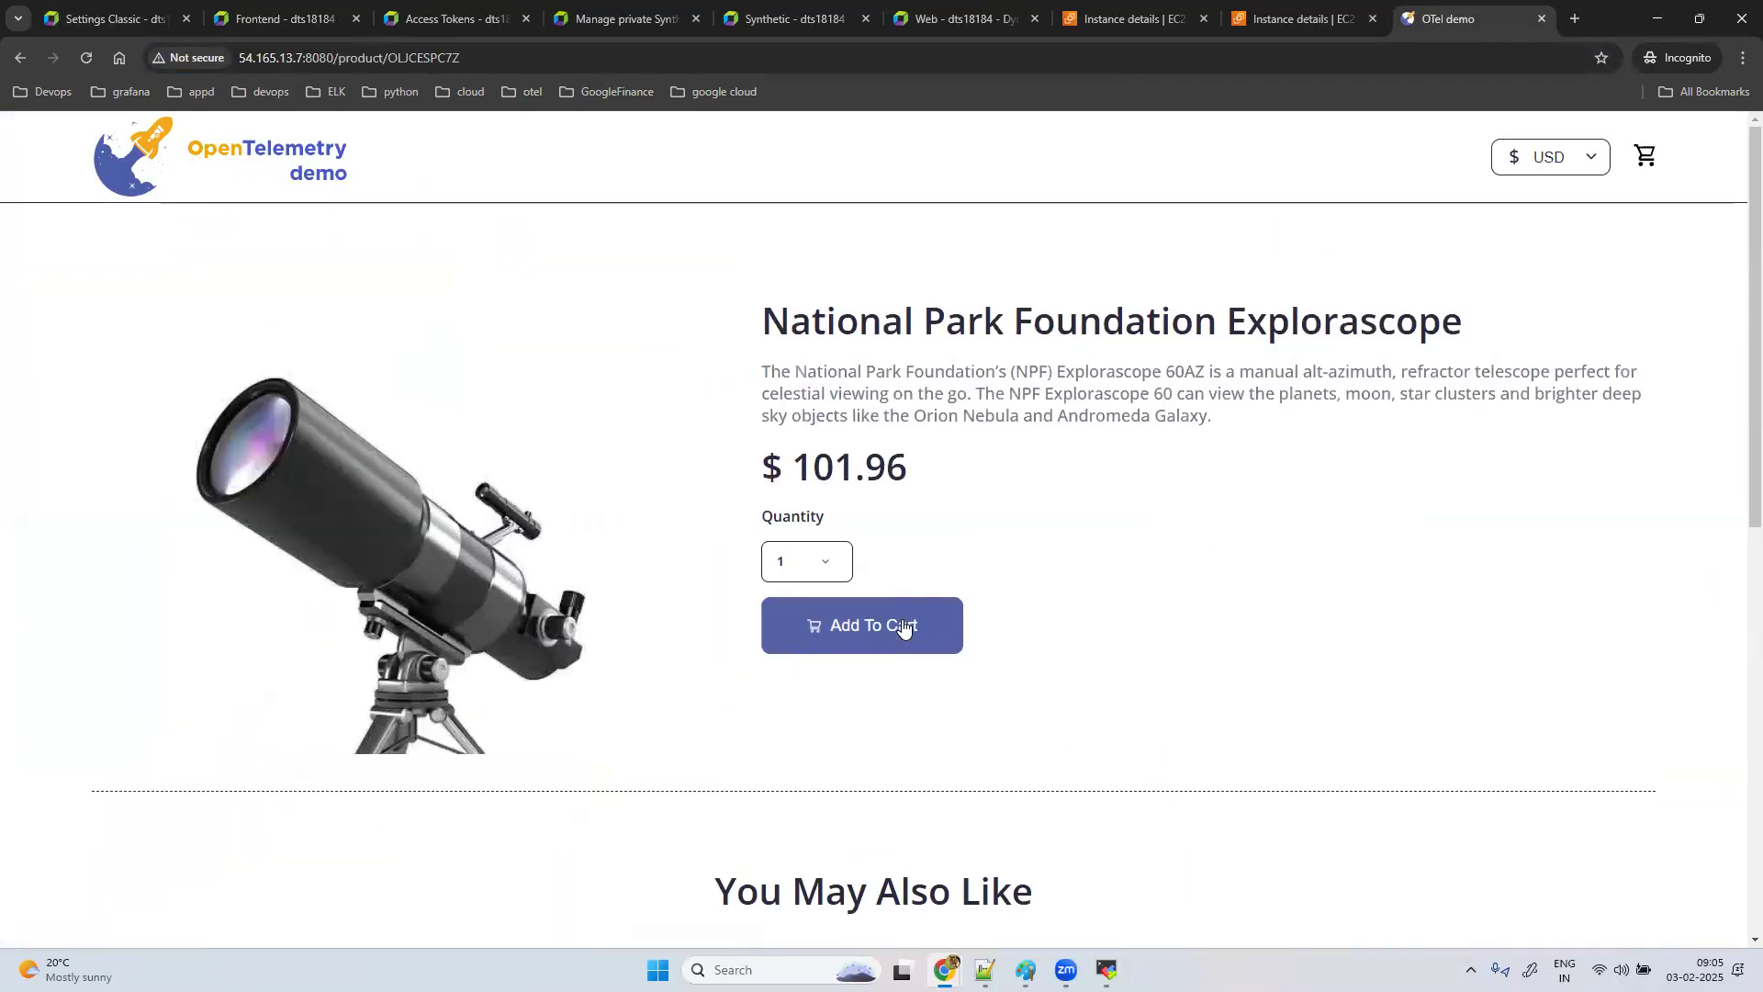
click(904, 628)
scroll(1362, 669, down, 15)
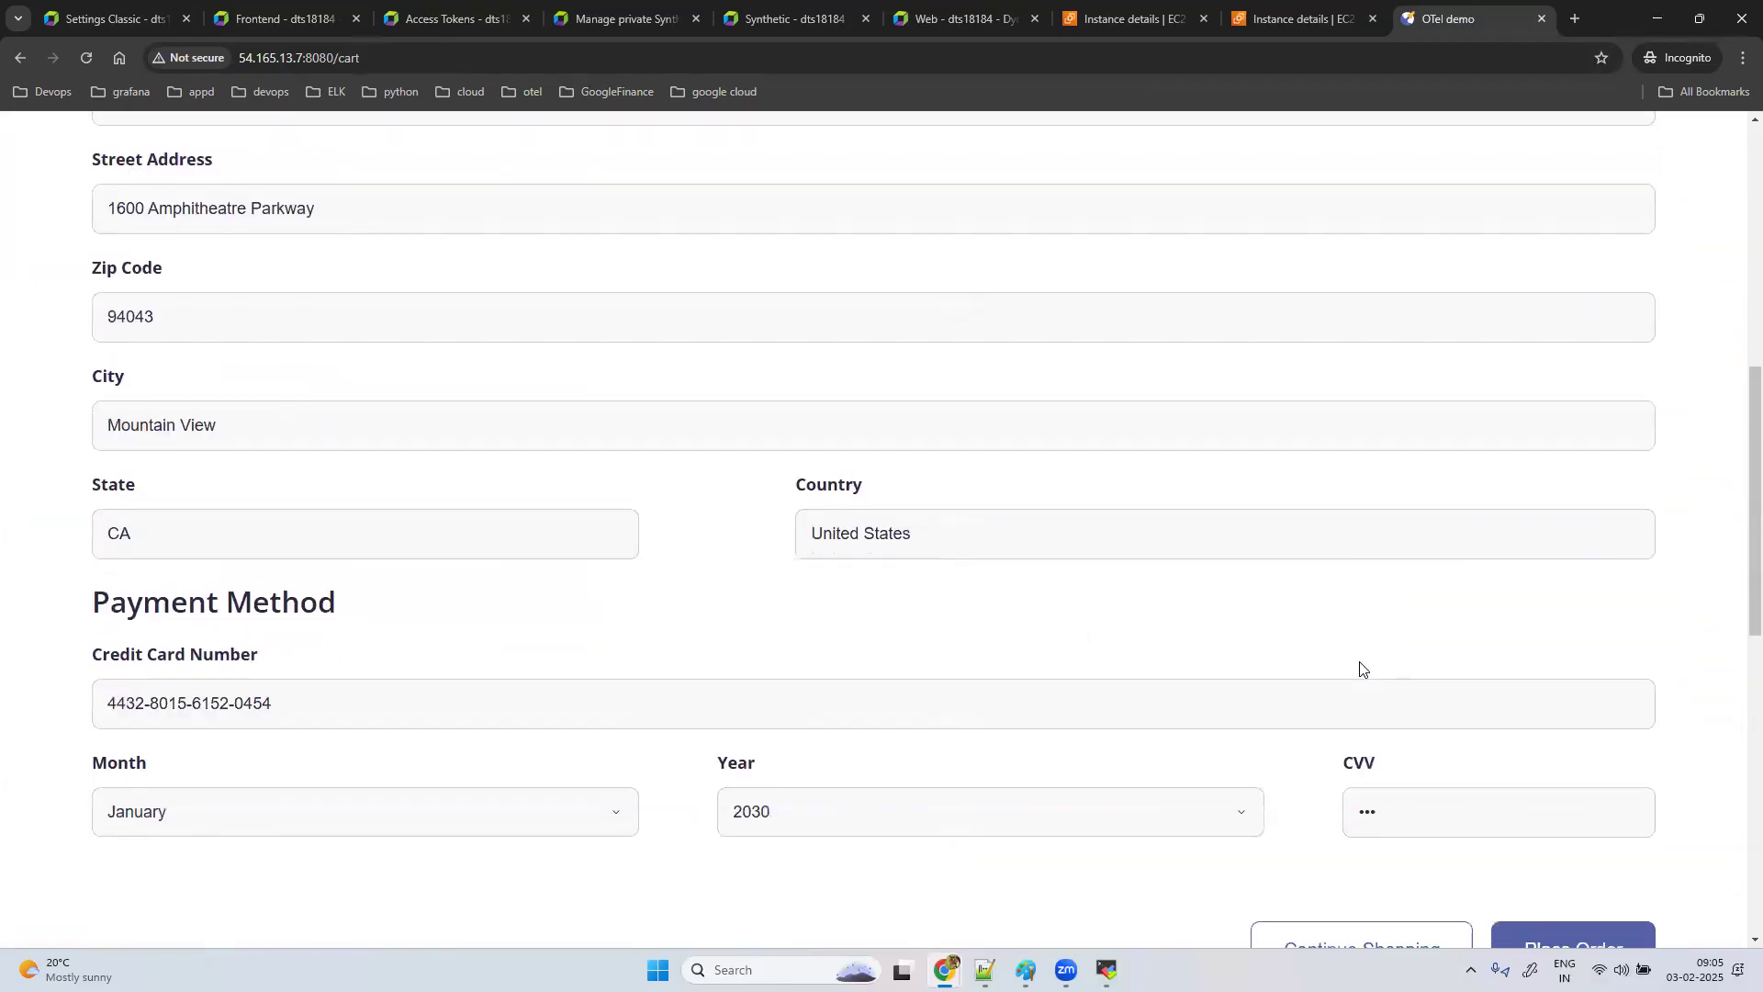
scroll(1561, 321, up, 2)
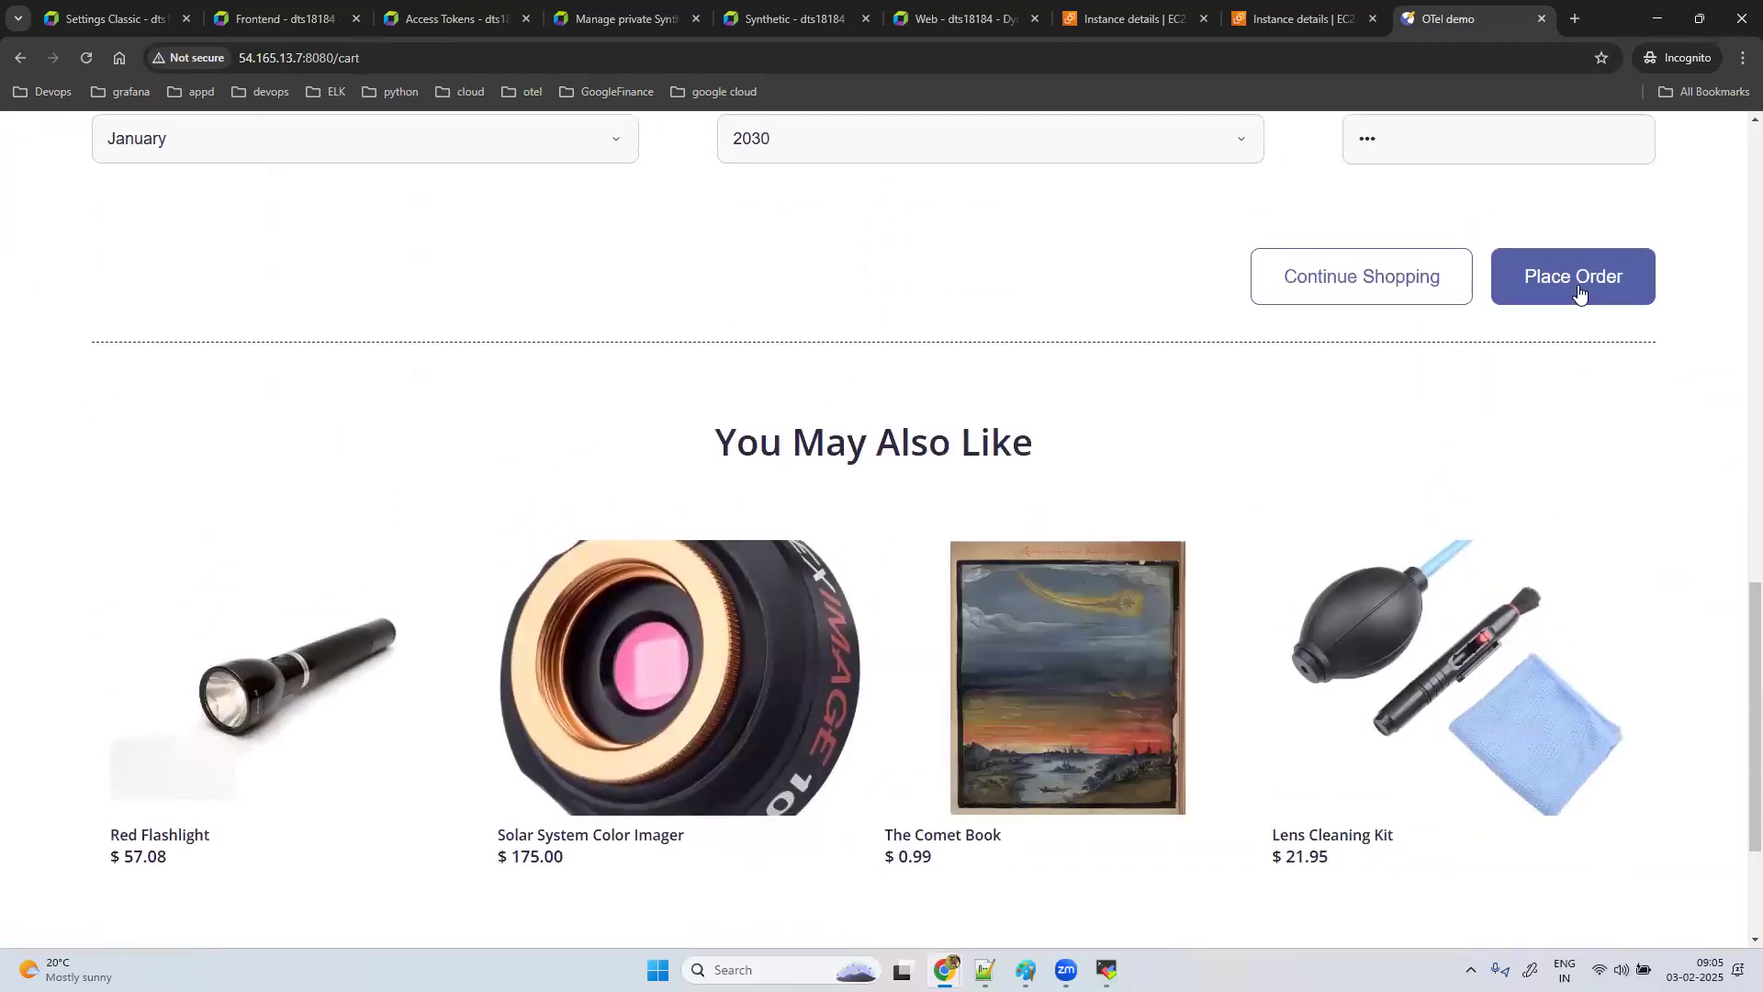
click(1408, 281)
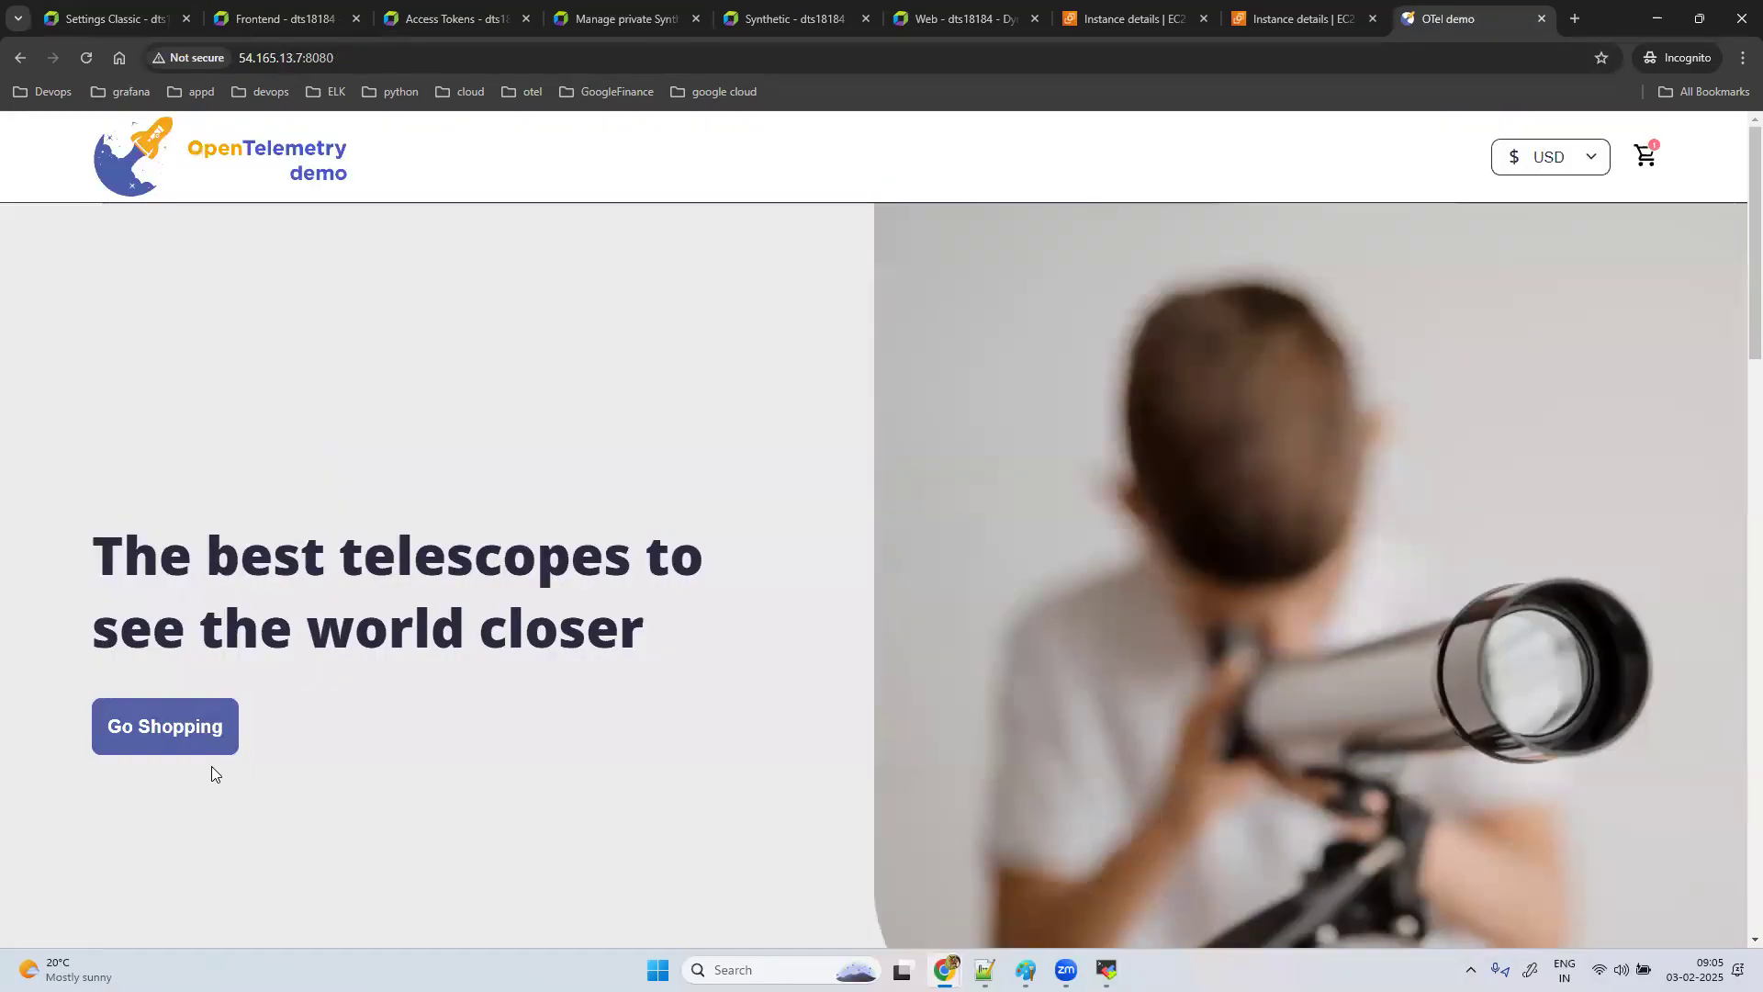
Step: Add the Starsense Explorer Refractor Telescope to the cart and continue shopping from the cart page
click(163, 742)
click(868, 391)
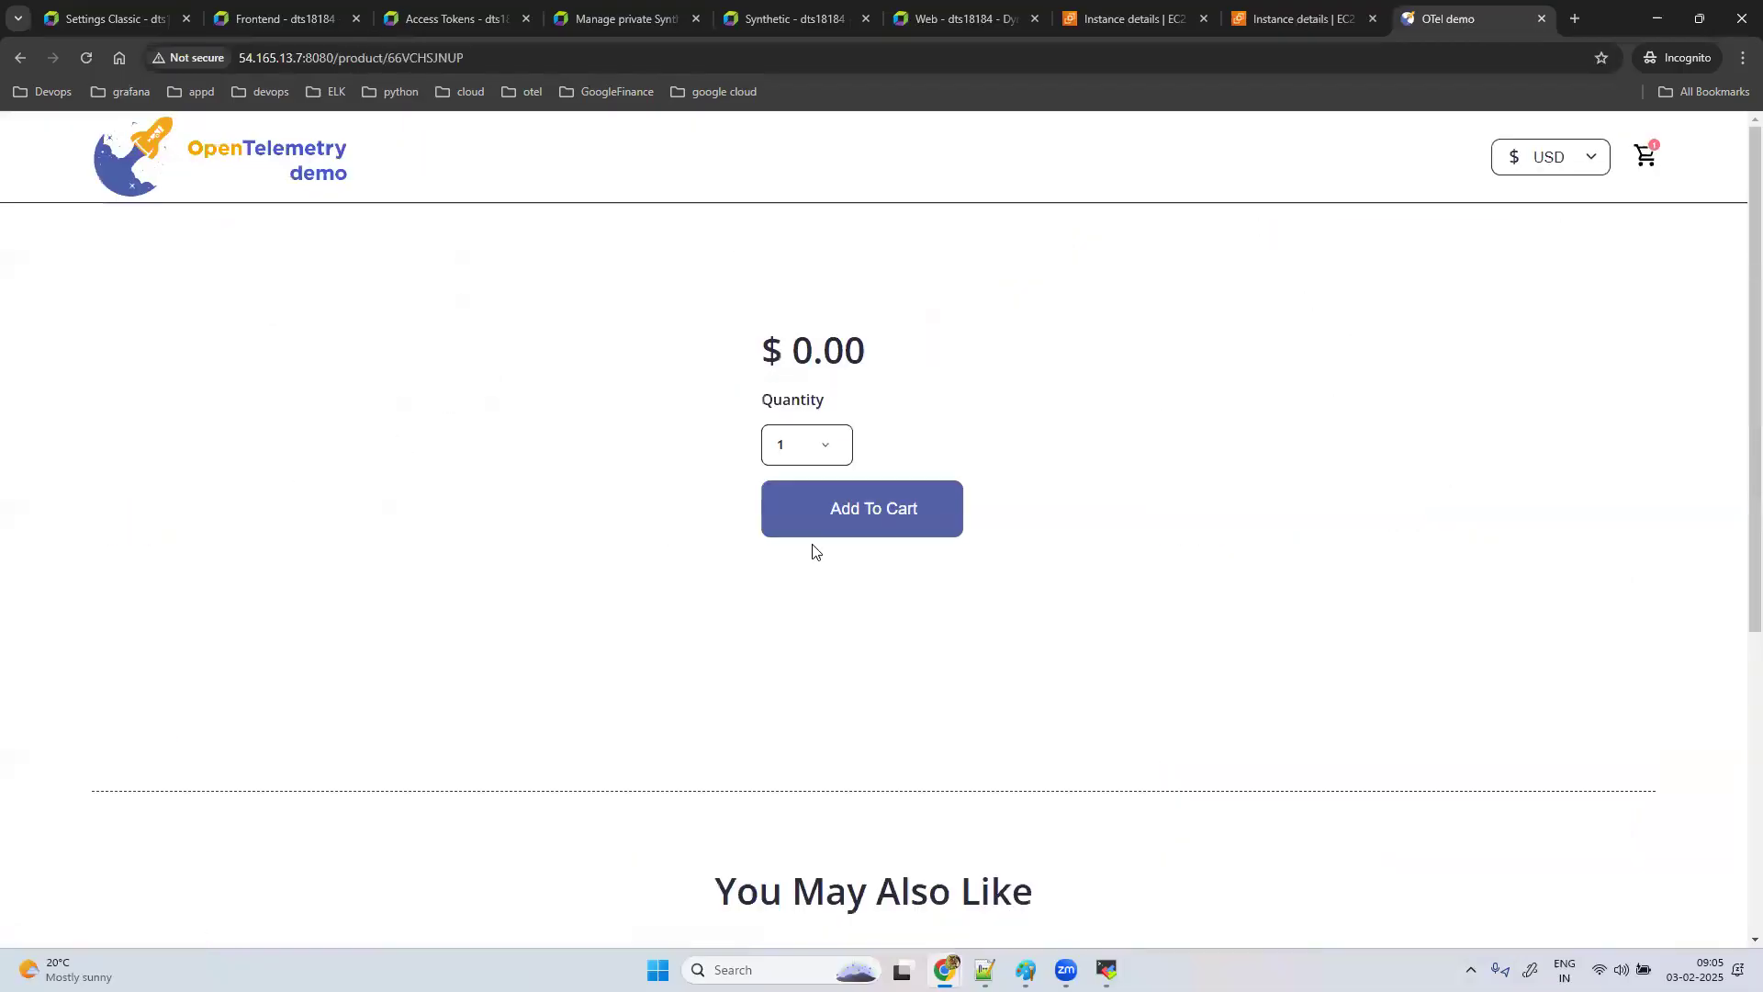
click(840, 633)
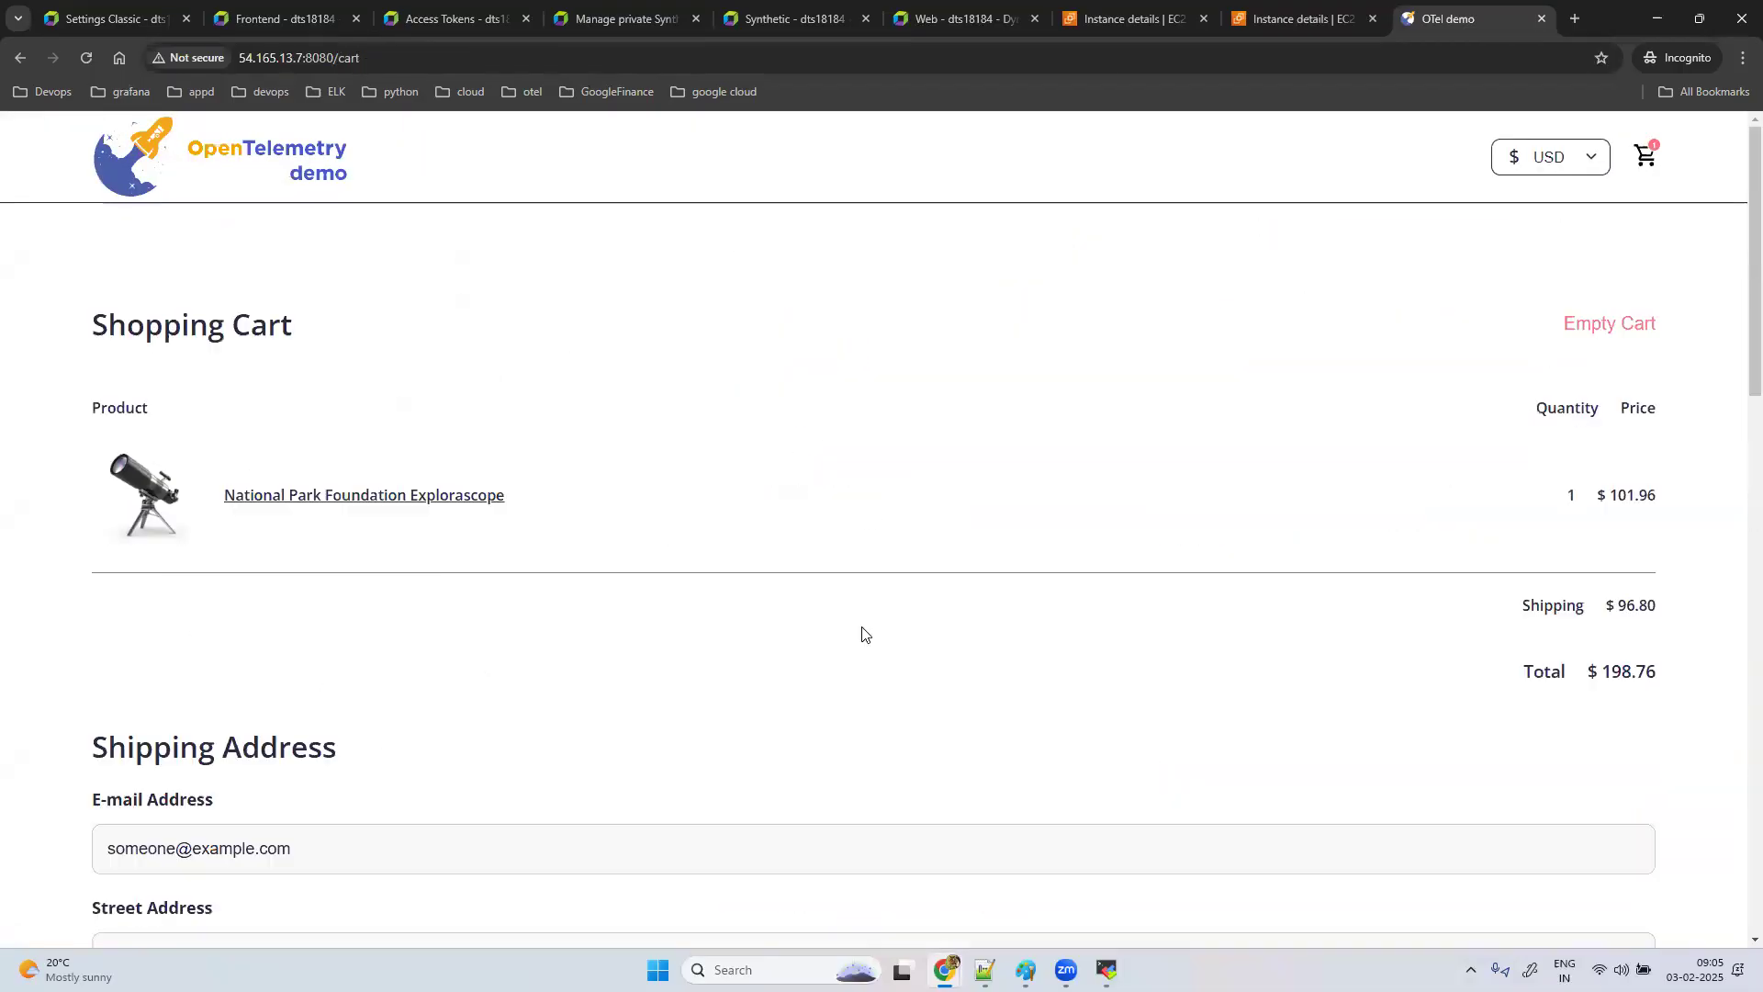
scroll(977, 603, down, 12)
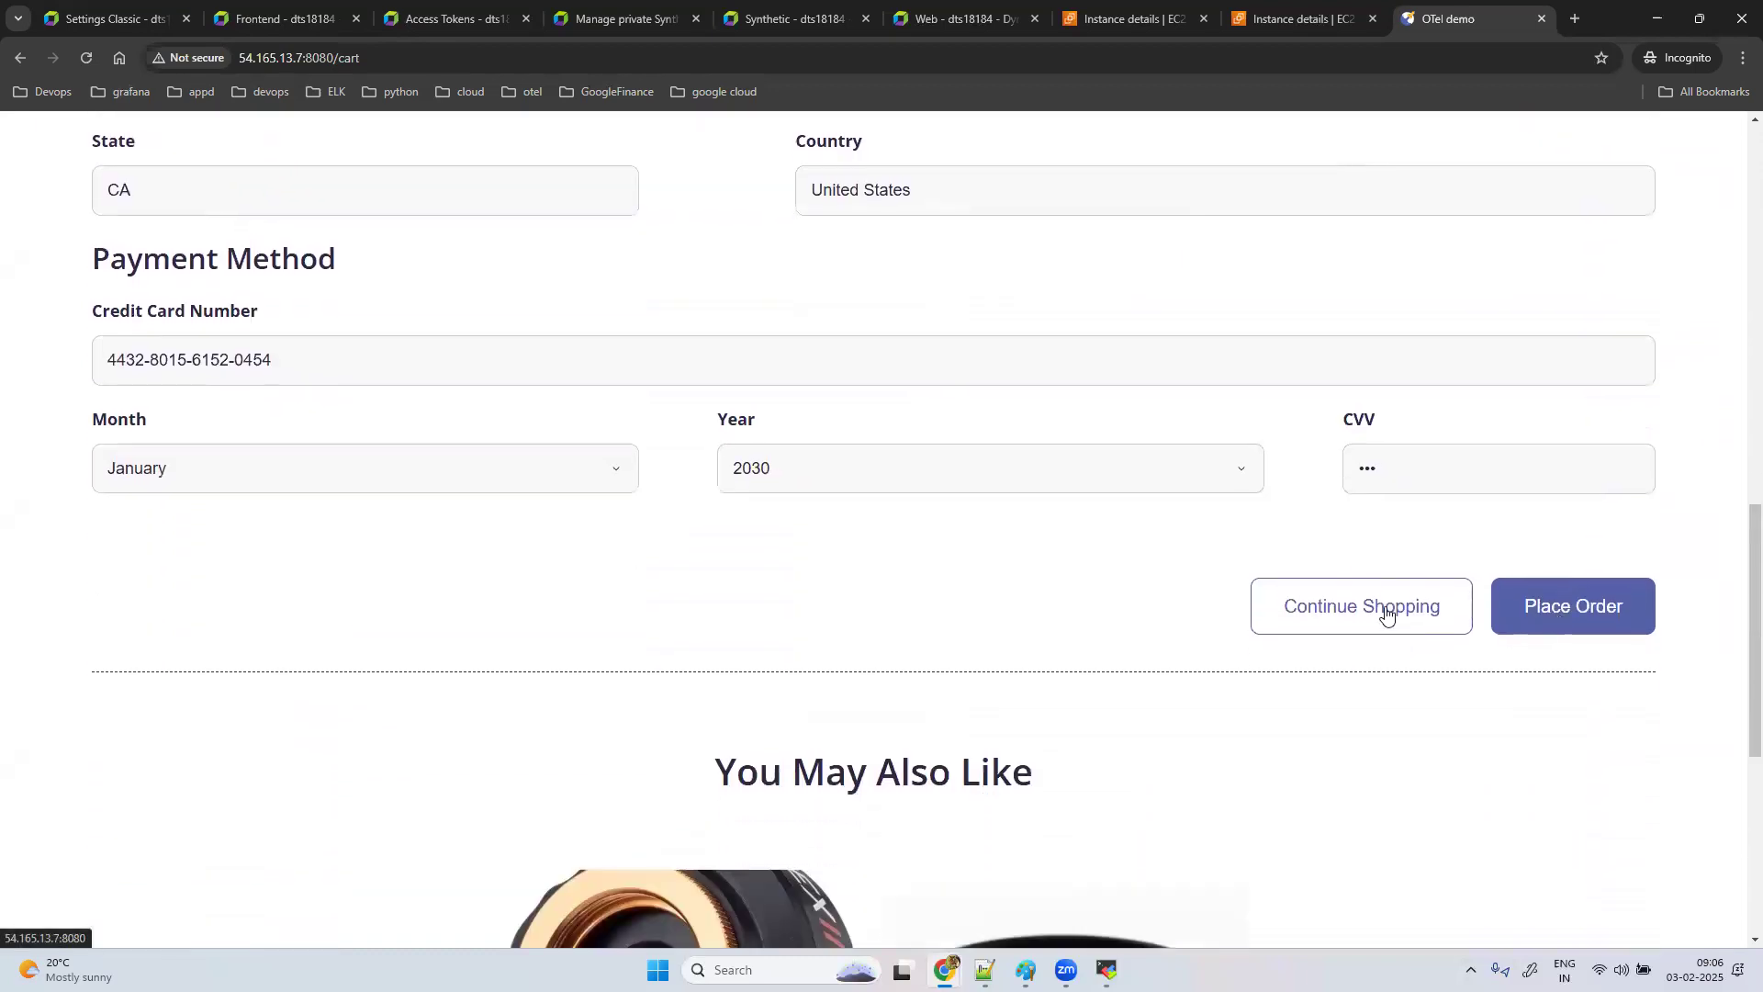
click(1387, 614)
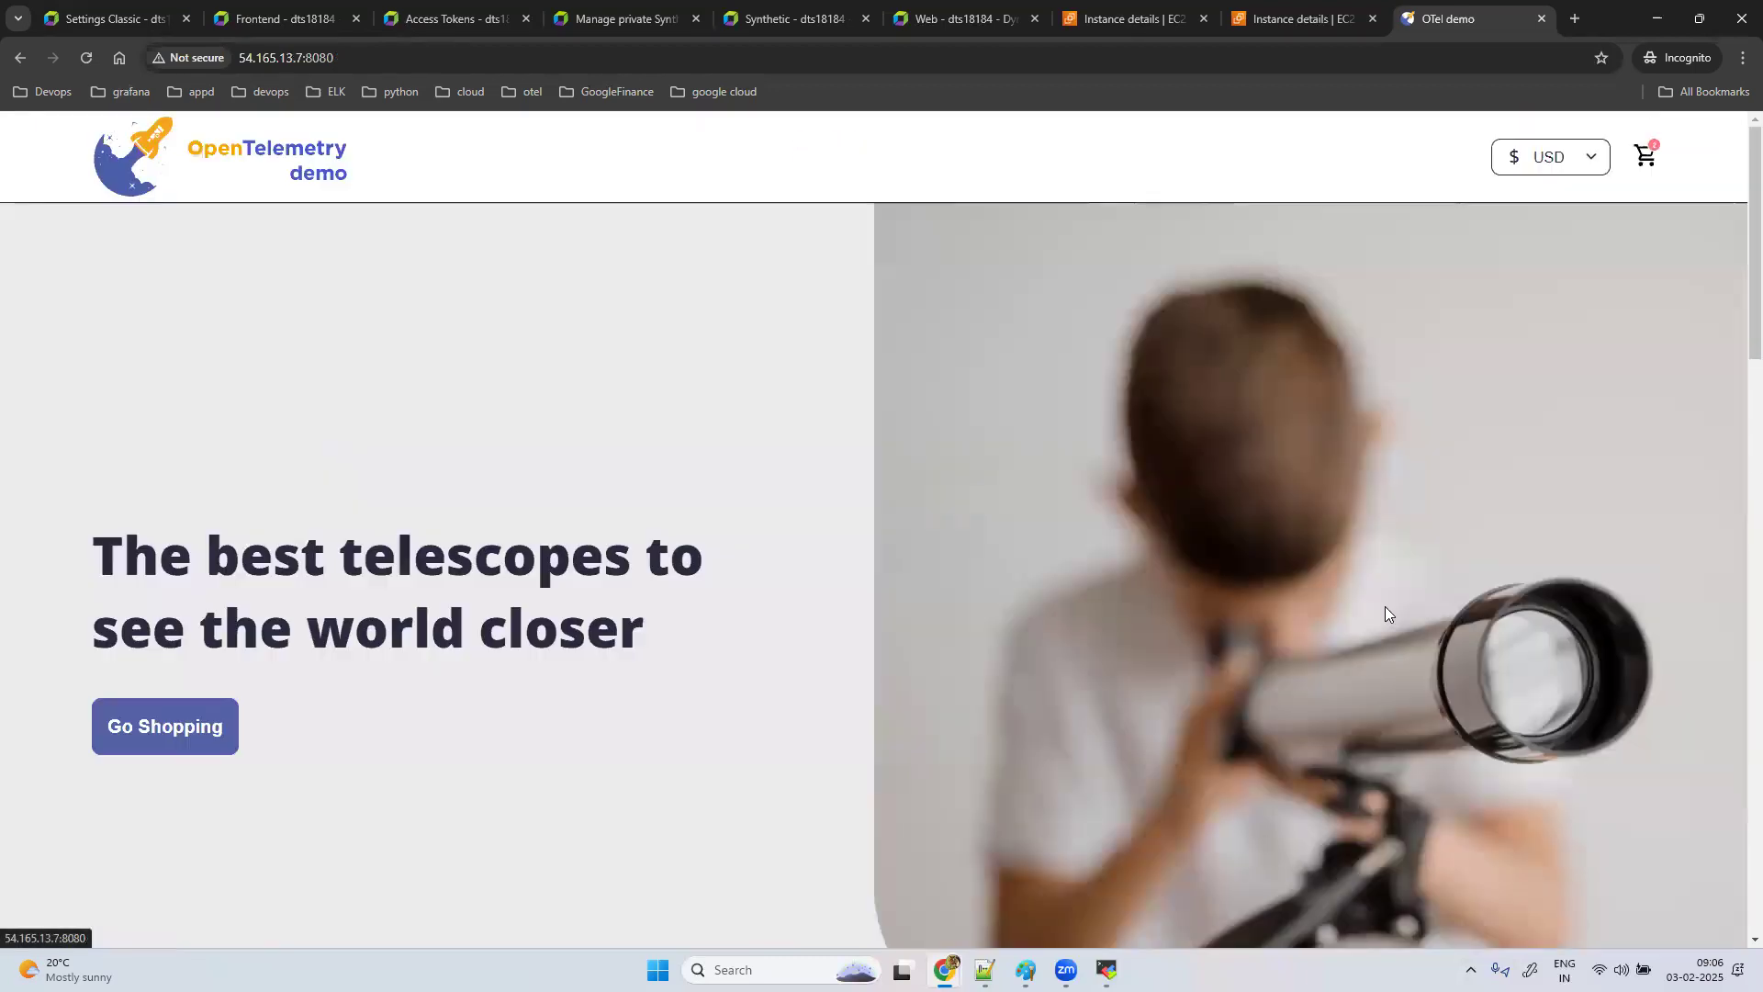
Step: Browse the hot products, open the Solar System Color Imager and add it to the cart with quantity 9
click(146, 730)
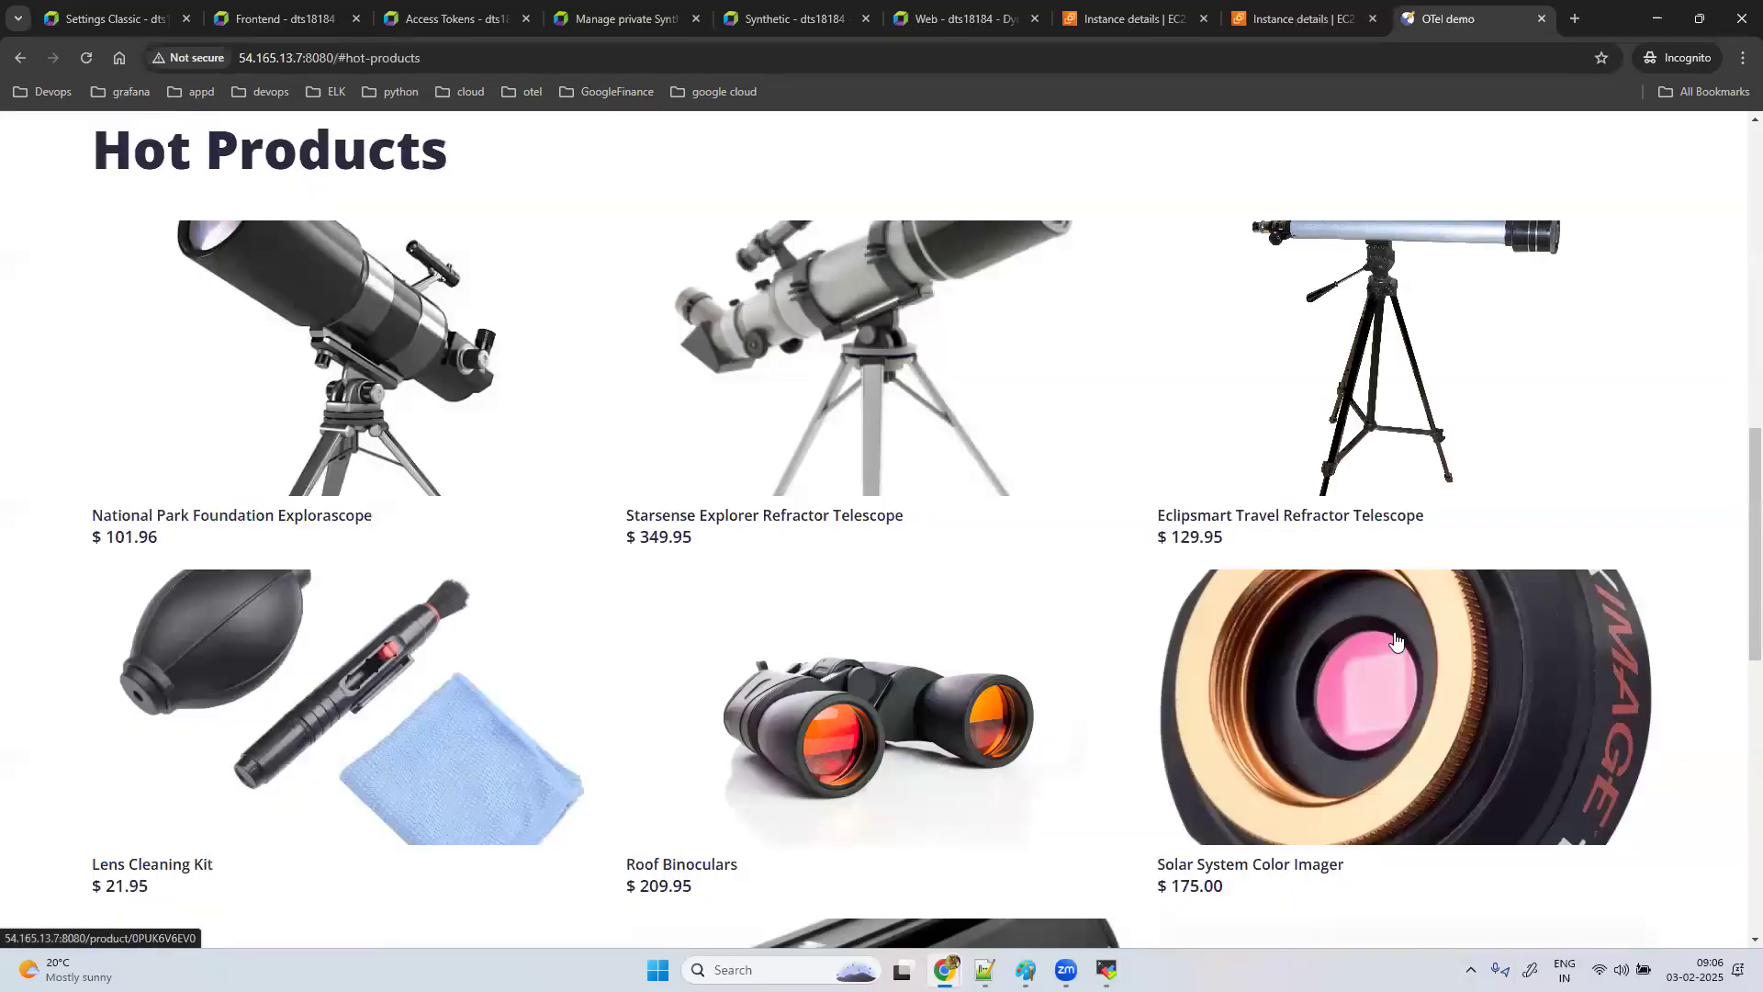
scroll(1157, 622, down, 10)
scroll(1053, 617, up, 6)
scroll(1053, 617, up, 14)
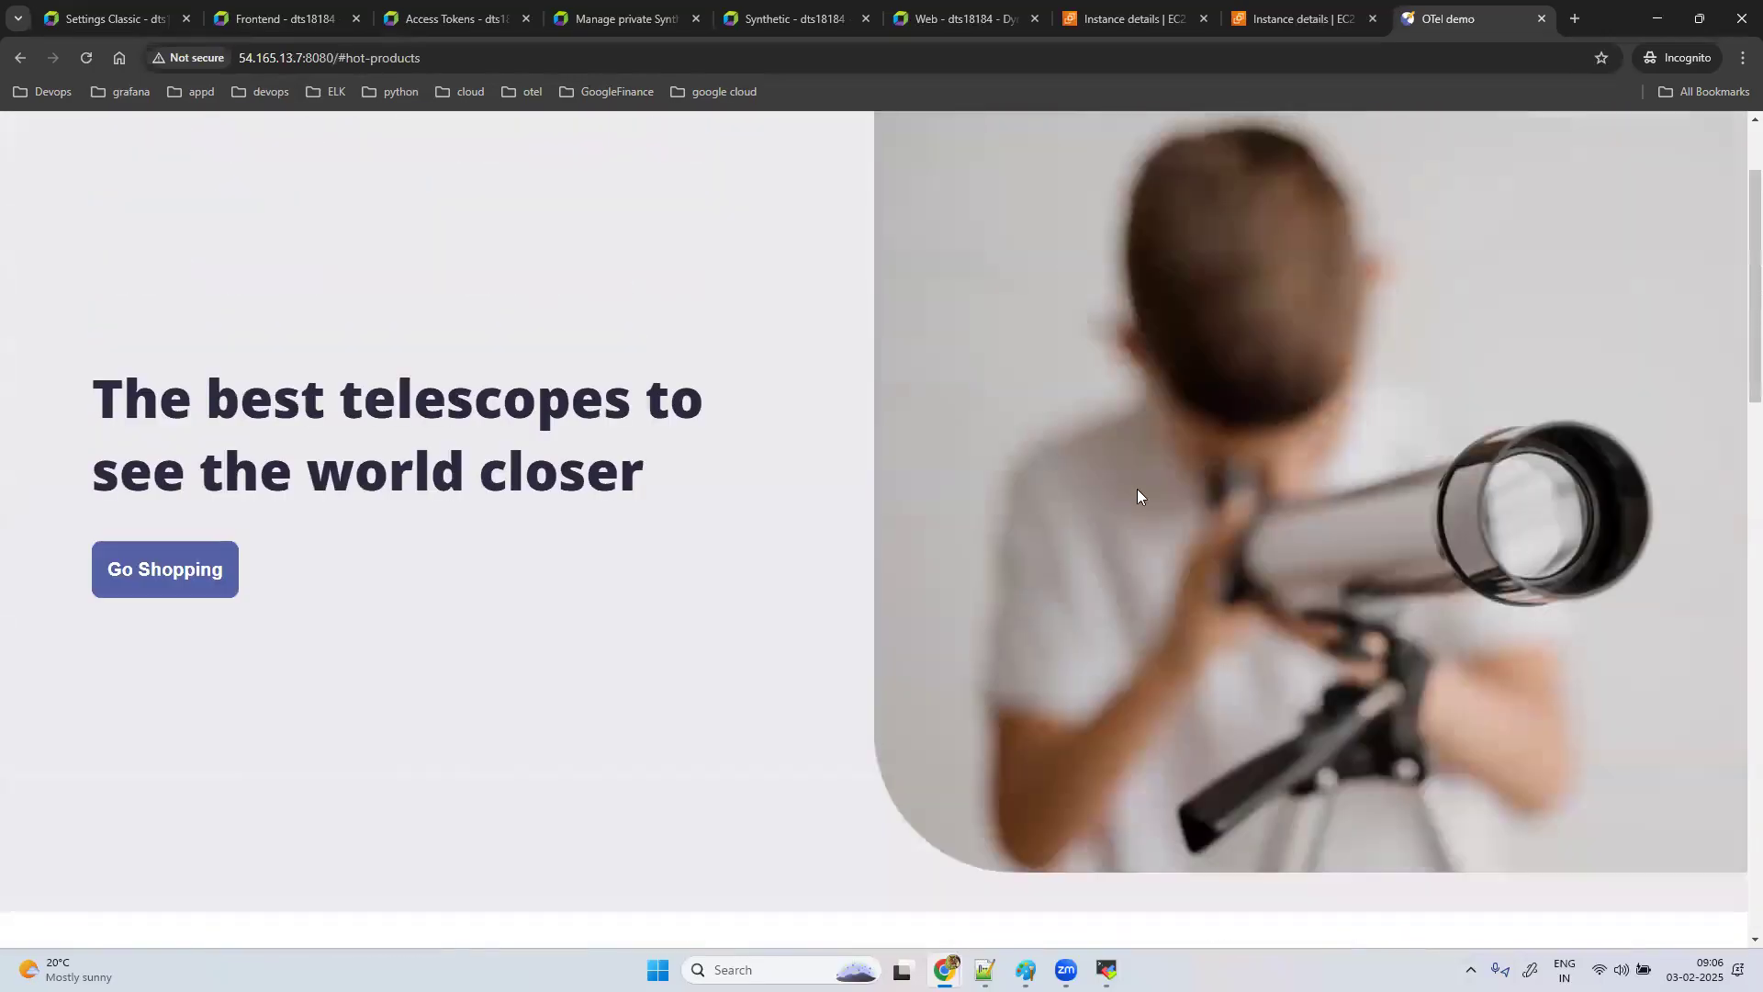
scroll(1141, 493, down, 9)
click(1424, 755)
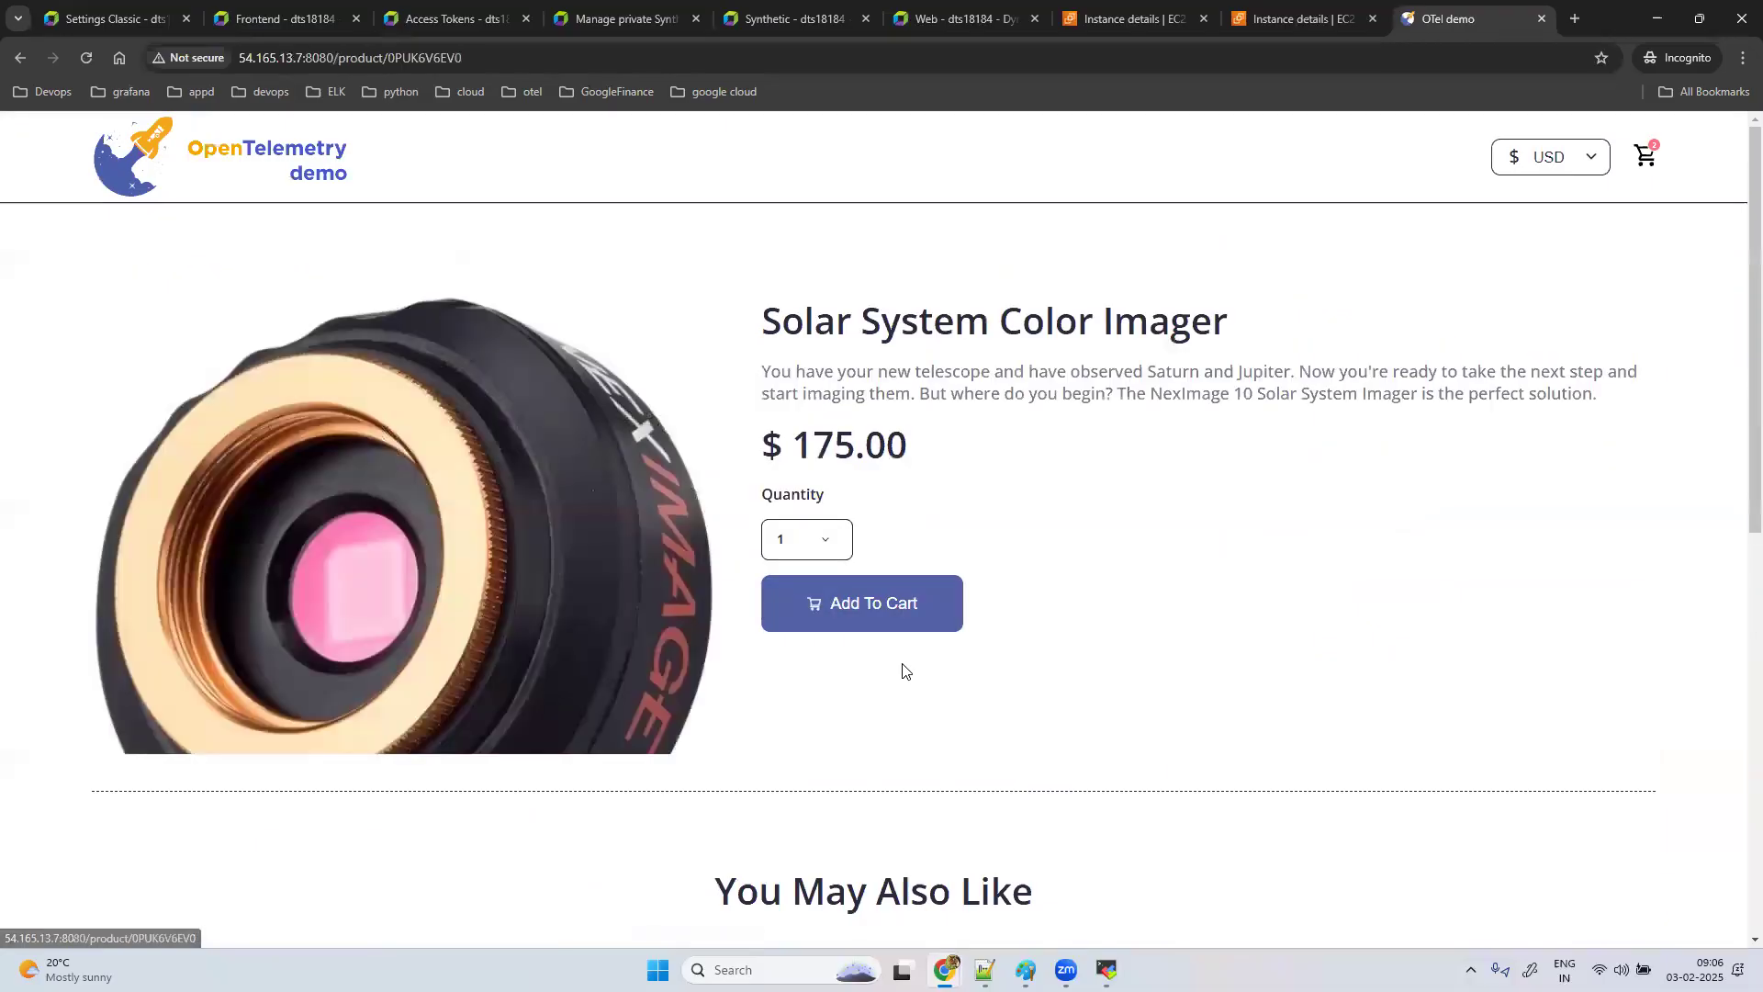
click(826, 542)
click(803, 748)
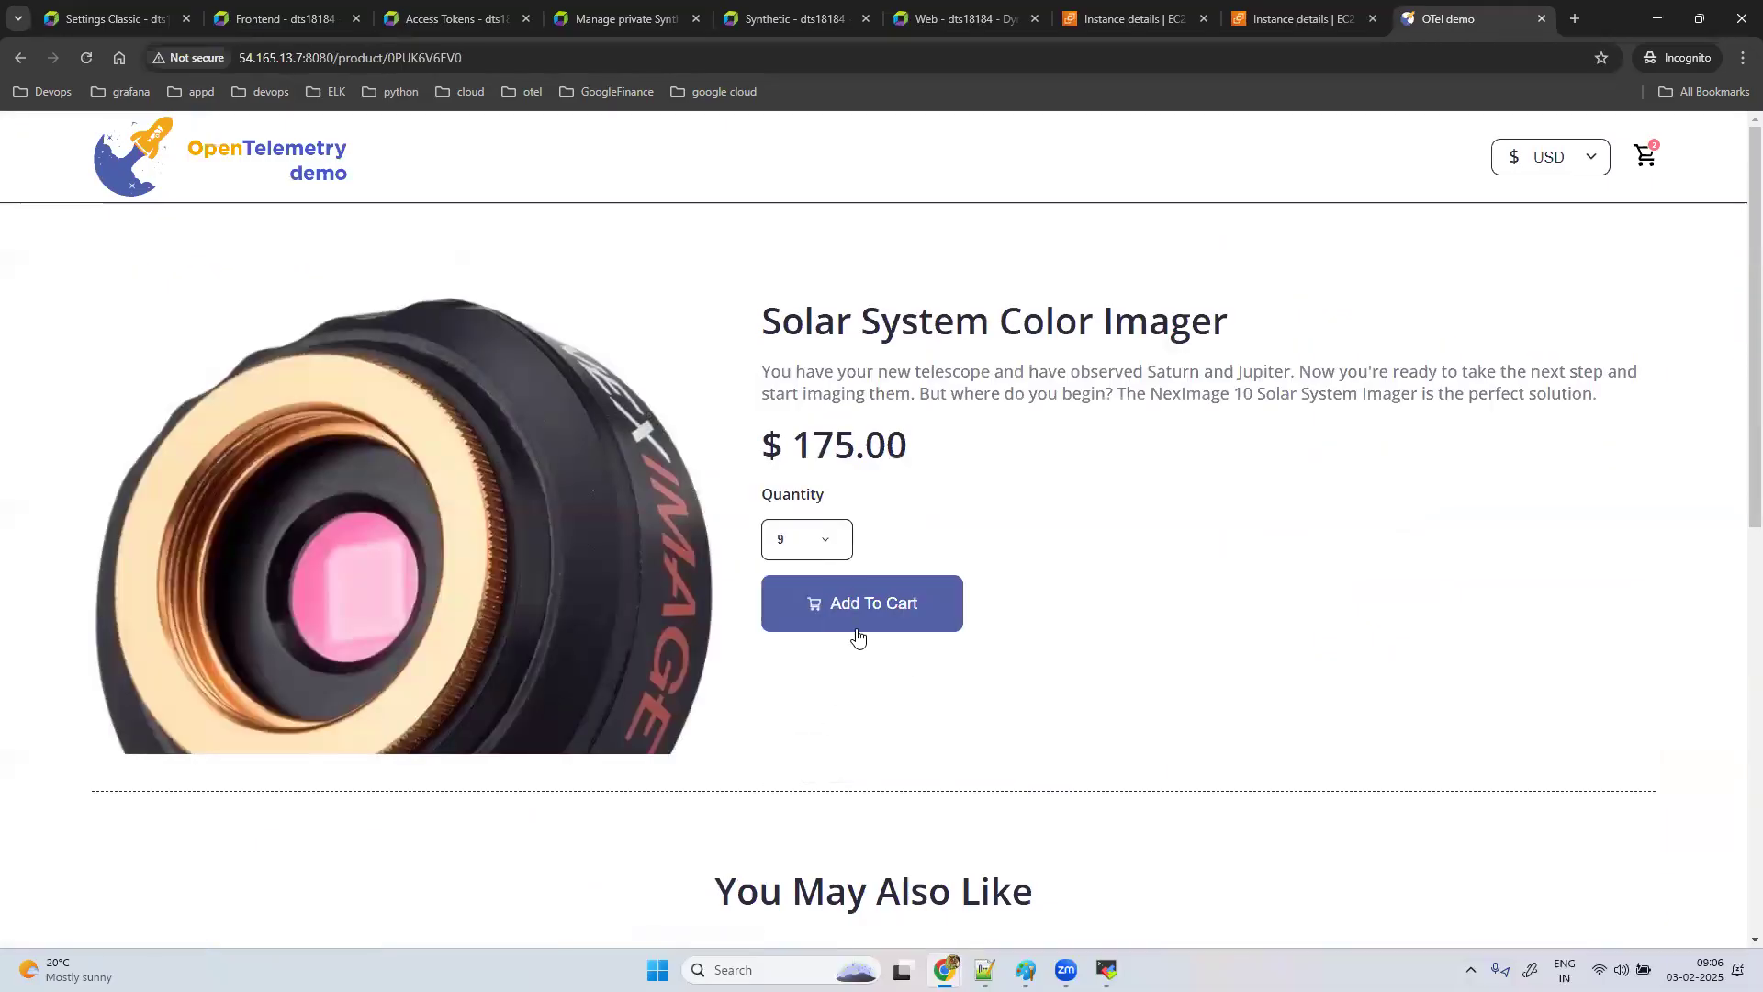
click(858, 632)
Step: Append "mmkk" to the shipping street address and "mfbf" to the zip code, and continue shopping without placing the order
scroll(1105, 715, down, 4)
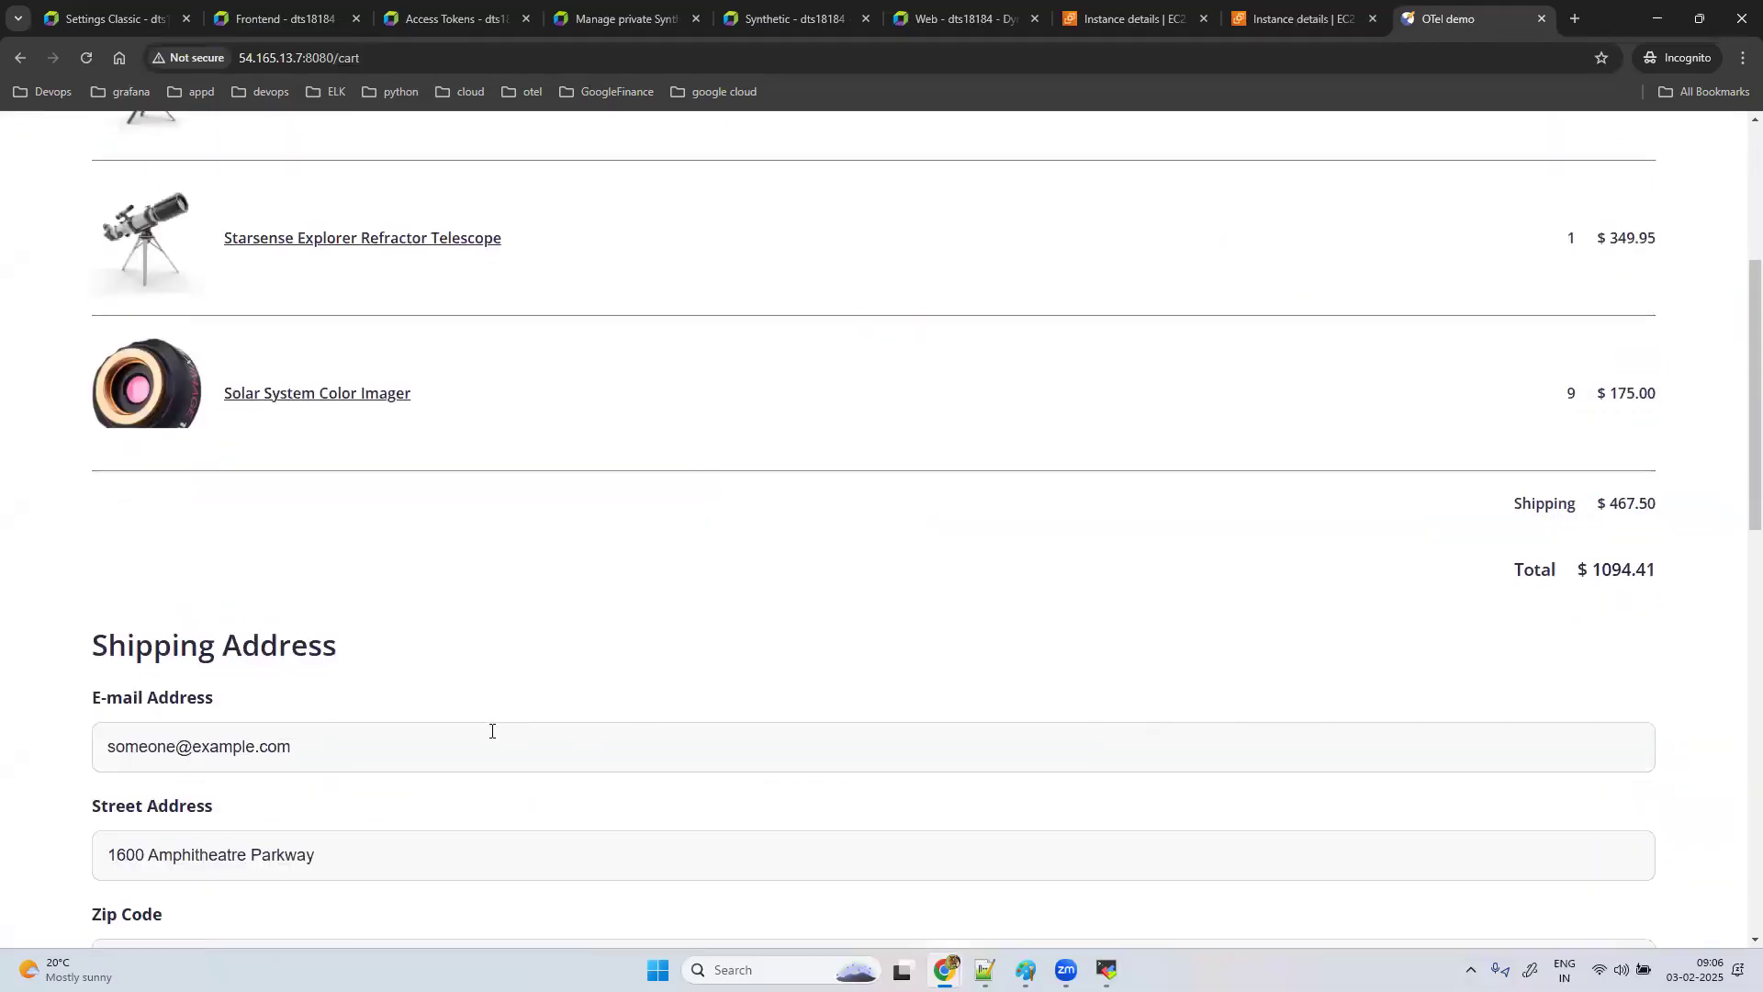
click(330, 870)
text(mmkk)
scroll(330, 871, down, 2)
click(341, 717)
text(mfbf)
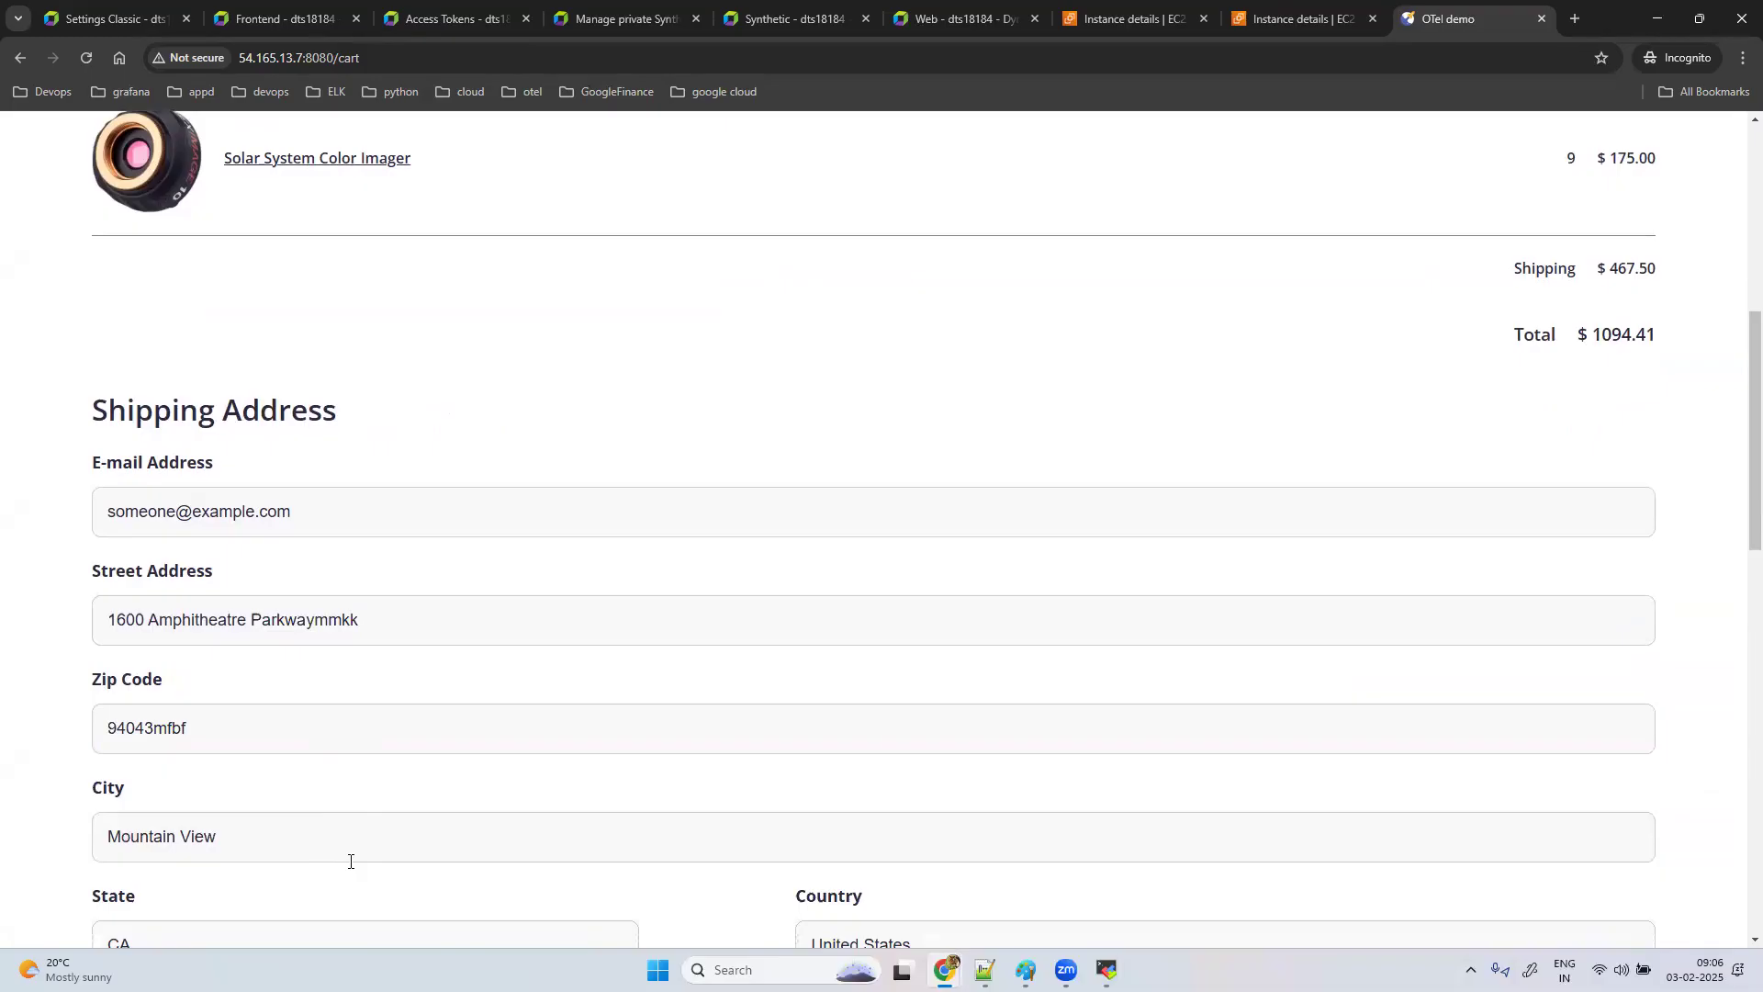
scroll(350, 859, down, 6)
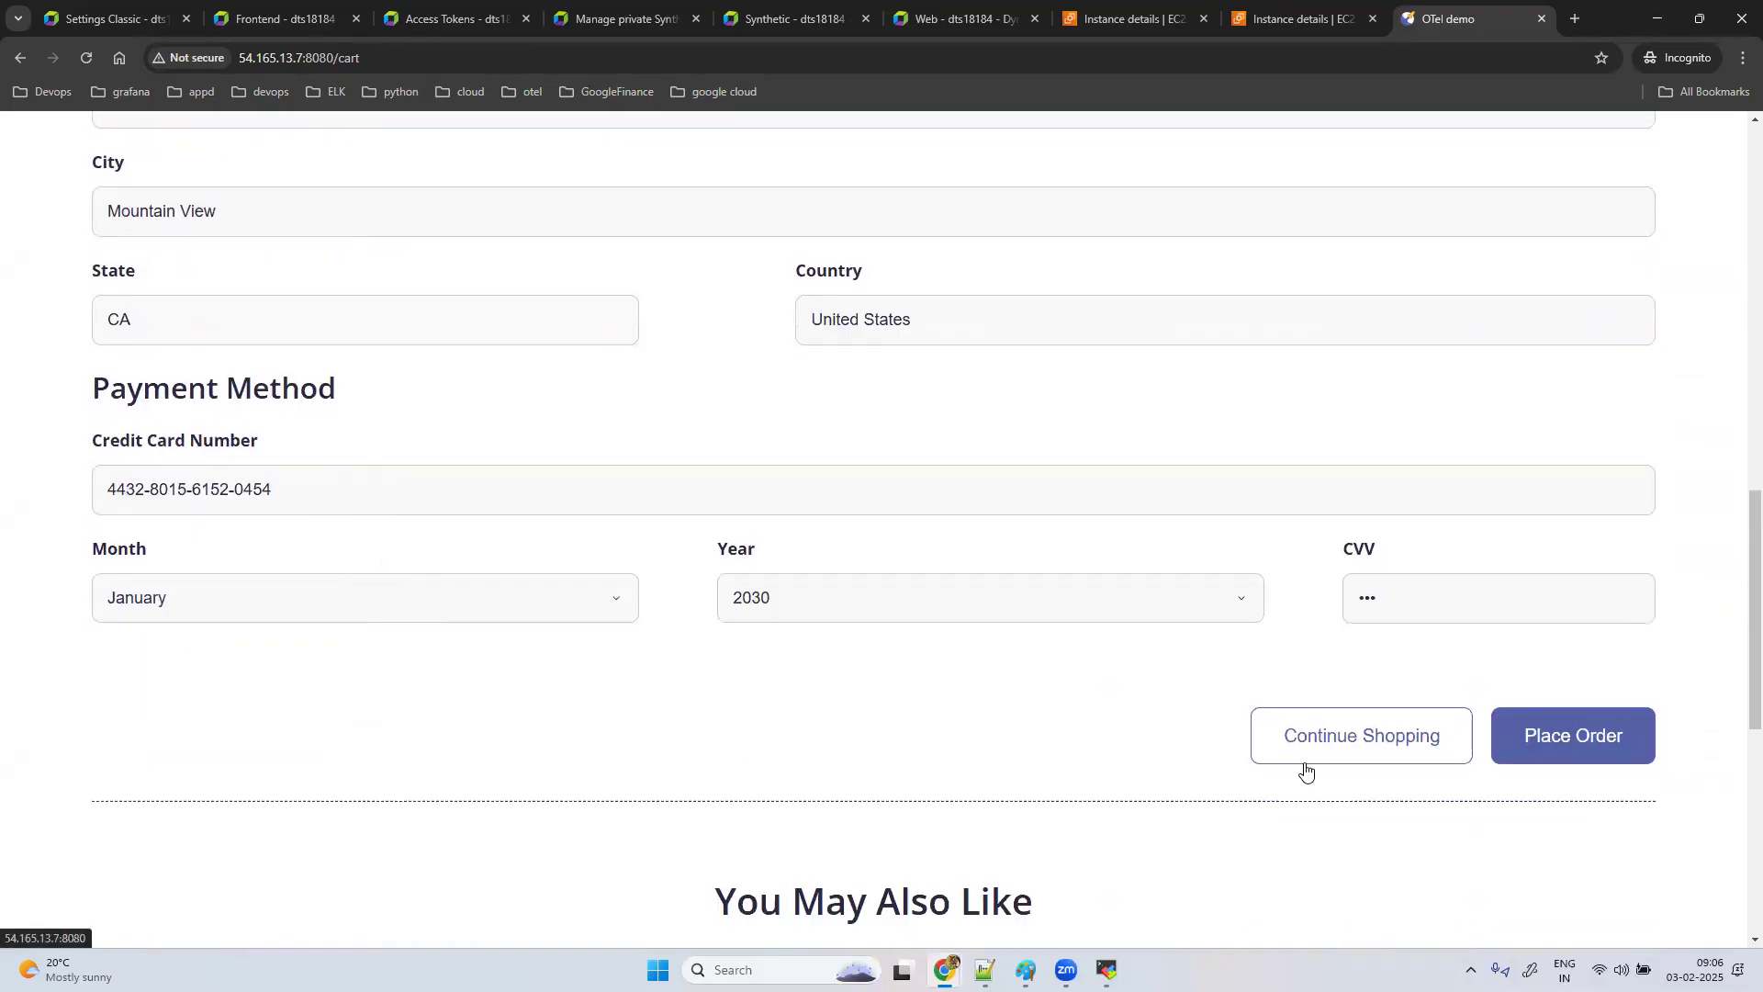
click(1358, 740)
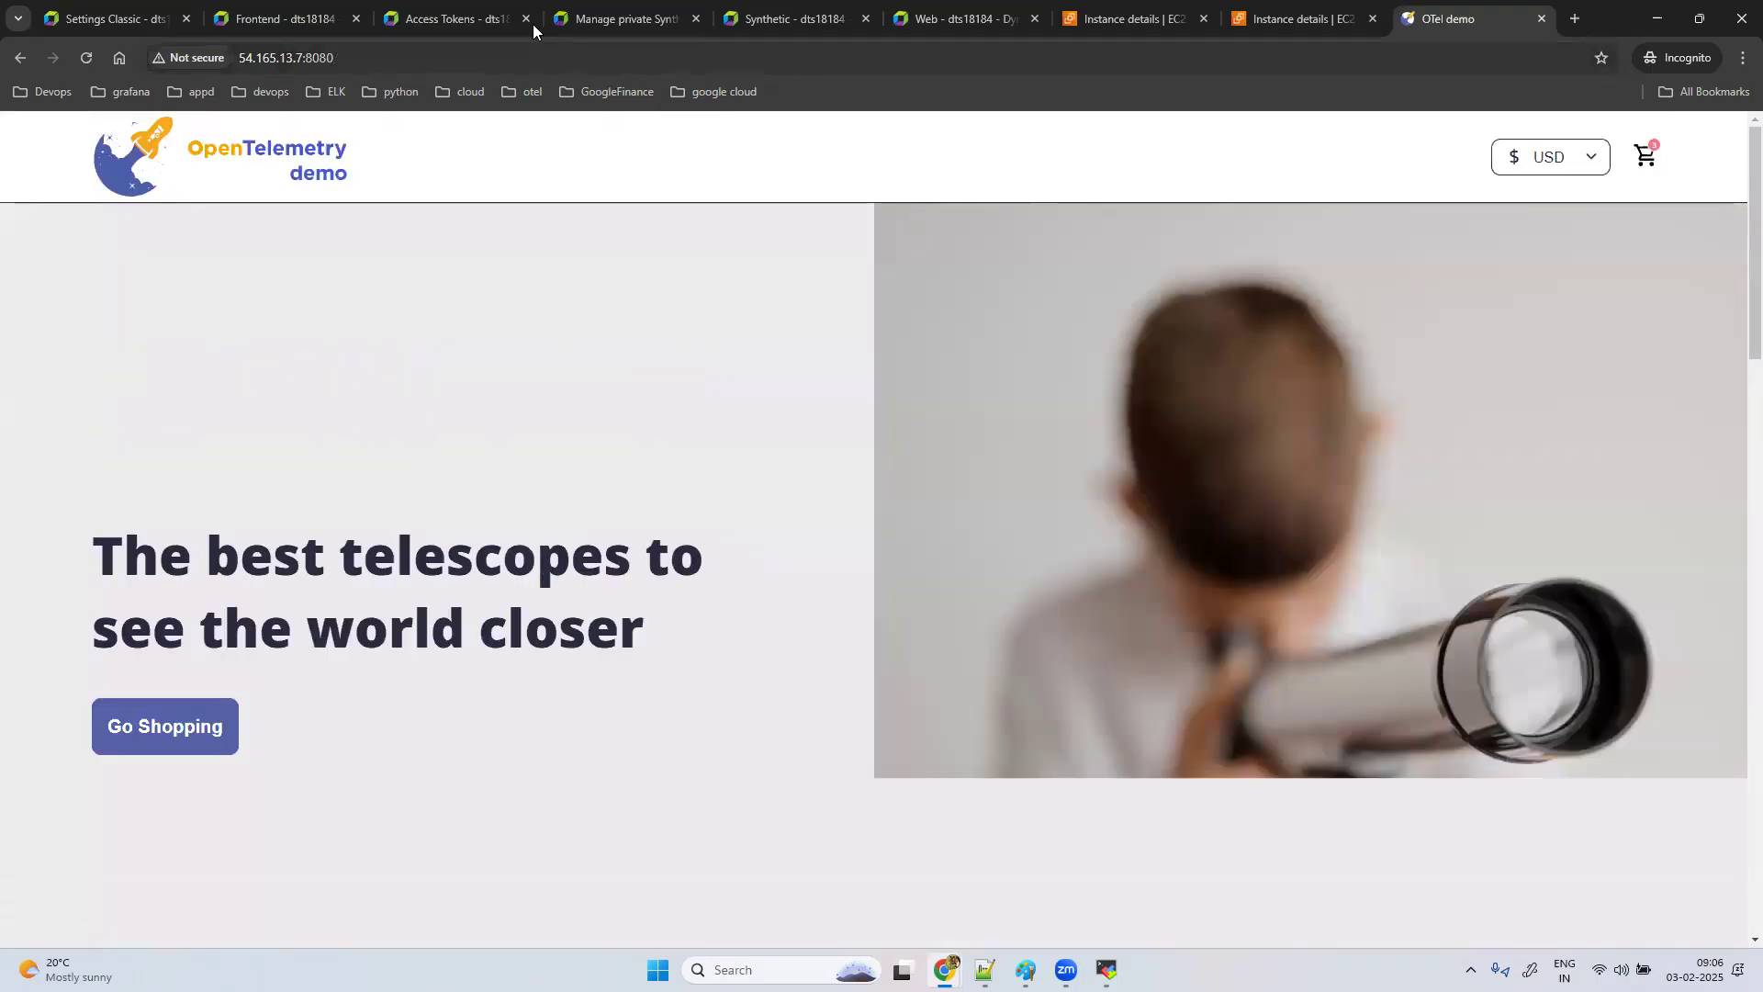
Step: In Dynatrace Frontend, set the timeframe to the last 5 minutes and open the oteldemo application's overview
click(281, 18)
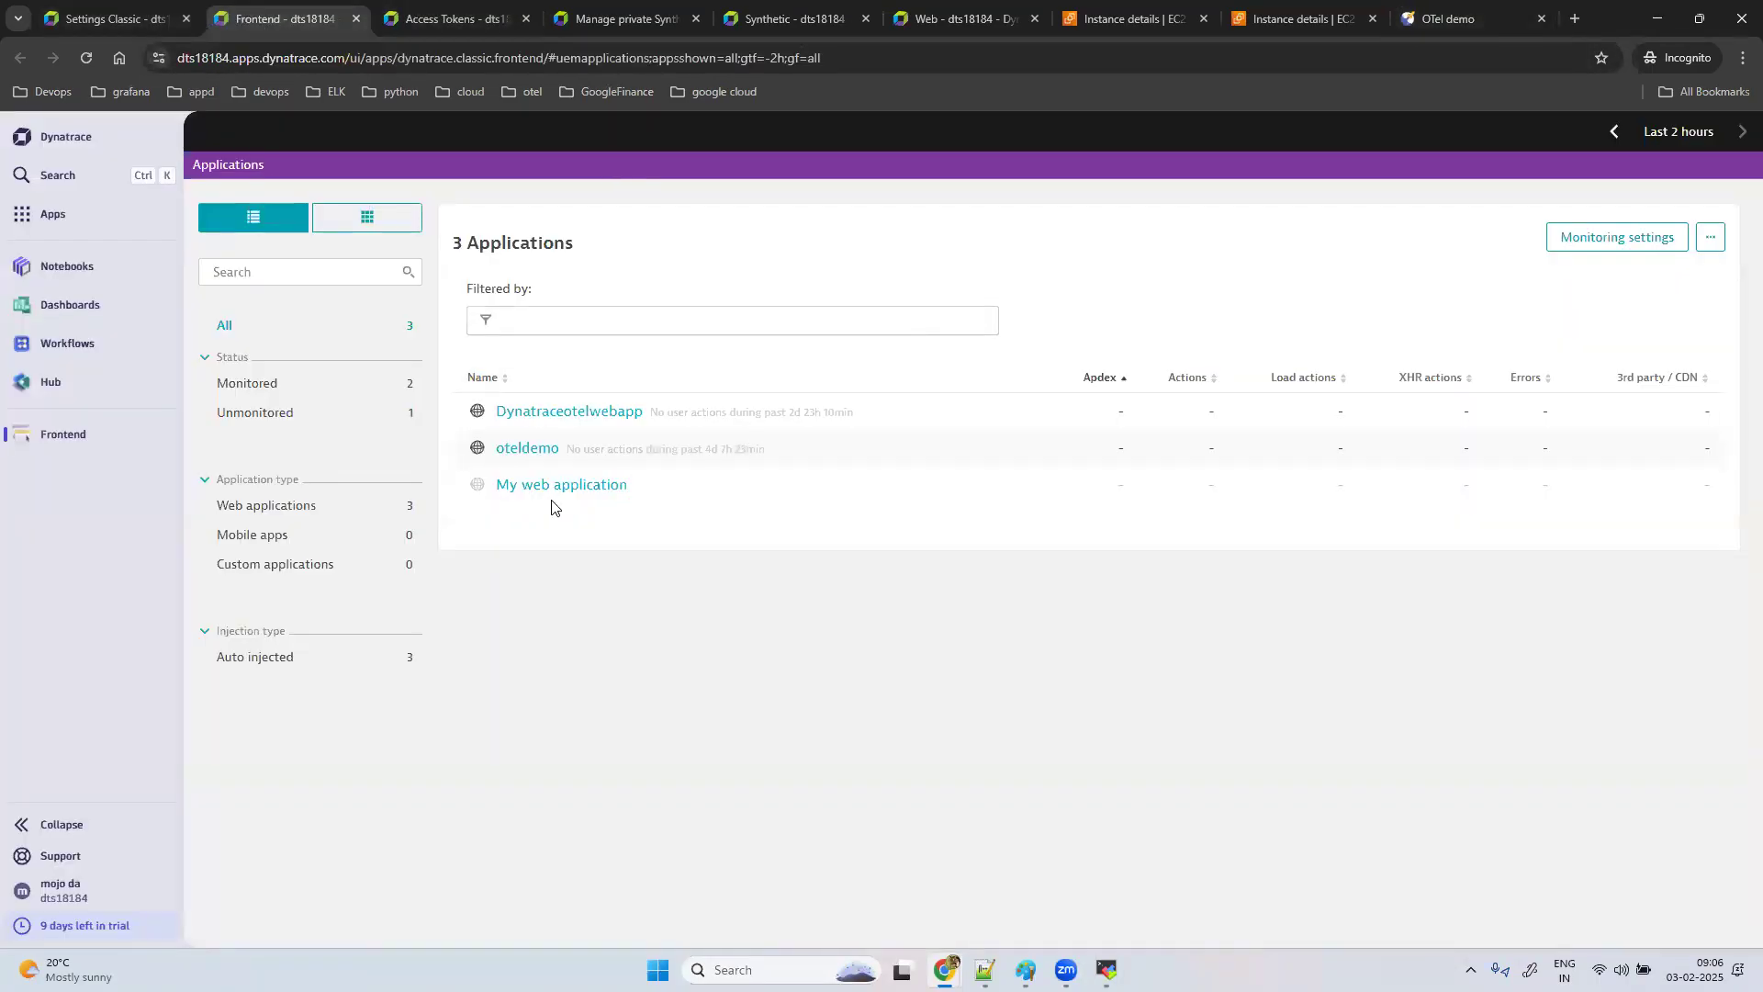
click(1681, 131)
key(BackSpace)
key(BackSpace)
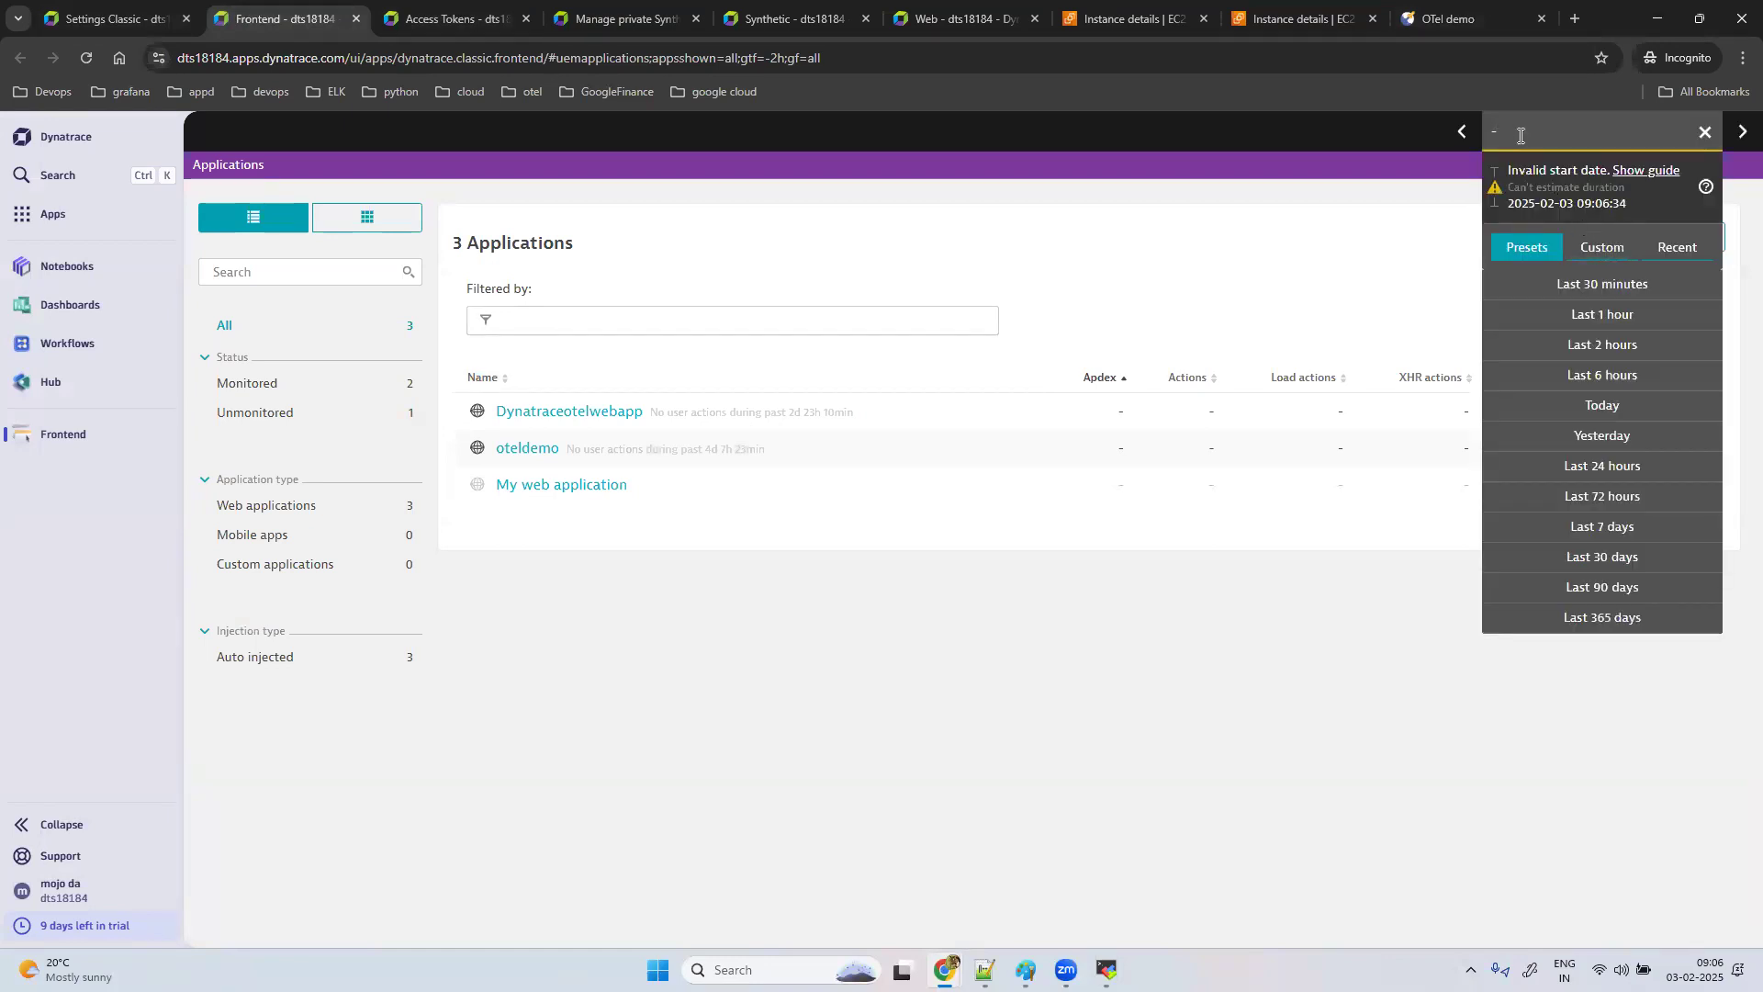
text(5m)
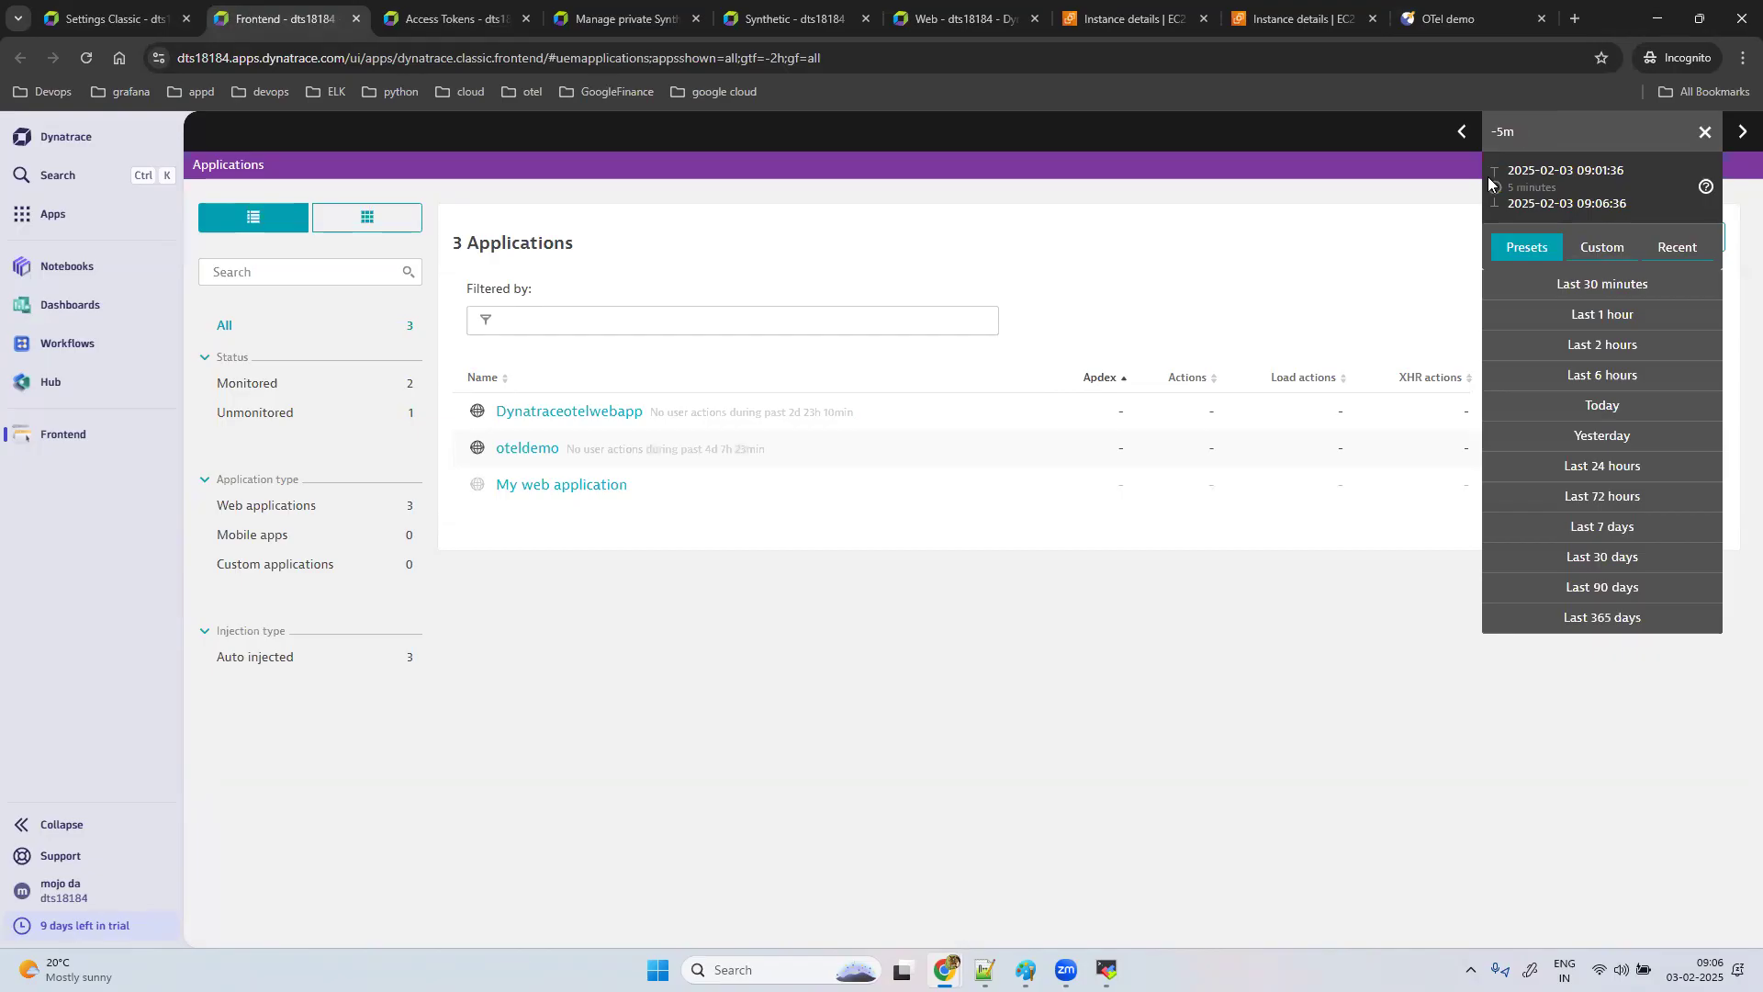
key(Return)
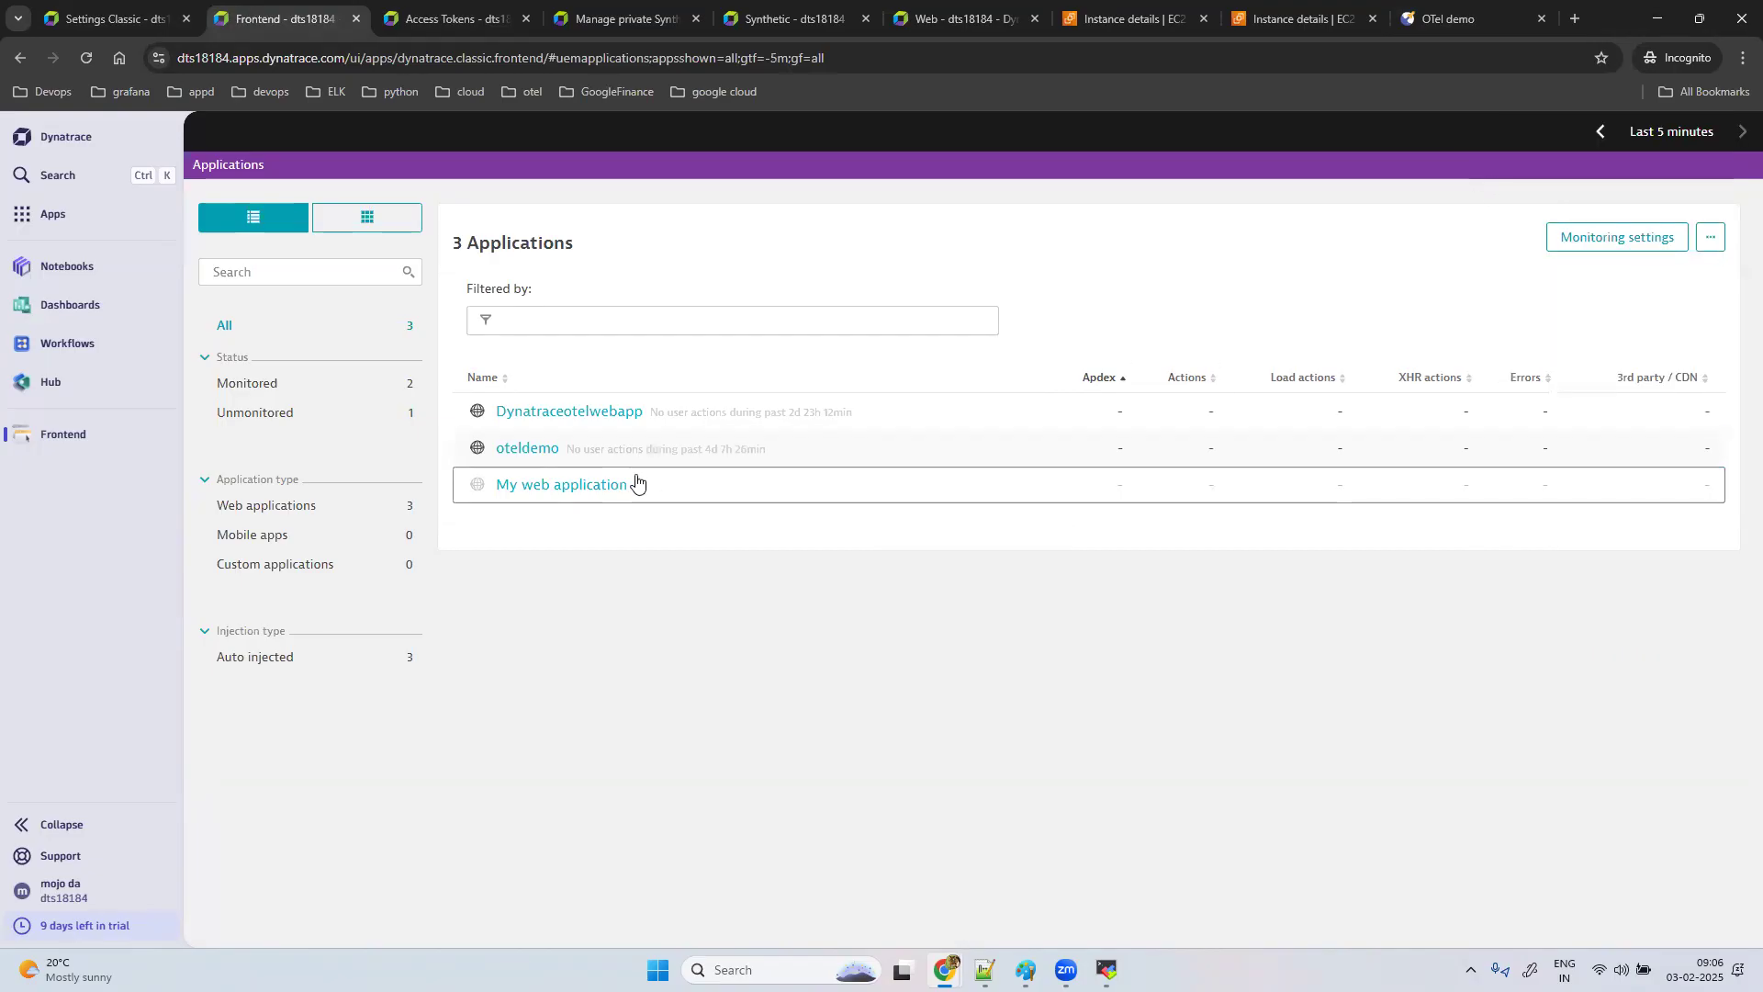
click(535, 452)
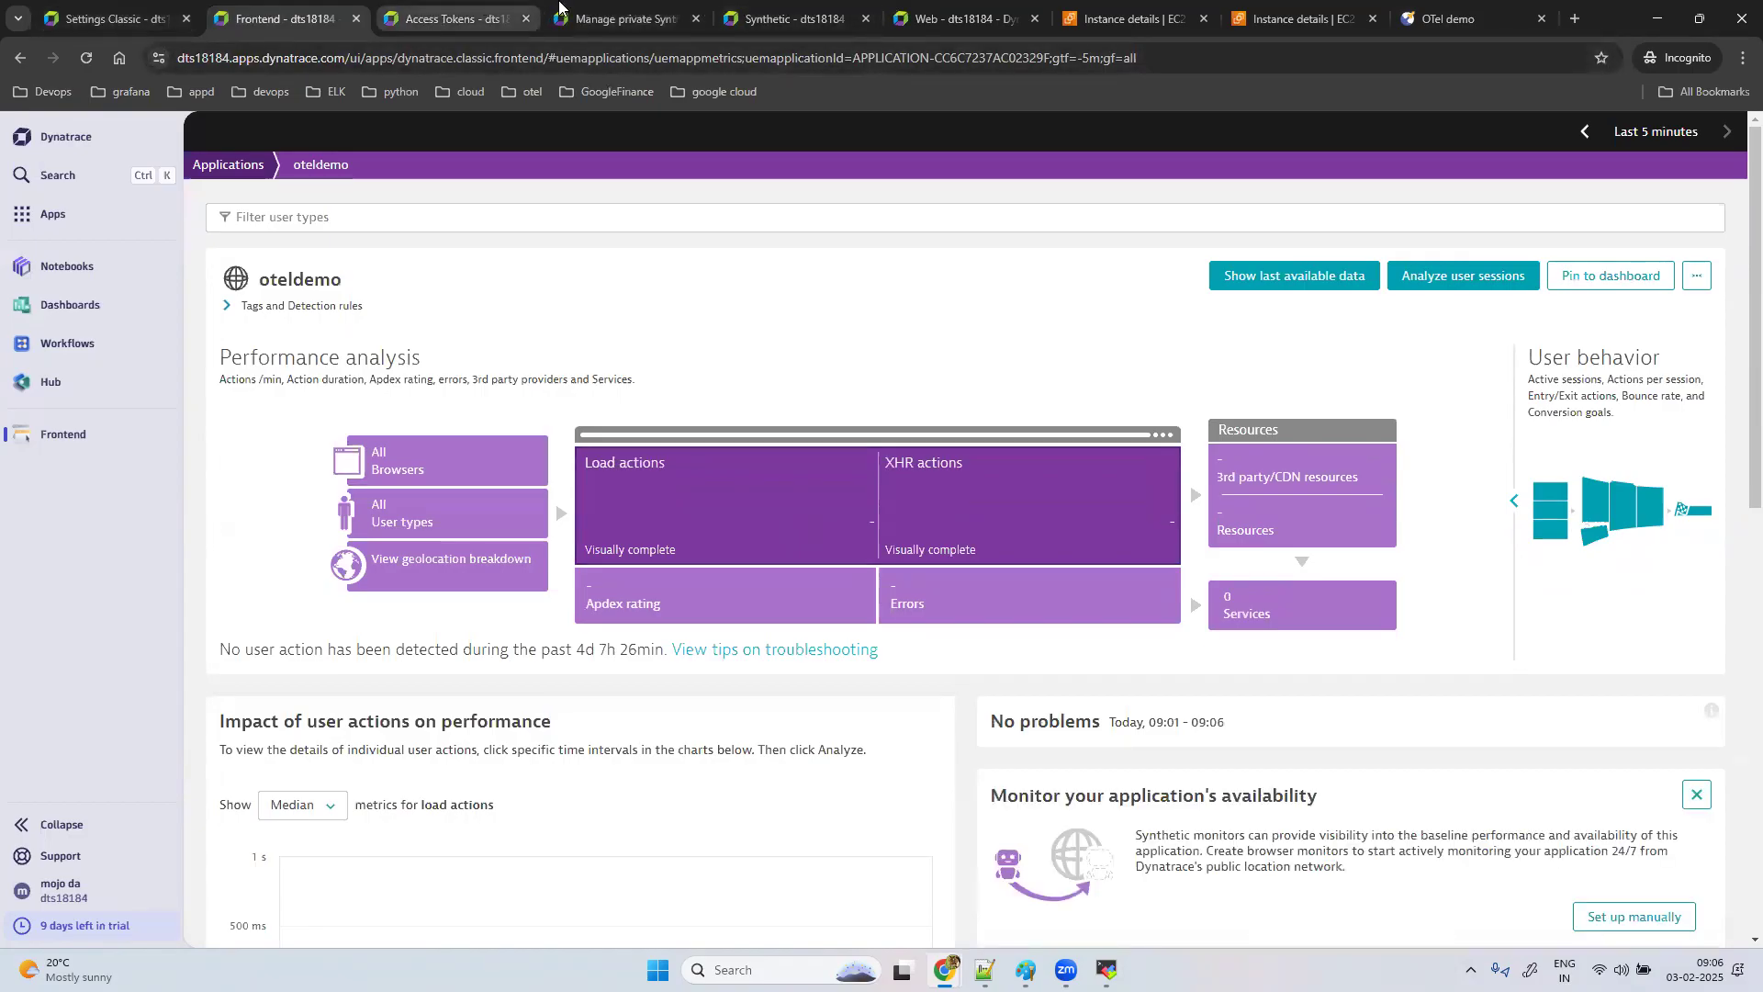
Step: Return to the HTTP monitor form and search the assignable frontends for "otel"
click(624, 18)
click(787, 9)
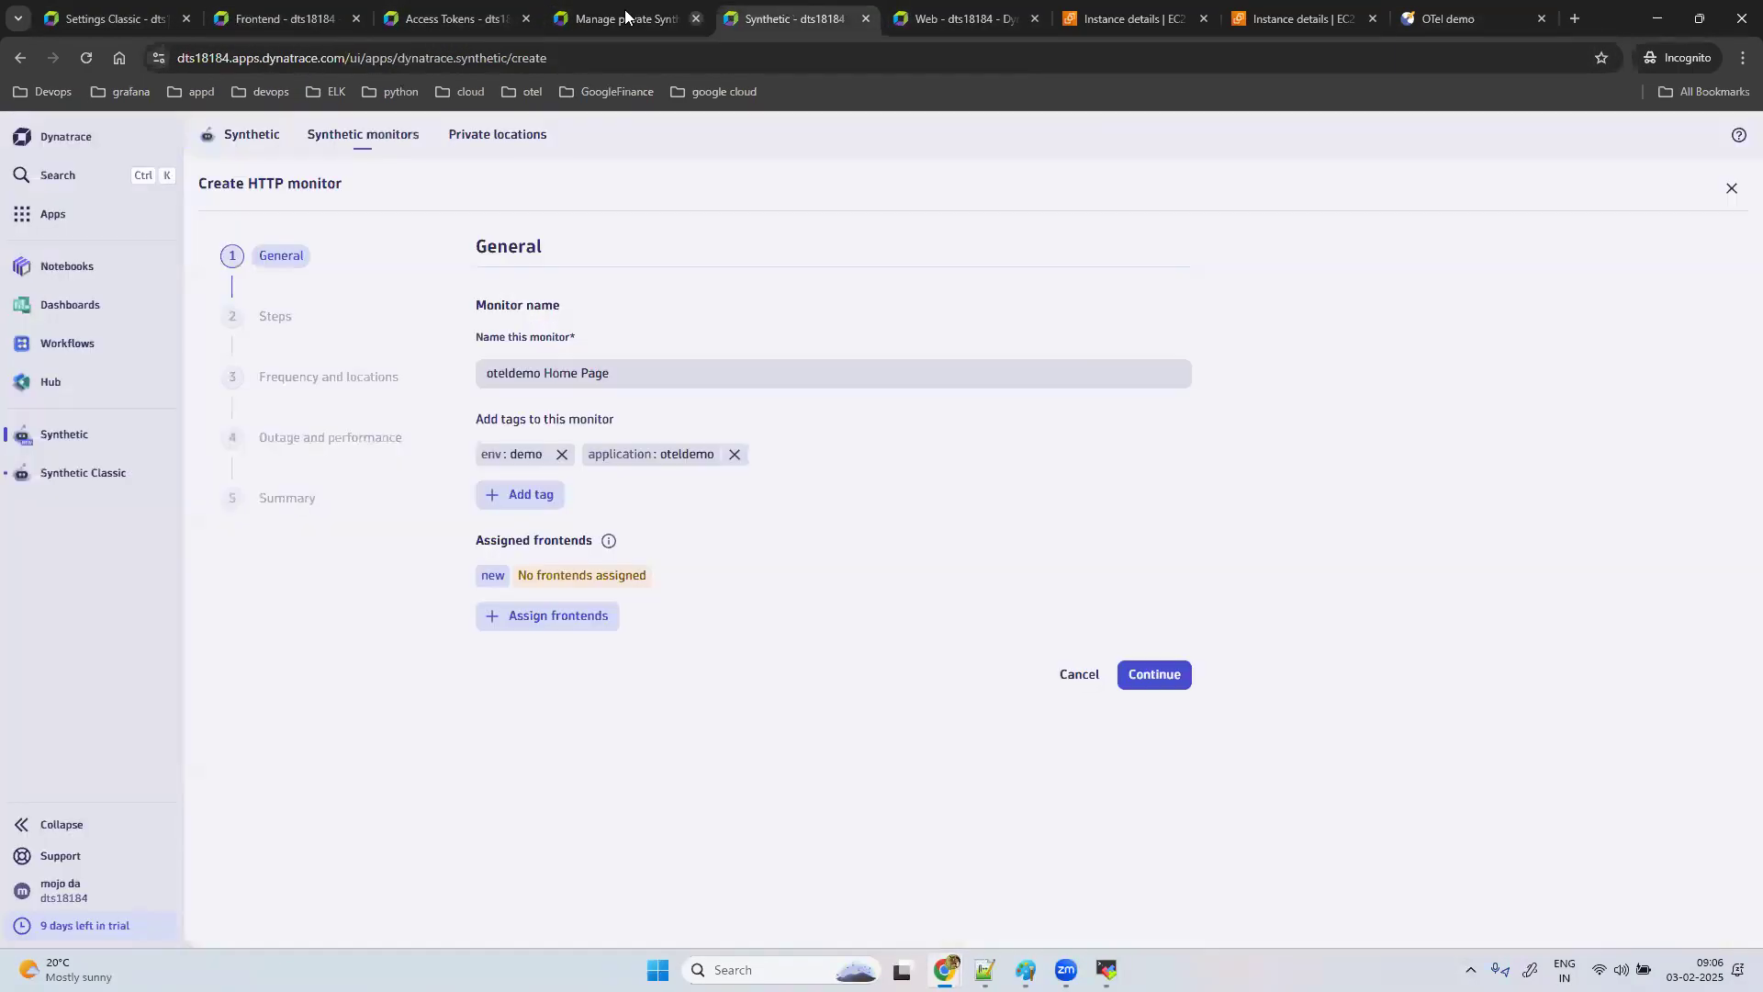
click(577, 624)
text(otel)
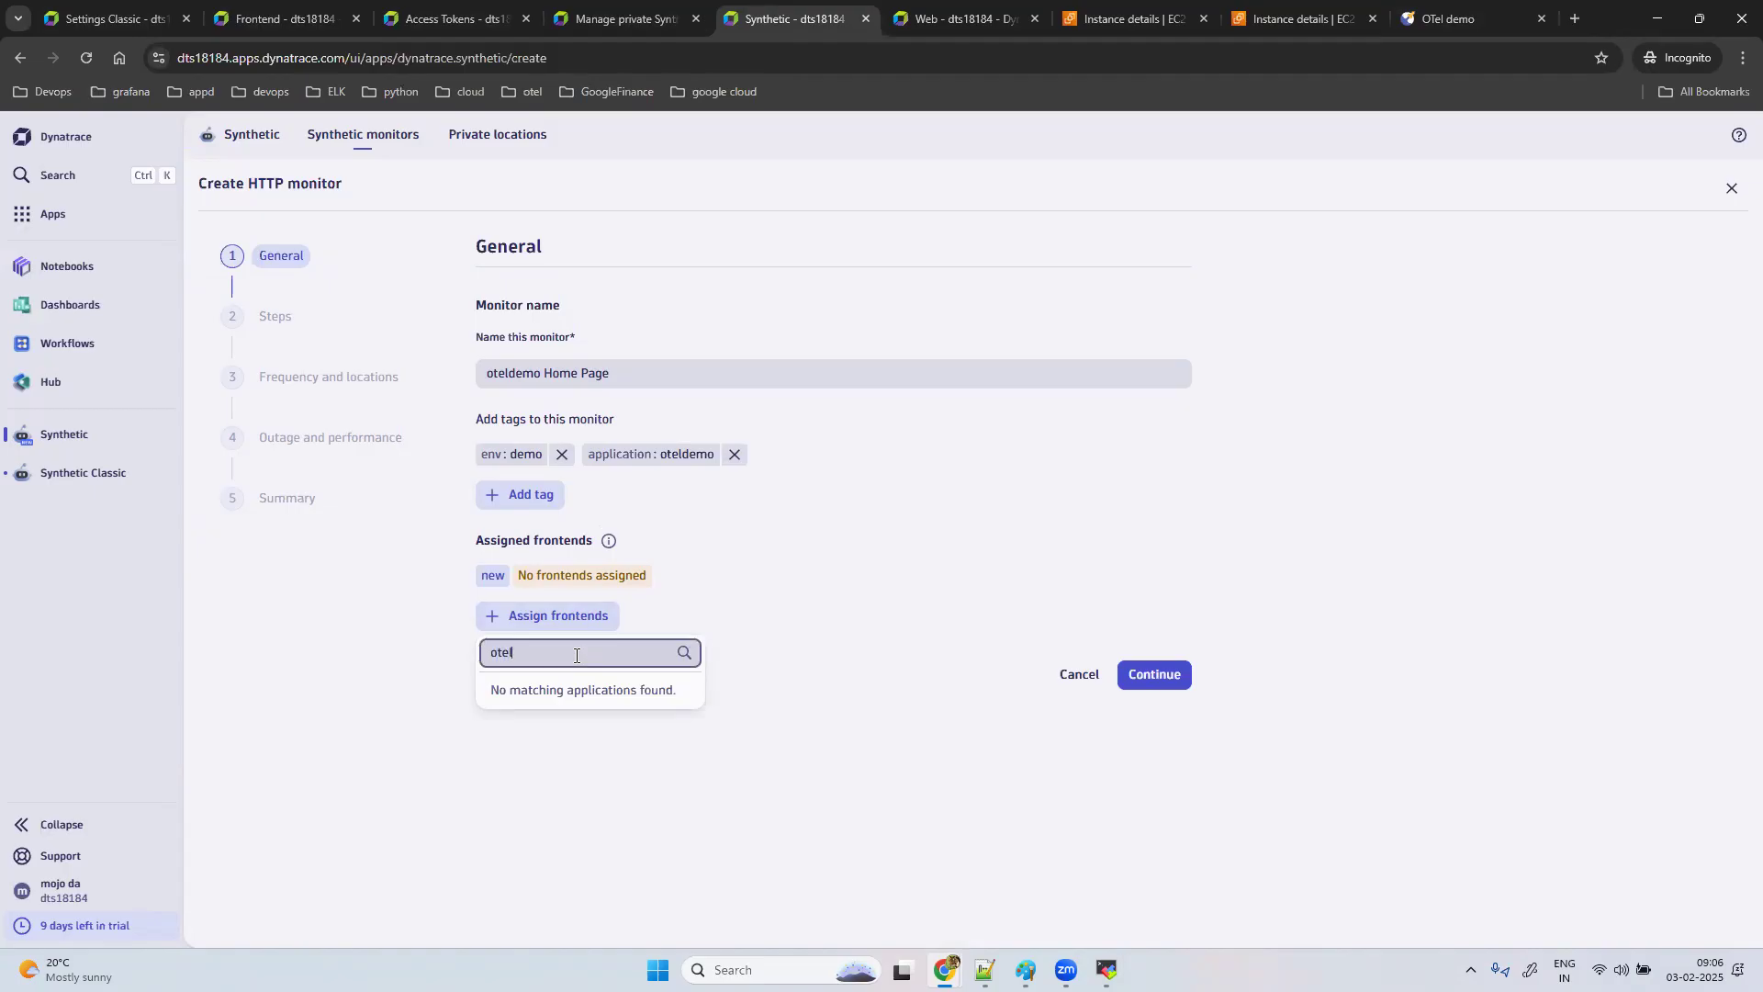
key(BackSpace)
key(BackSpace)
key(BackSpace)
key(BackSpace)
click(751, 620)
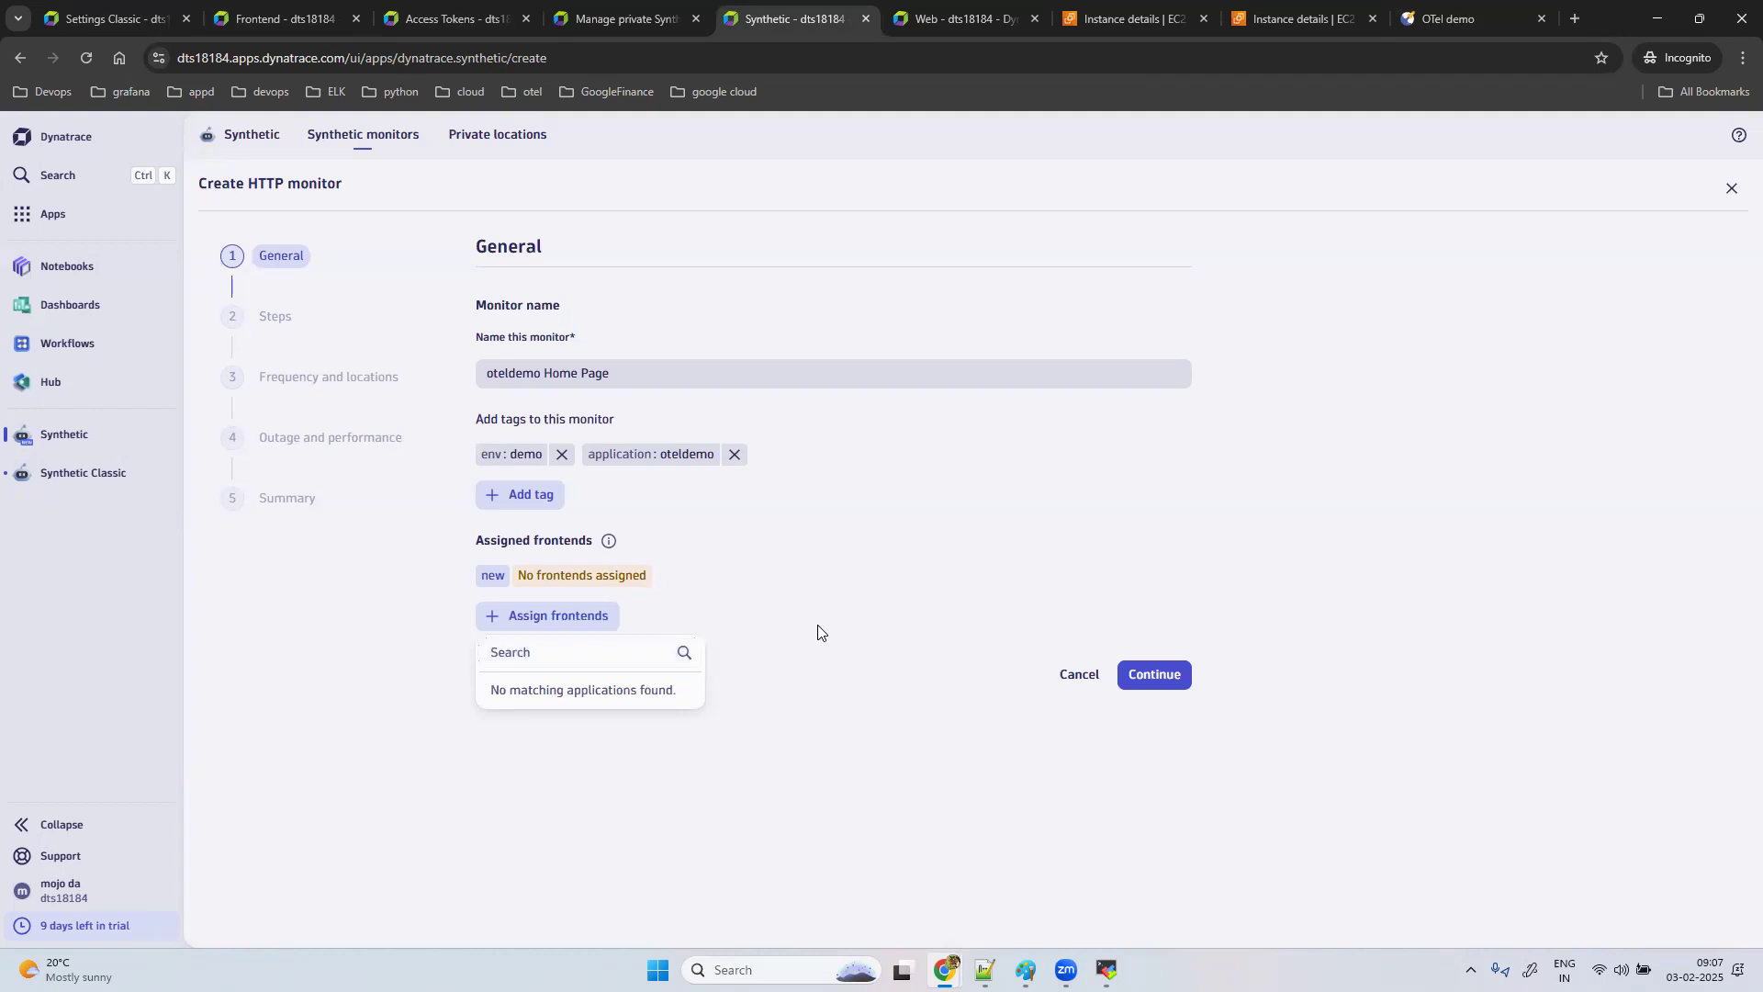
Step: Continue to the monitor's request configuration and name the request "oteldemo app"
click(1169, 678)
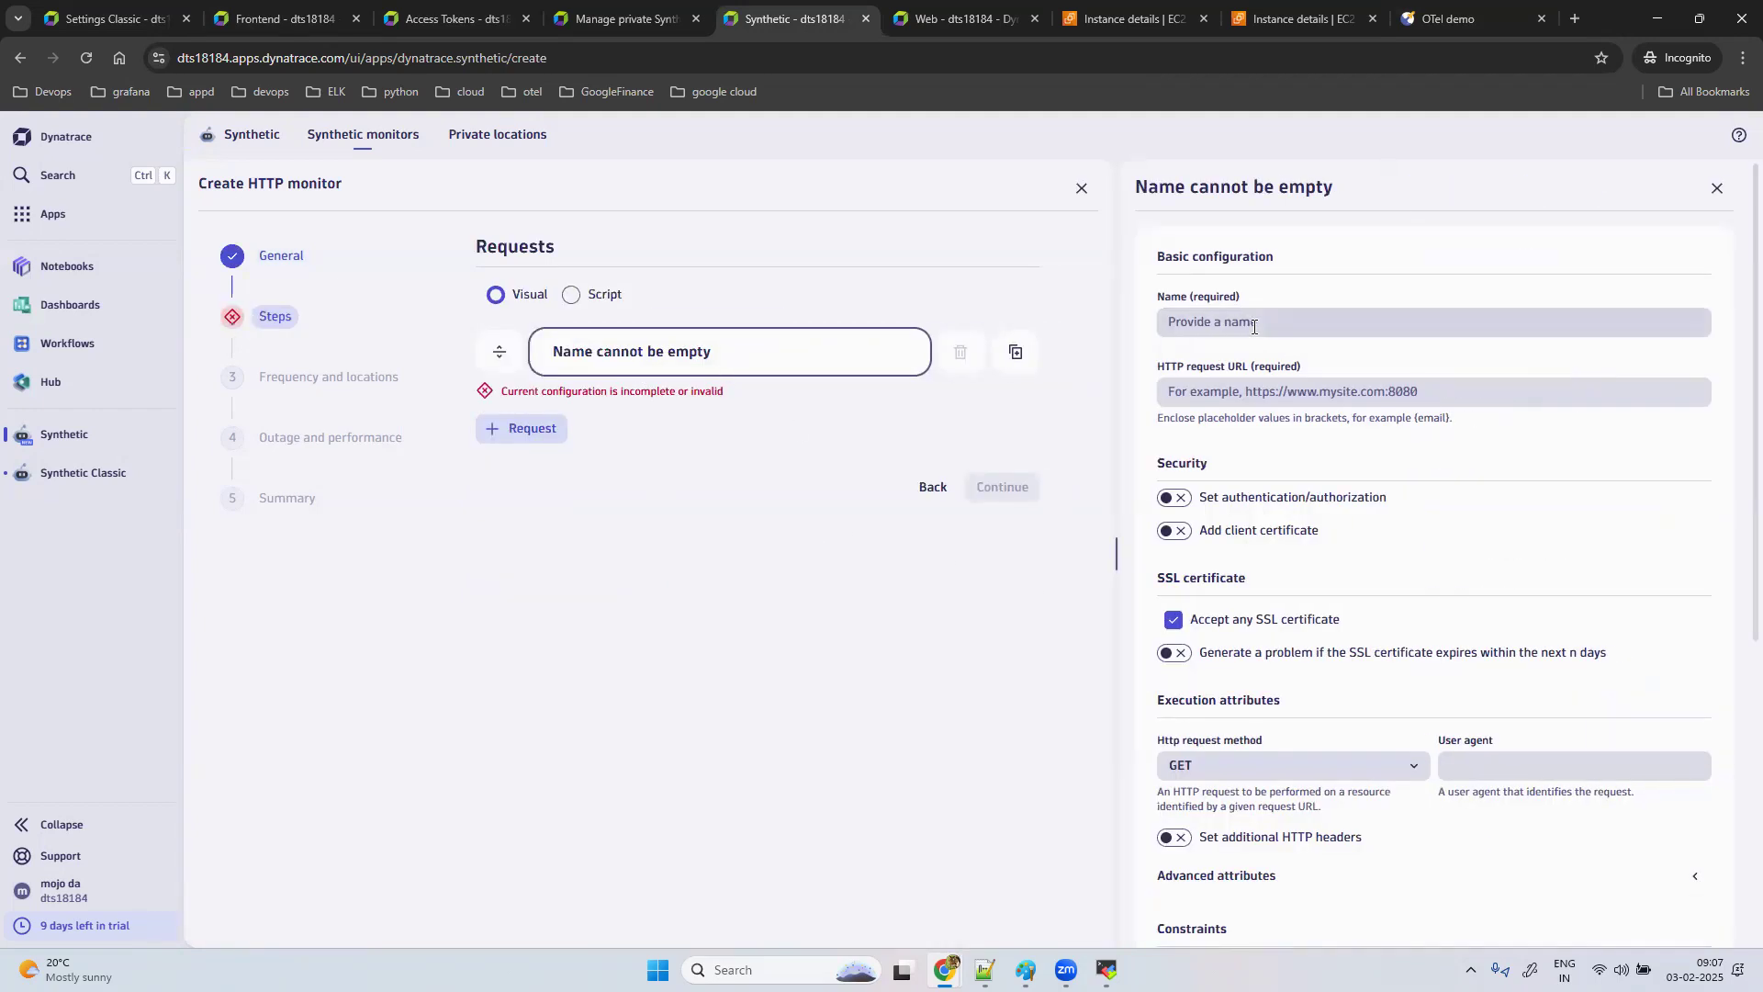
click(734, 357)
click(732, 356)
click(732, 356)
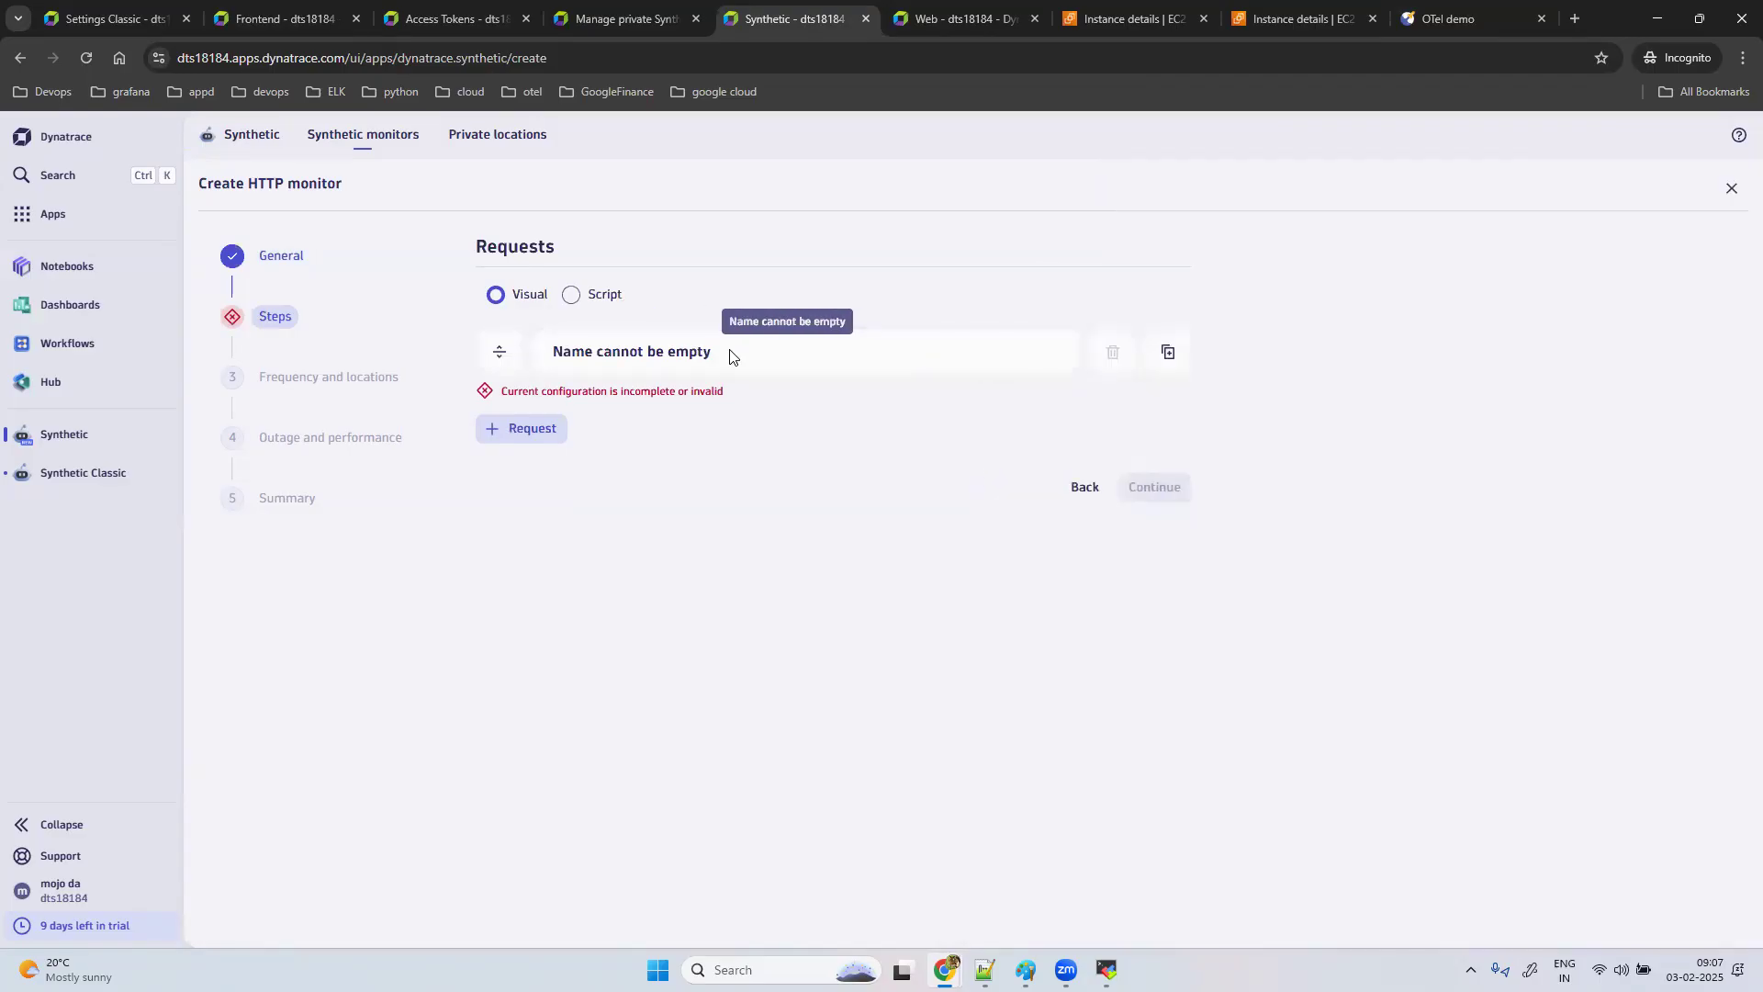
click(731, 356)
click(1208, 323)
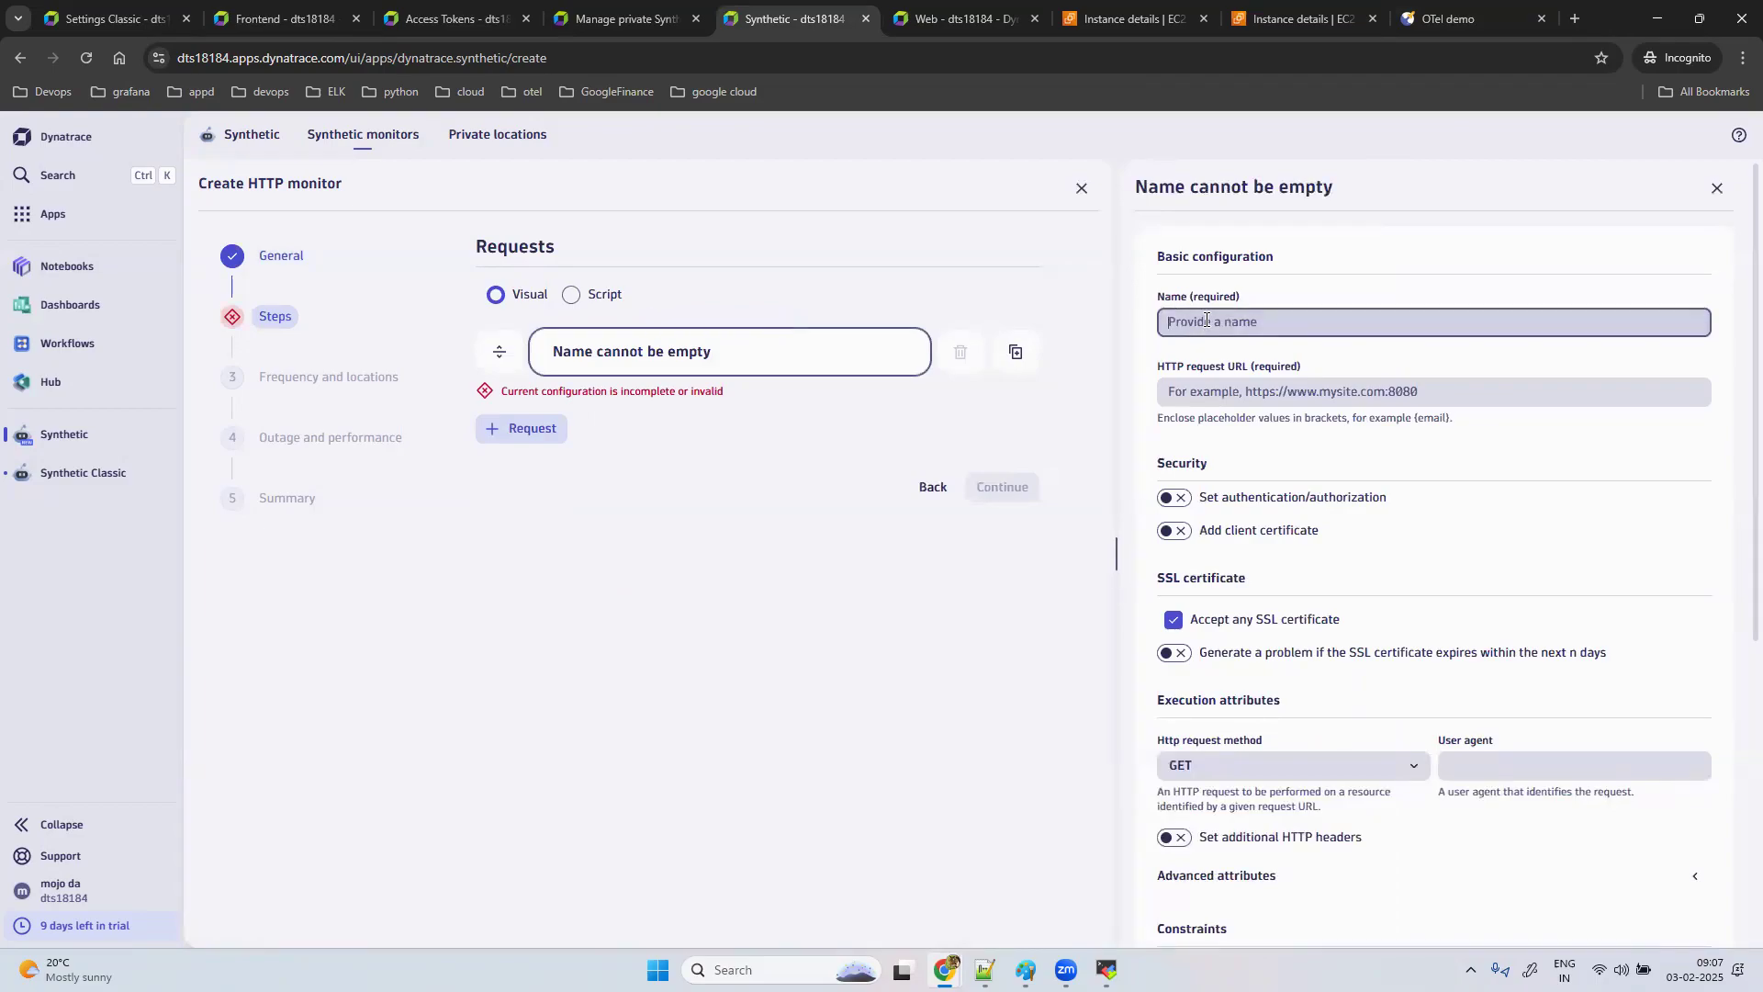
text(otelde)
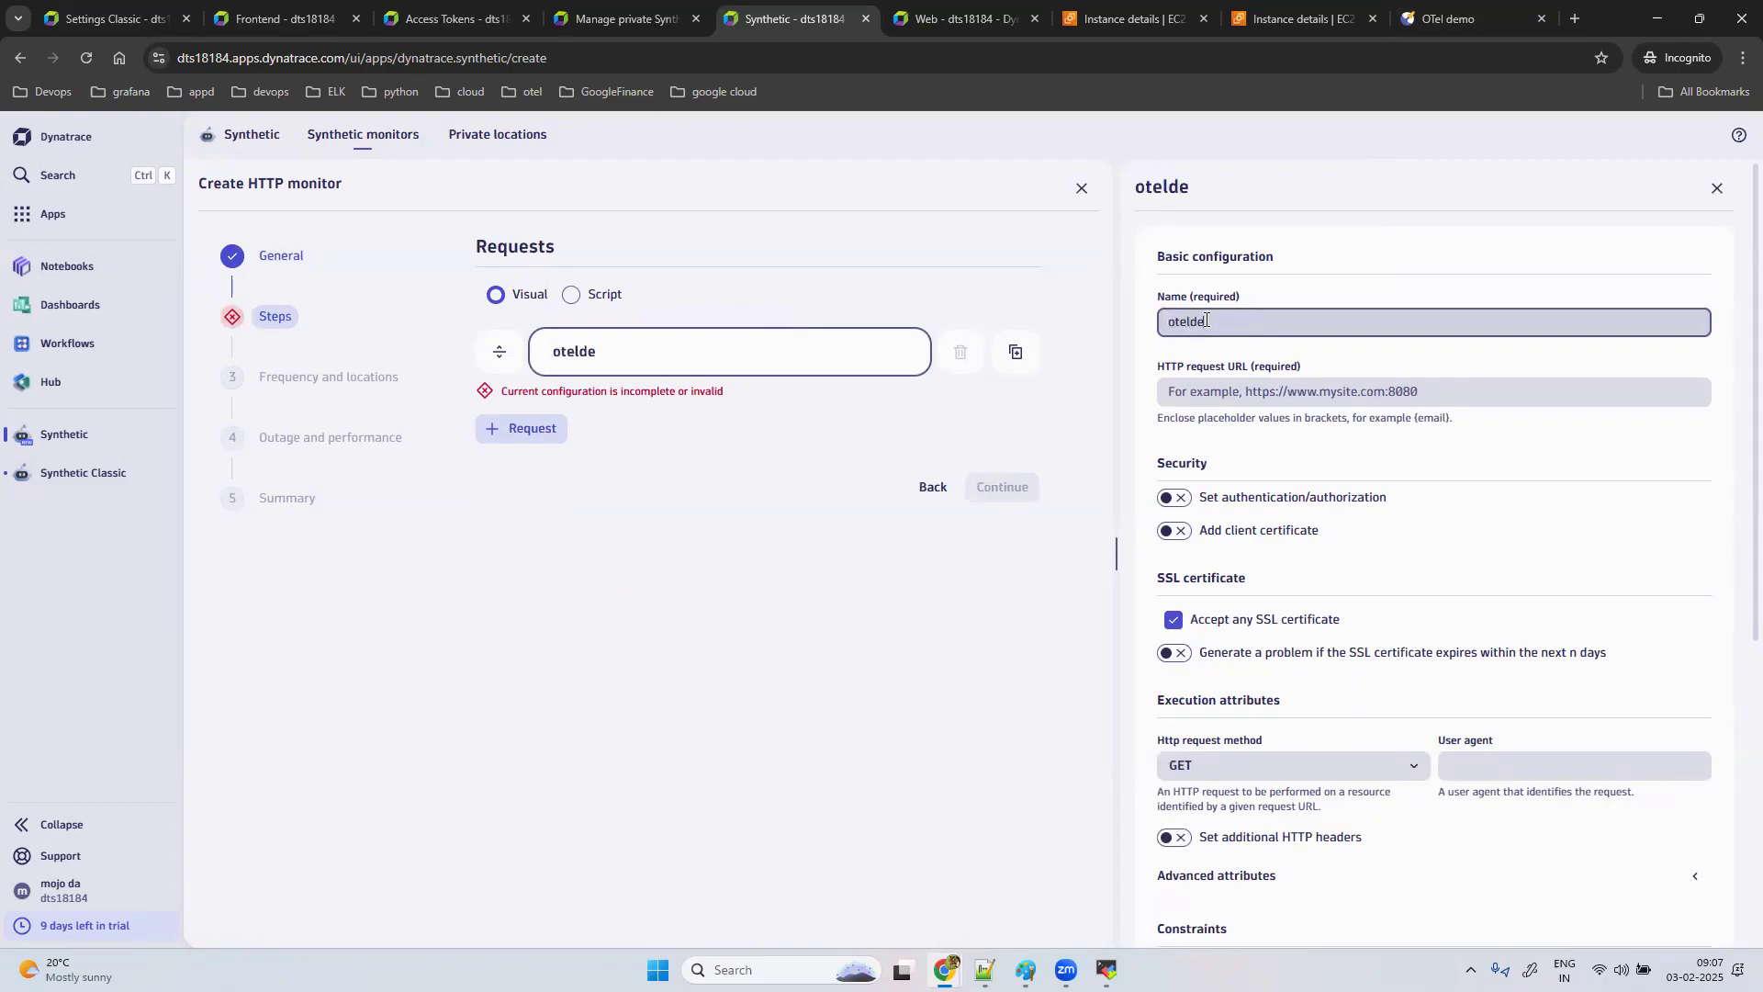
text(mo app)
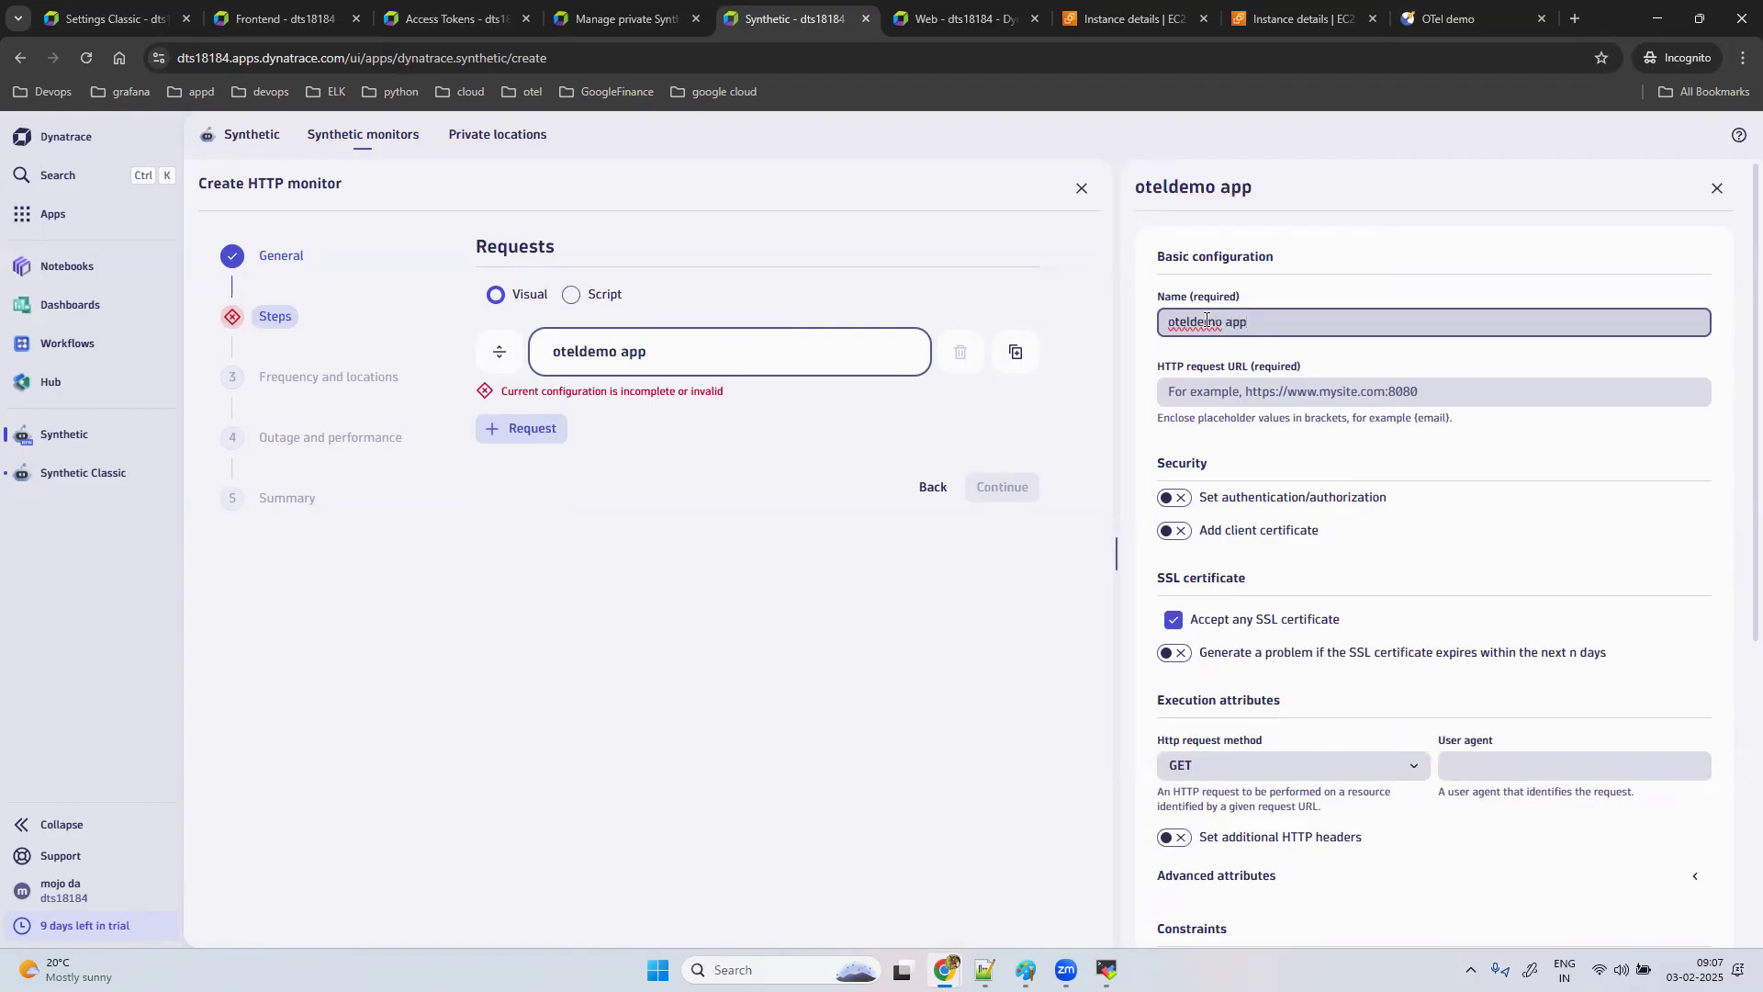
click(1231, 393)
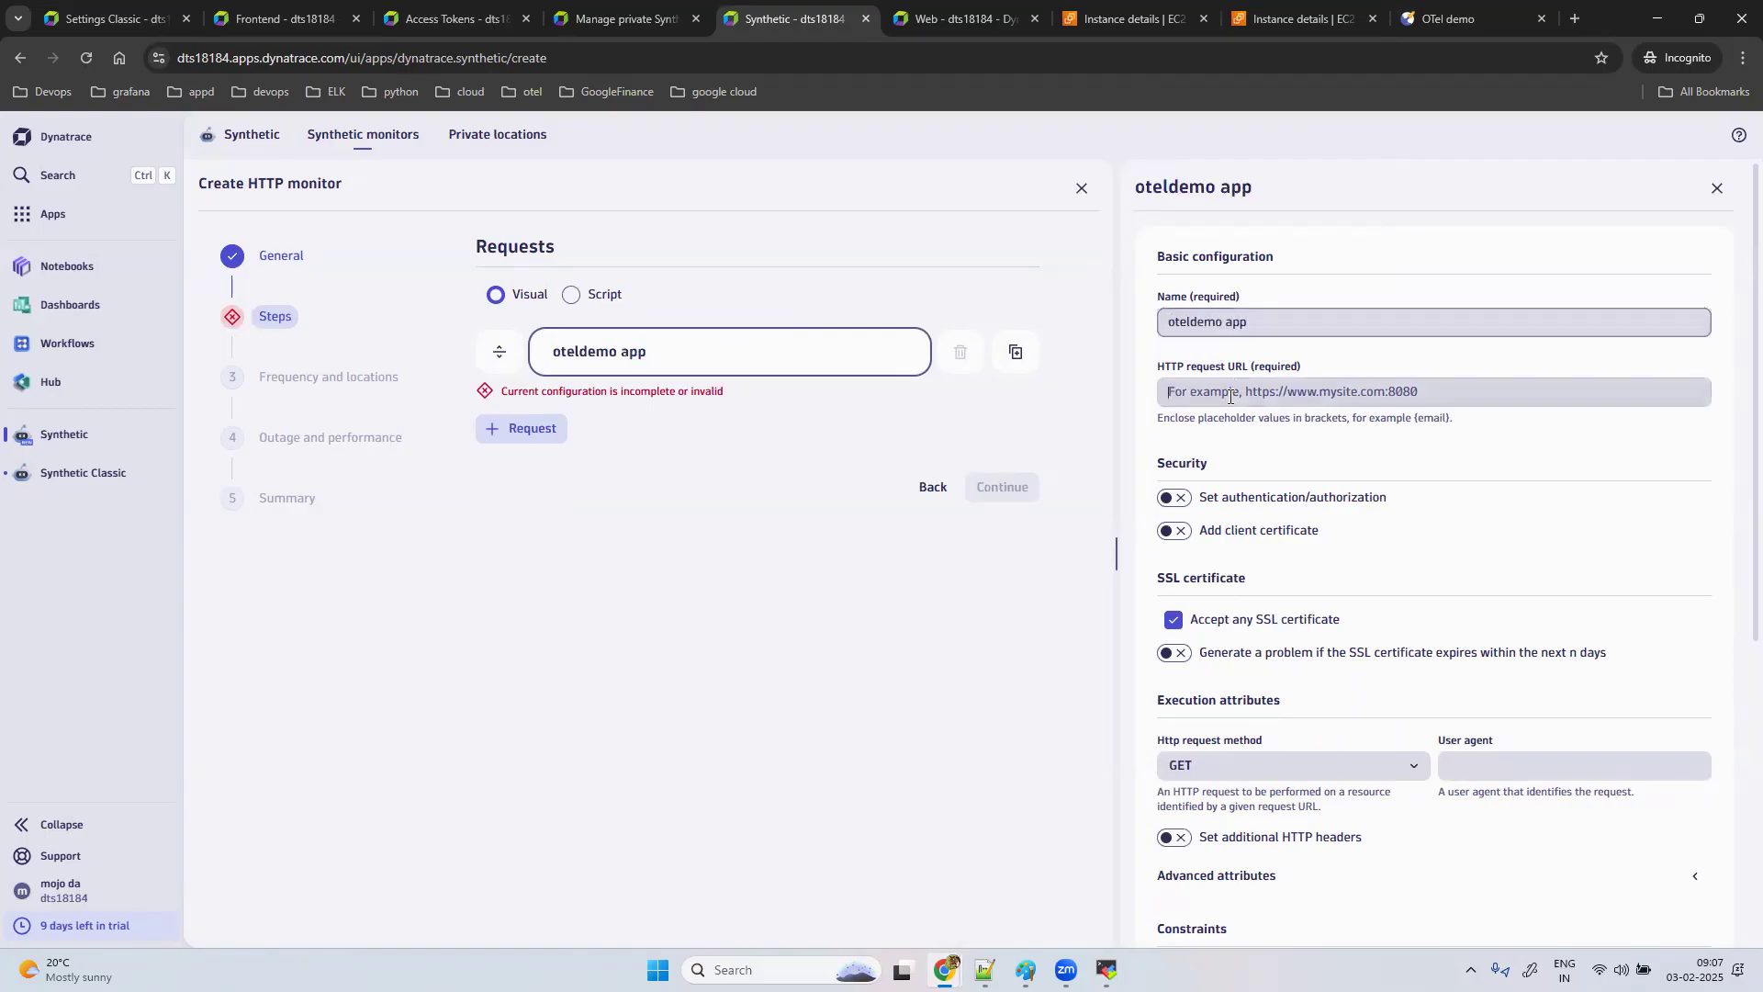
click(1454, 7)
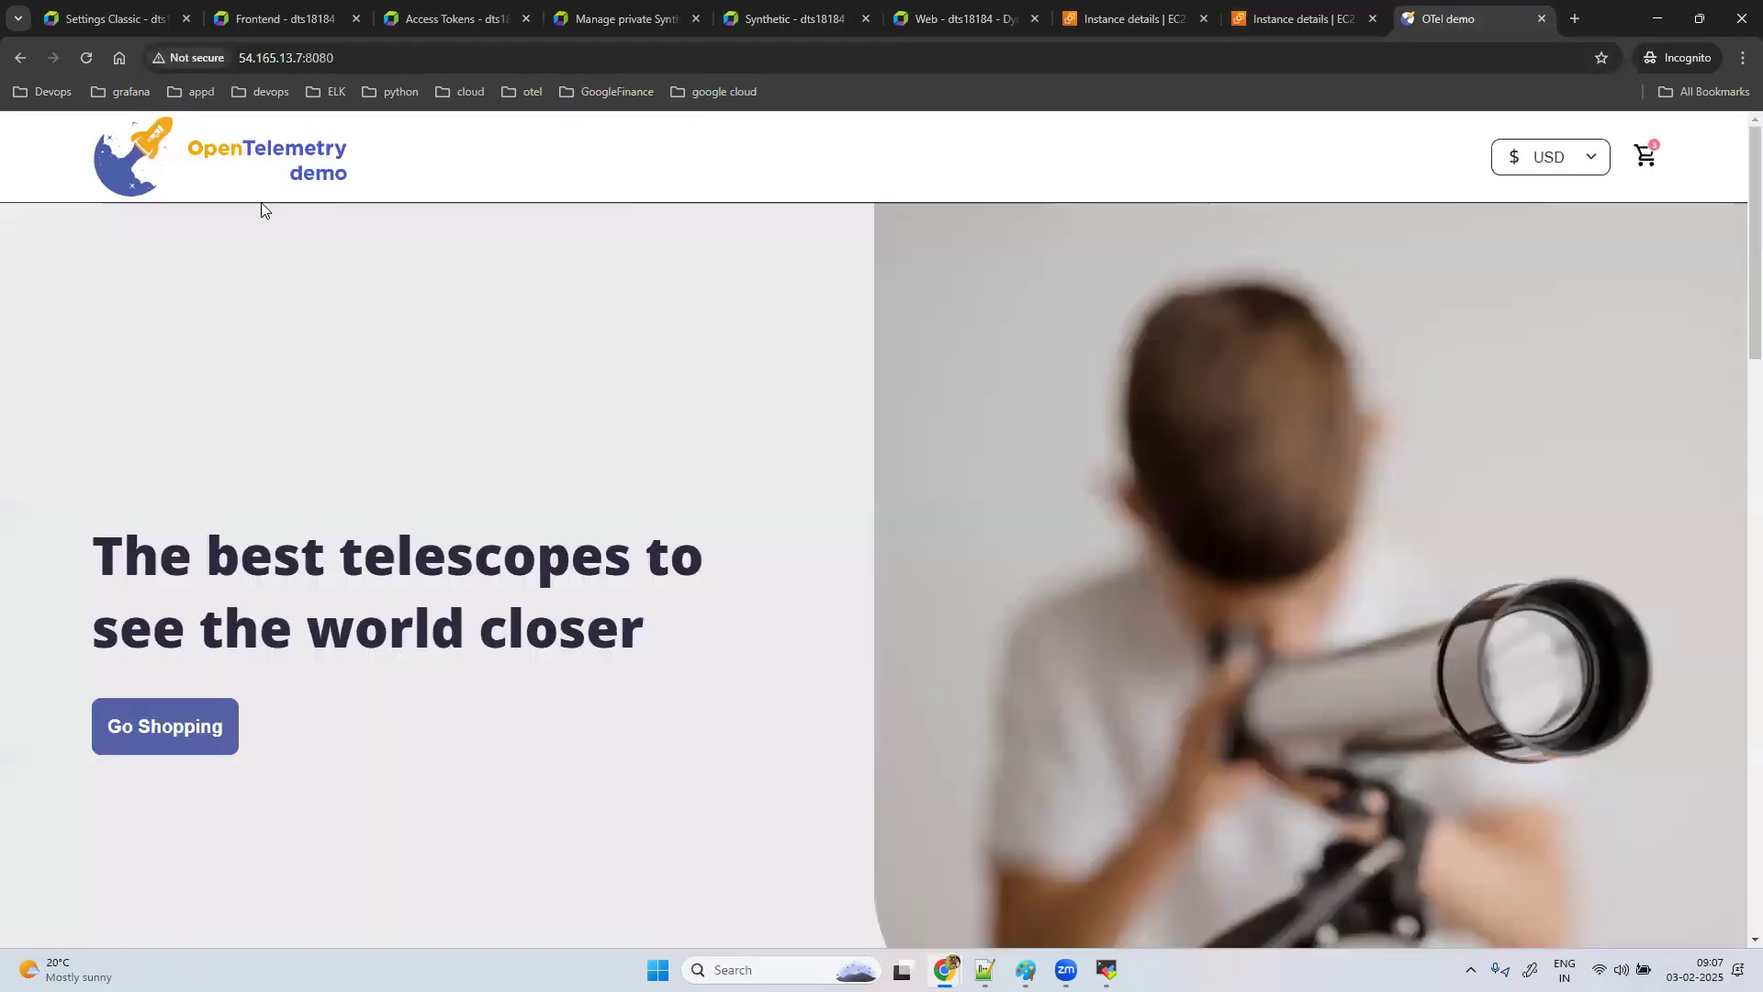
click(395, 57)
key(ctrl+c)
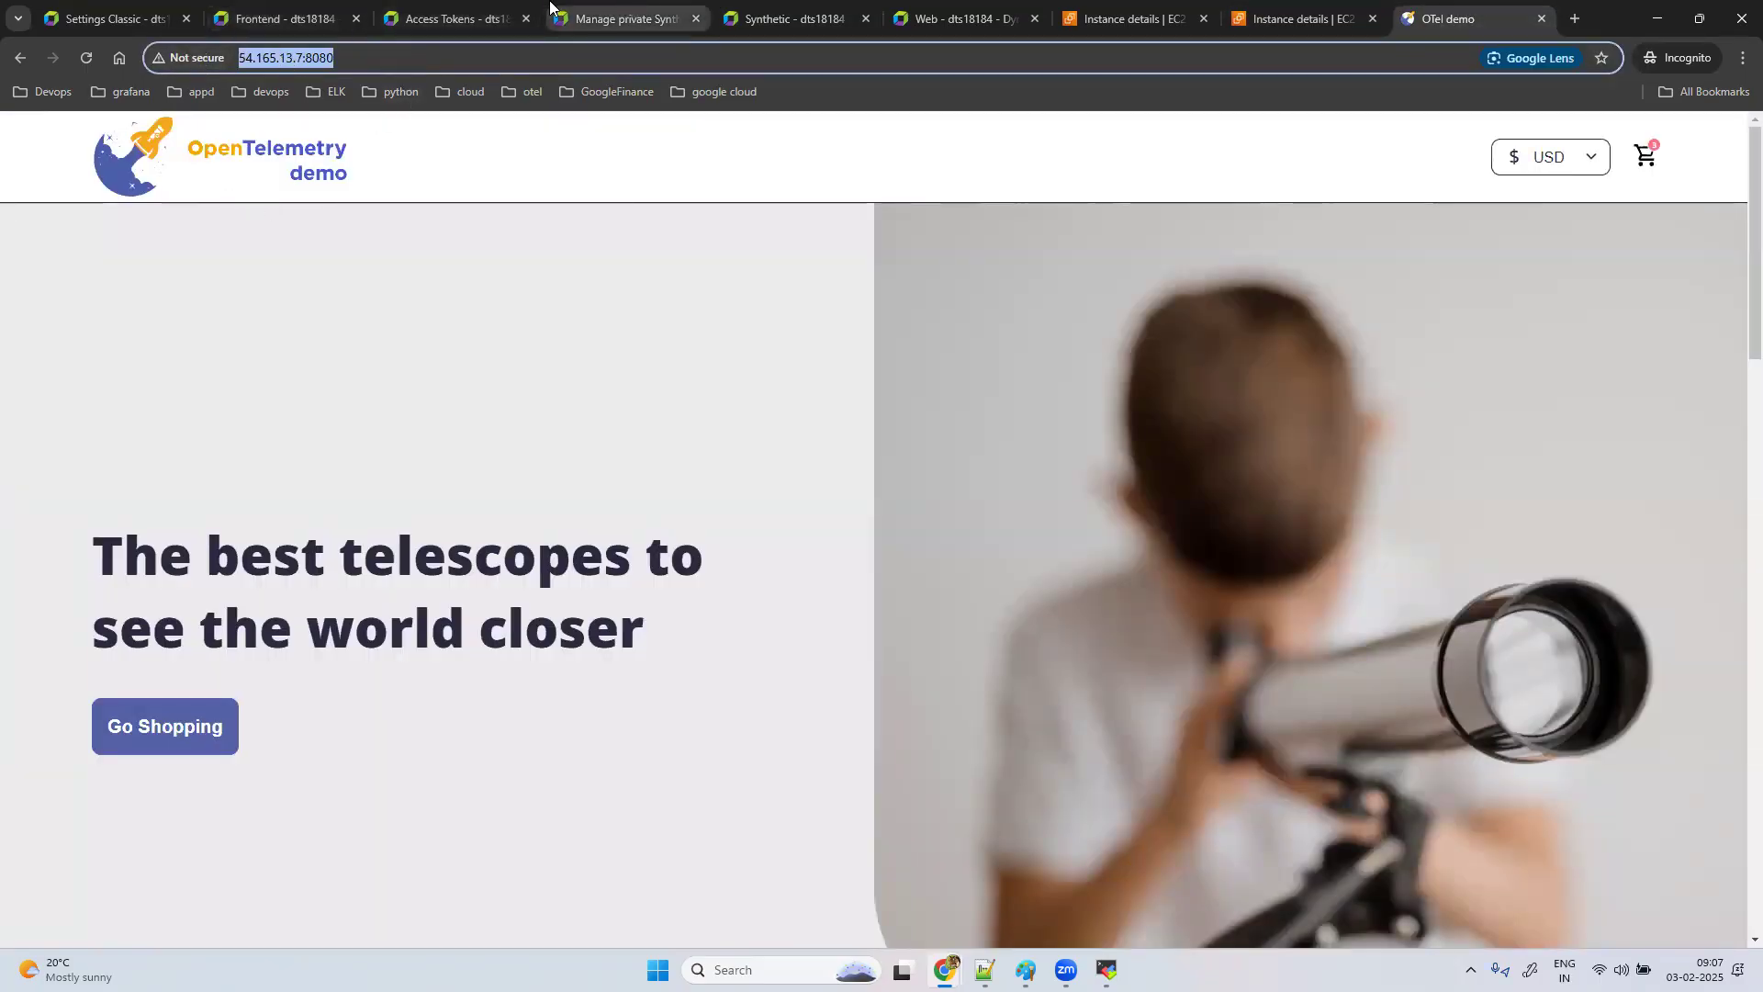
click(829, 13)
click(1423, 391)
key(ctrl+a)
key(ctrl+v)
click(1382, 461)
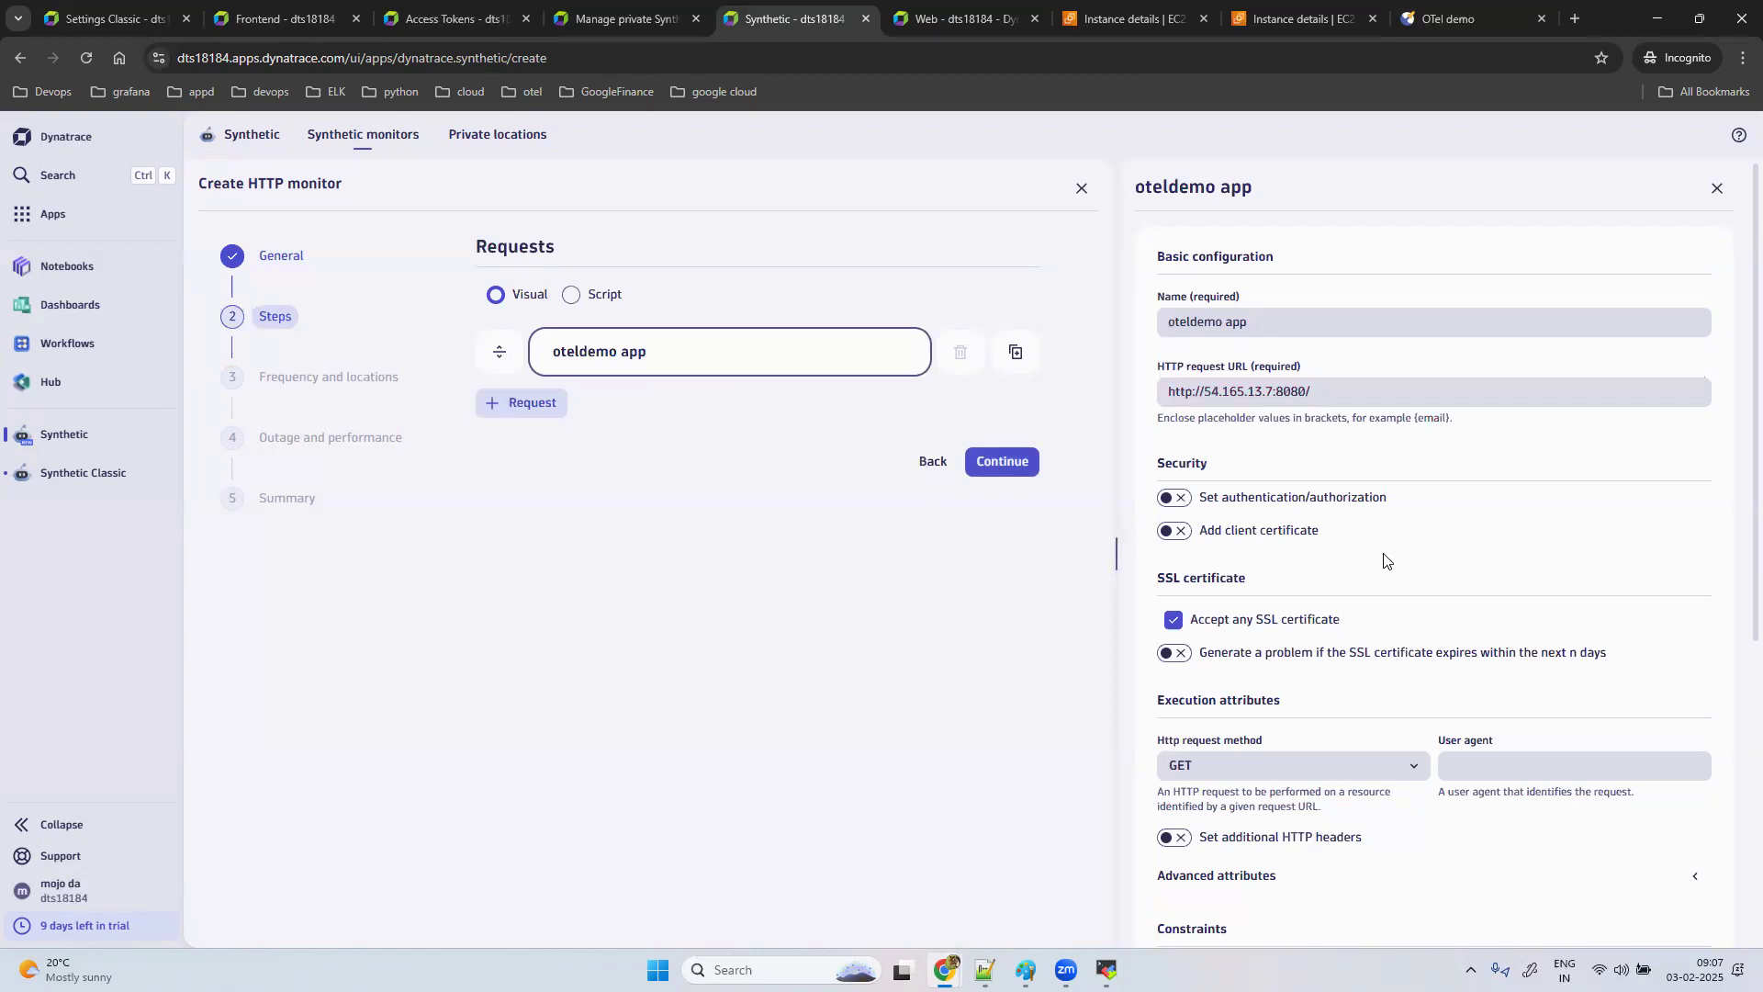
Step: Try out the request's Basic authentication, new credential and client certificate settings, leaving authentication and client certificate disabled
scroll(1386, 561, down, 2)
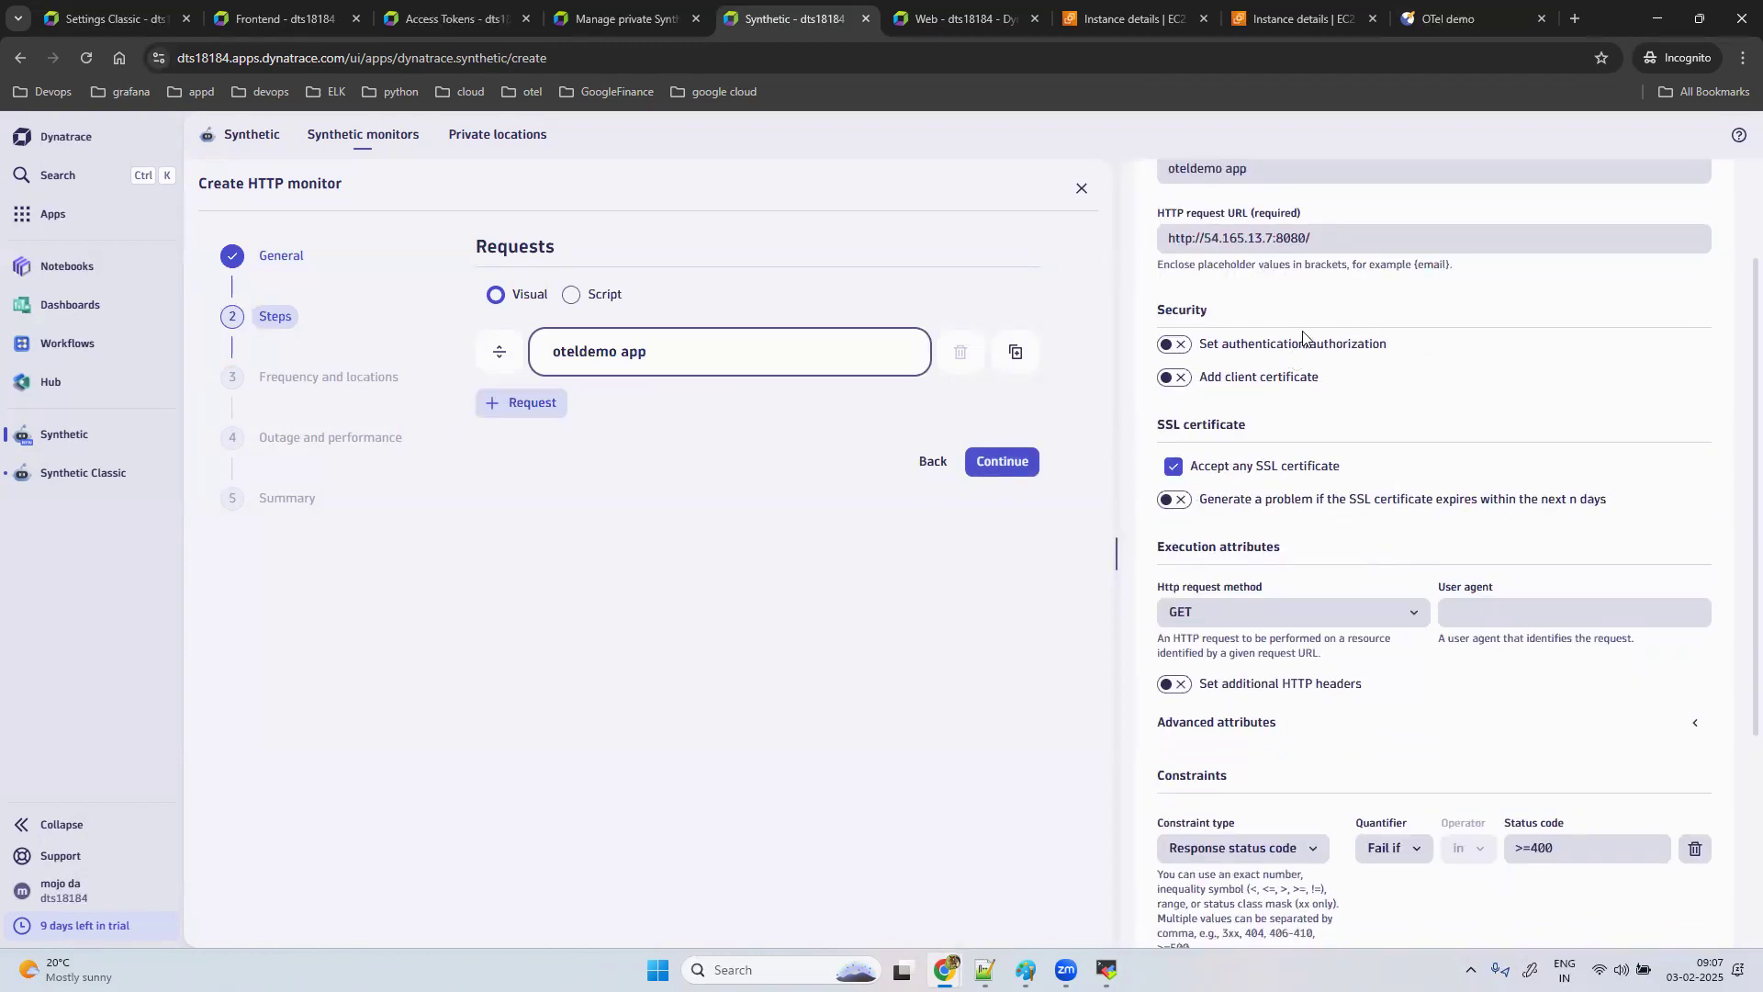
click(1174, 344)
click(1197, 405)
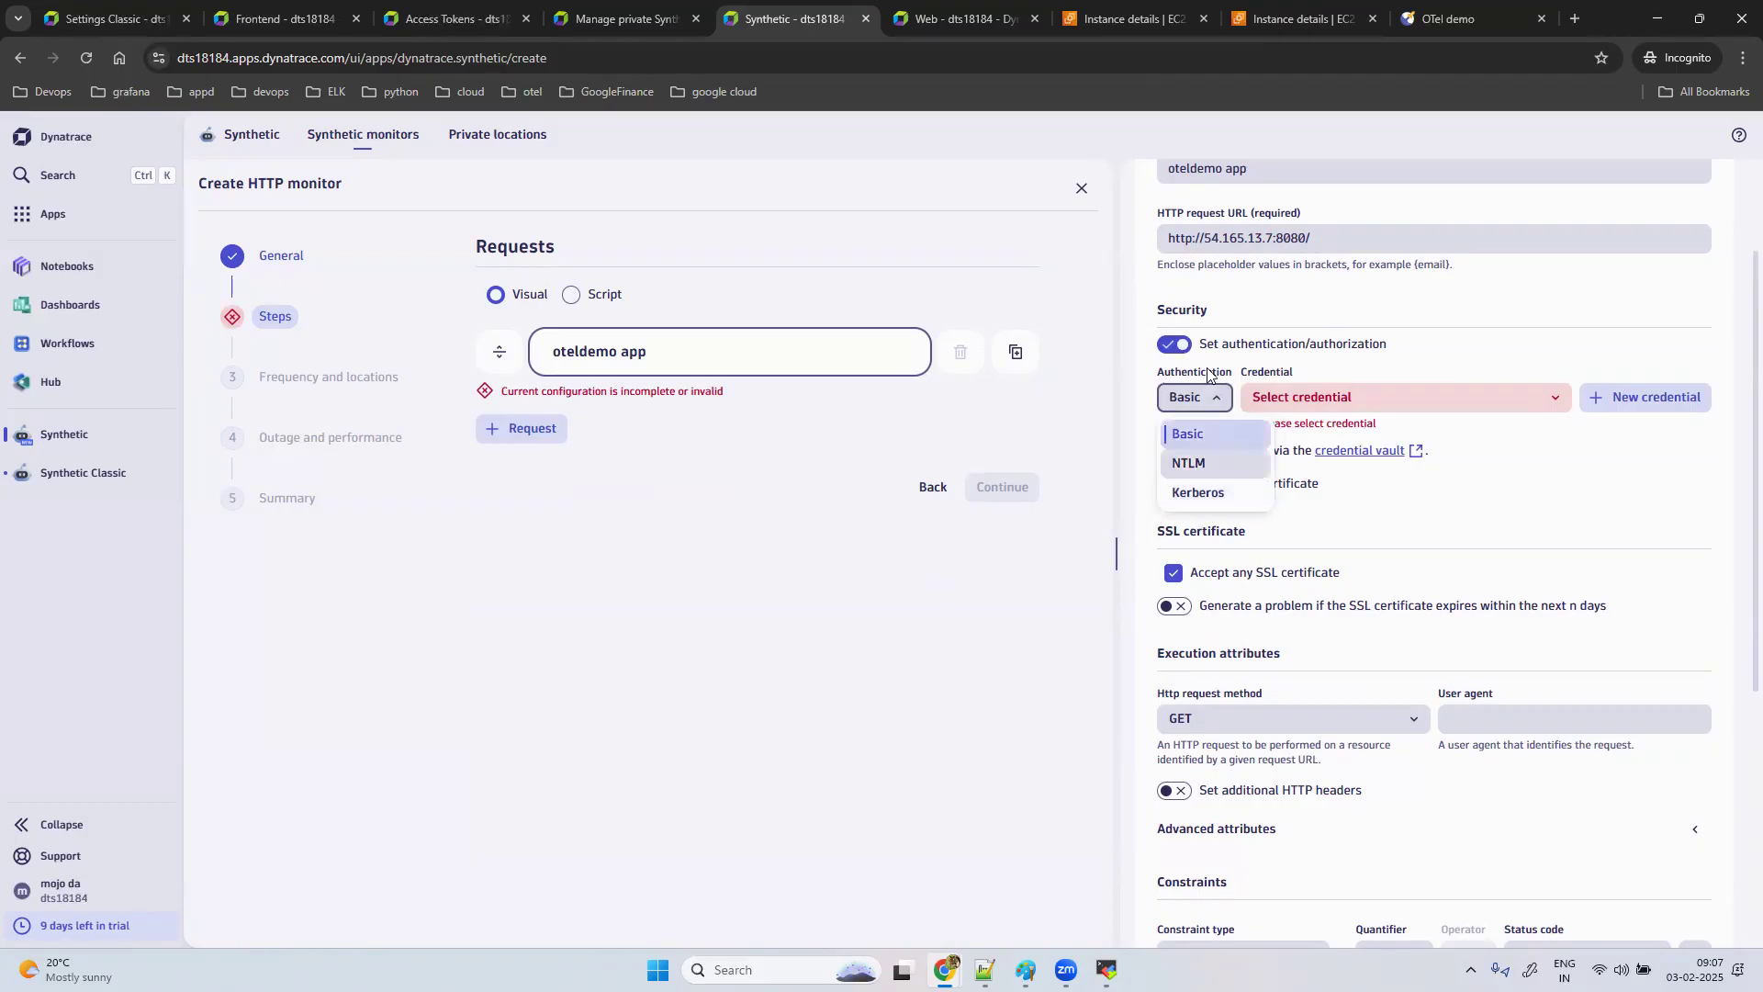
click(1214, 433)
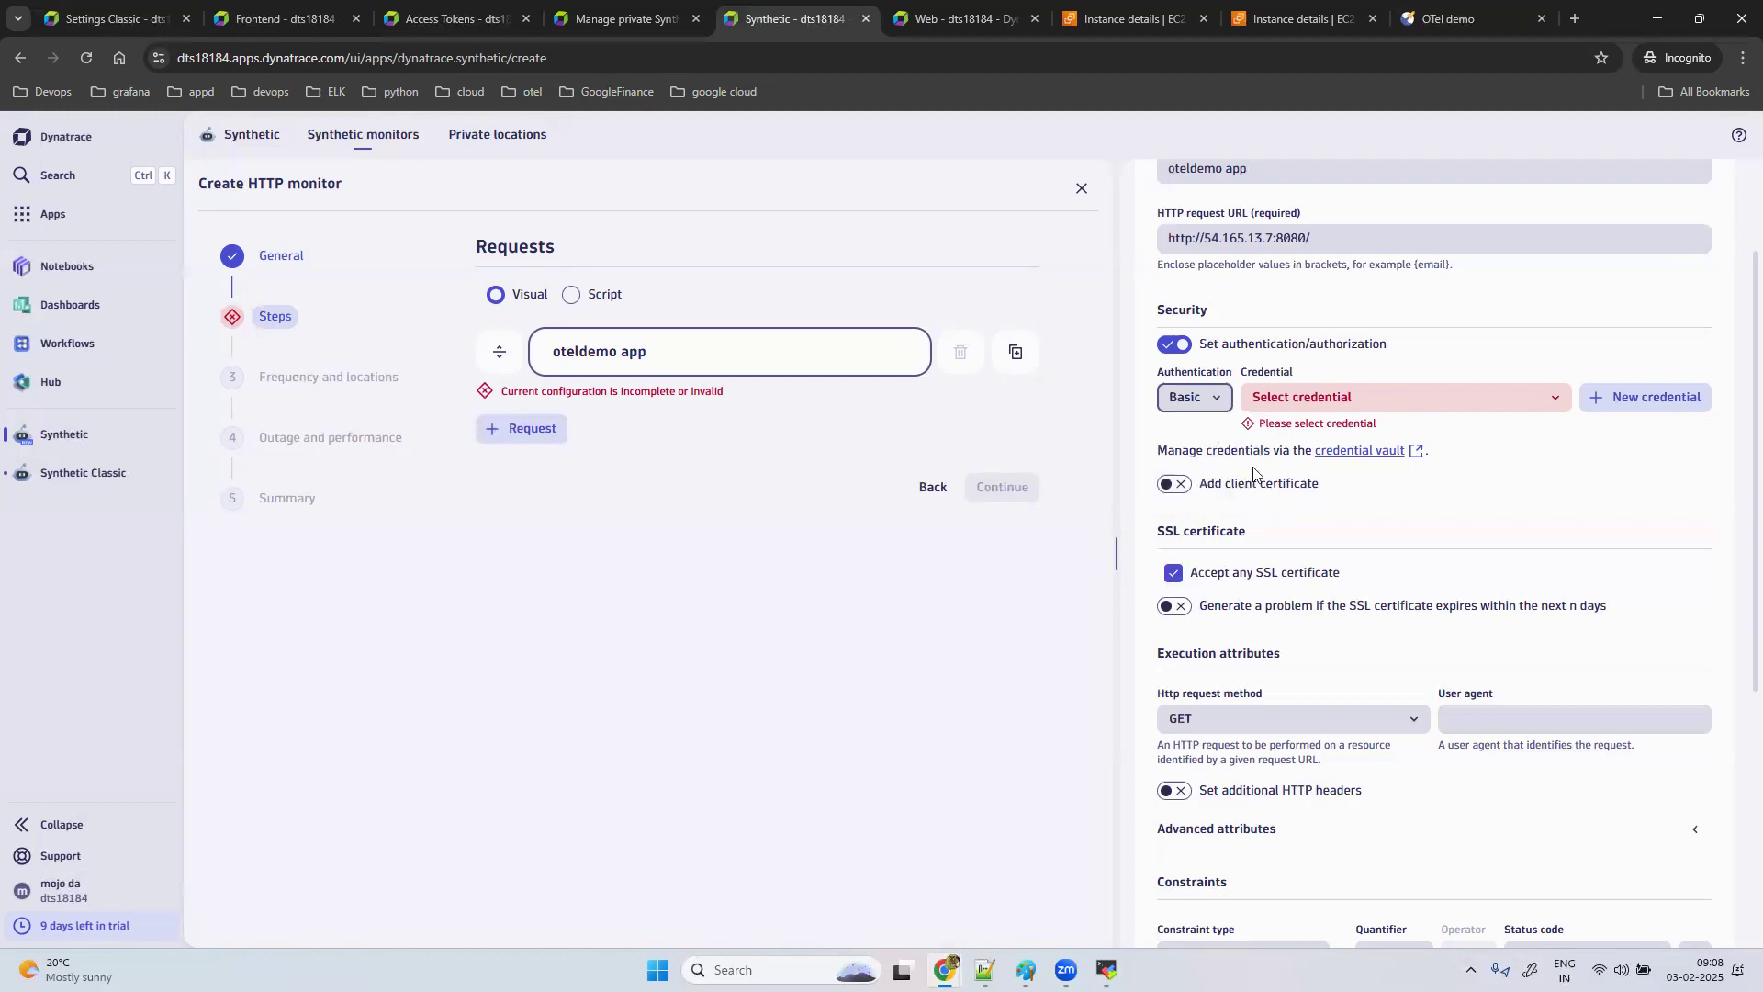
click(1441, 405)
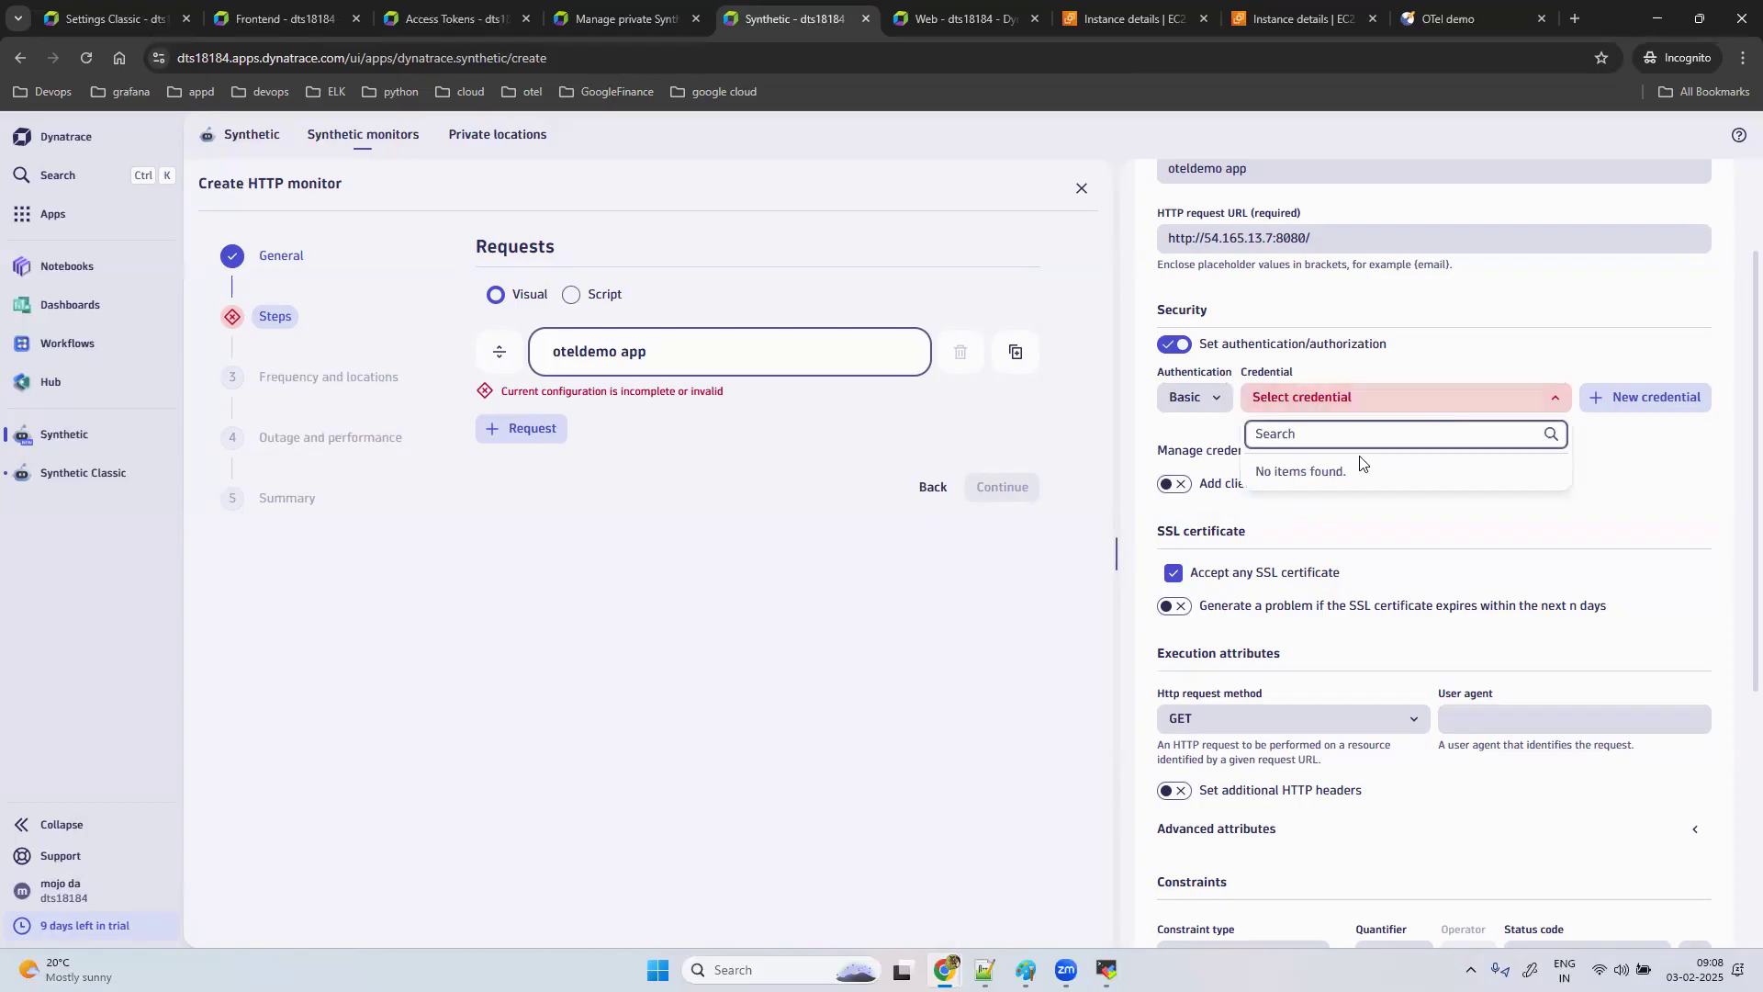
click(1640, 470)
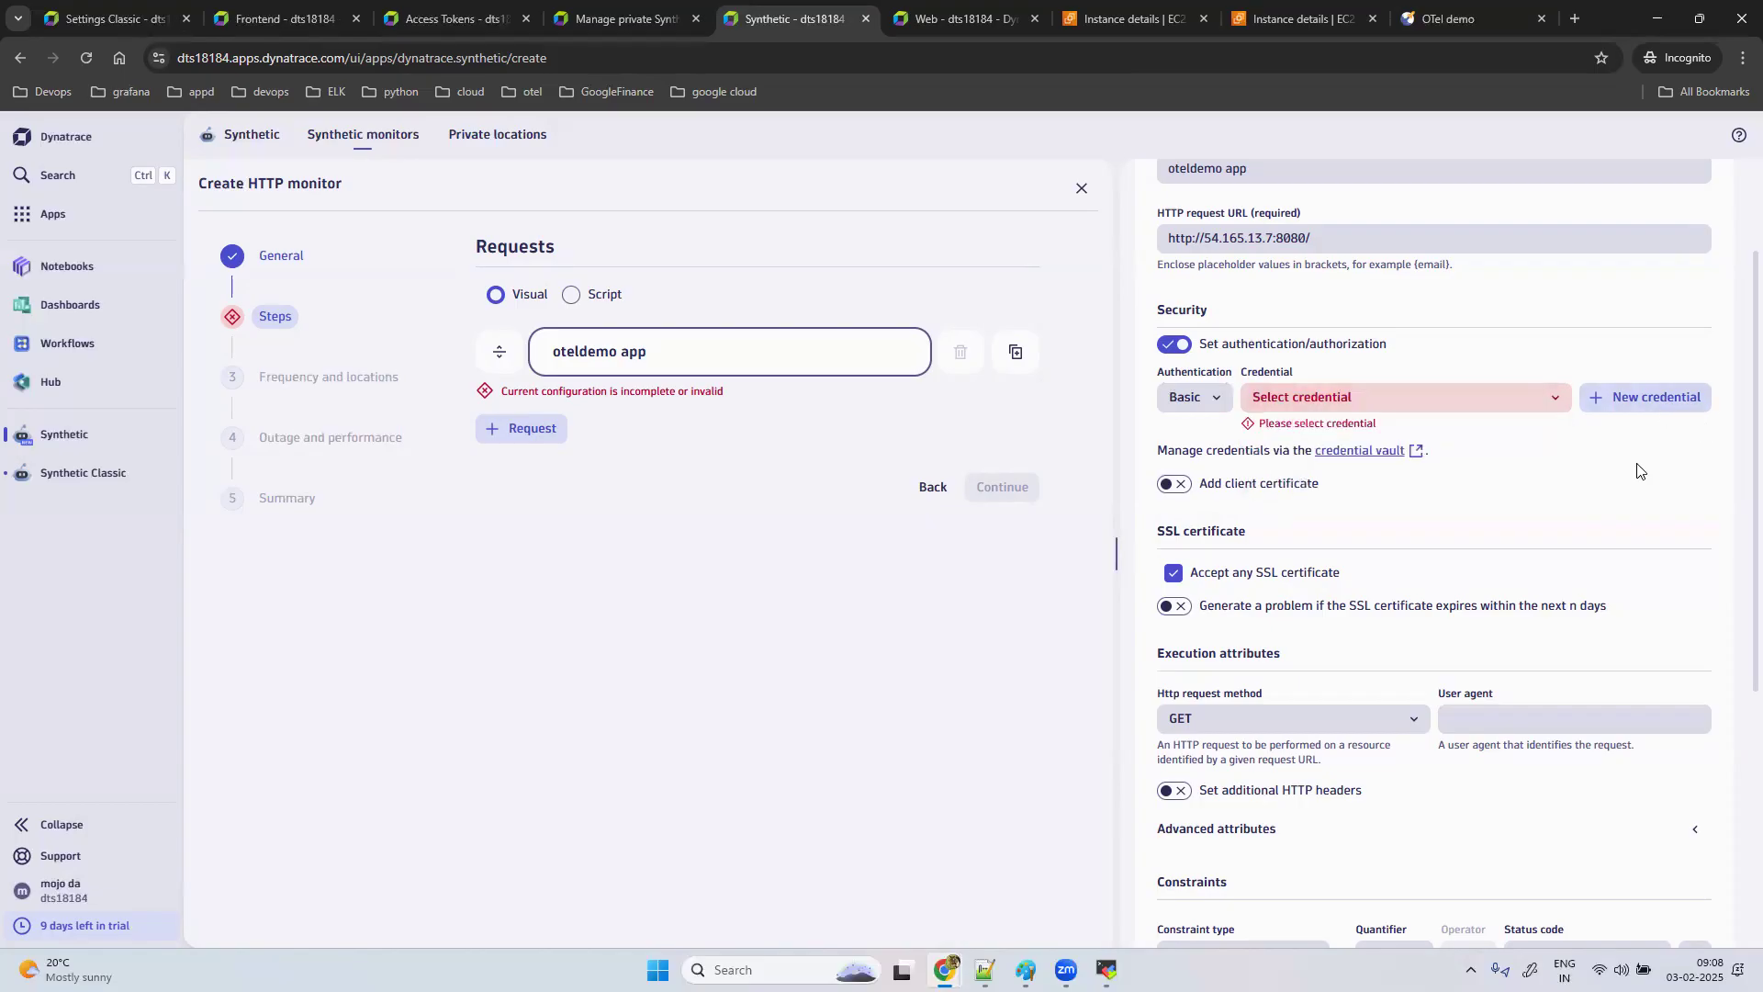
click(1630, 396)
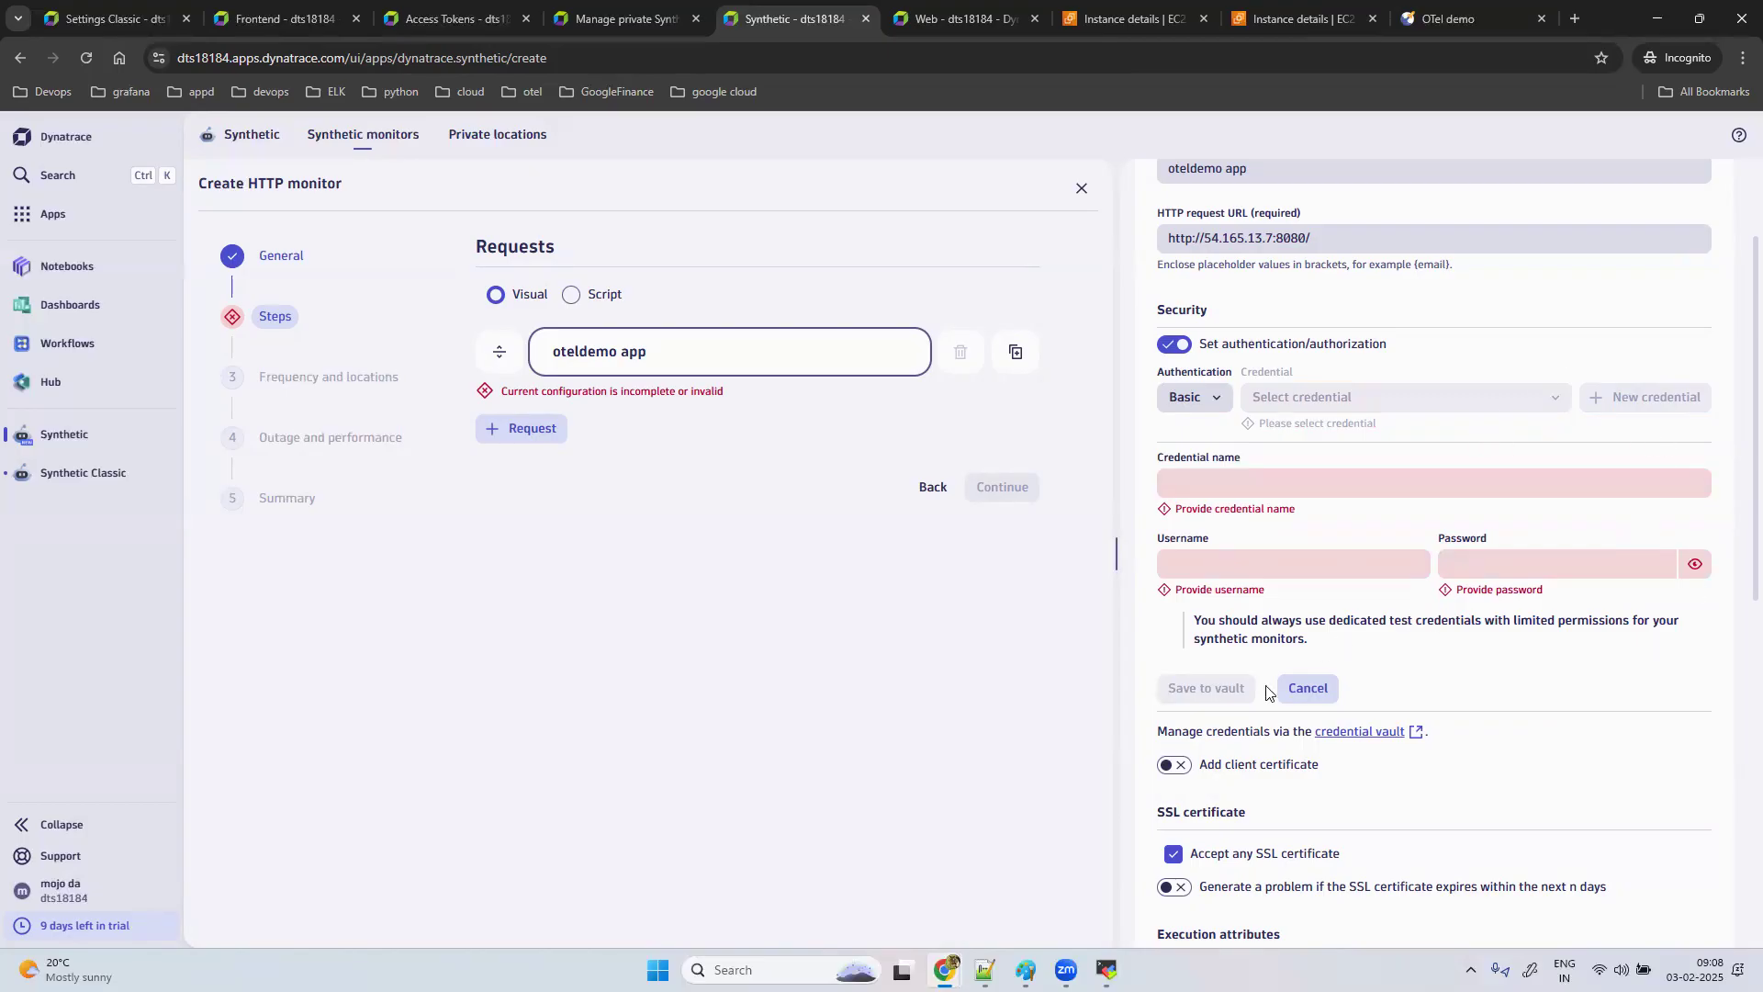
click(1325, 695)
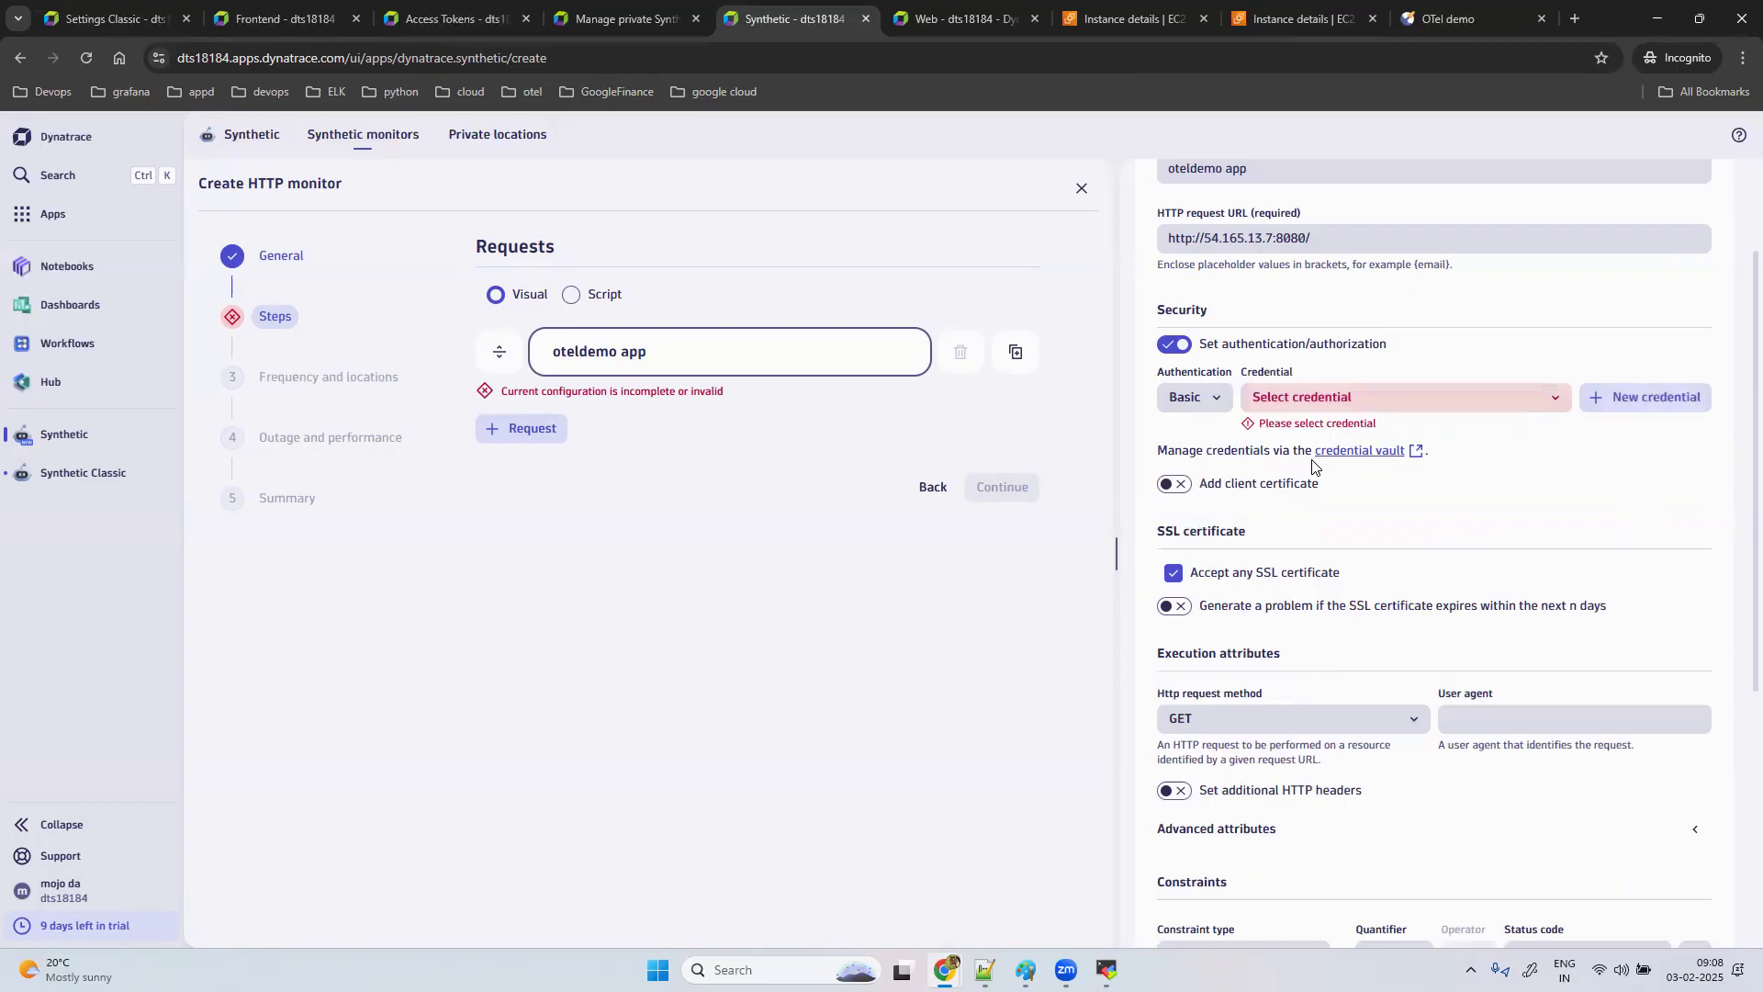
click(1175, 344)
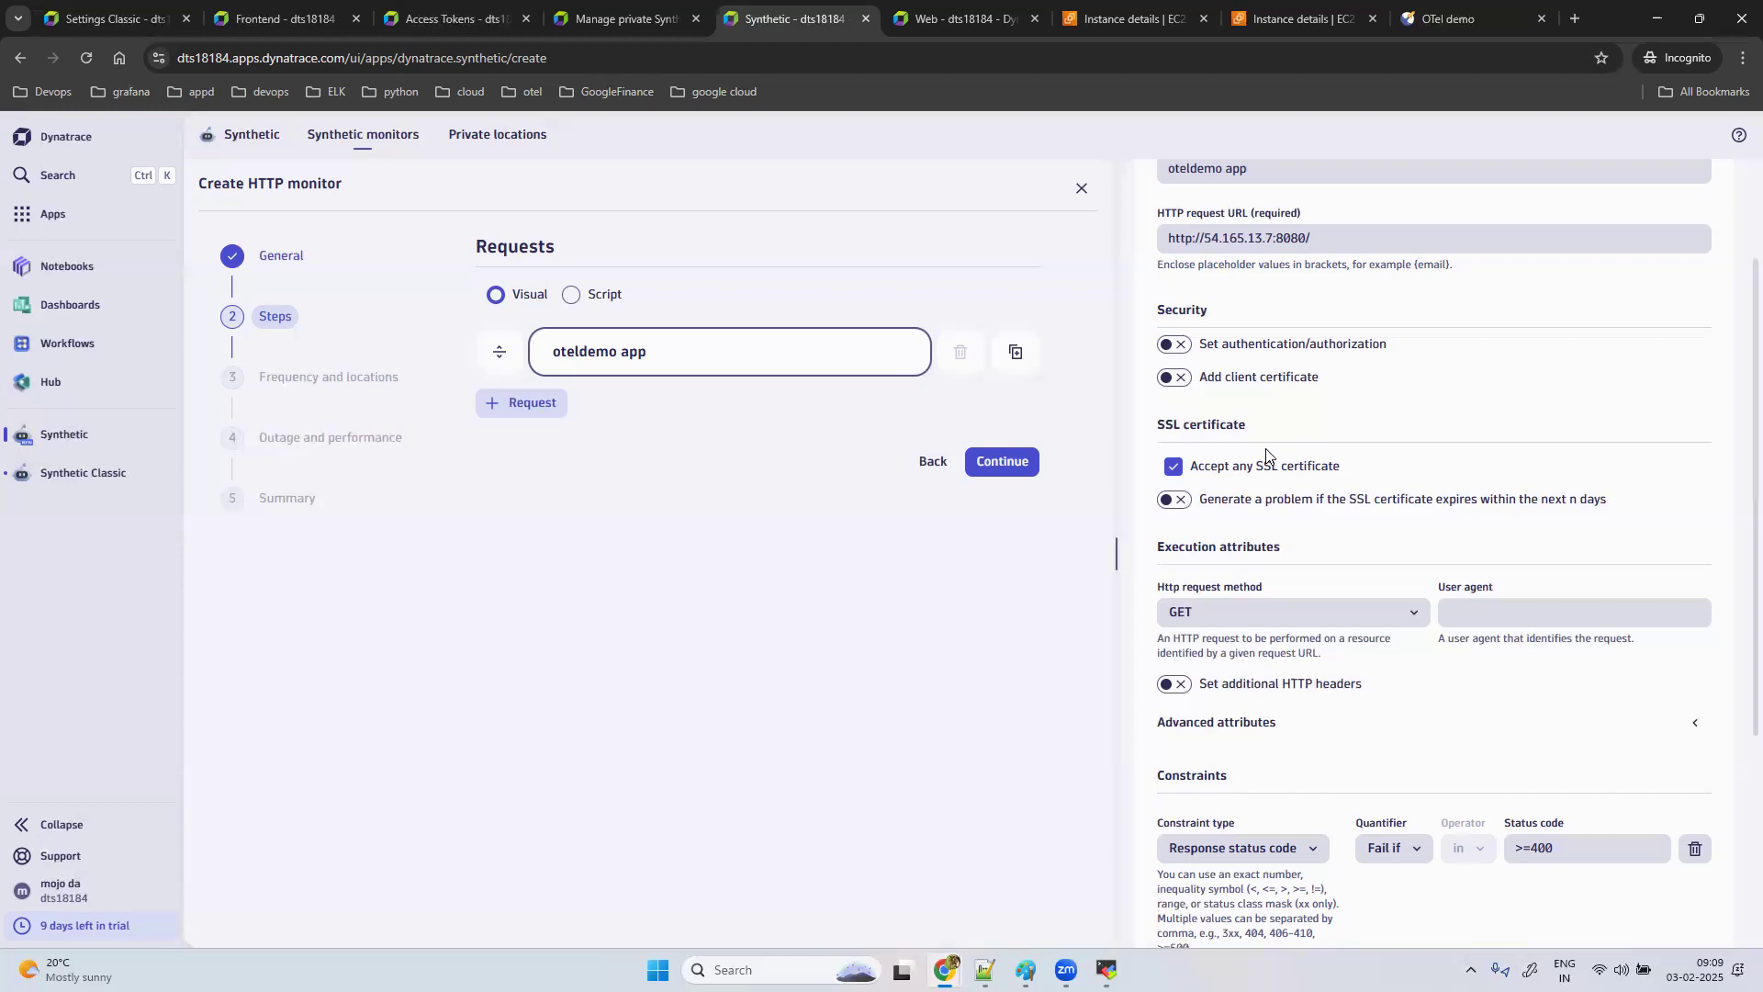
click(1176, 378)
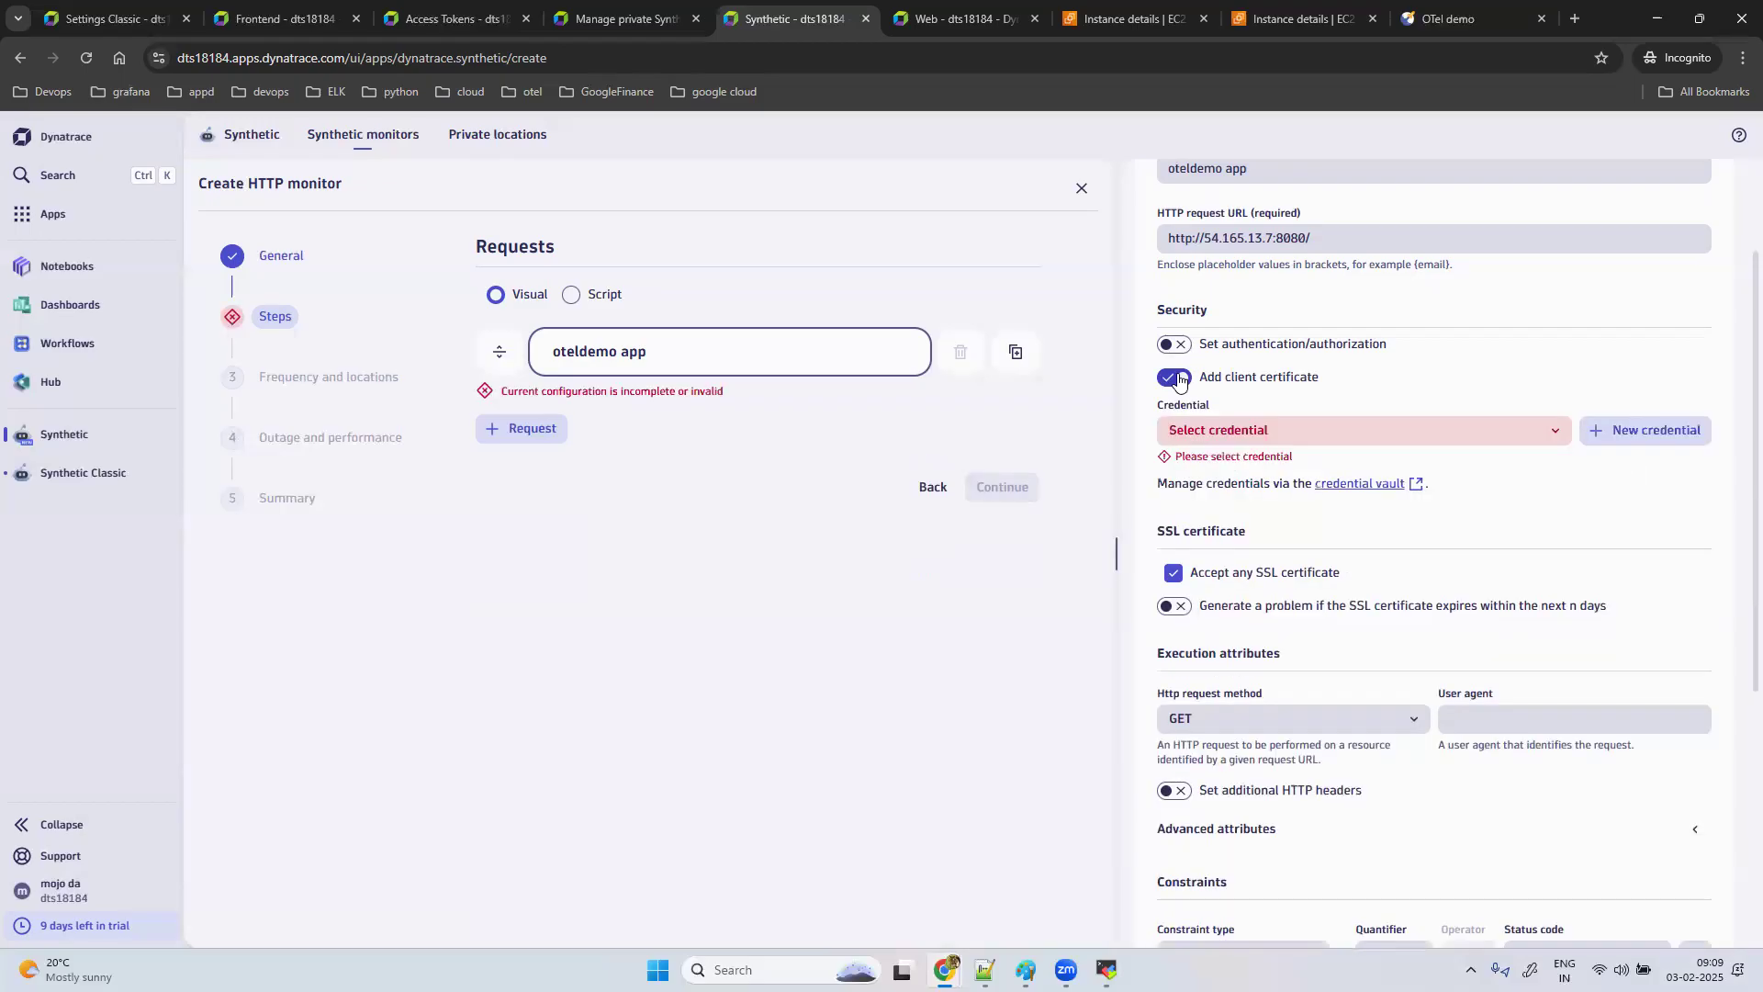
click(1176, 378)
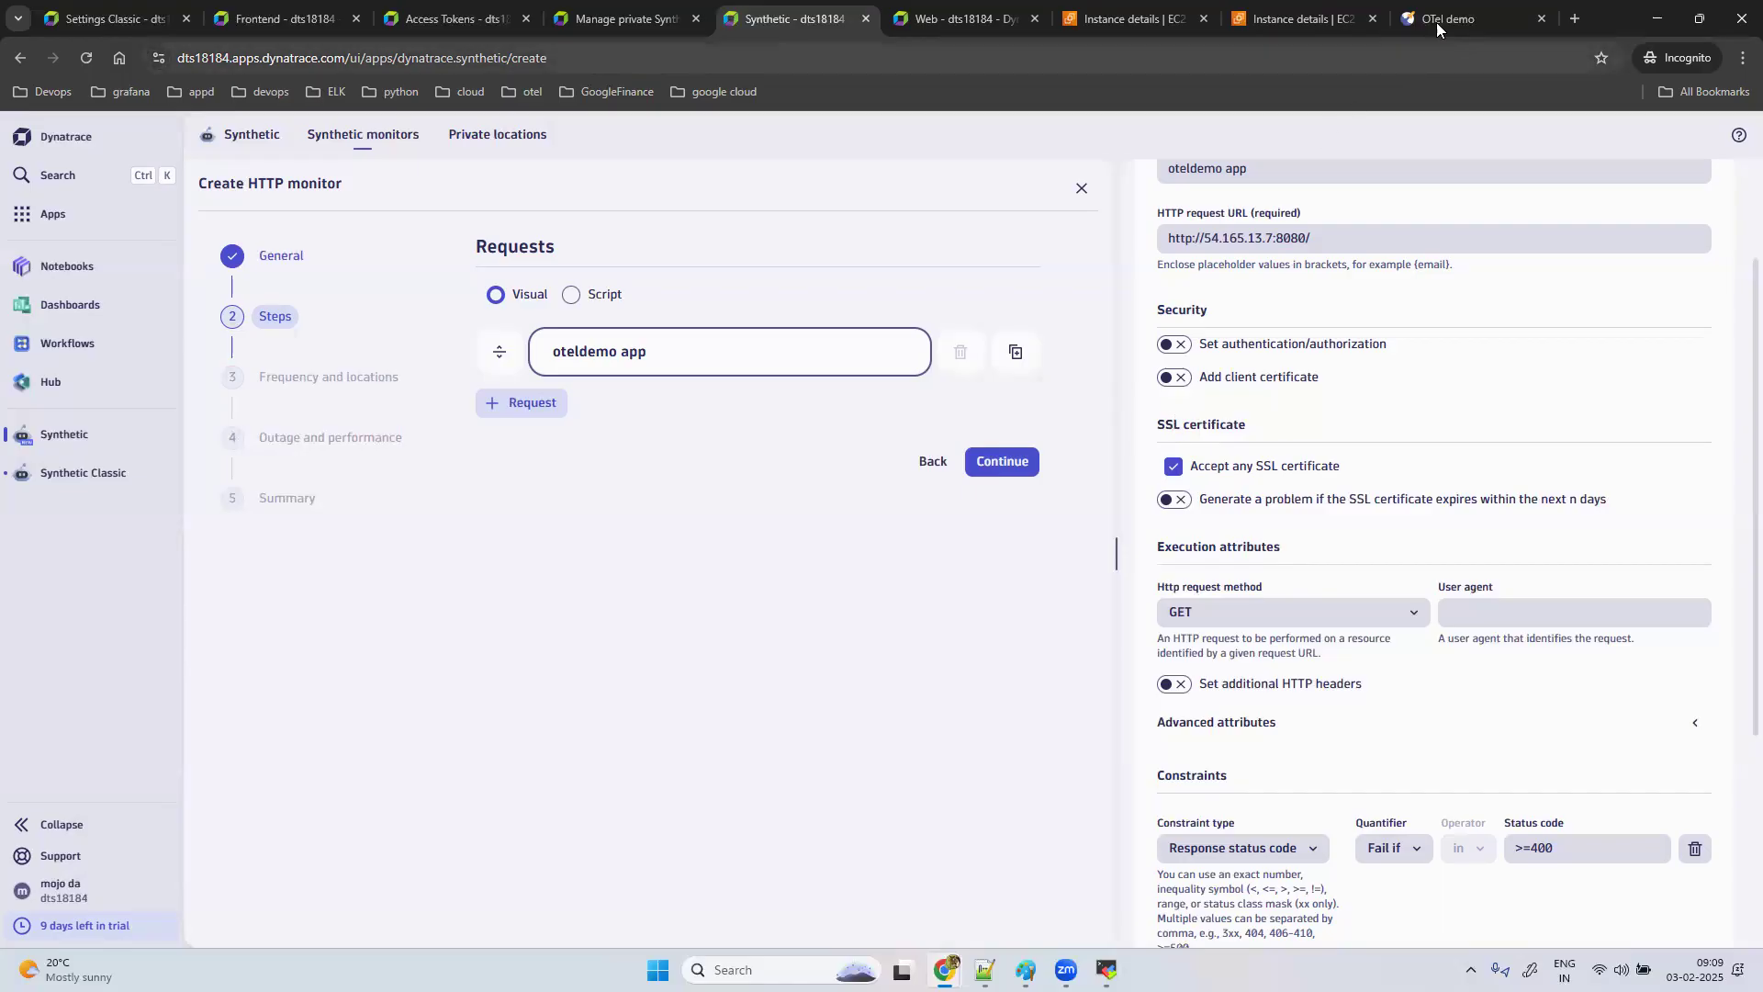
click(1482, 24)
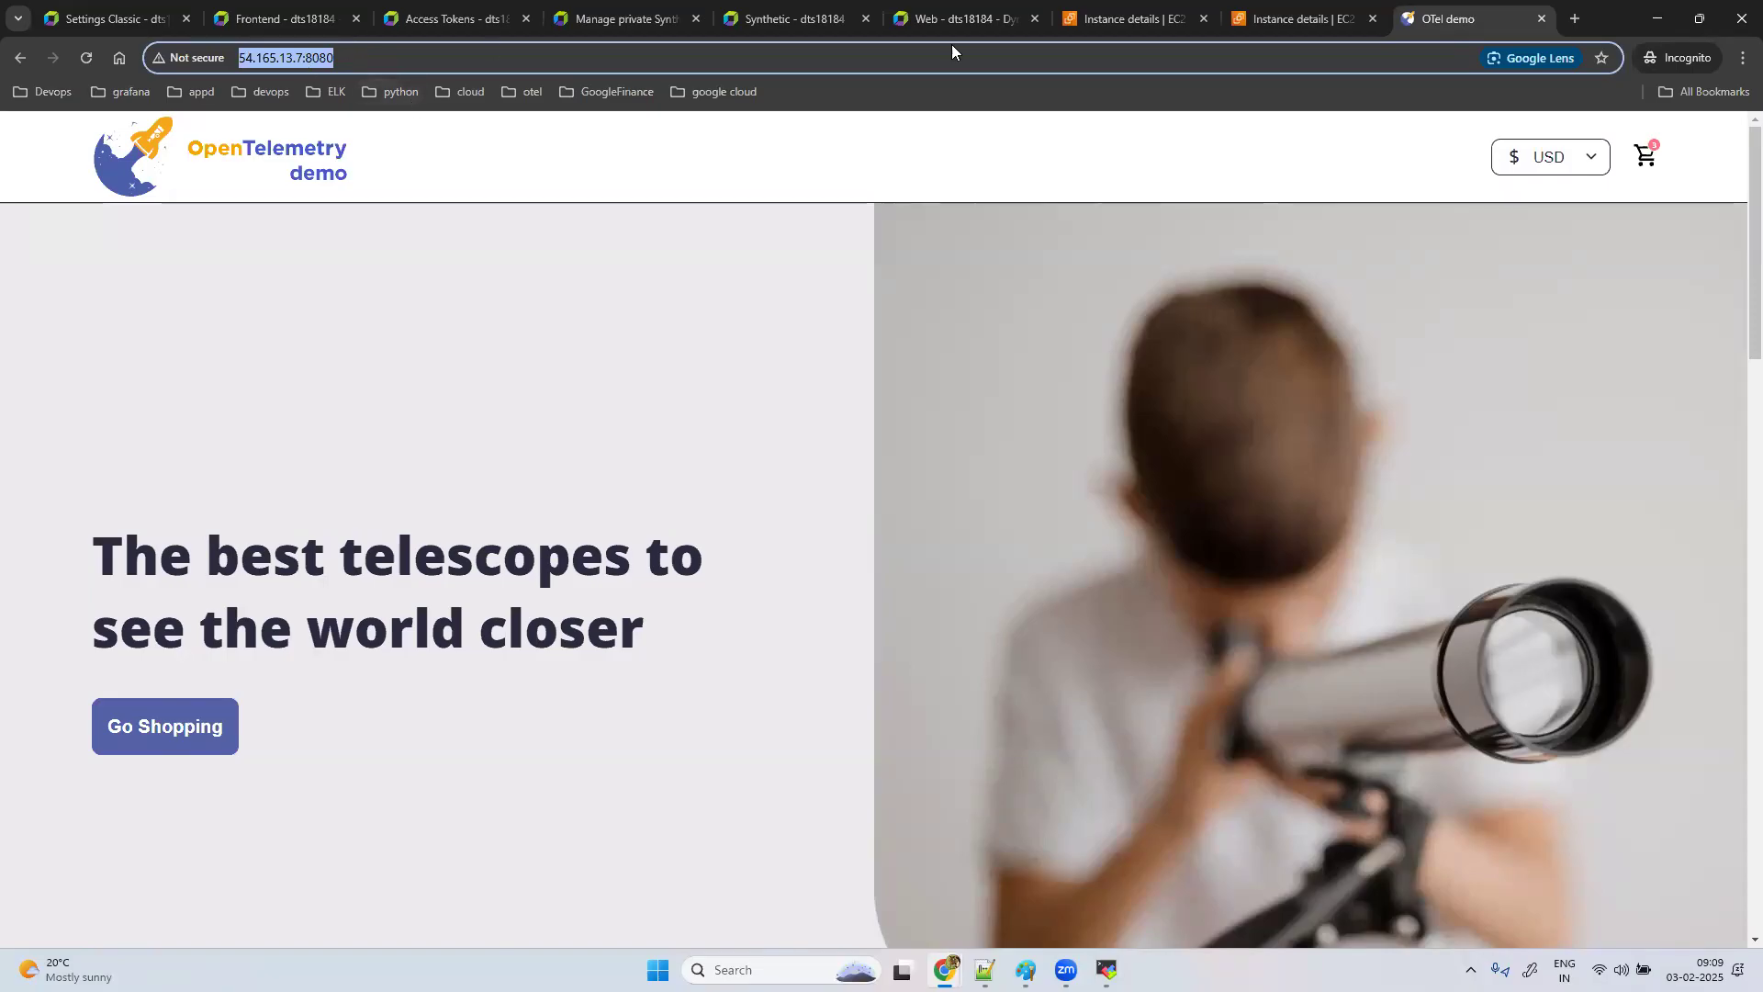
click(1574, 20)
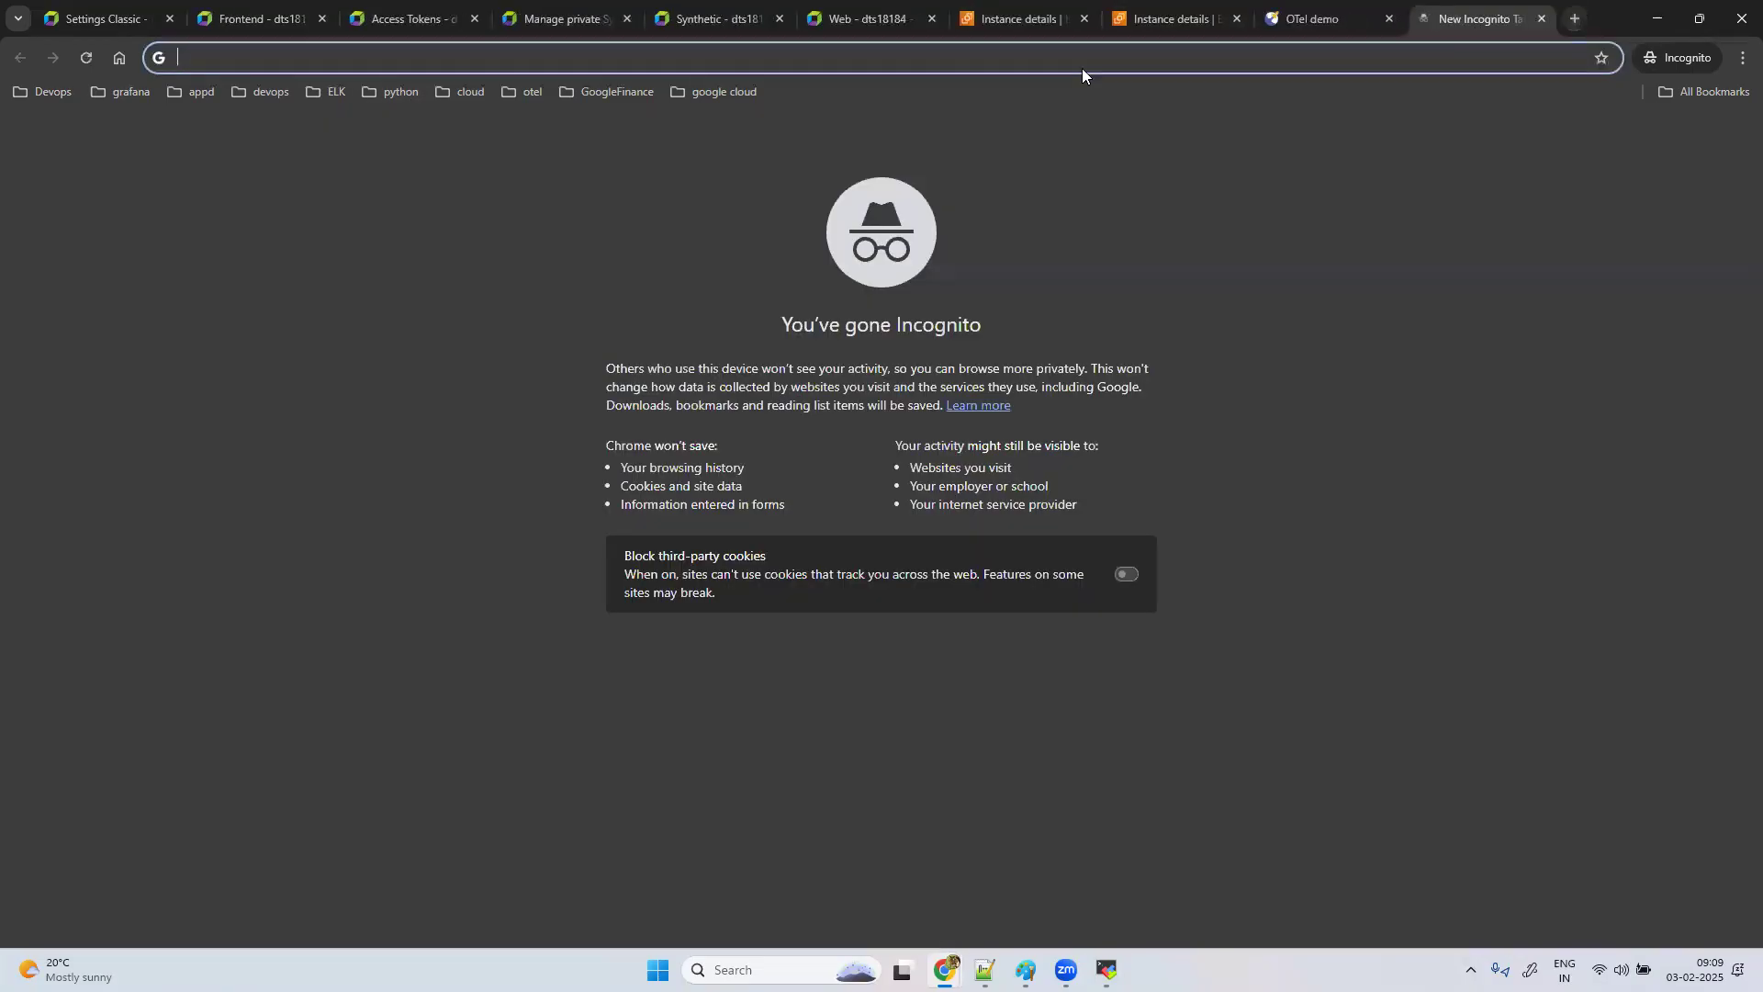
text(htt)
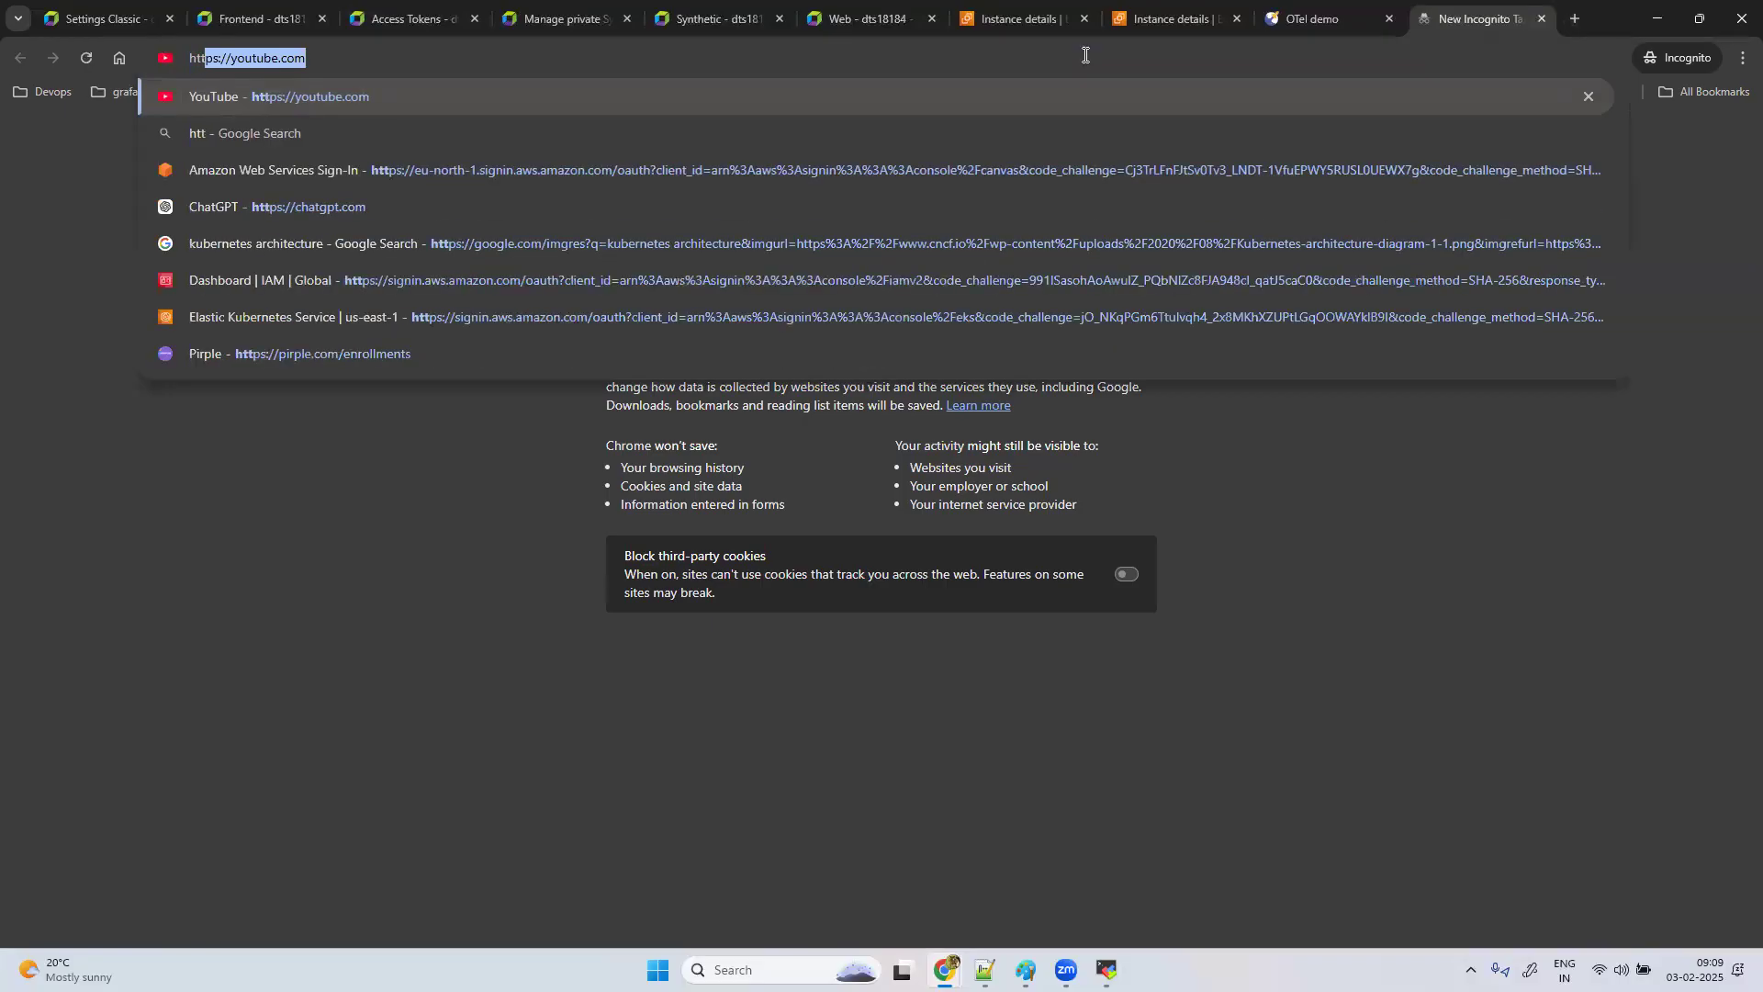
text(ps)
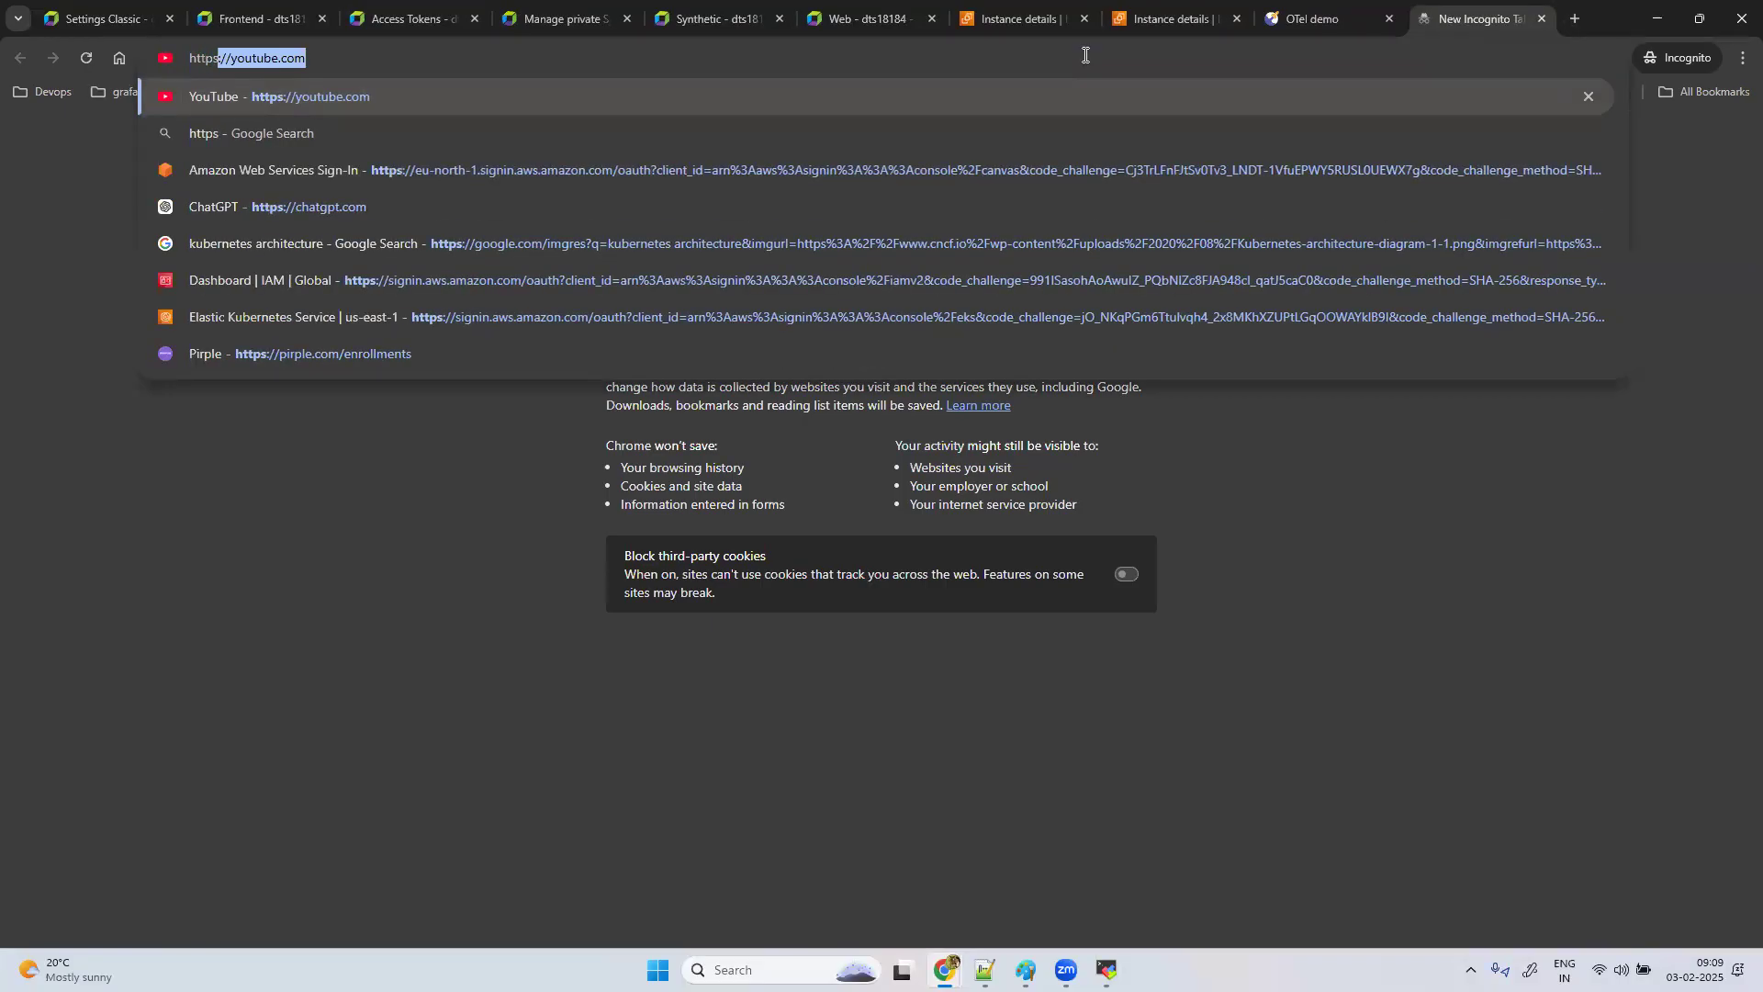
text(://dynatrace)
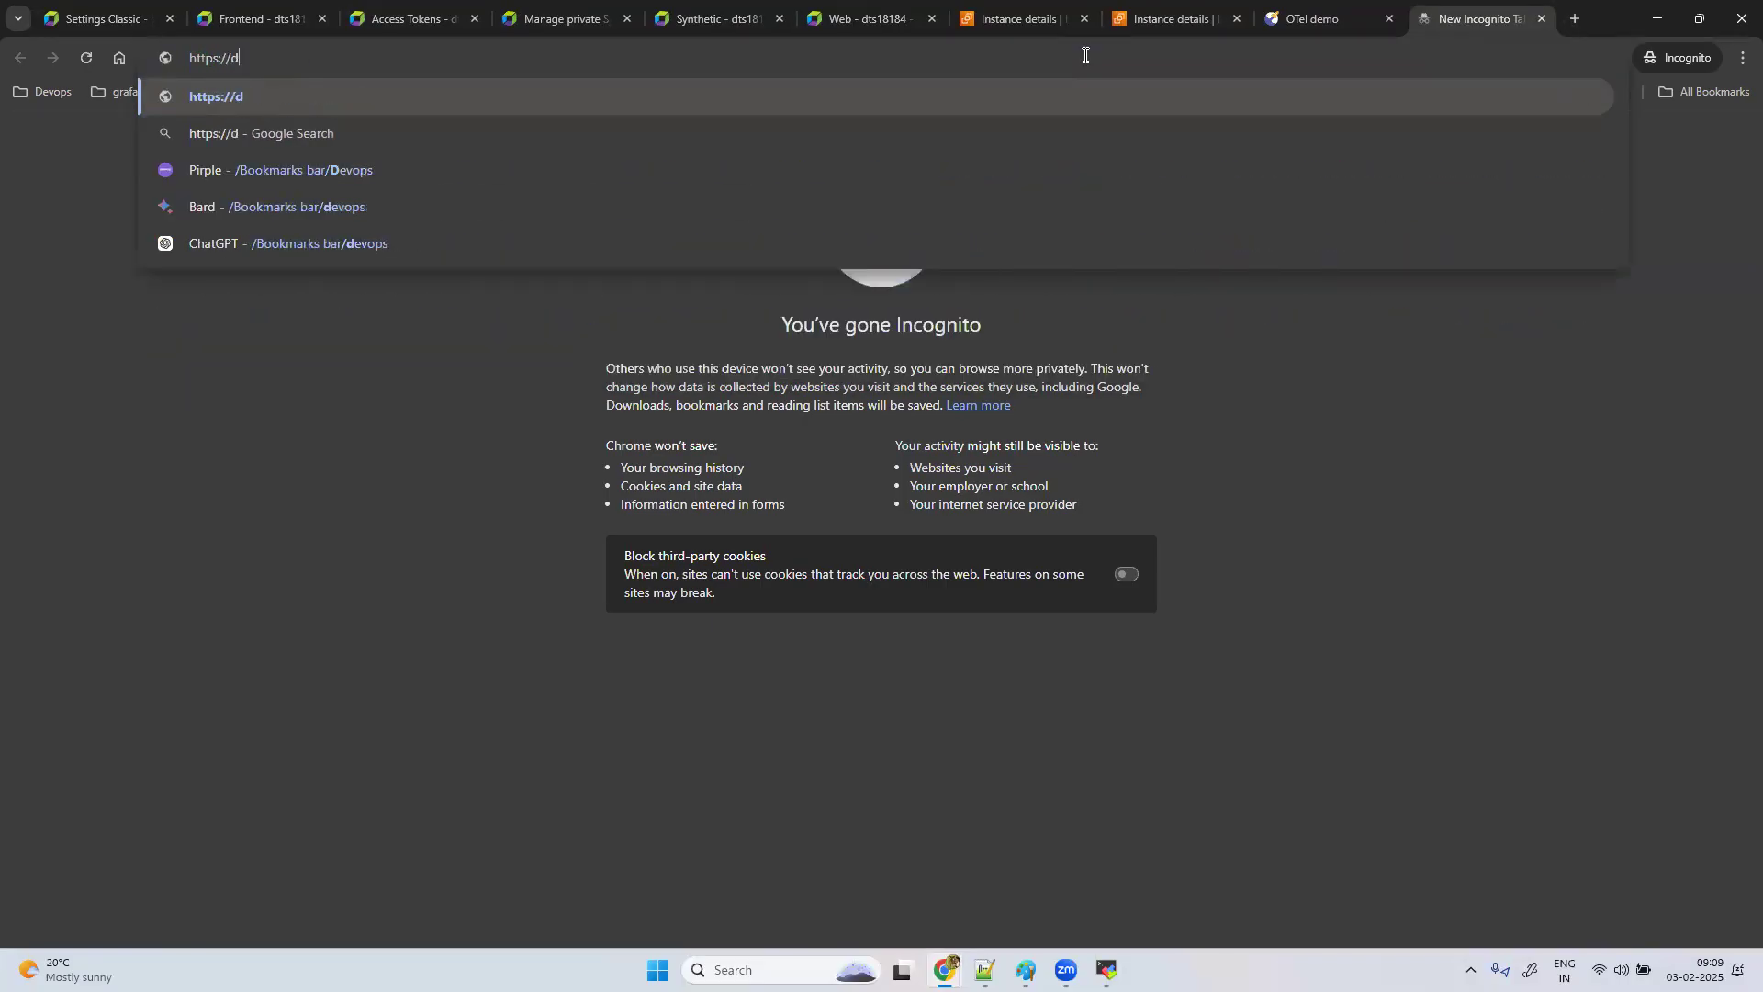
text(.com)
key(Return)
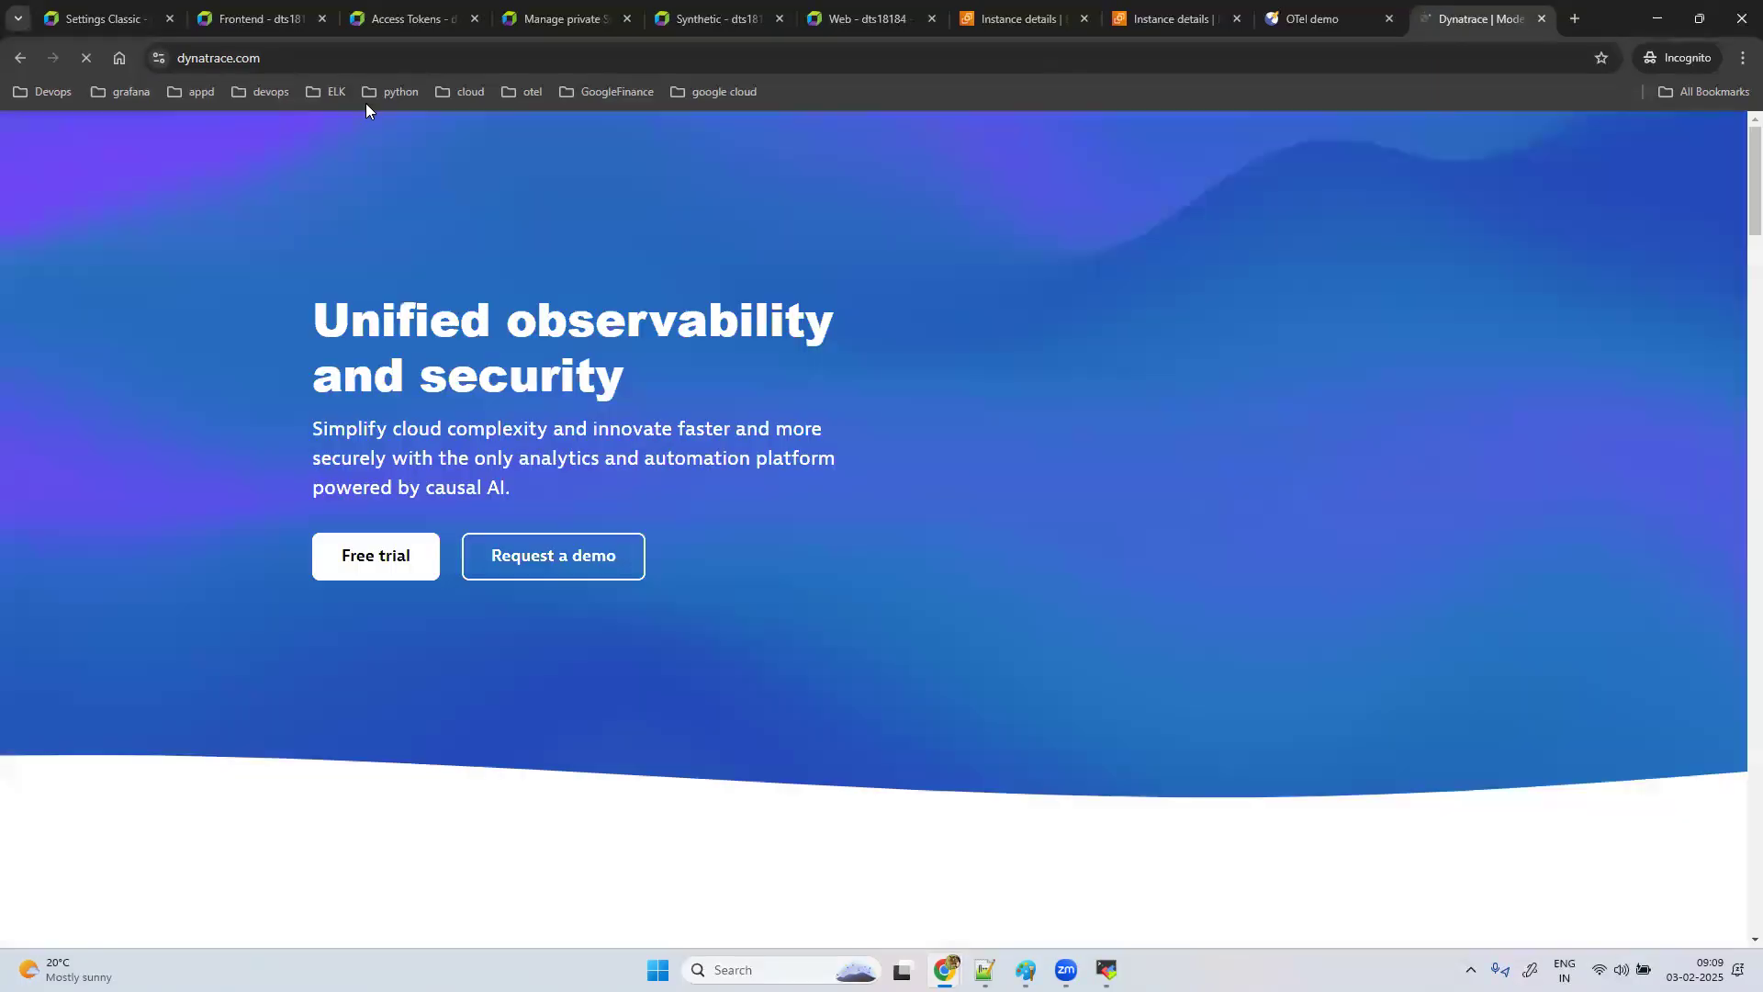
click(220, 58)
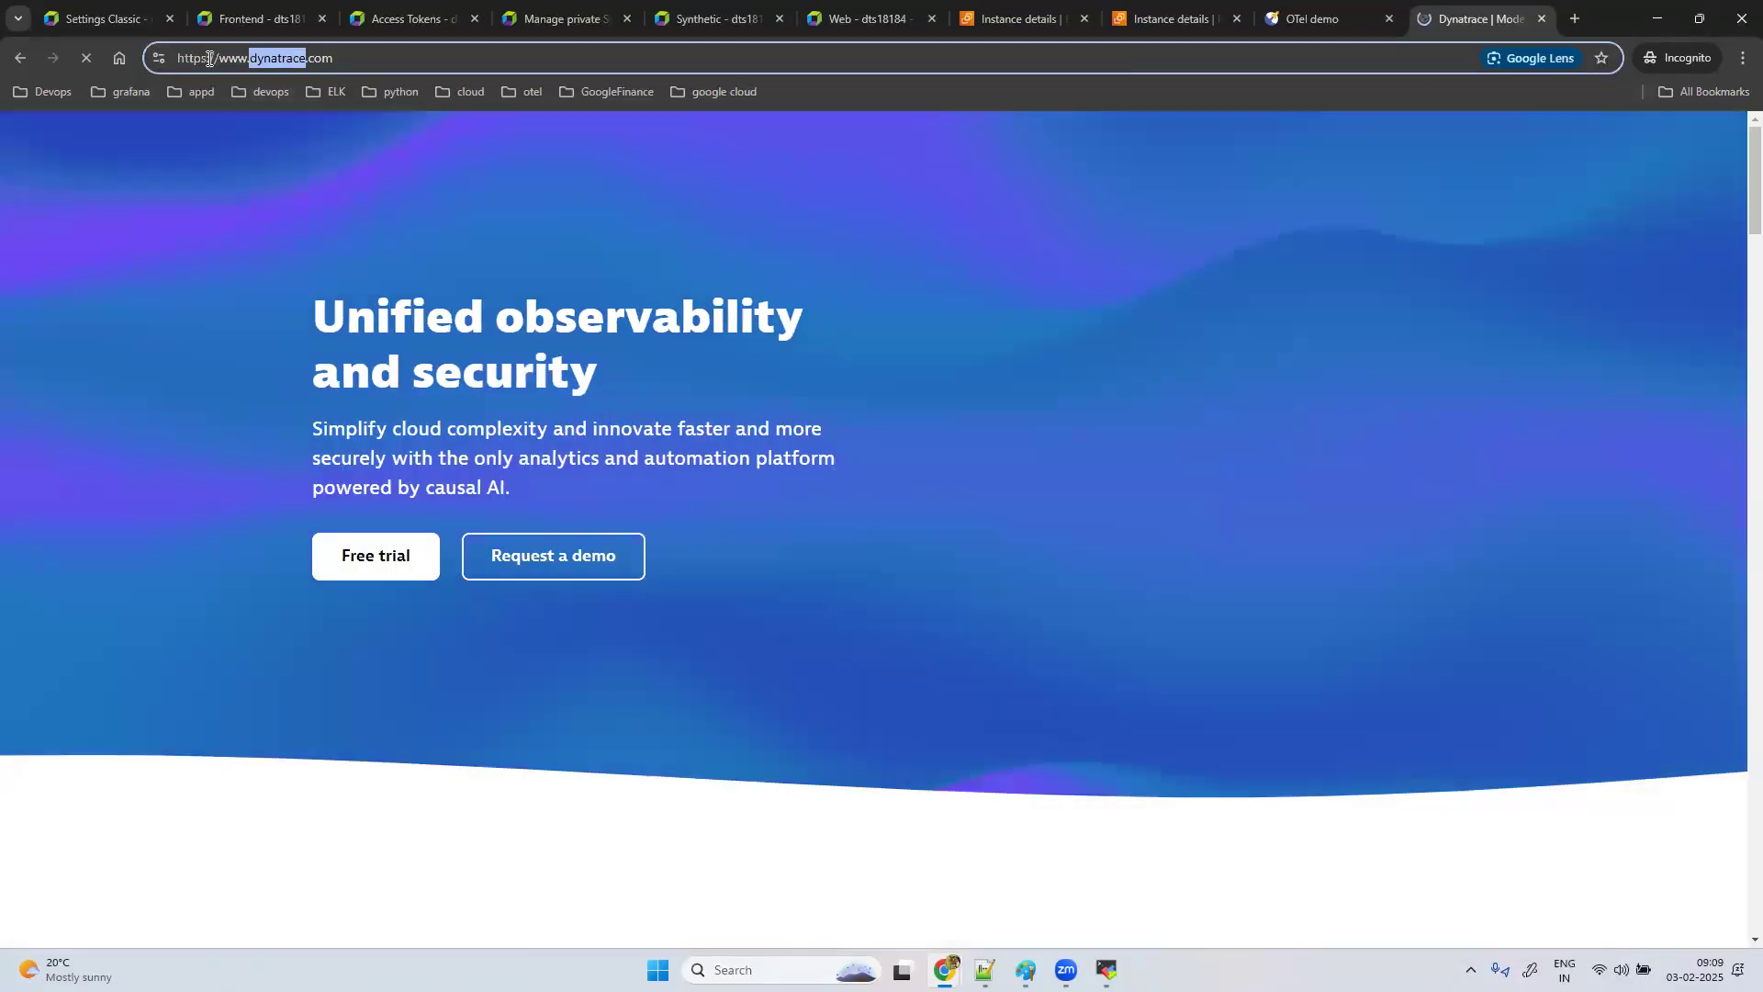
click(209, 58)
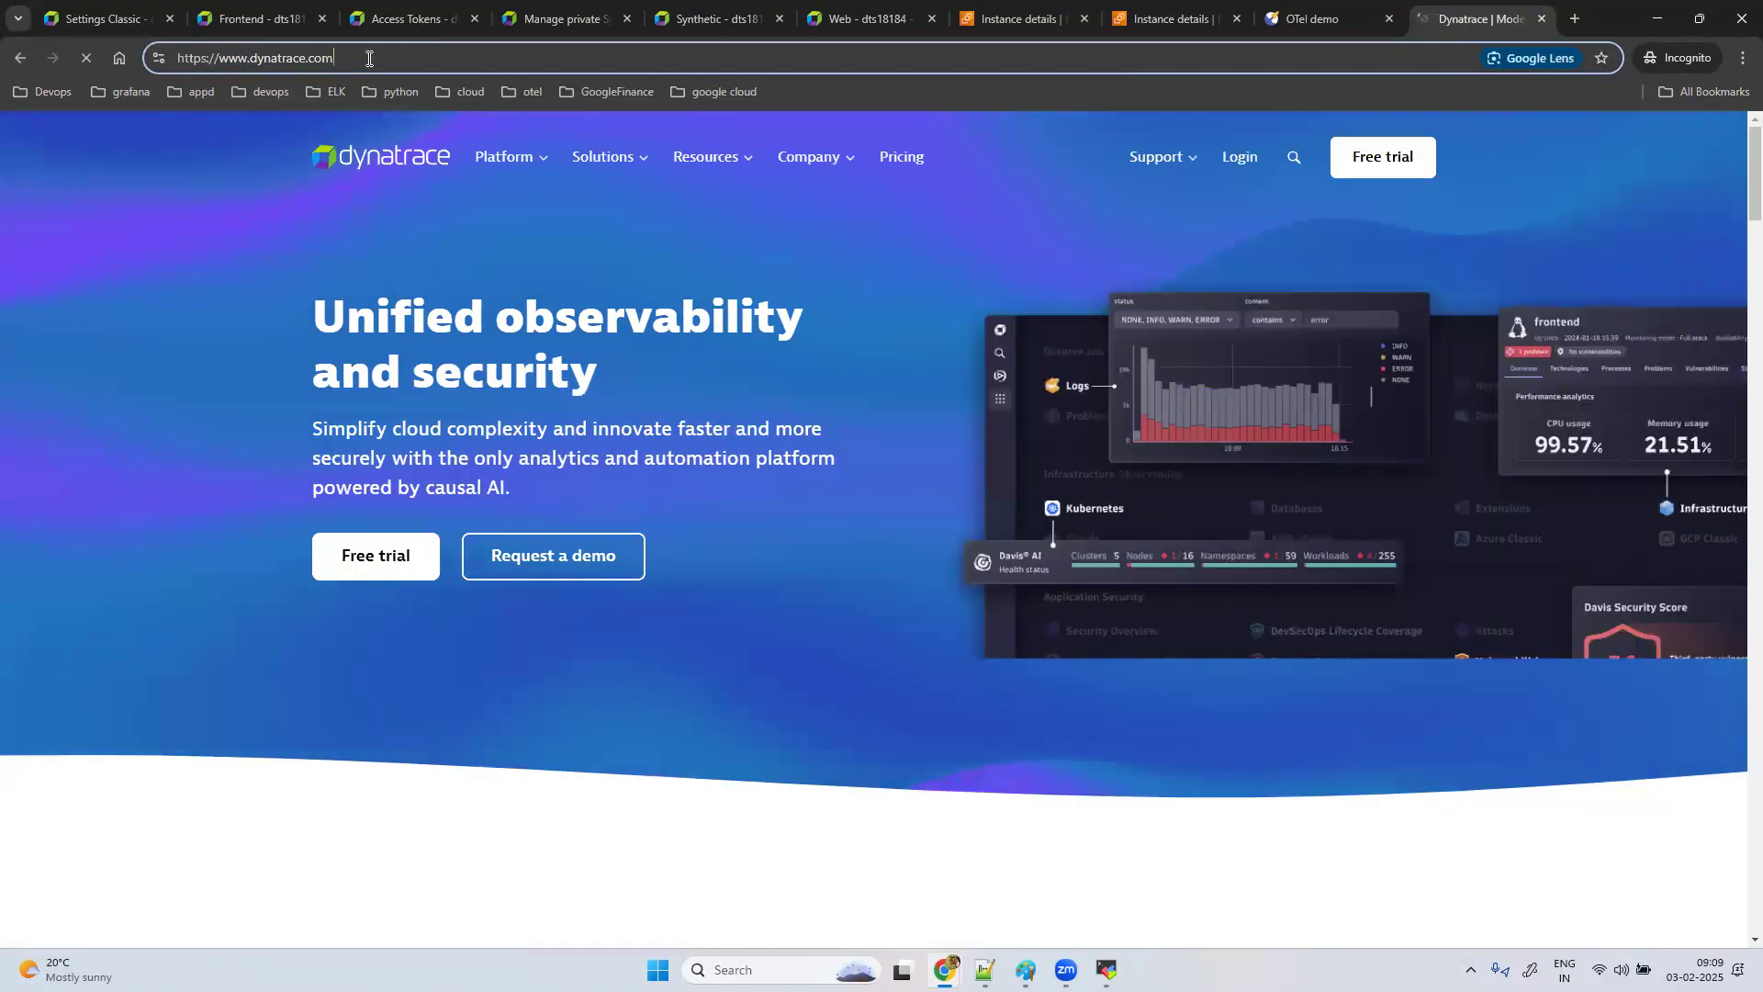
click(159, 58)
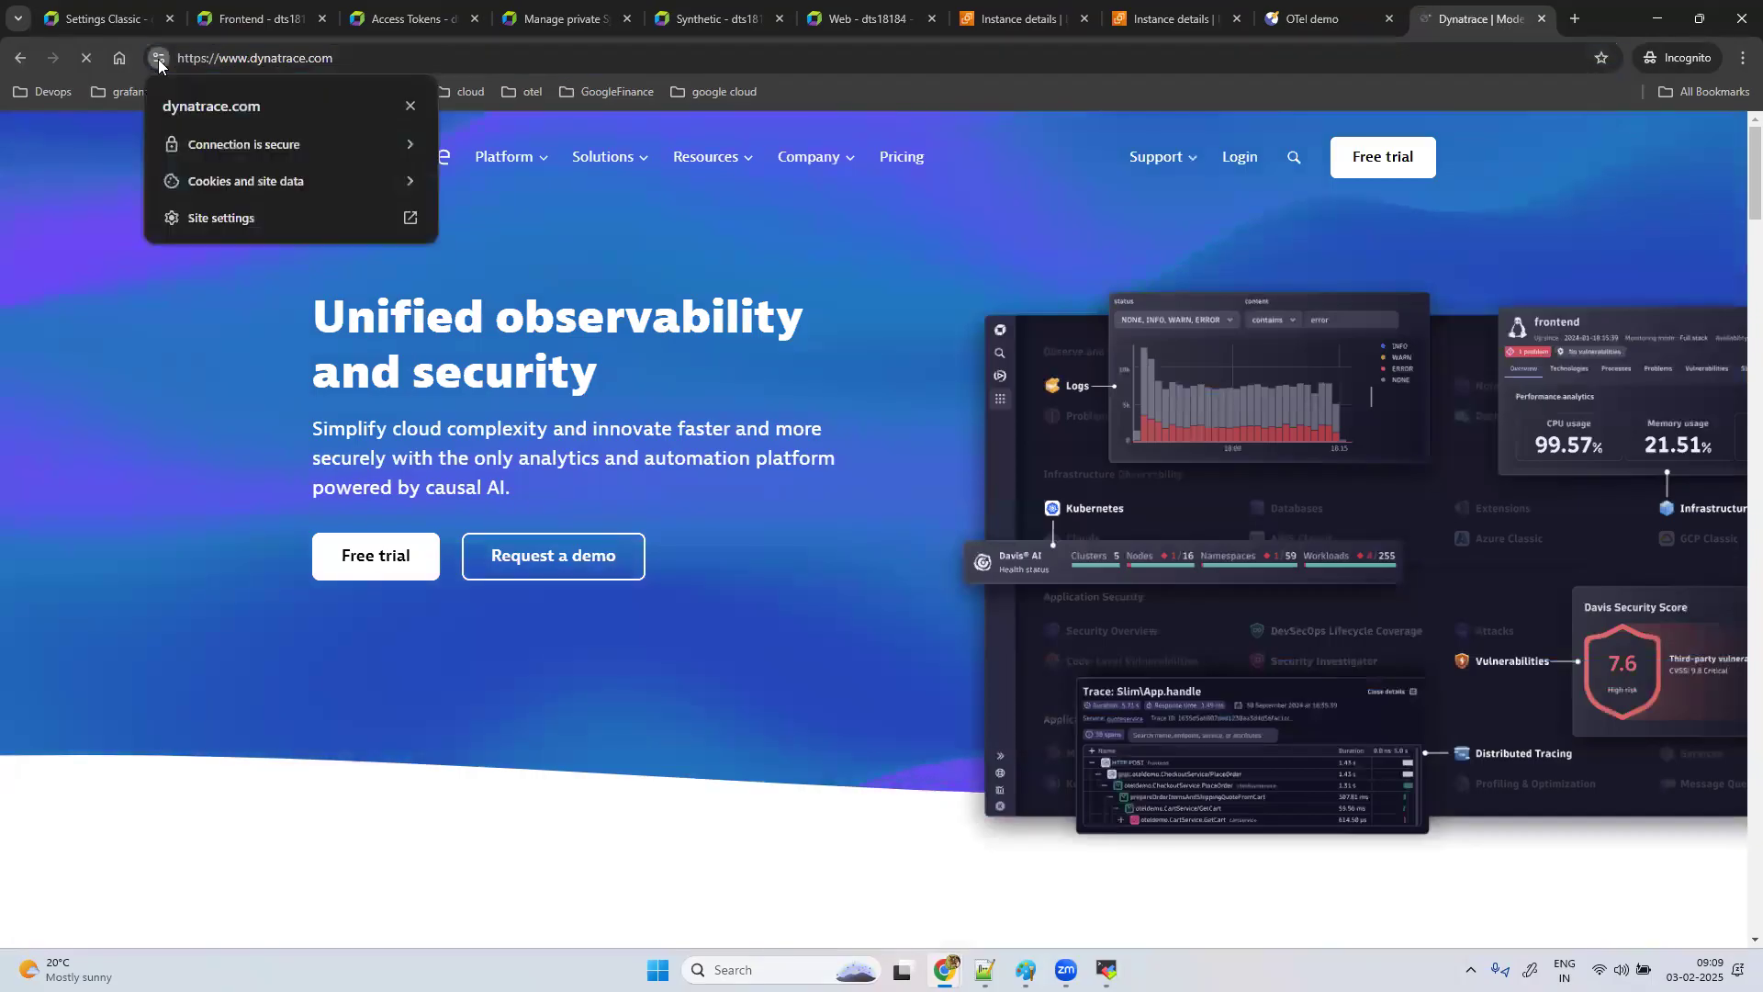
click(312, 144)
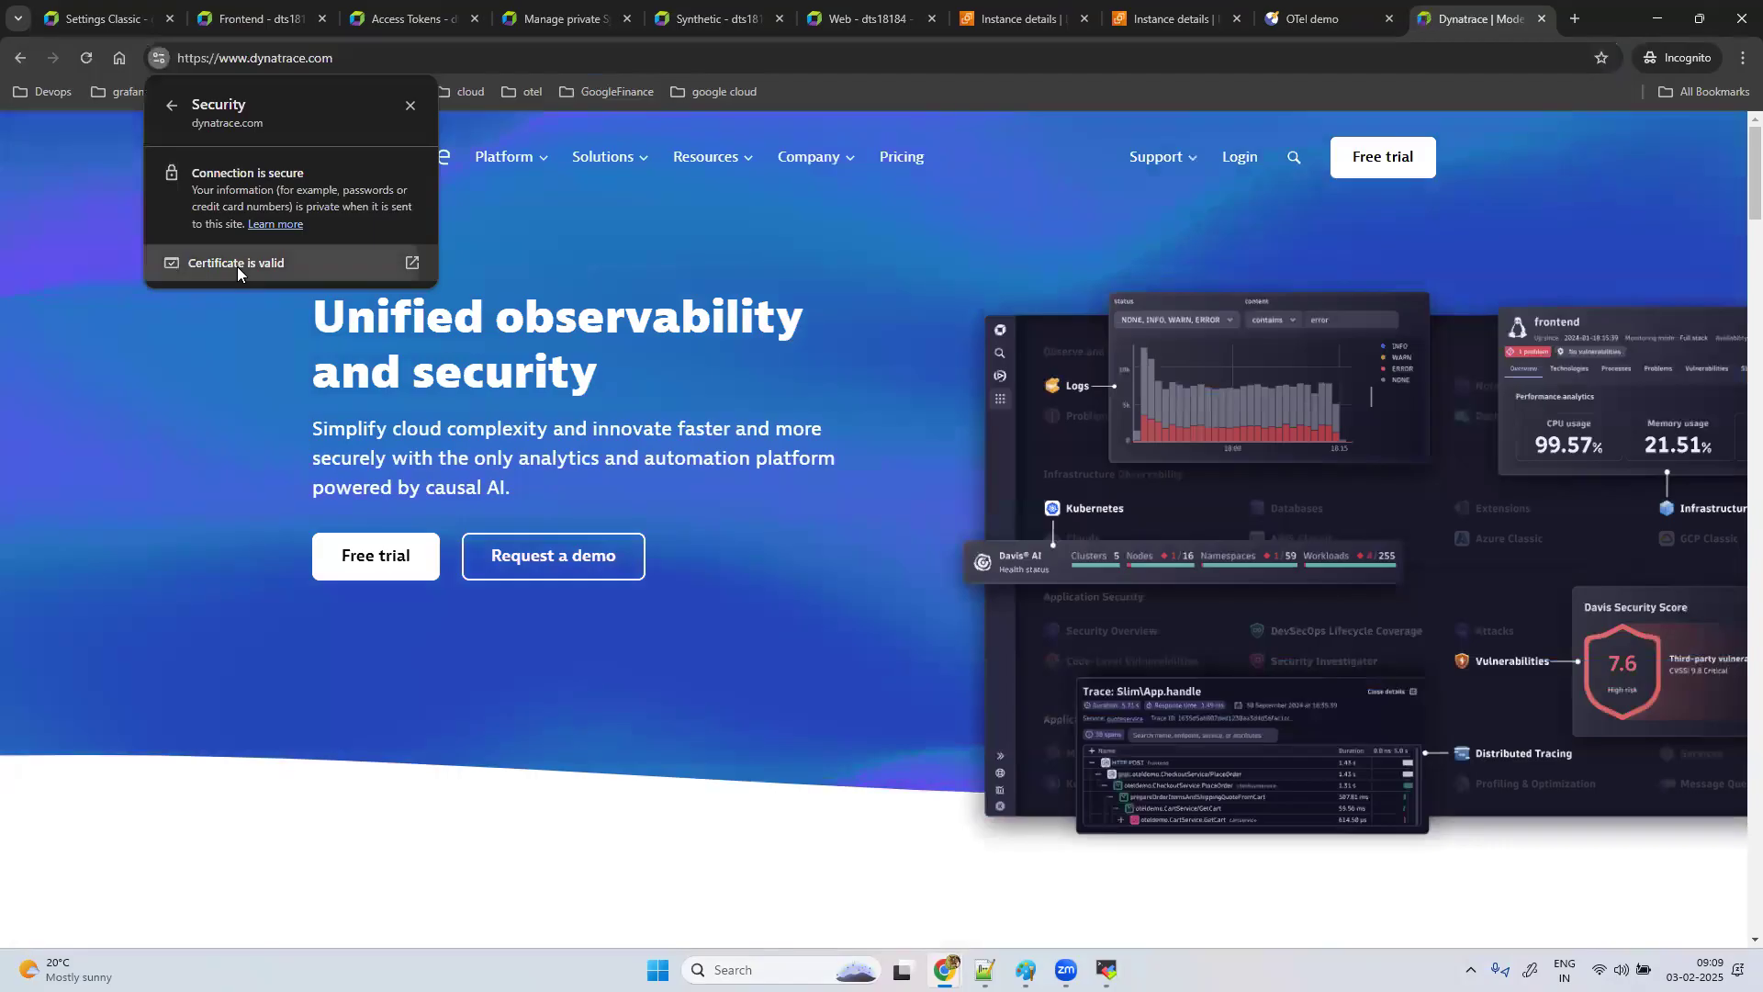
click(237, 263)
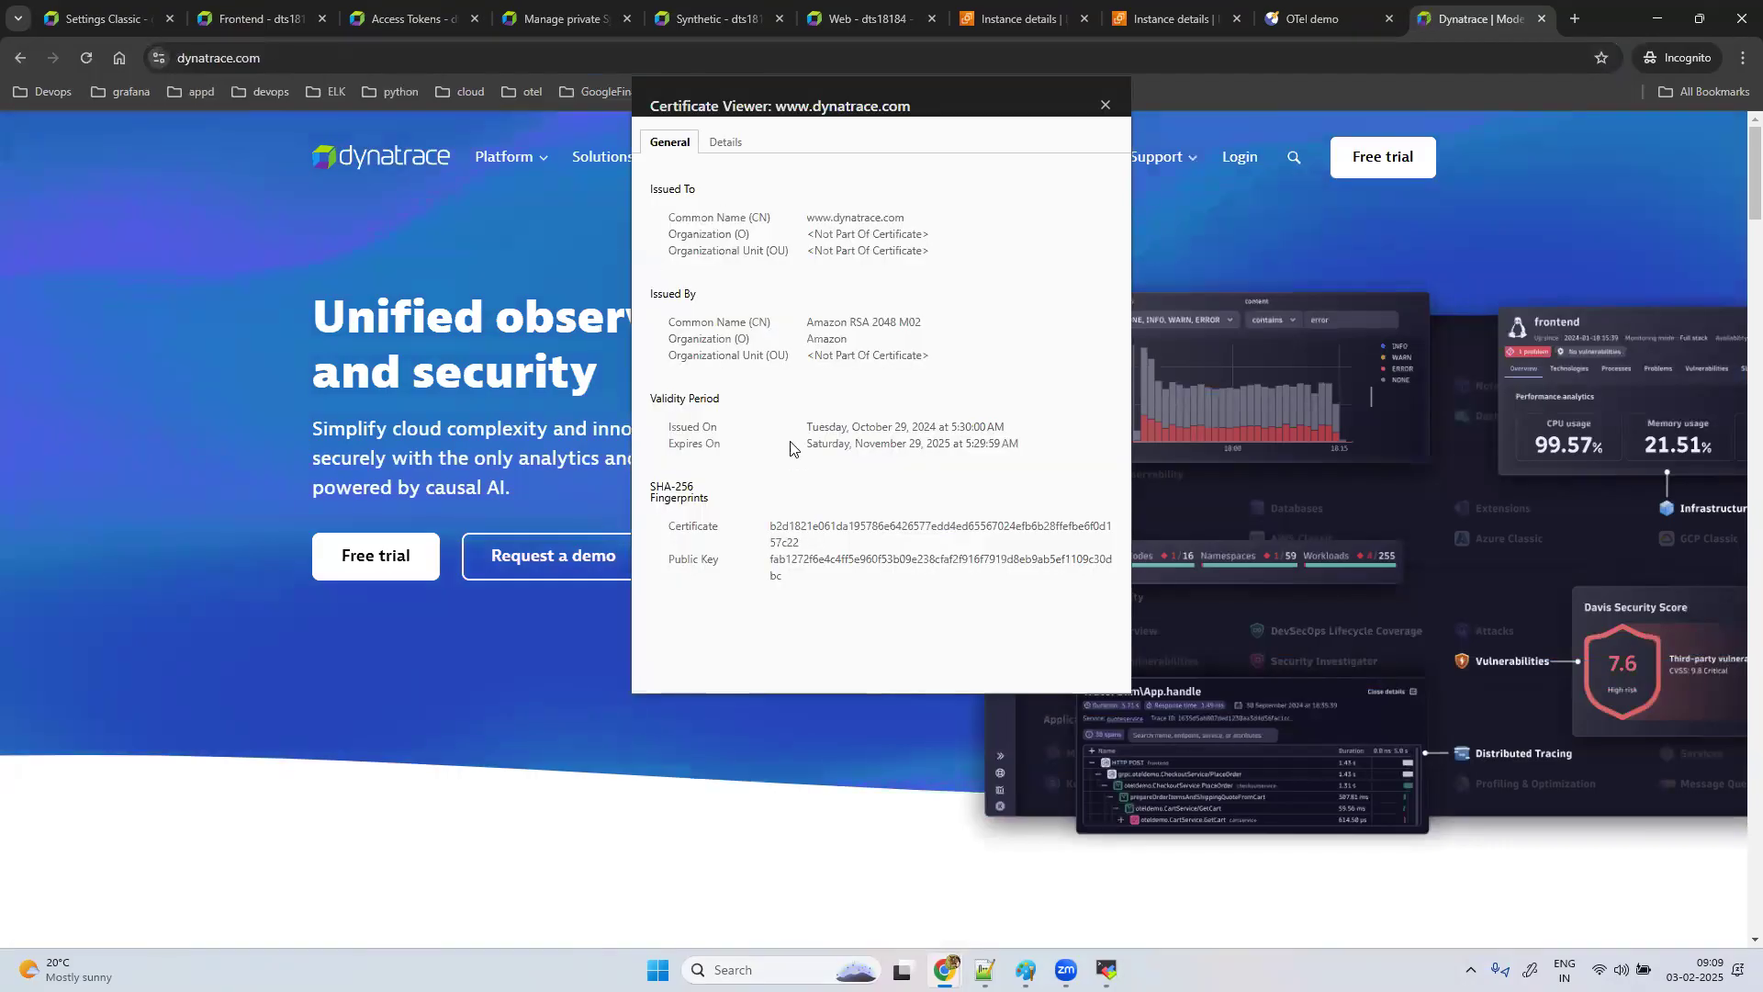
drag(823, 443, 1020, 445)
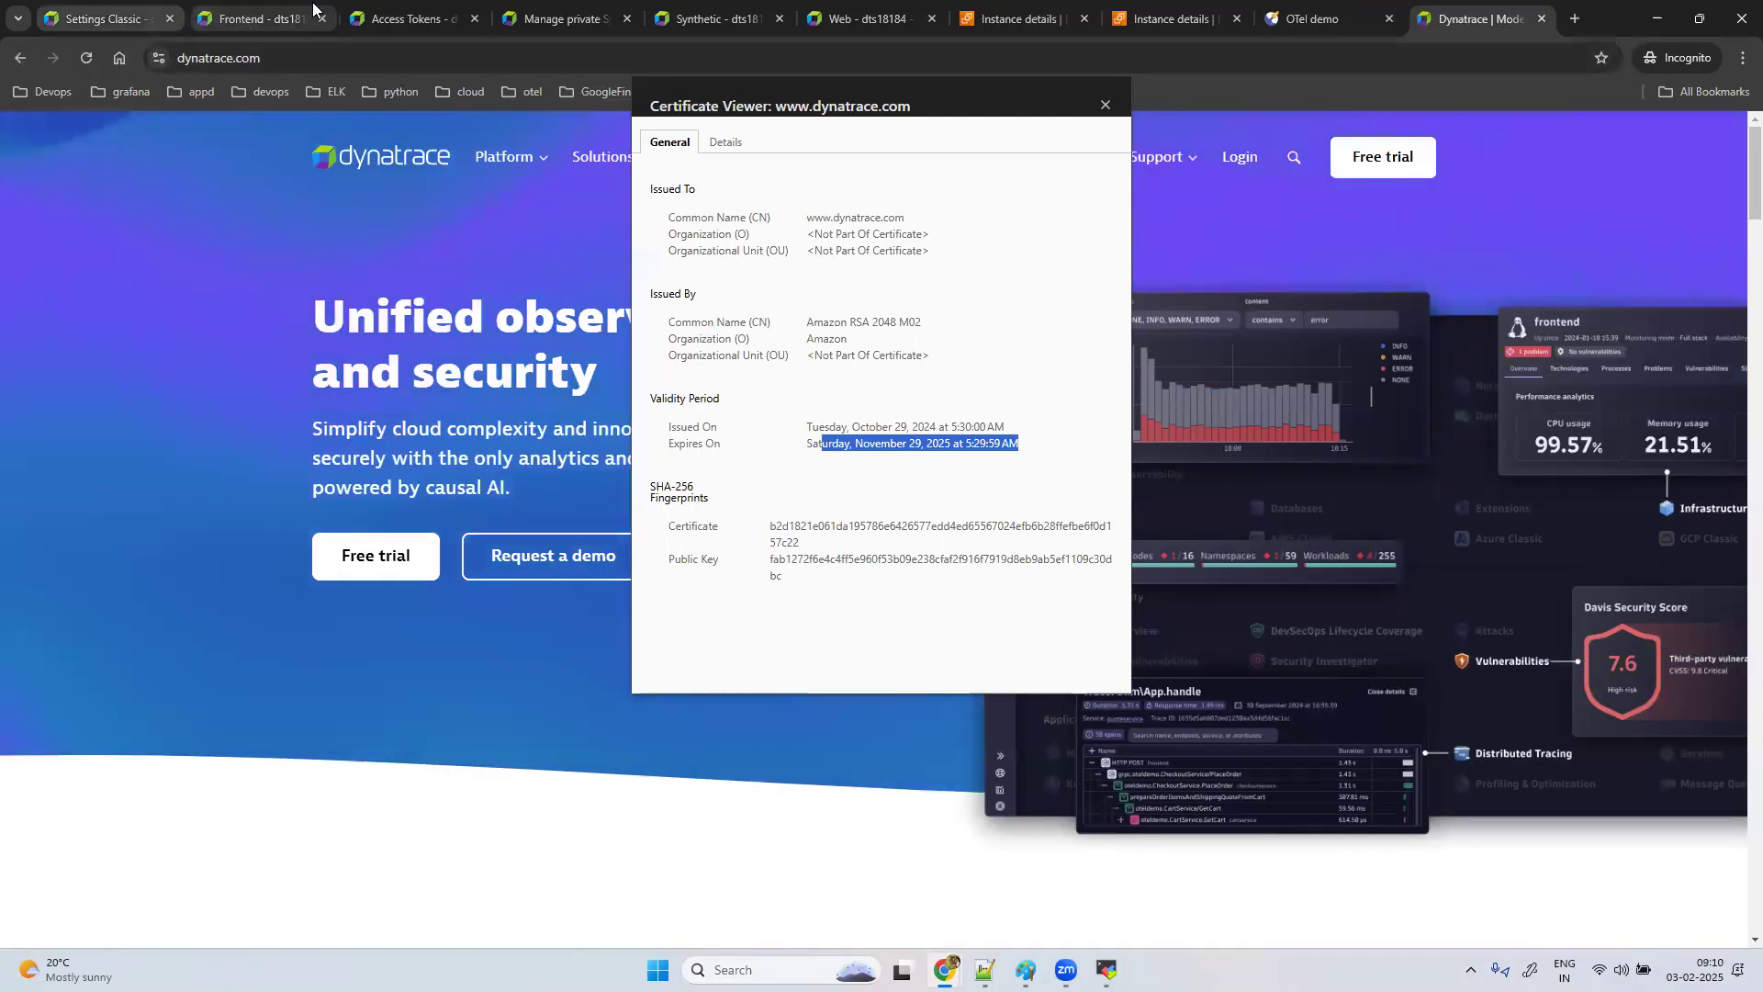
click(717, 19)
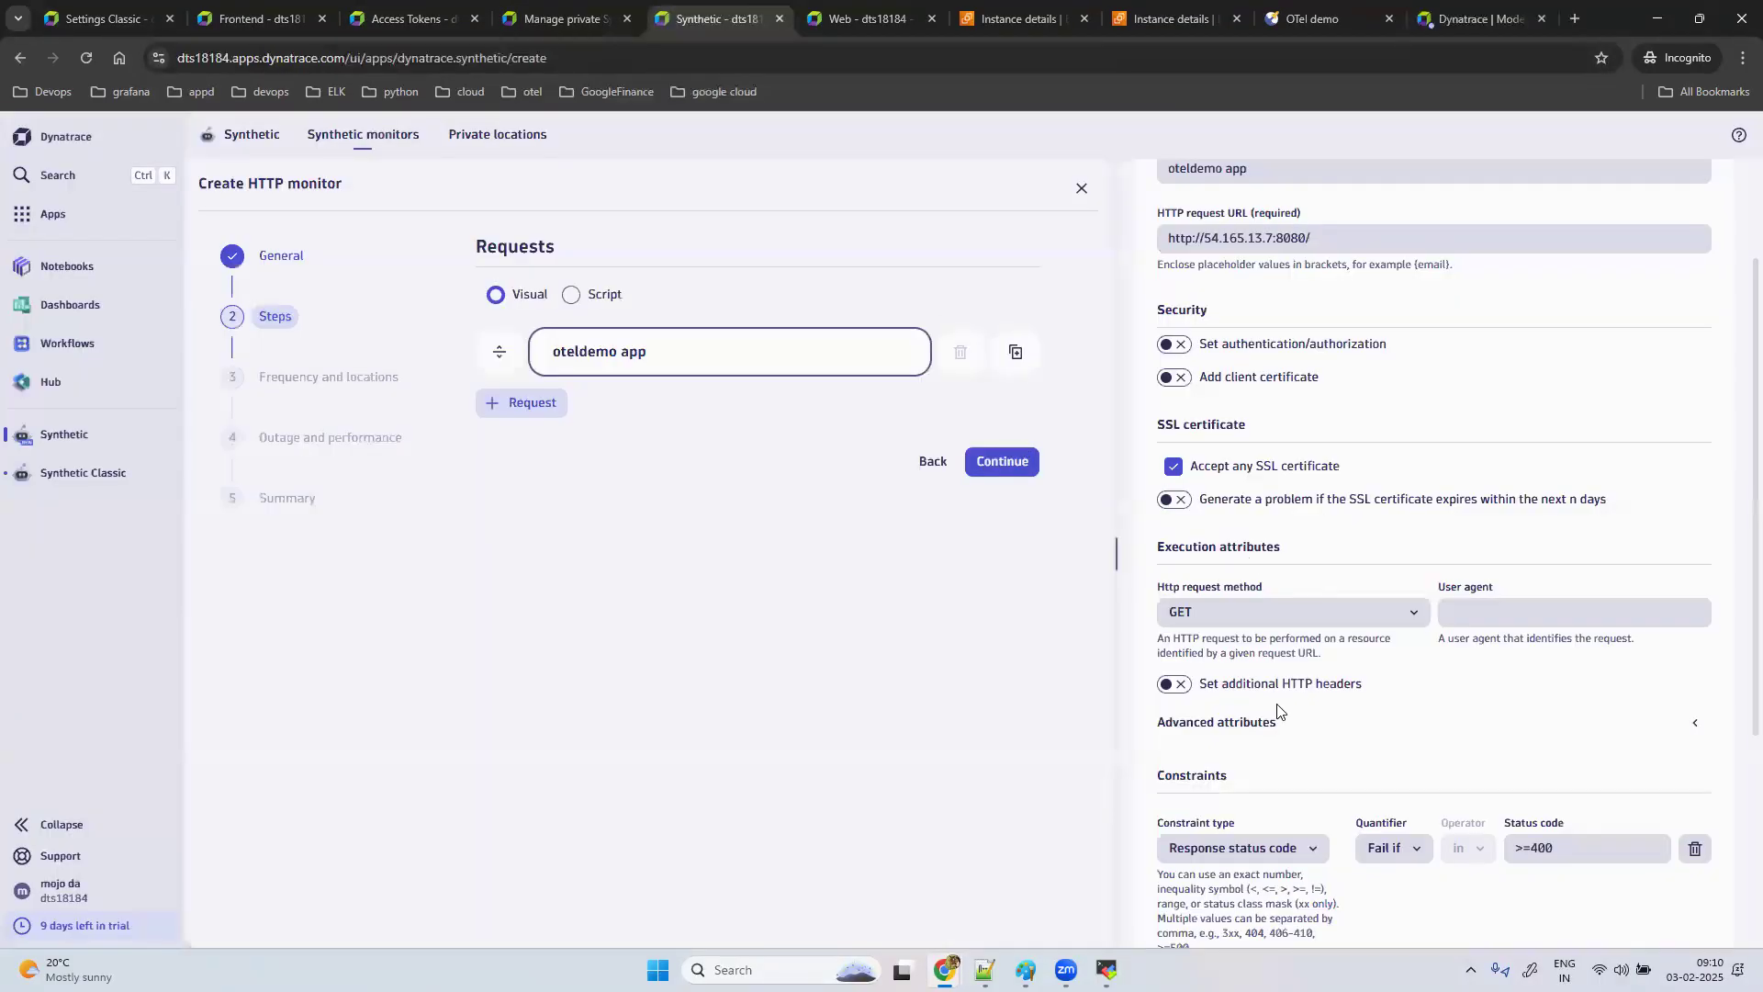
Step: Keep accepting any SSL certificate and enable generating a problem when the SSL certificate expires within 10 days
click(1175, 467)
click(1176, 468)
click(1184, 508)
click(1582, 547)
key(BackSpace)
key(BackSpace)
text(10)
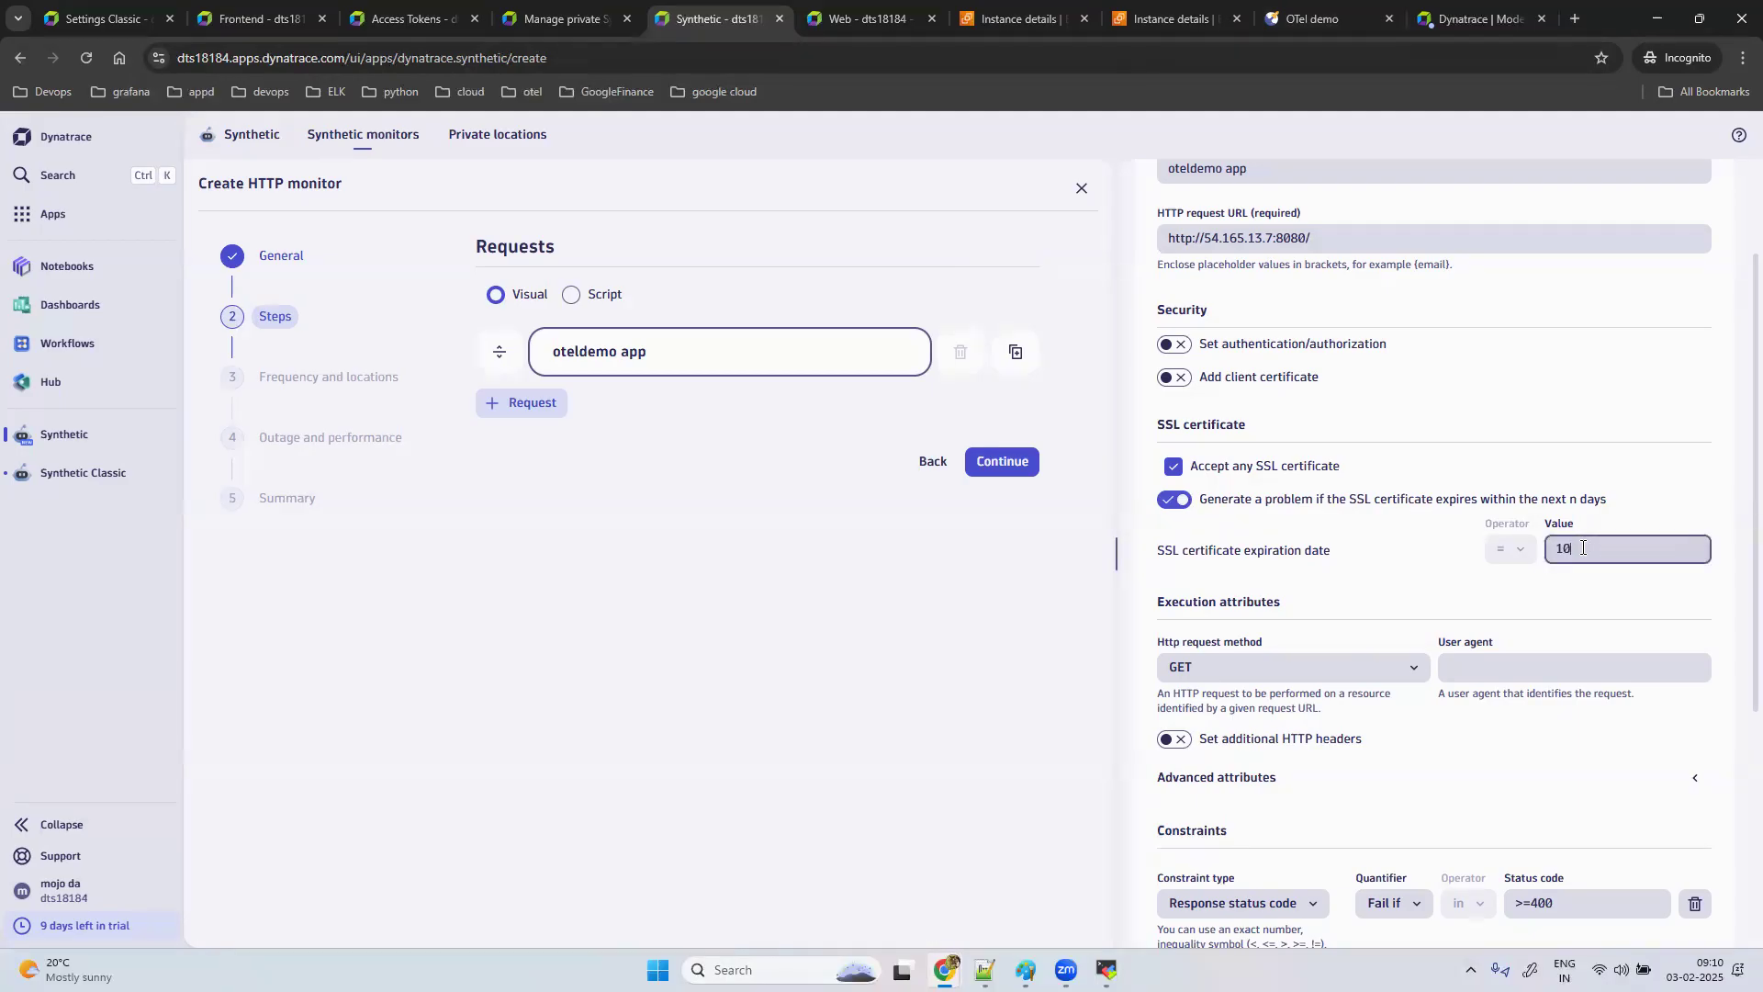
Step: Close the certificate viewer on the dynatrace.com page and return to the HTTP monitor's request settings
click(1468, 18)
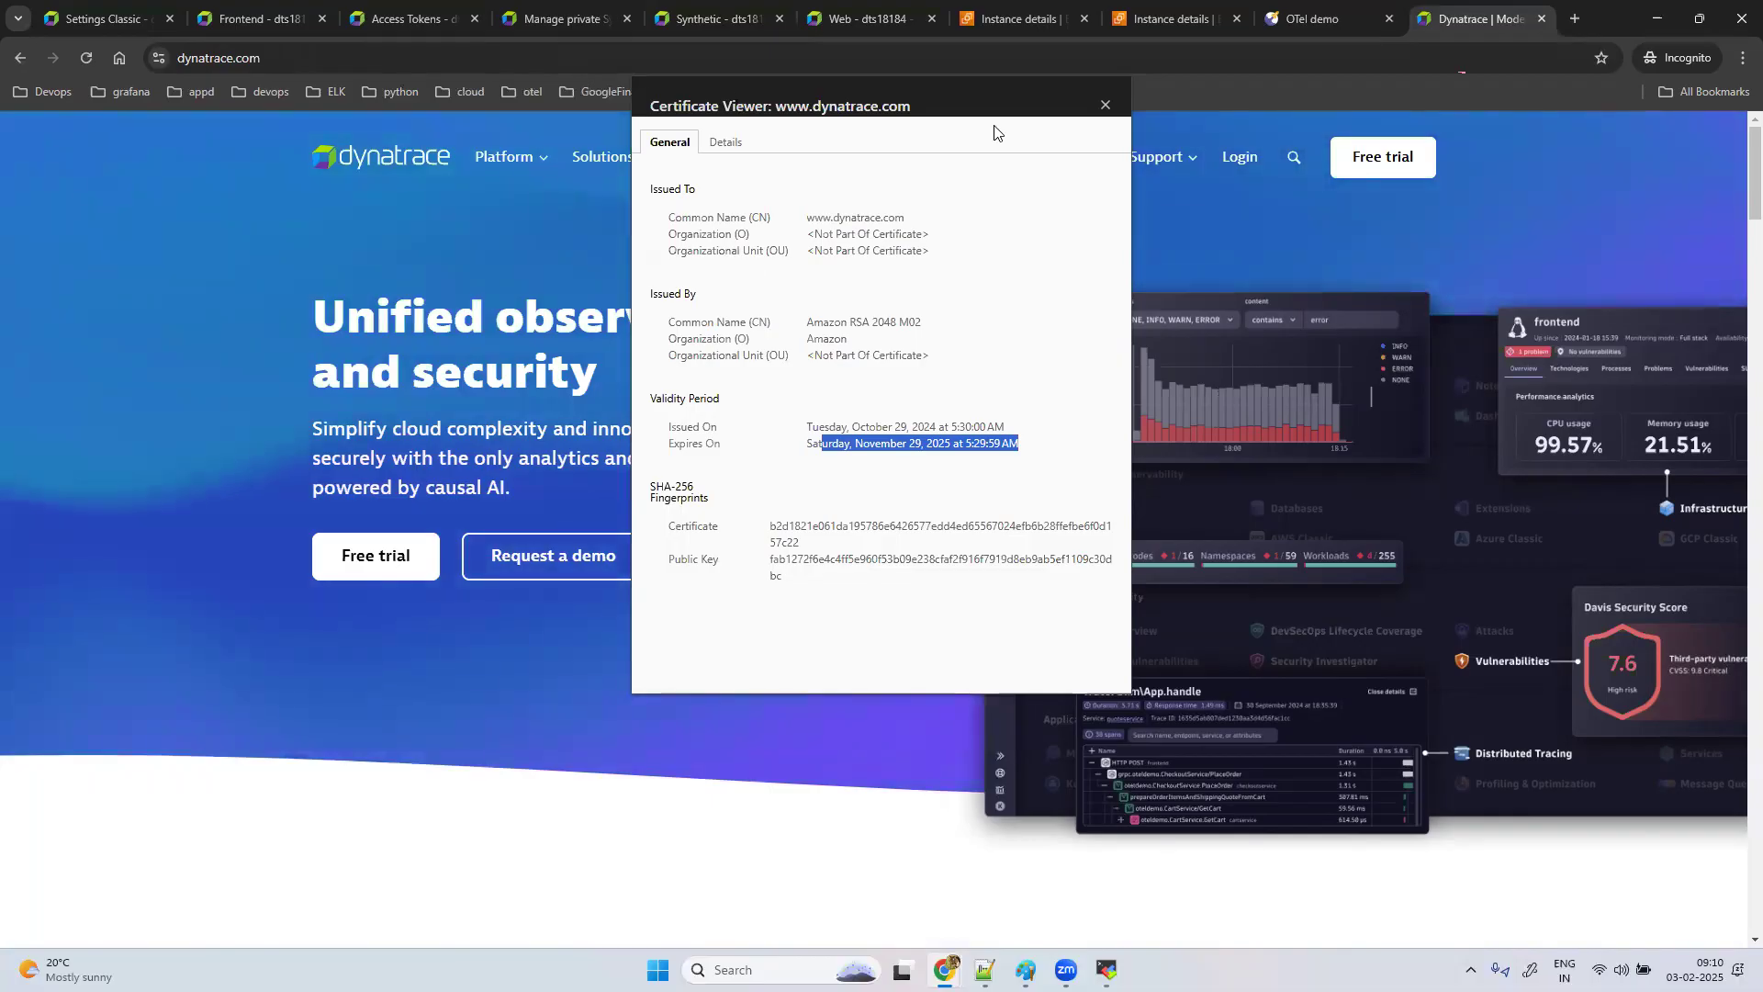
click(1106, 105)
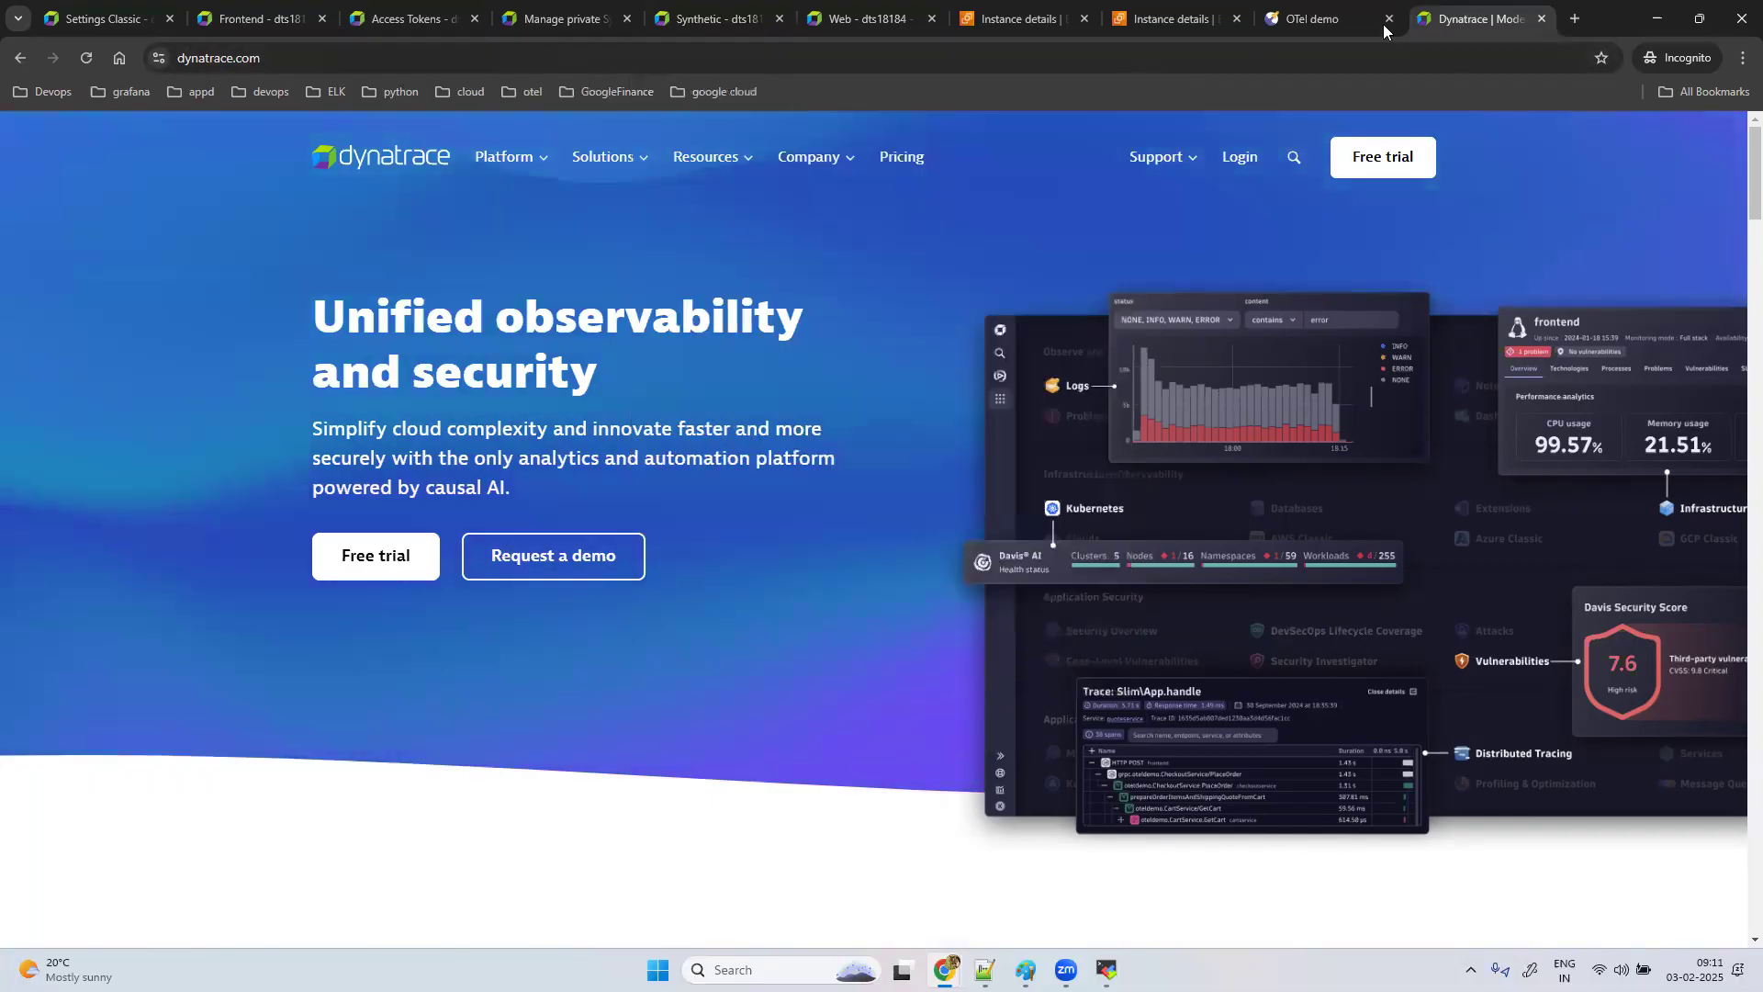
click(725, 20)
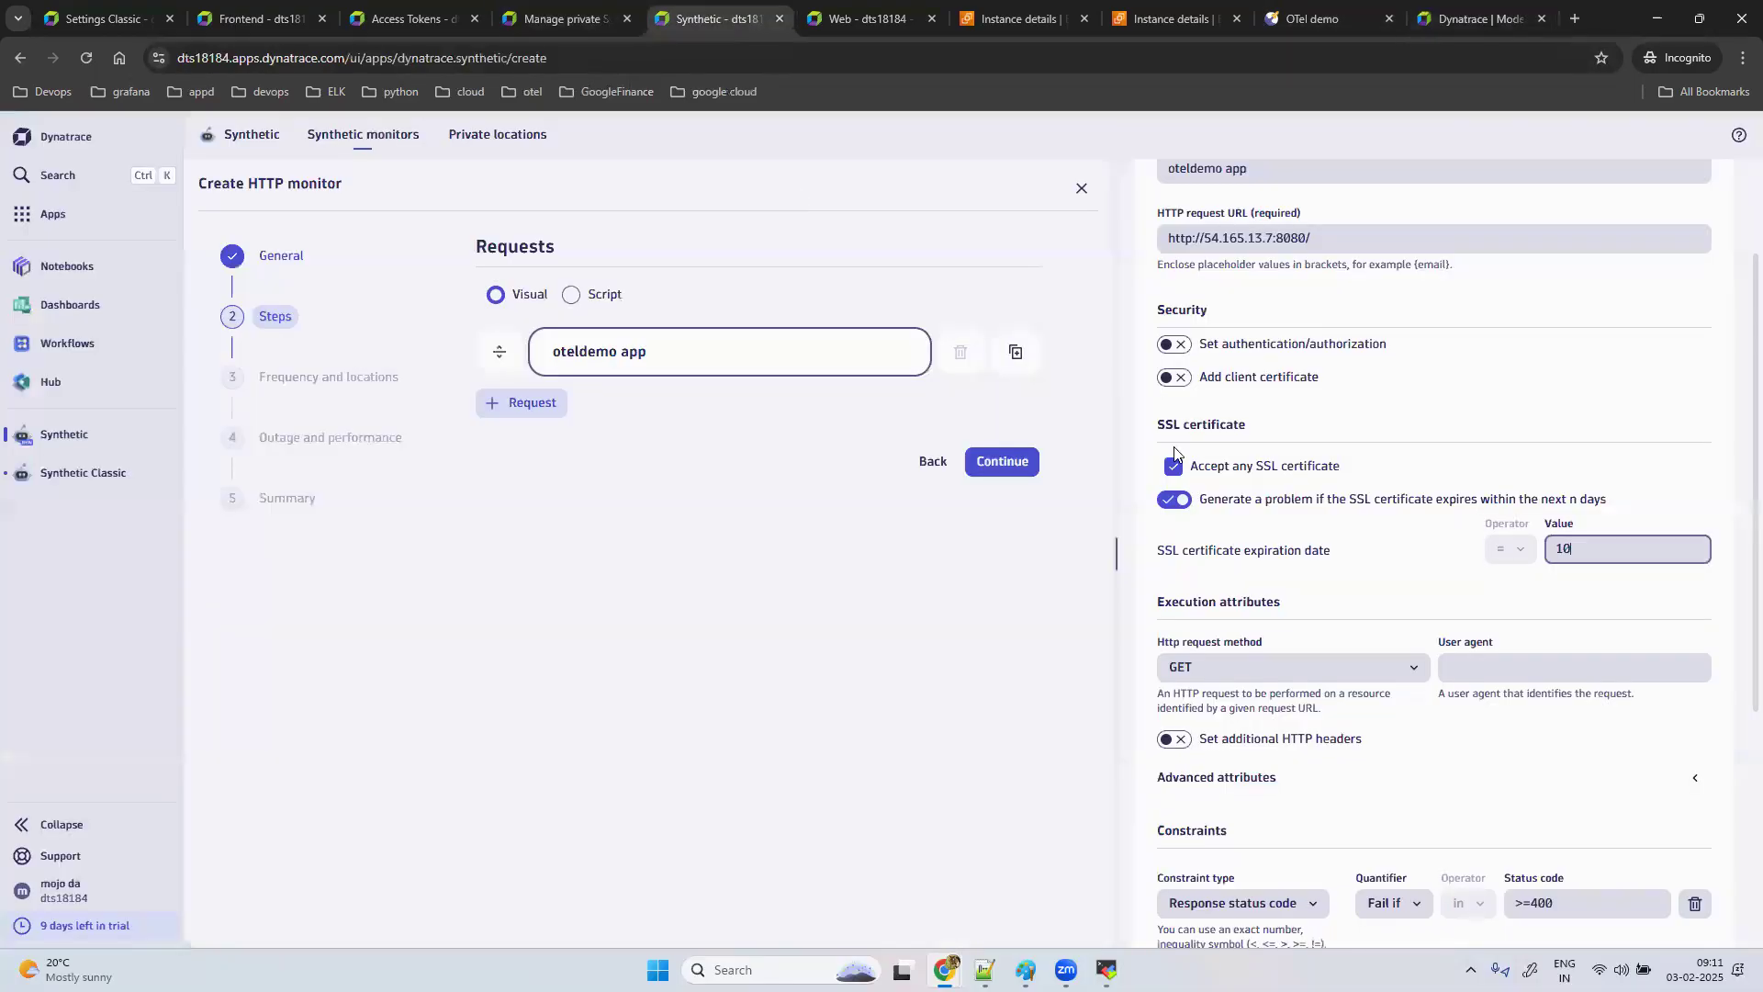
scroll(1316, 664, down, 3)
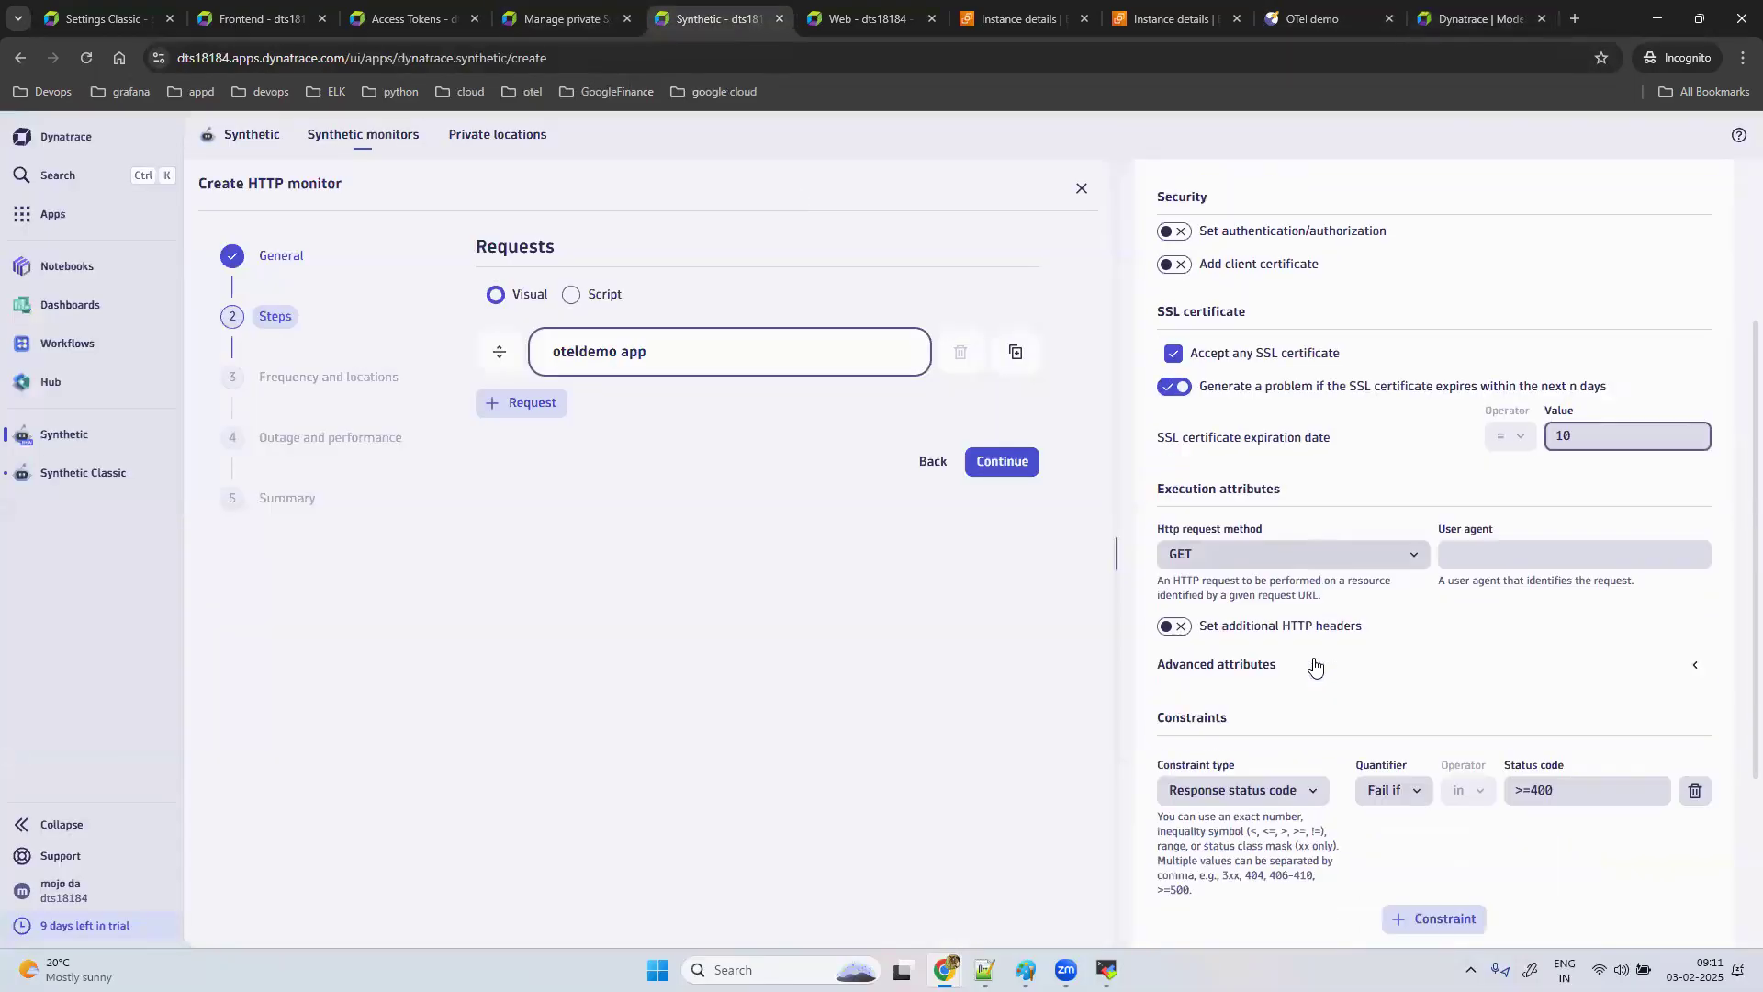
Step: Go back to the dynatrace.com page and accept all of its cookies
click(1459, 15)
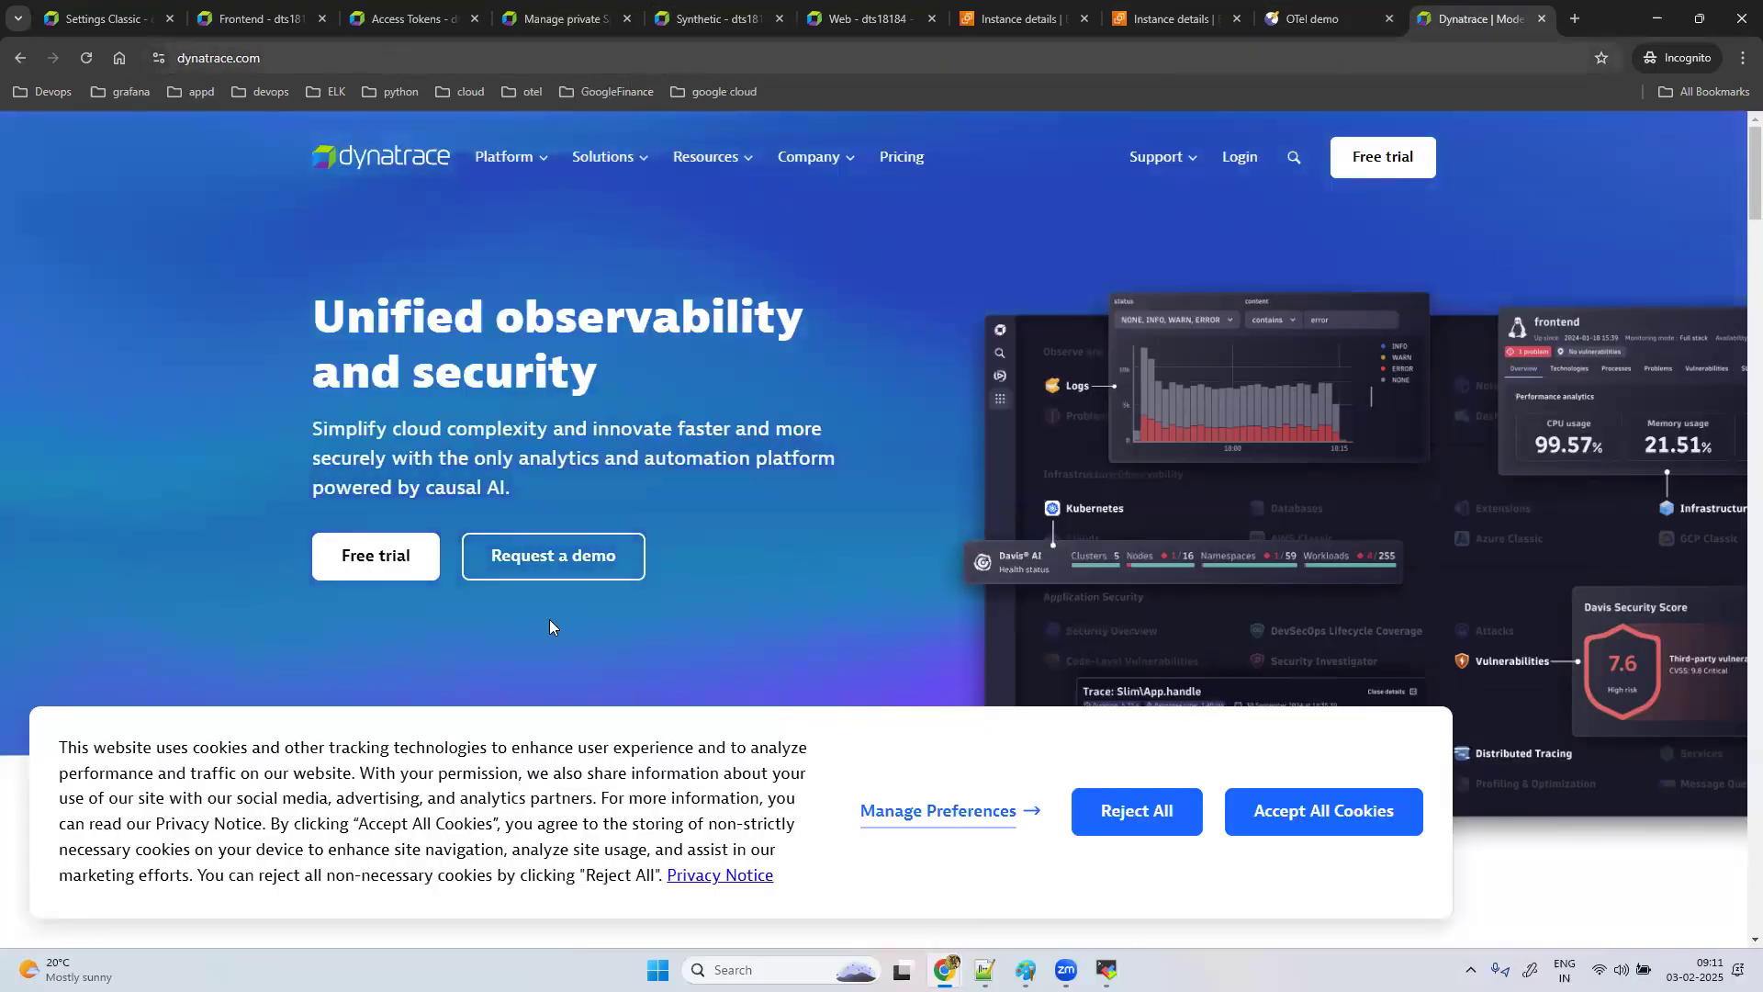
click(1333, 817)
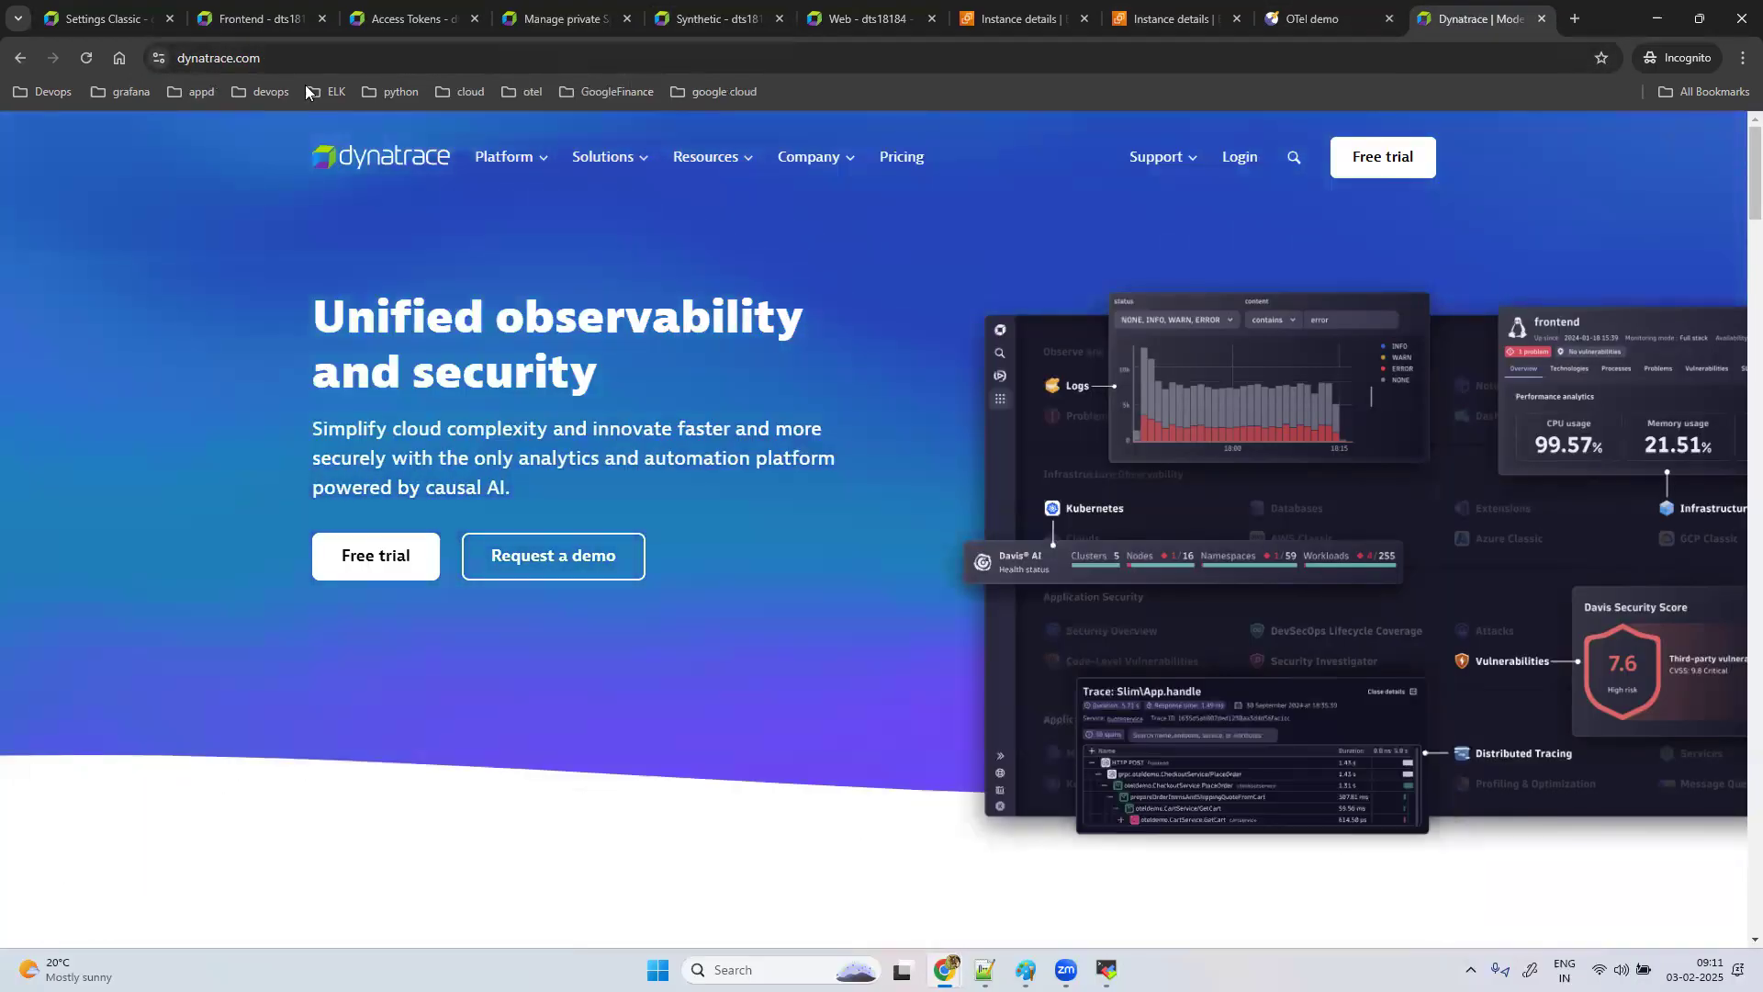
click(230, 58)
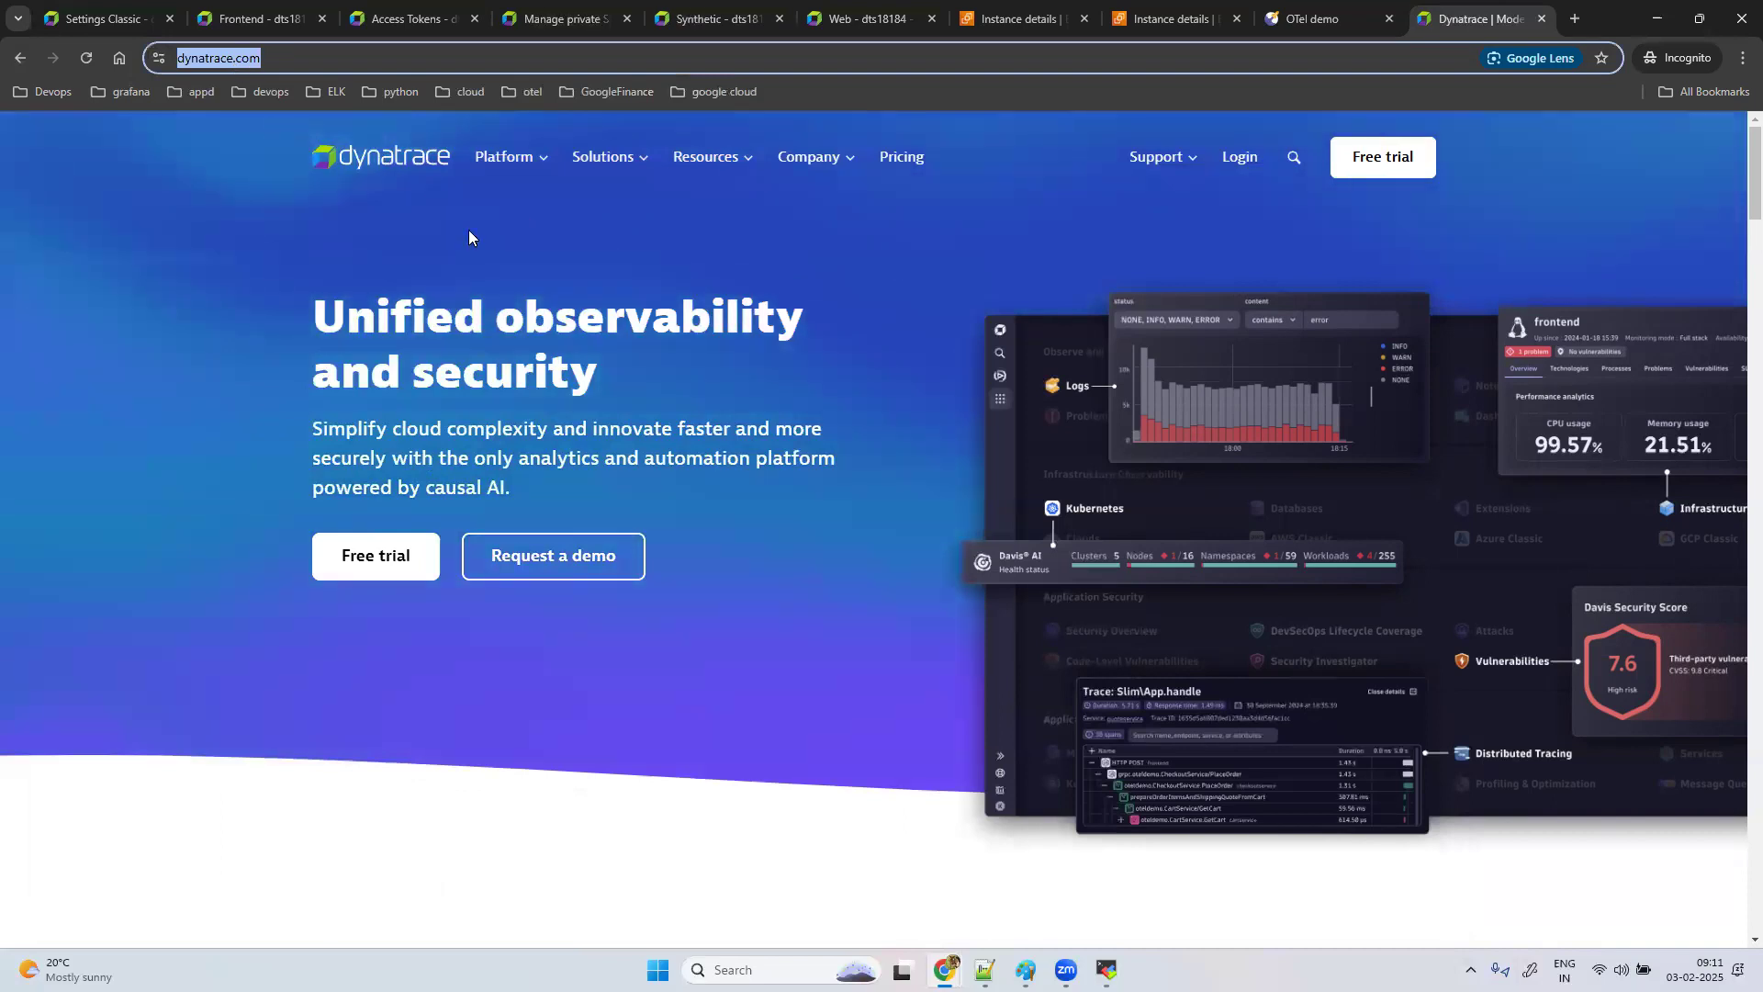
right_click(871, 231)
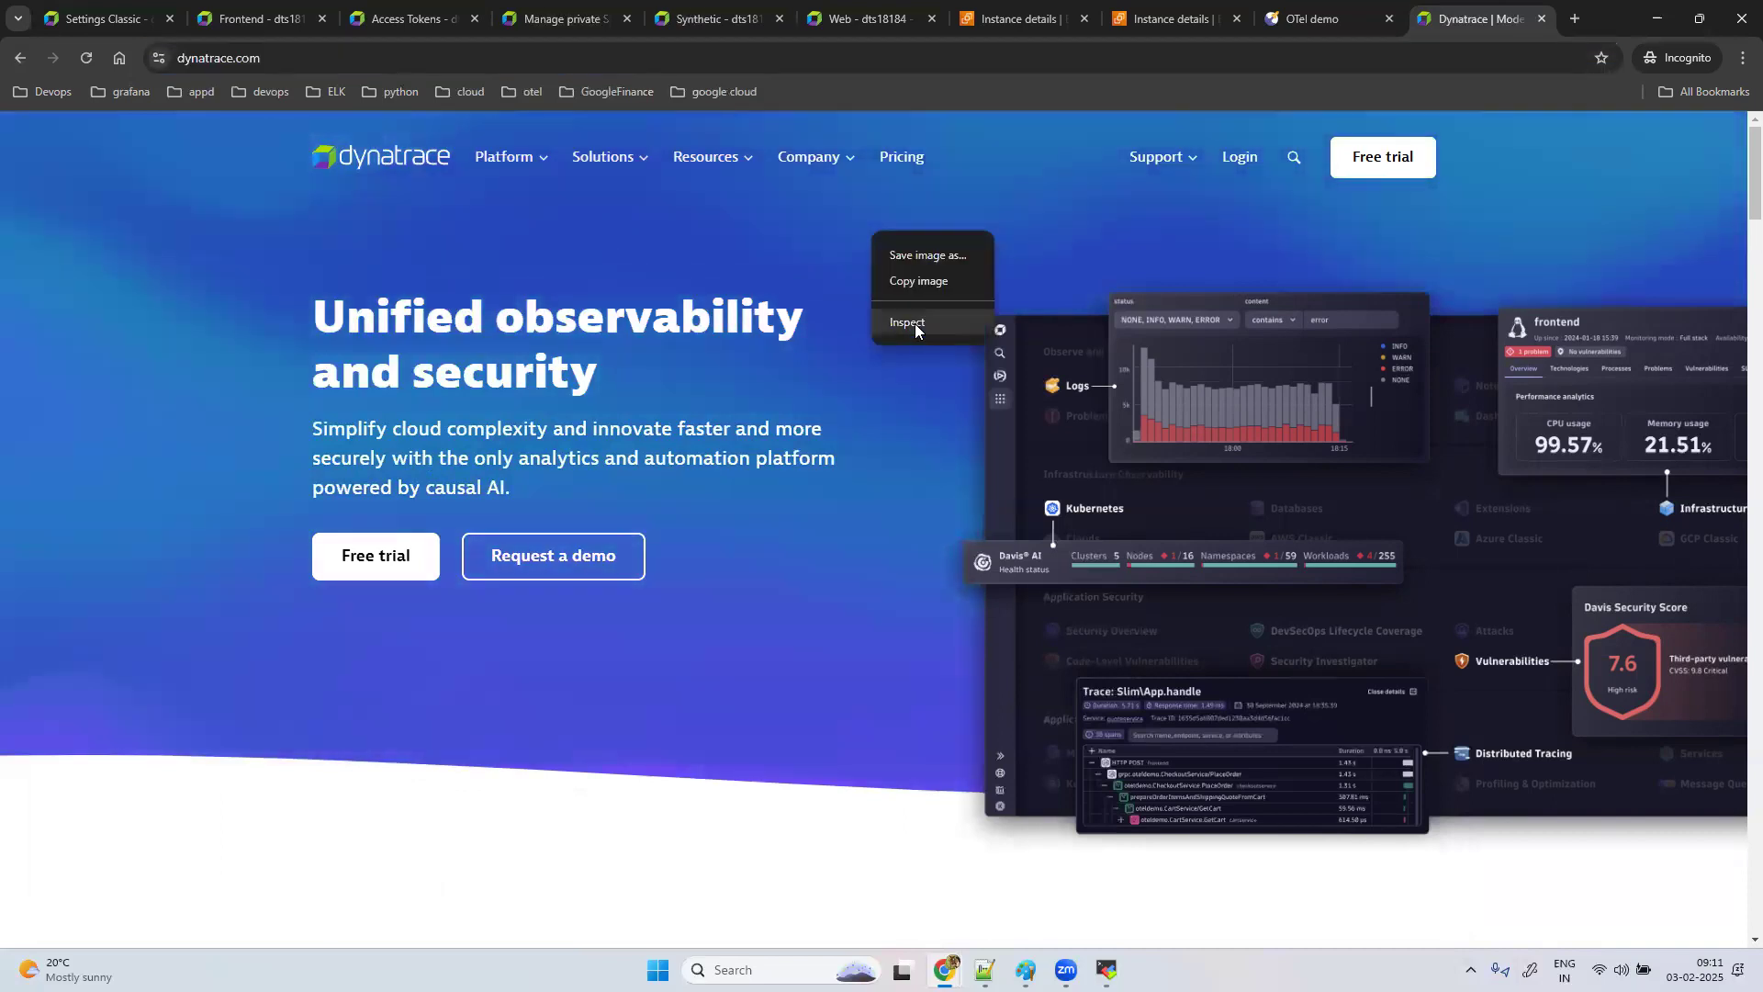
click(914, 323)
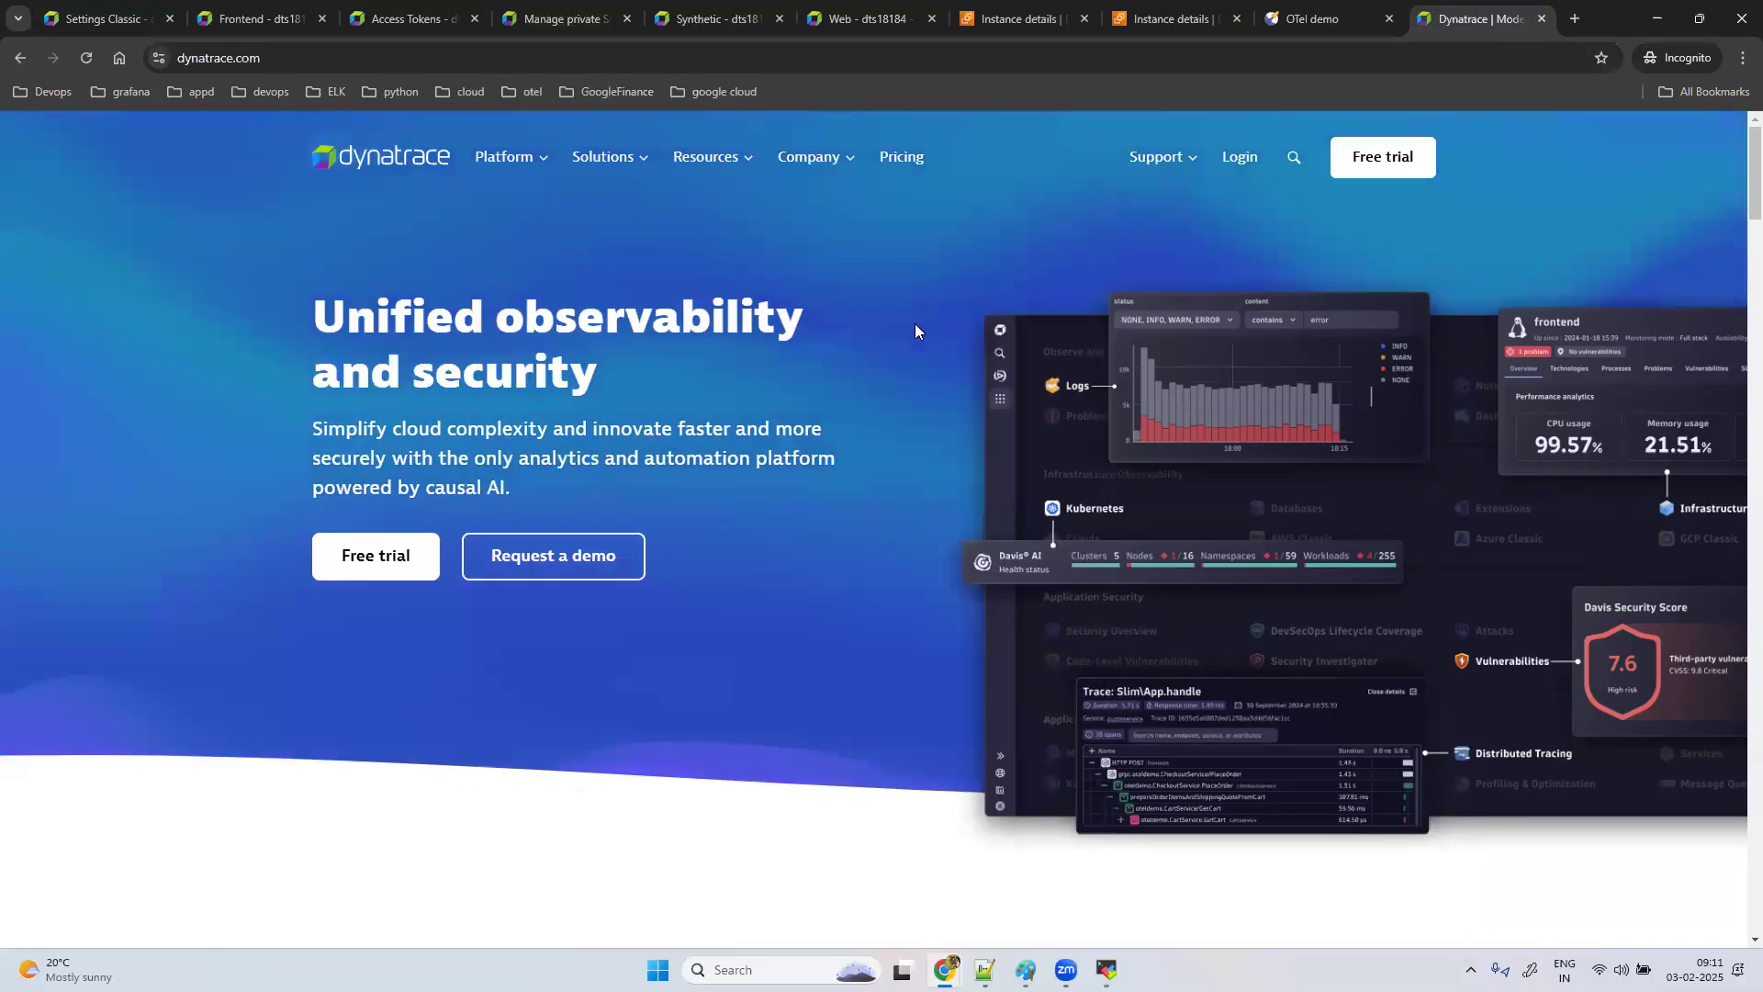
right_click(376, 884)
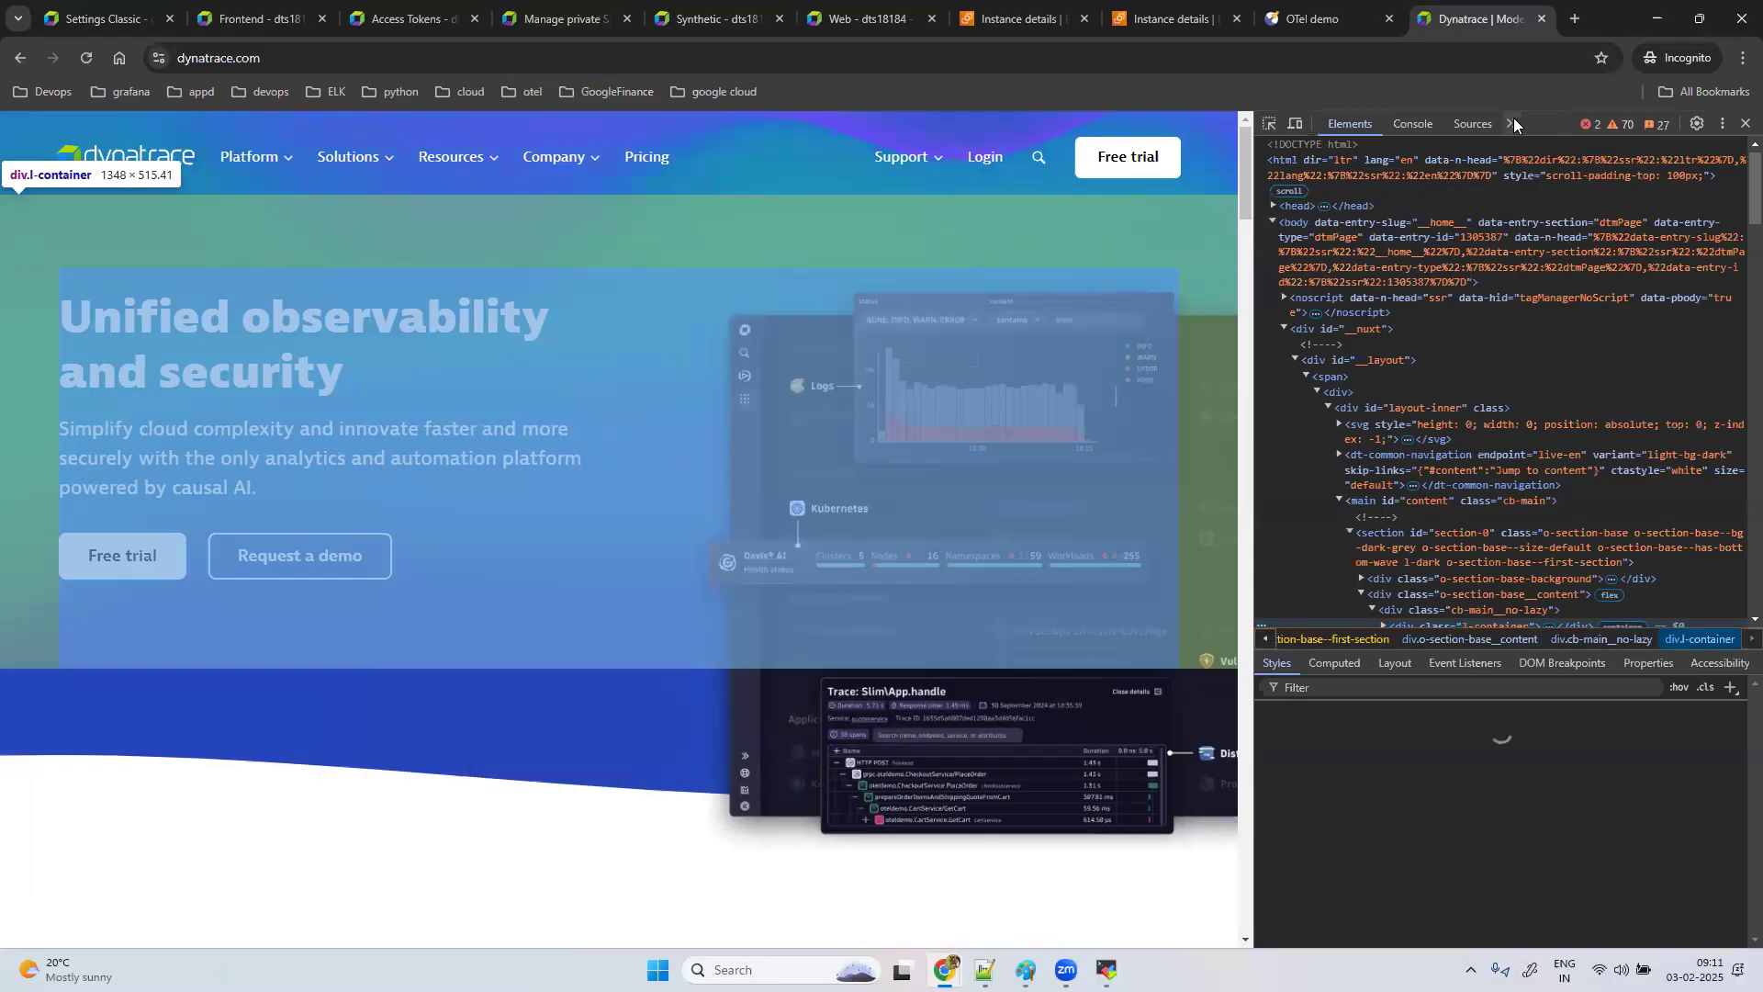
click(1513, 121)
click(1550, 158)
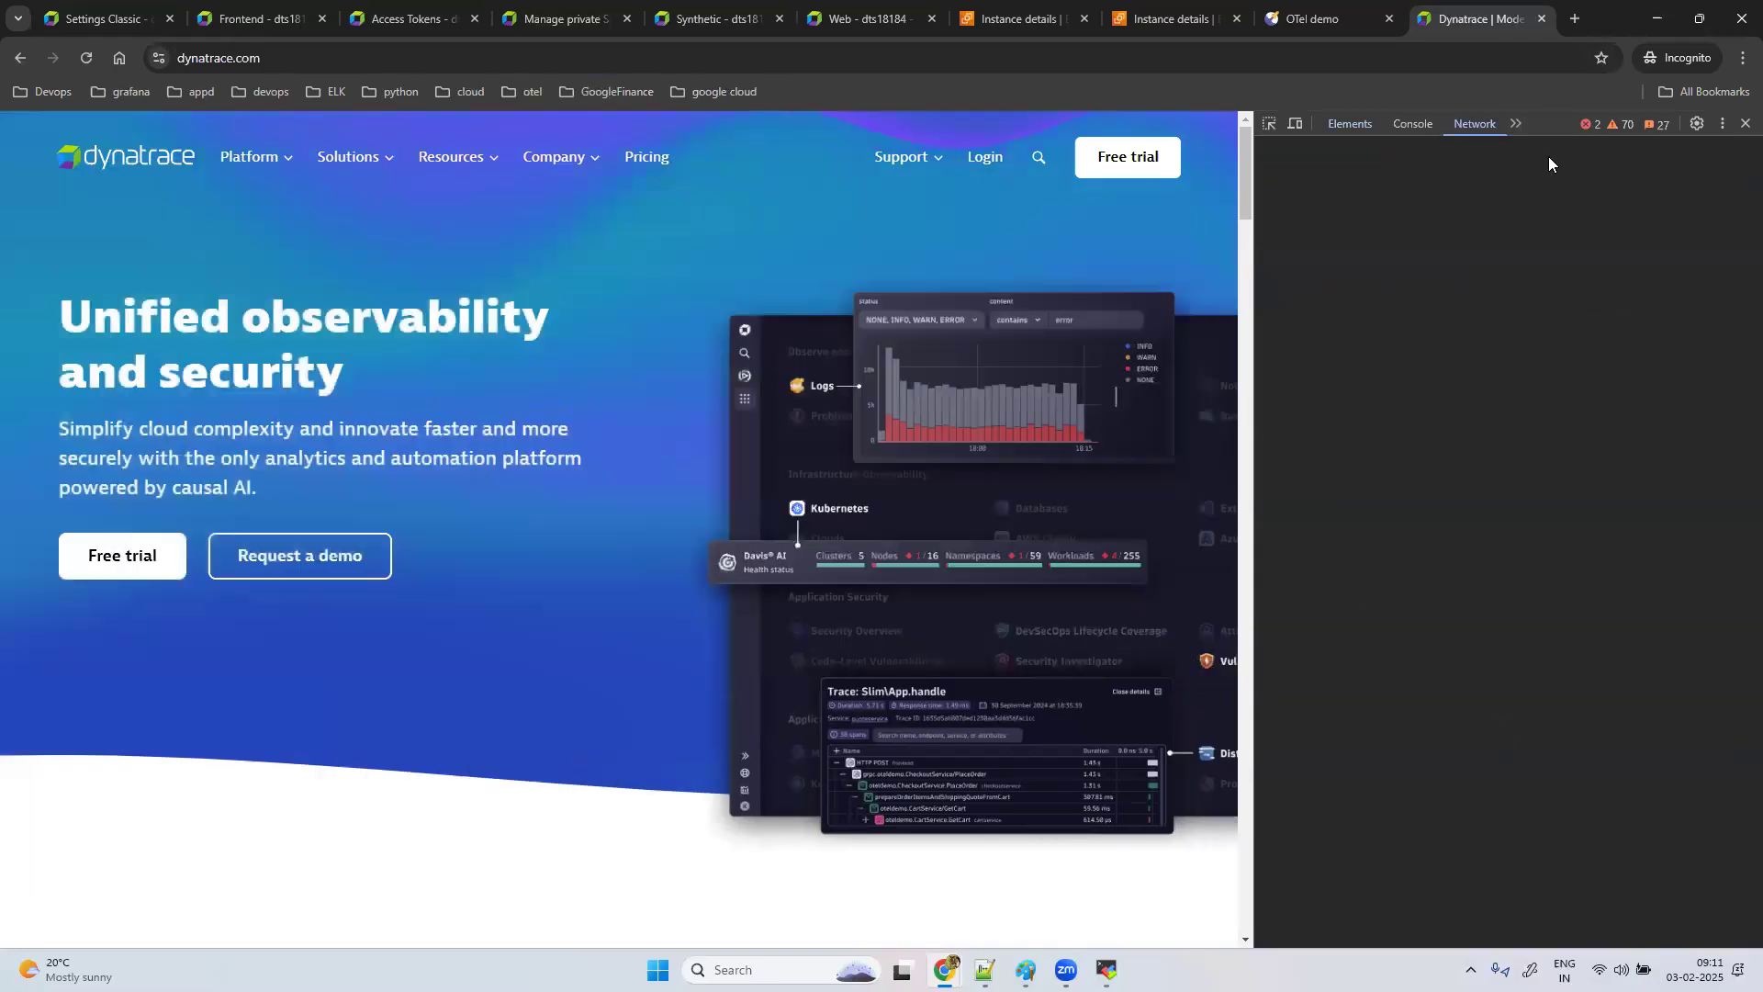
click(87, 59)
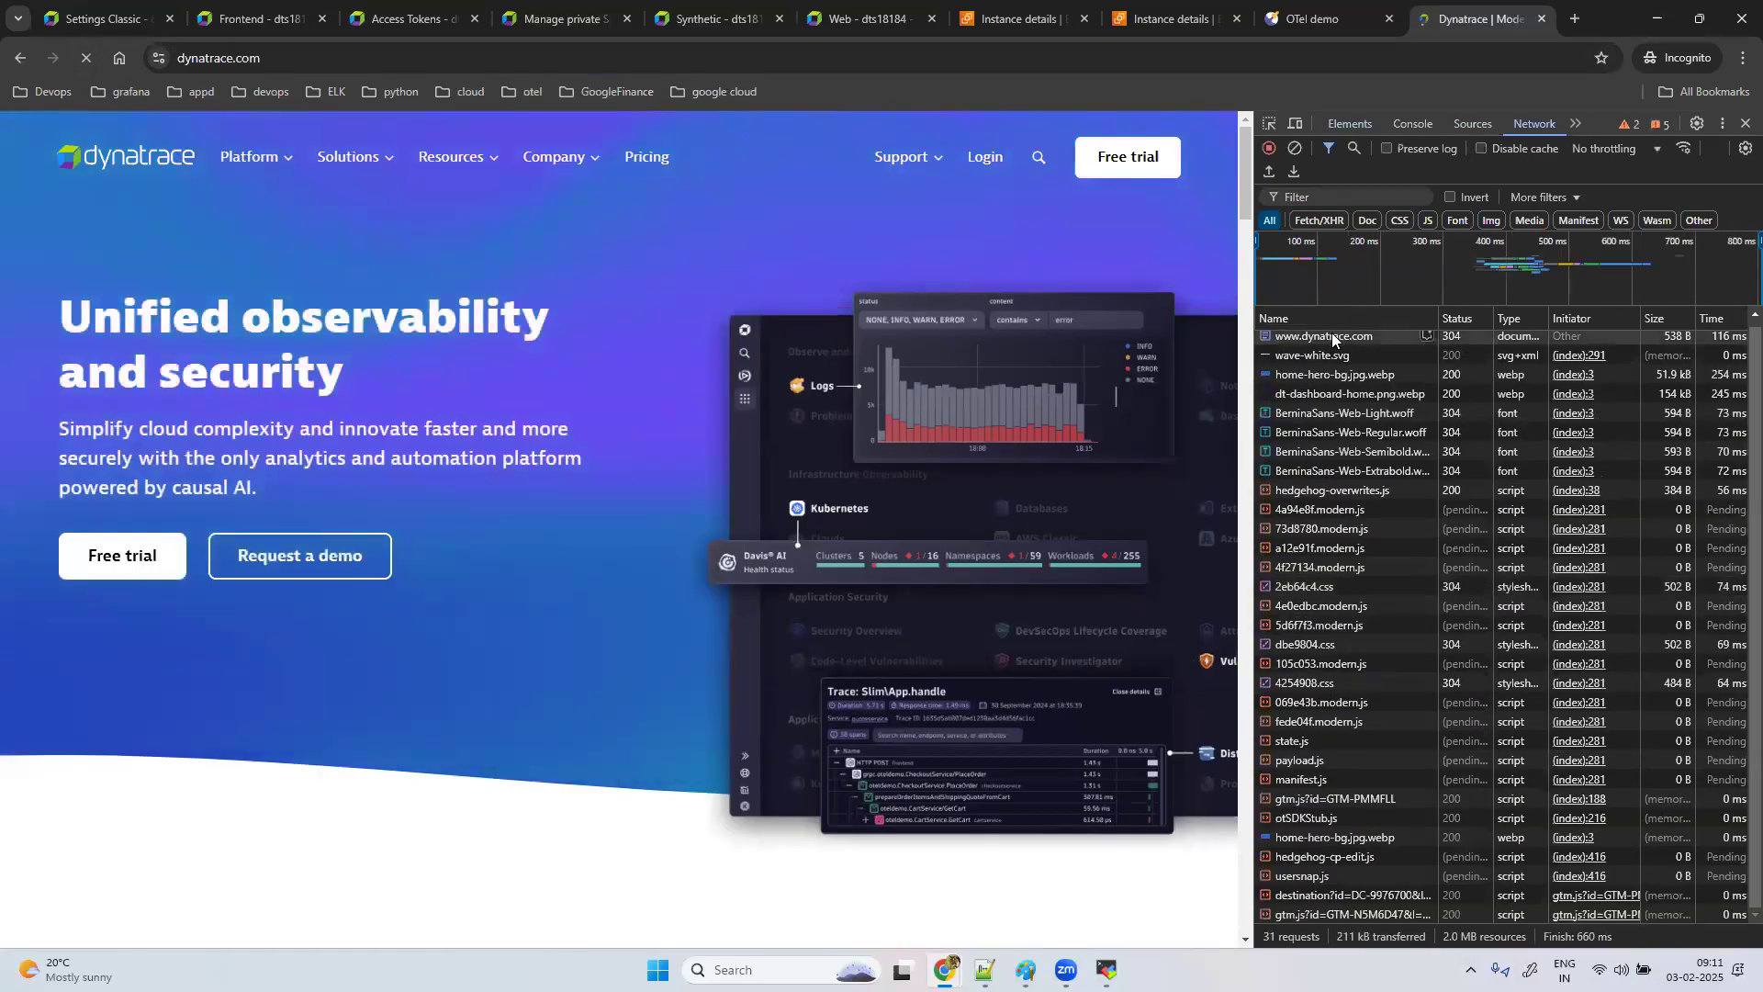
scroll(1350, 404, up, 3)
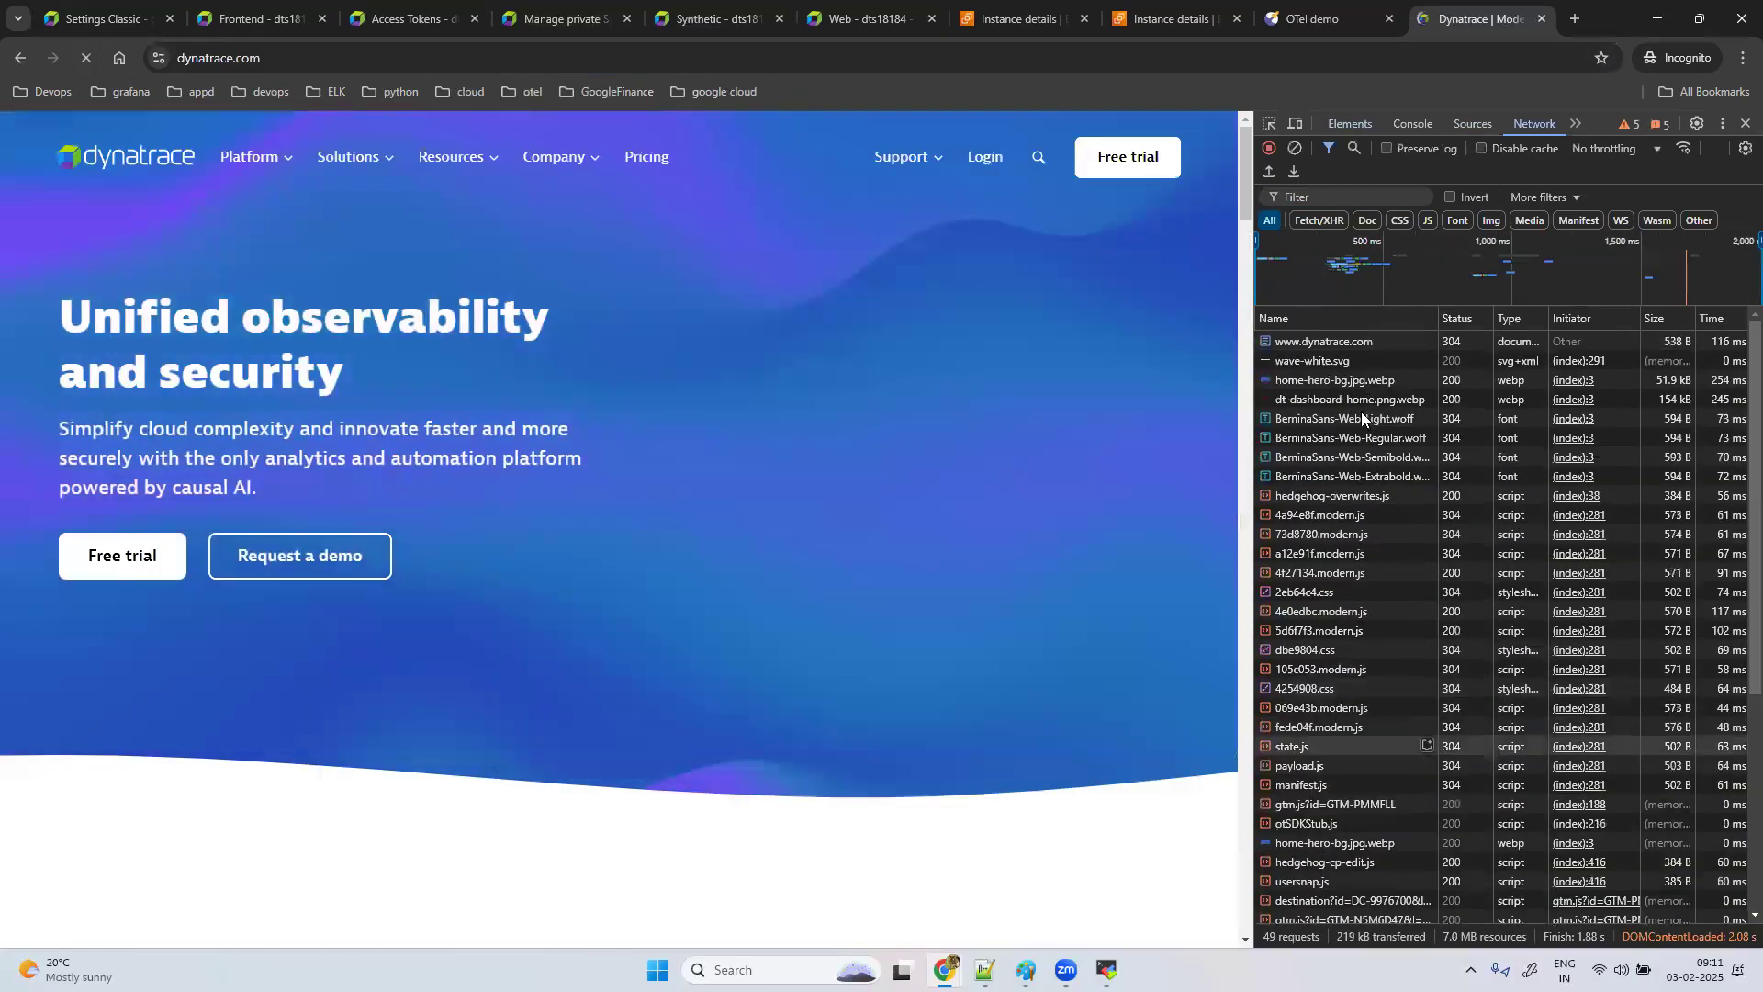
click(1341, 341)
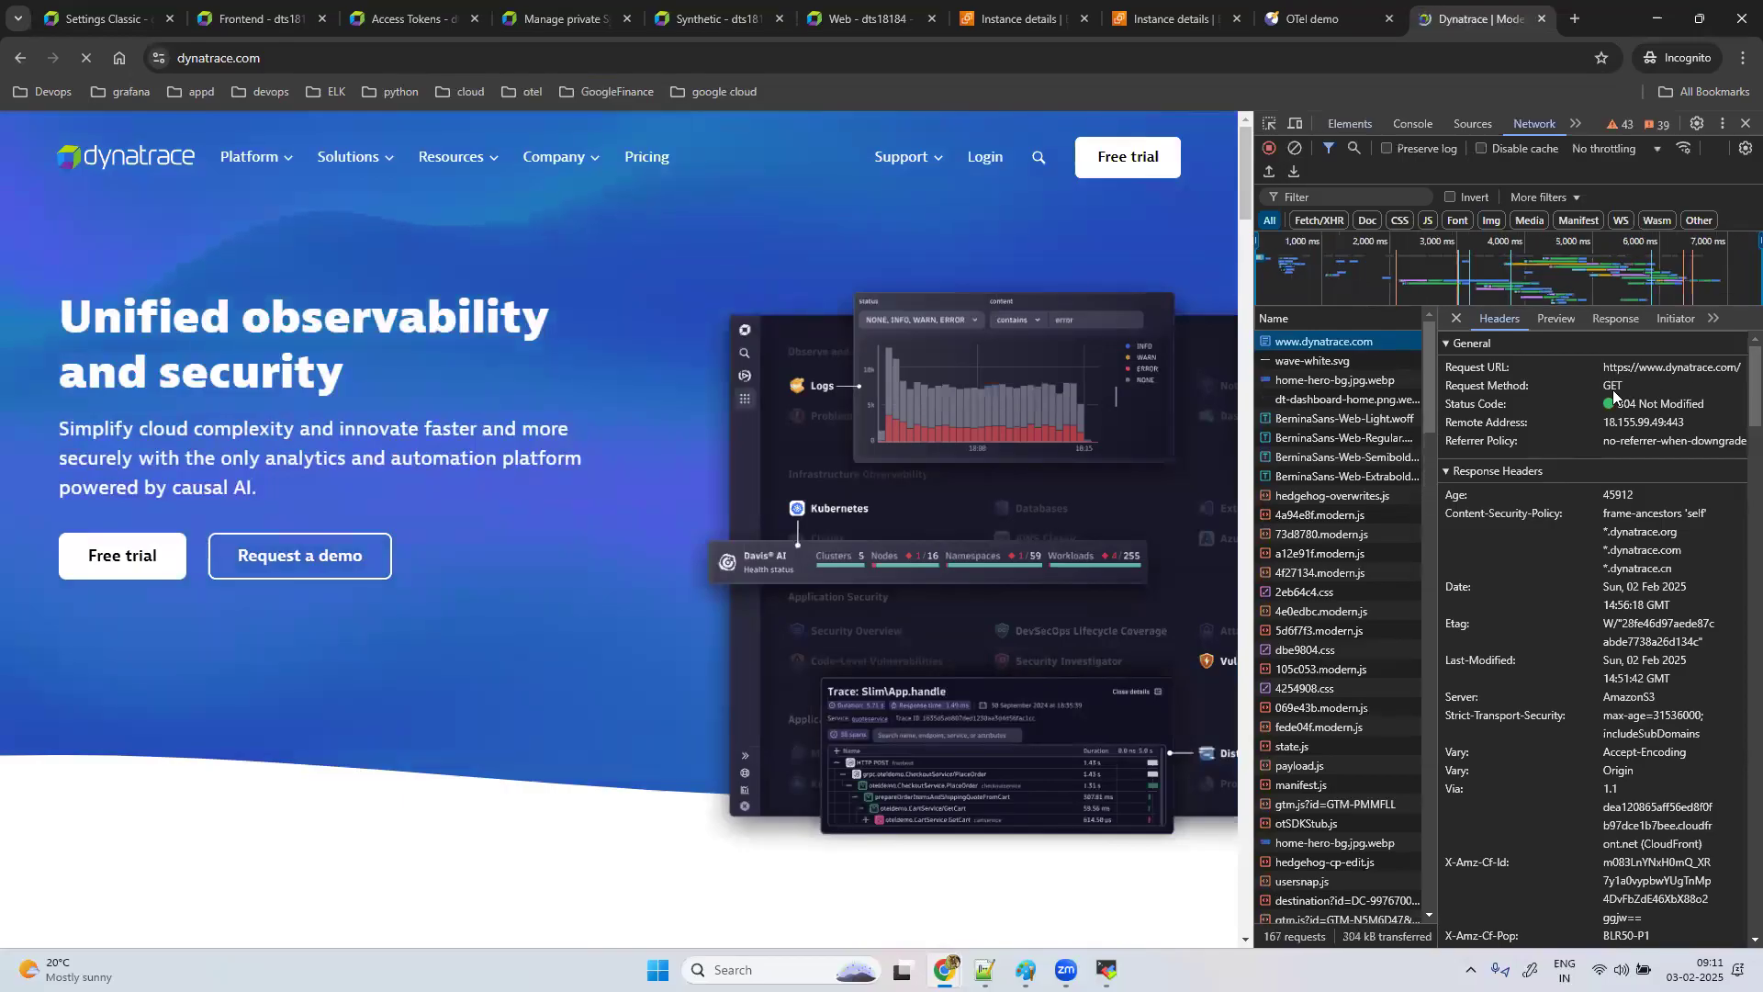
Step: Close the dynatrace.com page and return to the HTTP monitor form to review the request's constraints and performance thresholds
click(1541, 19)
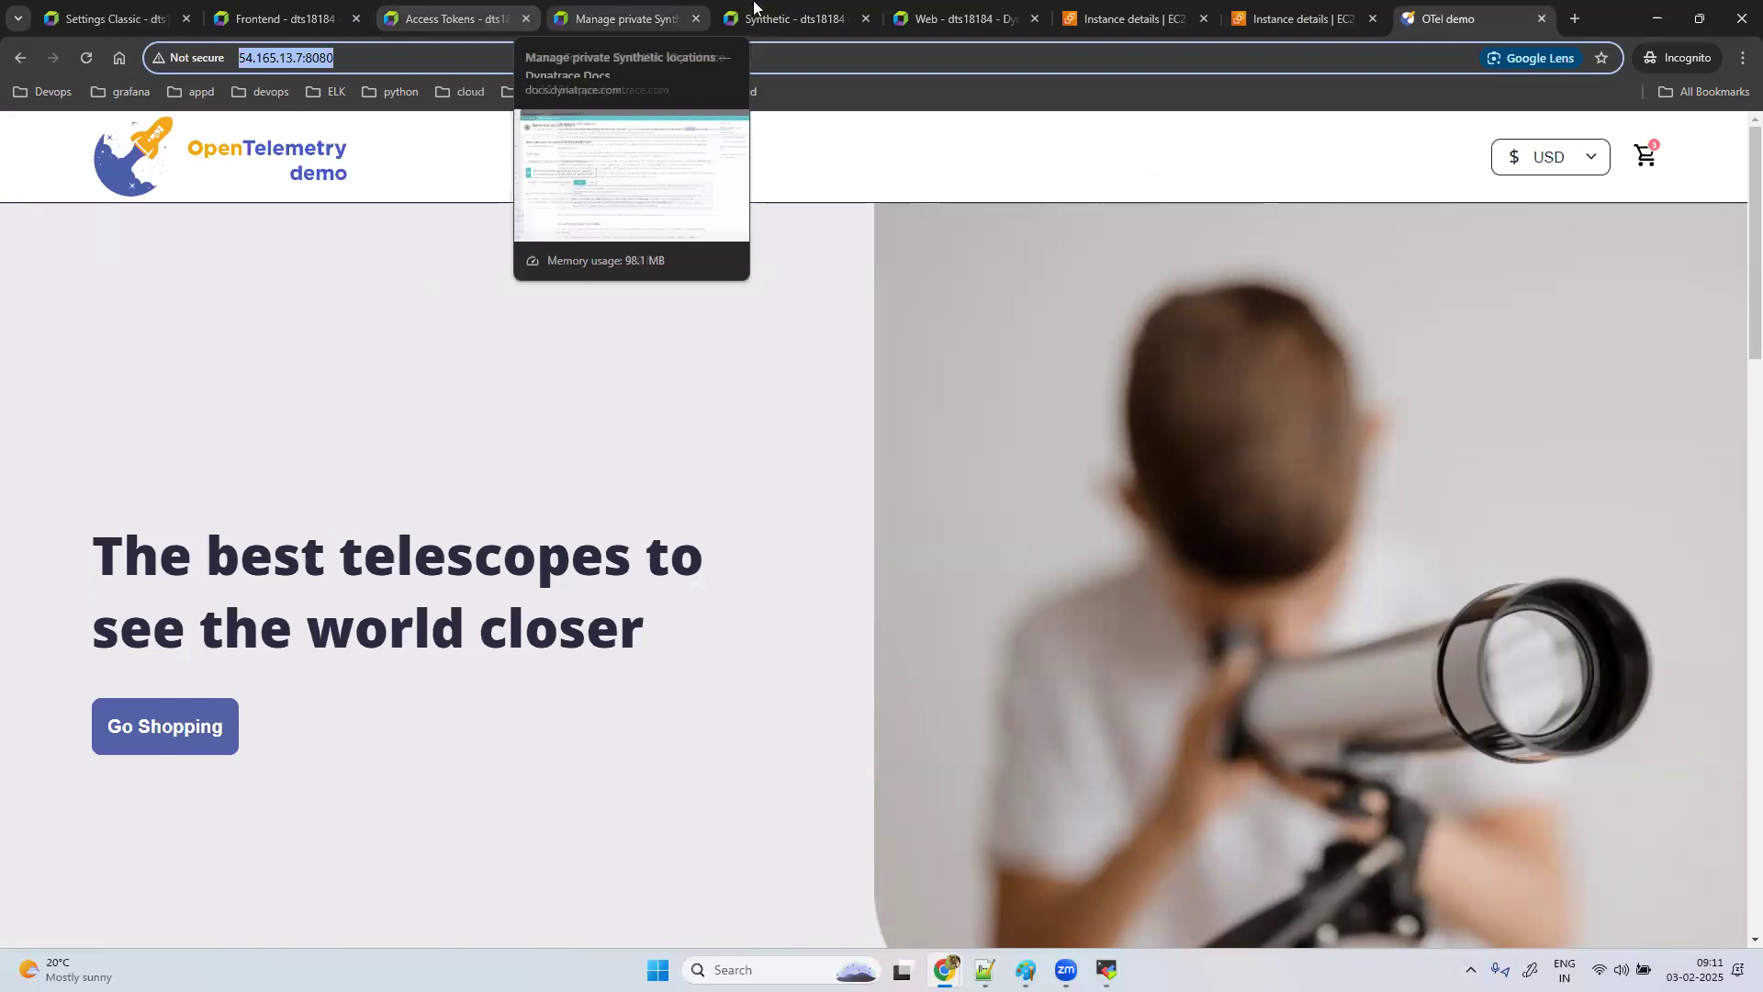
click(794, 19)
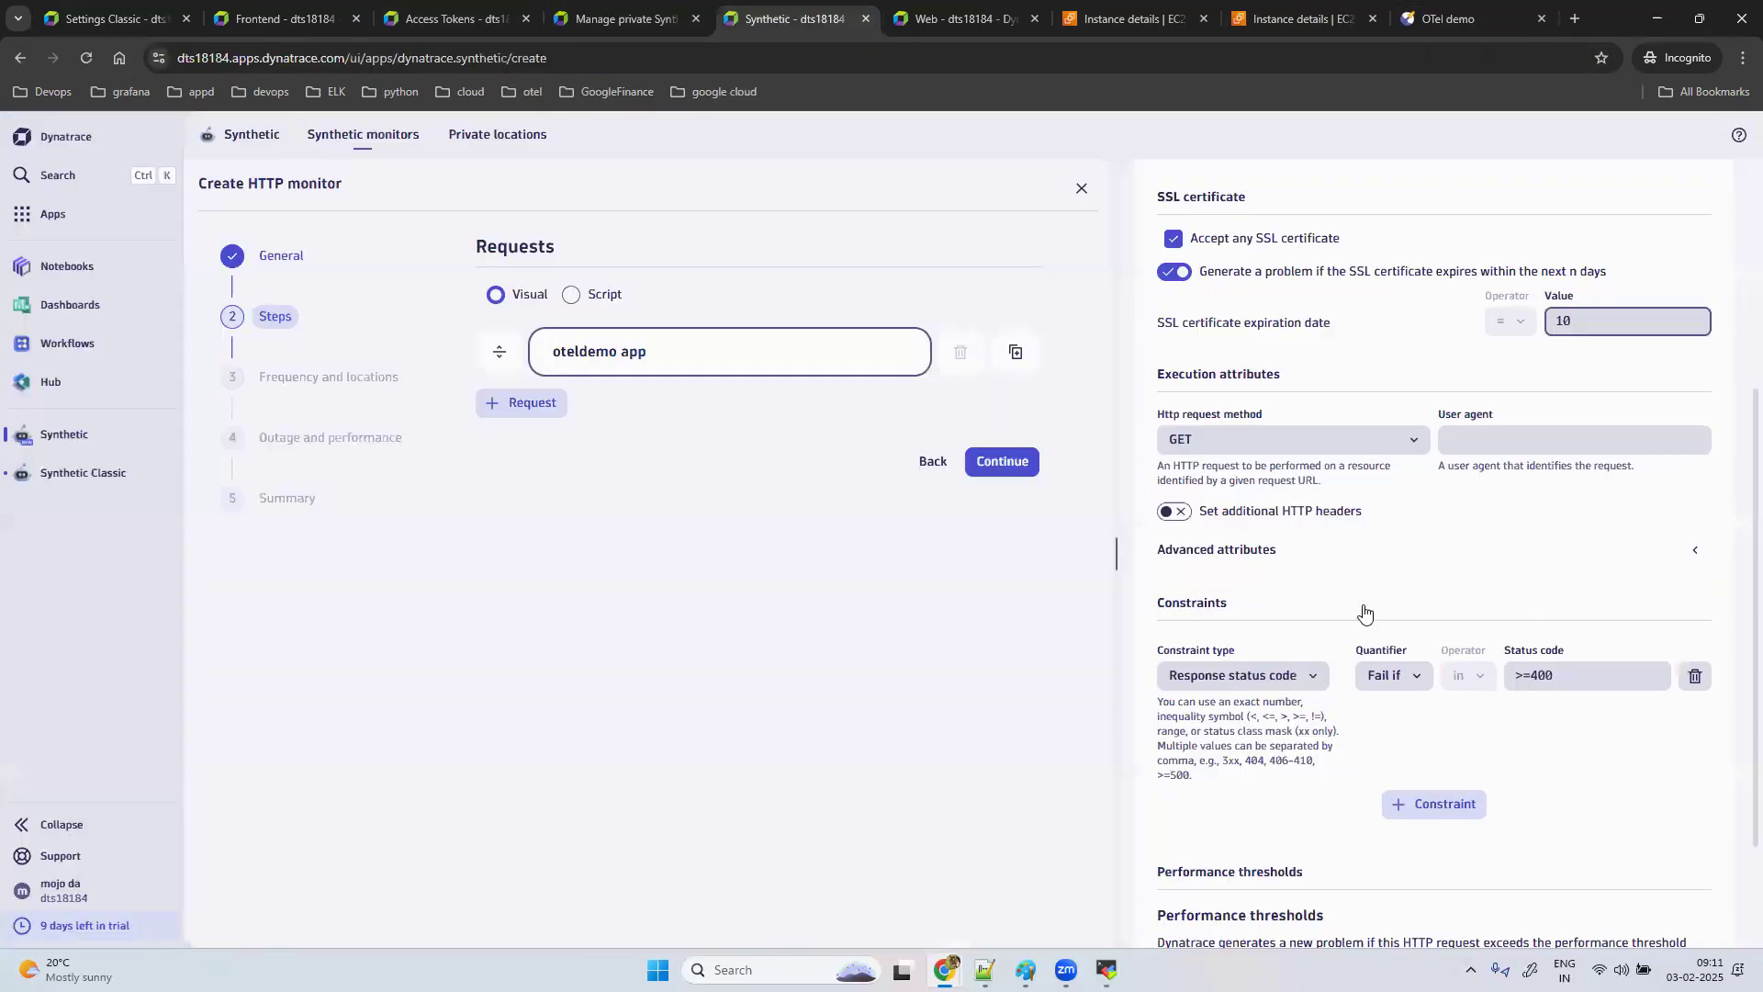
scroll(1350, 606, down, 1)
scroll(1267, 523, down, 2)
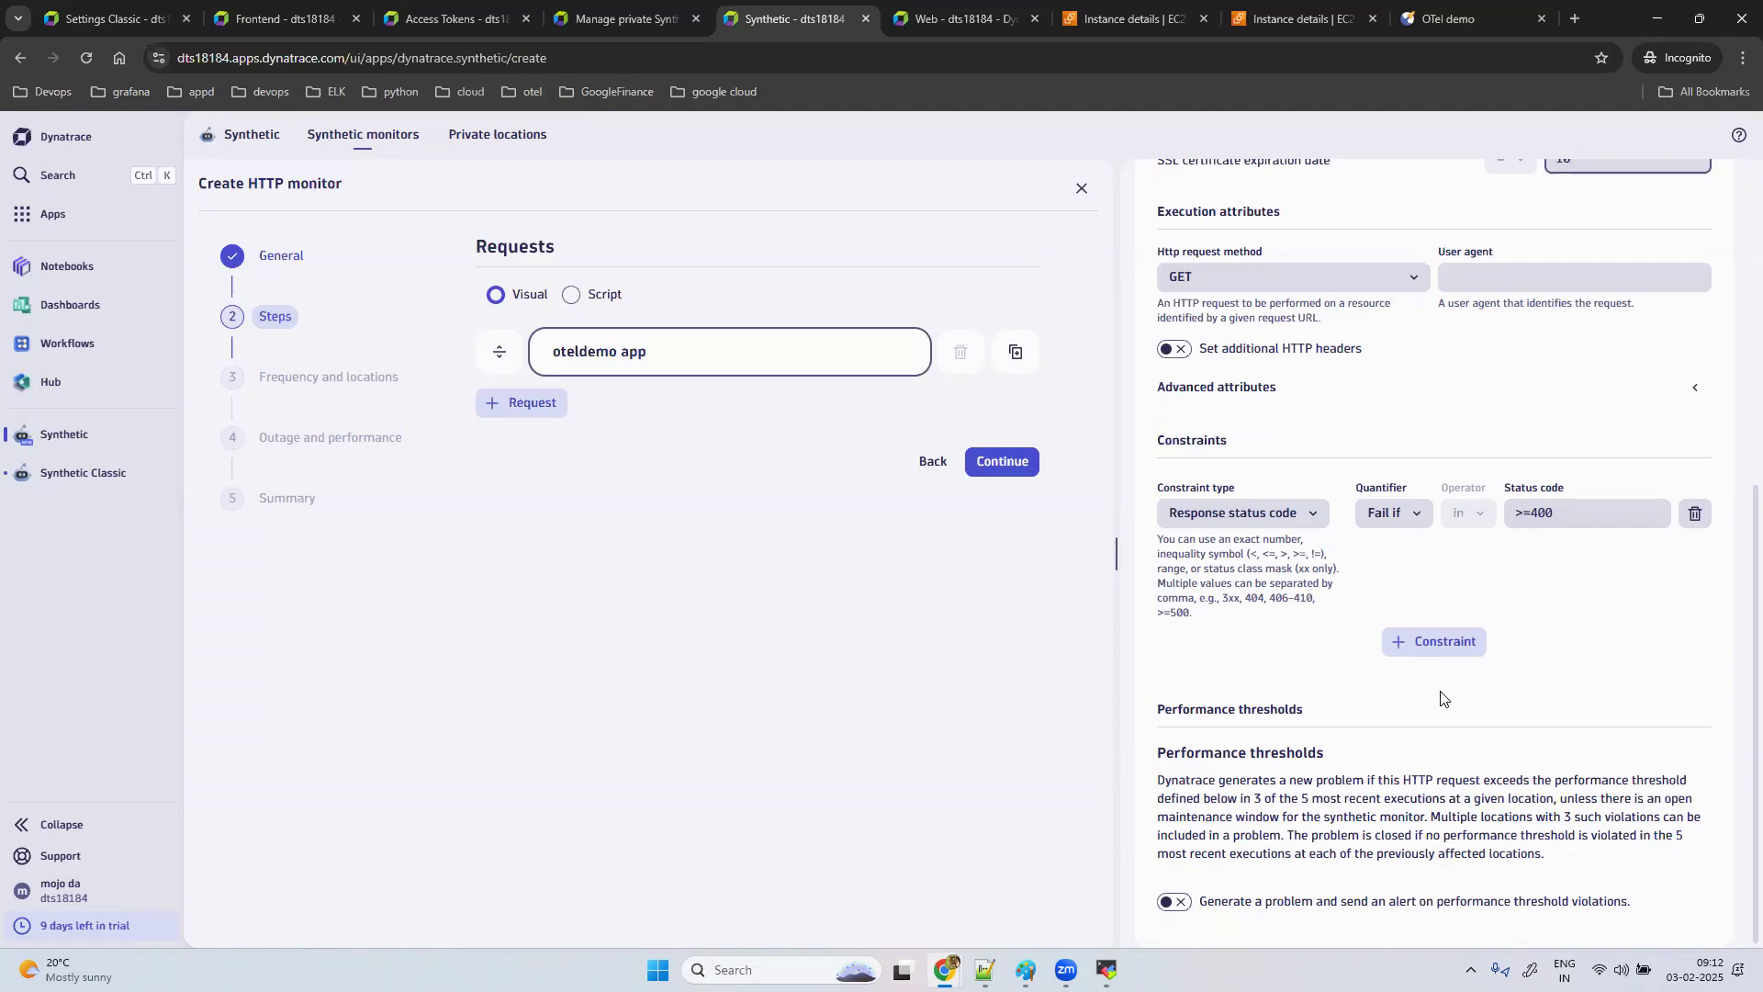
Step: Keep the request's execution attributes and status code constraint, and continue to the monitor's frequency and locations
key(alt+p)
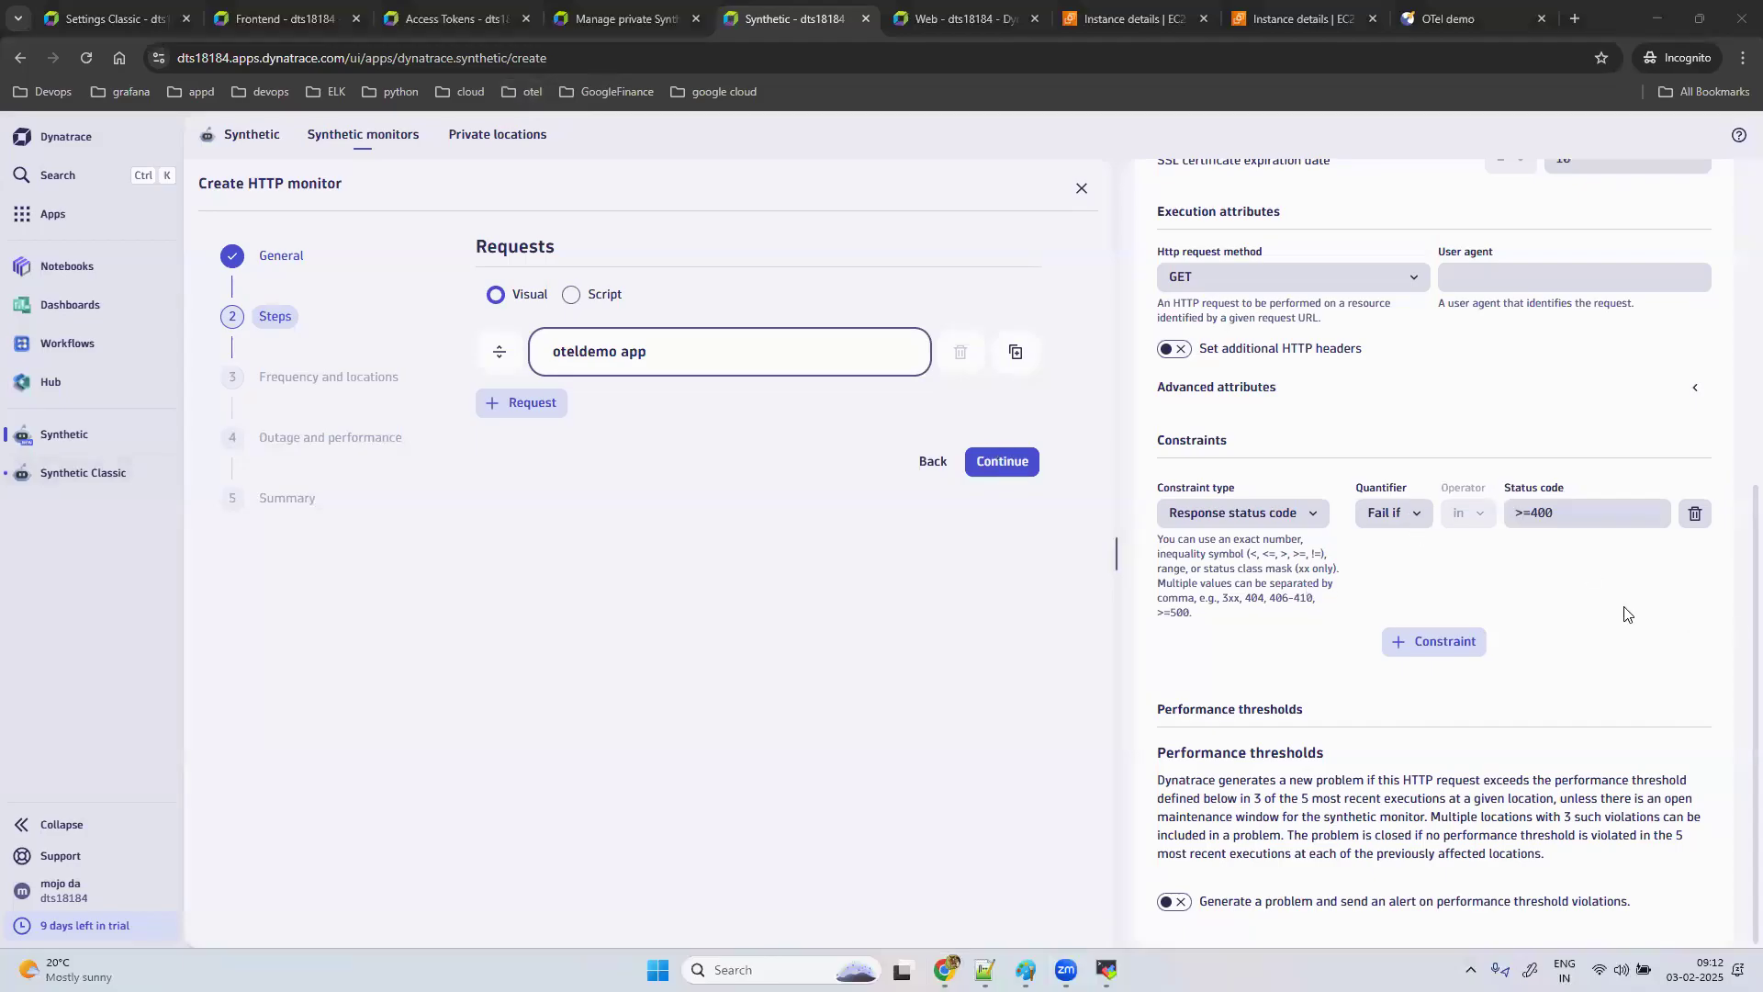
scroll(1625, 614, up, 5)
scroll(1619, 597, down, 5)
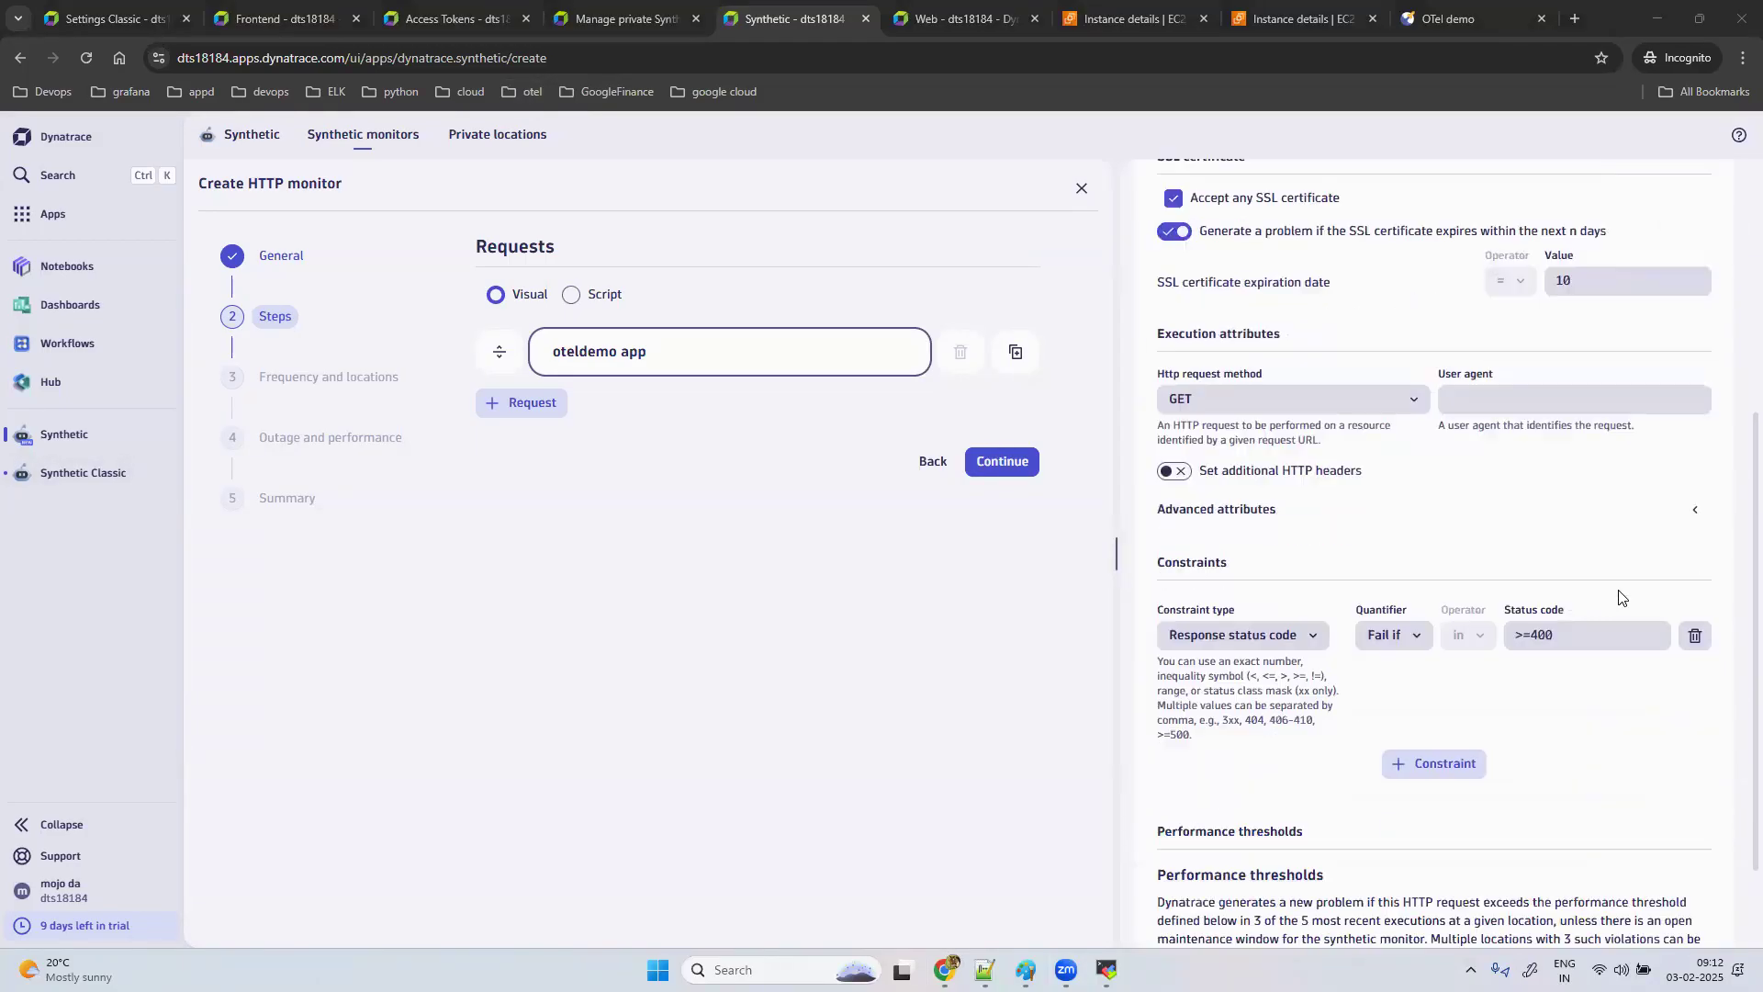
click(1002, 462)
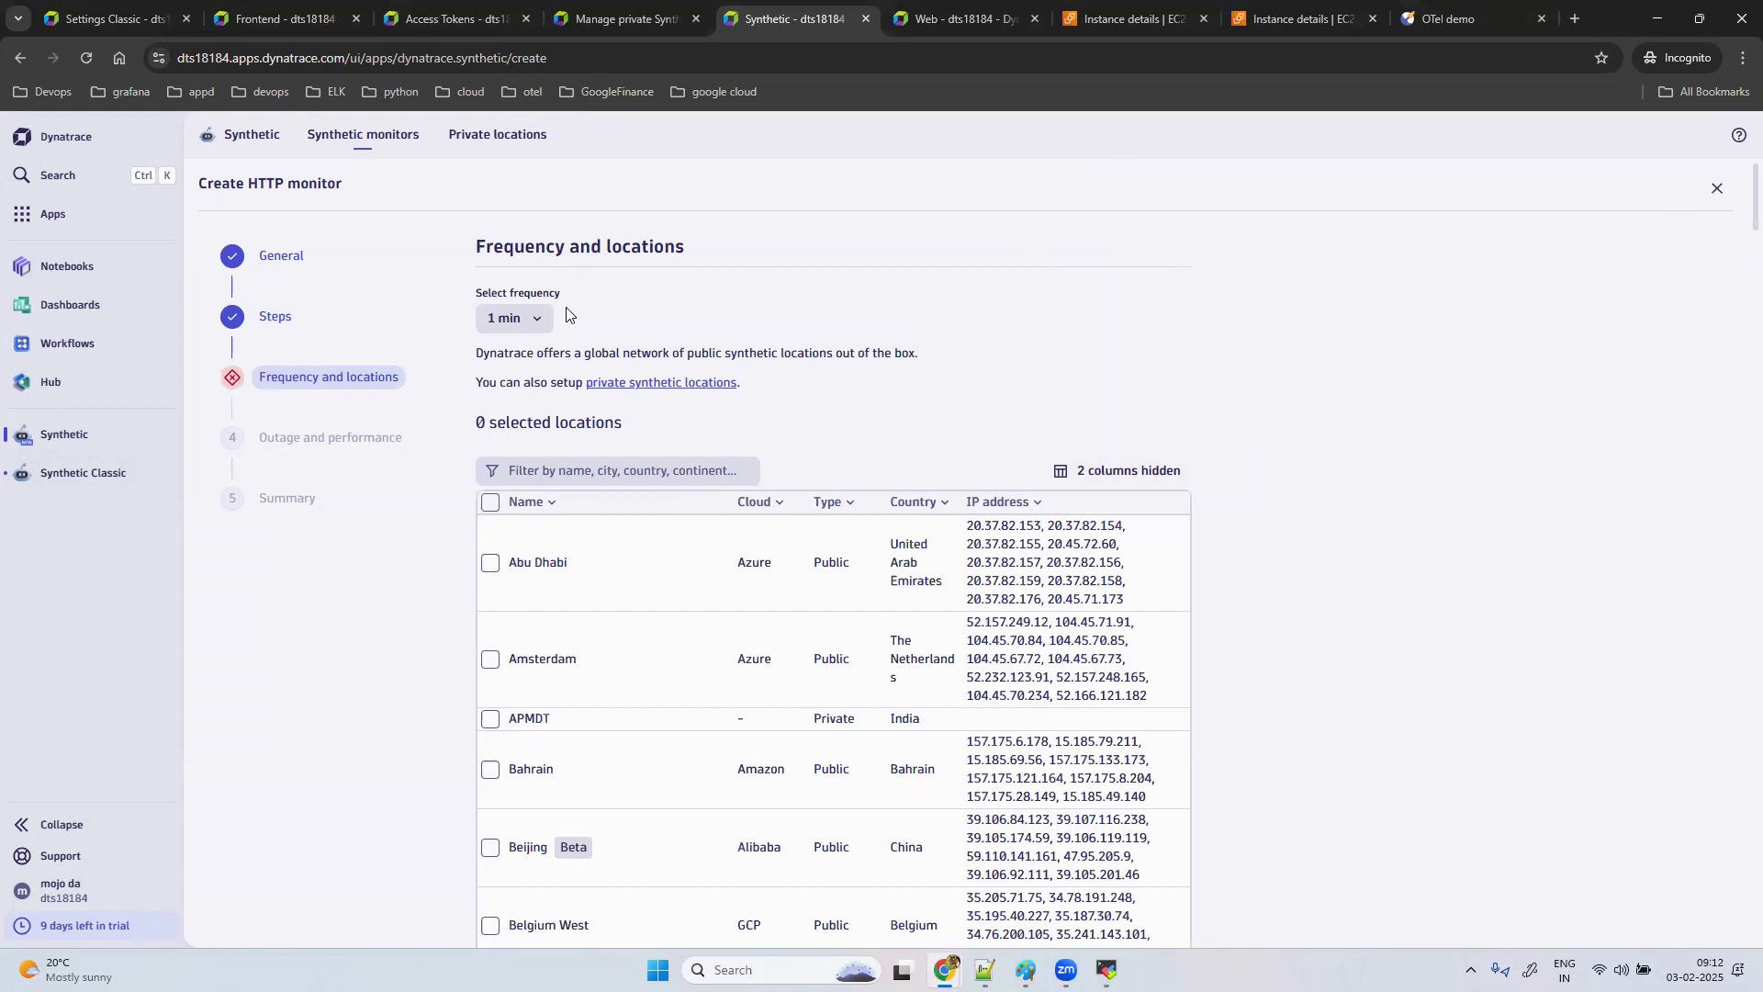
Step: Compare the available monitoring frequencies and set the frequency to 2 min
click(537, 327)
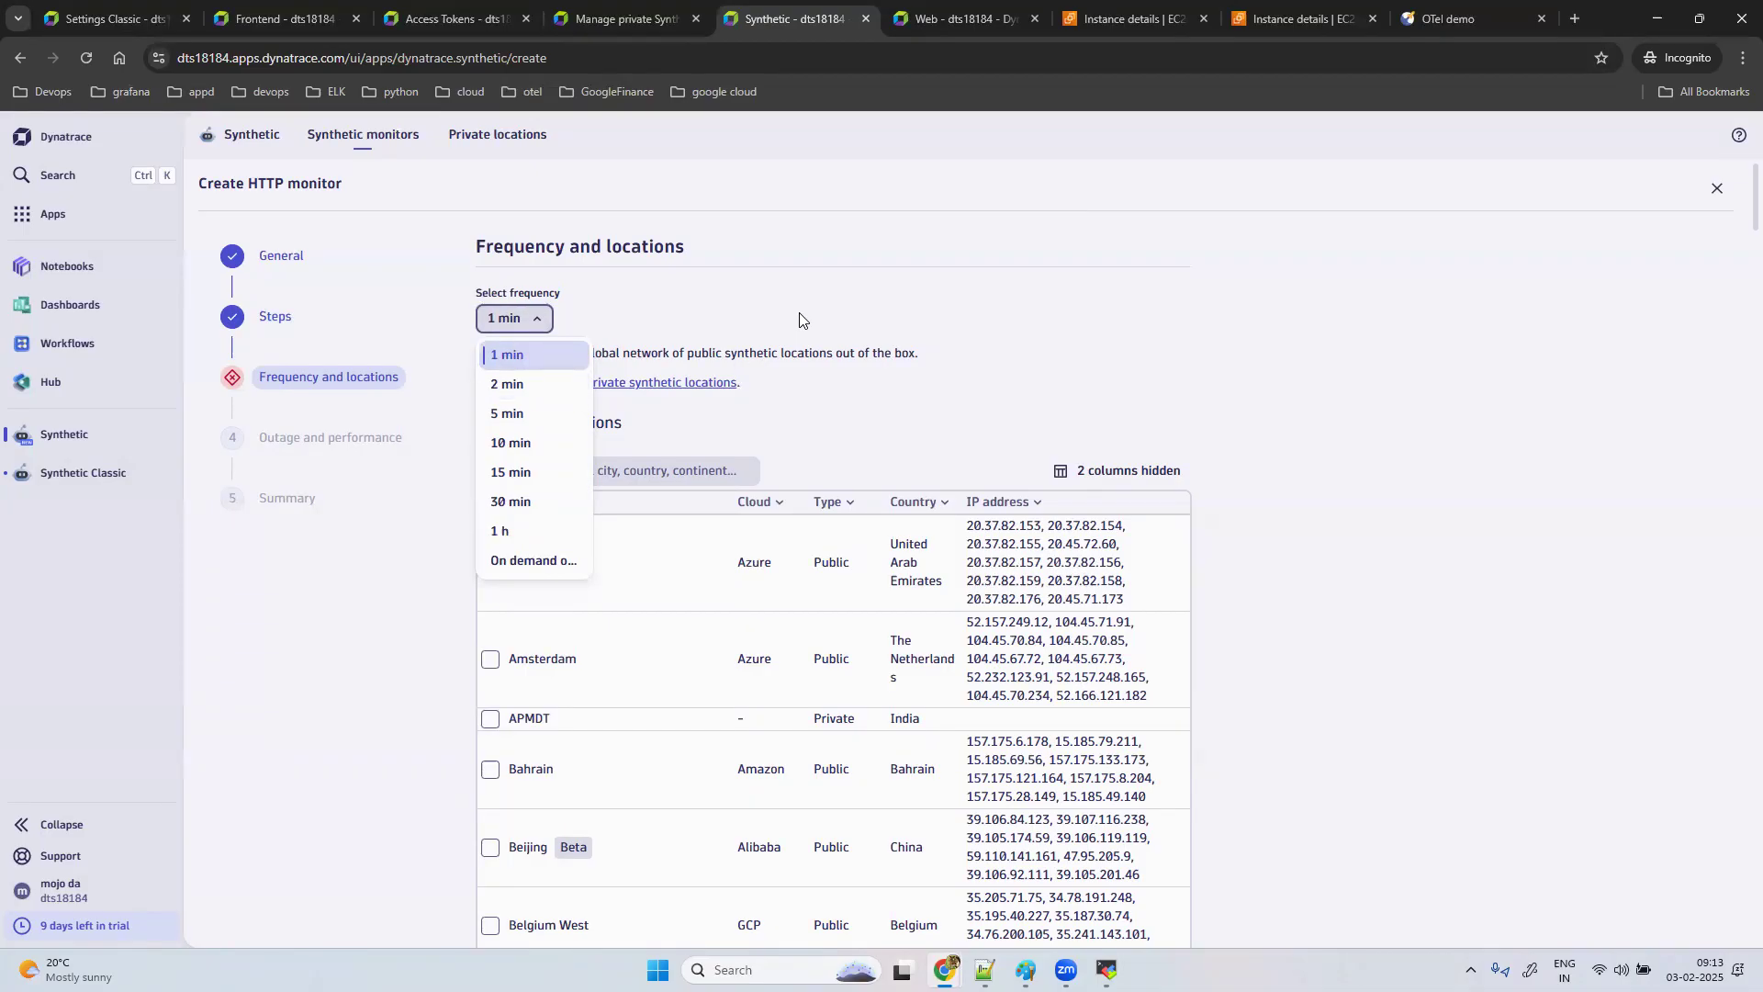
click(548, 396)
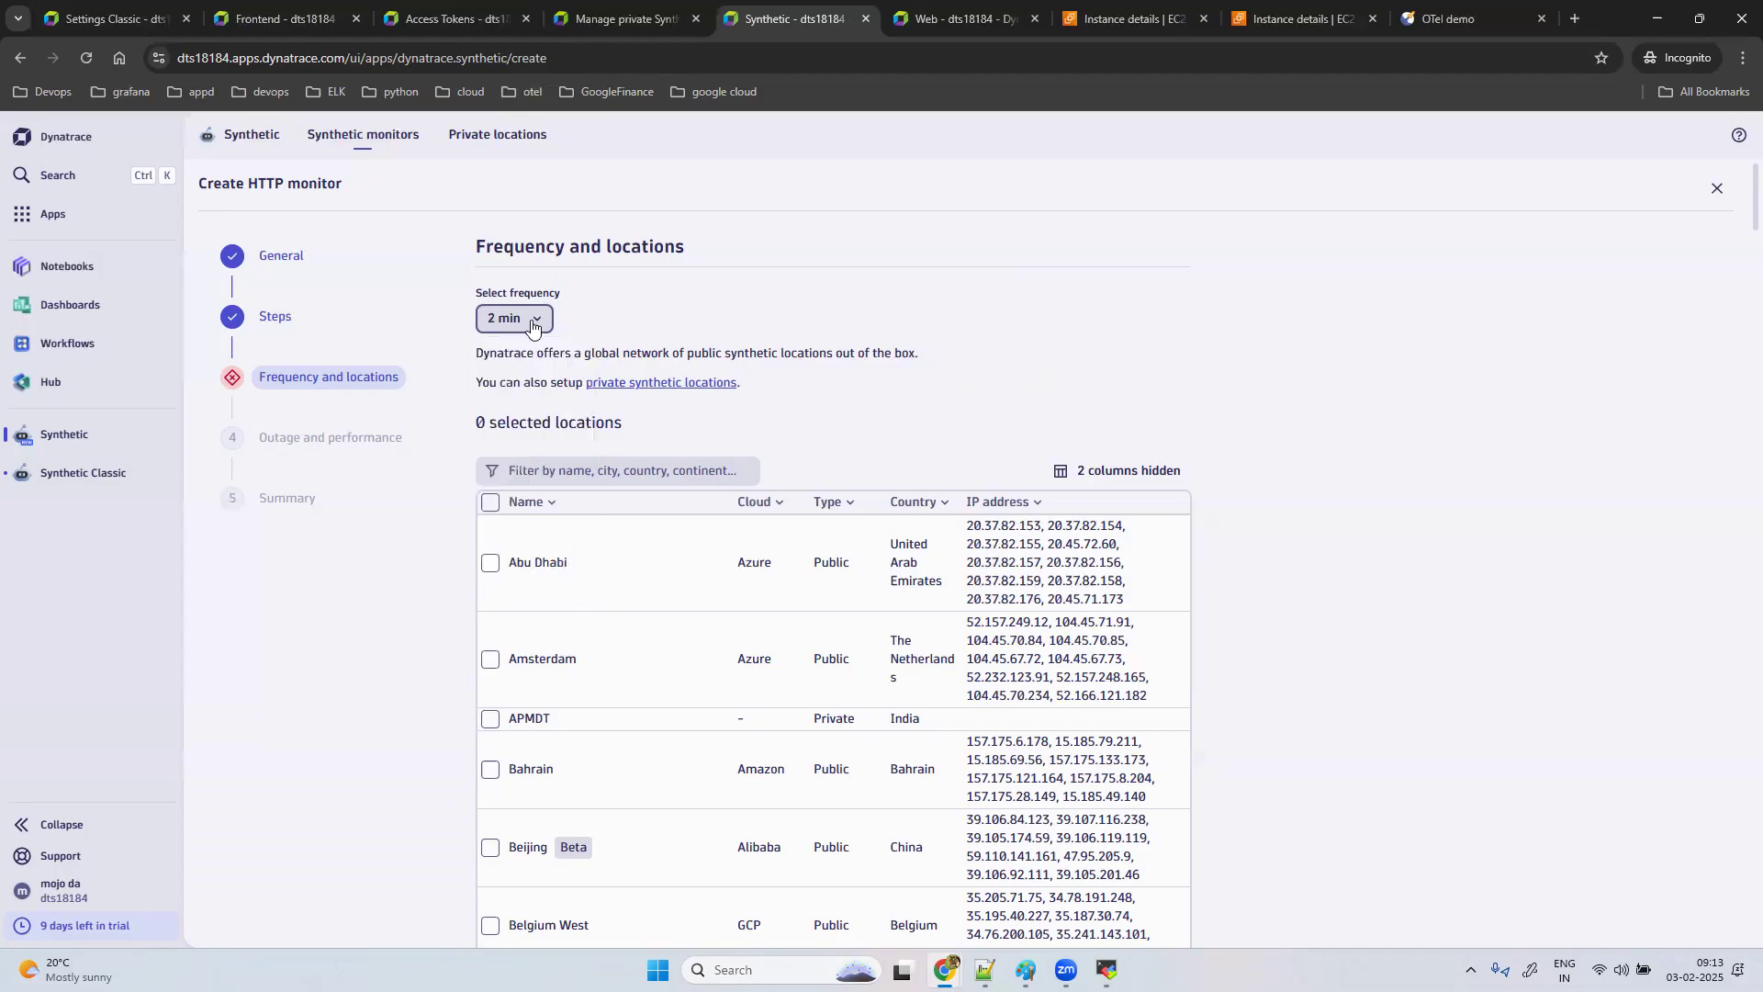
click(532, 326)
click(516, 420)
click(535, 328)
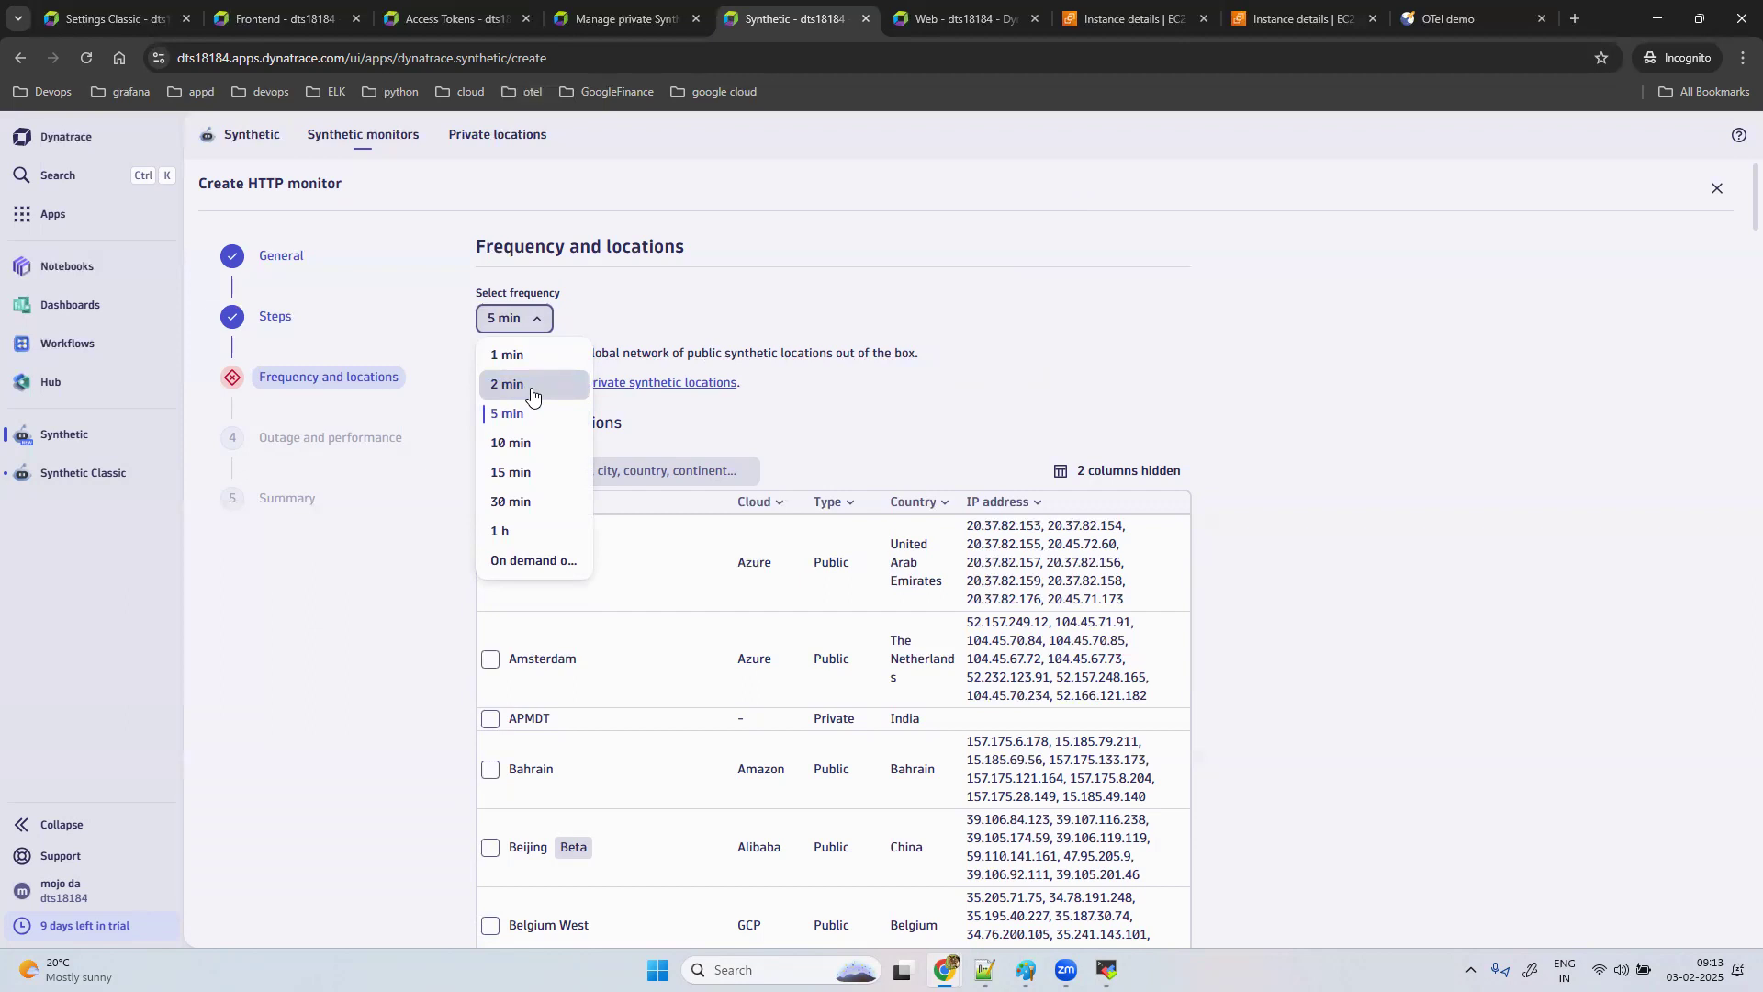
click(530, 393)
Step: Find the public Amazon location in Mumbai, India, check its IP addresses and select it for the monitor
scroll(999, 458, down, 3)
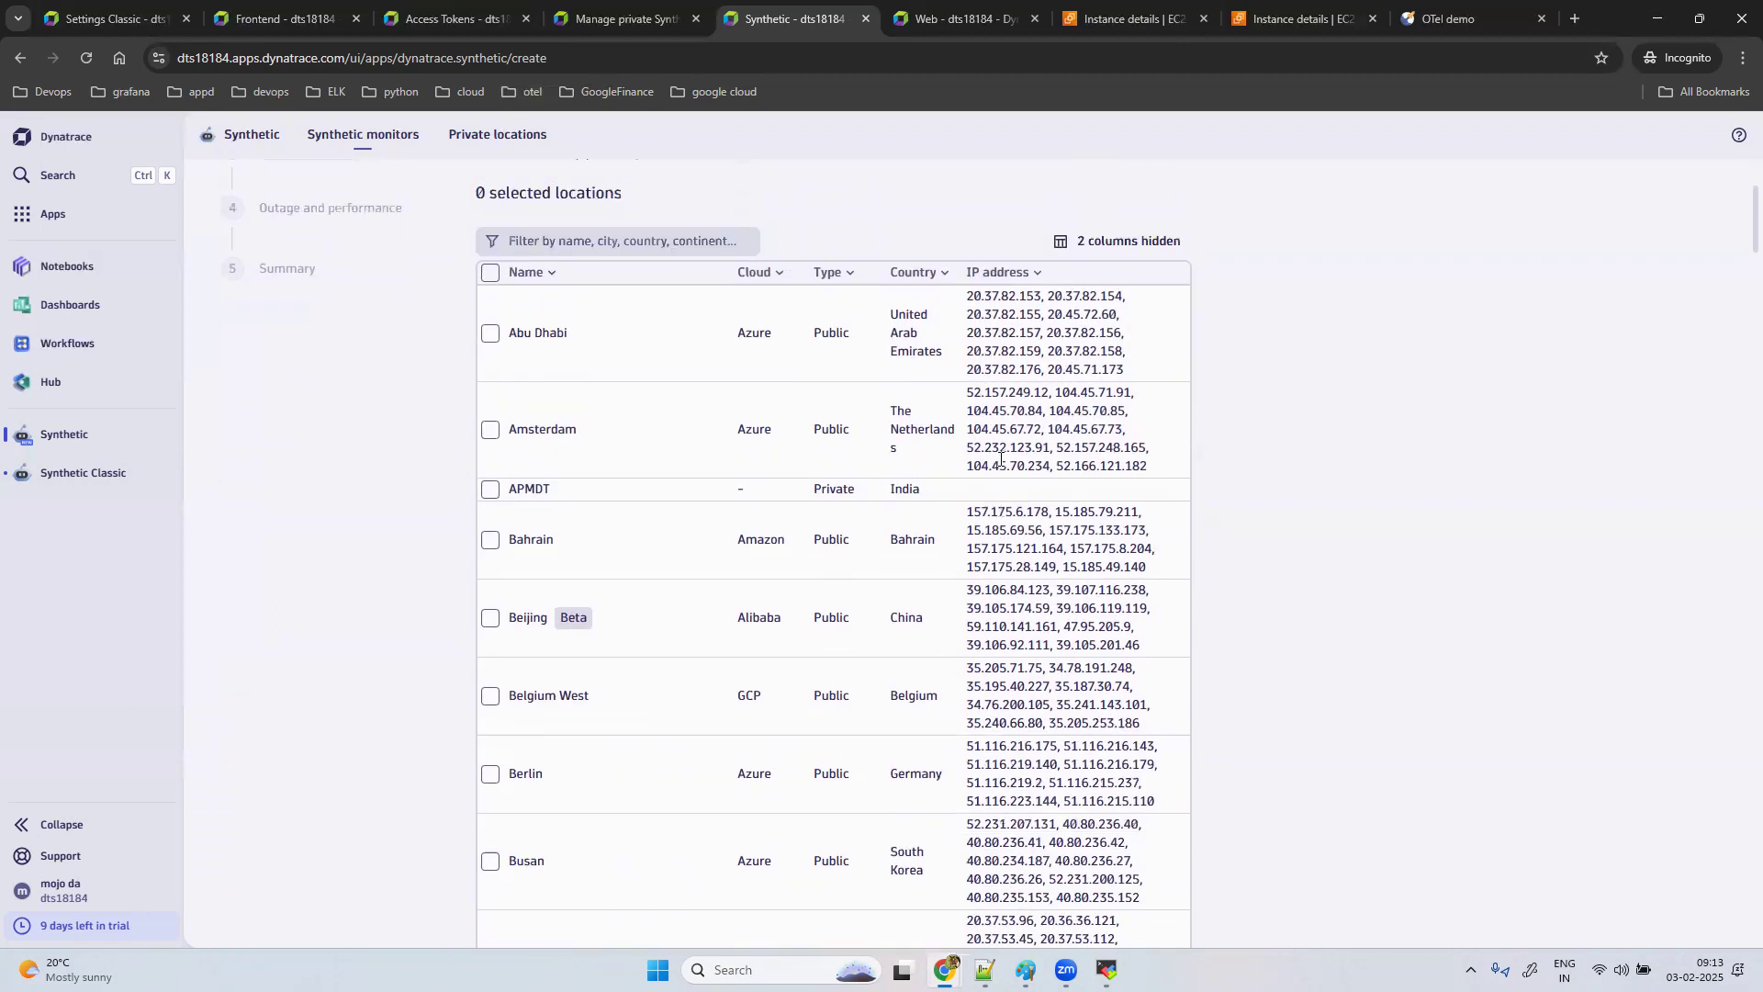
scroll(999, 457, up, 1)
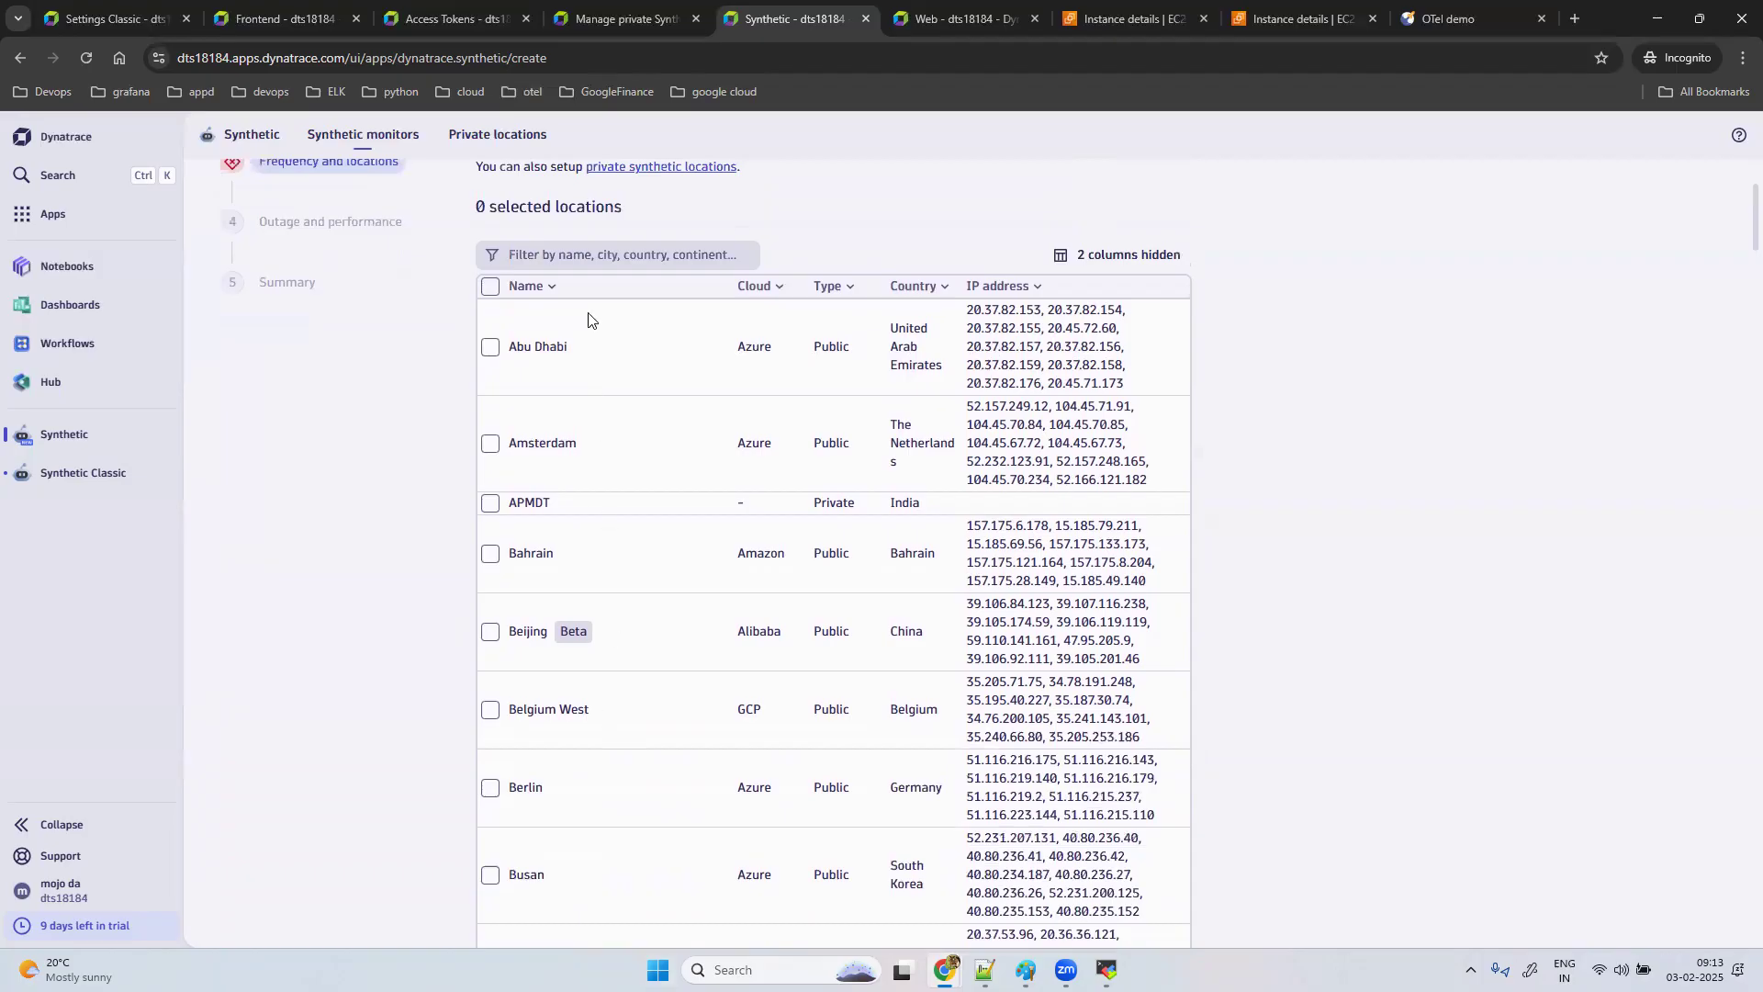
scroll(693, 826, down, 5)
scroll(693, 828, down, 10)
scroll(693, 828, down, 15)
scroll(693, 829, down, 11)
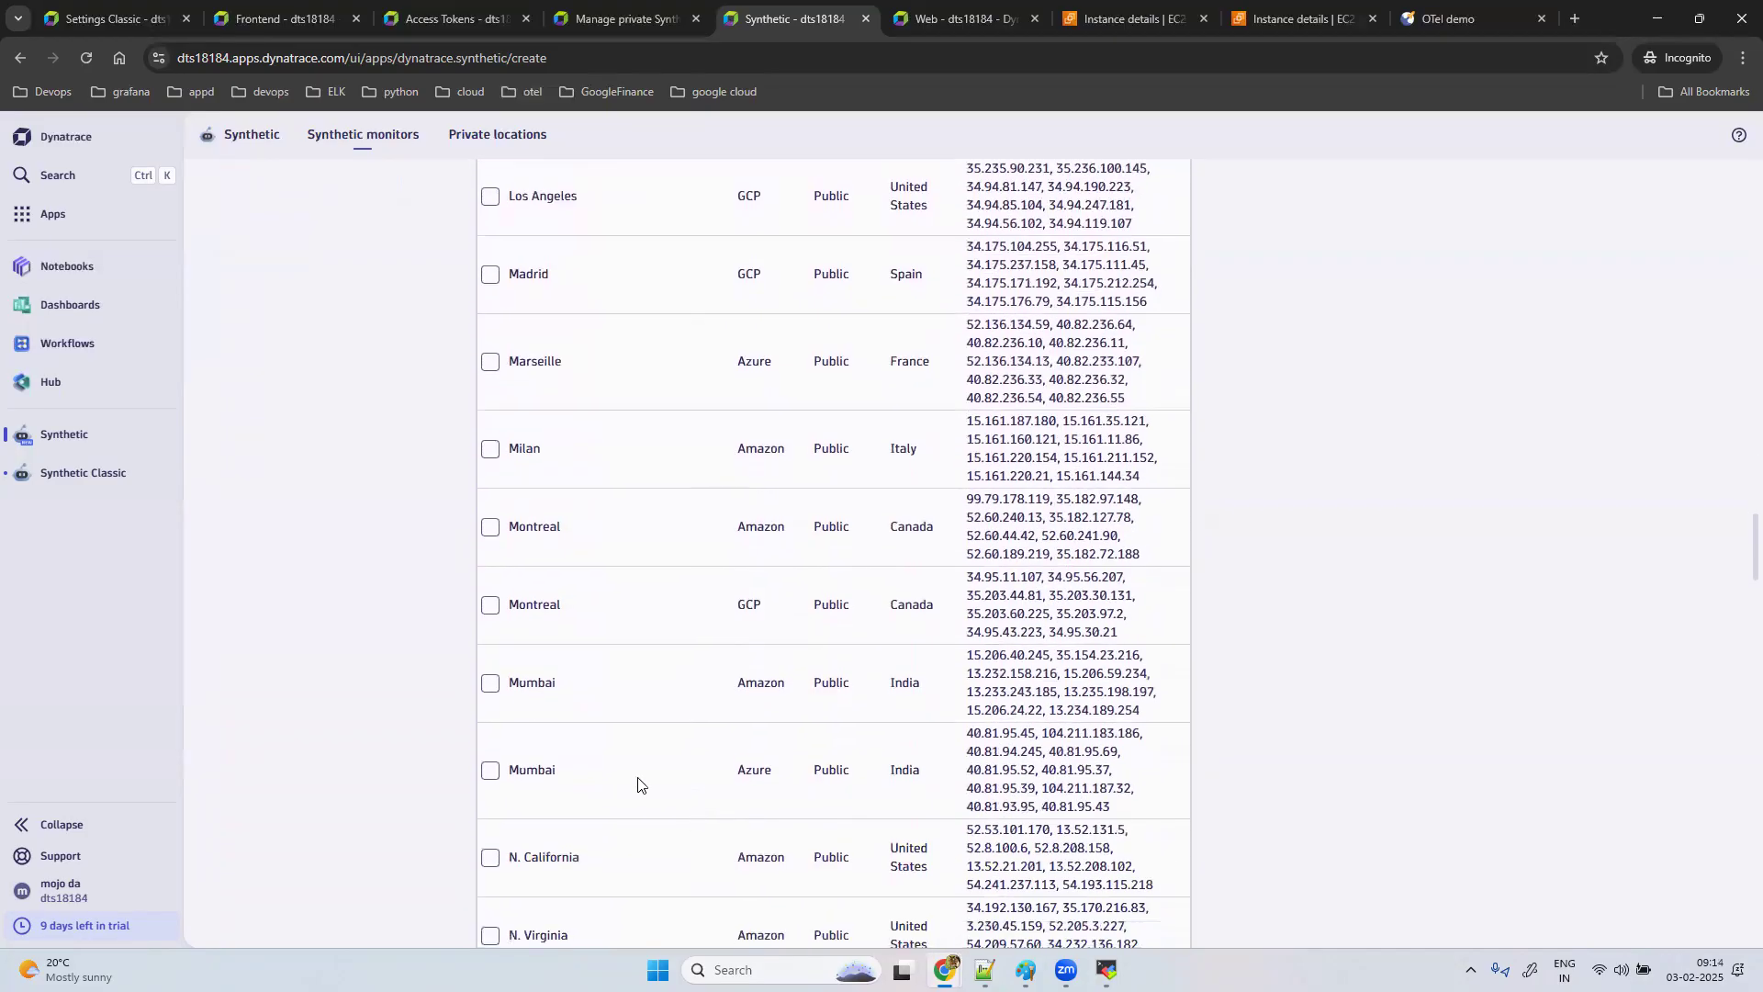
drag(506, 688, 560, 685)
drag(967, 655, 1150, 718)
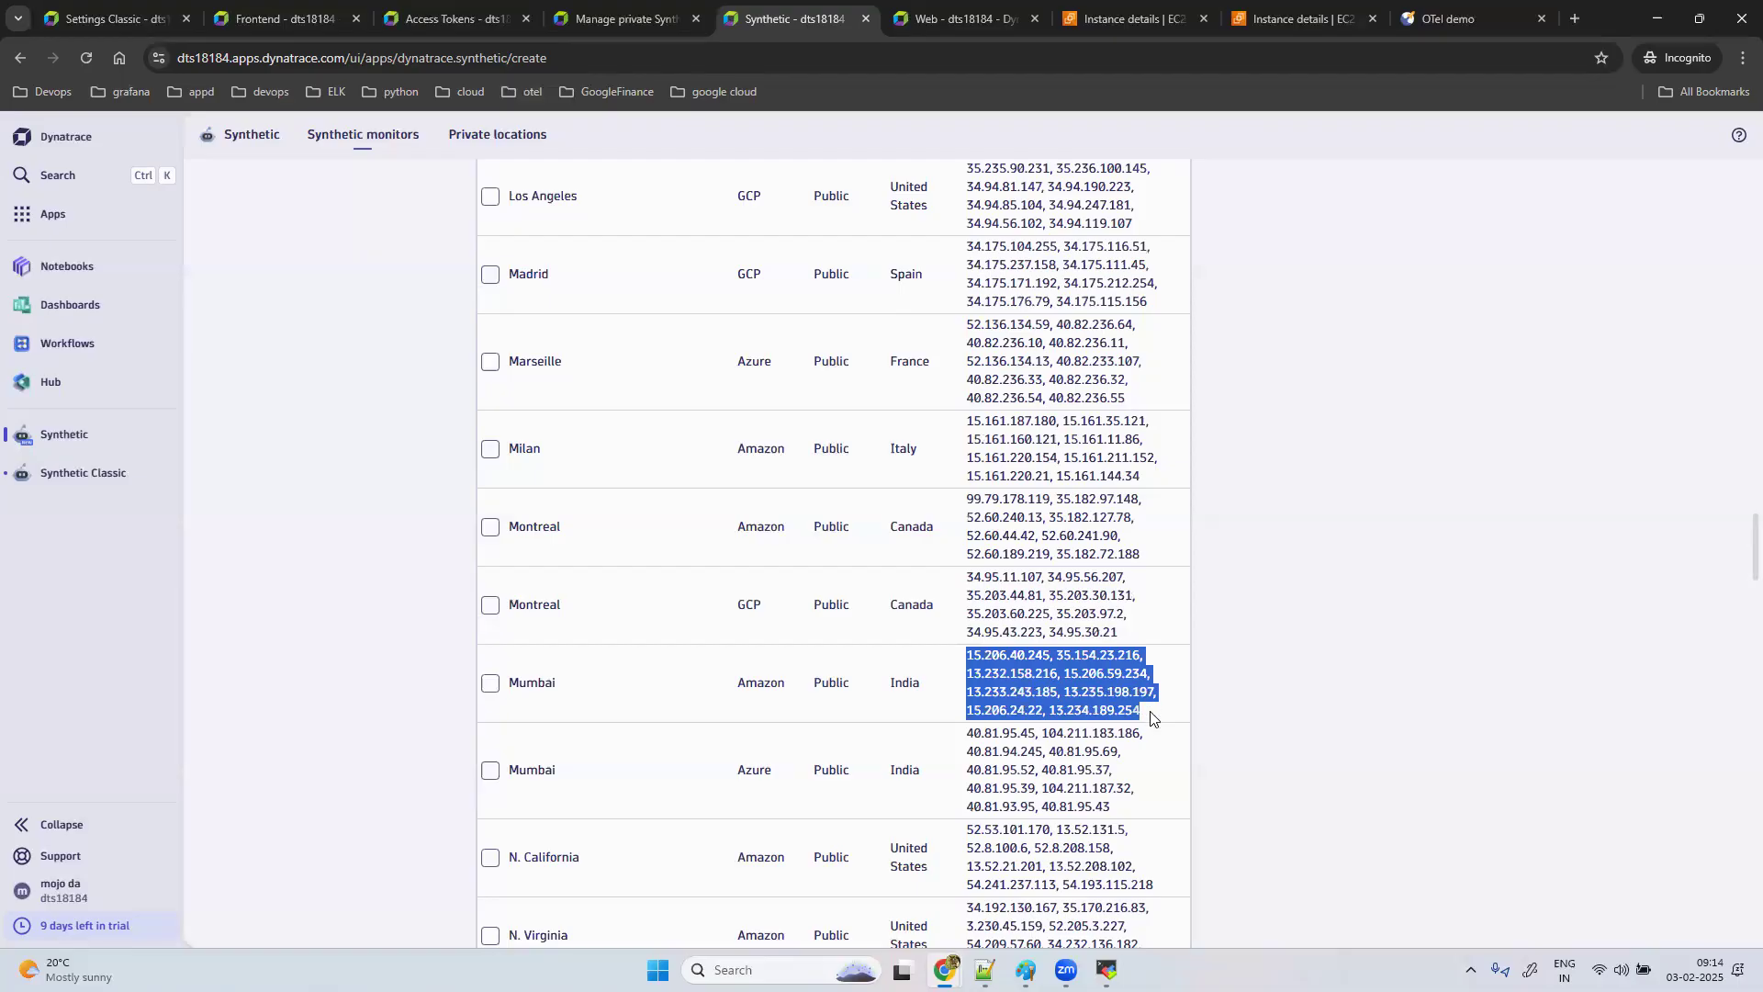
click(995, 655)
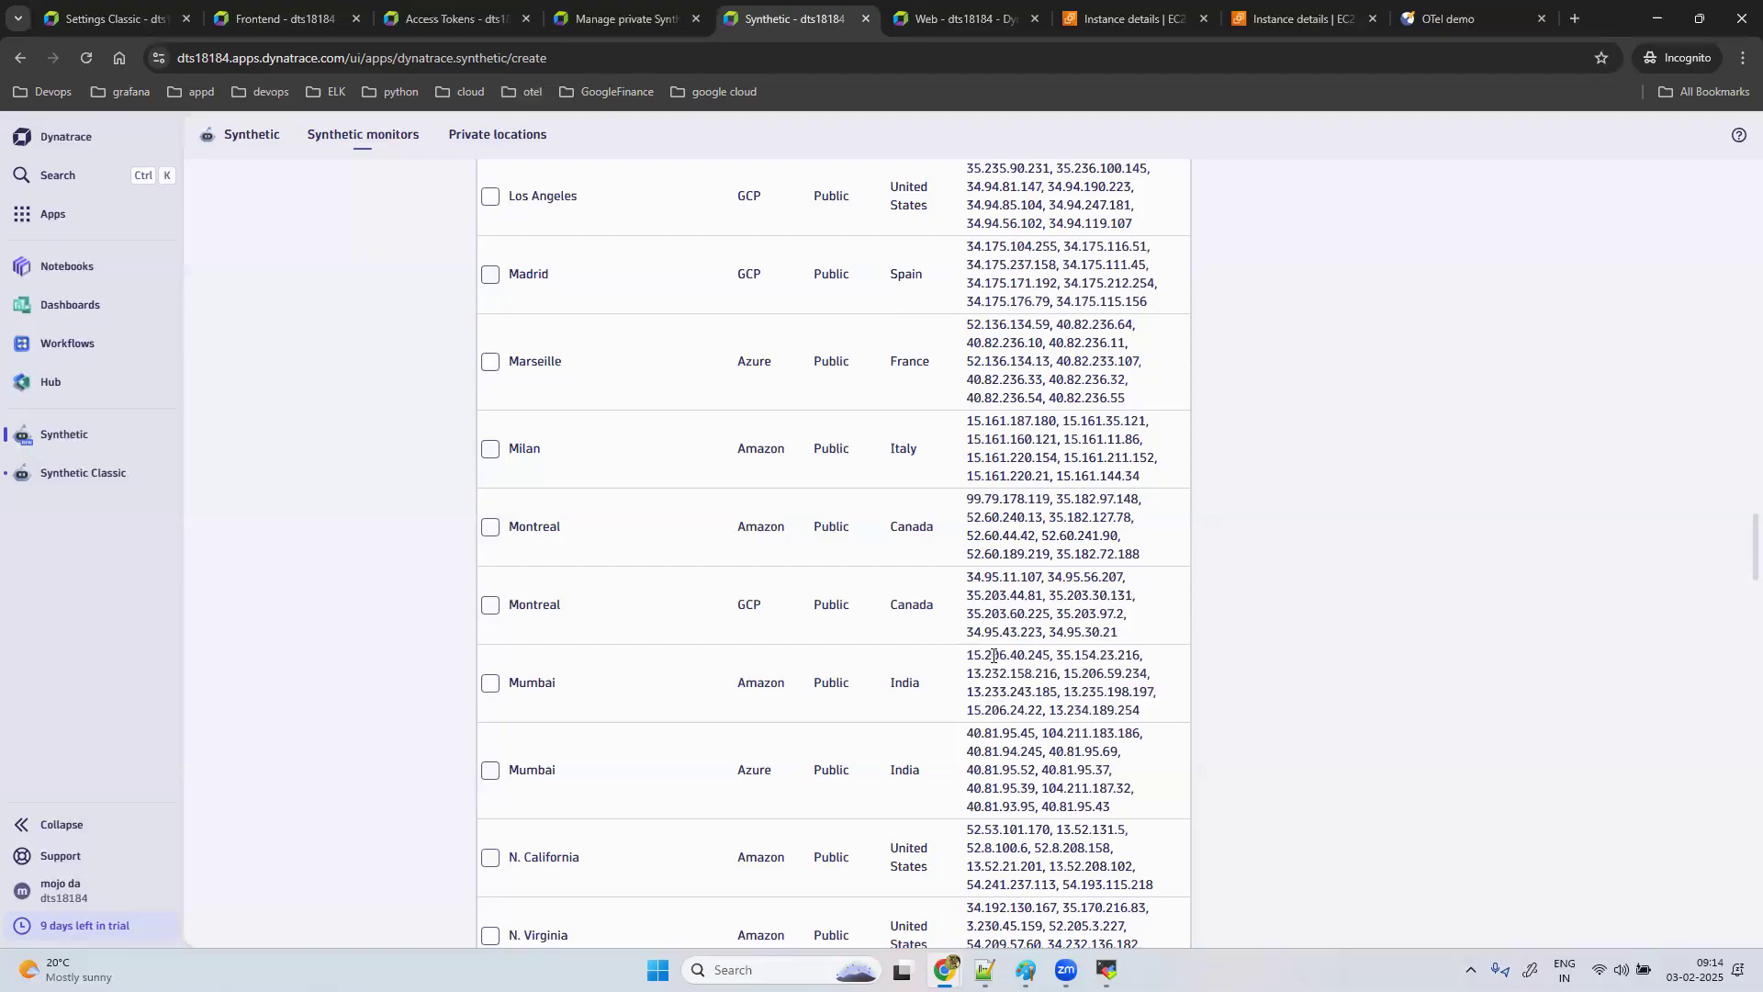
click(494, 687)
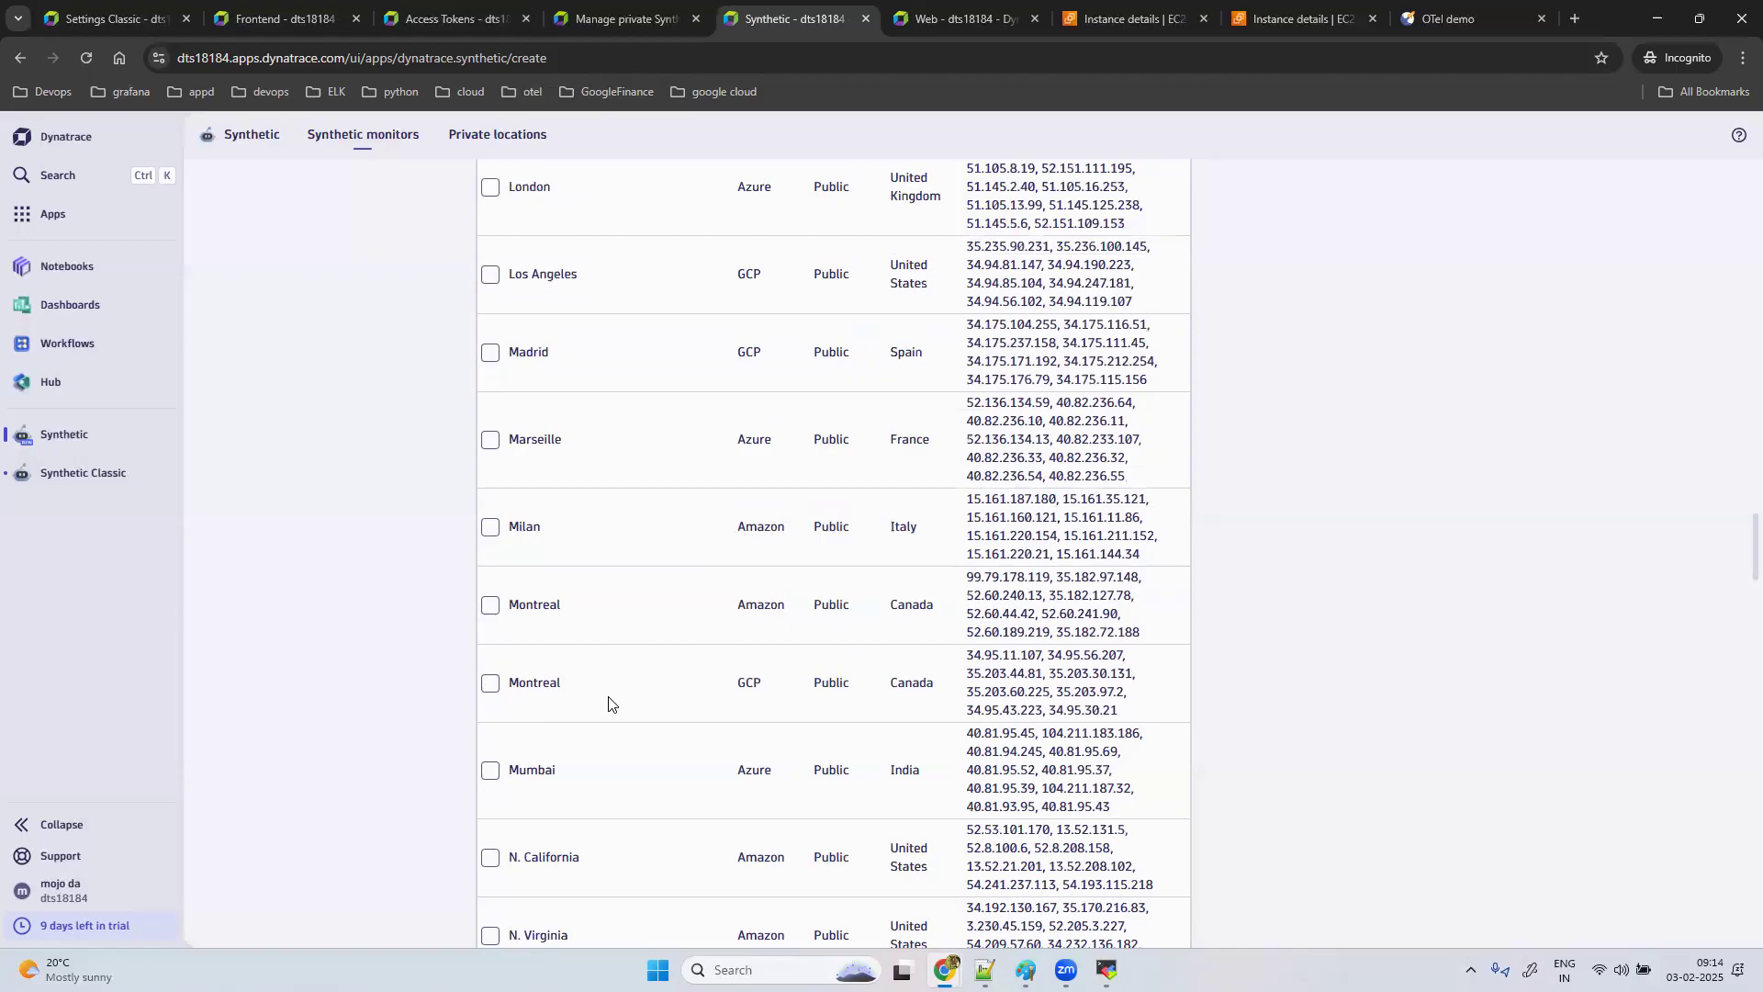
scroll(996, 603, up, 20)
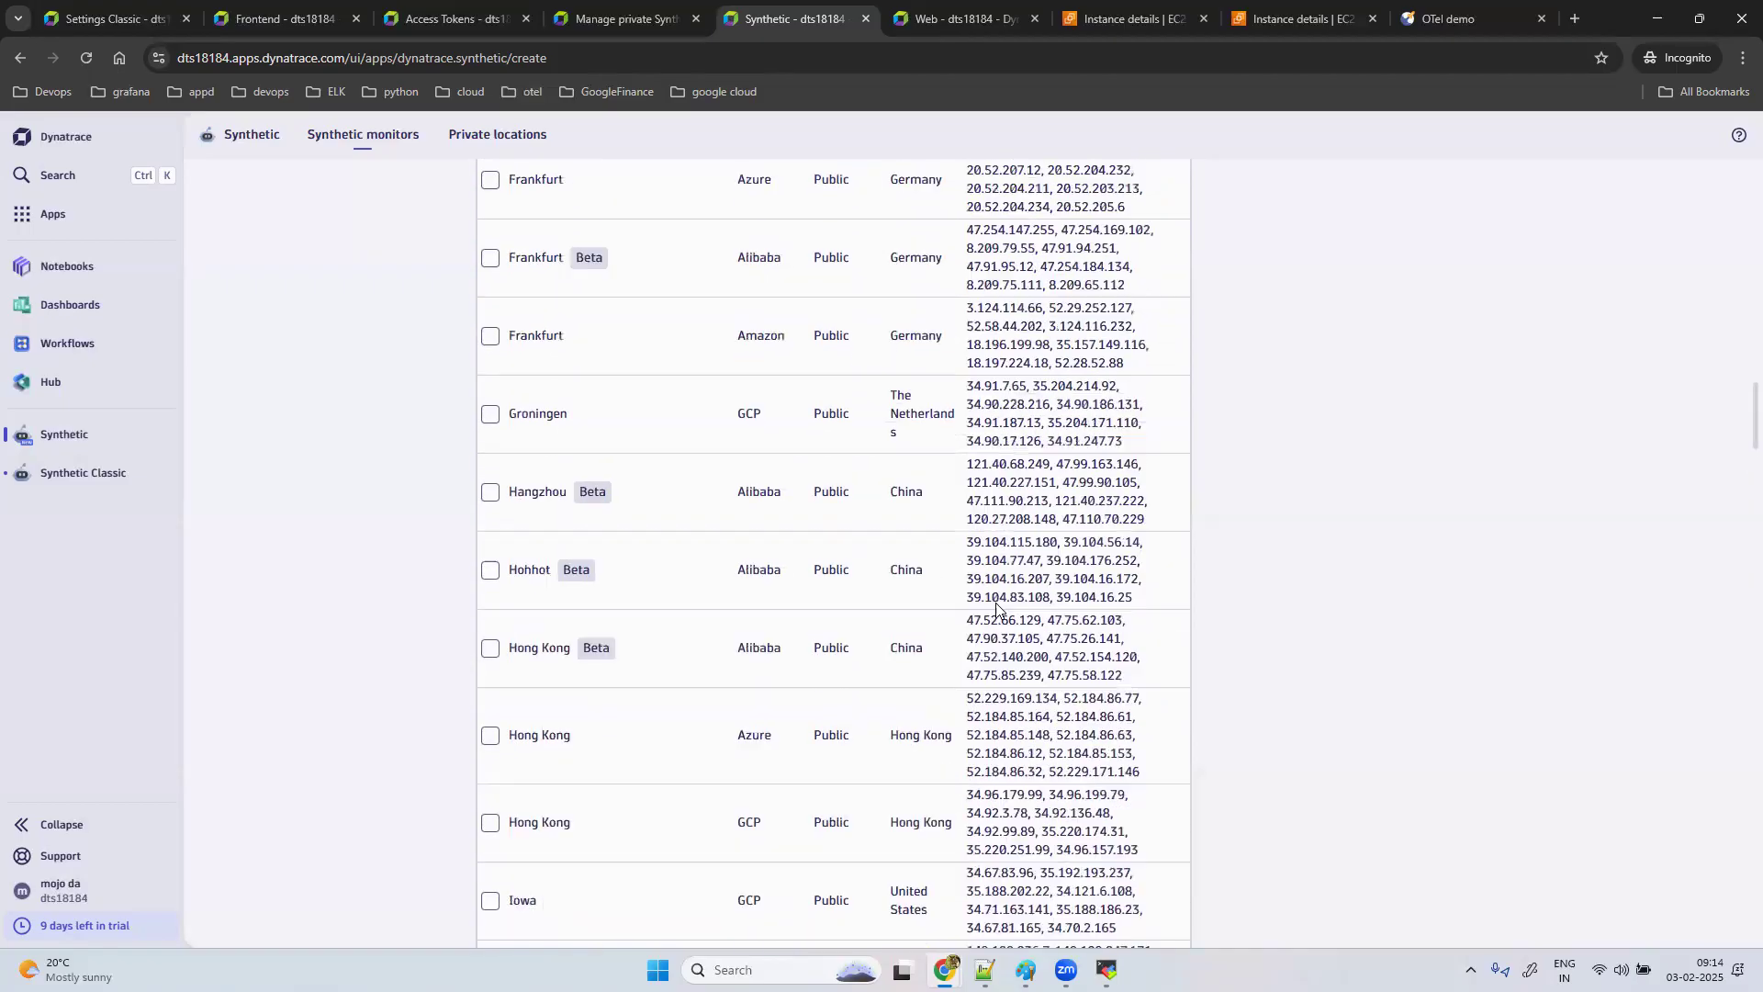
scroll(997, 602, up, 20)
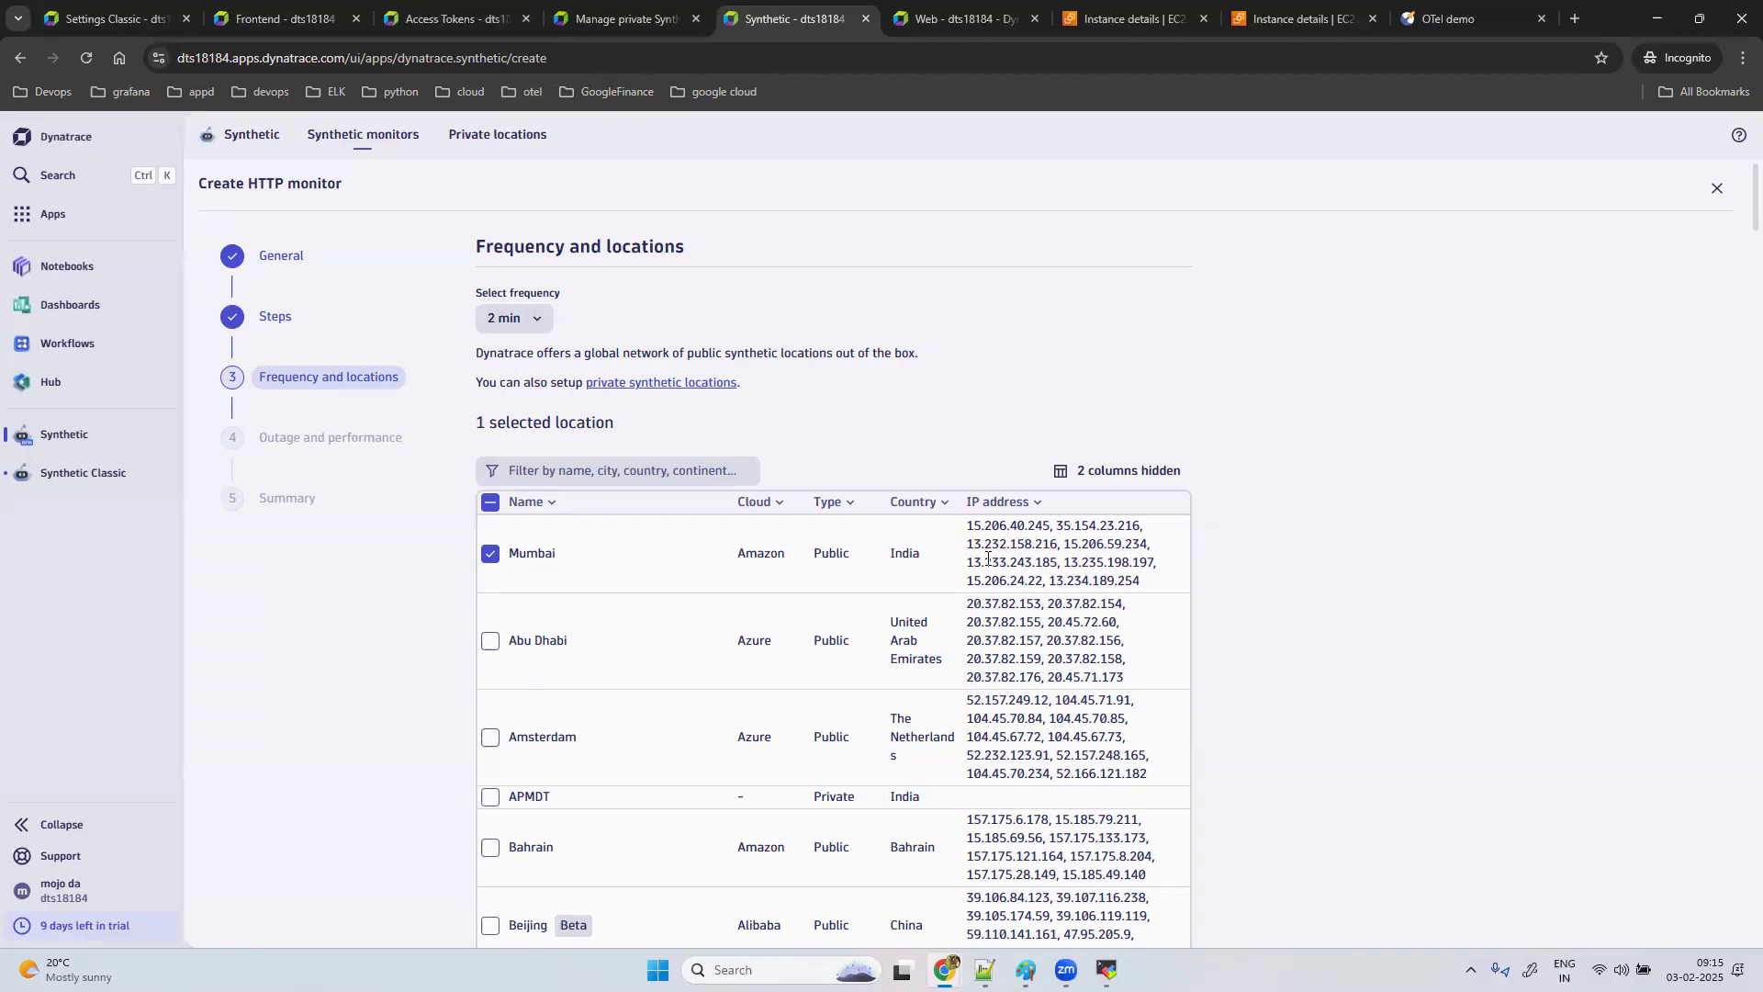
Step: Deselect the Mumbai location and try selecting all locations at once before clearing the whole selection
click(489, 556)
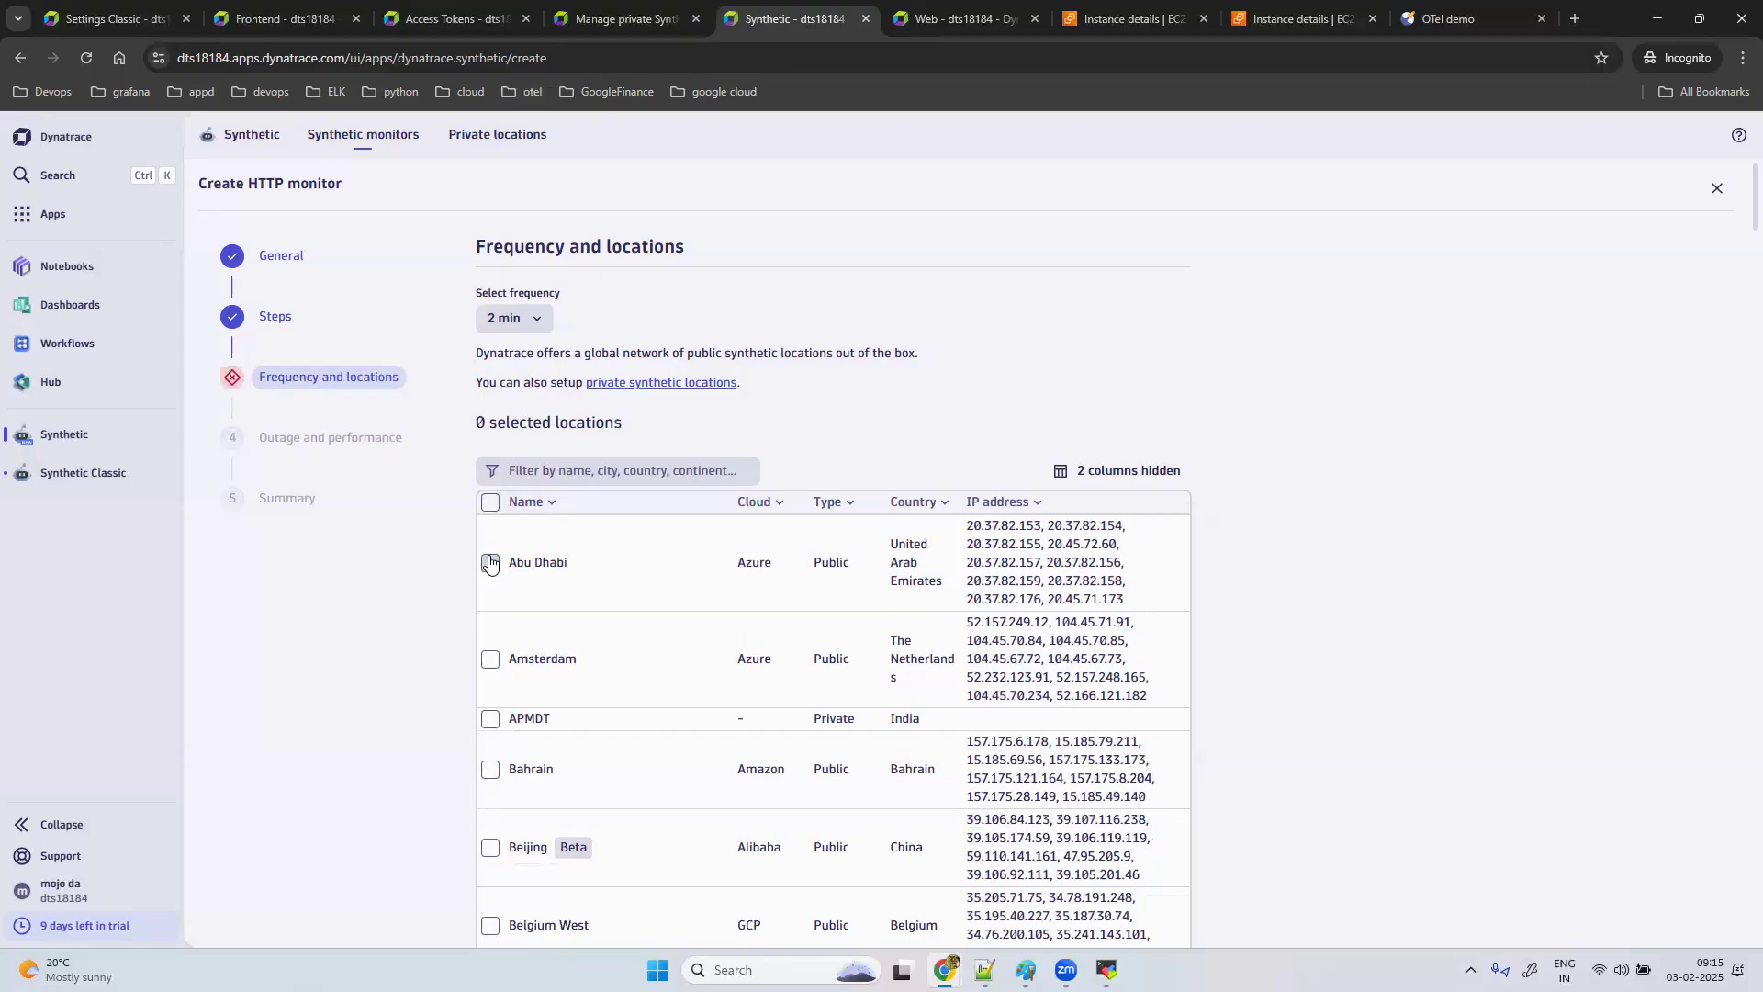
click(489, 505)
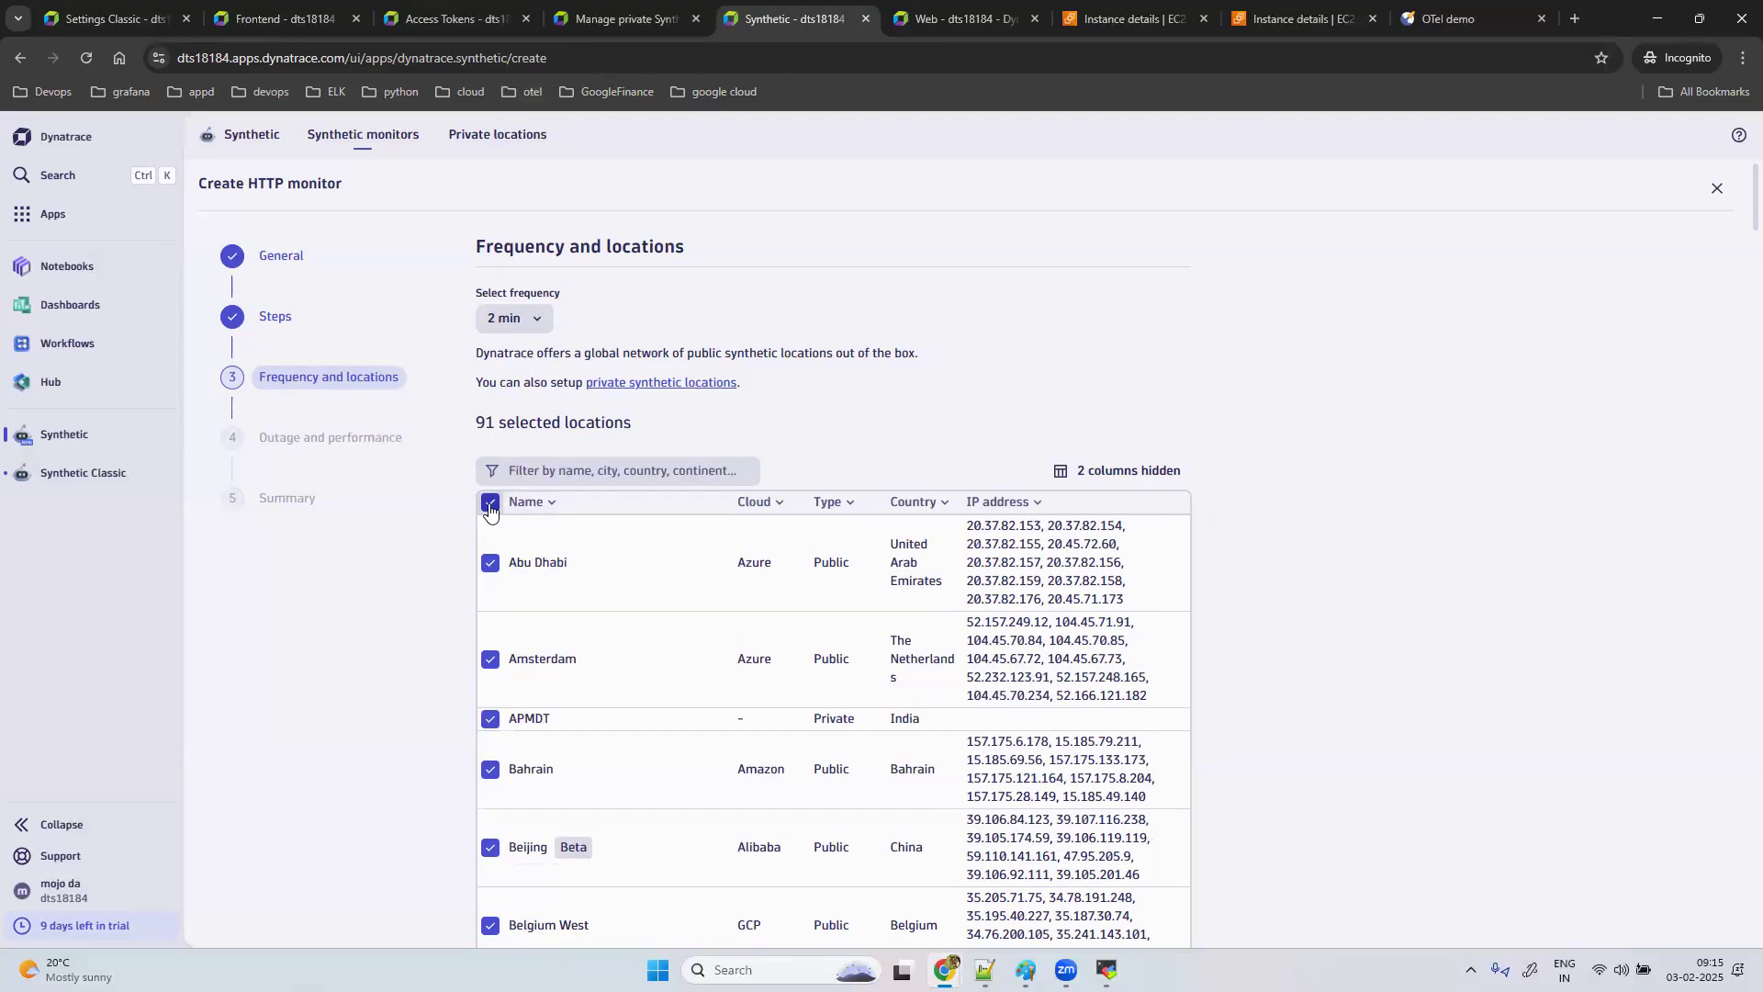
click(491, 503)
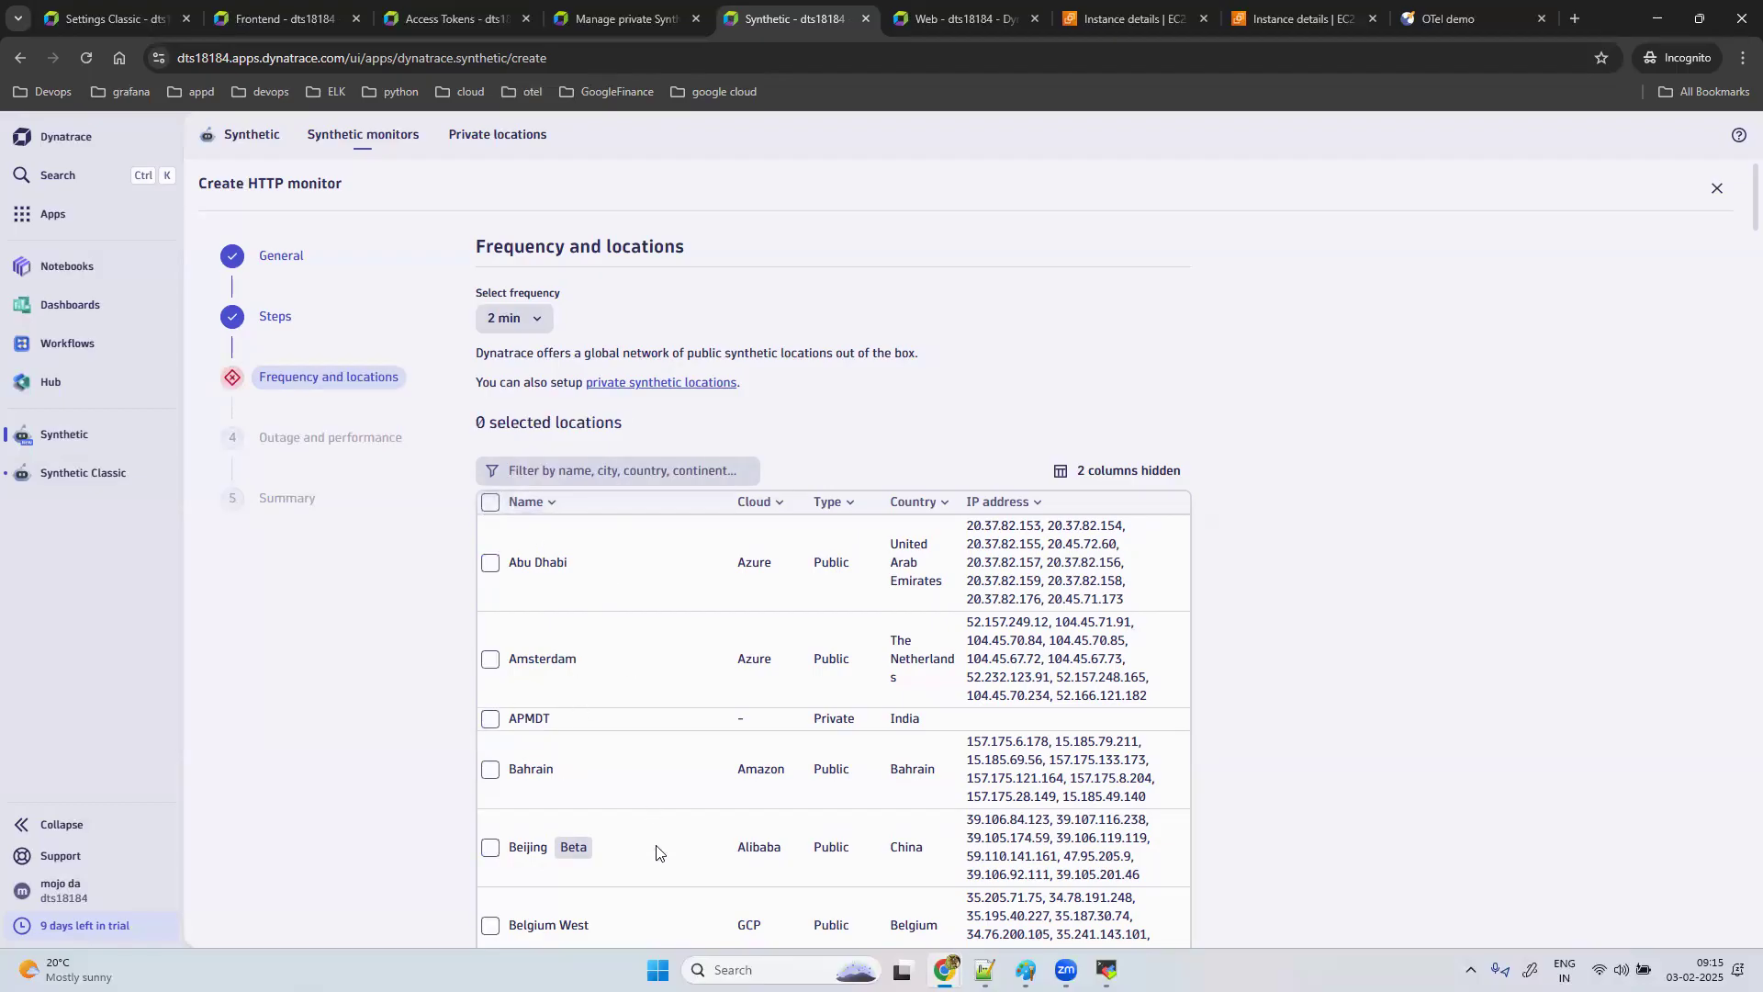
Step: Filter the locations table by "private" to find the private locations, and clear the filter
click(628, 470)
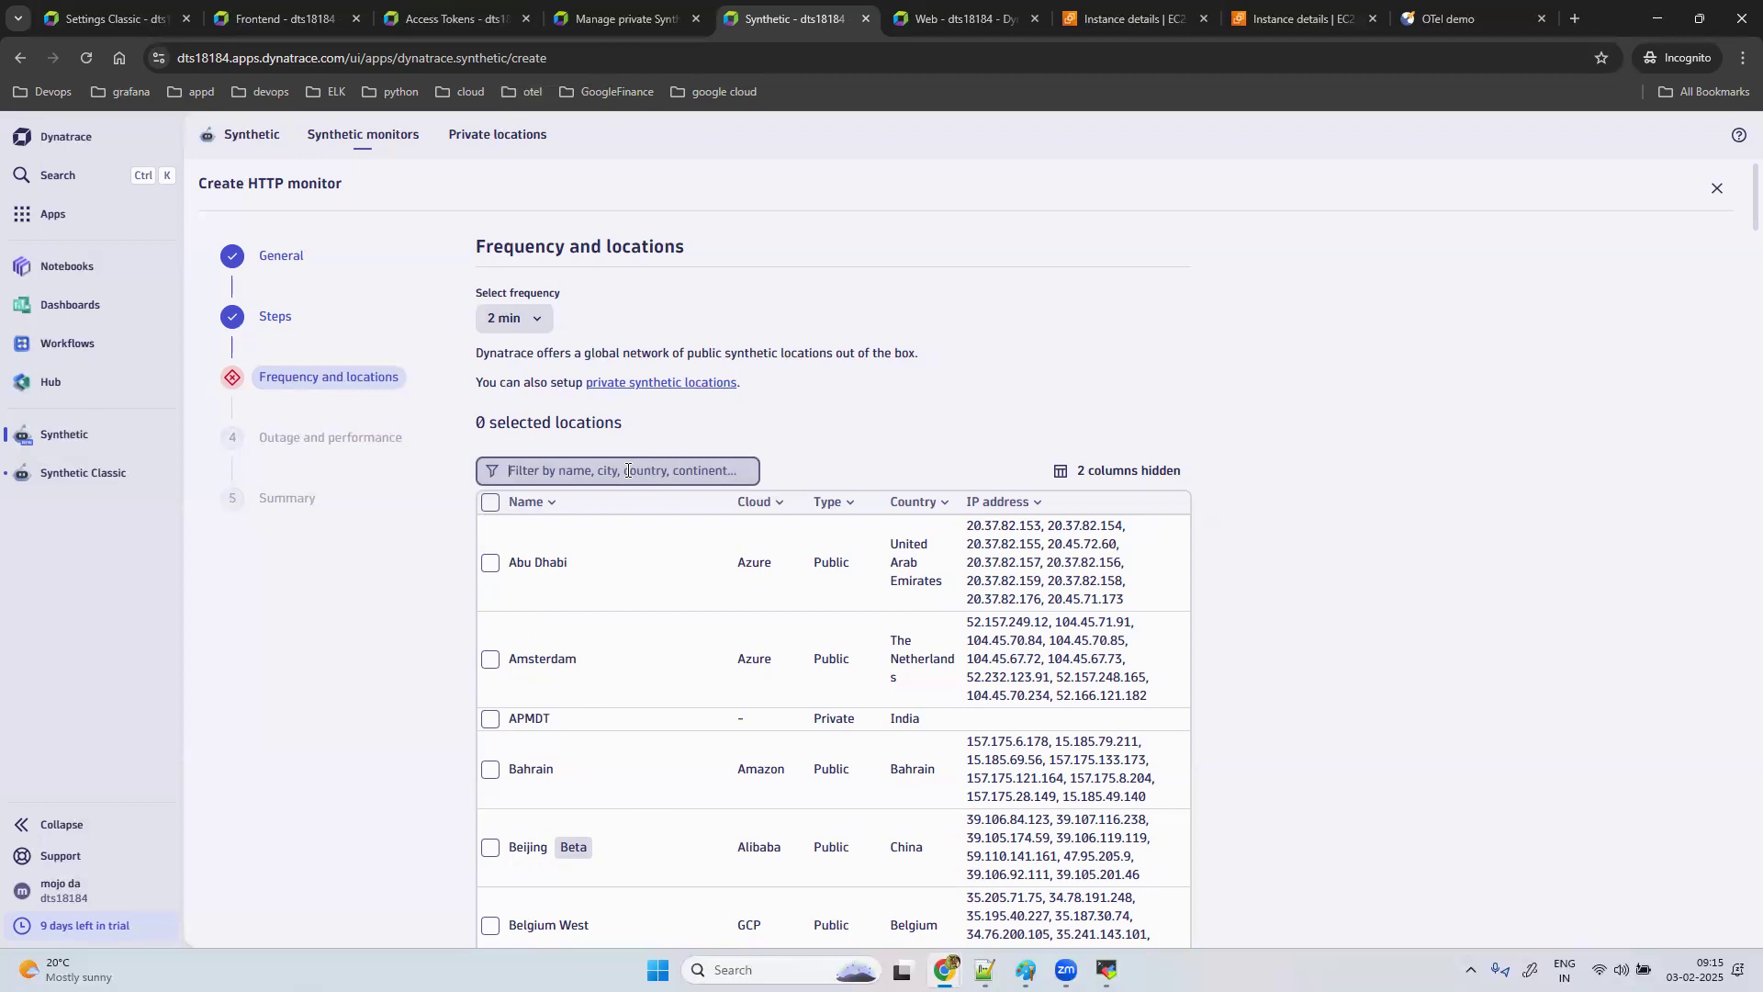
text(pr)
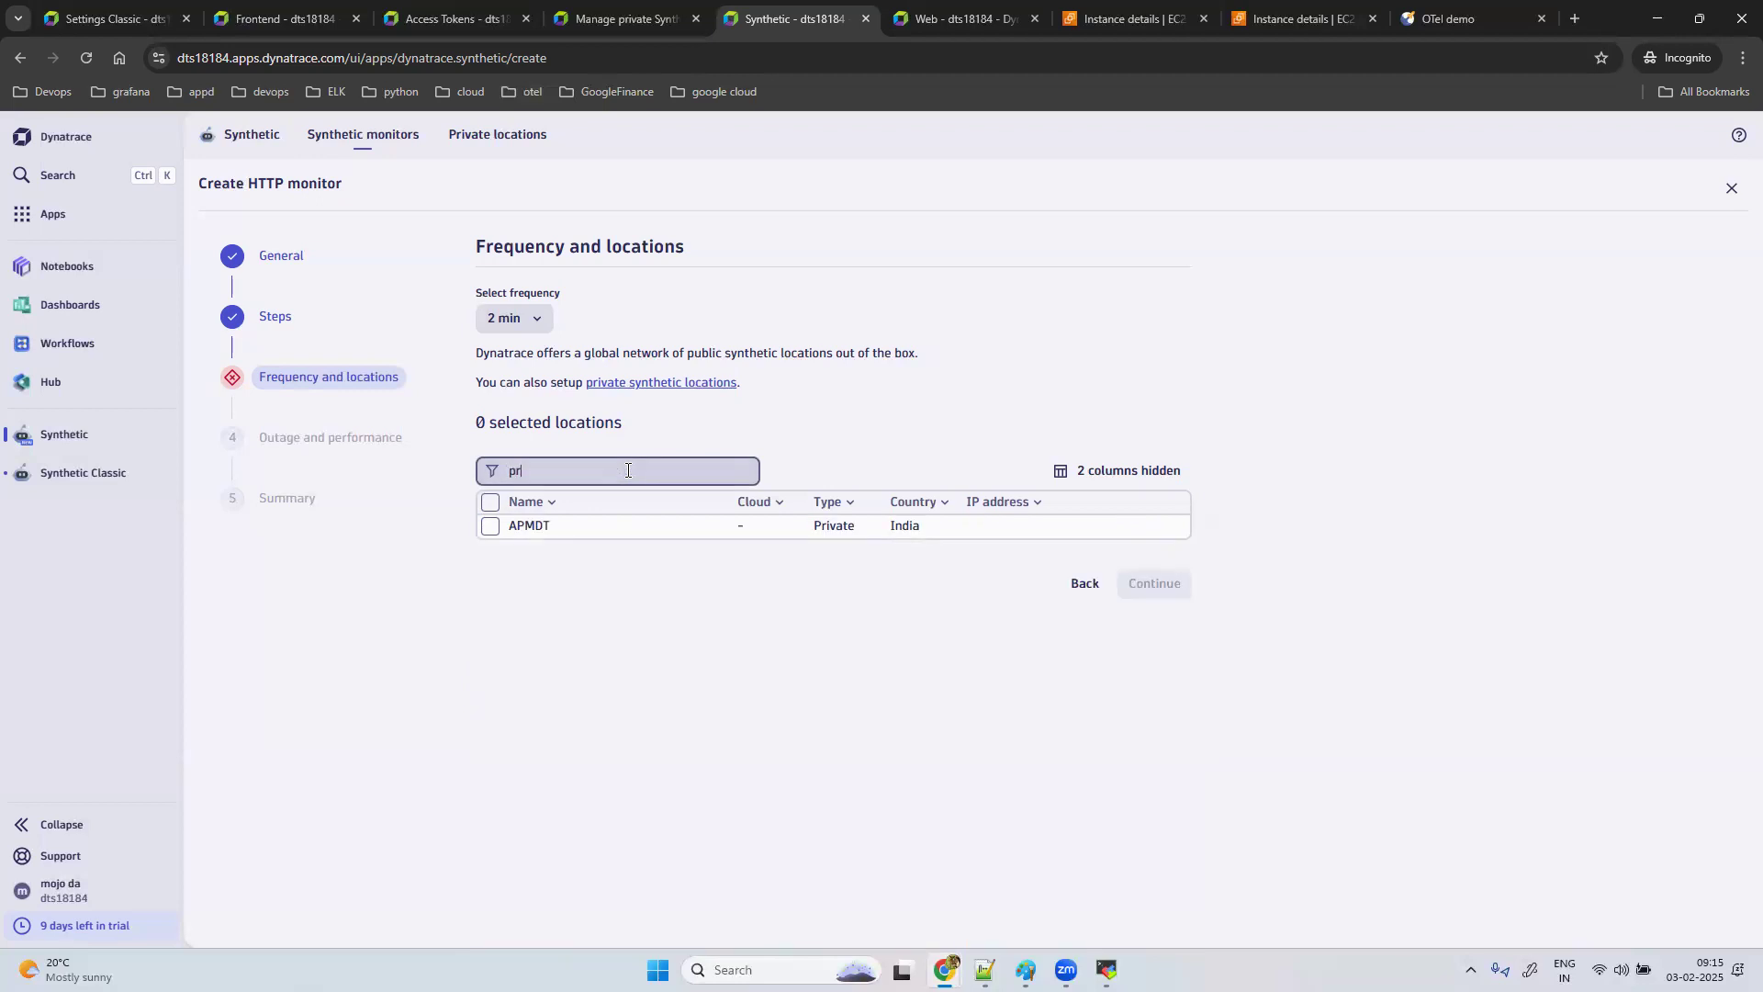
key(BackSpace)
key(BackSpace)
text(private)
key(BackSpace)
key(BackSpace)
key(BackSpace)
key(BackSpace)
key(BackSpace)
key(BackSpace)
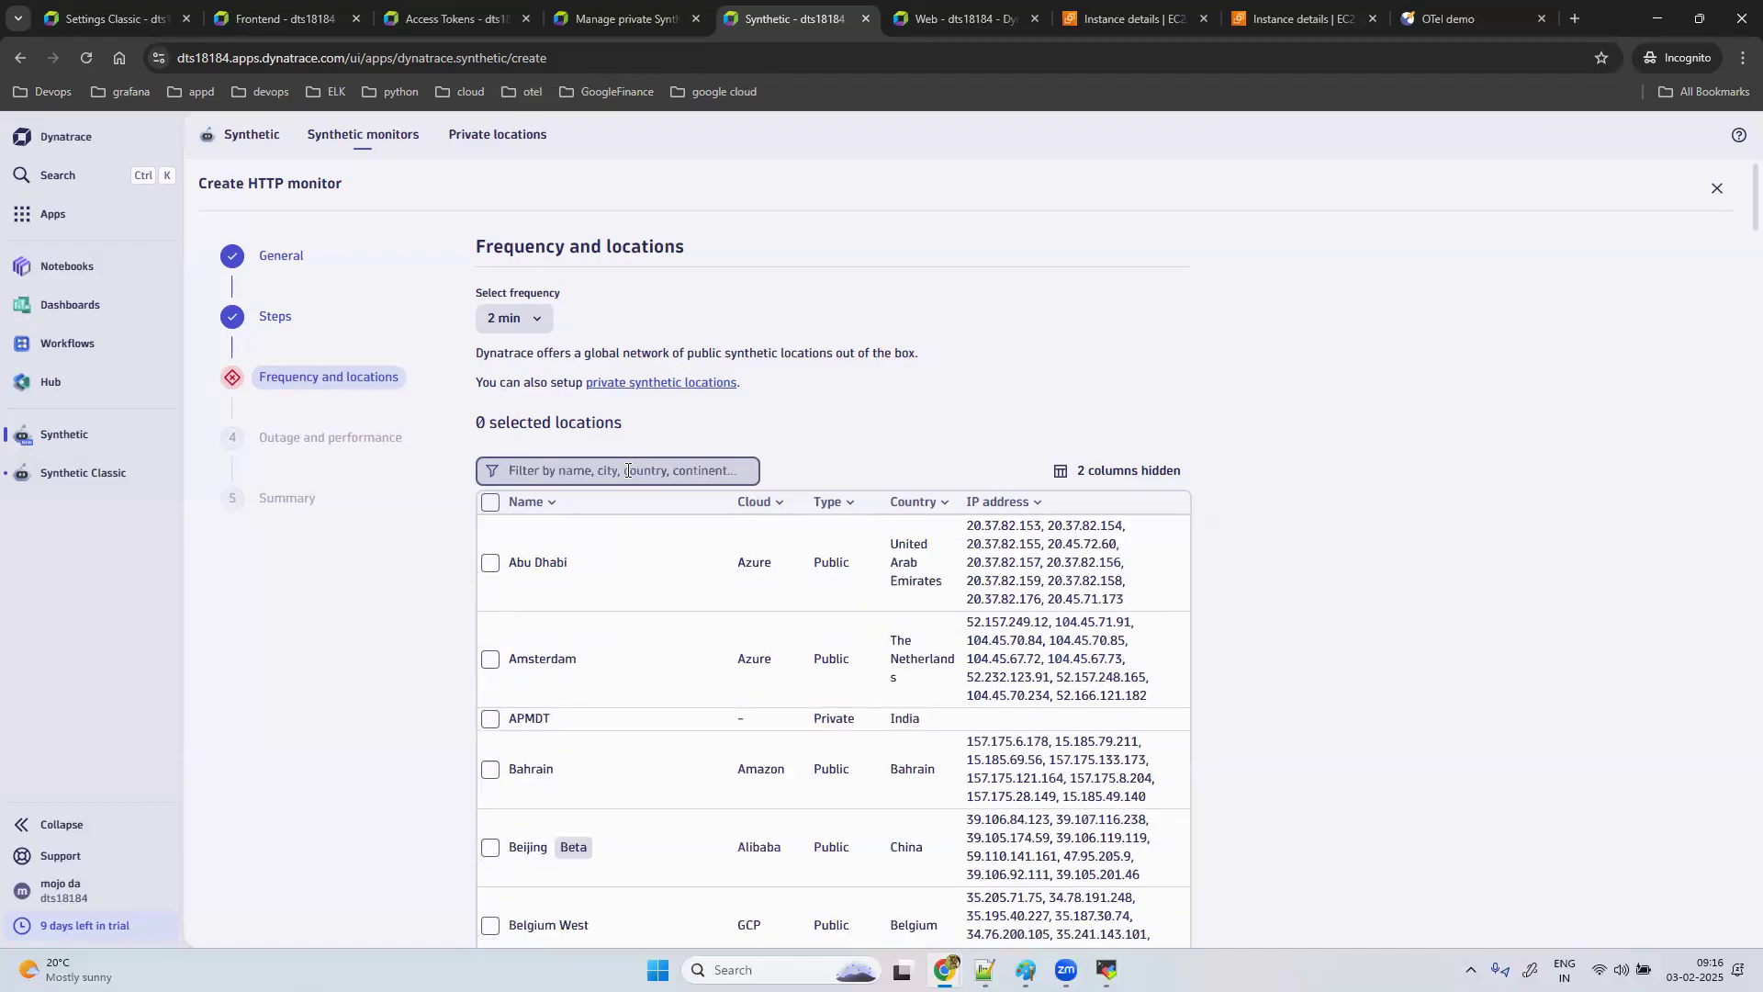
Step: Filter the locations table by "benga" to look for a matching location, and clear the filter
text(bega)
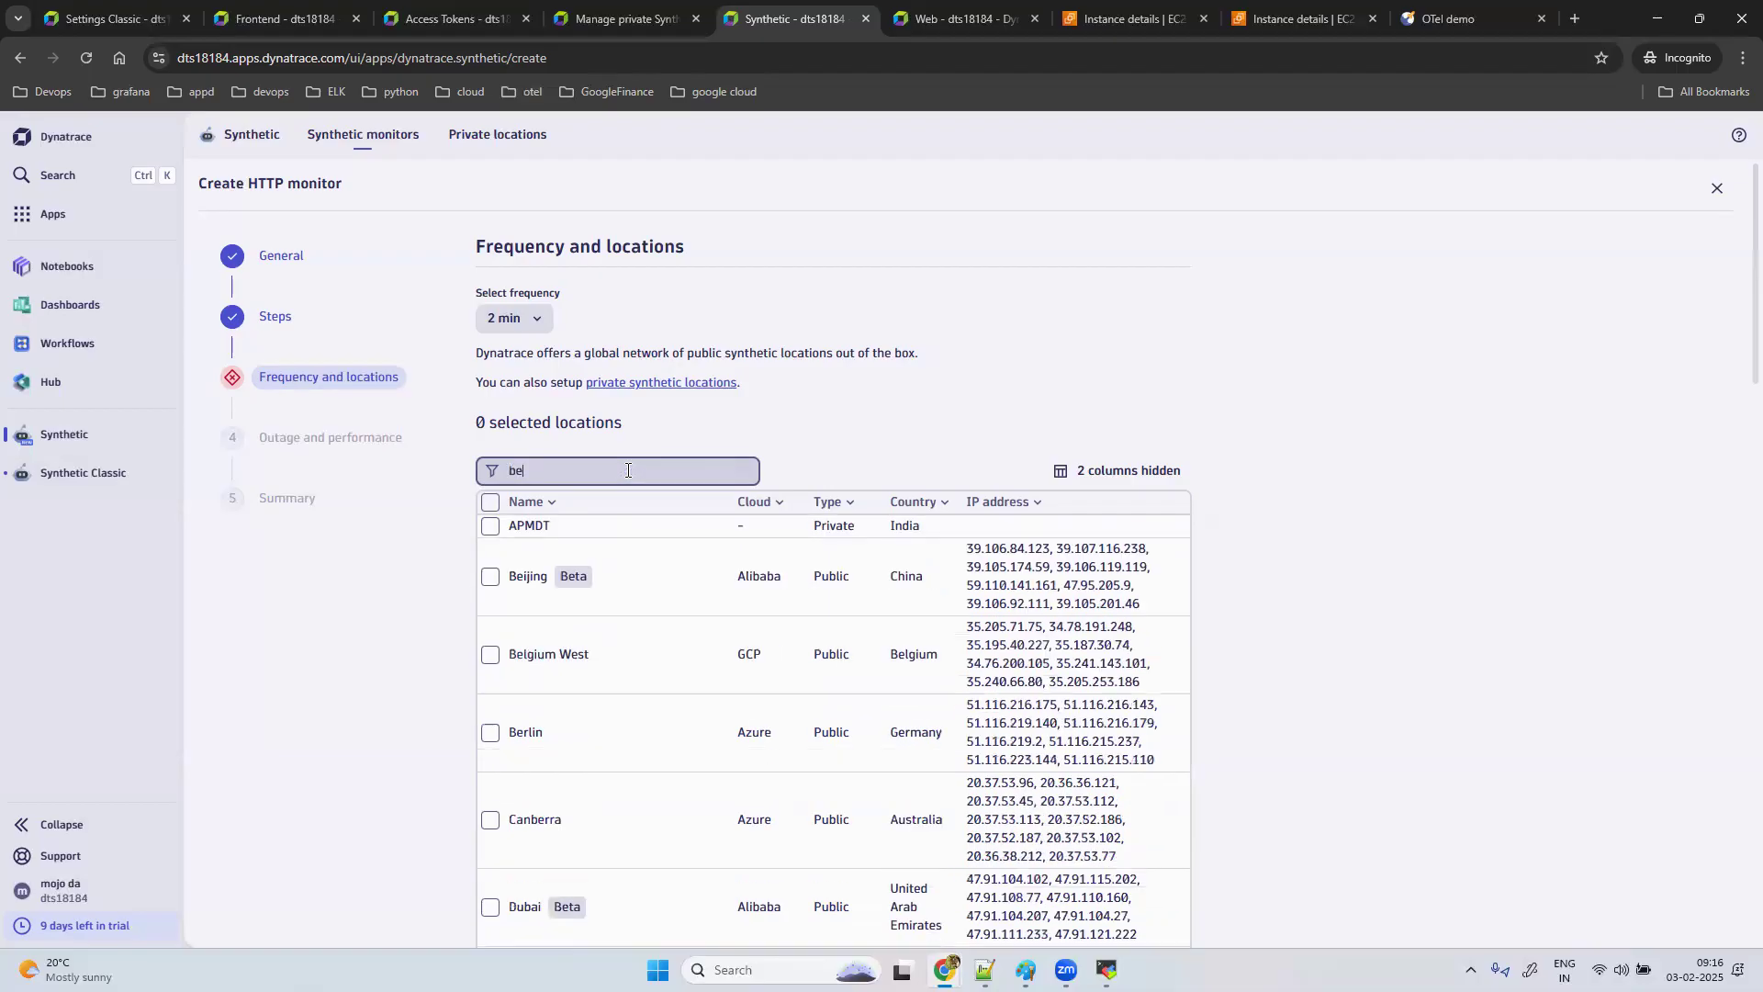
key(BackSpace)
key(BackSpace)
text(nga)
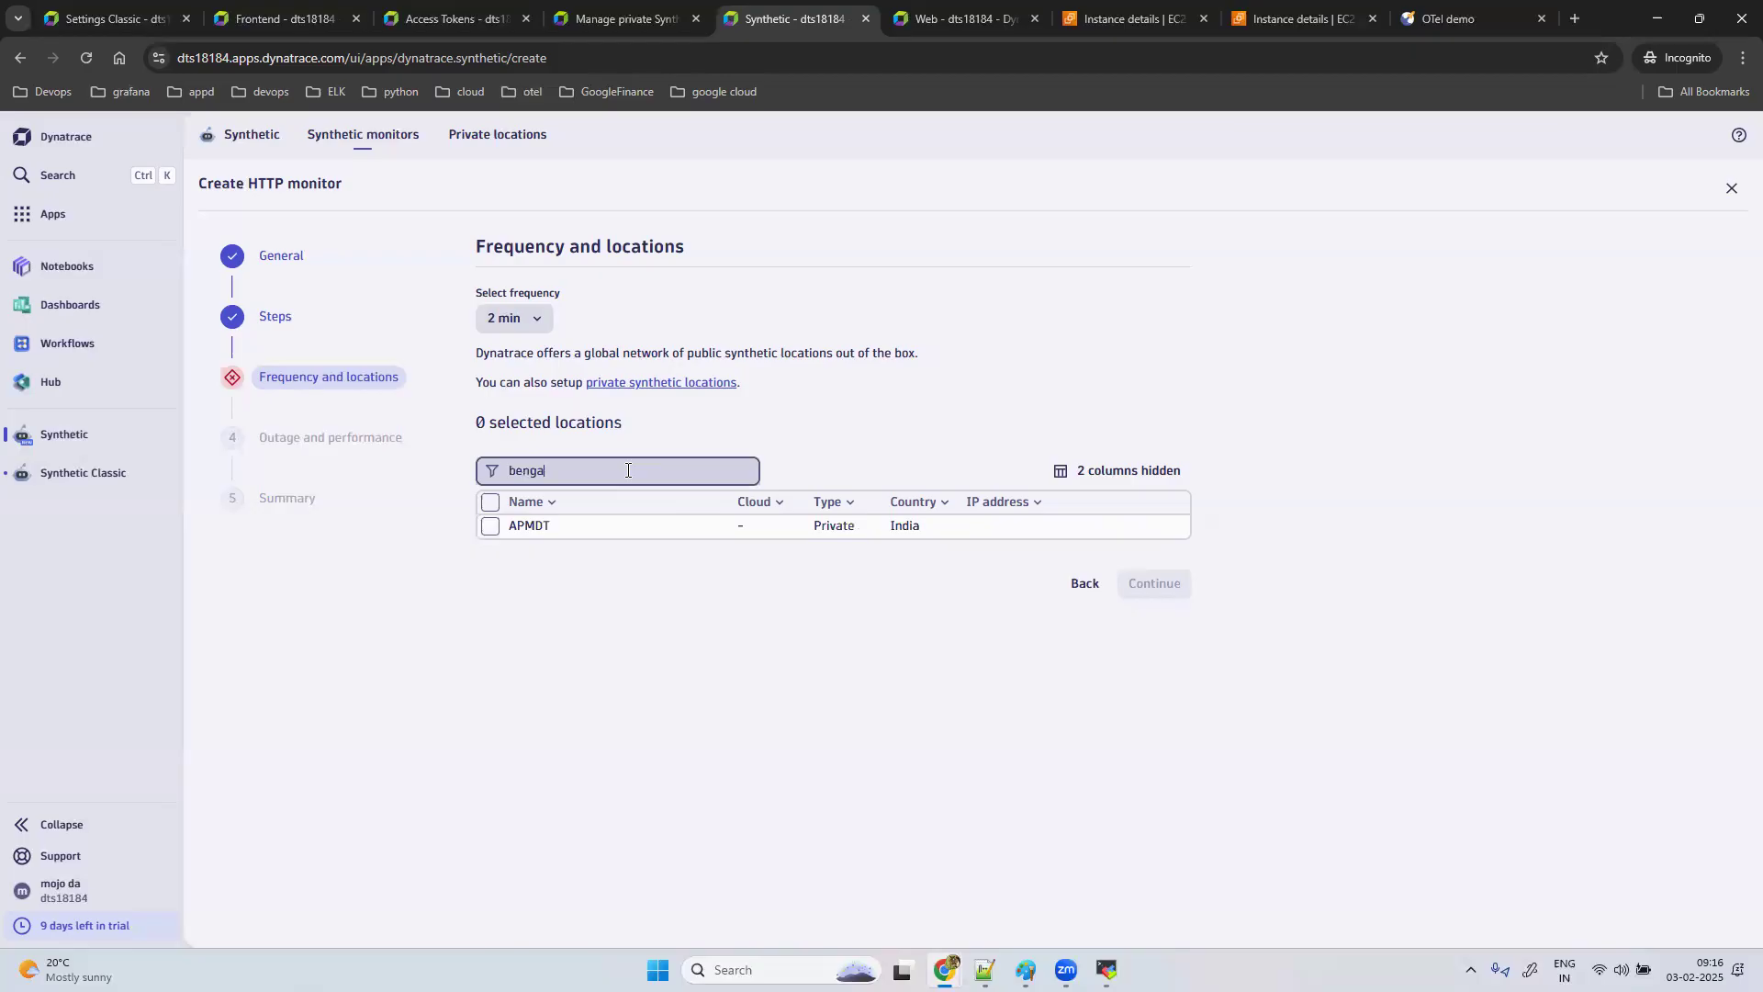
key(BackSpace)
key(BackSpace)
key(BackSpace)
key(BackSpace)
key(BackSpace)
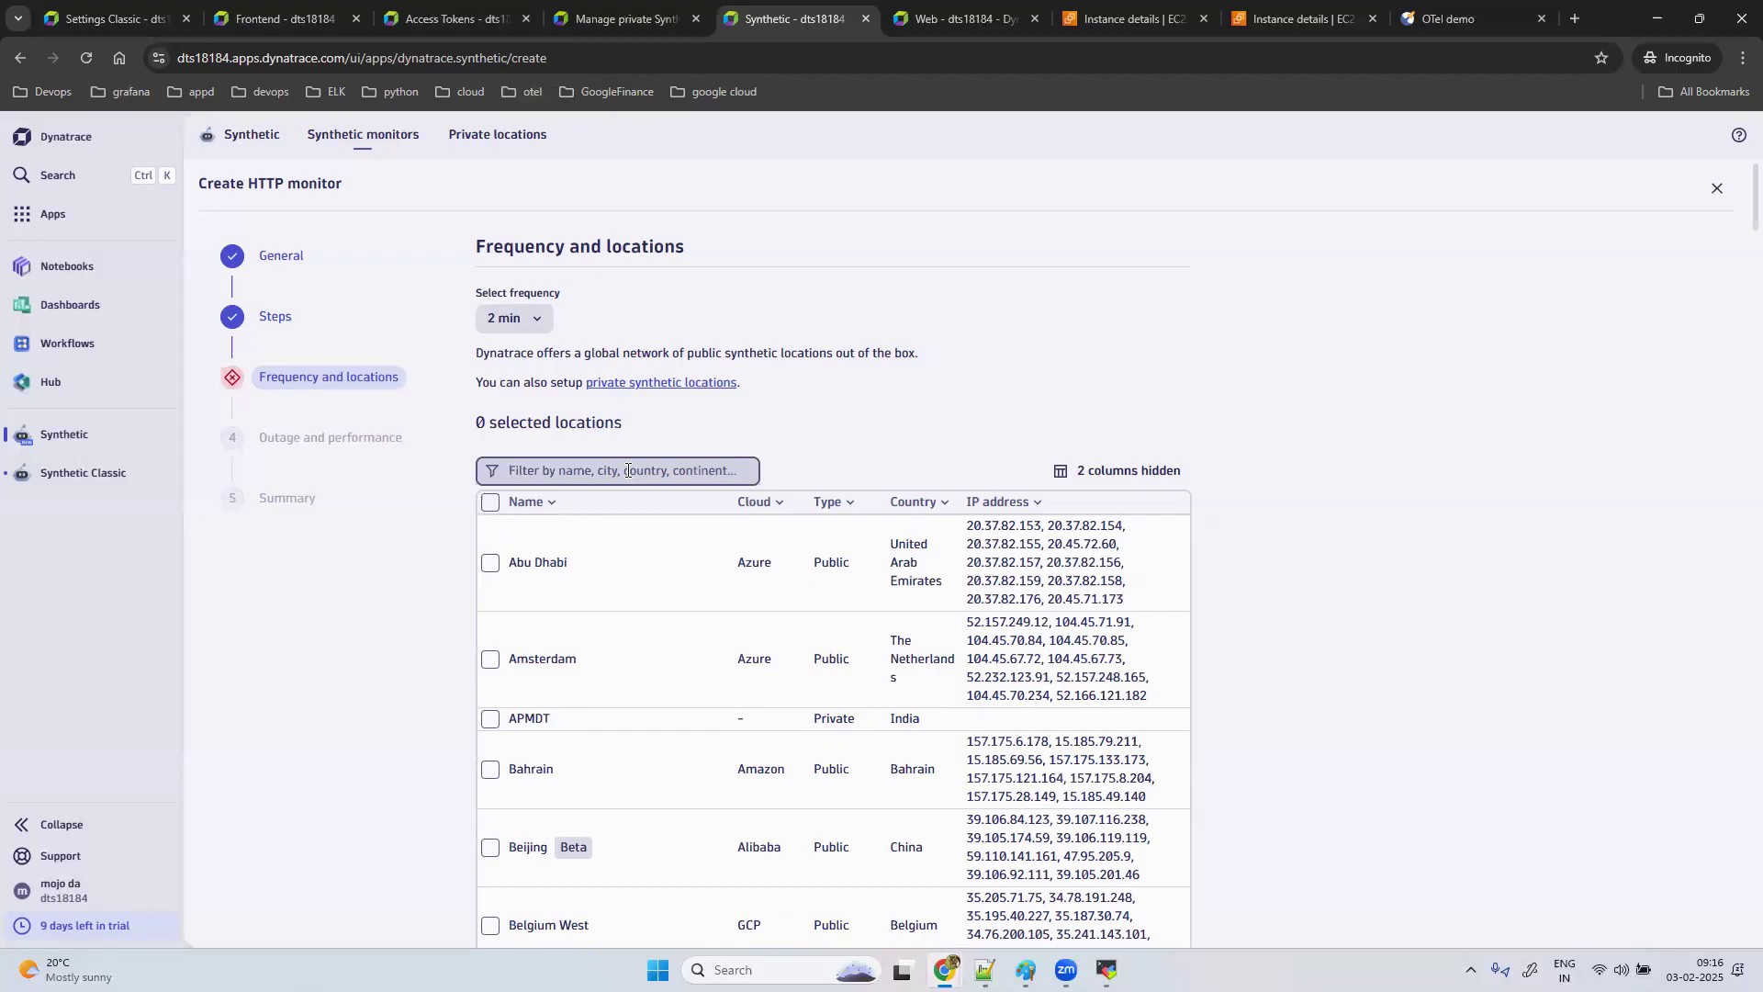
Step: Search the locations table for private and public entries again, and clear the filter to list all locations
text(privaye)
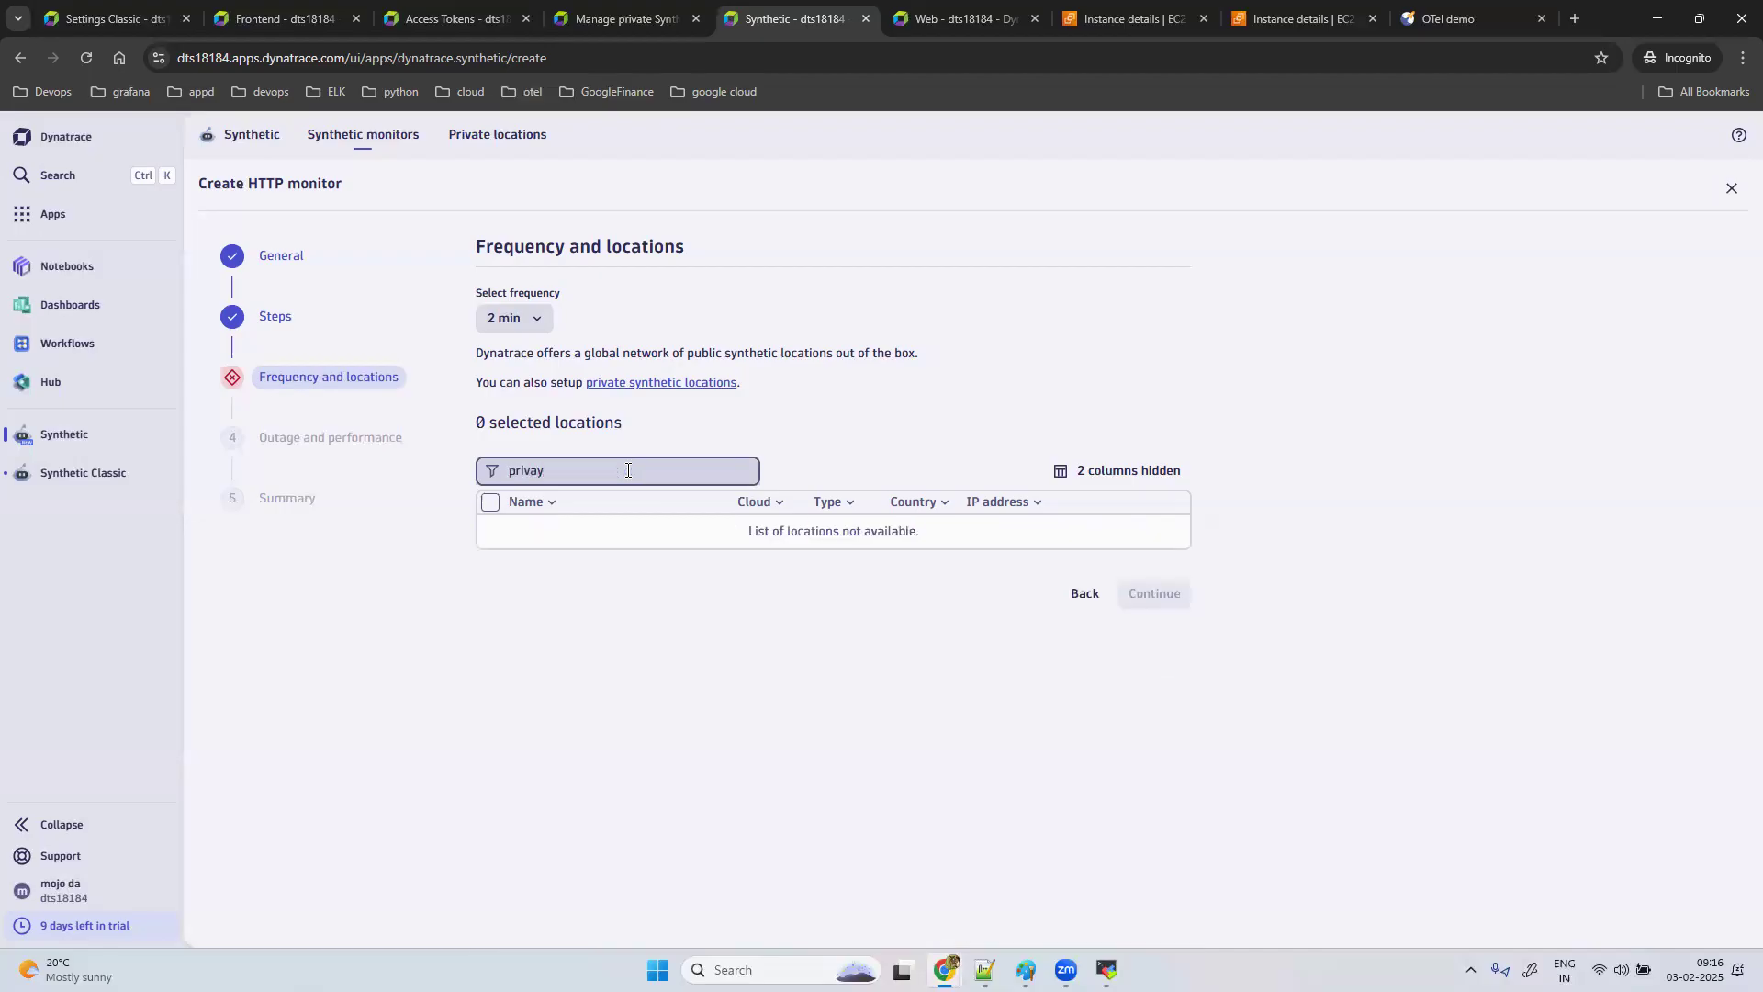
key(BackSpace)
key(BackSpace)
key(BackSpace)
key(BackSpace)
key(BackSpace)
key(BackSpace)
text(public)
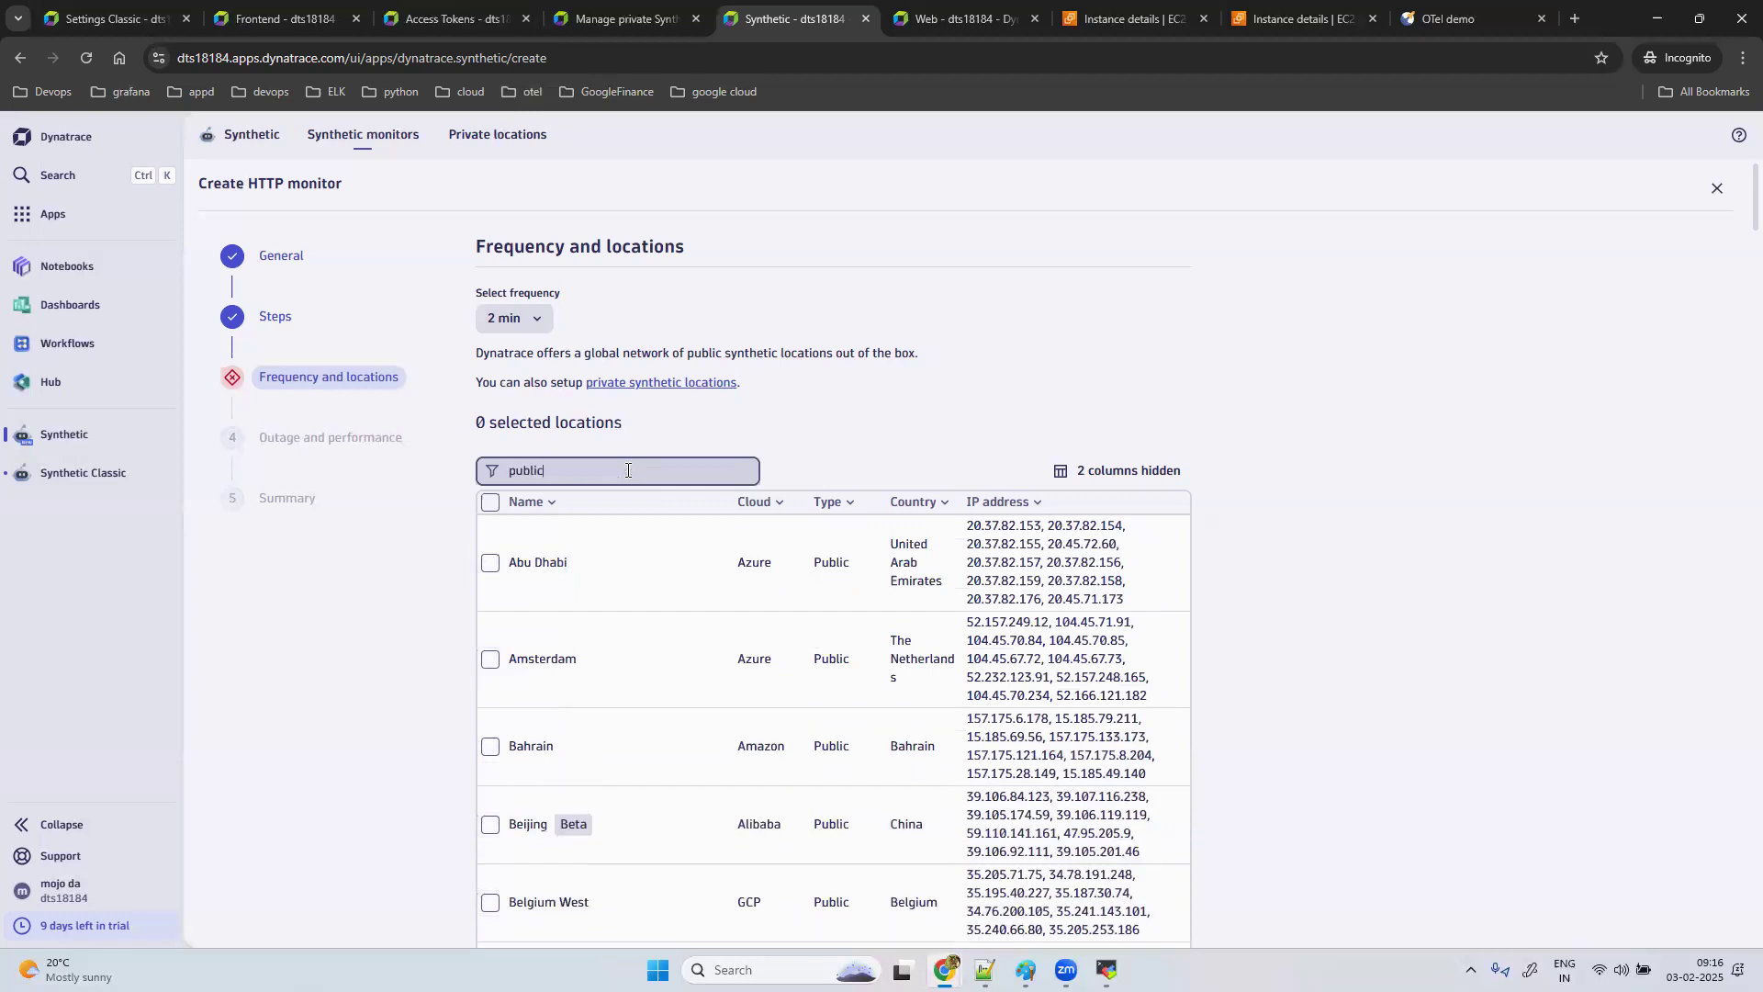
key(BackSpace)
key(BackSpace)
key(BackSpace)
key(BackSpace)
key(BackSpace)
key(BackSpace)
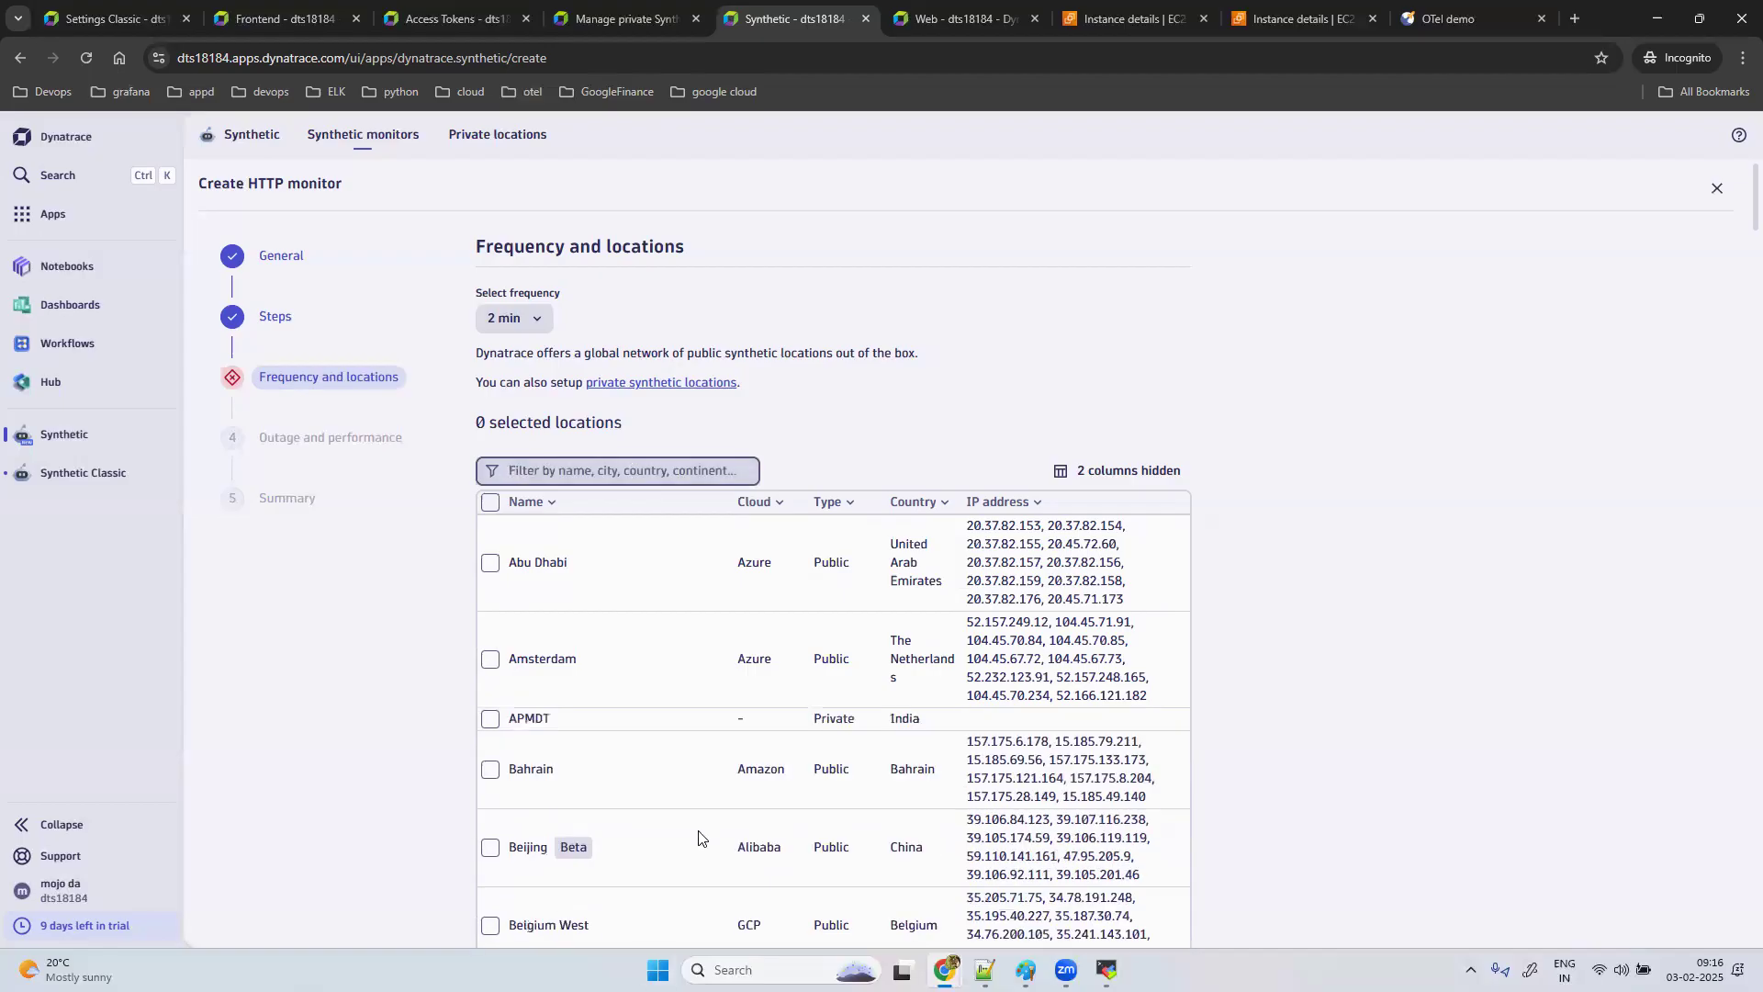
Step: Select the private APMDT location and the public Azure Amsterdam location, and continue to the outage and performance settings
click(490, 718)
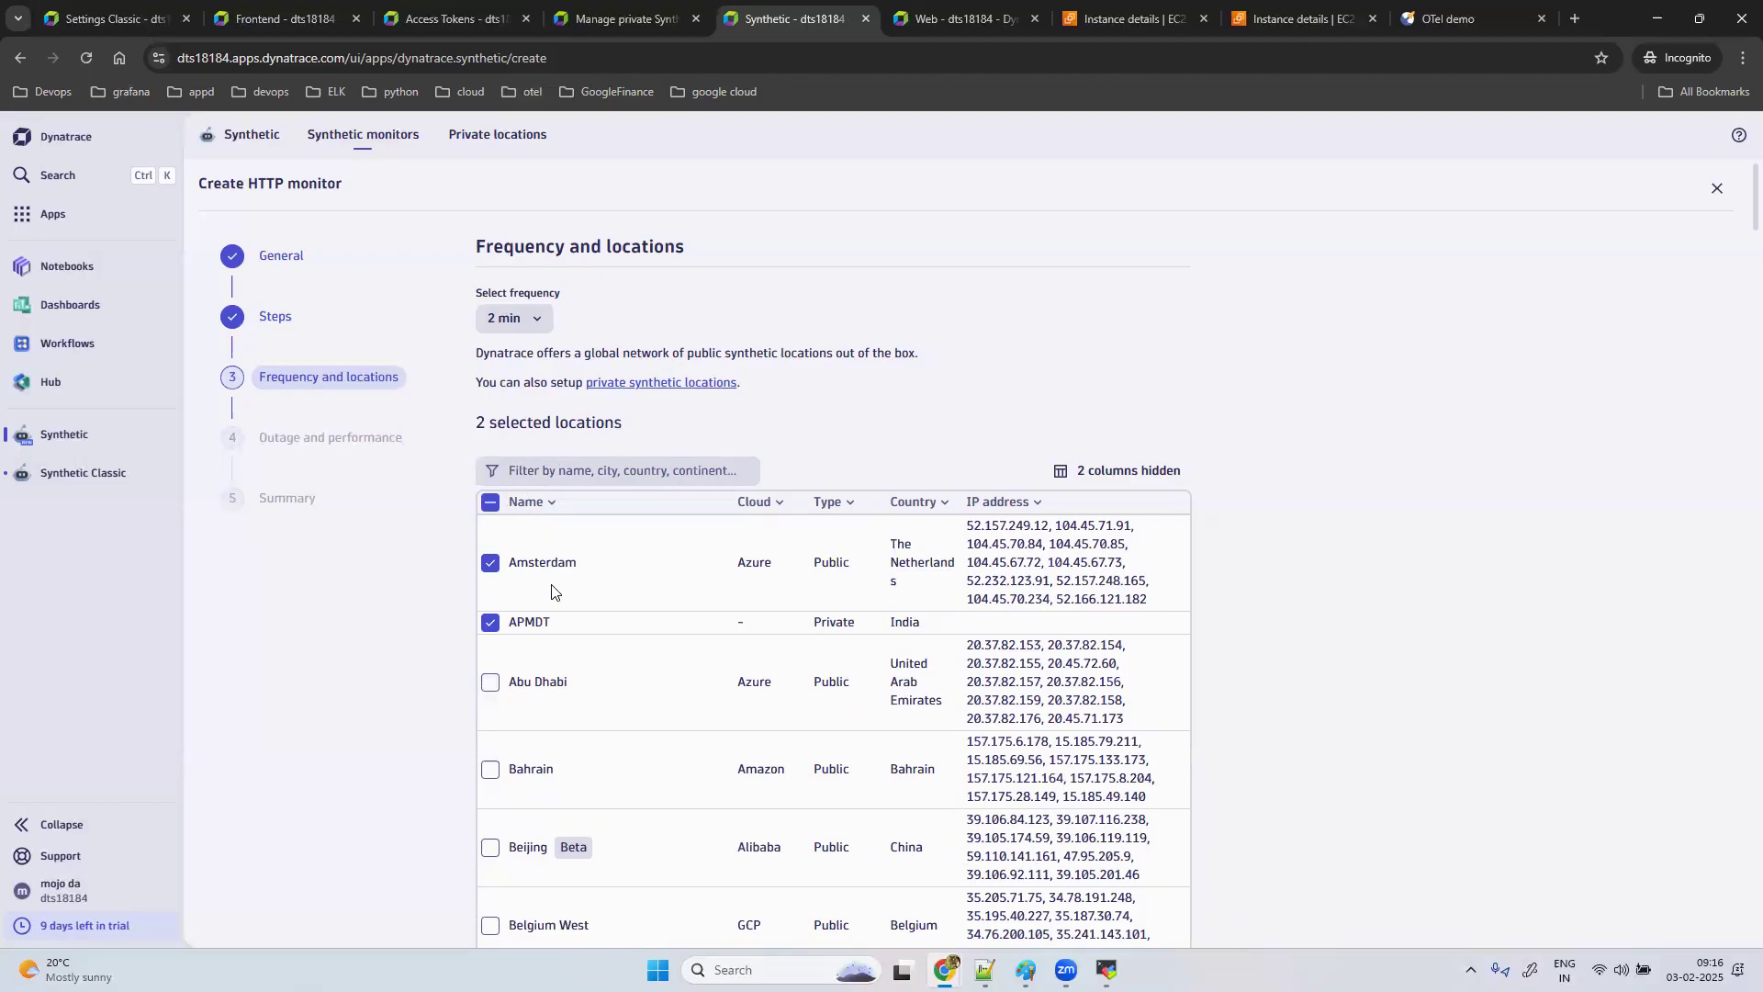
scroll(1673, 816, down, 4)
scroll(1672, 816, down, 17)
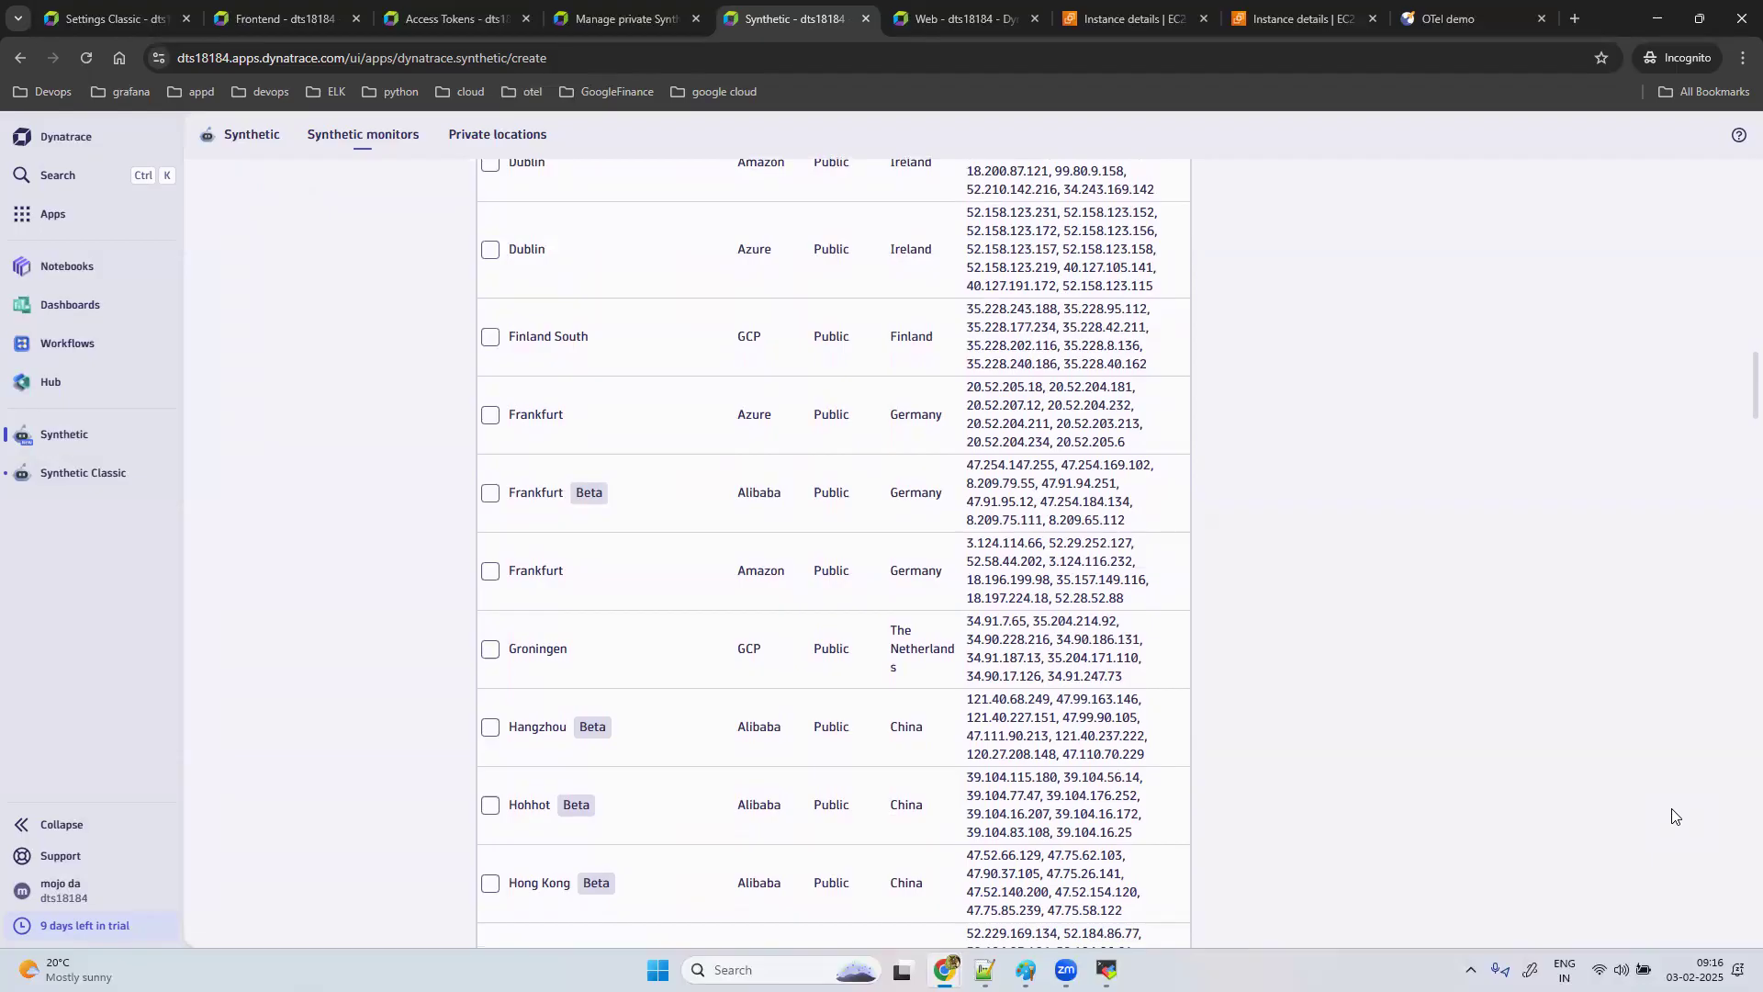
scroll(1026, 527, up, 20)
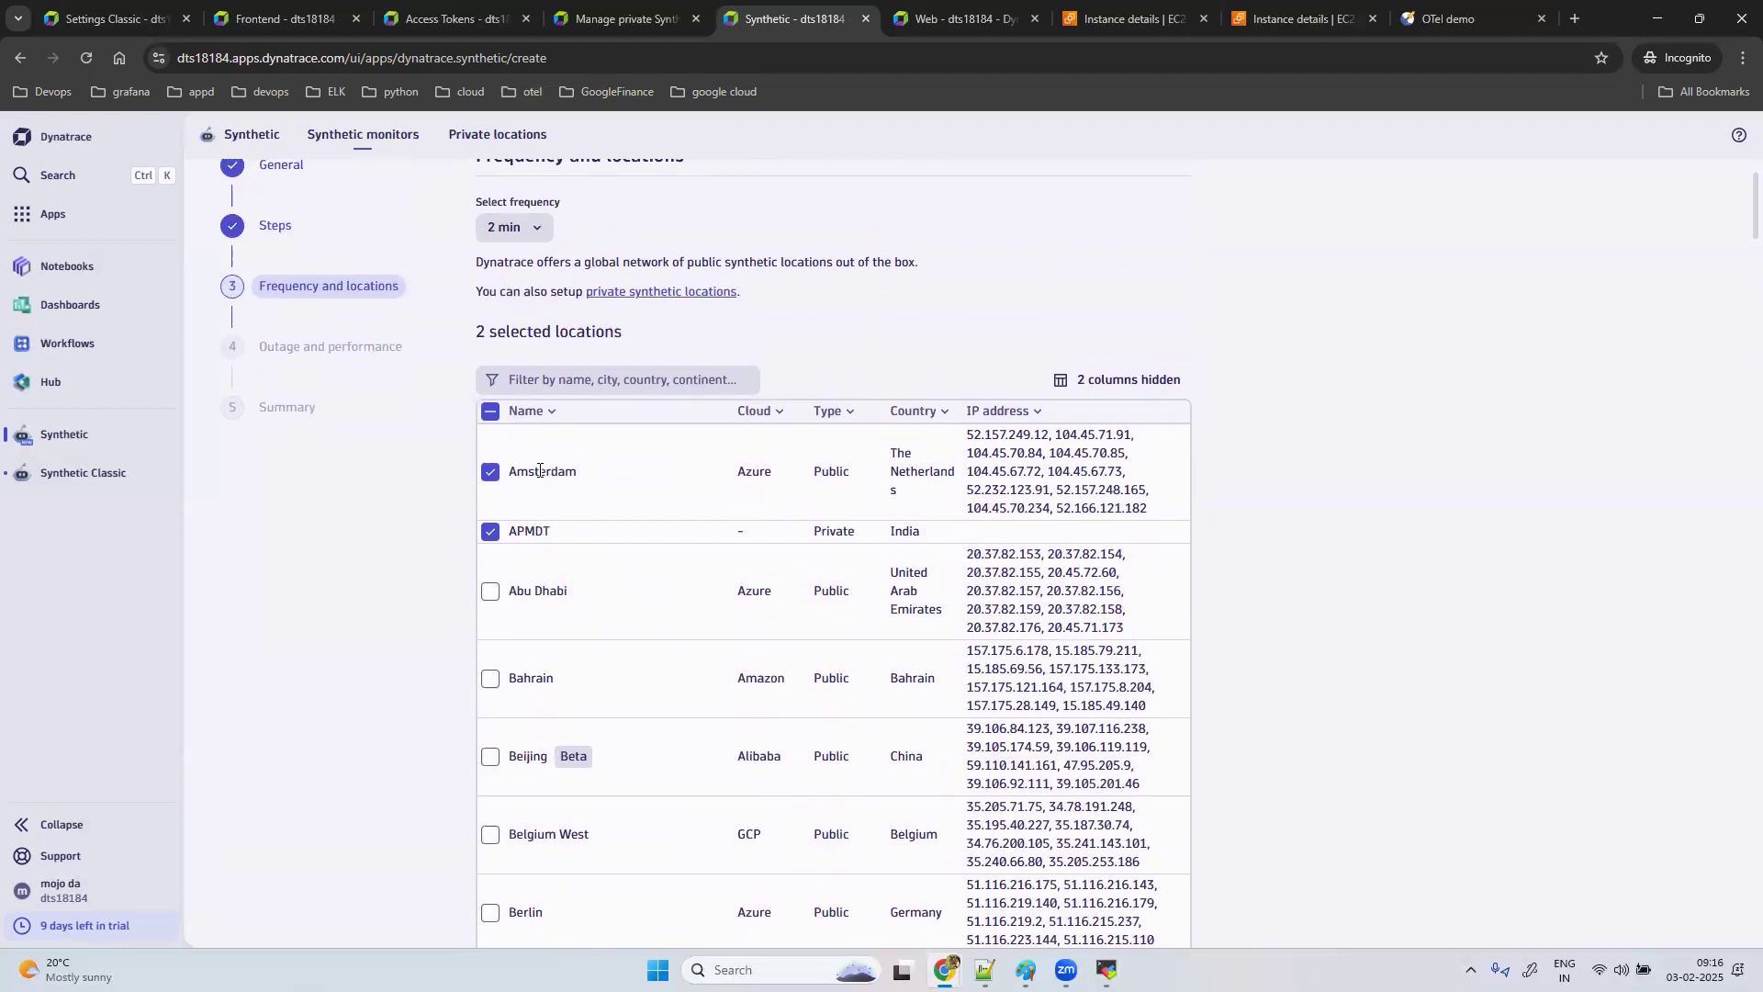
scroll(1242, 772, down, 20)
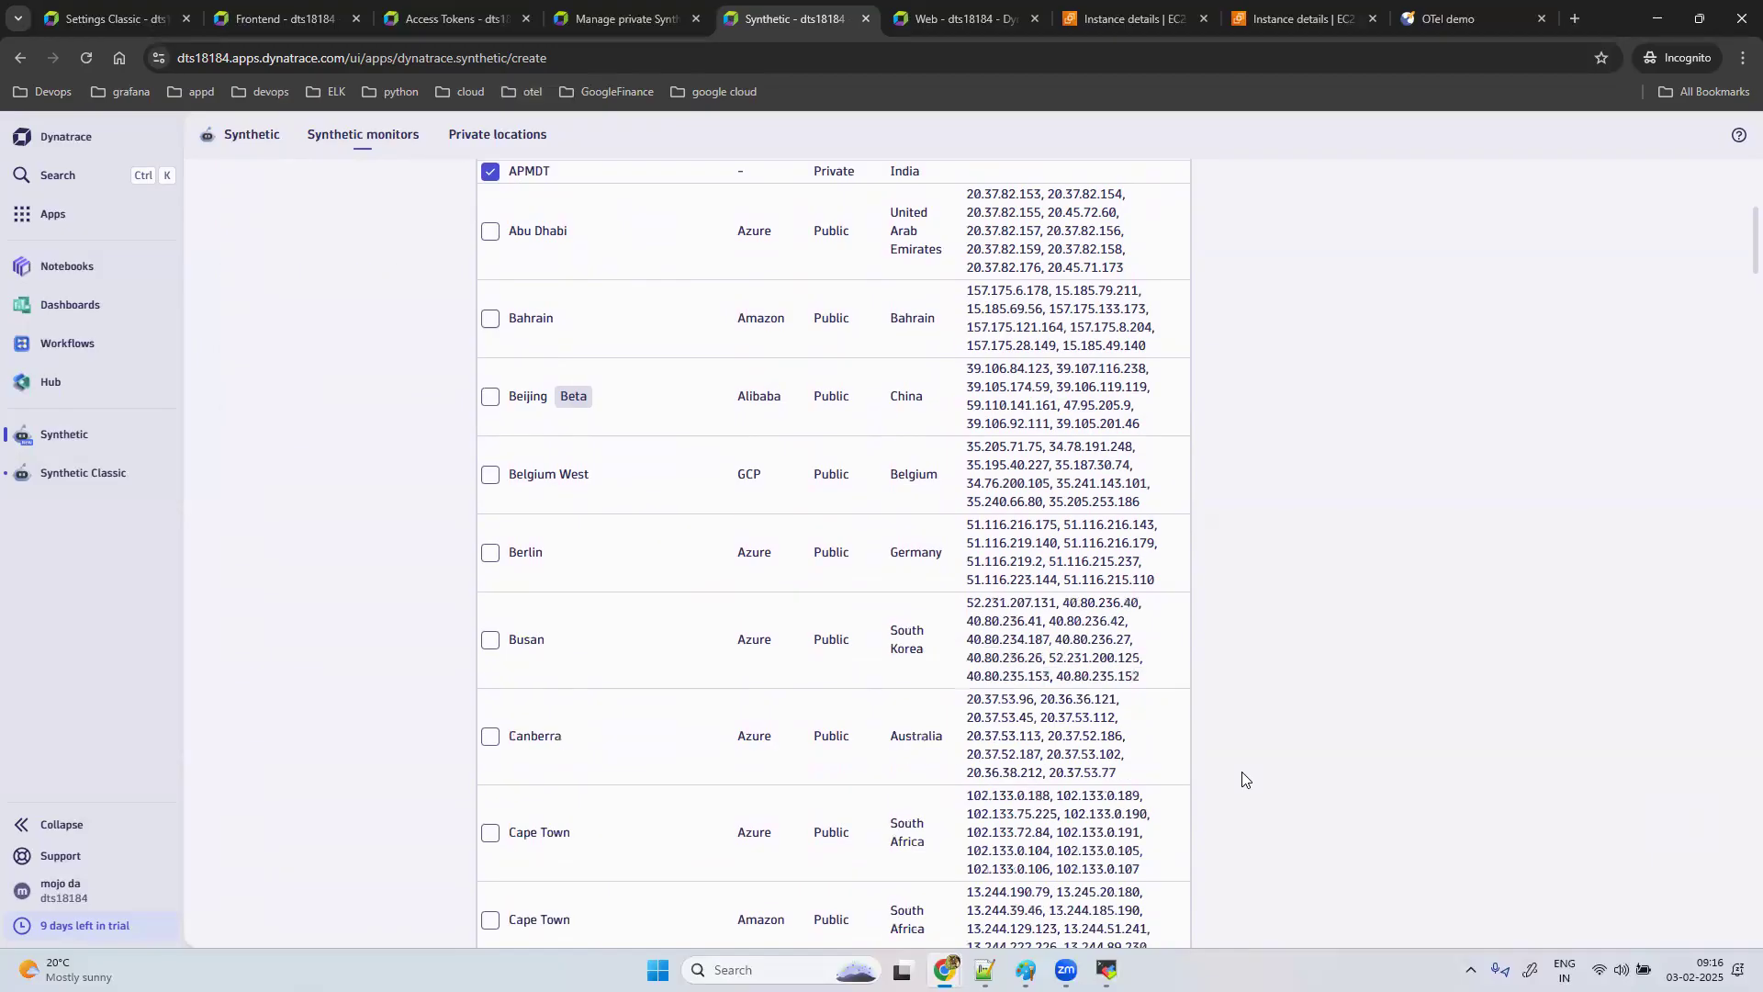
scroll(1241, 776, down, 10)
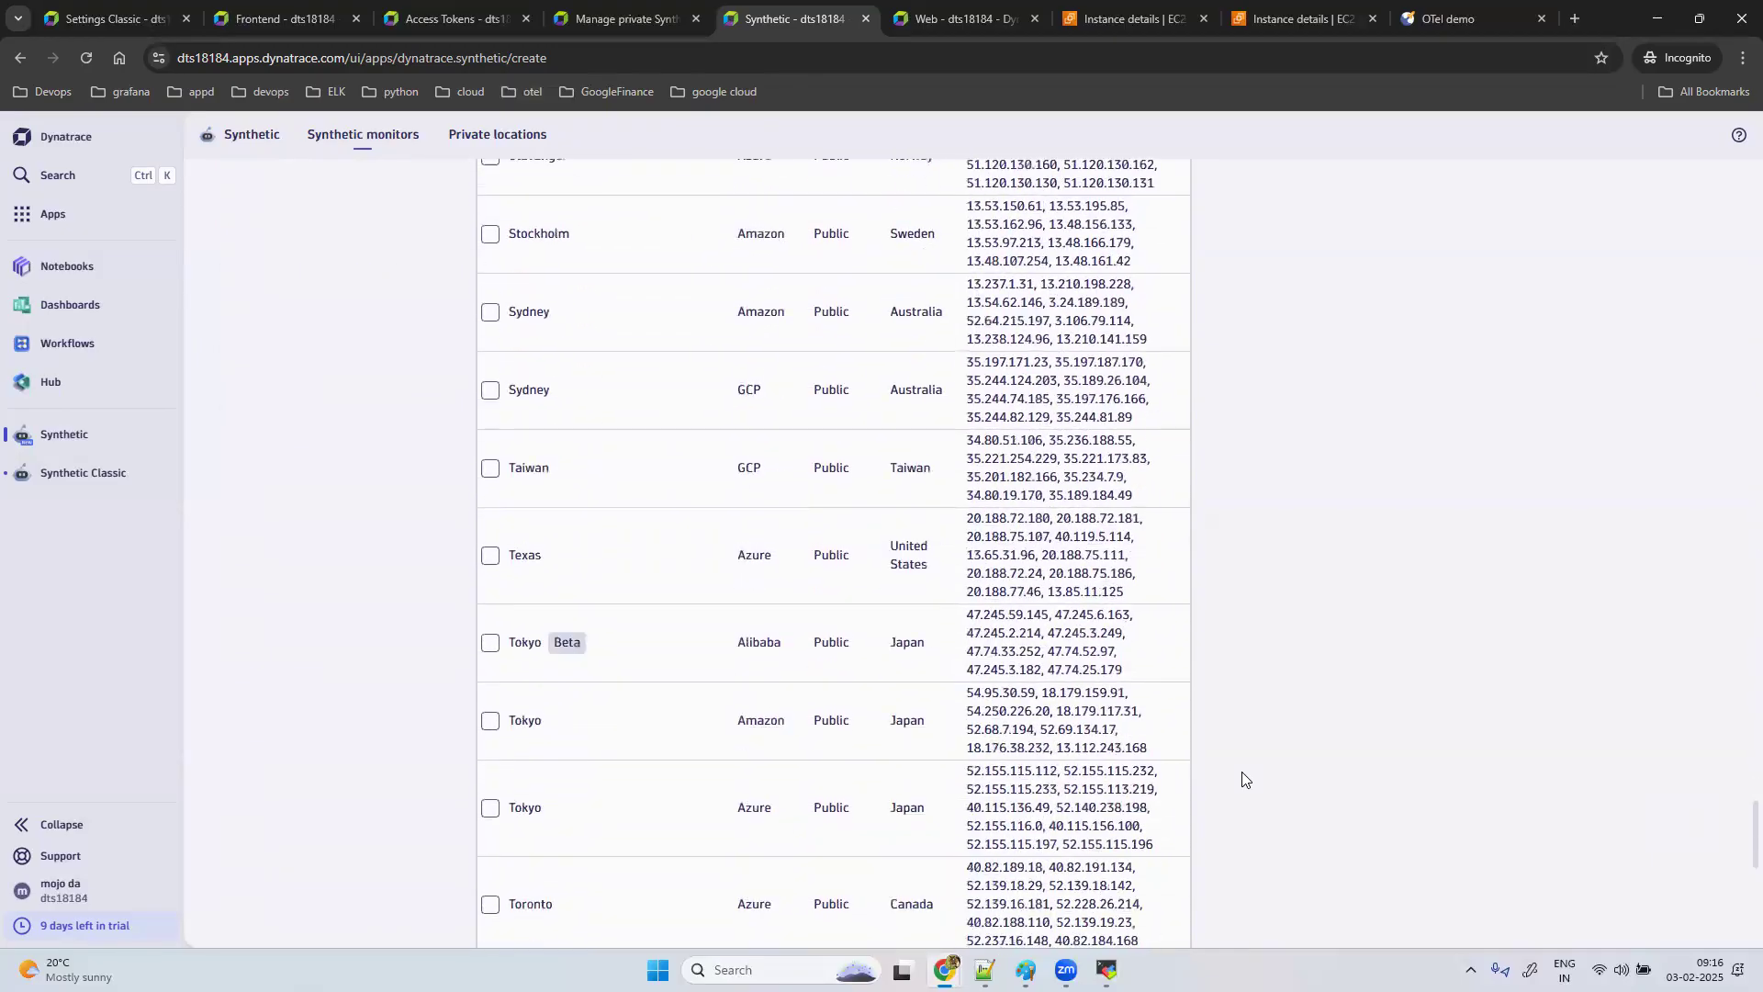
click(1145, 826)
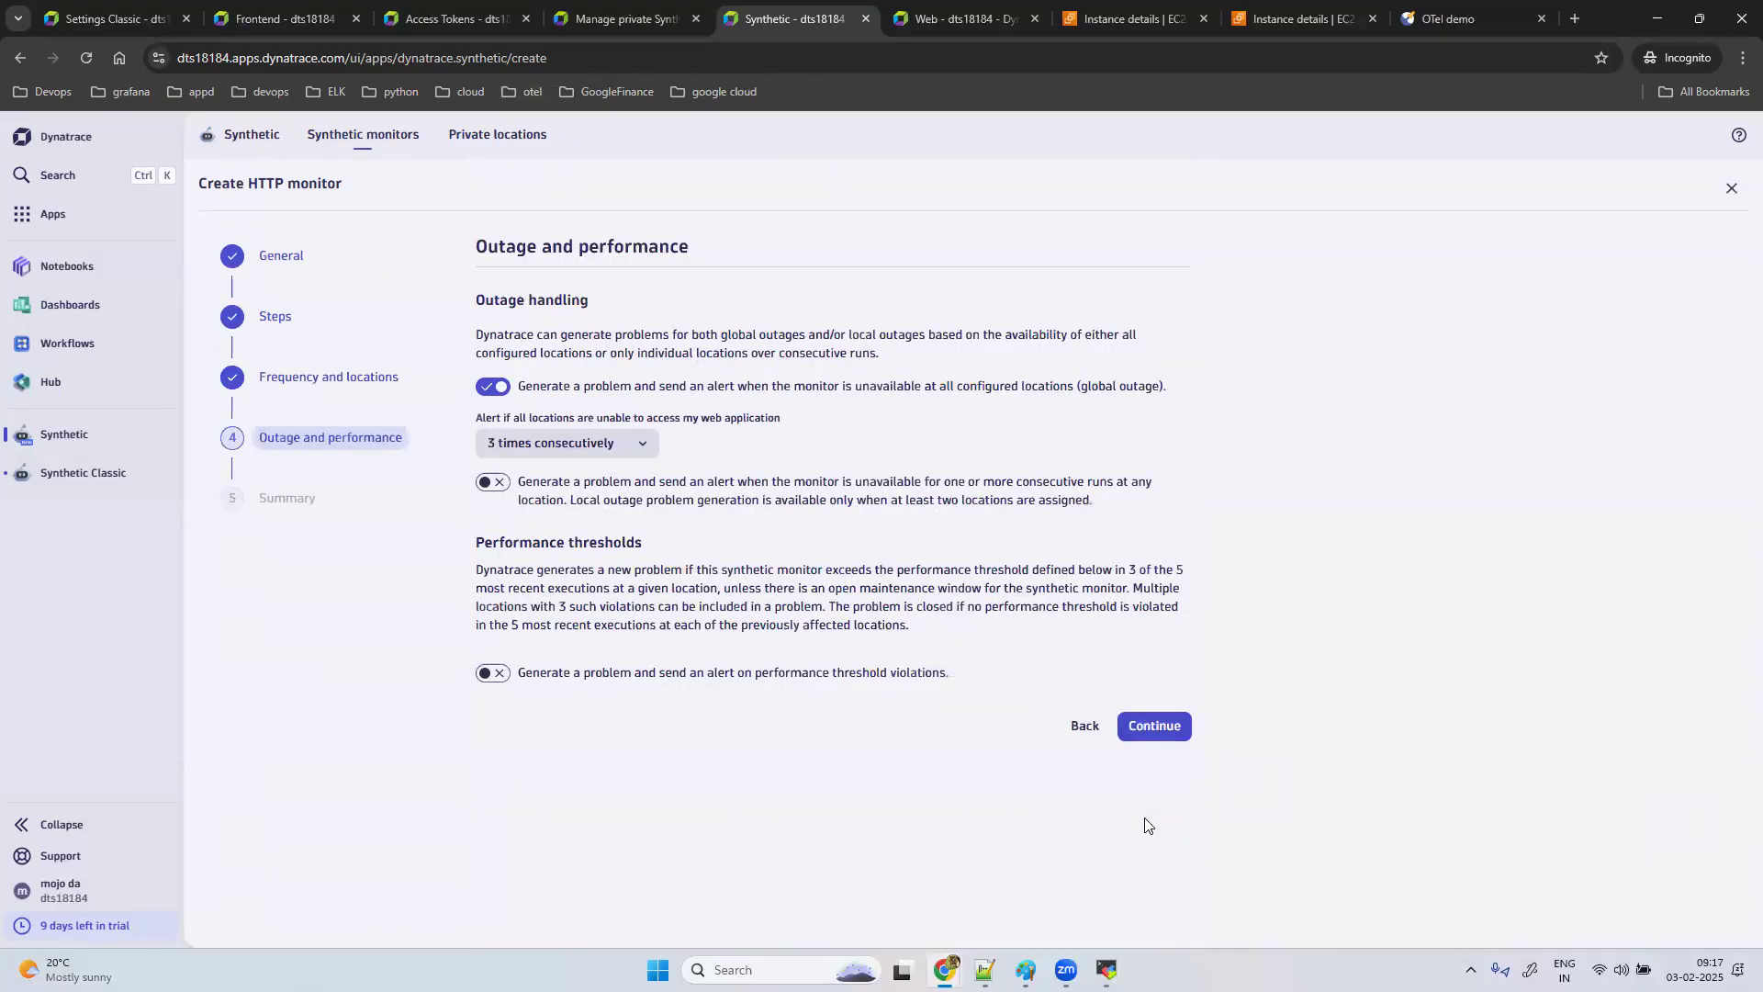
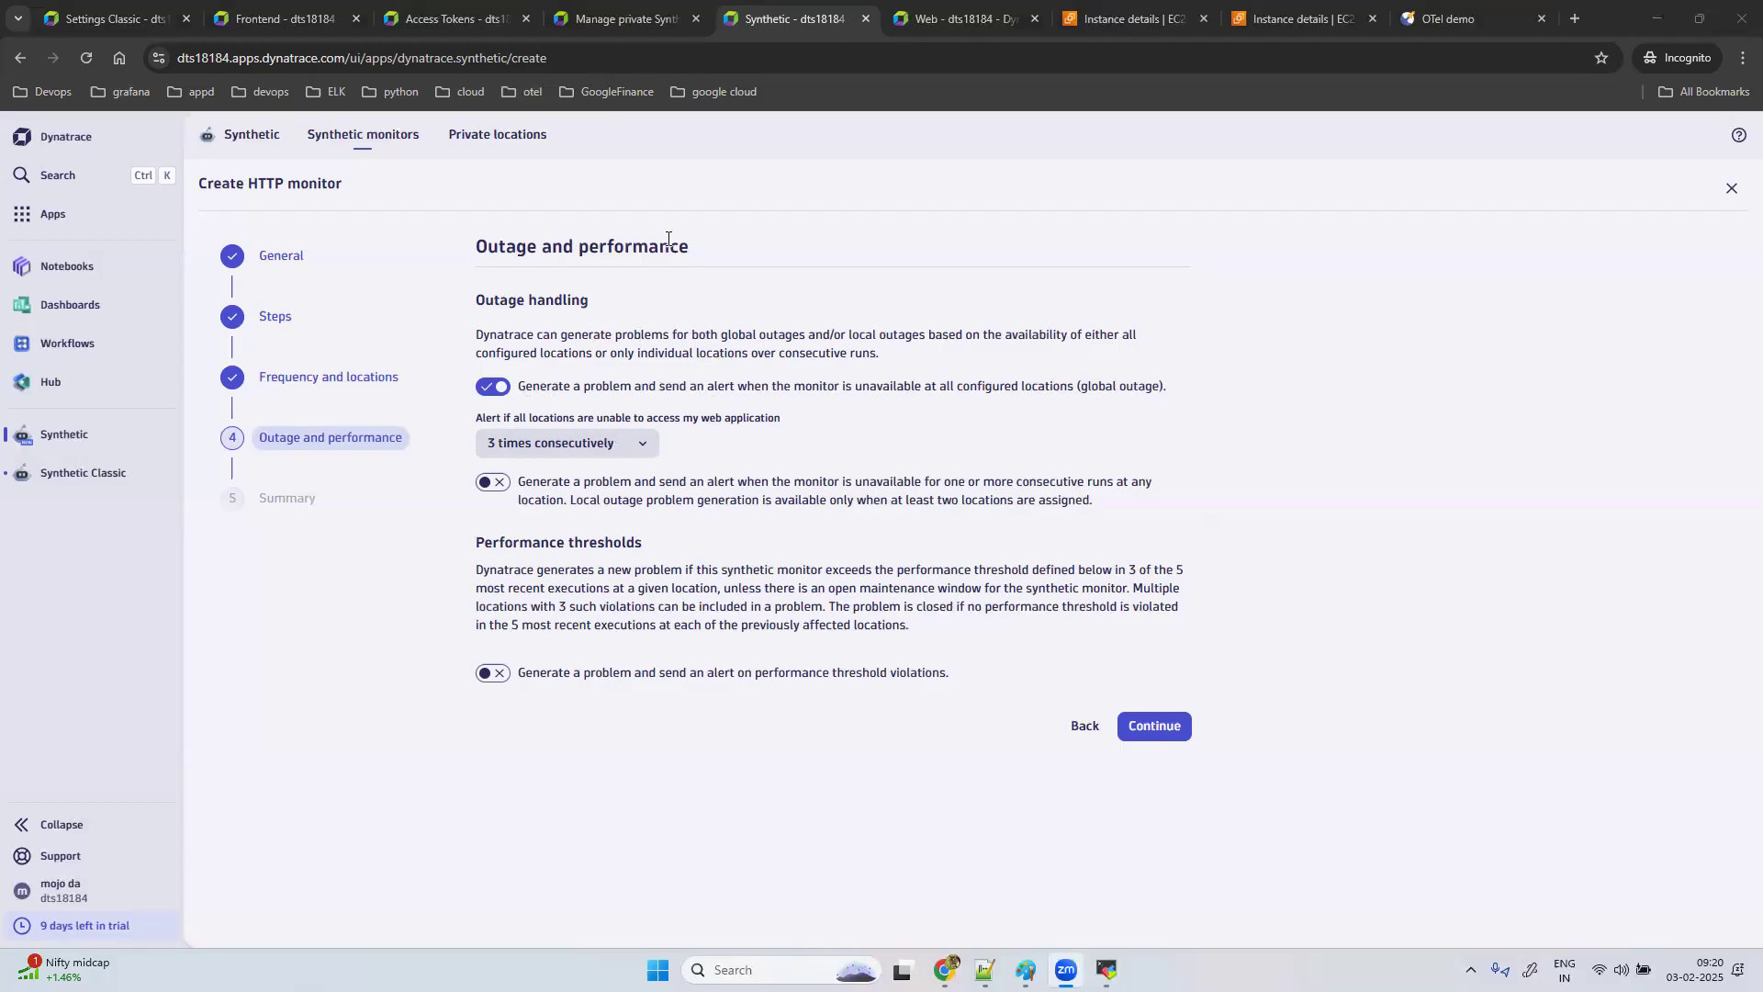
Step: Check the OTel demo site and set the global outage alert to 2 times consecutively
click(567, 447)
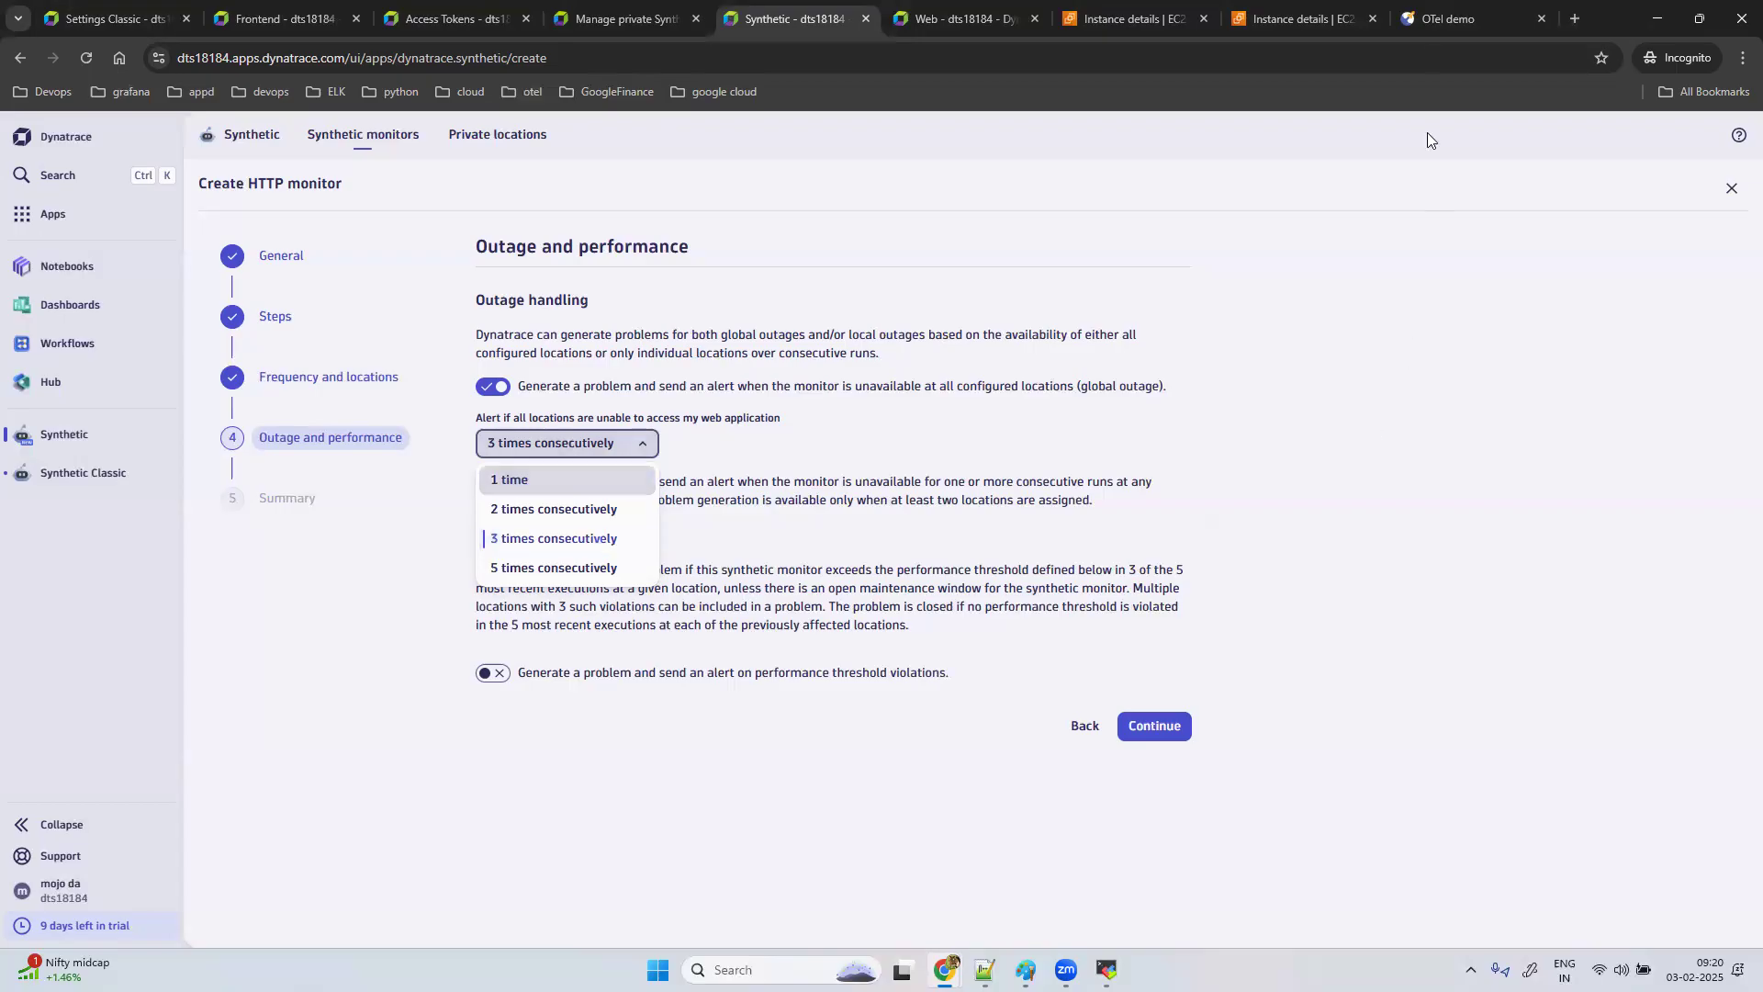
click(1440, 16)
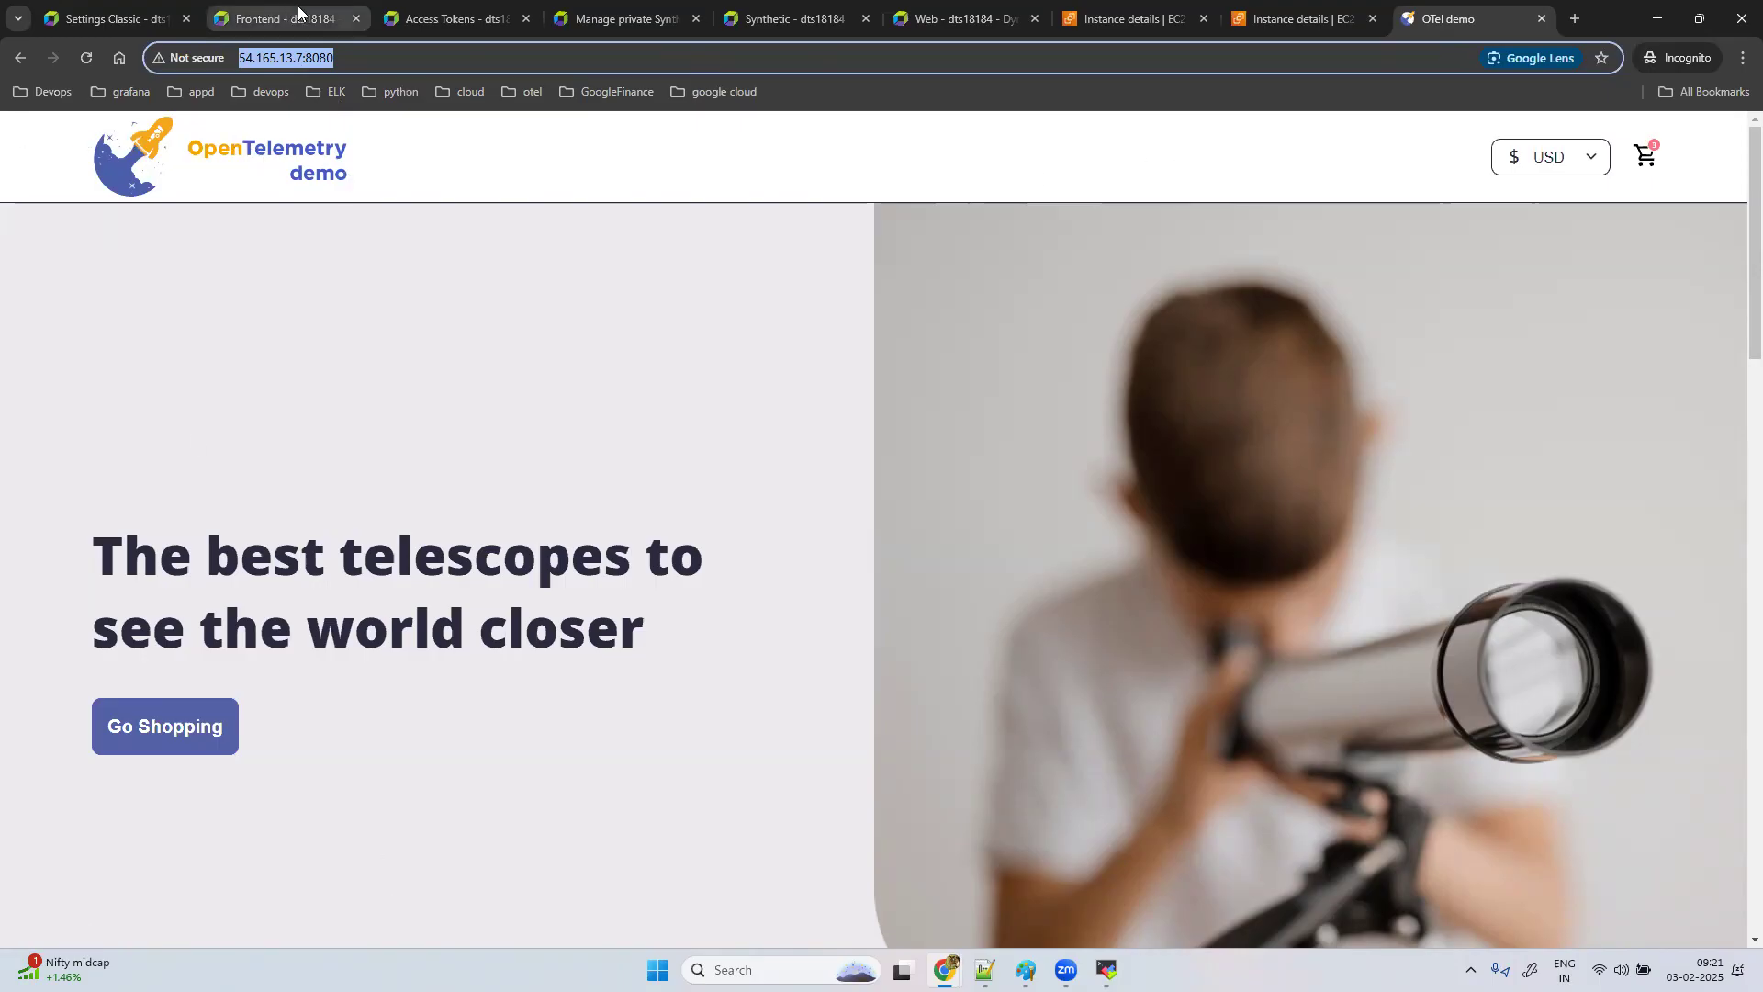
click(764, 11)
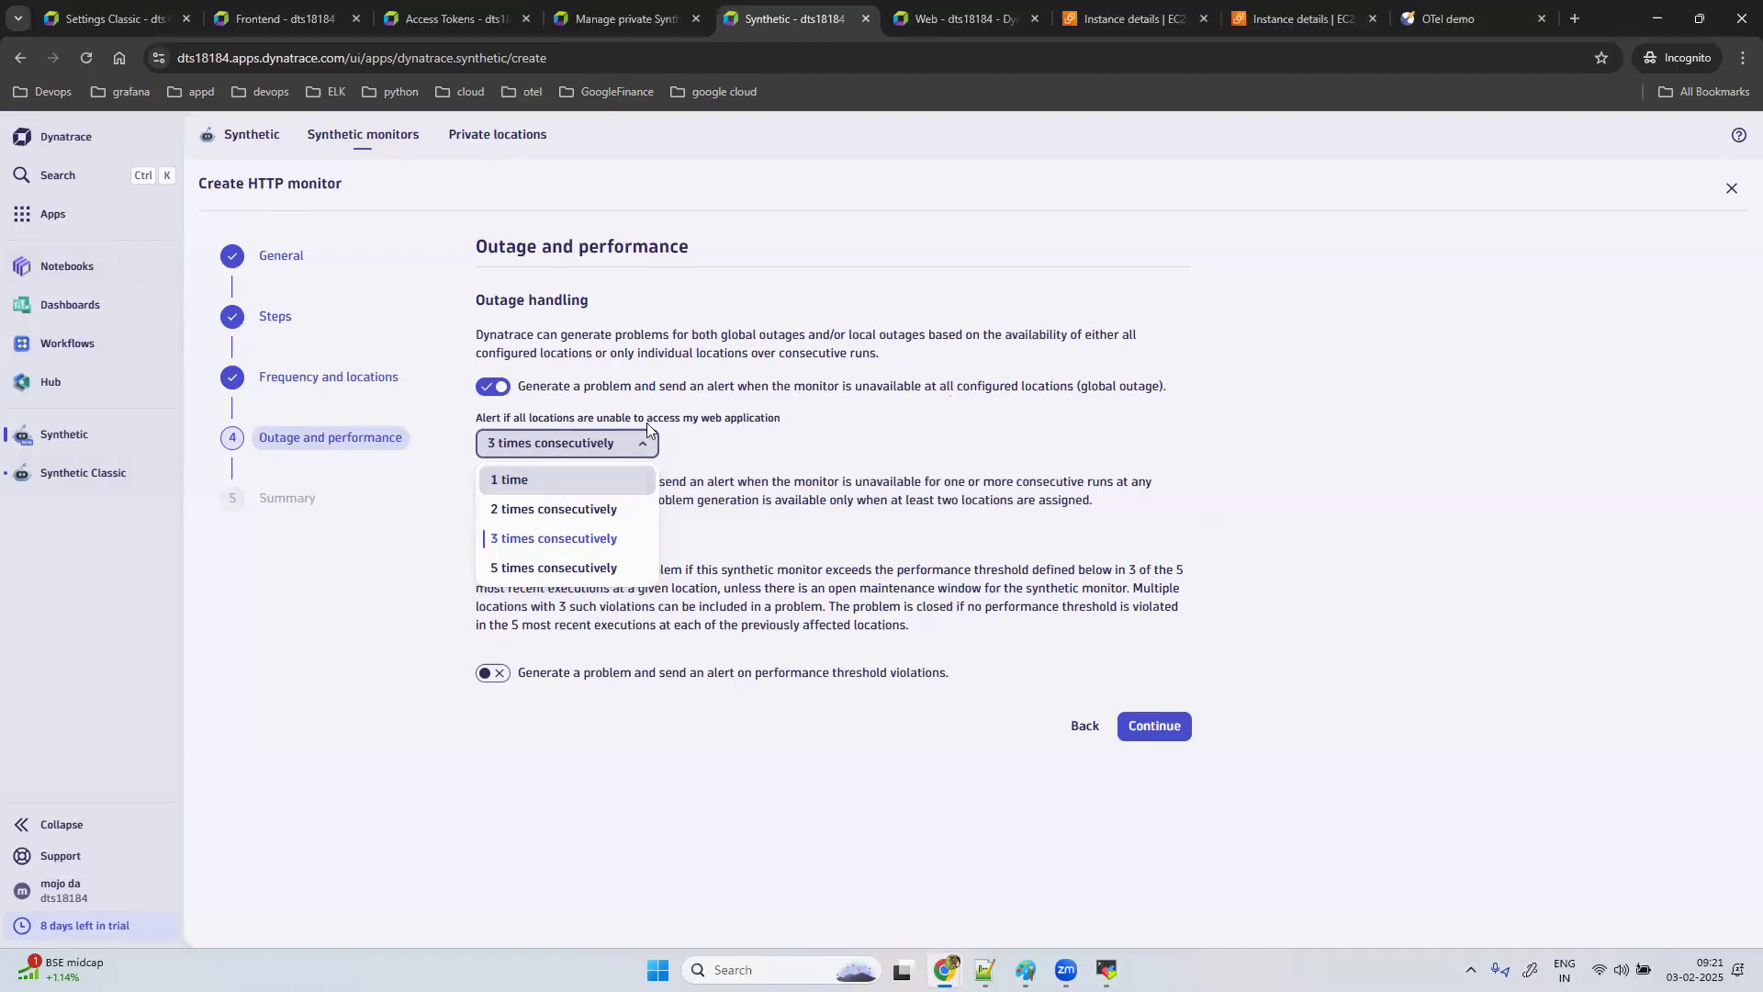
click(576, 512)
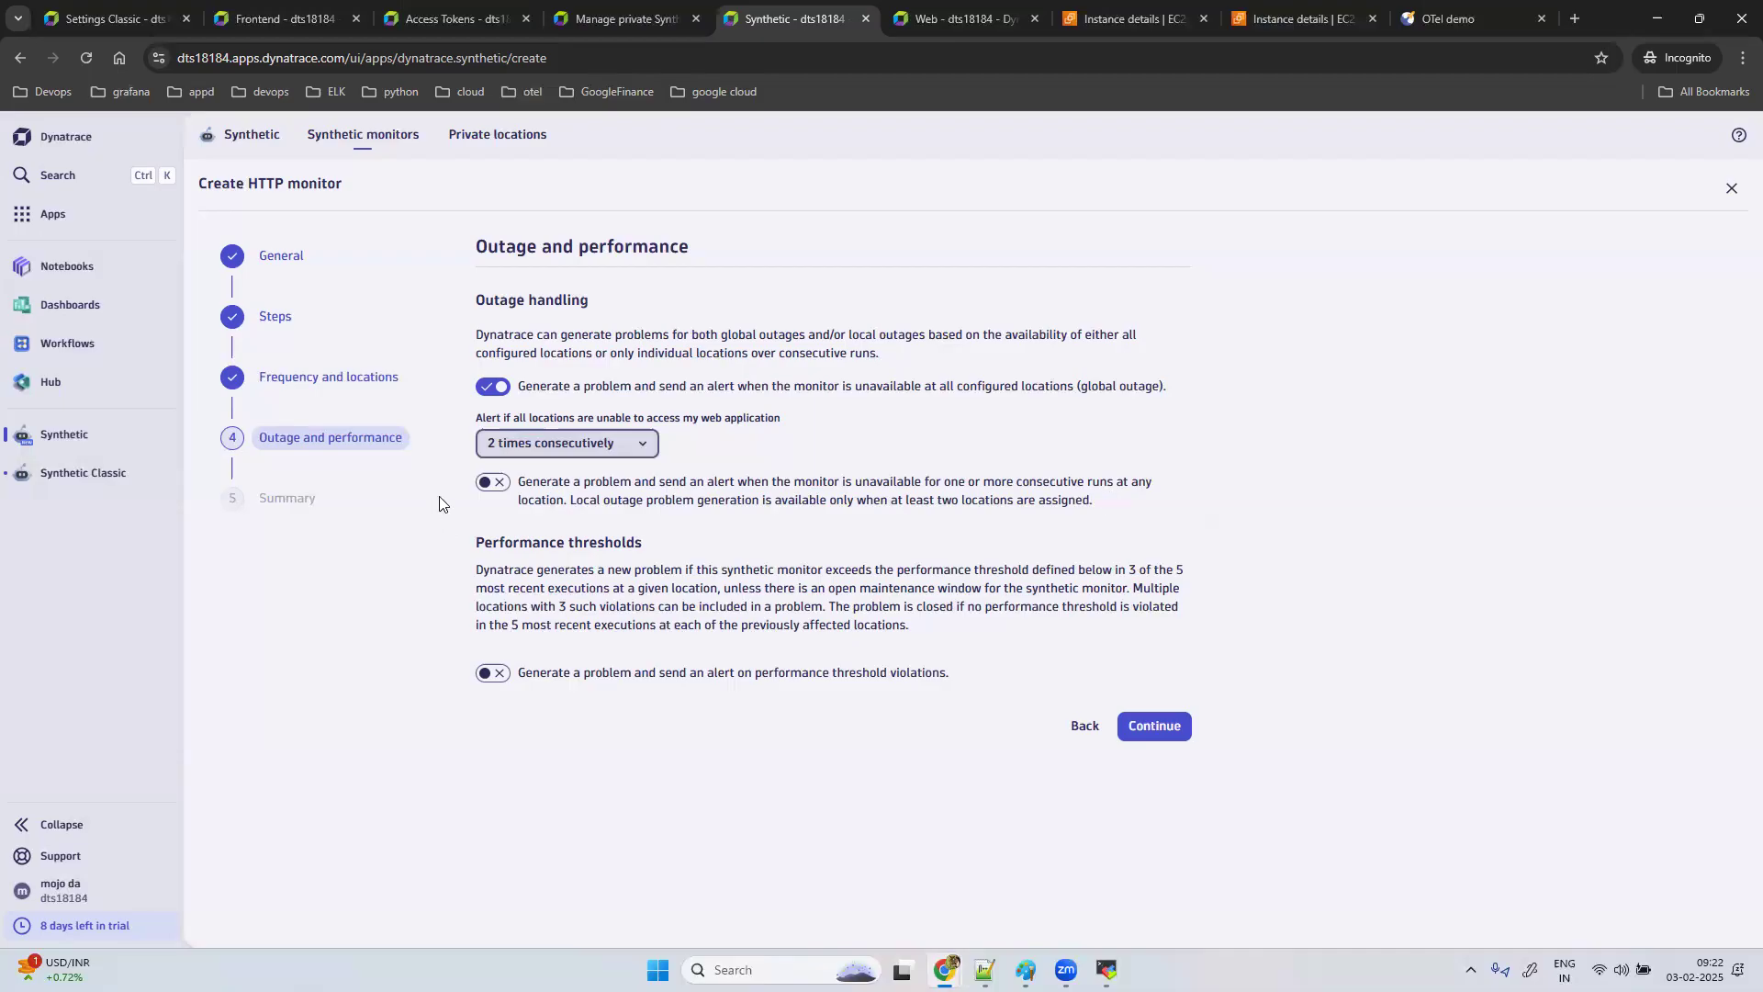
Step: Enable the local outage alert for at least 1/2 locations and set it to 2 times consecutively
click(487, 491)
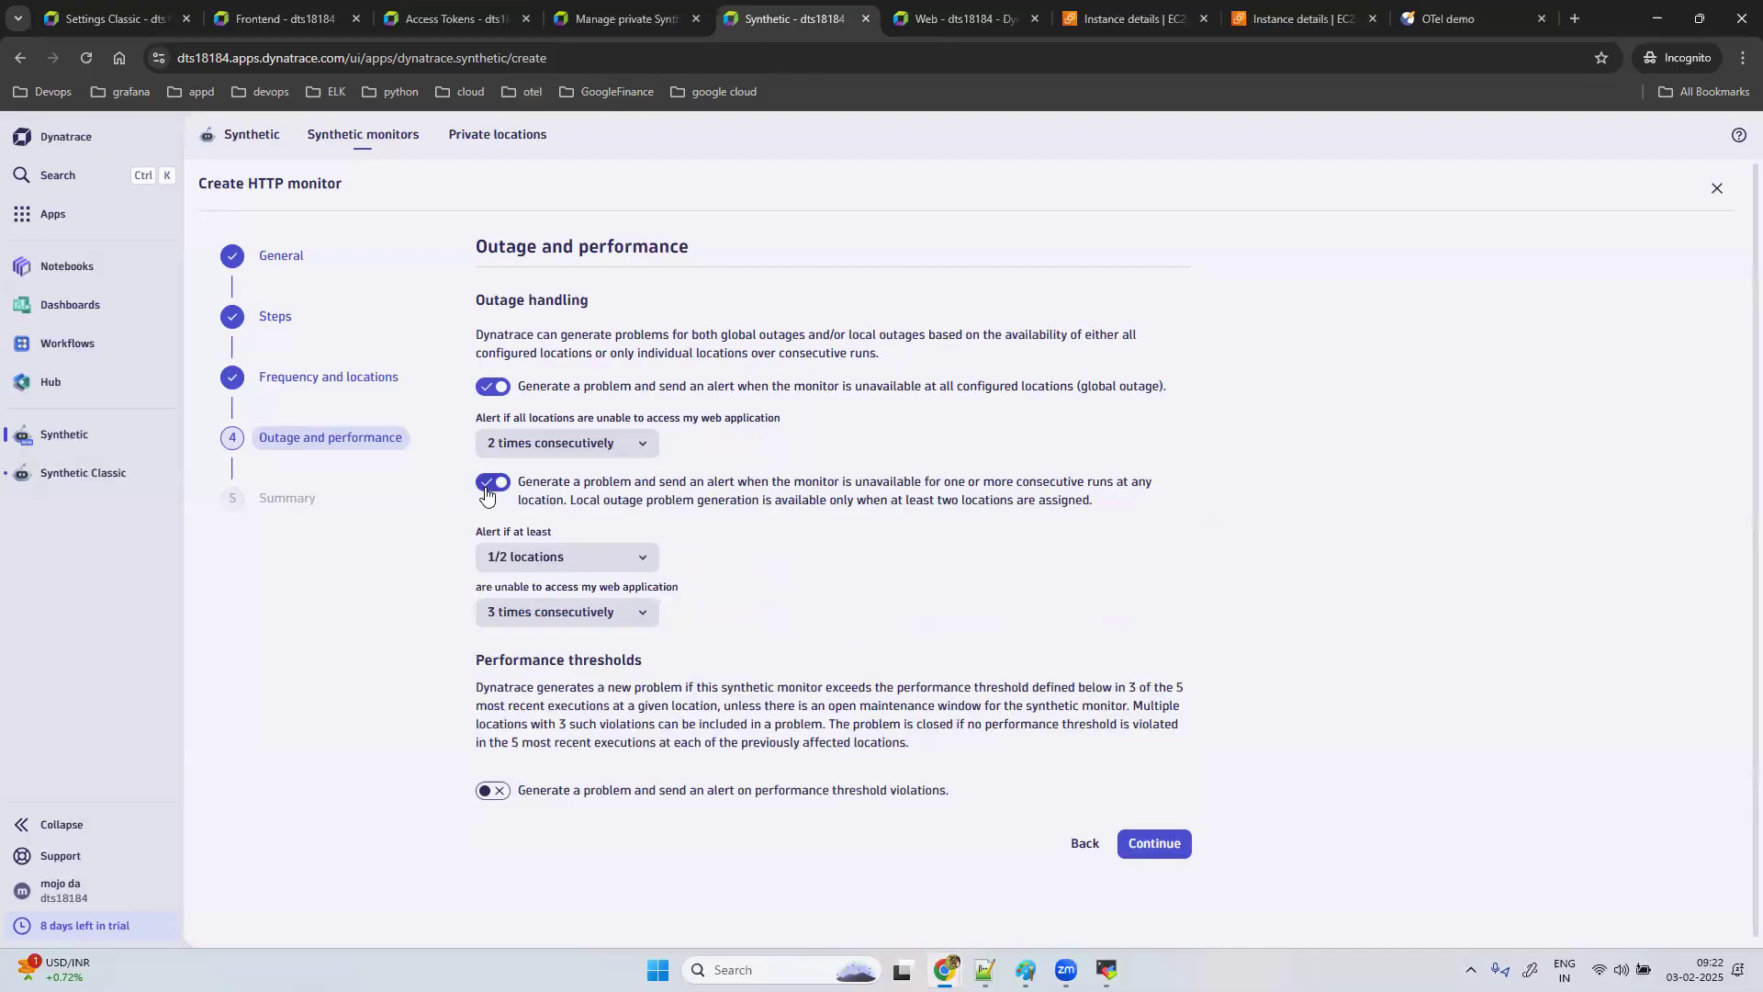
click(632, 554)
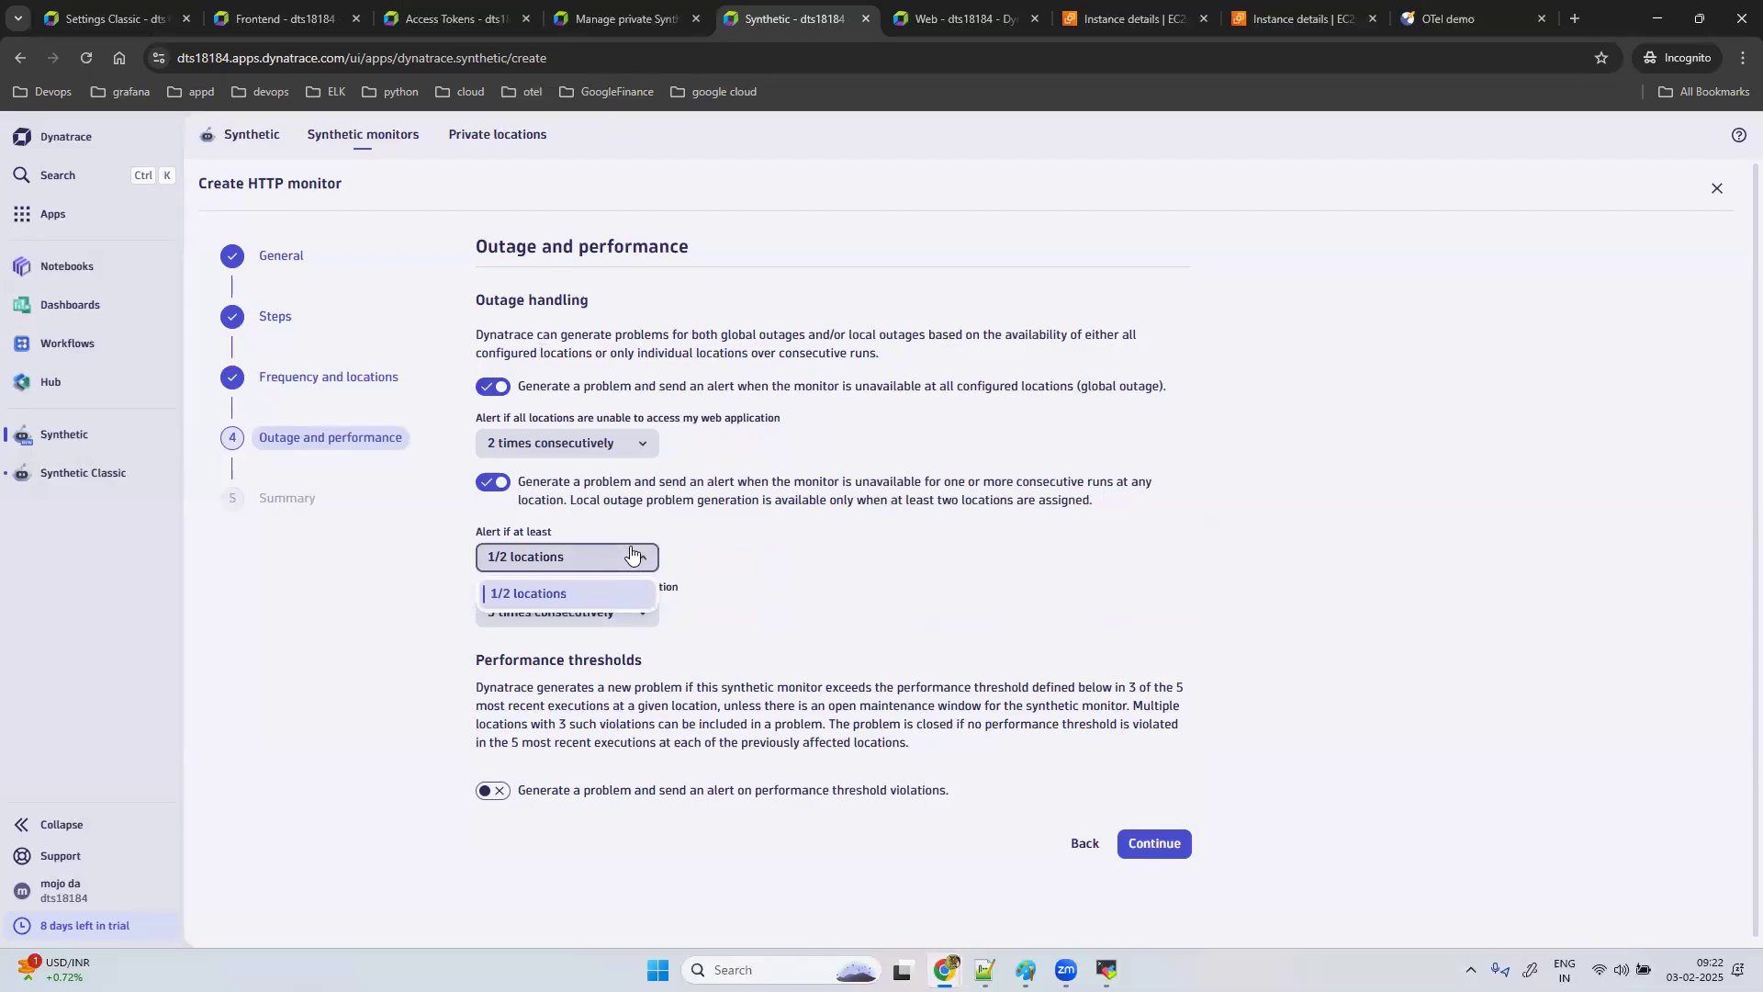
click(564, 593)
click(551, 613)
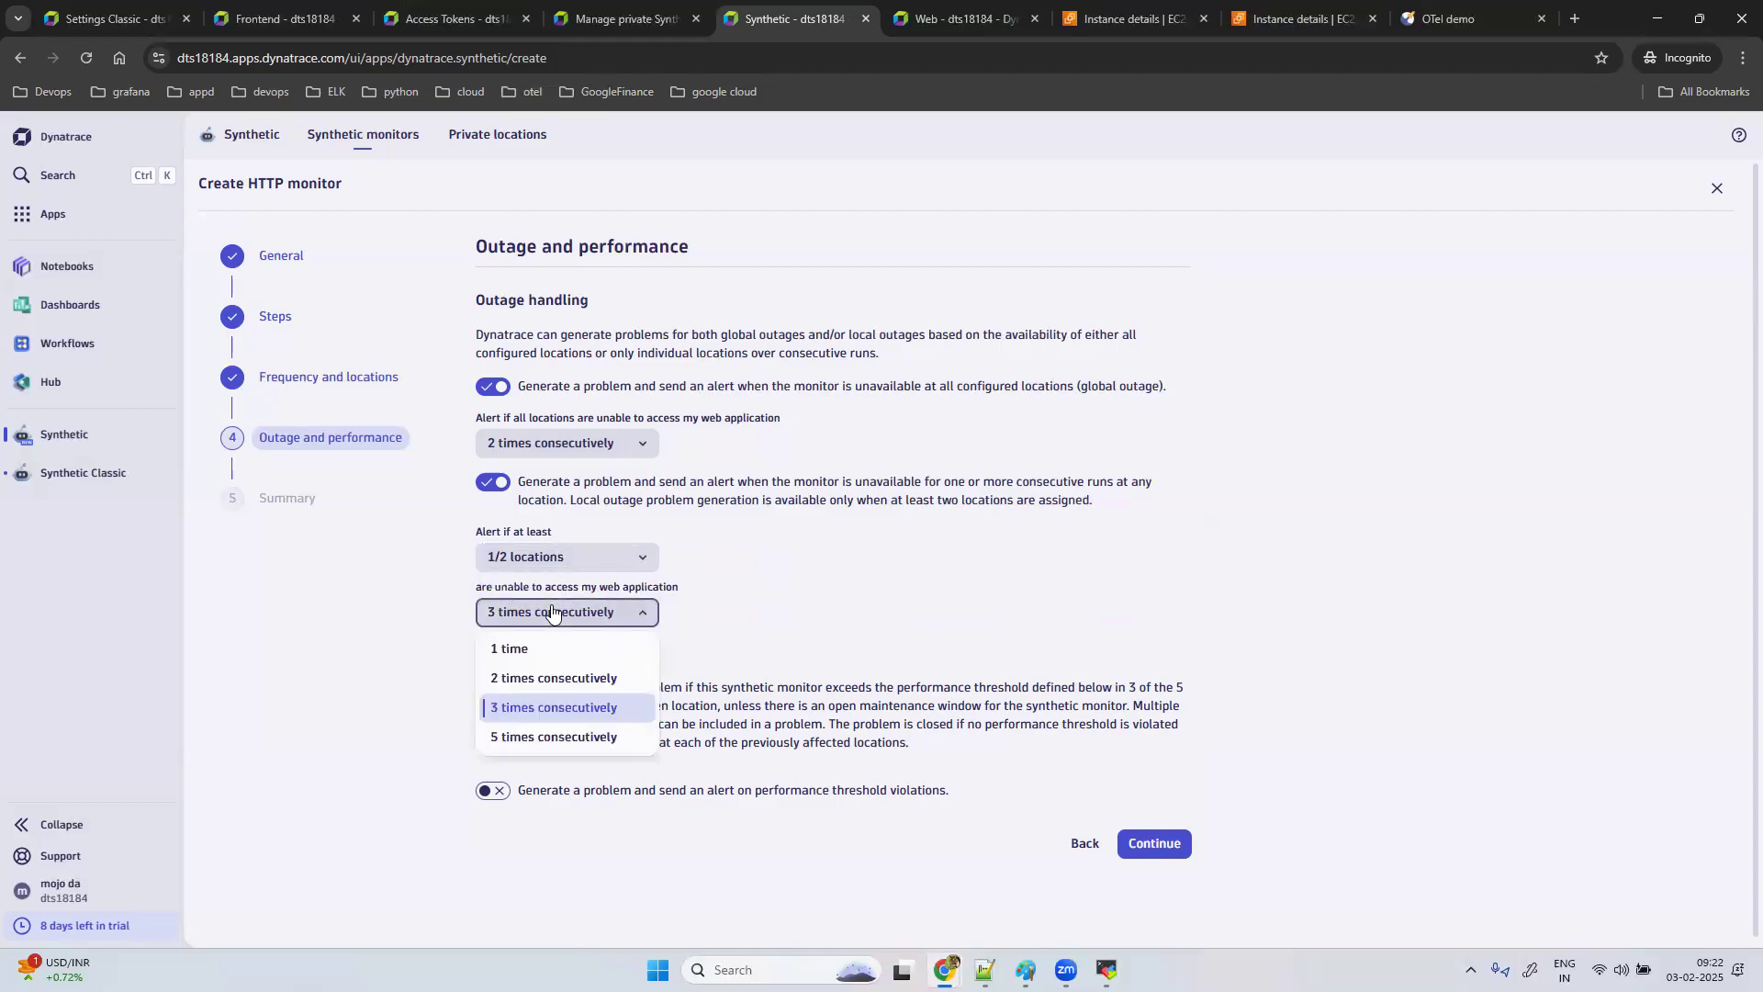
click(562, 678)
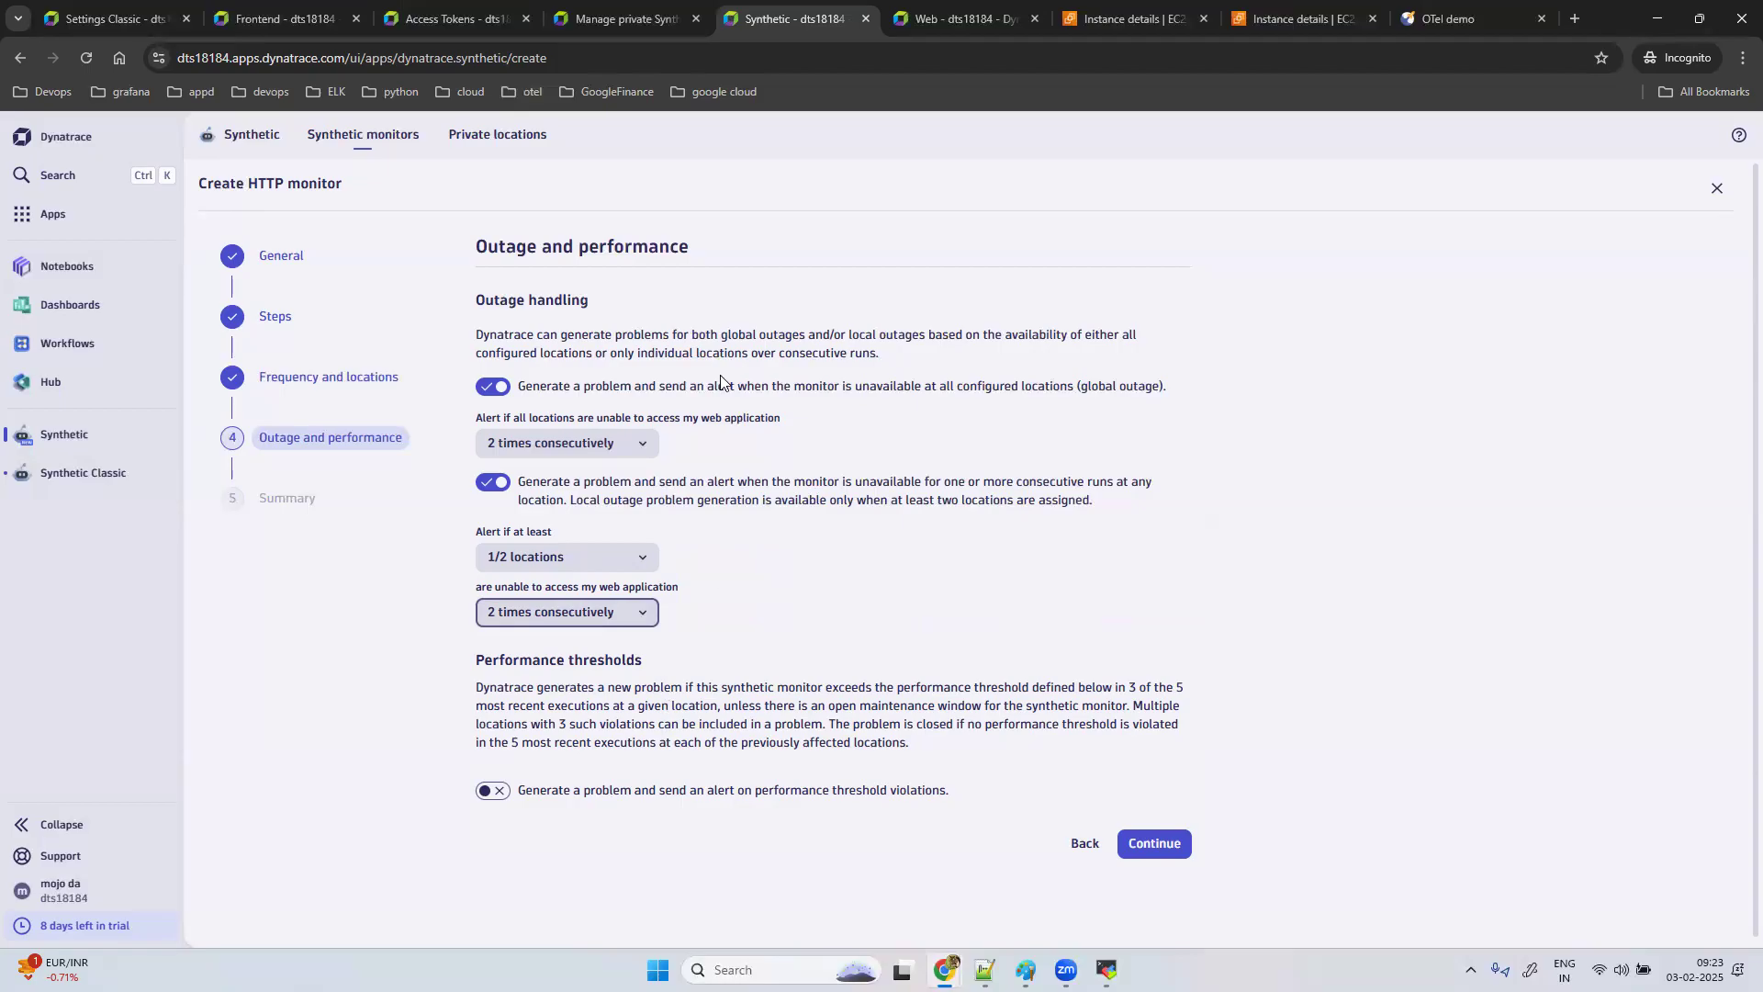
Step: Turn off the local outage alert and switch to Paint to start a blank drawing, discarding the existing sketch
click(493, 482)
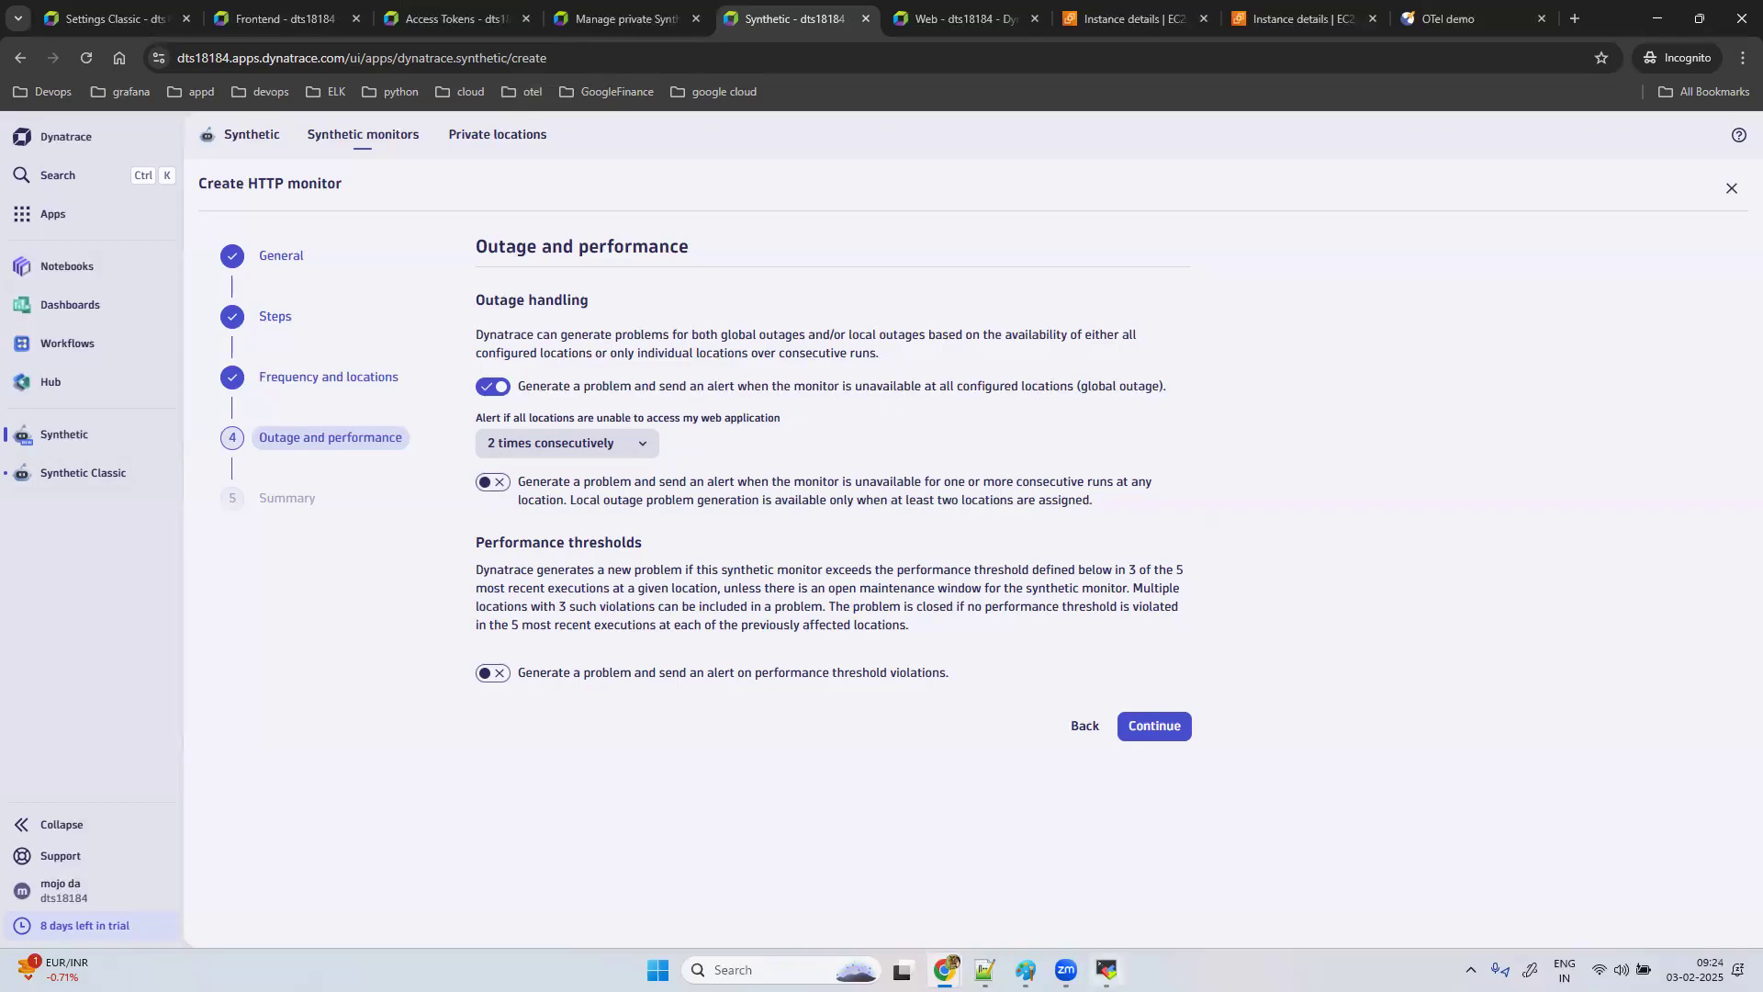
click(1026, 969)
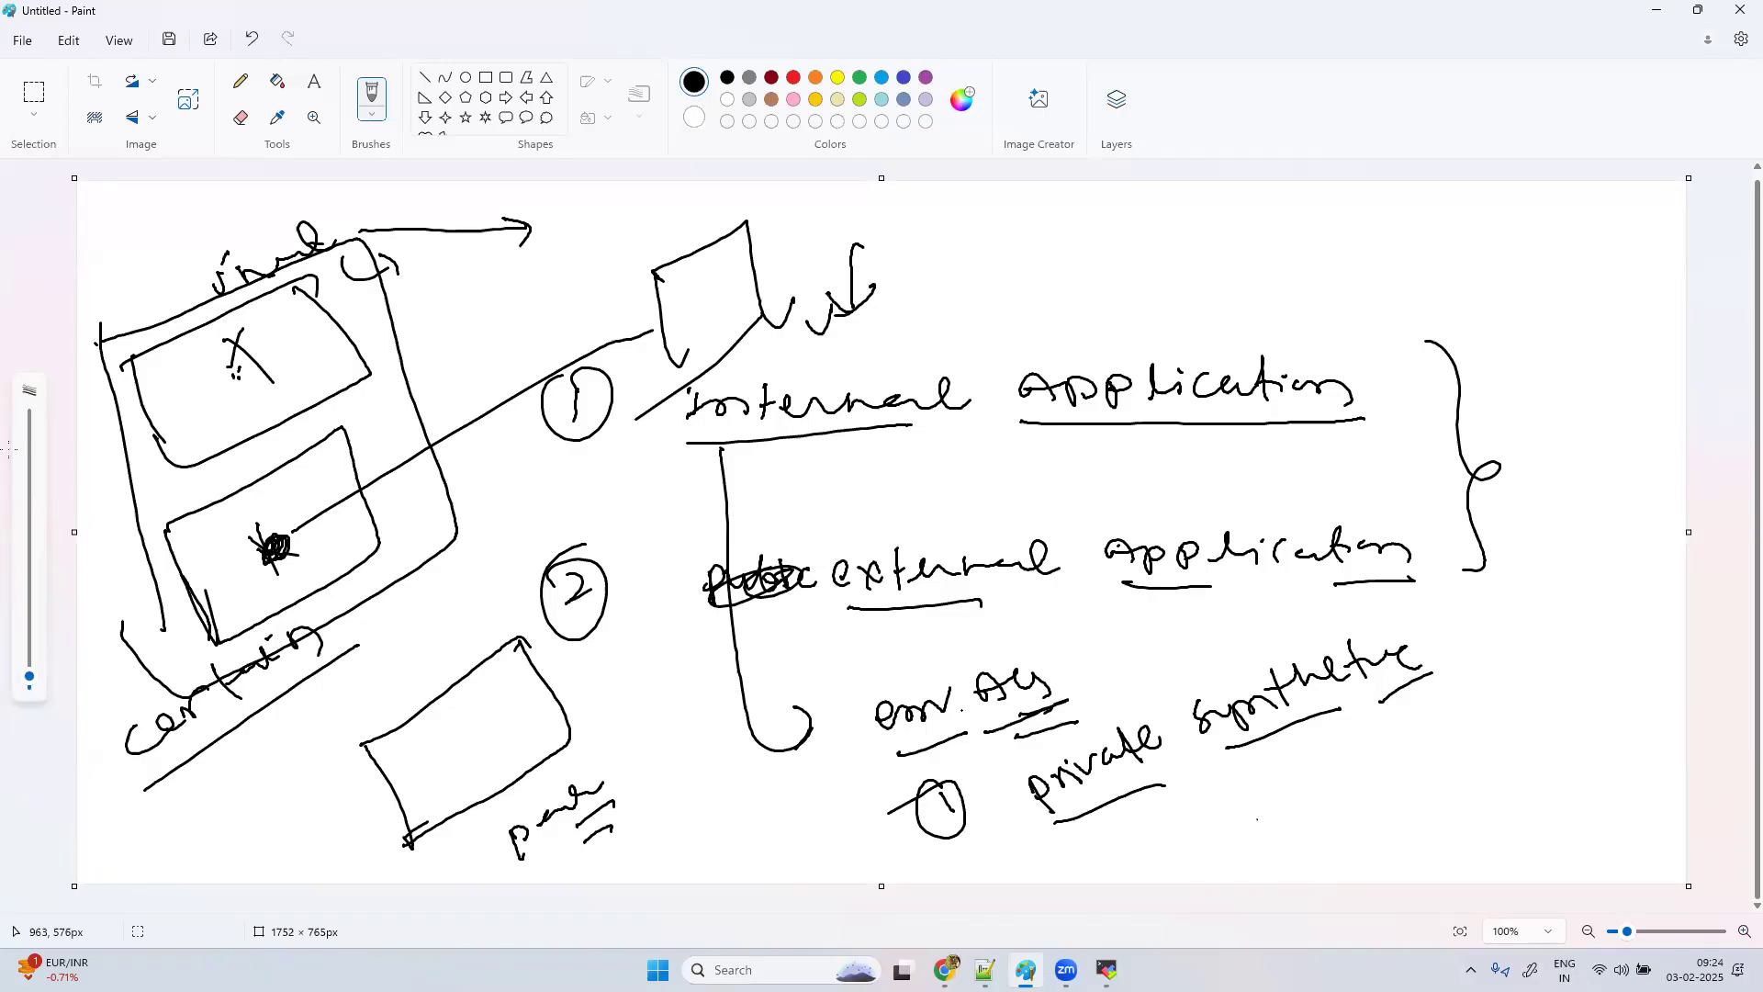
click(19, 41)
click(51, 66)
click(882, 531)
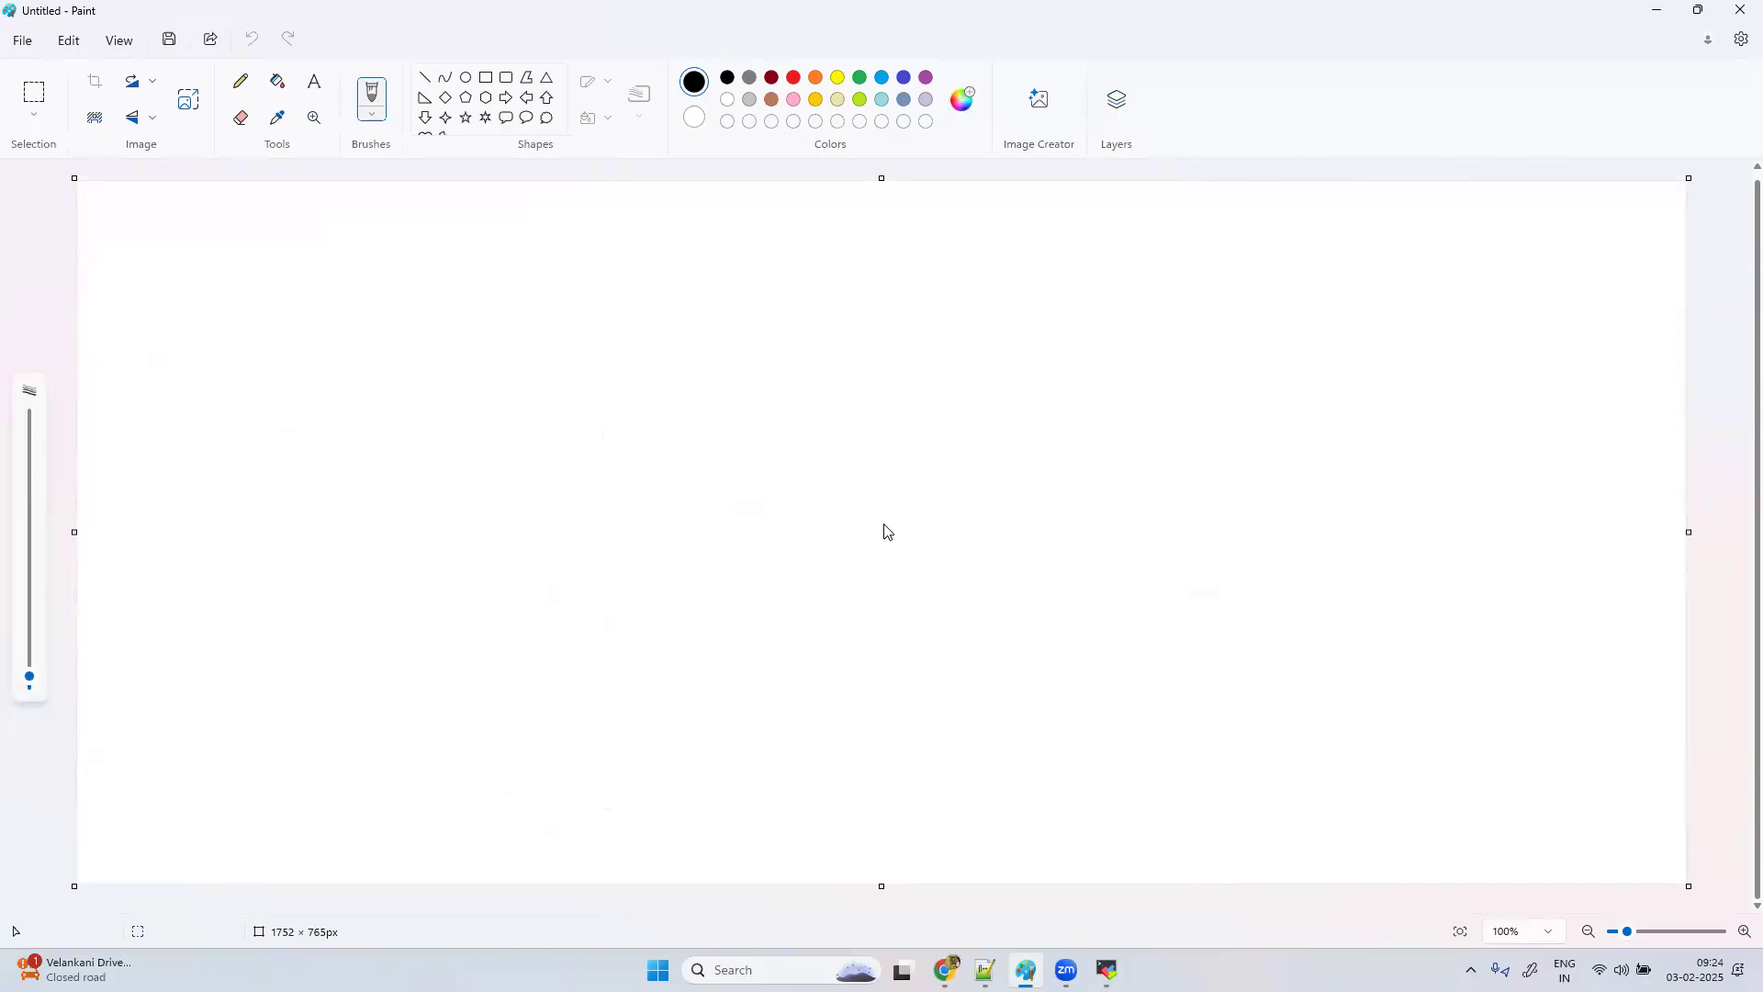
Step: Handwrite the otel.com web address inside a box and draw two separate boxes for the monitoring locations
mouse_move(1023, 405)
mouse_down()
mouse_move(1130, 410)
mouse_move(1179, 372)
mouse_up()
mouse_move(1193, 371)
mouse_down()
mouse_move(1194, 391)
mouse_move(1280, 315)
mouse_move(1336, 303)
mouse_up()
mouse_move(1373, 280)
mouse_down()
mouse_move(1363, 292)
mouse_move(1467, 272)
mouse_up()
drag(1478, 268, 1551, 243)
mouse_move(970, 410)
mouse_down()
mouse_move(1015, 475)
mouse_move(1503, 211)
mouse_move(1215, 413)
mouse_move(974, 484)
mouse_up()
mouse_move(252, 397)
mouse_down()
mouse_move(332, 551)
mouse_move(361, 317)
mouse_move(306, 562)
mouse_up()
mouse_move(379, 673)
mouse_down()
mouse_move(450, 796)
mouse_move(591, 729)
mouse_move(466, 839)
mouse_up()
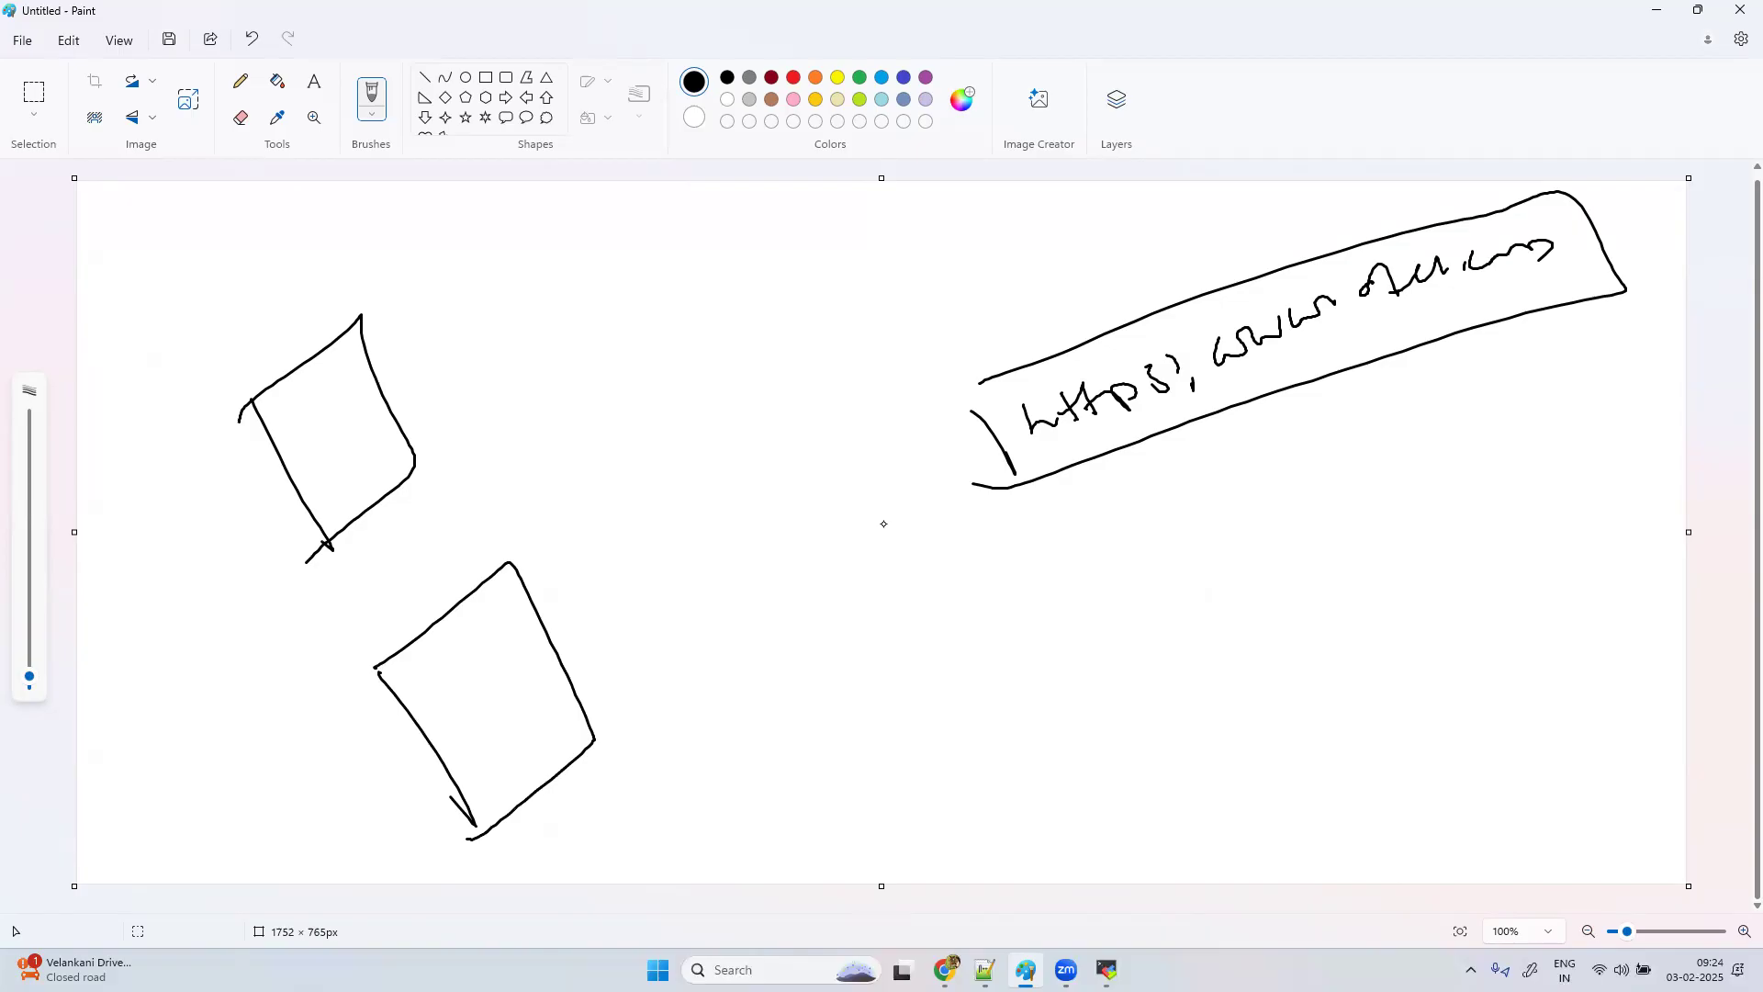
Step: Draw an arrow from each location box to the web address, marking the upper one with a cross and the lower one with a circled cross
drag(372, 350, 978, 341)
mouse_move(969, 317)
mouse_down()
mouse_move(994, 326)
mouse_move(955, 374)
mouse_up()
mouse_move(661, 267)
mouse_down()
mouse_move(632, 328)
mouse_move(726, 328)
mouse_up()
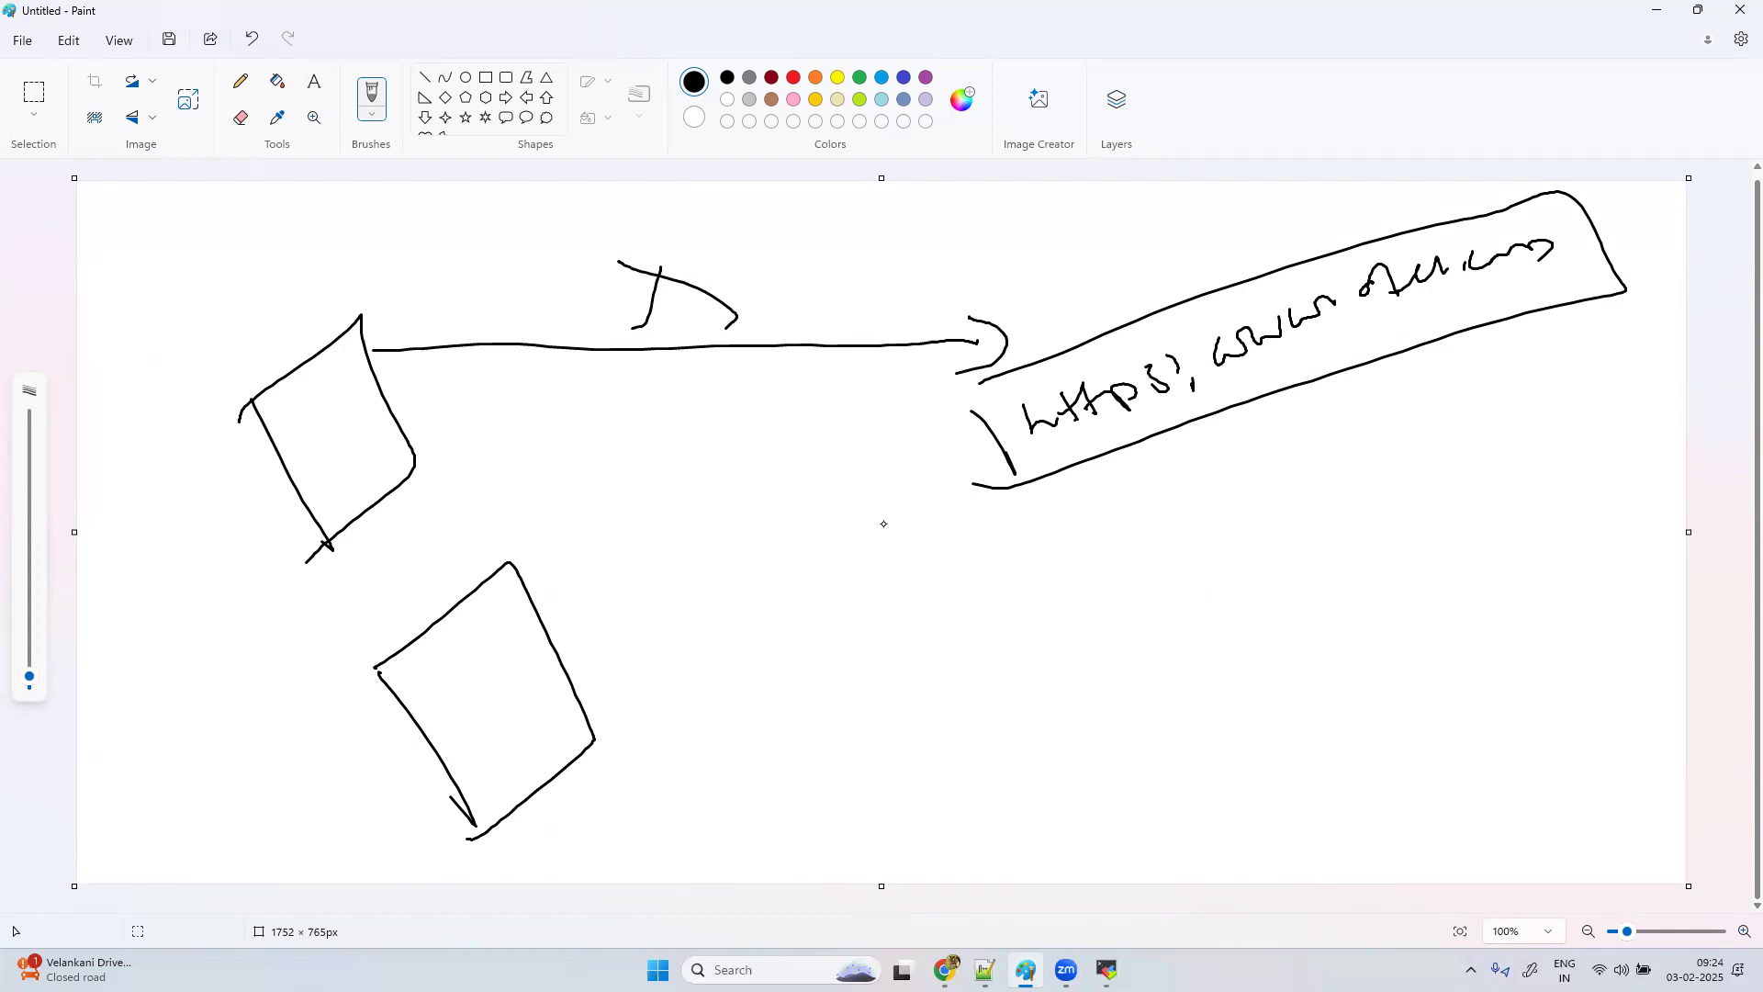
mouse_move(569, 698)
mouse_down()
mouse_move(989, 462)
mouse_move(953, 517)
mouse_up()
mouse_move(662, 541)
mouse_down()
mouse_move(742, 561)
mouse_move(714, 598)
mouse_up()
mouse_move(656, 494)
mouse_down()
mouse_move(640, 545)
mouse_move(661, 524)
mouse_up()
Step: Handwrite an underlined "send a alert" note with a curved arrow below the web address
drag(856, 606, 944, 645)
drag(927, 608, 958, 657)
mouse_move(989, 571)
mouse_down()
mouse_move(992, 621)
mouse_move(1056, 577)
mouse_move(1092, 519)
mouse_move(1132, 566)
mouse_up()
mouse_move(1165, 509)
mouse_down()
mouse_move(1152, 533)
mouse_move(1201, 521)
mouse_up()
mouse_move(1251, 462)
mouse_down()
mouse_move(1233, 484)
mouse_move(1281, 483)
mouse_up()
mouse_move(1275, 429)
mouse_down()
mouse_move(1304, 473)
mouse_move(1403, 430)
mouse_up()
mouse_move(1417, 376)
mouse_down()
mouse_move(1422, 427)
mouse_move(1433, 404)
mouse_up()
drag(1346, 487, 1460, 431)
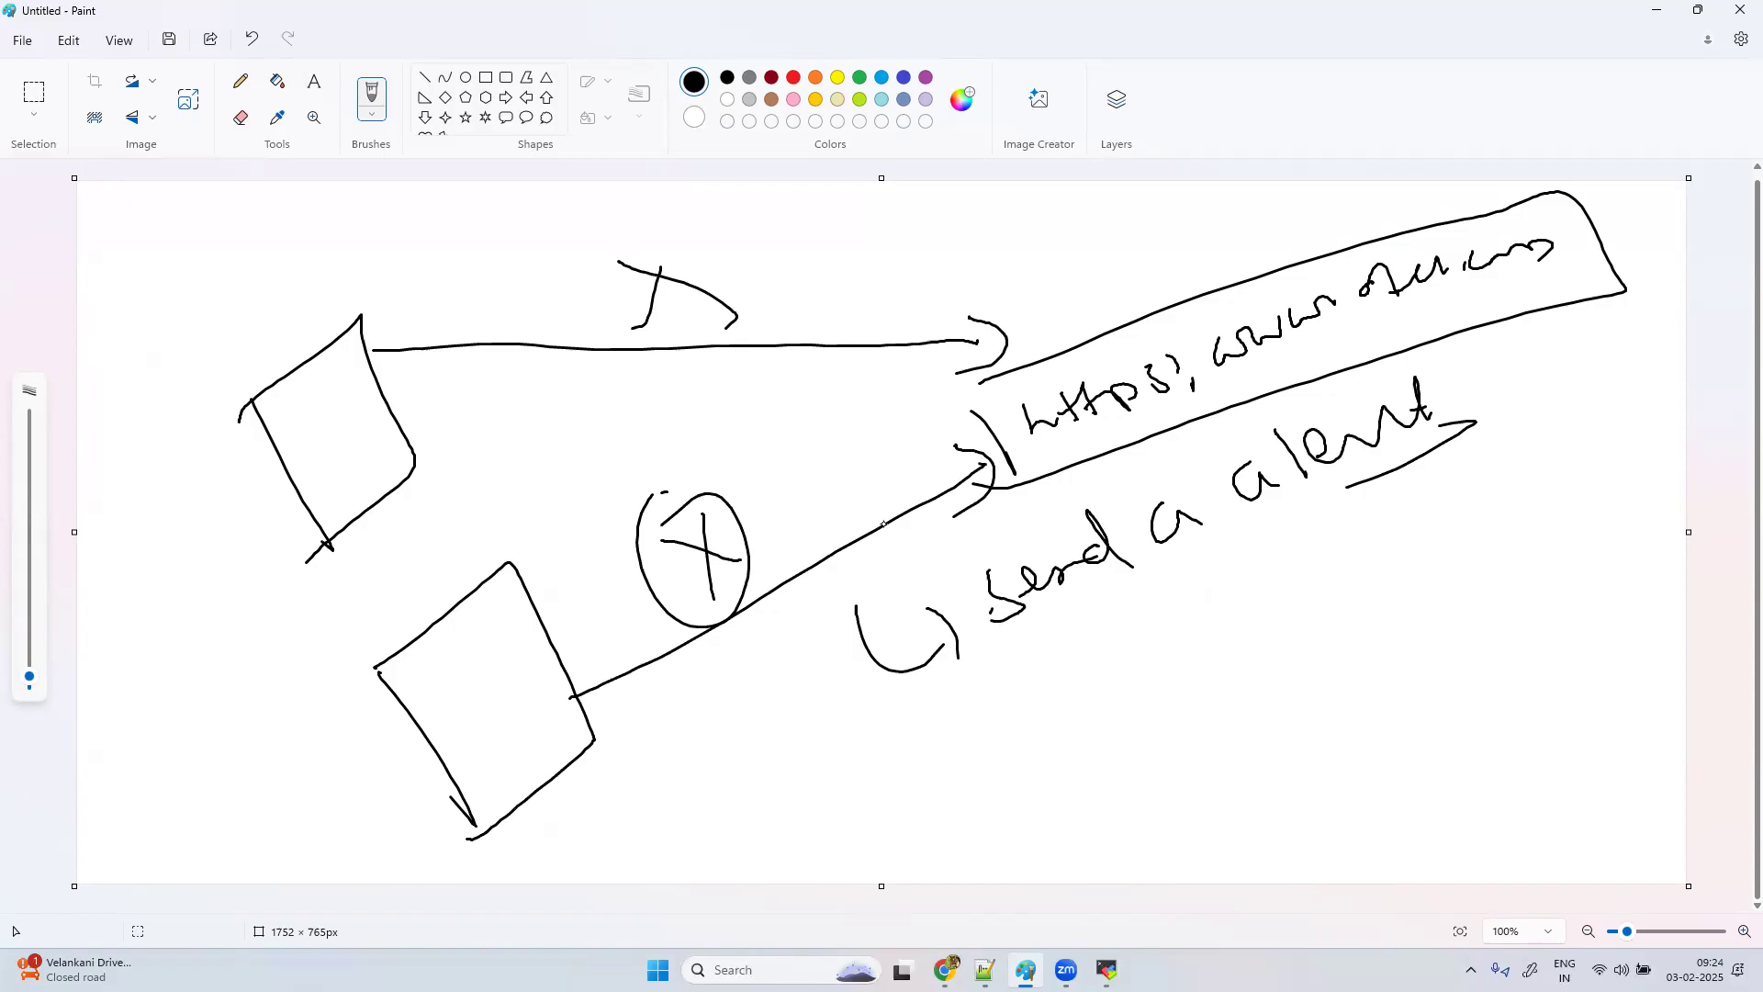
Step: Add a stroke to the lower arrow's circled cross and label the location boxes US and UK
drag(635, 499, 712, 510)
mouse_move(287, 805)
mouse_down()
mouse_move(303, 816)
mouse_move(312, 766)
mouse_up()
mouse_move(332, 760)
mouse_down()
mouse_move(355, 809)
mouse_move(399, 778)
mouse_up()
mouse_move(162, 558)
mouse_down()
mouse_move(191, 525)
mouse_move(228, 562)
mouse_up()
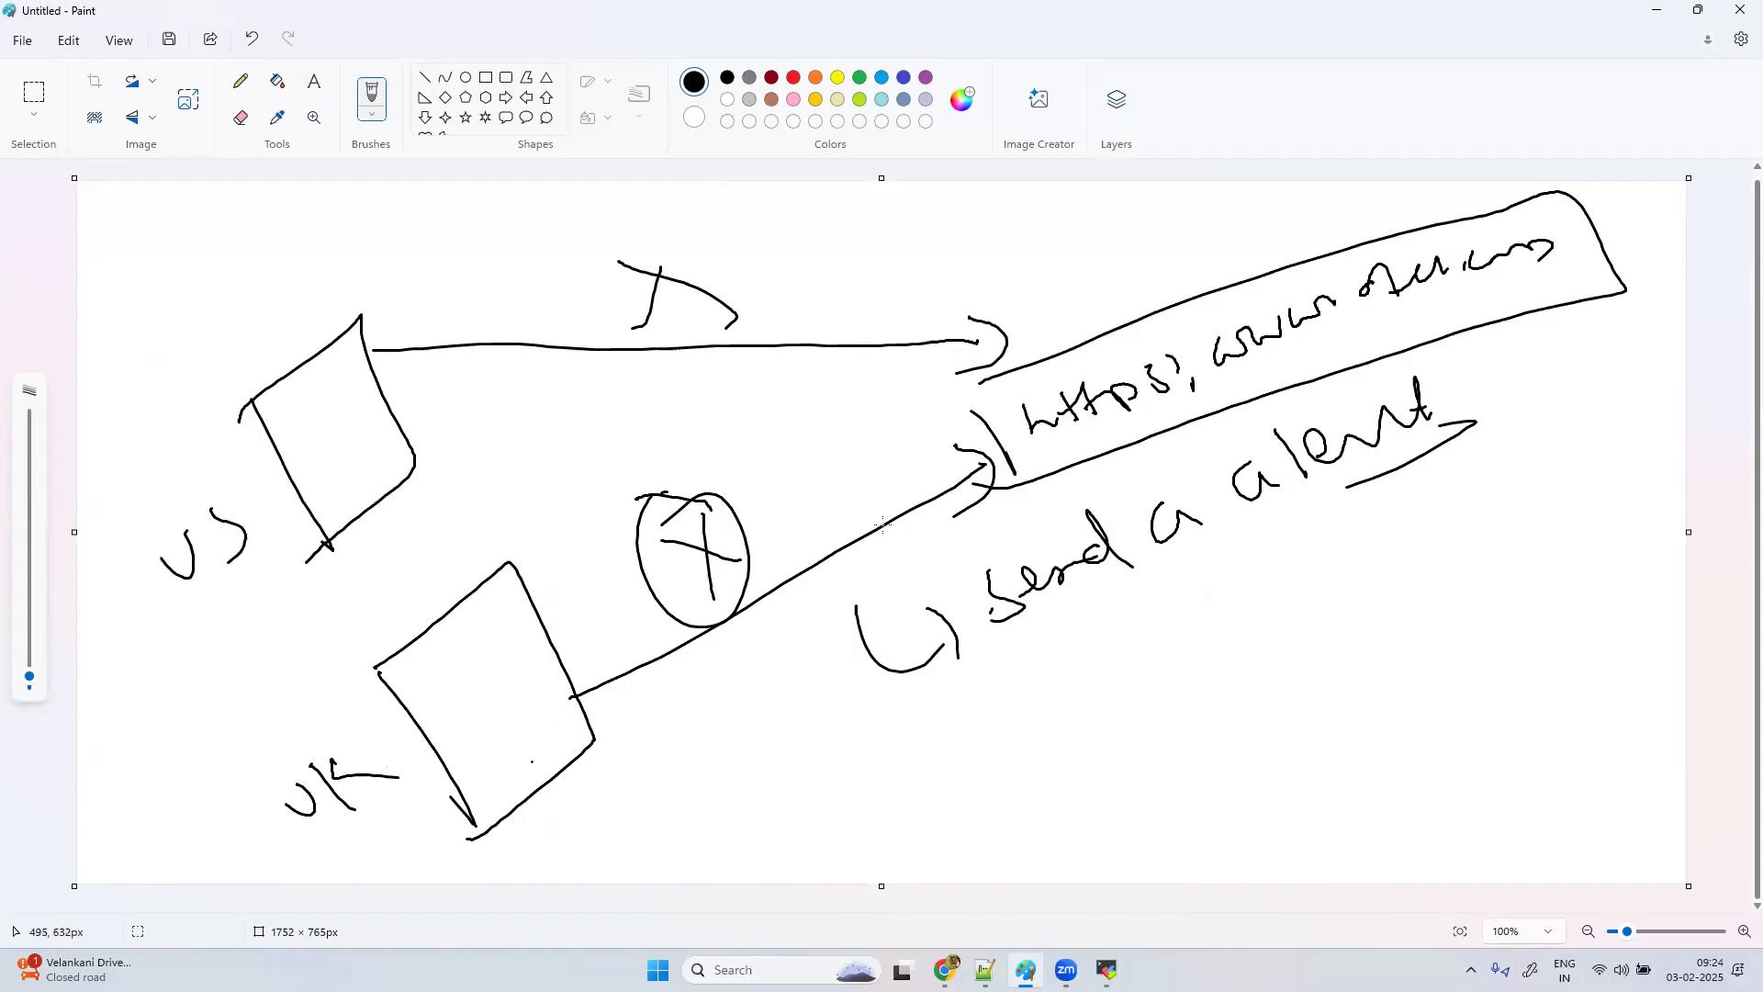
Step: Draw a tick over the cross on the US arrow and add a circled cross below the alert note
mouse_move(618, 280)
mouse_down()
mouse_move(696, 267)
mouse_move(710, 244)
mouse_up()
mouse_move(620, 281)
mouse_down()
mouse_move(655, 308)
mouse_move(720, 234)
mouse_up()
mouse_move(1089, 648)
mouse_down()
mouse_move(1086, 709)
mouse_move(1135, 670)
mouse_up()
mouse_move(1085, 665)
mouse_down()
mouse_move(1143, 685)
mouse_move(1068, 655)
mouse_up()
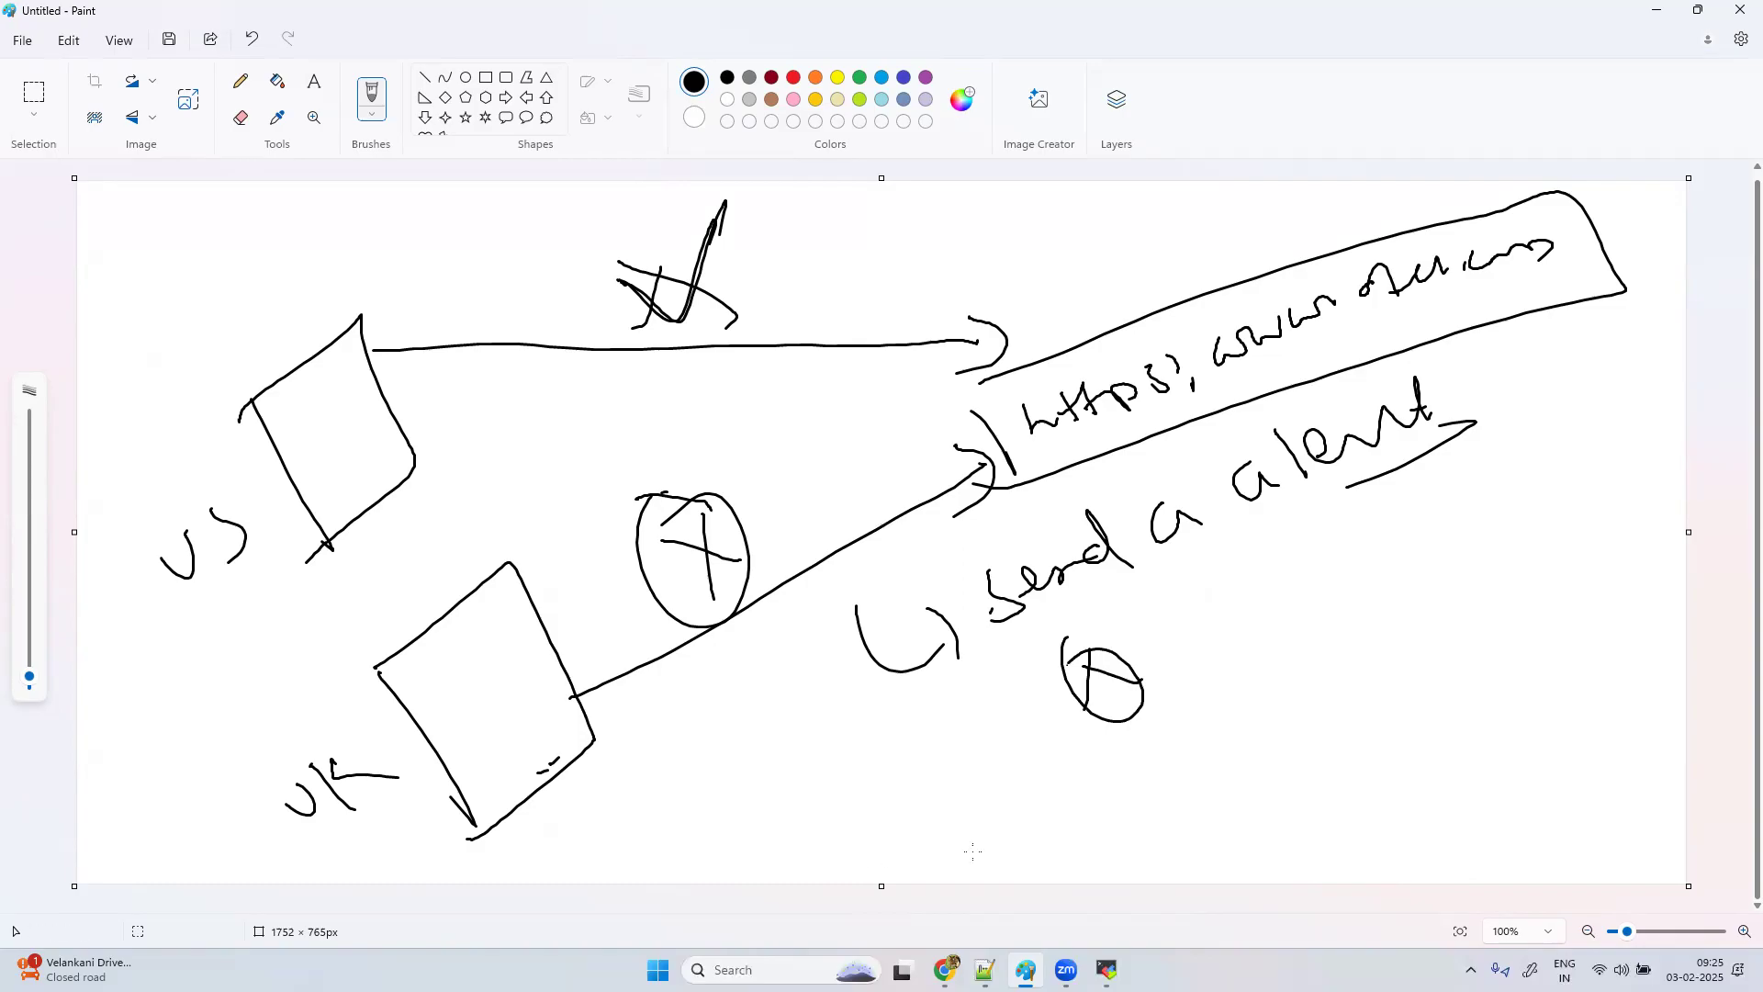
Step: Switch back to the Dynatrace HTTP monitor in Chrome and turn the local outage alert back on
mouse_move(946, 970)
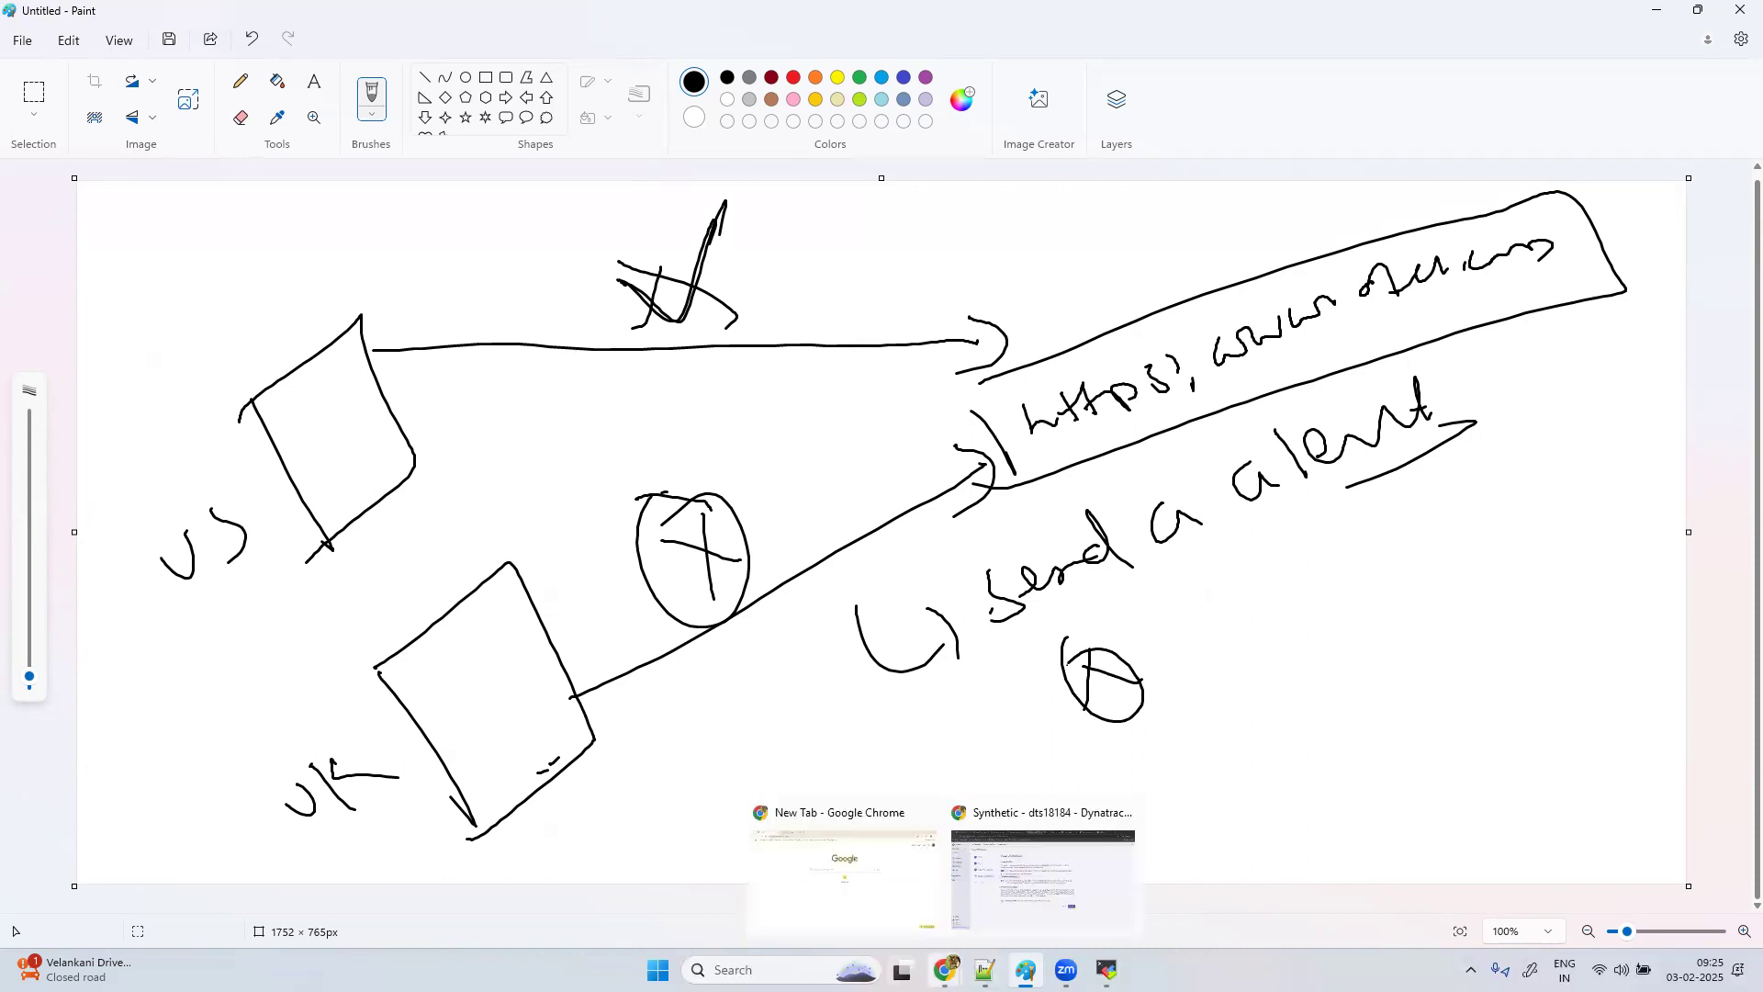
click(1023, 850)
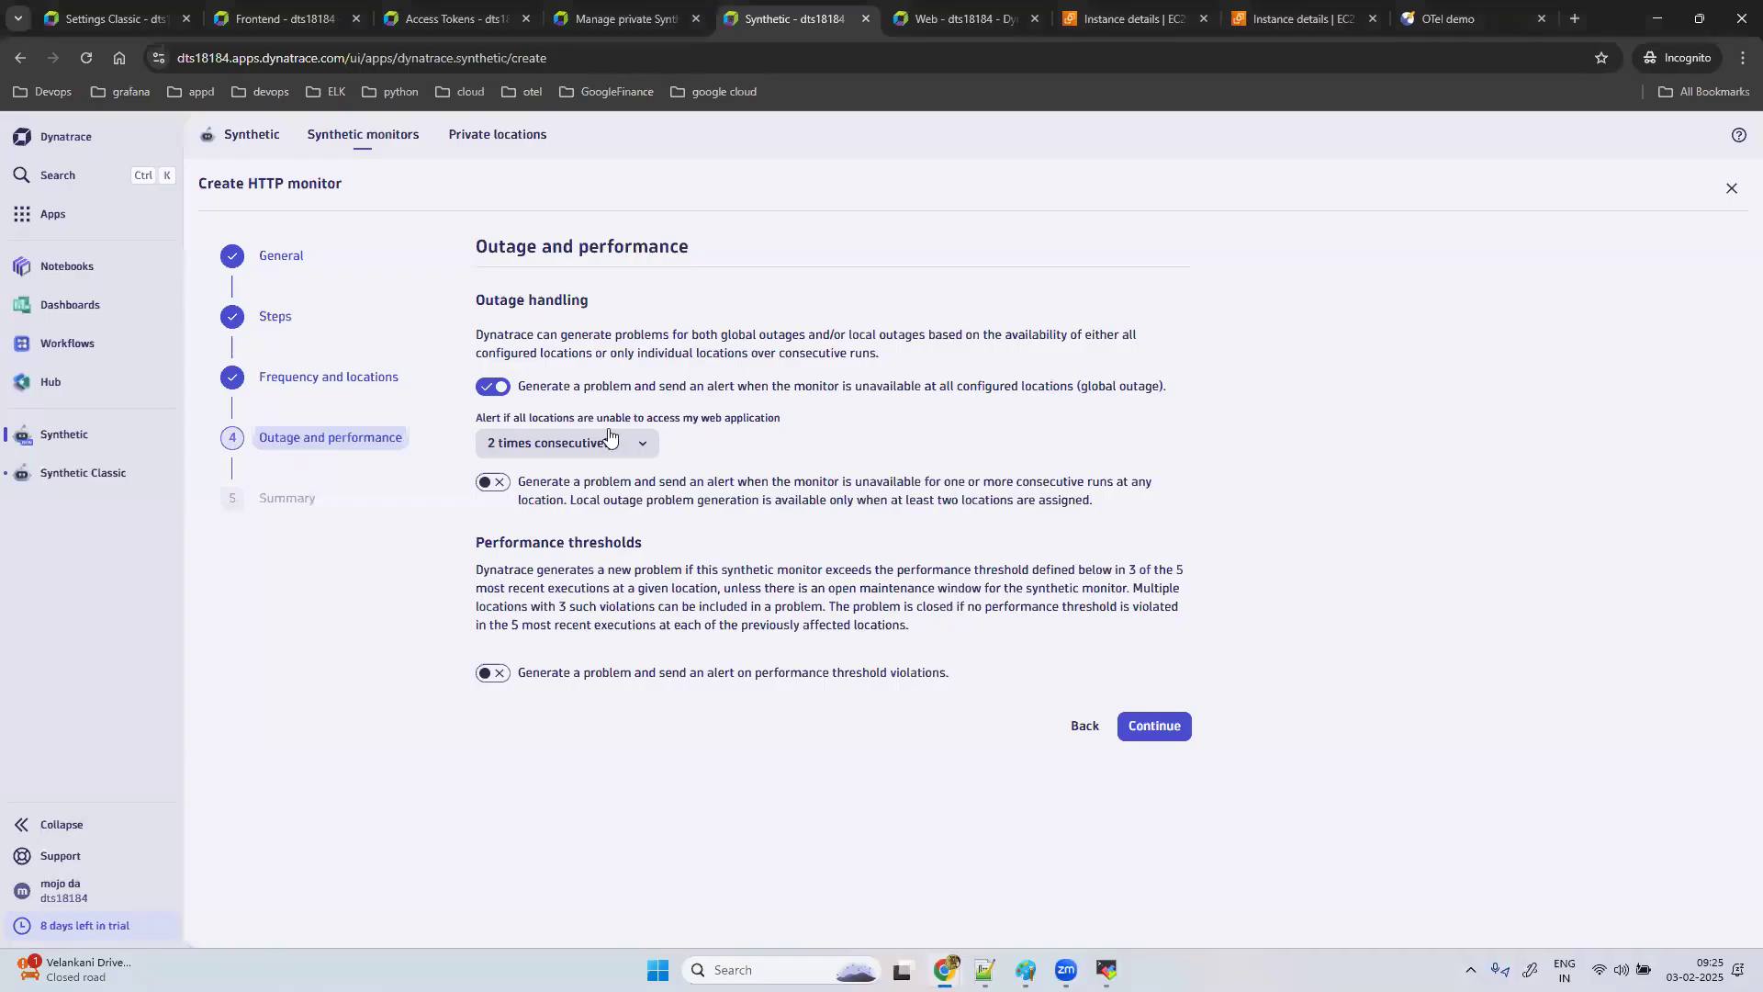
click(496, 484)
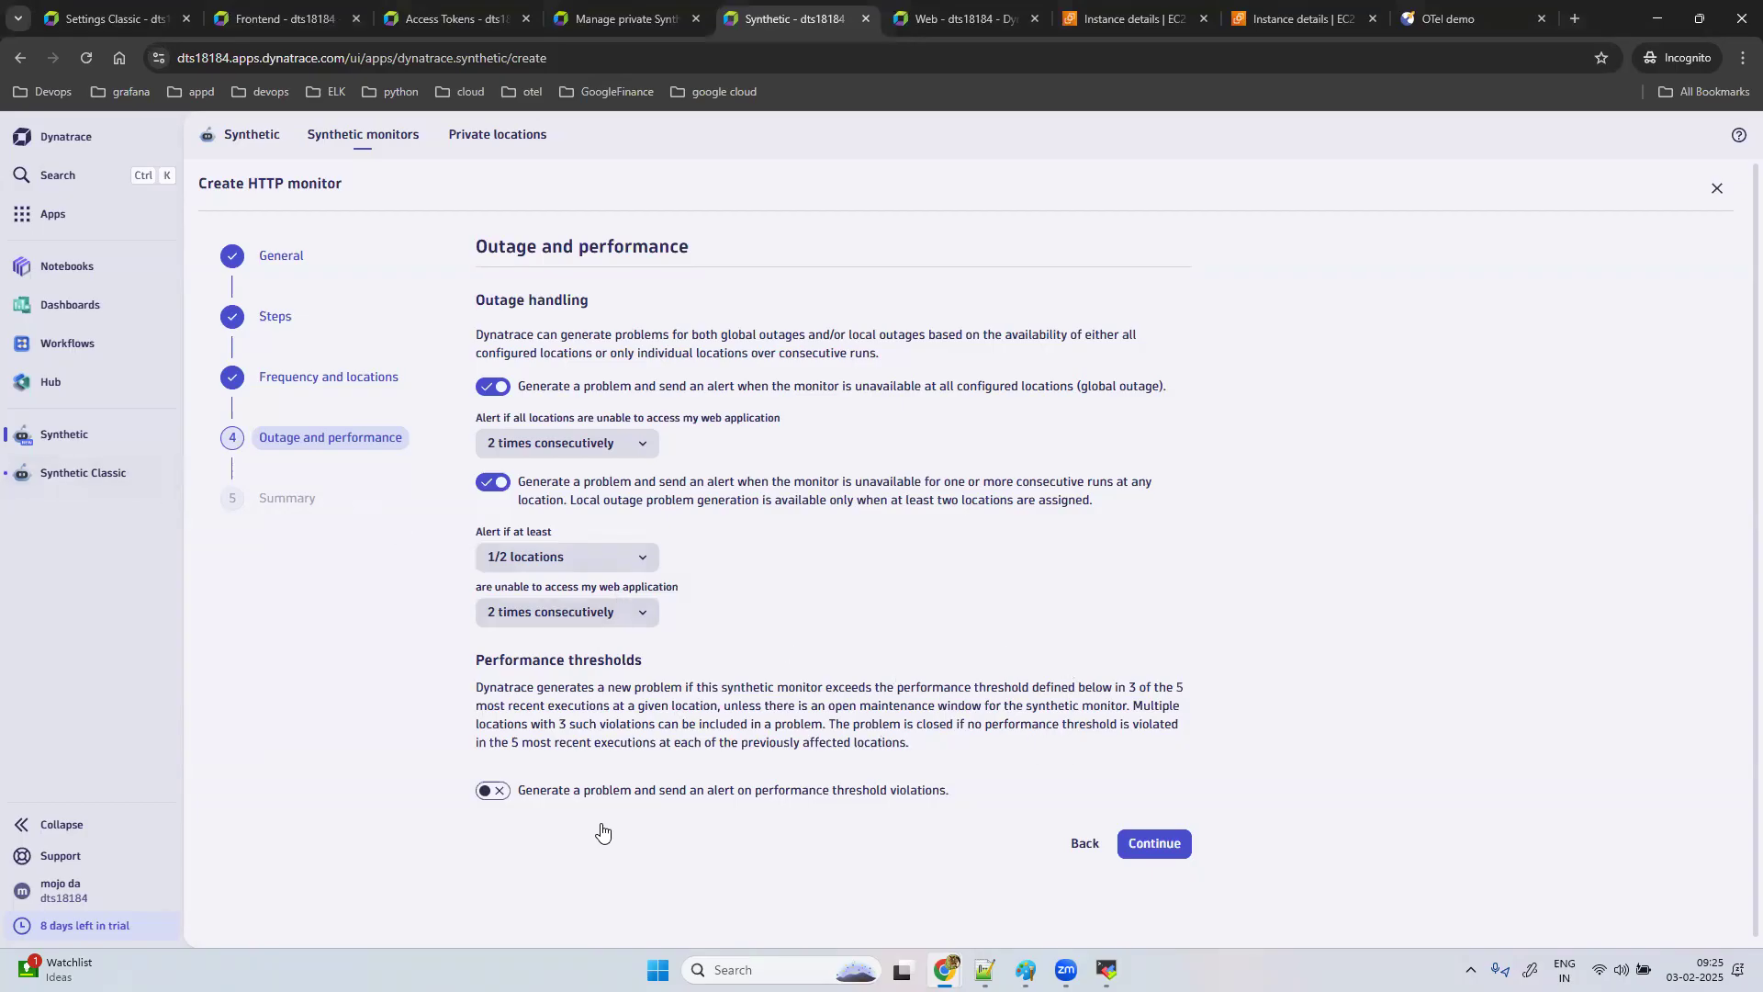
Step: Enable alerts on performance threshold violations and set the threshold for the sum of all requests to 10 seconds
click(493, 791)
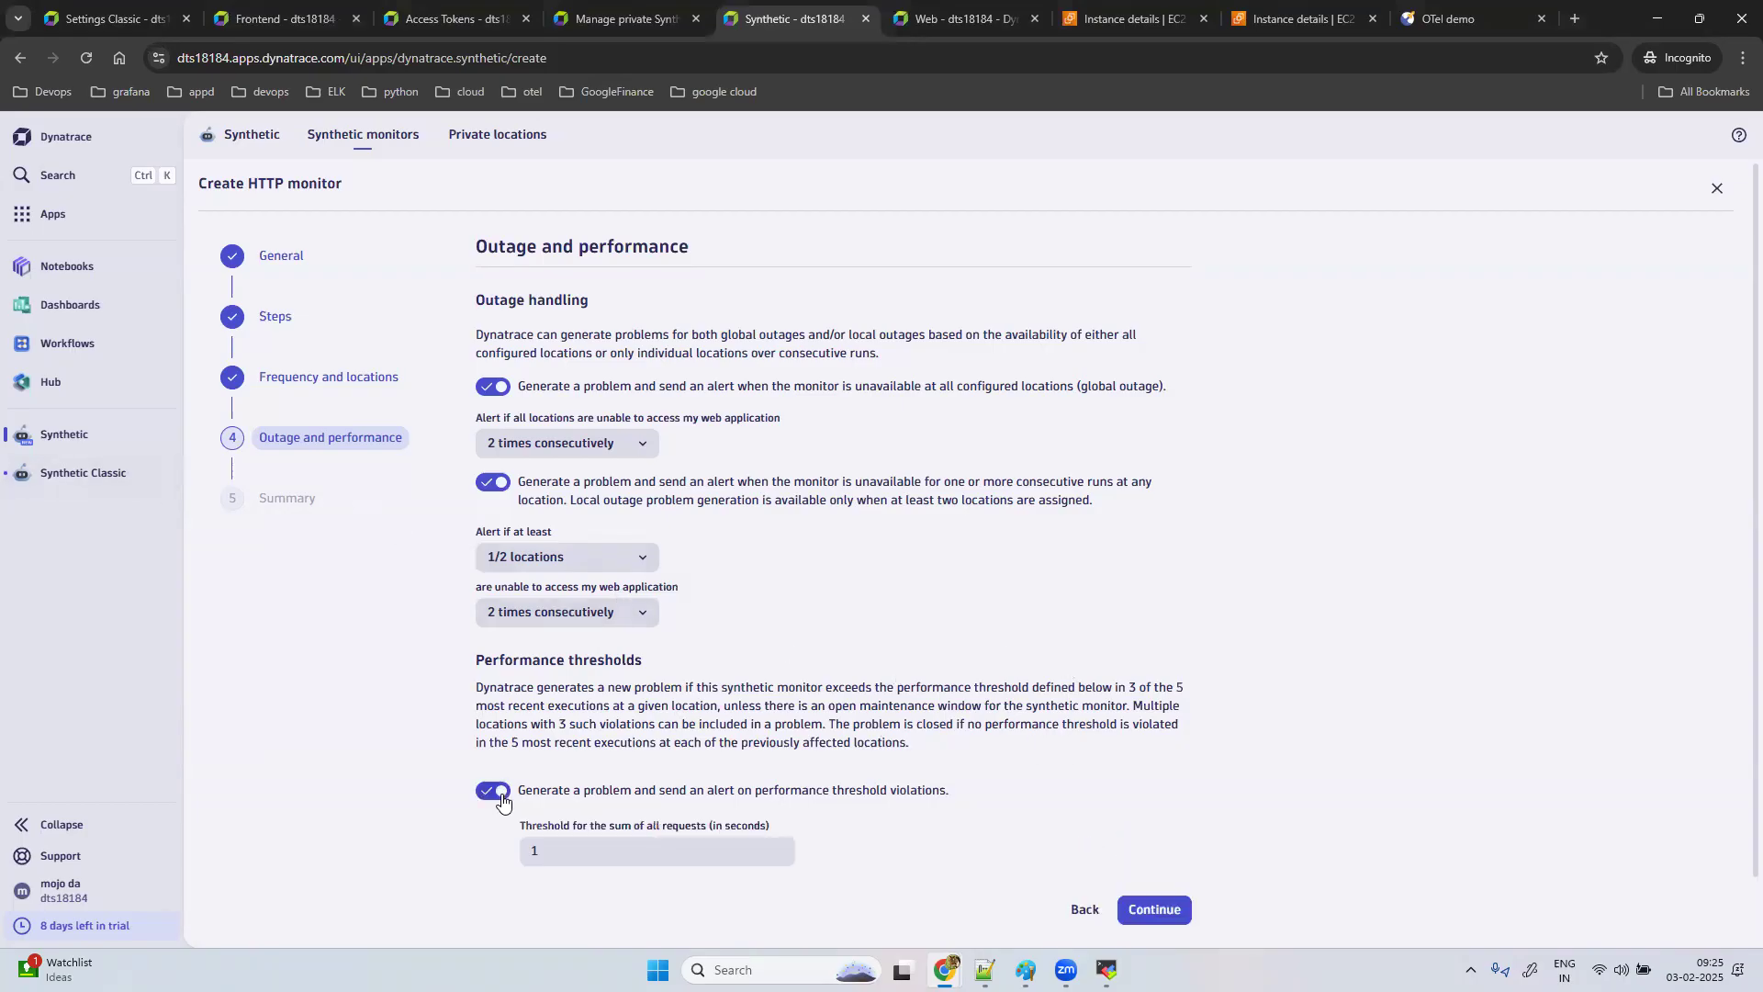
click(1470, 18)
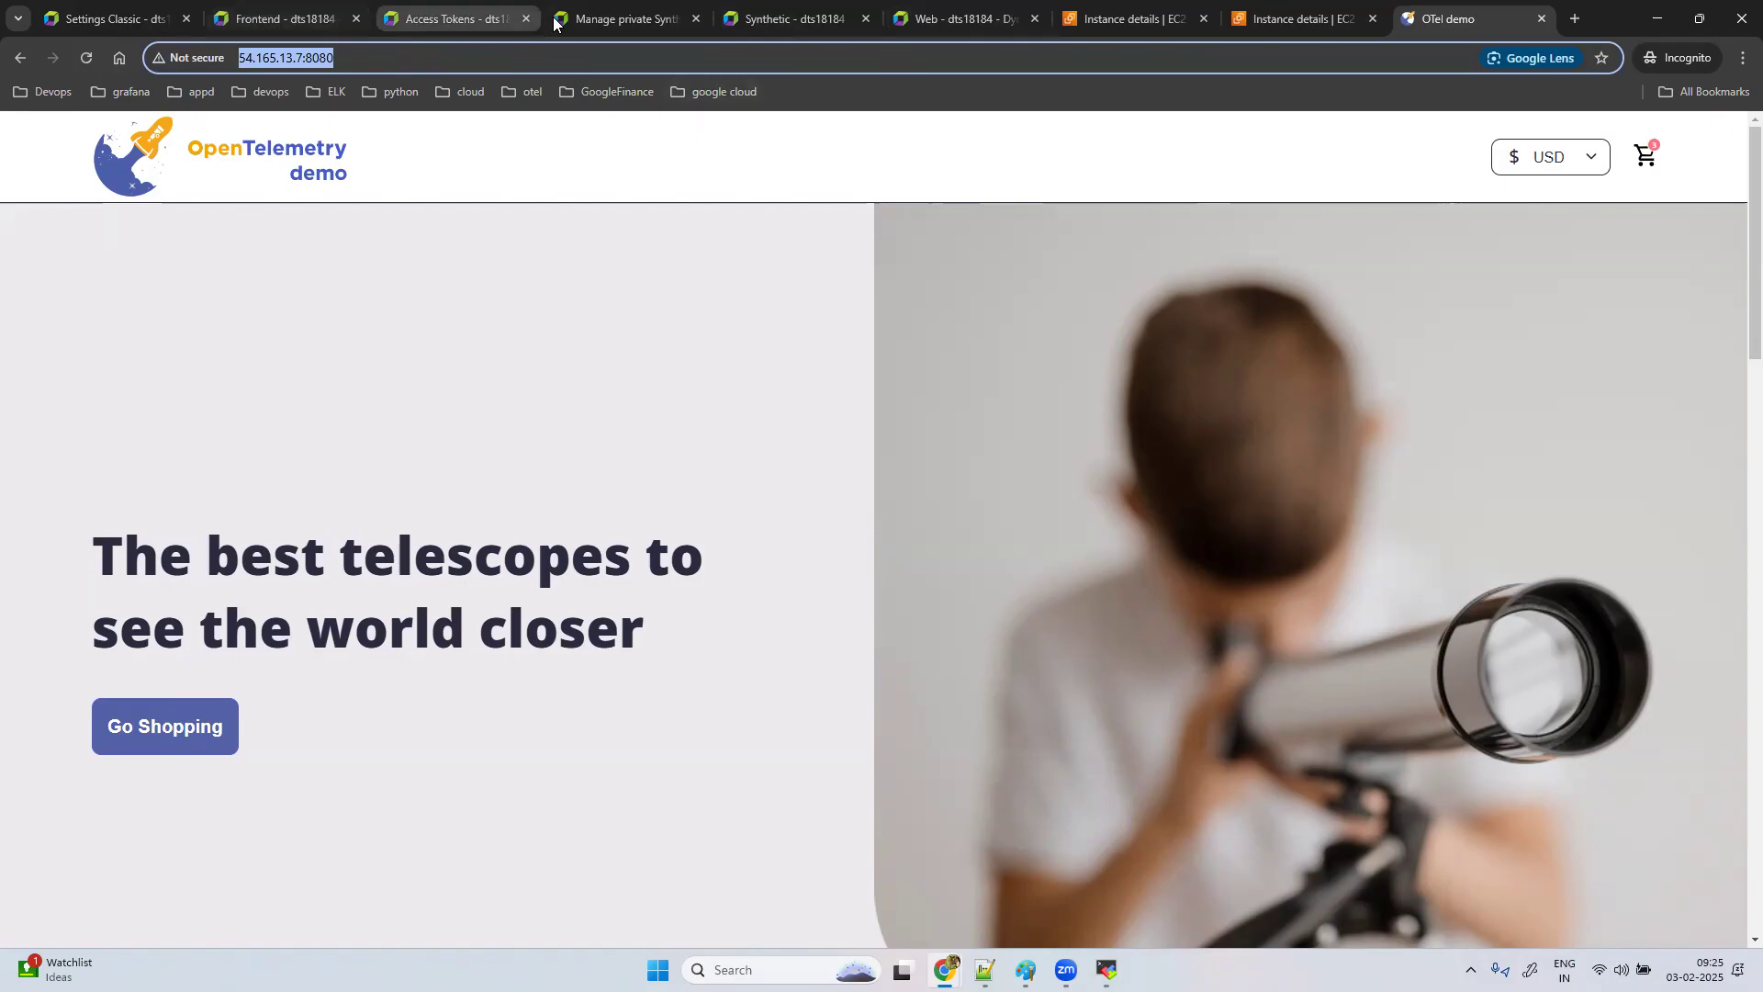
click(781, 18)
click(575, 847)
text(0)
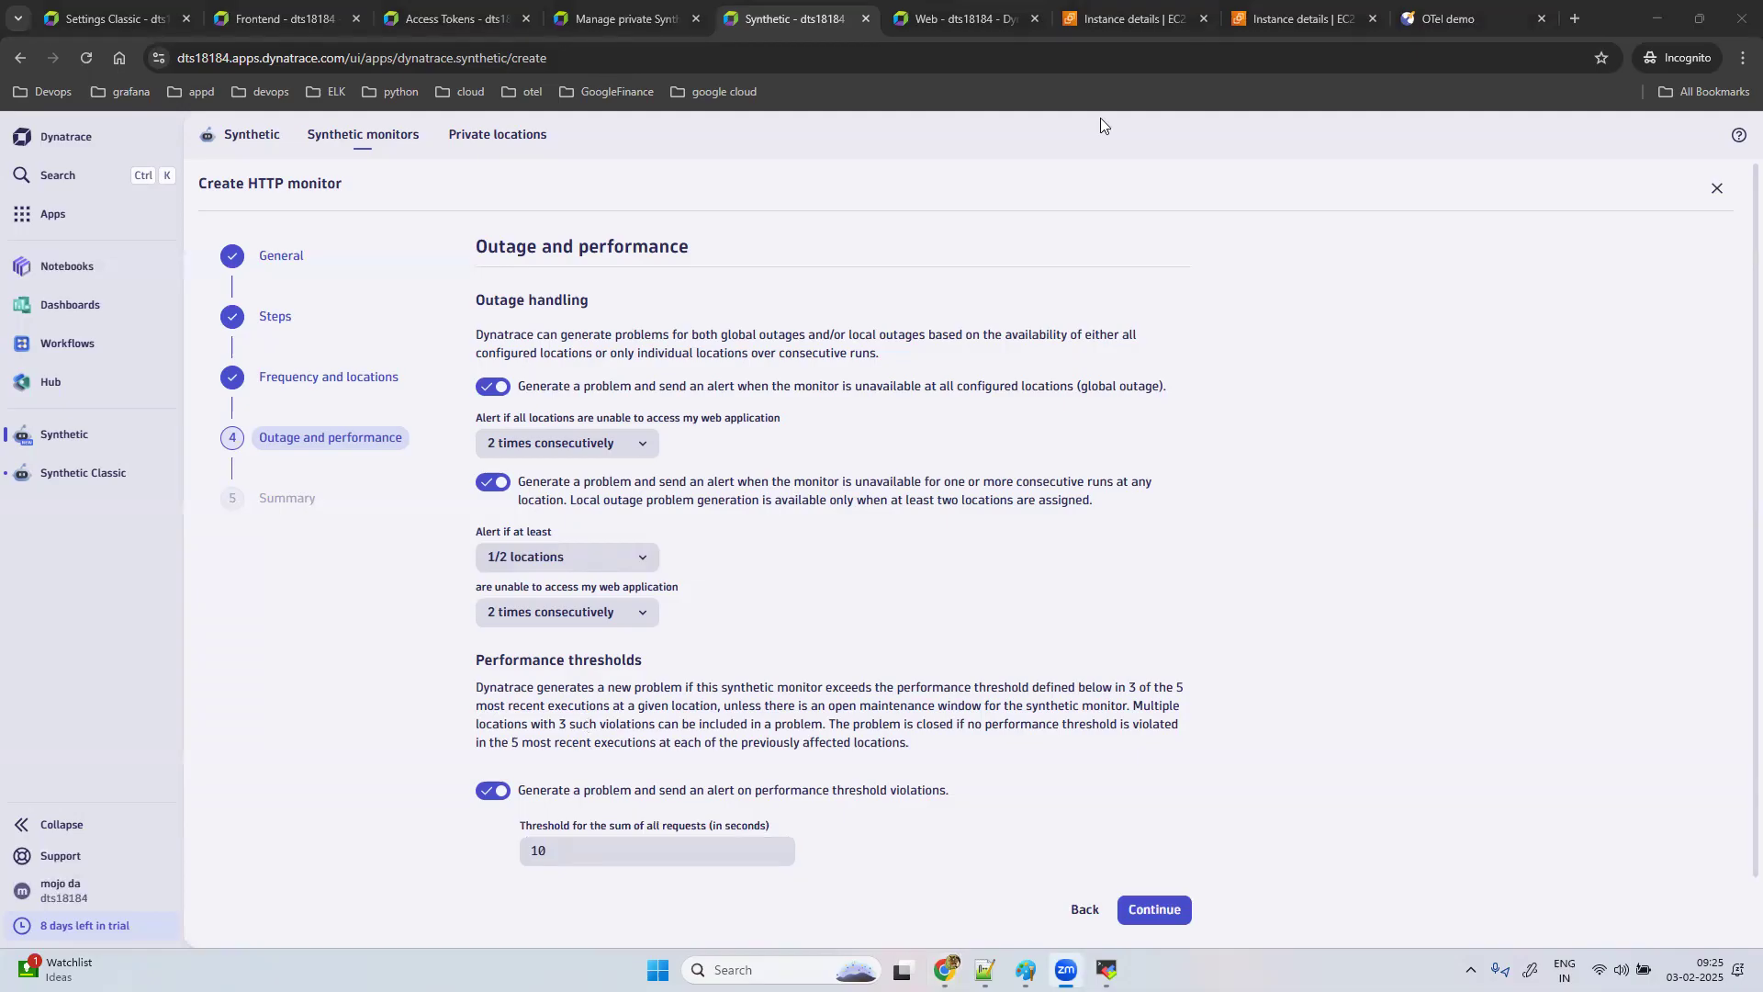
Step: Reload the OTel demo home page to observe how it loads, and return to the HTTP monitor setup
key(ctrl+9)
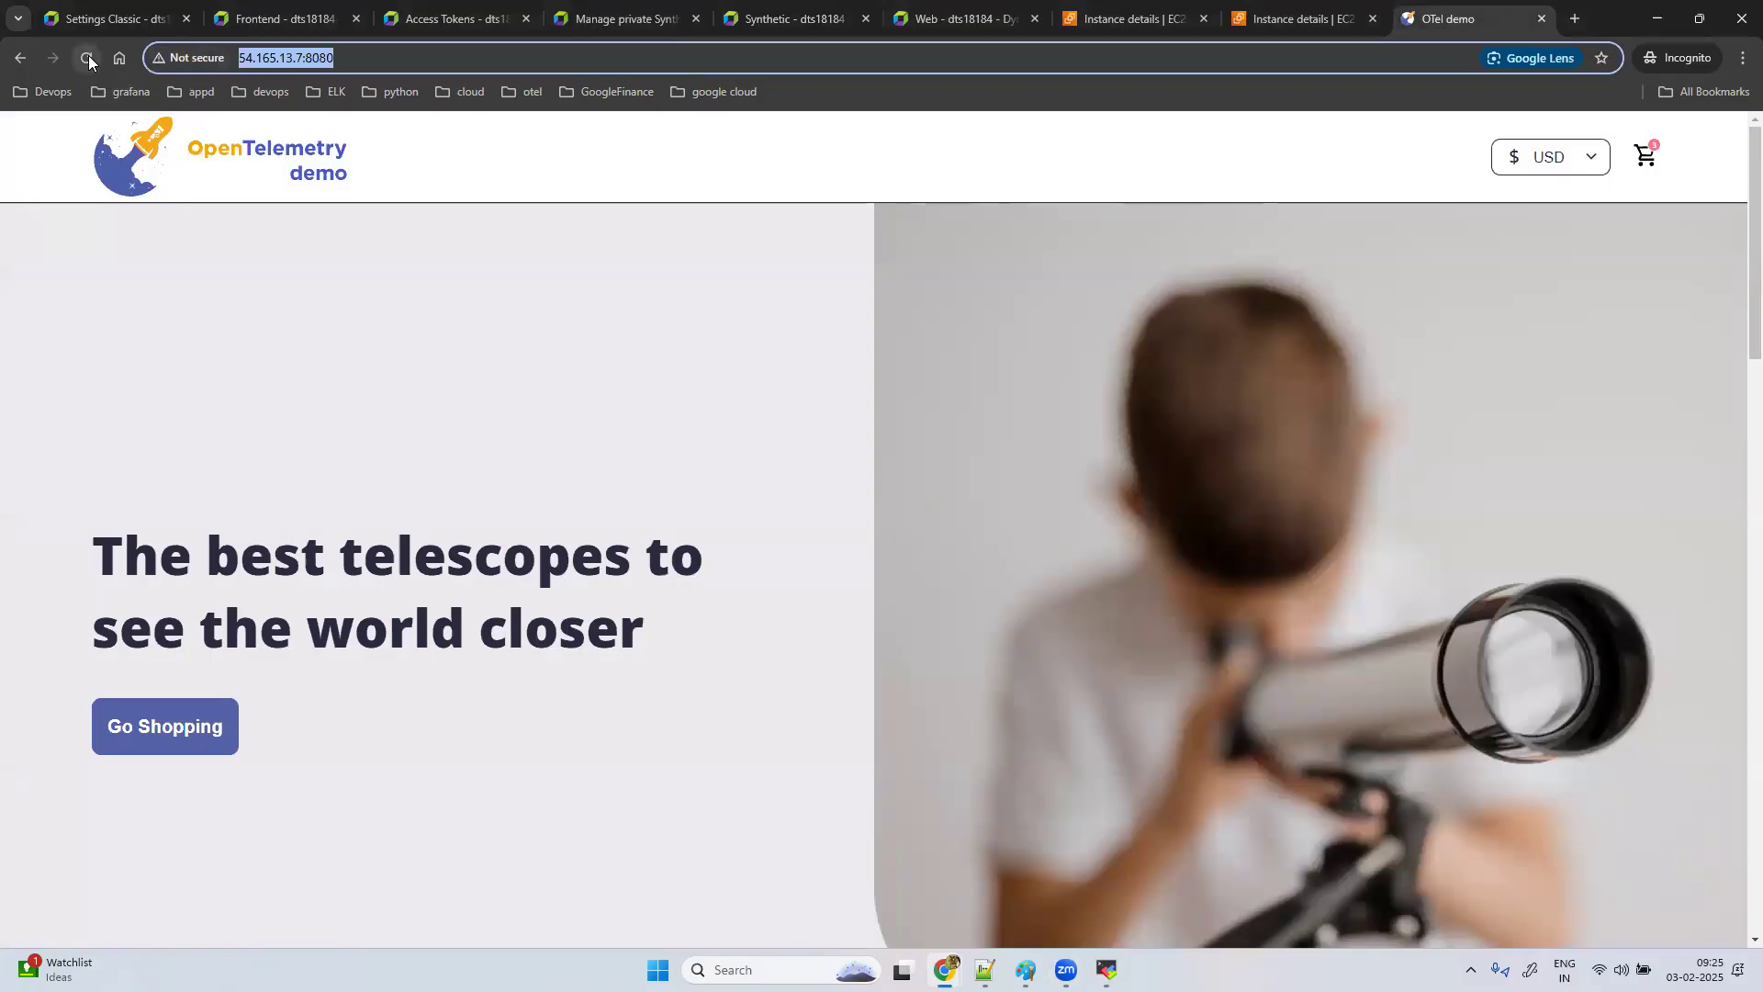
click(88, 59)
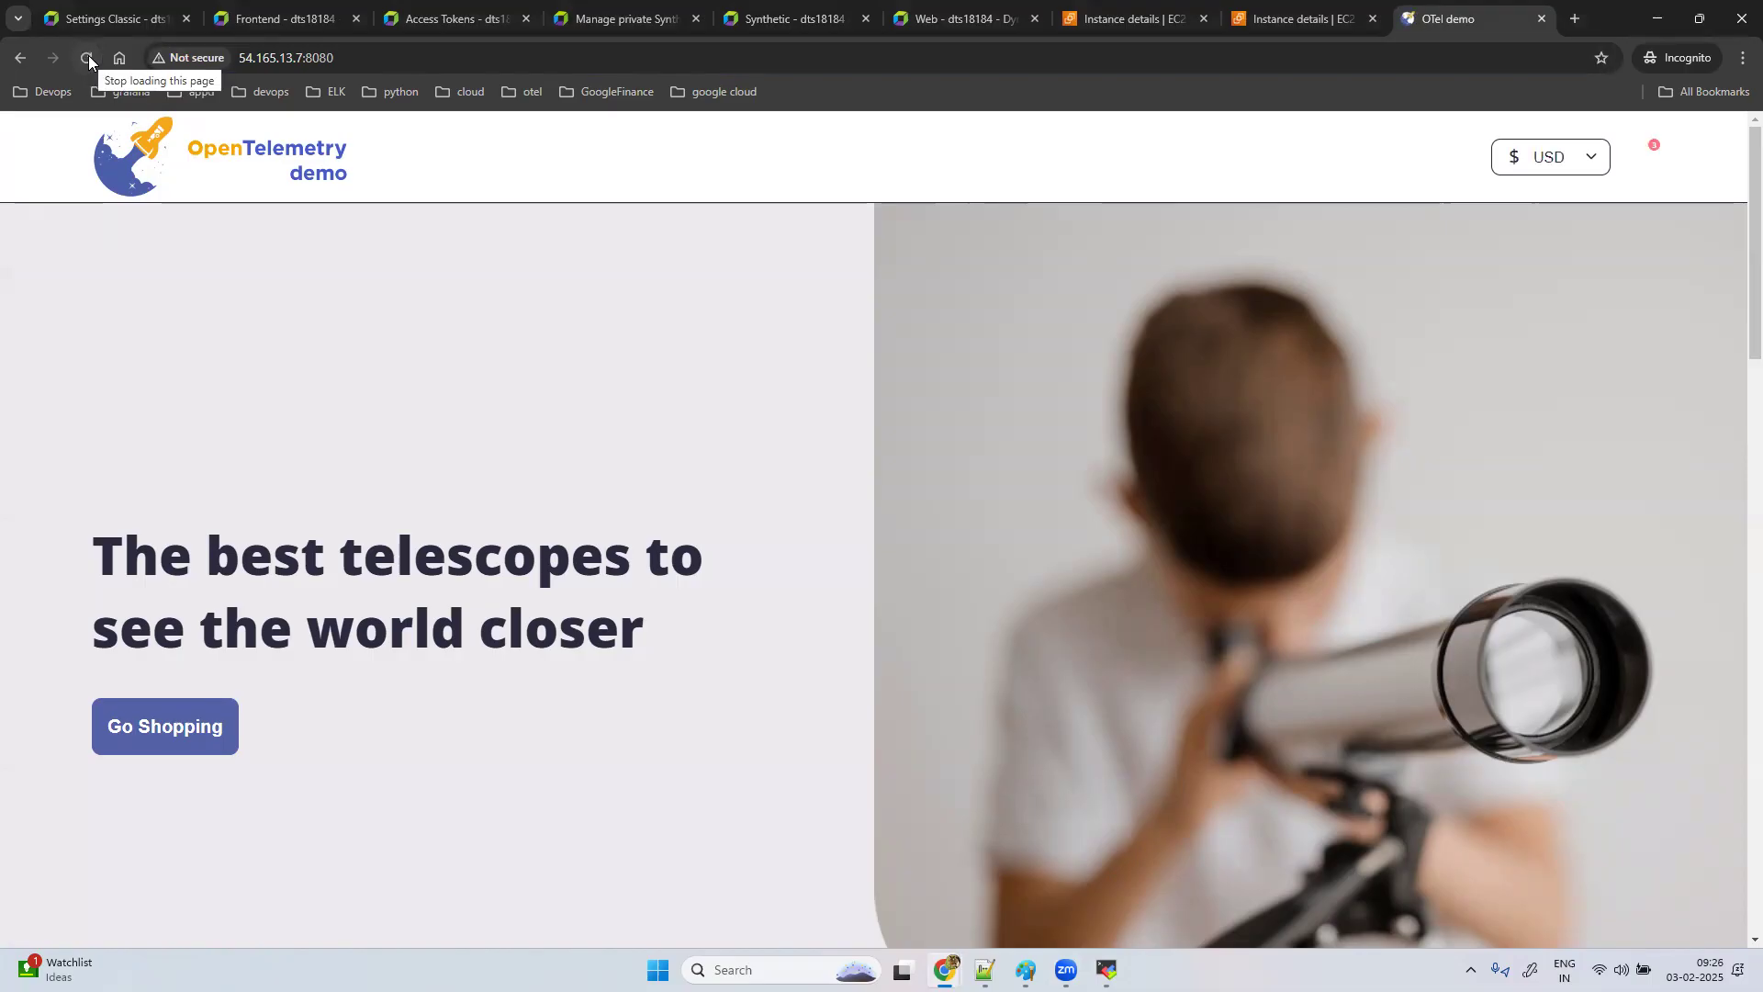
click(785, 18)
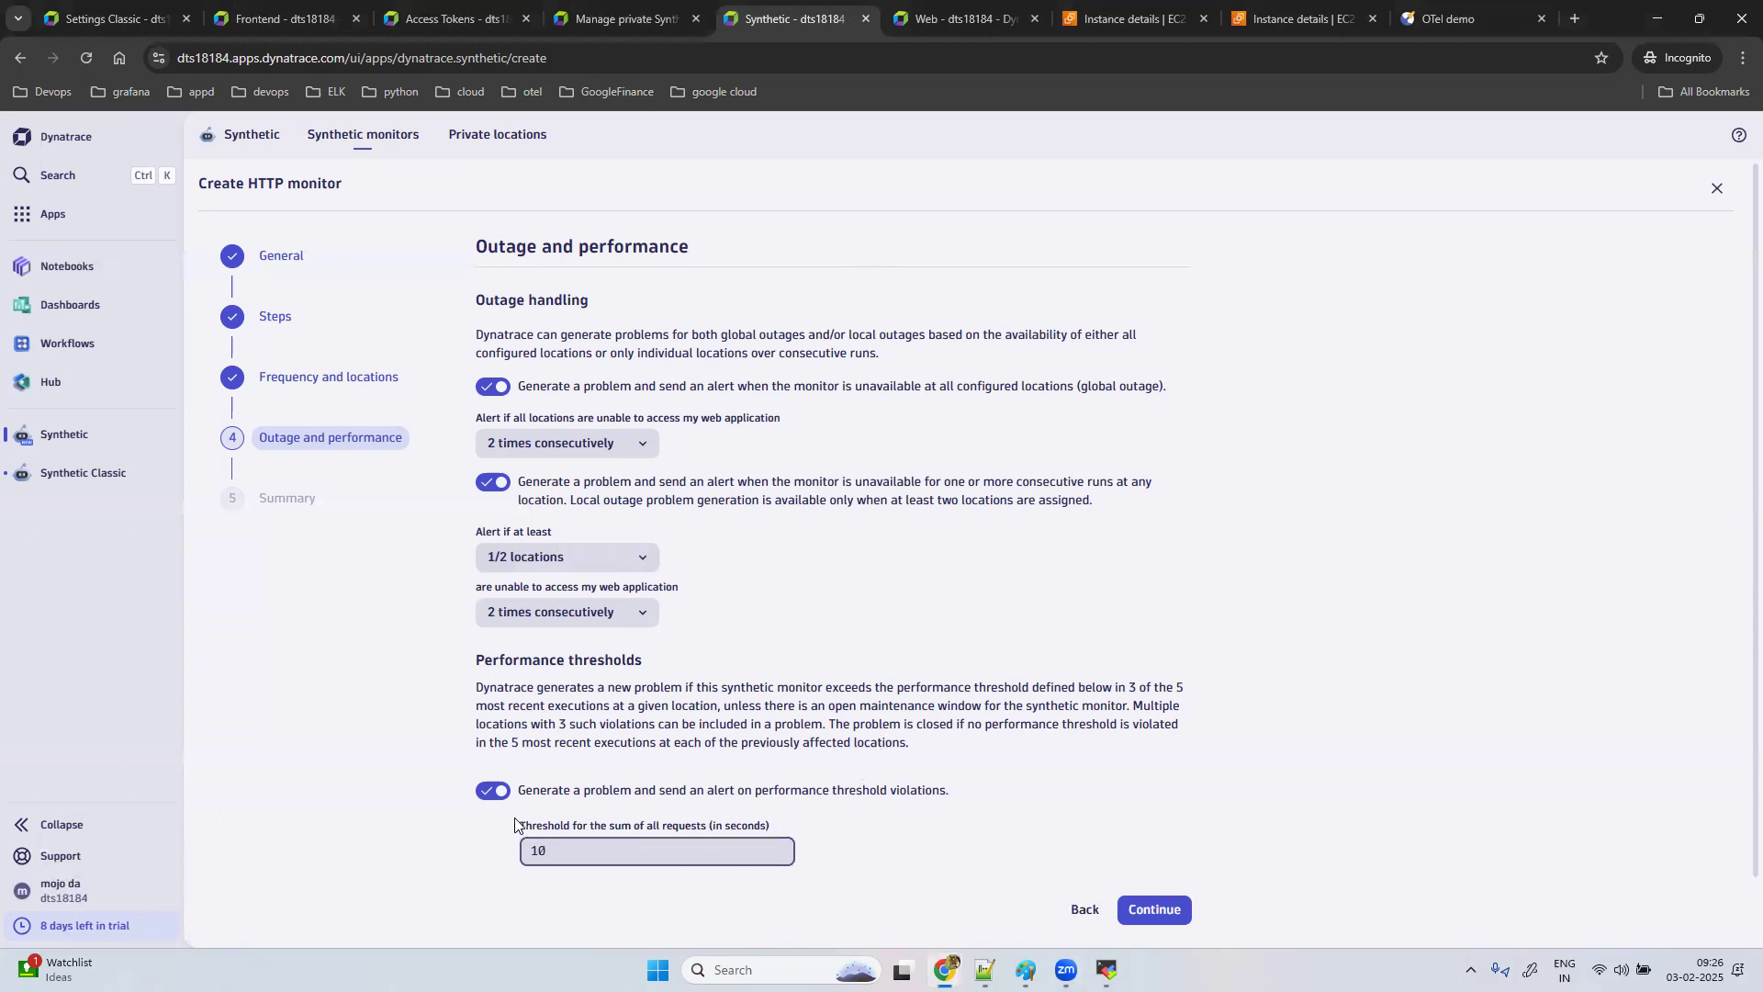
Step: Continue to the summary of the oteldemo Home Page monitor and save it
click(1155, 910)
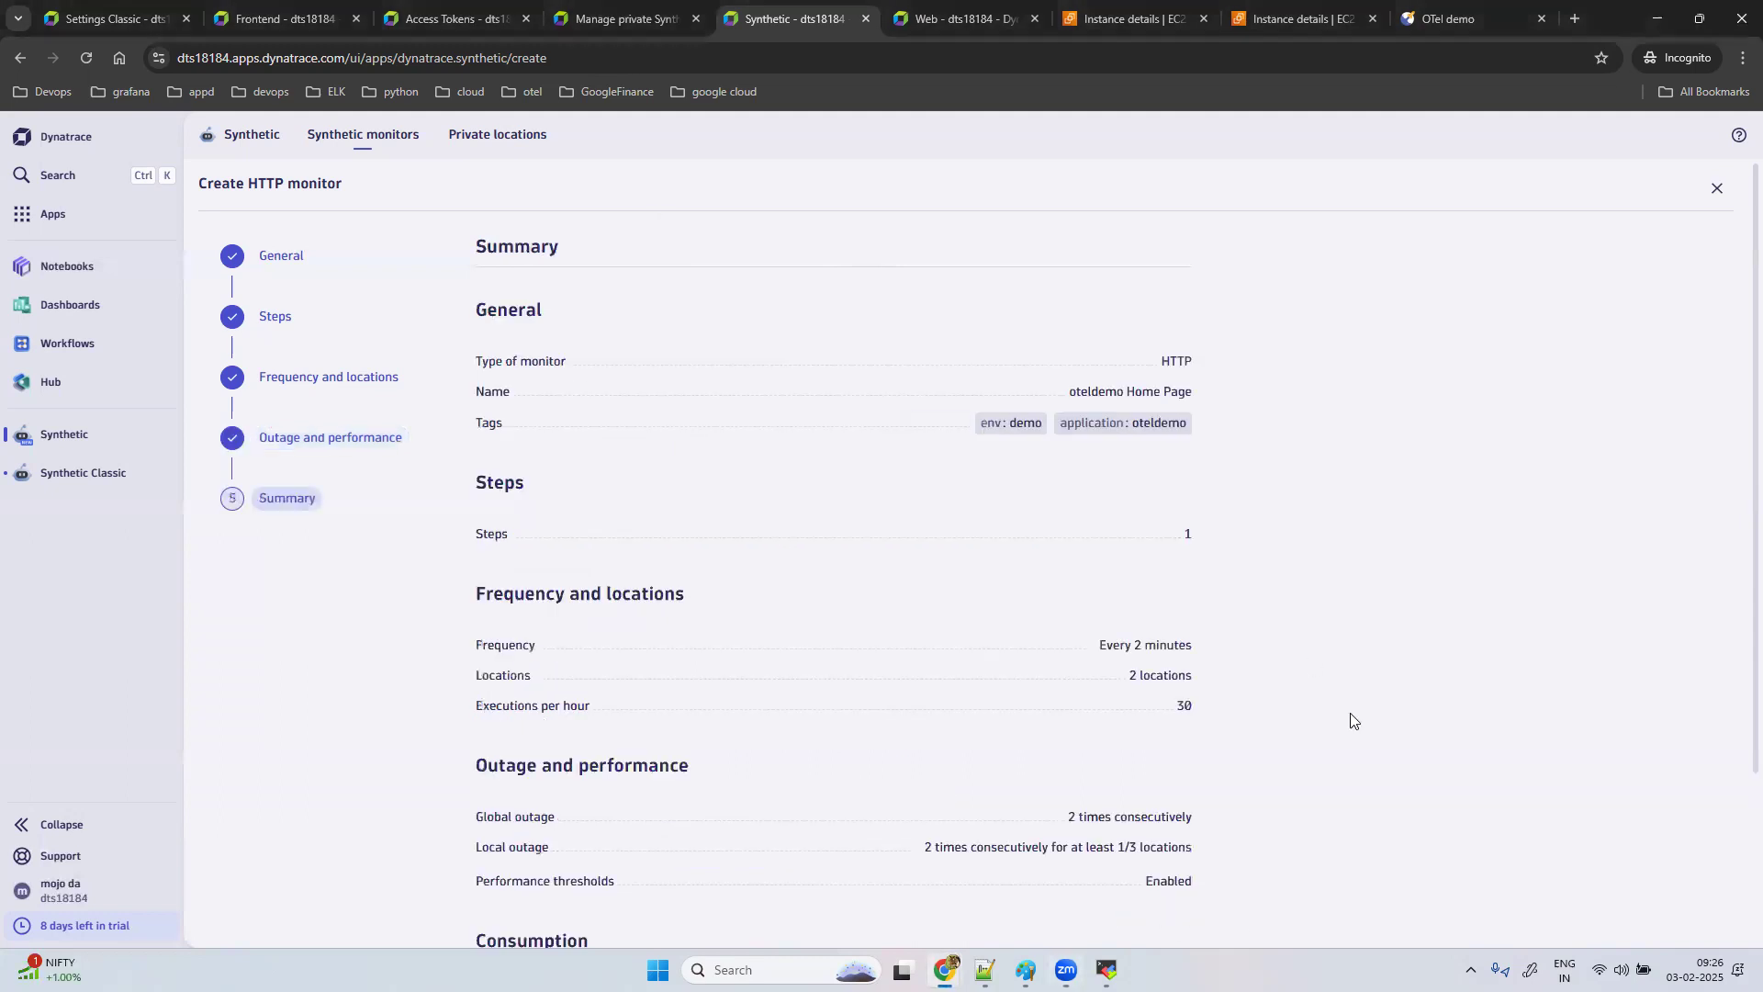
scroll(1212, 787, down, 3)
click(1166, 837)
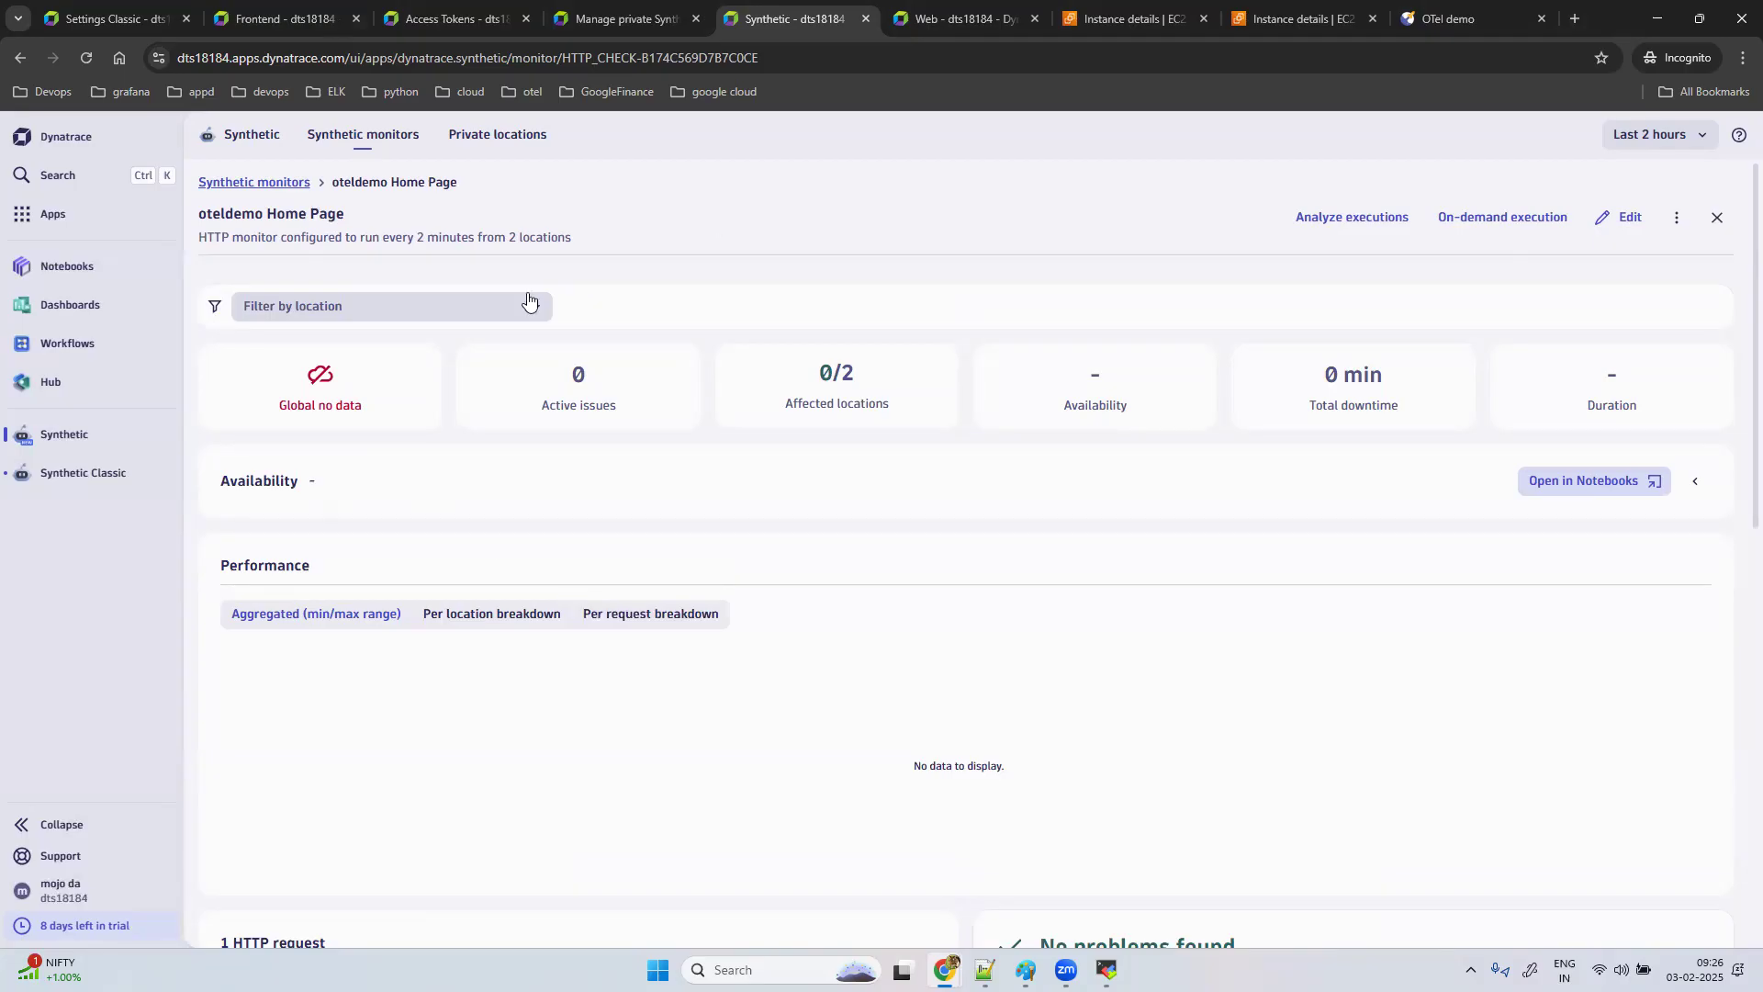
Step: Open the monitor's on-demand execution and trigger it at Amsterdam and APMDT with SSL issue handling enabled
click(1478, 222)
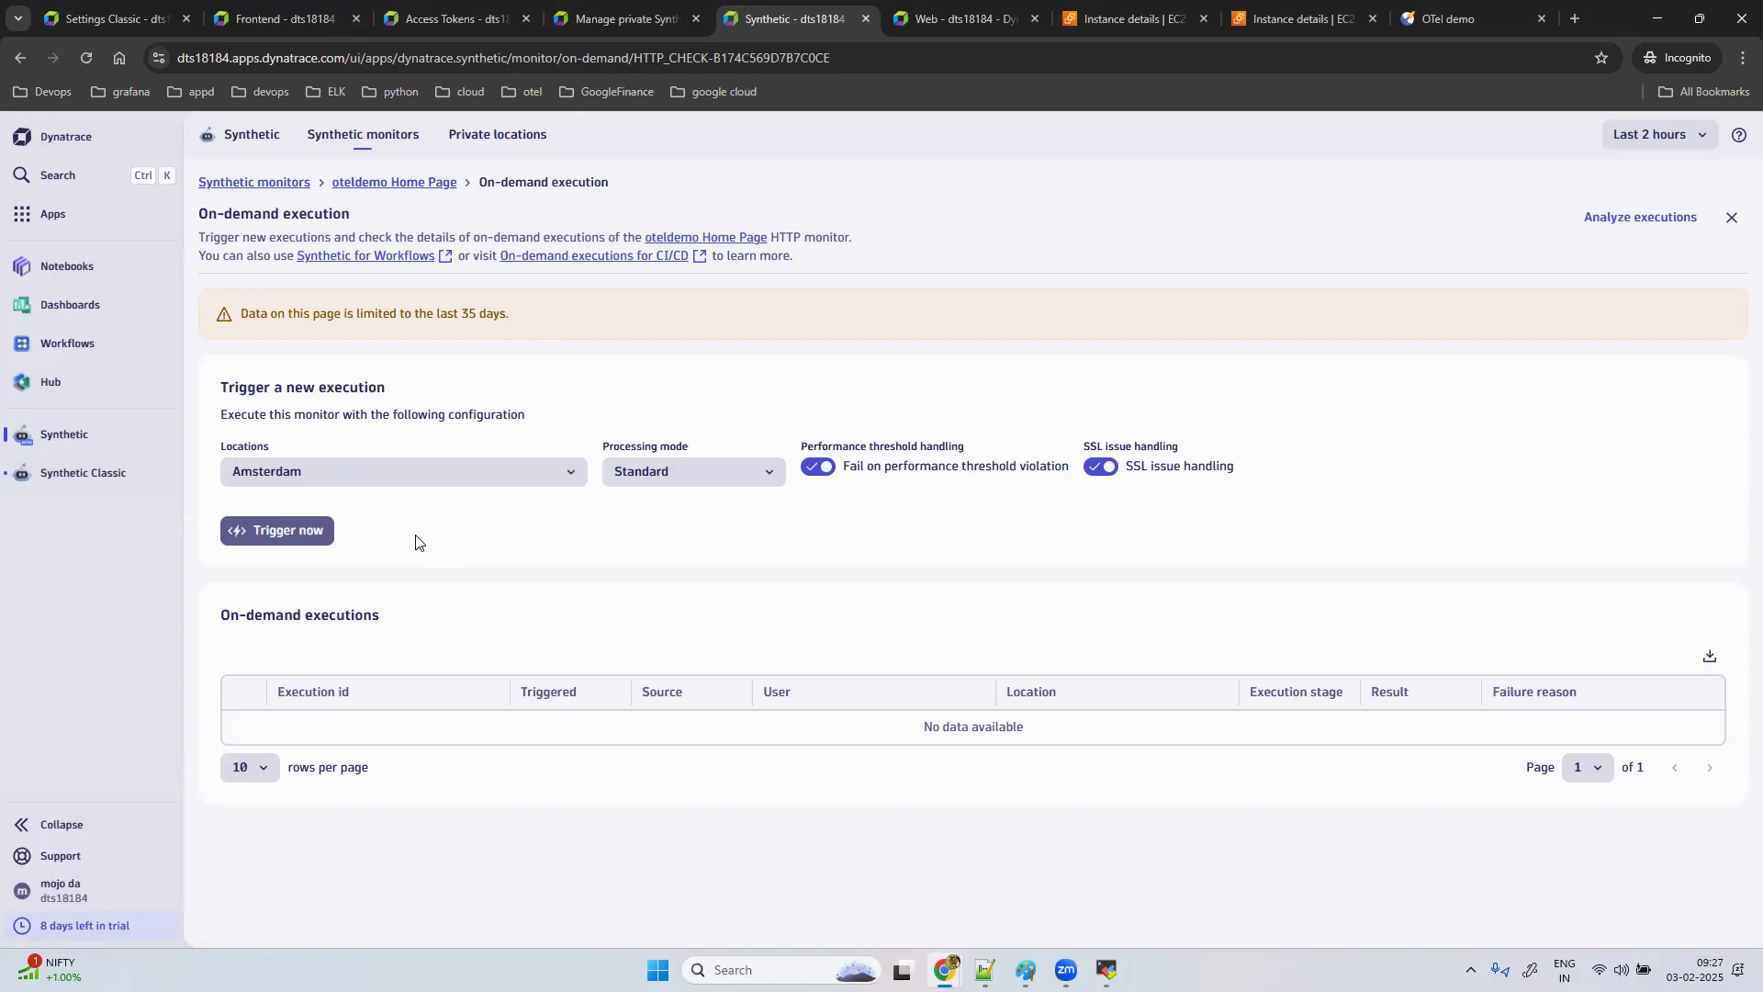
click(569, 484)
click(309, 642)
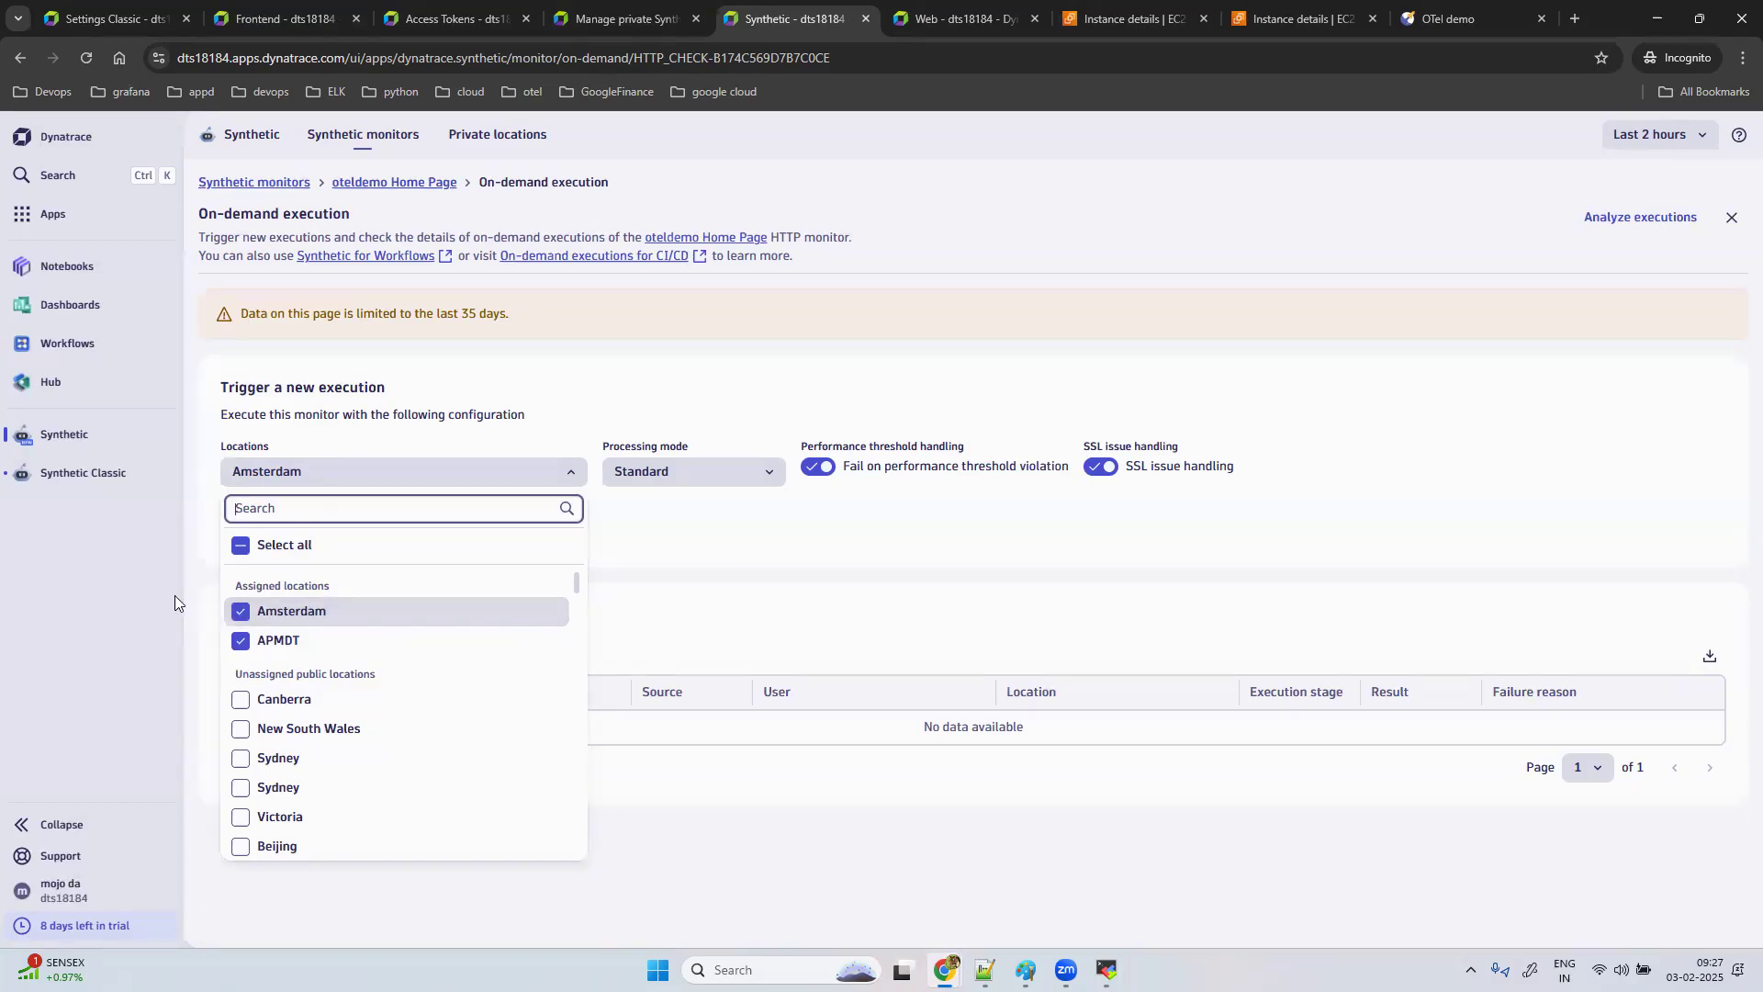
click(964, 582)
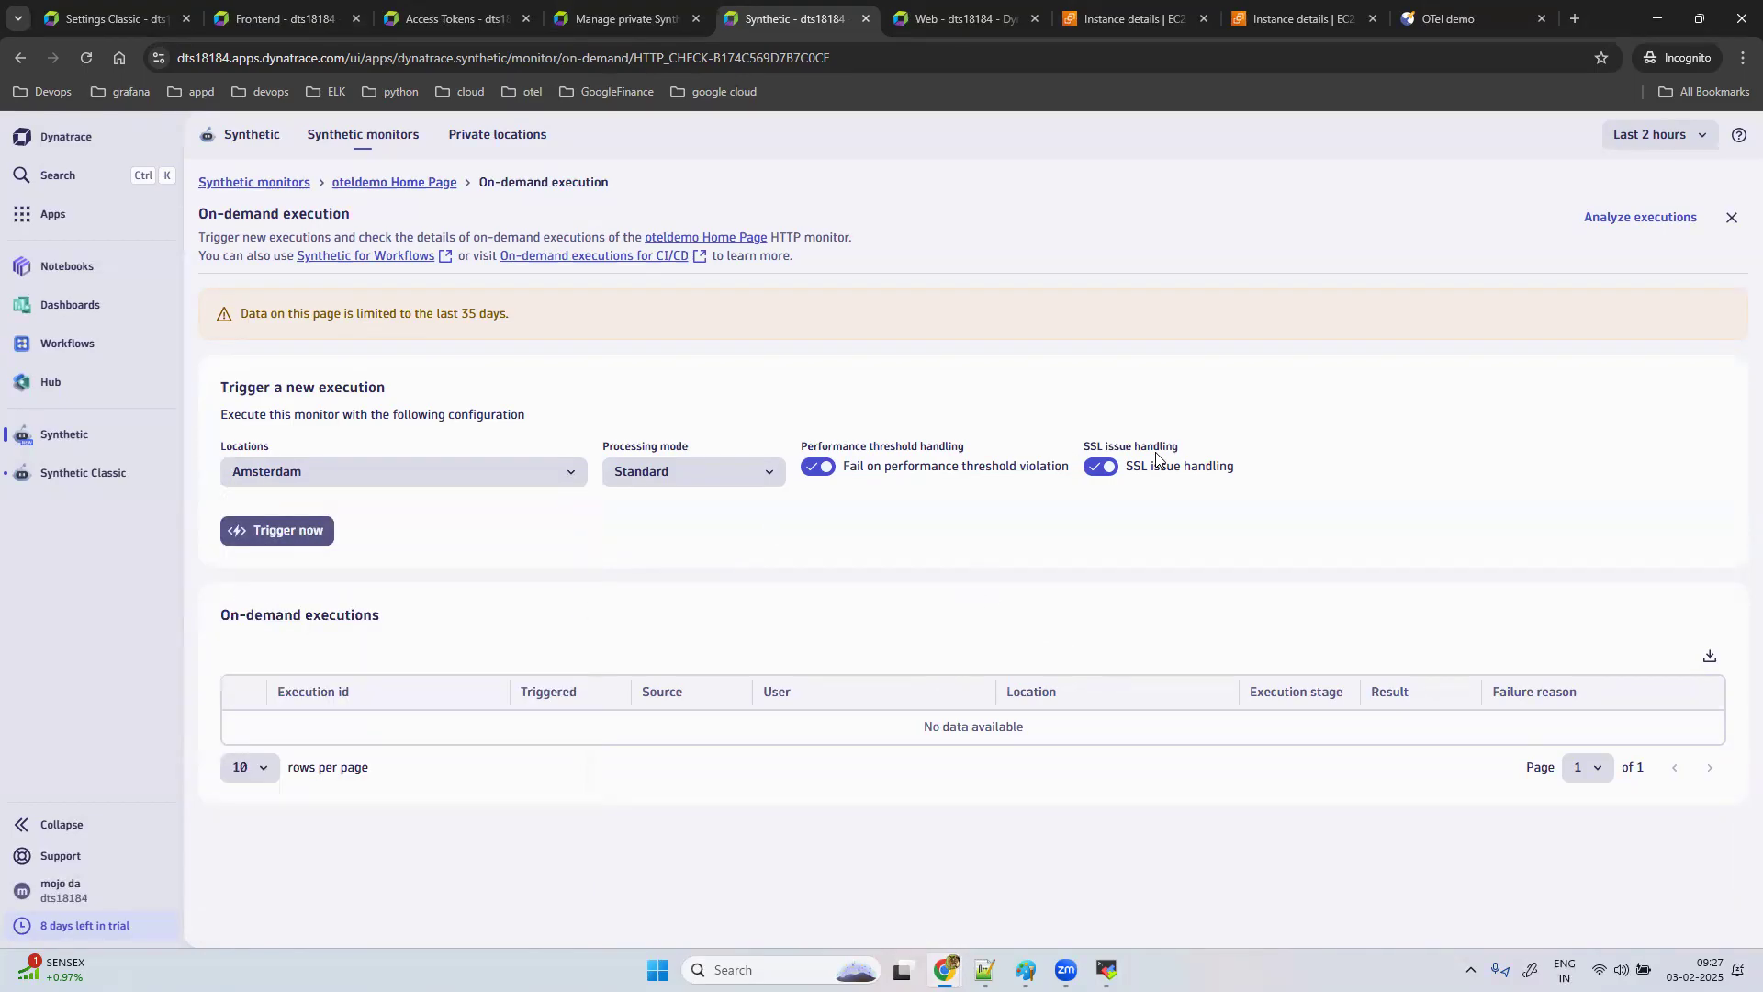
click(1102, 468)
click(1102, 469)
click(308, 540)
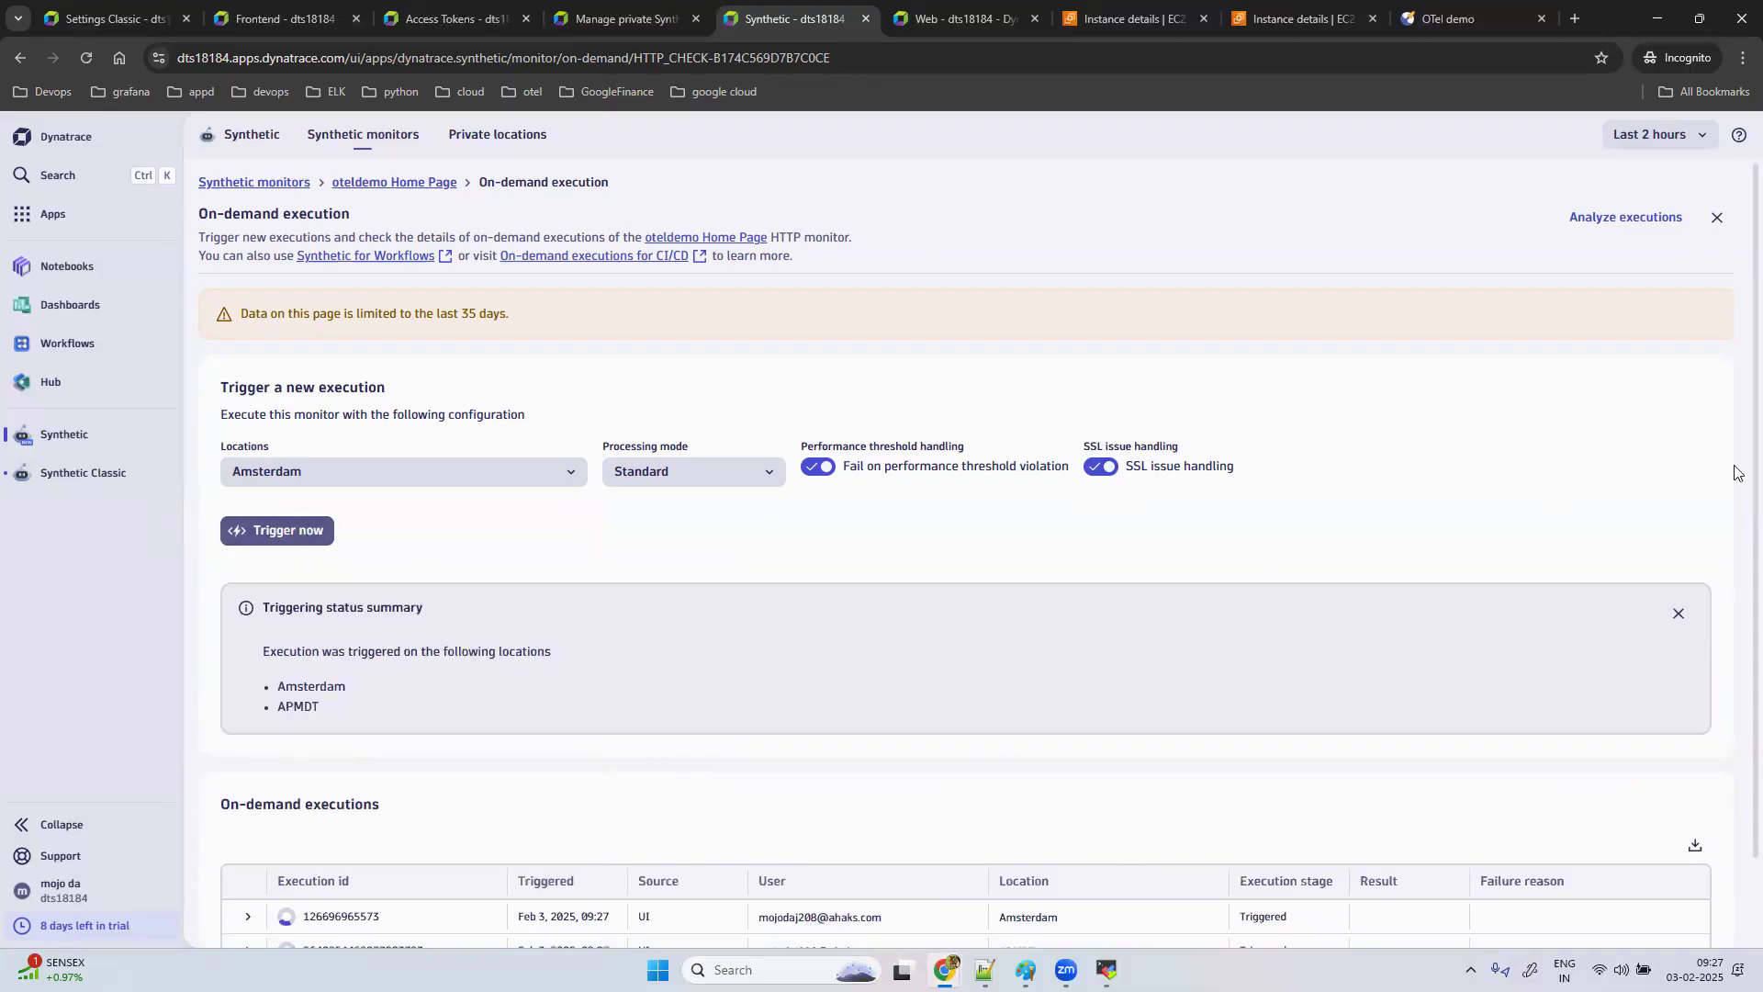
scroll(1735, 625, down, 1)
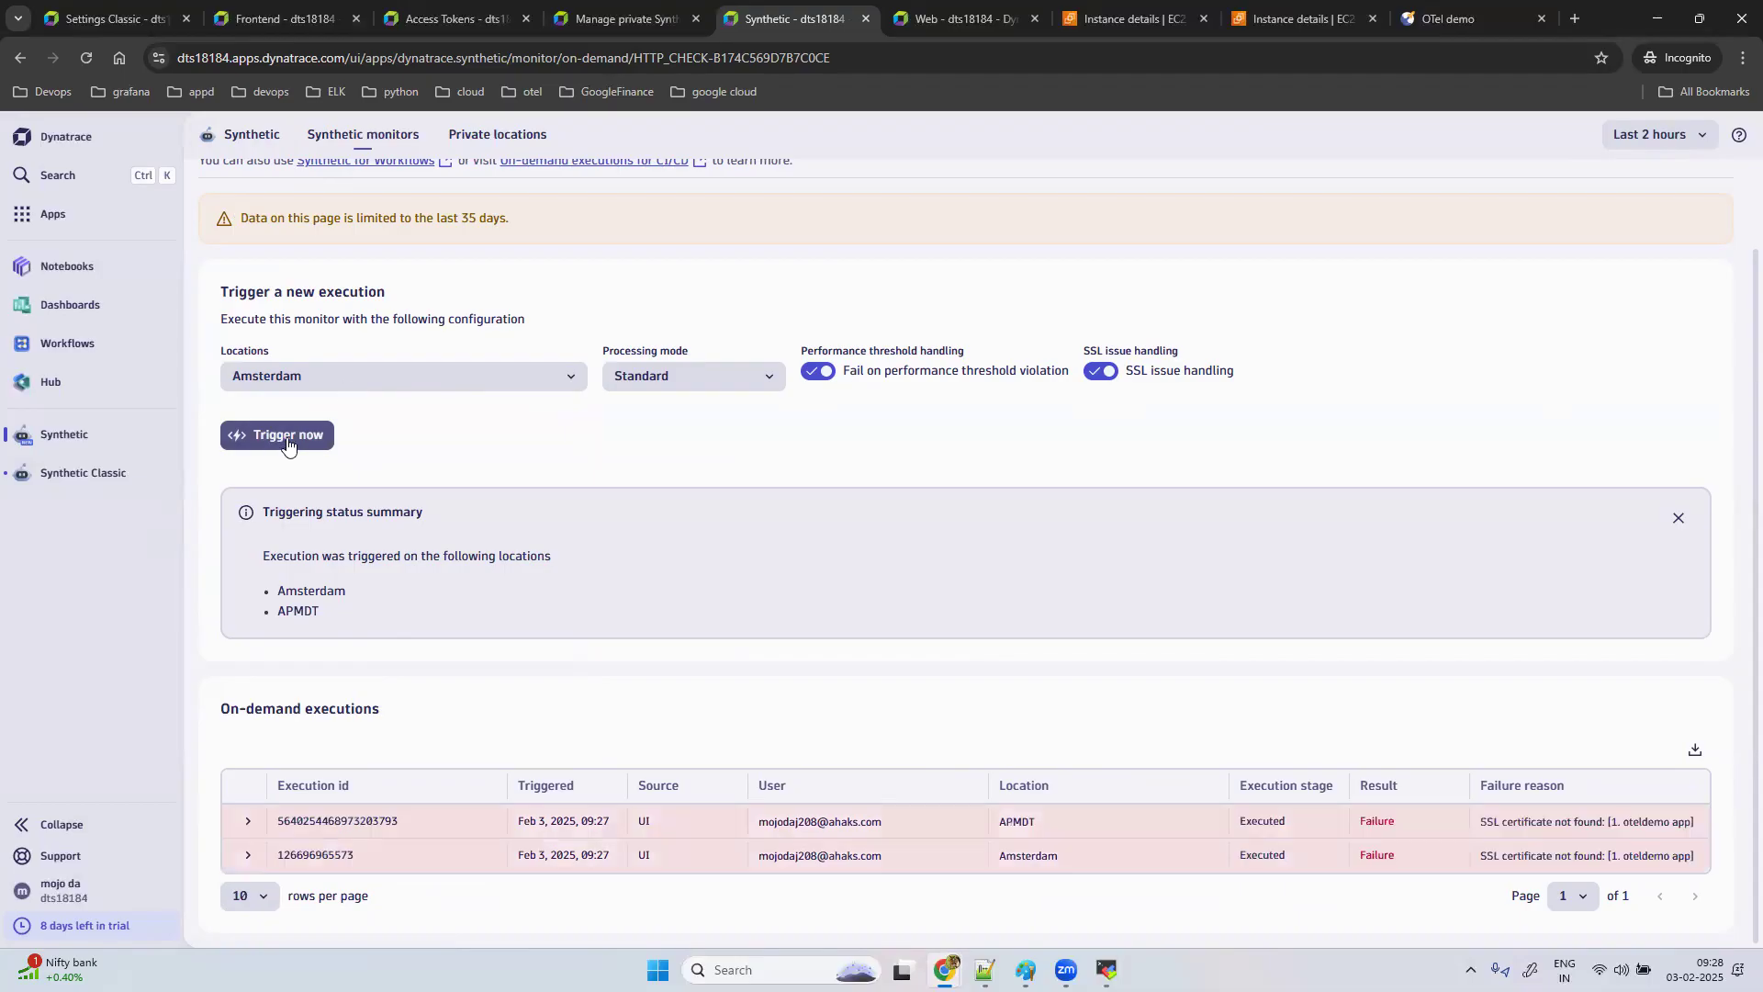
Step: Remove Amsterdam from the execution locations and trigger a new on-demand execution at APMDT only
click(354, 380)
click(240, 517)
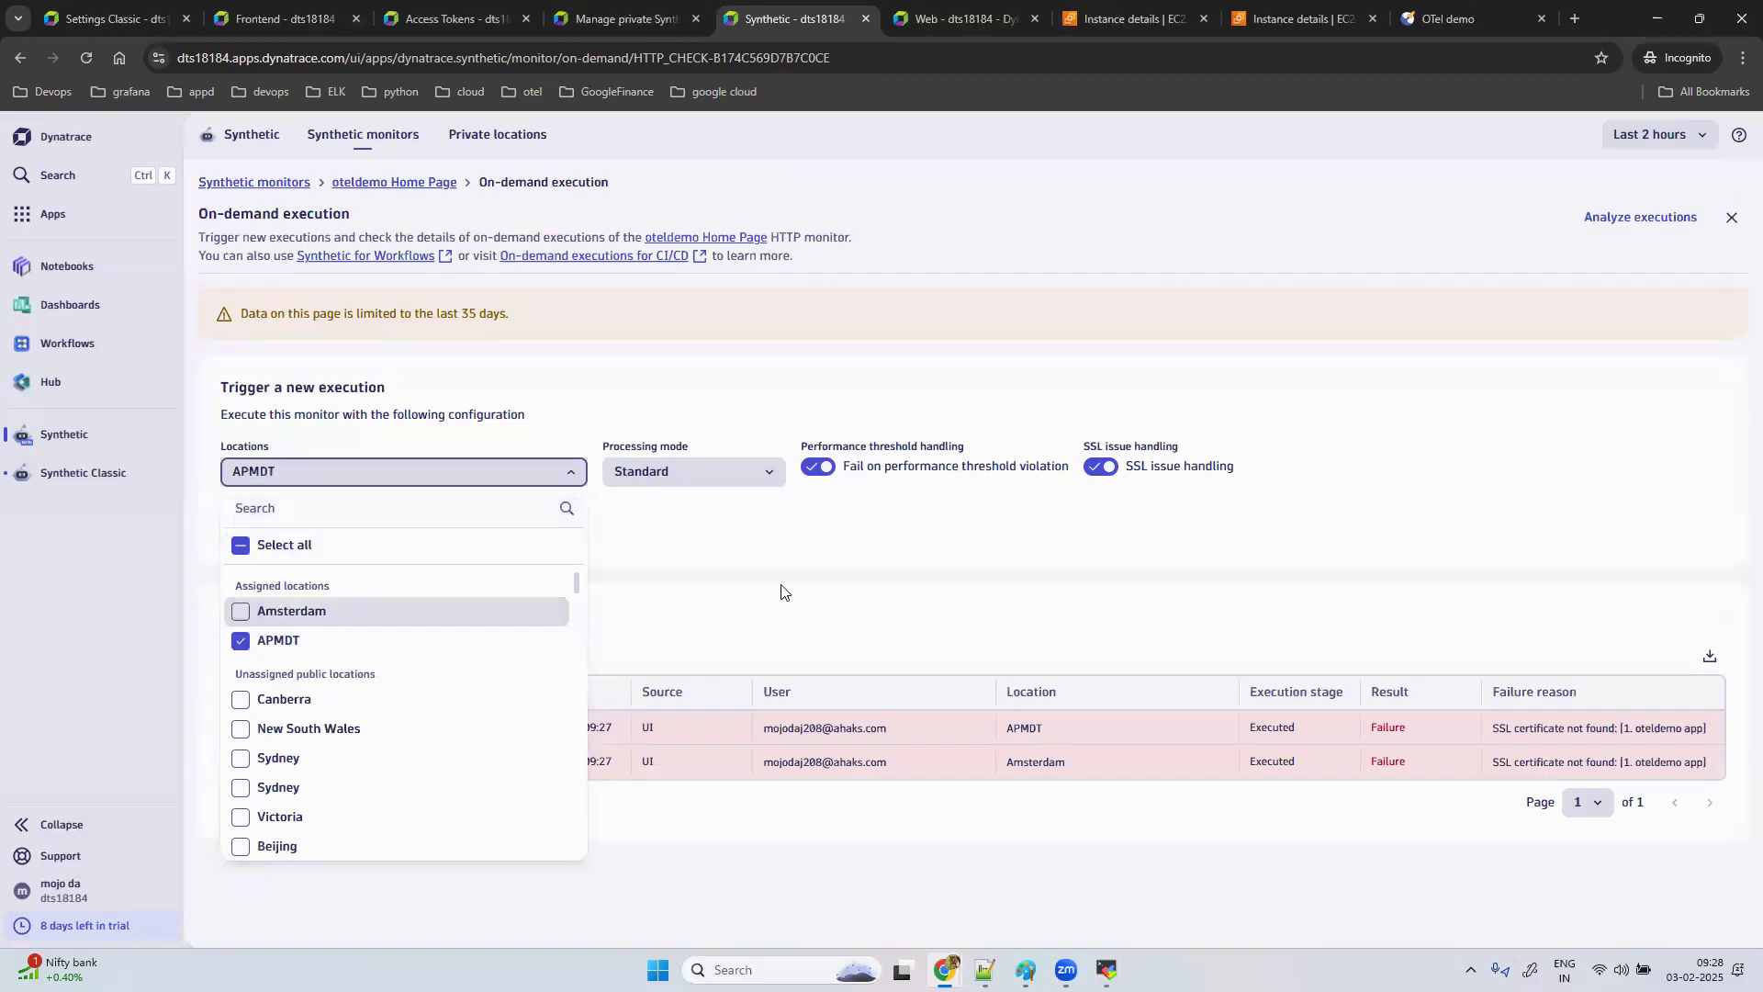
click(947, 569)
click(329, 540)
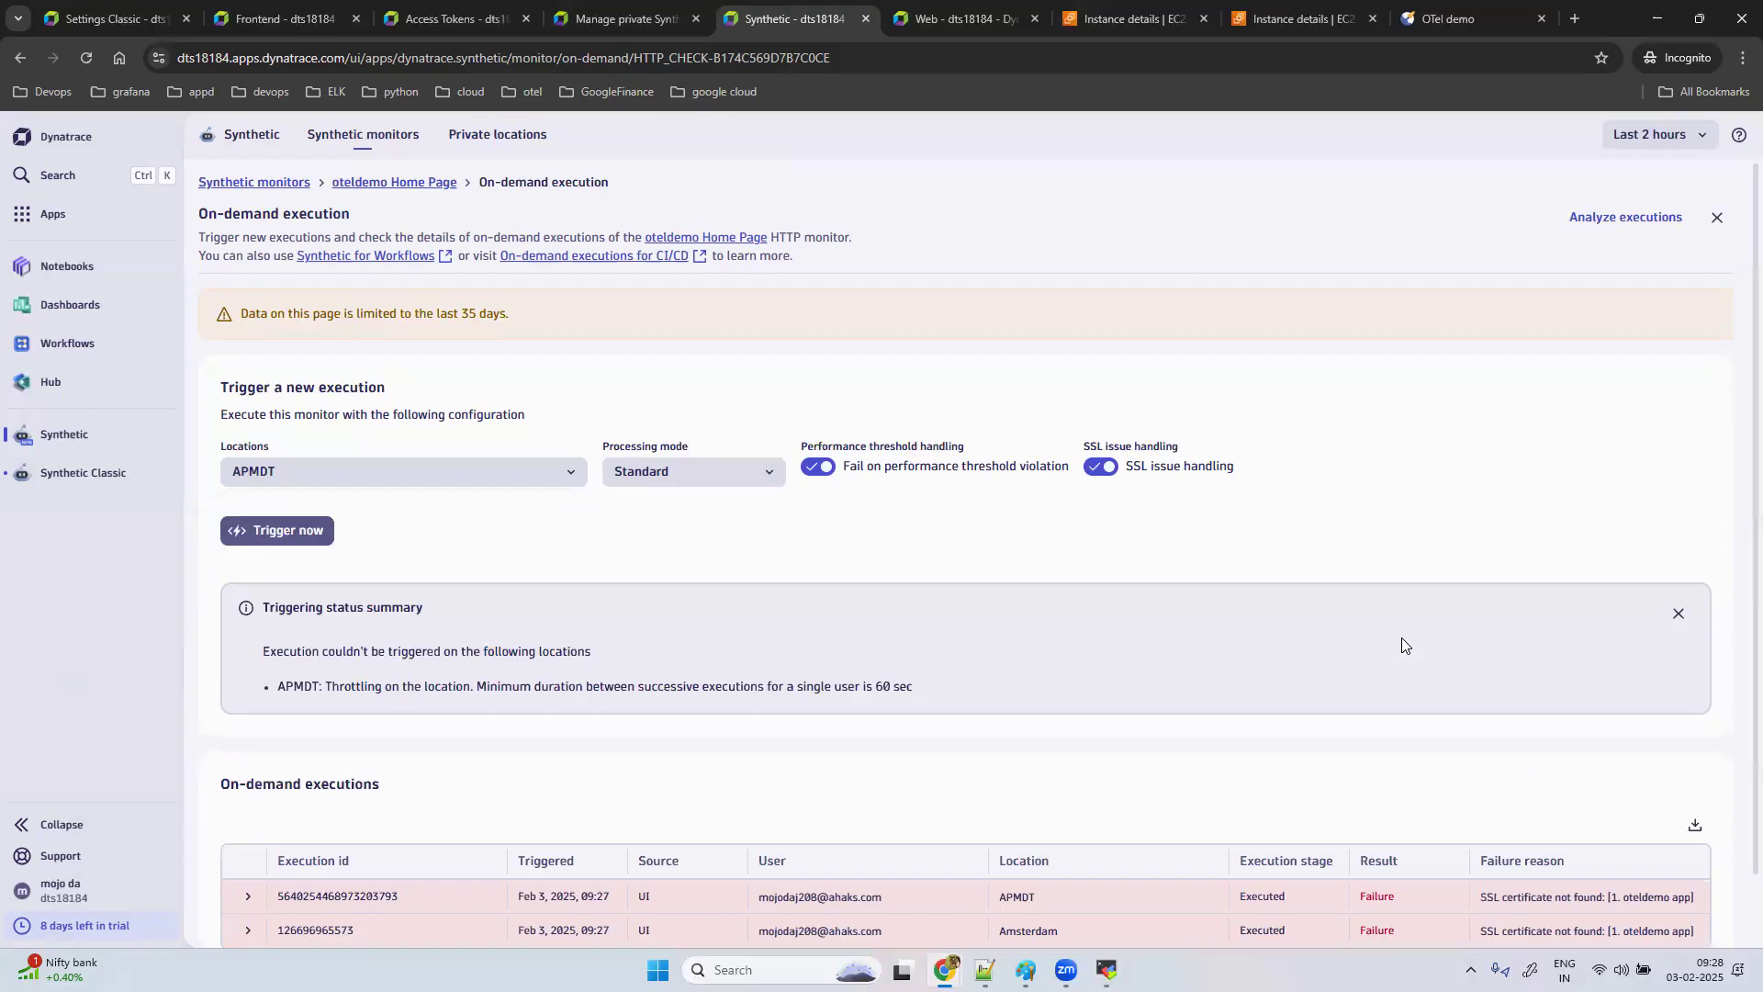
scroll(1071, 653, down, 1)
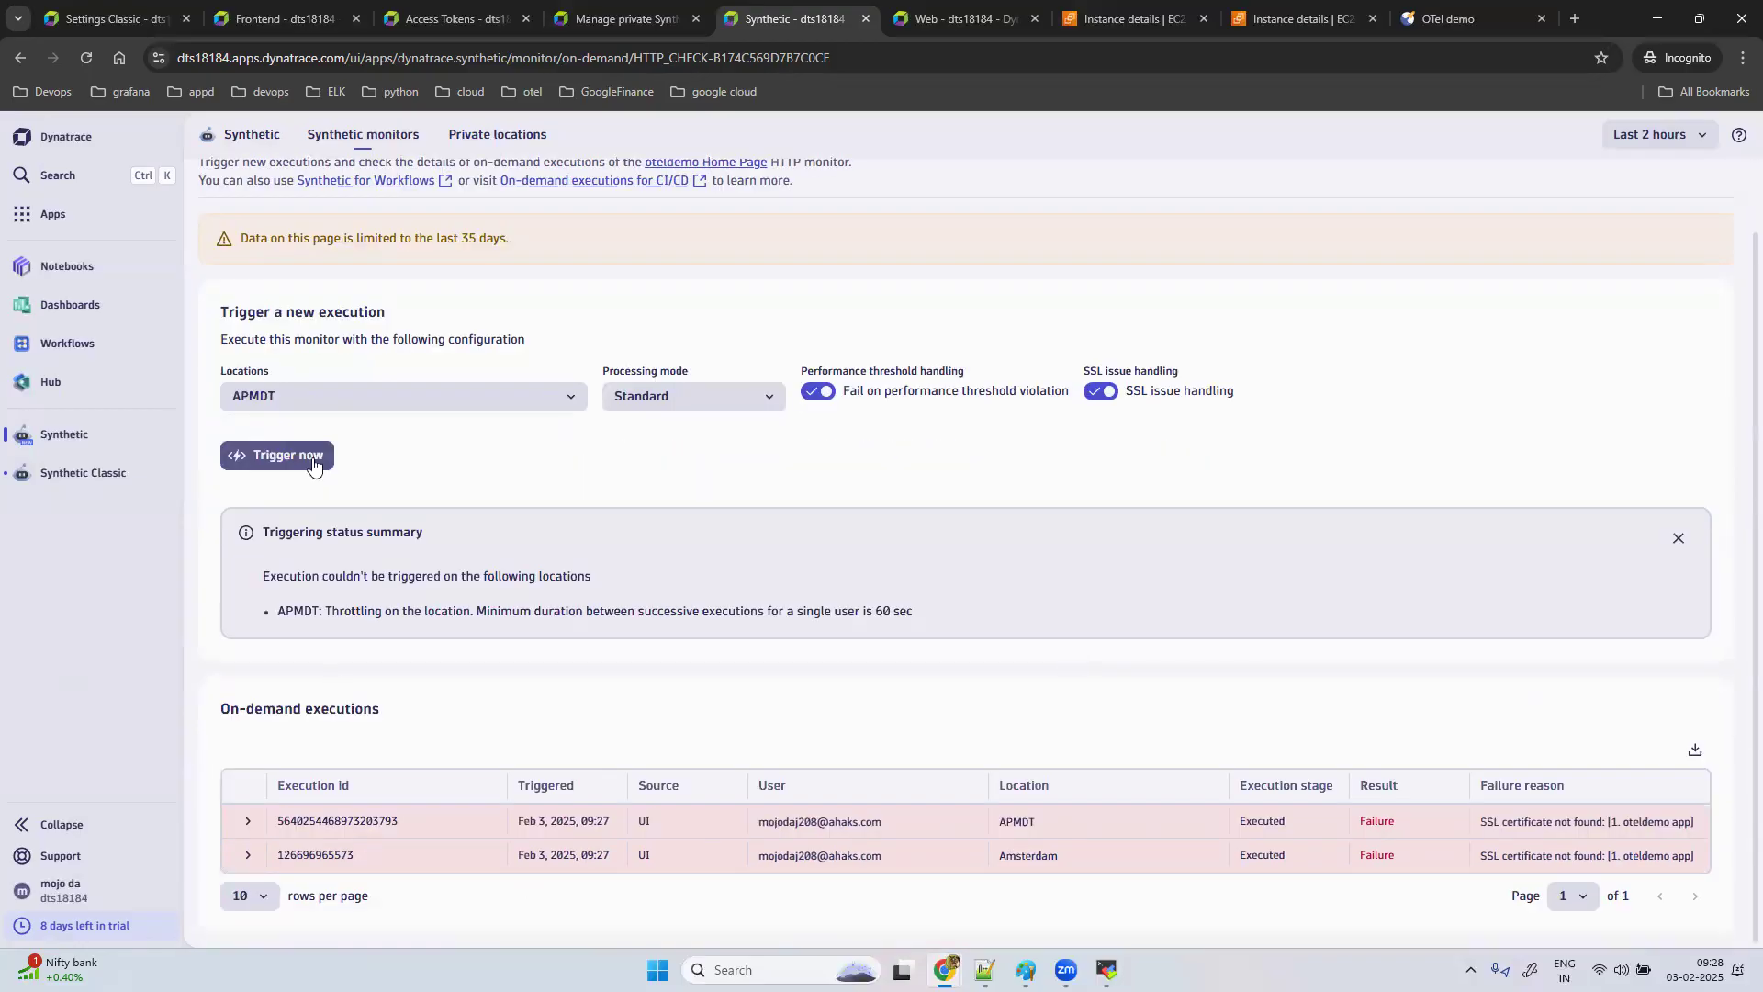
scroll(316, 470, up, 1)
scroll(953, 660, down, 1)
click(276, 451)
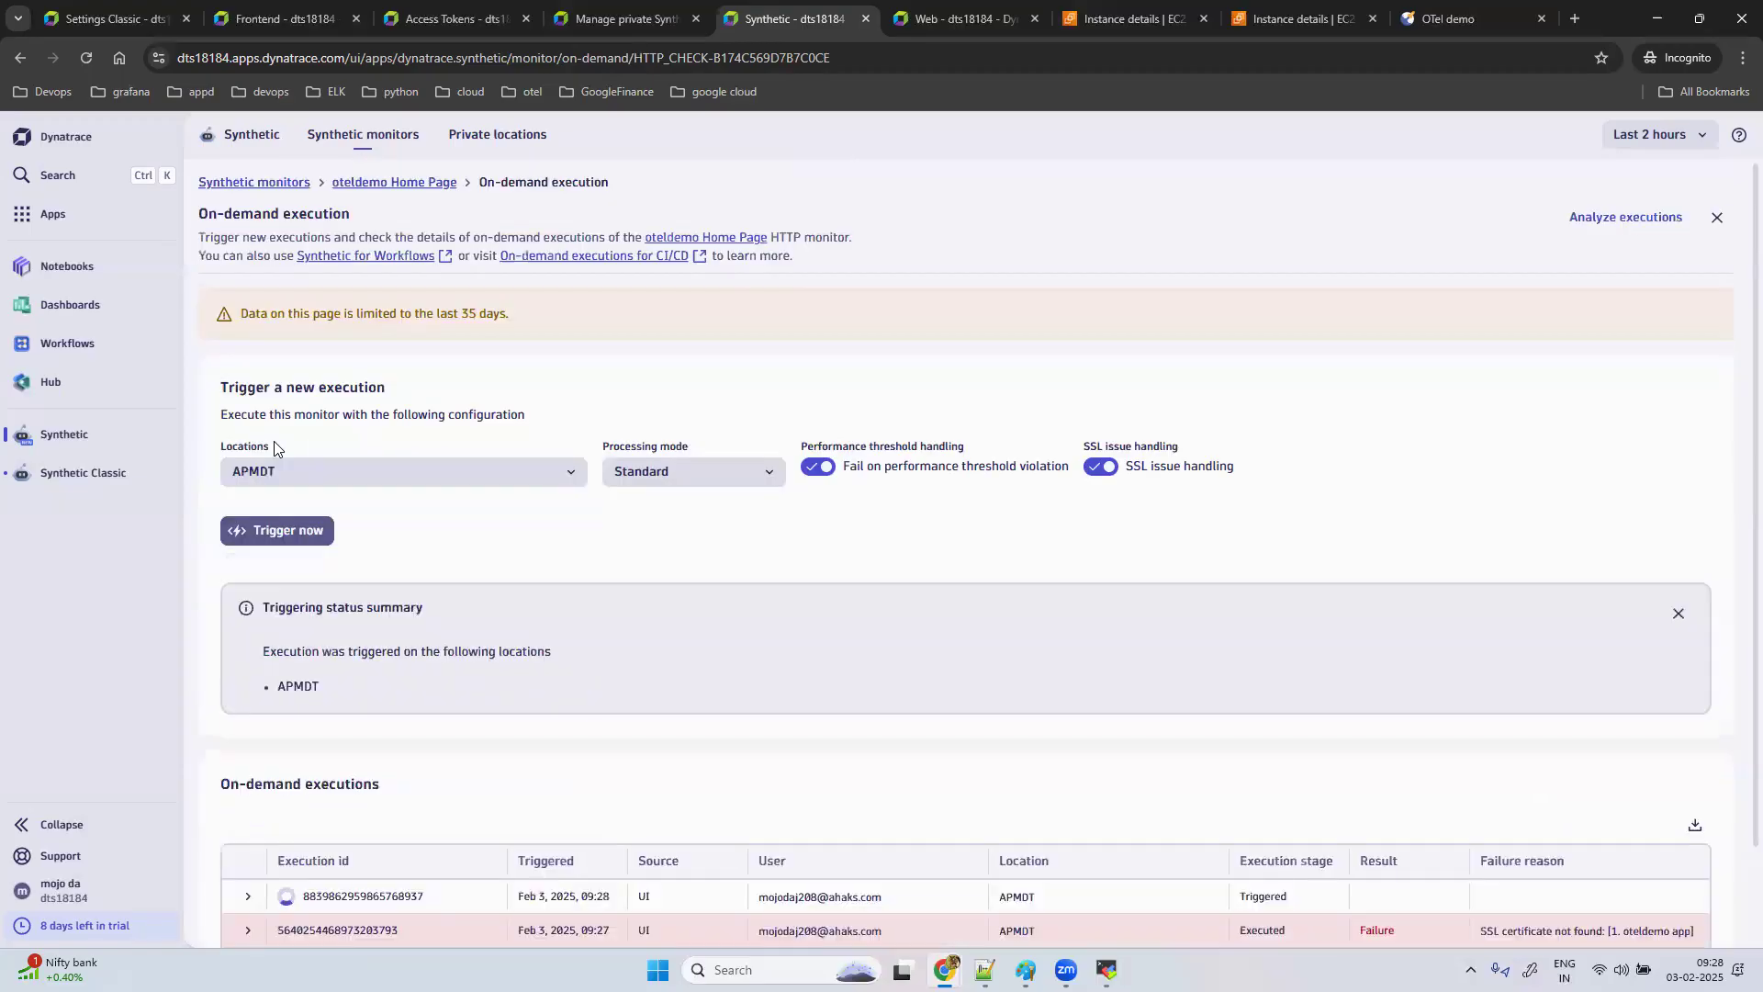
Step: Expand the two earlier executions at APMDT and Amsterdam and examine their status codes, durations and failure reasons
scroll(783, 579, down, 1)
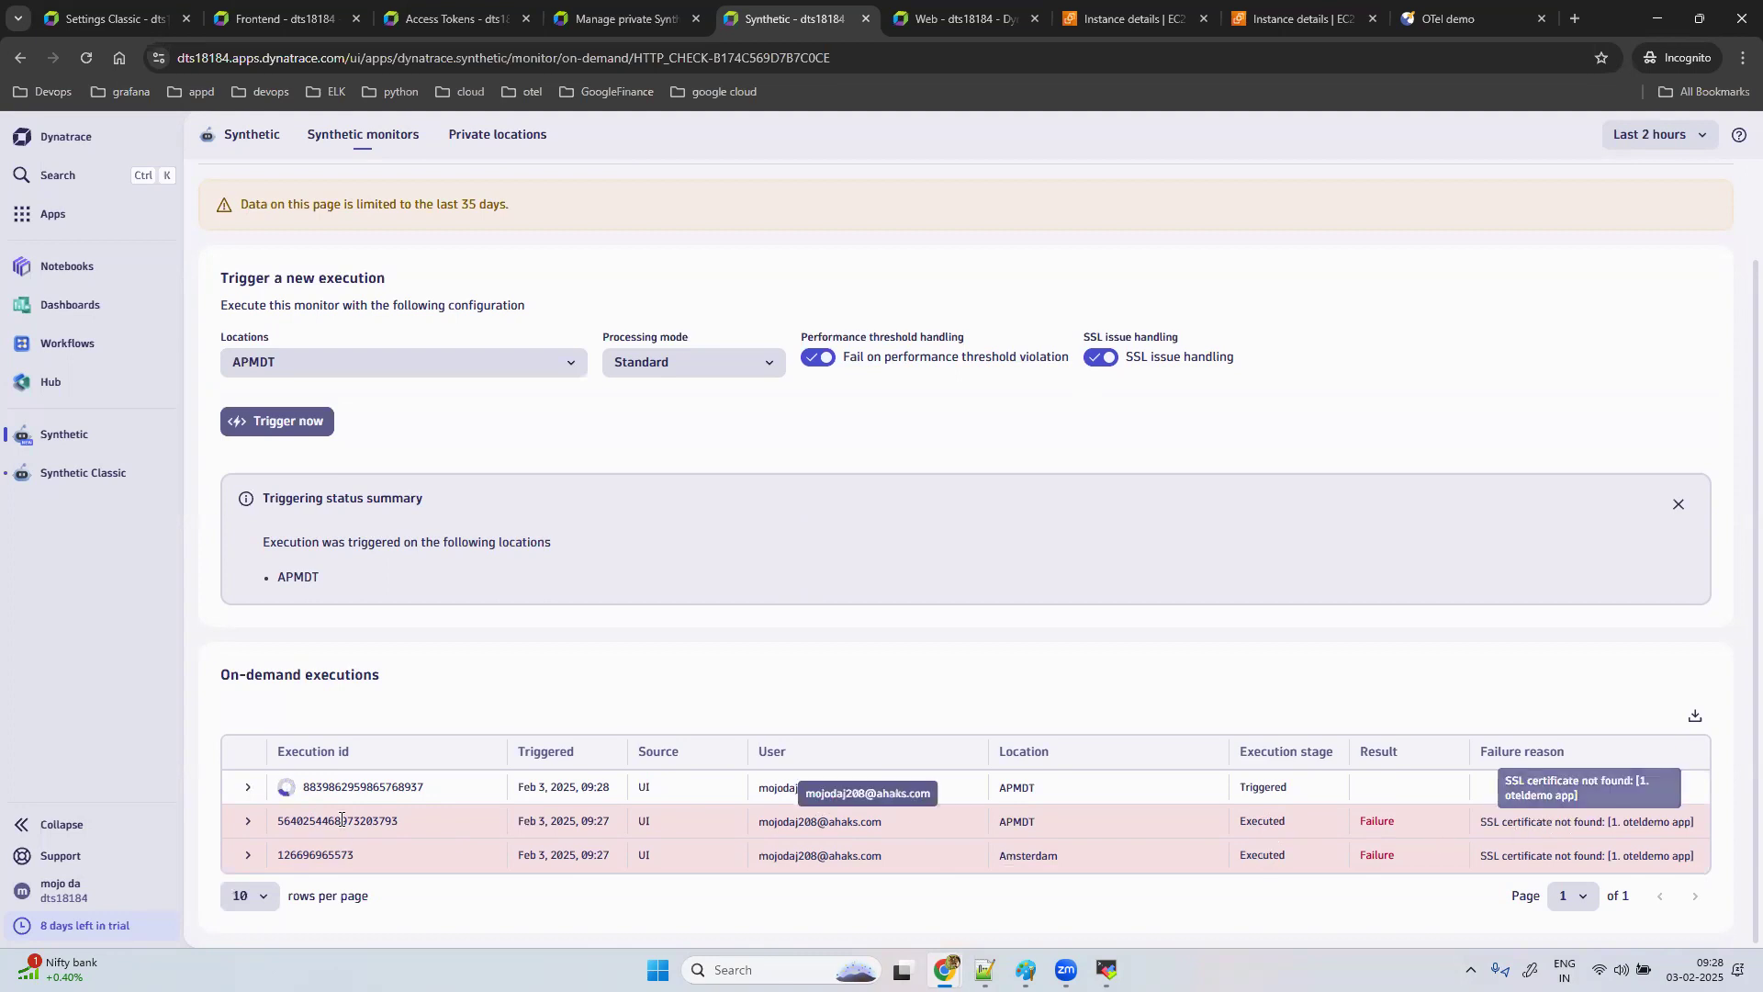
click(247, 822)
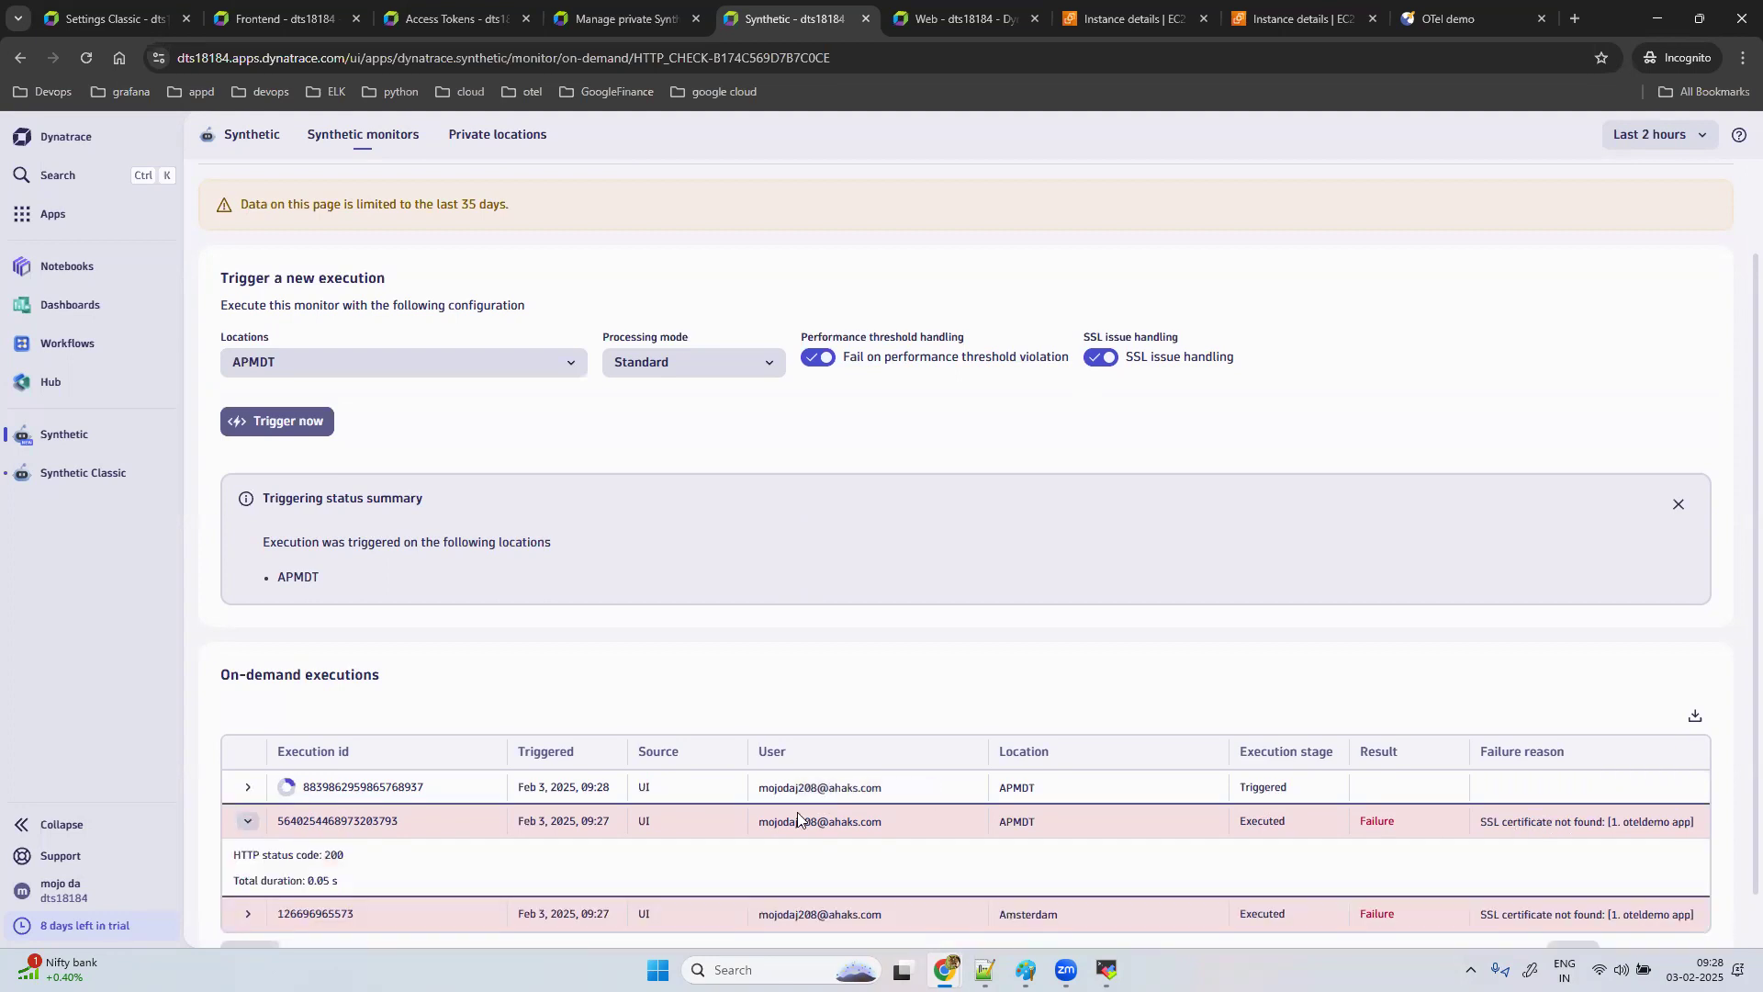
scroll(261, 821, down, 1)
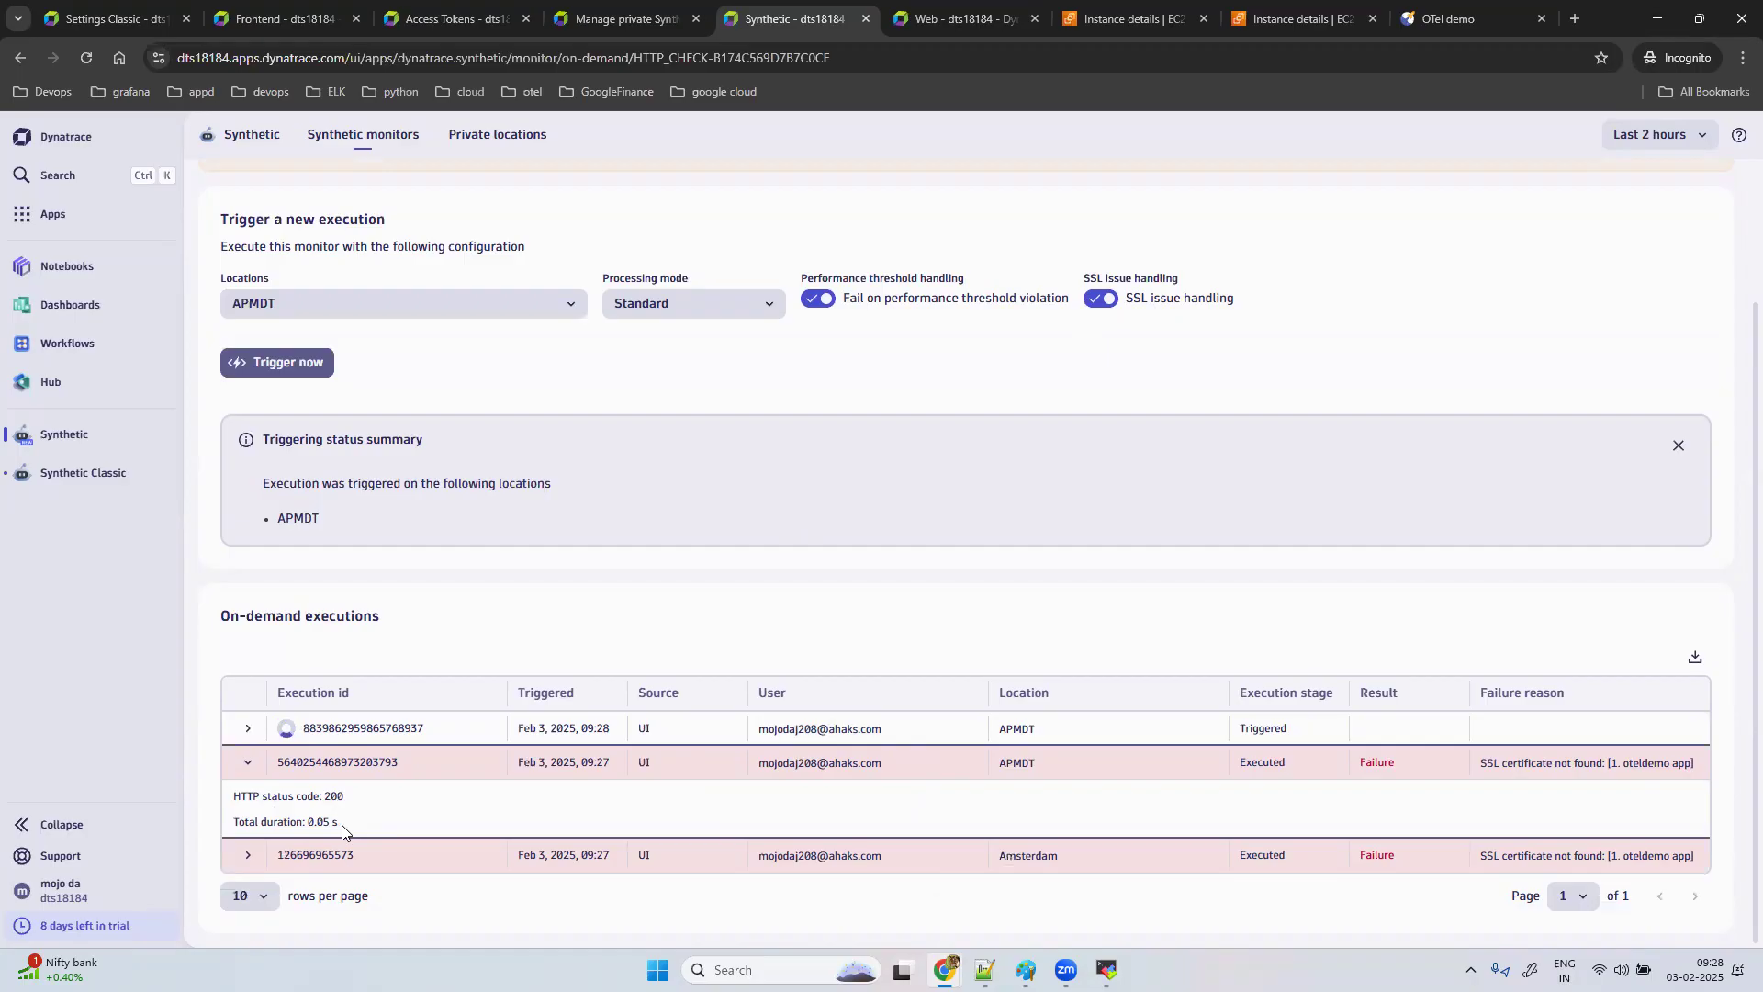
click(247, 857)
scroll(711, 840, down, 1)
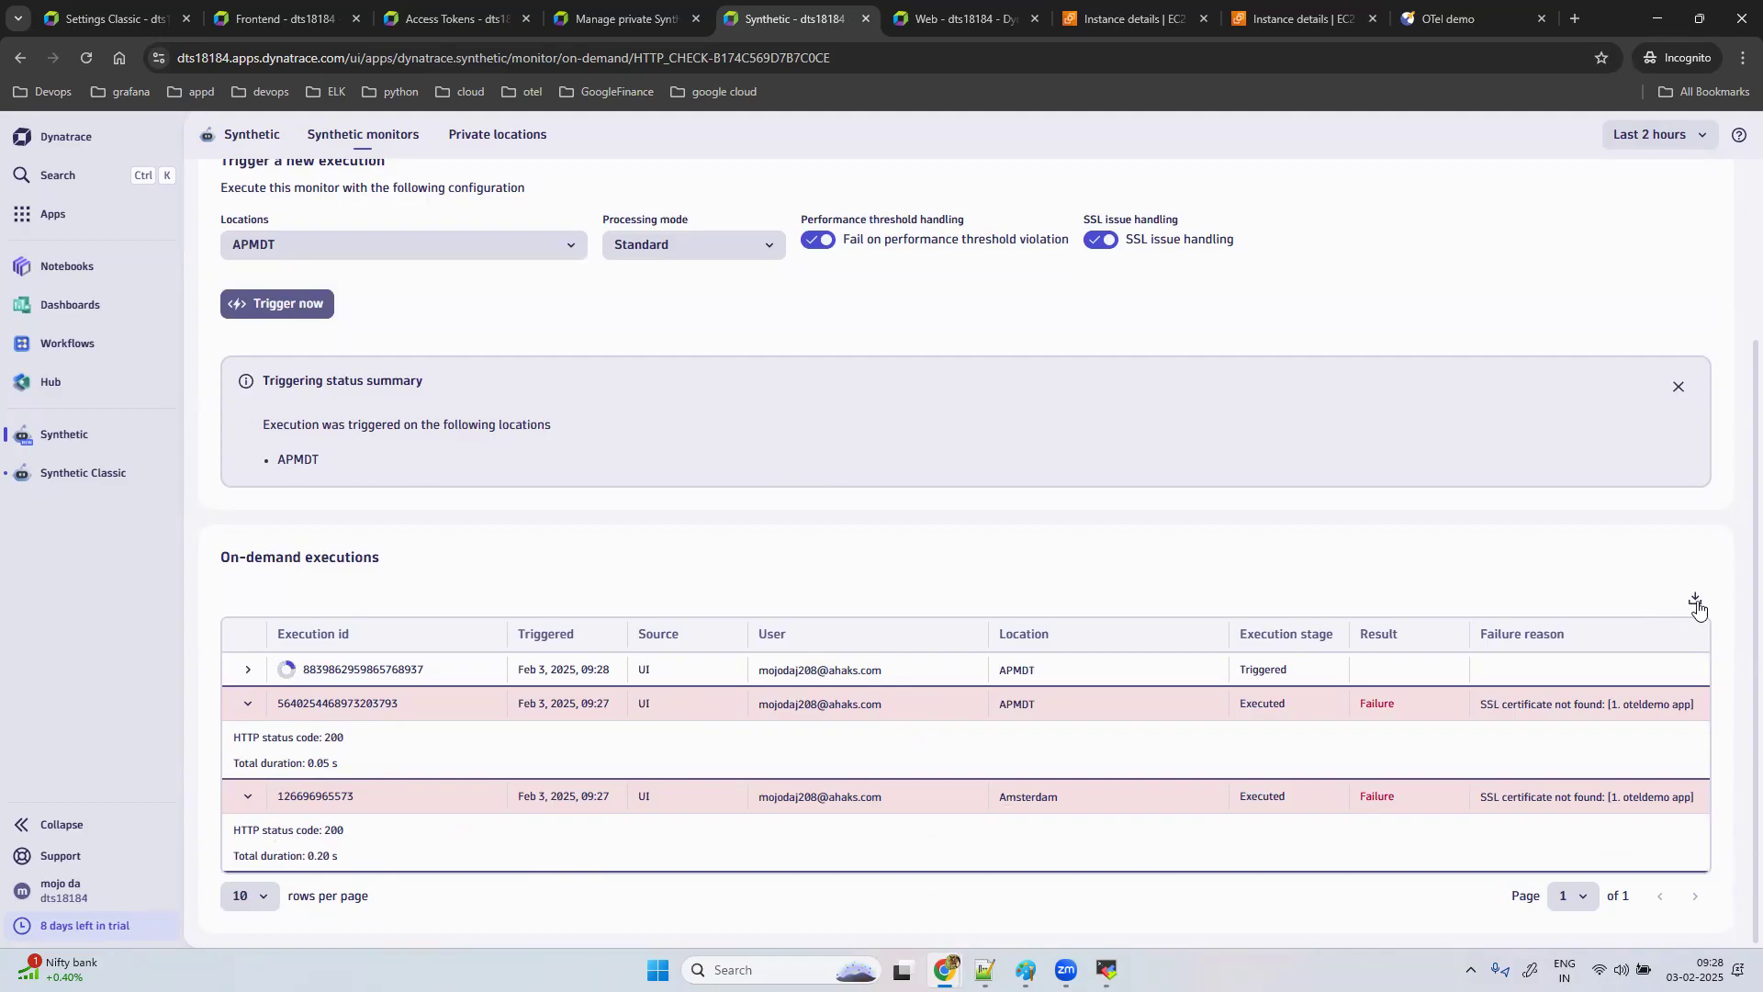
scroll(553, 617, up, 3)
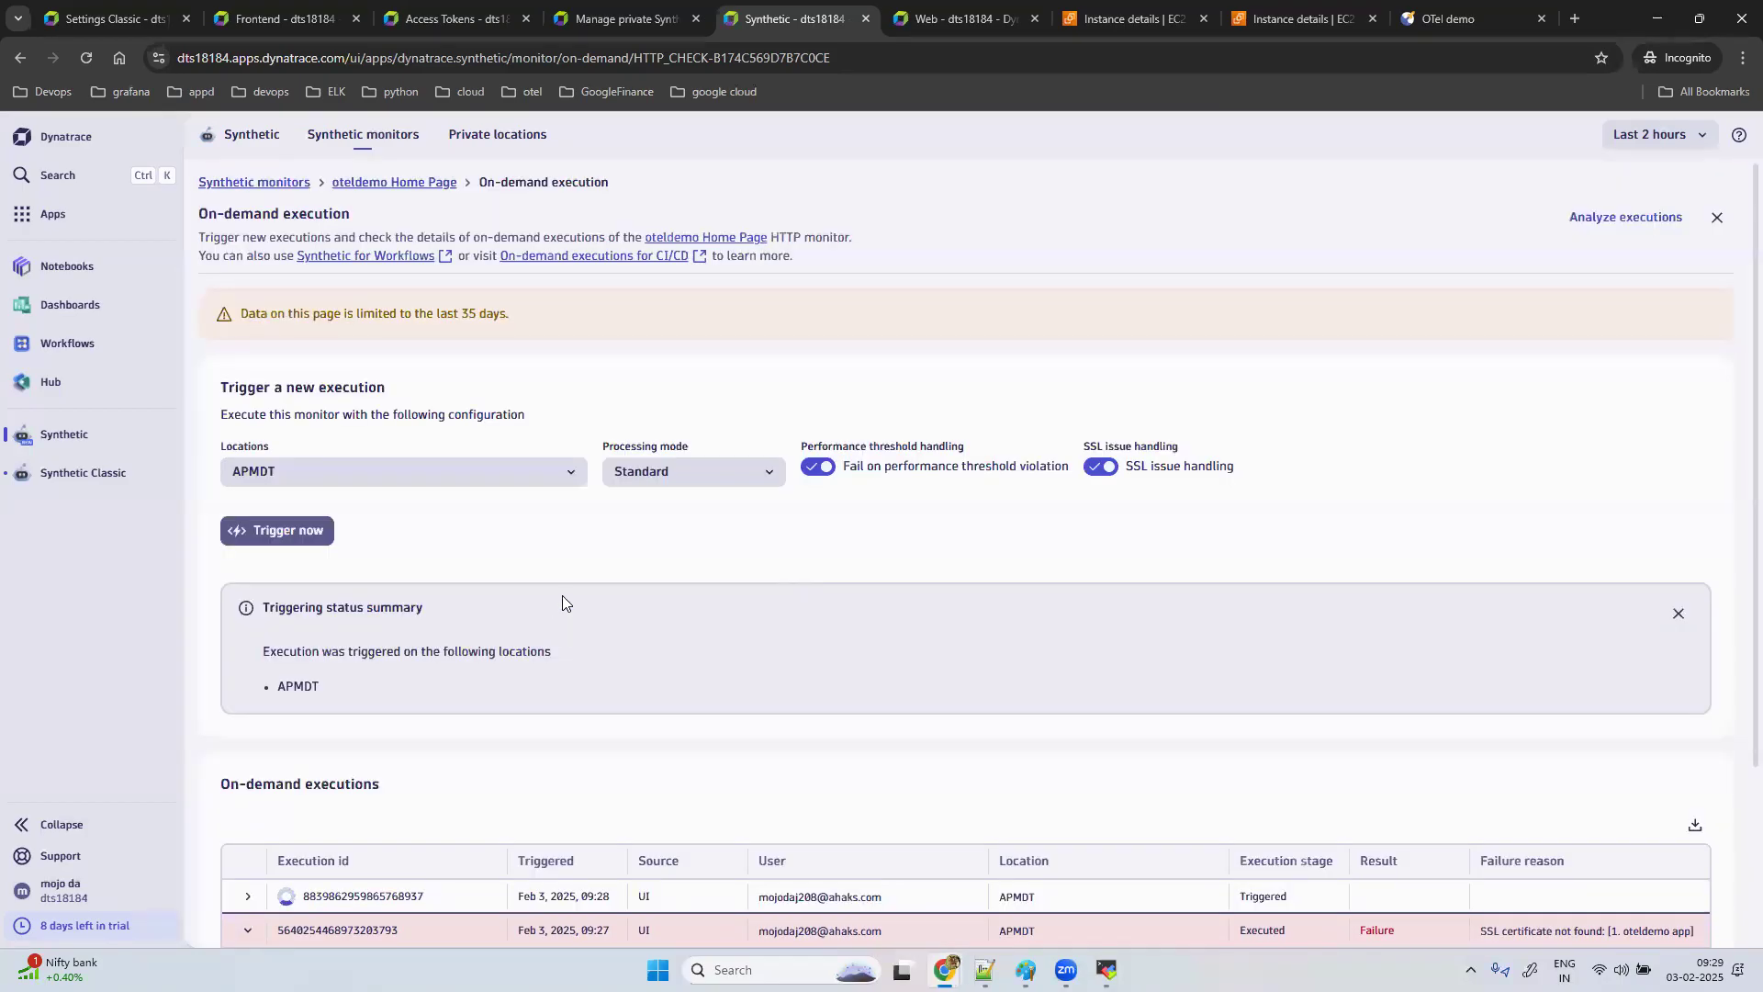
scroll(570, 721, down, 2)
scroll(568, 719, down, 1)
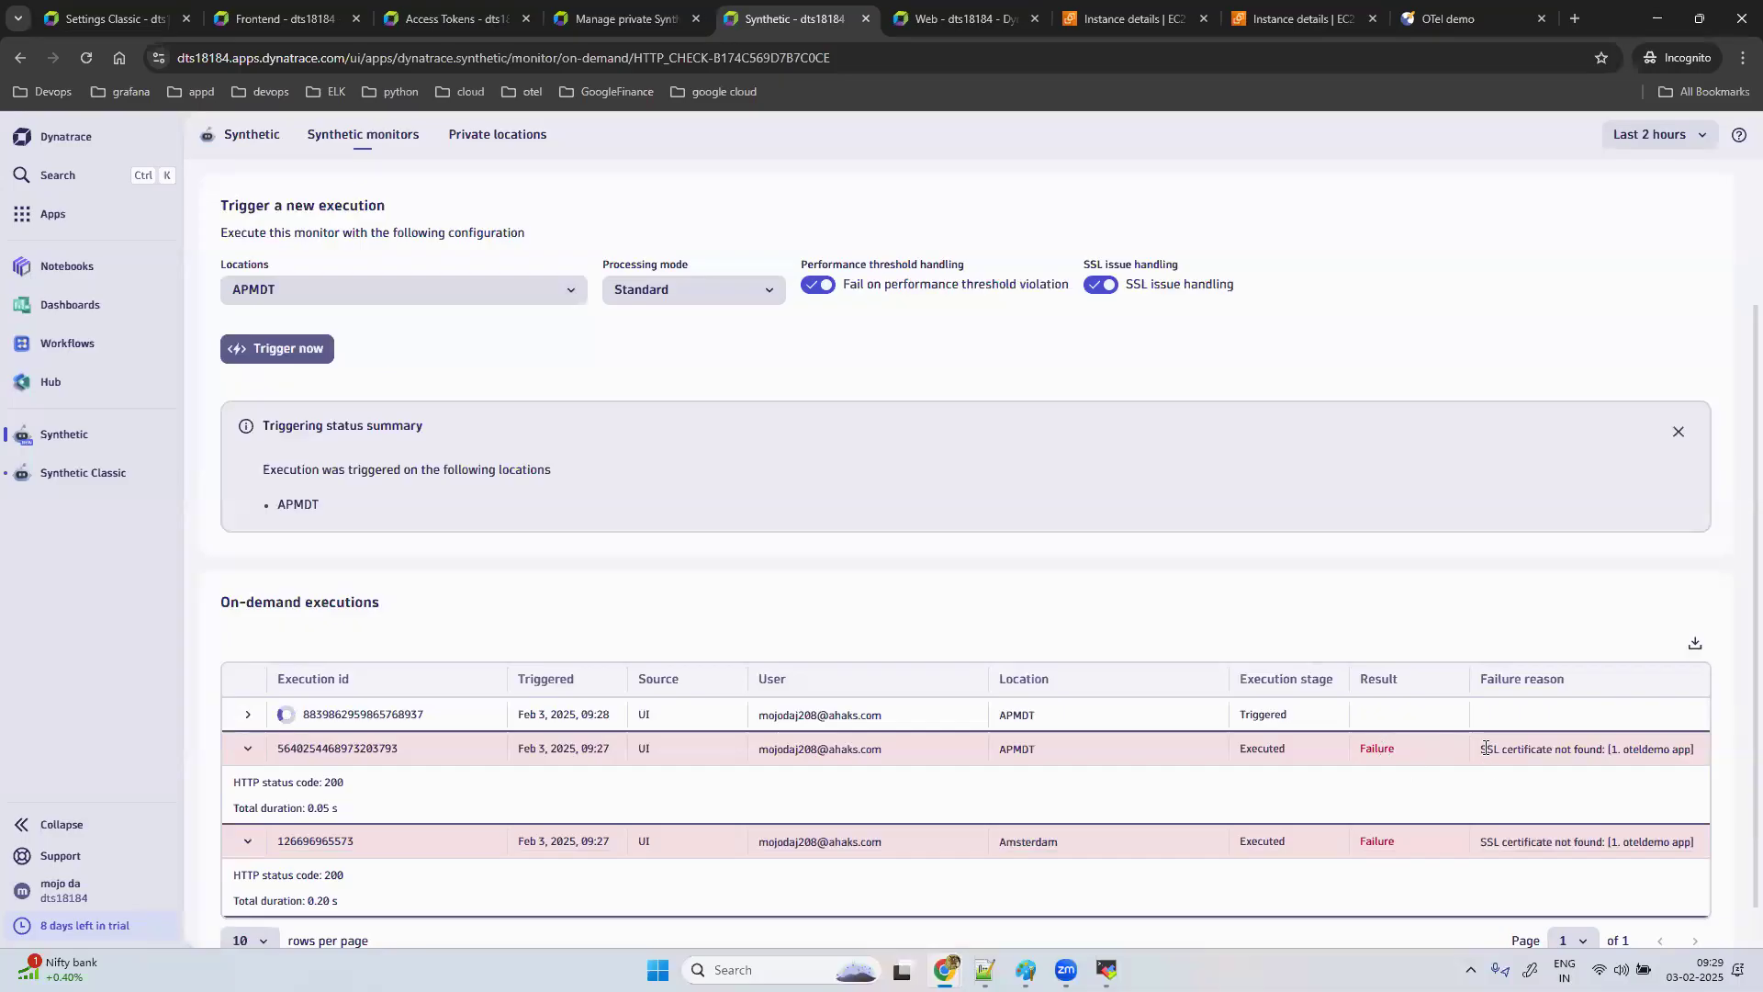
Step: Turn off SSL issue handling and try to trigger the on-demand execution at APMDT
click(1110, 287)
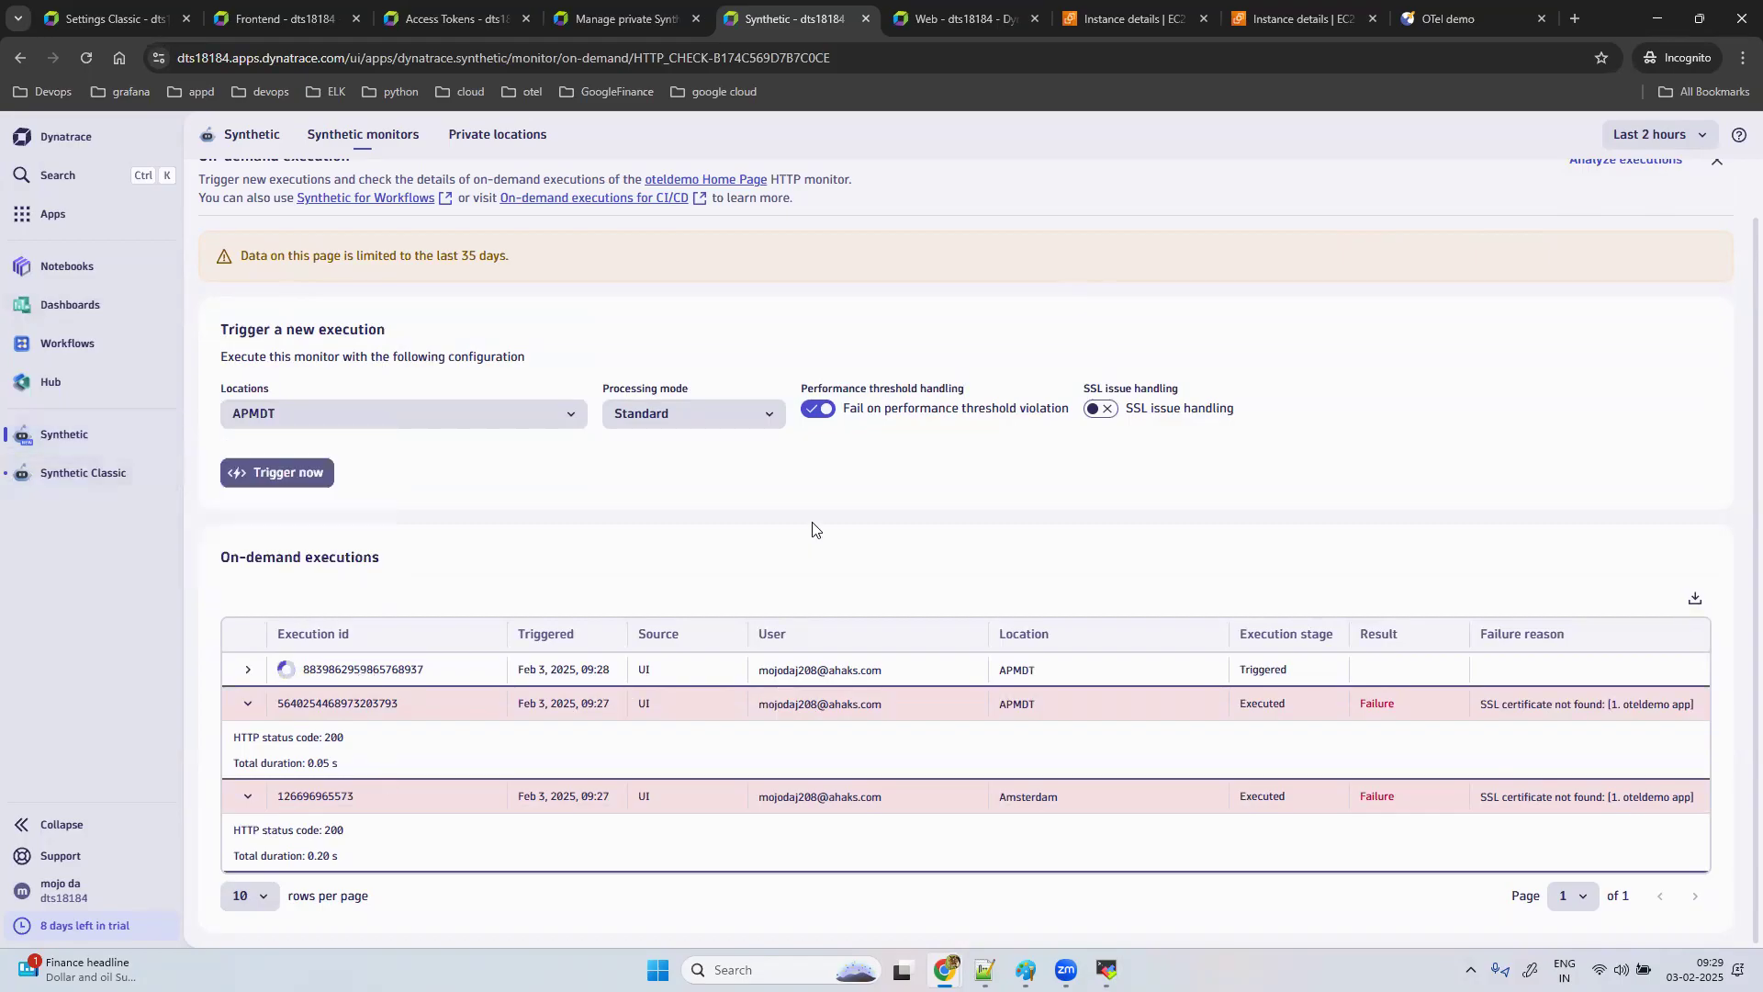
click(304, 478)
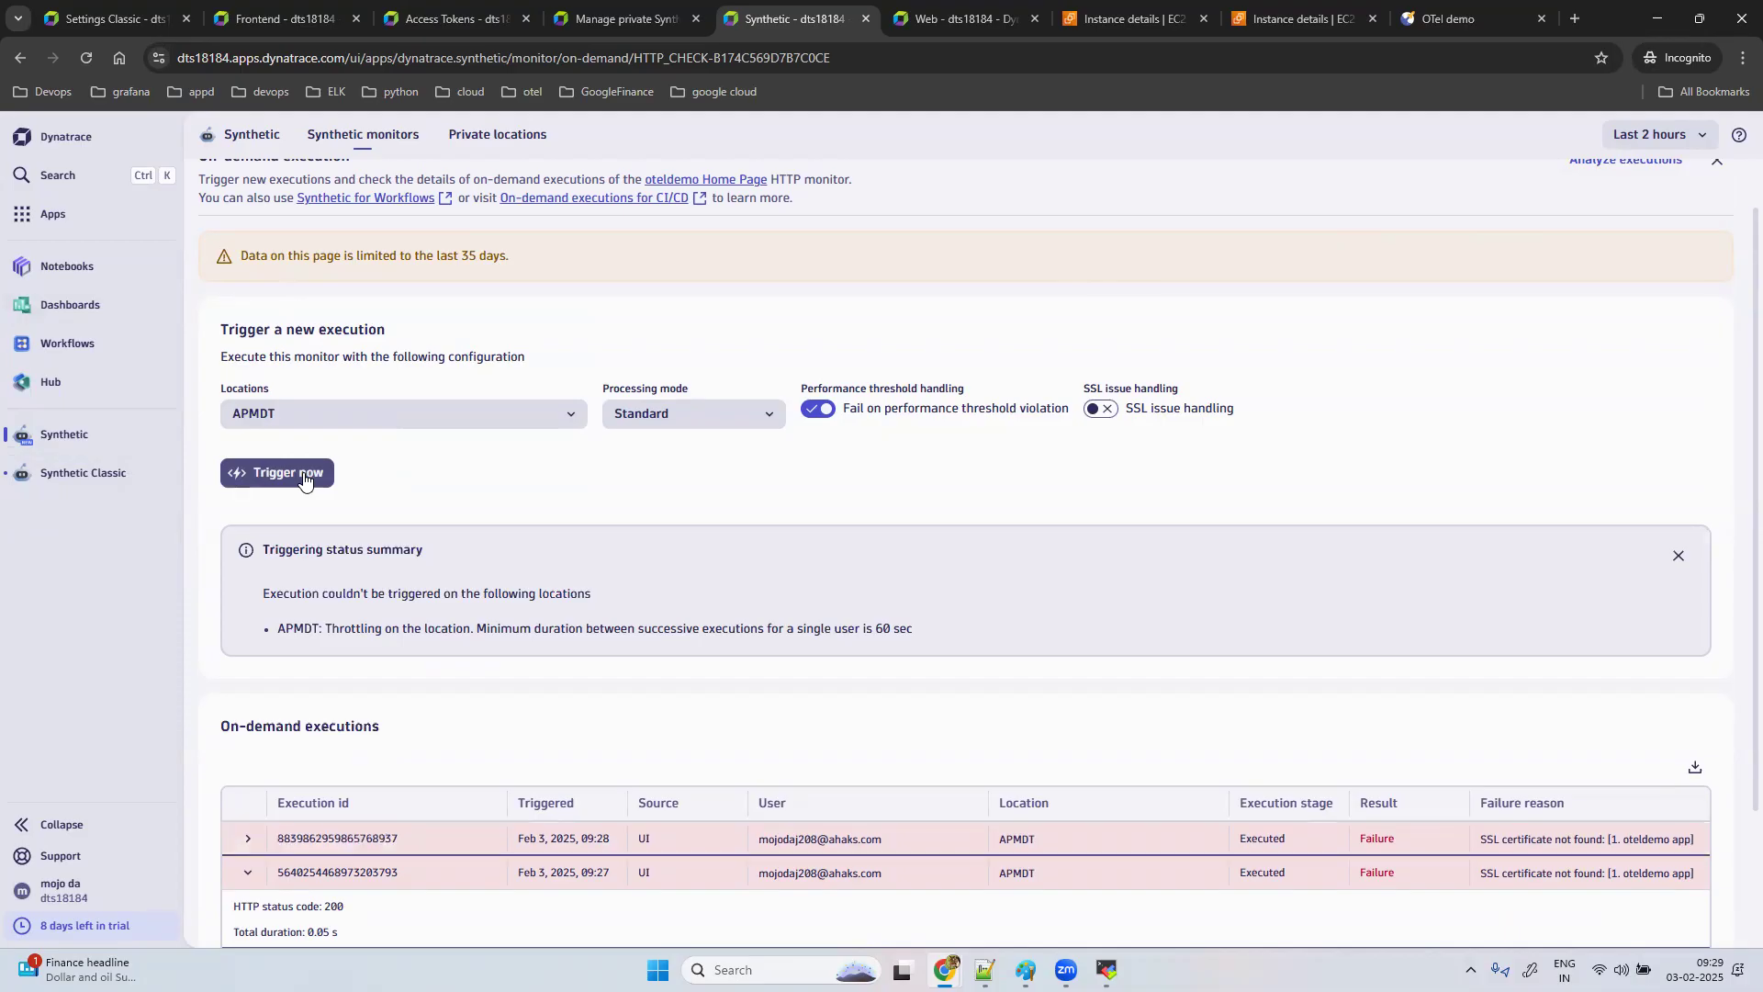
click(304, 479)
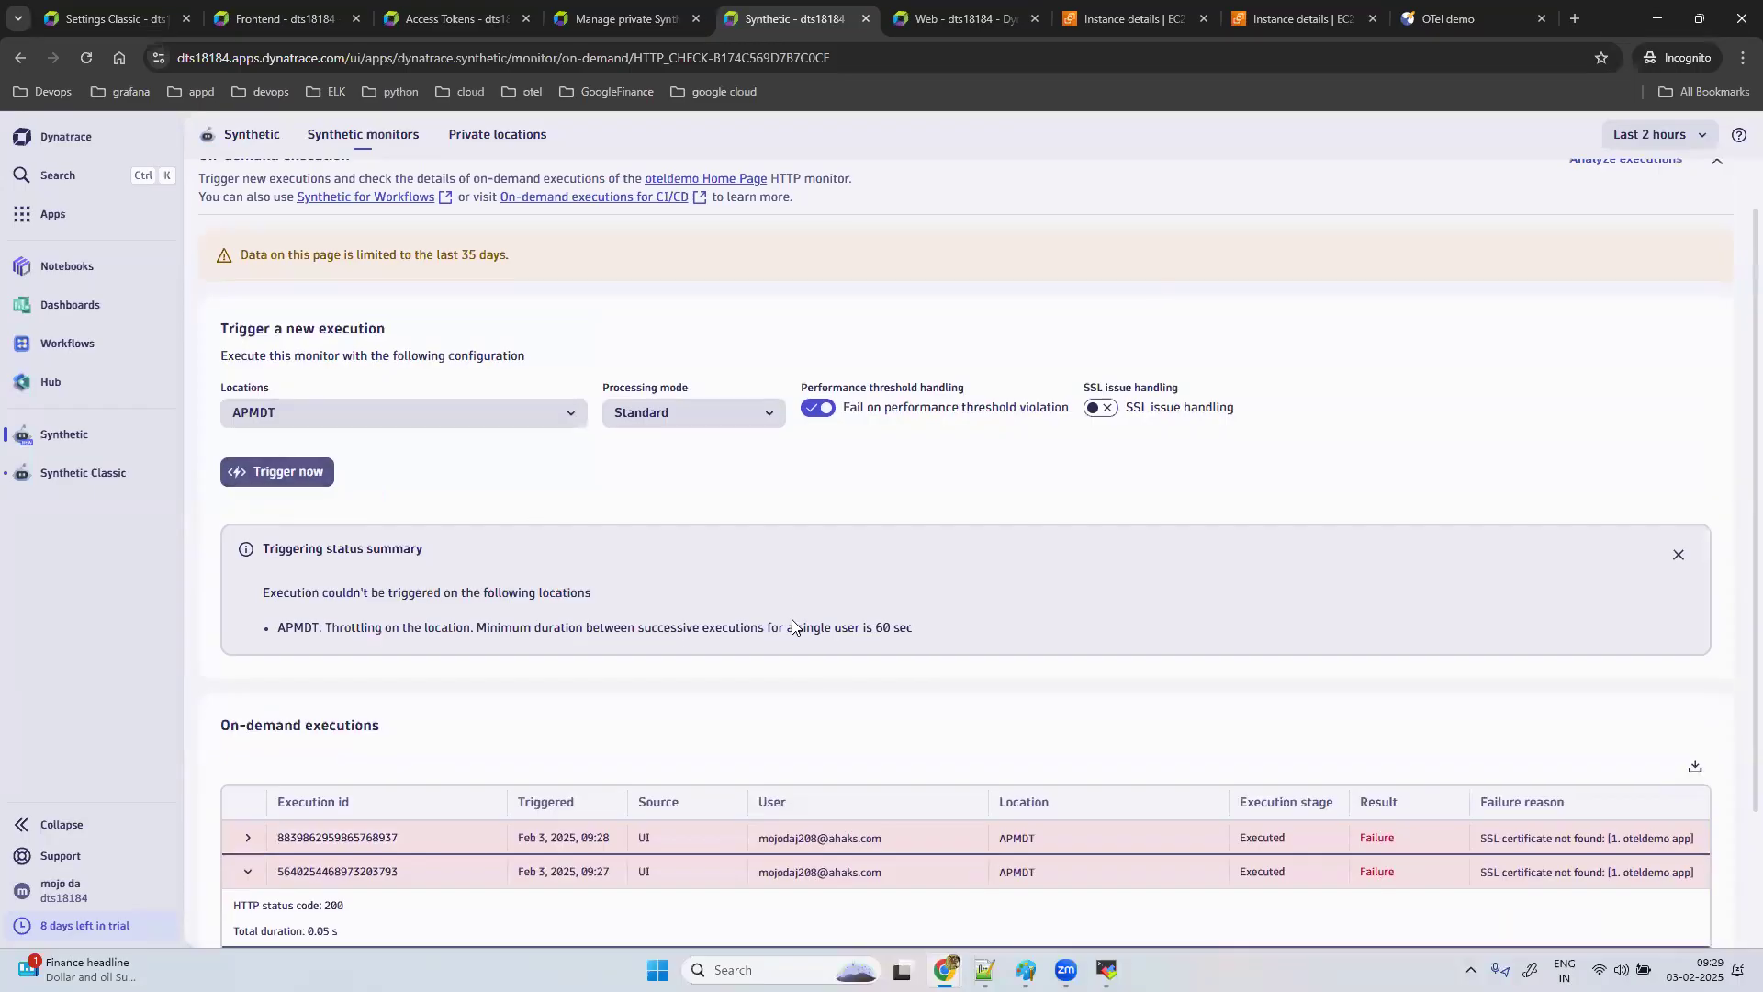
Step: Collapse the expanded execution details, trigger the APMDT execution again and check its result
scroll(791, 619, down, 2)
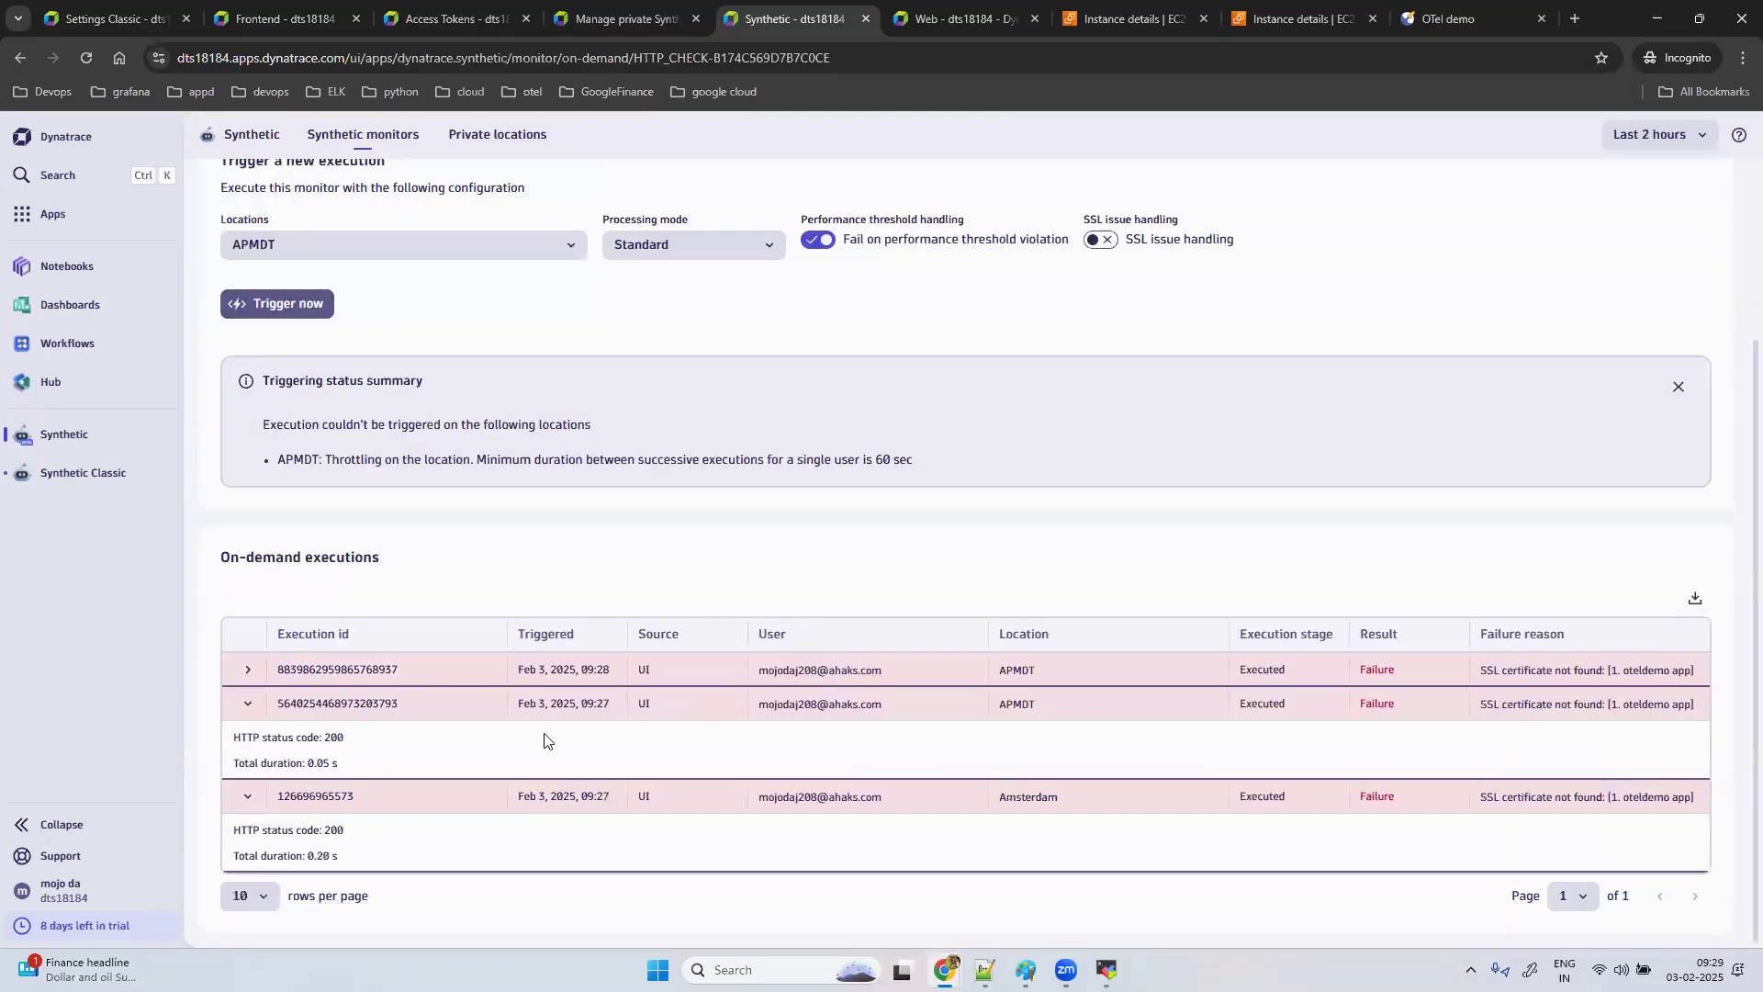
click(247, 796)
right_click(254, 816)
click(245, 761)
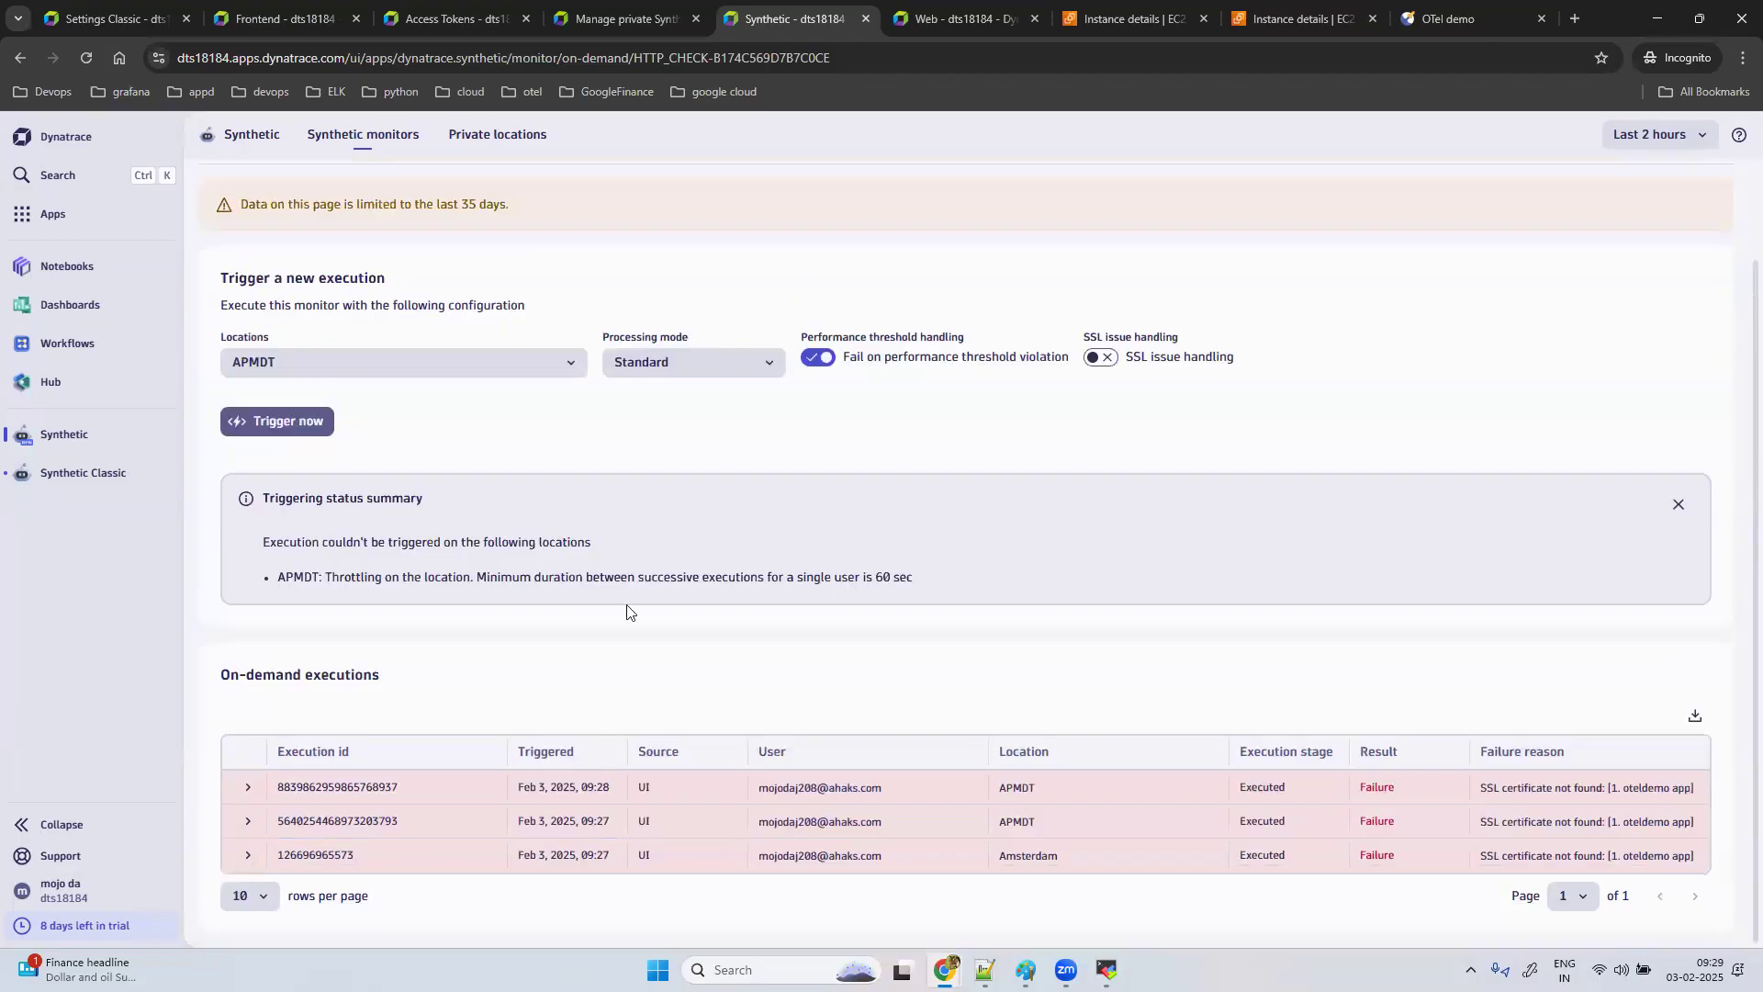
scroll(534, 588, up, 2)
scroll(574, 901, down, 1)
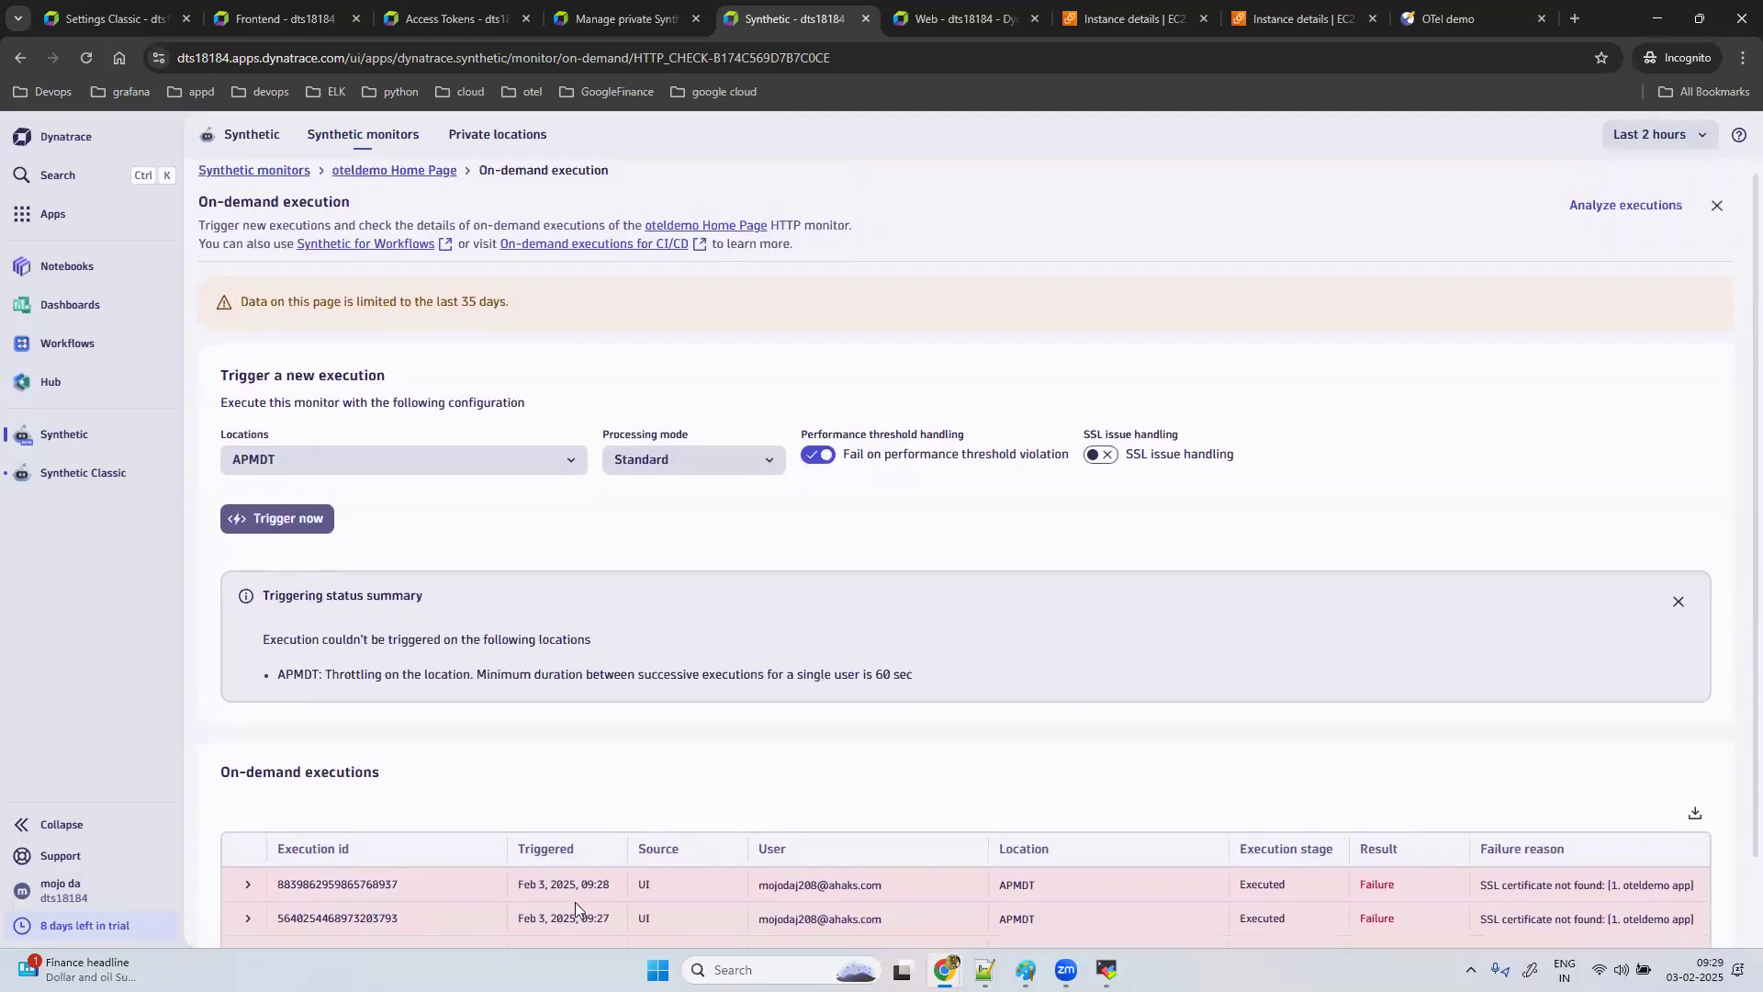
click(285, 518)
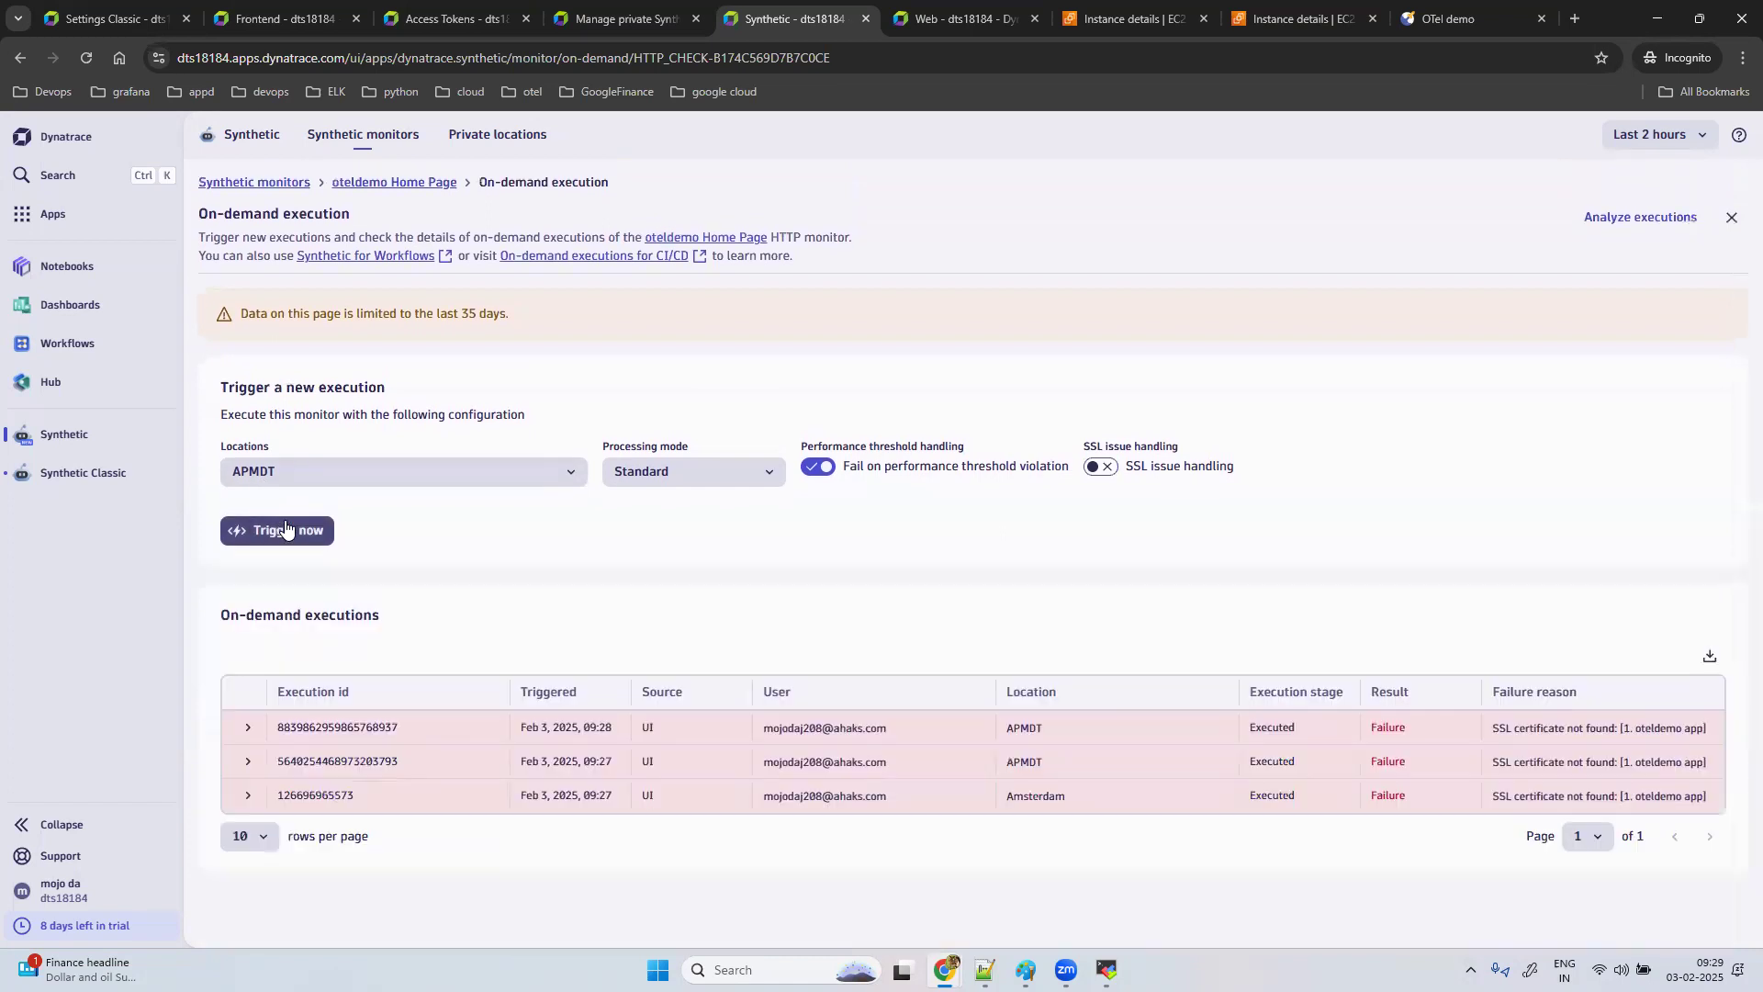
scroll(955, 659, down, 2)
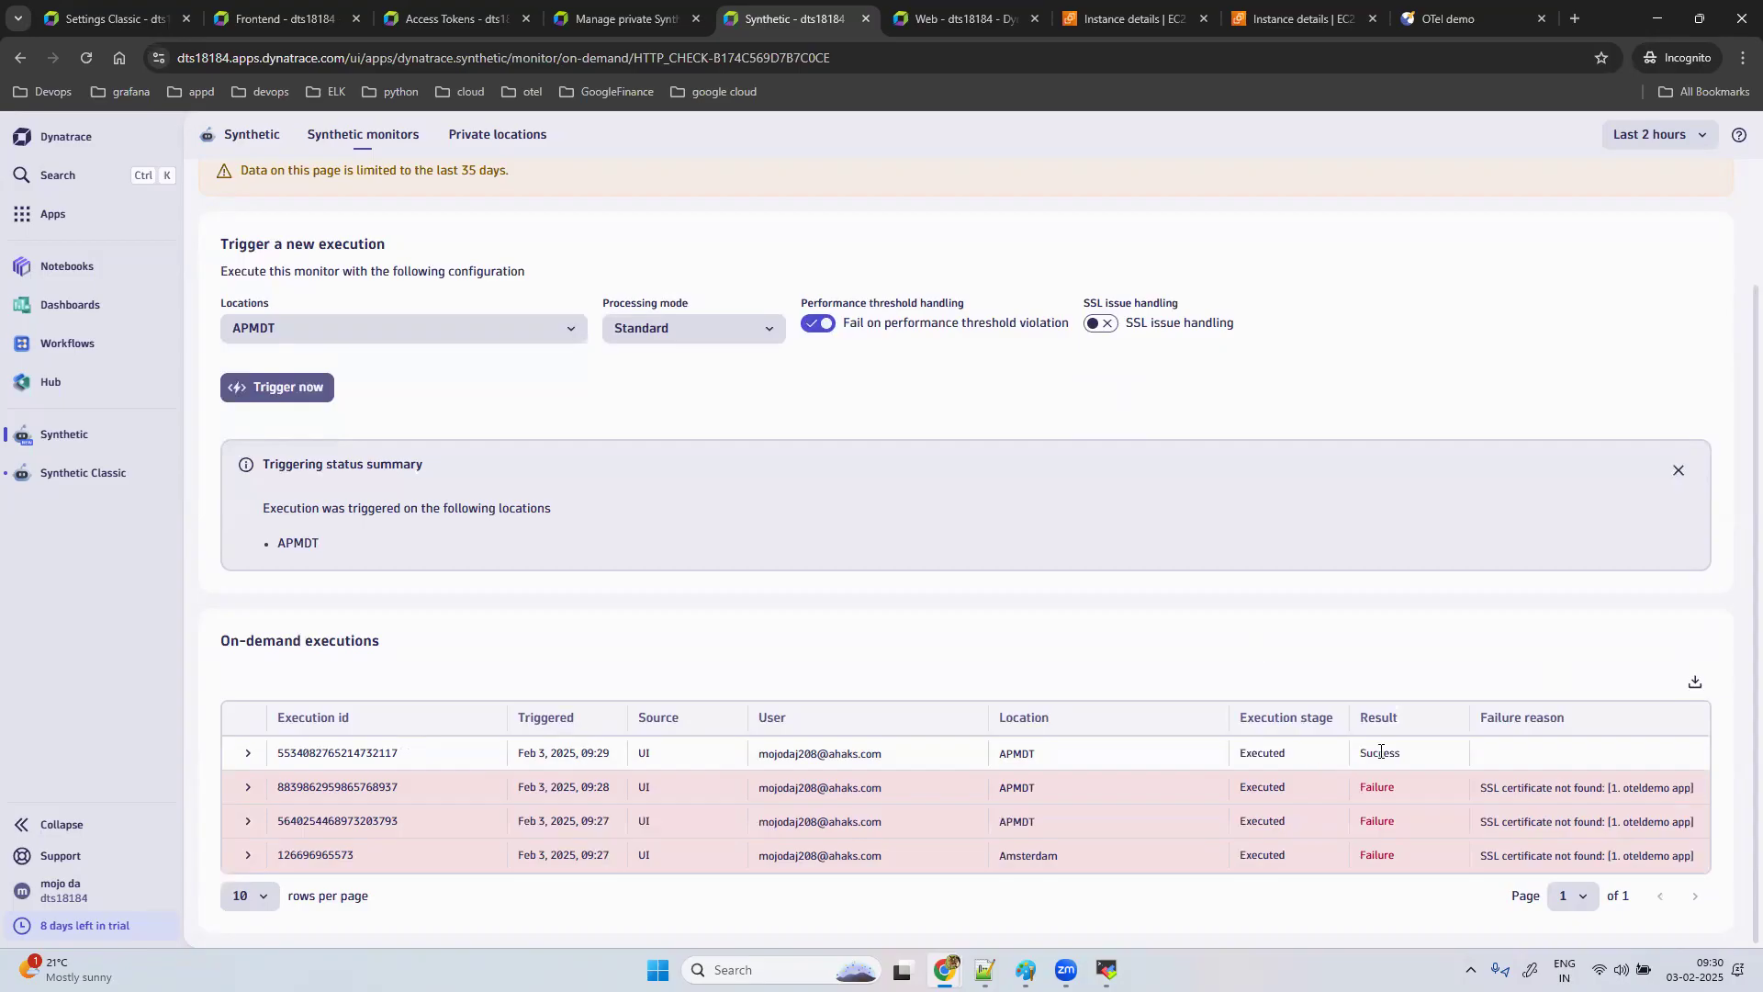
scroll(313, 422, up, 2)
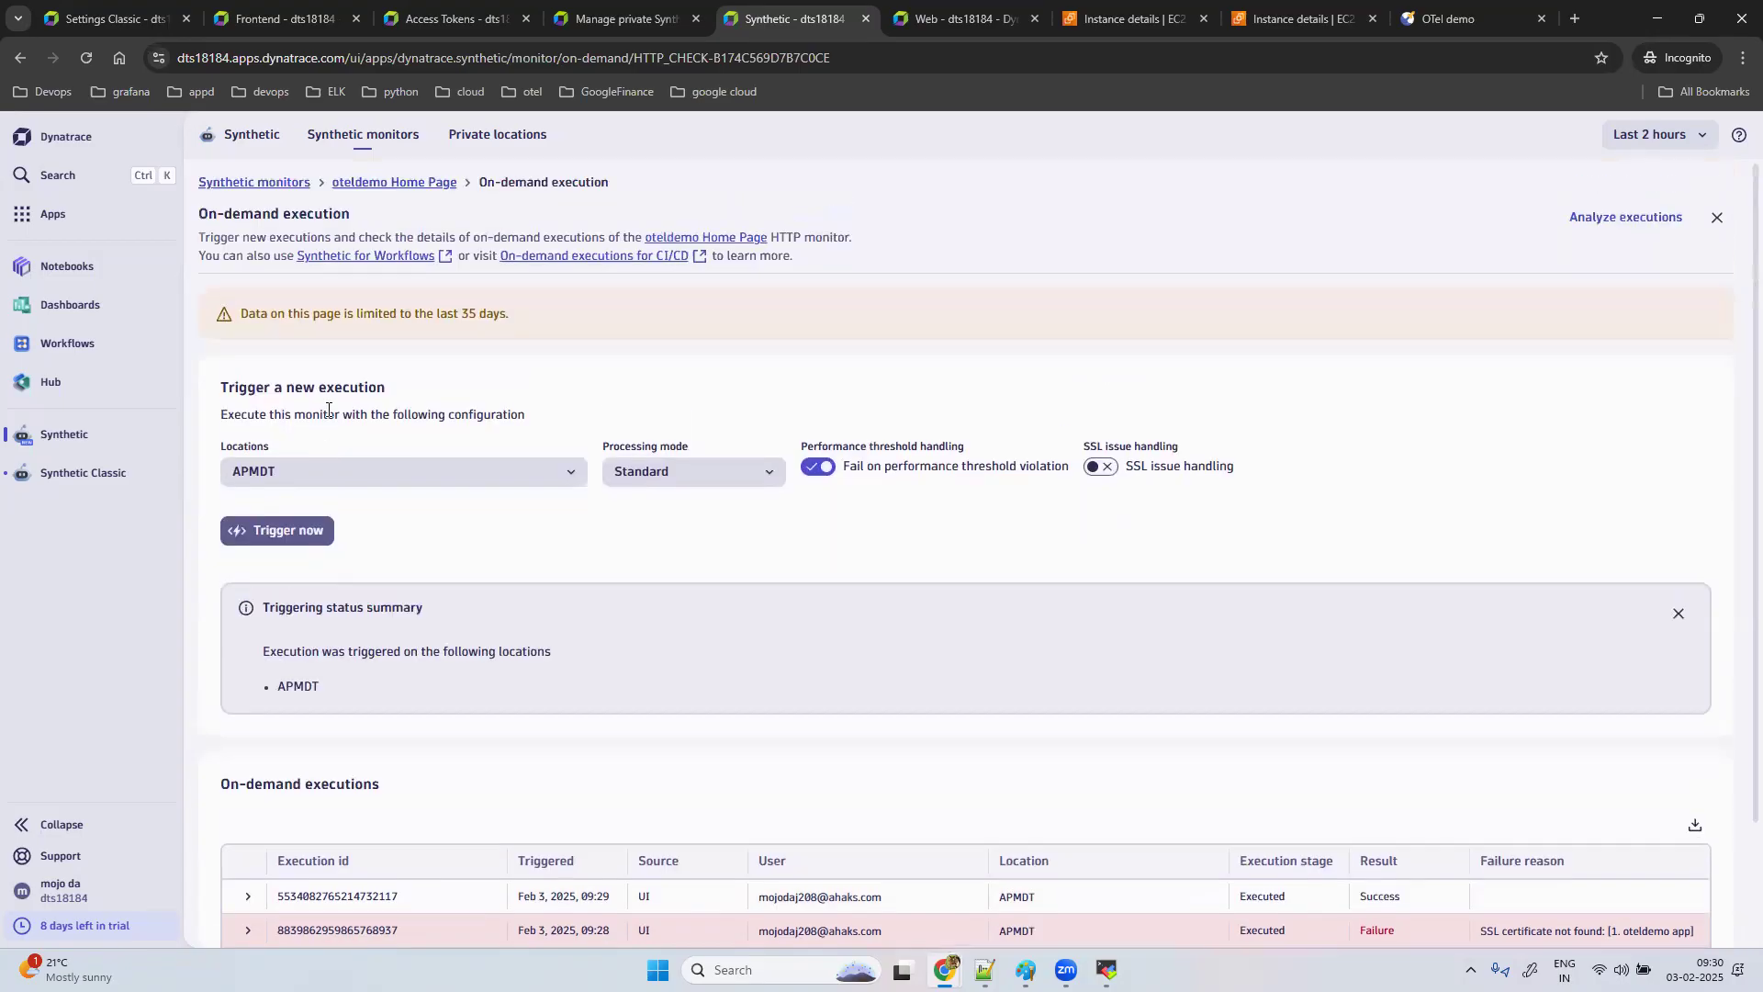
Step: Return to the synthetic monitors list and open the overview of the oteldemo Home Page monitor
click(241, 138)
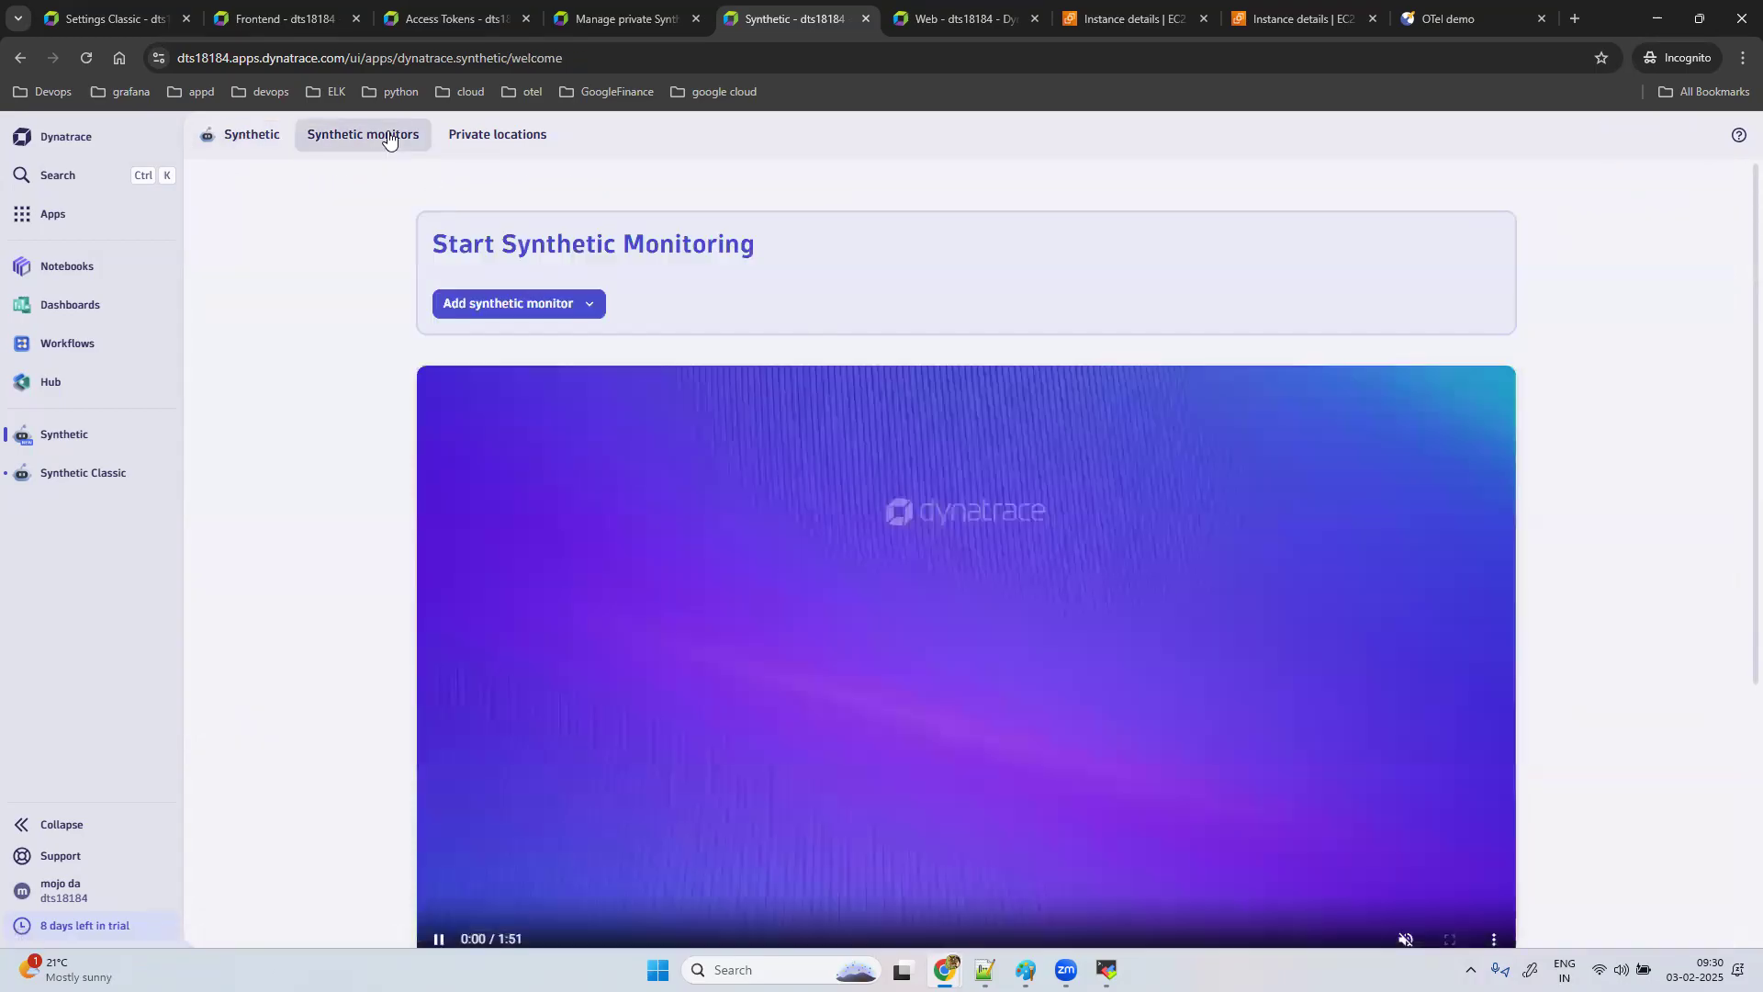
click(359, 136)
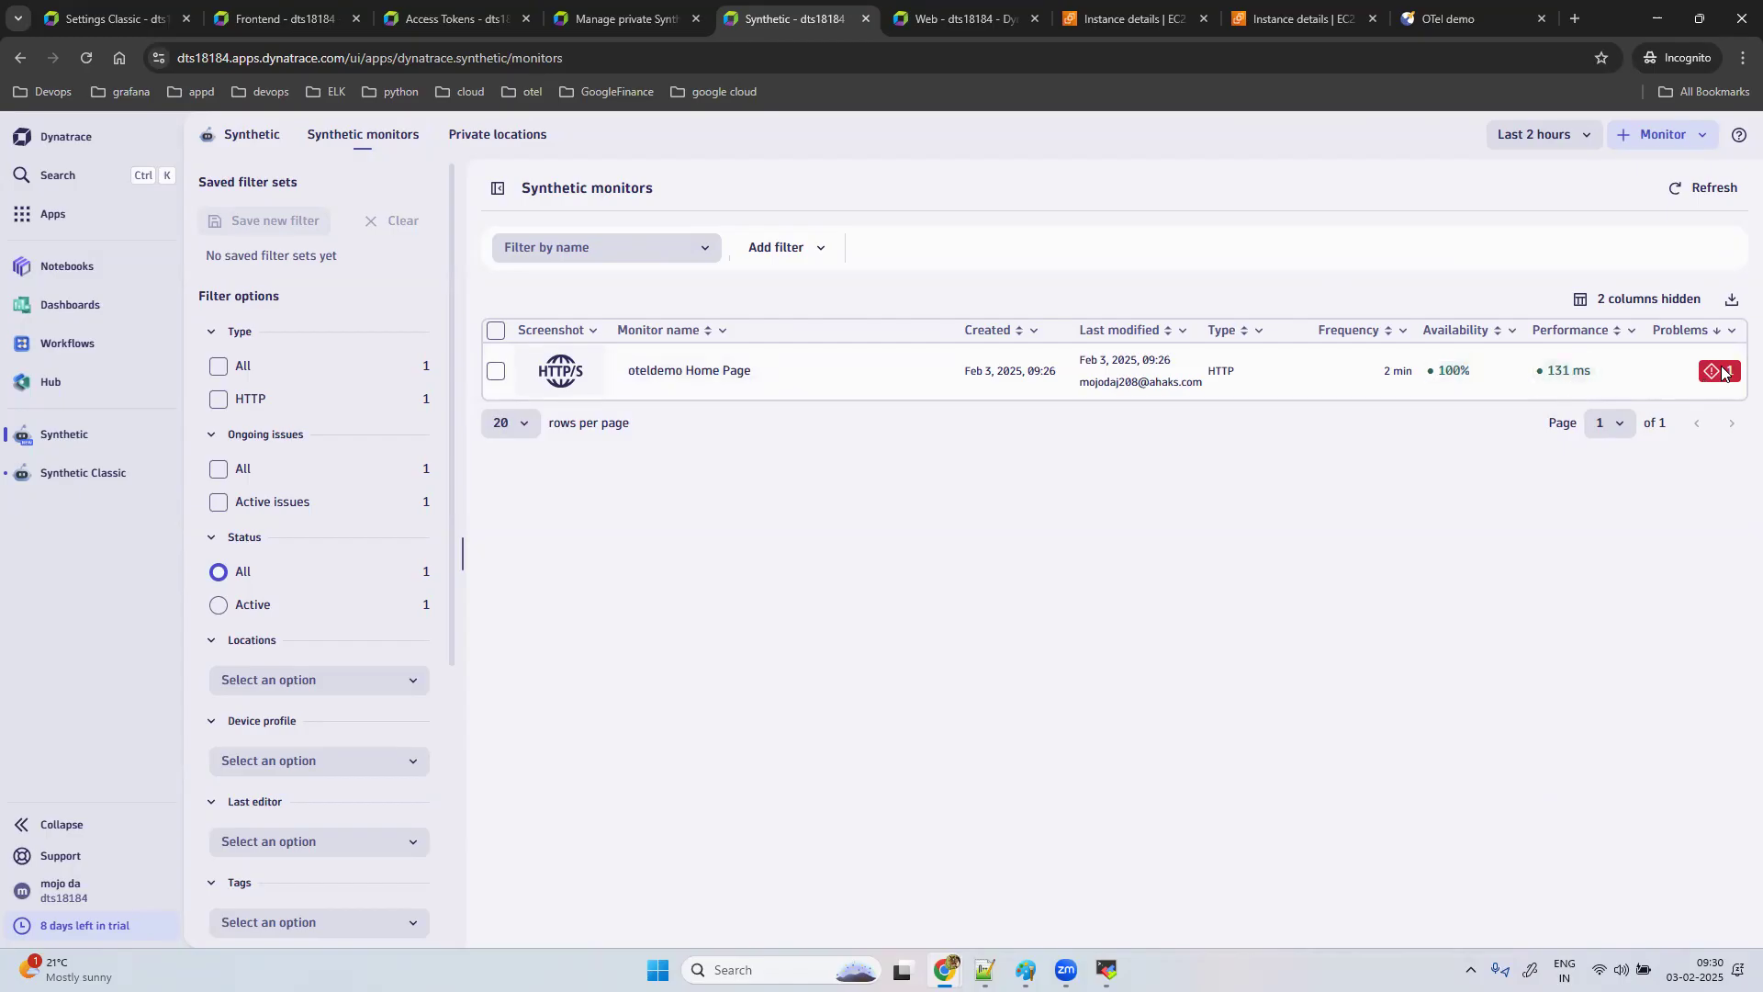
click(721, 371)
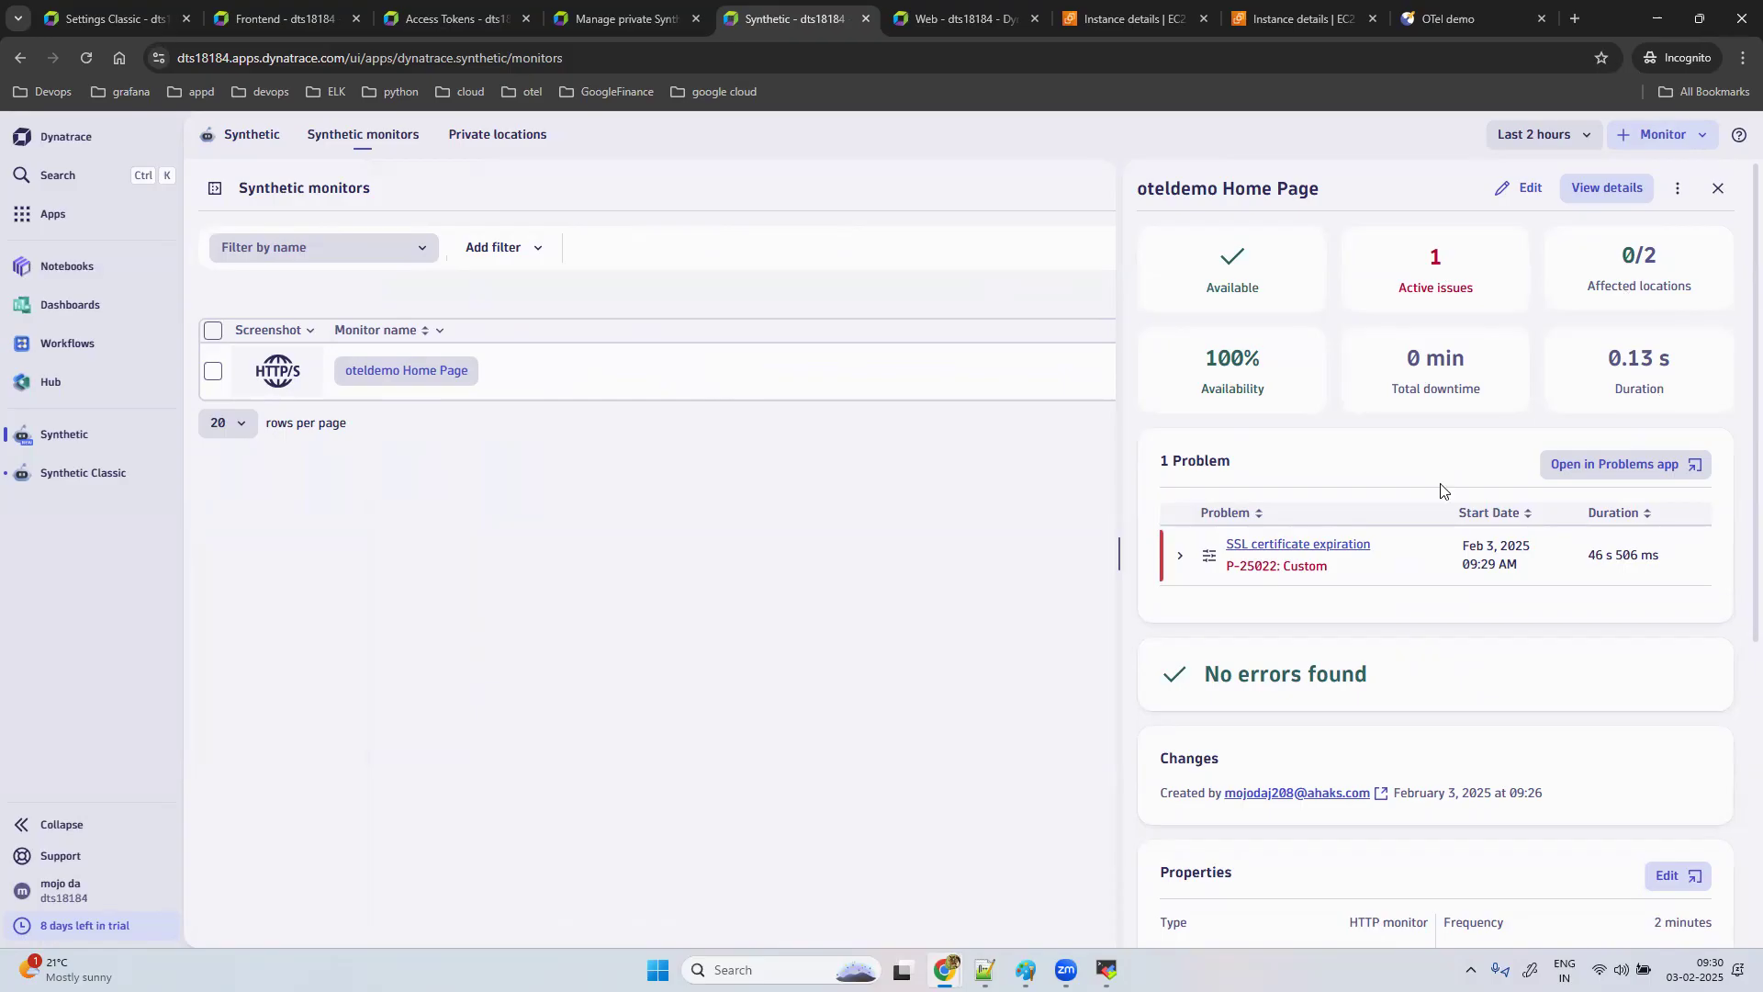
Step: Widen the oteldemo Home Page overview, open its full details and examine availability broken down per location
drag(1120, 553, 518, 553)
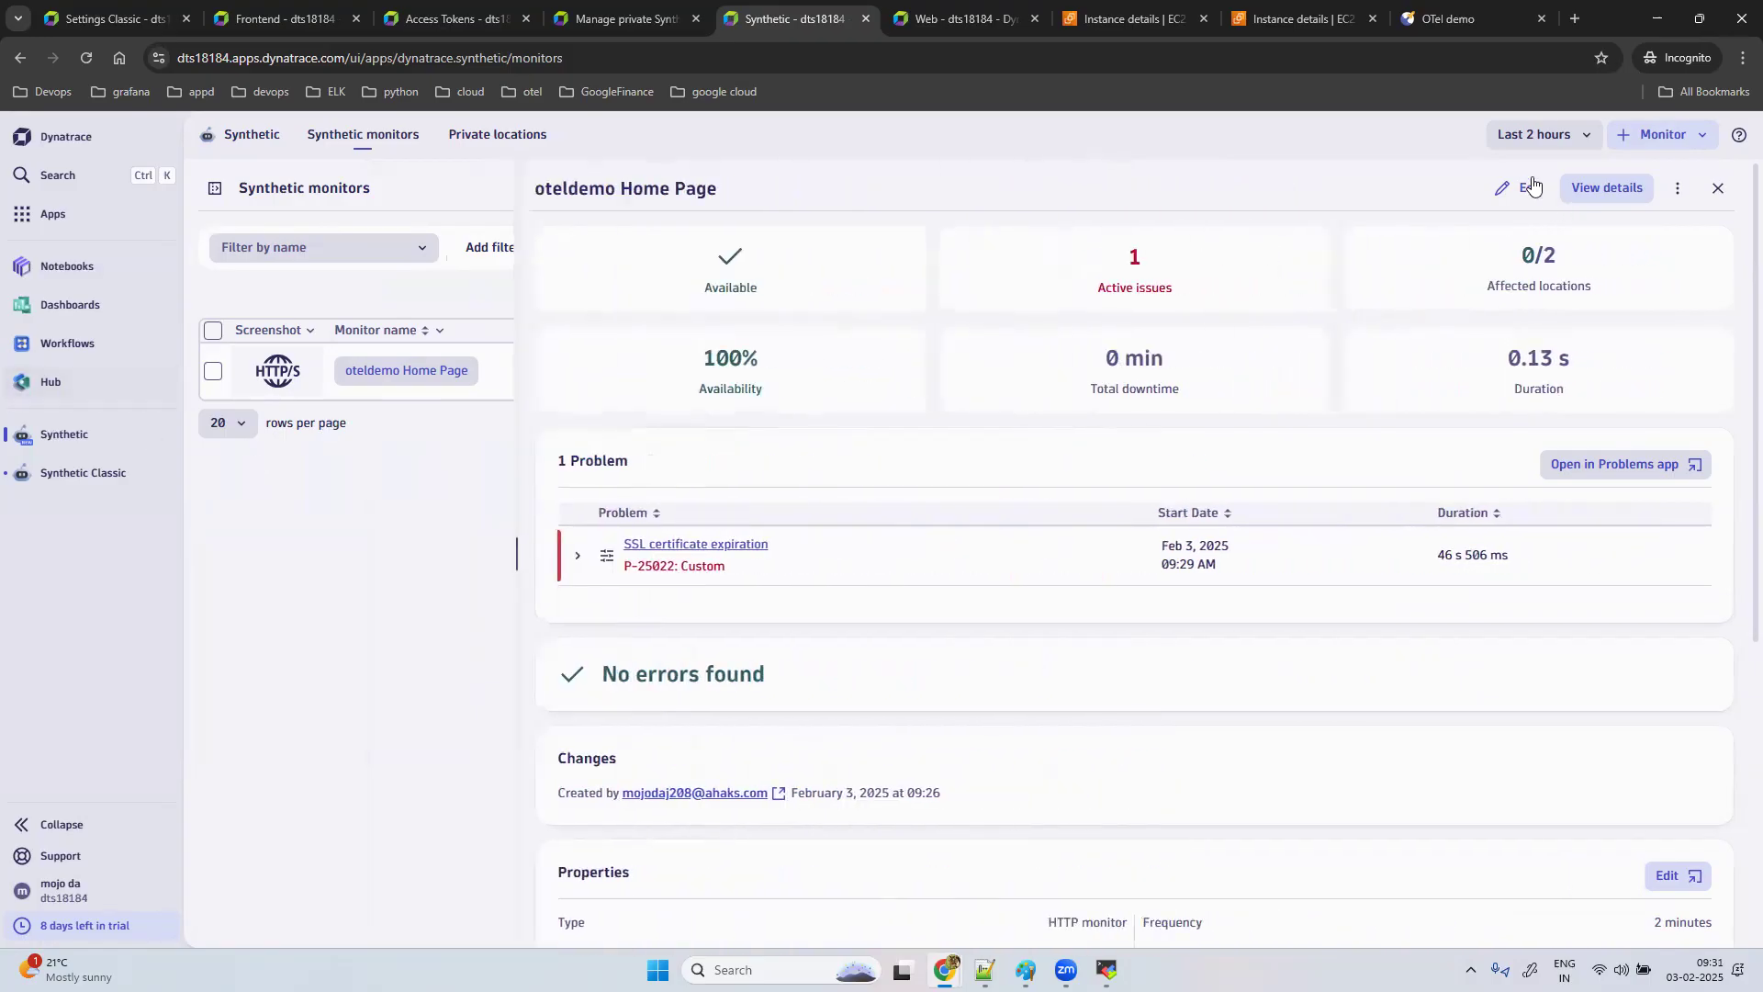
click(1605, 188)
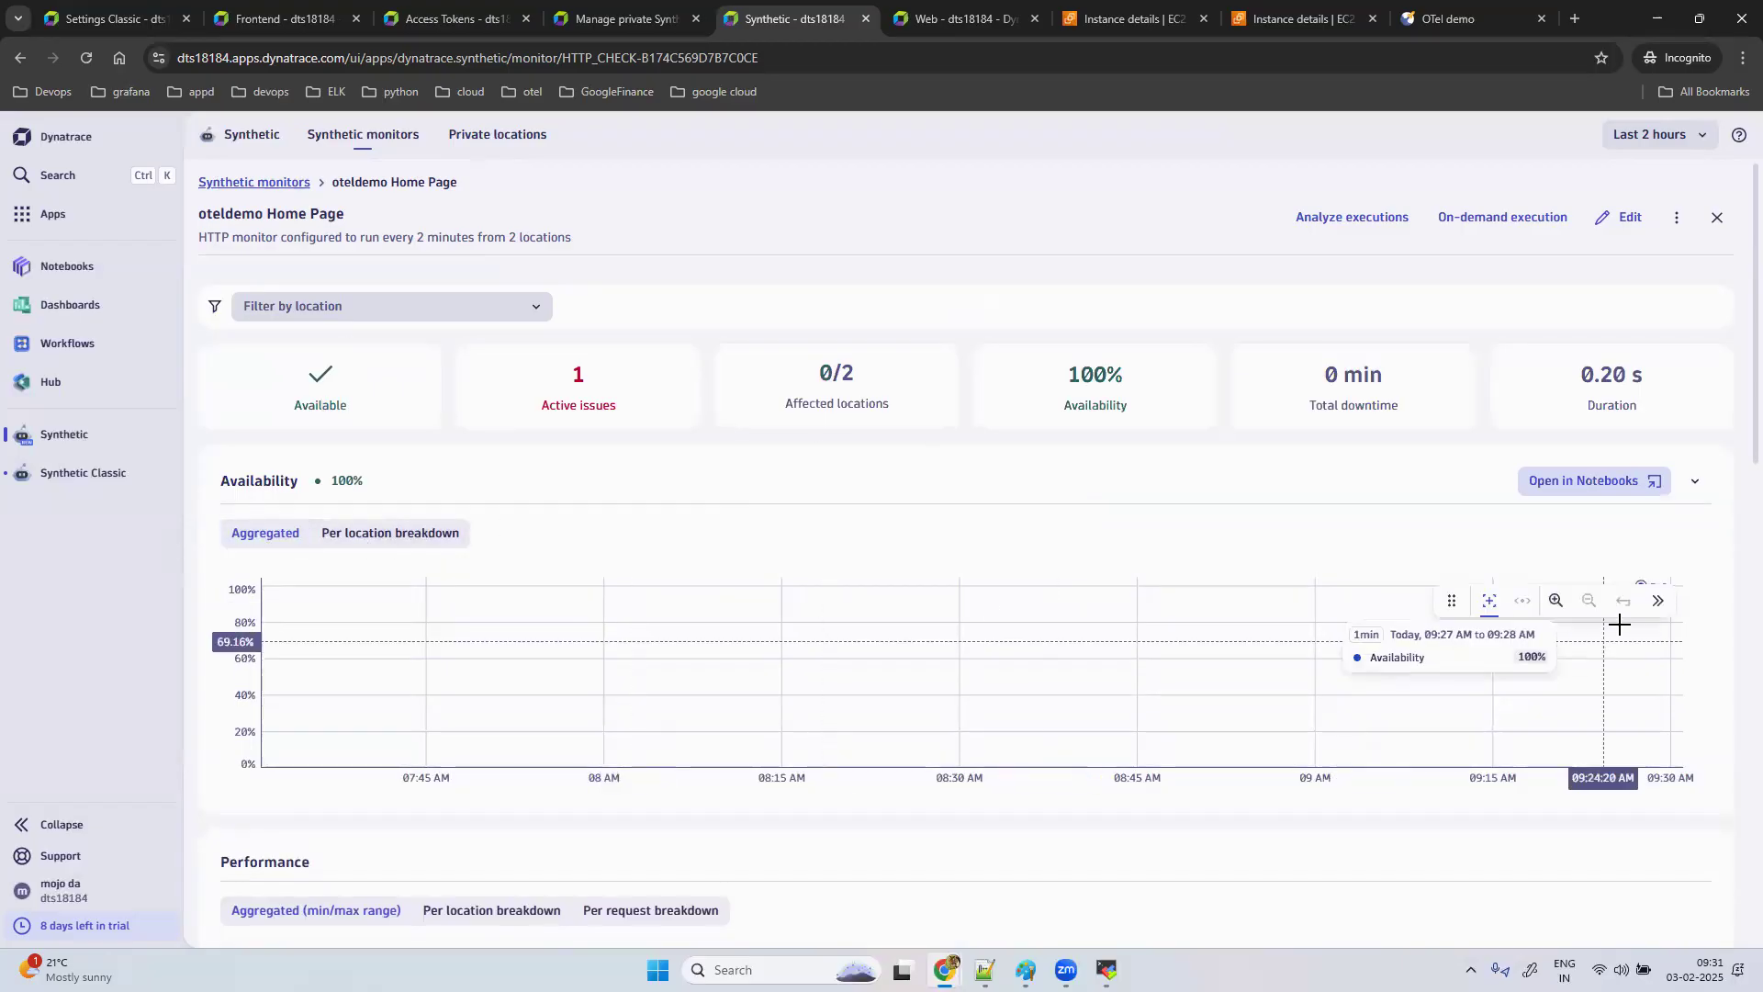
click(418, 533)
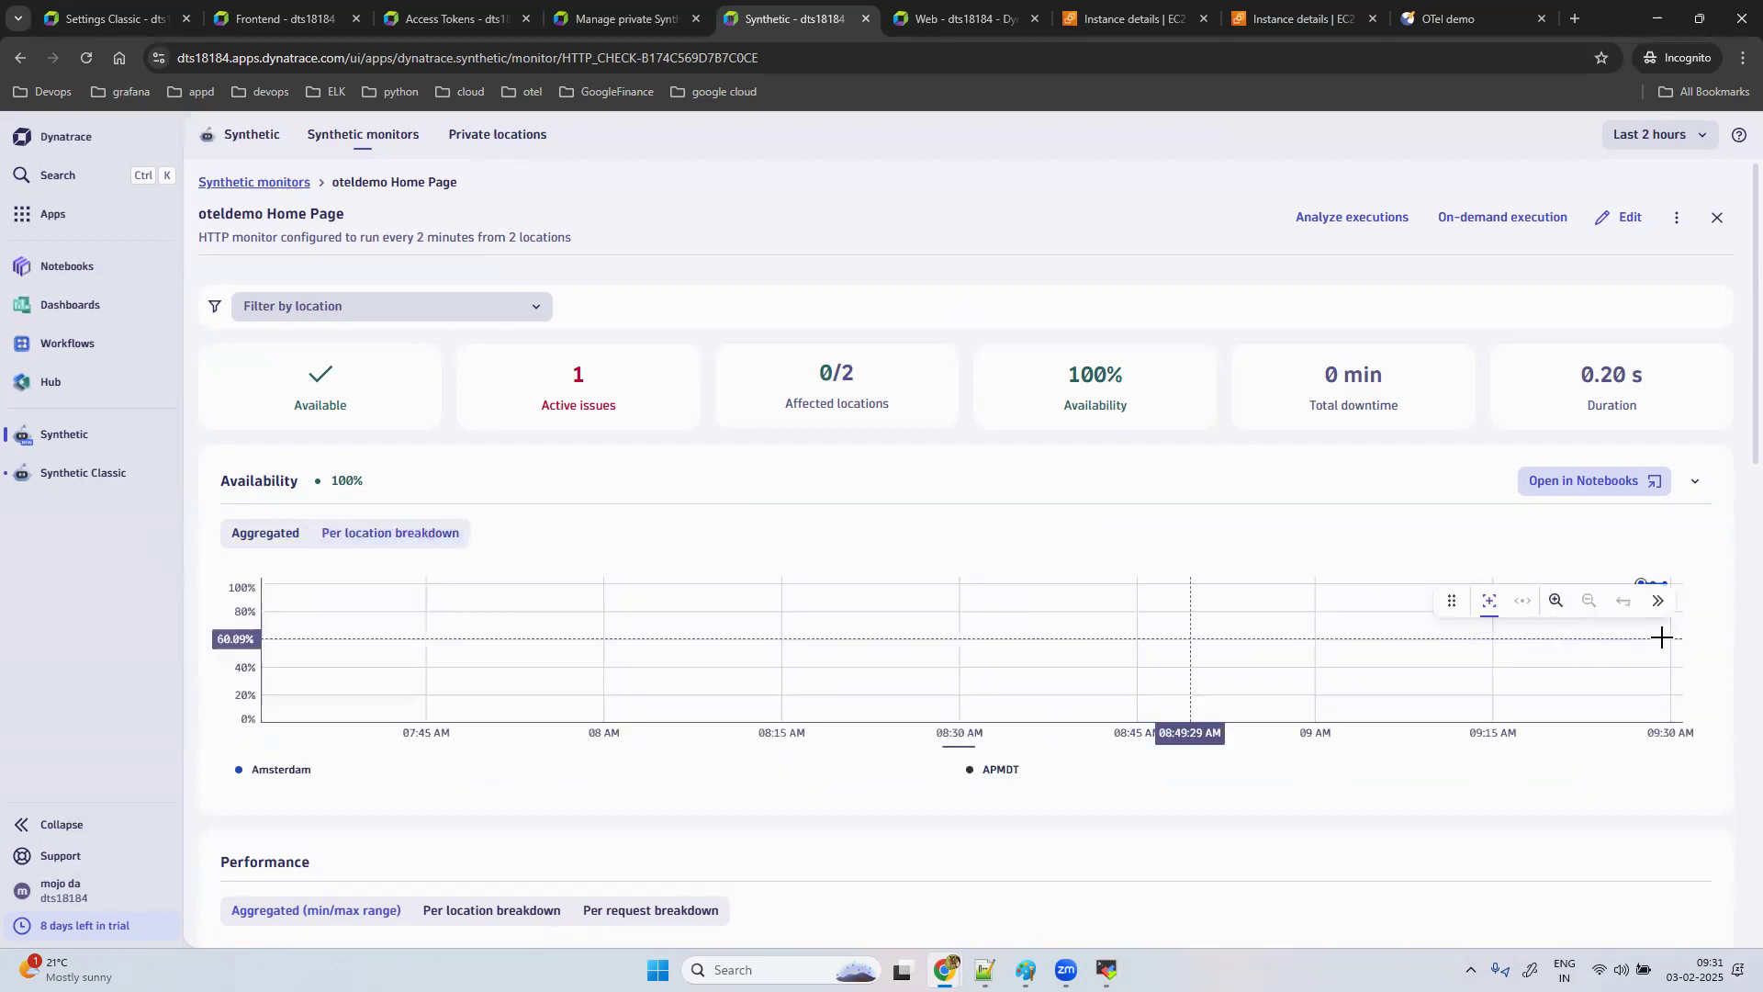
mouse_move(1646, 580)
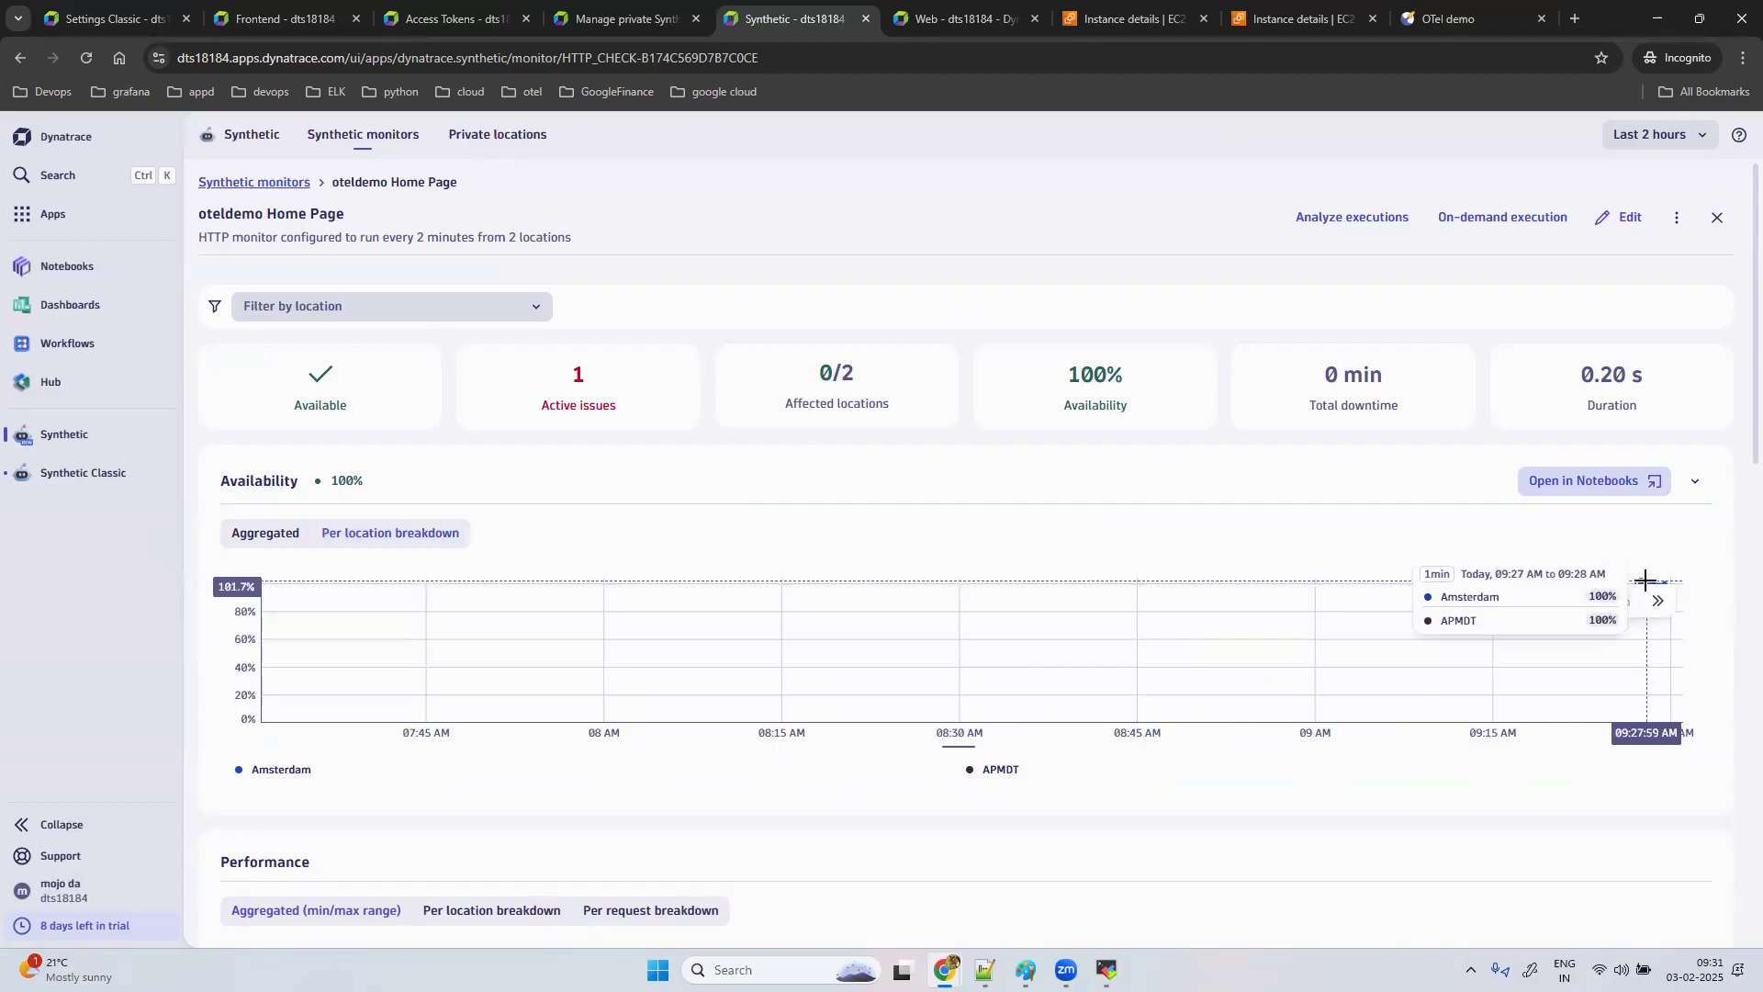
click(1658, 600)
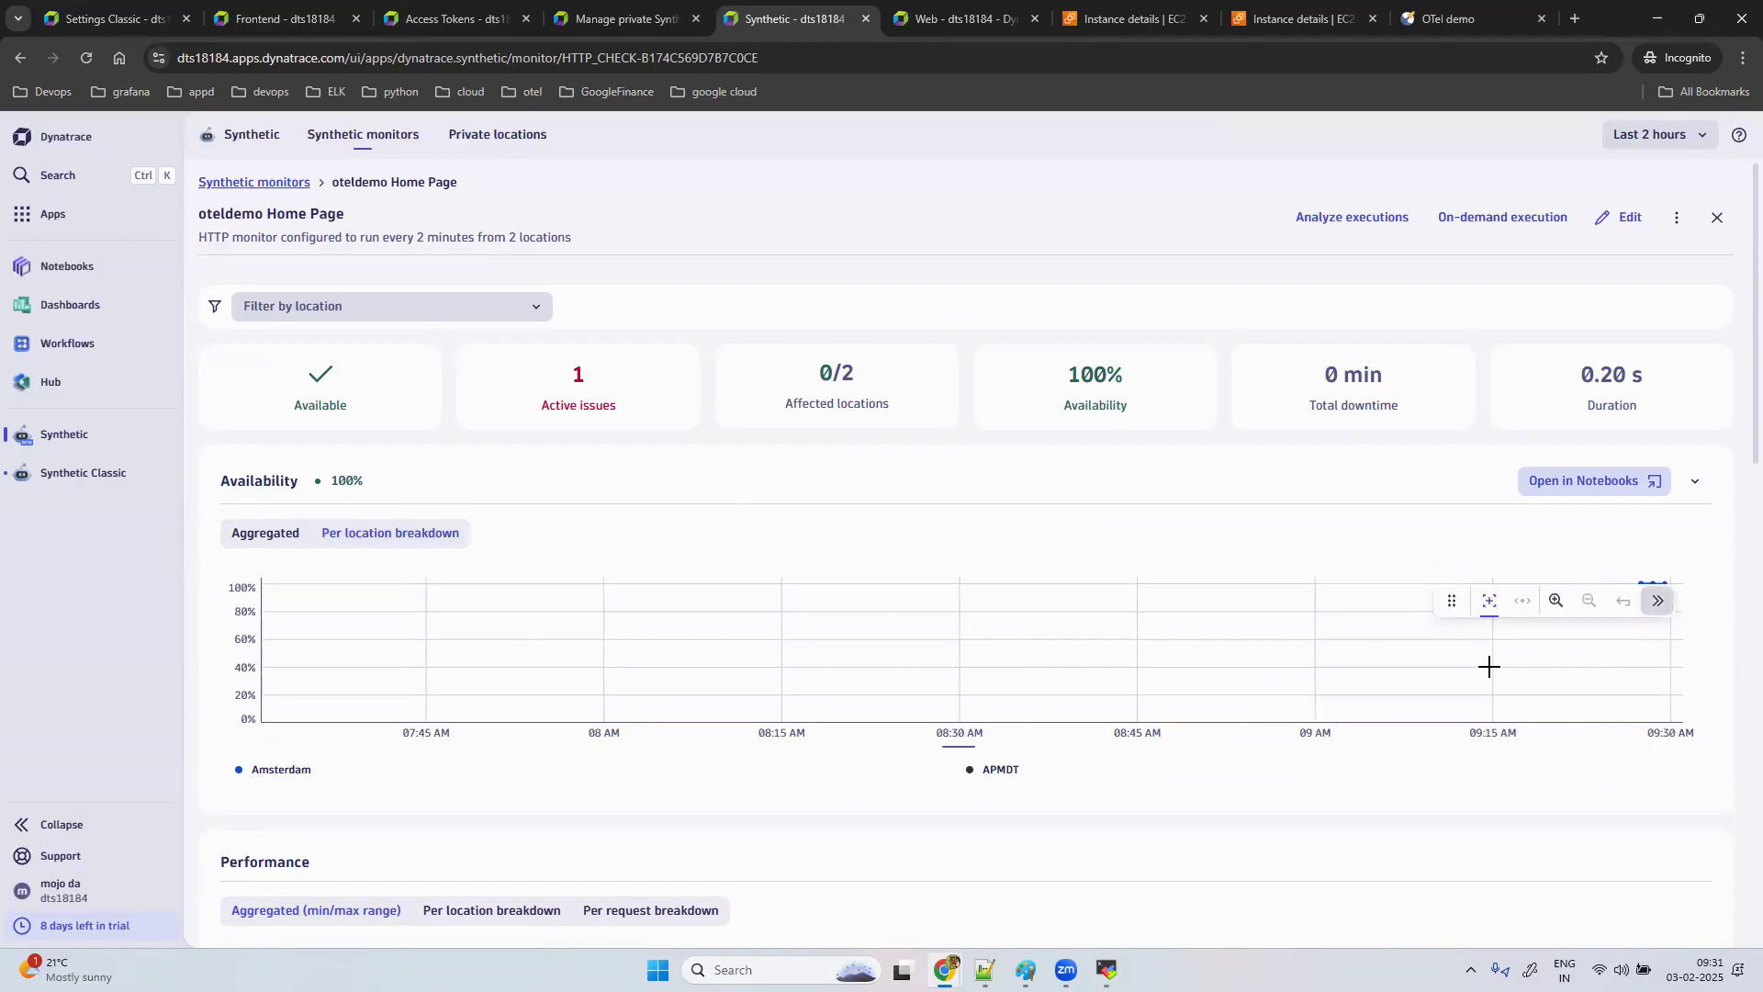
Step: Compare the performance chart's aggregated view with its per-request and per-location breakdowns
scroll(938, 779, down, 5)
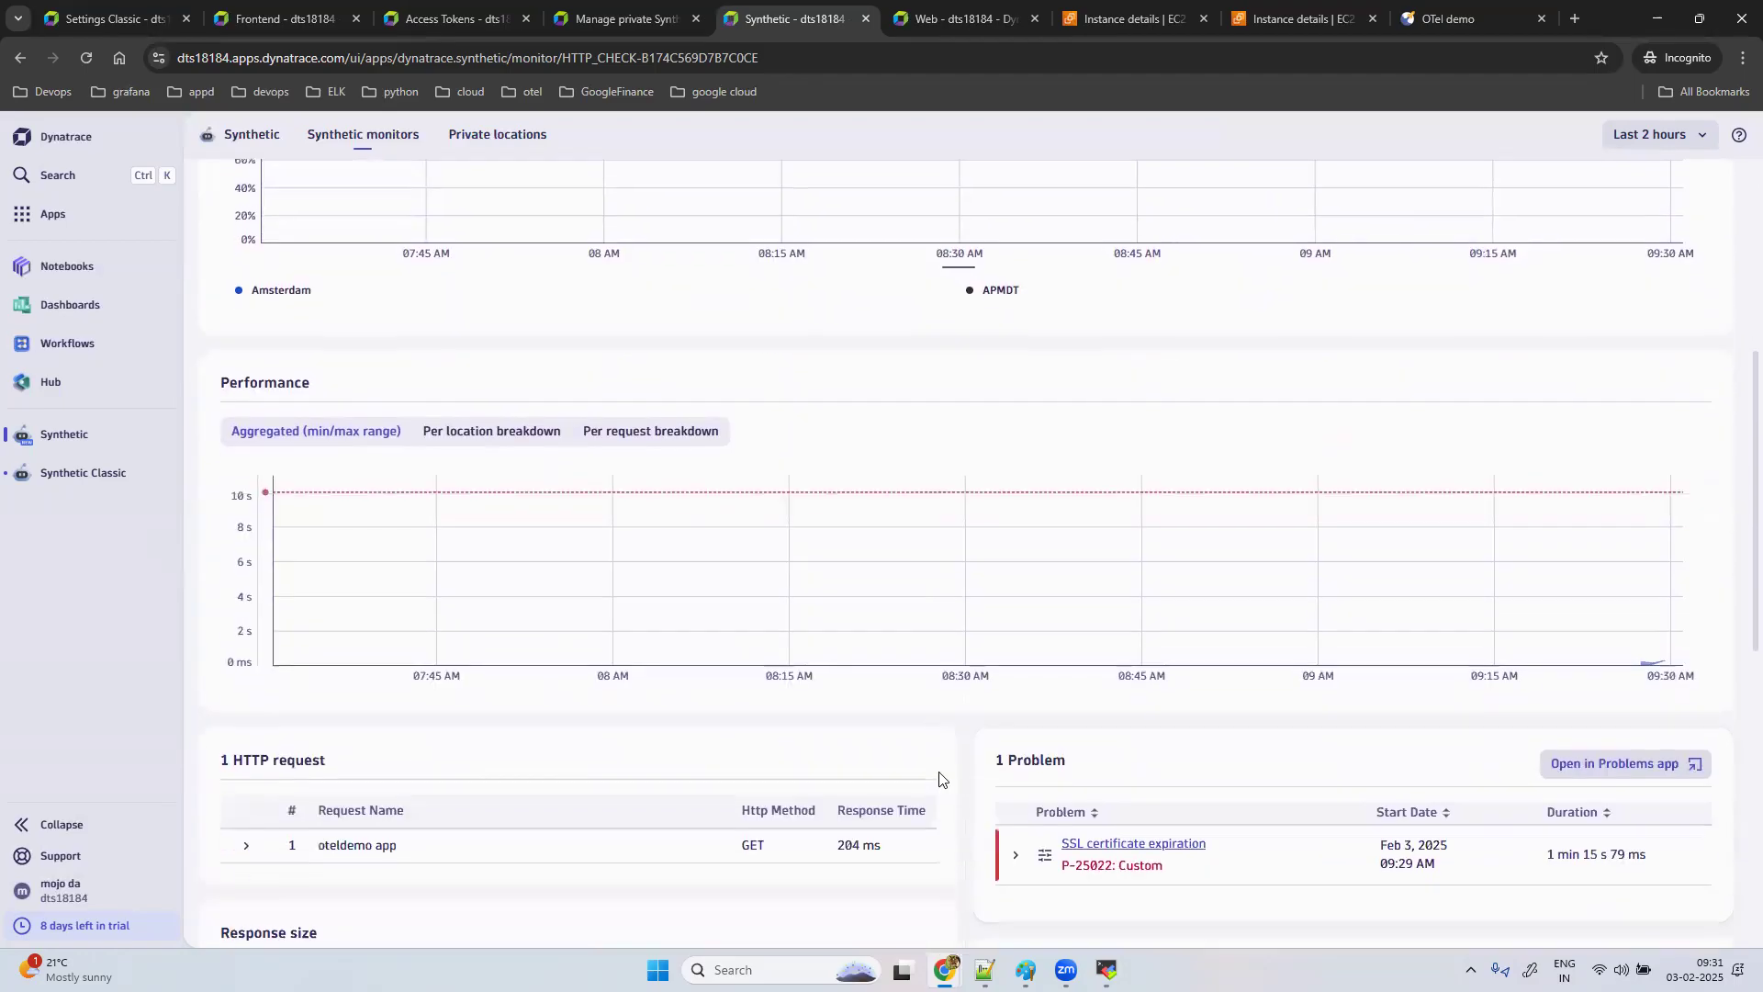
click(492, 434)
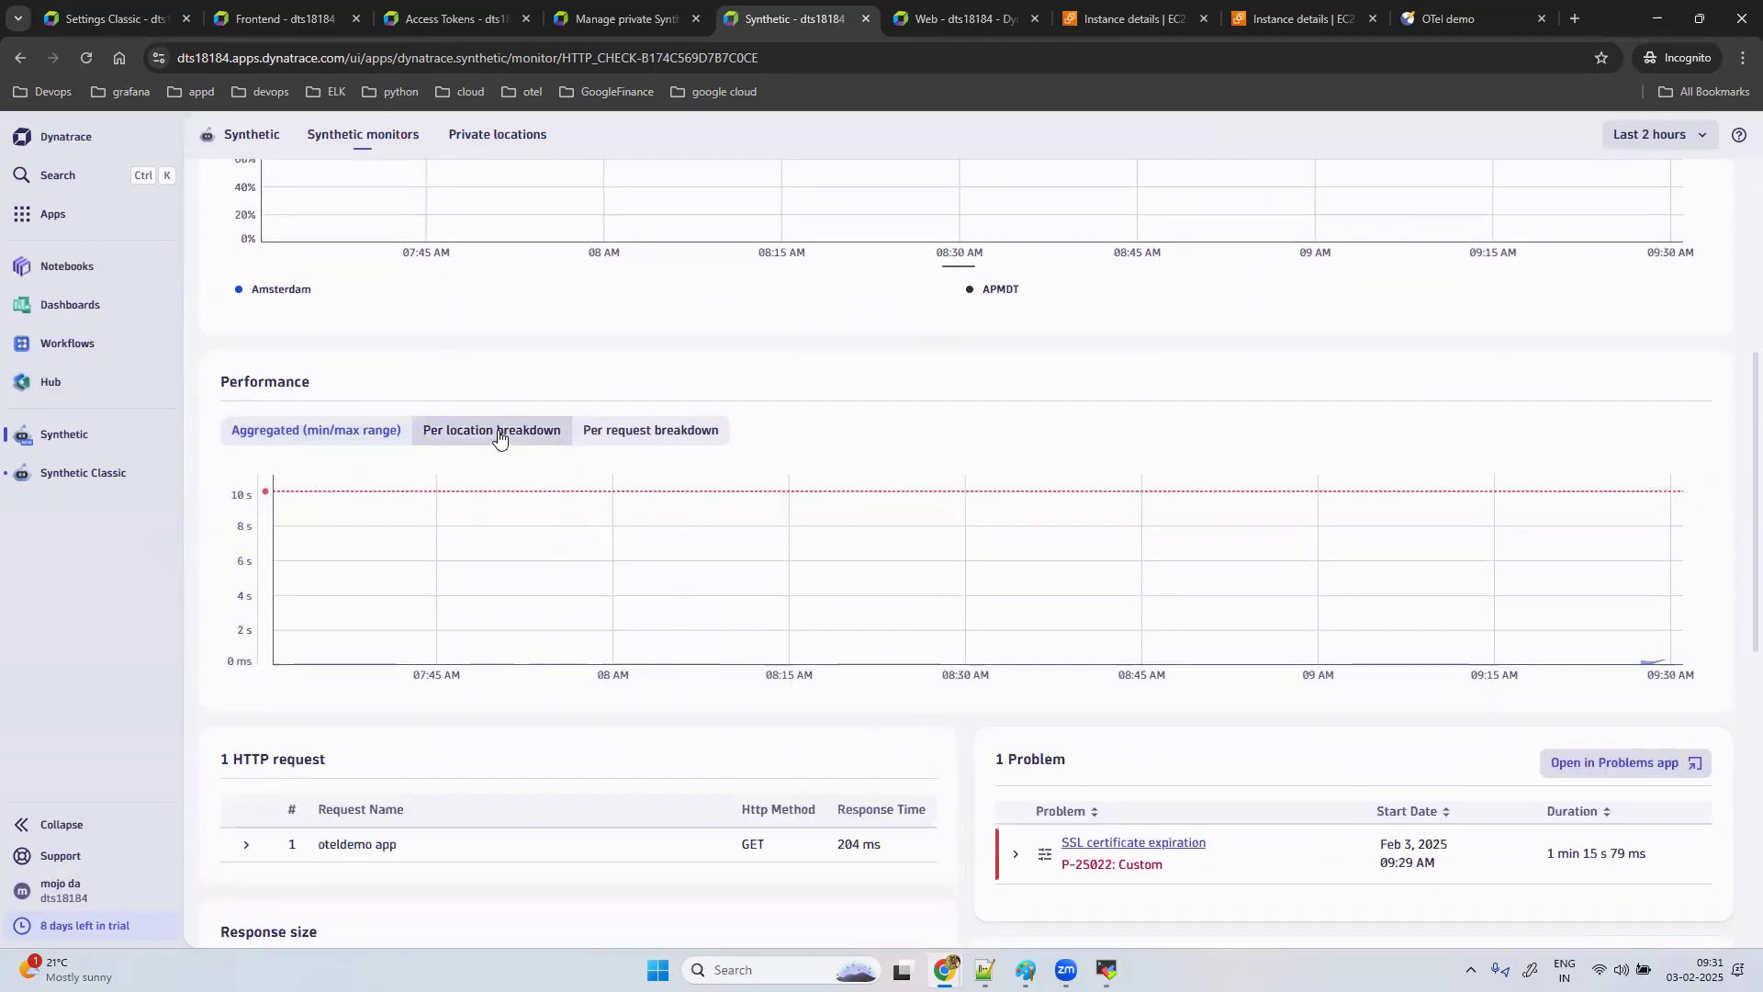
click(686, 431)
click(354, 432)
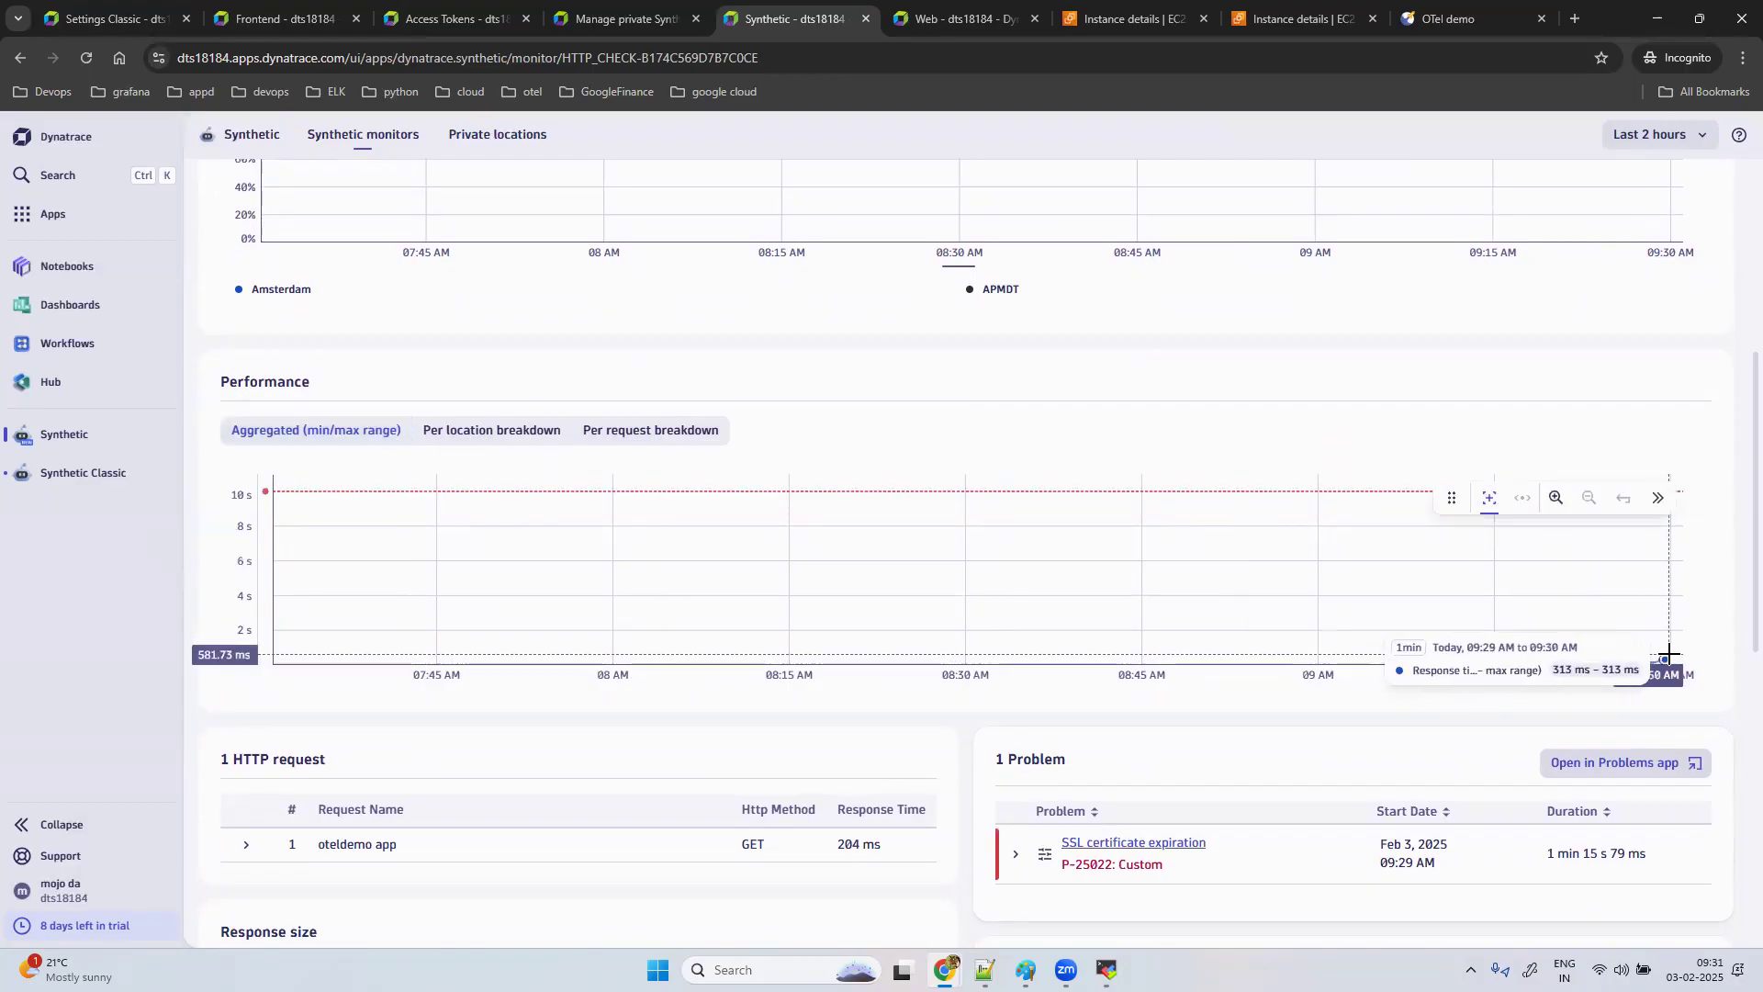
click(496, 437)
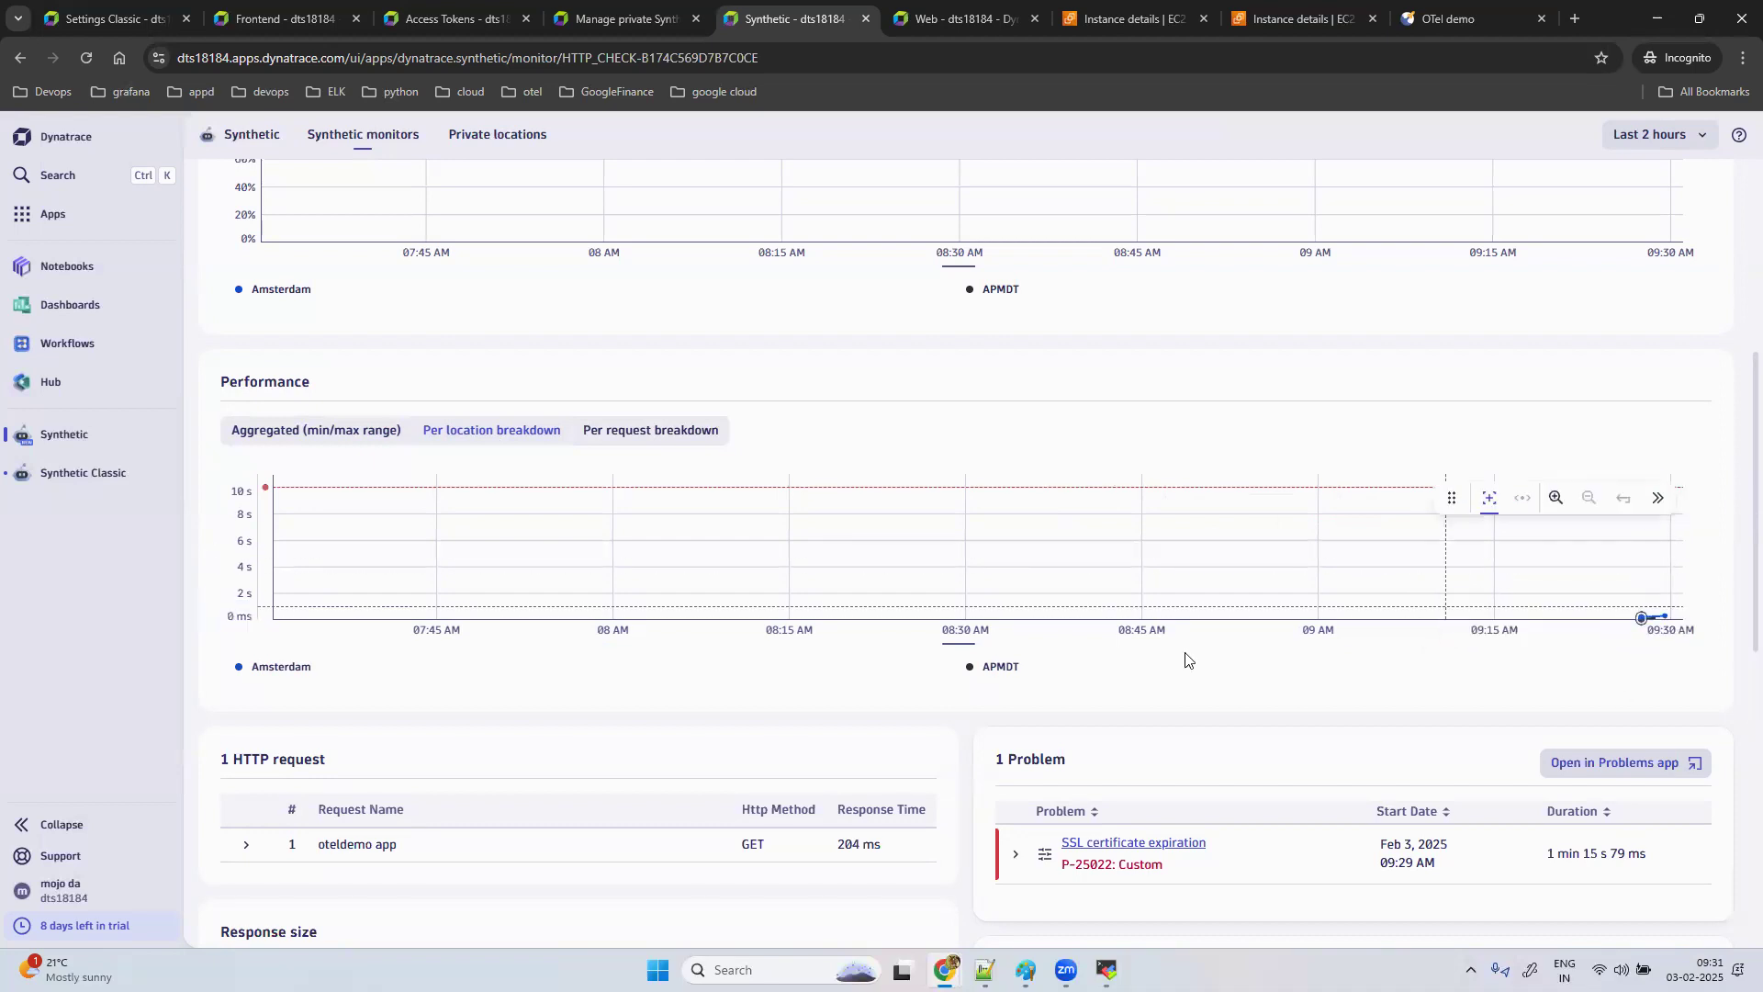
Step: Expand the oteldemo app request and examine its response times, the problem, events, response size and monitor properties
scroll(213, 606, down, 3)
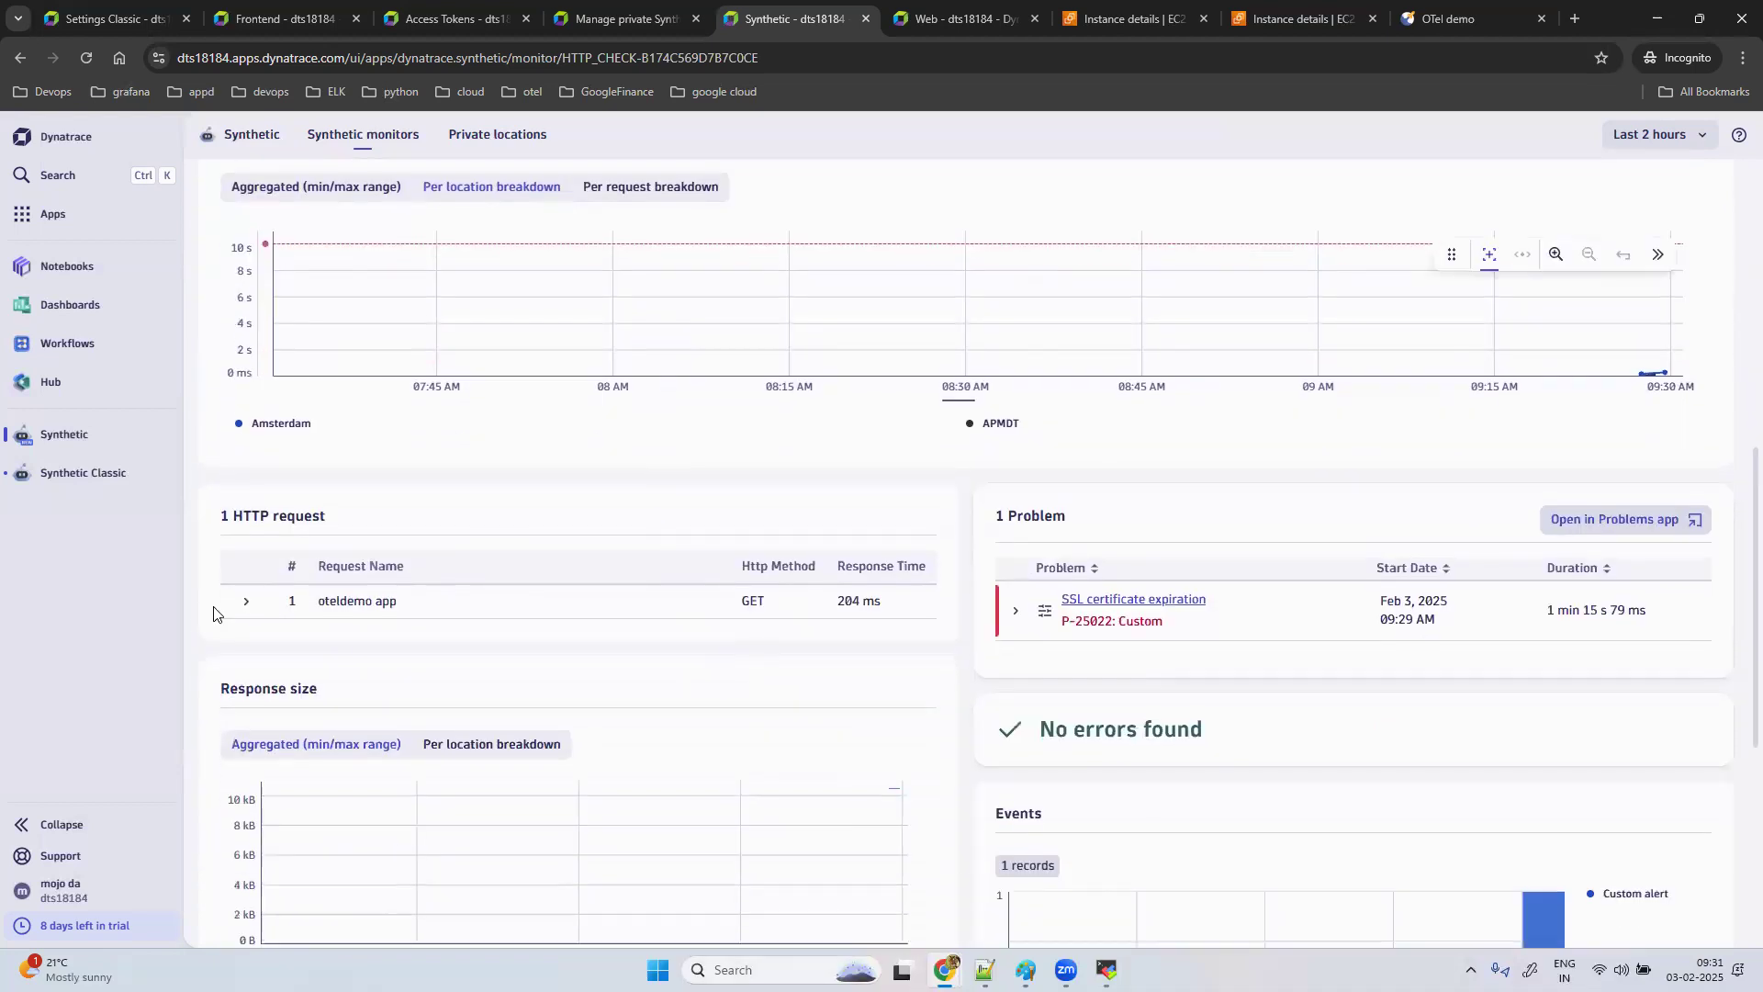
click(246, 602)
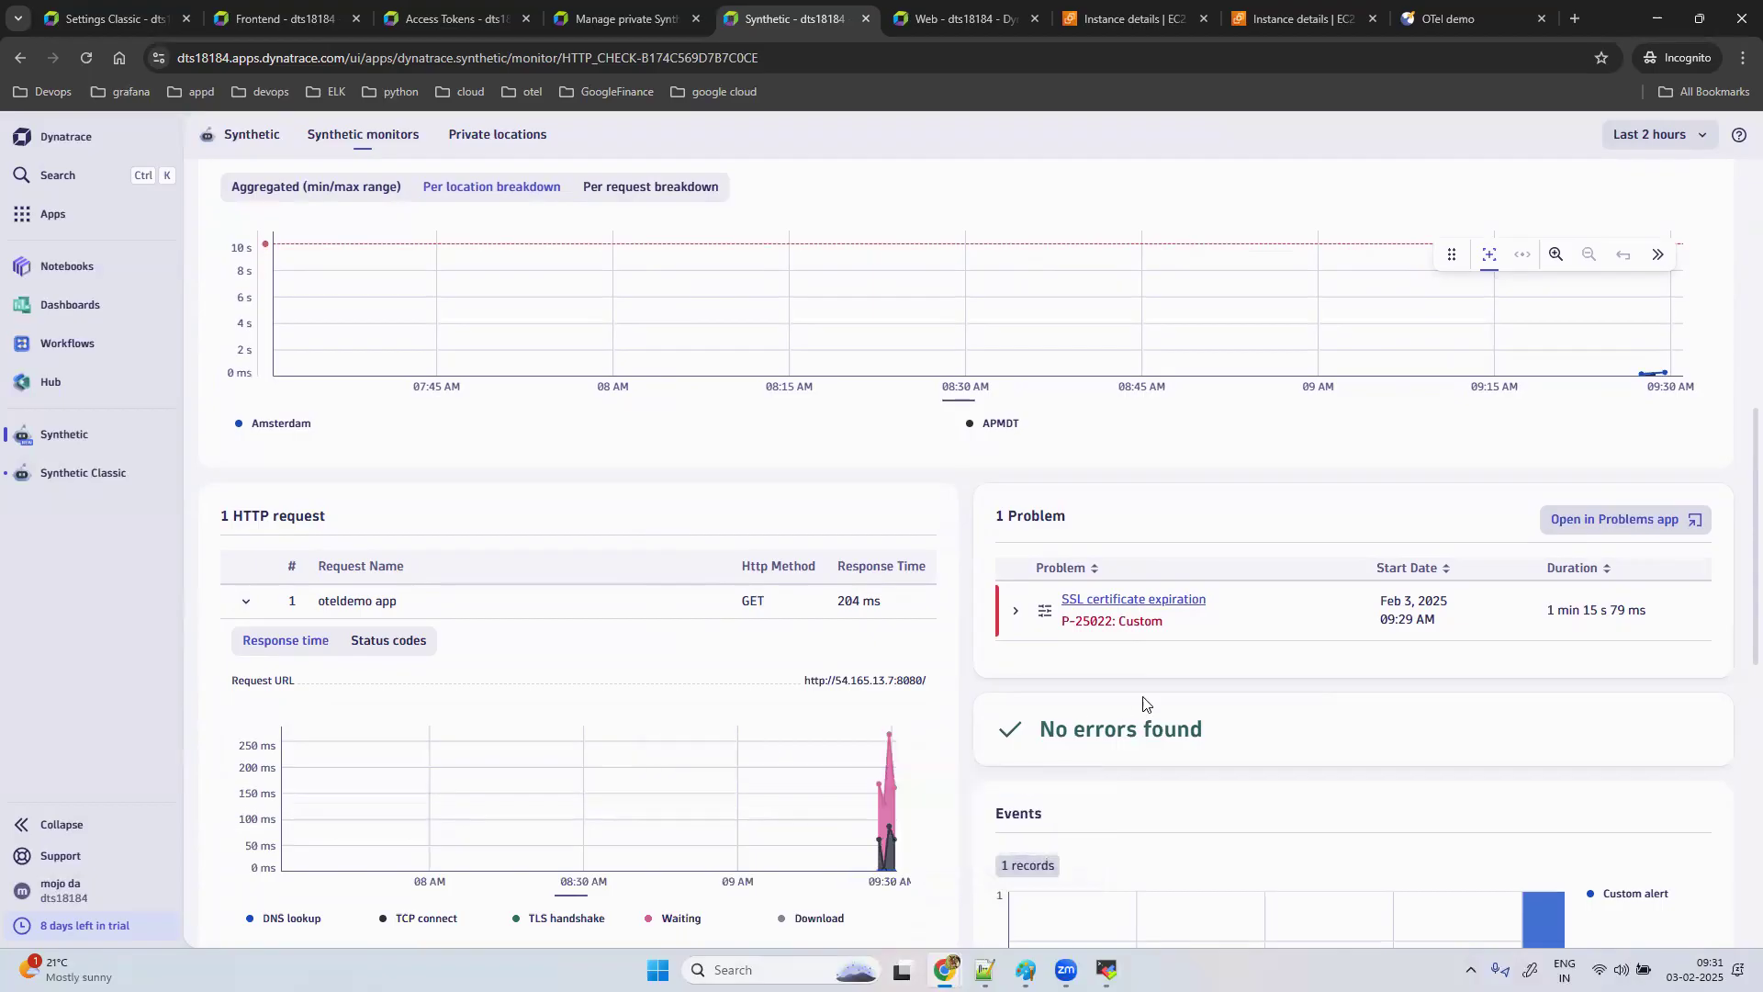
scroll(1204, 693, down, 2)
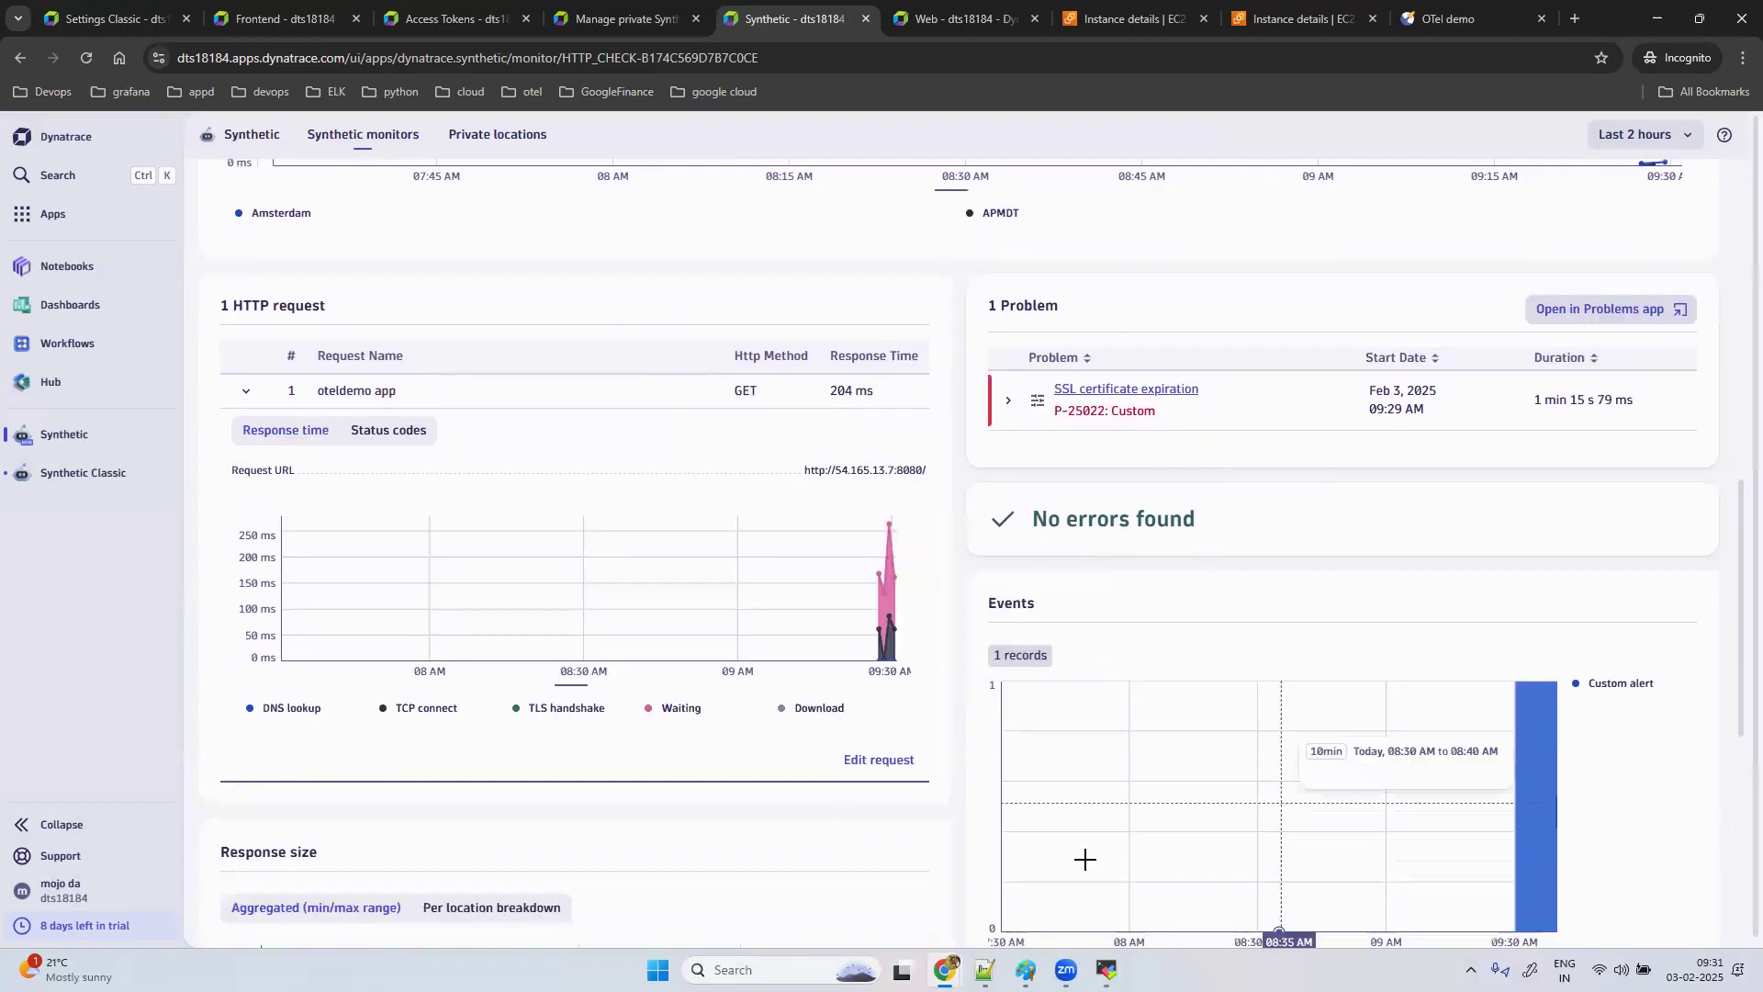
scroll(1065, 854, down, 2)
scroll(933, 851, down, 2)
scroll(385, 588, down, 2)
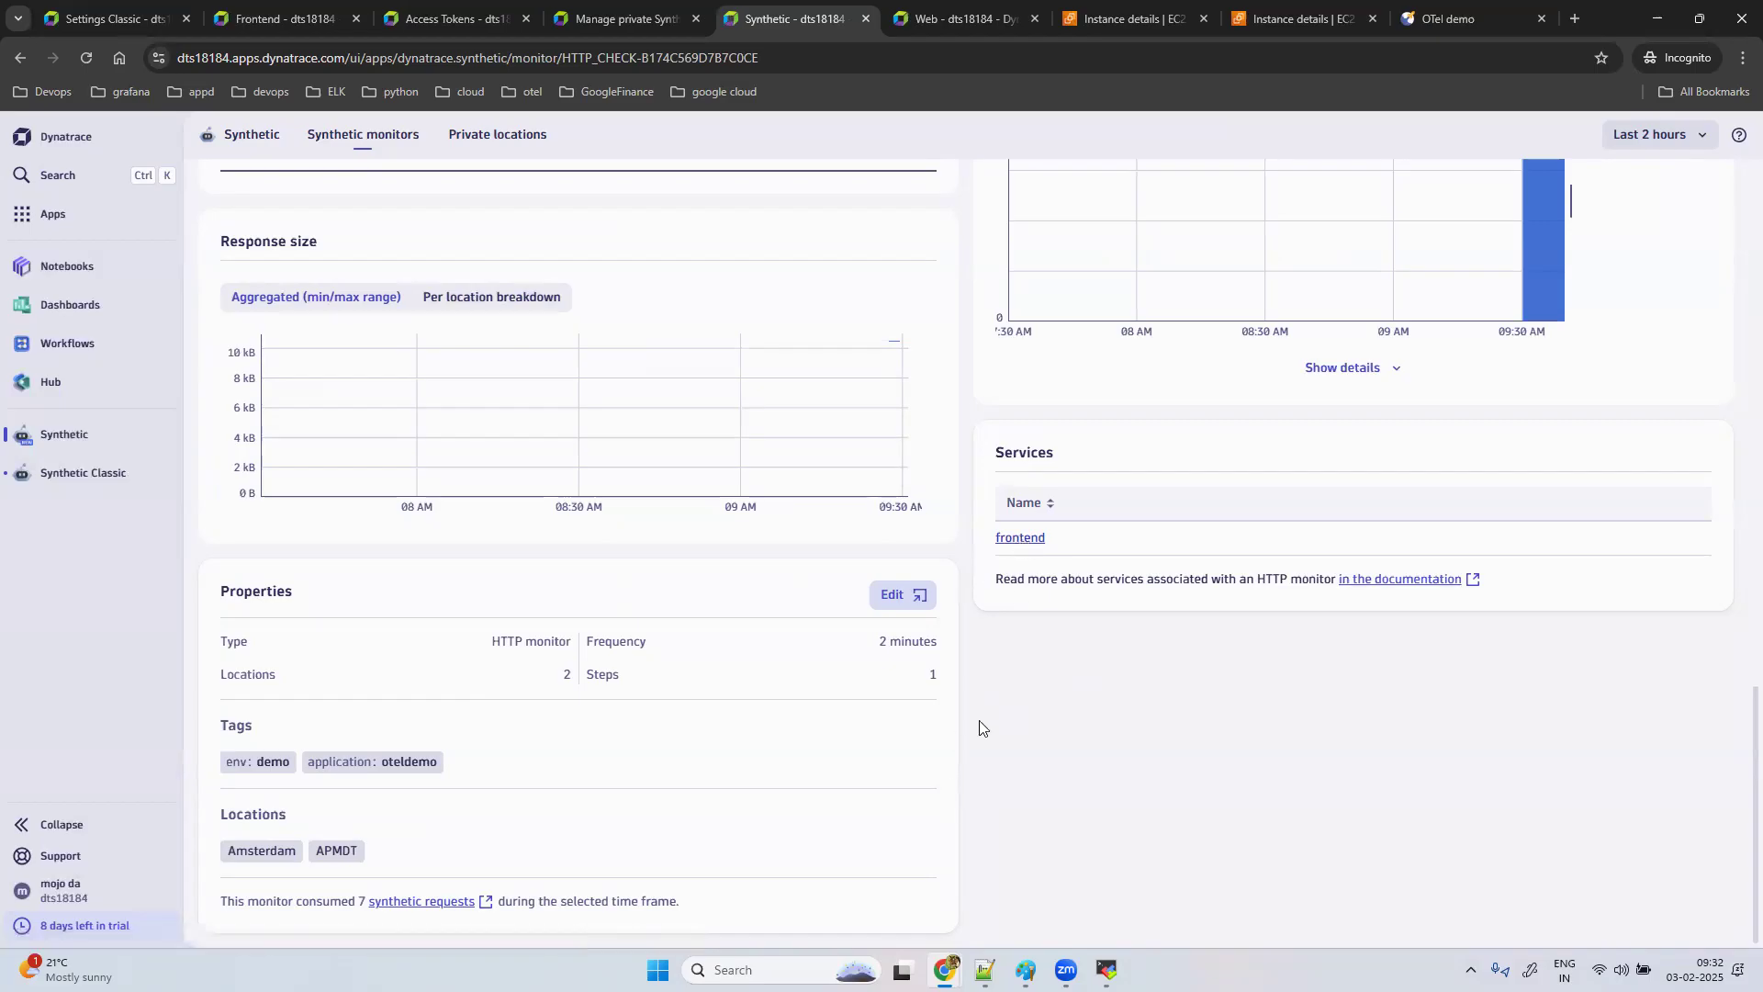
scroll(744, 858, up, 10)
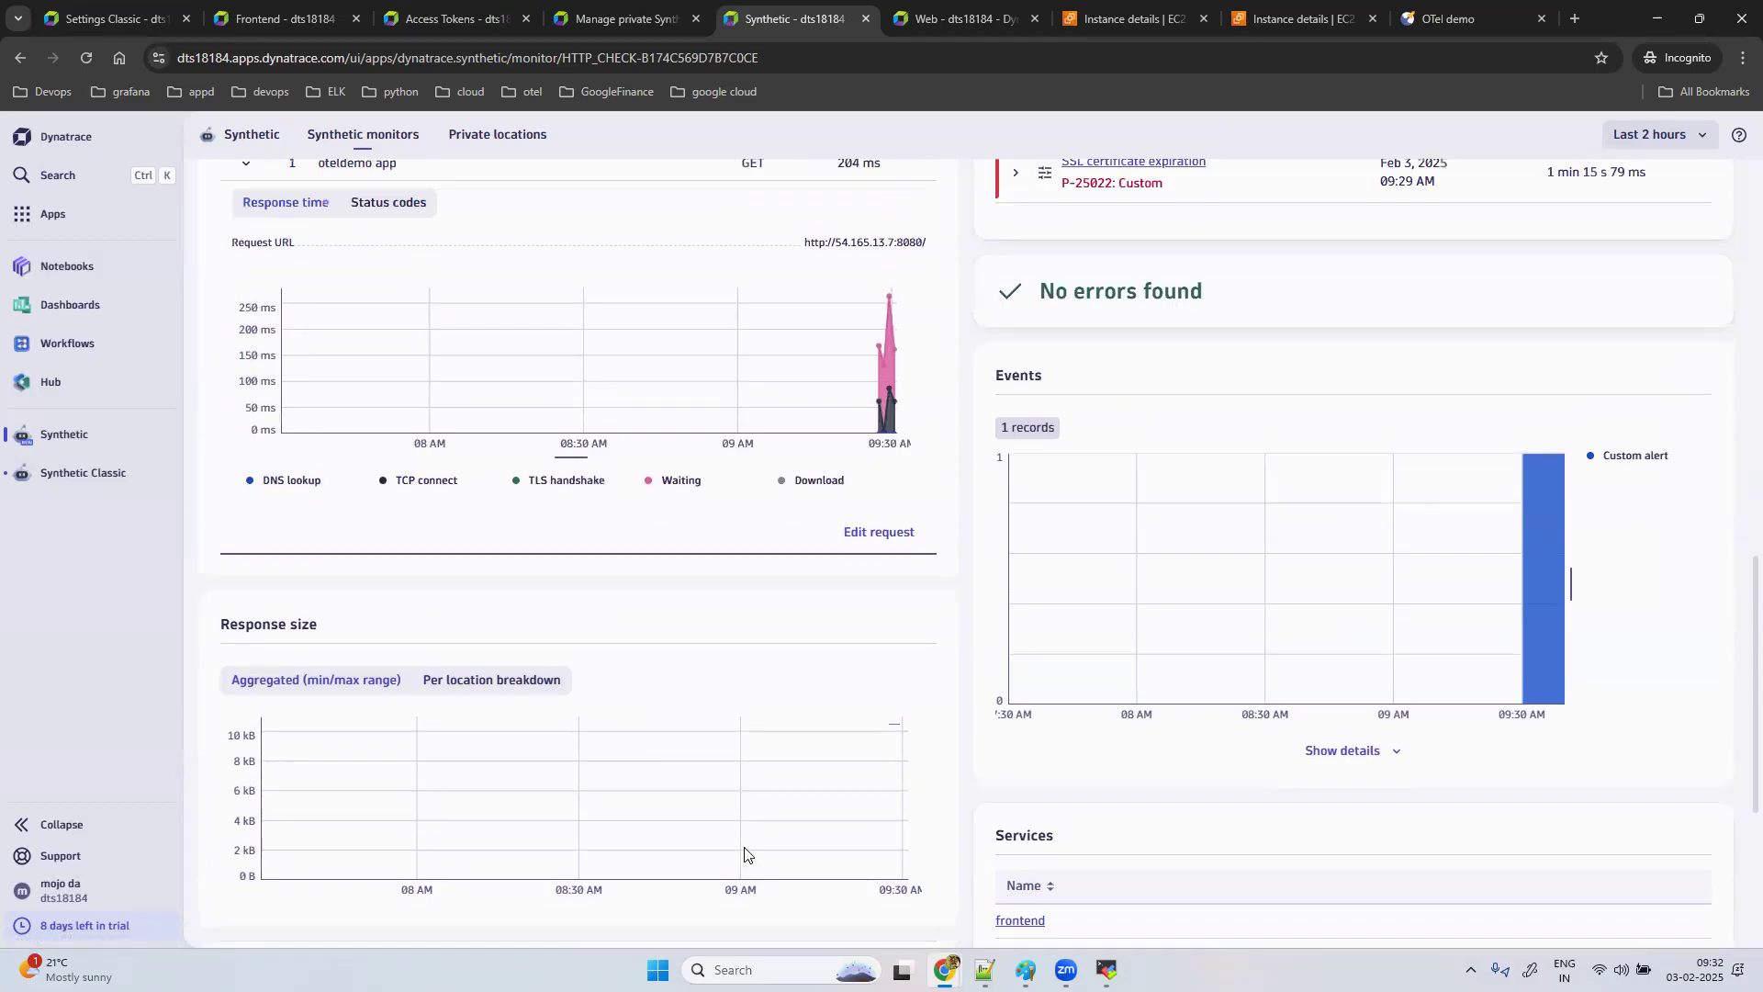
scroll(743, 846, up, 5)
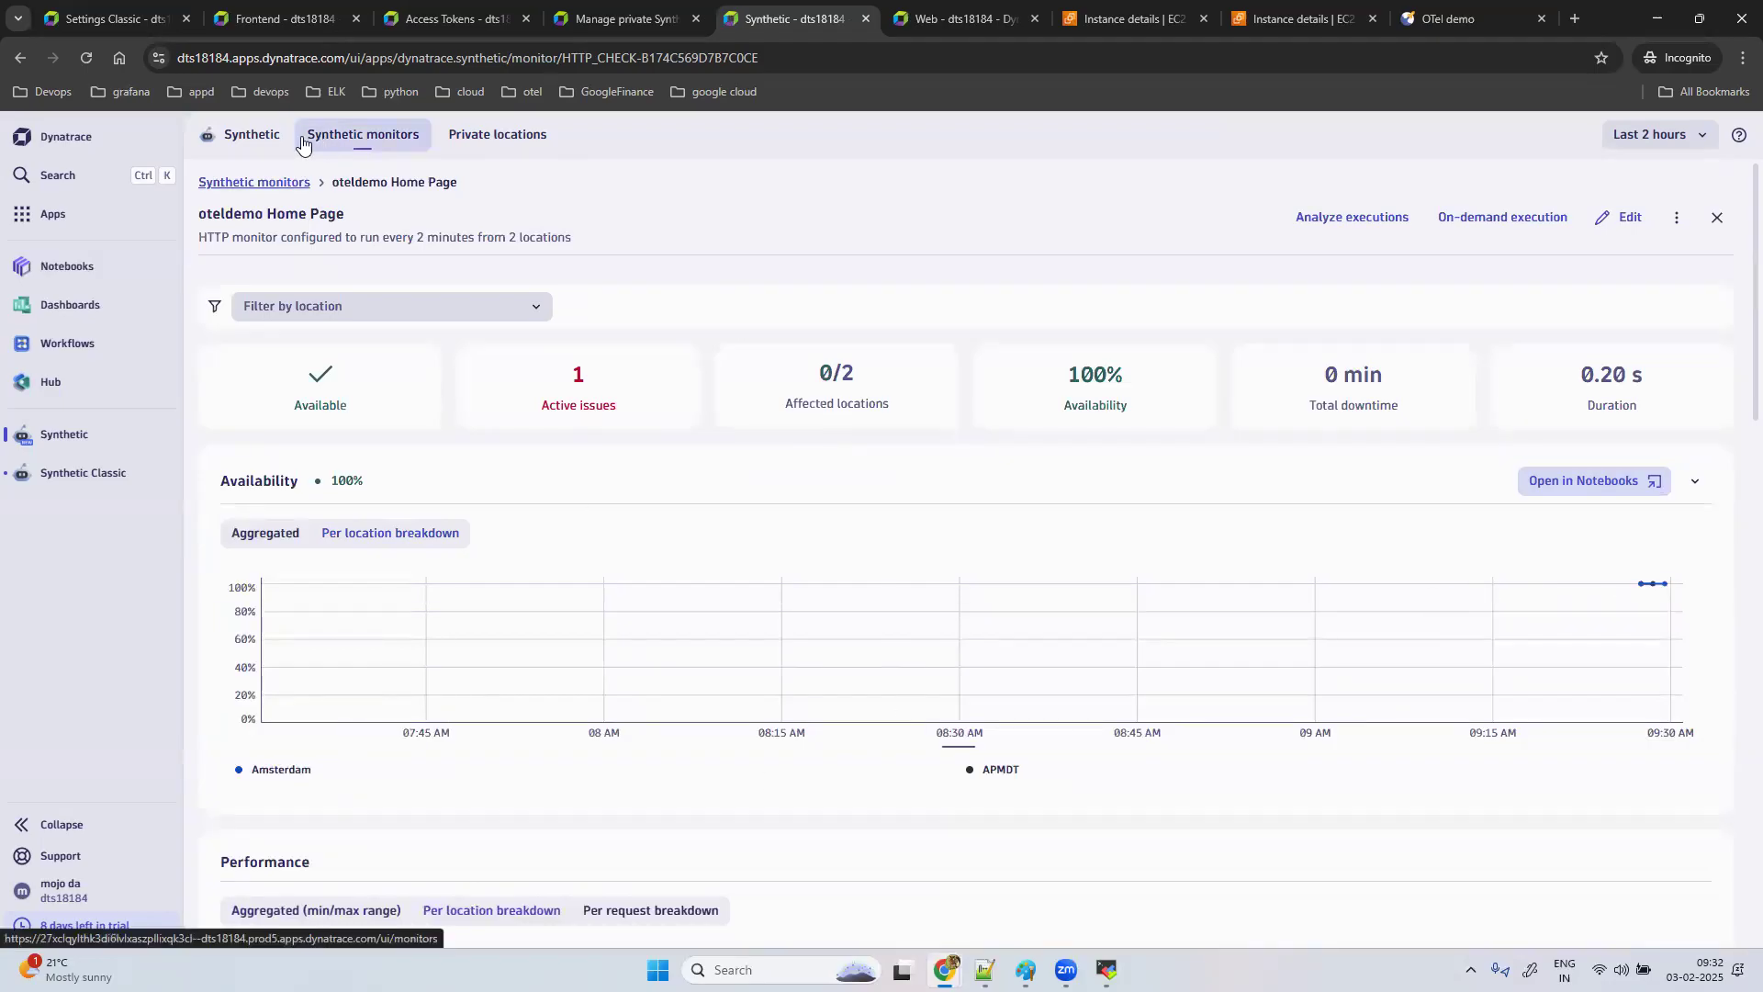
Step: Return to the synthetic monitors list, reopen the oteldemo Home Page details and open its execution analysis
click(362, 142)
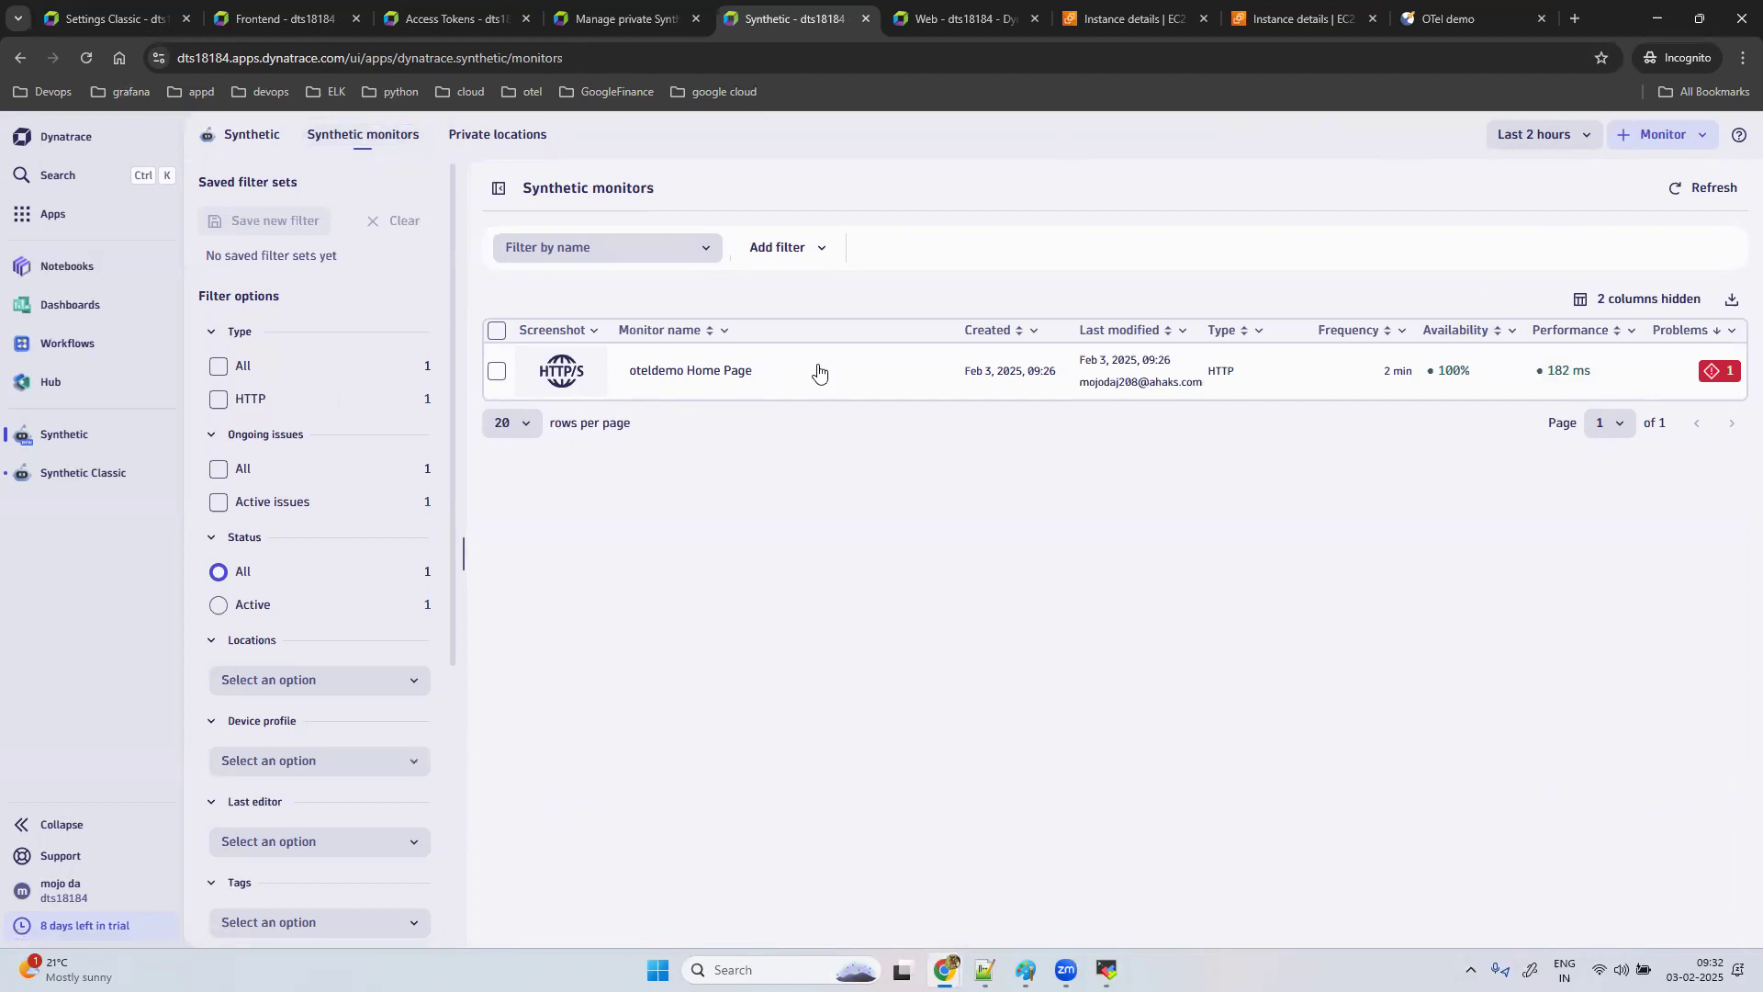
click(693, 376)
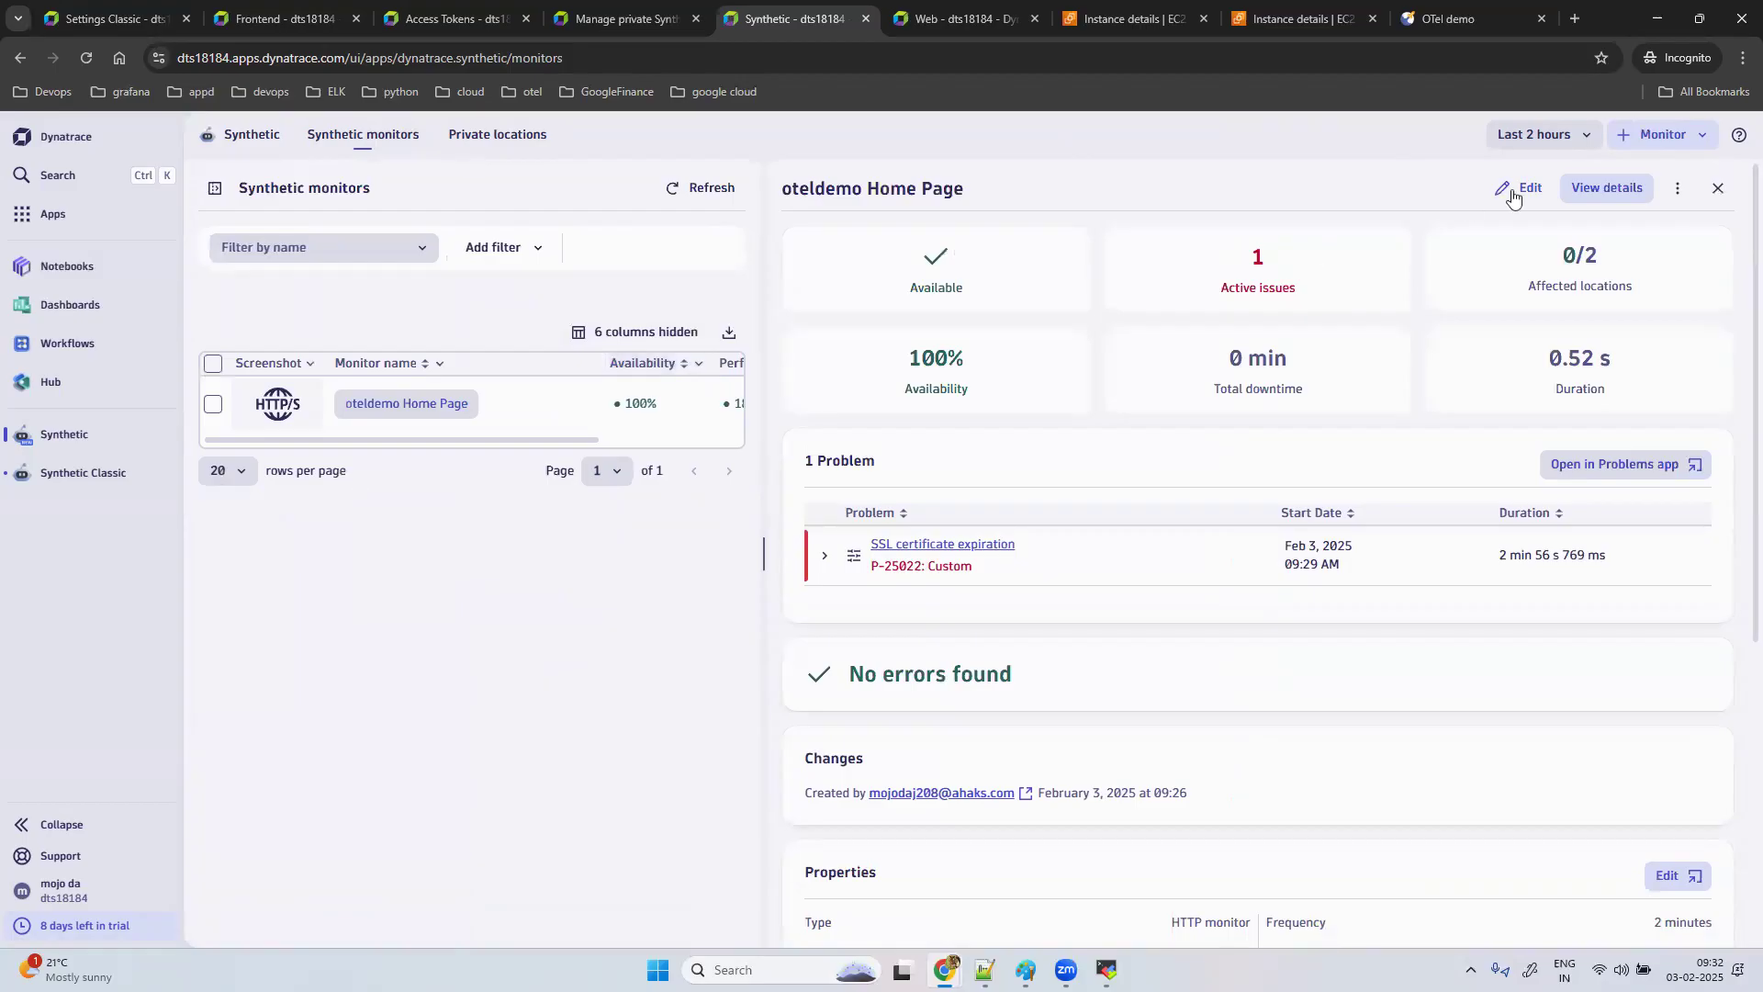
click(1607, 188)
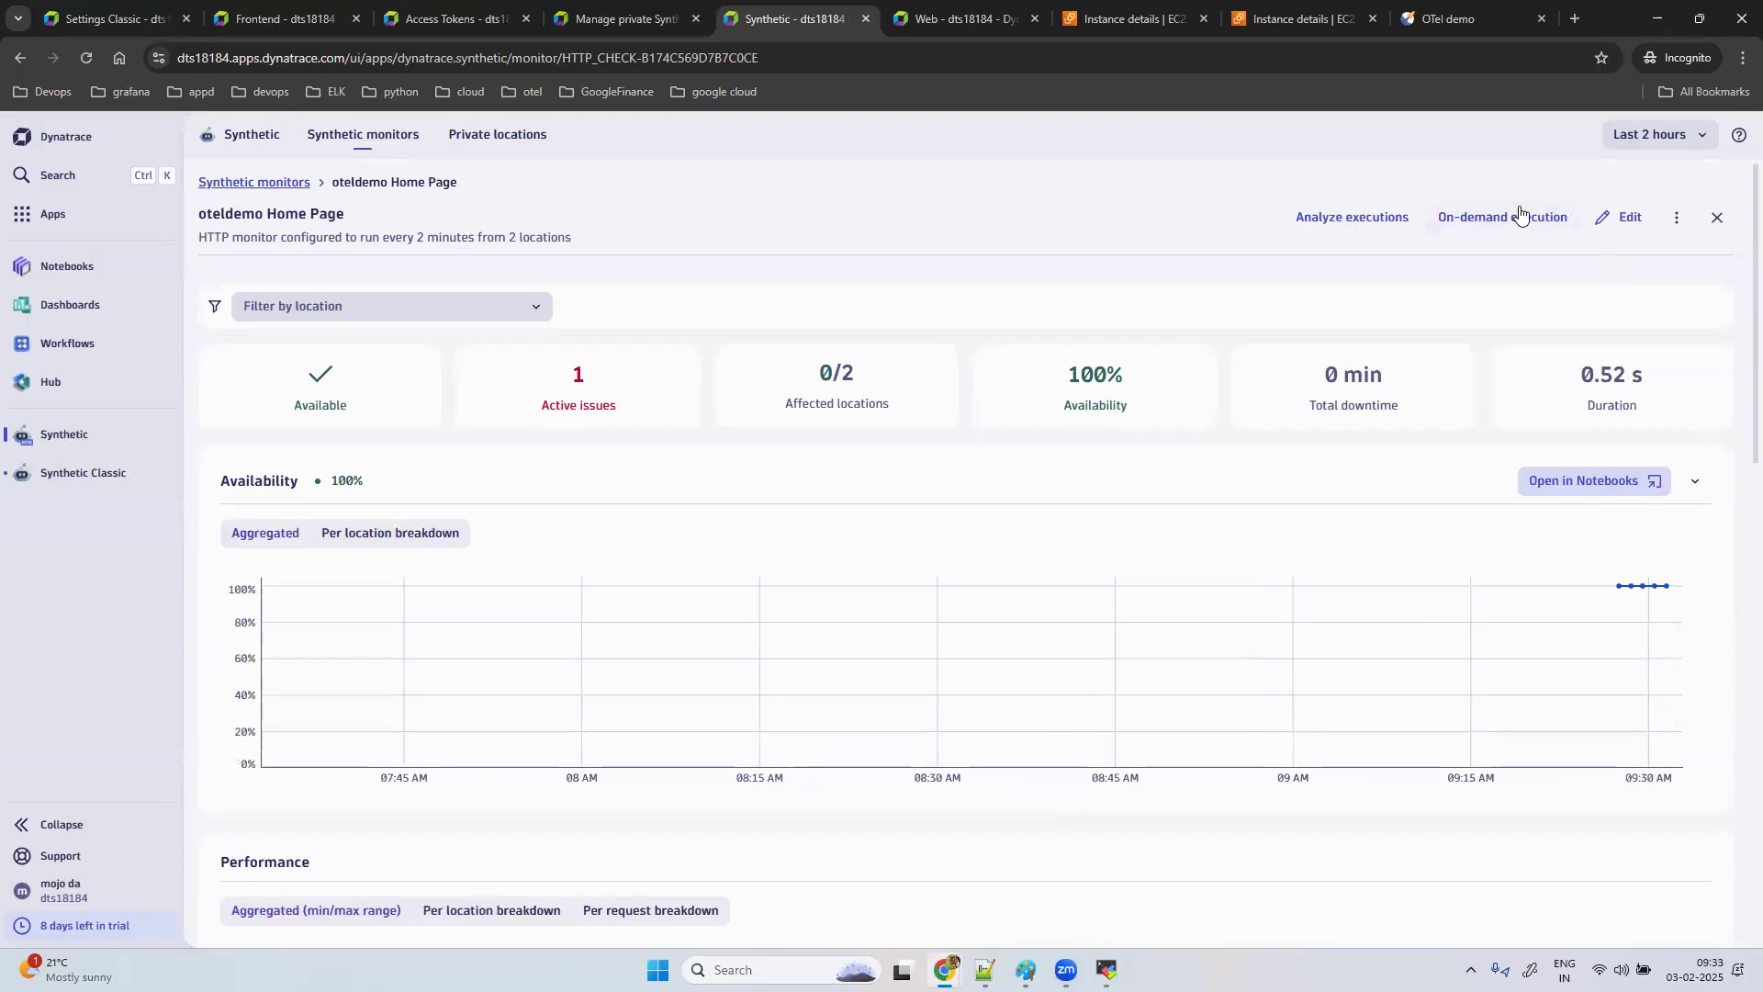
click(1328, 218)
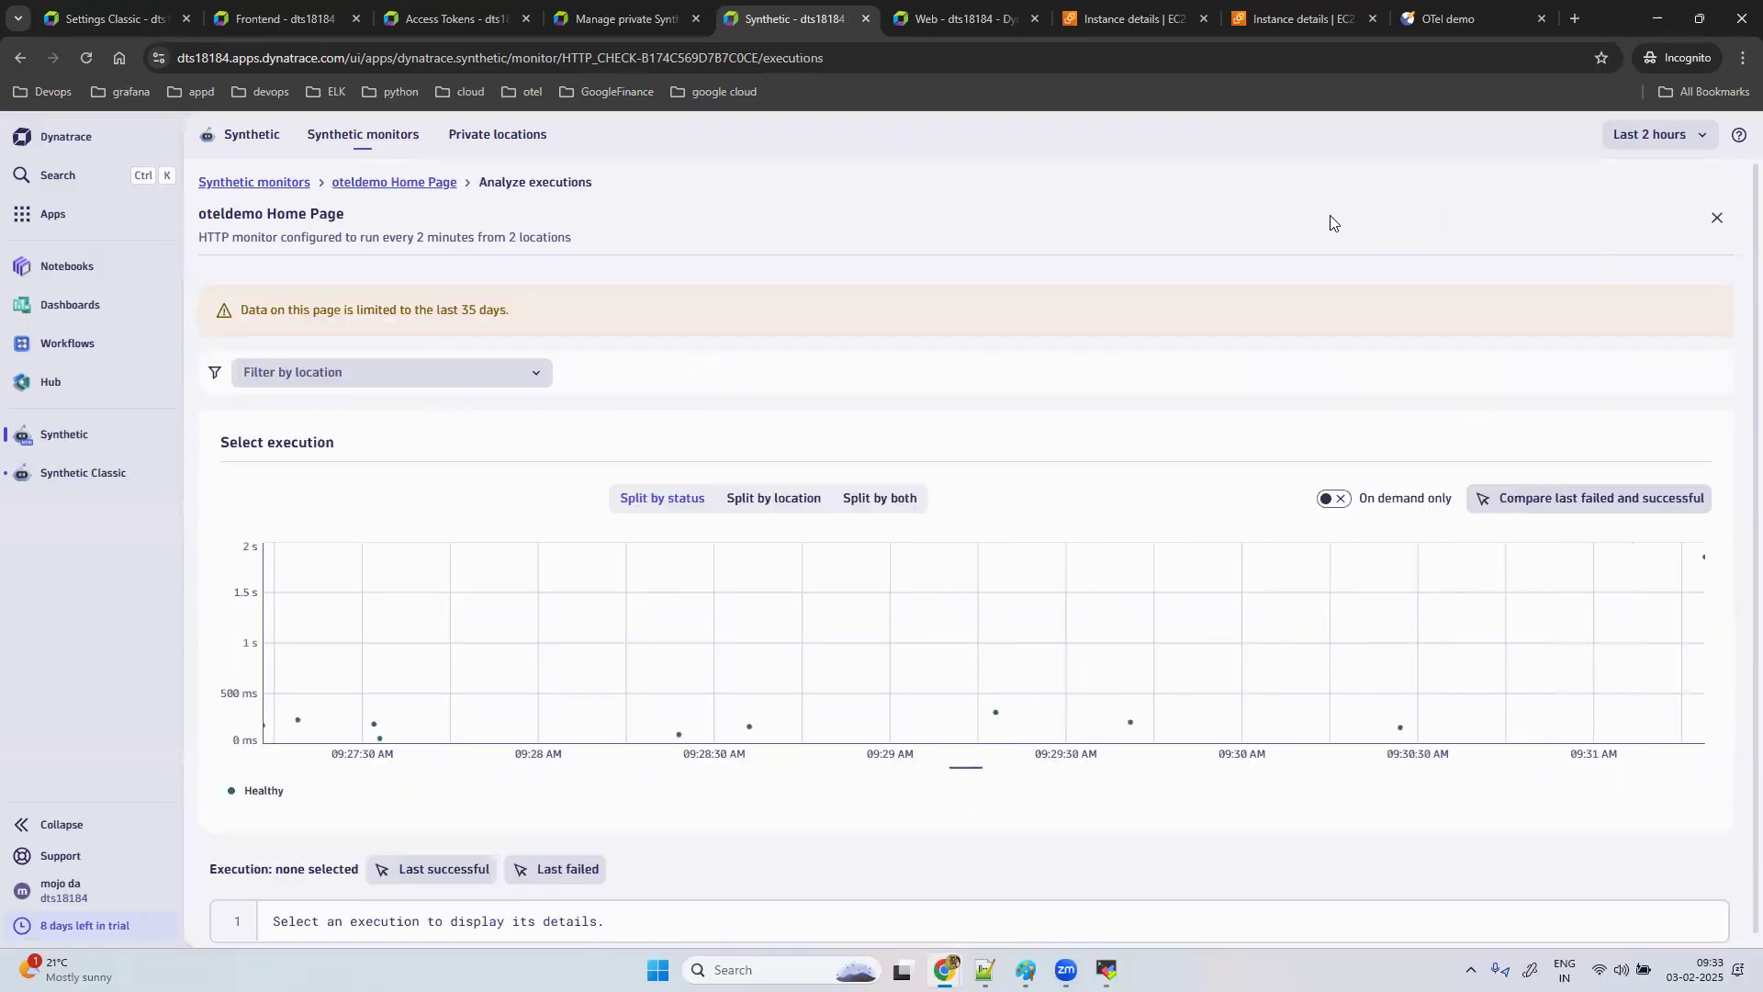
Step: Load the last successful execution and examine its step, location and result data
scroll(834, 555, down, 1)
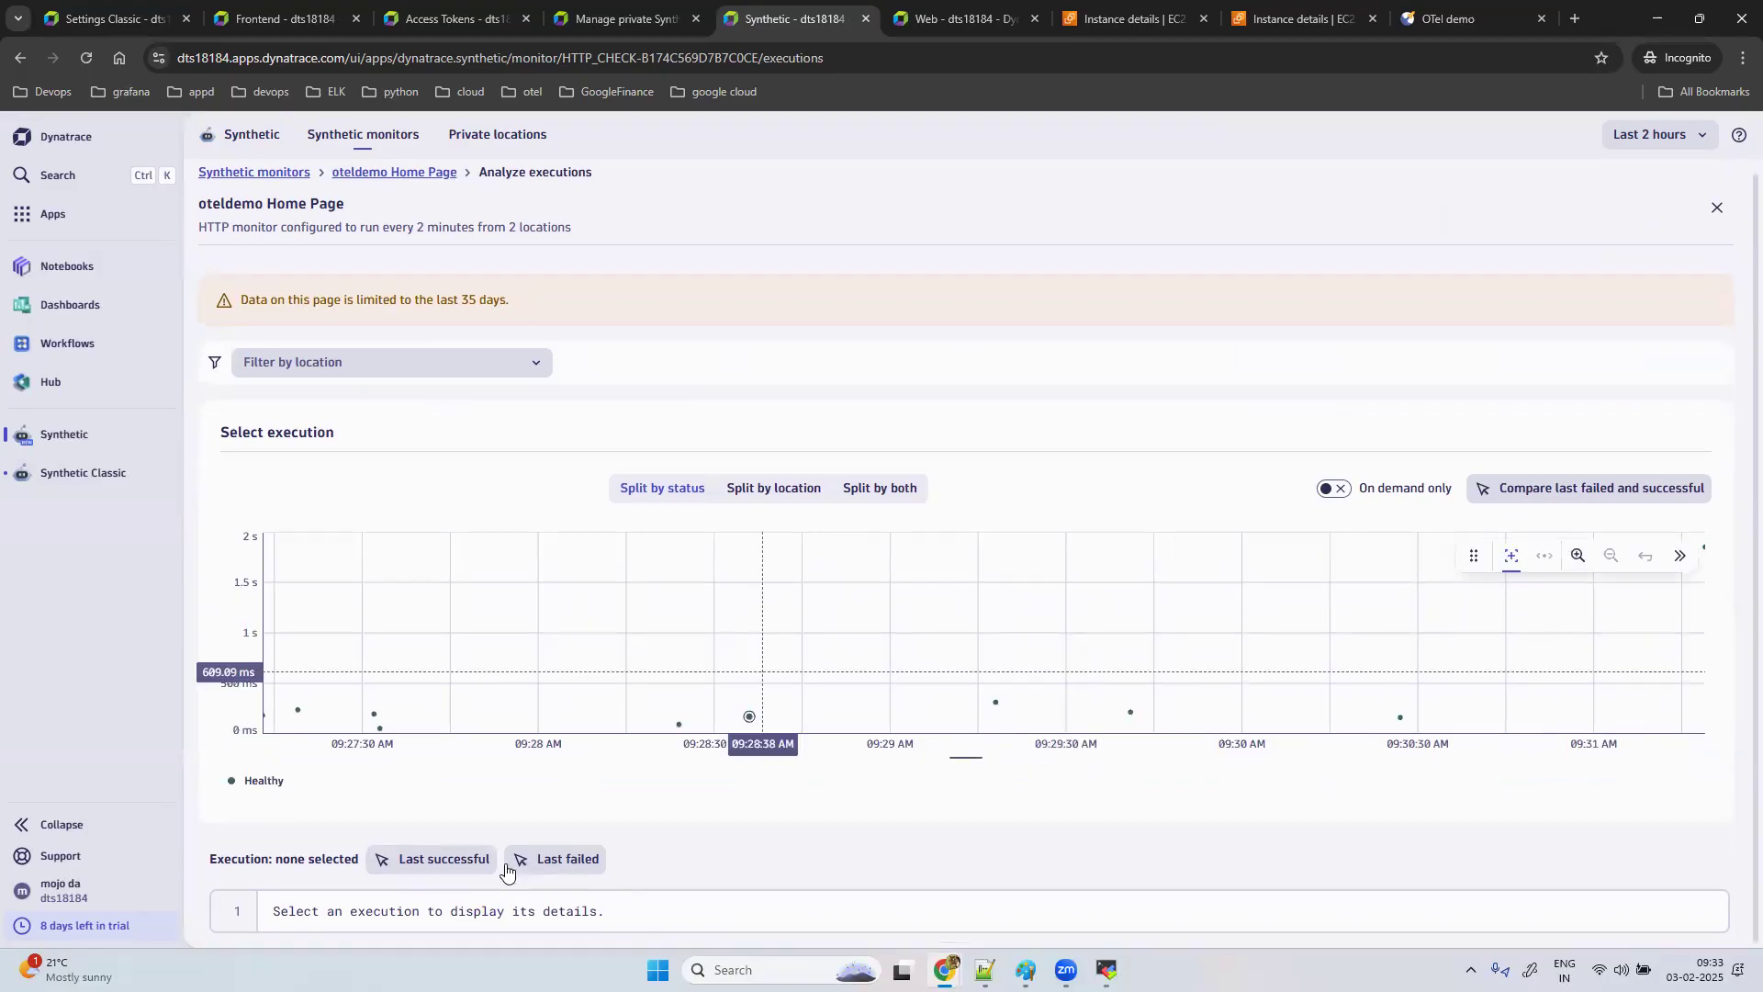
click(456, 865)
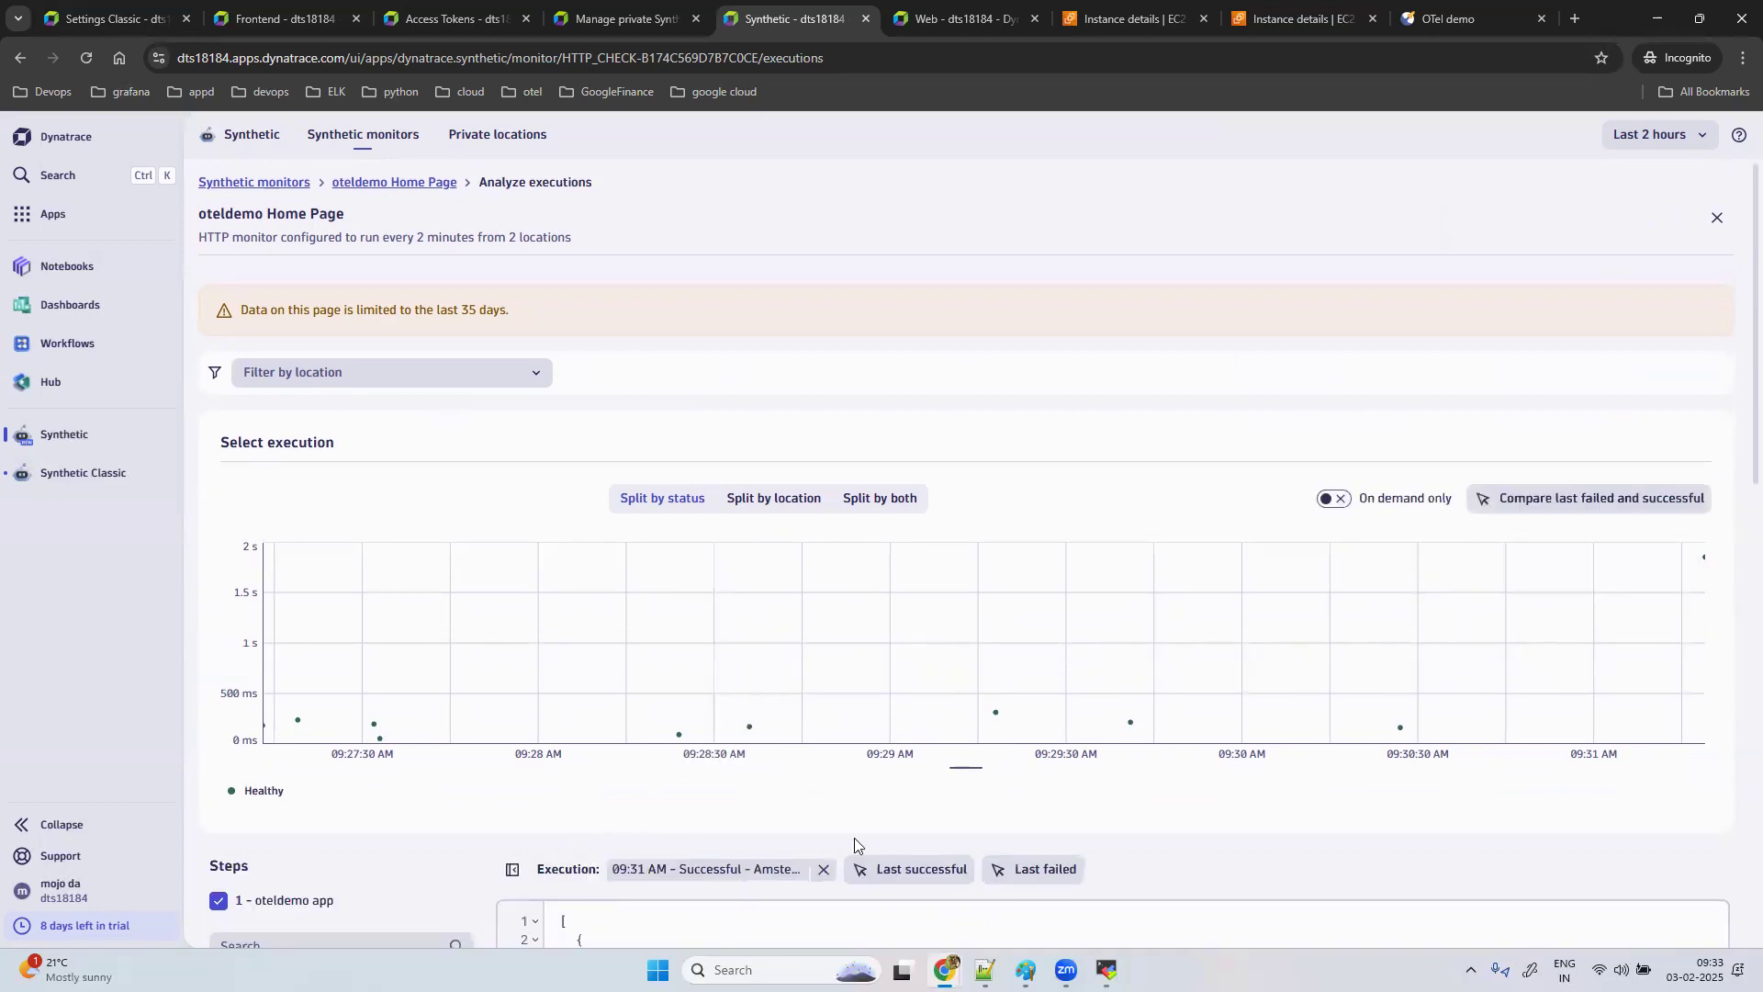
scroll(716, 734, down, 6)
drag(568, 788, 525, 333)
click(897, 505)
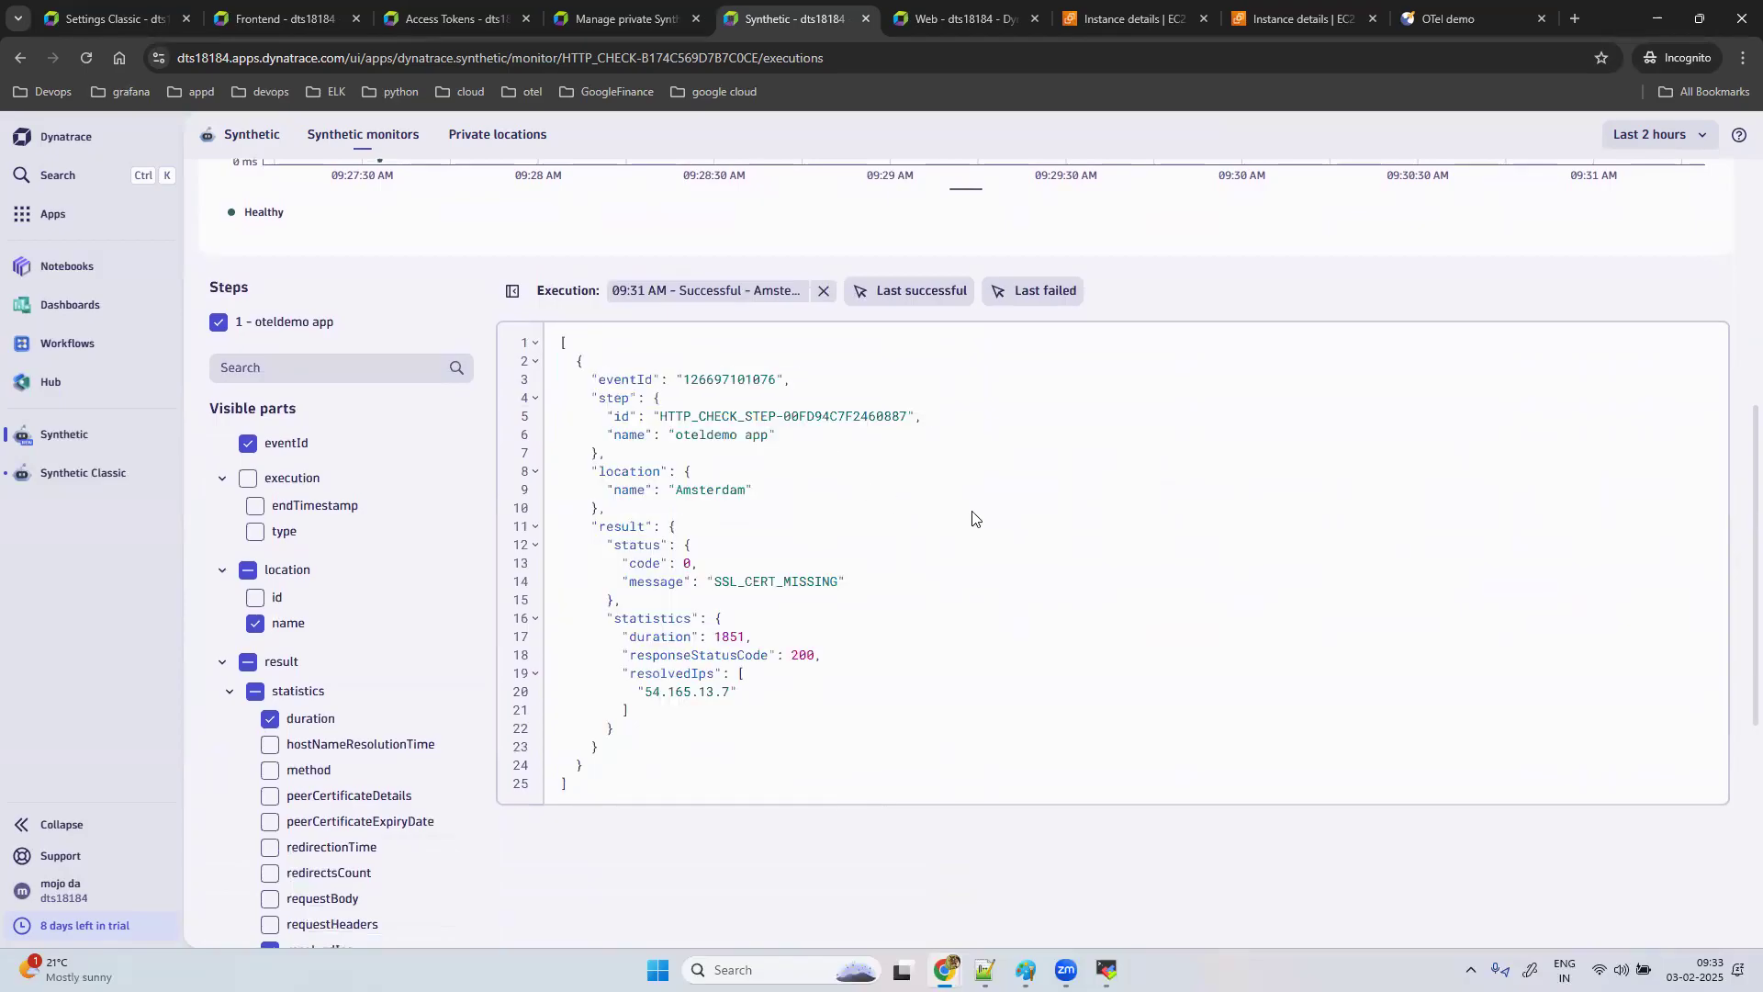
scroll(970, 510, up, 6)
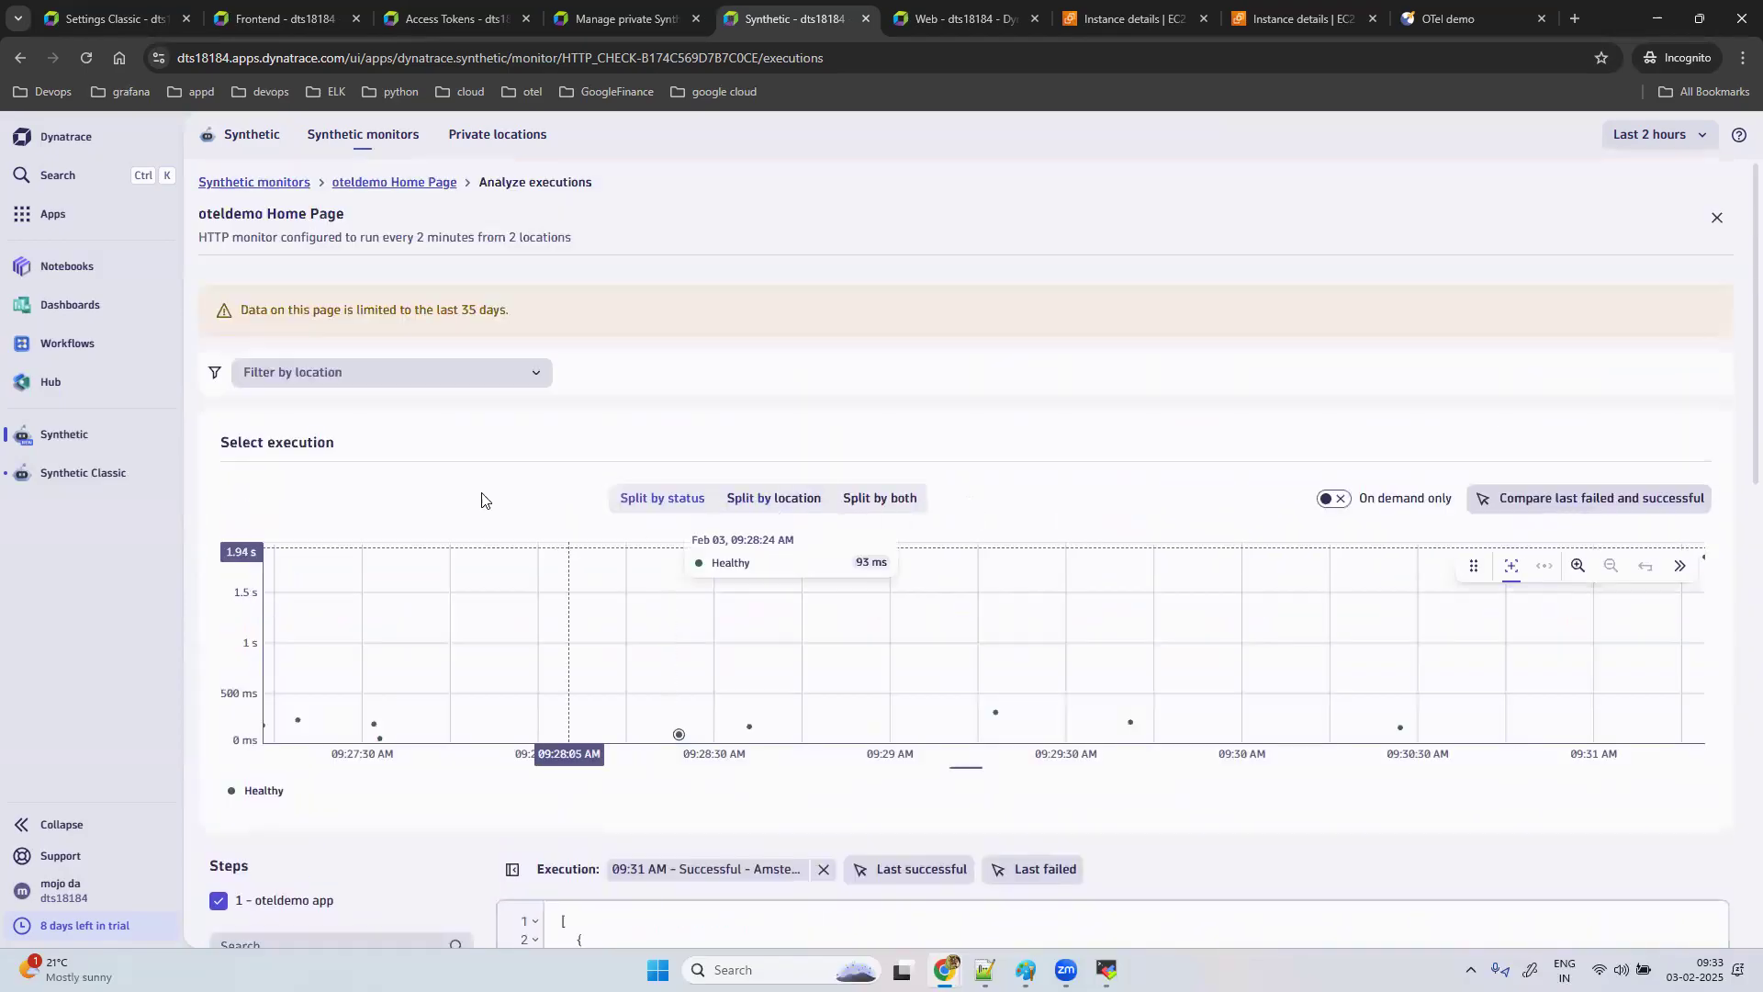
Step: Request the details of the last failed execution
scroll(697, 838, down, 2)
scroll(697, 838, down, 2)
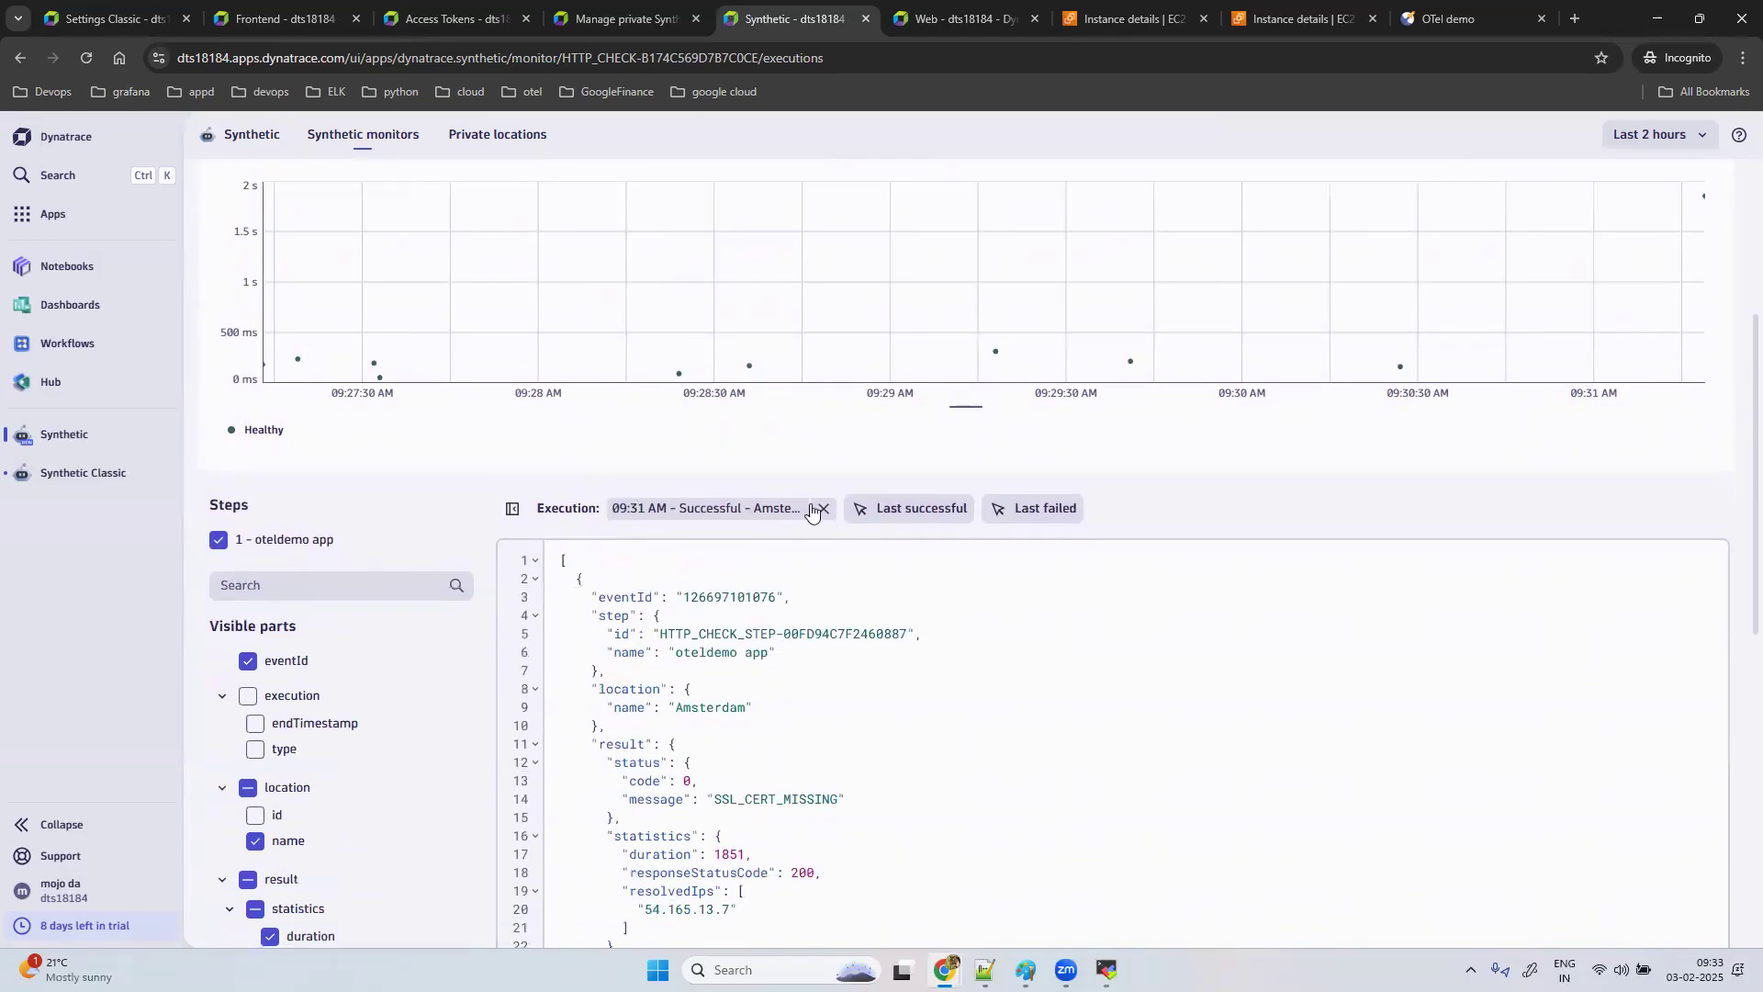
click(1041, 510)
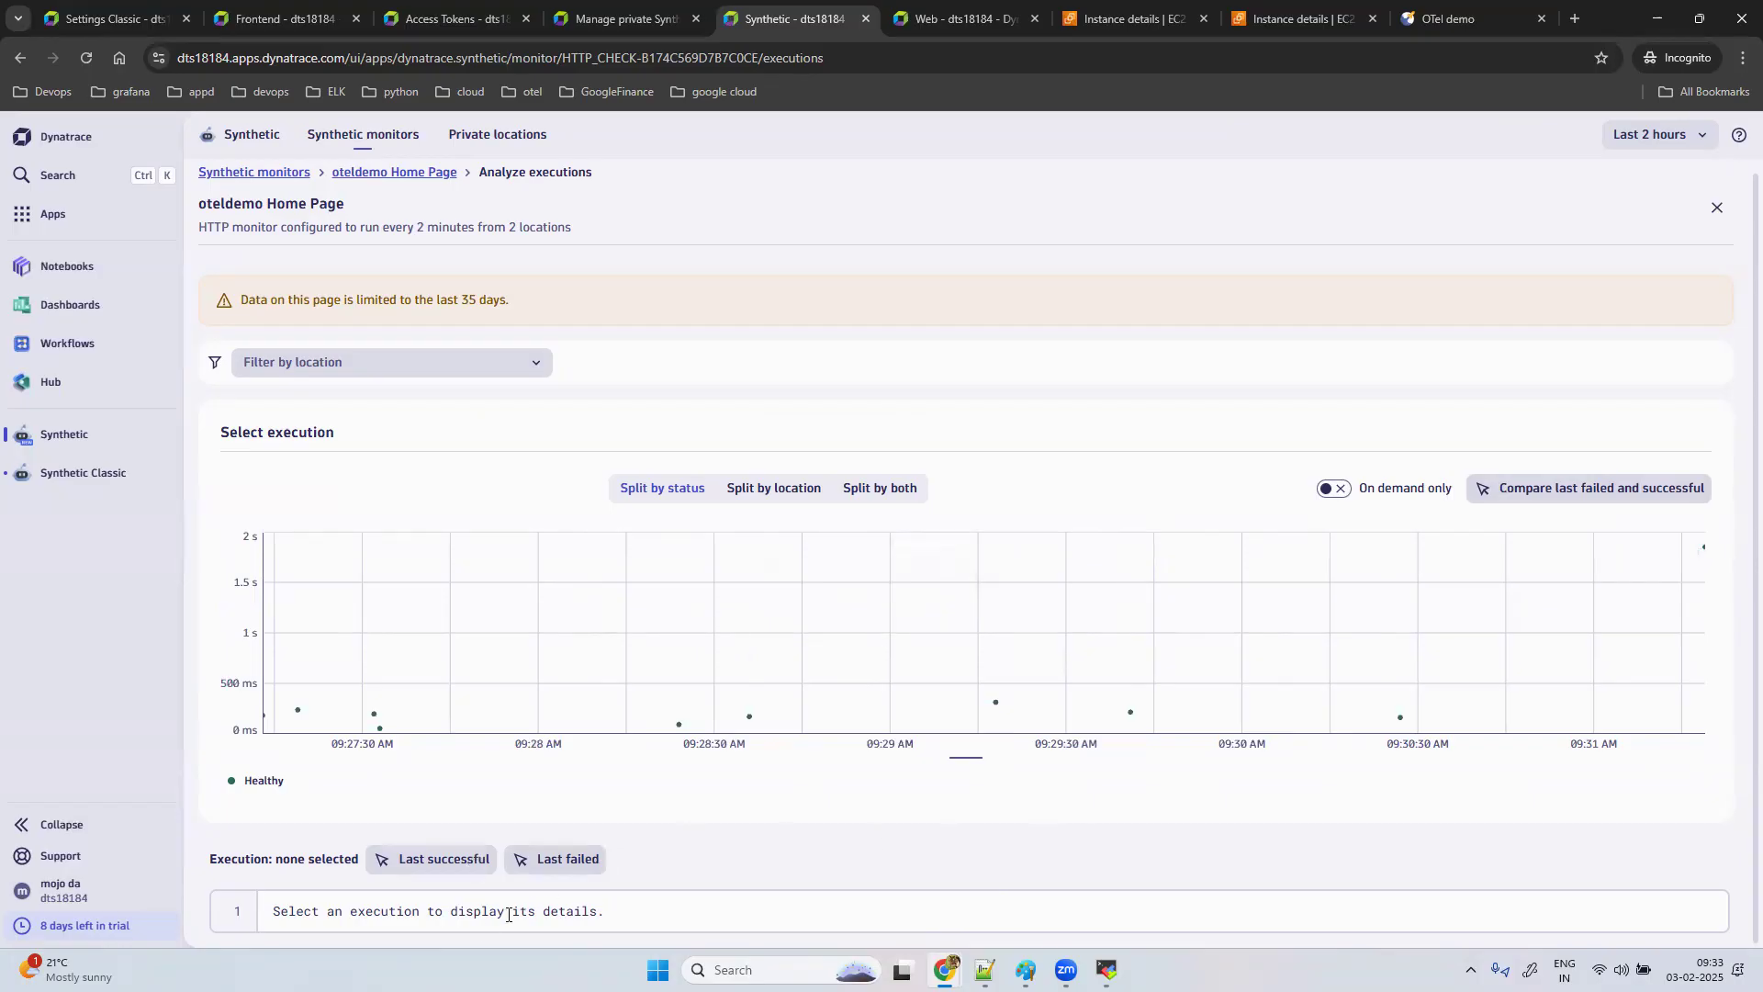
Step: Load the last successful execution again and check its response status code and SSL status message
click(461, 858)
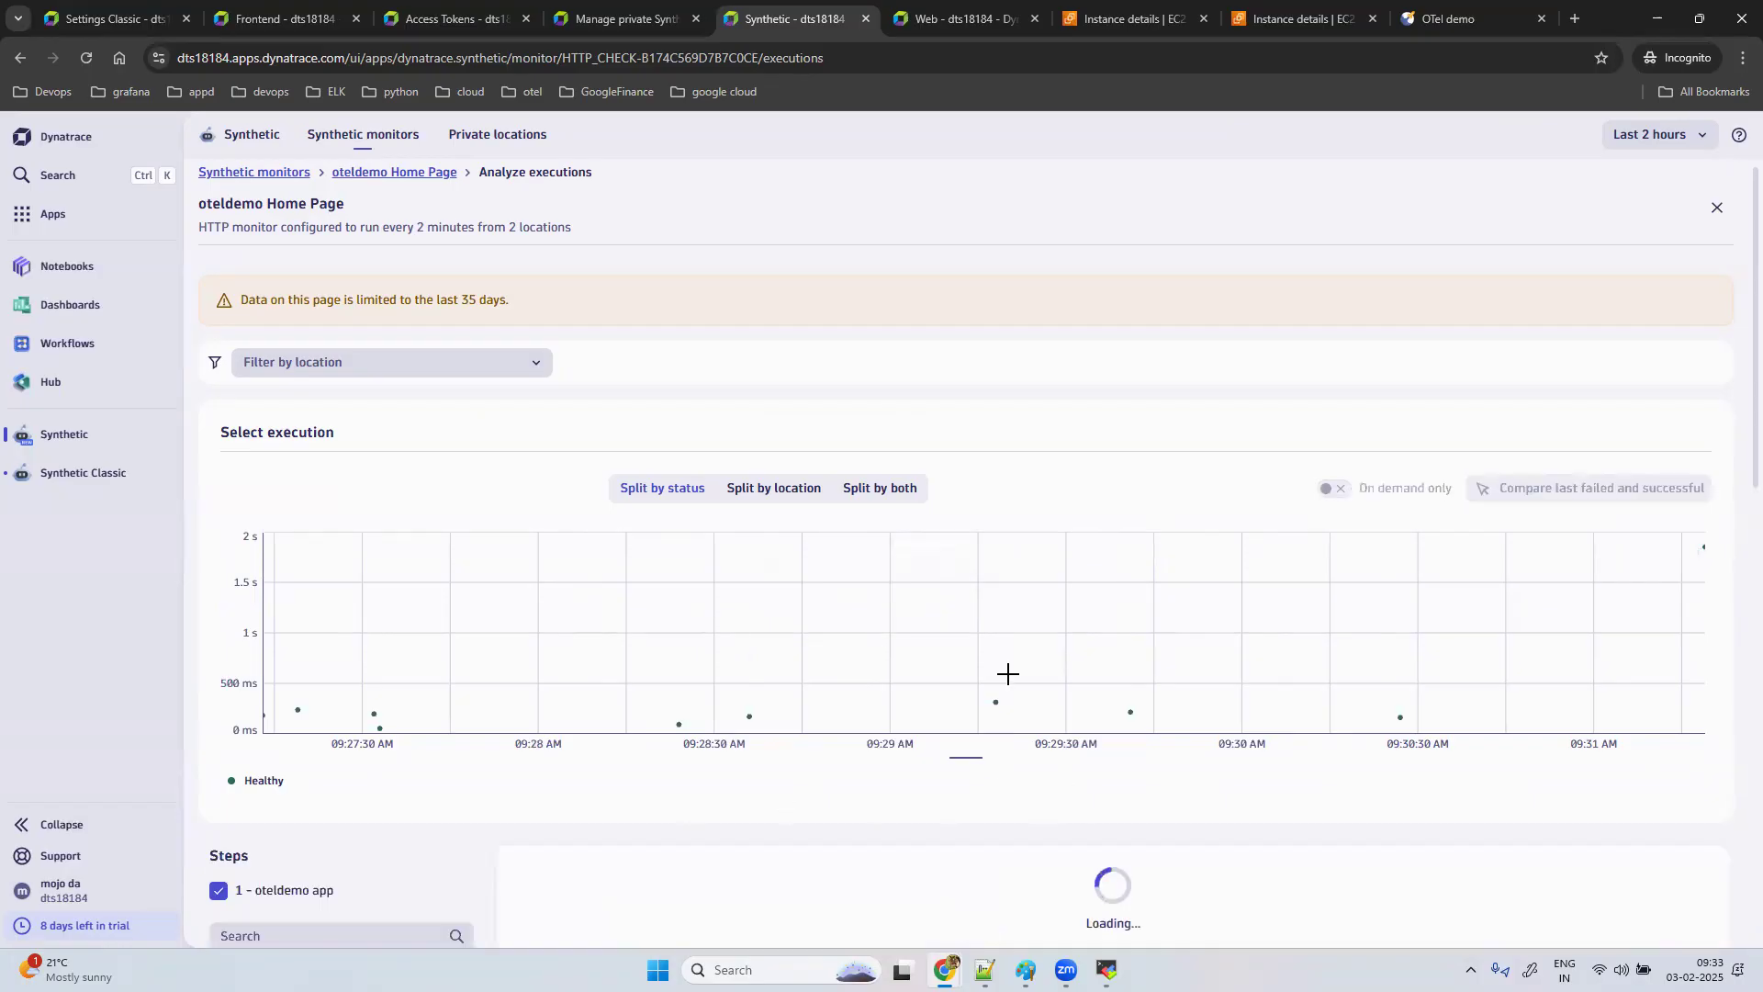
scroll(1004, 671, down, 3)
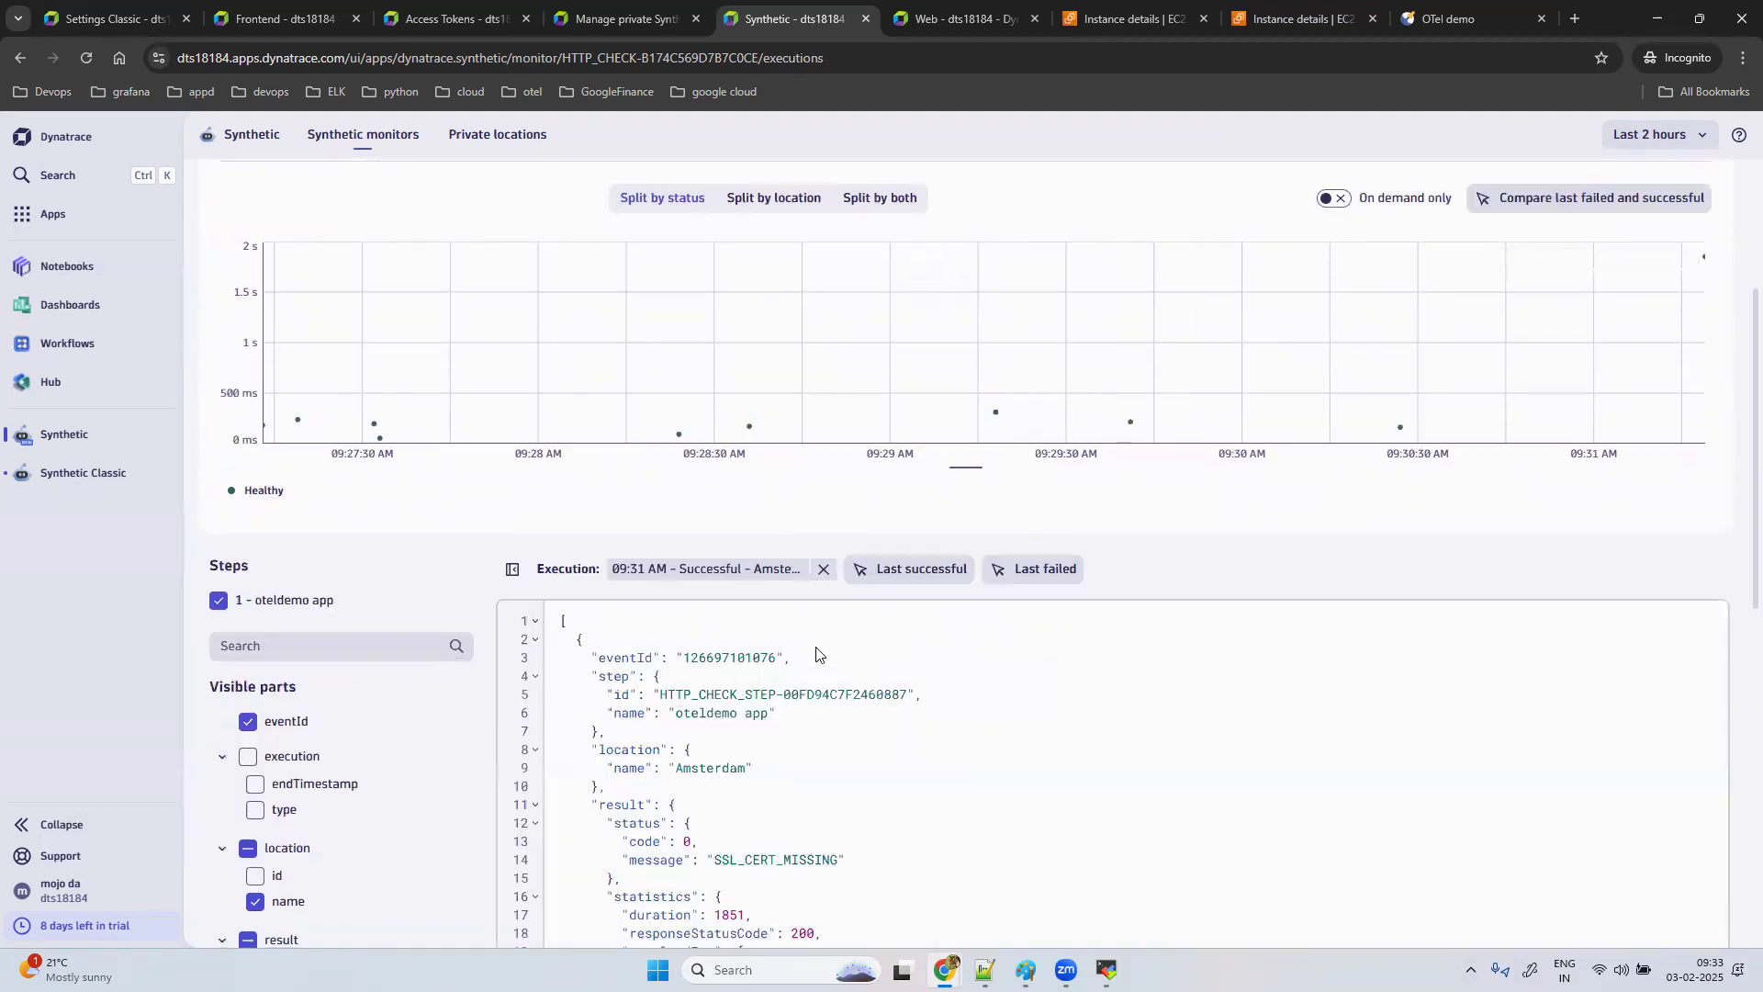
scroll(817, 654, down, 4)
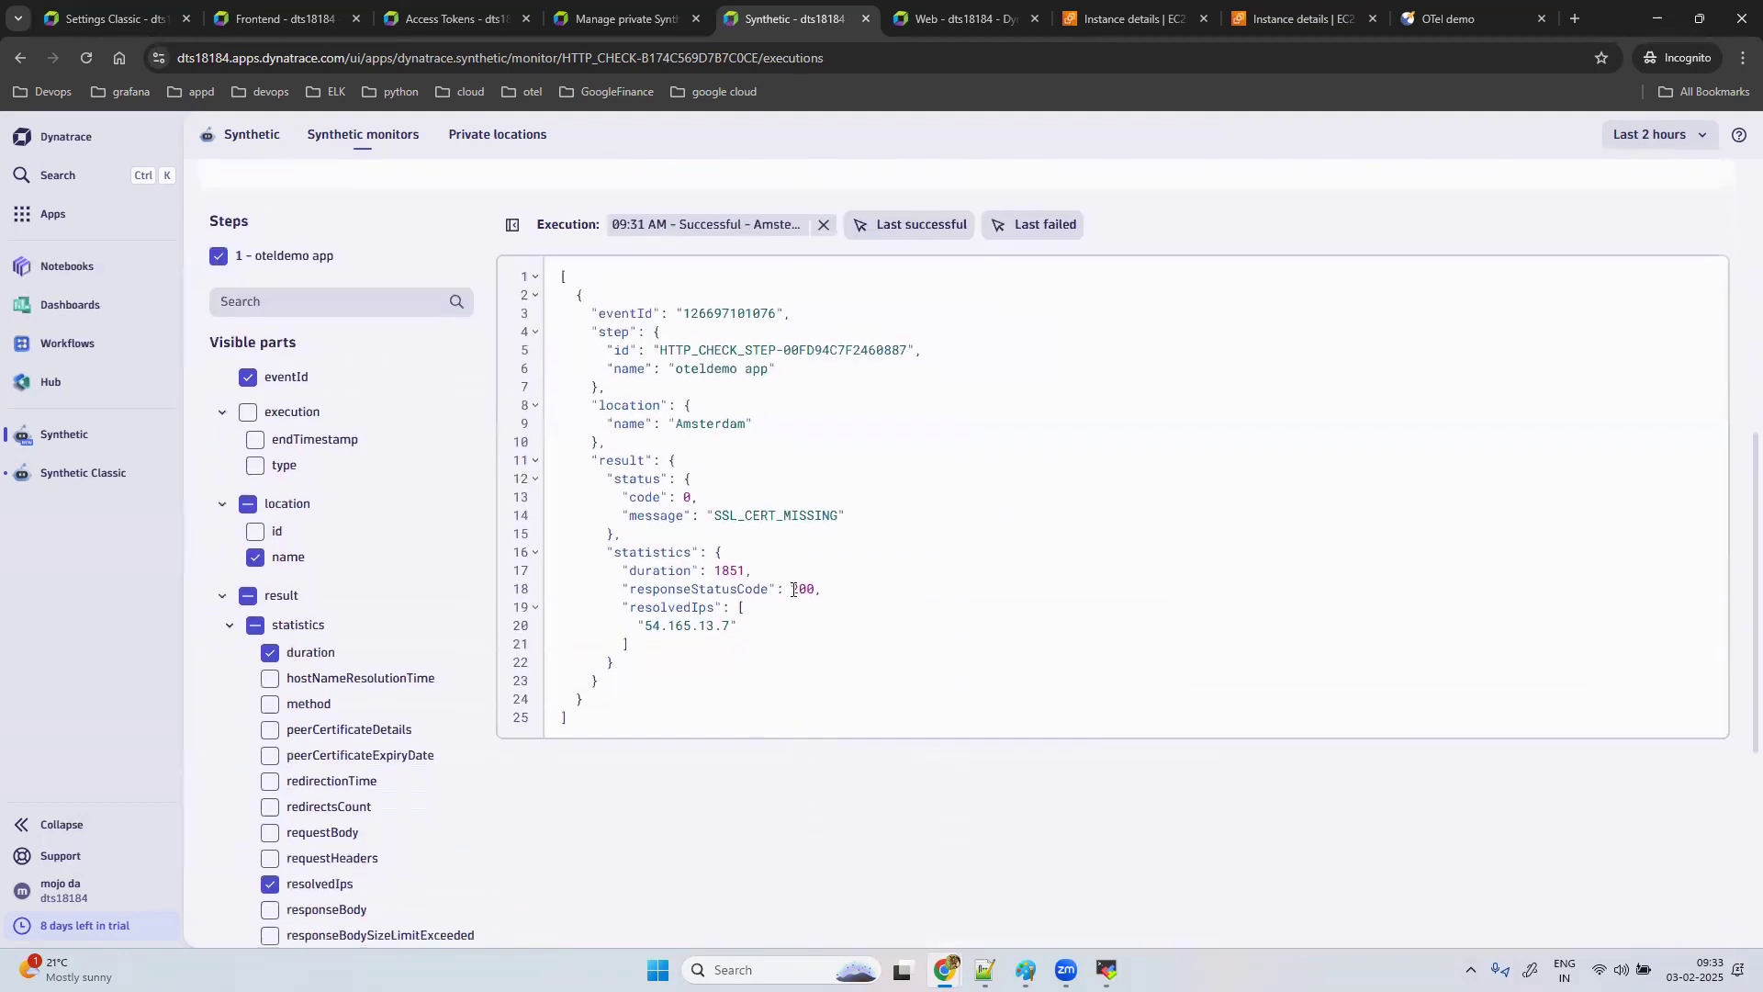
double_click(797, 590)
drag(717, 516, 989, 524)
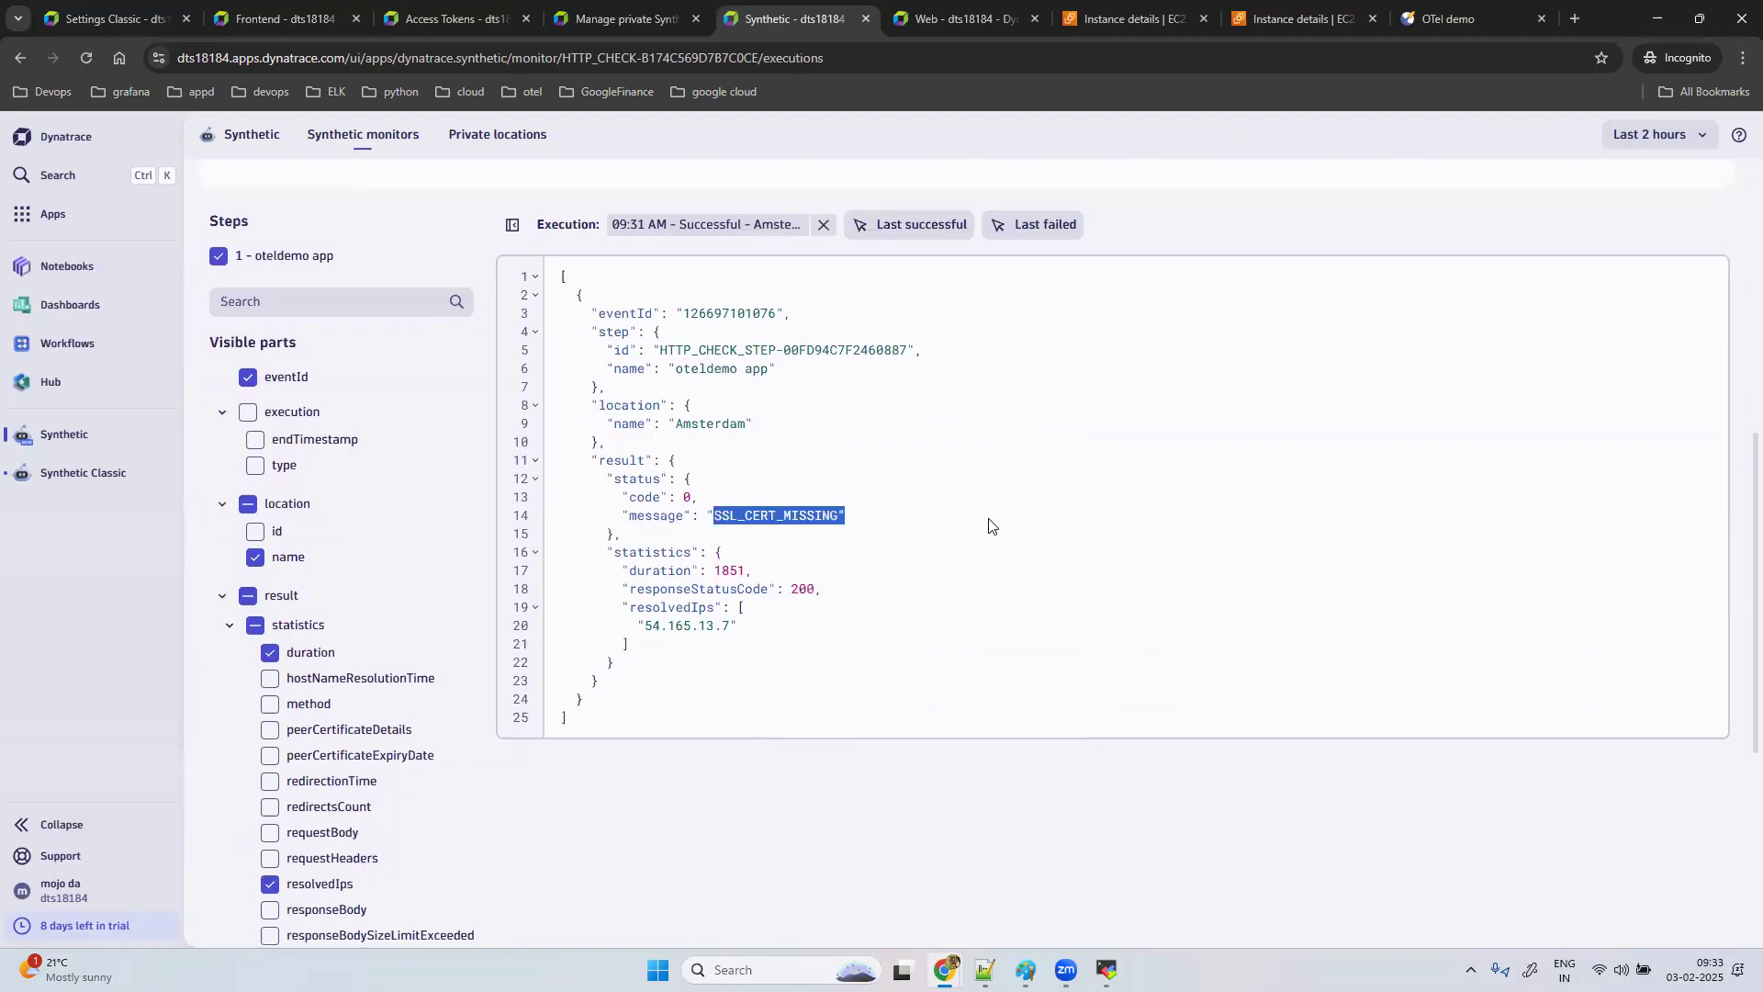
scroll(1065, 523, up, 8)
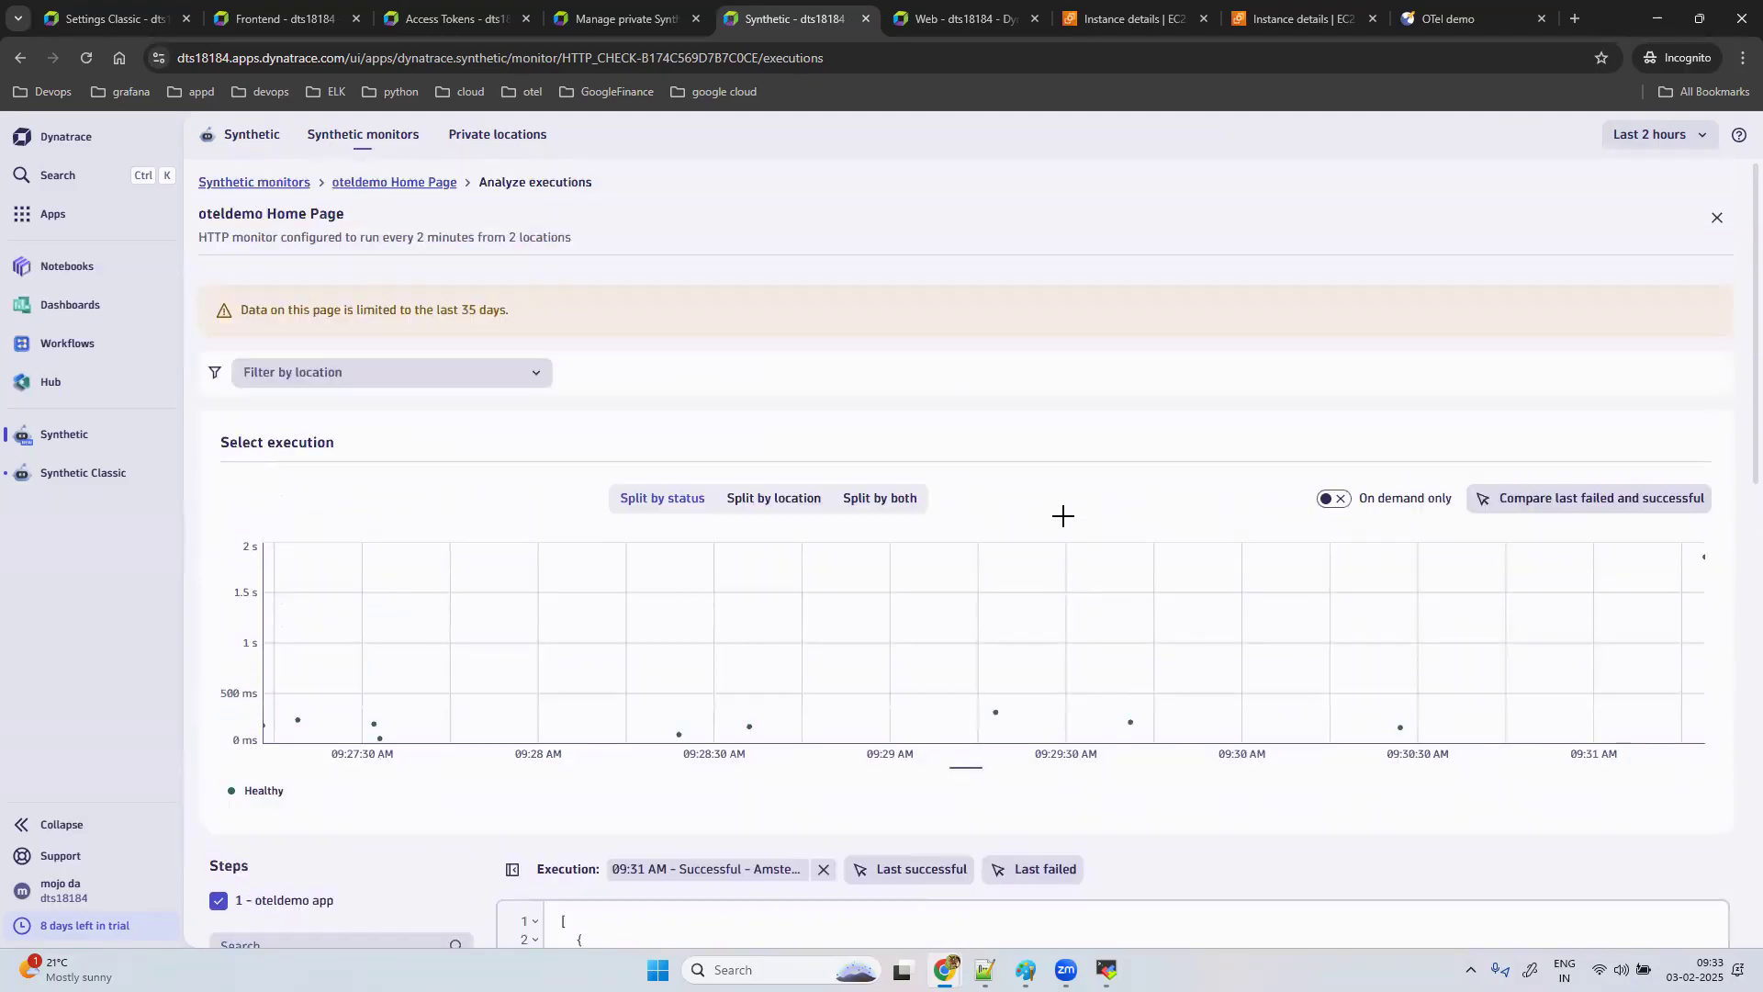
Step: Return to the monitors list, start a new HTTP monitor and check which frontends can be assigned to it
click(260, 184)
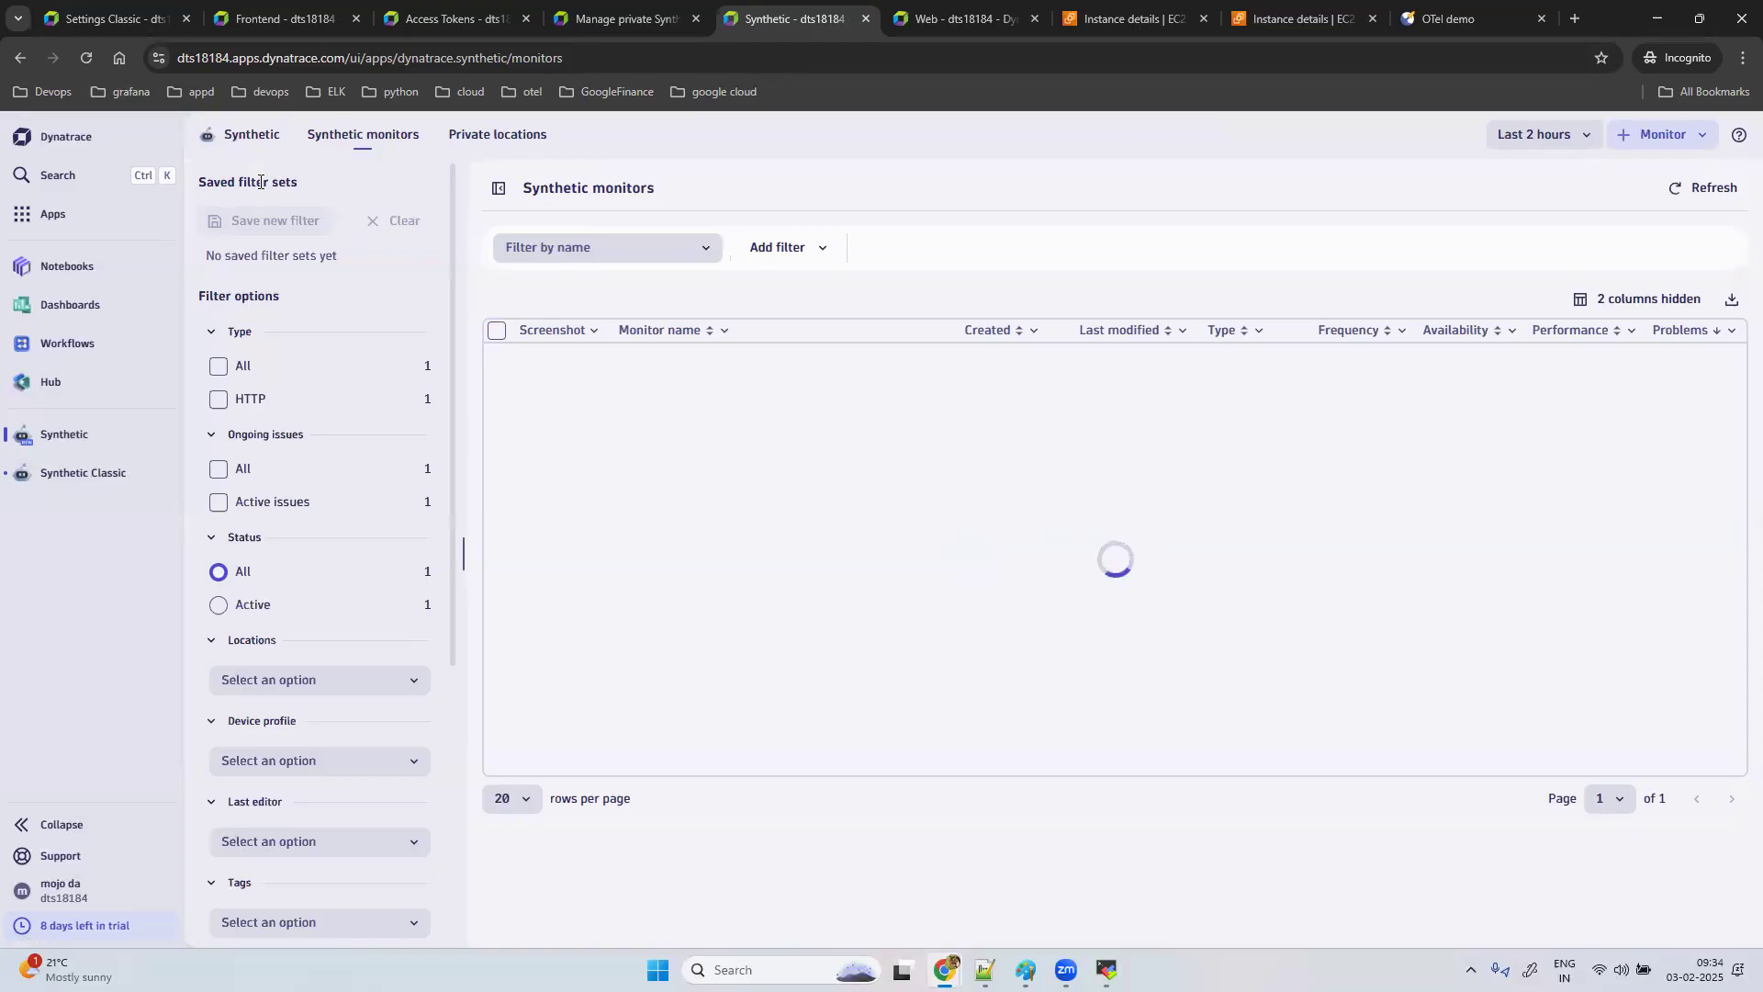
click(1658, 135)
click(1661, 210)
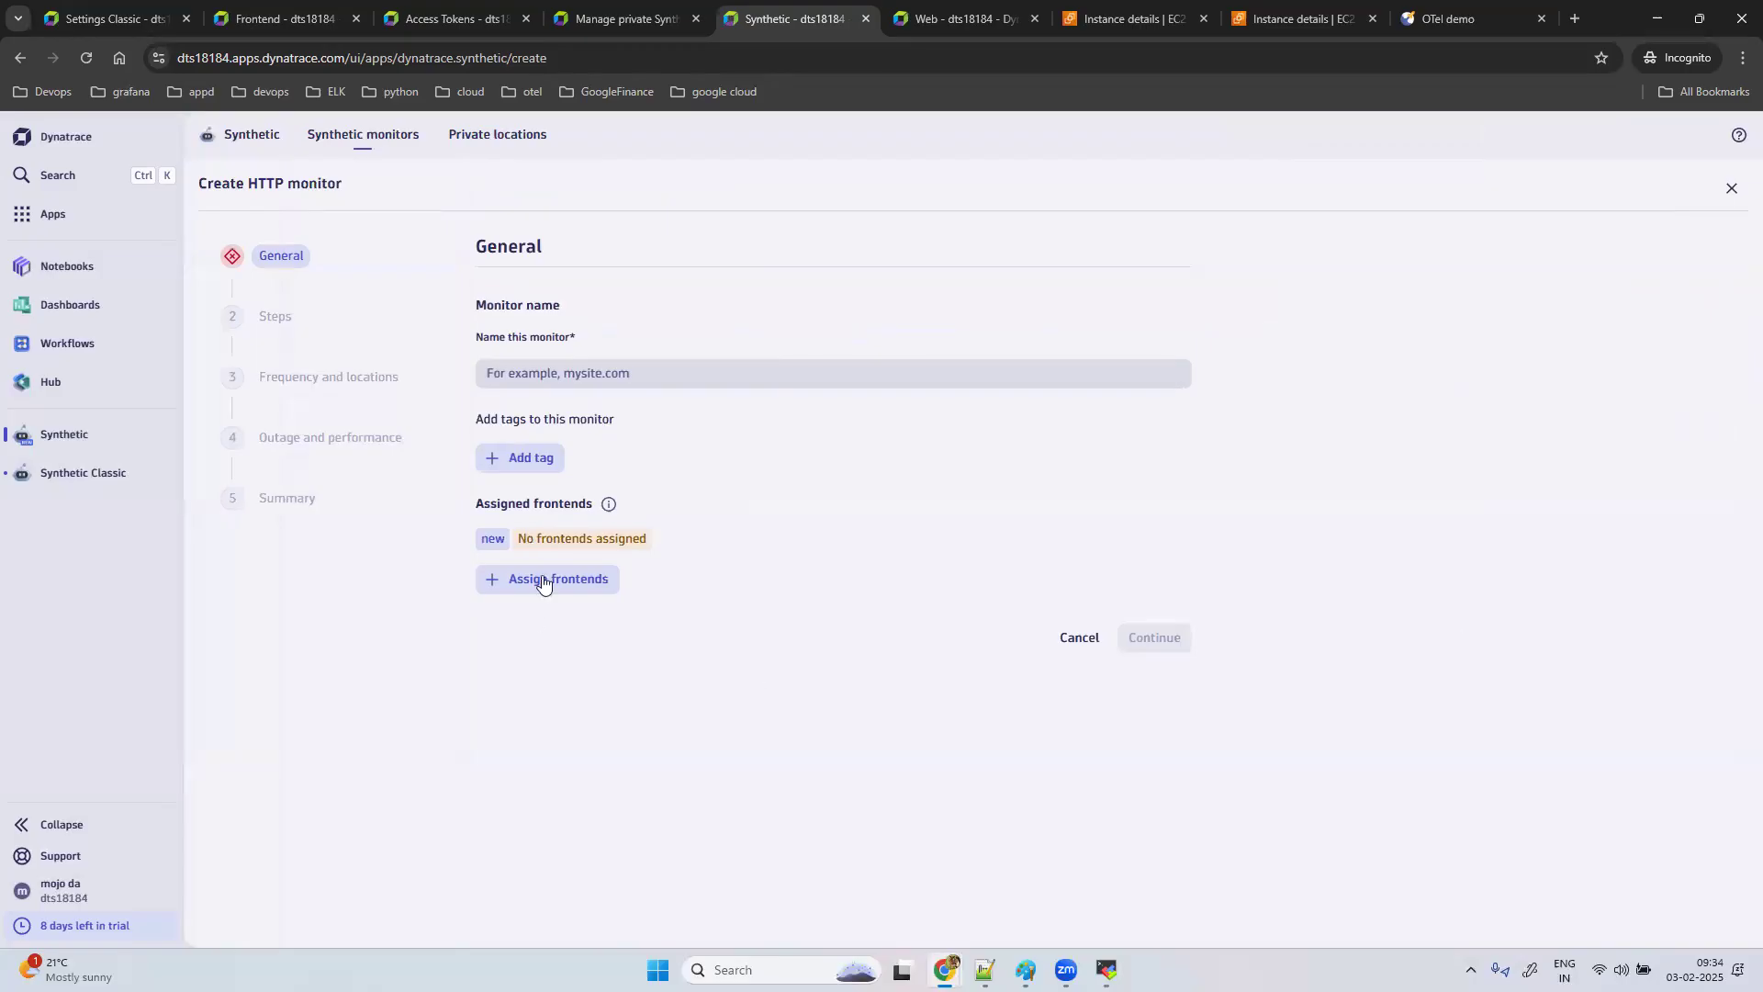
click(574, 374)
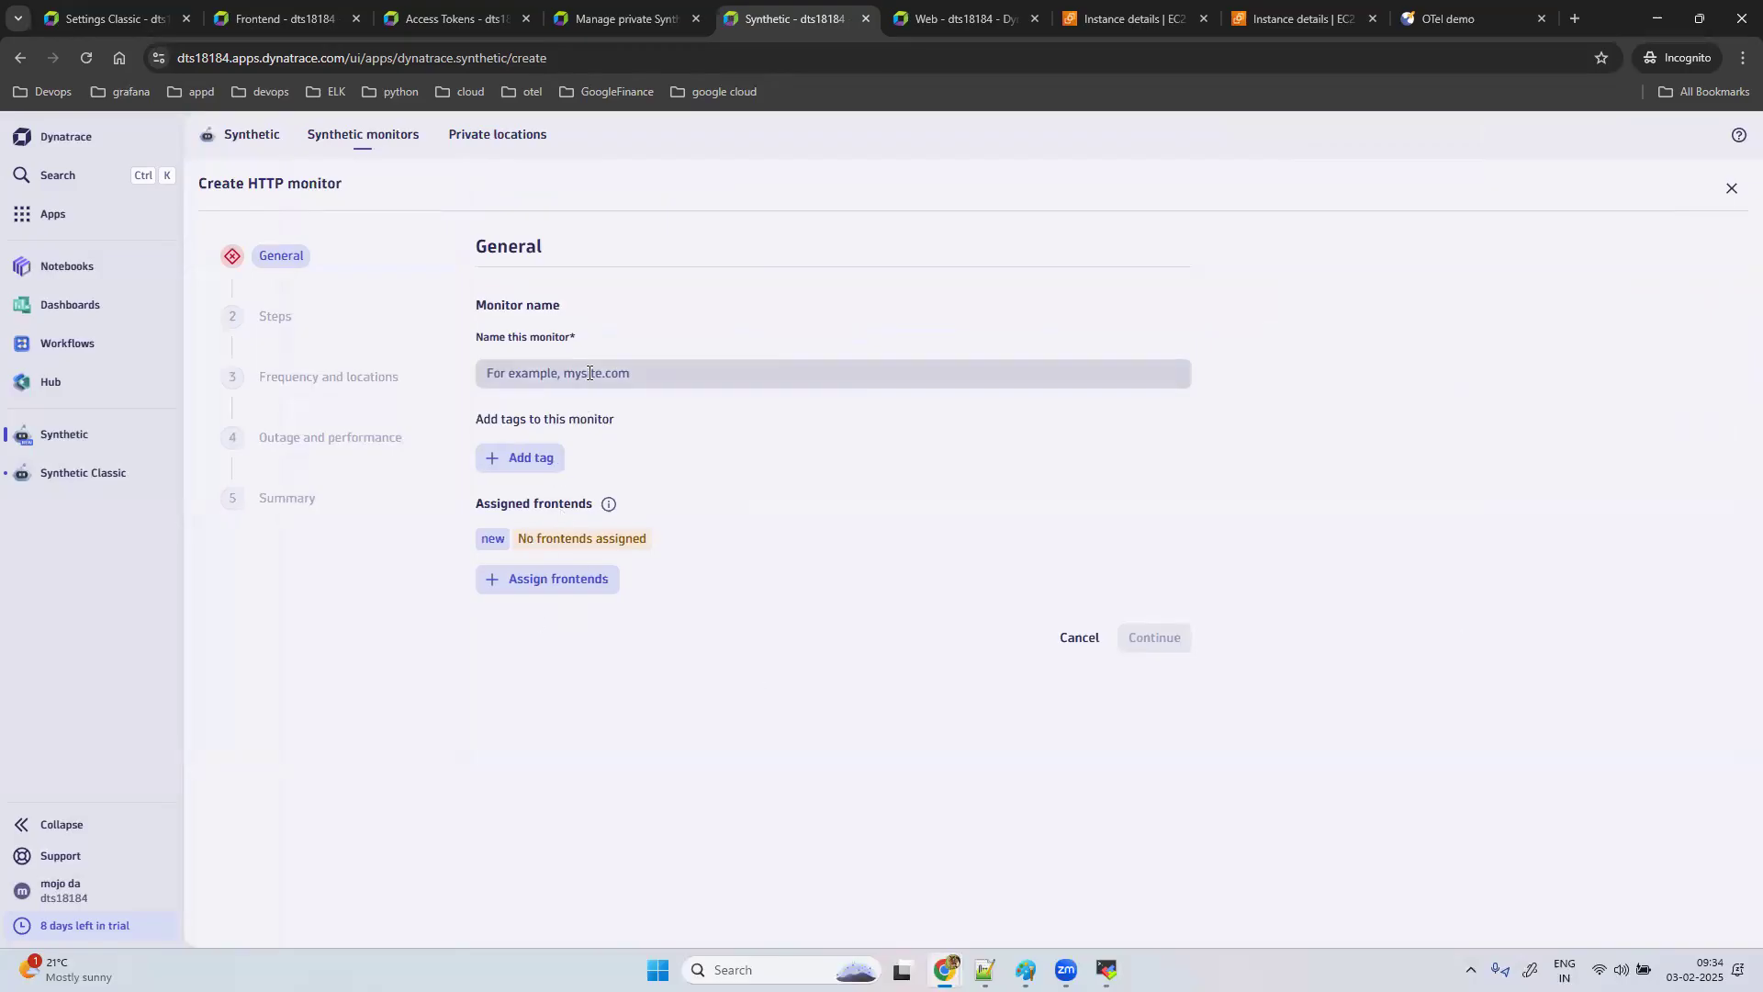
click(549, 576)
click(561, 610)
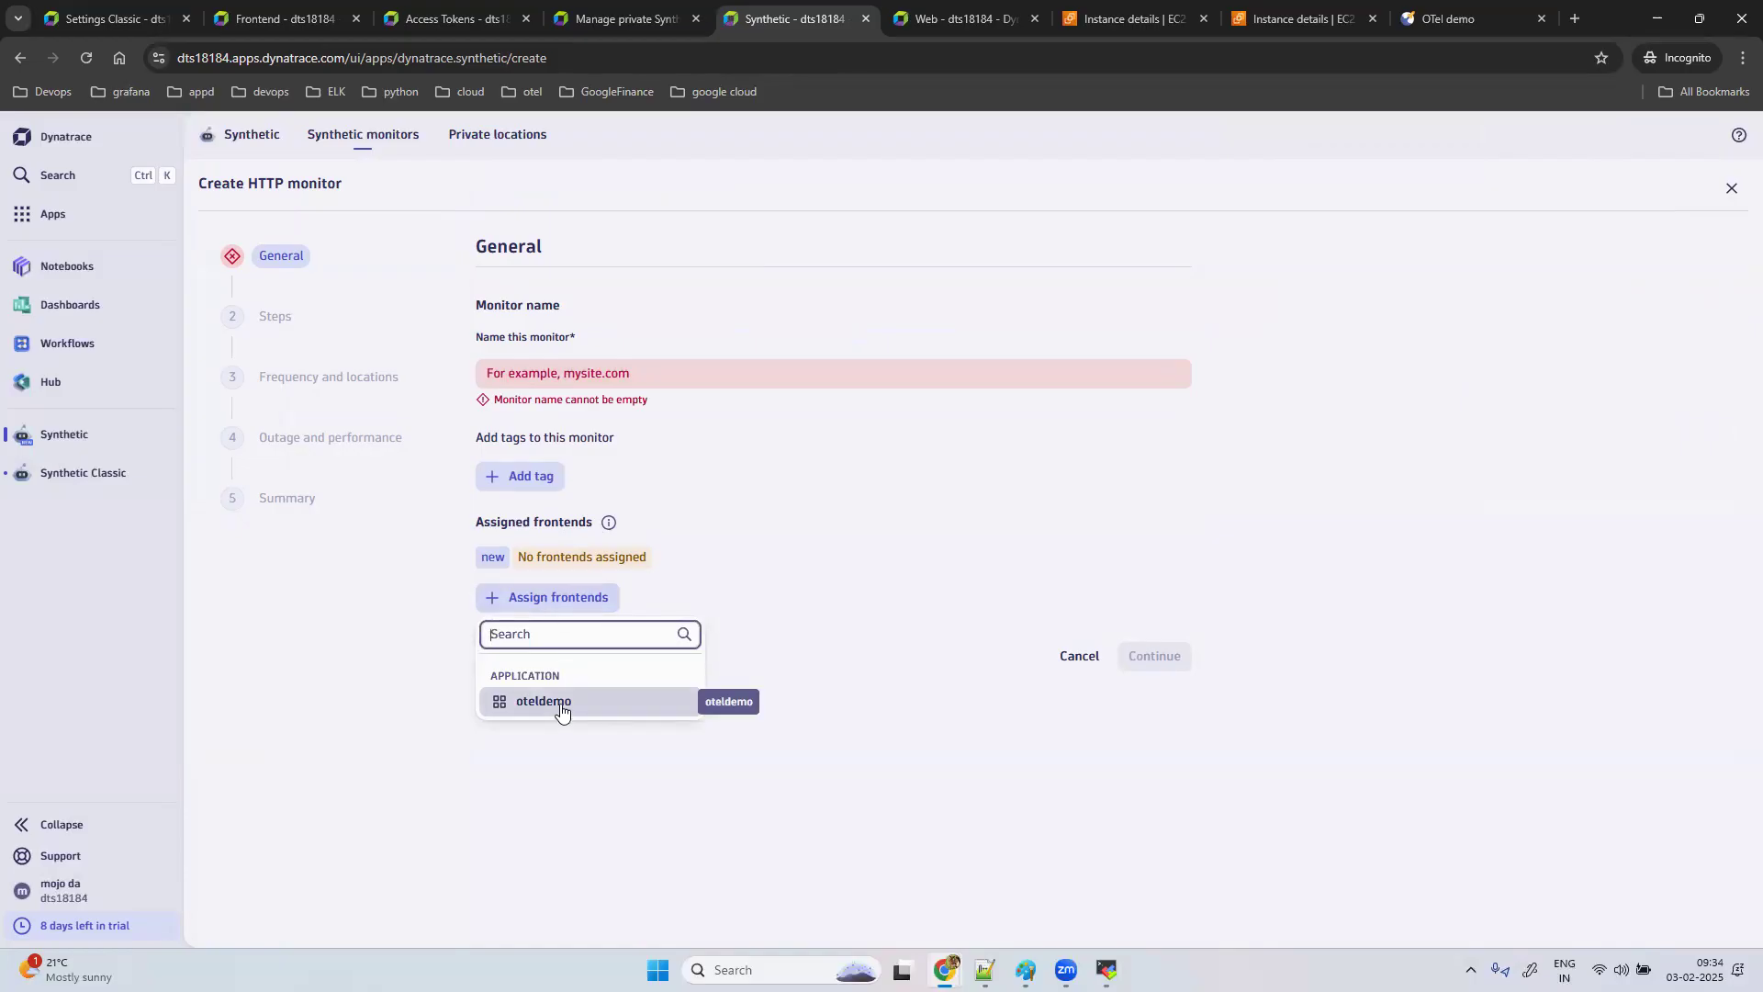
click(680, 415)
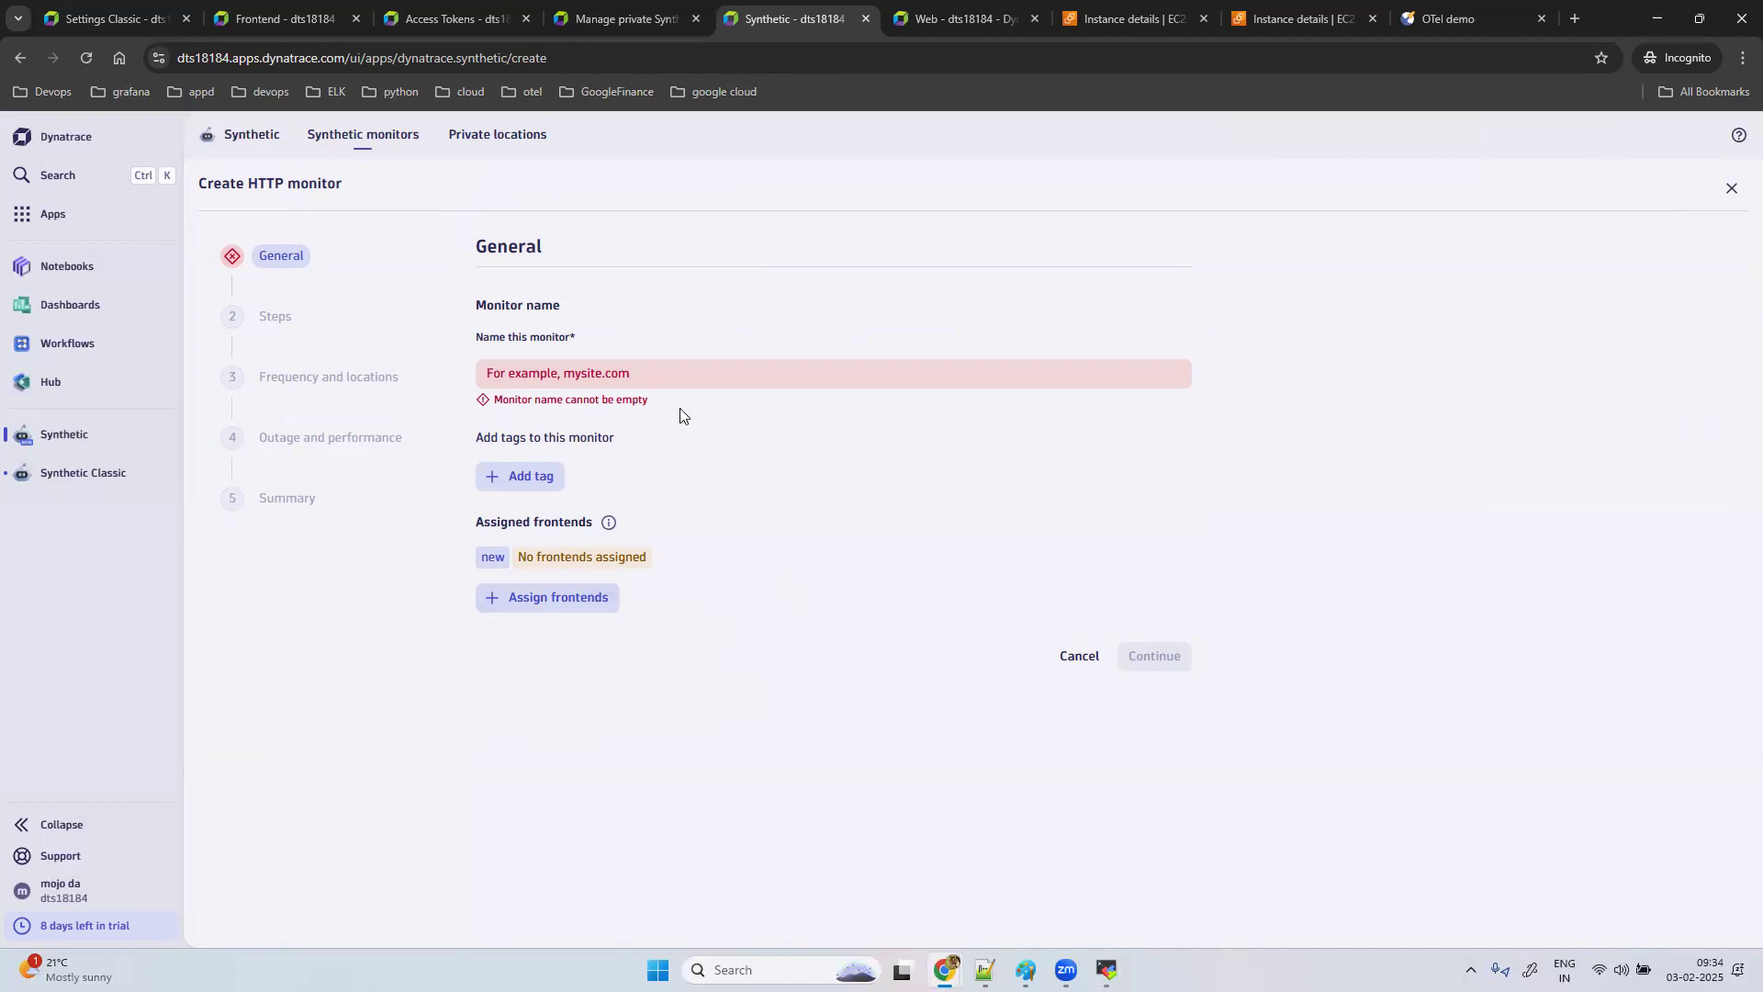
Step: Name the new HTTP monitor "script" and switch its requests to script mode to examine the JSON definition
click(641, 375)
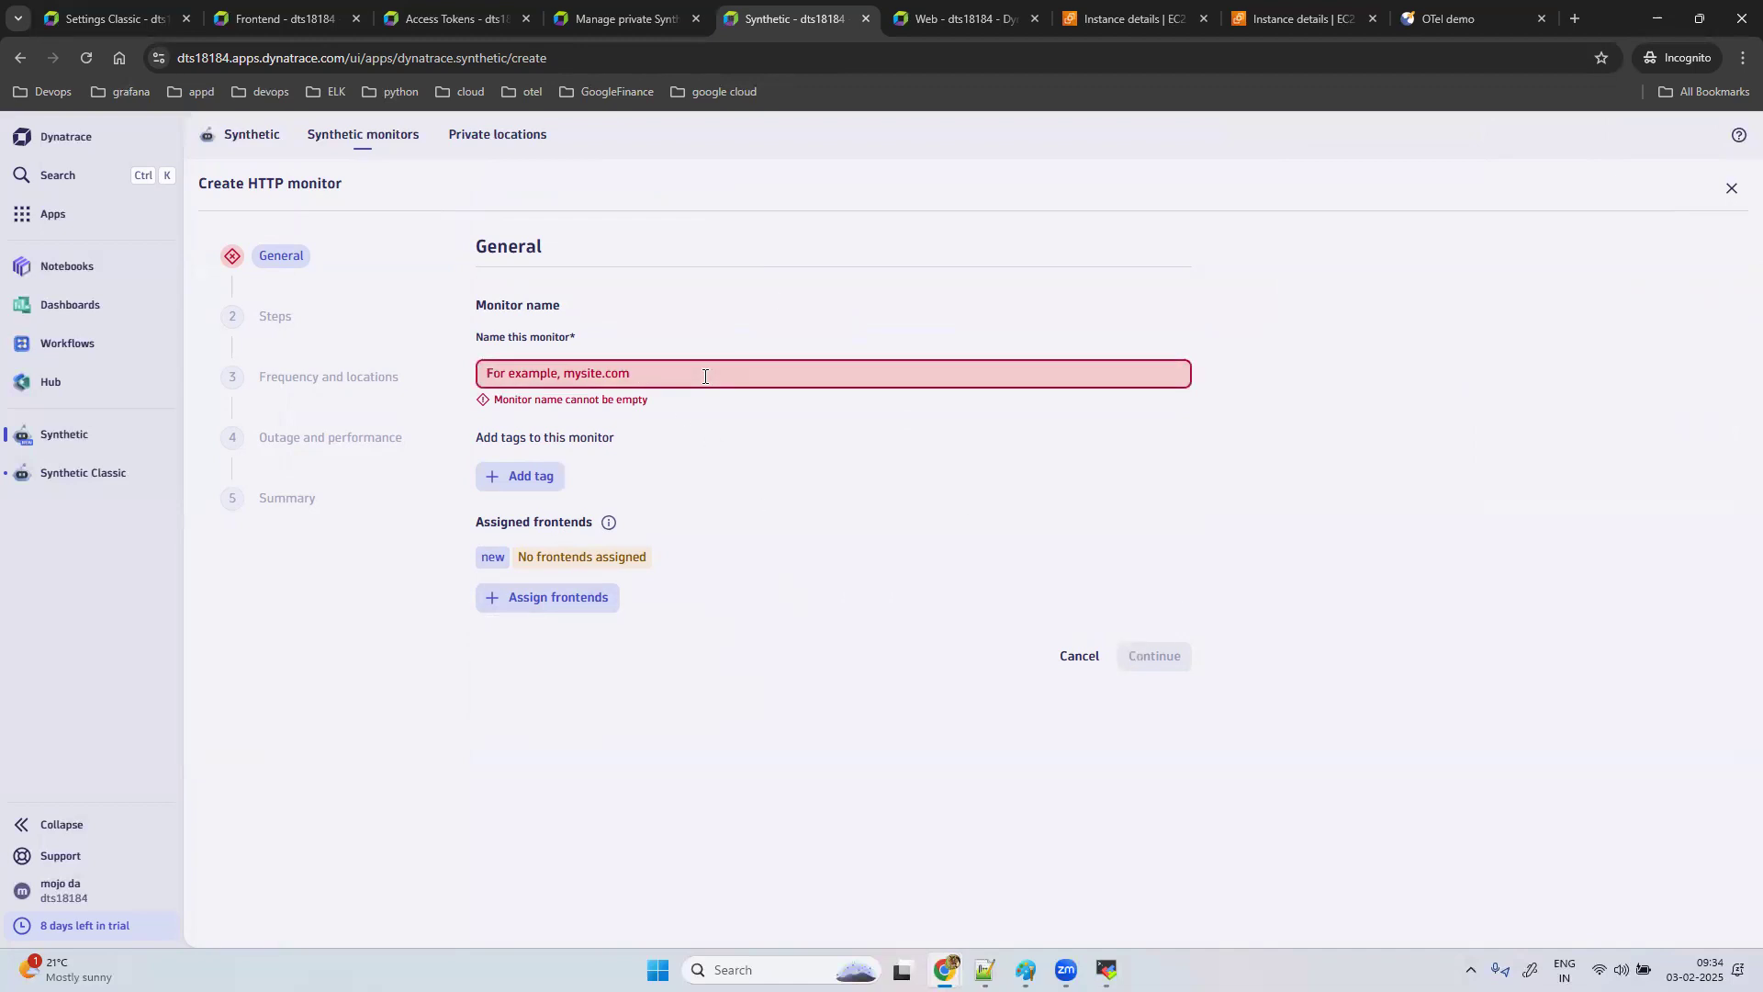
text(script)
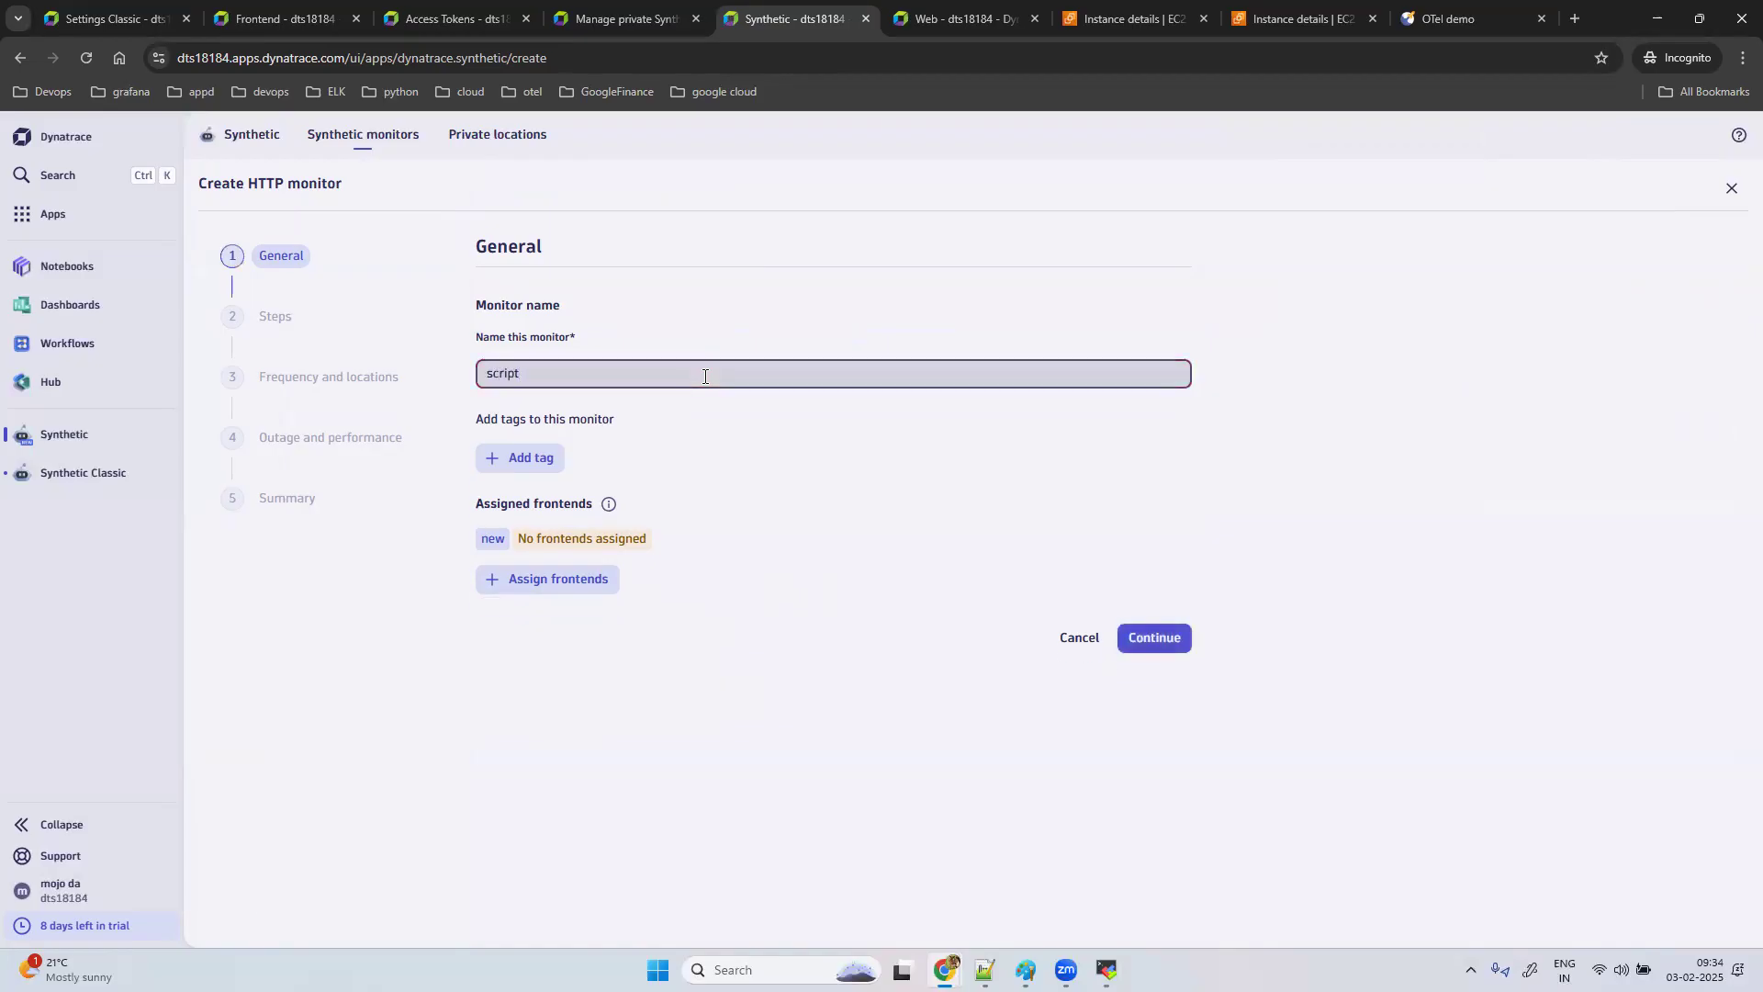
click(1154, 638)
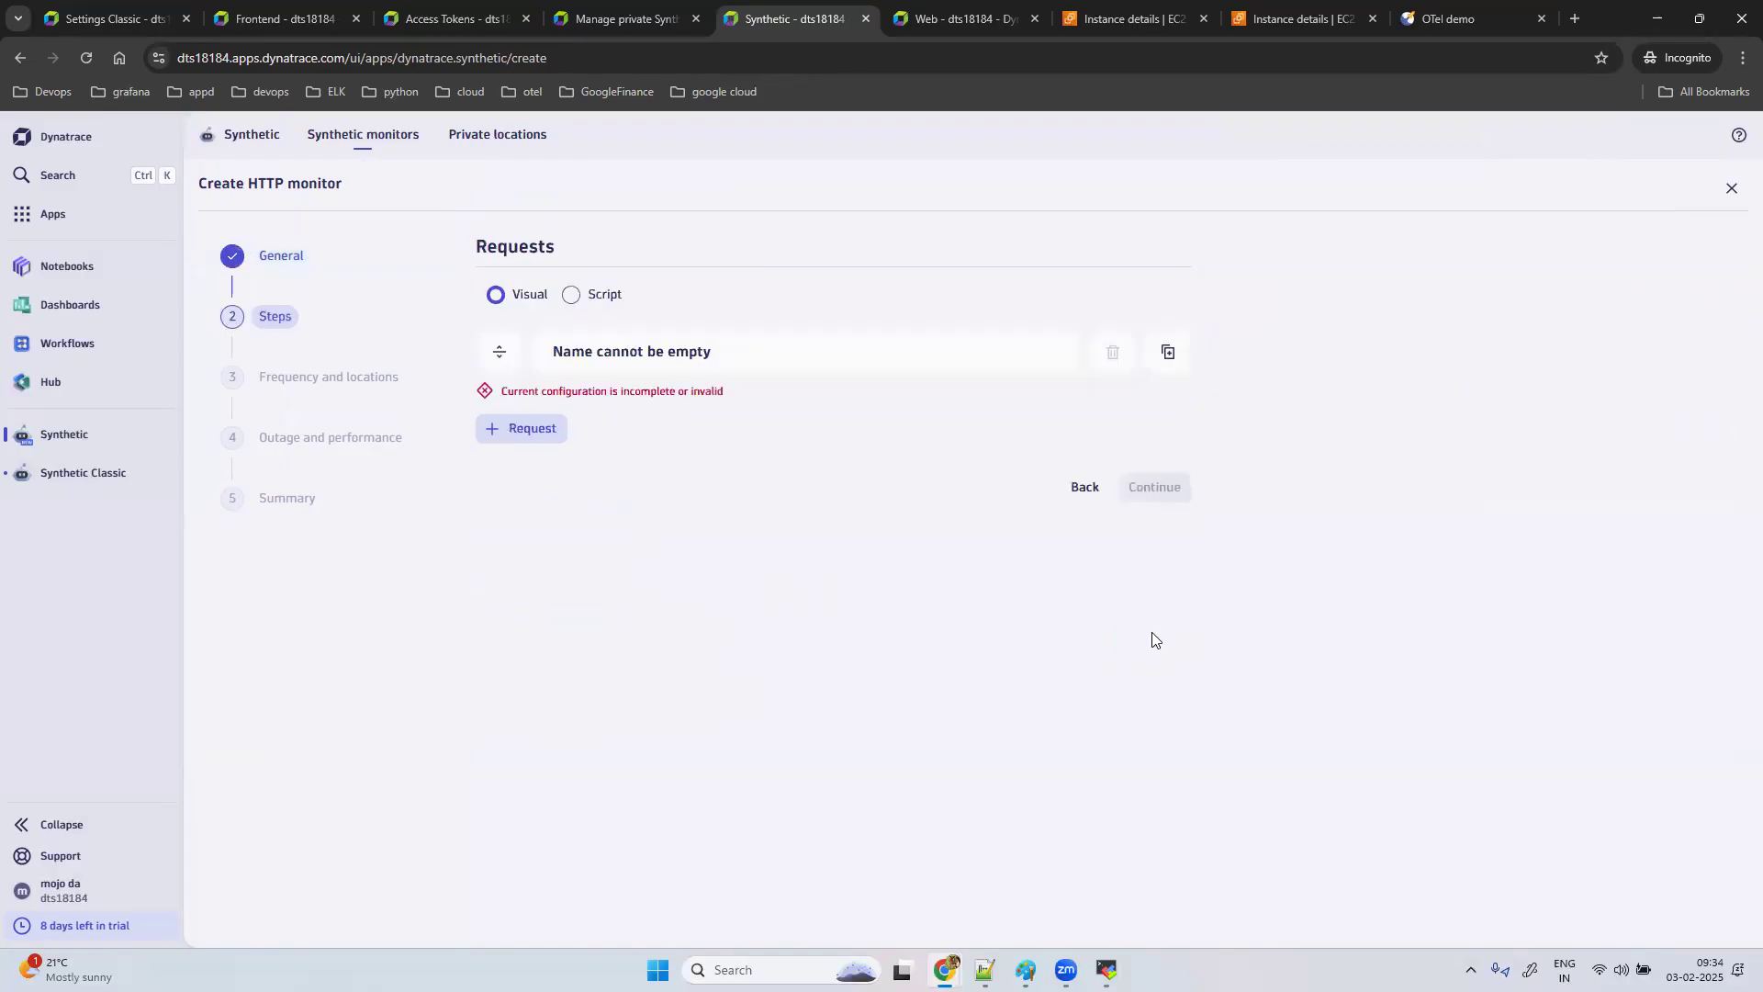
click(572, 295)
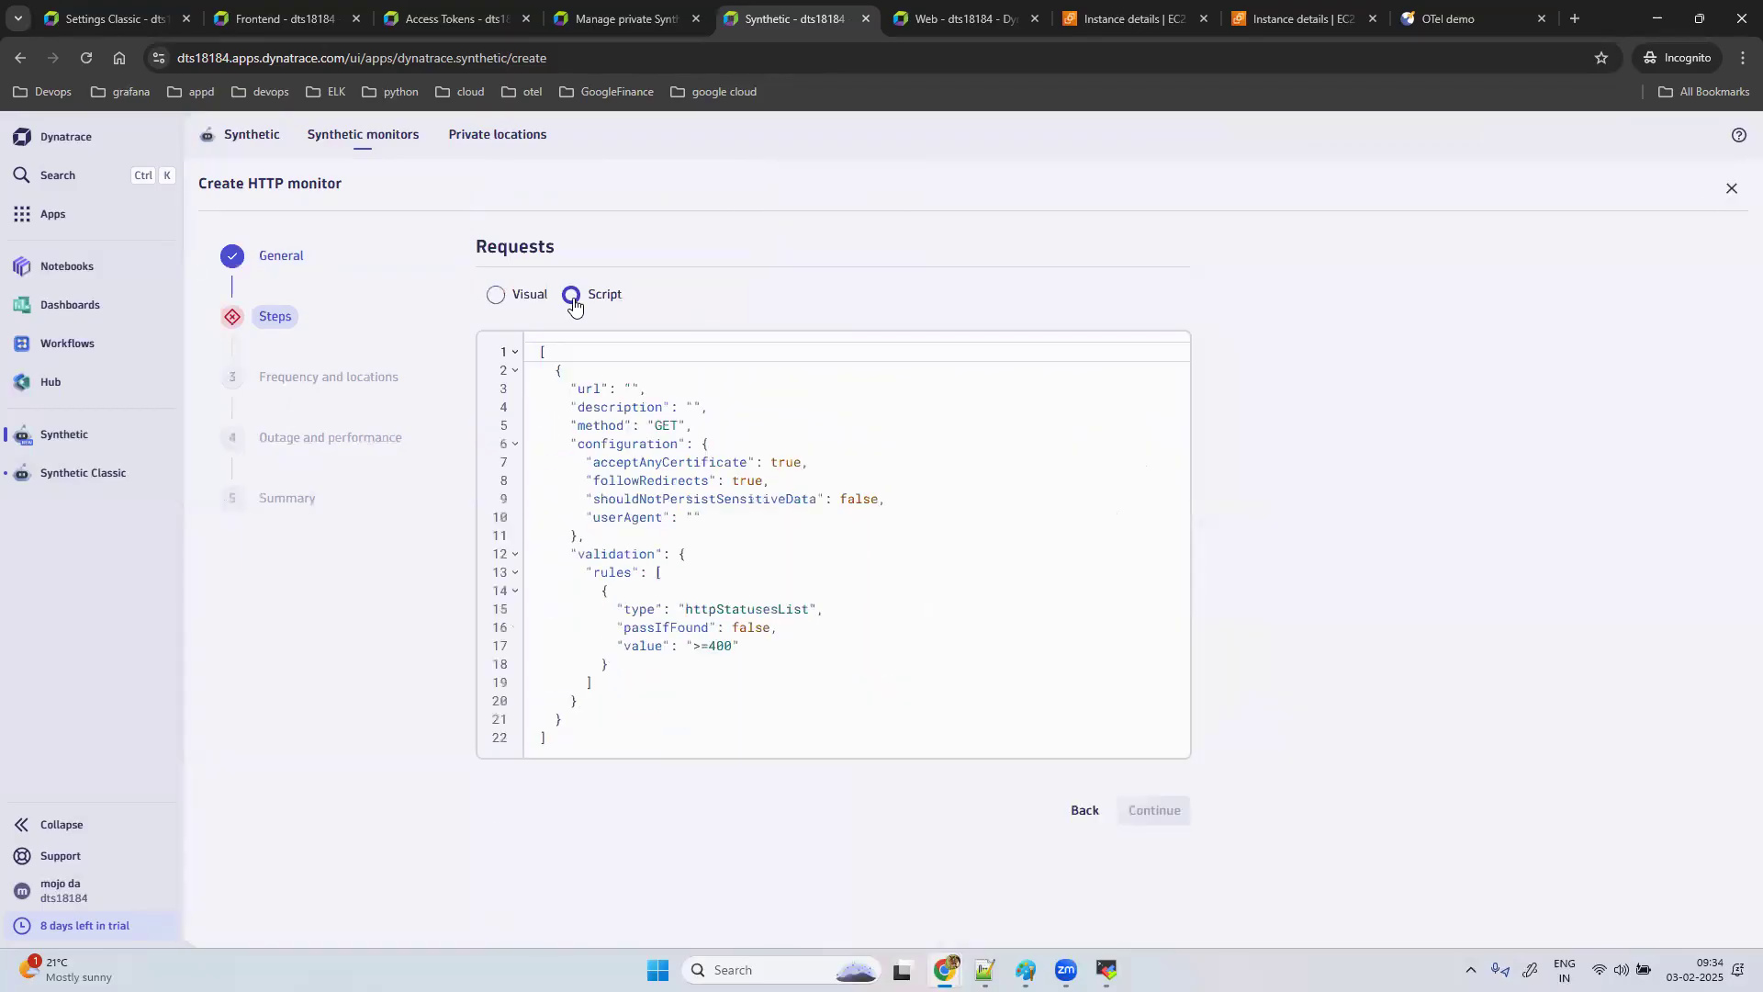
drag(573, 735, 536, 341)
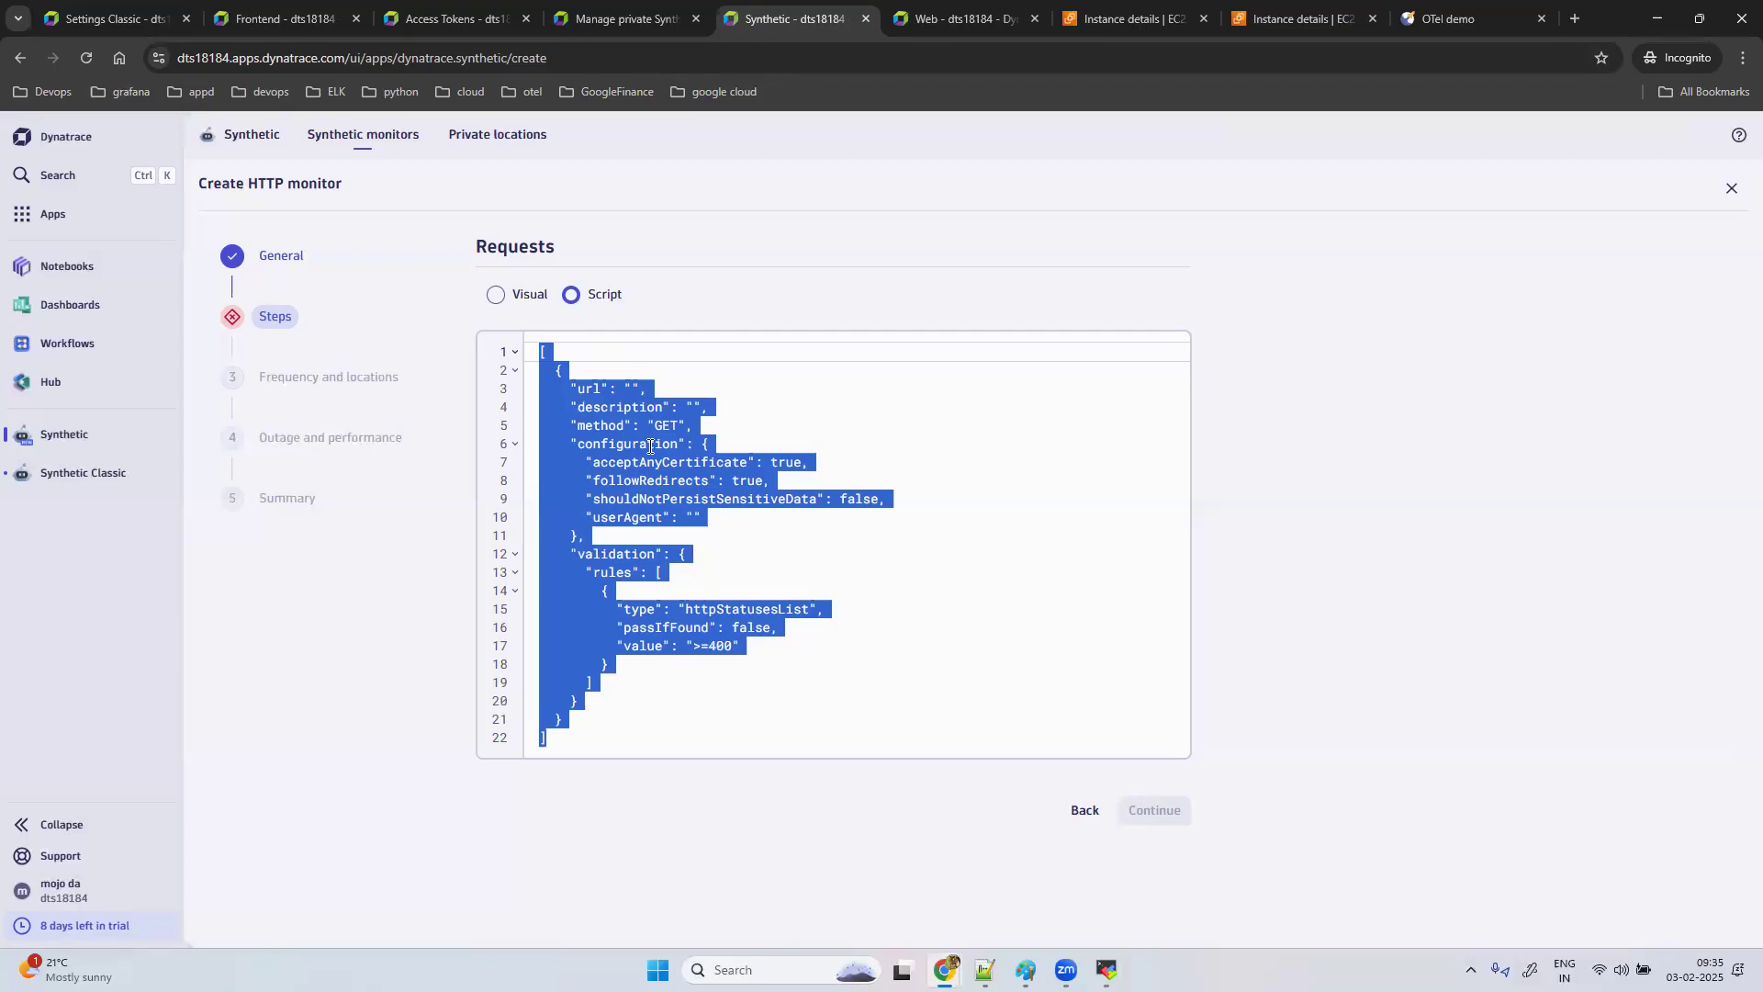
click(1412, 88)
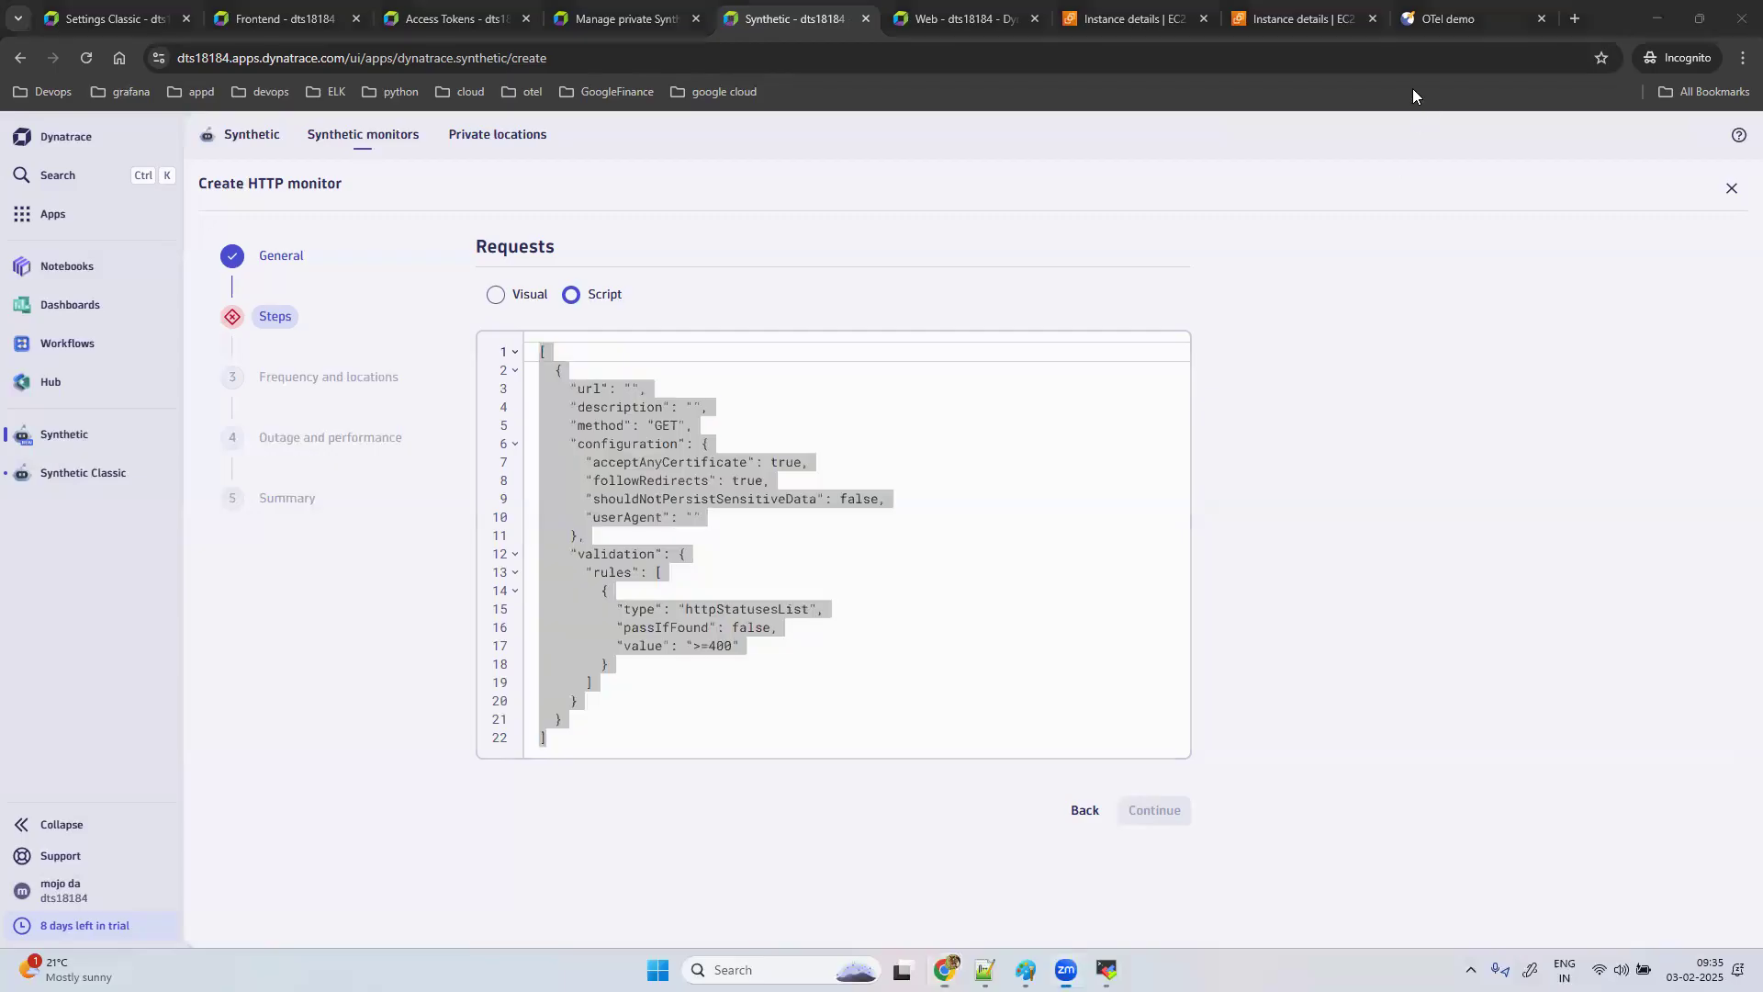
Step: Go back and discard the unsaved HTTP monitor configuration
click(1082, 810)
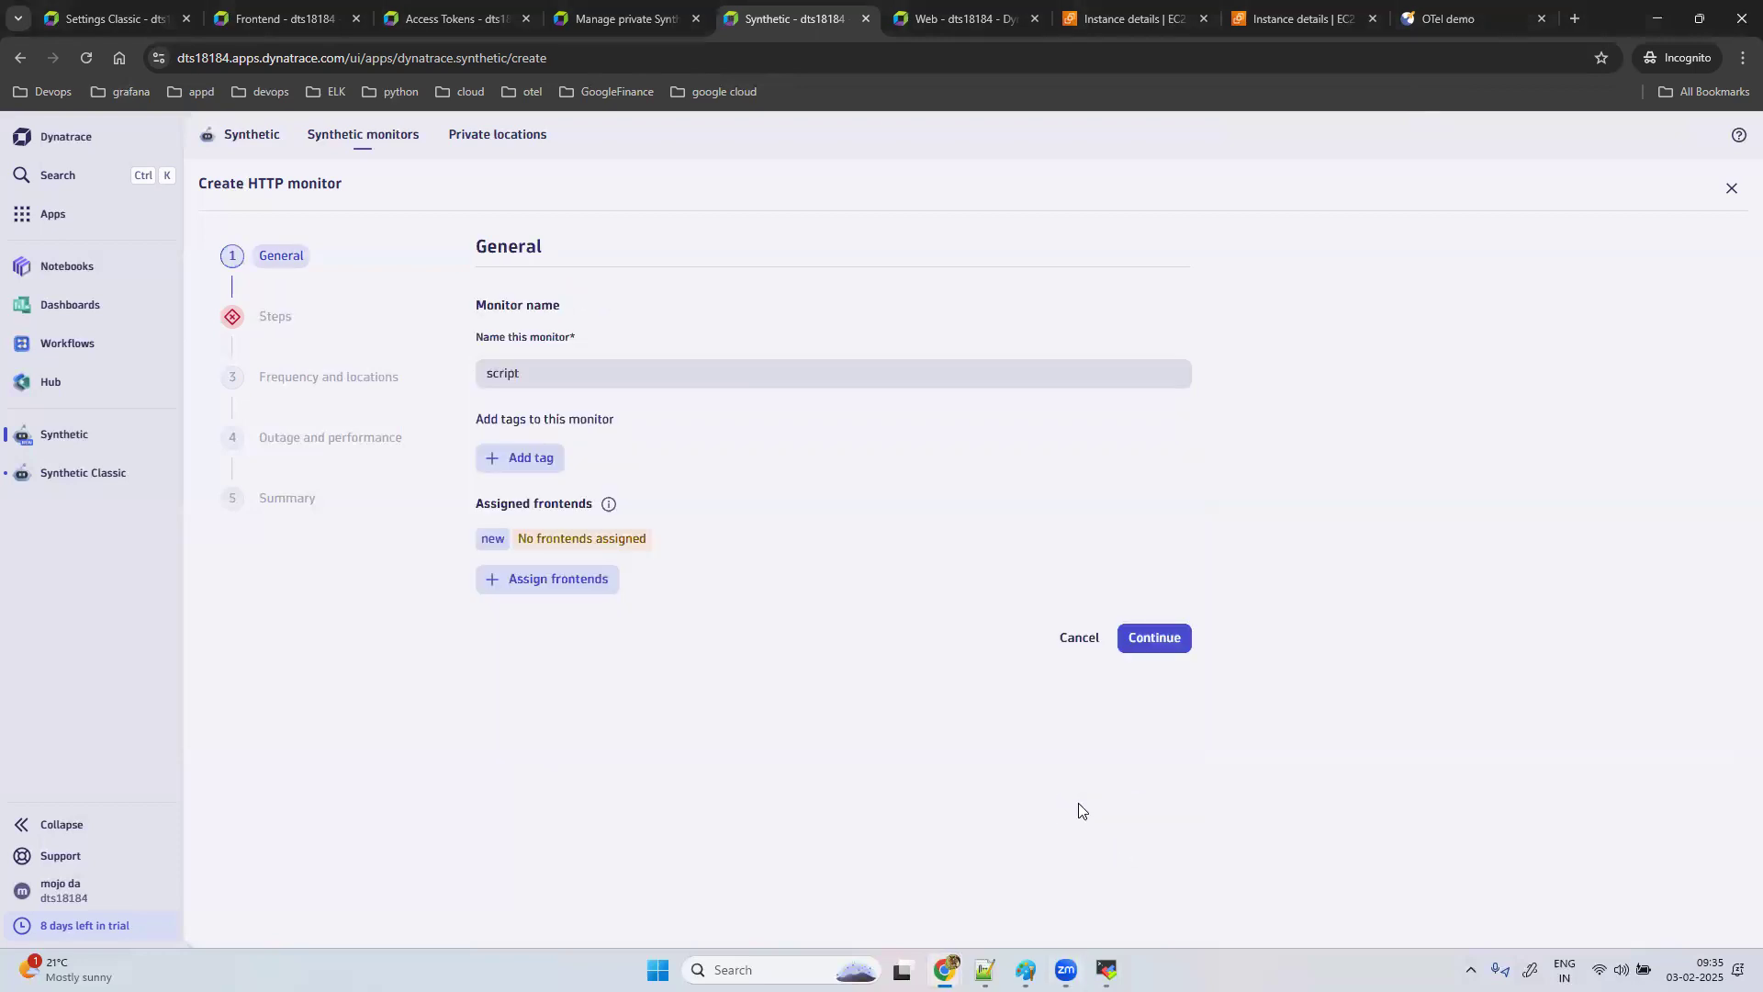
click(1092, 642)
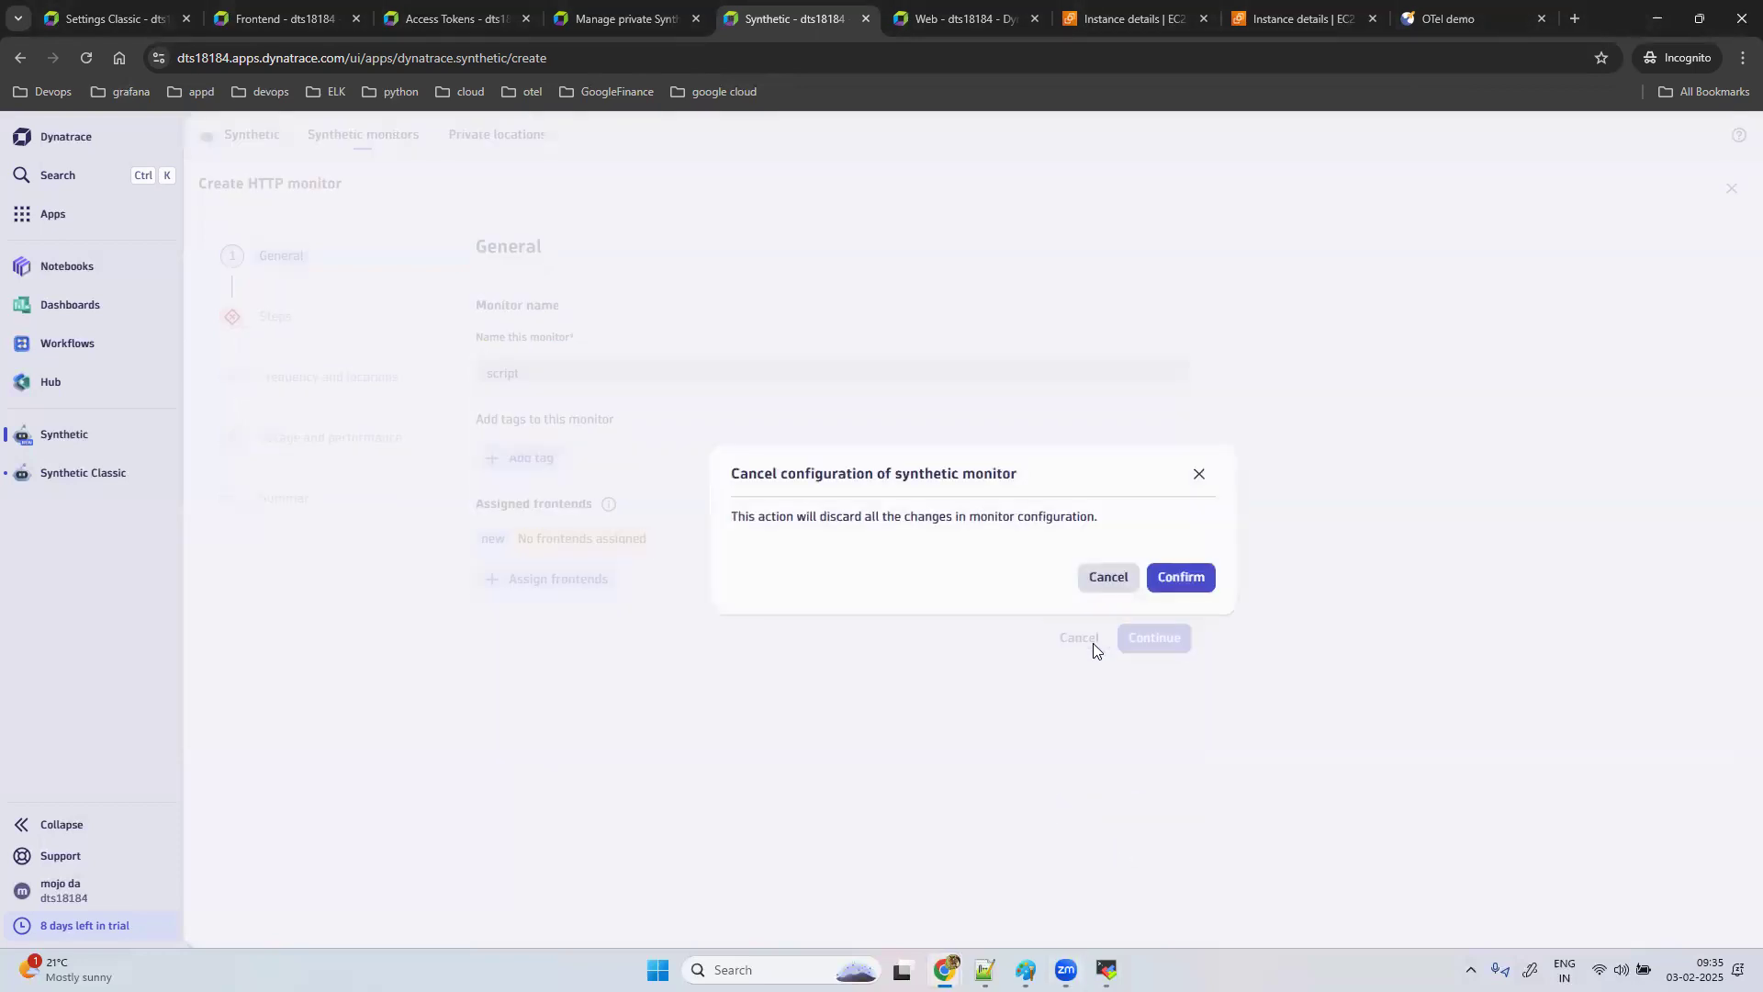
click(1169, 579)
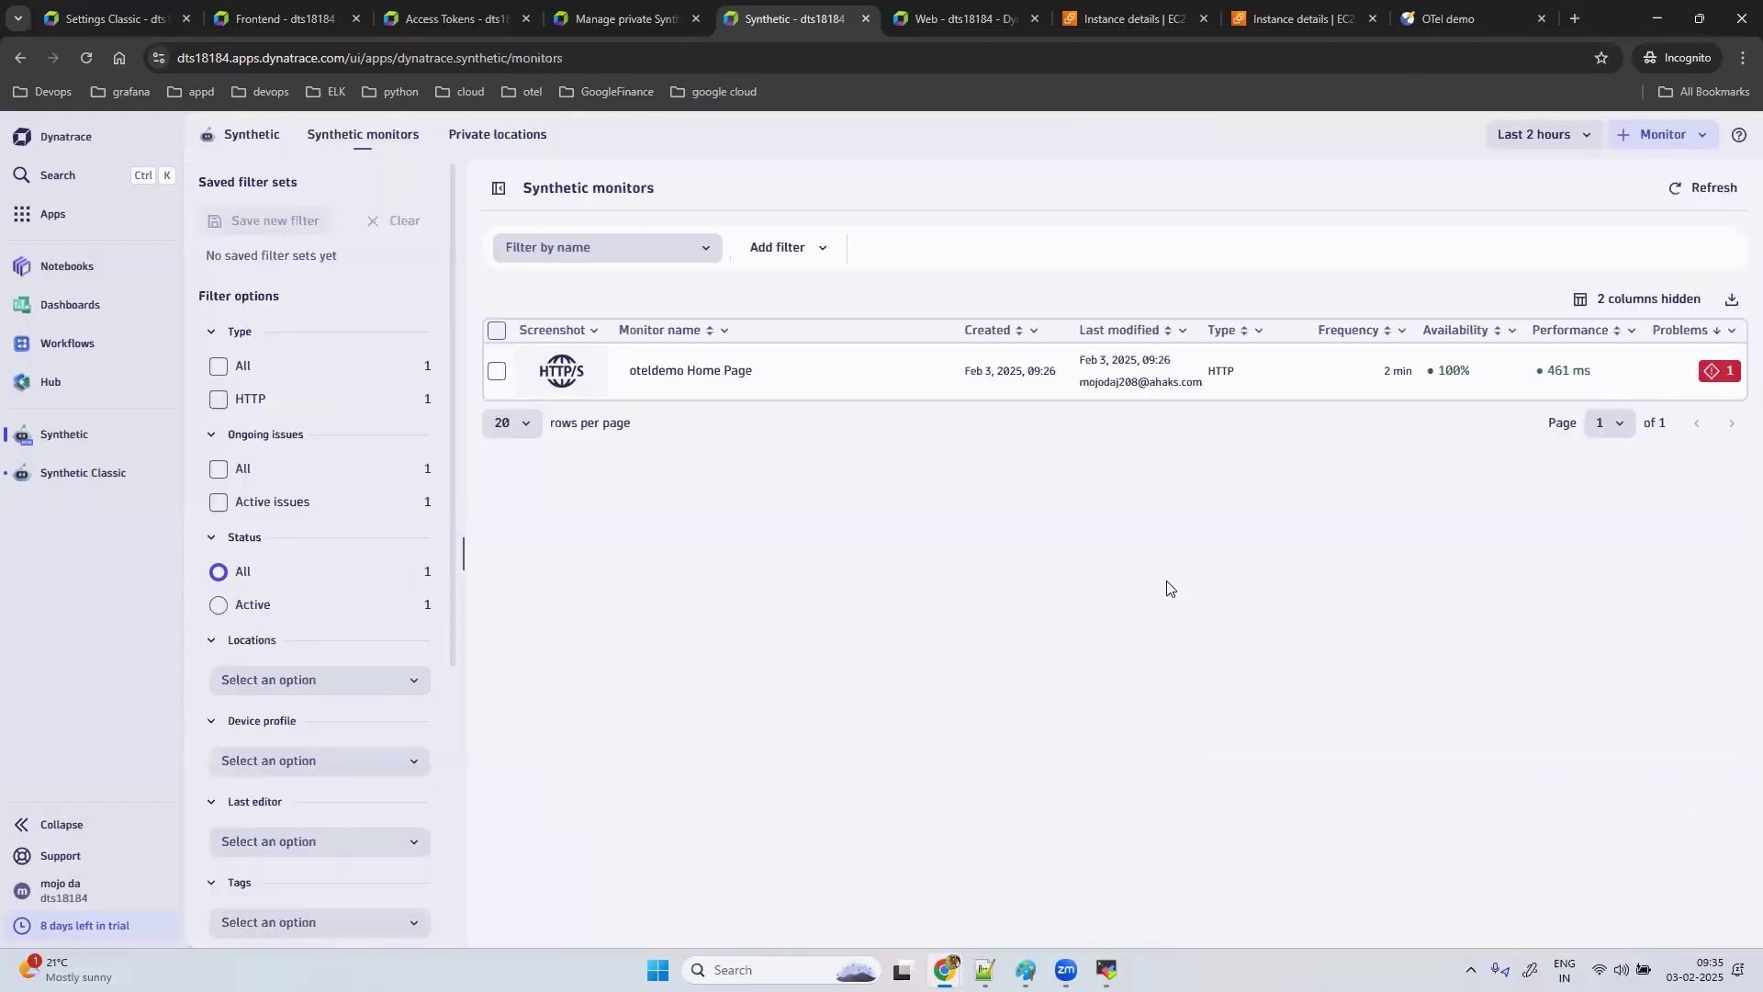
click(1702, 138)
click(1683, 169)
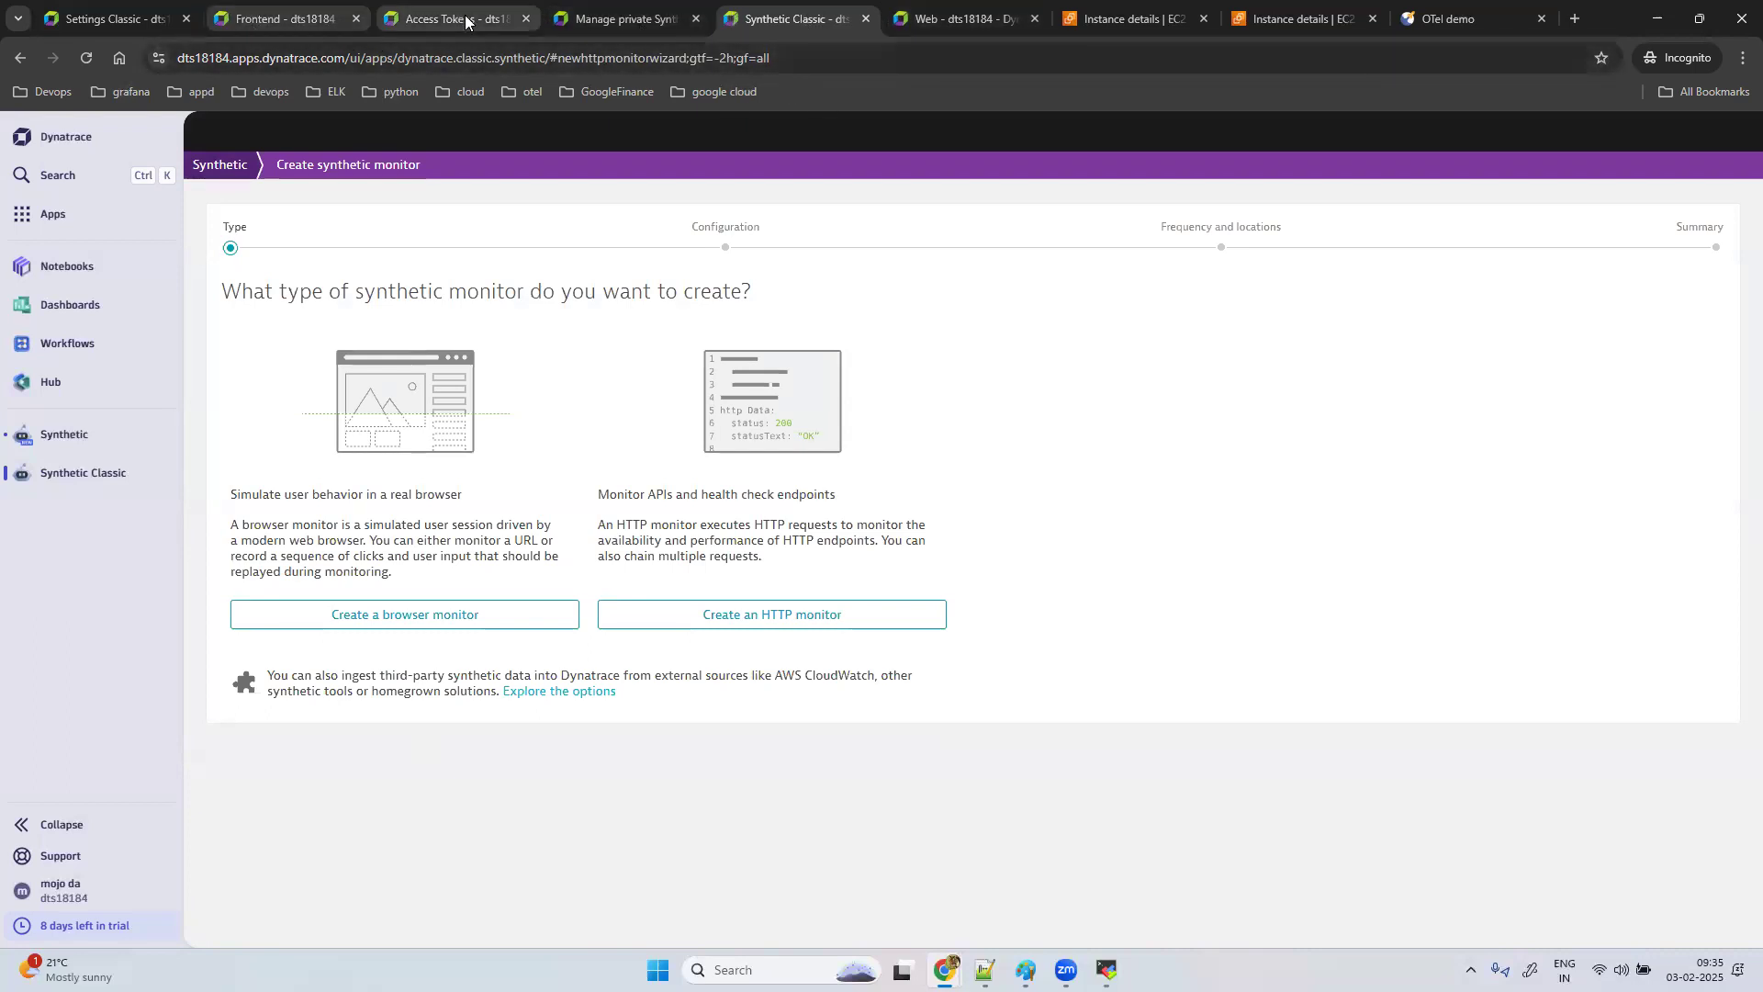
click(865, 21)
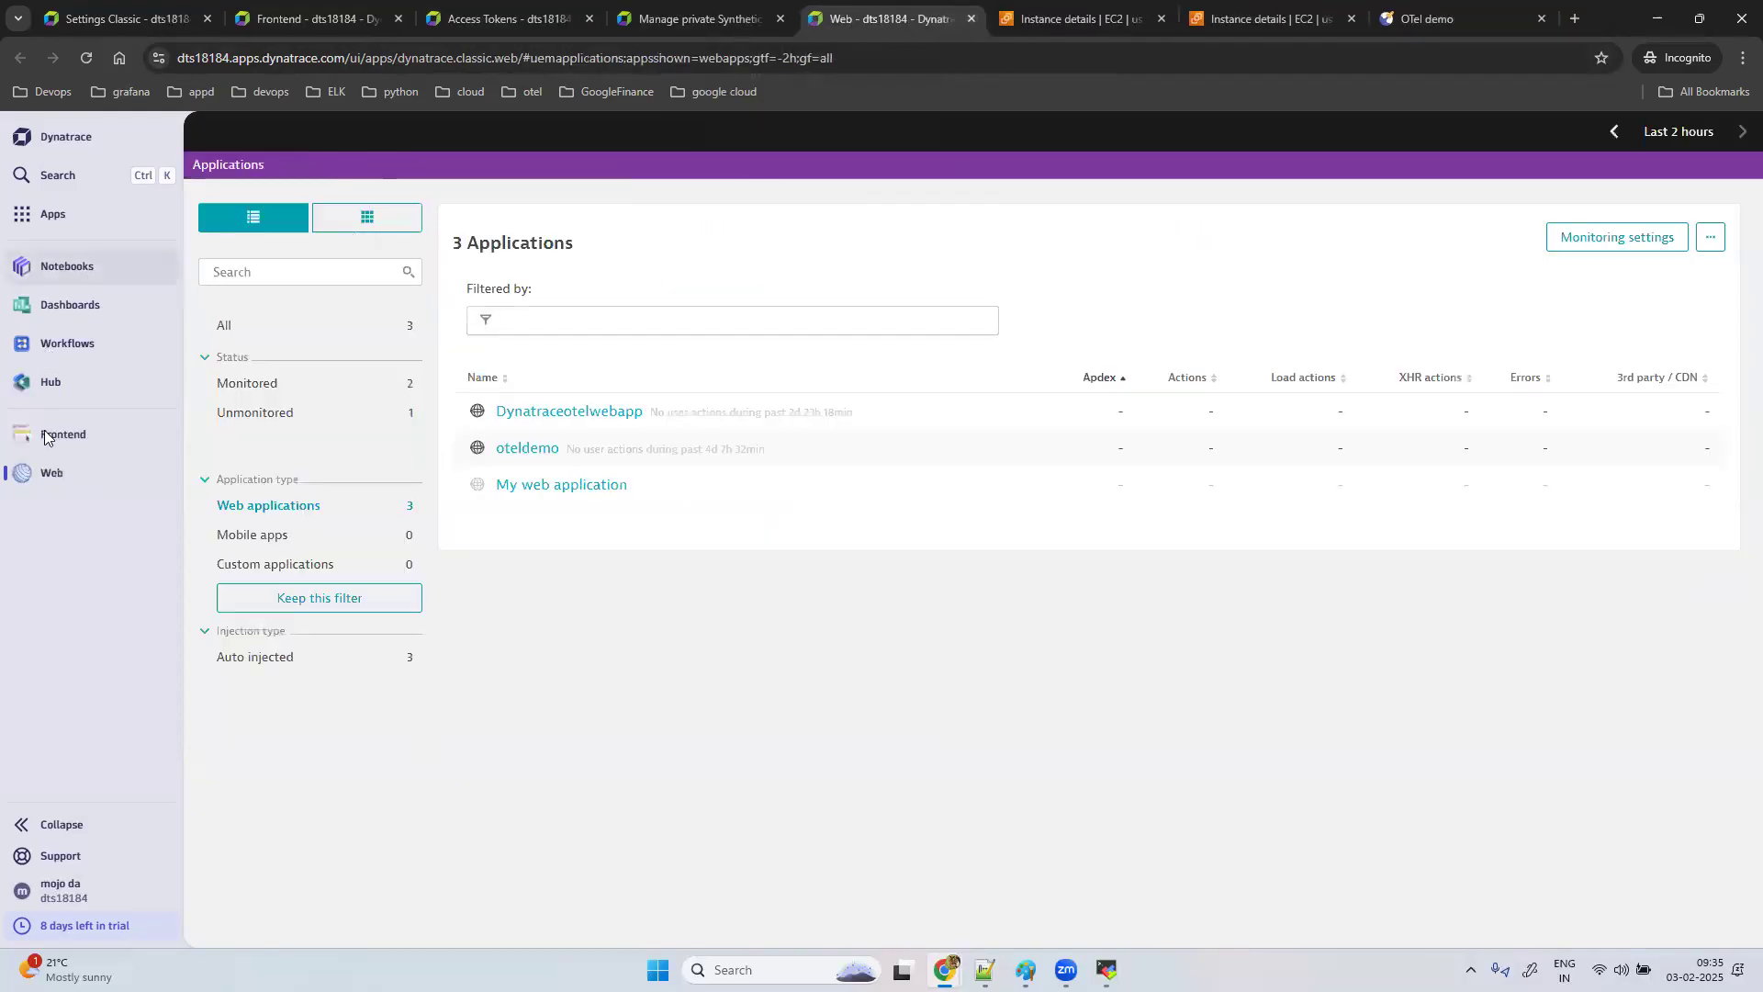
Step: Find the Synthetic app with "syn", open it and start configuring a new browser monitor
click(66, 221)
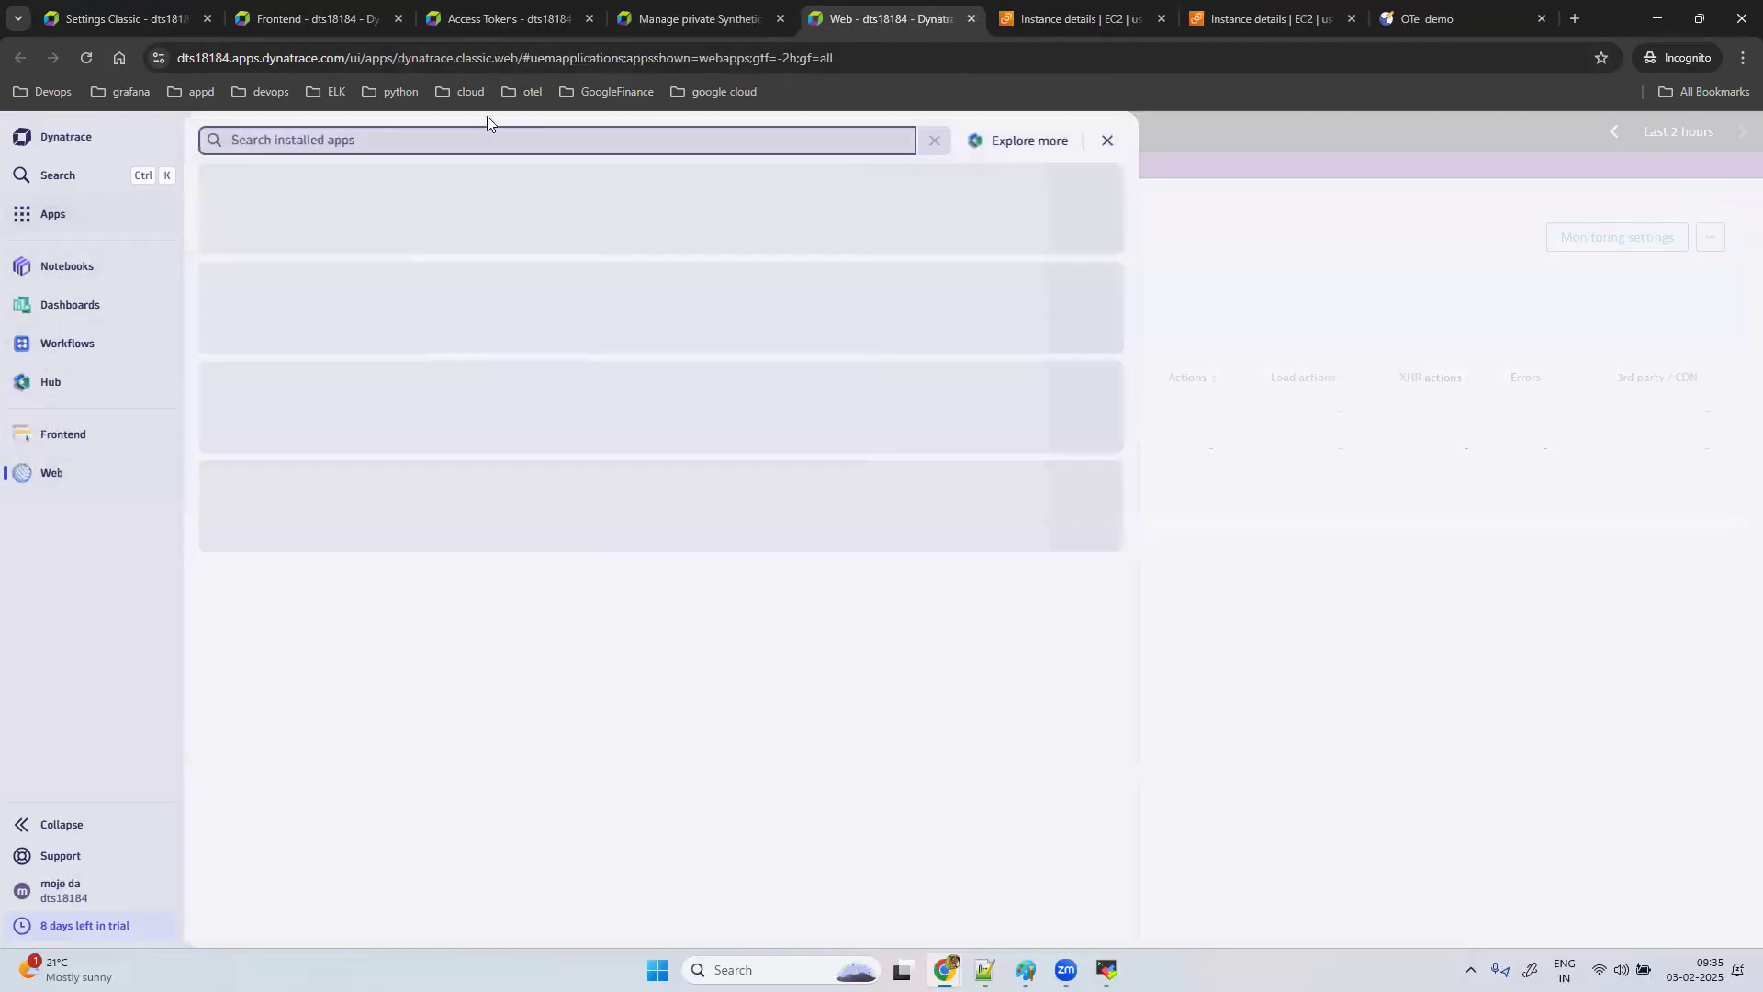
text(syn)
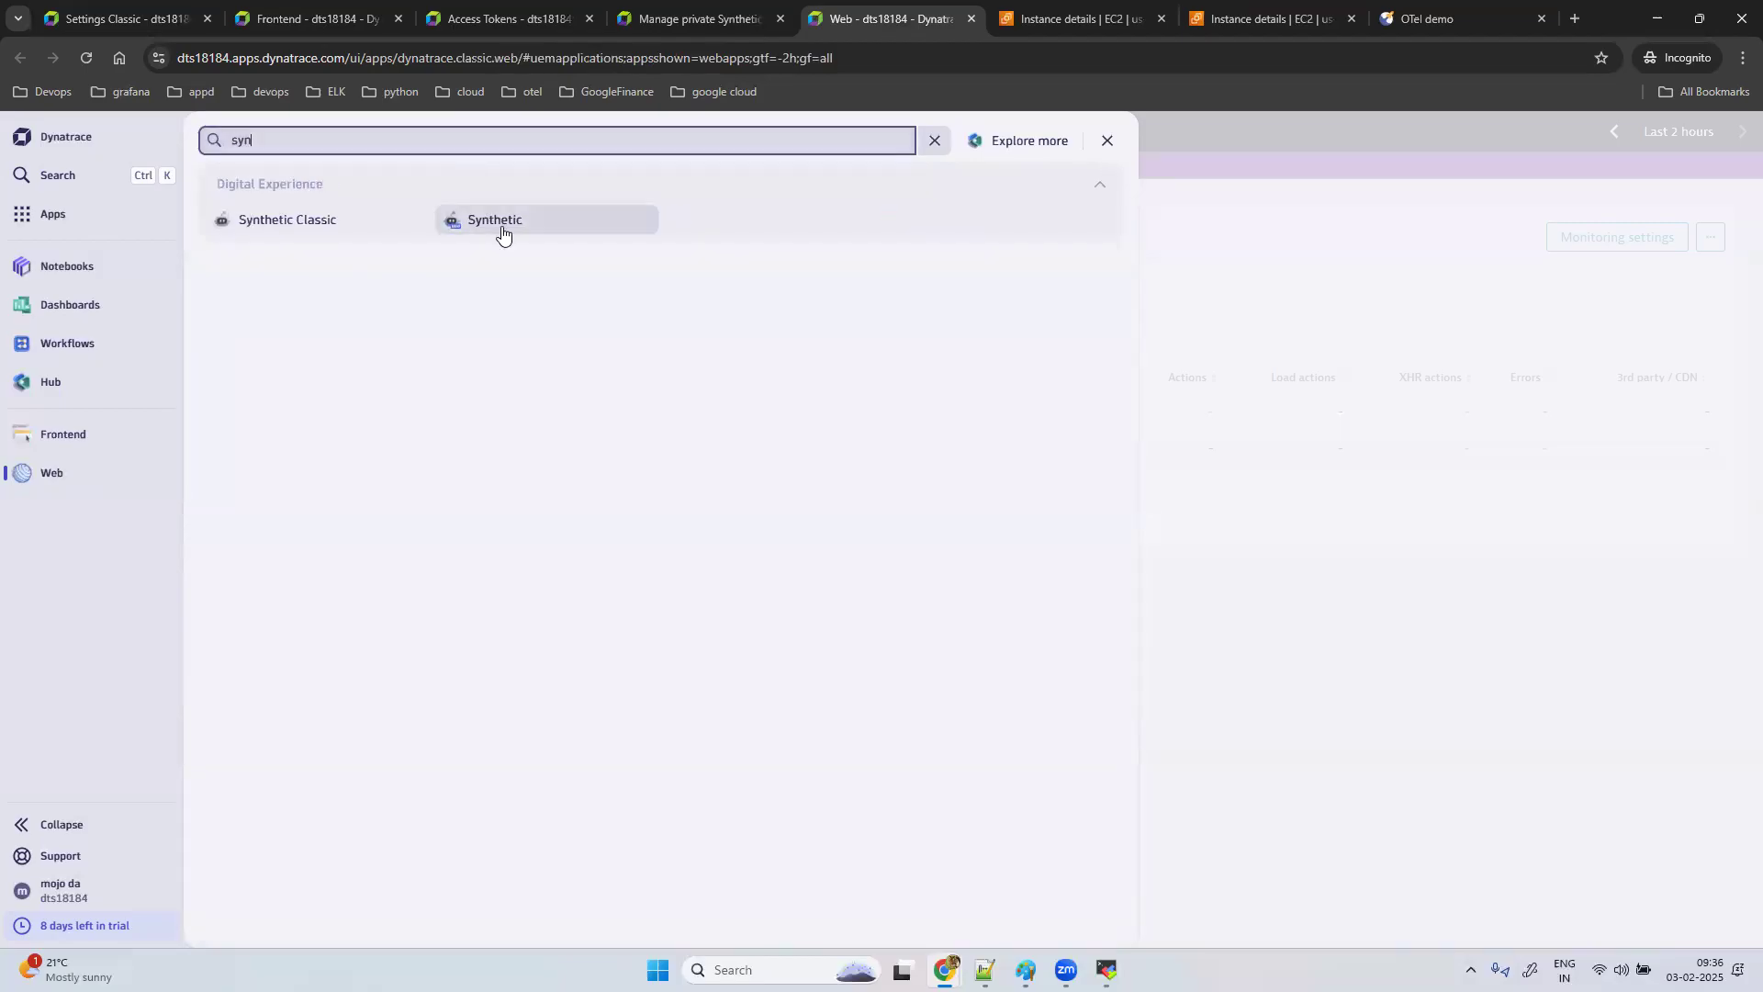
click(503, 231)
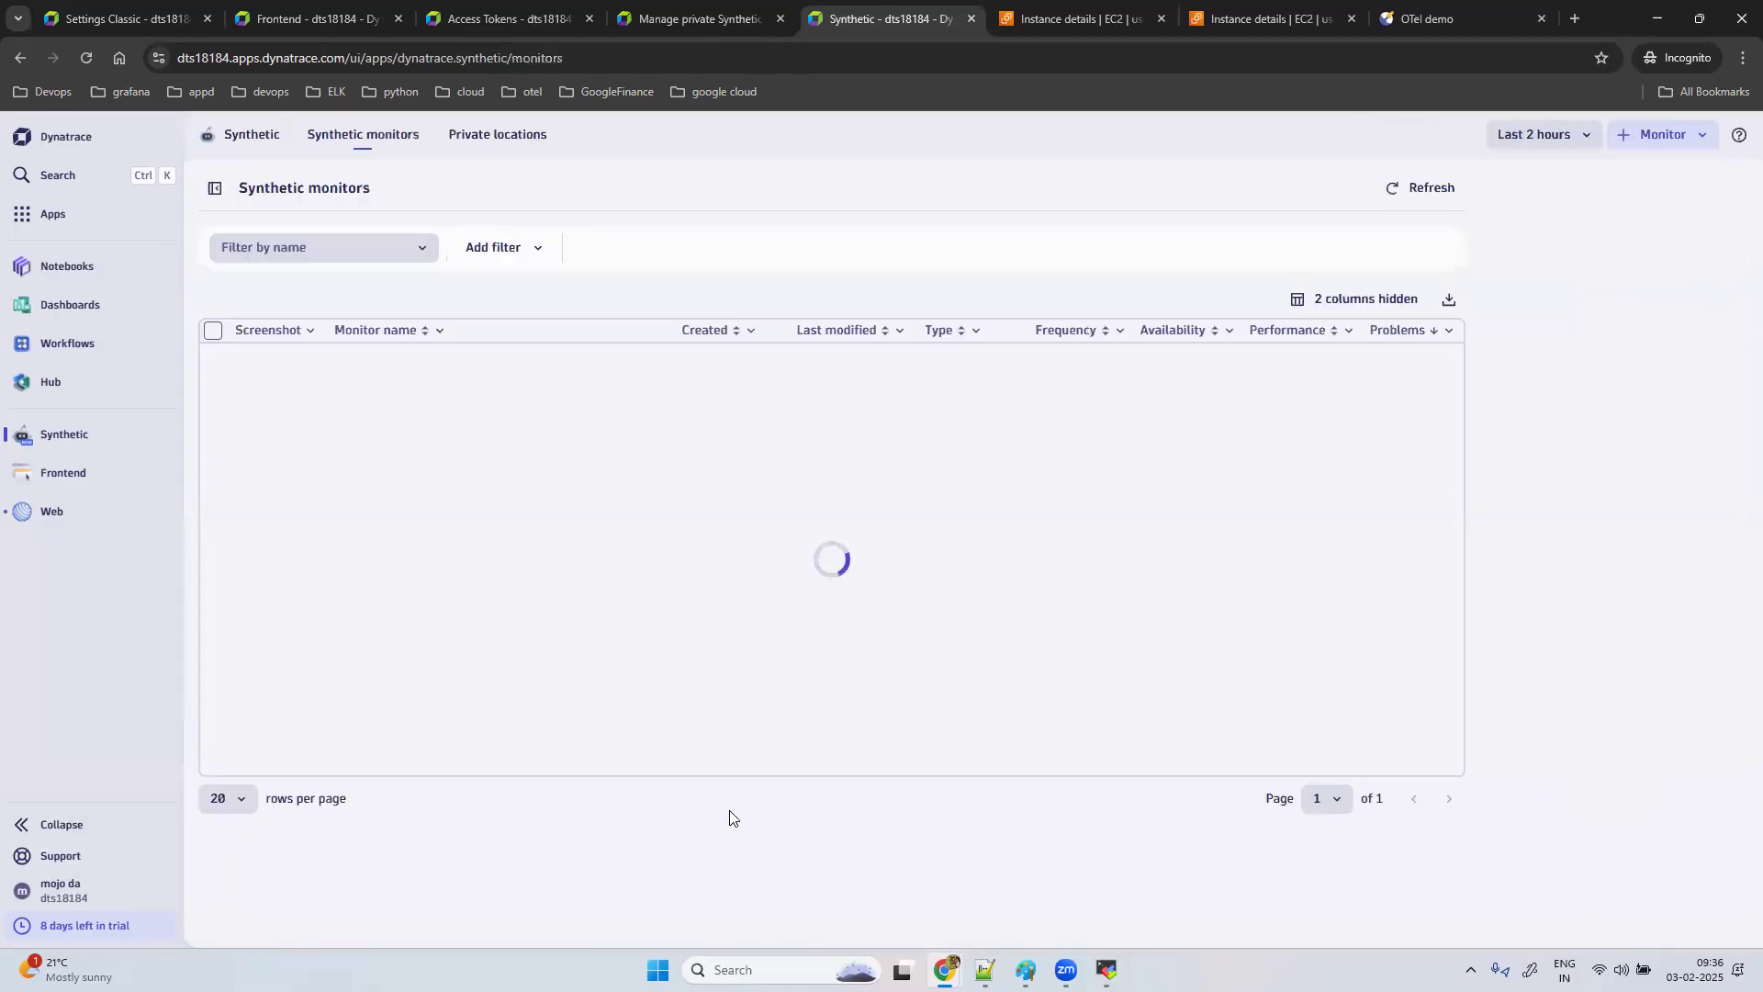
click(1688, 137)
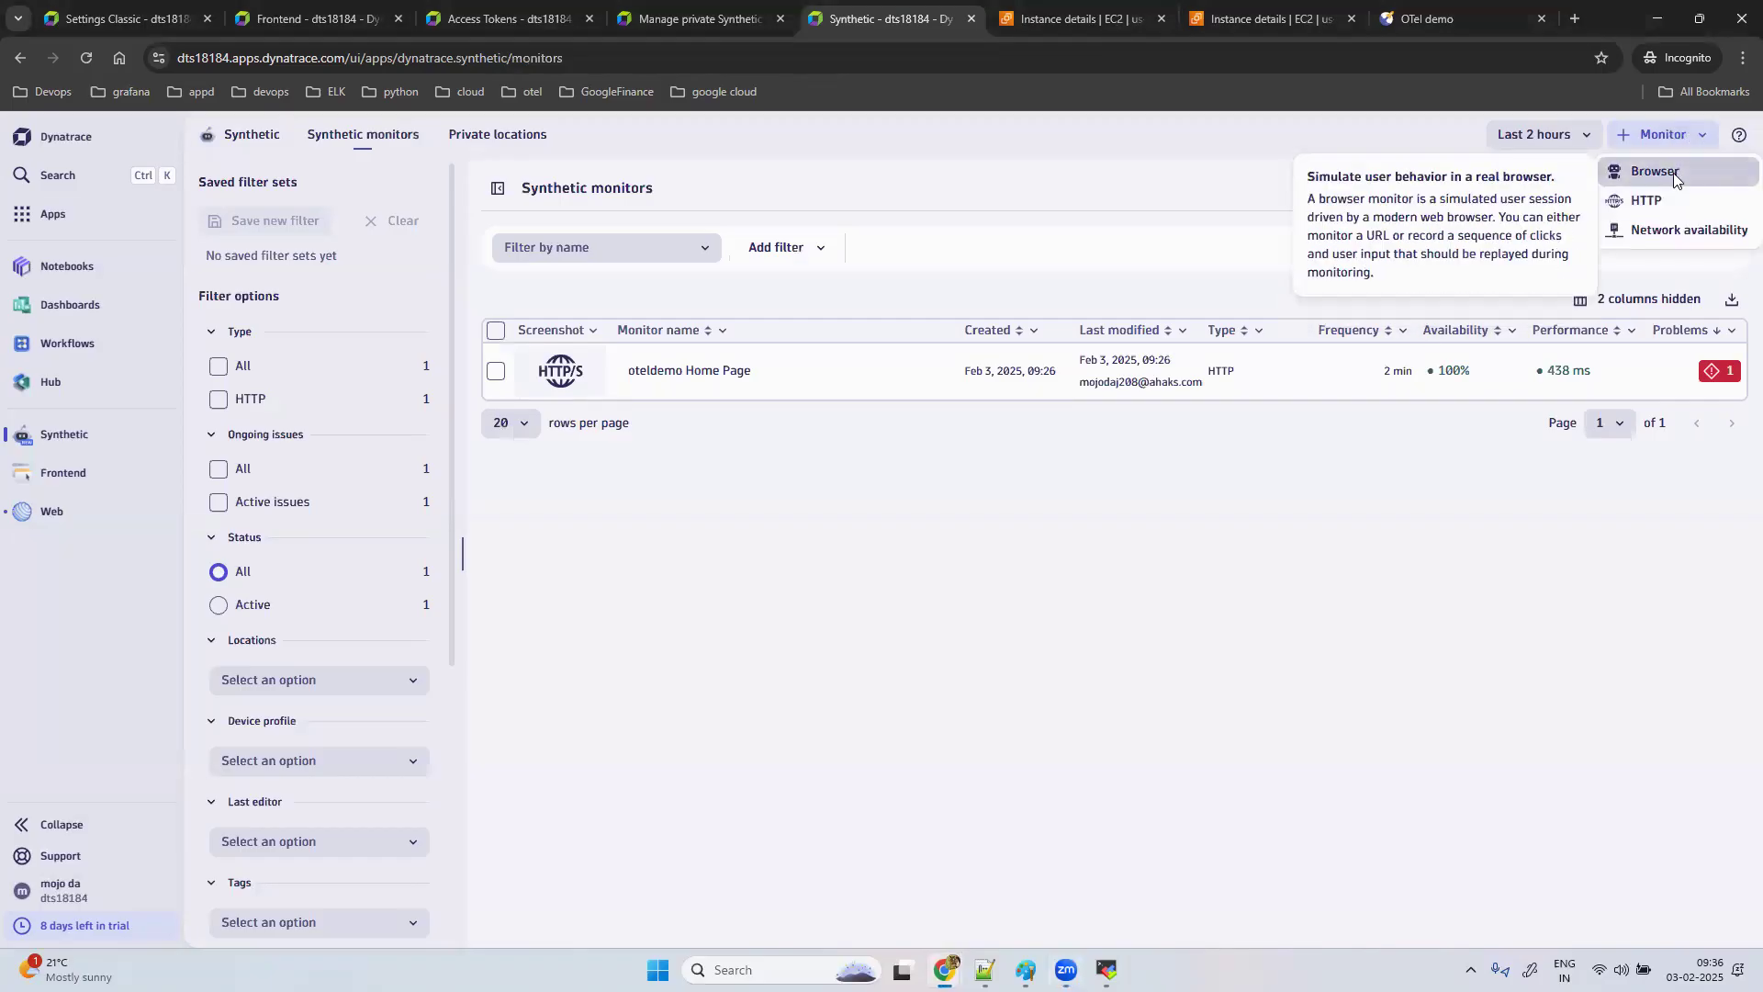
click(1673, 173)
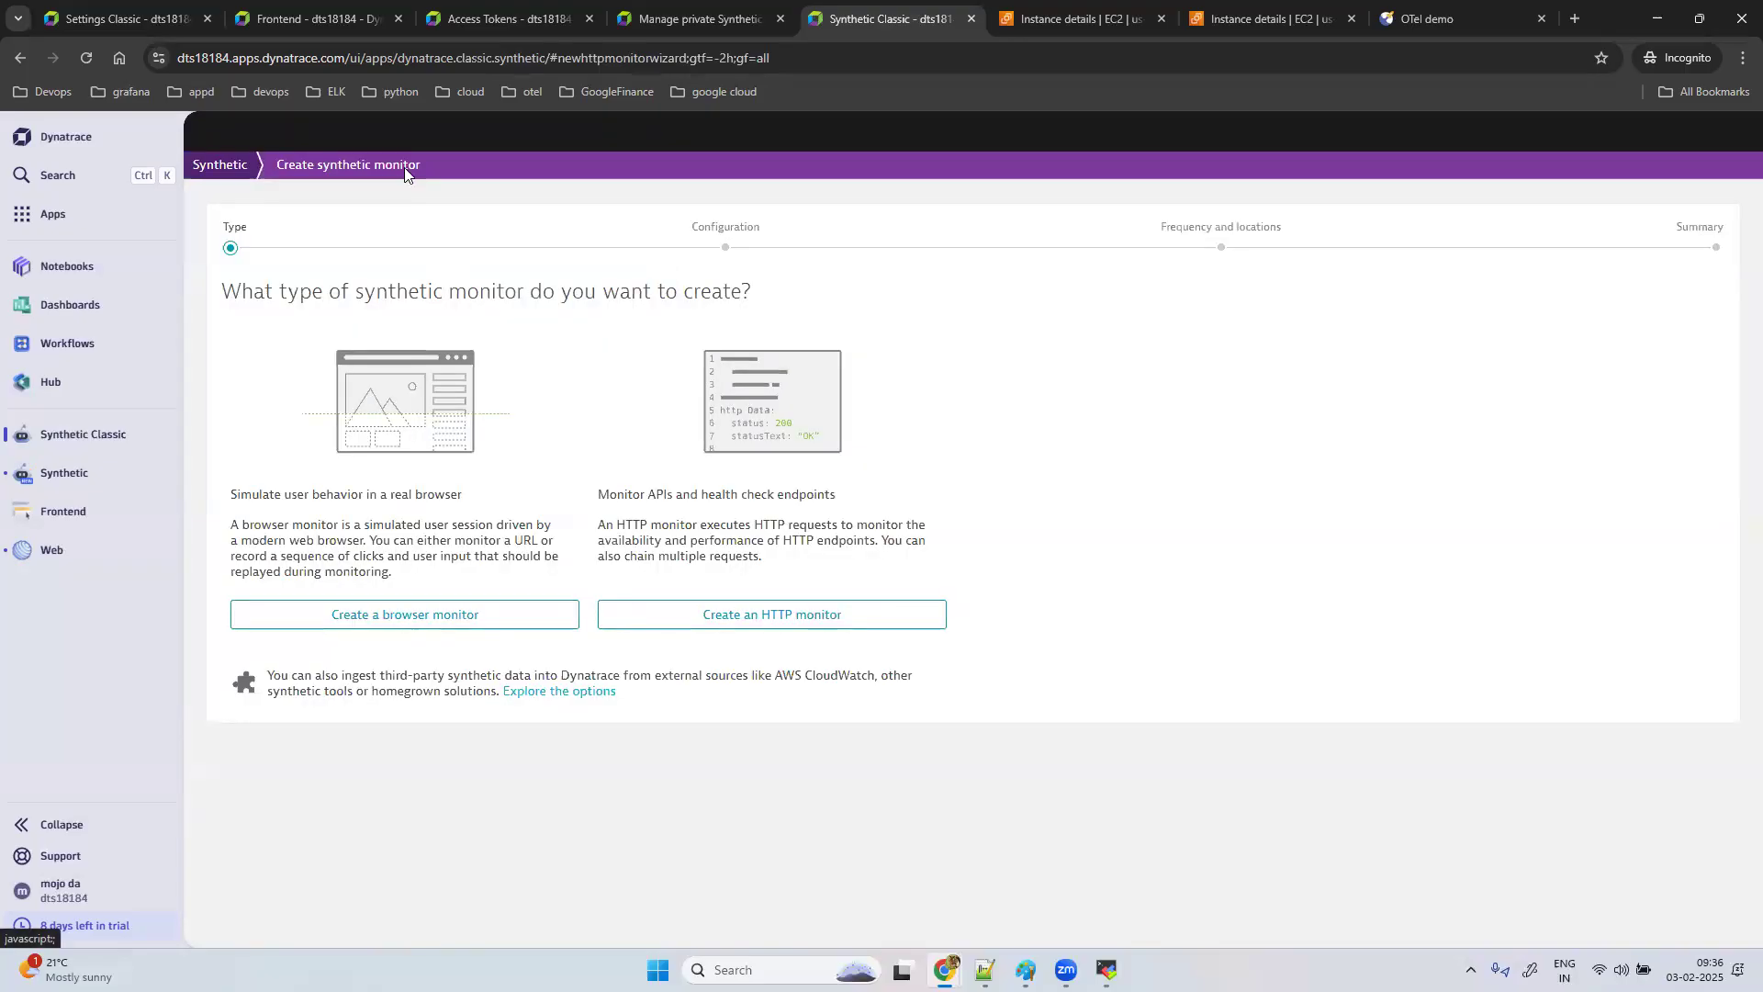
click(464, 616)
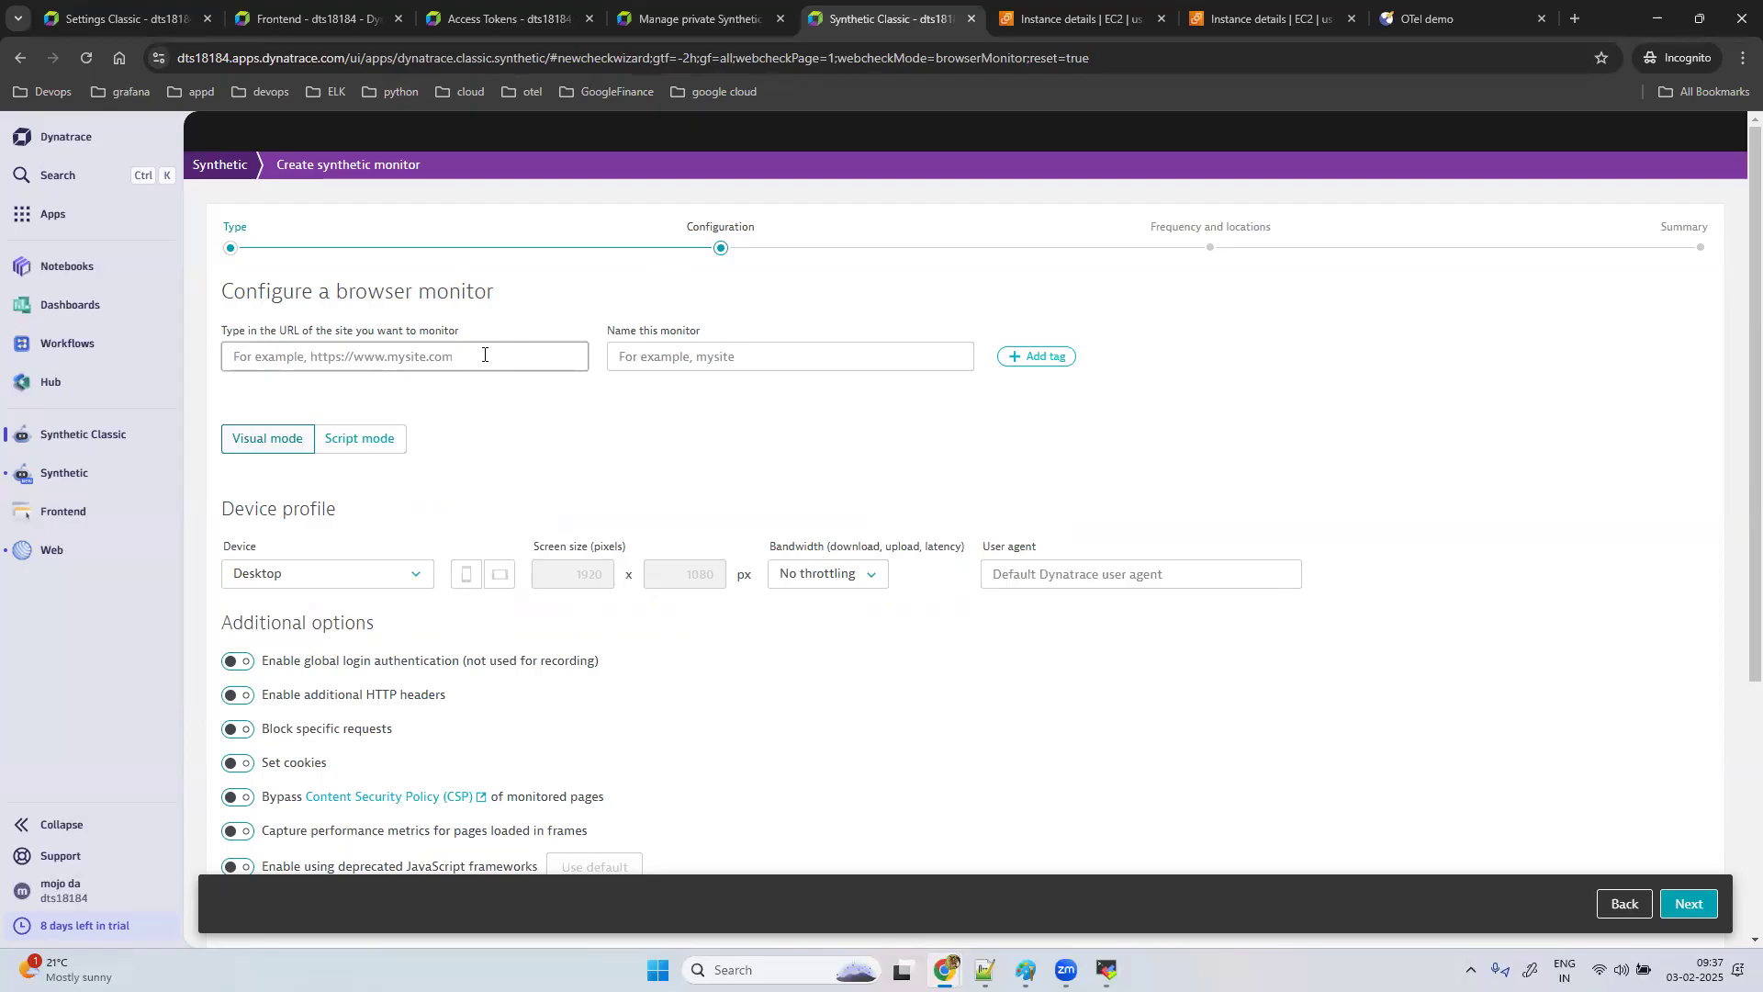
click(484, 354)
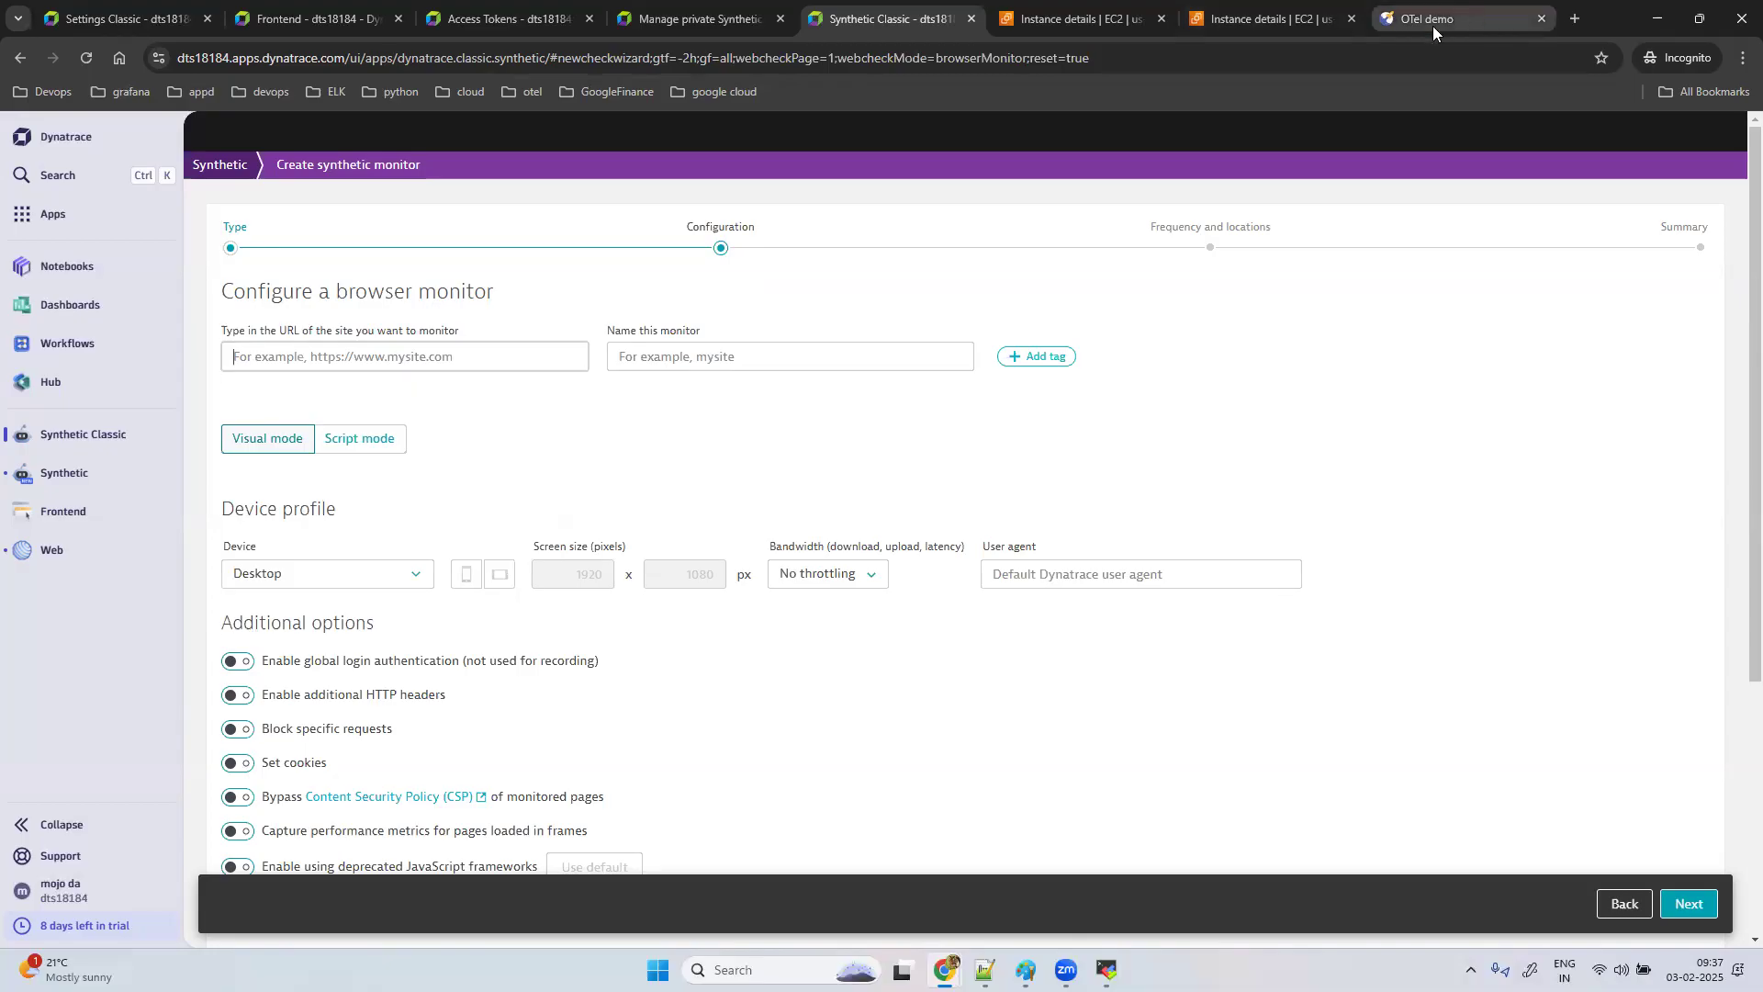
click(1455, 4)
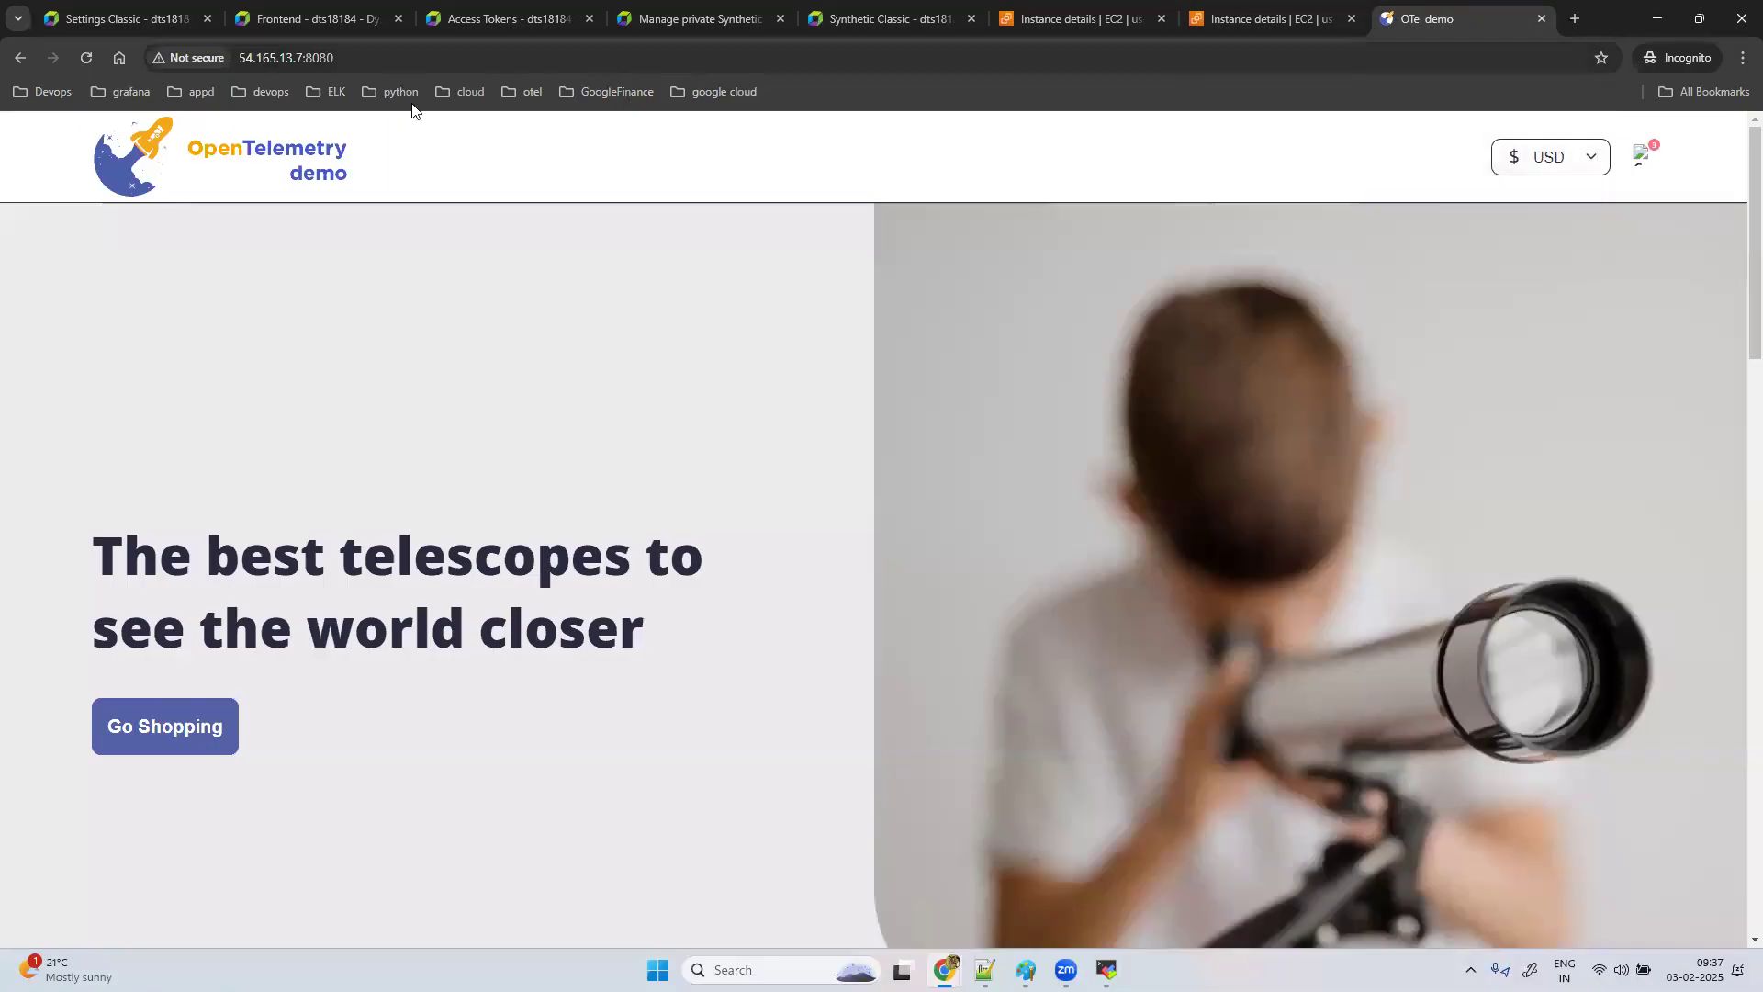
click(229, 61)
key(ctrl+c)
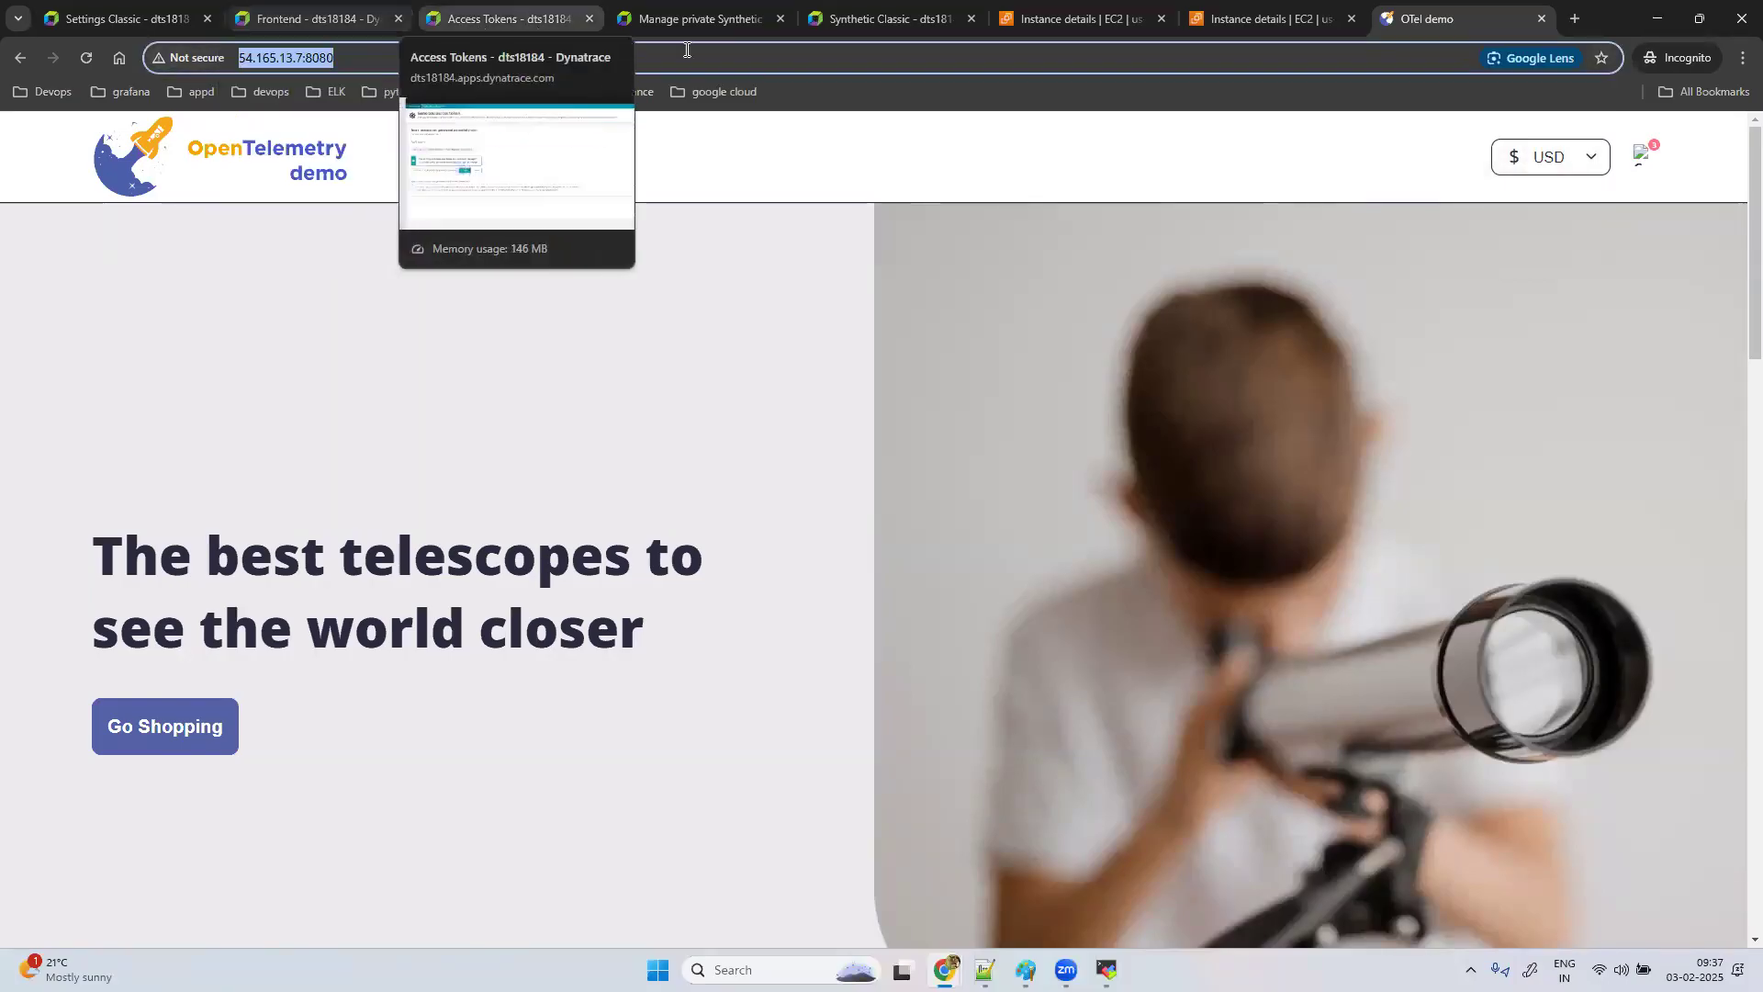
click(885, 20)
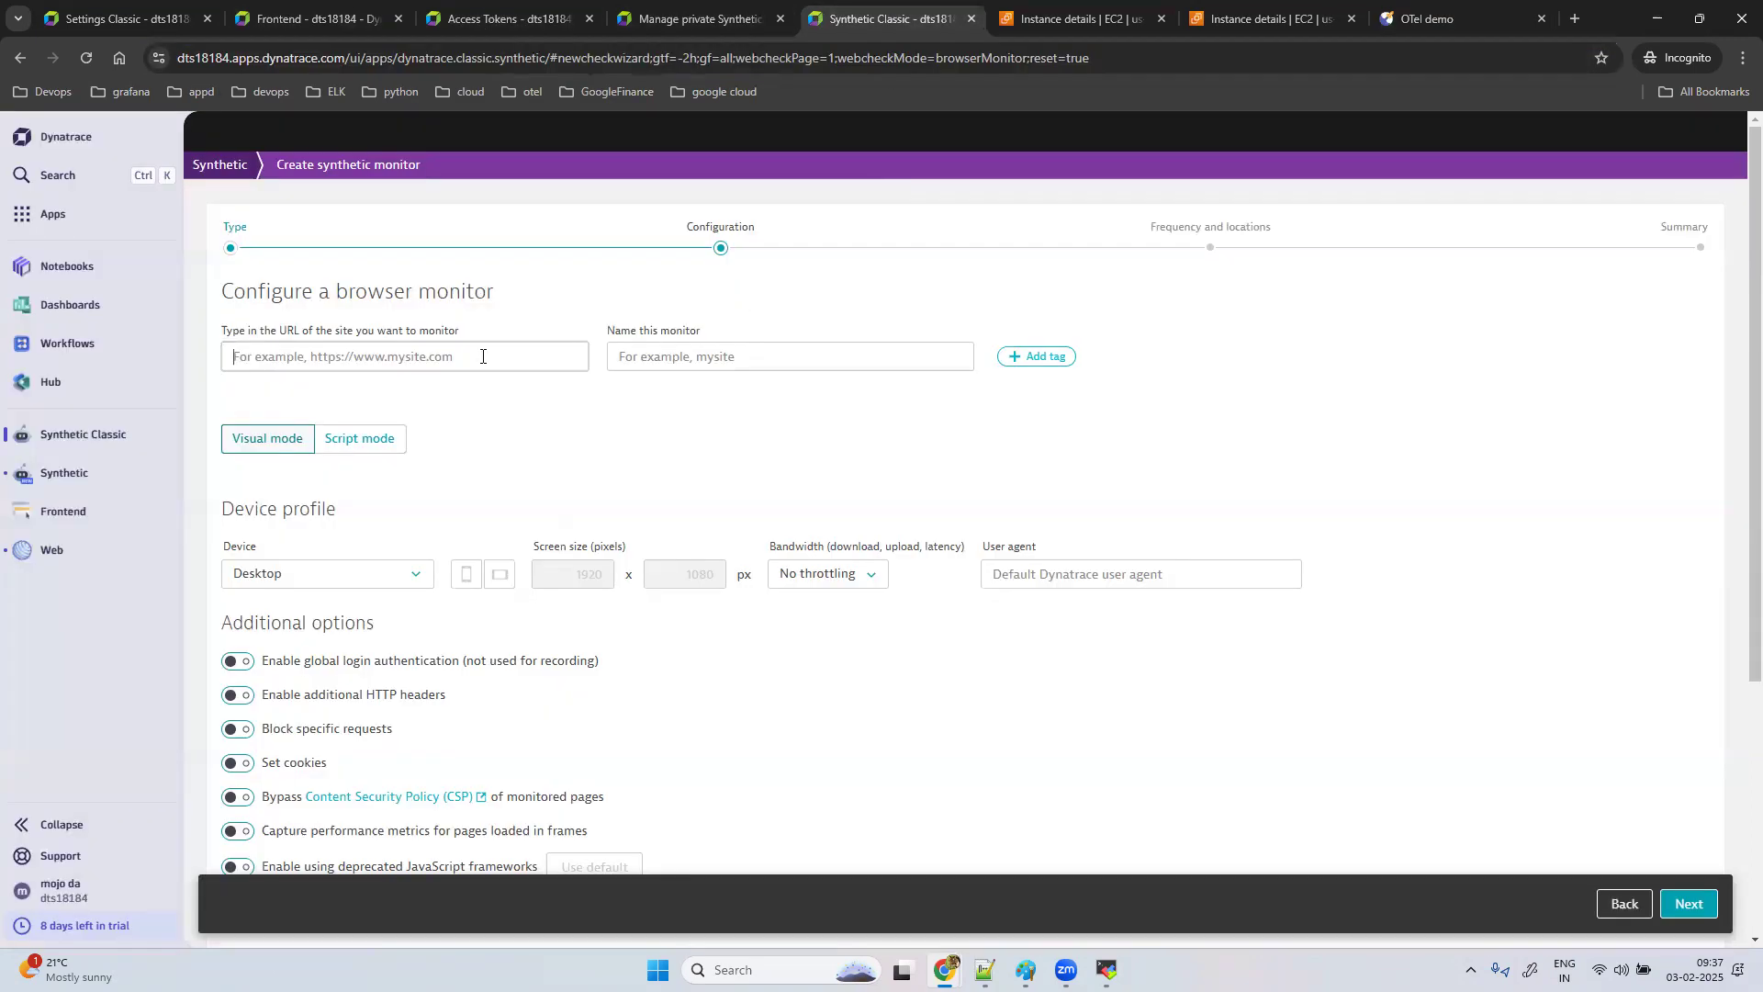
click(430, 355)
key(ctrl+v)
Step: Replace the automatically filled browser monitor name with "otel landing page"
click(734, 354)
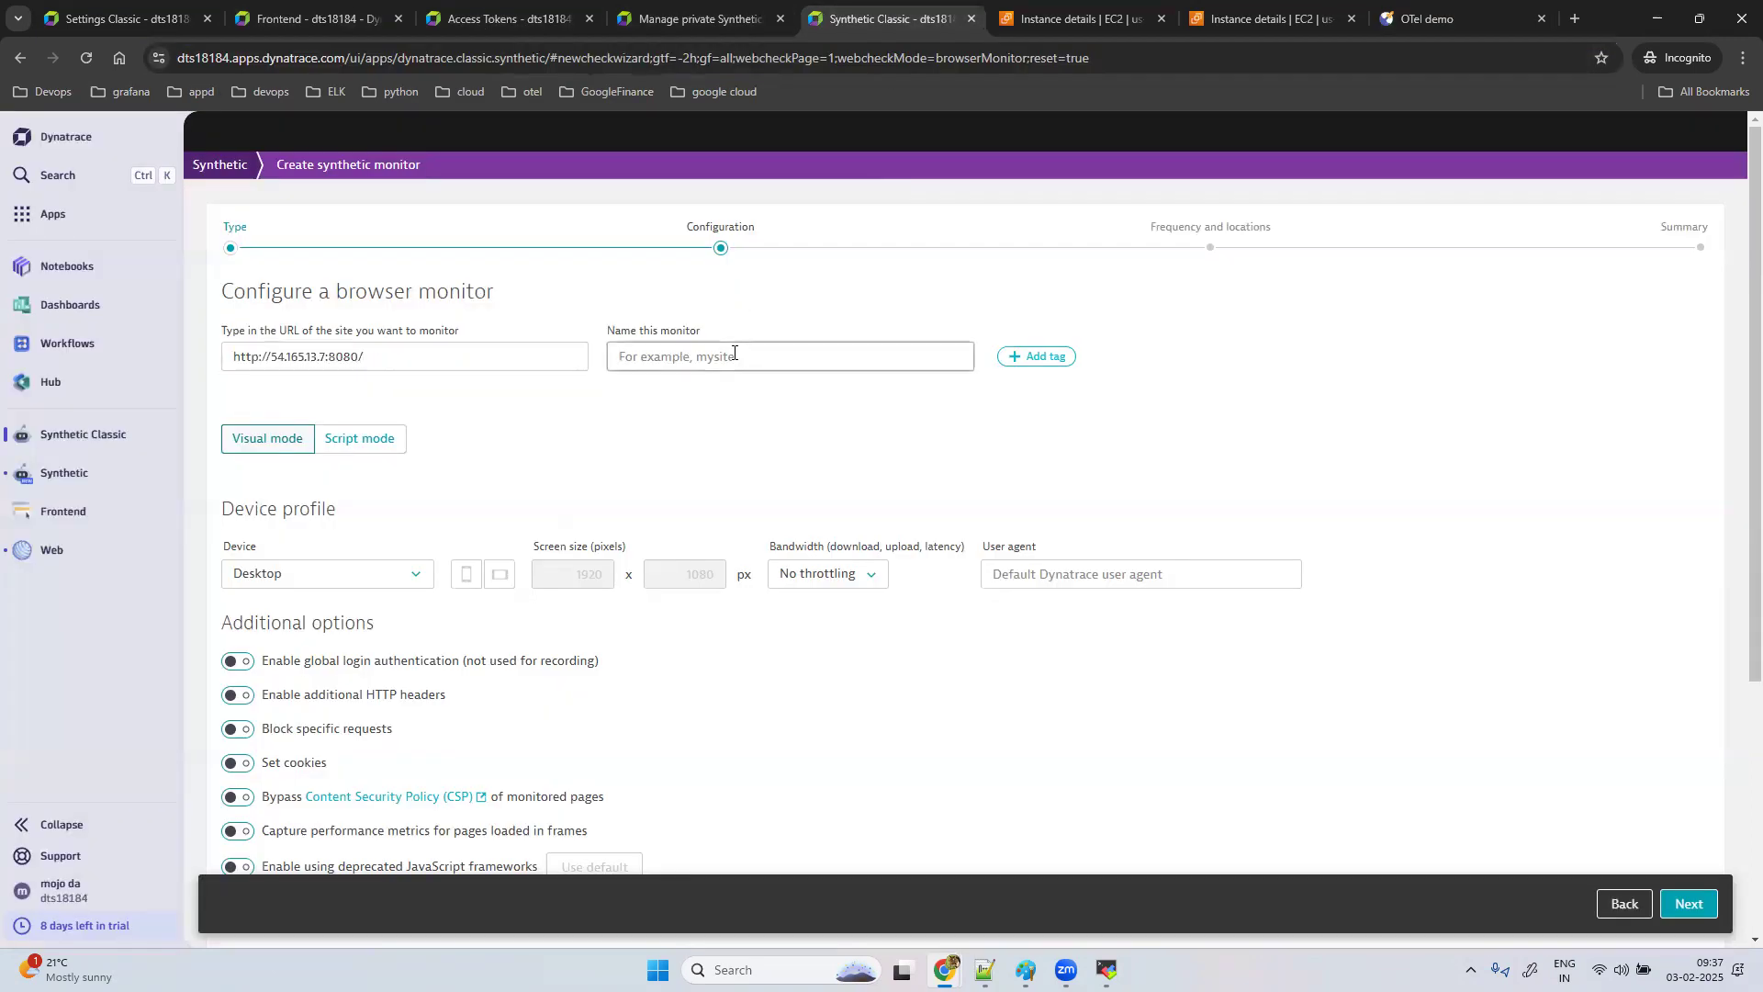
text(otel)
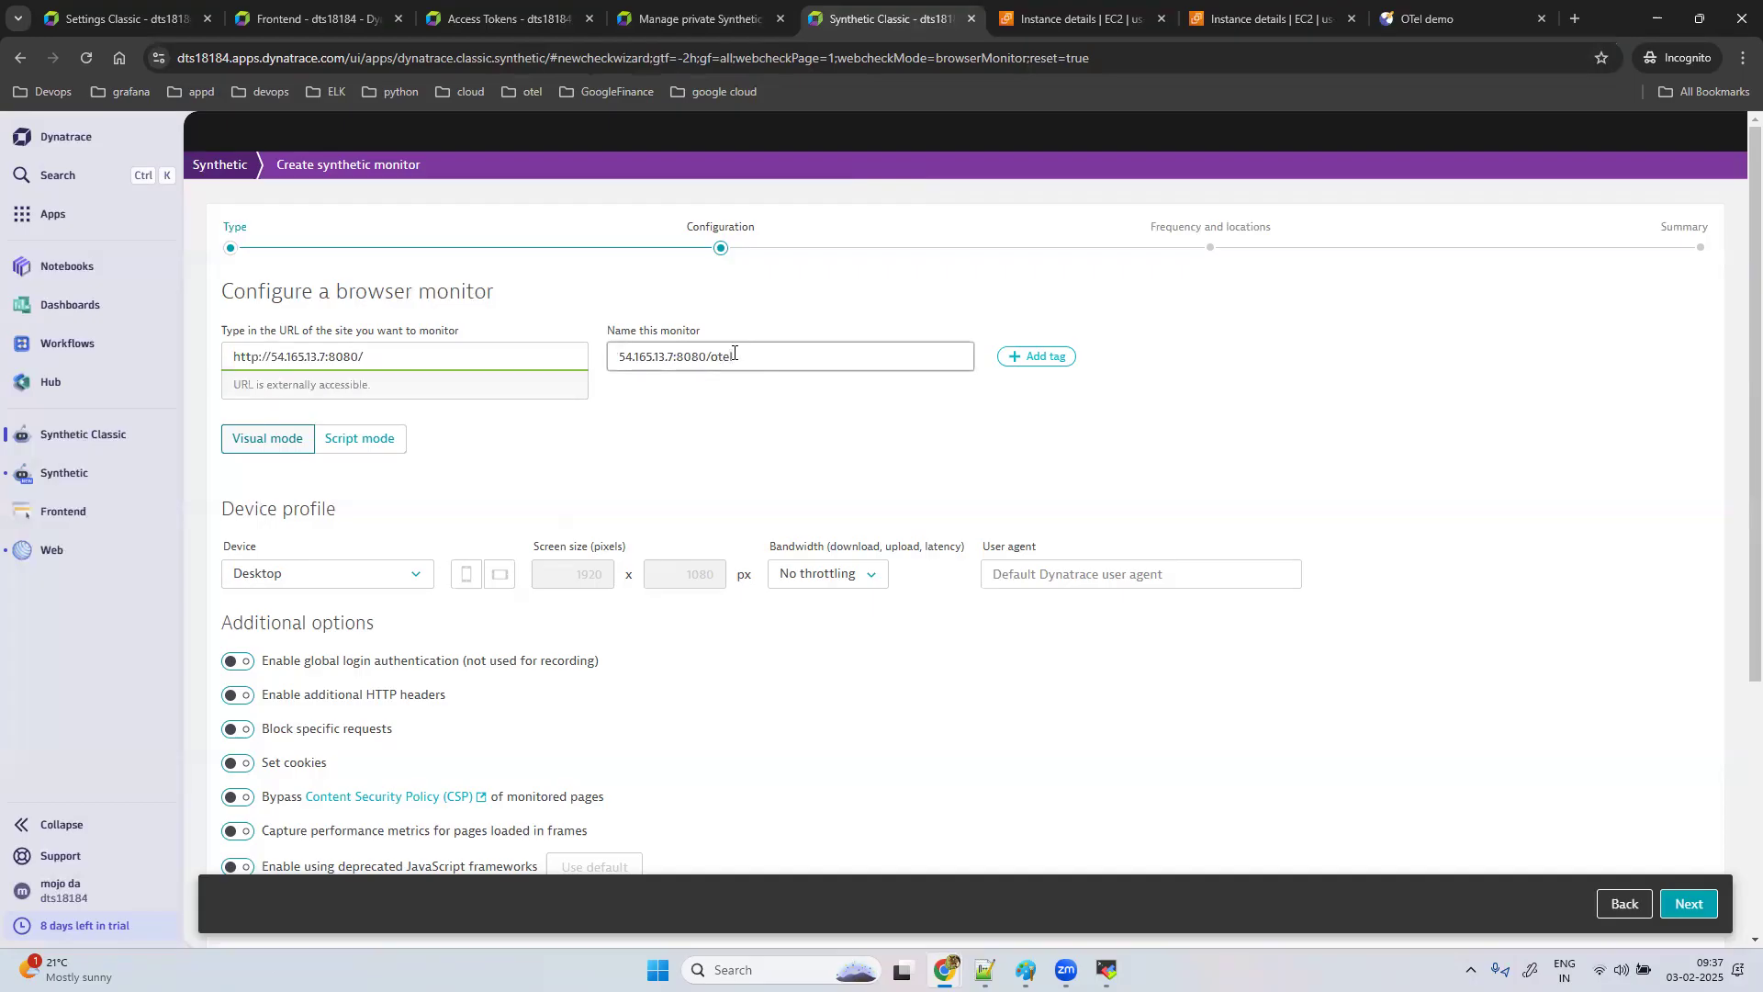
key(BackSpace)
key(BackSpace)
key(BackSpace)
key(BackSpace)
key(BackSpace)
key(BackSpace)
key(BackSpace)
key(BackSpace)
key(BackSpace)
key(BackSpace)
key(BackSpace)
key(BackSpace)
key(BackSpace)
key(BackSpace)
key(BackSpace)
key(BackSpace)
key(BackSpace)
key(BackSpace)
key(BackSpace)
key(BackSpace)
text(otel la)
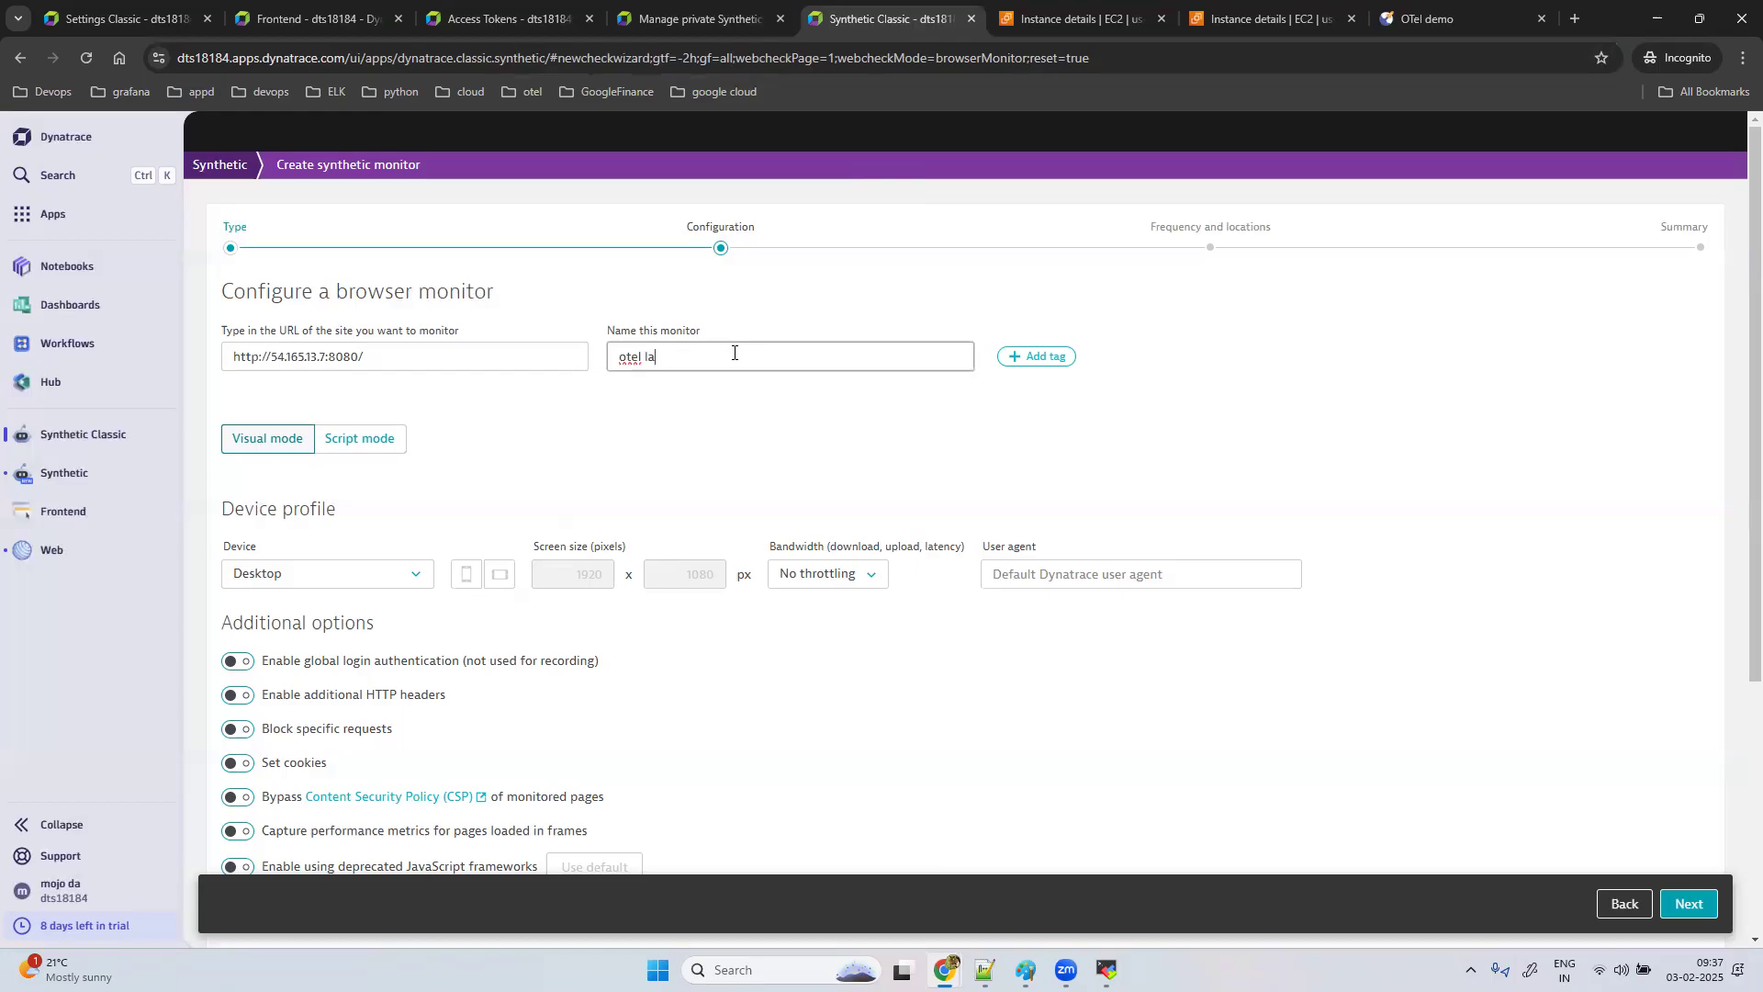
text(nding page)
click(689, 468)
Step: Examine the browser monitor's JSON script, then return to visual mode and review the device profile, additional options and clickpath events
scroll(690, 469, down, 2)
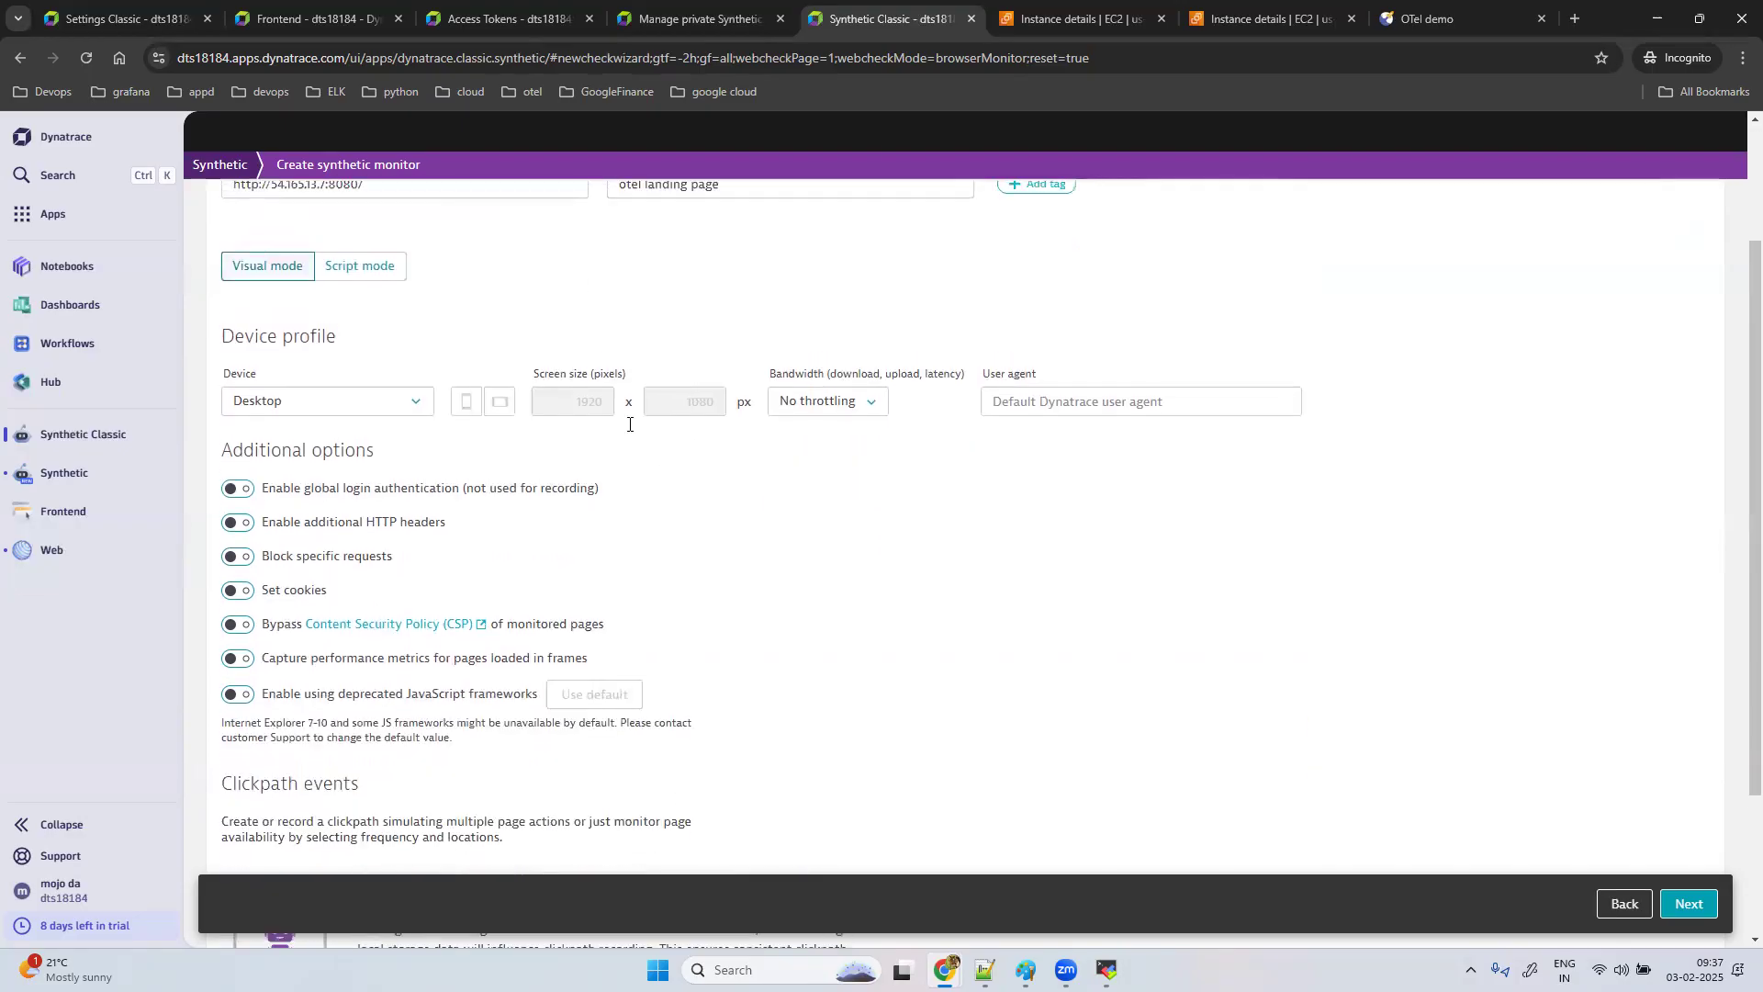
scroll(278, 340, up, 1)
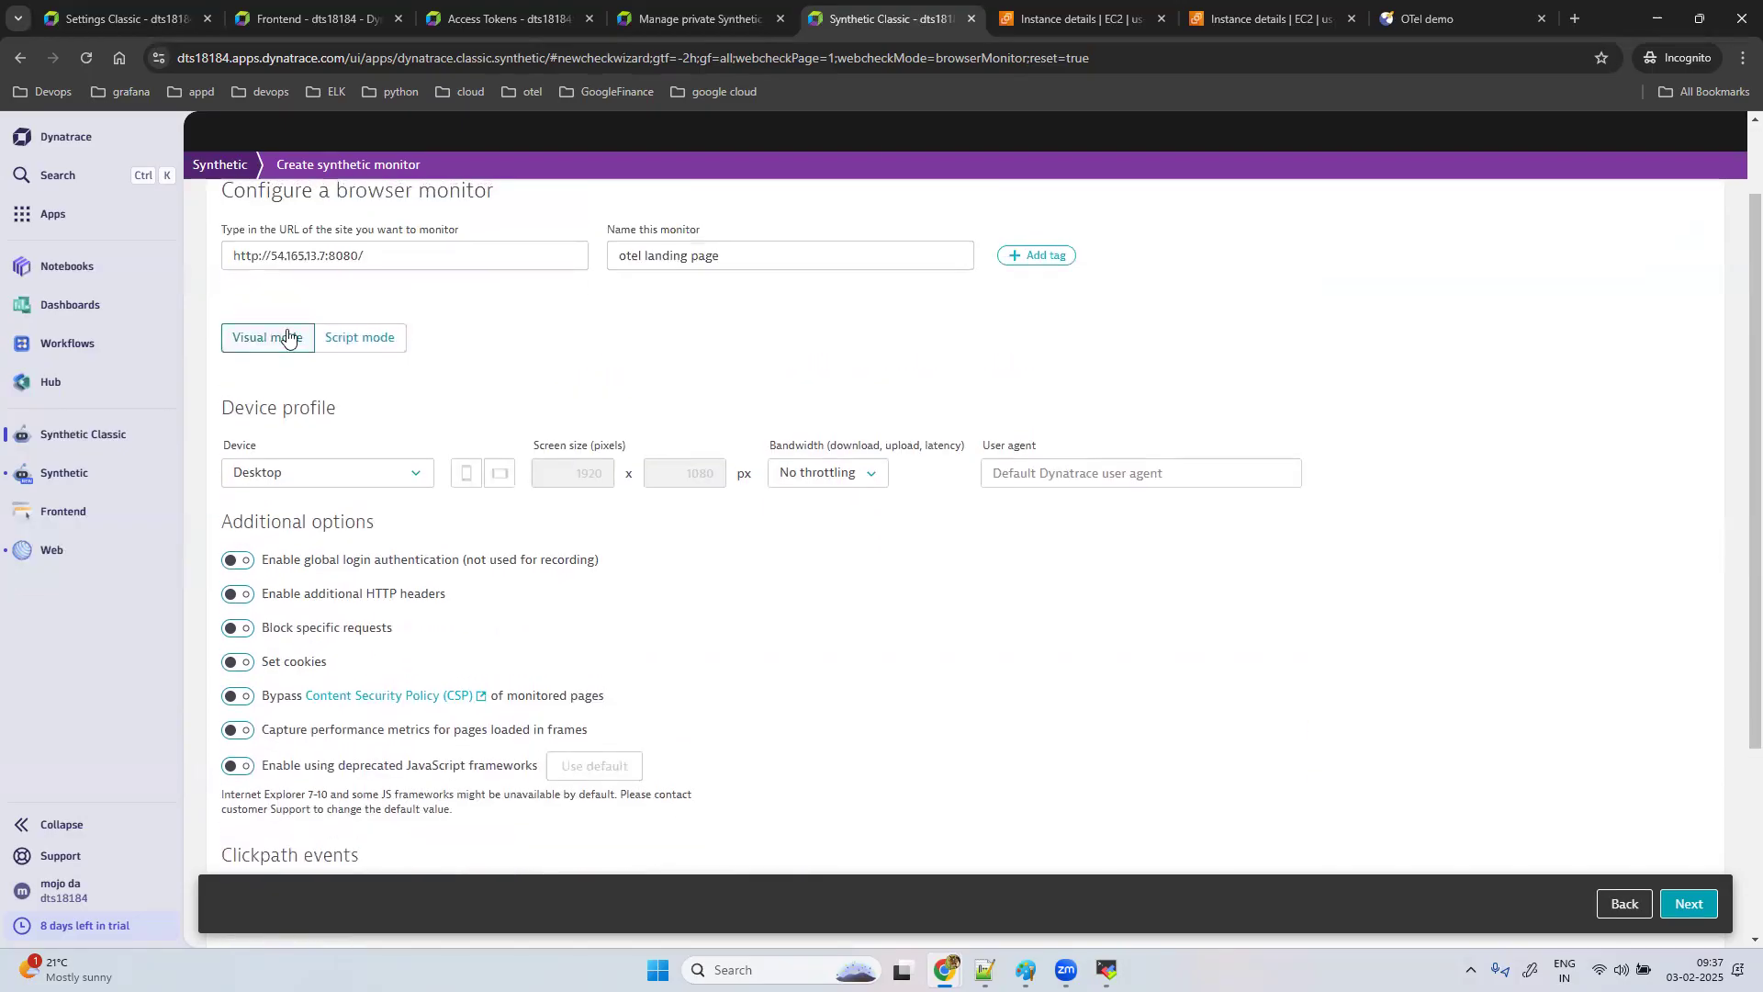
click(380, 339)
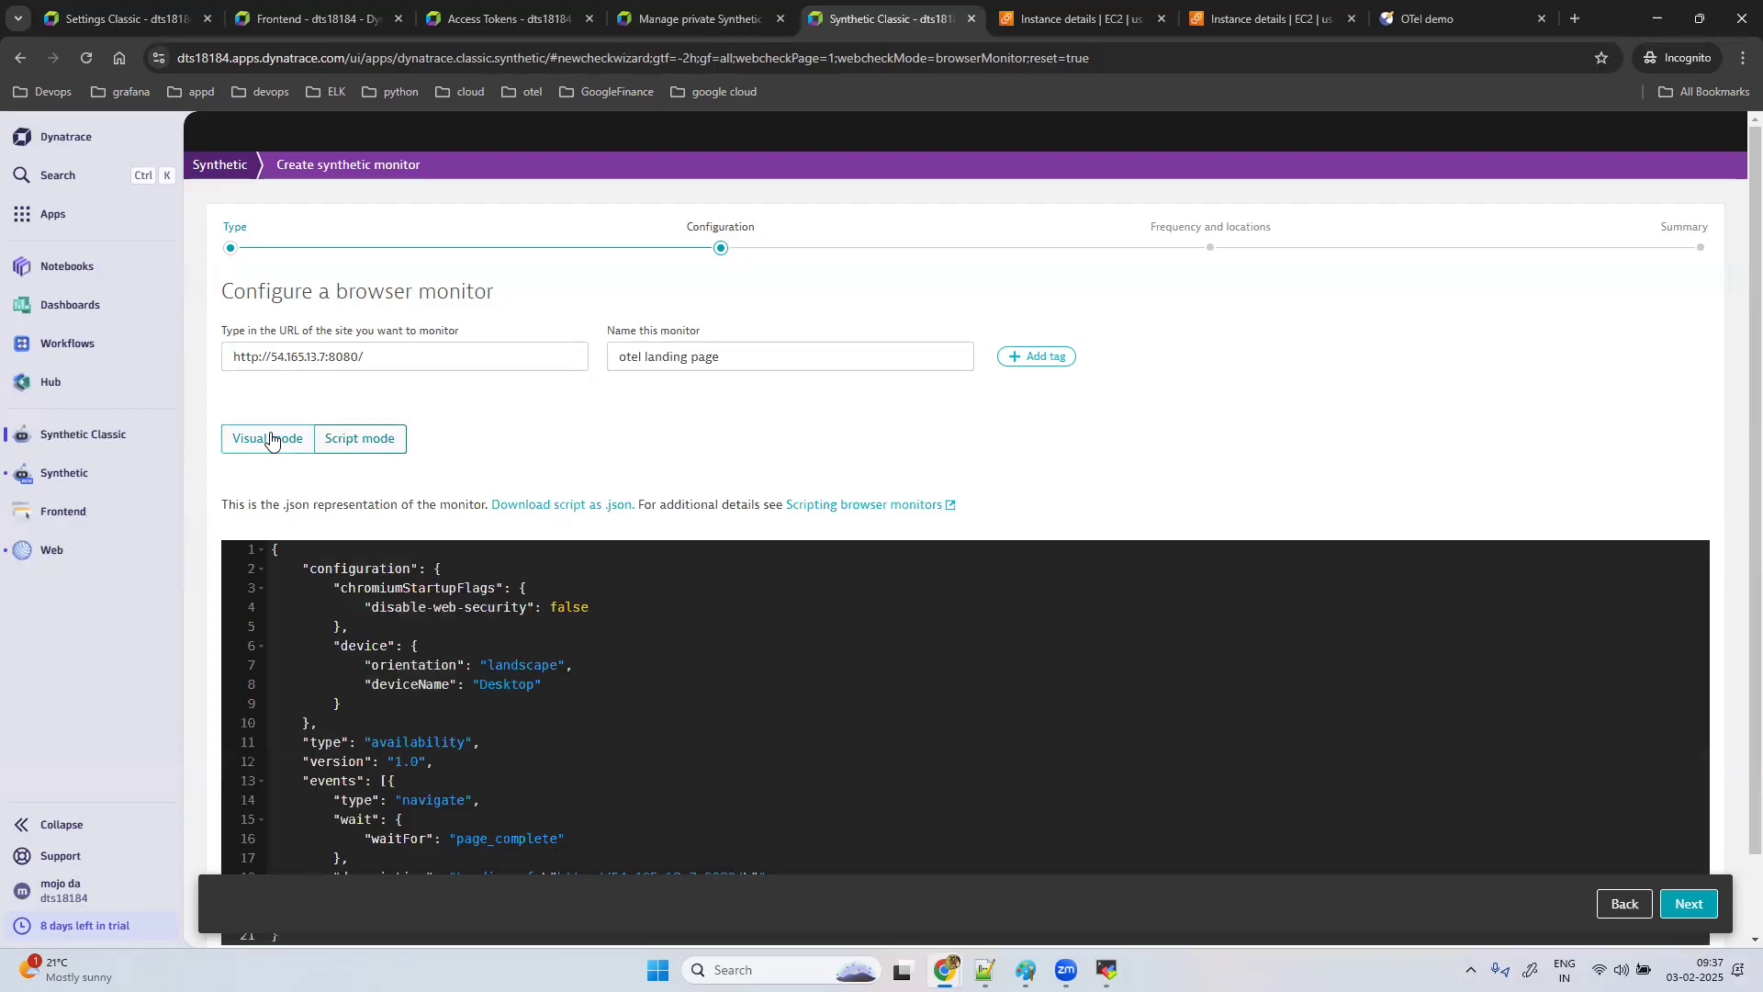
click(271, 438)
scroll(684, 601, down, 4)
scroll(684, 601, up, 2)
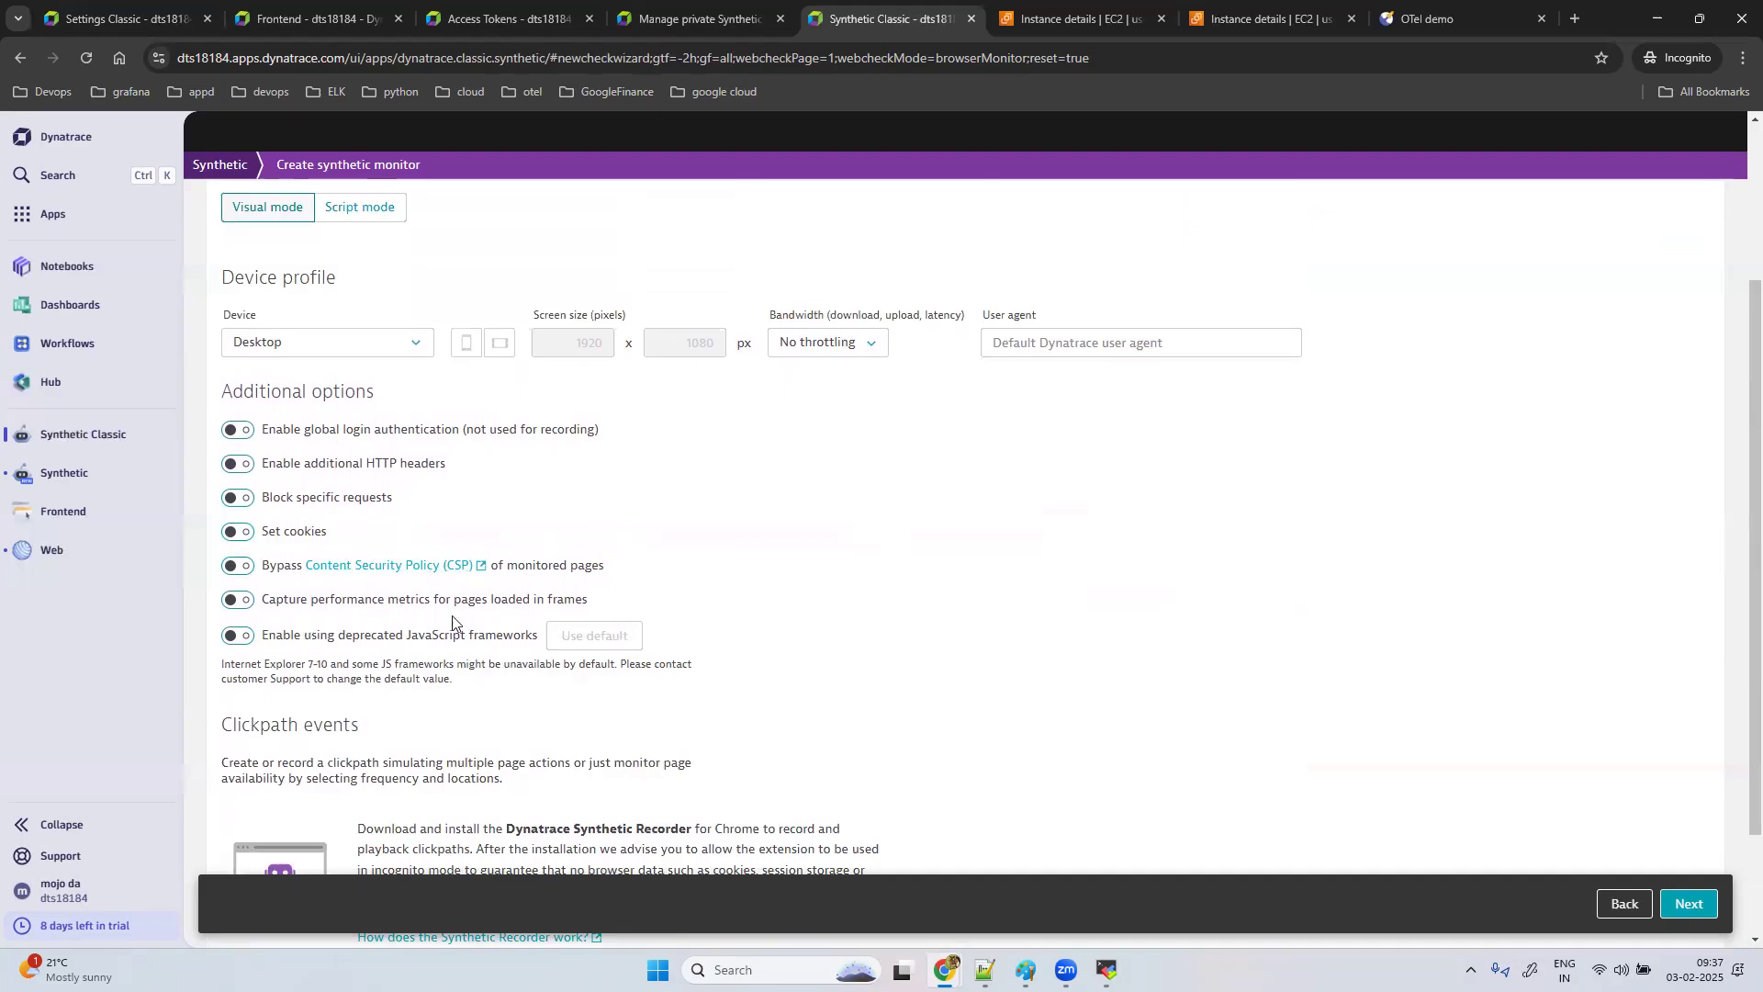
scroll(833, 679, down, 2)
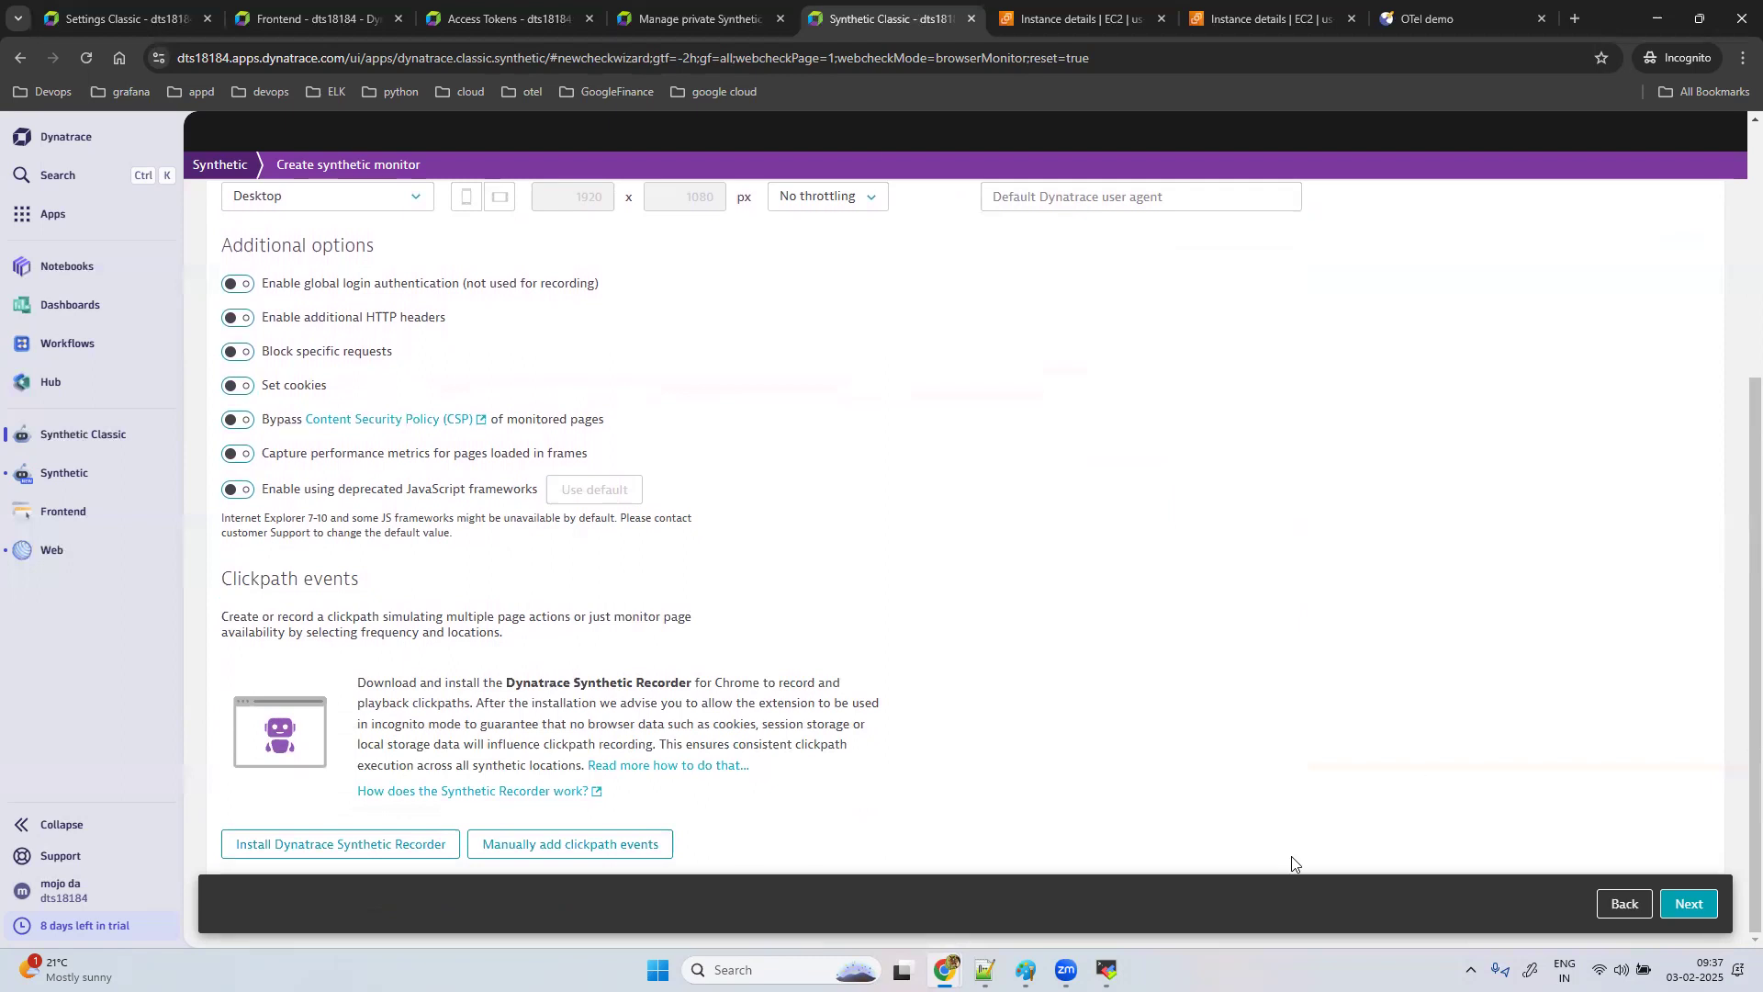
click(1688, 905)
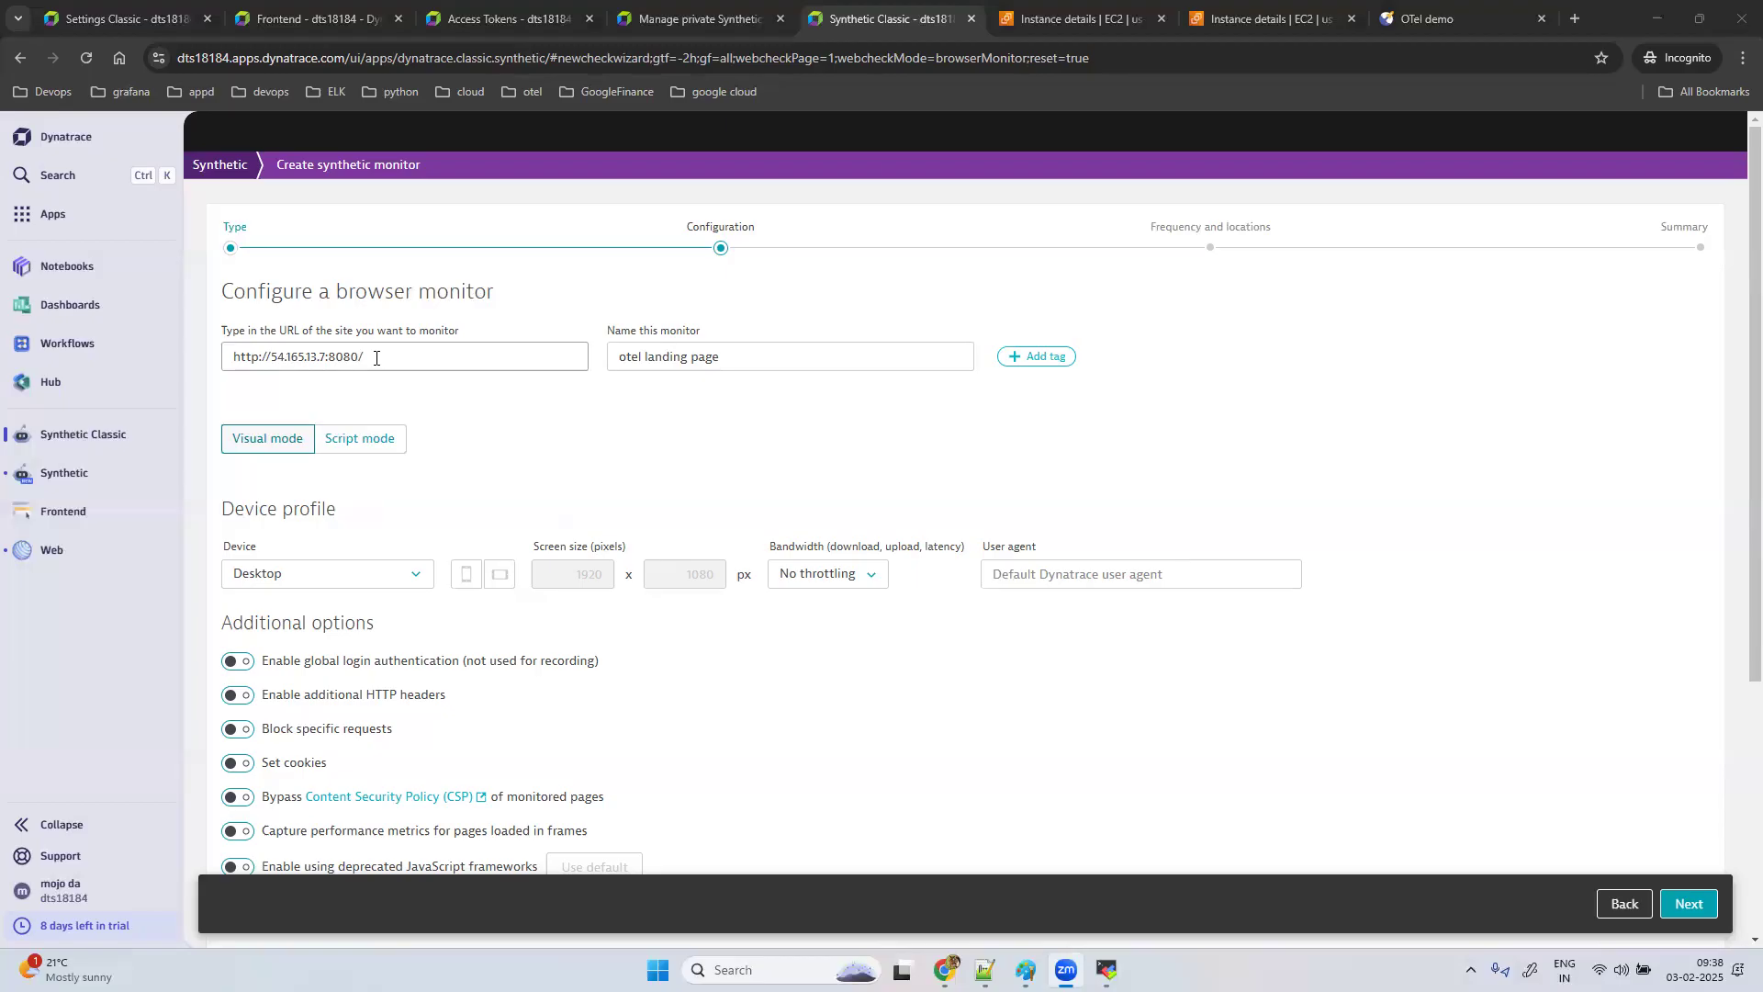
Step: Open the form for manually adding clickpath events, examine its name, event type and order fields, and cancel it
scroll(375, 358, down, 4)
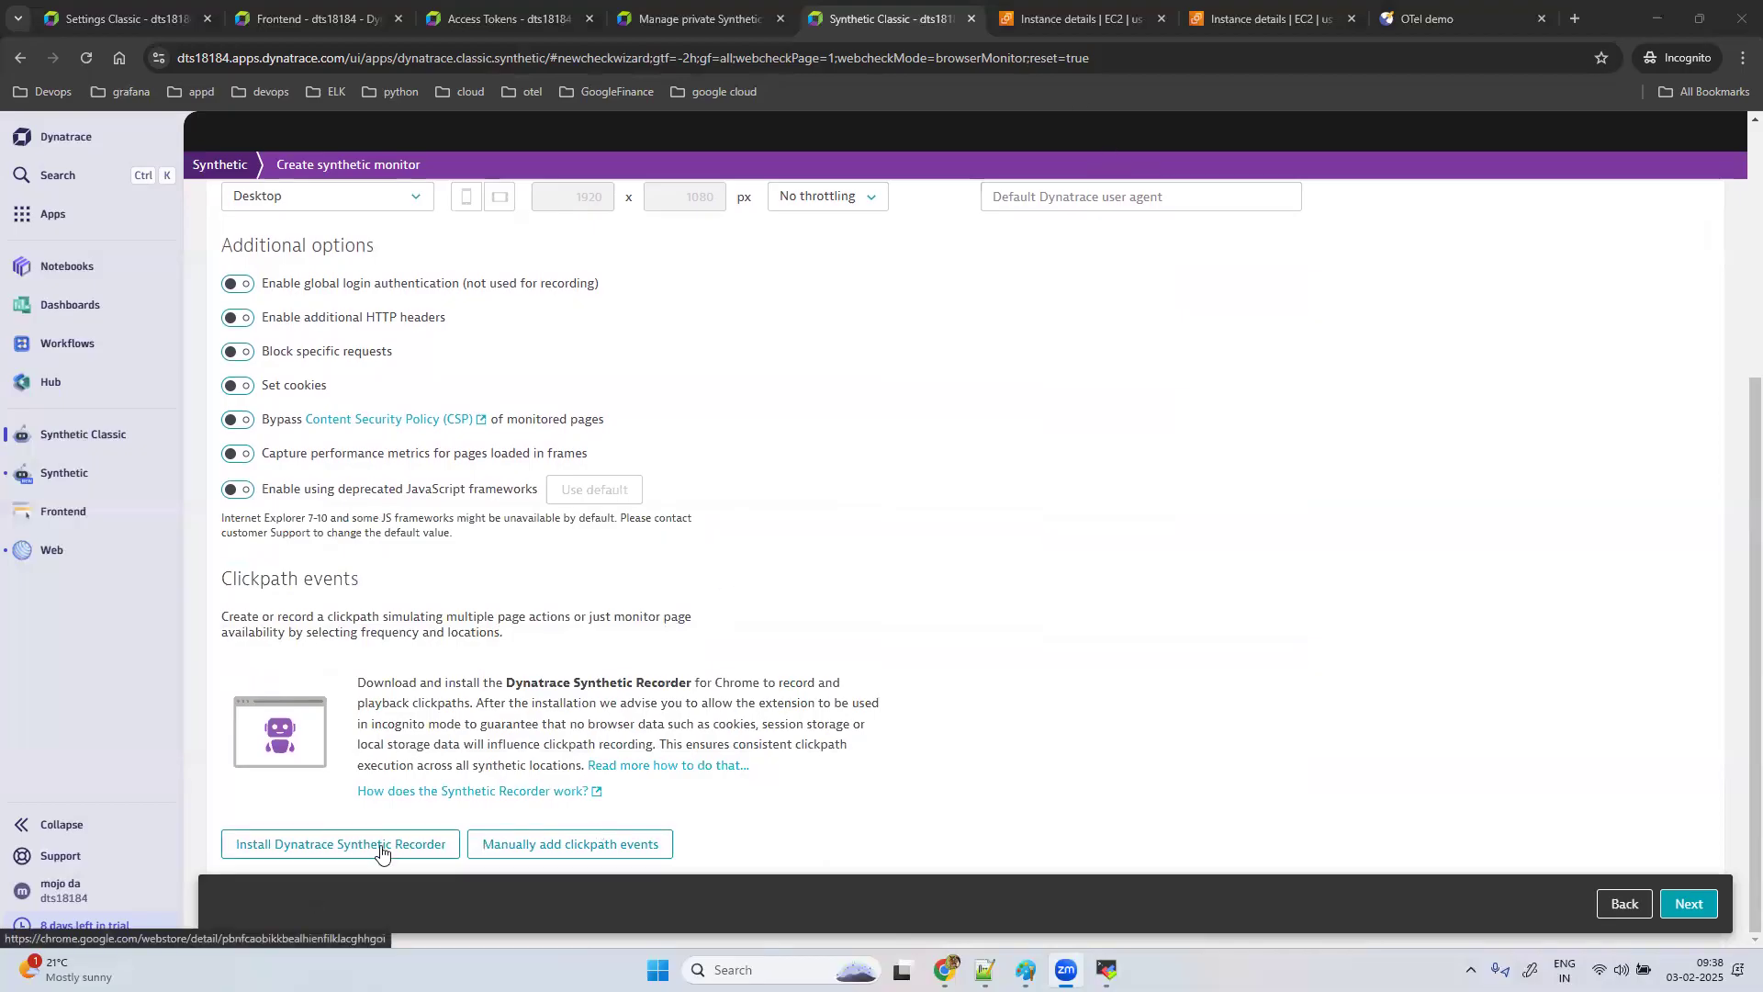
click(631, 847)
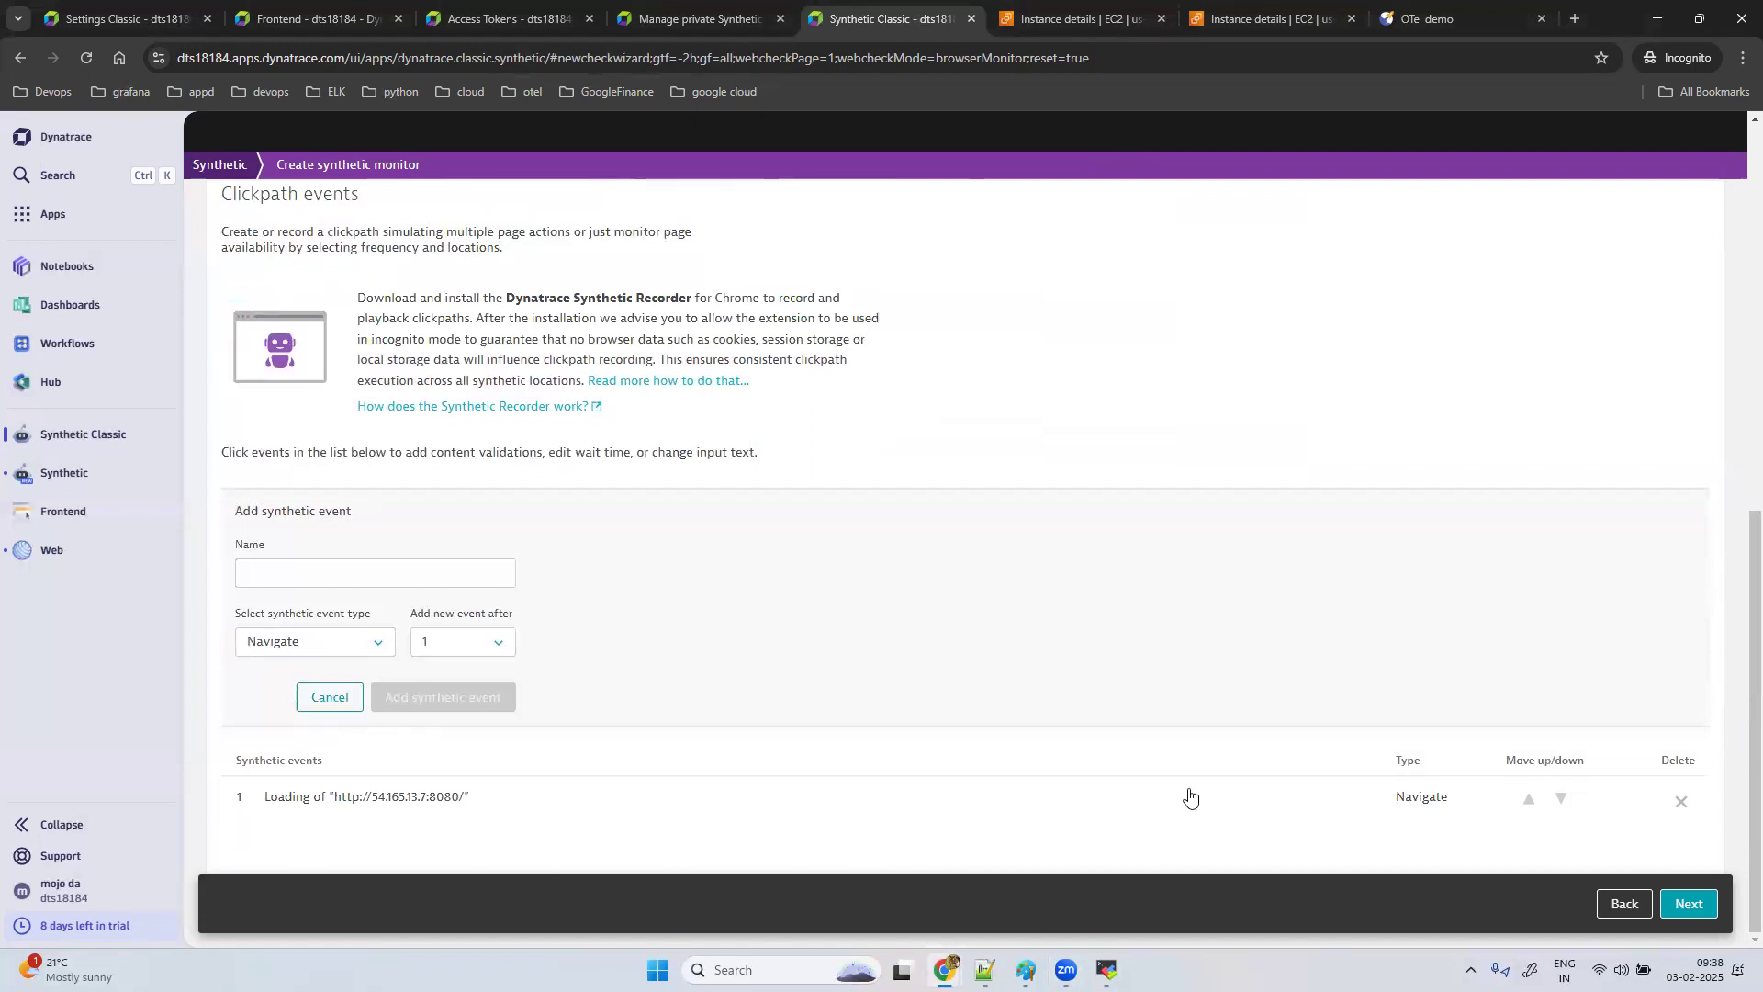
scroll(563, 634, up, 5)
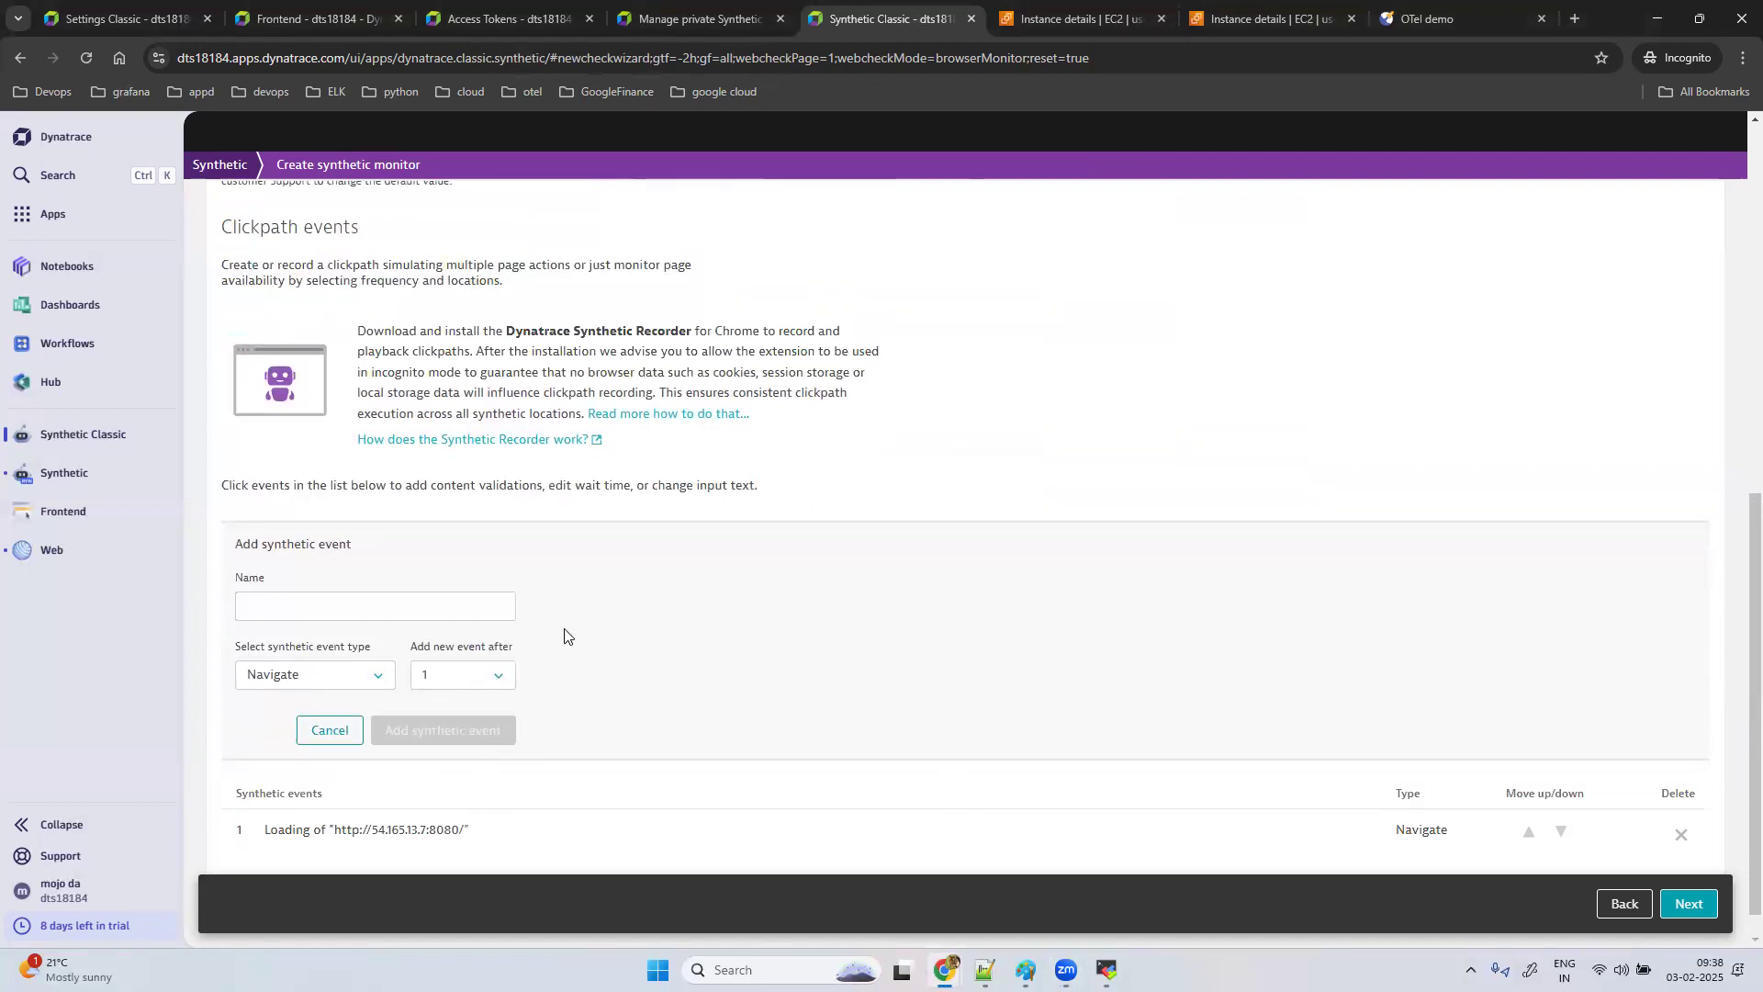
scroll(563, 634, down, 4)
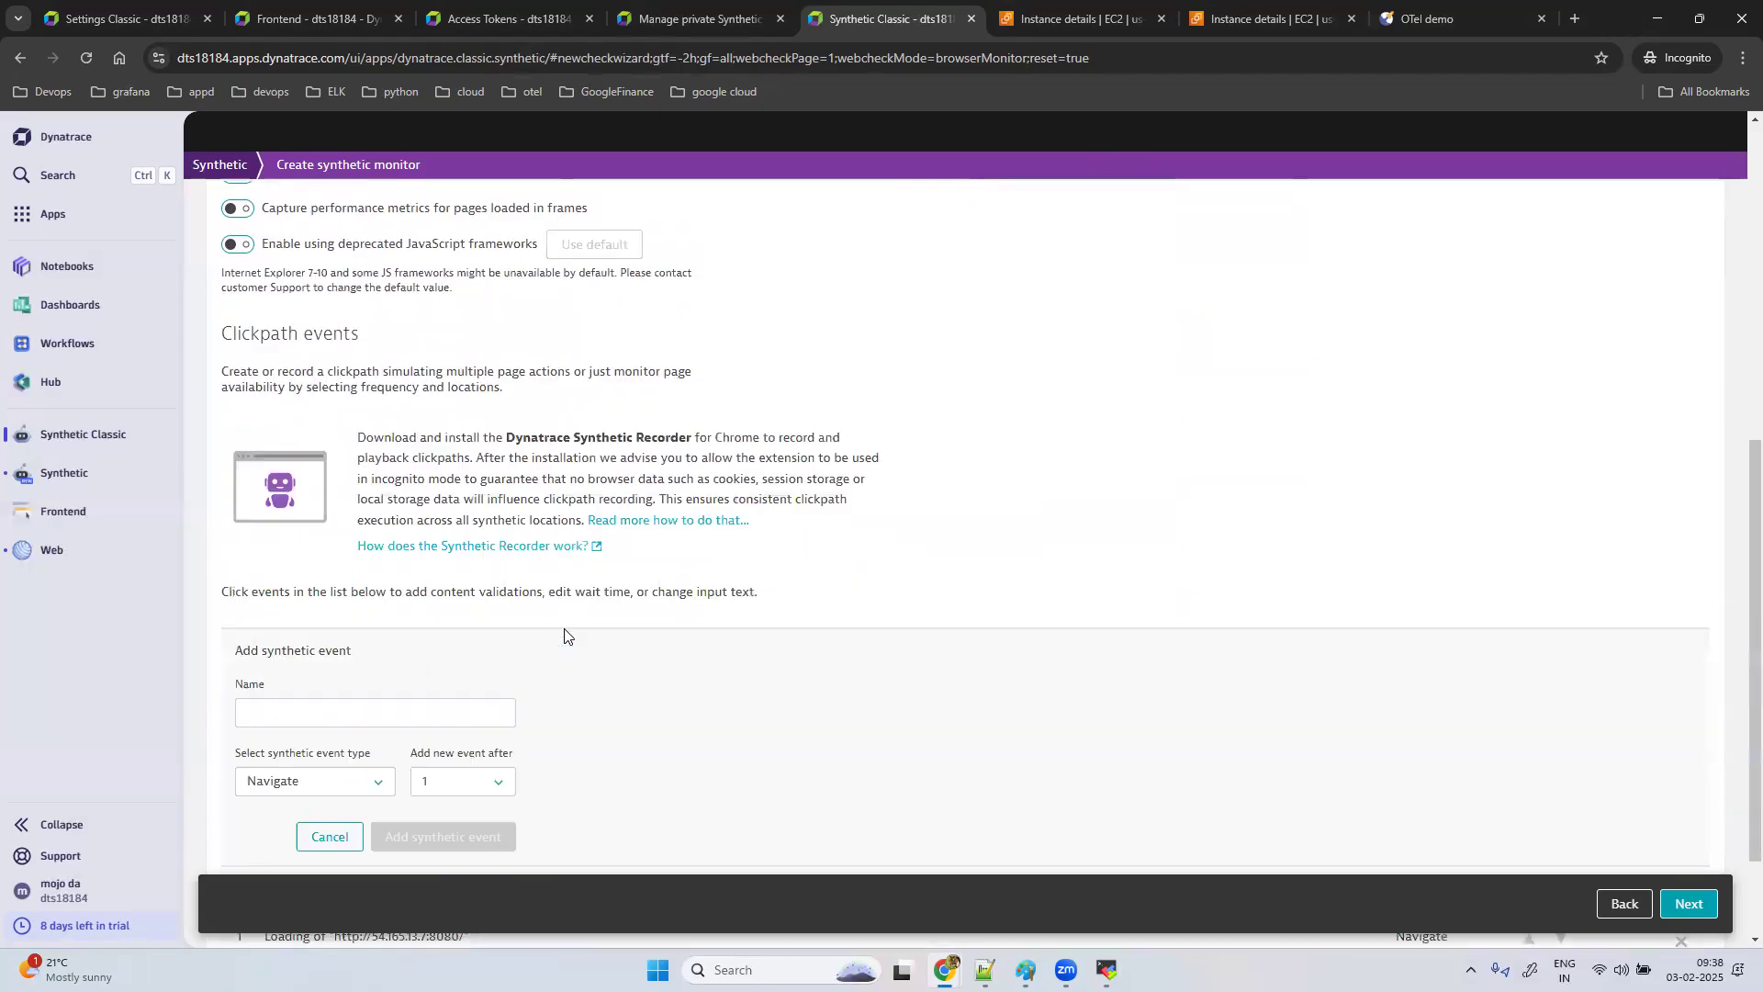
click(326, 846)
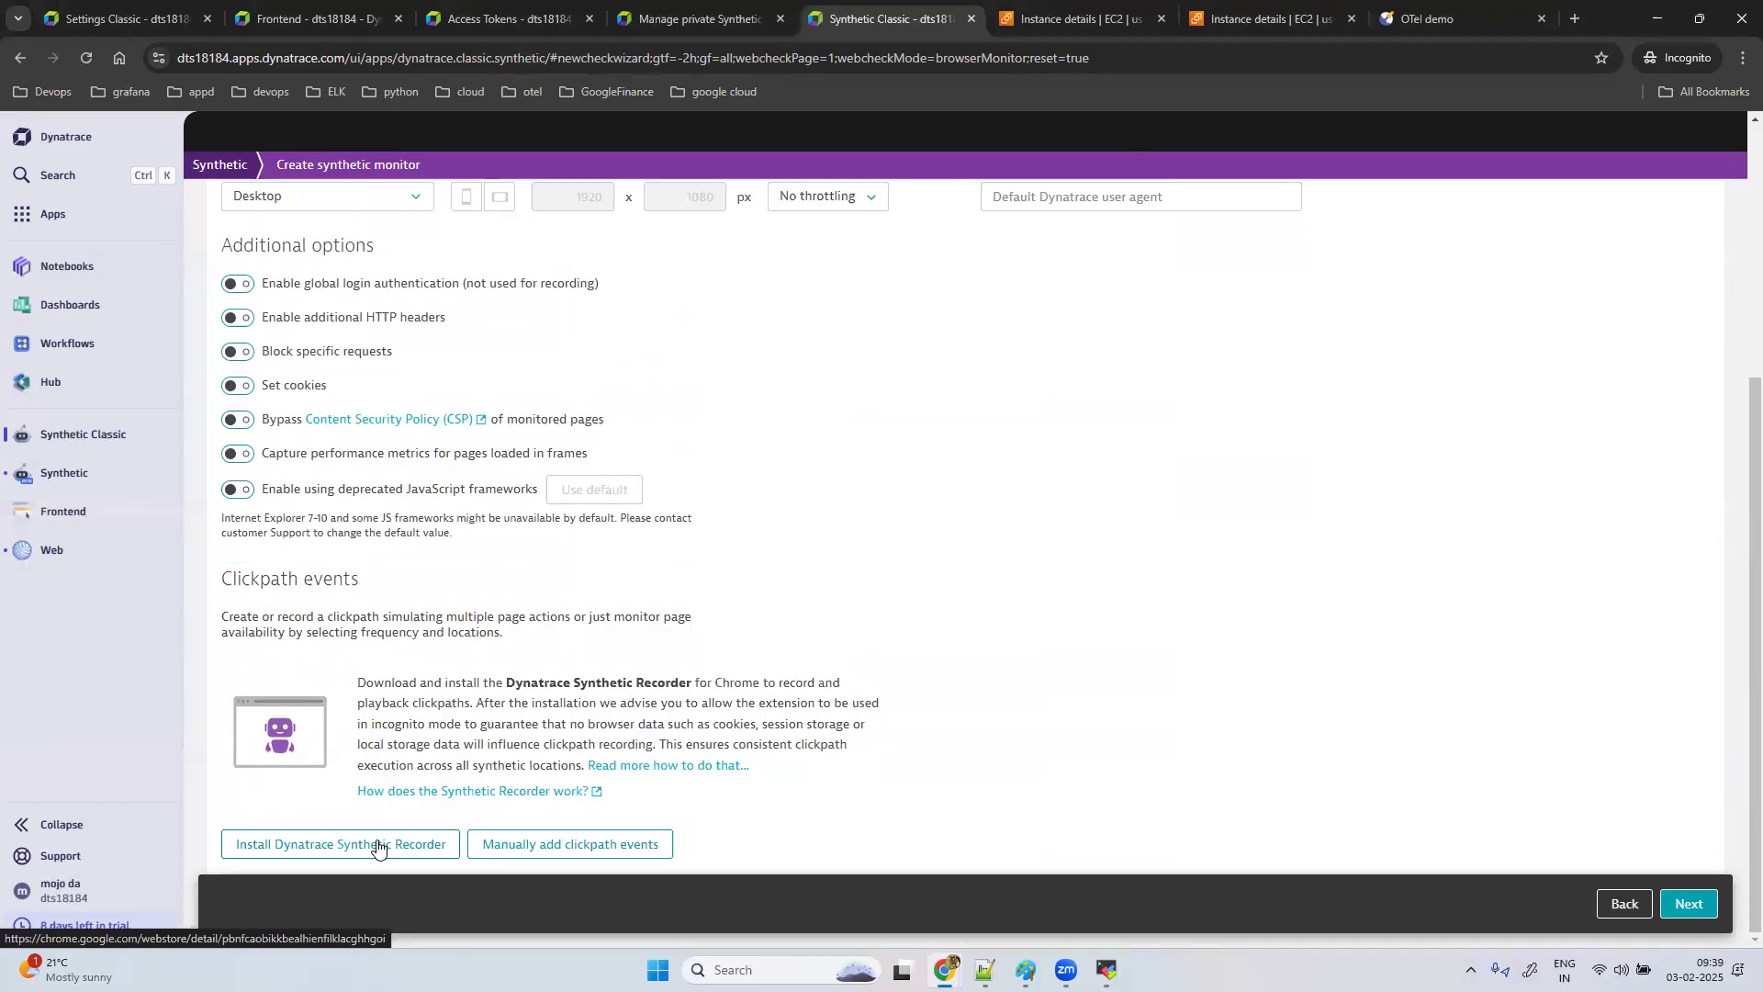
Step: Open the Chrome Web Store page for the Dynatrace Synthetic Recorder from the clickpath events section and check its address
click(377, 845)
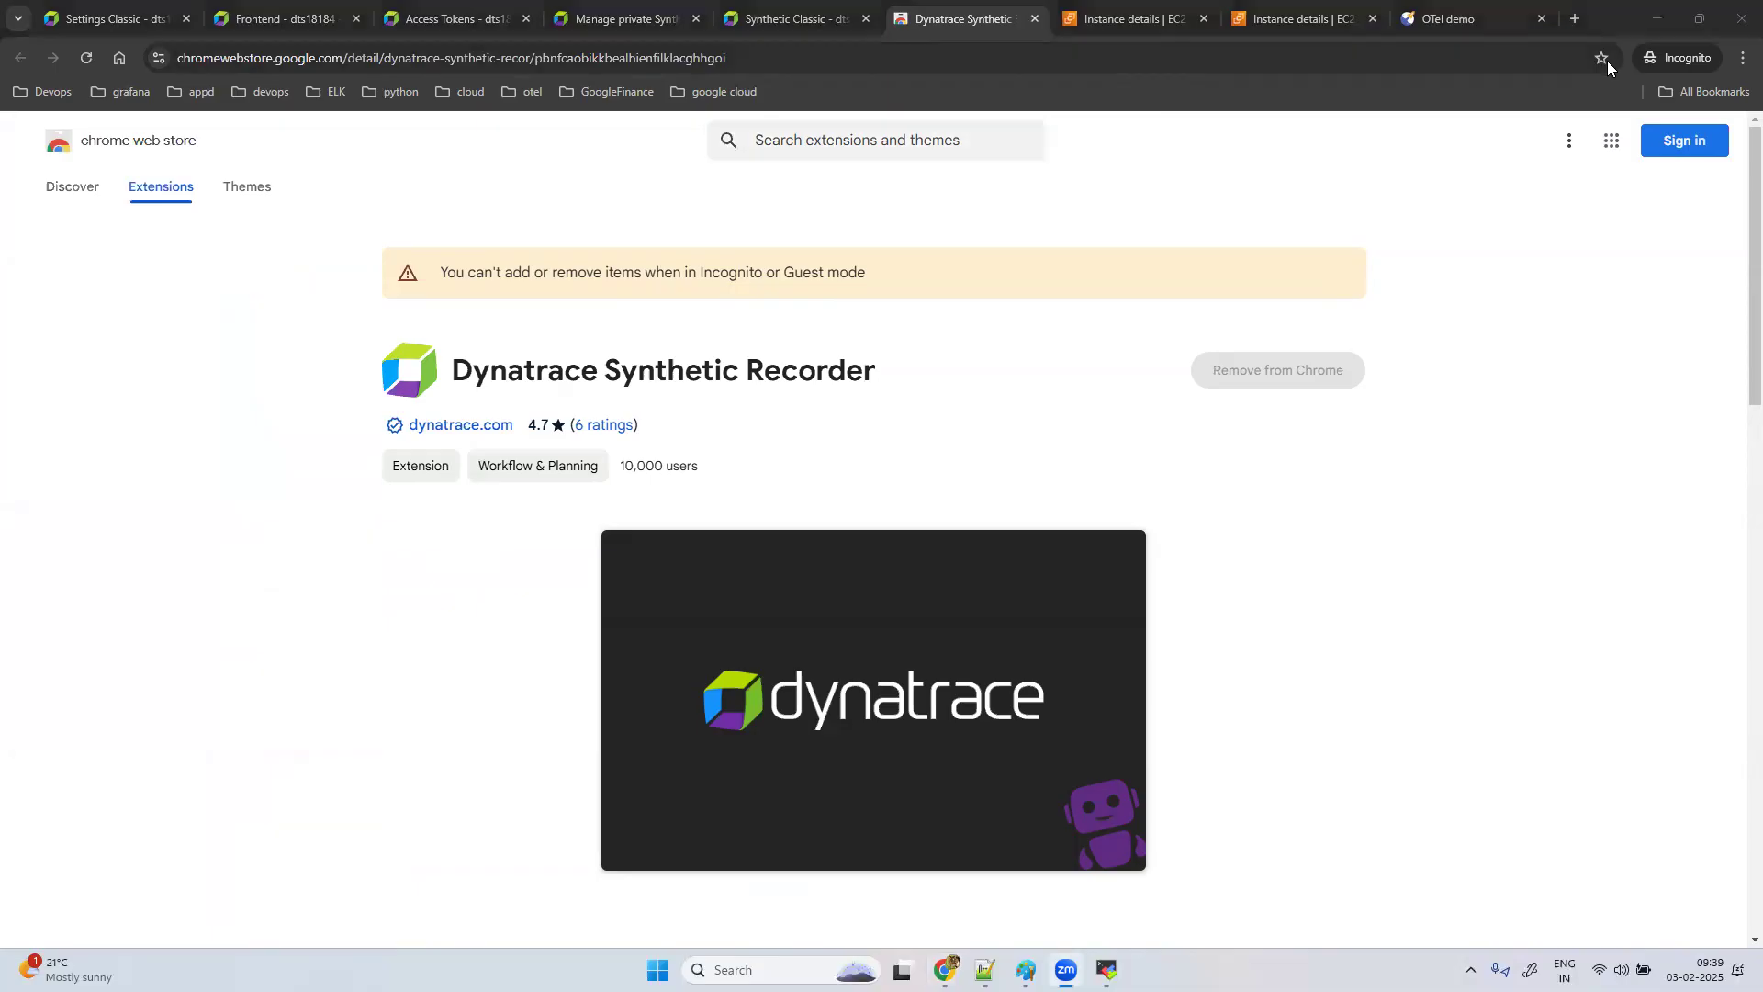
click(748, 61)
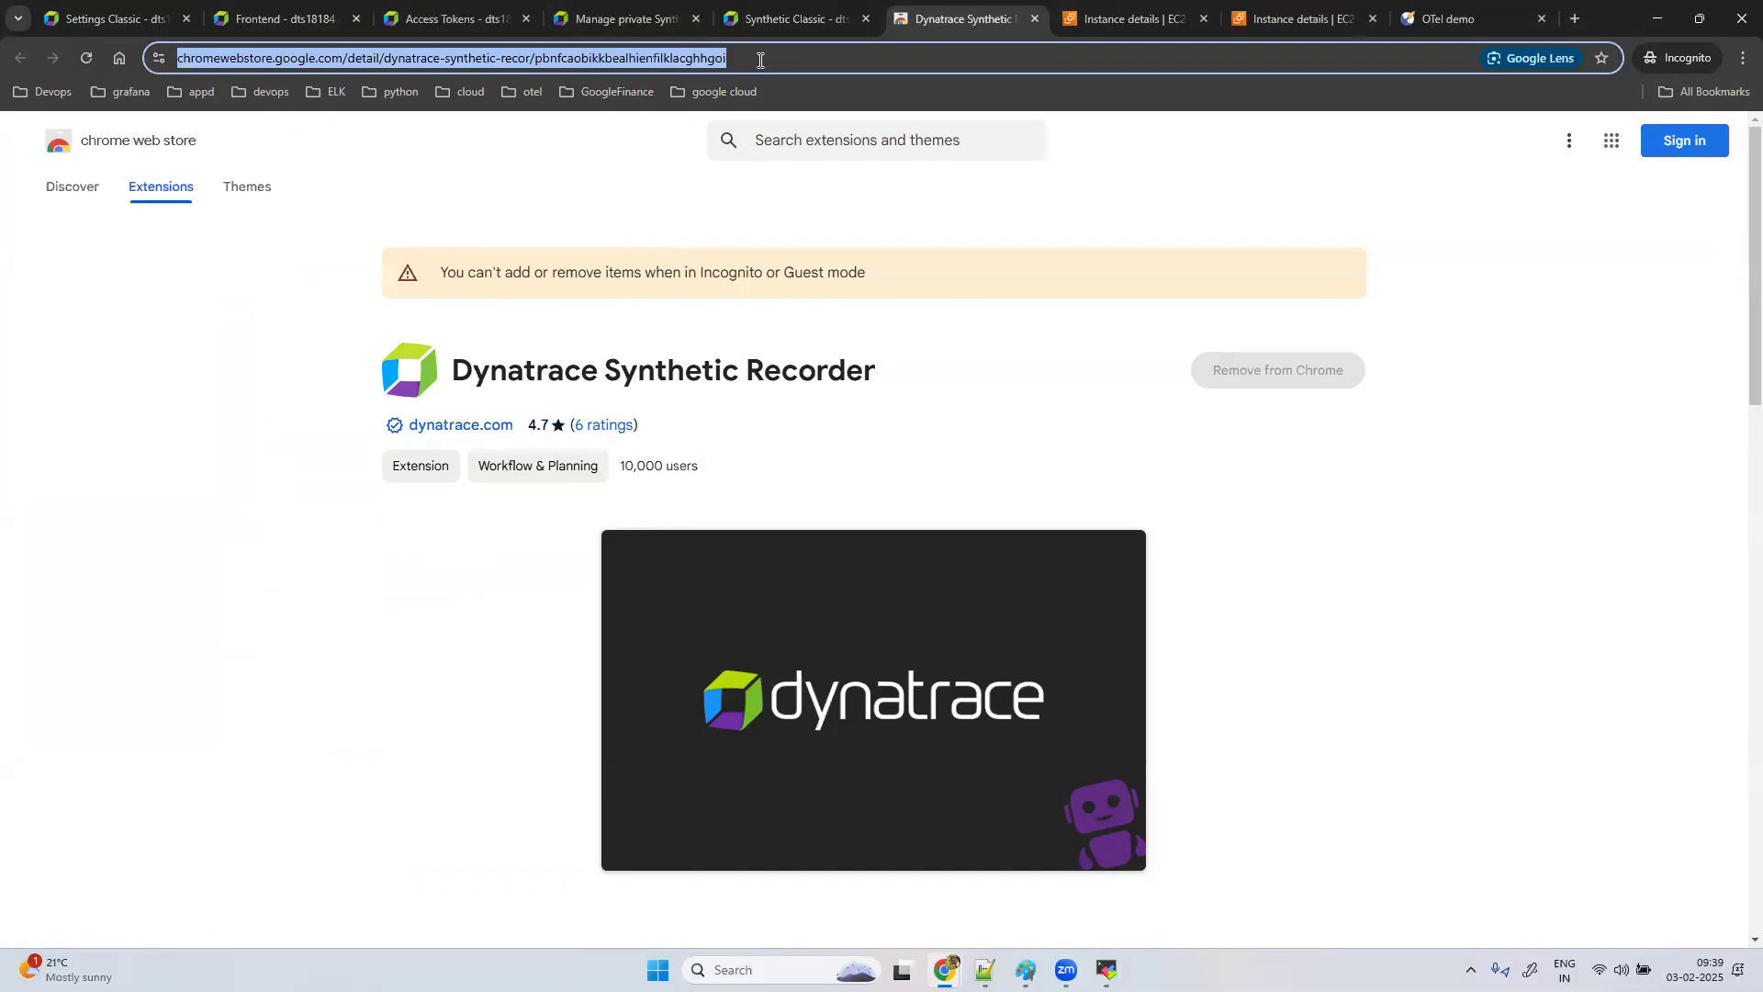
click(878, 62)
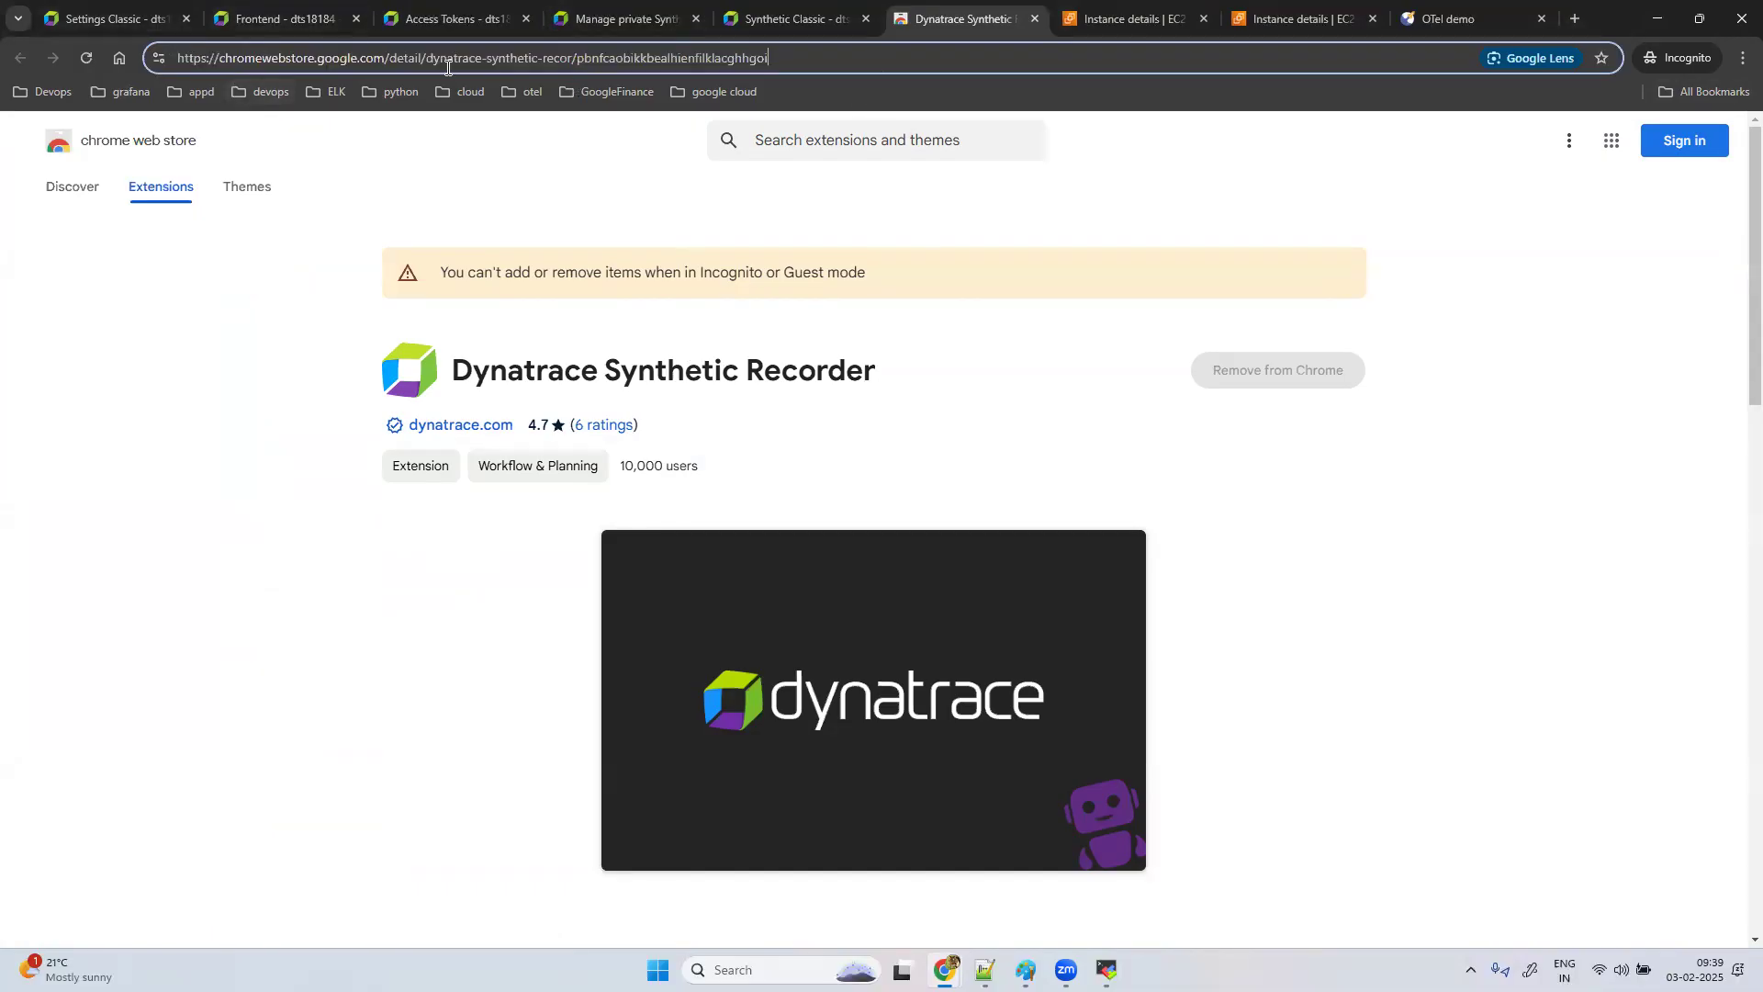
Step: Copy the Dynatrace environment's base address from the settings page and open it in the regular, non-incognito Chrome window
click(131, 20)
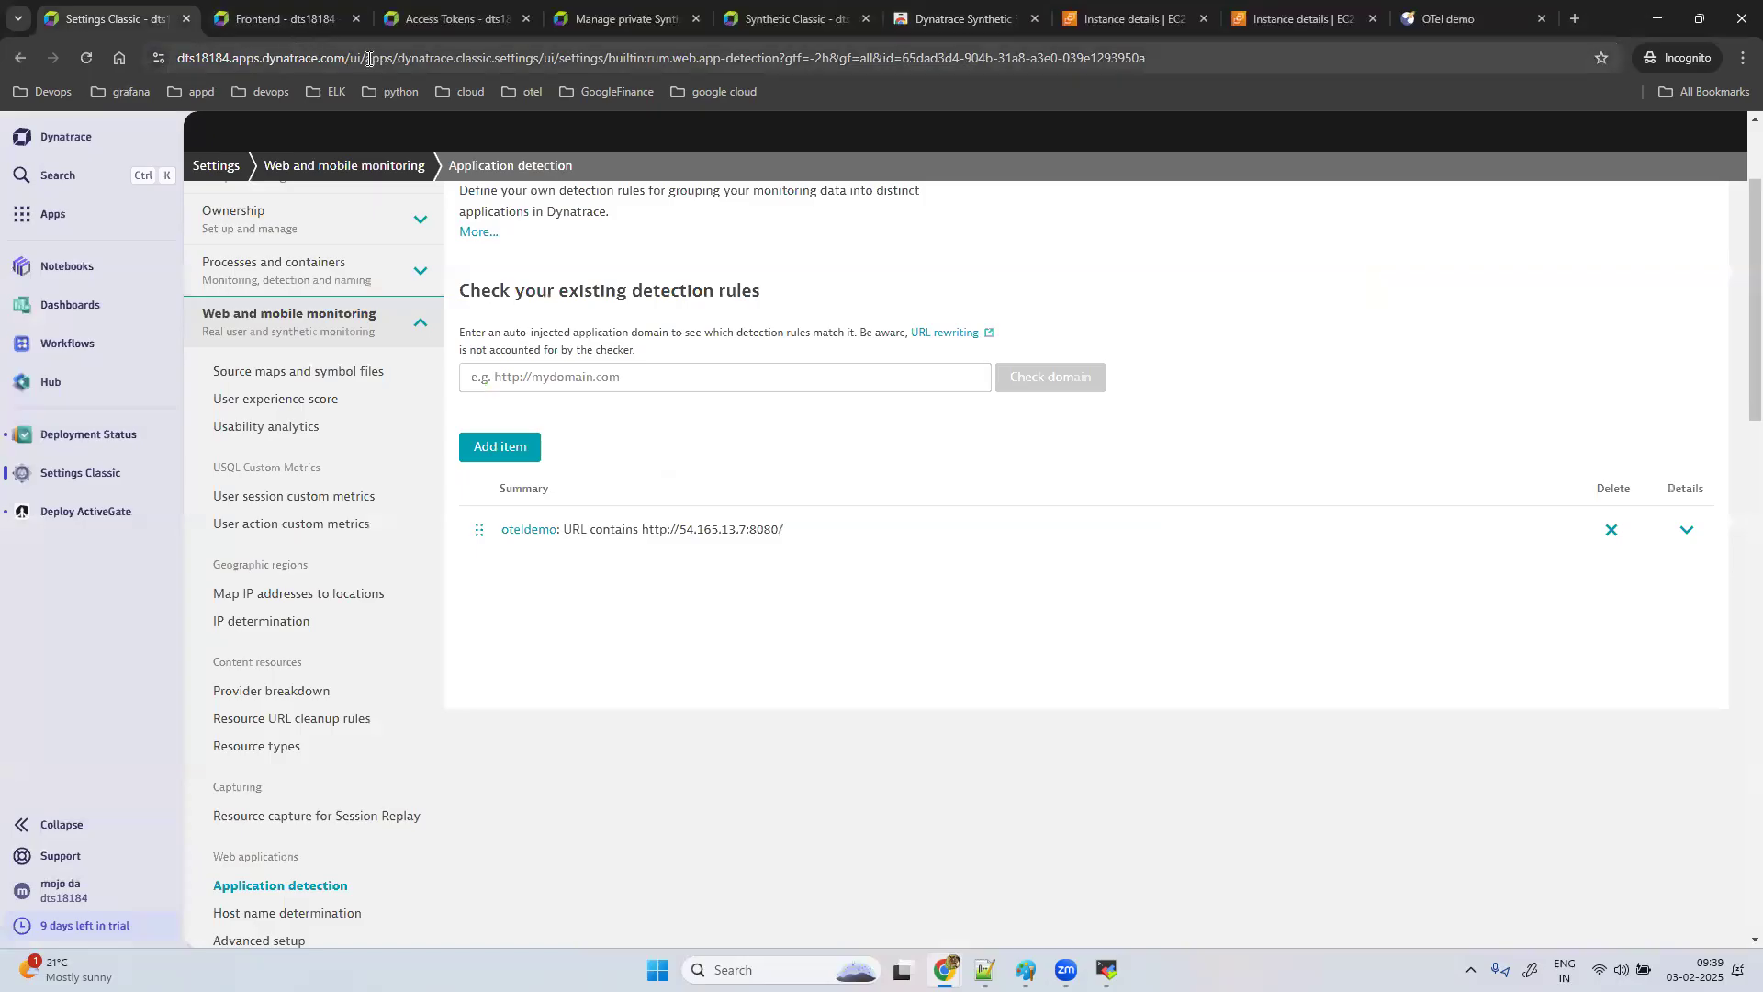
drag(350, 57, 145, 68)
key(ctrl+c)
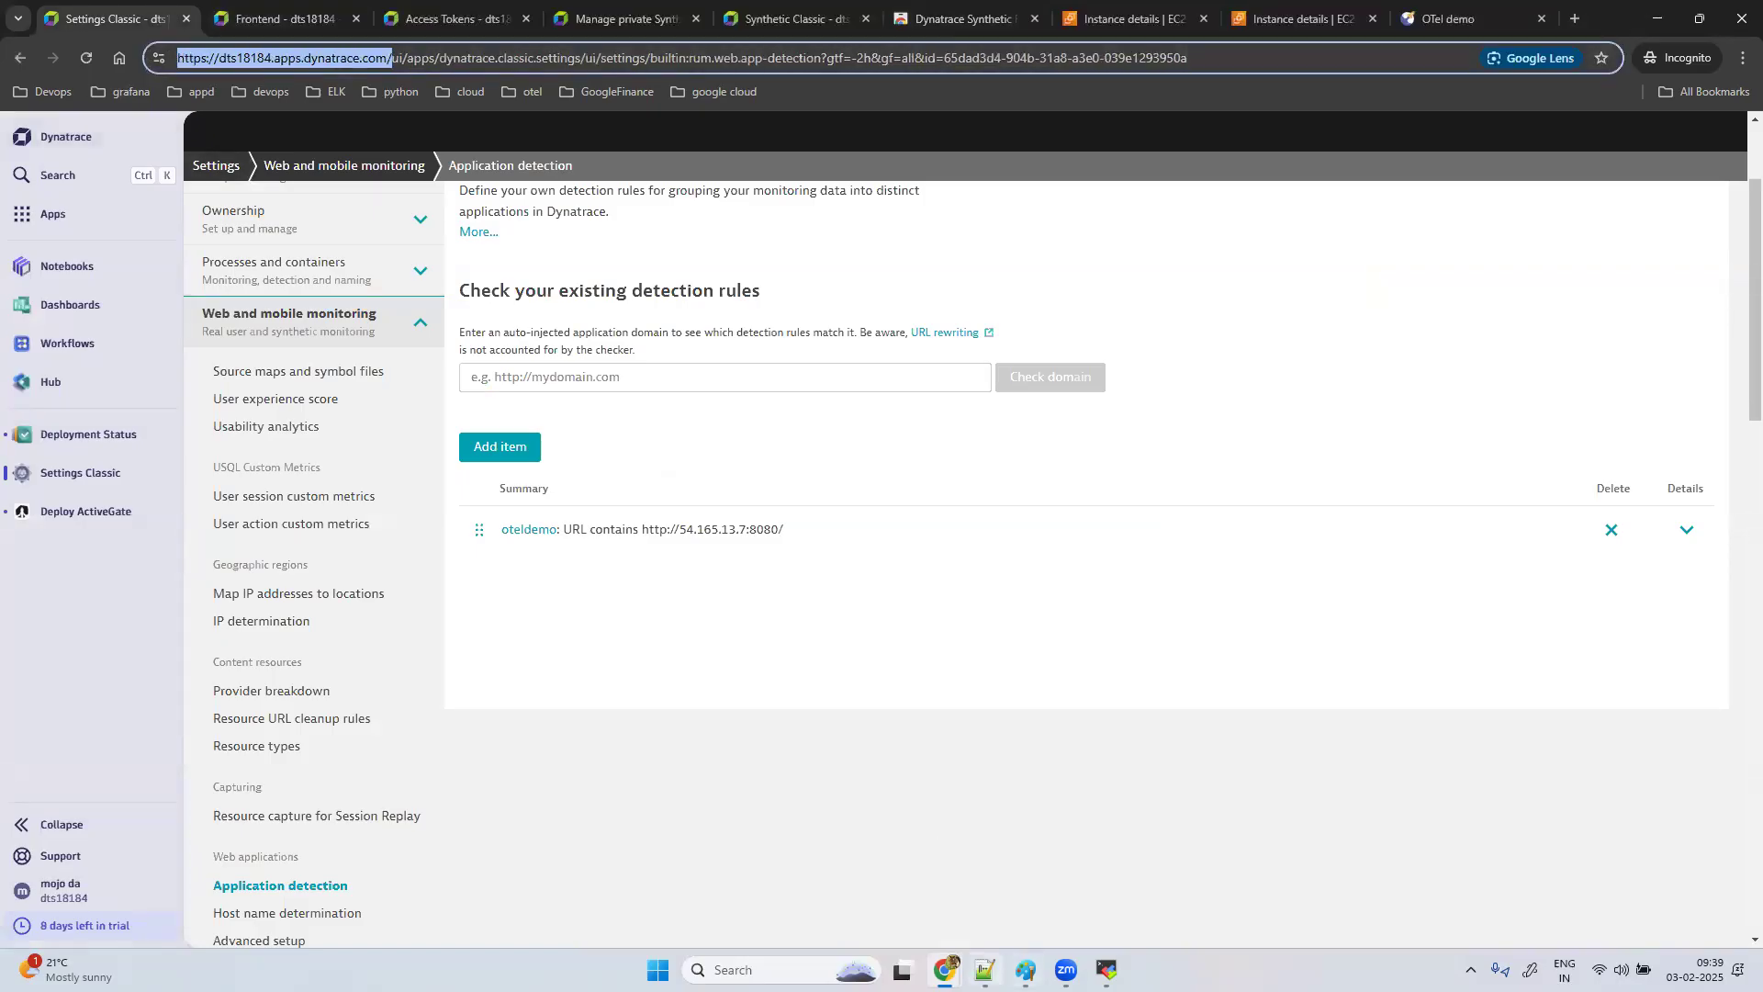
mouse_move(946, 970)
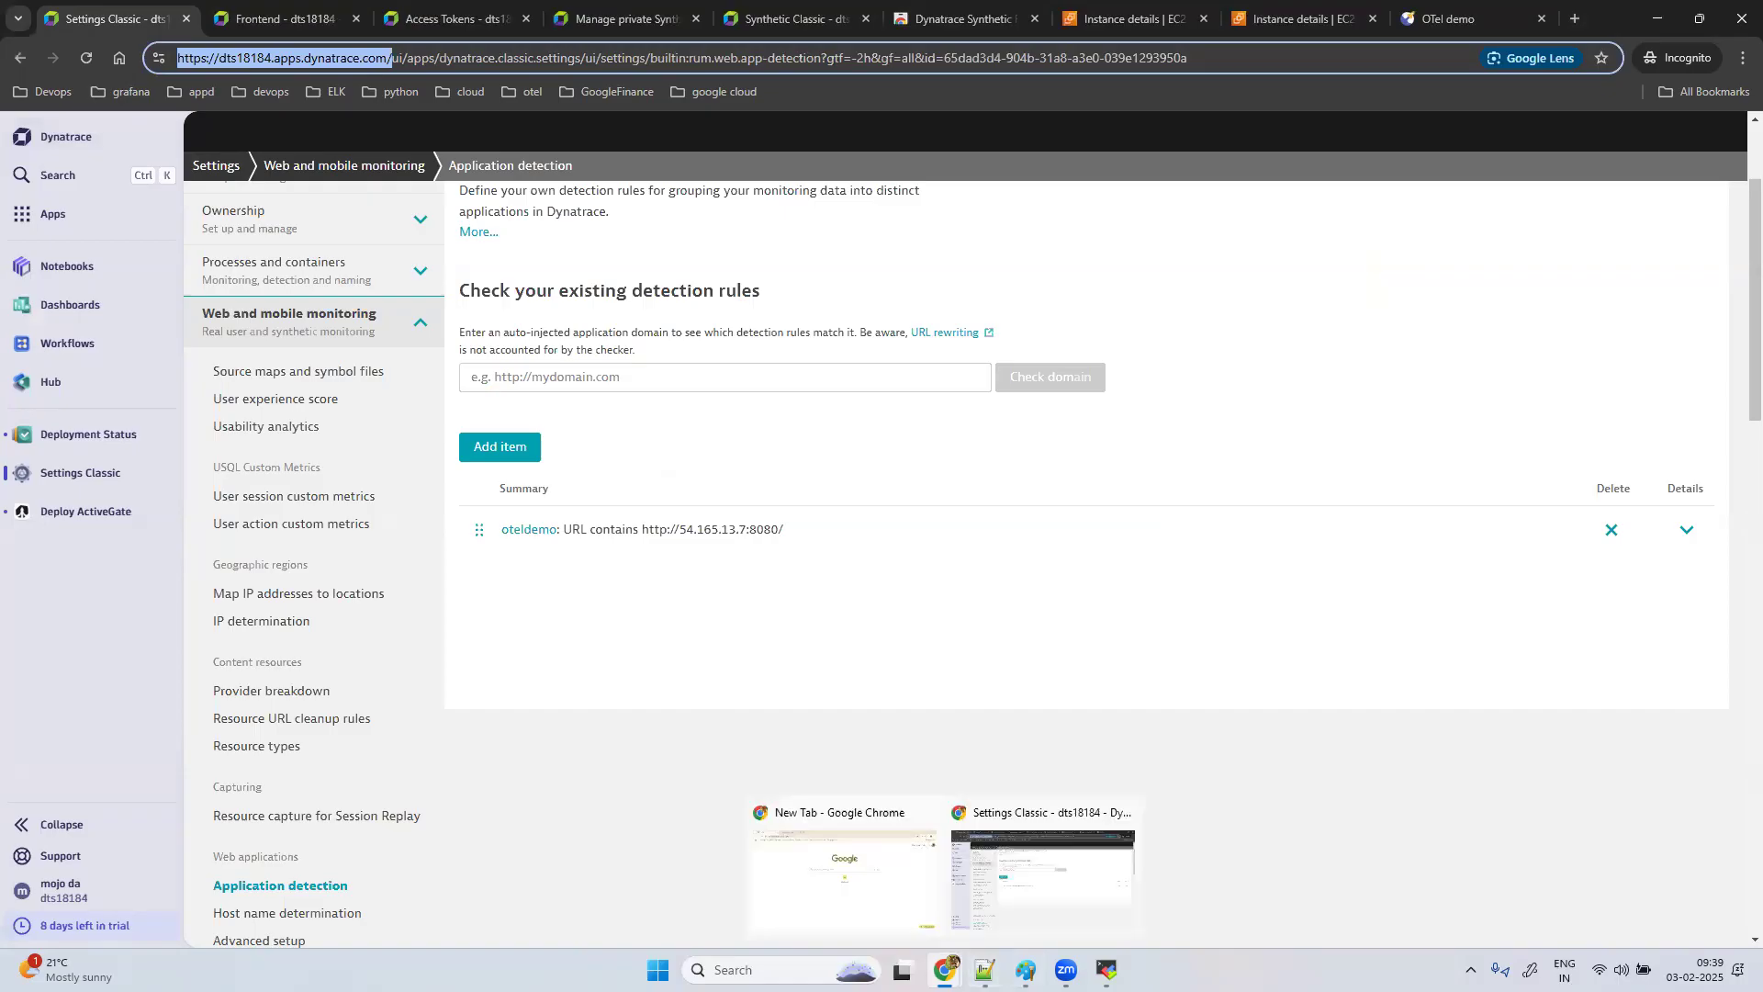
click(834, 862)
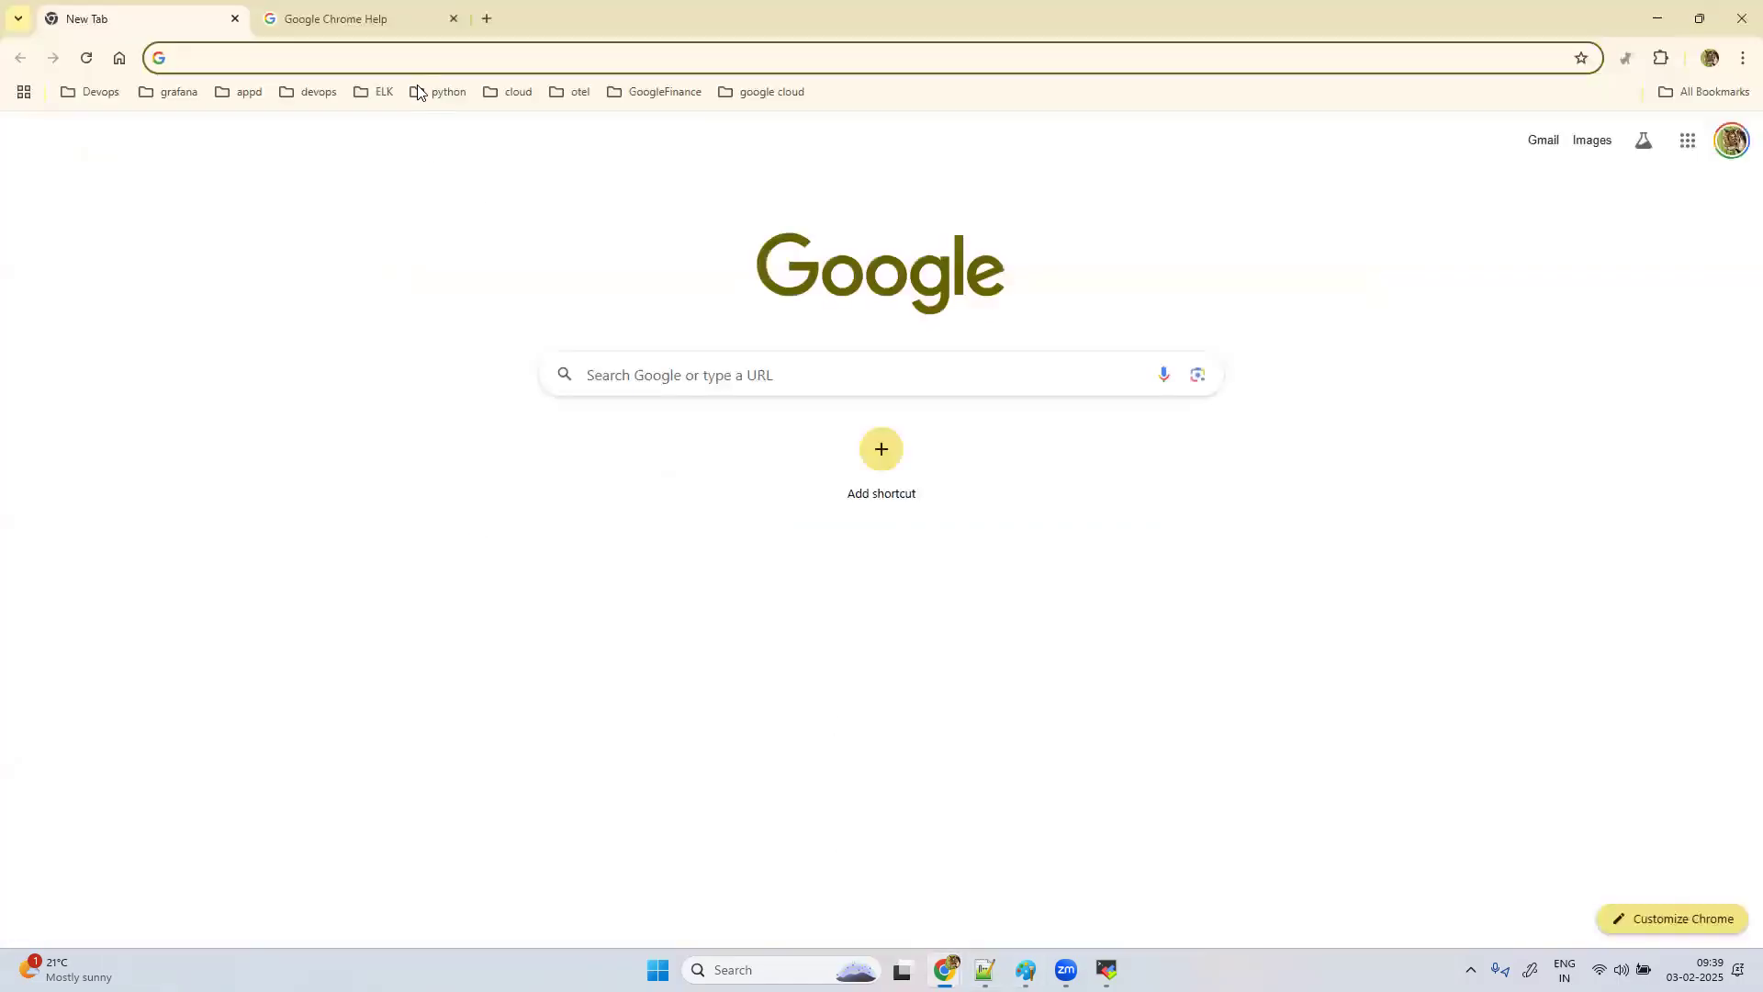
click(395, 57)
key(ctrl+v)
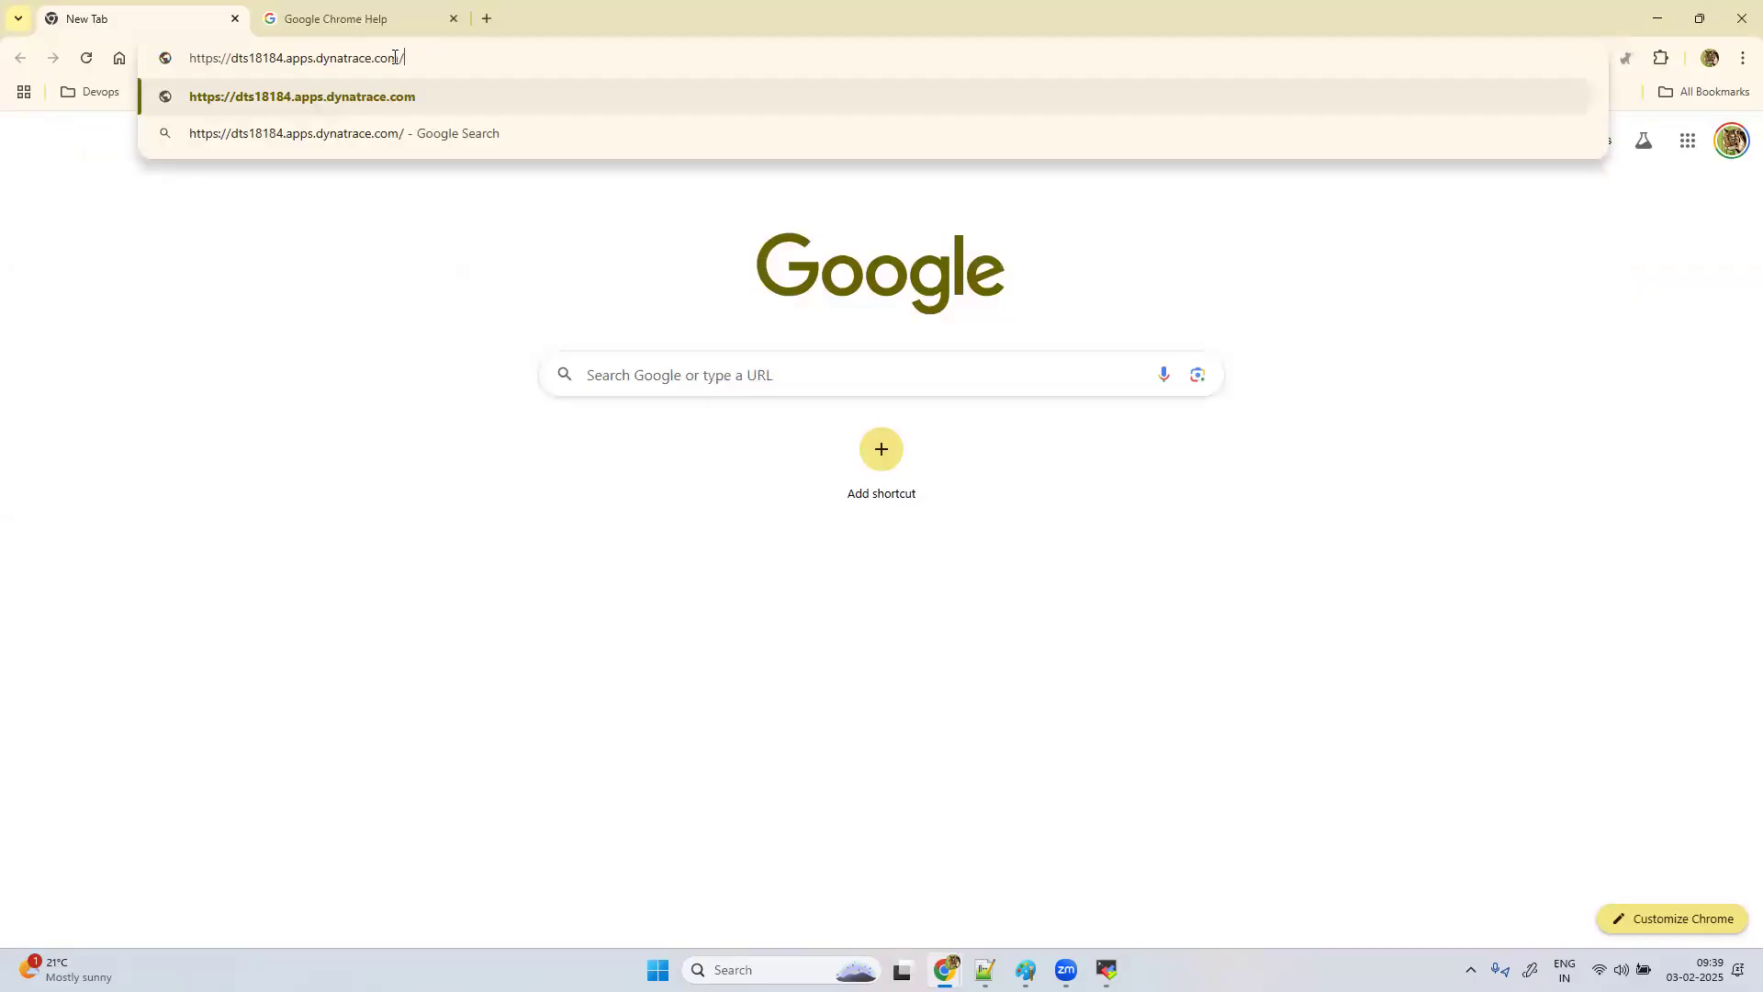
key(Return)
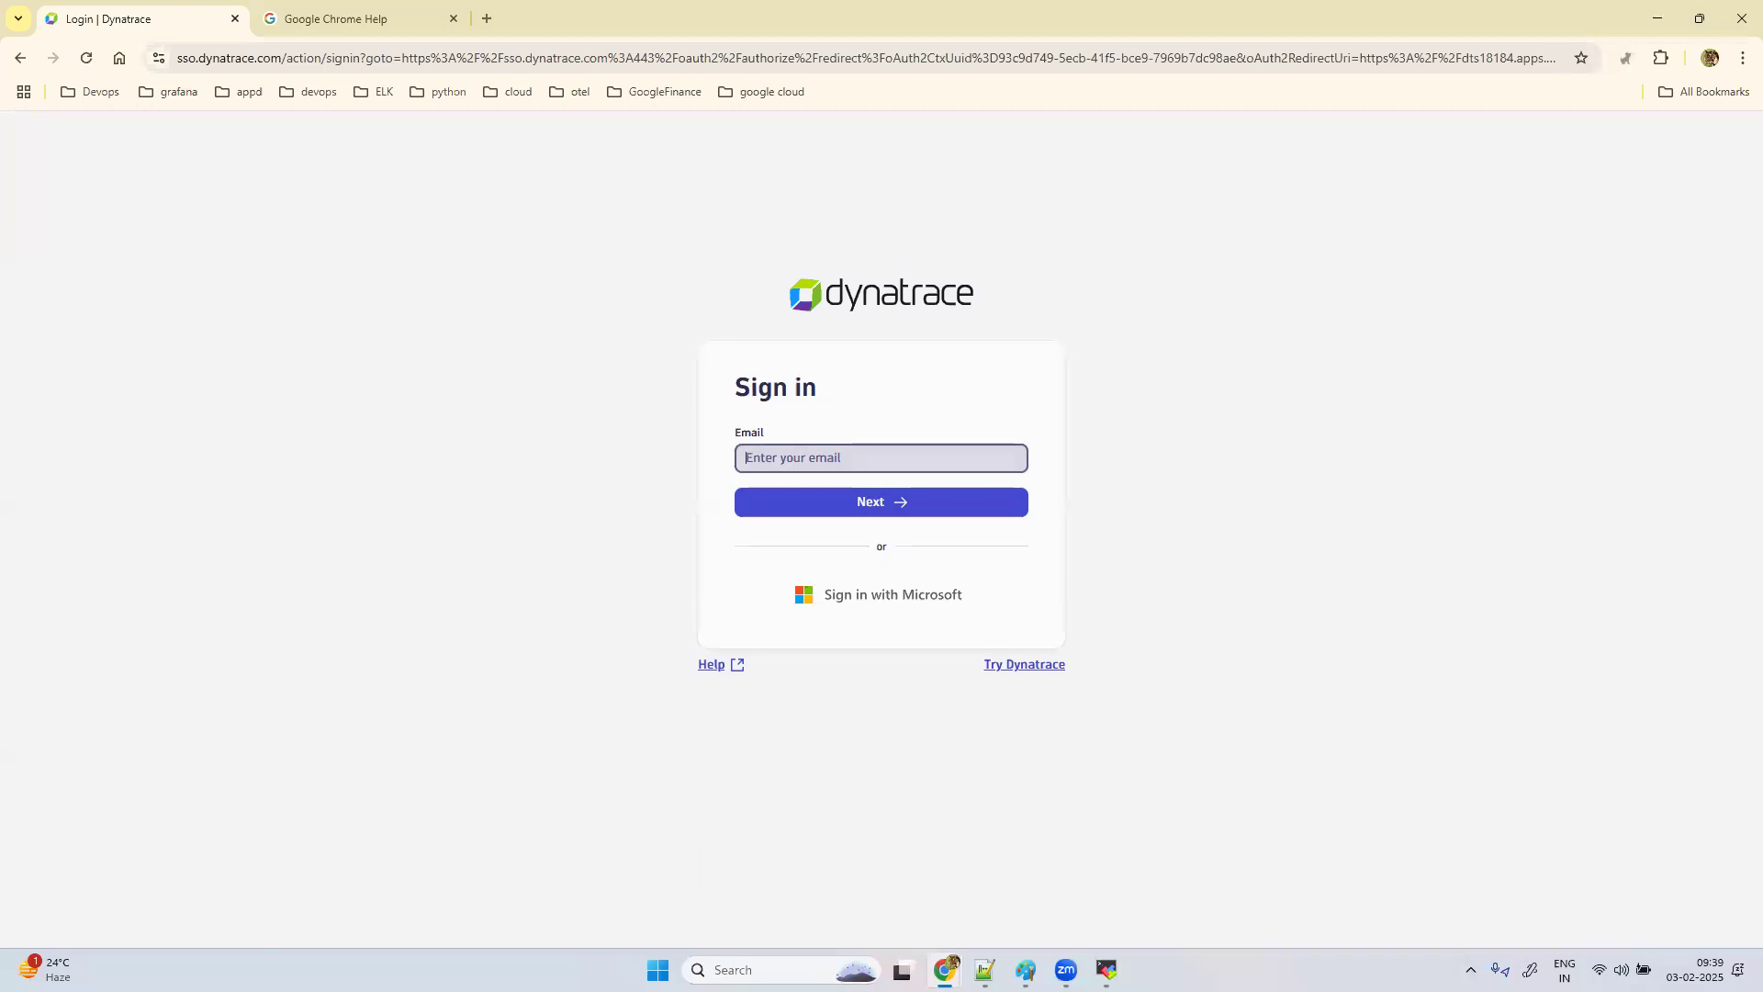
Step: Copy the account email from the Notepad++ notes, enter it in the Dynatrace sign-in form, and continue to the password
key(alt+Tab)
drag(206, 642, 42, 641)
key(ctrl+c)
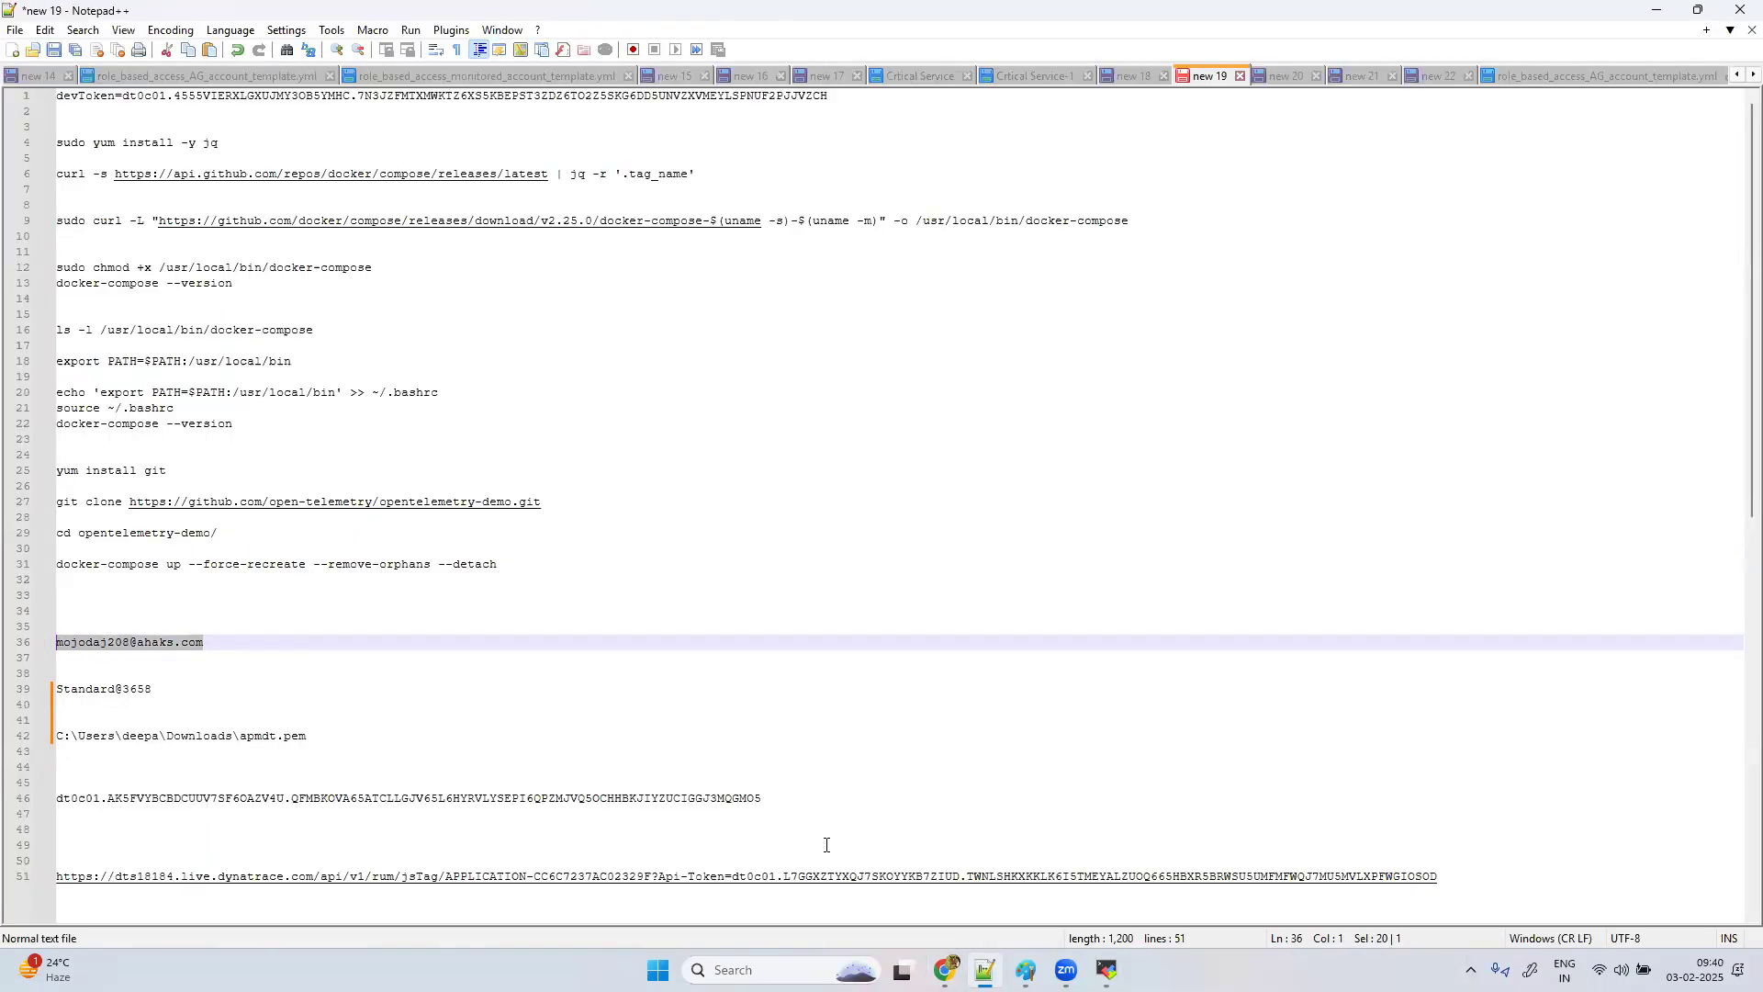
mouse_move(946, 970)
click(854, 873)
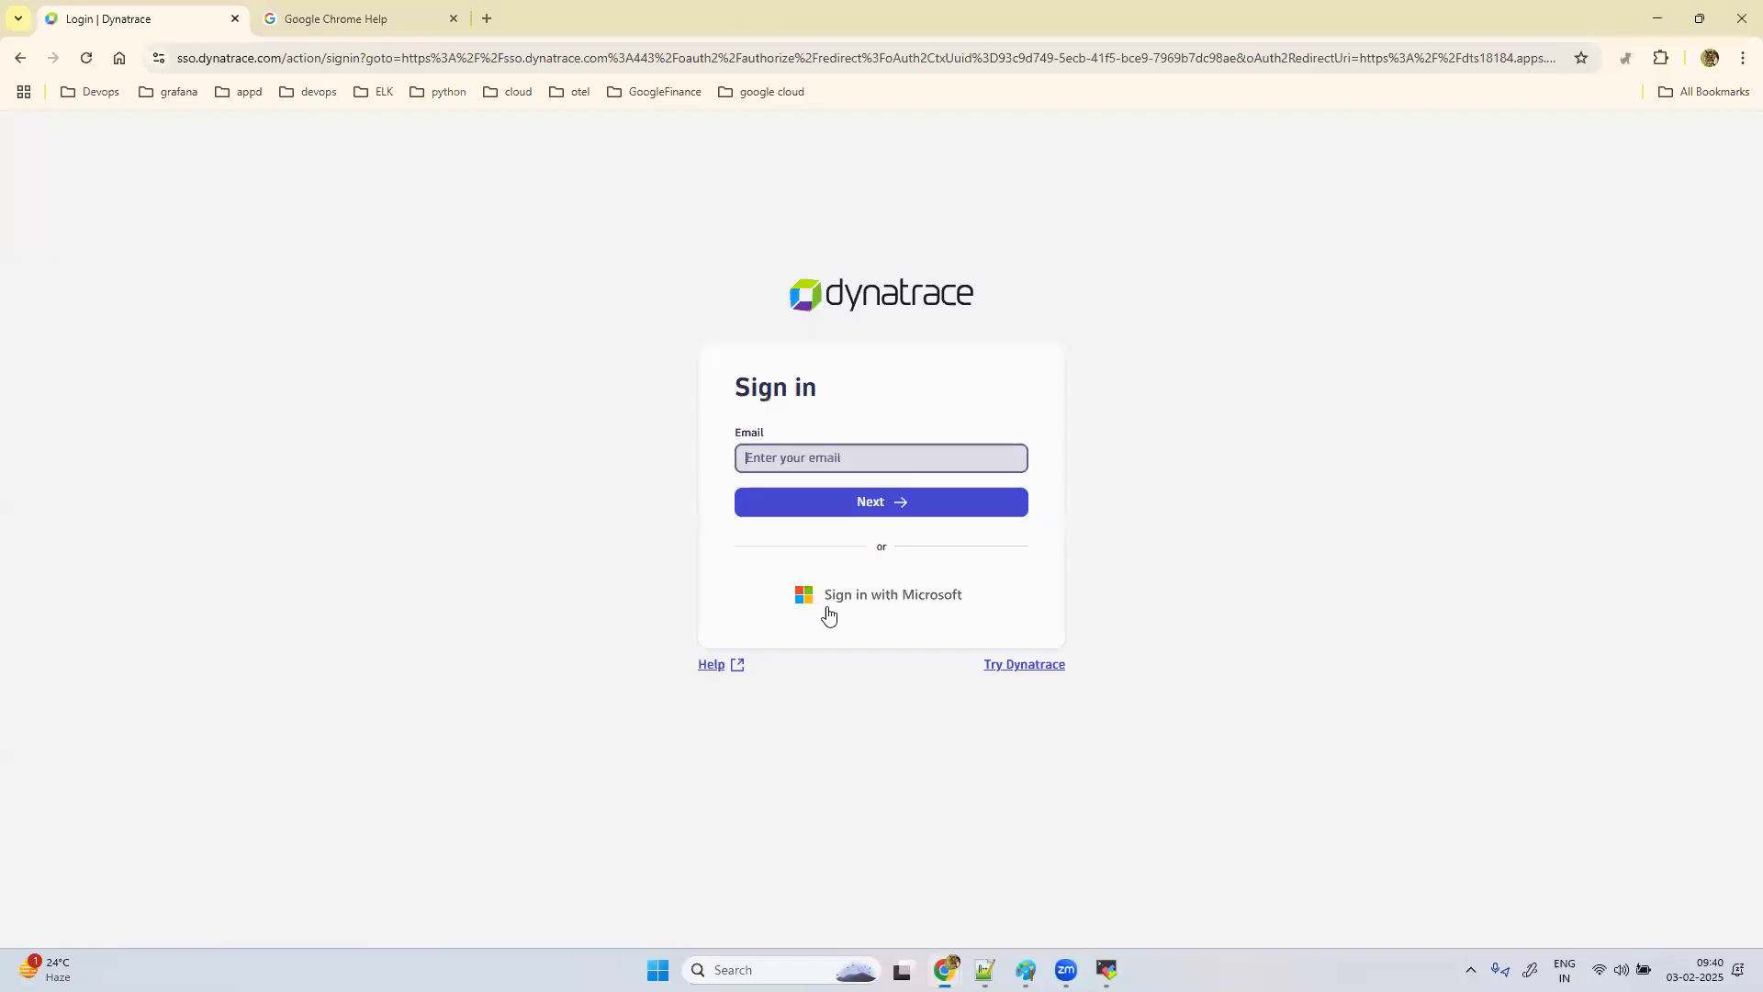
key(ctrl+v)
click(897, 505)
Step: Copy the account password from the Notepad++ notes, paste it into the Dynatrace password field, and sign in
mouse_move(984, 969)
click(982, 864)
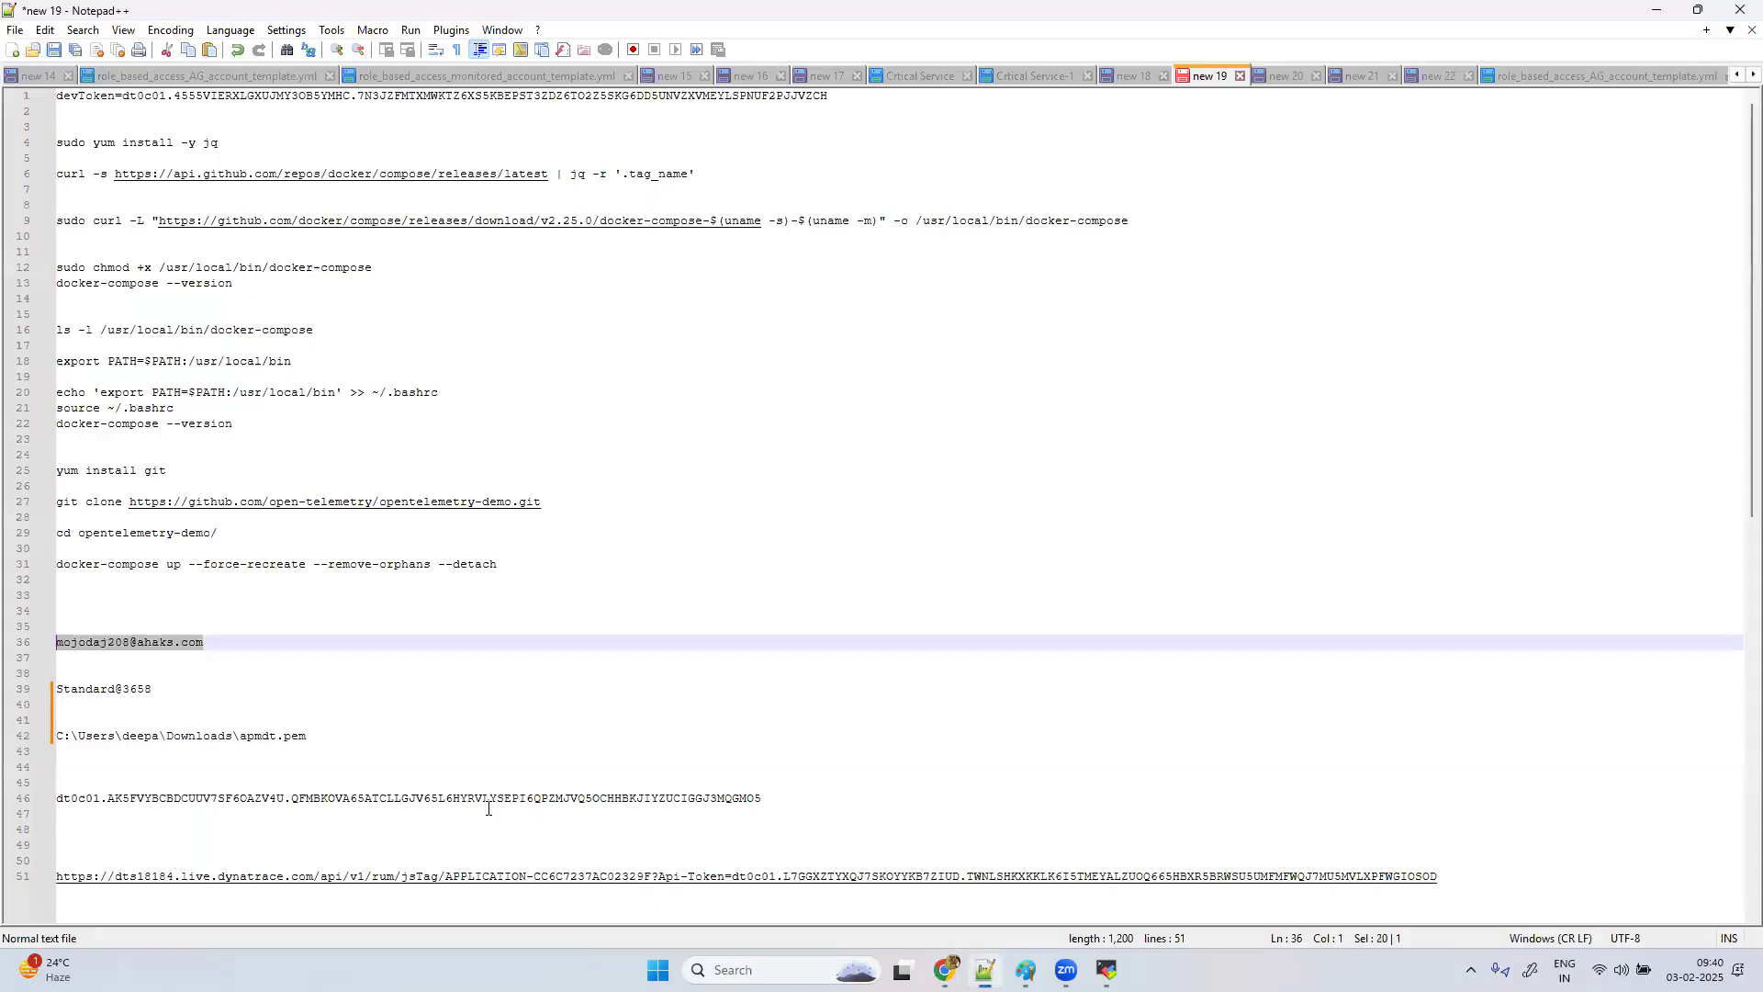
drag(154, 689, 23, 691)
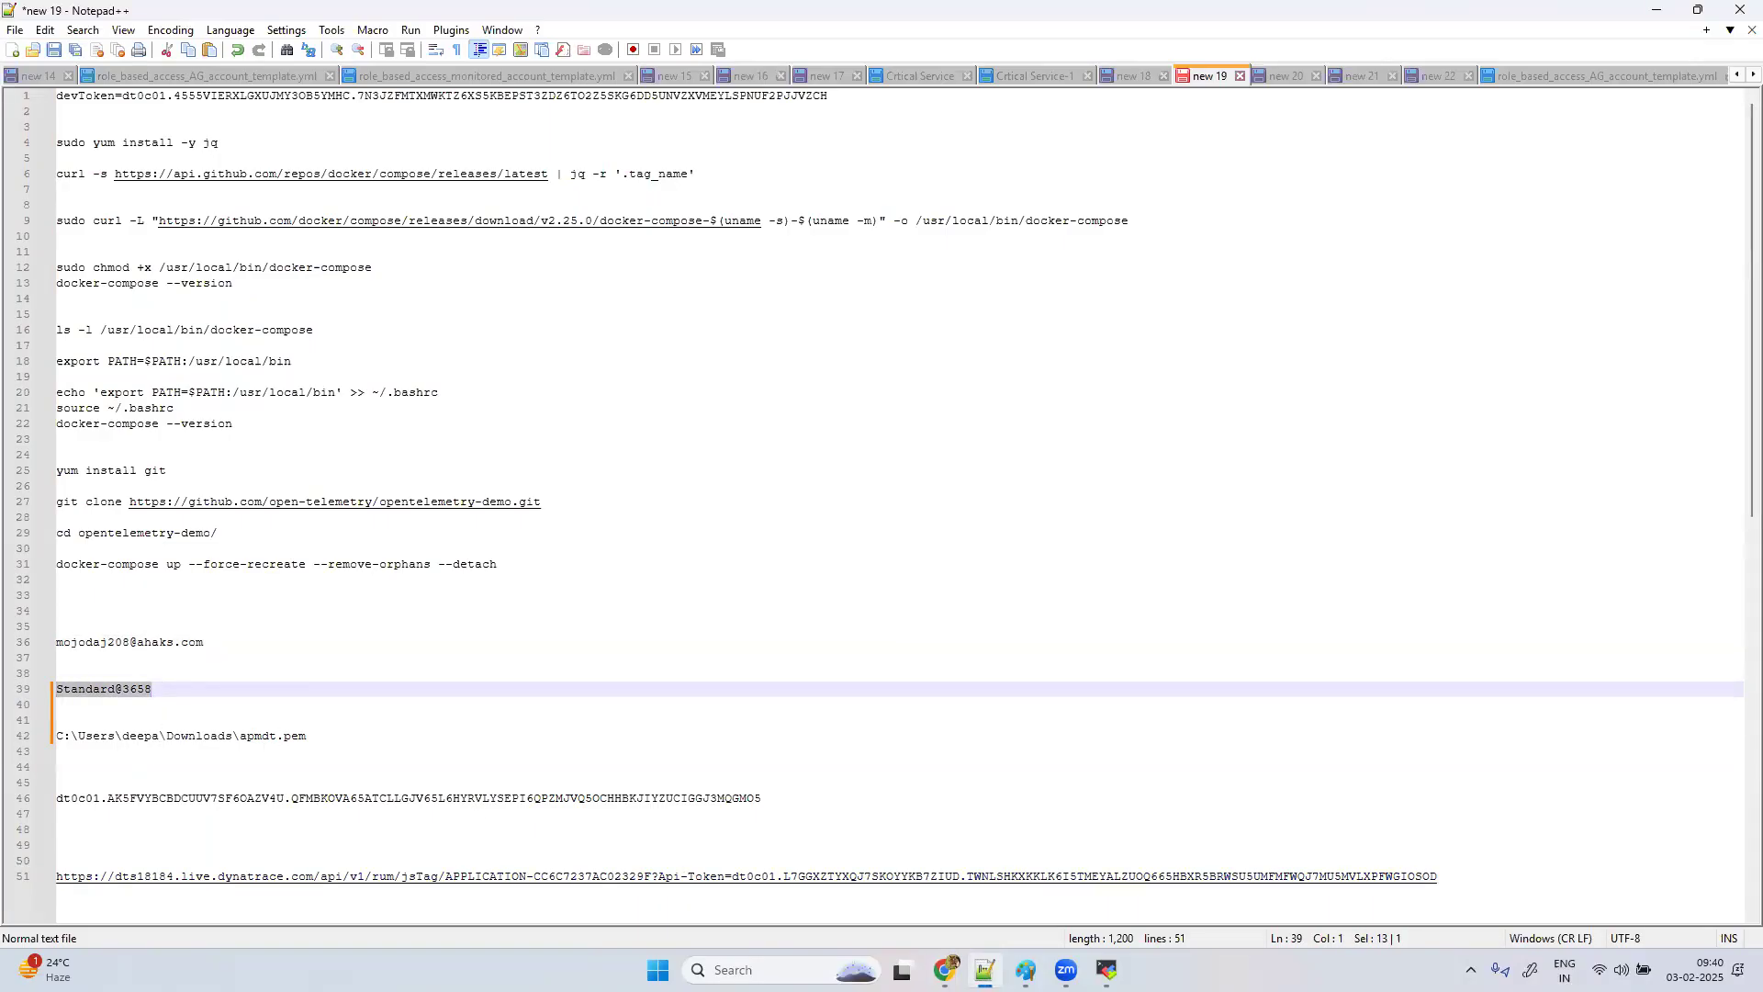
mouse_move(946, 972)
click(845, 868)
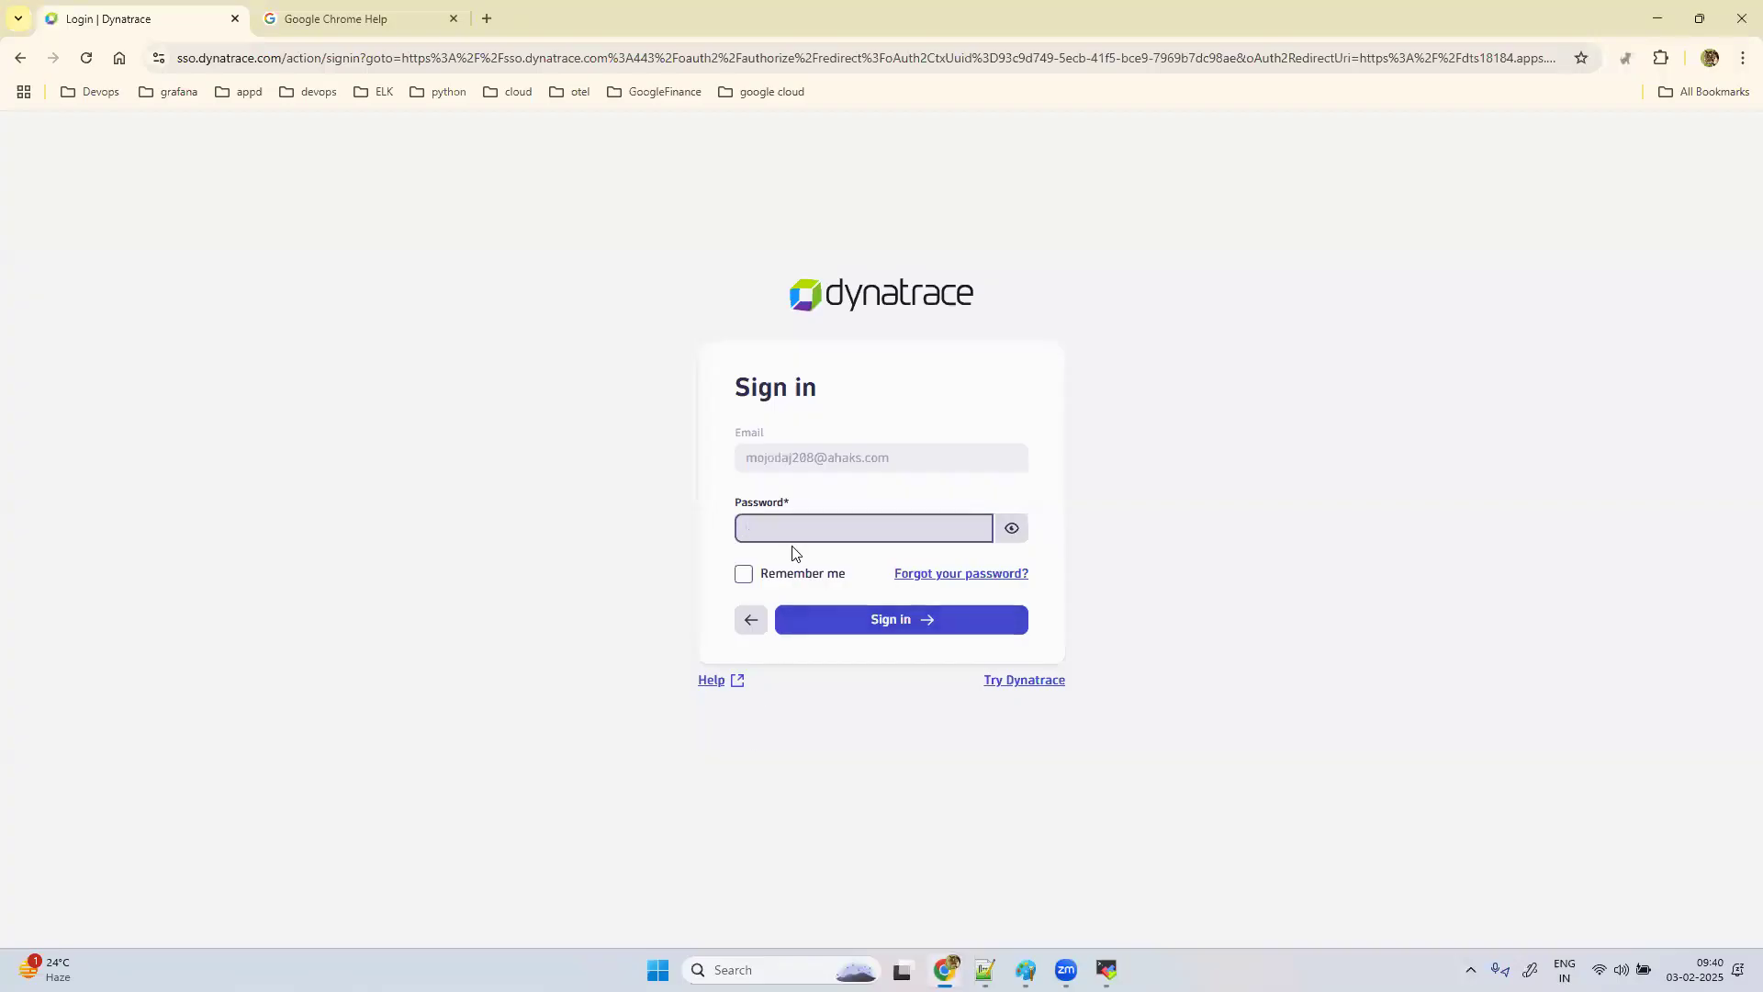
key(ctrl+v)
click(893, 615)
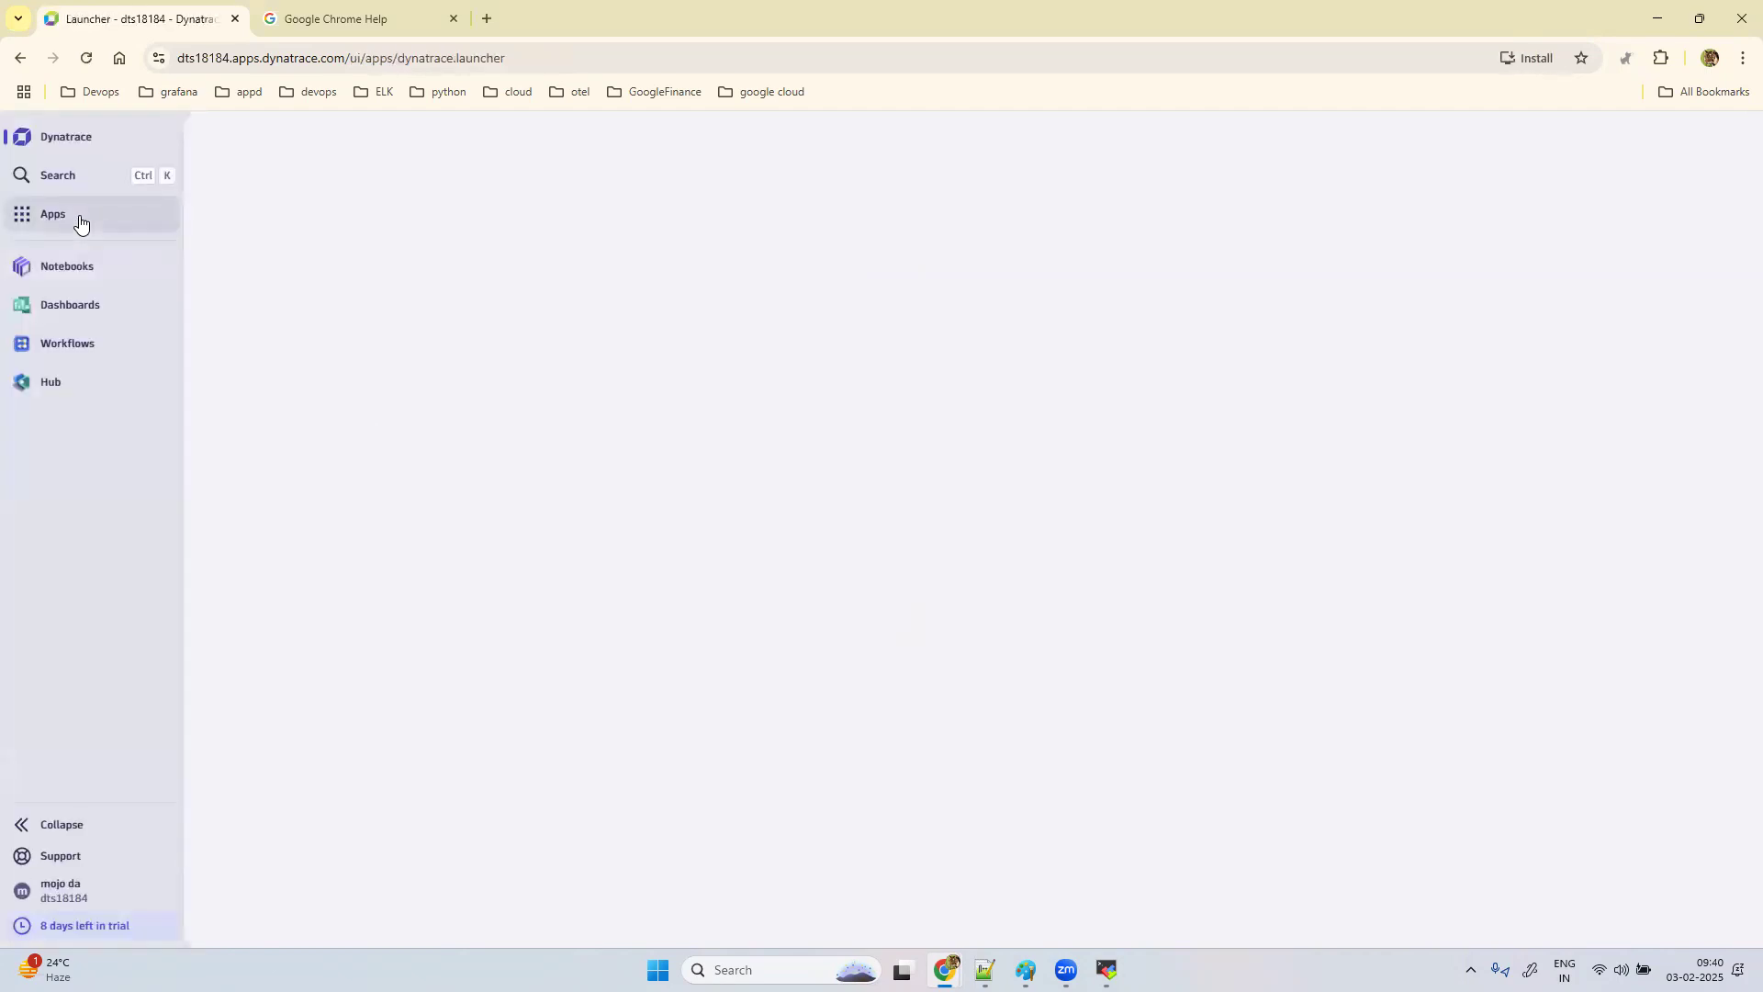
Step: Search the installed apps for "synt", open the Synthetic app, and dismiss its welcome tour
click(80, 220)
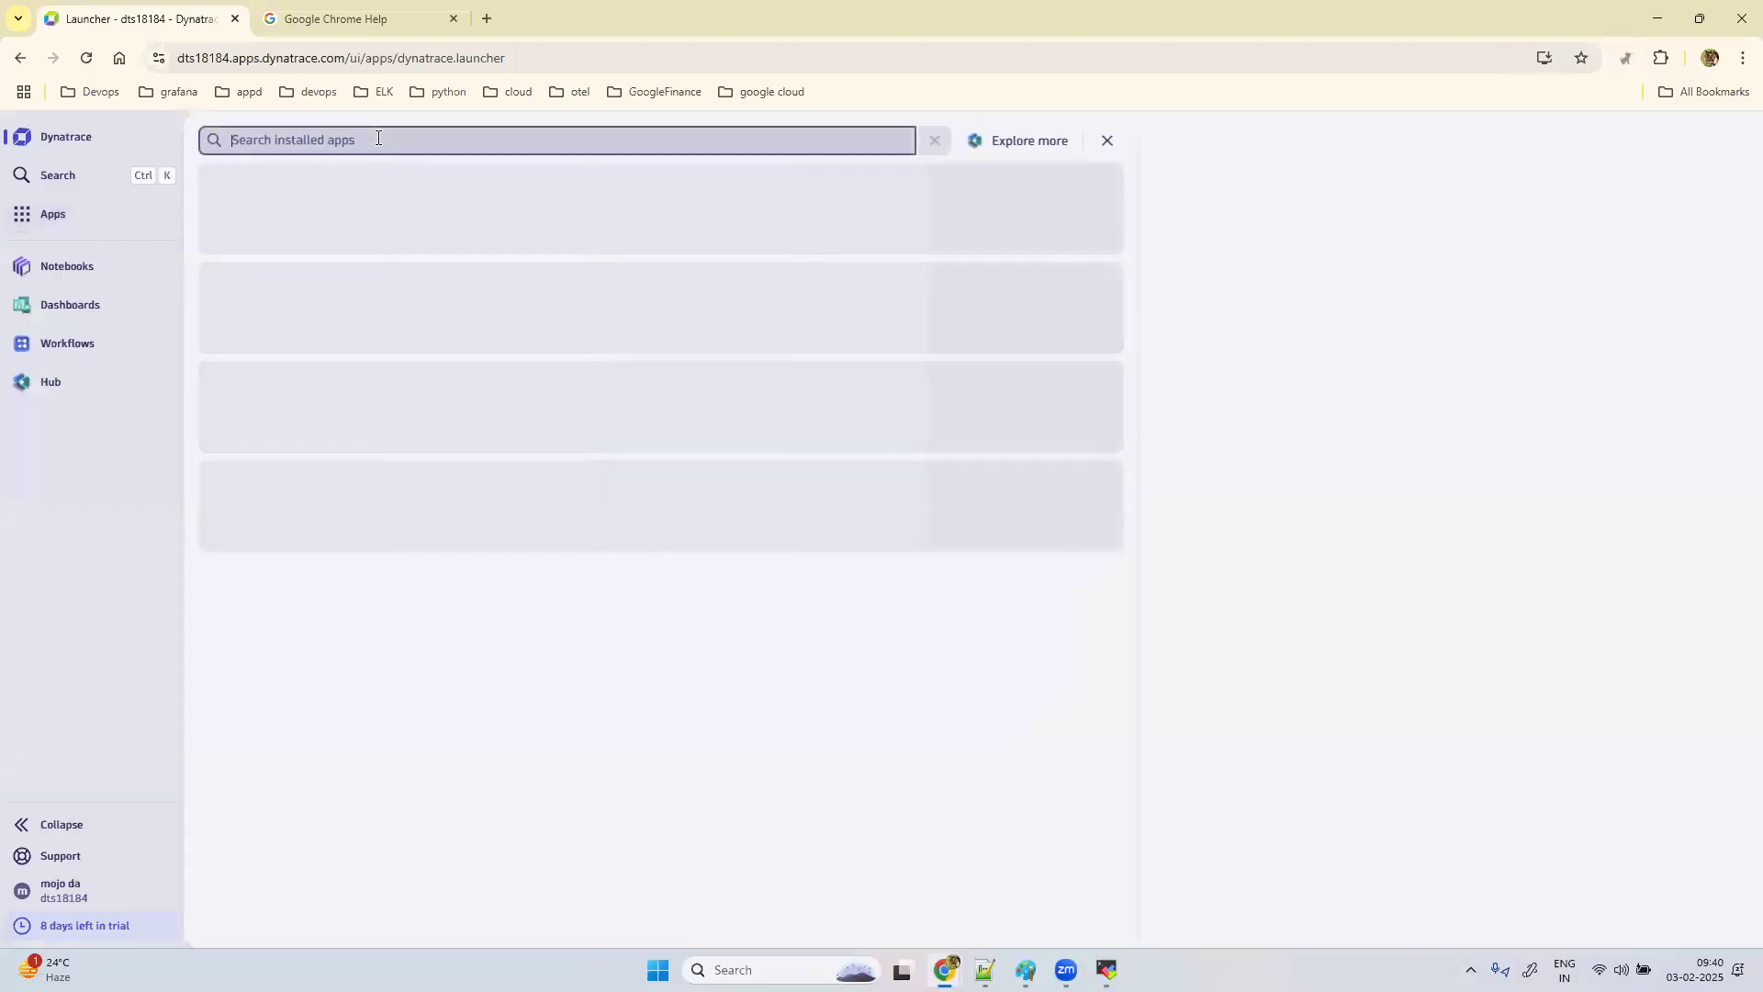
text(synt)
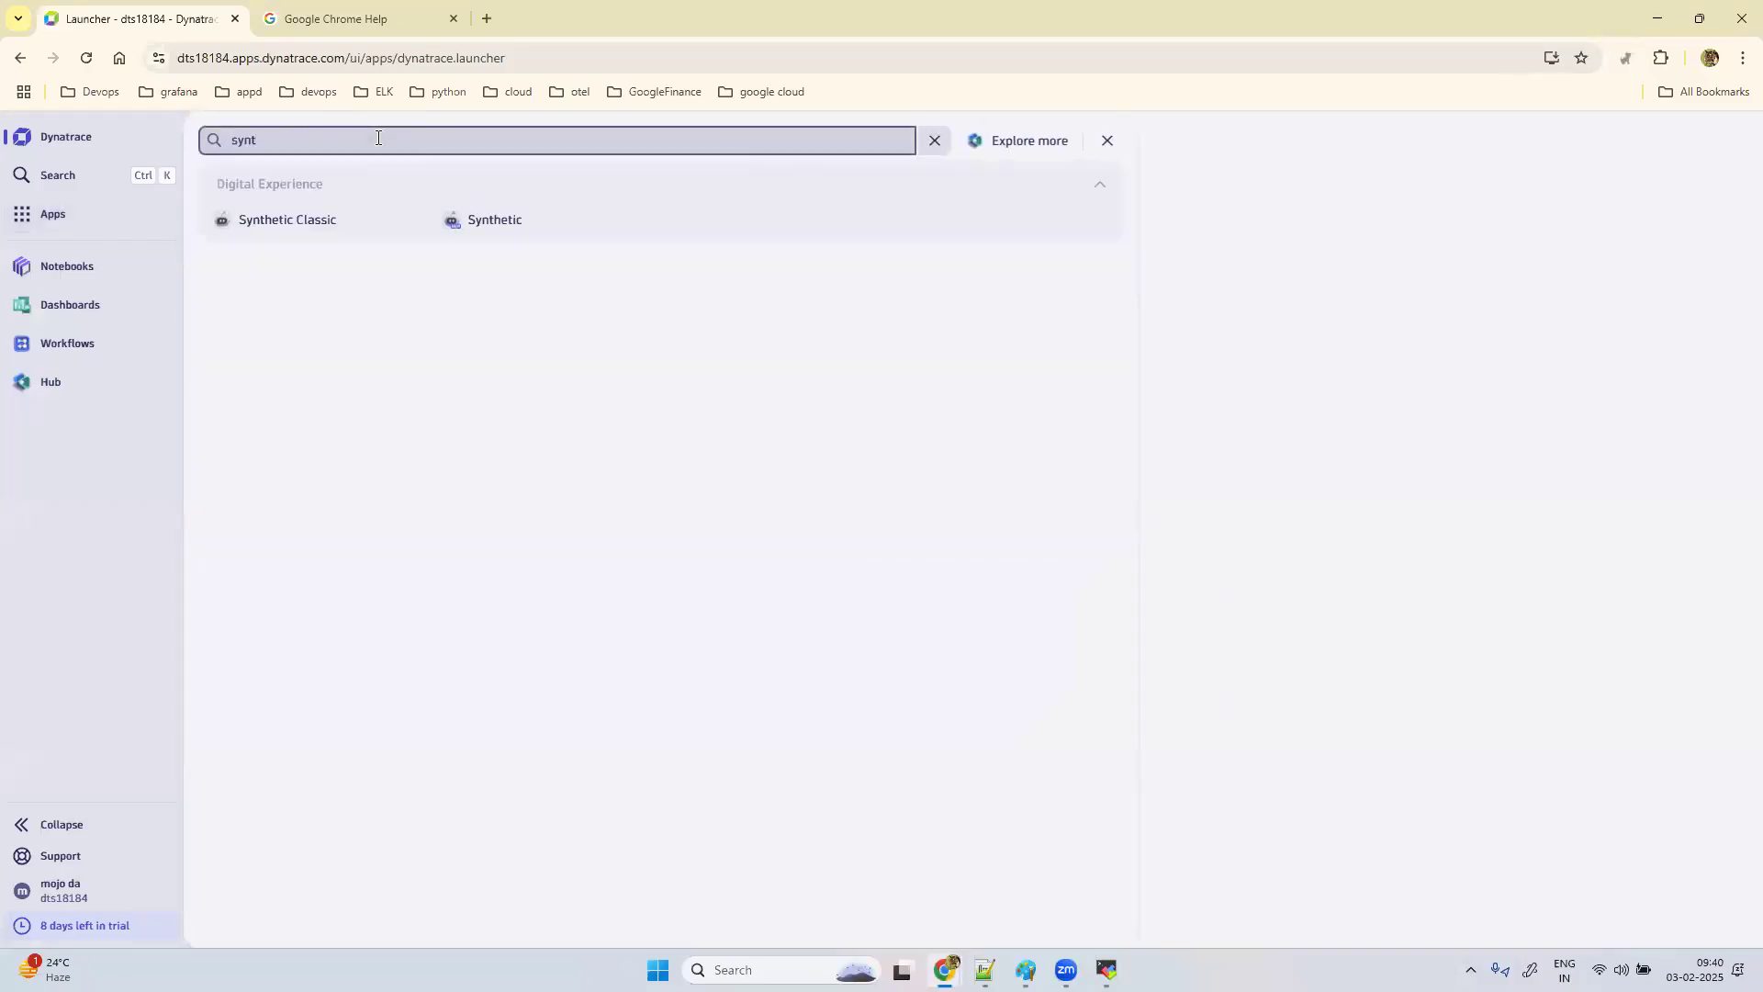
click(513, 217)
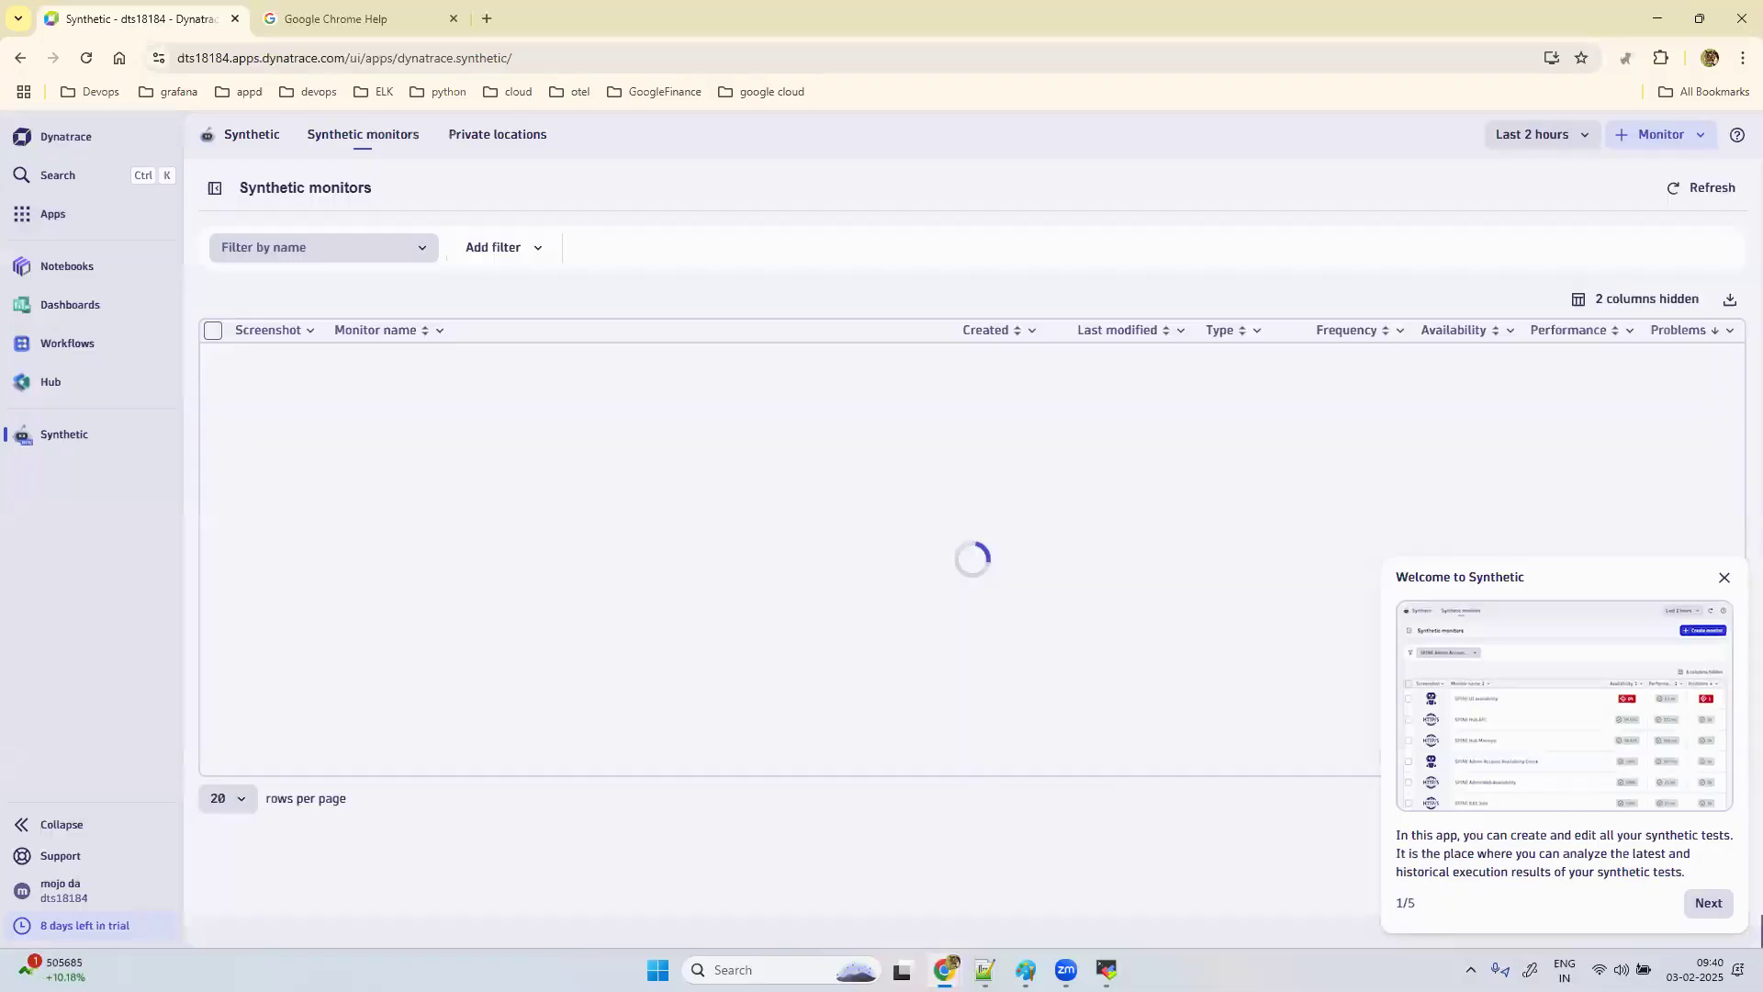
mouse_move(1107, 970)
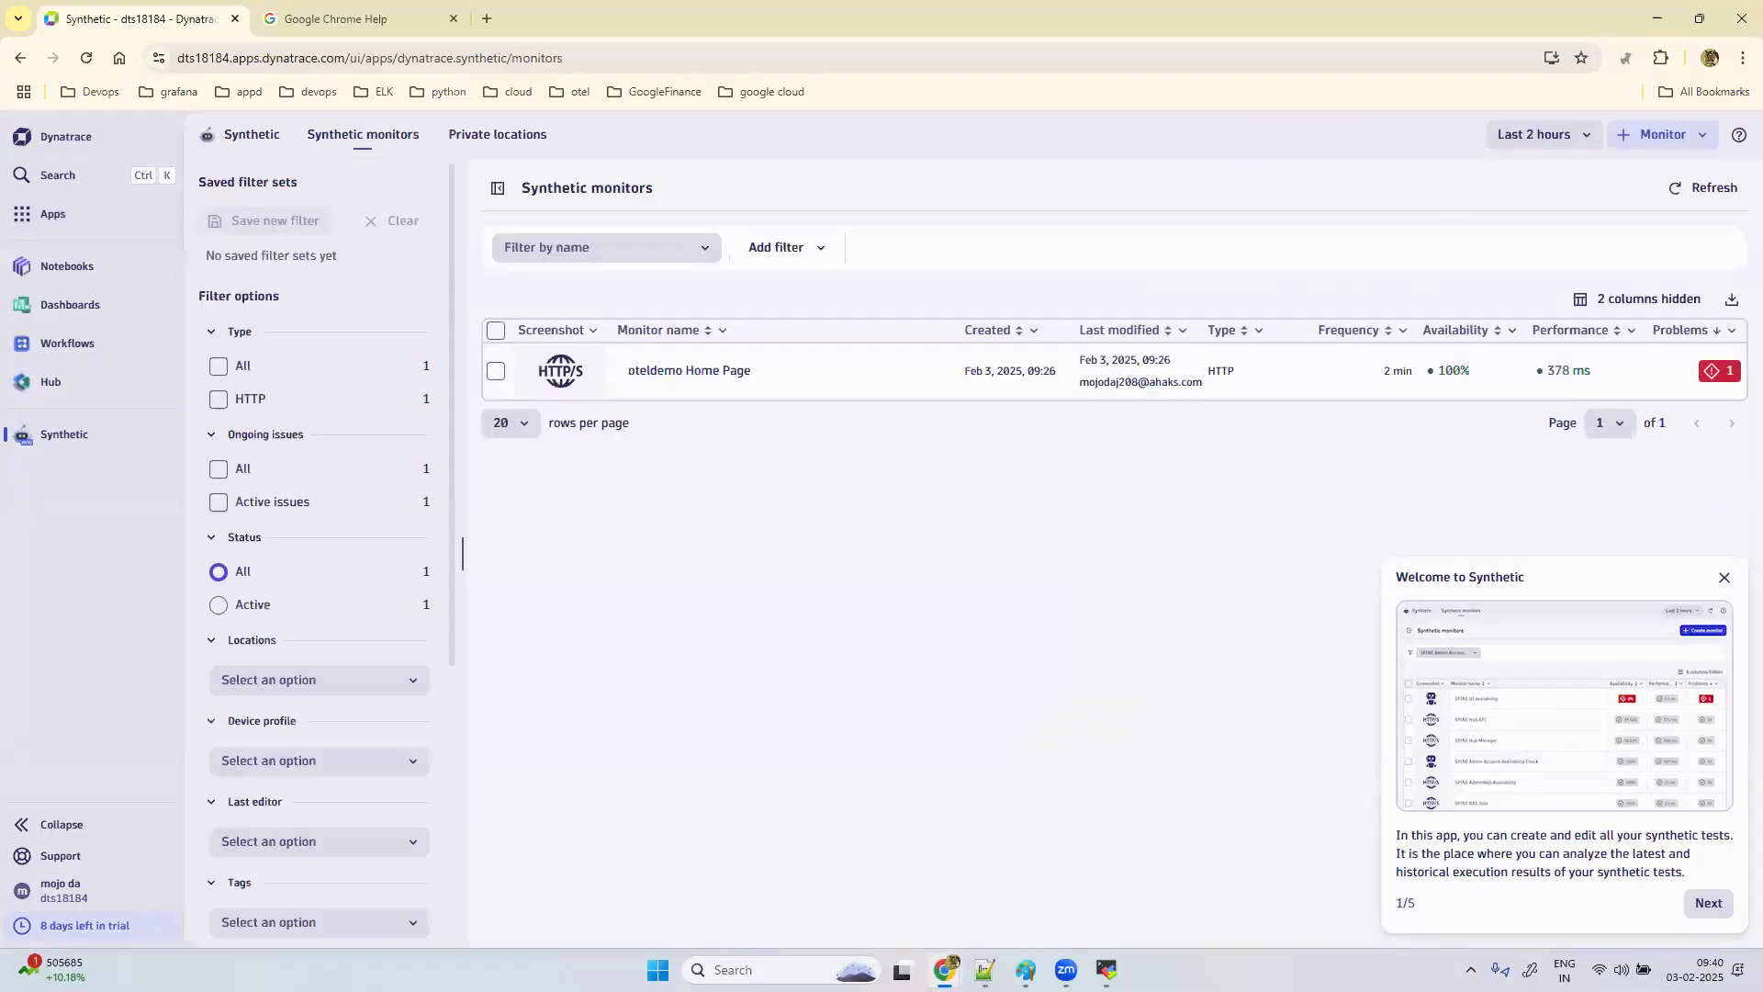
click(1738, 572)
Step: Start creating a new browser monitor and open its configuration form
click(1692, 140)
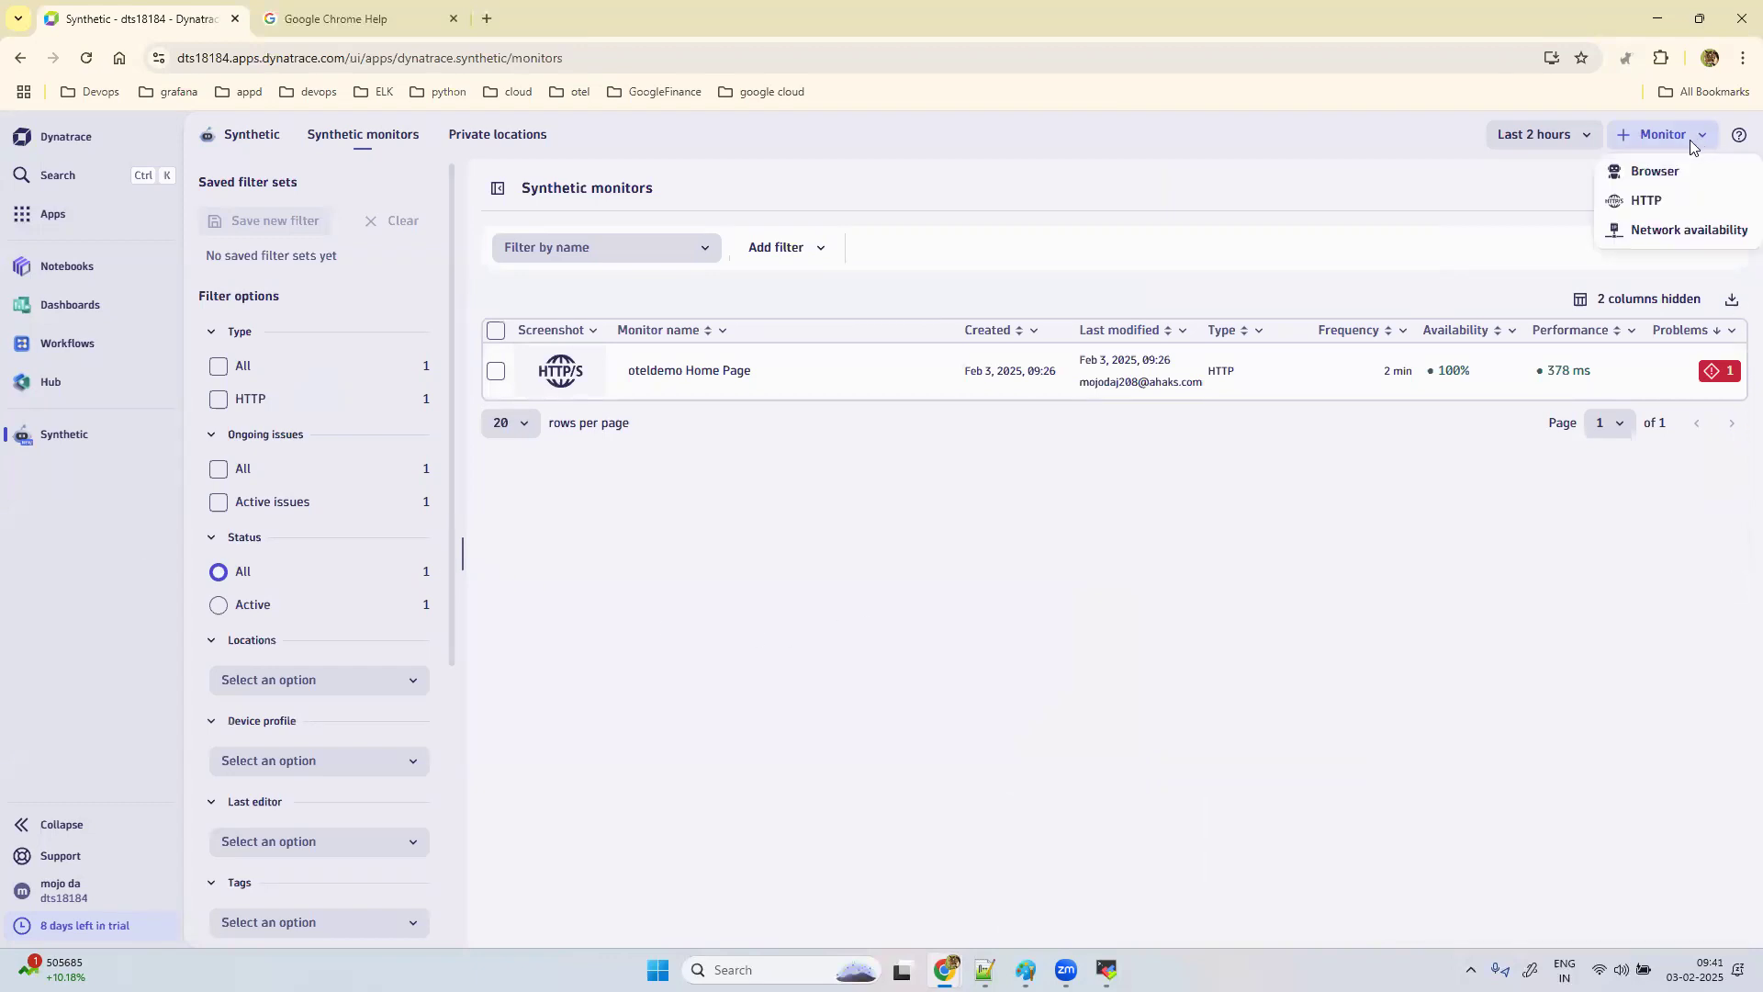
click(1667, 171)
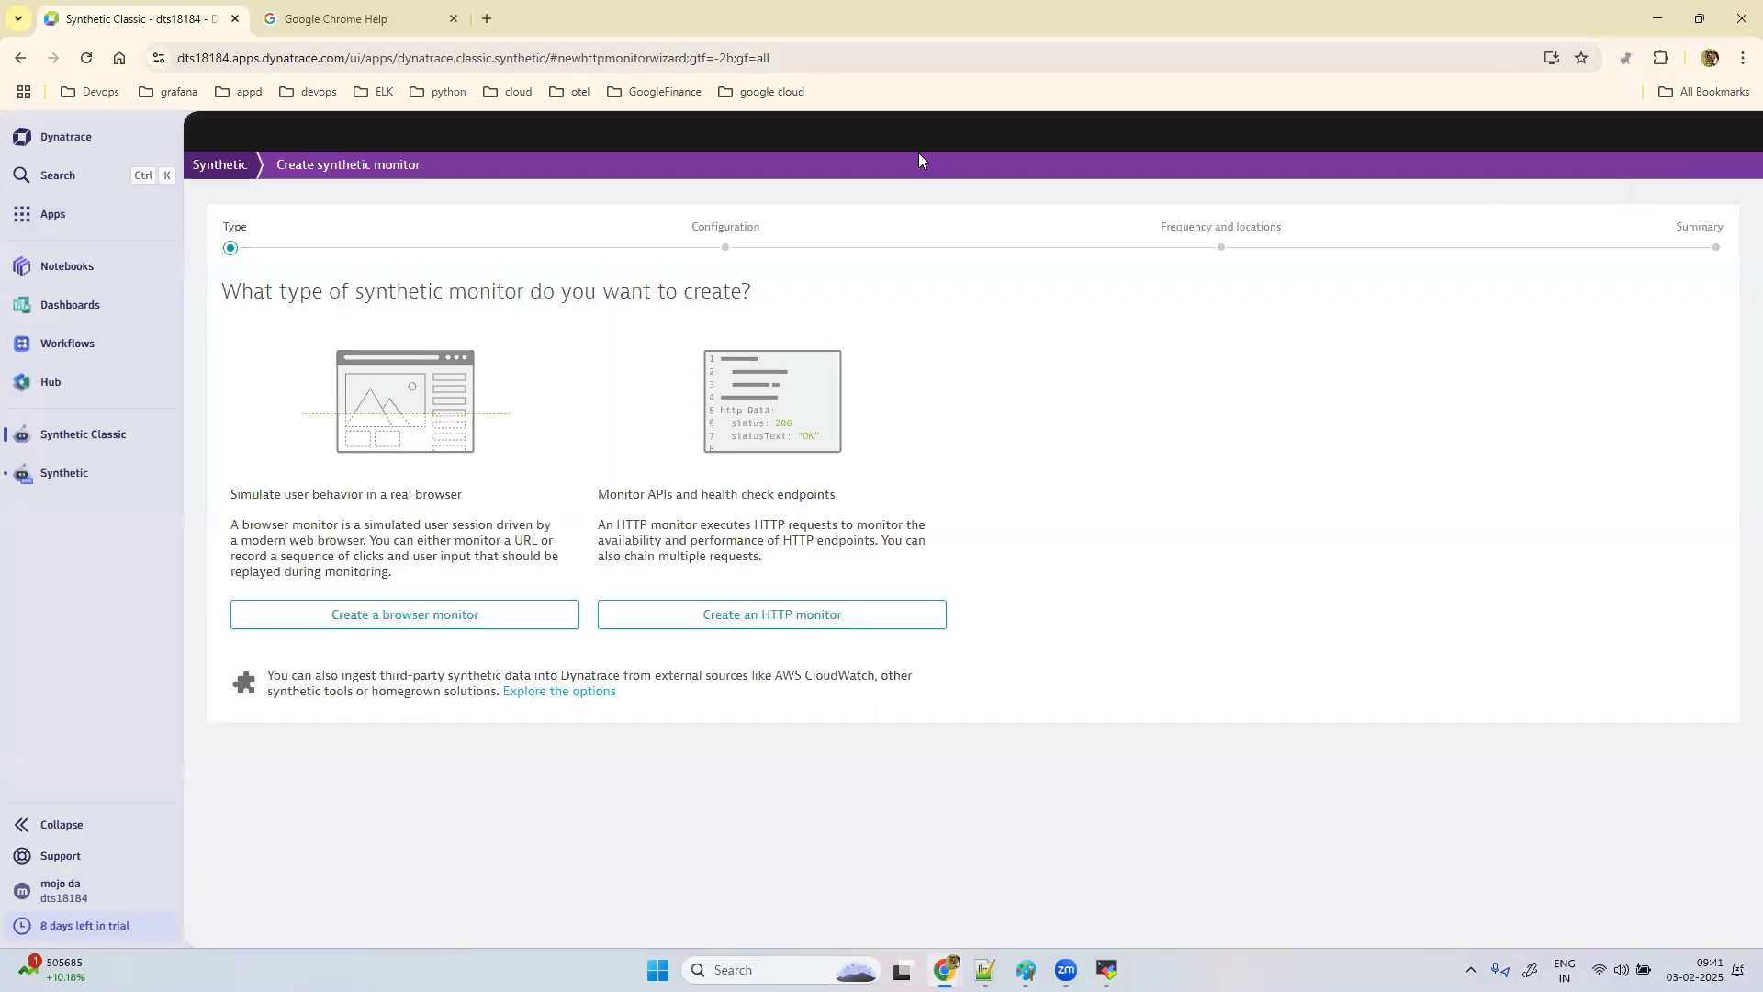
click(437, 613)
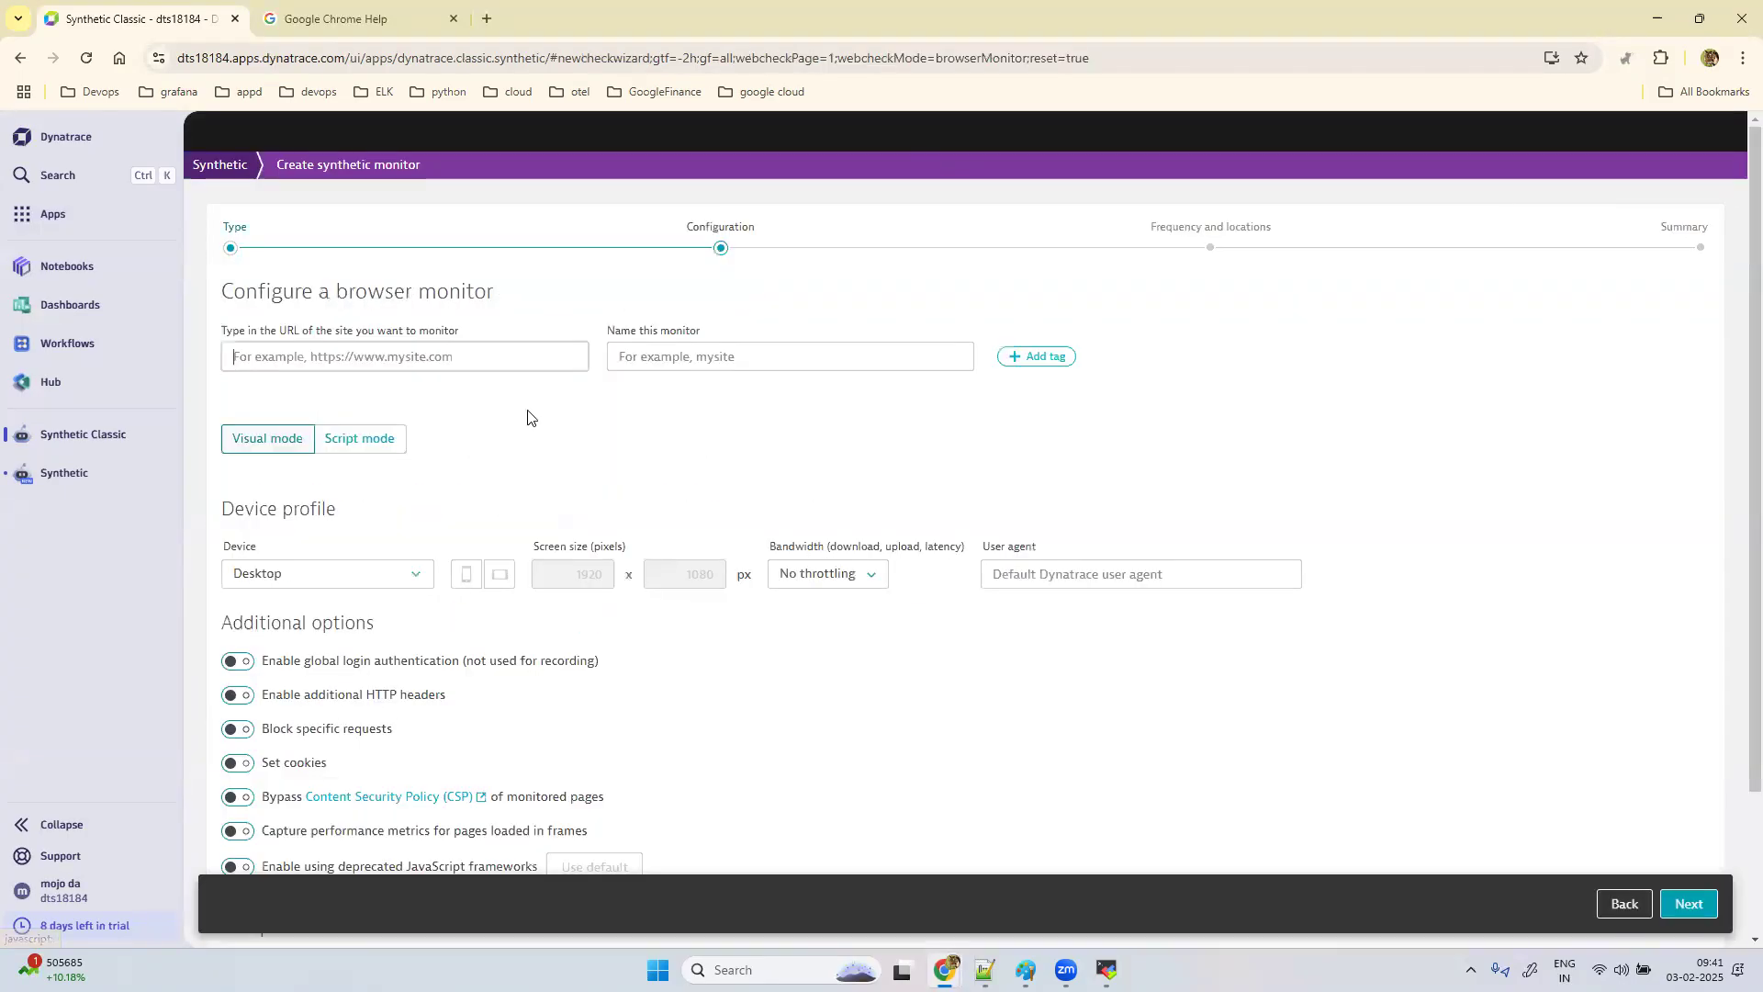
Step: Search Google for "buy iphone" in a new browser tab and open Apple's Buying iPhone result
click(487, 16)
click(457, 53)
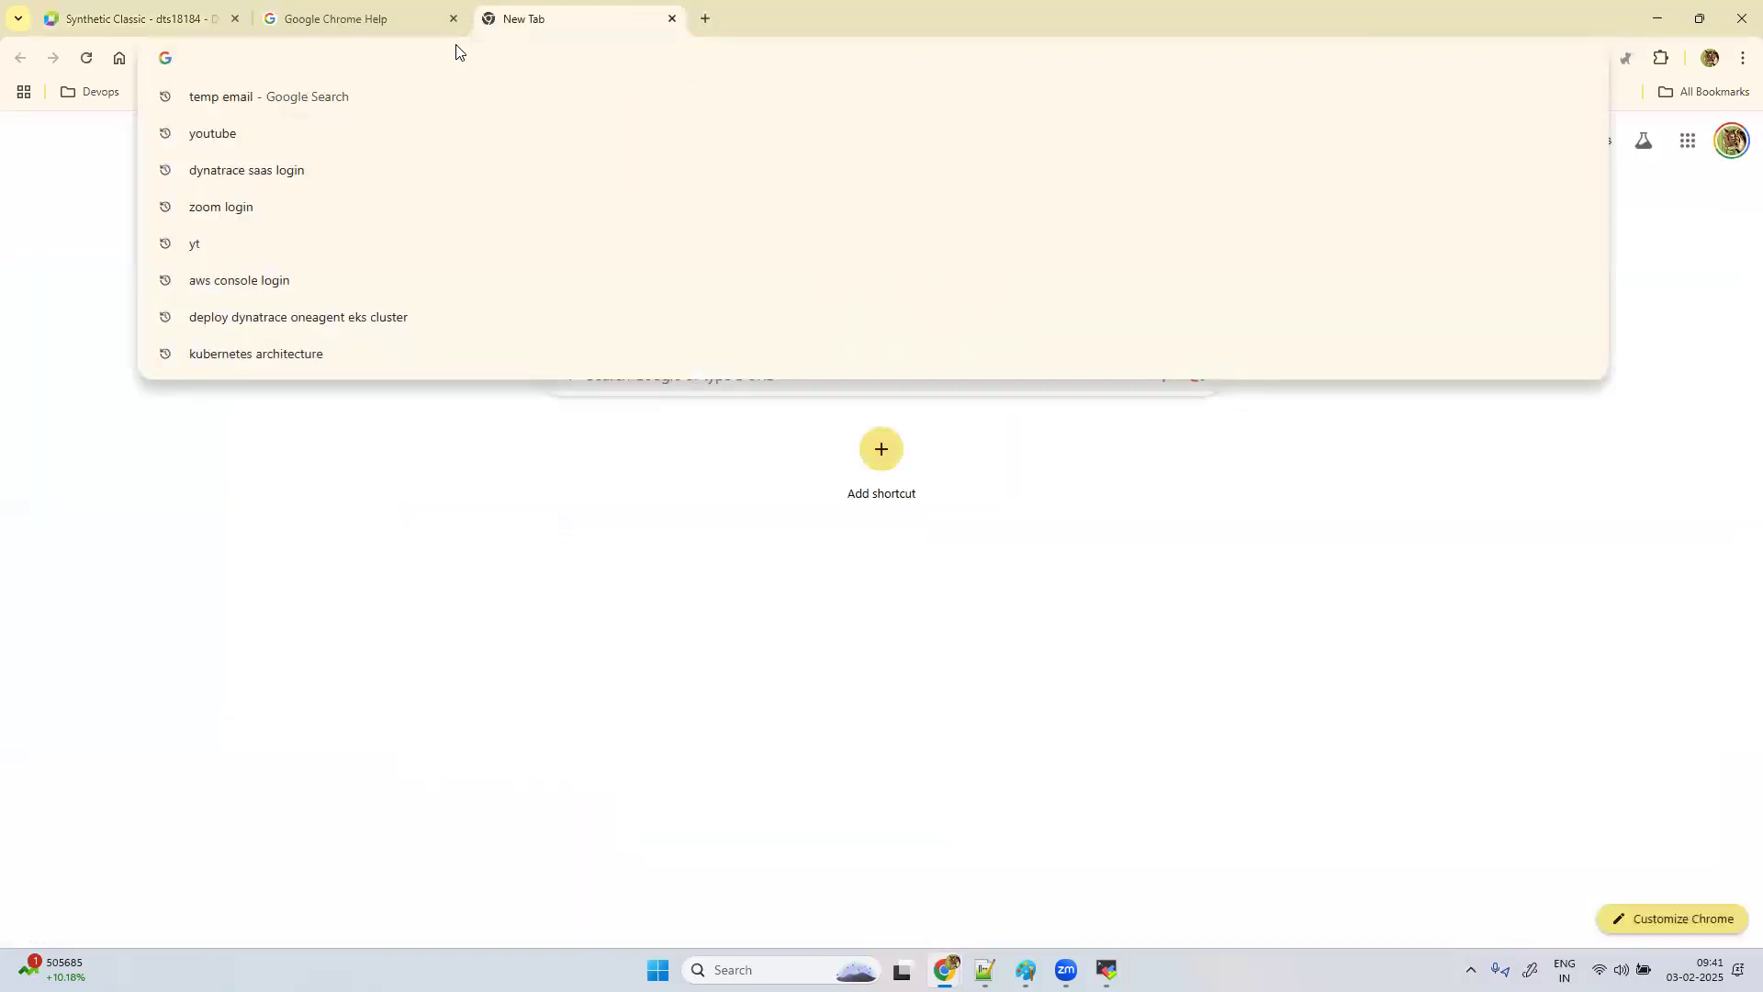
text(by)
key(BackSpace)
text(uy o)
key(BackSpace)
text(iphne)
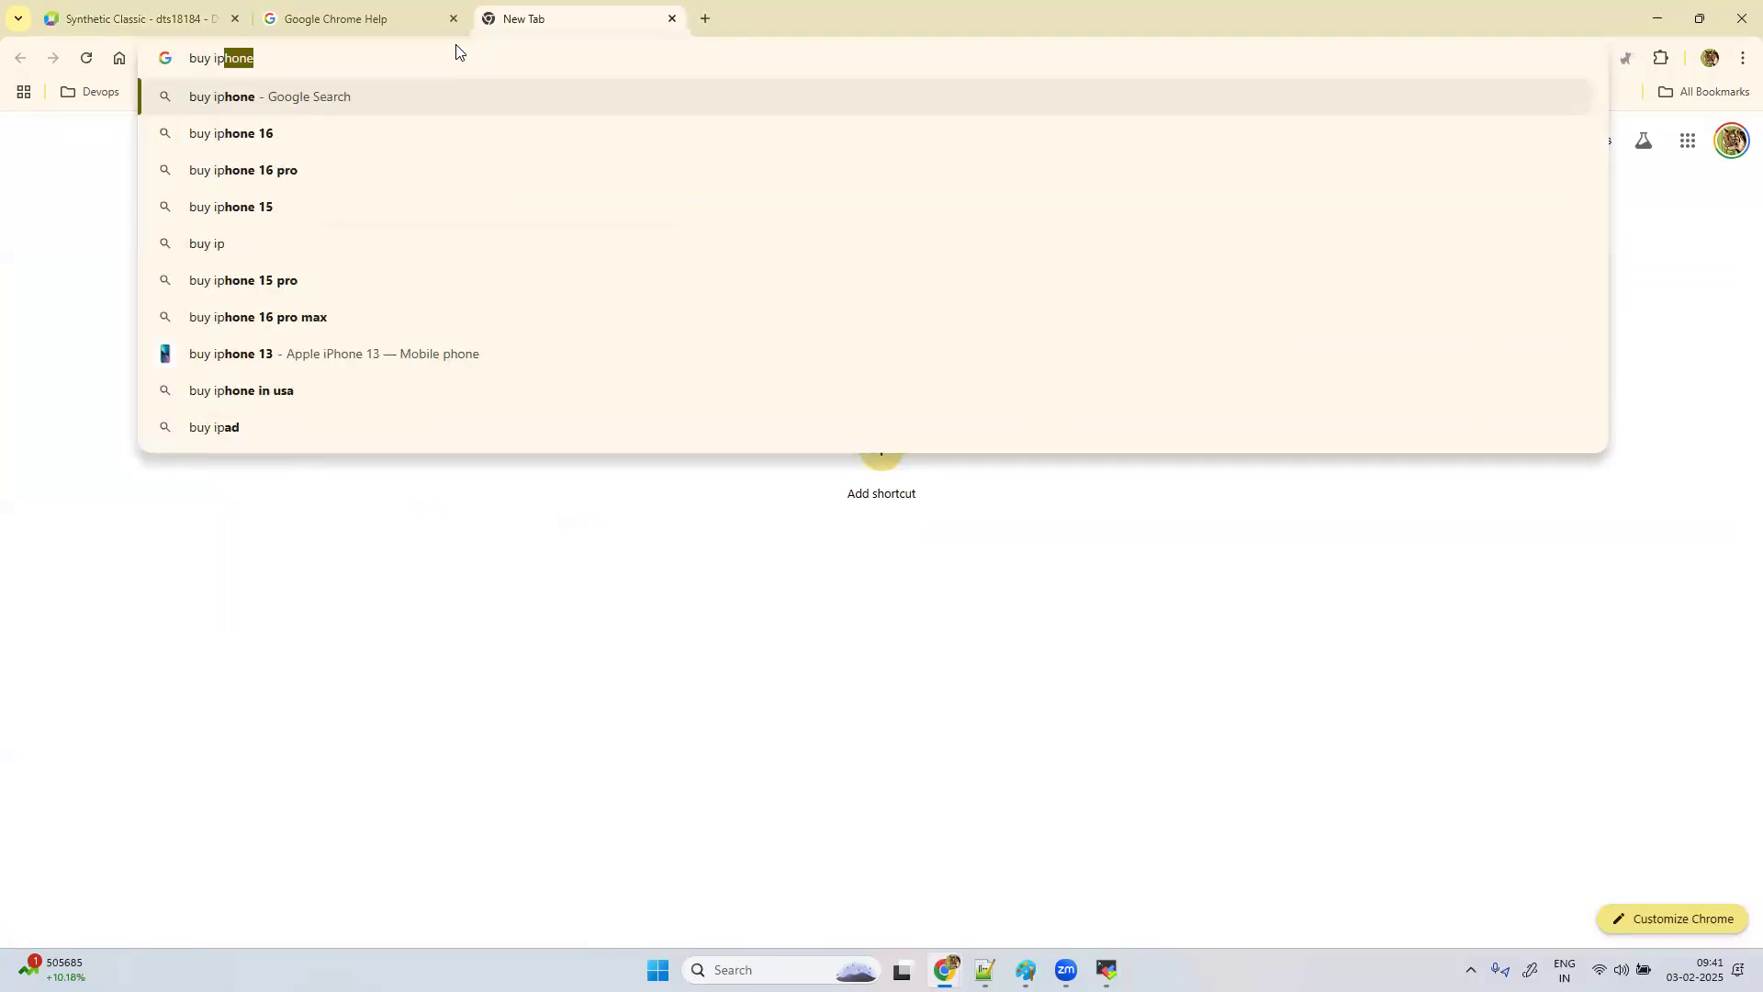
key(Return)
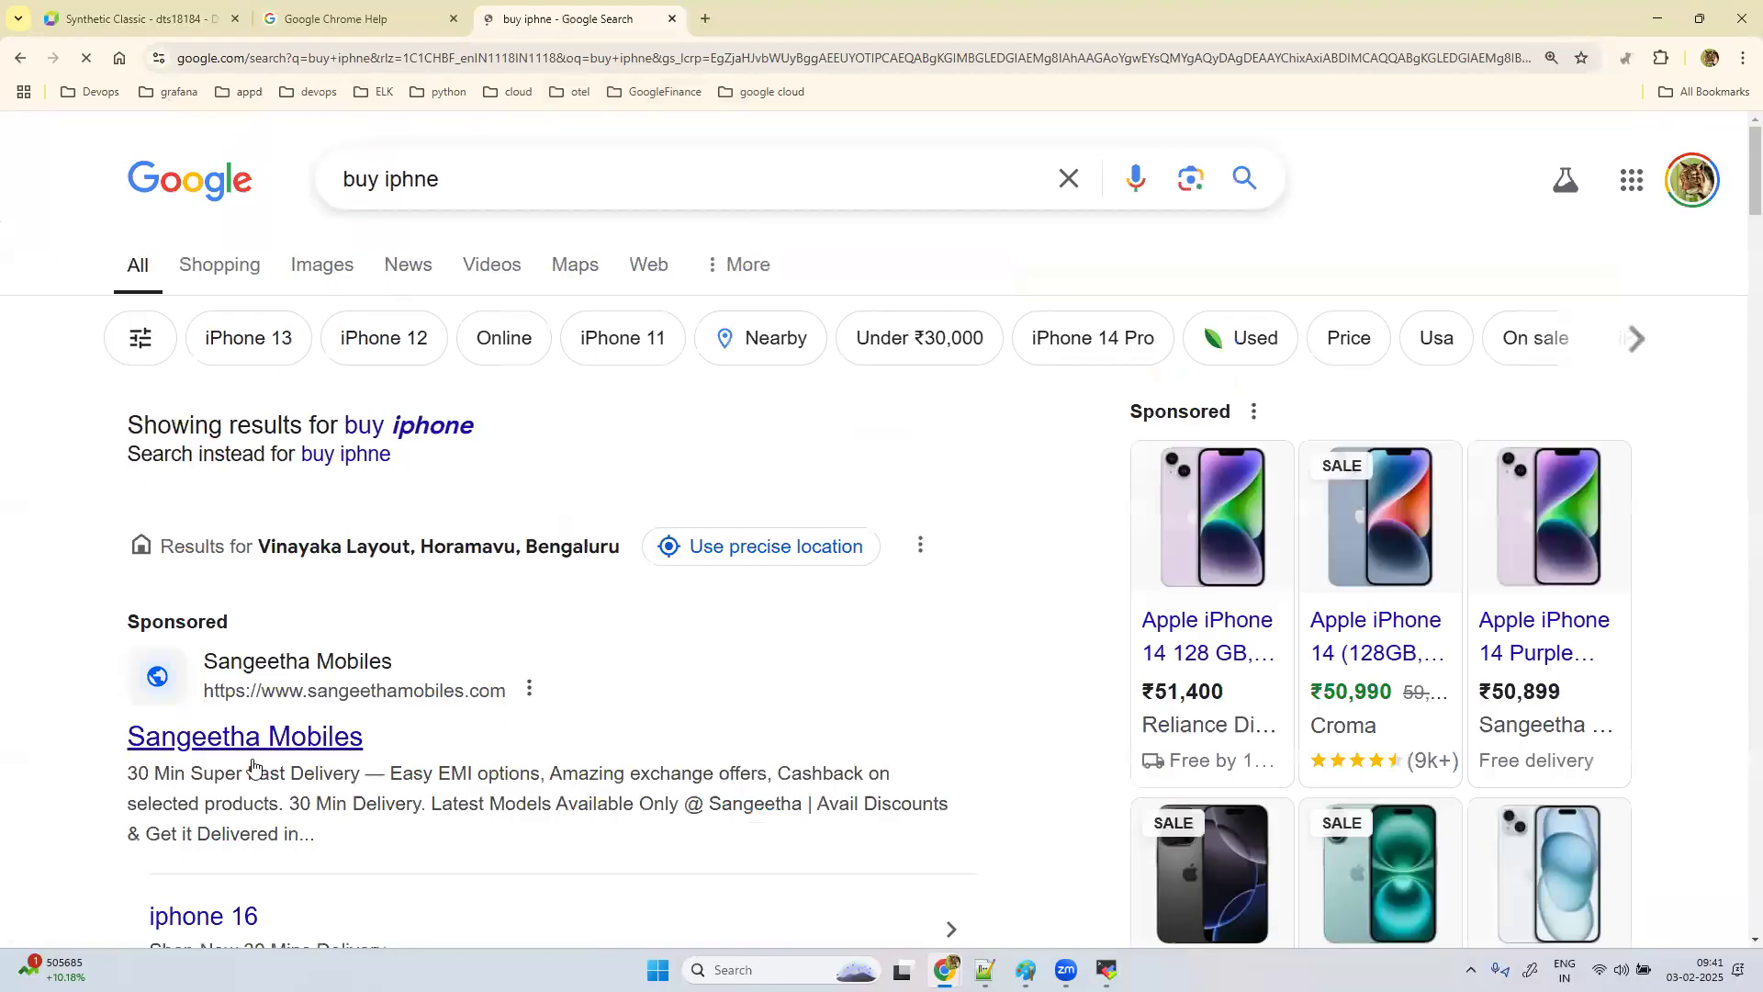
click(420, 180)
text(o)
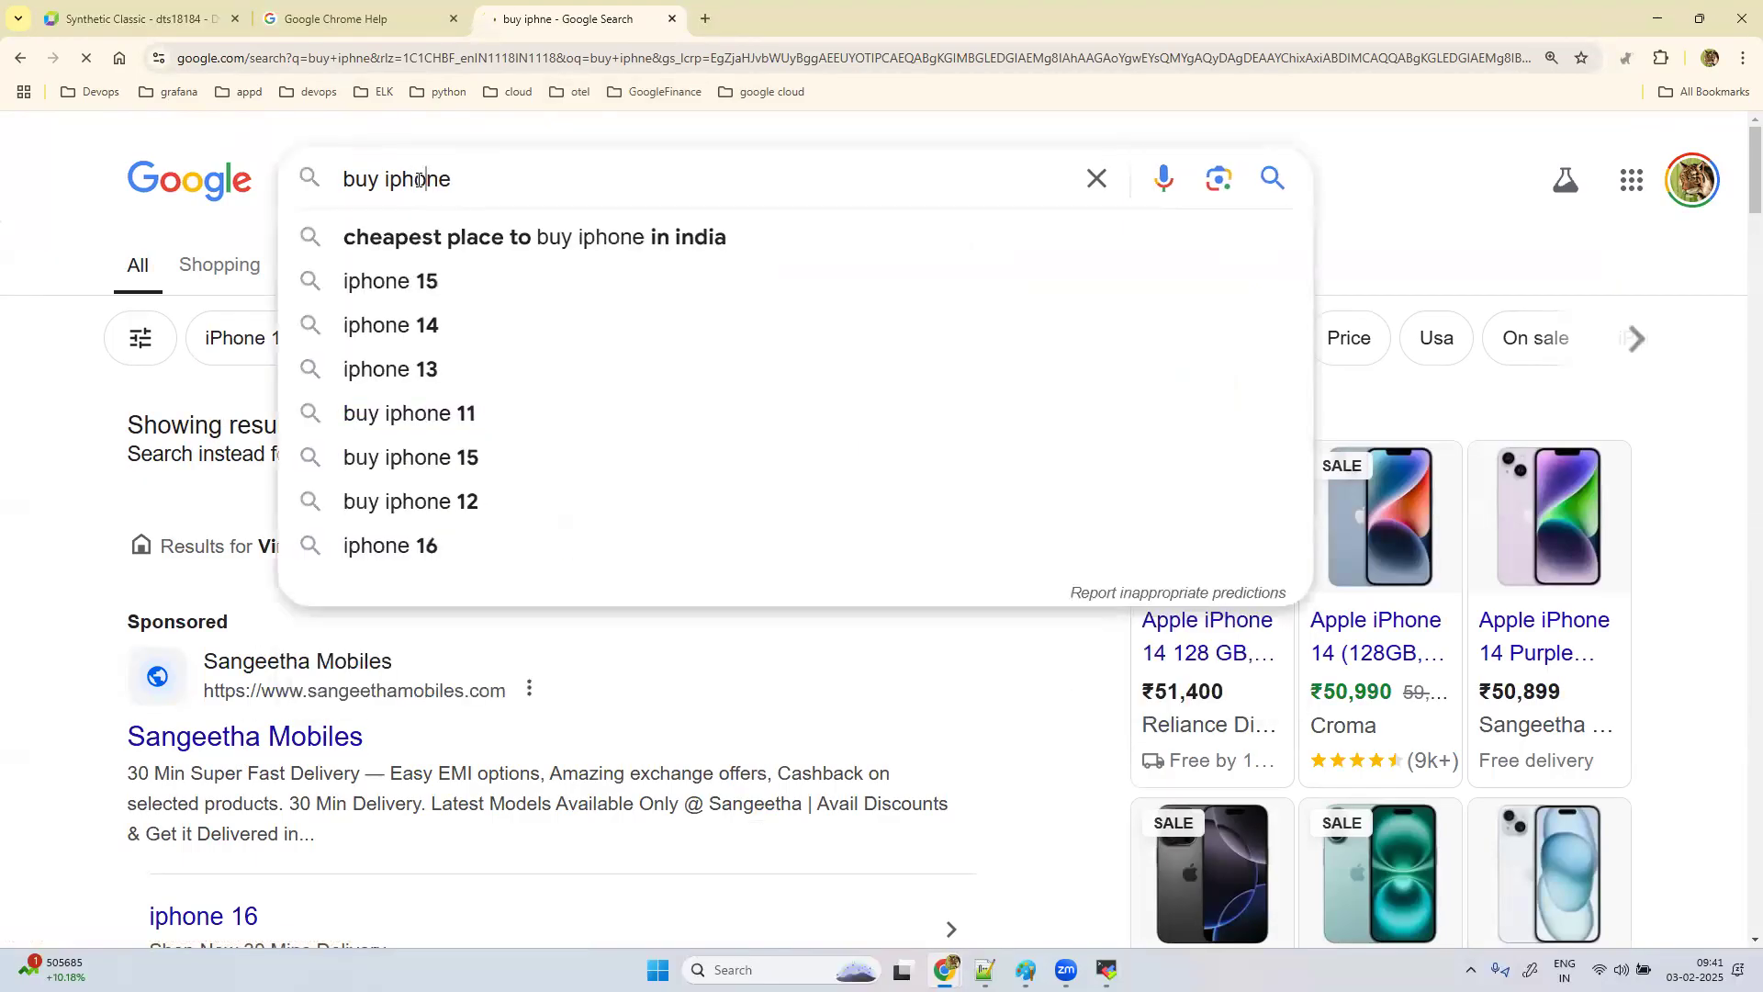
key(Return)
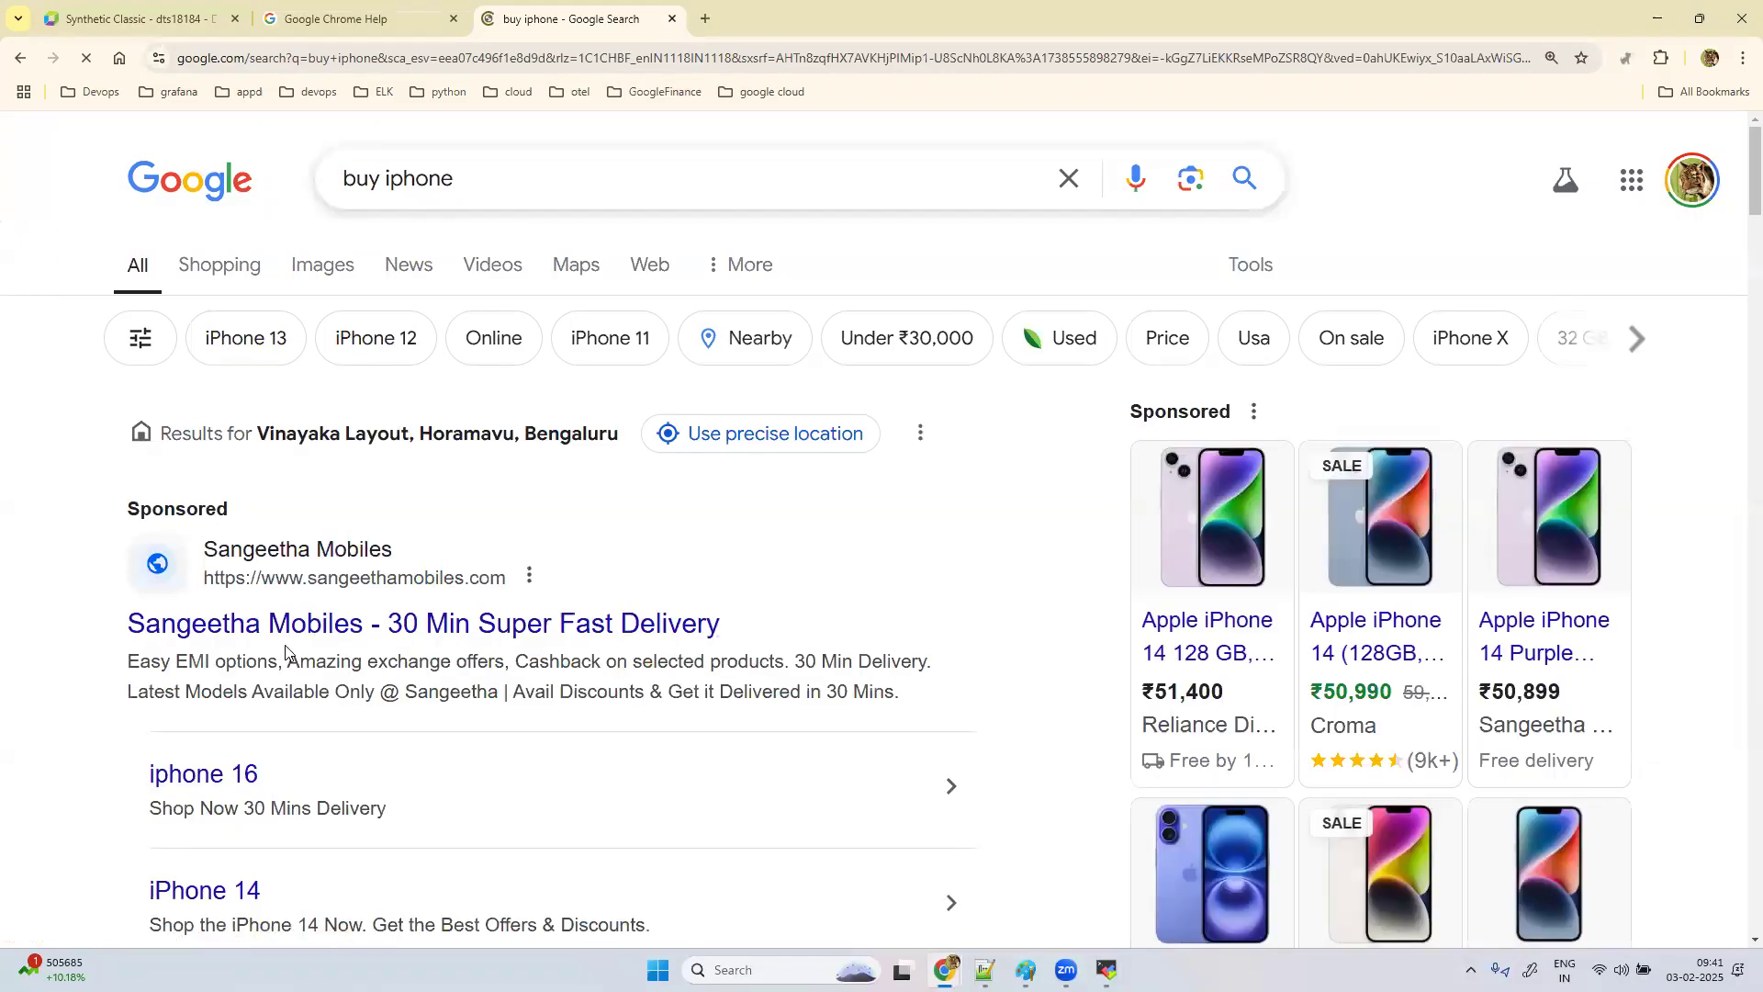
scroll(457, 621, down, 8)
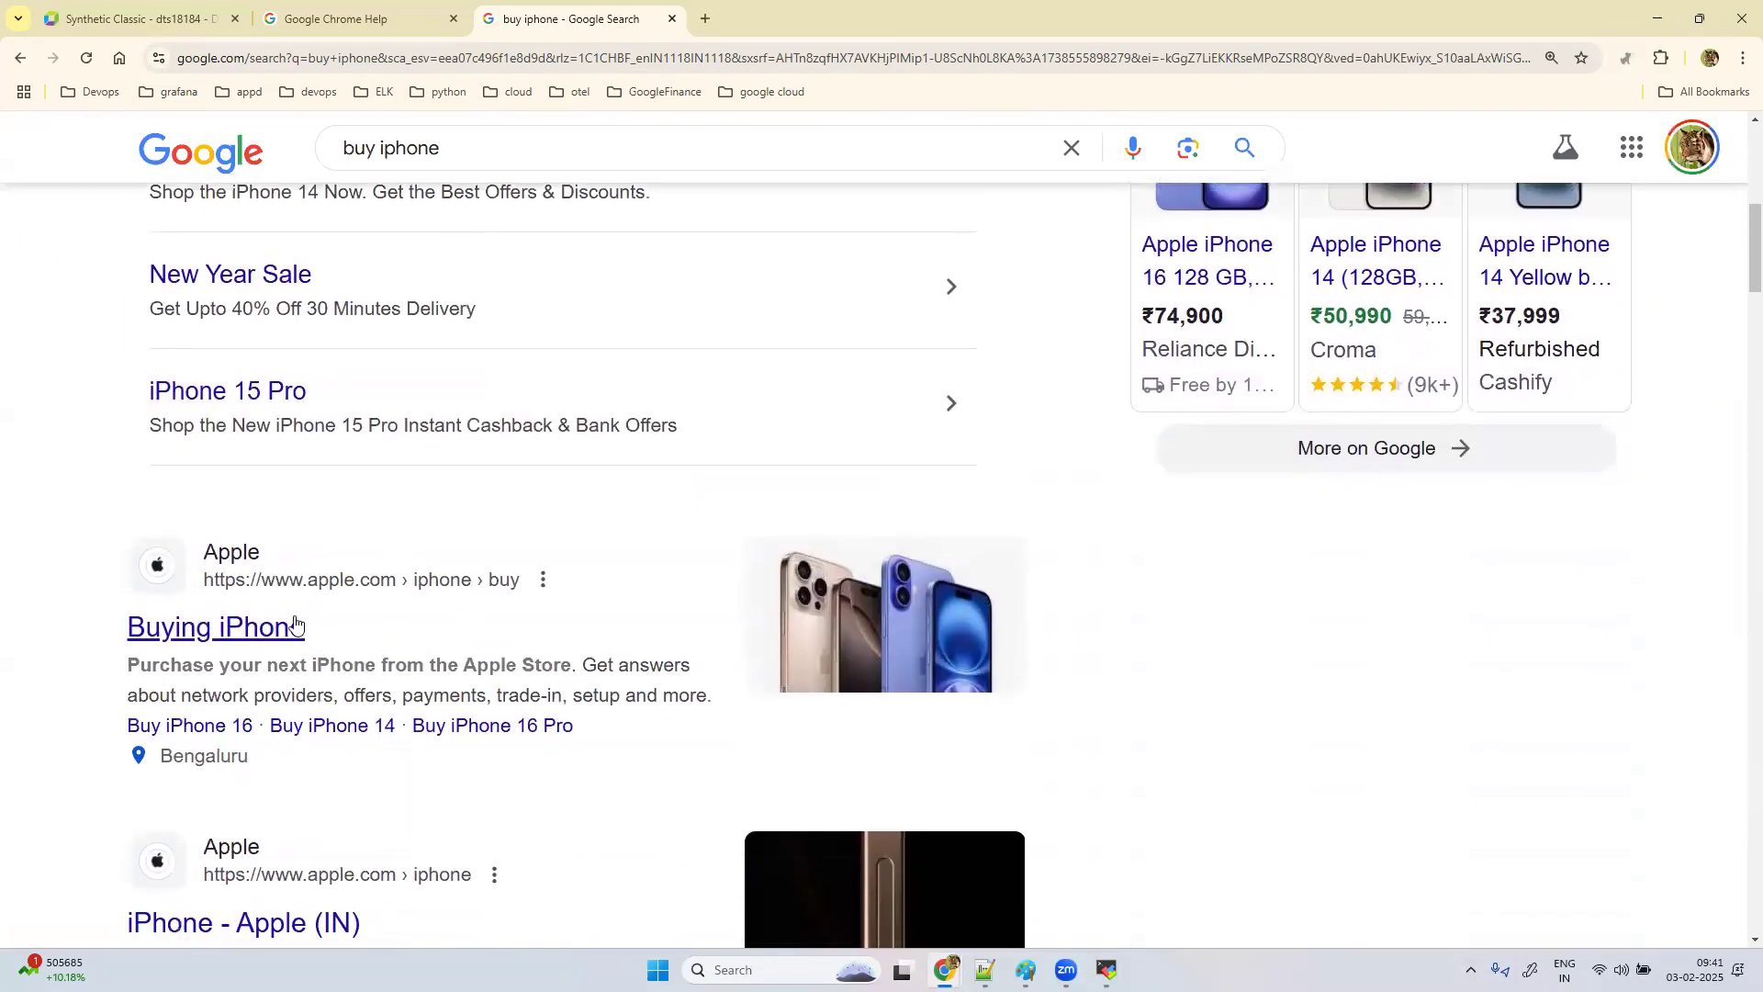
click(237, 633)
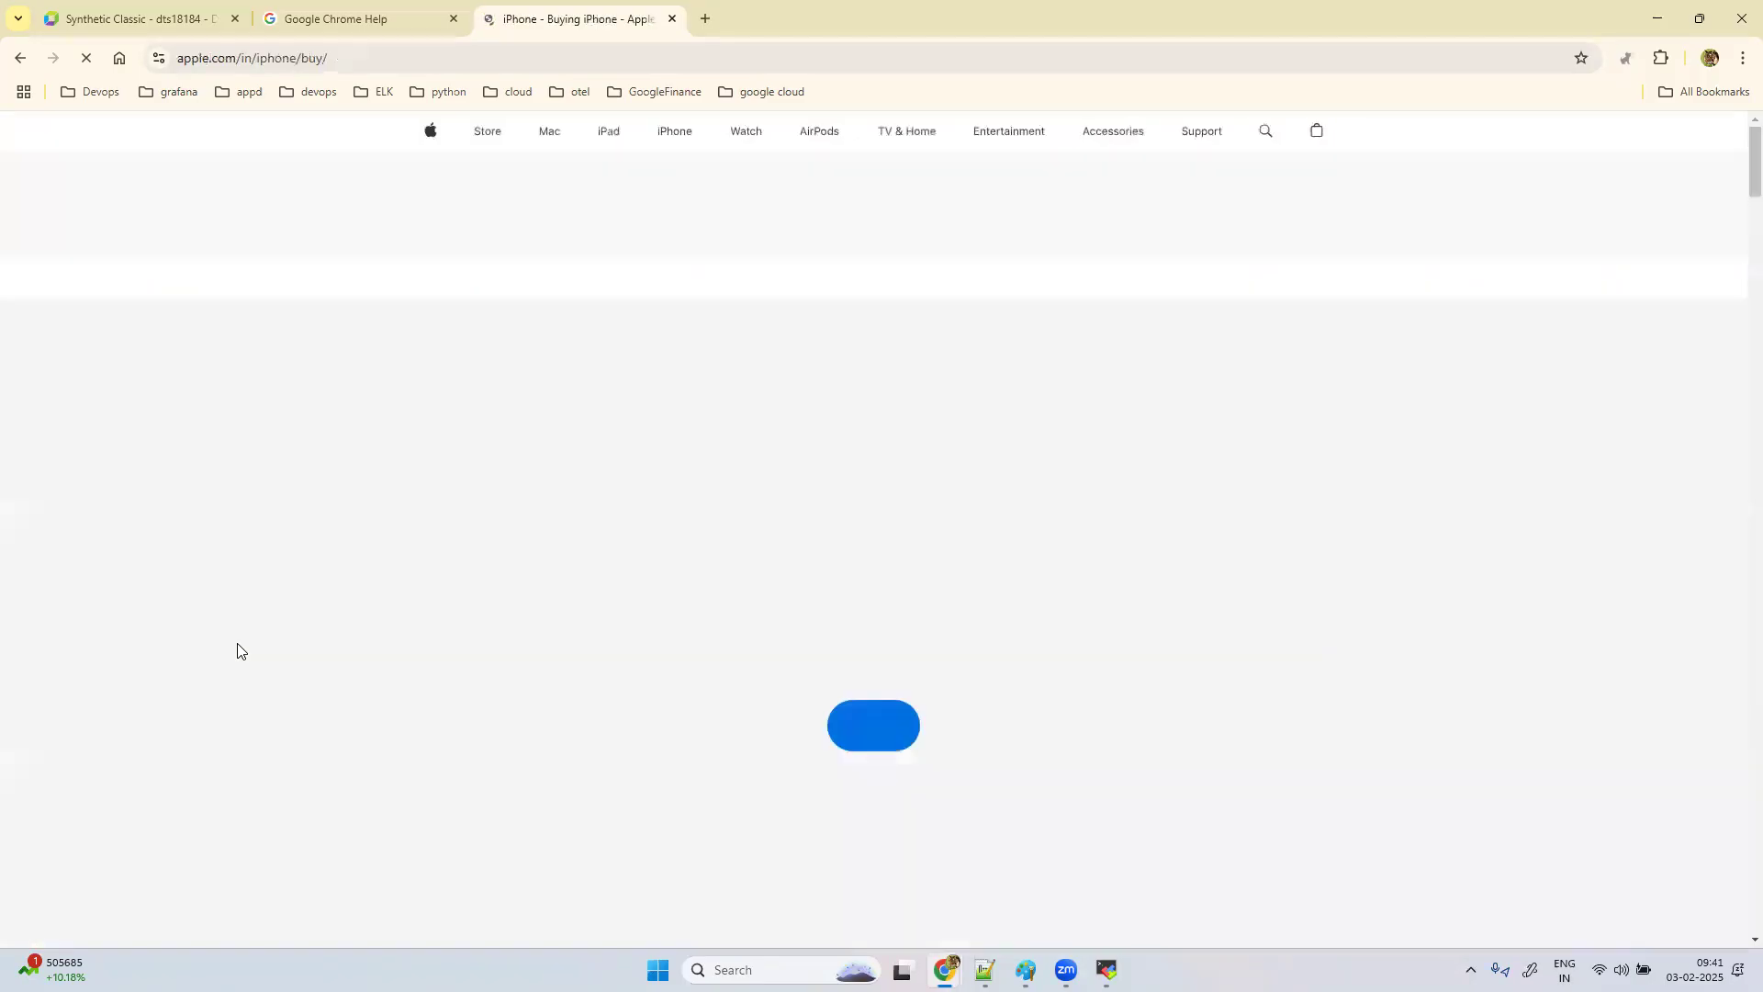
click(357, 51)
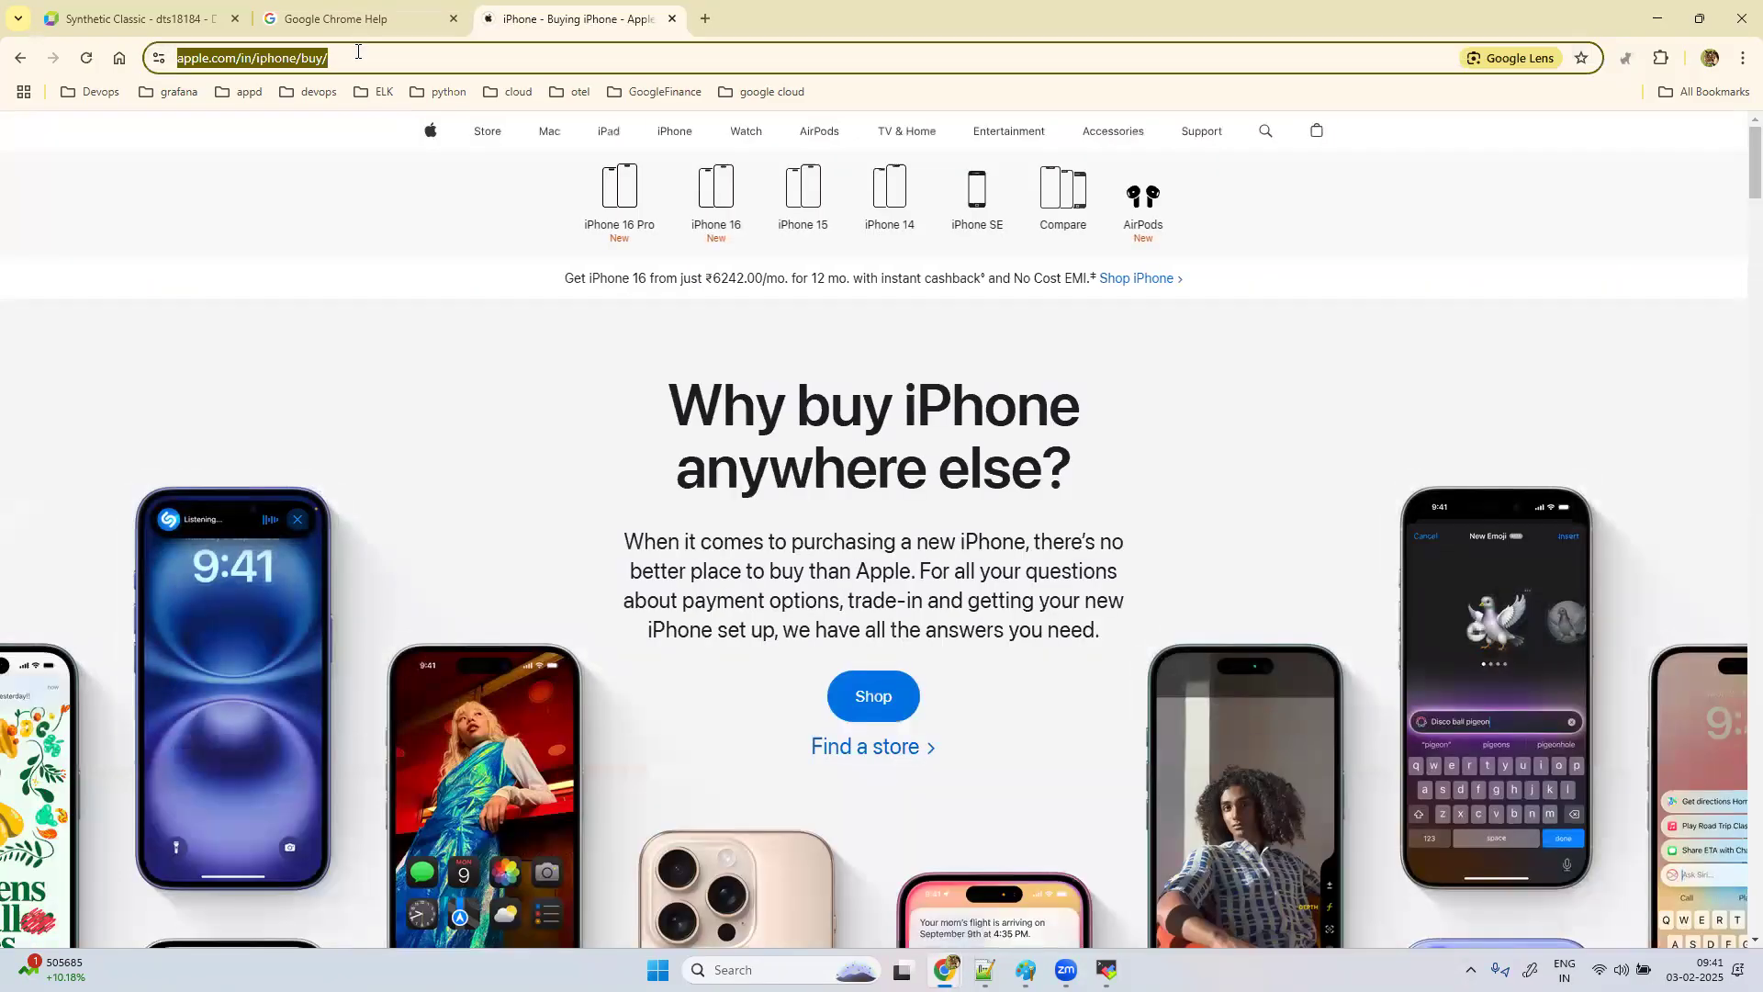
click(316, 59)
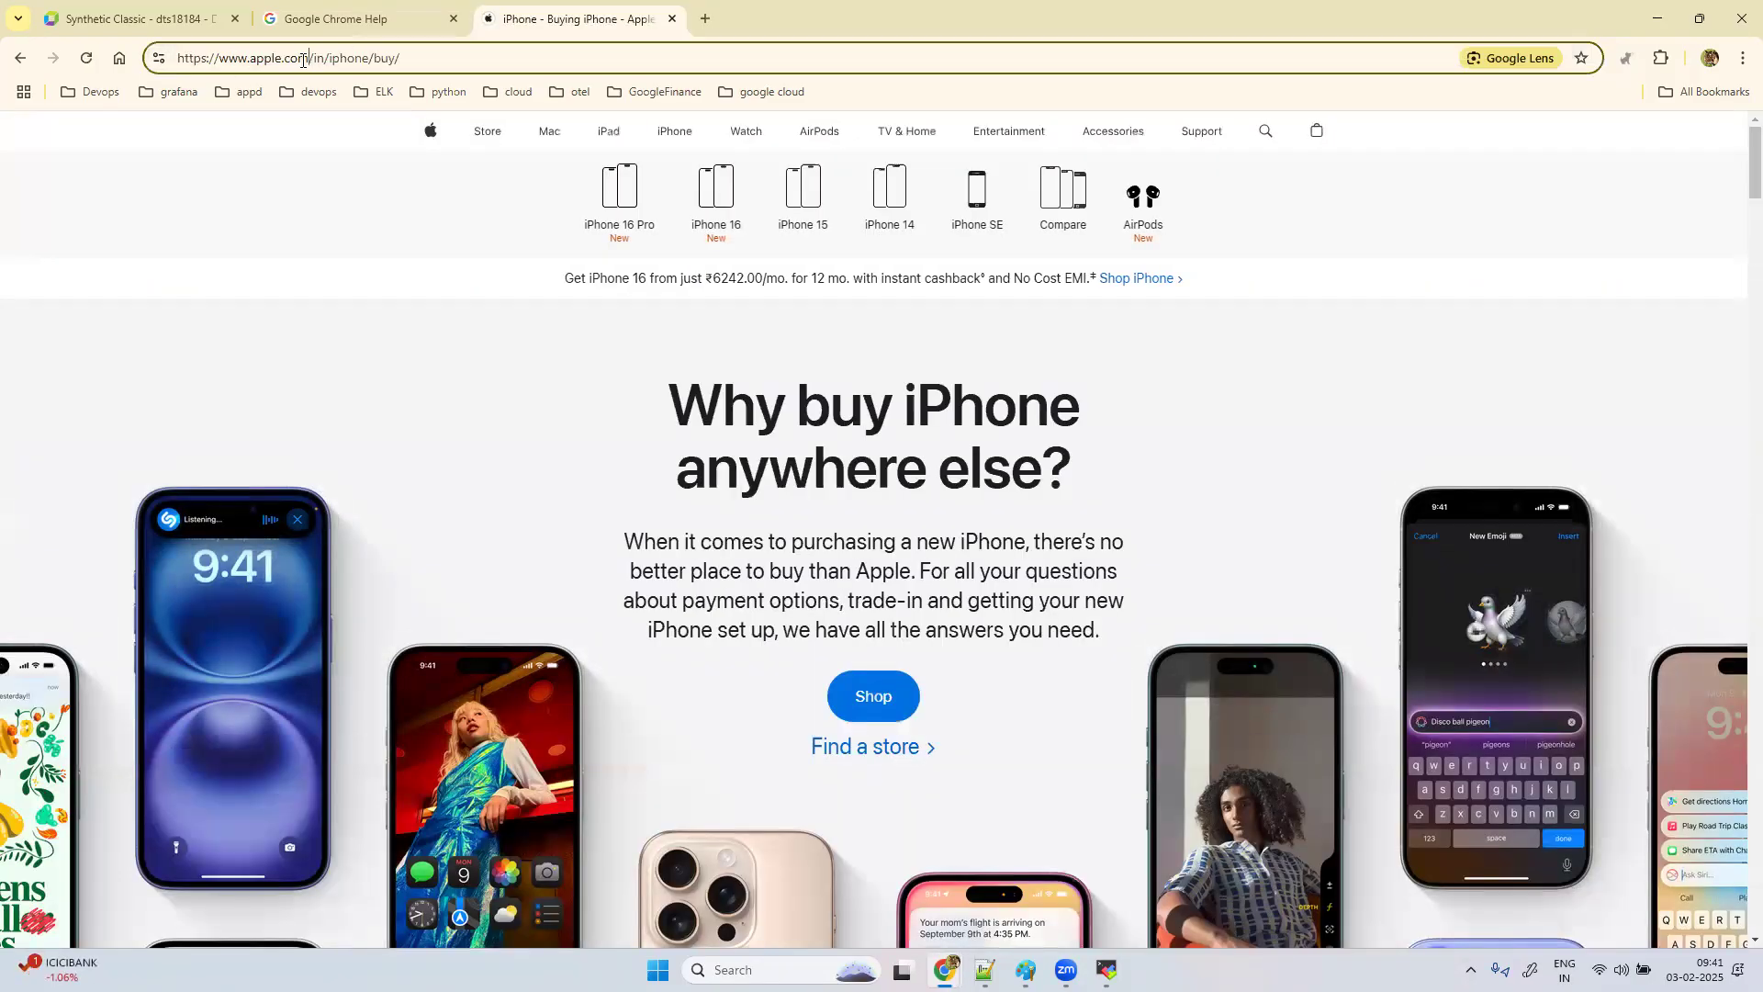
drag(303, 60, 174, 60)
key(ctrl+c)
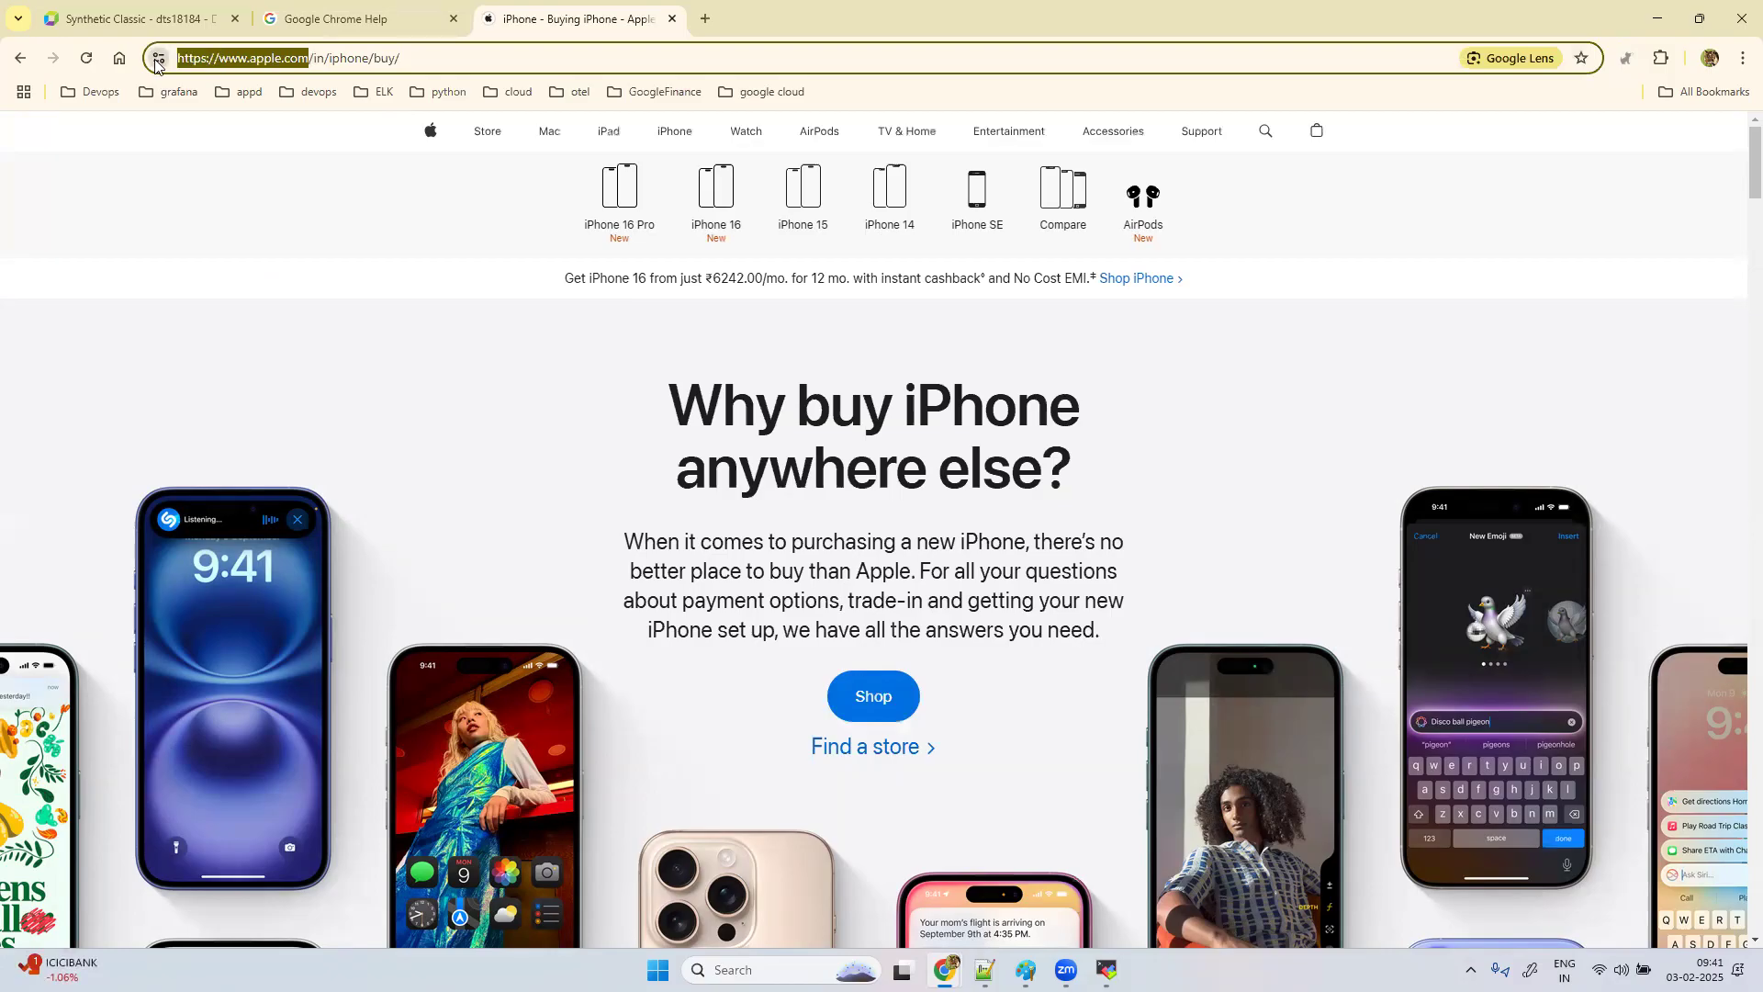
click(137, 18)
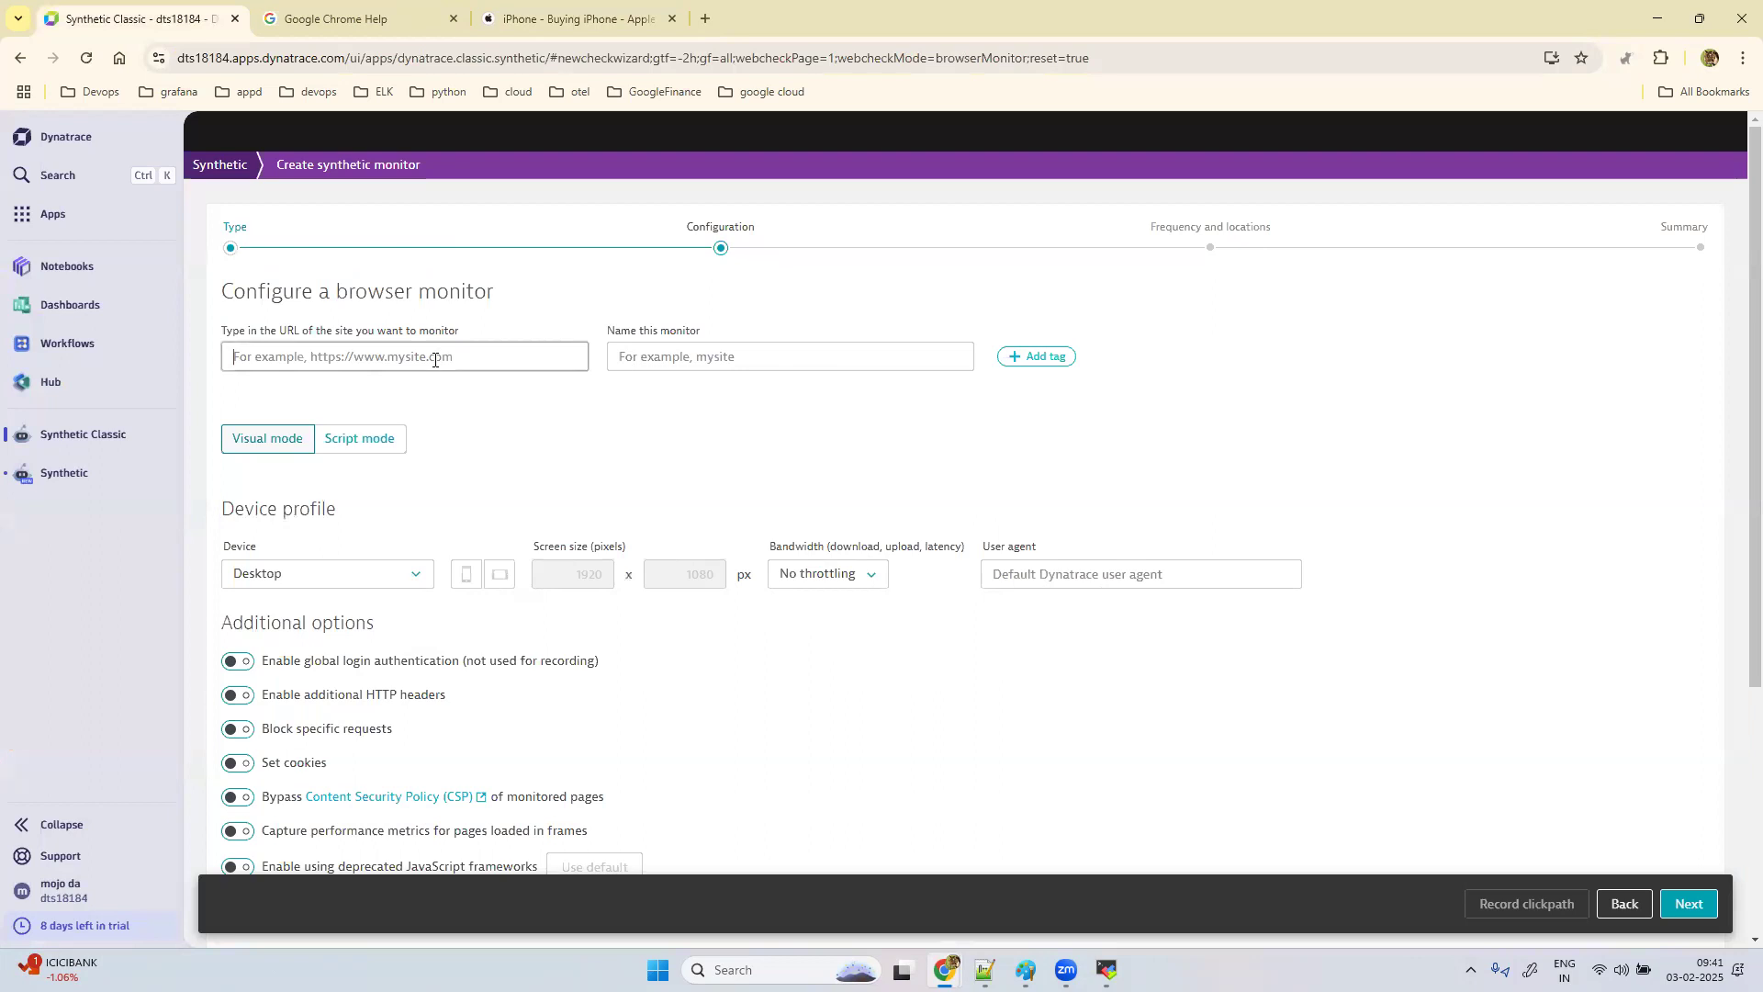
key(ctrl+v)
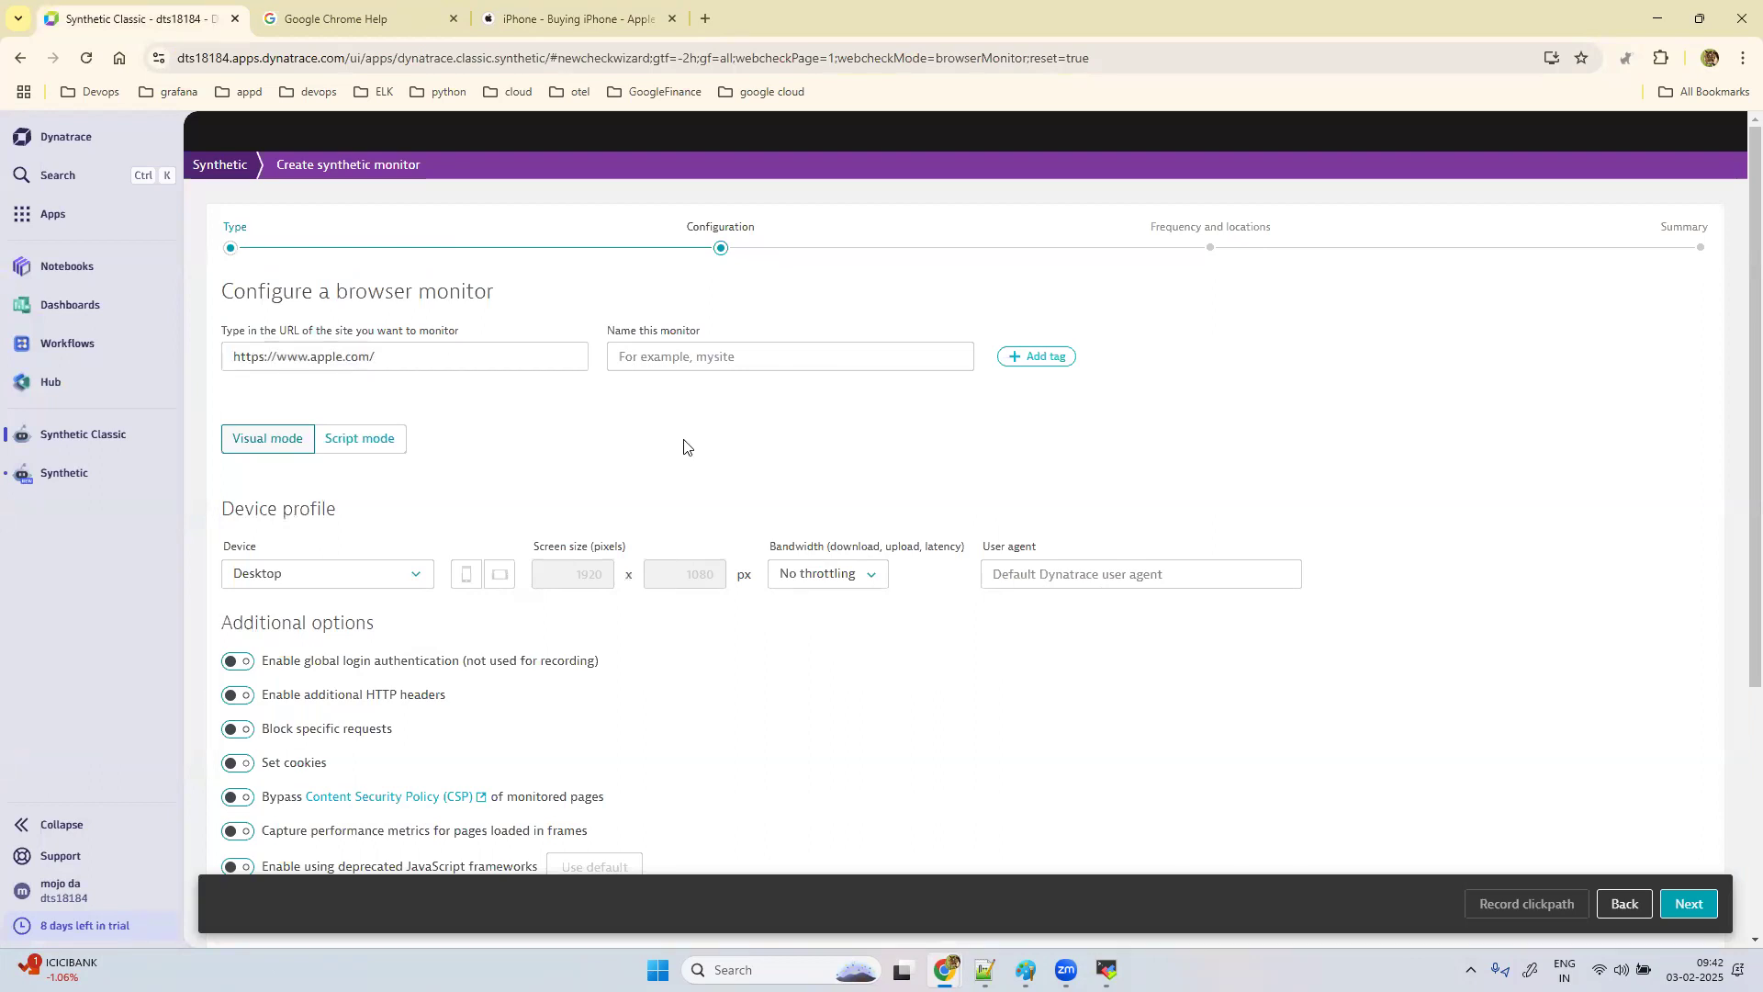
Step: Remove the Dynatrace Synthetic Recorder extension from Chrome
scroll(683, 447, down, 4)
scroll(683, 447, down, 1)
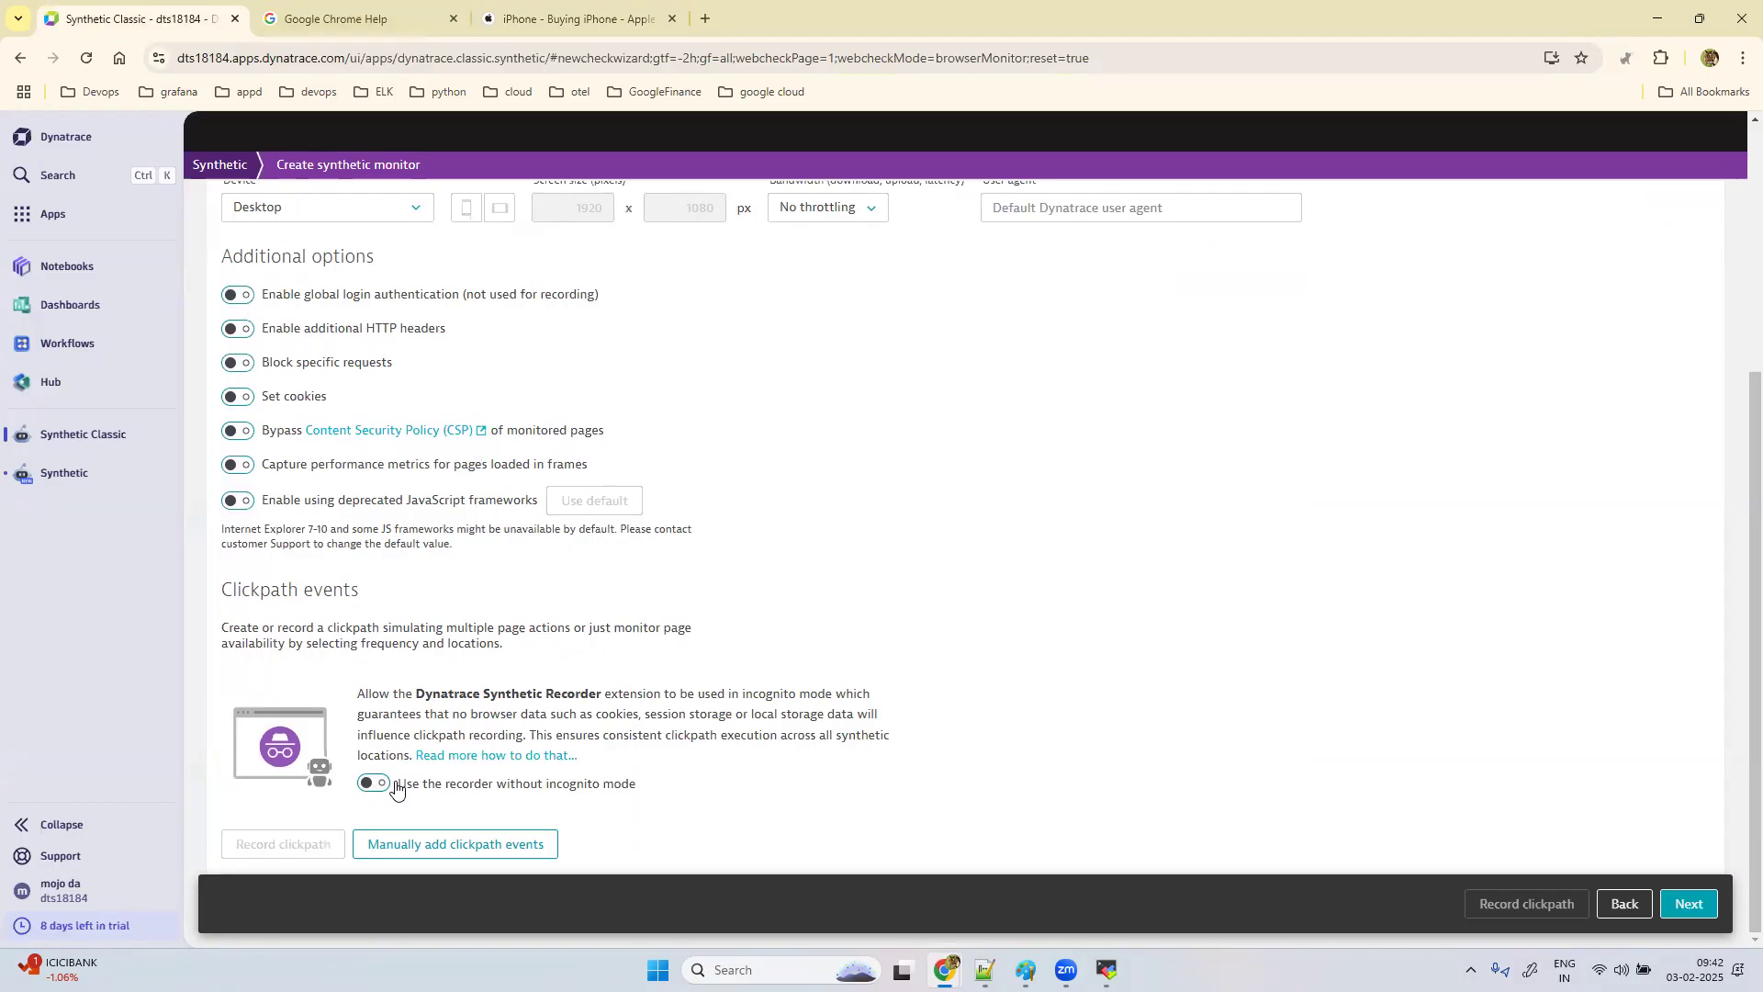
right_click(1620, 60)
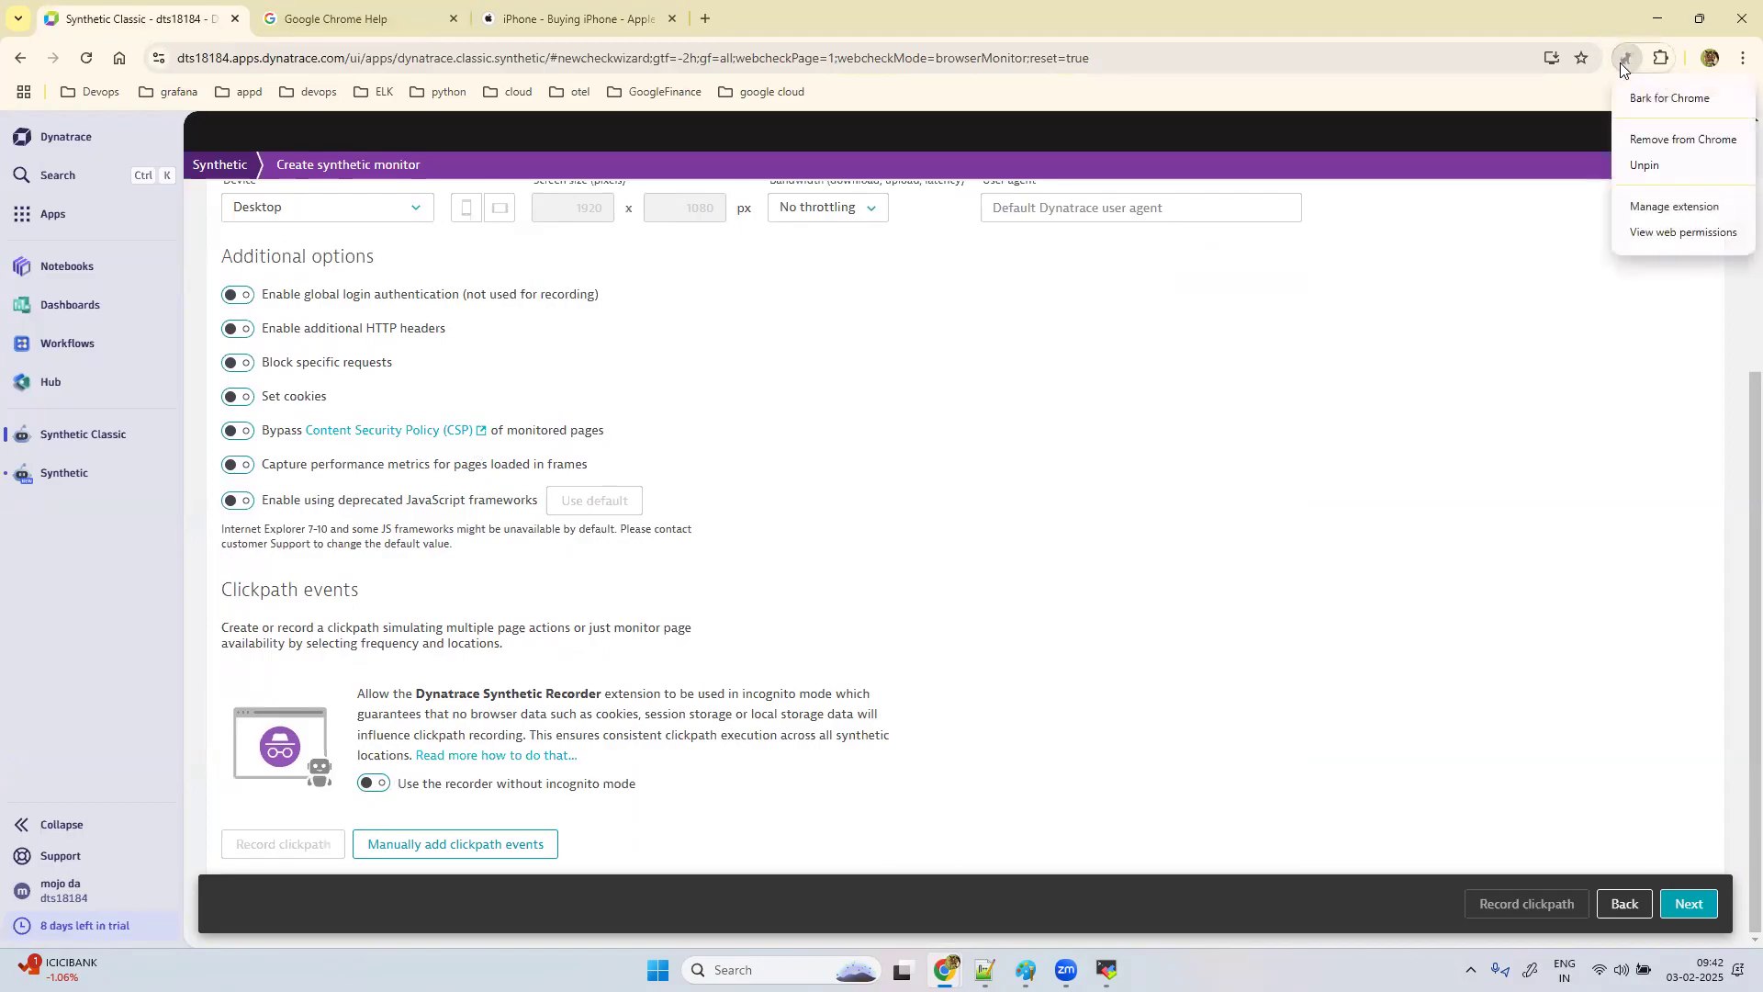
click(1582, 92)
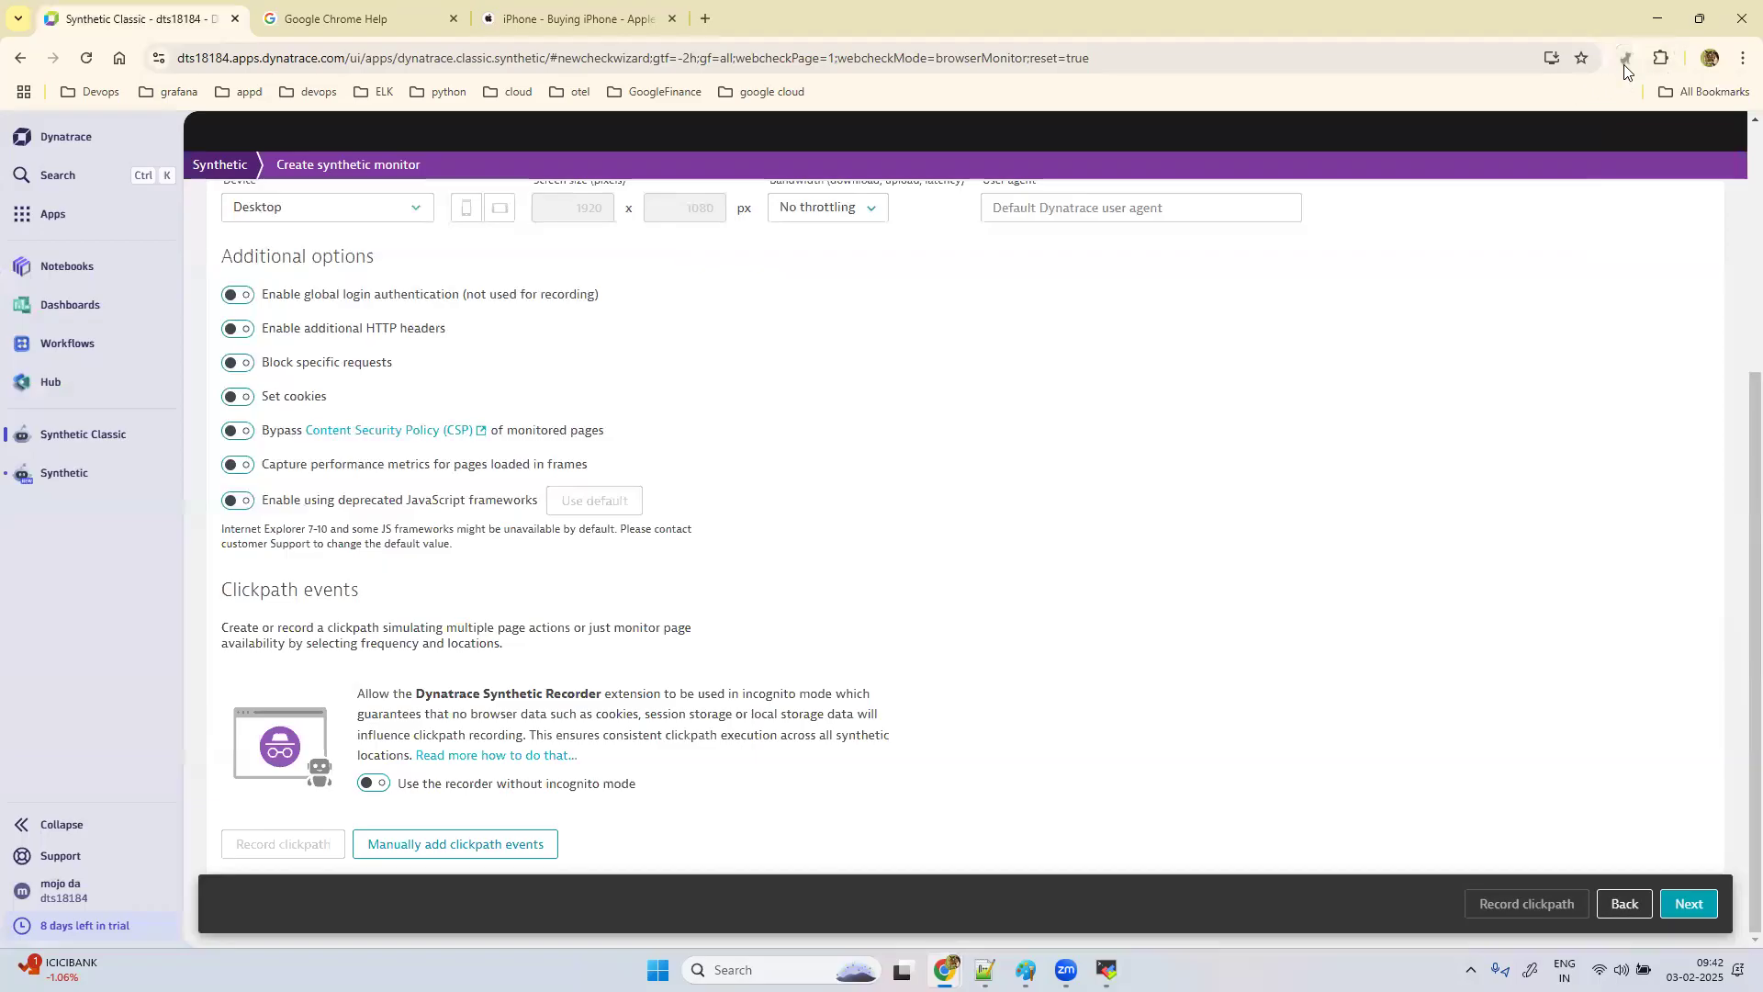
click(1659, 58)
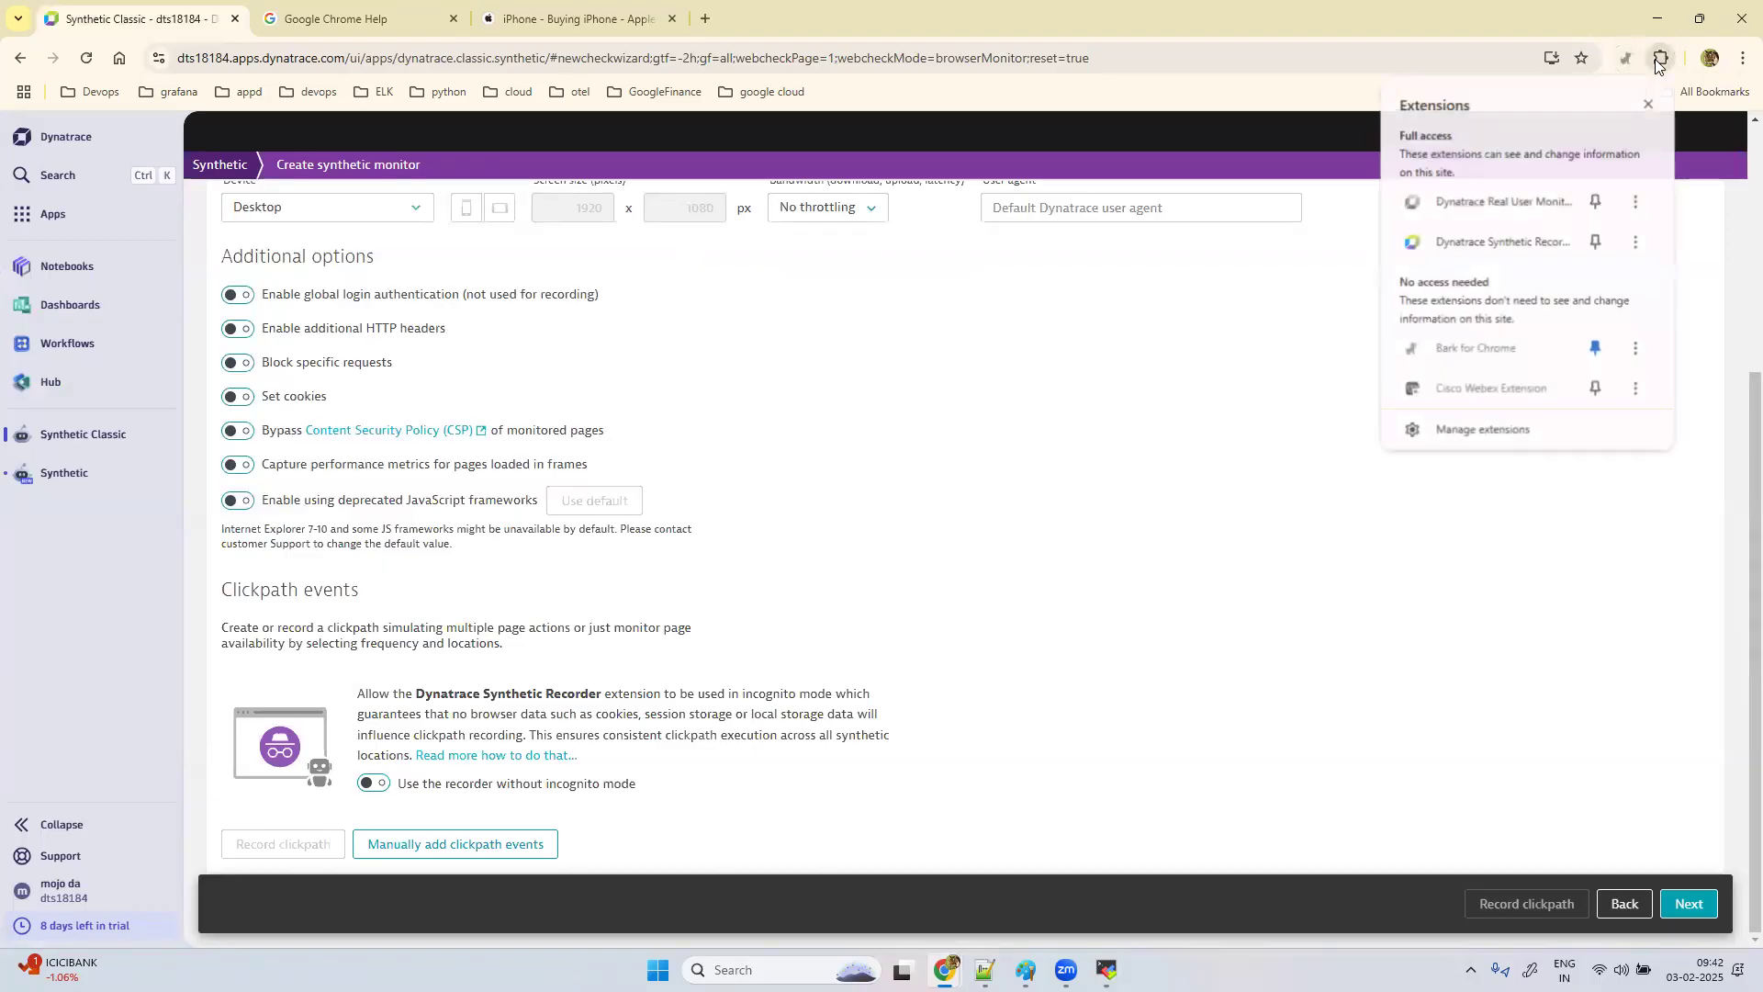
click(1635, 243)
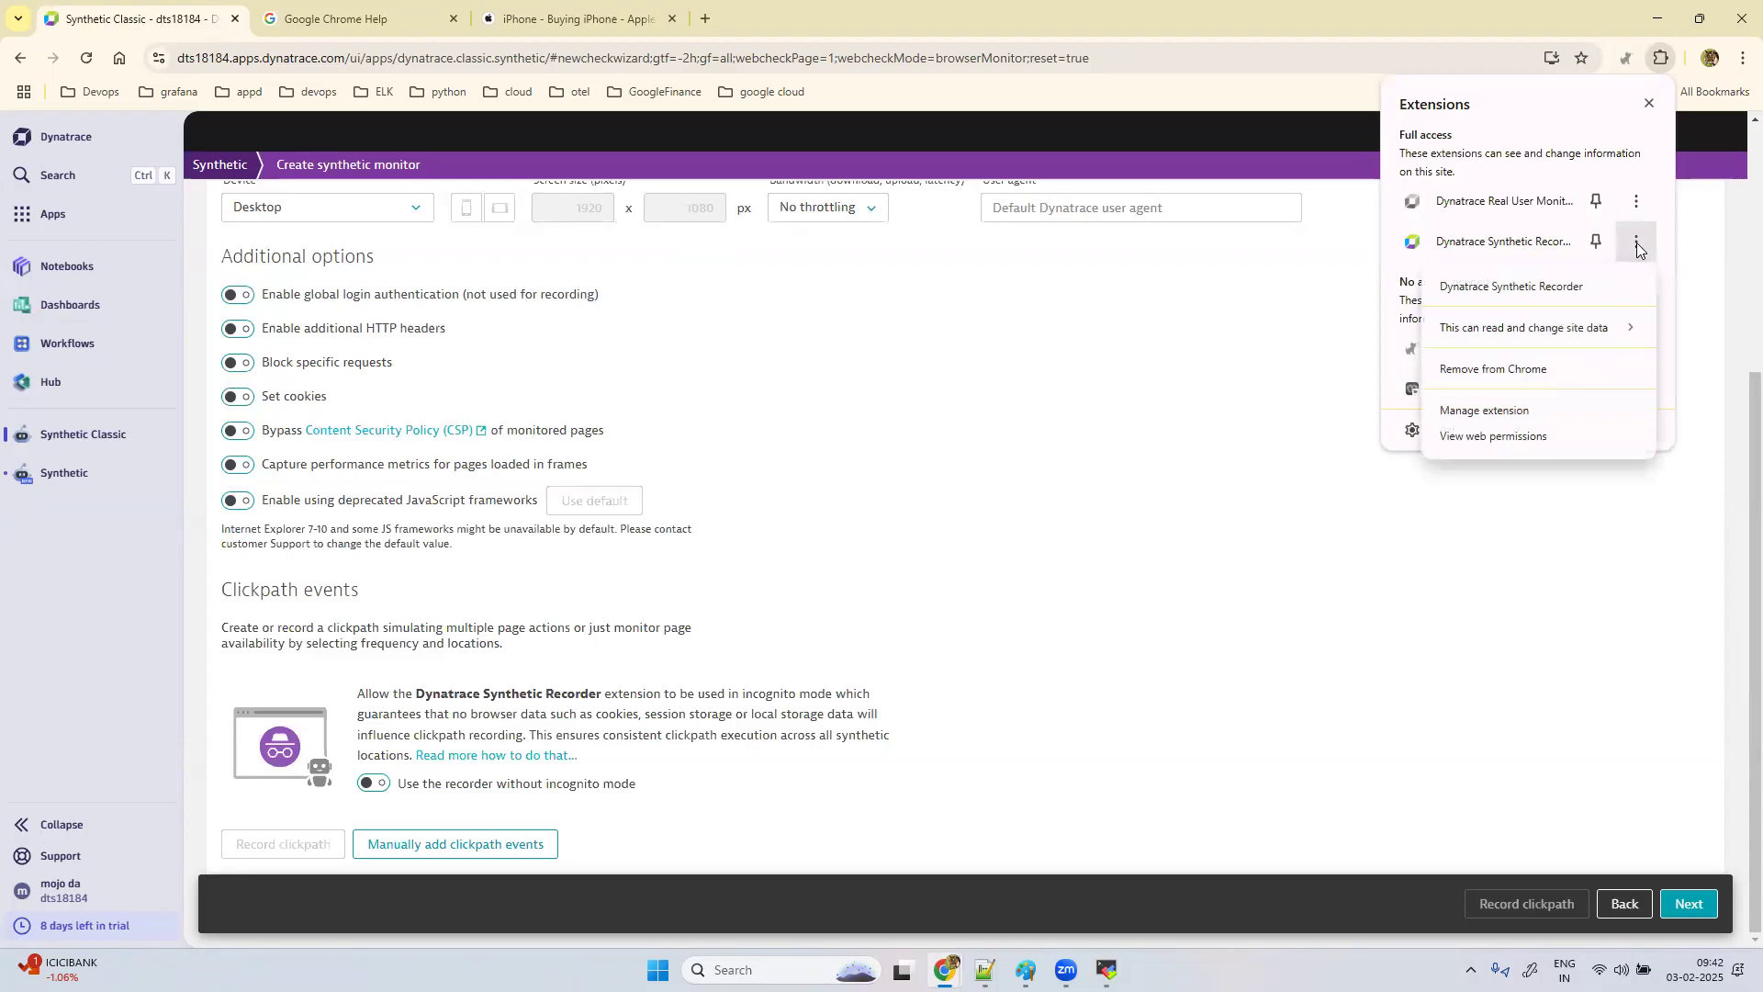
click(1527, 370)
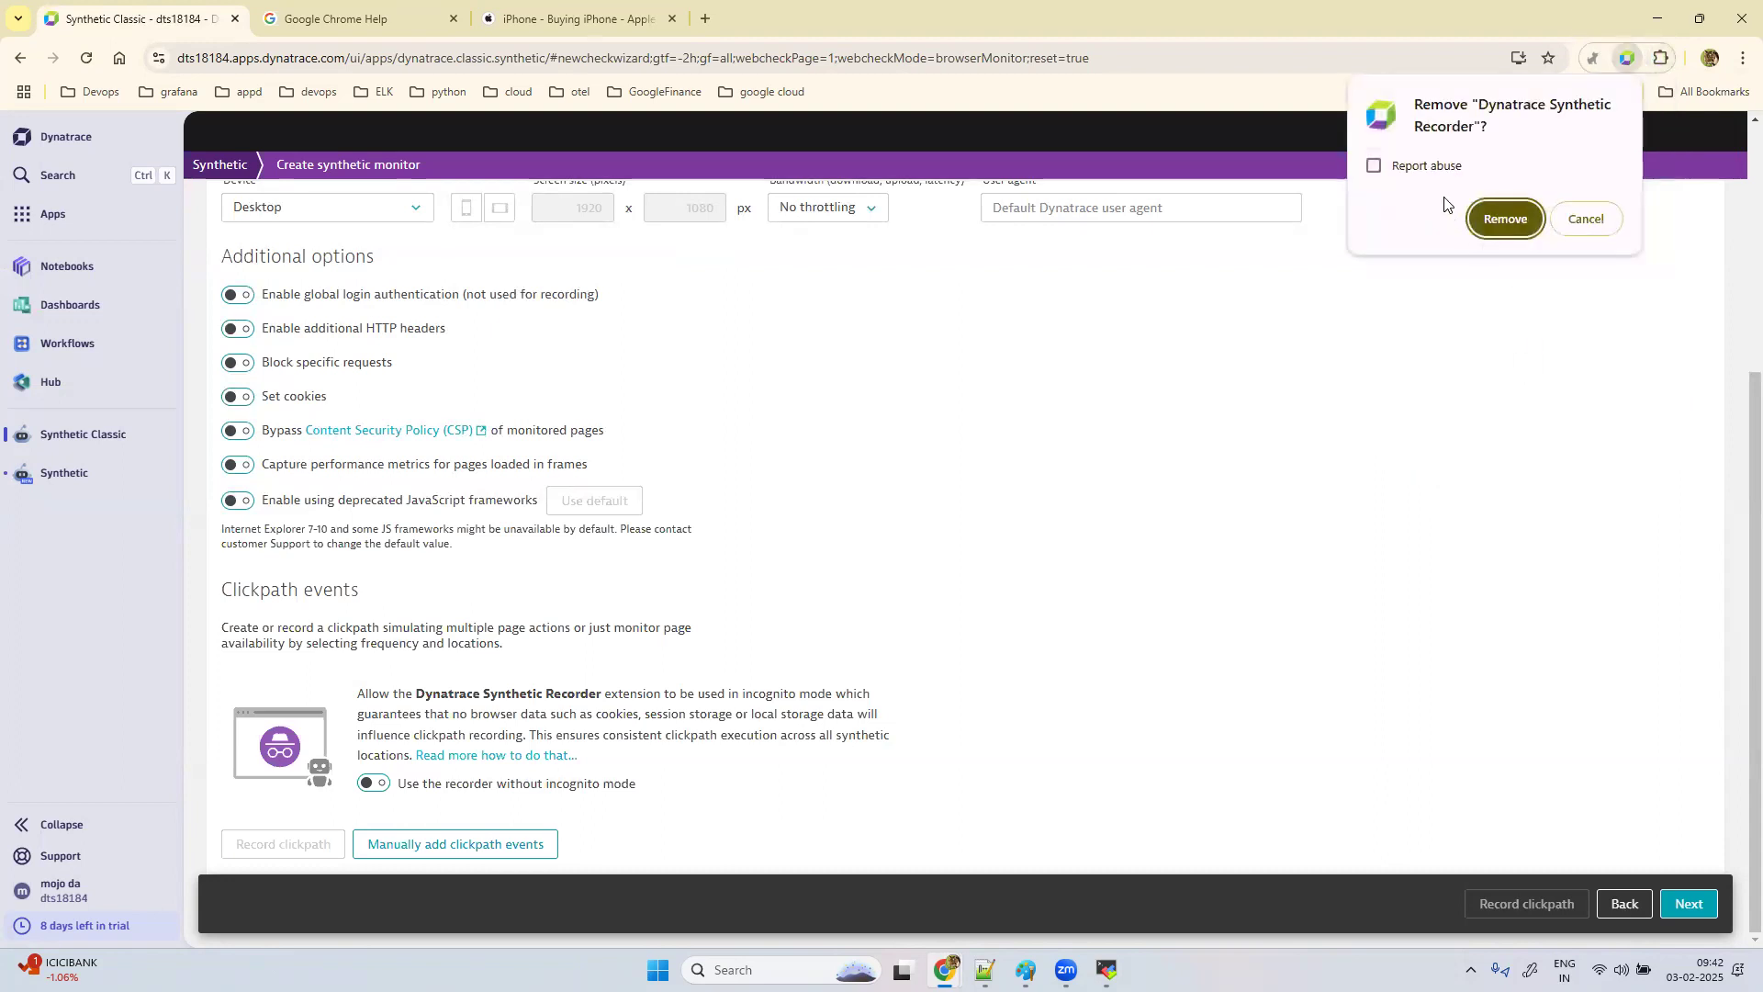
click(1502, 231)
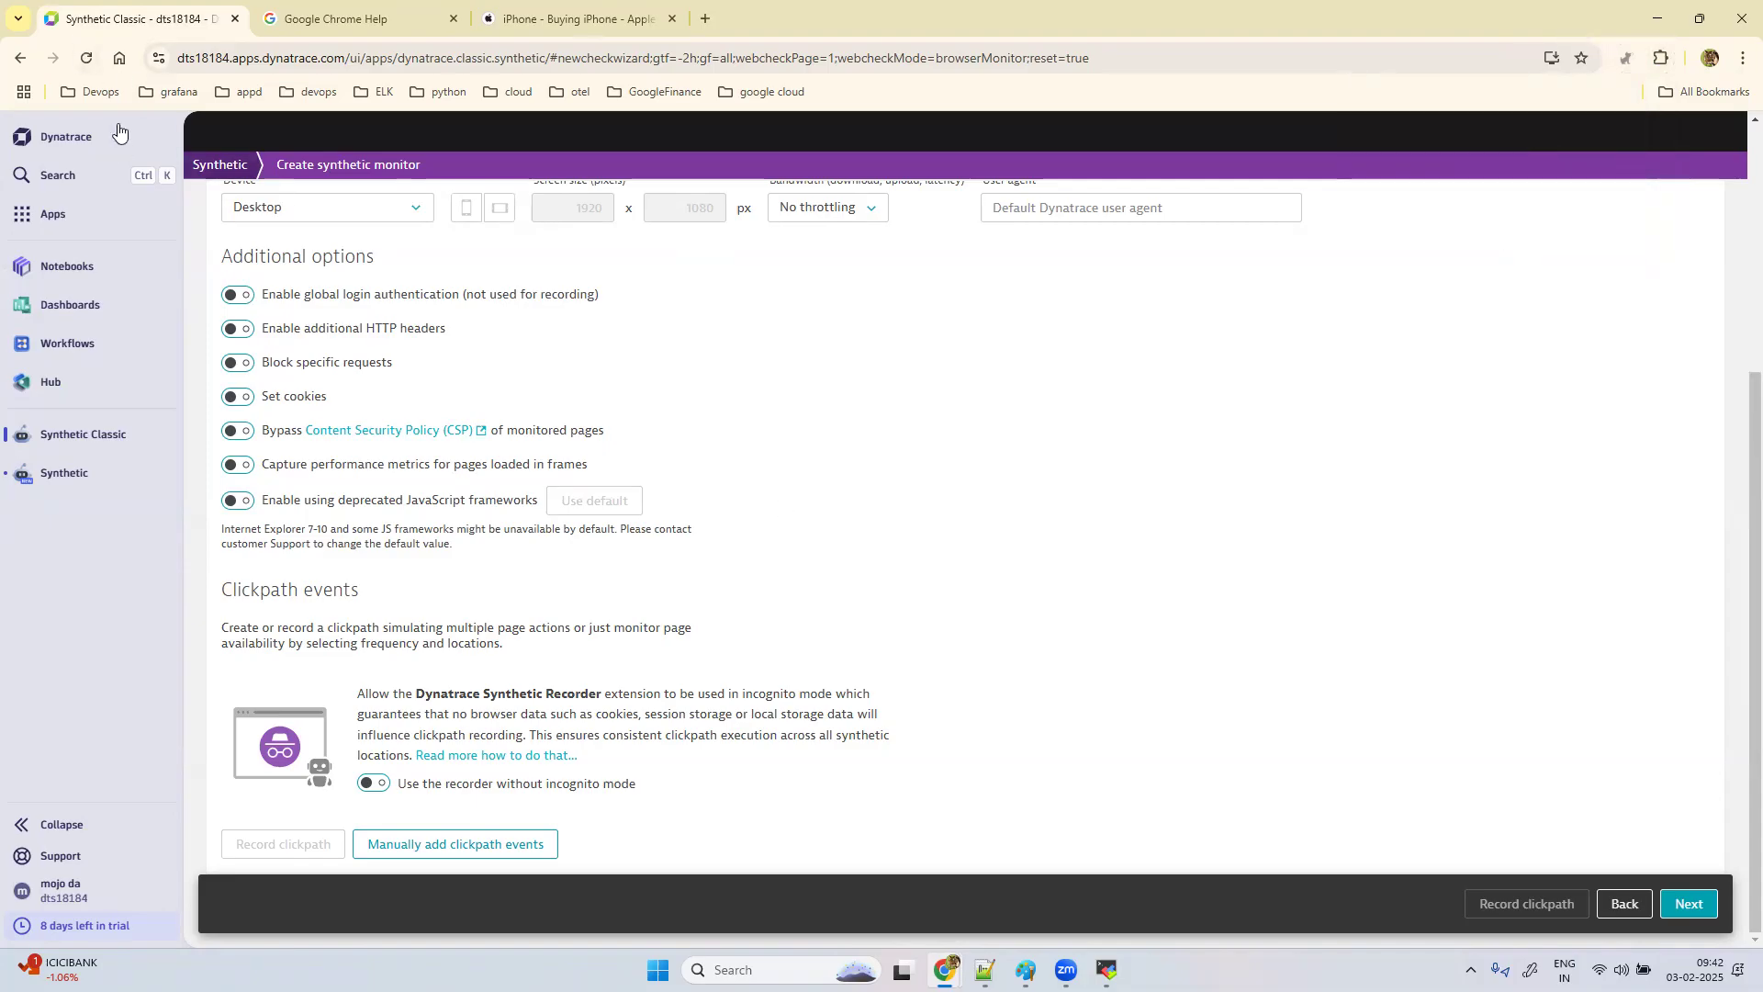
click(232, 162)
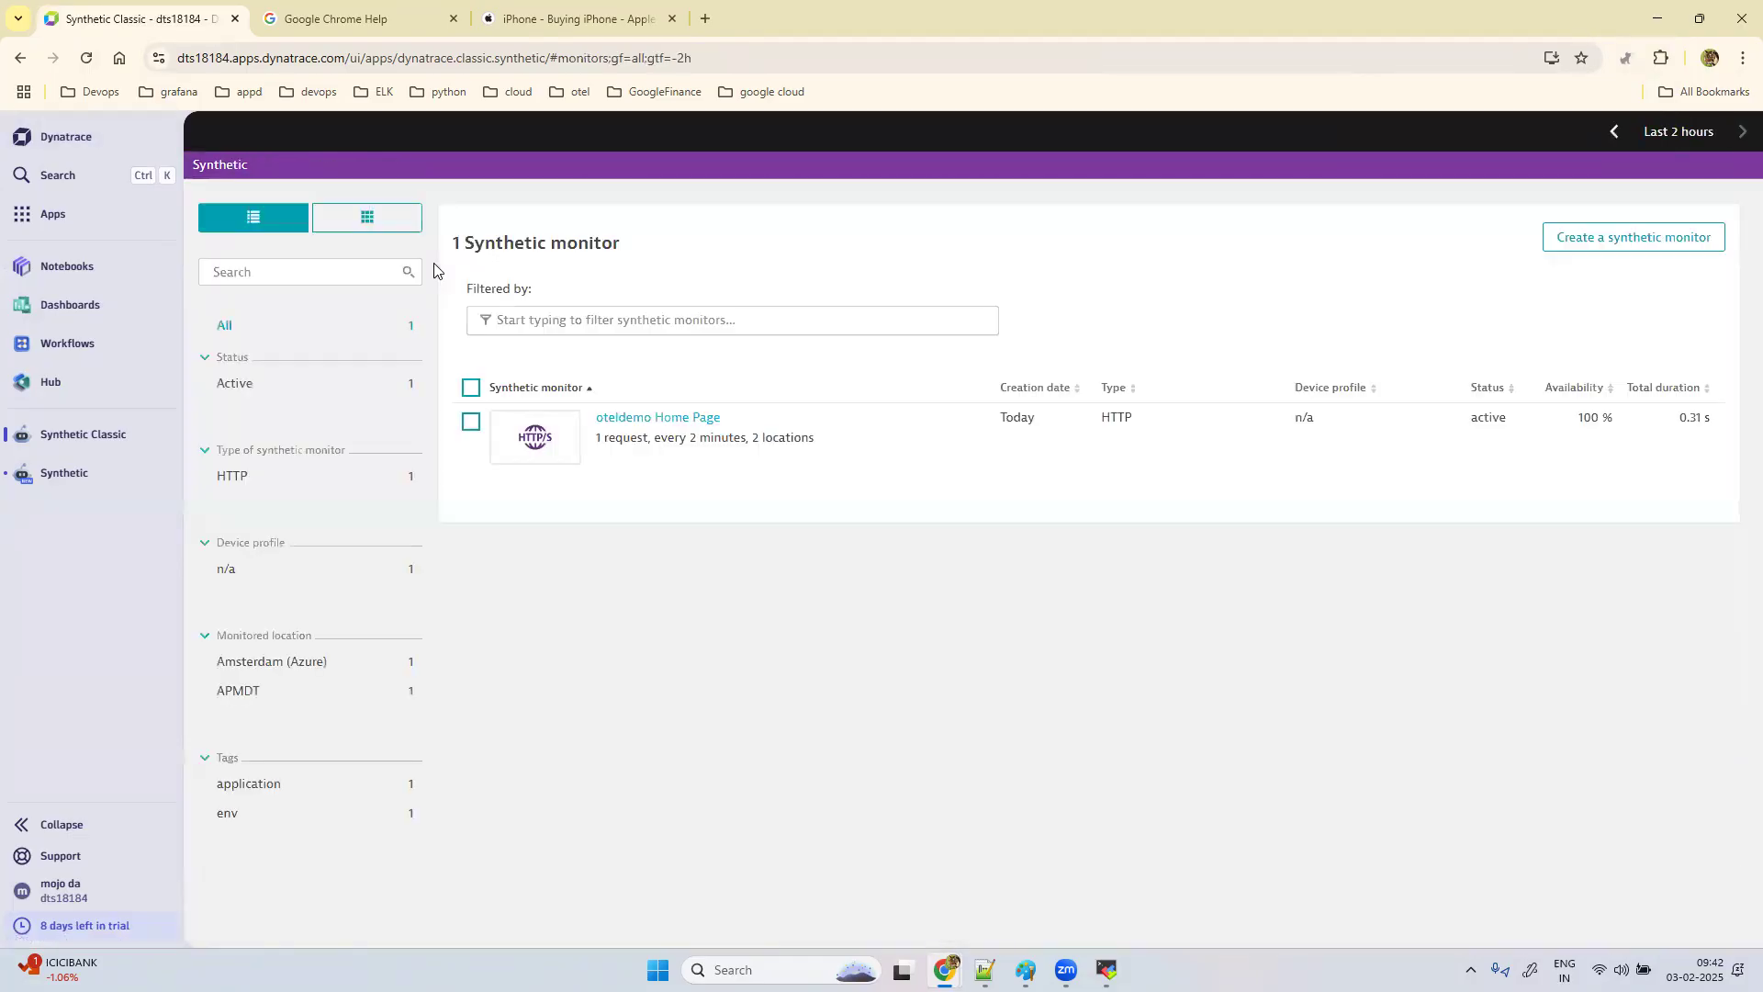
click(1647, 238)
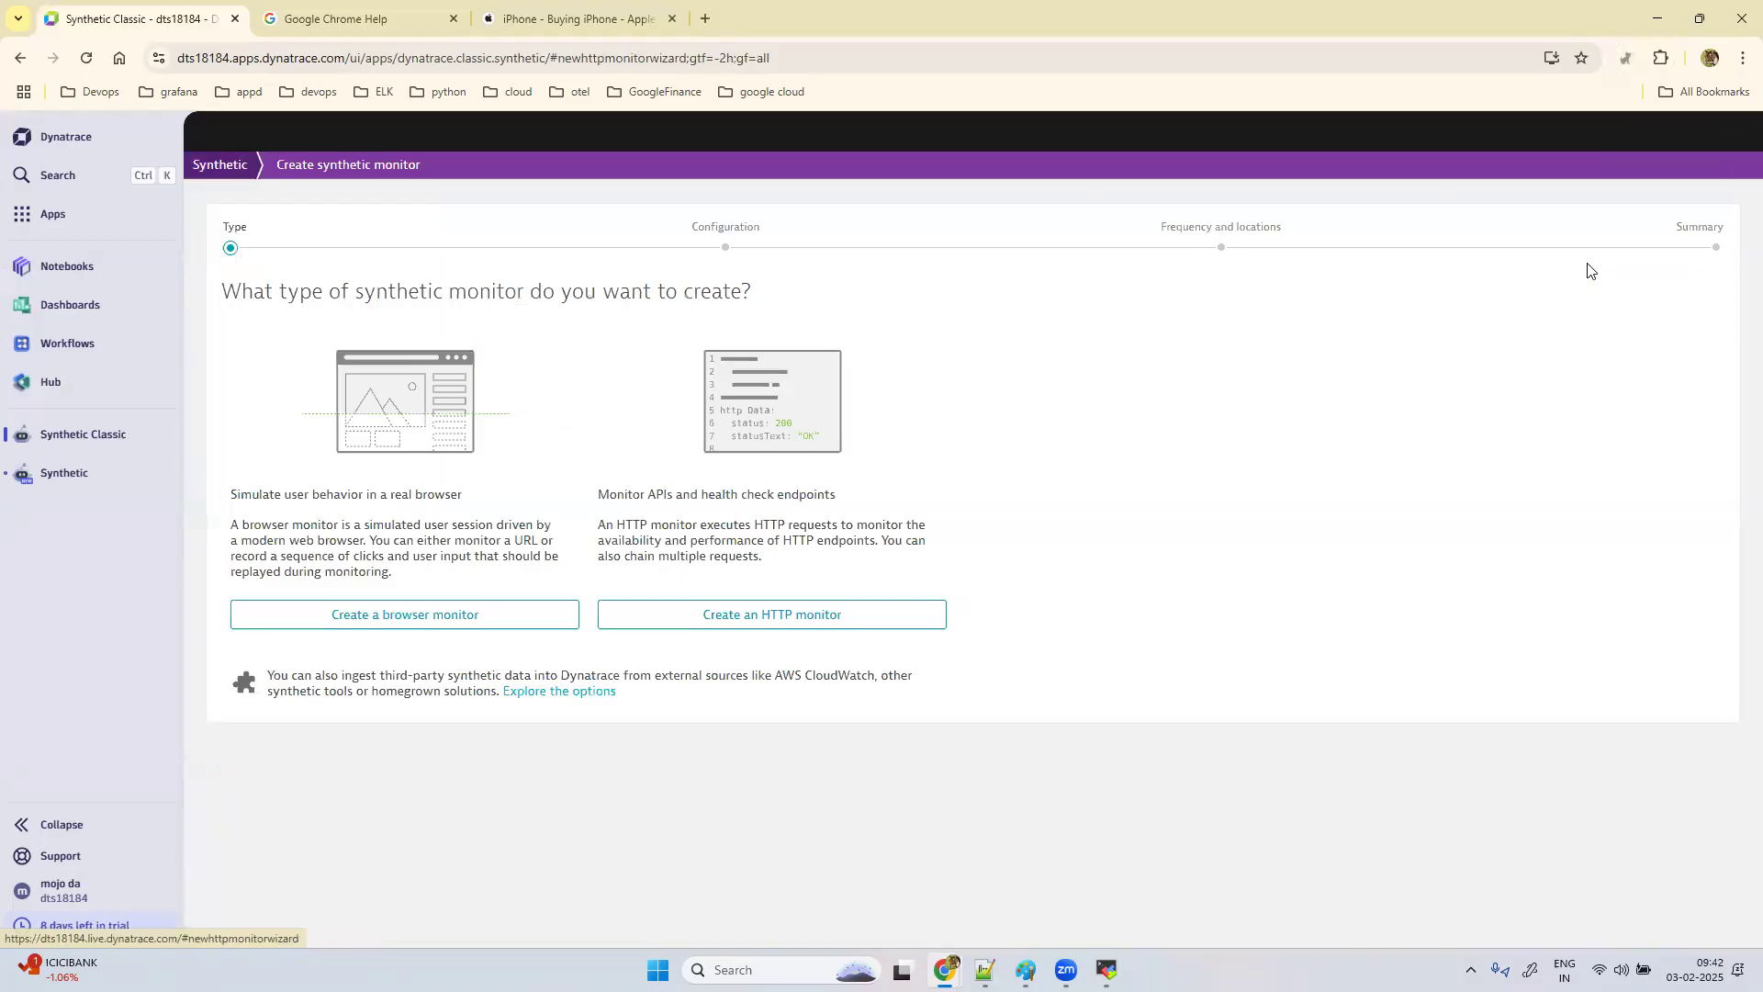
click(462, 614)
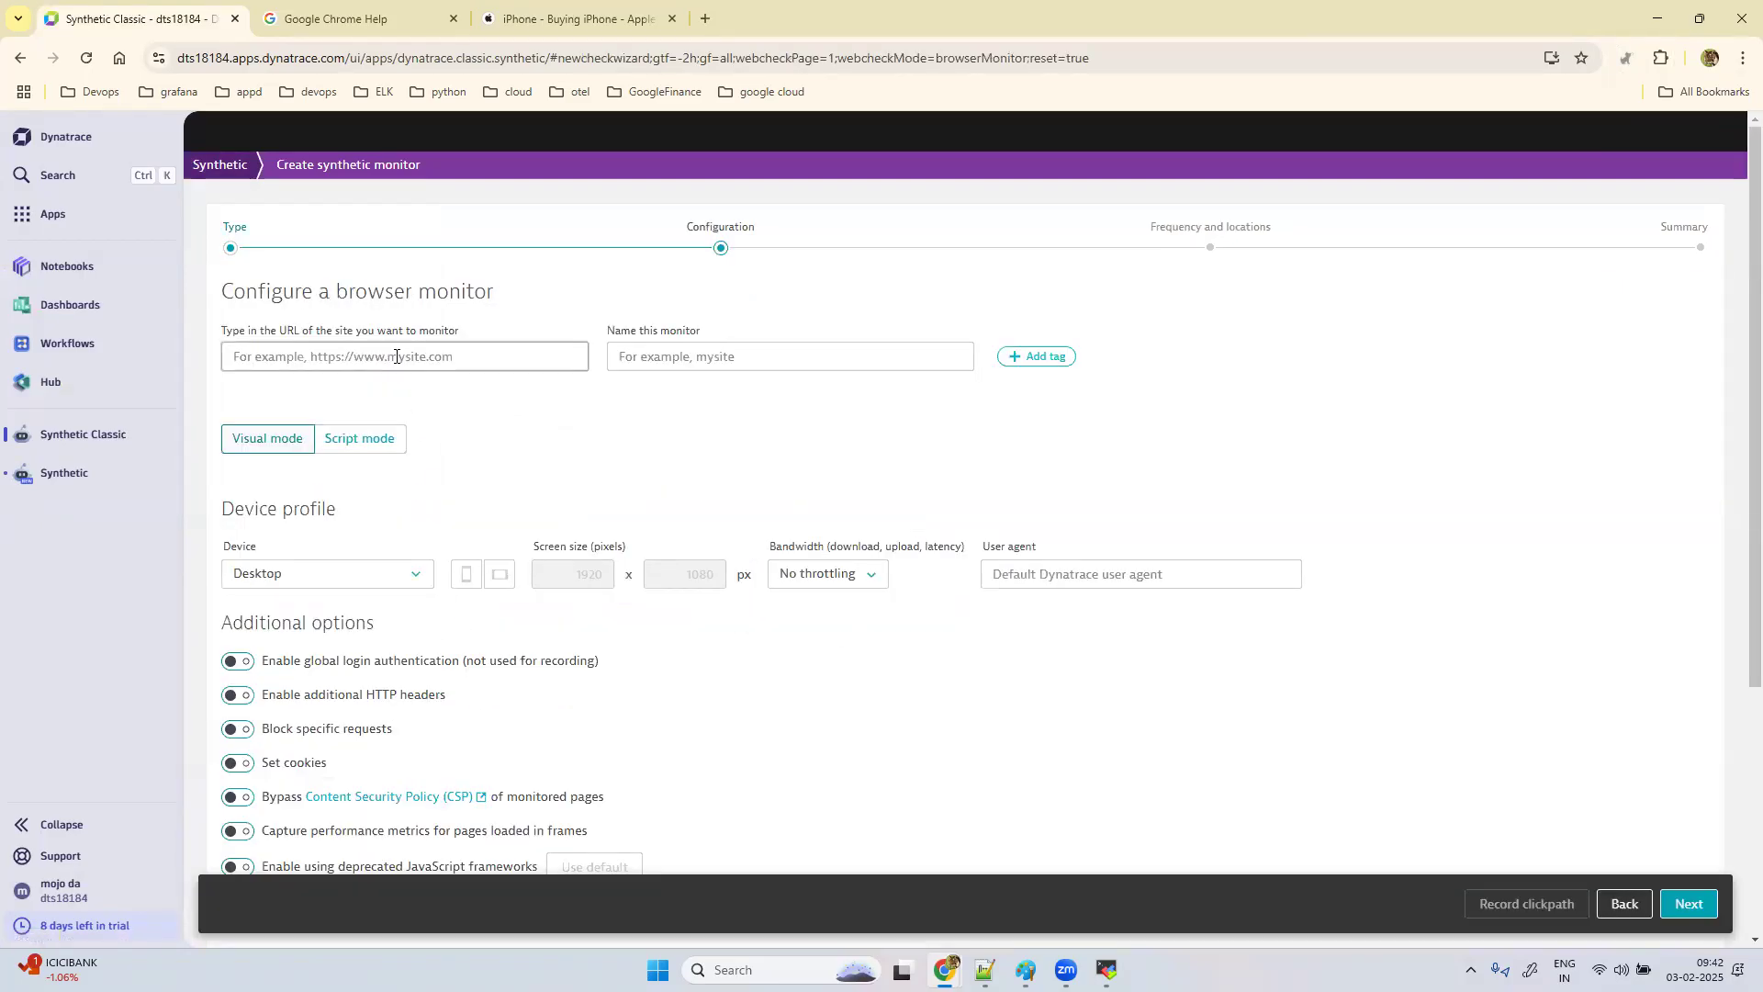
key(ctrl+v)
scroll(574, 480, down, 4)
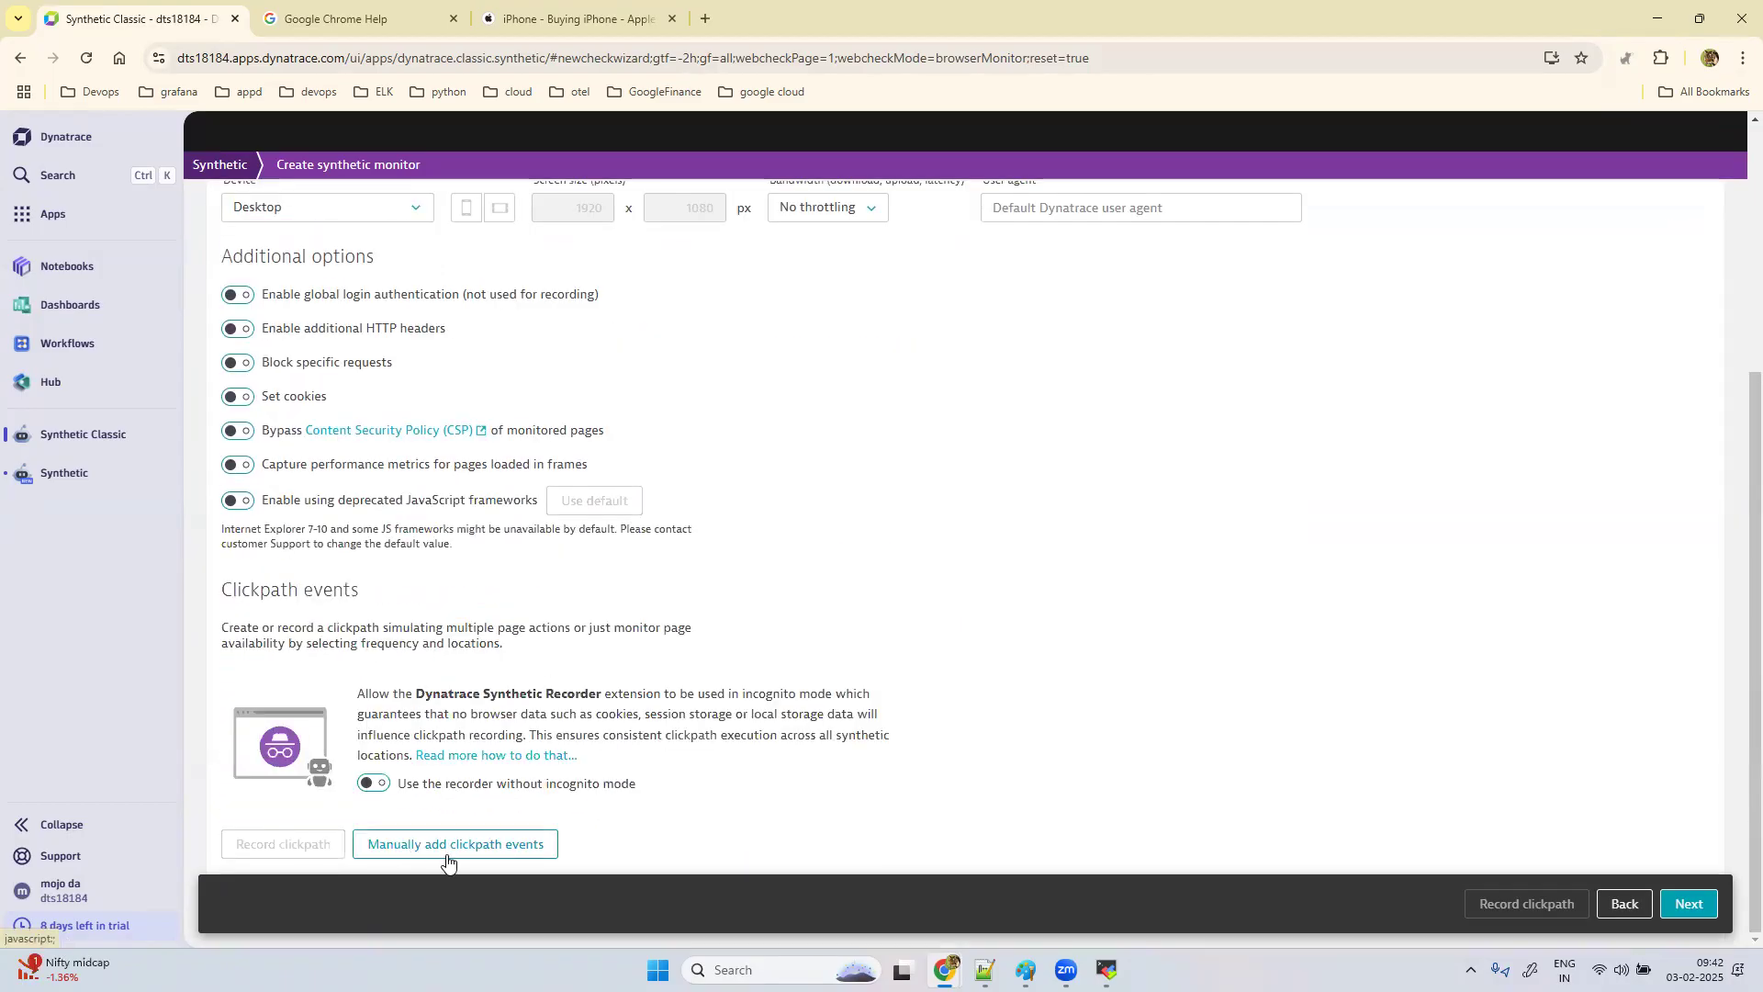
click(1659, 59)
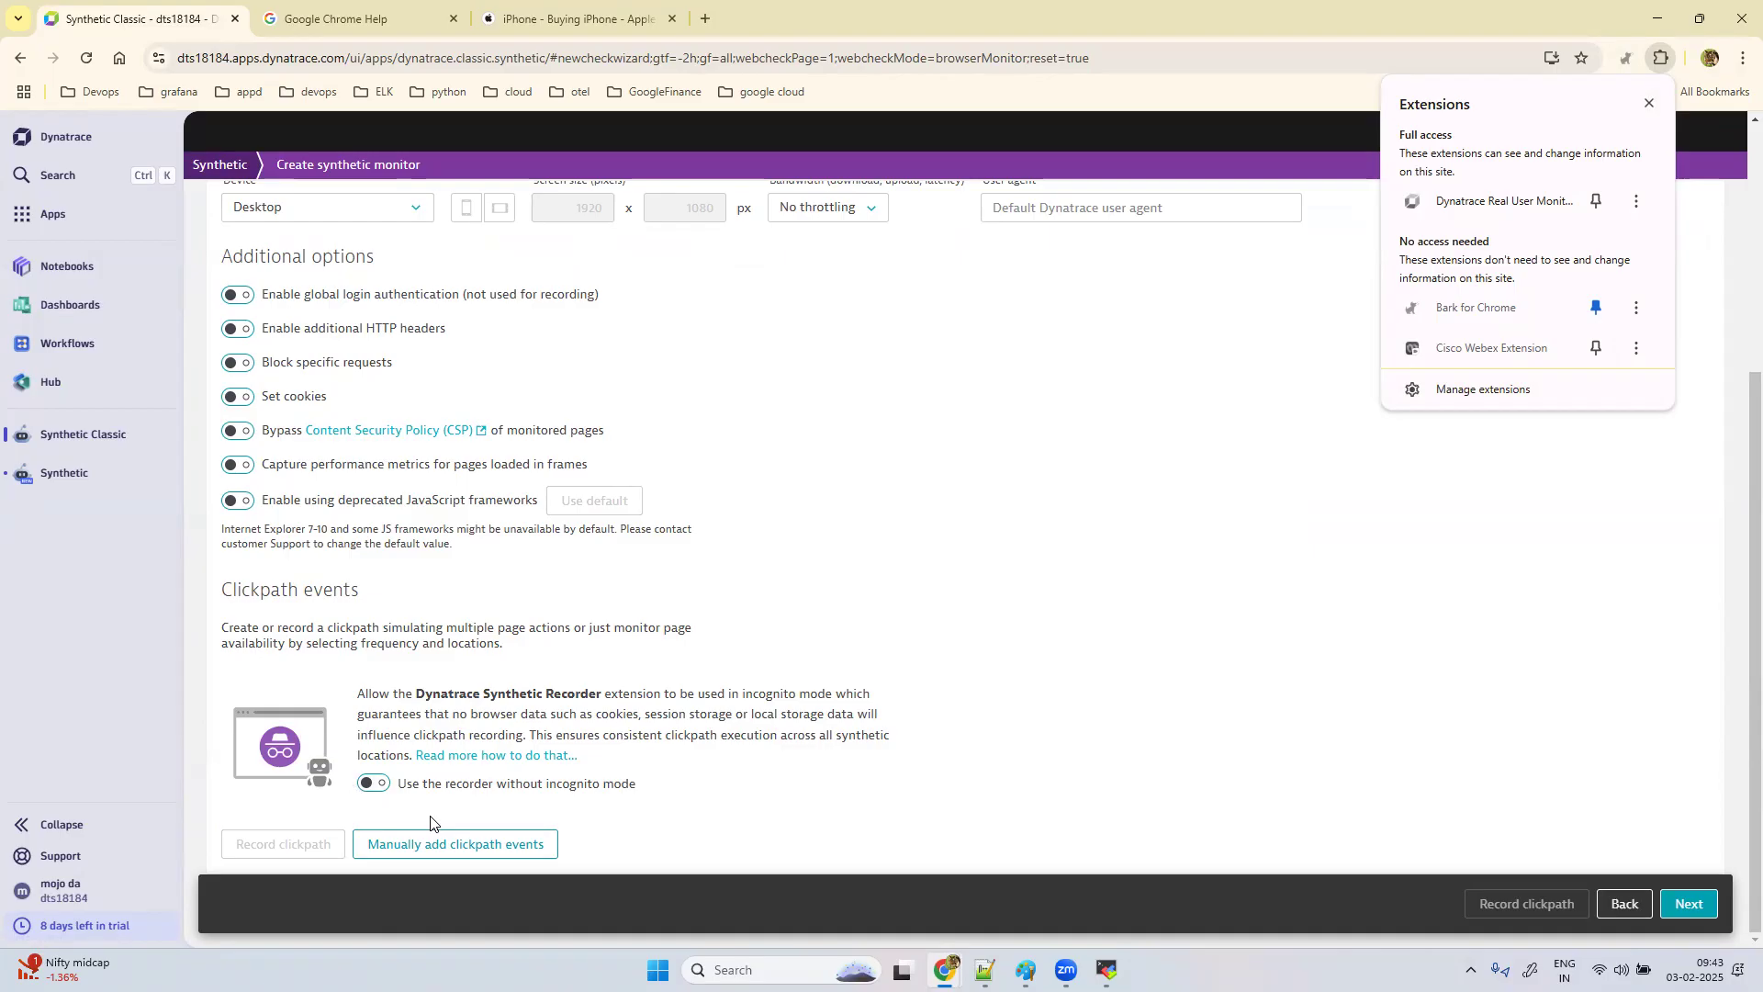
click(85, 58)
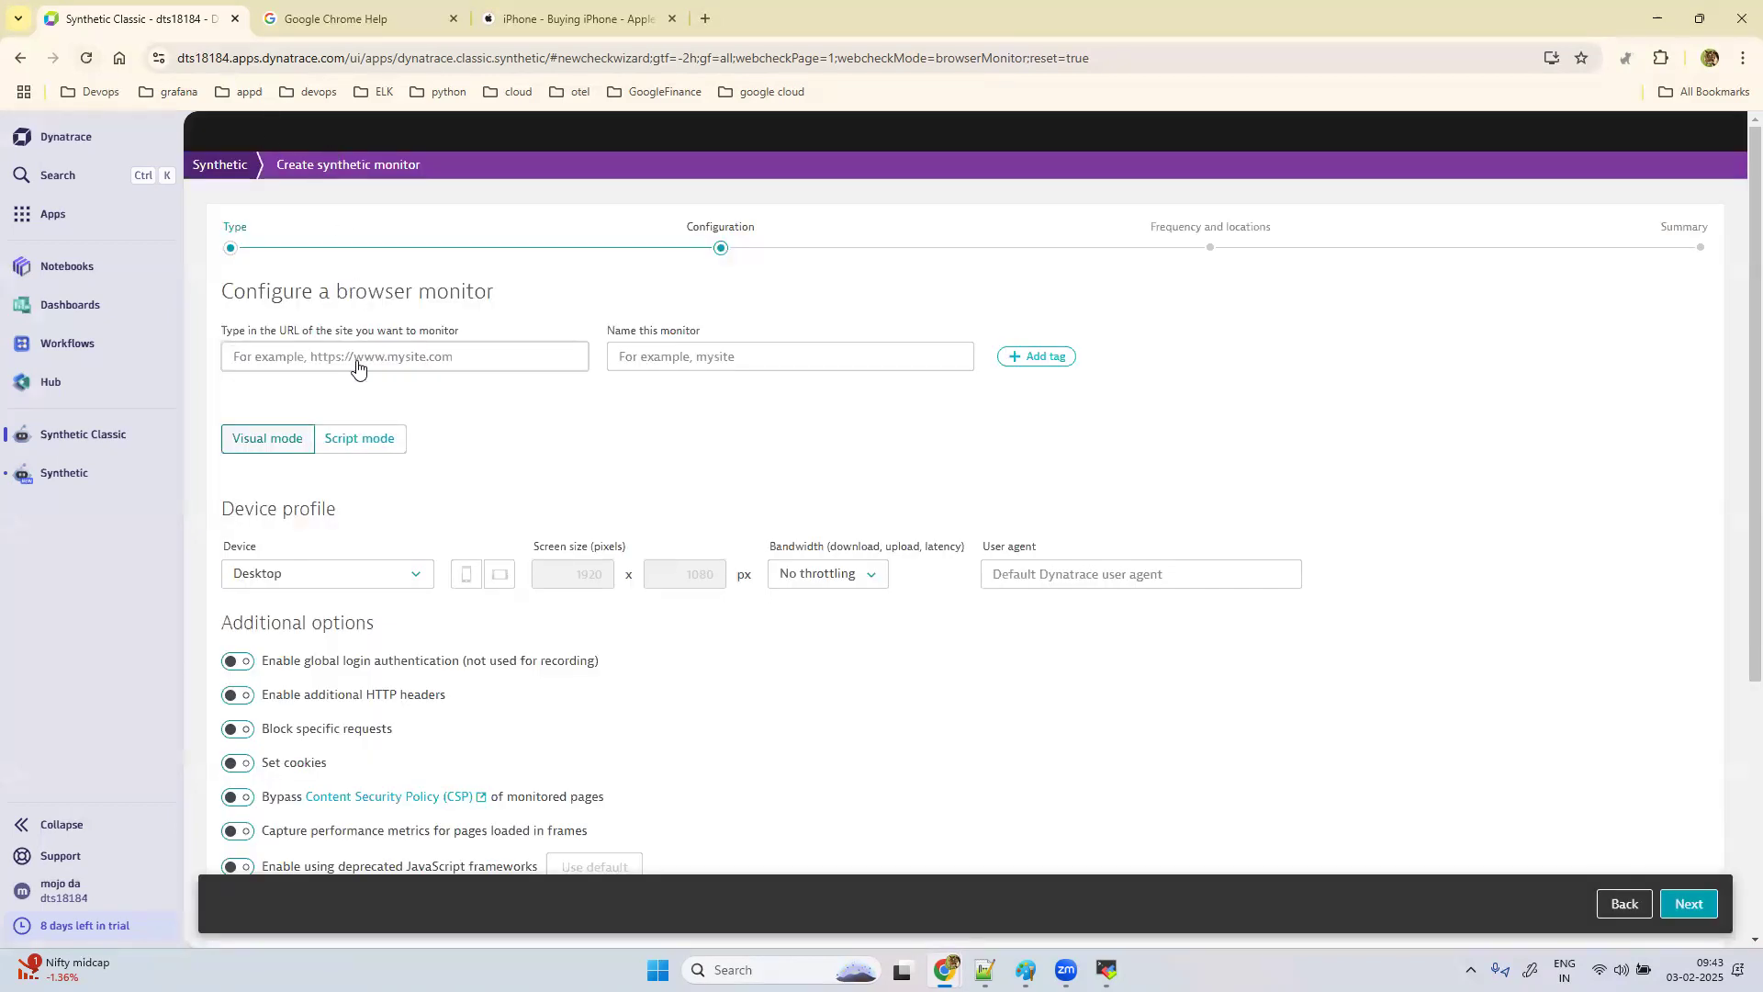
click(357, 358)
text(https://www.apple.com/in)
click(716, 473)
scroll(718, 475, down, 4)
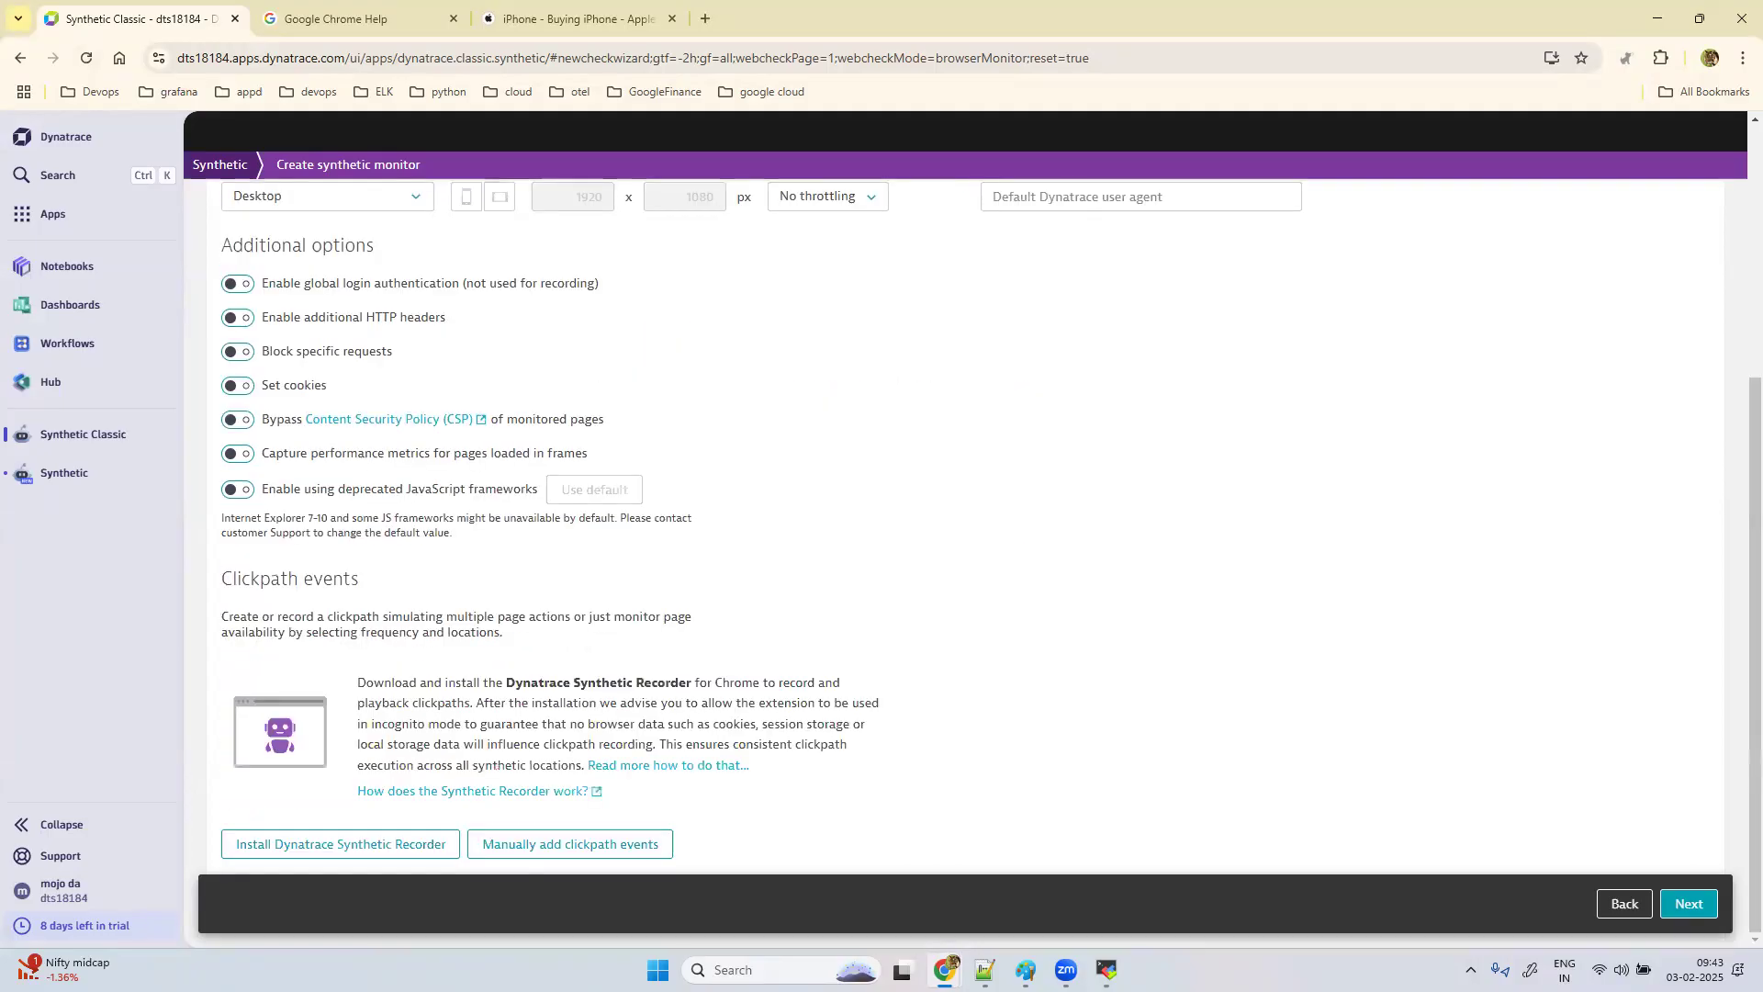
Step: Install the Dynatrace Synthetic Recorder from the Chrome Web Store and close the store page and its setup notice
click(380, 846)
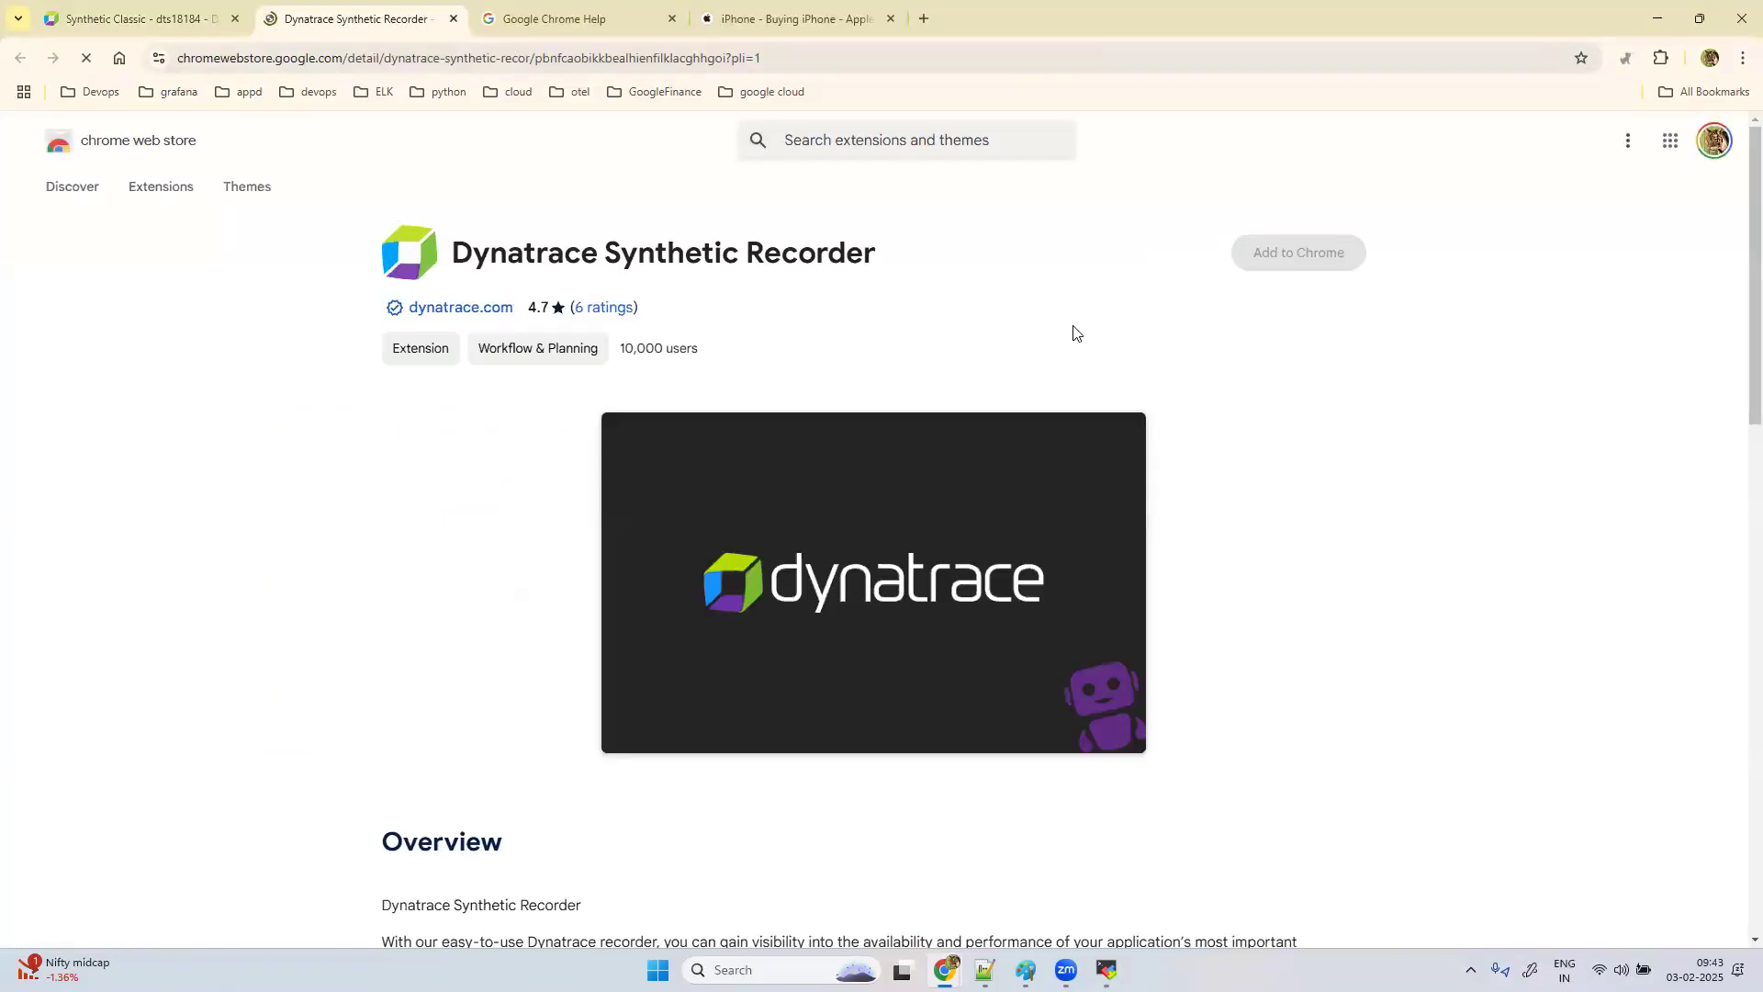
click(1330, 258)
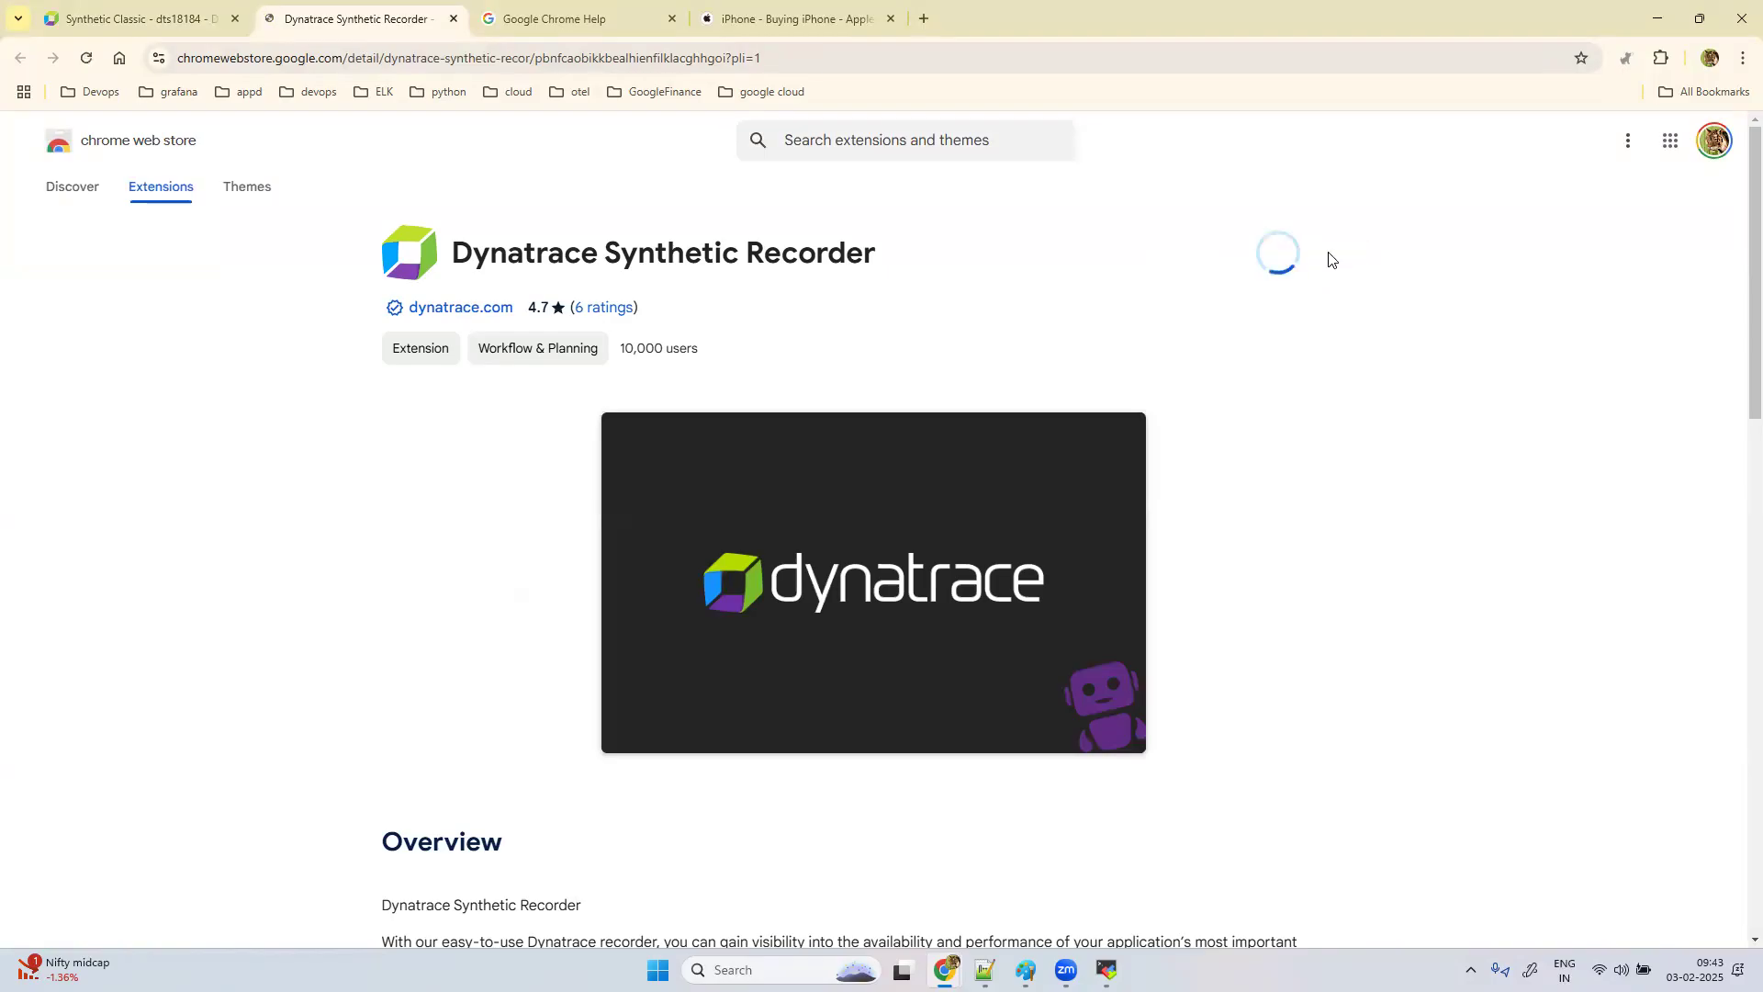
click(946, 319)
click(453, 19)
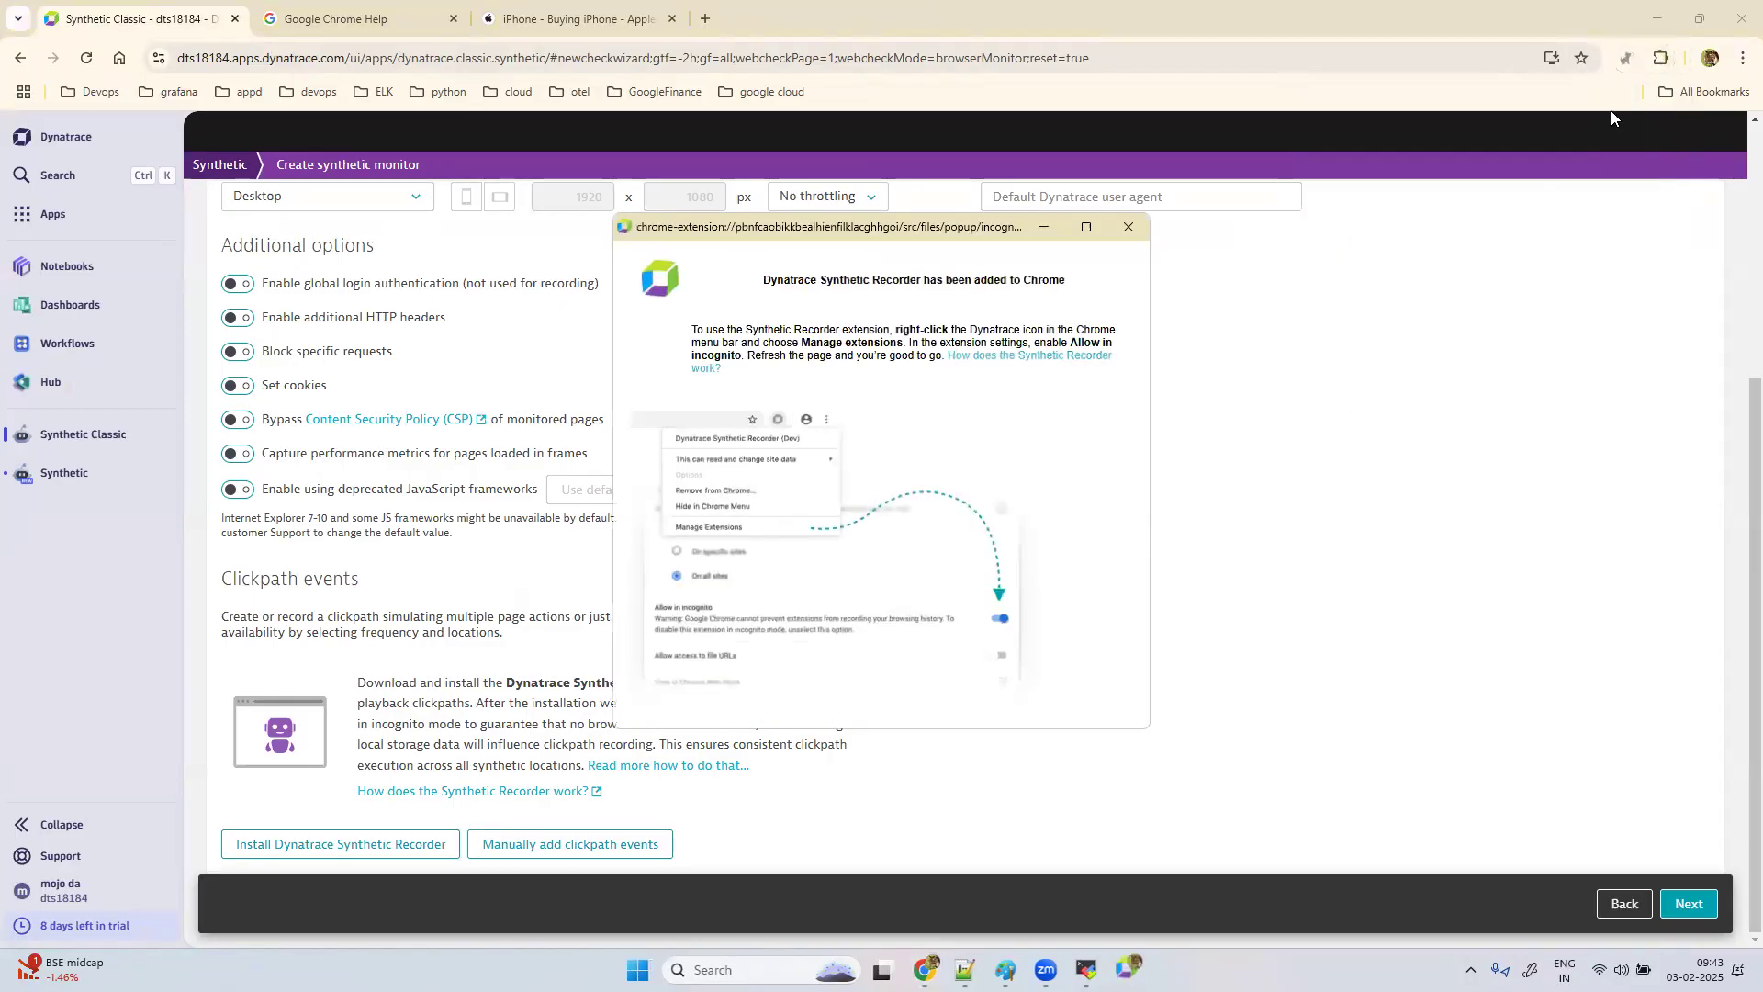
click(1139, 235)
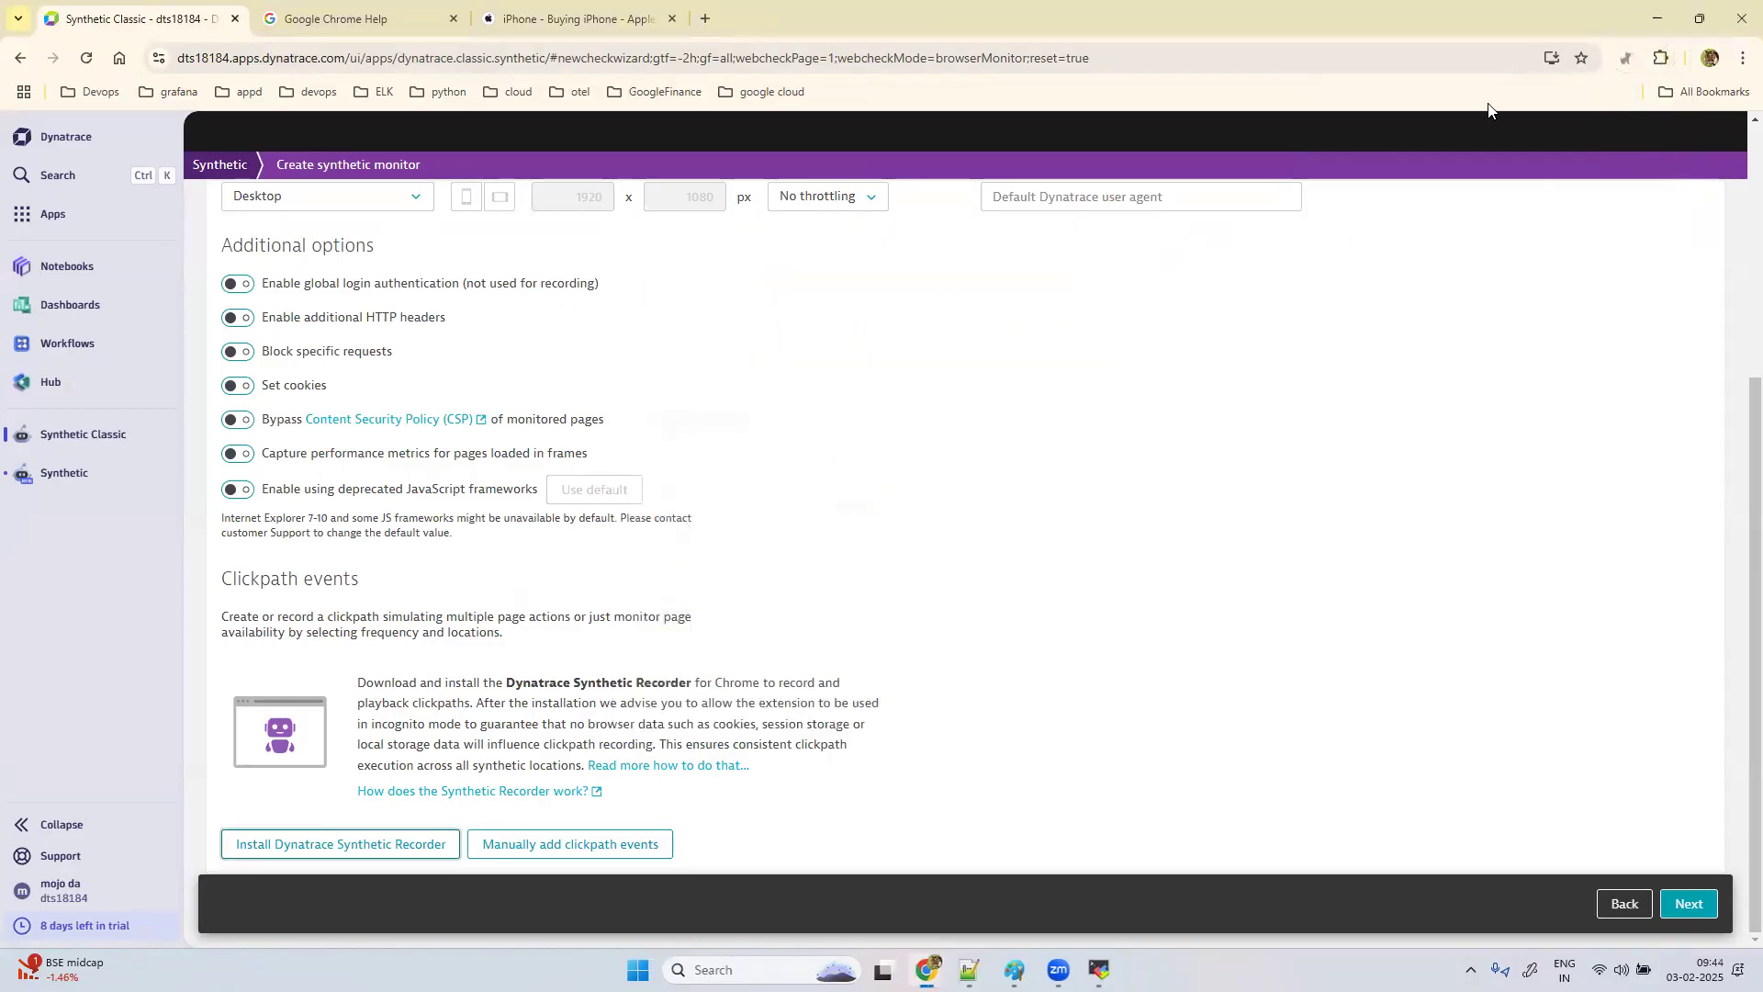
Step: Pin the Dynatrace Synthetic Recorder extension in Chrome and review the monitor's configuration form
click(1662, 59)
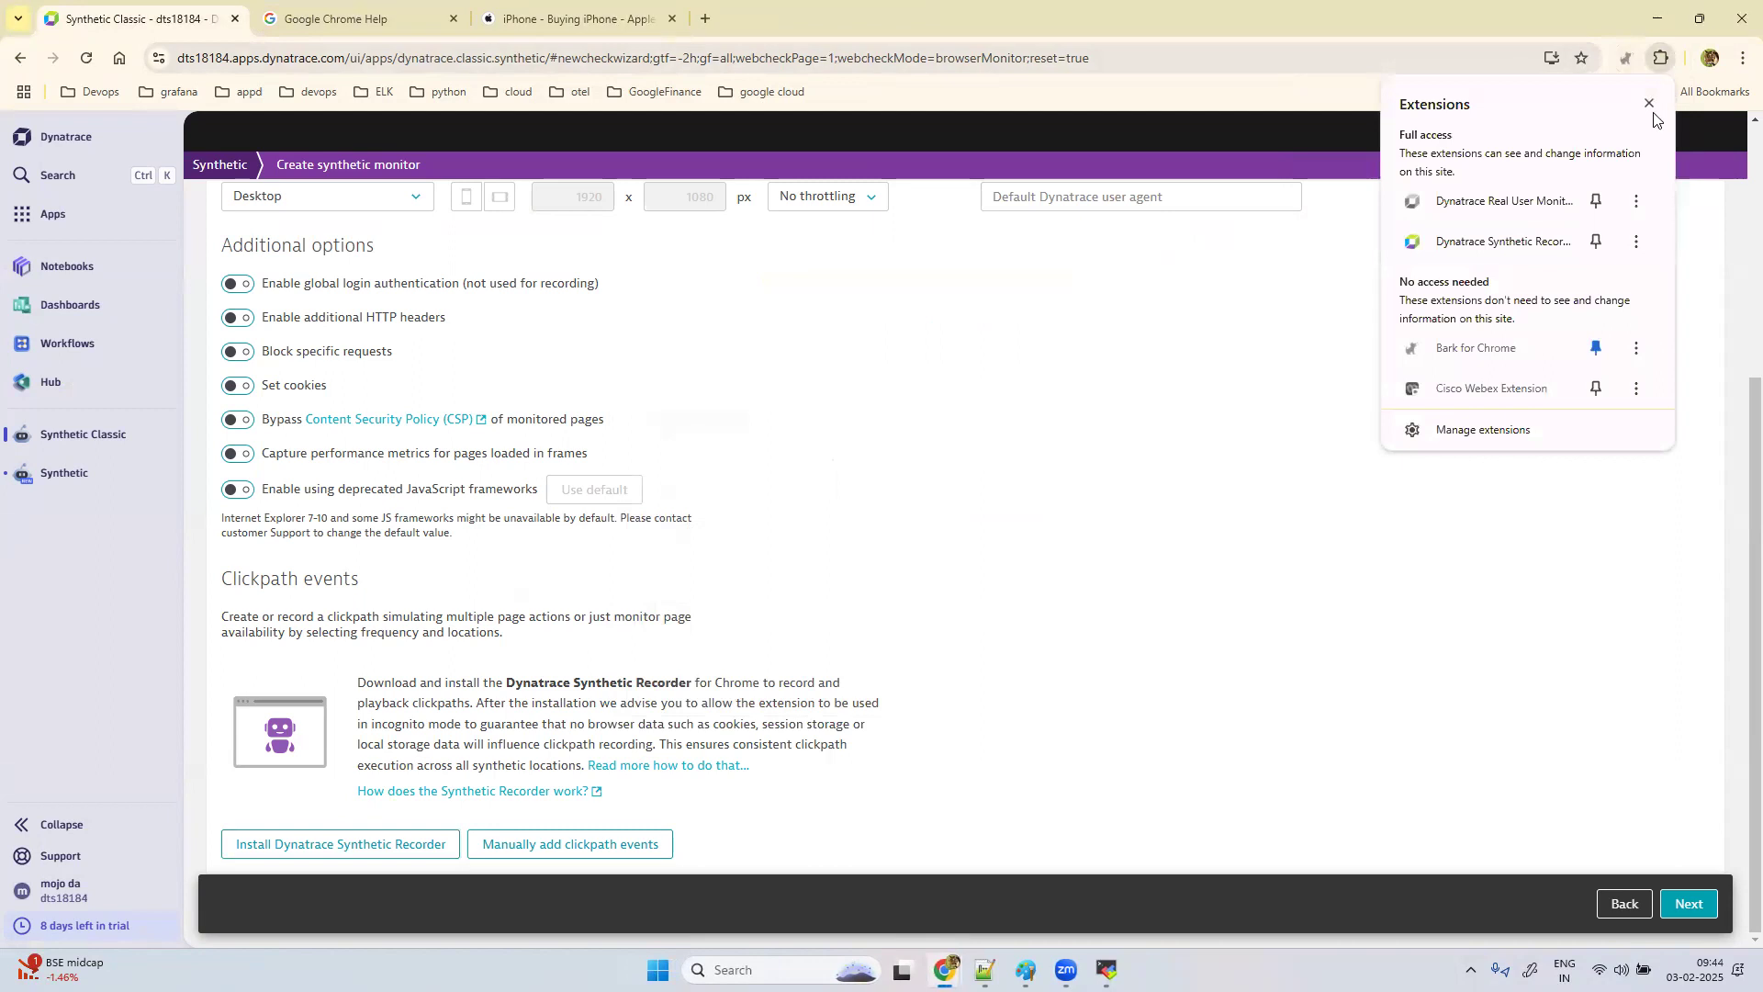
click(1596, 246)
click(1320, 379)
scroll(955, 450, up, 5)
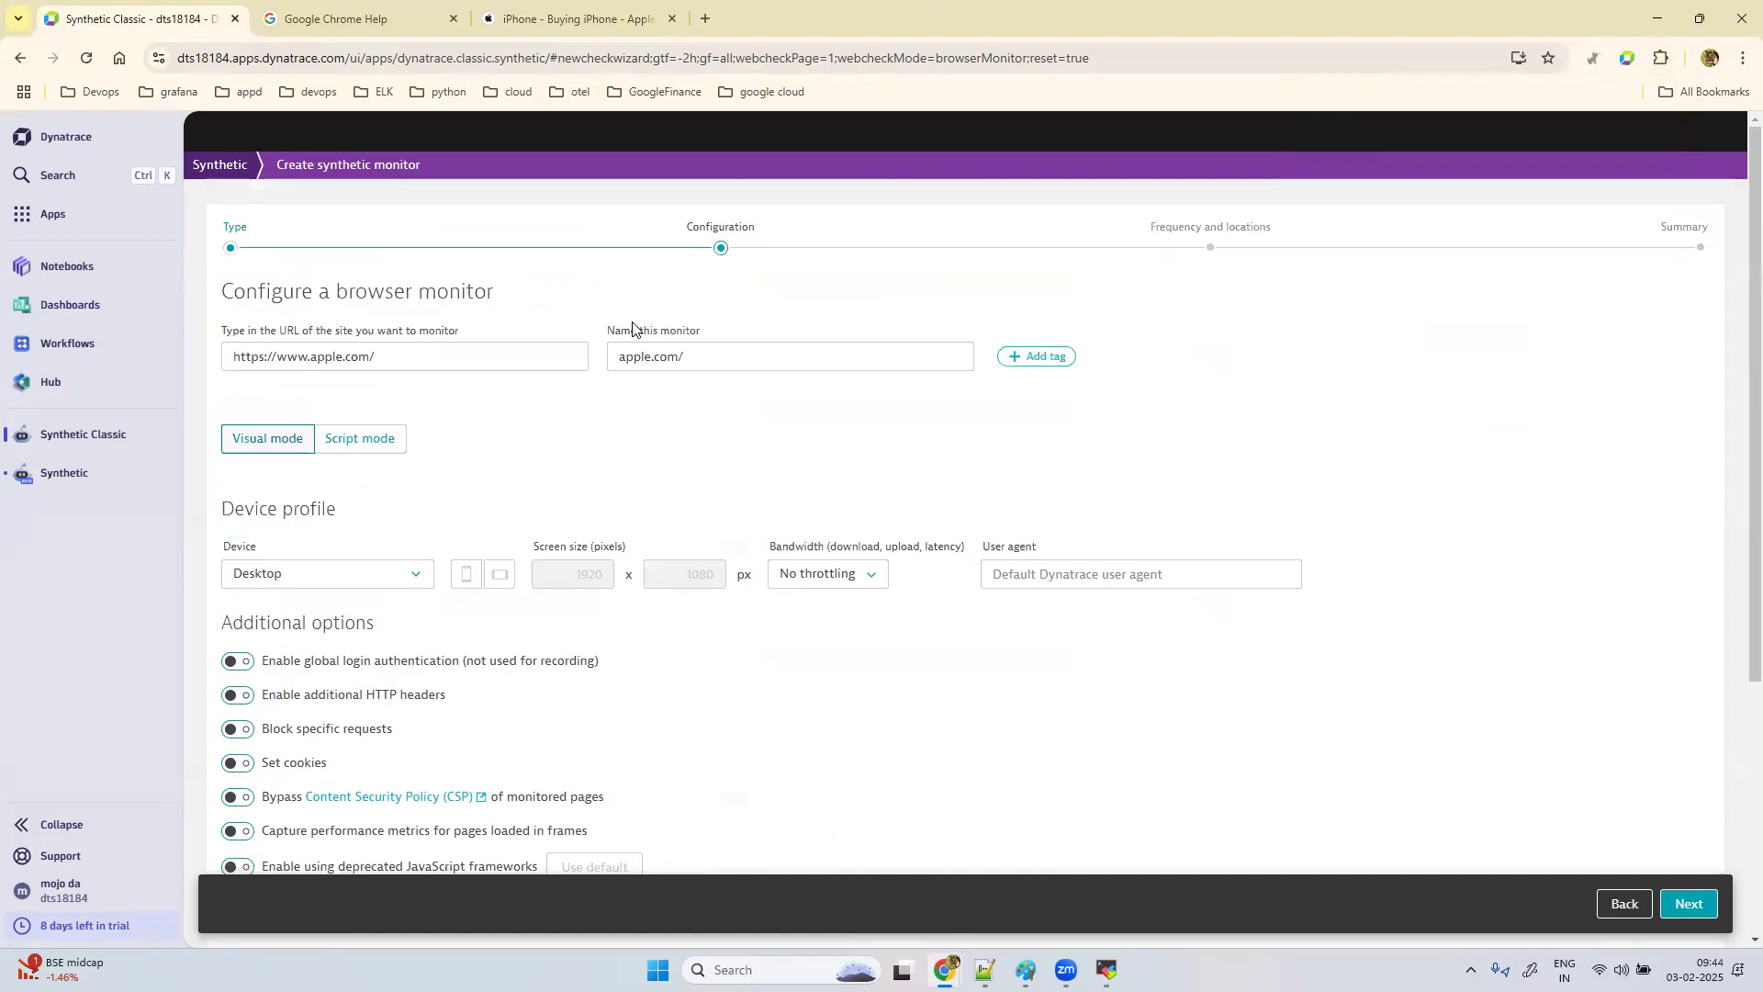
scroll(955, 448, down, 5)
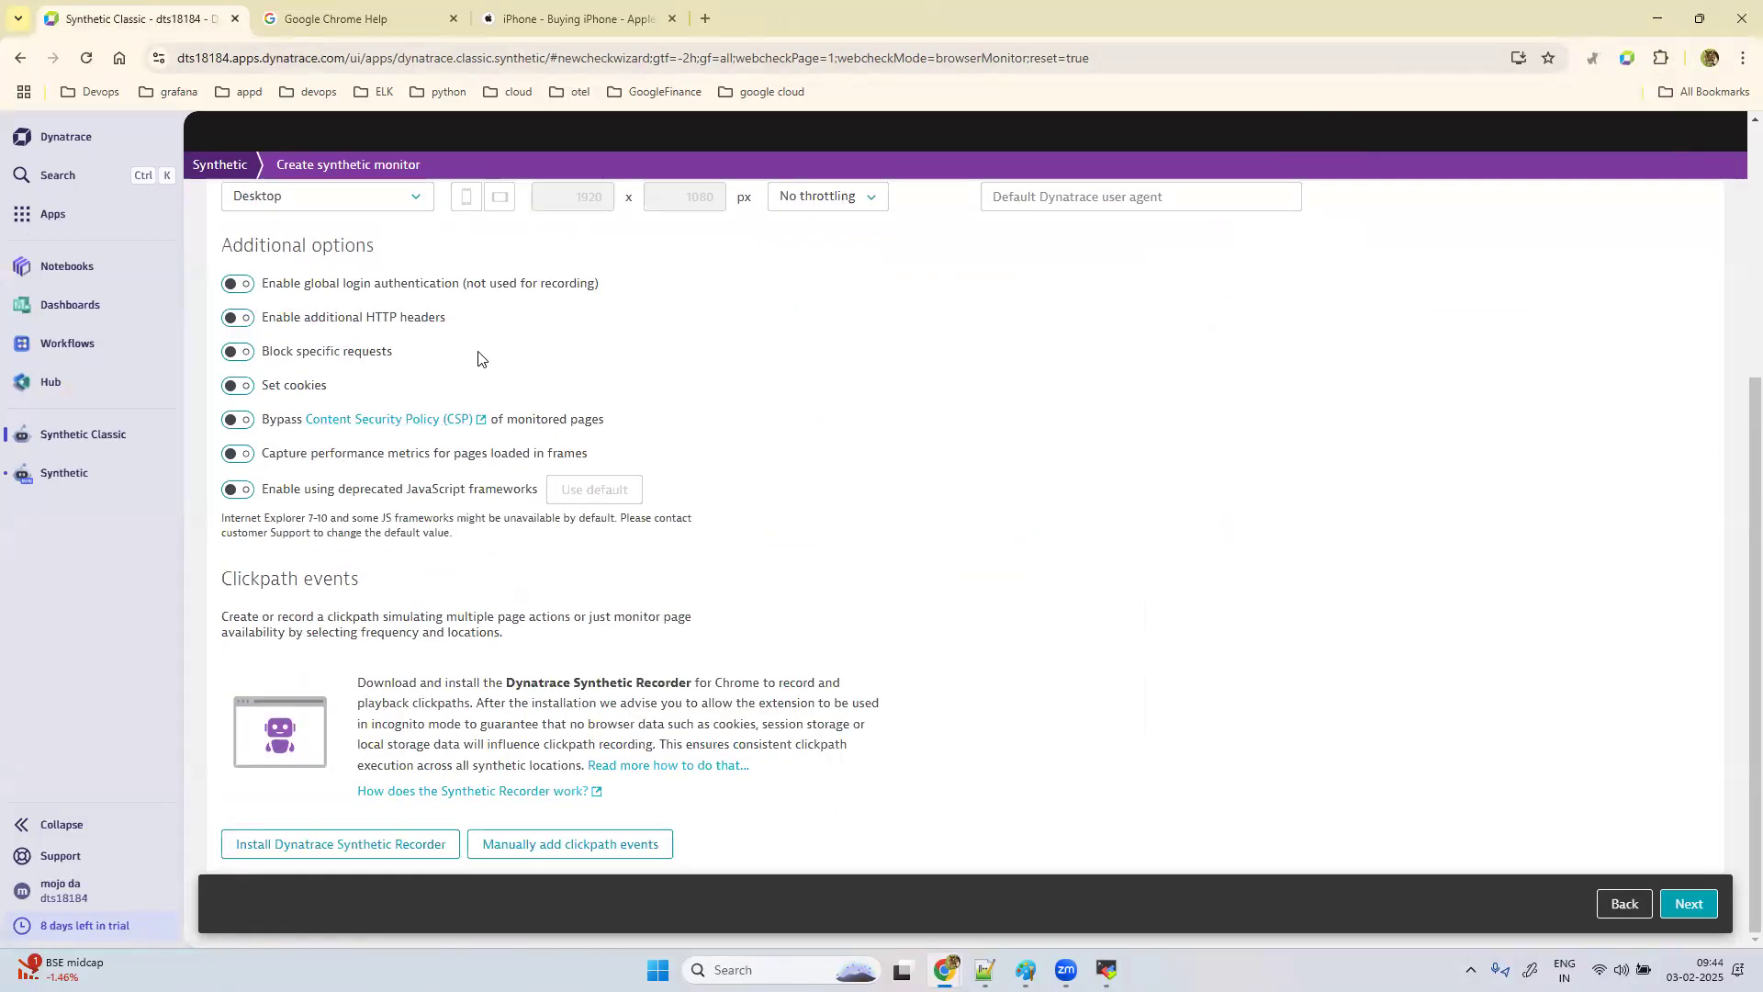
scroll(358, 232, up, 5)
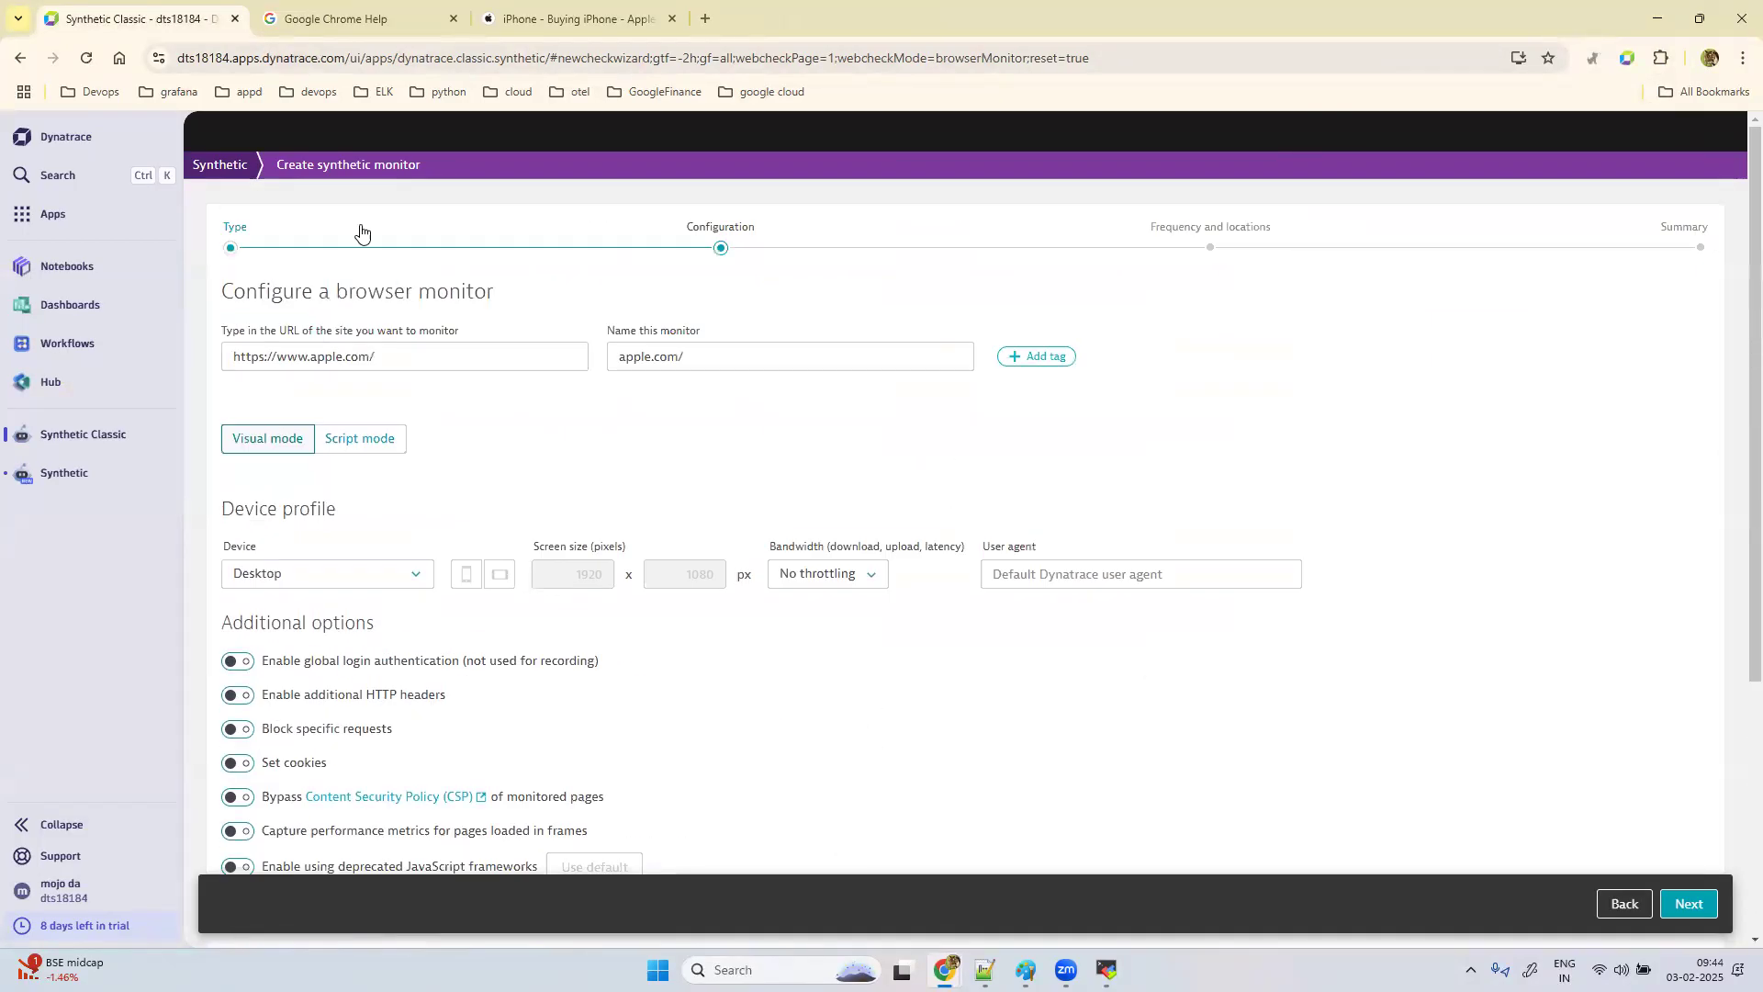
click(222, 174)
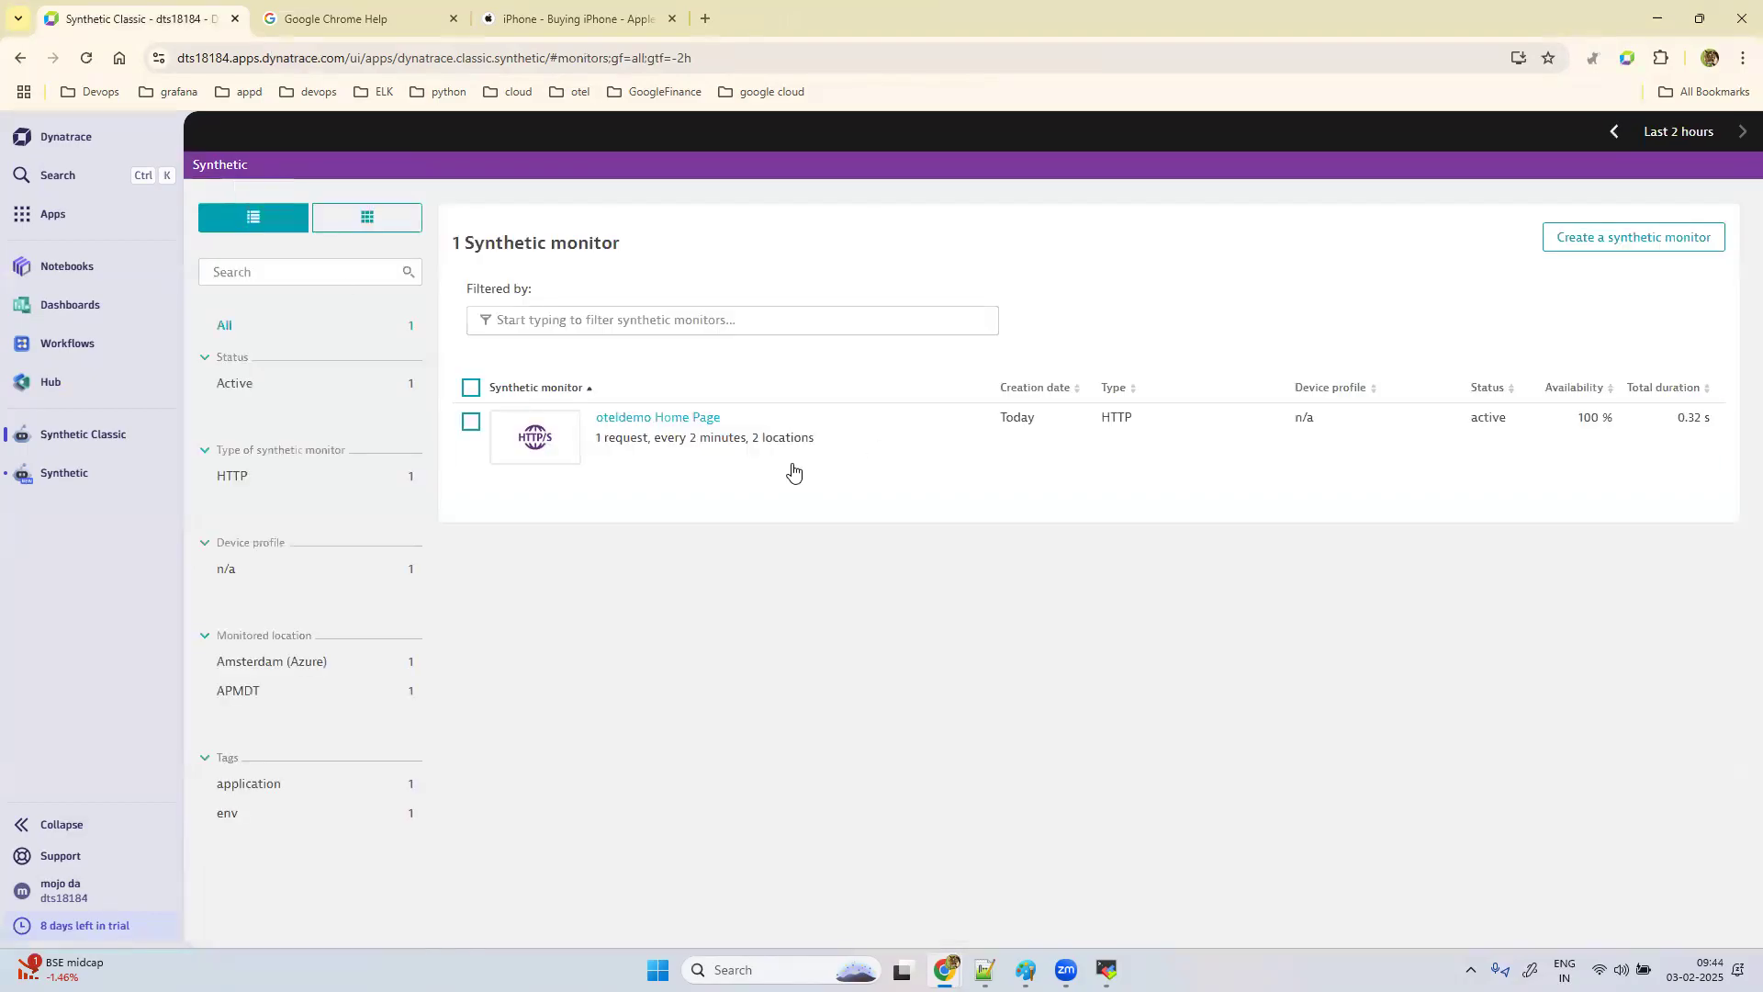
click(1644, 244)
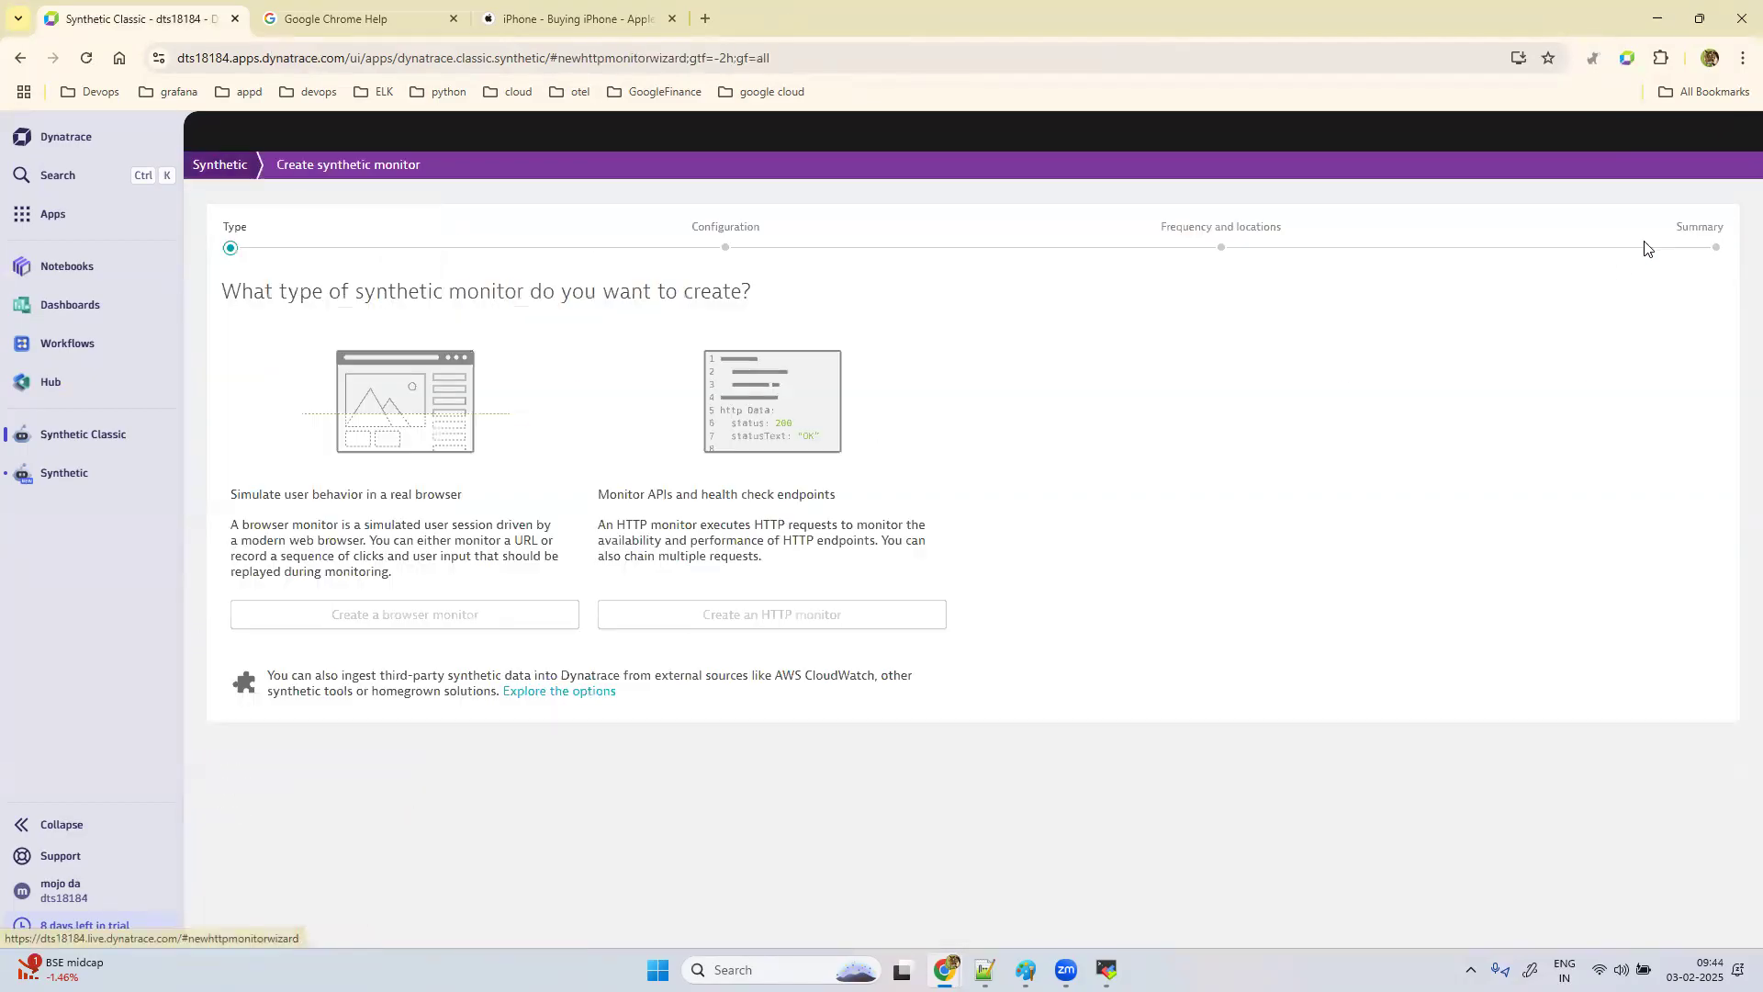
click(452, 629)
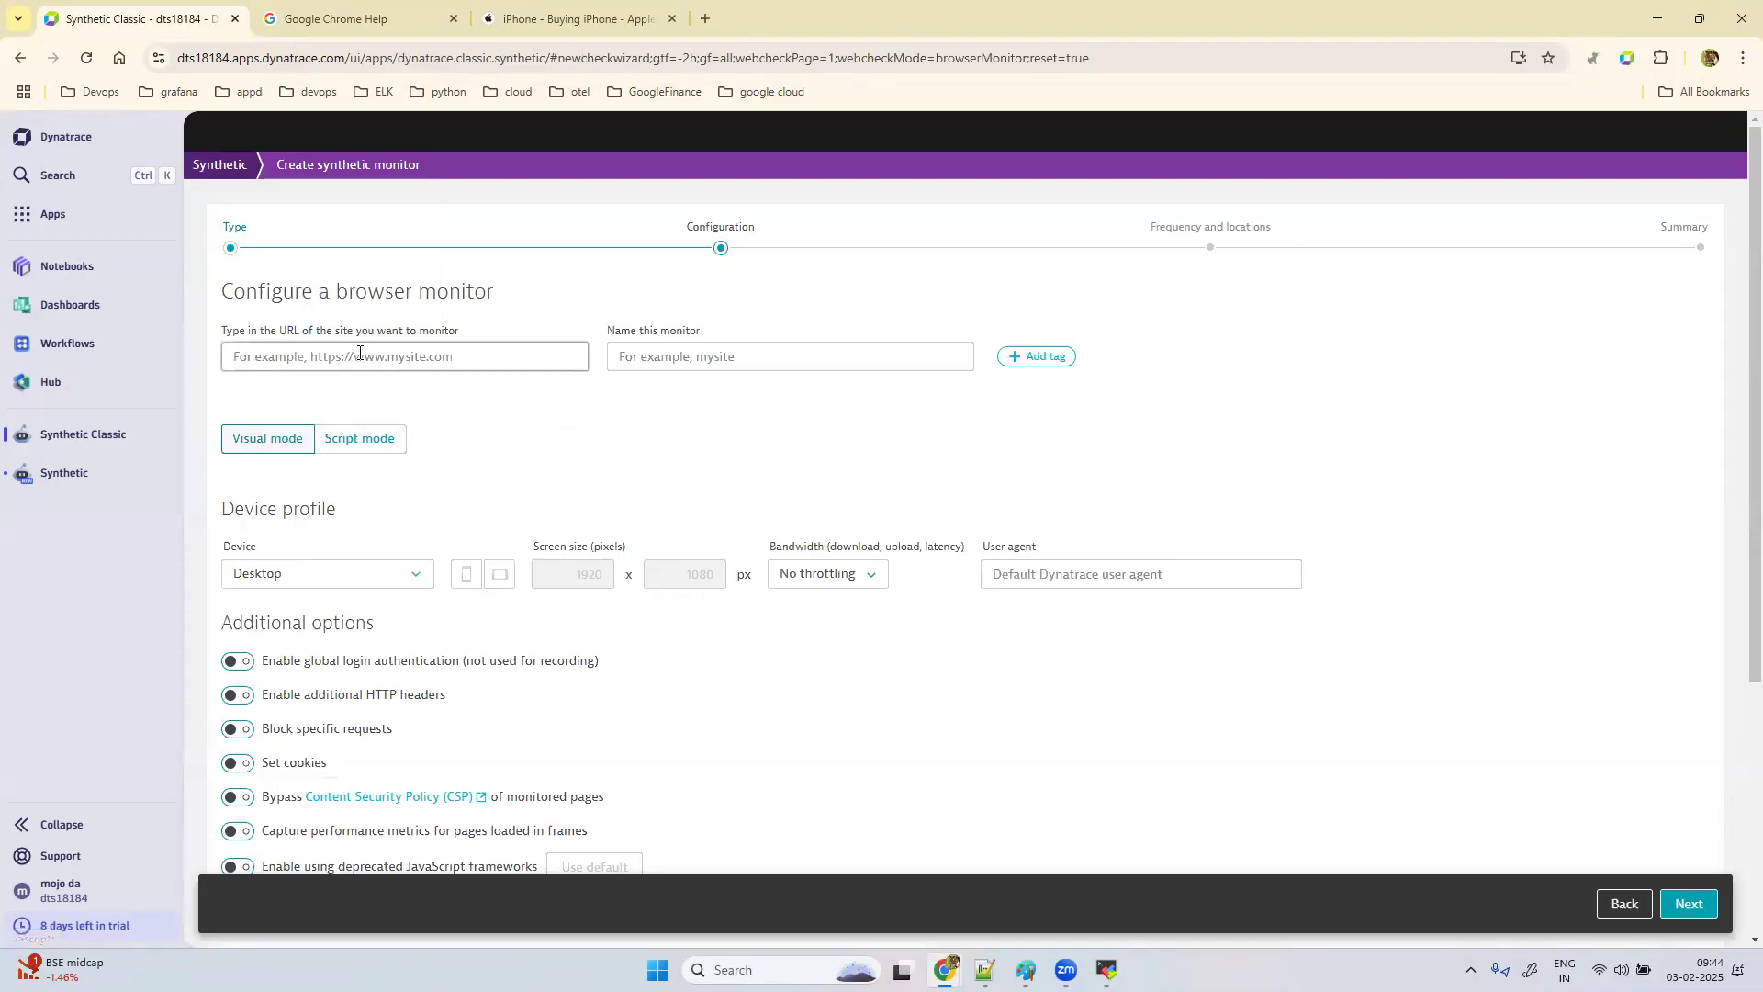
key(ctrl+v)
scroll(779, 630, down, 4)
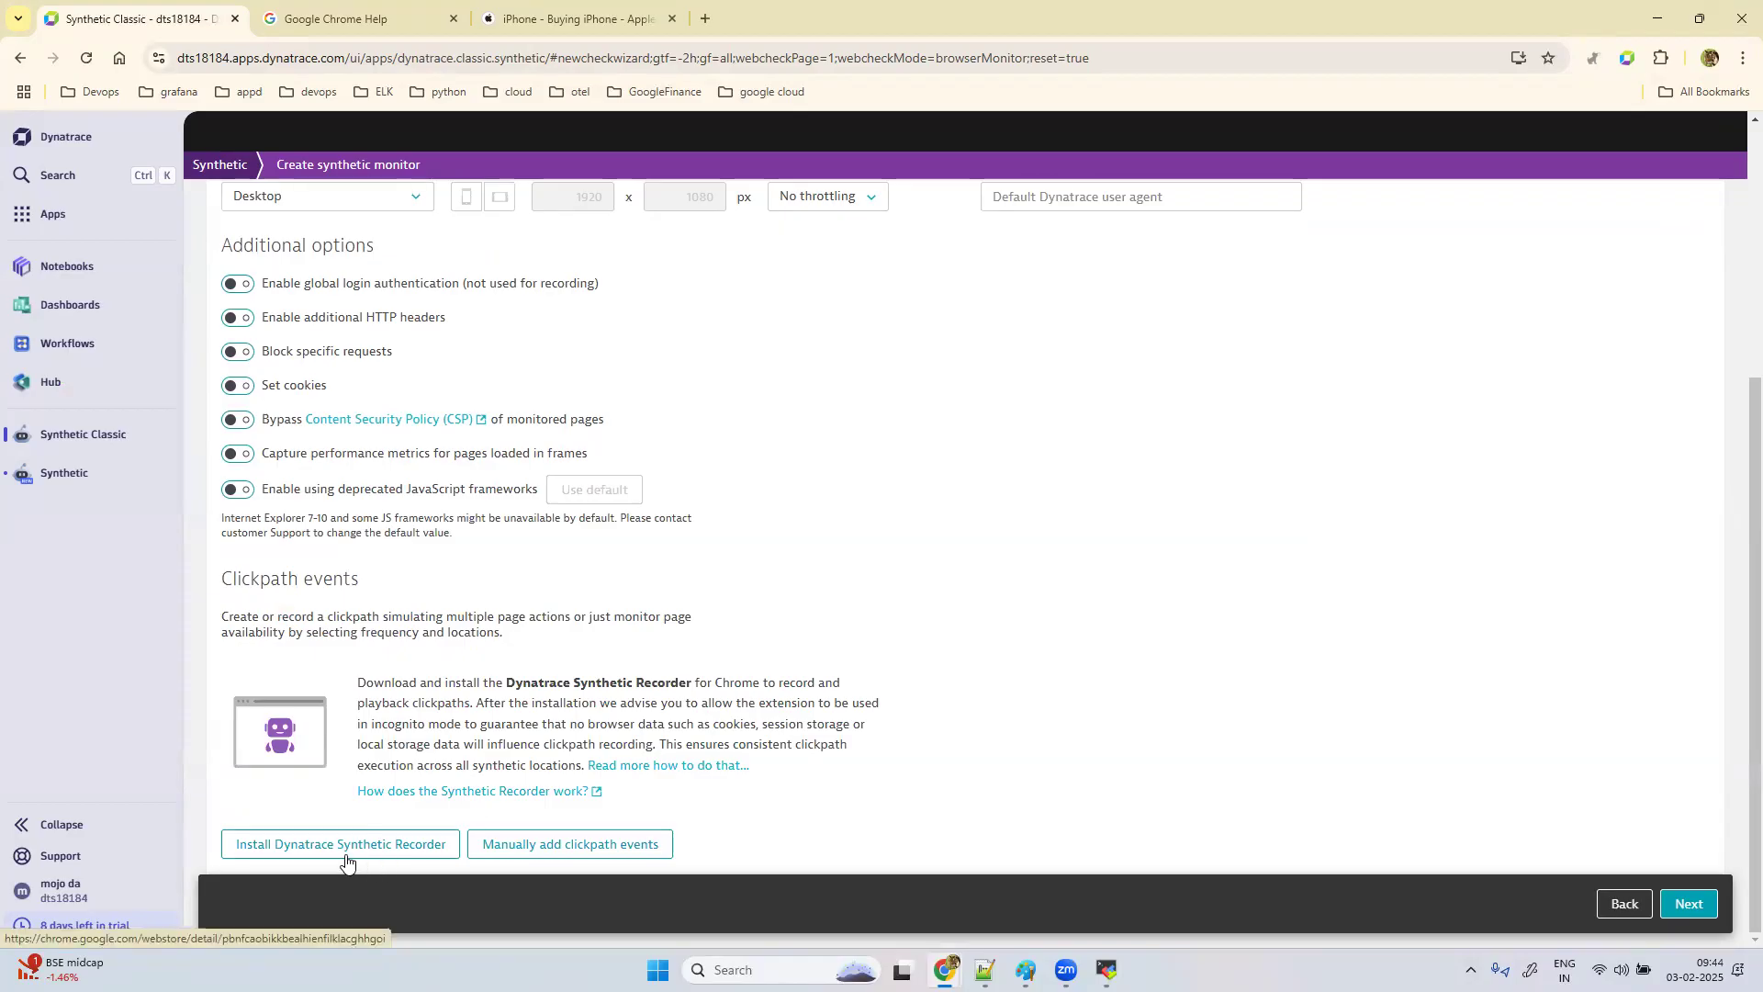
scroll(1063, 560, up, 4)
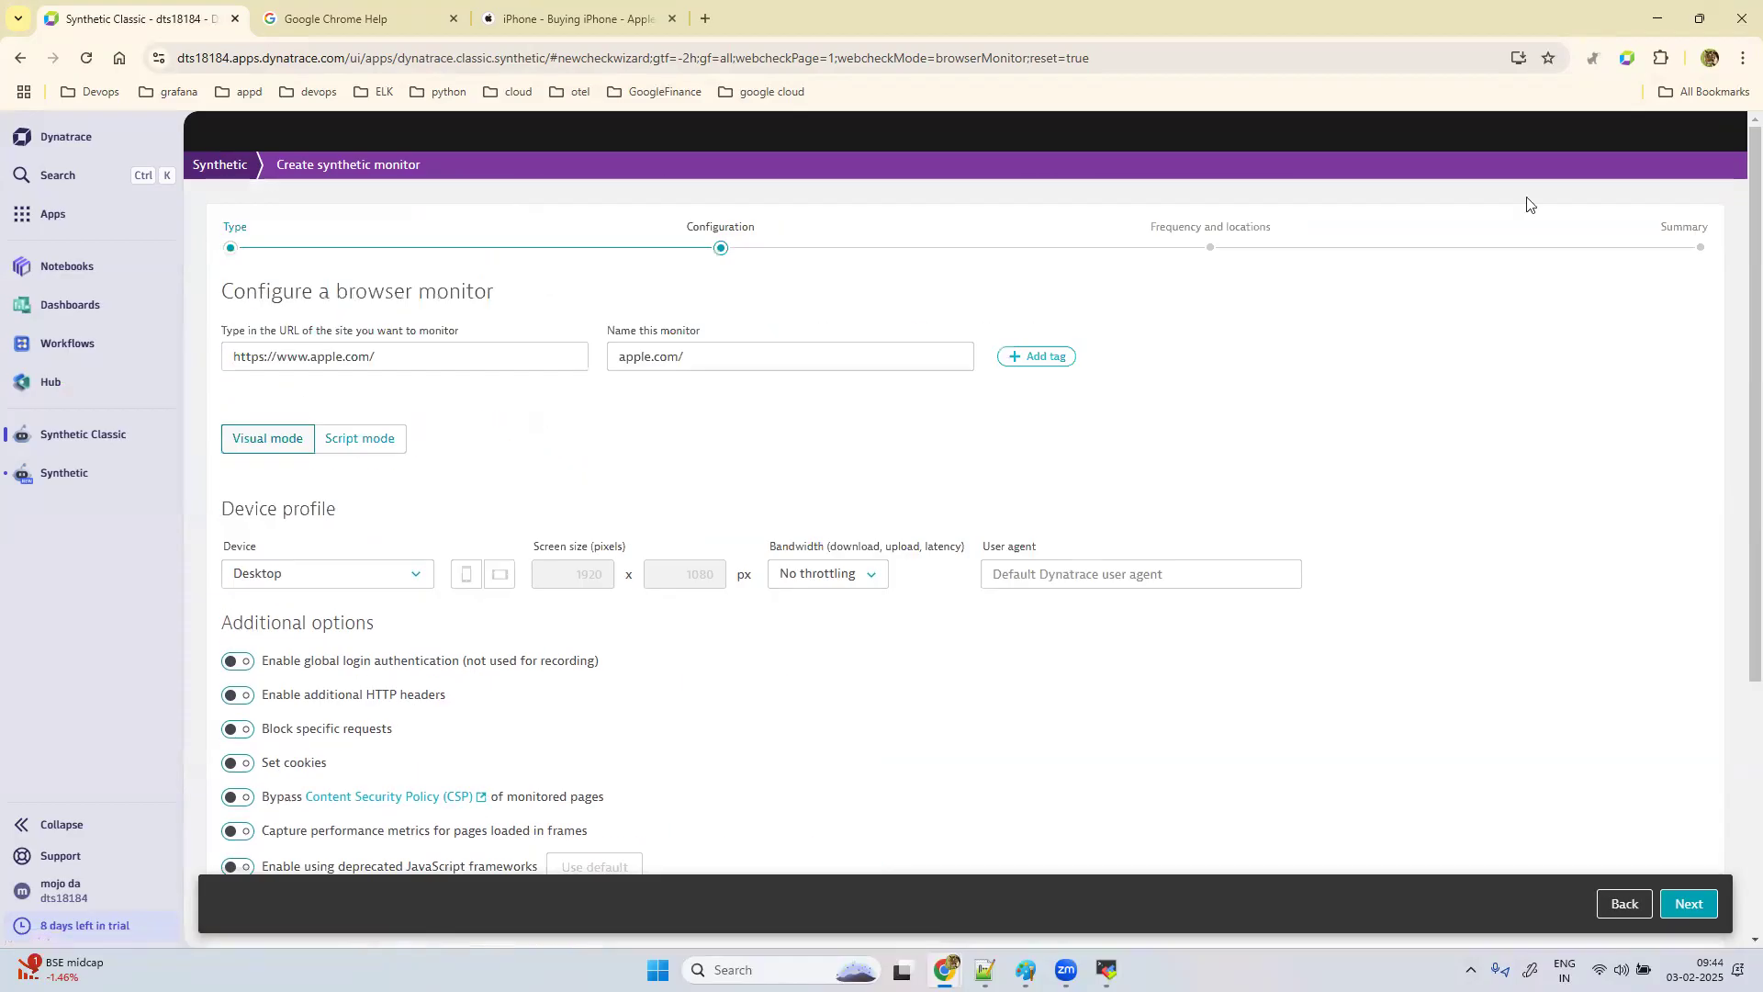
click(1628, 65)
click(1389, 97)
Step: Reload the list of synthetic monitors and start creating a new browser monitor
click(225, 175)
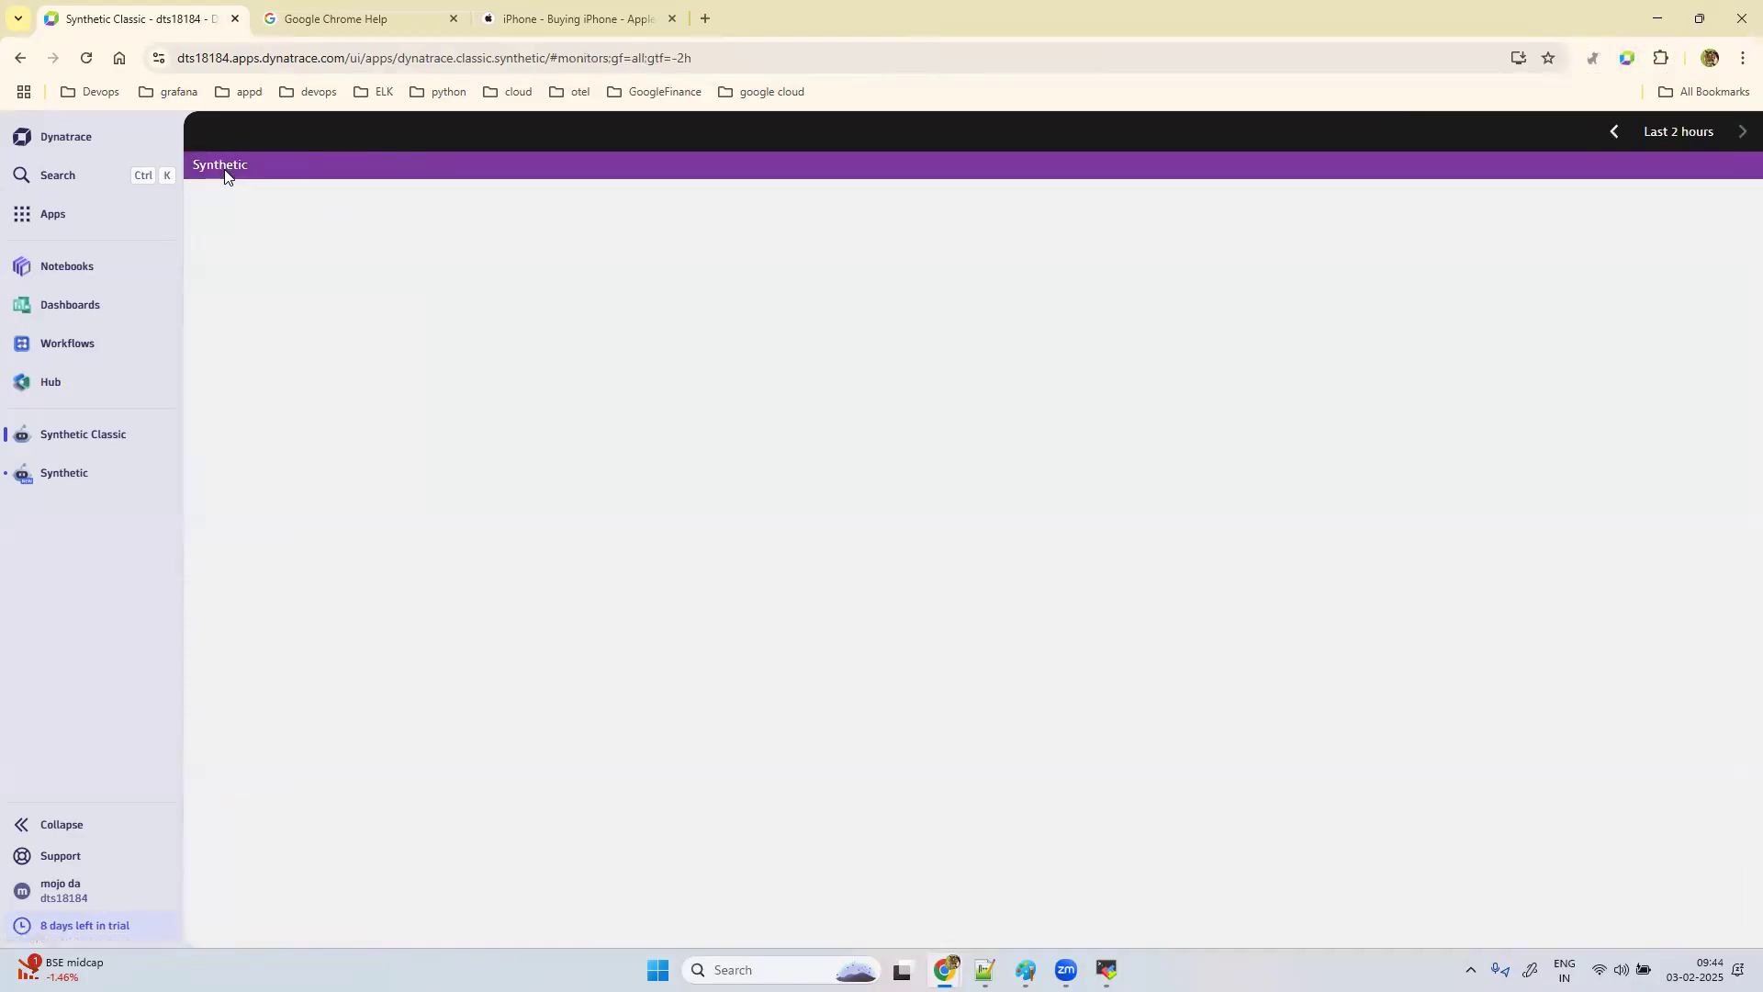
click(86, 62)
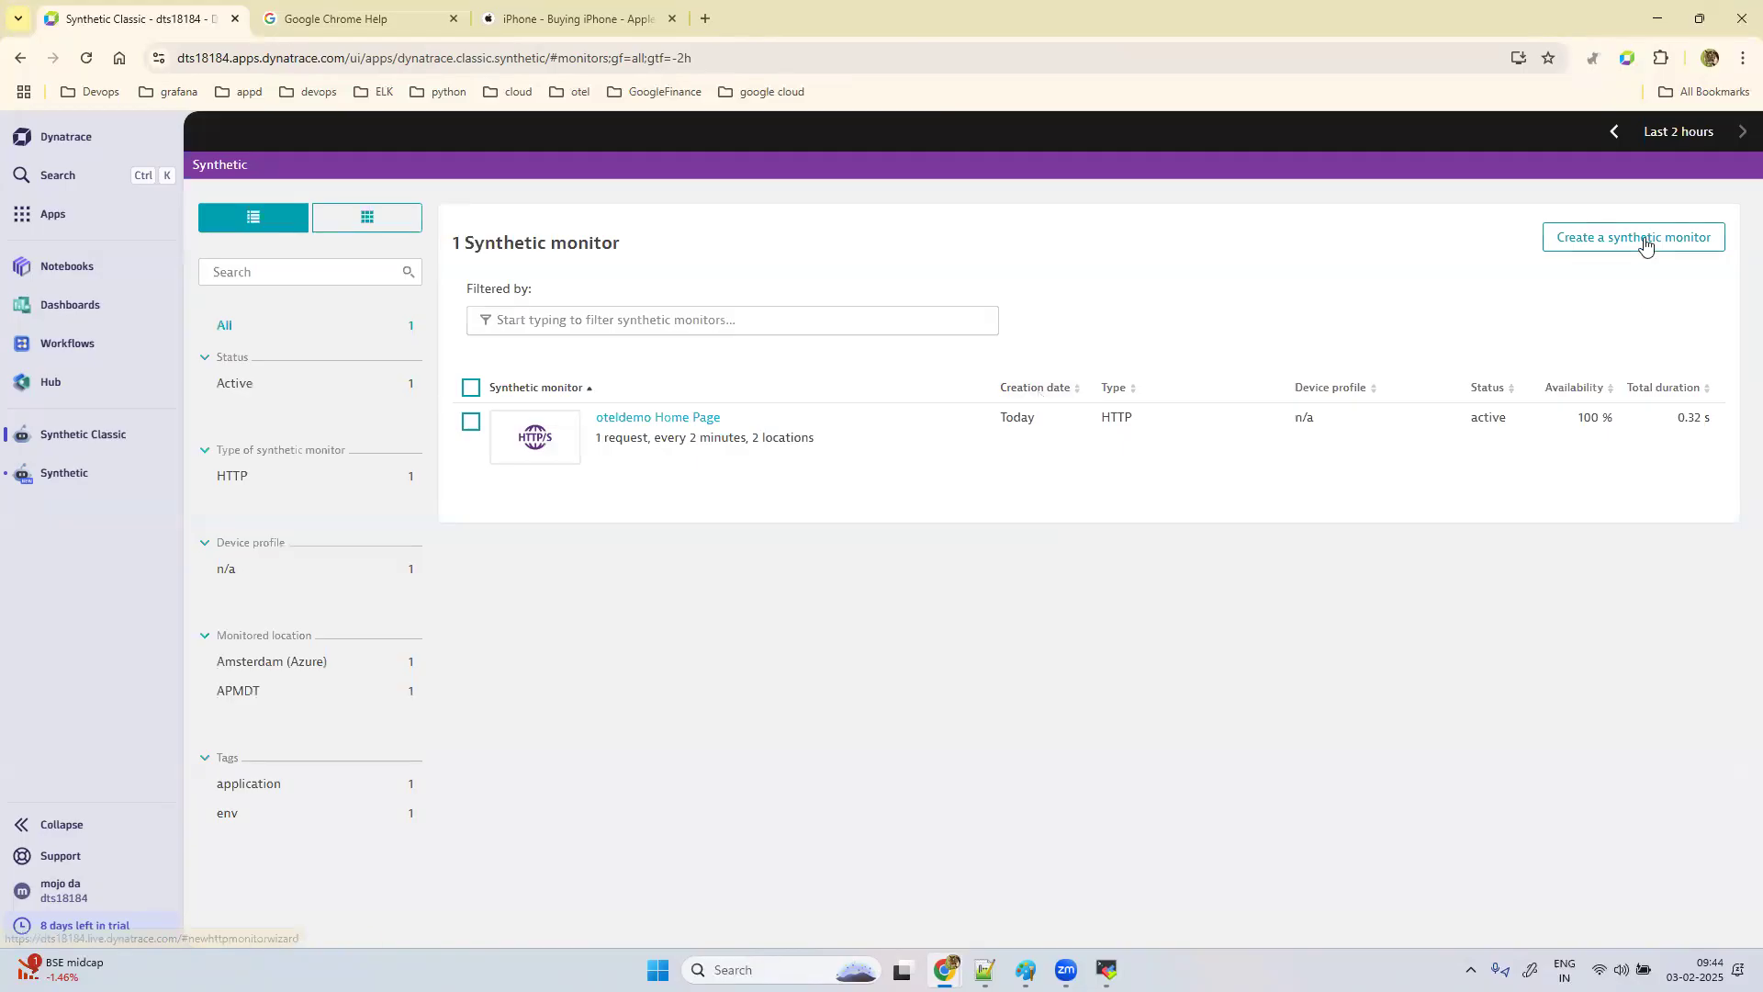
click(1645, 240)
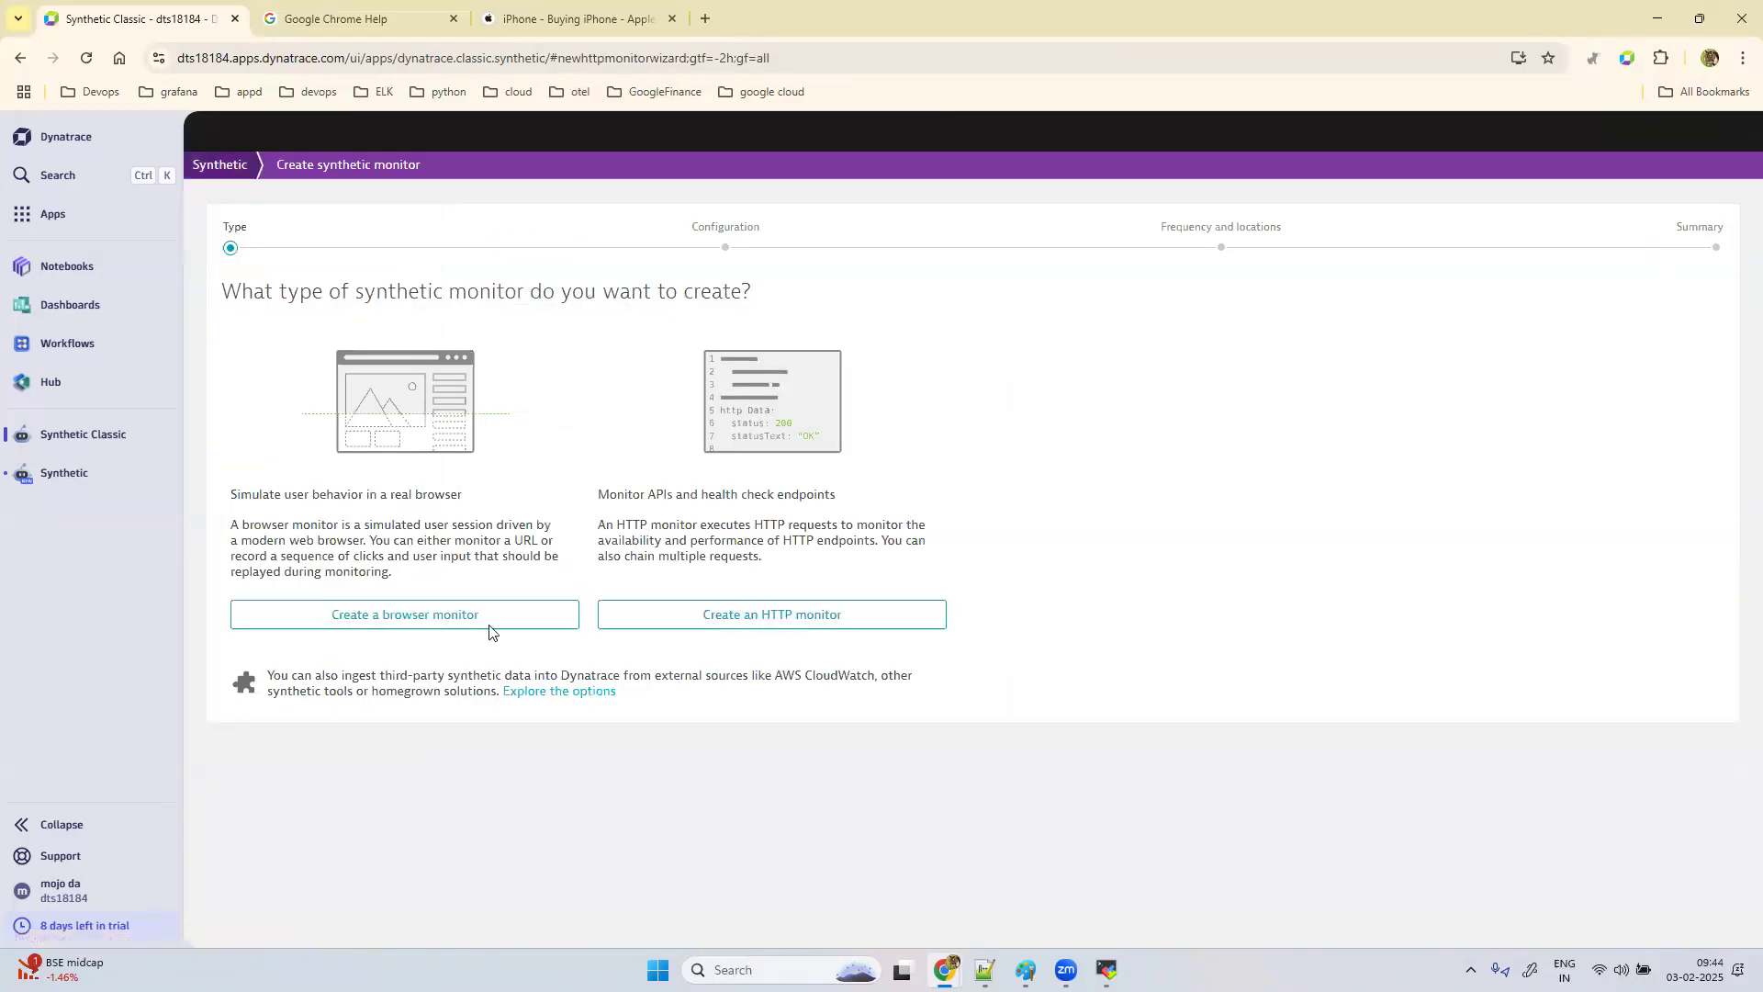
click(488, 628)
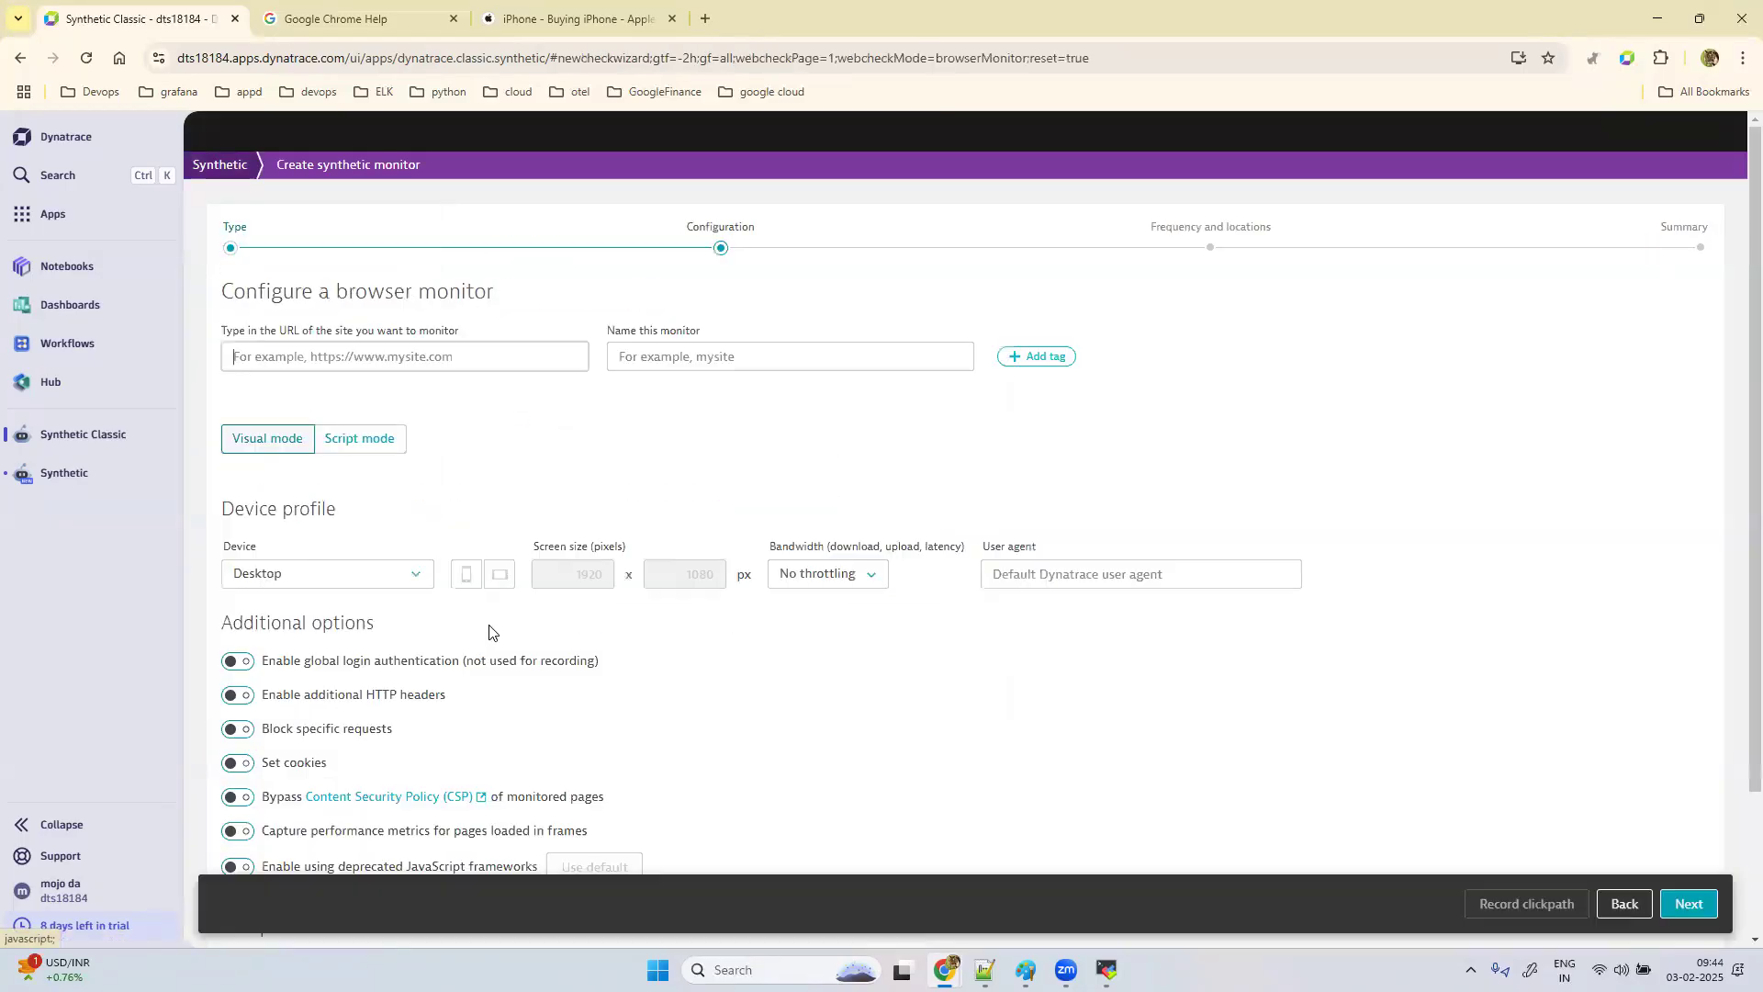
click(457, 354)
text(https://www.apple.com/)
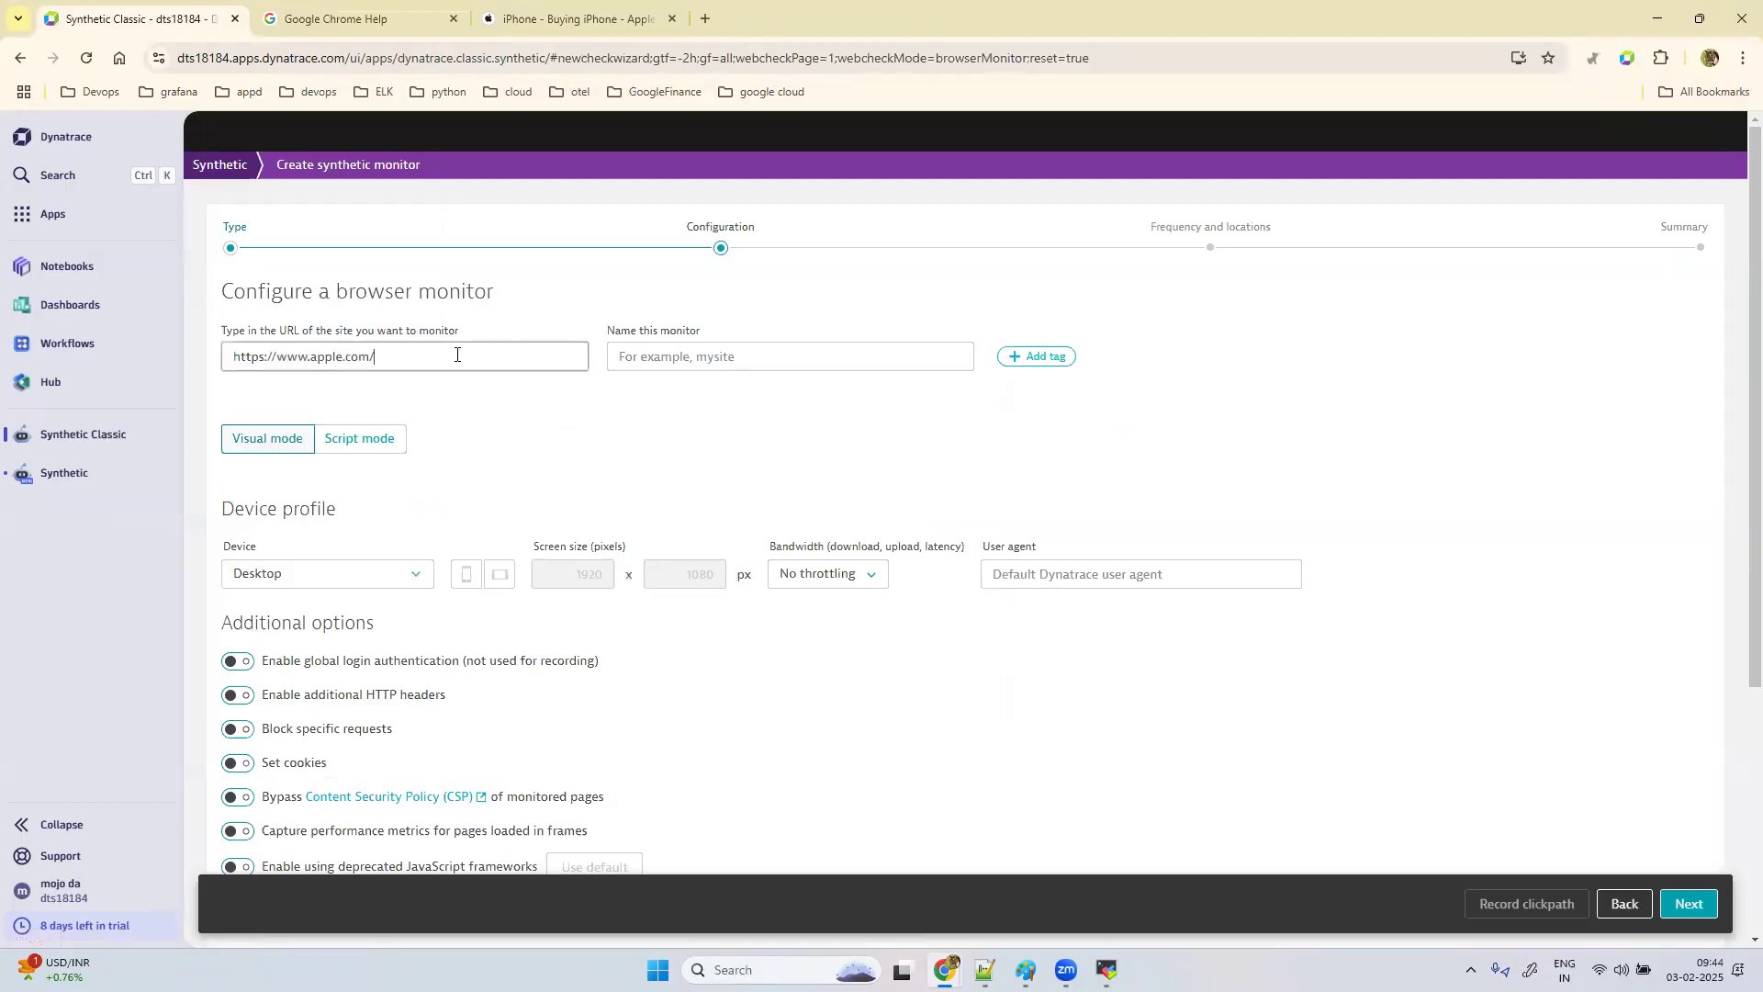
click(677, 355)
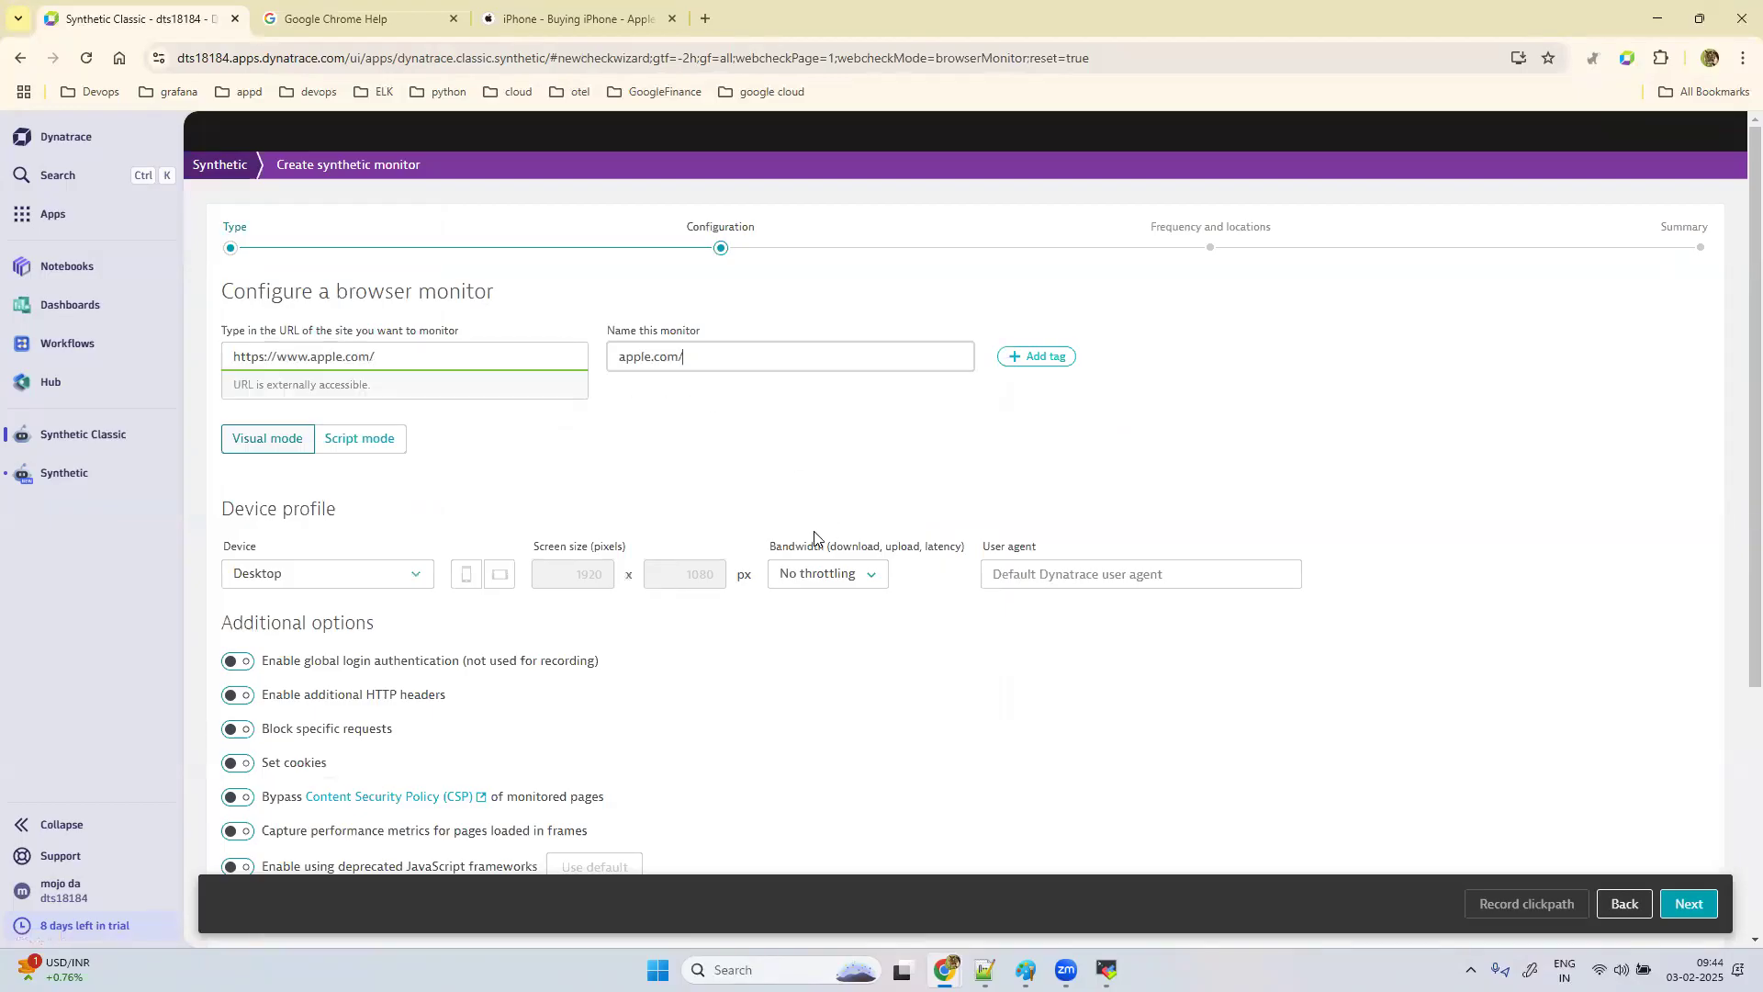
scroll(814, 537, down, 4)
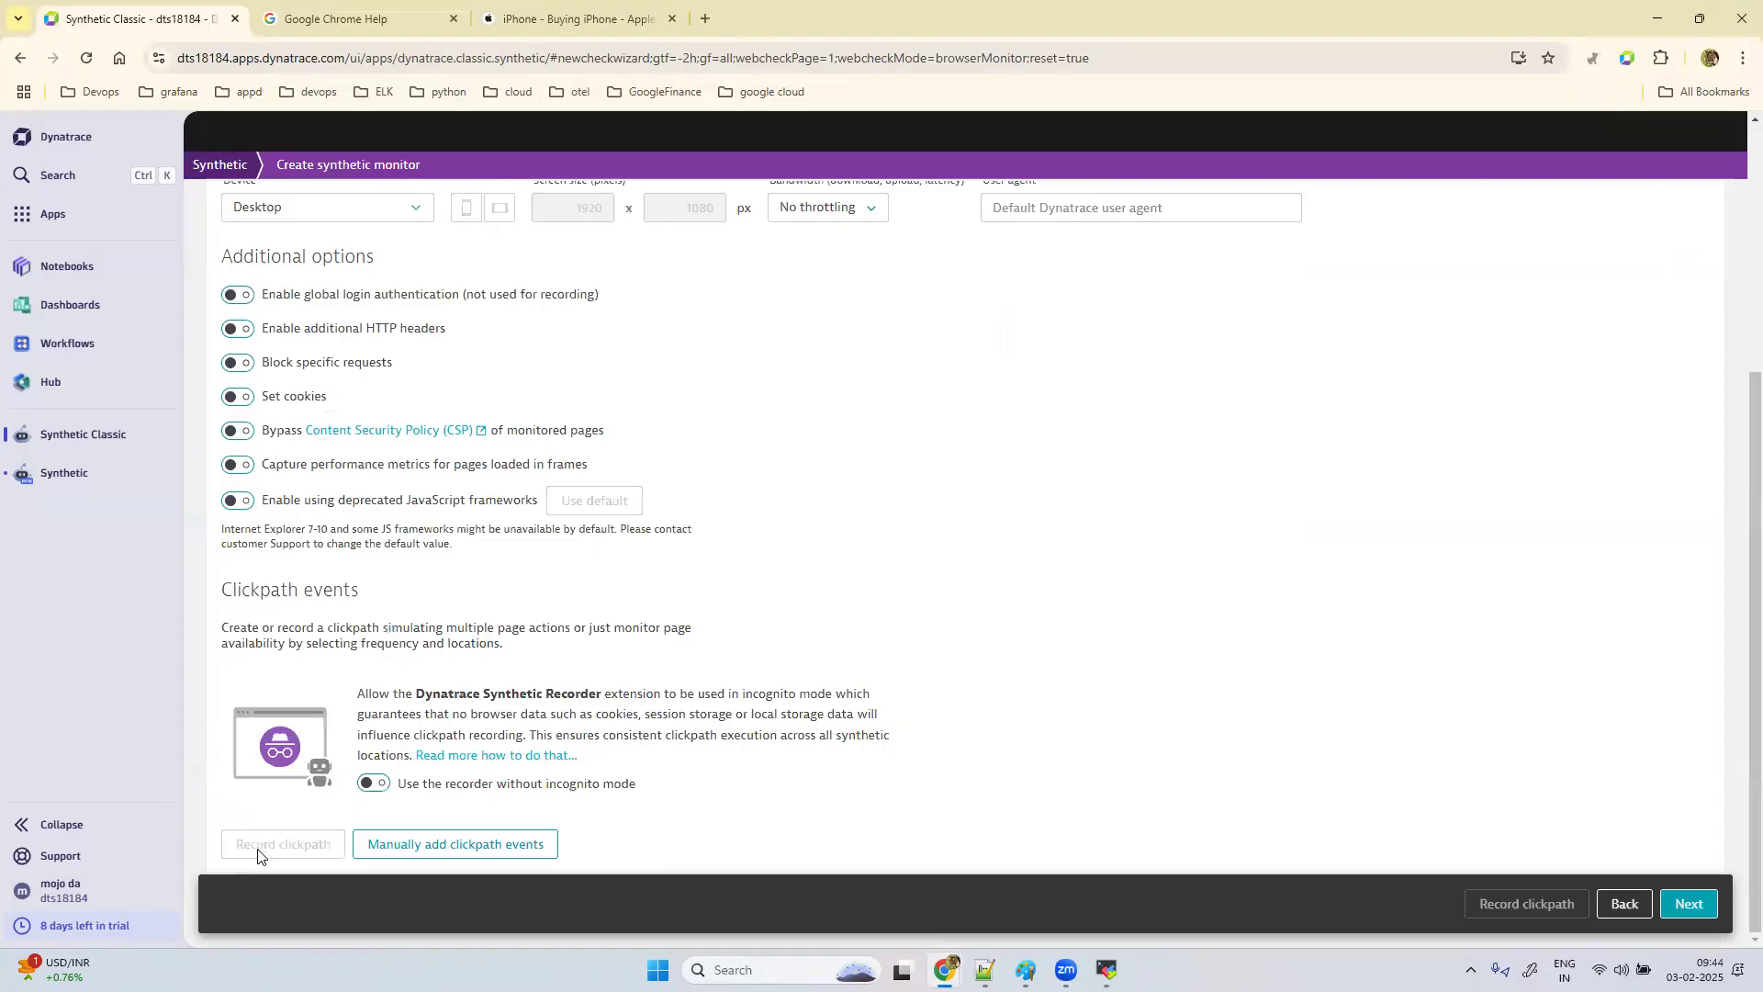
click(384, 782)
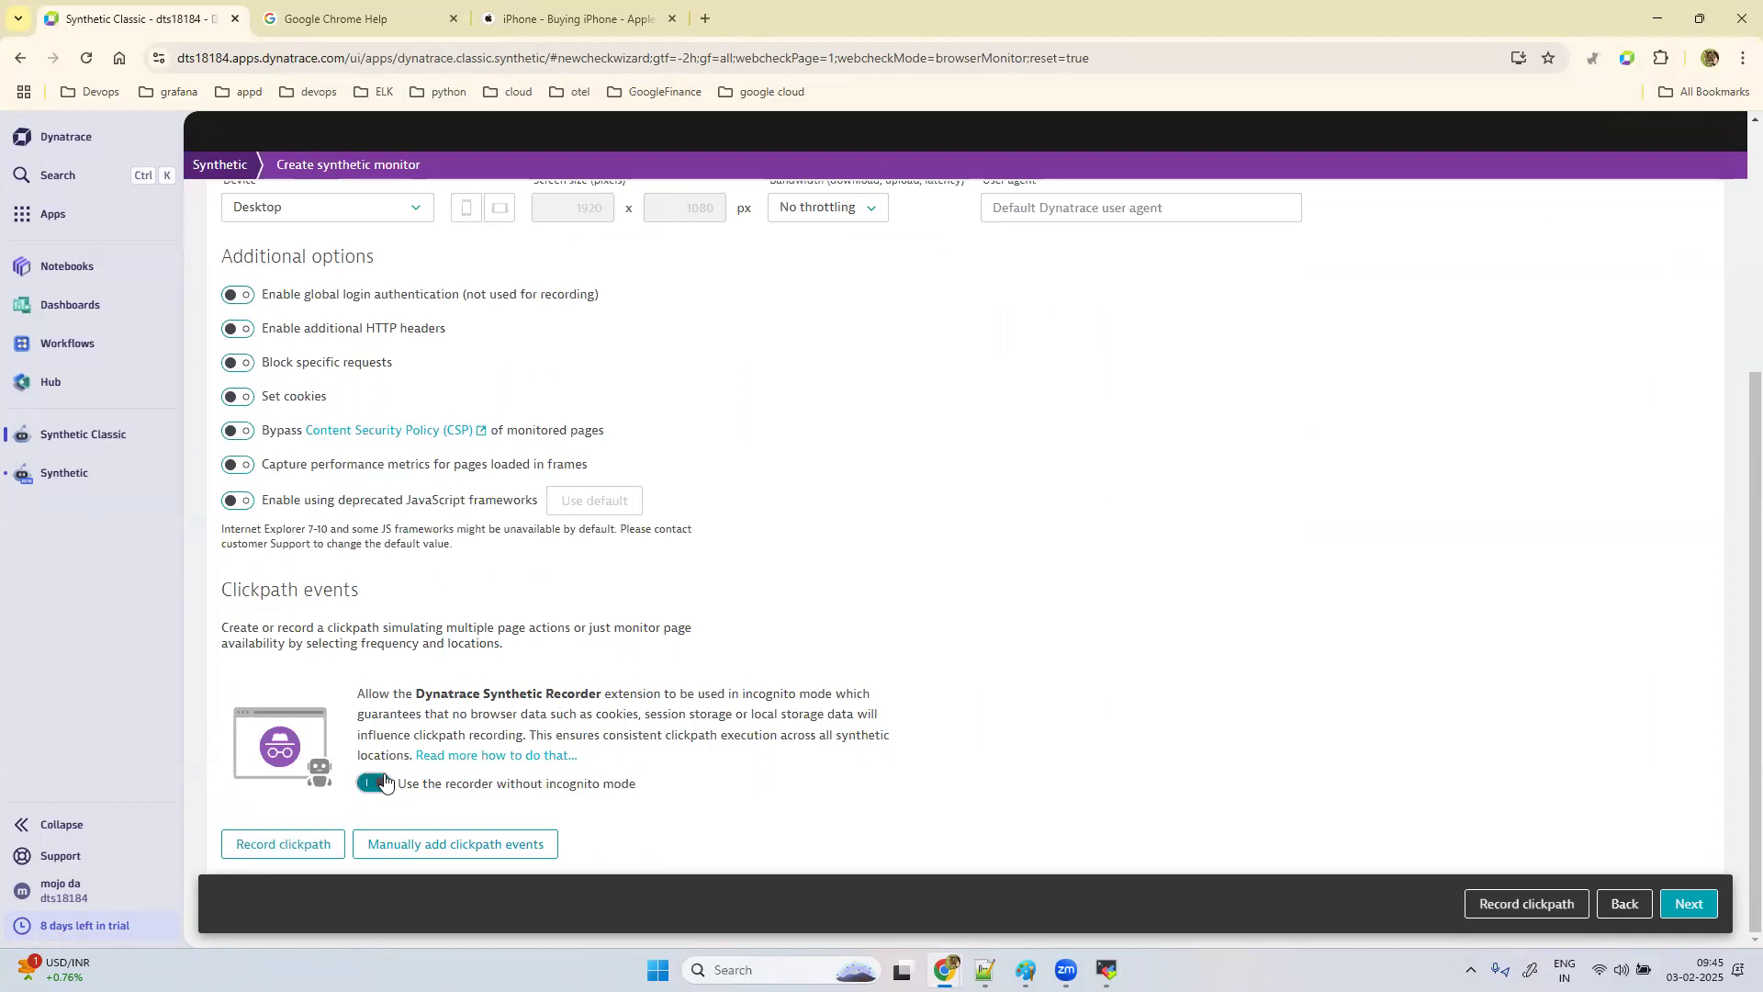
Step: Start recording the clickpath, open the iPhone 16 Pro purchase page and choose the iPhone 16 Pro Max model
click(299, 848)
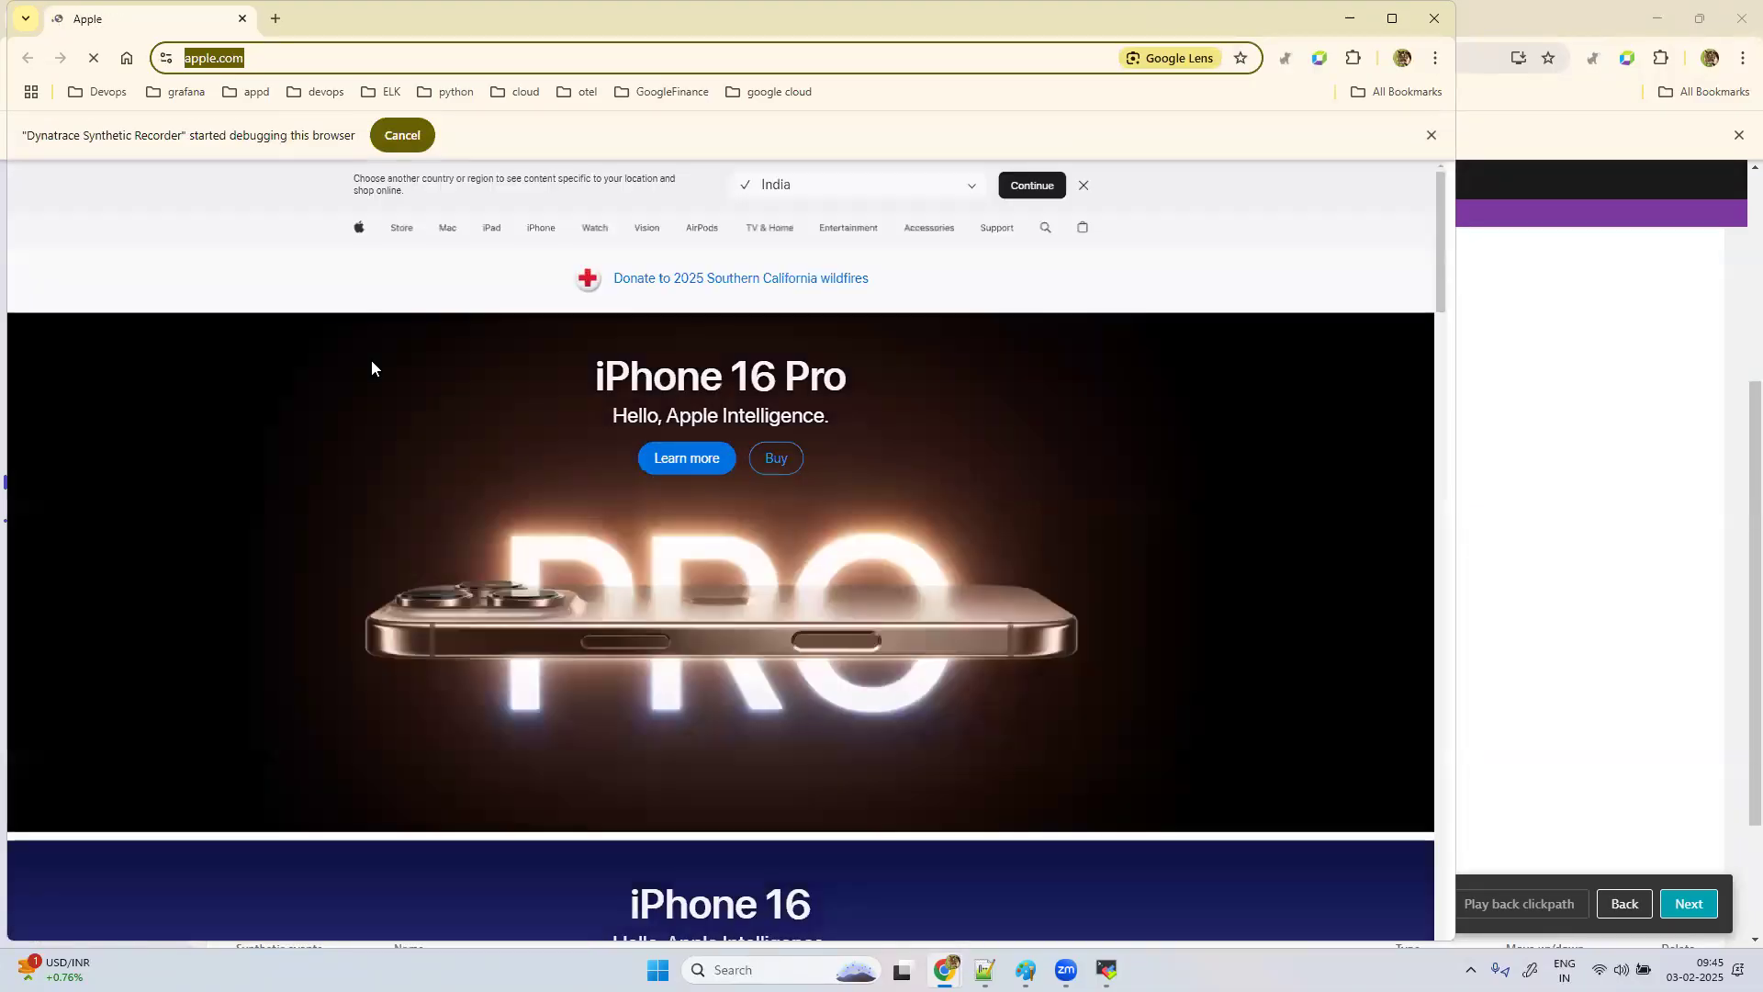
click(777, 462)
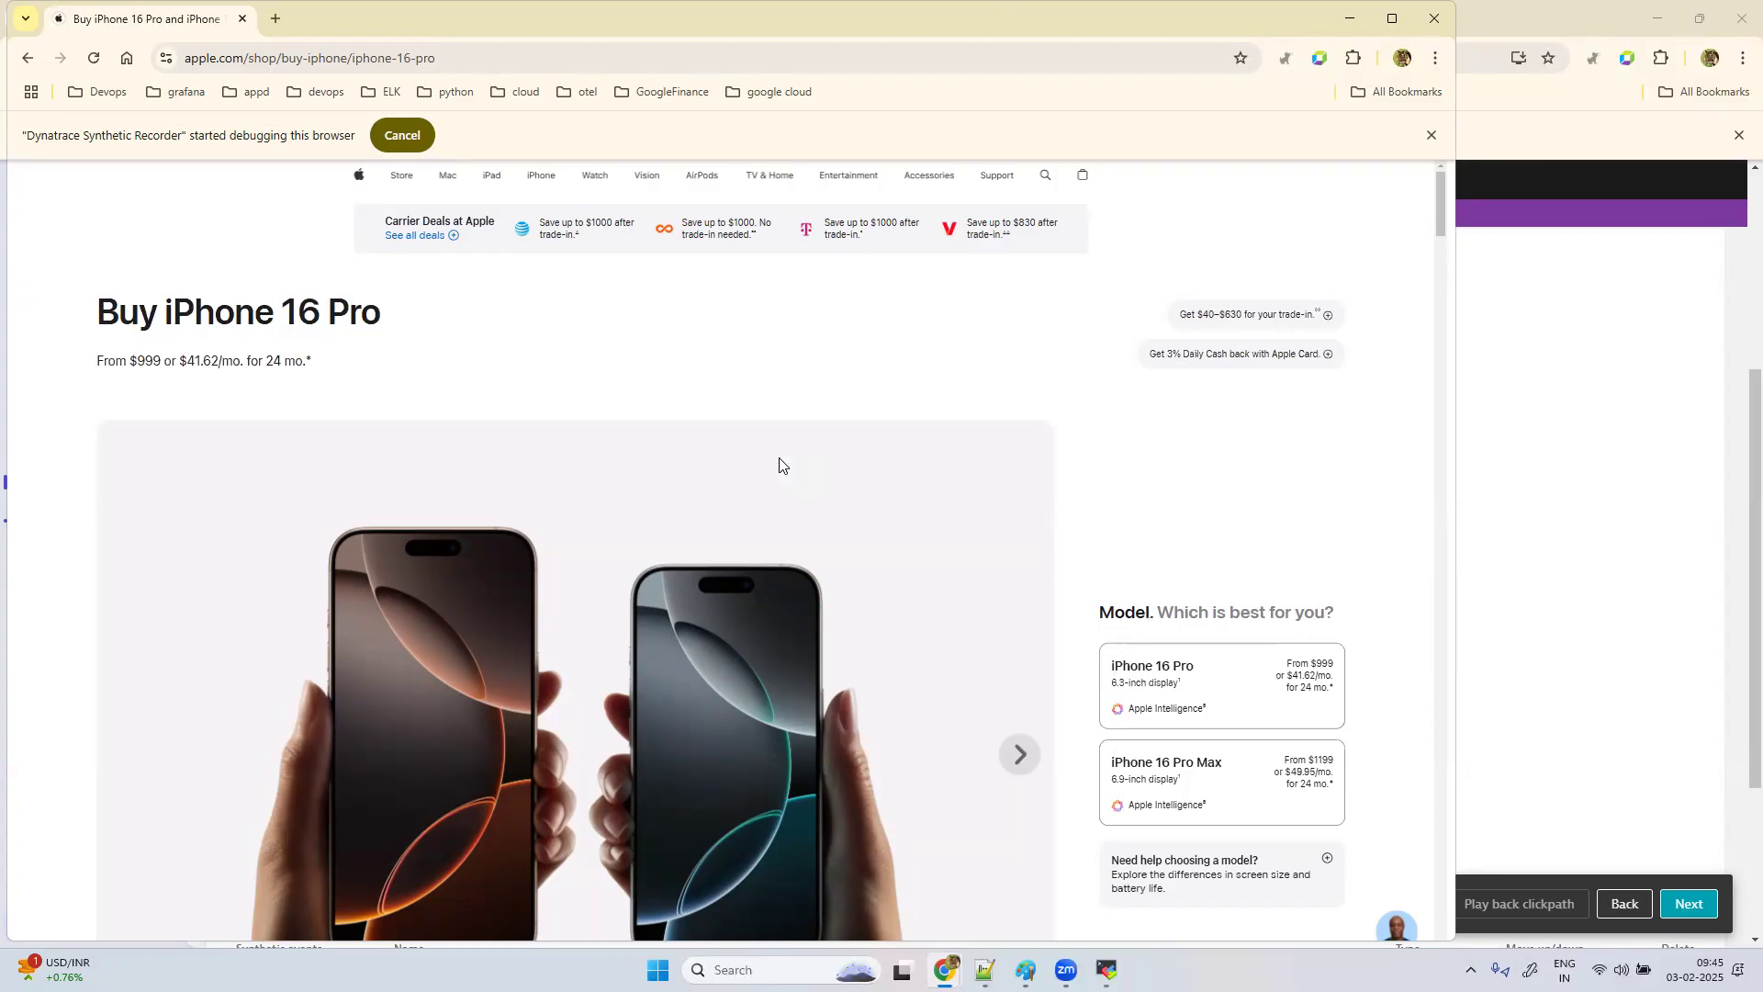
click(1230, 788)
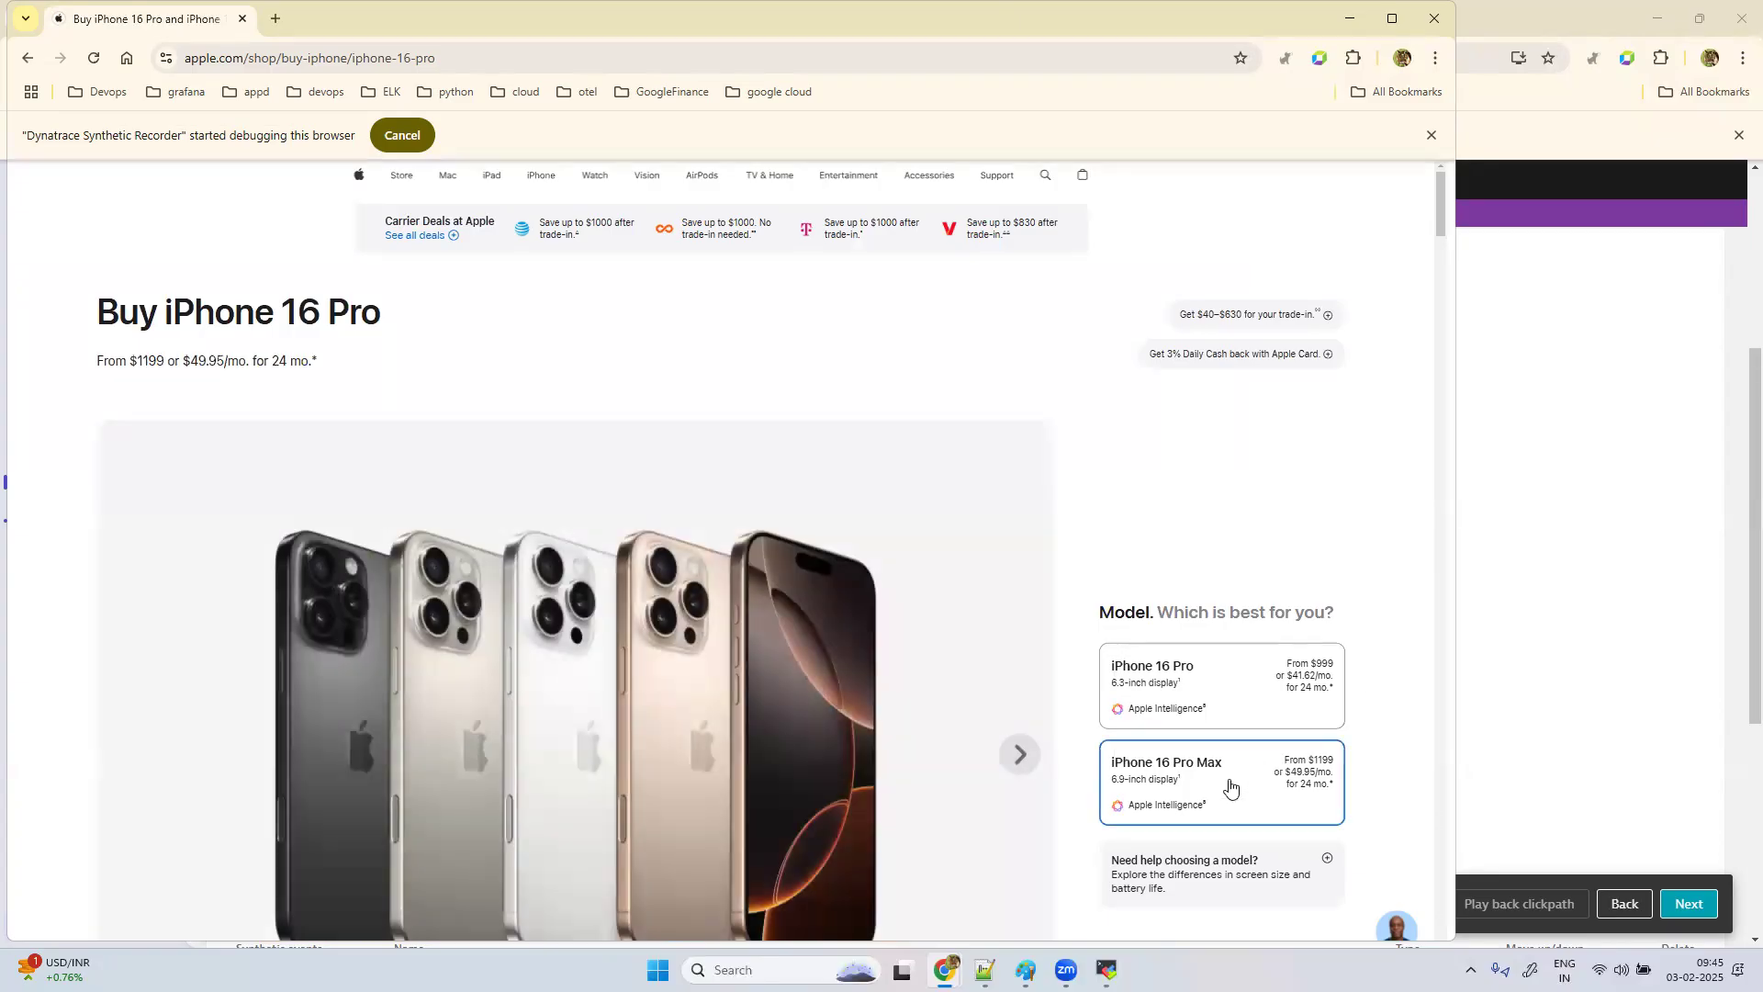
Step: Record choosing the Black Titanium finish and 256GB storage for the iPhone
scroll(1230, 788, down, 6)
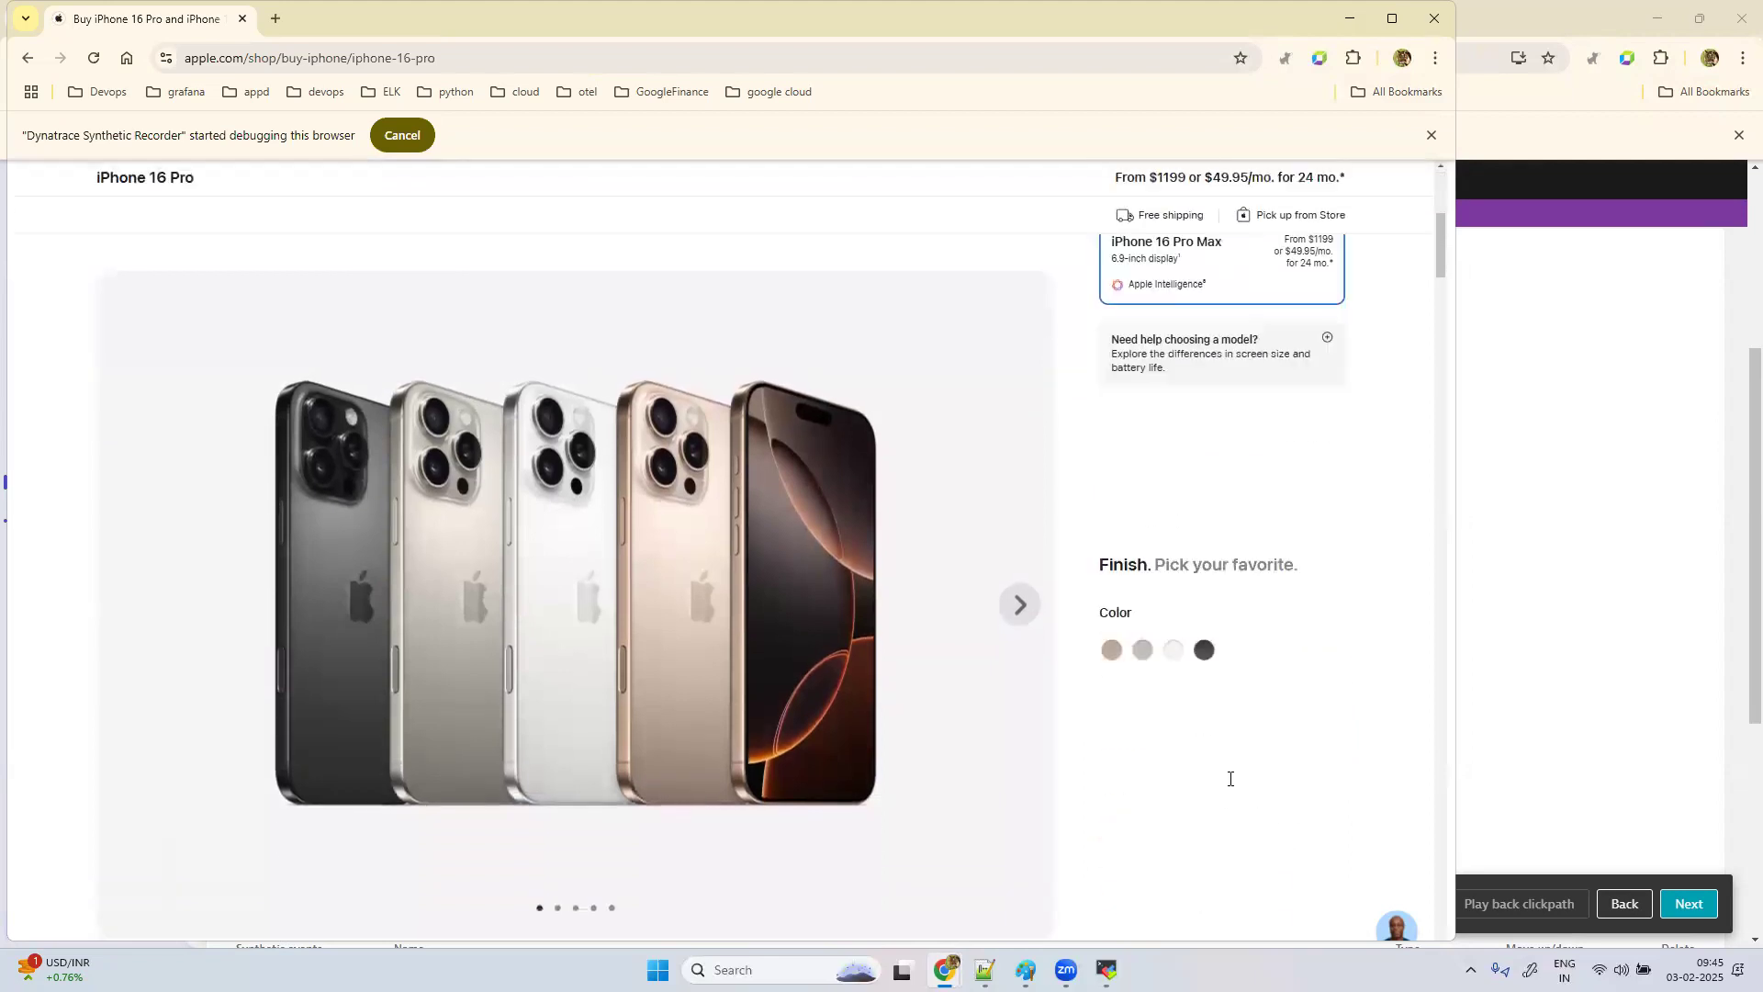
click(1203, 575)
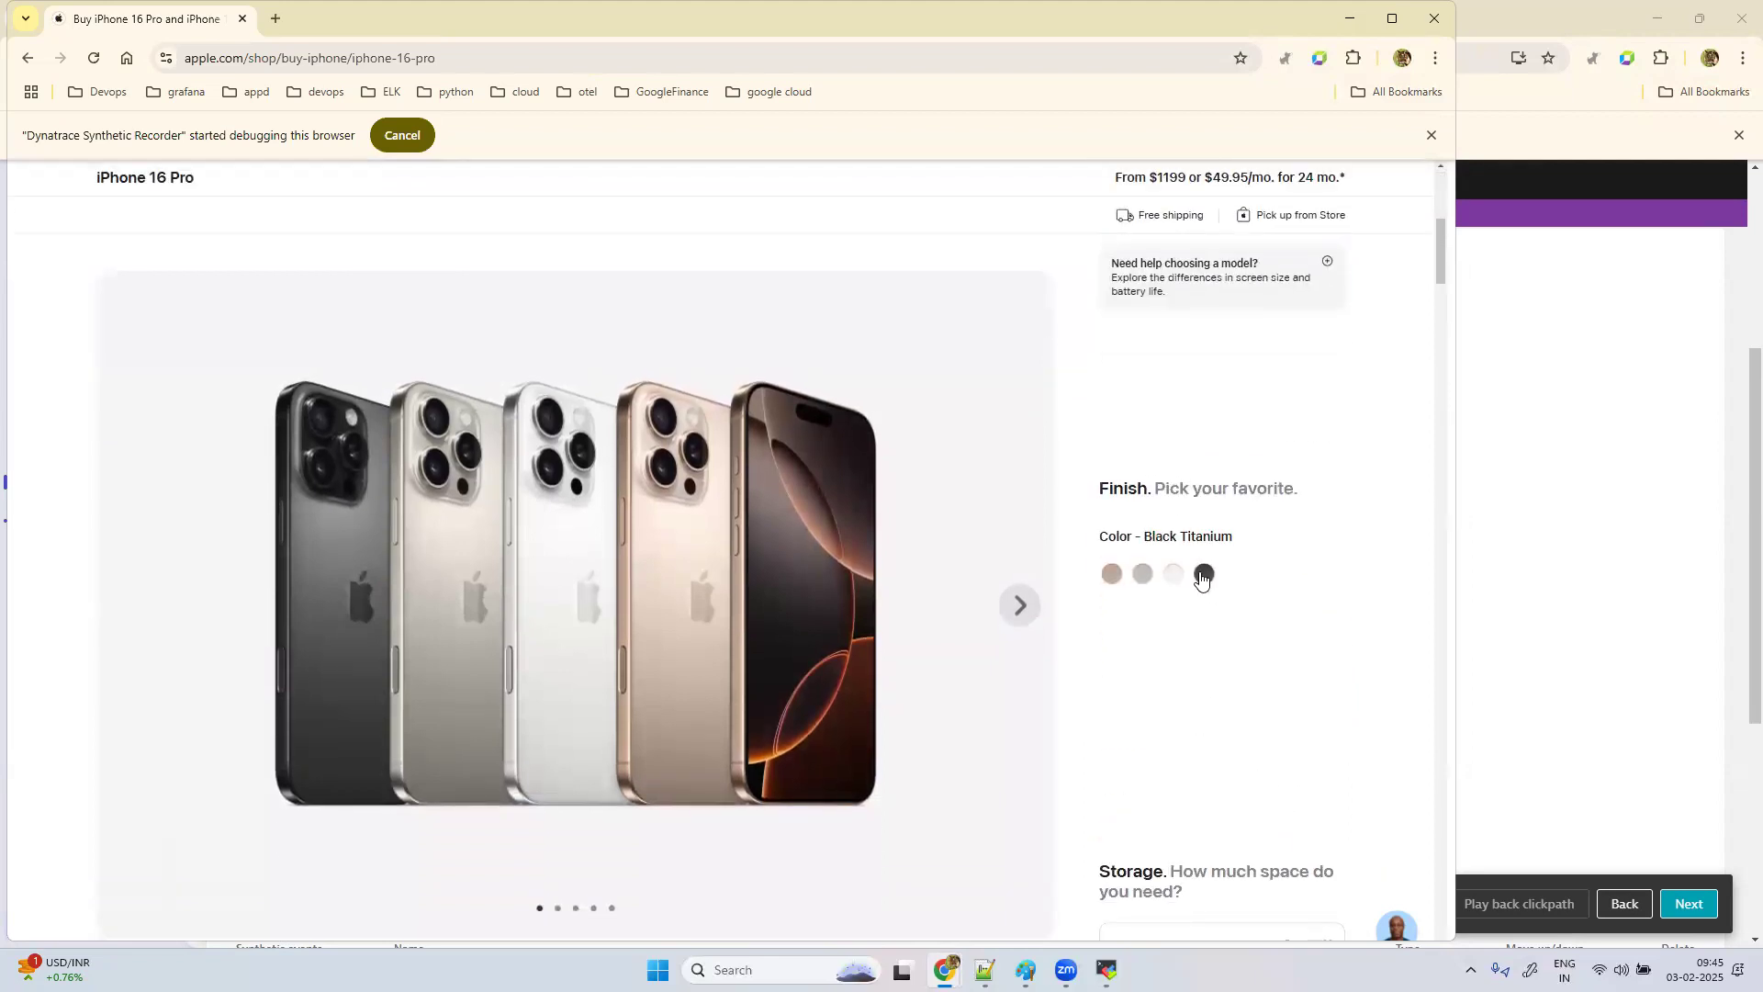
click(1203, 575)
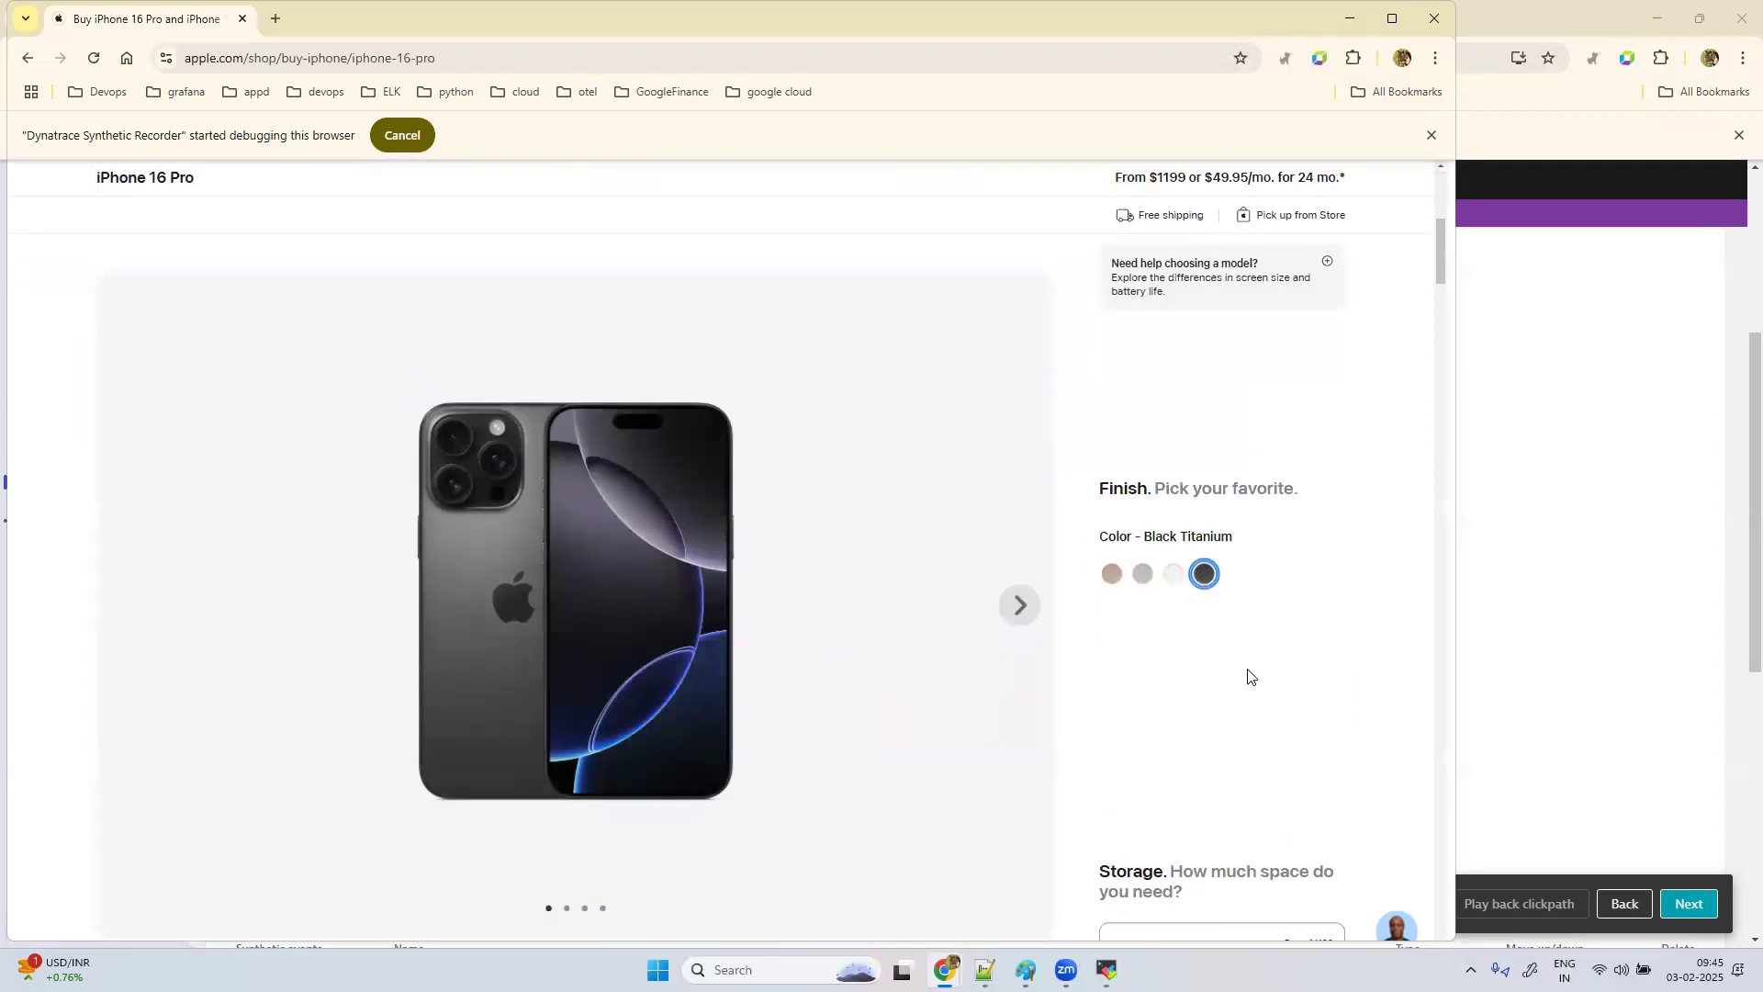
scroll(1247, 677, down, 5)
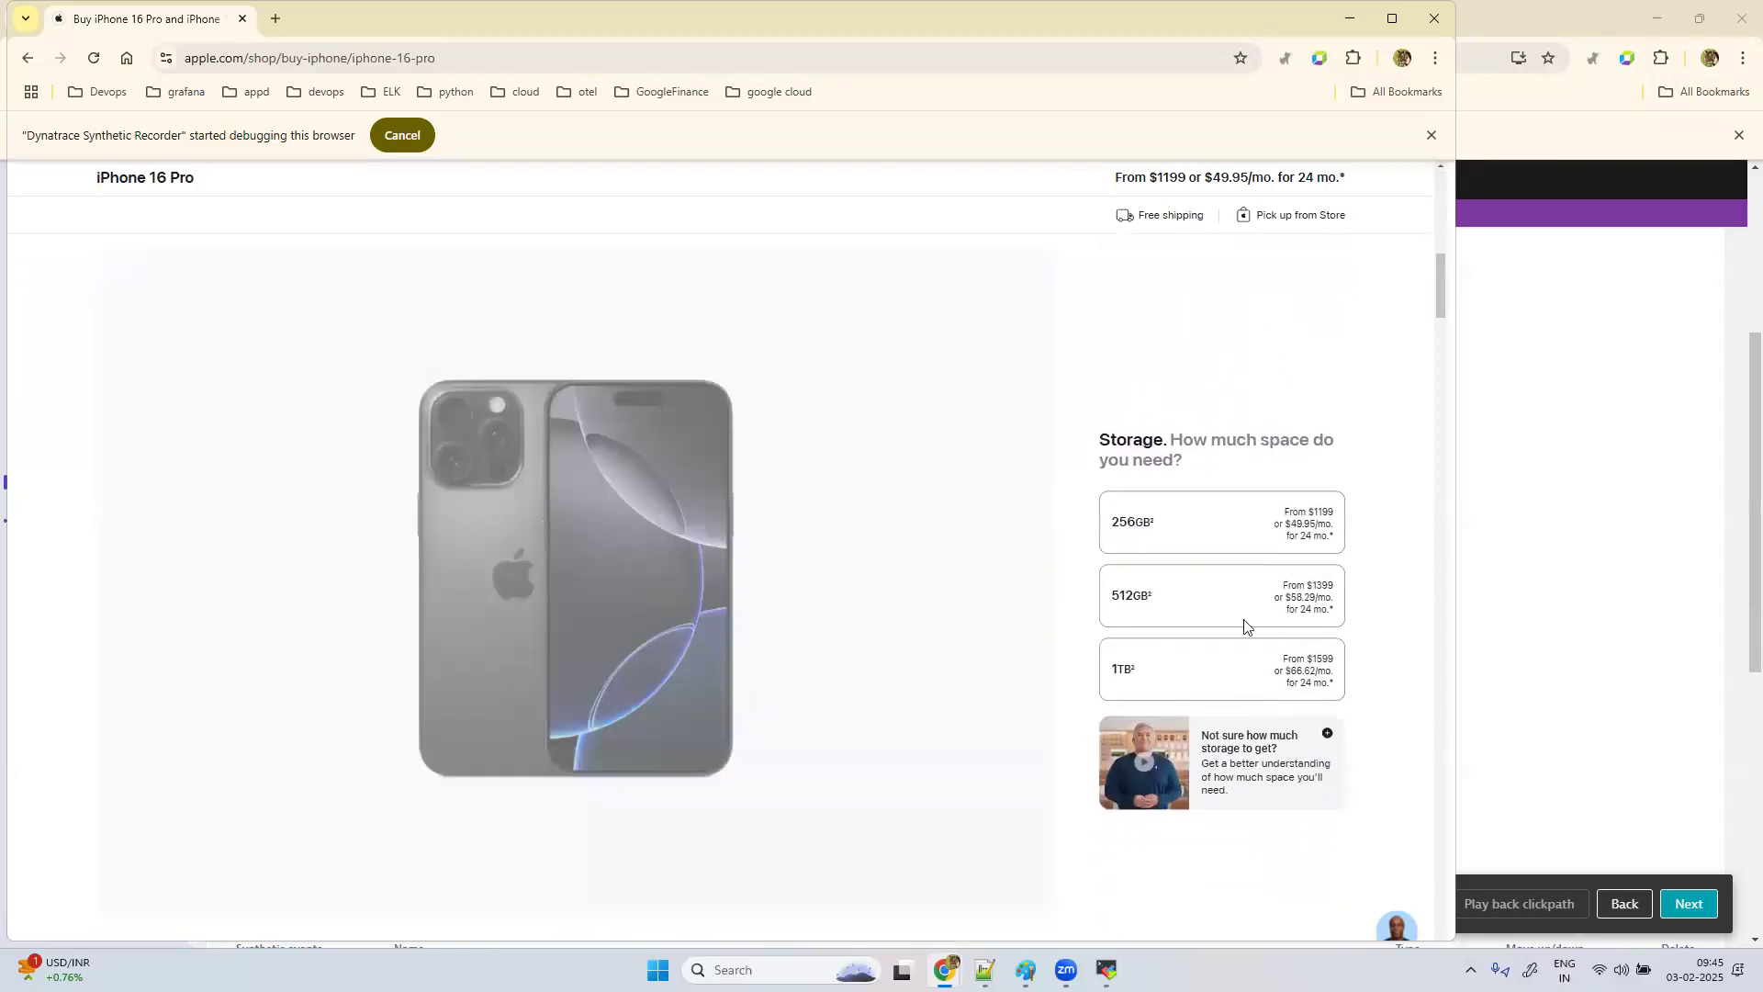
click(1217, 531)
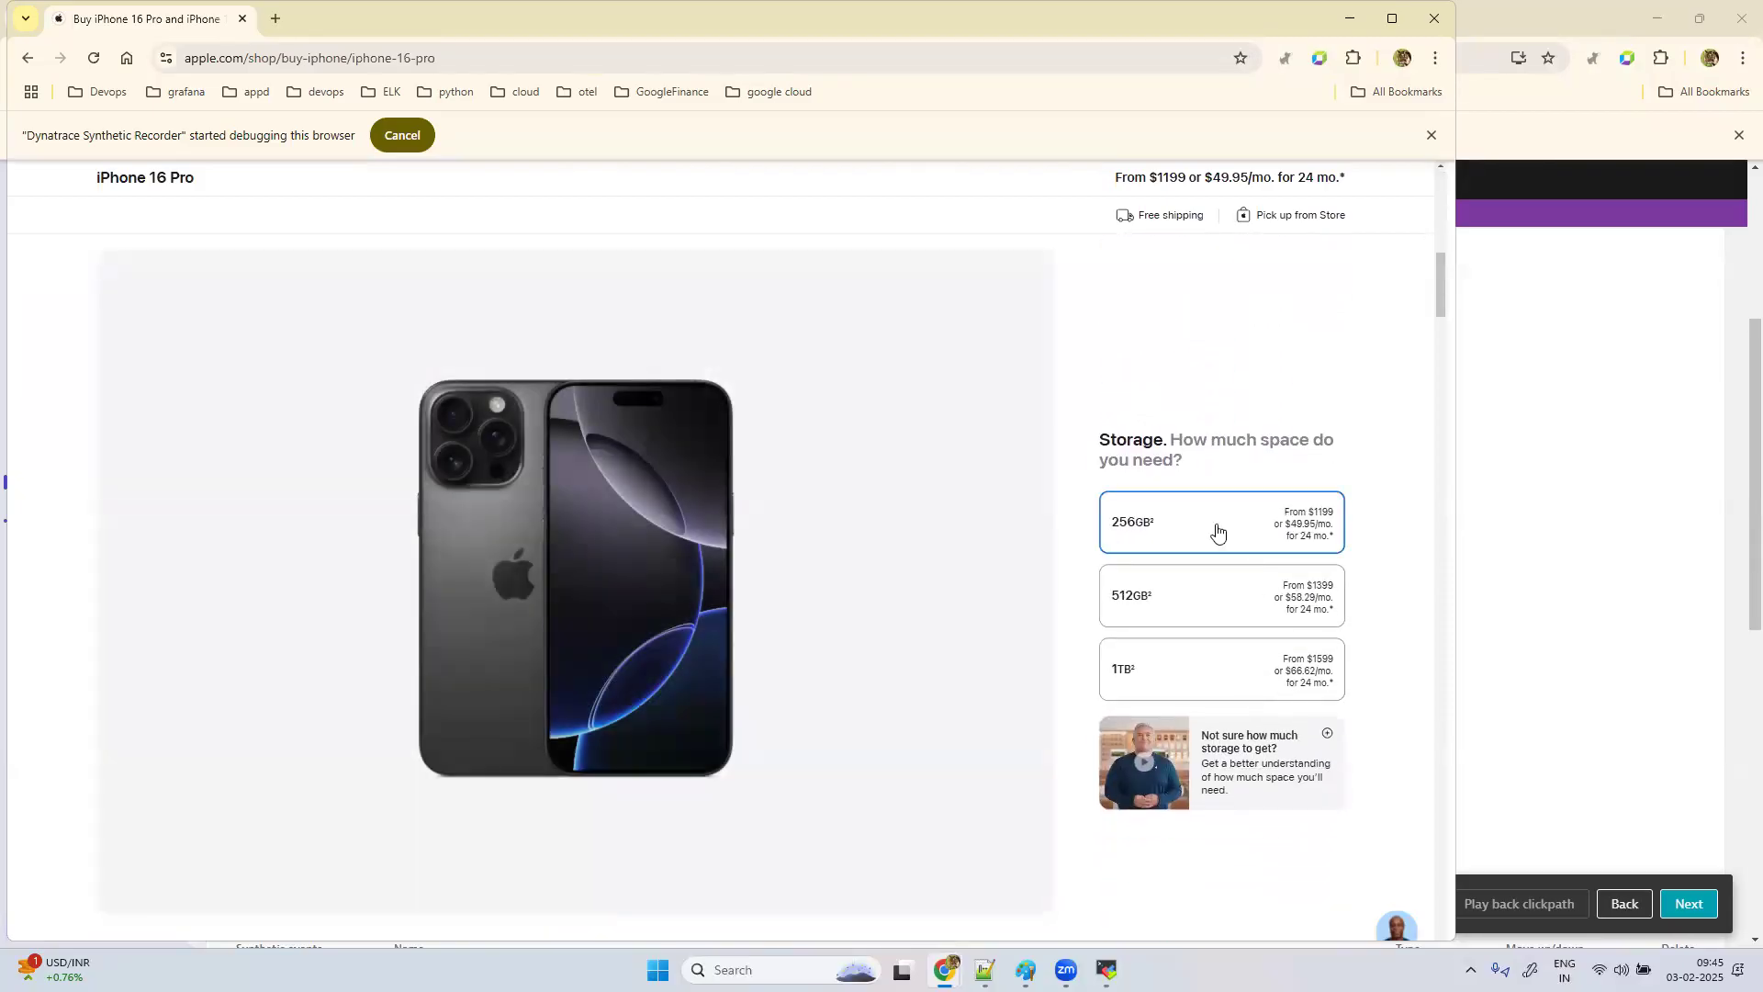
Step: Record a smartphone trade-in with the iPhone 12 Pro Max, answering Yes for good condition
scroll(1252, 731, down, 5)
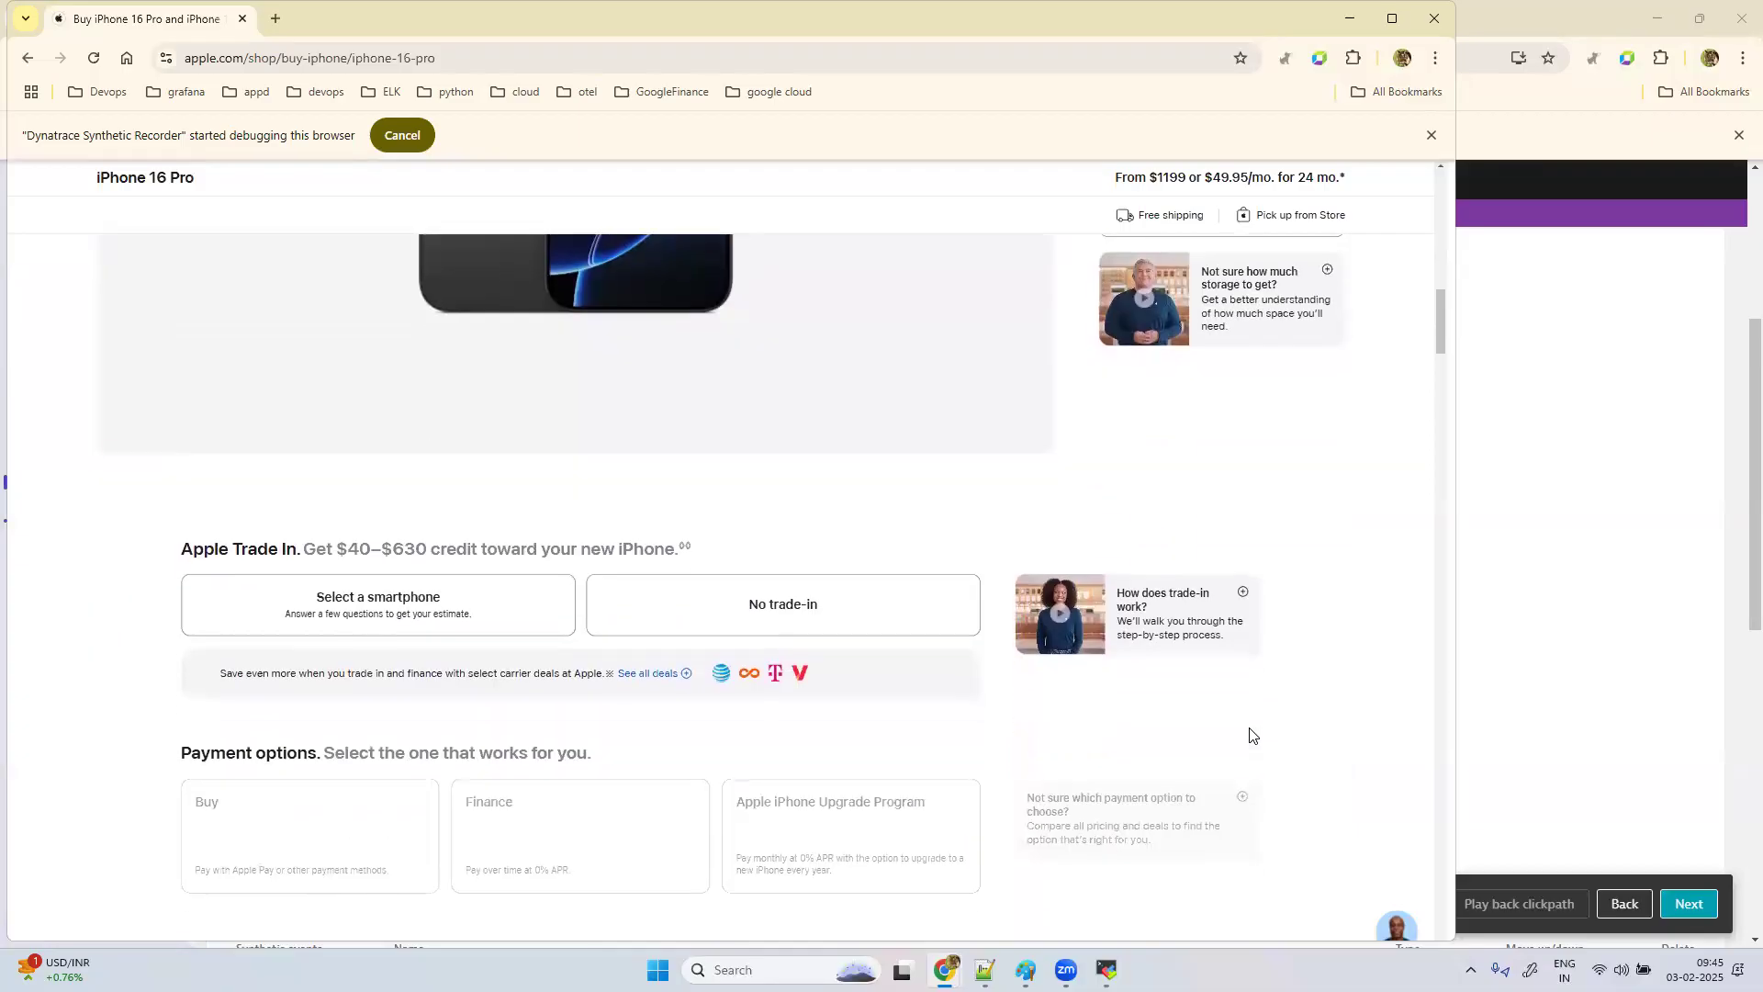
scroll(1252, 734, down, 1)
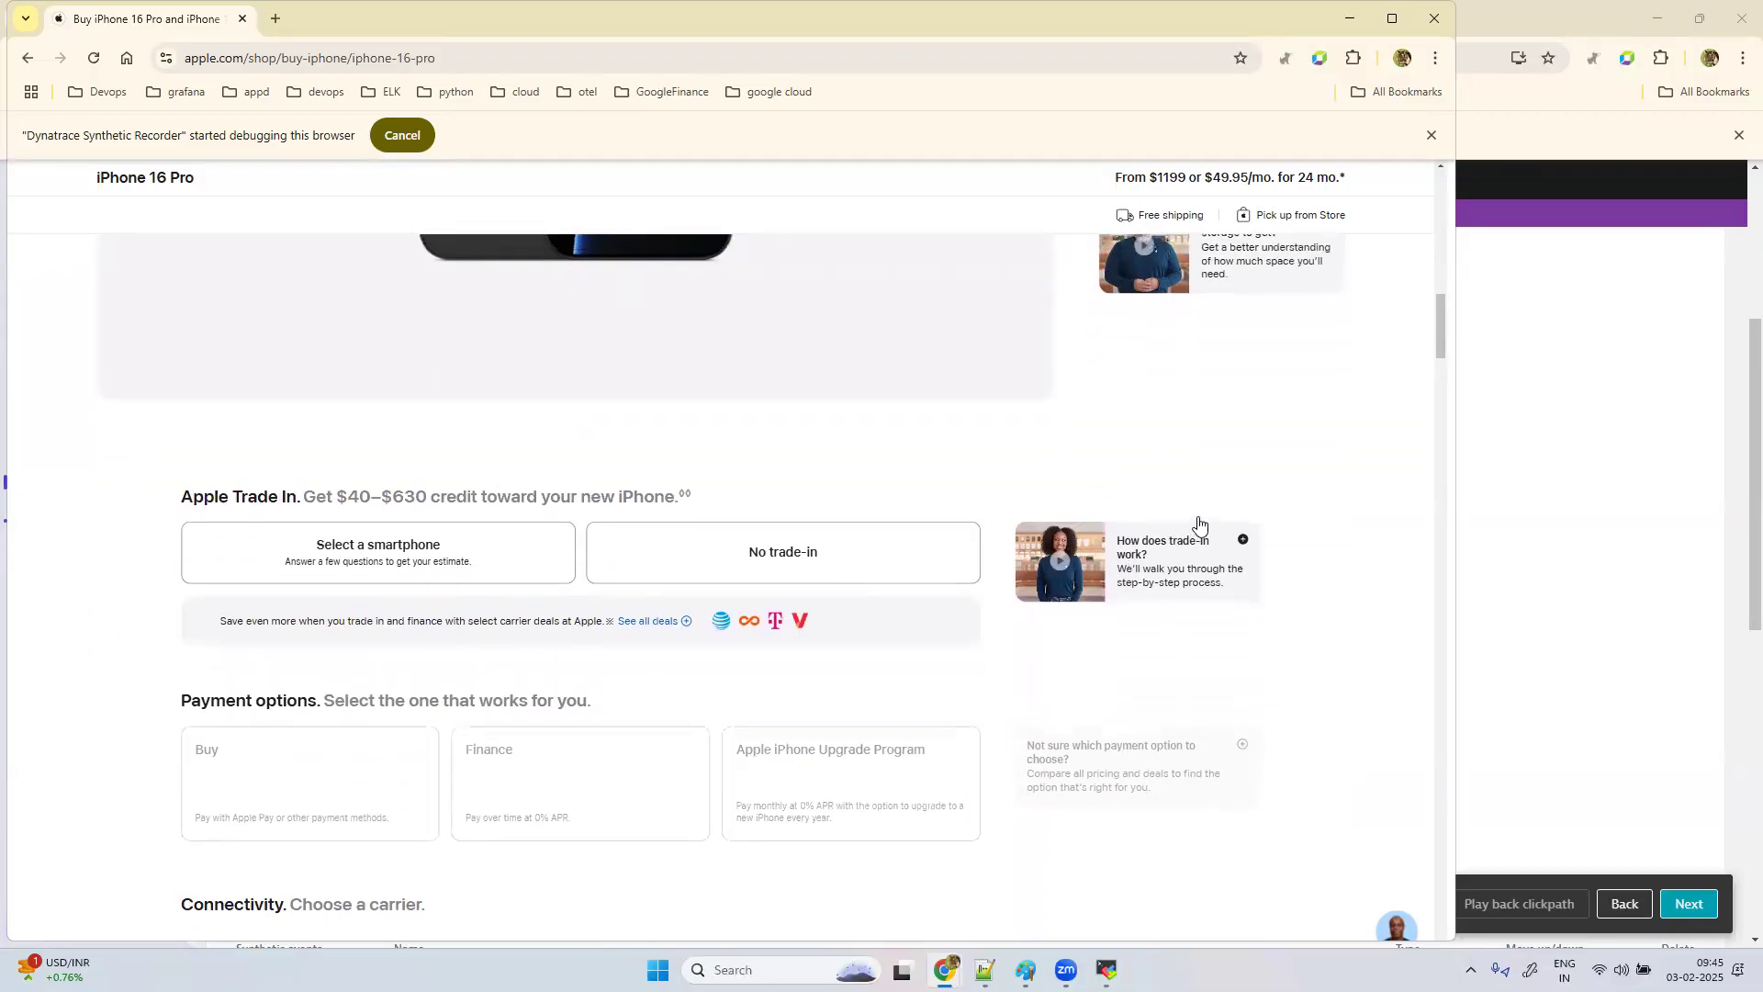
scroll(1199, 523, up, 4)
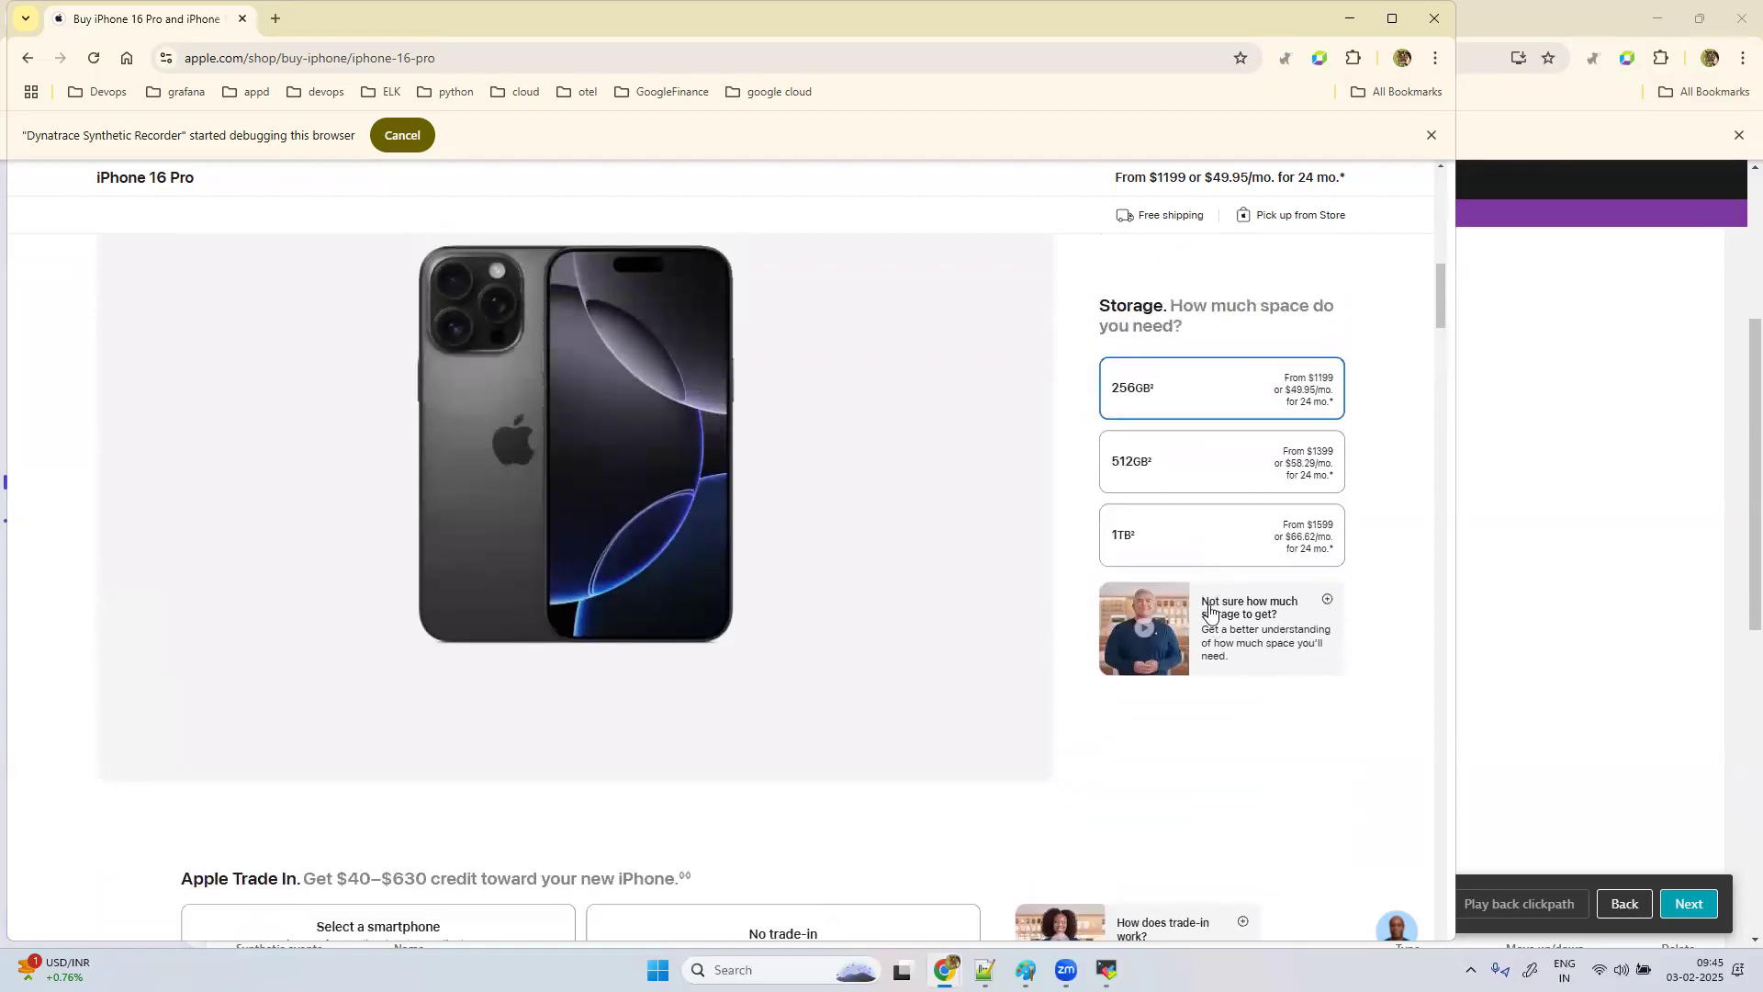
scroll(1249, 650, down, 3)
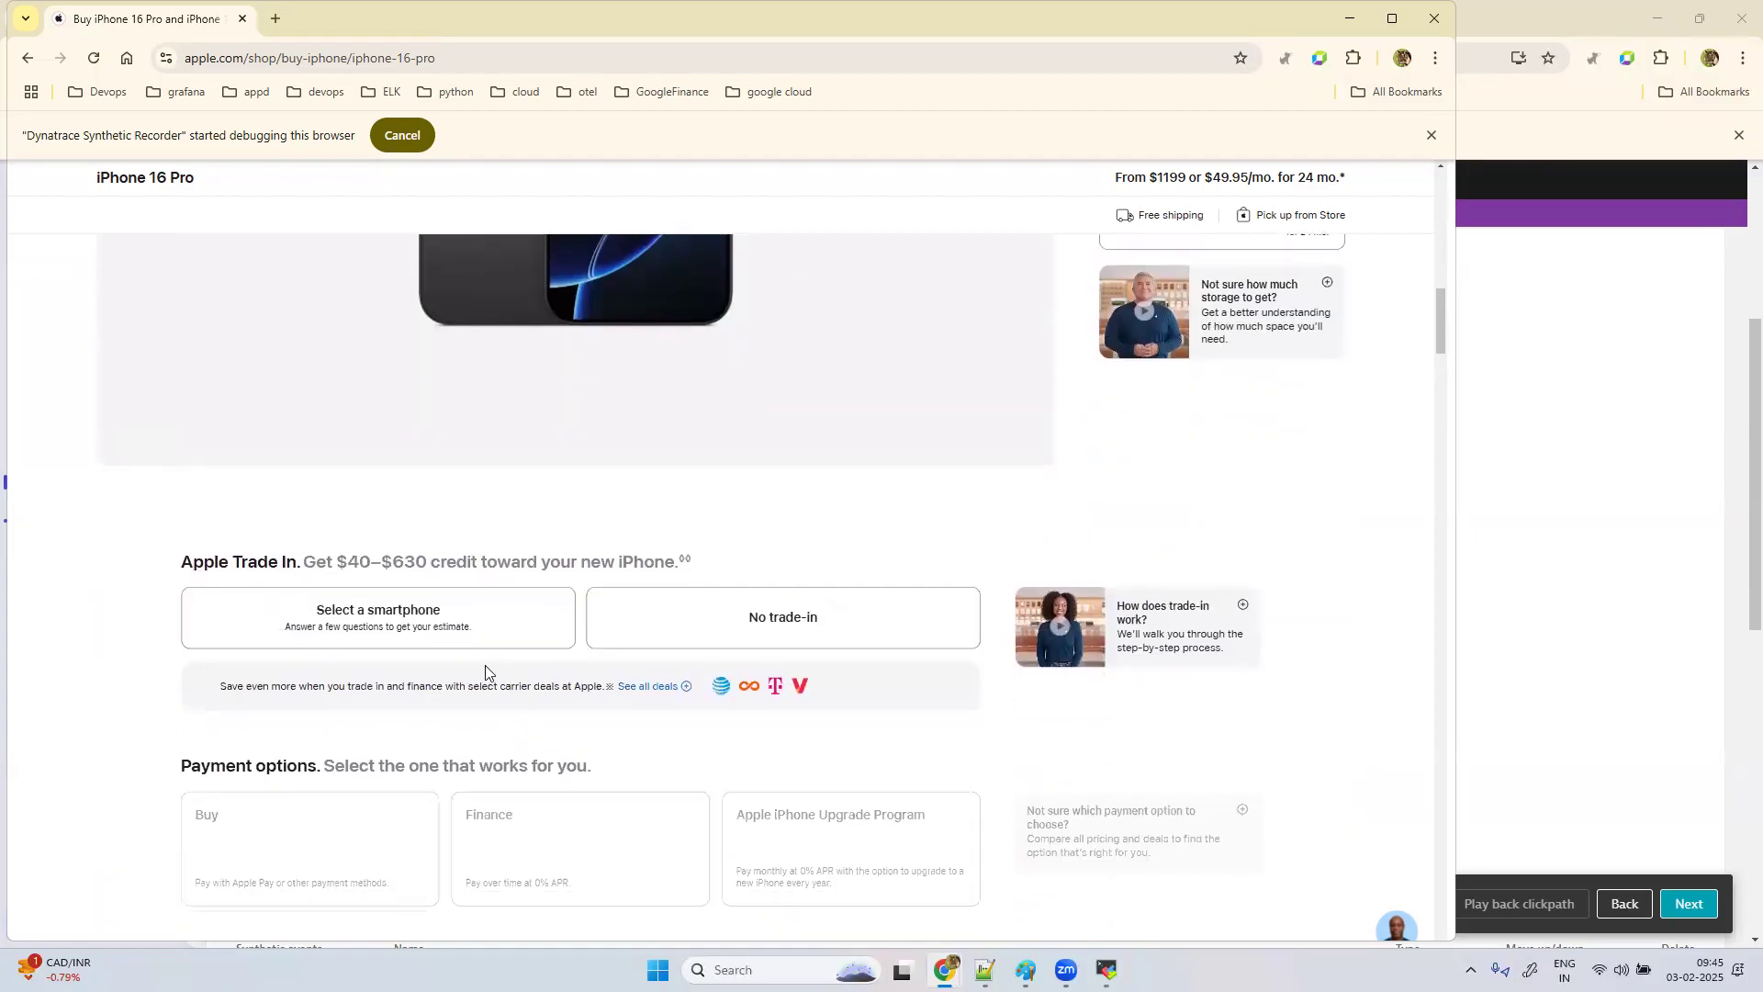
click(372, 615)
click(401, 724)
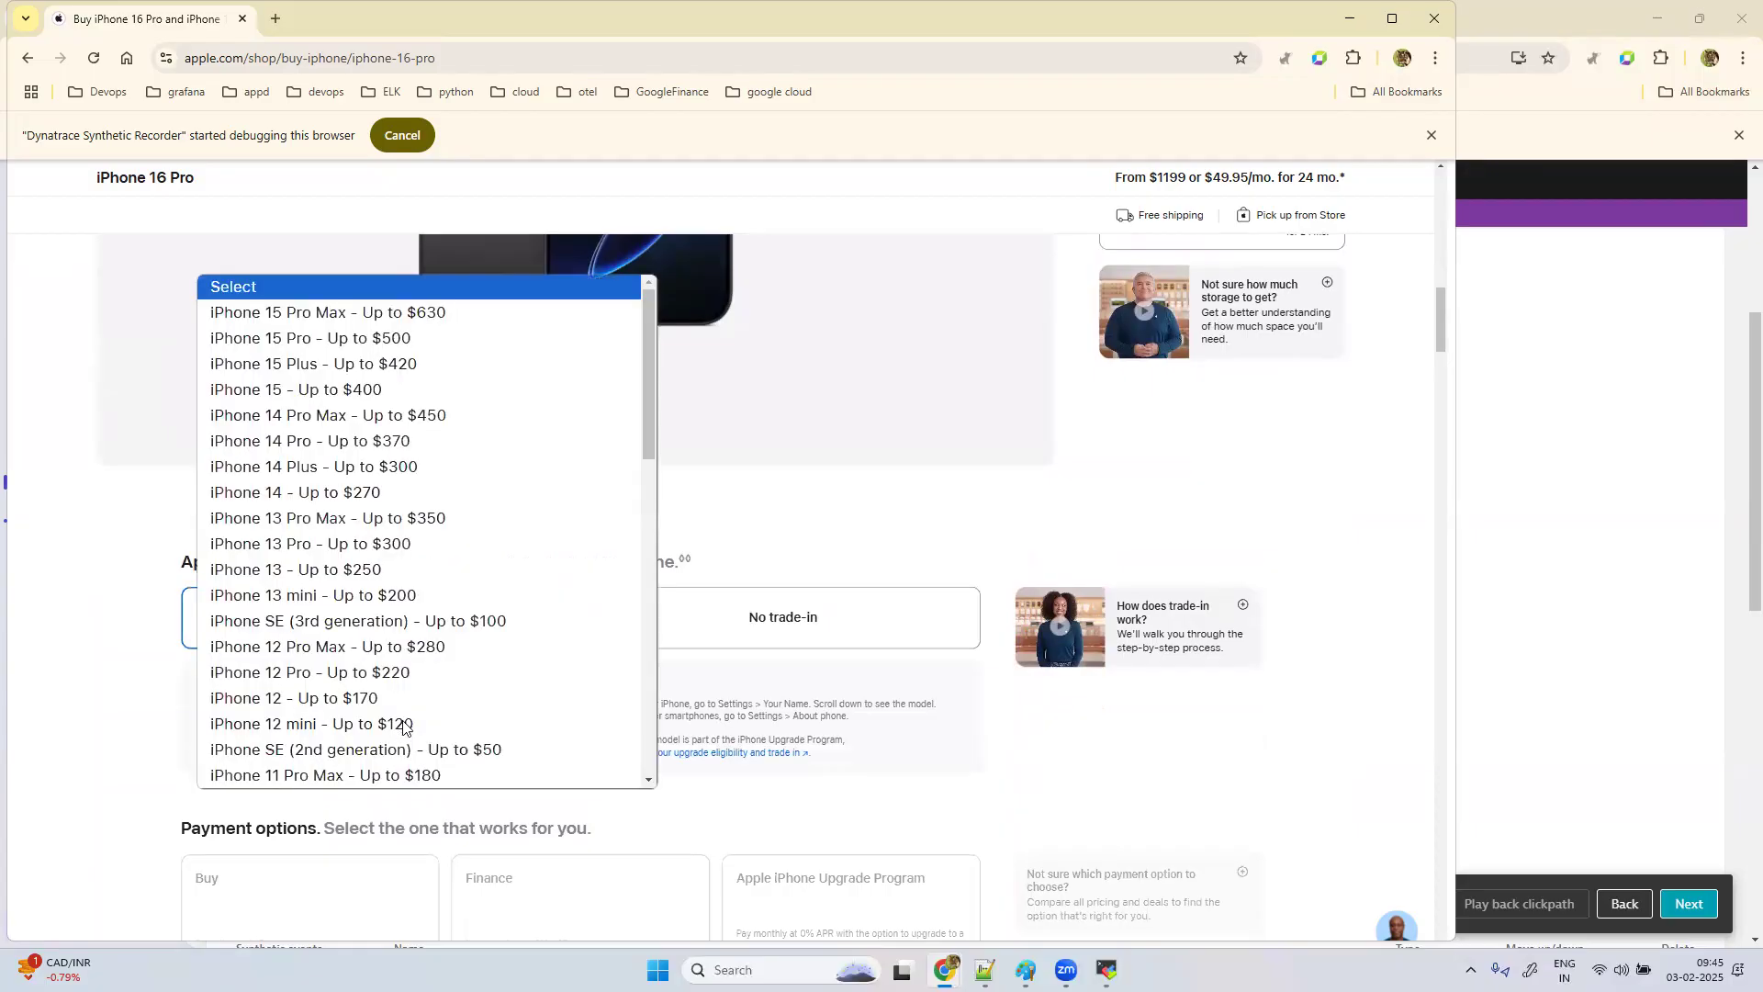
click(392, 649)
scroll(555, 716, down, 3)
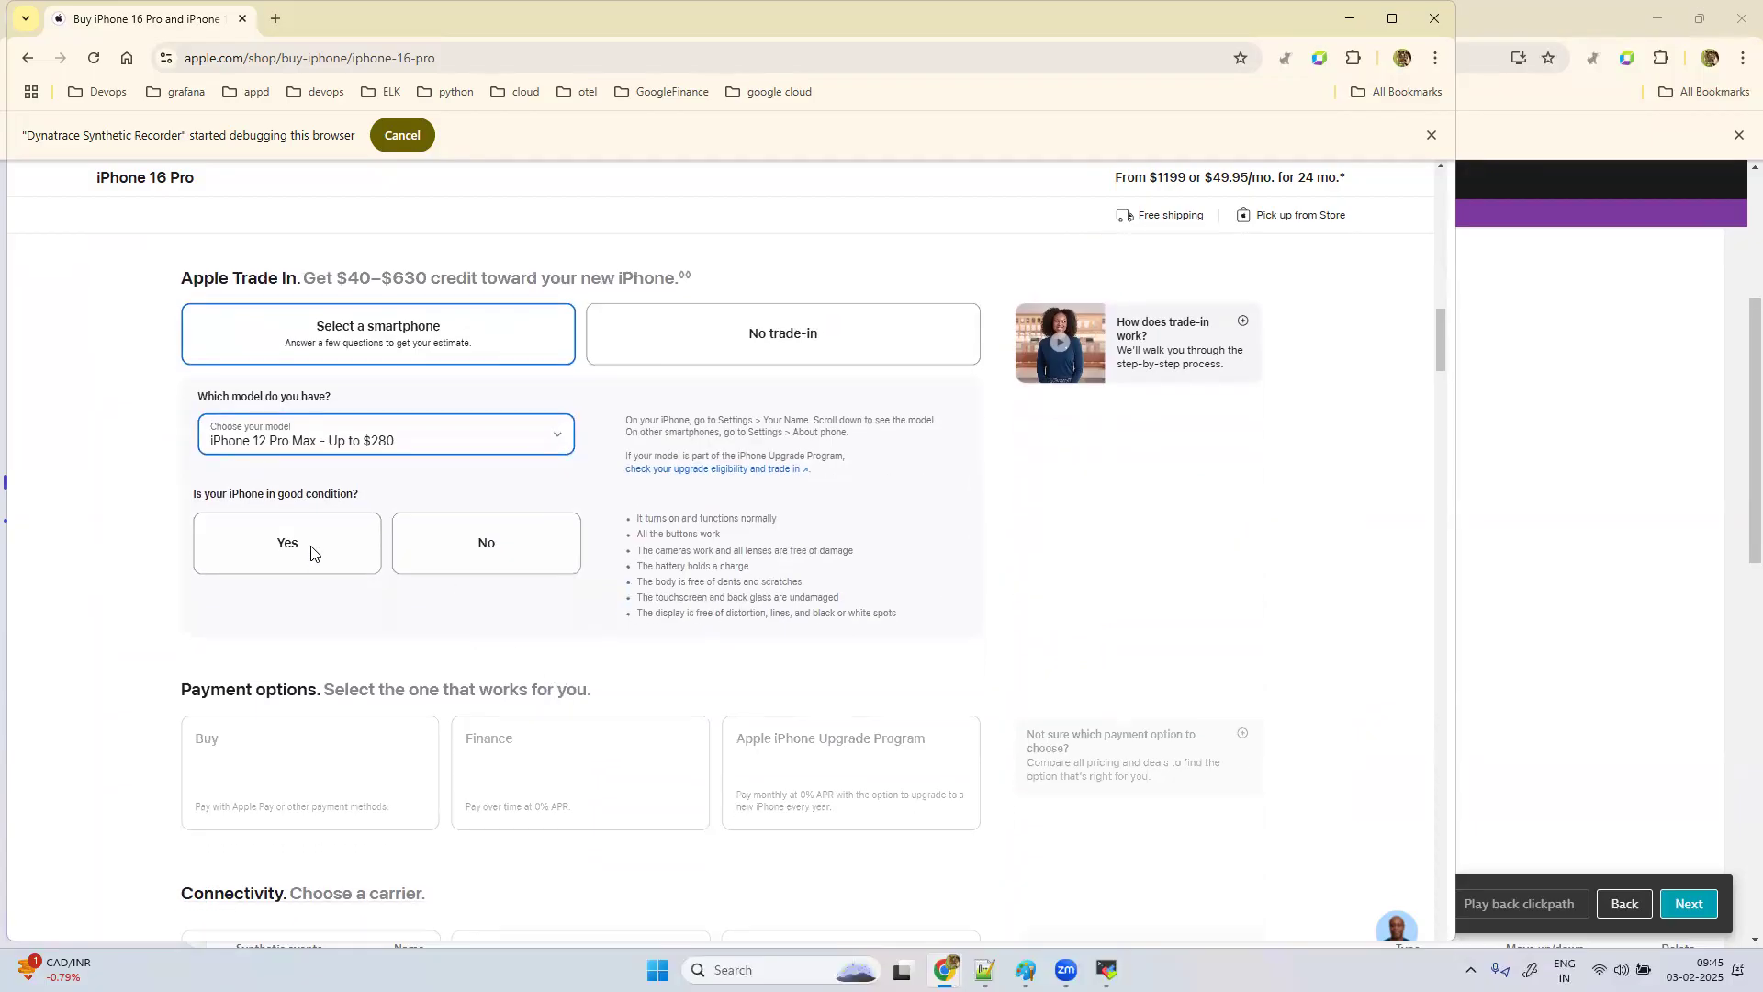
click(275, 559)
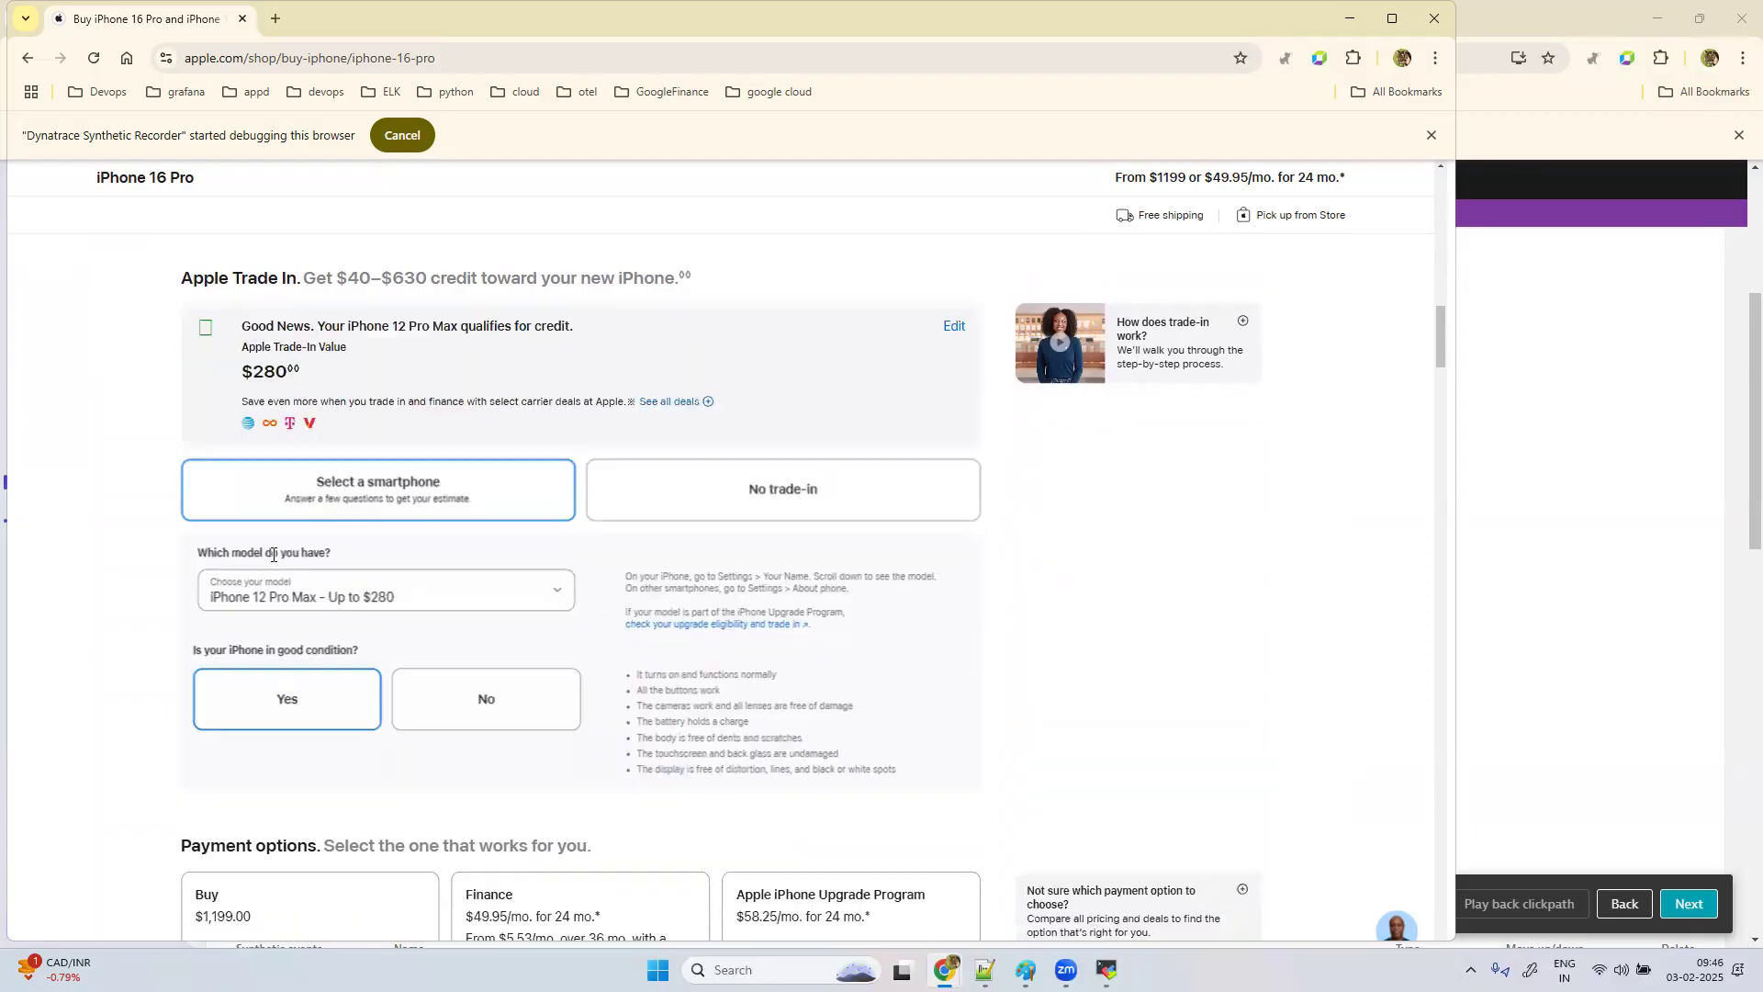
Step: Record choosing the Finance payment option with Apple iPhone Payments
scroll(637, 748, down, 2)
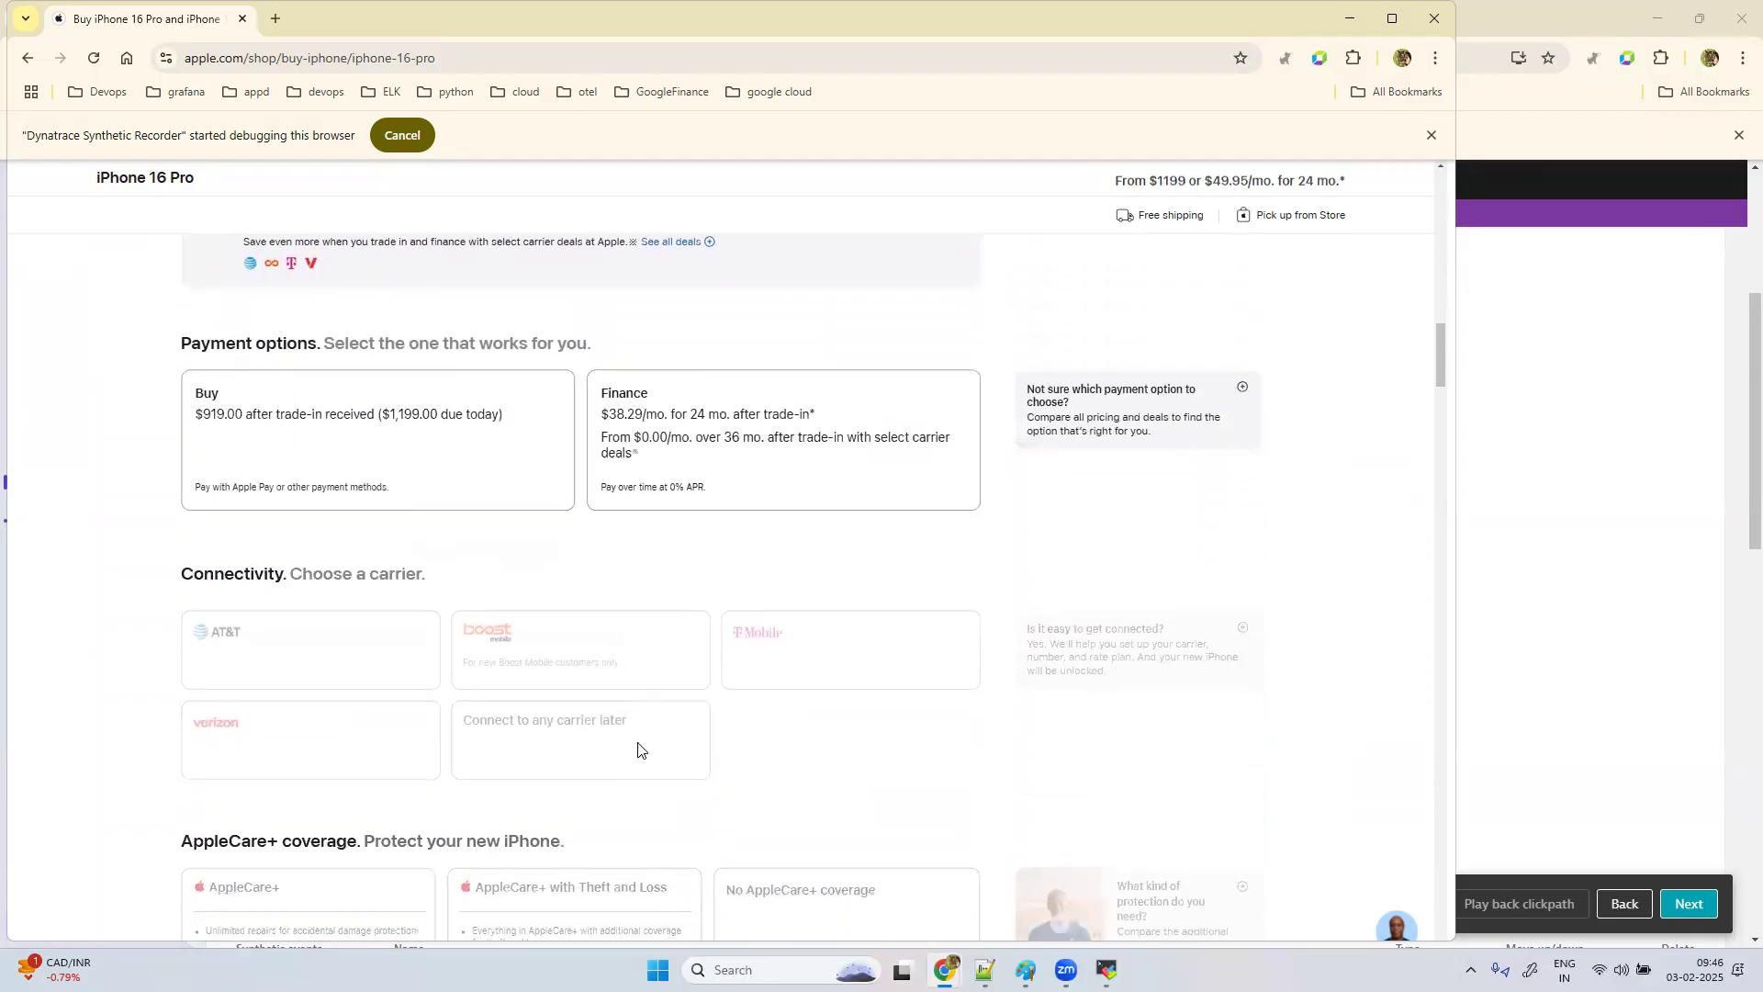
scroll(638, 748, down, 1)
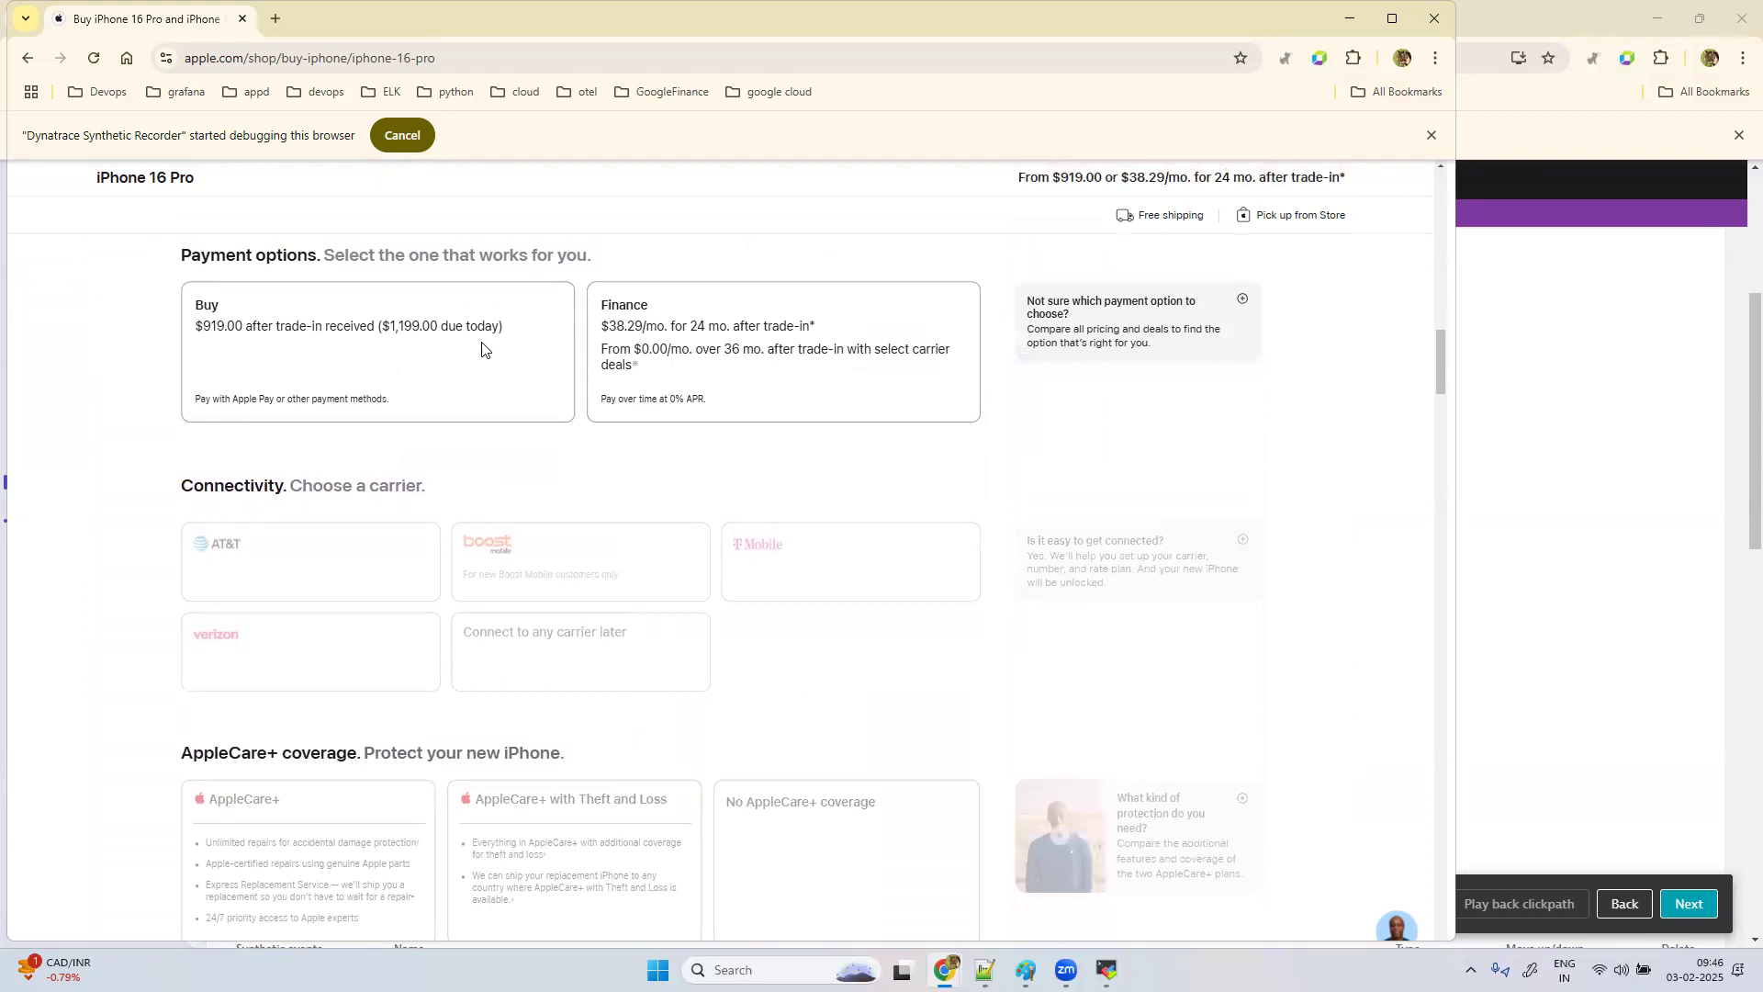
click(758, 354)
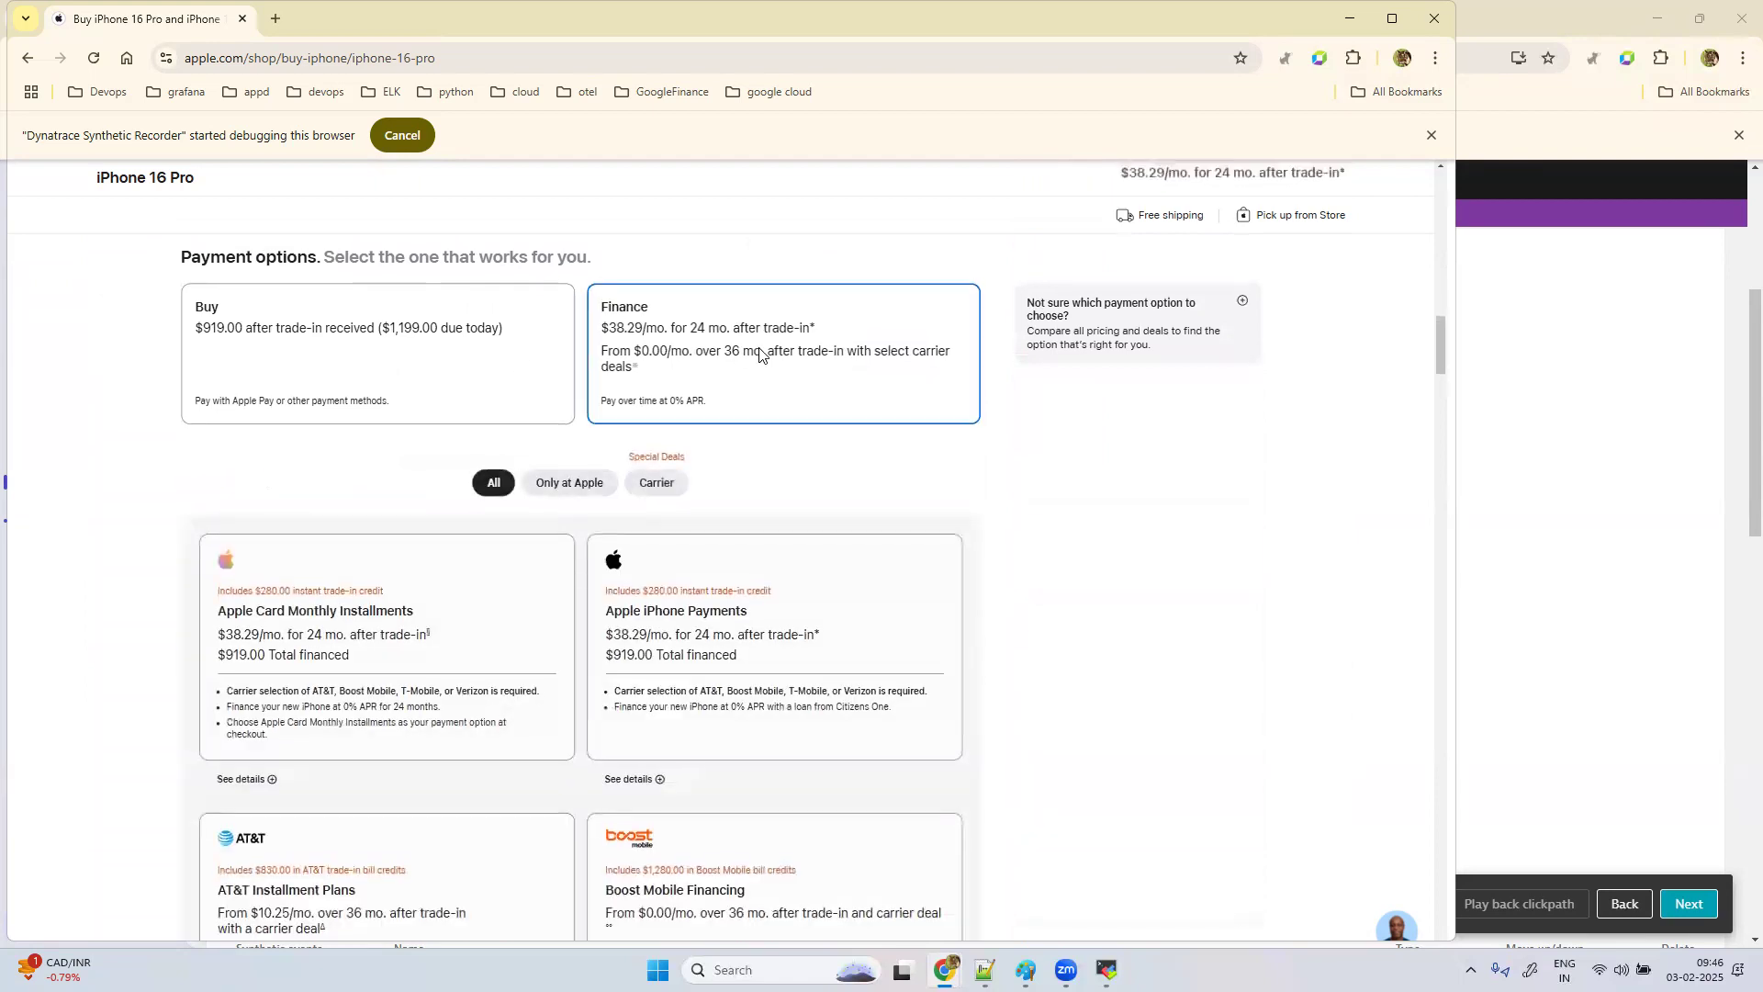
click(709, 643)
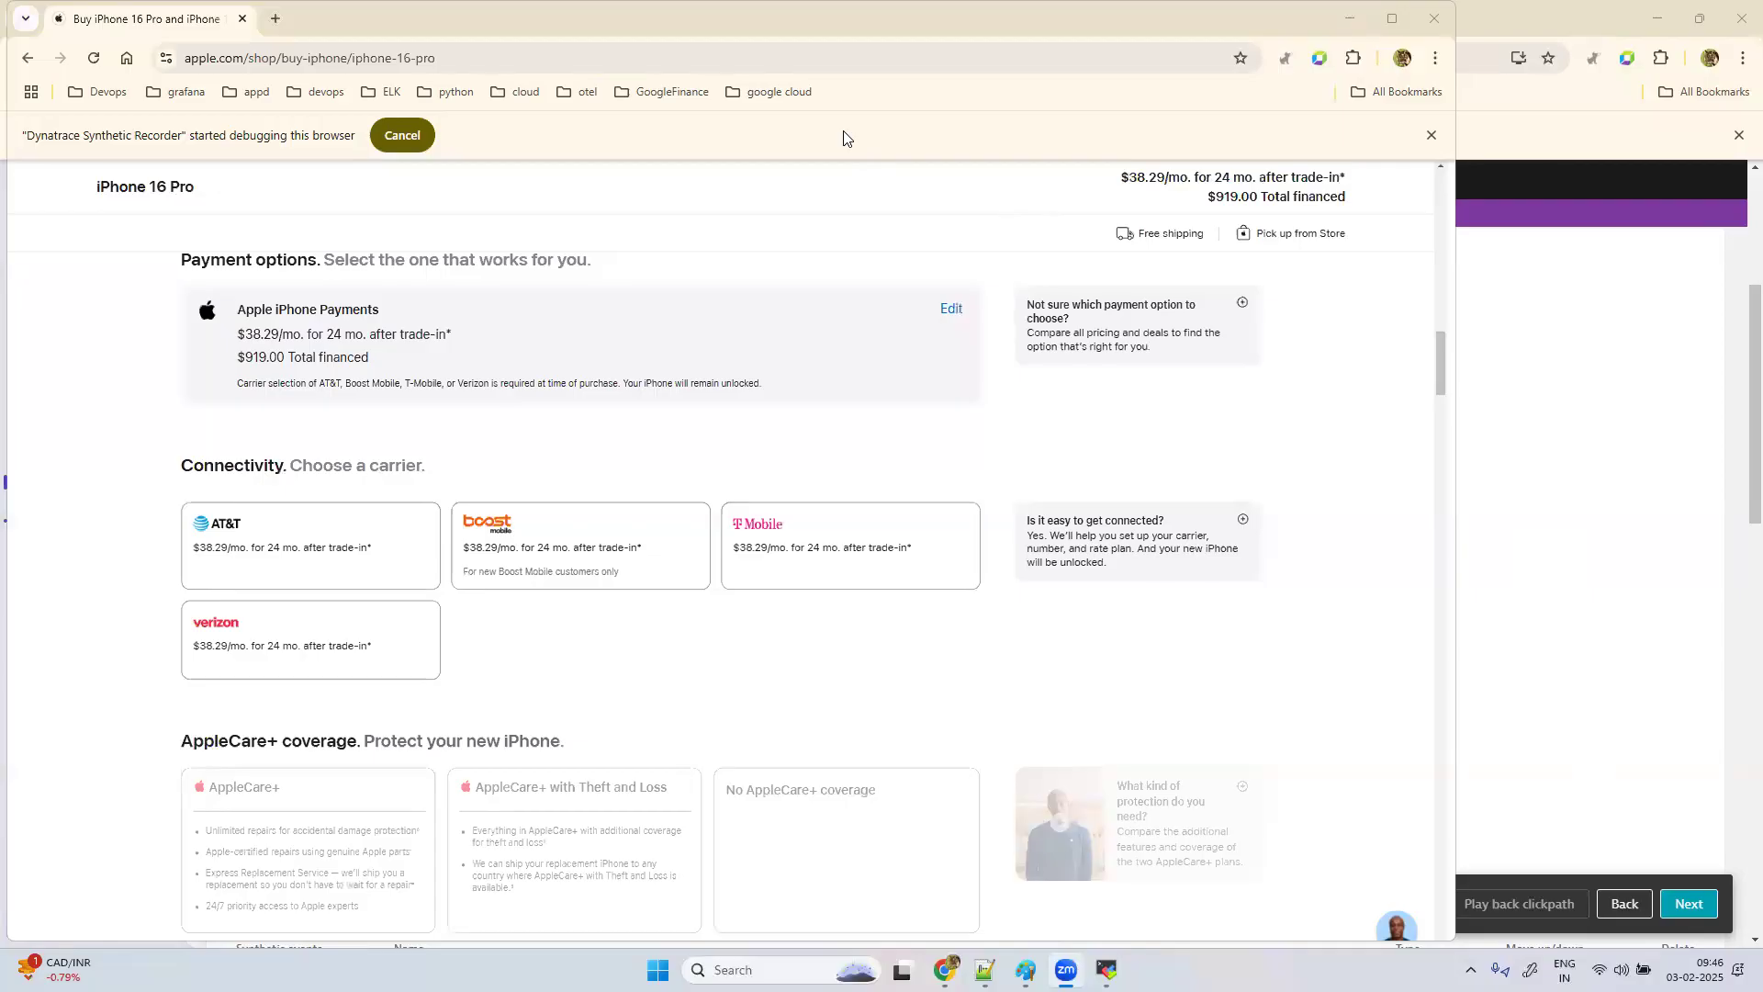
Step: End the recording by closing the recorded browser window and review the captured clickpath events
click(1433, 18)
scroll(1064, 493, down, 10)
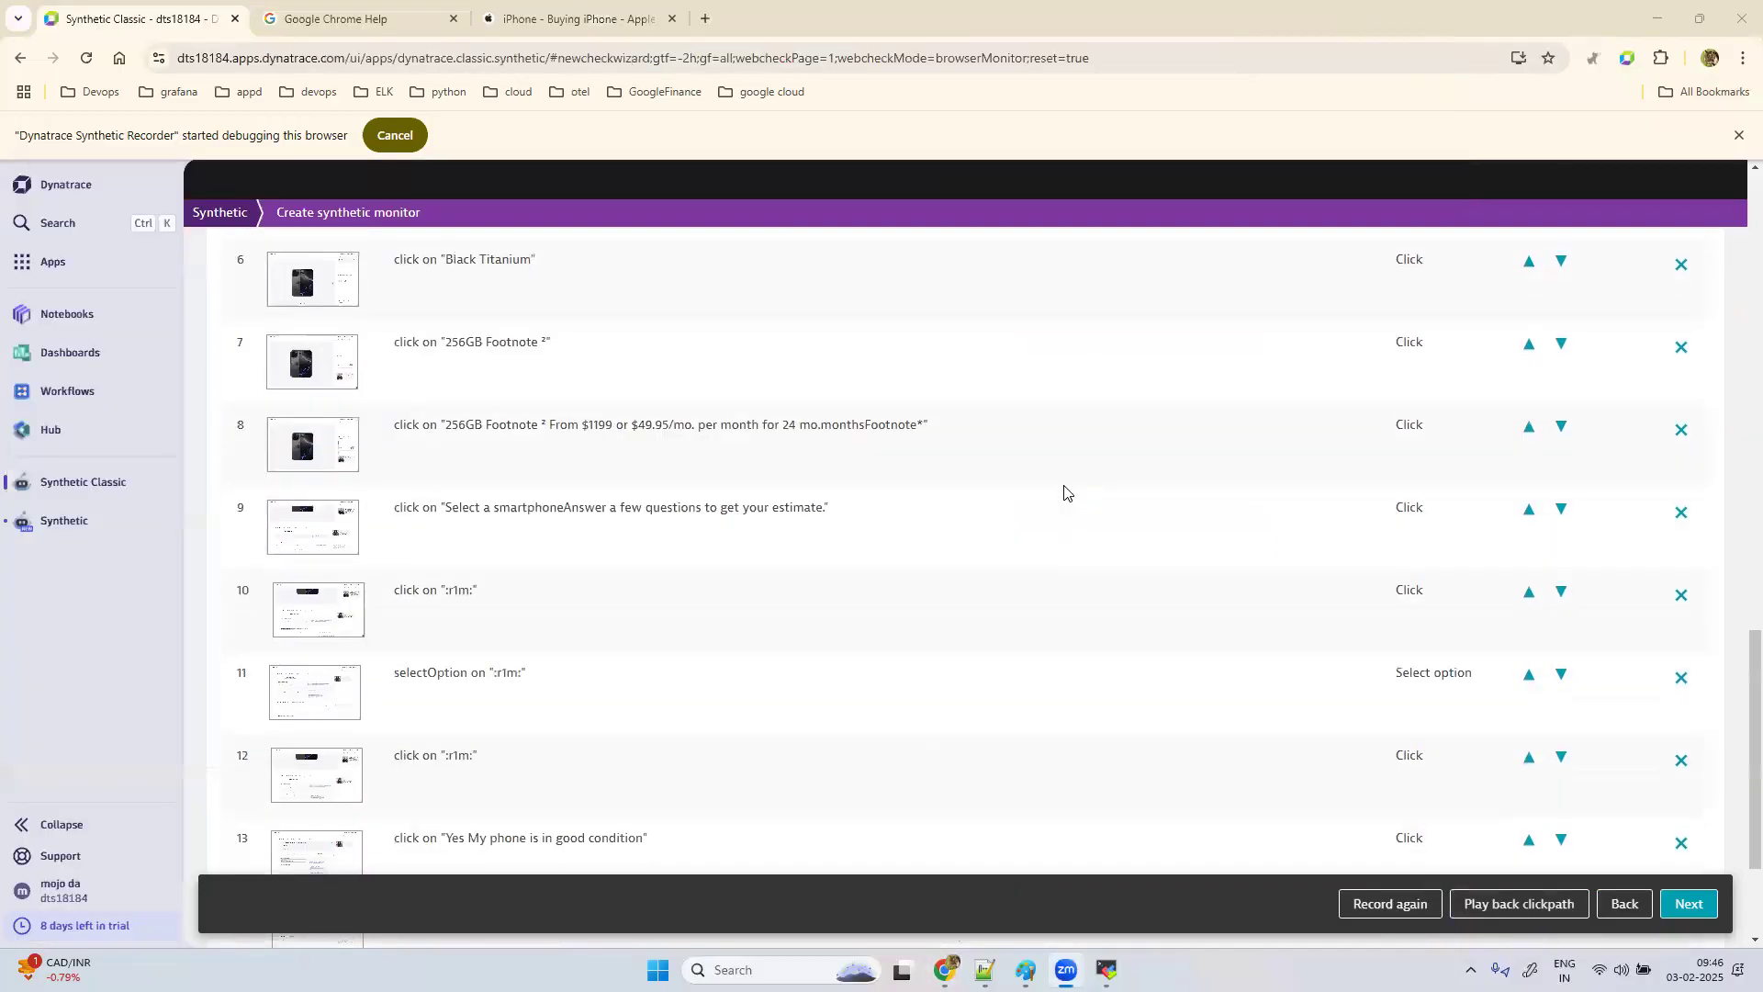
scroll(682, 740, down, 2)
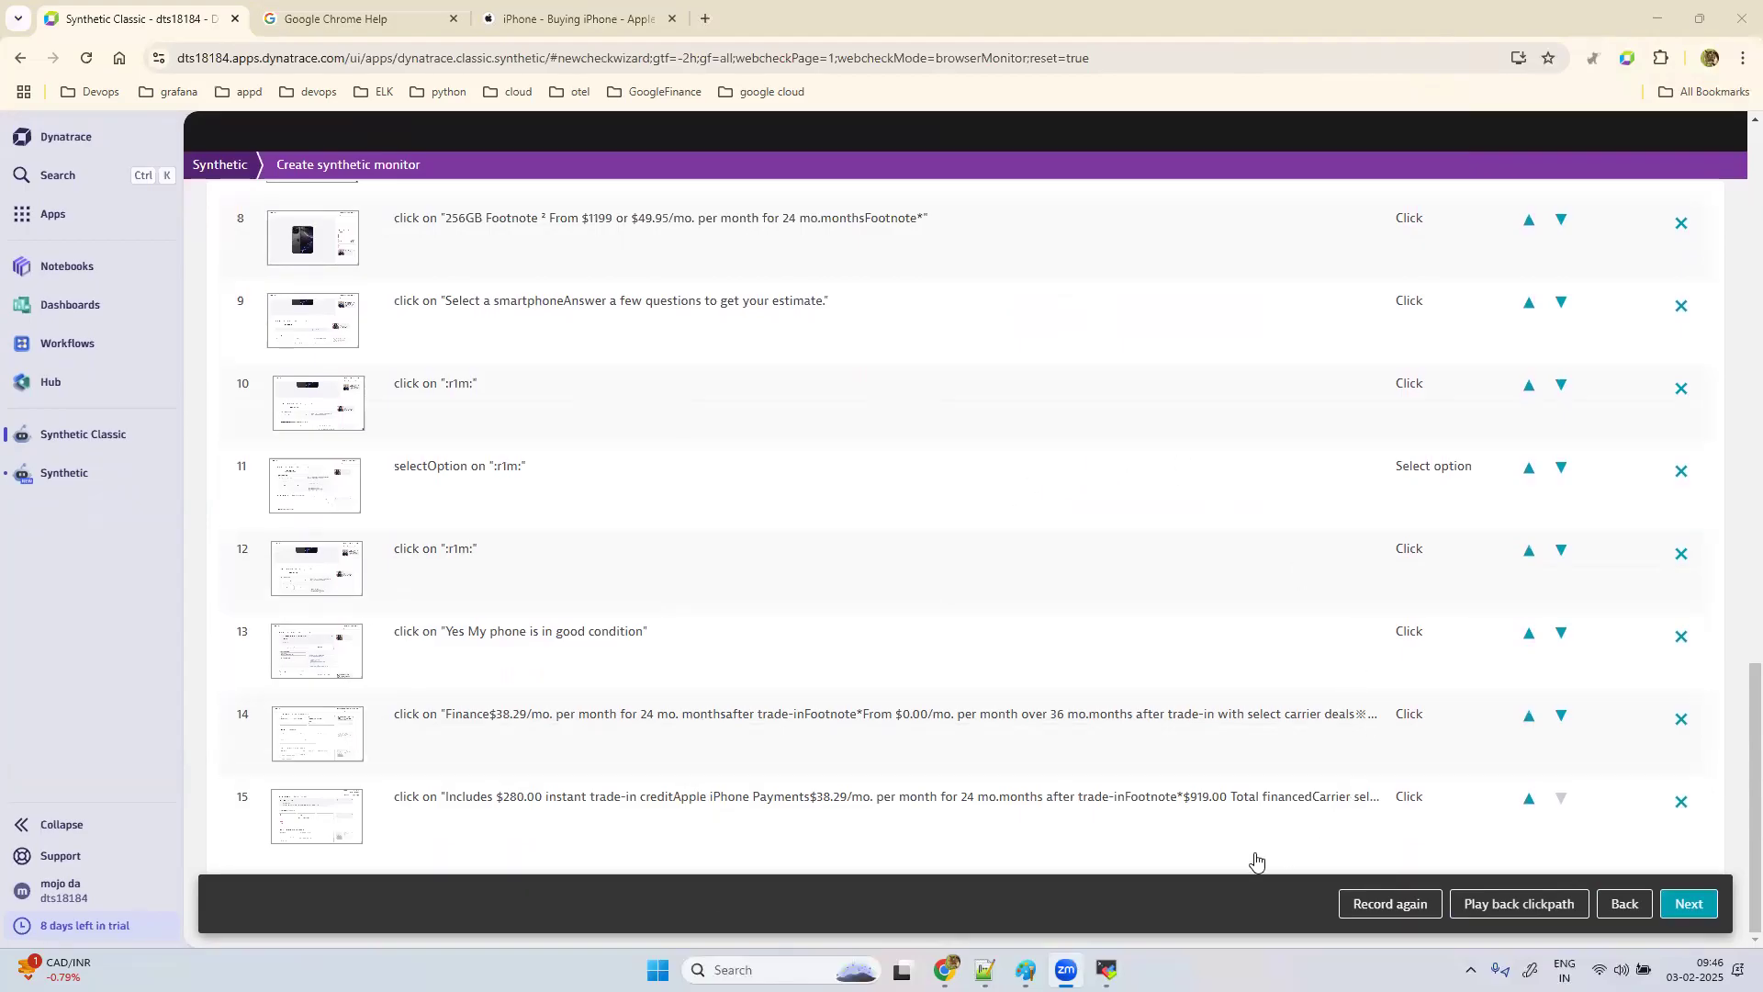
Step: Continue to the frequency and locations settings and set the website monitoring frequency to every 5min
click(1688, 905)
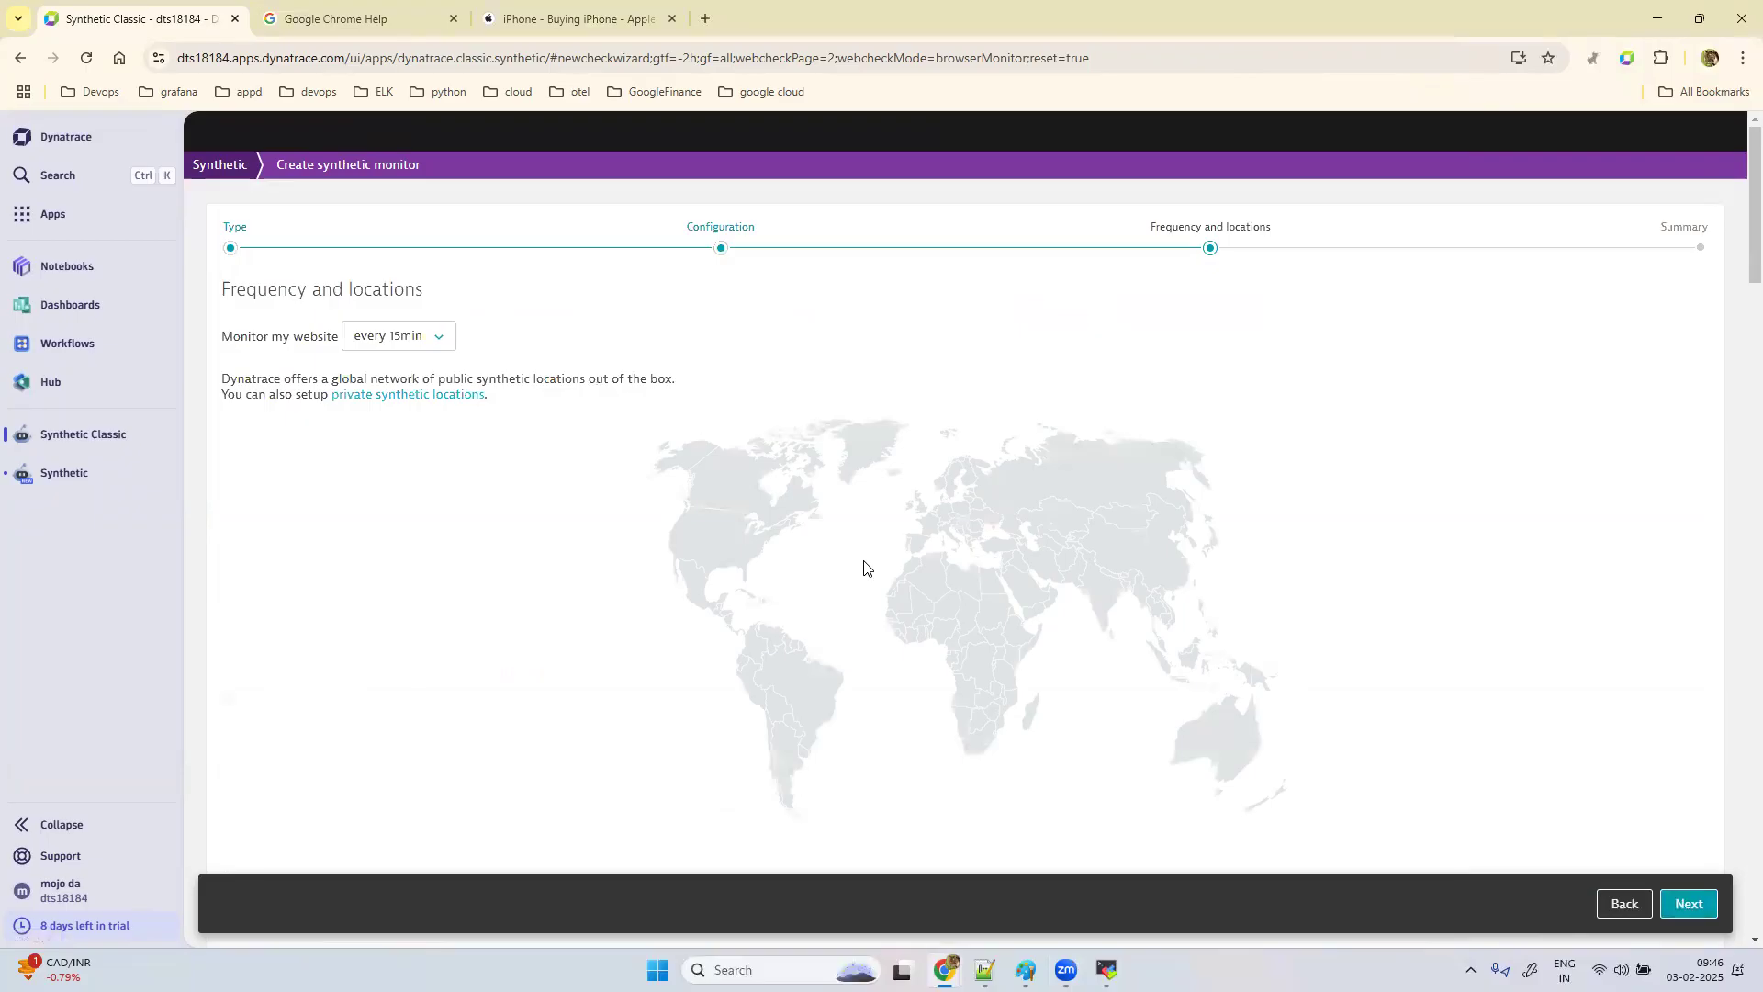
click(433, 337)
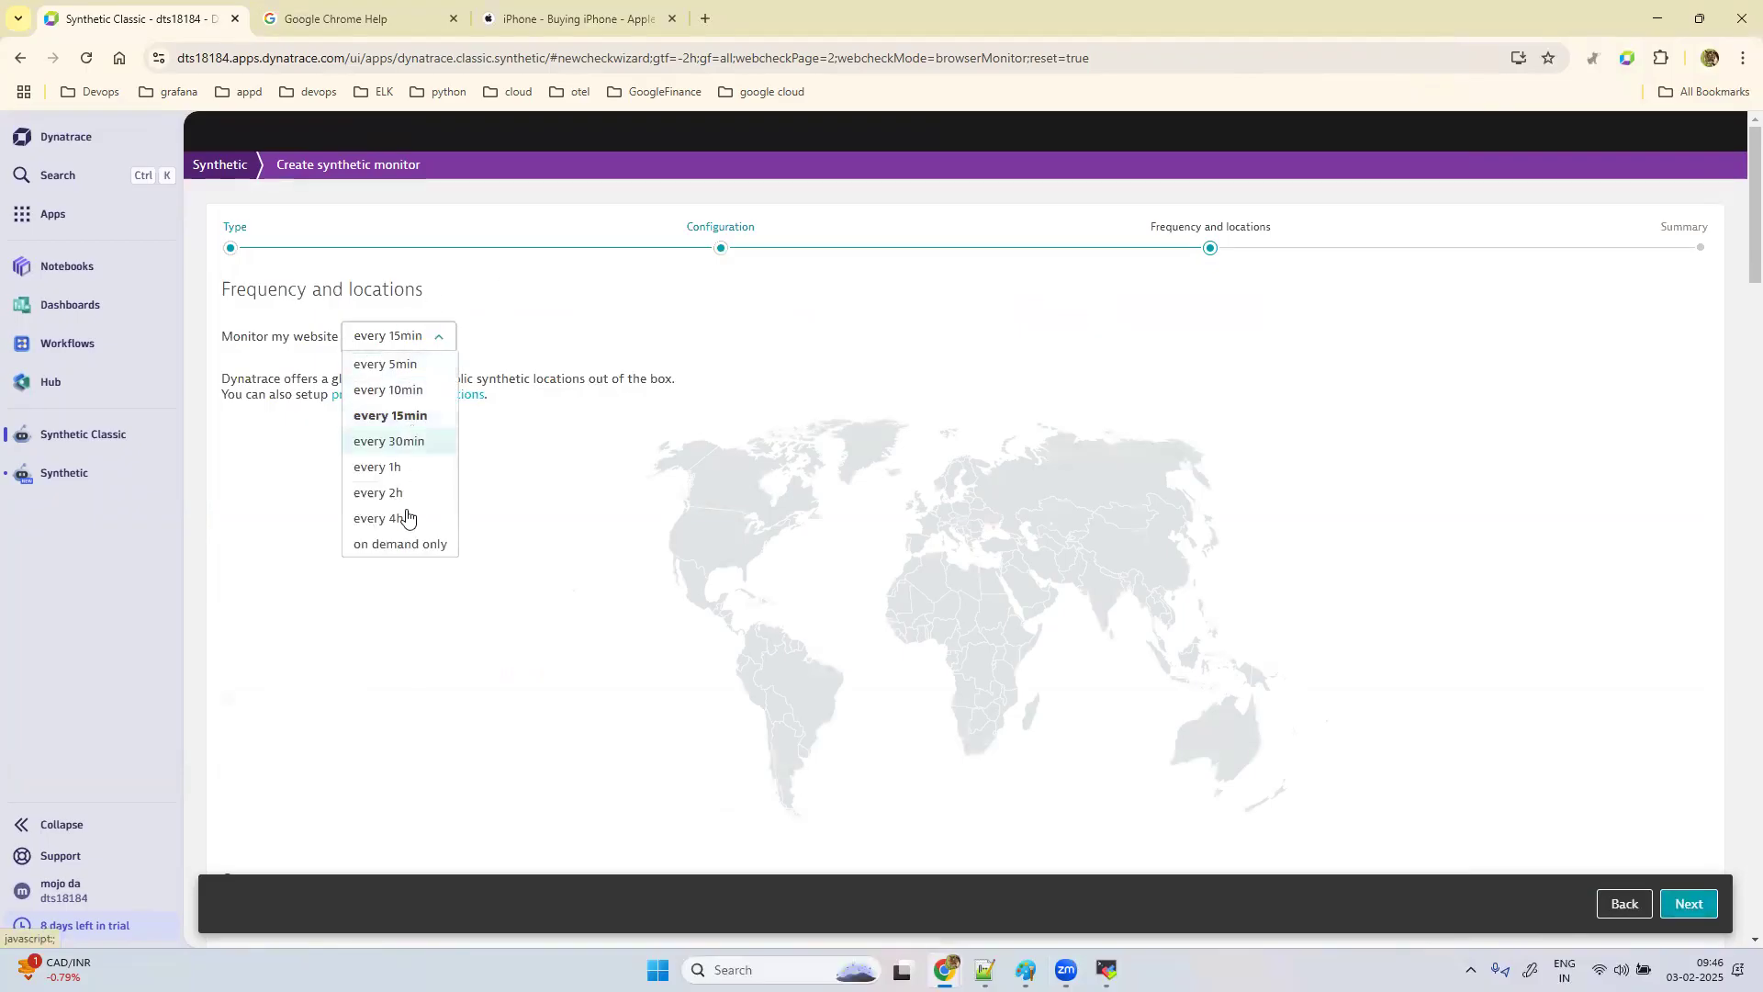
click(418, 367)
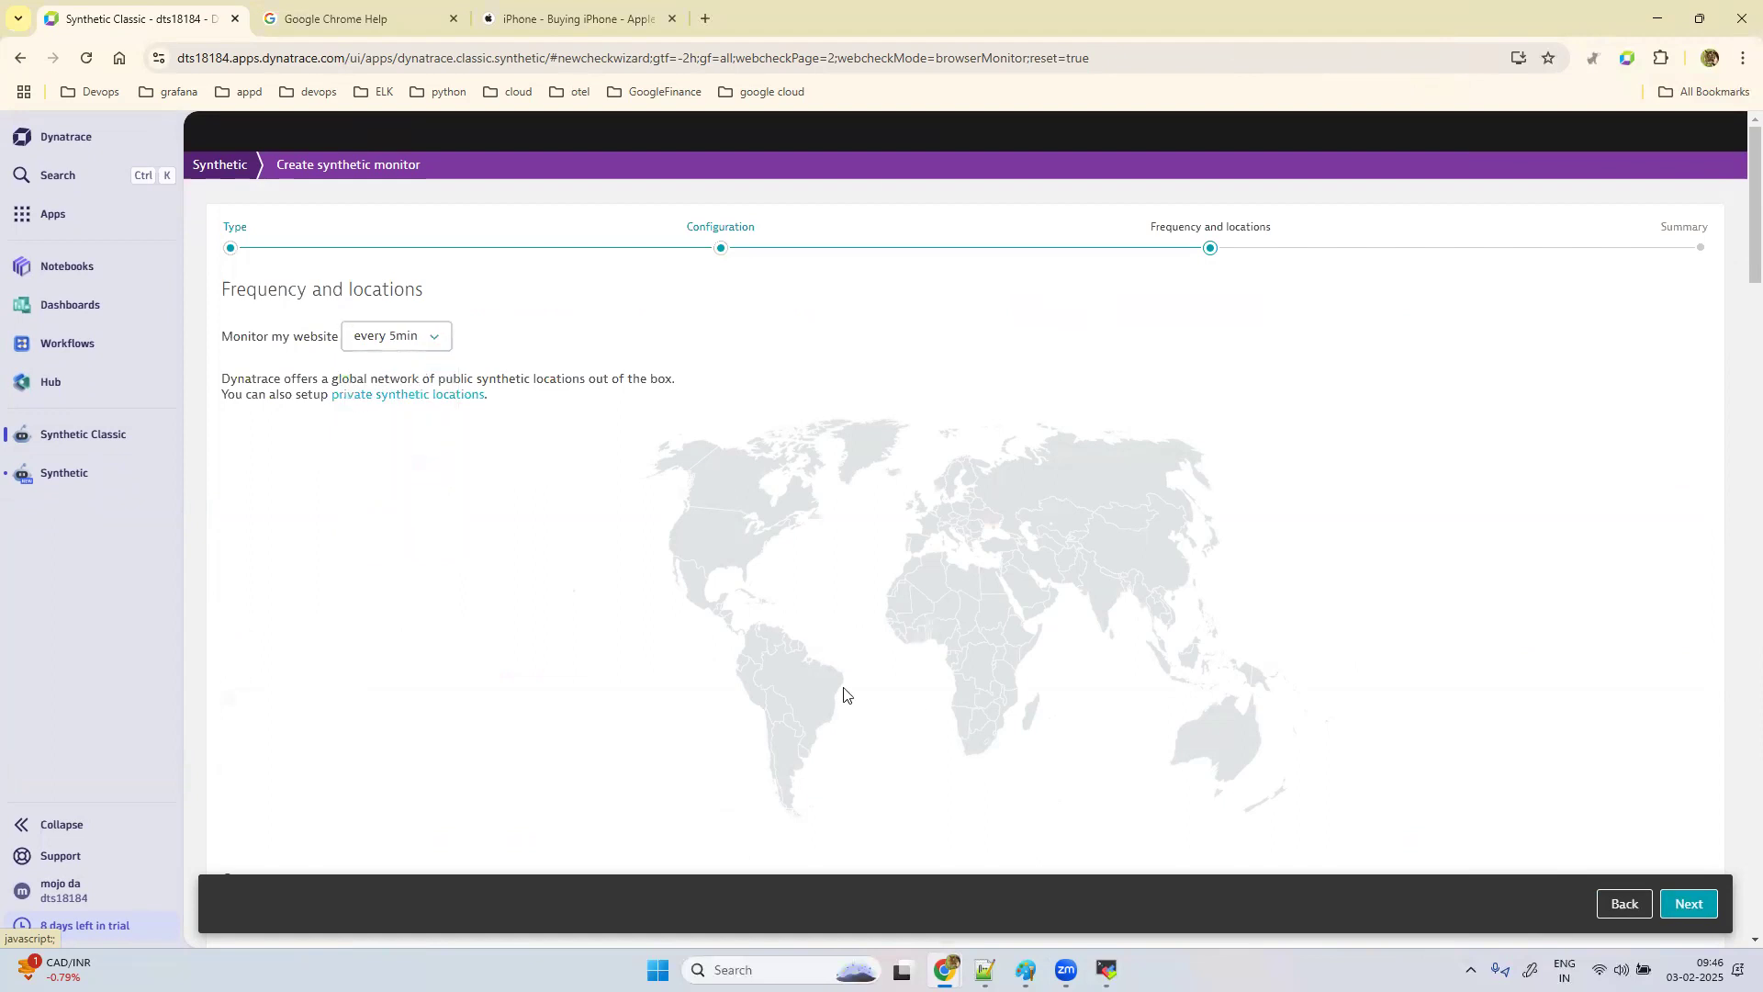
Step: Look through the list of public synthetic locations available for running the monitor
scroll(834, 635, down, 8)
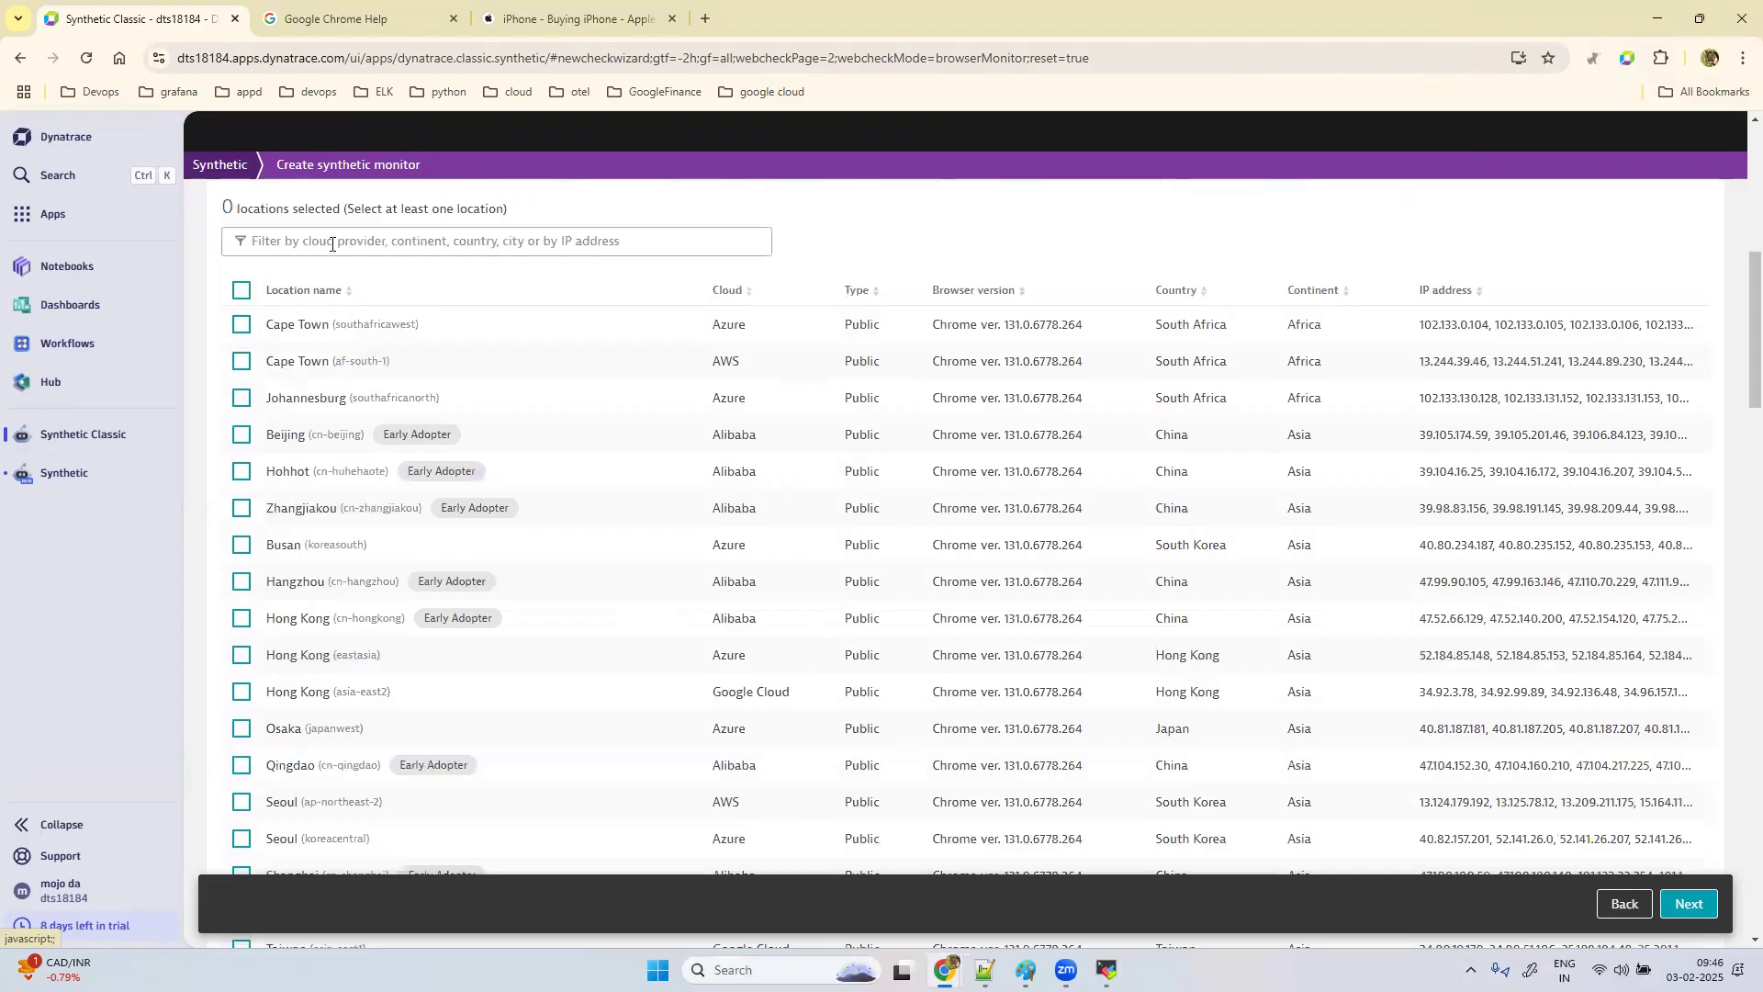
scroll(405, 361, up, 8)
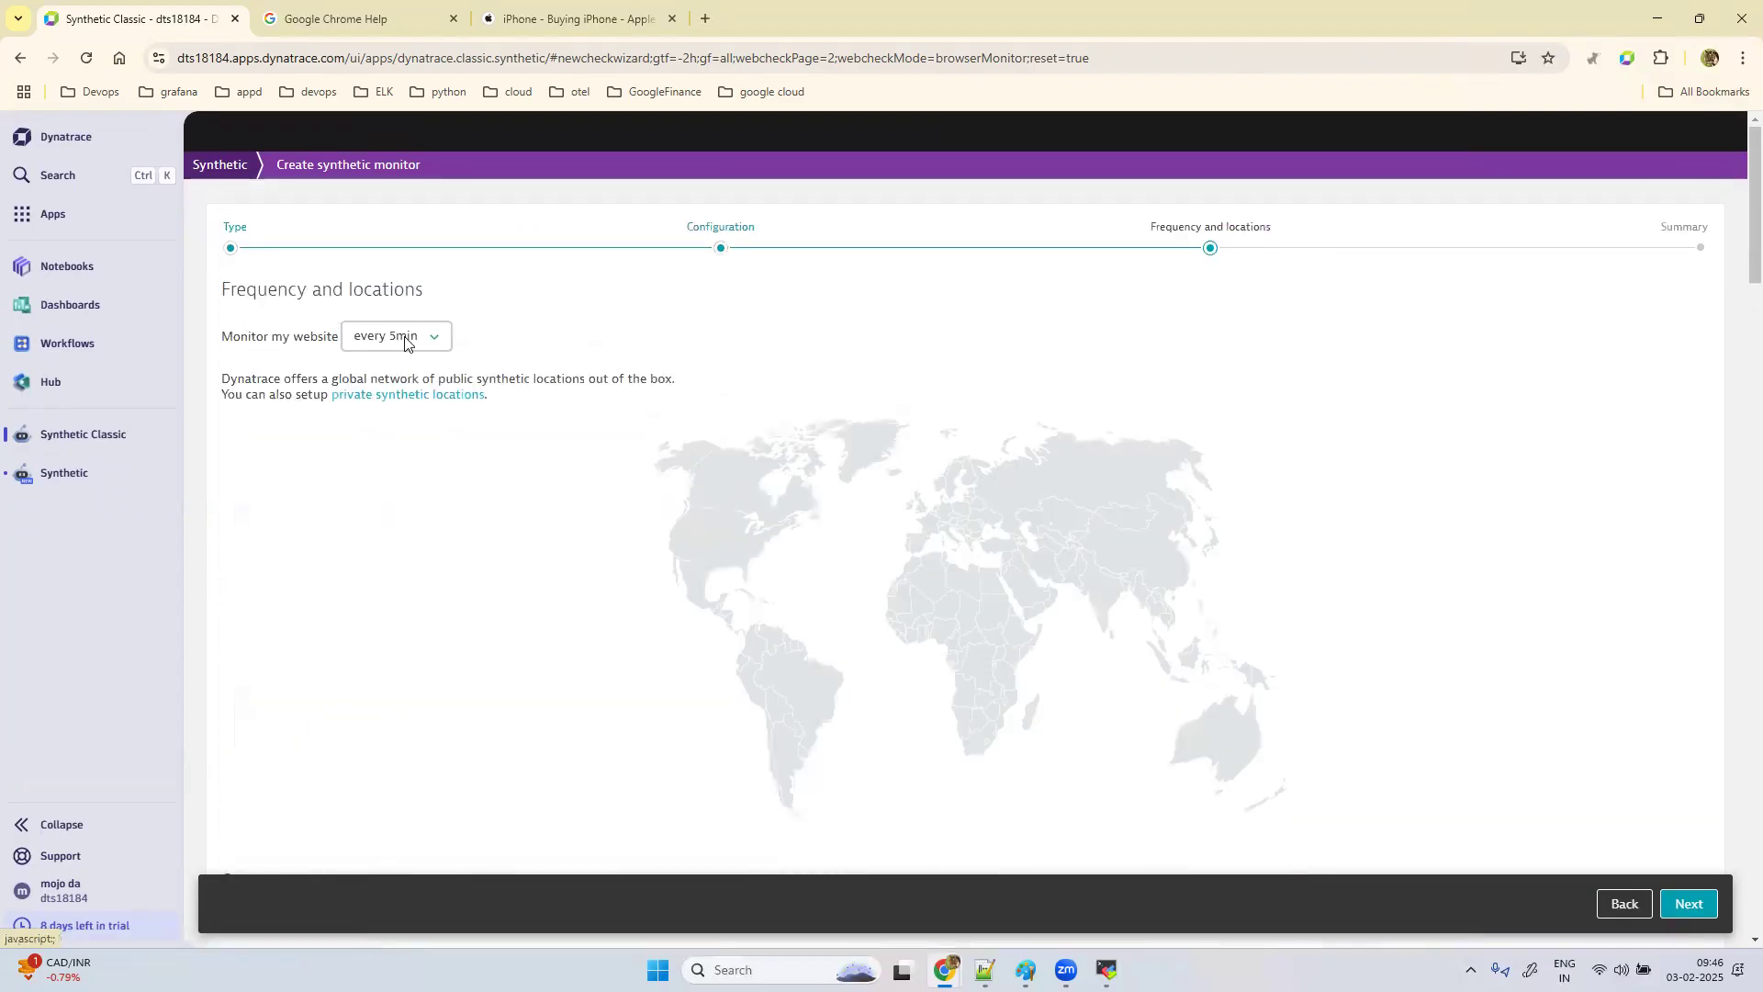
scroll(614, 694, down, 15)
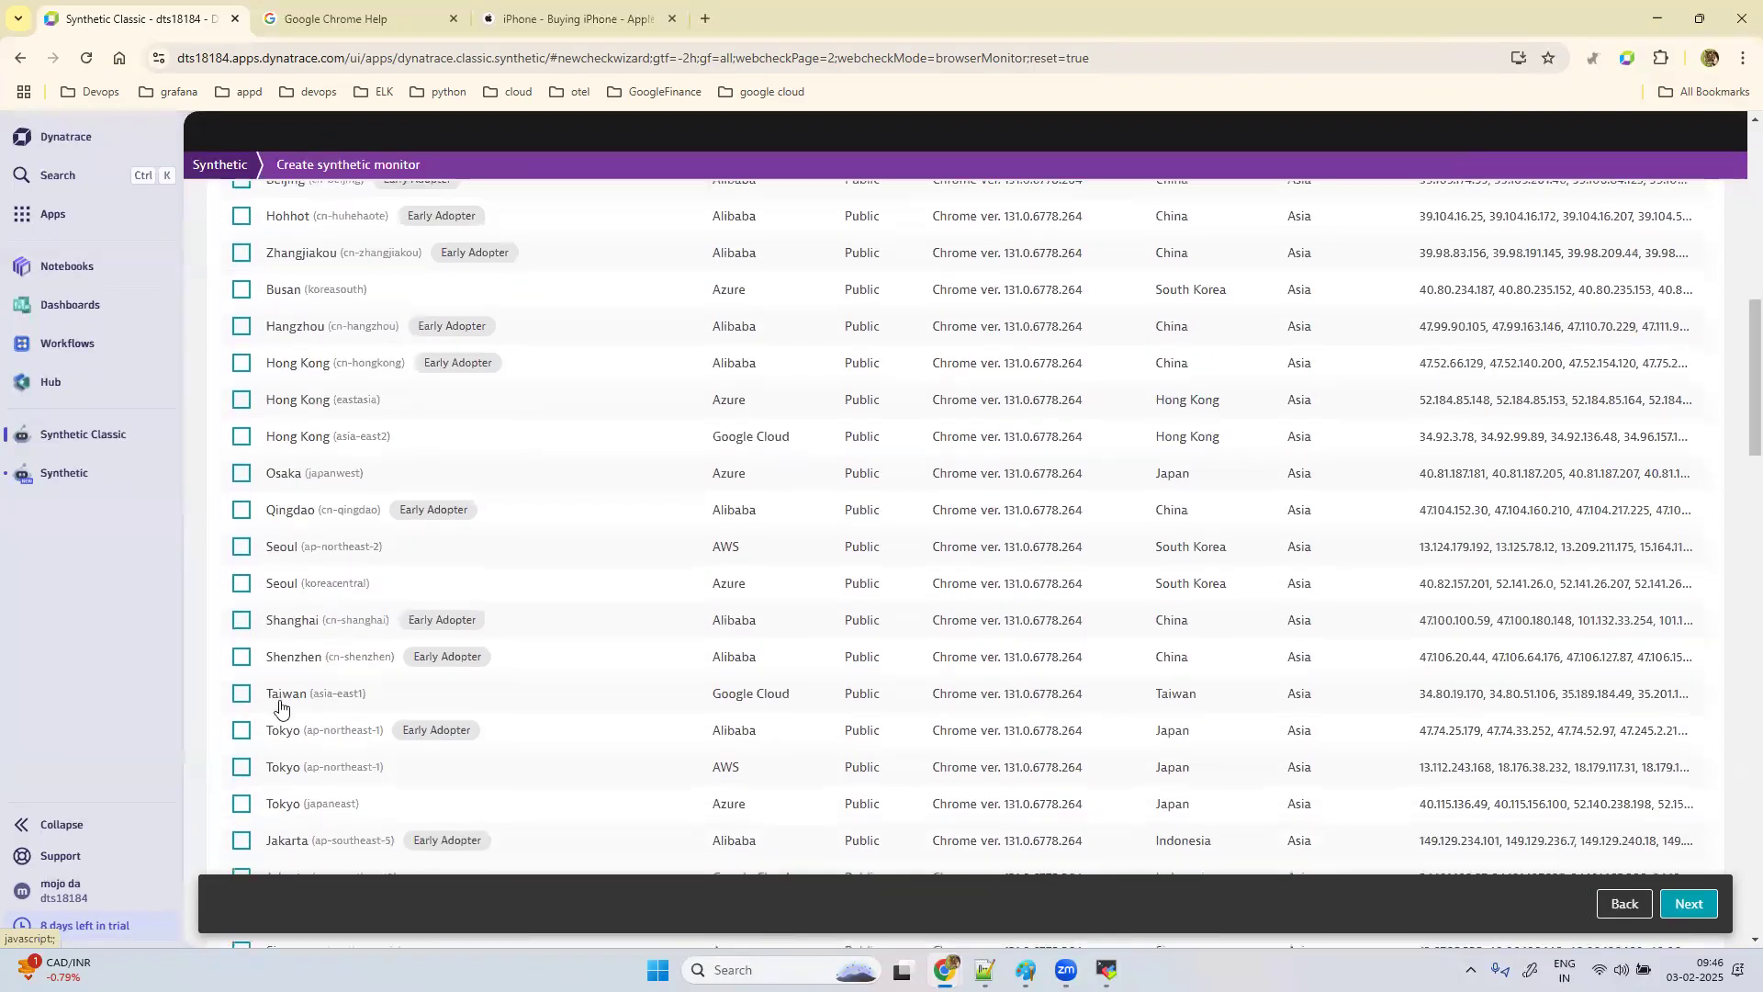
Step: Select the Singapore (AWS) and APMDT locations and create the apple.com/ browser monitor
scroll(408, 779, down, 7)
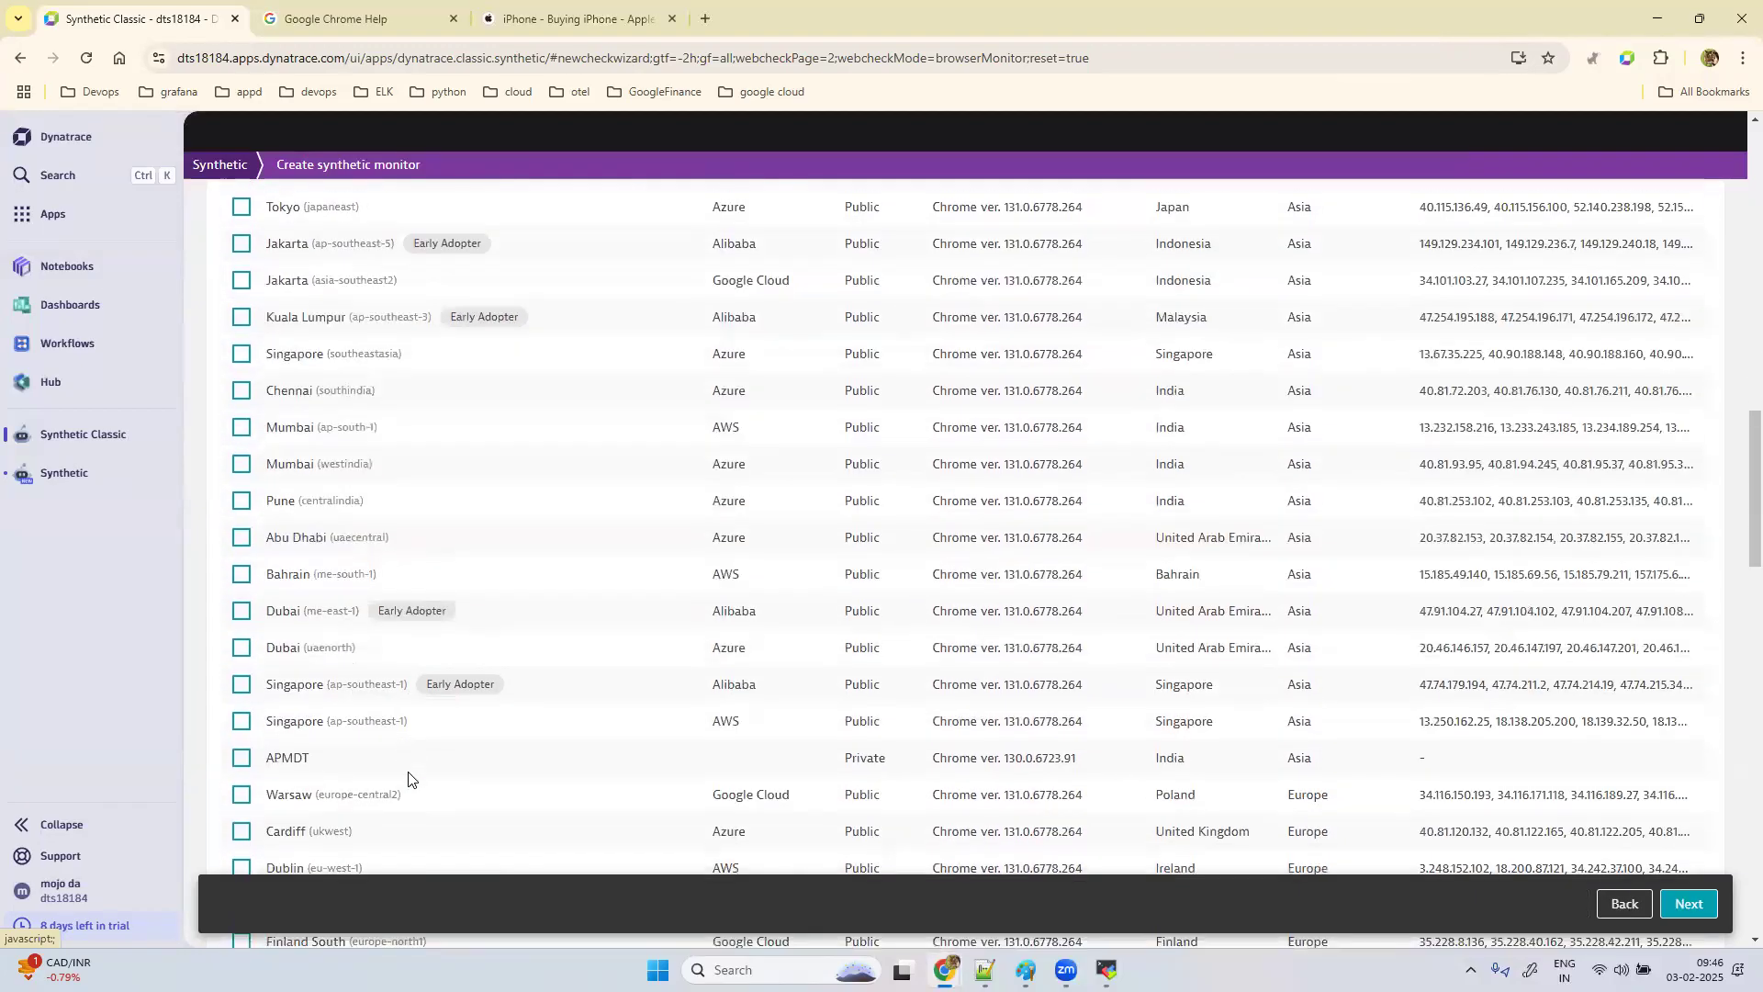
scroll(409, 778, down, 1)
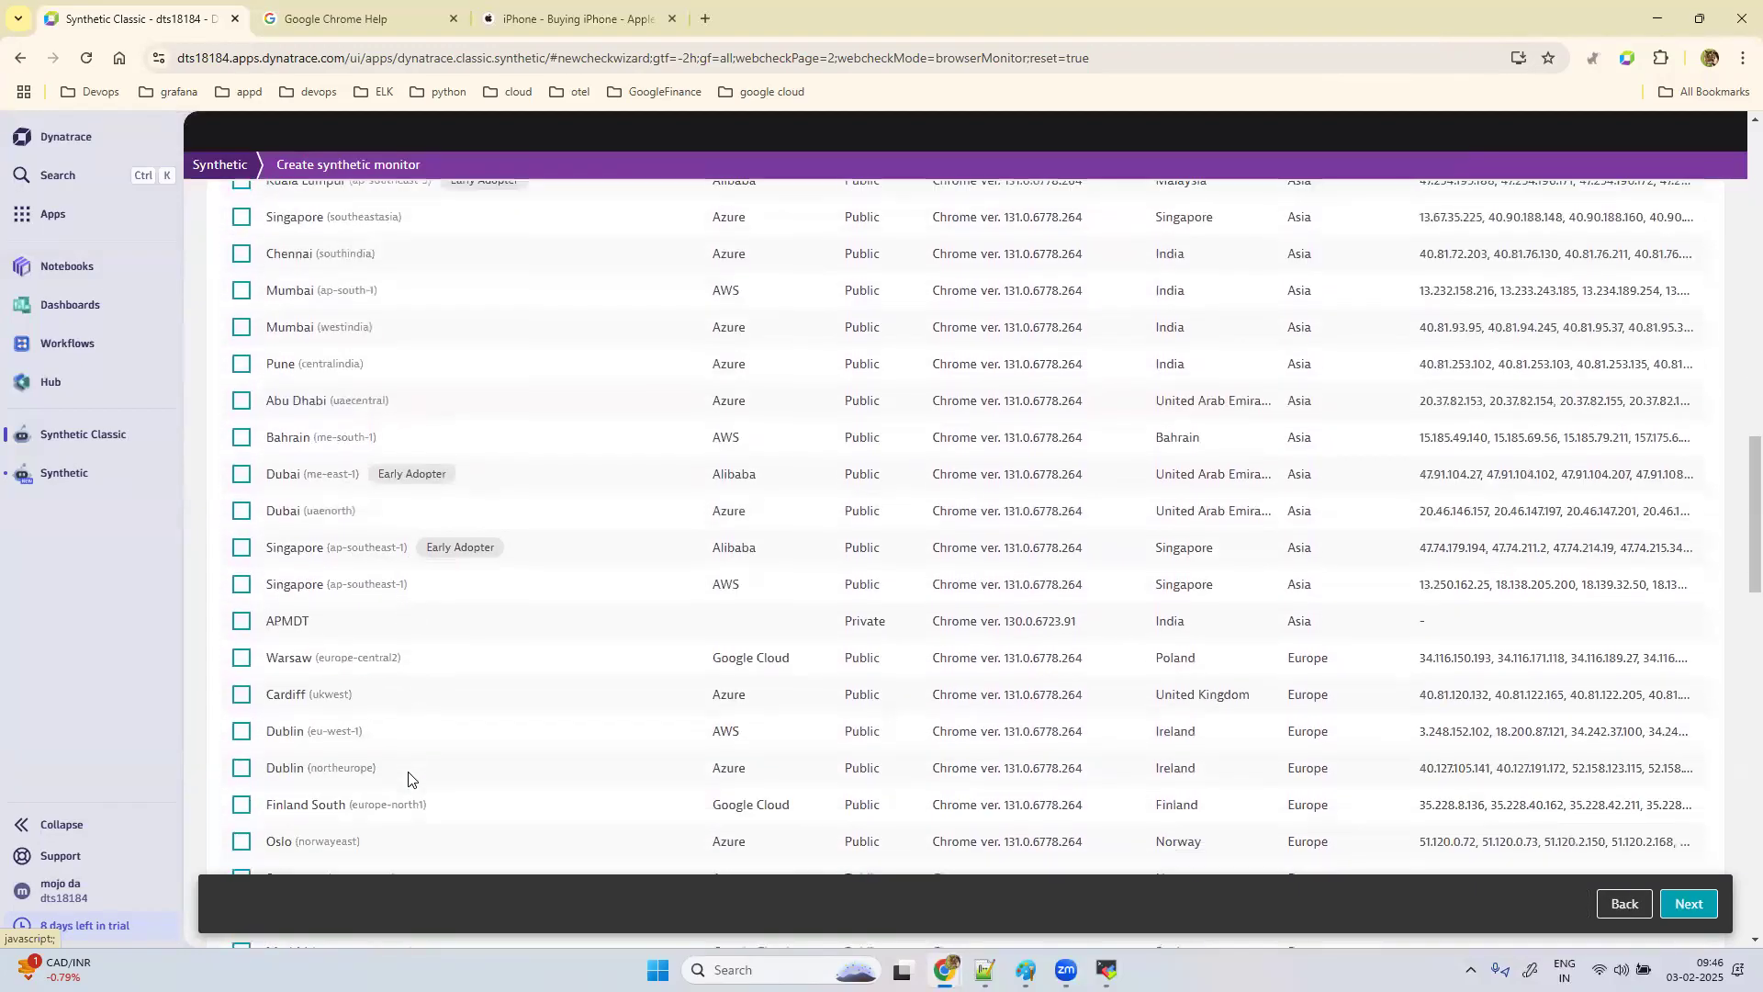
click(242, 609)
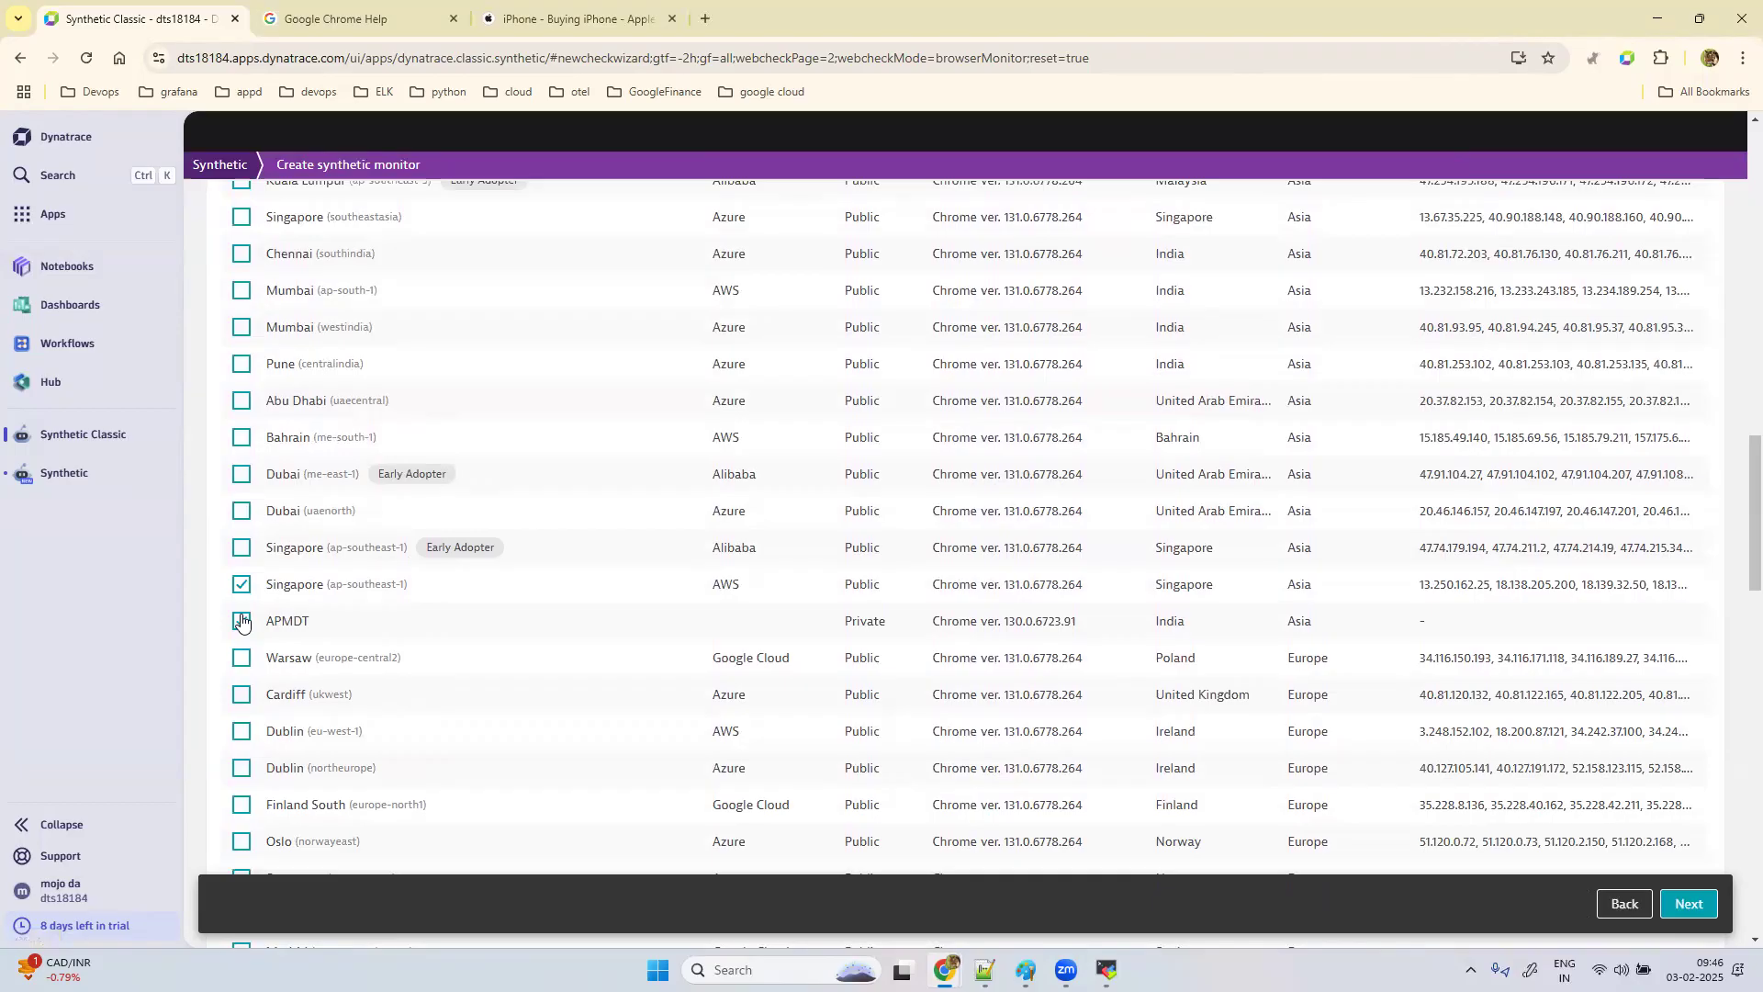
click(1688, 904)
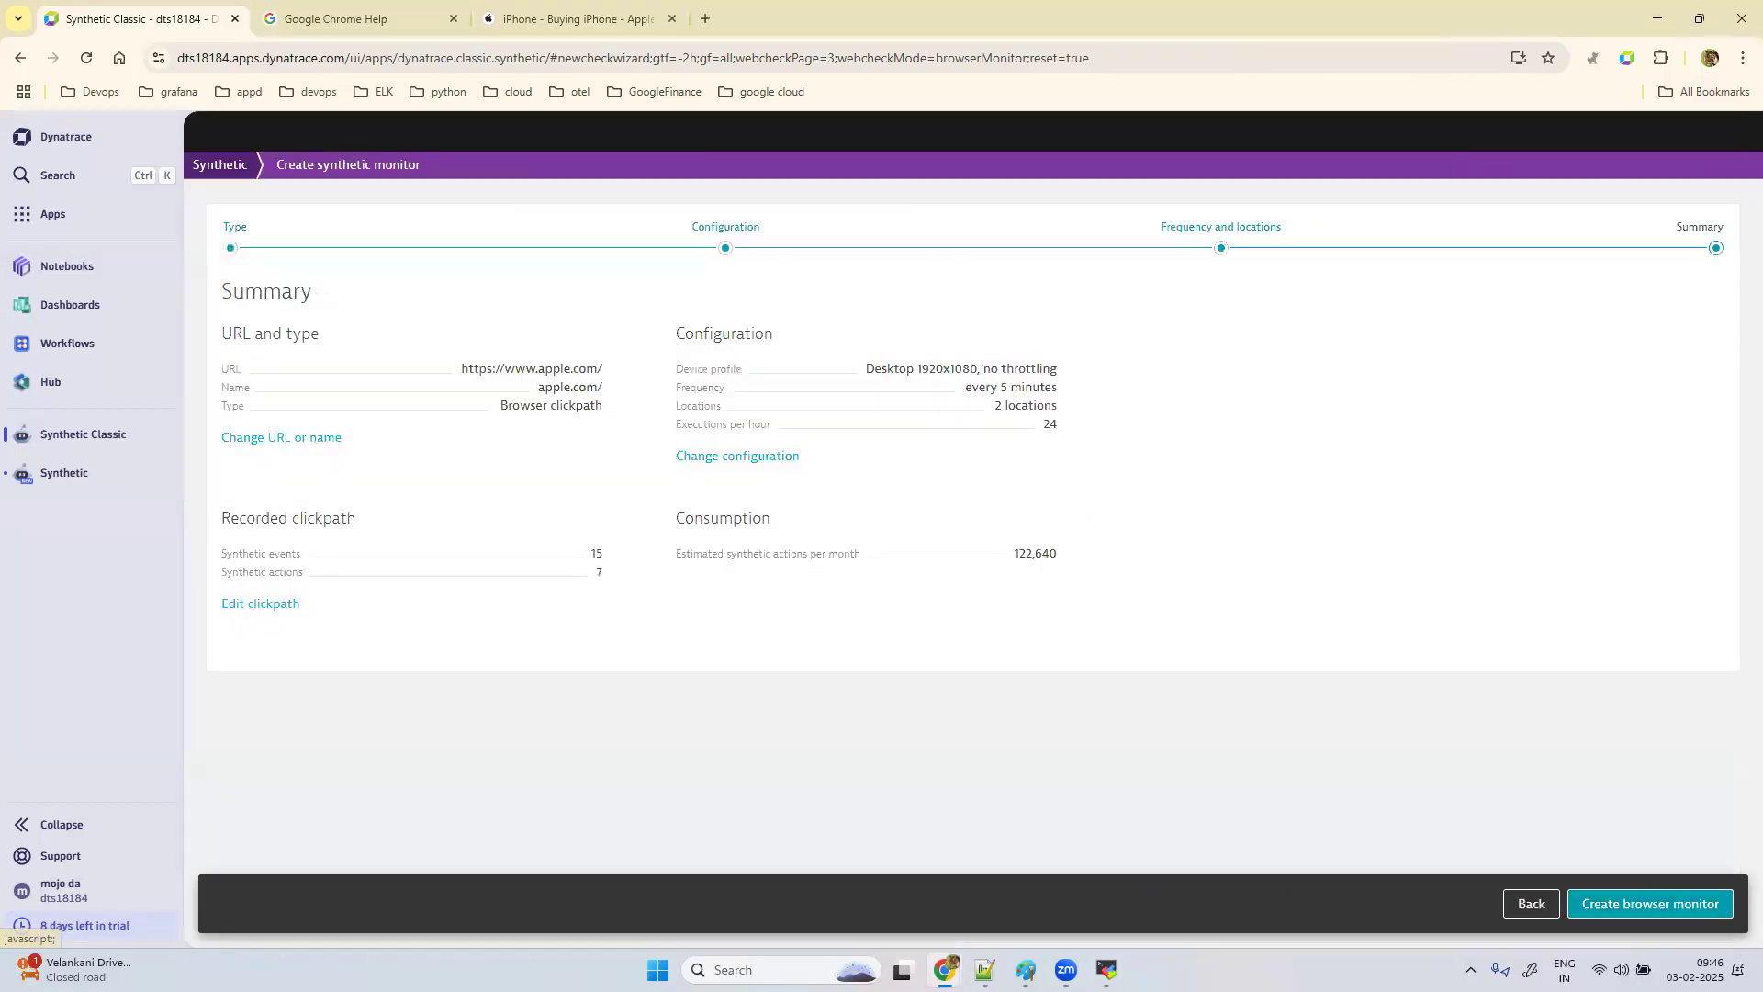
click(1659, 907)
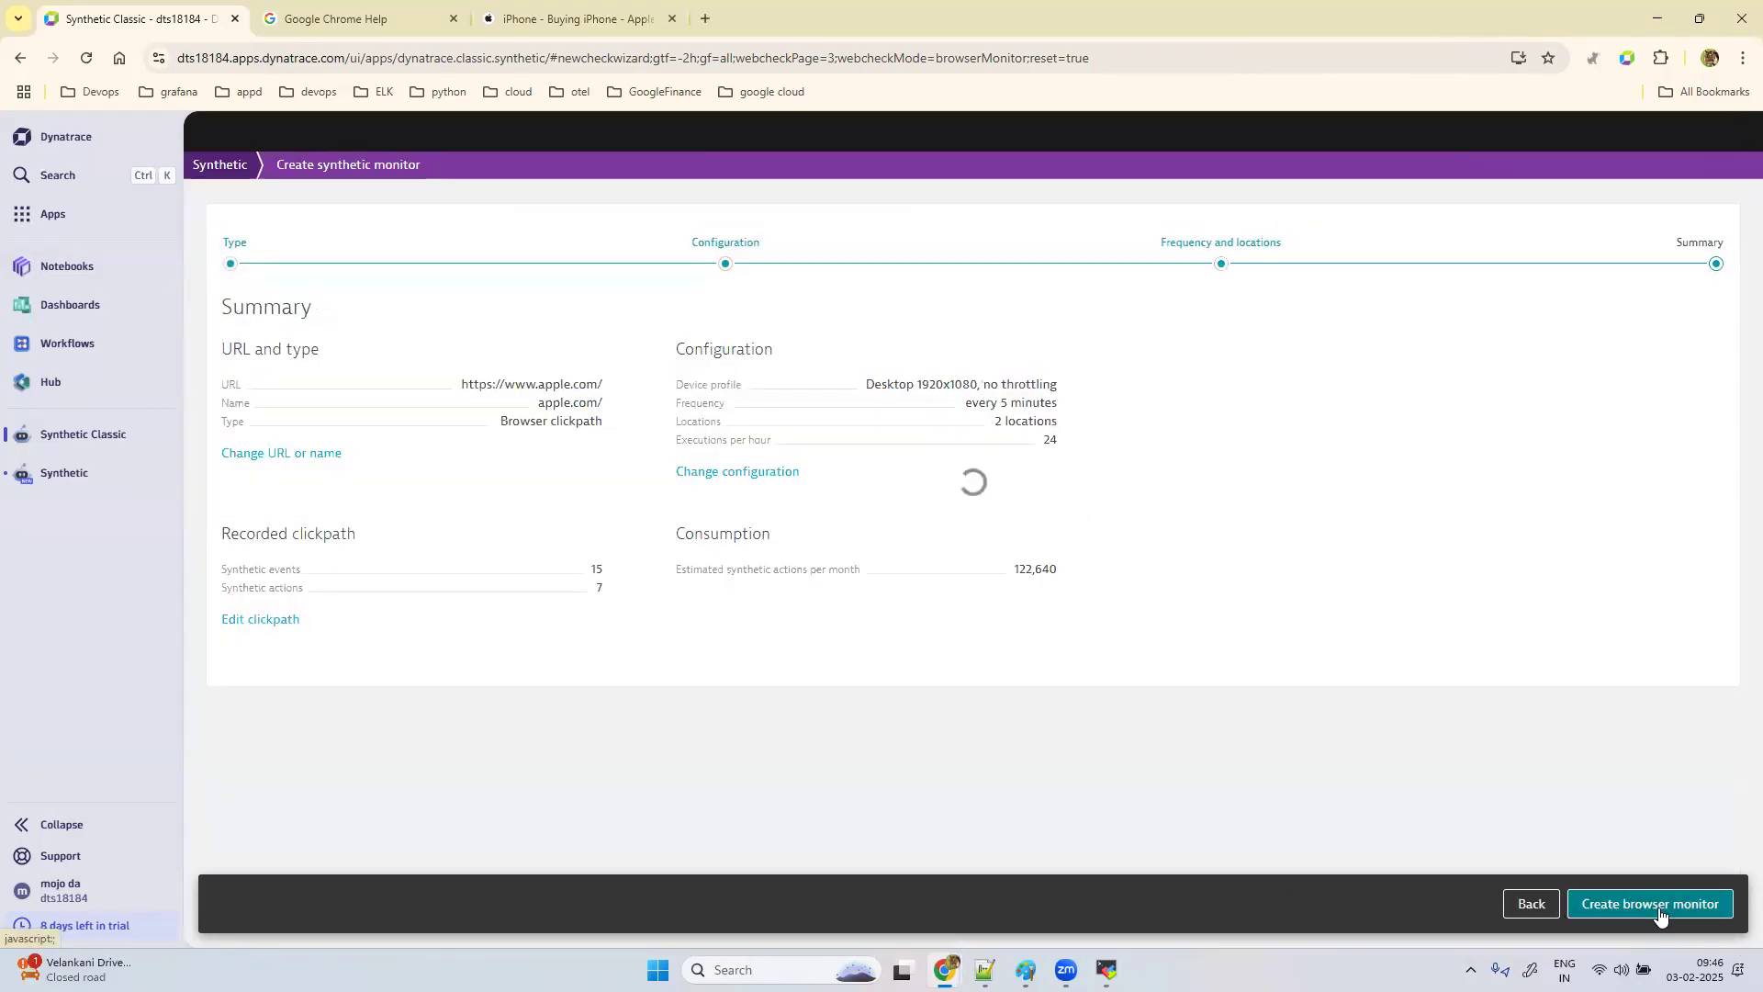
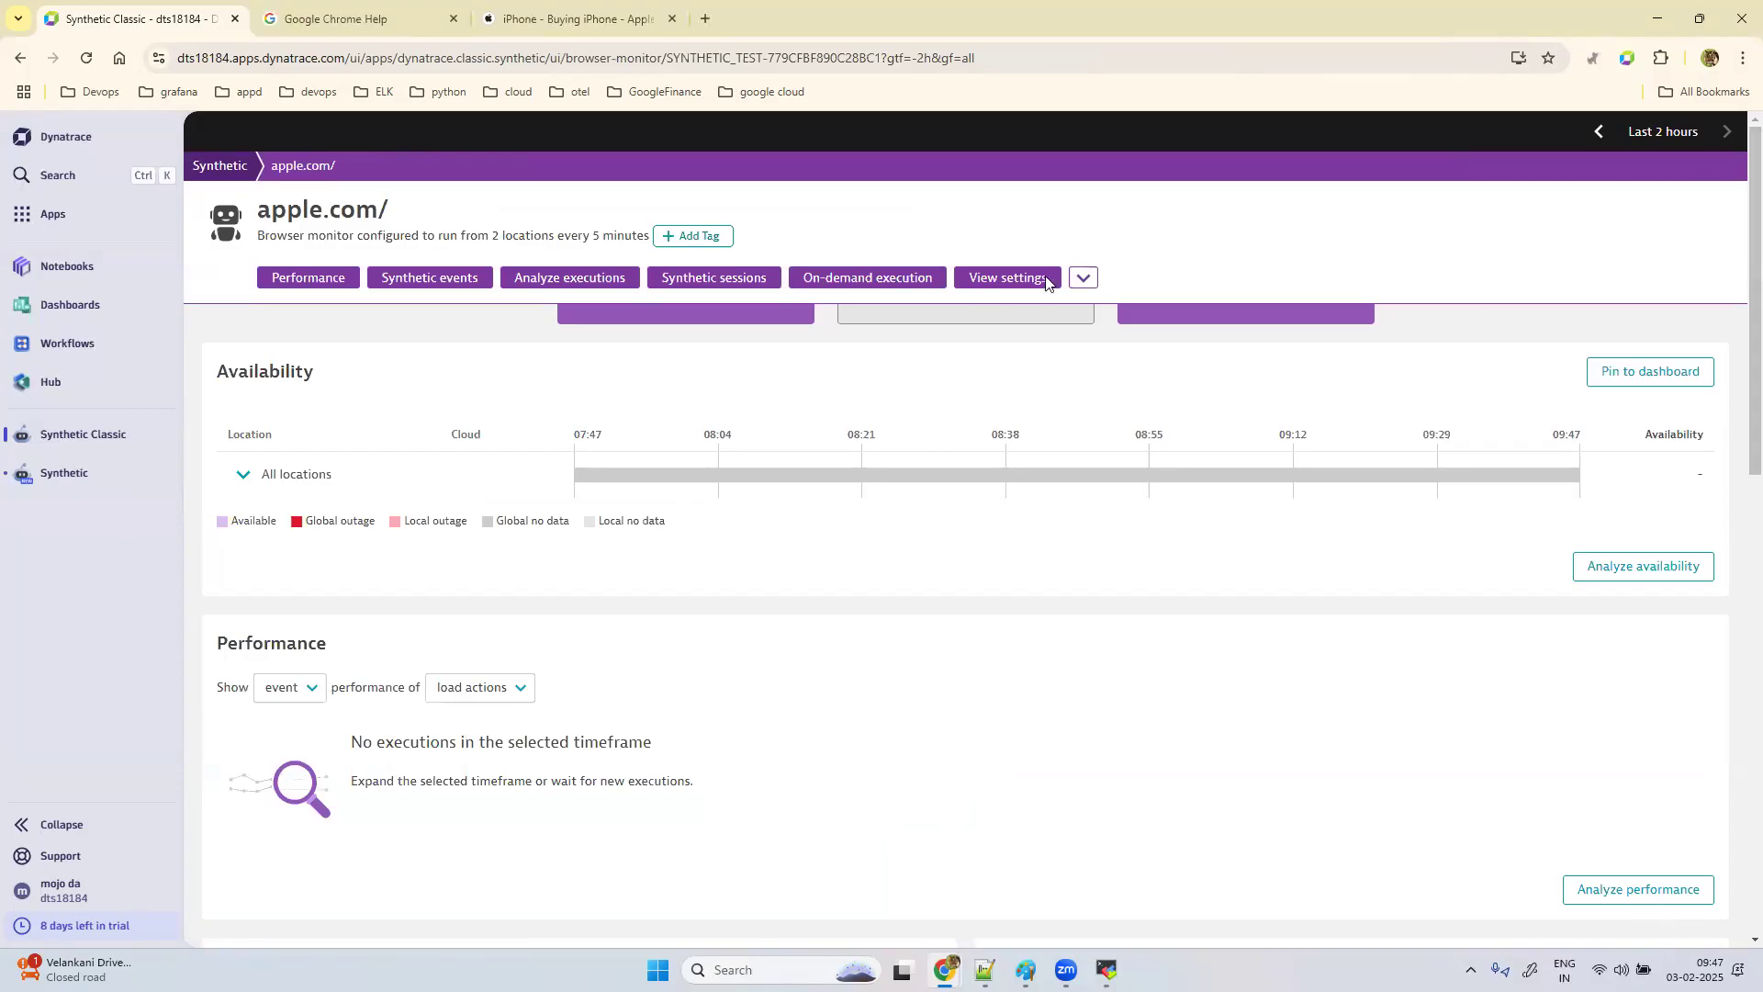
Step: Review the apple.com/ monitor's overview page, including its additional links and the synthetic events list
click(1084, 277)
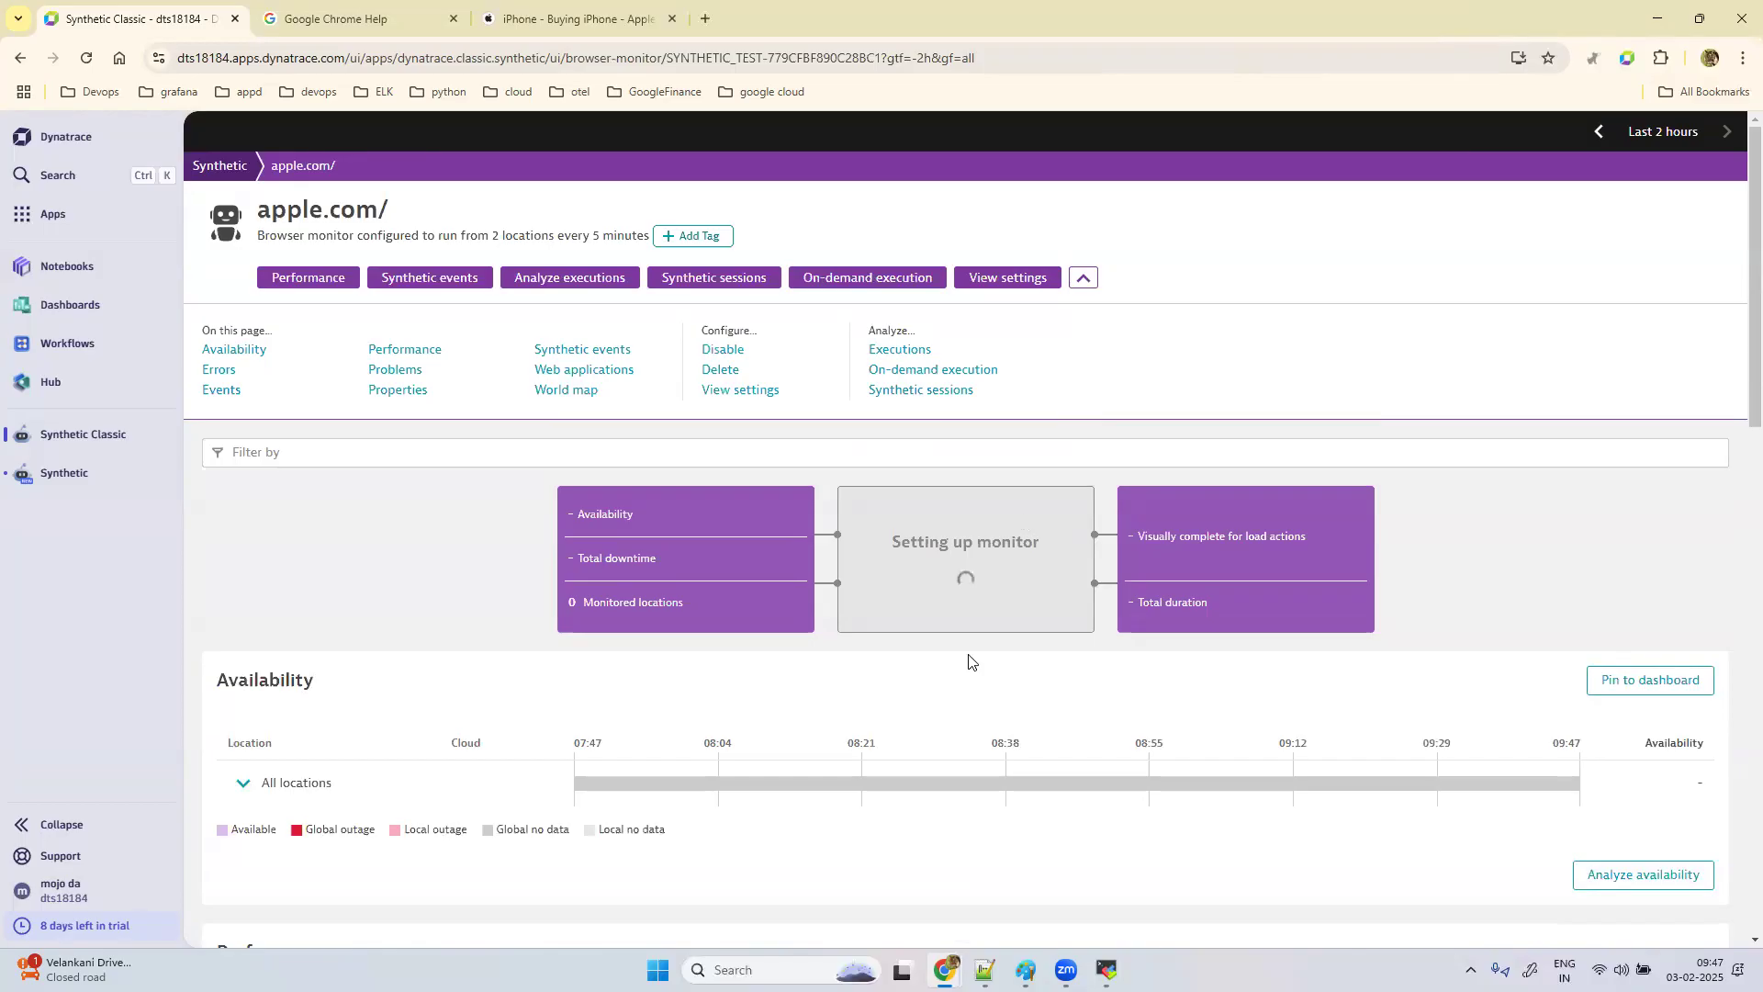
scroll(553, 680, down, 5)
scroll(553, 680, down, 4)
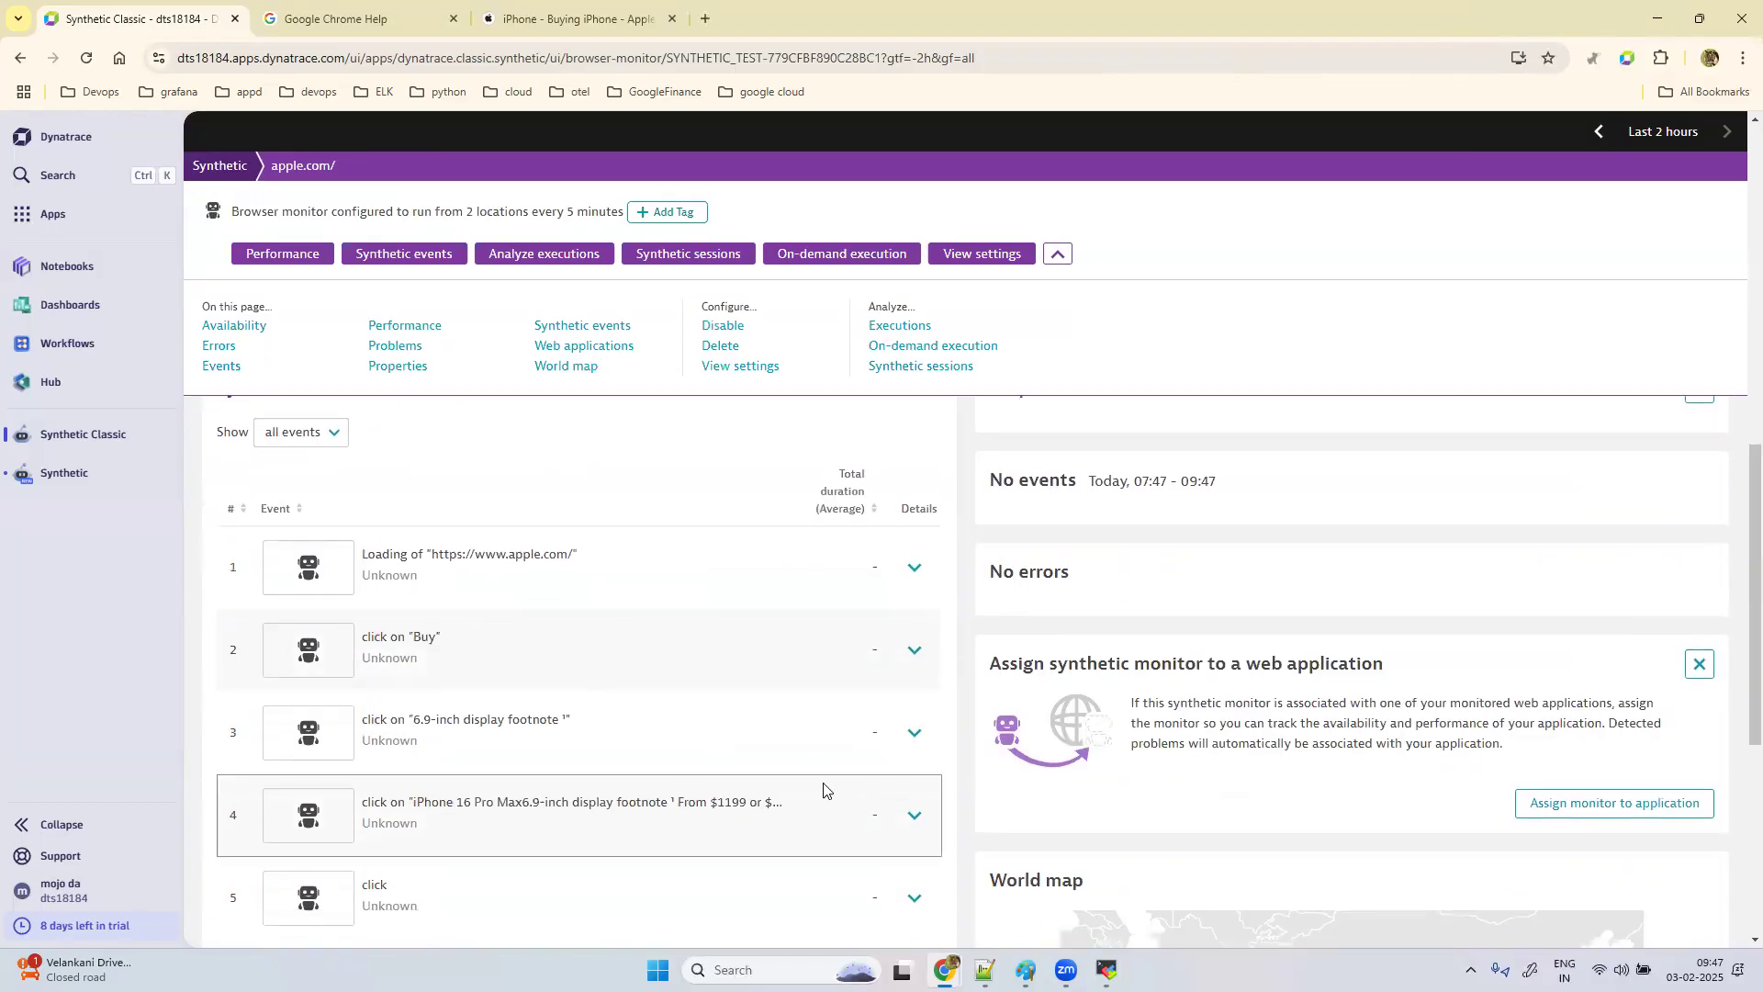
scroll(941, 481, up, 5)
Step: Open the monitor's settings and examine the recorded clickpath's events and script, along with the outage handling options
click(988, 259)
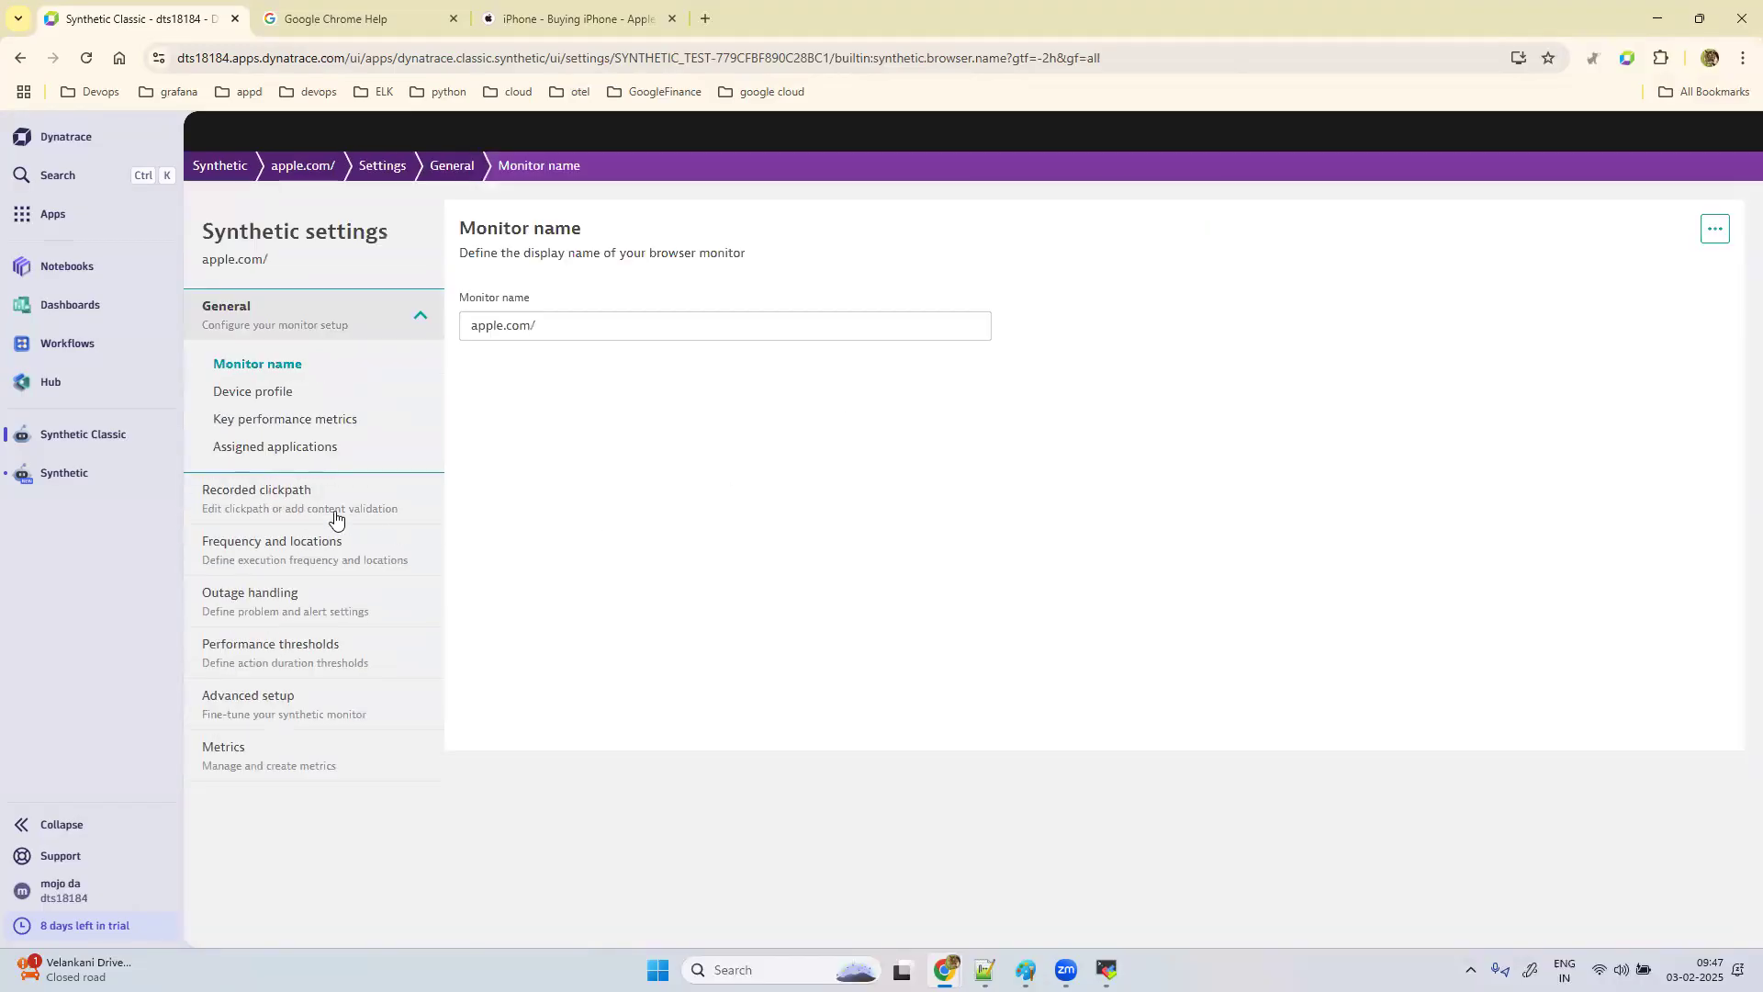
click(307, 511)
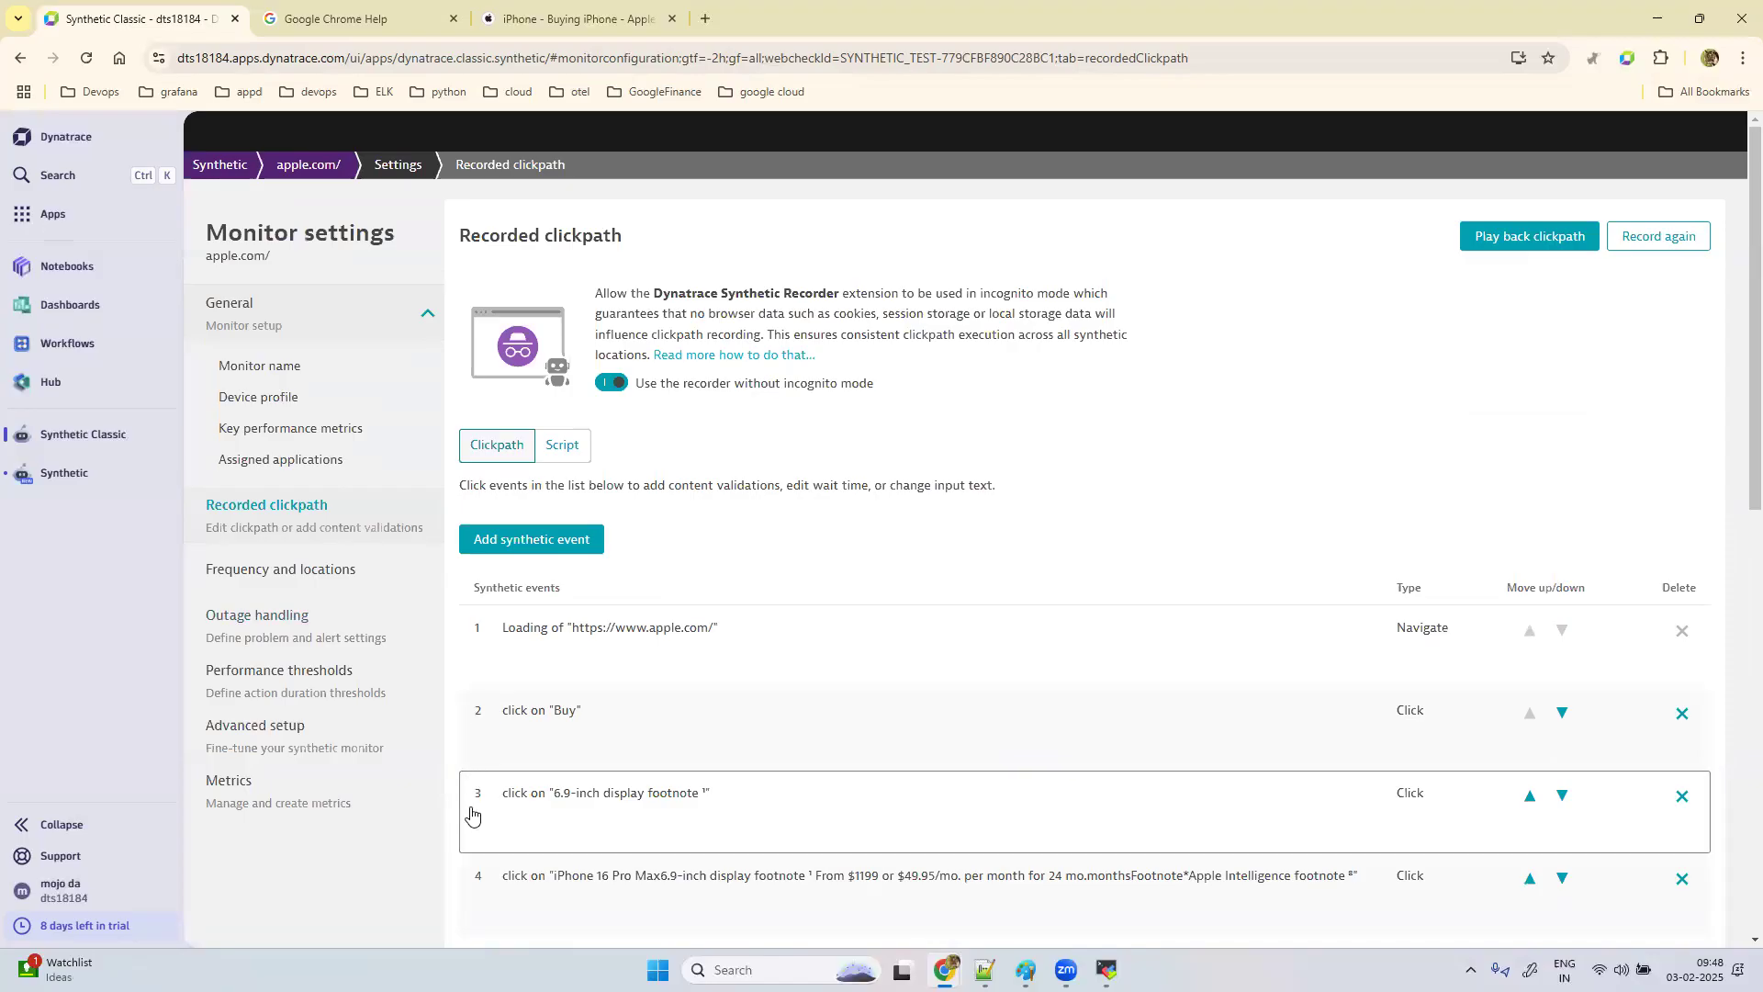
scroll(732, 861, down, 9)
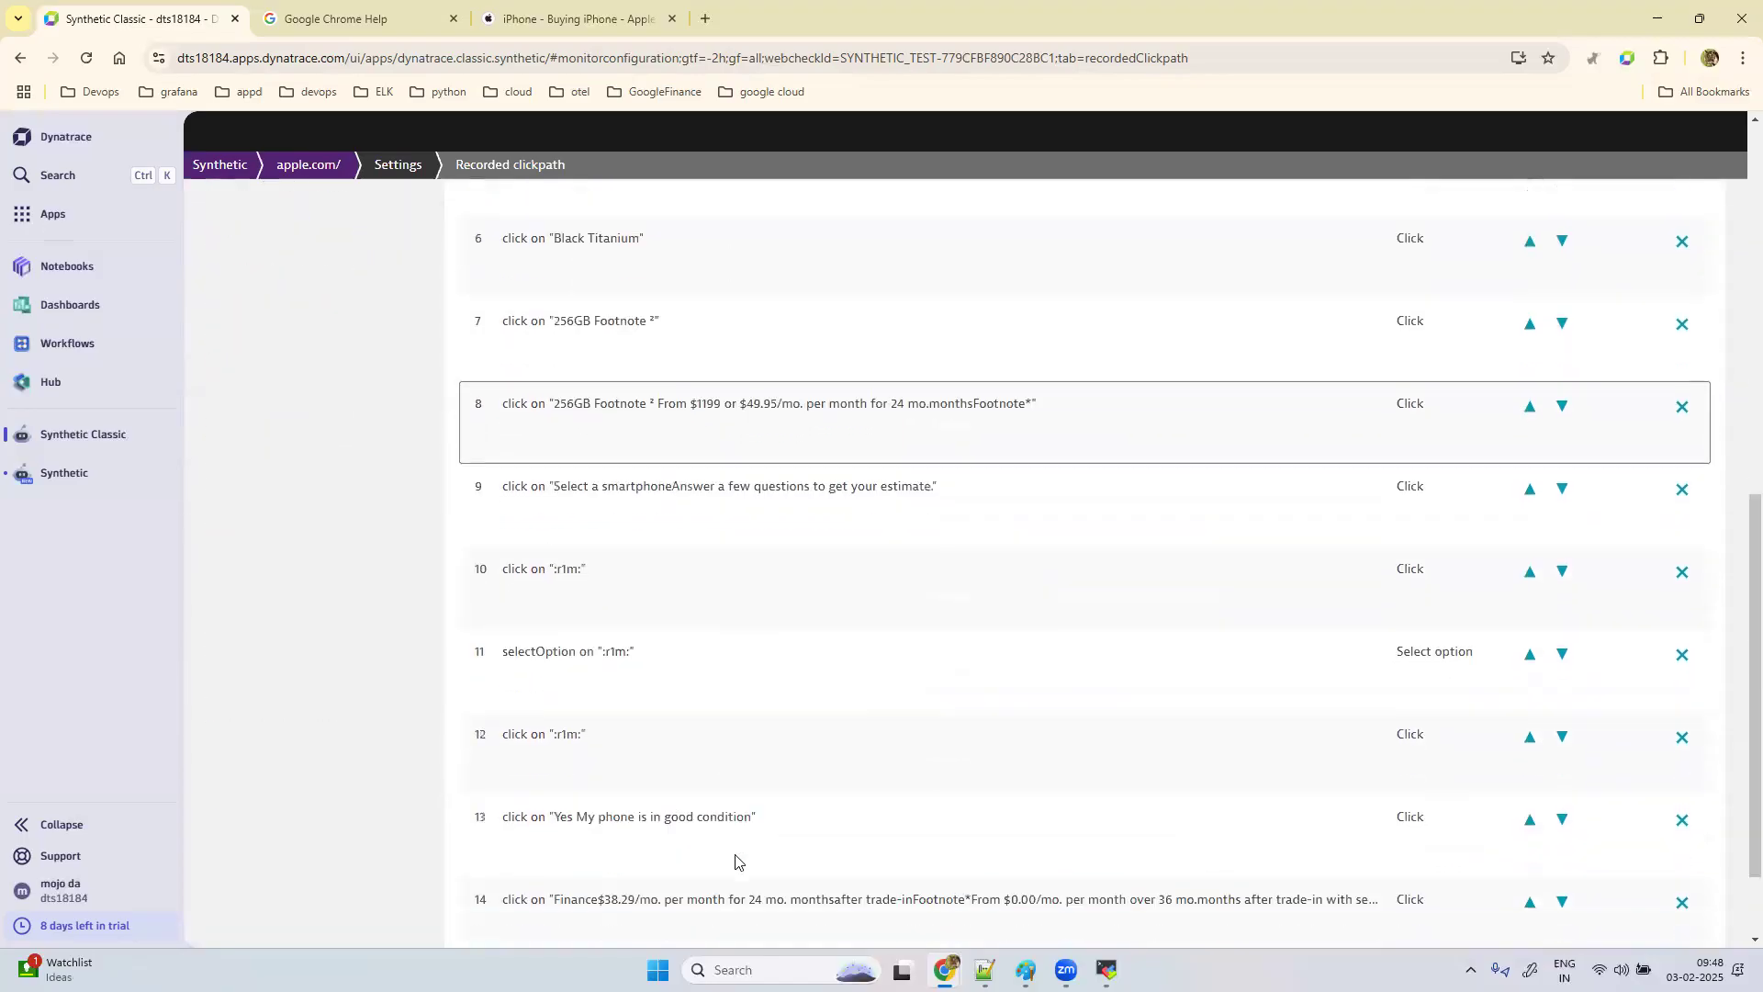
scroll(734, 861, down, 2)
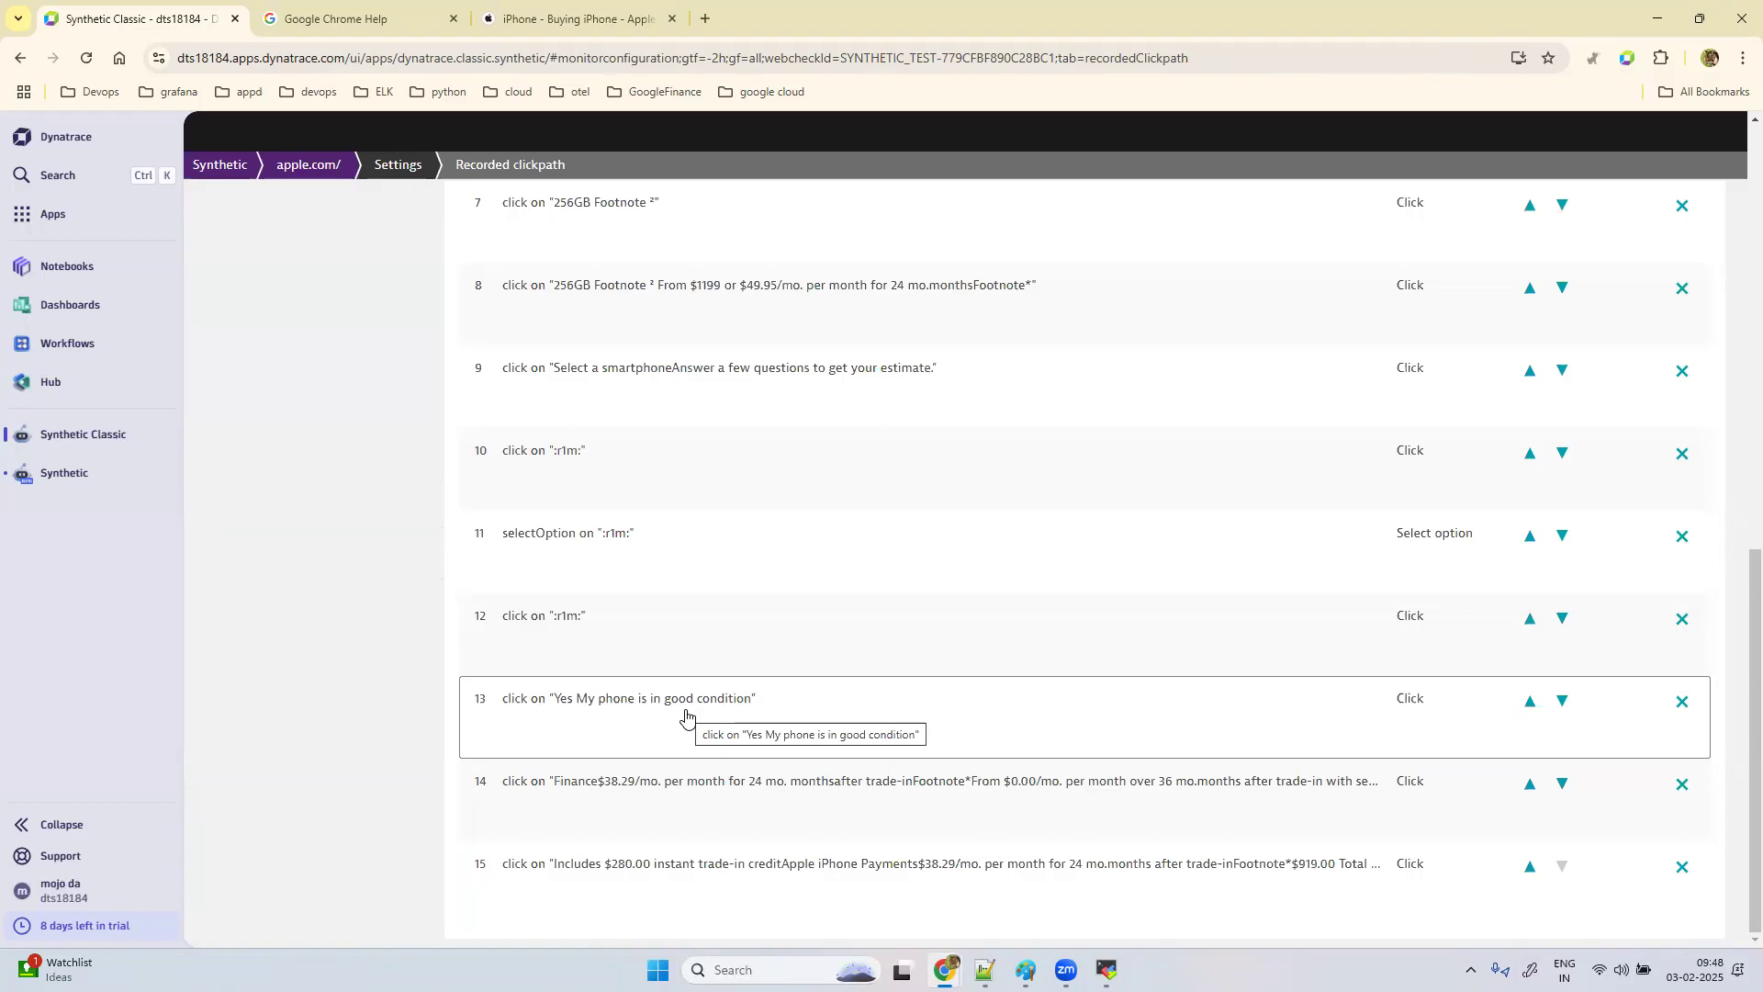
scroll(799, 562, up, 10)
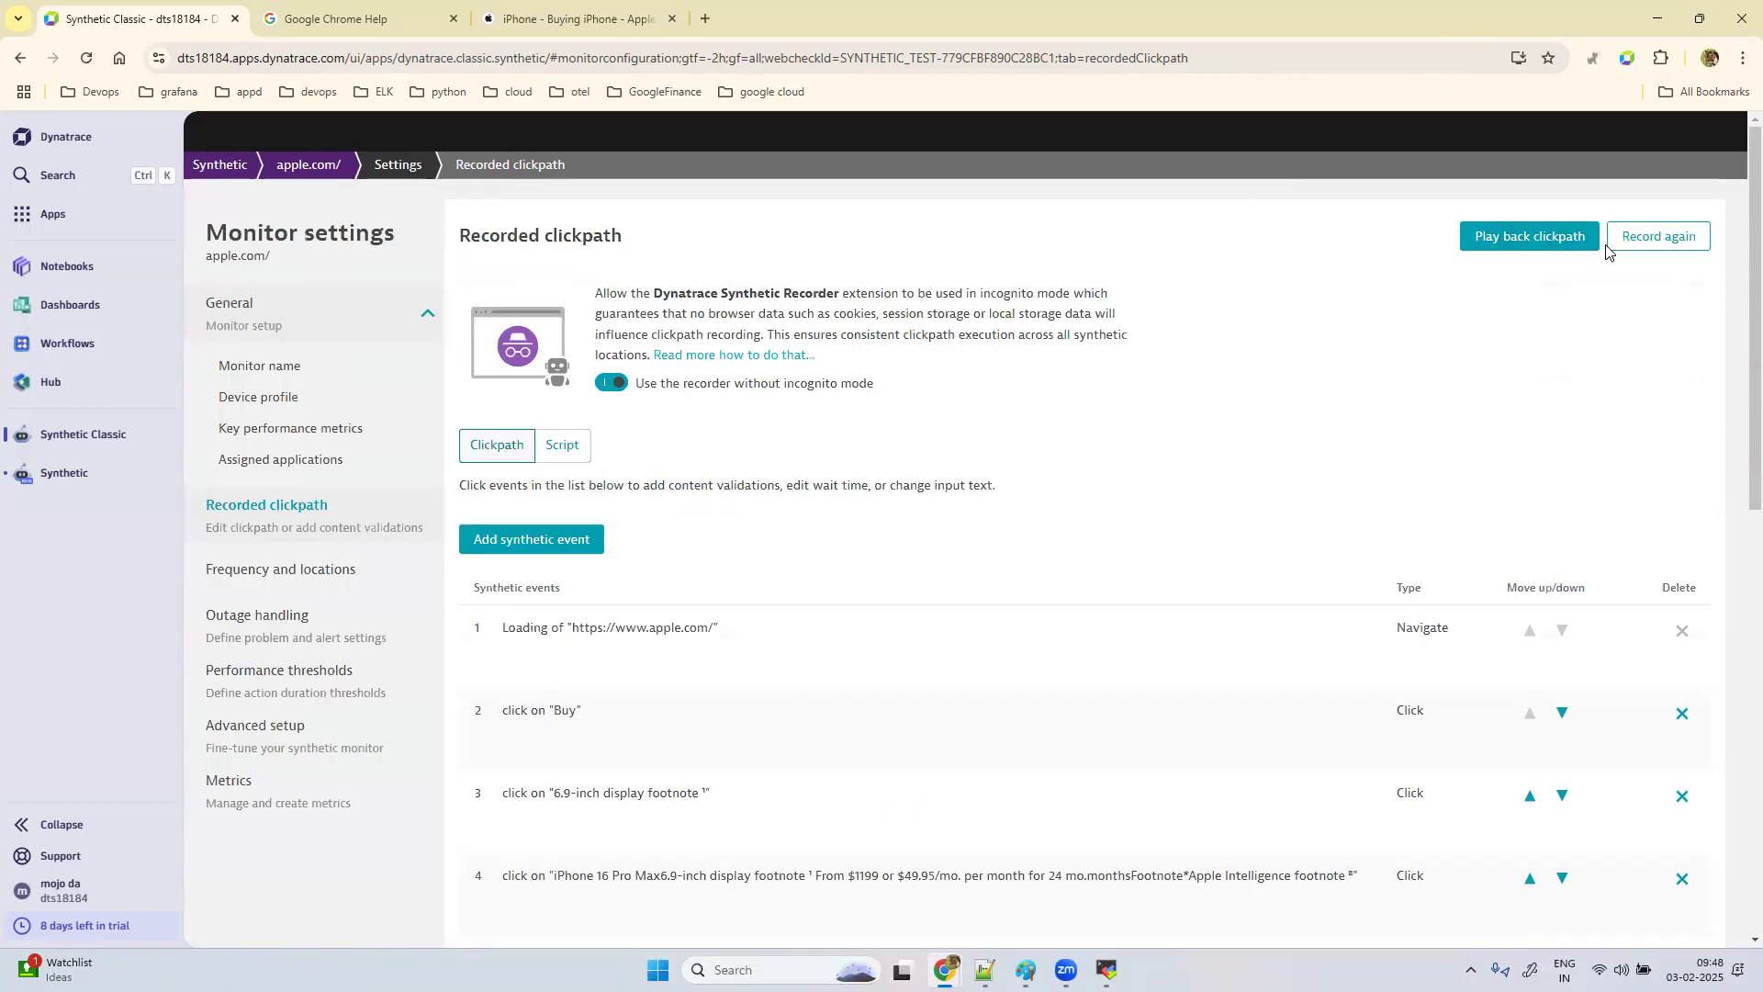
click(563, 445)
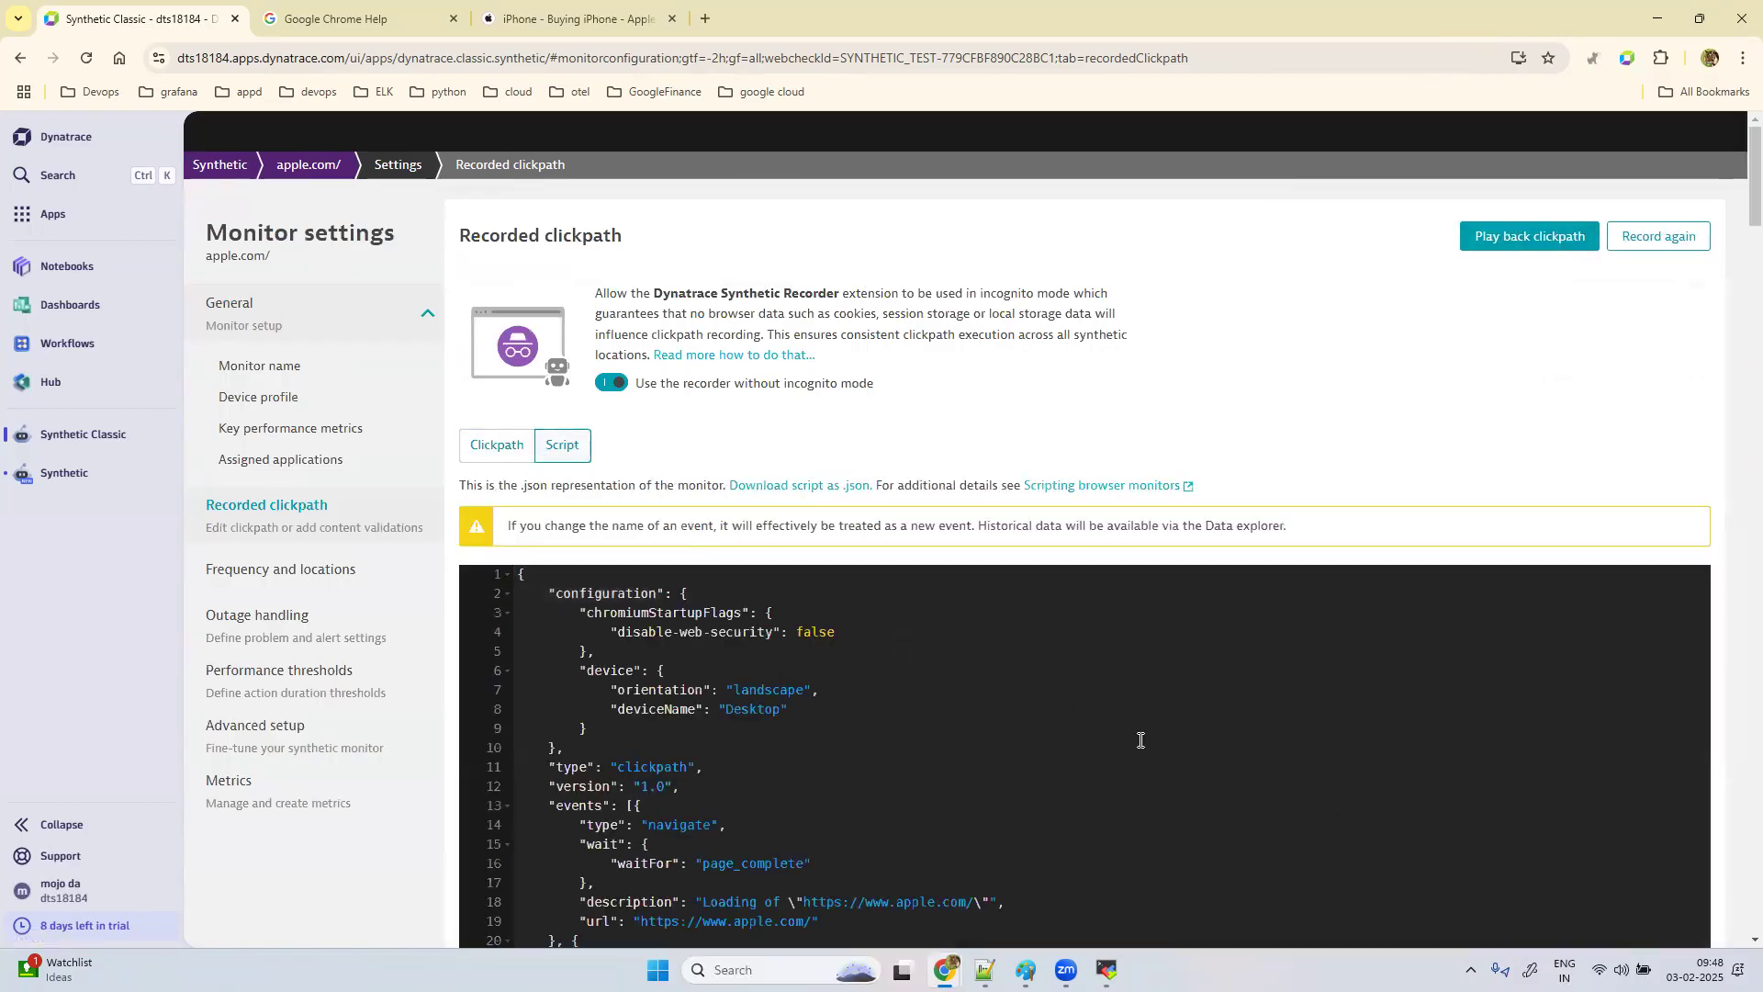
click(498, 450)
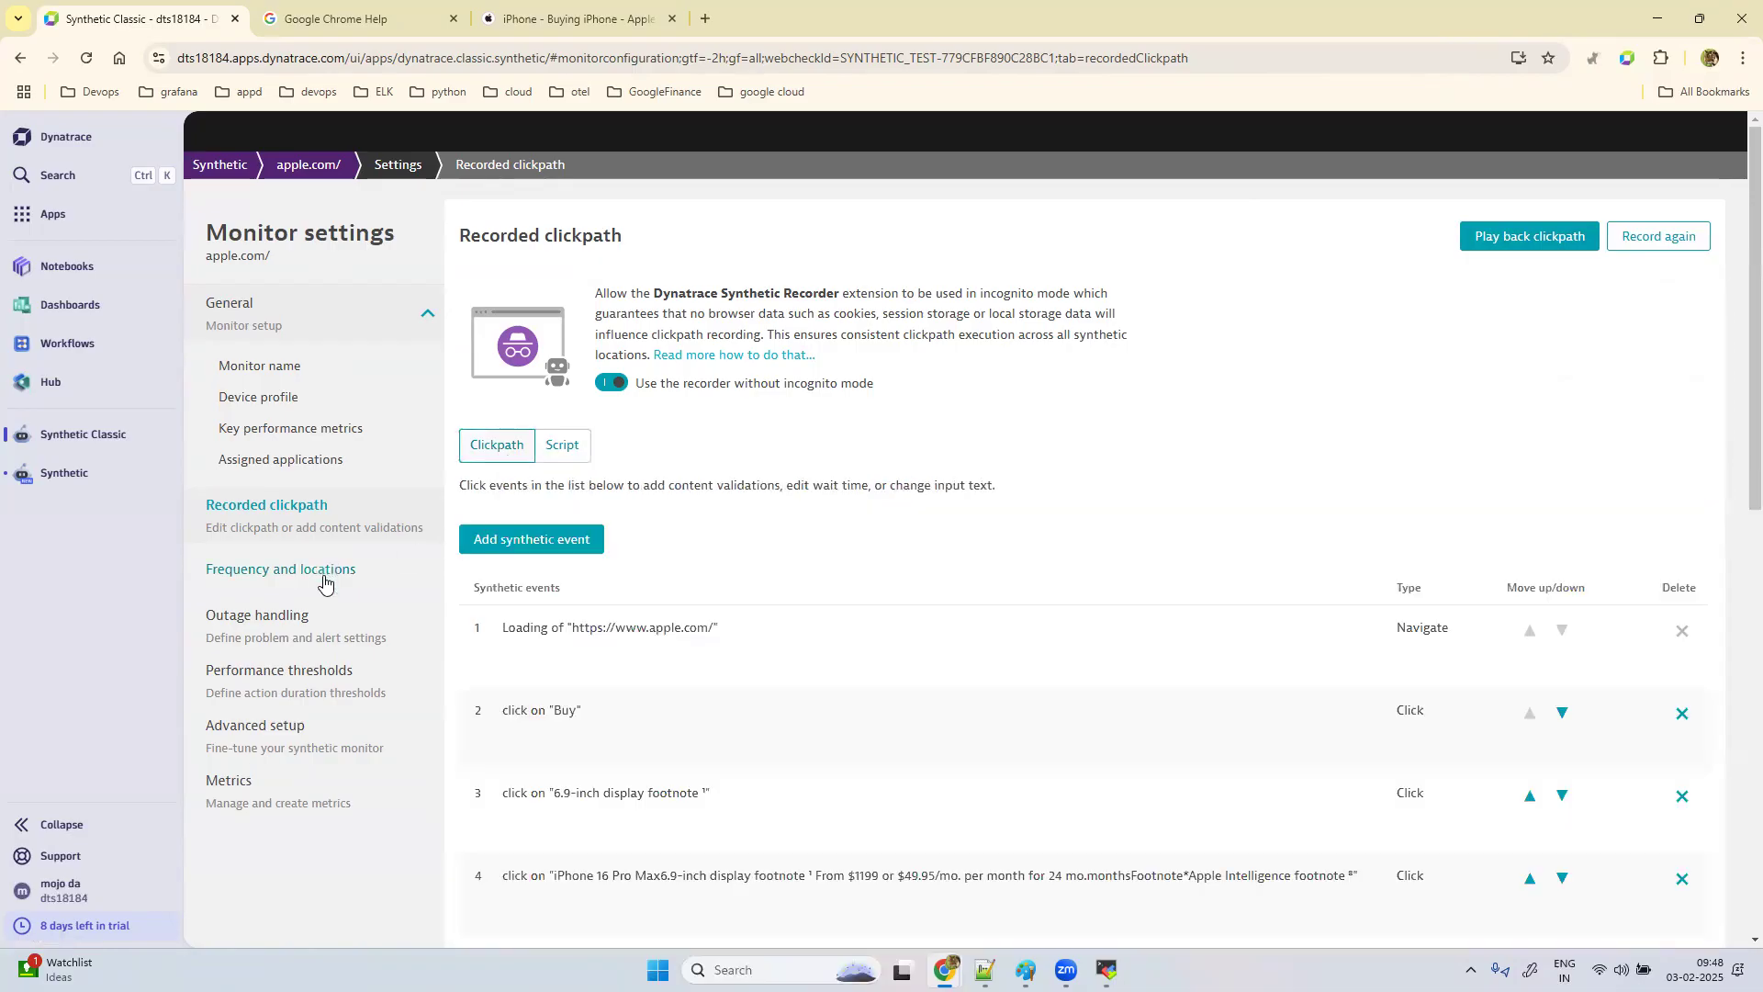
click(302, 632)
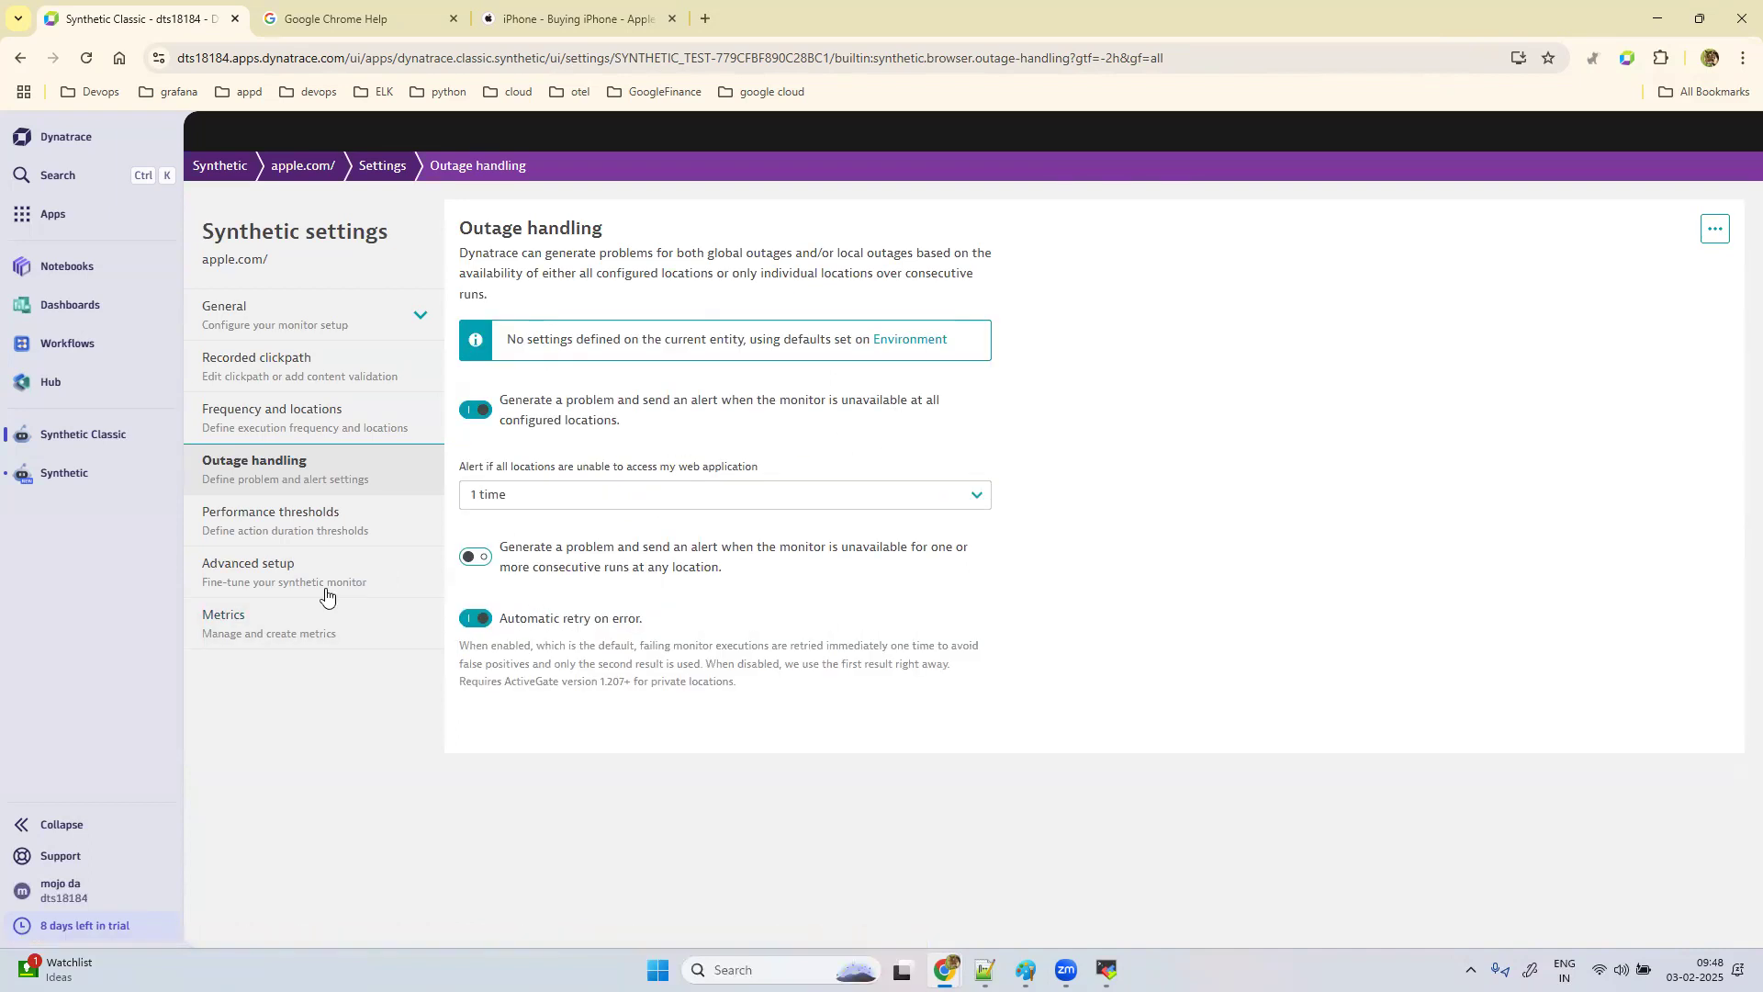
Step: Enable problem alerts for performance threshold violations on the monitor and add a new performance threshold
click(315, 532)
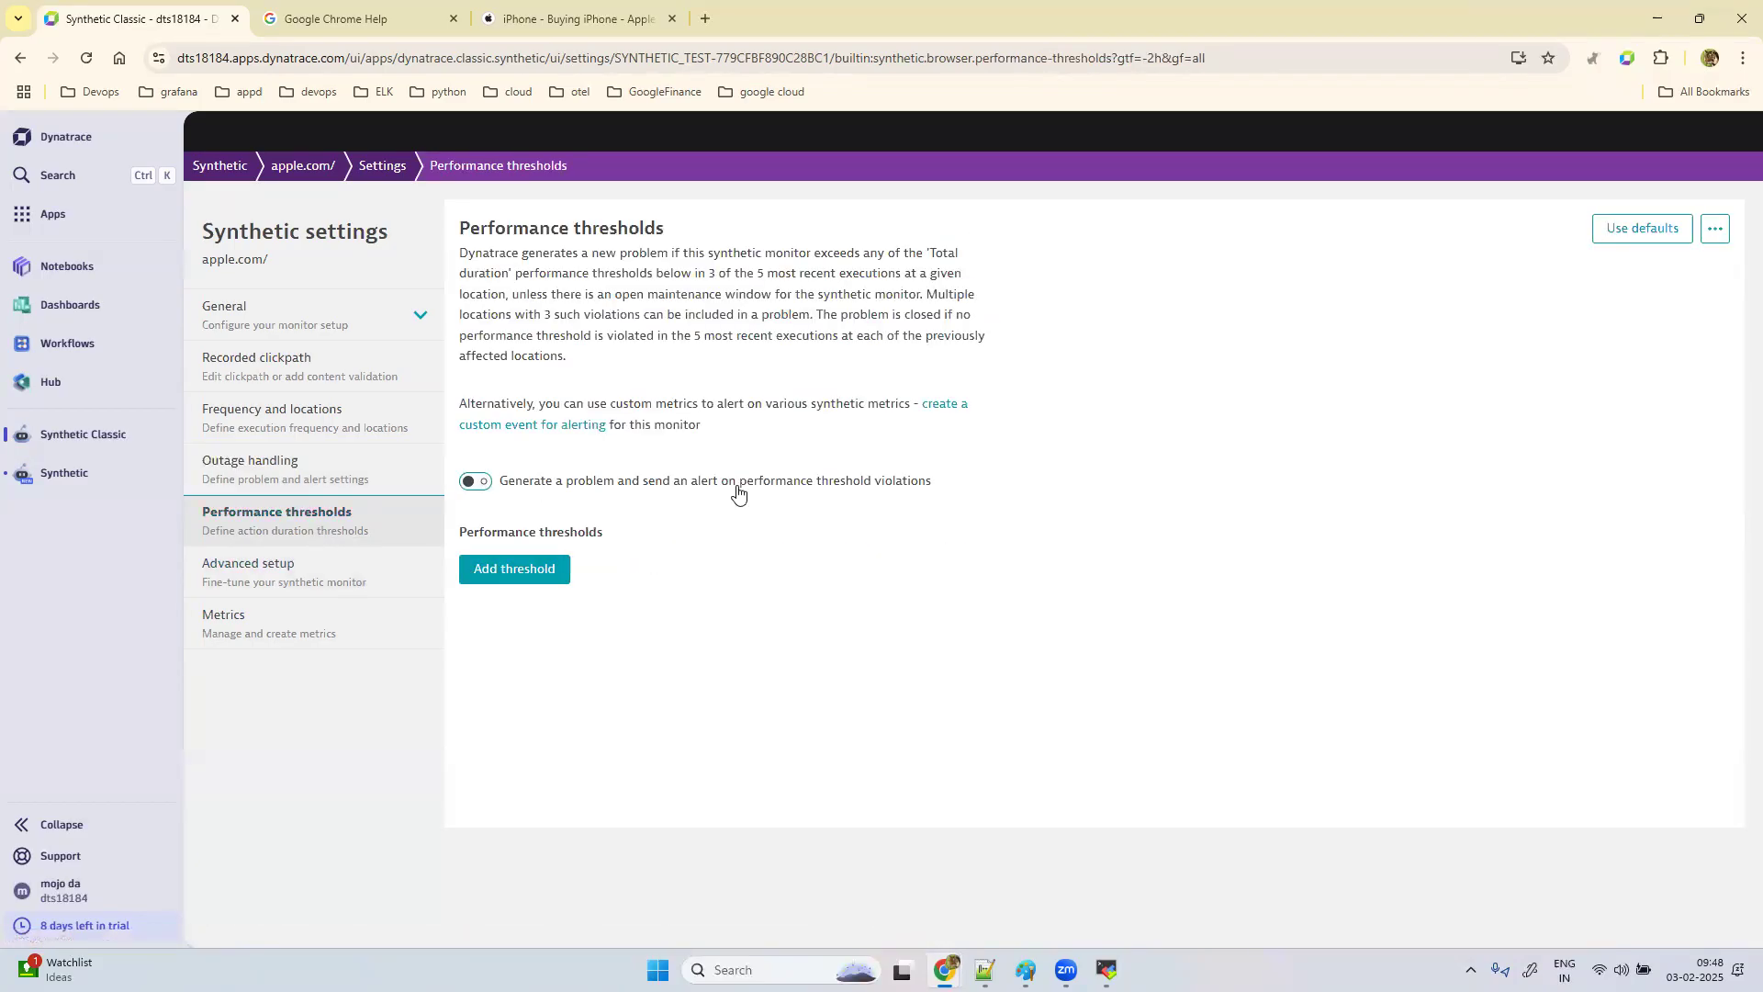
click(475, 481)
click(546, 569)
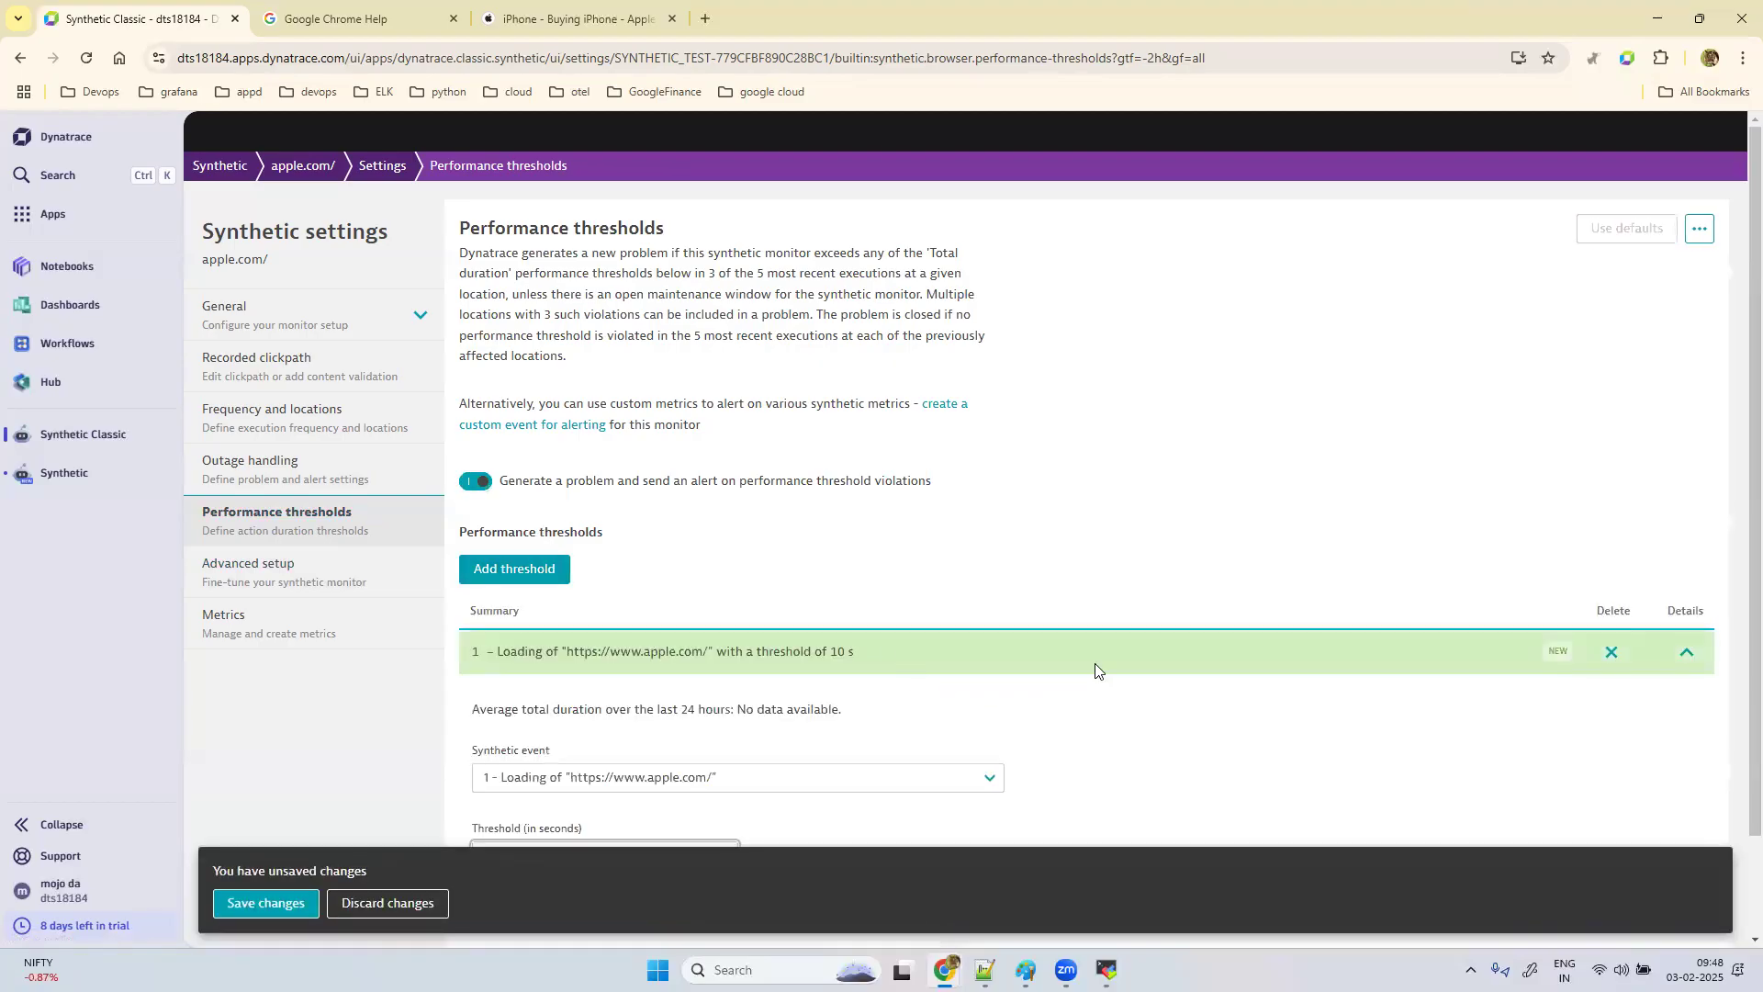
Step: Choose "Total duration of all events" as the synthetic event for the new performance threshold
scroll(1095, 663, down, 1)
click(661, 668)
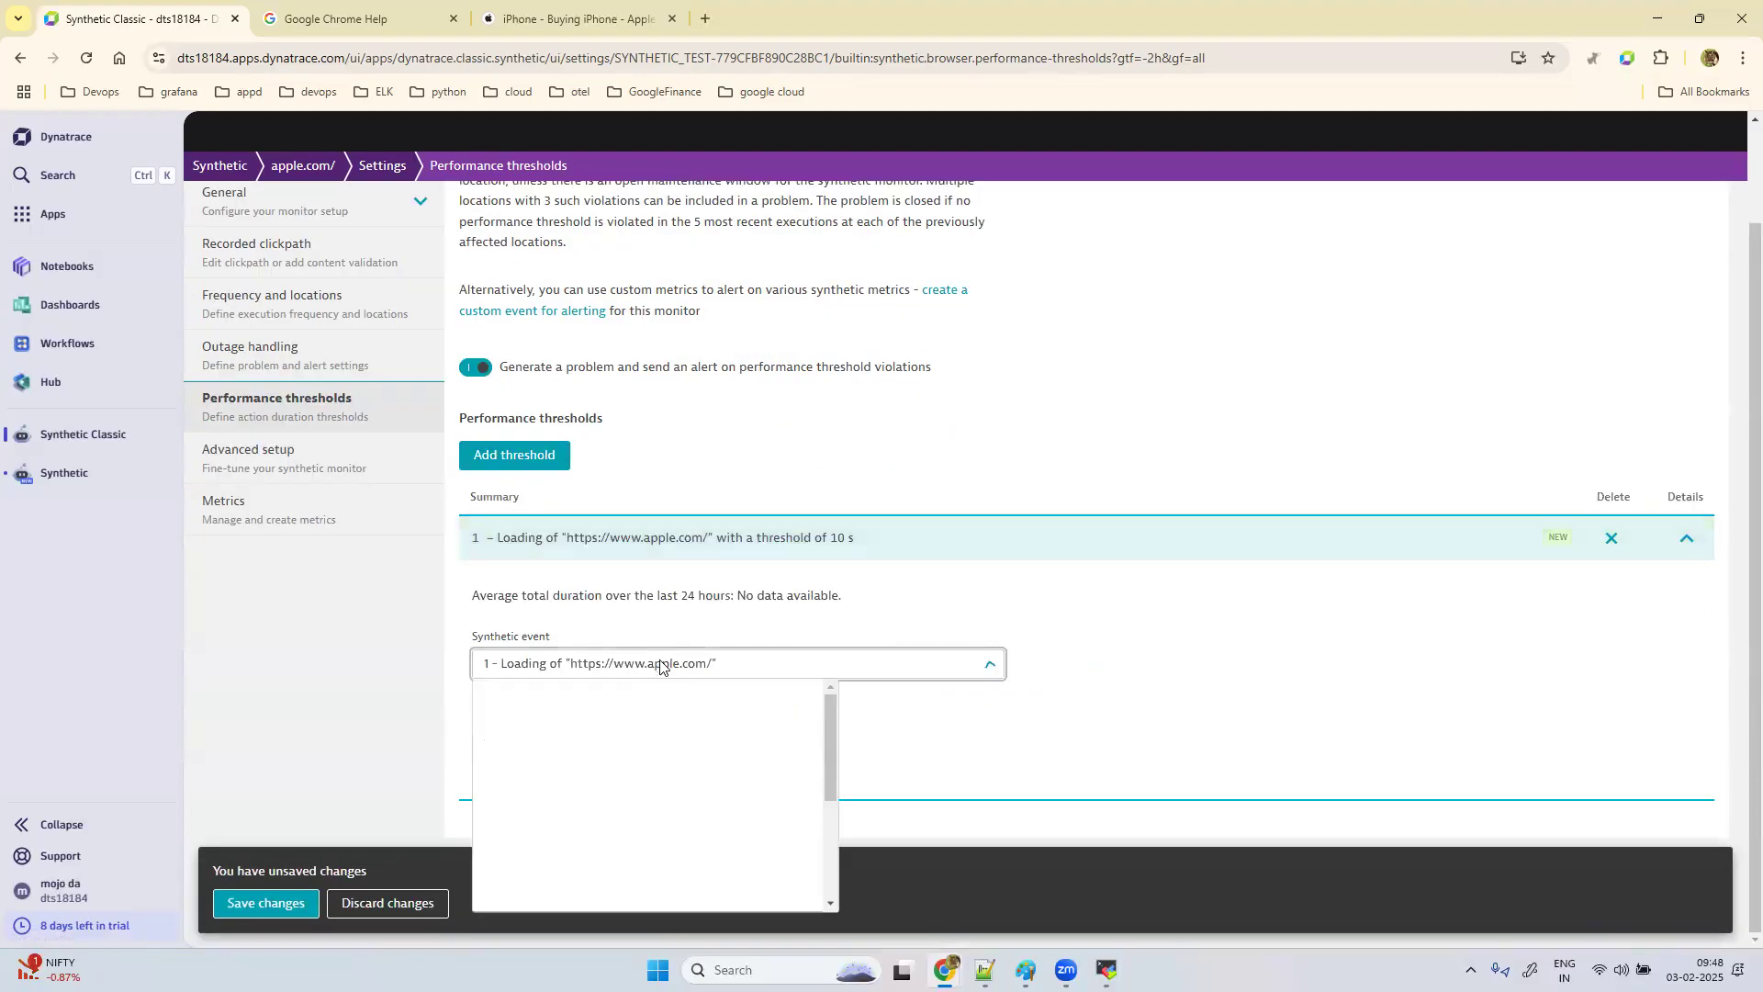
scroll(664, 843, down, 3)
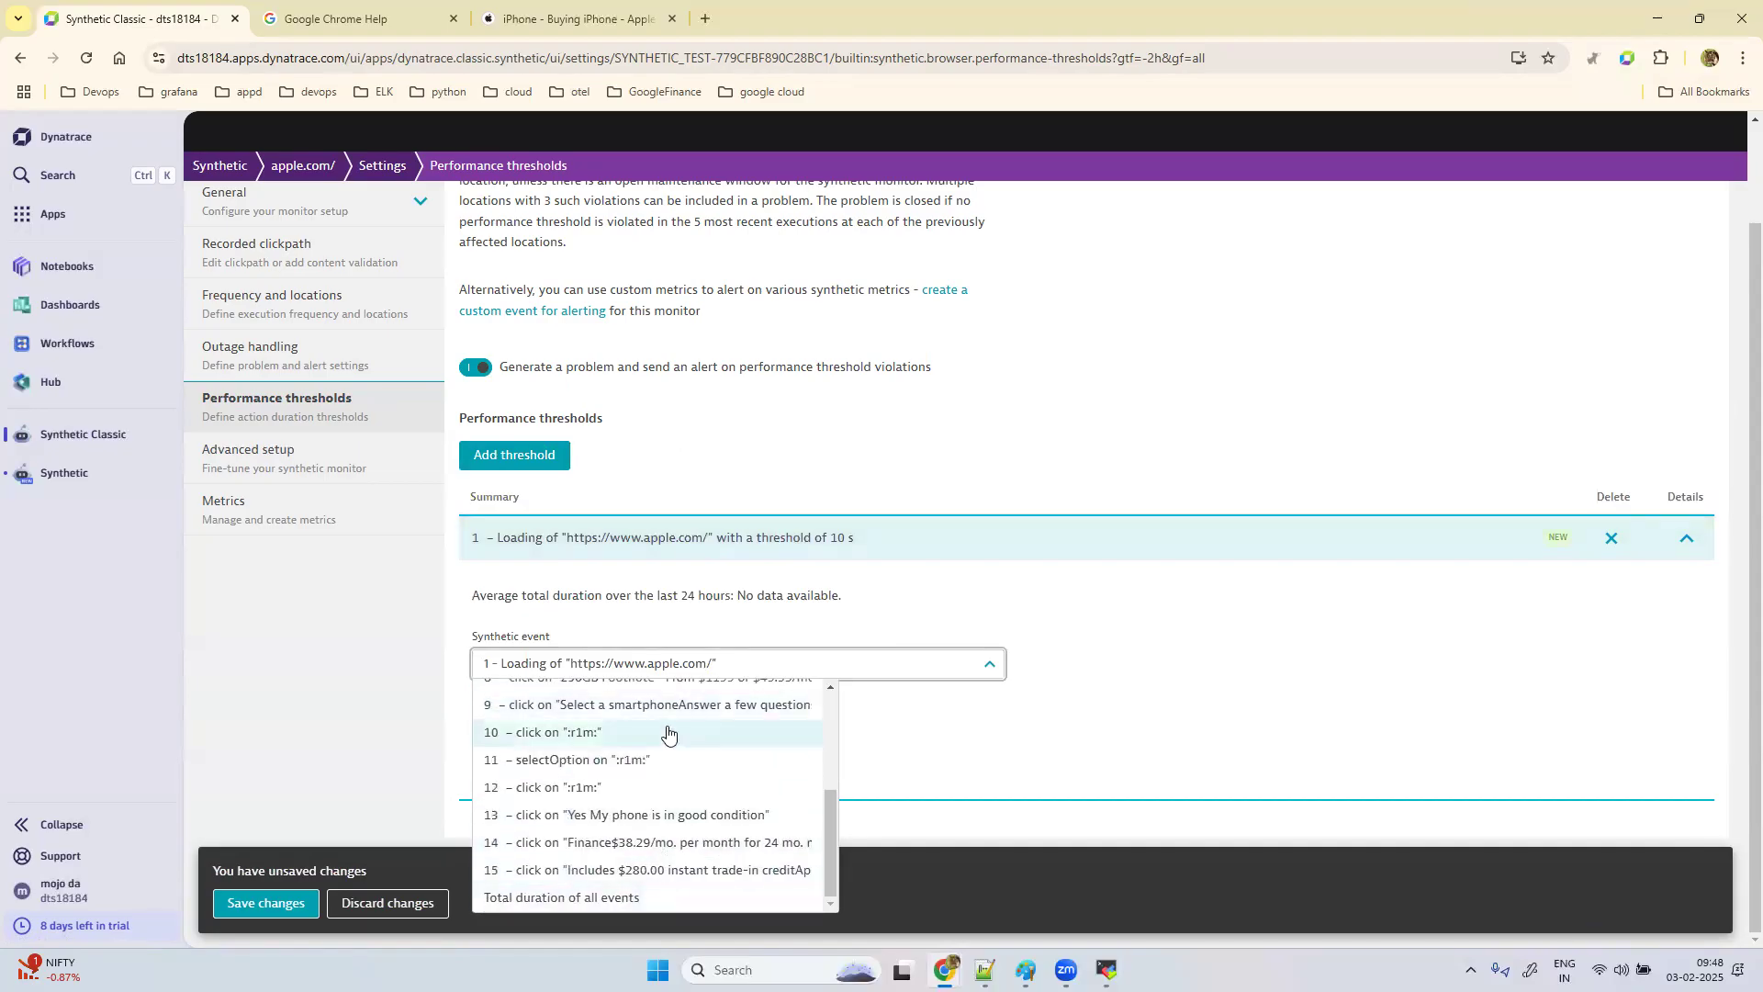
scroll(668, 732, up, 3)
click(678, 693)
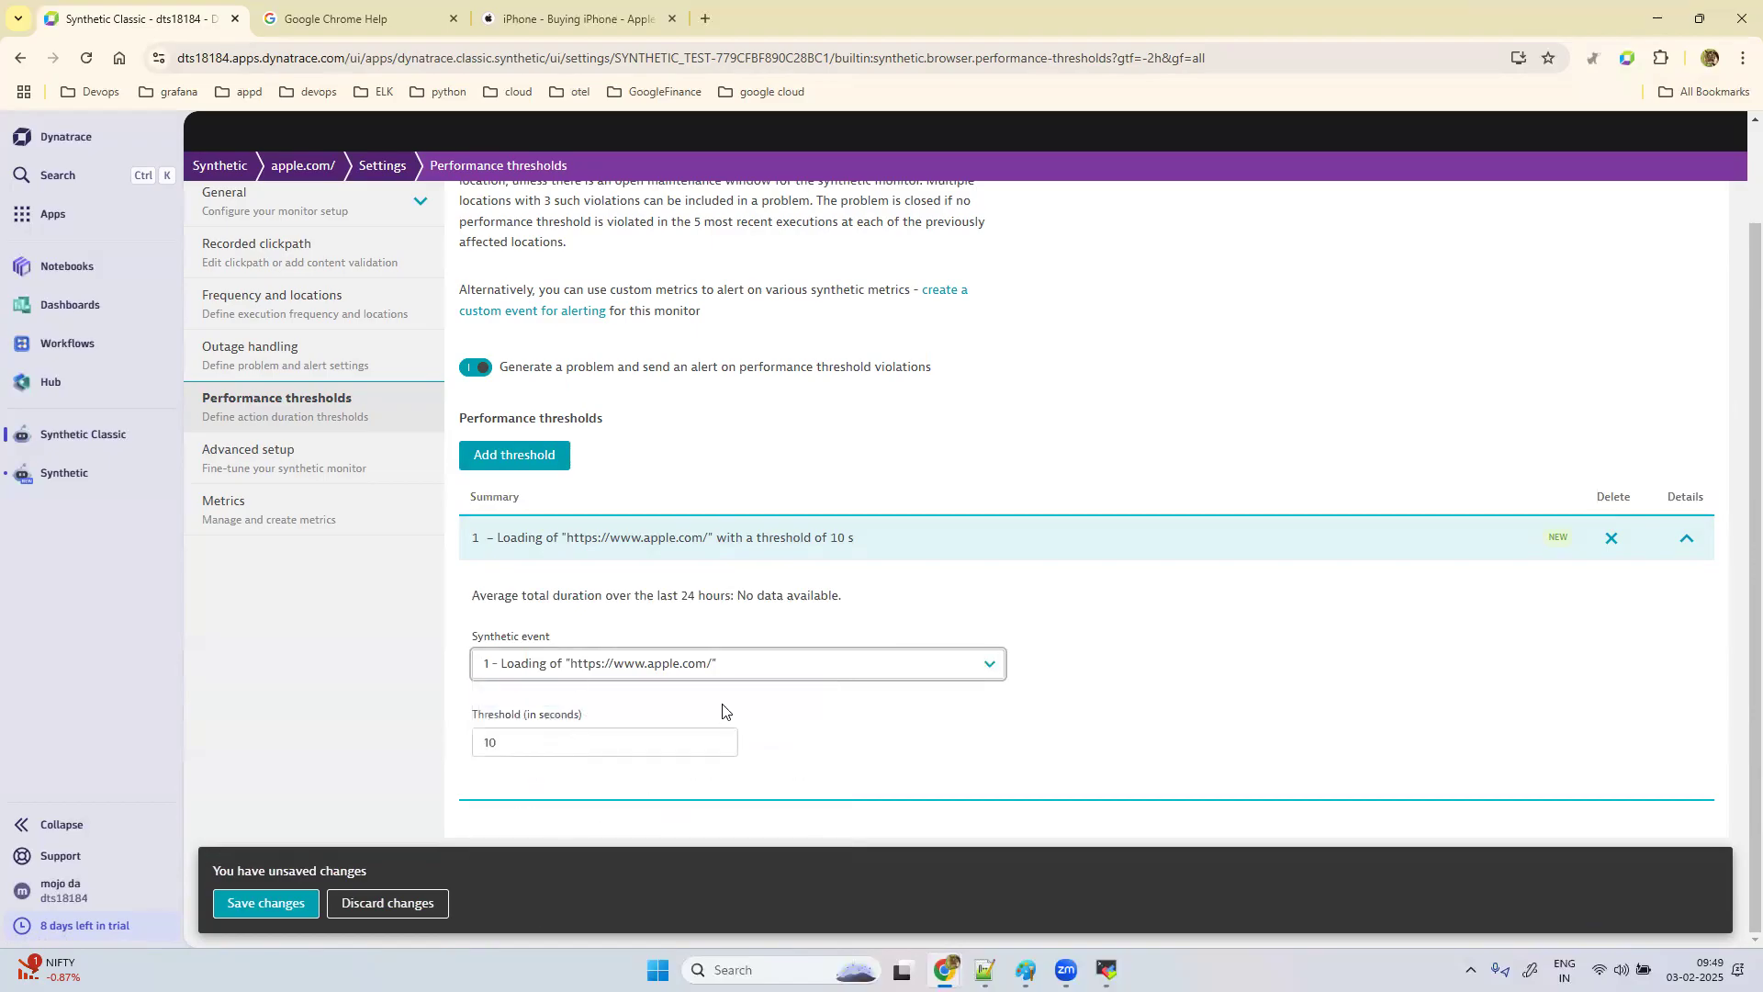
click(597, 673)
scroll(608, 799, down, 3)
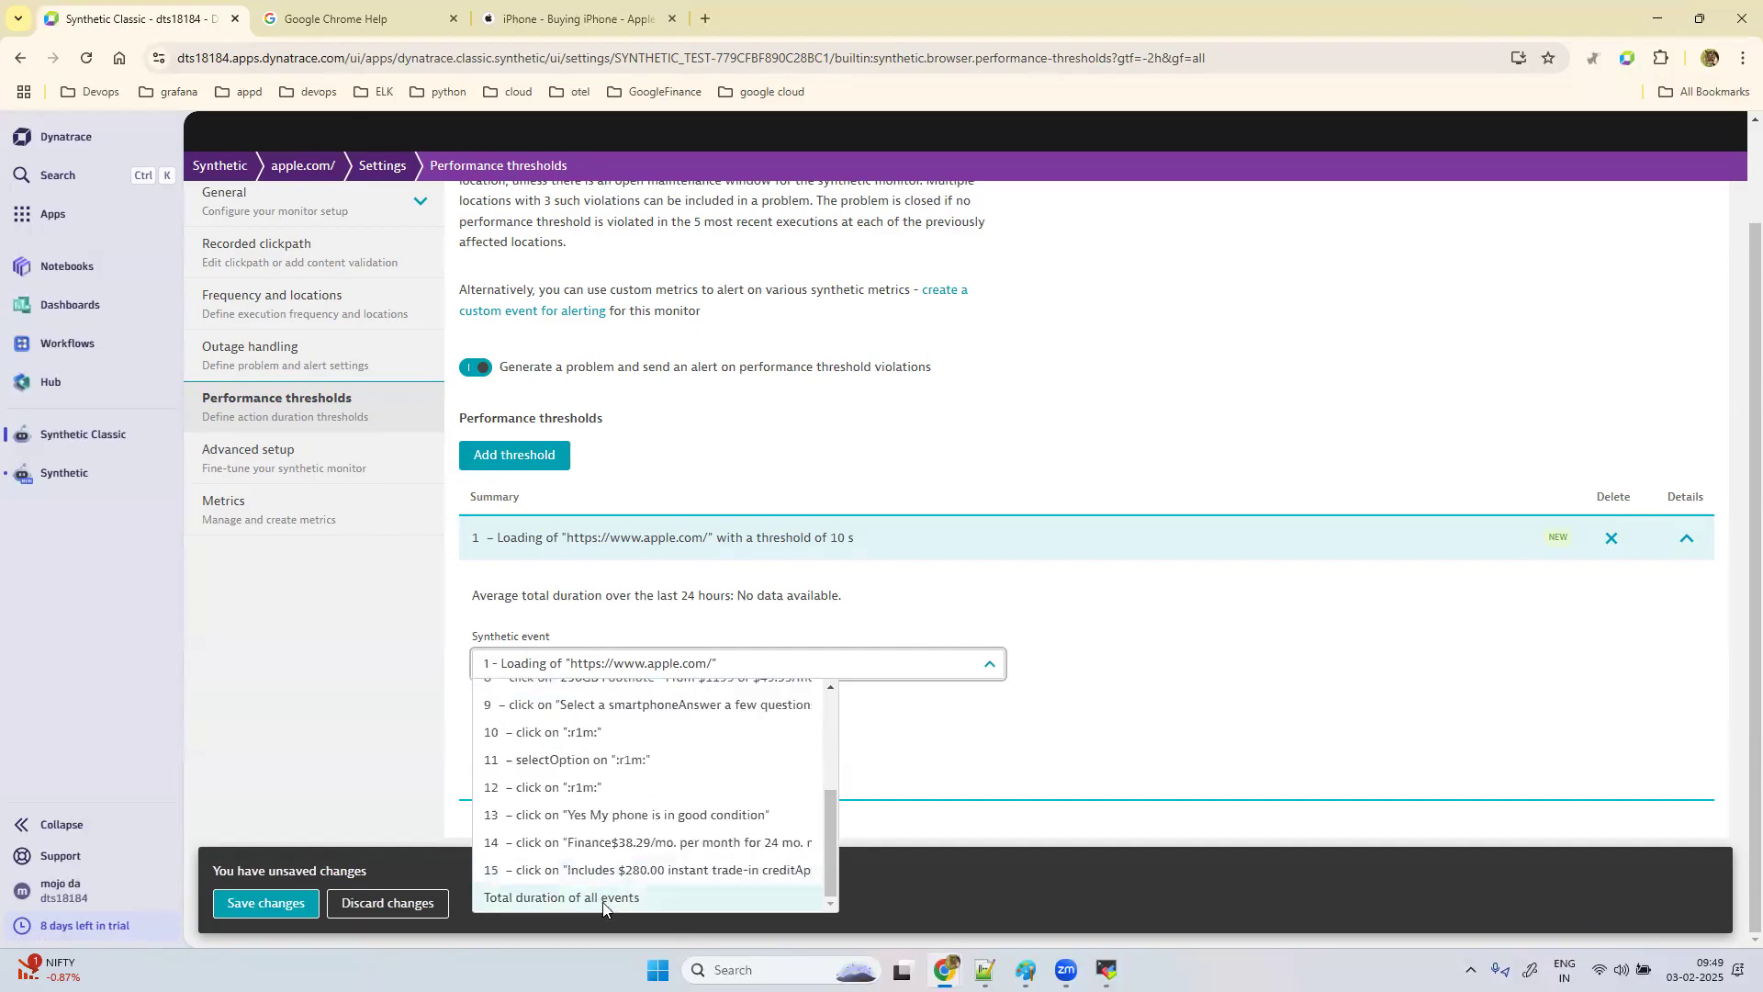
click(602, 900)
Step: Set the total-duration threshold to 90 seconds and save the performance threshold changes
click(577, 739)
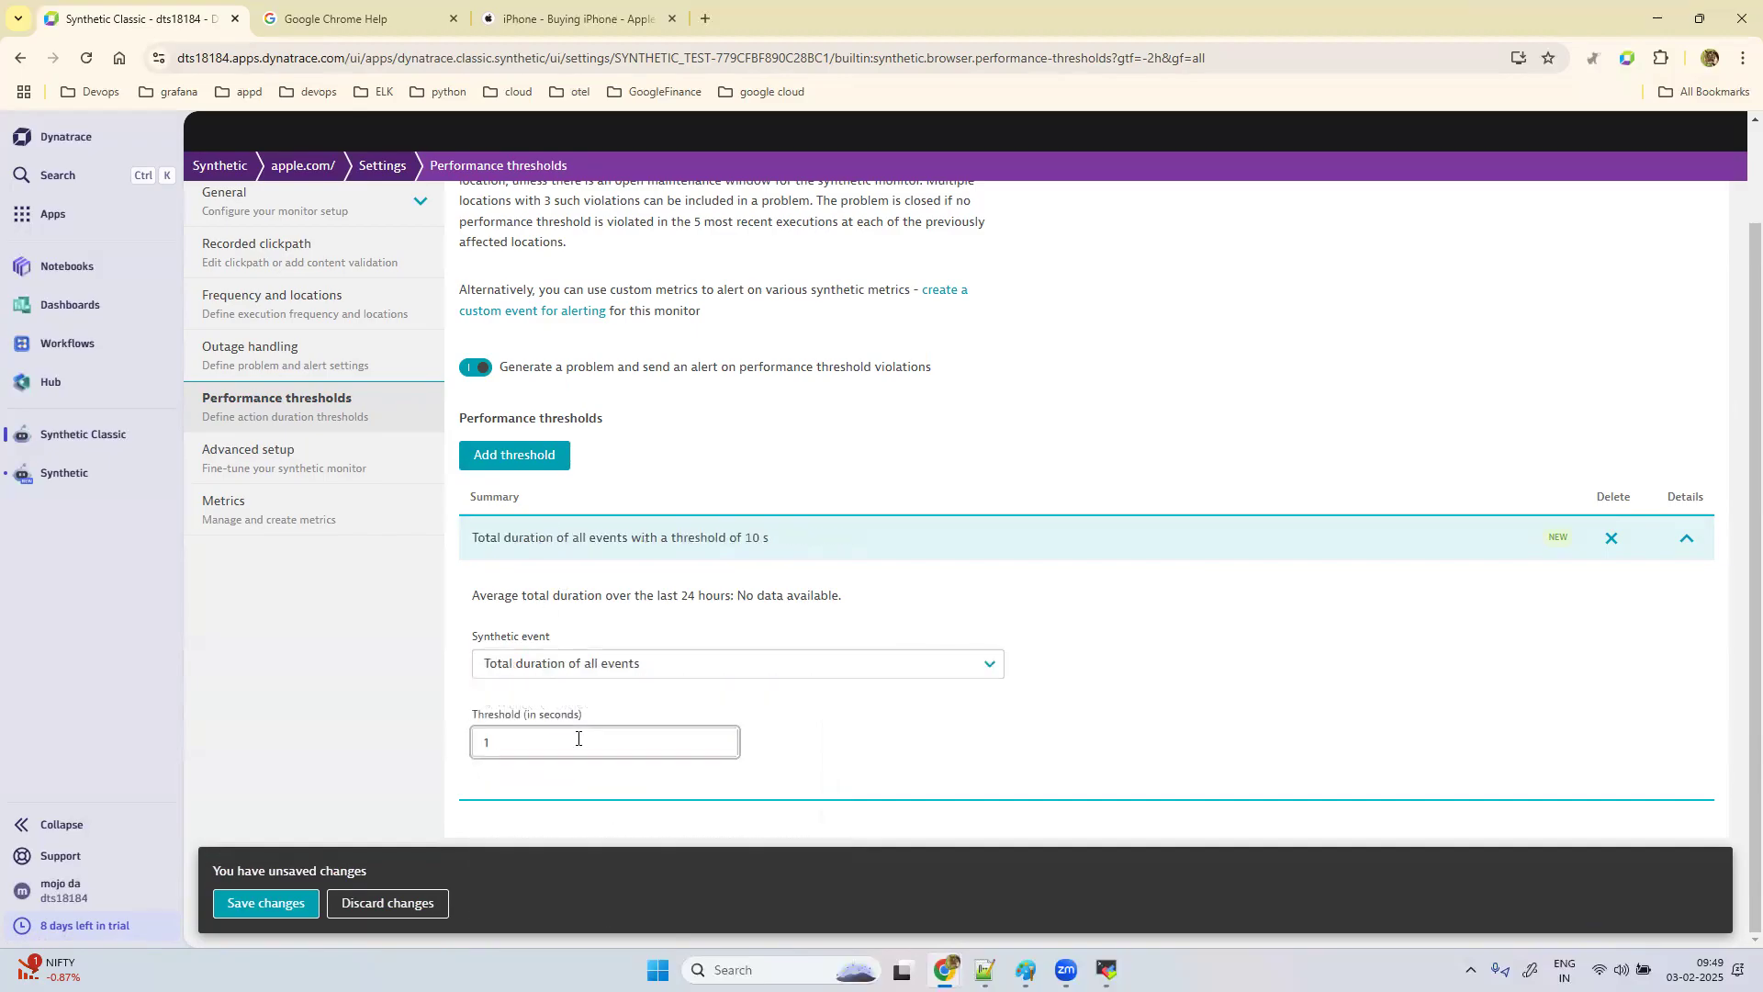
key(BackSpace)
text(9)
click(1090, 722)
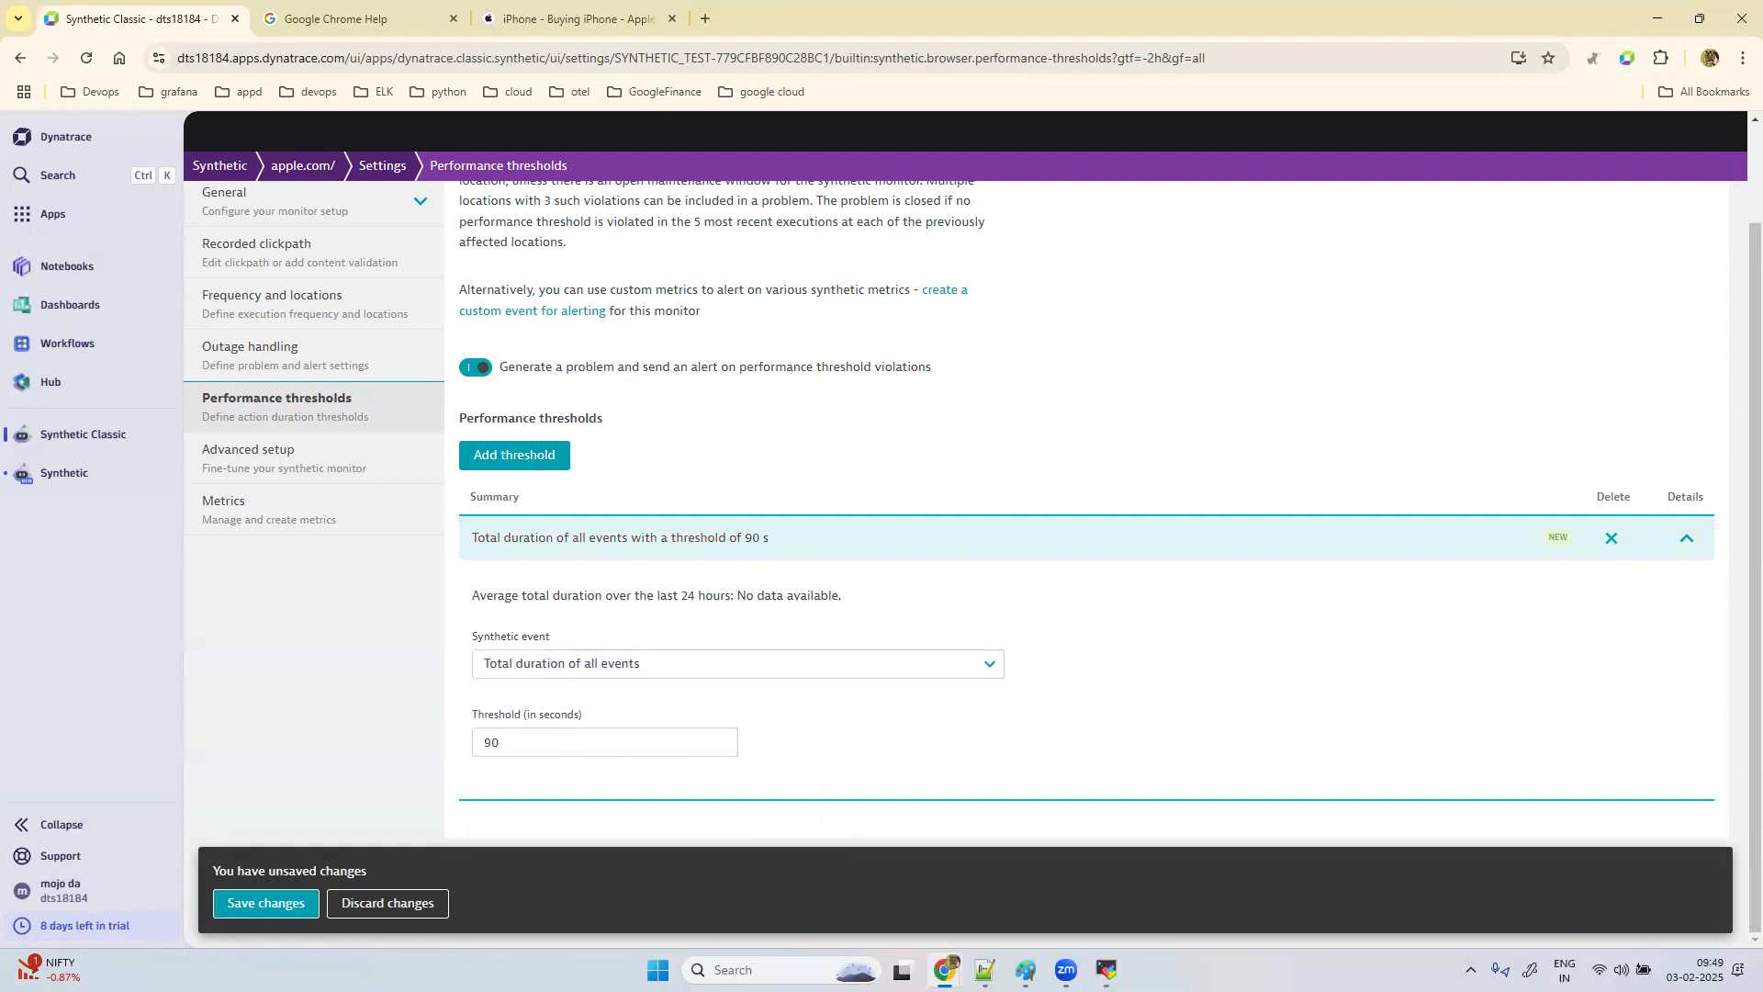
click(266, 902)
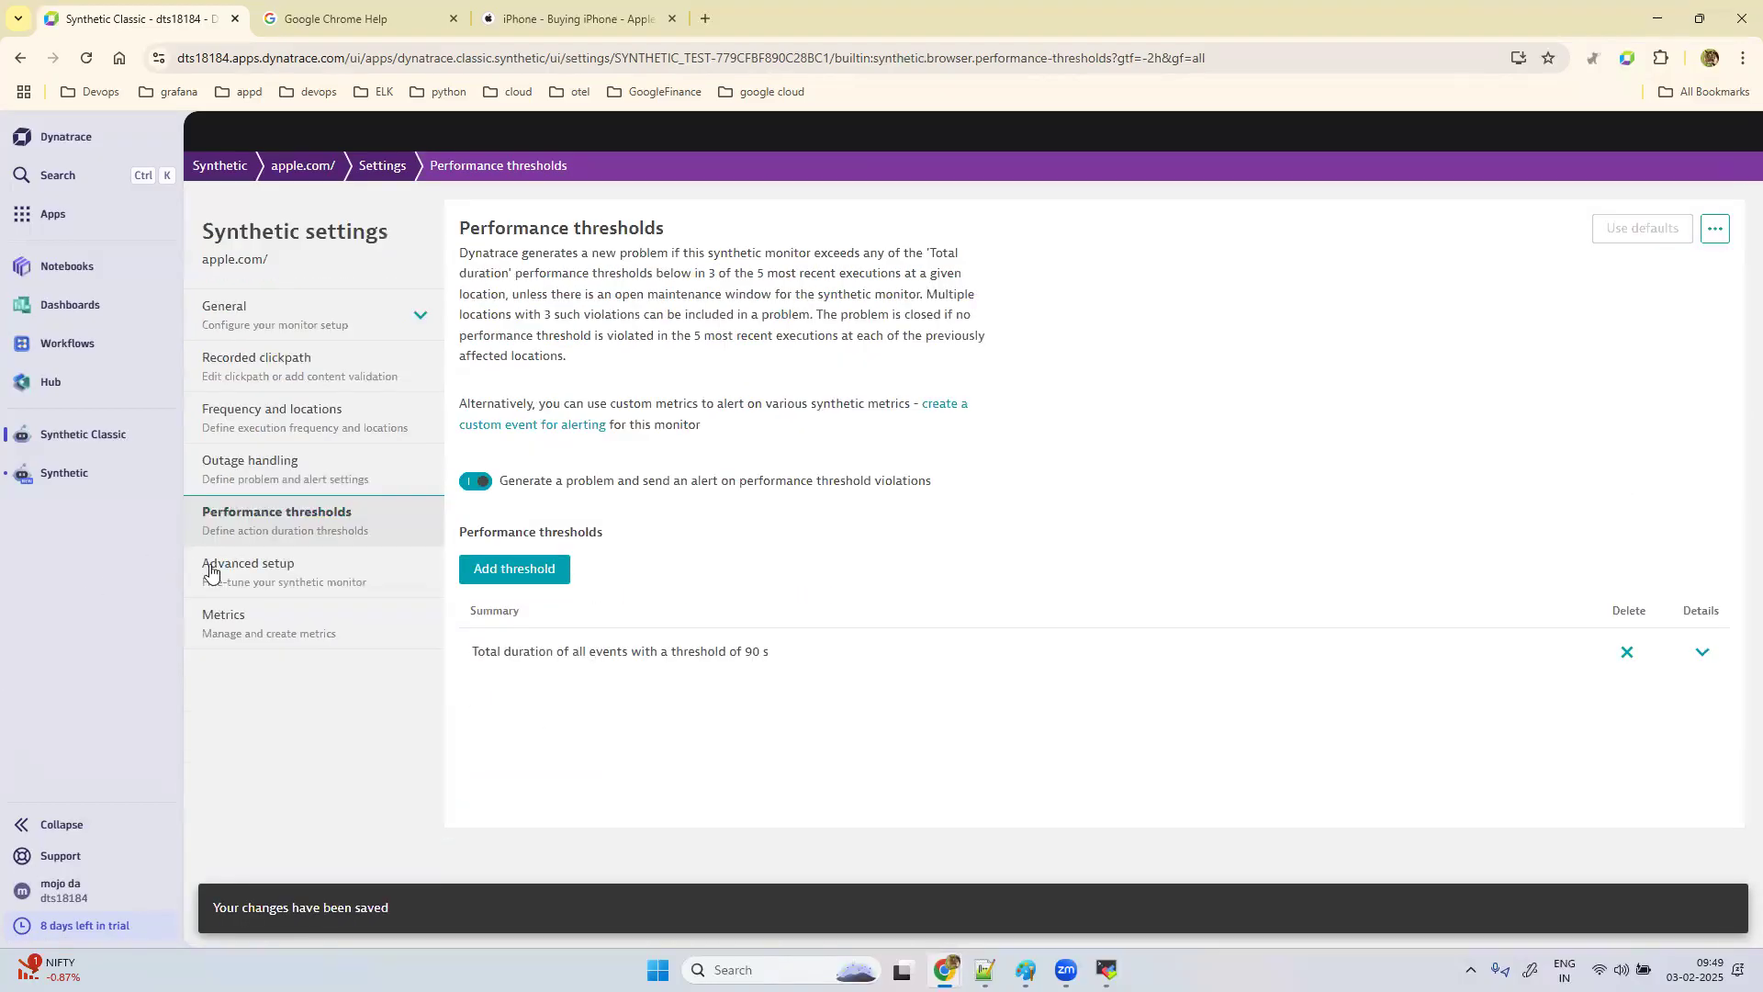
Step: Review the Advanced setup and Metrics settings, and open the Metrics and Config REST API references in new tabs, viewing the calculated synthetic metrics endpoints
click(290, 578)
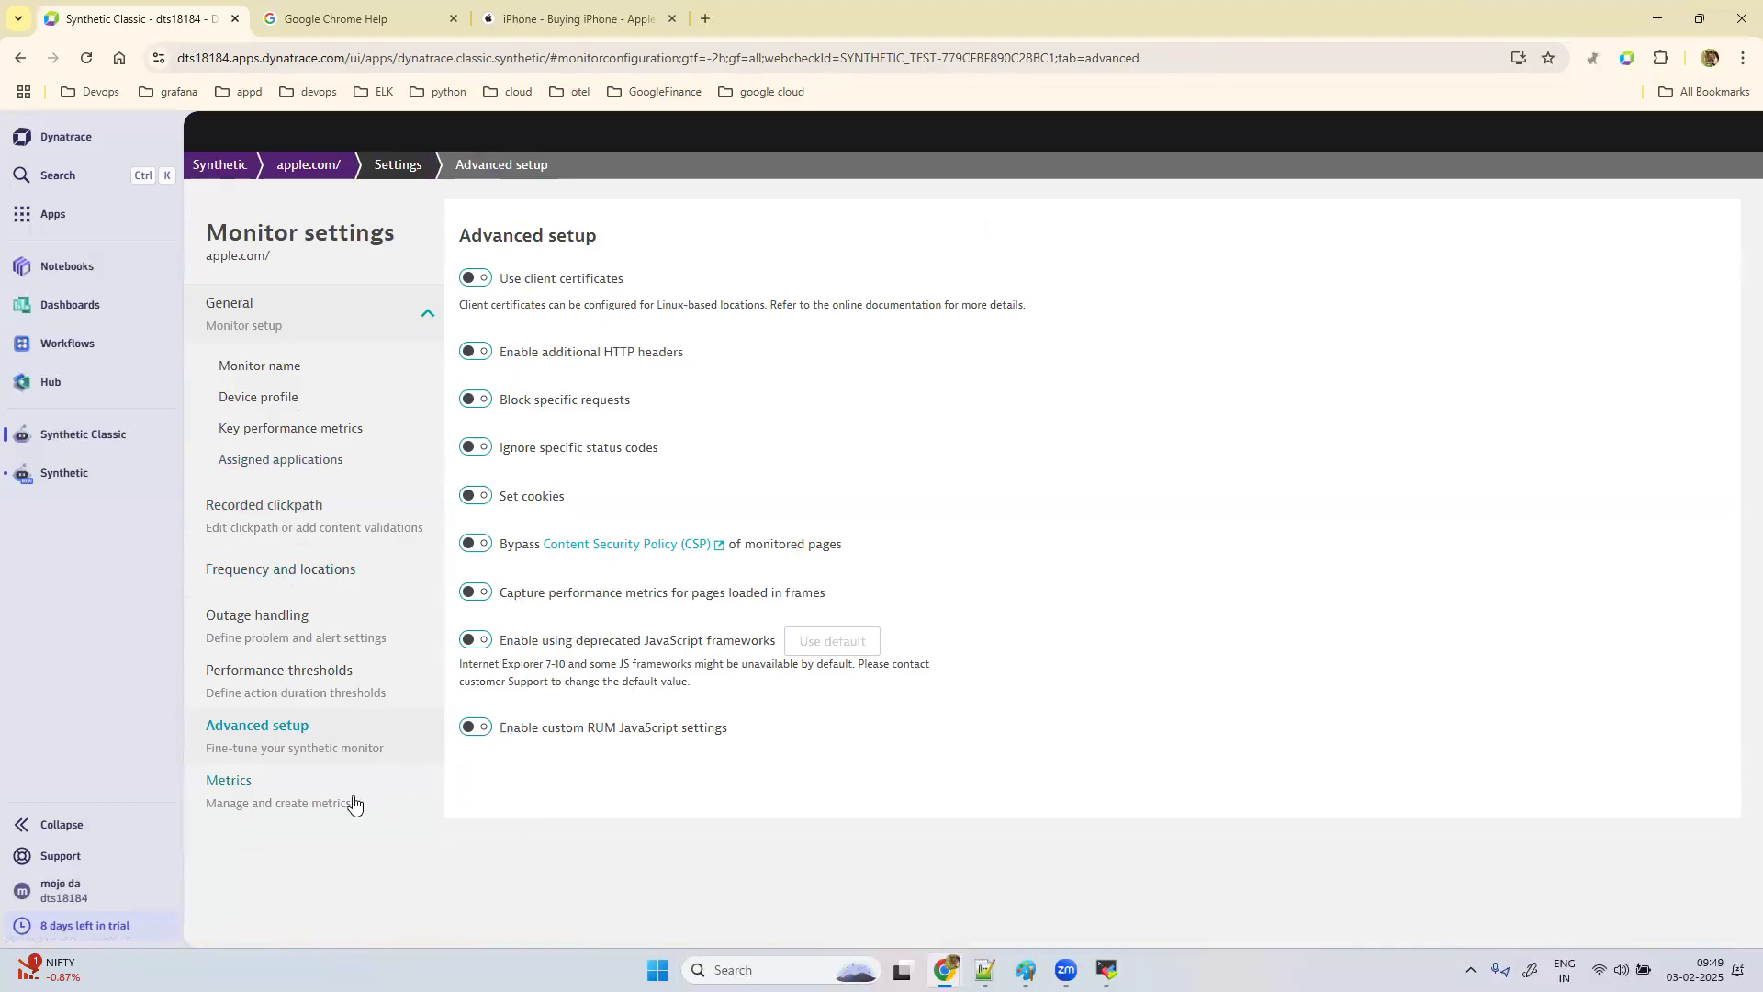
click(276, 800)
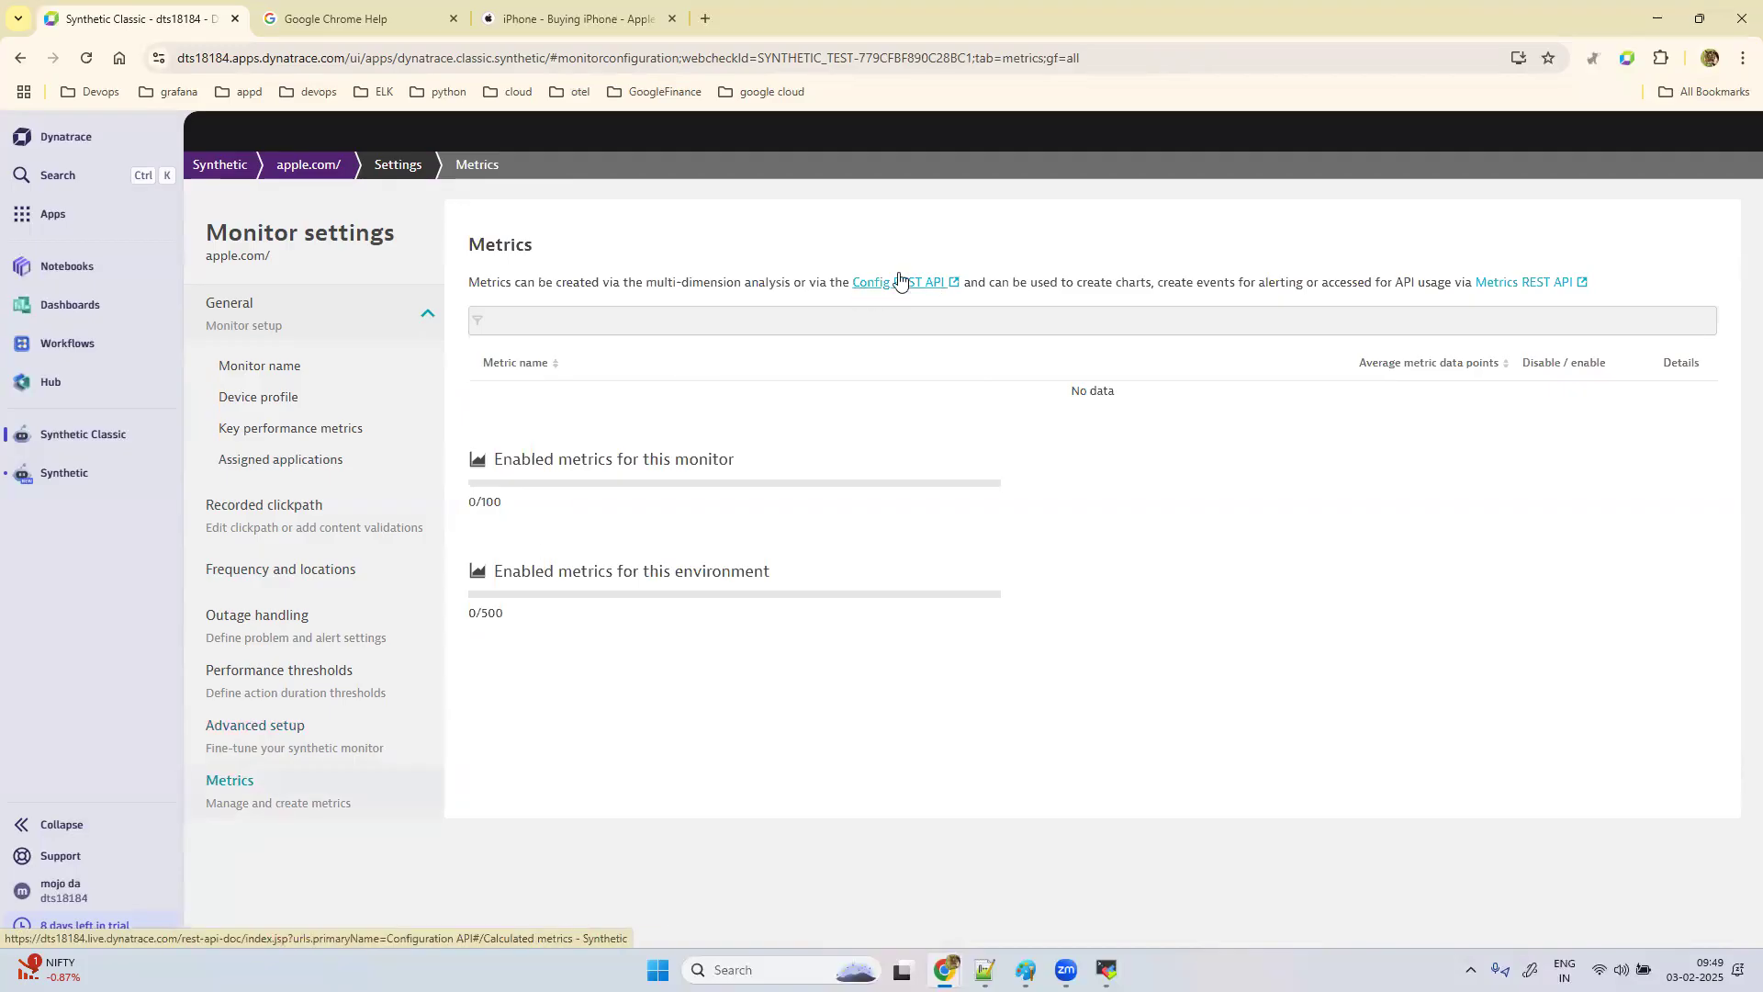
right_click(1520, 287)
key(Escape)
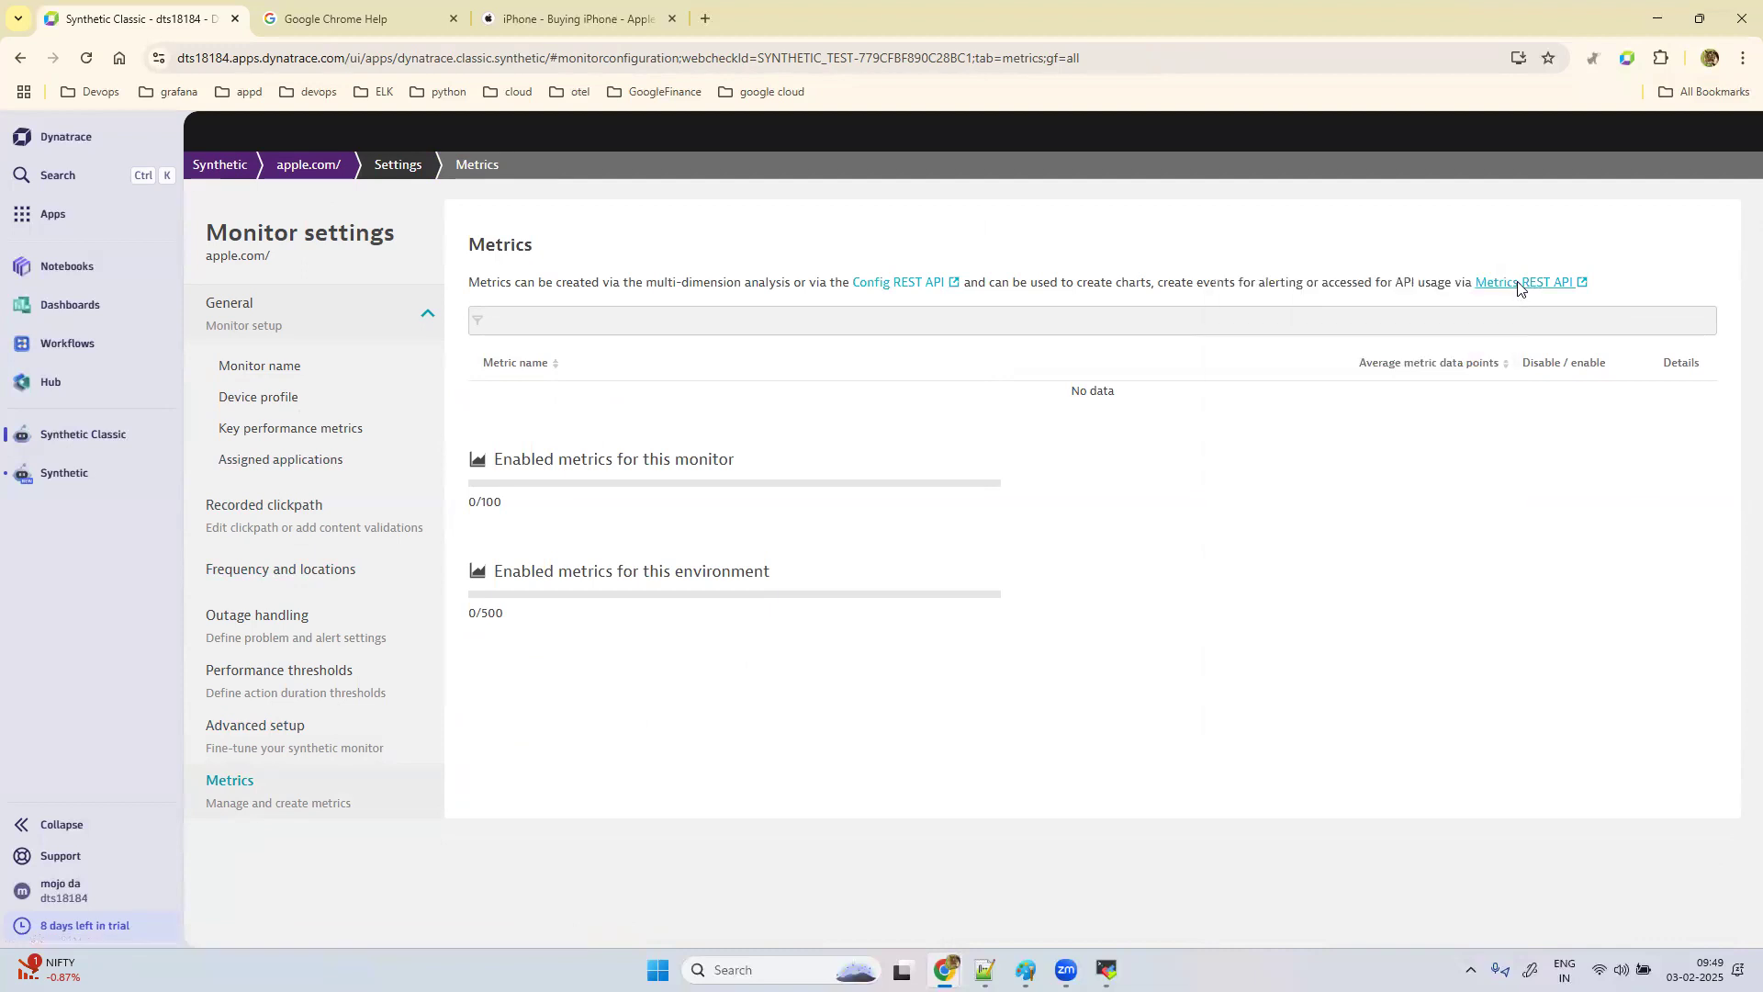
right_click(1520, 286)
click(1531, 303)
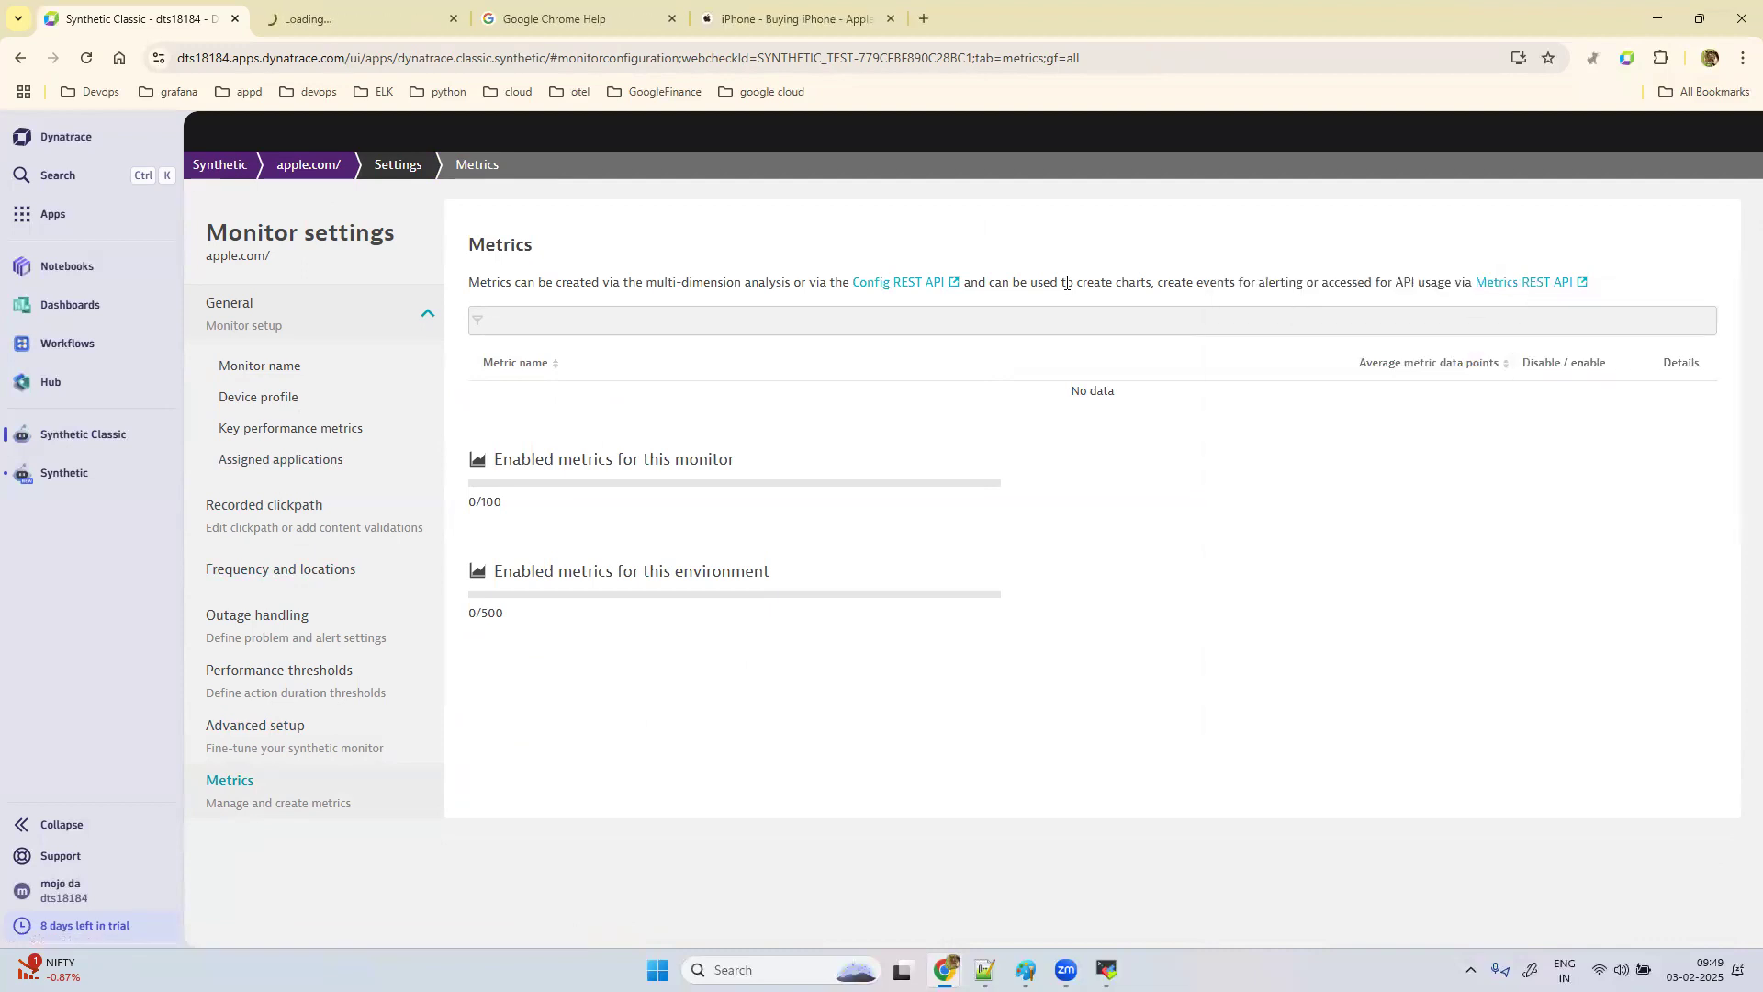
right_click(905, 282)
click(921, 304)
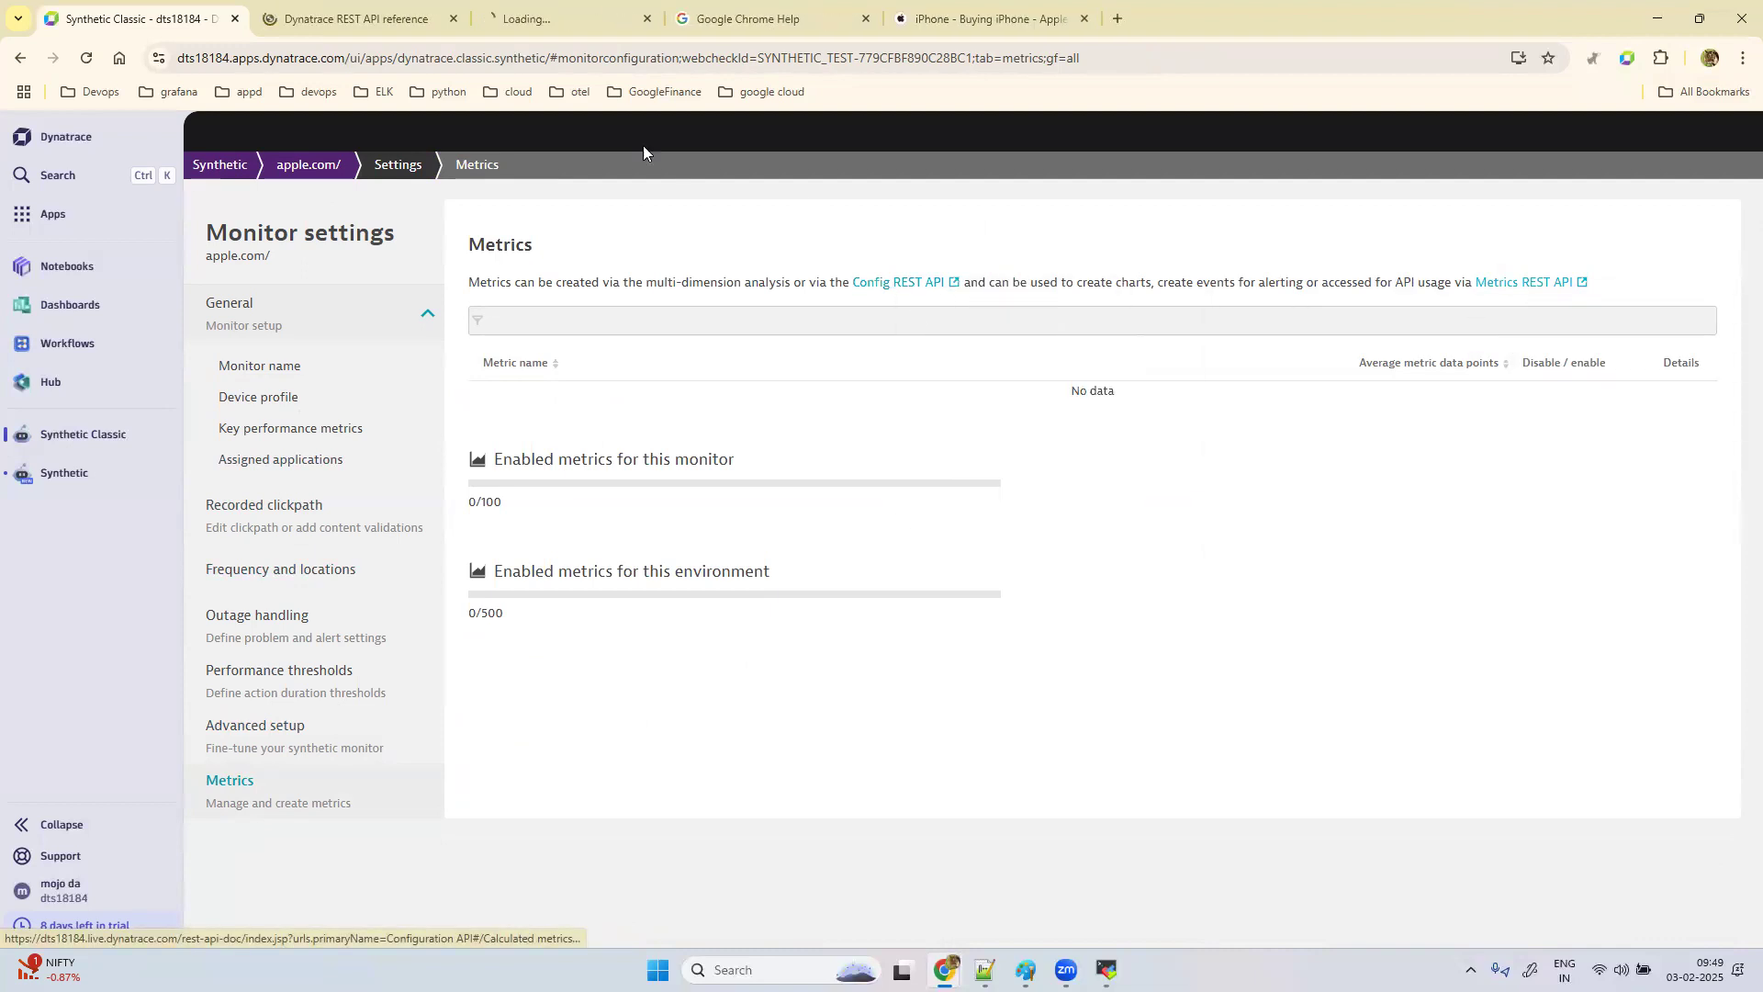
click(561, 18)
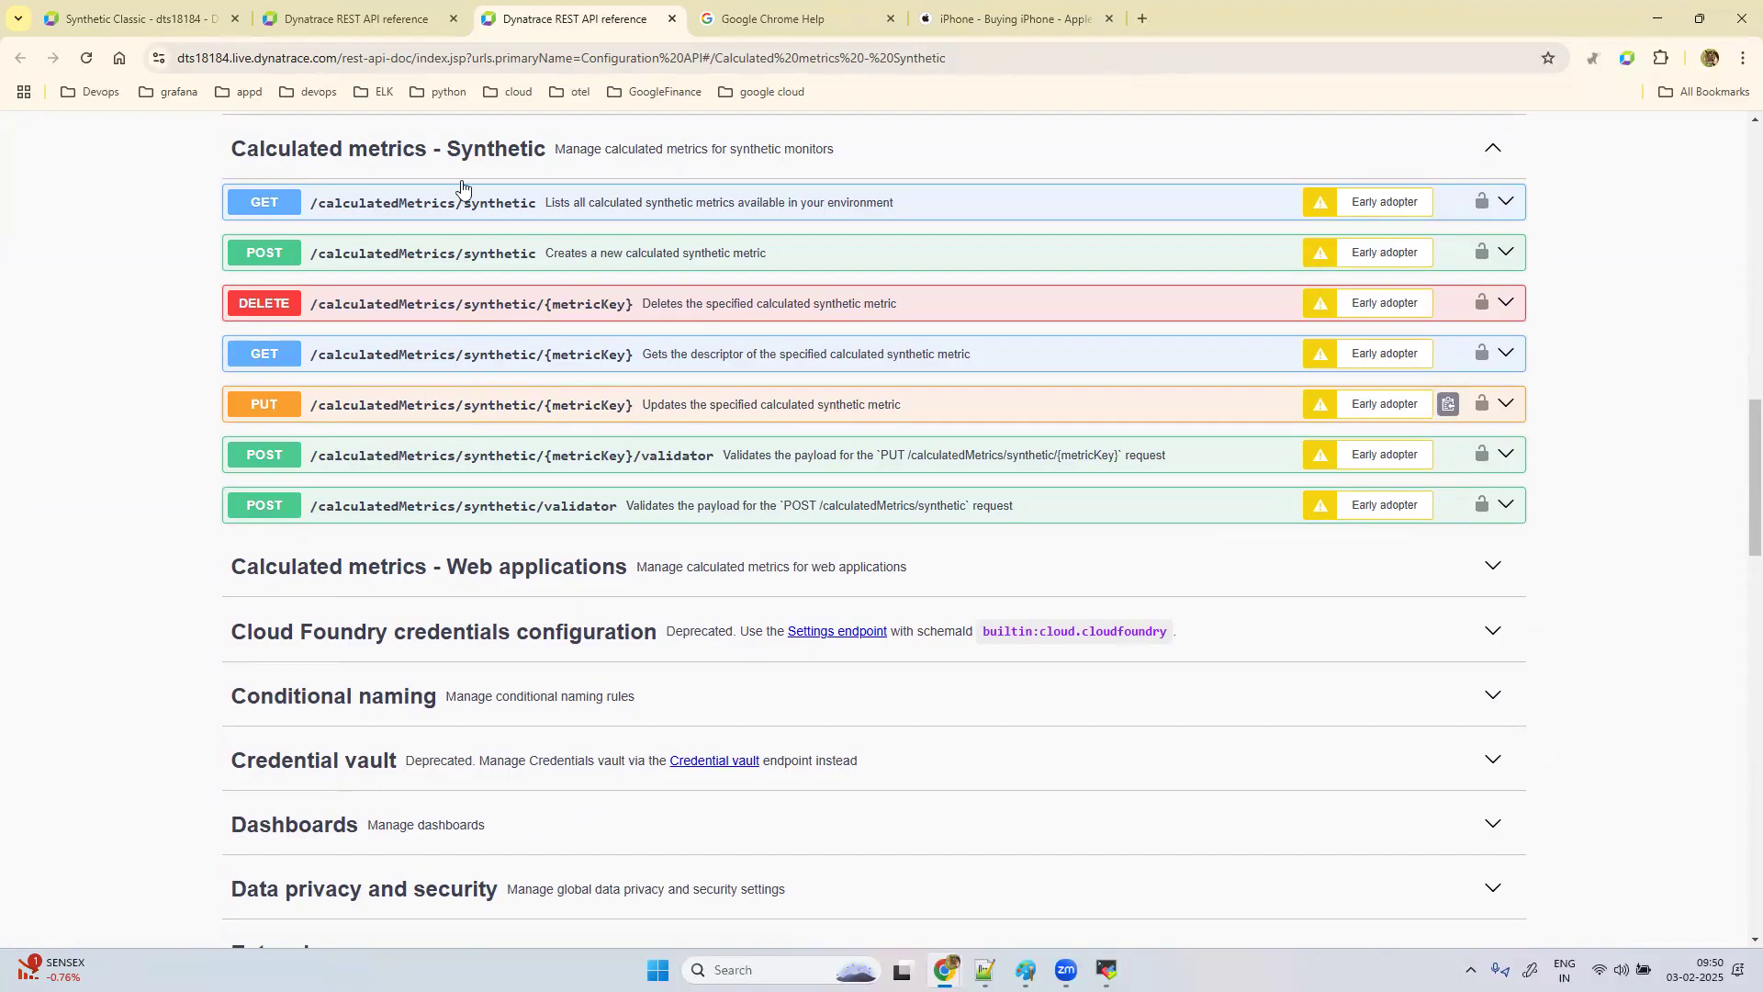
Step: Return to the apple.com/ monitor's overview and go back to the list of all synthetic monitors
click(139, 18)
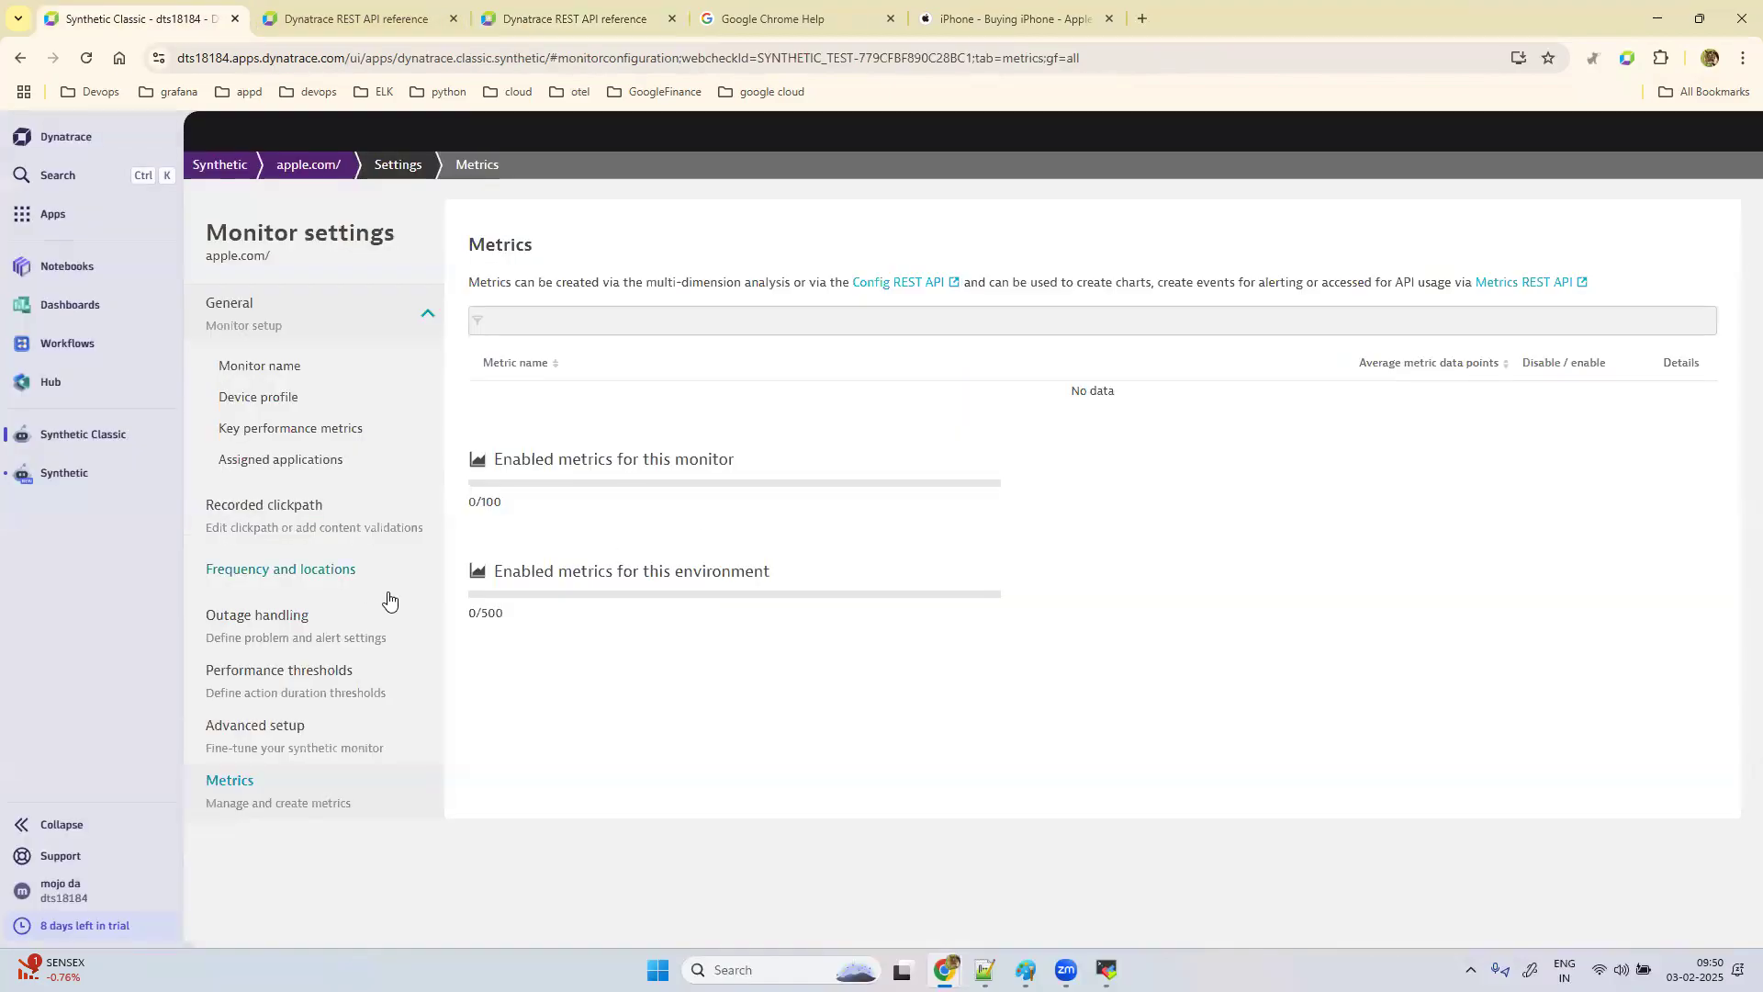
click(320, 169)
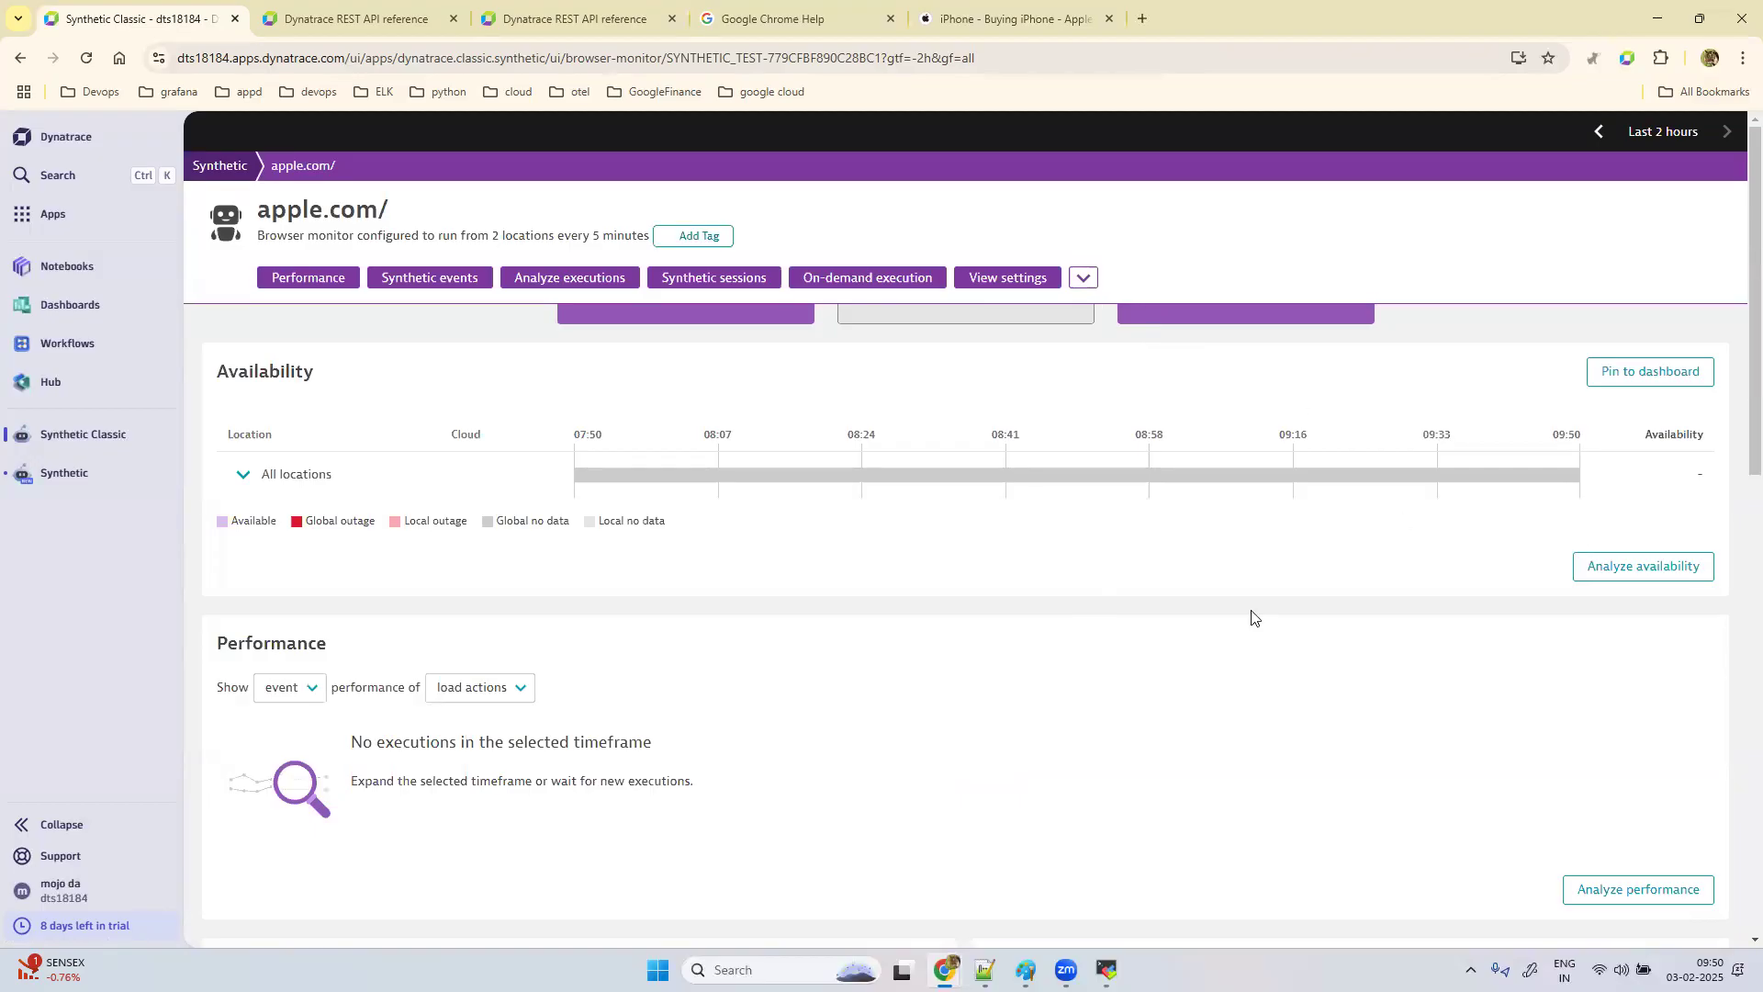
click(229, 171)
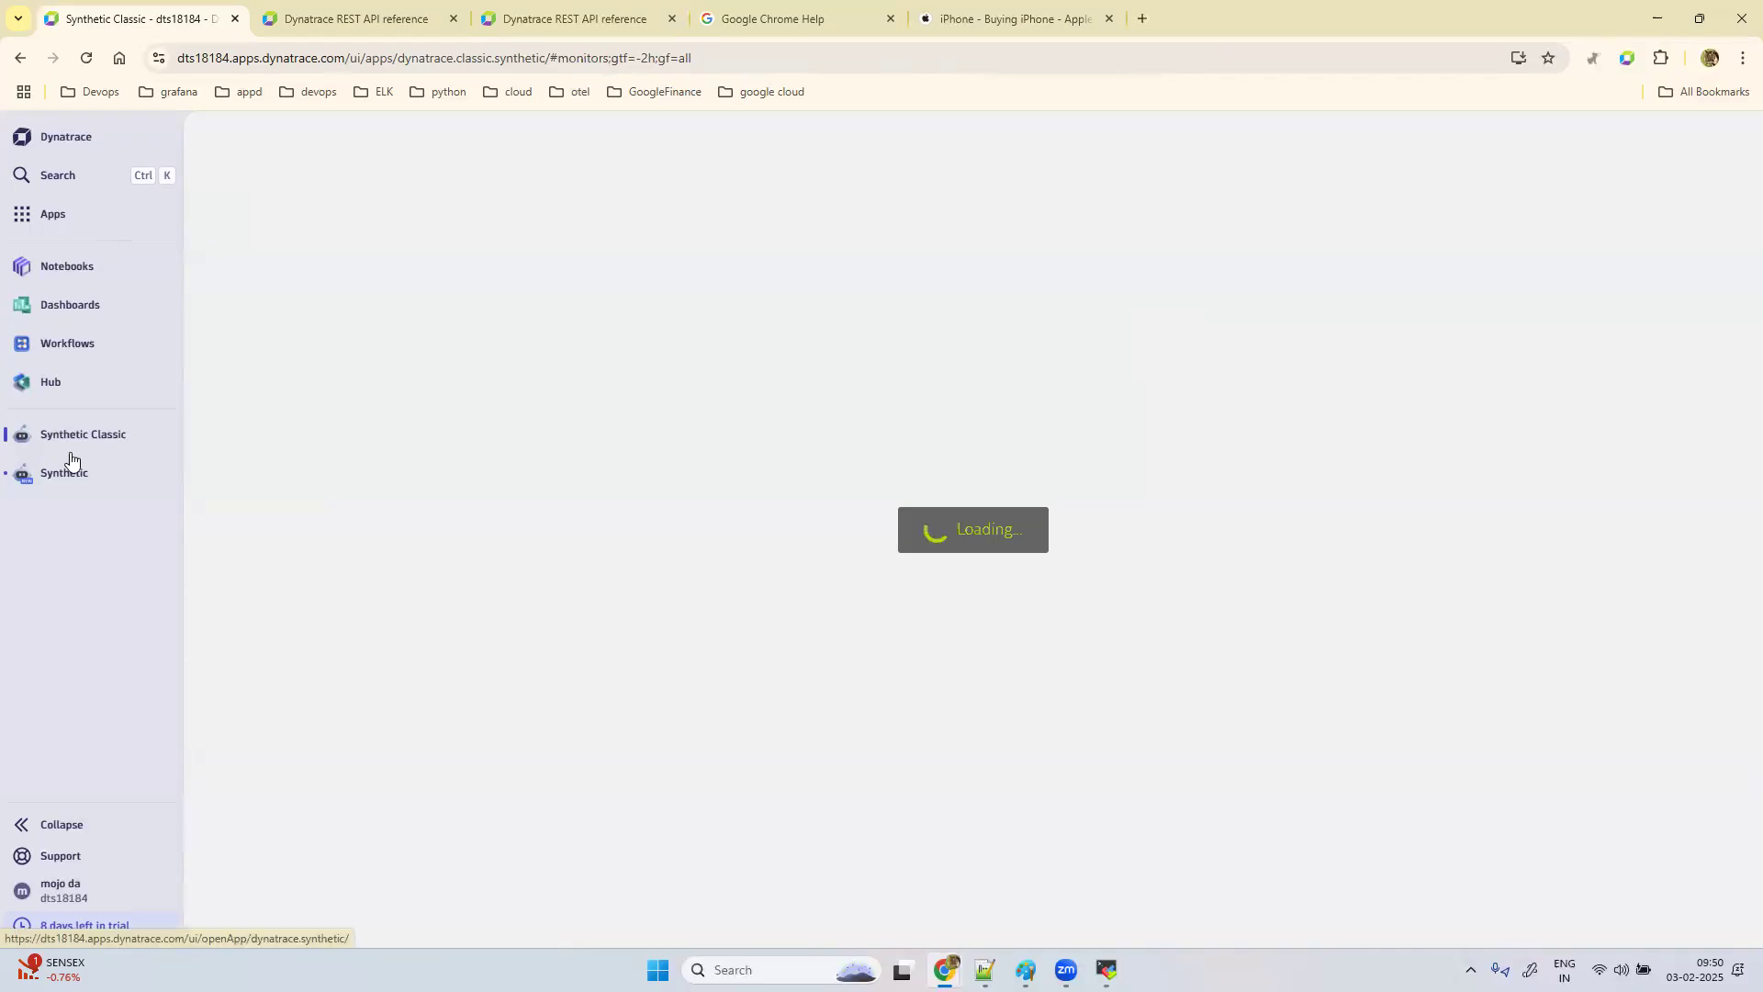
mouse_move(69, 477)
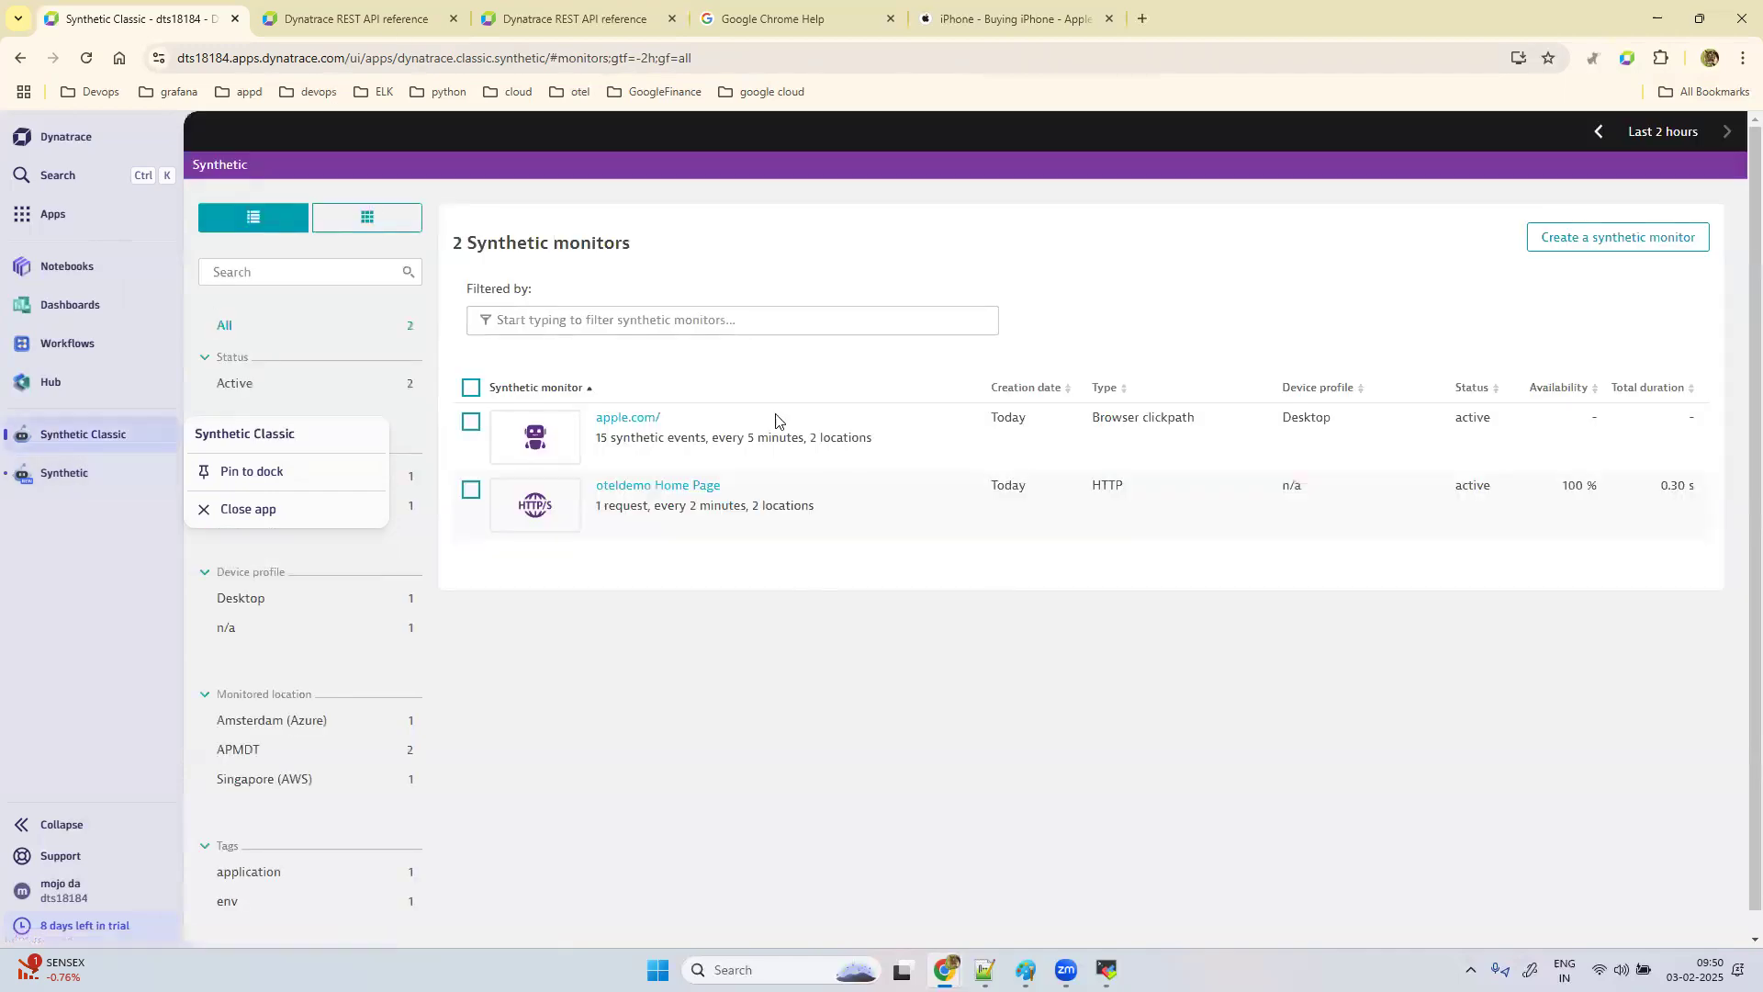
click(1657, 241)
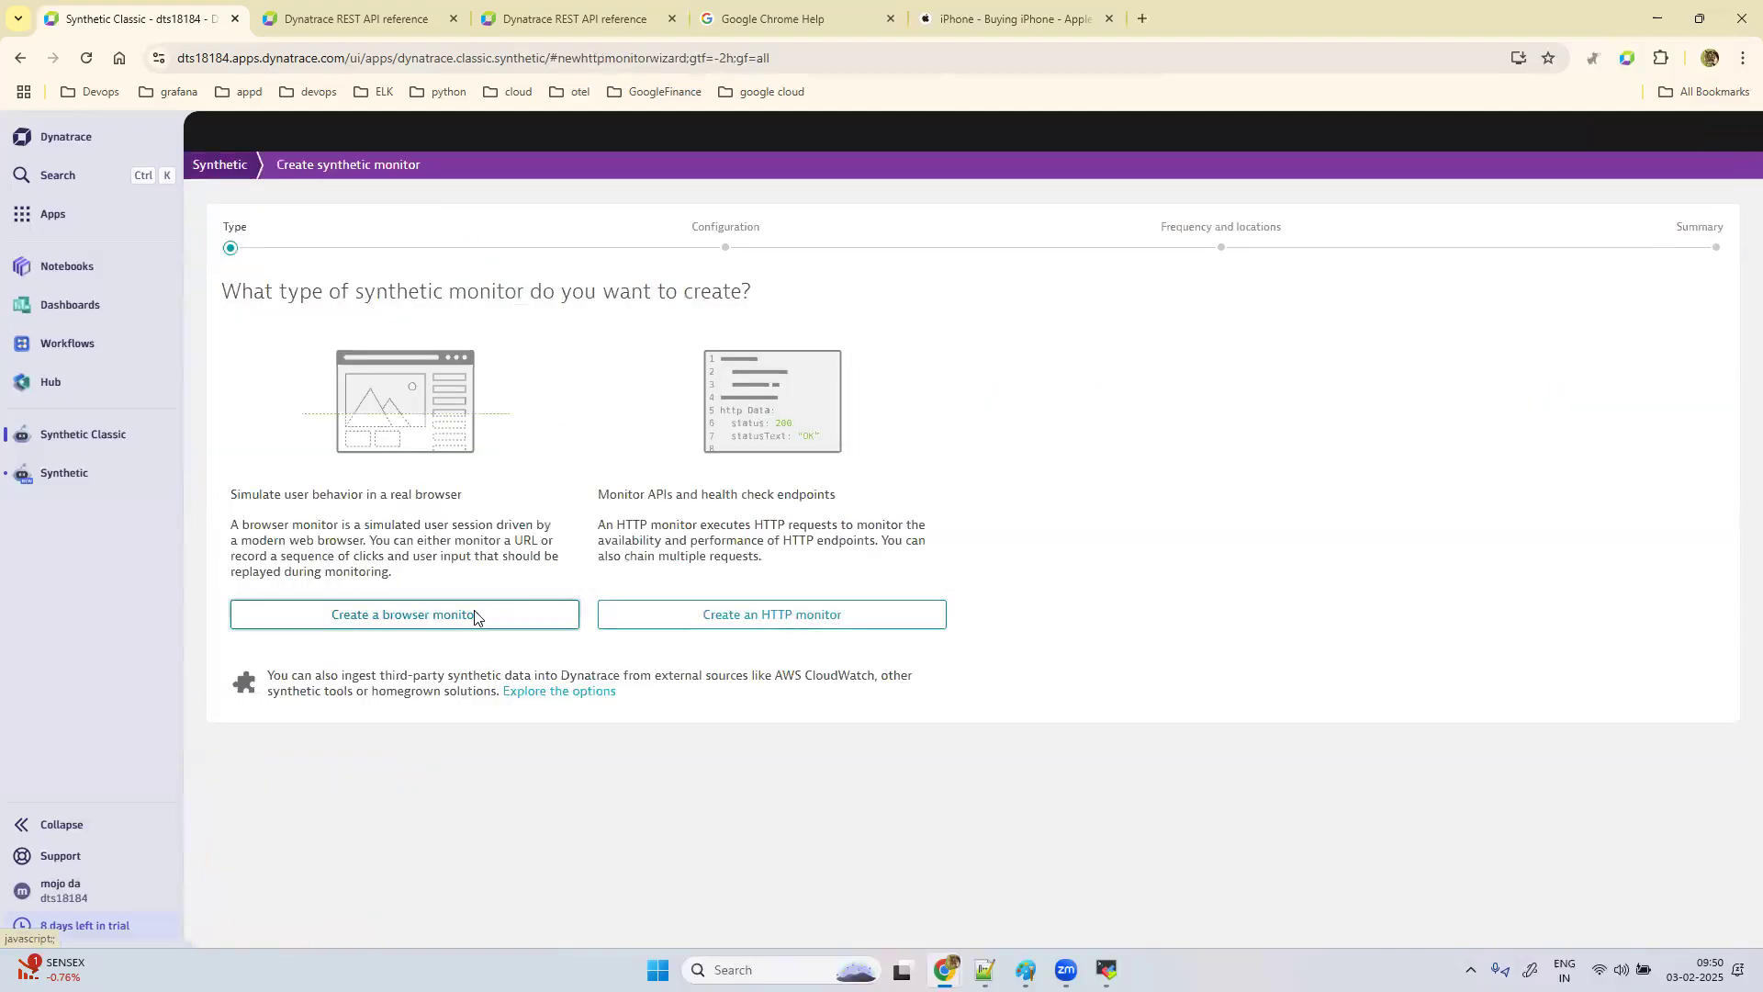
click(476, 616)
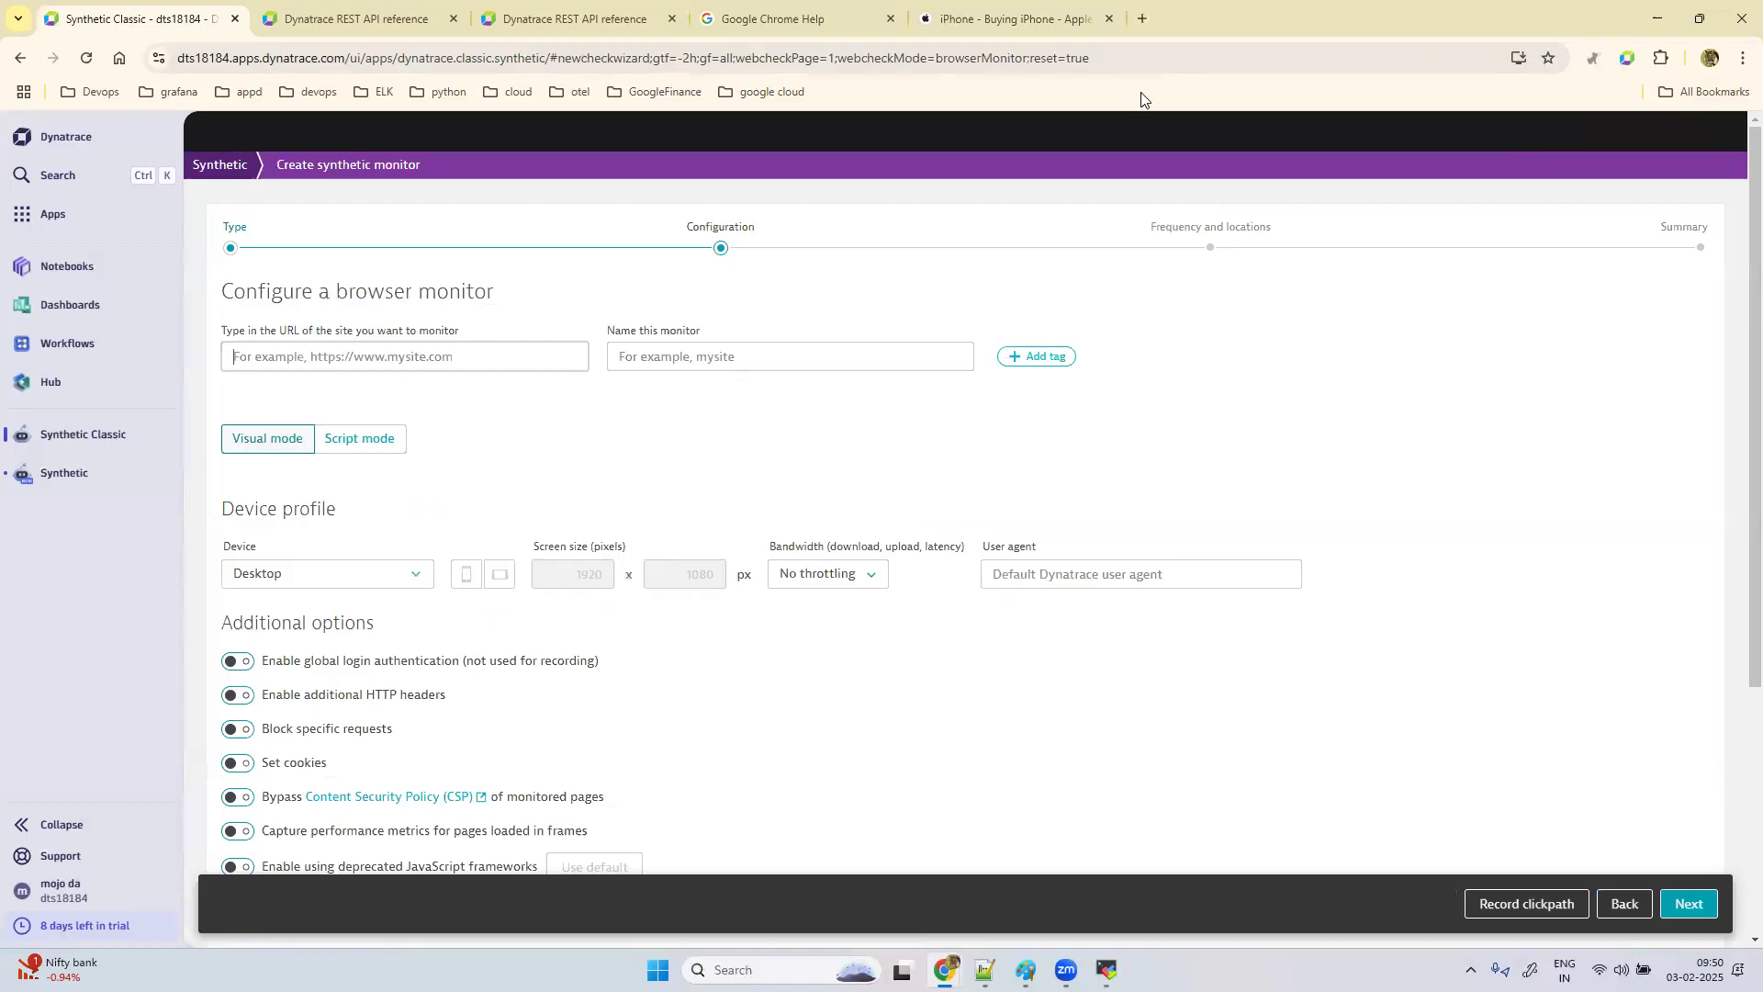
click(876, 33)
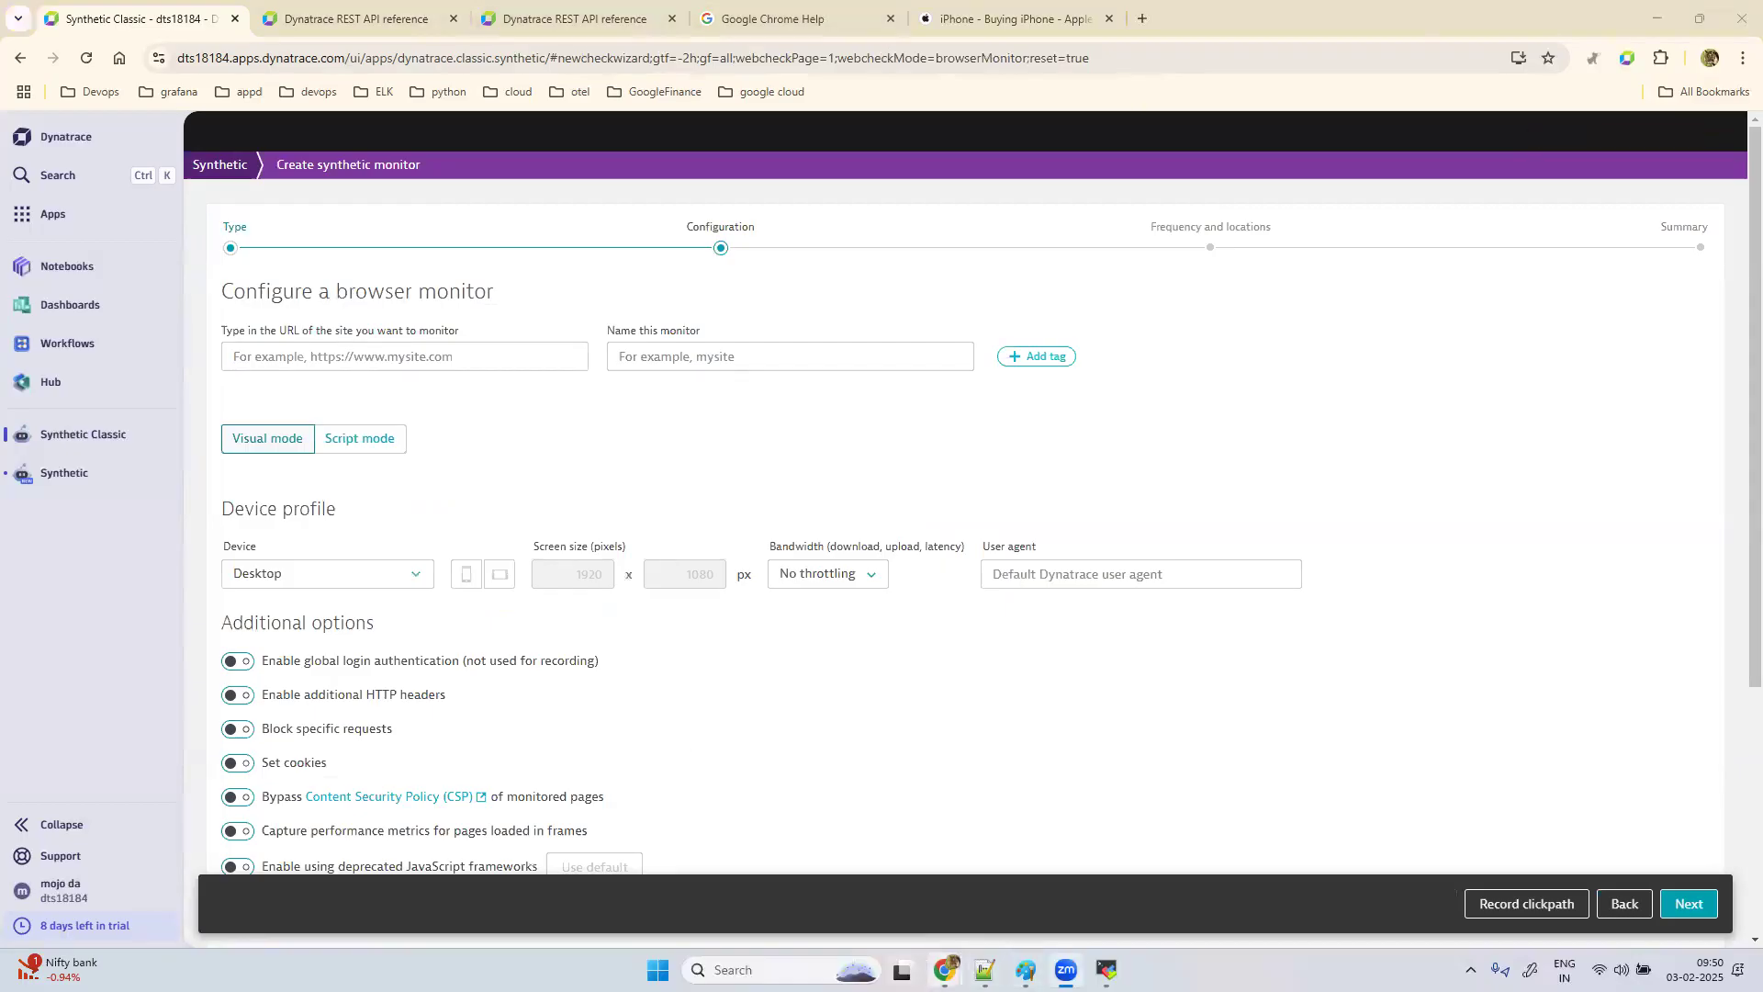
mouse_move(945, 970)
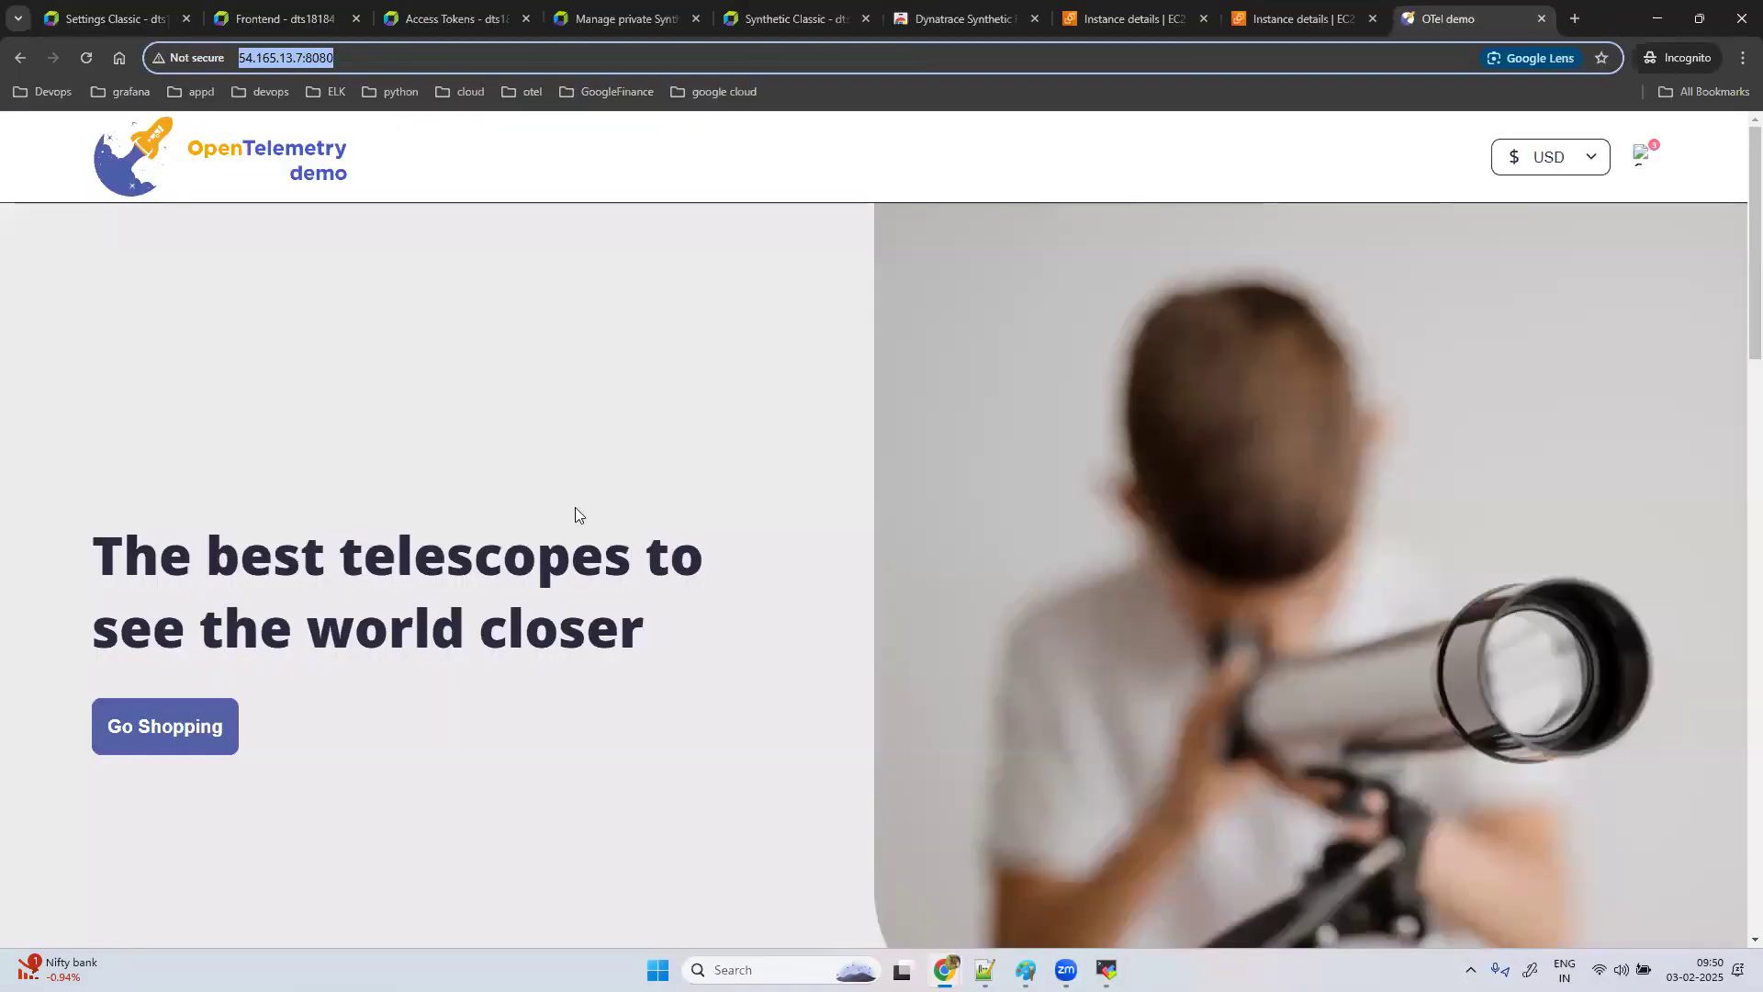
mouse_move(957, 948)
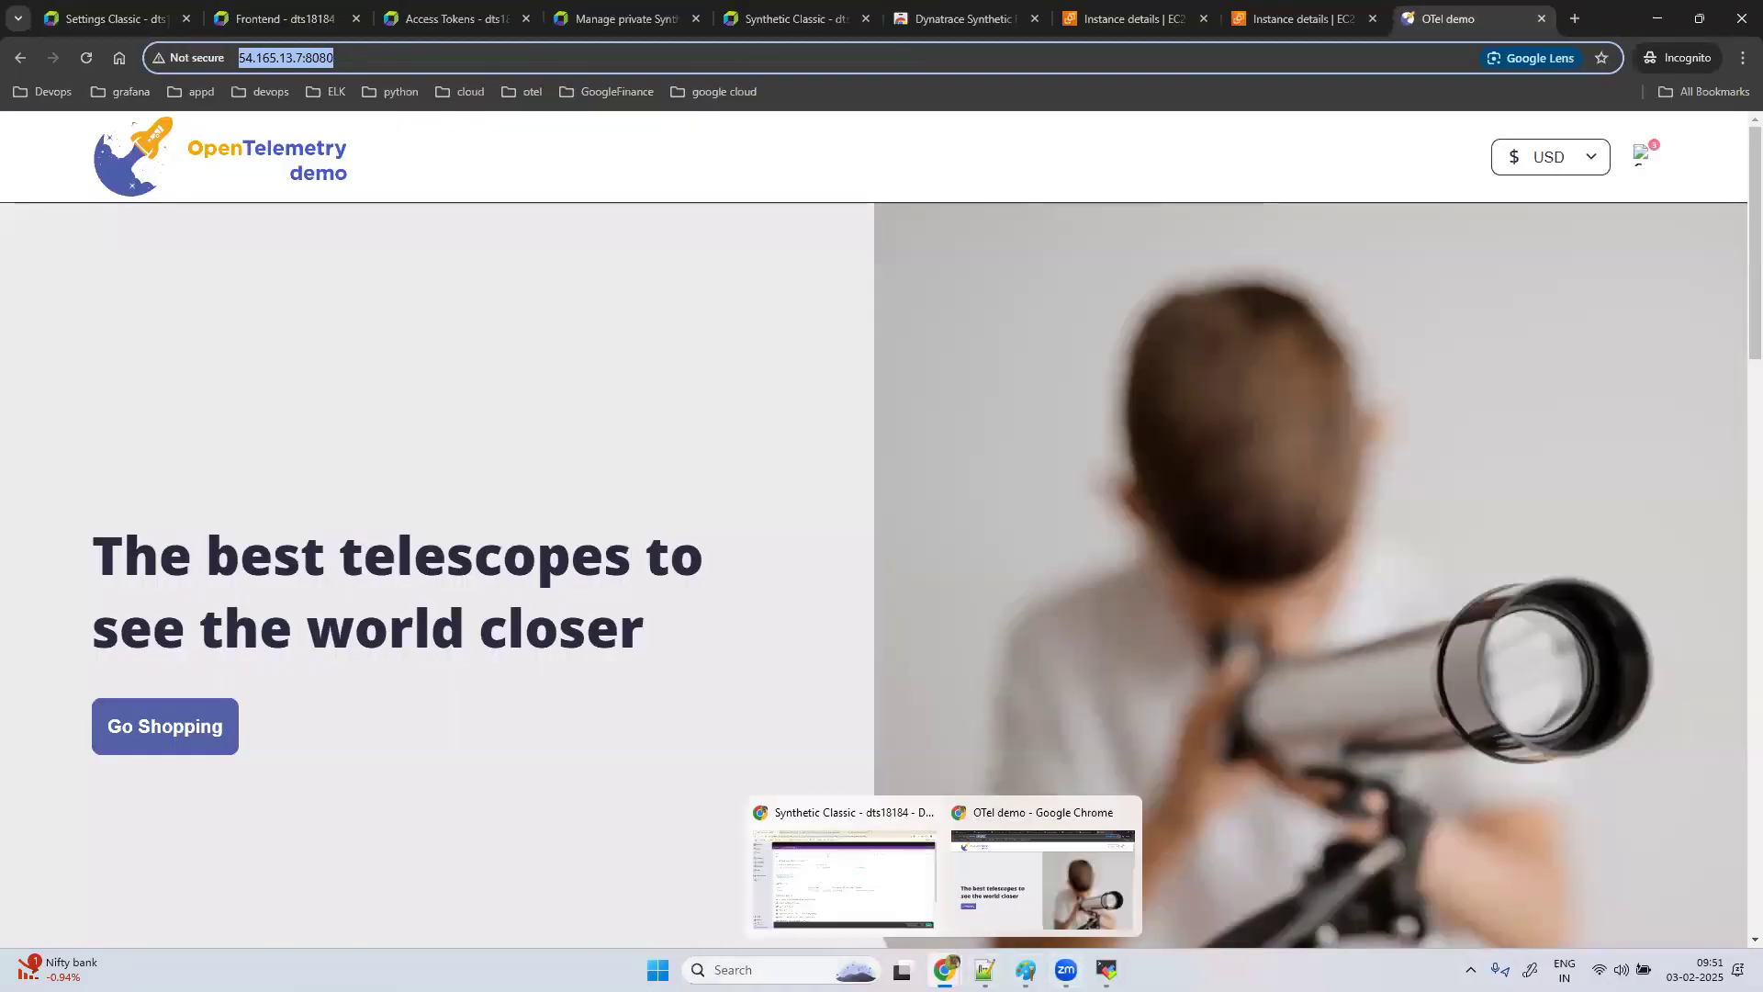
click(833, 858)
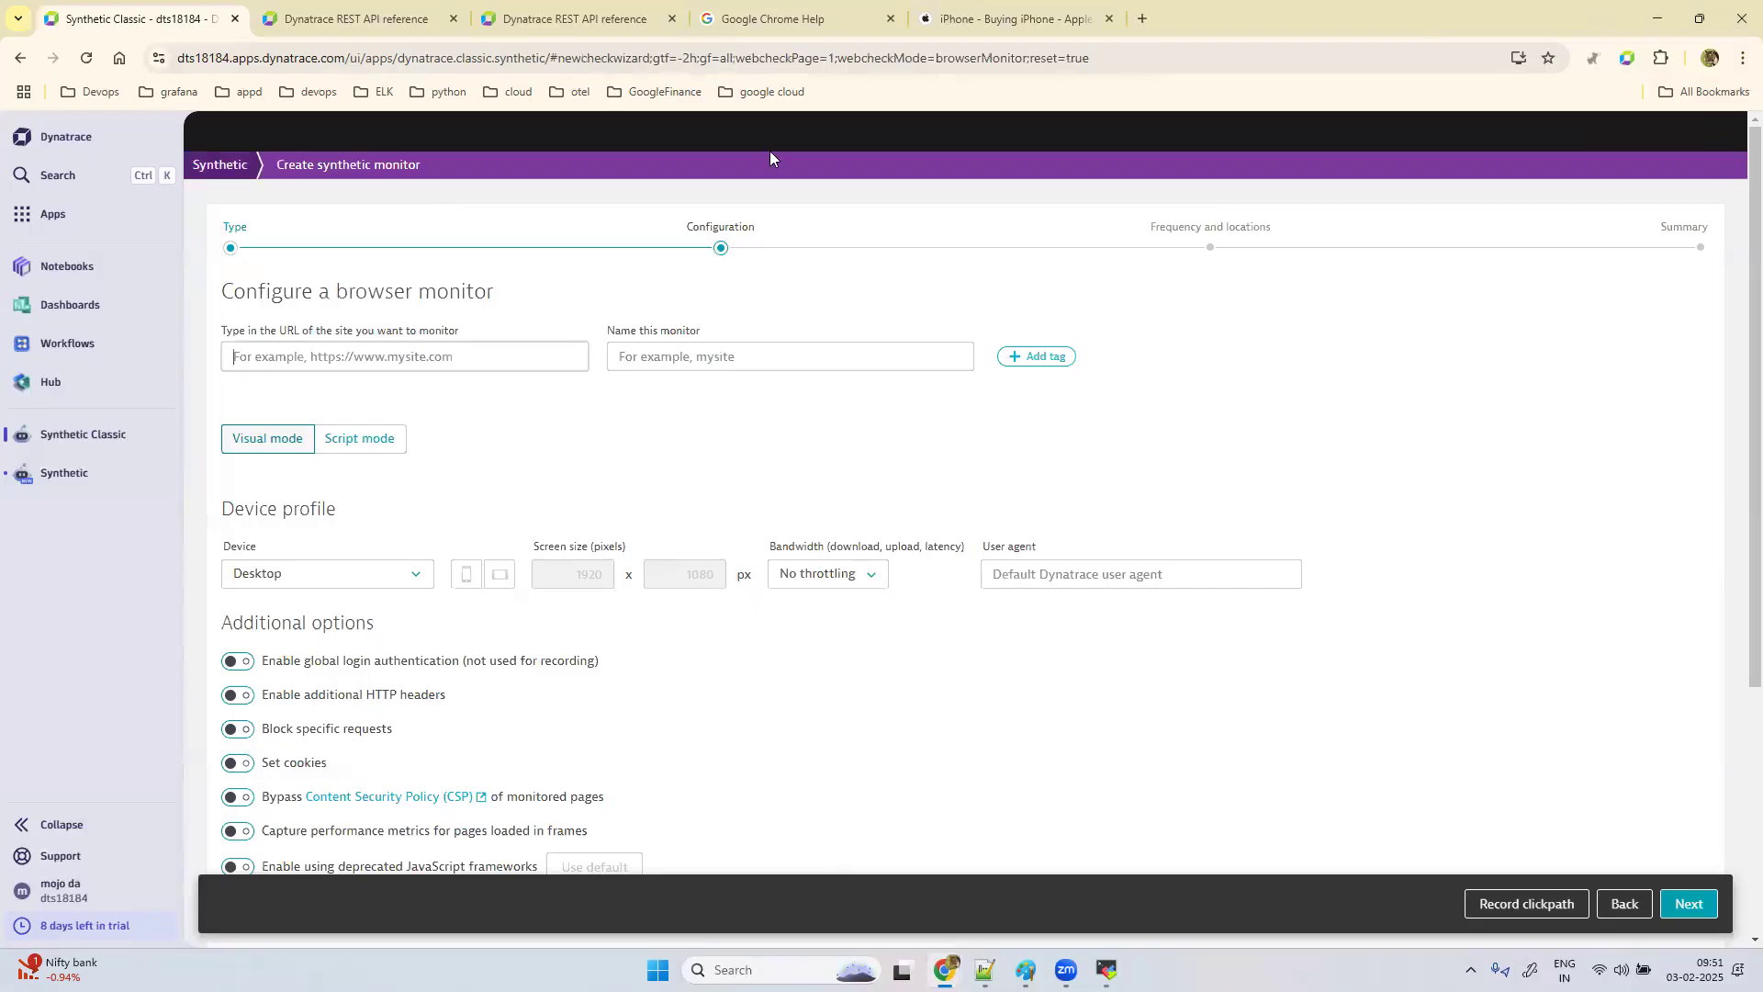
click(395, 357)
text(http://54.165.13.7:8080/)
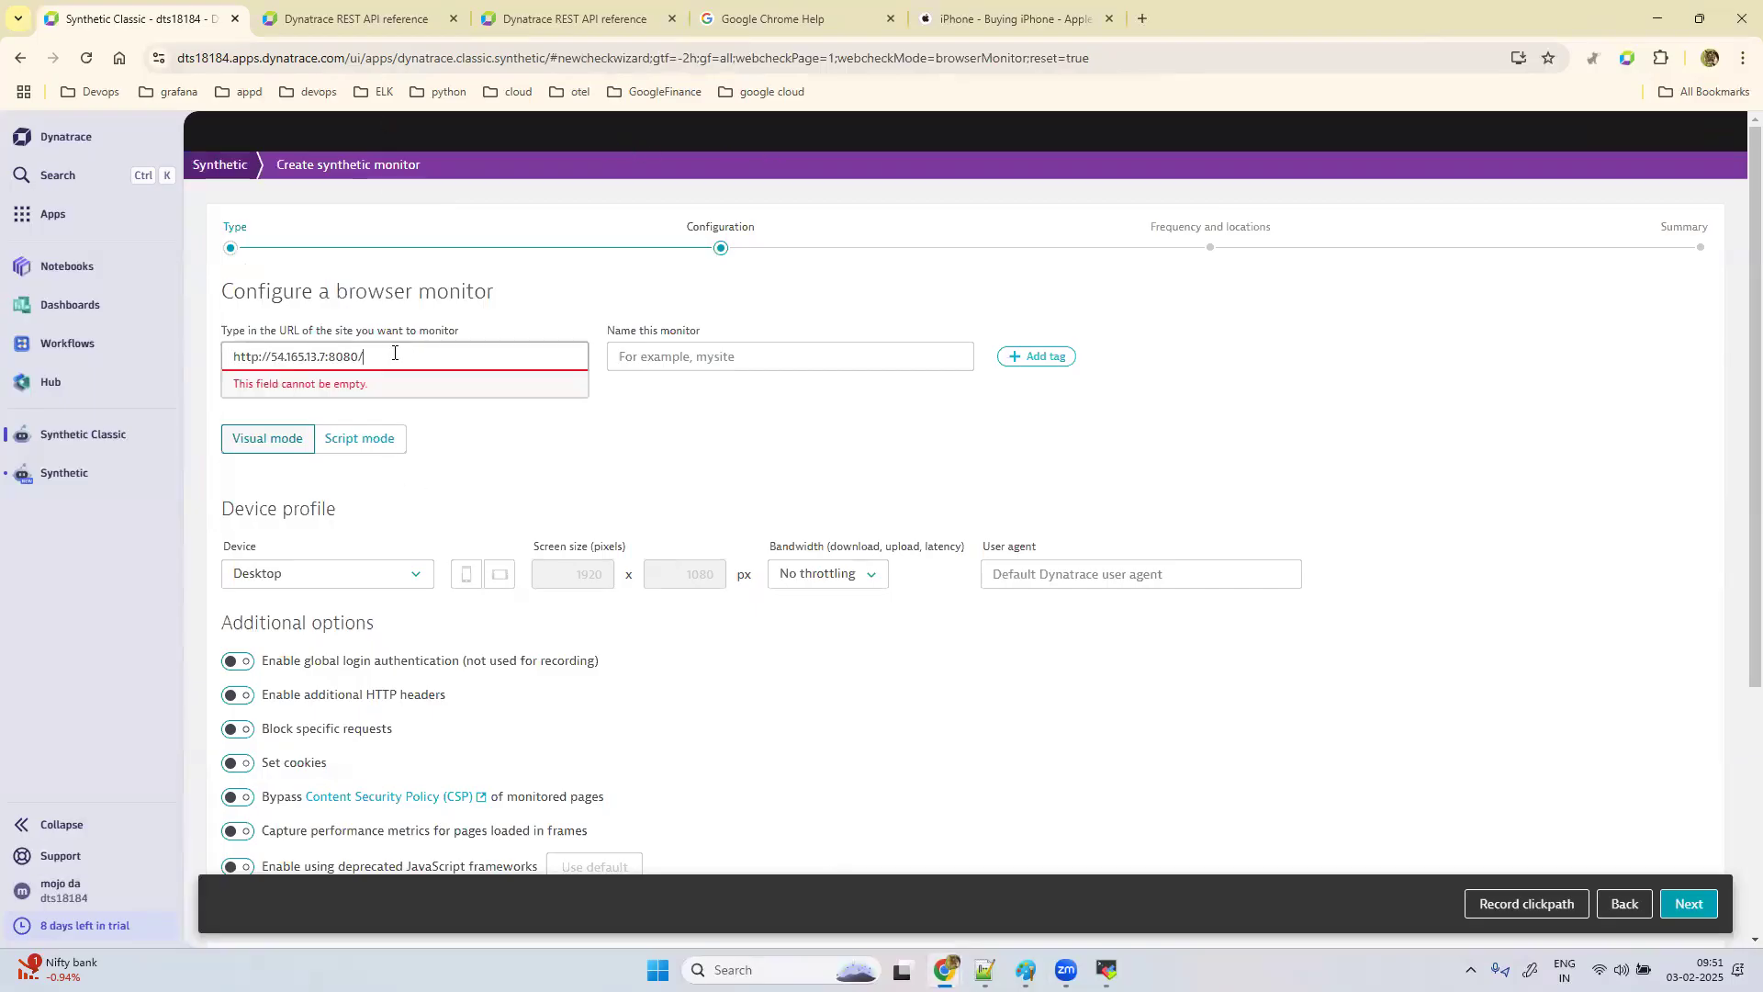
click(713, 356)
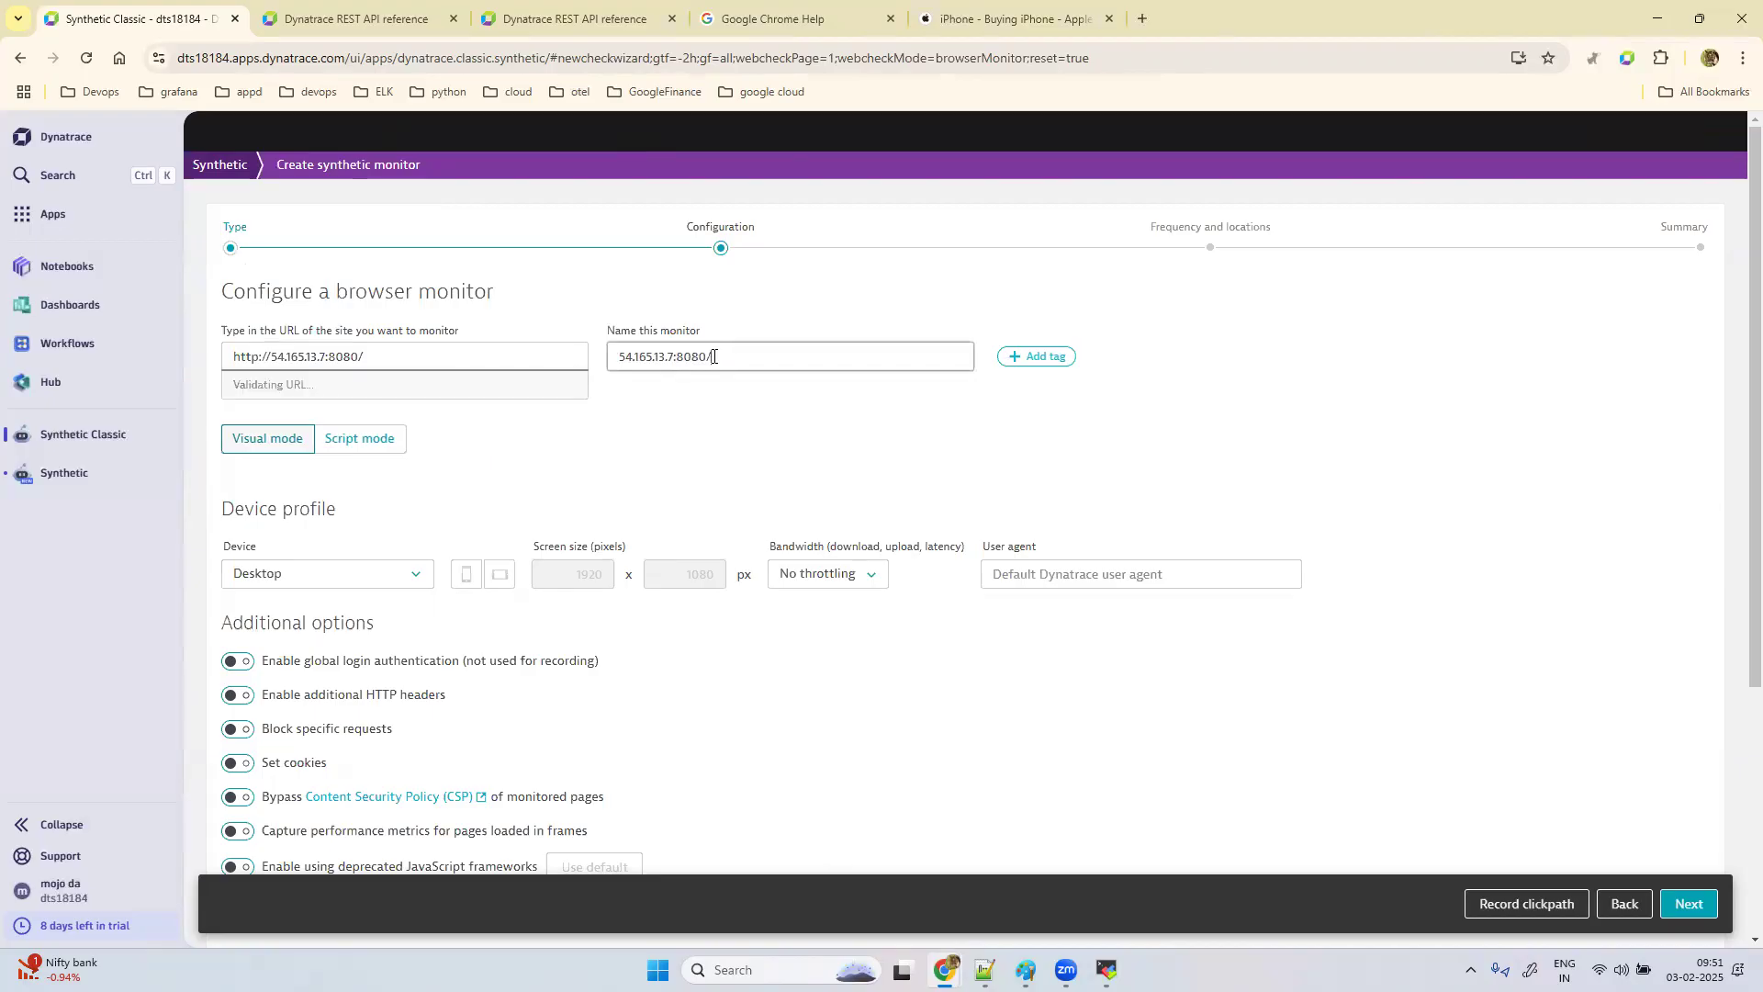
Step: Start adding clickpath events manually to the browser monitor, beginning with a new synthetic event's name
scroll(716, 424, down, 4)
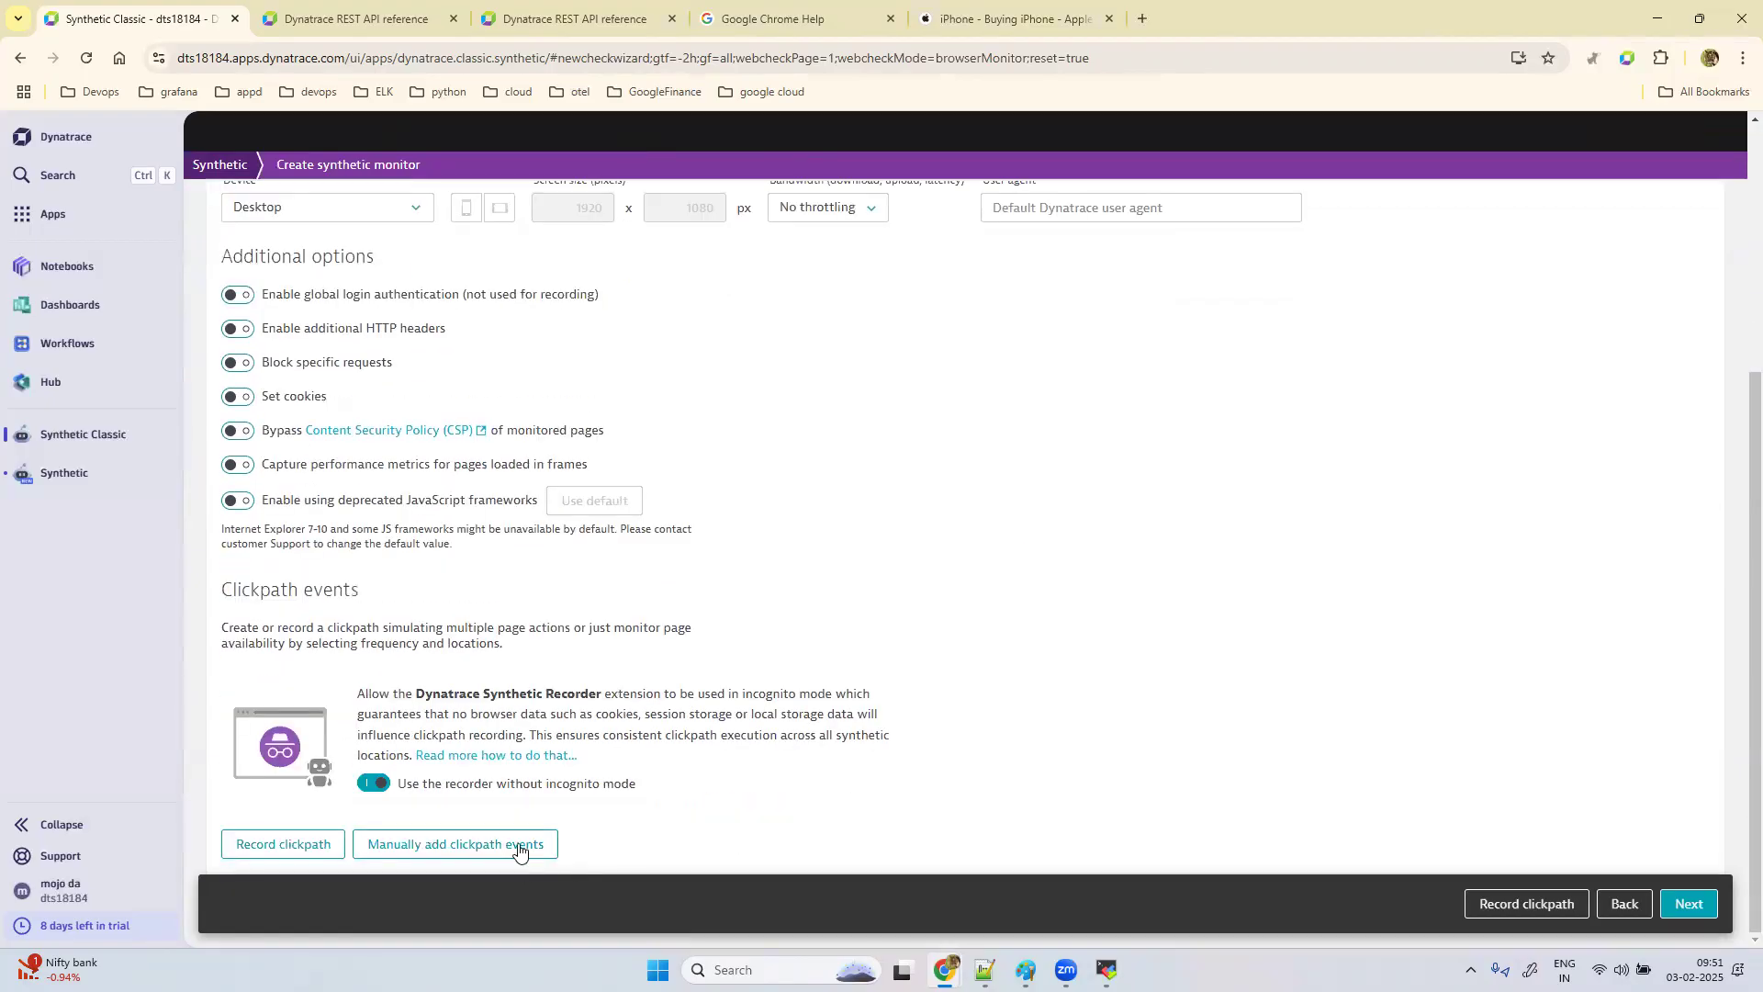
click(519, 844)
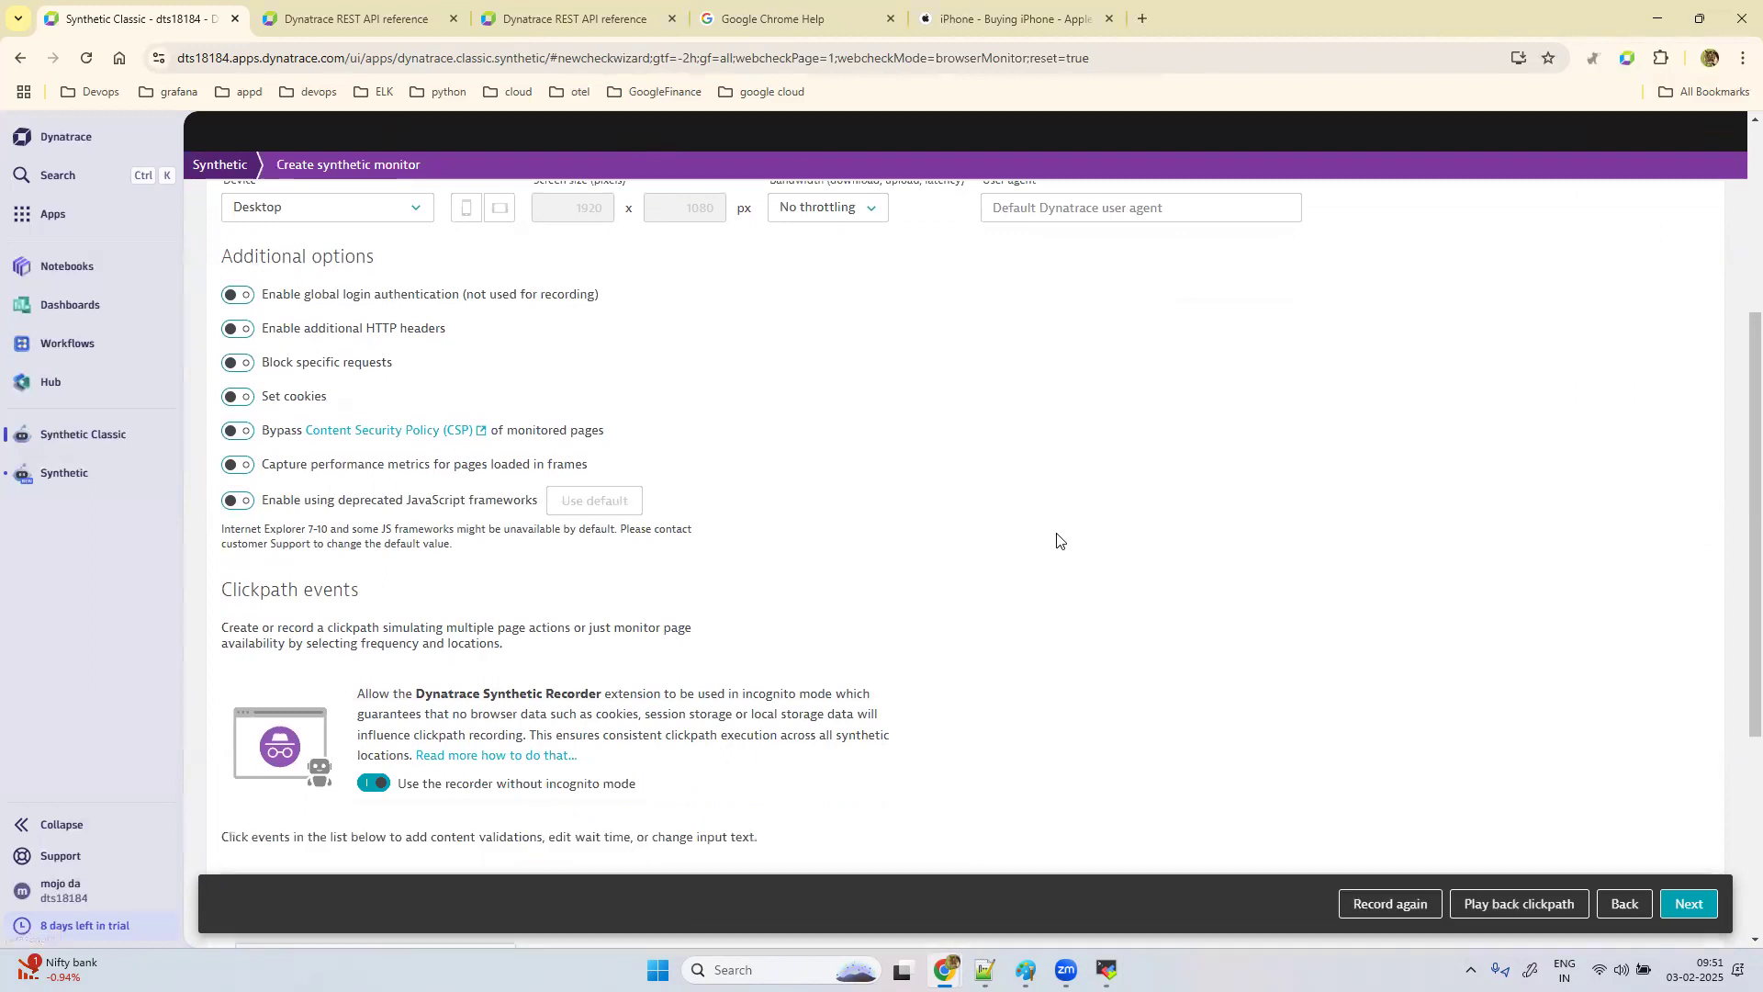
scroll(1055, 539, down, 4)
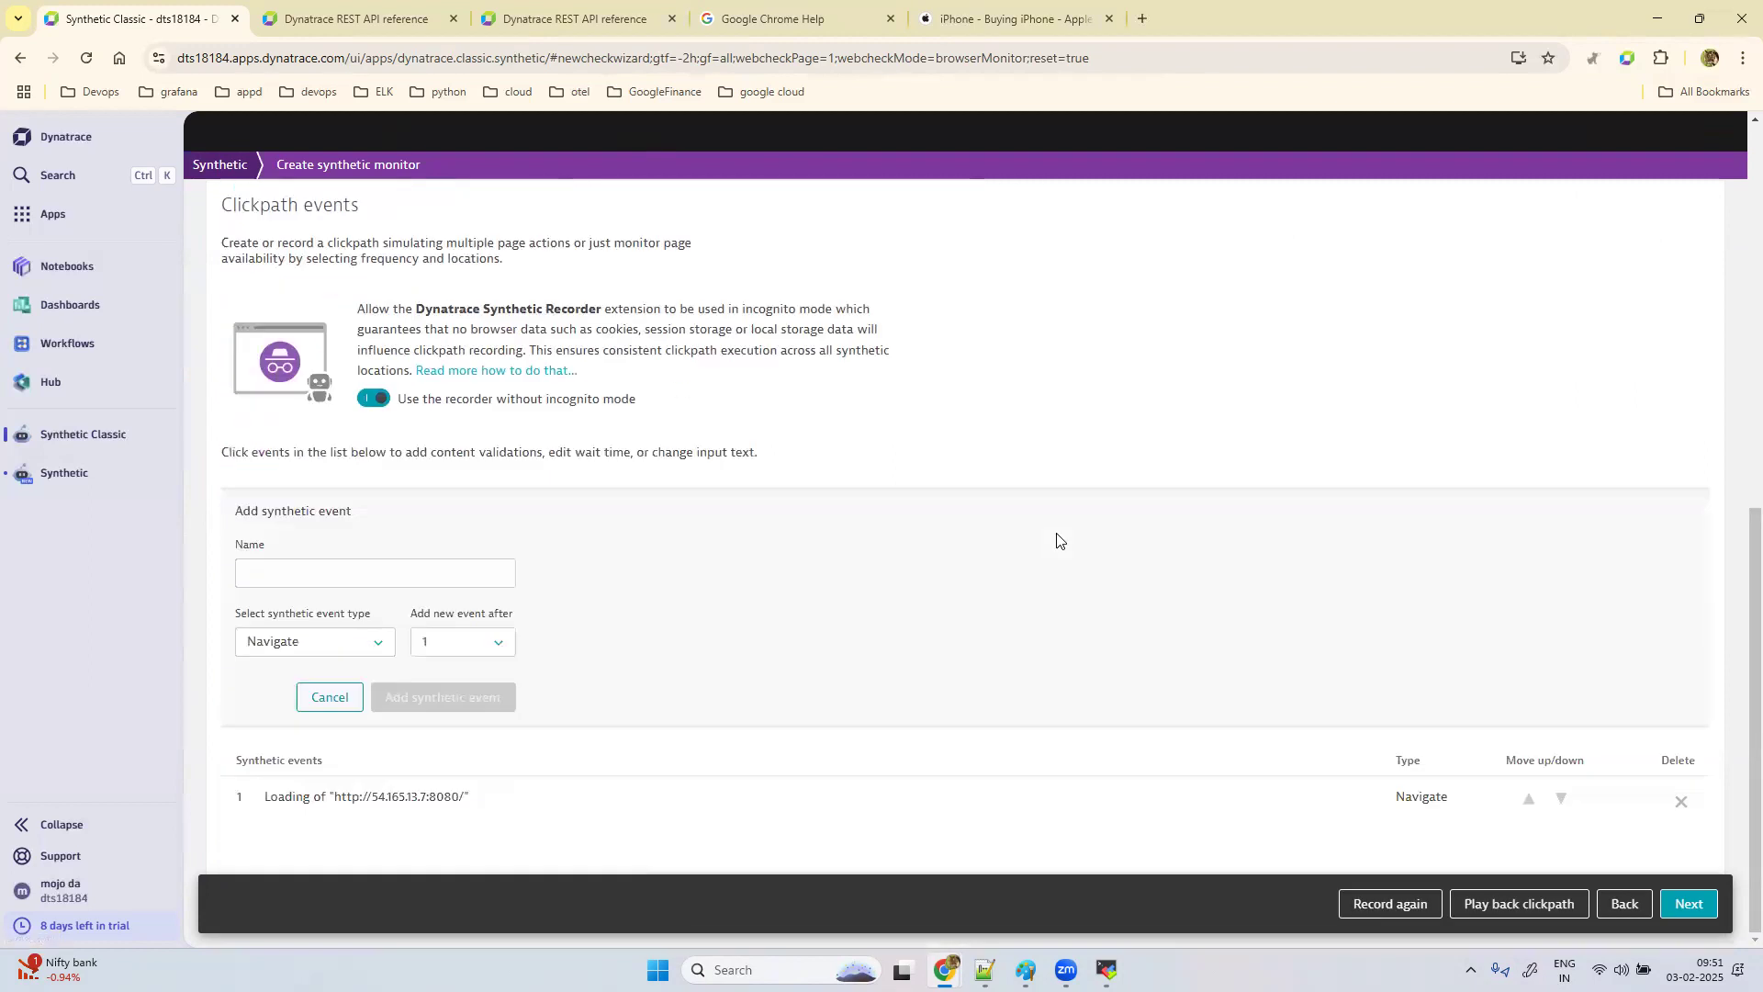
click(290, 571)
click(1143, 17)
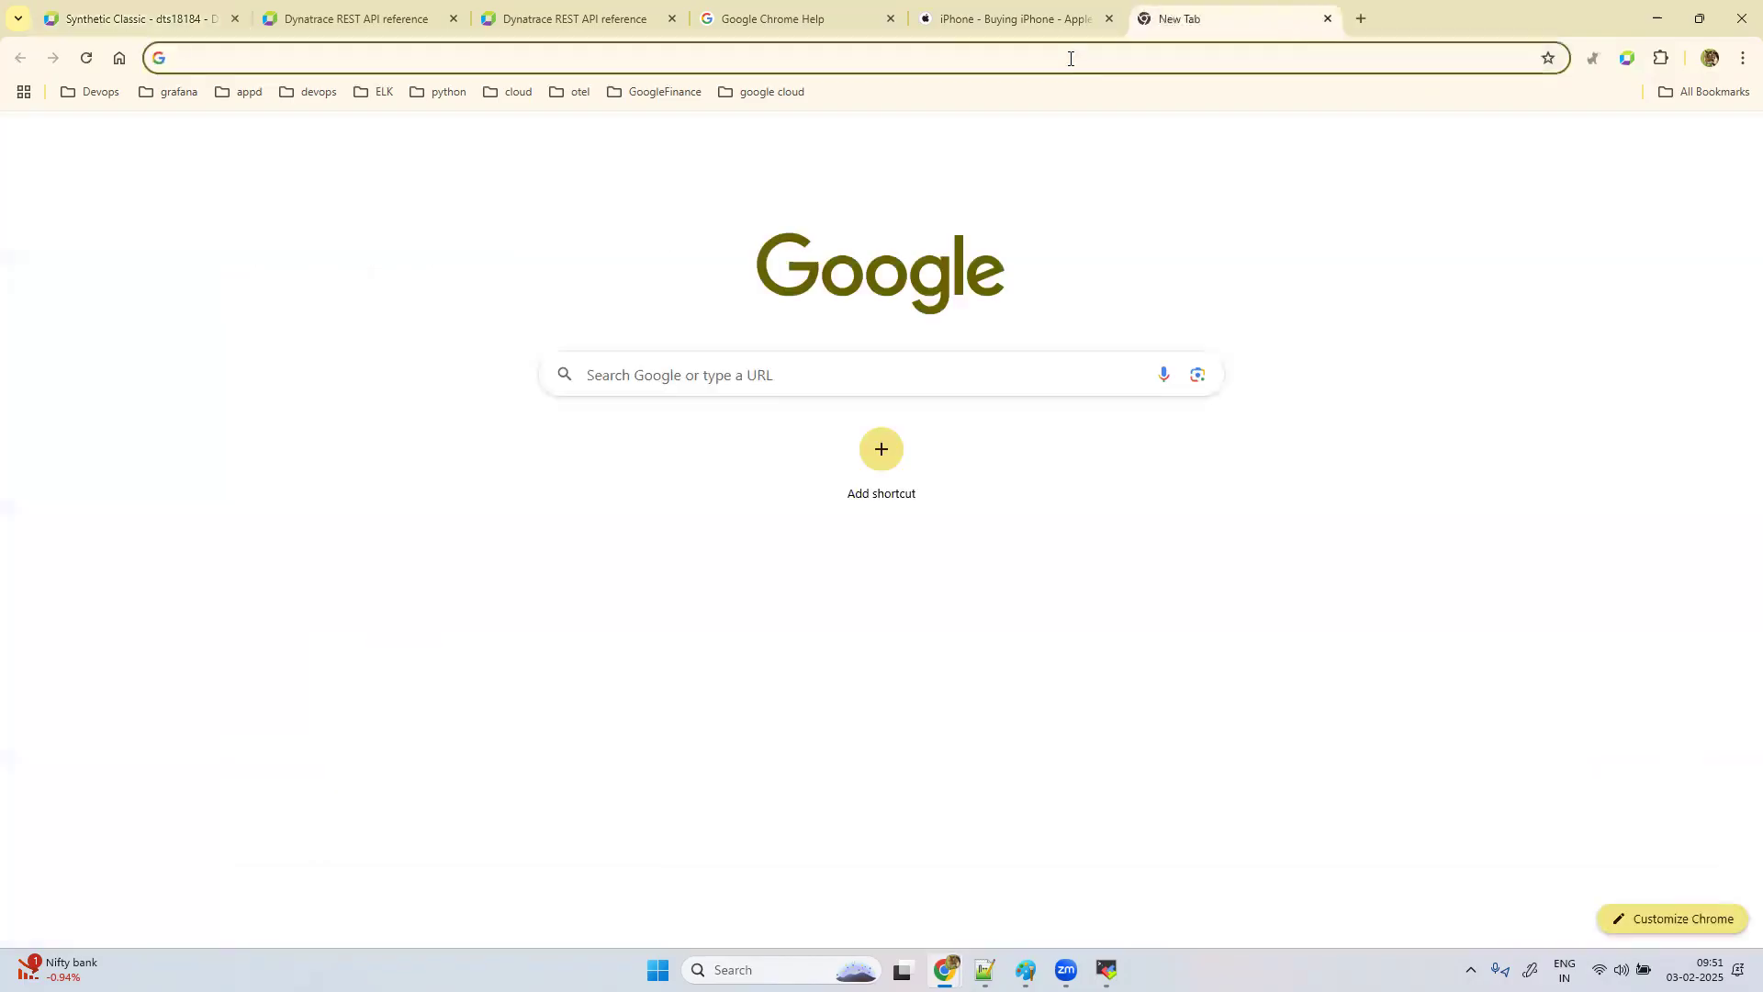
click(1070, 58)
text(http://54.165.13.7:8080/)
key(Return)
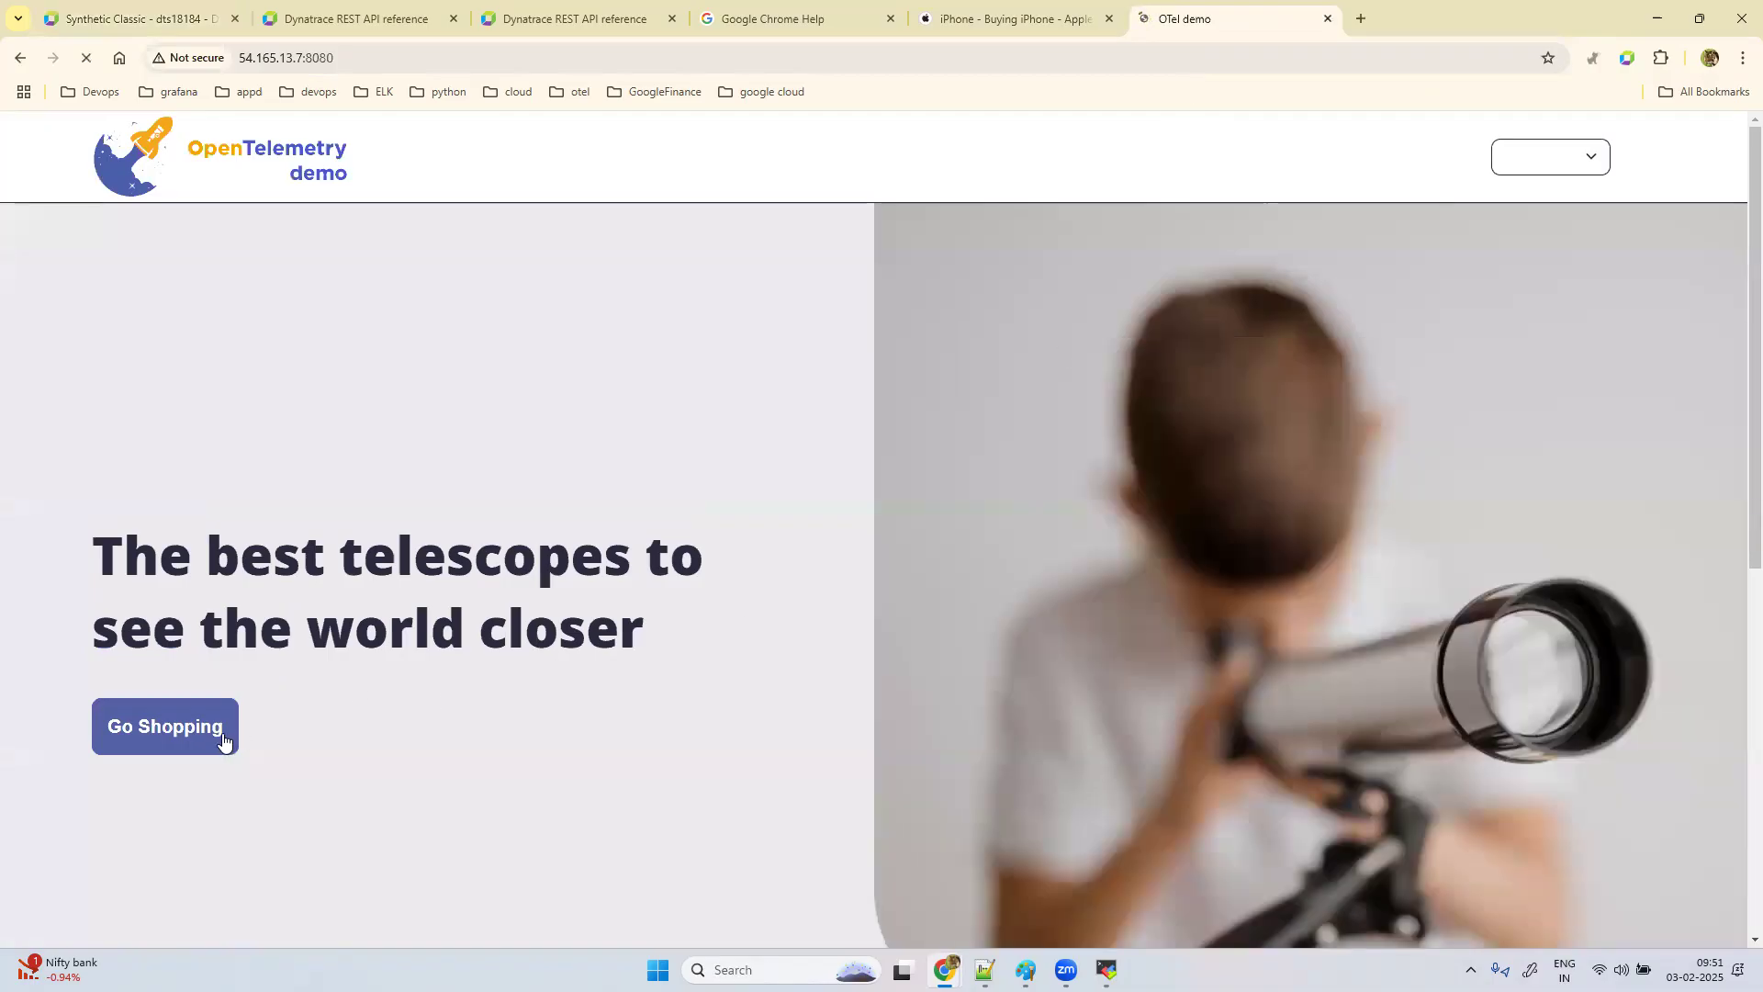
click(198, 733)
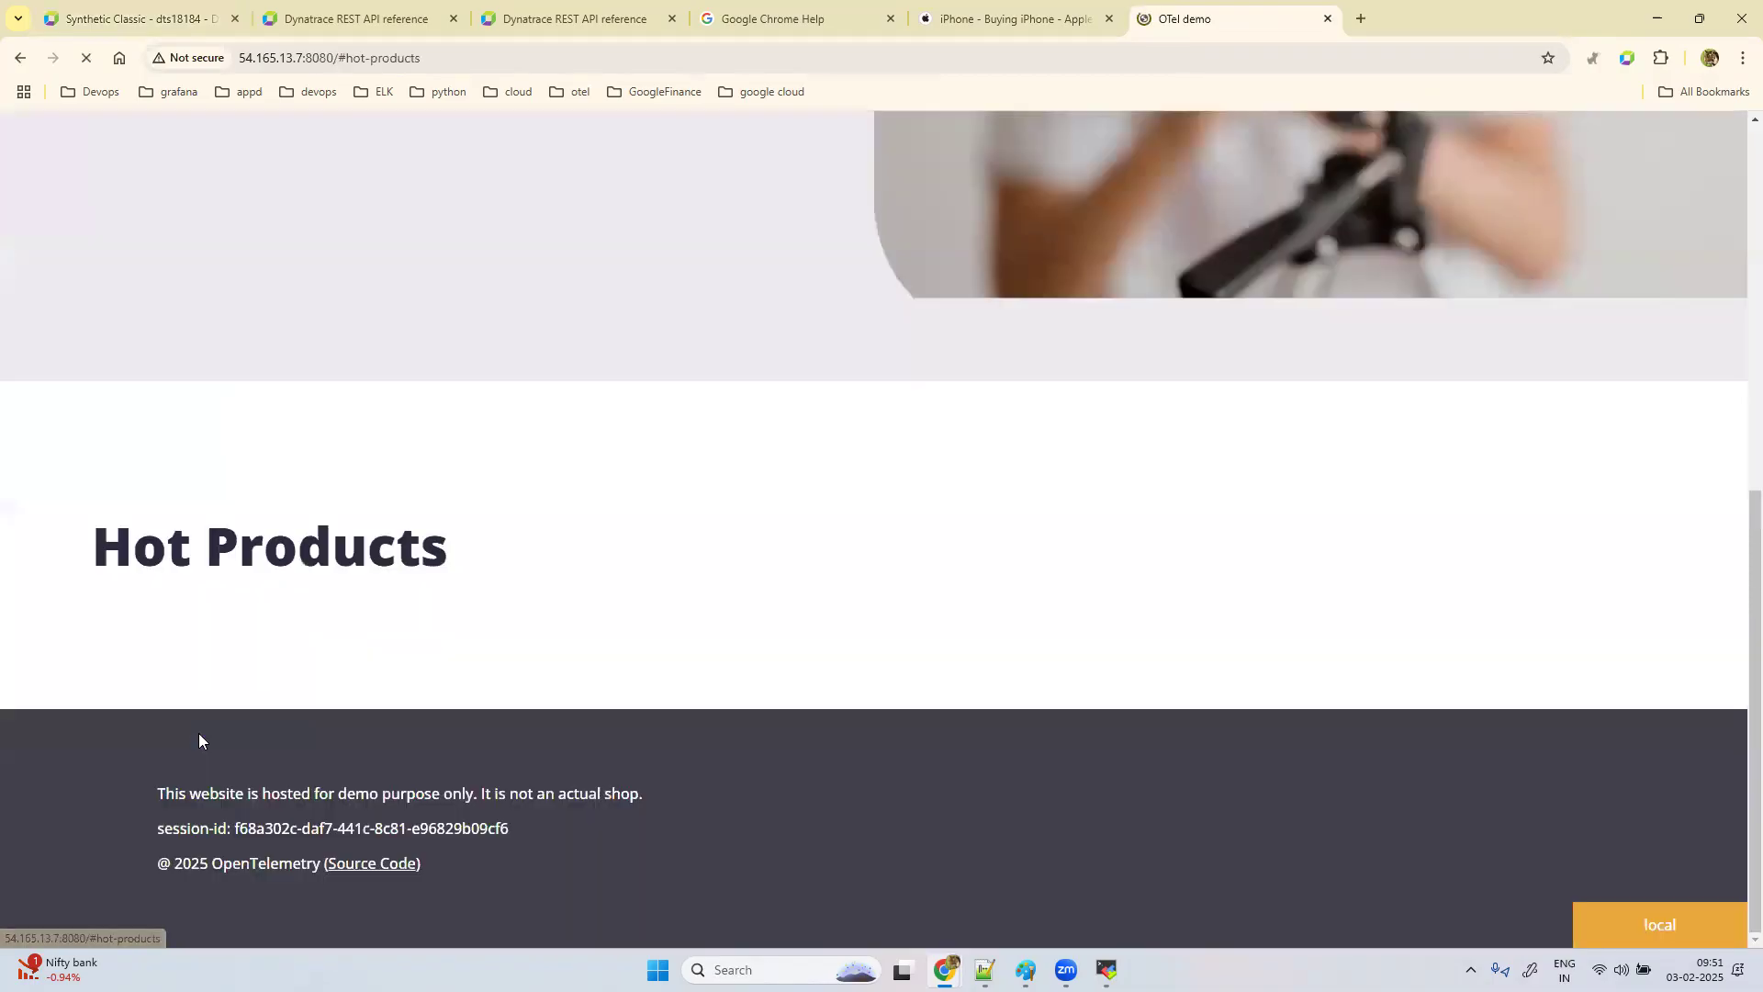
click(429, 57)
key(ctrl+c)
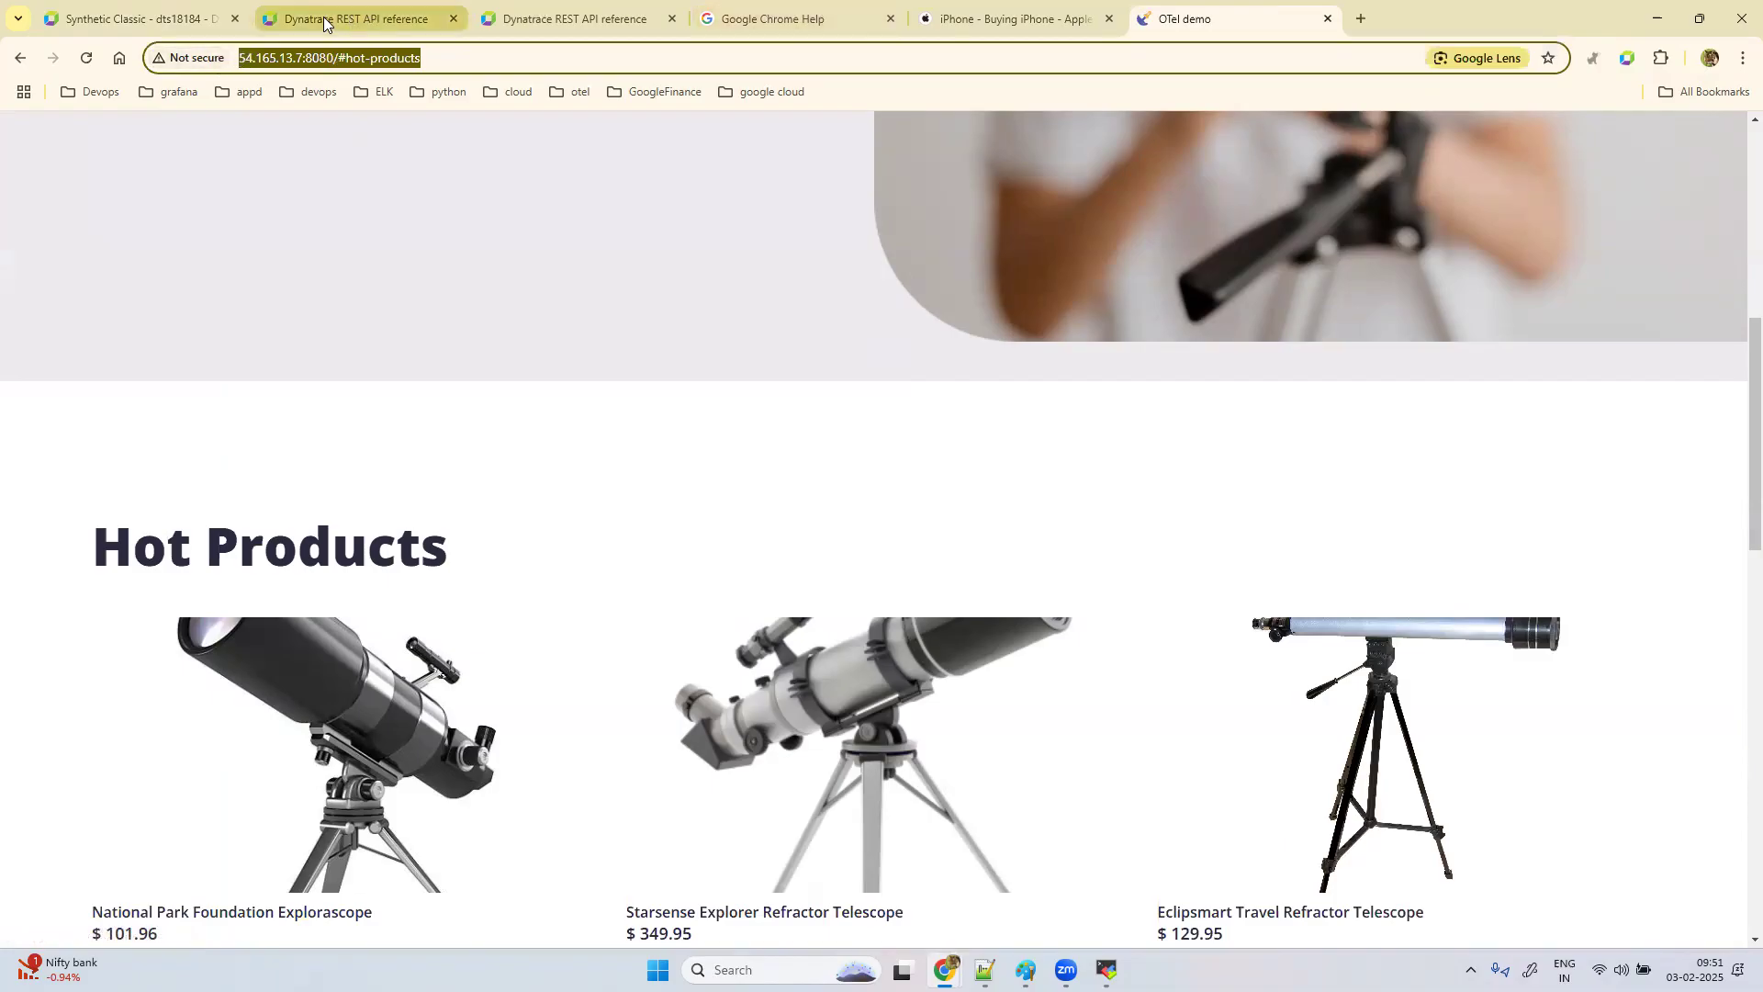
Step: Return to the monitor setup and add a Navigate synthetic event named "hot products" after event 1
click(133, 11)
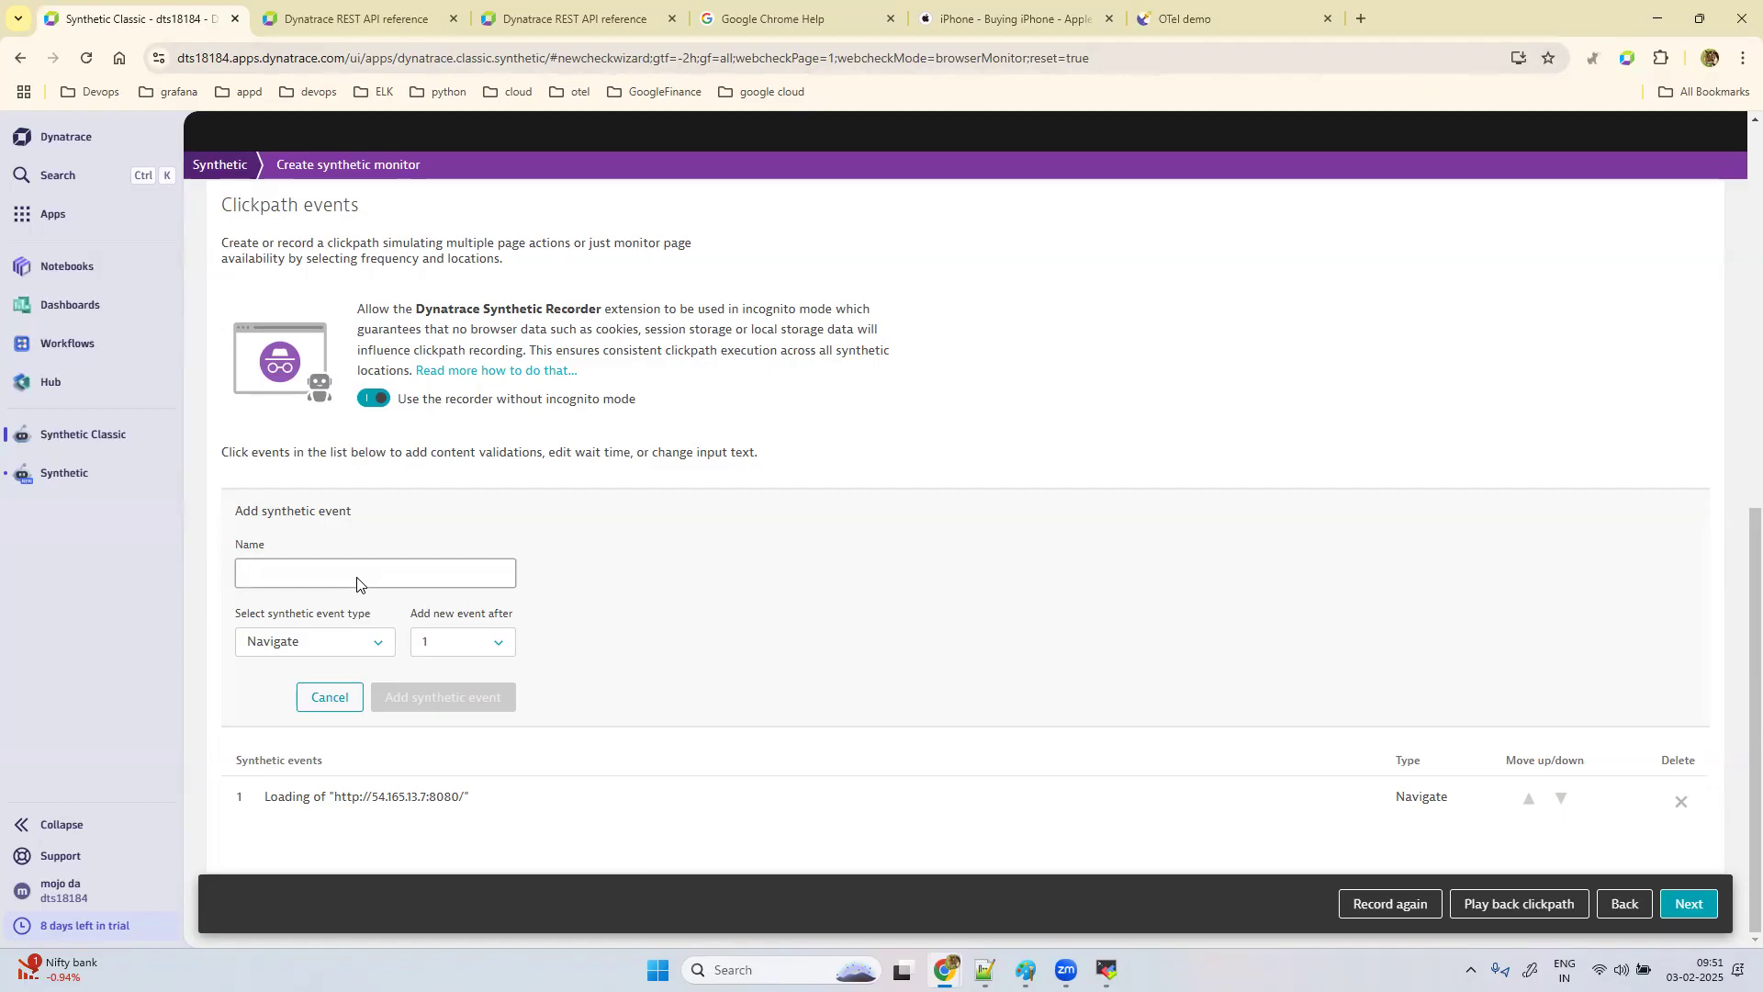
text(h)
key(BackSpace)
text(hot products)
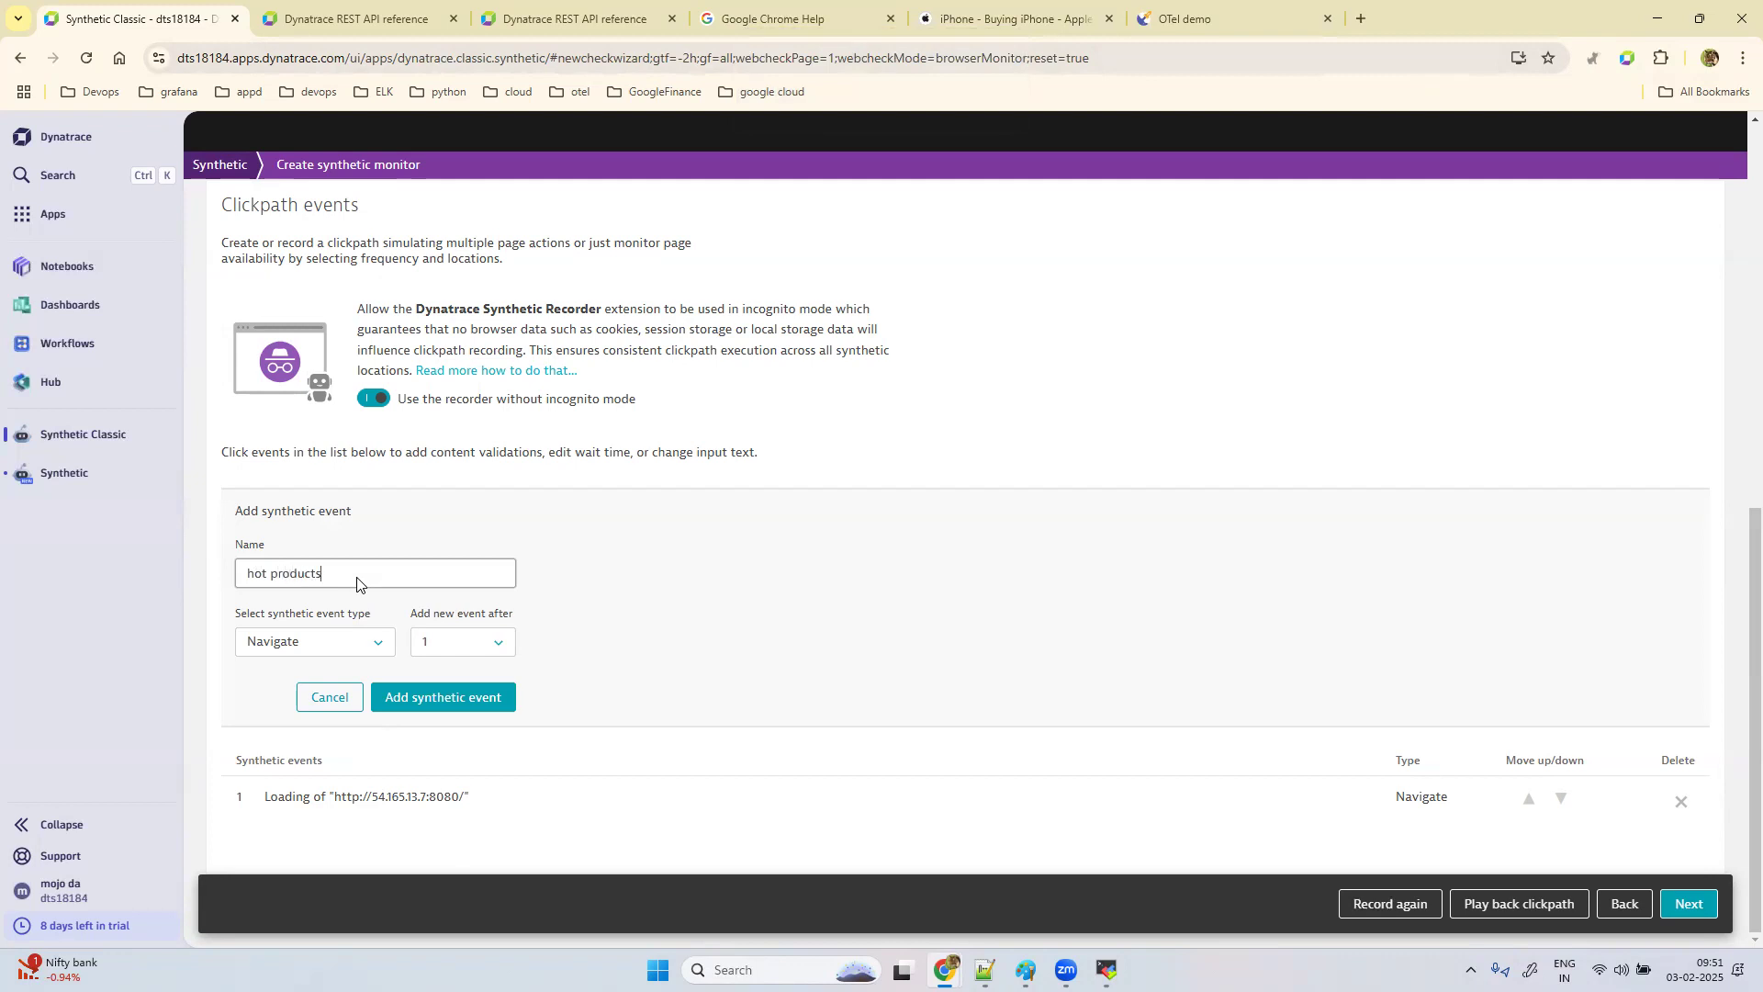
click(440, 698)
click(746, 649)
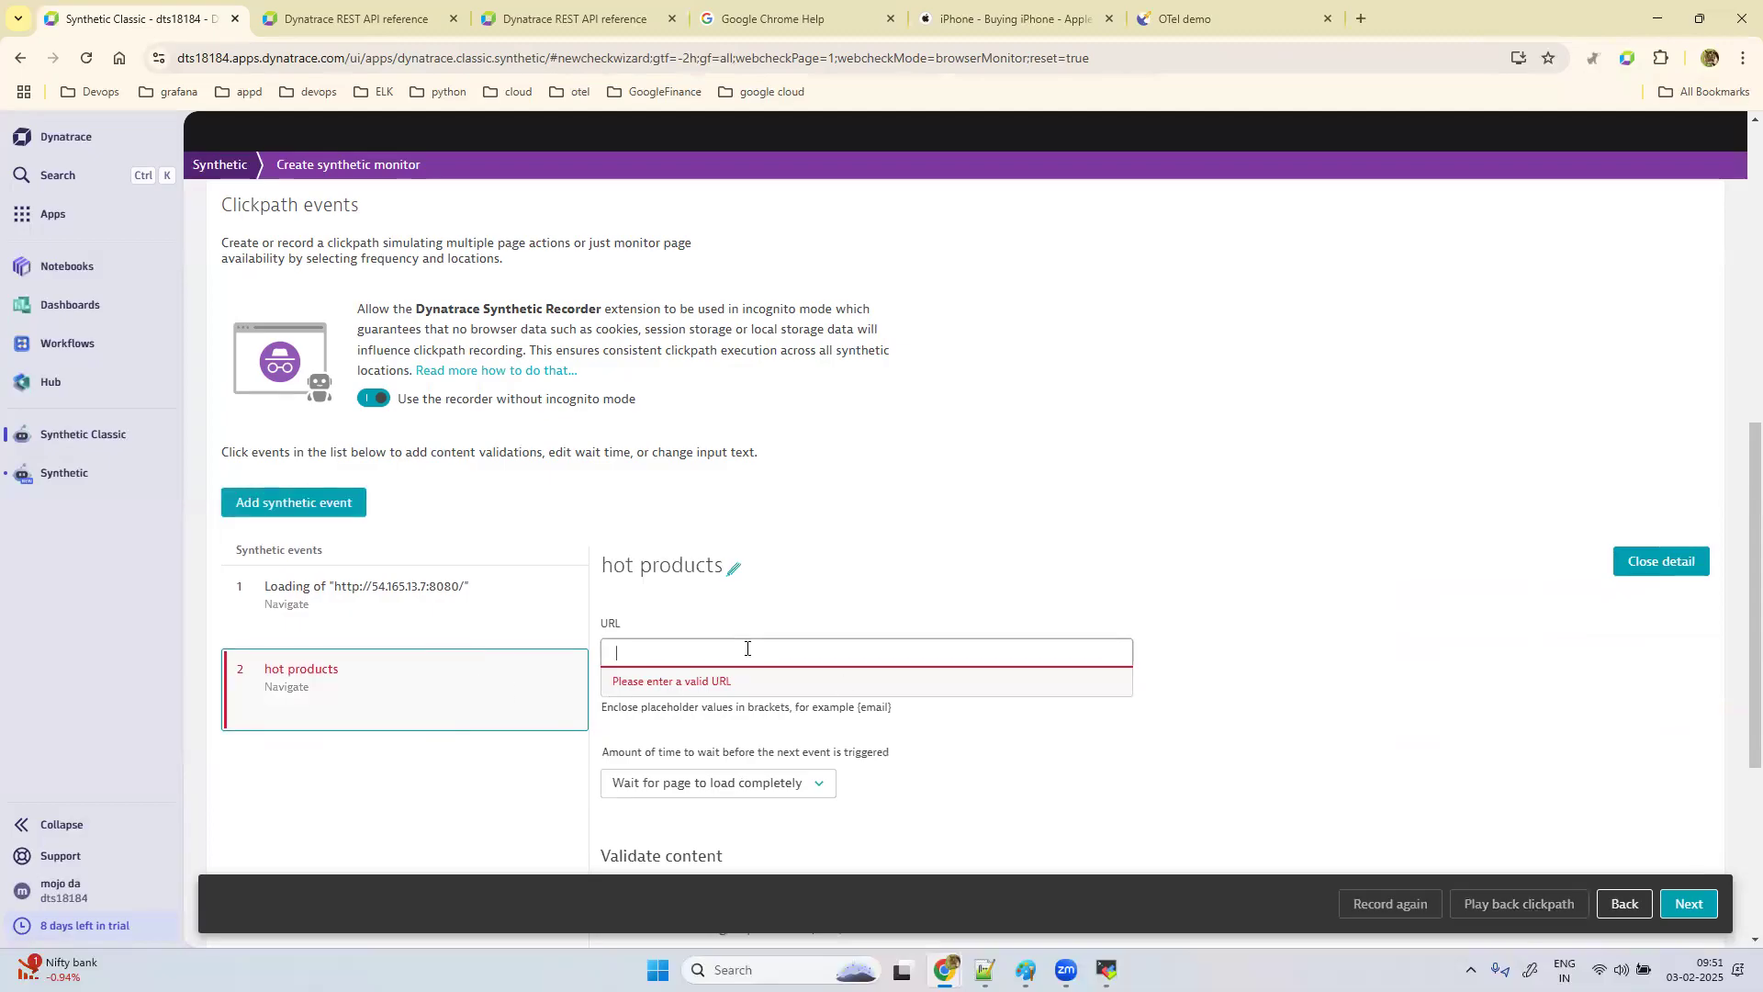
key(ctrl+v)
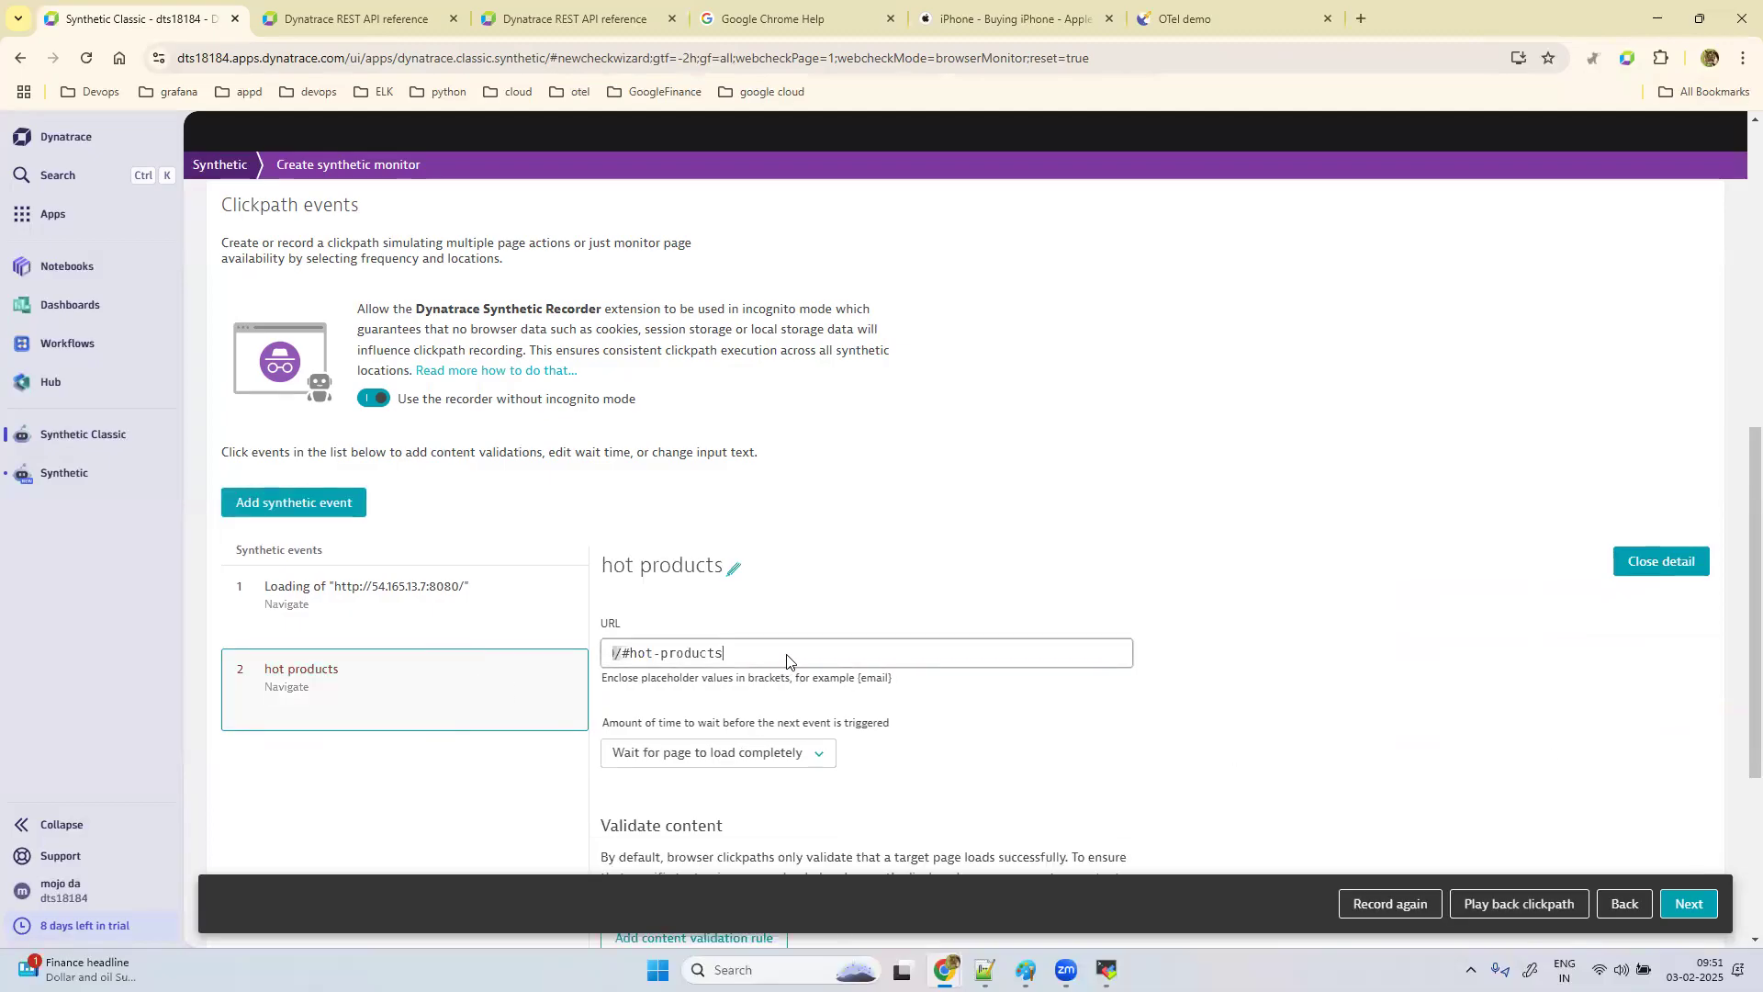
click(1072, 679)
scroll(1386, 730, down, 3)
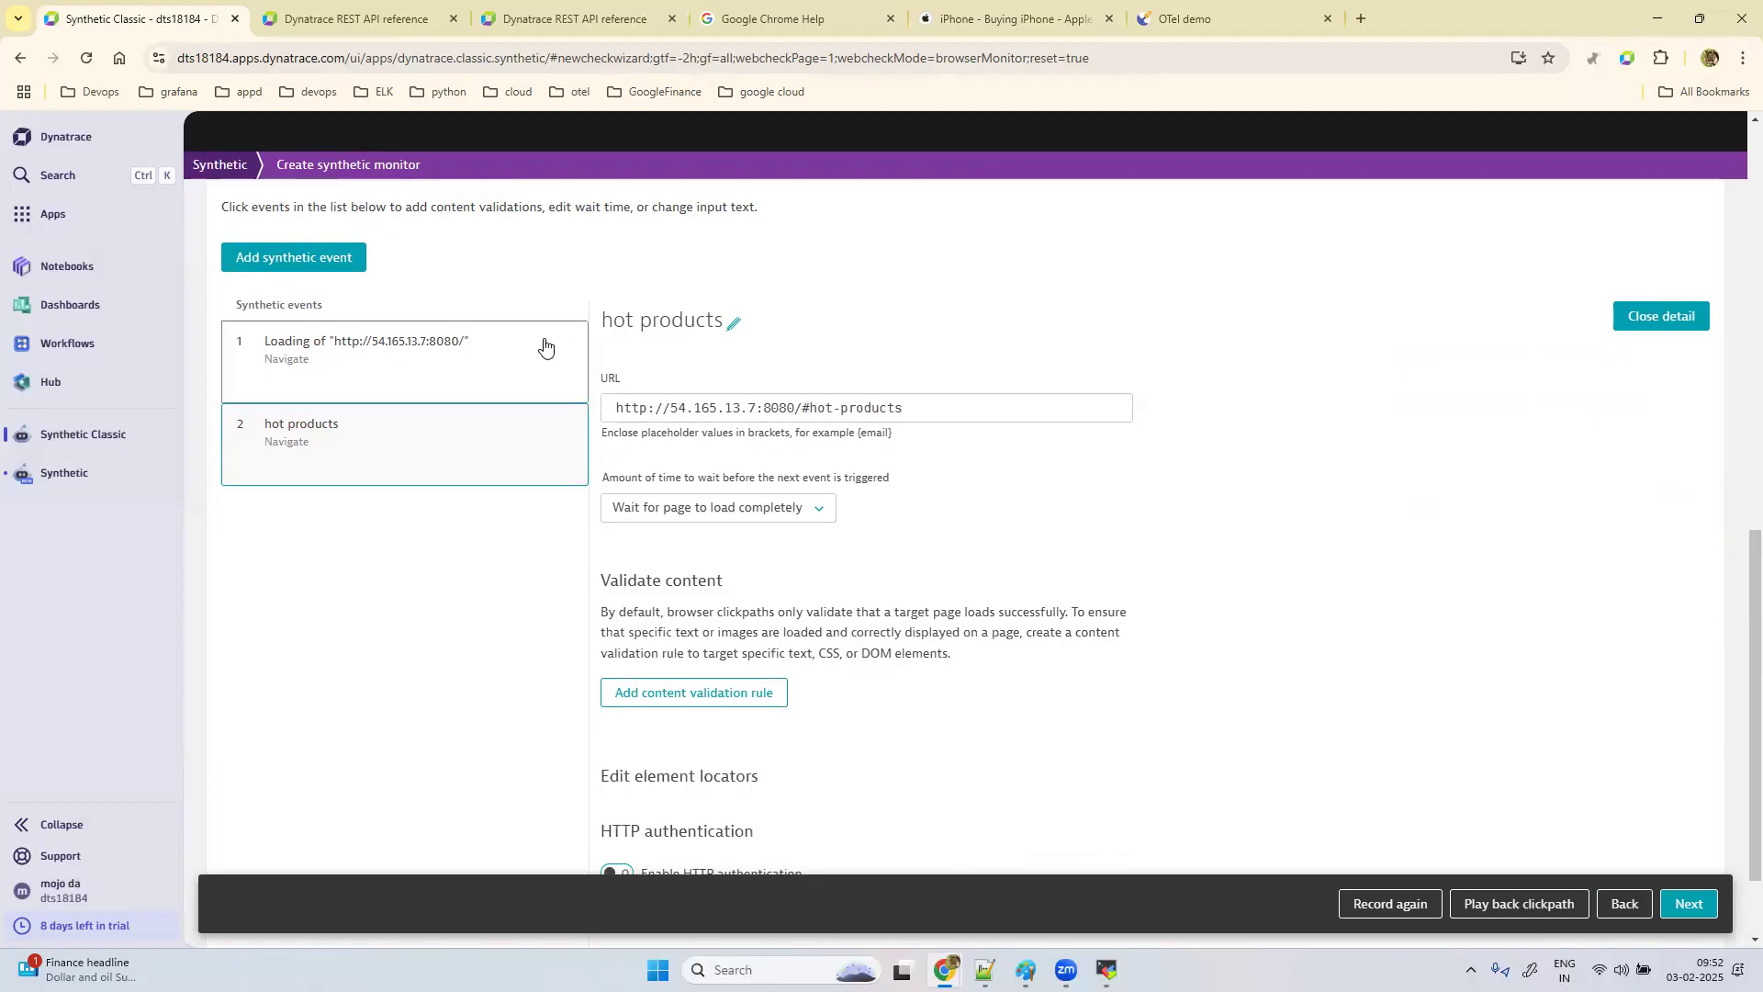
Step: Examine the first page-loading event's details and the monitor's general configuration
click(505, 361)
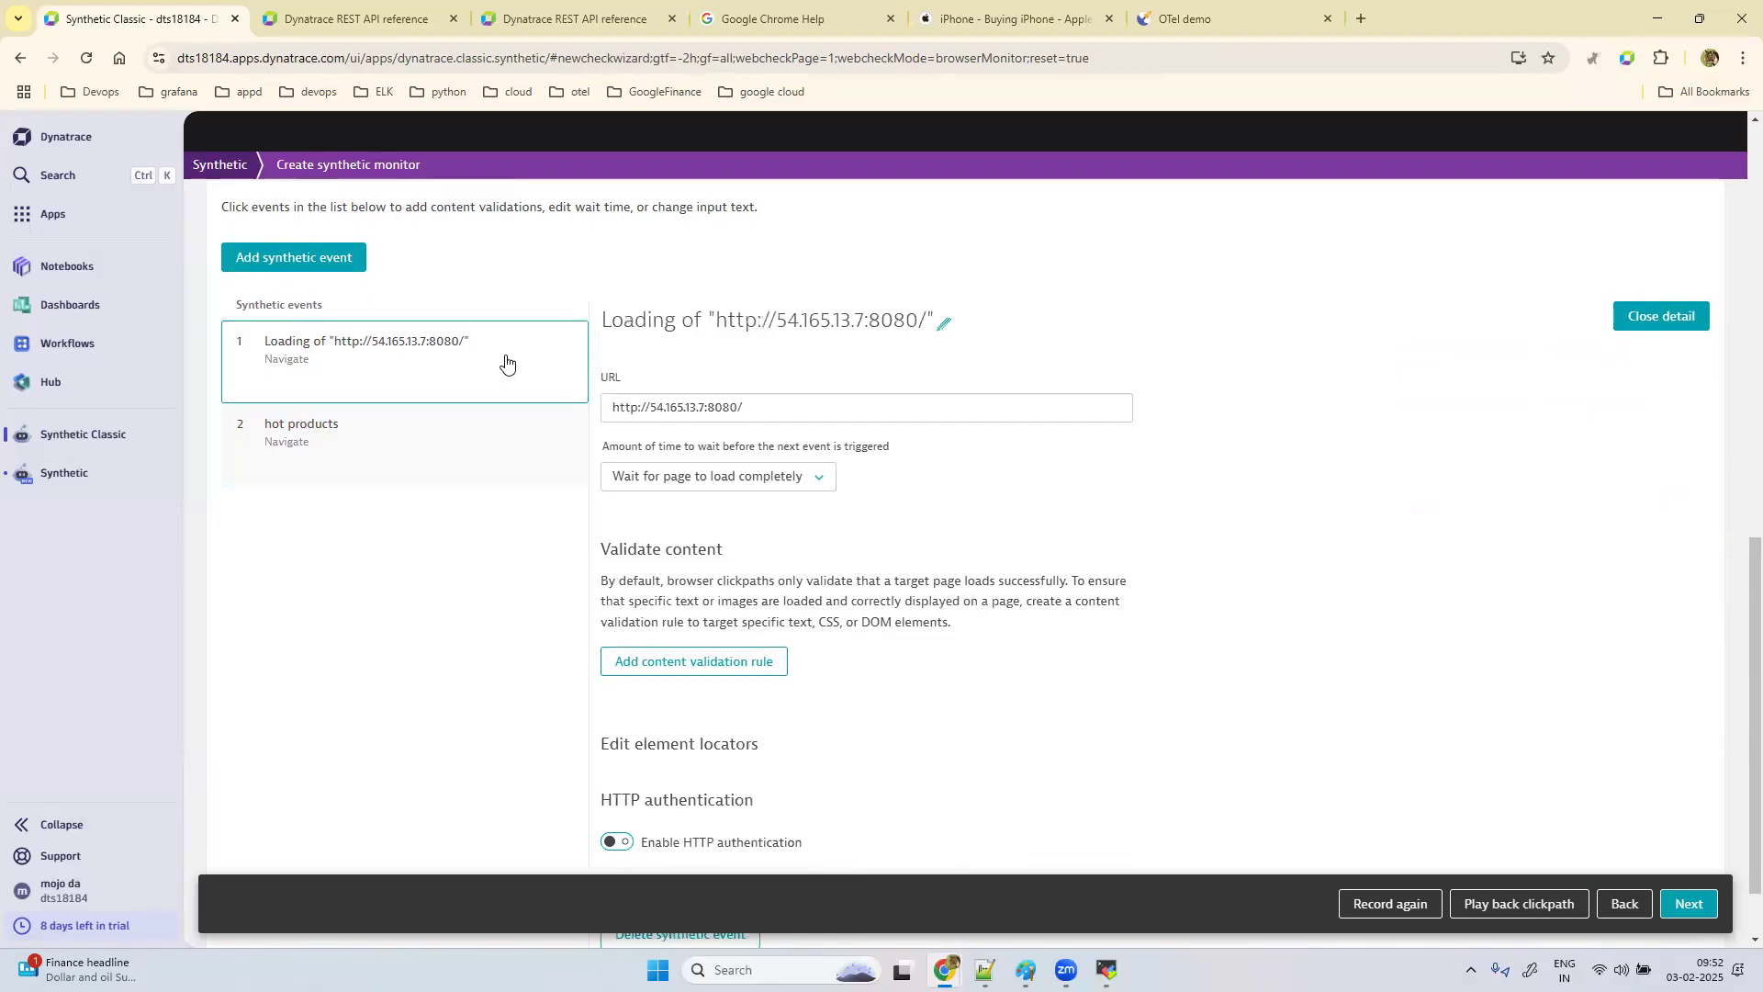
scroll(505, 361, up, 15)
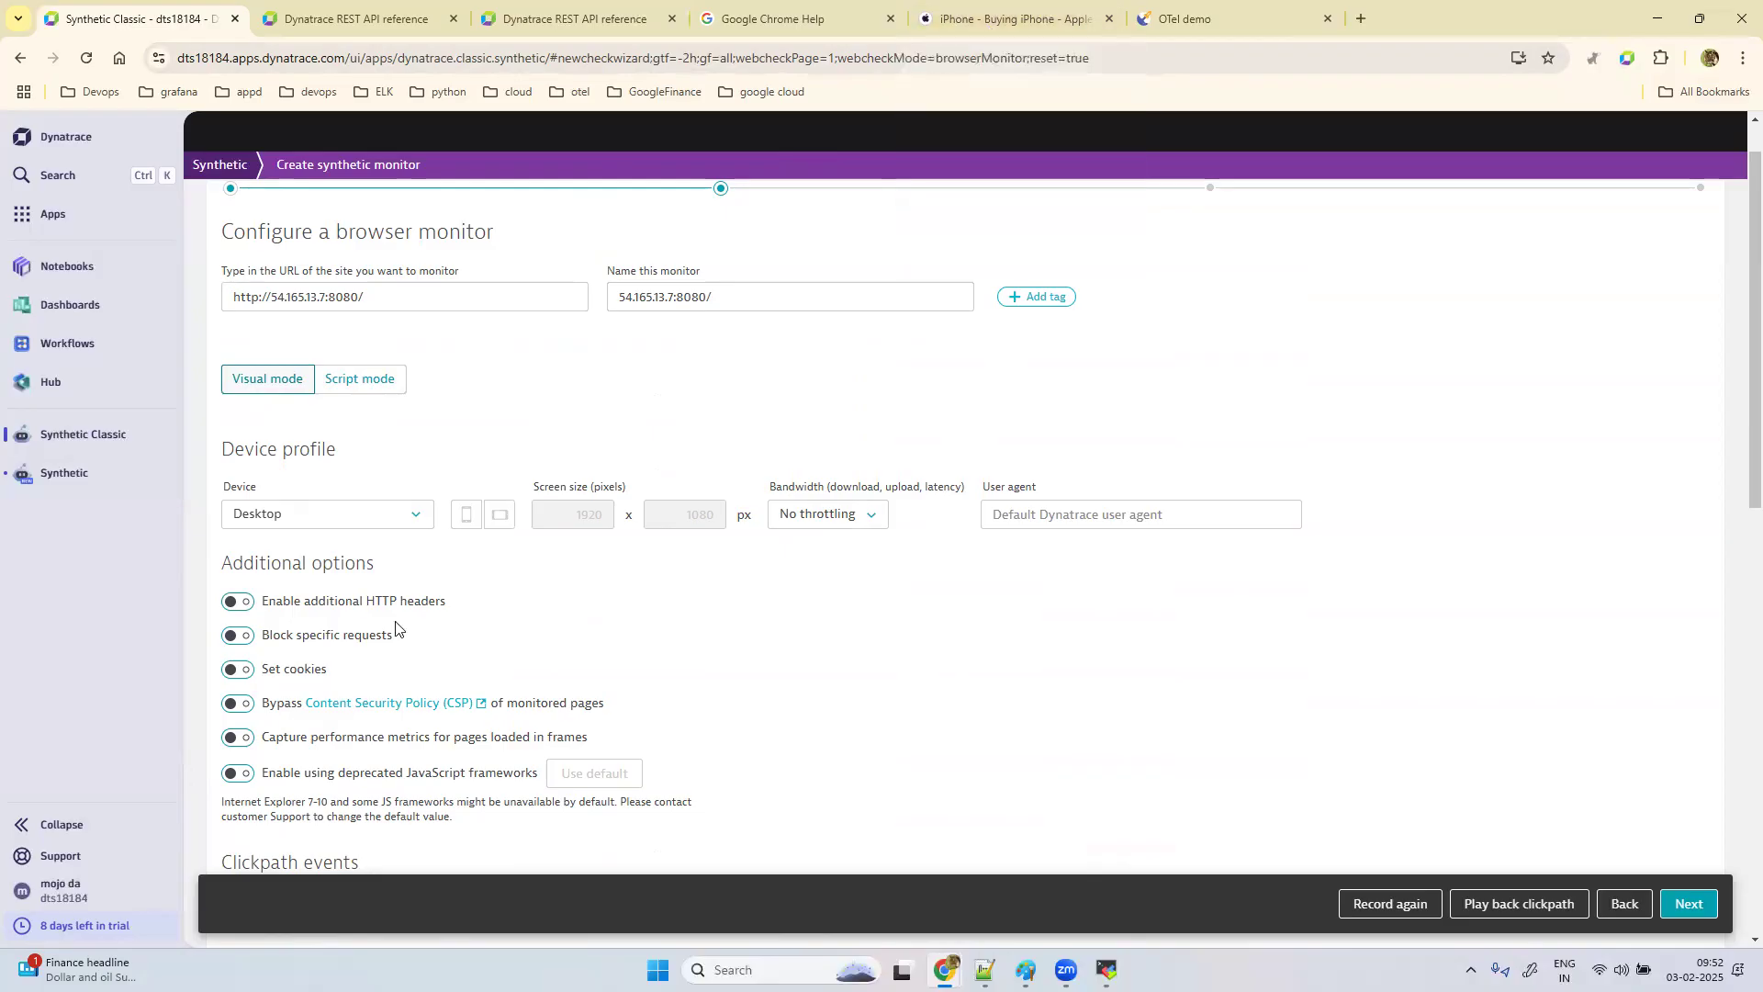
scroll(834, 707, down, 2)
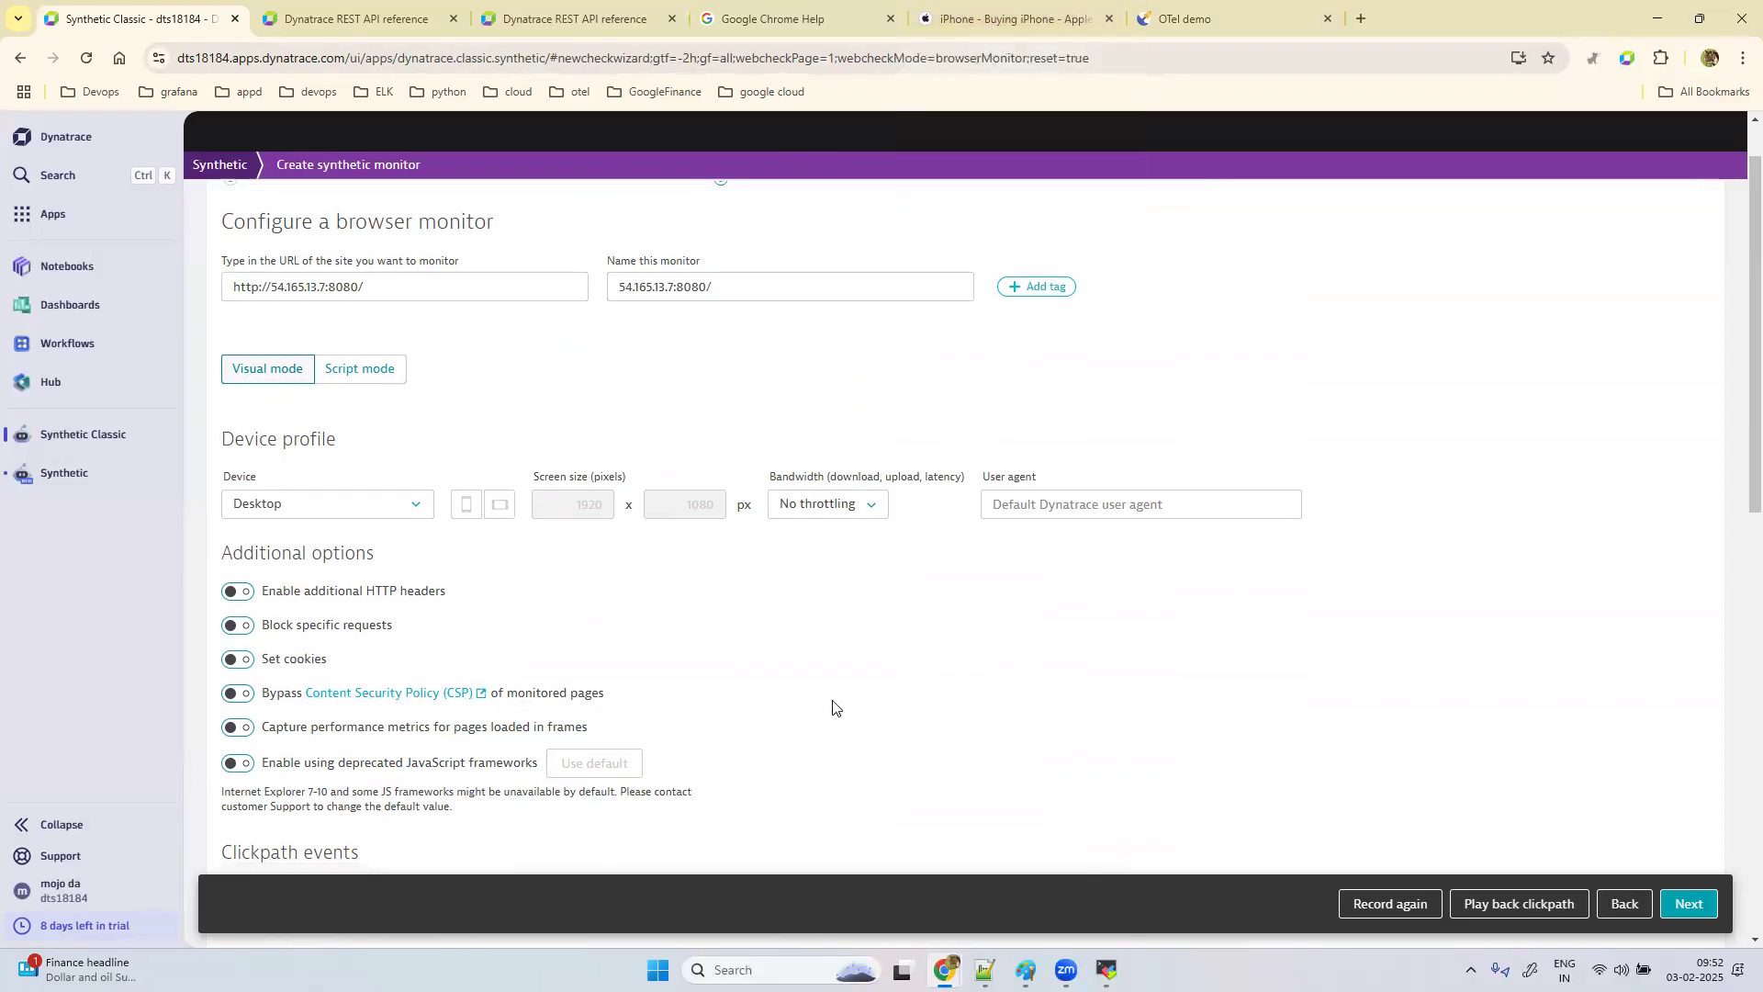
scroll(834, 707, down, 2)
scroll(834, 707, up, 1)
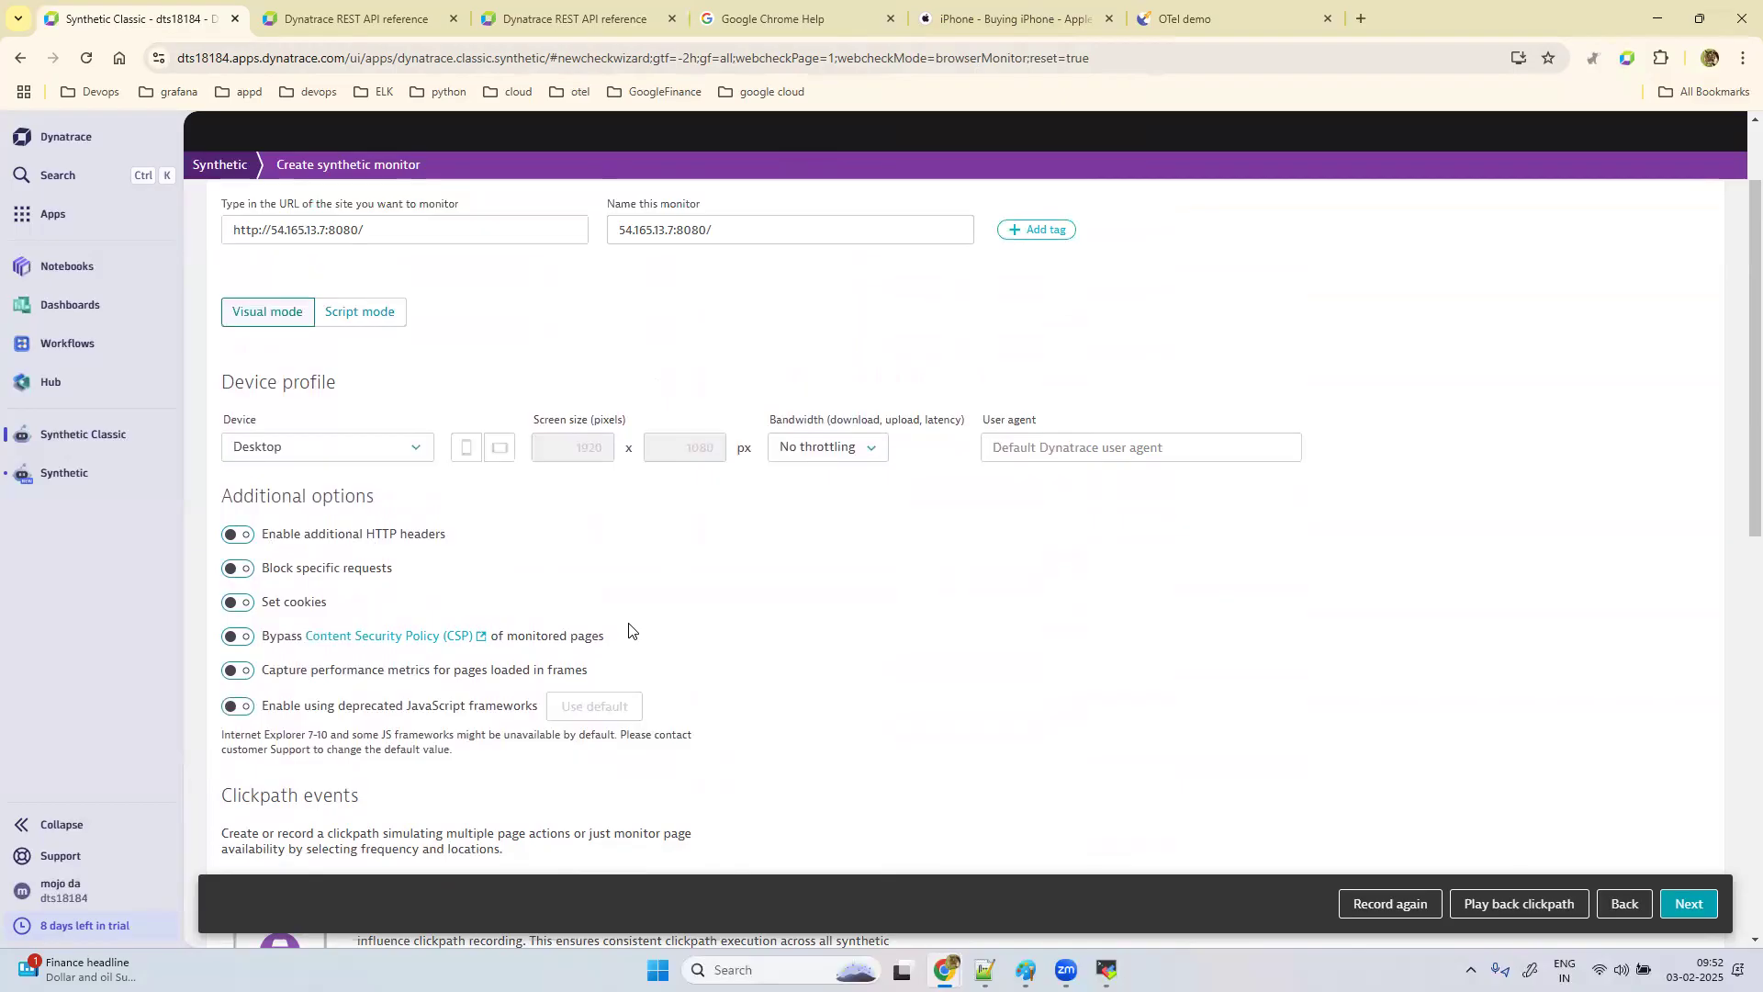
scroll(802, 635, up, 2)
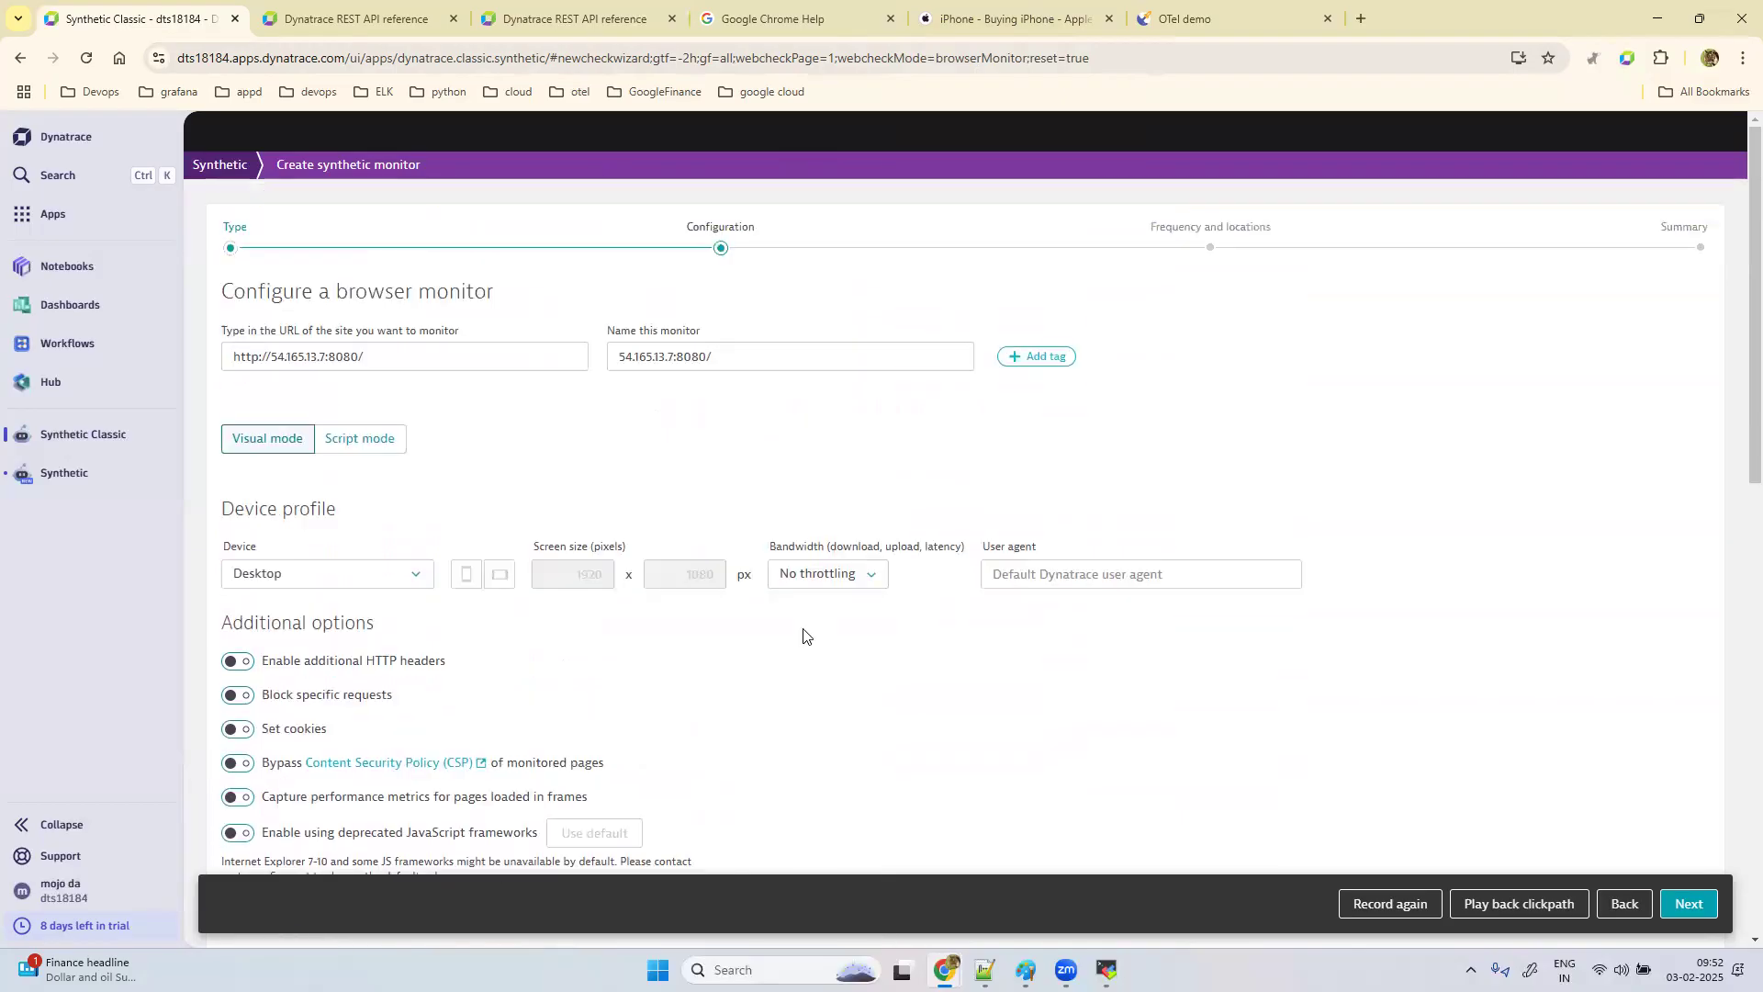
scroll(803, 636, down, 1)
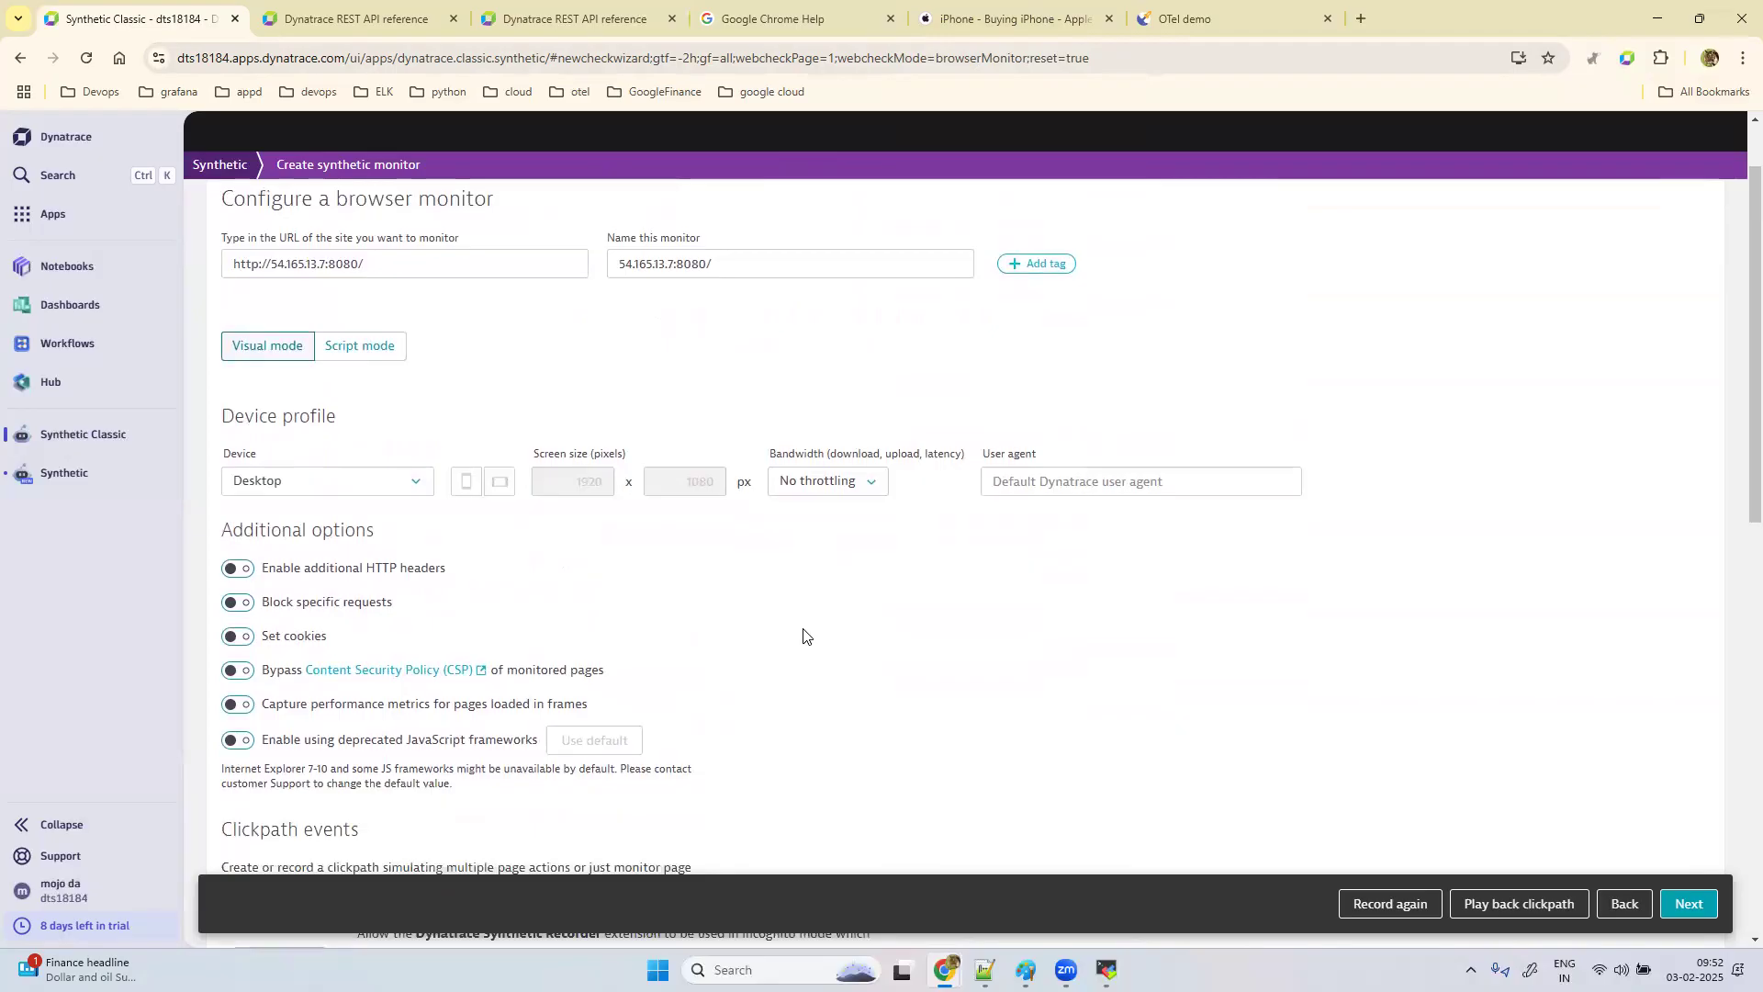
Step: Check the available device profiles, keep Desktop selected, and review the additional options
click(340, 480)
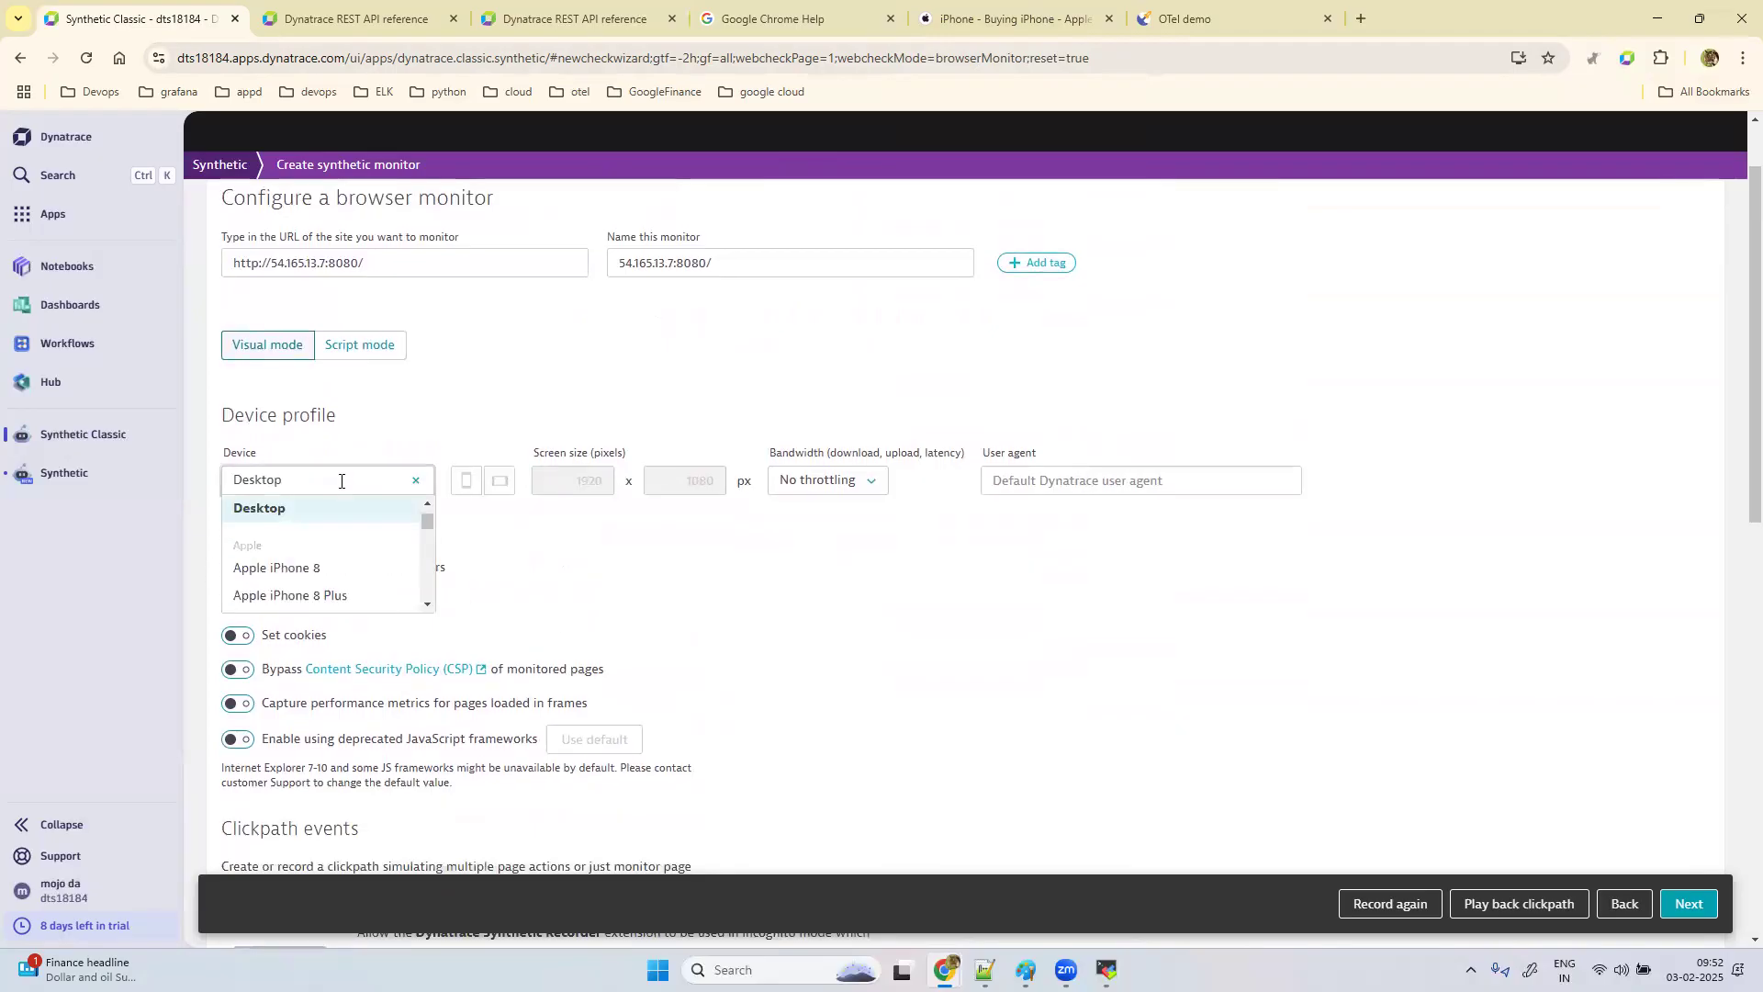
click(405, 506)
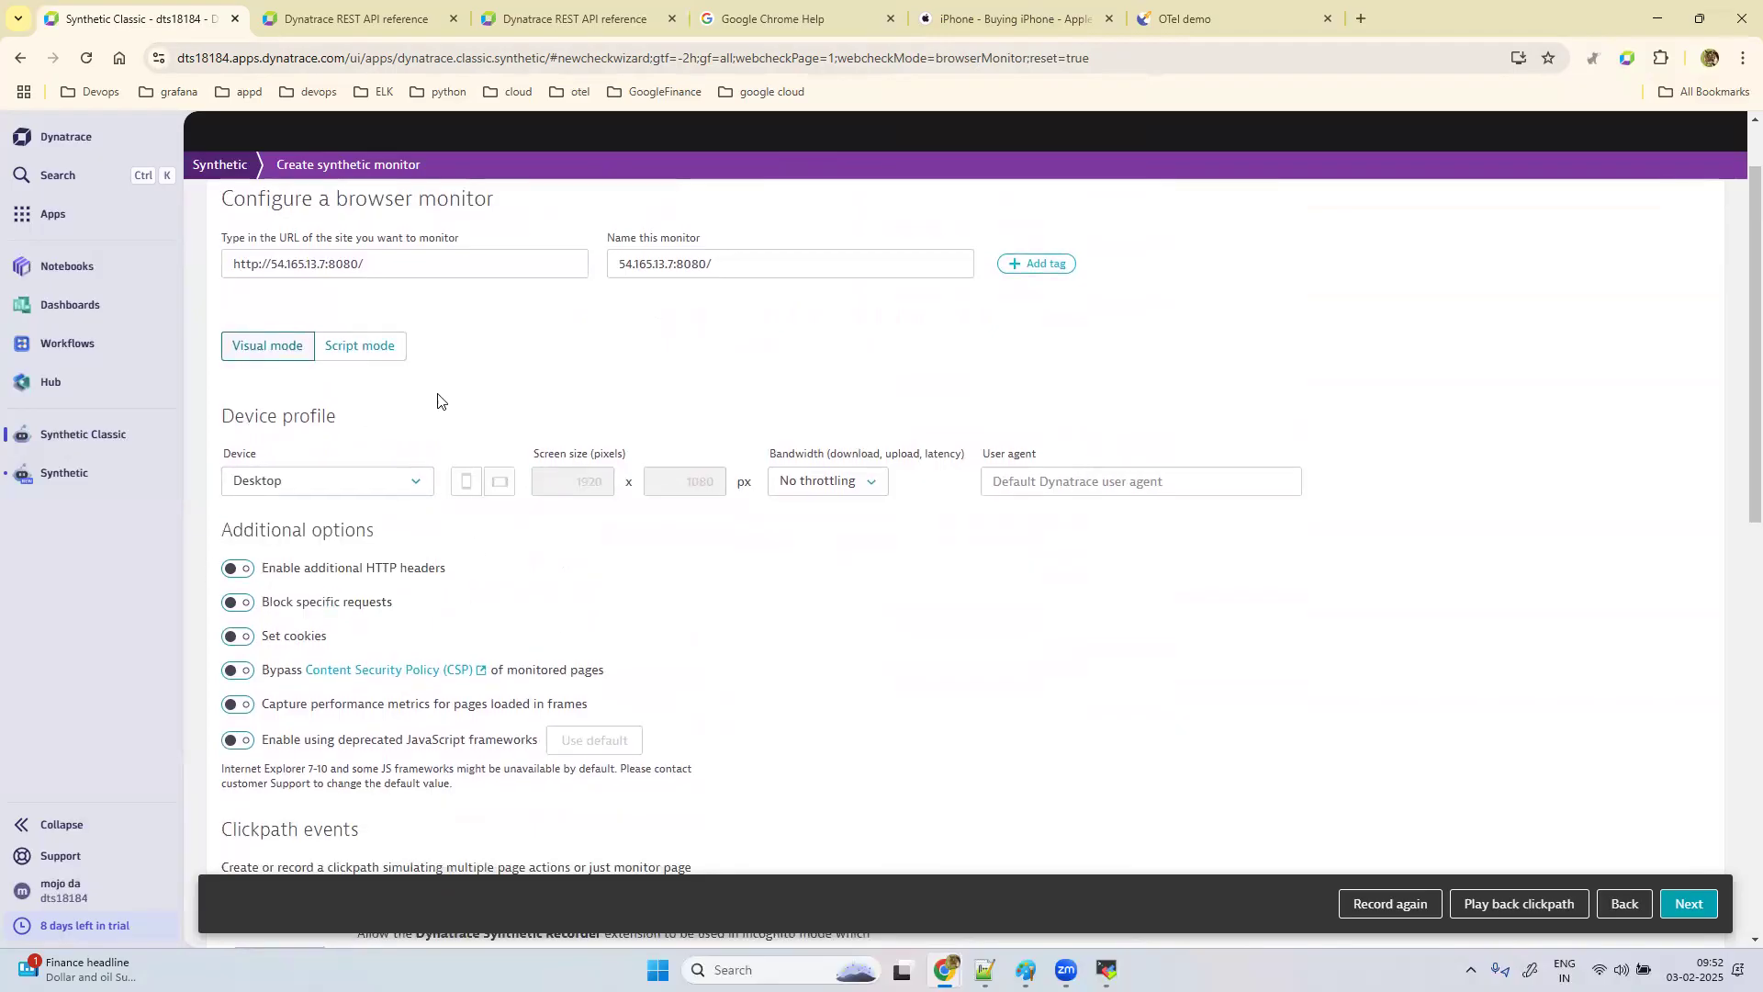
scroll(441, 400, up, 1)
scroll(574, 658, down, 1)
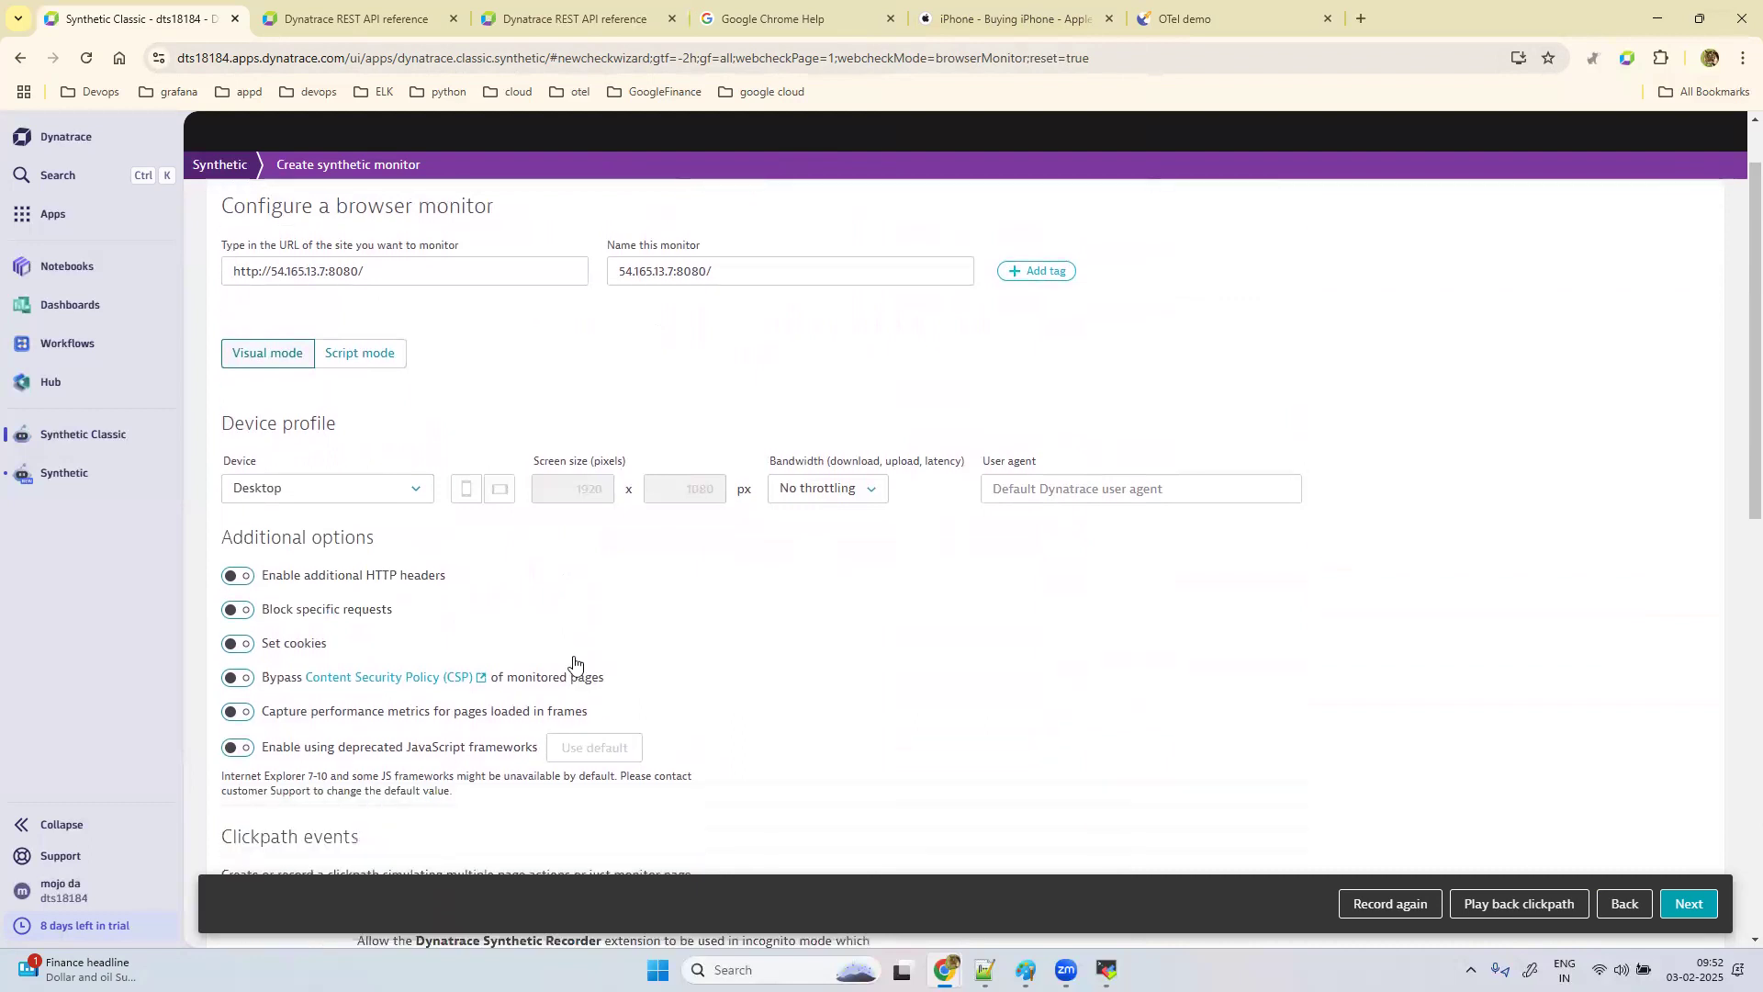
scroll(574, 661, down, 3)
scroll(574, 663, up, 2)
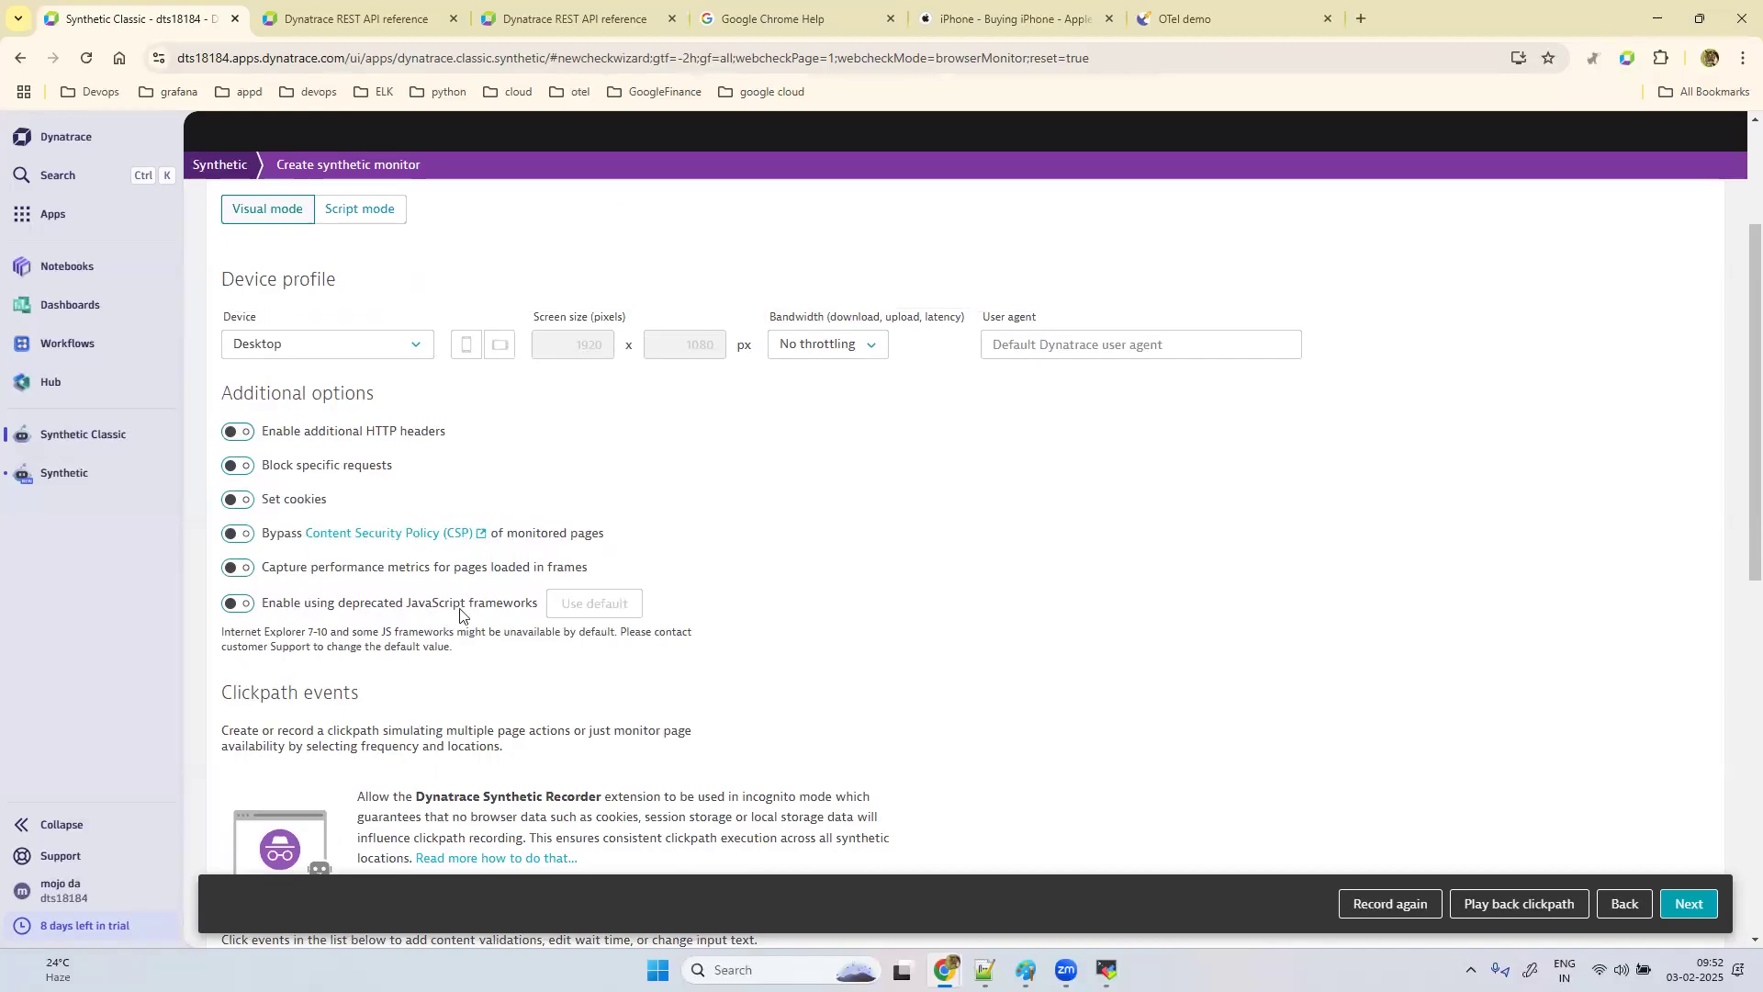
scroll(459, 613, up, 2)
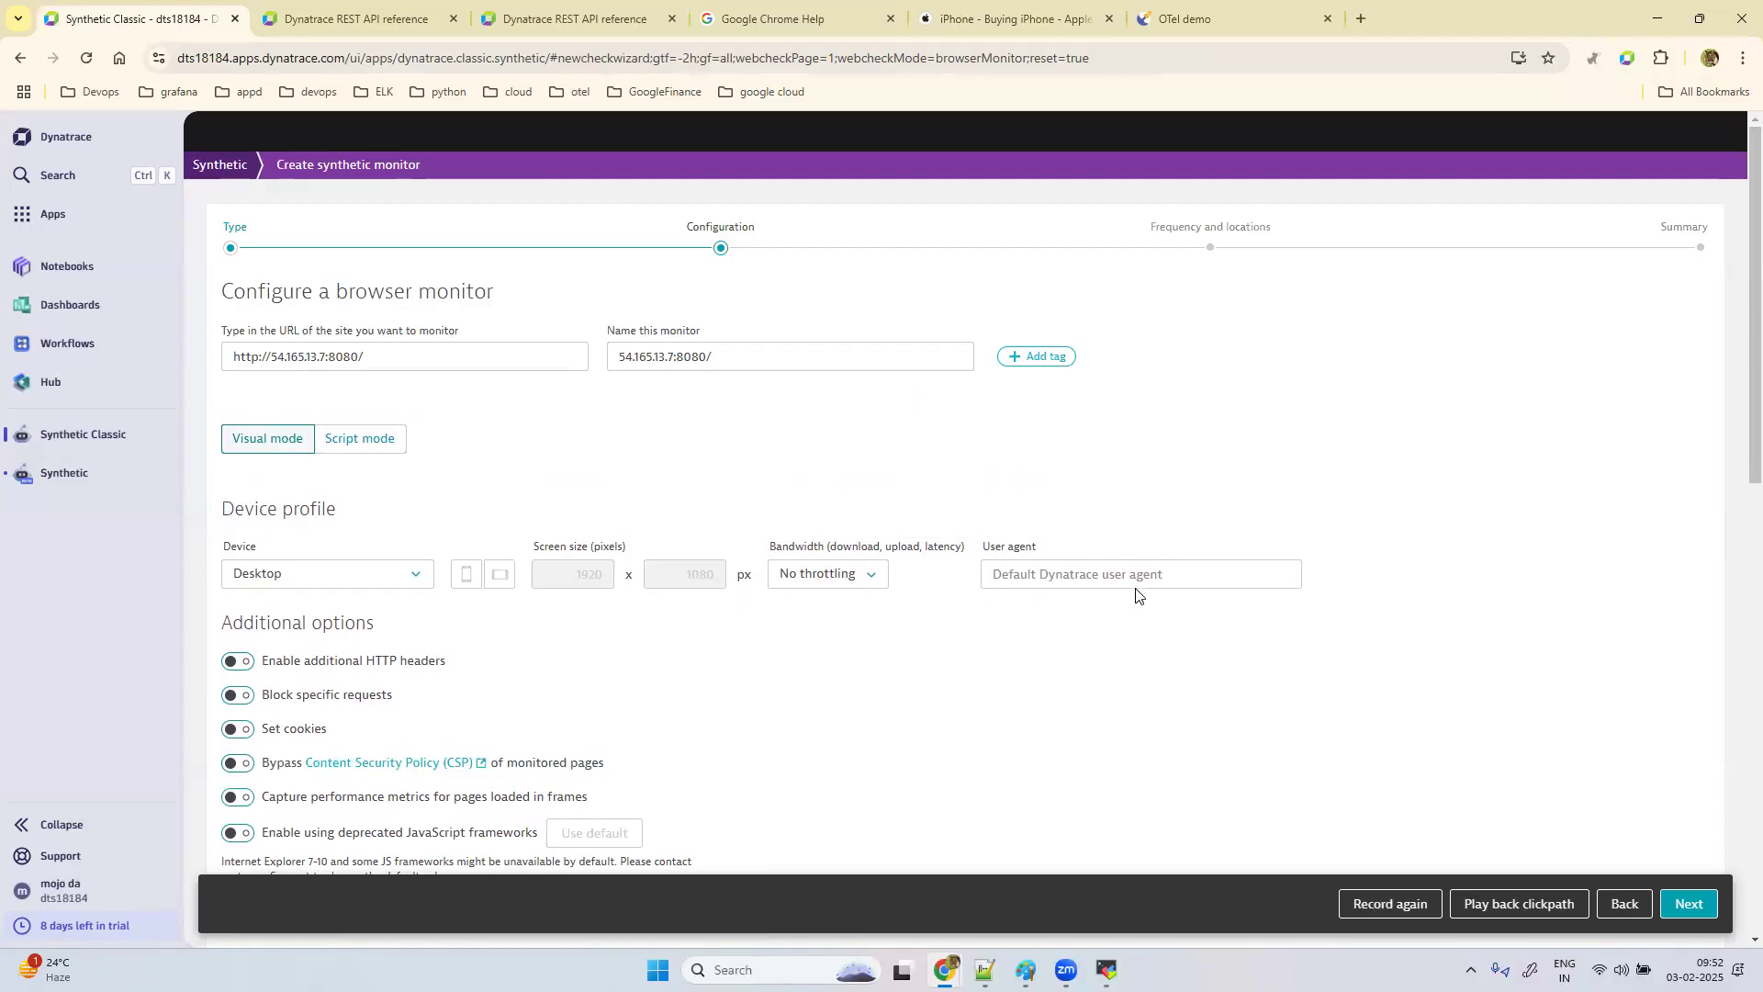
Step: Toggle additional HTTP headers and blocking of specific requests on and back off, and review the remaining options and clickpath events
click(234, 662)
click(234, 661)
click(236, 696)
click(236, 696)
scroll(336, 751, down, 3)
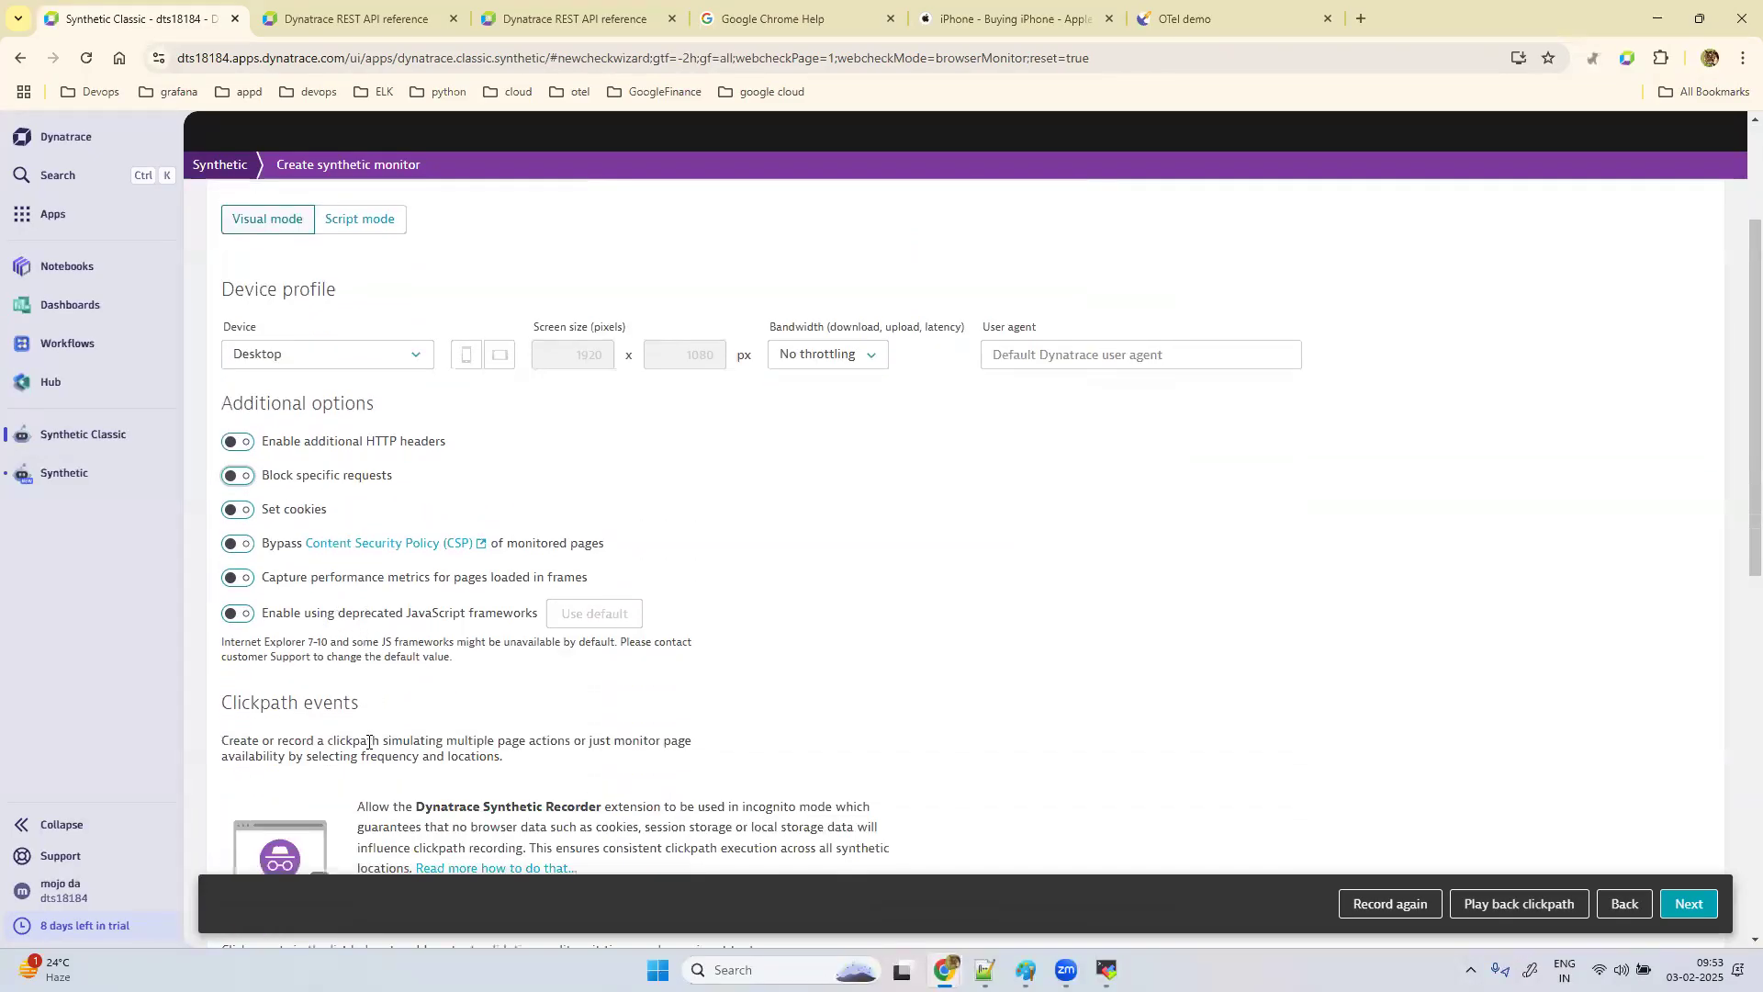
scroll(369, 742, down, 5)
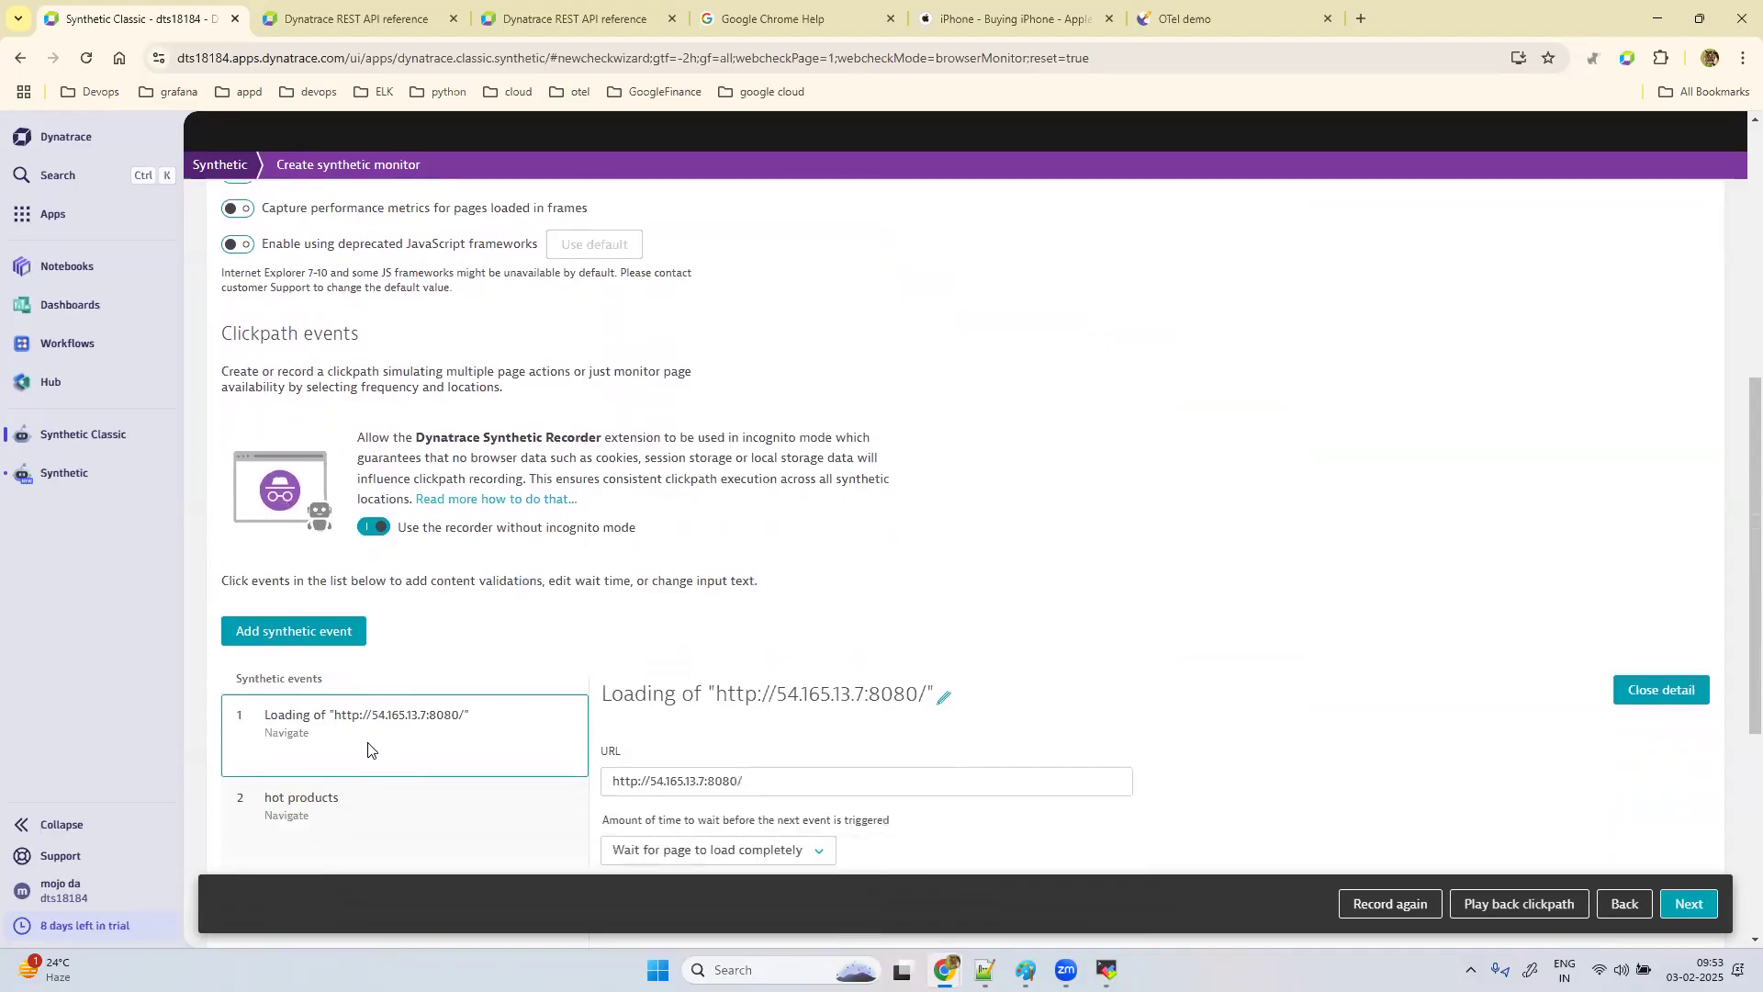
scroll(368, 749, up, 4)
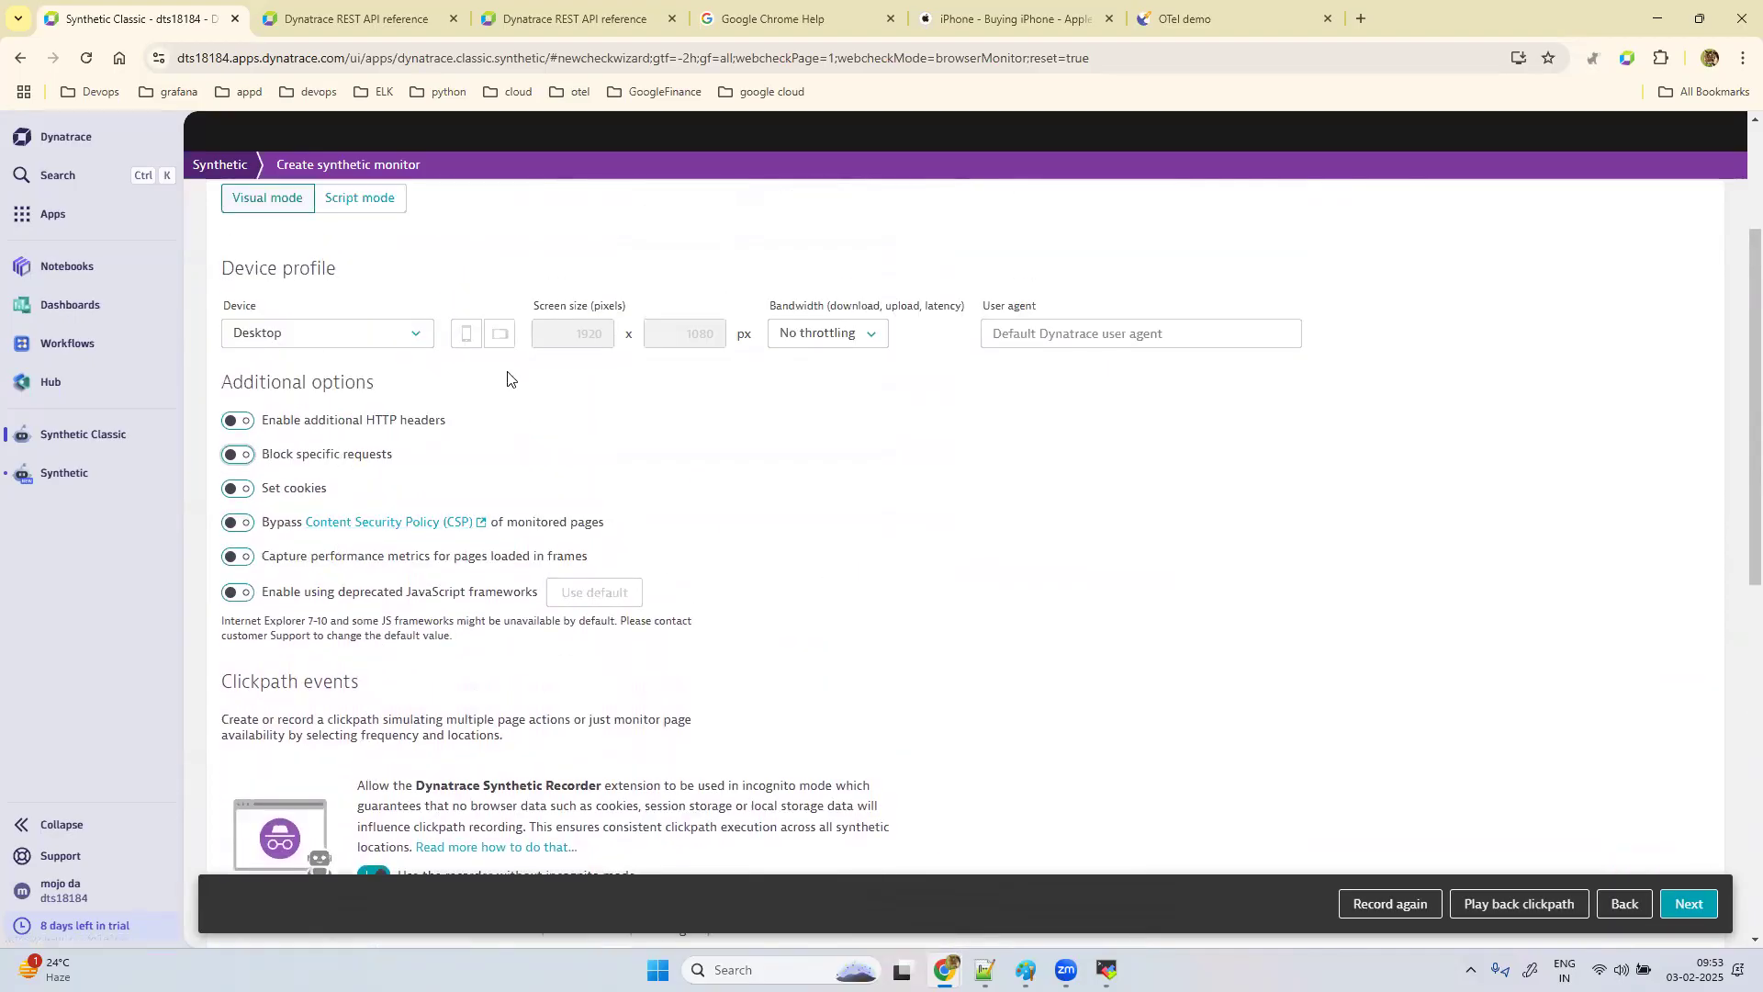
scroll(921, 499, down, 8)
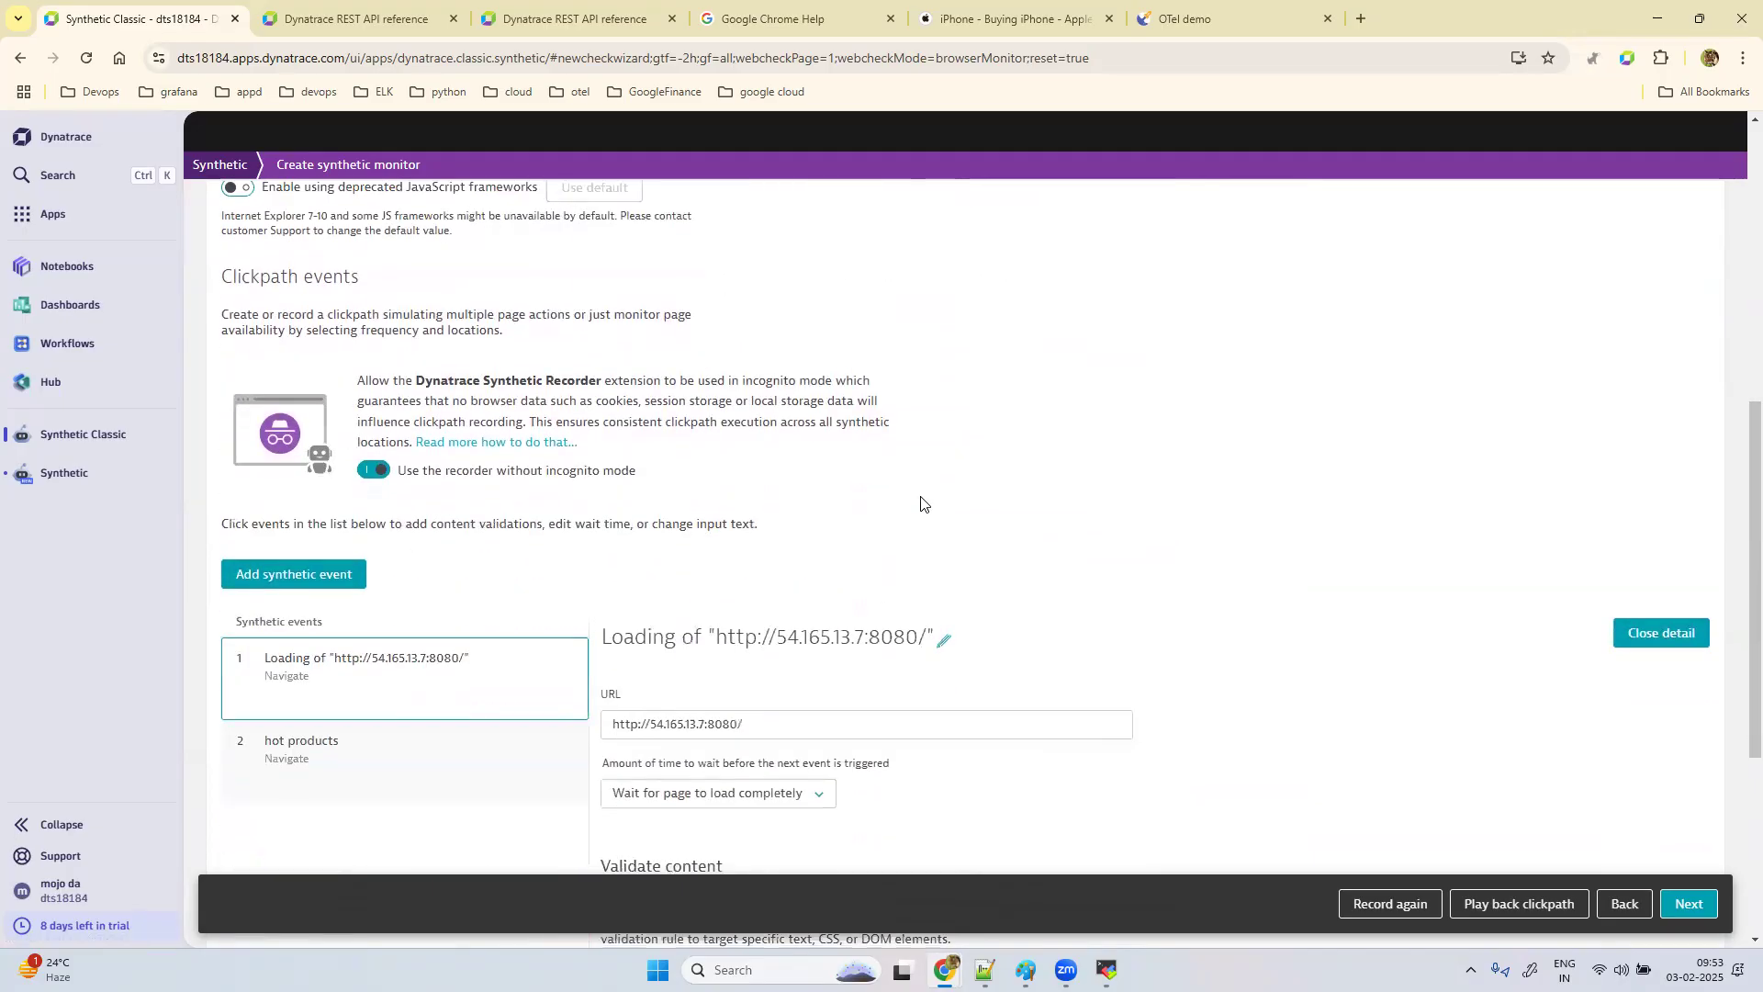
Step: Open the details of the first page-loading event and enable HTTP authentication for it
scroll(847, 832, down, 1)
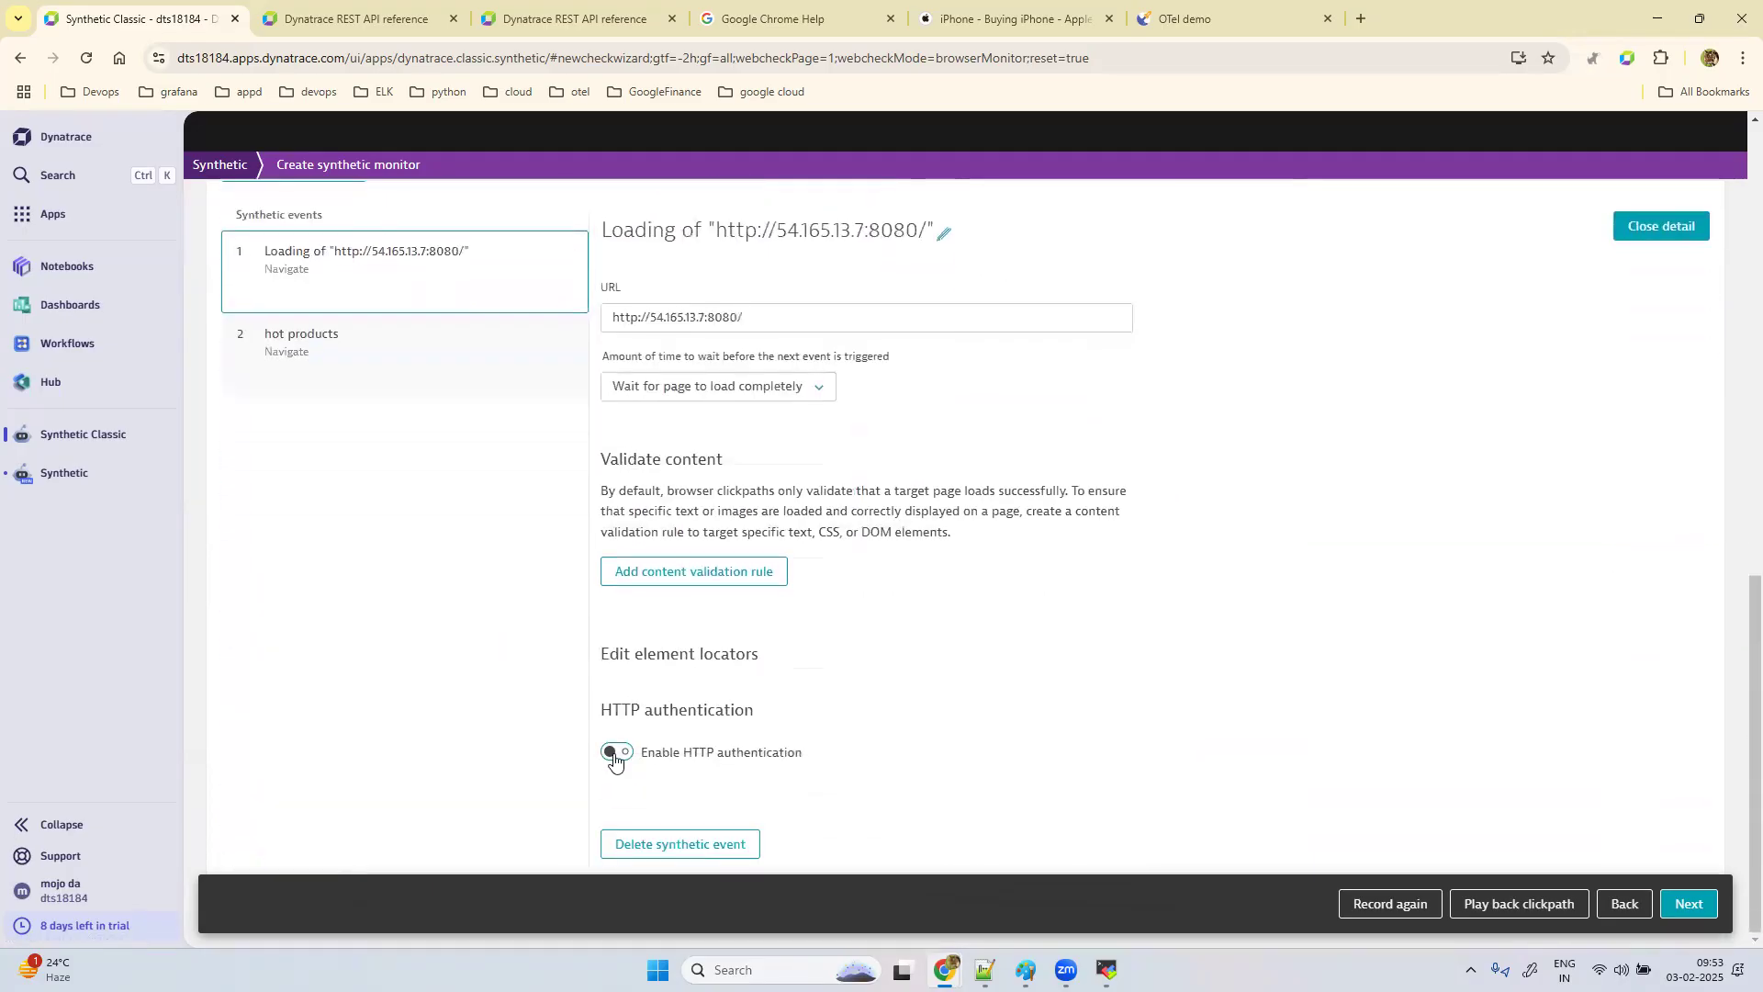
click(413, 273)
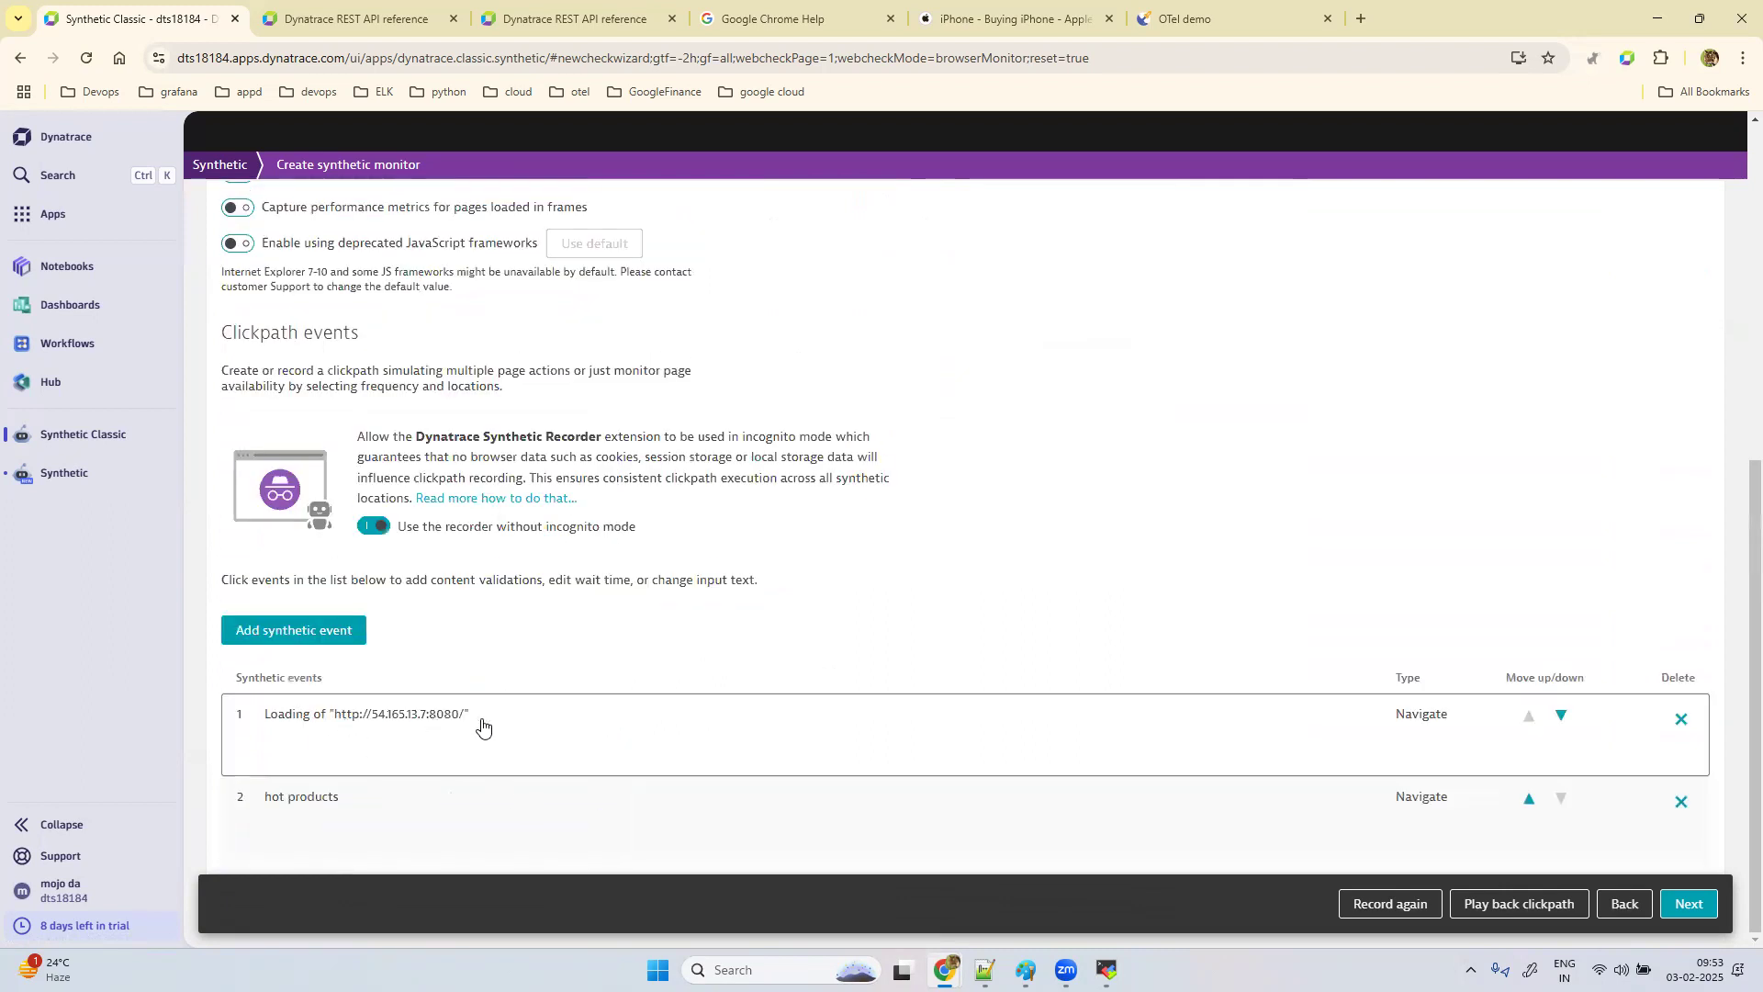
click(481, 726)
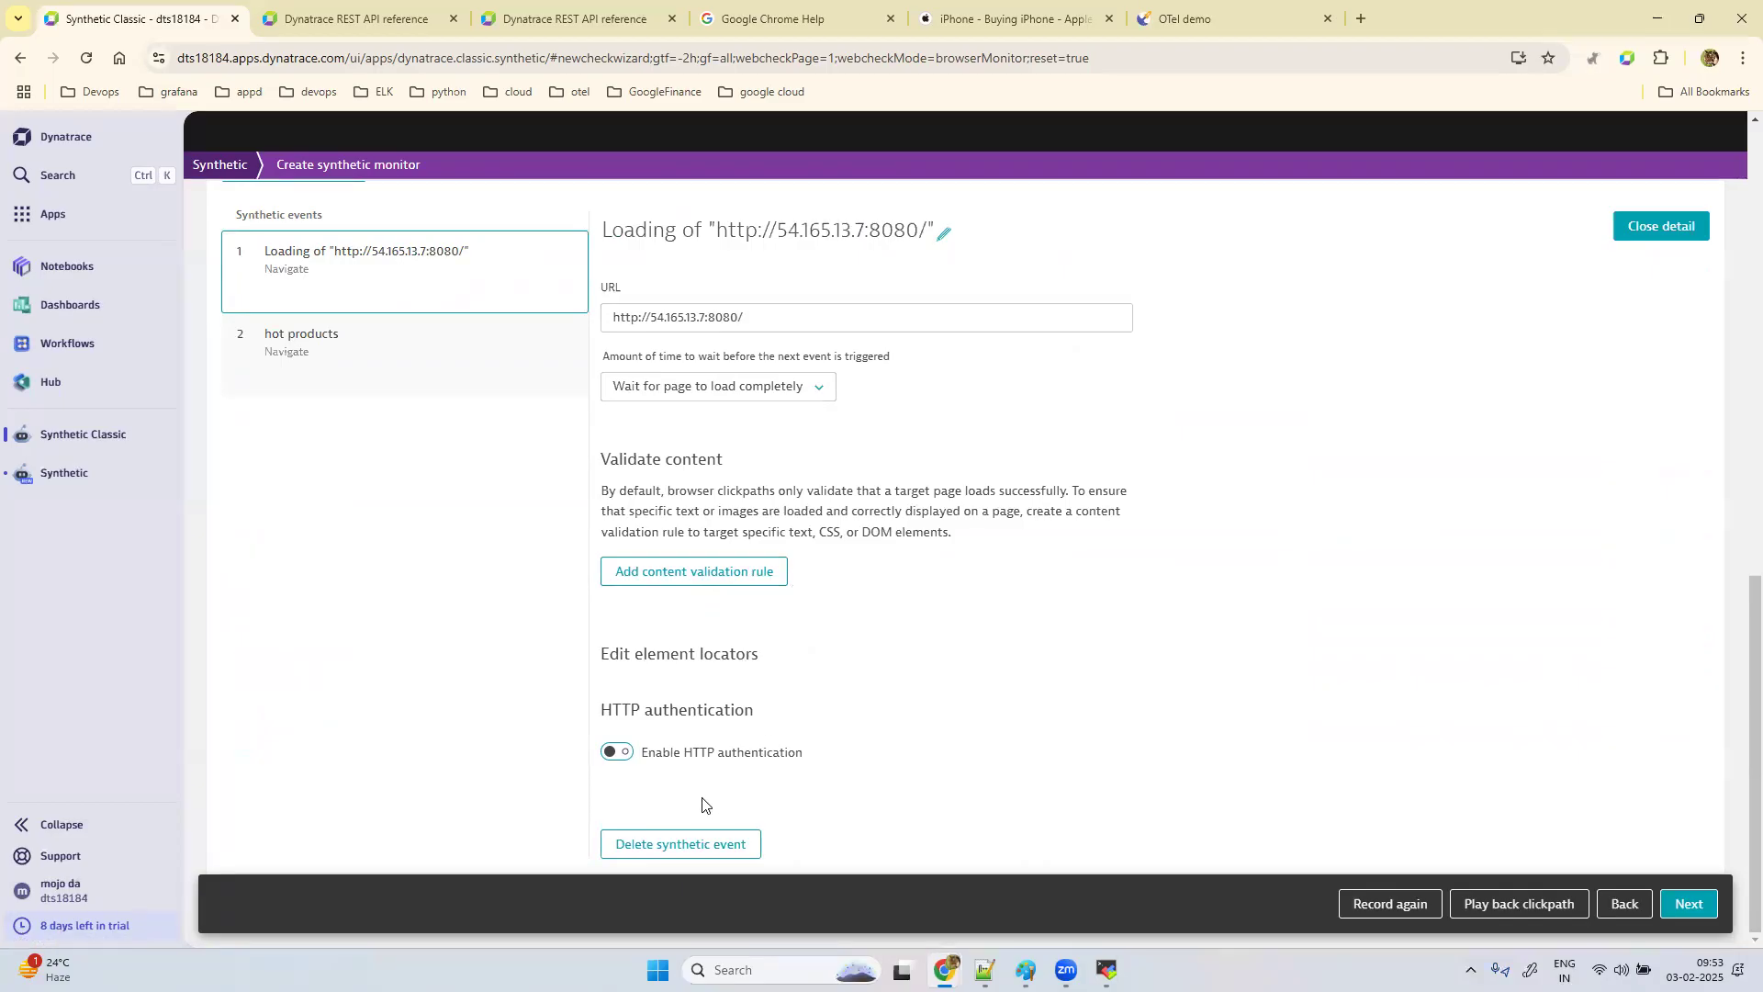
click(627, 754)
scroll(918, 716, down, 3)
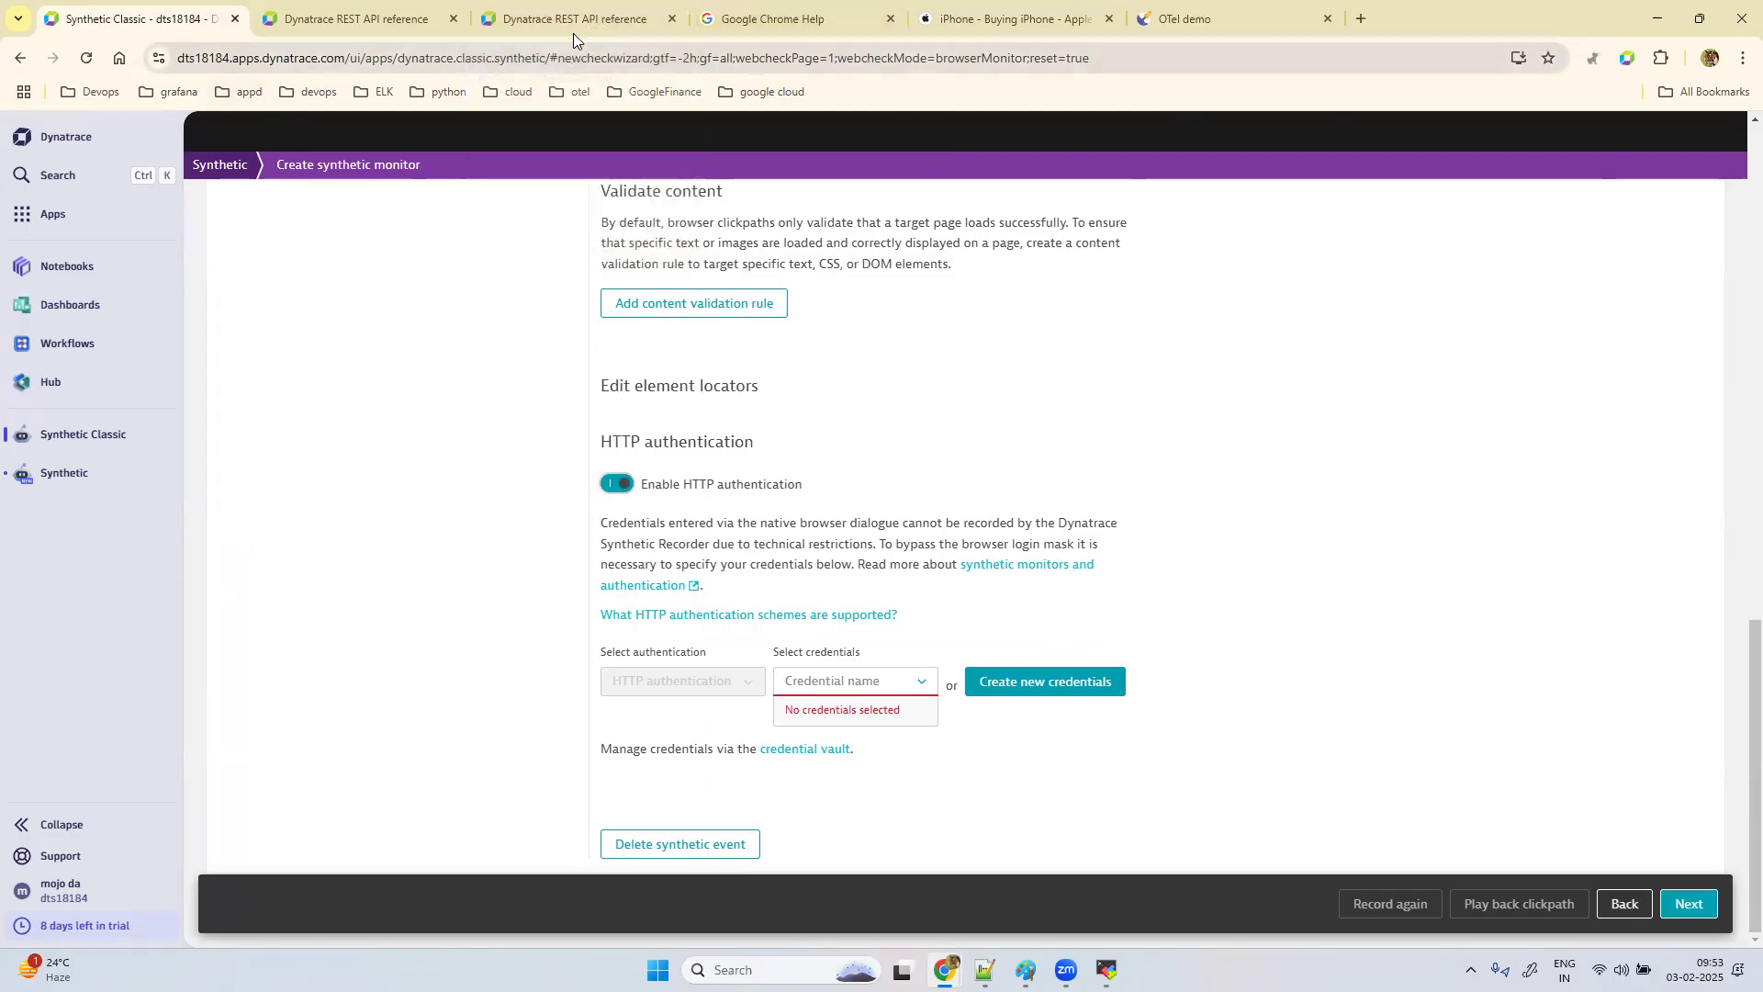
click(1363, 19)
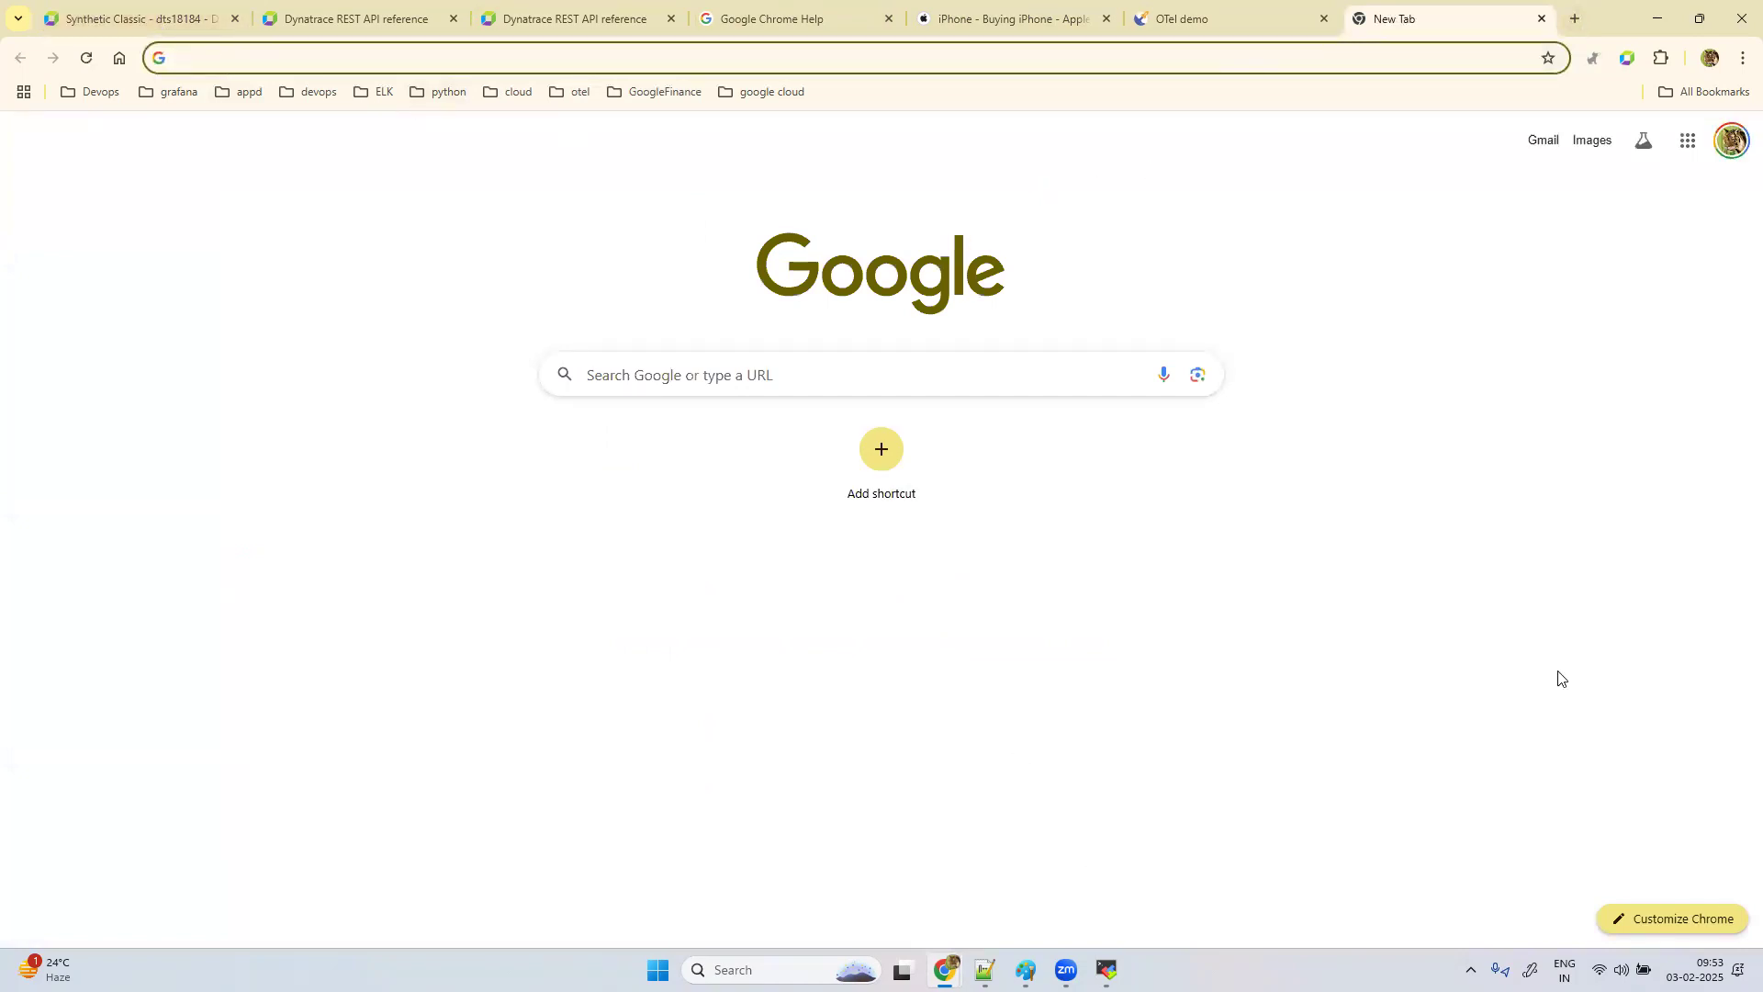
click(138, 19)
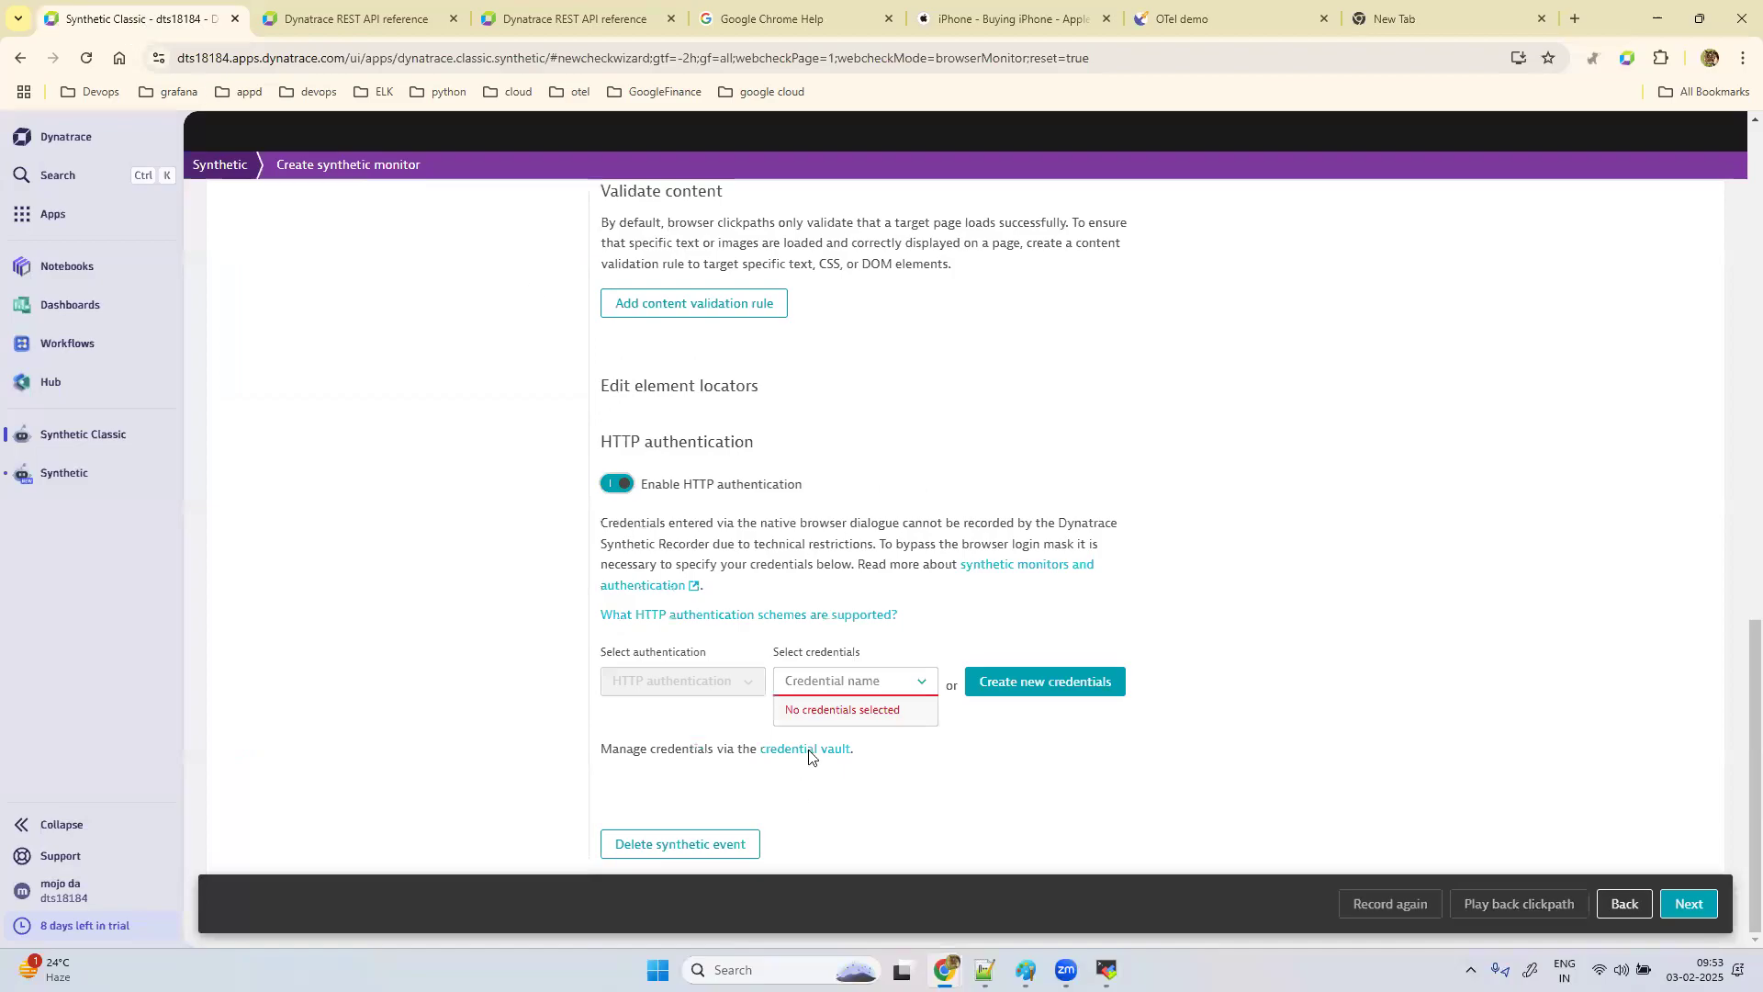
scroll(643, 551, up, 7)
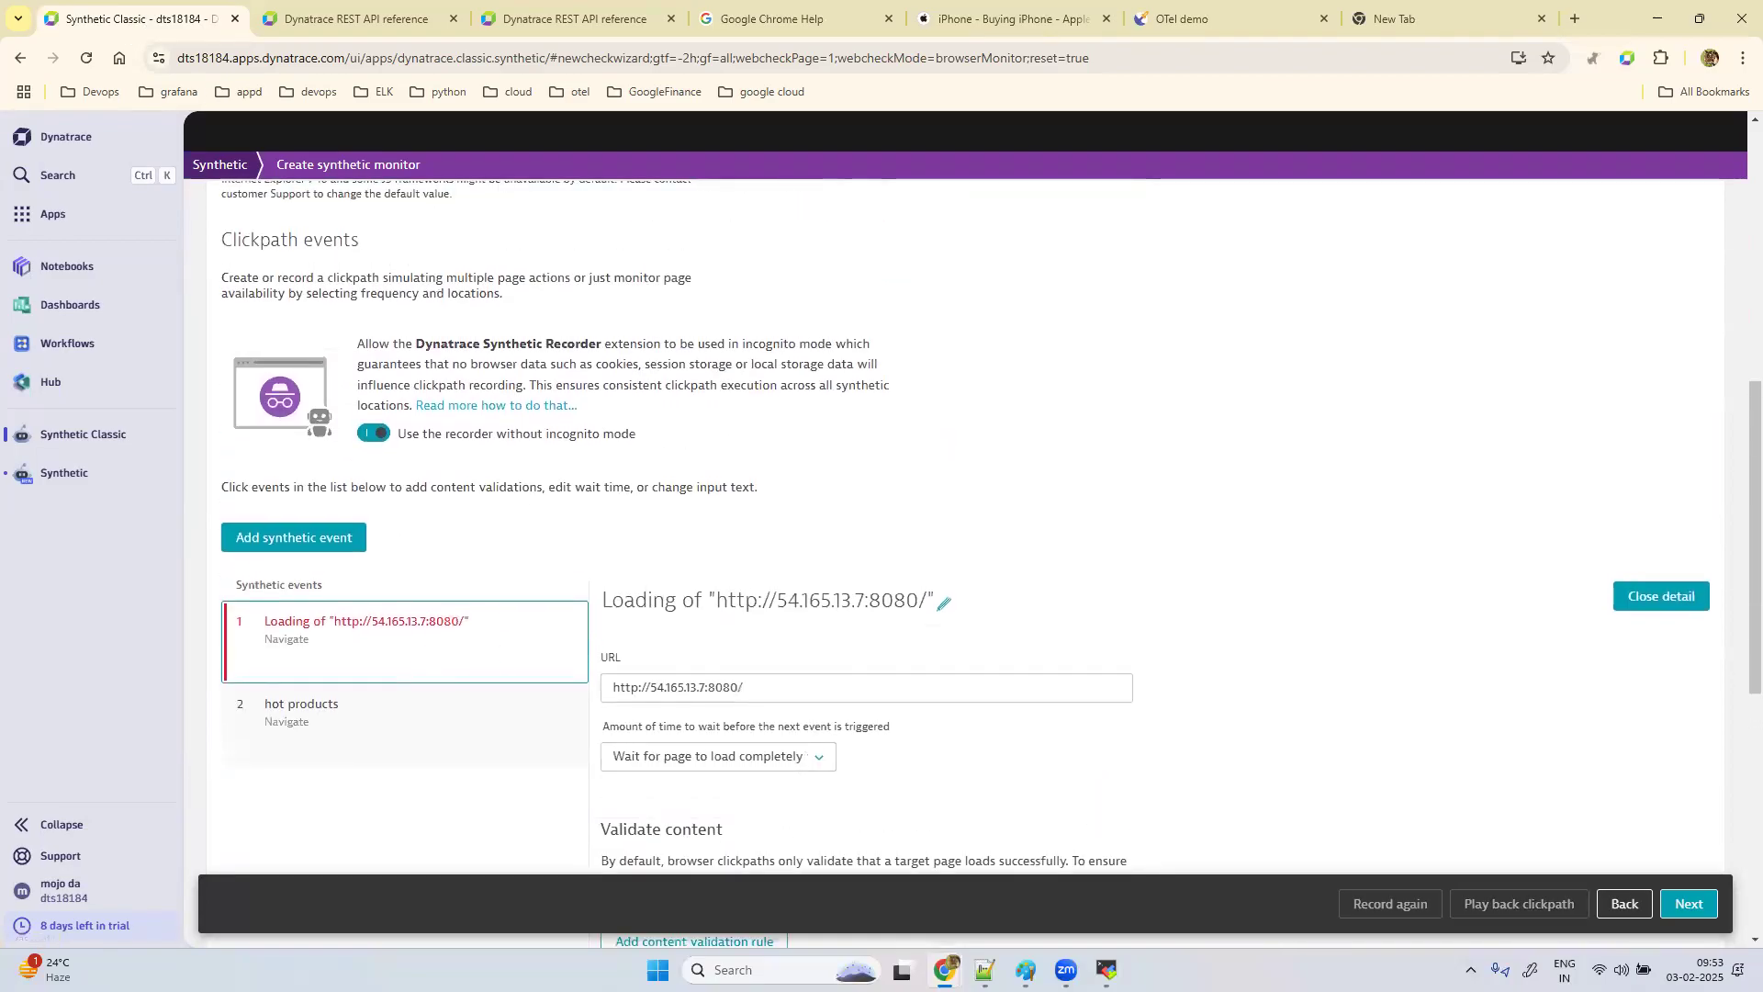
mouse_move(946, 970)
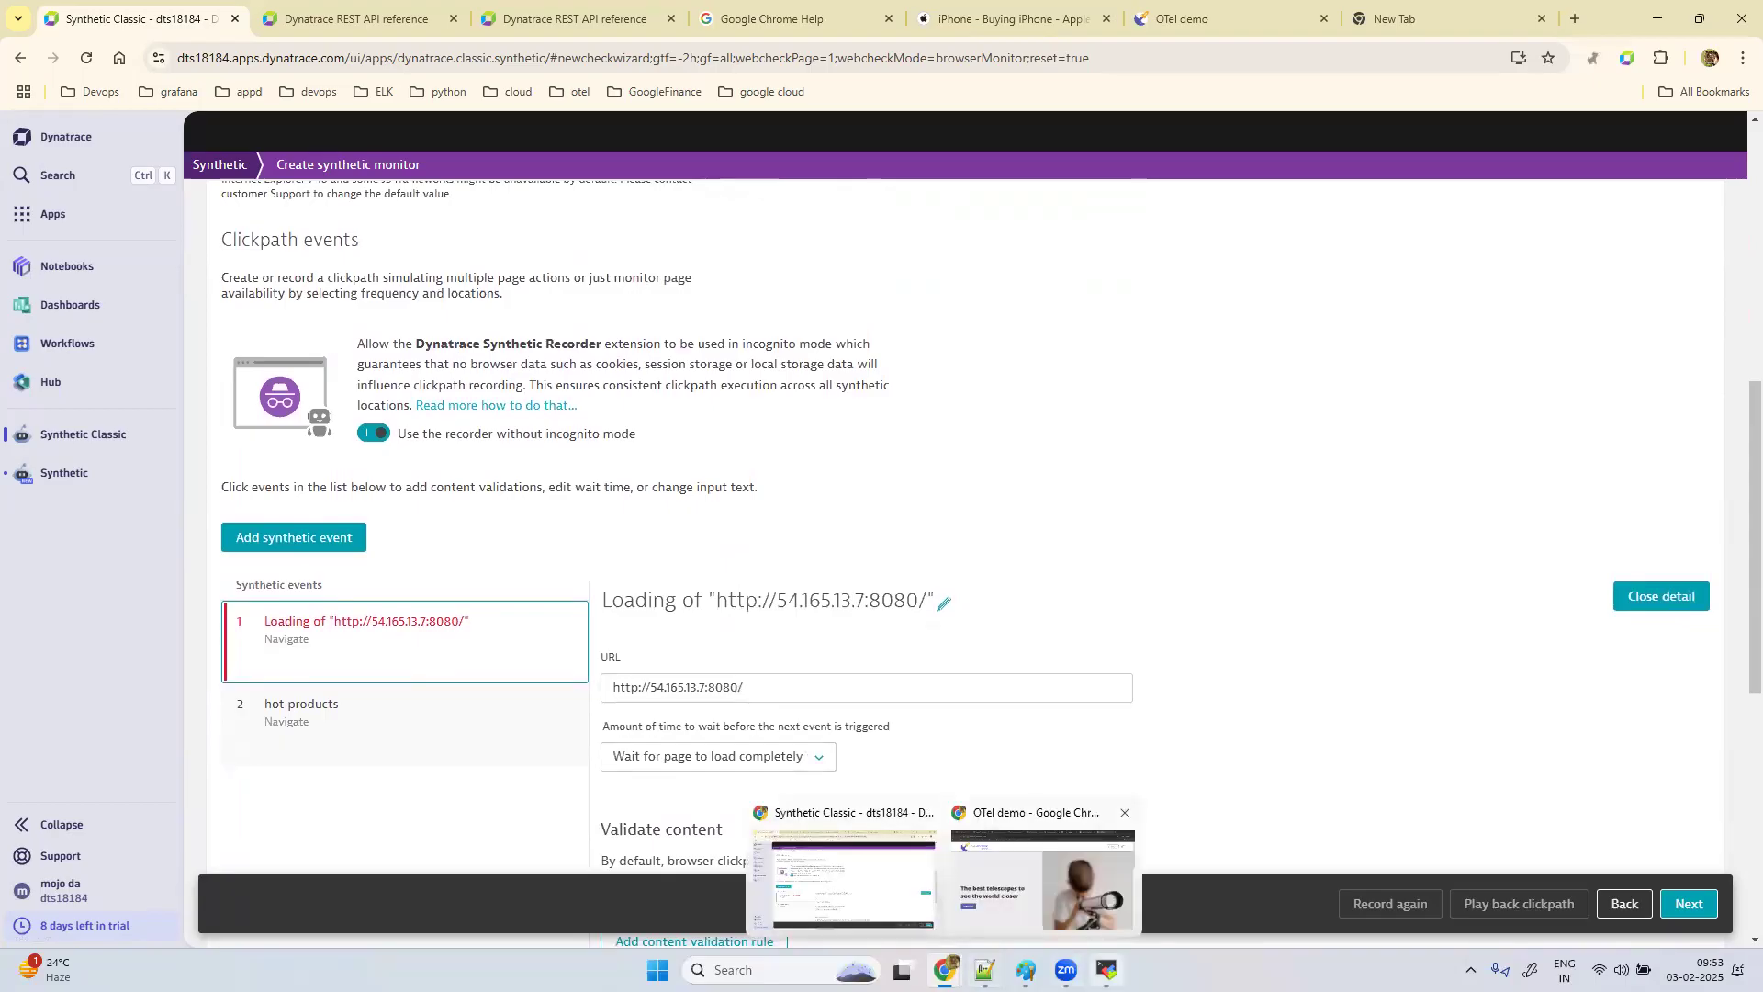
mouse_move(1106, 969)
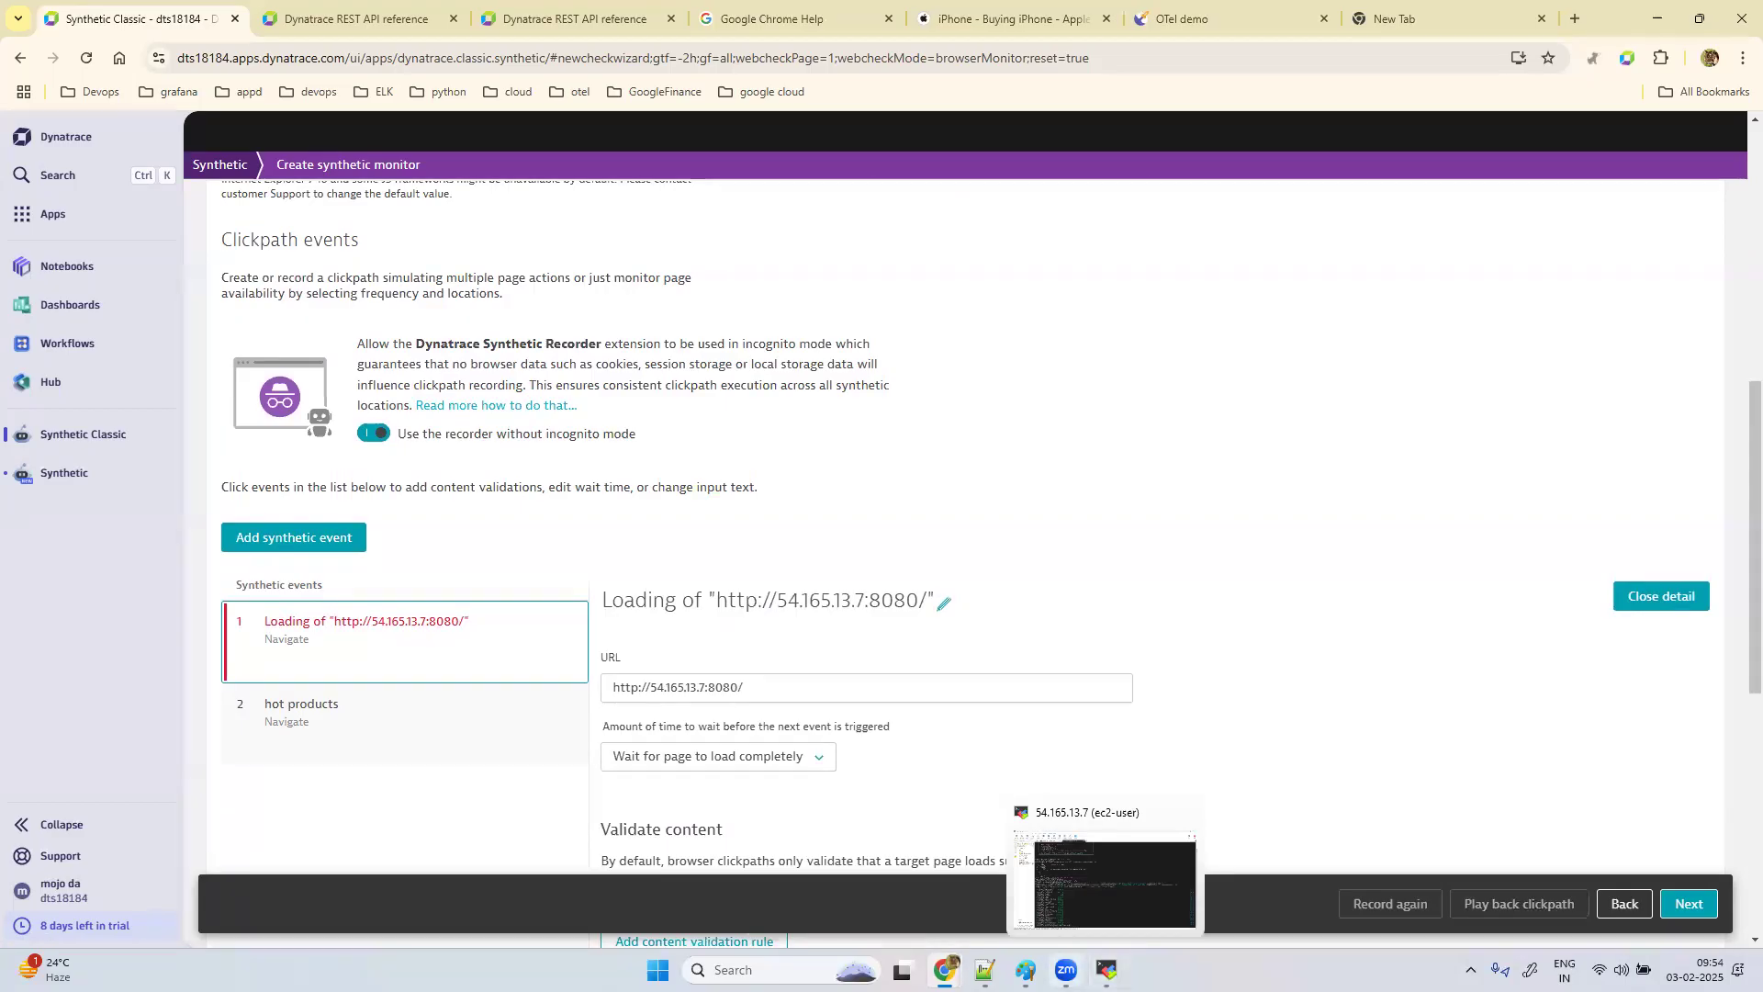
Step: Switch to Notepad++ to check the saved login details, and return to the Dynatrace monitor in Chrome
key(alt+Tab)
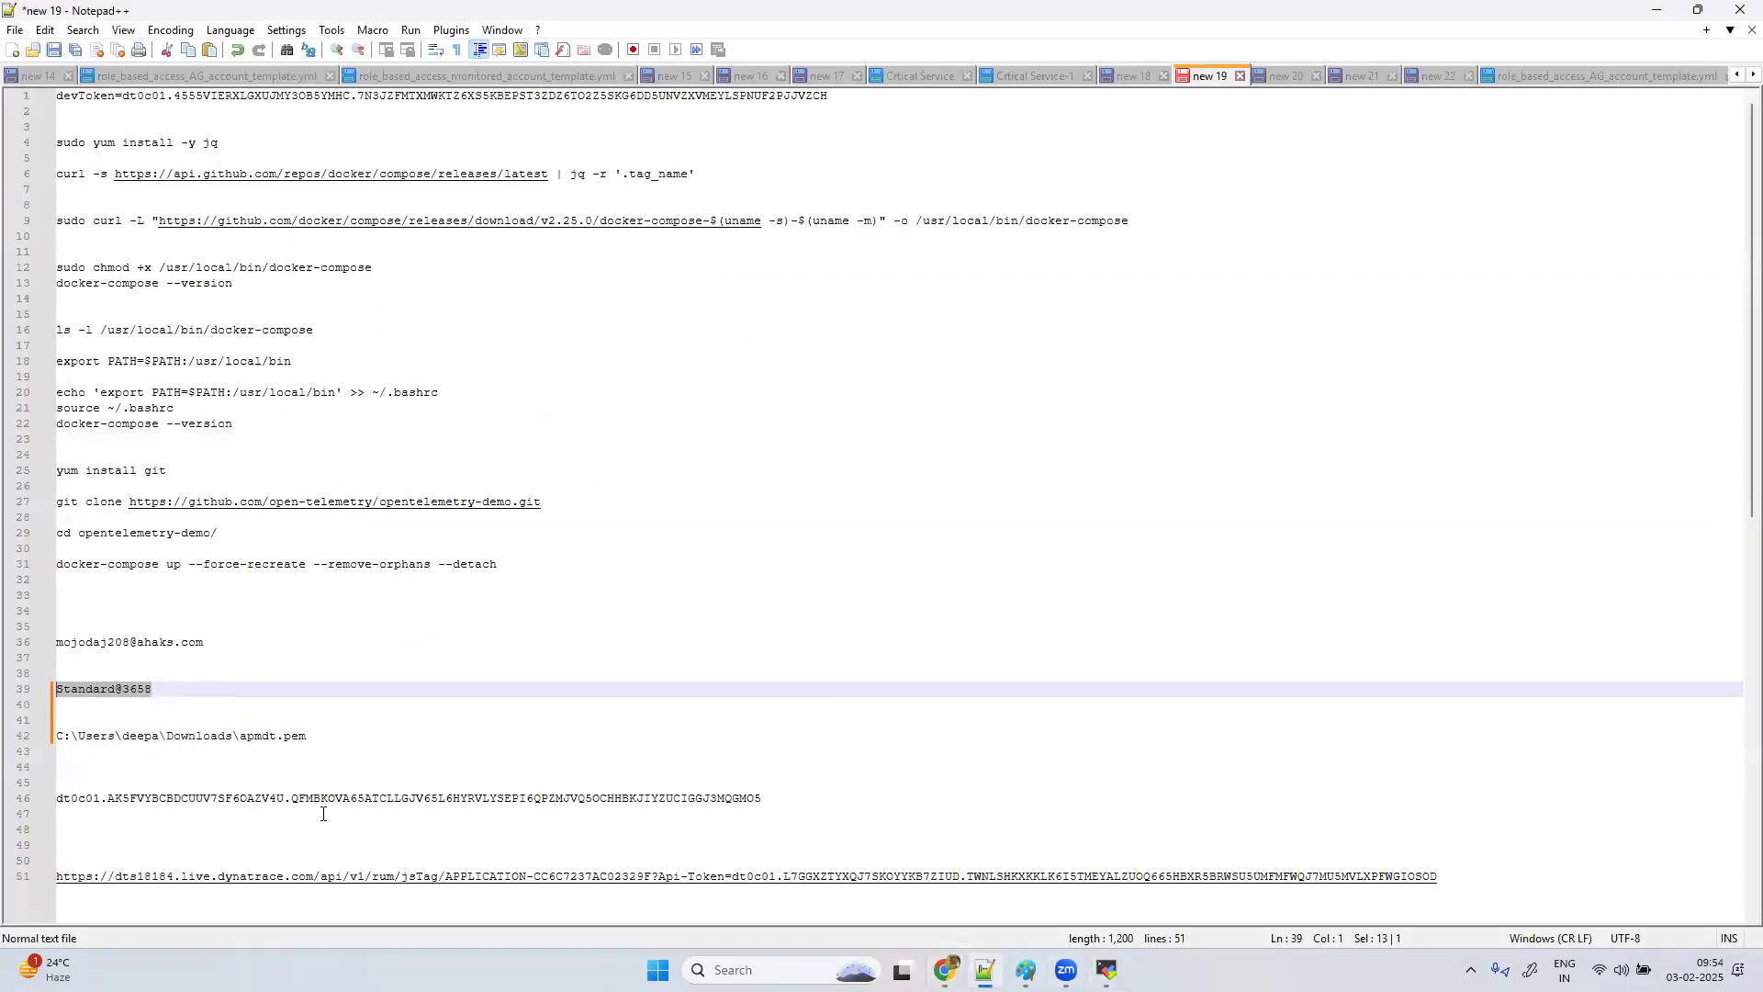
scroll(323, 814, down, 2)
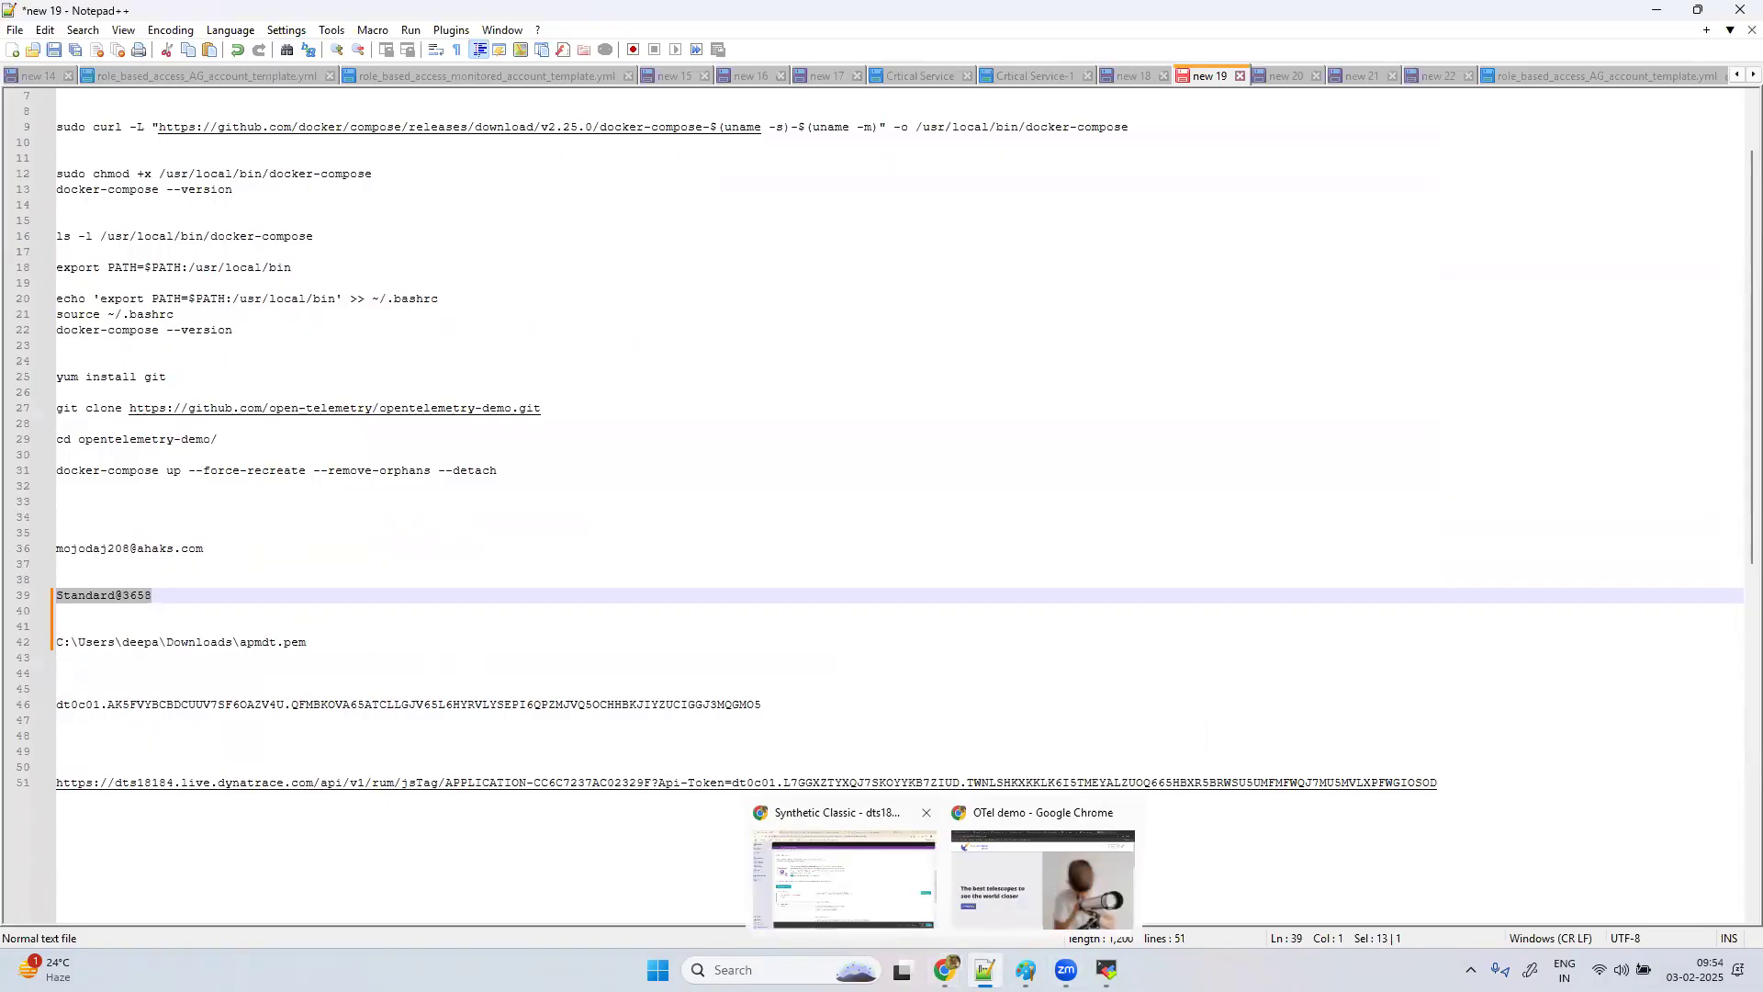
click(843, 877)
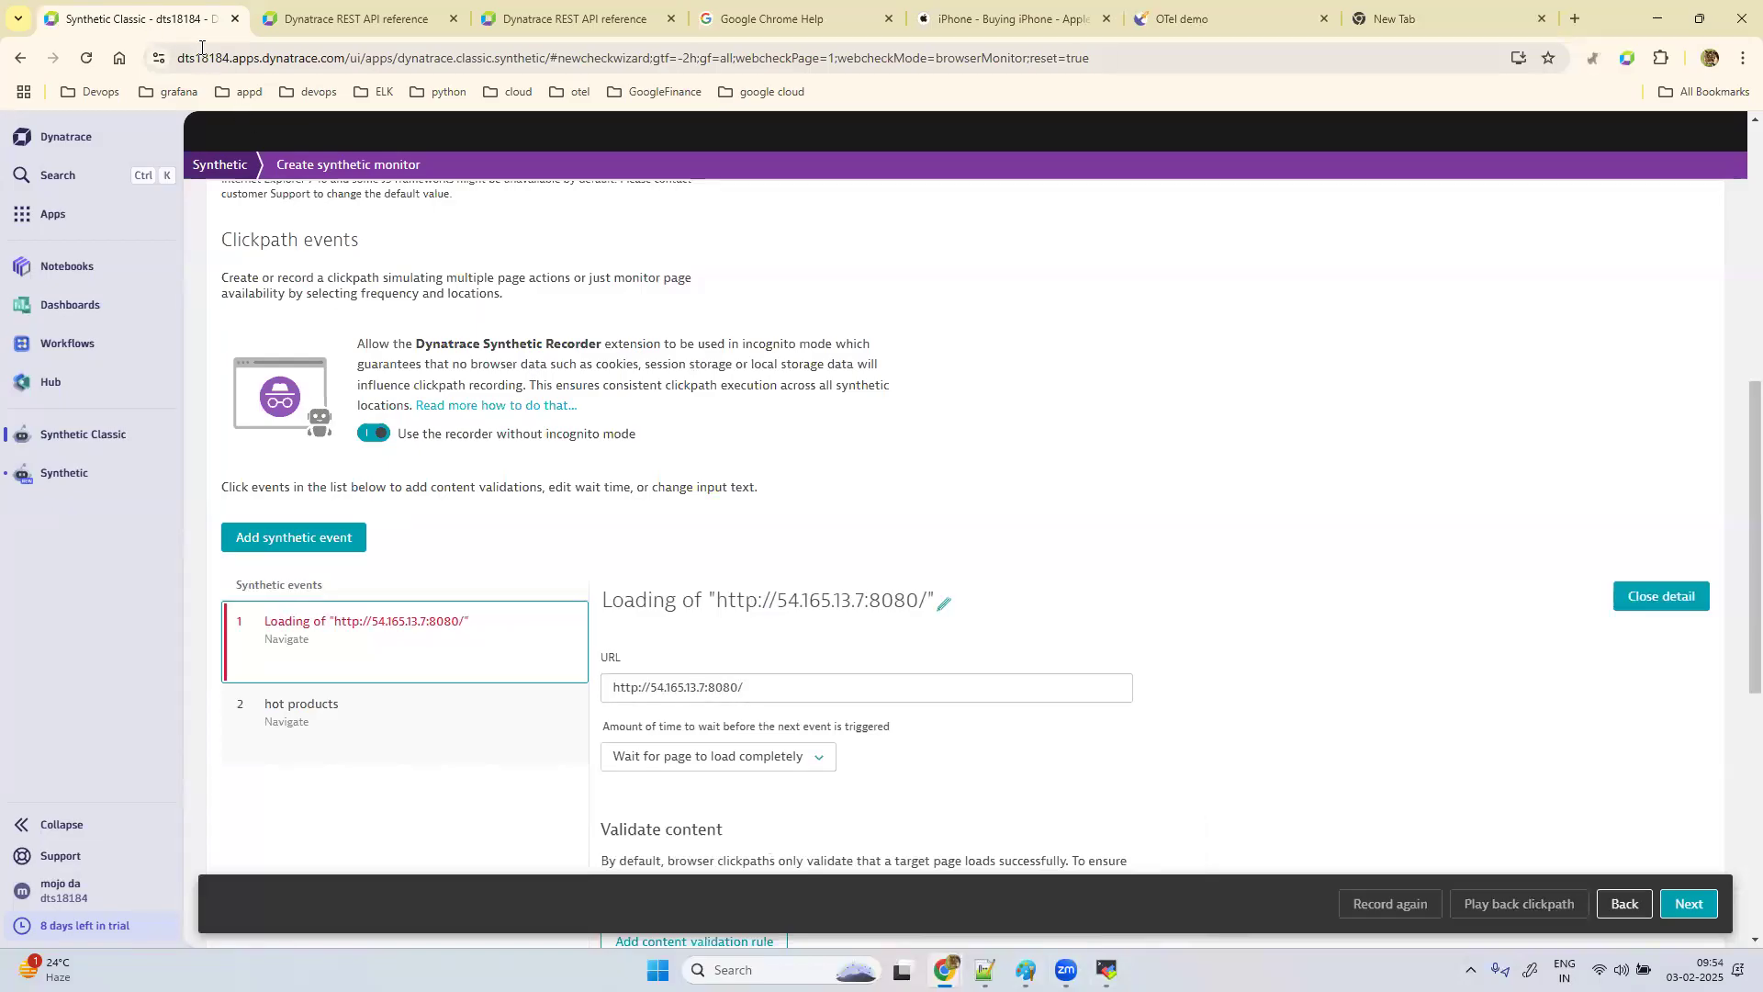
drag(348, 57, 160, 75)
key(ctrl+c)
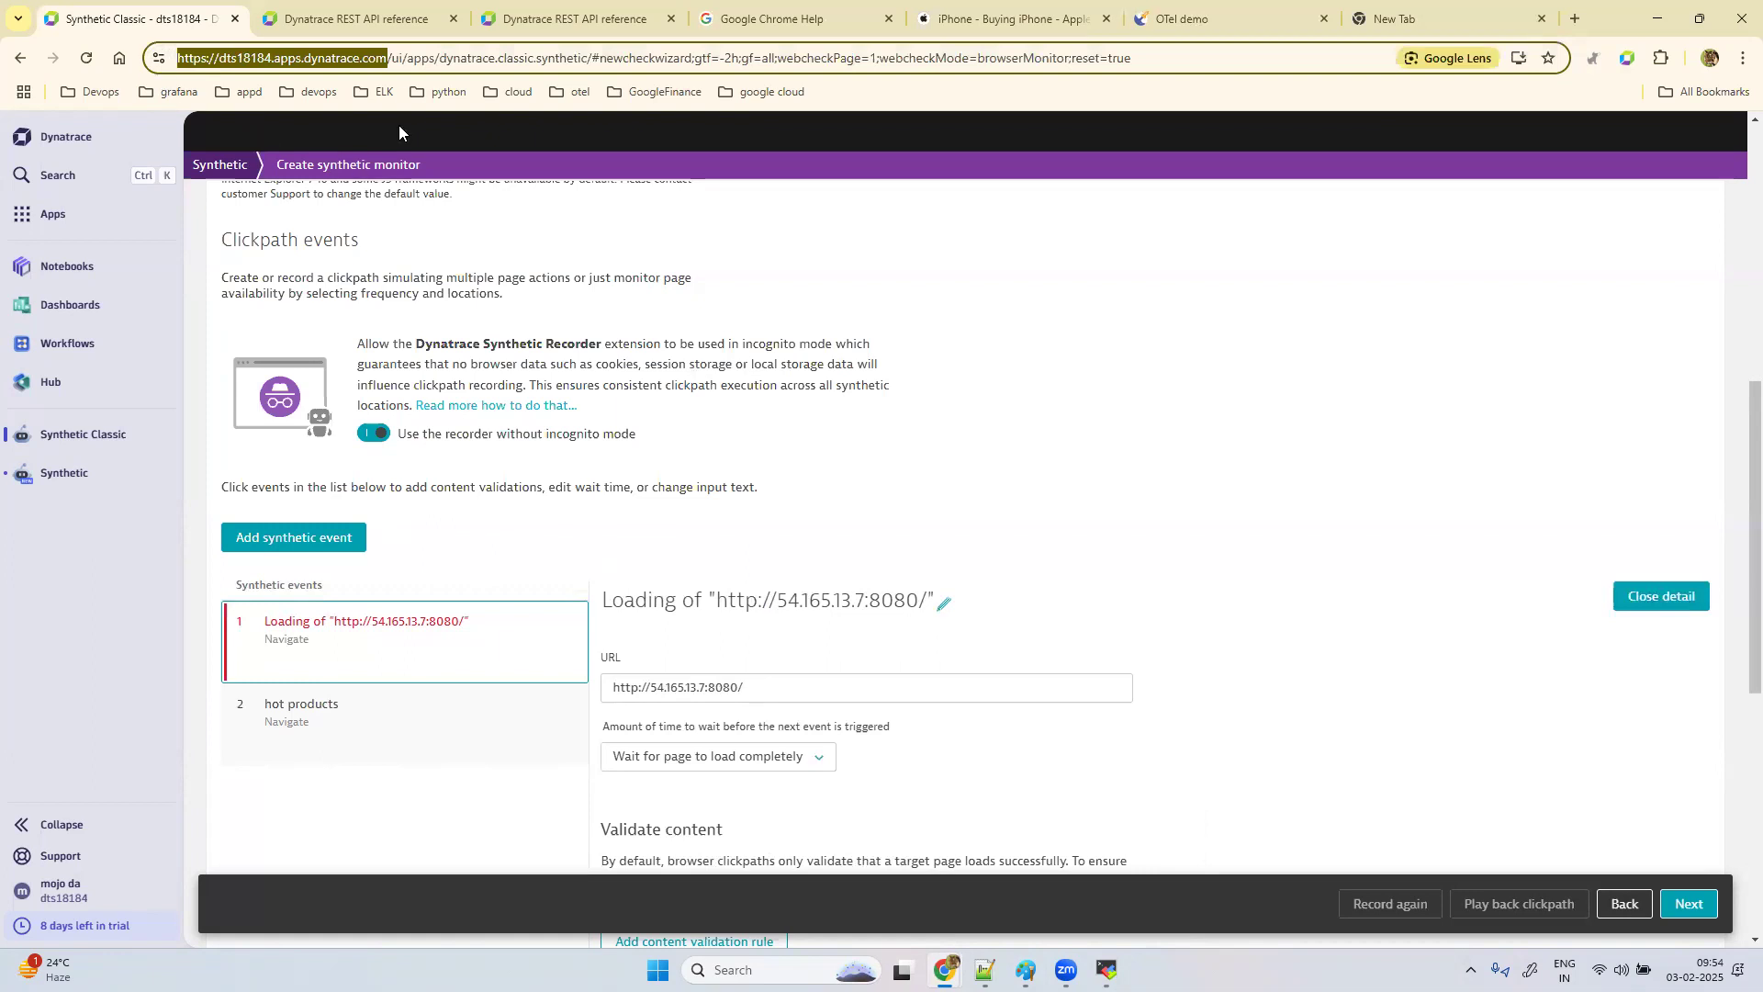
click(760, 685)
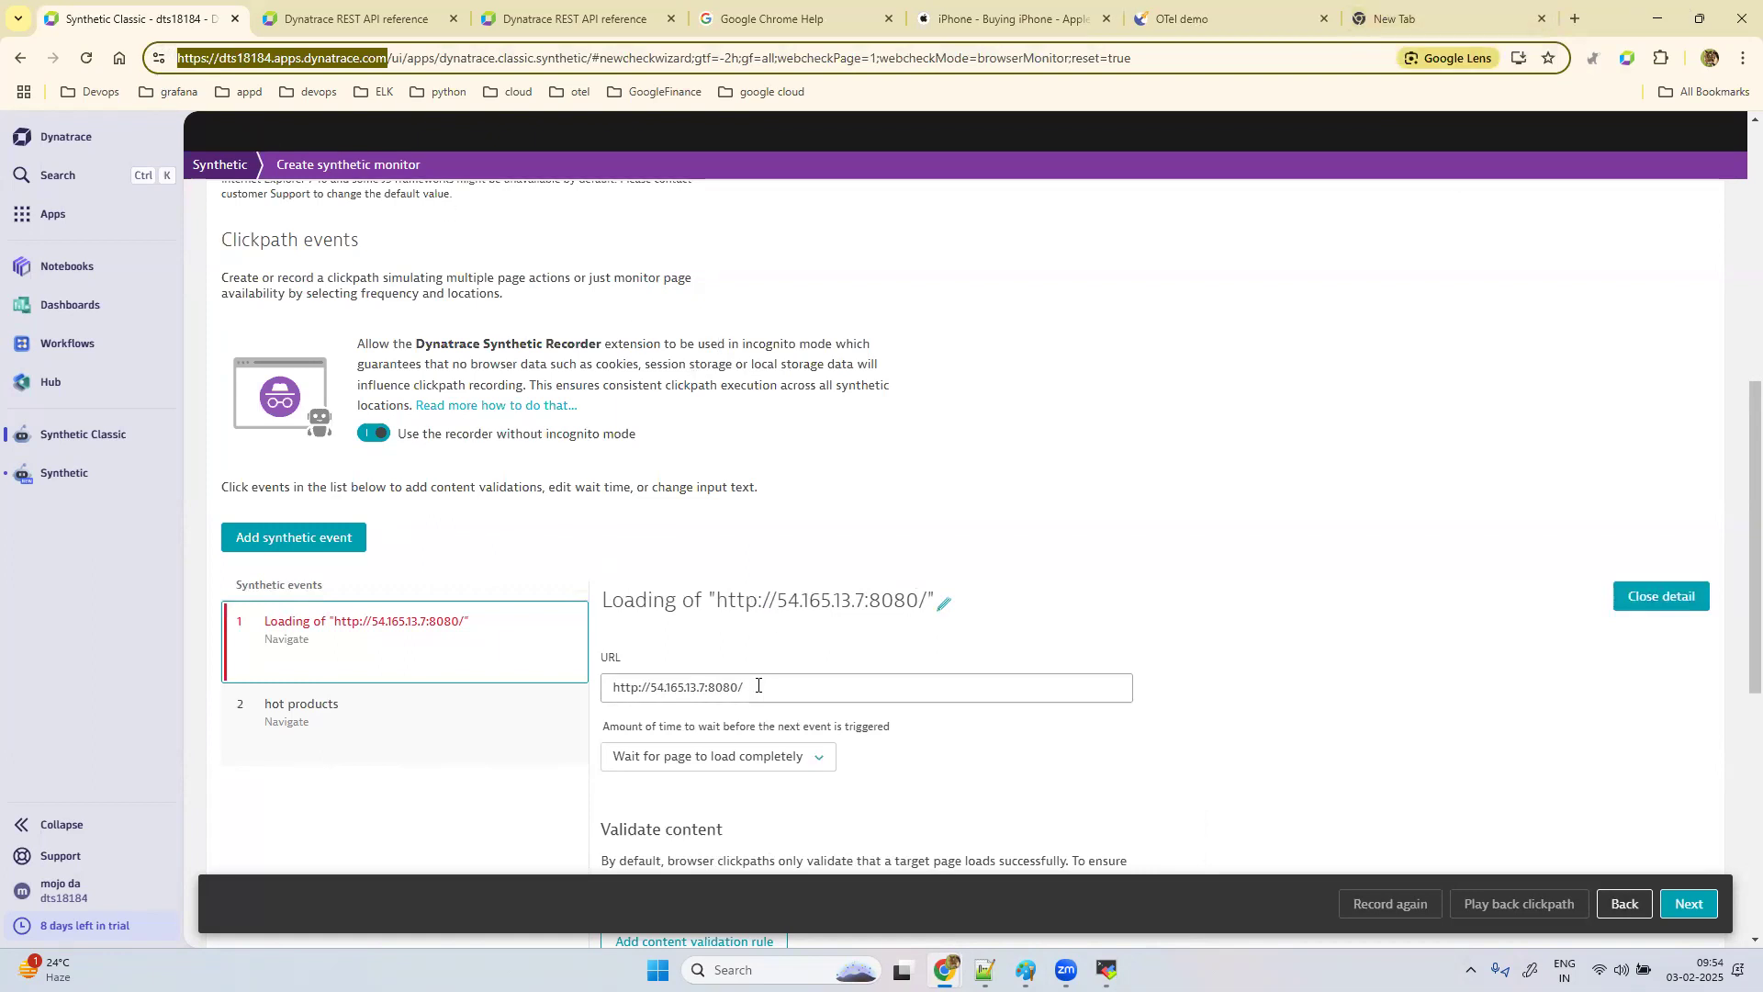
key(ctrl+a)
key(ctrl+v)
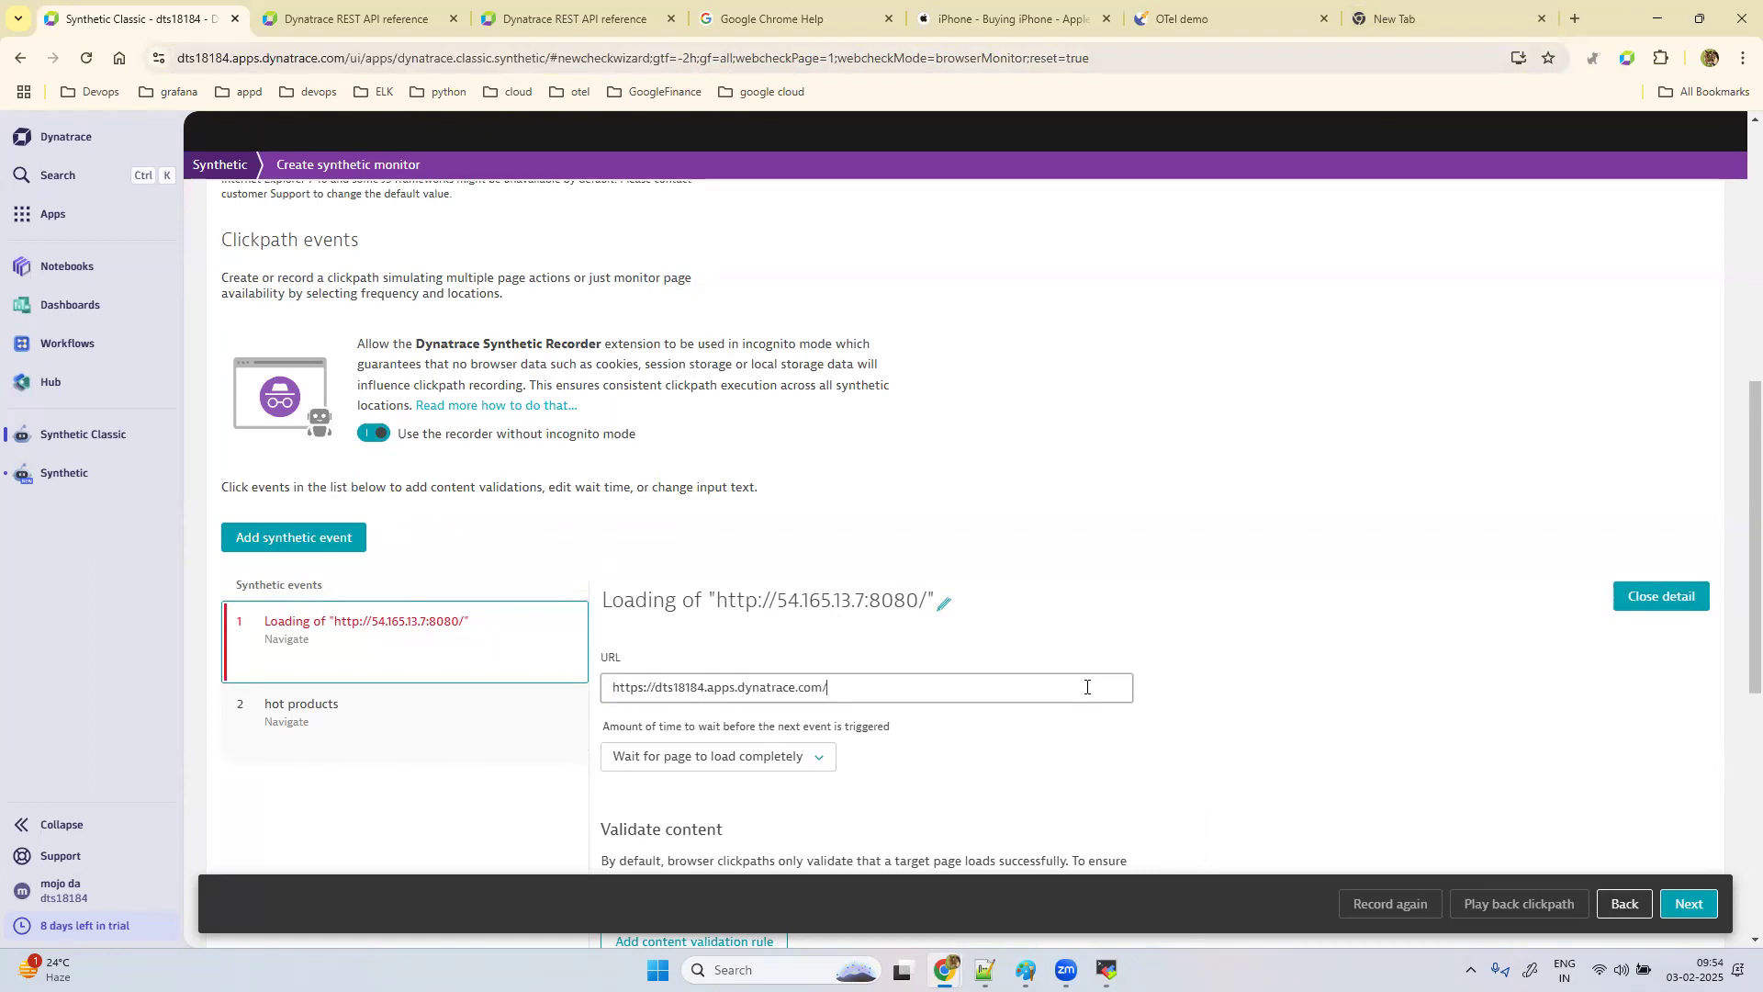
Step: Create new HTTP authentication credentials for the first event and name them "dynatrace login"
scroll(1093, 680, down, 5)
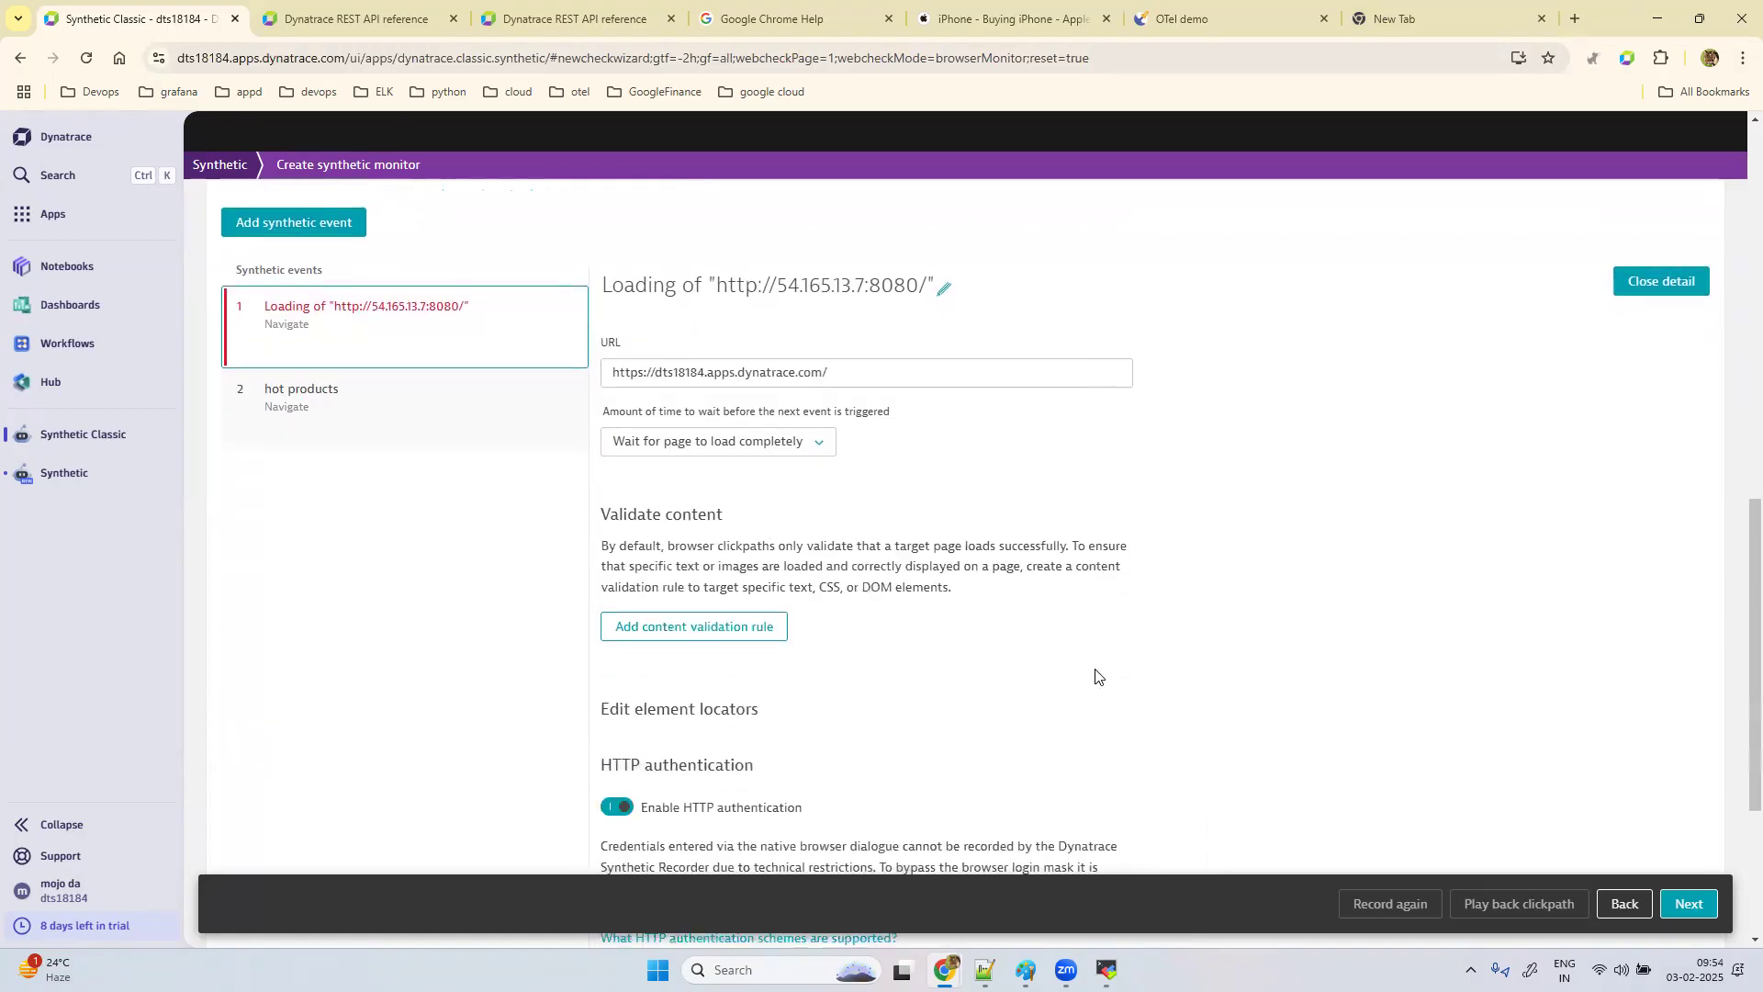
scroll(1093, 698, down, 1)
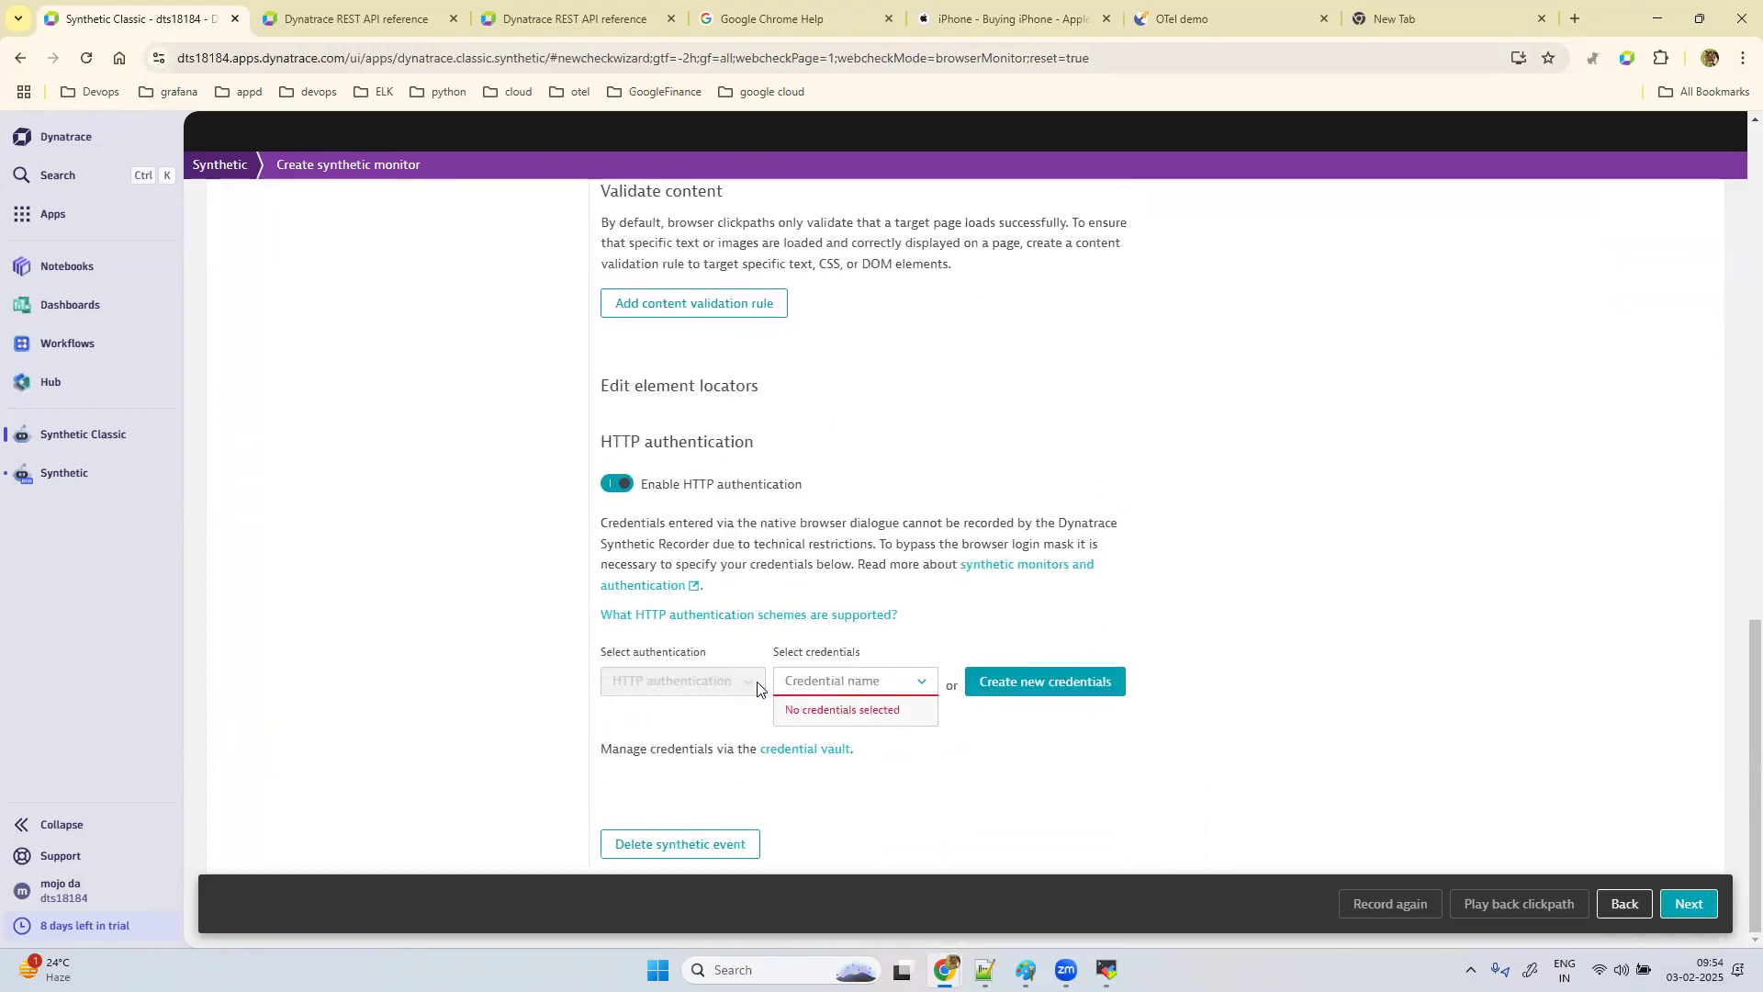
click(1027, 681)
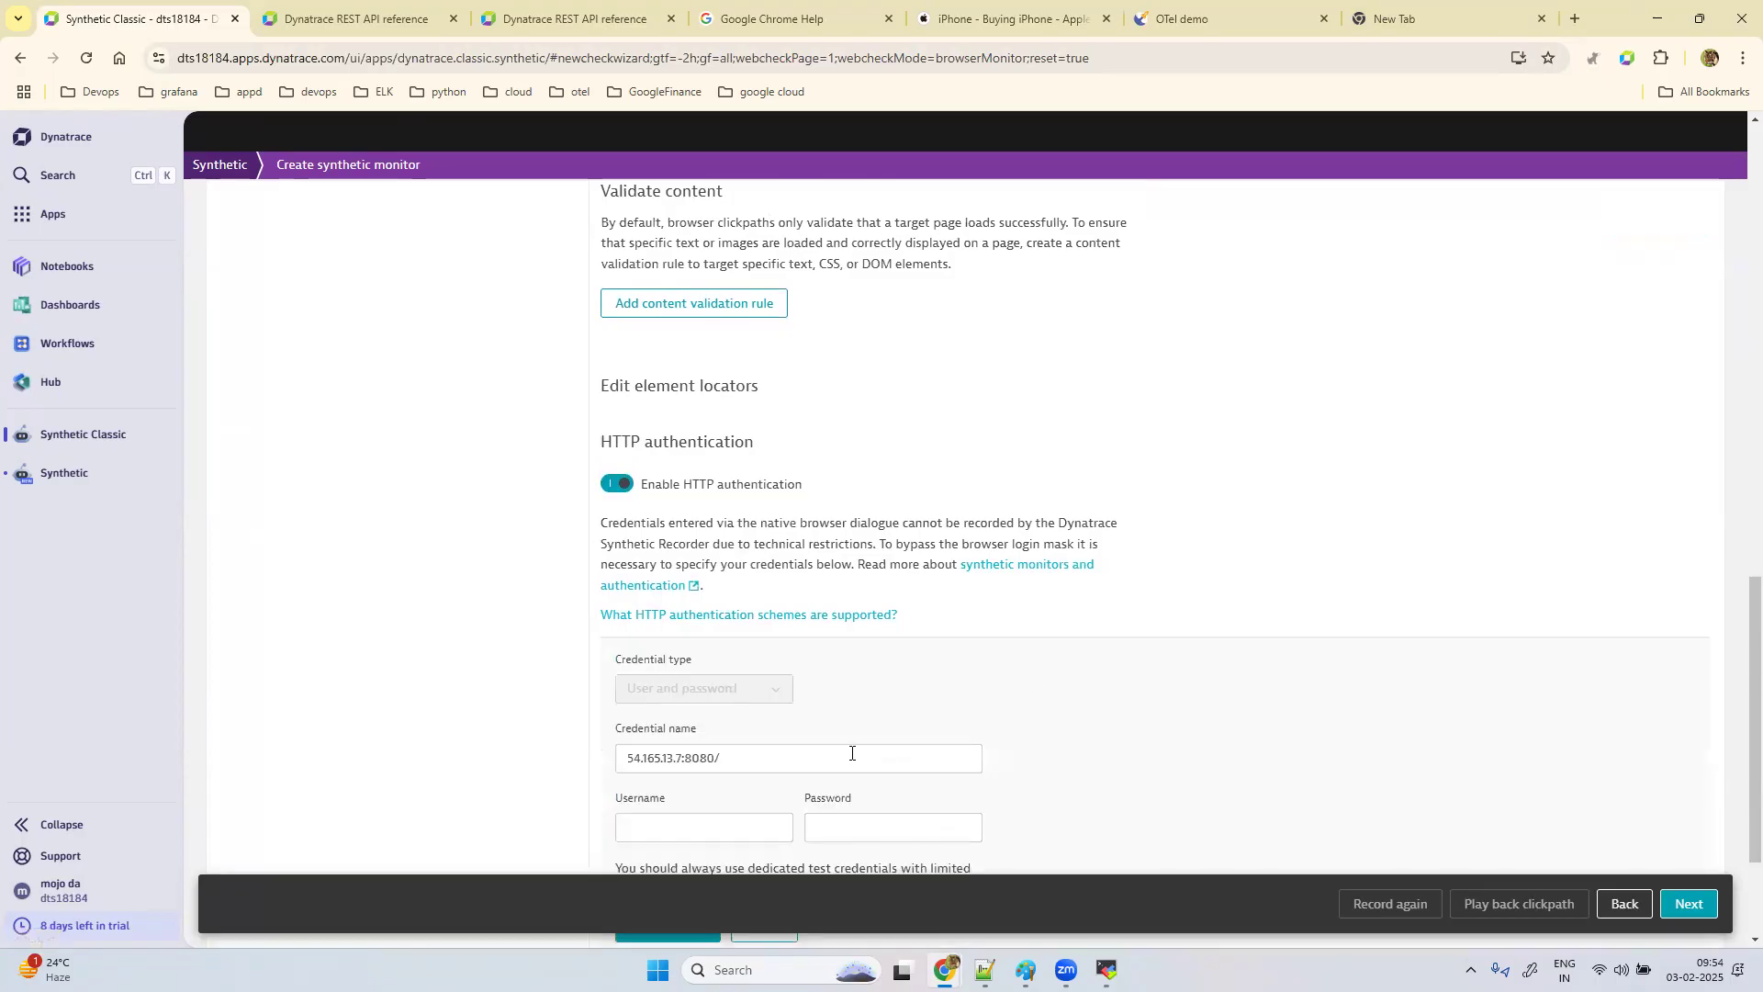
click(758, 757)
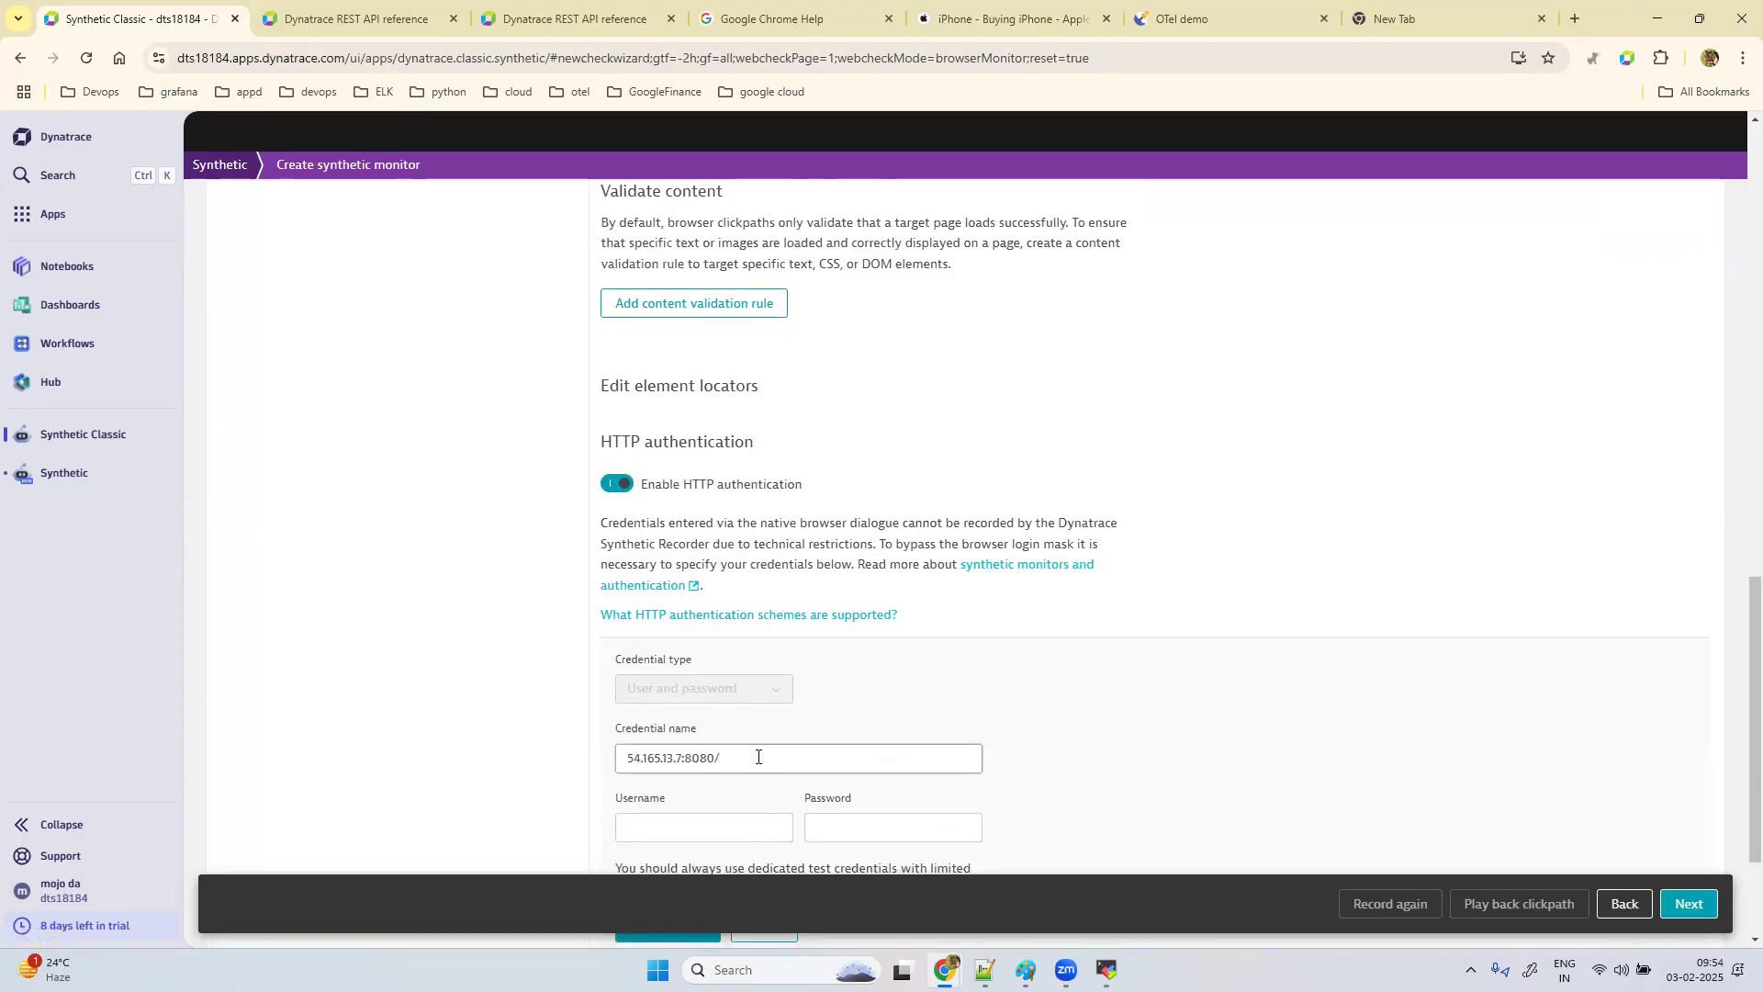
drag(757, 757, 430, 757)
key(BackSpace)
text(dynatrace login)
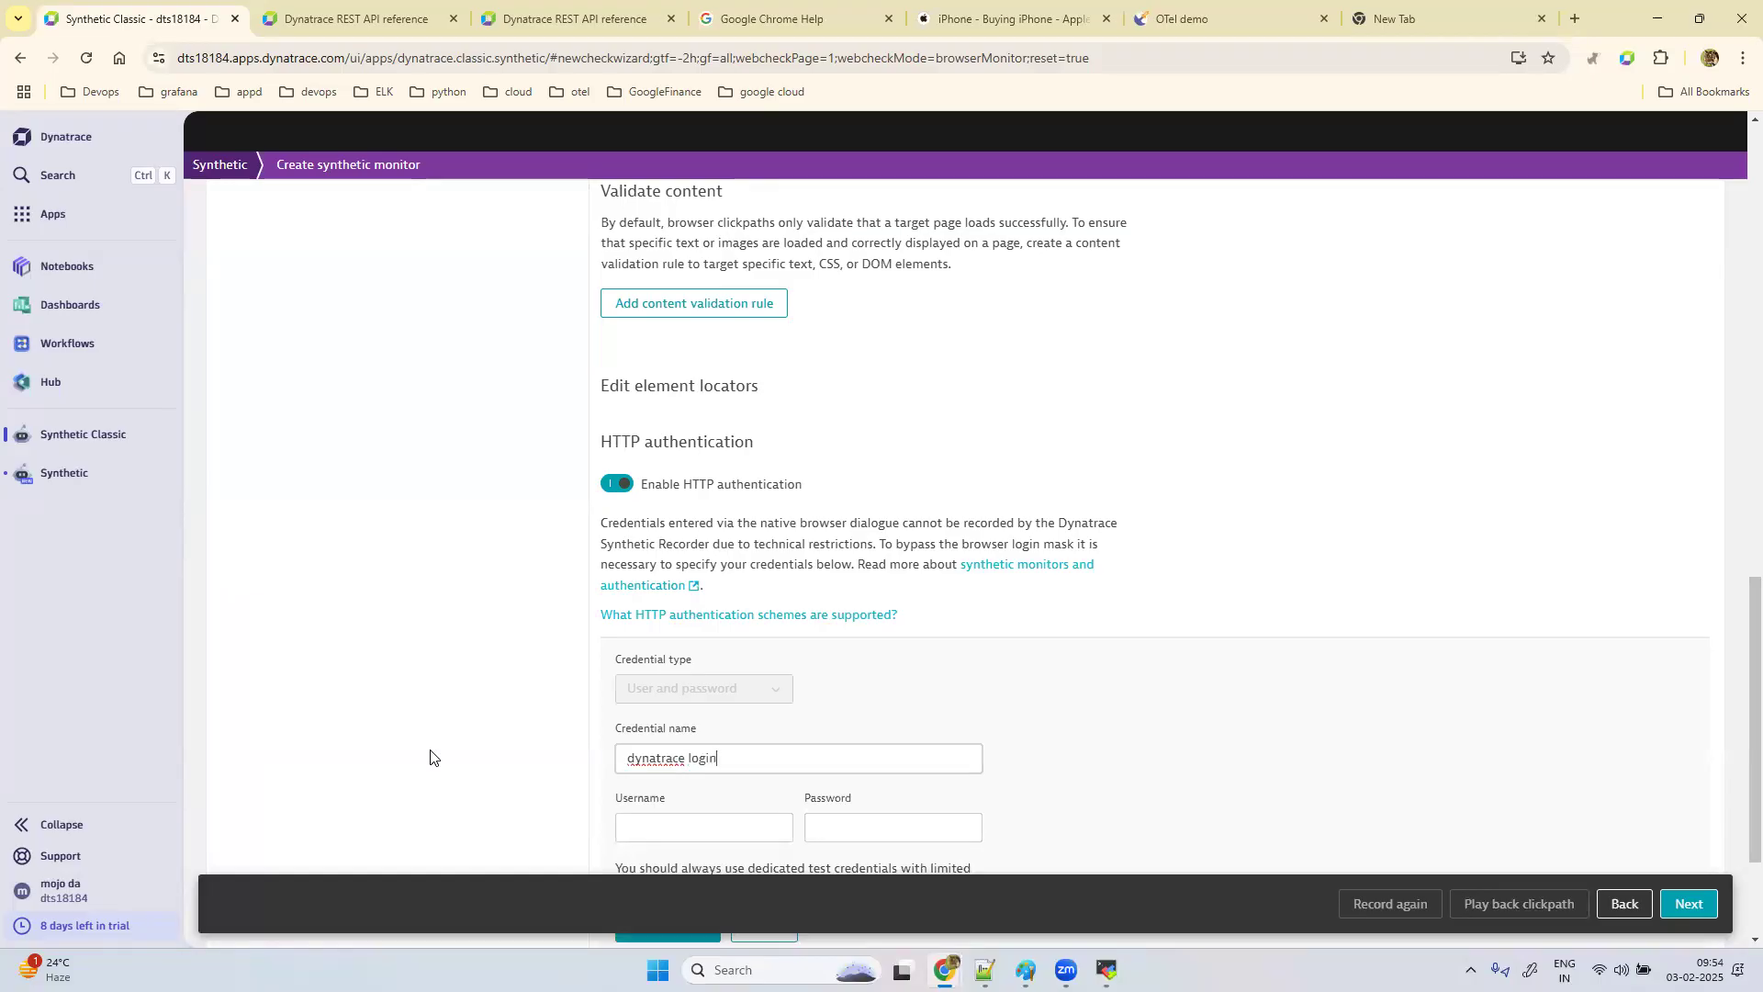
Step: Copy the account's e-mail from the Notepad++ notes and paste it as the username of the new credentials
scroll(430, 758, down, 1)
click(670, 732)
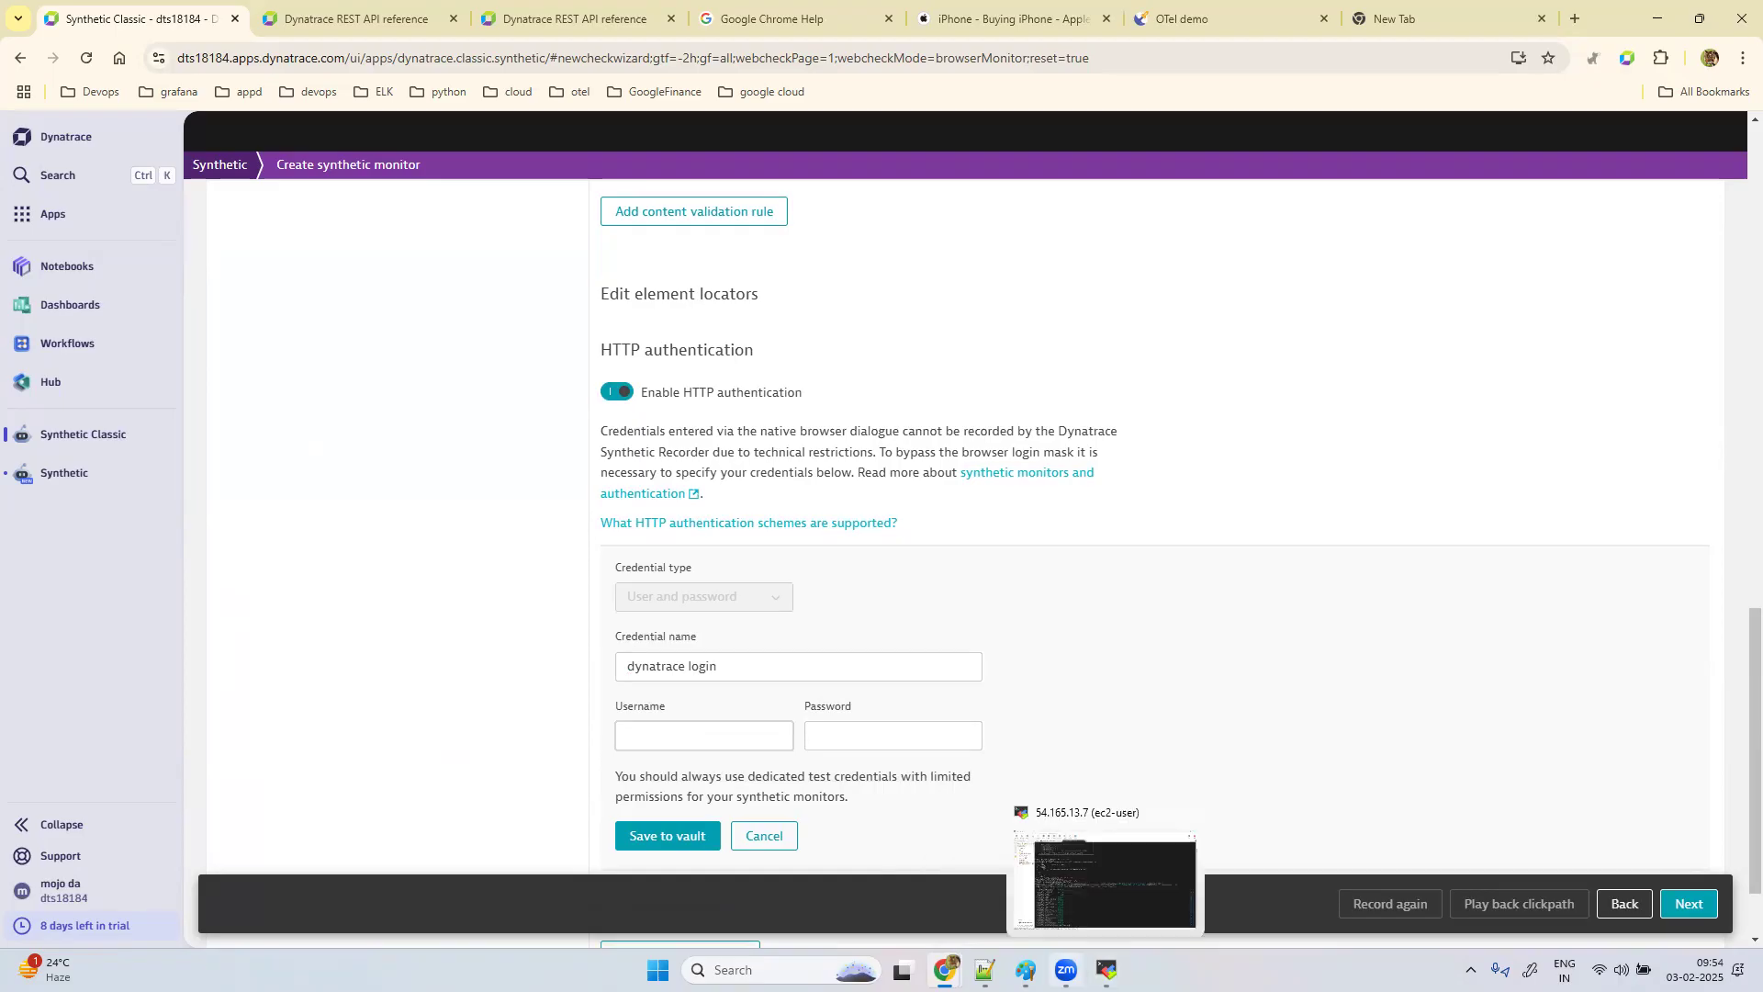
click(985, 970)
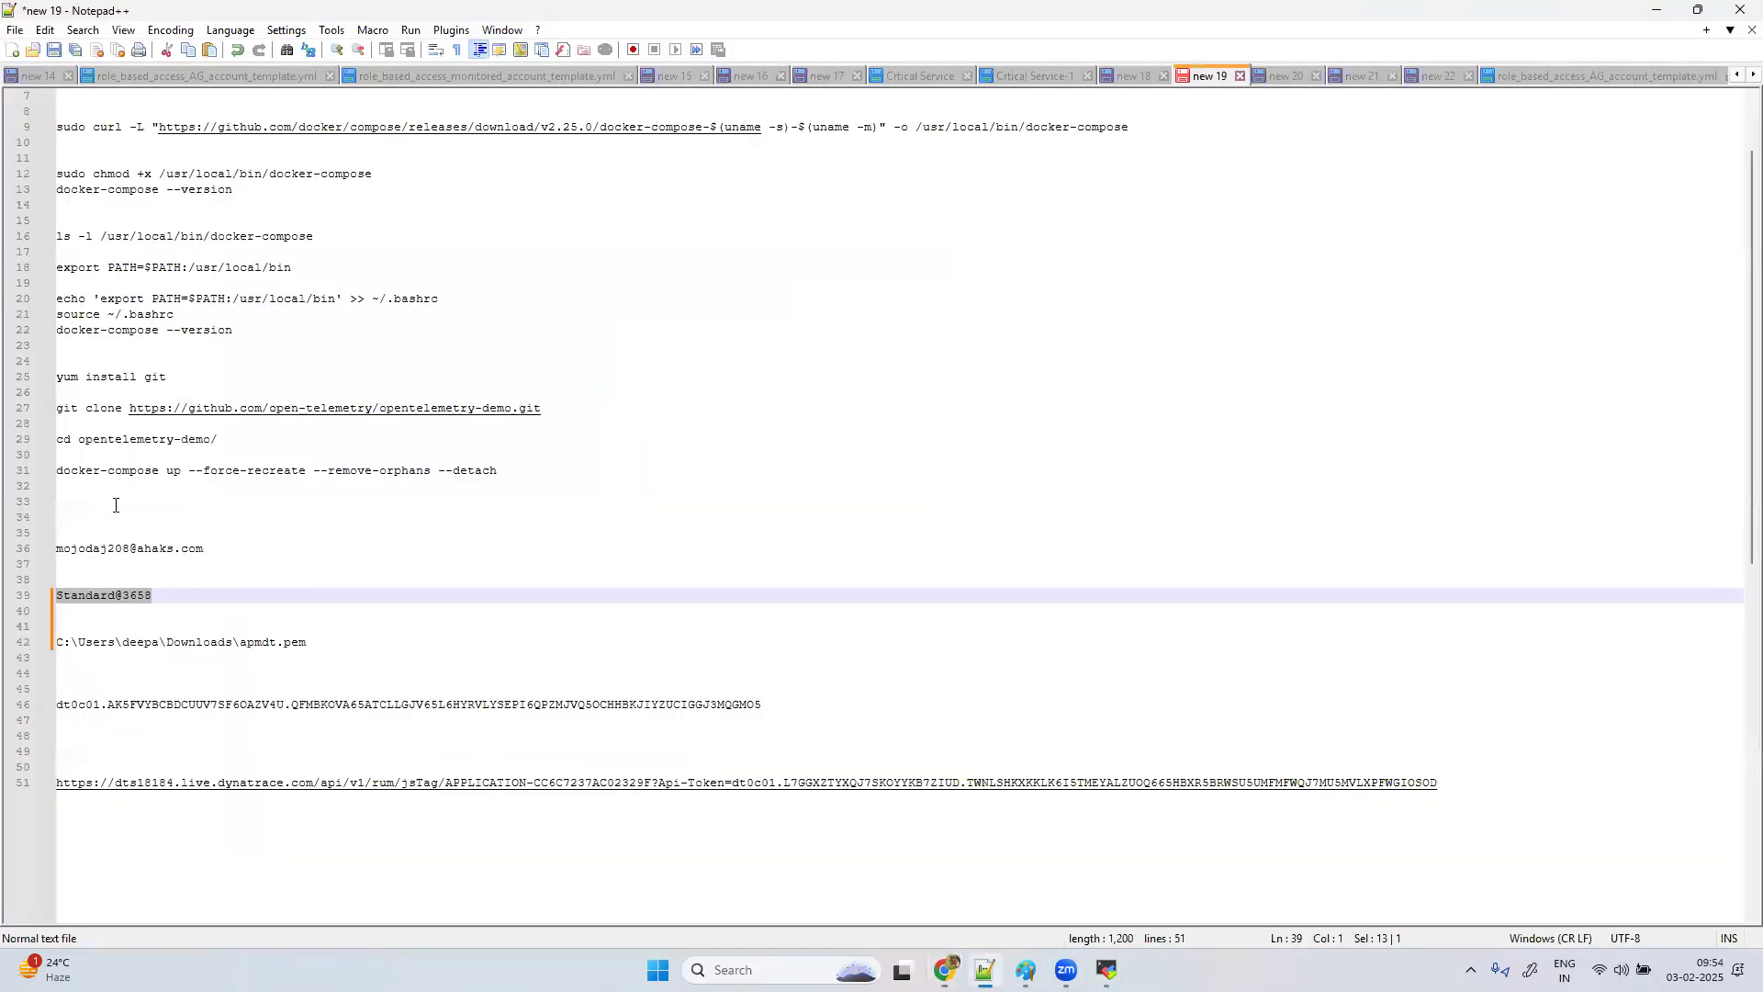
drag(204, 548, 0, 555)
key(ctrl+c)
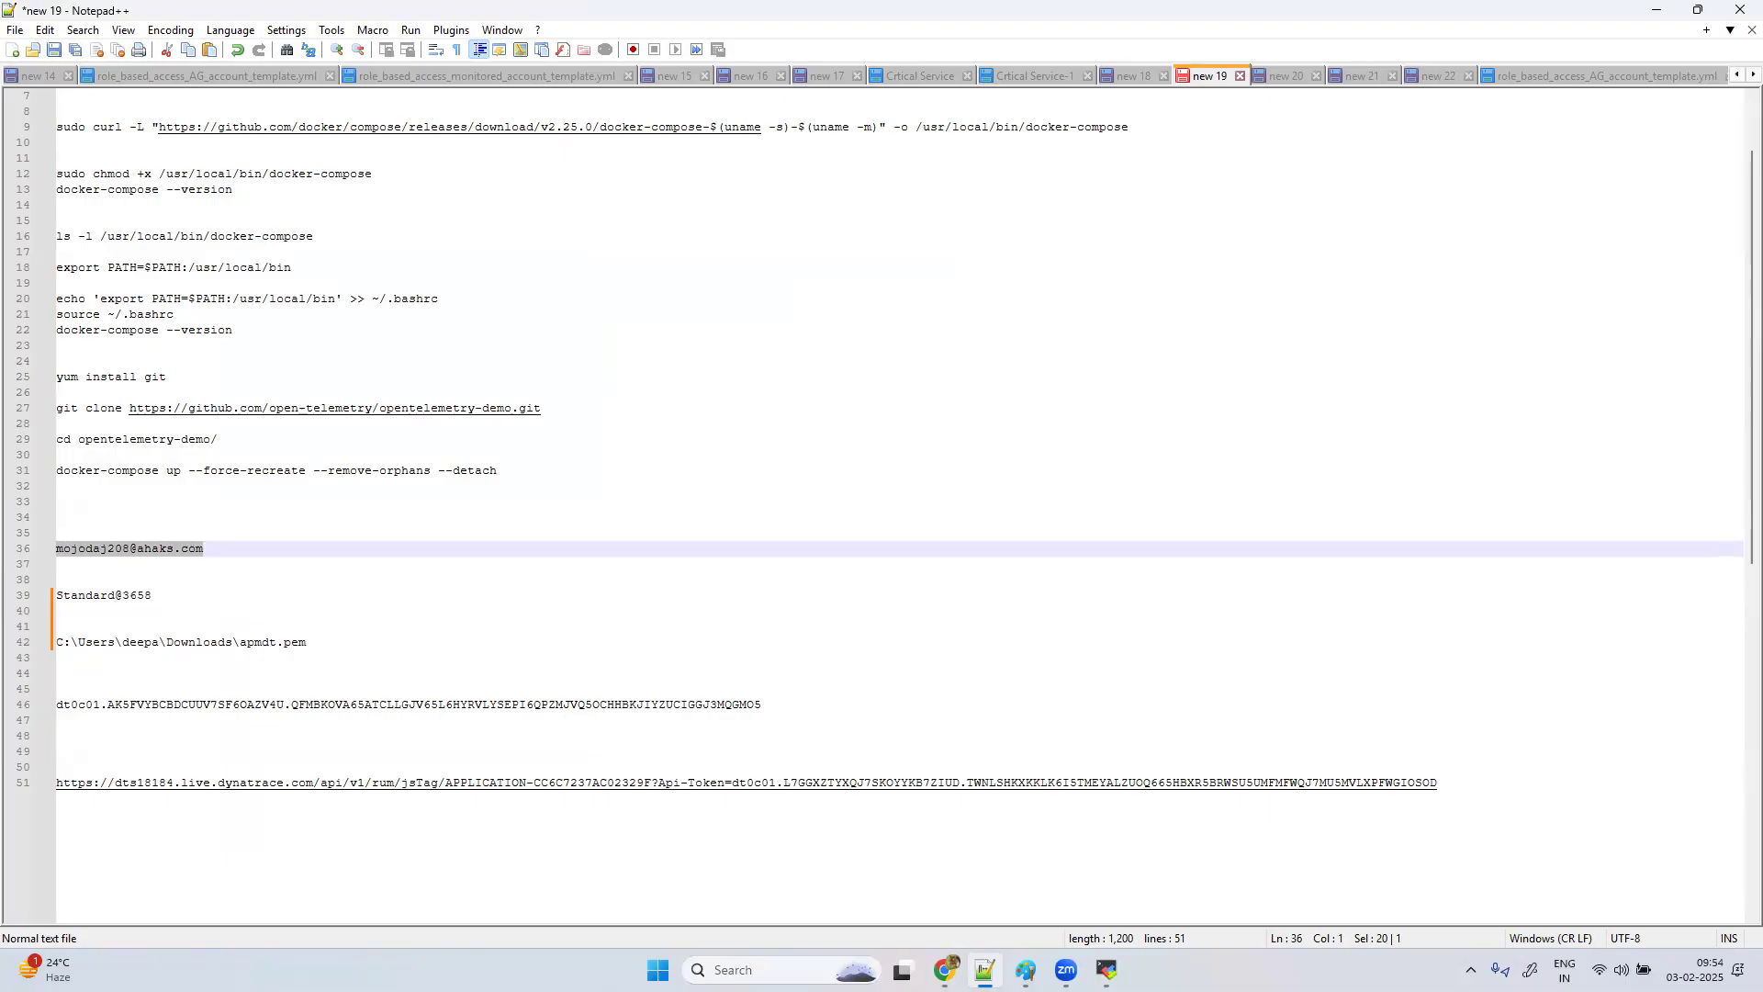
mouse_move(945, 970)
click(832, 872)
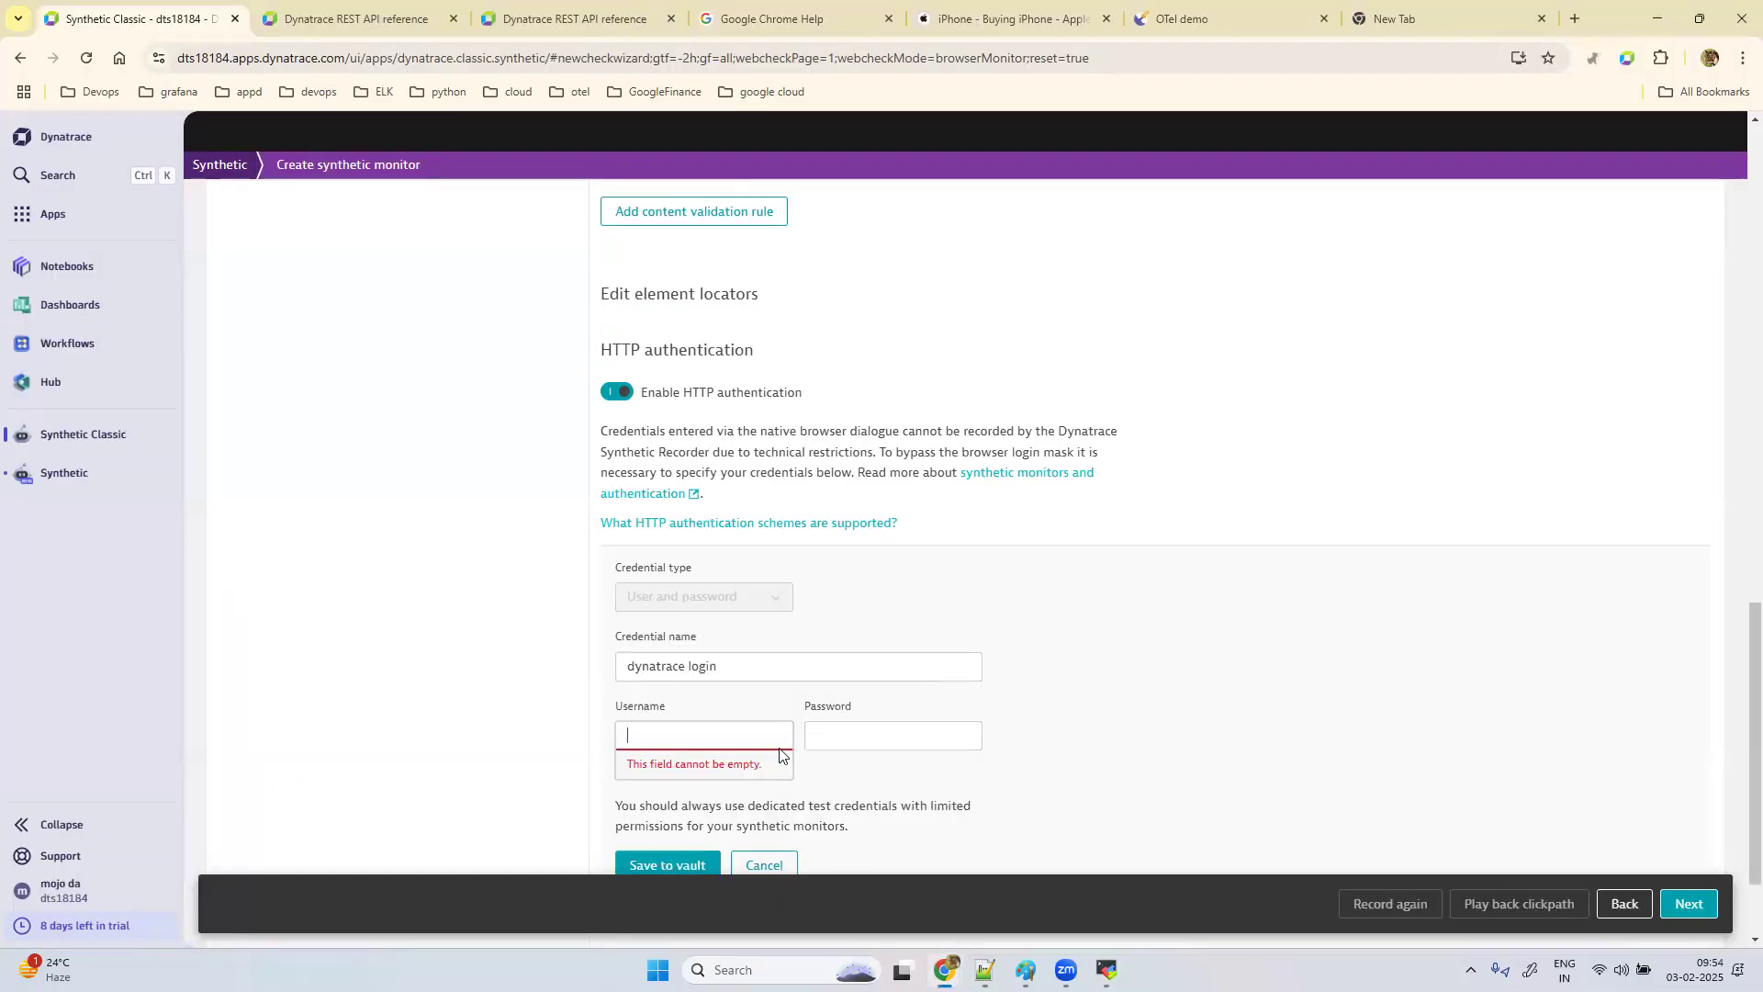
key(ctrl+v)
Step: Copy the account password from the Notepad++ notes into the credentials' Password field and save the credentials to the vault
click(860, 746)
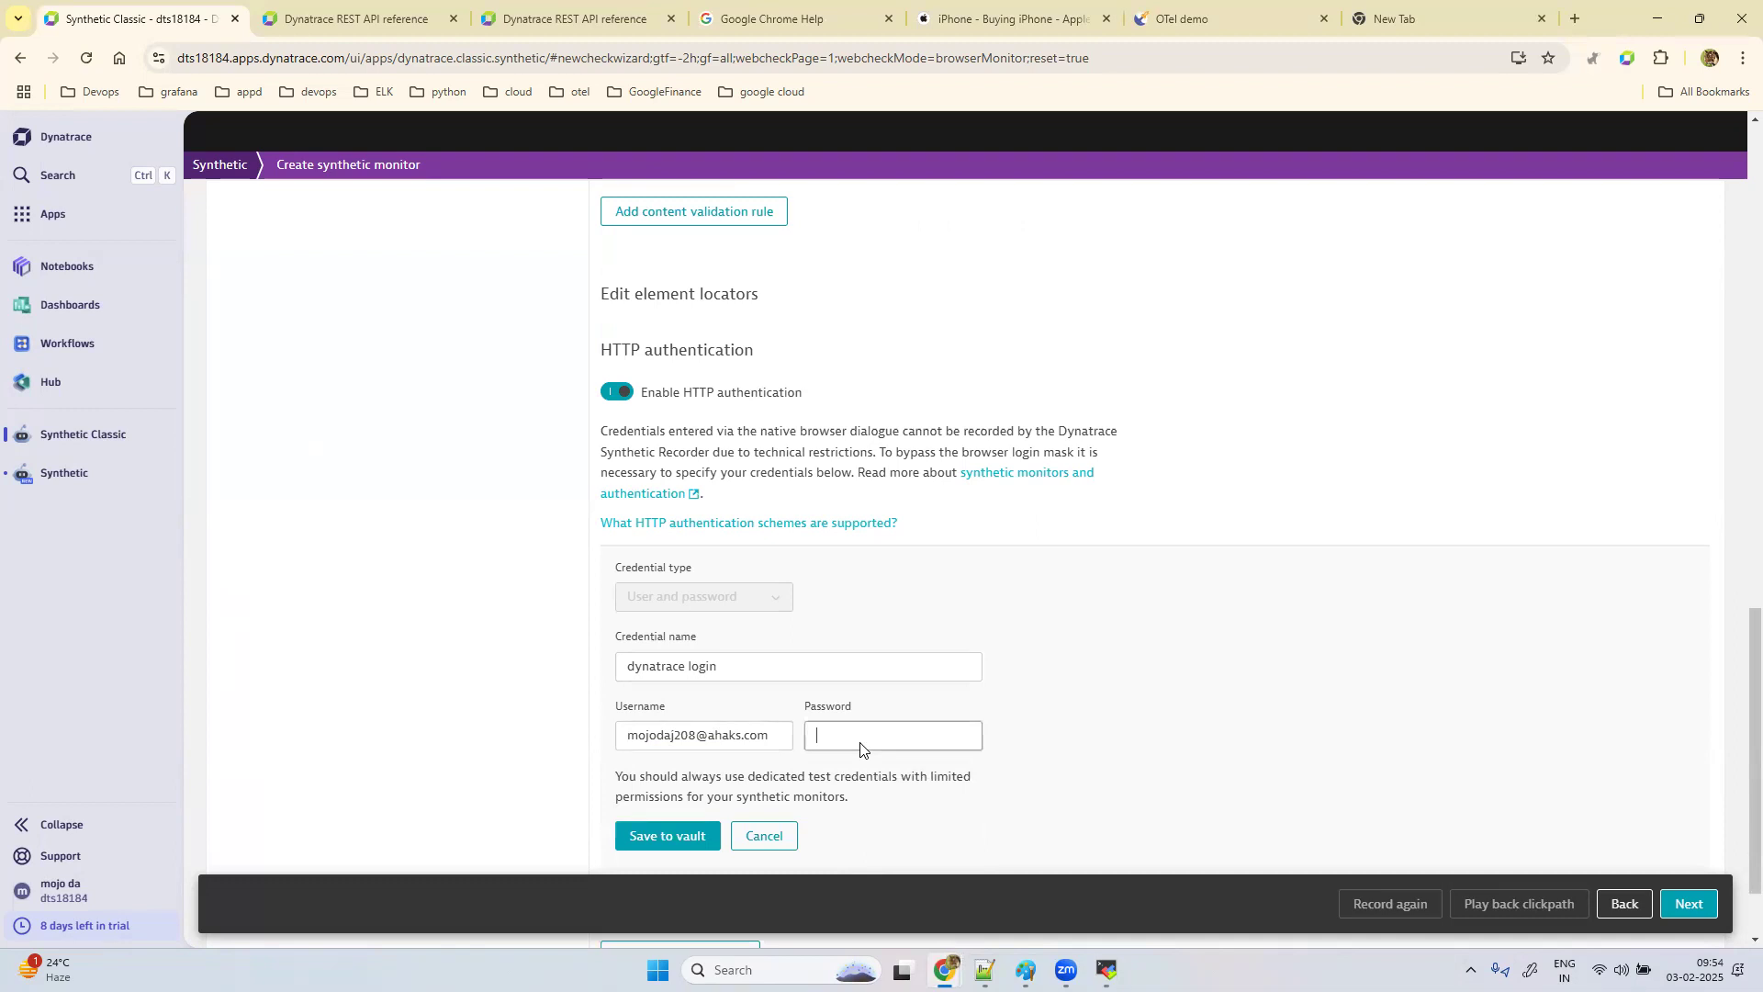
click(985, 970)
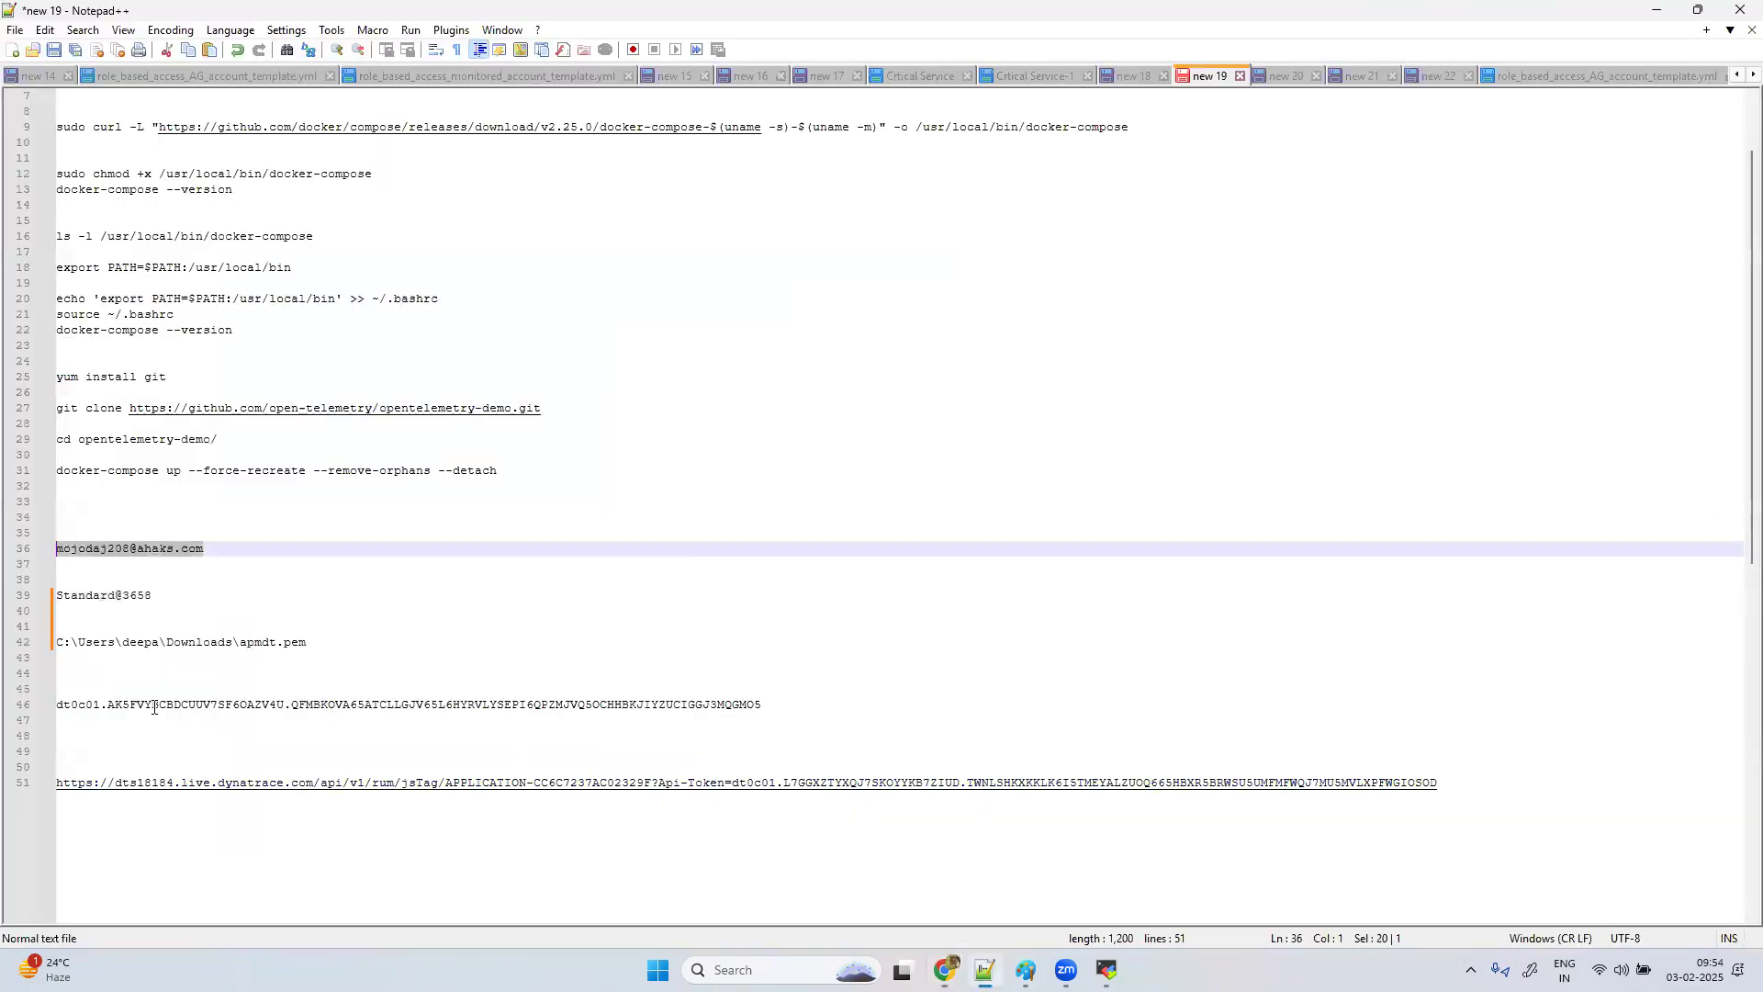
drag(200, 595, 8, 597)
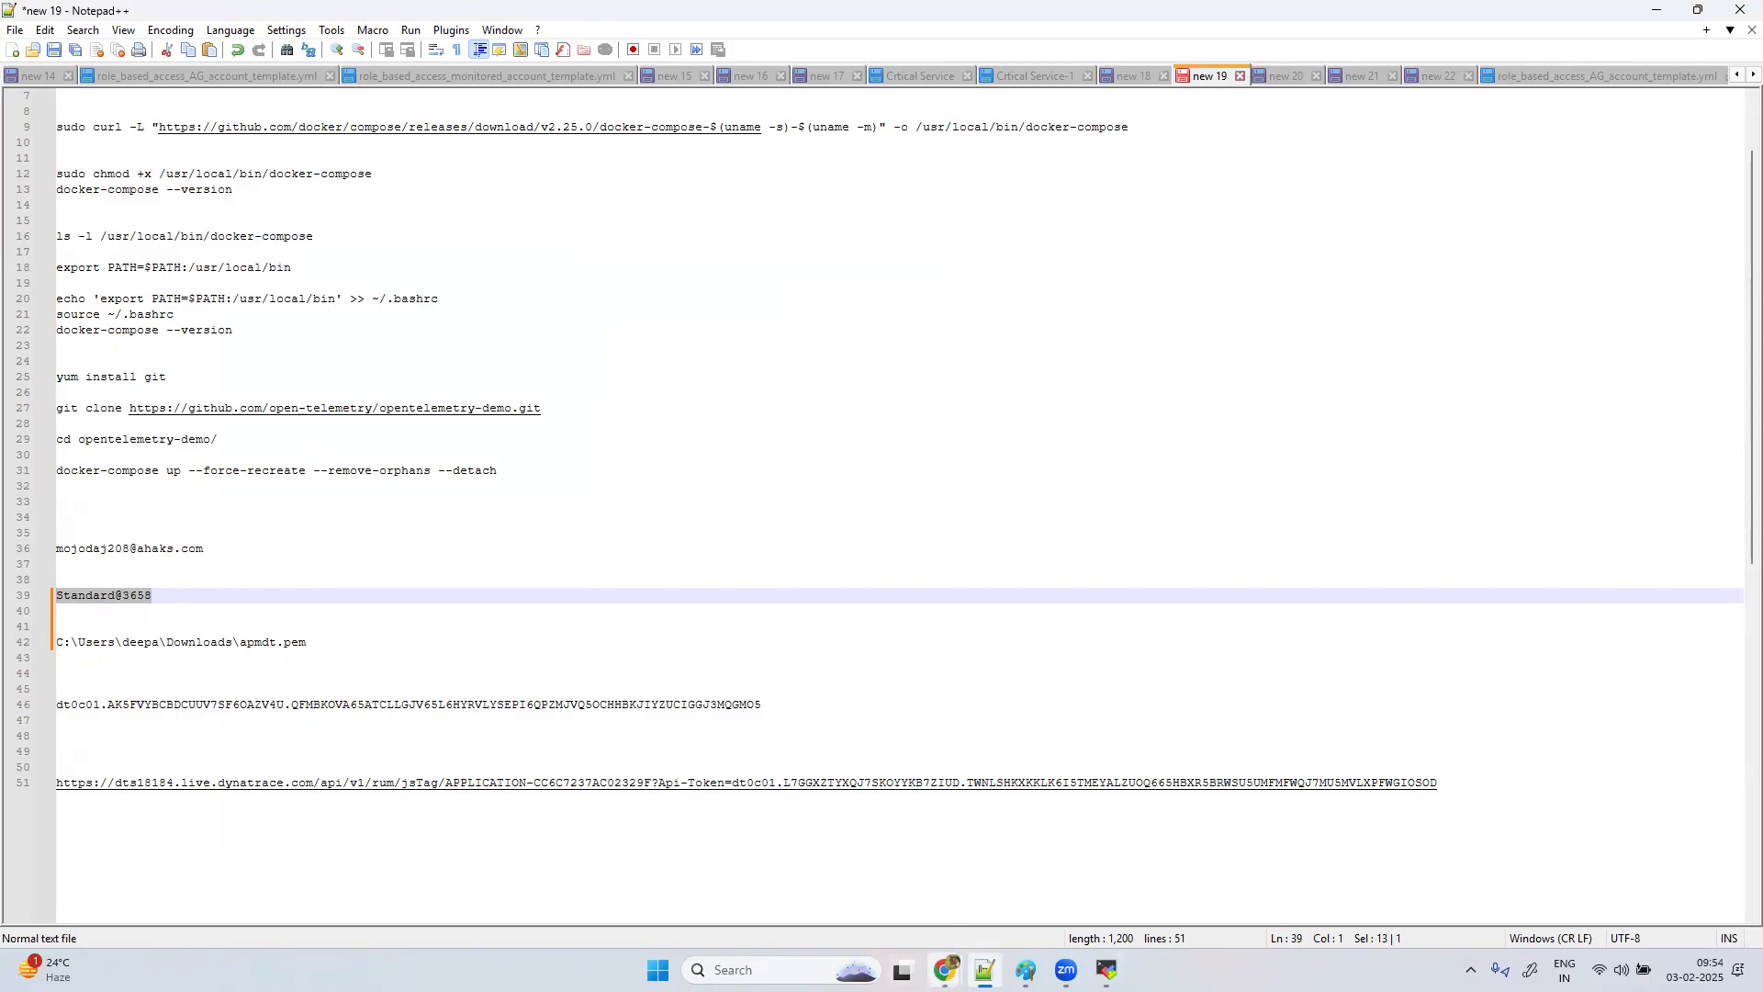
mouse_move(948, 950)
click(844, 877)
click(880, 740)
key(ctrl+v)
click(676, 836)
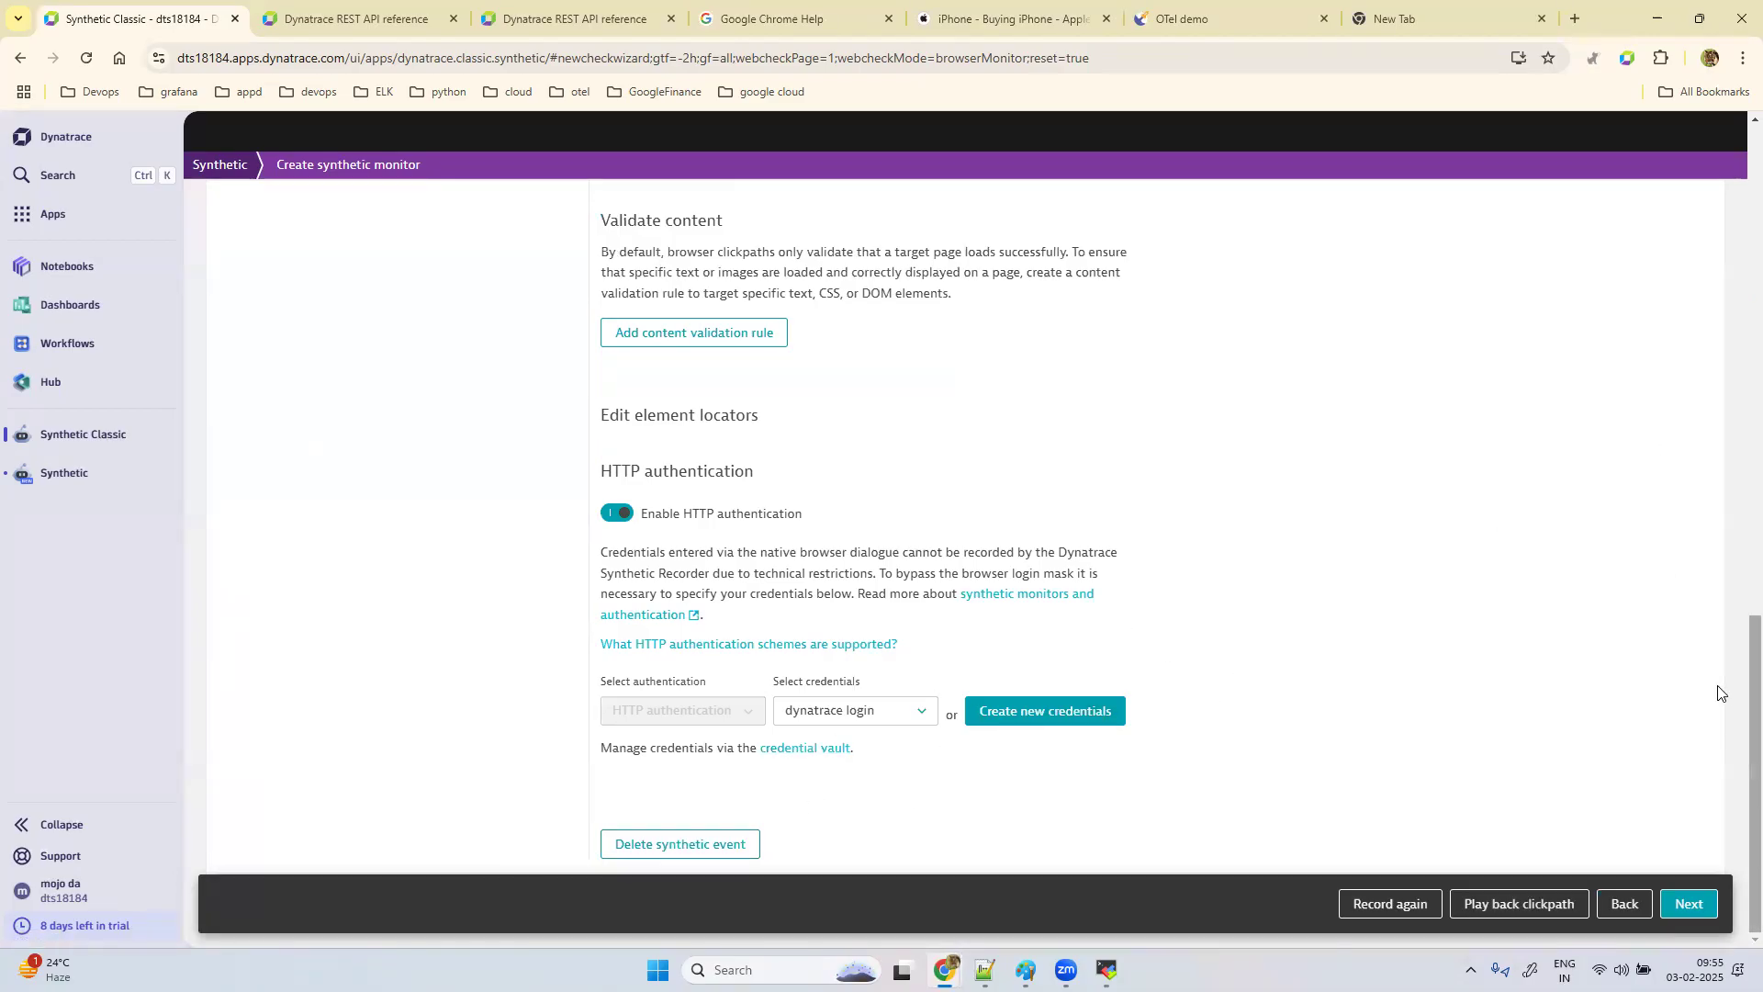
Step: Rename the second clickpath event, hot products, to "dynatrace login"
drag(1756, 694, 1726, 261)
scroll(1727, 275, up, 6)
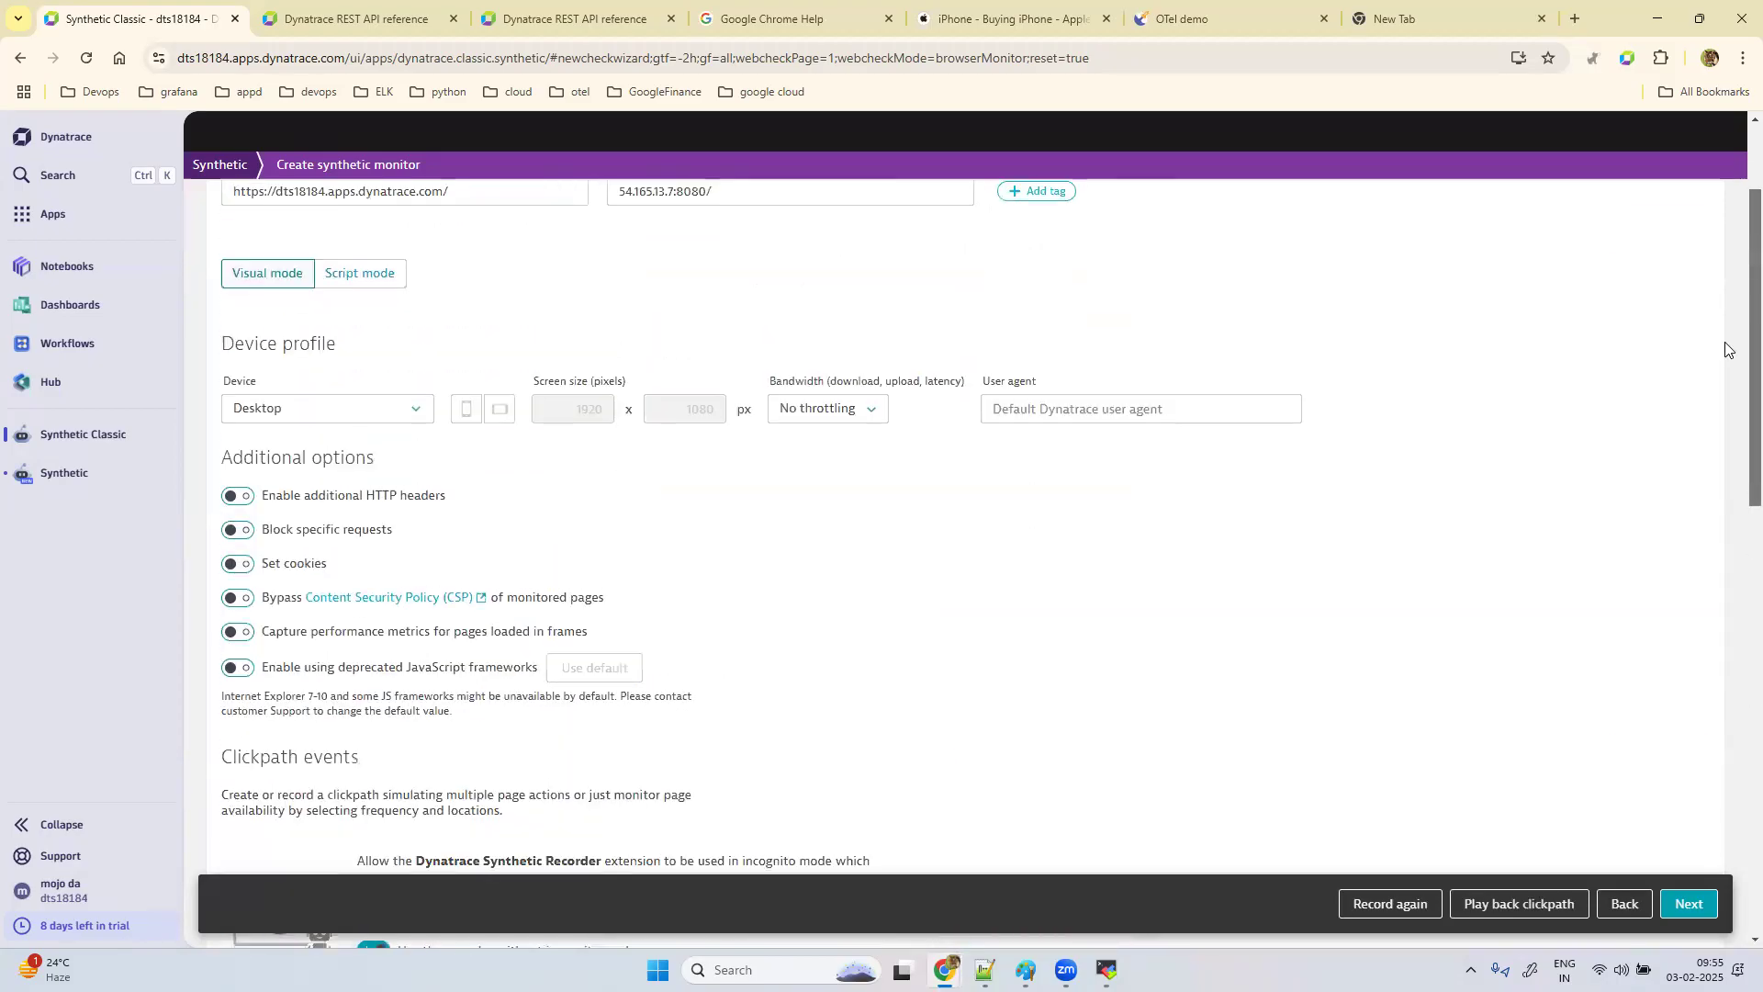
scroll(1731, 413, down, 9)
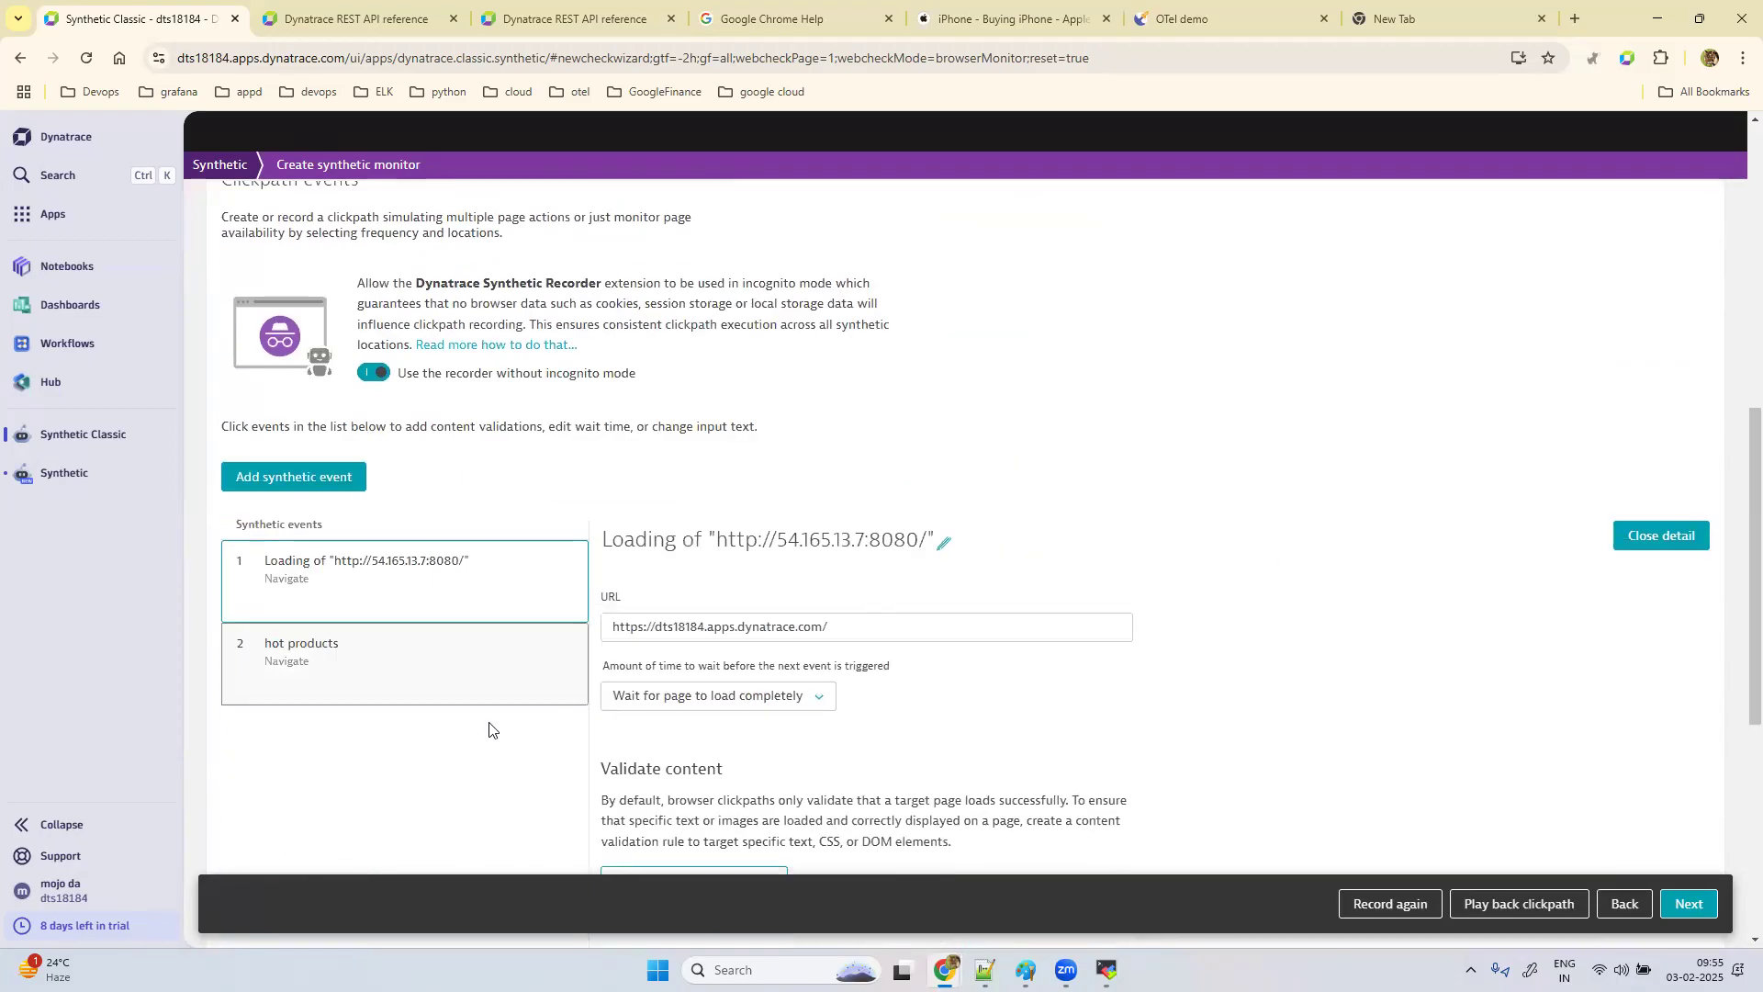
click(419, 659)
click(430, 610)
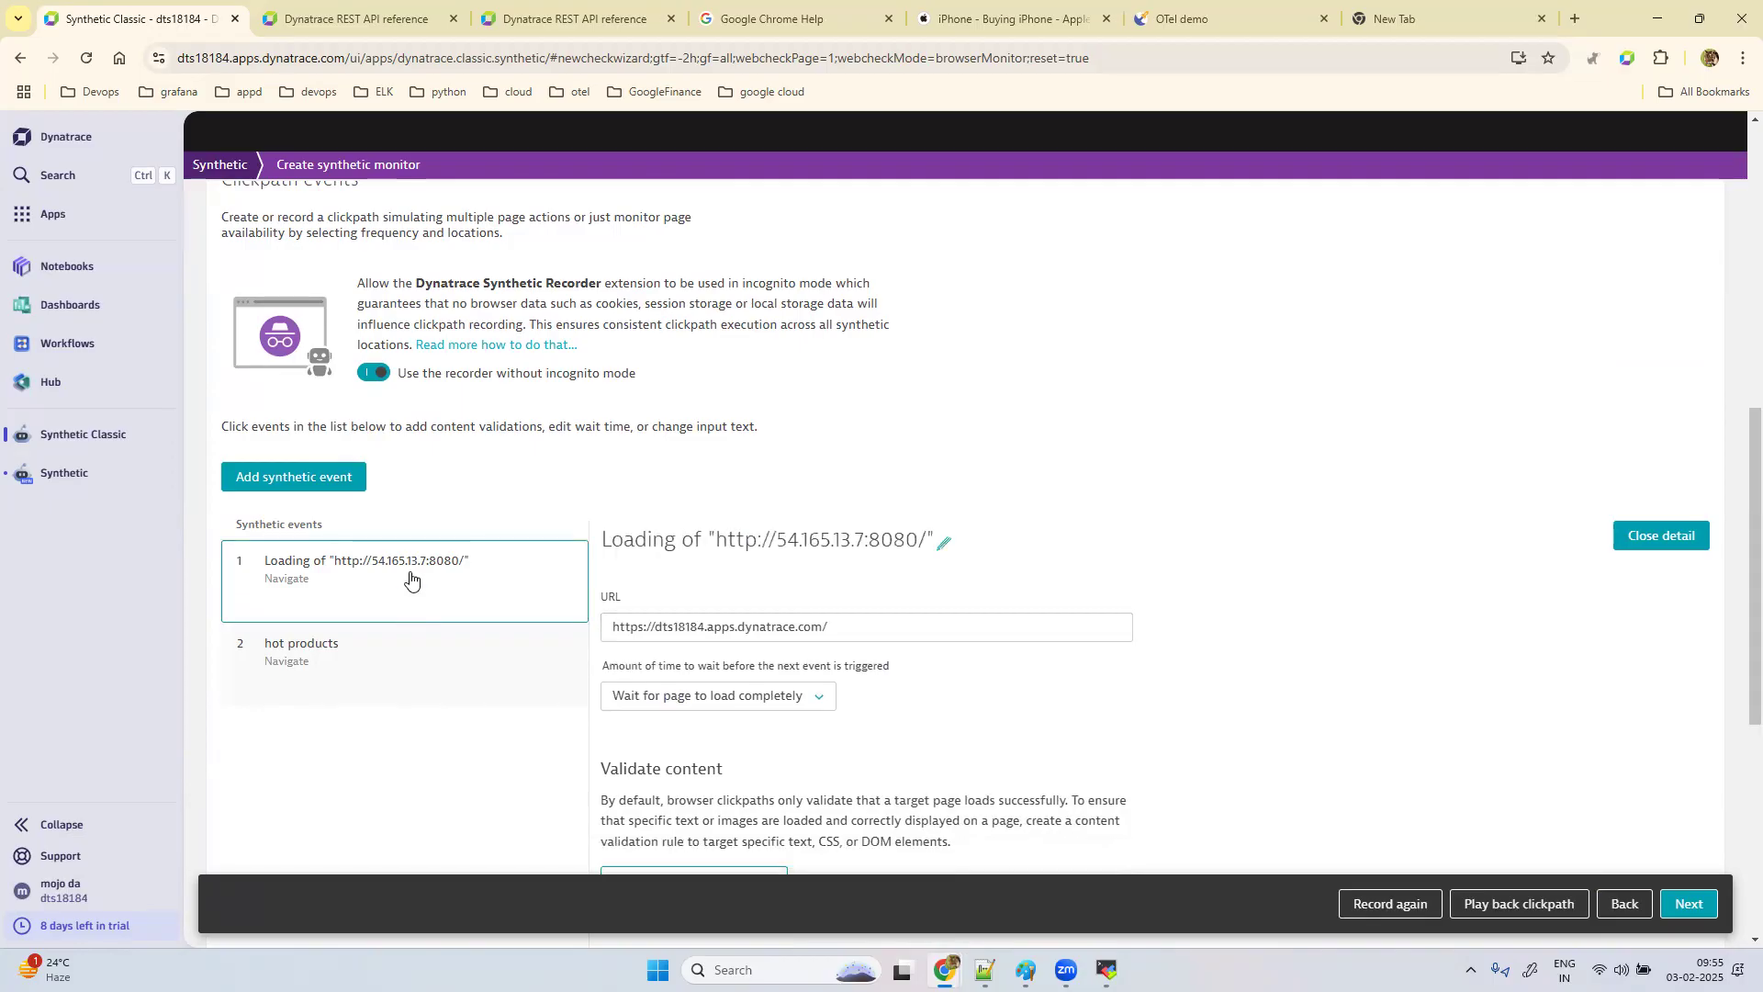
click(407, 646)
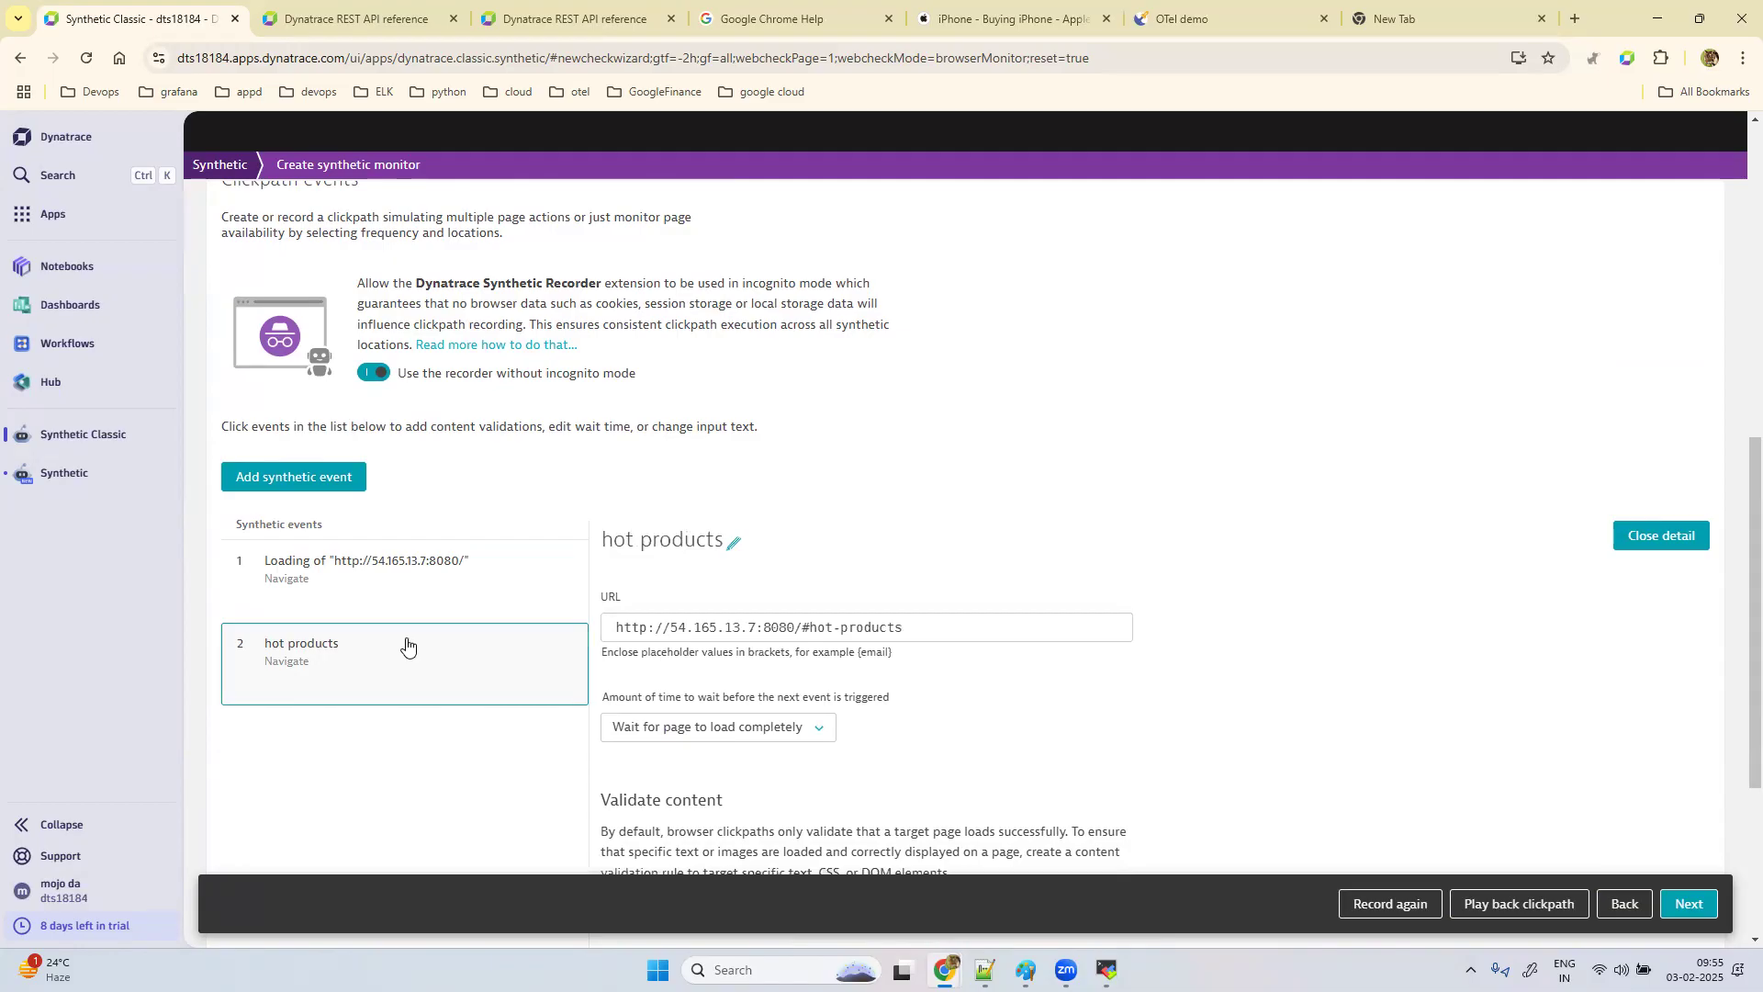
click(733, 542)
key(BackSpace)
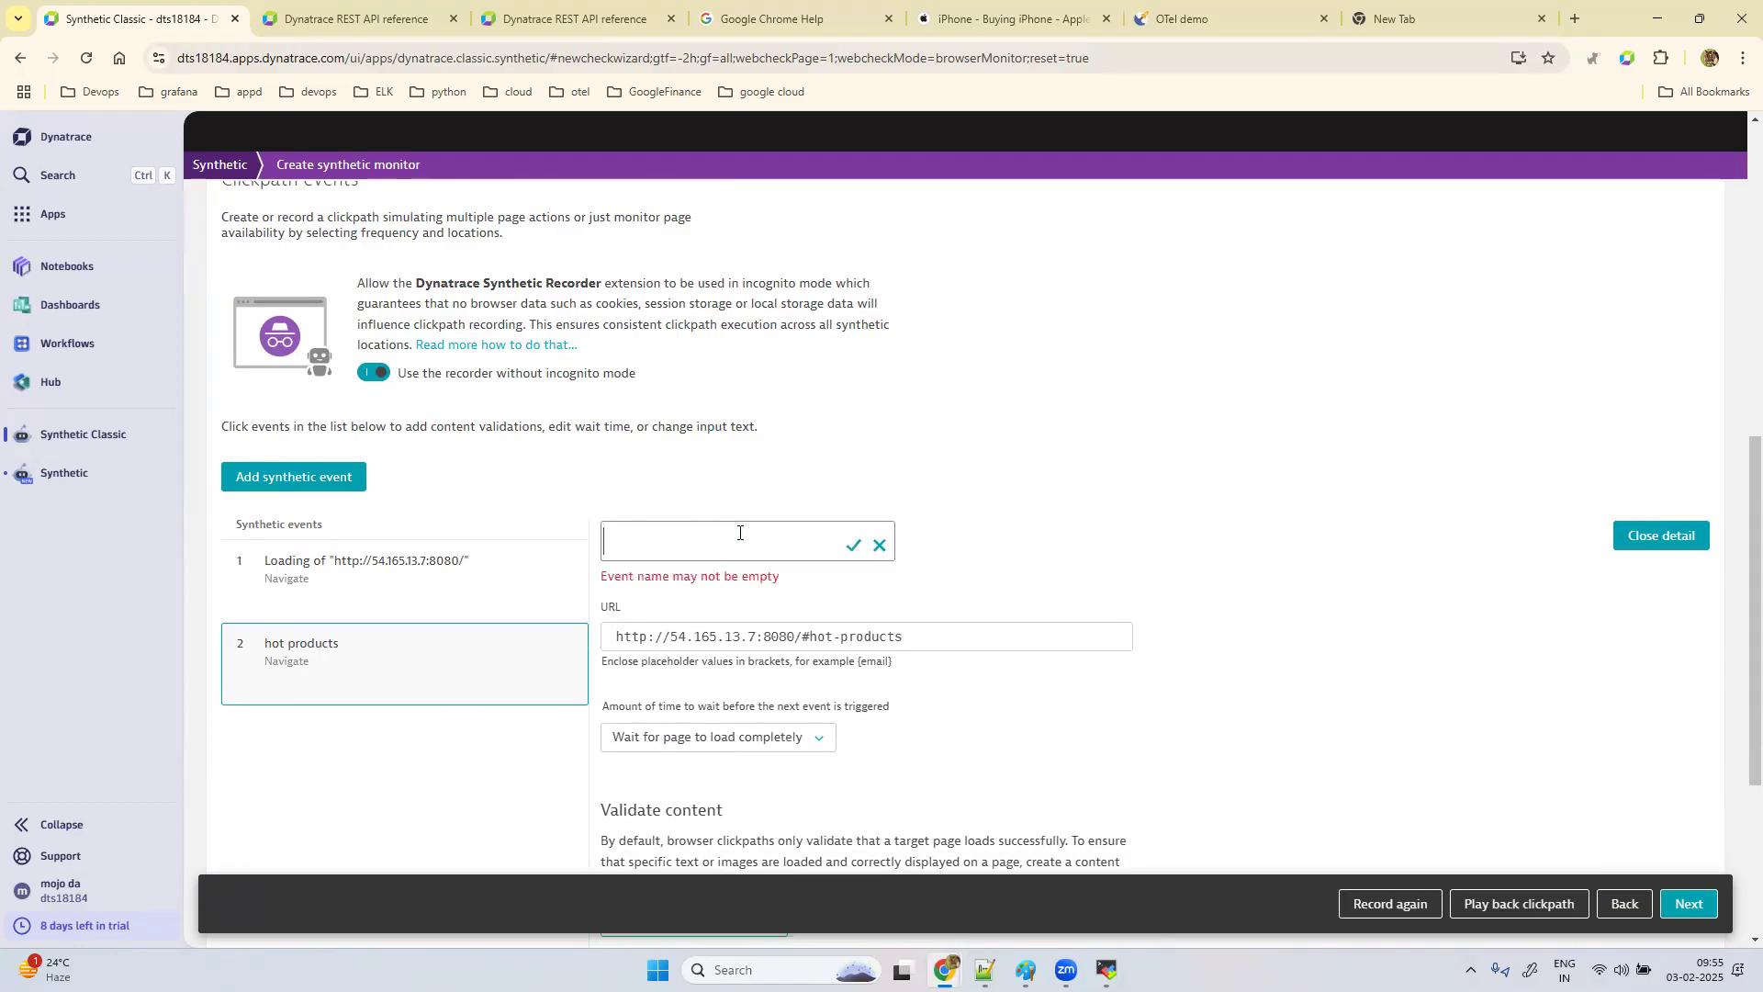
text(dynatrace)
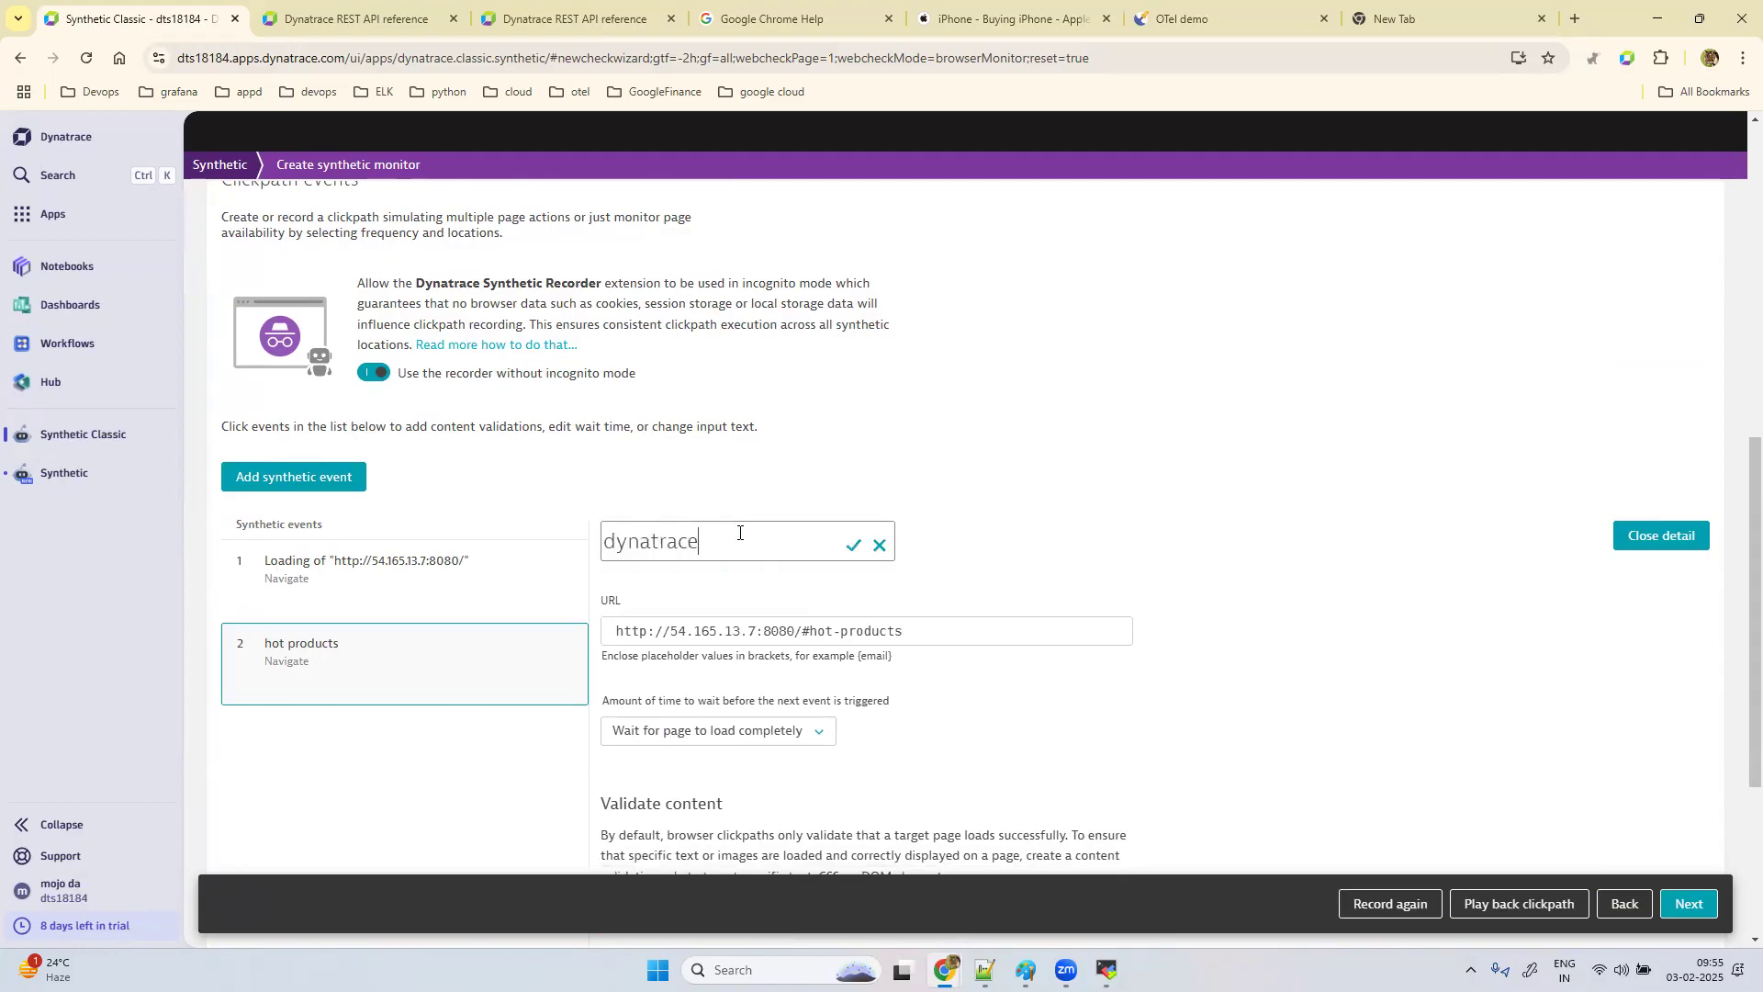
text( login)
click(853, 546)
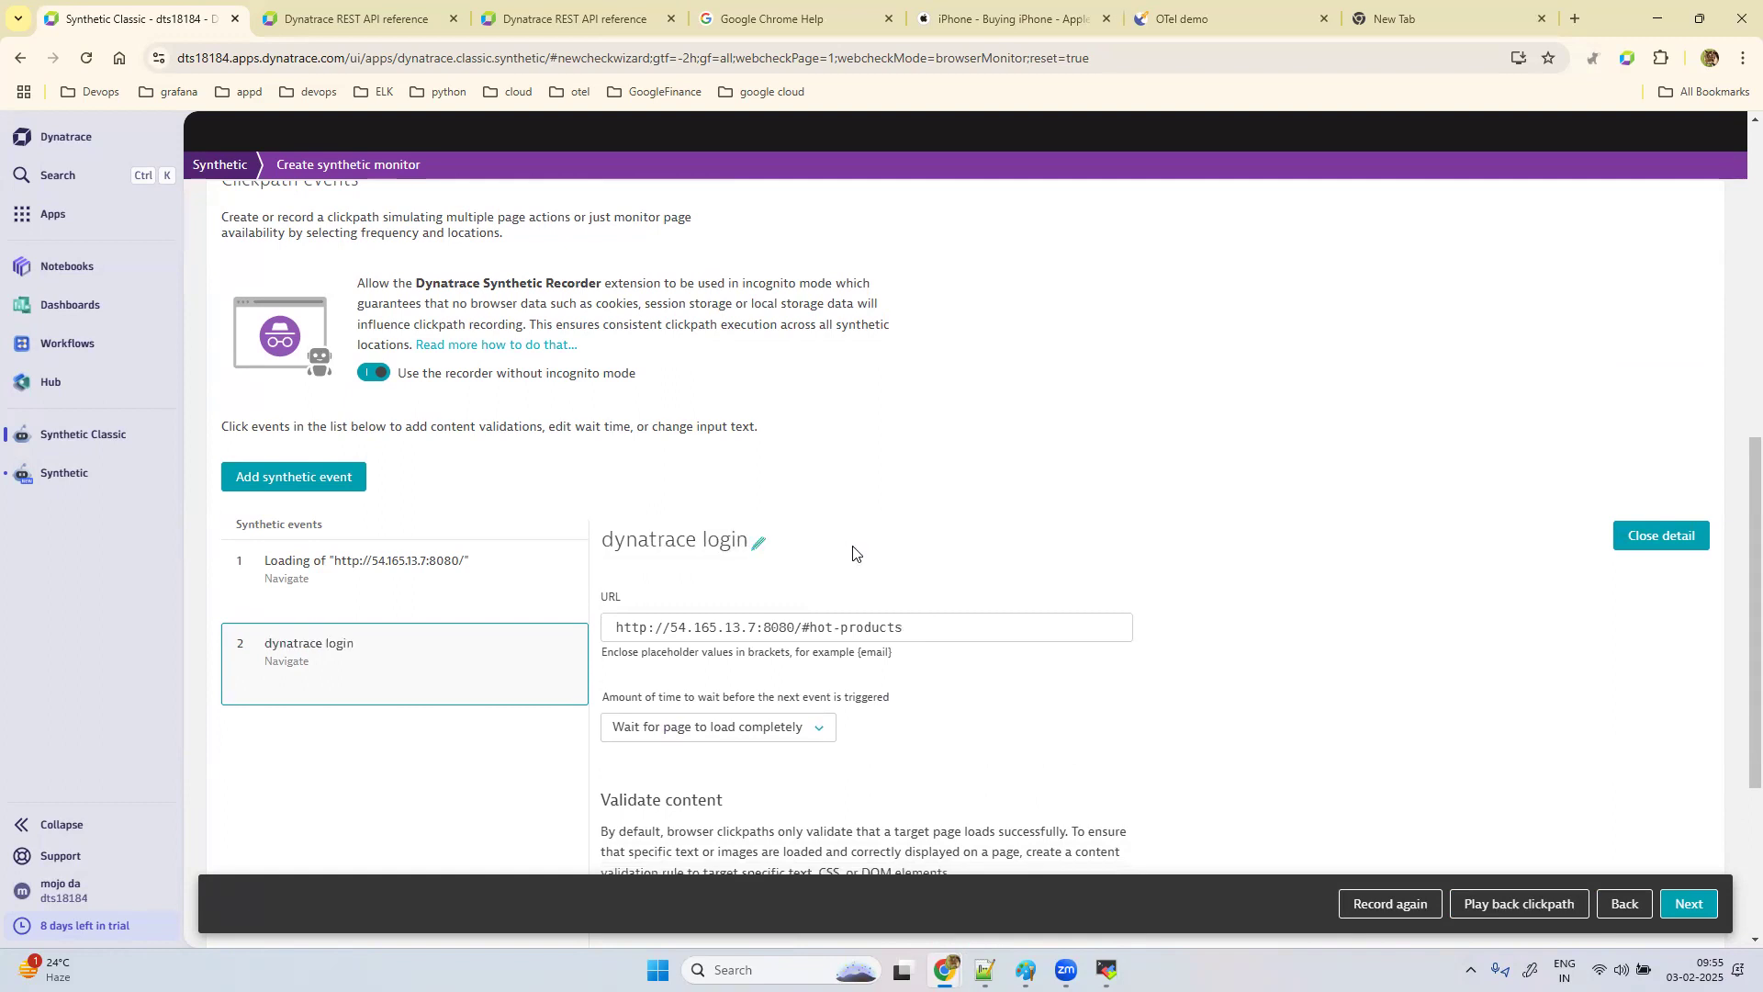
click(437, 584)
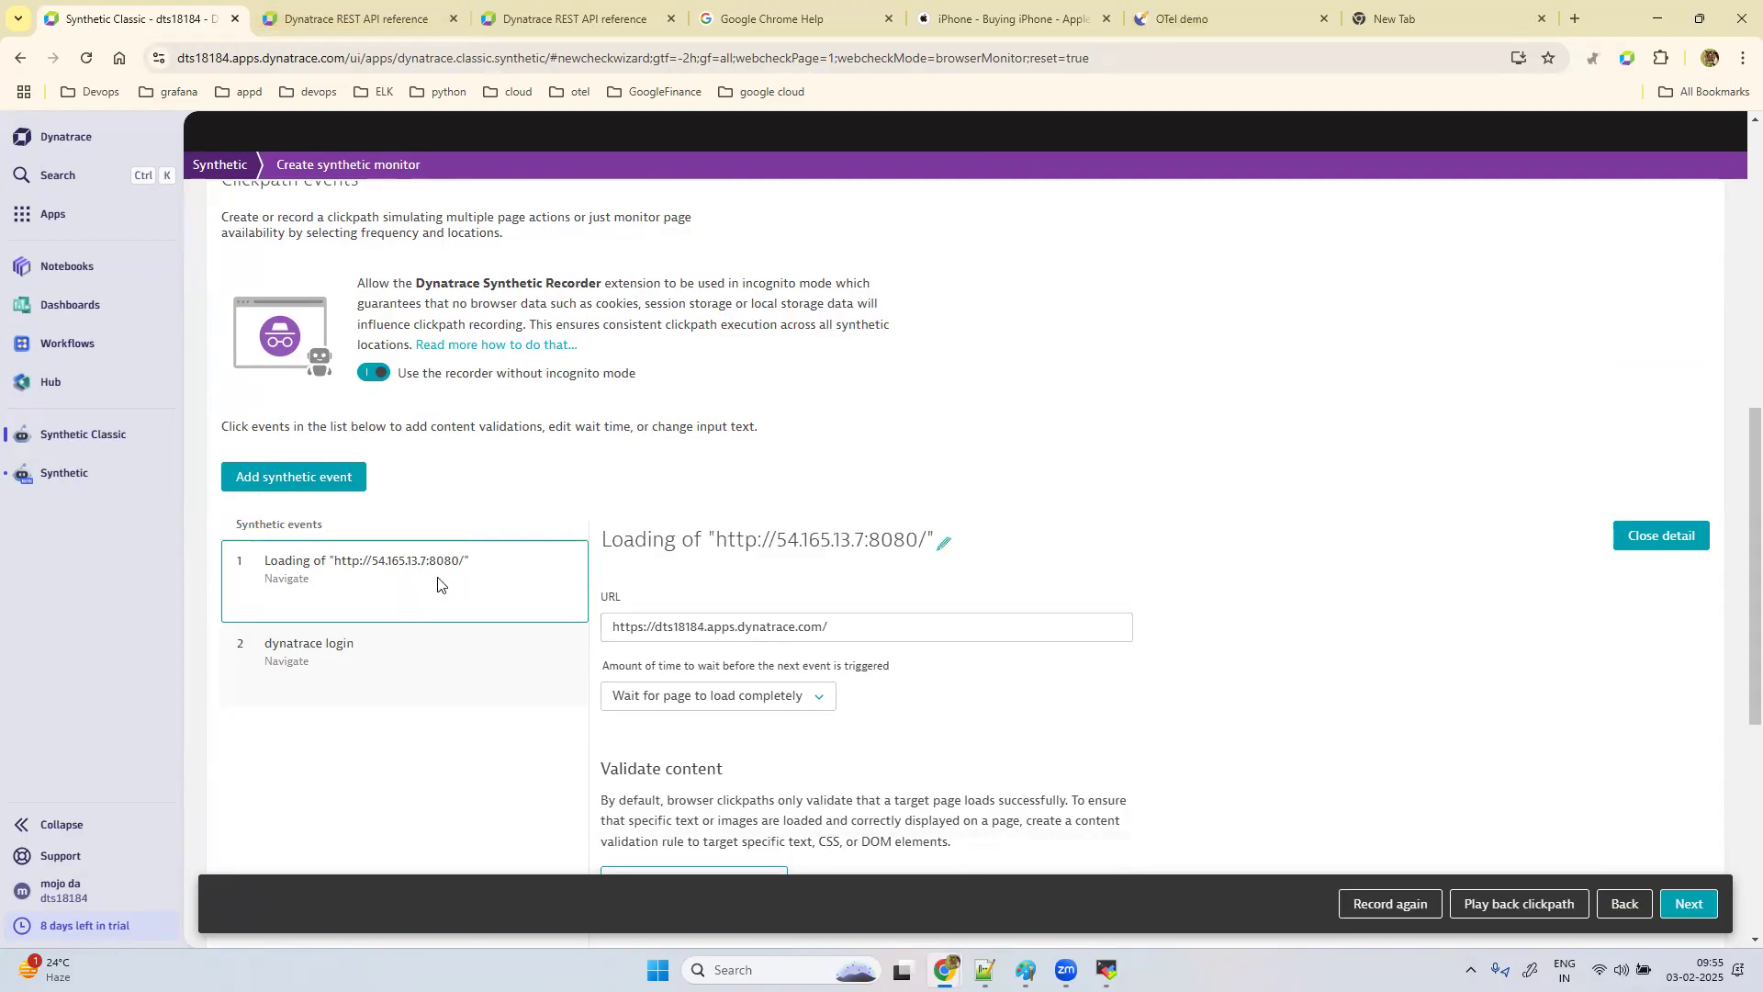
scroll(881, 714, down, 6)
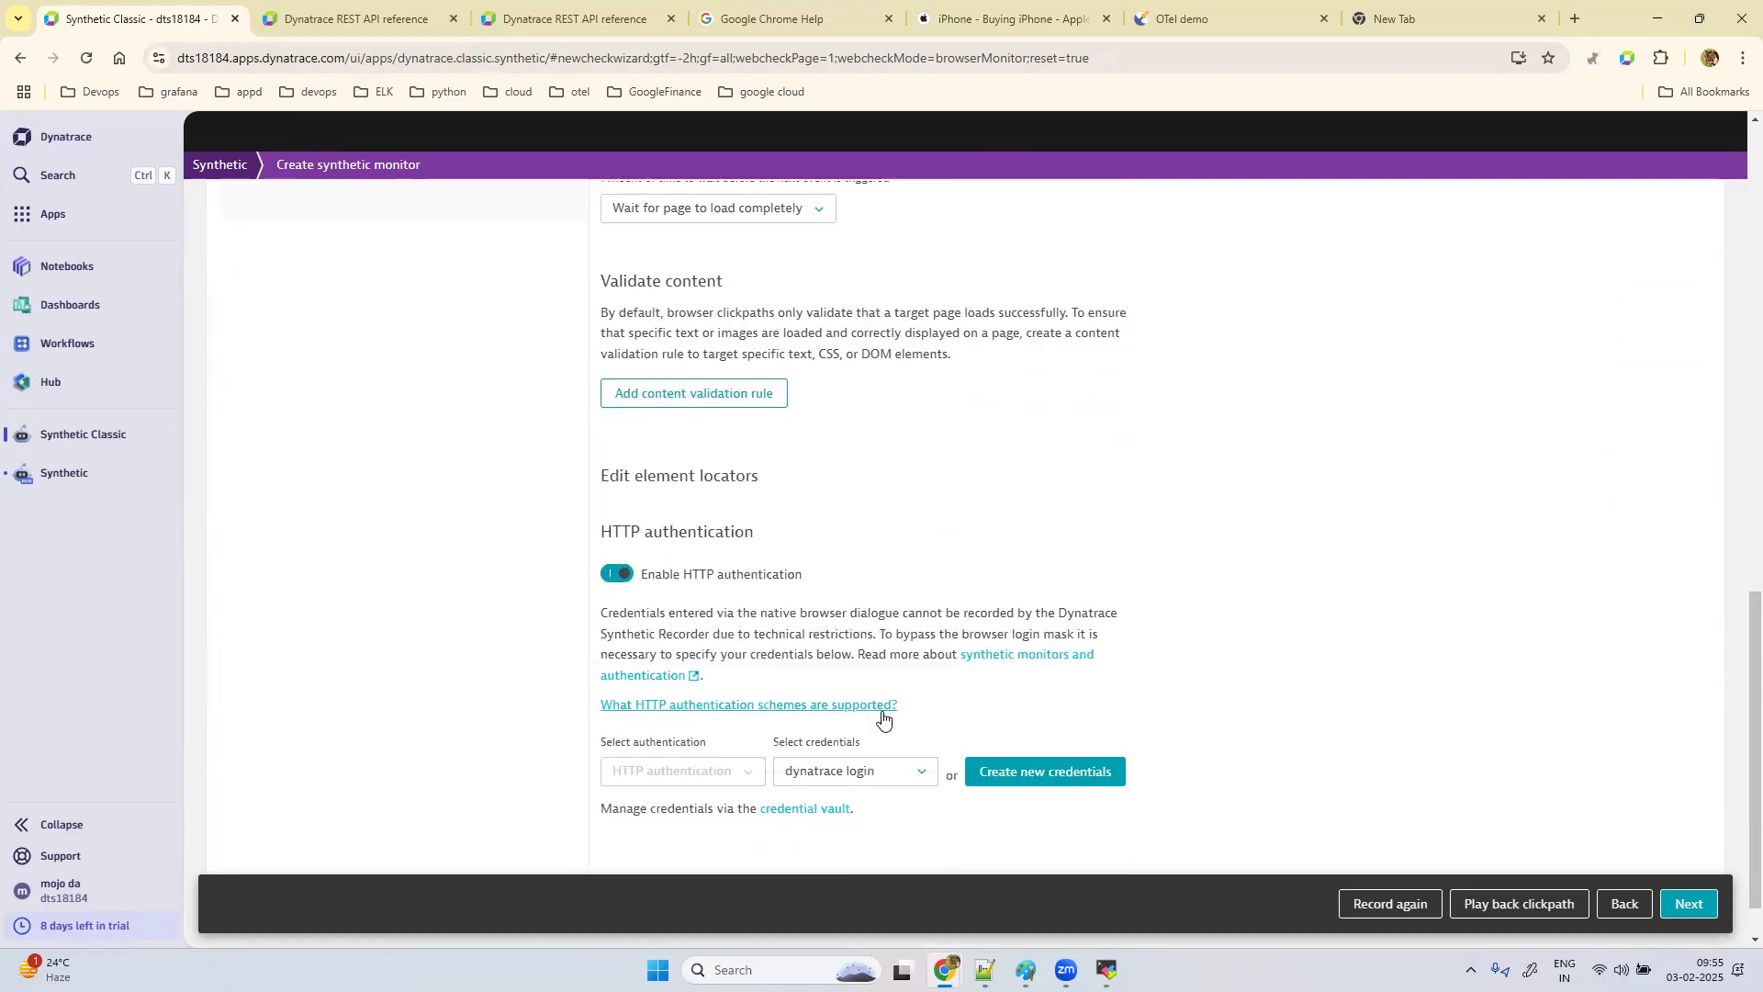
scroll(883, 714, up, 4)
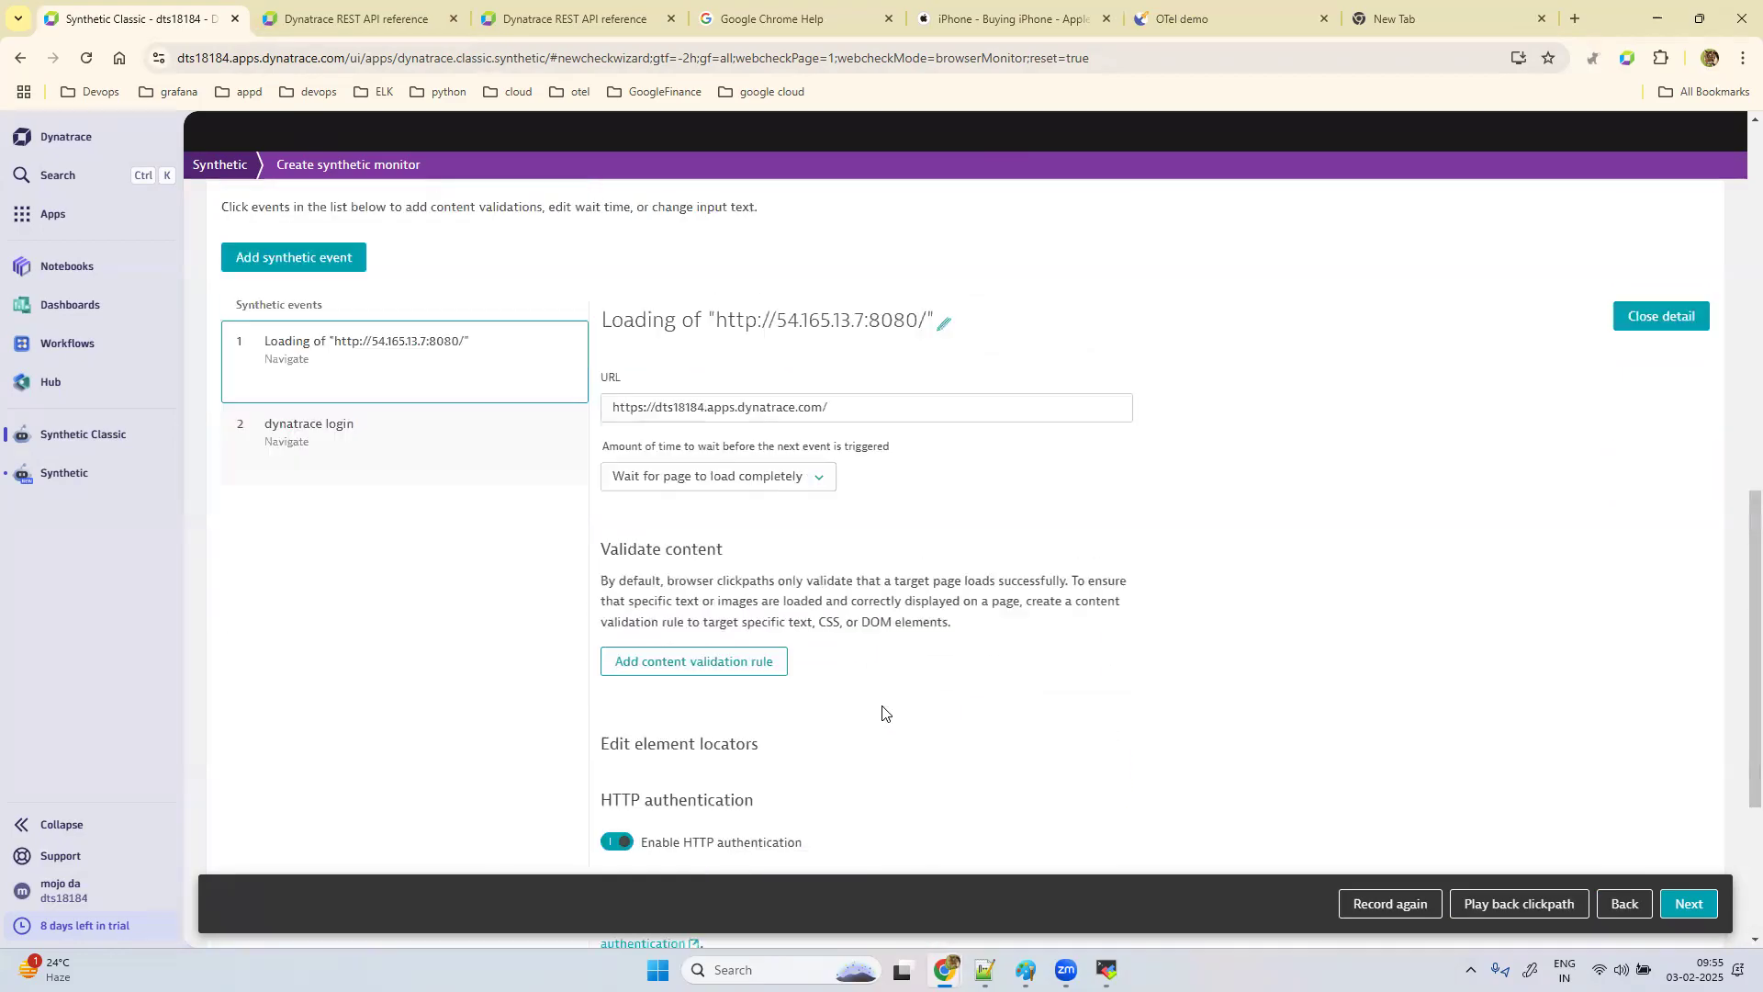
click(350, 477)
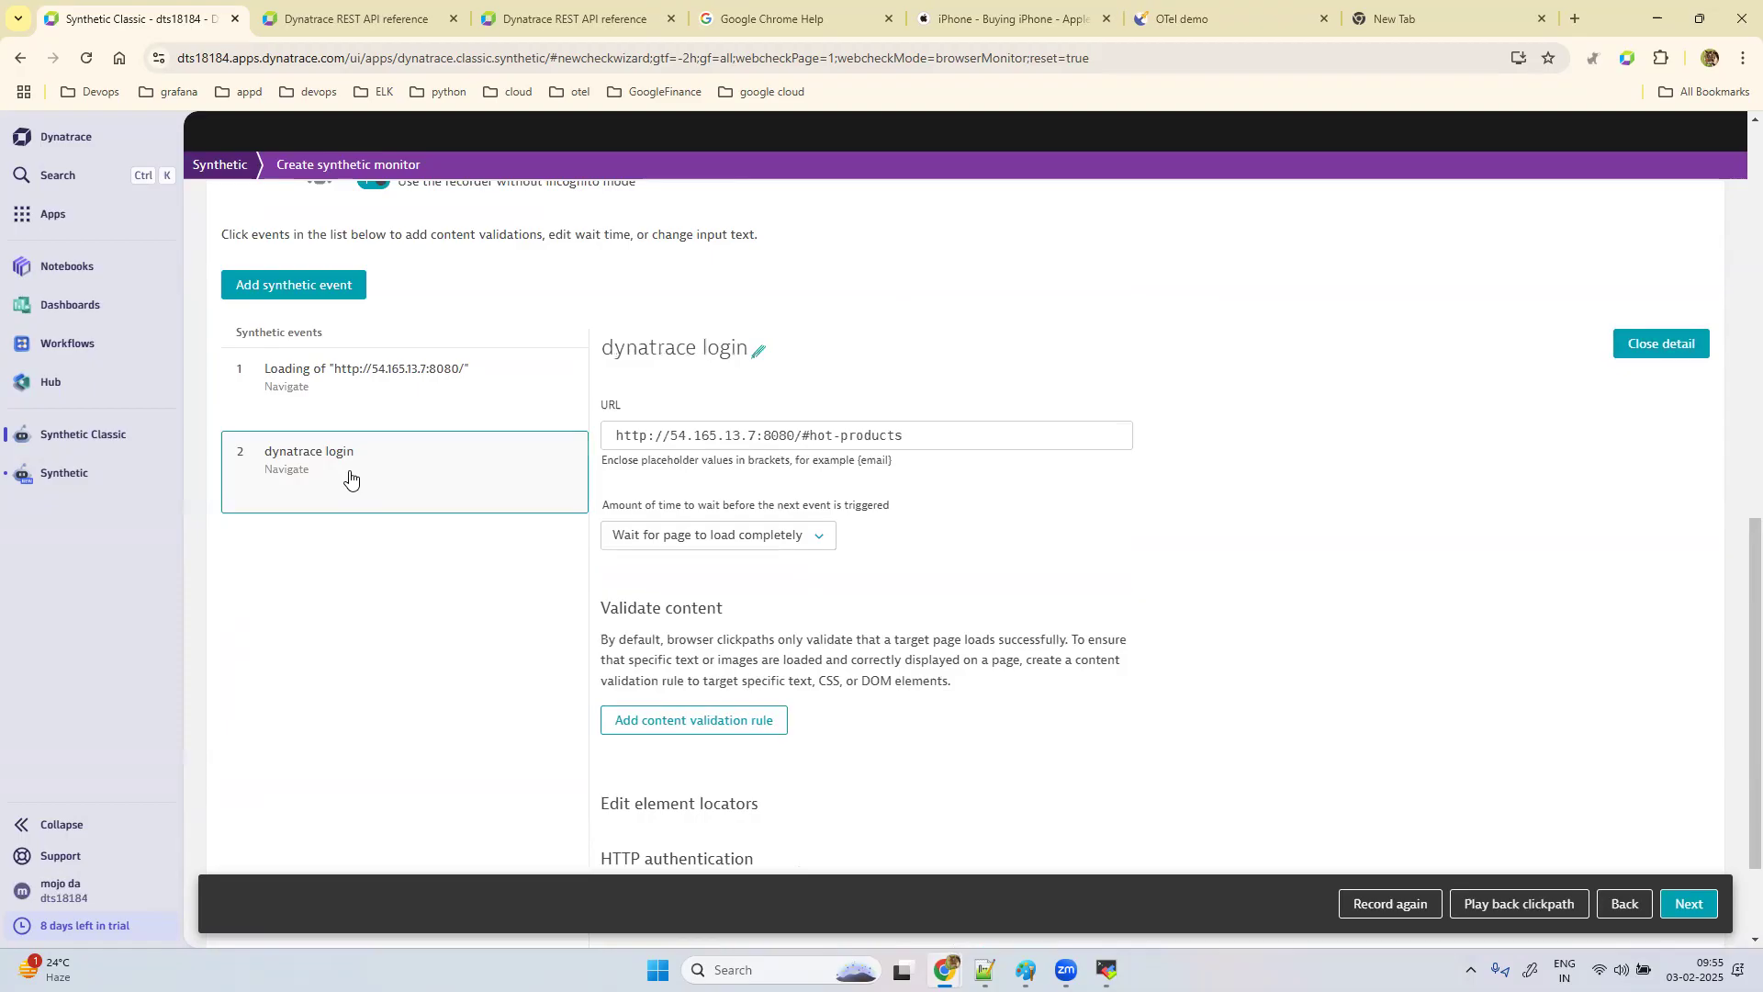
click(427, 372)
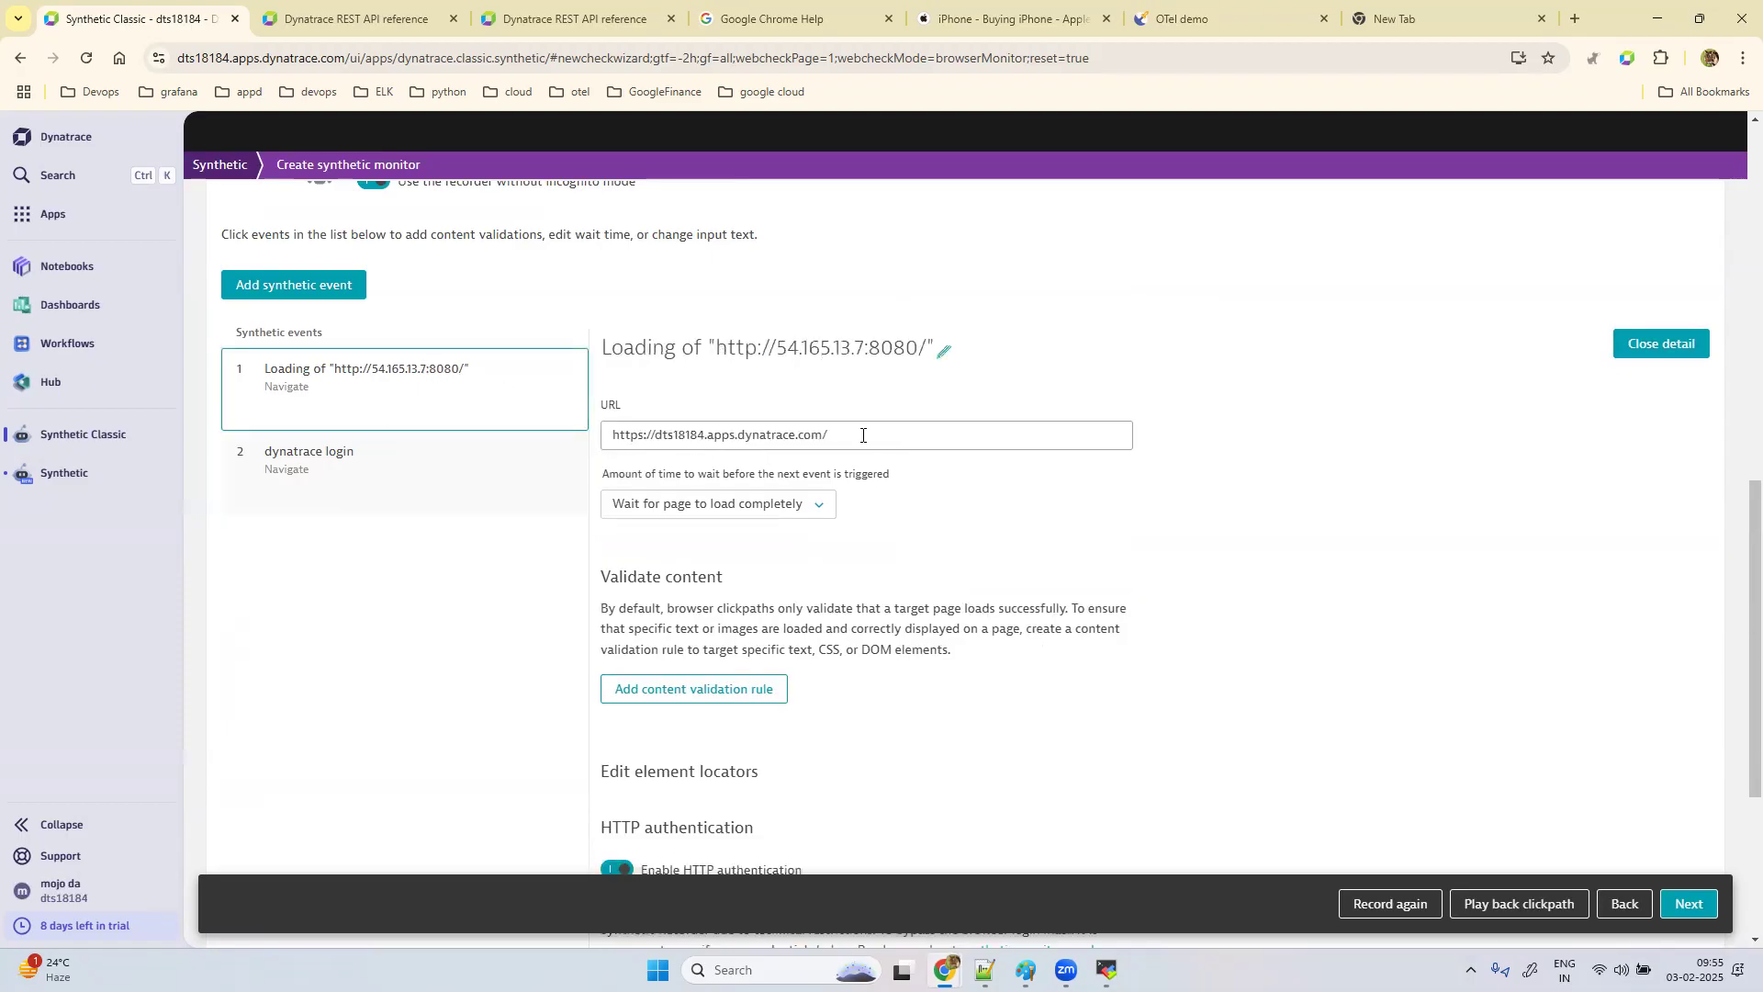
drag(862, 435, 561, 422)
key(ctrl+c)
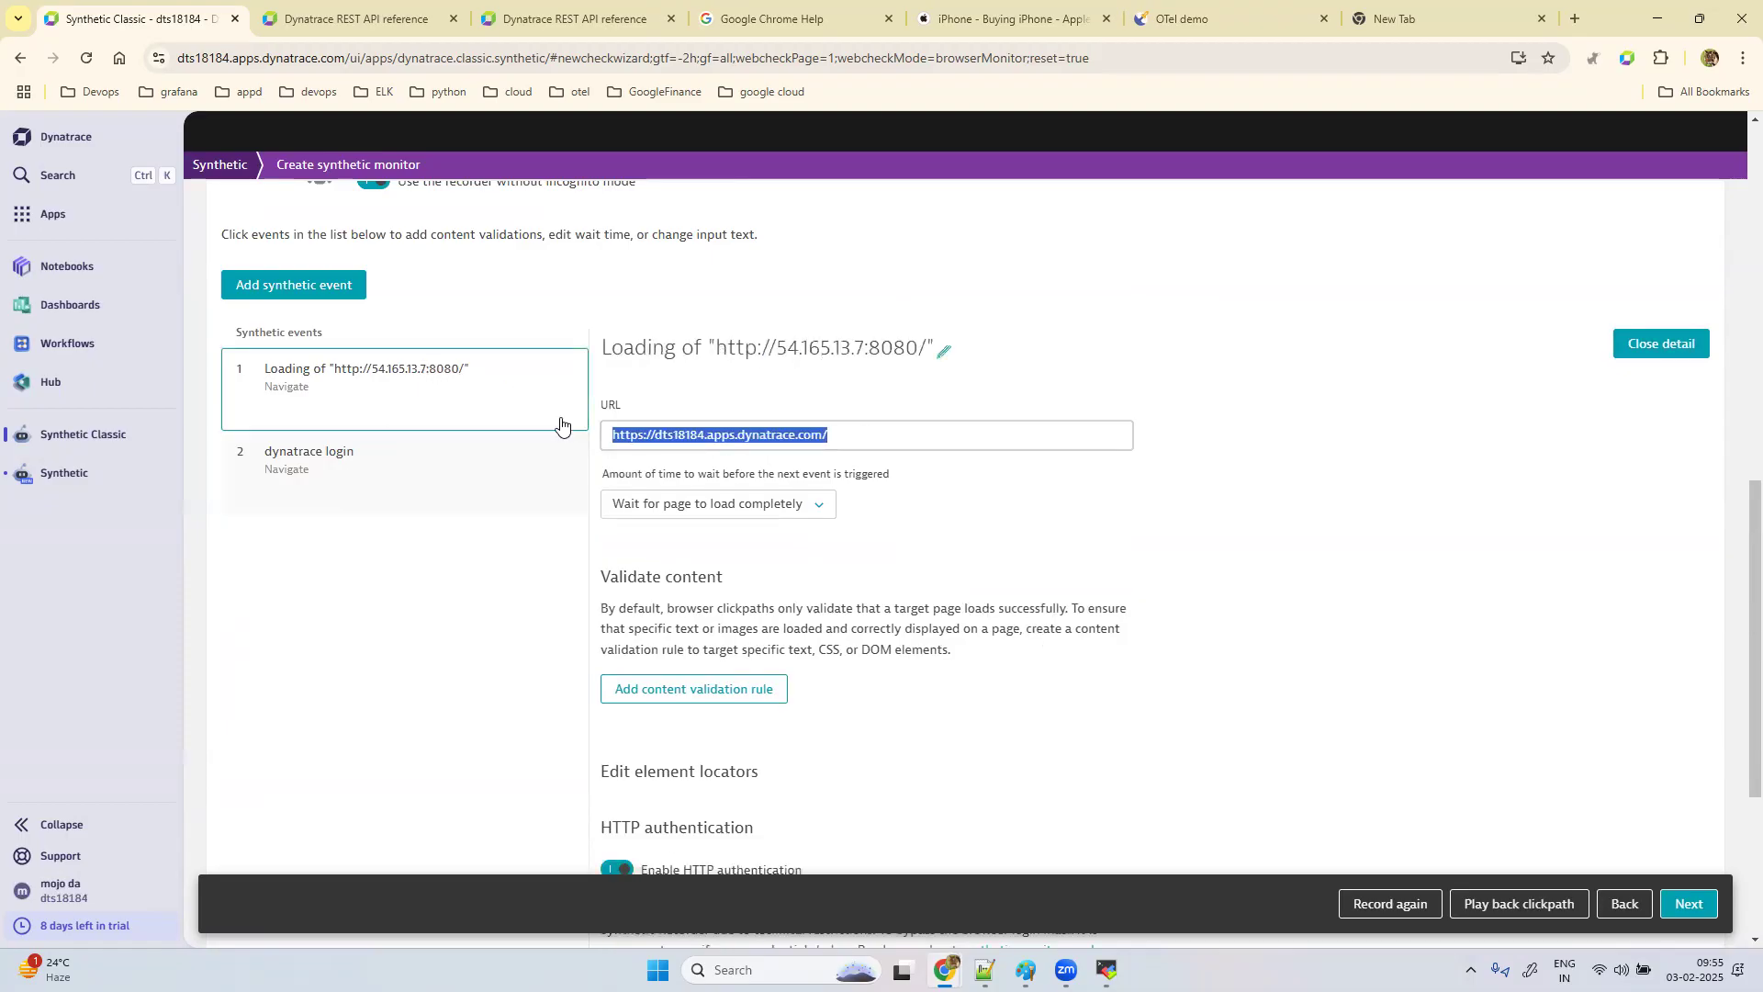
click(425, 484)
drag(909, 436, 576, 427)
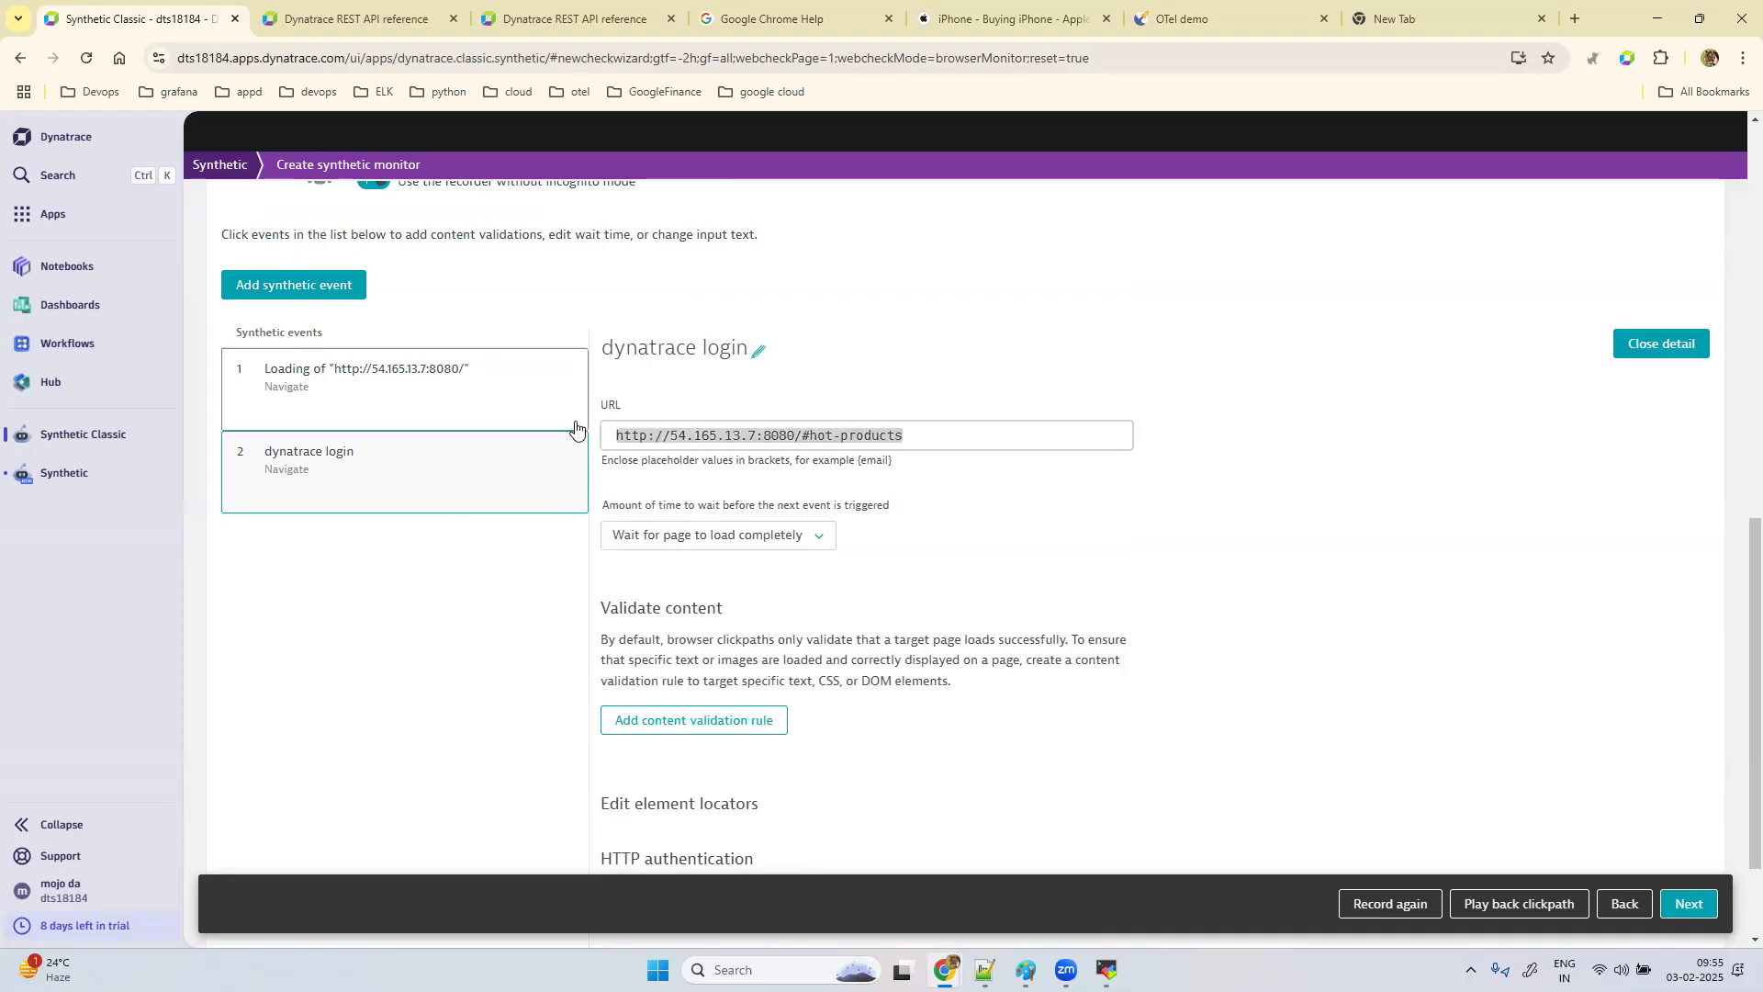
key(ctrl+v)
click(889, 386)
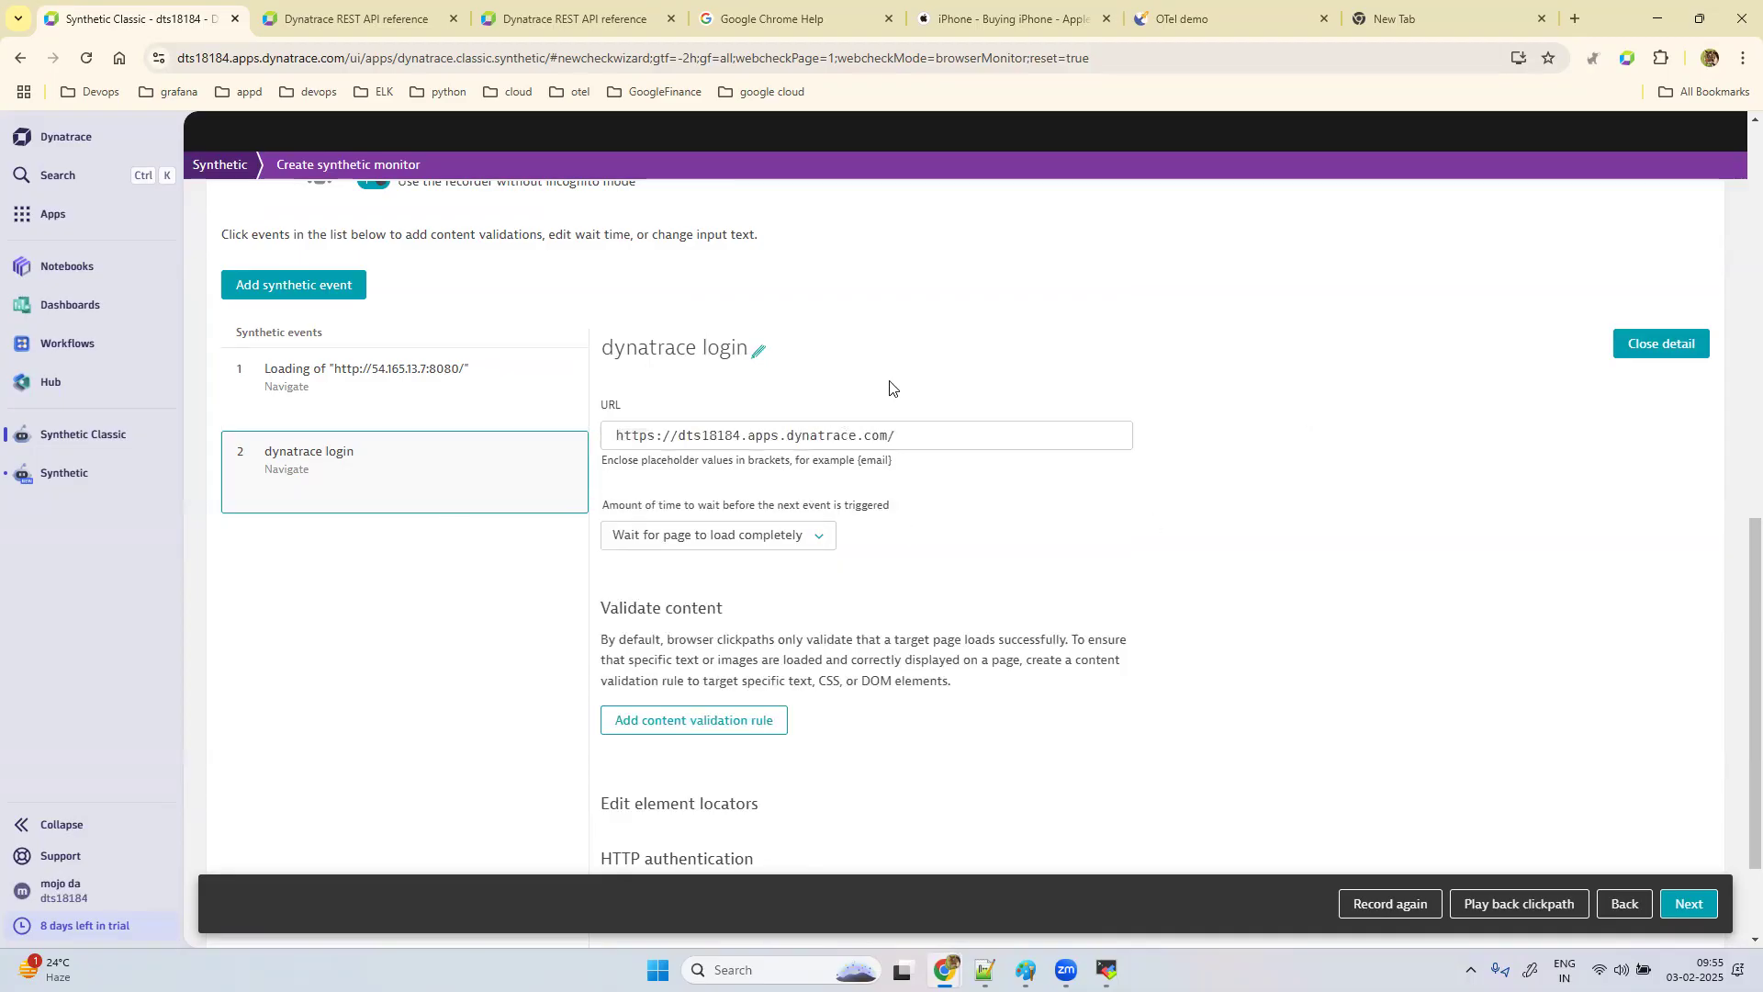
Step: Compare the HTTP authentication settings of the two clickpath events, including the credentials selected for the first one
scroll(952, 709, down, 2)
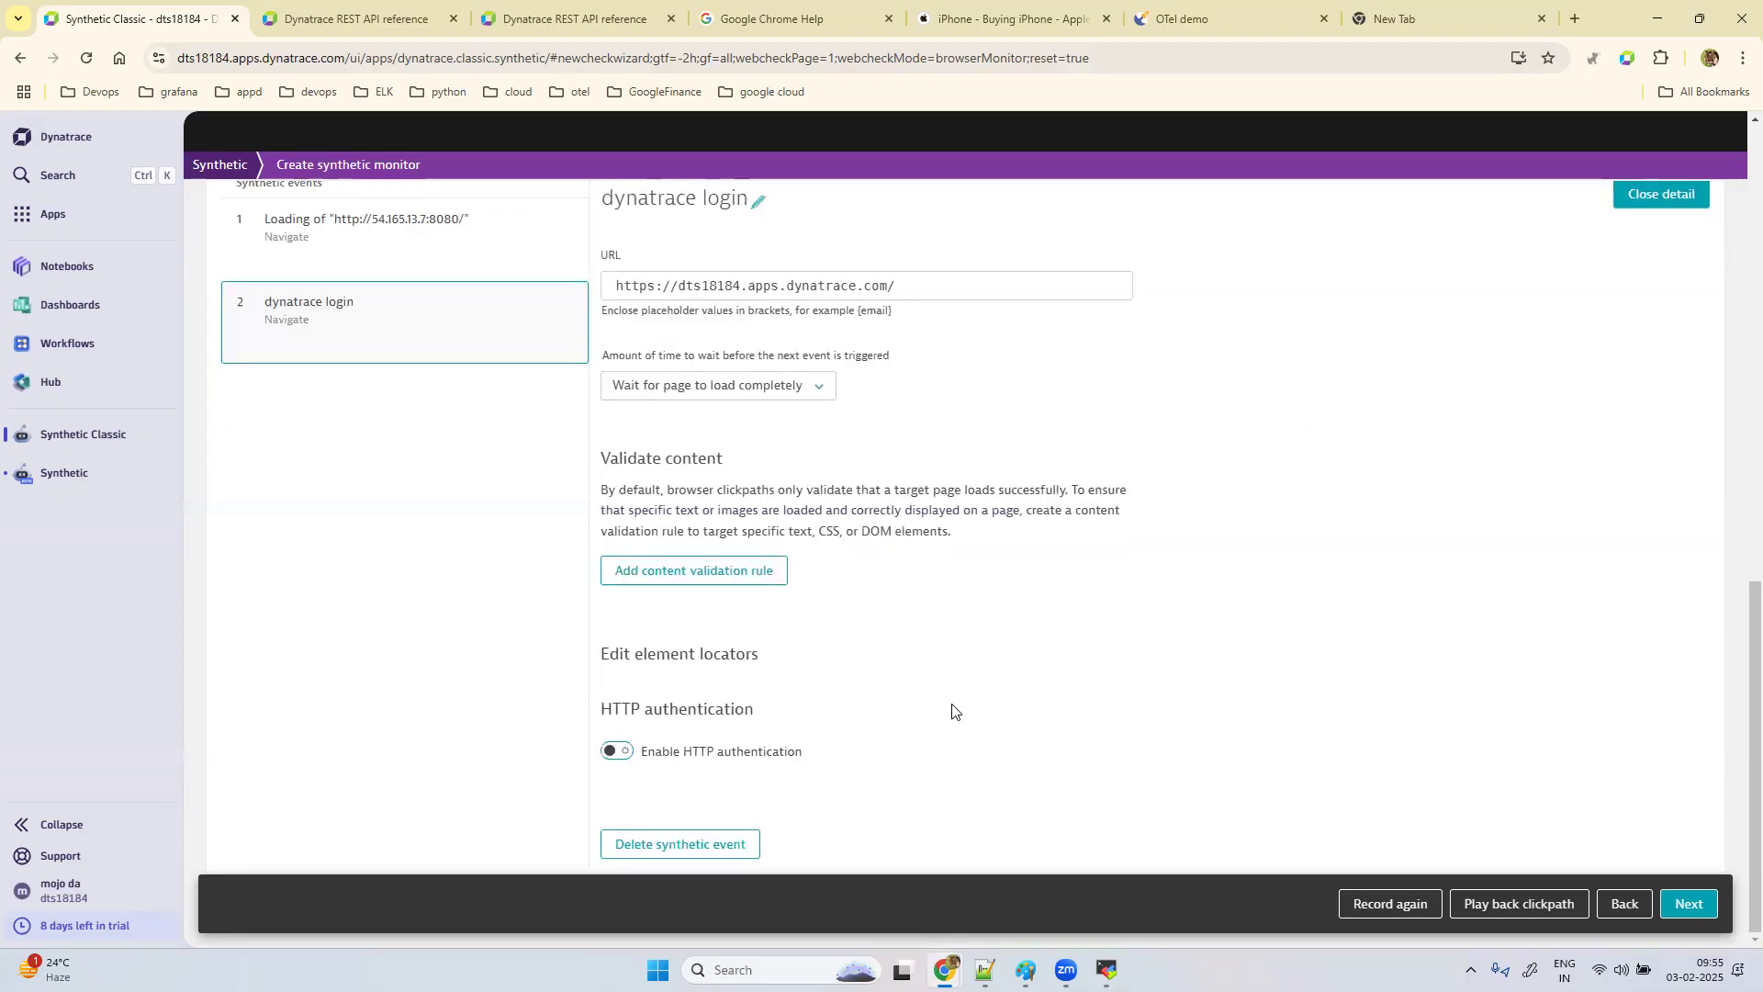
scroll(952, 713, up, 2)
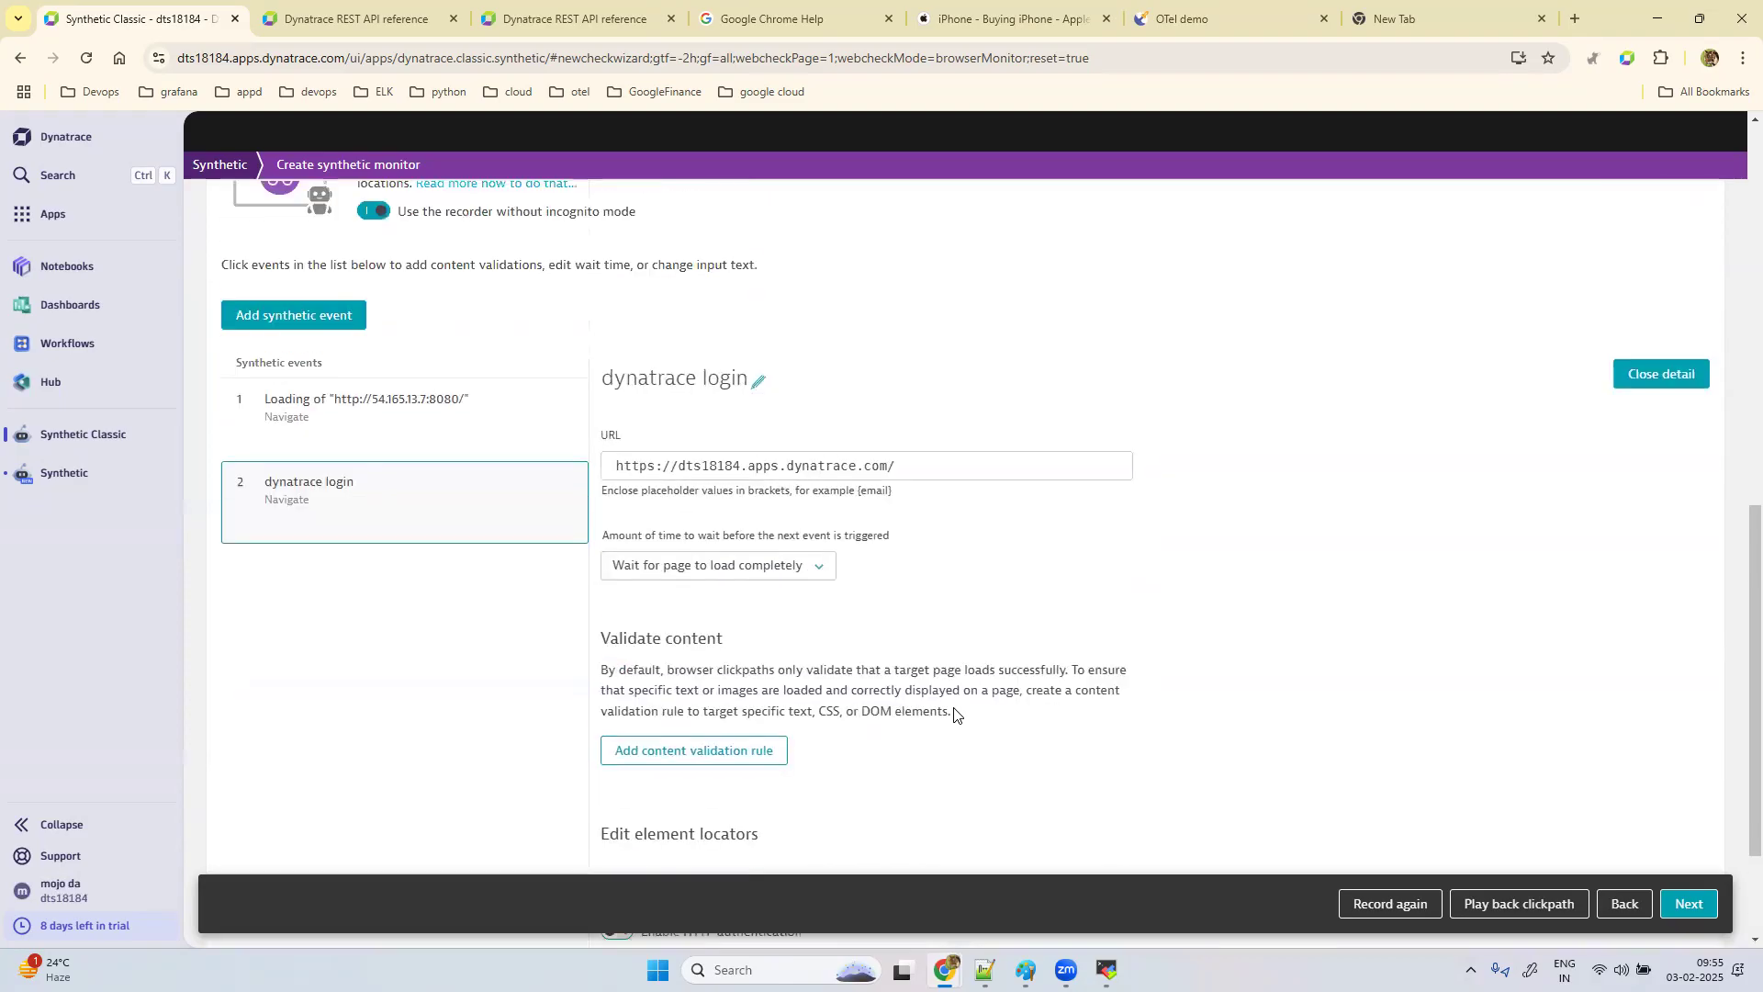
click(426, 520)
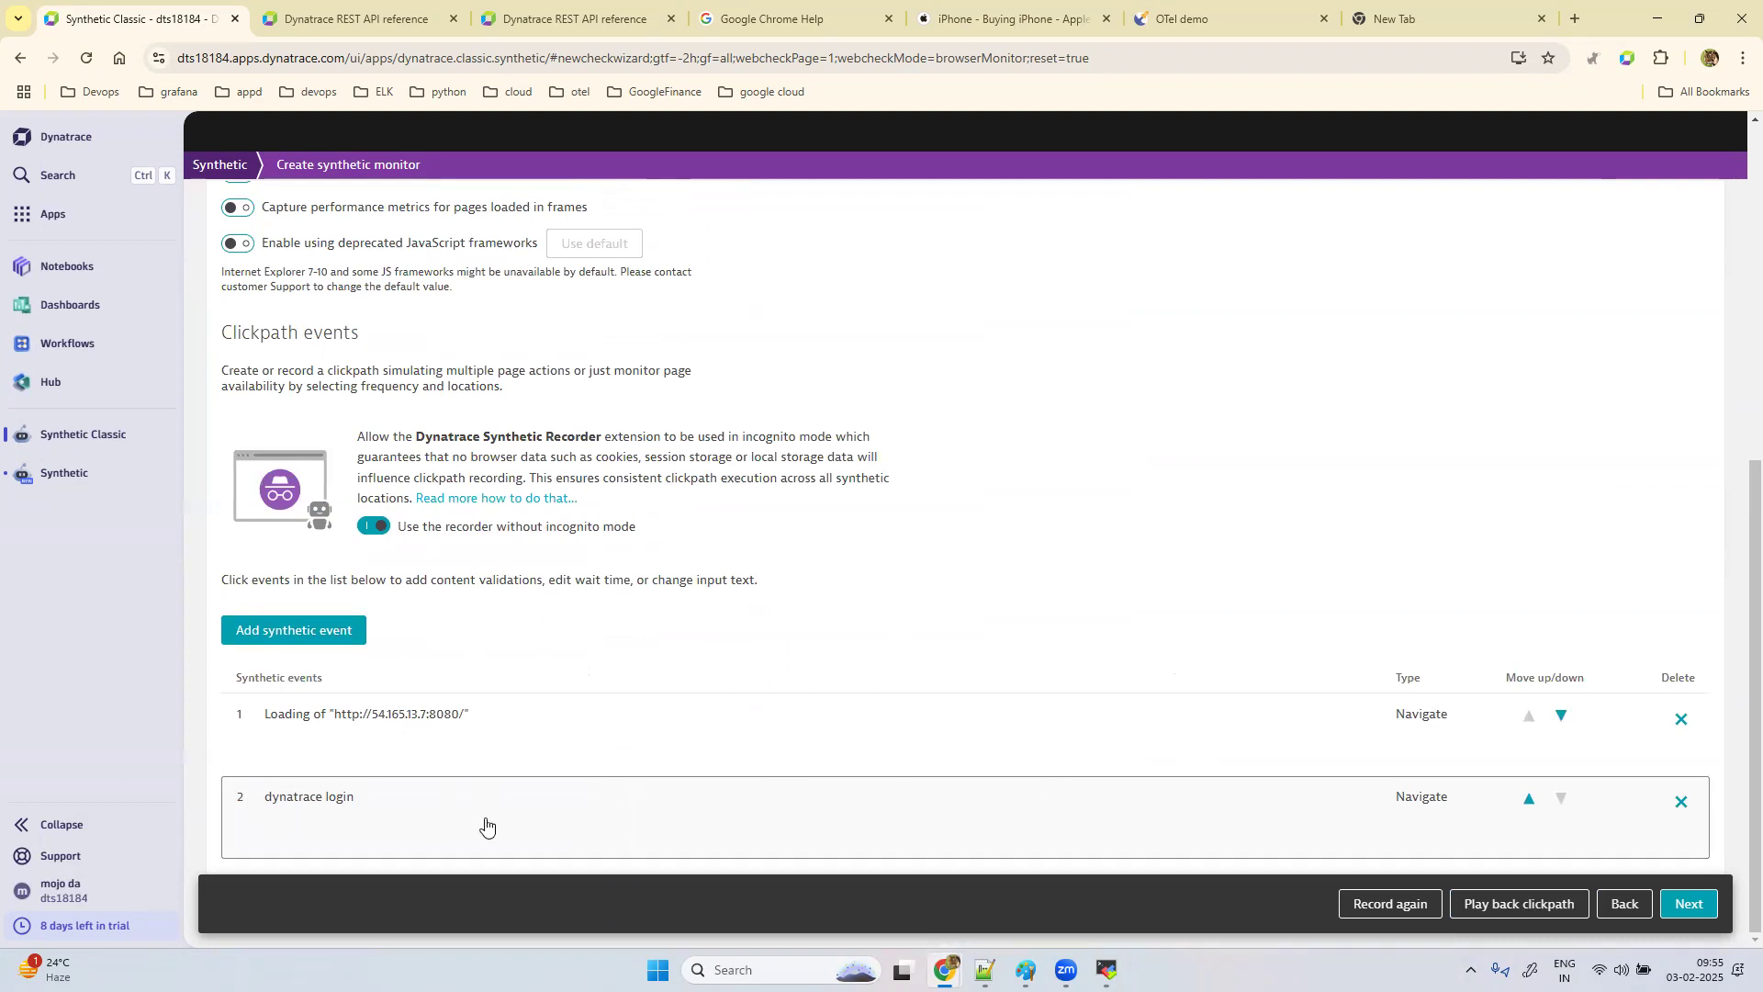
click(459, 824)
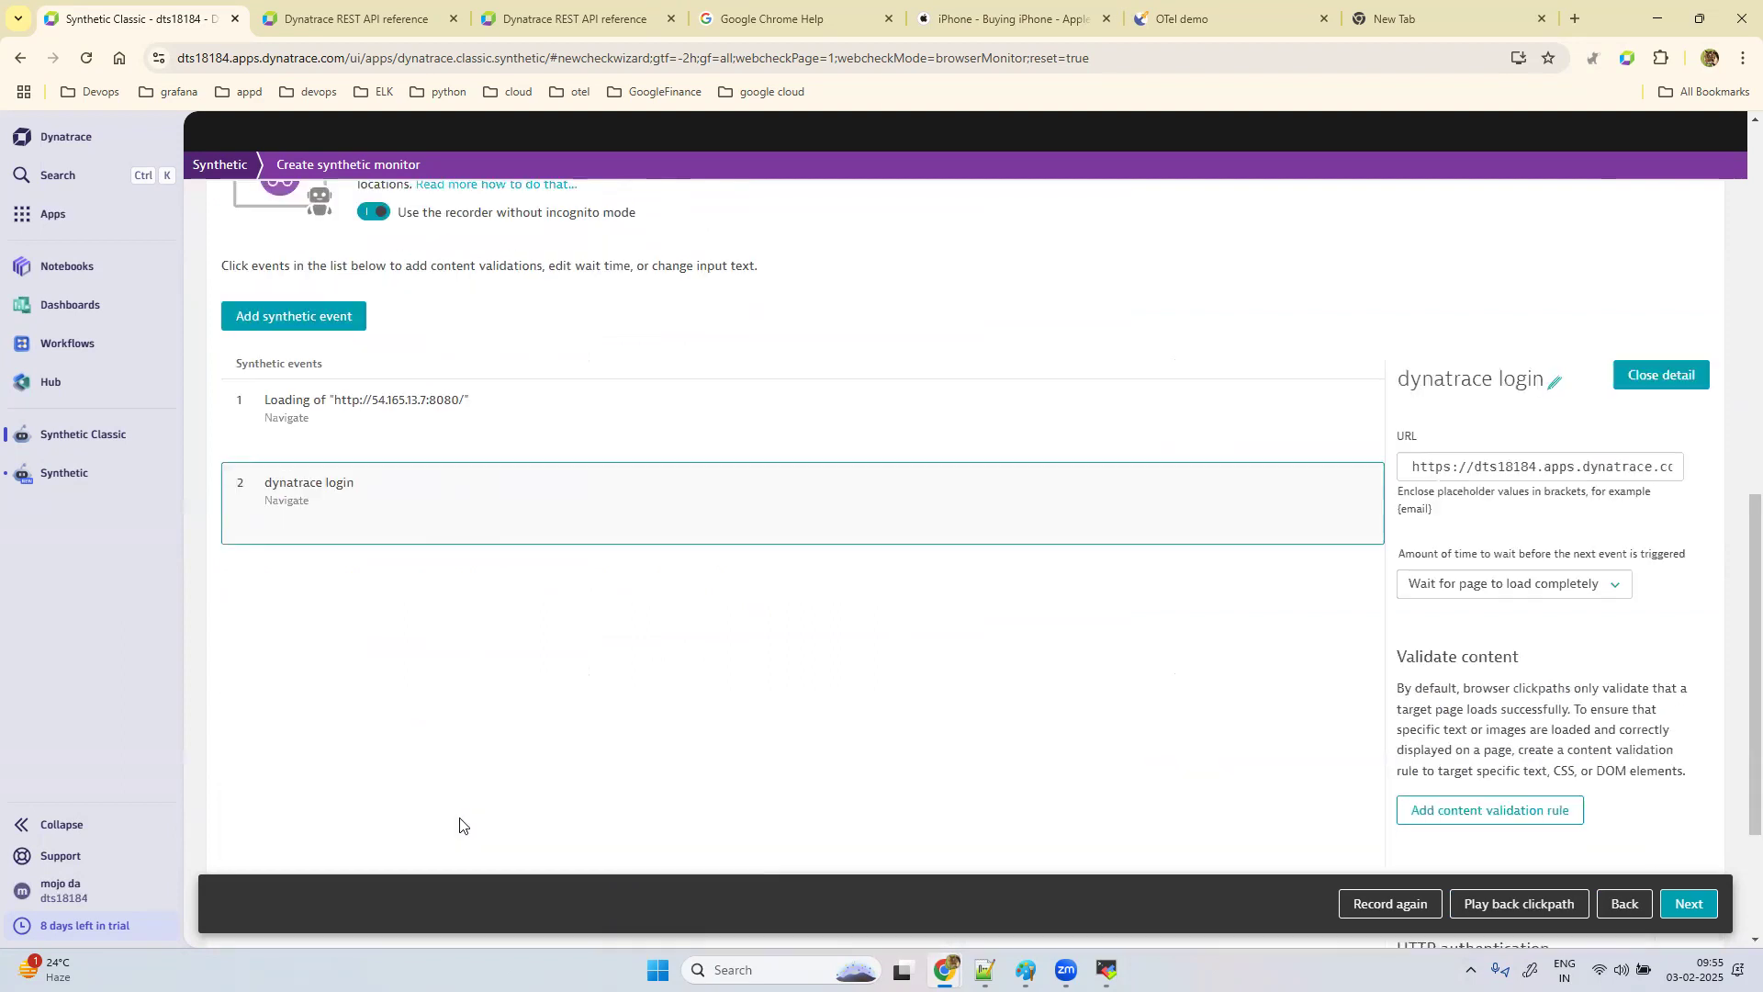
scroll(1009, 712, down, 2)
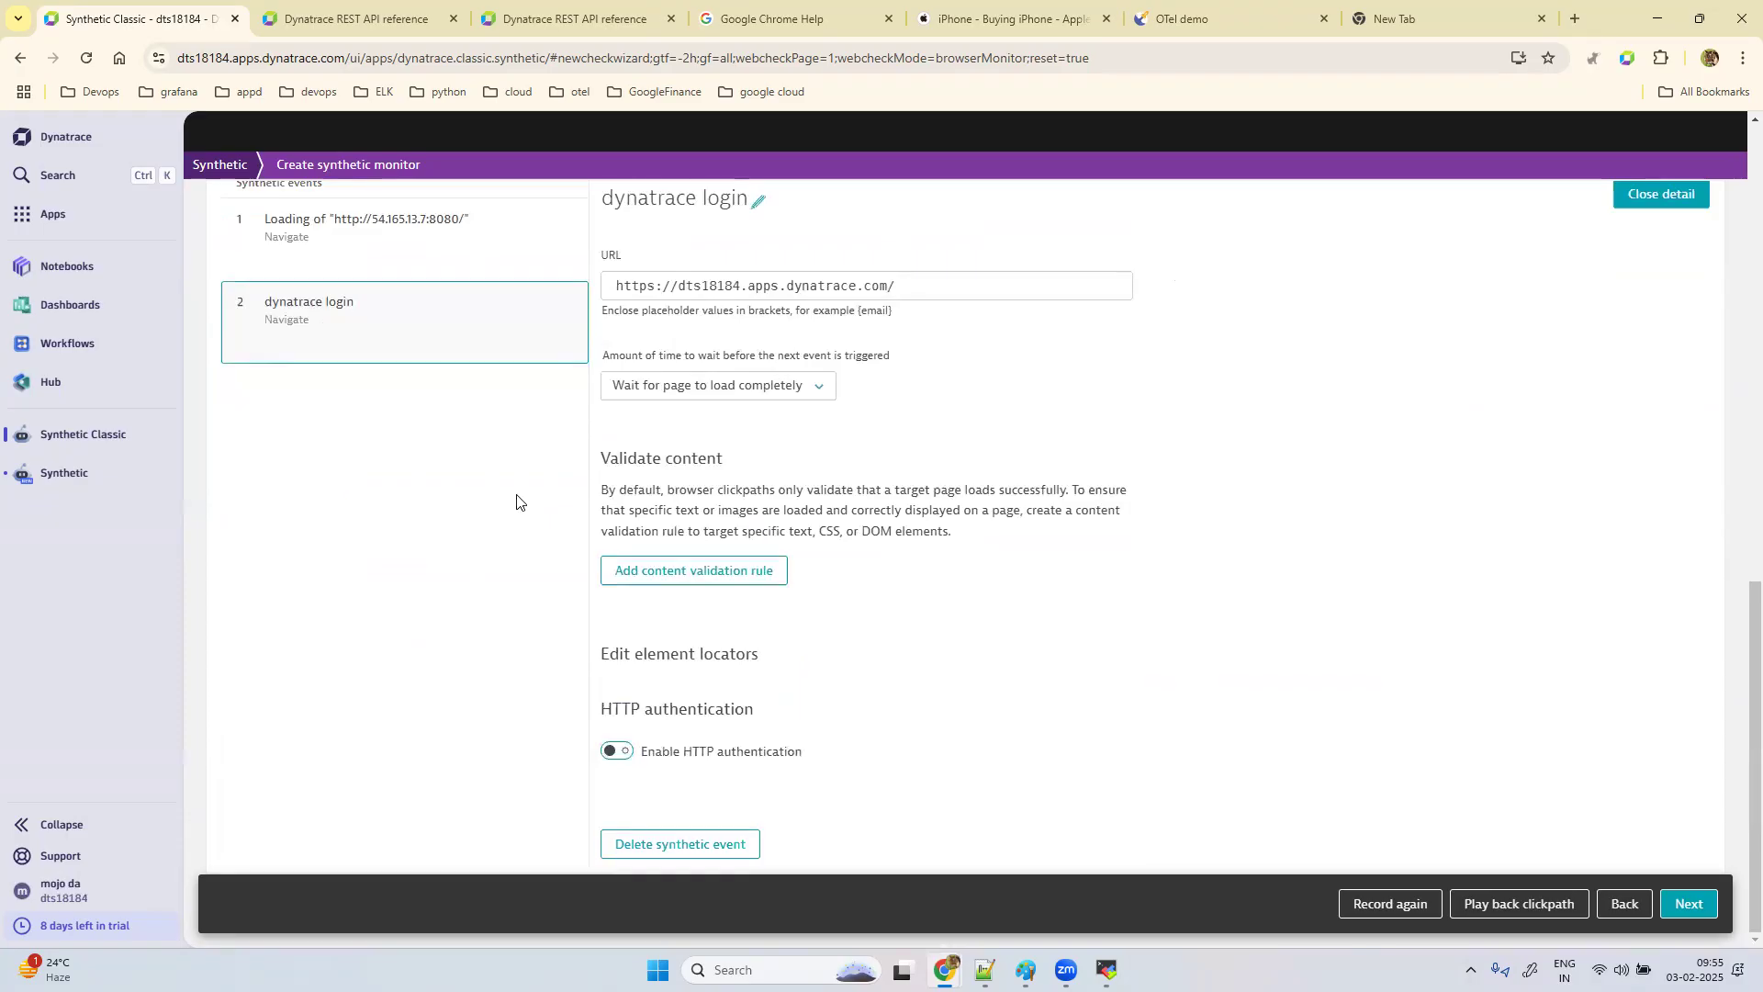
scroll(487, 404, up, 2)
click(472, 362)
scroll(1011, 684, down, 4)
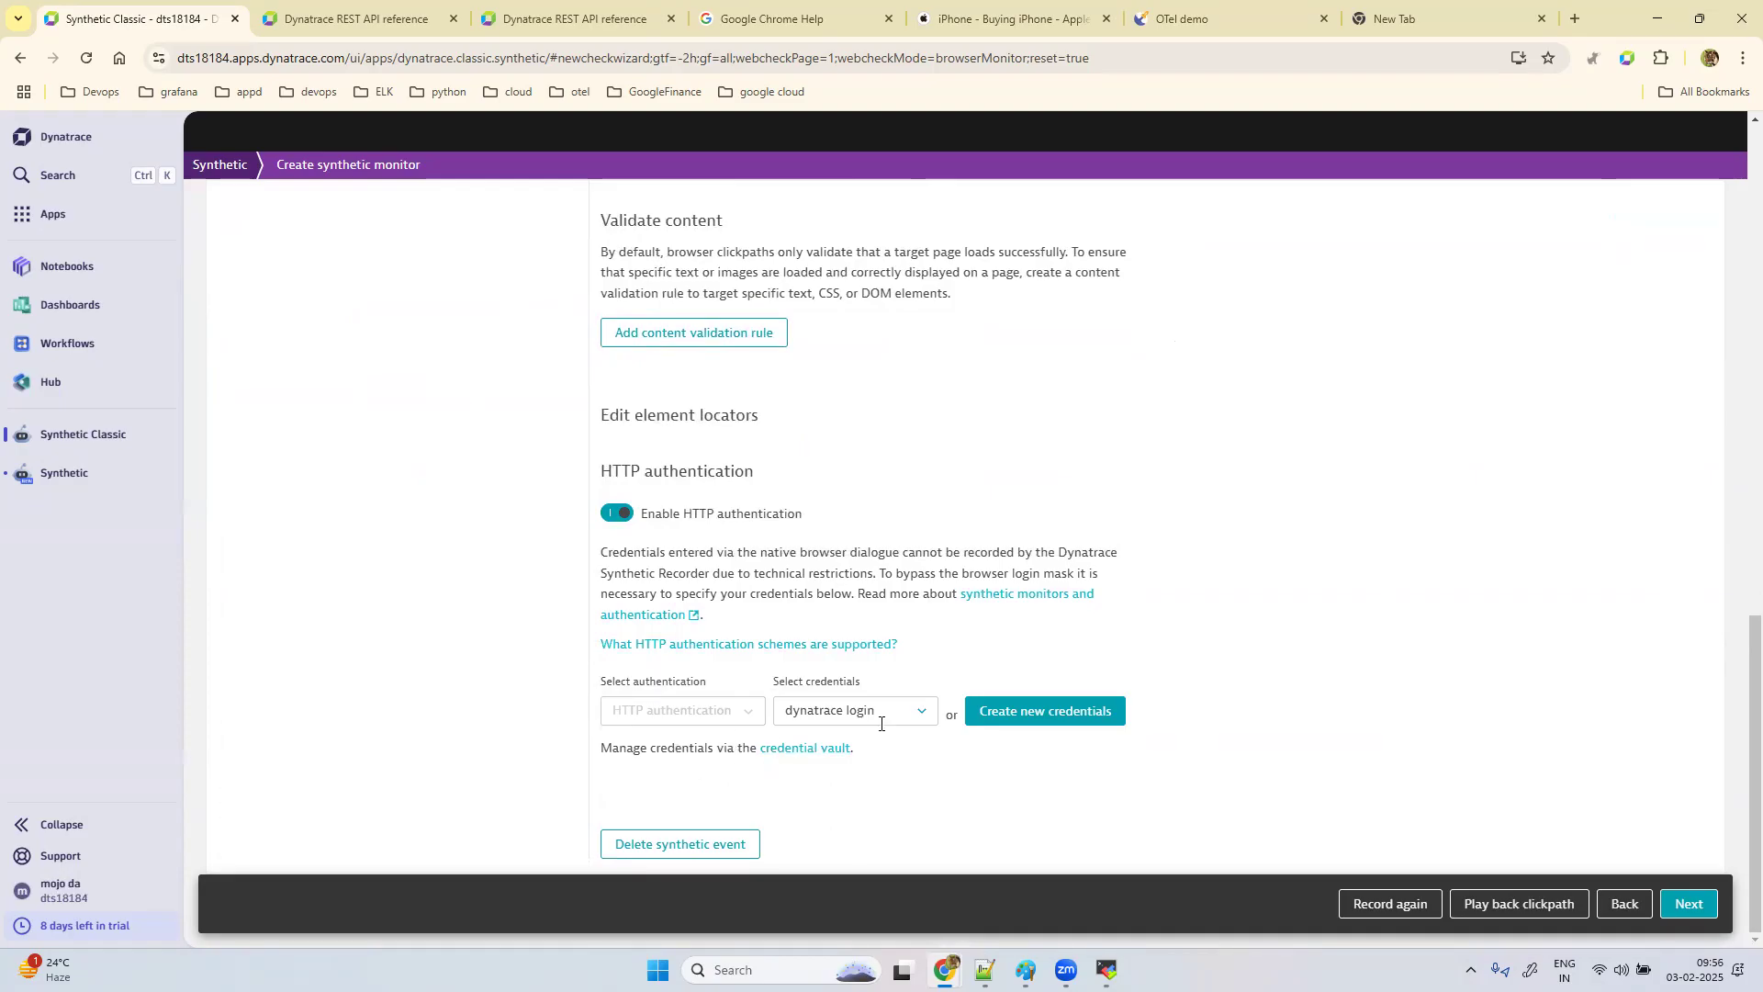
scroll(880, 724, up, 3)
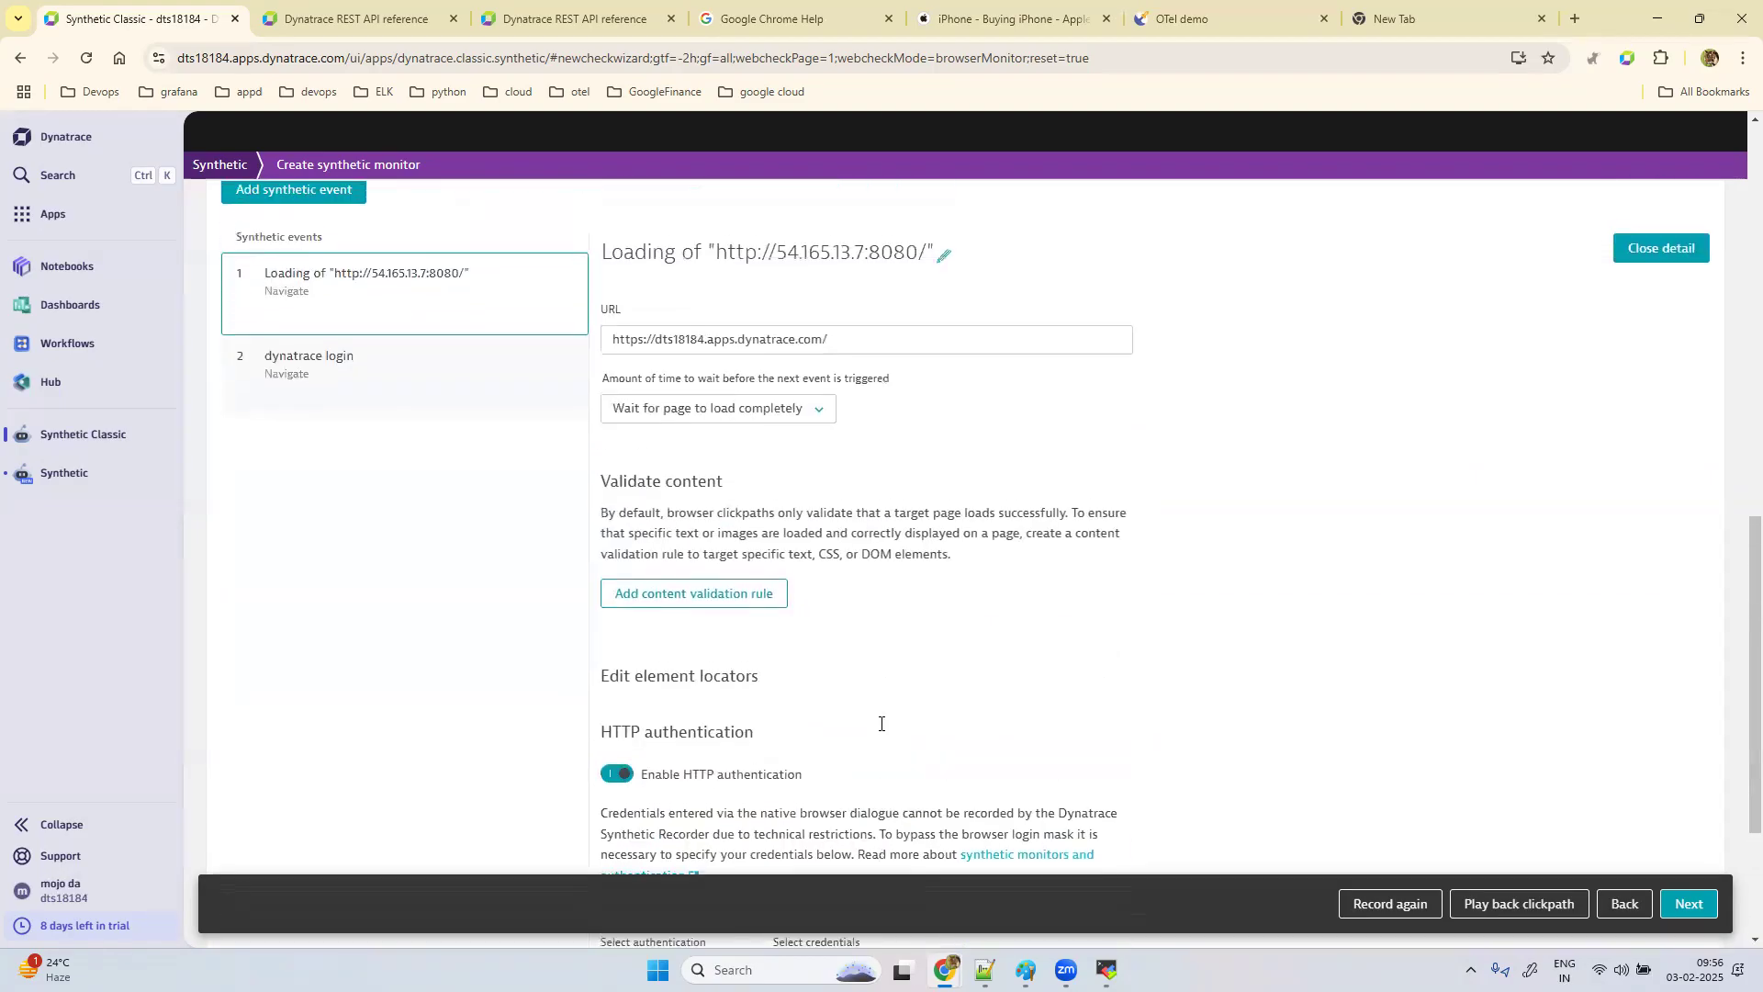
scroll(880, 723, down, 3)
scroll(881, 724, up, 4)
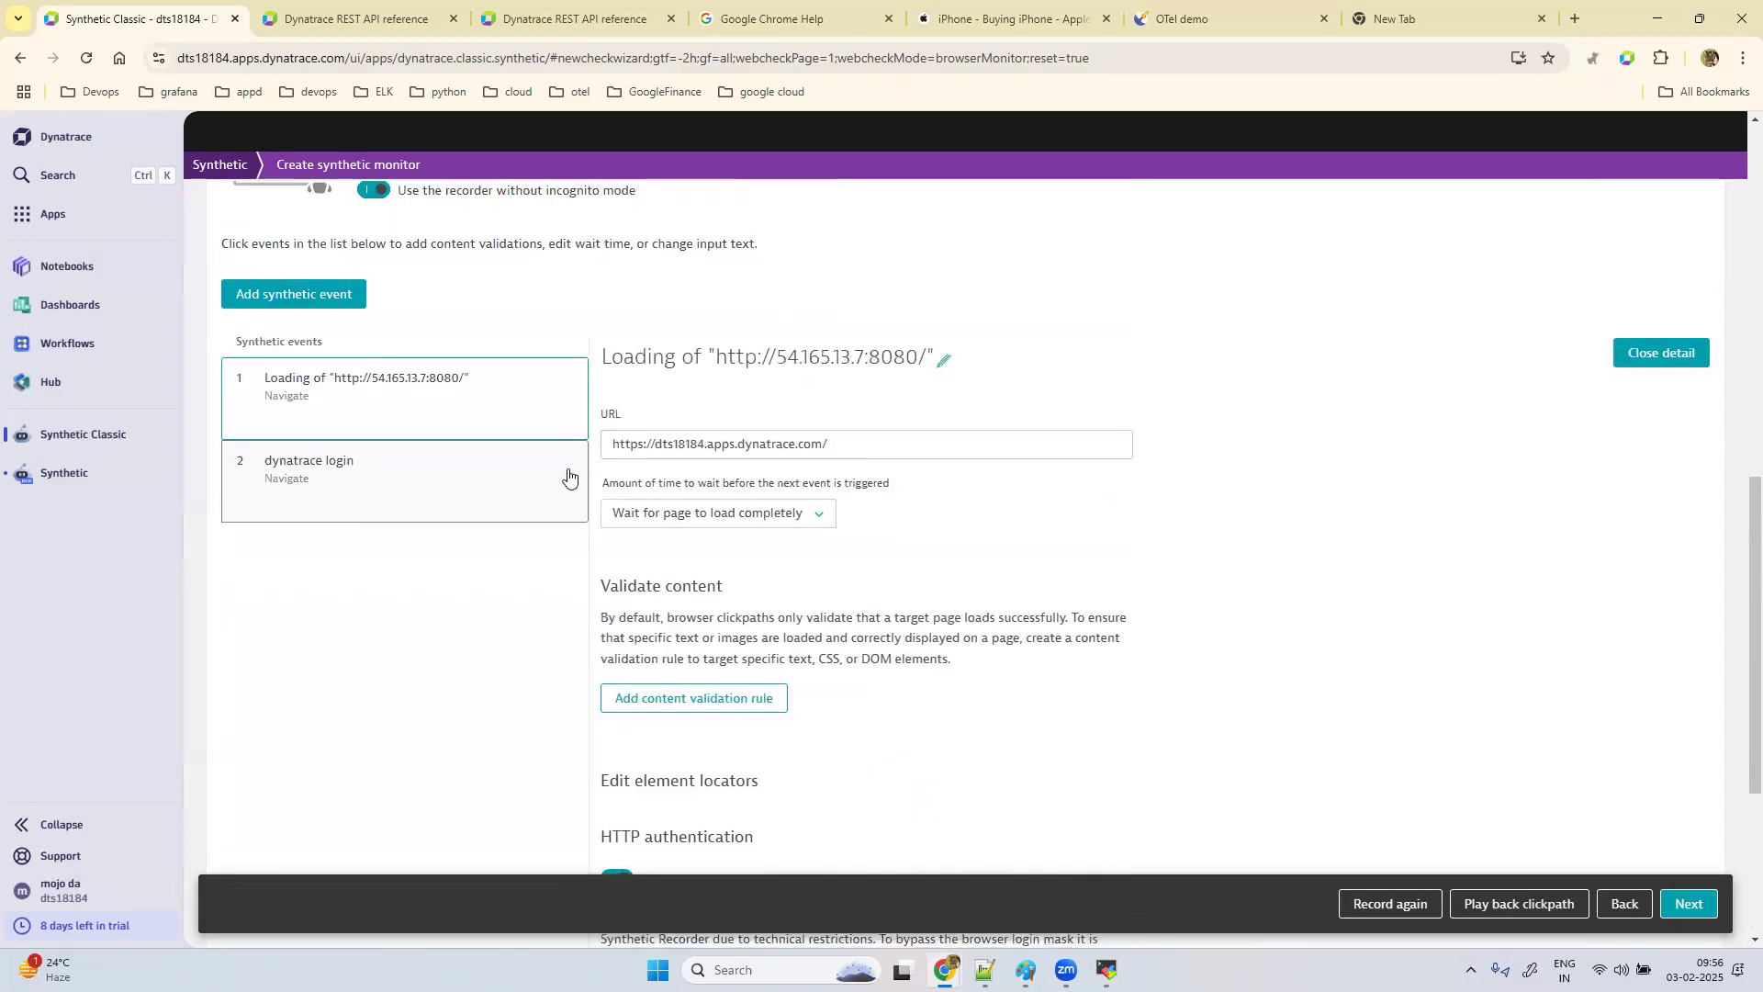
Step: Delete the second clickpath event, dynatrace login
click(530, 478)
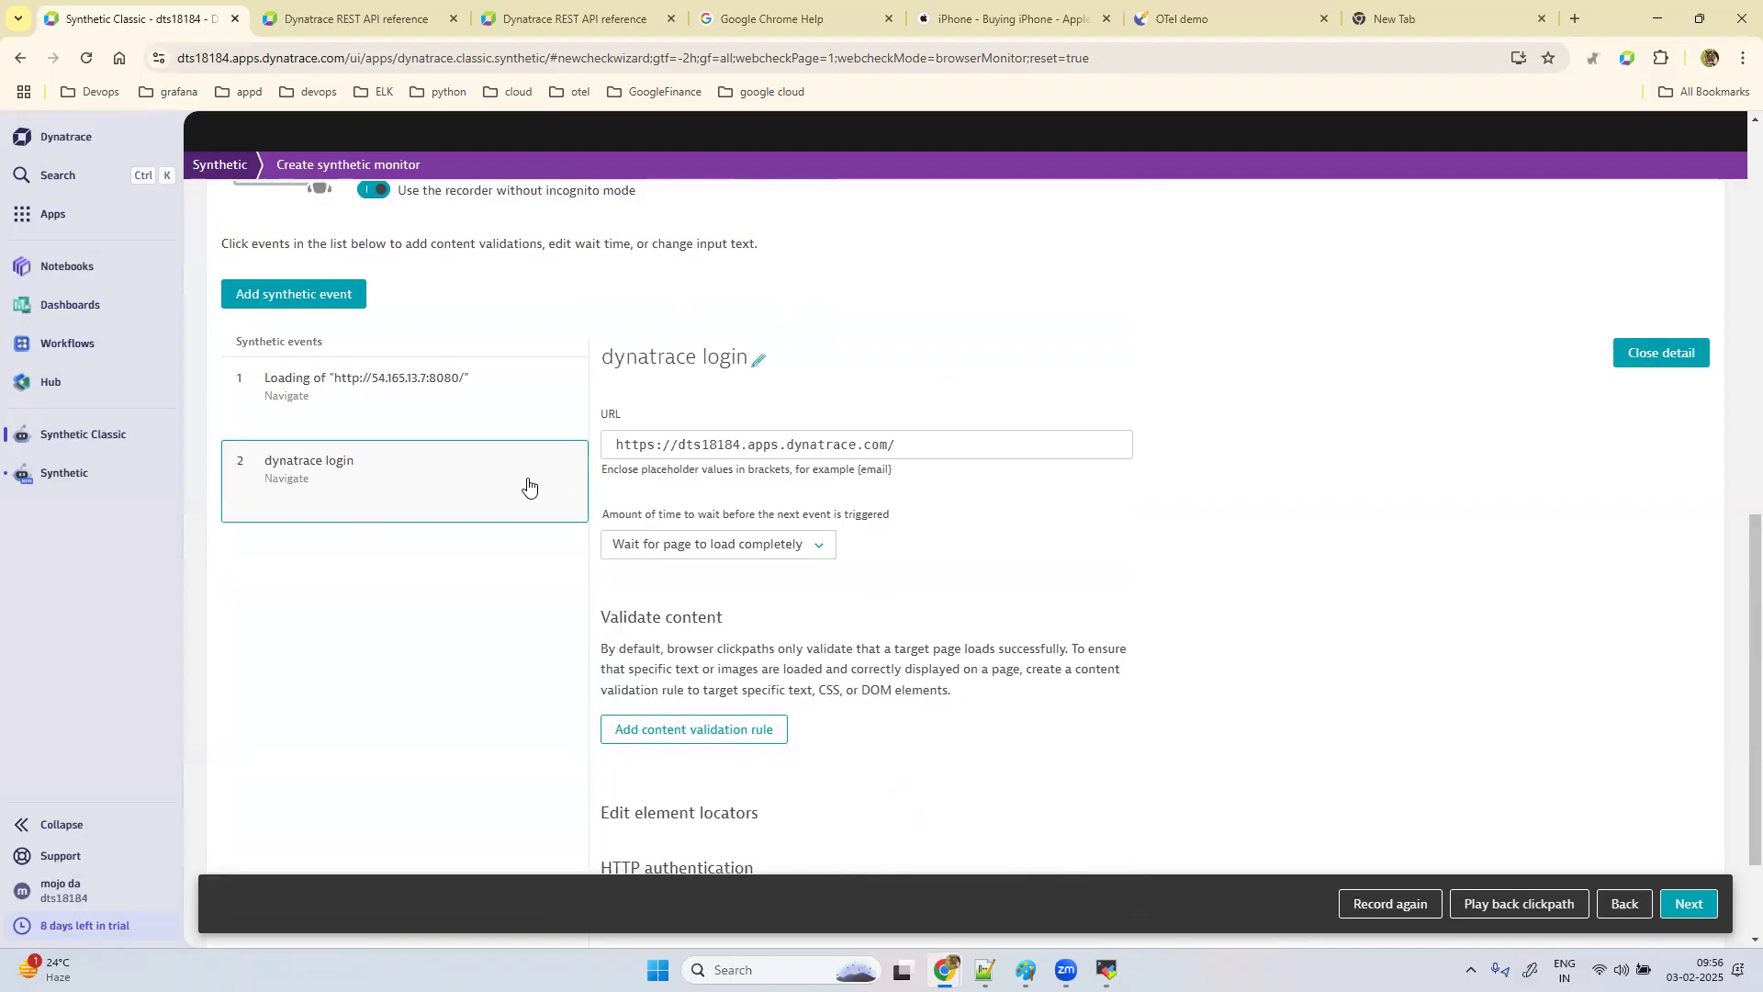
scroll(492, 483, down, 2)
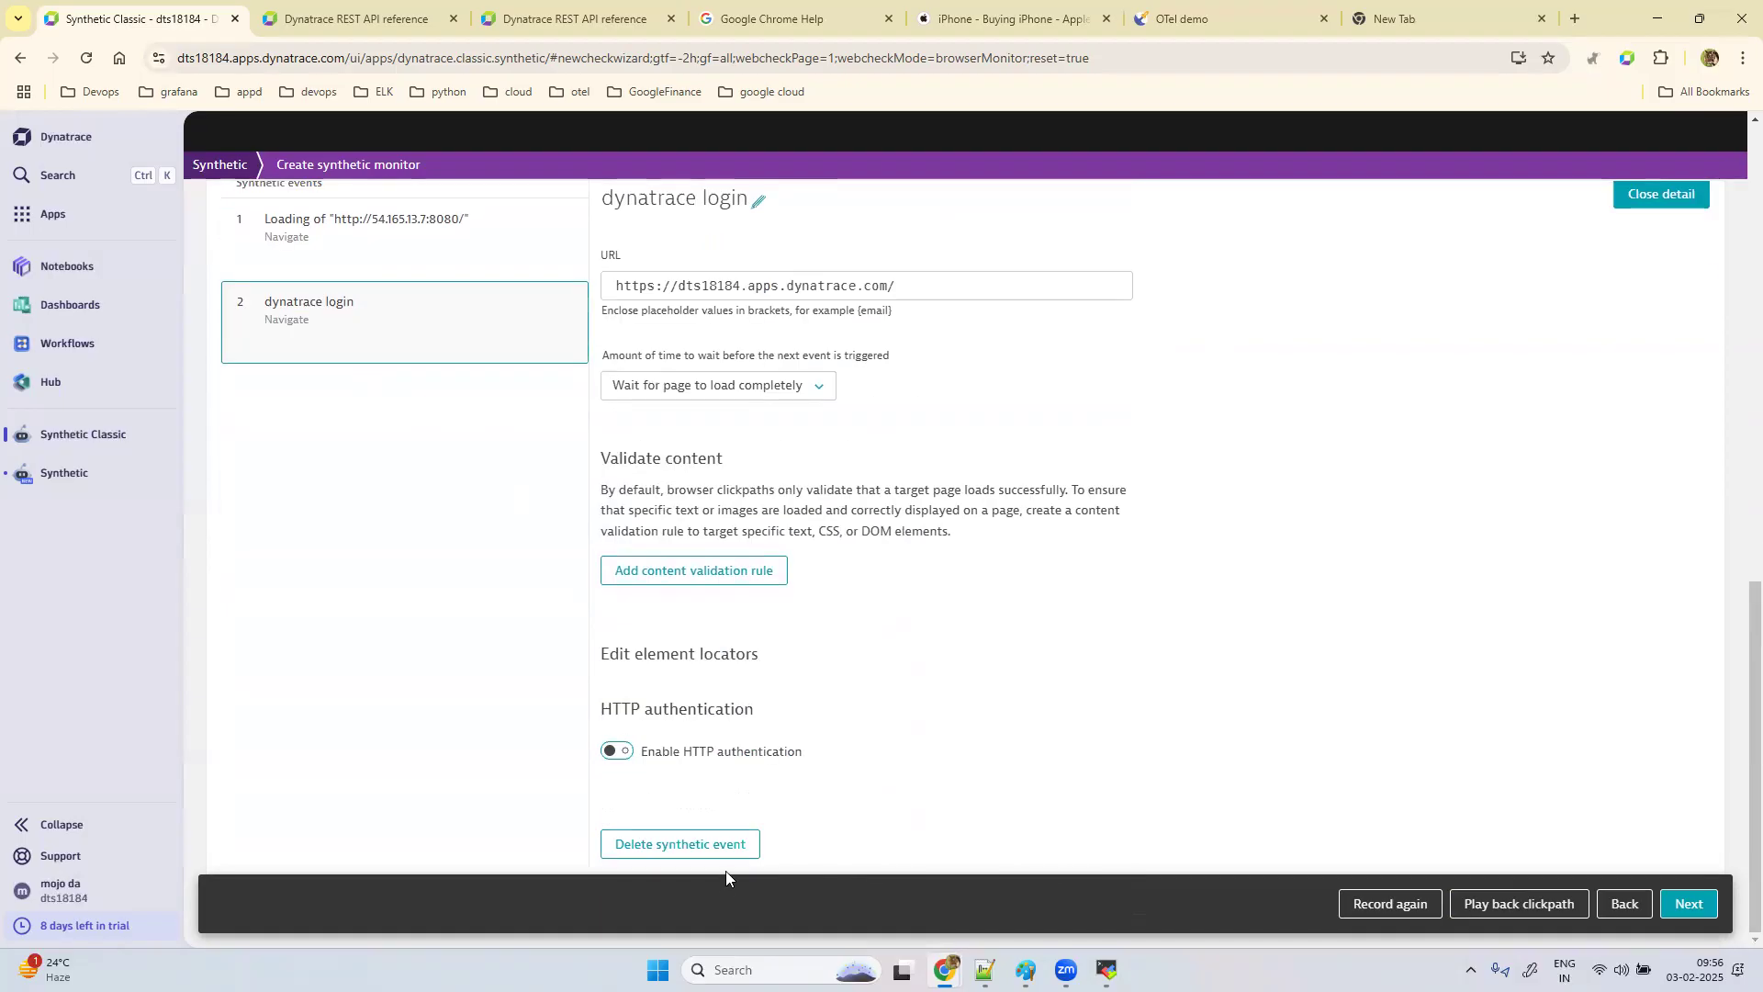
click(701, 842)
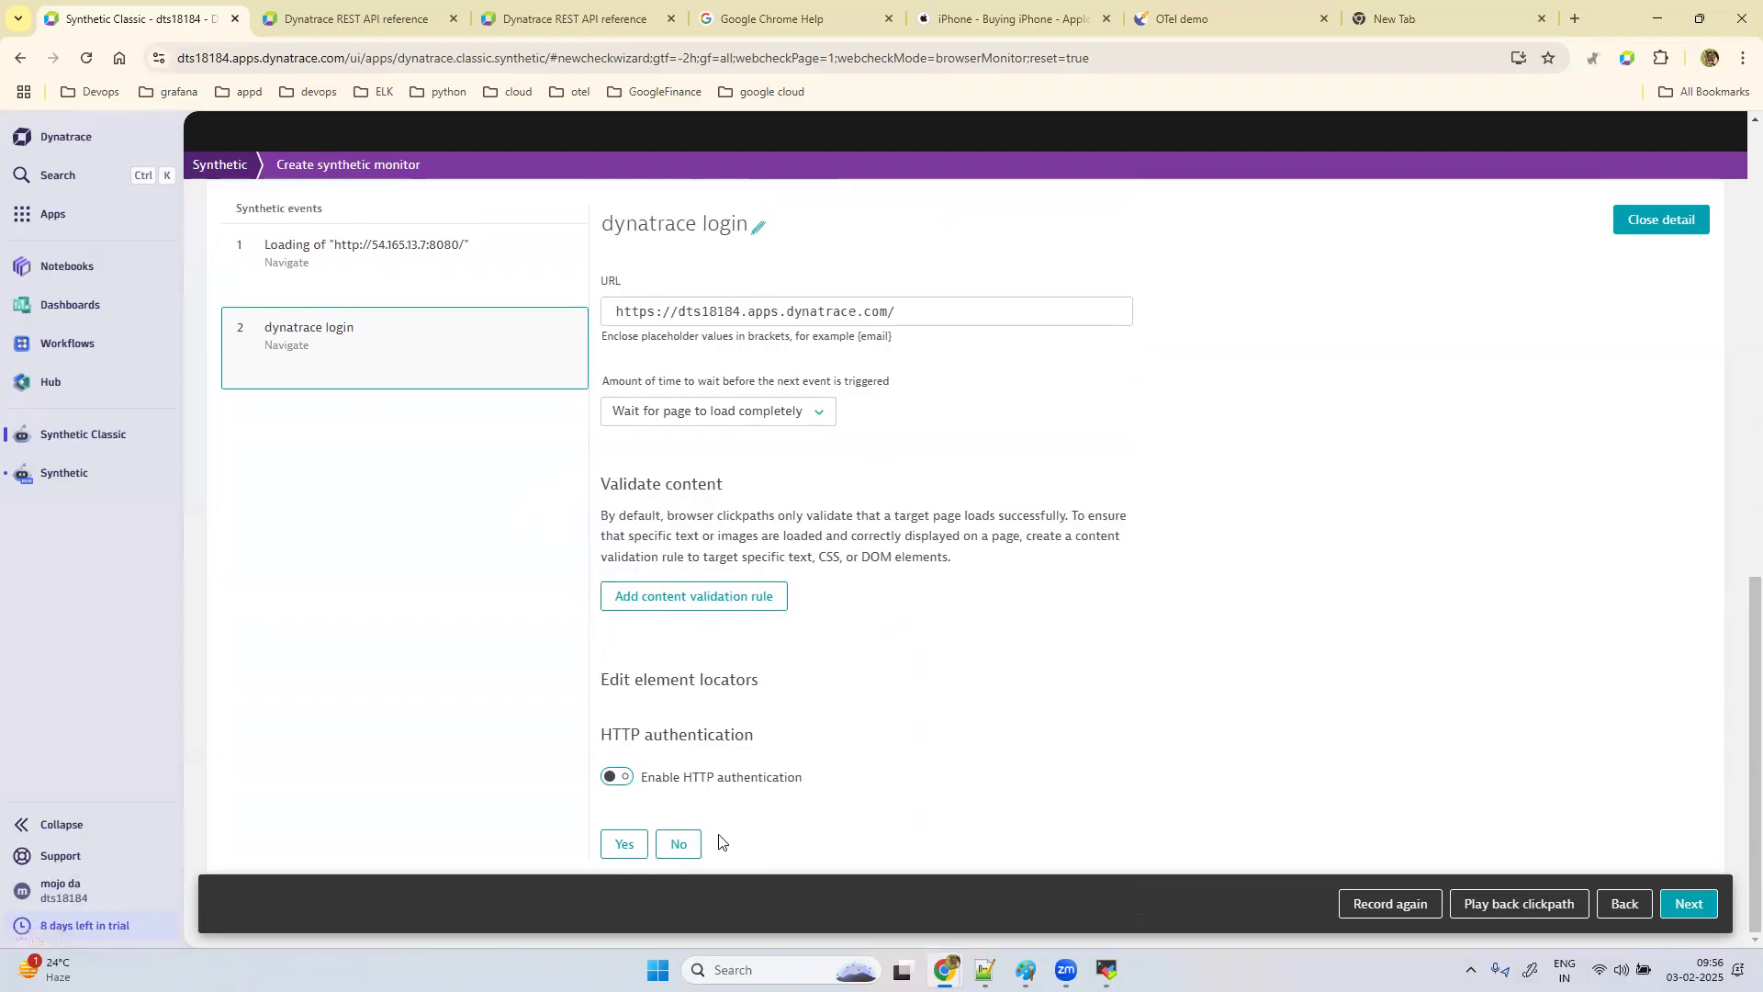
click(624, 843)
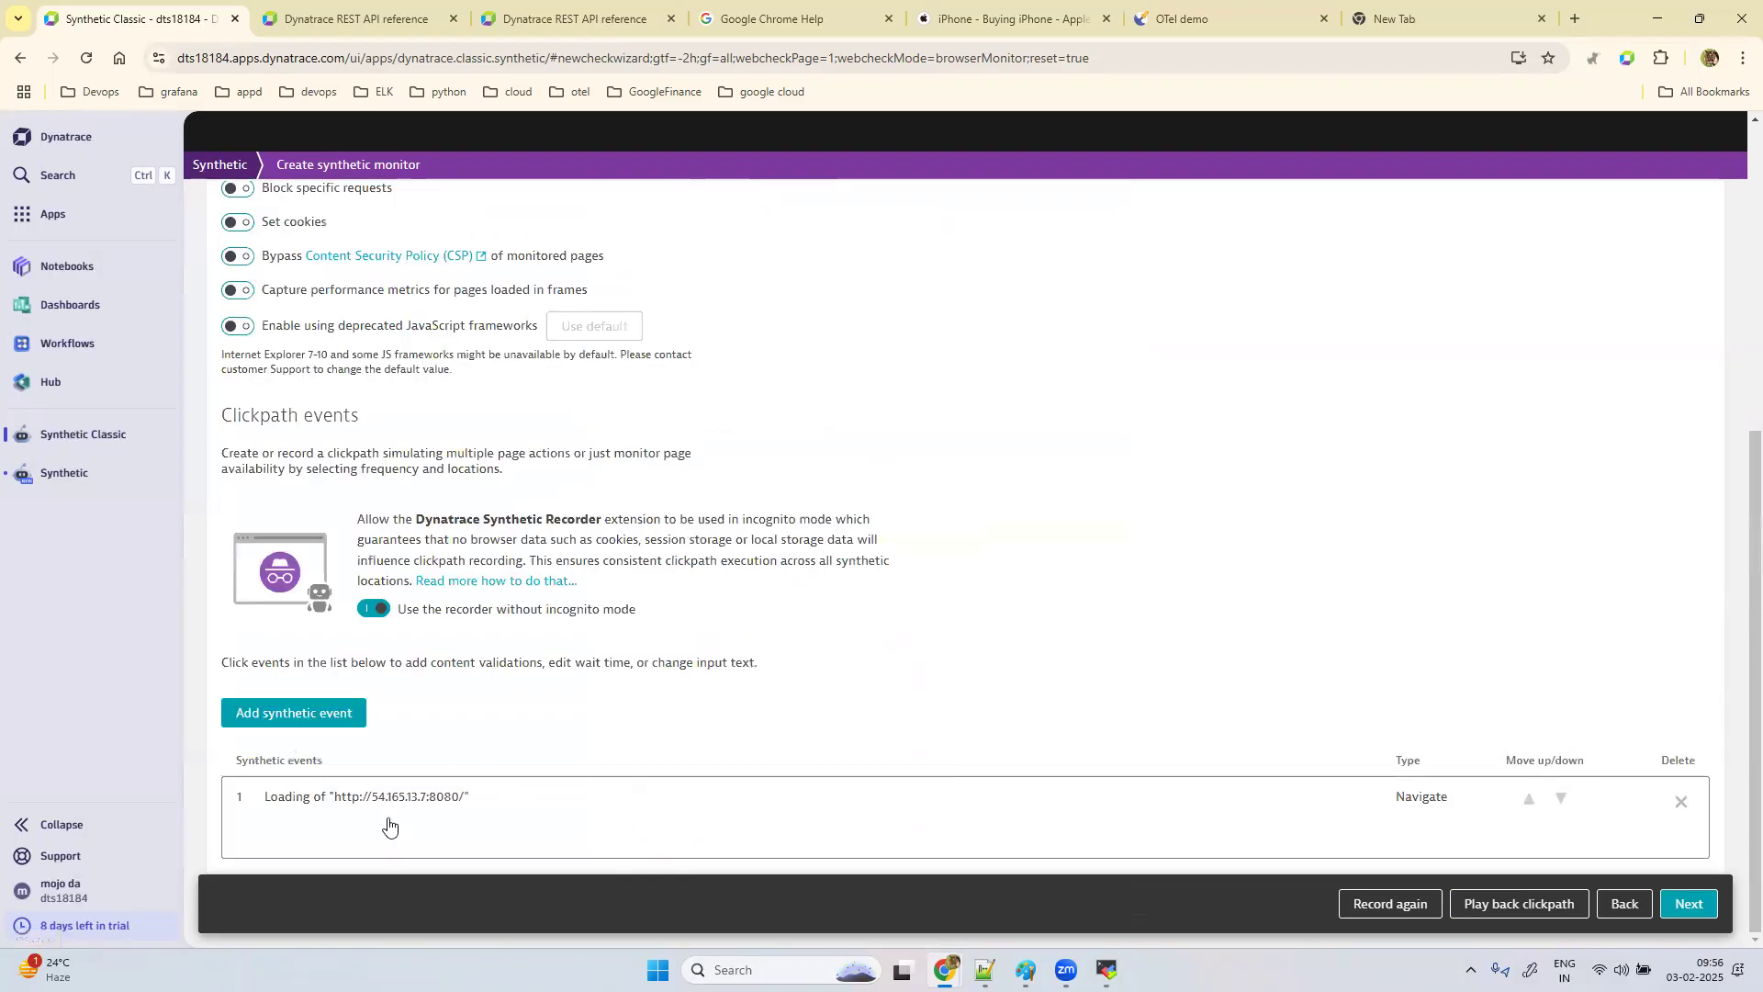
Step: Rename the remaining clickpath event to "dynatrace login"
click(460, 813)
scroll(943, 819, down, 1)
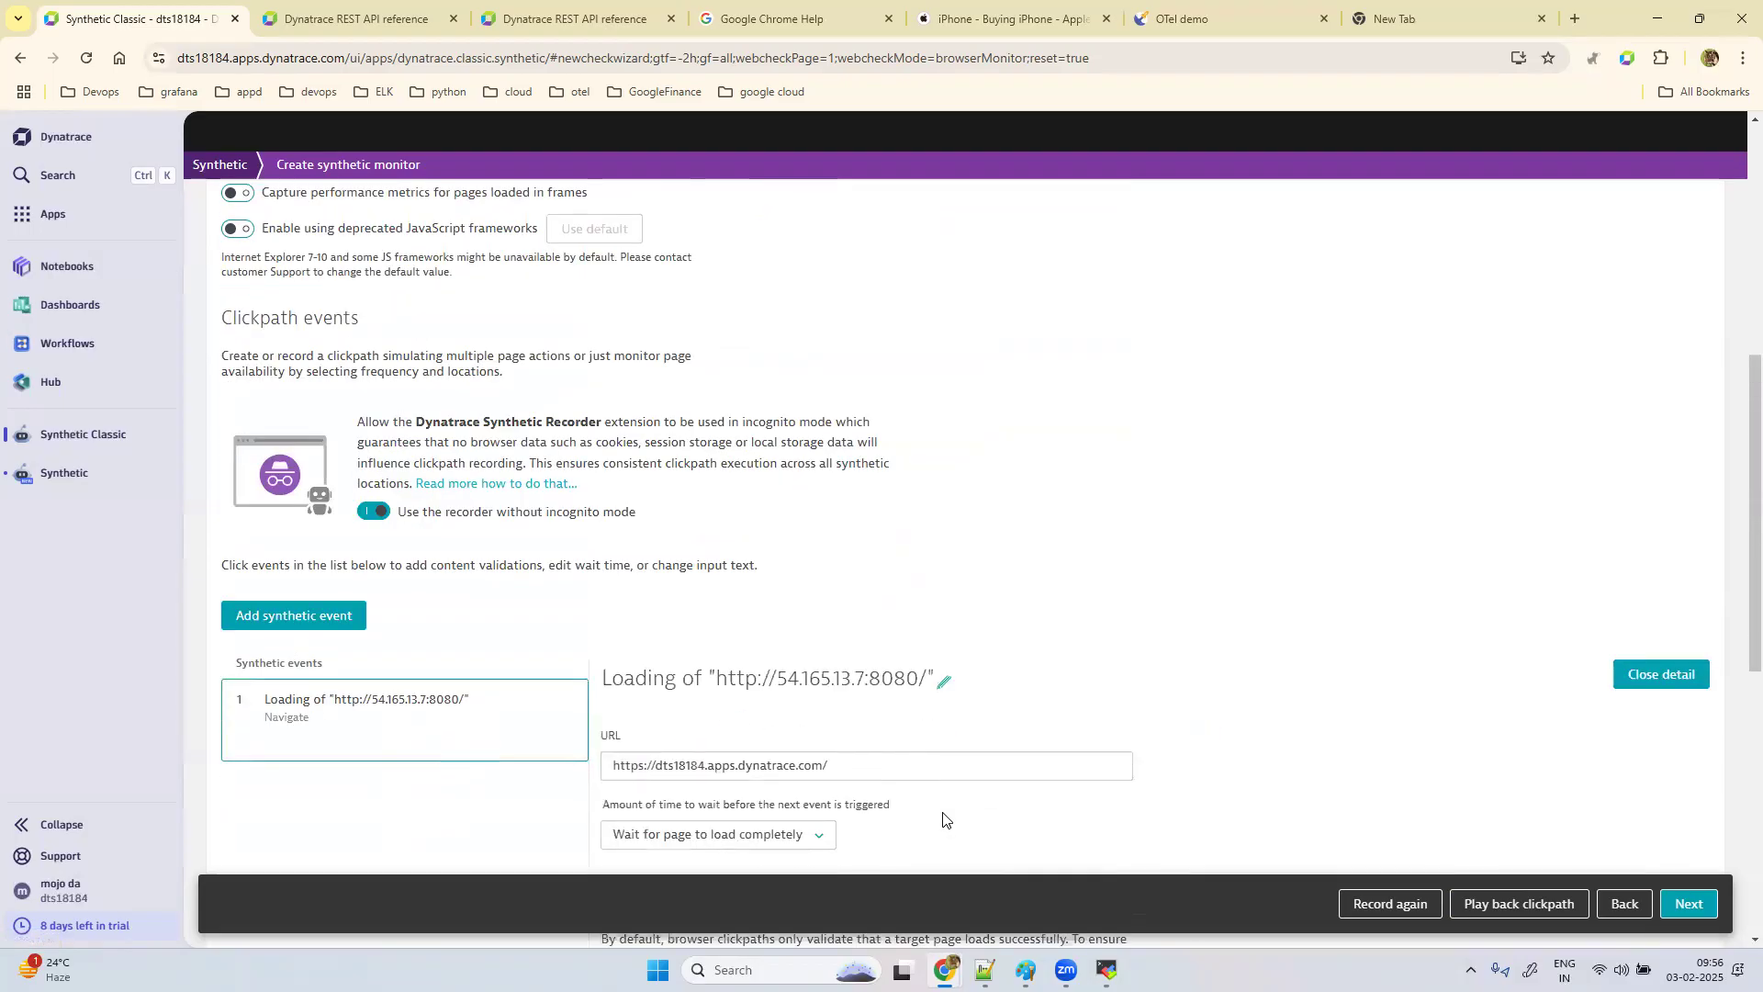
scroll(943, 819, down, 3)
click(943, 401)
key(BackSpace)
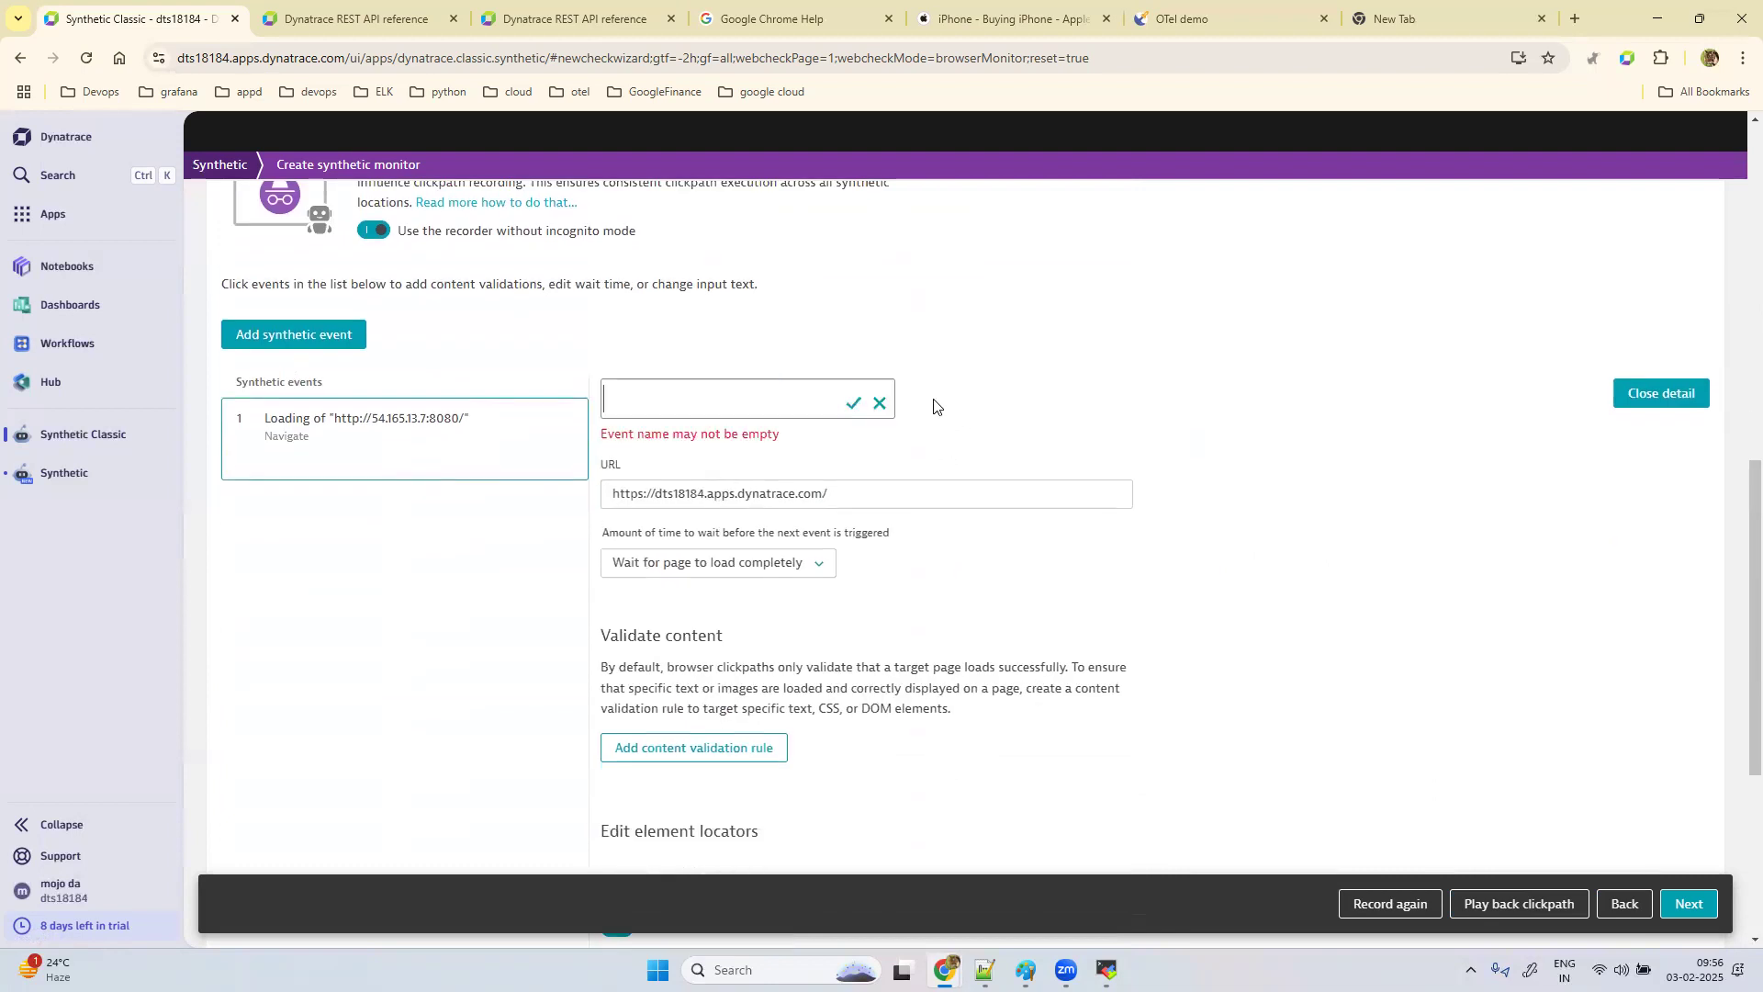
text(dynatrace)
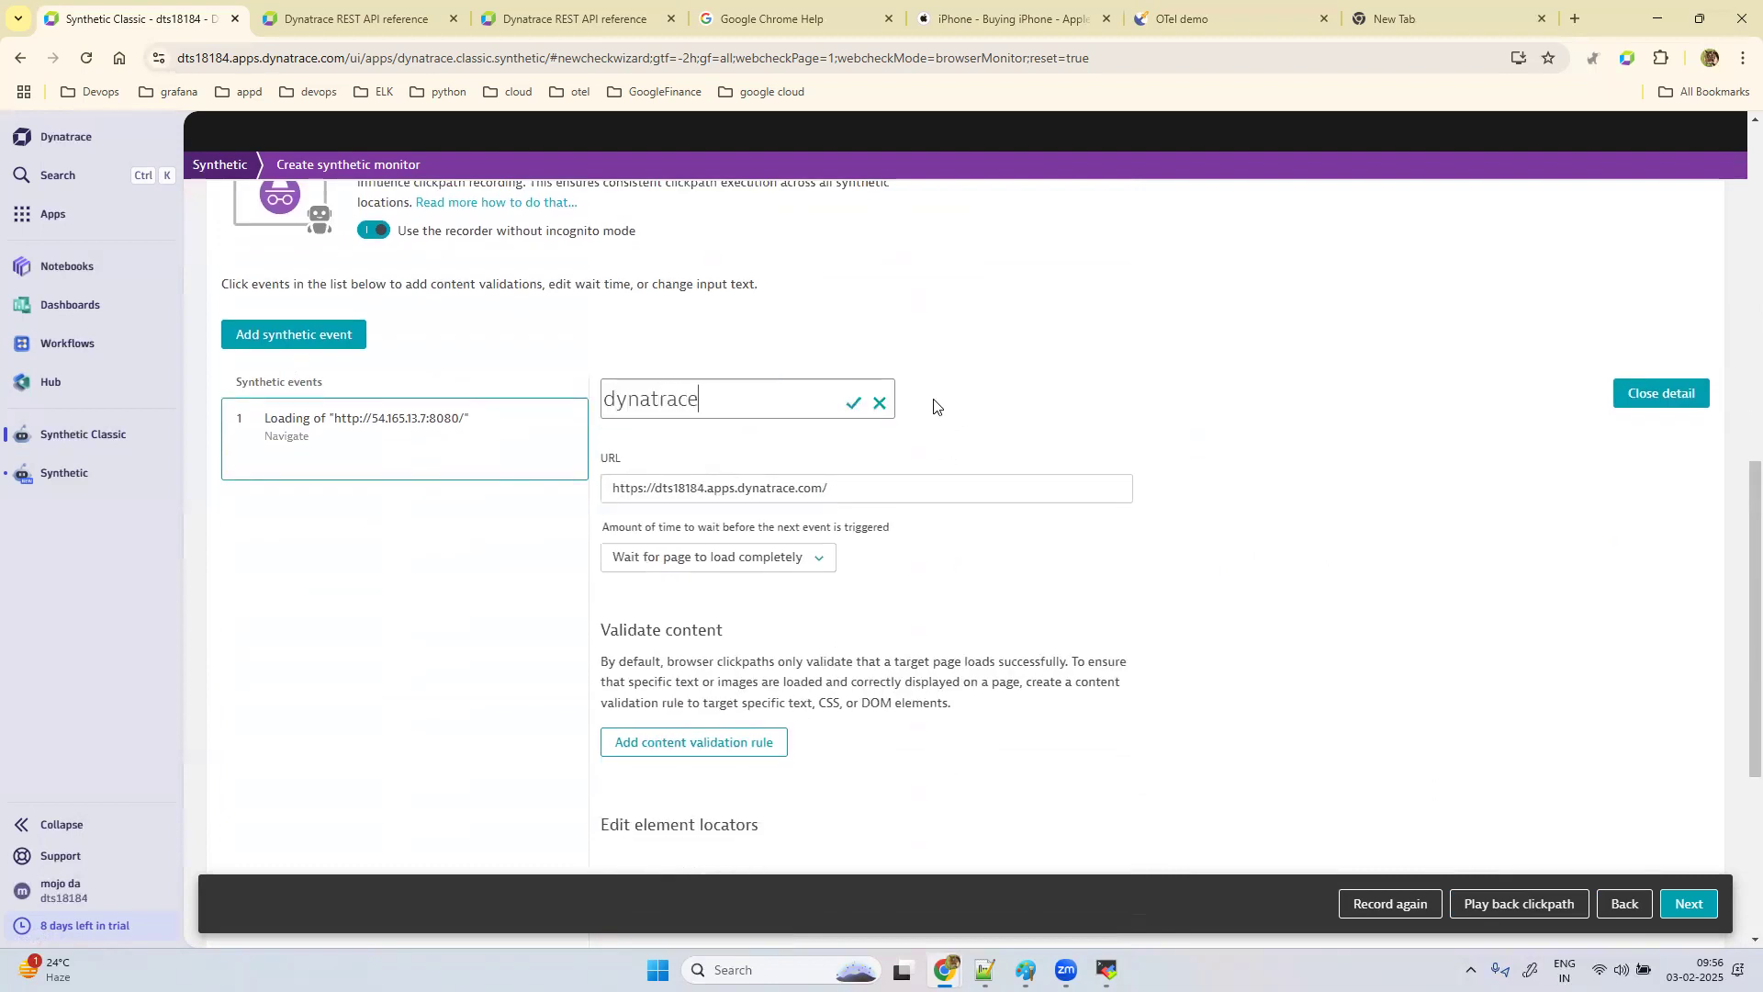
text( login)
click(850, 406)
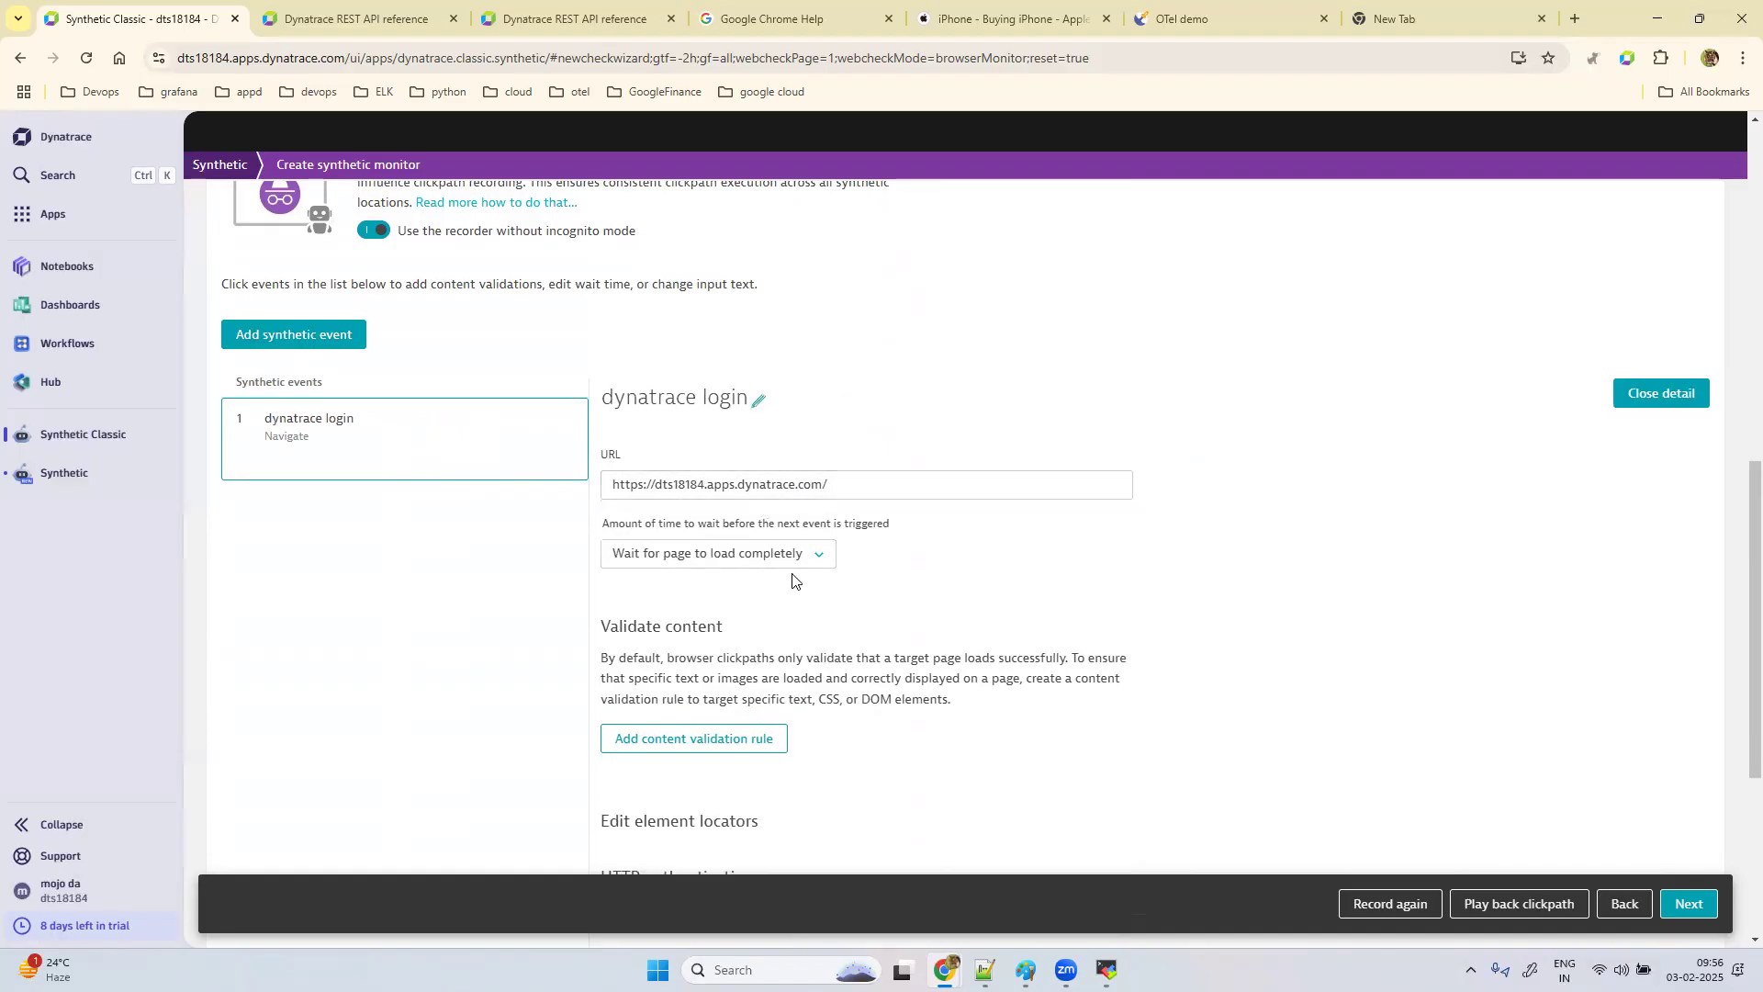
Step: Review the event's HTTP authentication settings and open the form for adding another synthetic event
scroll(1001, 744, down, 3)
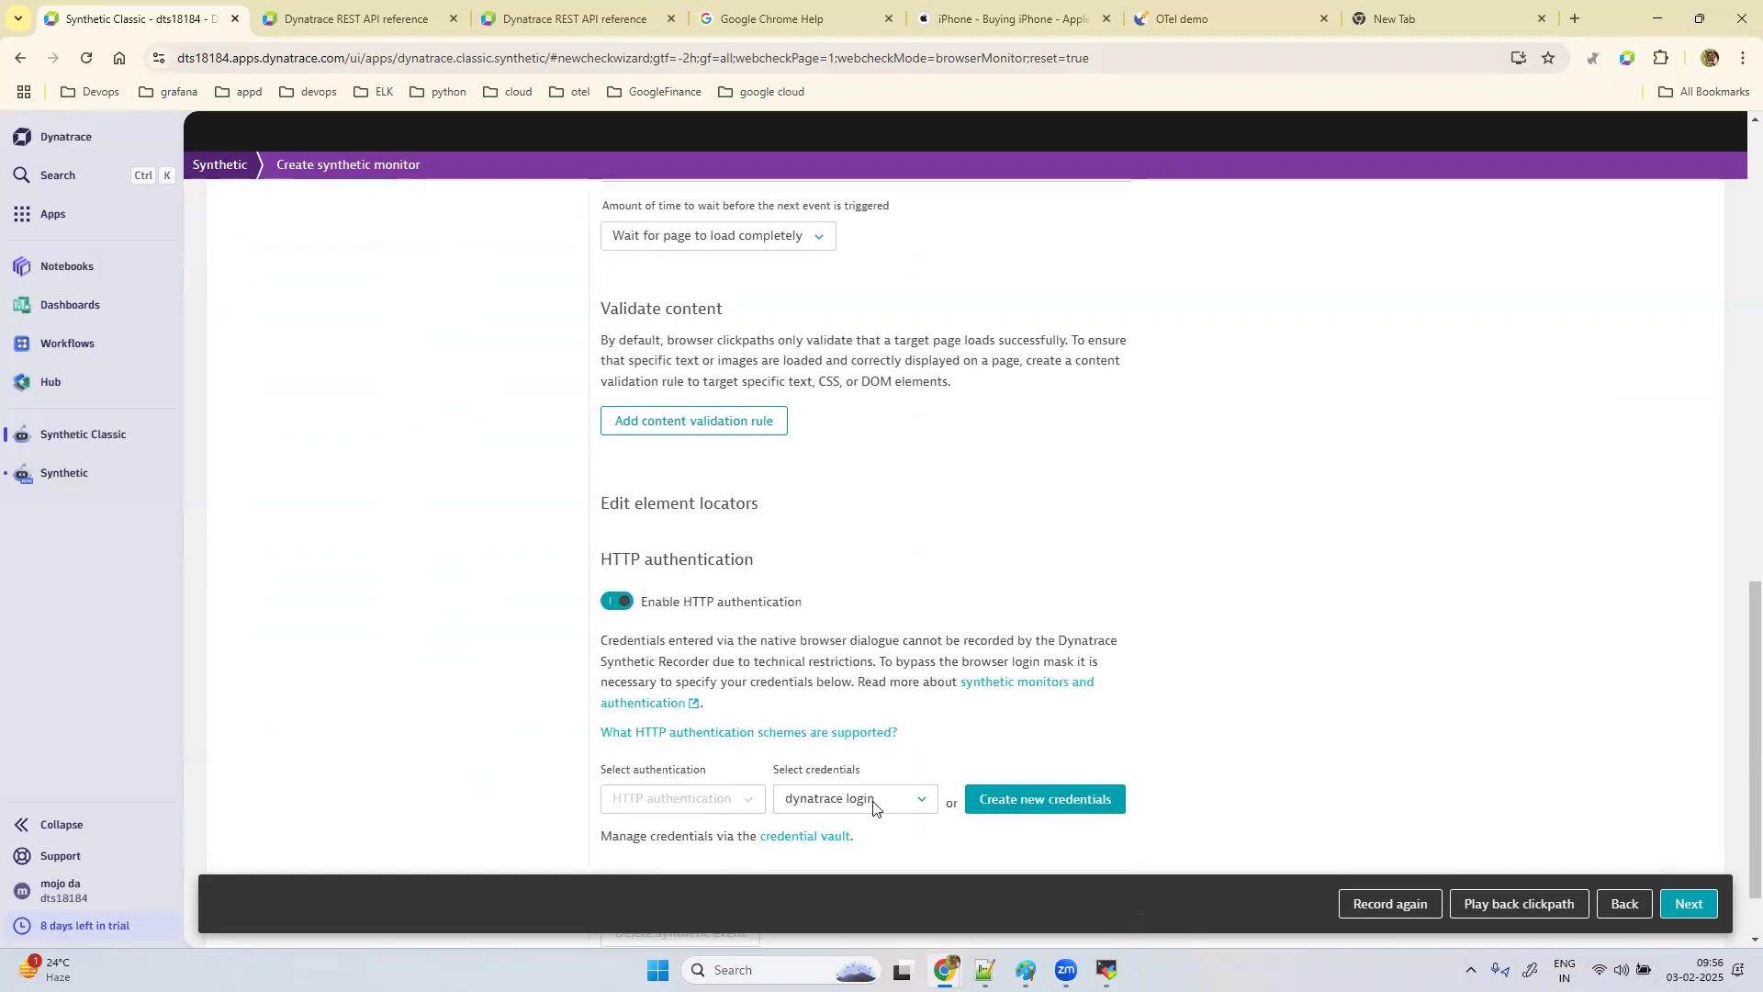
scroll(877, 813, down, 1)
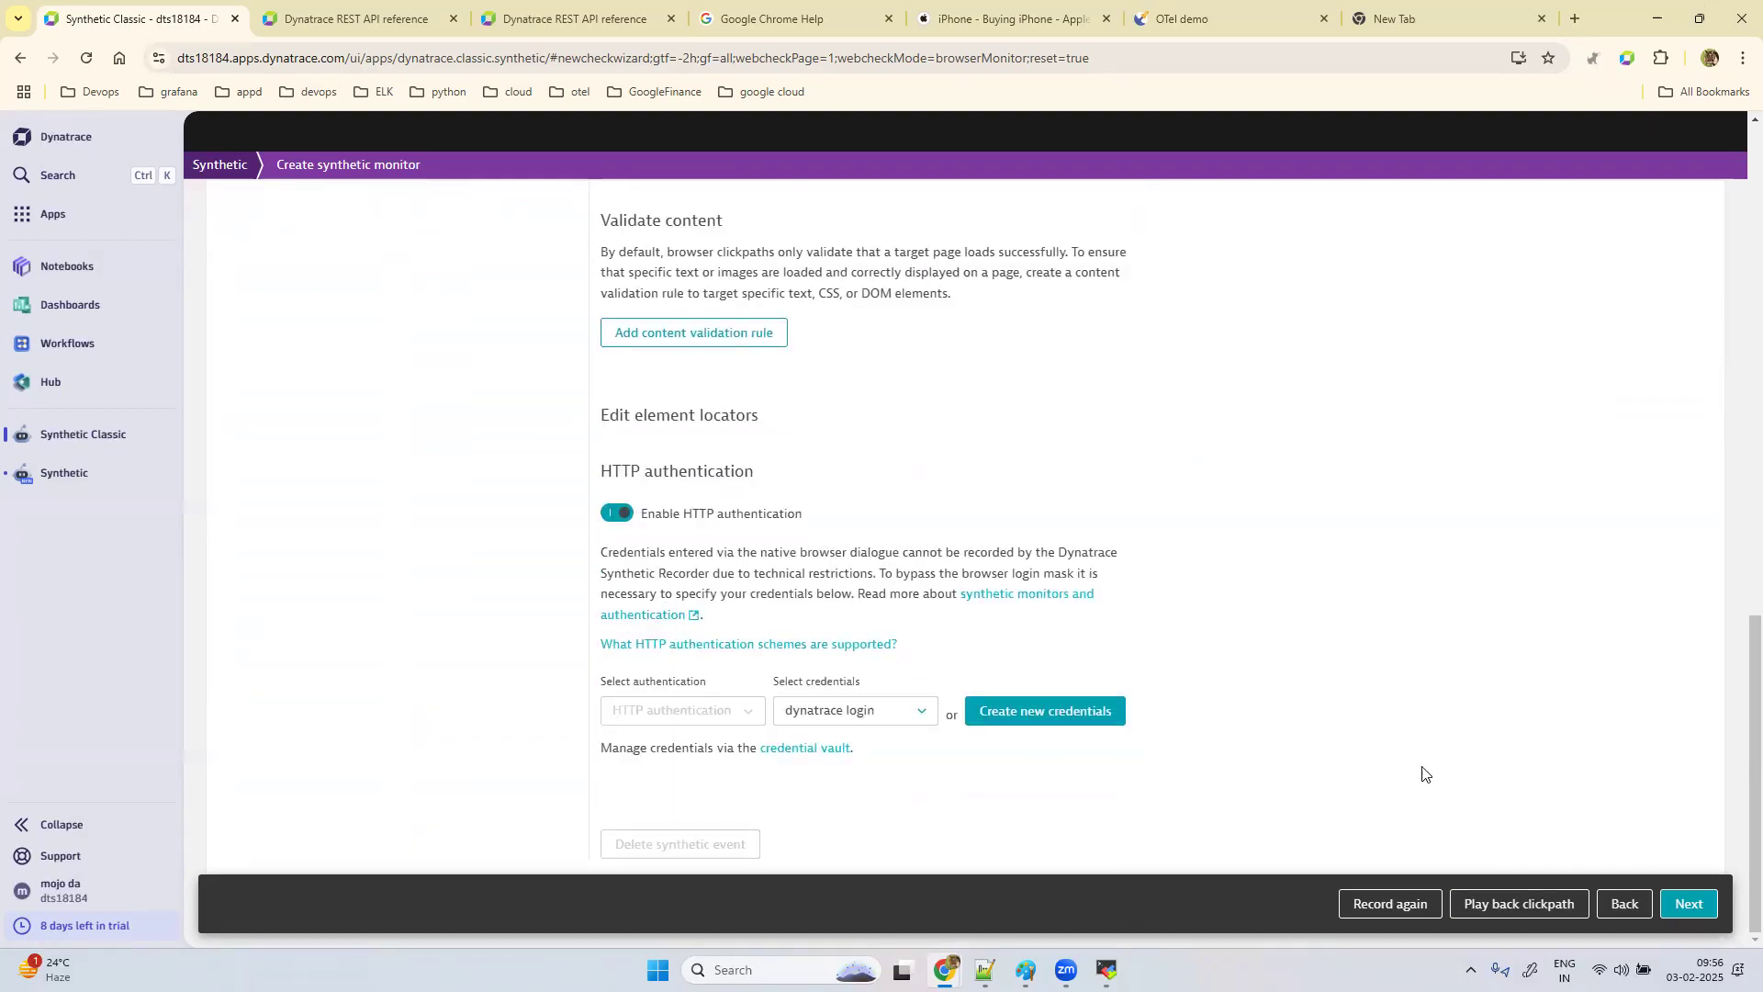
scroll(576, 408, up, 2)
scroll(543, 724, up, 7)
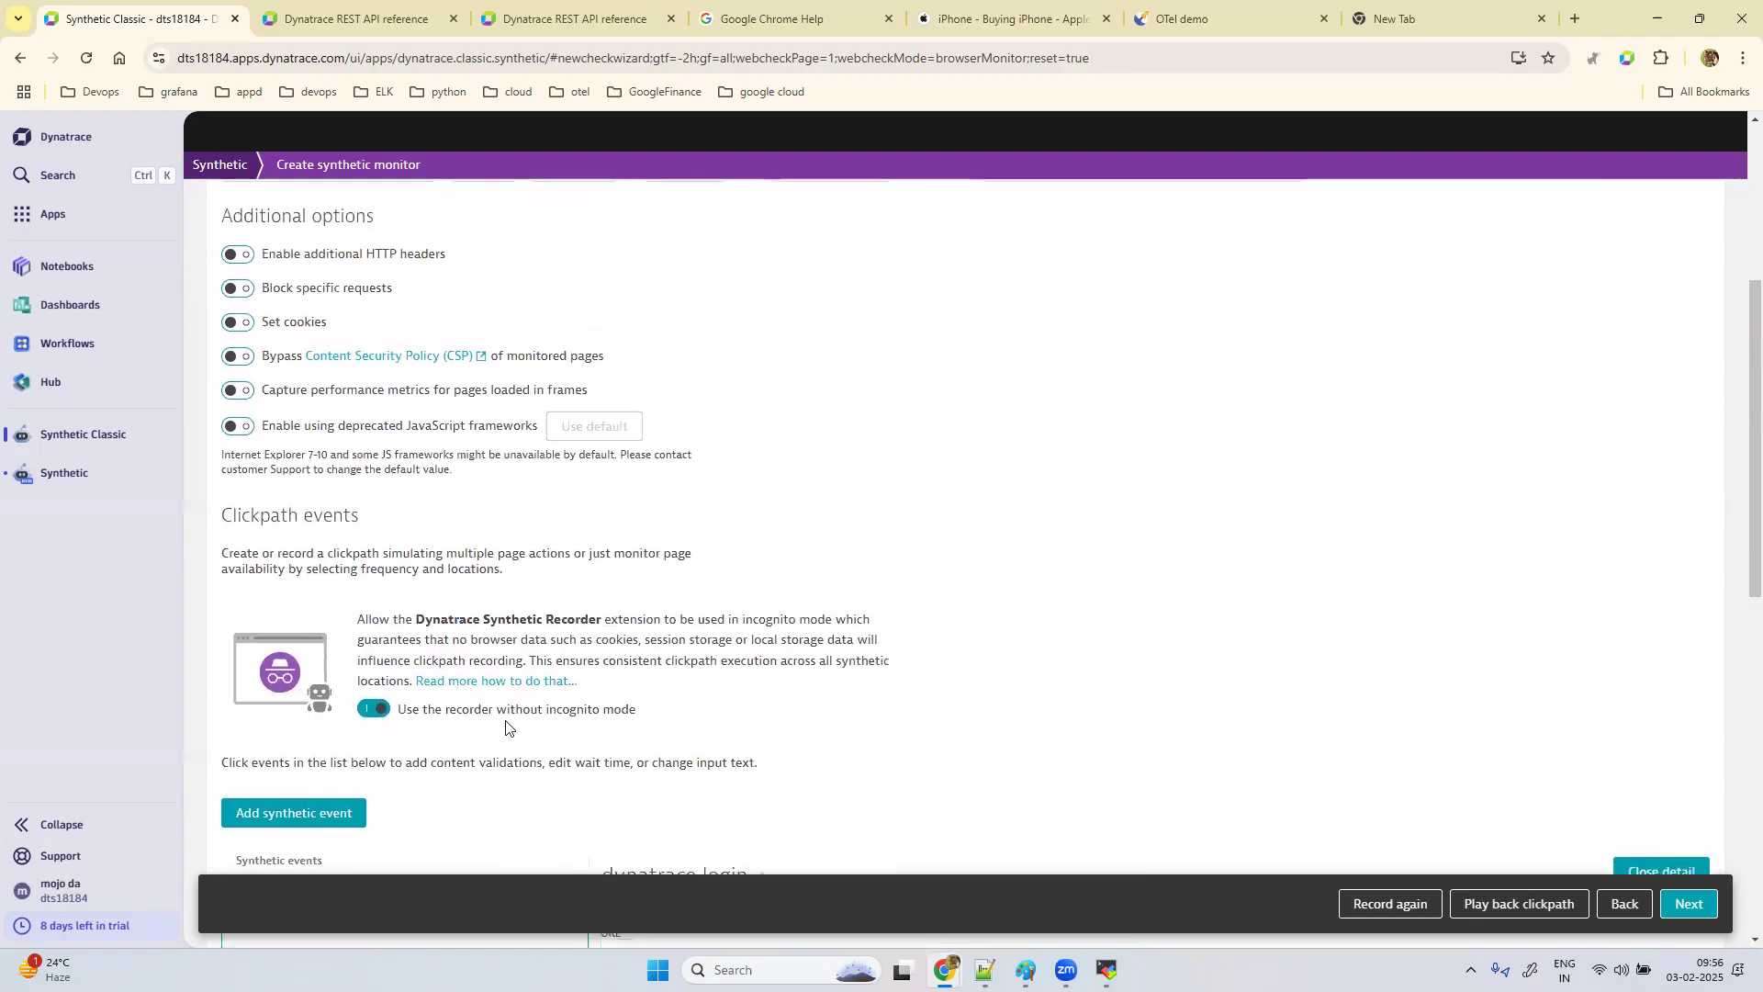
scroll(505, 728, down, 4)
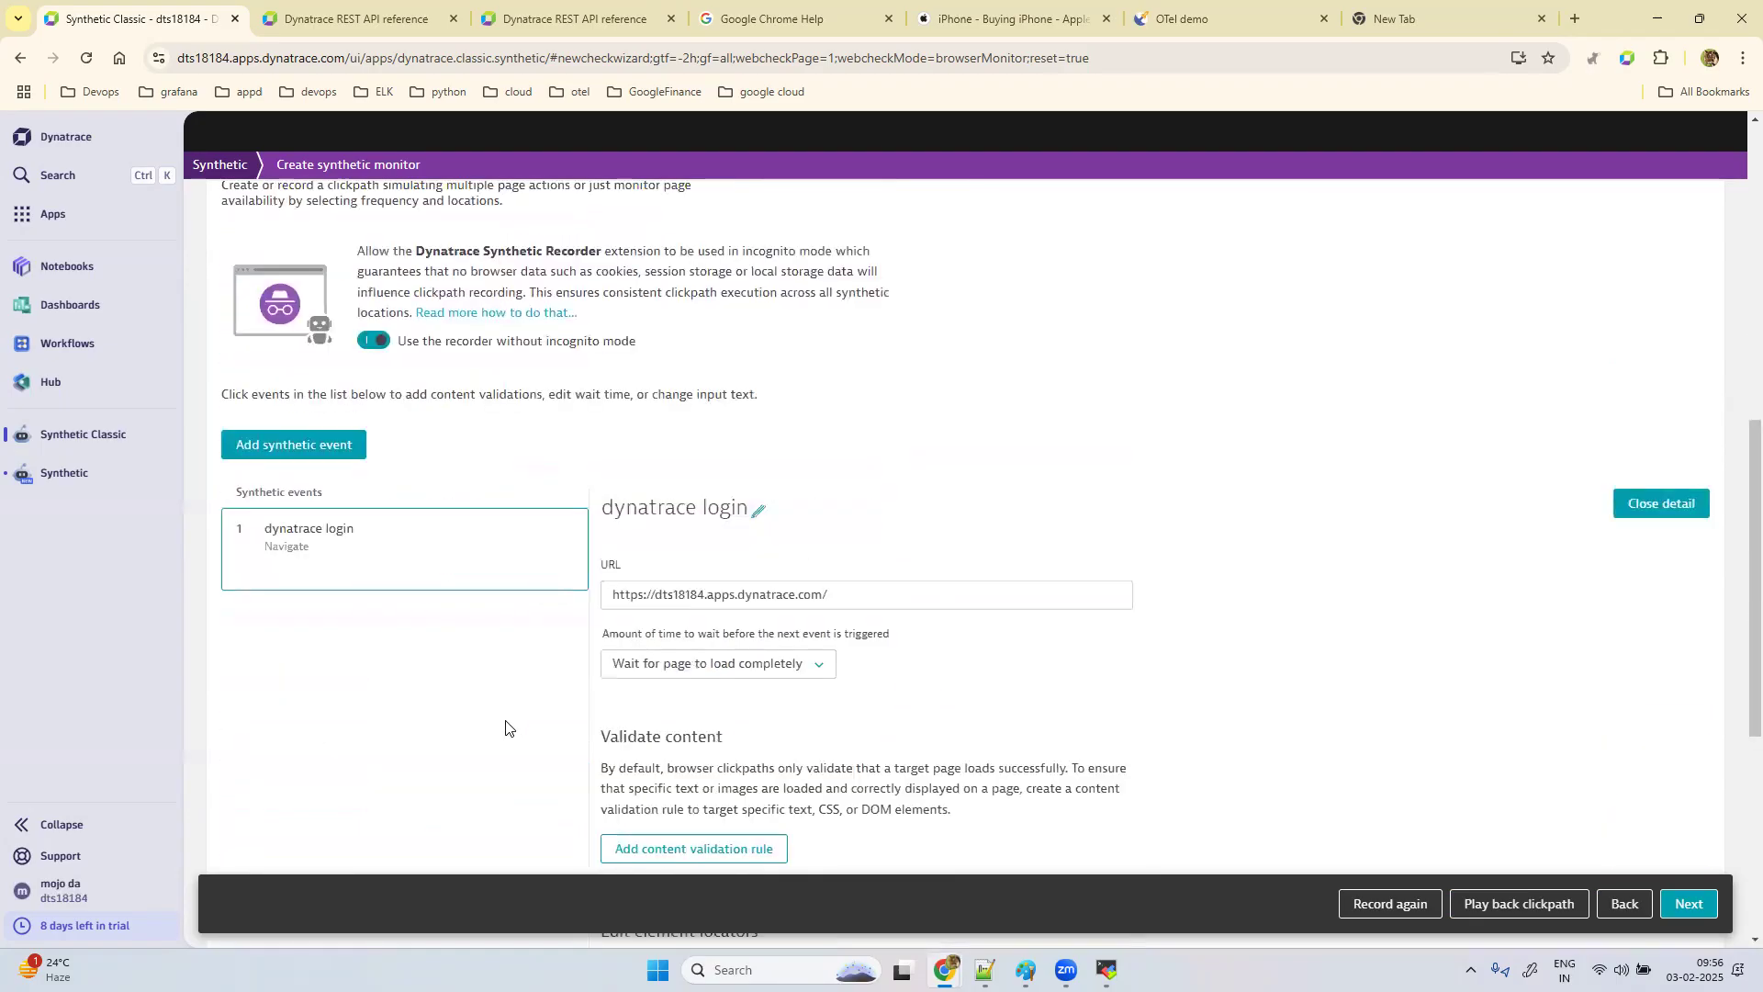
click(330, 449)
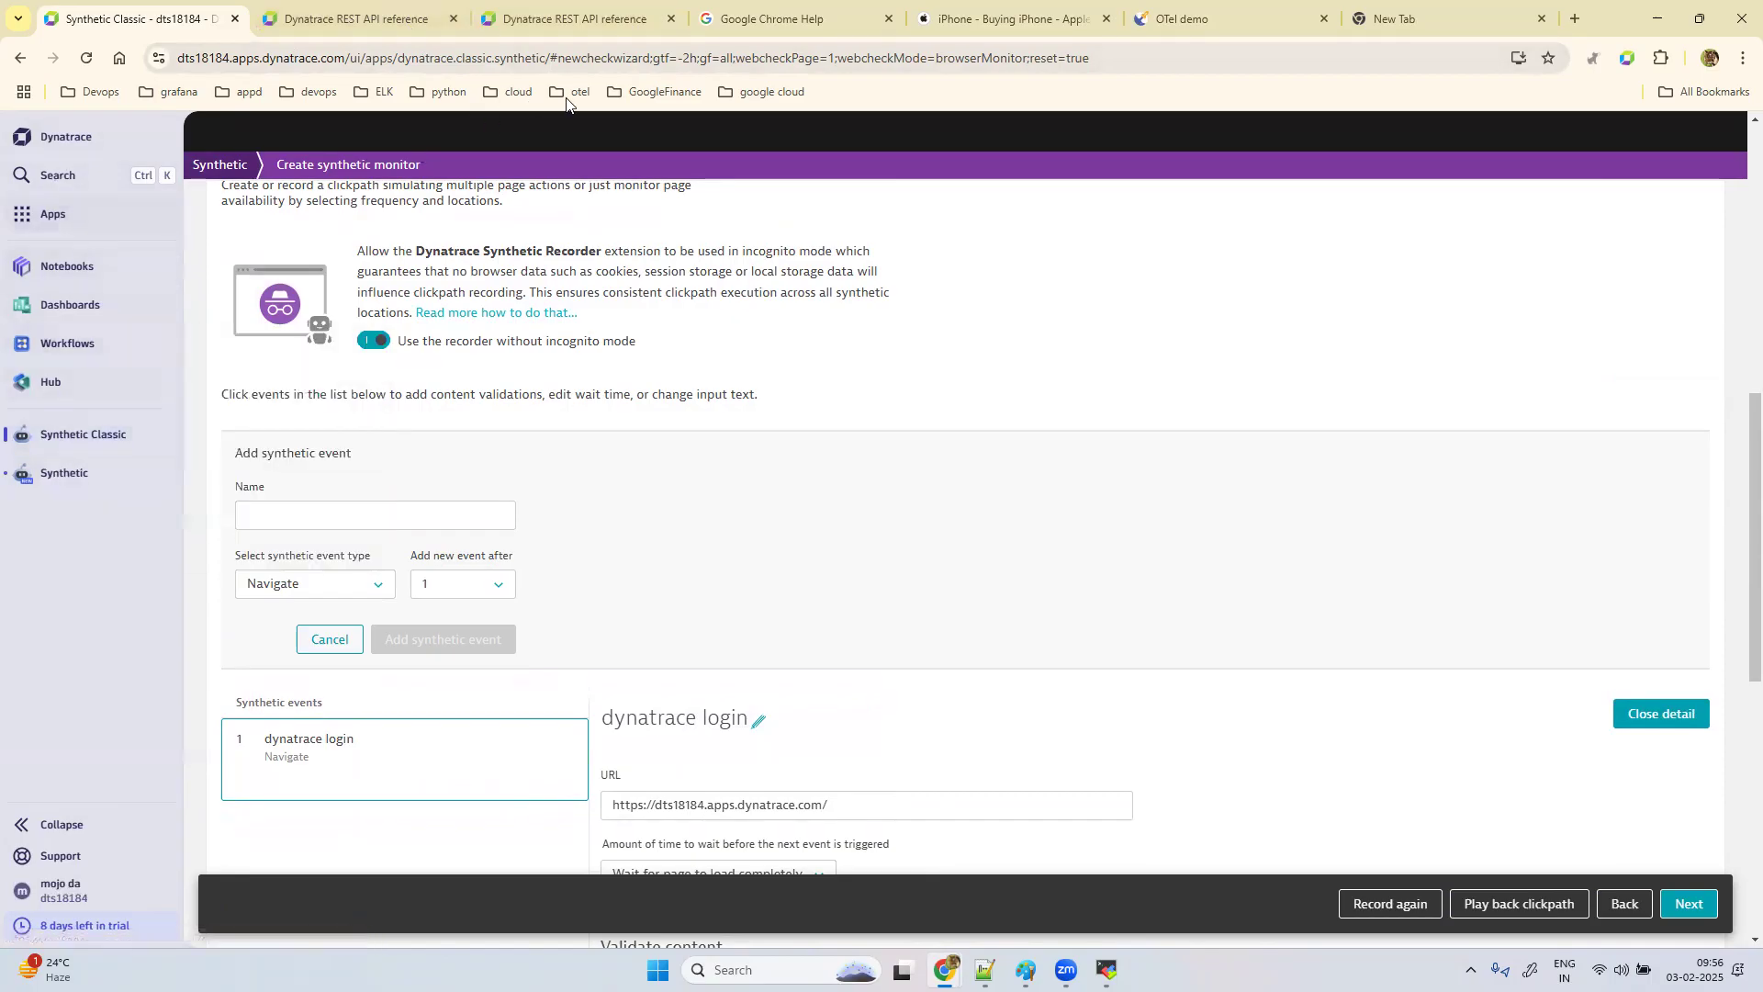
drag(351, 58, 128, 79)
key(ctrl+c)
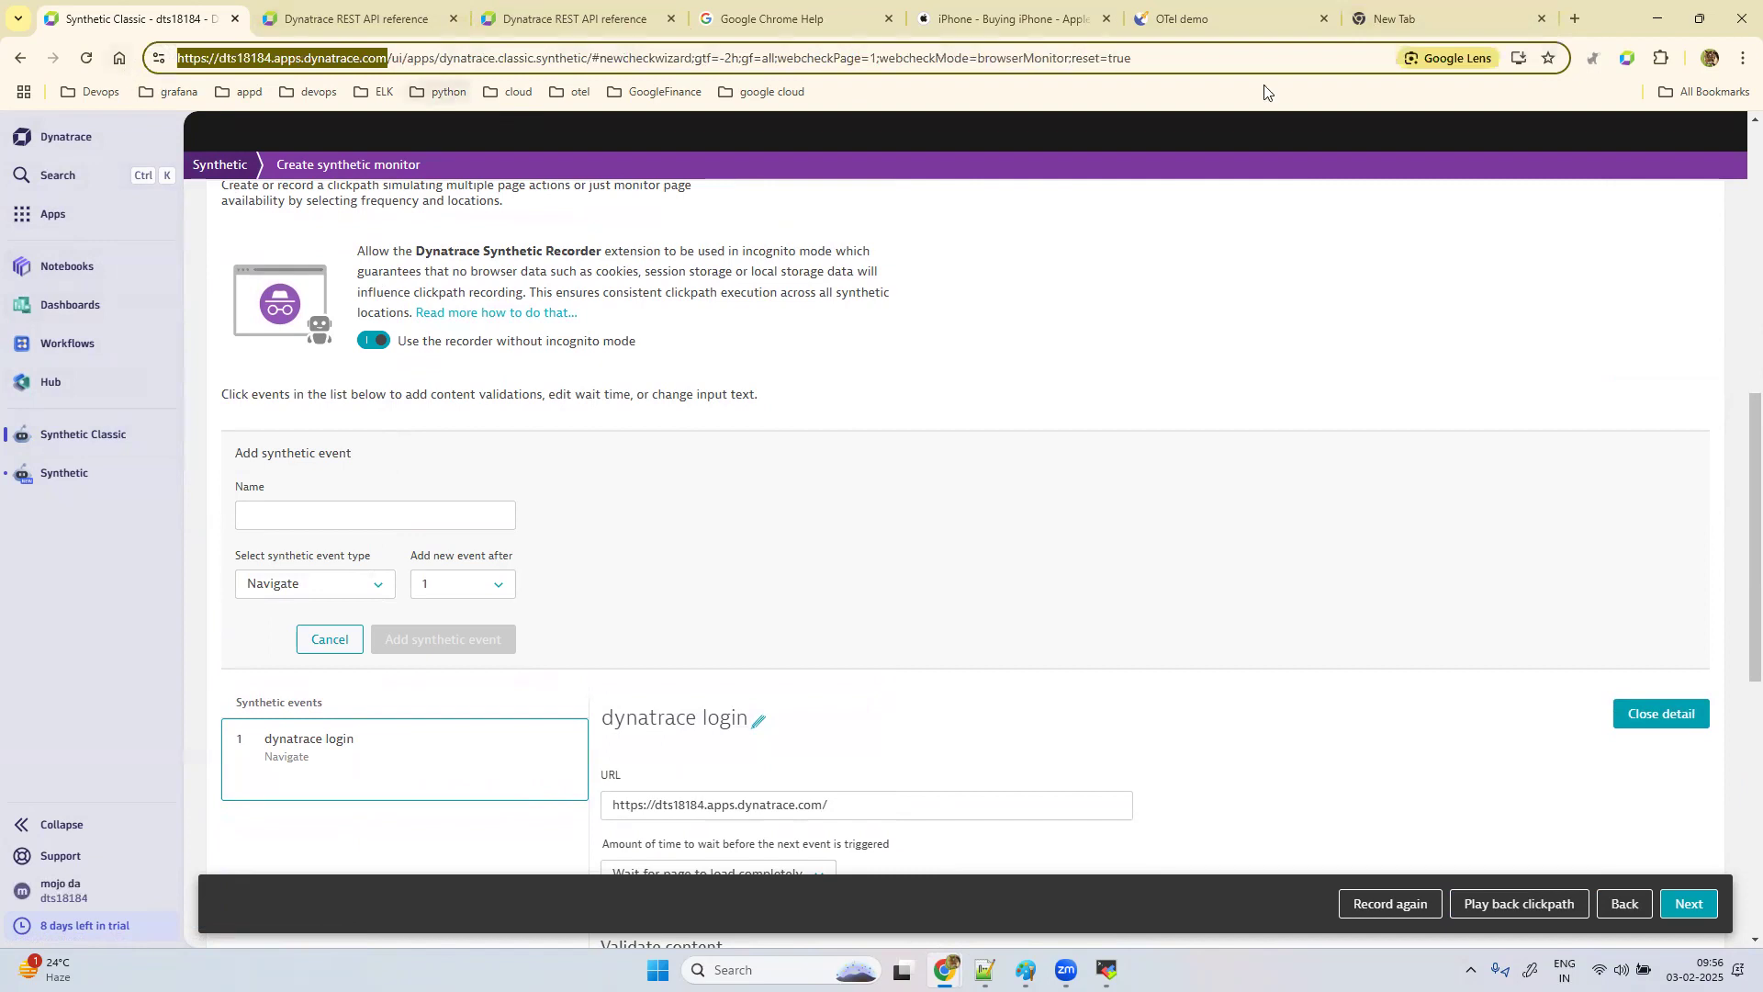
click(1411, 33)
click(620, 59)
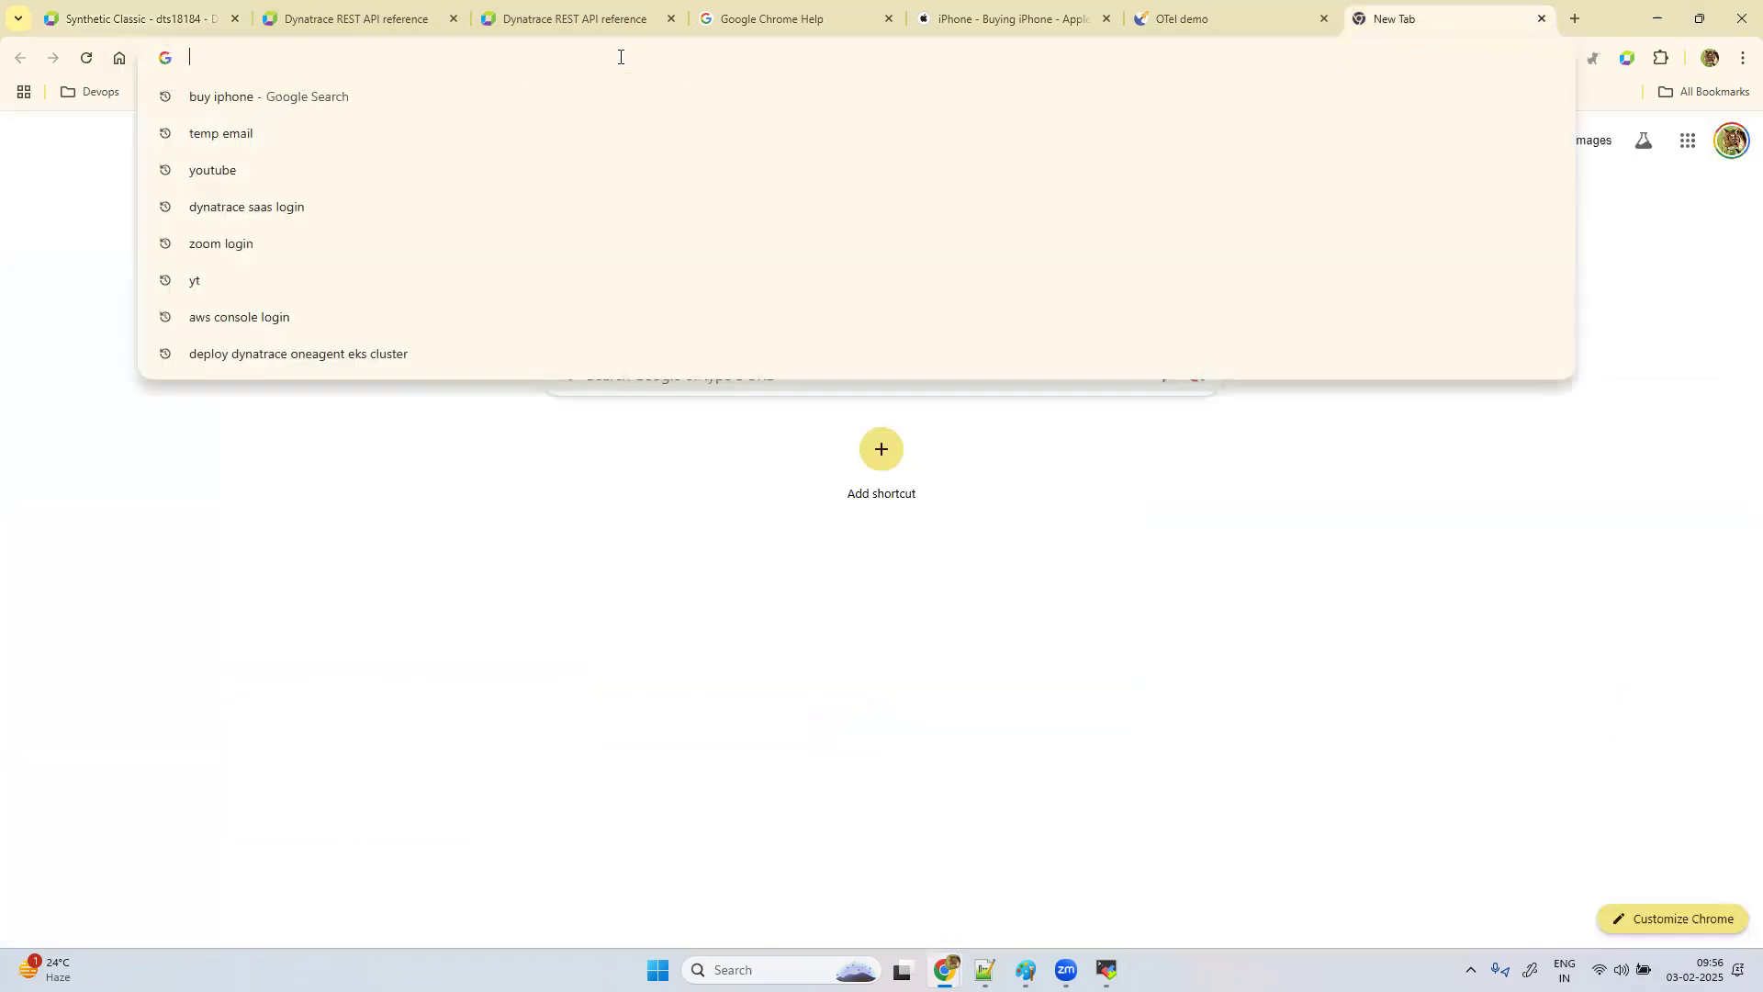
key(ctrl+v)
key(Return)
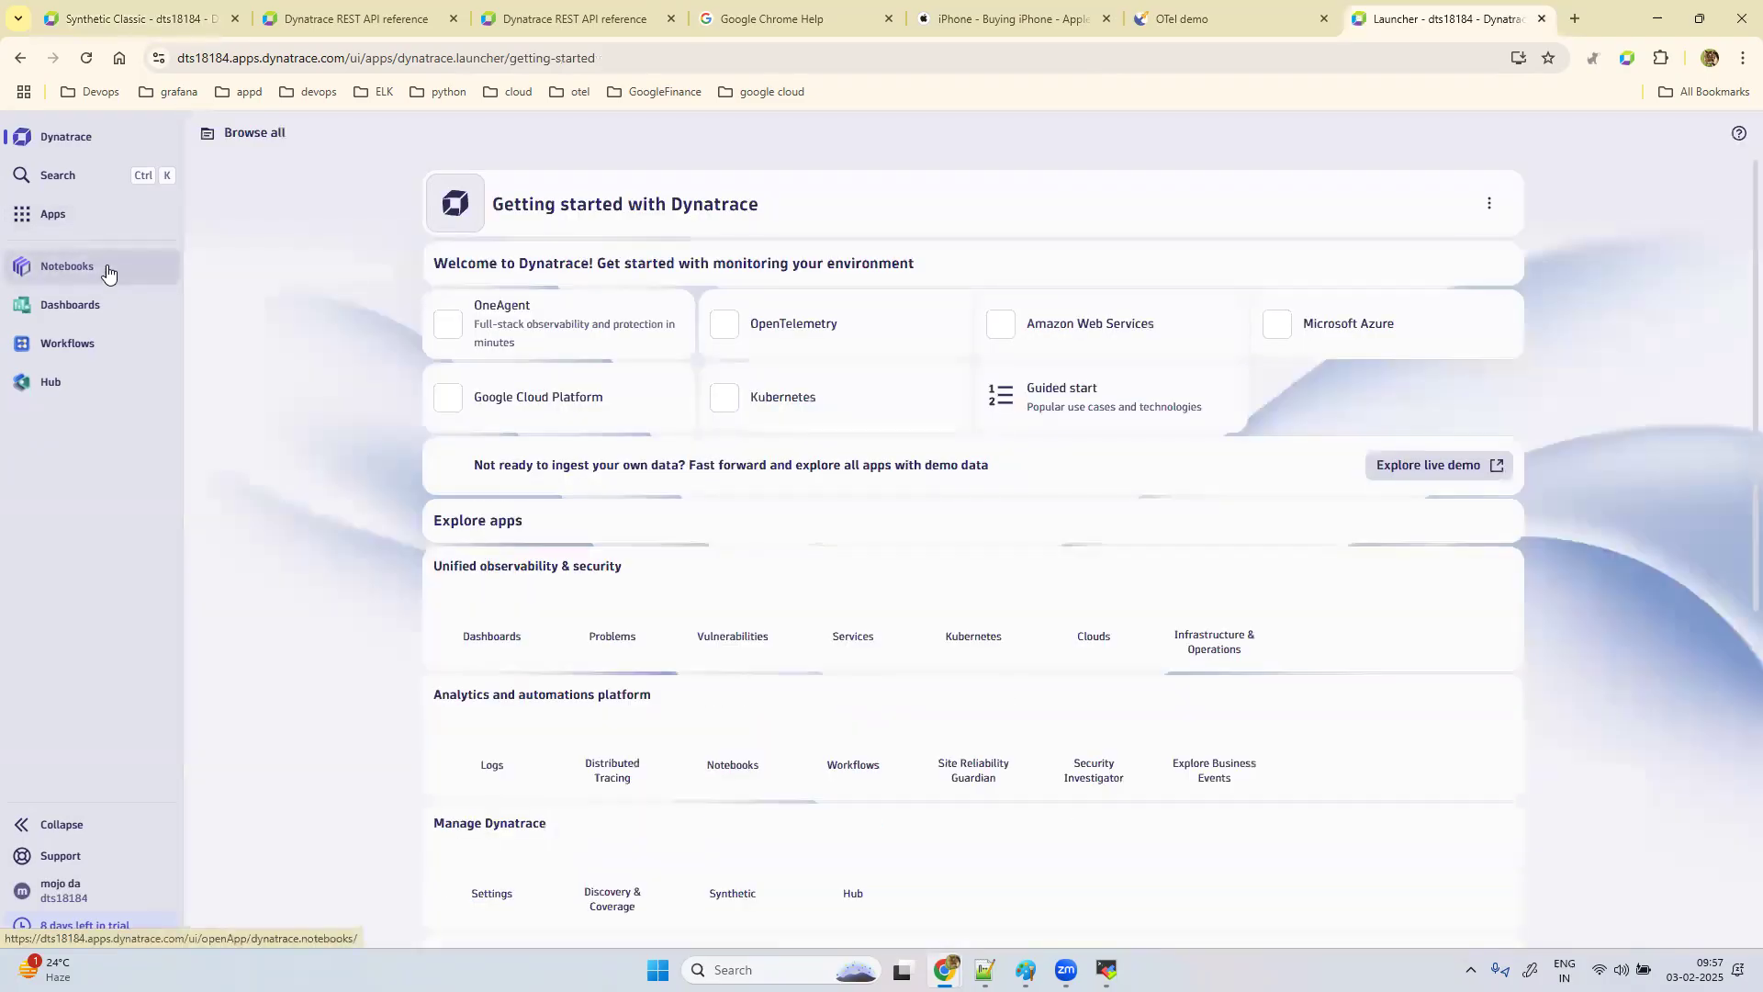
Step: Open Notebooks in the Dynatrace environment, copy its page URL, and return to the synthetic monitor setup
click(106, 266)
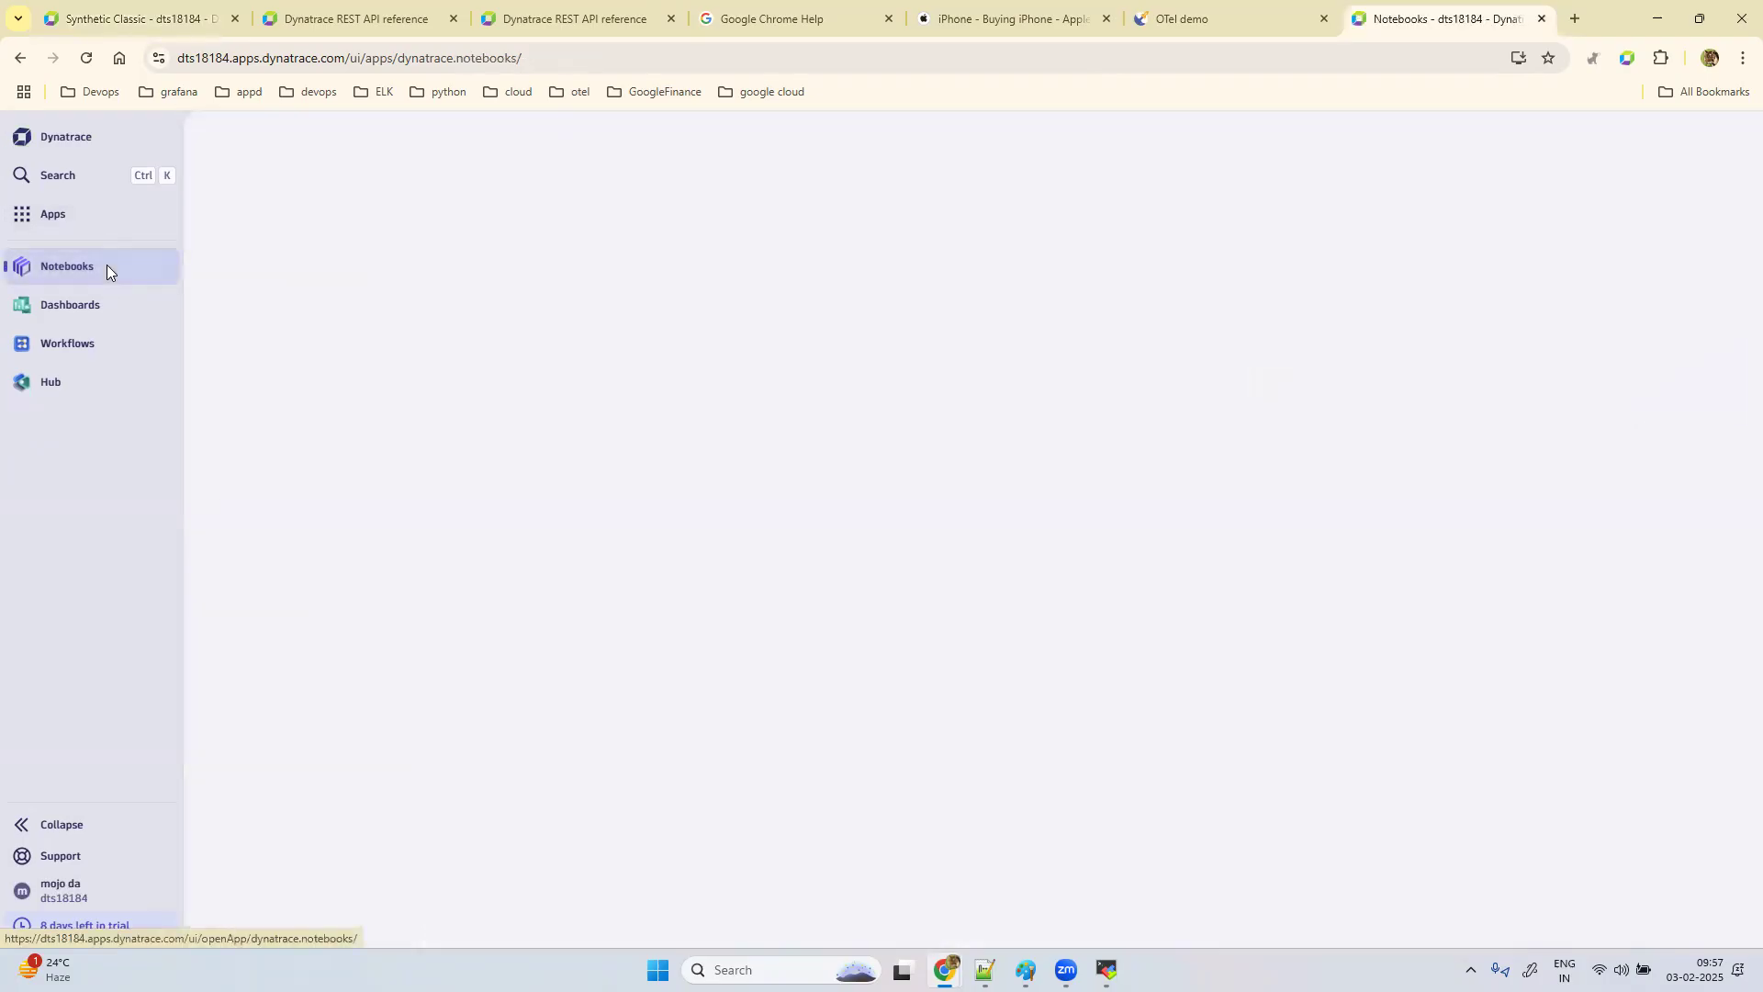
click(500, 57)
key(ctrl+c)
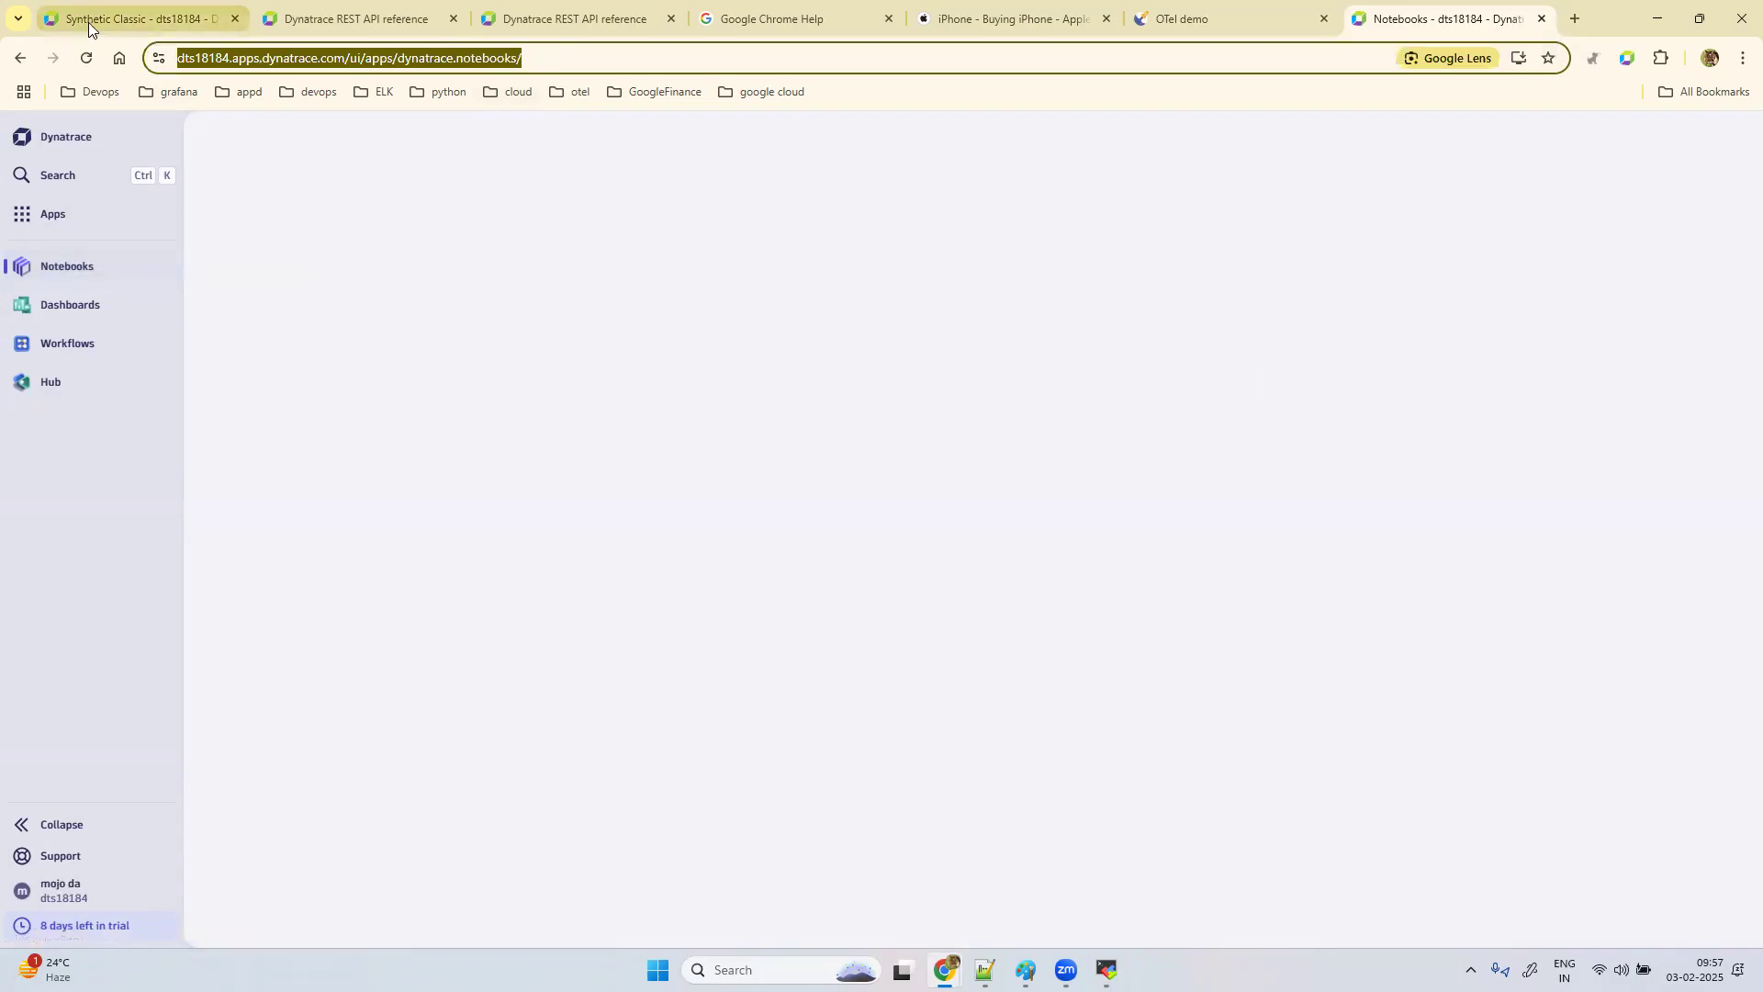
click(261, 13)
click(130, 7)
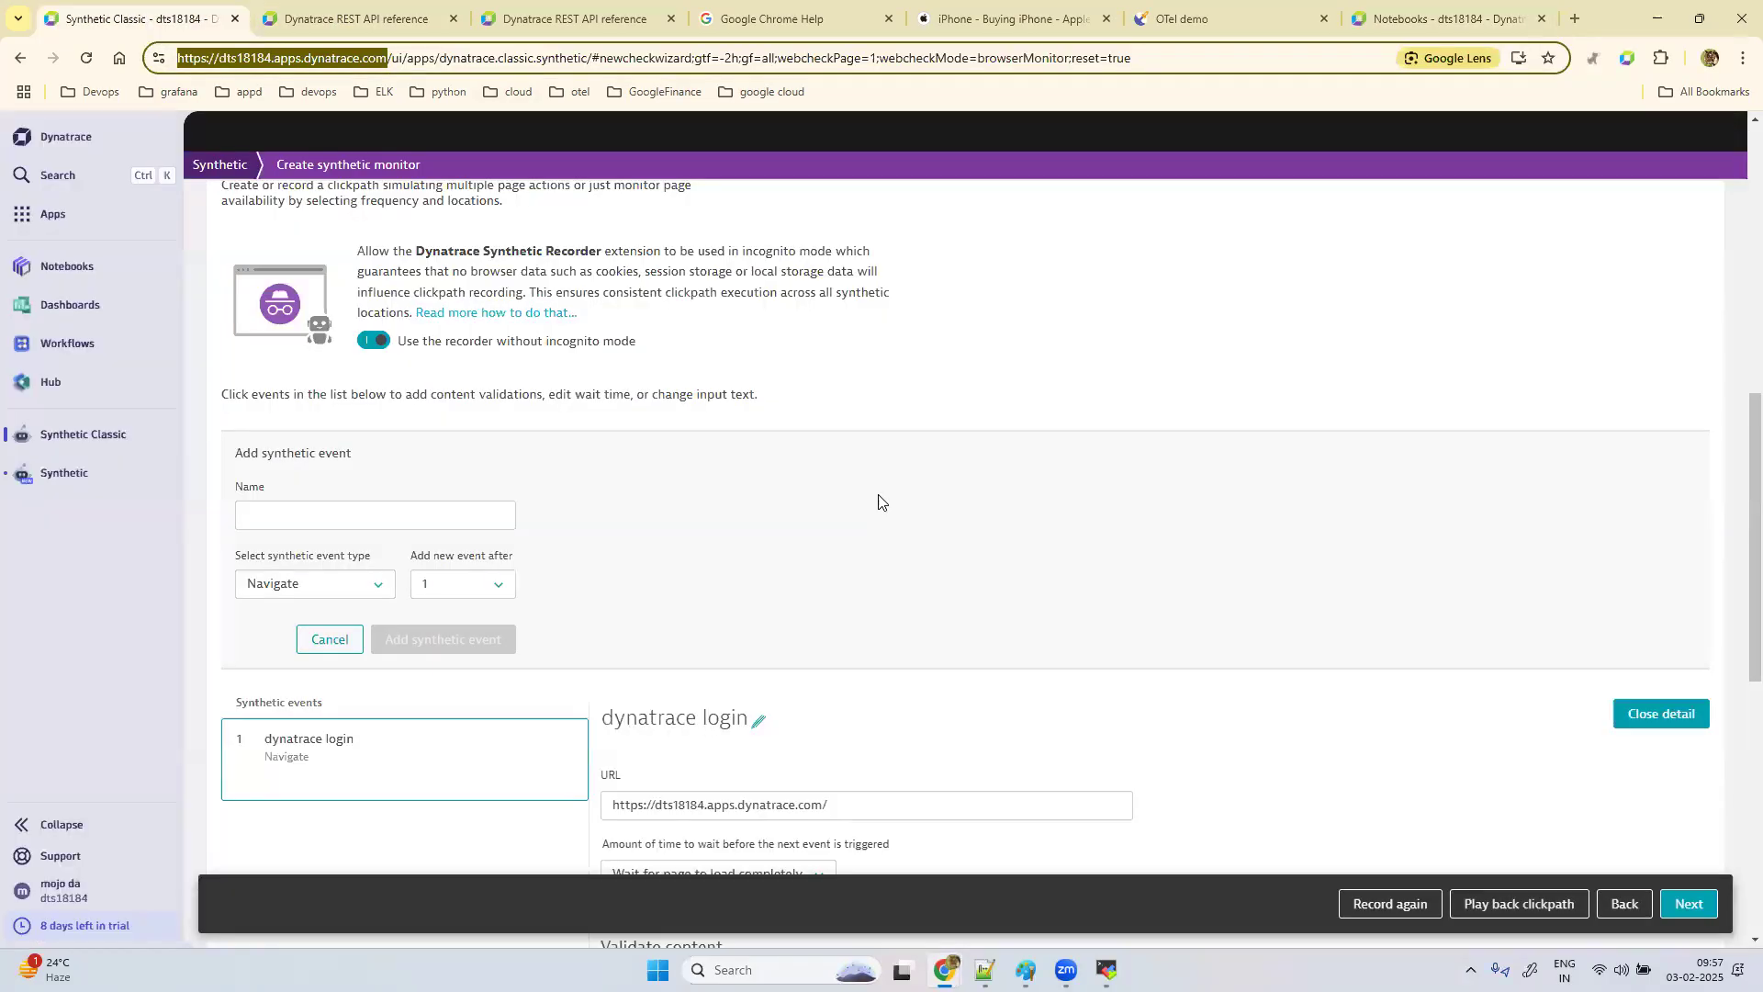
Step: Add a Navigate synthetic event named "click on notebook" after event 1, the dynatrace login
scroll(1225, 636, down, 3)
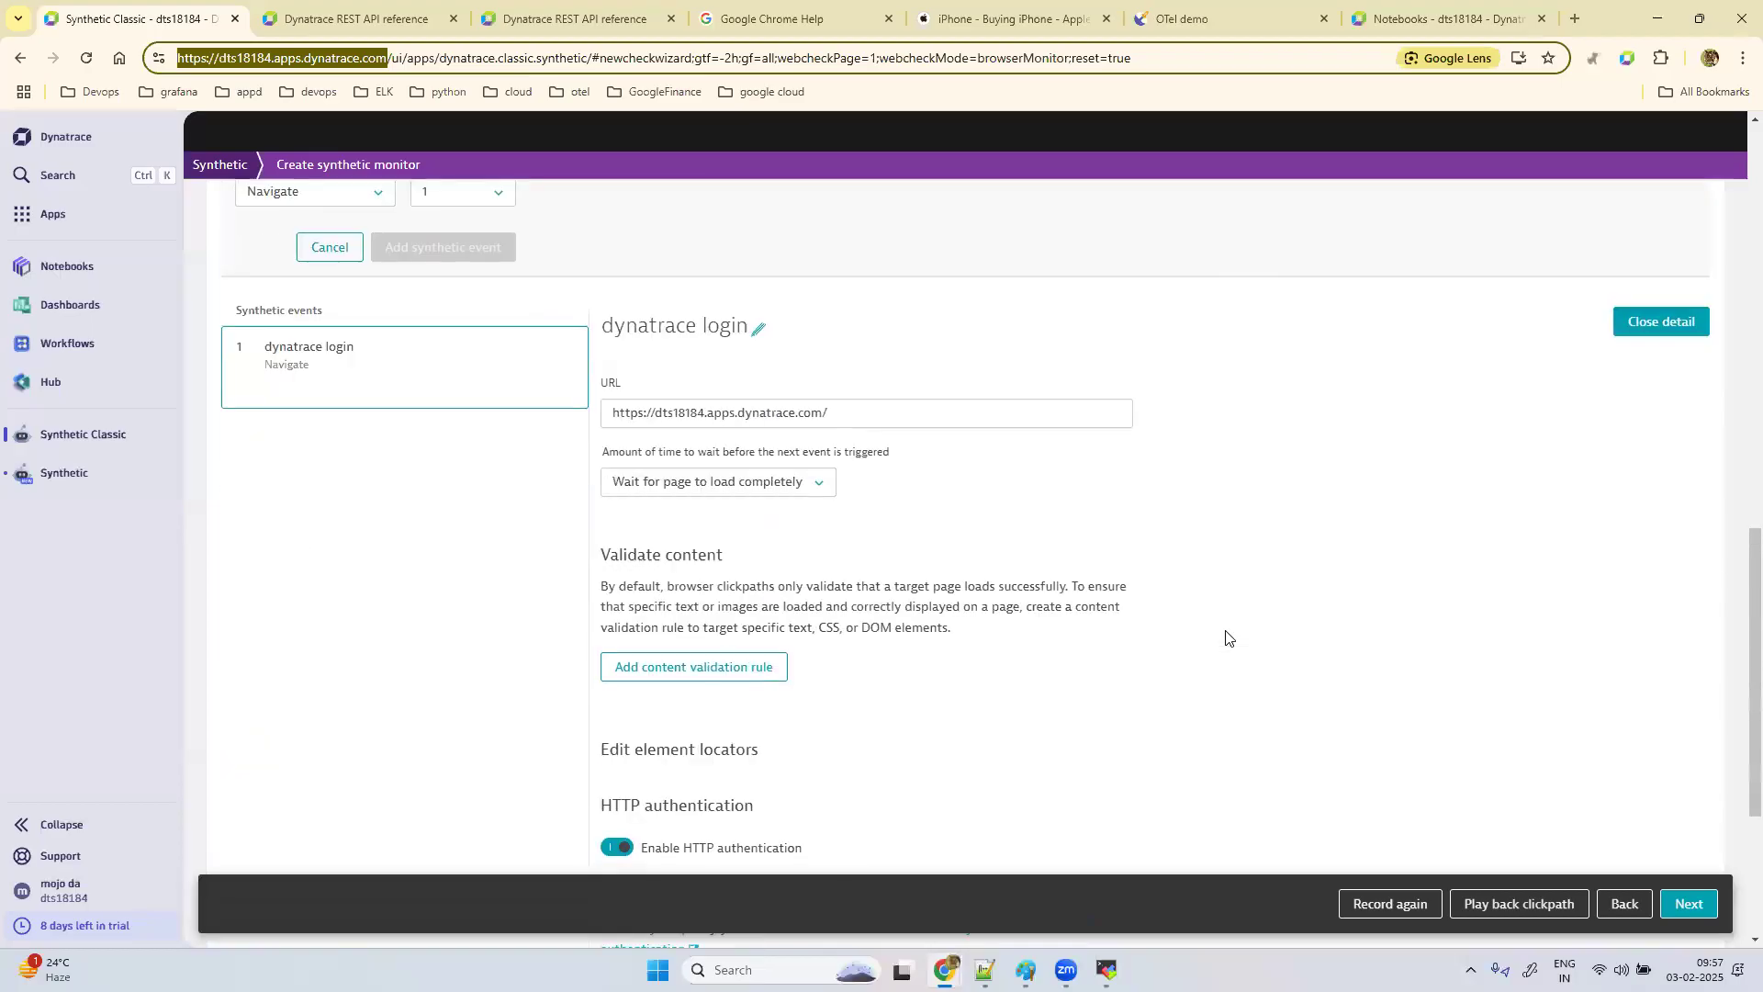
scroll(1154, 724, down, 3)
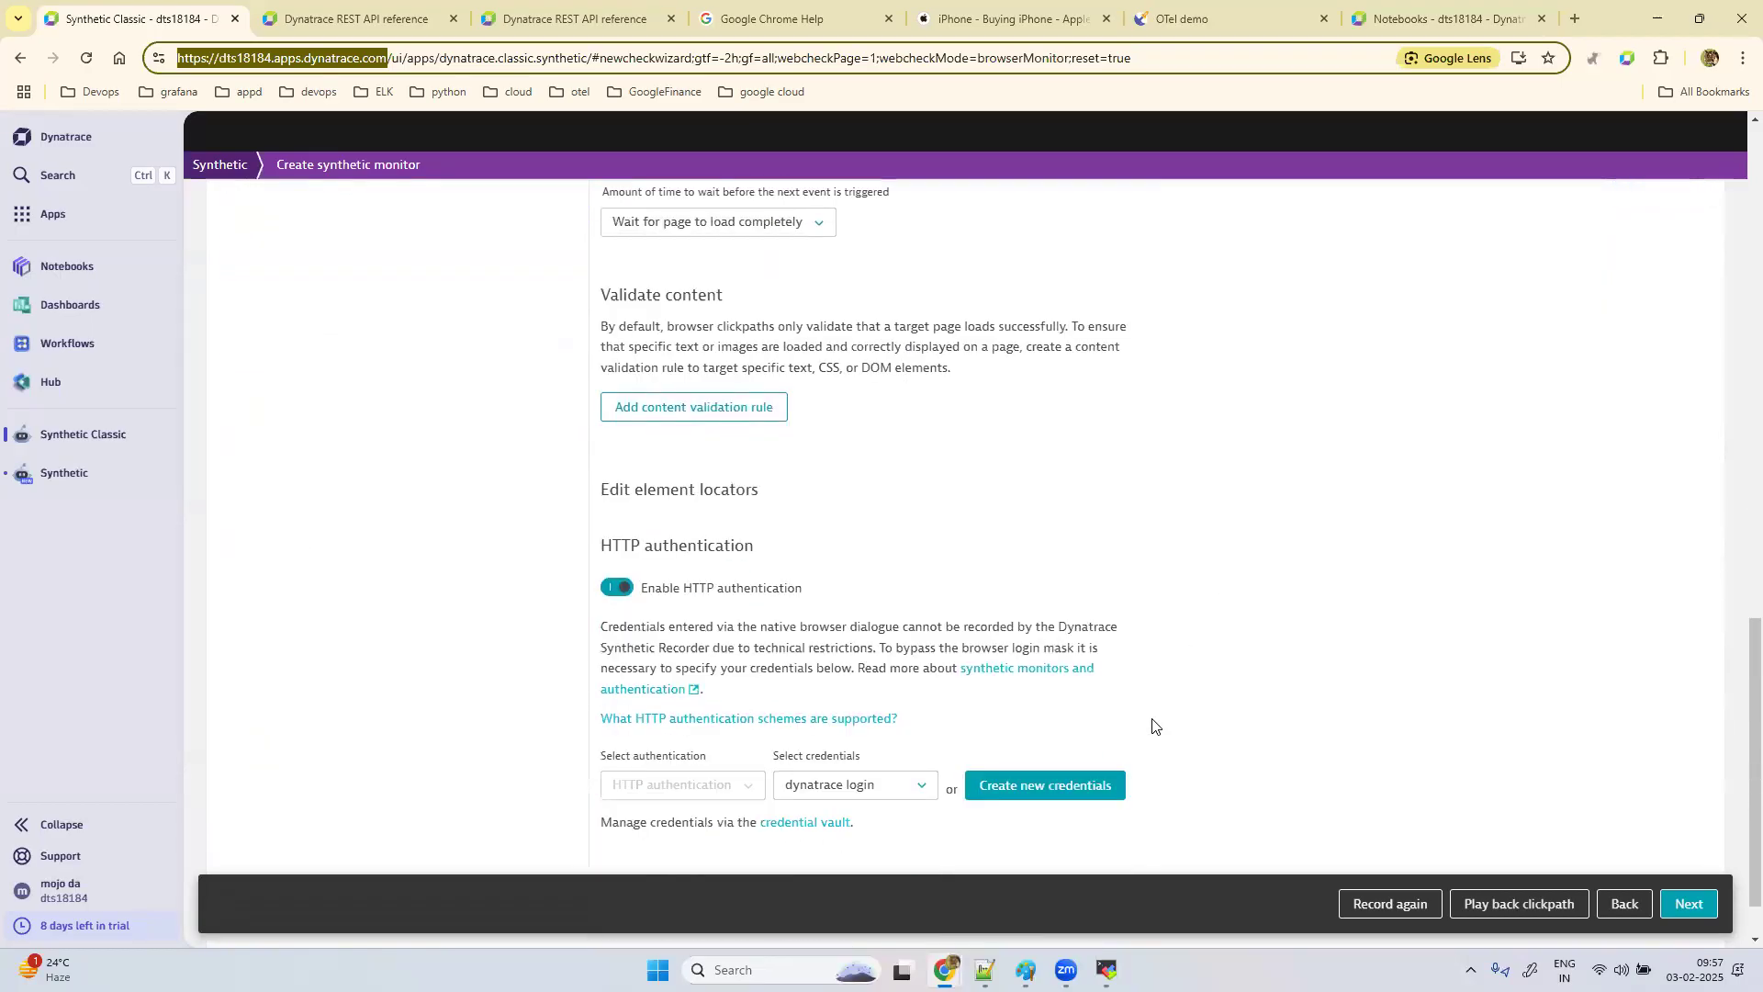
scroll(1143, 725, up, 4)
scroll(1143, 725, up, 2)
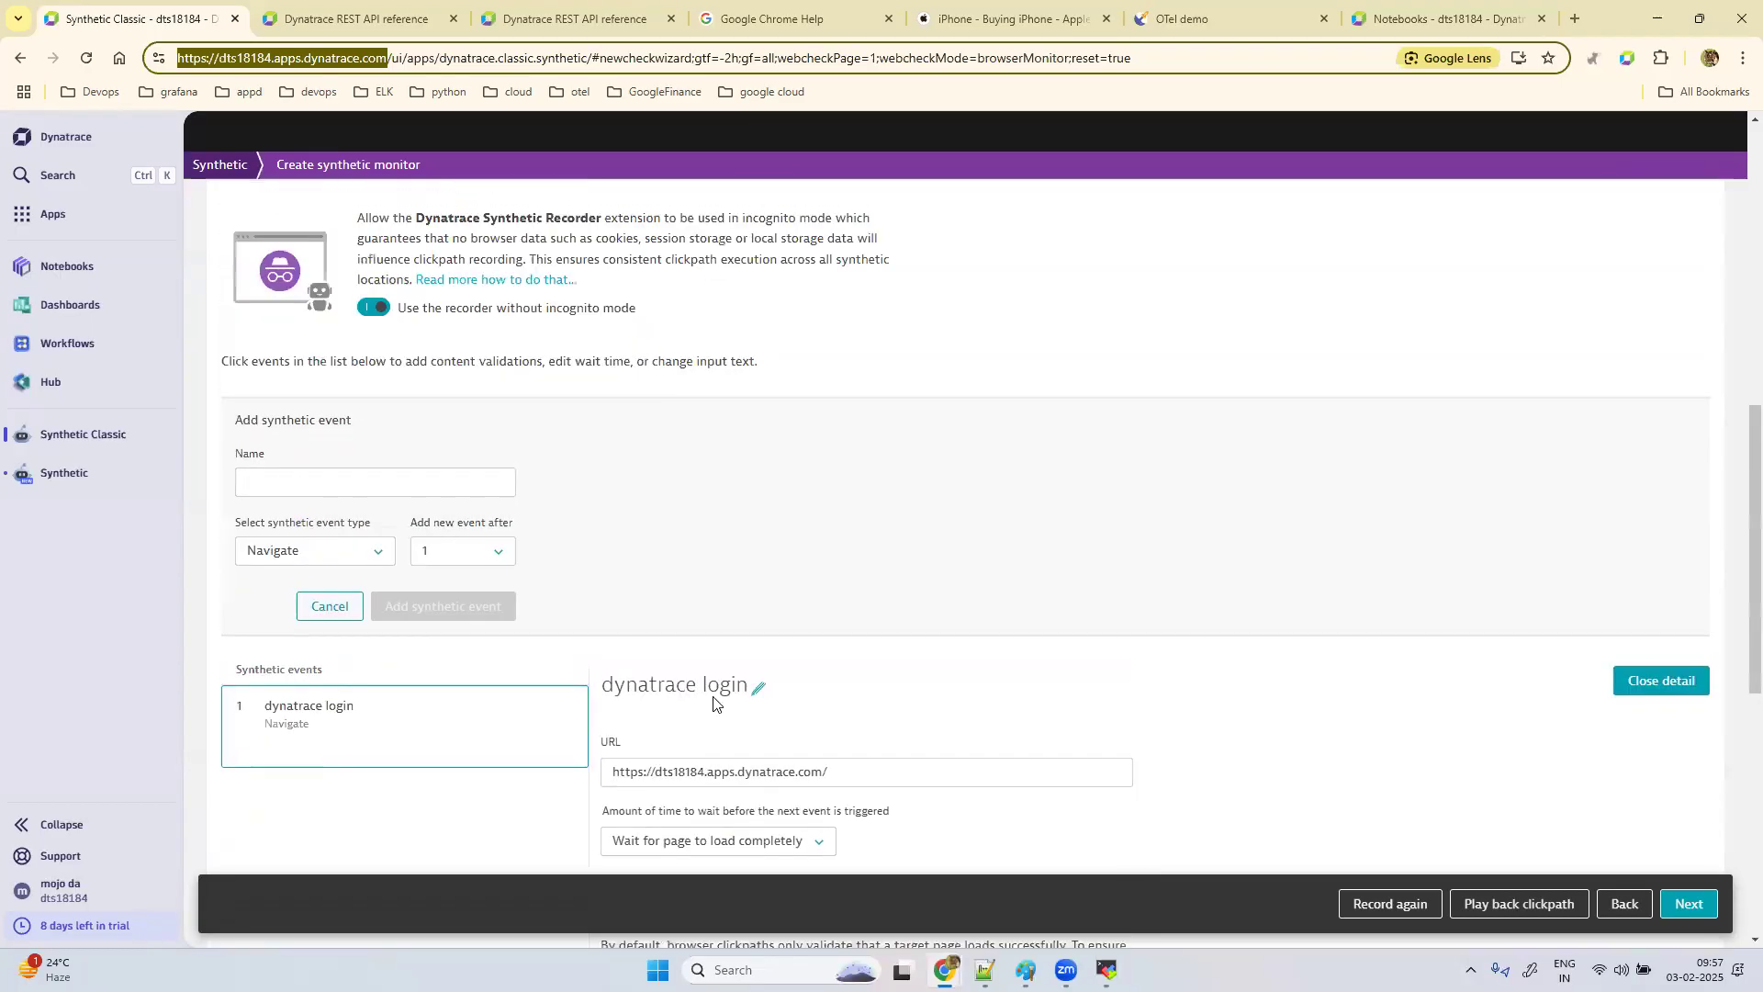
click(291, 481)
text(click on notebook)
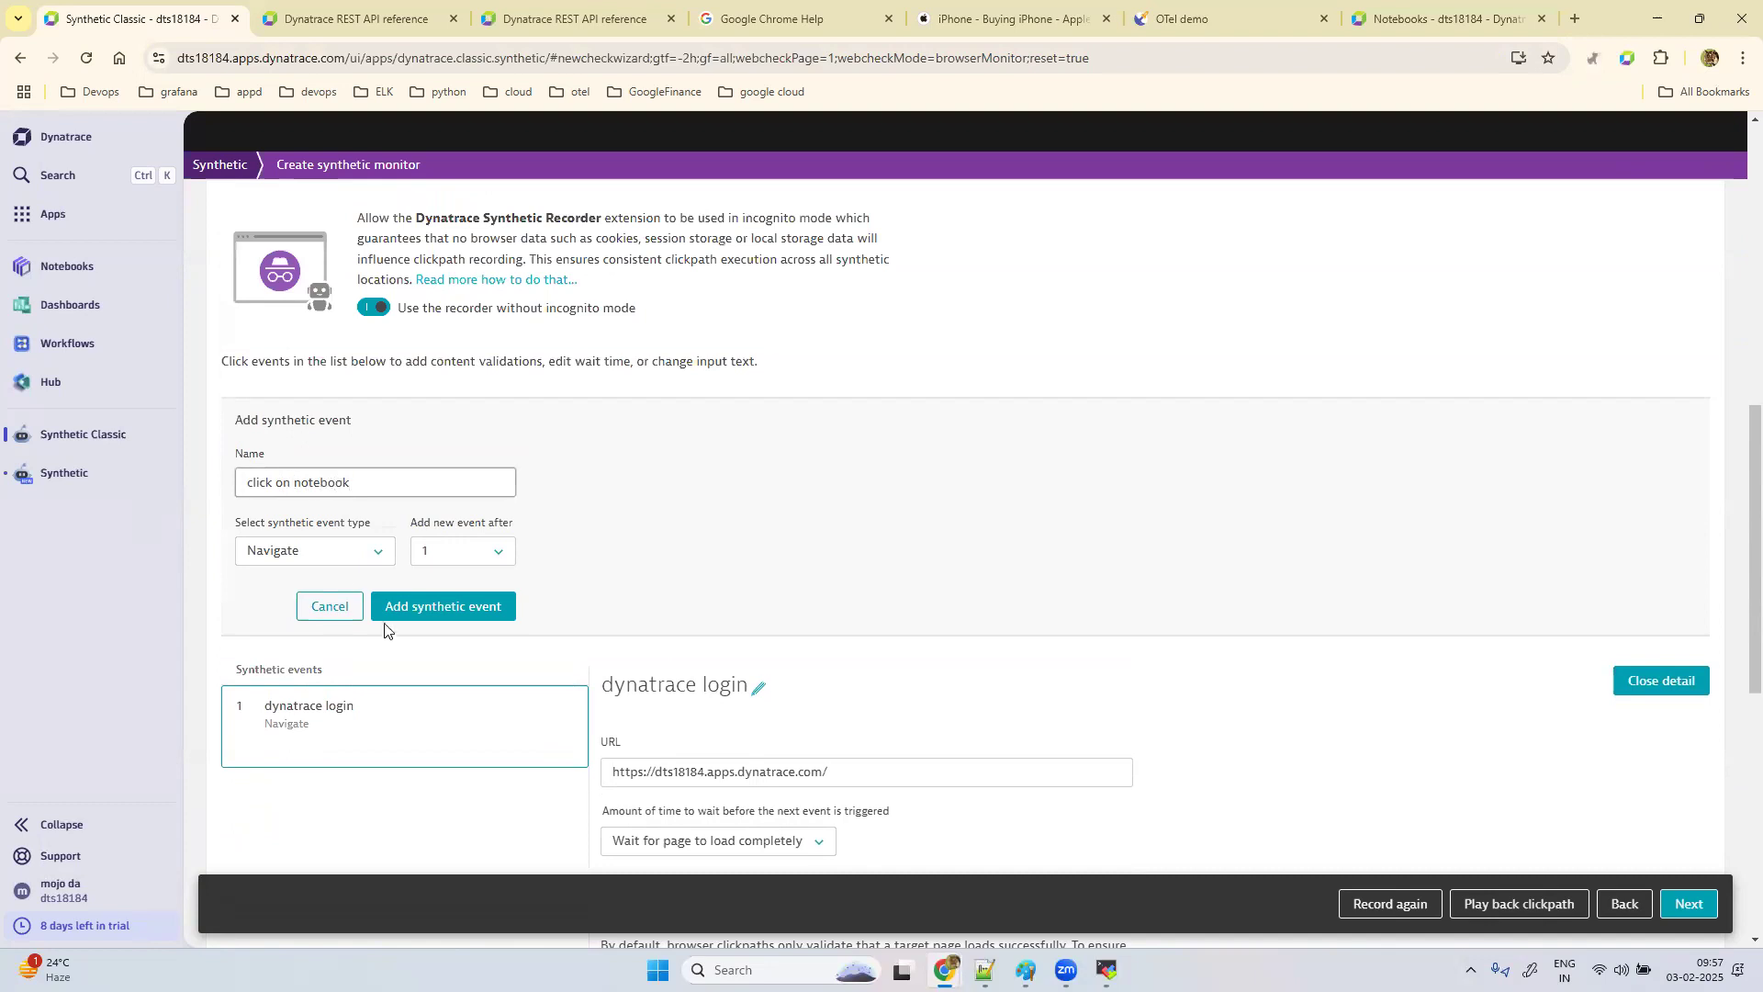
click(479, 604)
click(748, 567)
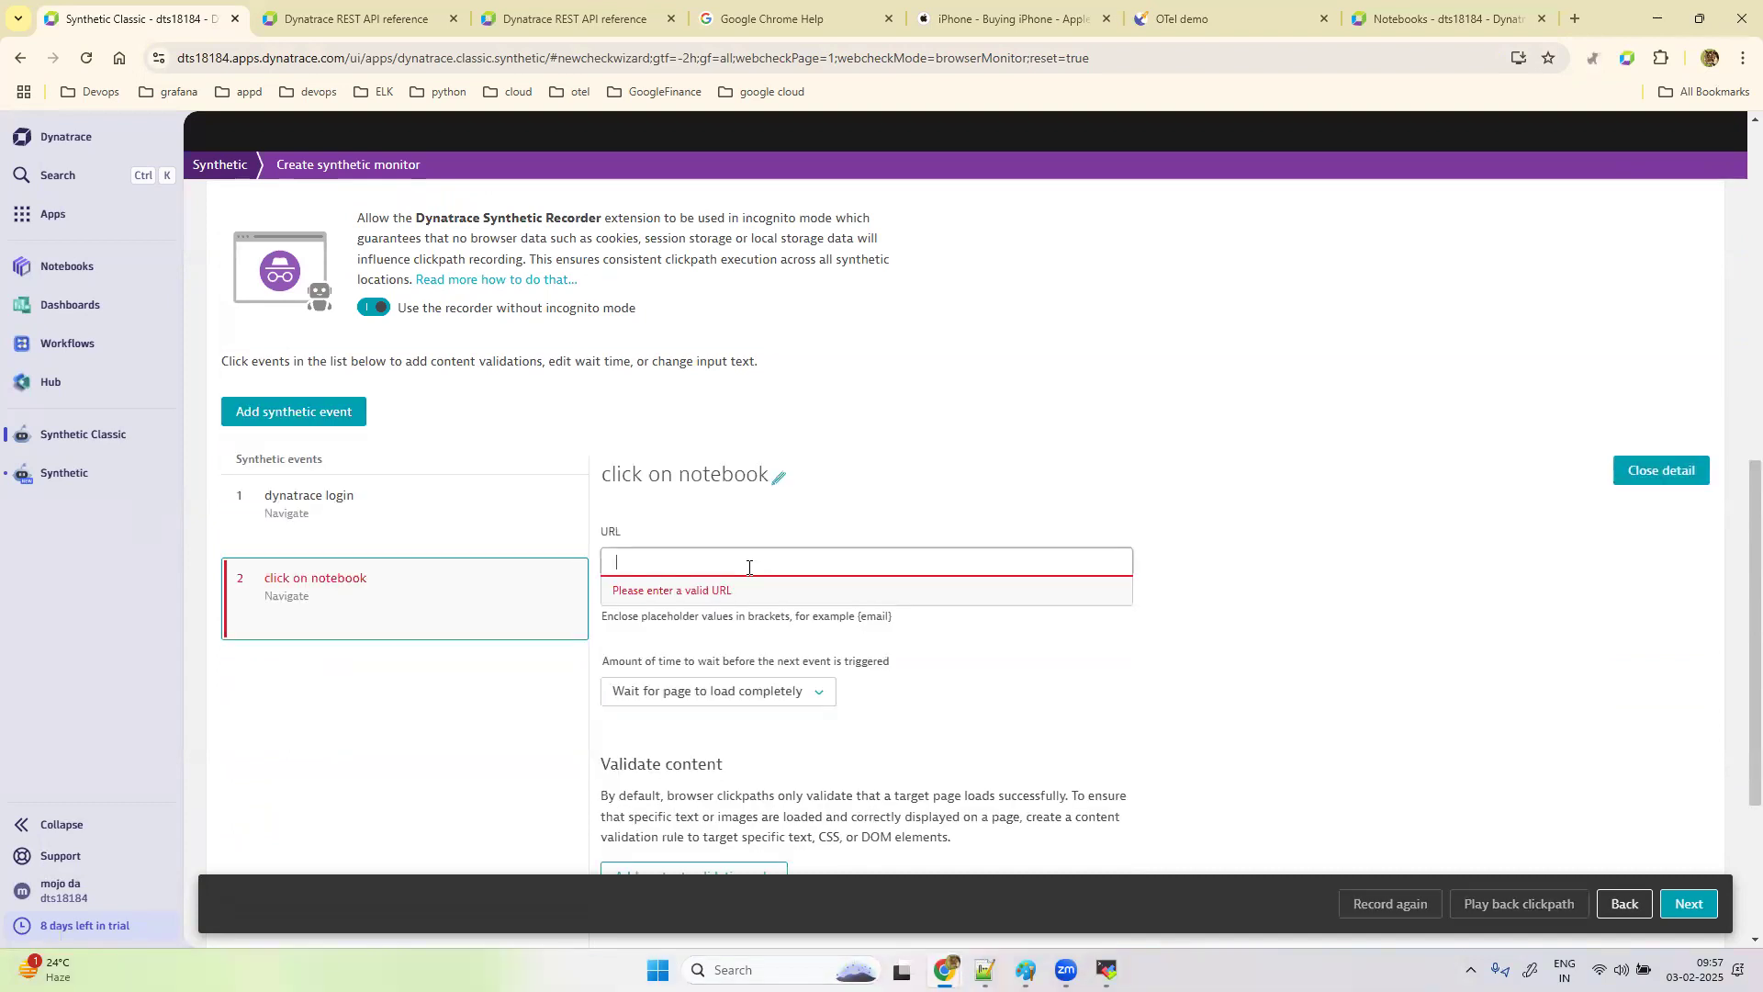
key(ctrl+v)
click(1102, 650)
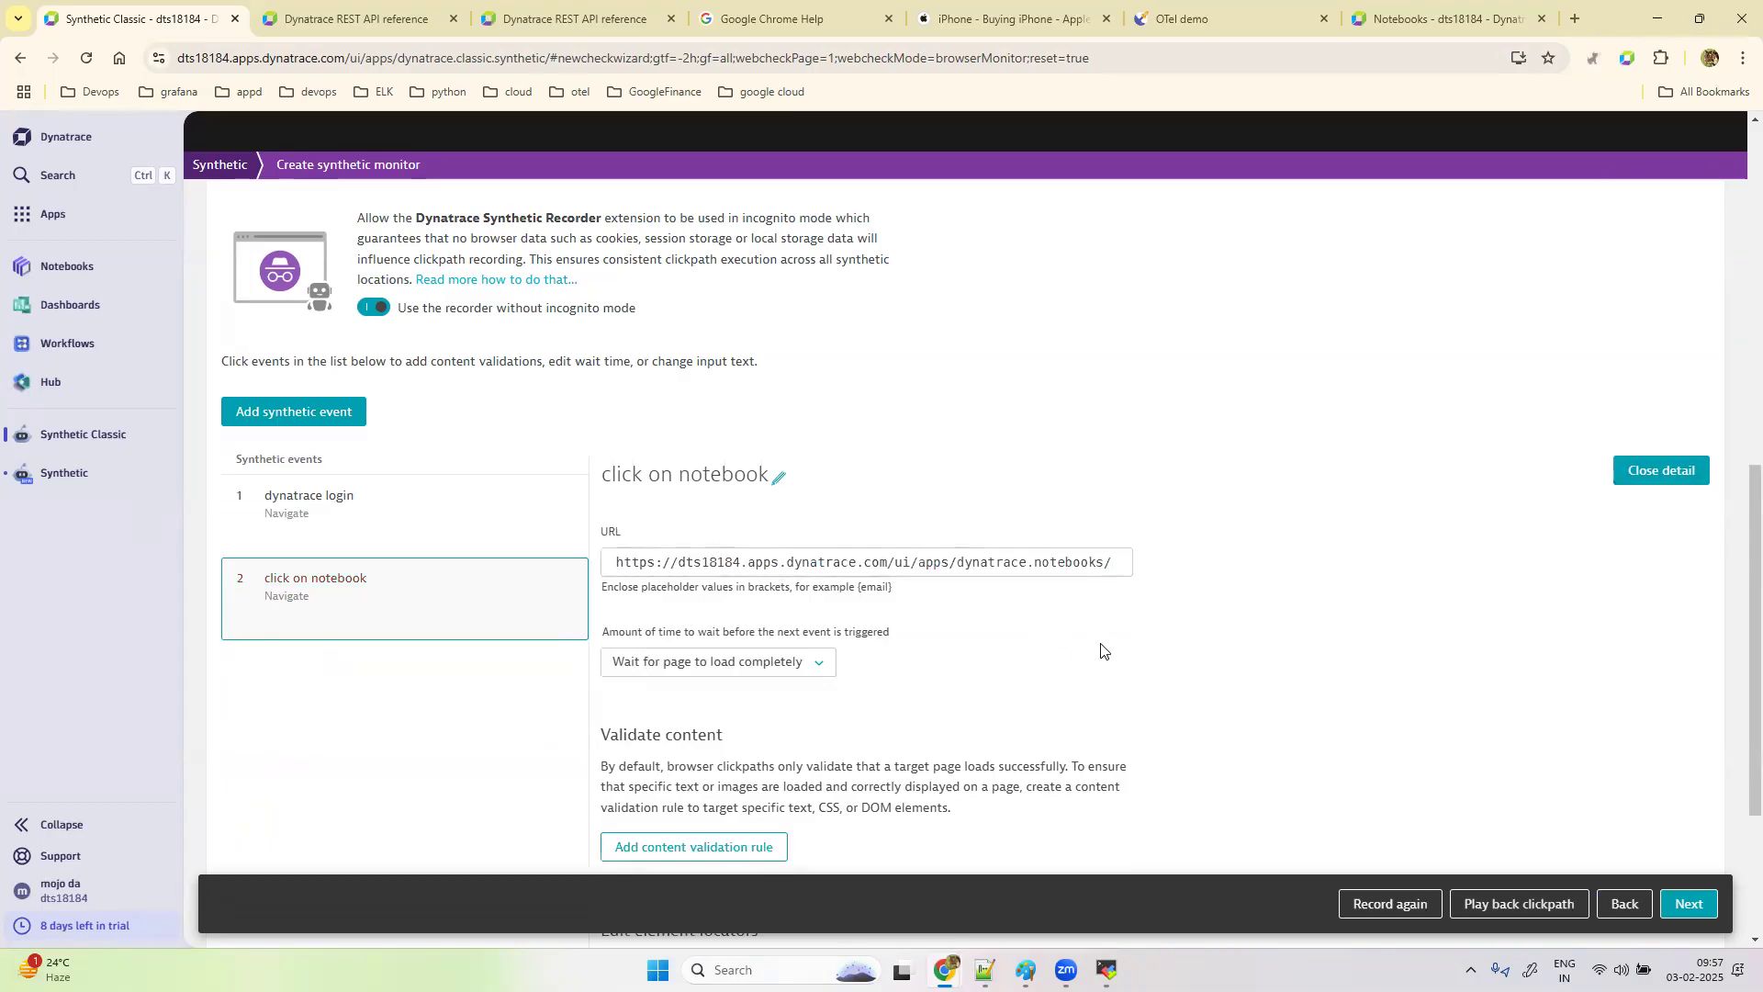
scroll(1102, 649, down, 1)
scroll(1102, 649, down, 3)
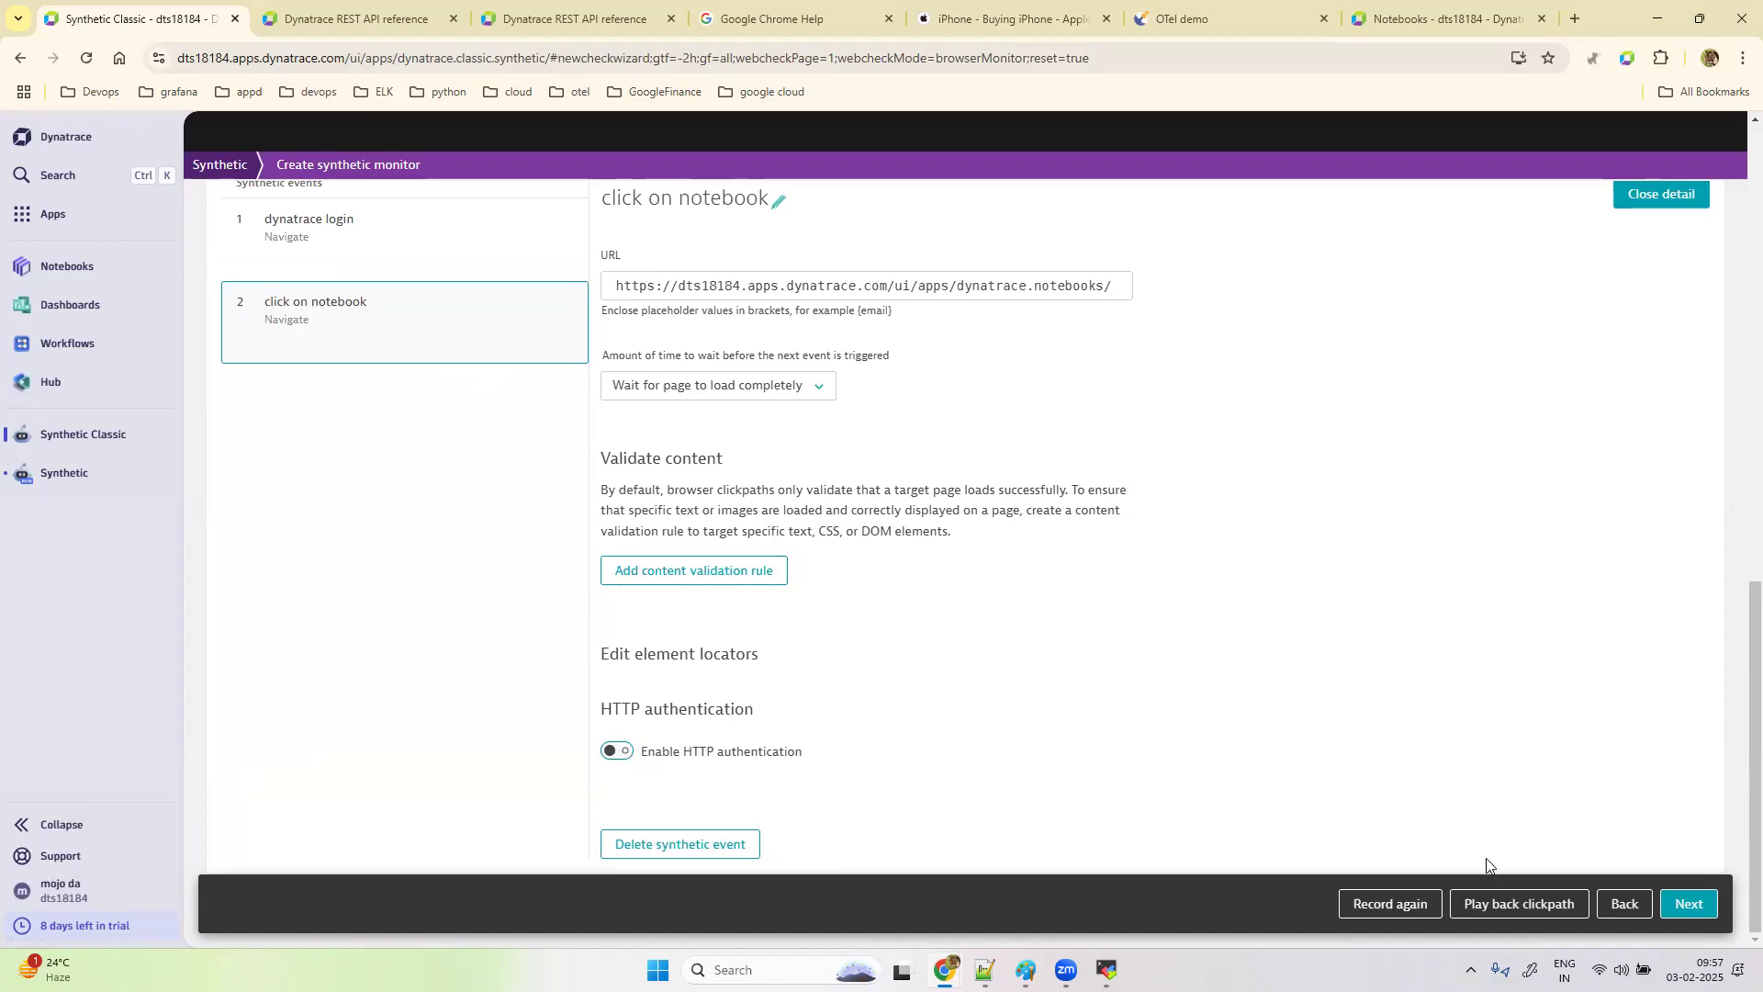
click(1688, 905)
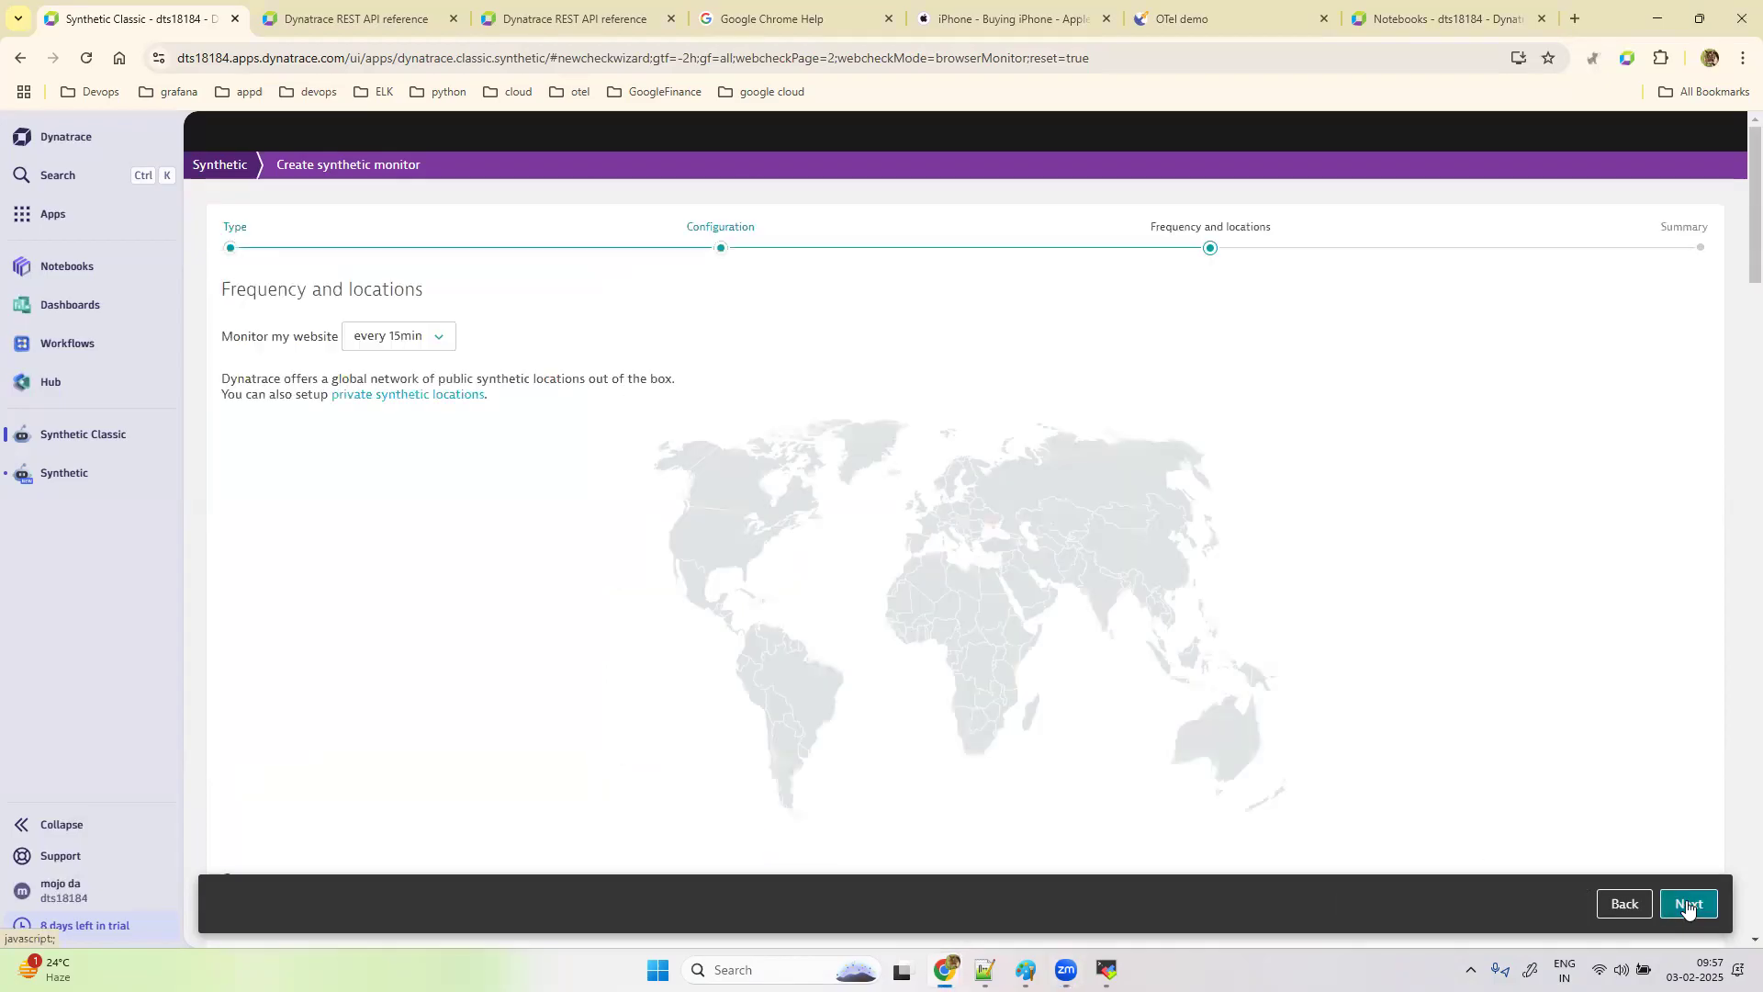
Step: Schedule the monitor to run every 5min from the Azure Hong Kong (eastasia) location and create it
click(442, 342)
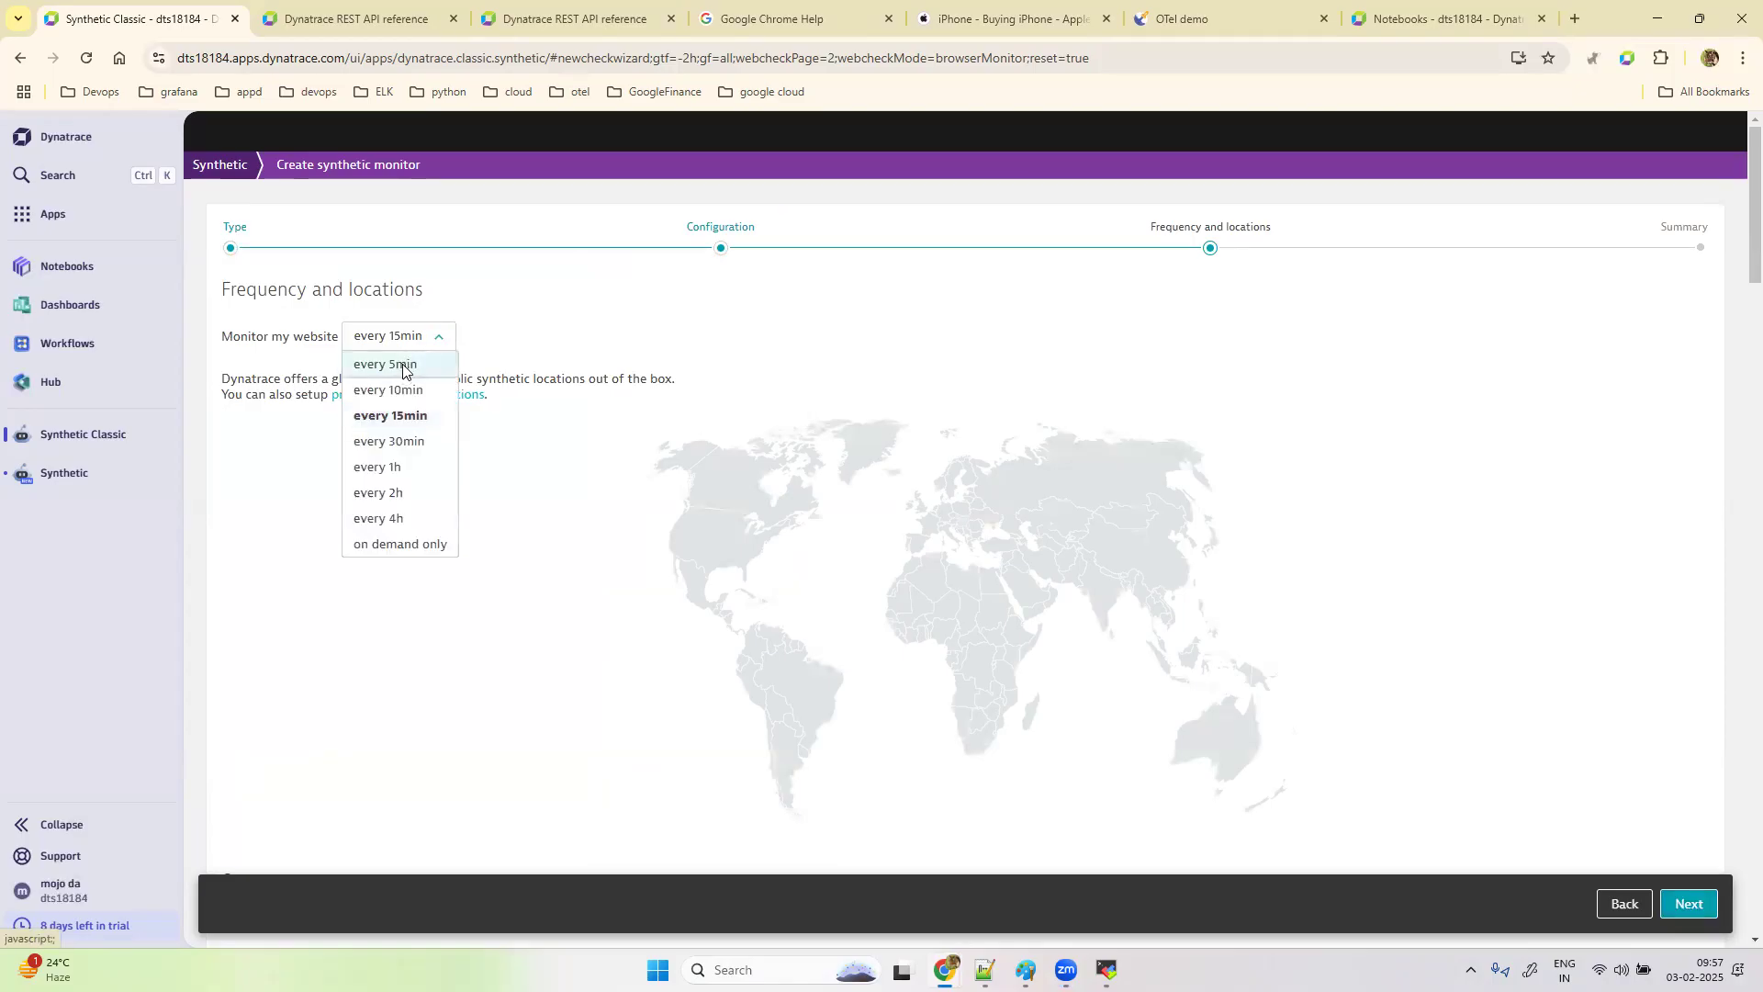
click(402, 365)
click(1688, 904)
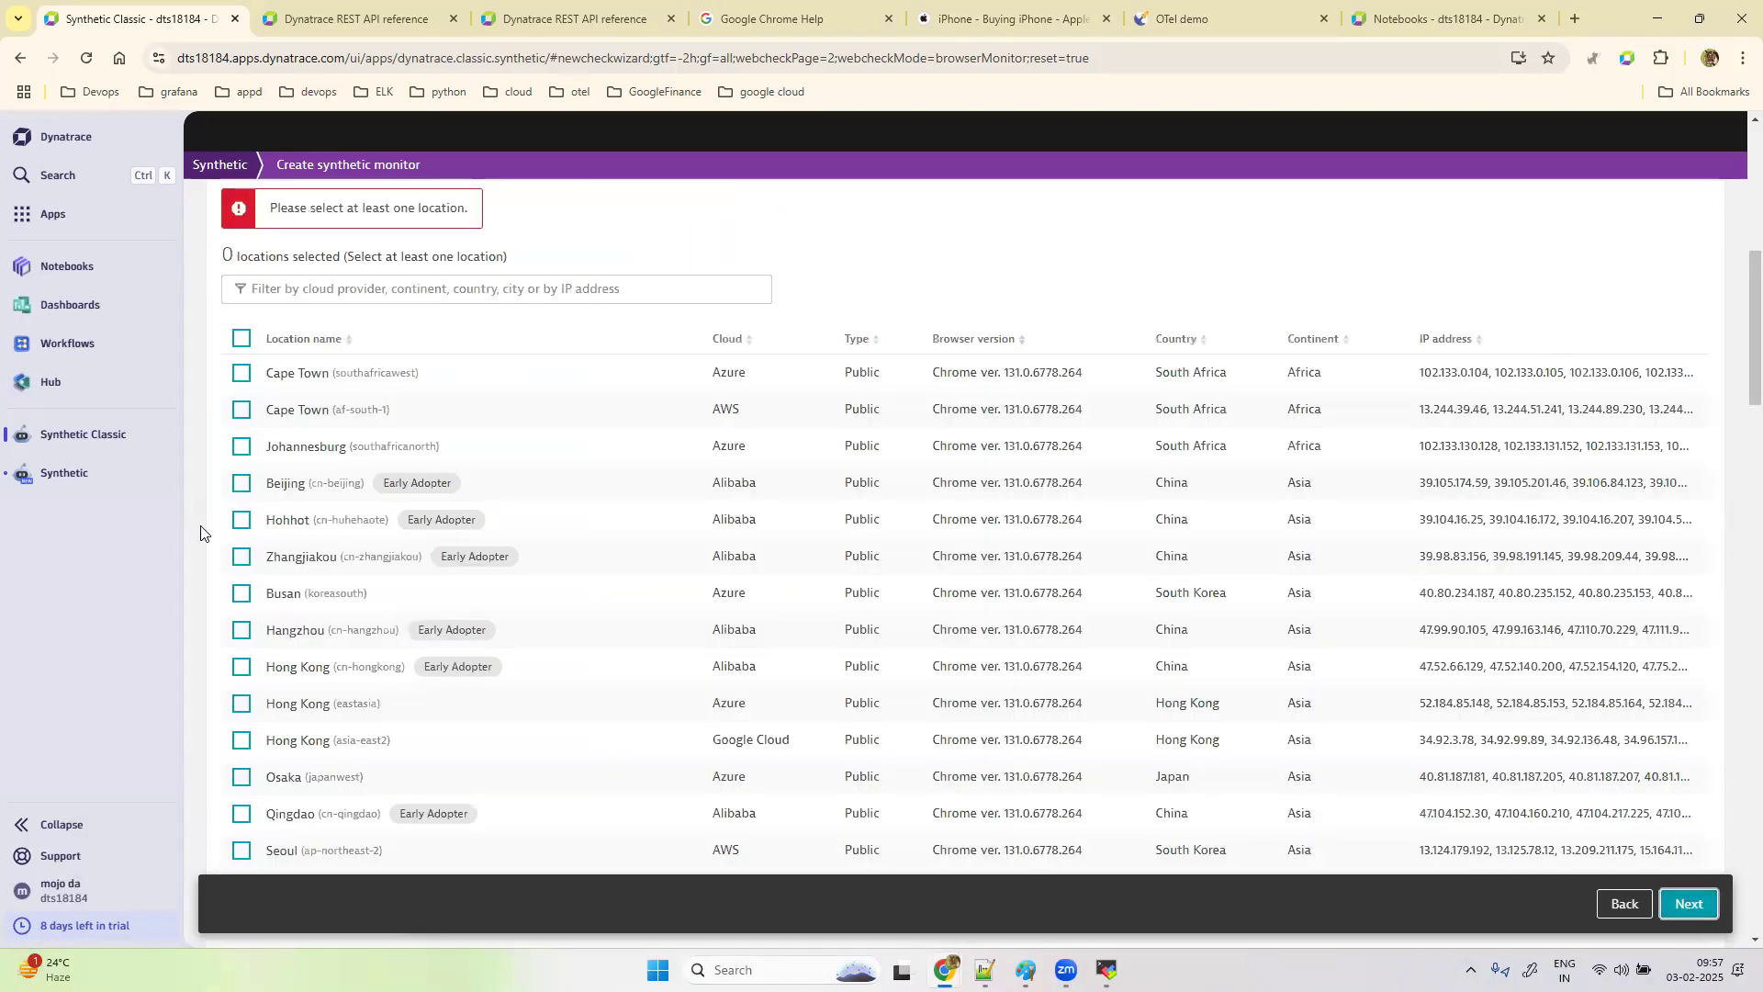
click(242, 704)
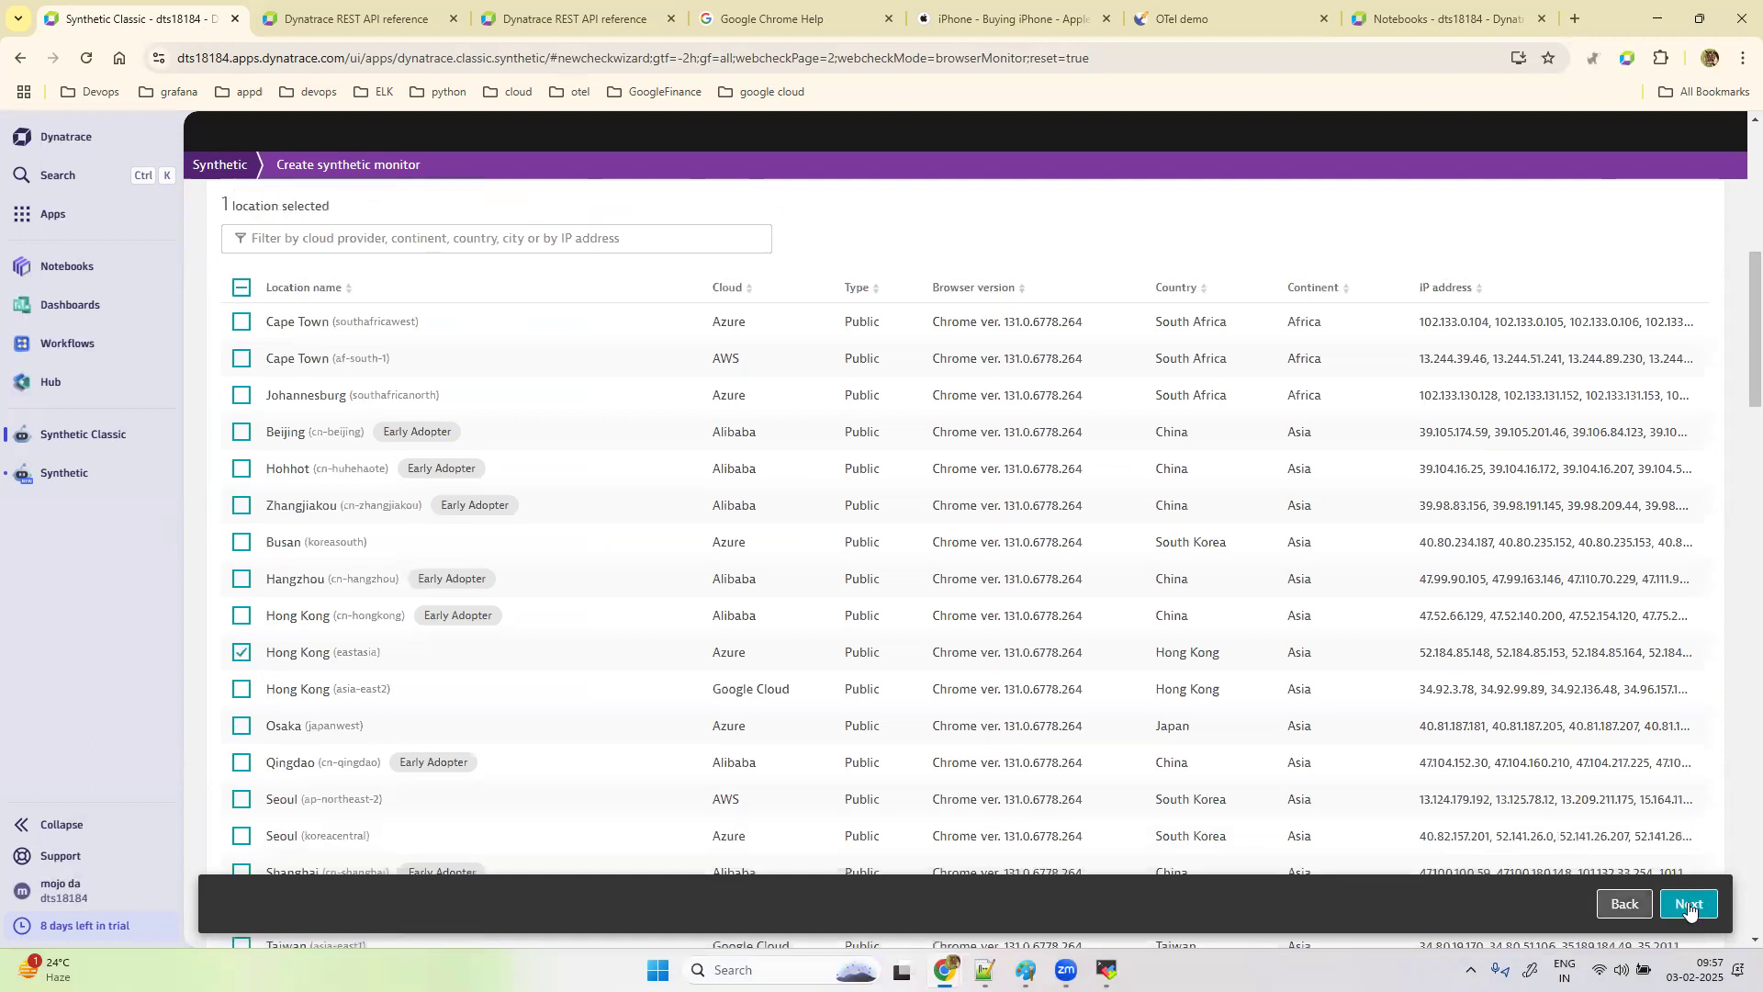
click(1688, 904)
click(1694, 904)
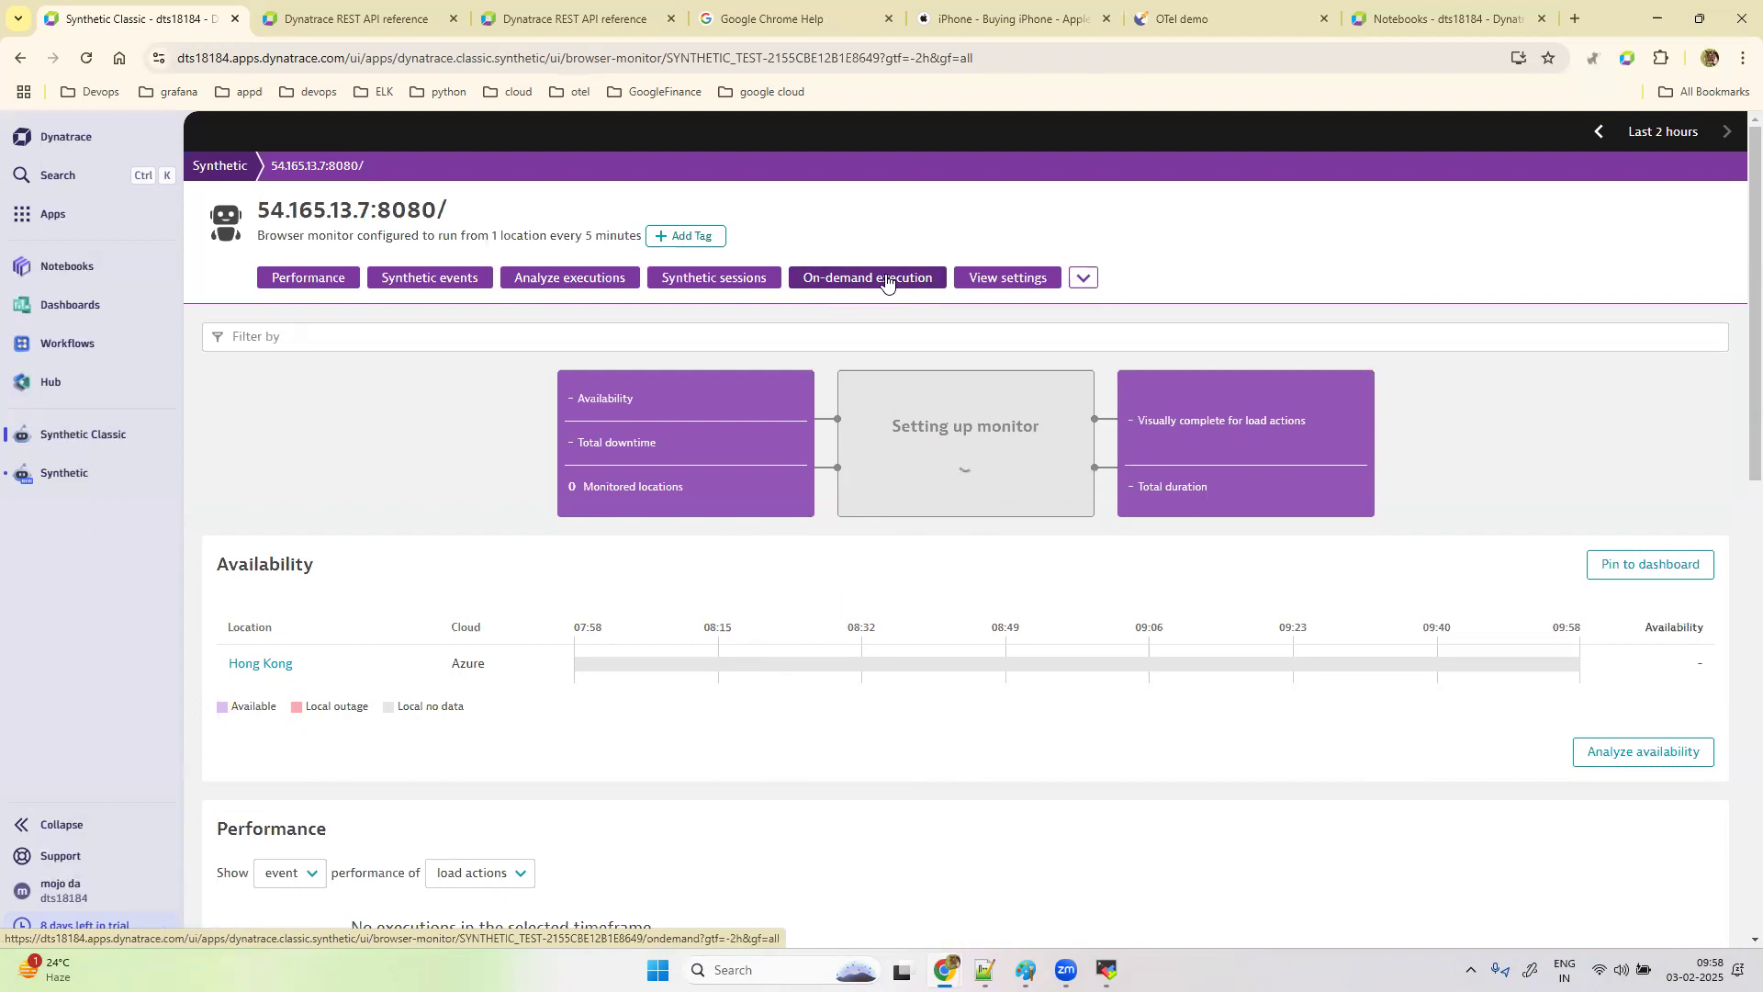
Step: Trigger an on-demand execution of the new monitor from Hong Kong (Azure) in Standard mode, and return to the synthetic monitors list
click(886, 277)
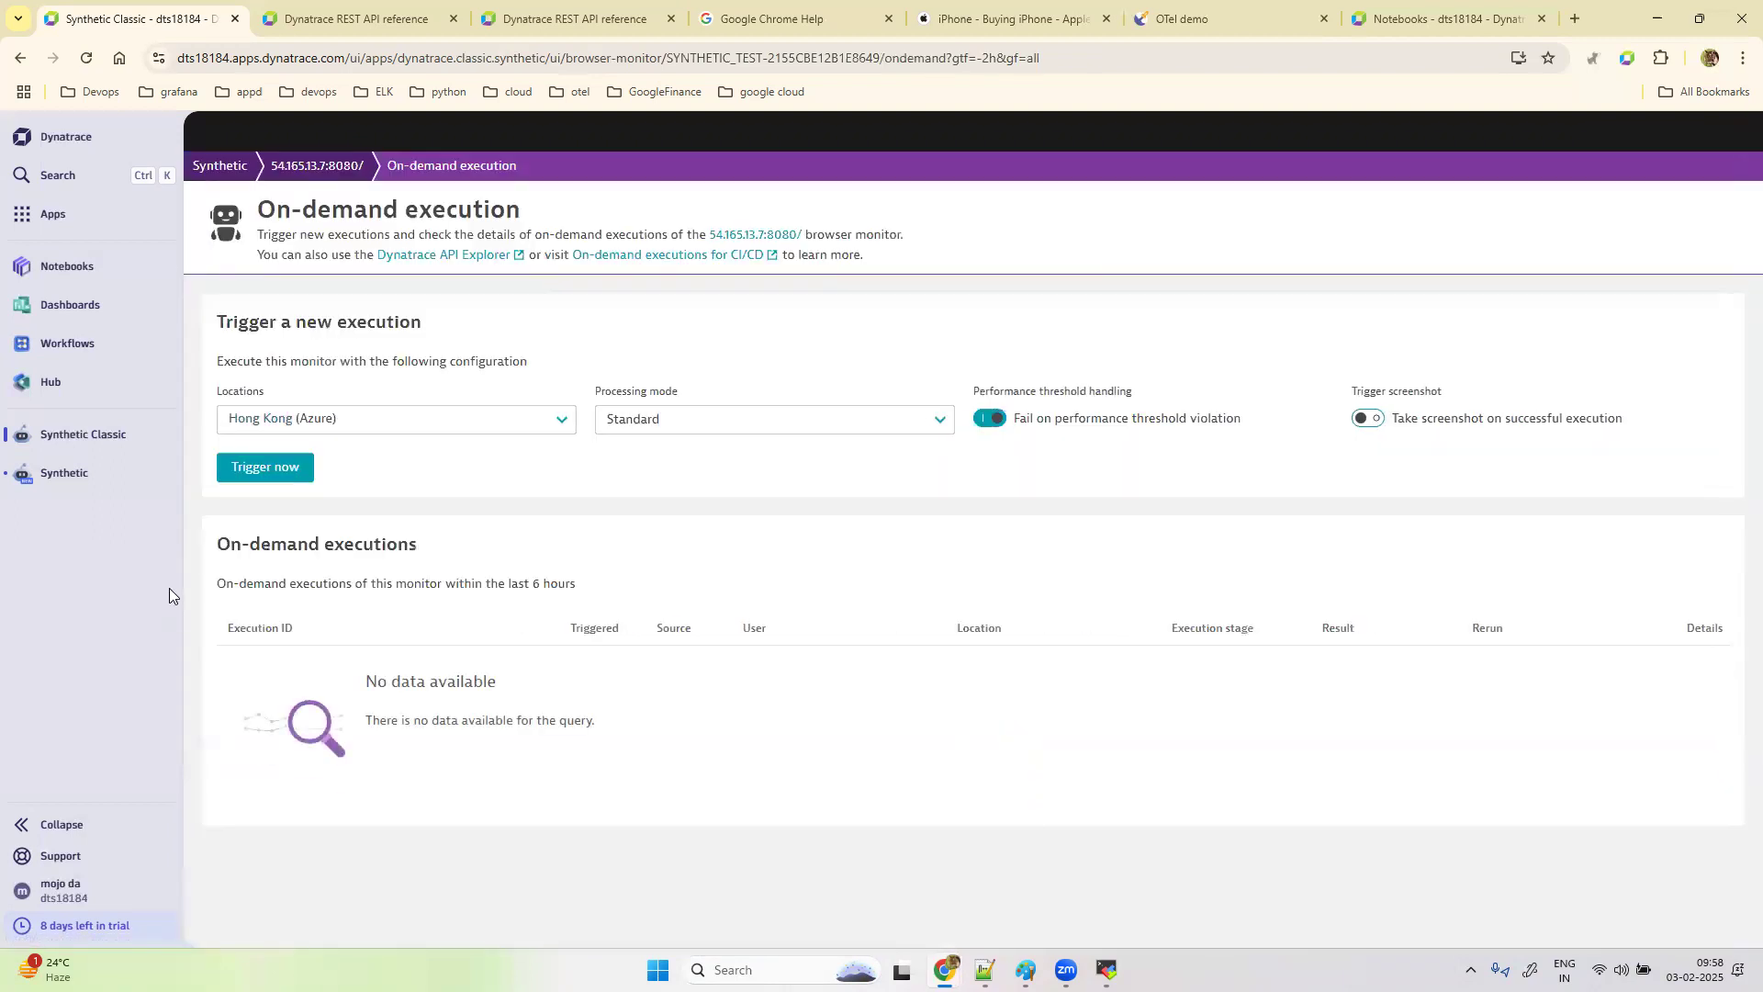
click(280, 465)
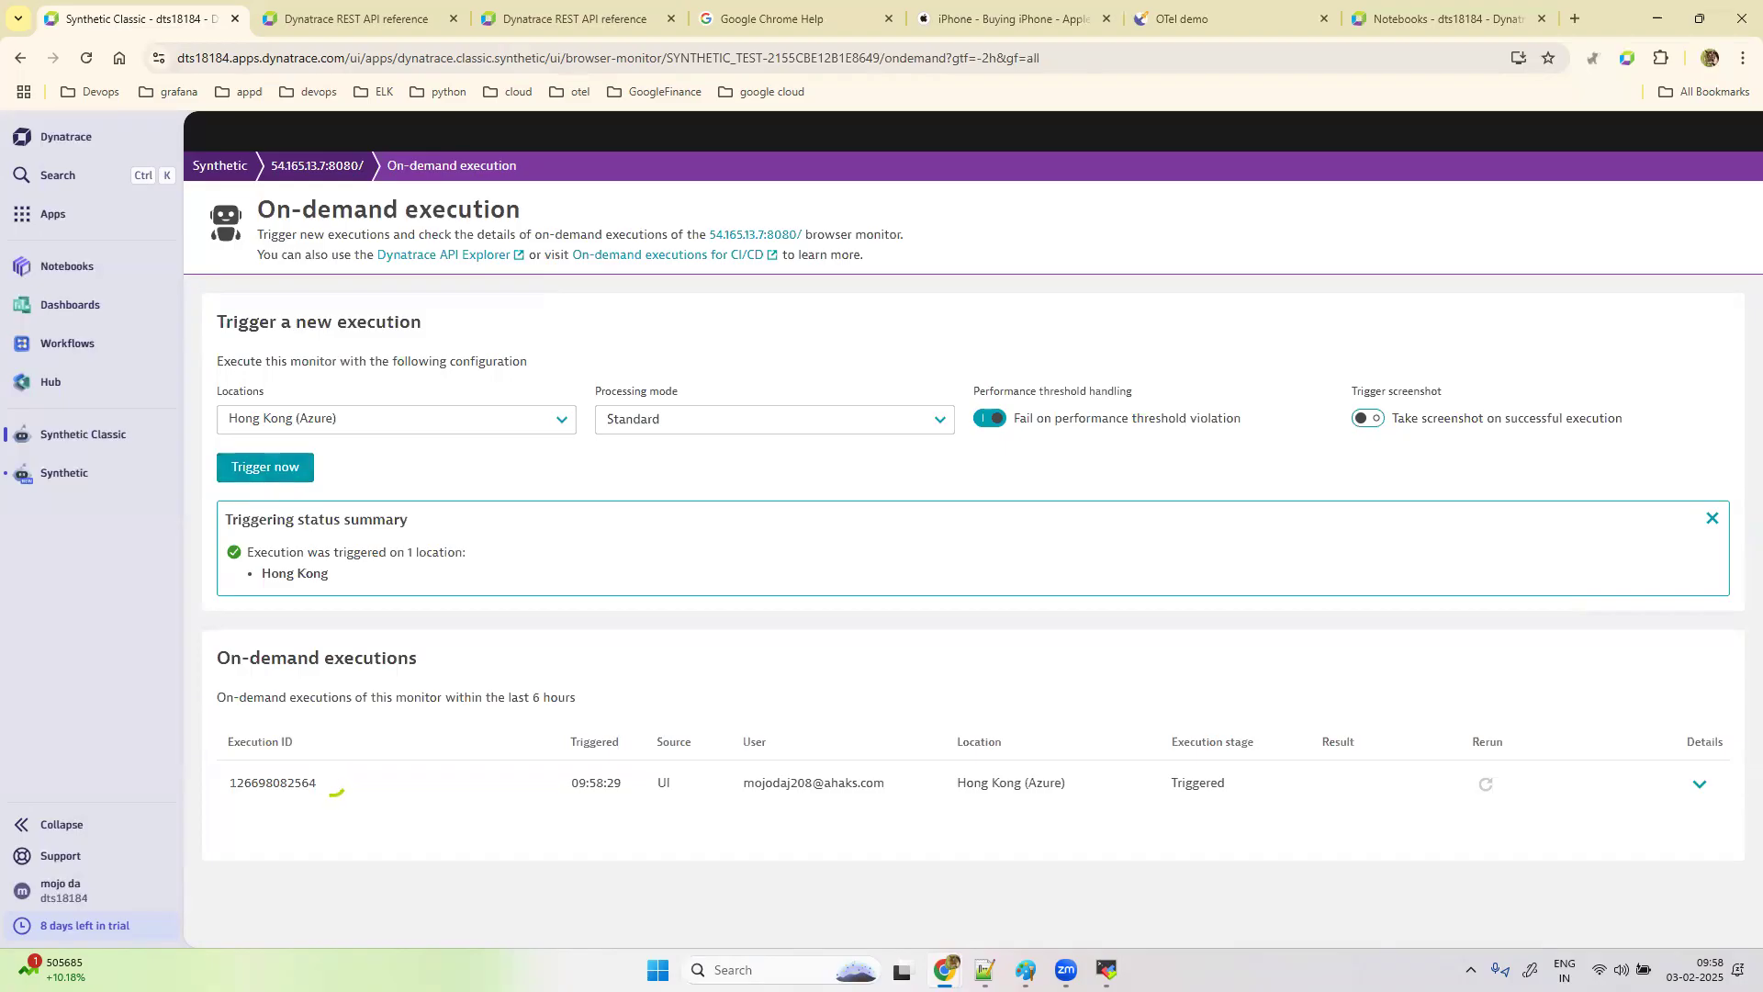
click(214, 167)
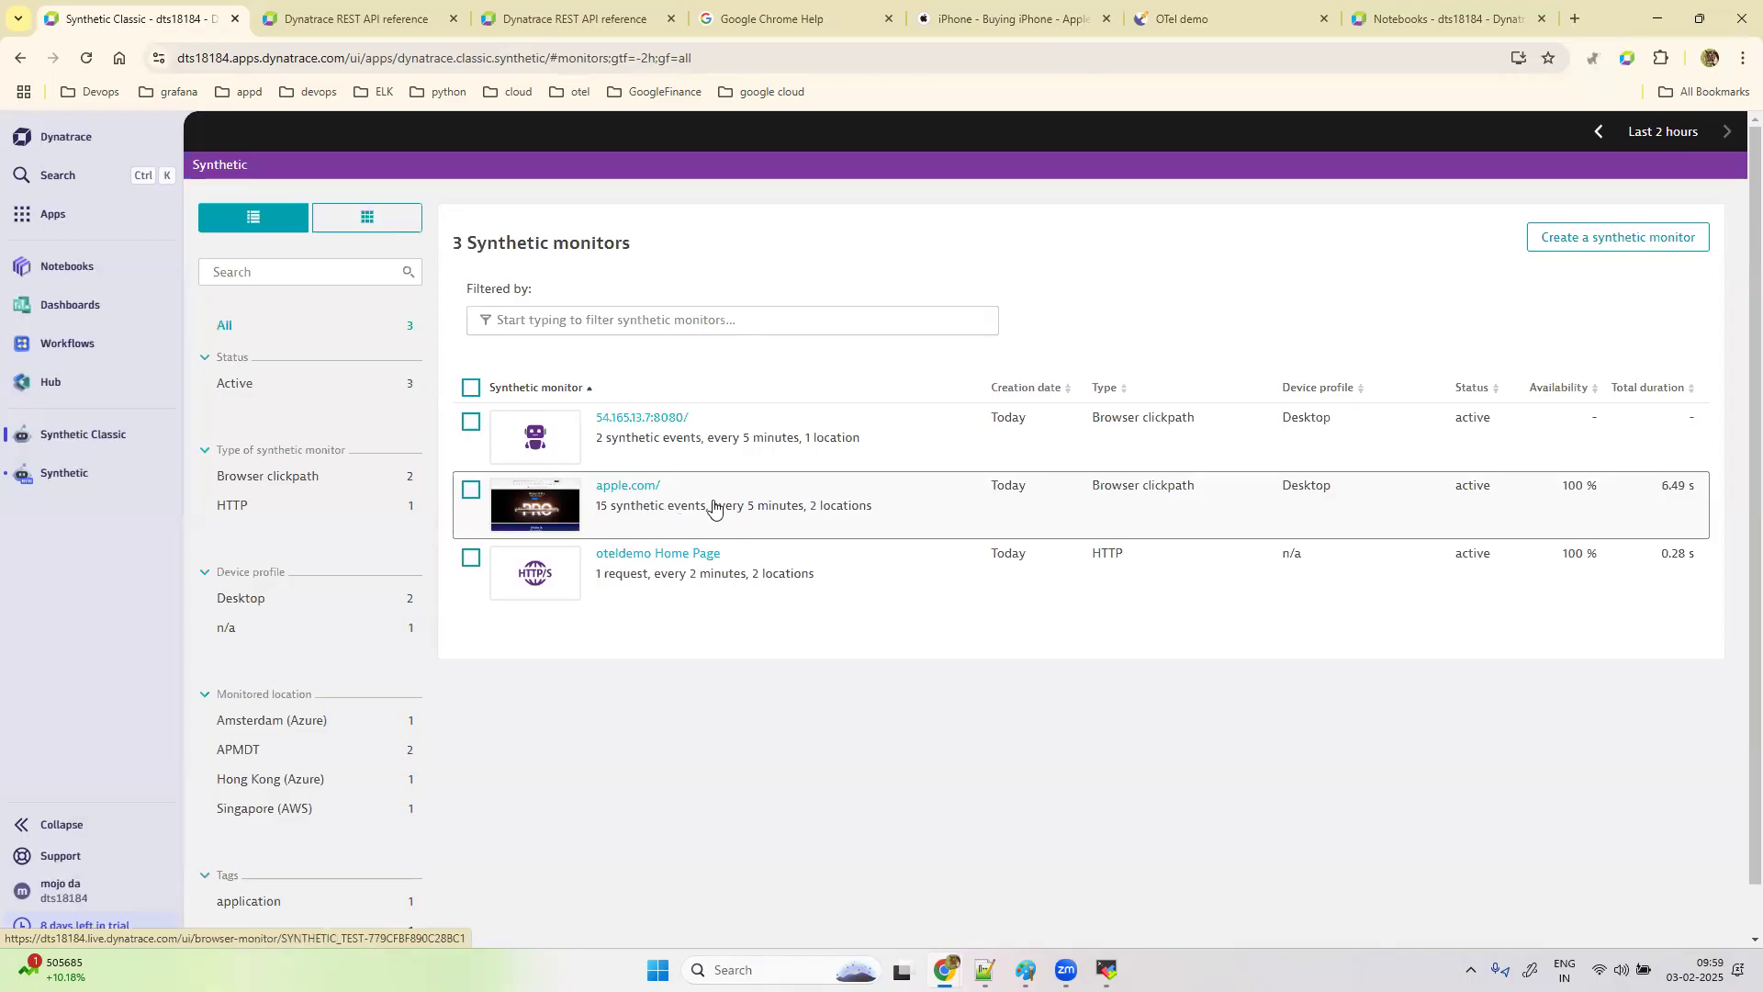
Step: Open the apple.com/ monitor and examine its enlarged event screenshots one by one, from the first page load to the last event
click(650, 517)
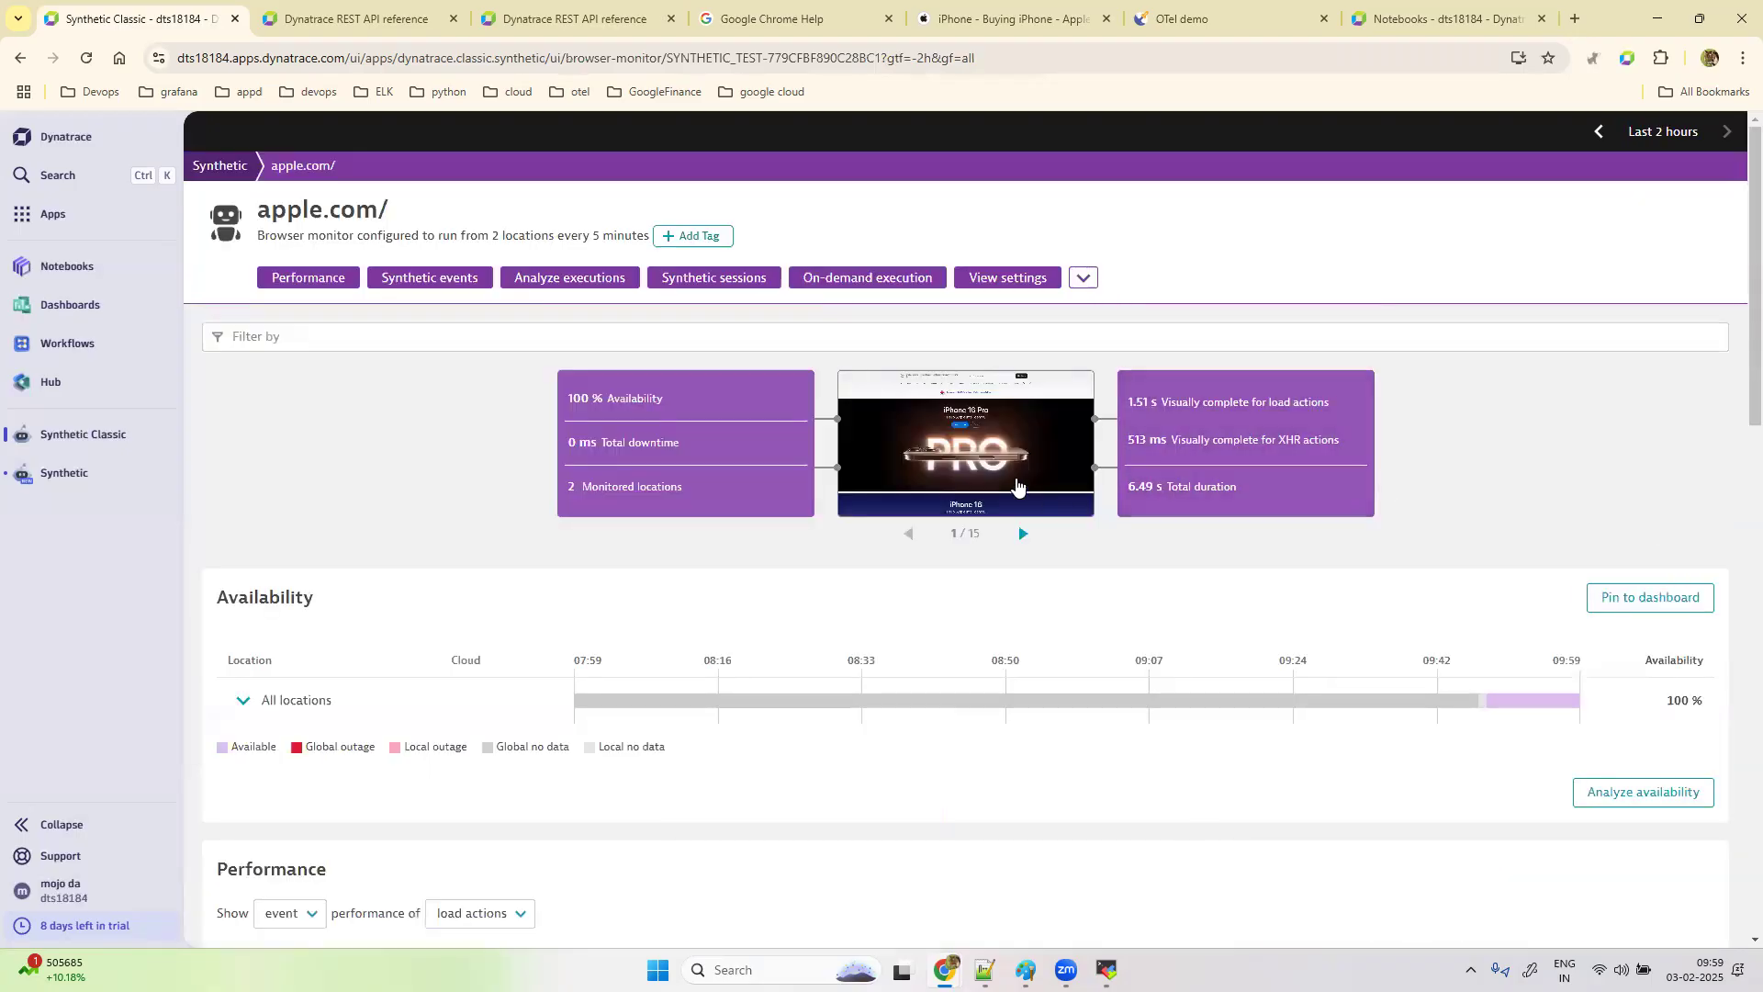
click(988, 456)
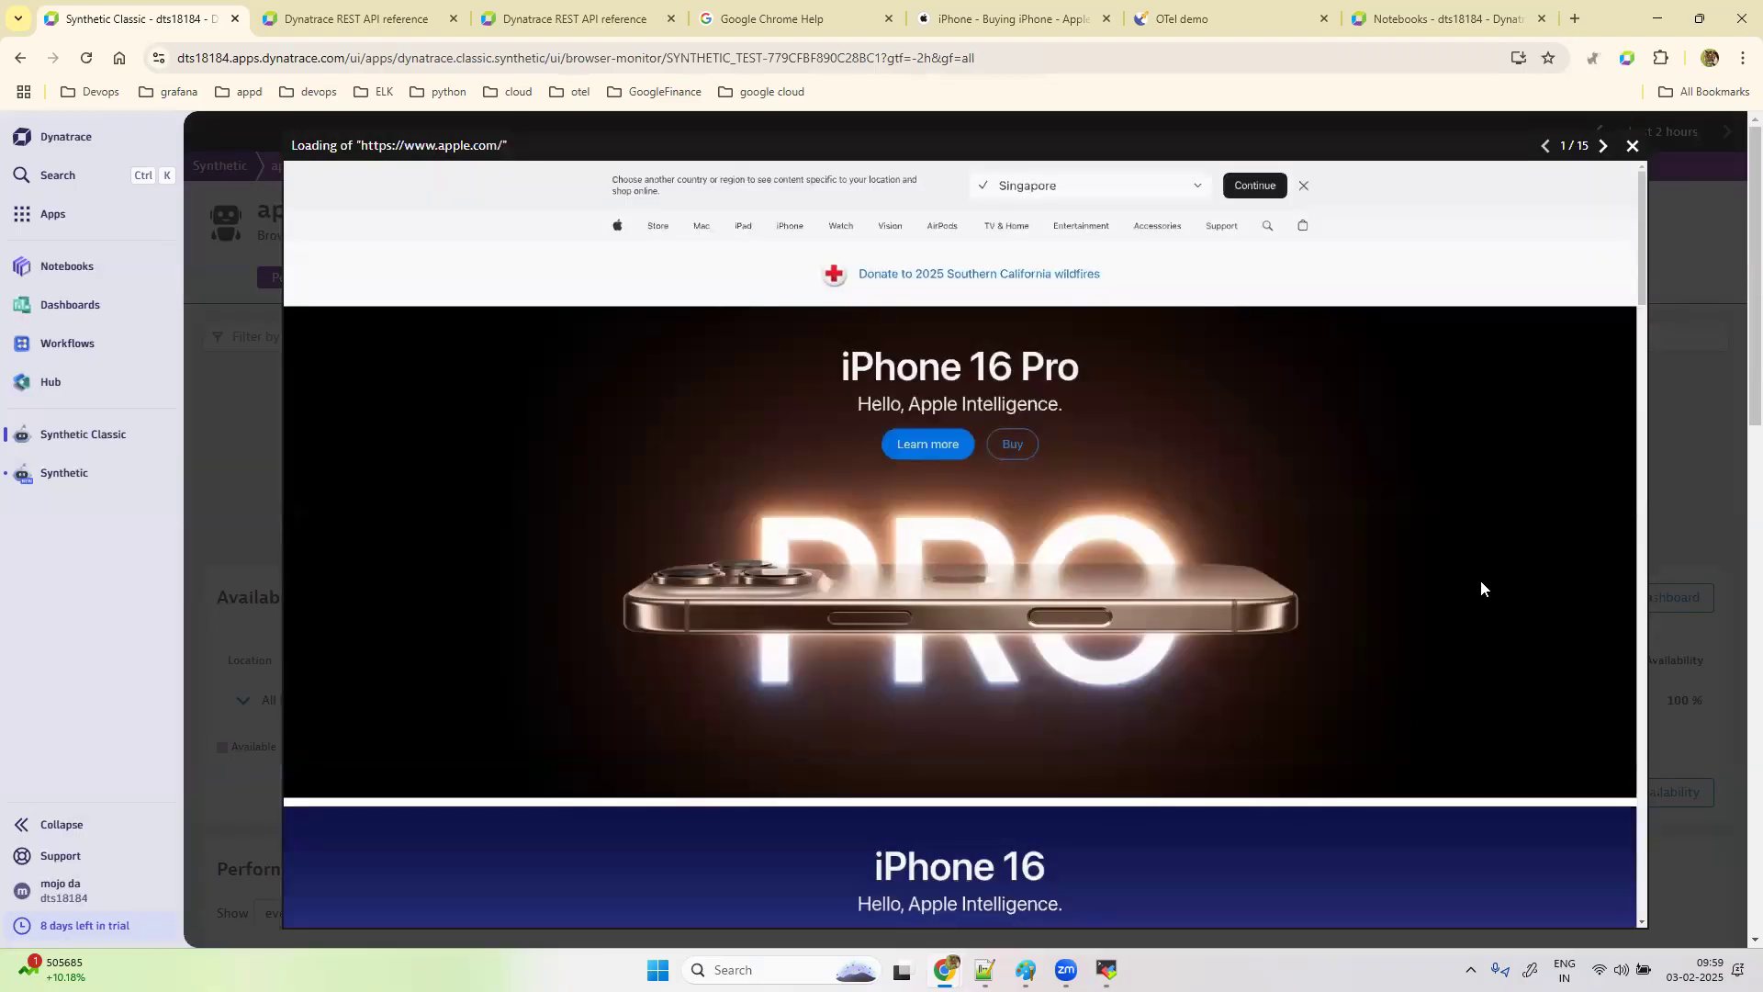
mouse_move(939, 964)
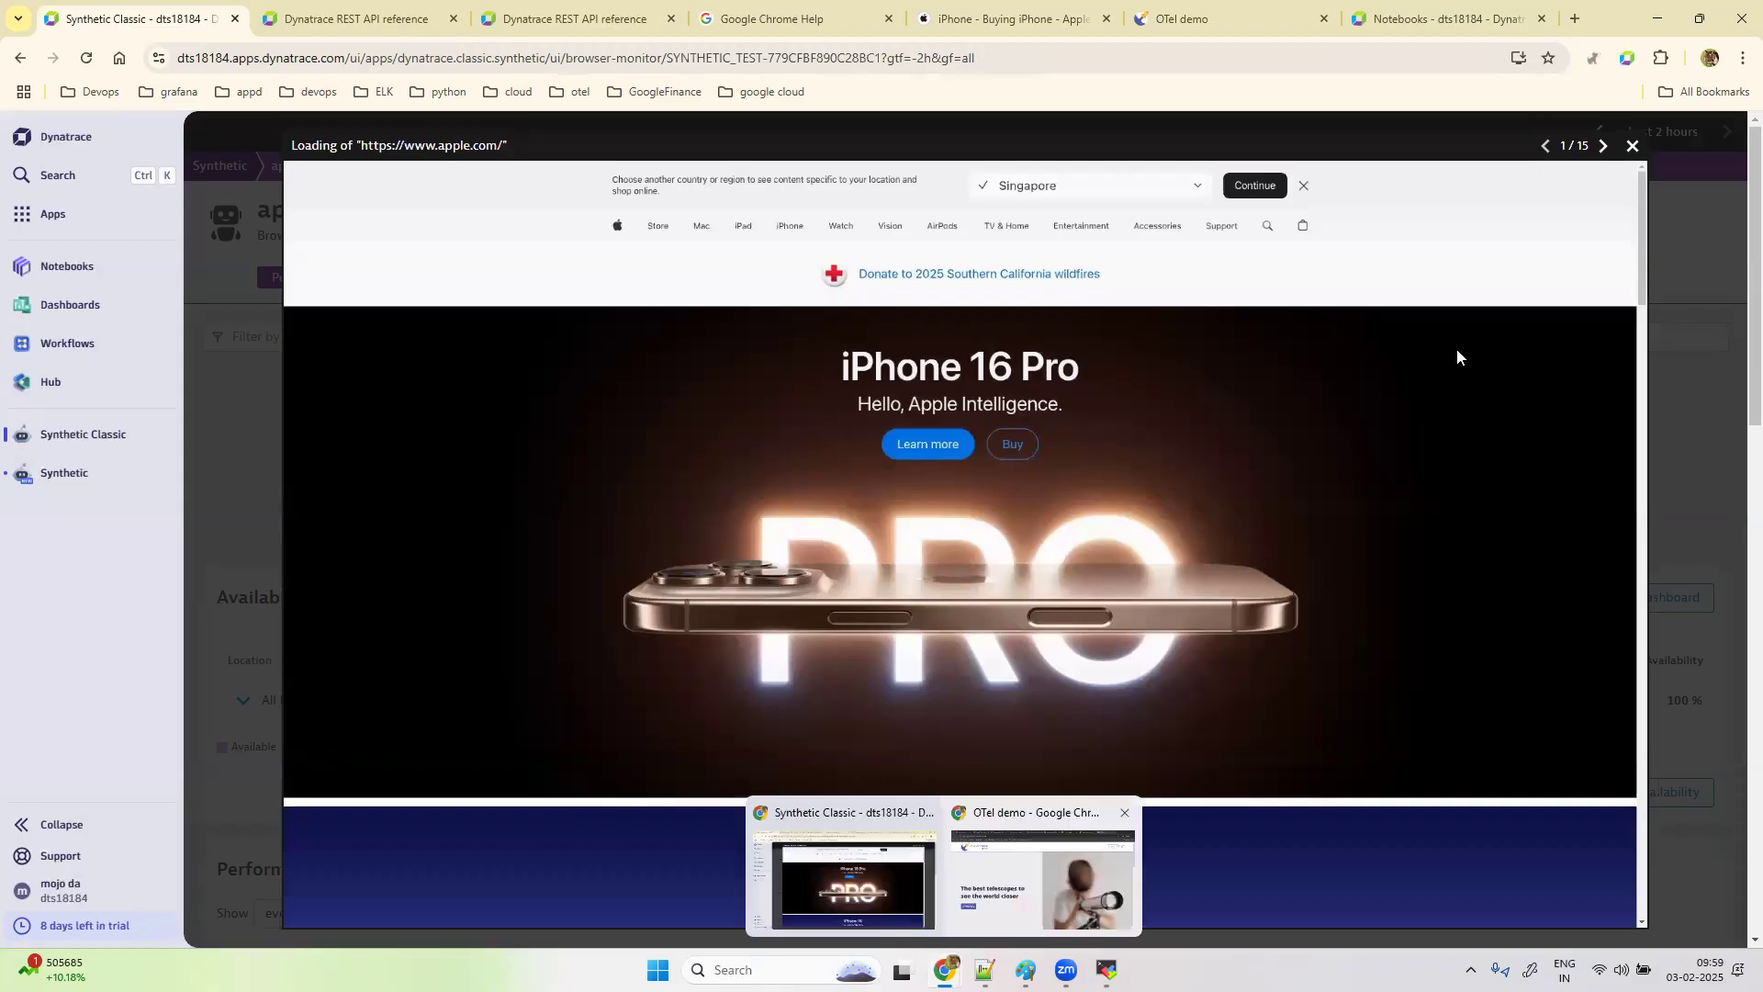
click(1605, 147)
click(1605, 147)
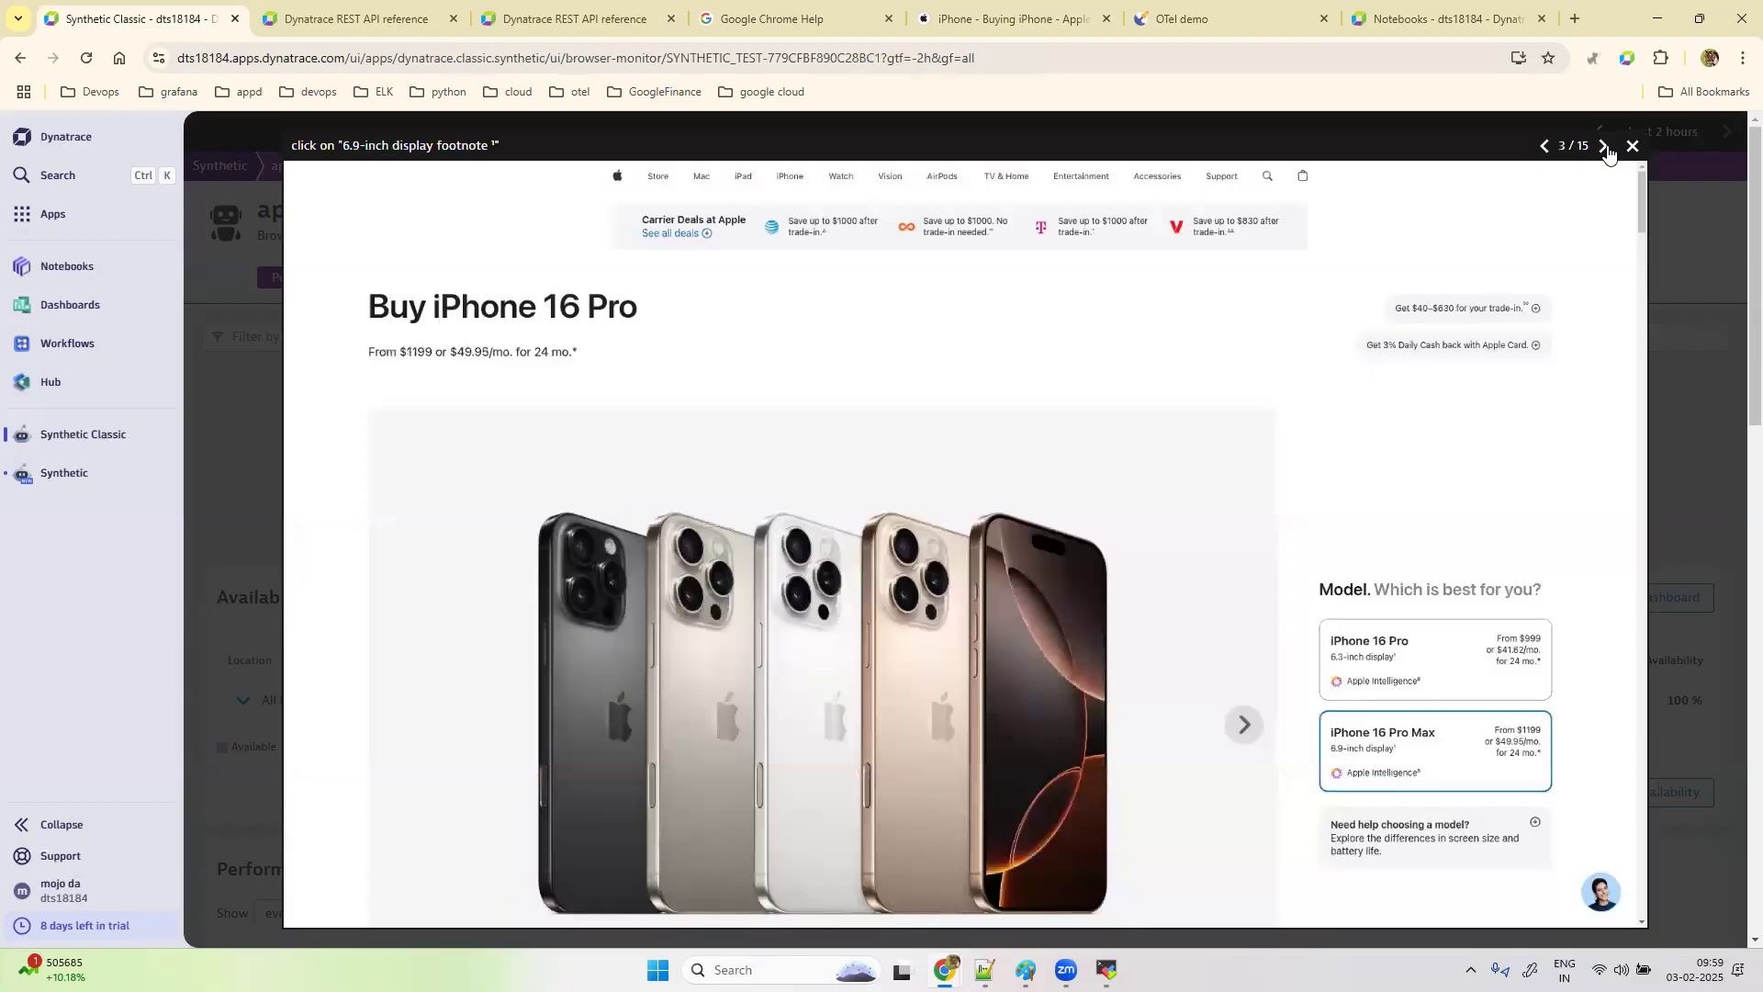
click(1606, 147)
click(1602, 147)
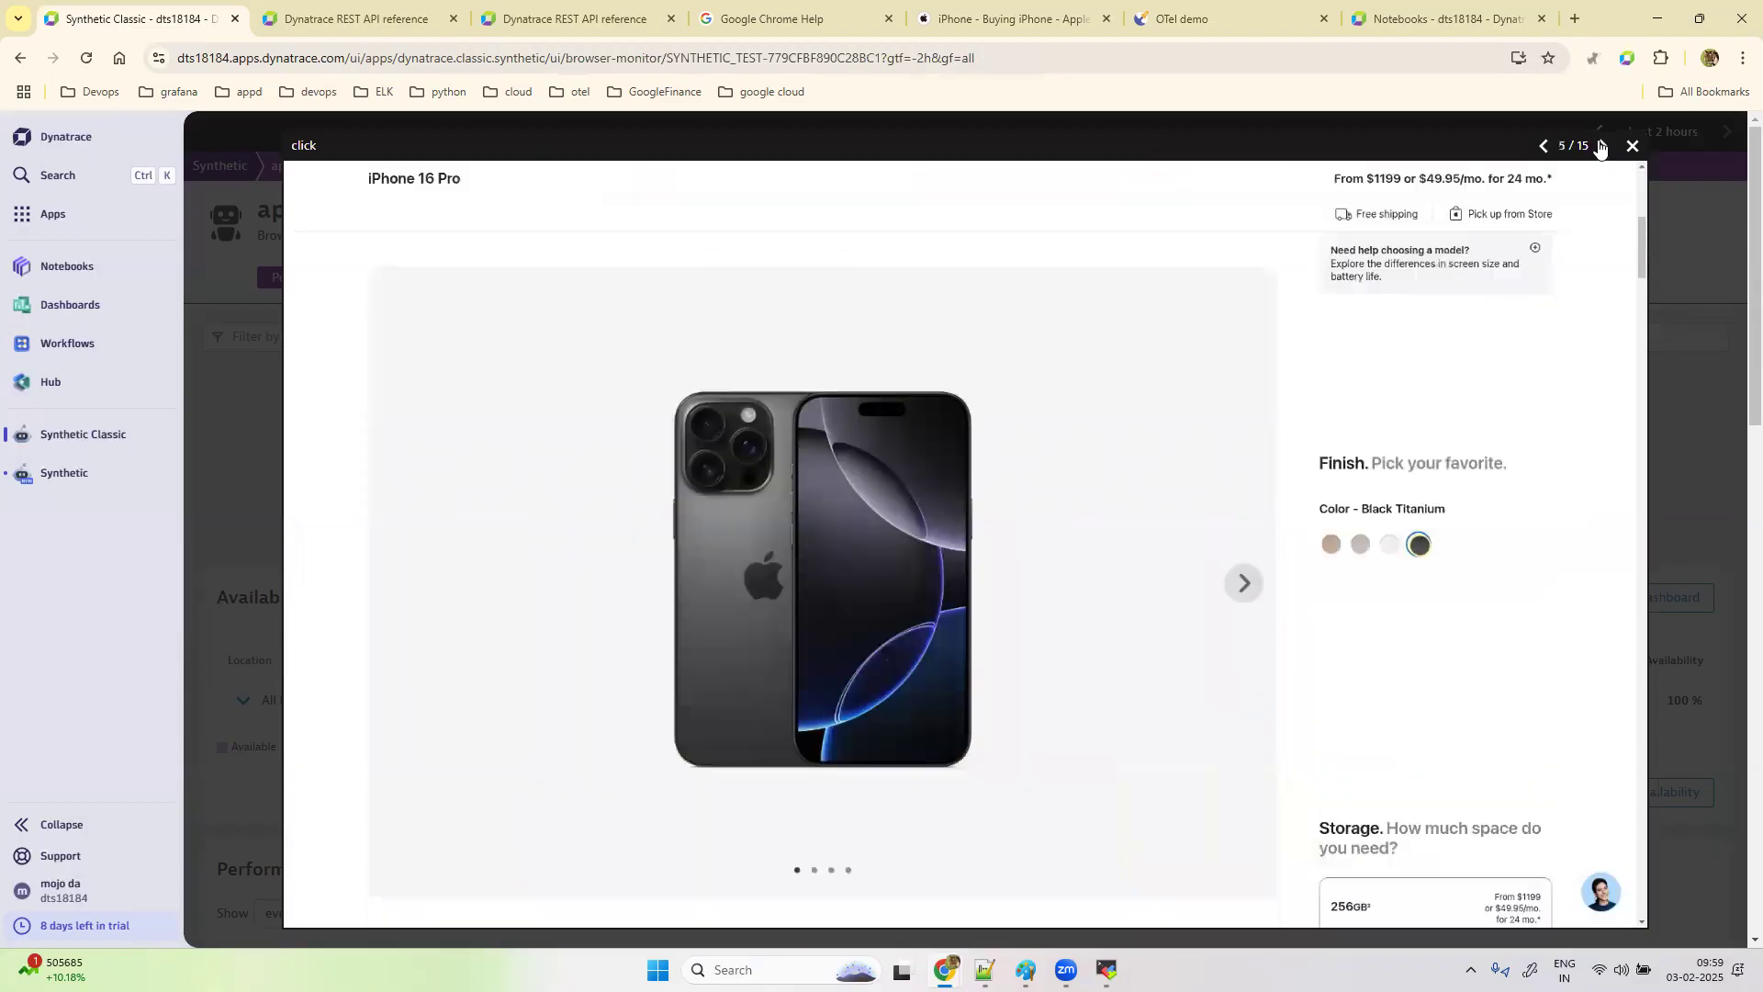
click(1600, 147)
click(1600, 147)
click(1600, 147)
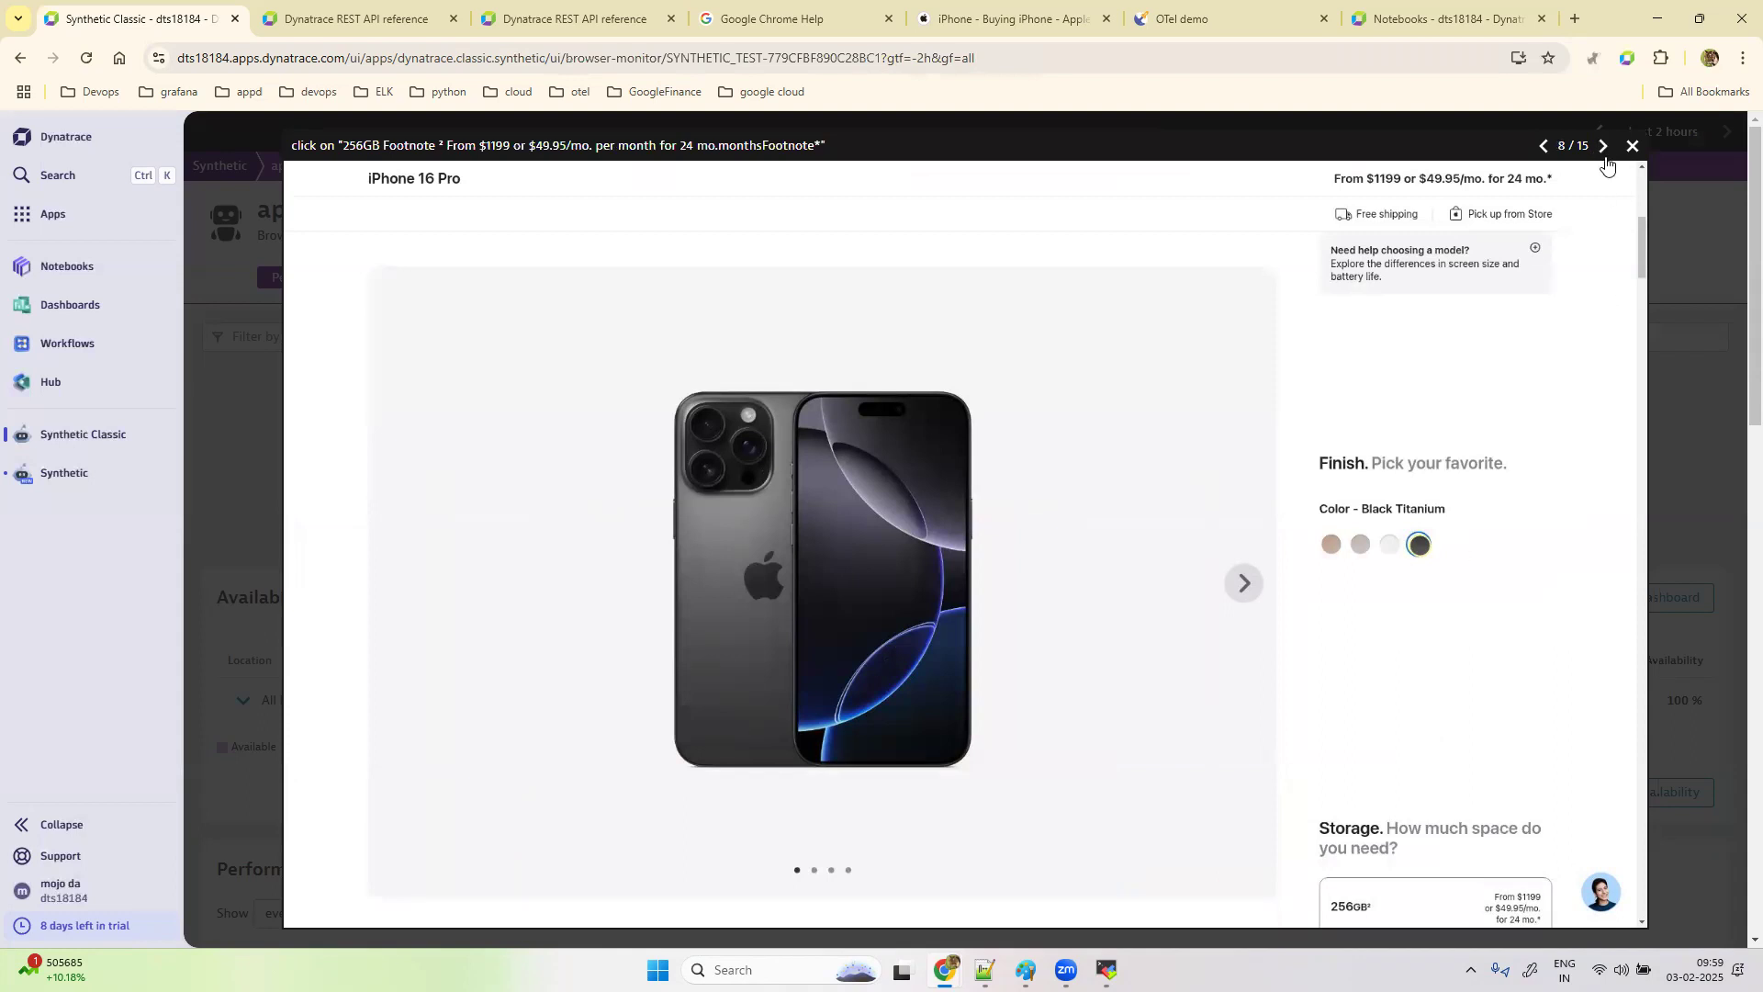
click(1604, 149)
click(1603, 149)
click(1603, 149)
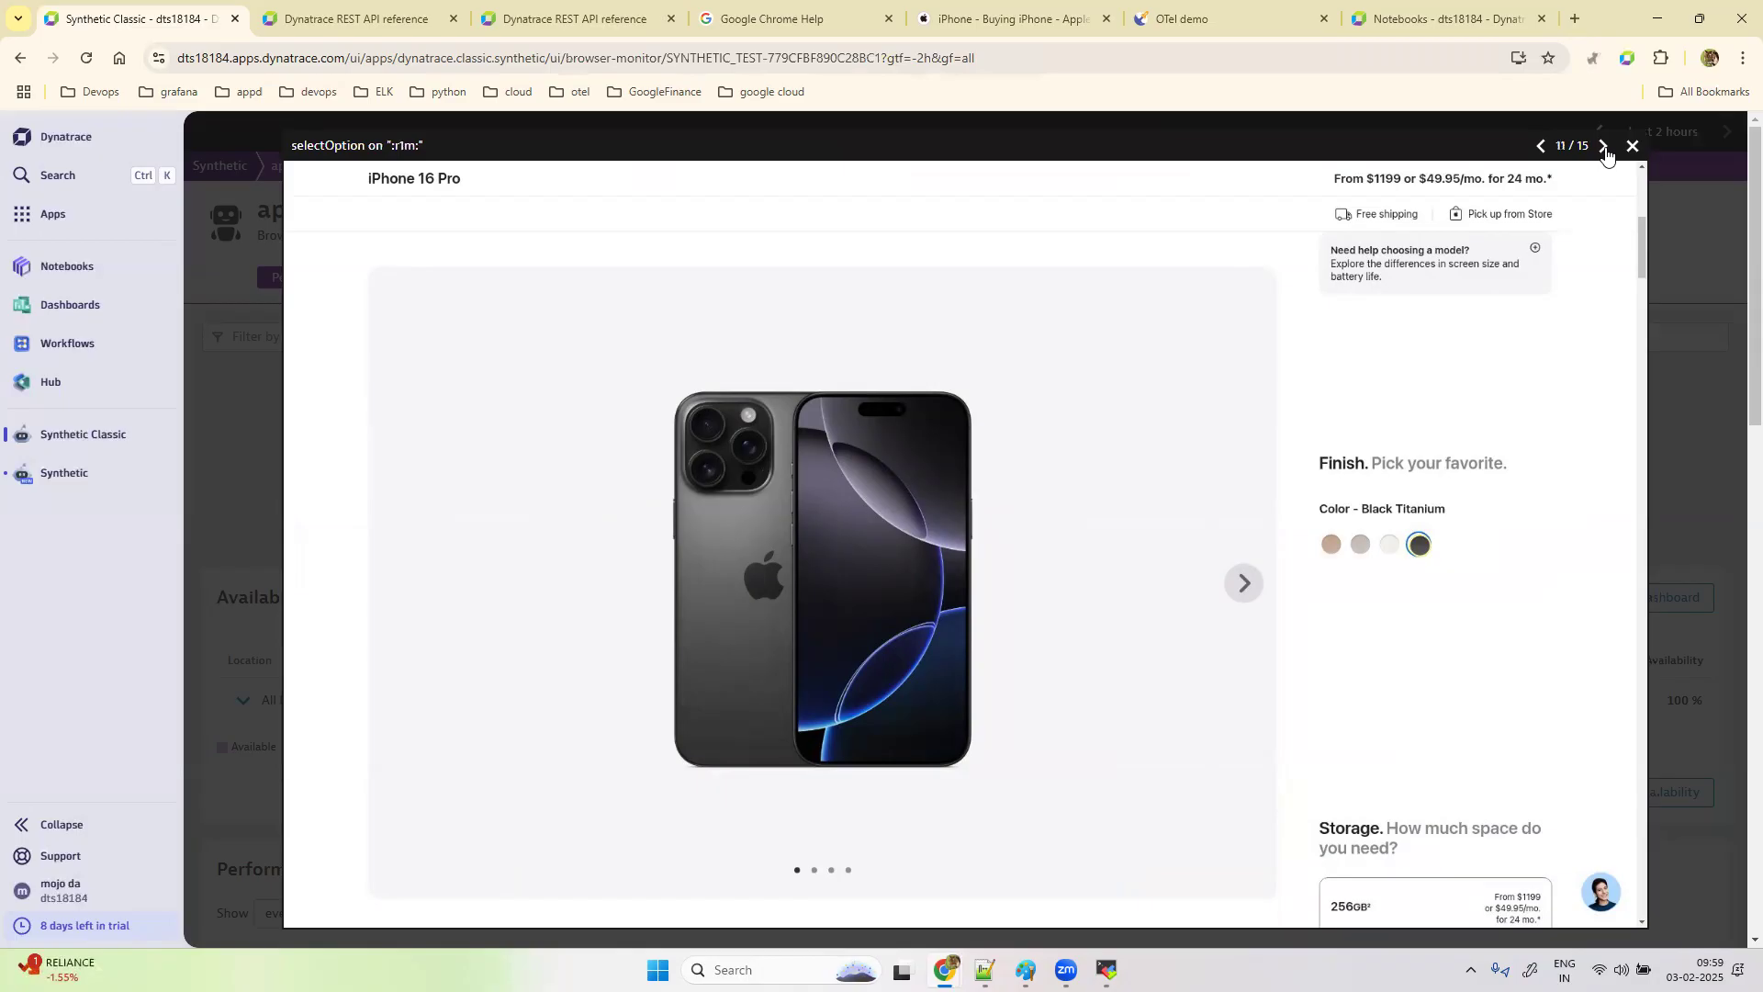
click(1604, 150)
click(1604, 150)
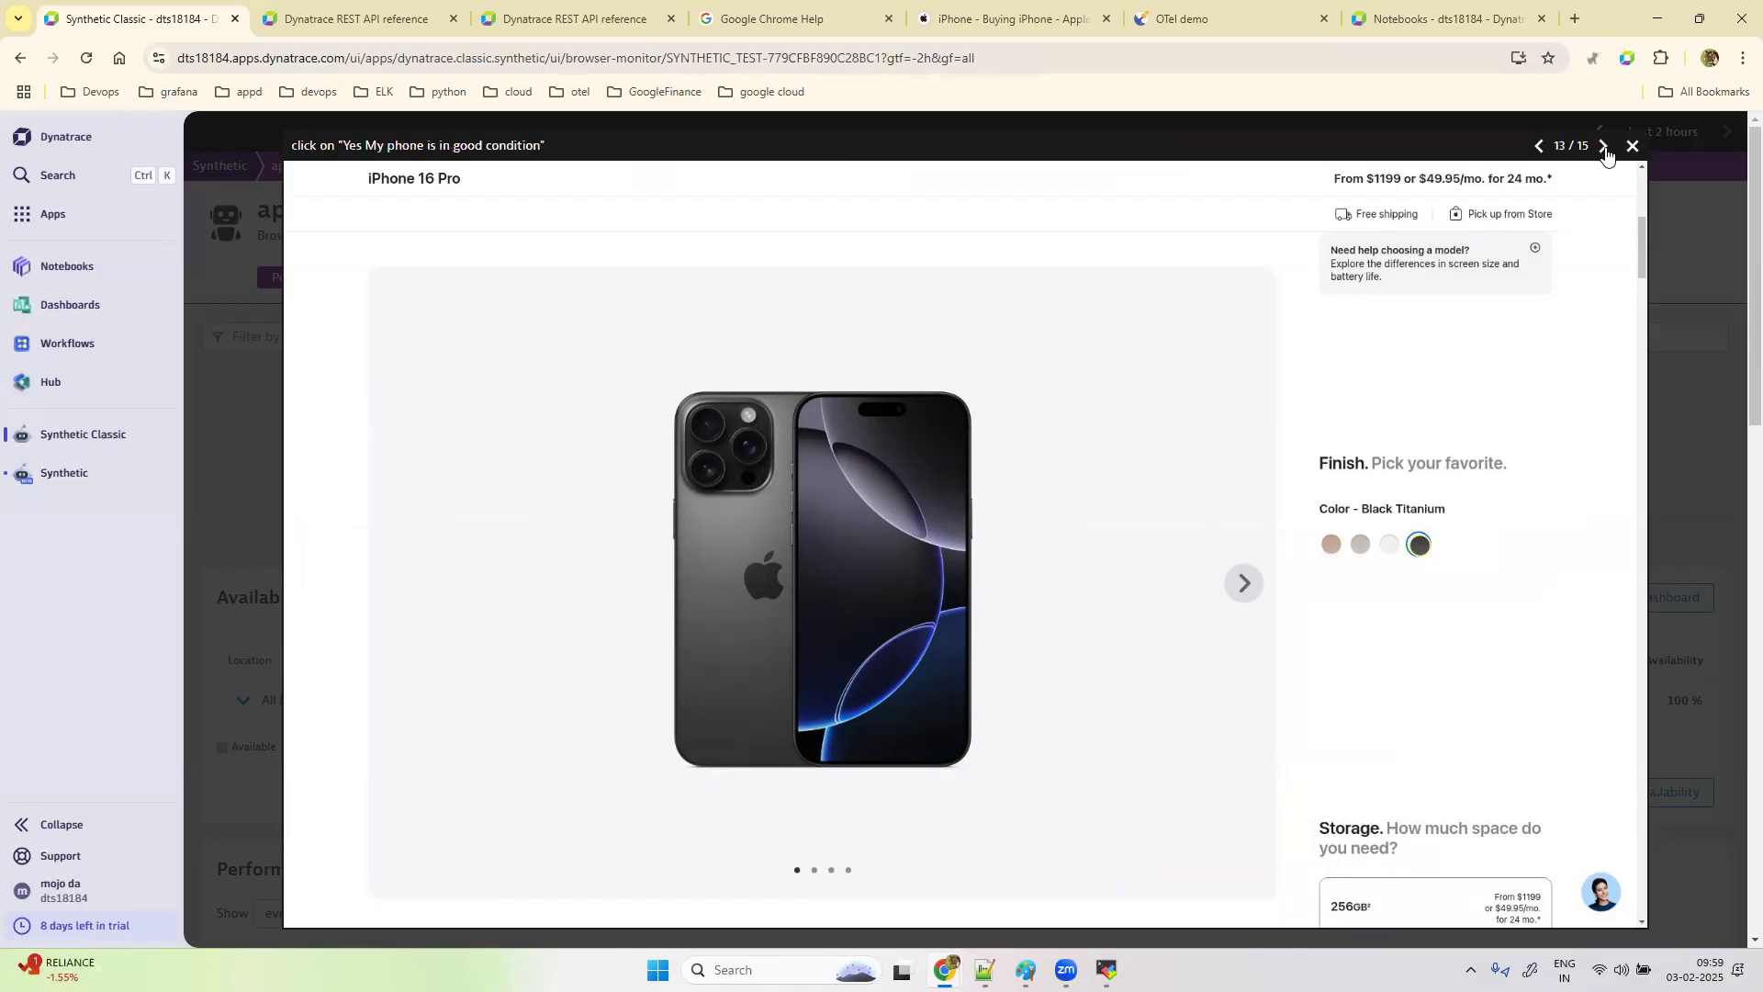
click(1602, 148)
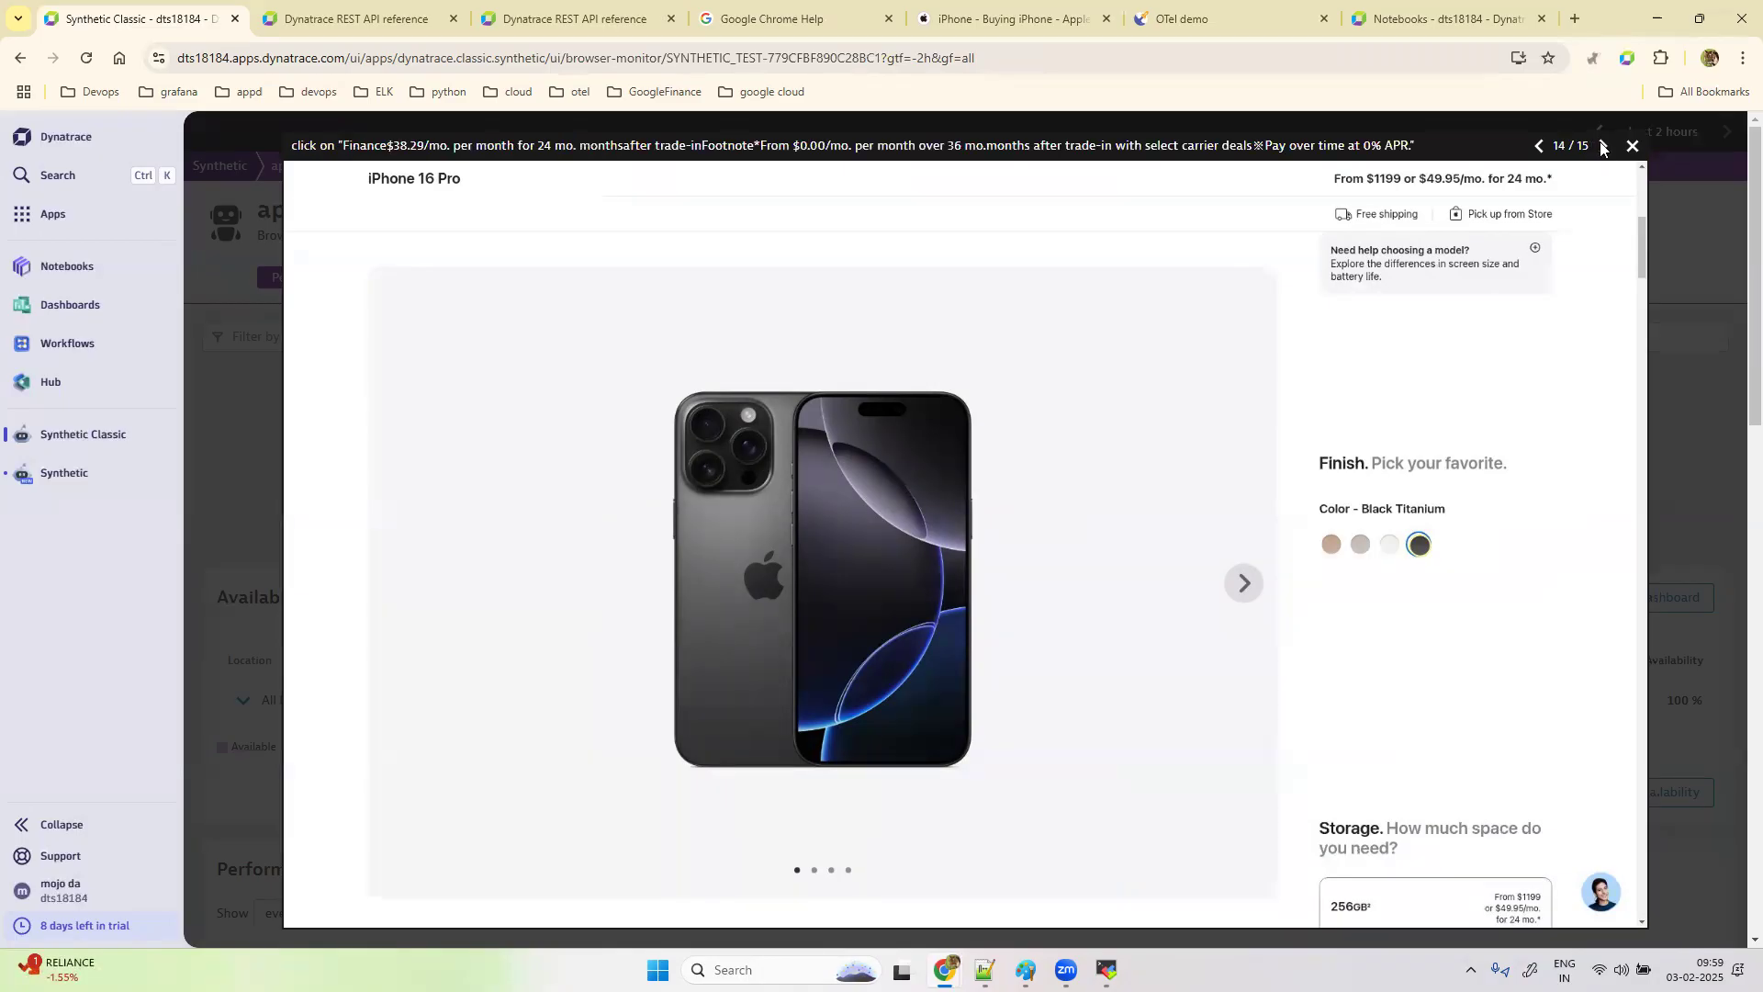
click(1602, 148)
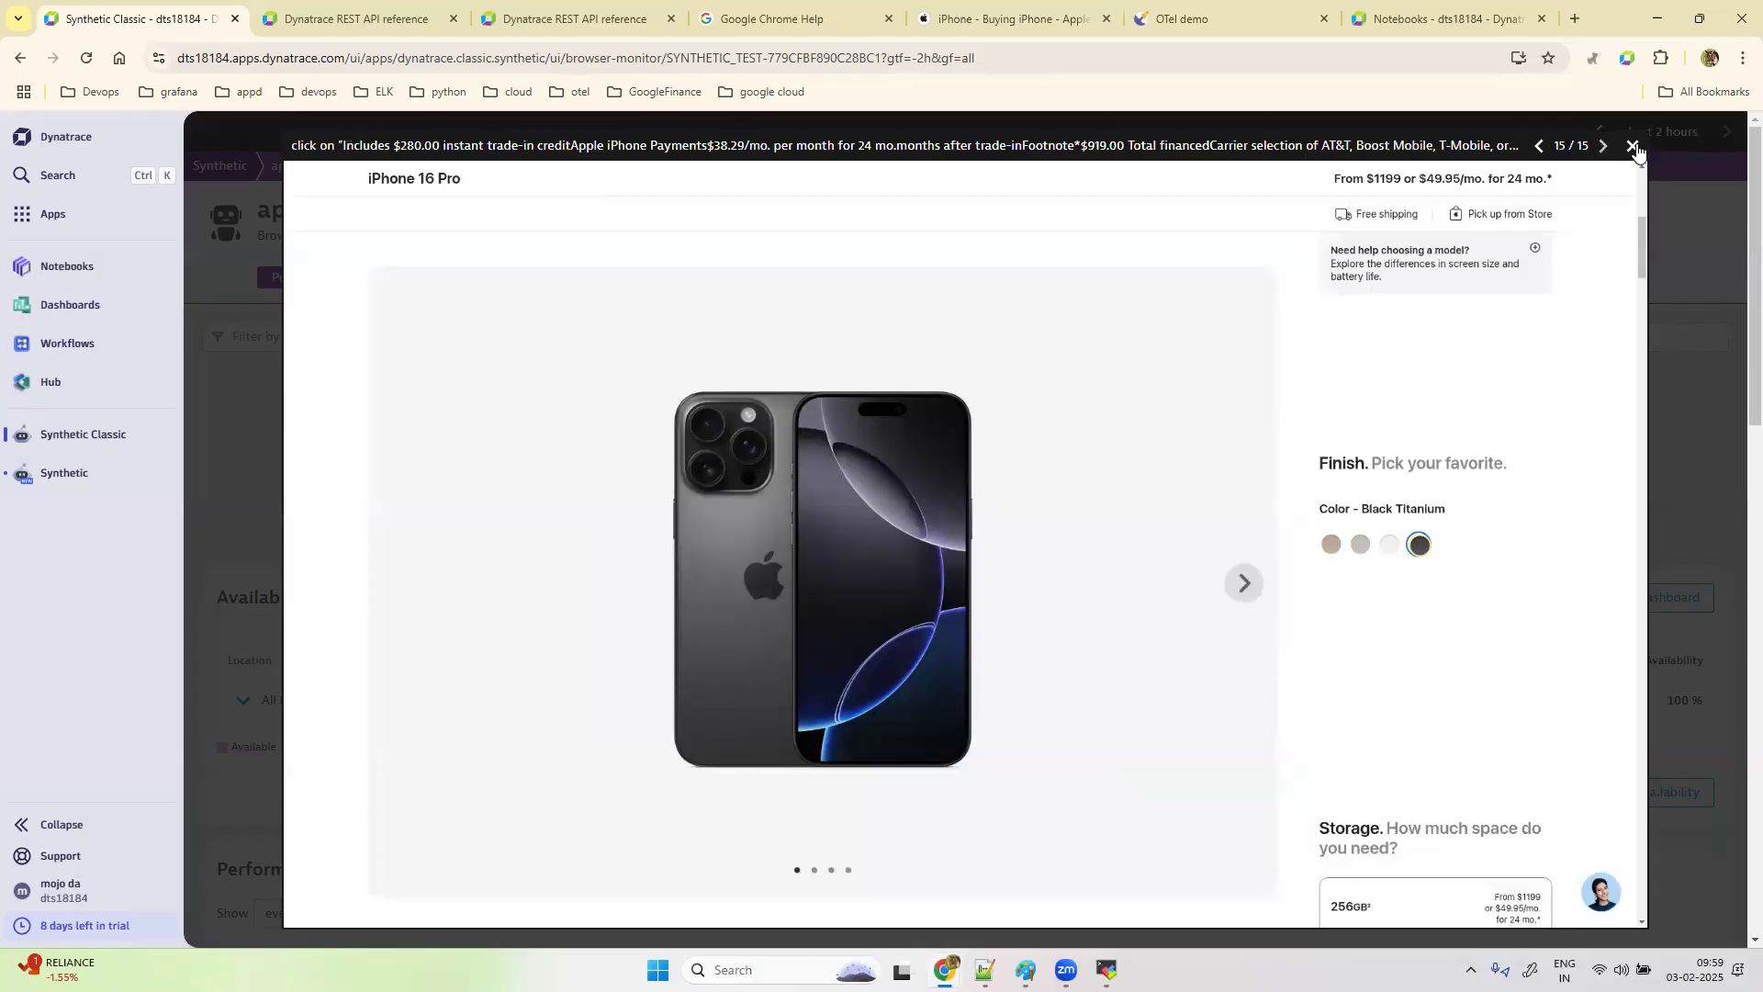
click(1631, 146)
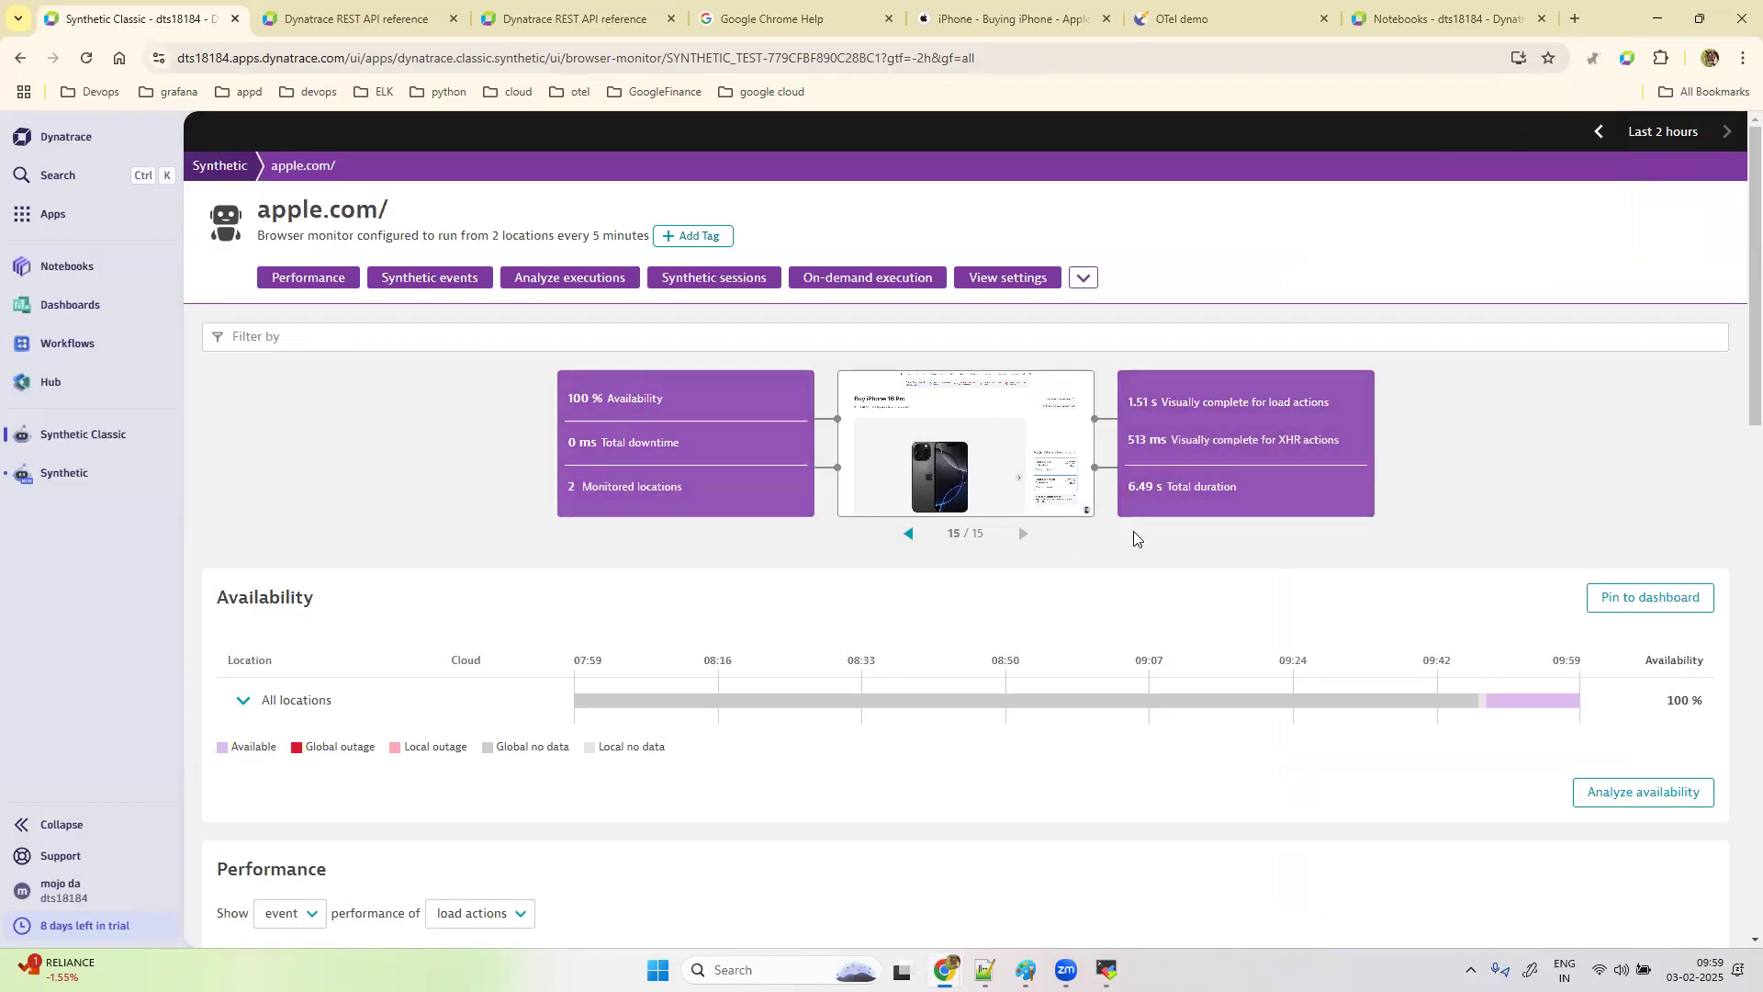
click(971, 464)
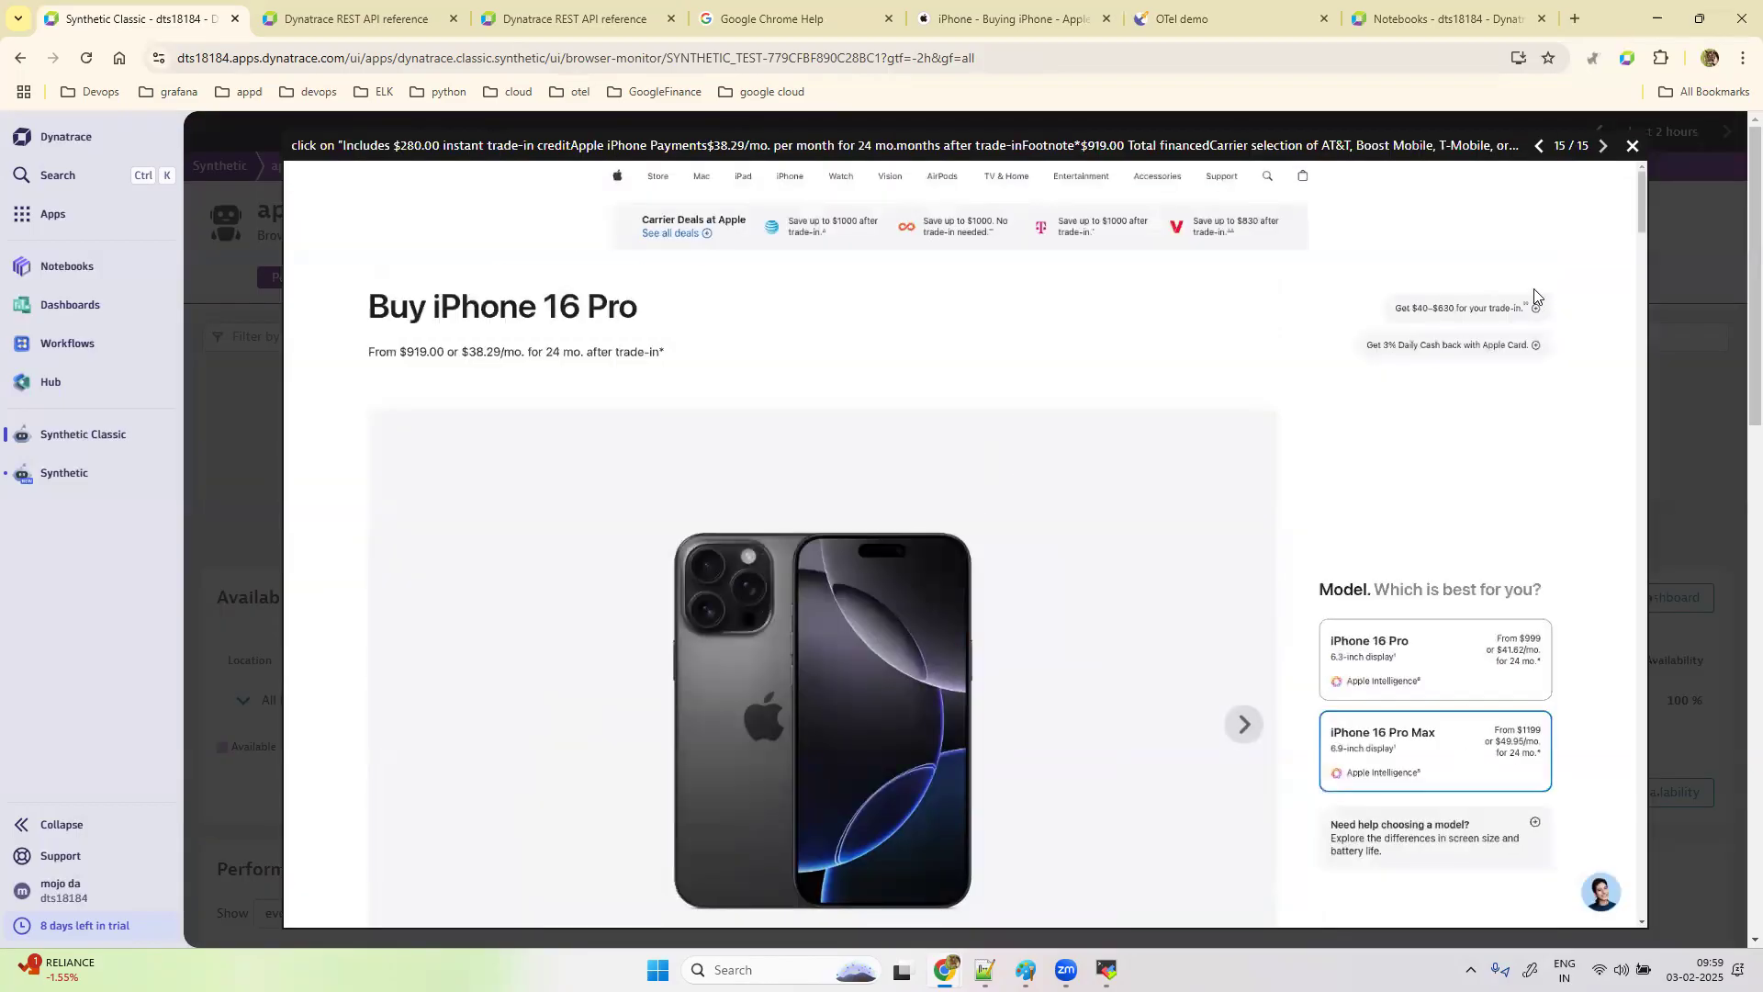
click(1631, 148)
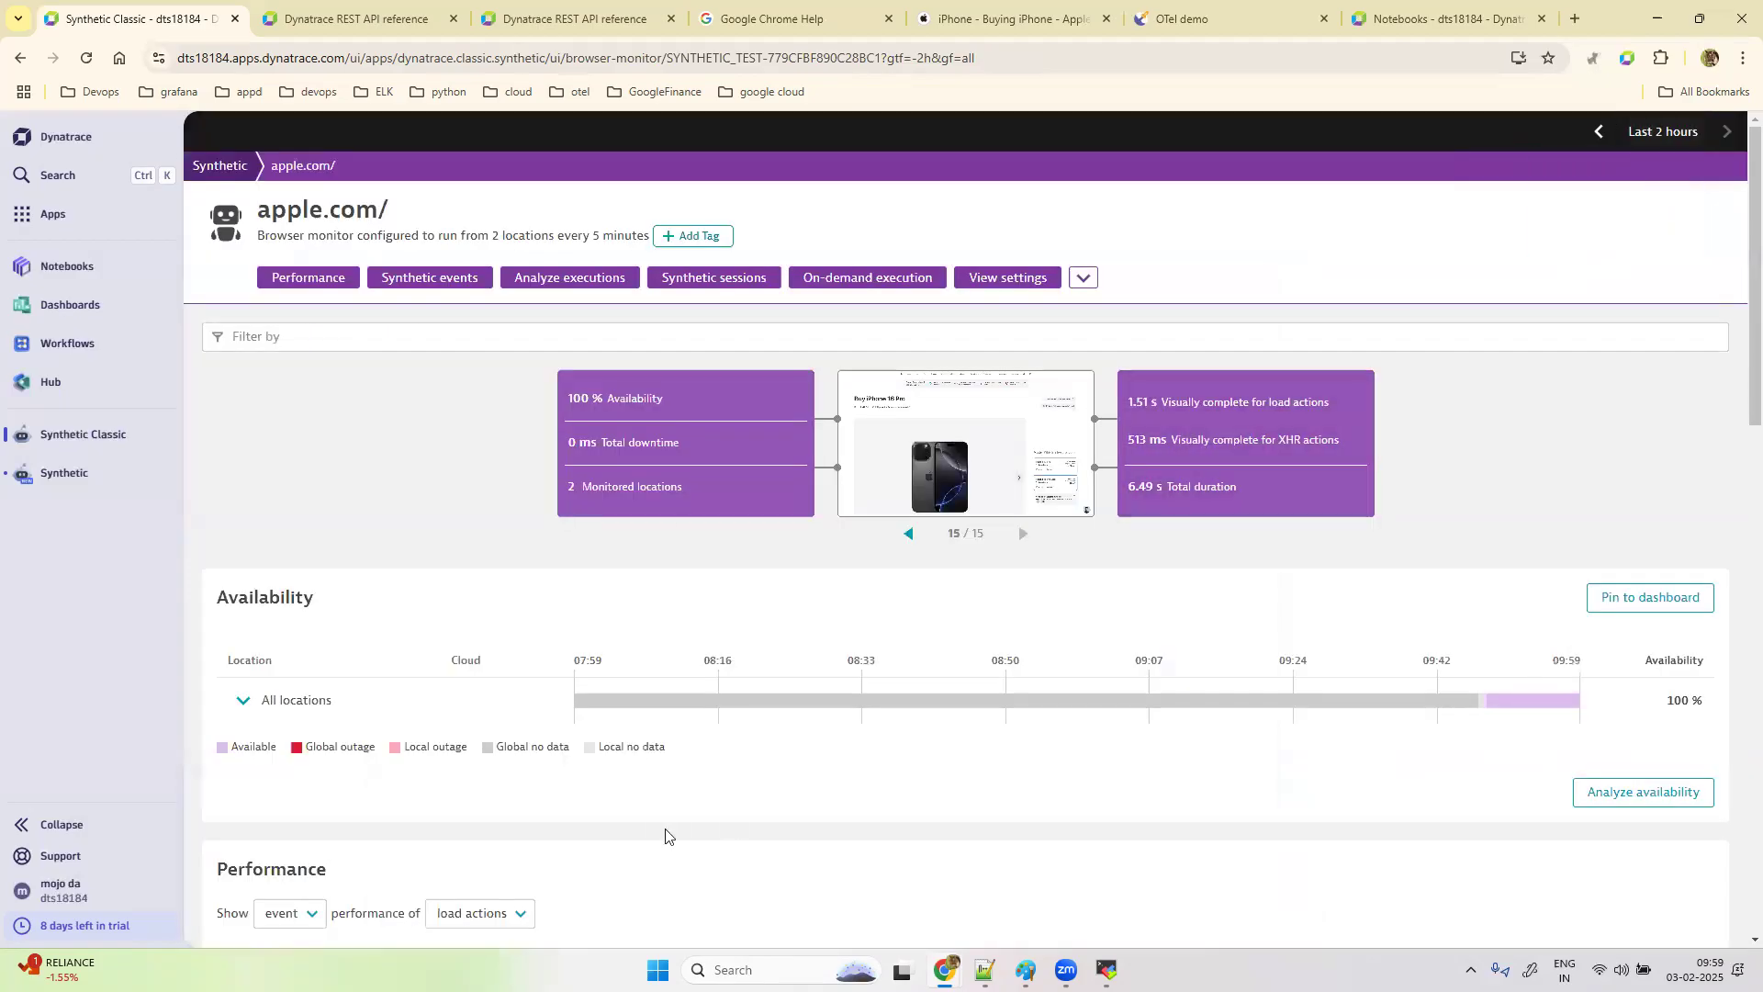
Step: Review the apple.com/ monitor's synthetic events and actions, inspect the screenshots of events 10 and 11, and return to the synthetic monitors list
scroll(670, 834, down, 10)
scroll(670, 835, down, 2)
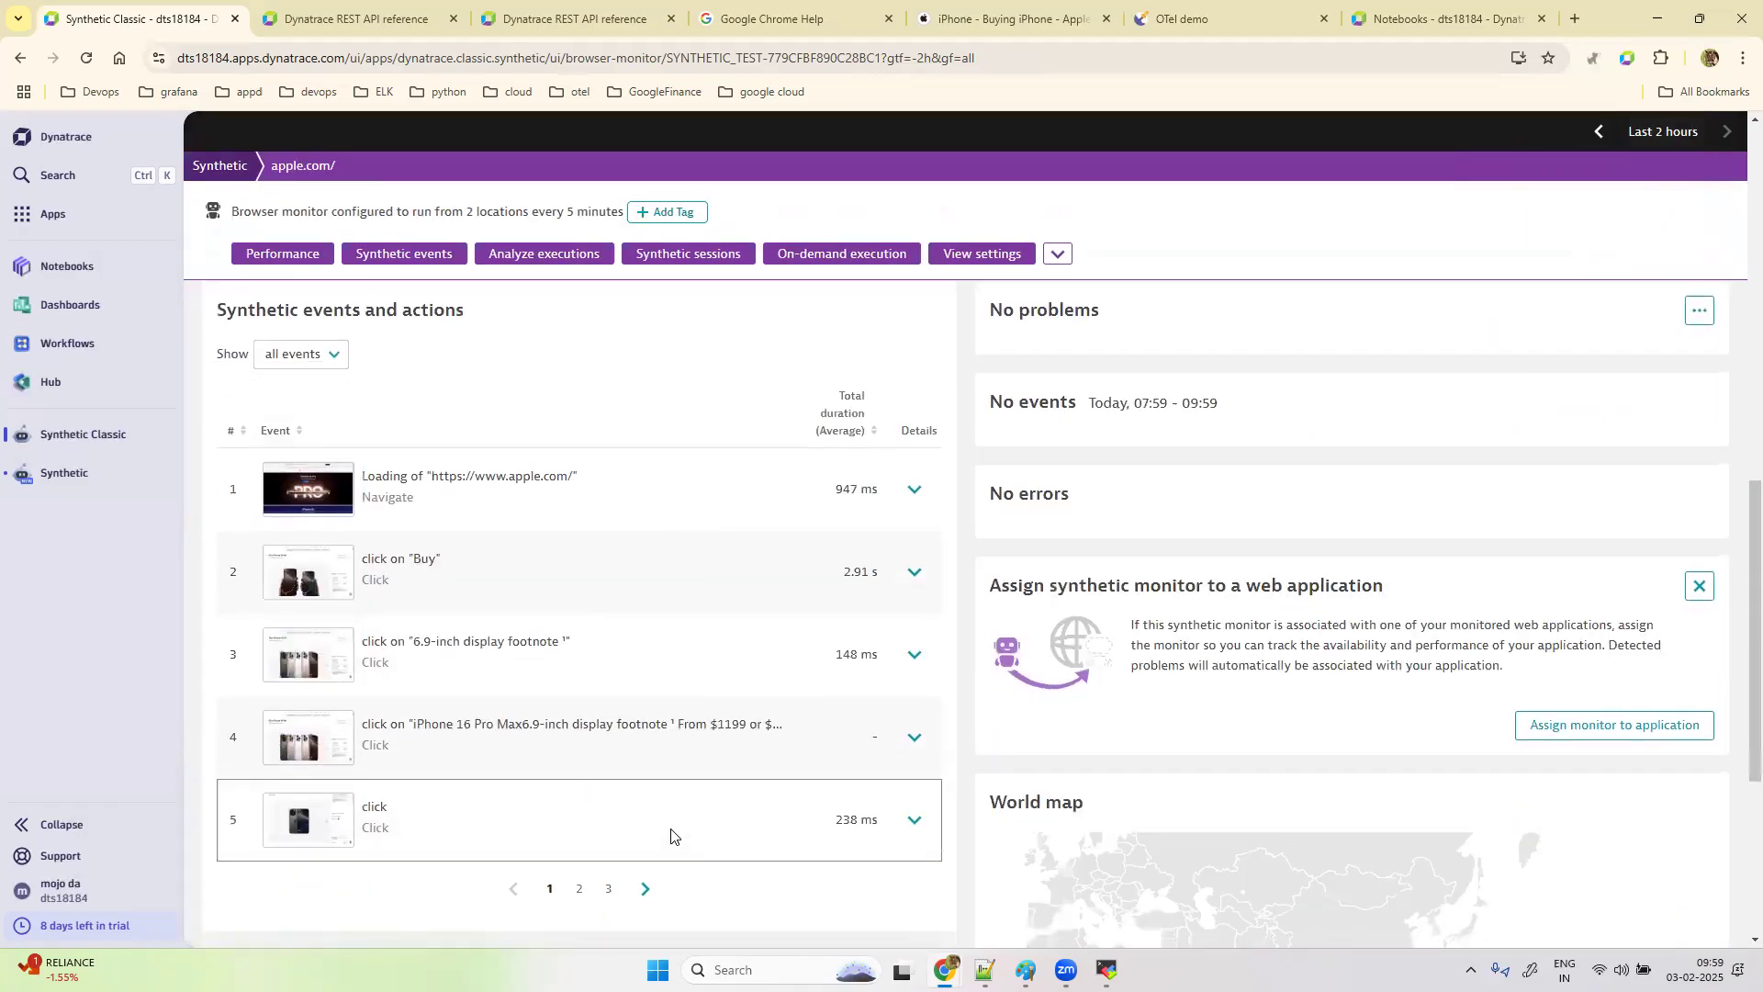
click(648, 889)
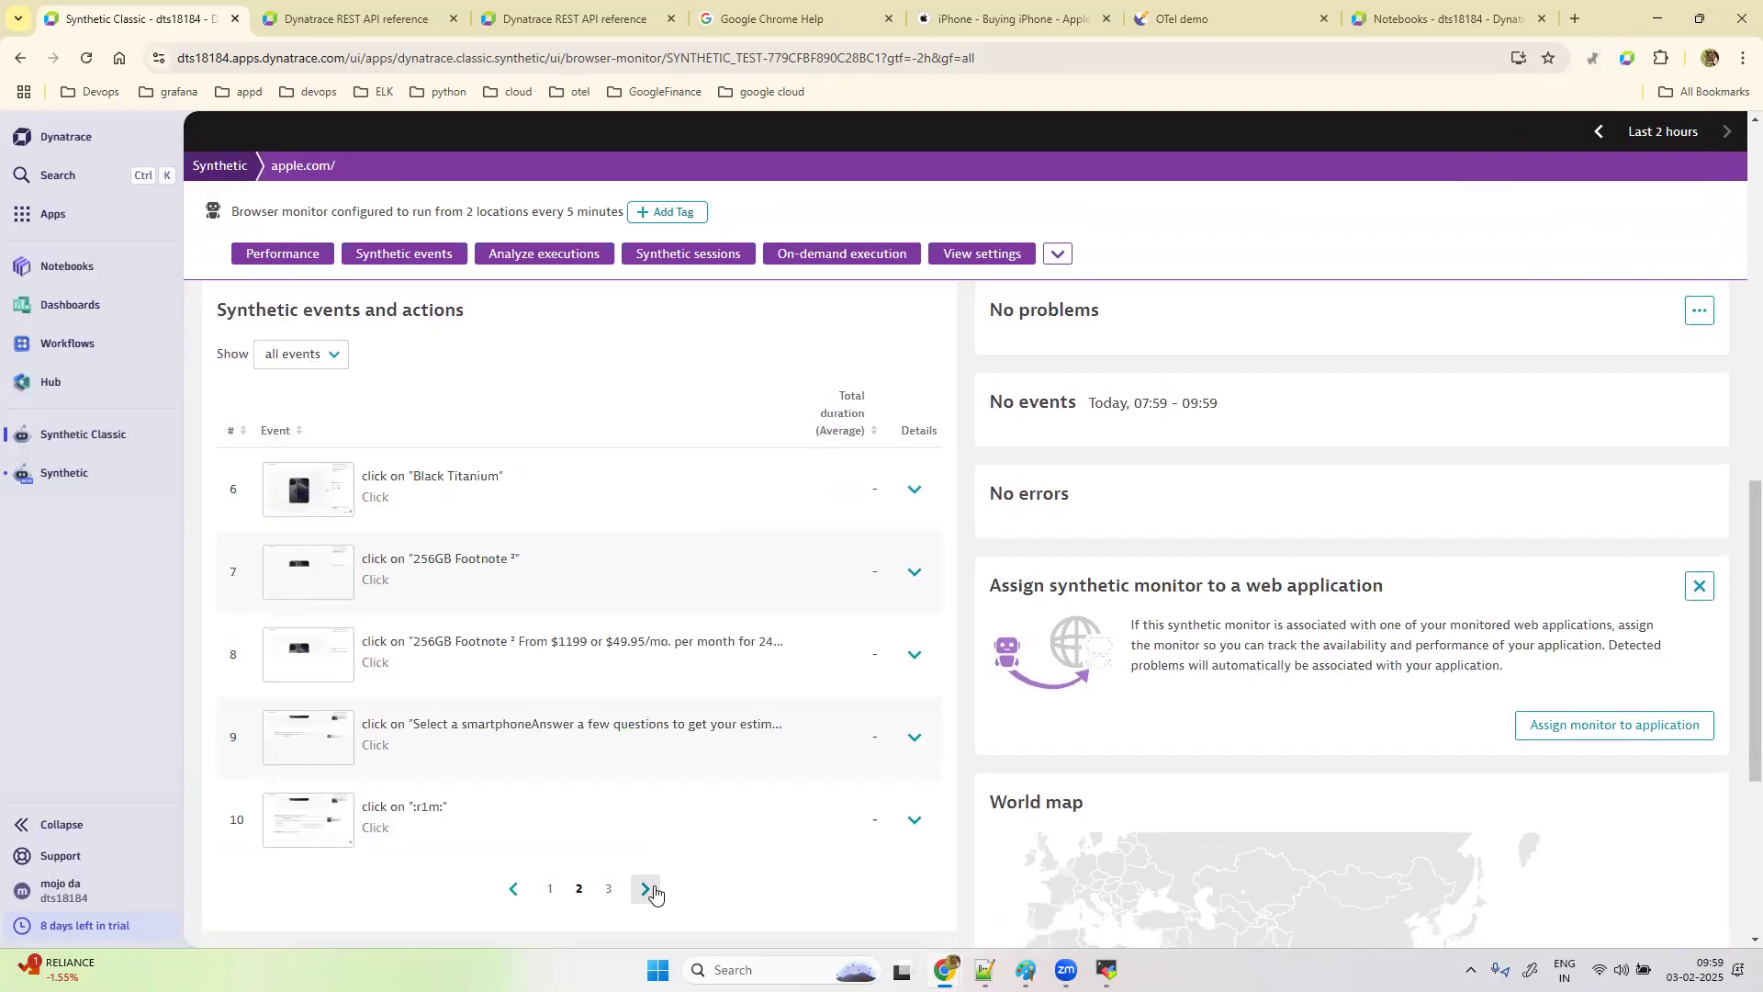
click(294, 815)
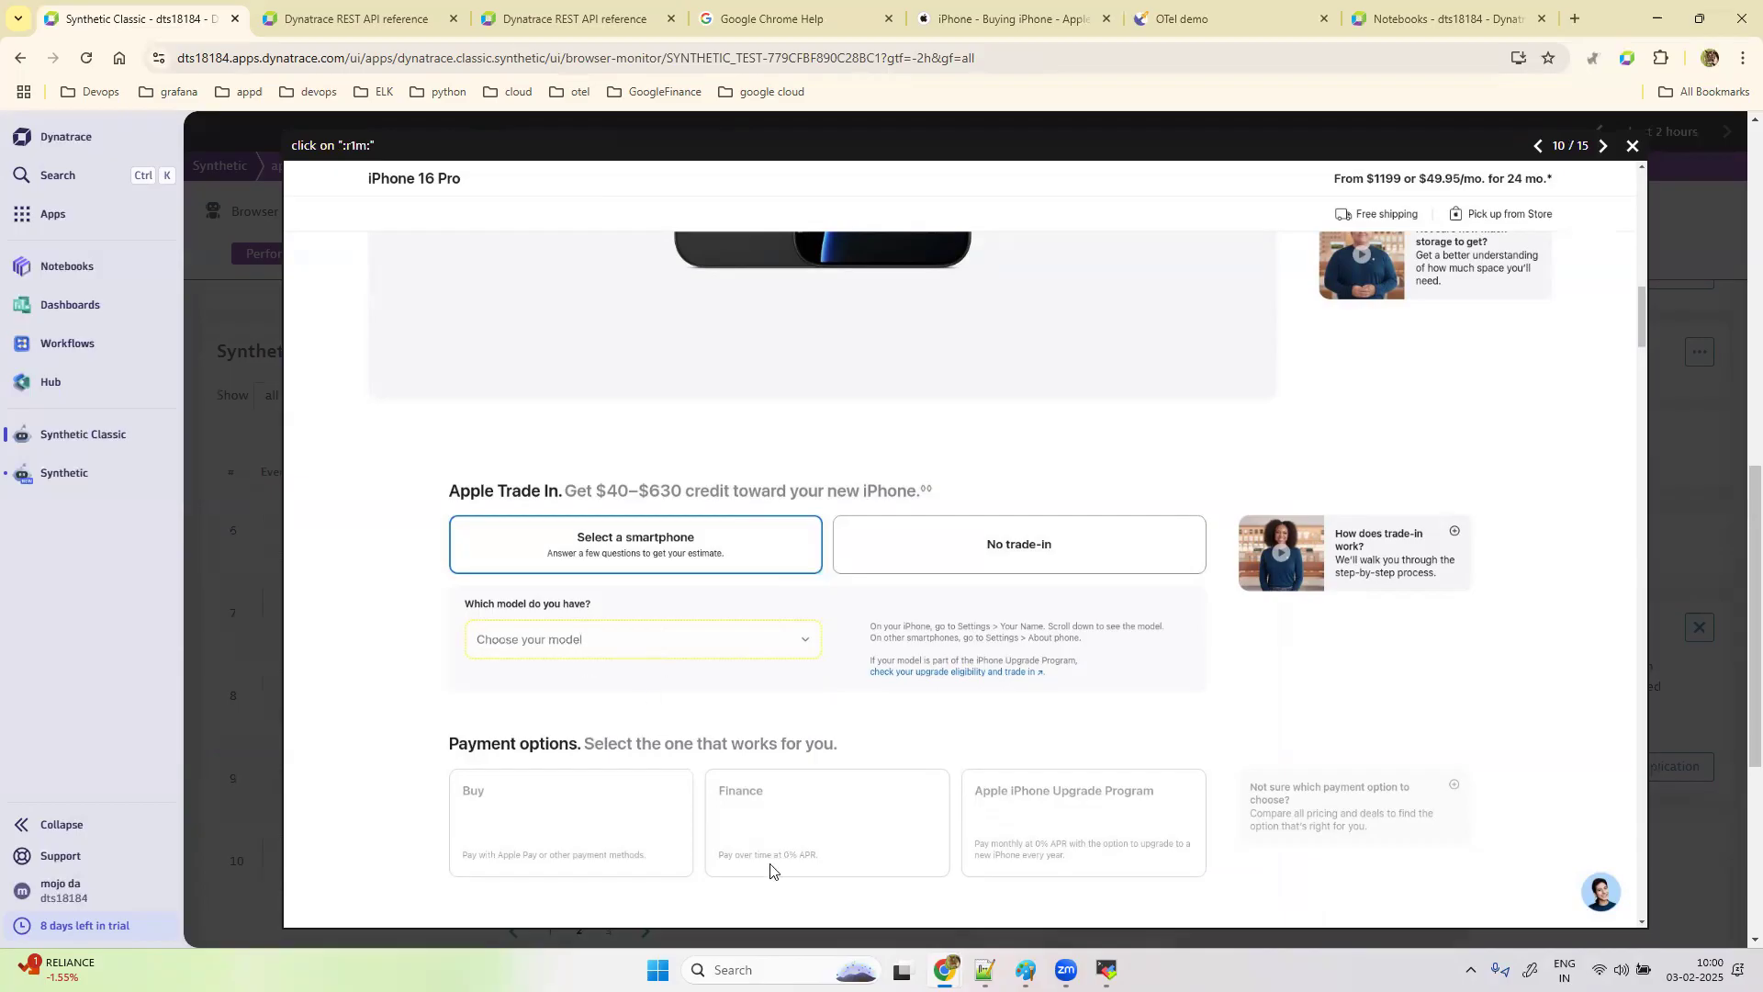
click(1604, 148)
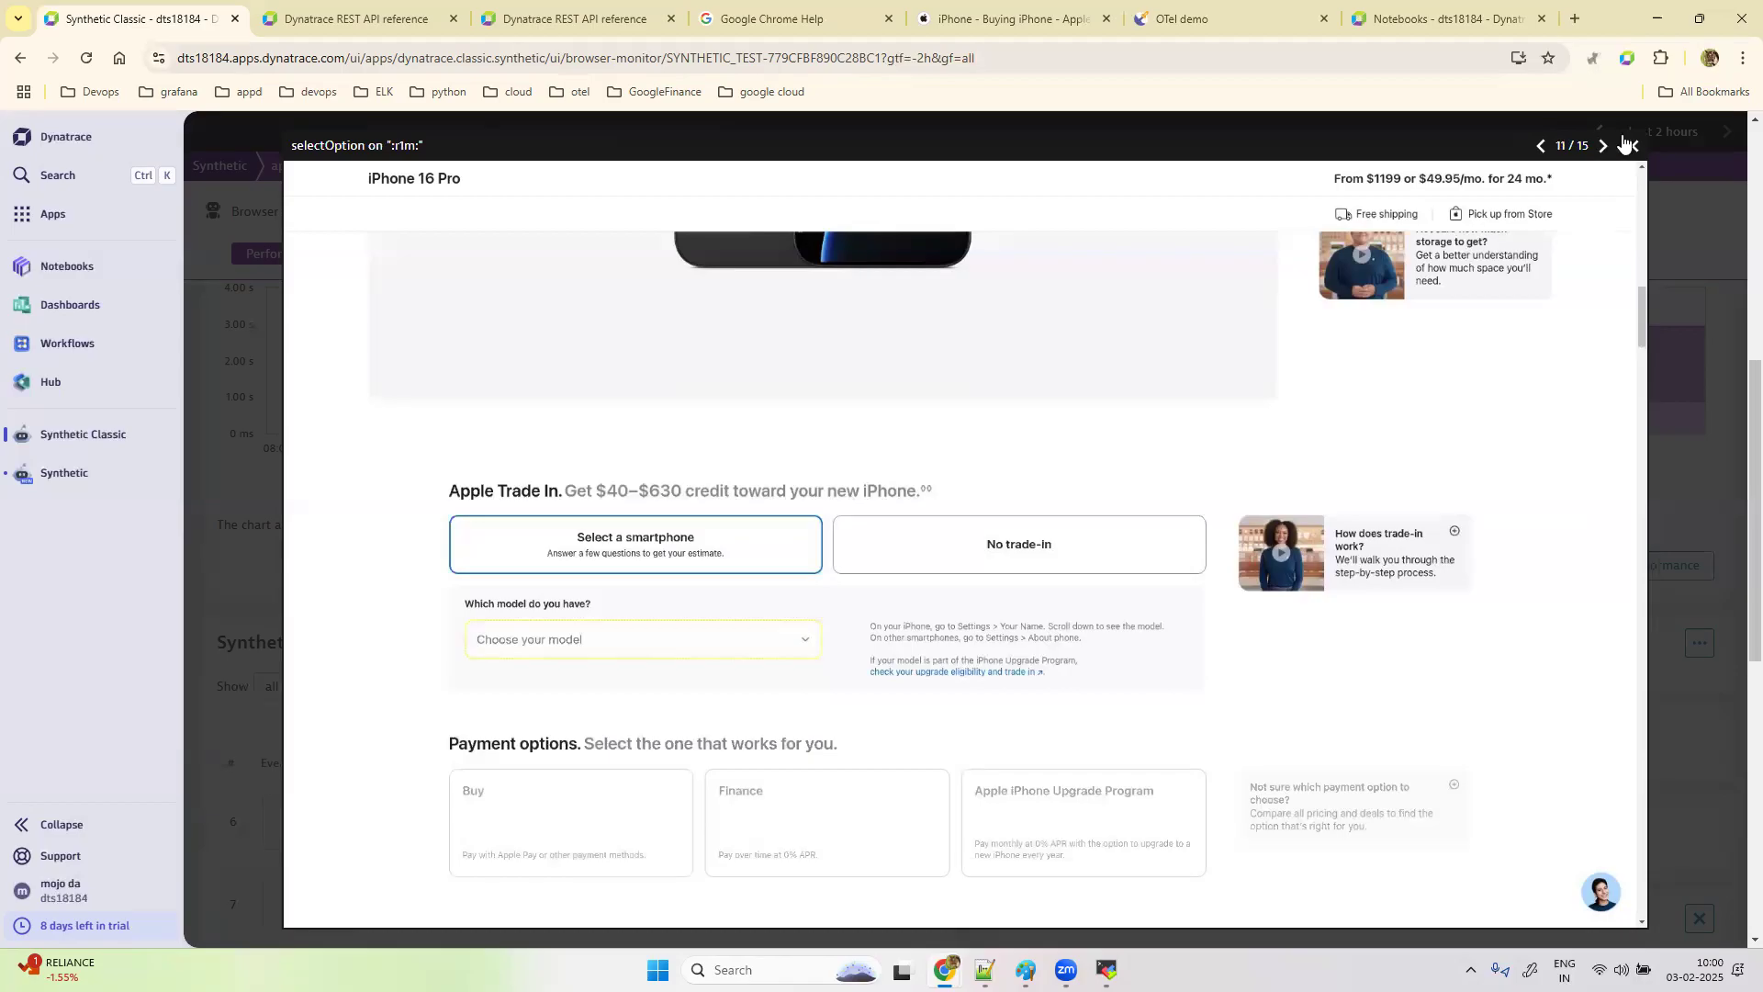
click(1633, 146)
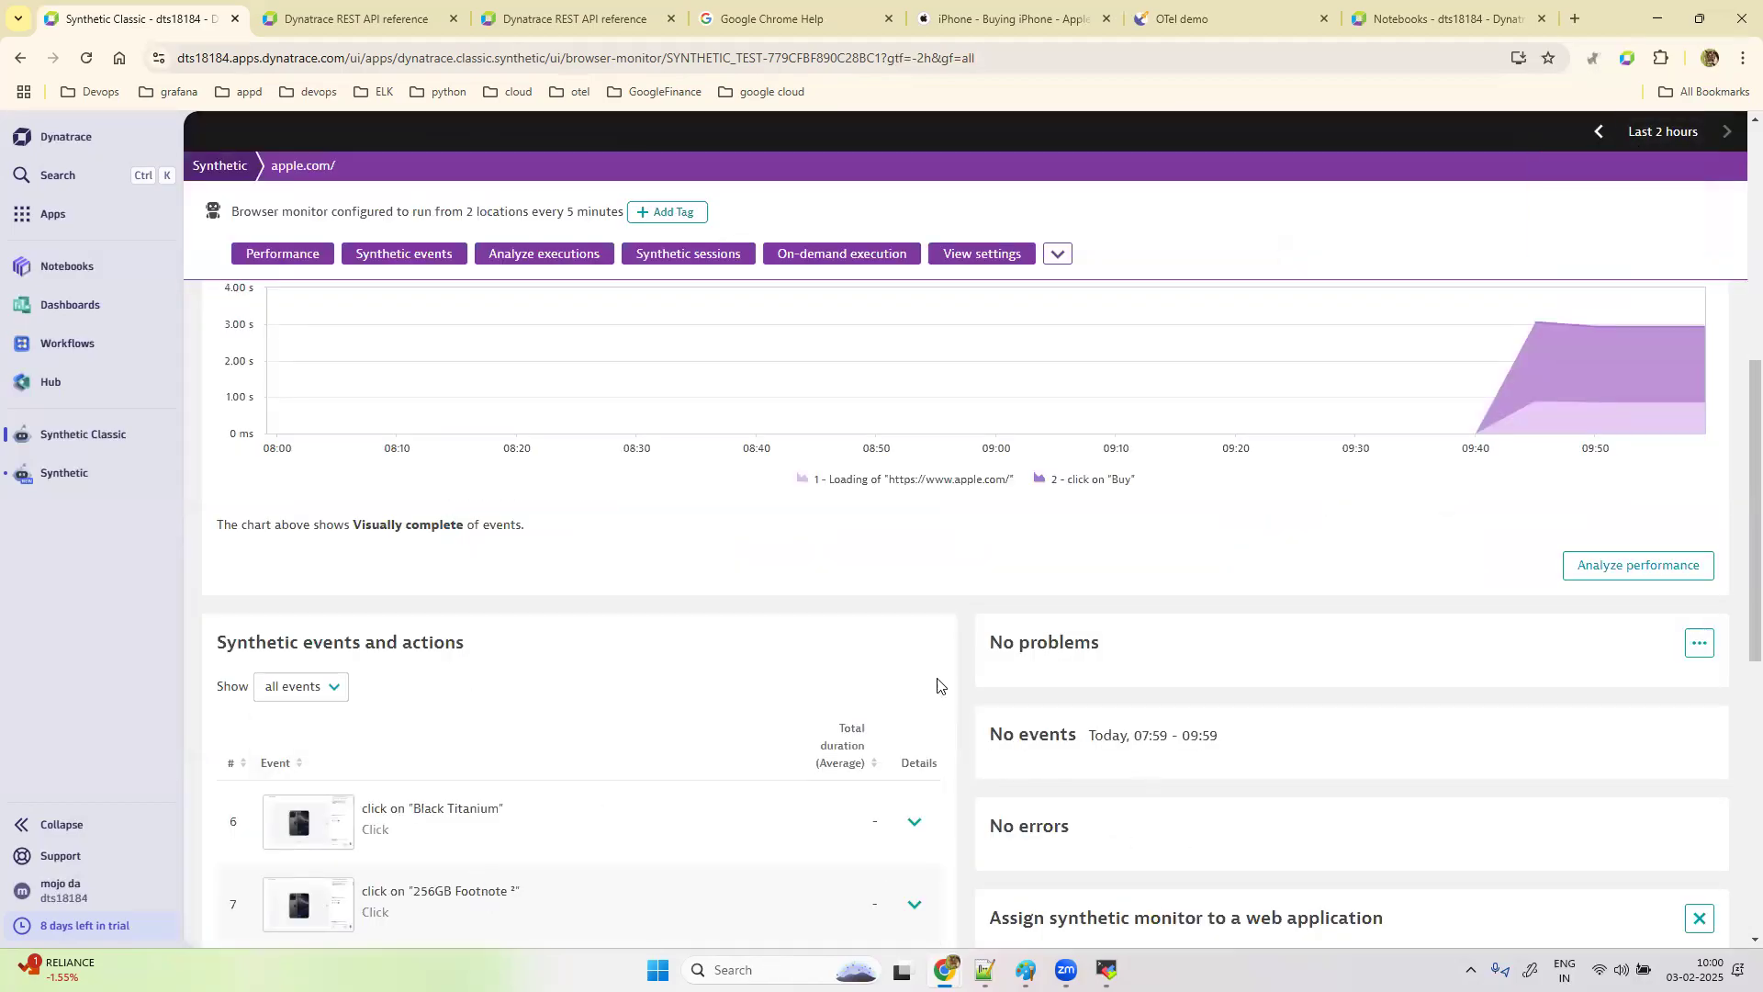
scroll(937, 684, up, 6)
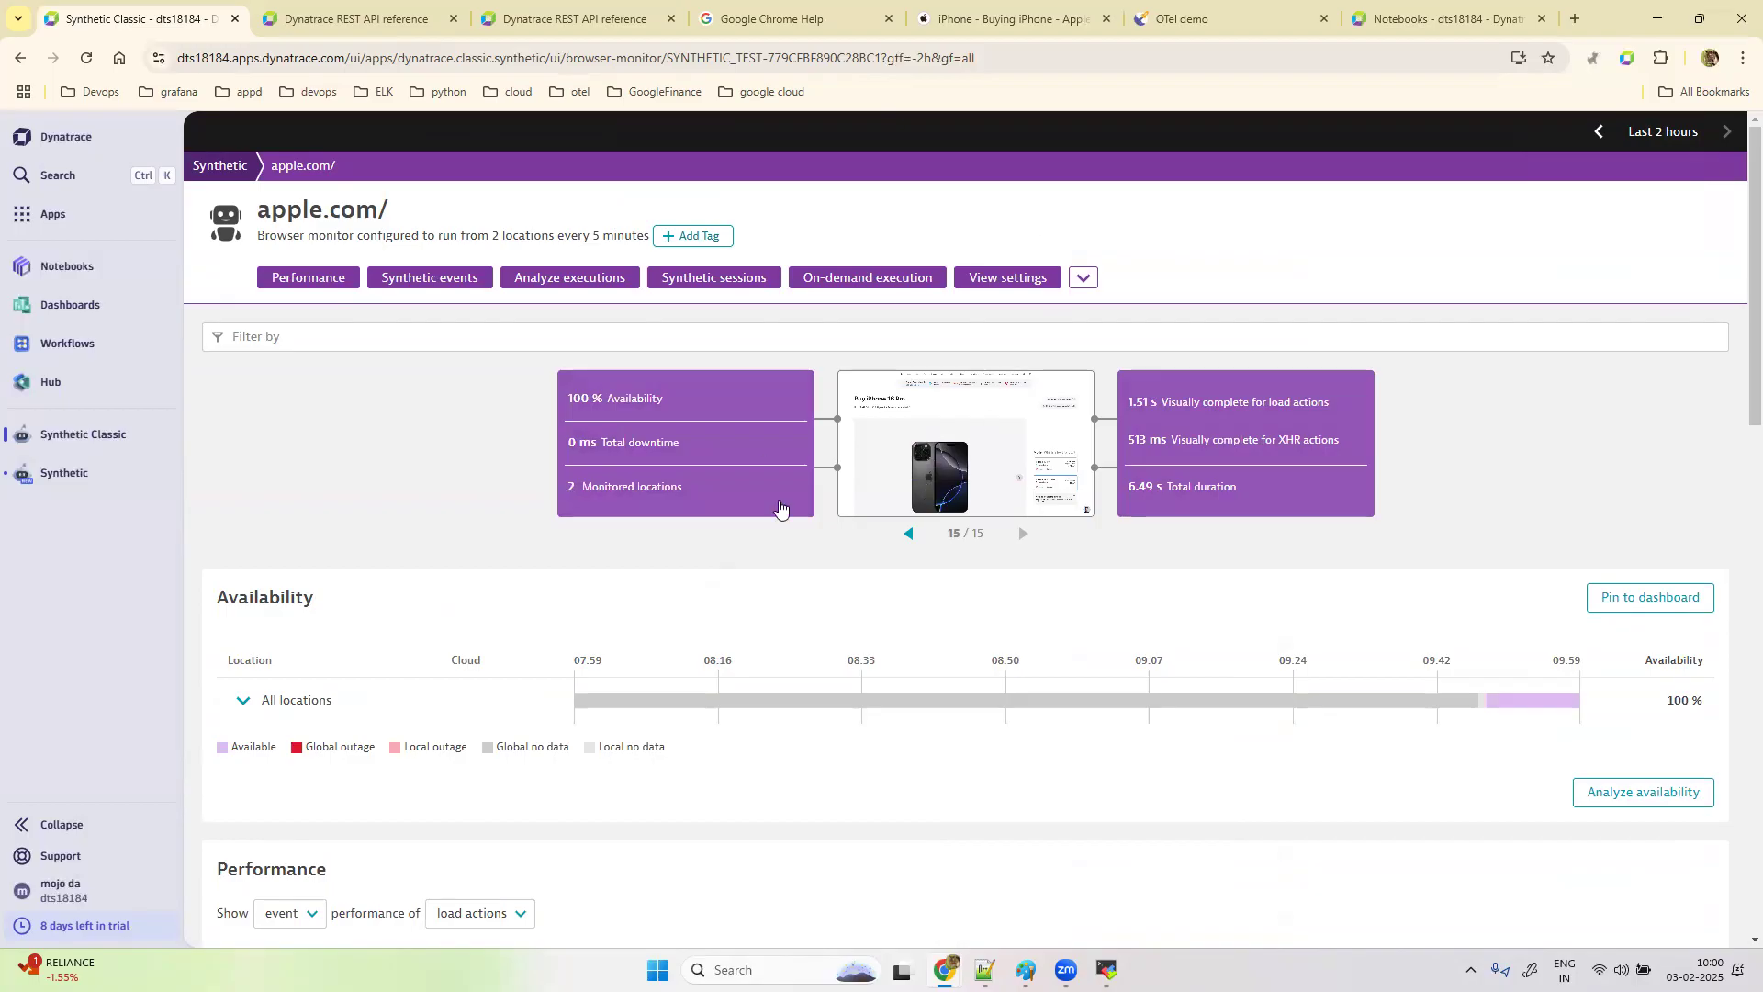
click(228, 165)
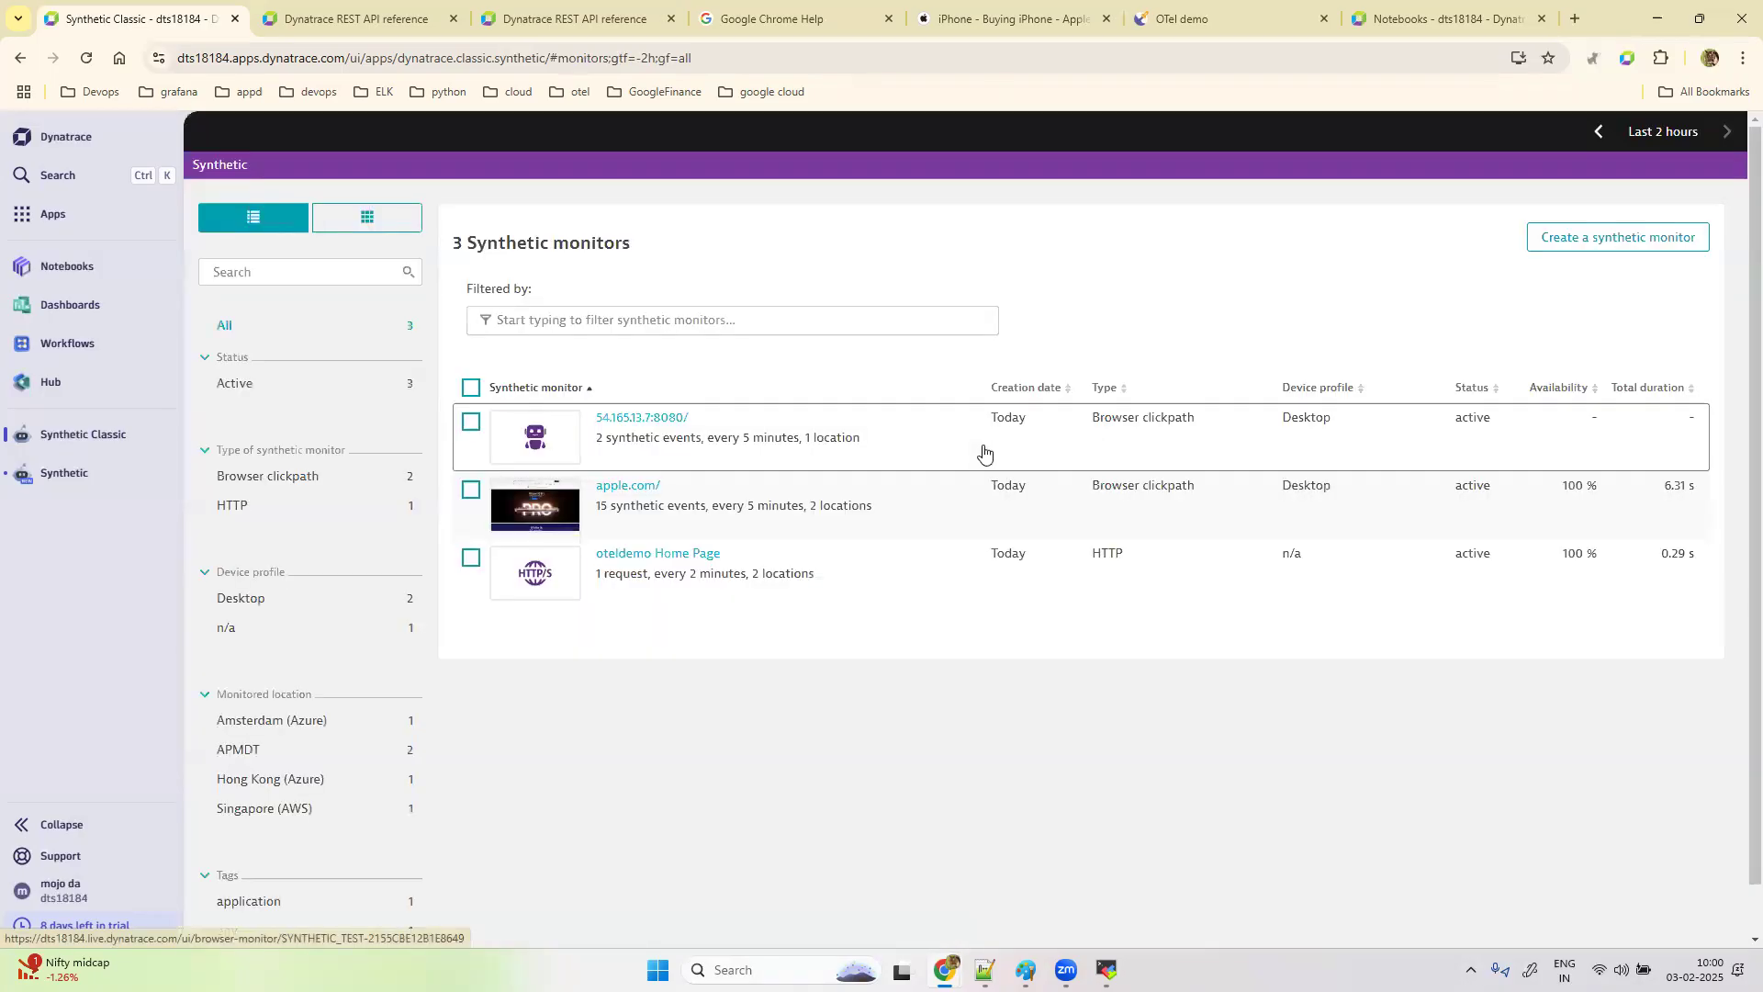
Step: Find the Synthetic app, open it in a new browser tab, and begin creating a Network availability monitor
click(91, 226)
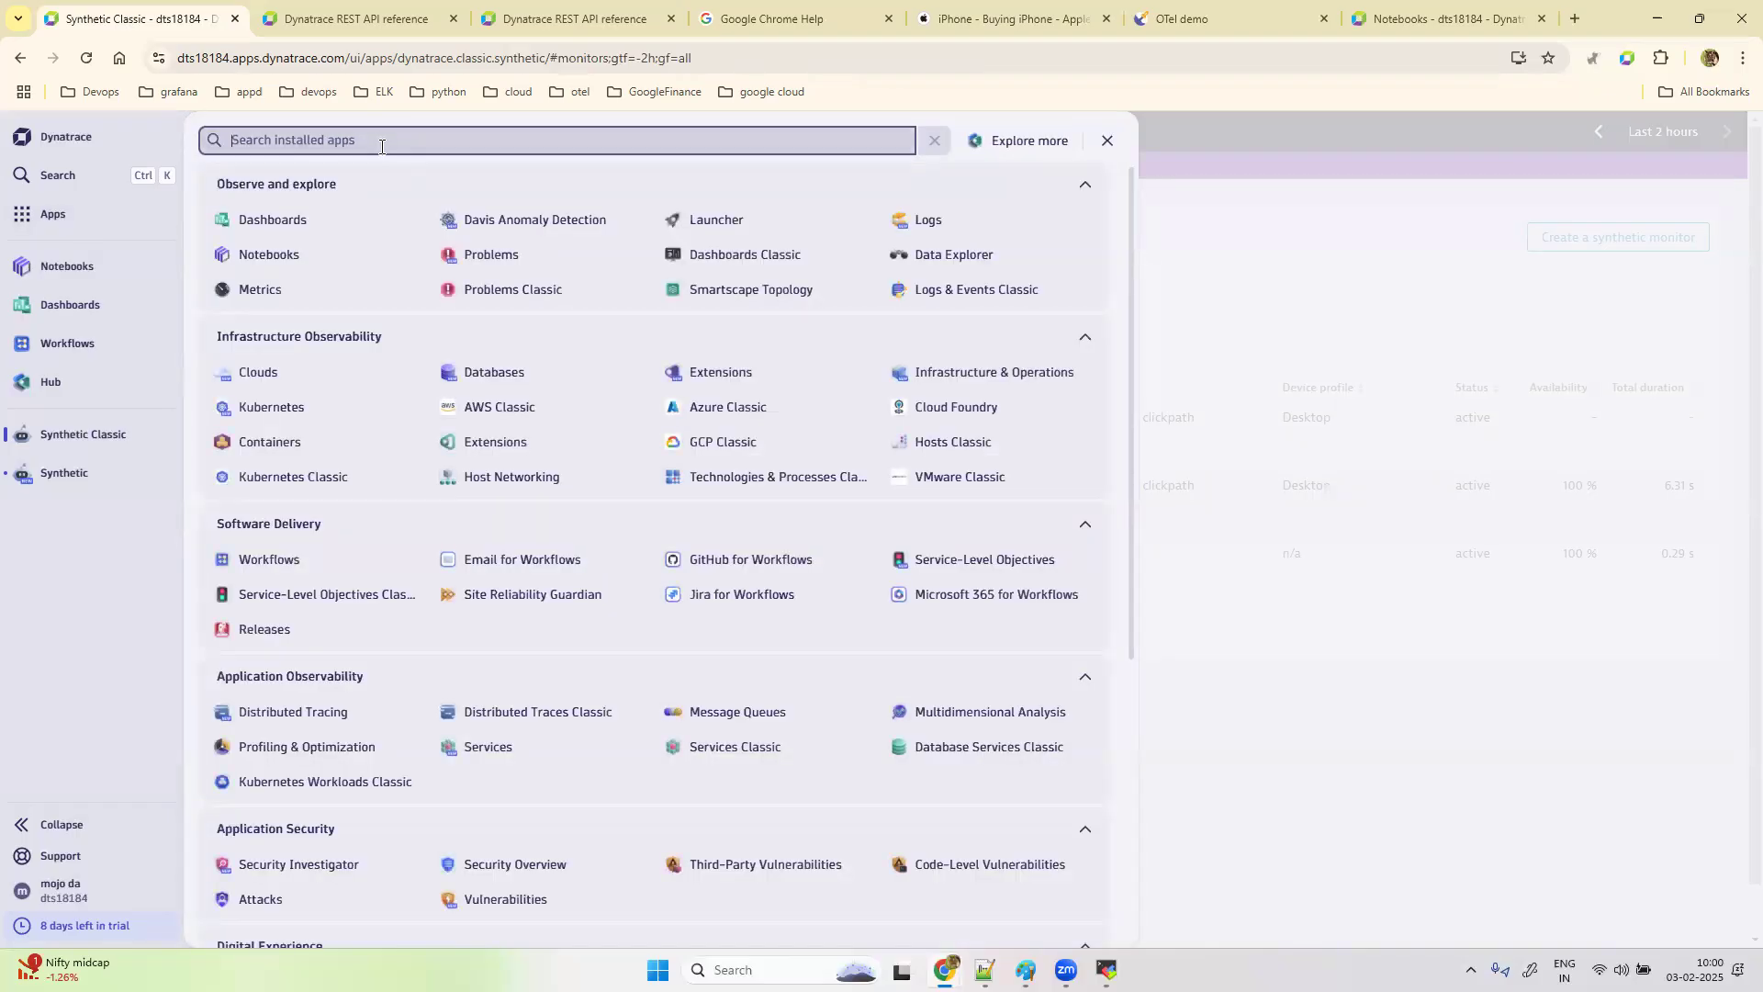
text(syn)
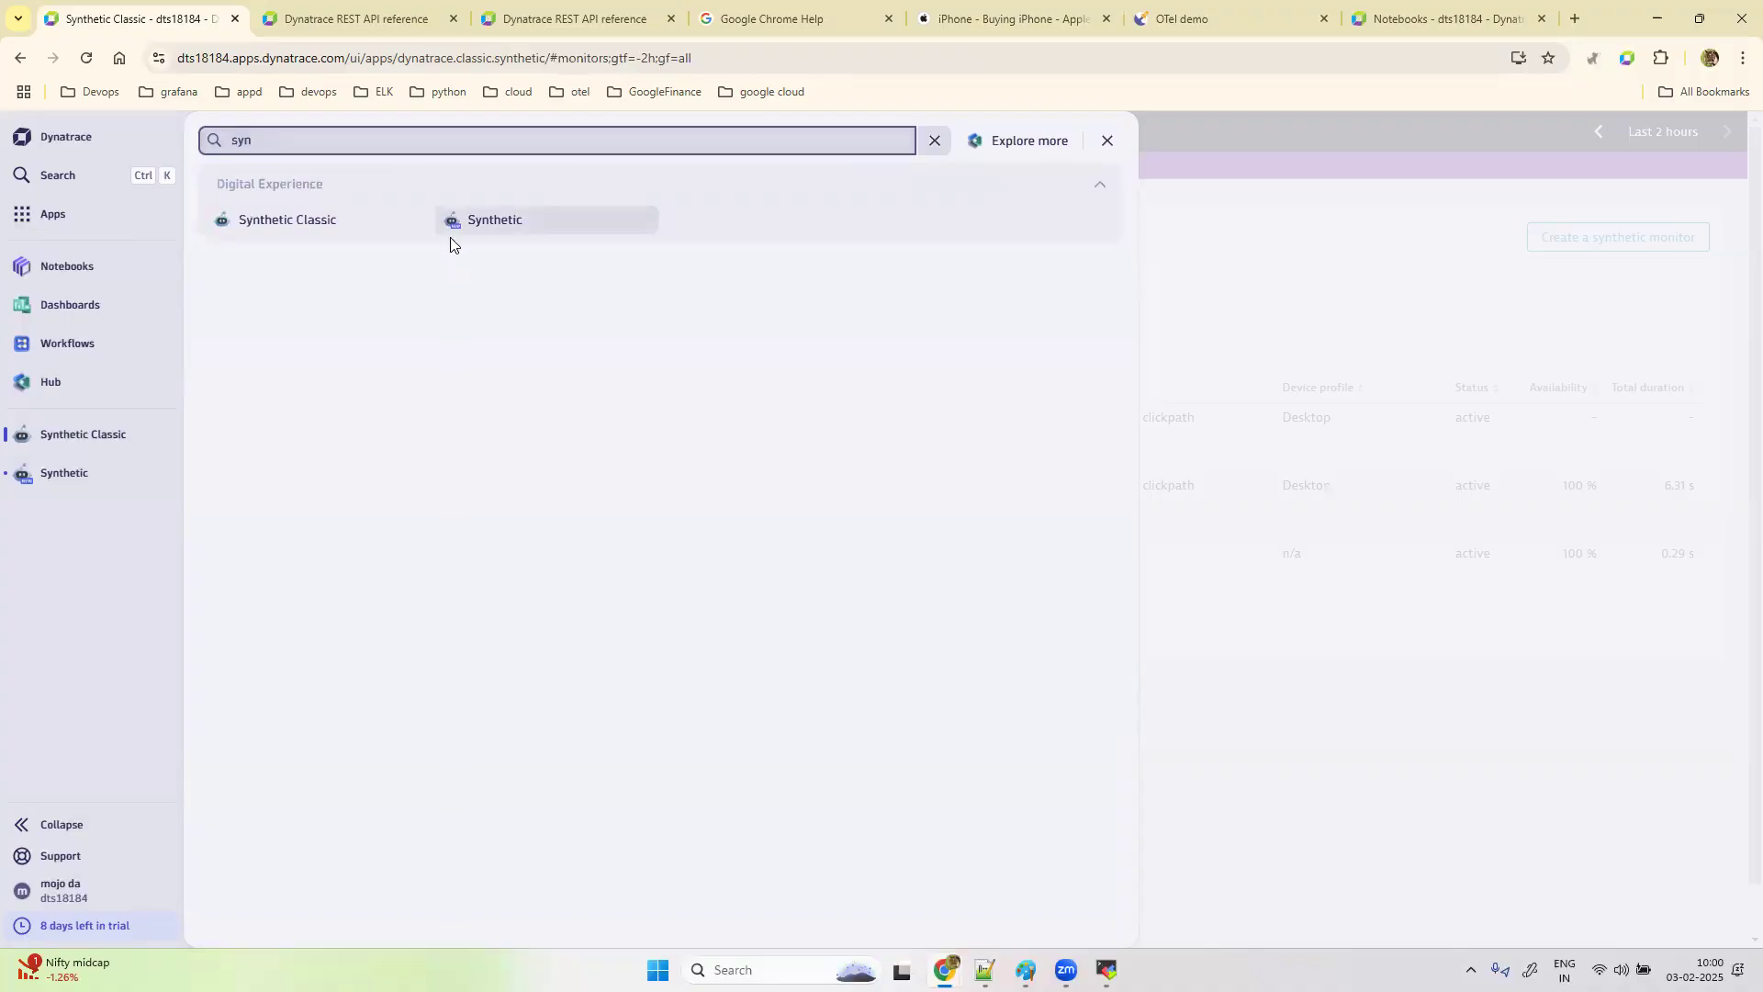
right_click(511, 230)
key(Escape)
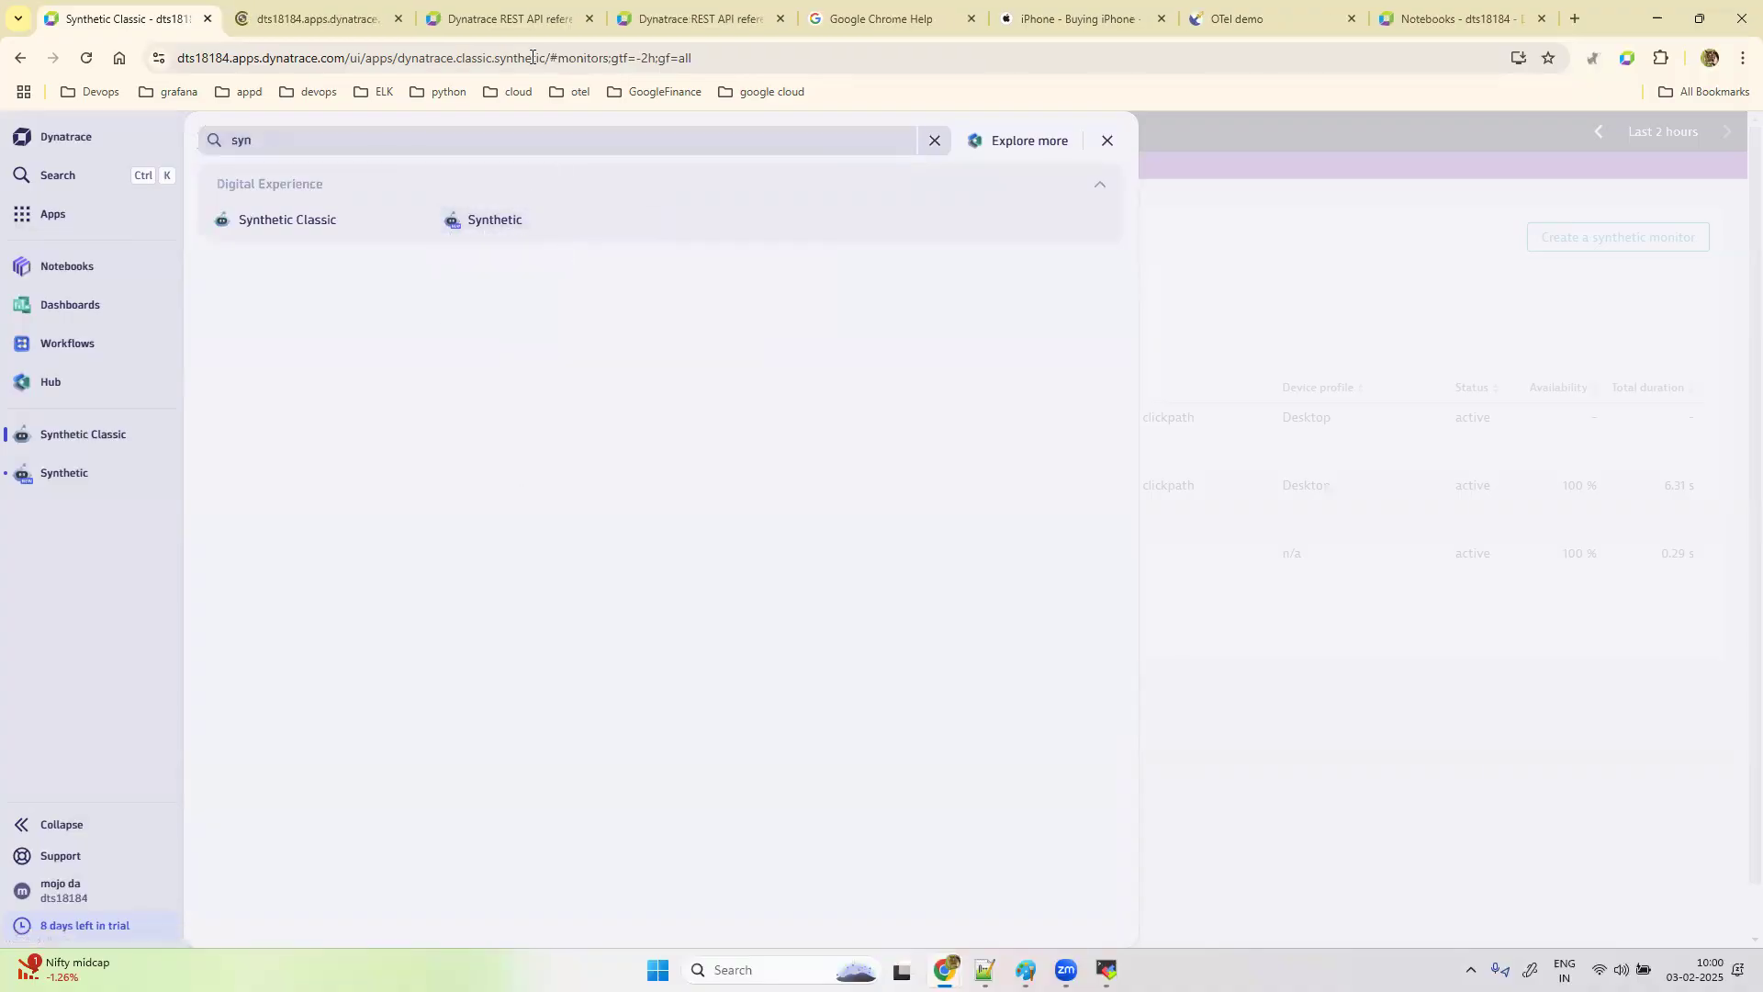
click(315, 16)
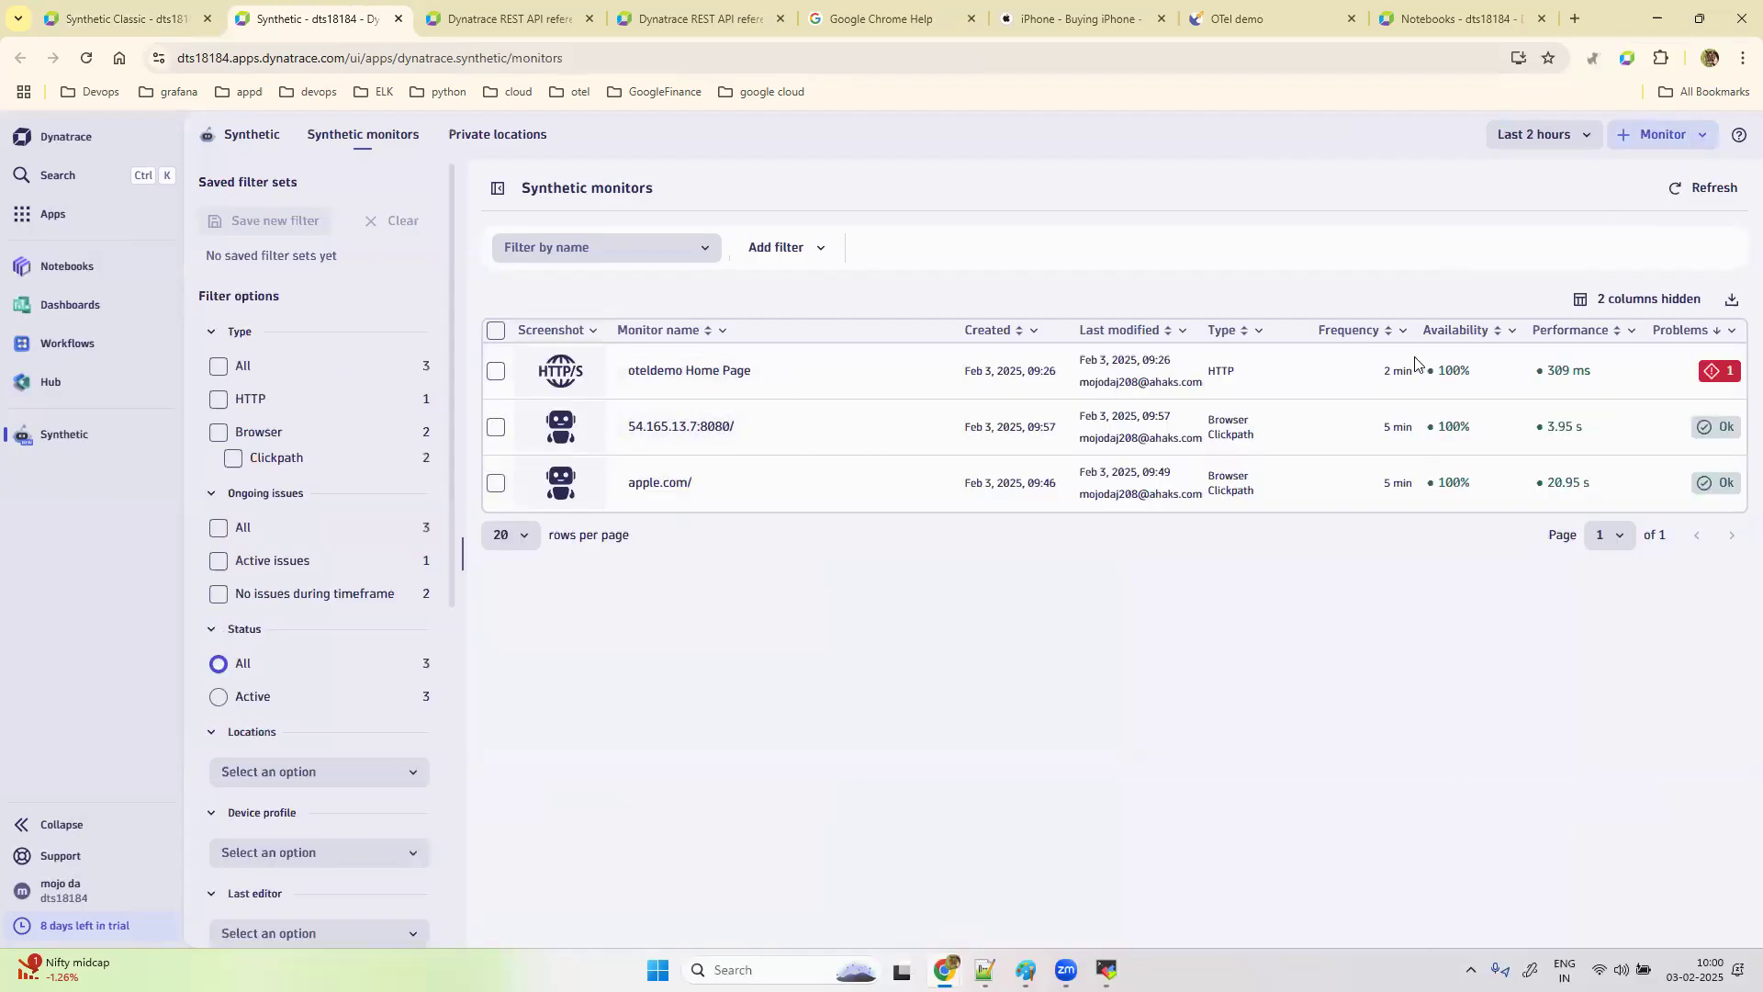
click(1700, 135)
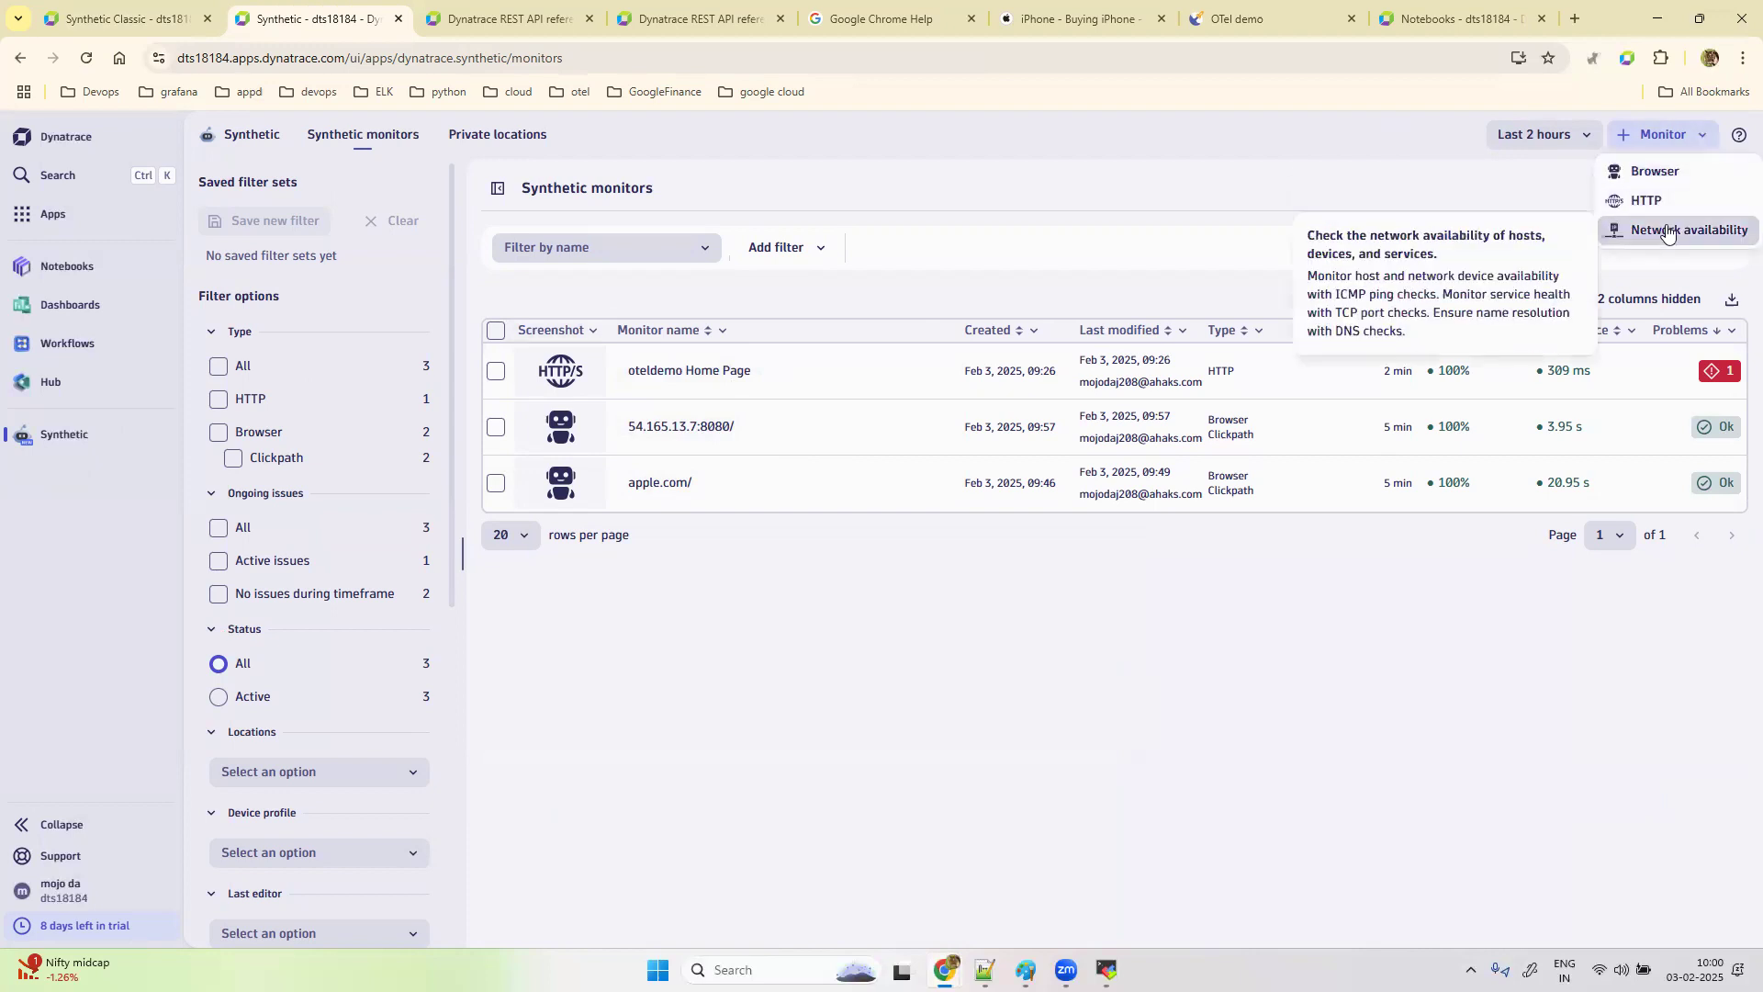
click(1667, 231)
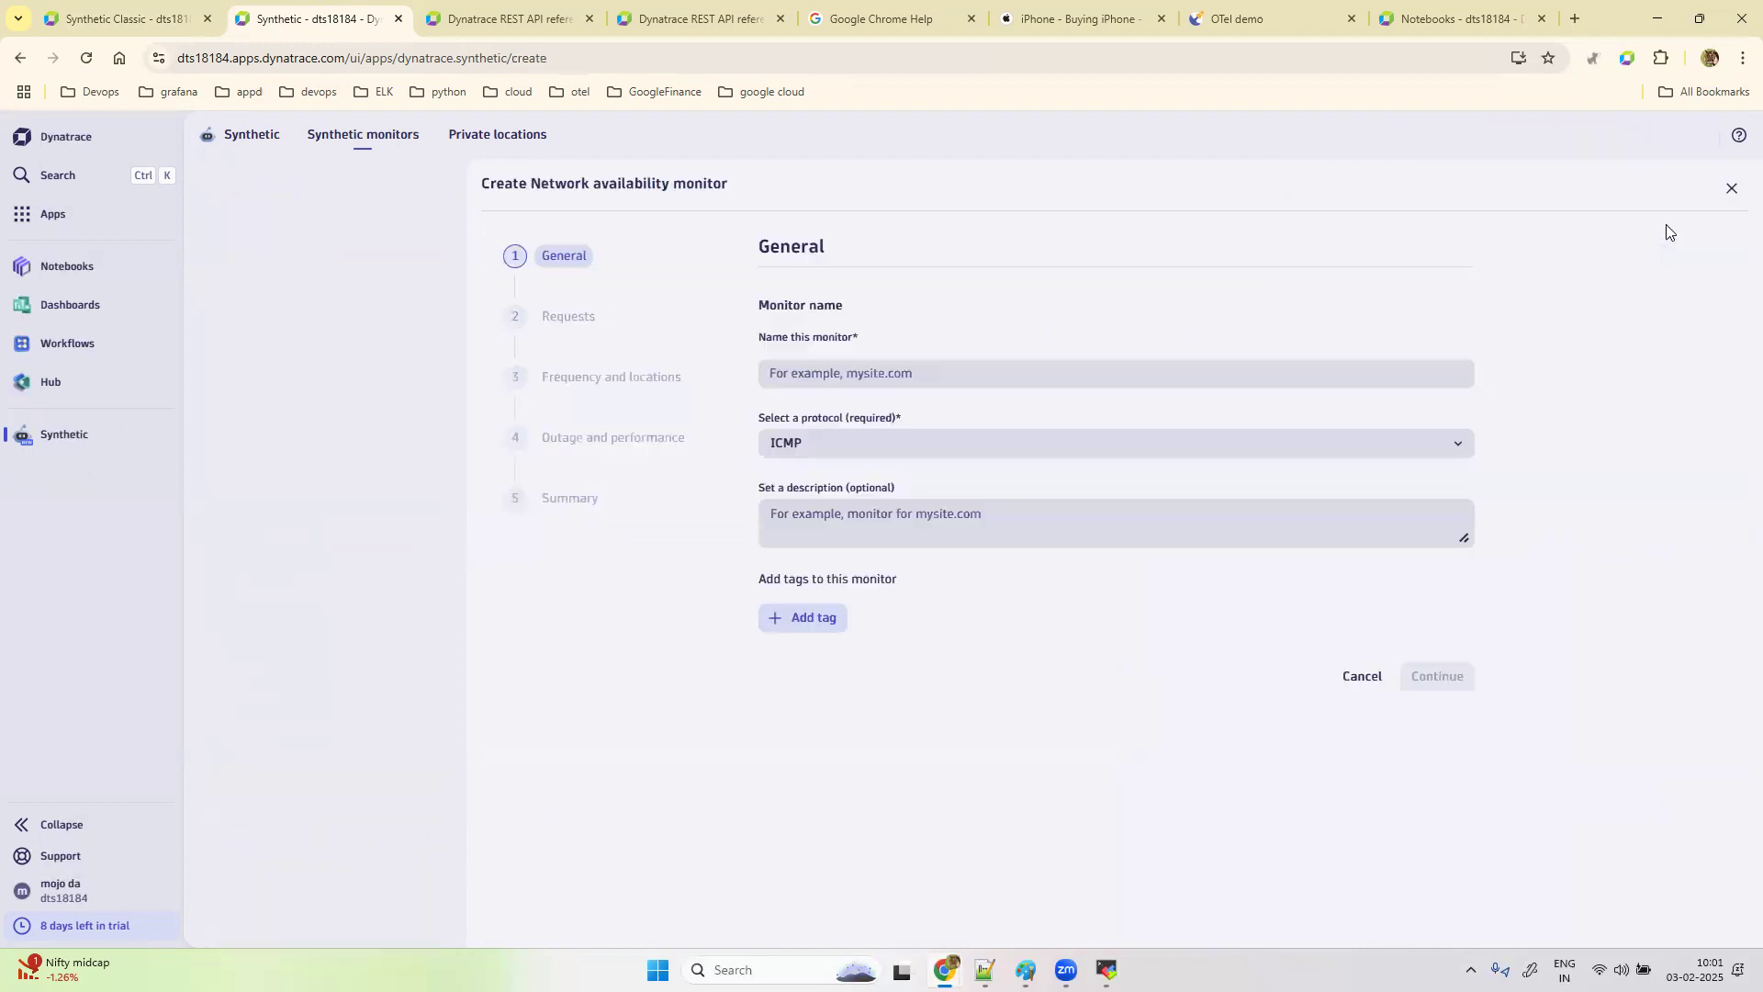
Step: Name the monitor "application connectiviry" with the ICMP protocol, leave its description empty, and continue to the request settings
click(565, 370)
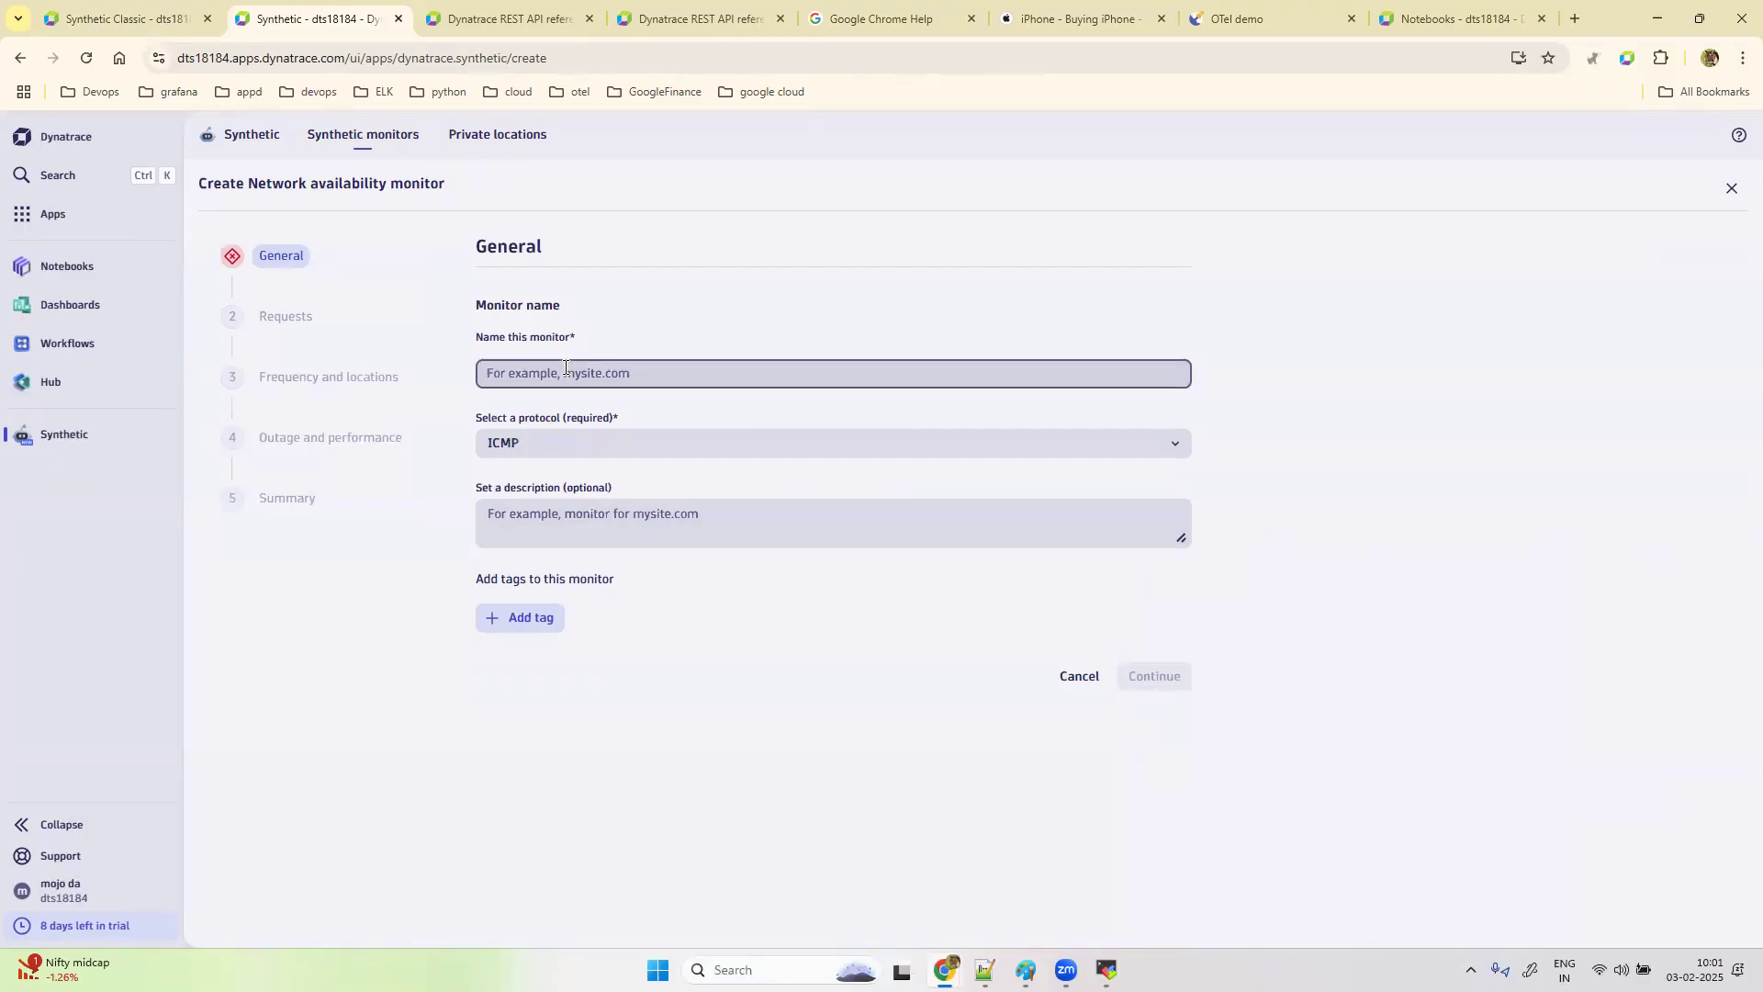
text(nert)
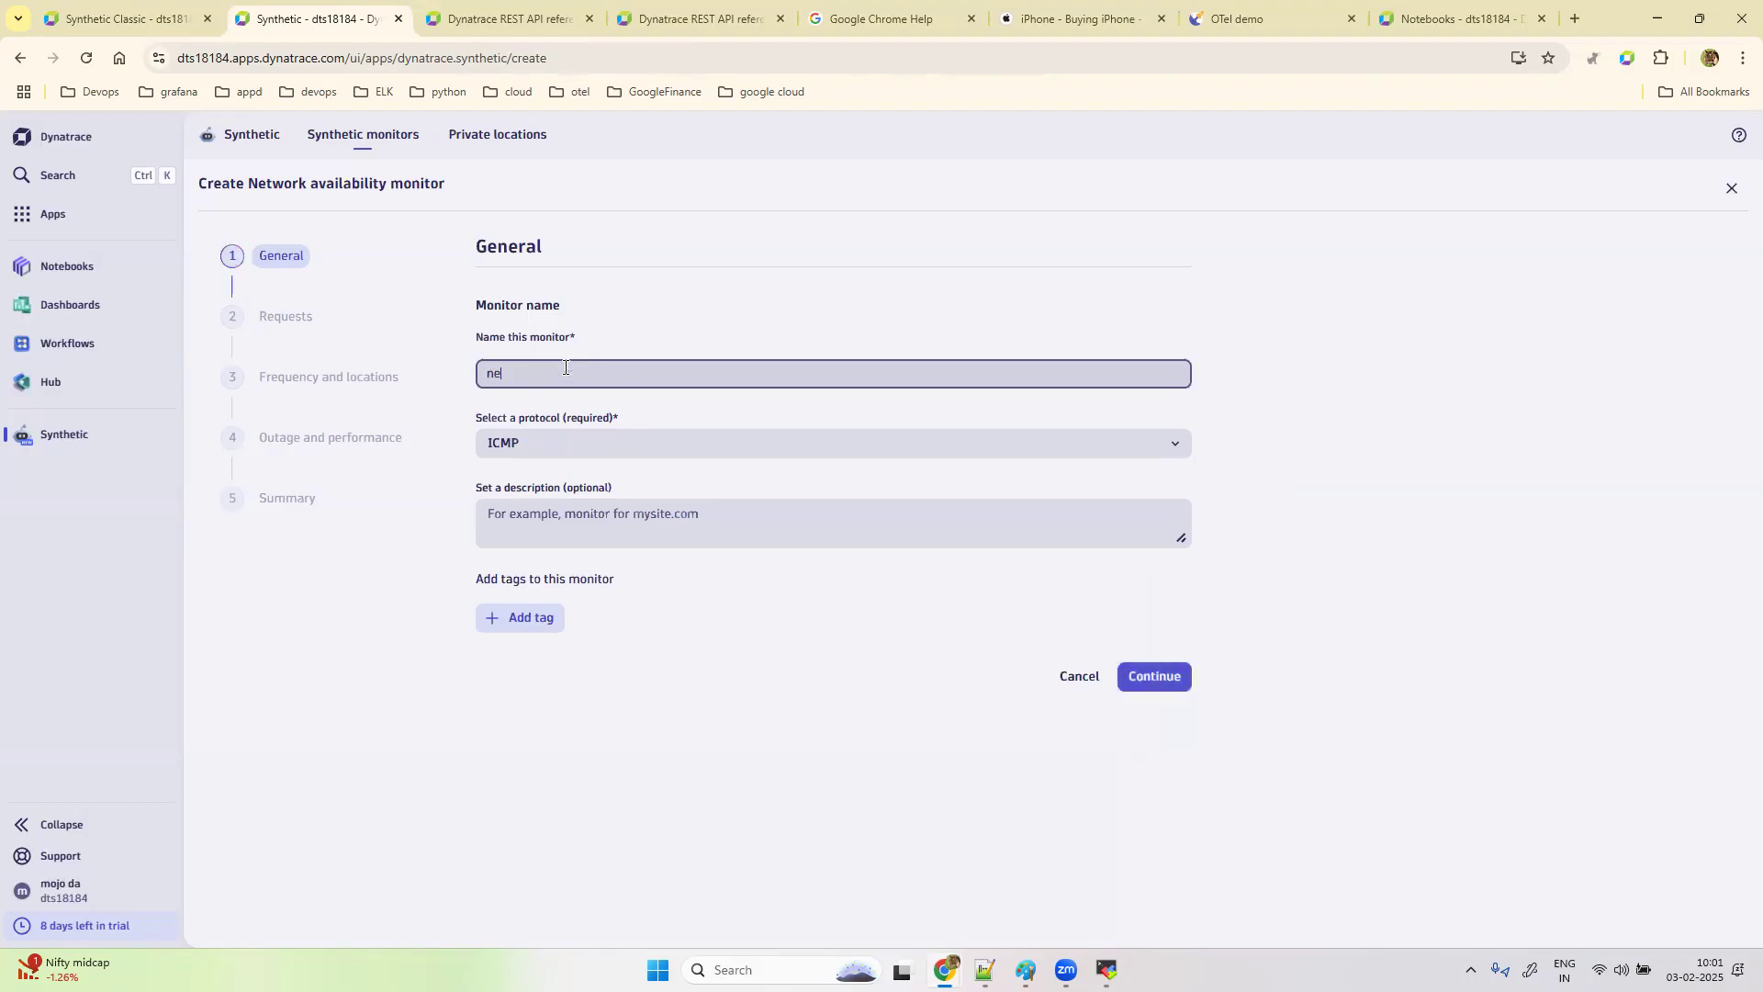
key(BackSpace)
key(BackSpace)
key(BackSpace)
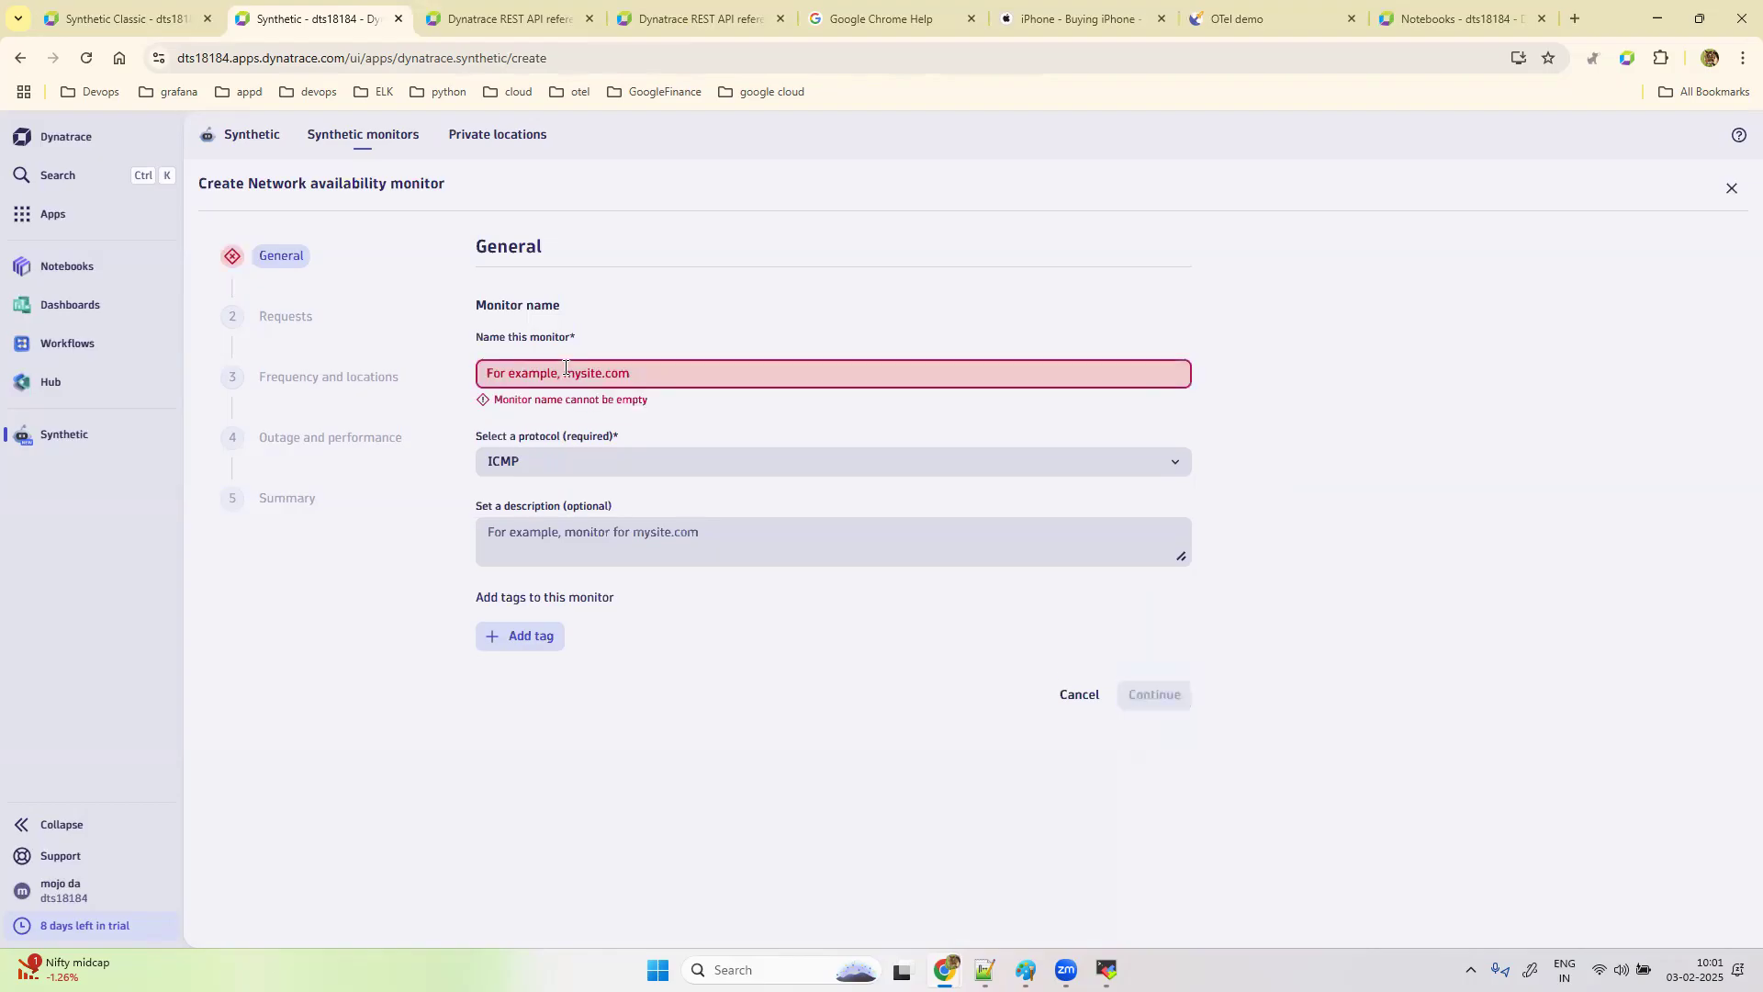
text(applicatio)
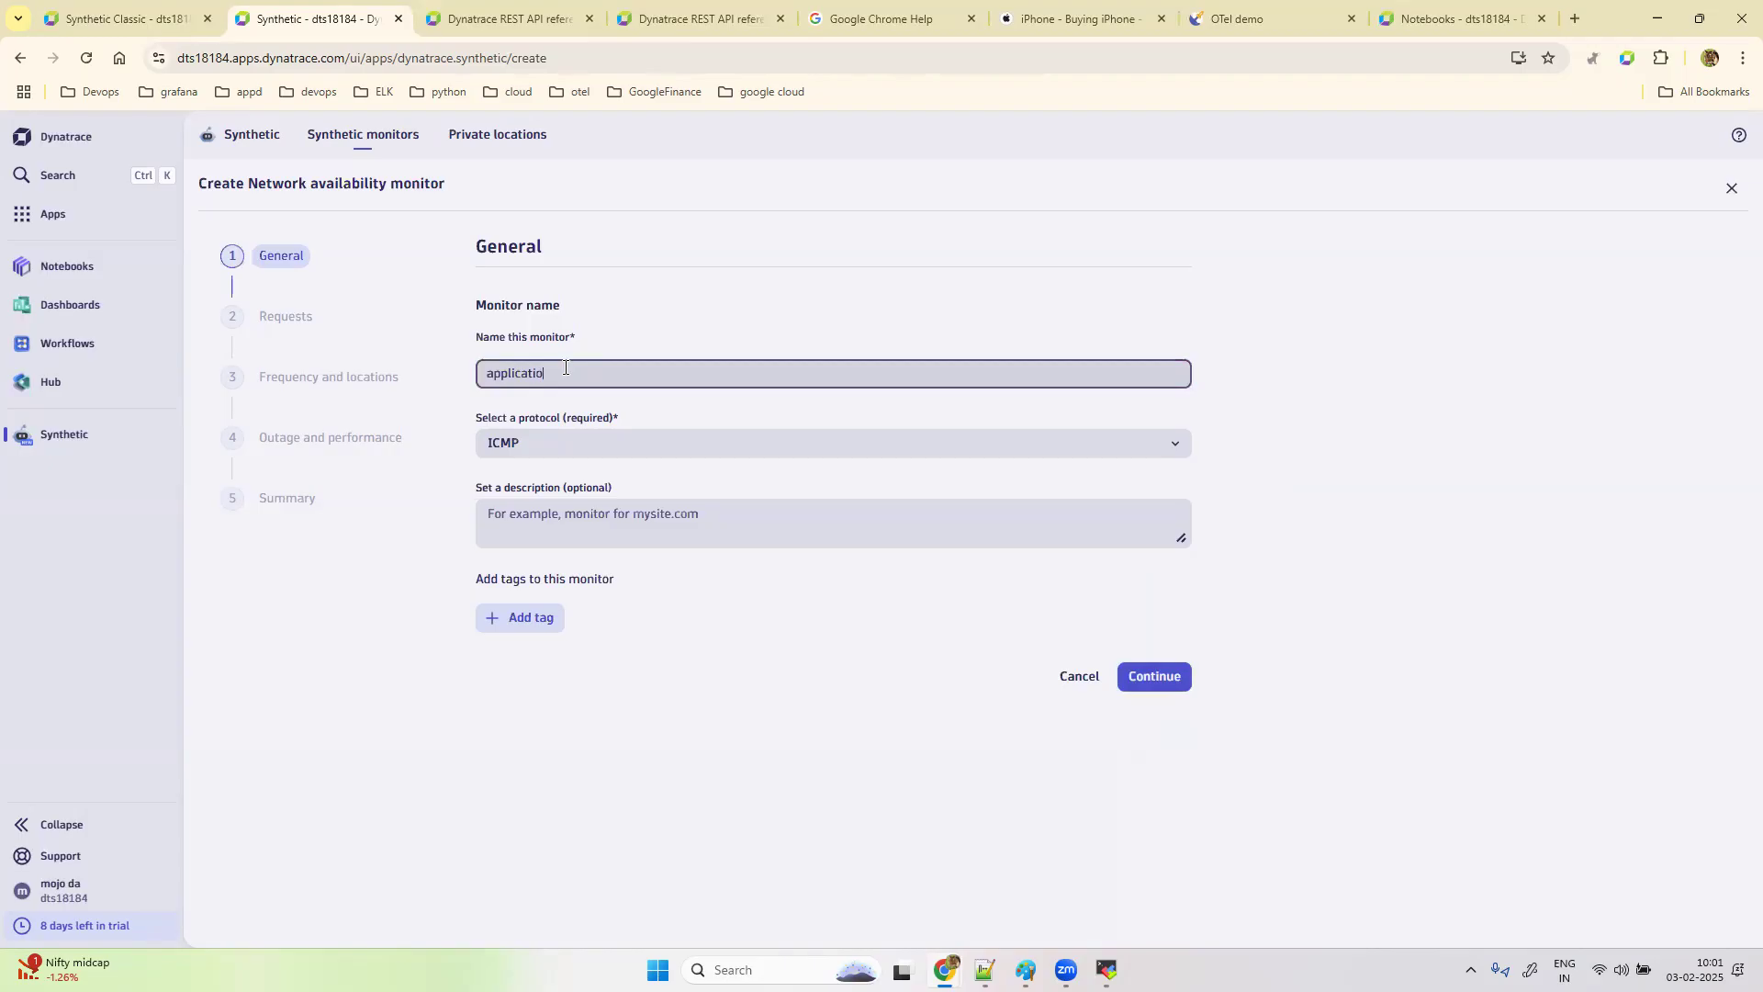
text(n connectiviry)
click(569, 455)
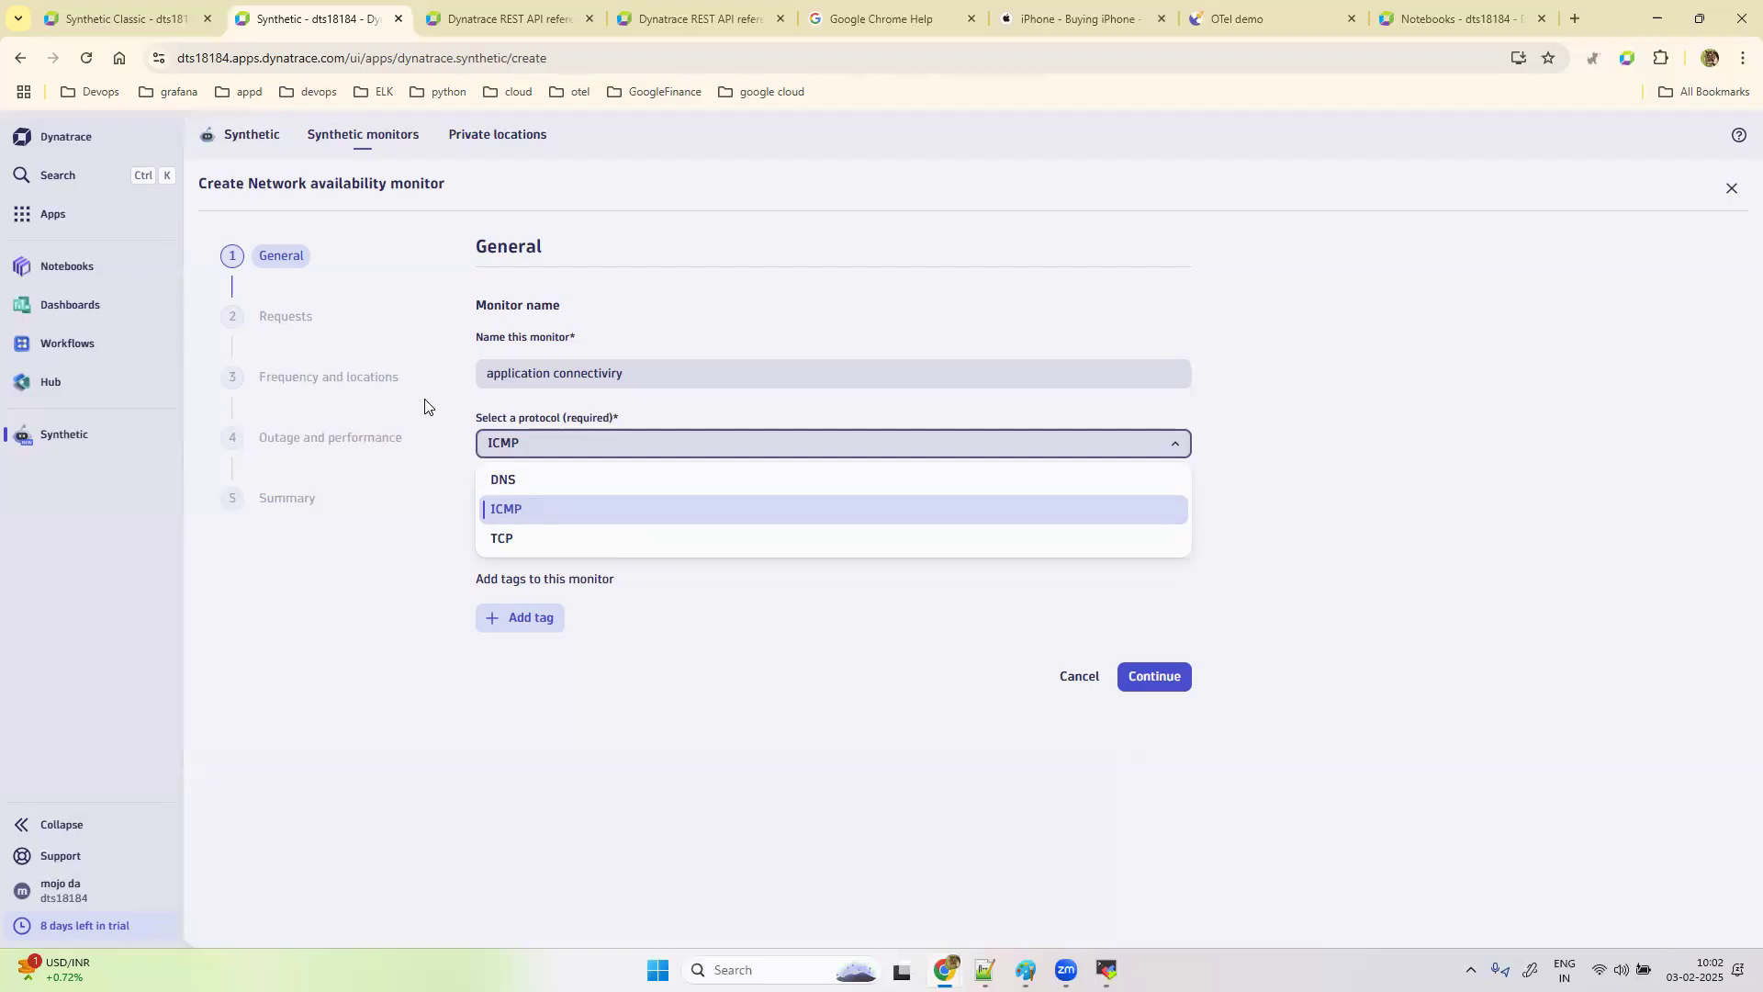
click(574, 514)
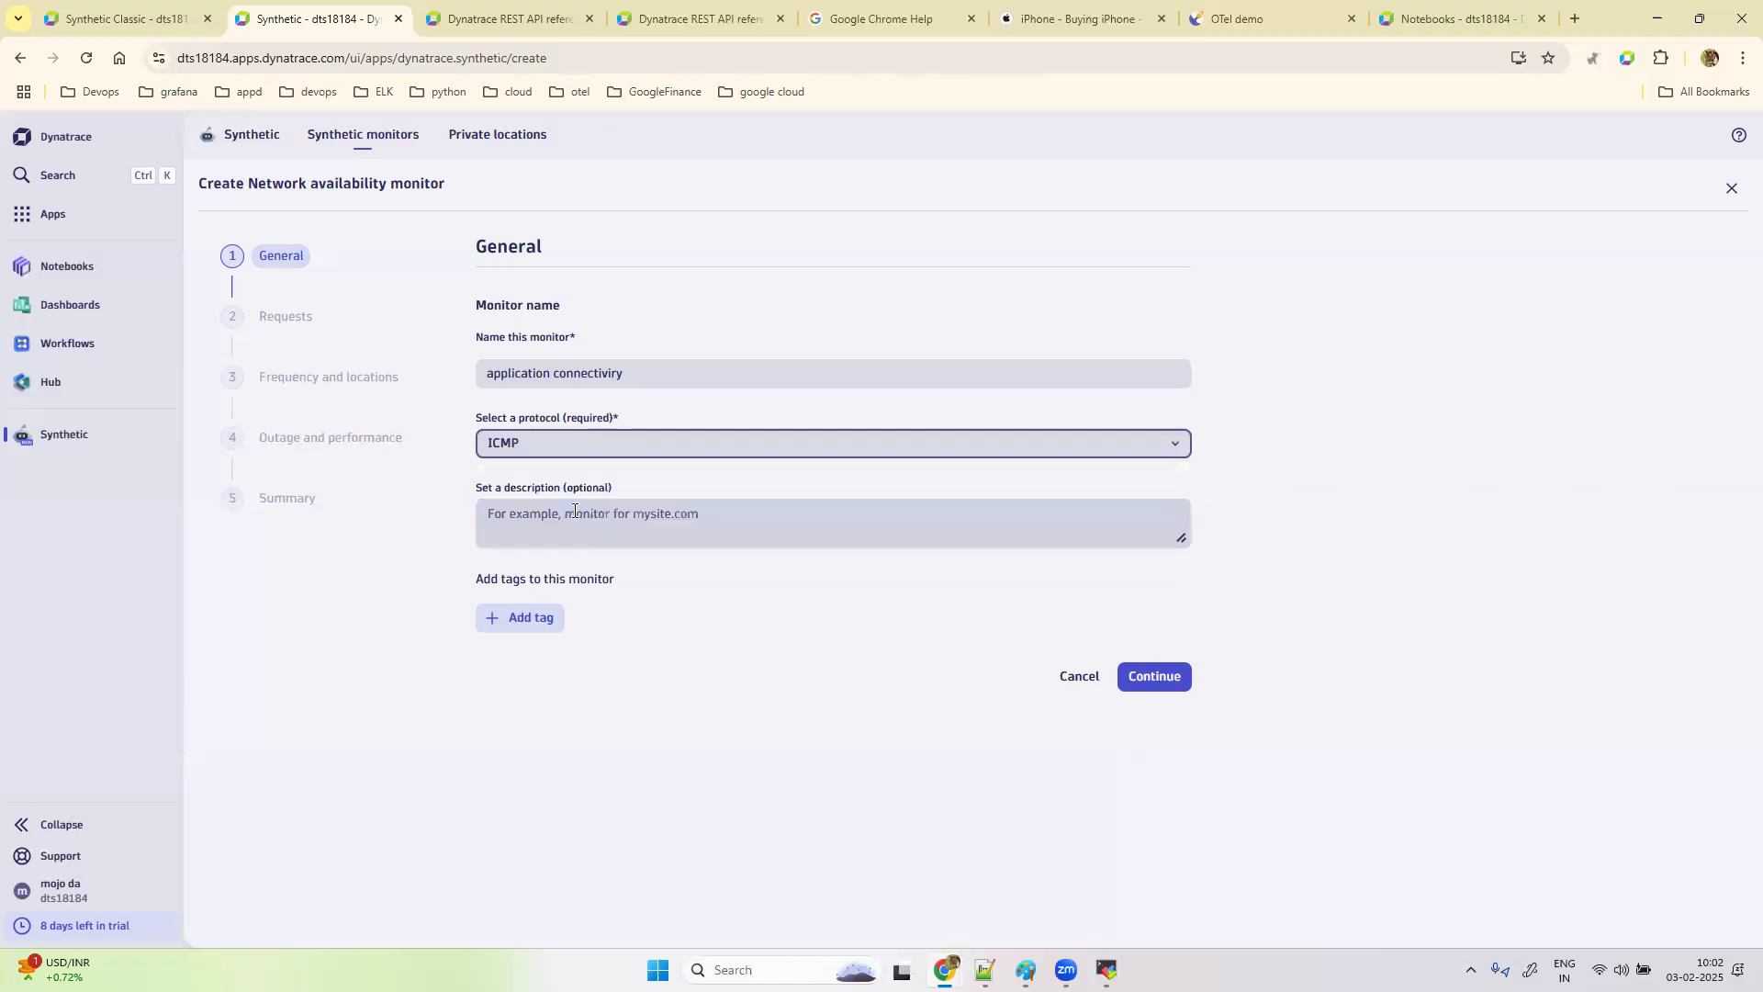
click(621, 515)
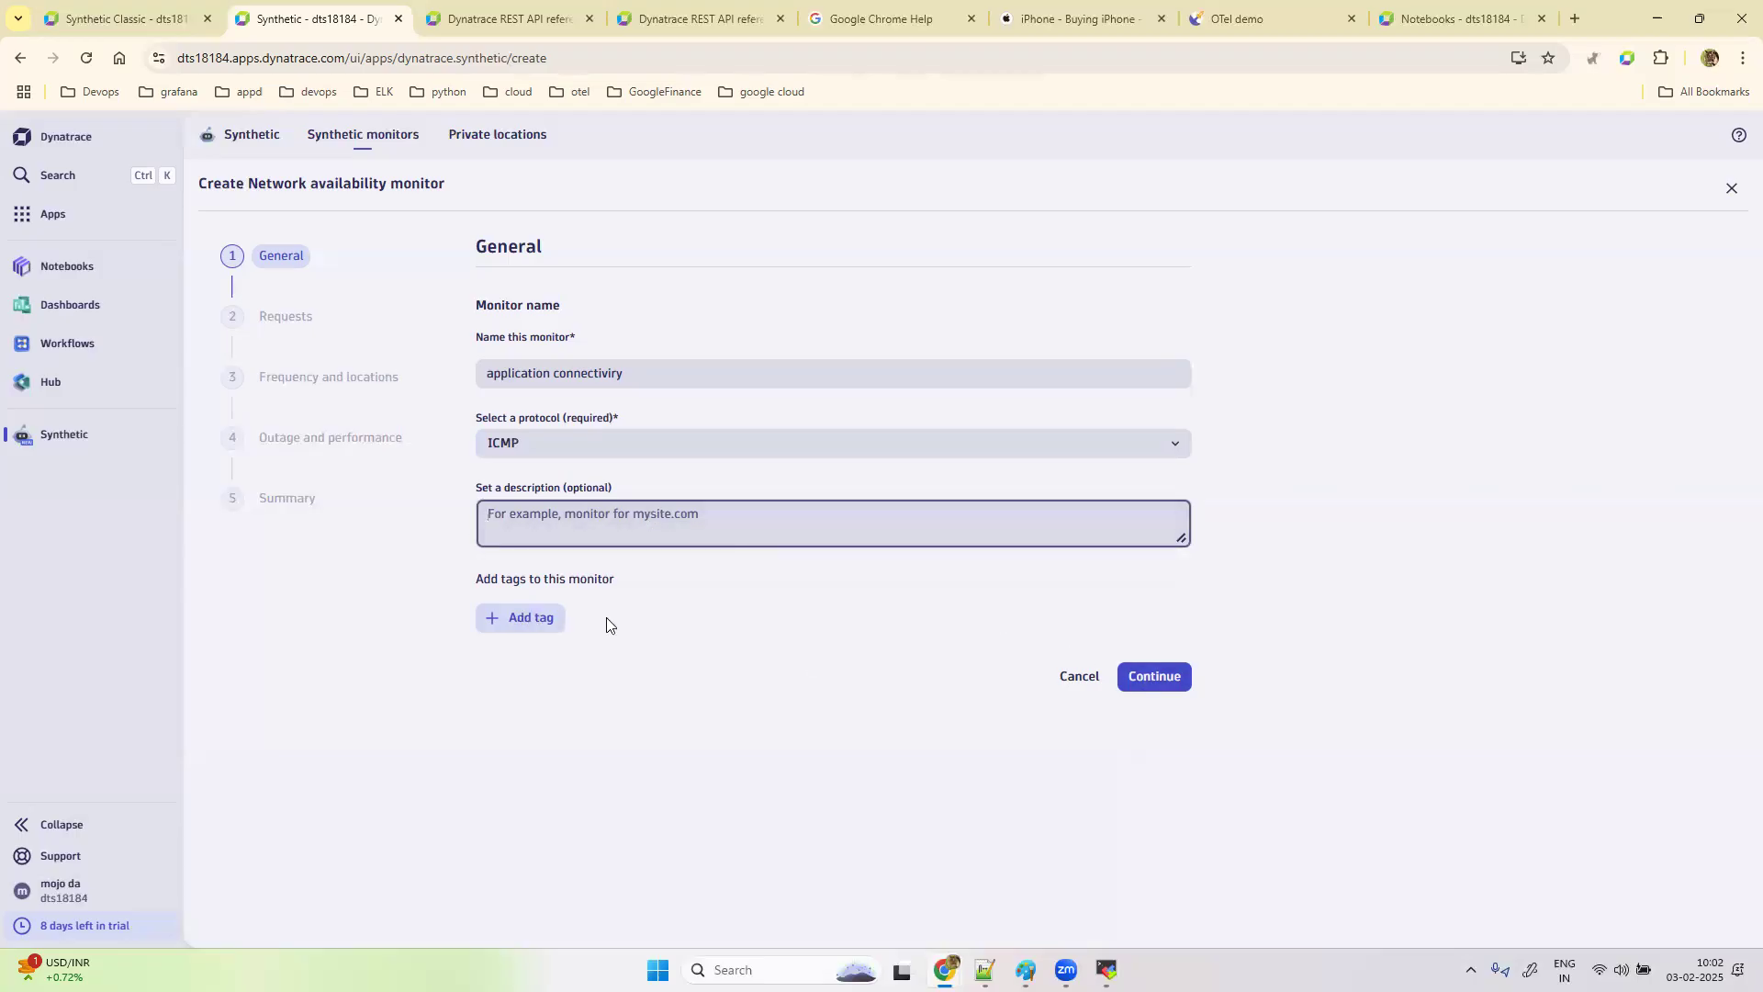
click(1153, 676)
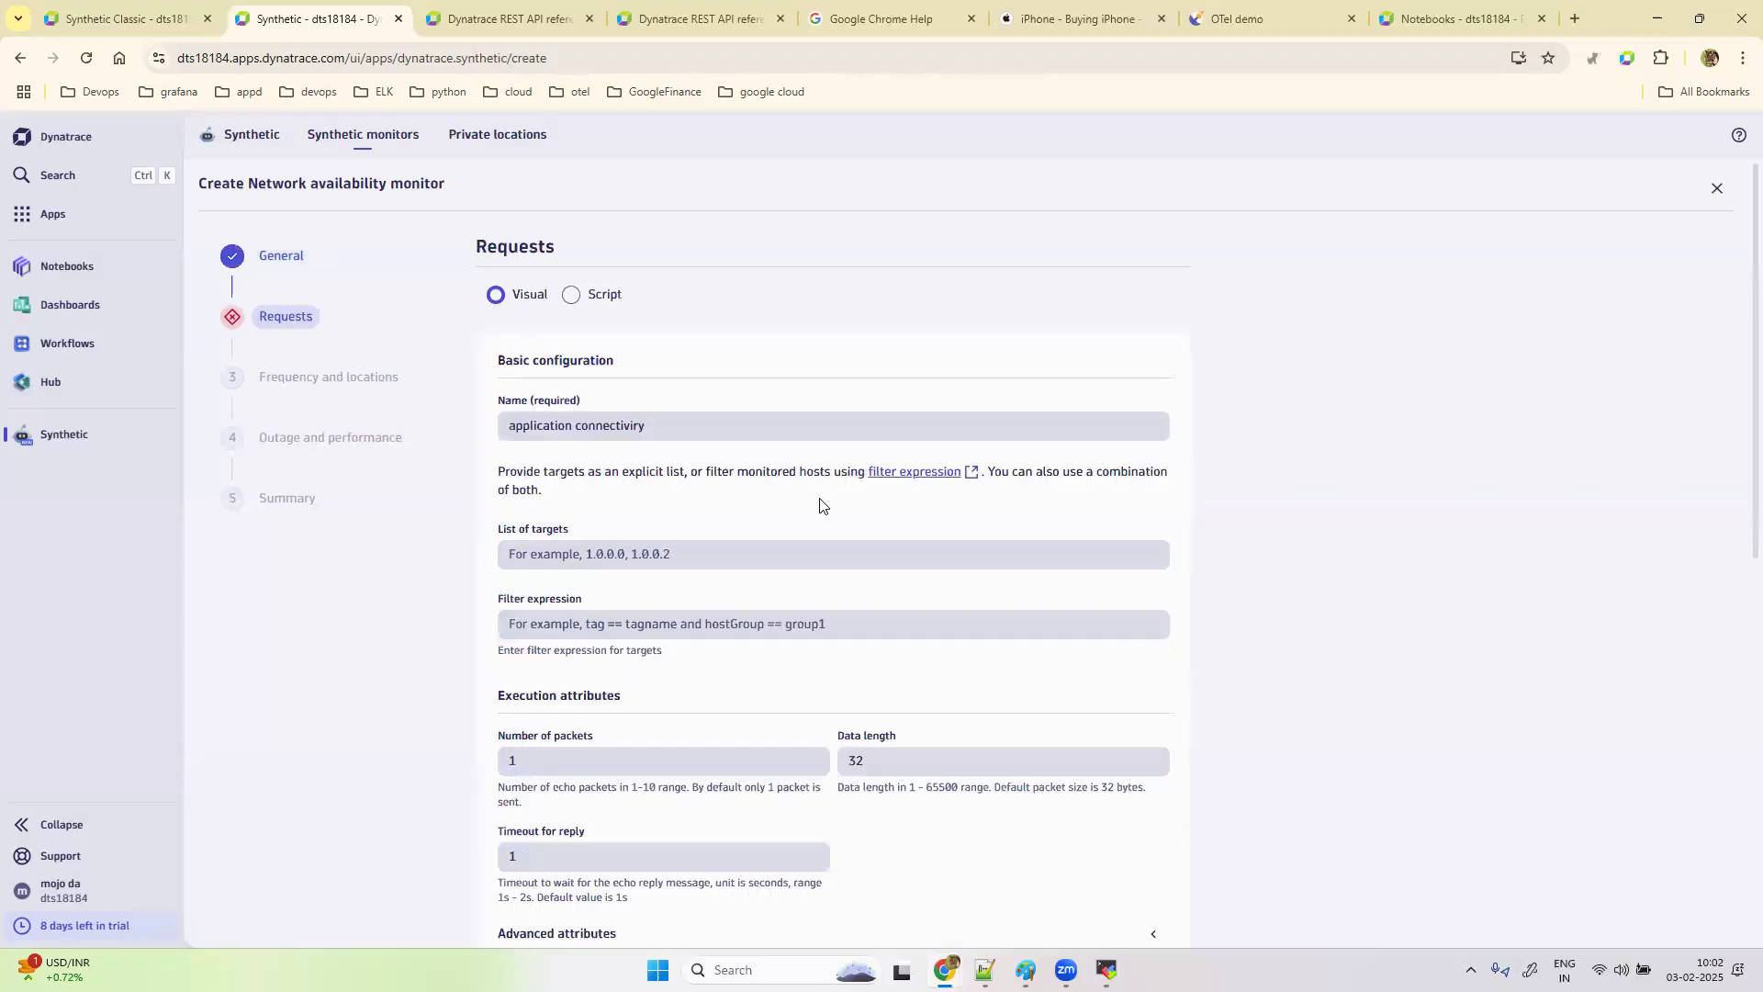
Step: Switch to the AWS EC2 console in the incognito window and copy the demo application instance's public IPv4 address
click(641, 554)
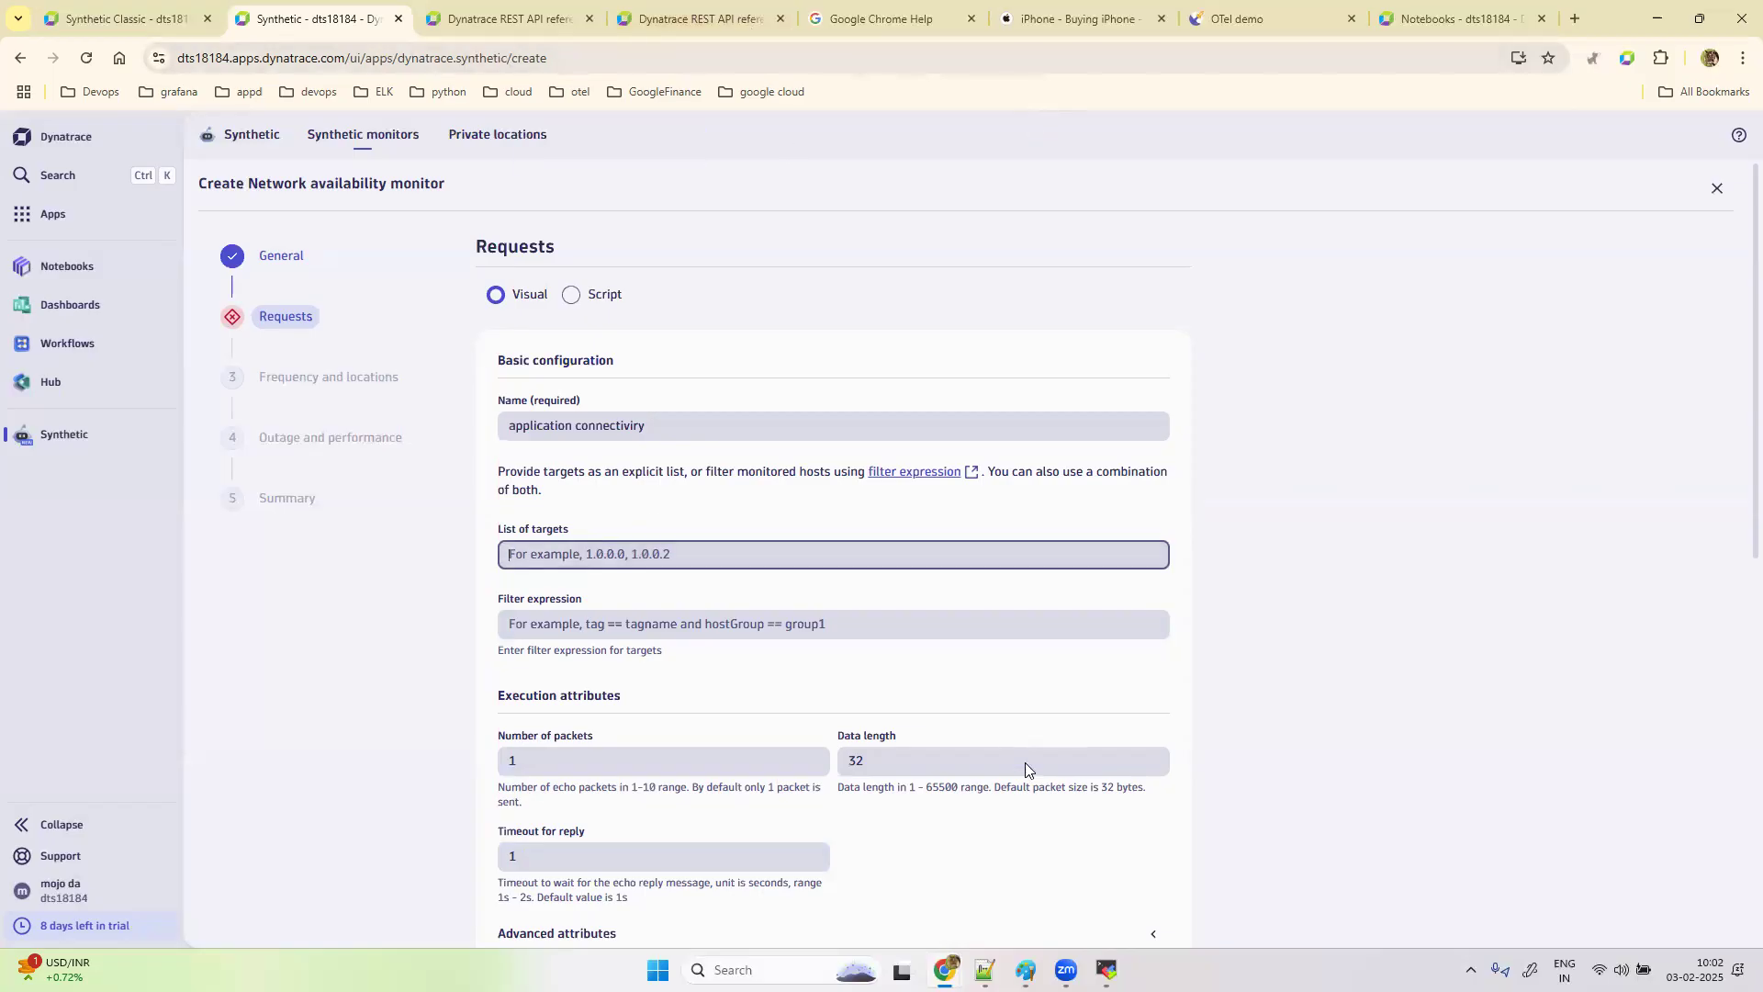
click(1026, 261)
mouse_move(944, 970)
click(1042, 872)
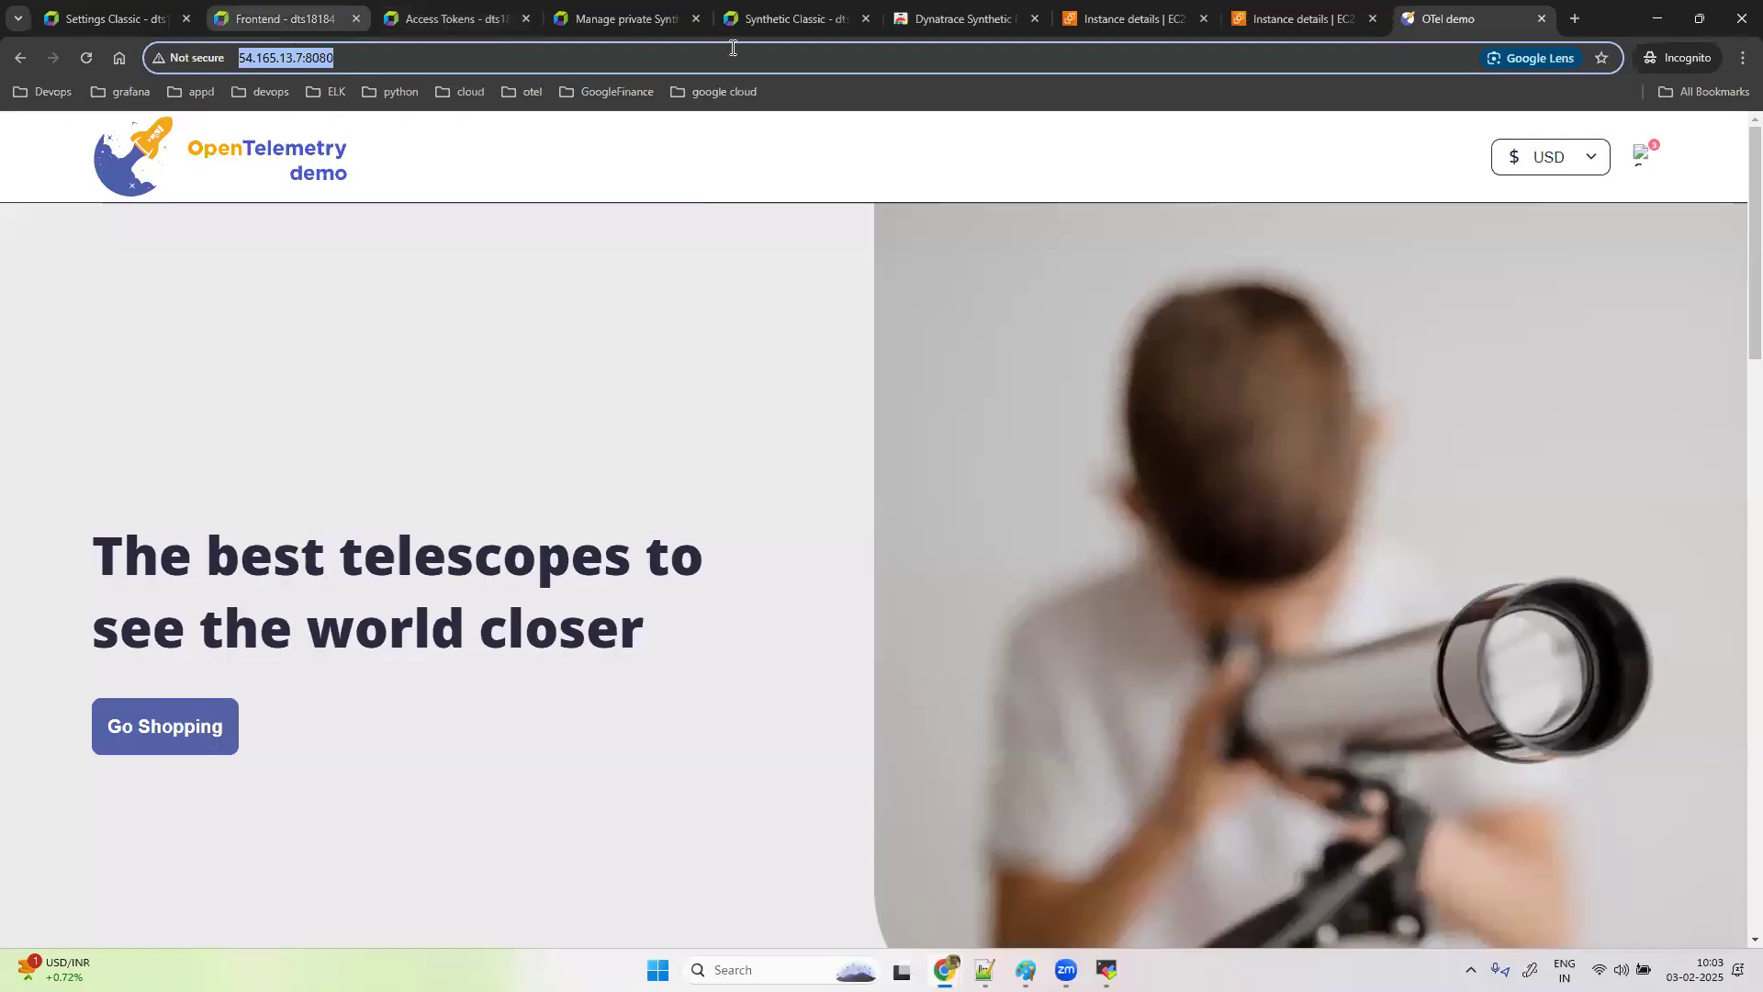
click(1153, 20)
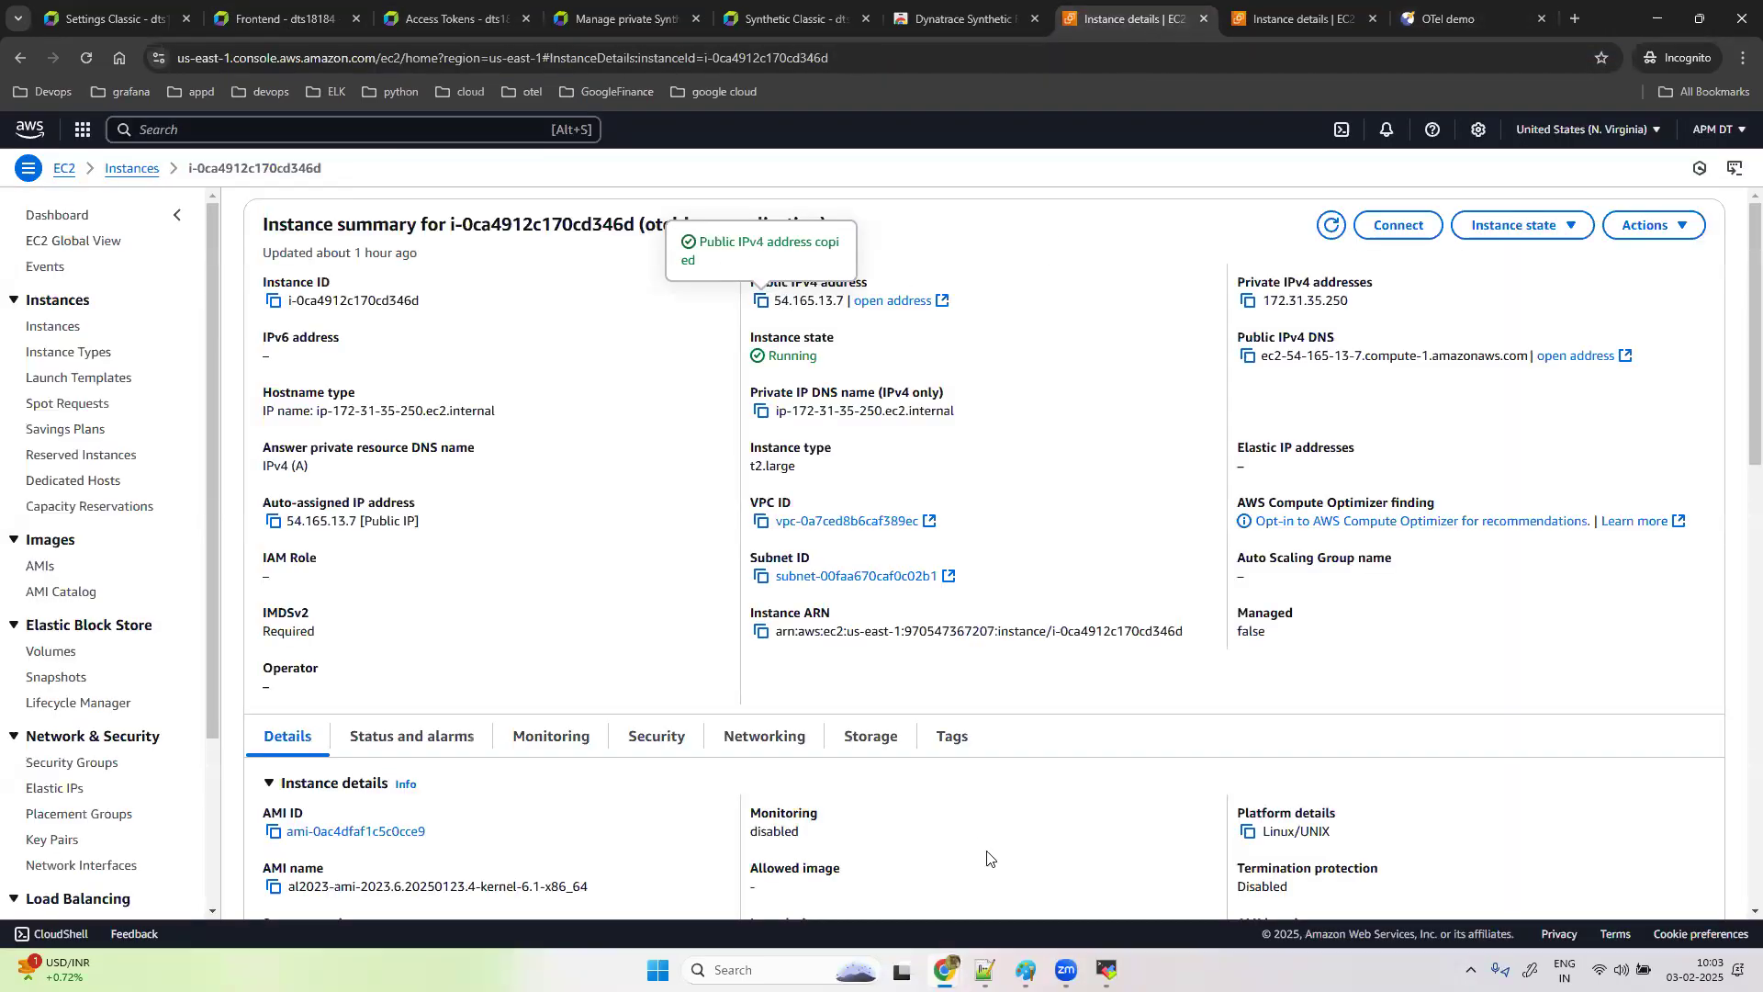
mouse_move(1106, 969)
mouse_move(946, 970)
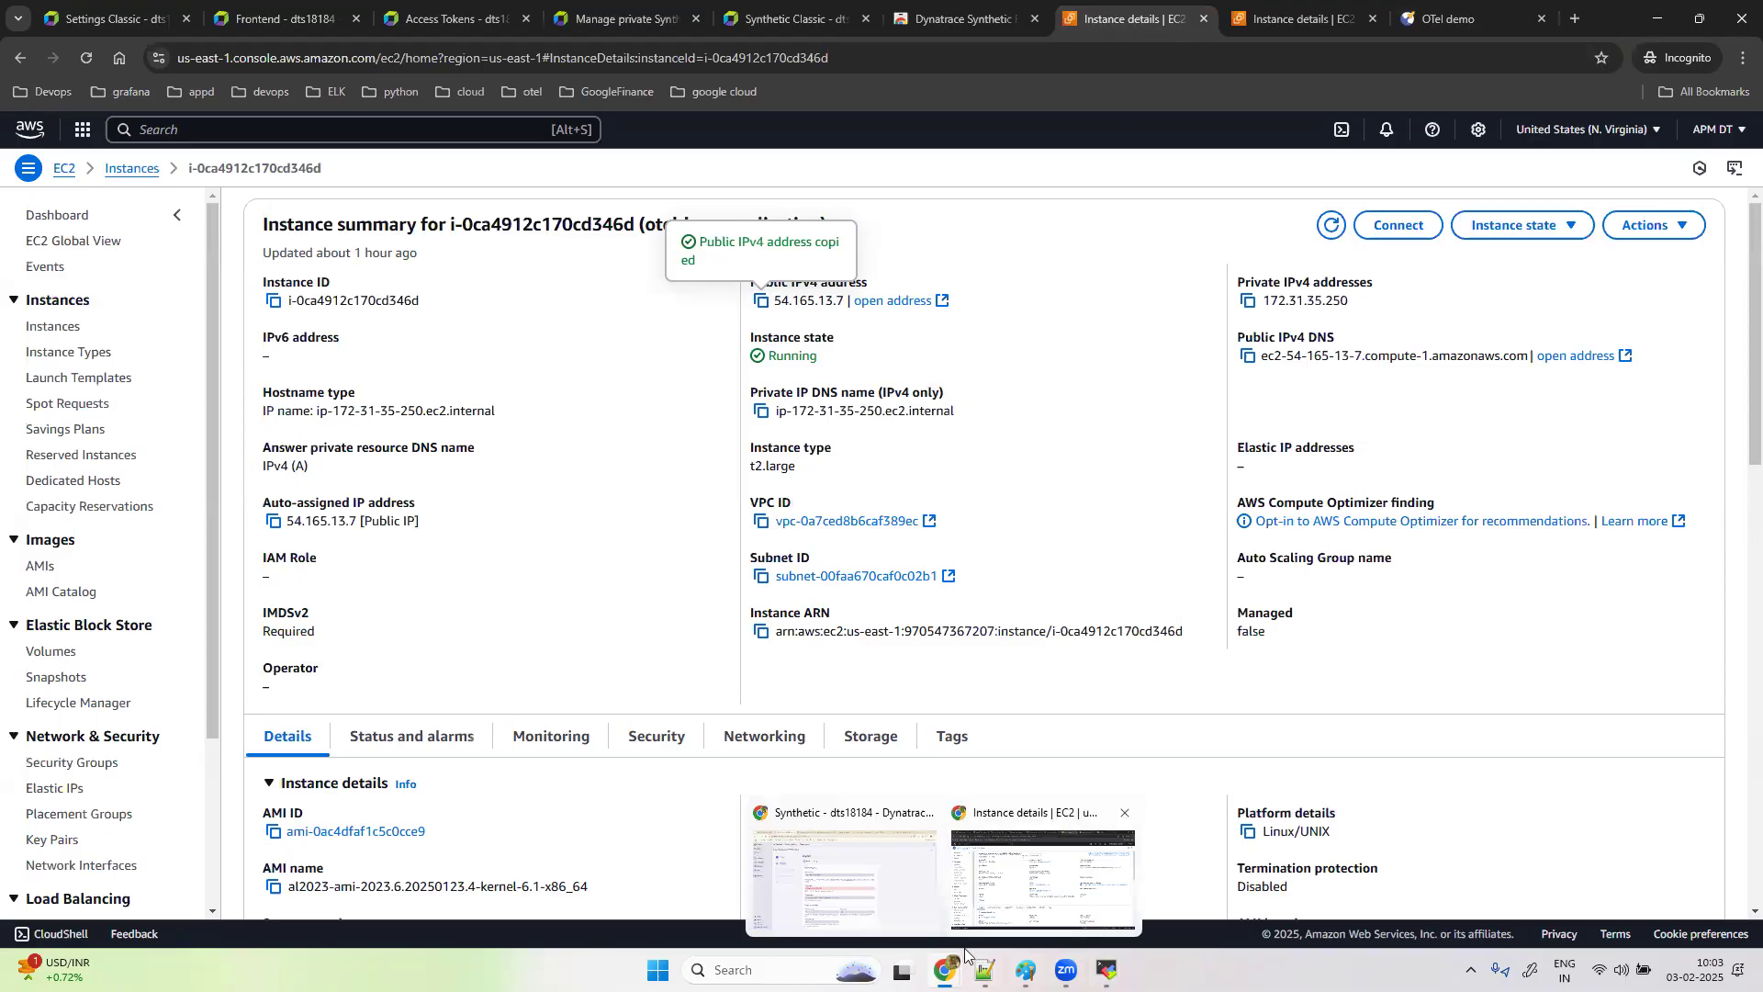
Step: Return to the Dynatrace monitor, set its target to 54.165.13.7, and continue with the default execution attributes and constraints
click(845, 877)
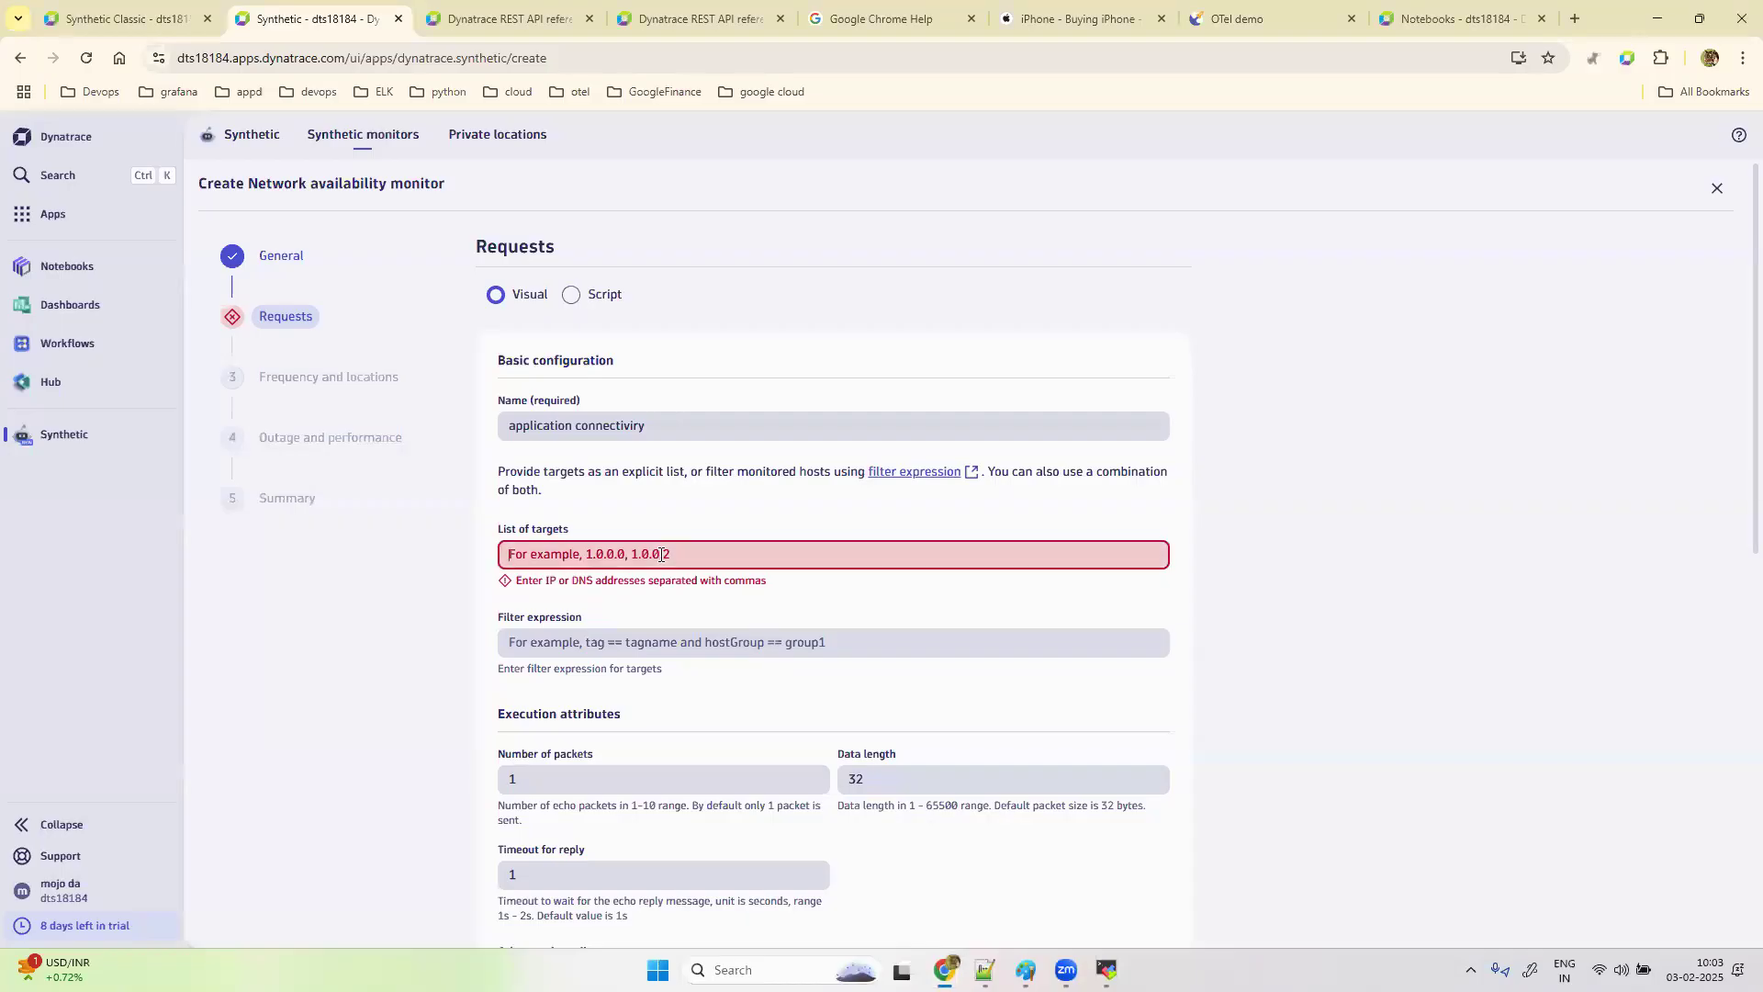
key(ctrl+v)
click(687, 602)
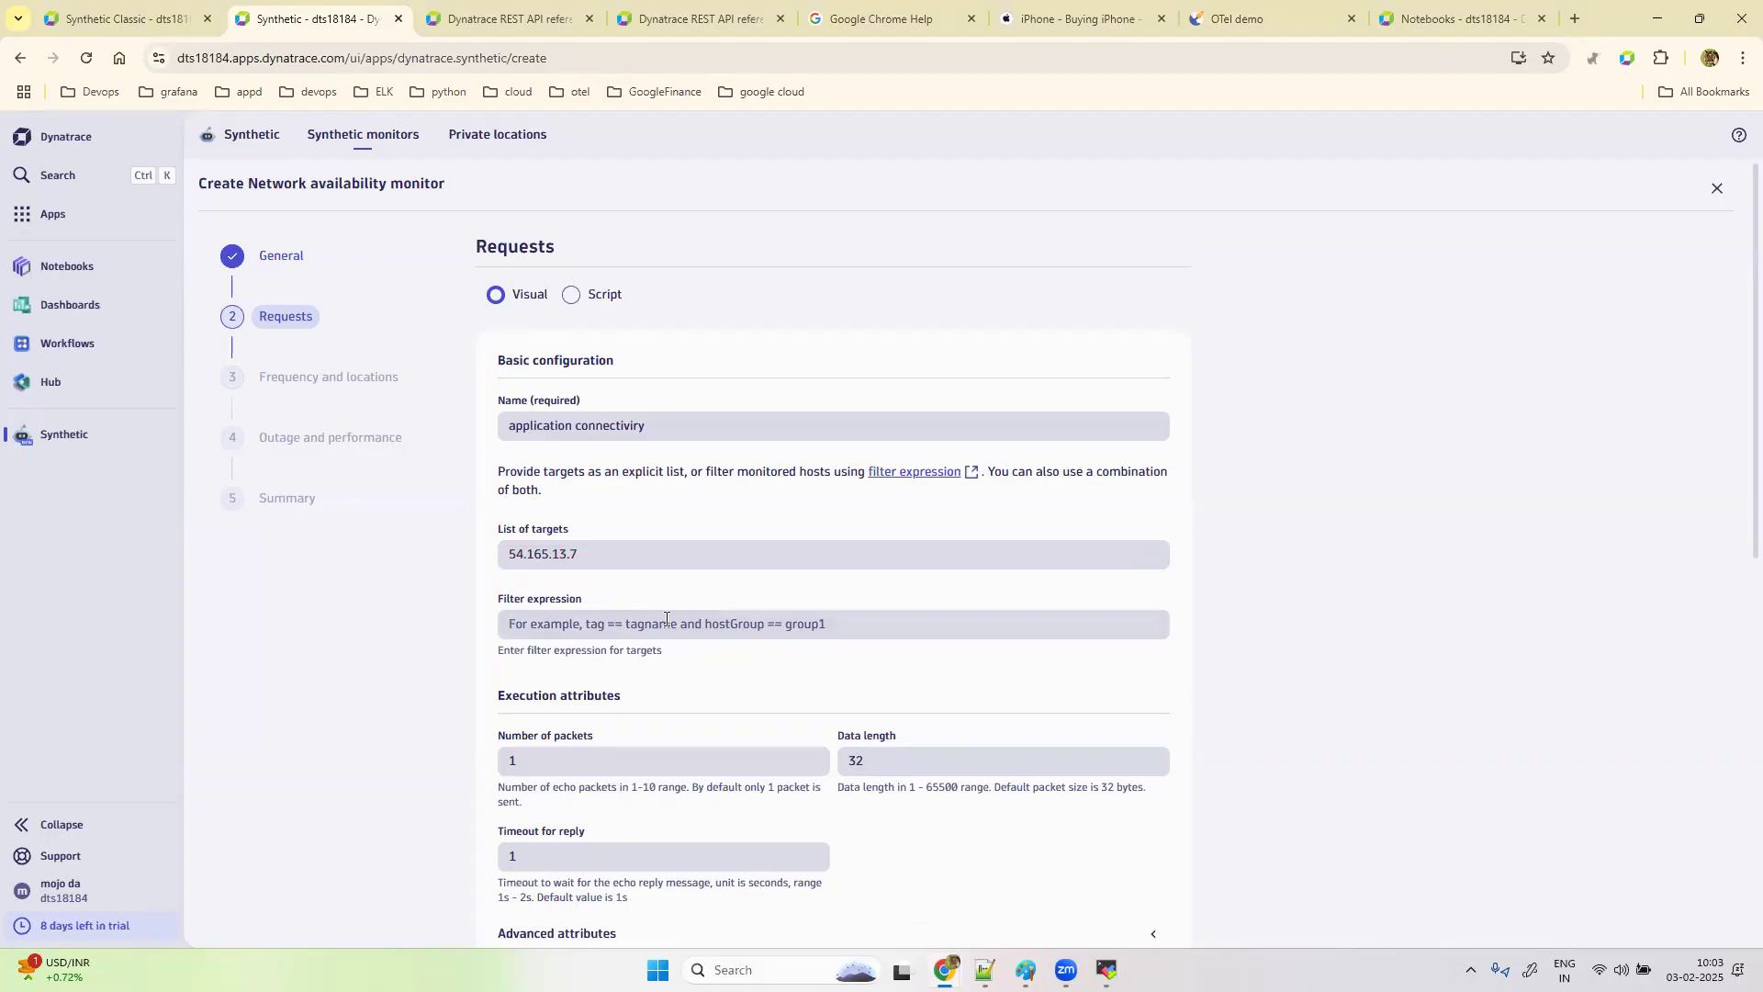
click(745, 628)
scroll(702, 712, down, 2)
scroll(702, 713, down, 2)
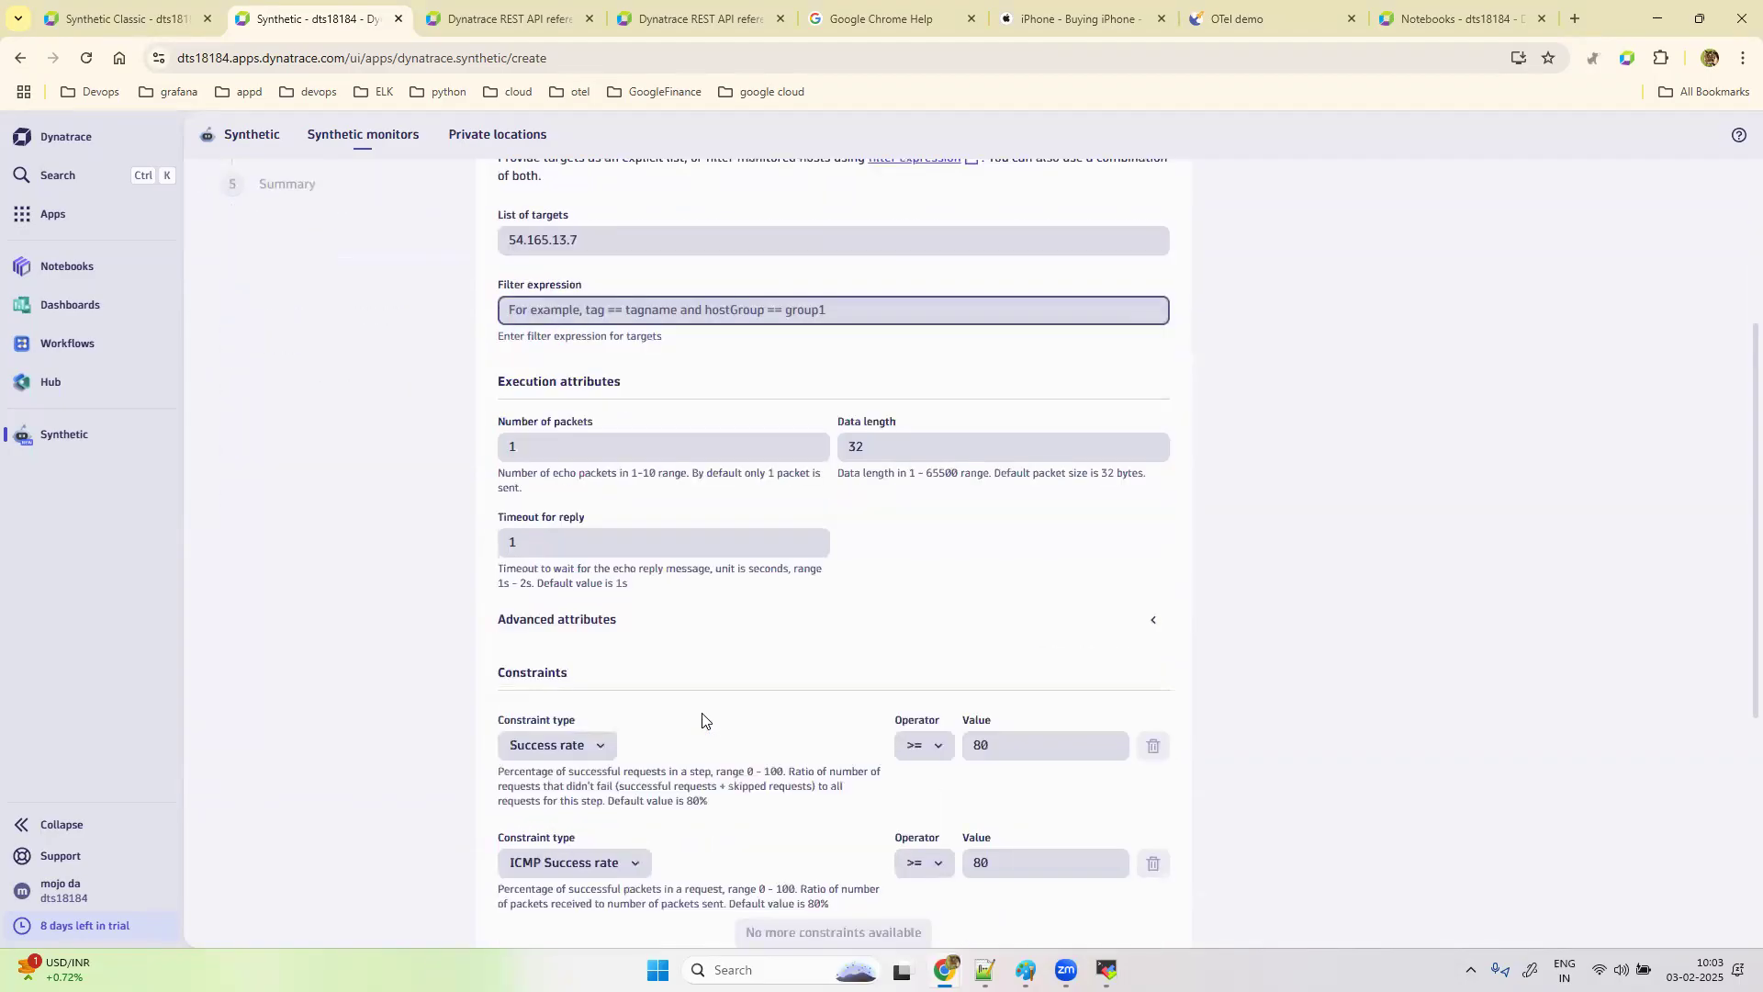
scroll(962, 615, down, 4)
scroll(962, 615, down, 1)
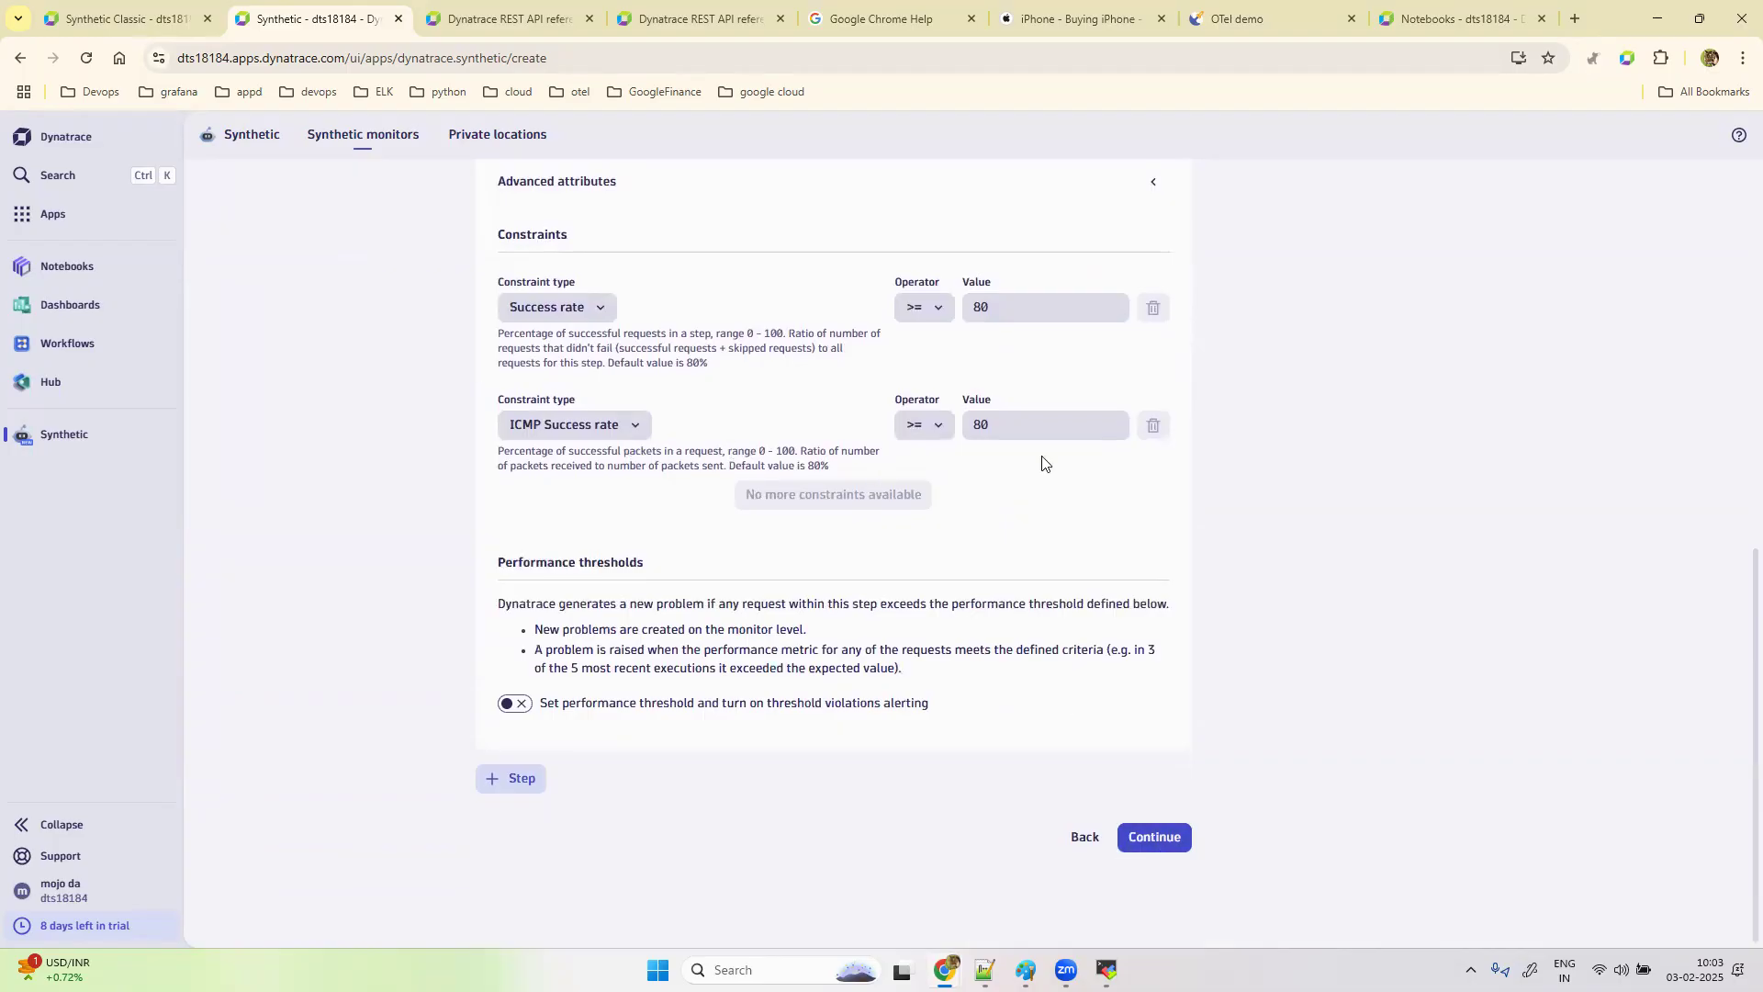
click(1163, 838)
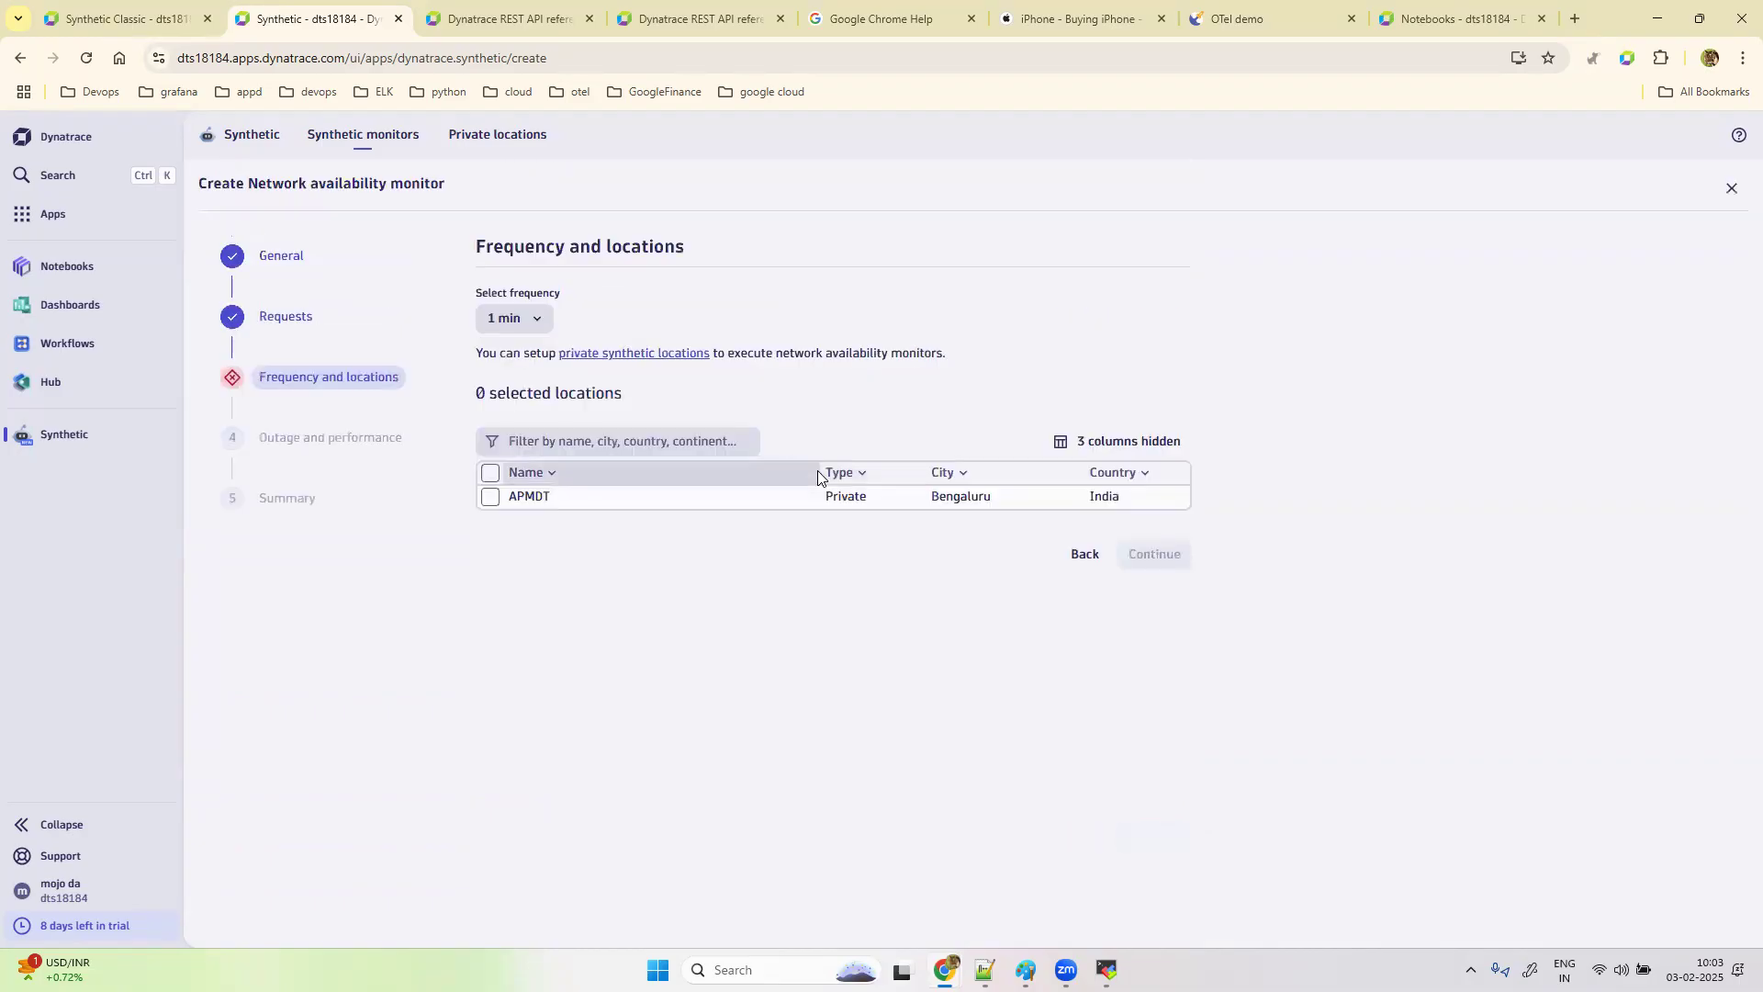
Step: Run the monitor every 1 min from the private APMDT location, keep global outage alerting at 3 times consecutively, and save it
click(490, 505)
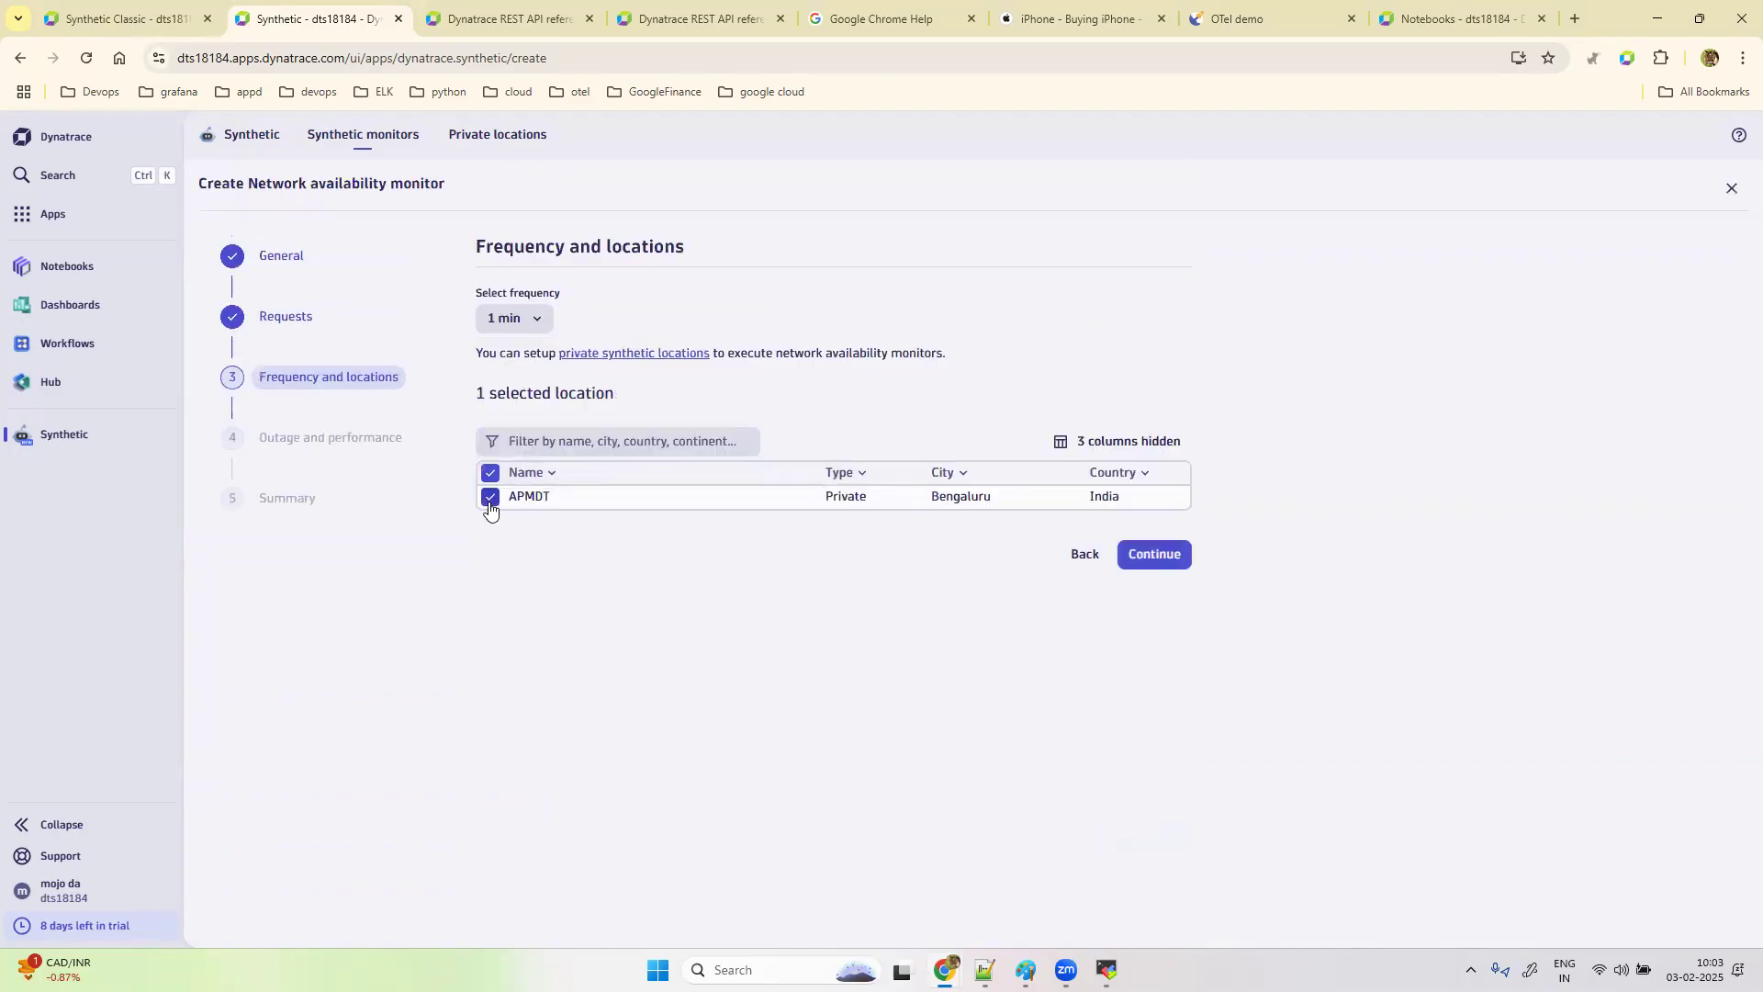
click(1171, 559)
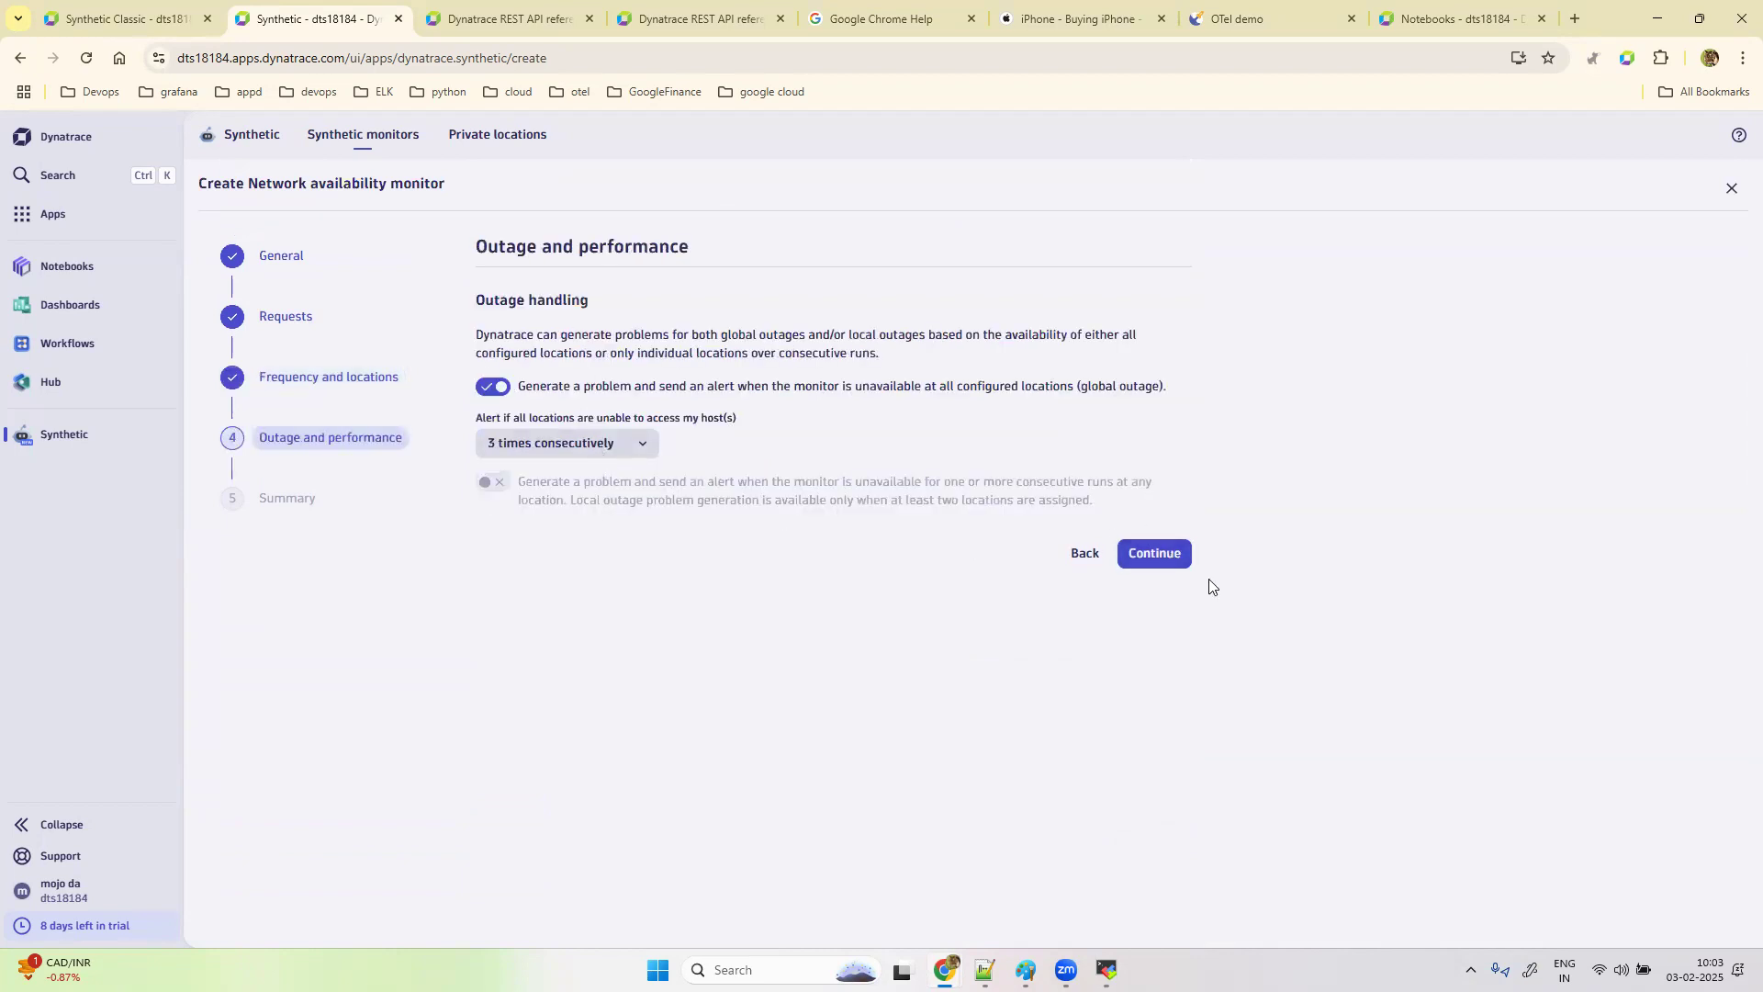
click(502, 390)
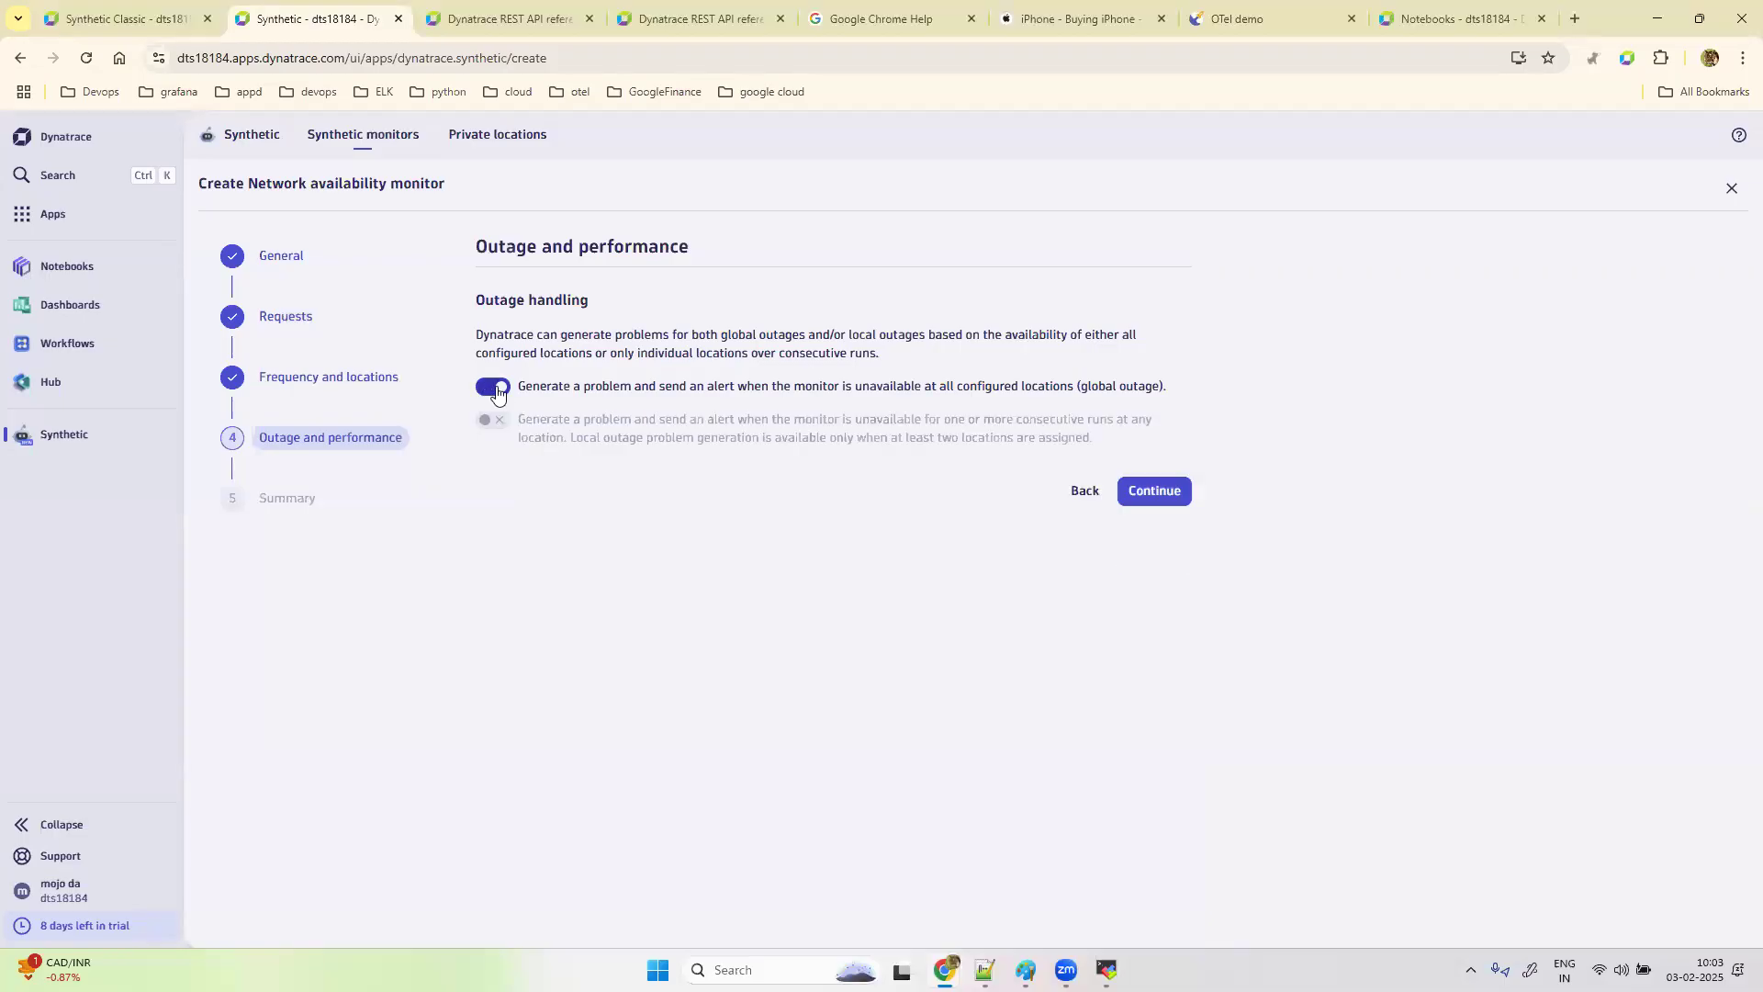
click(501, 390)
click(1185, 567)
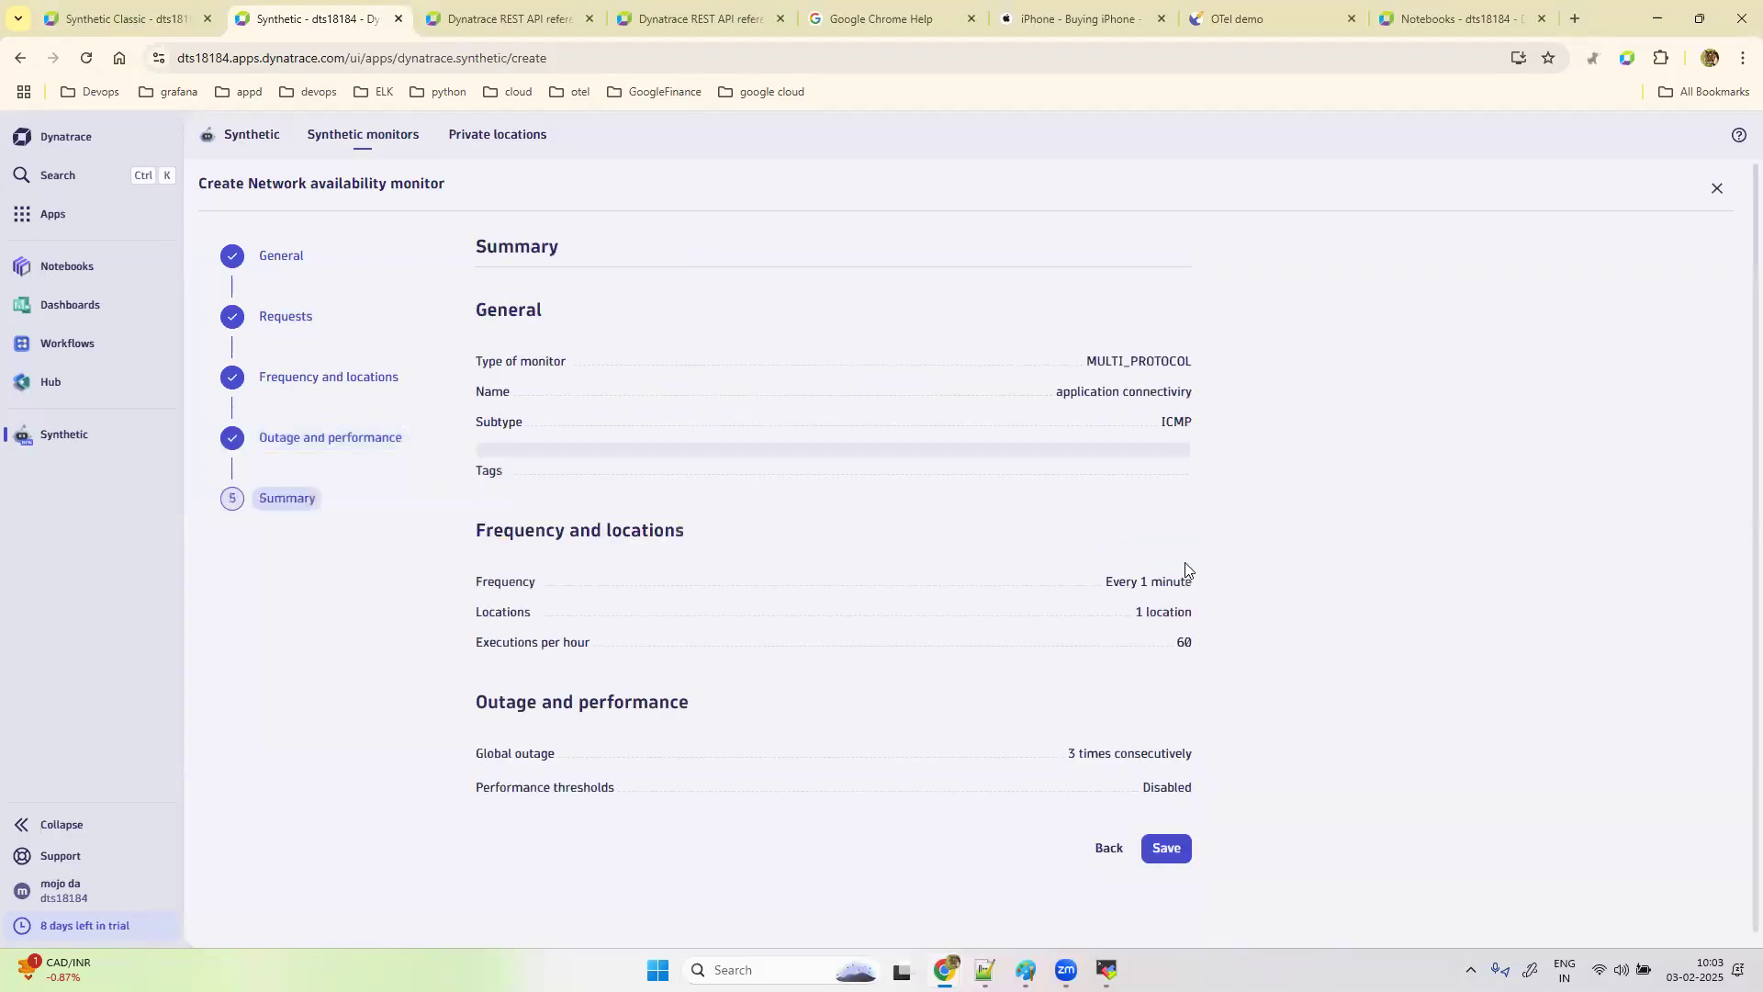
click(1168, 848)
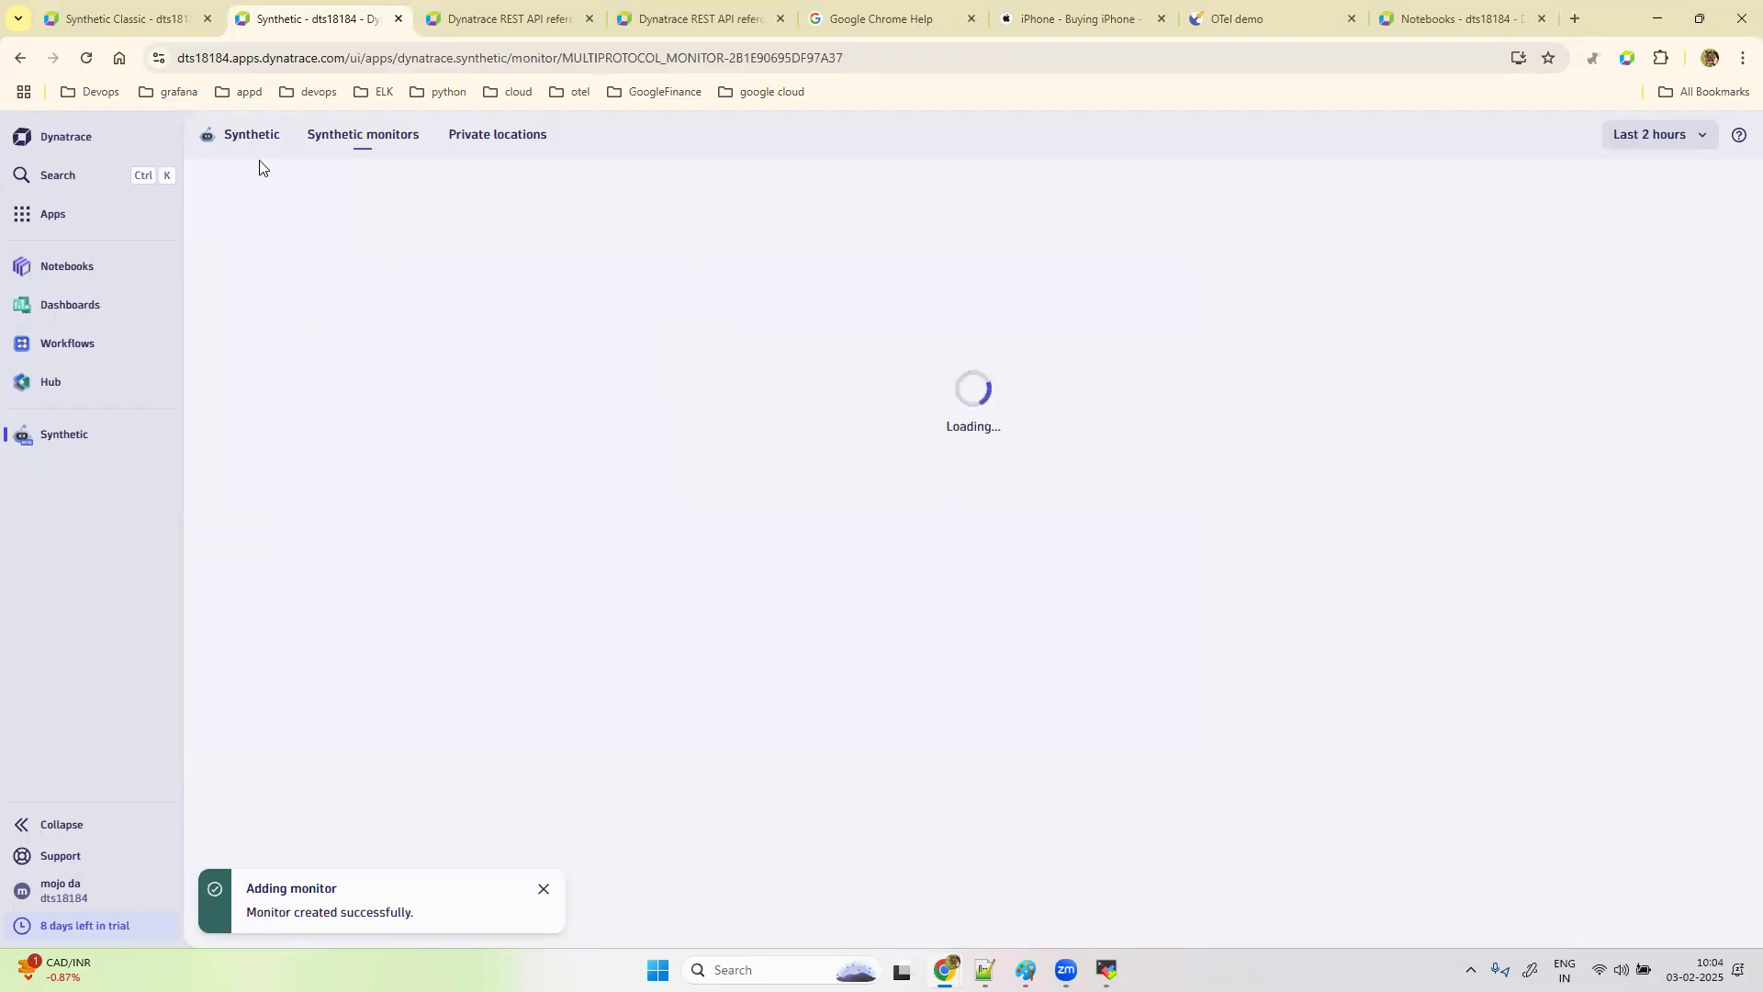
Step: Go back to the synthetic monitors list and refresh it to check the new network availability monitor
click(248, 135)
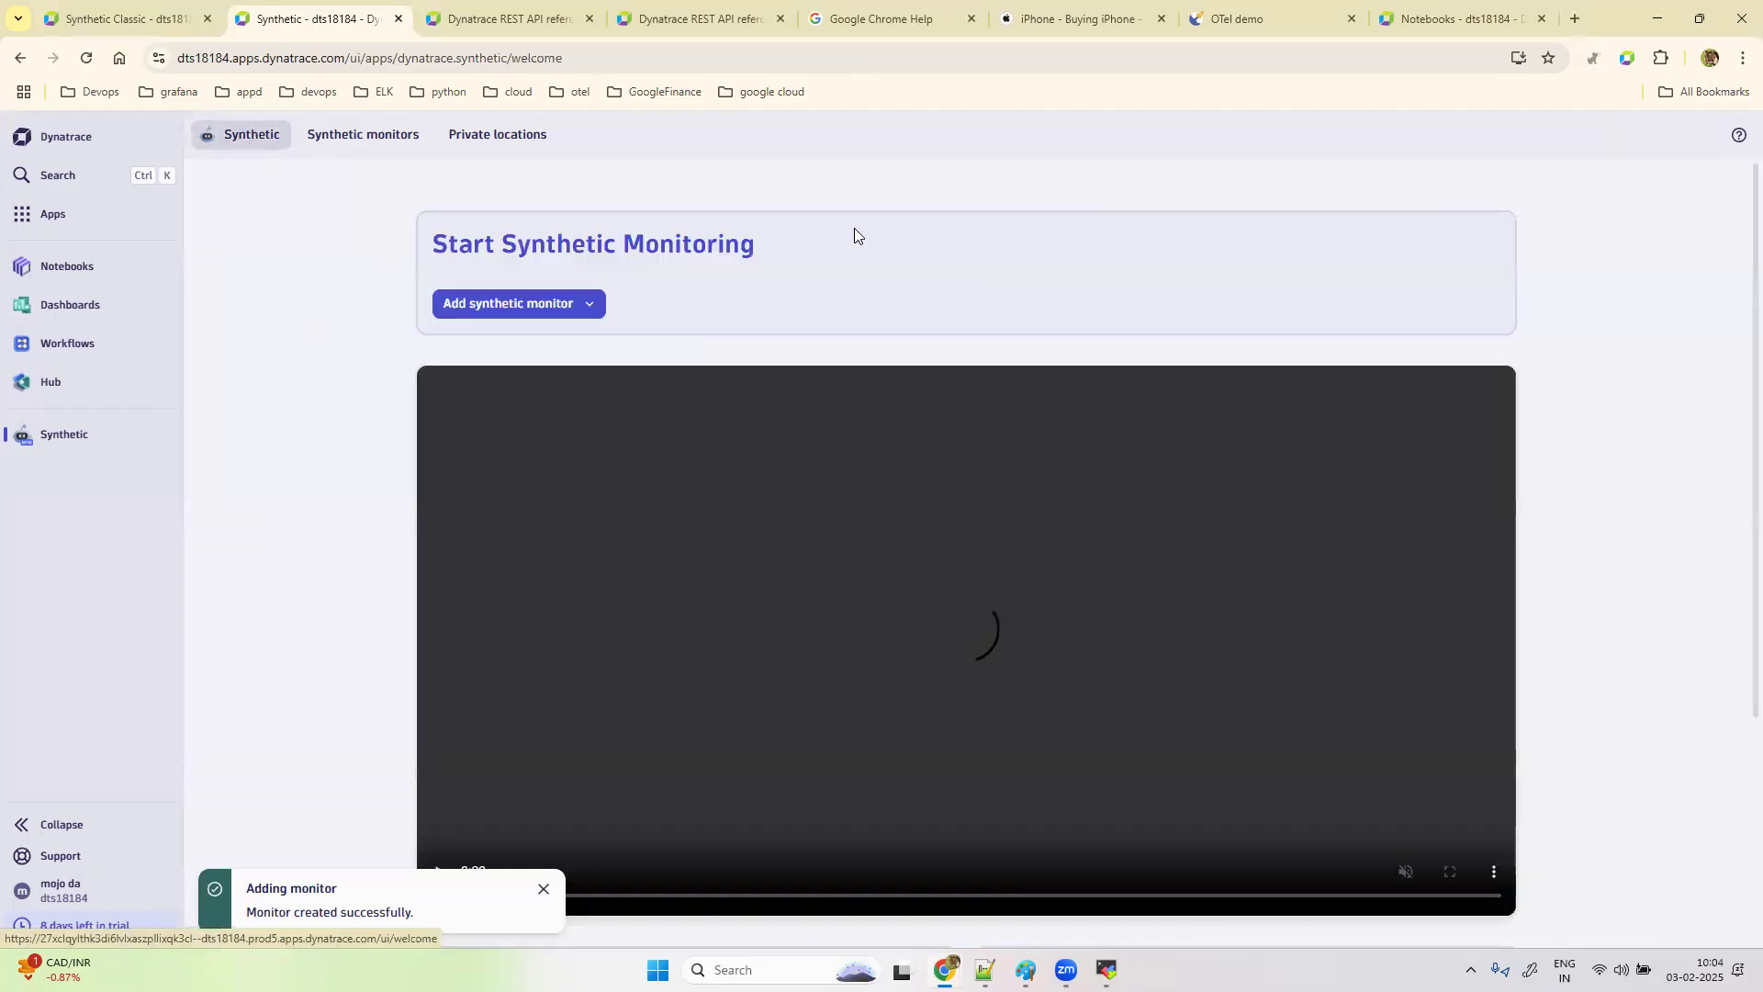
click(409, 140)
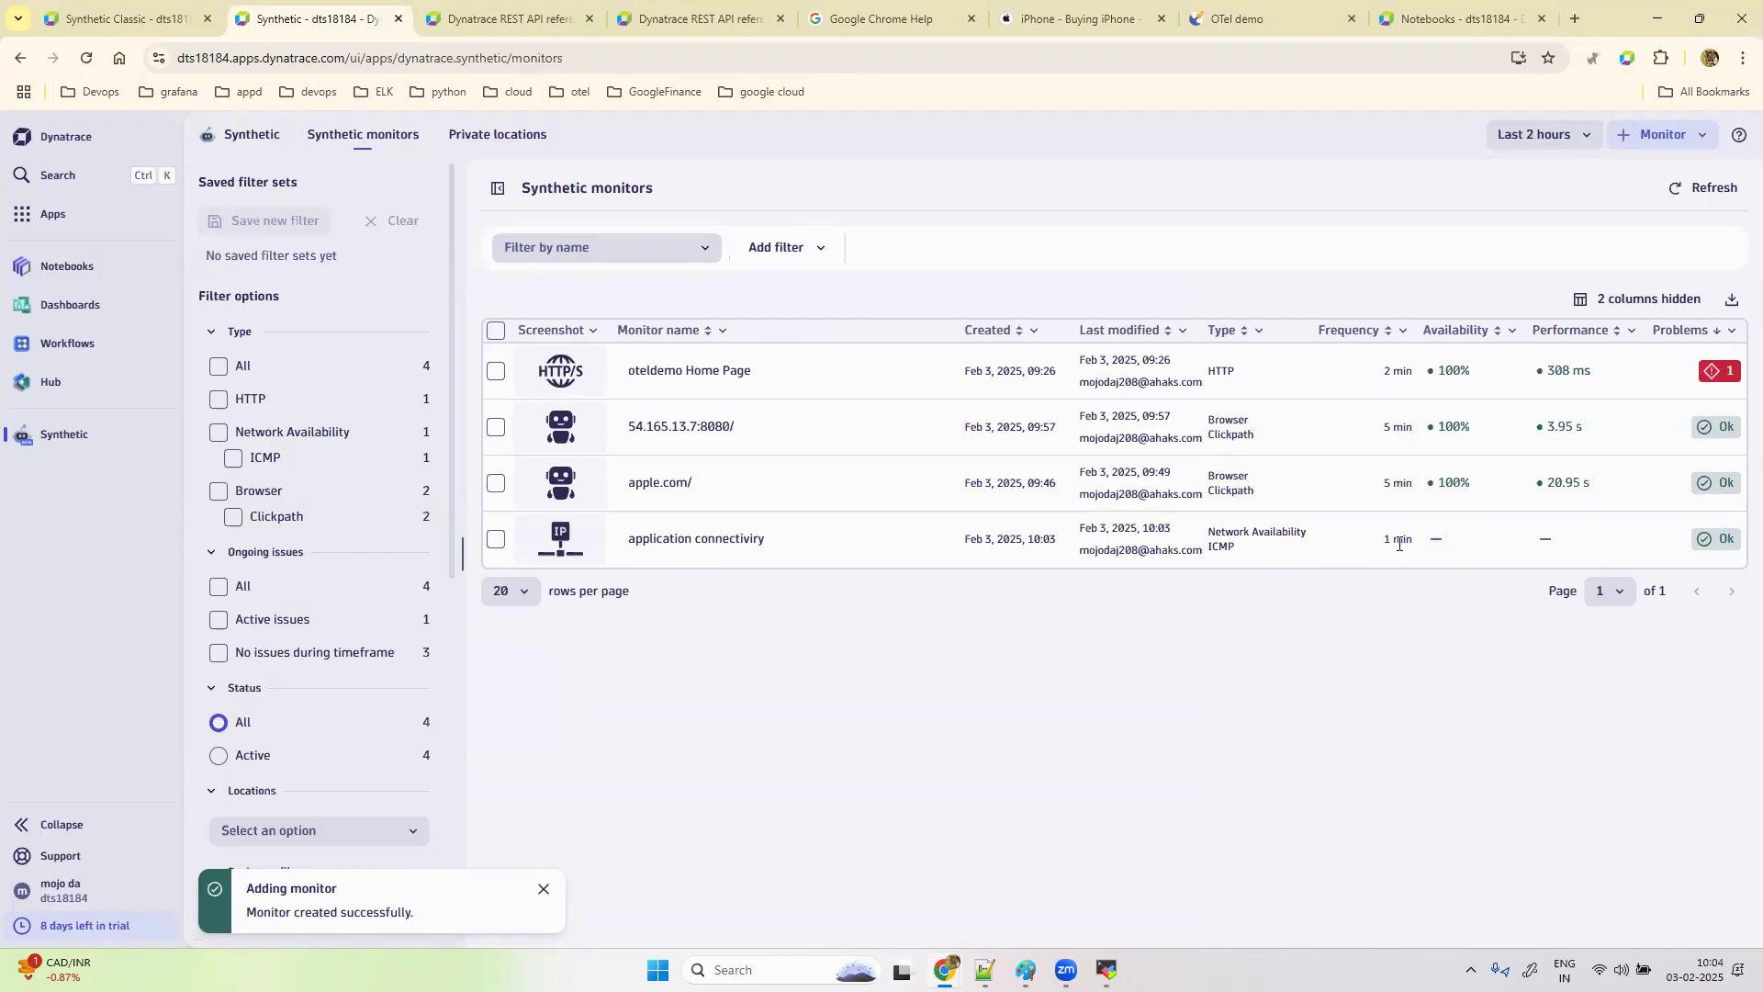
click(1688, 193)
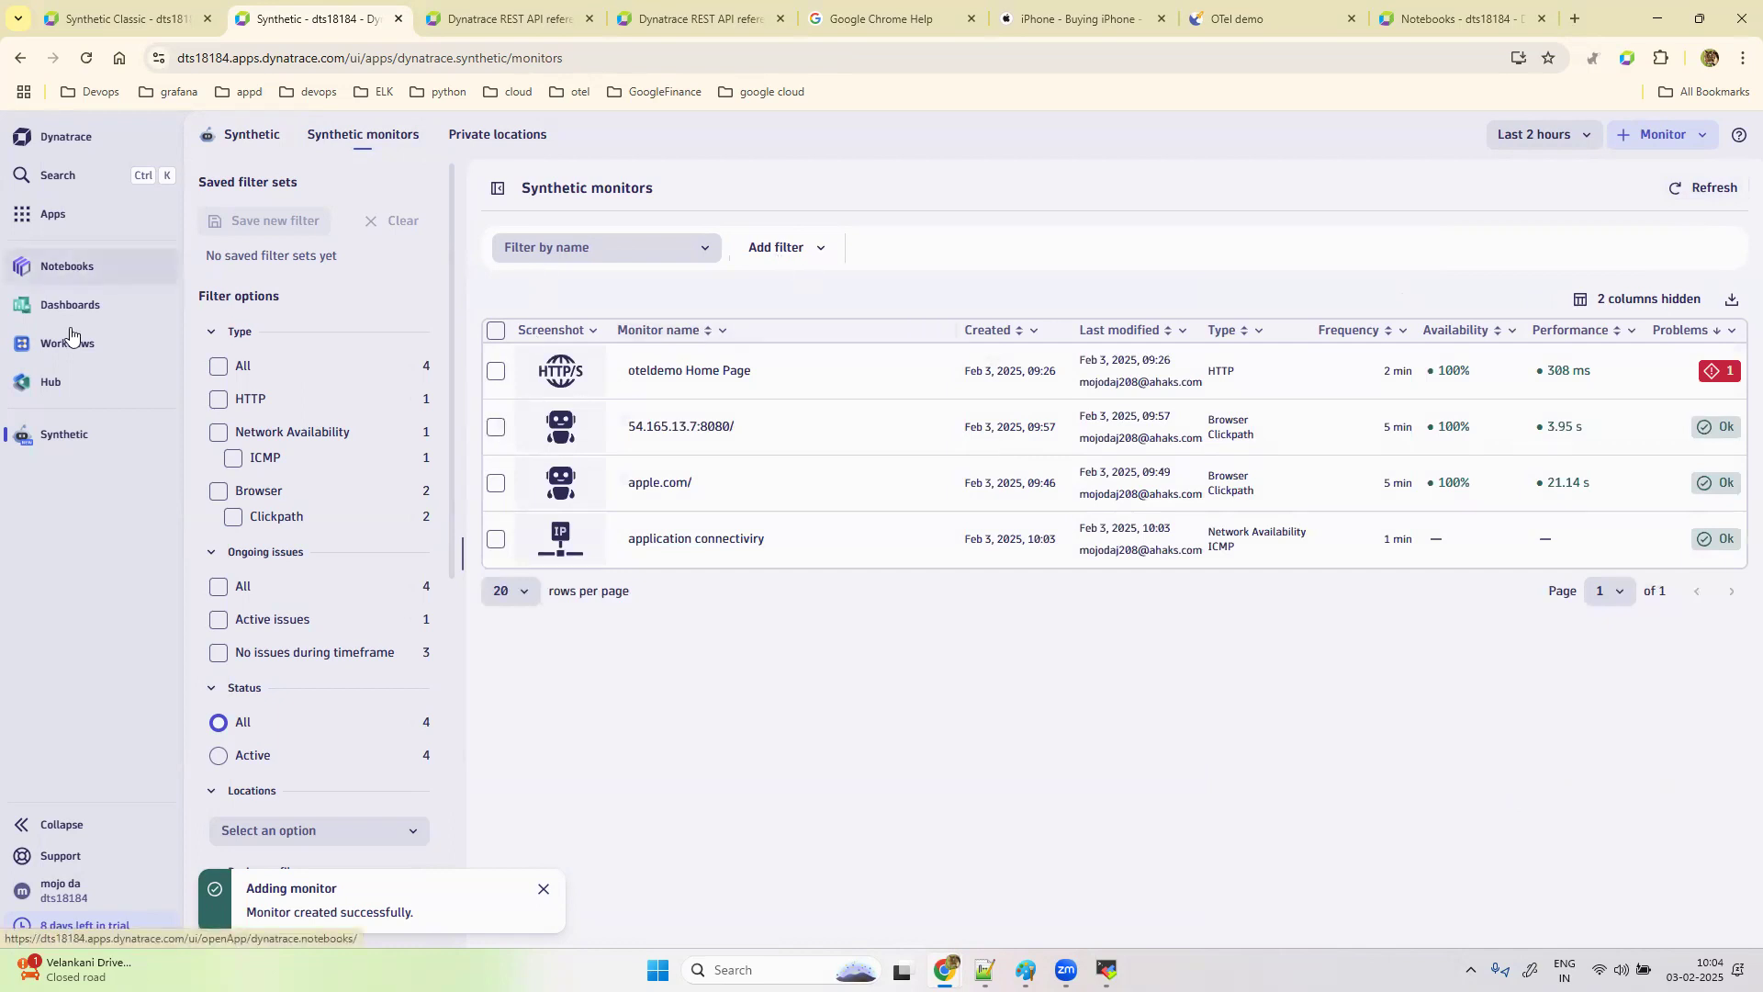
Step: Open Synthetic Classic in a new browser tab and view its list of synthetic monitors
click(61, 214)
click(1448, 187)
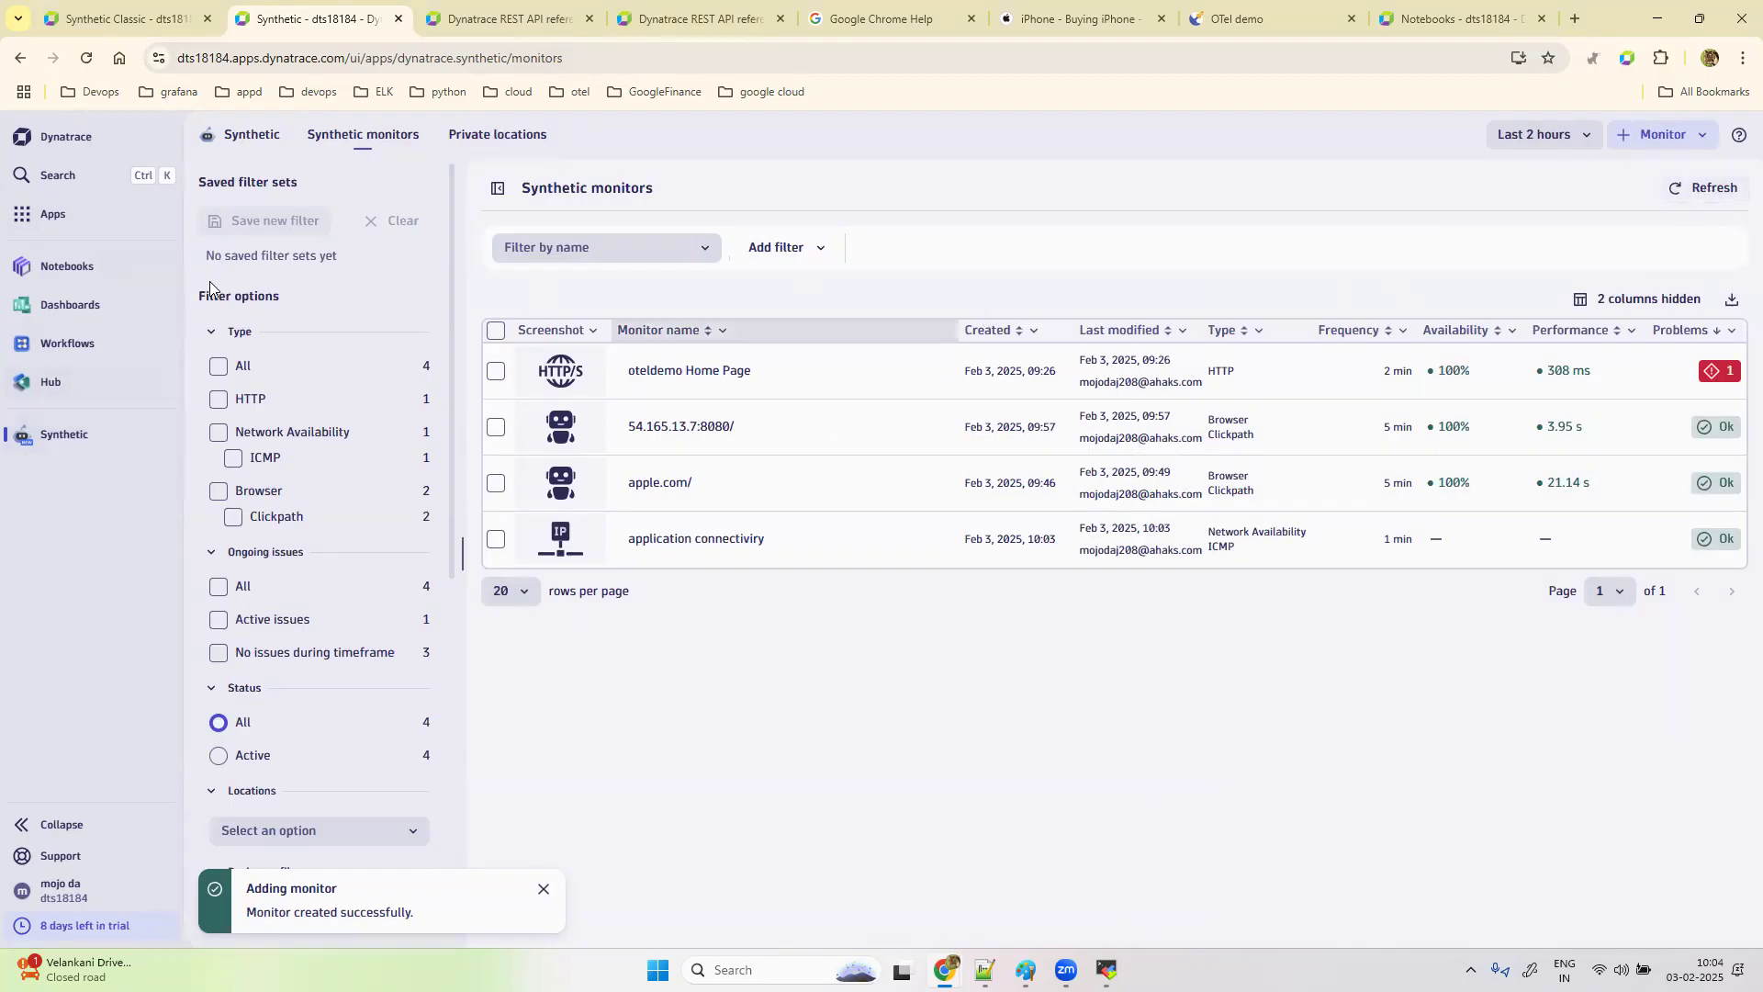
click(496, 18)
click(721, 19)
key(ctrl+Tab)
key(ctrl+1)
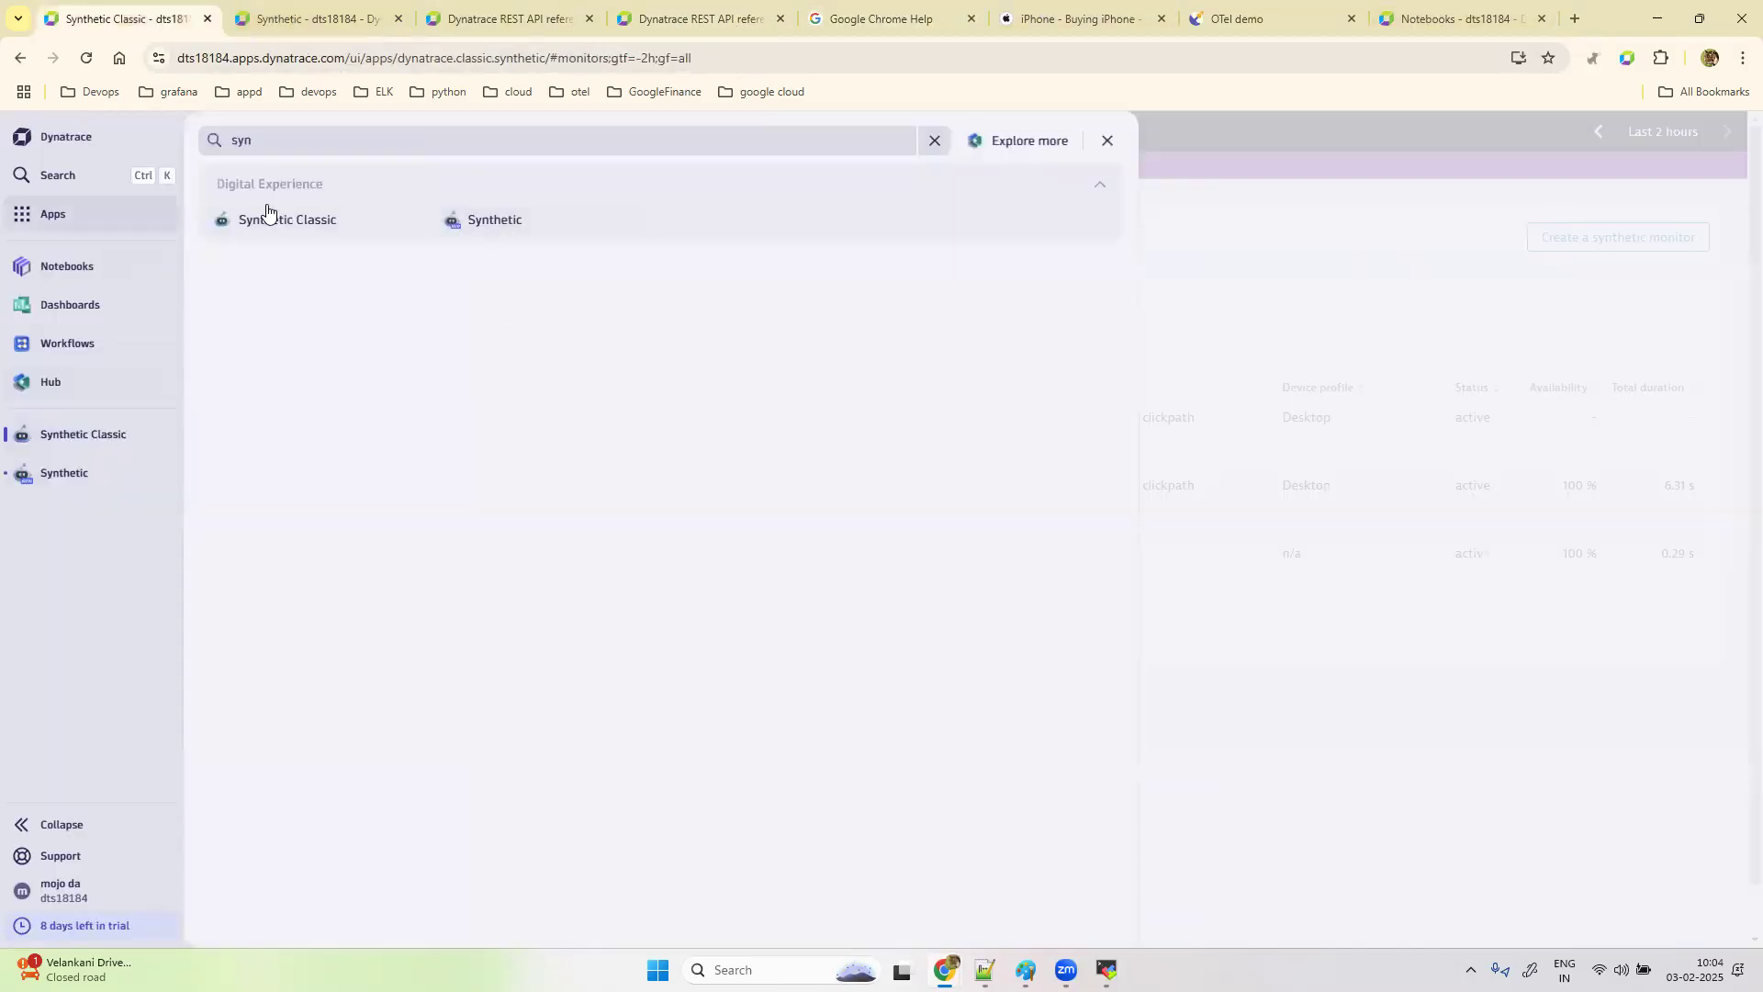
right_click(307, 228)
click(367, 244)
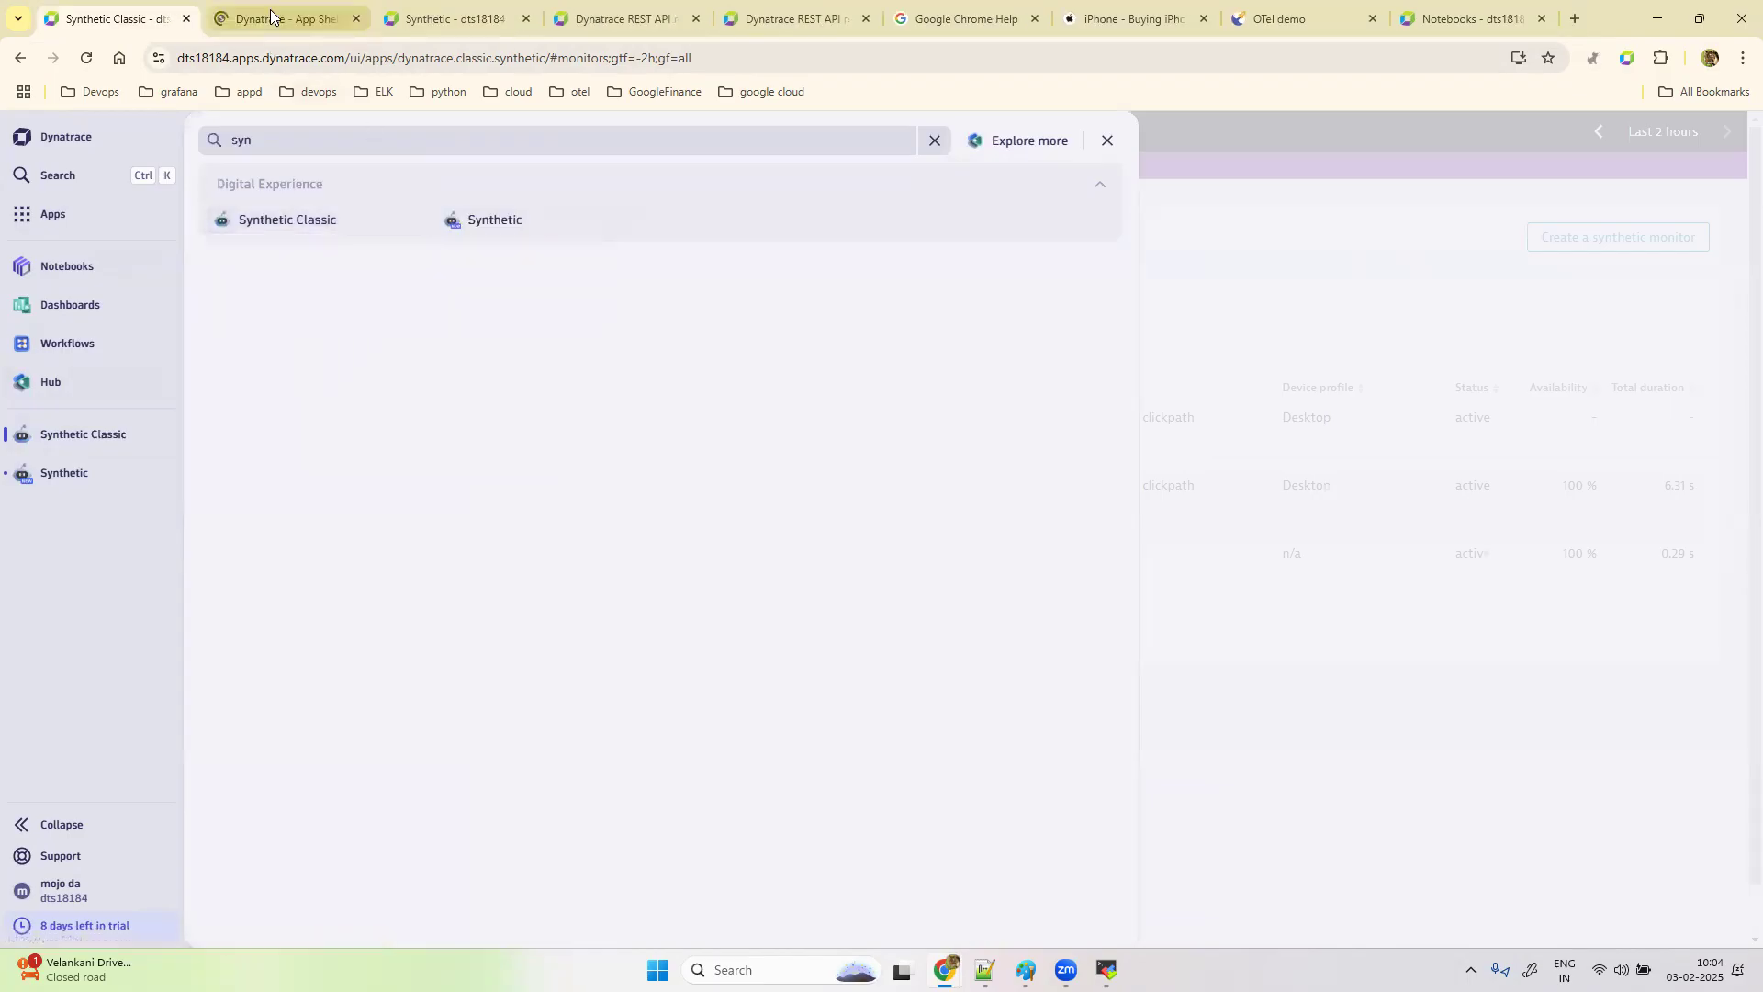
click(270, 16)
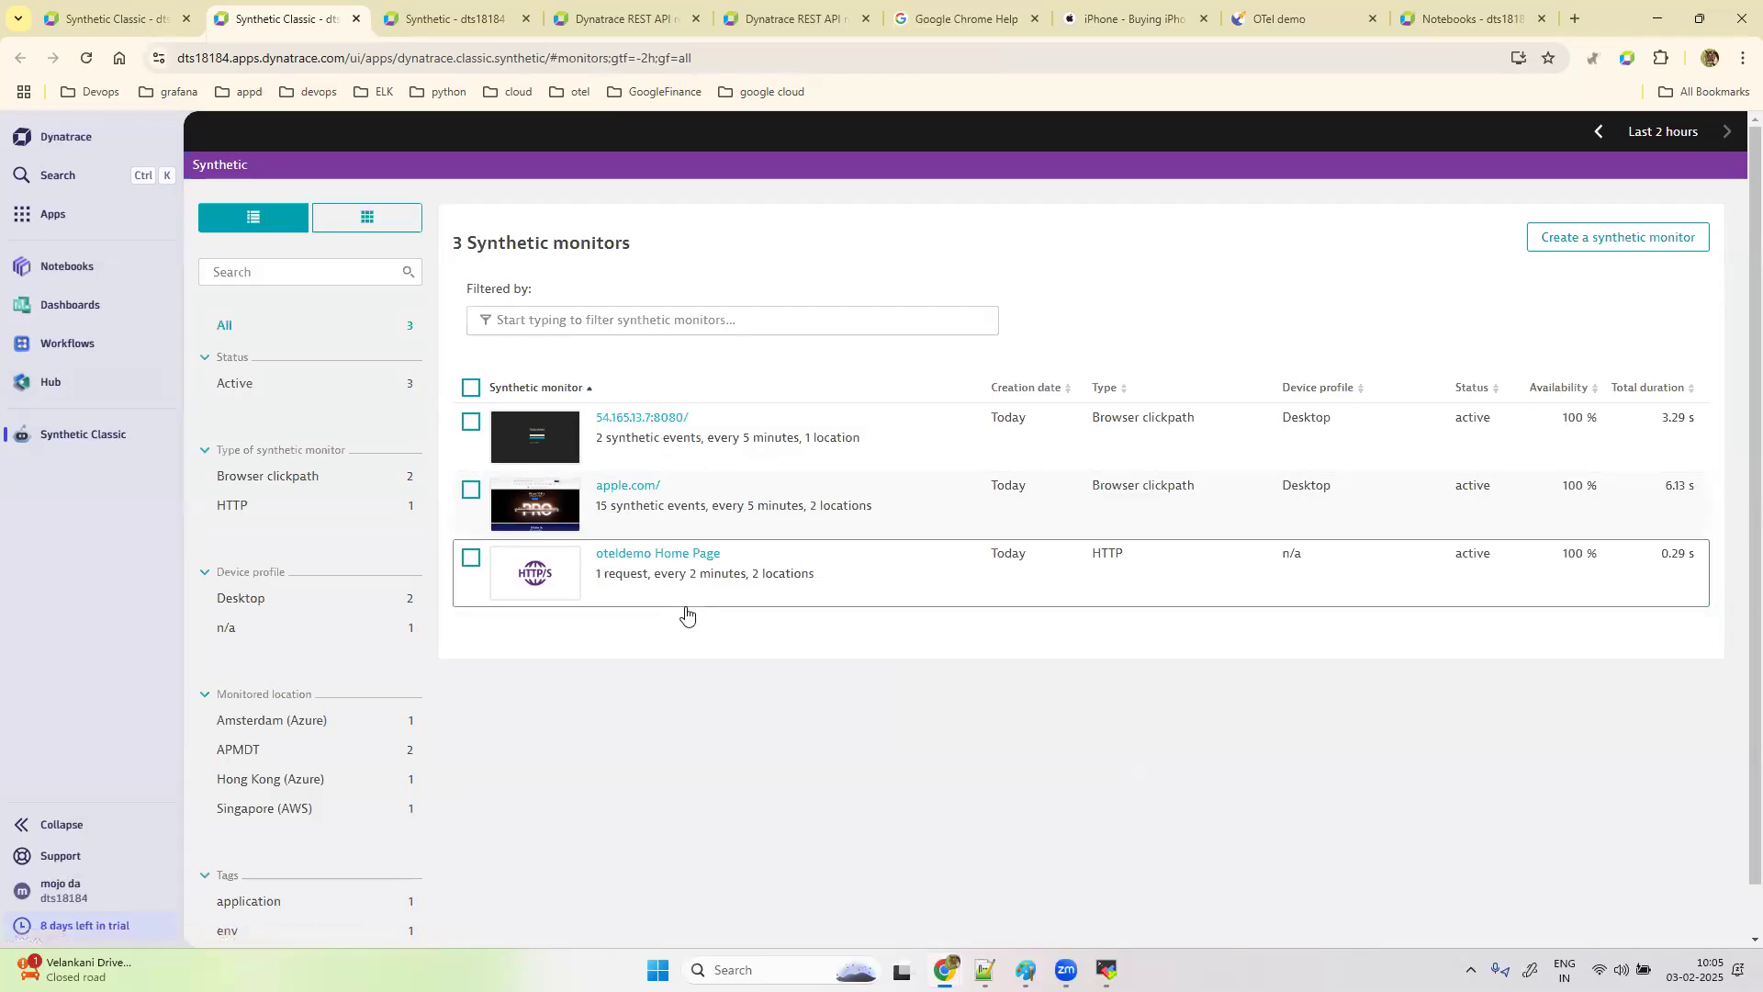
Step: Open the 54.165.13.7:8080/ browser monitor and view the full-size screenshot of its "click on notebook" event
mouse_move(1755, 360)
mouse_down()
mouse_move(1755, 418)
mouse_move(1755, 354)
mouse_up()
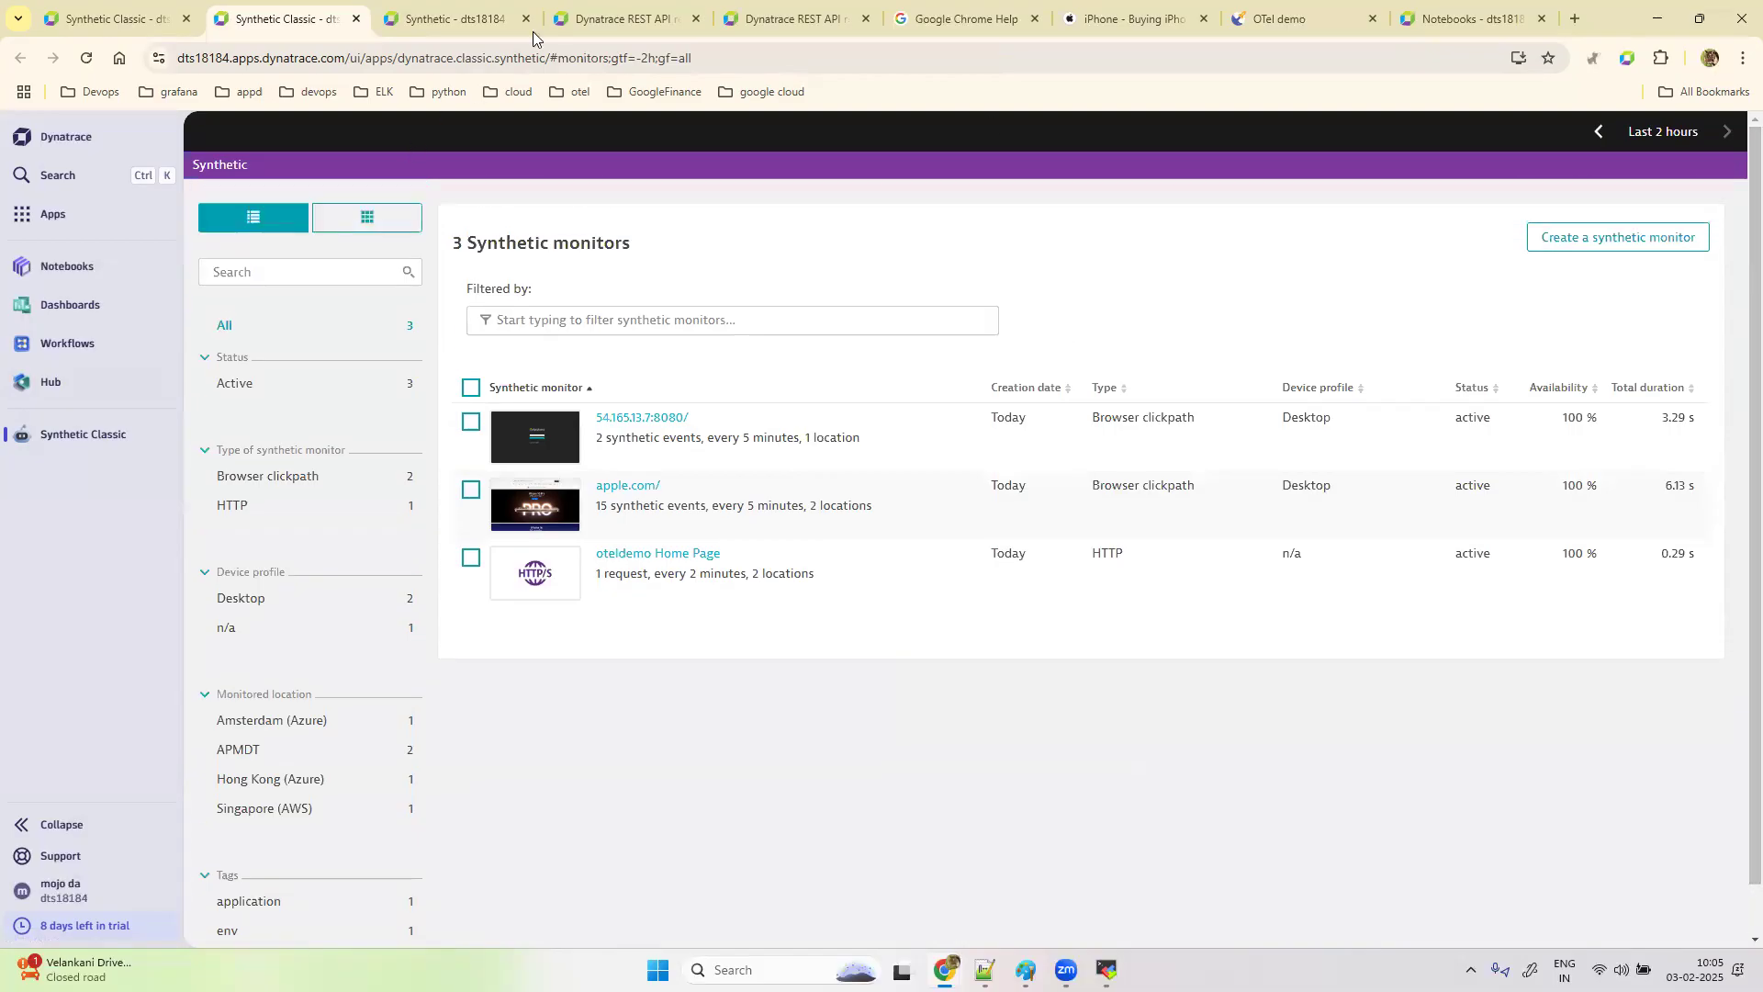
click(682, 433)
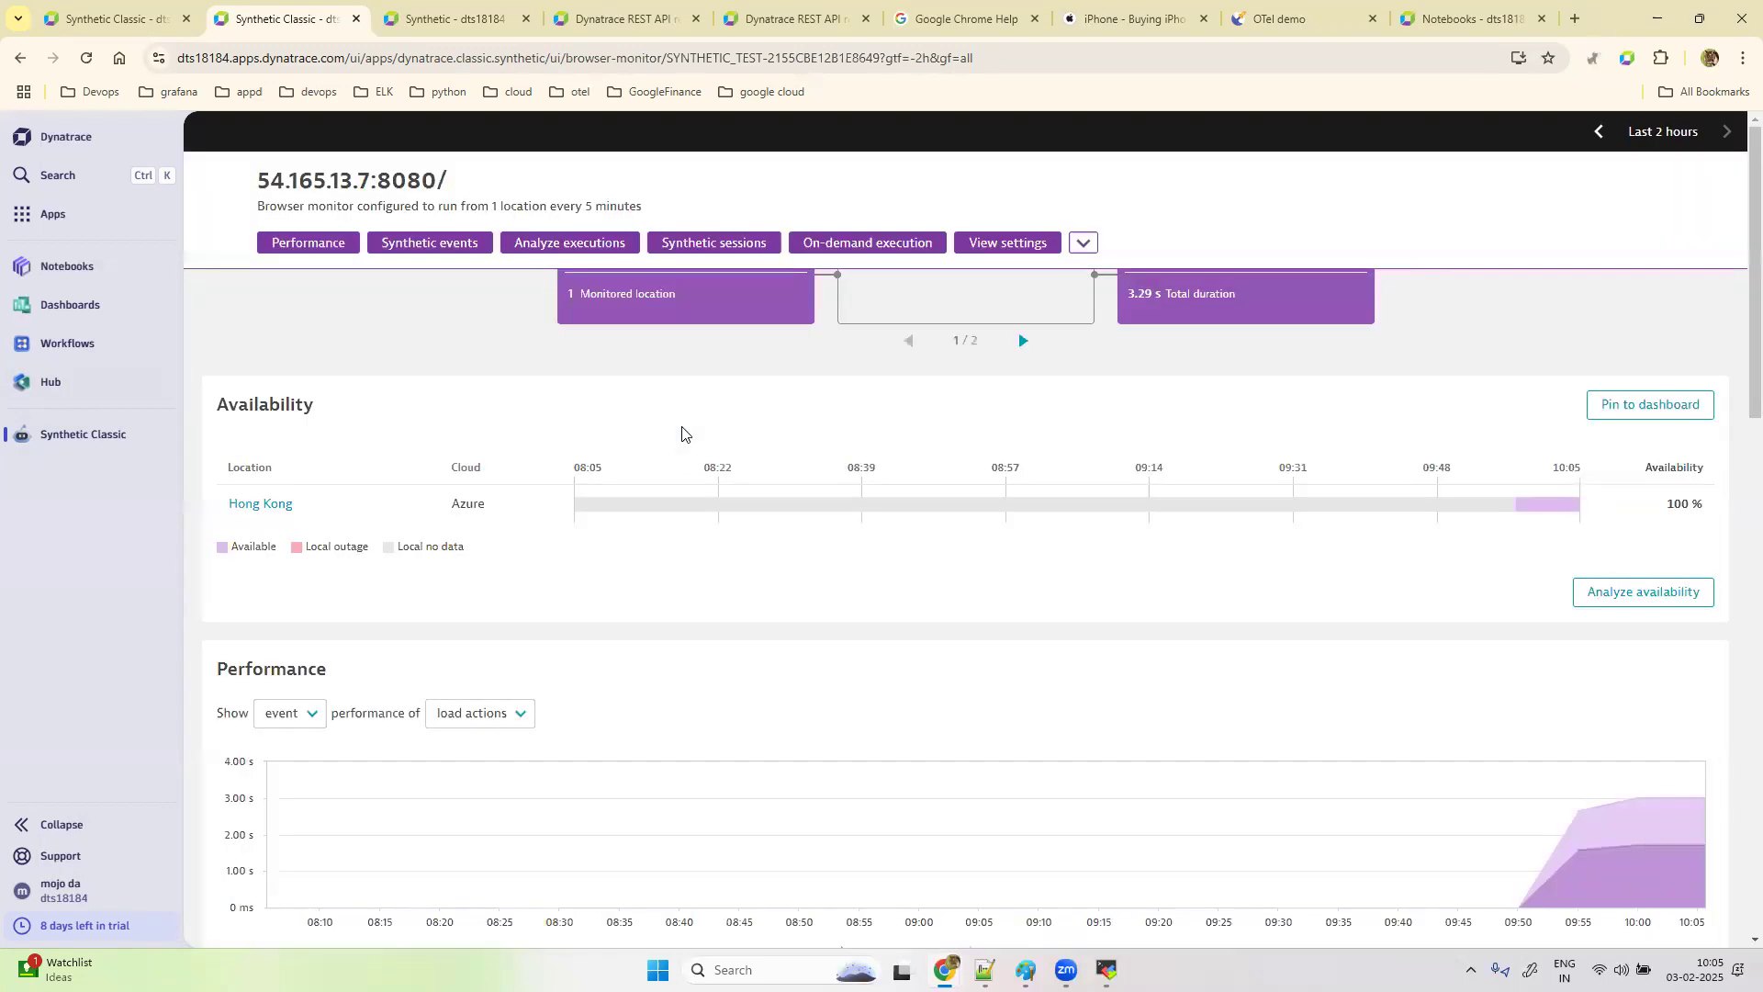
scroll(681, 427, up, 3)
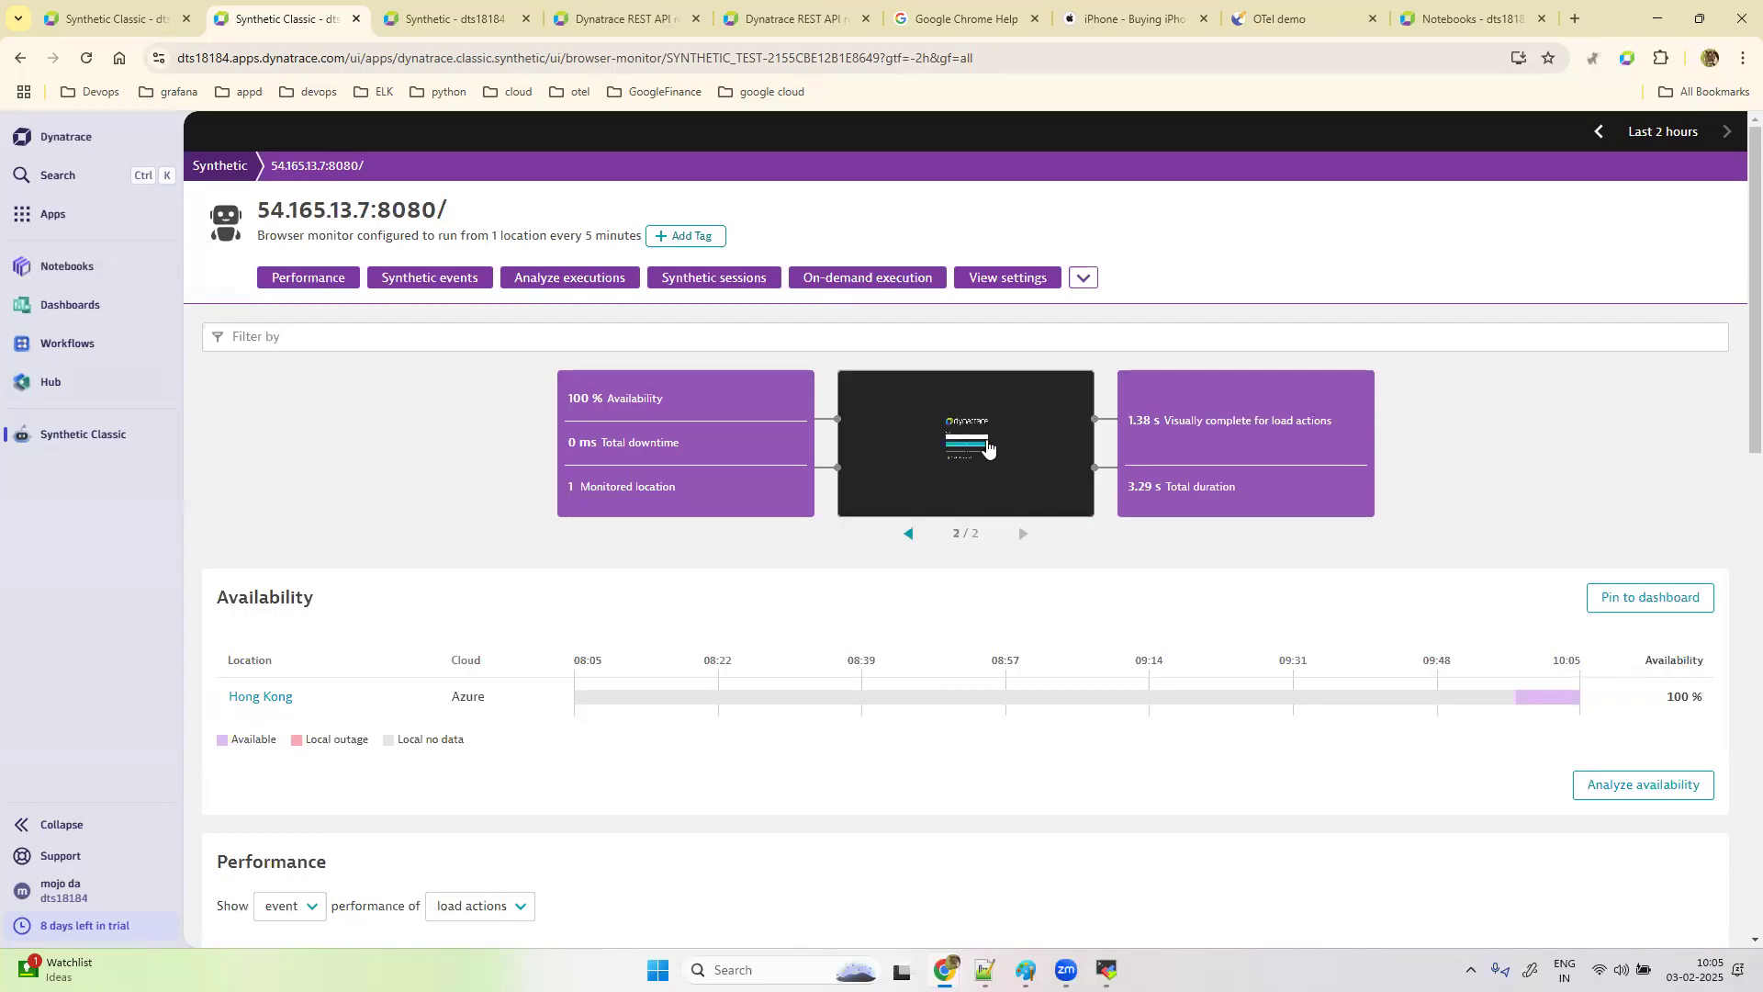
click(985, 440)
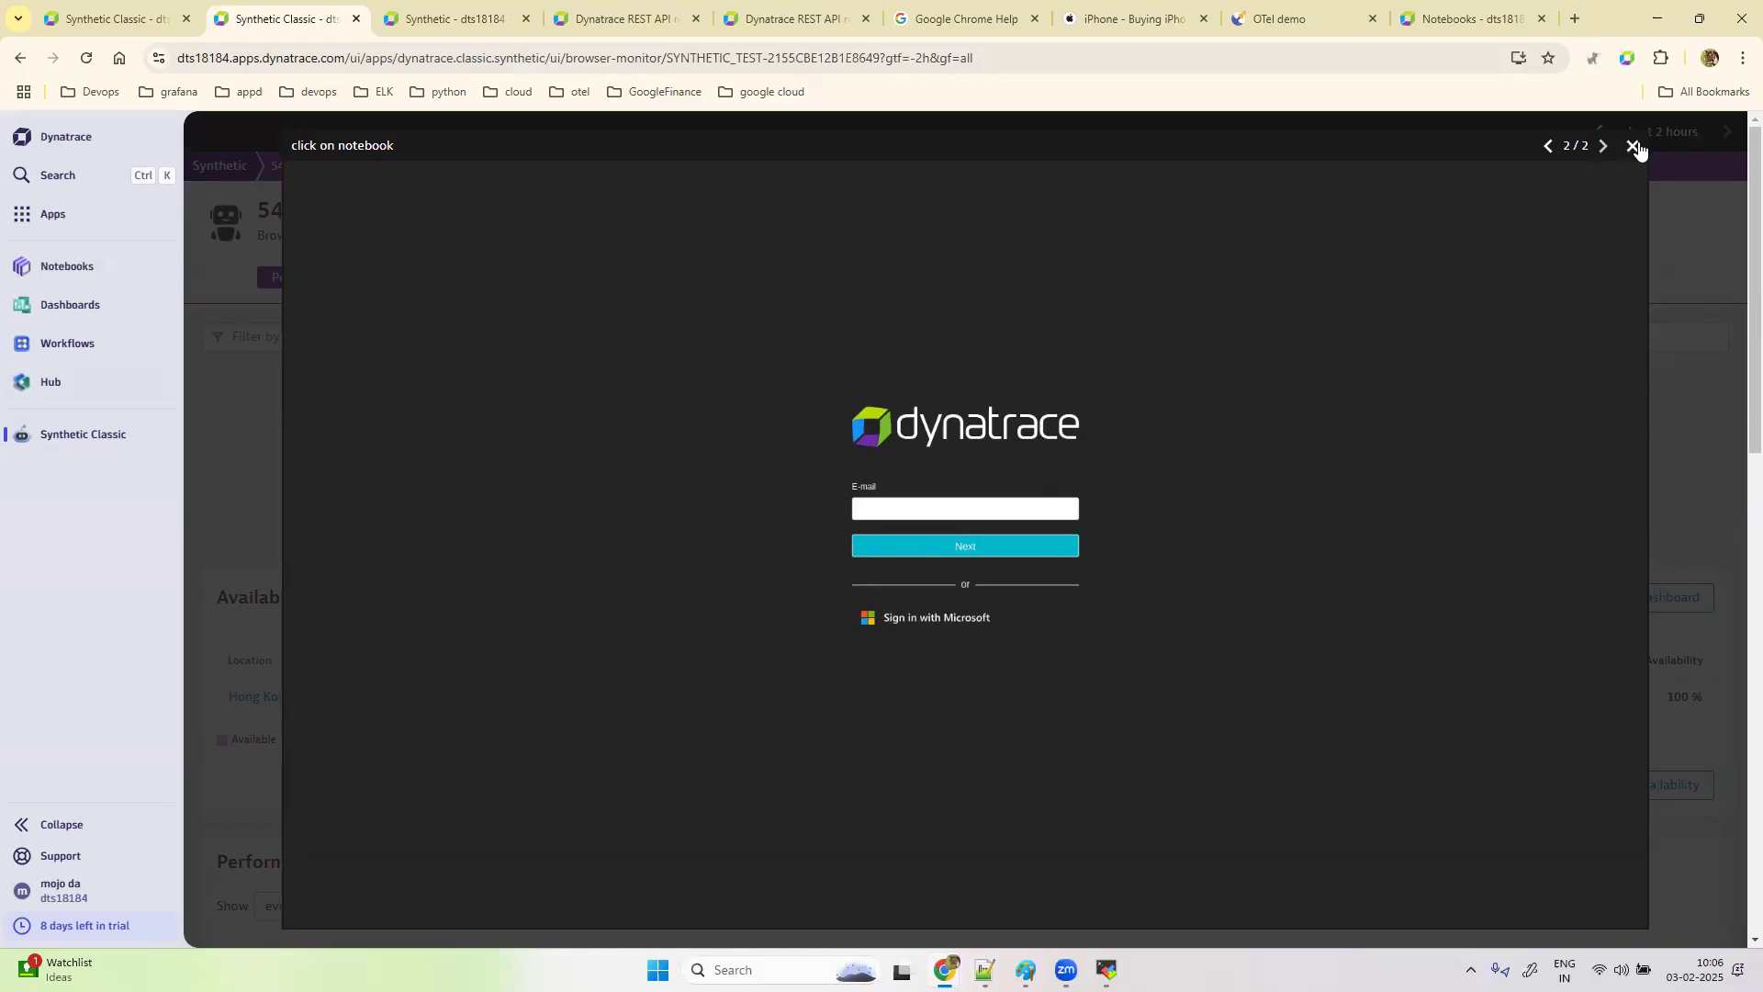
drag(349, 59, 167, 58)
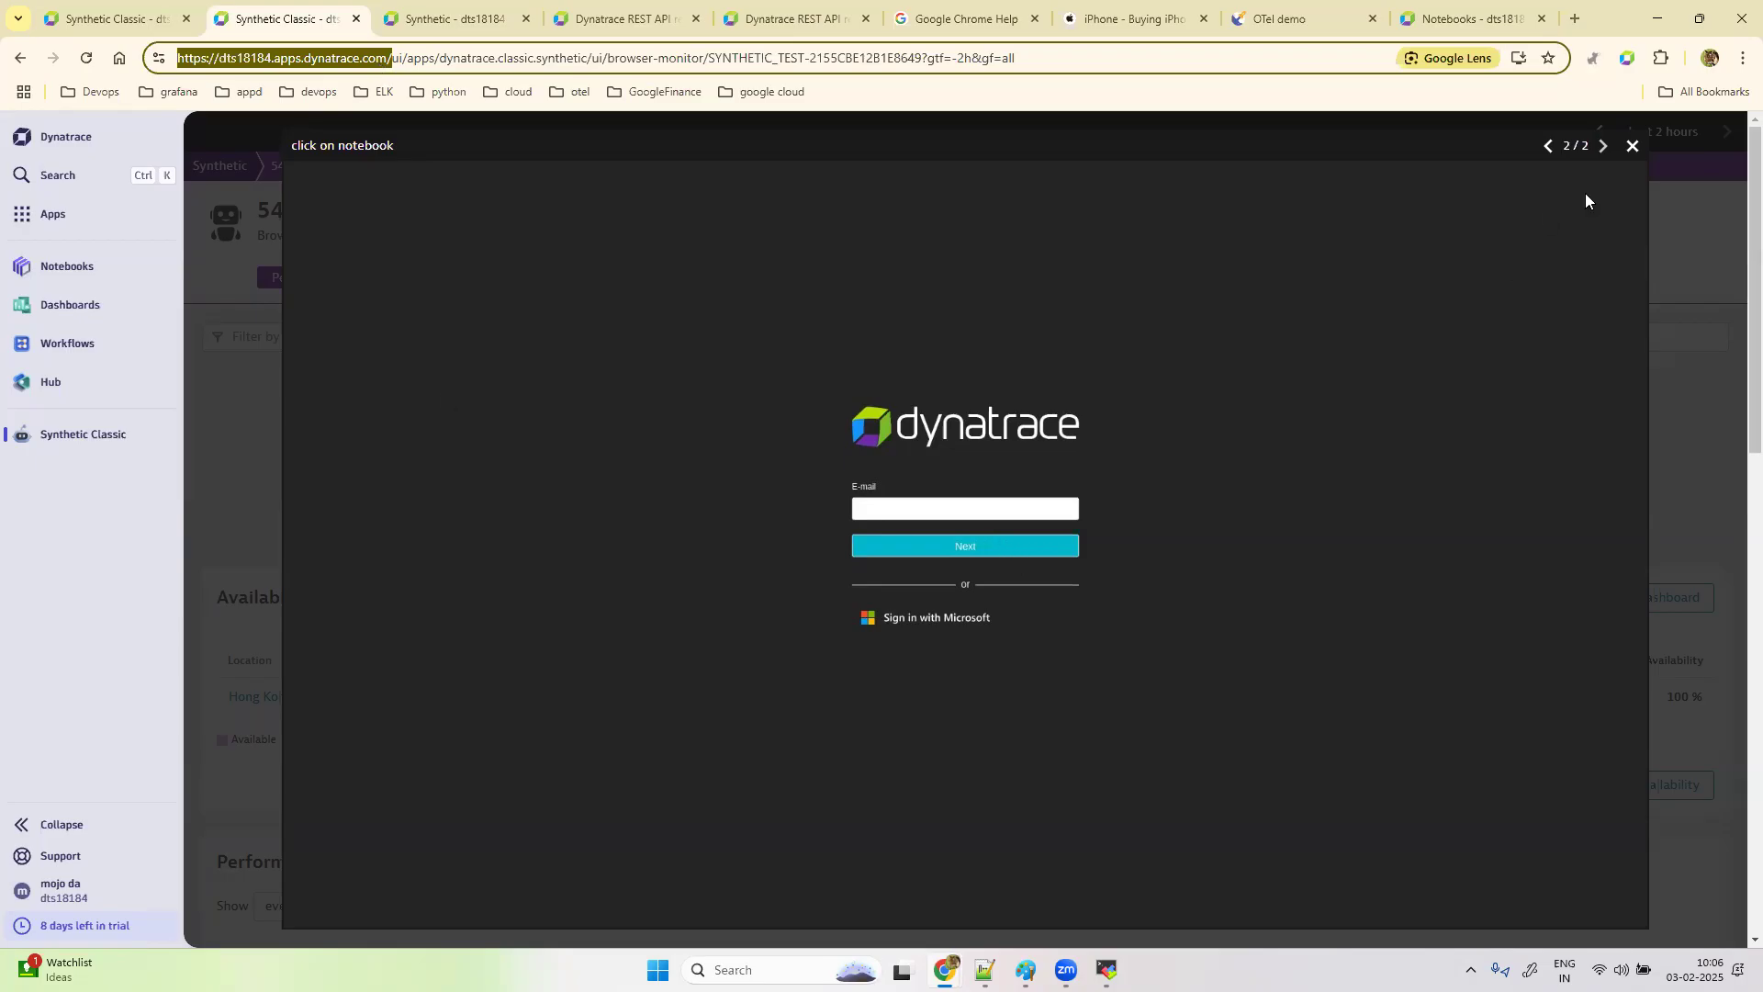
click(1632, 146)
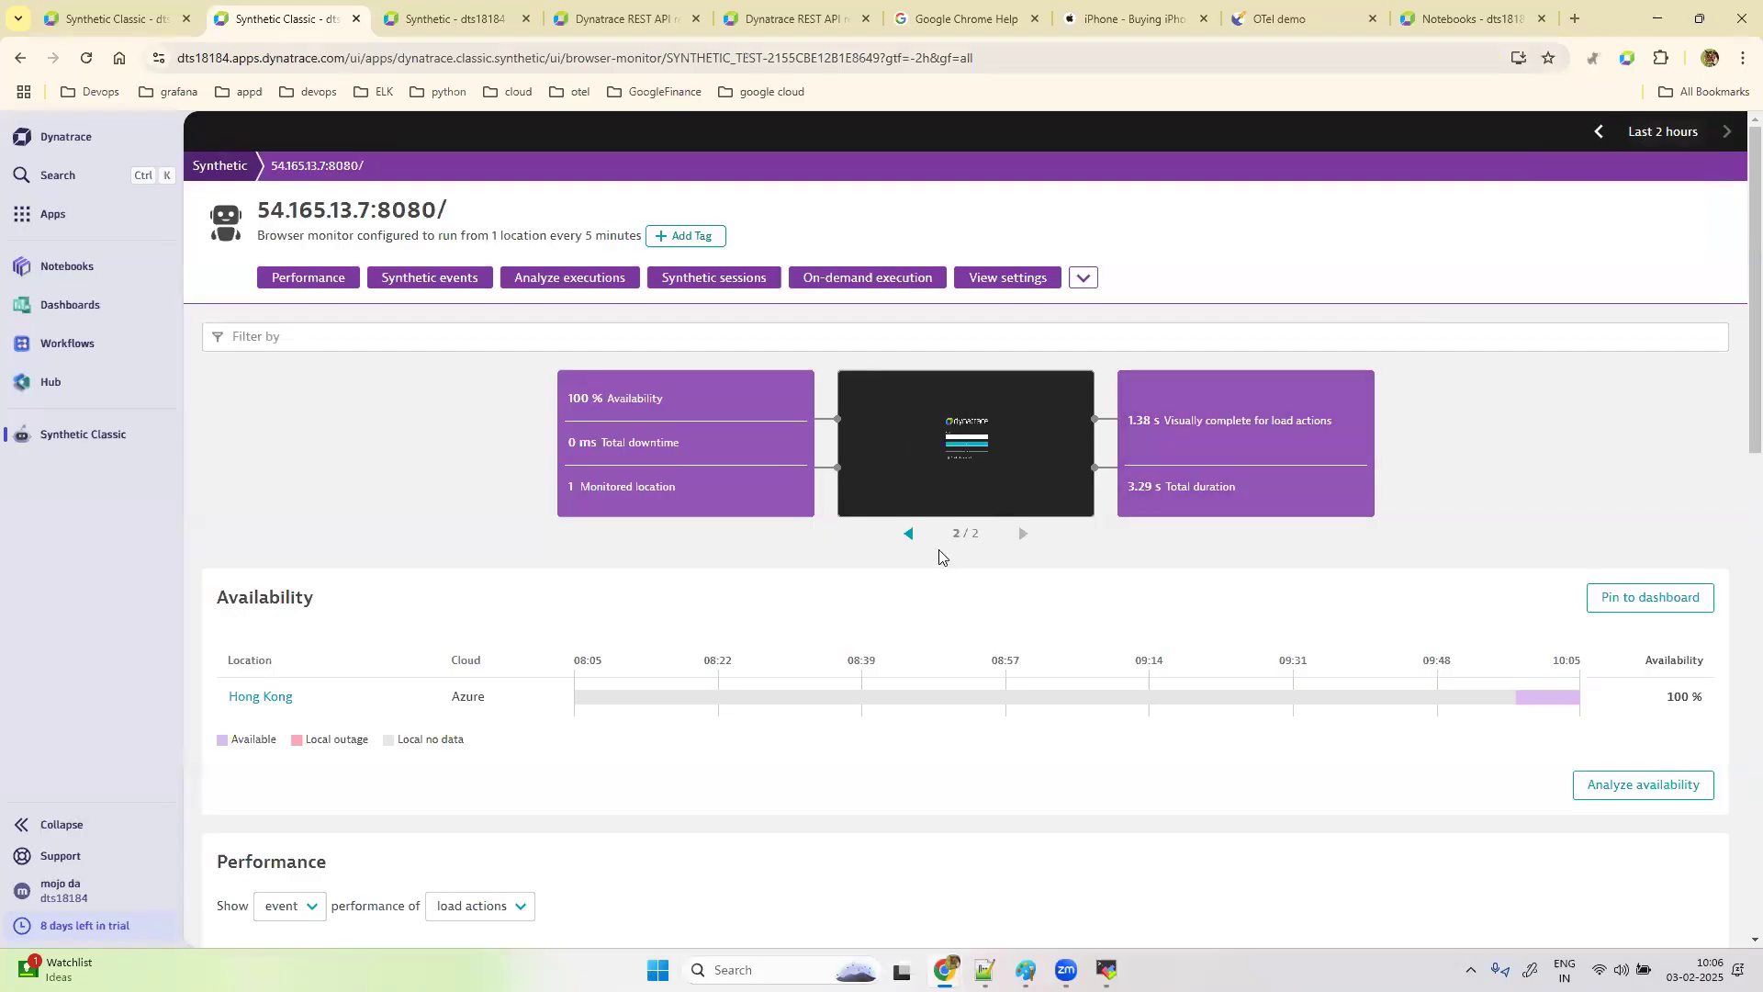
Step: View the full-size screenshot of the monitor's first event, "dynatrace login", and close it
click(908, 534)
click(971, 446)
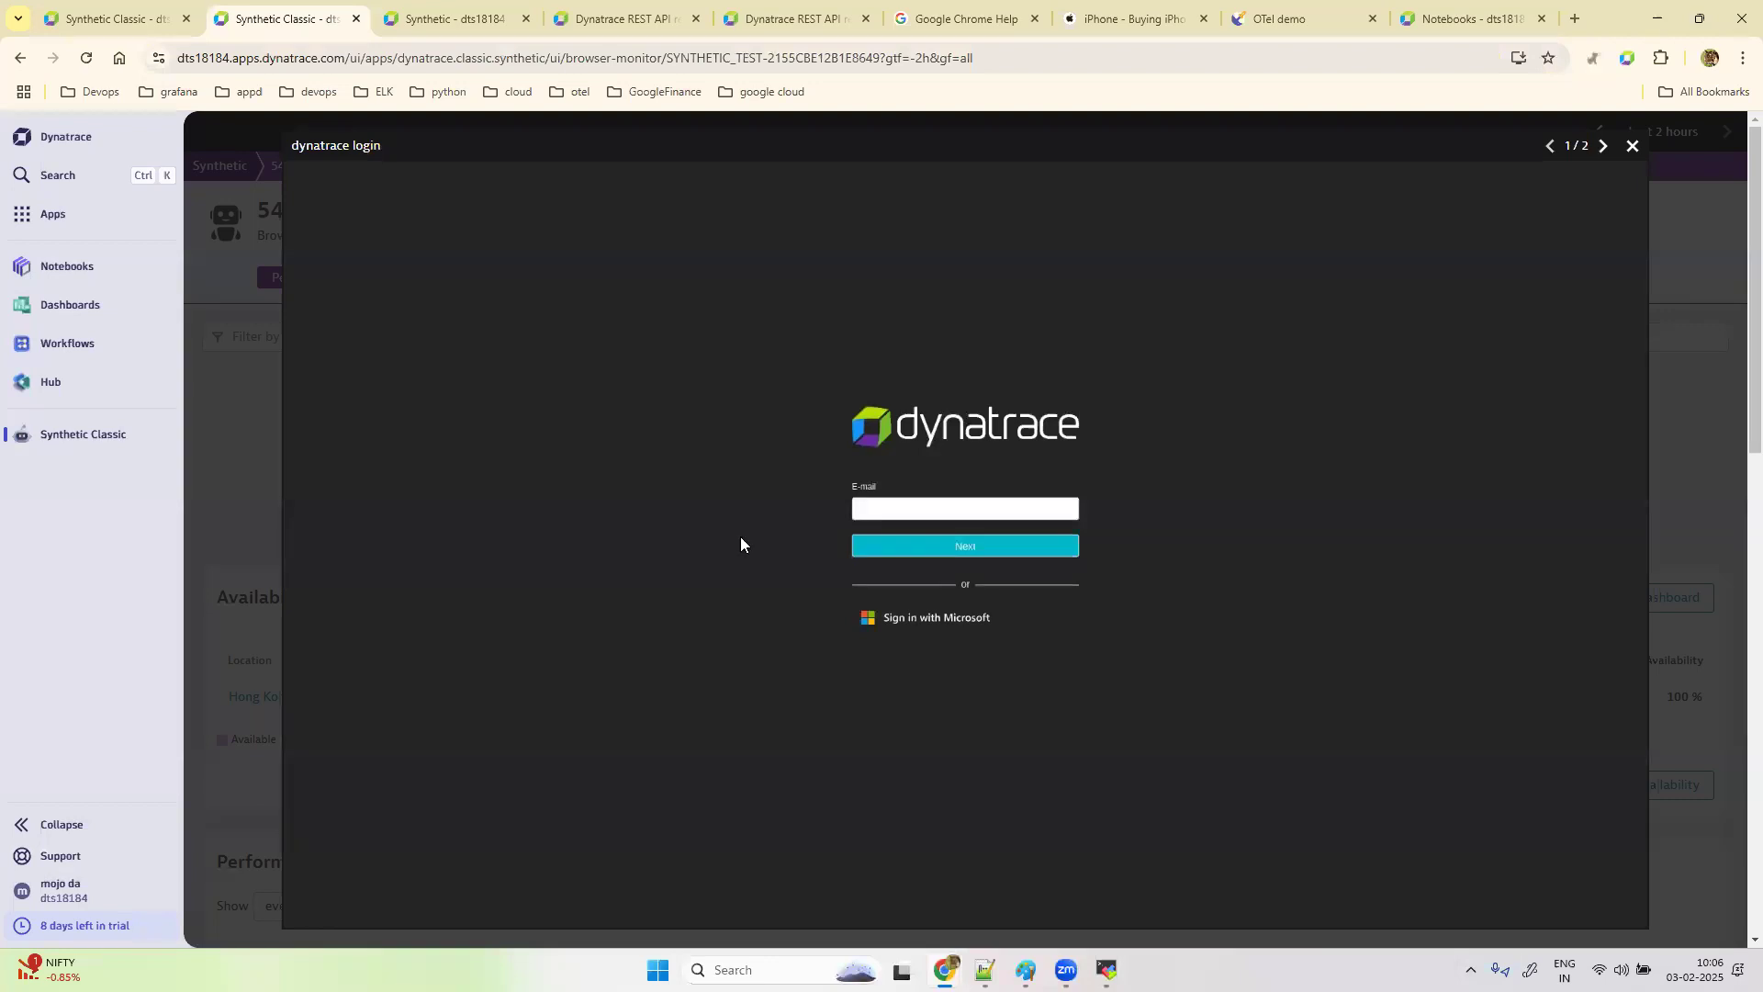
click(1631, 148)
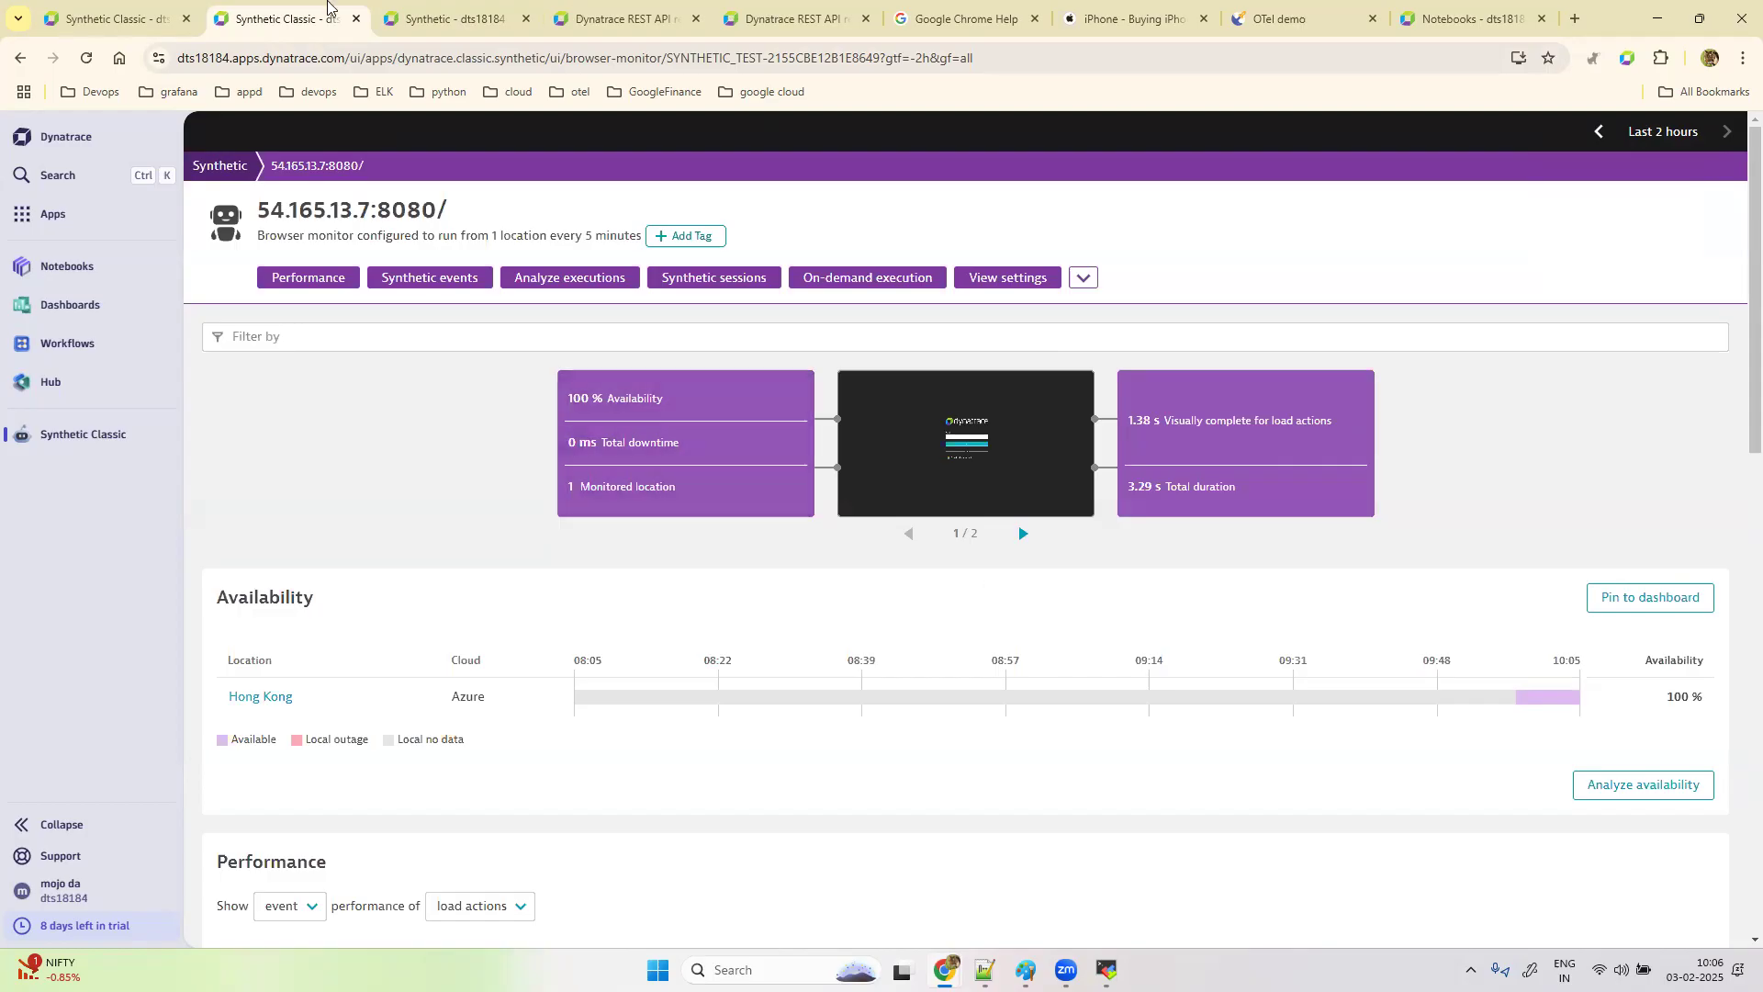
Step: Copy the base URL of the Dynatrace environment and open it in a new incognito window
double_click(240, 61)
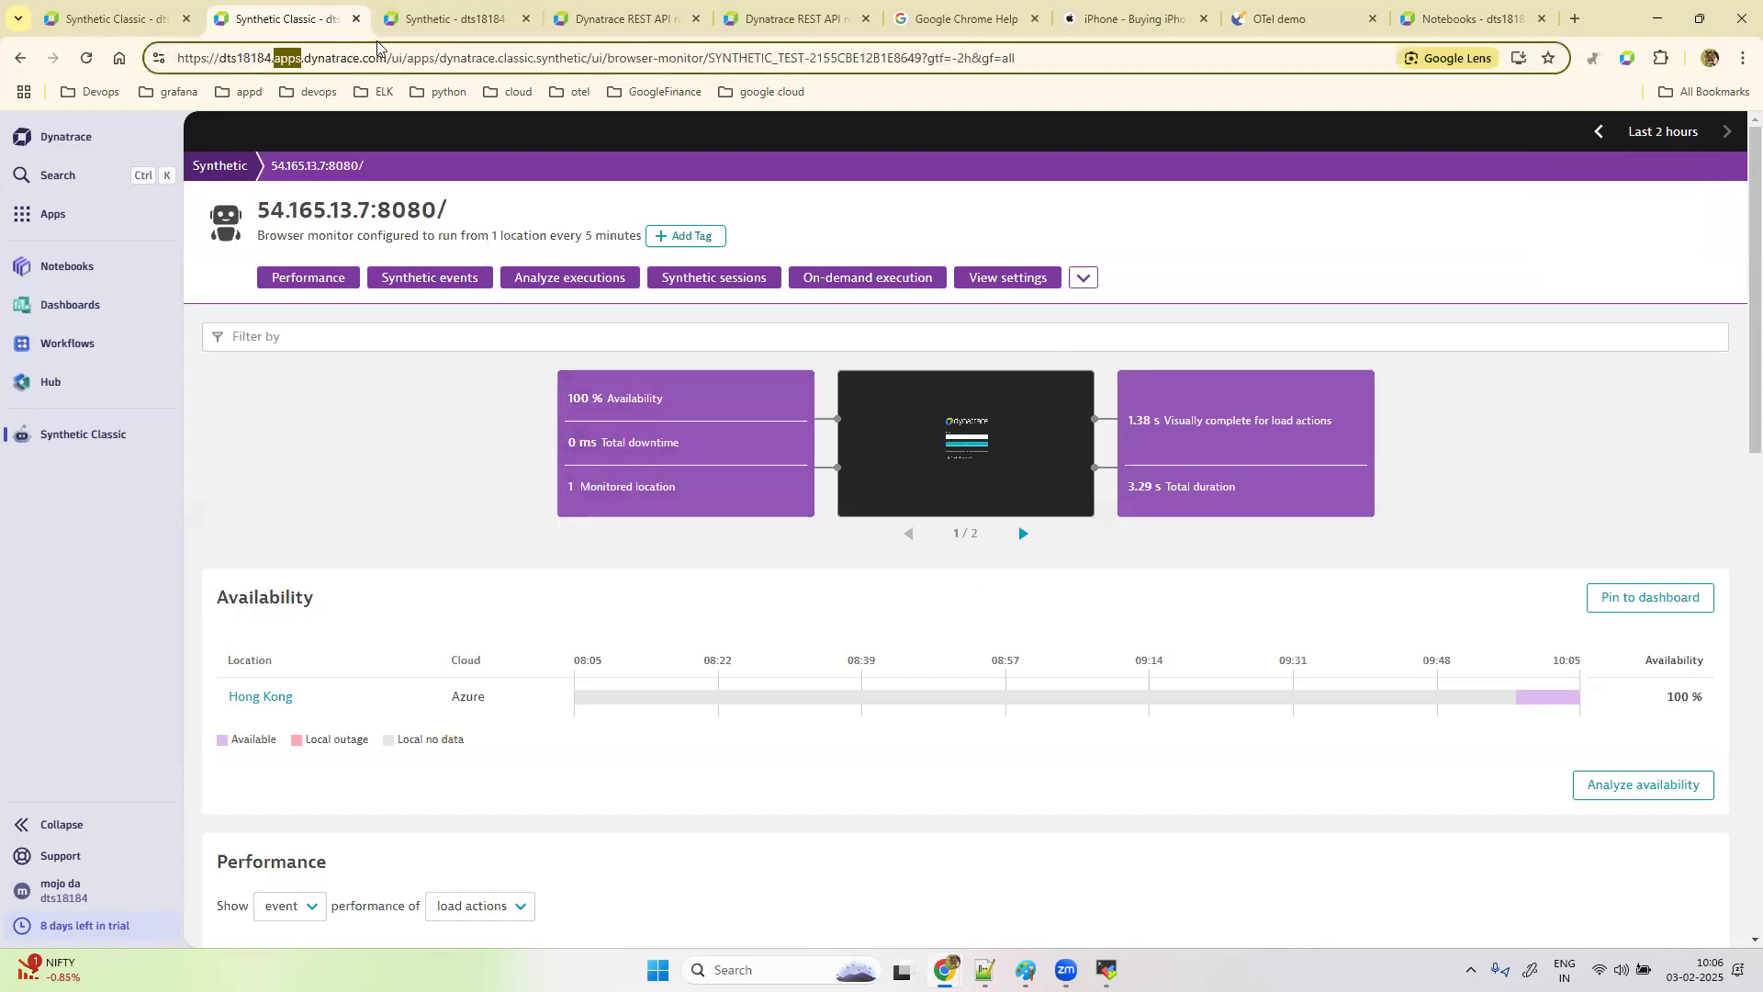
drag(388, 57, 158, 64)
key(ctrl+c)
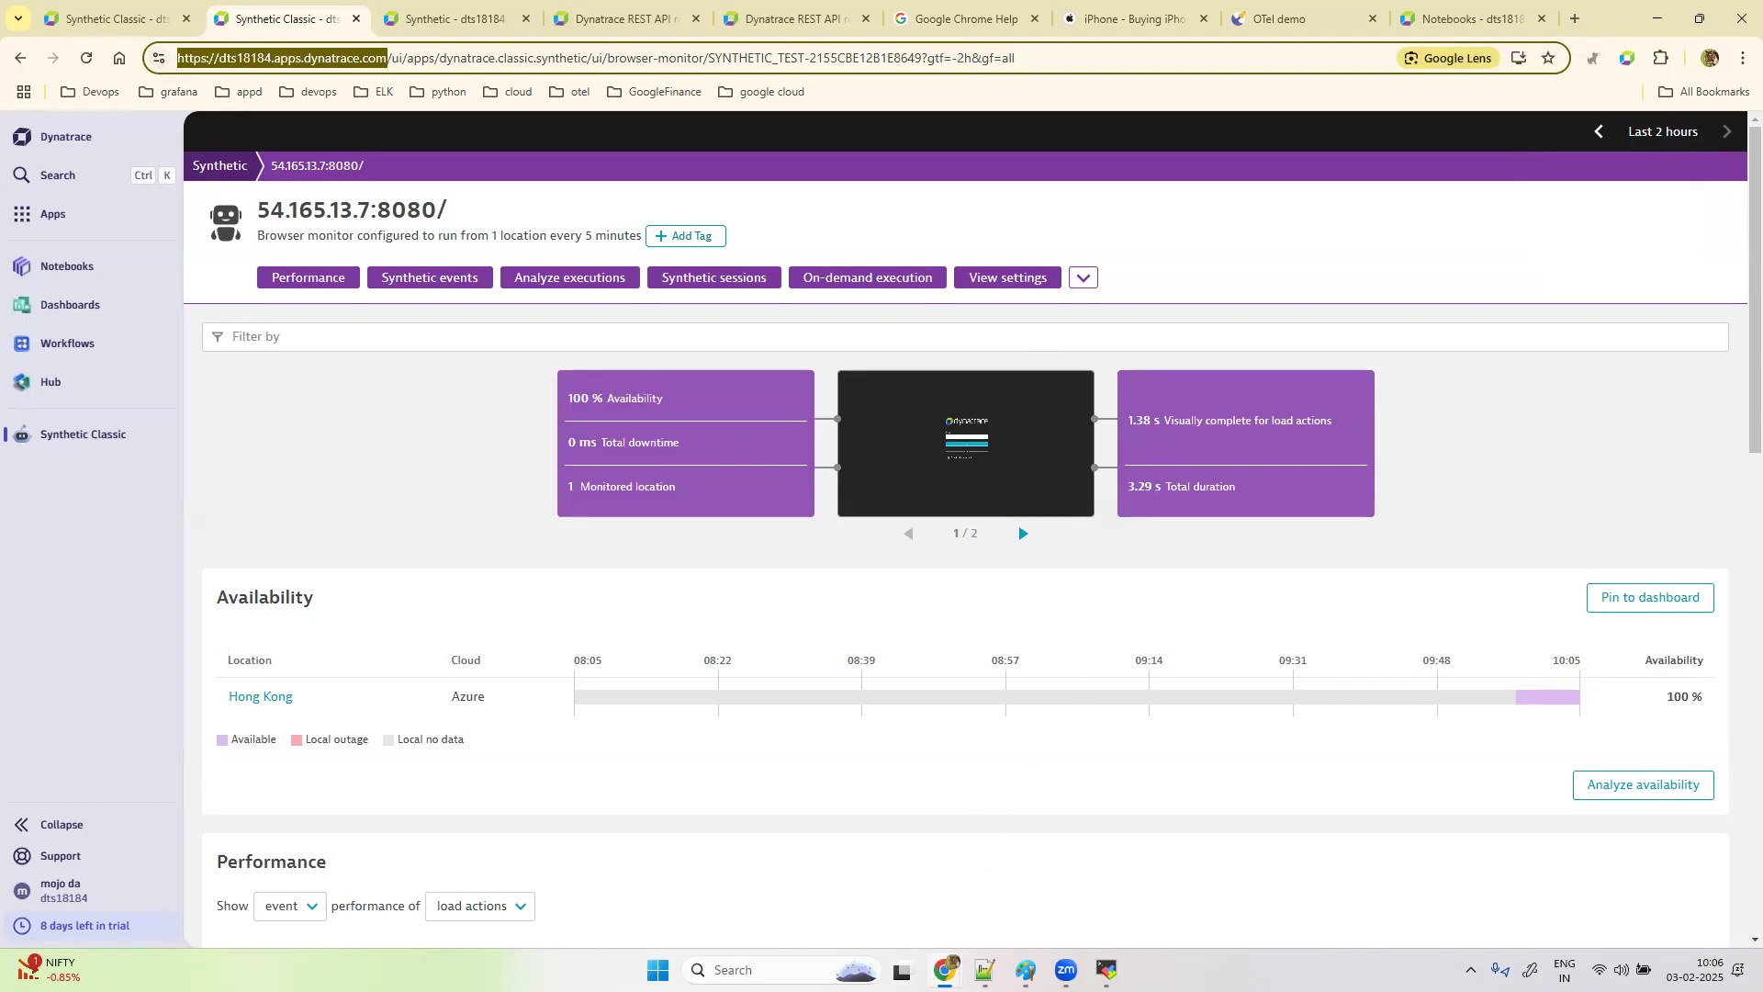
mouse_move(945, 970)
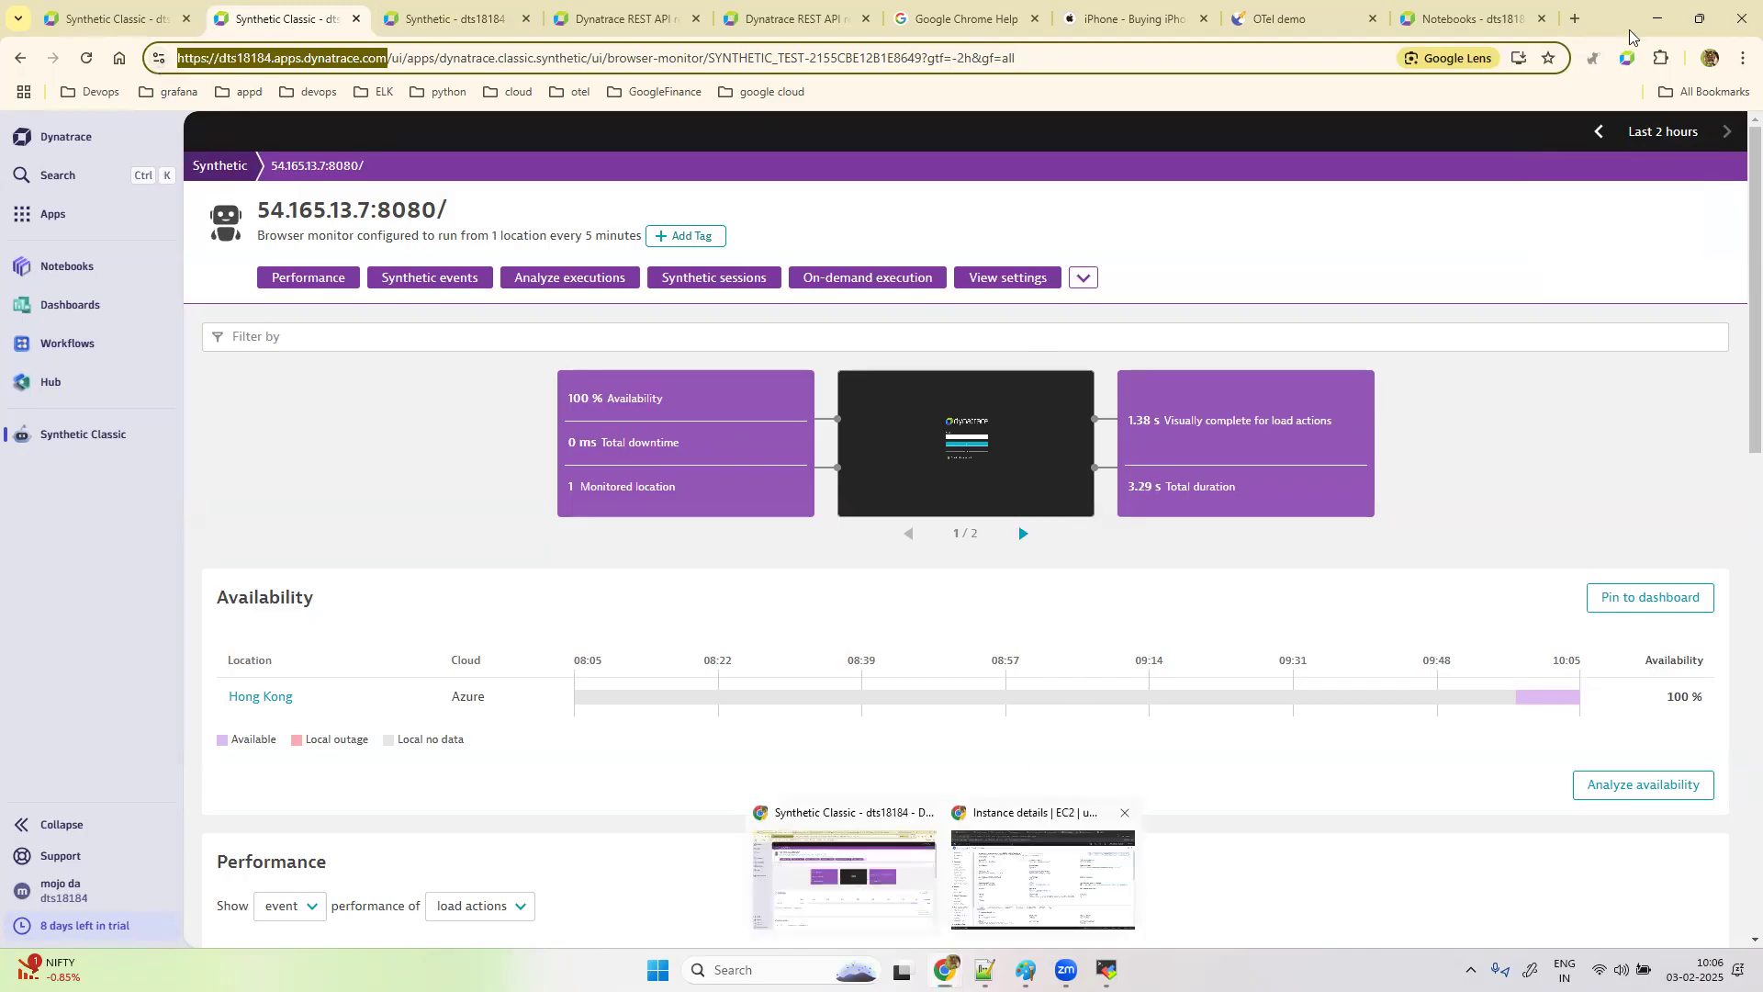
click(1042, 880)
click(1743, 58)
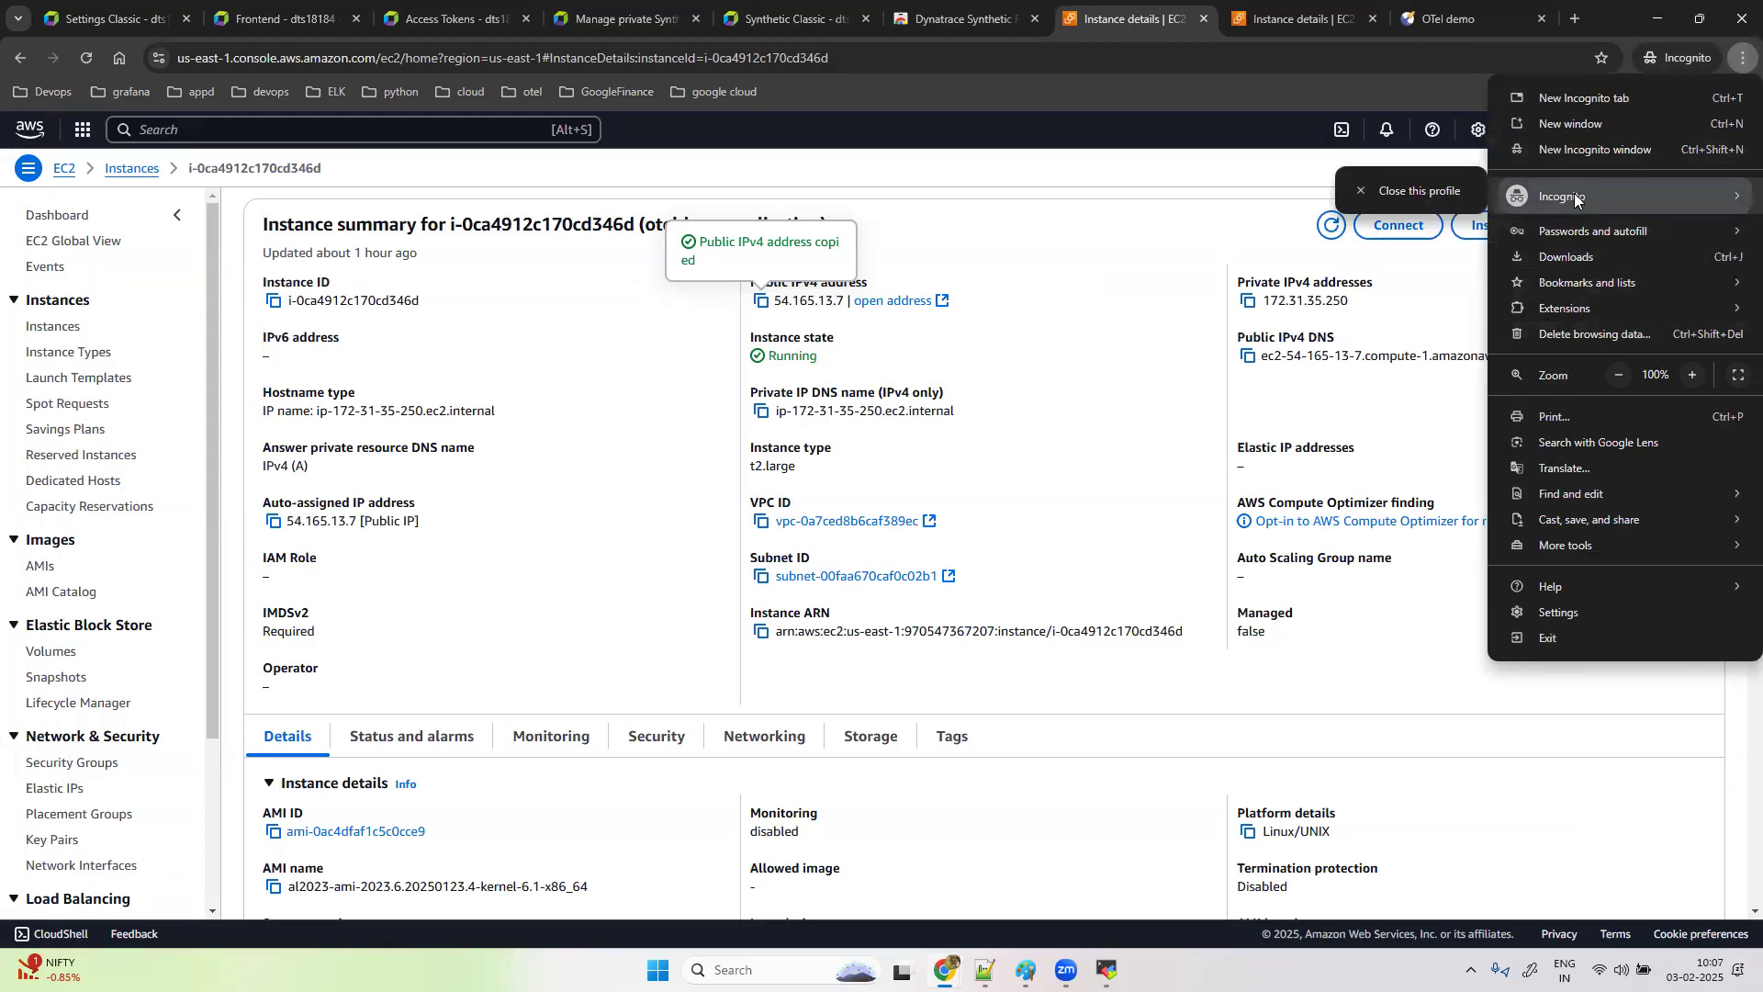
click(1596, 151)
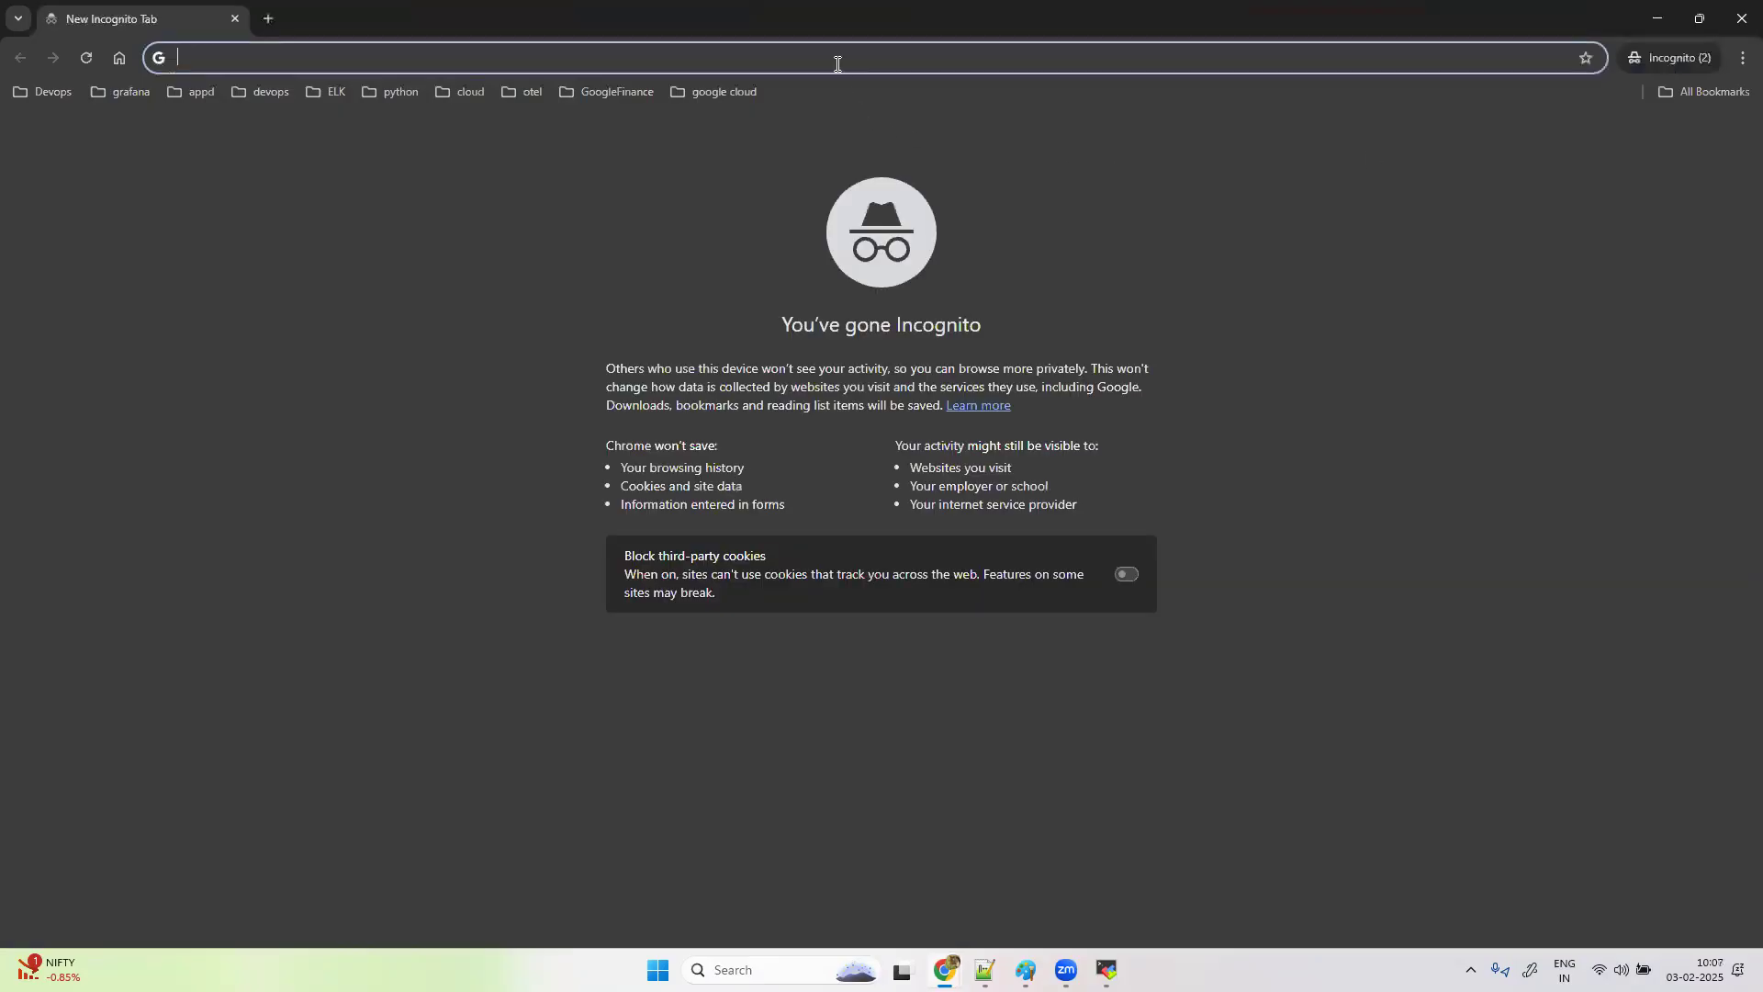
key(ctrl+v)
key(Return)
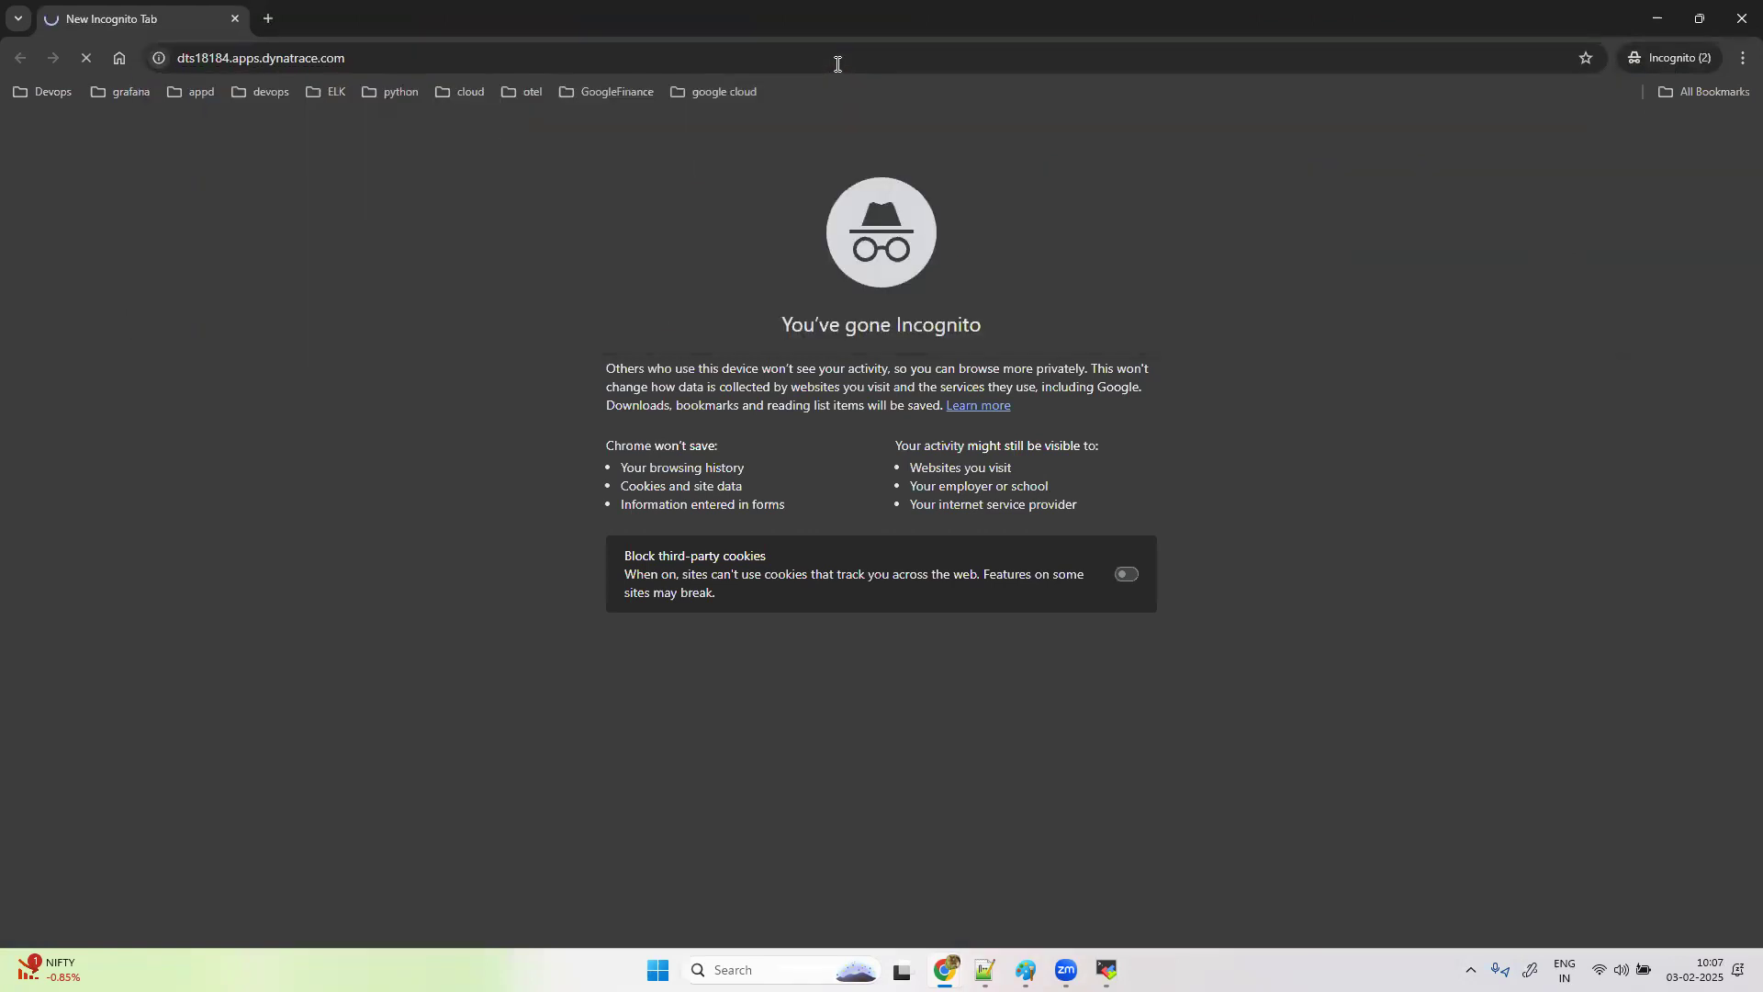
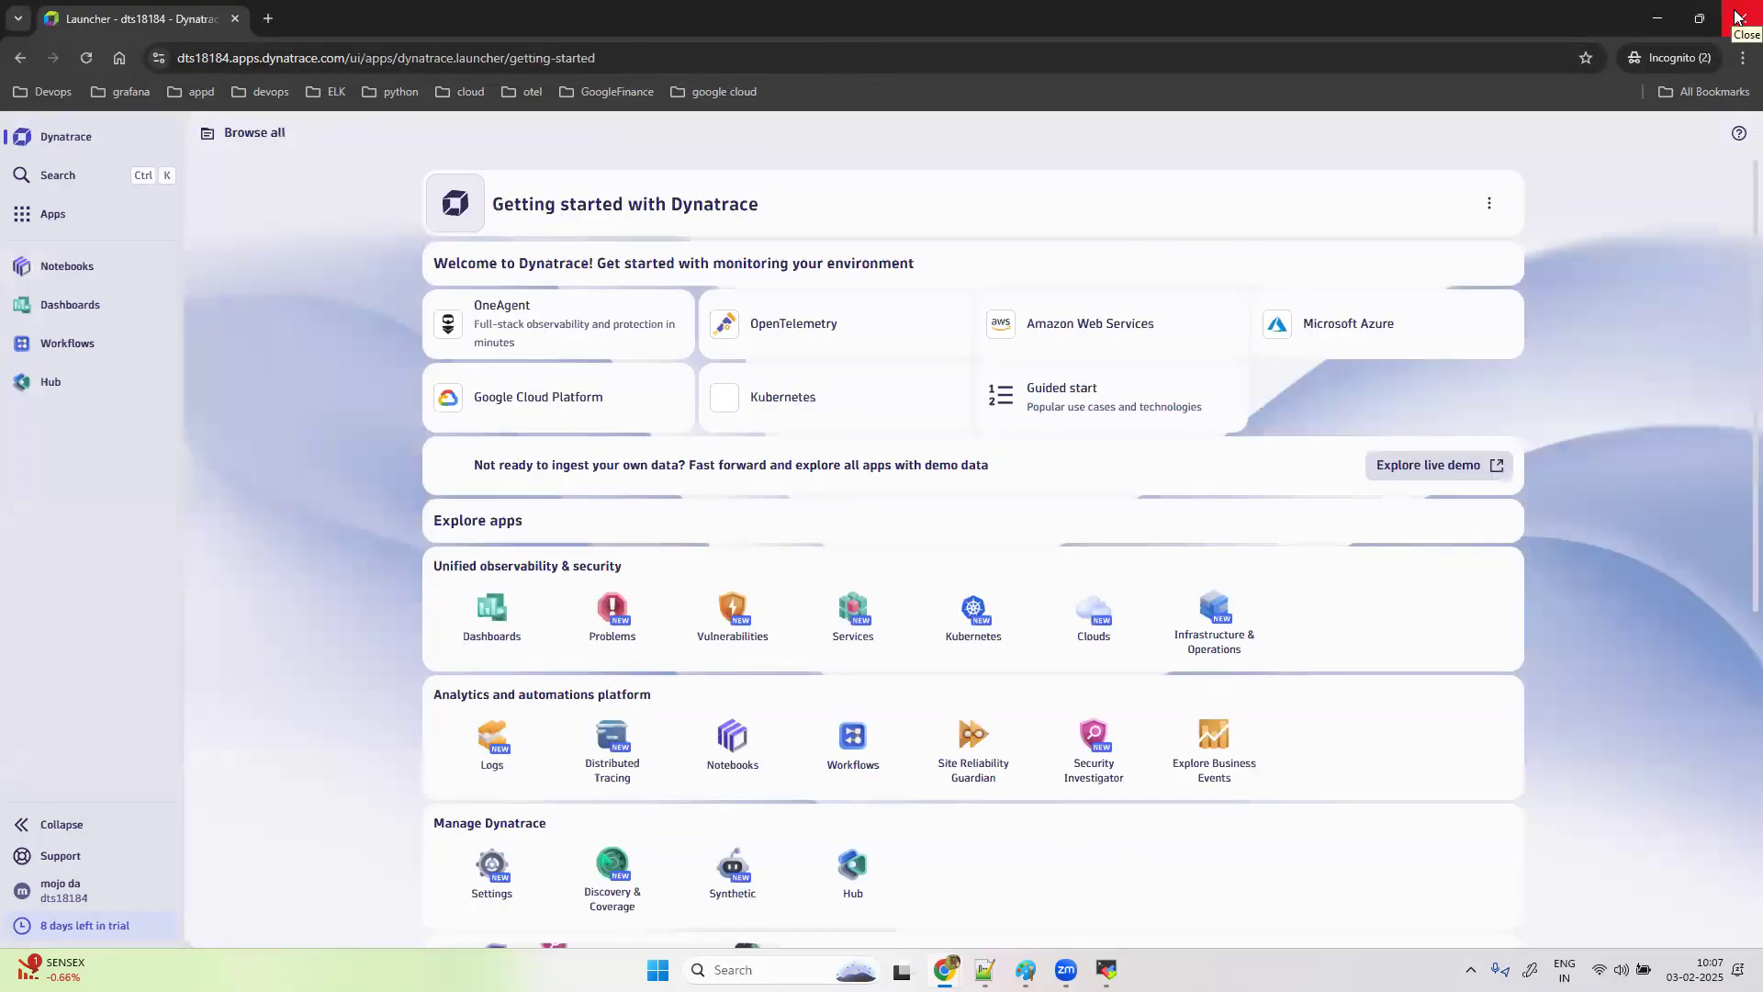
Step: Close the new incognito window and return to the Synthetic Classic monitors list in the main browser window
click(1738, 16)
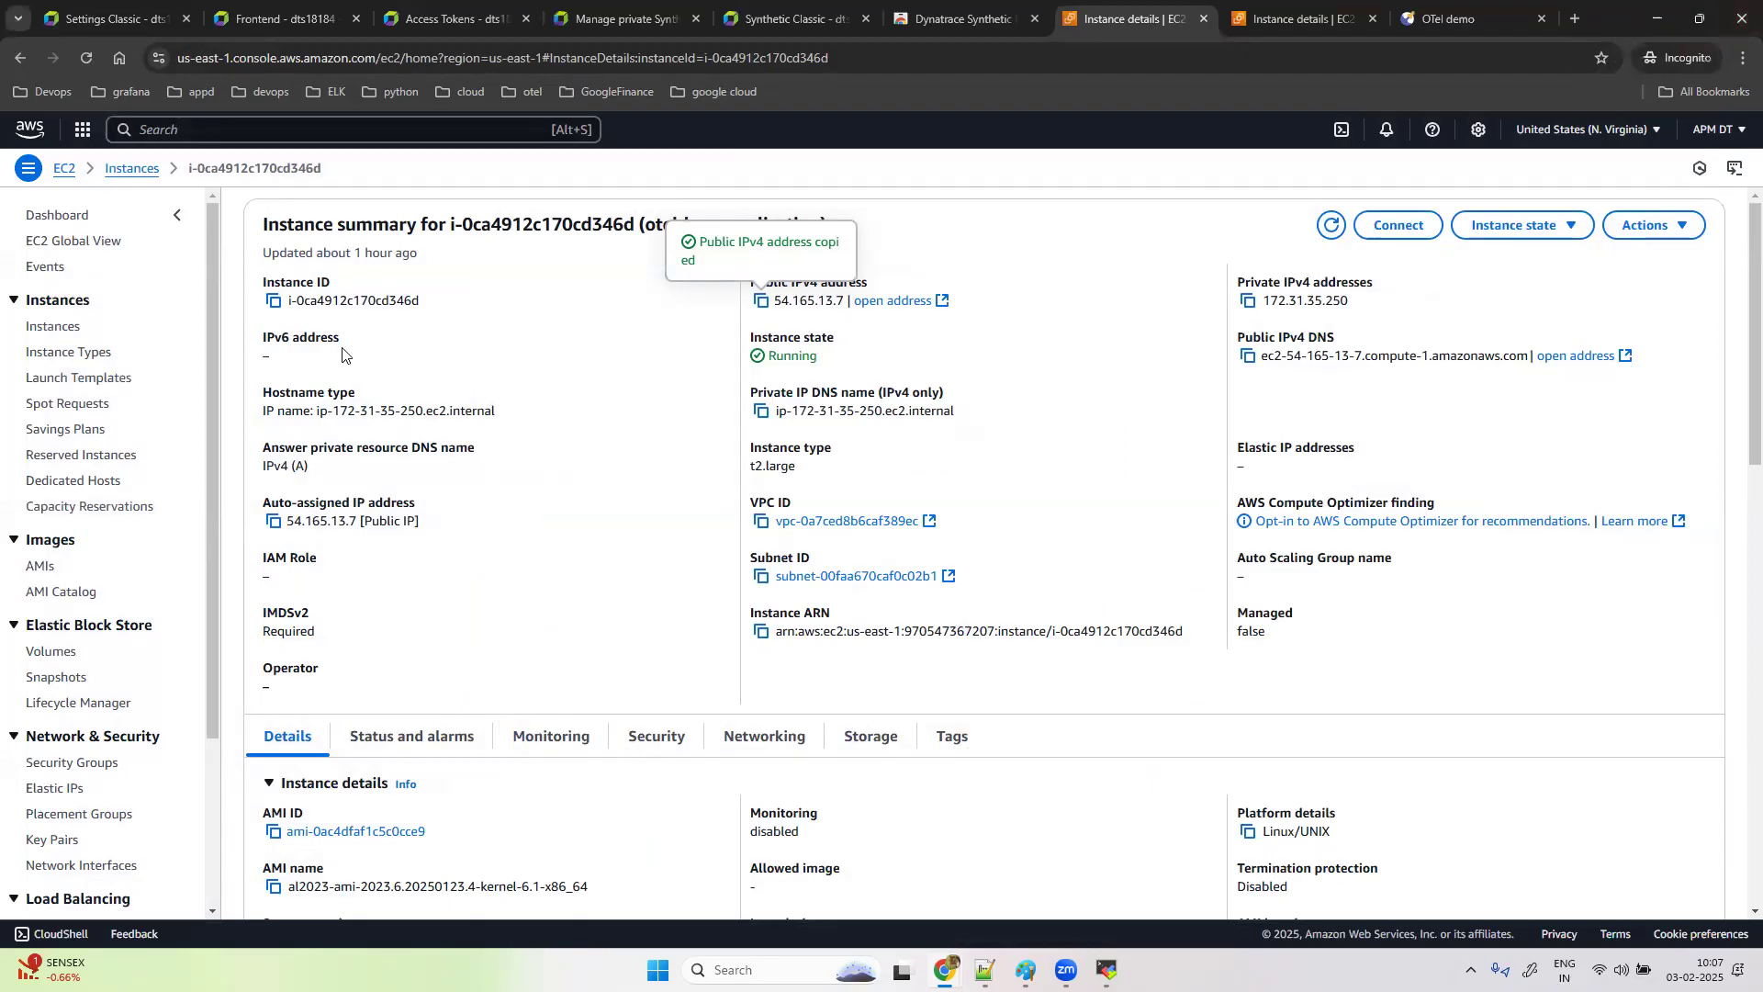
mouse_move(951, 969)
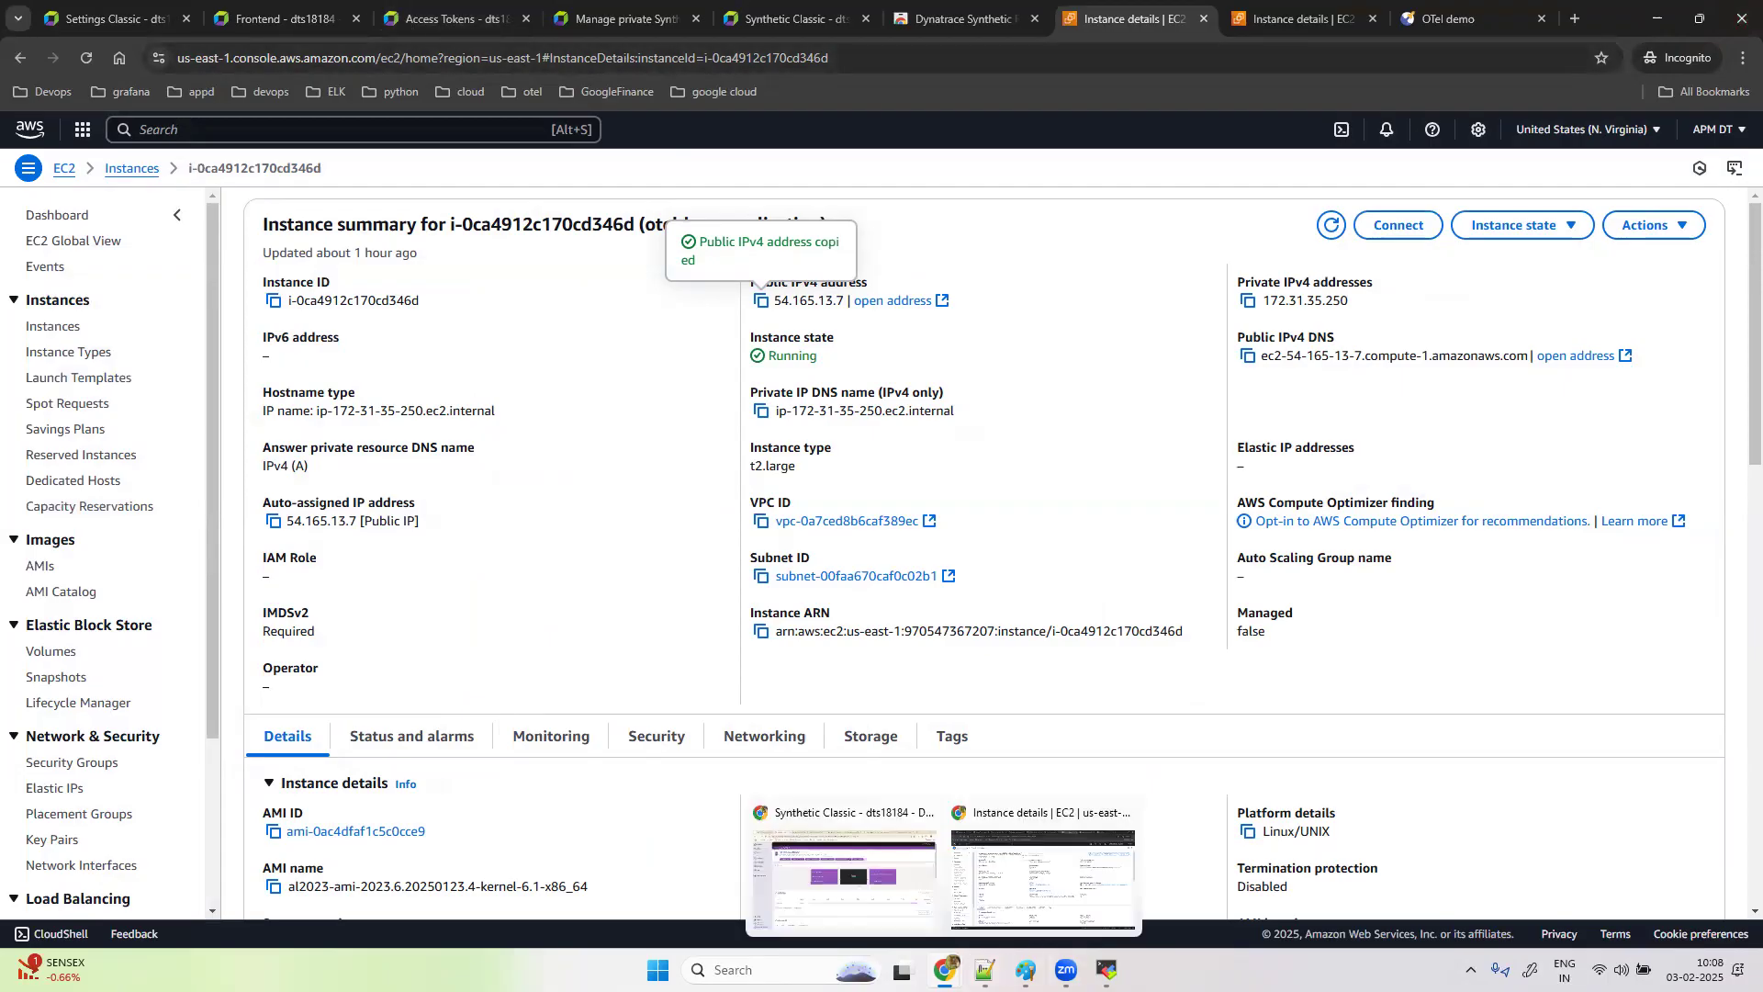
click(796, 877)
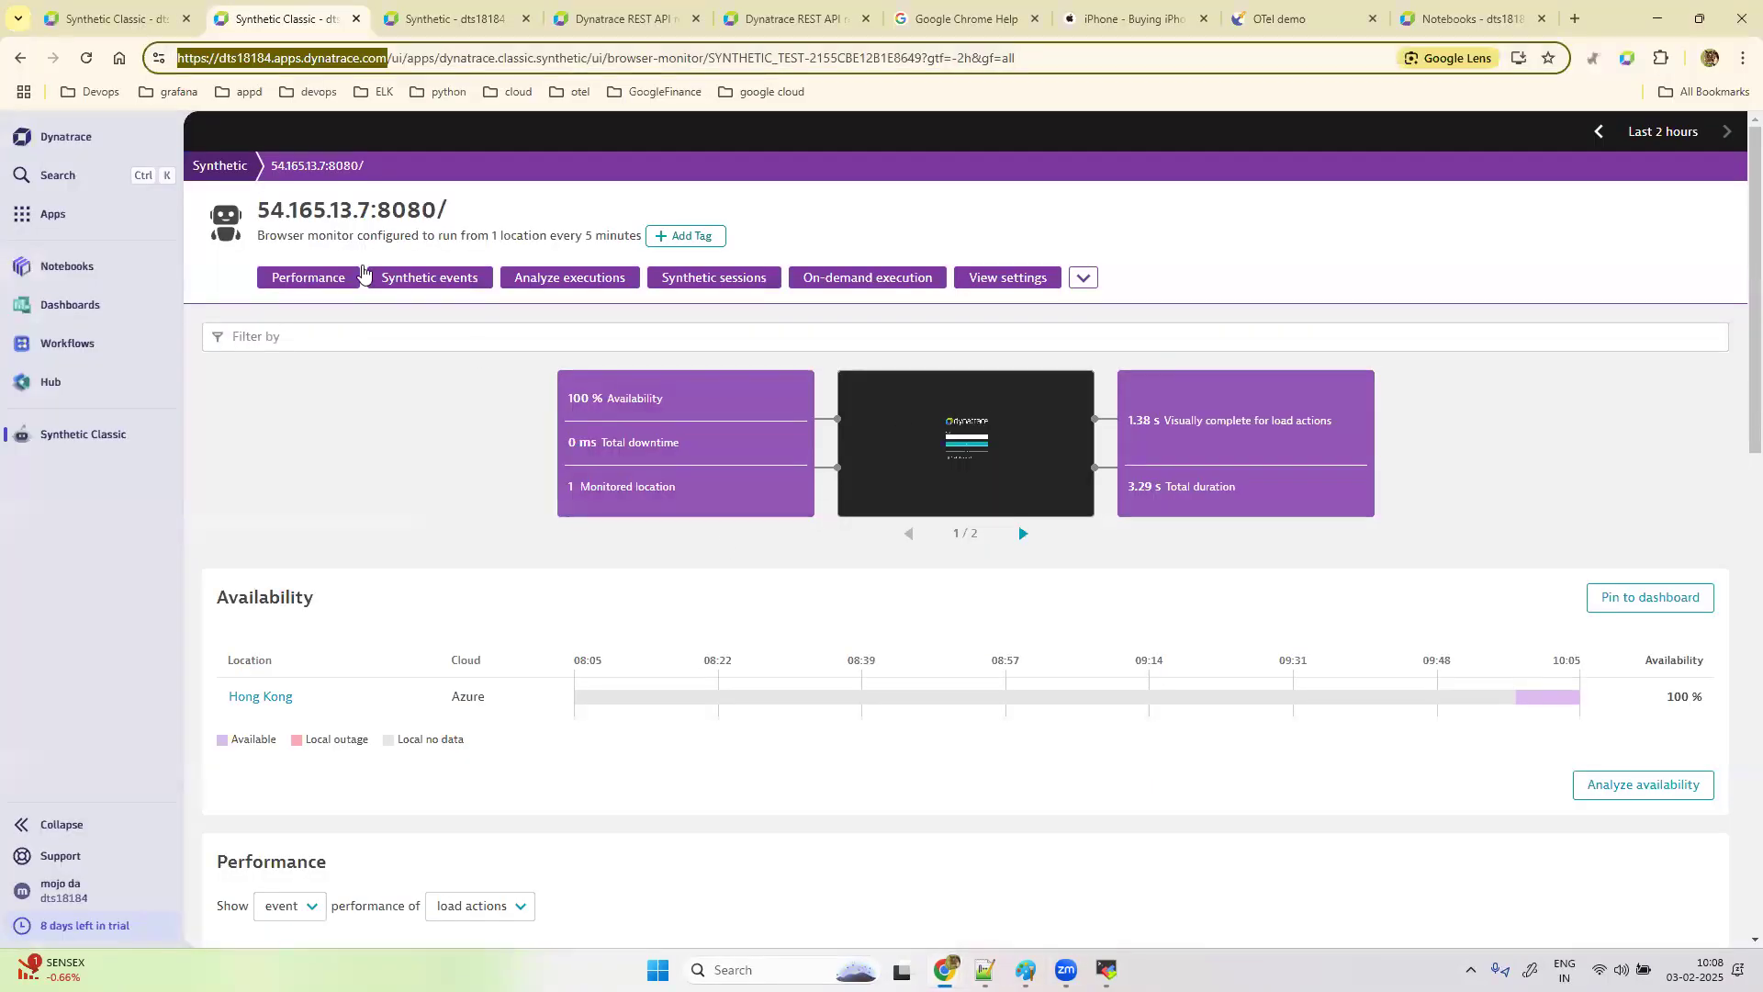
click(217, 169)
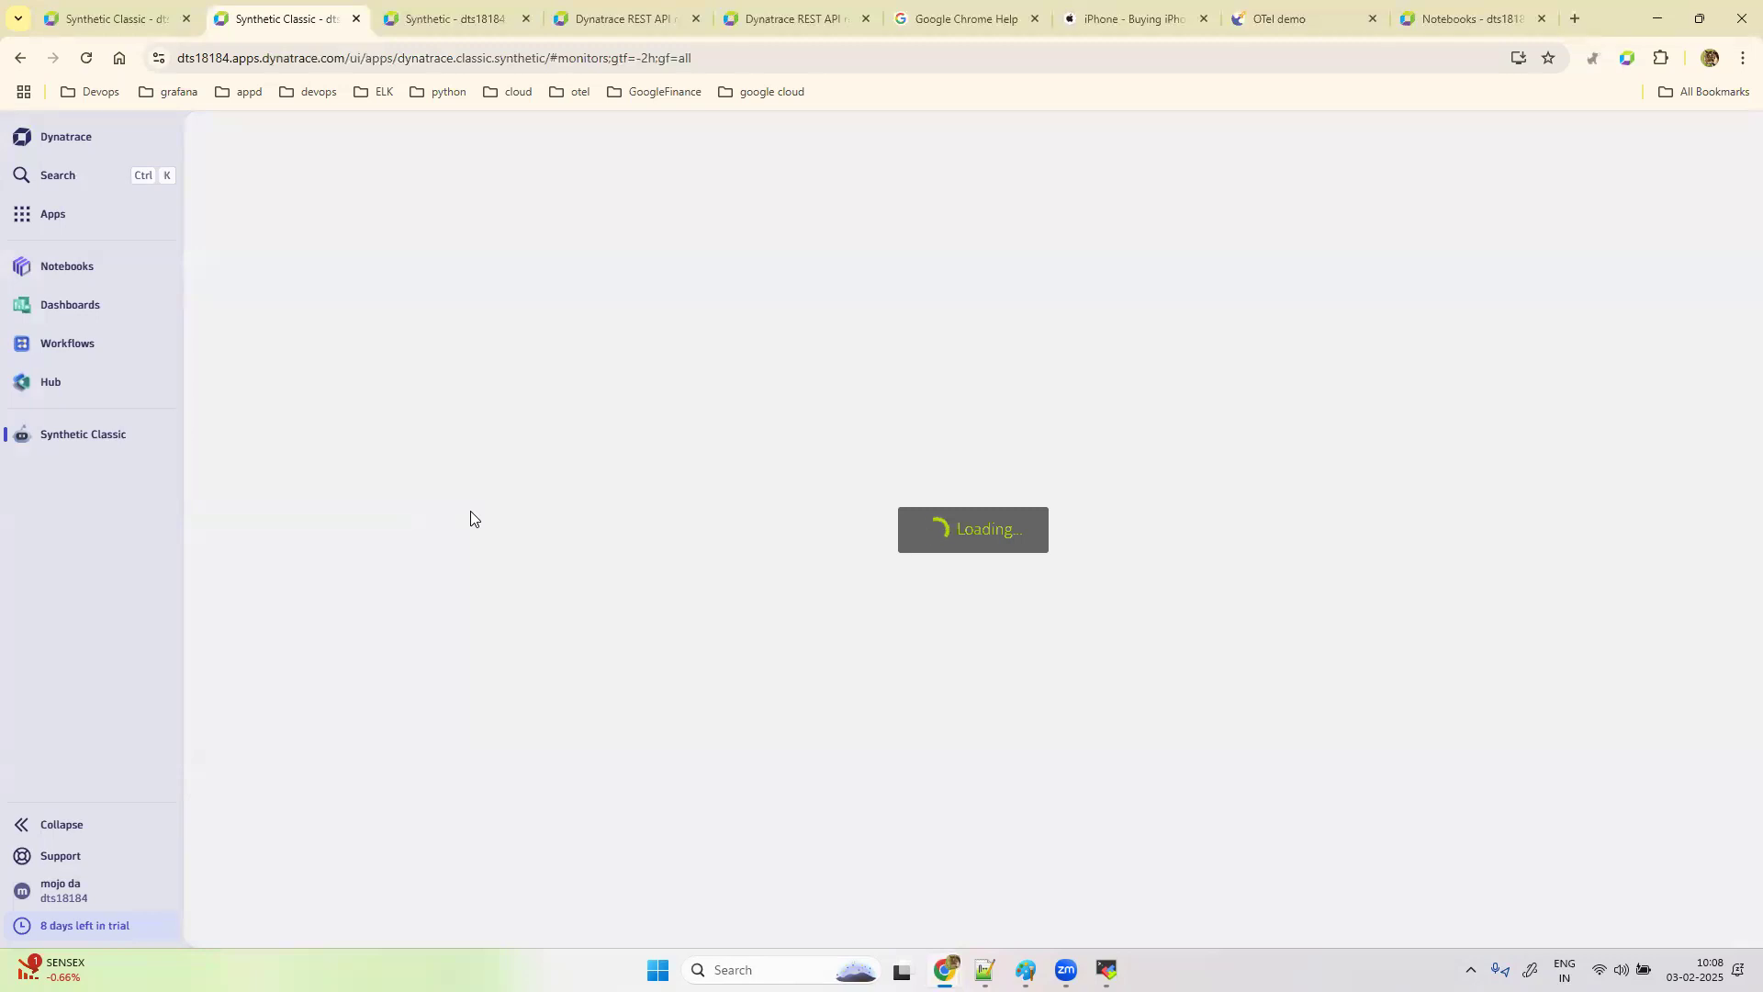
Step: Open the details of the "application connectiviry" monitor in the Synthetic app and examine its availability, performance chart and properties
click(459, 19)
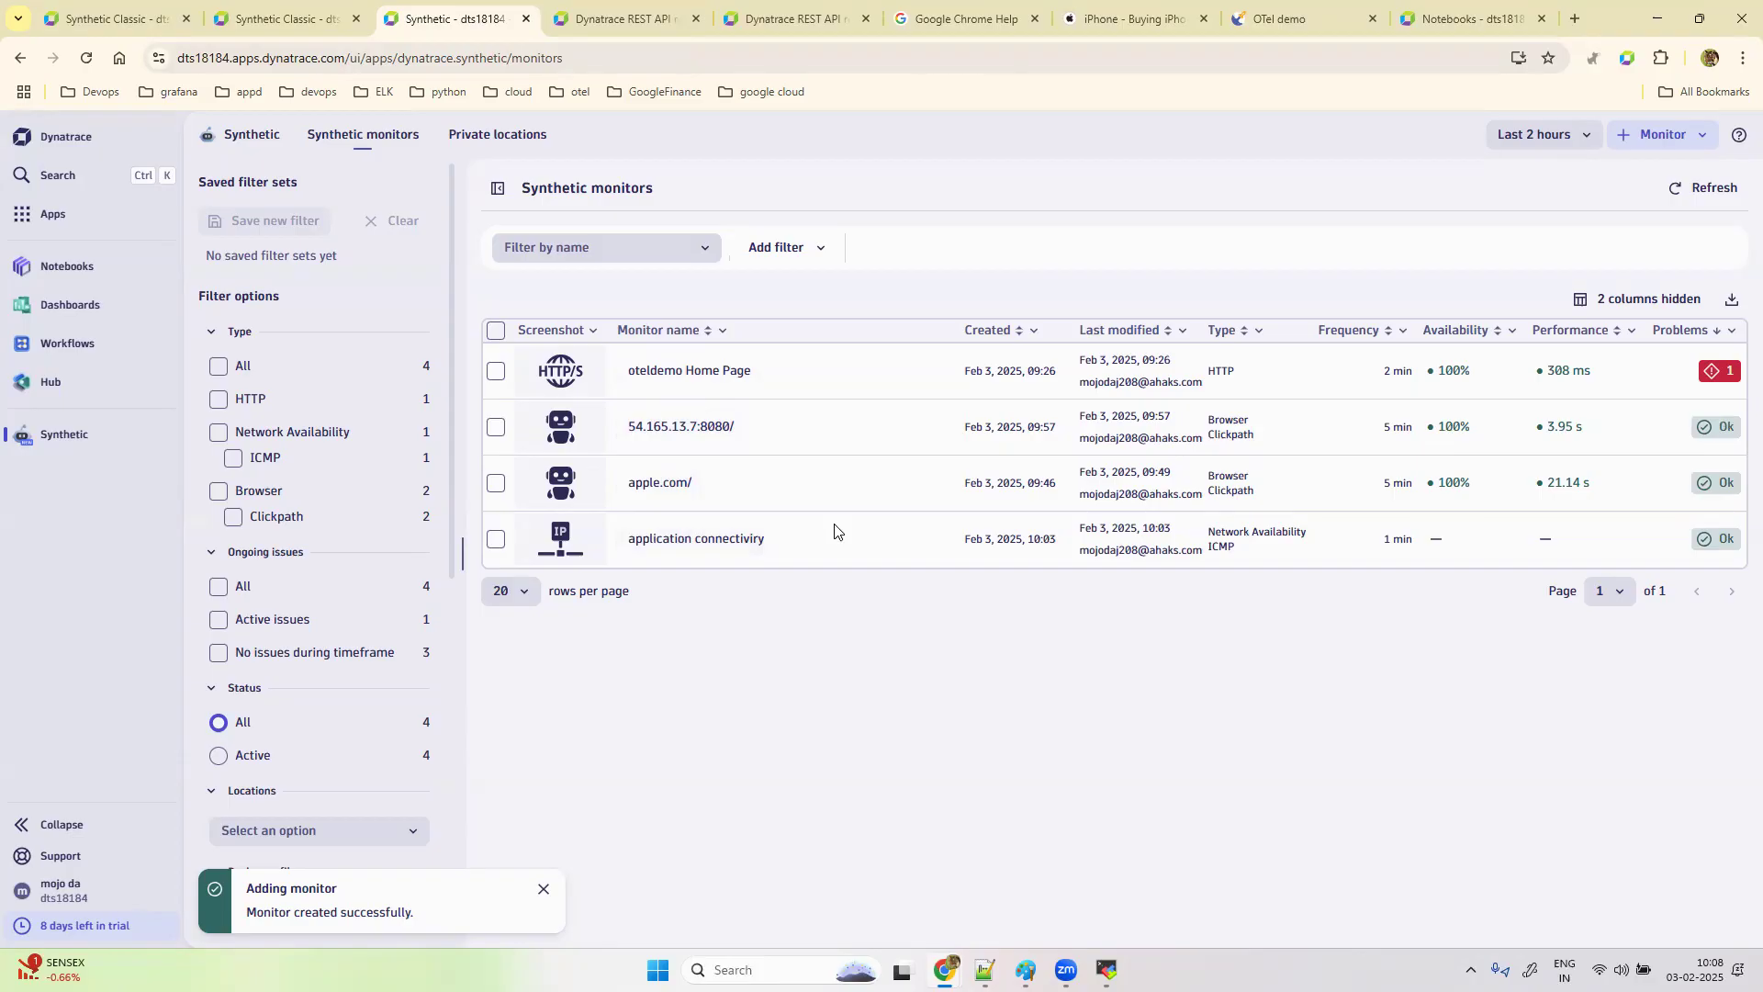
click(694, 541)
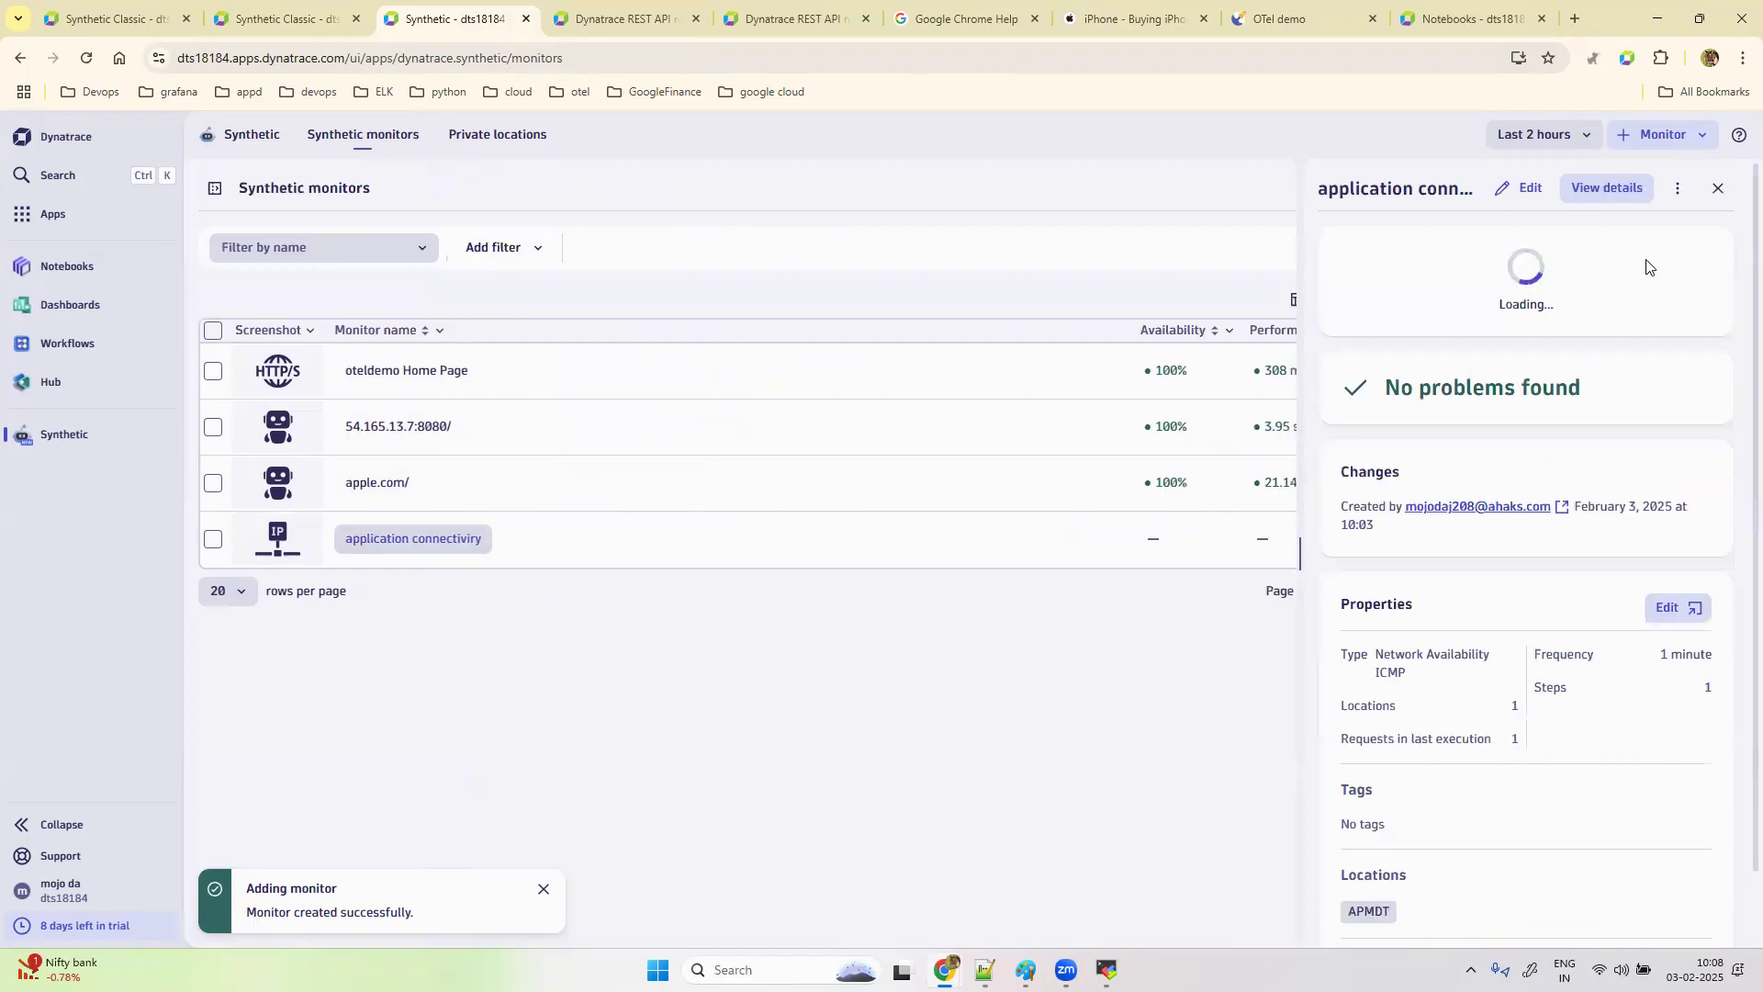
click(1621, 187)
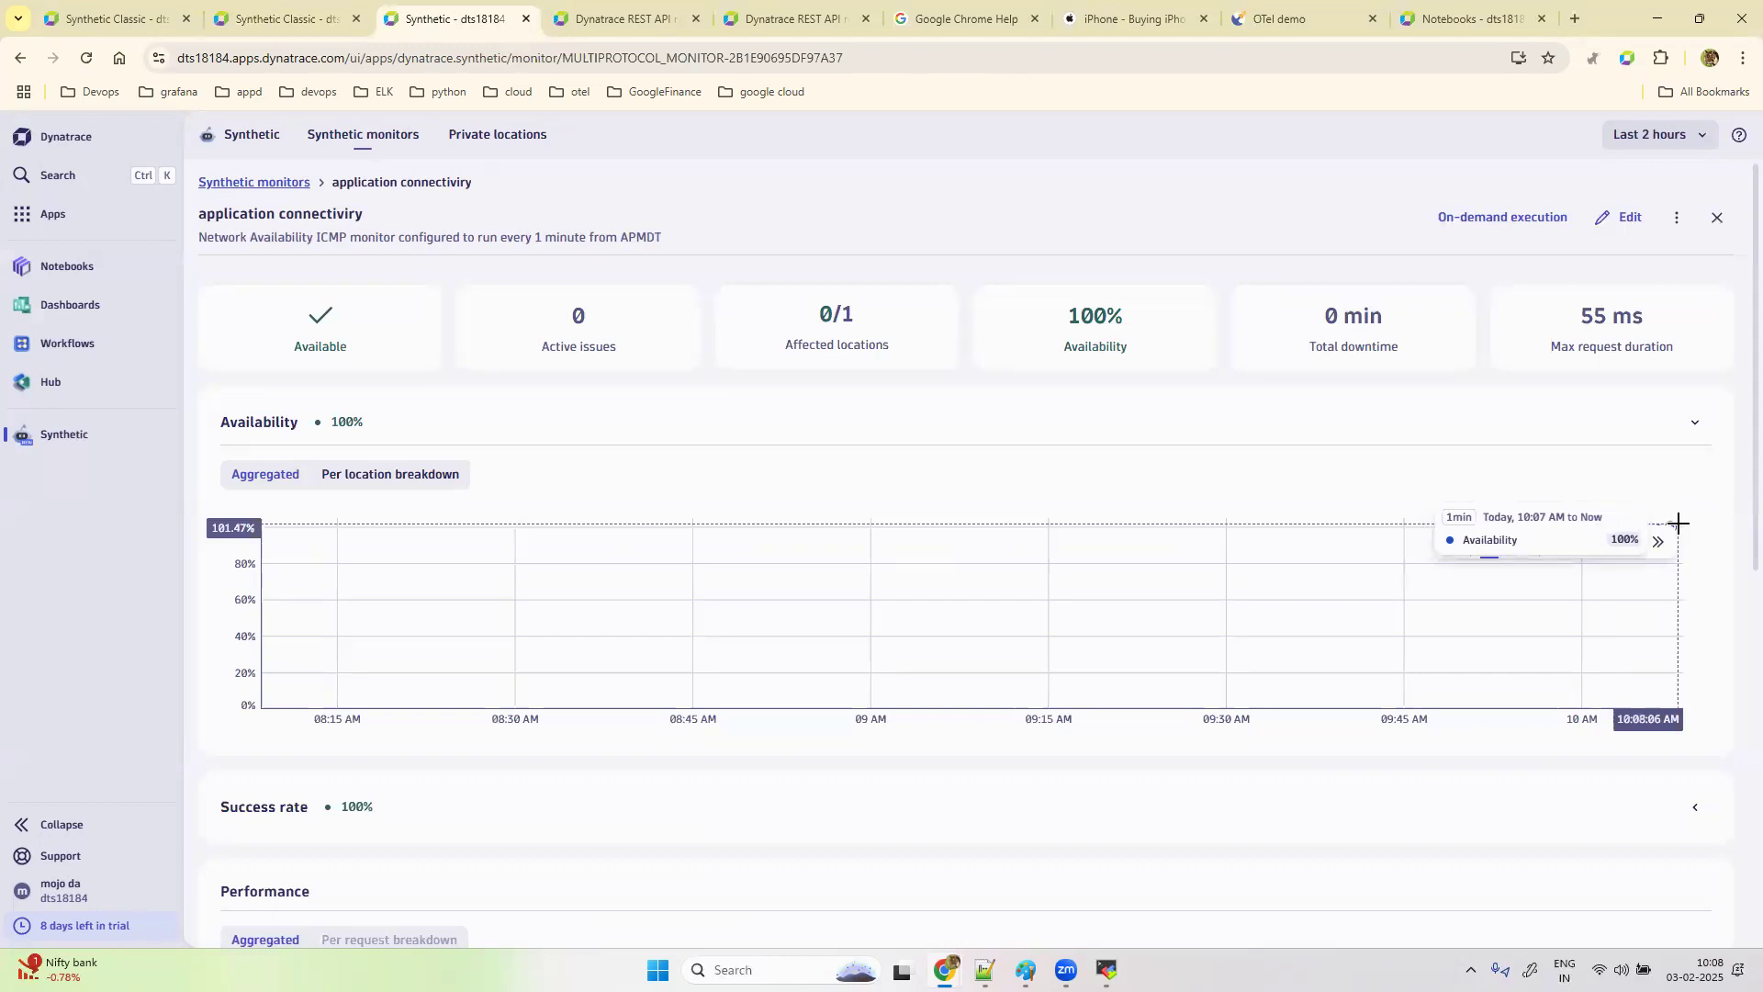
scroll(1106, 679, down, 4)
scroll(1106, 680, down, 2)
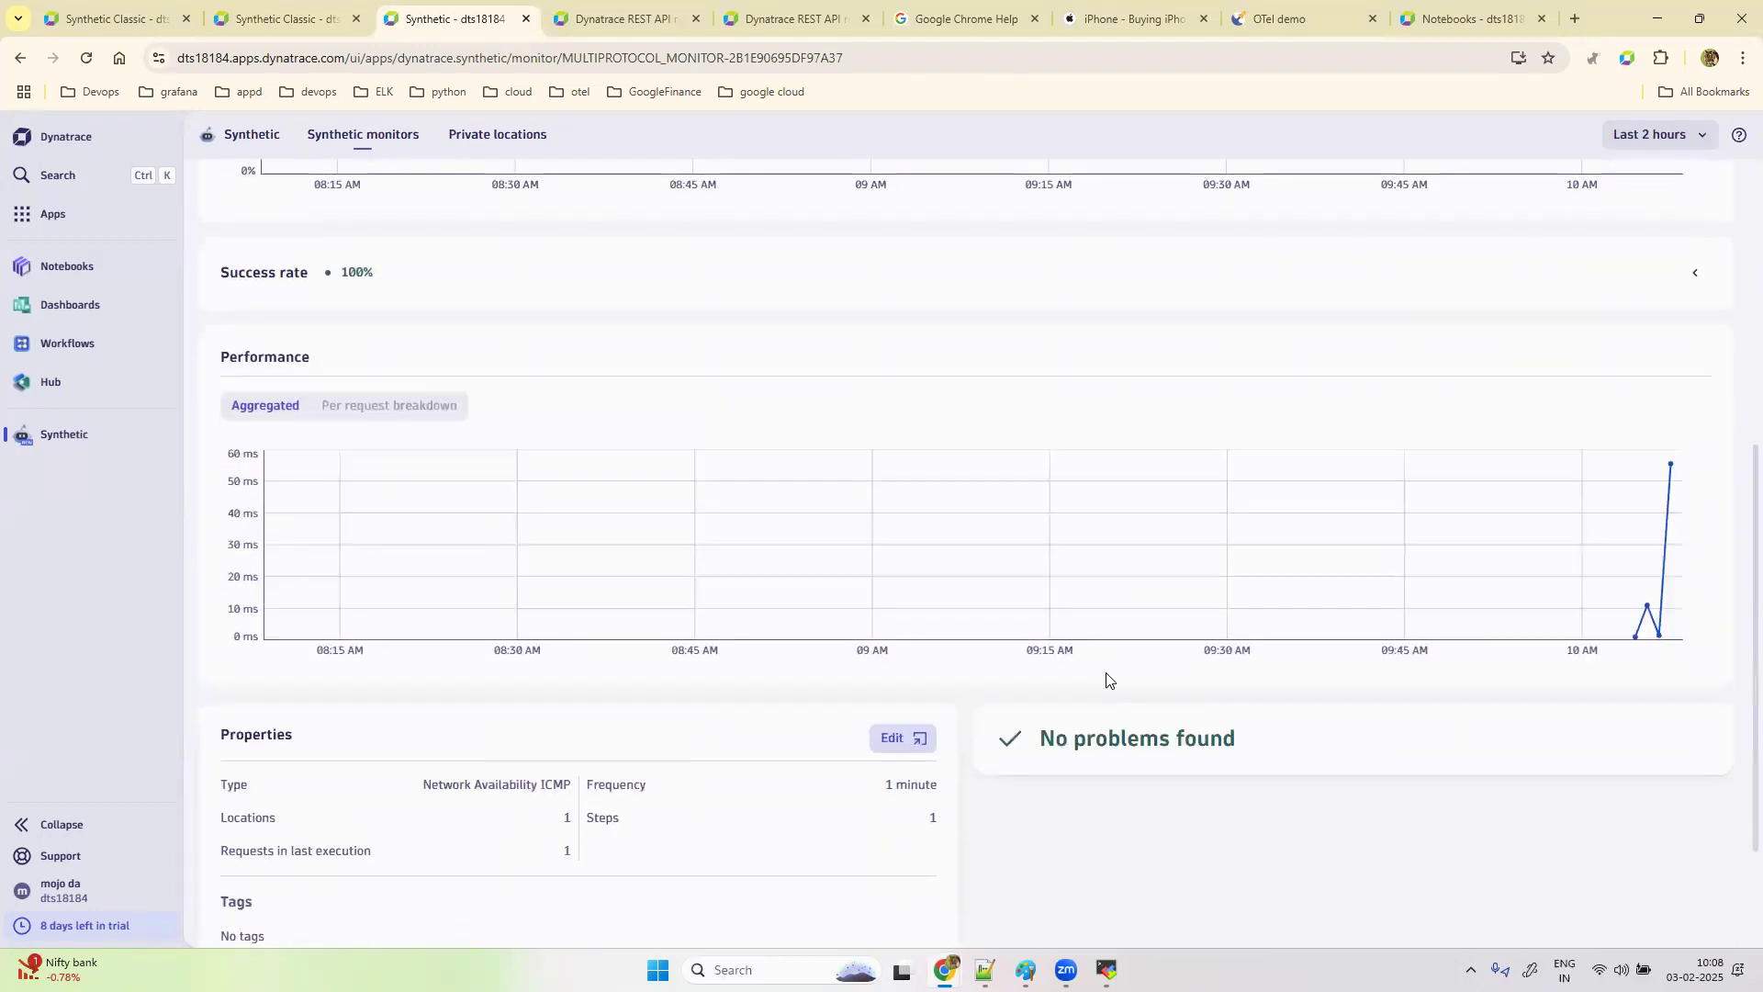
mouse_move(1665, 475)
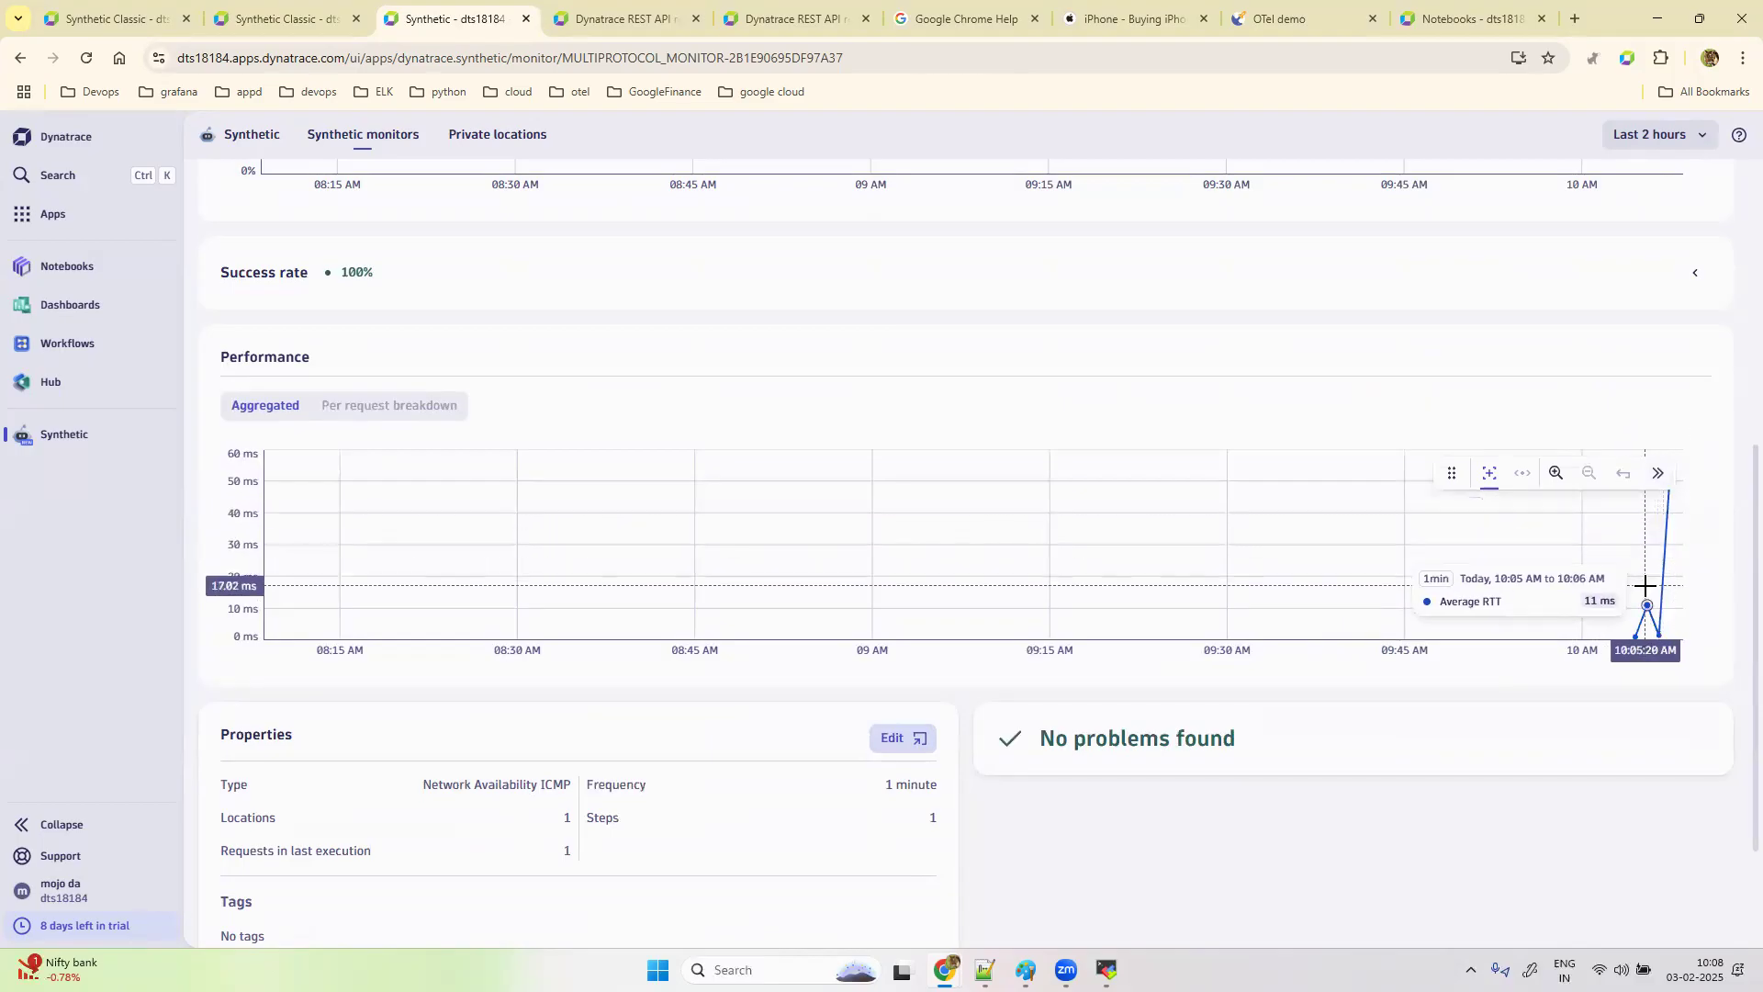
scroll(1644, 585, down, 2)
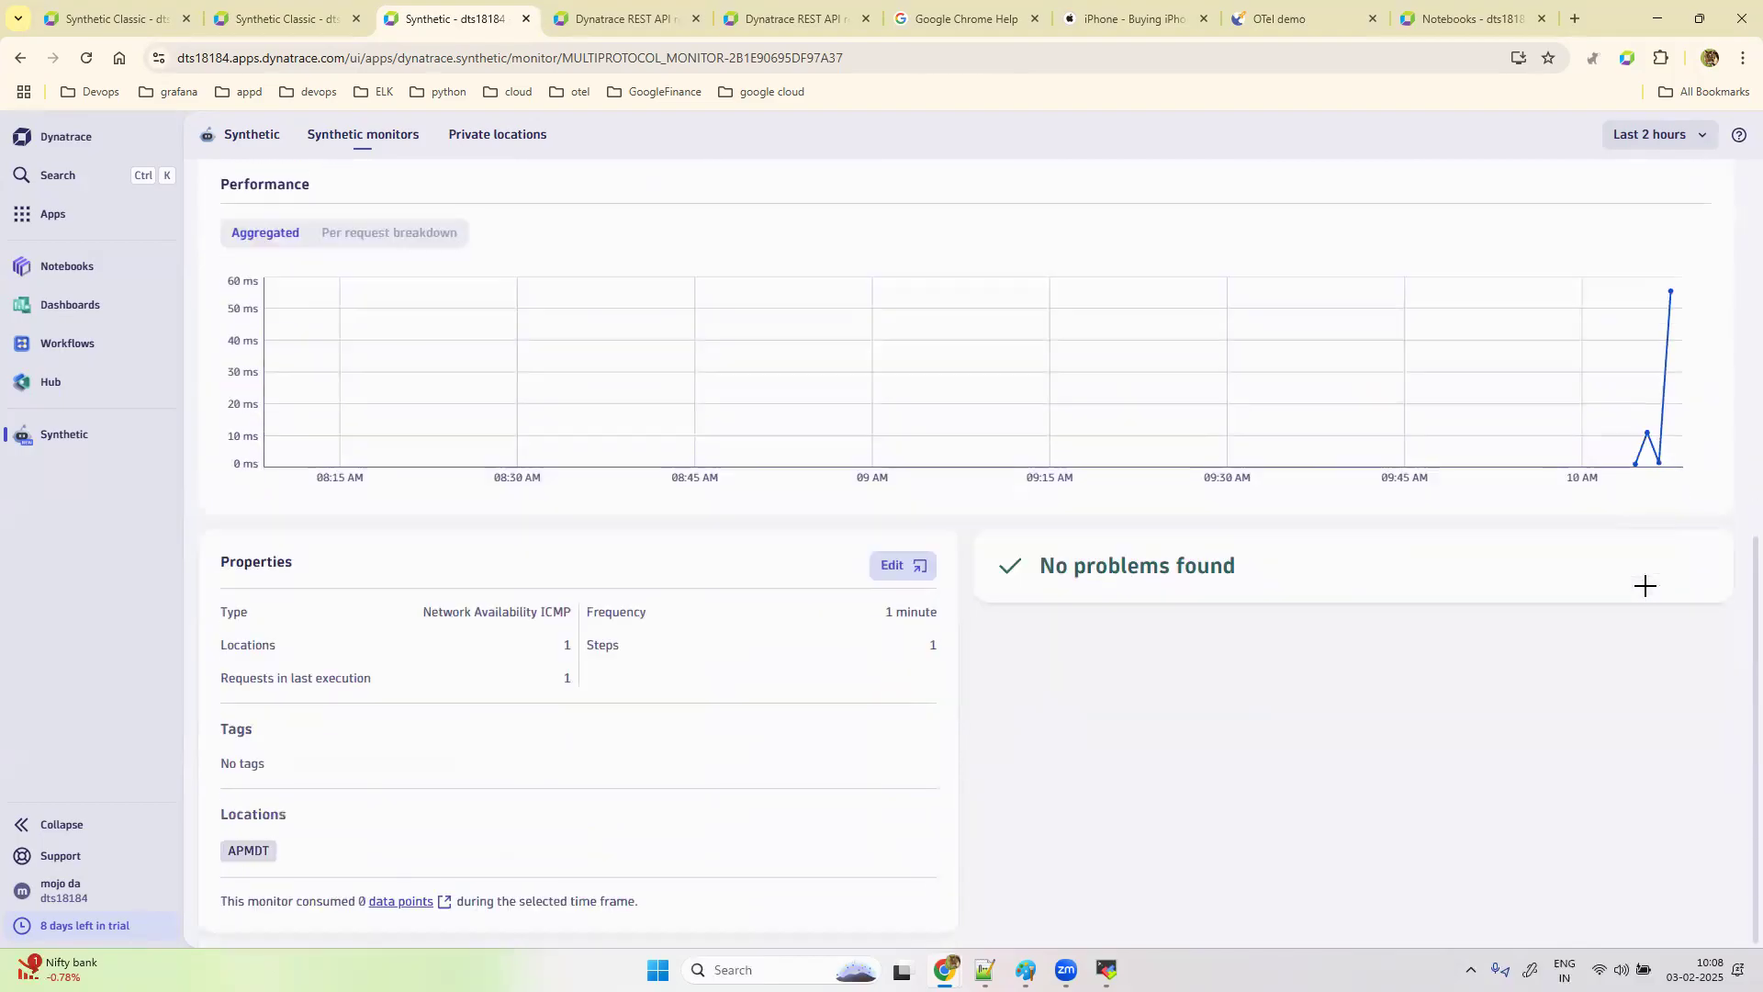
scroll(1645, 585, up, 7)
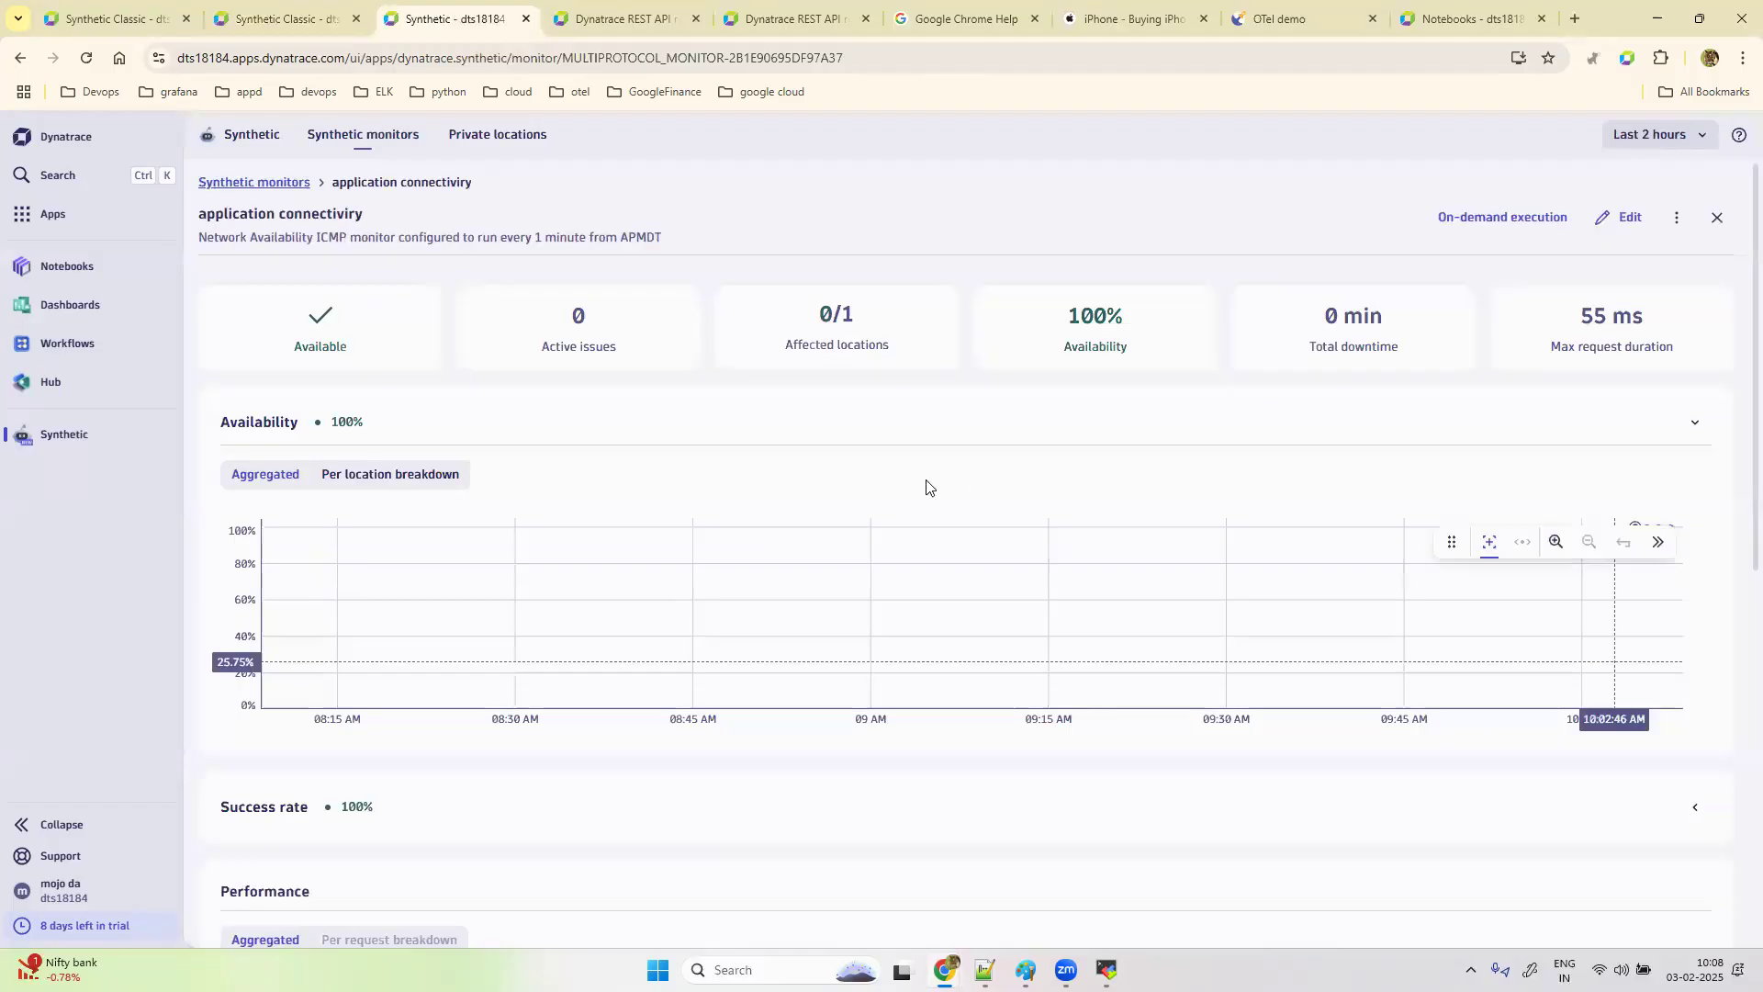
Step: Go back to the synthetic monitors list, filter it to the Browser type, and remove the filter again
click(241, 134)
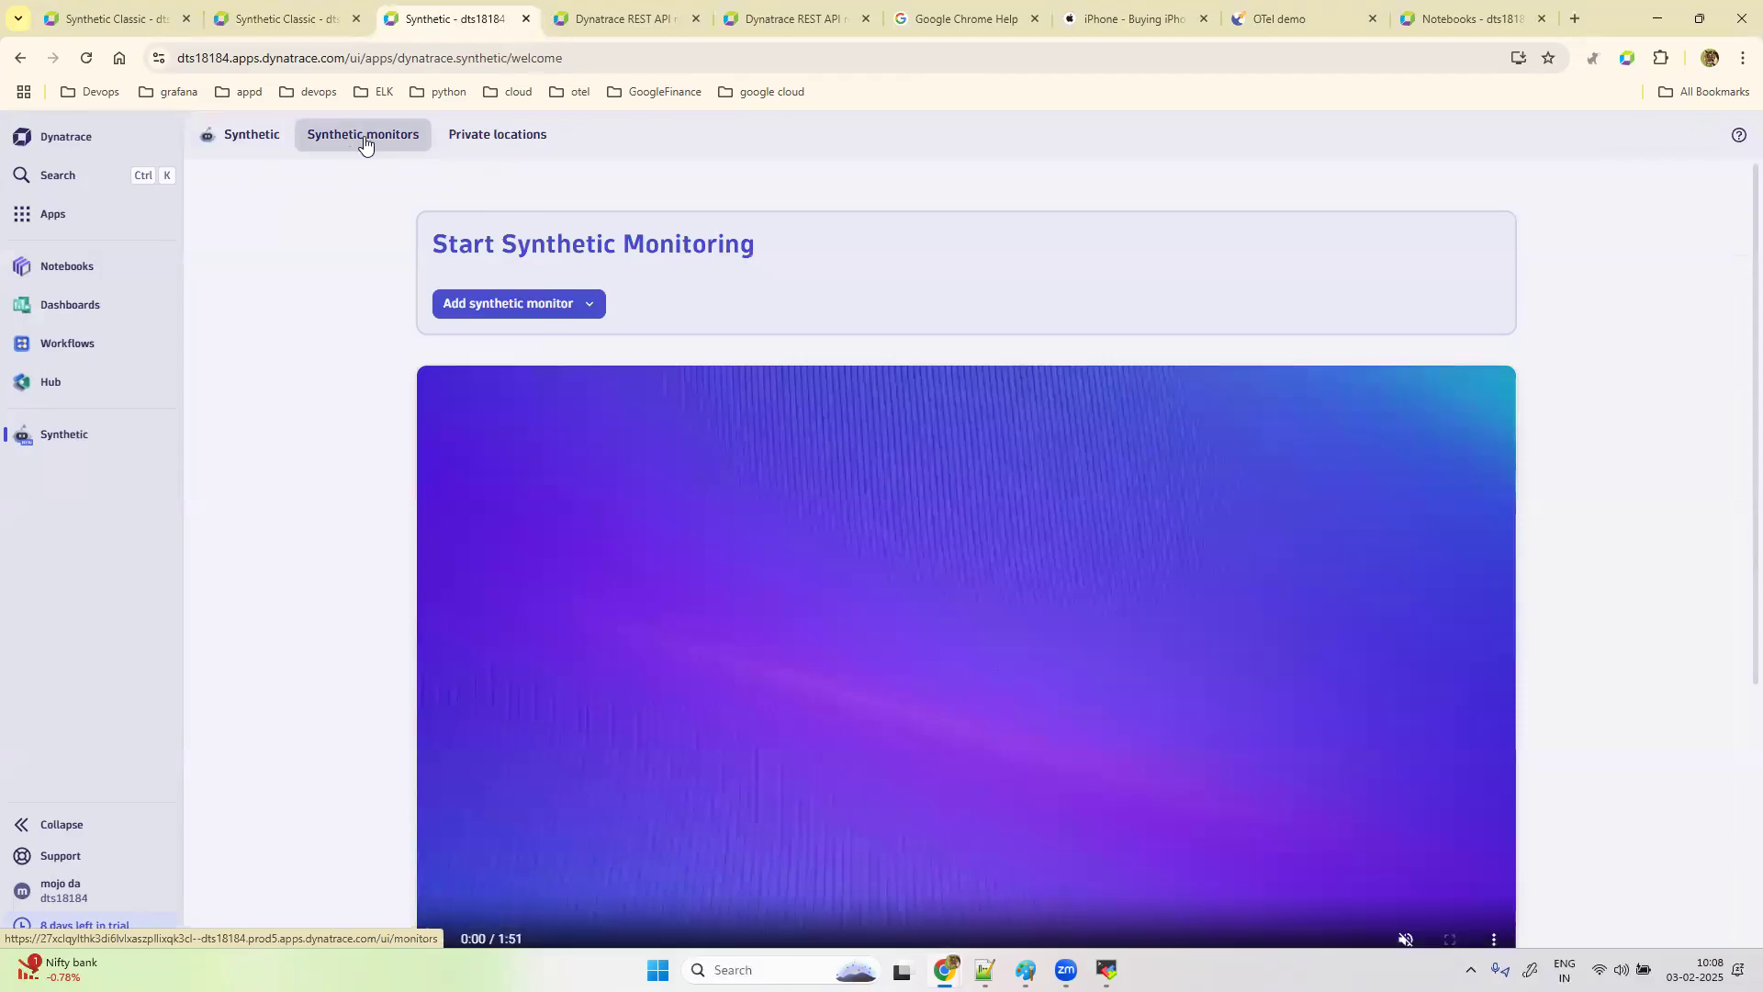
click(365, 138)
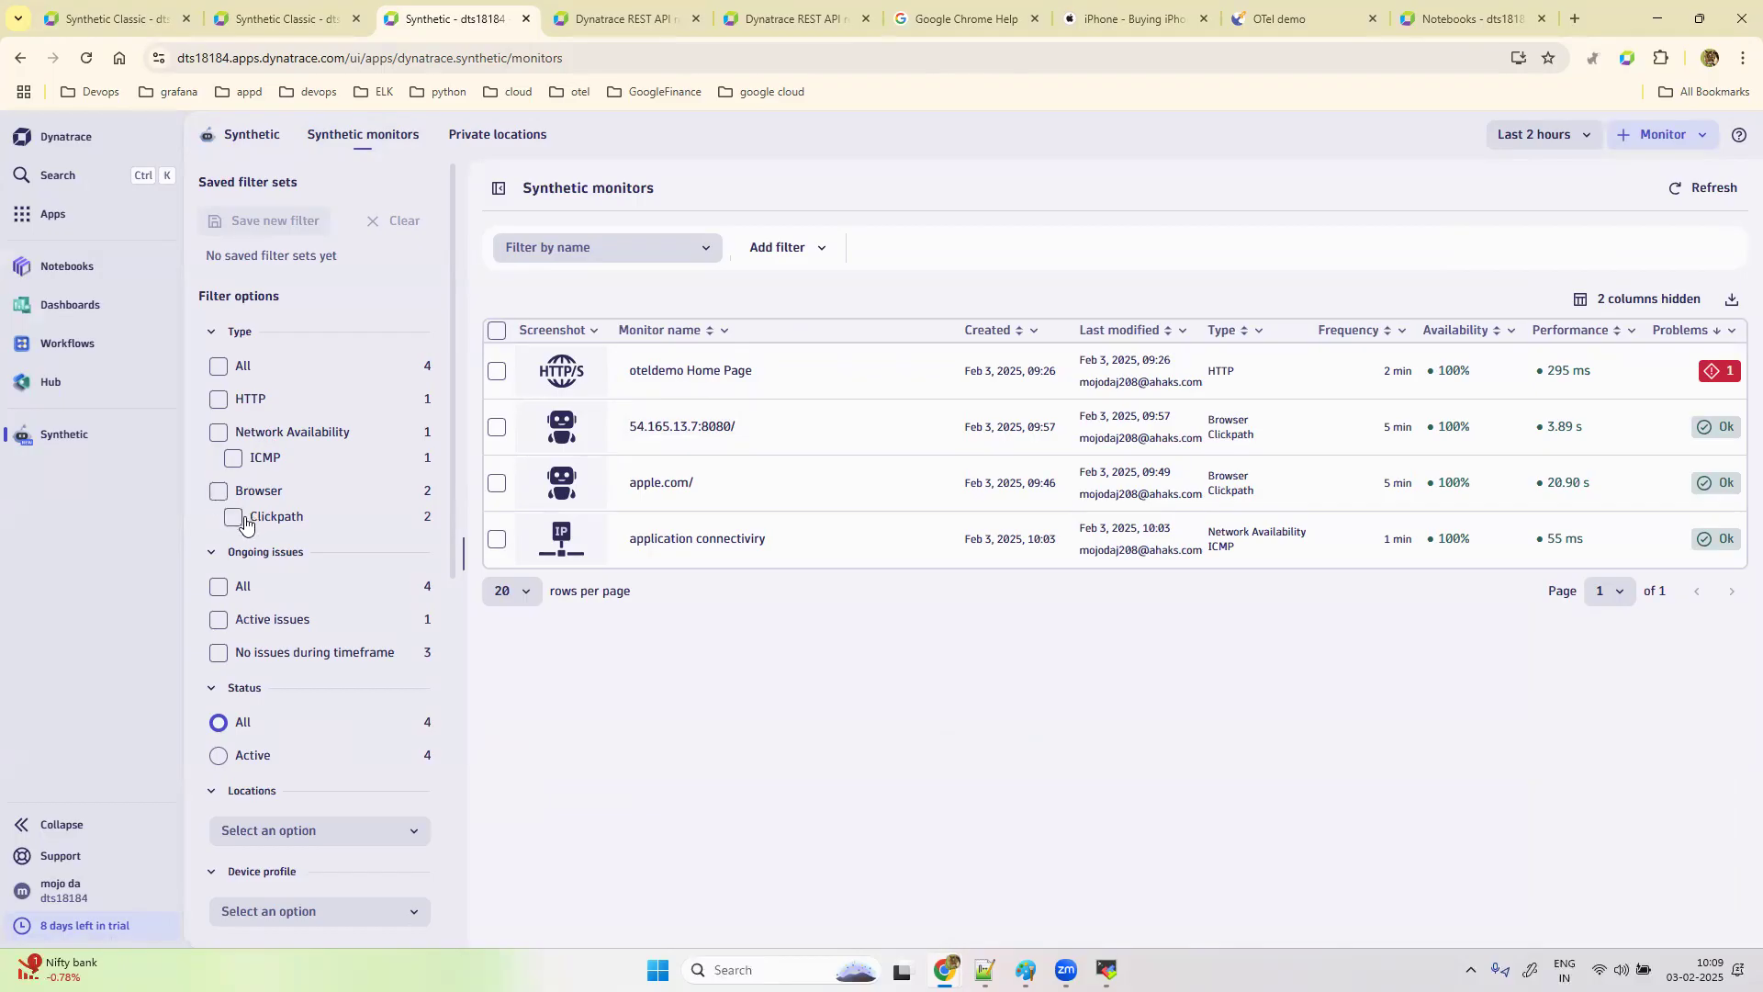
click(219, 493)
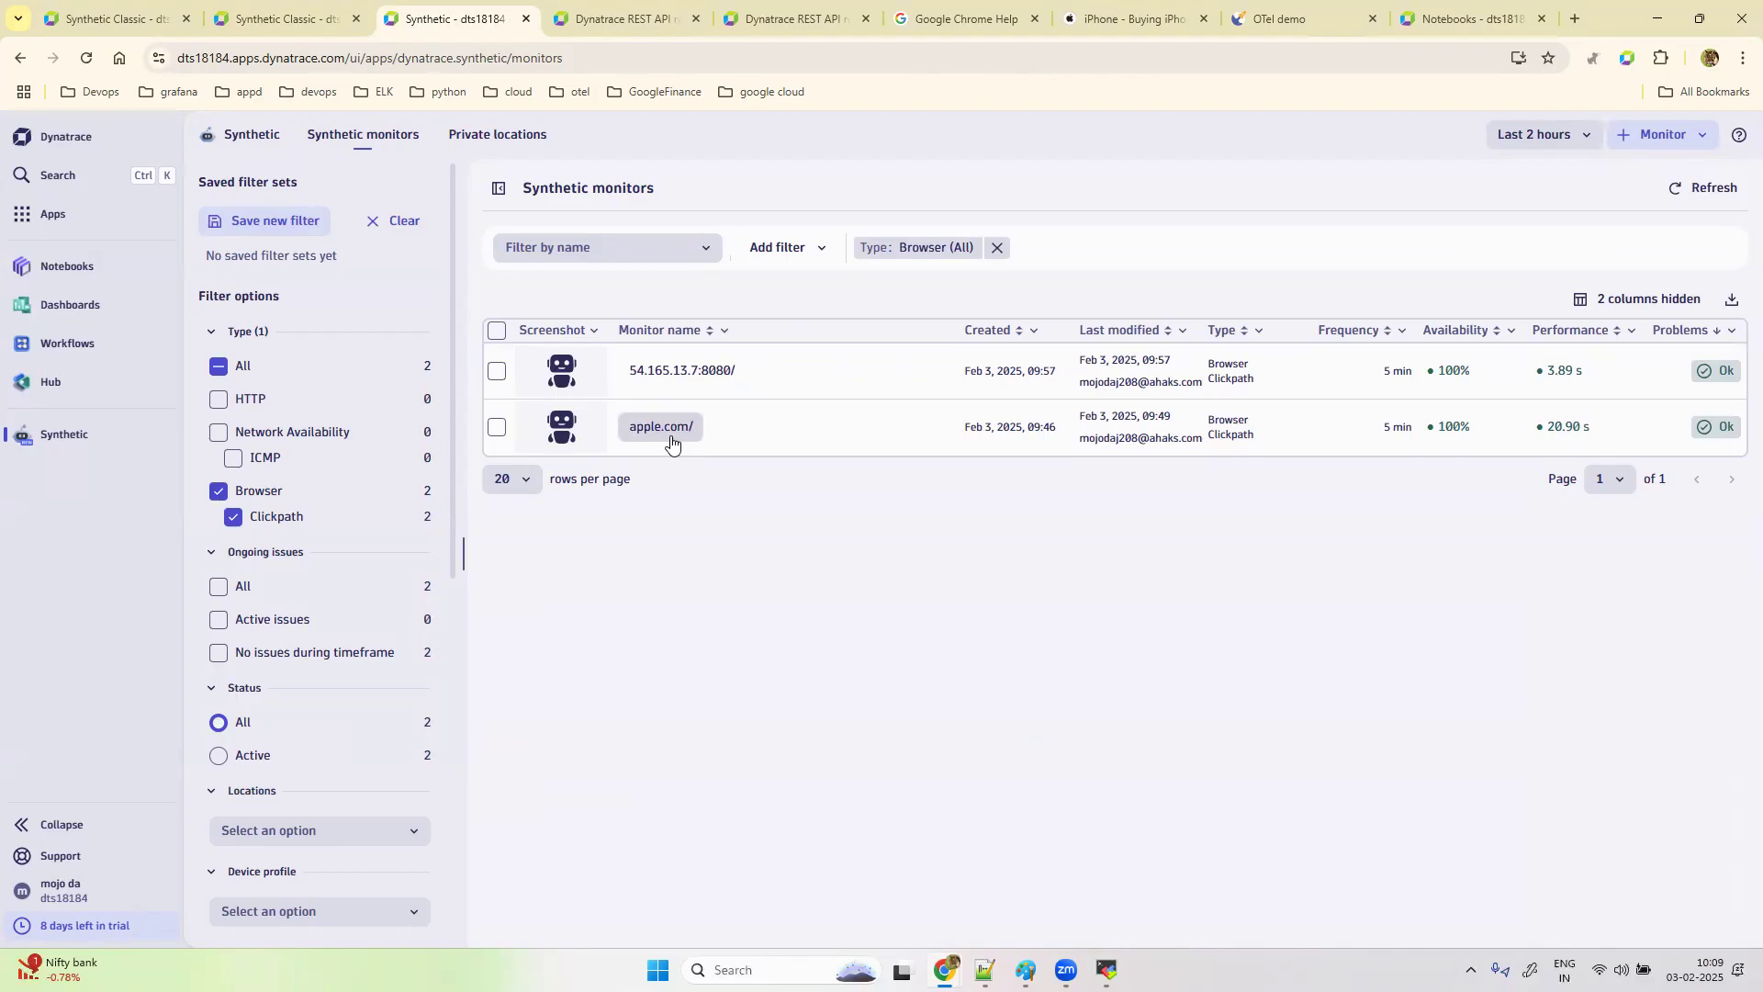
click(217, 492)
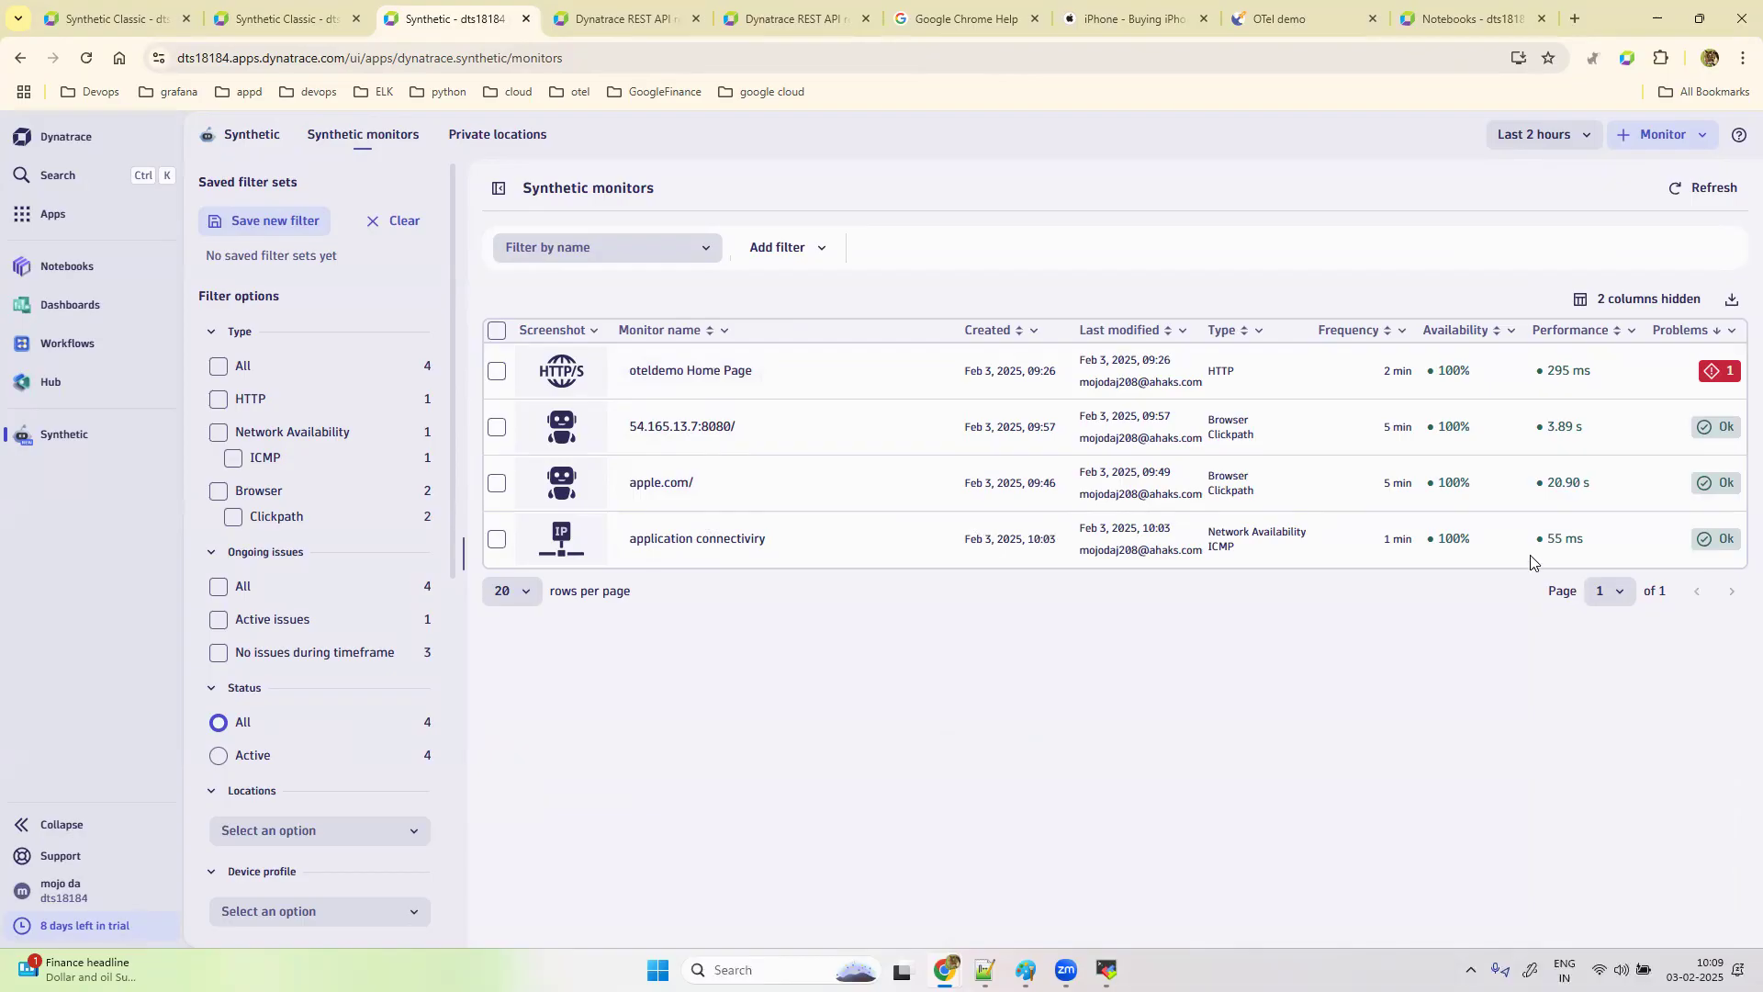
Step: View the apple.com/ monitor's summary, and open the full details of 54.165.13.7:8080/ to review its availability and performance
click(655, 485)
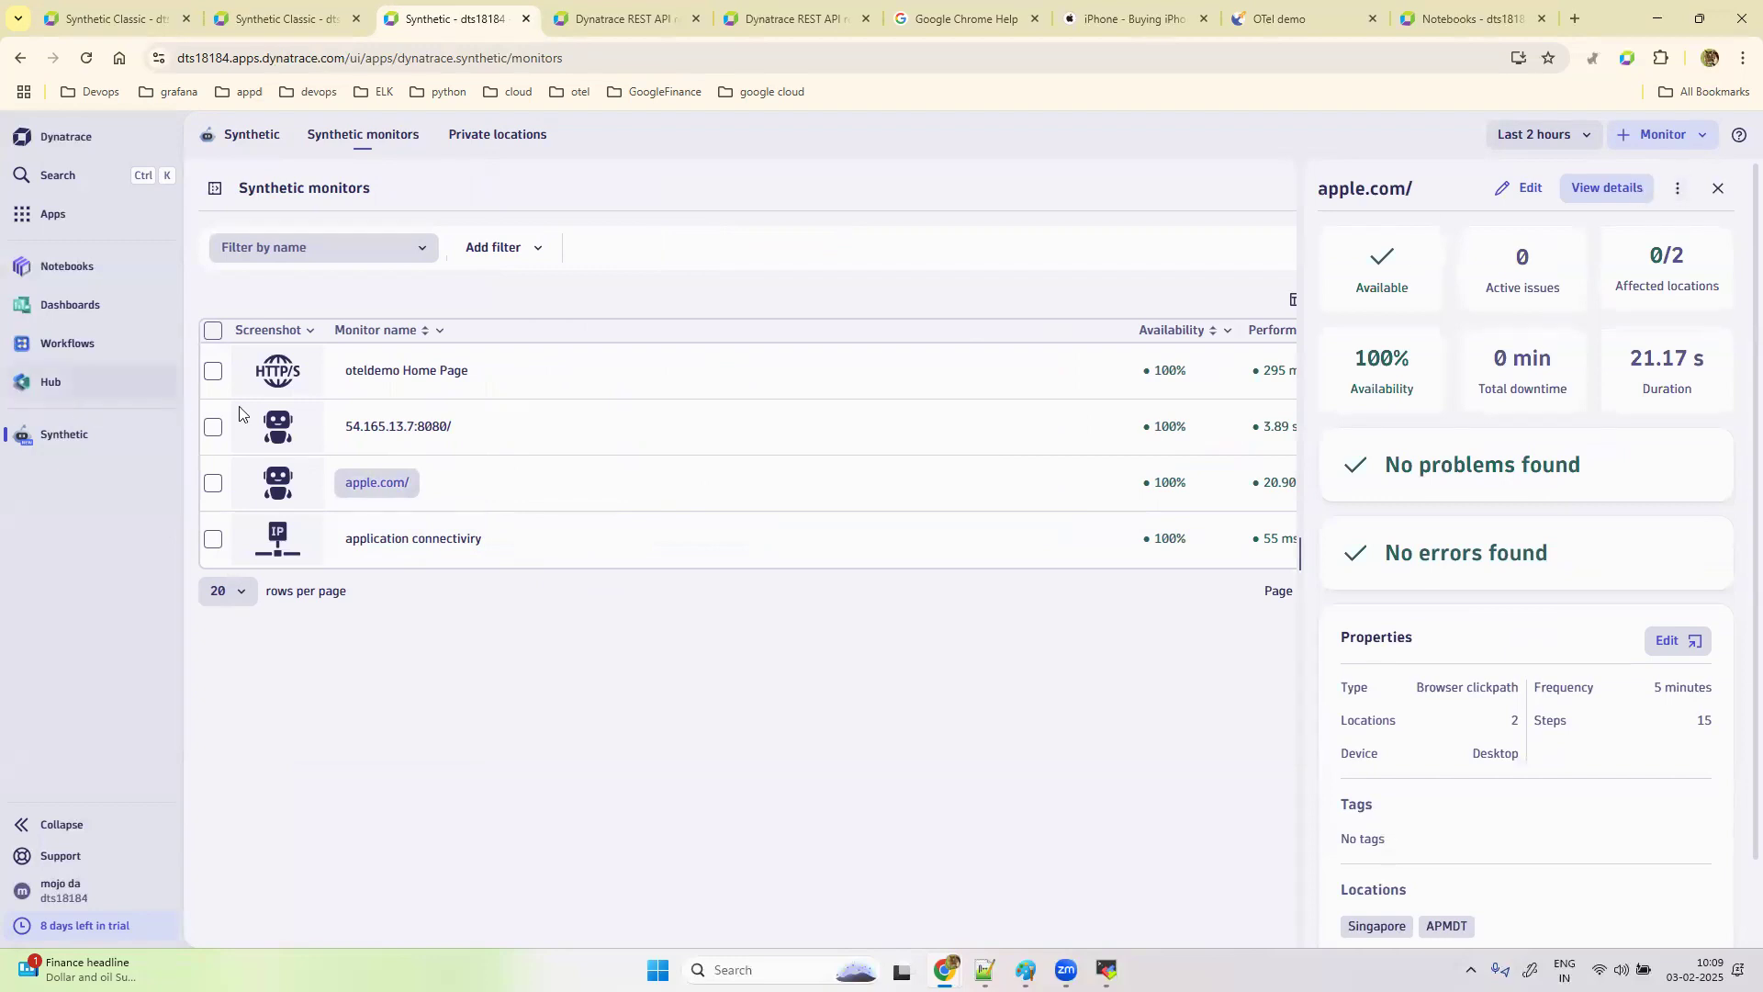
click(399, 427)
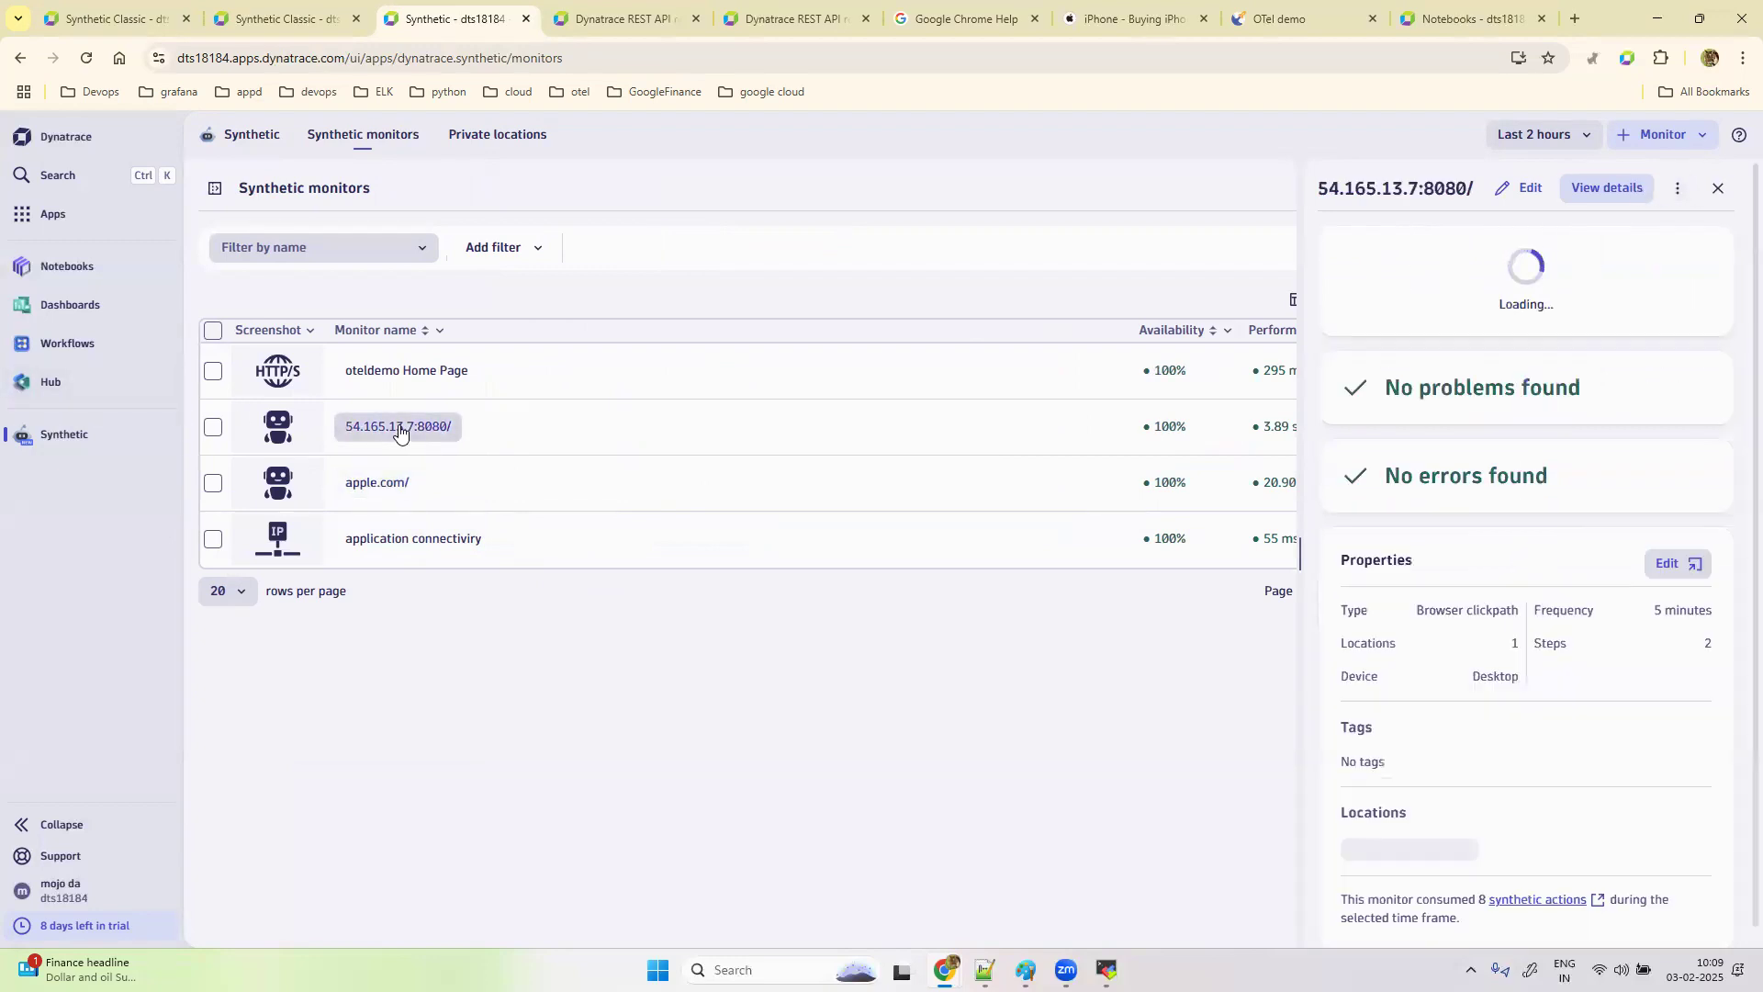
click(1623, 189)
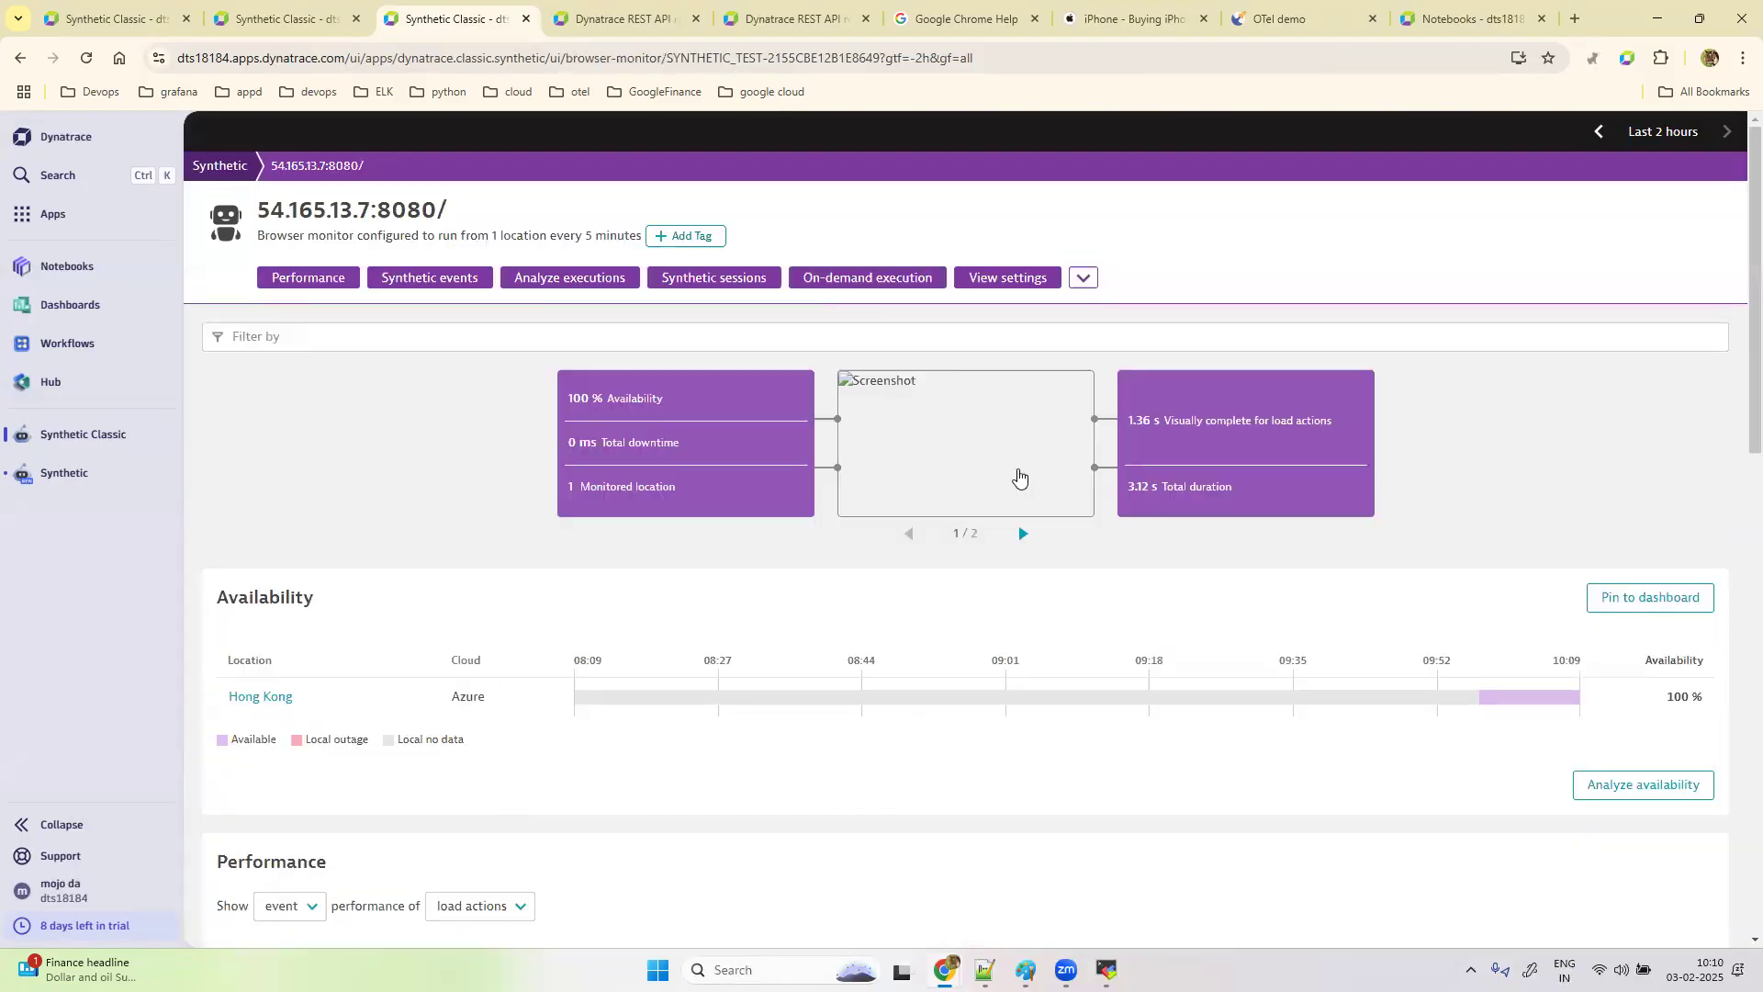
scroll(1004, 612, down, 4)
scroll(1005, 612, up, 2)
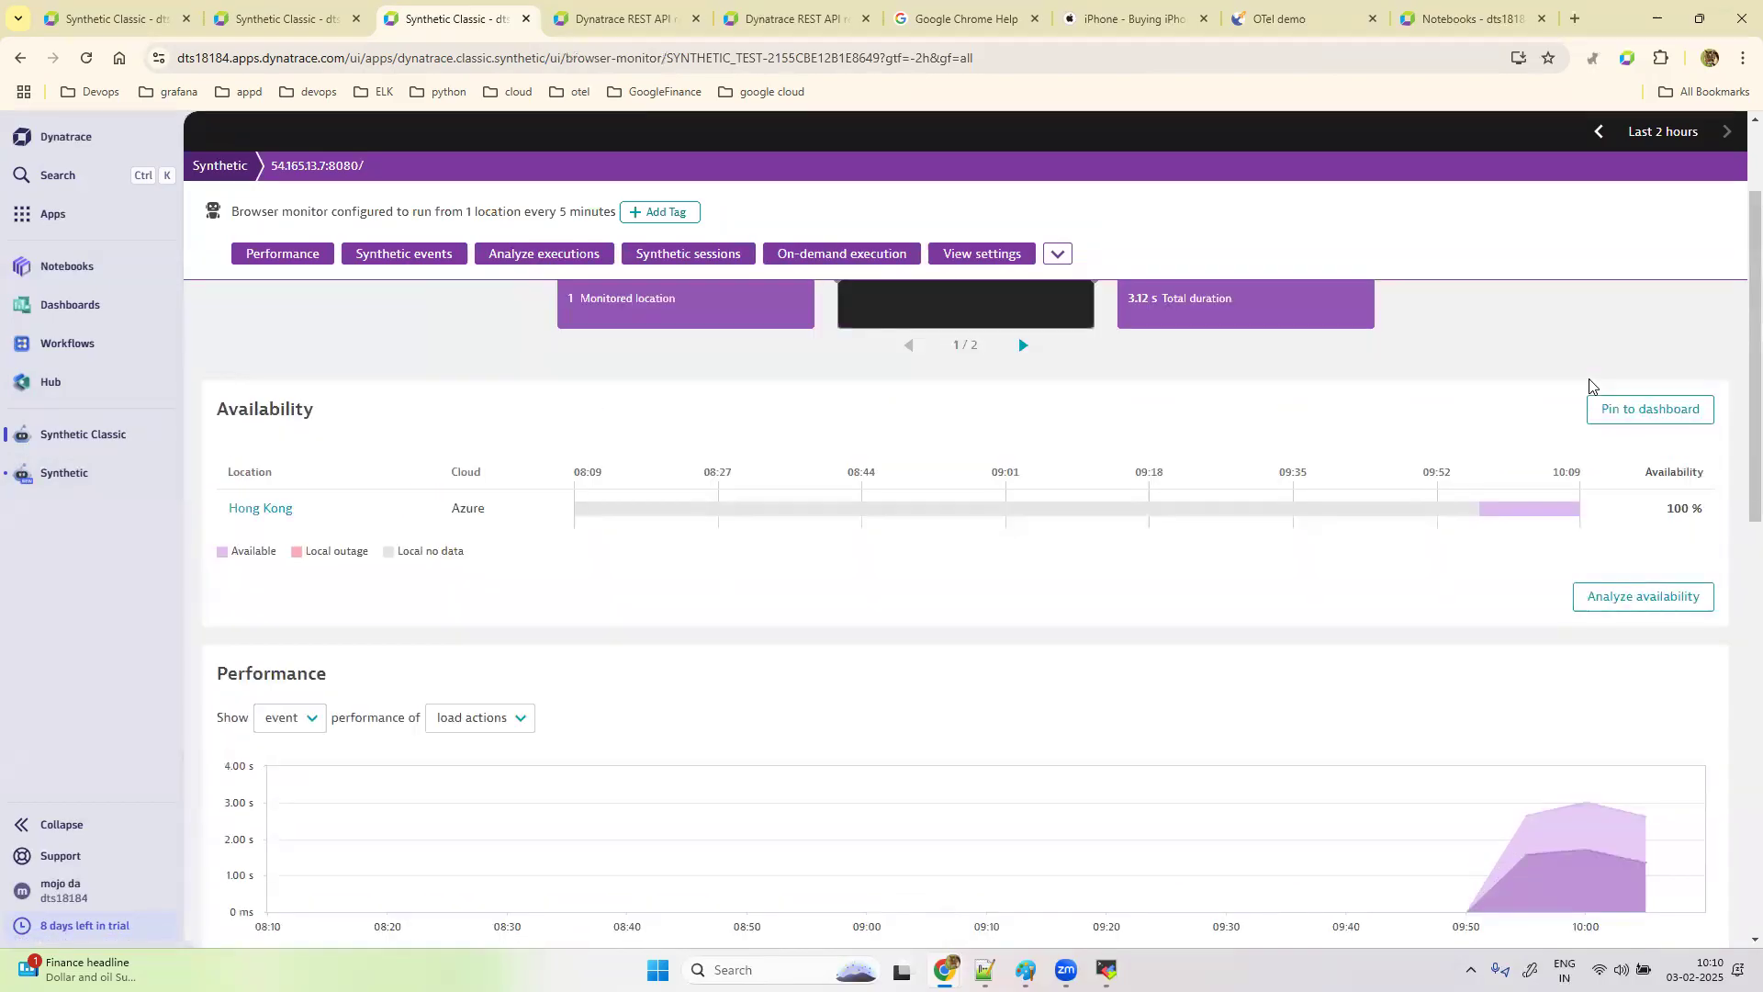
scroll(1593, 386, up, 2)
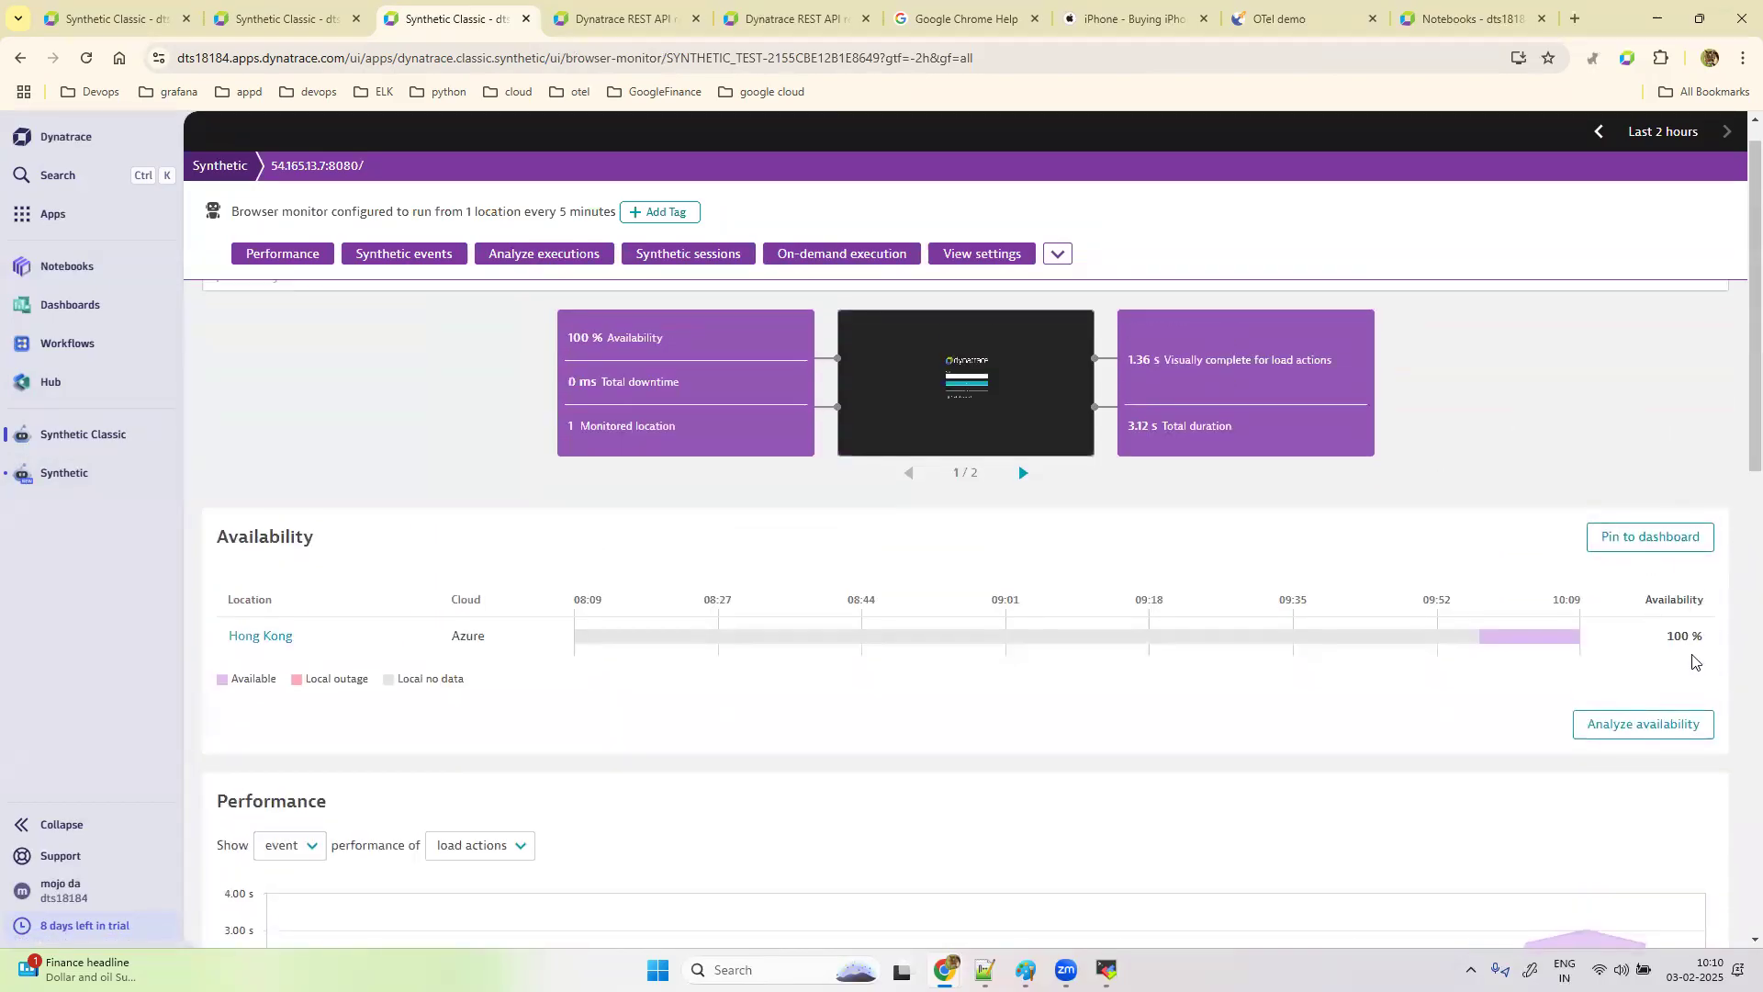
Step: Review the 54.165.13.7:8080/ monitor's availability, performance chart, synthetic events, properties and world map
click(1539, 637)
scroll(920, 670, down, 5)
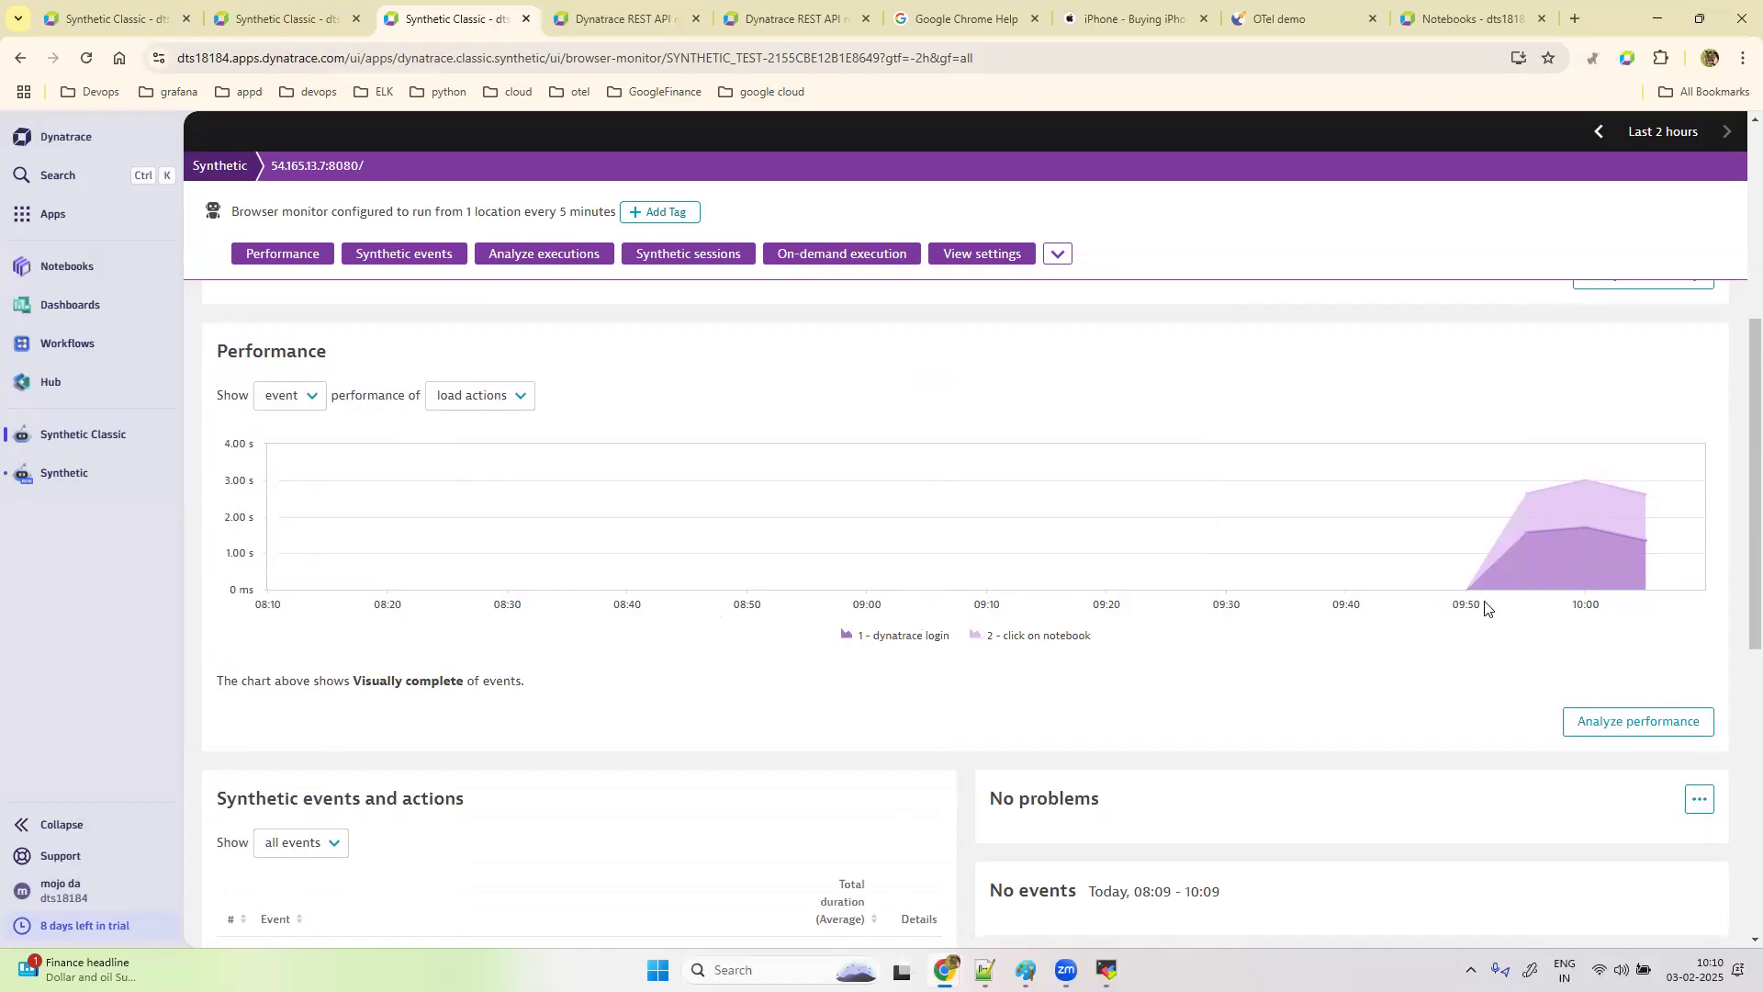
scroll(1416, 689, down, 4)
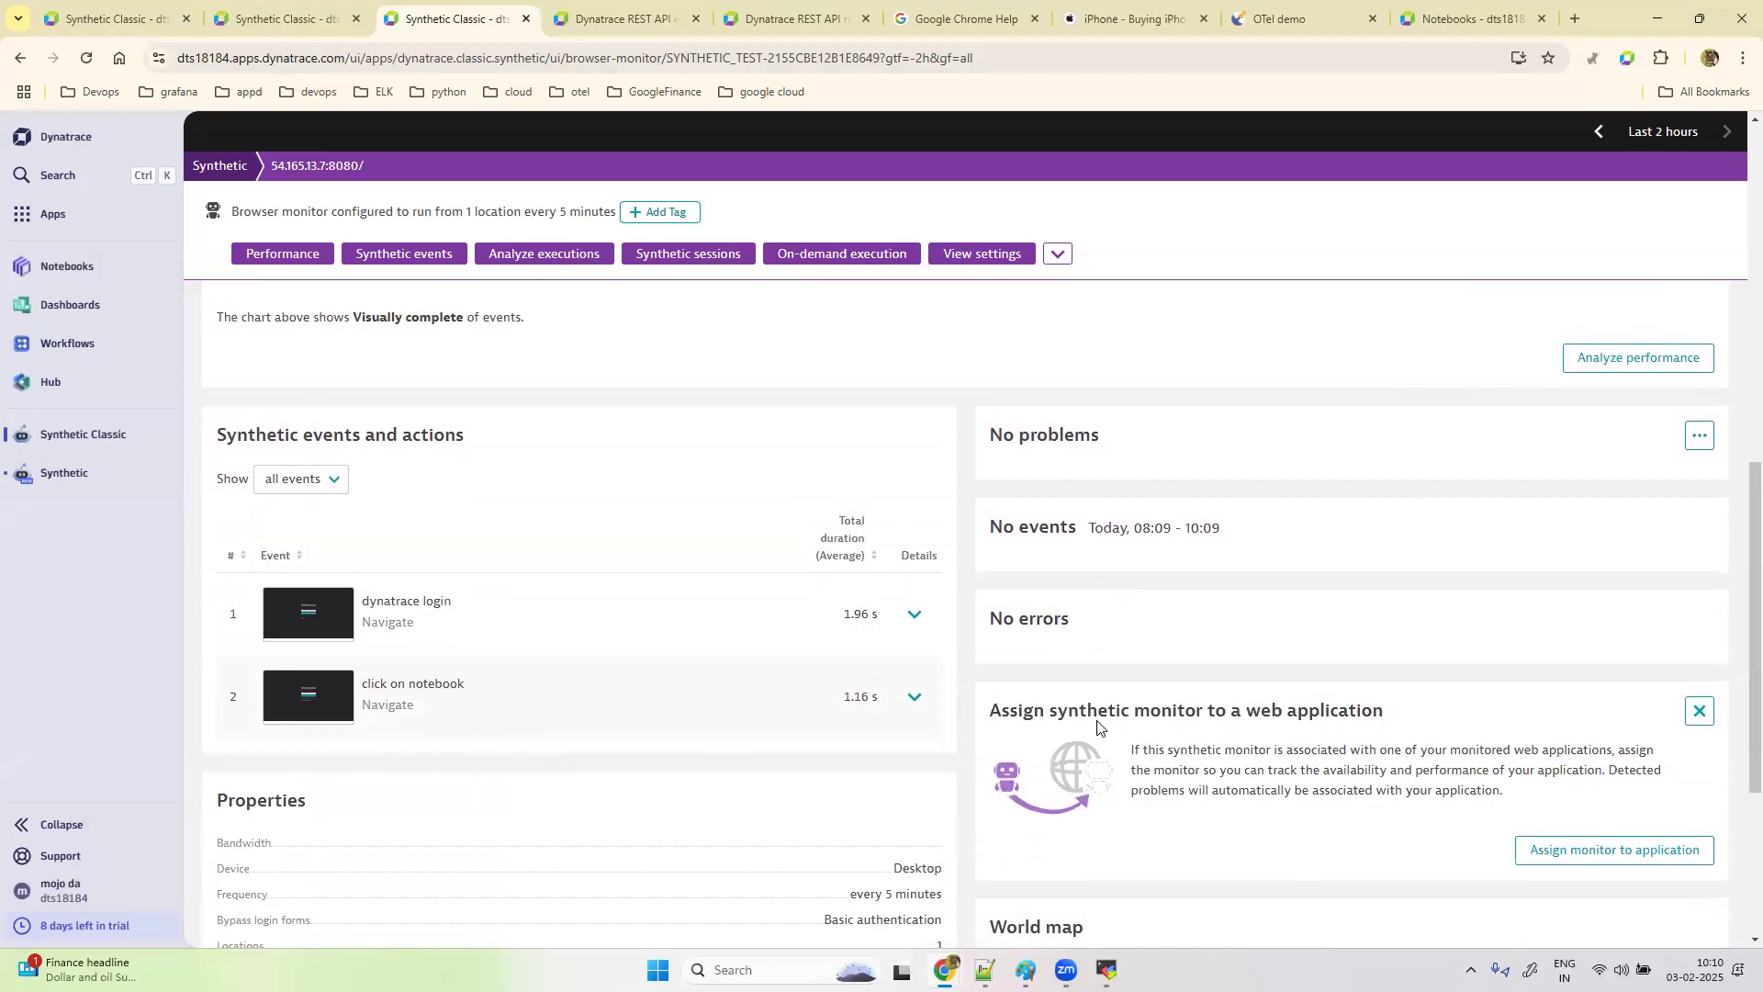
scroll(1437, 621, down, 4)
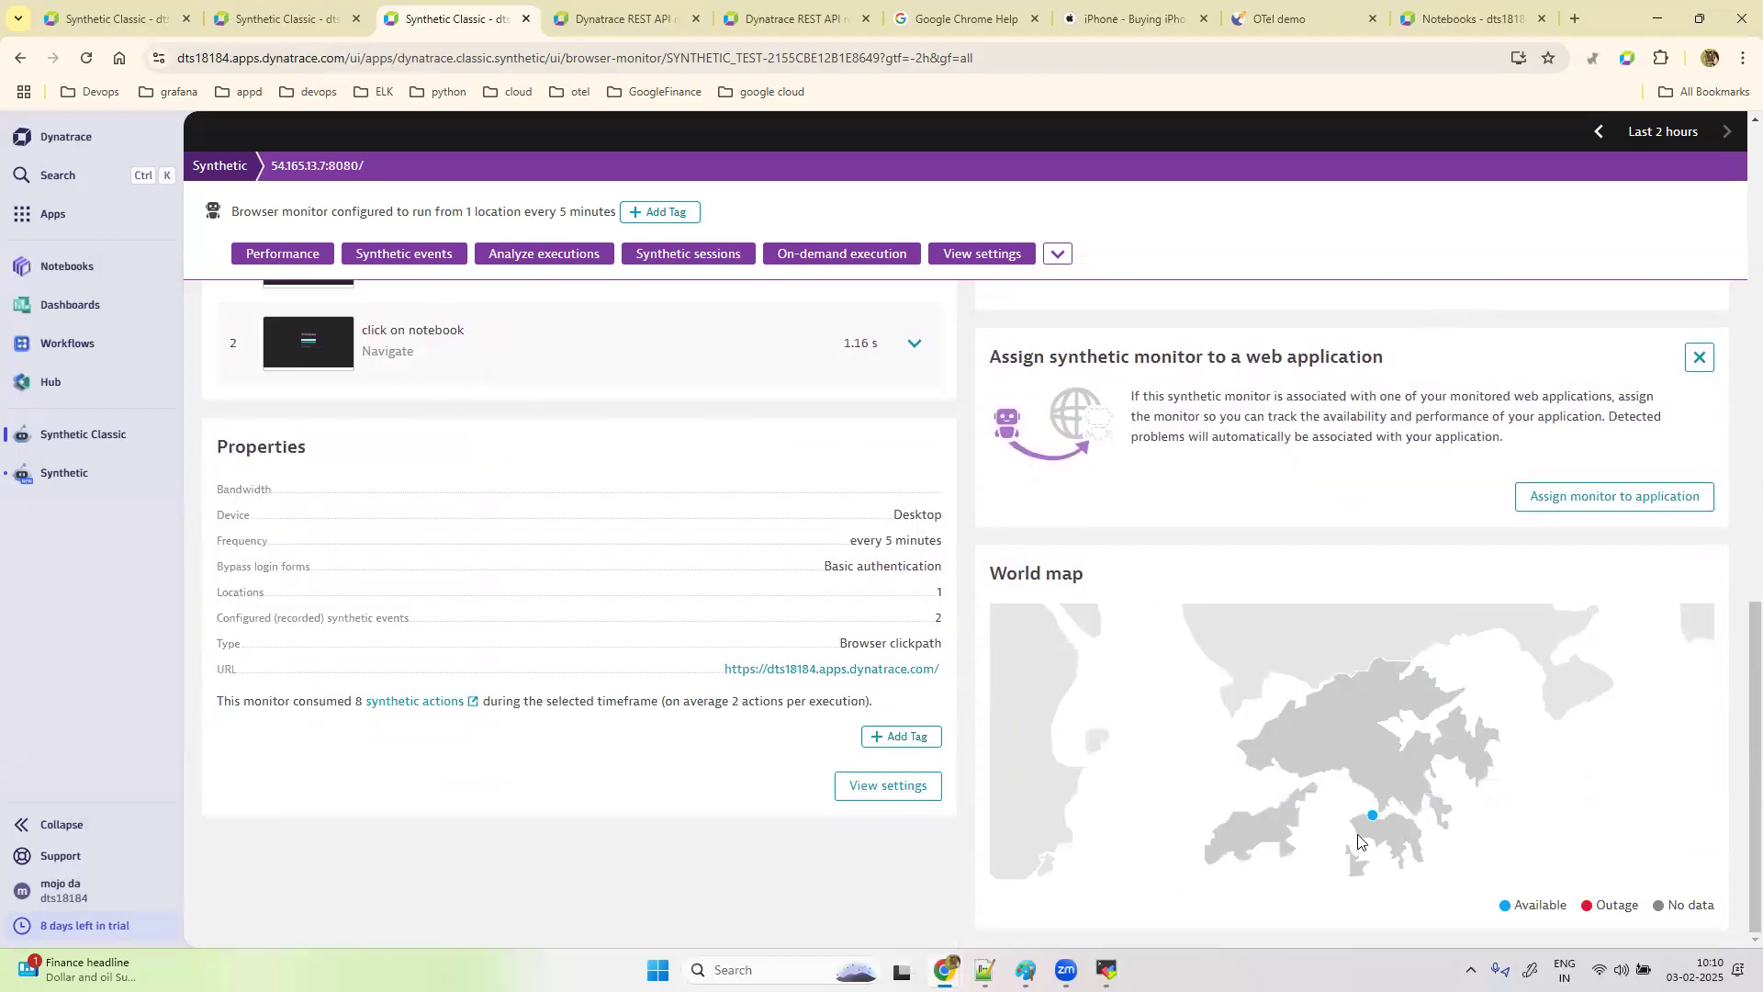
scroll(817, 542, up, 10)
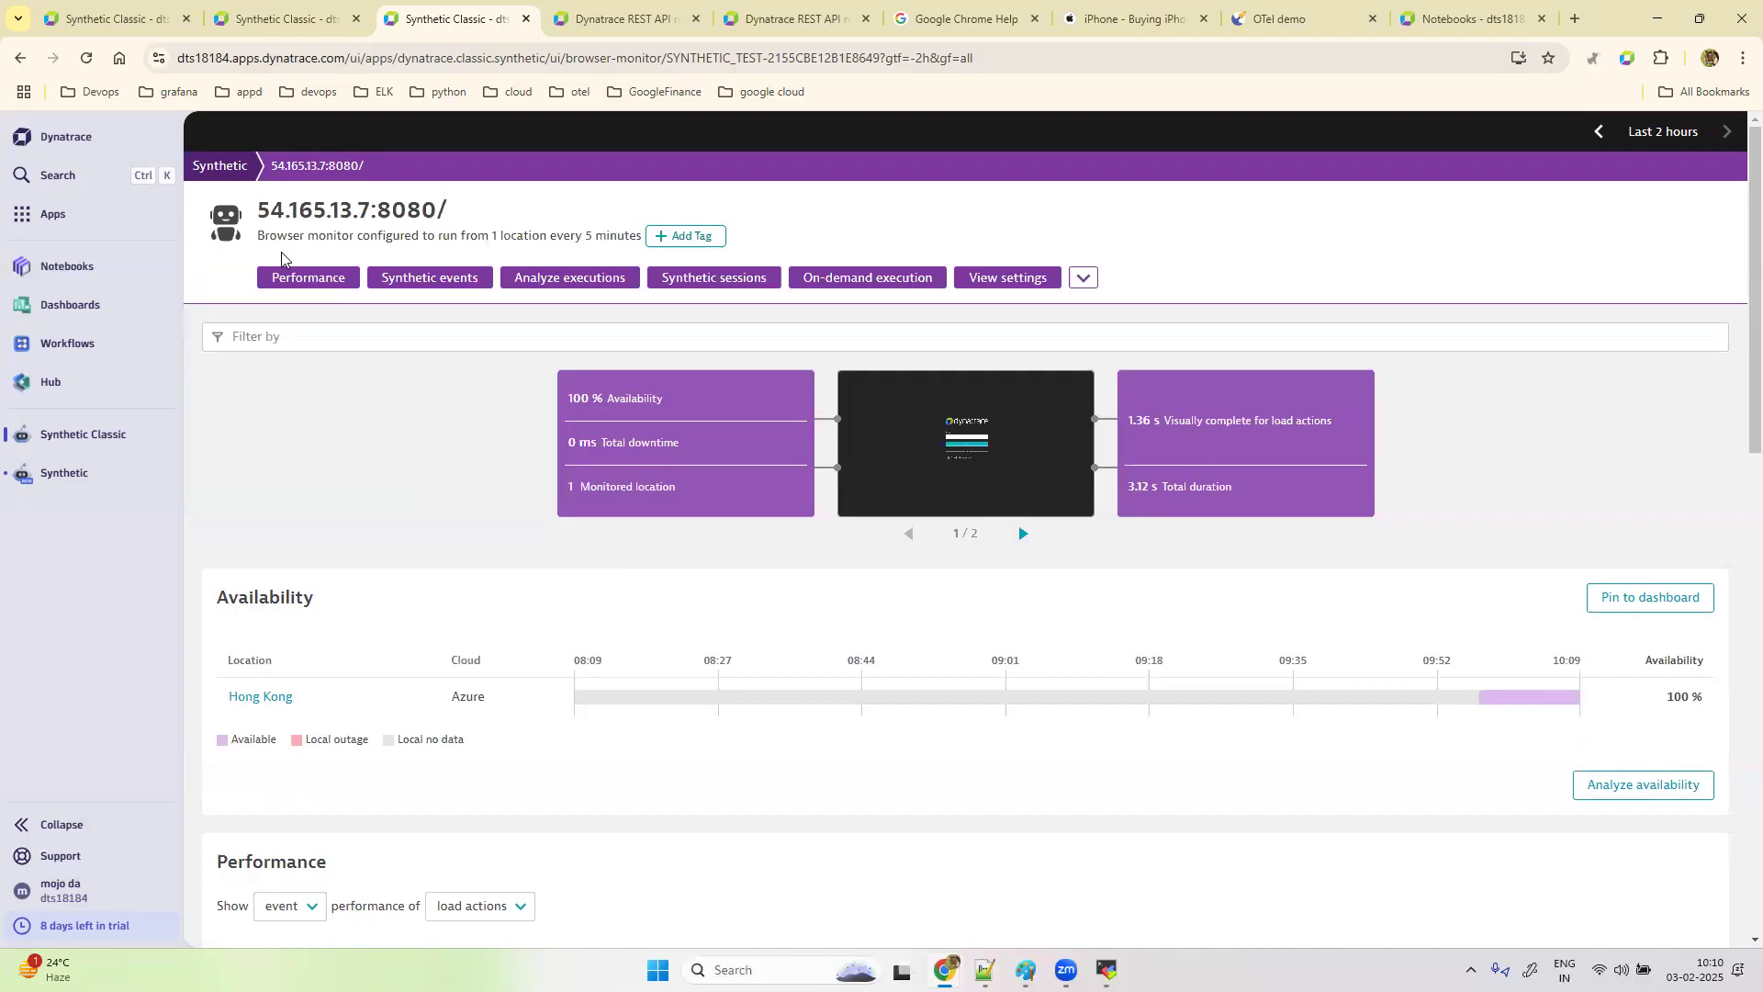
Step: In the Synthetic Classic monitors list, filter to HTTP monitors and open the oteldemo Home Page monitor
click(300, 25)
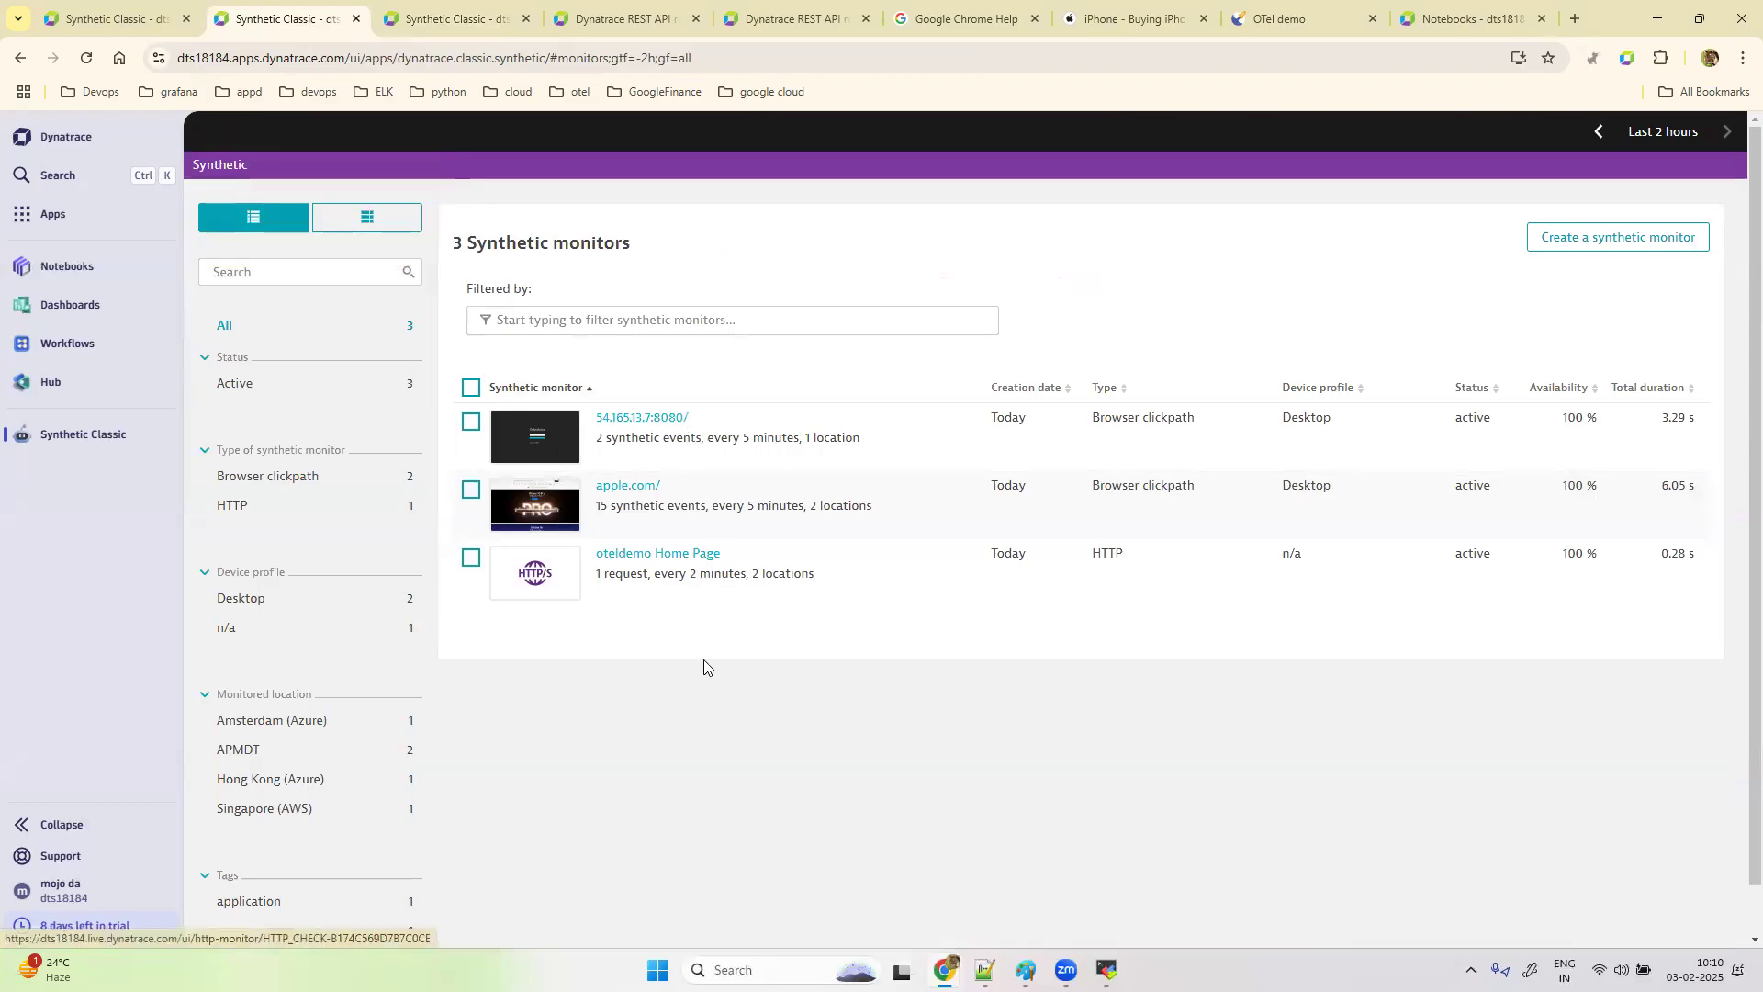
click(276, 507)
click(695, 425)
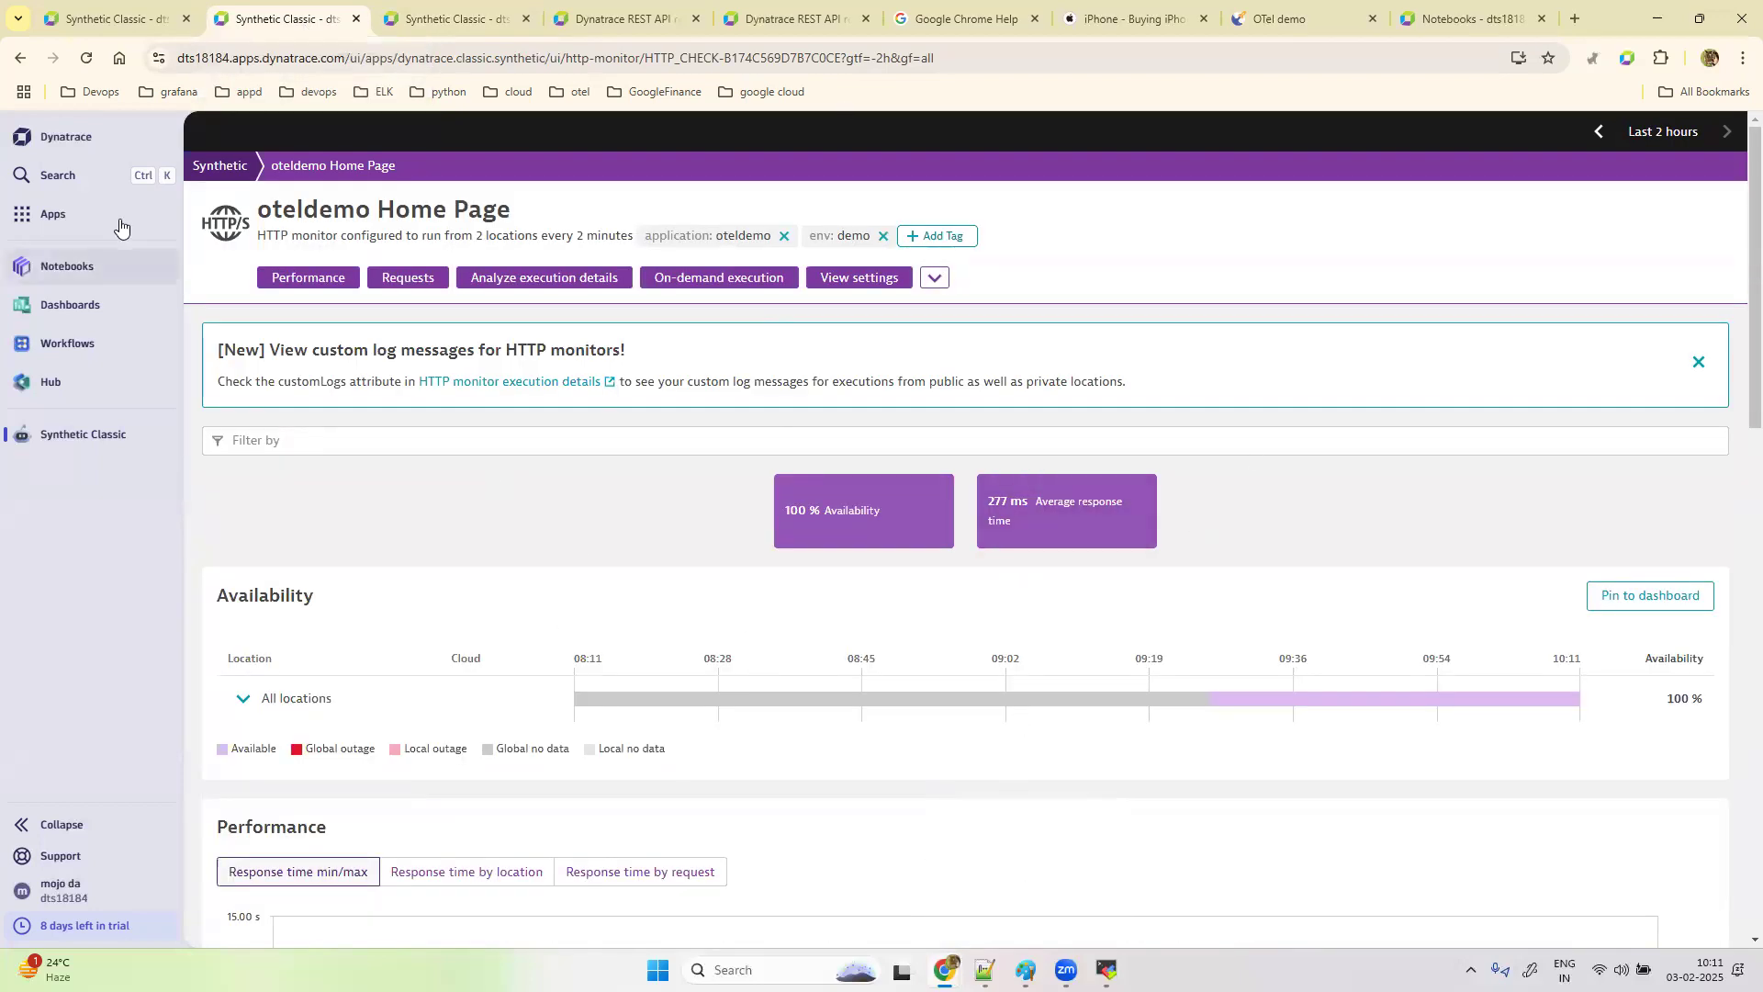
Step: Return to the new Synthetic app's monitors list and open the full details of the oteldemo Home Page monitor
click(449, 19)
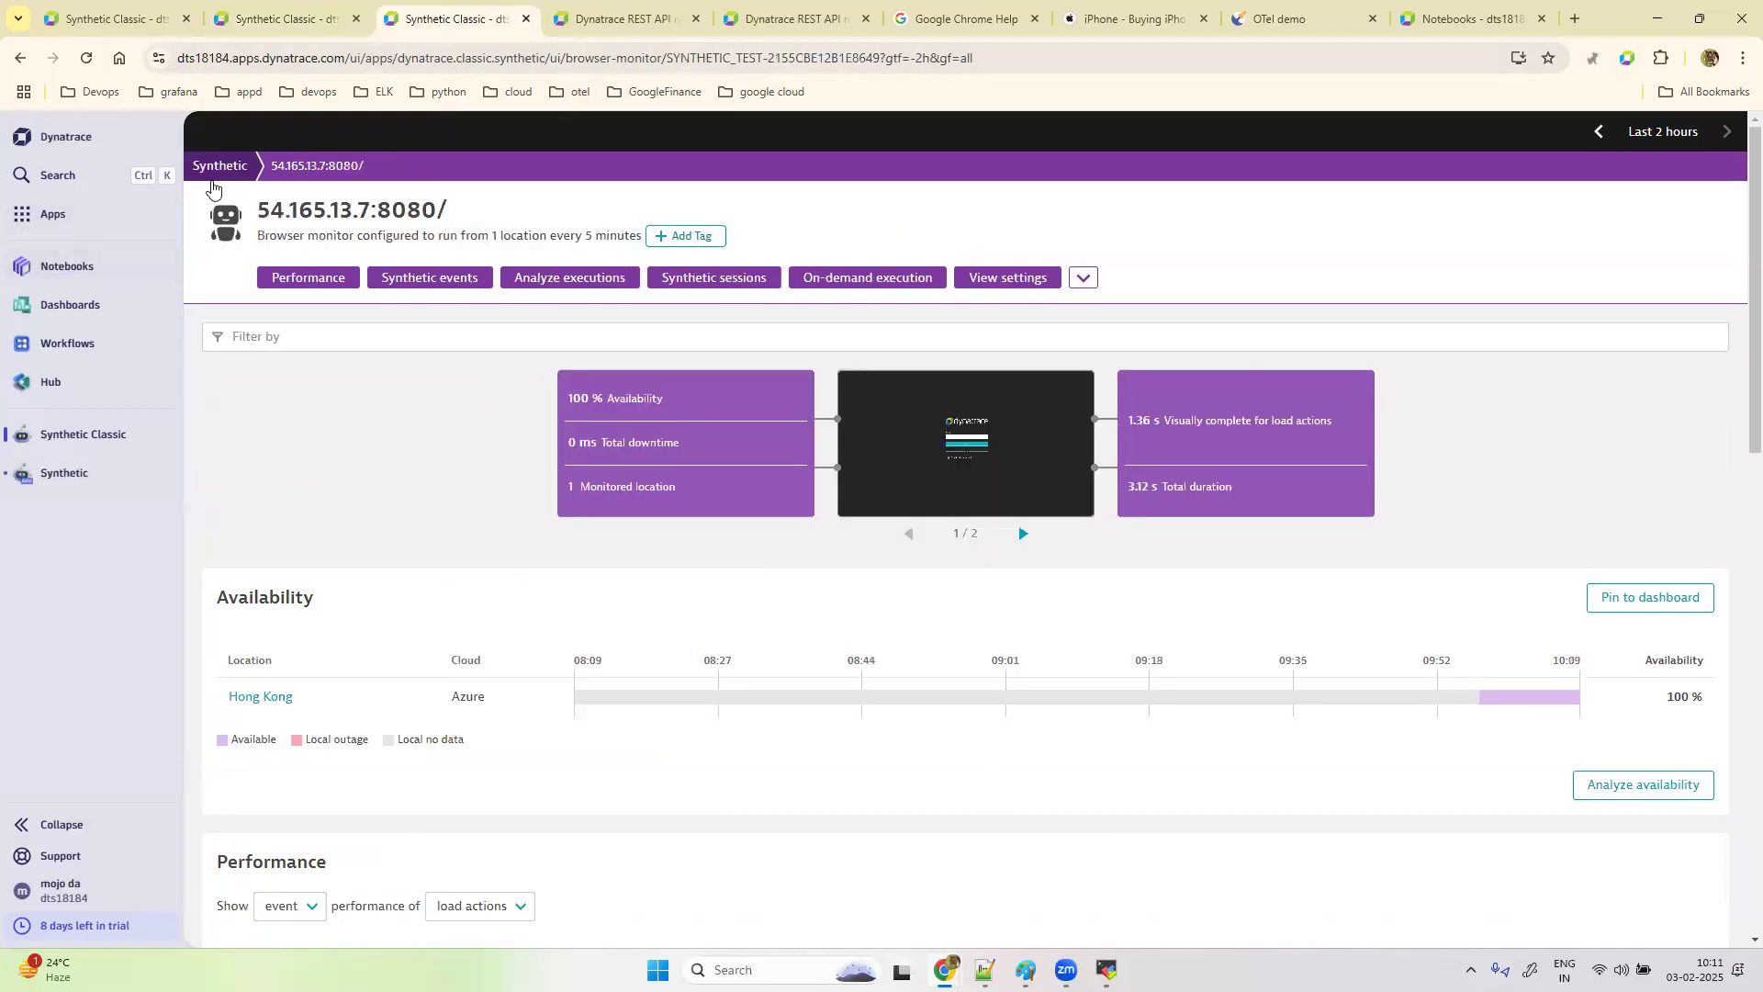
click(90, 470)
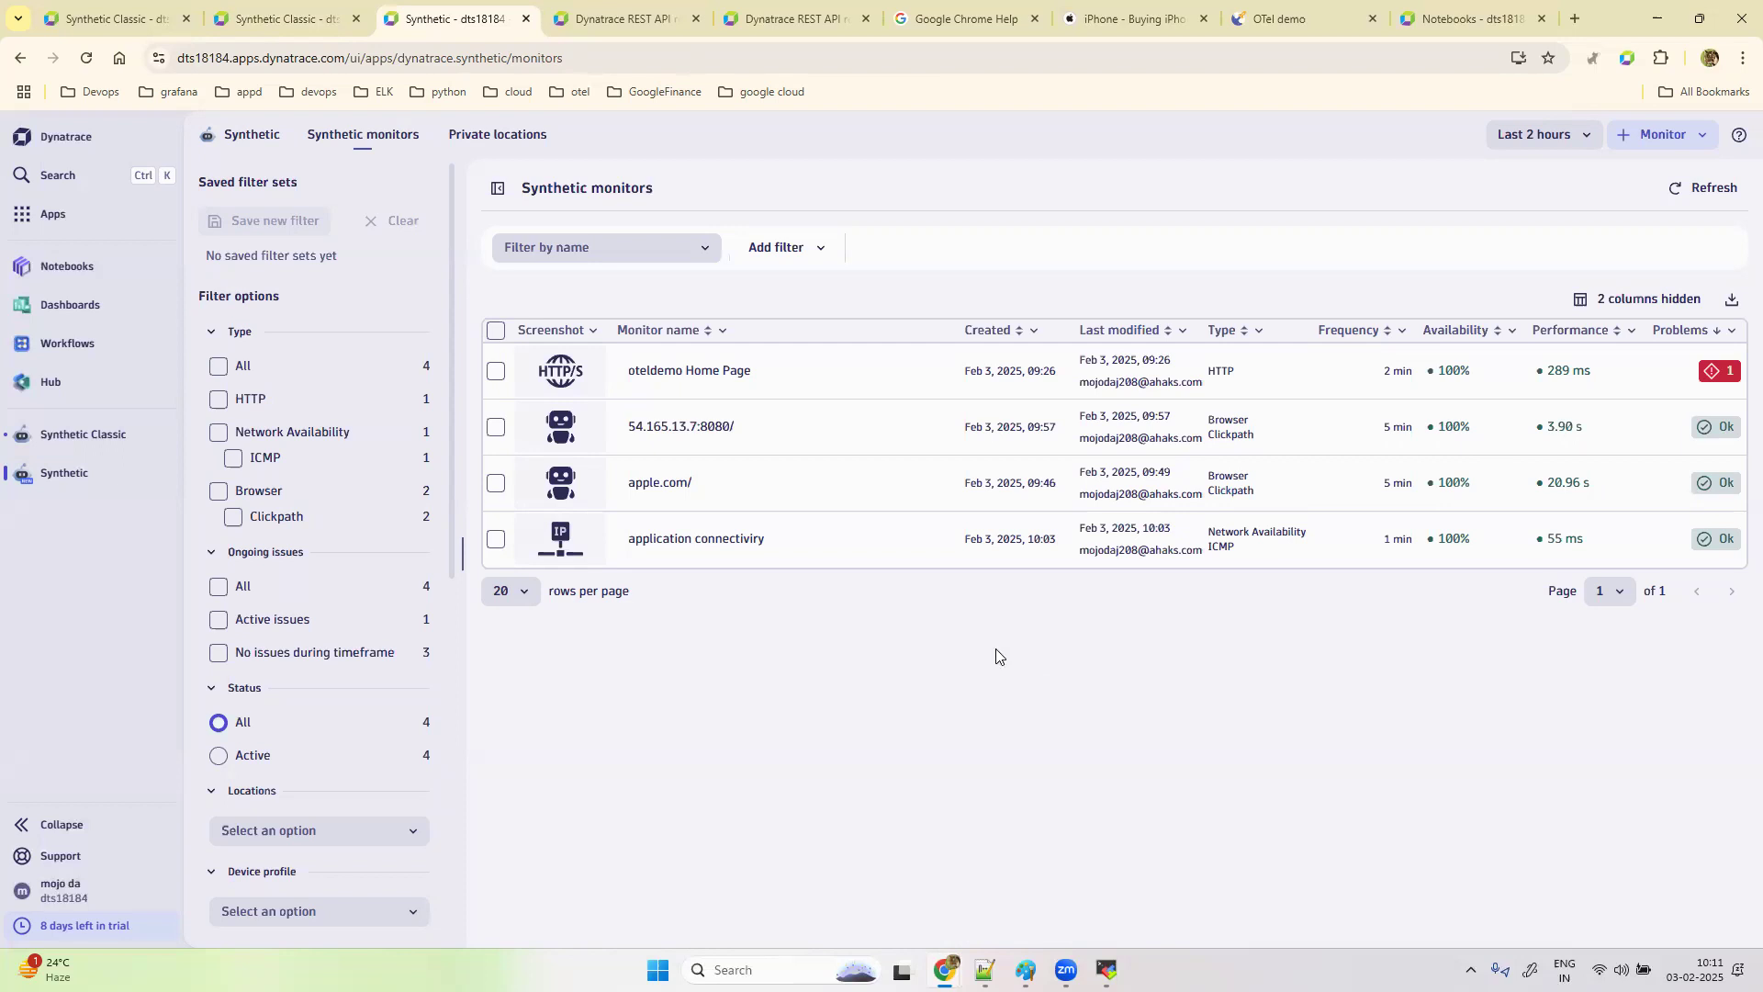
click(661, 375)
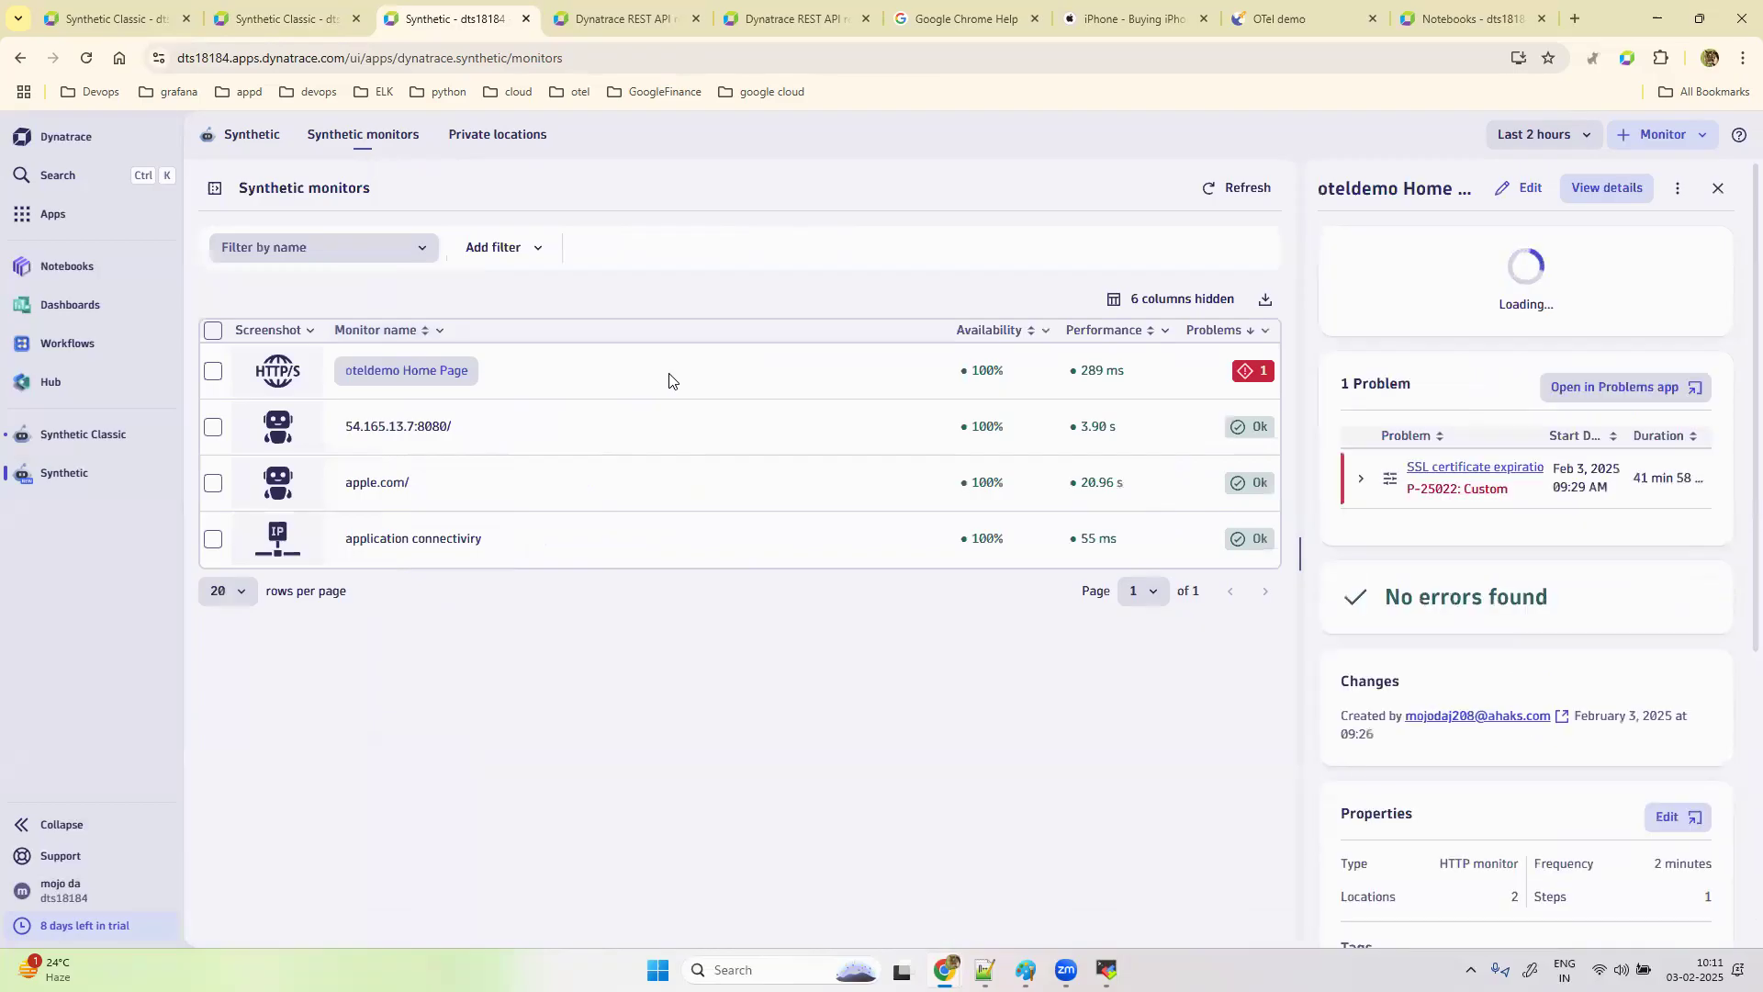
click(1618, 189)
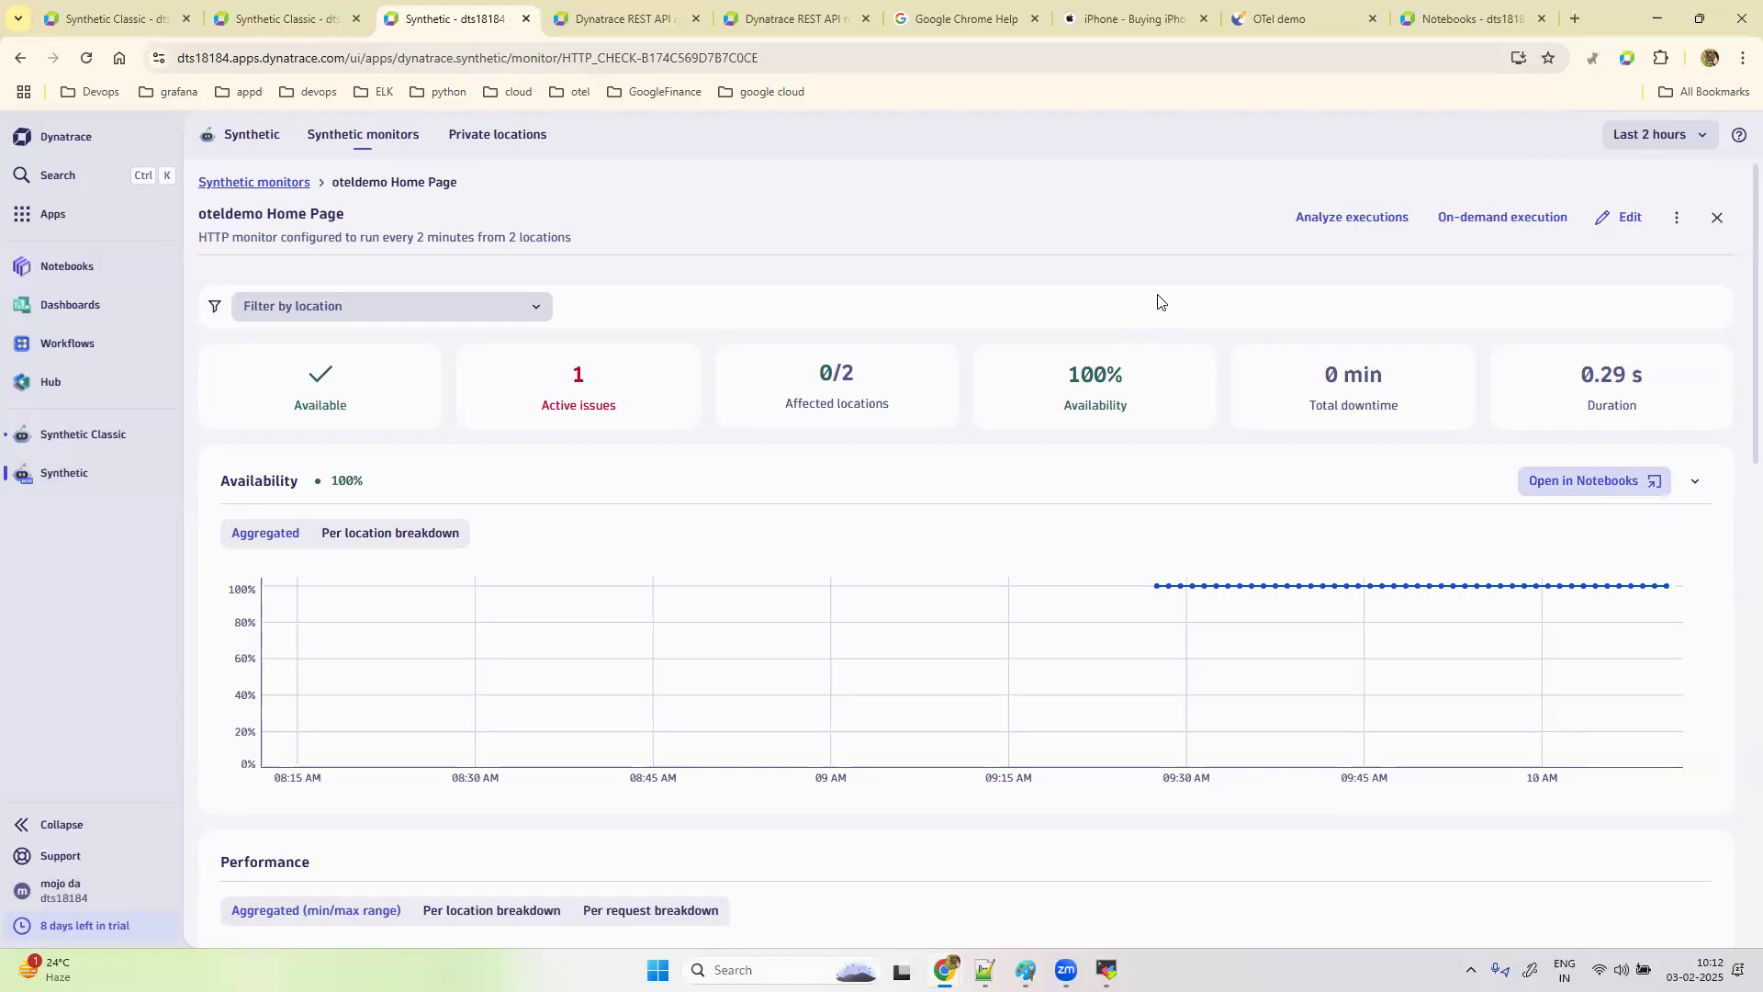
Step: Switch to the OTel demo site, reload it, go to its home page and copy the heading "The best telescopes to see the world closer"
click(1313, 11)
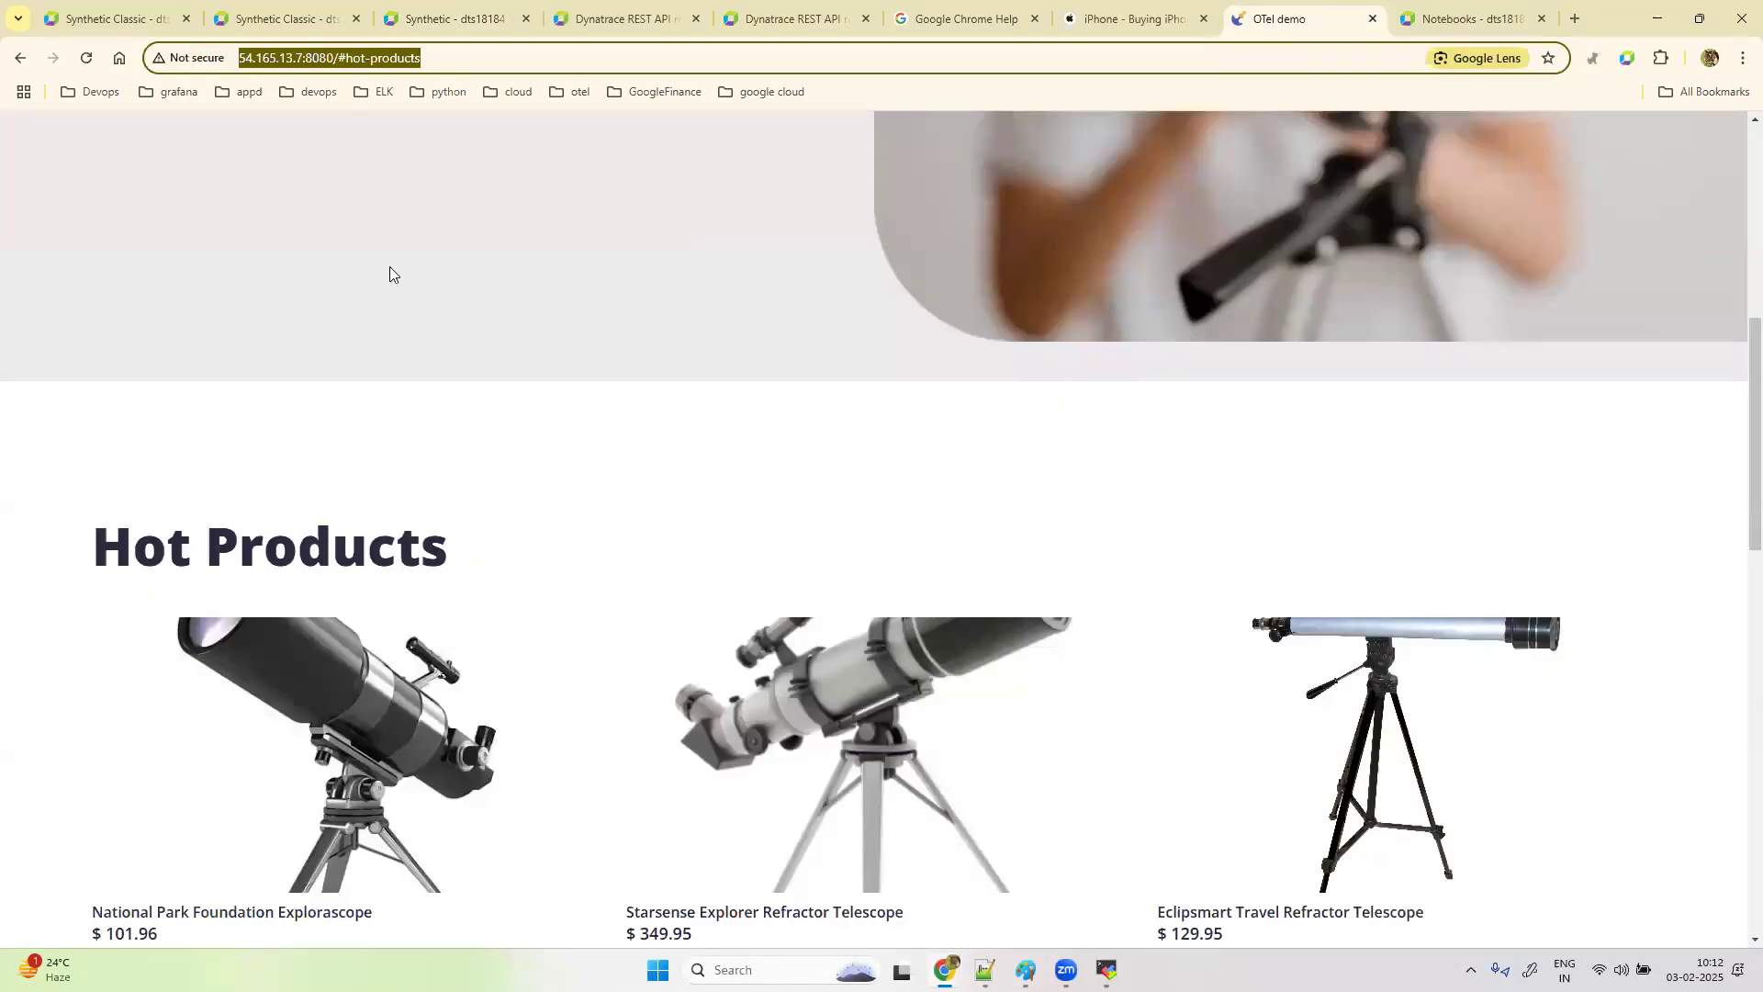
click(86, 57)
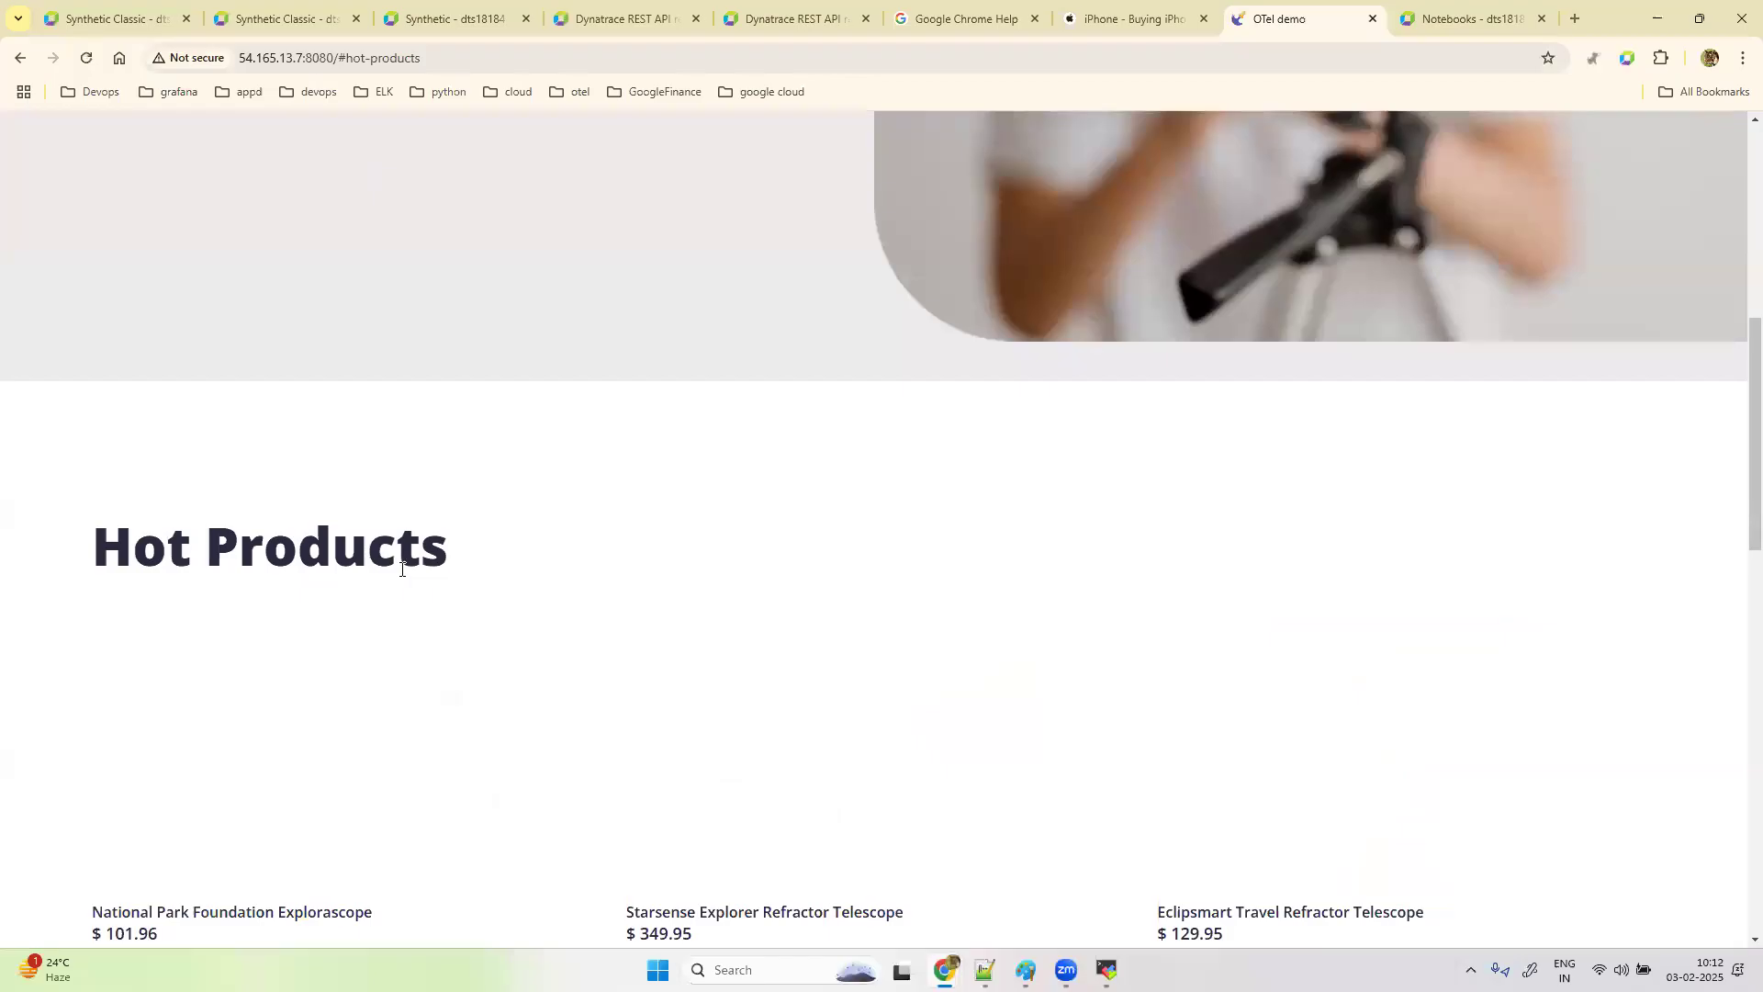
scroll(1666, 390, up, 8)
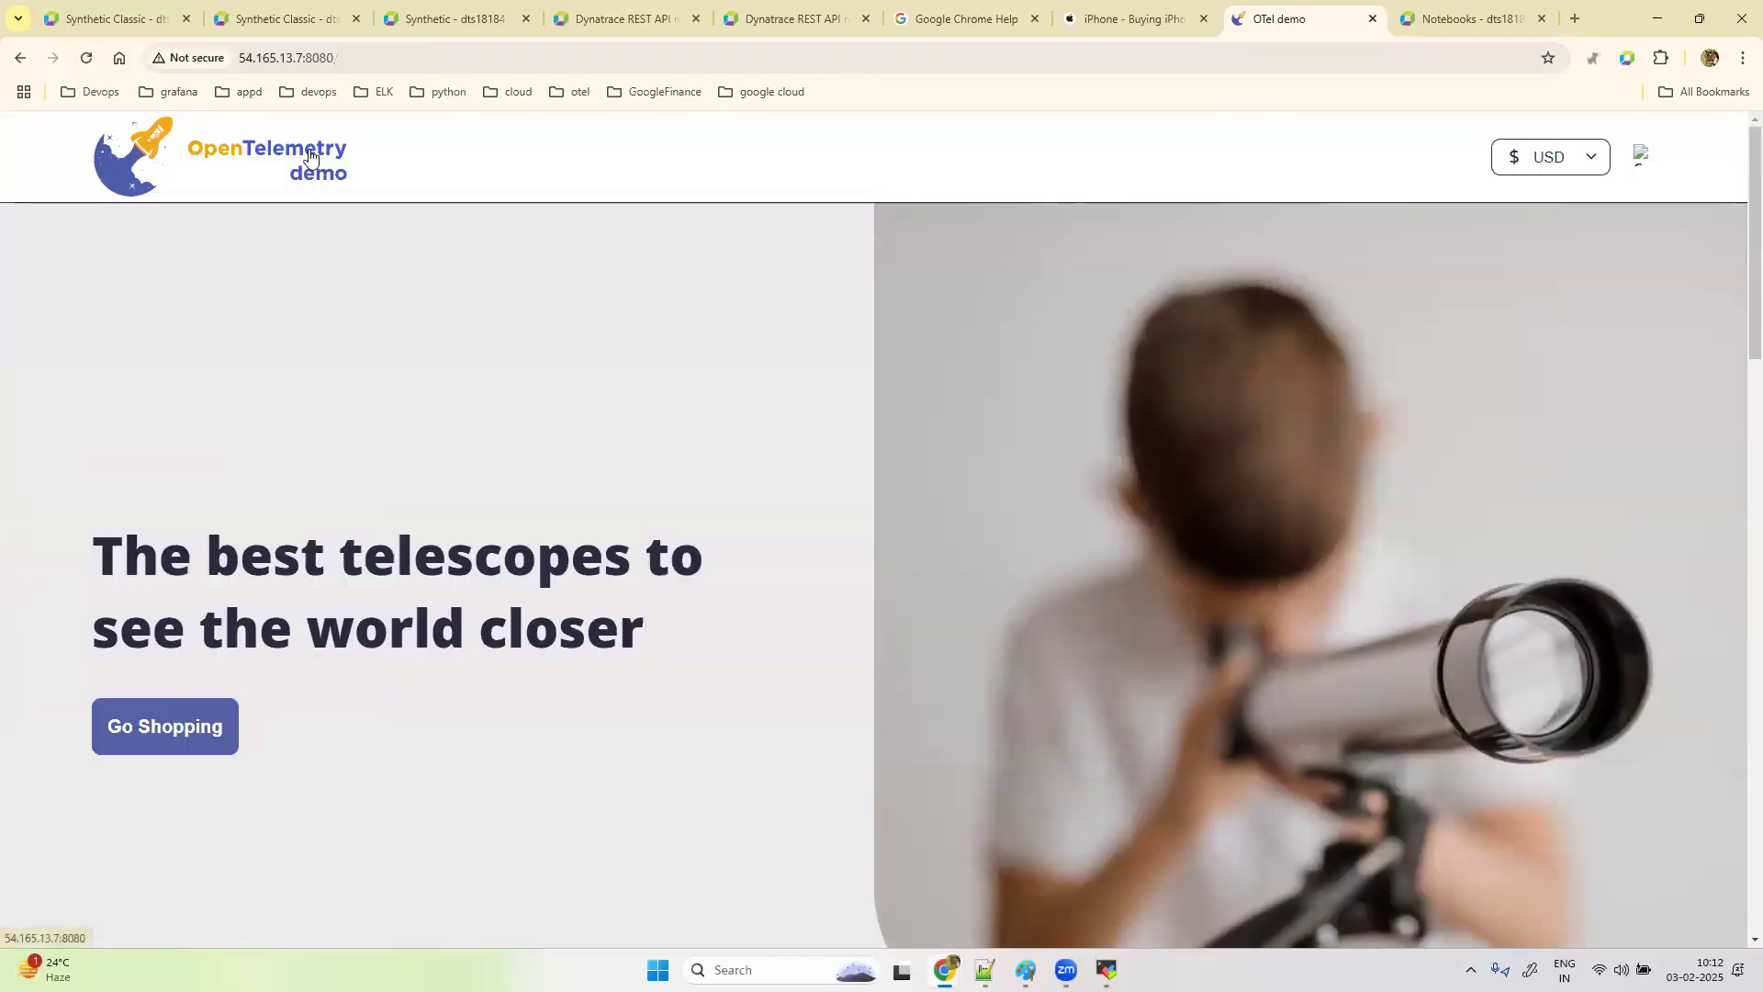
click(384, 57)
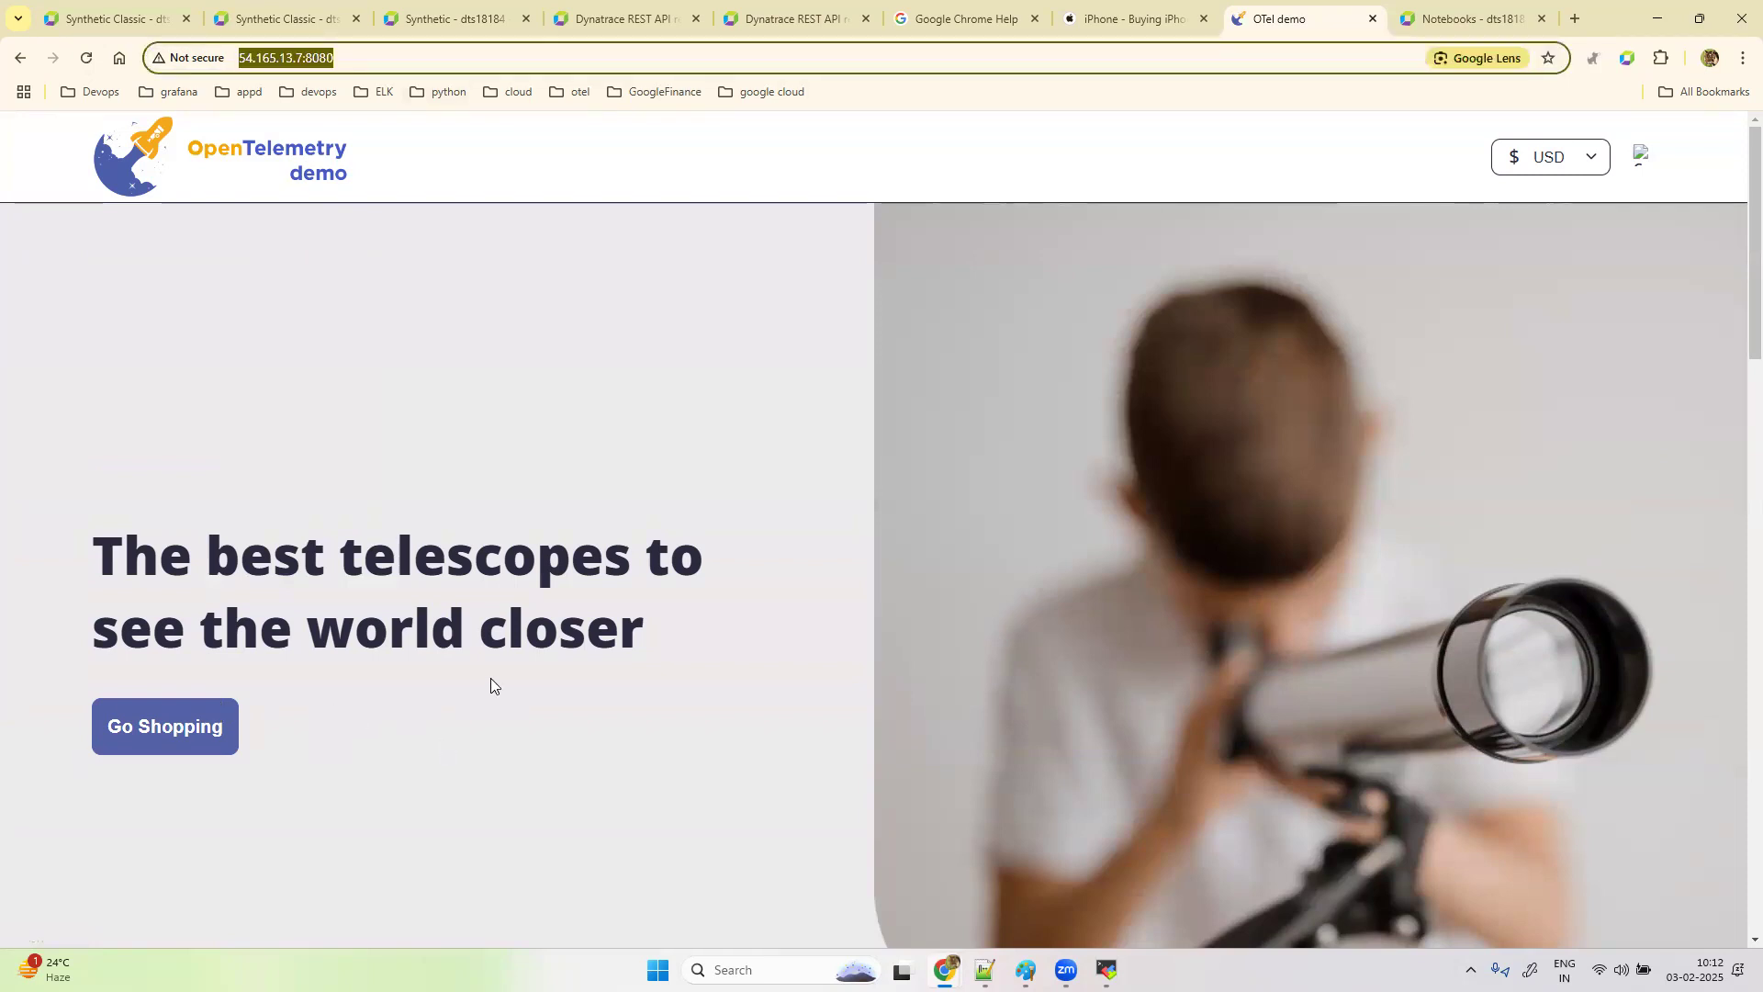
drag(658, 630, 97, 562)
key(ctrl+c)
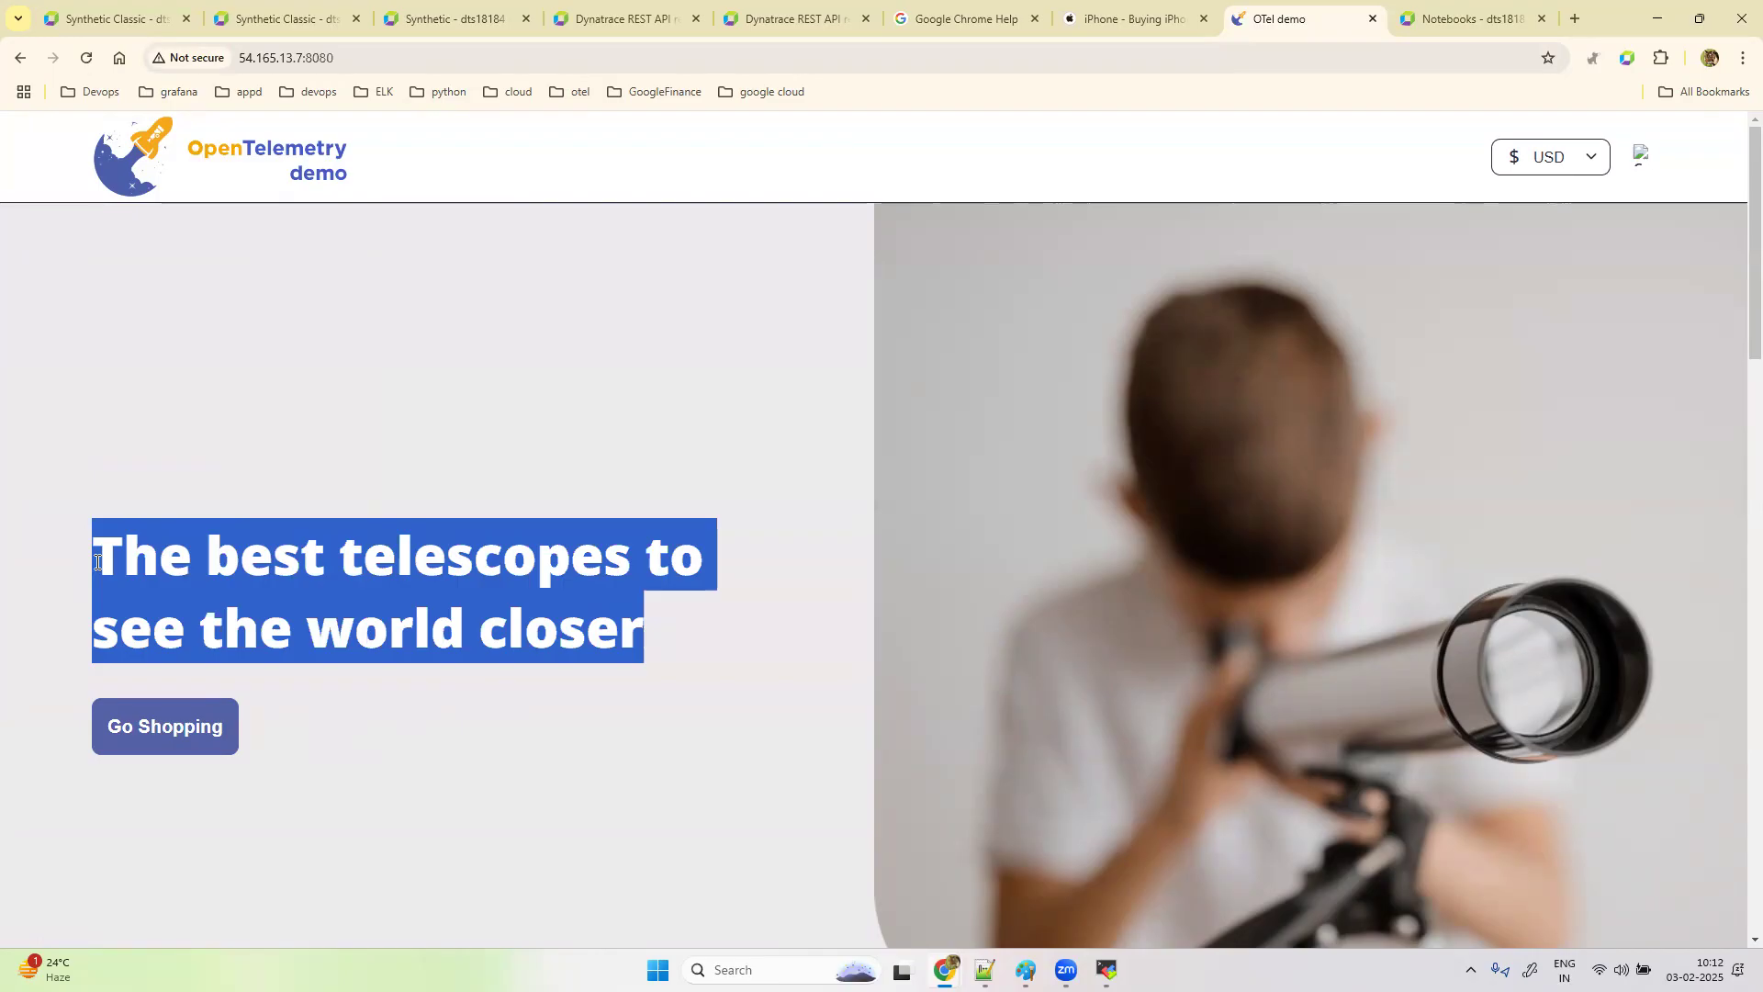
Step: Return to the oteldemo Home Page monitor in Synthetic Classic and open the oteldemo app request in its HTTP request settings
click(332, 21)
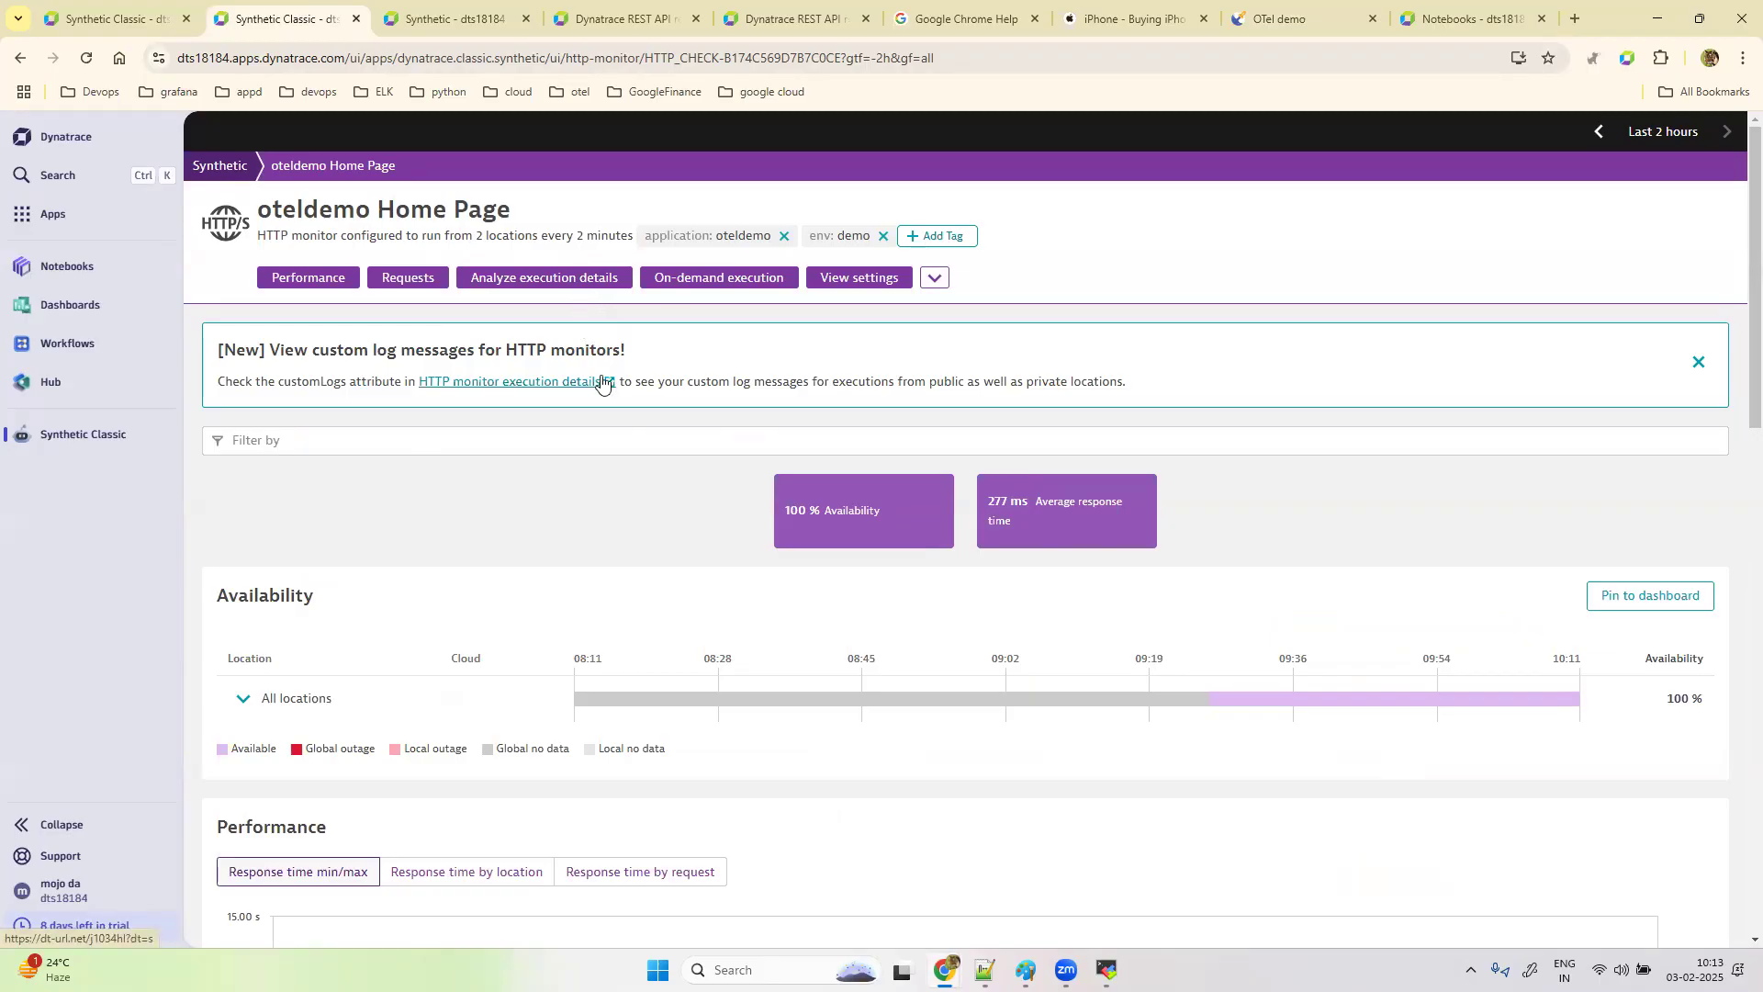
click(861, 278)
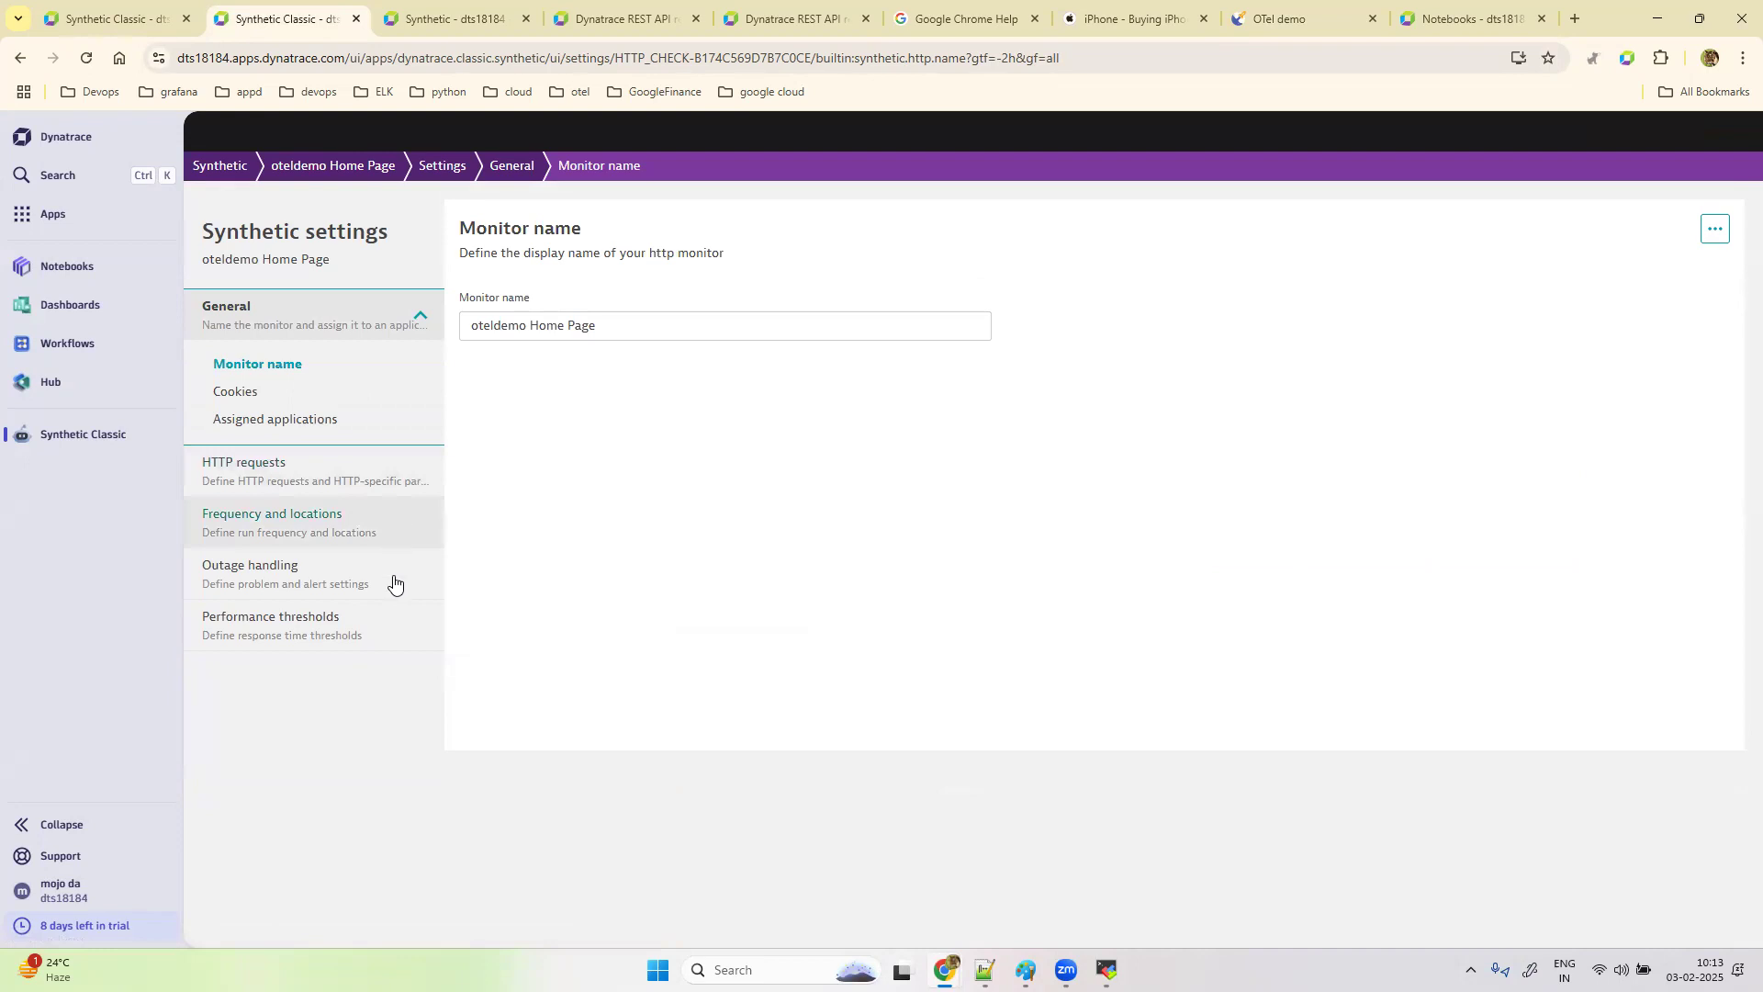
click(316, 476)
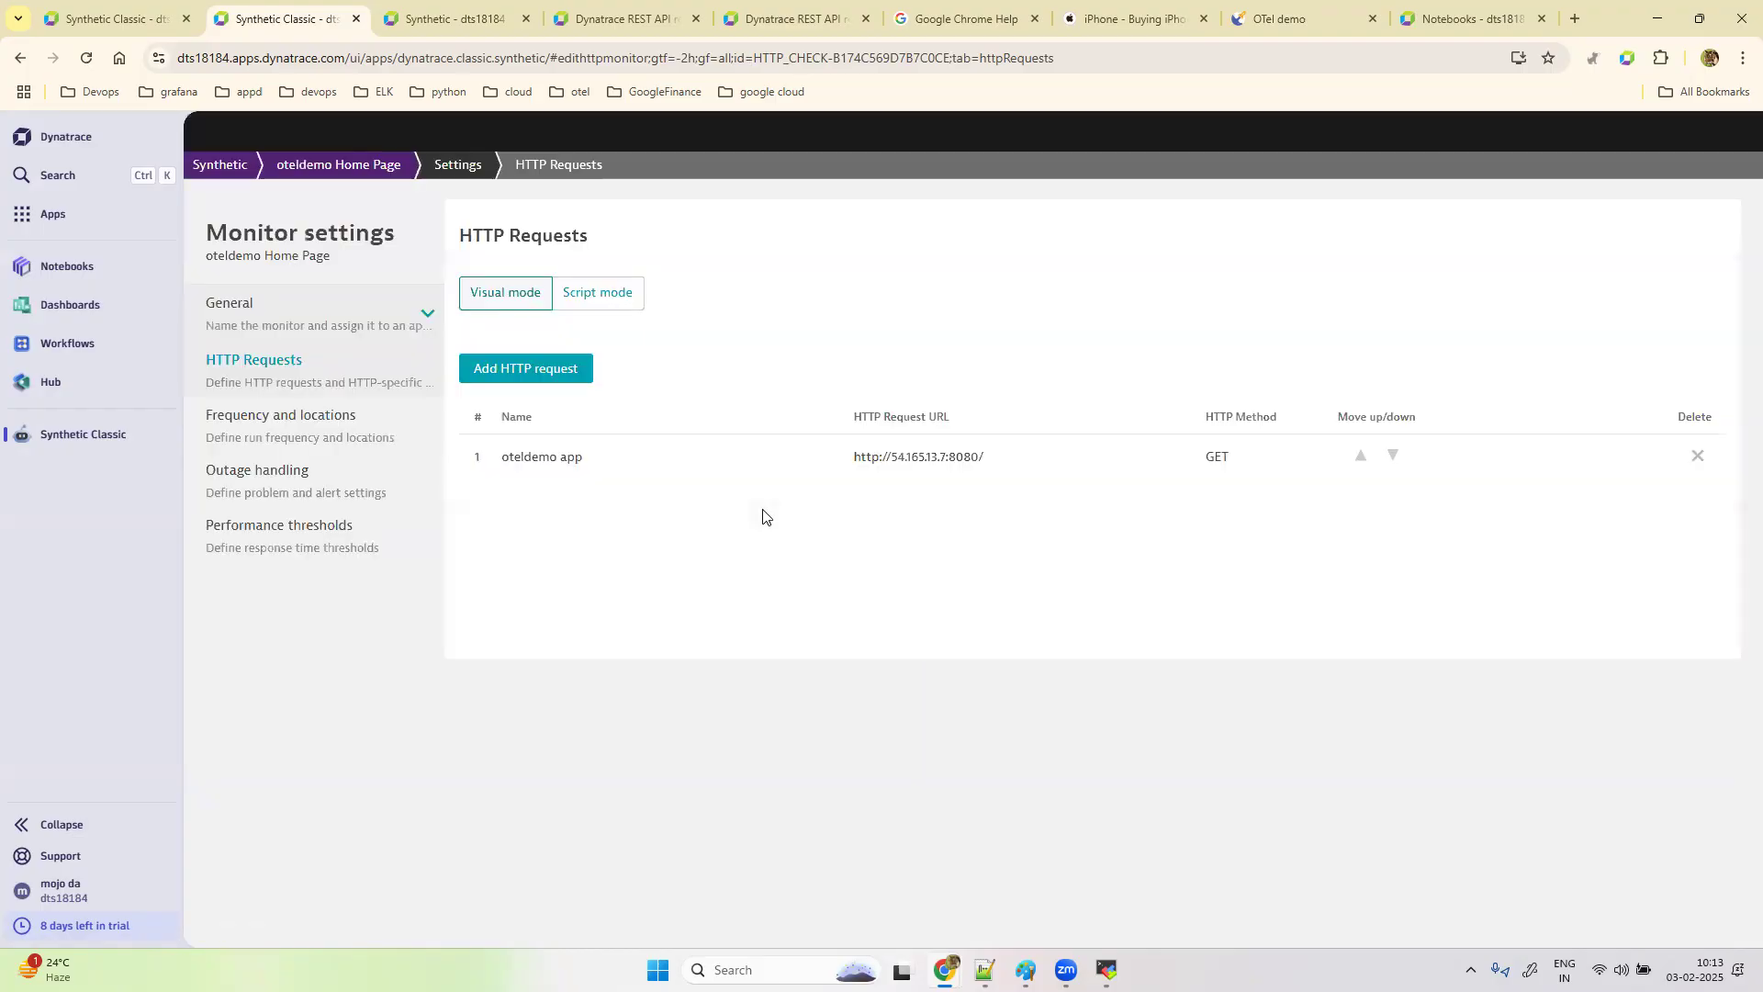
click(642, 465)
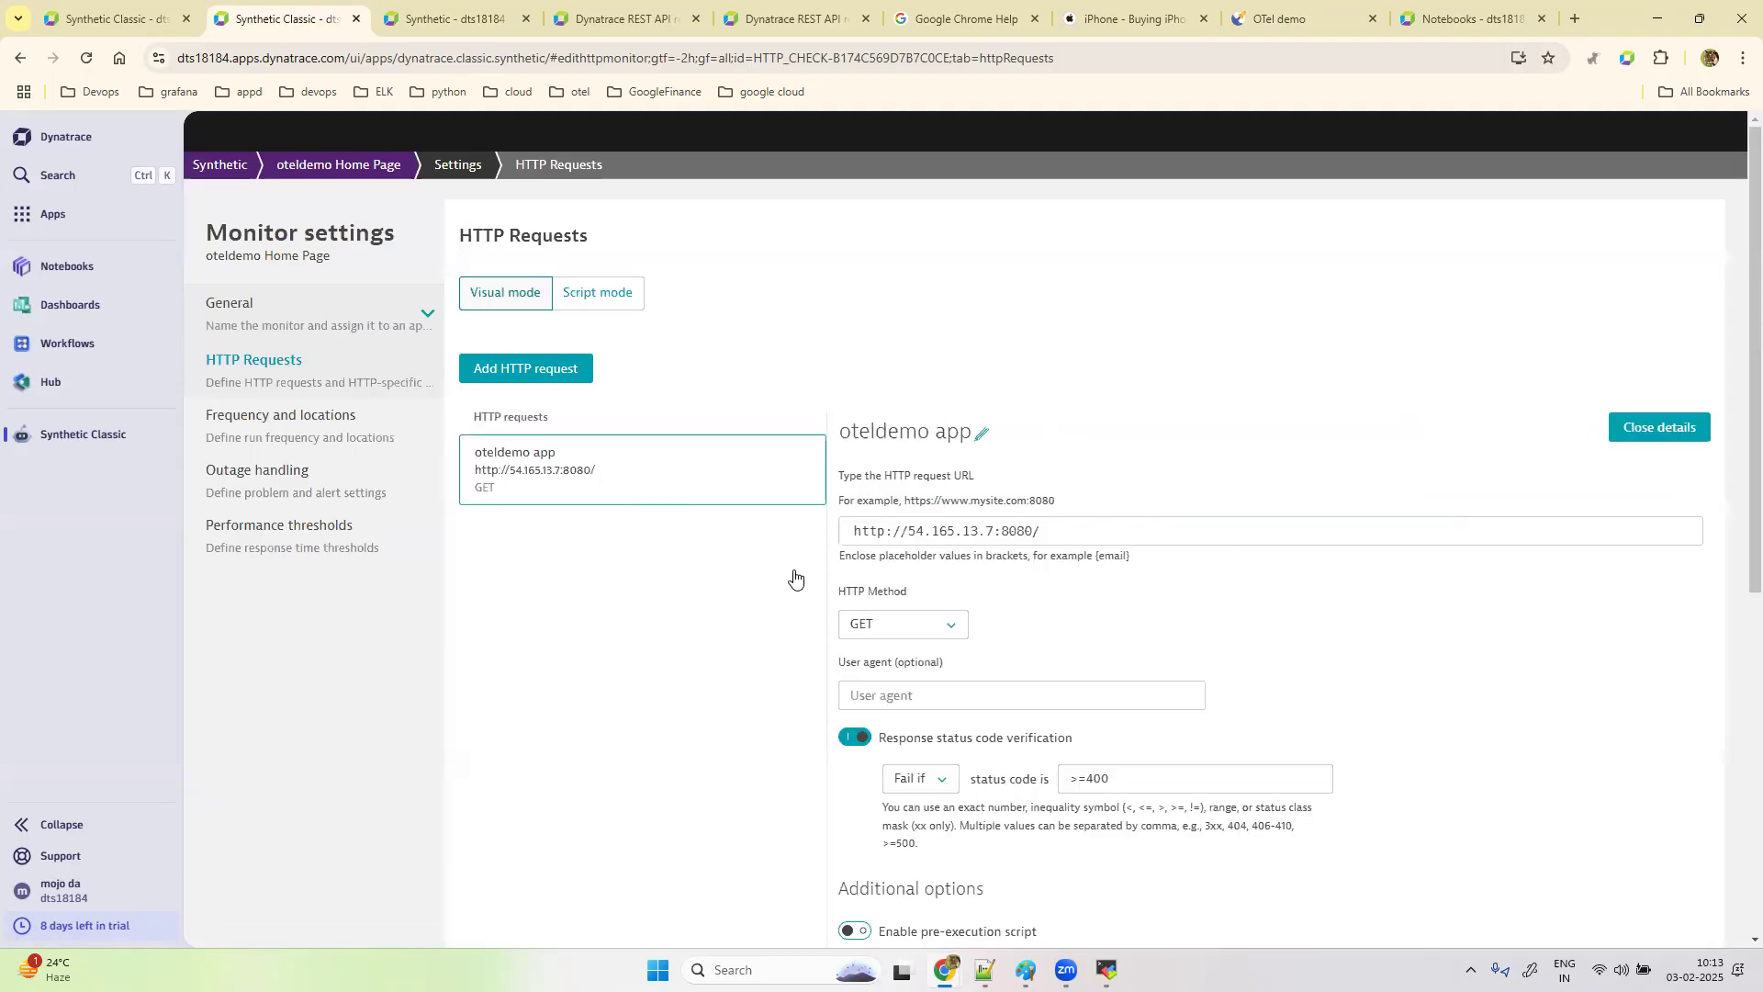
Step: Add a response validation rule that fails if the text contains "The best telescopes to see the world closer", and save the changes
scroll(1405, 665, down, 6)
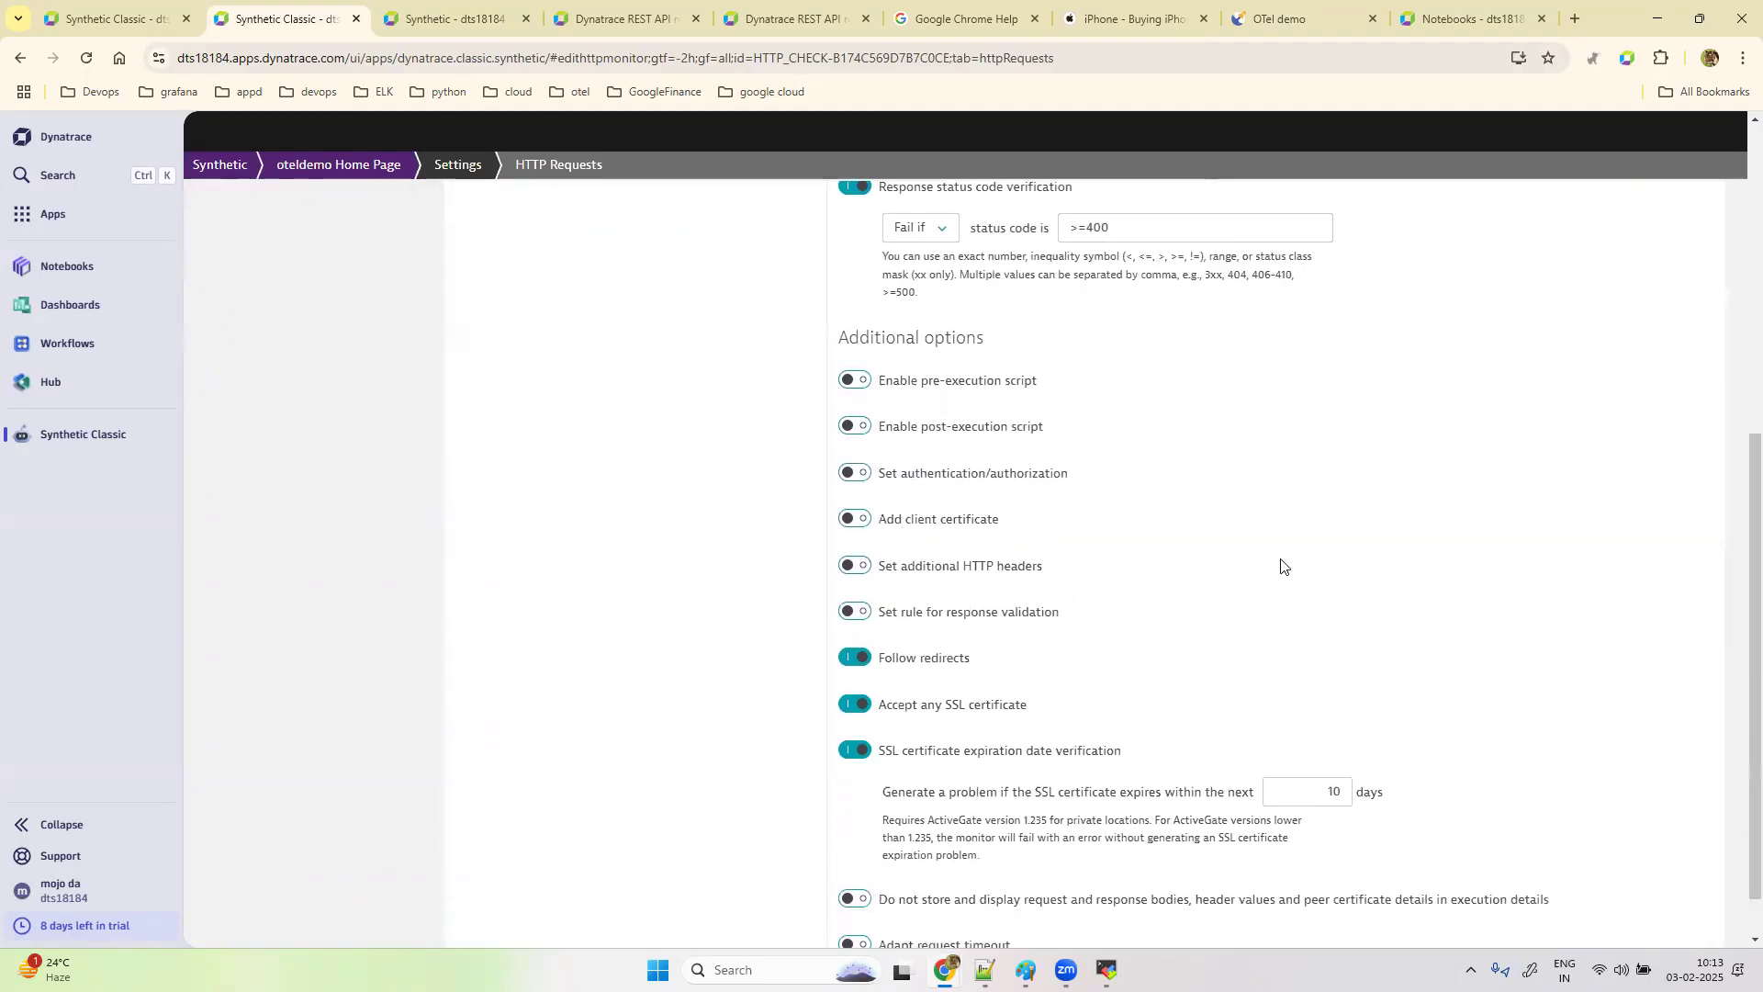
click(865, 620)
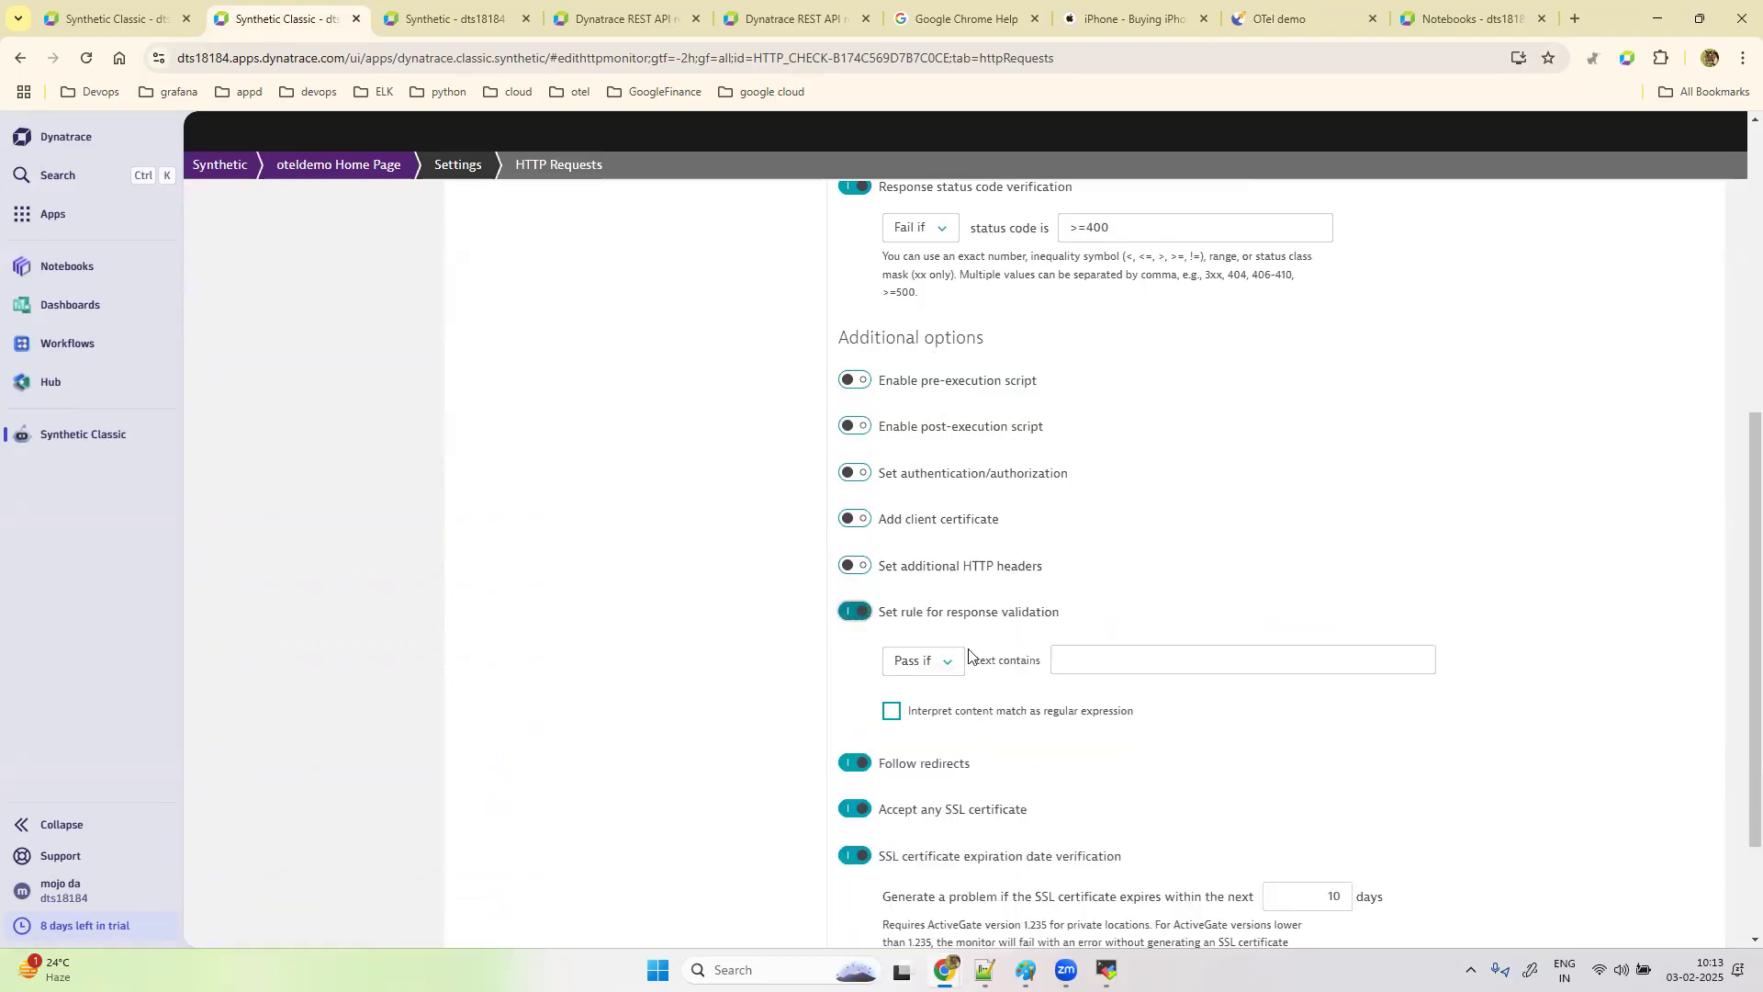
click(1112, 661)
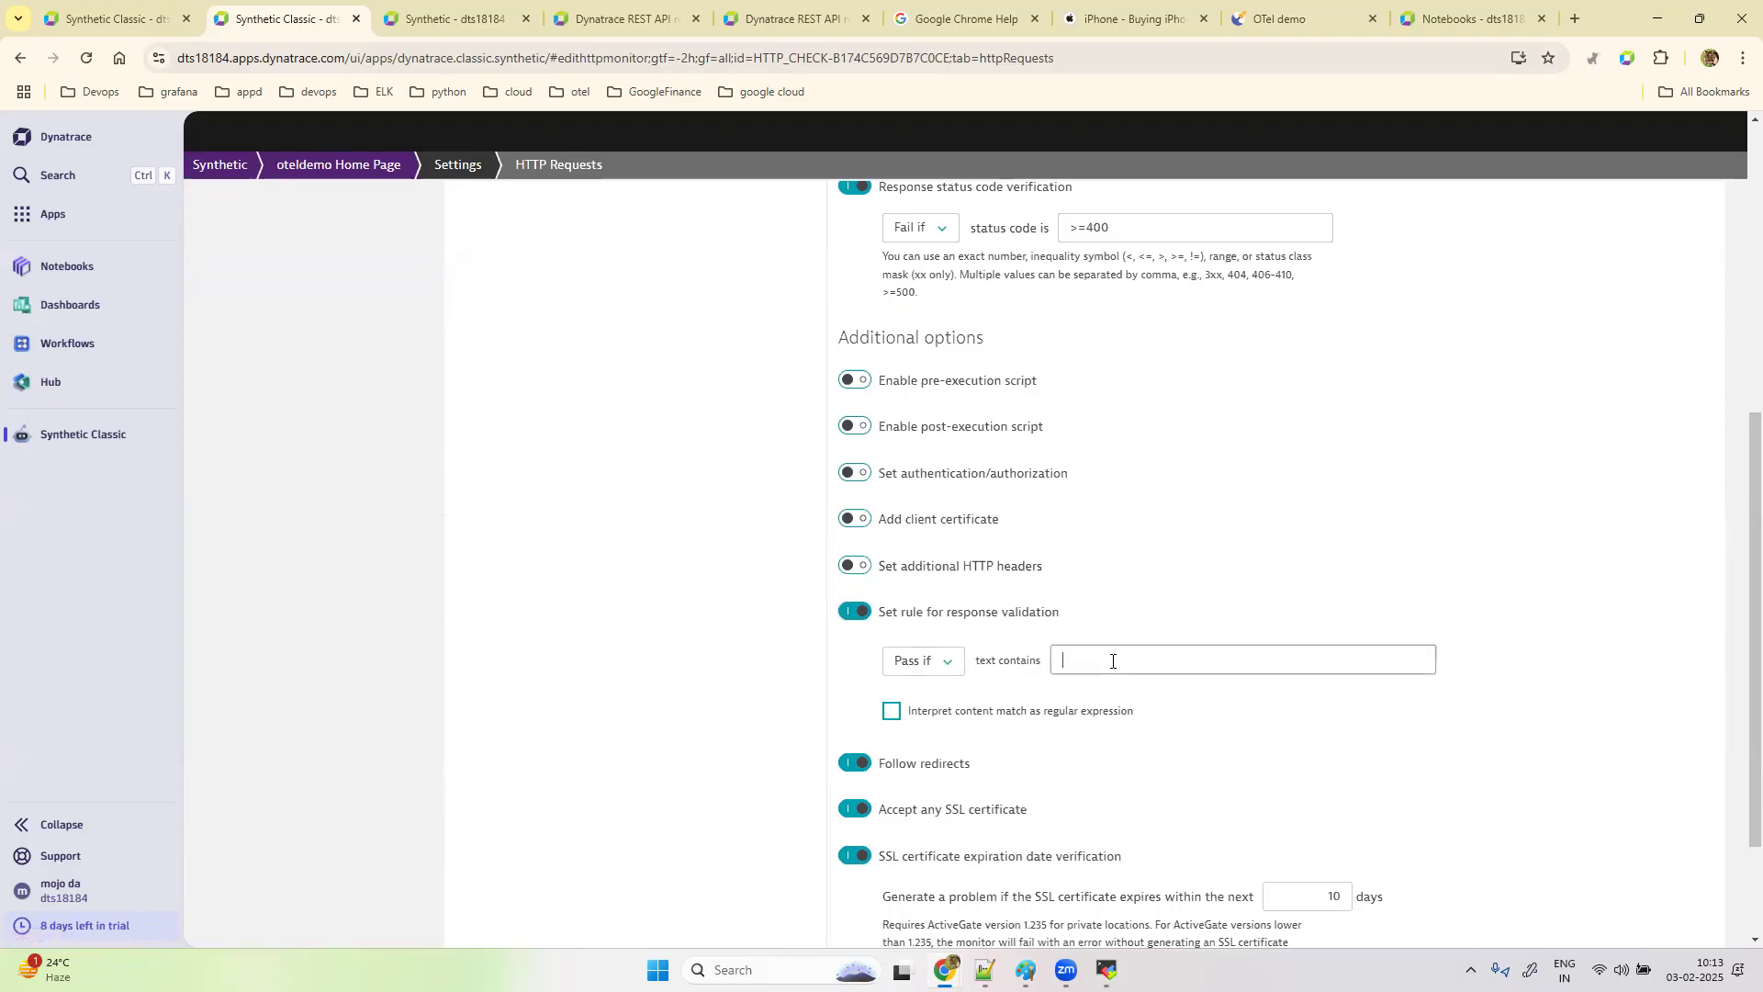
key(ctrl+v)
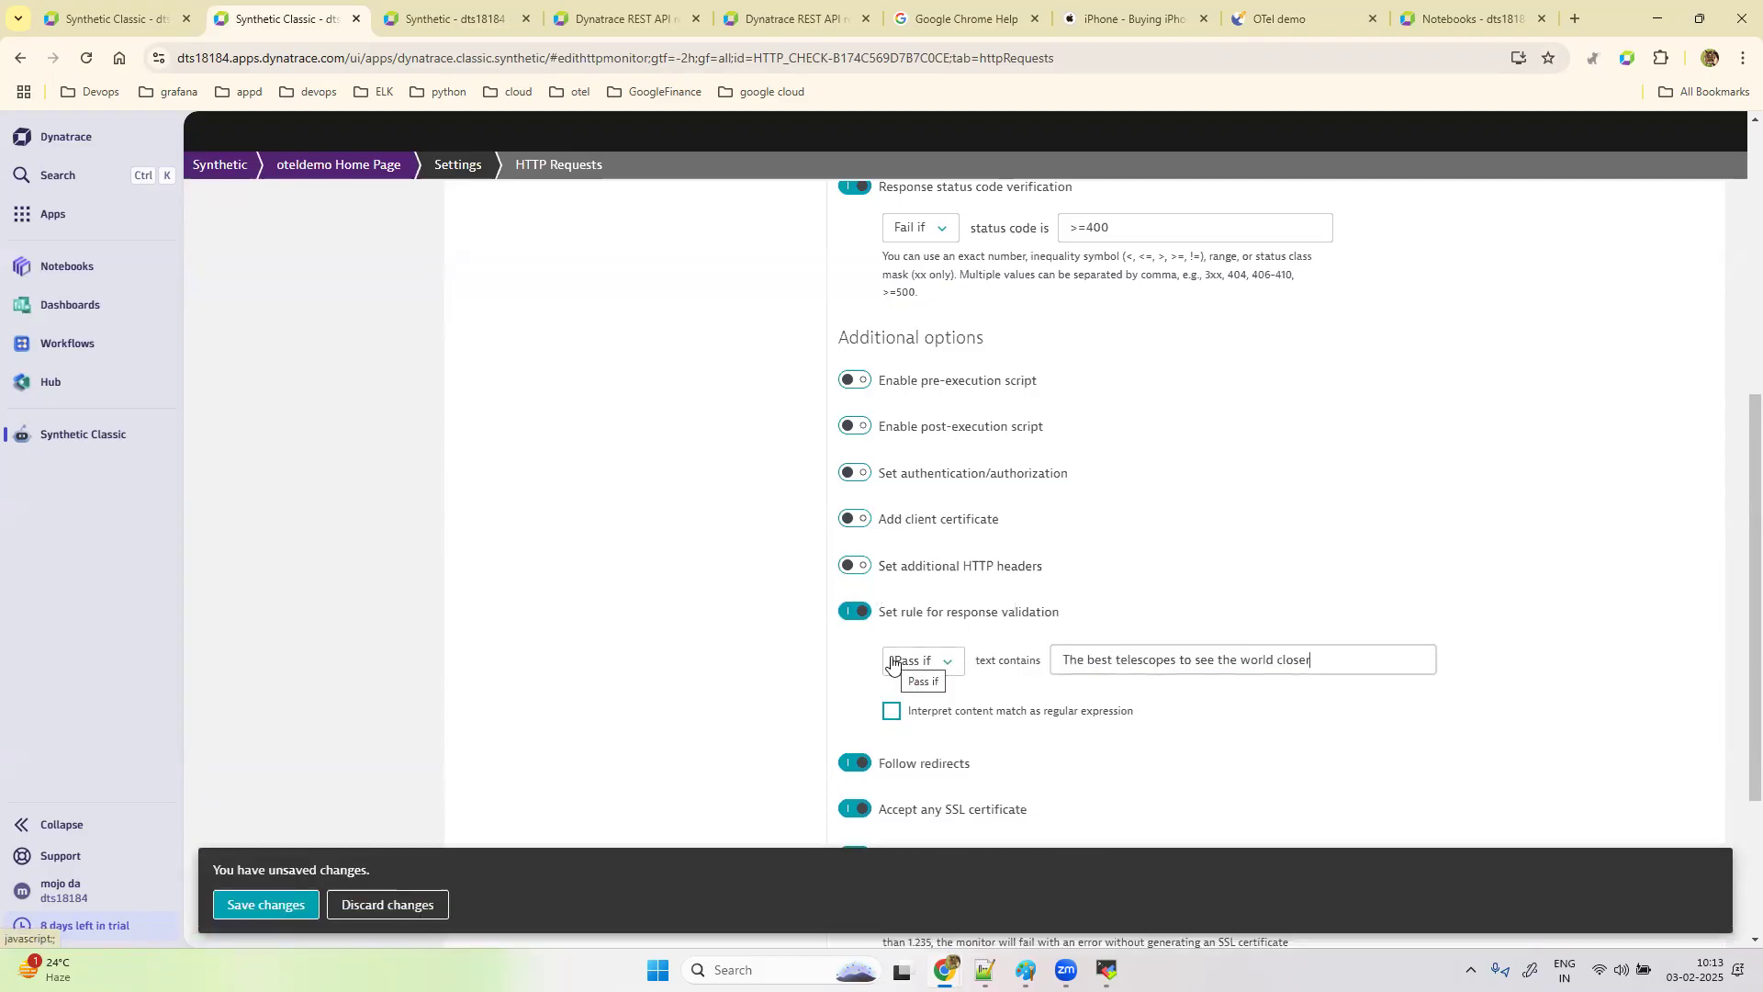
click(940, 663)
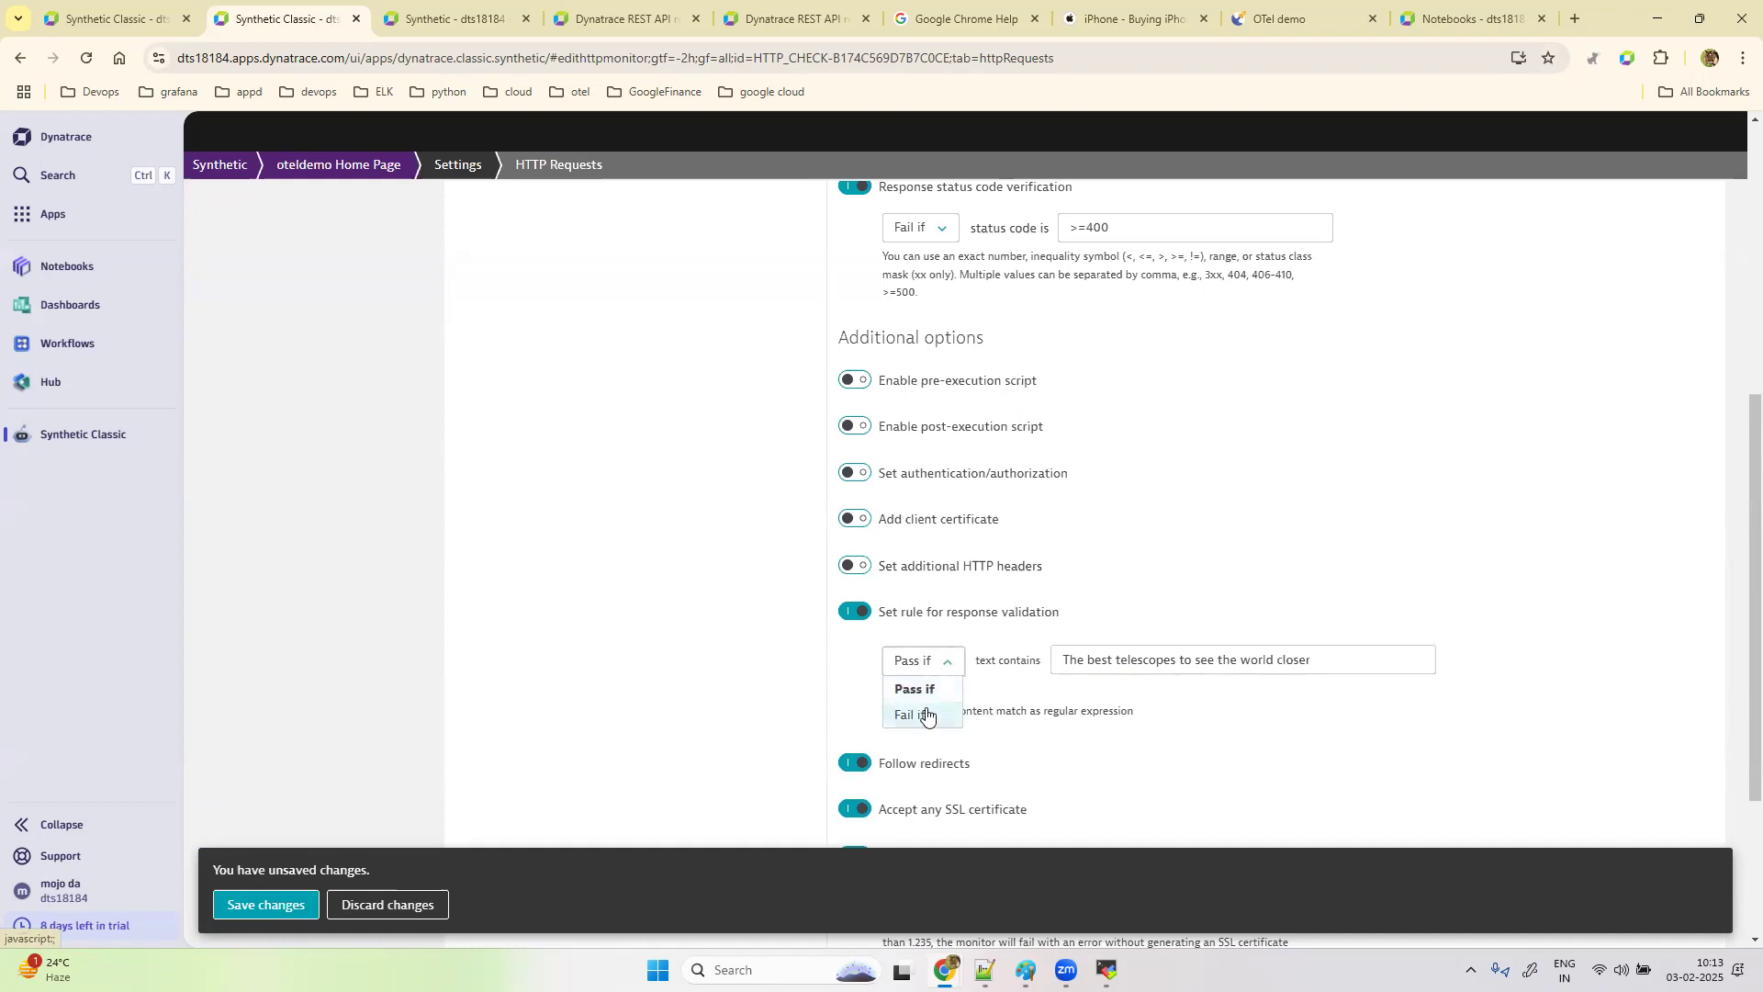
click(927, 718)
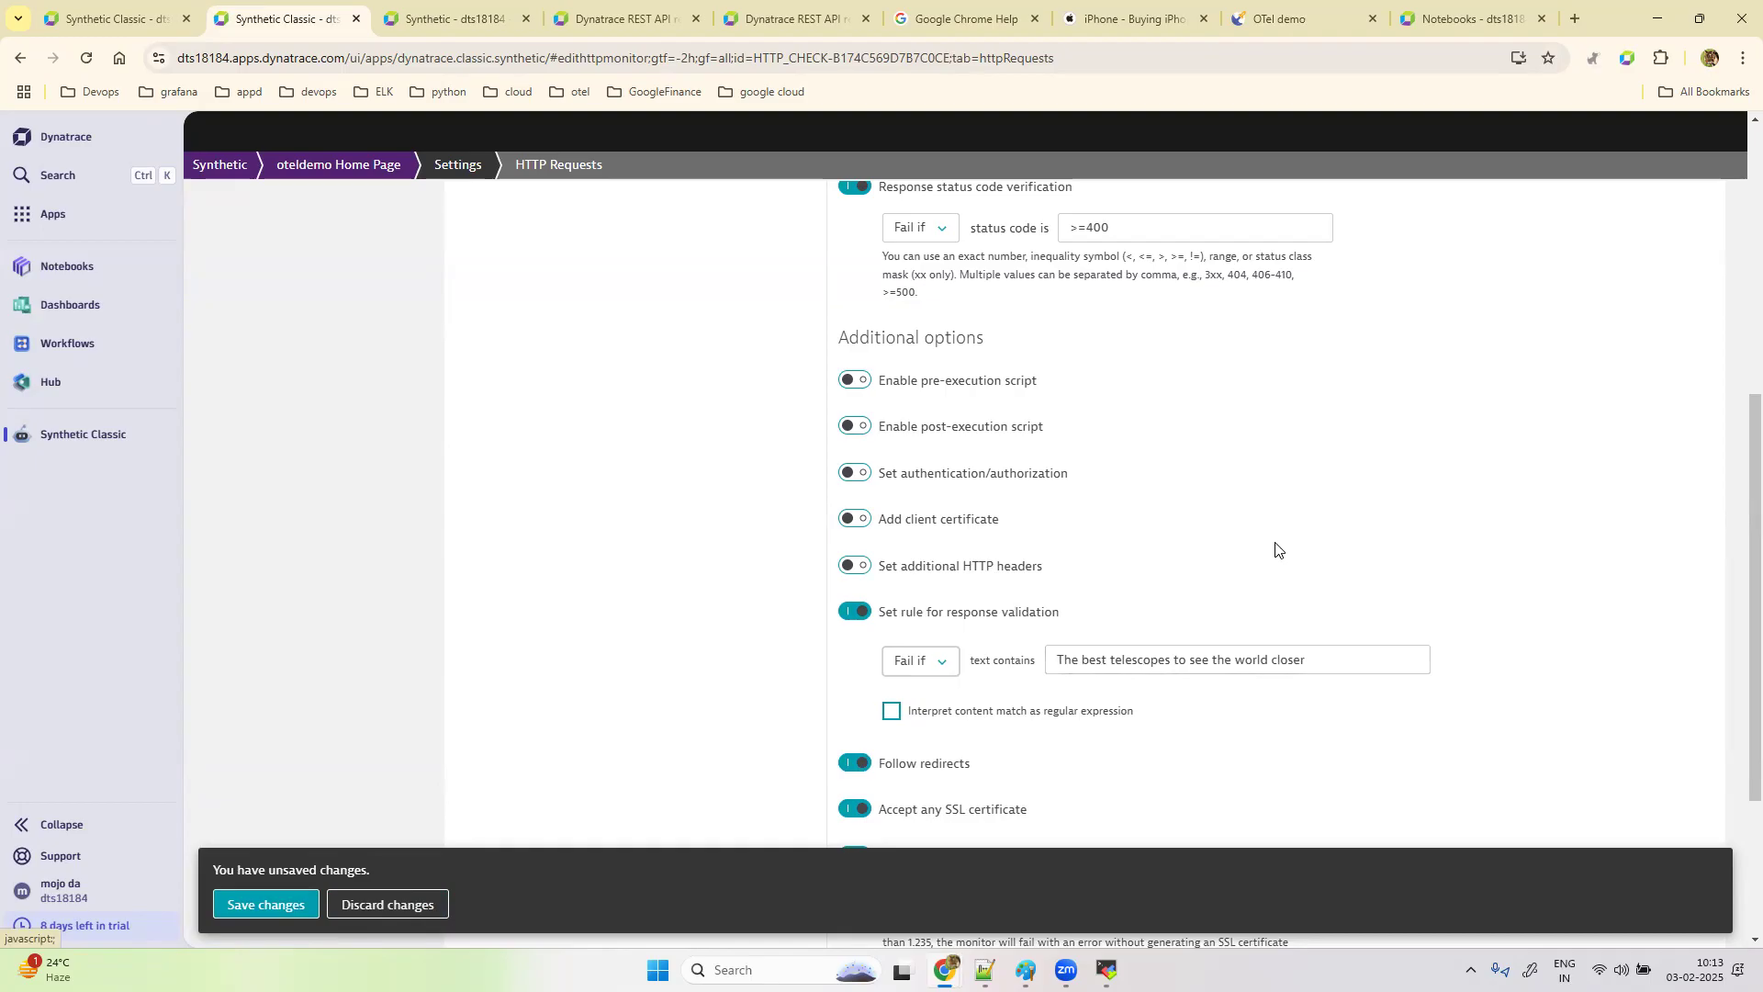
click(273, 905)
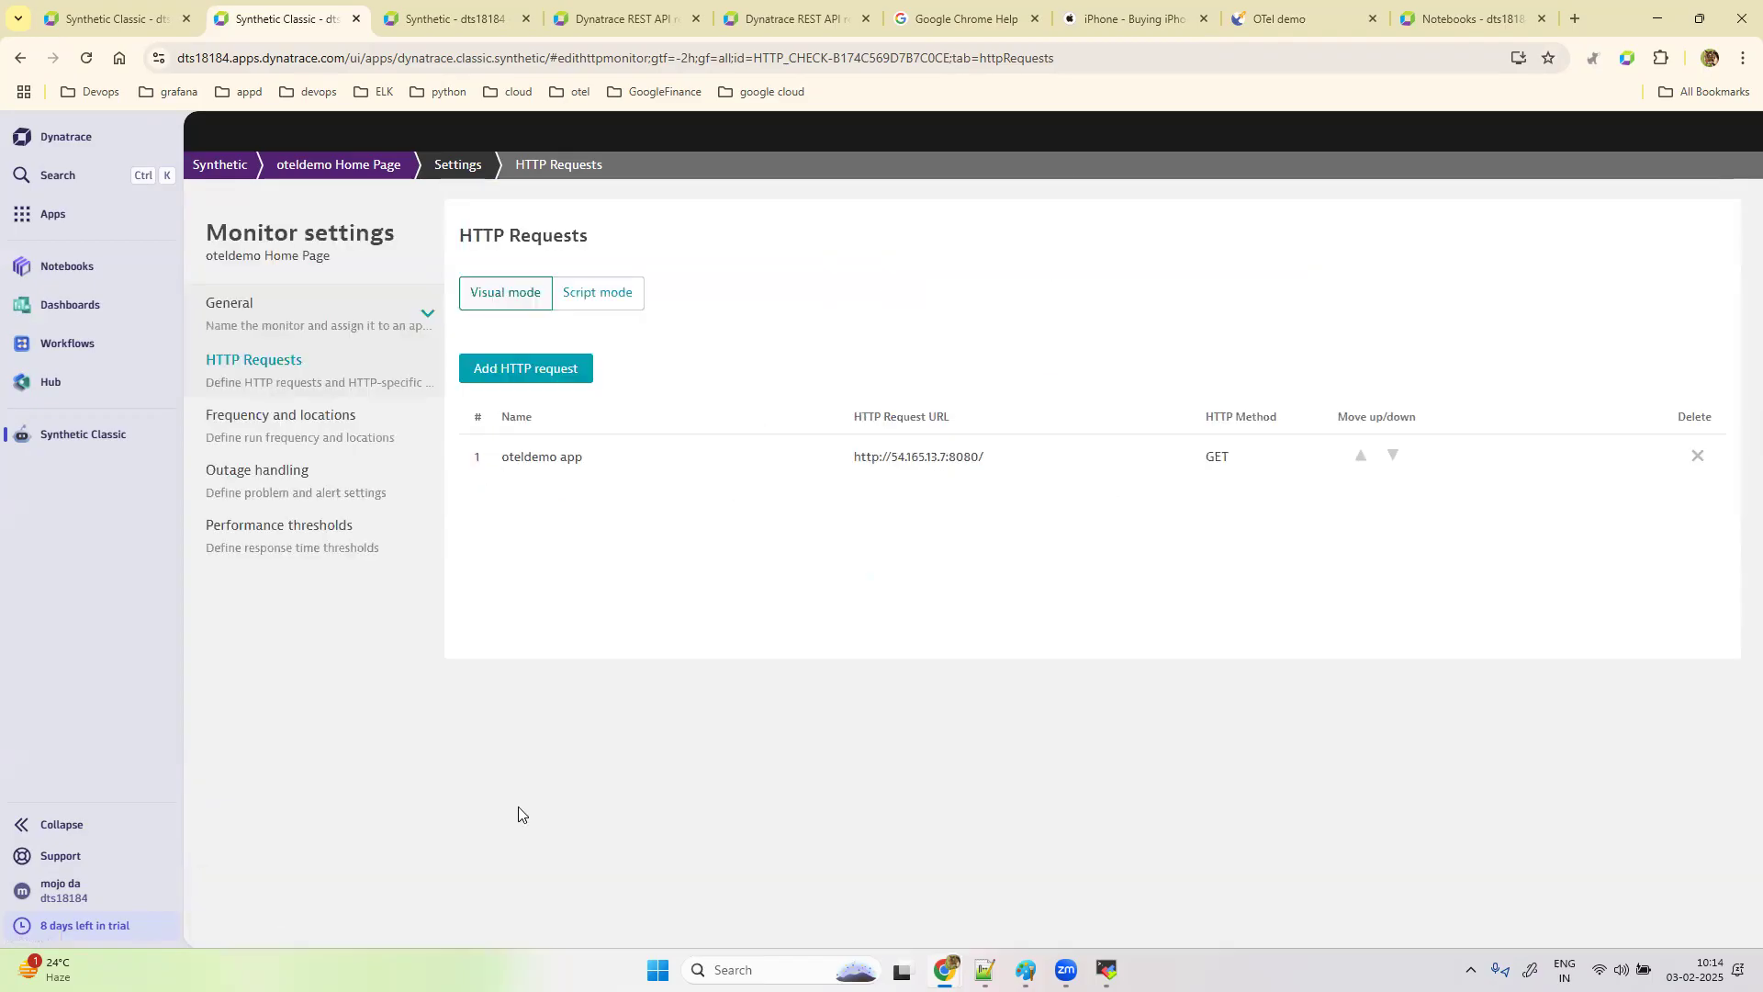
Step: Reopen the oteldemo app request to check its validation rule, switch the pre-execution script option on and off again, and save
click(624, 459)
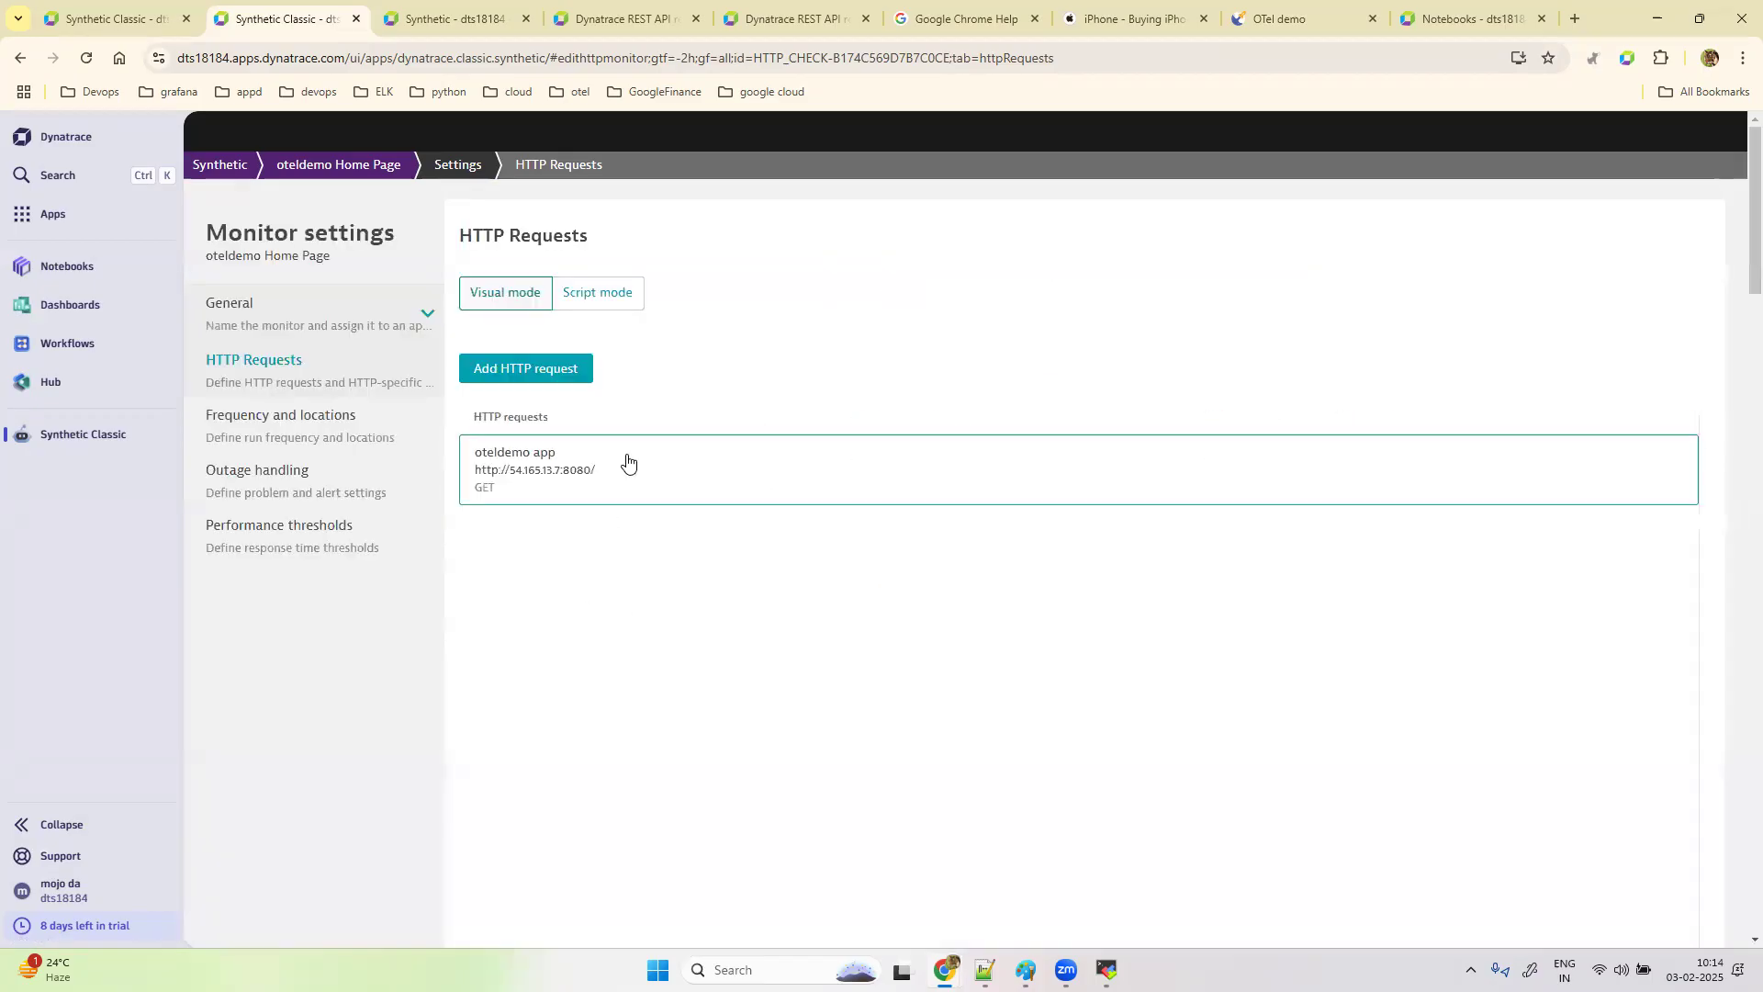
scroll(1347, 630, down, 5)
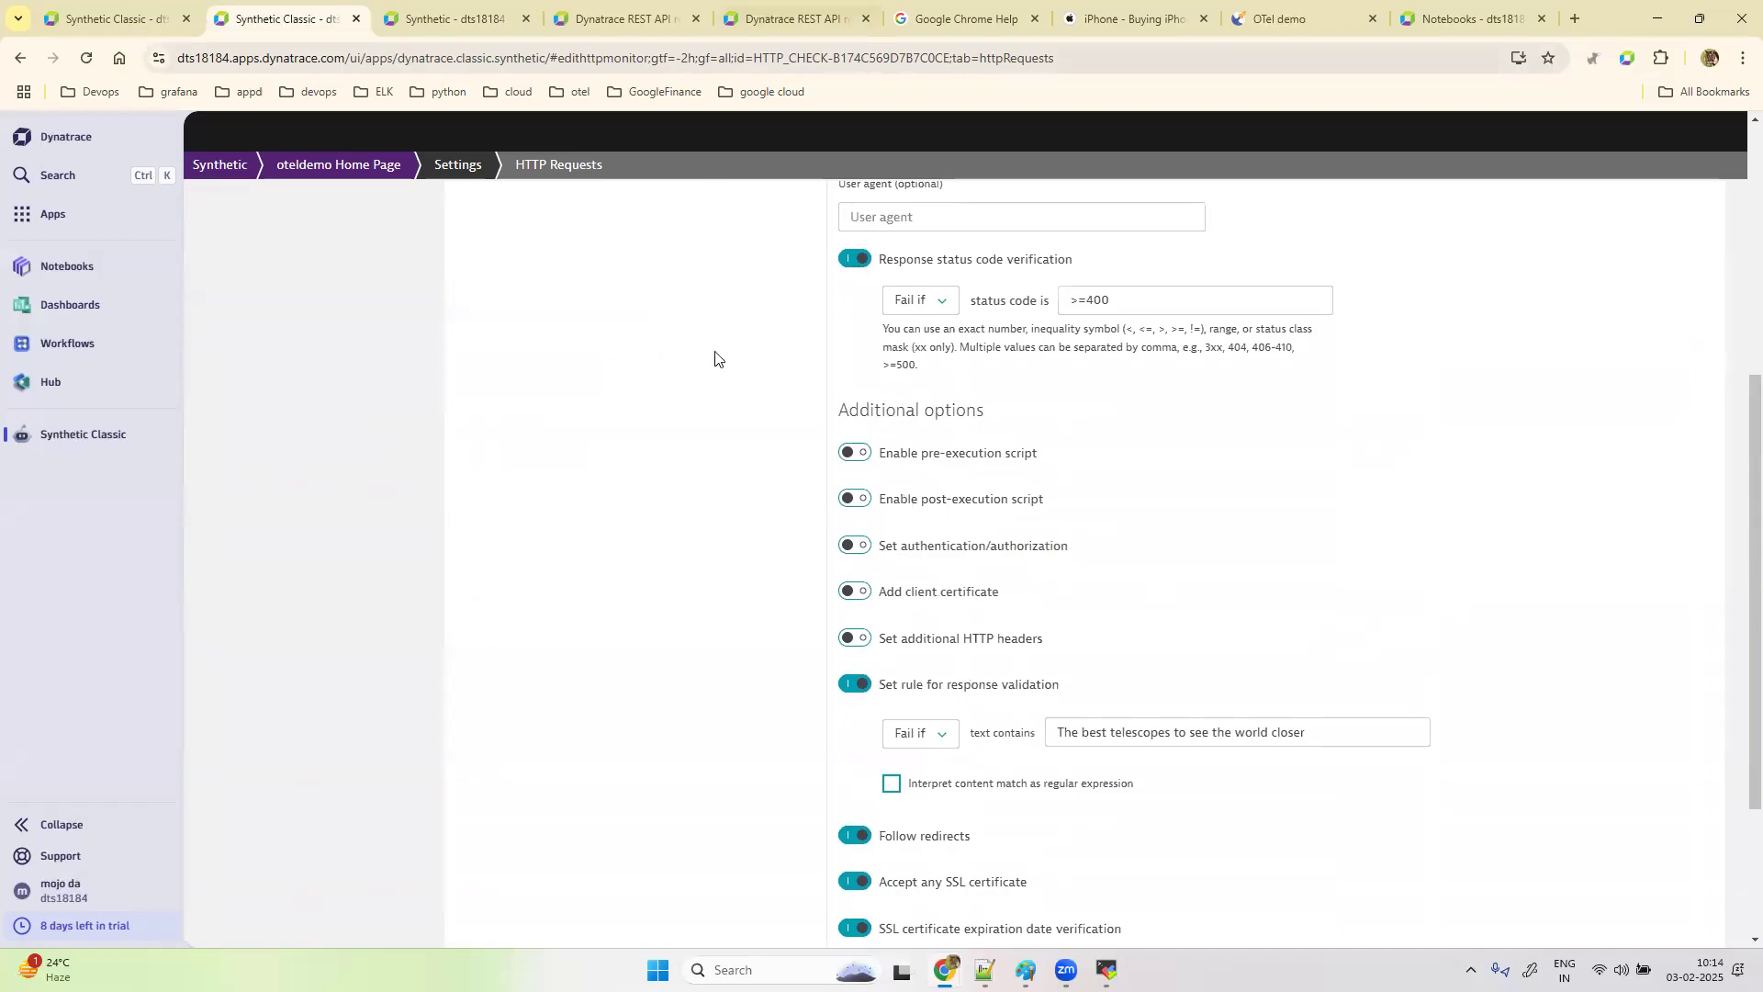
click(861, 461)
click(858, 457)
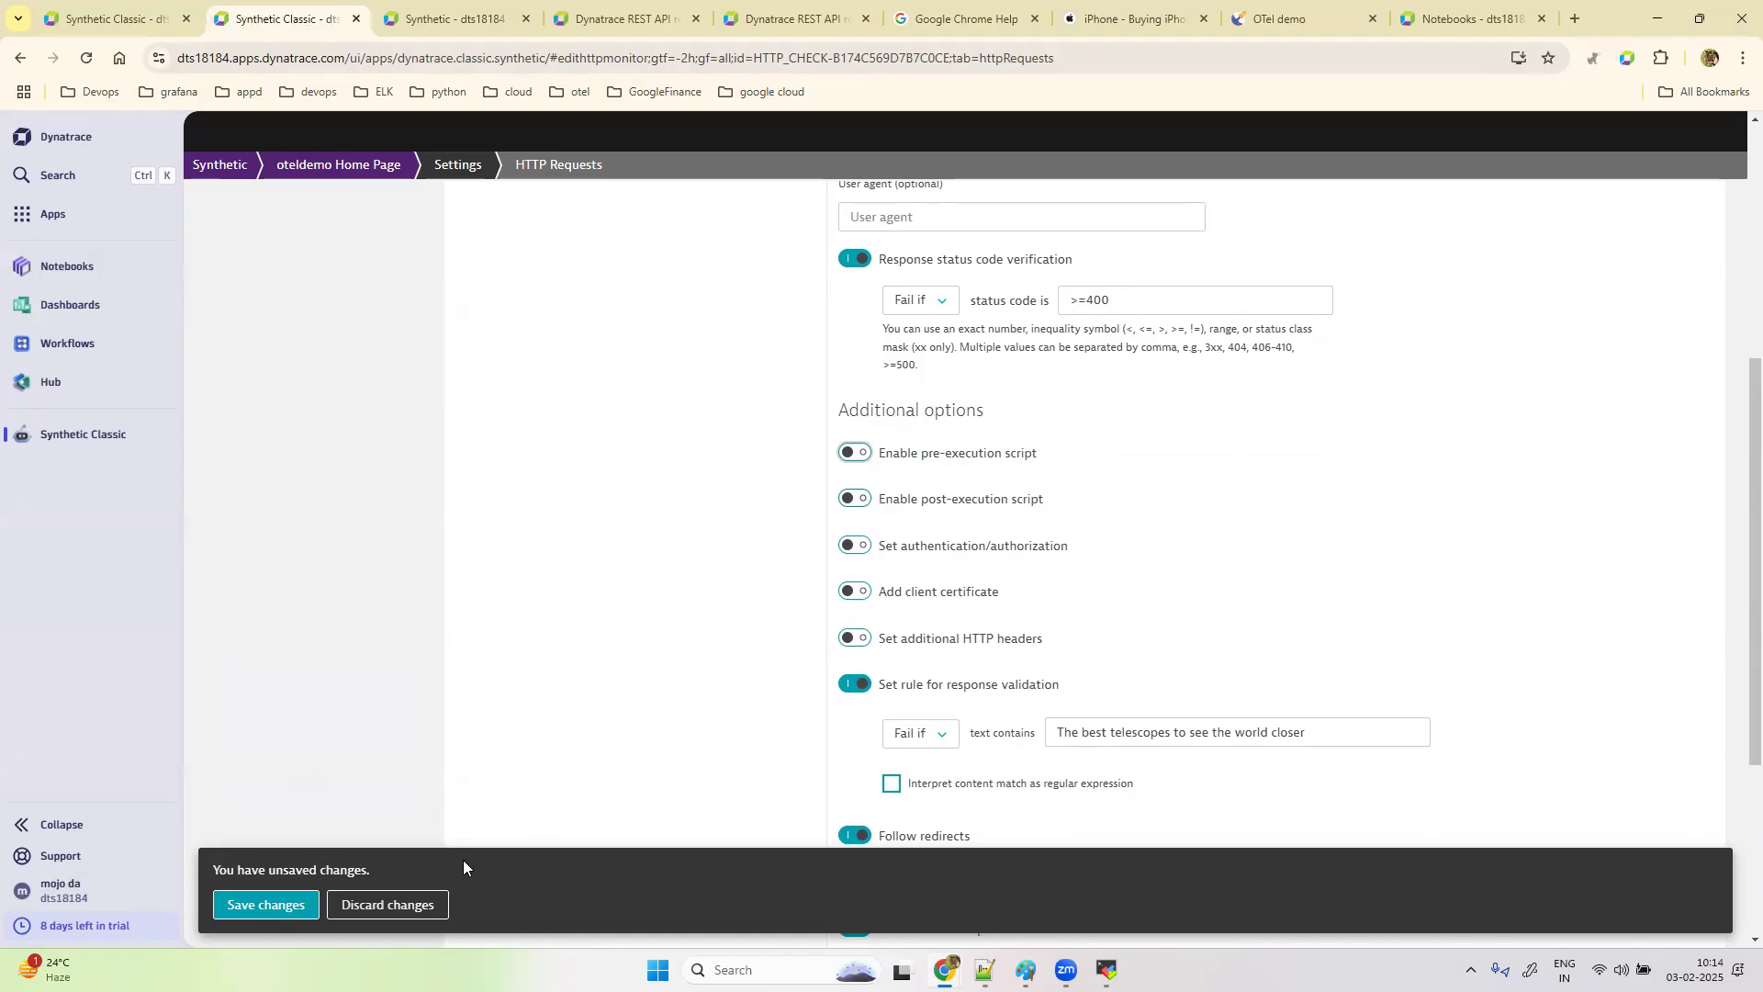
click(278, 905)
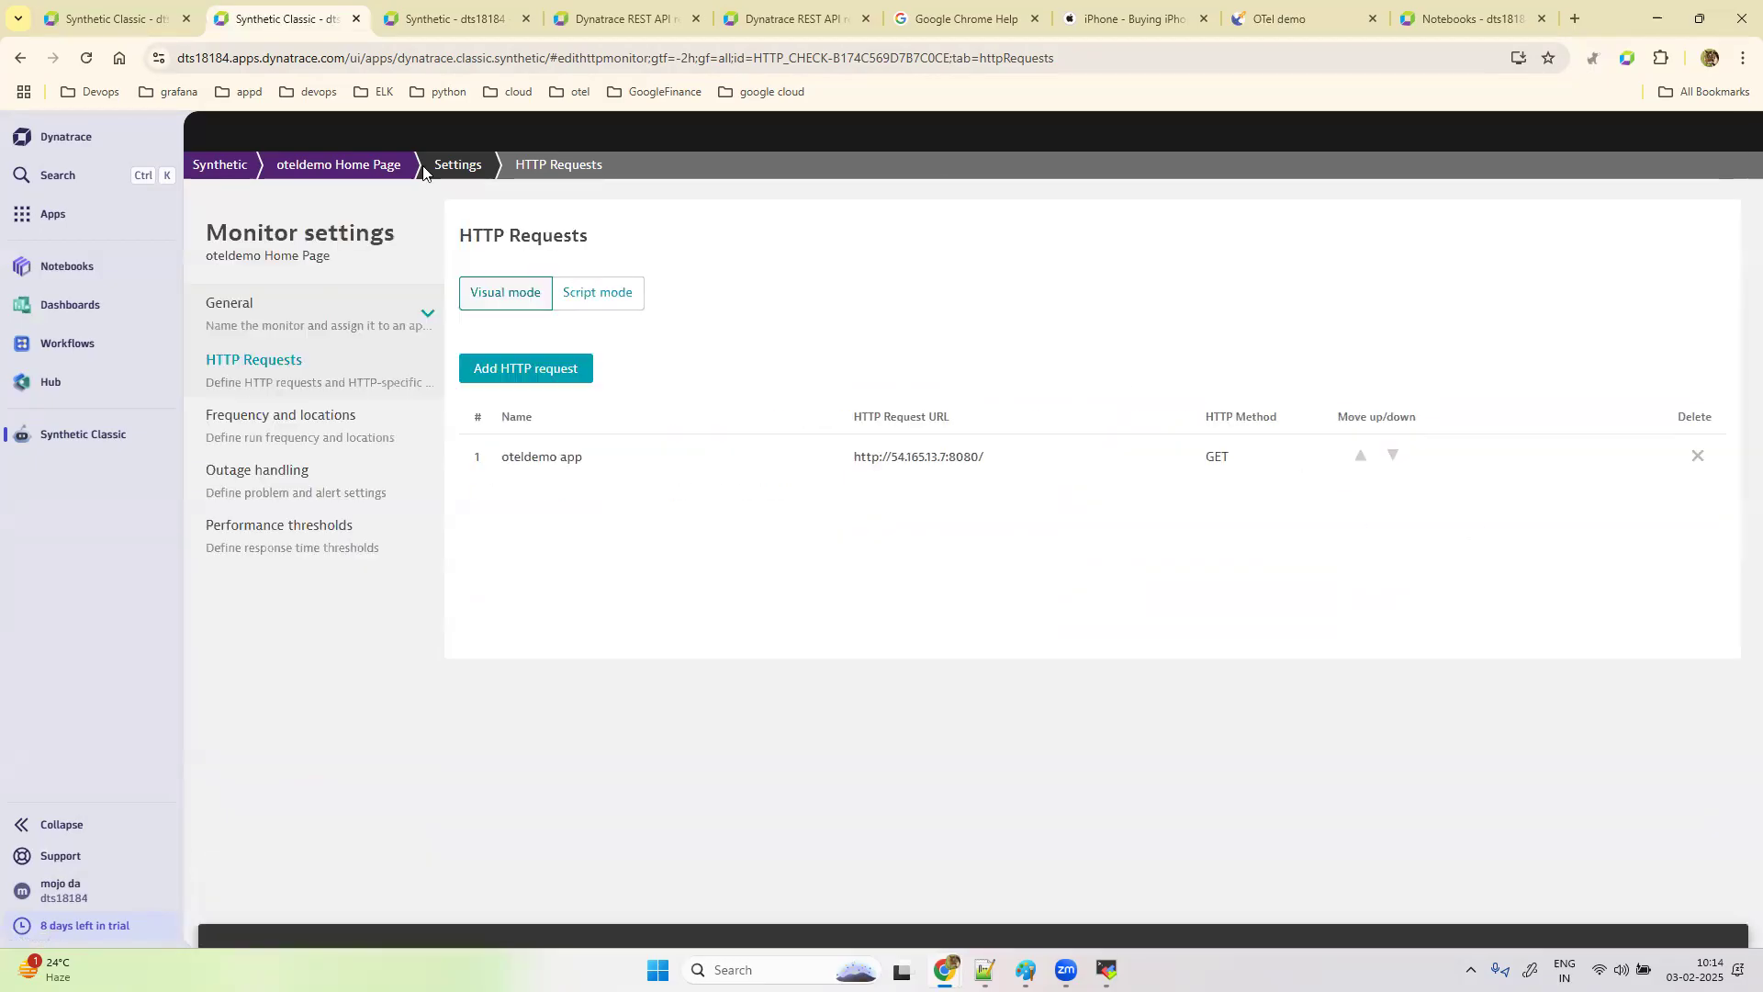
Step: Trigger an on-demand execution of the oteldemo Home Page monitor from all assigned locations in Standard mode and check the execution results
click(341, 162)
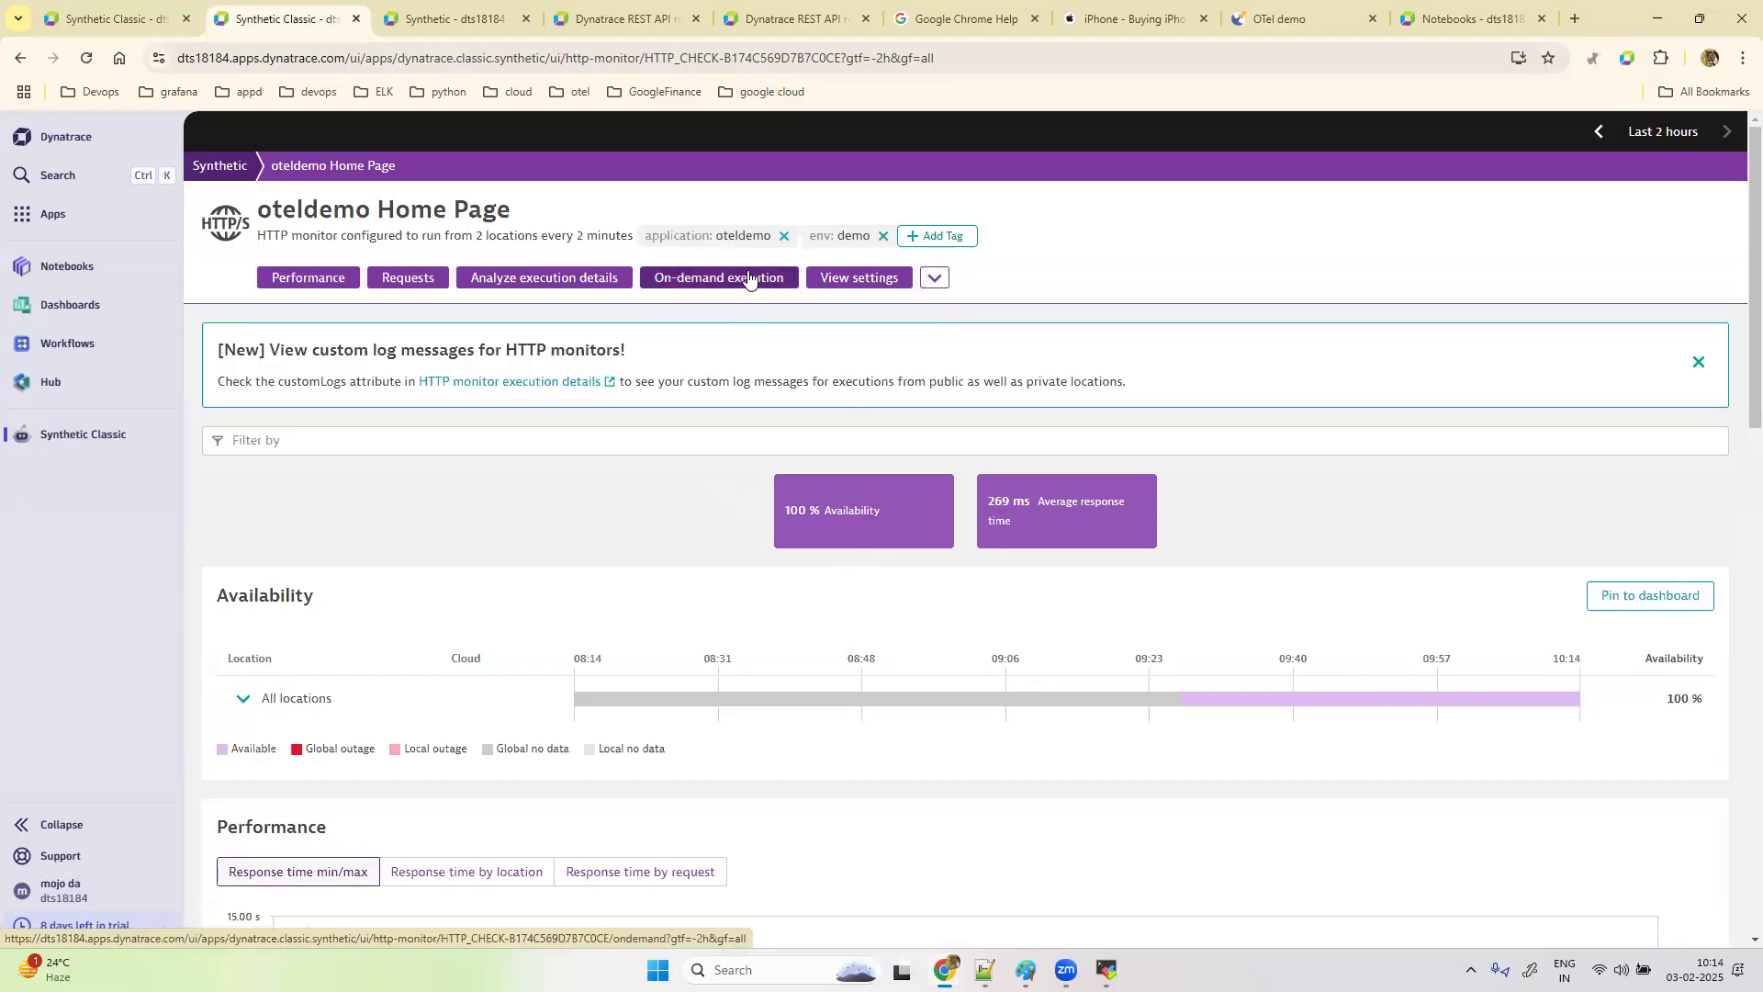
click(747, 278)
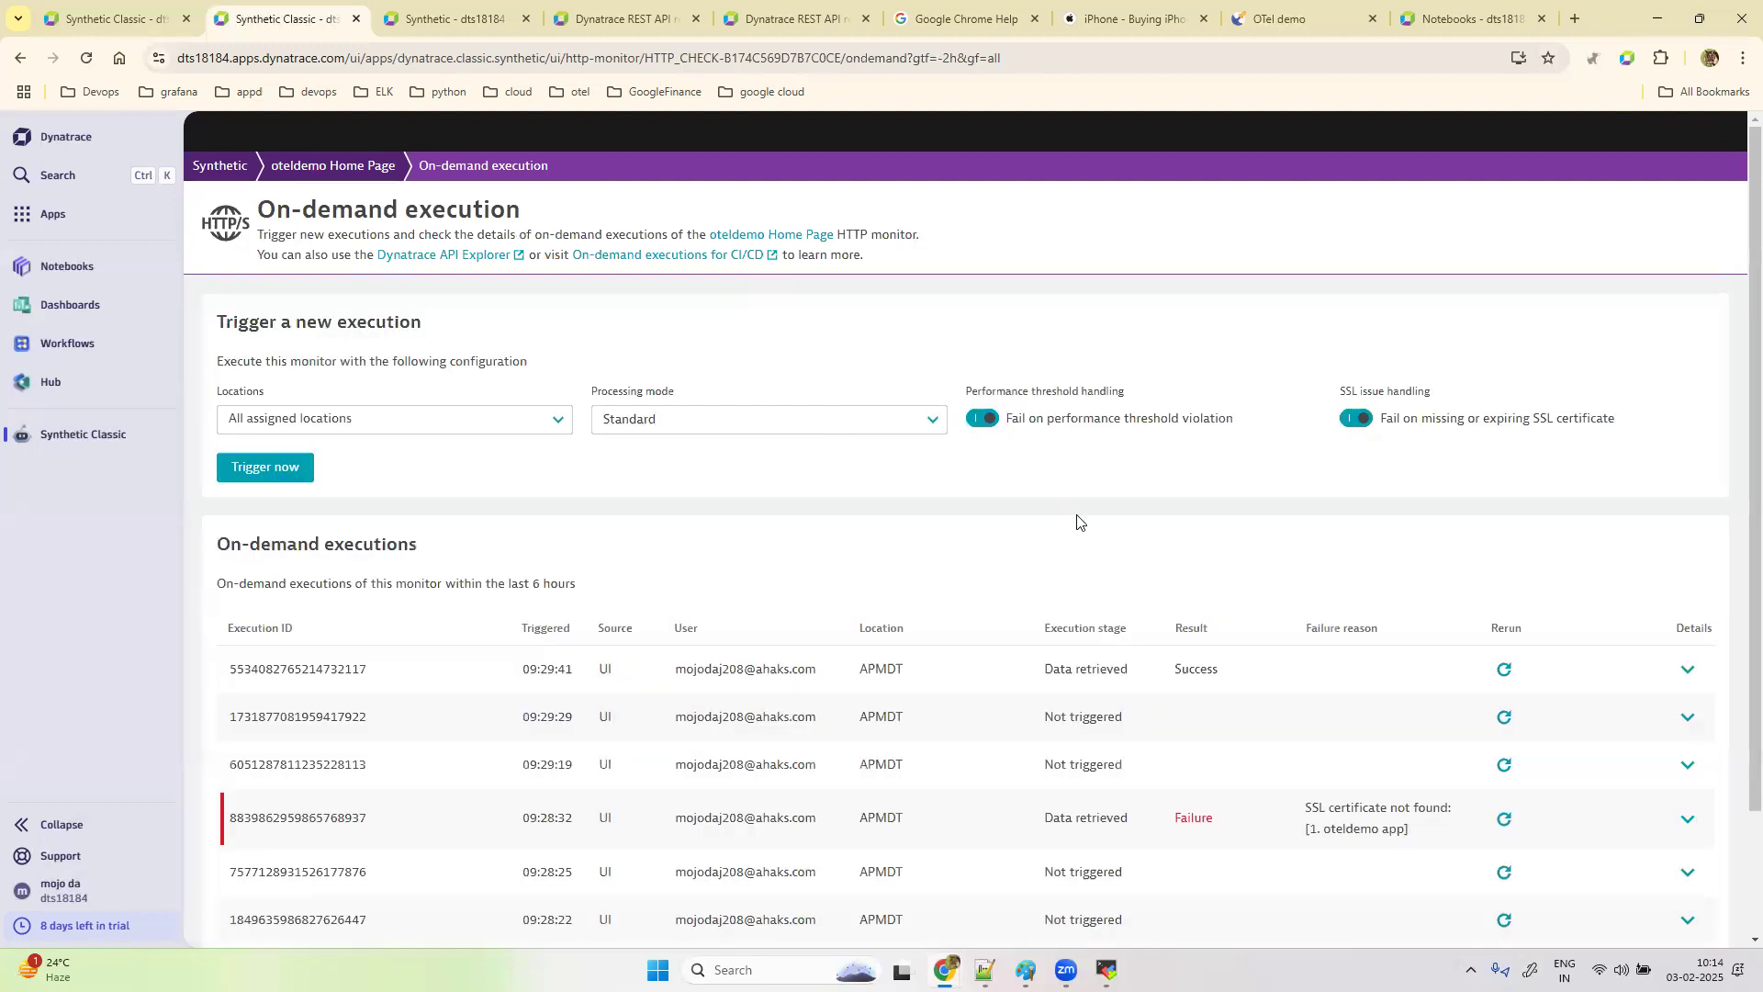
click(303, 469)
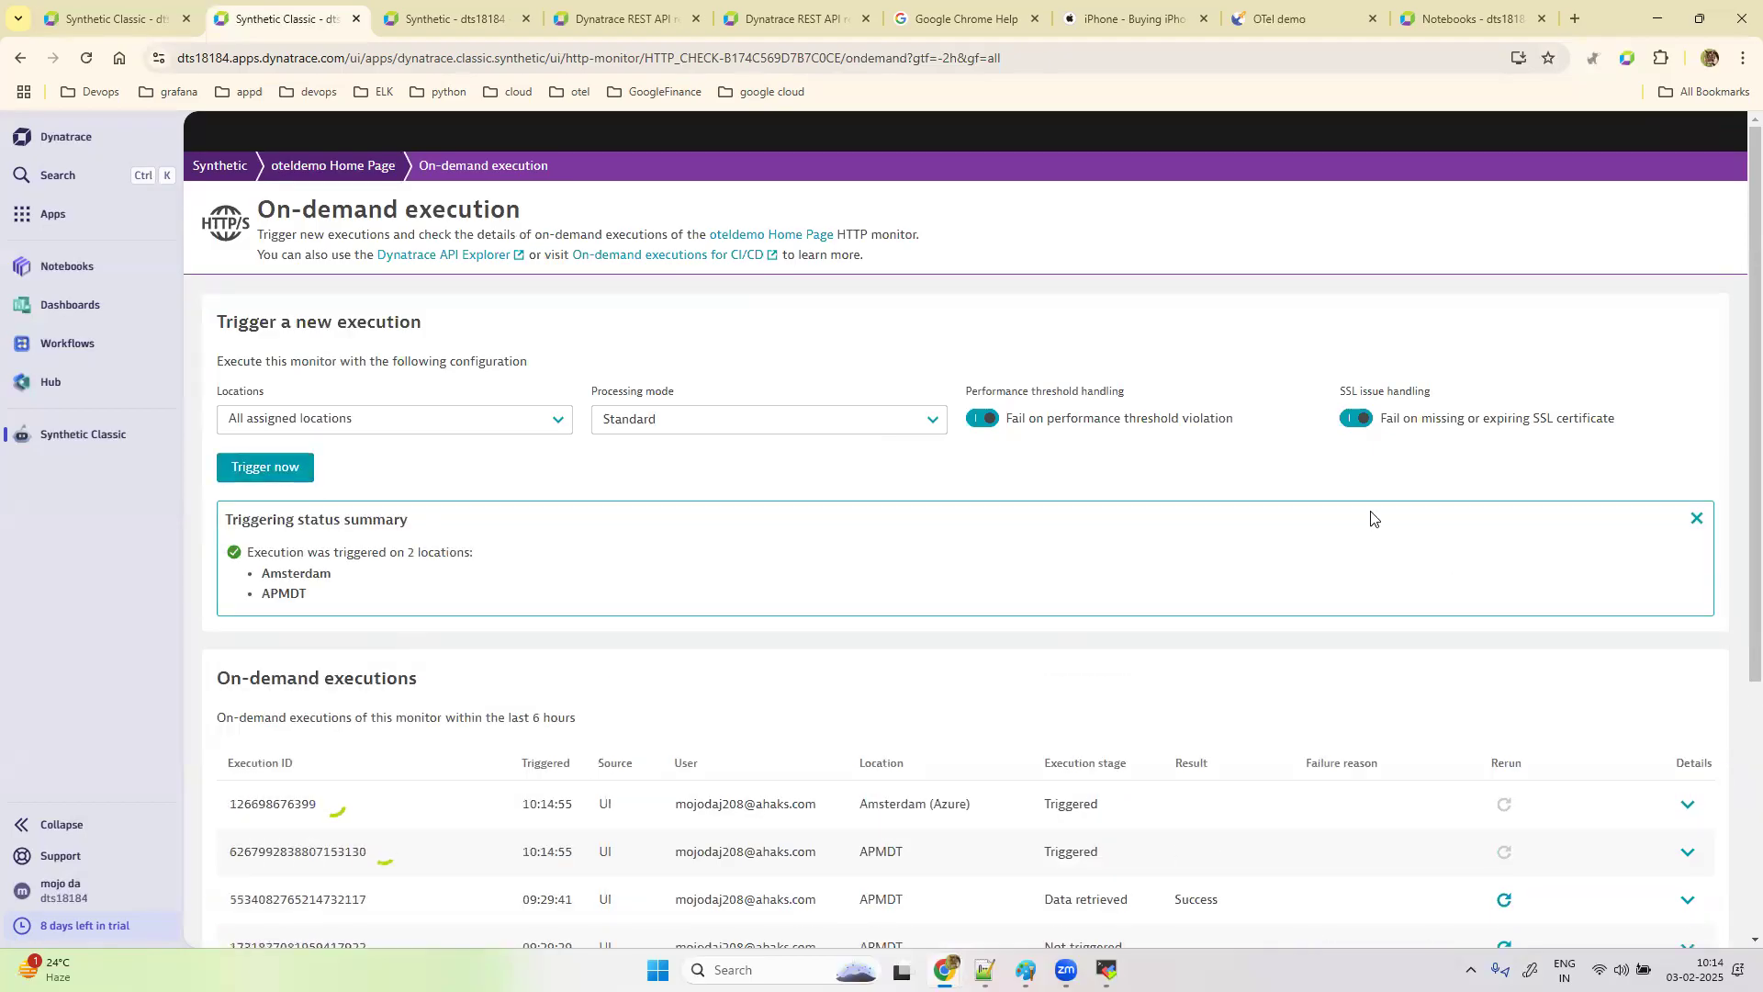
scroll(1371, 516, down, 2)
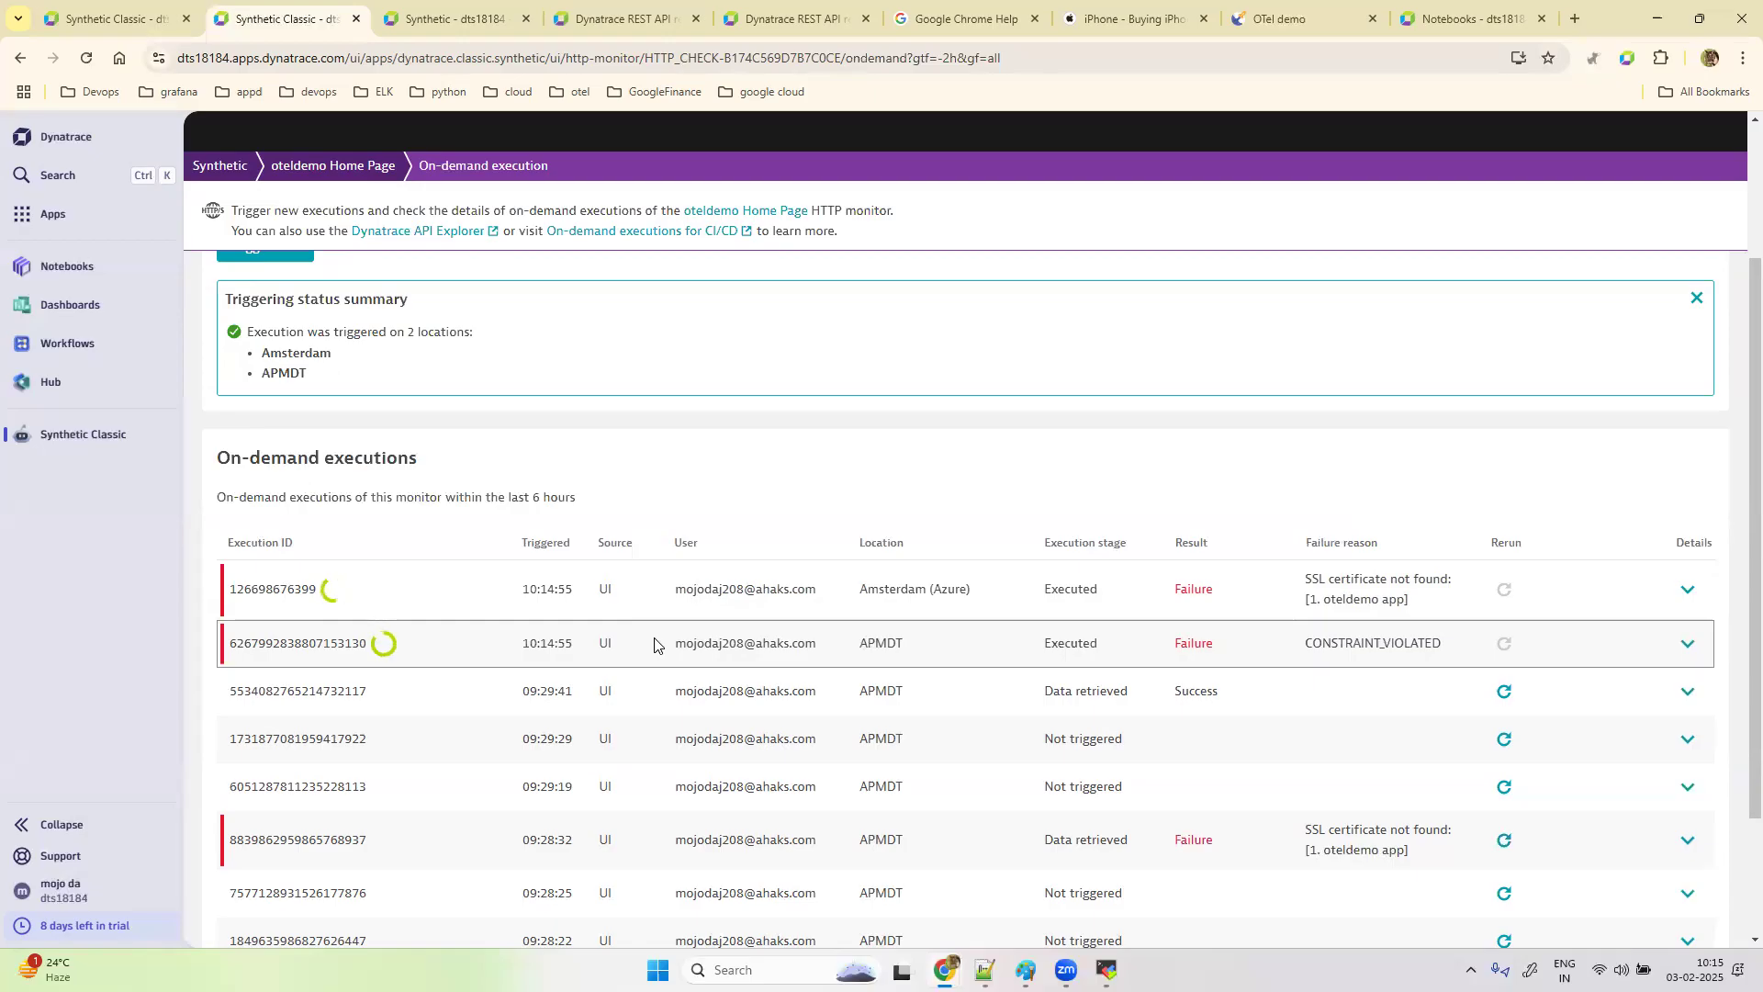
Step: Turn off failing on a missing or expiring SSL certificate and trigger another on-demand execution from all assigned locations in Standard mode
scroll(787, 402, up, 3)
click(1346, 417)
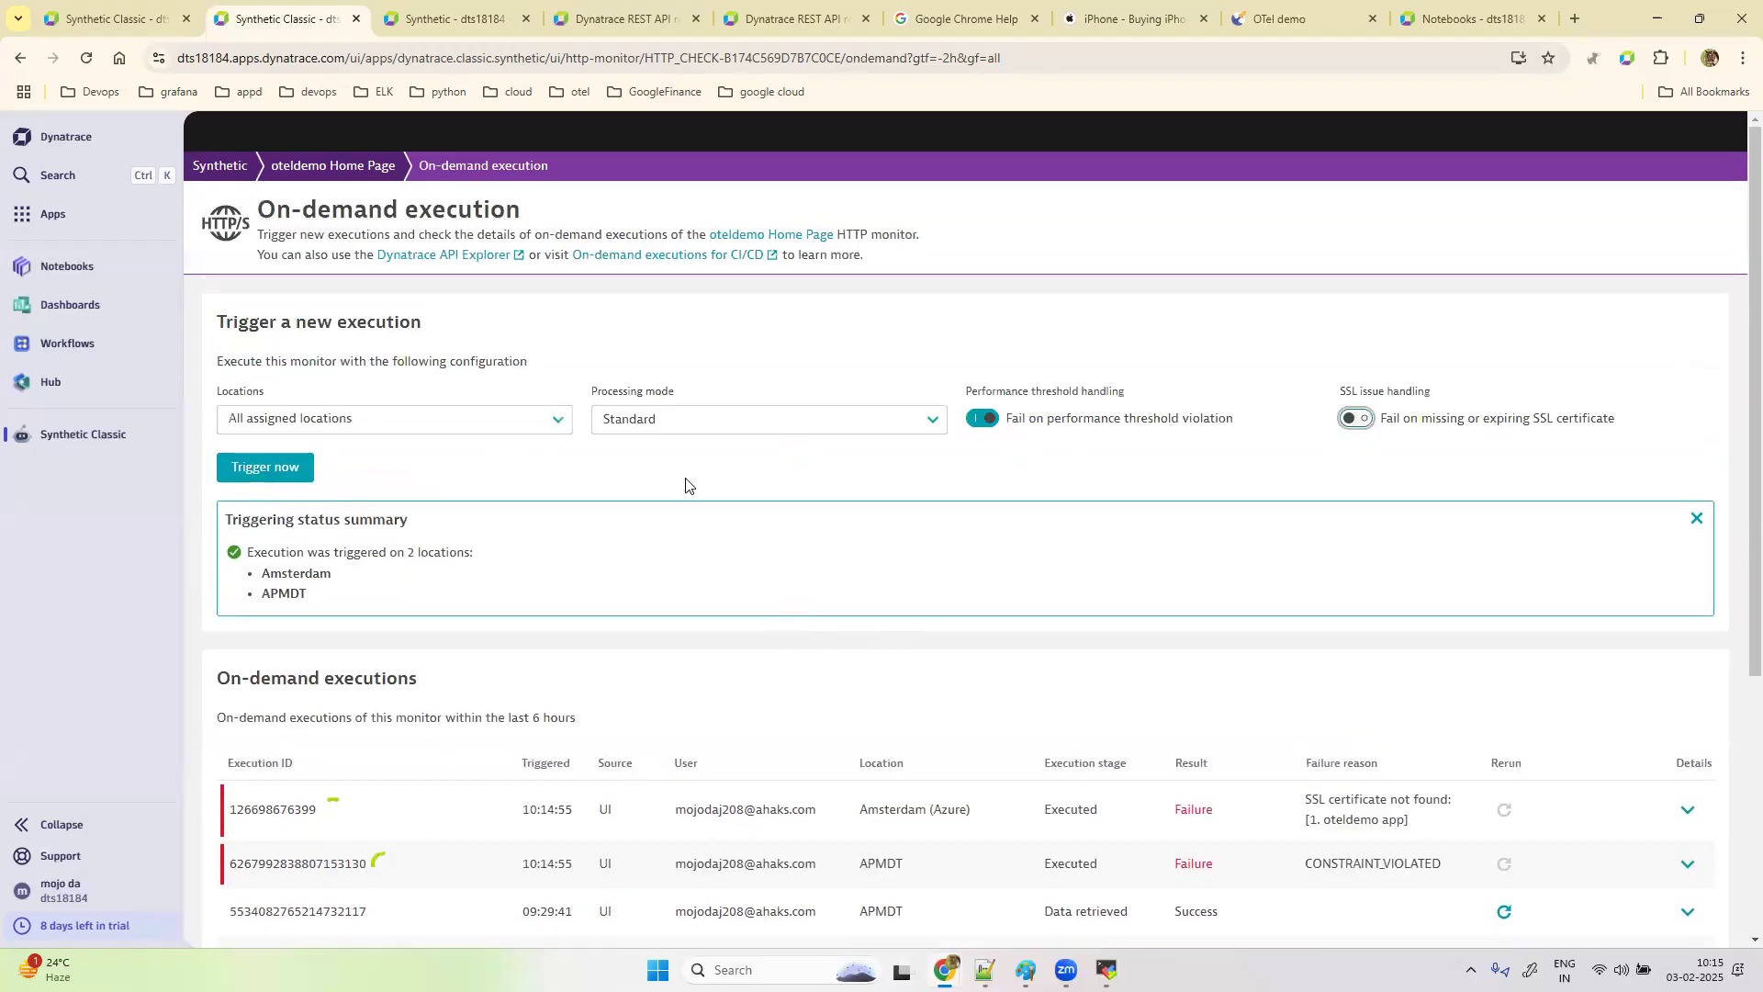
click(288, 476)
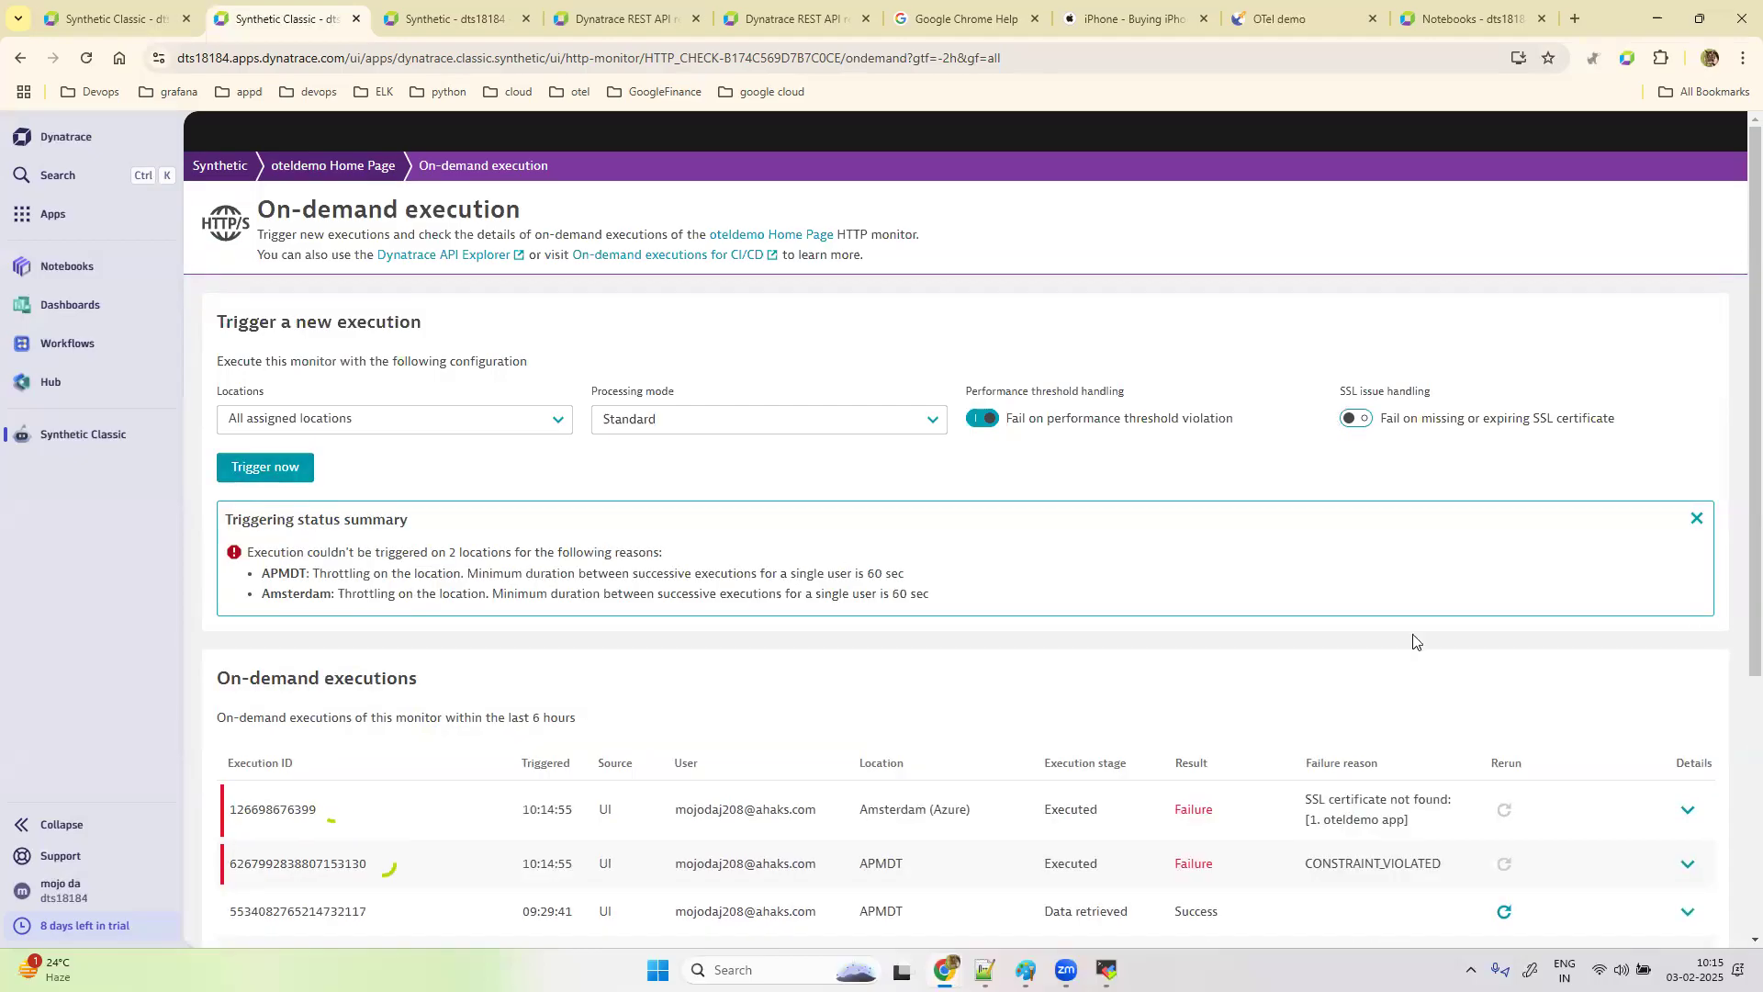
Step: Review the on-demand executions list and check the details of the newest Amsterdam (Azure) execution
scroll(1249, 638, down, 3)
scroll(1249, 638, down, 1)
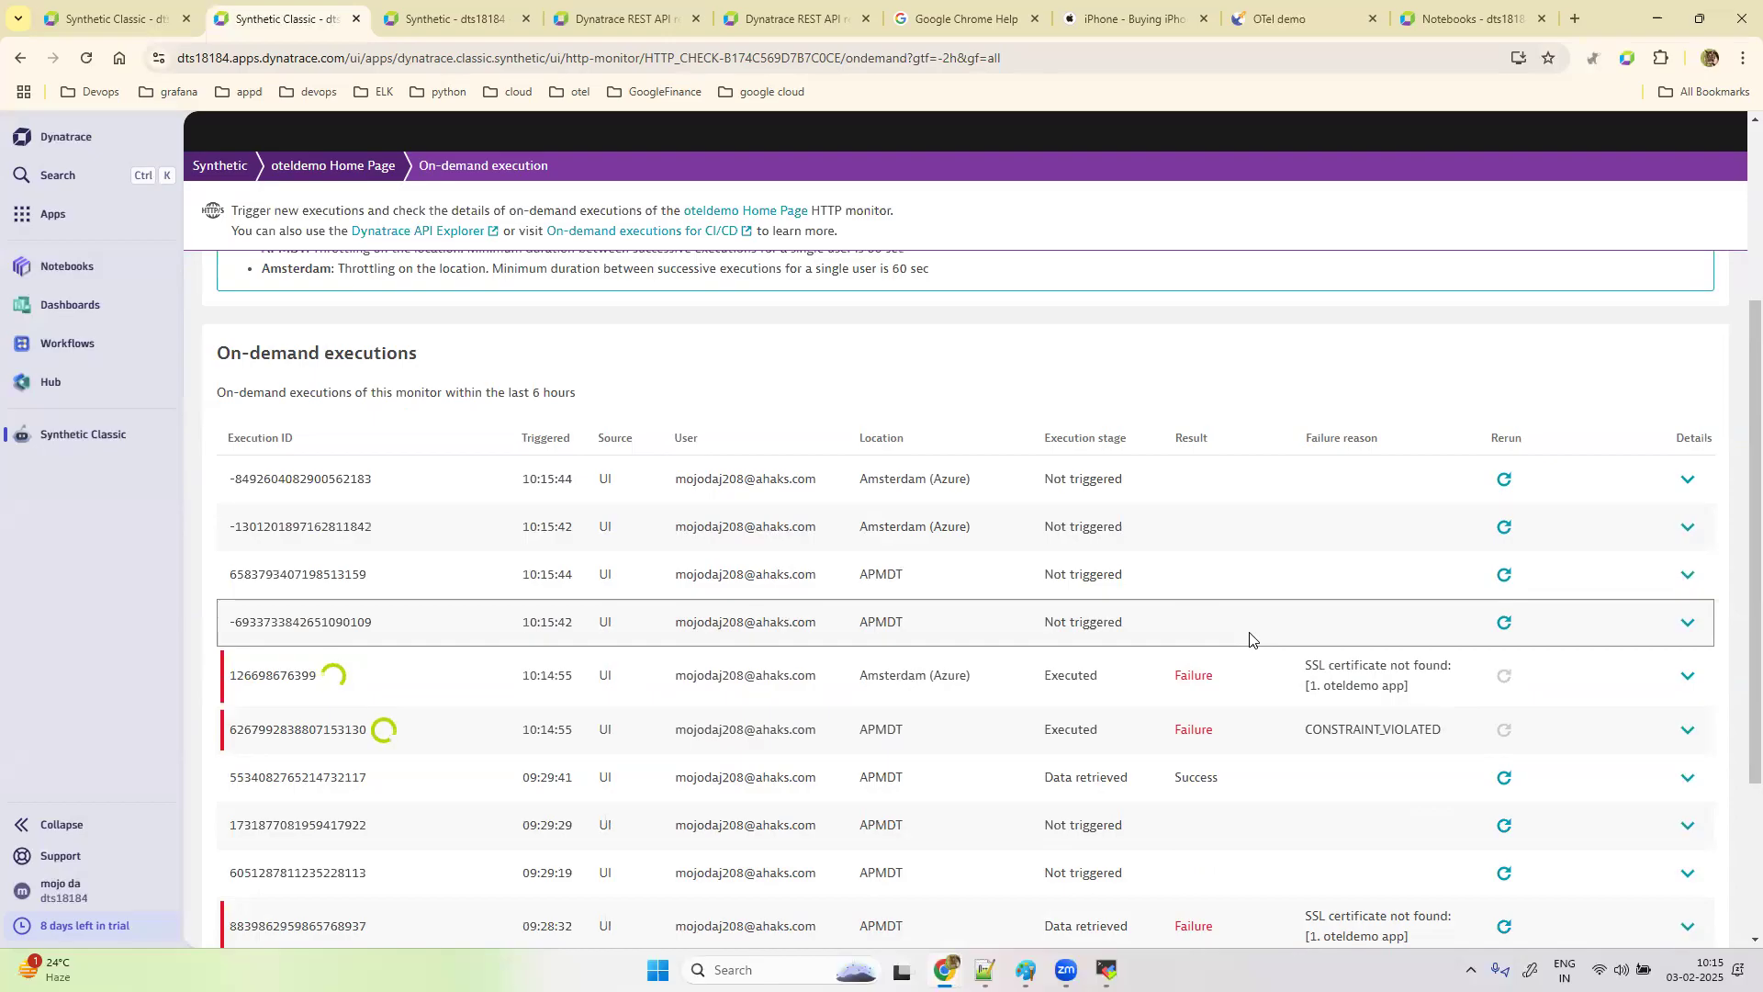
scroll(892, 429, up, 3)
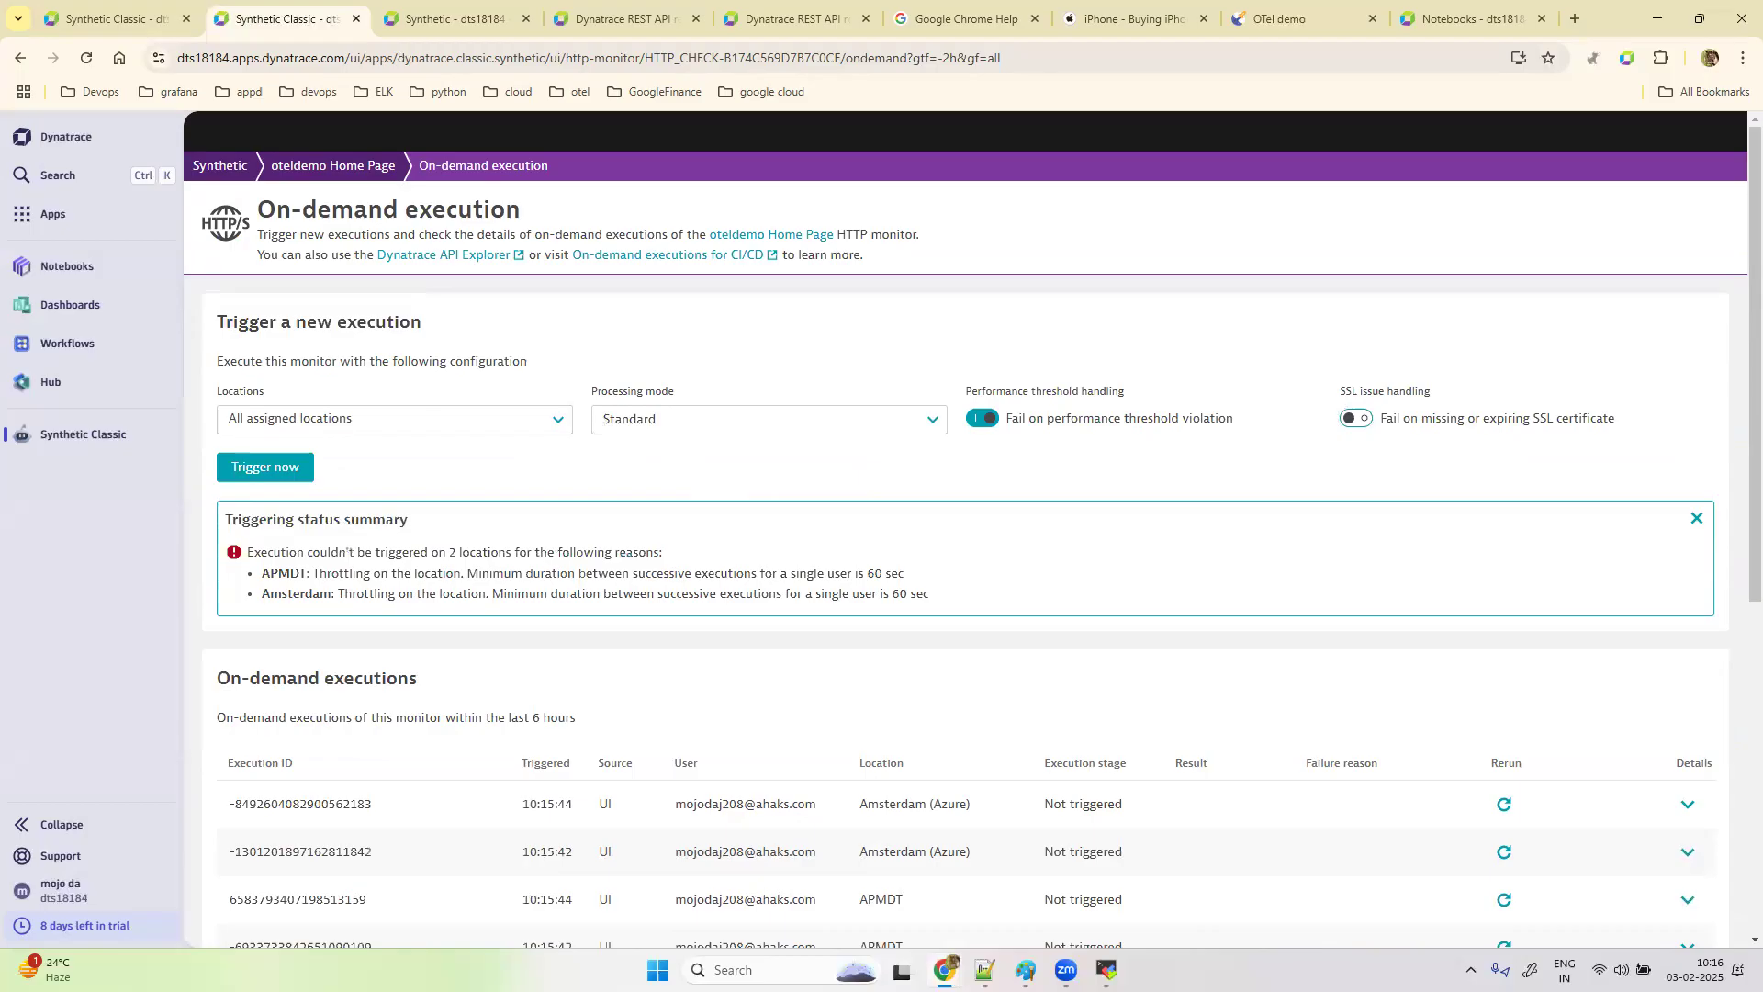
drag(1749, 387, 1735, 529)
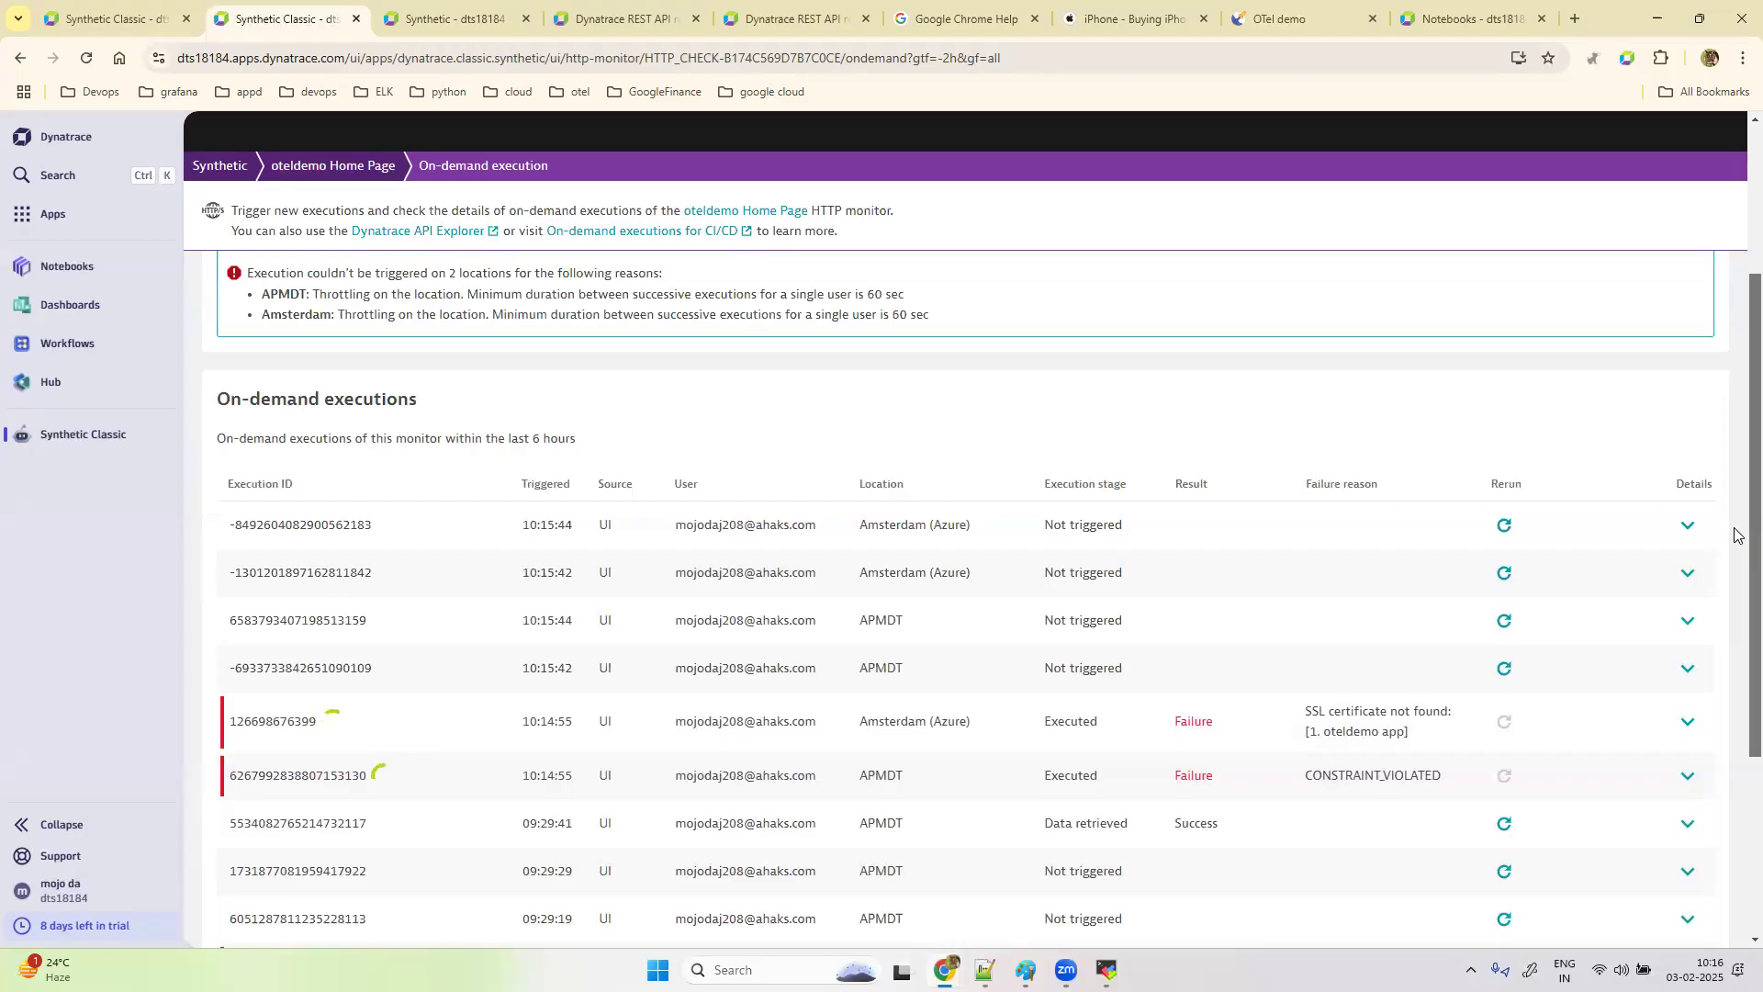
drag(1734, 536, 1735, 521)
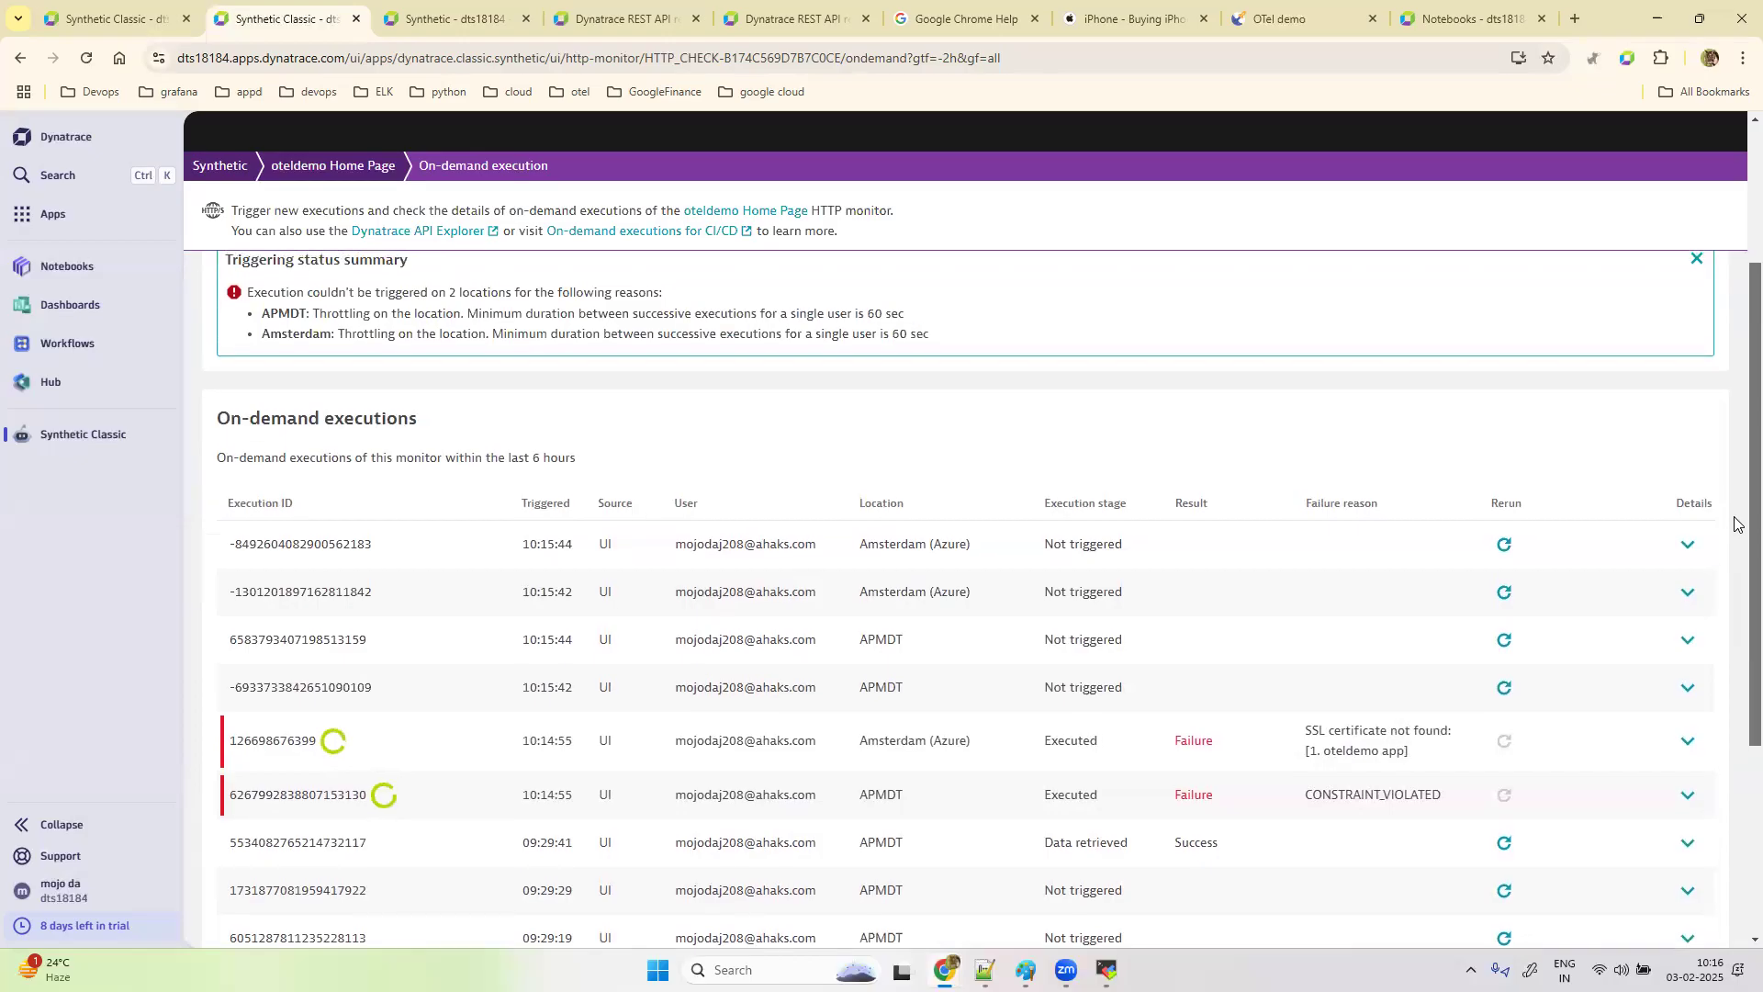
click(1688, 544)
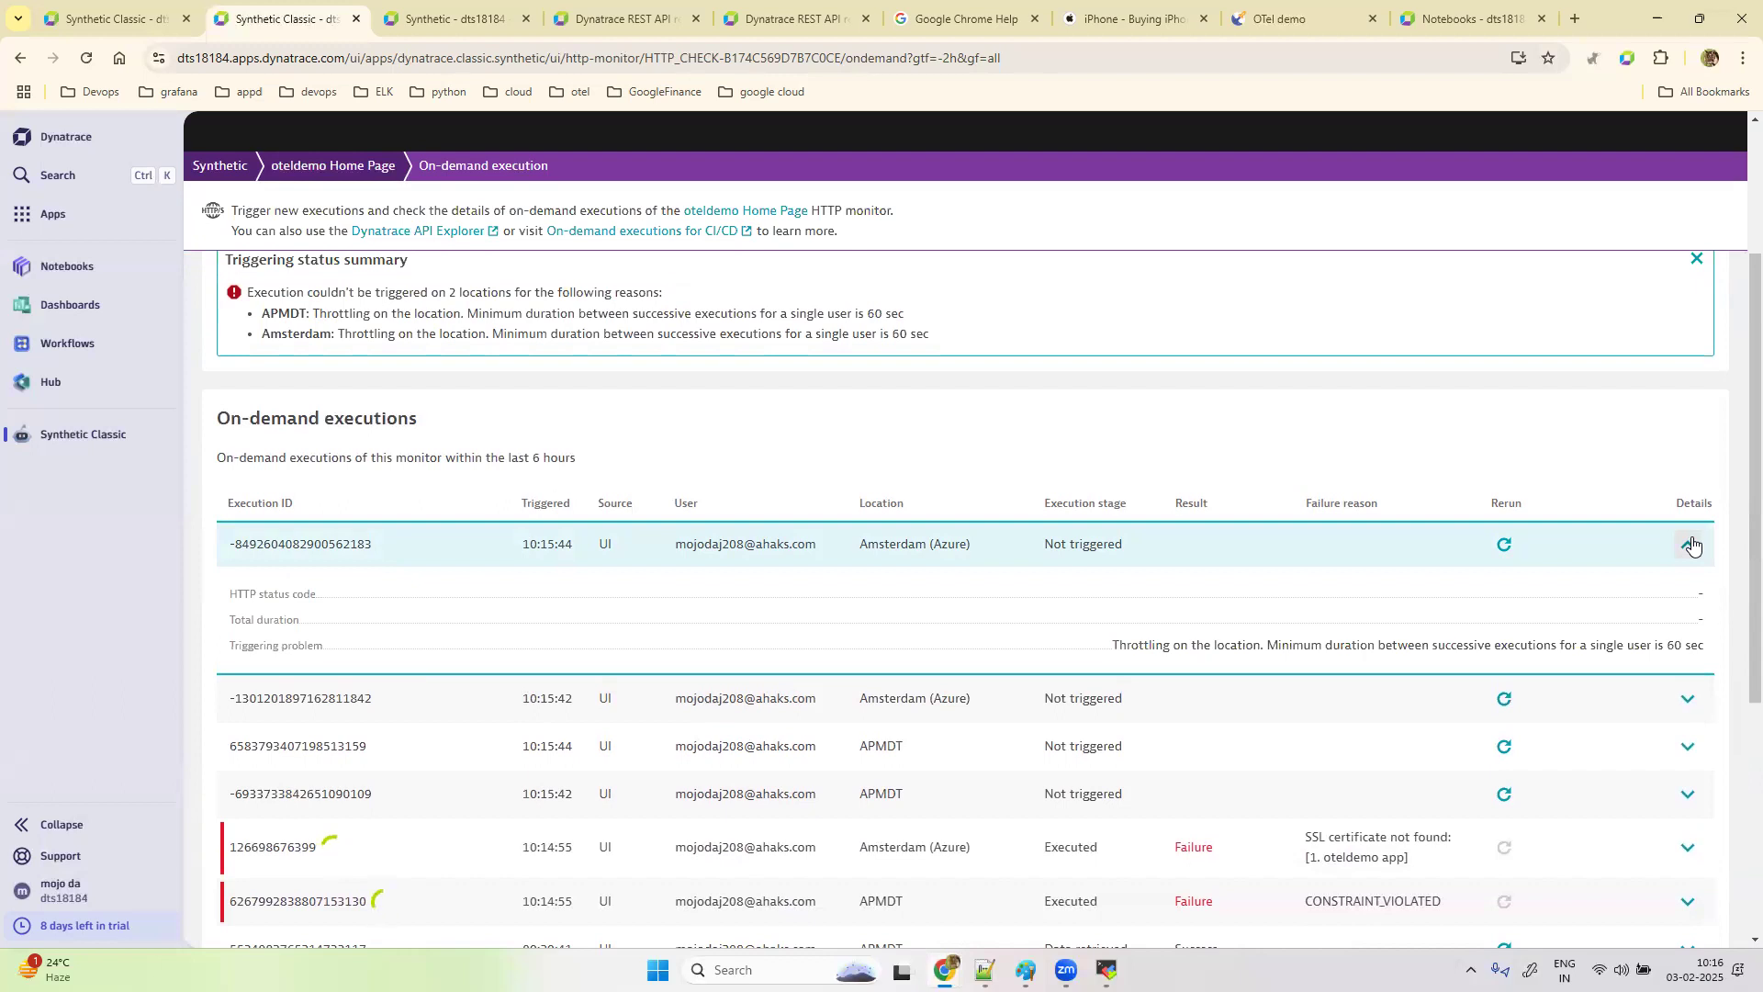
click(1690, 544)
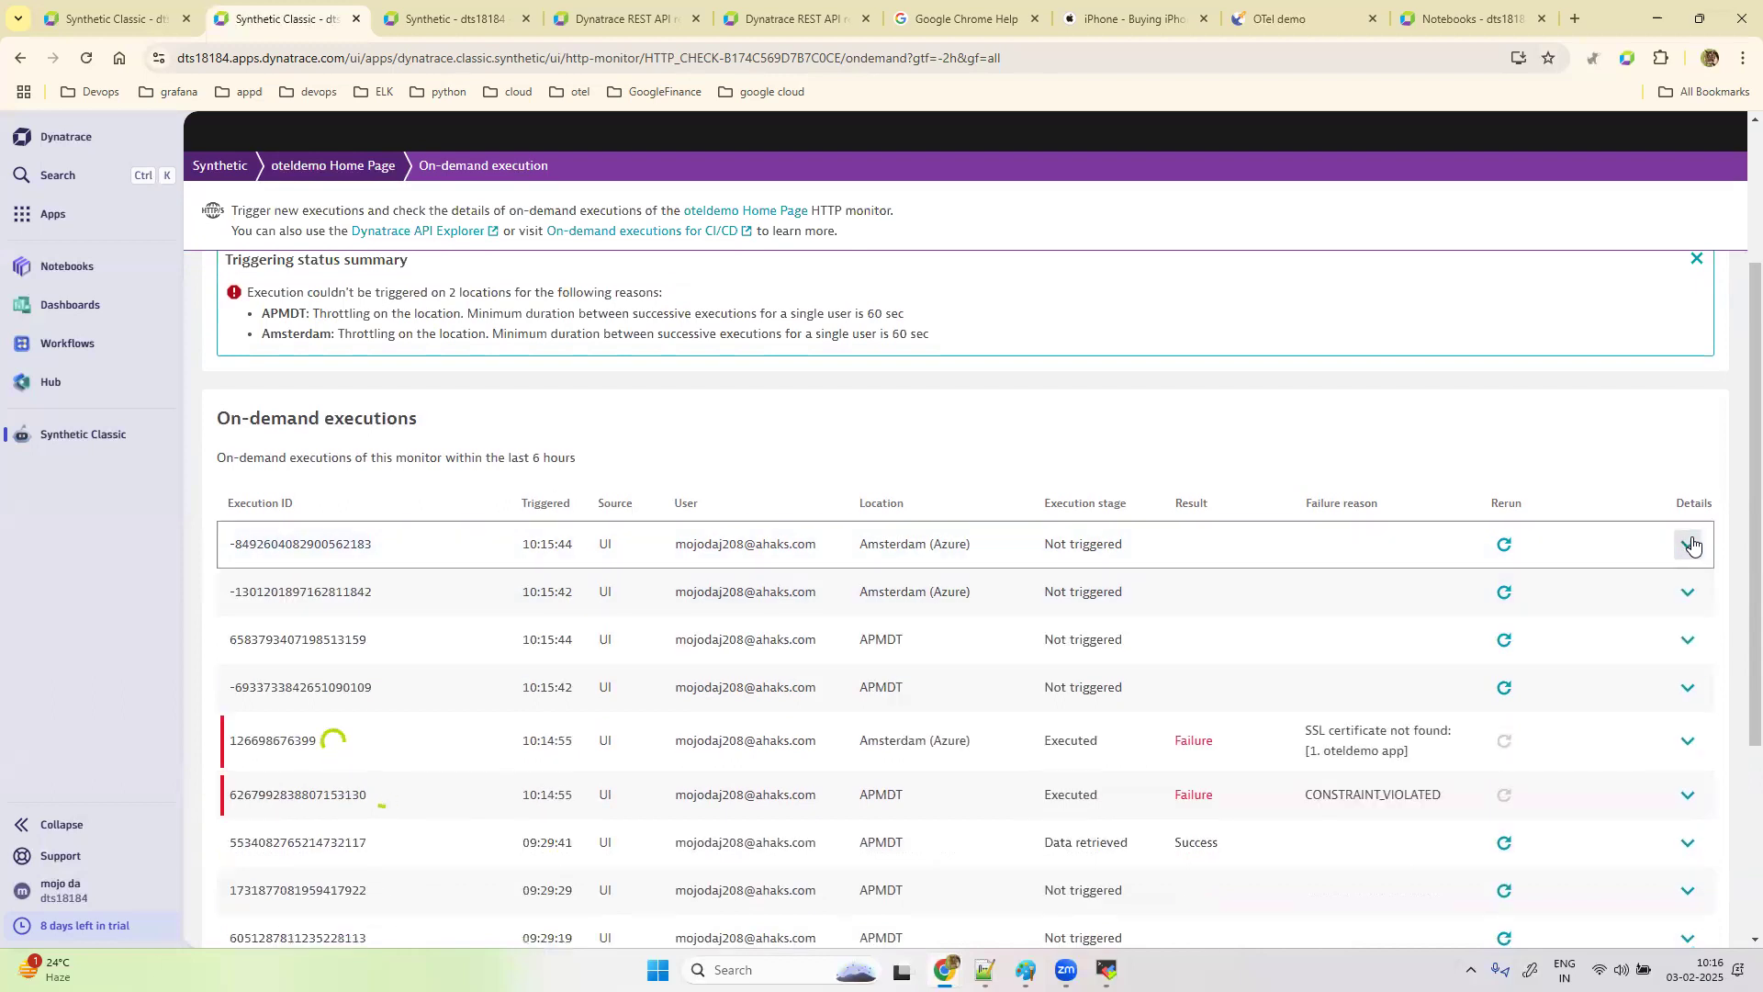
Step: Analyze the oteldemo Home Page monitor's last failed execution and examine the health status in its executed request data
scroll(642, 349, up, 5)
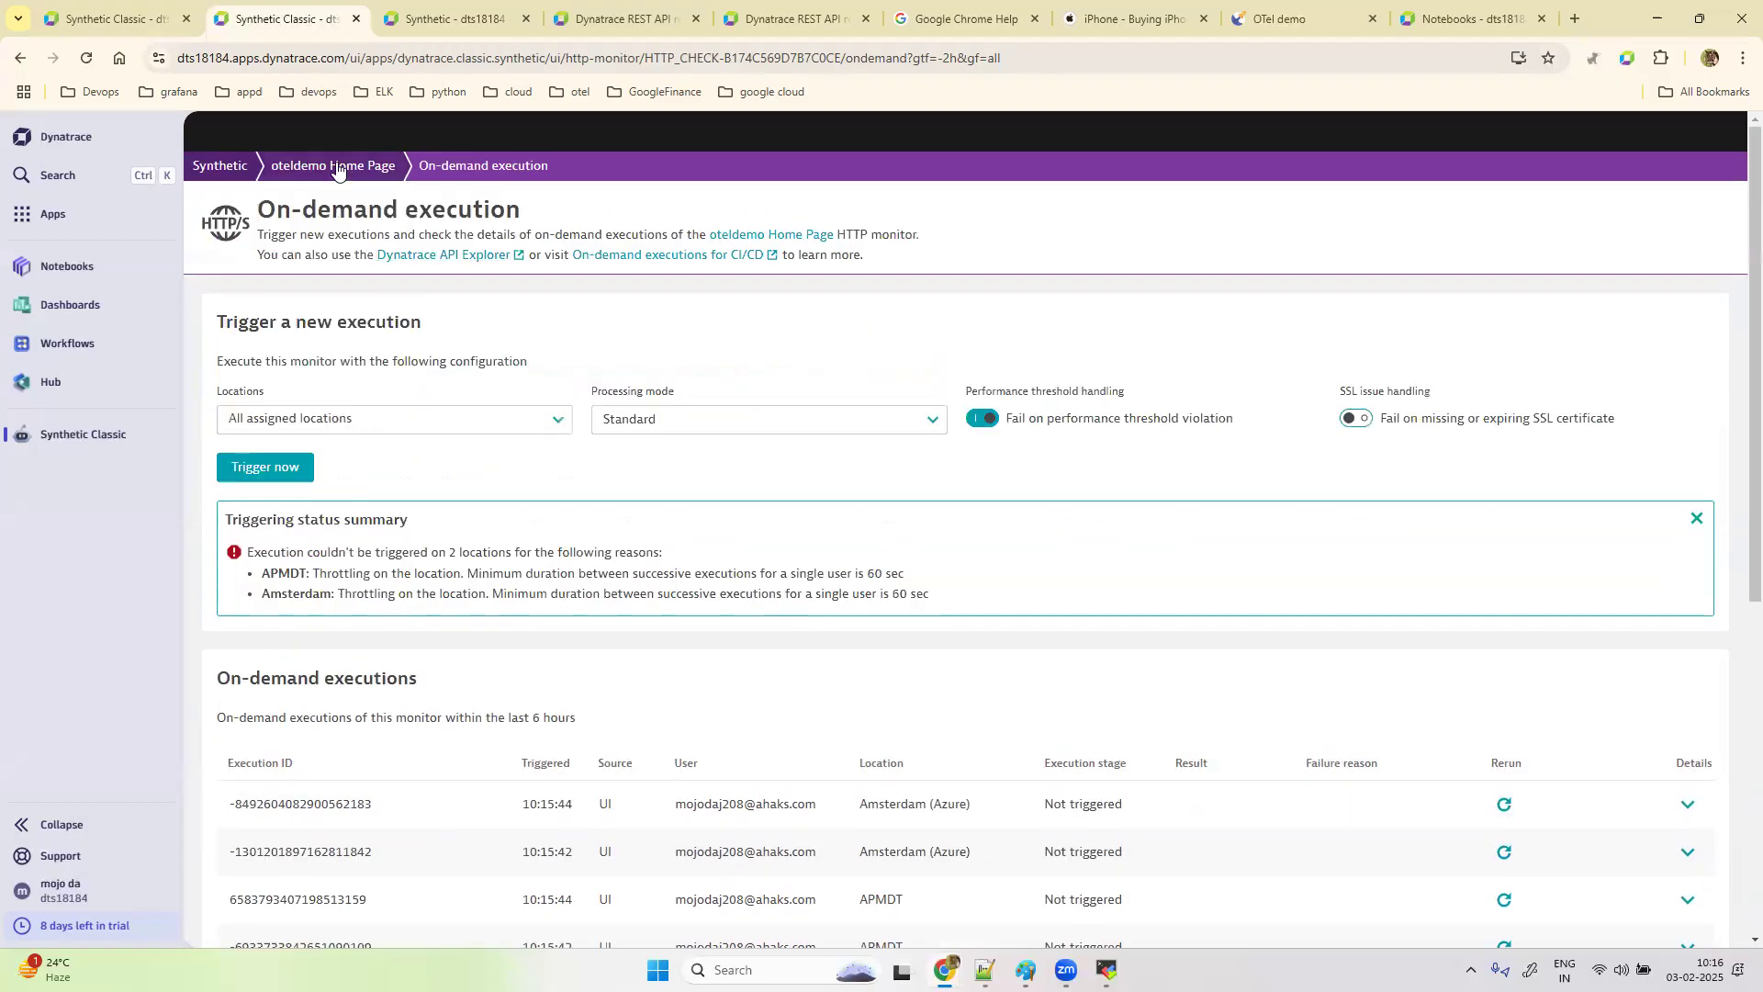
click(334, 165)
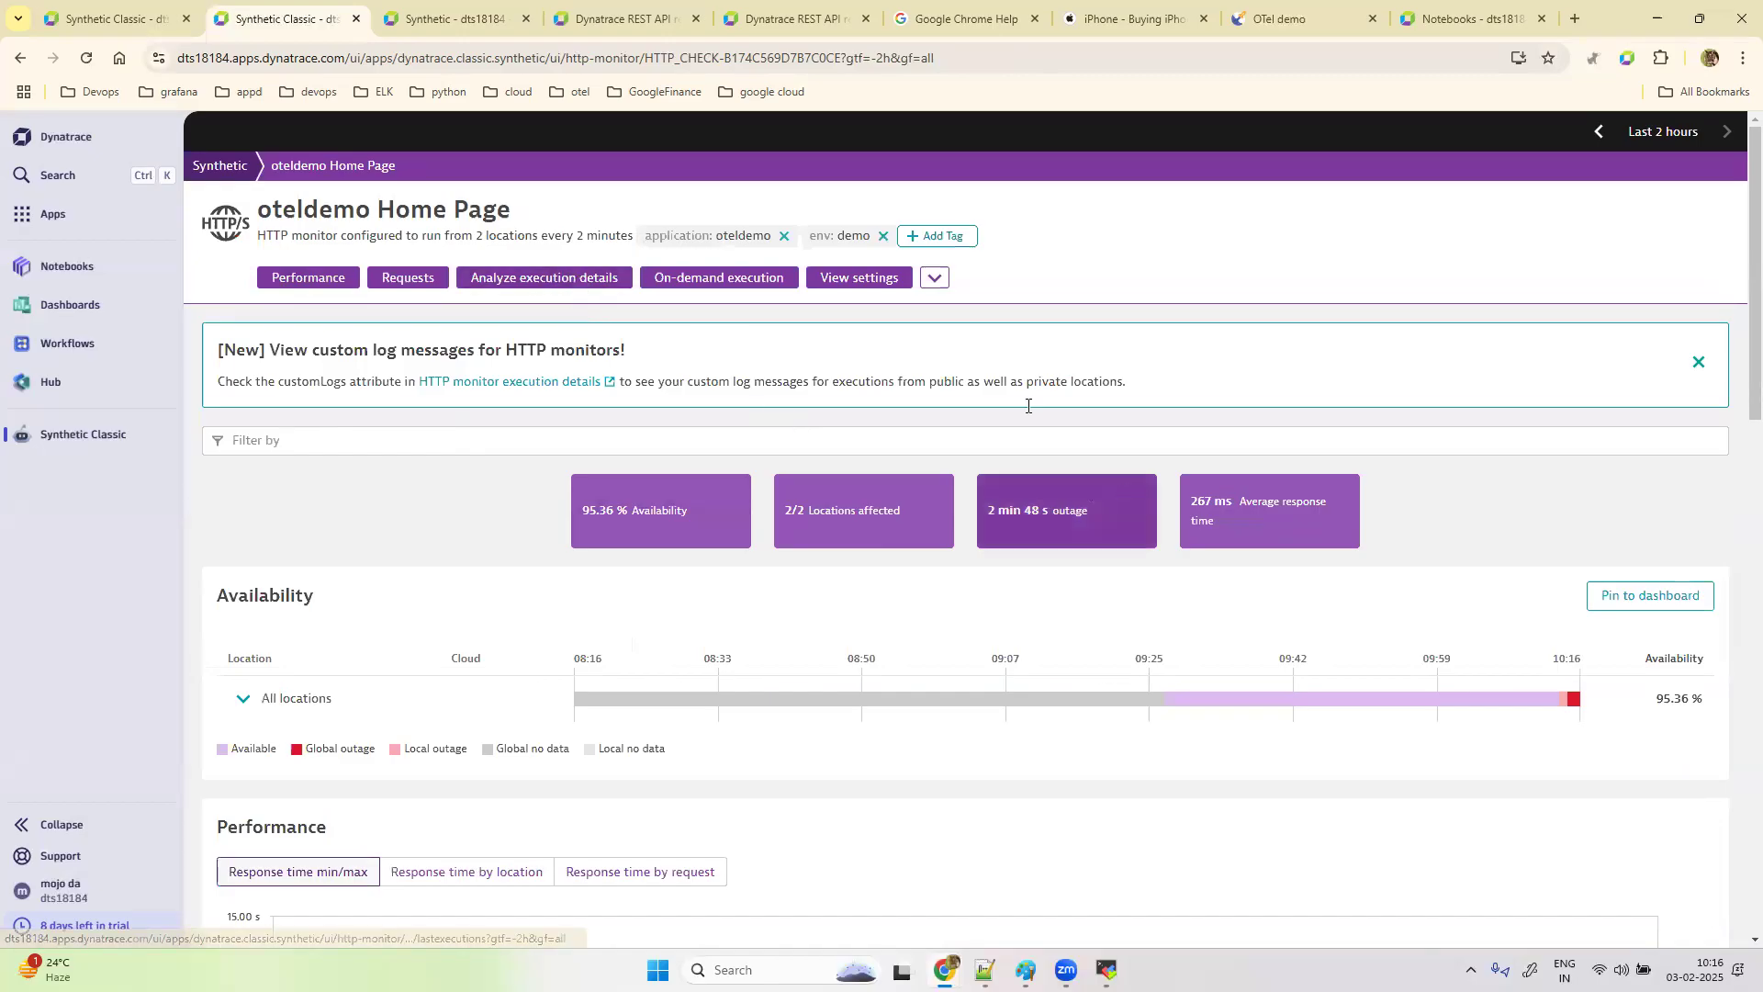
click(555, 276)
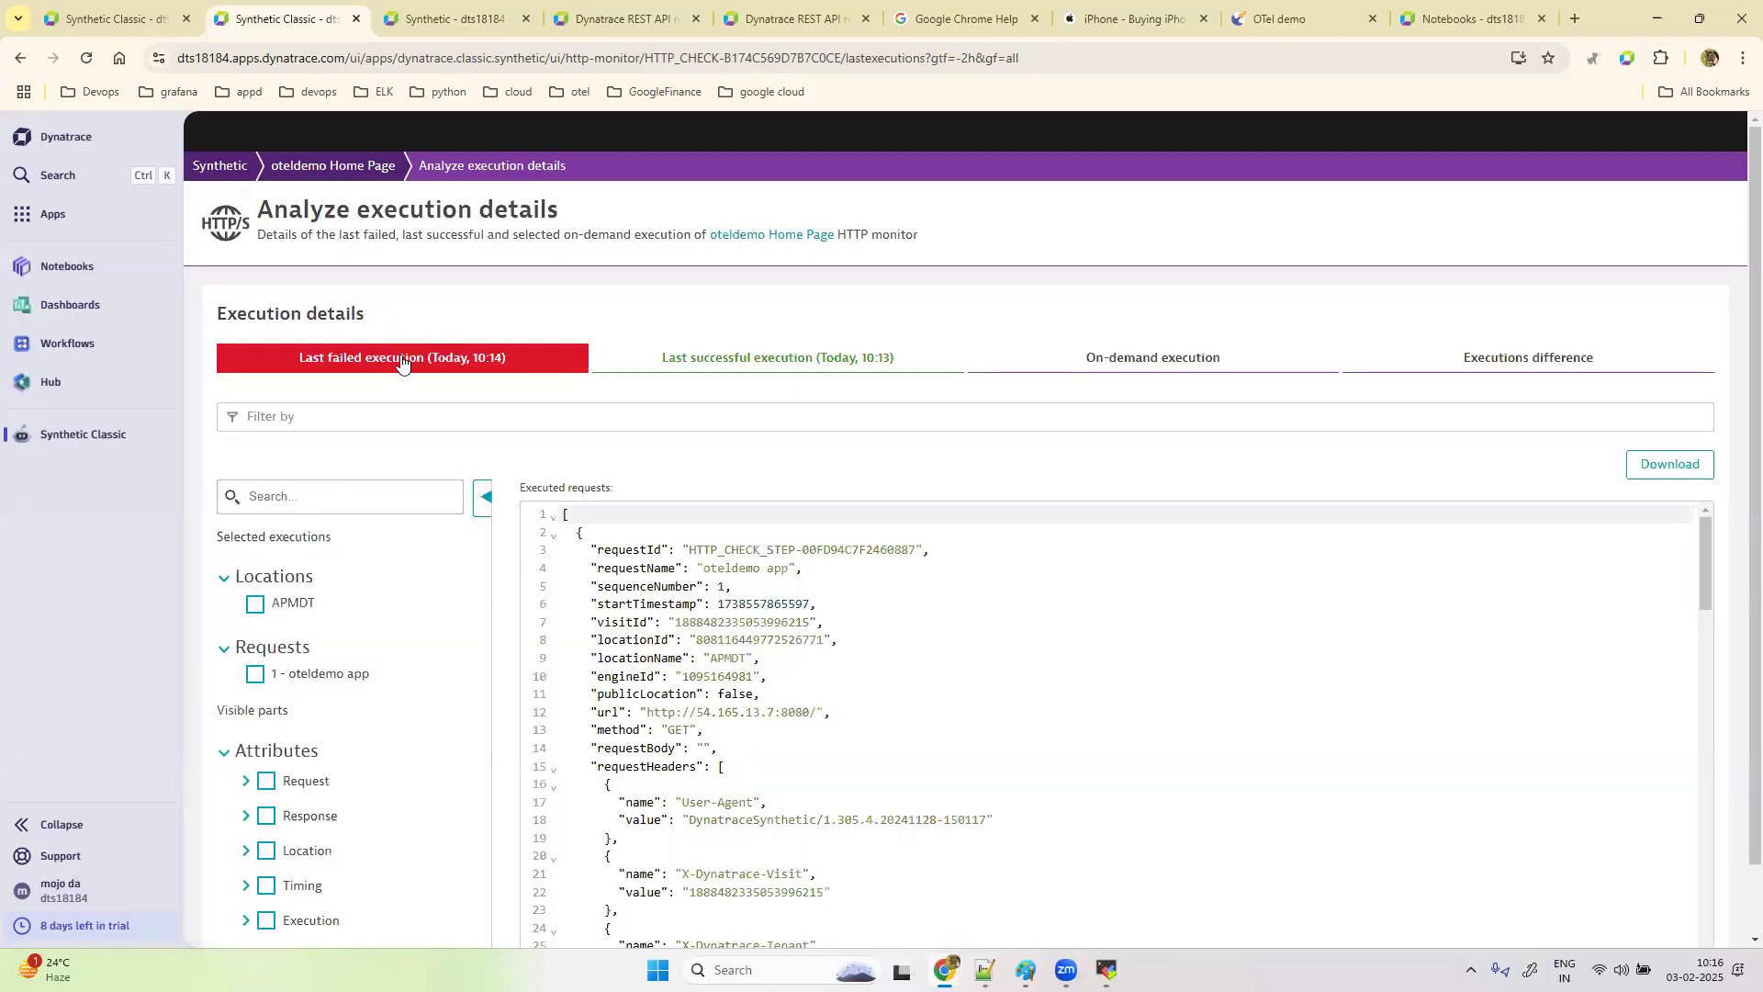
scroll(965, 656, down, 3)
scroll(964, 657, down, 5)
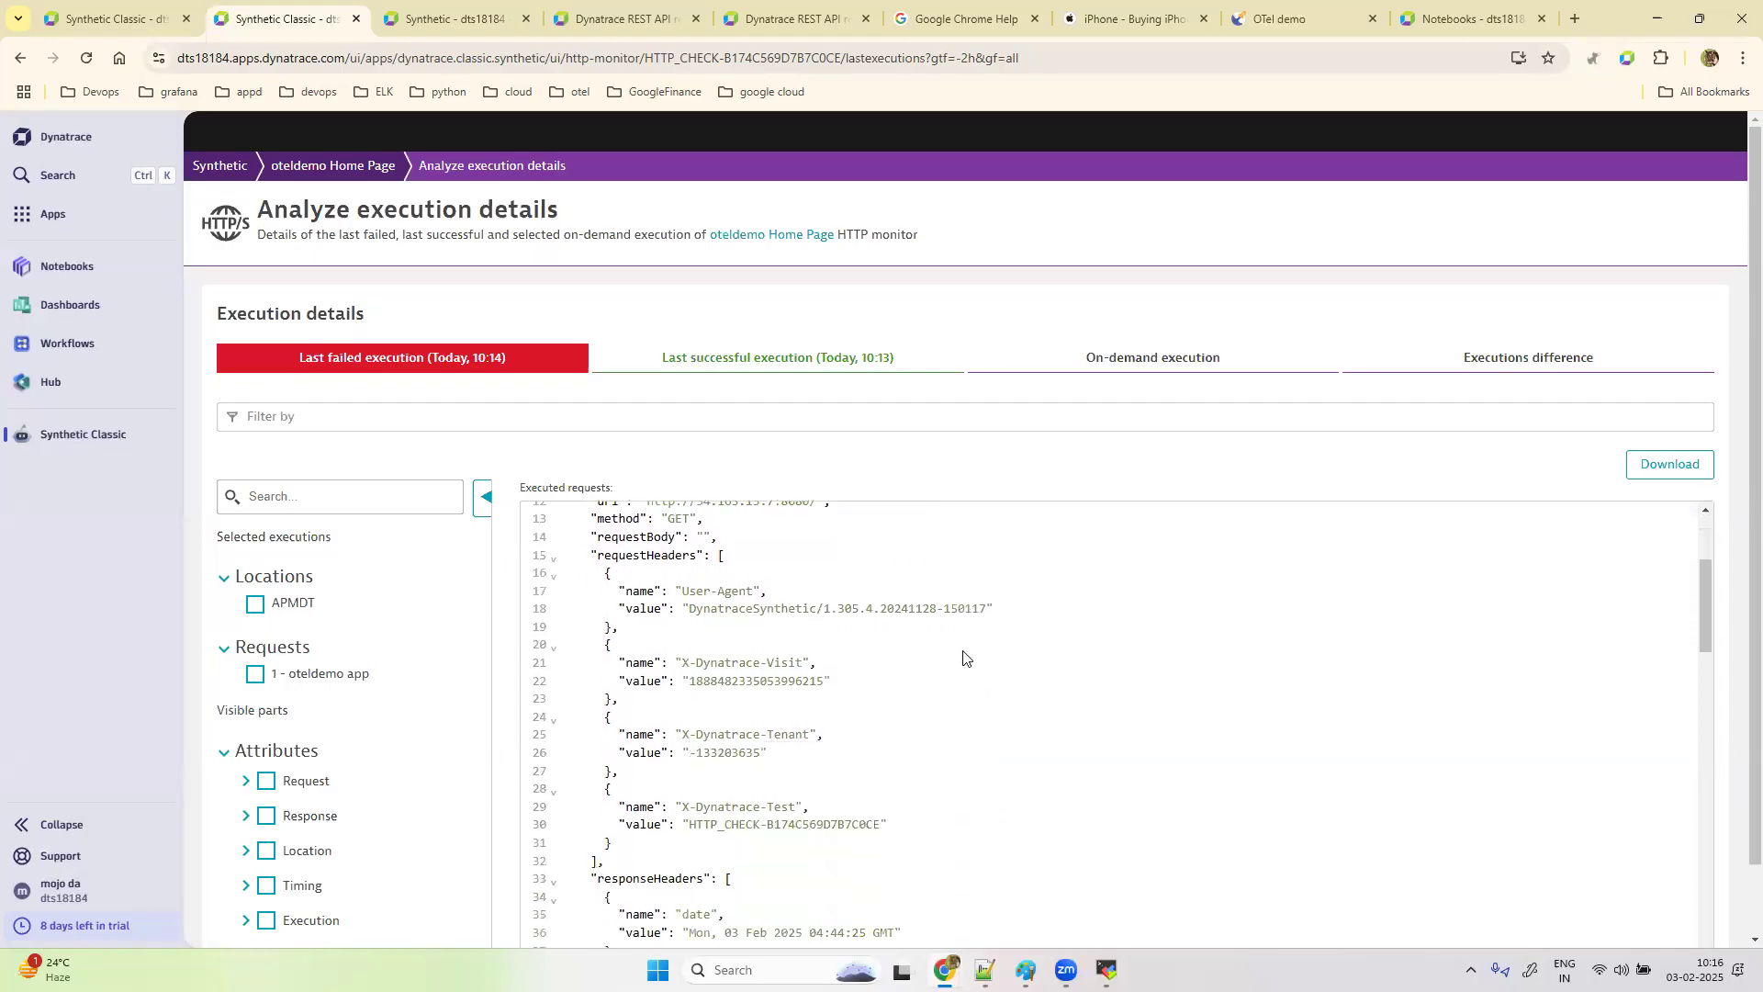
scroll(963, 658, down, 10)
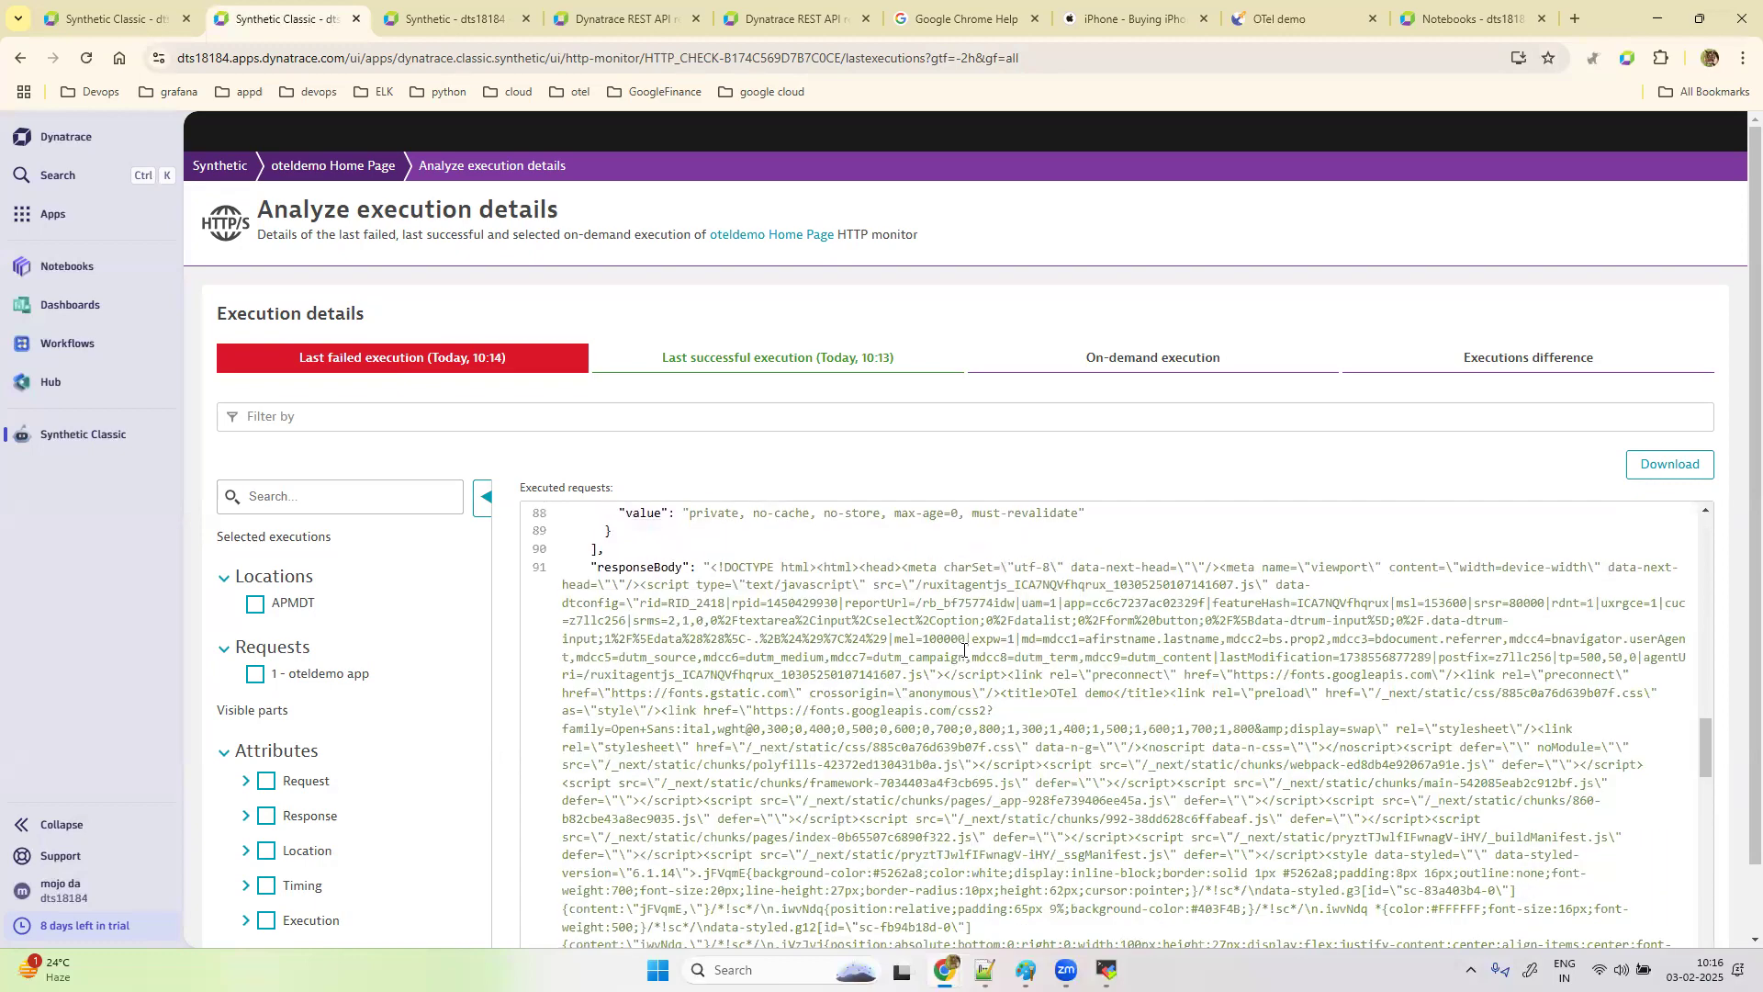
scroll(965, 652, down, 12)
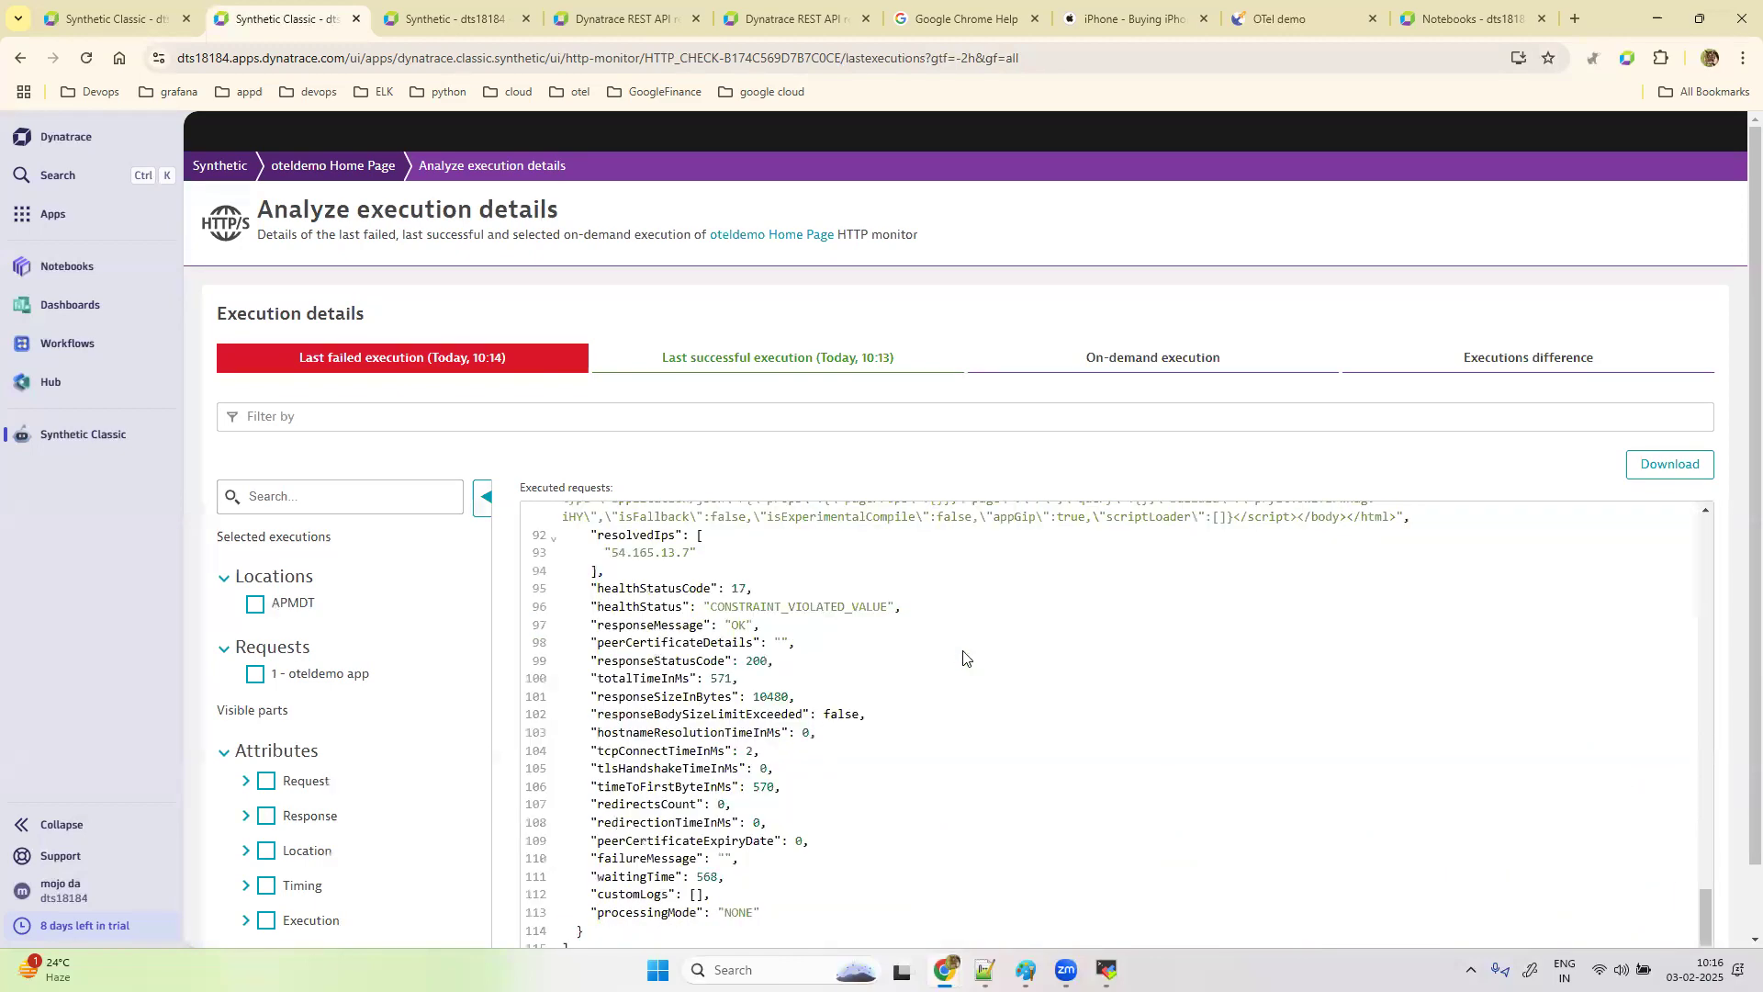
drag(712, 575, 889, 589)
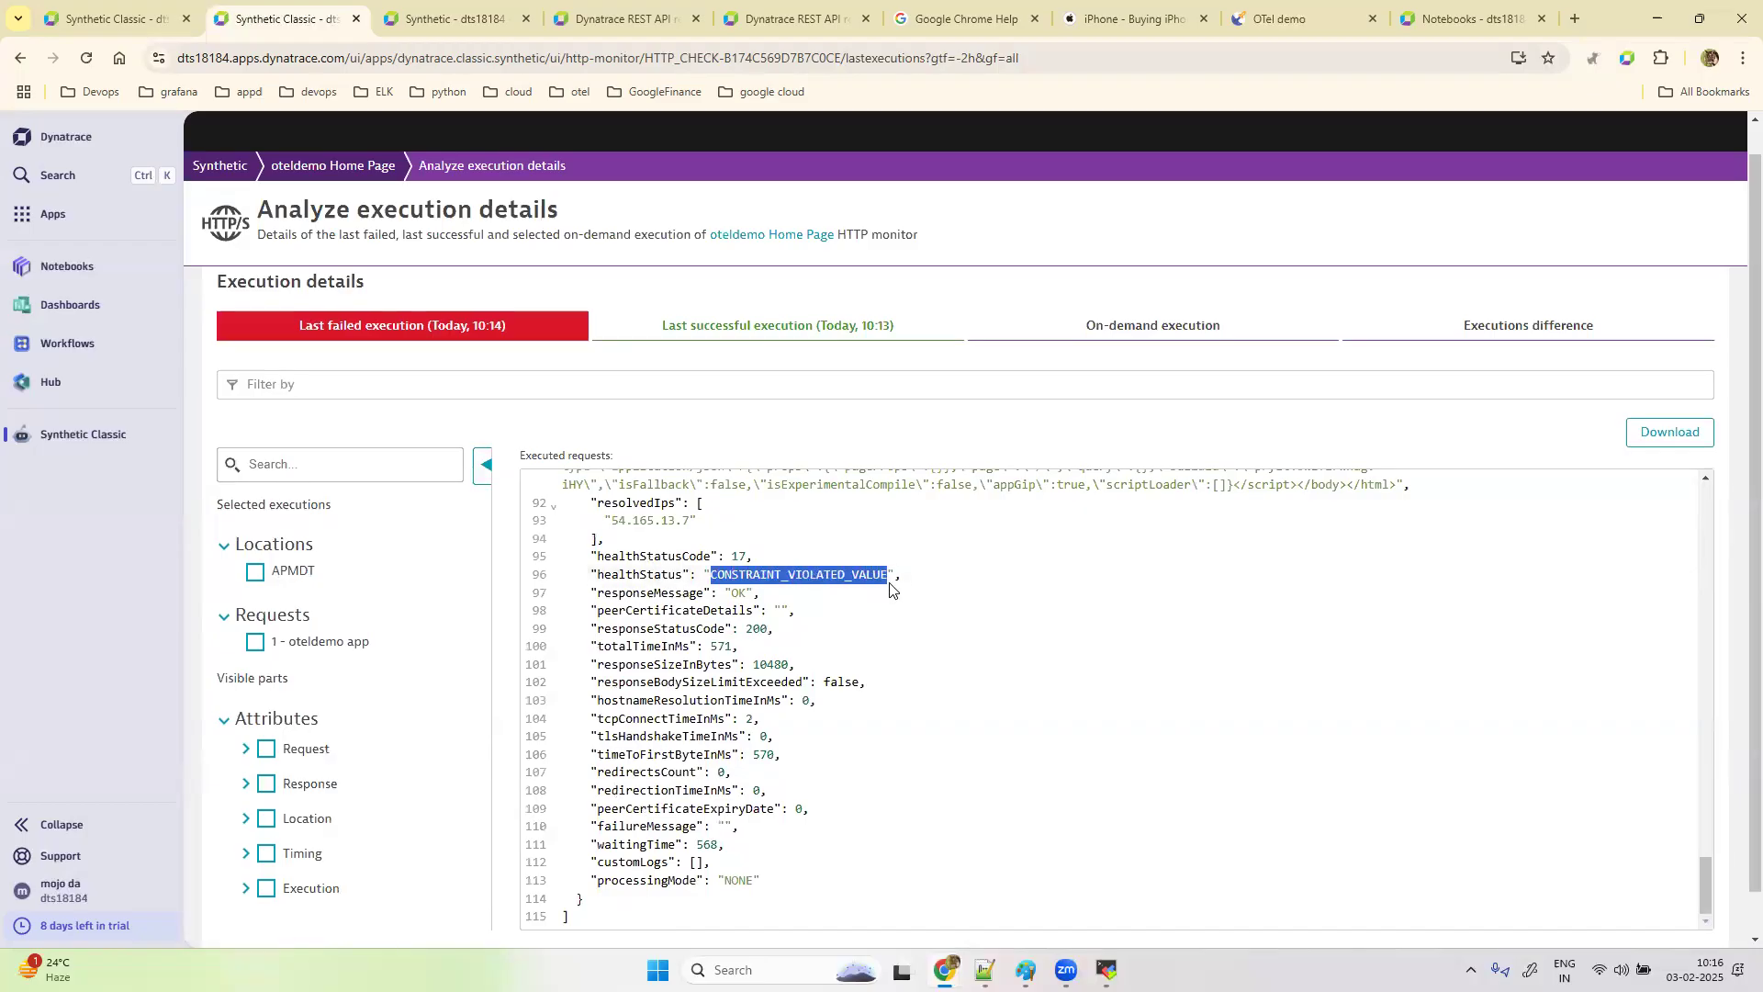
scroll(897, 647, up, 15)
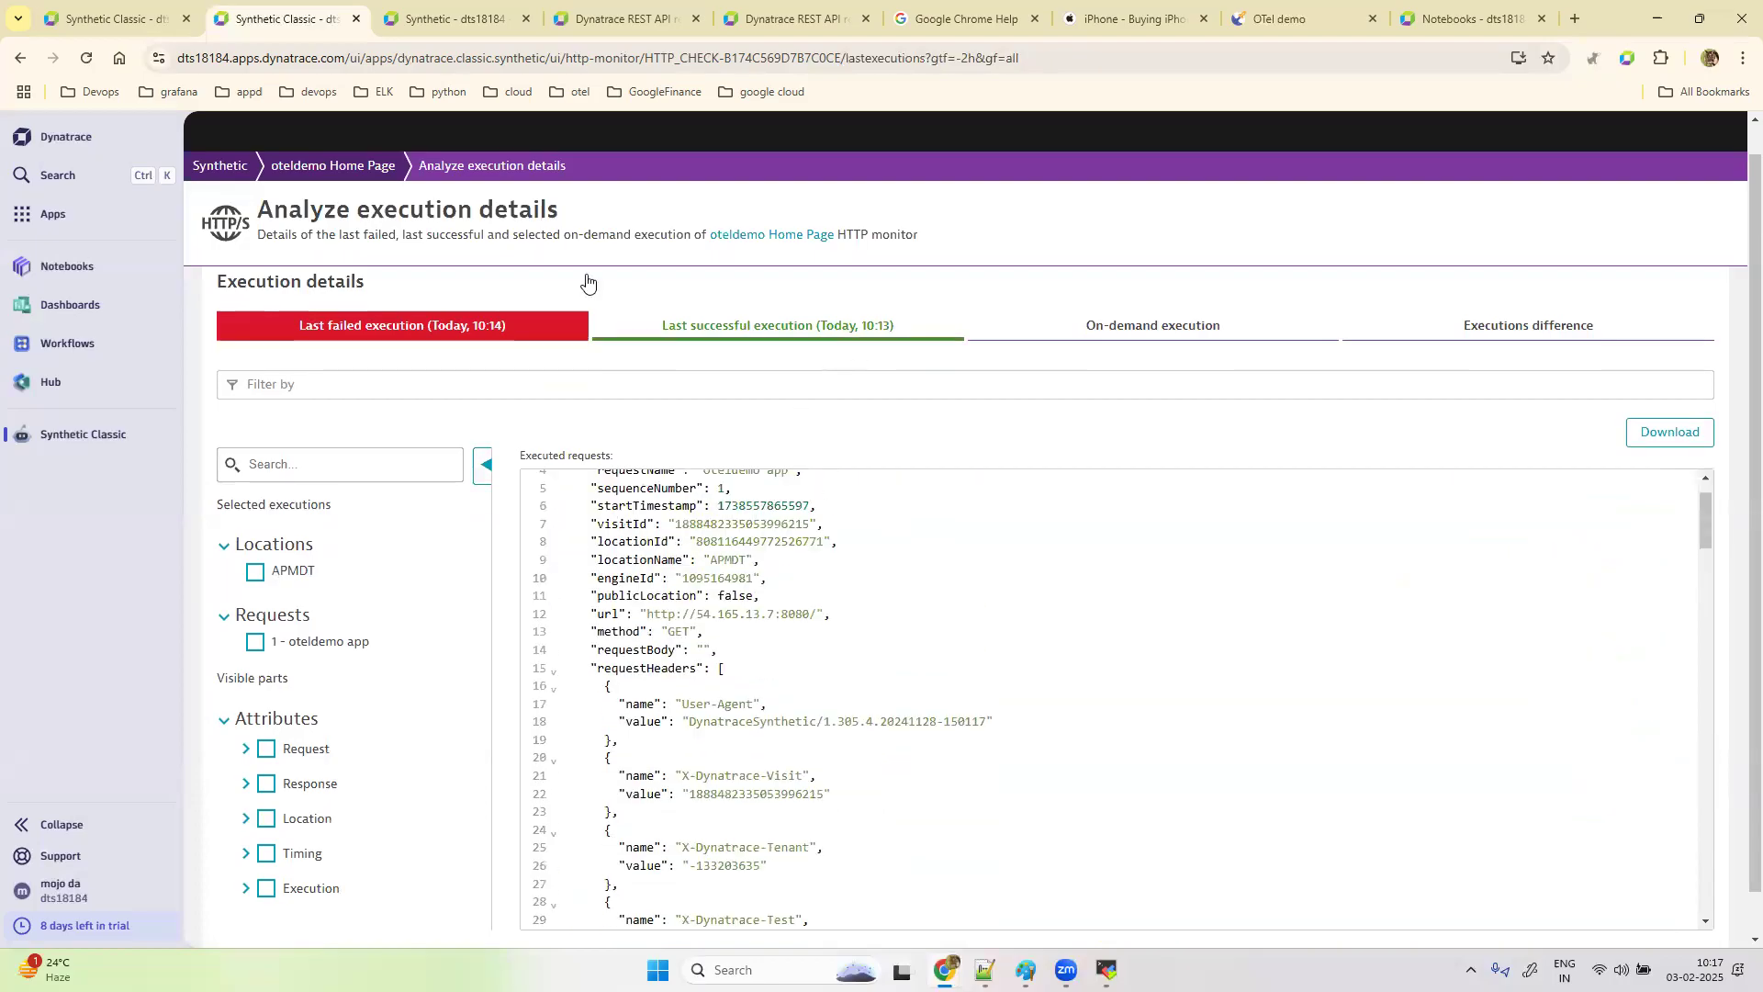
Step: Return to the oteldemo Home Page monitor overview, inspect its recent availability outage, and open the Http monitor outage problem
click(341, 163)
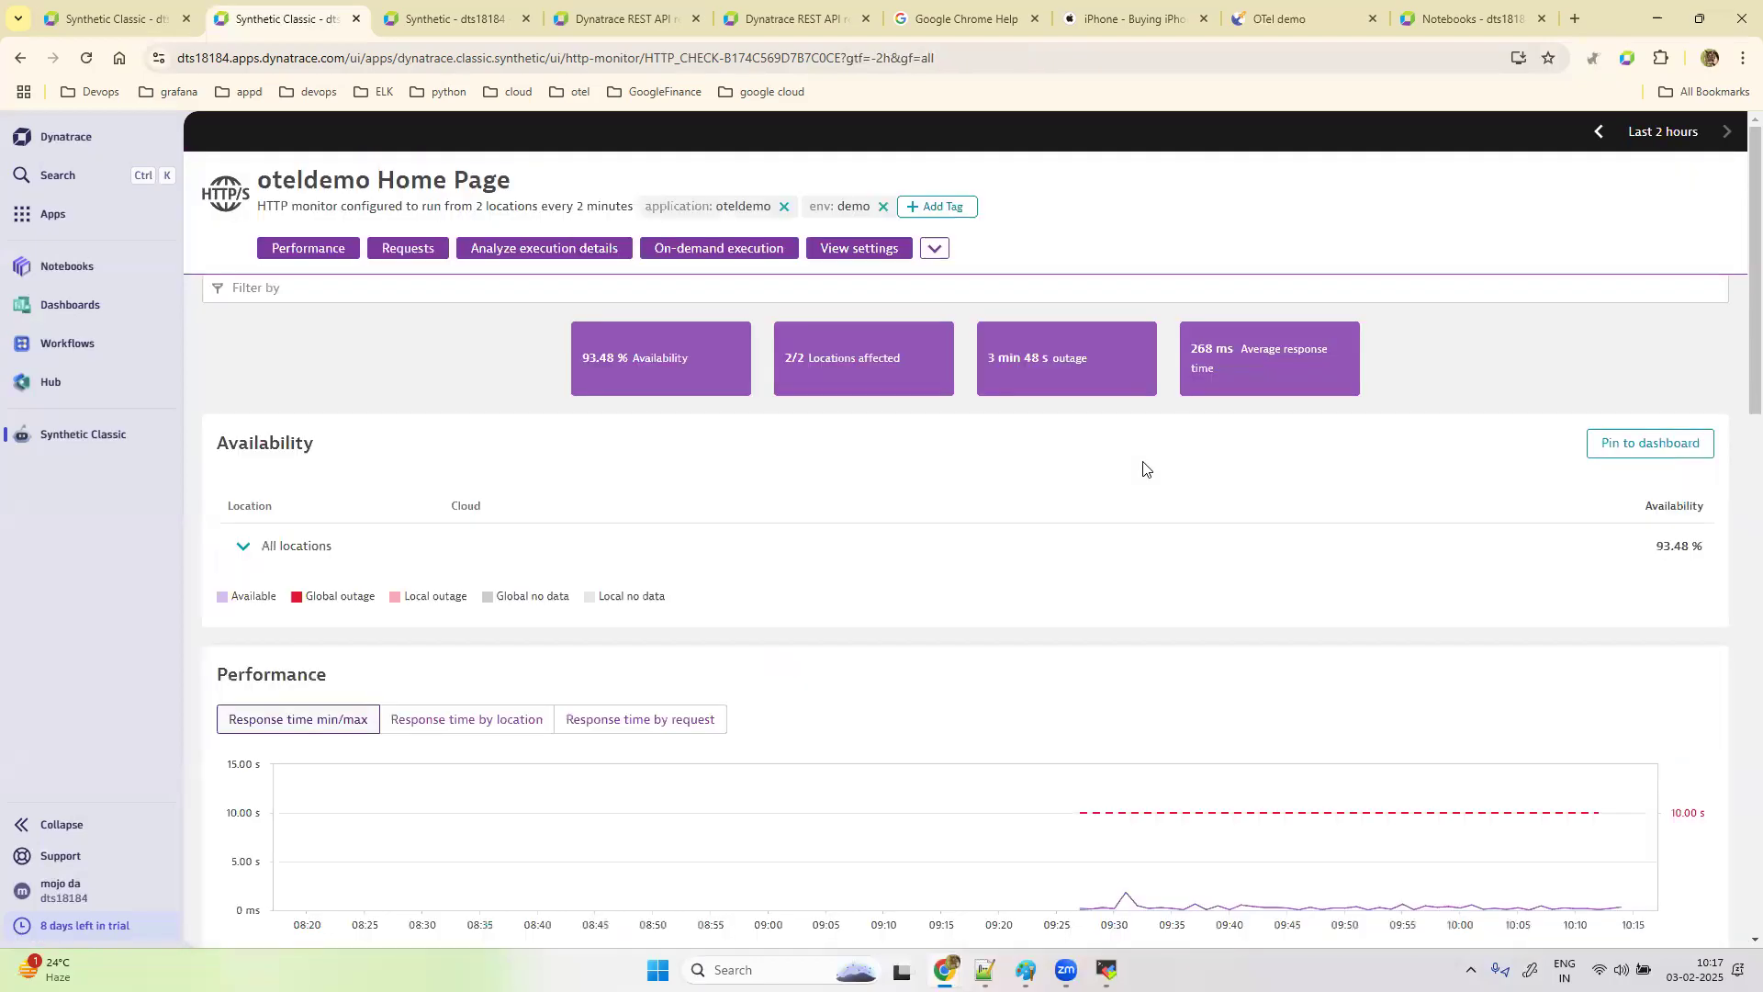
mouse_move(1570, 706)
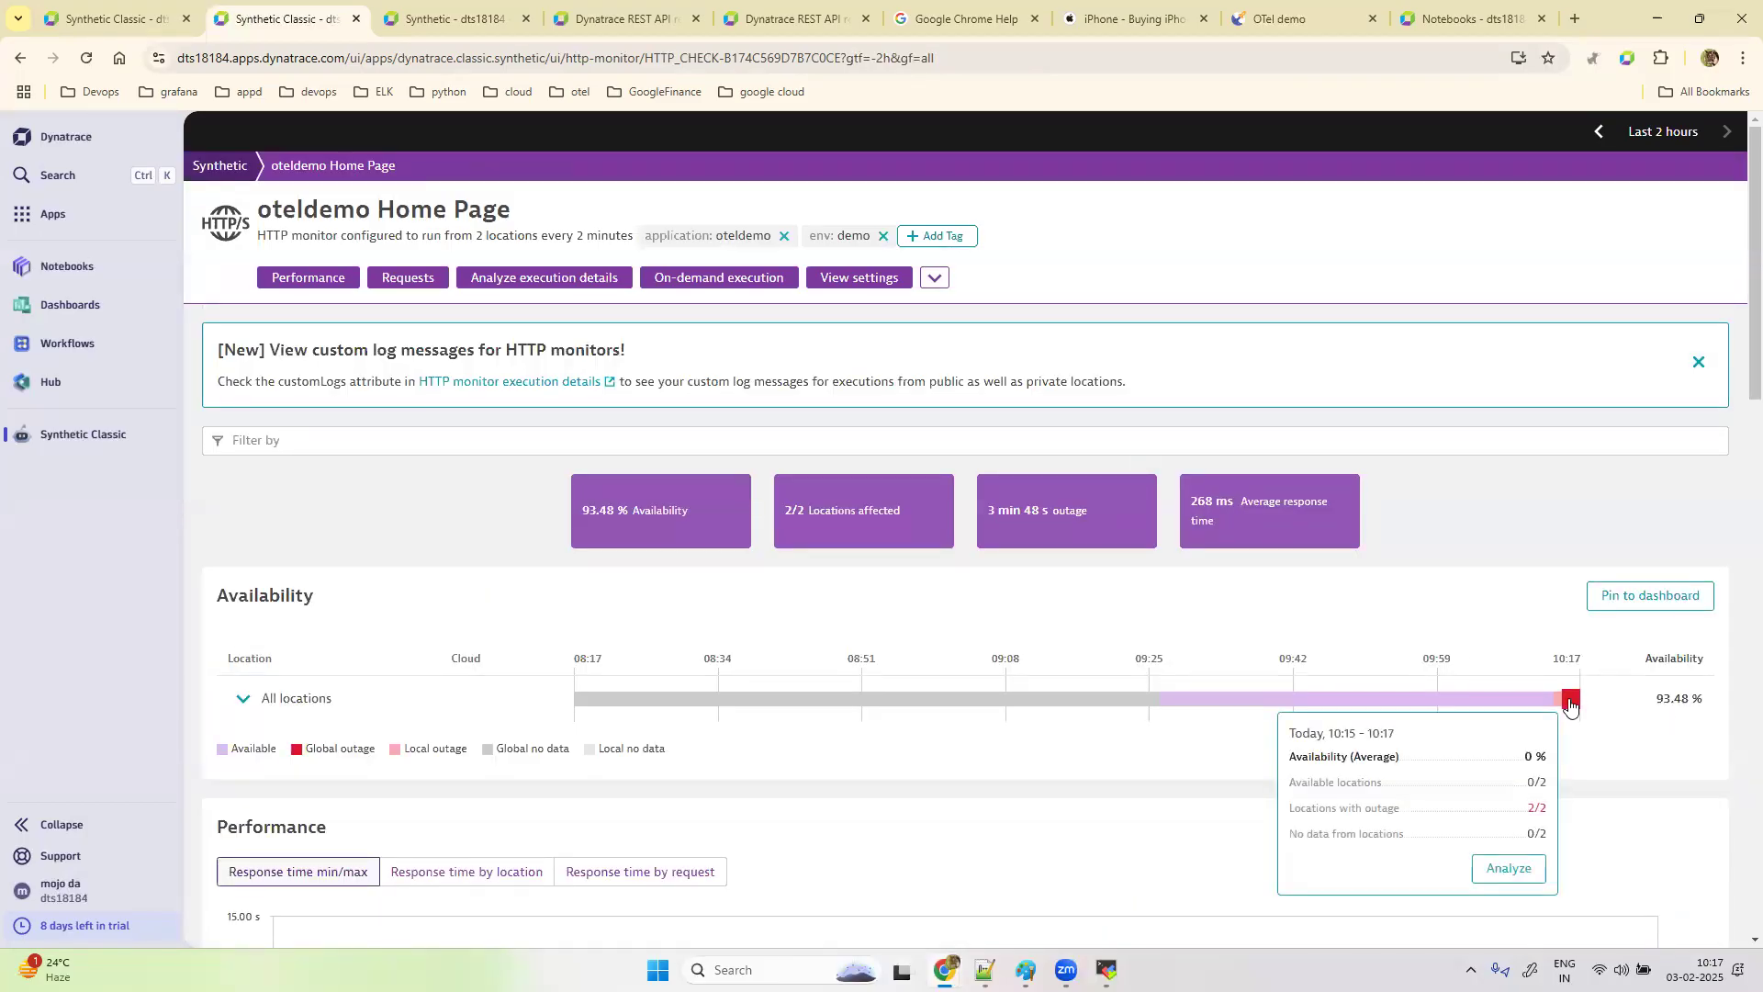
scroll(960, 712, down, 7)
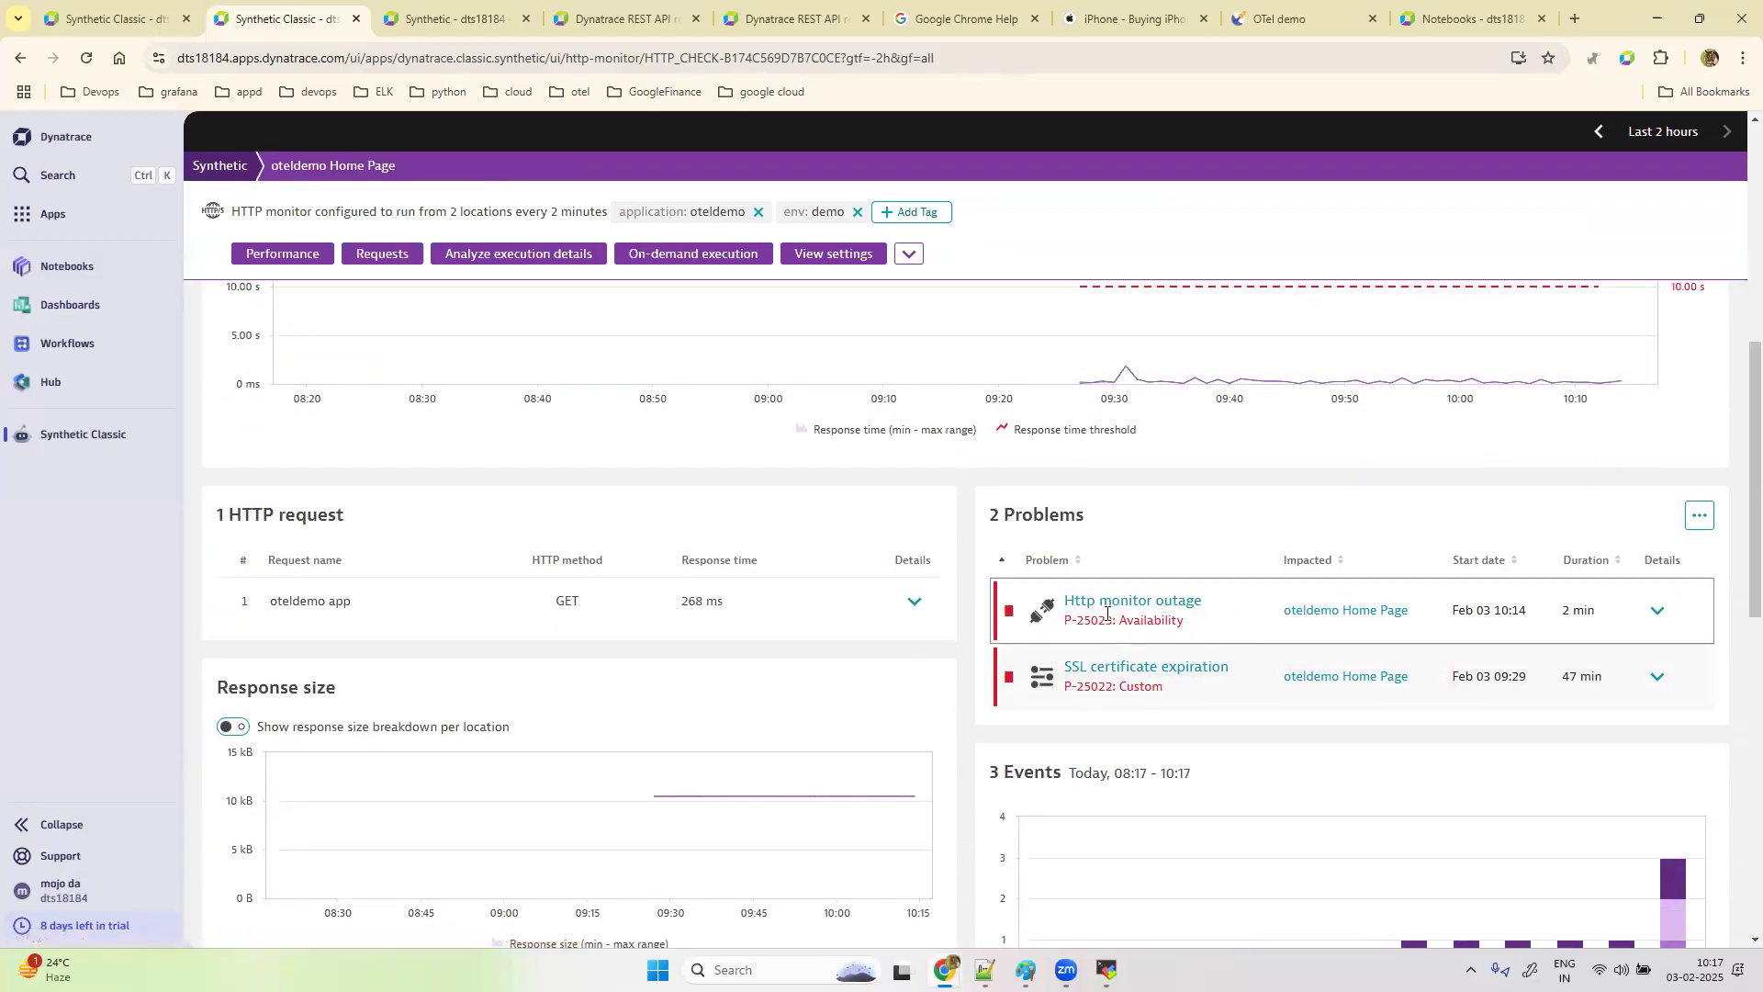
click(1664, 615)
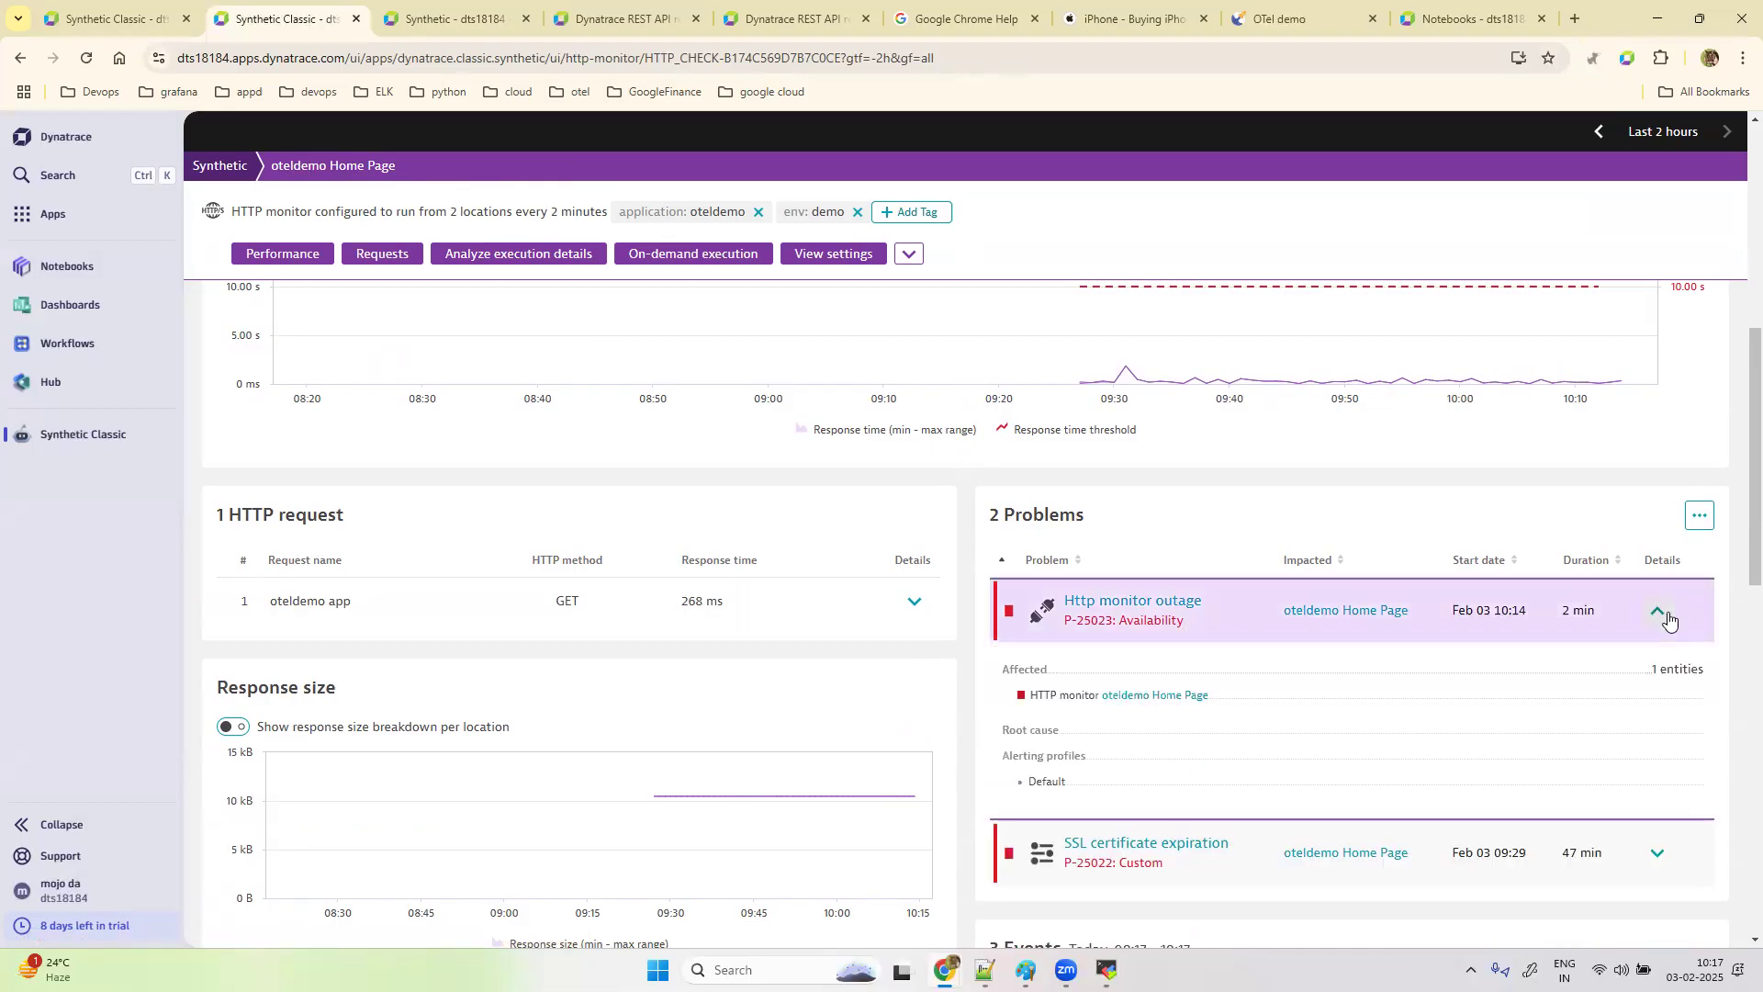
click(1153, 614)
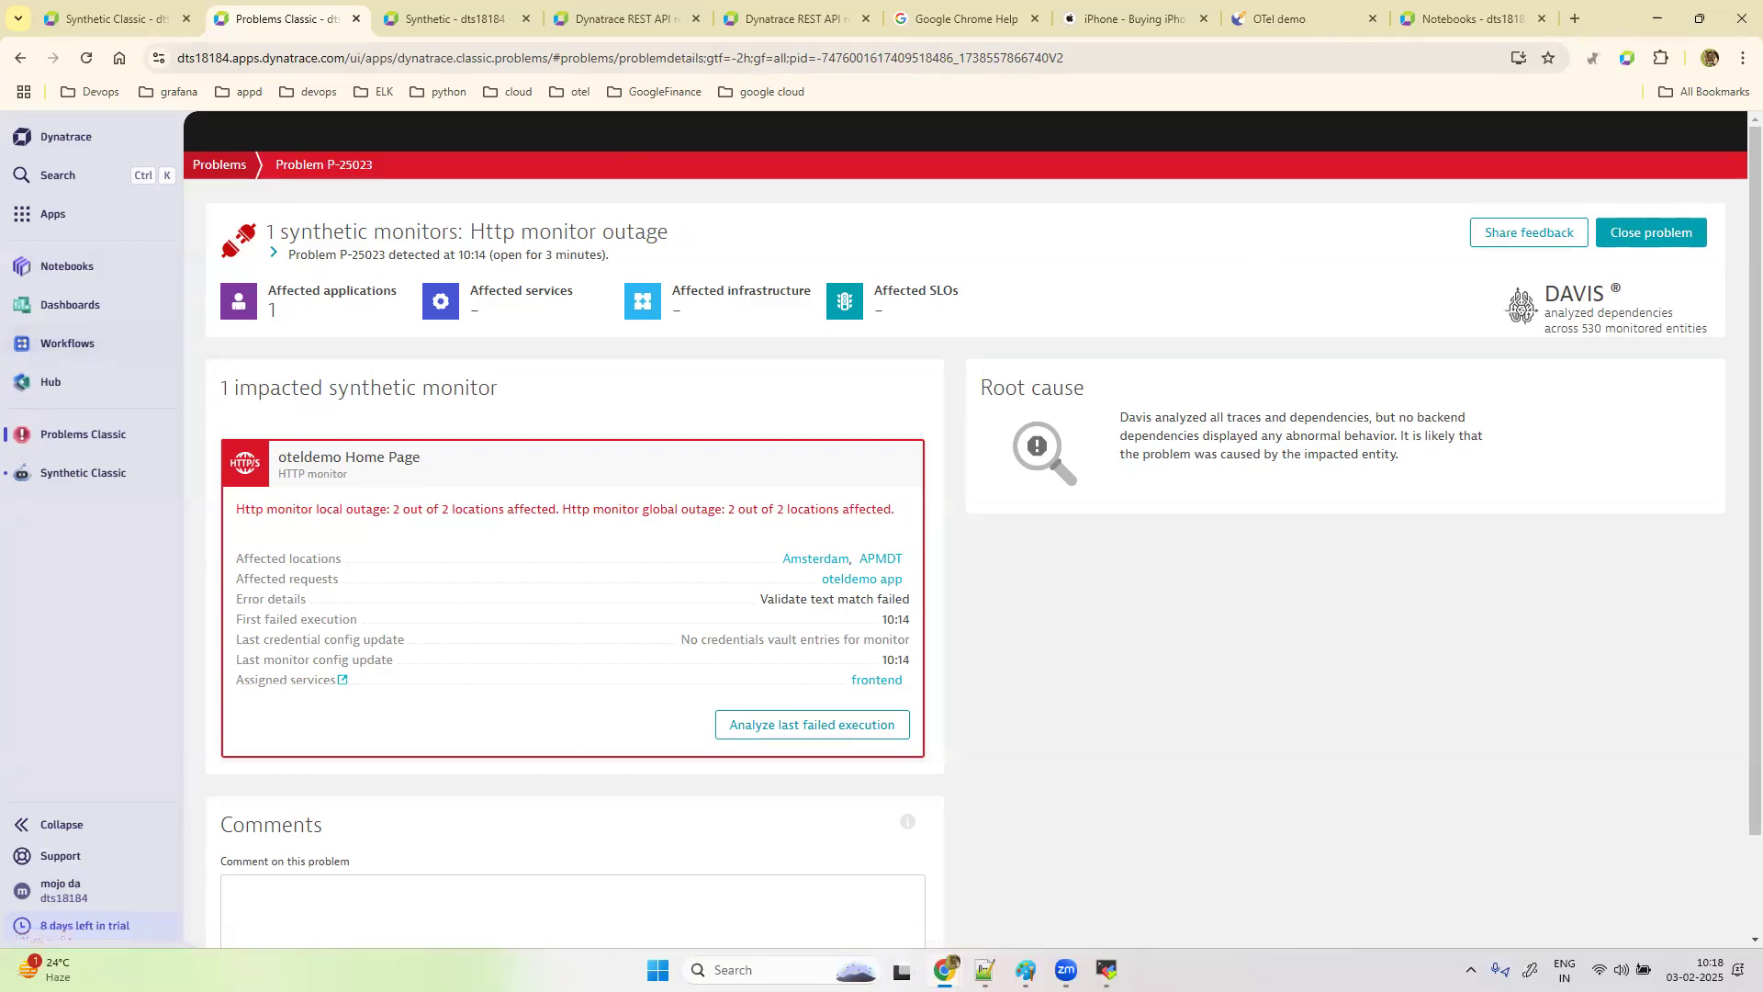
mouse_move(287, 294)
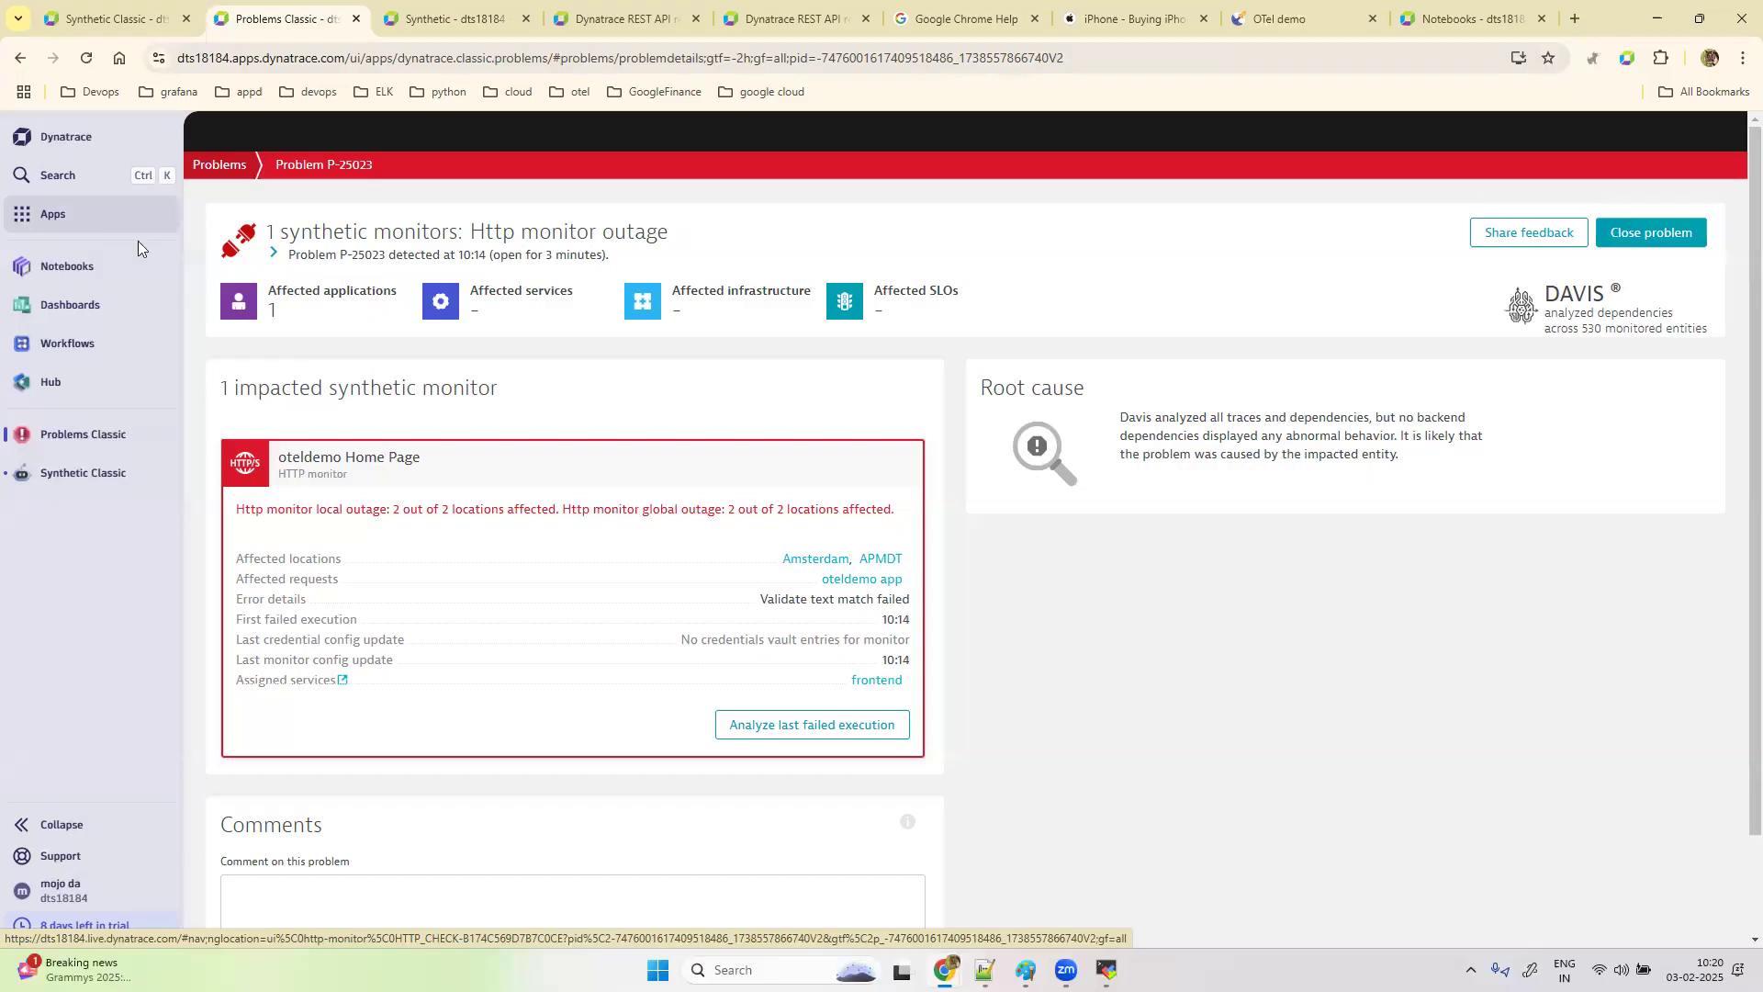
Step: Switch to the new Synthetic app and open the full details of the oteldemo Home Page monitor from the monitors list
click(477, 20)
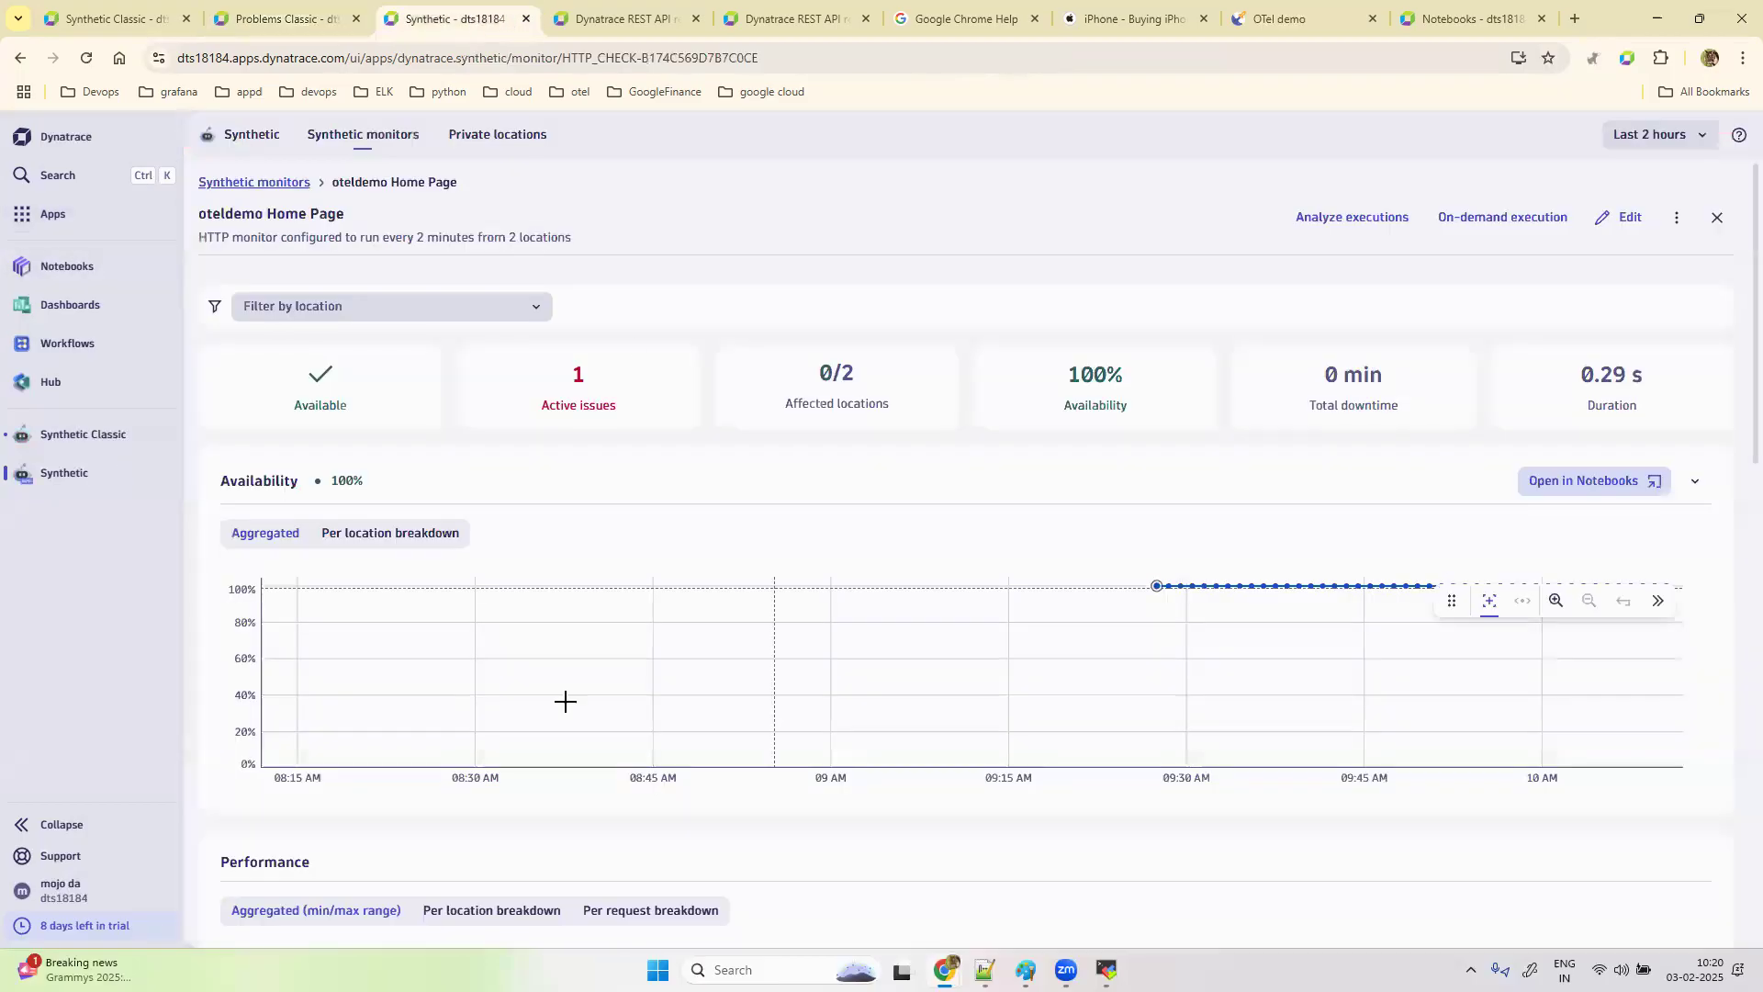
click(361, 136)
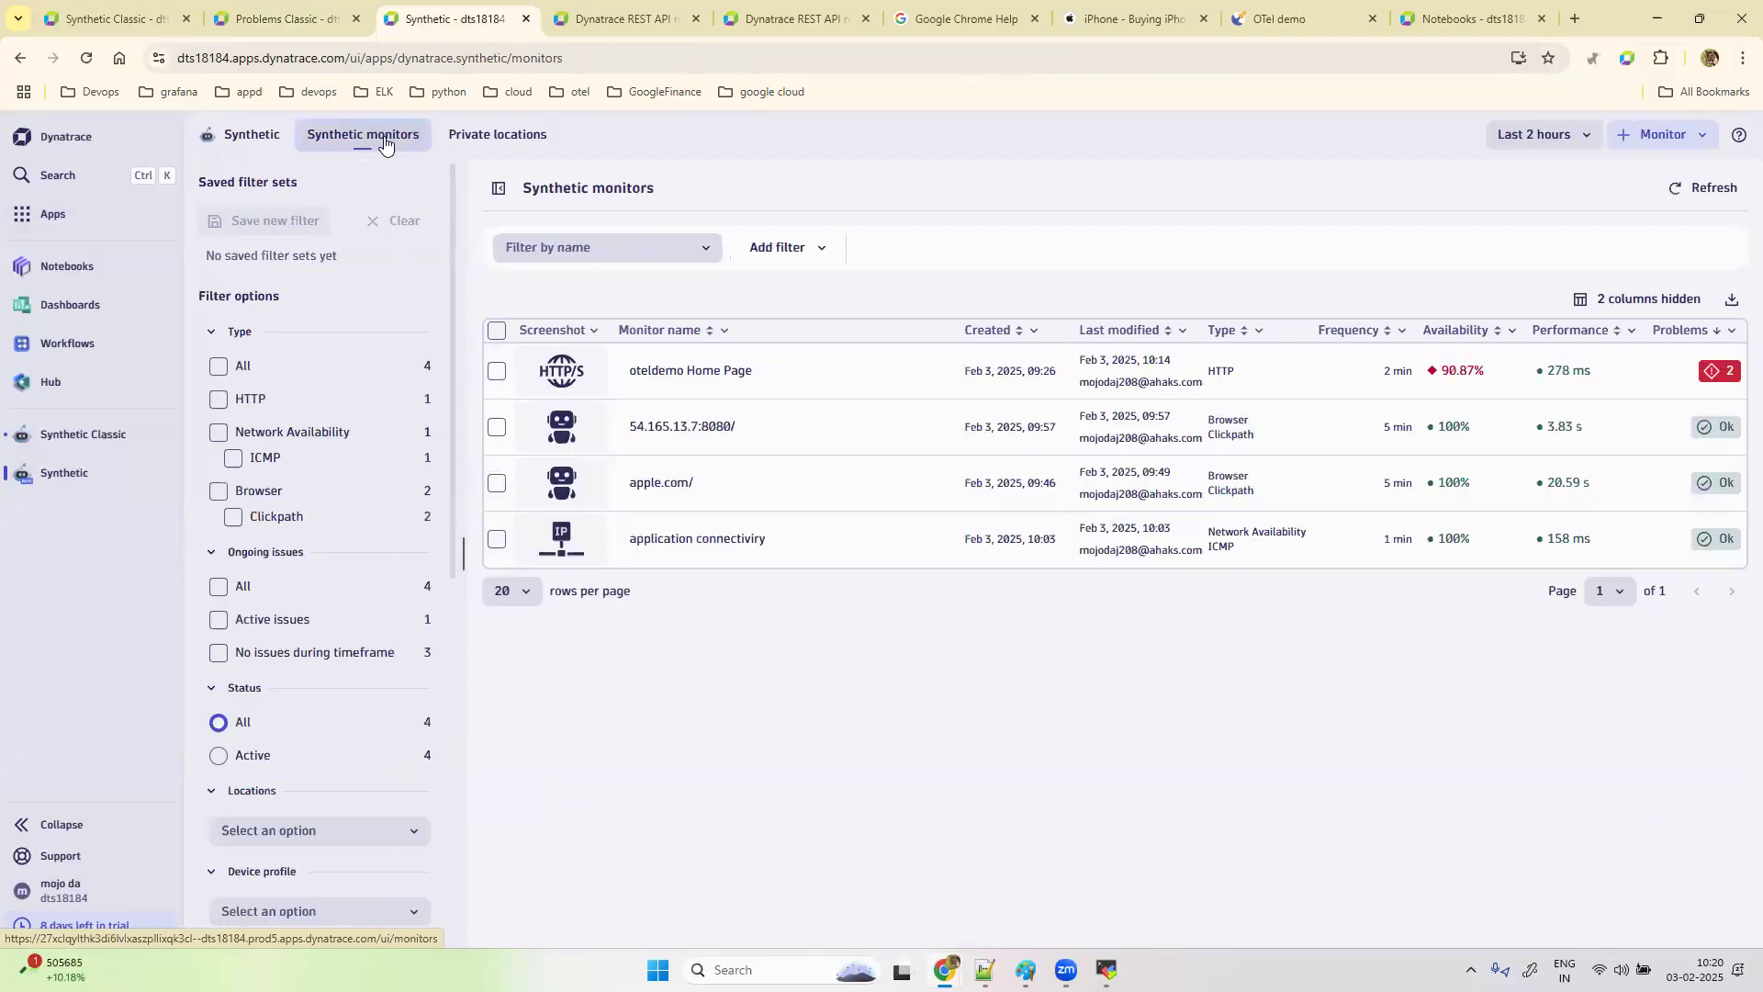
click(712, 379)
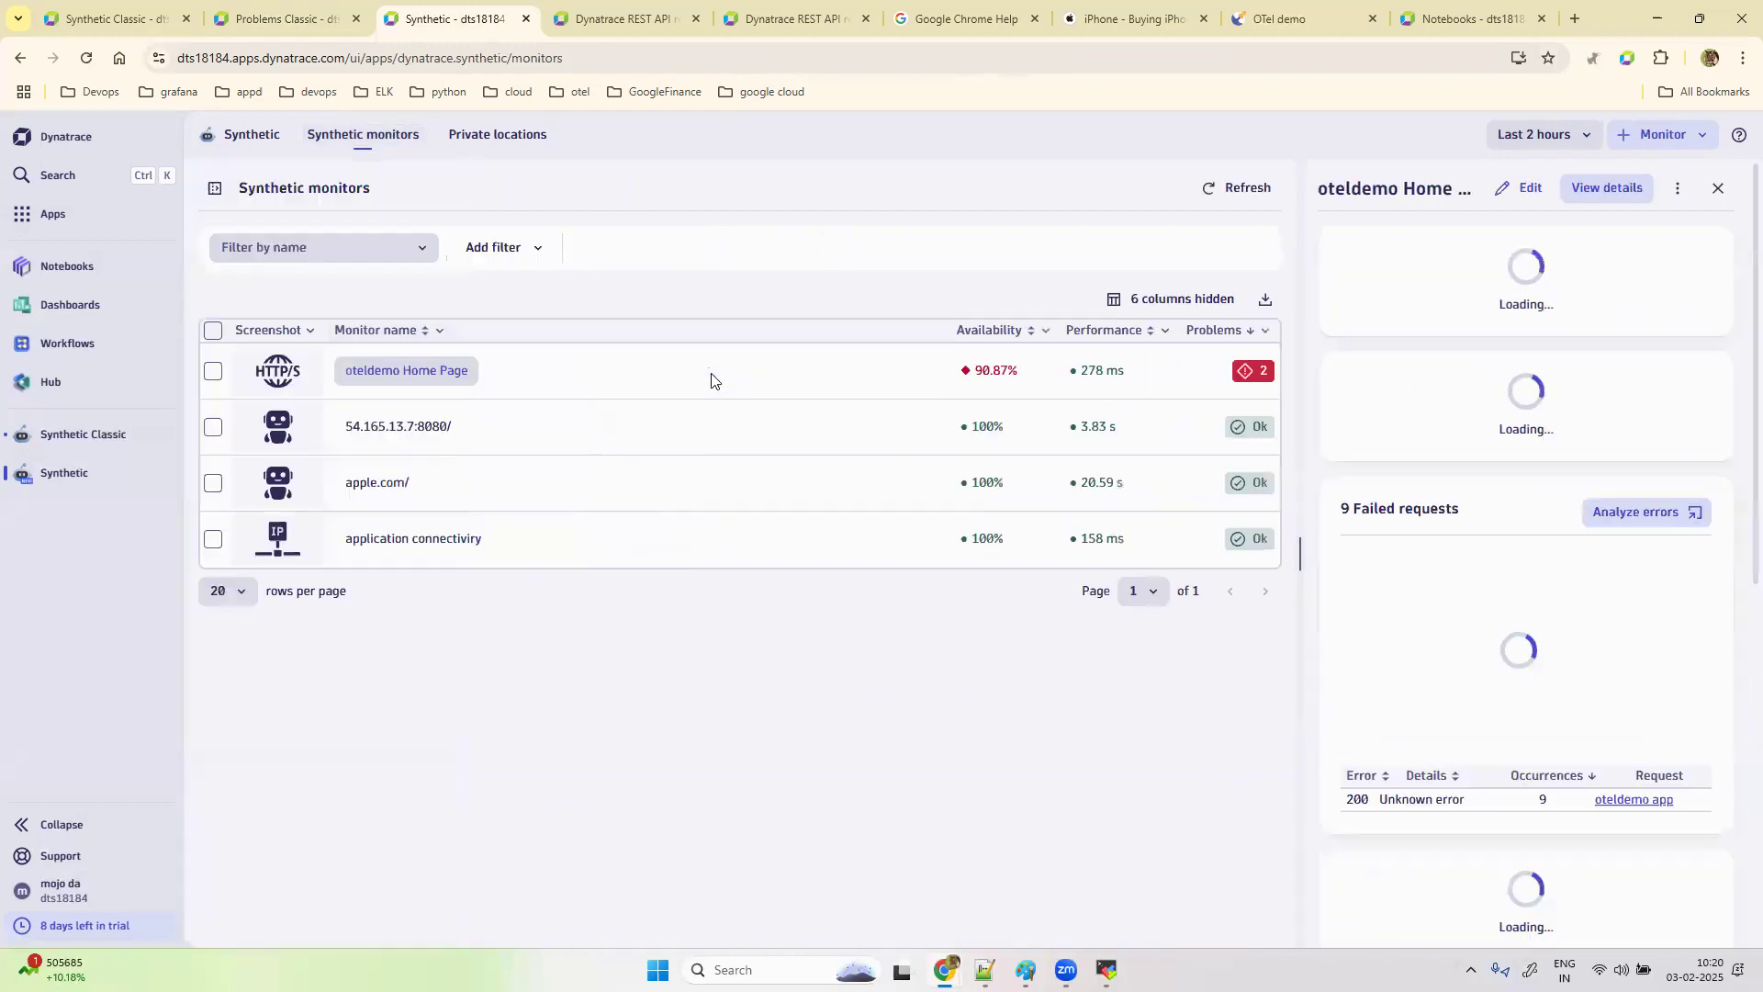
click(1620, 187)
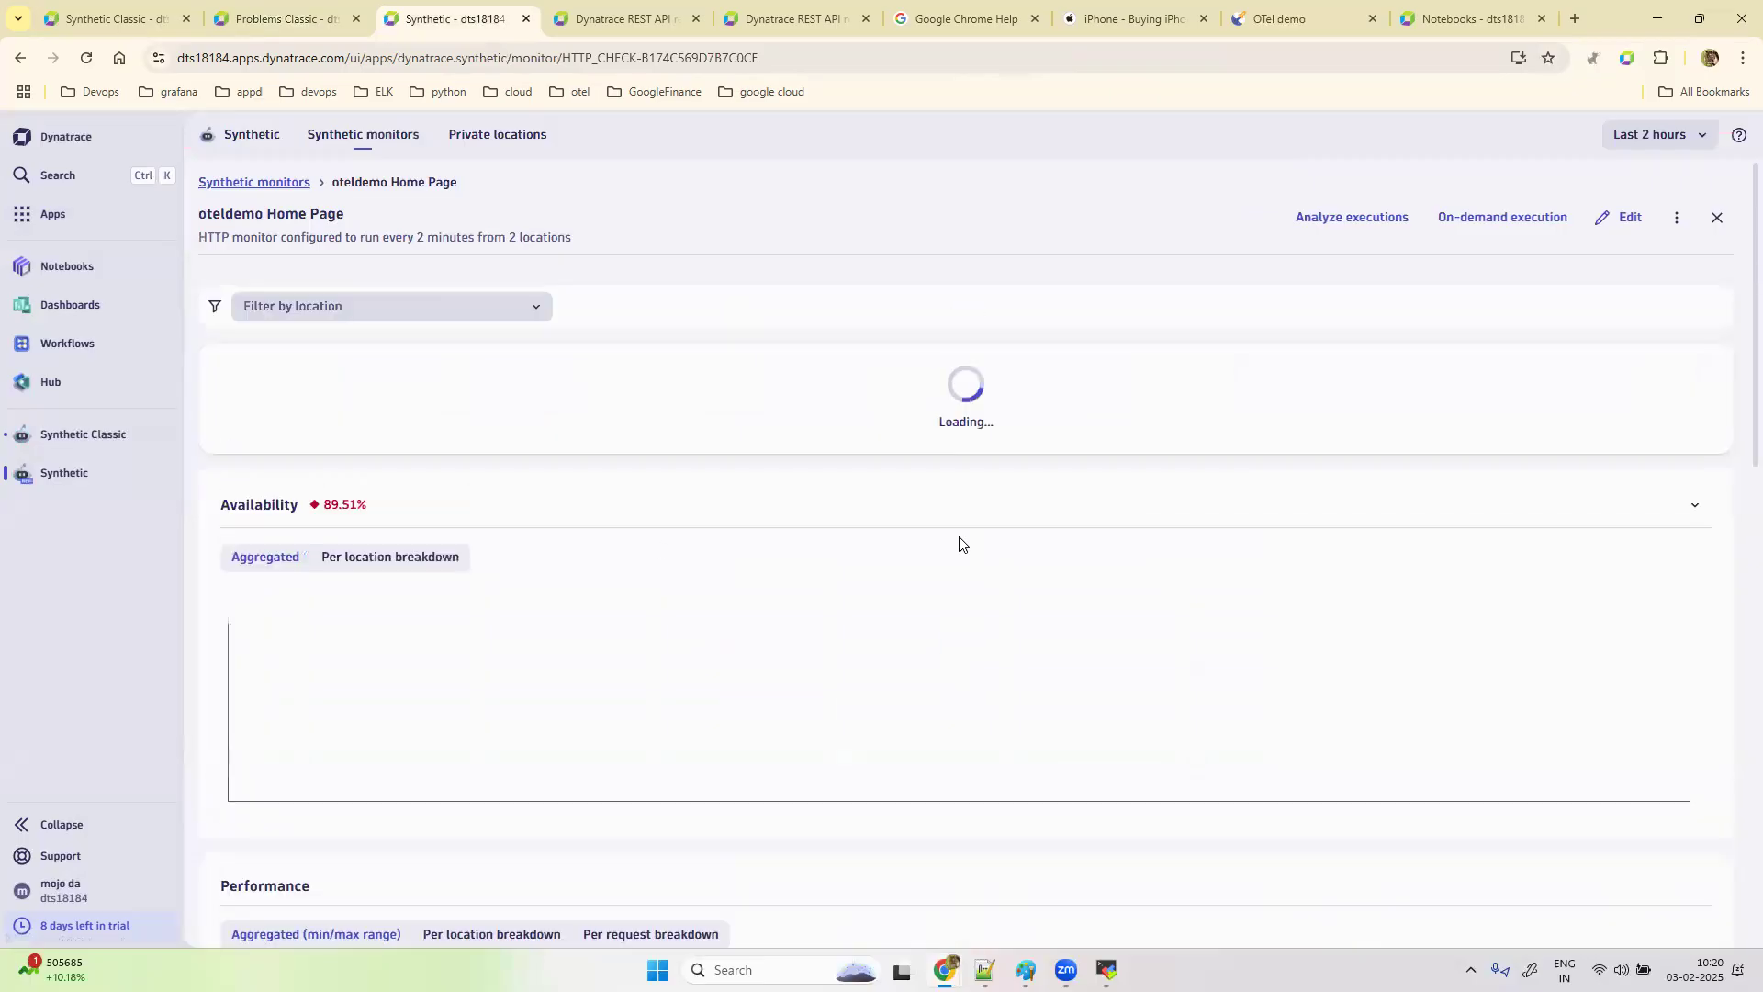